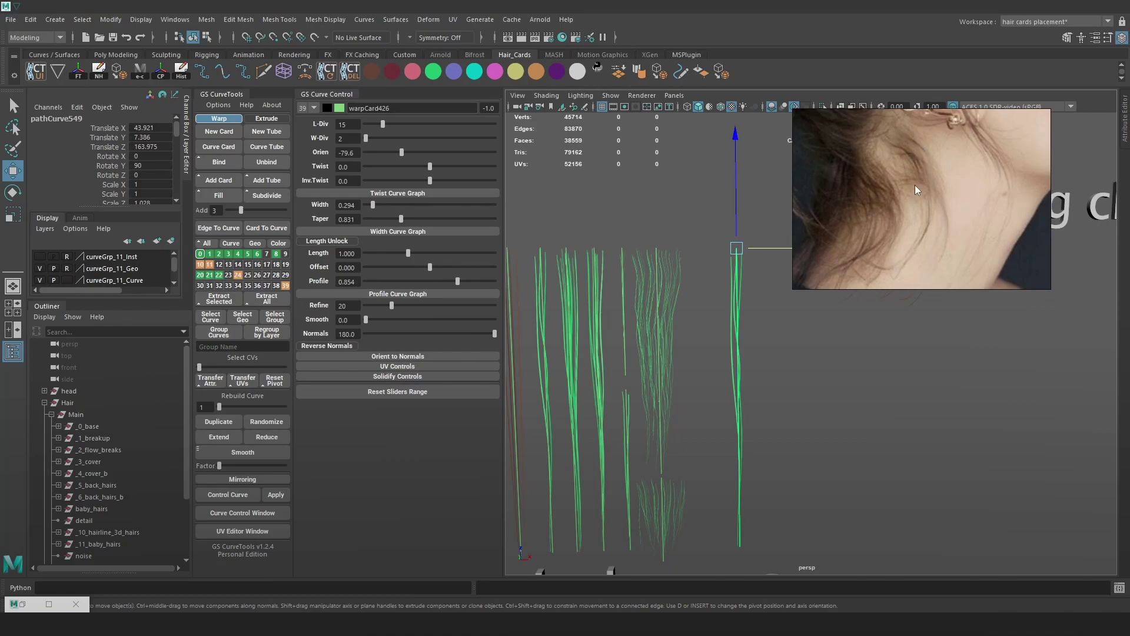
- Set the width of the isolated strand card beside the clumps to 0.208 and save the scene
alt+drag(770, 255, 787, 289)
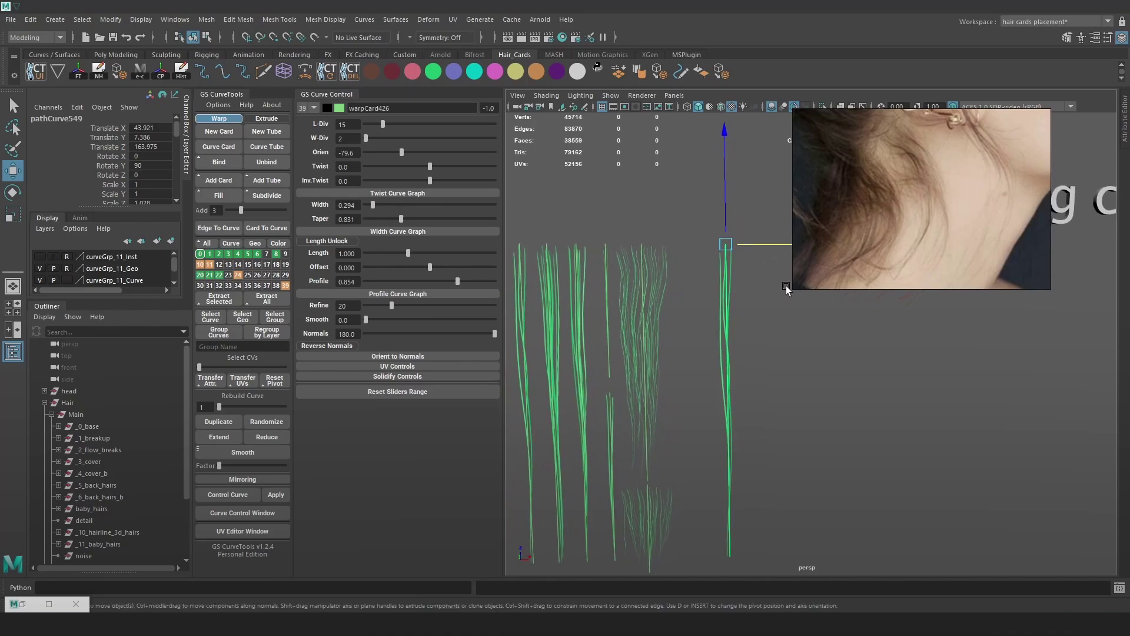
drag(374, 200, 371, 202)
click(817, 311)
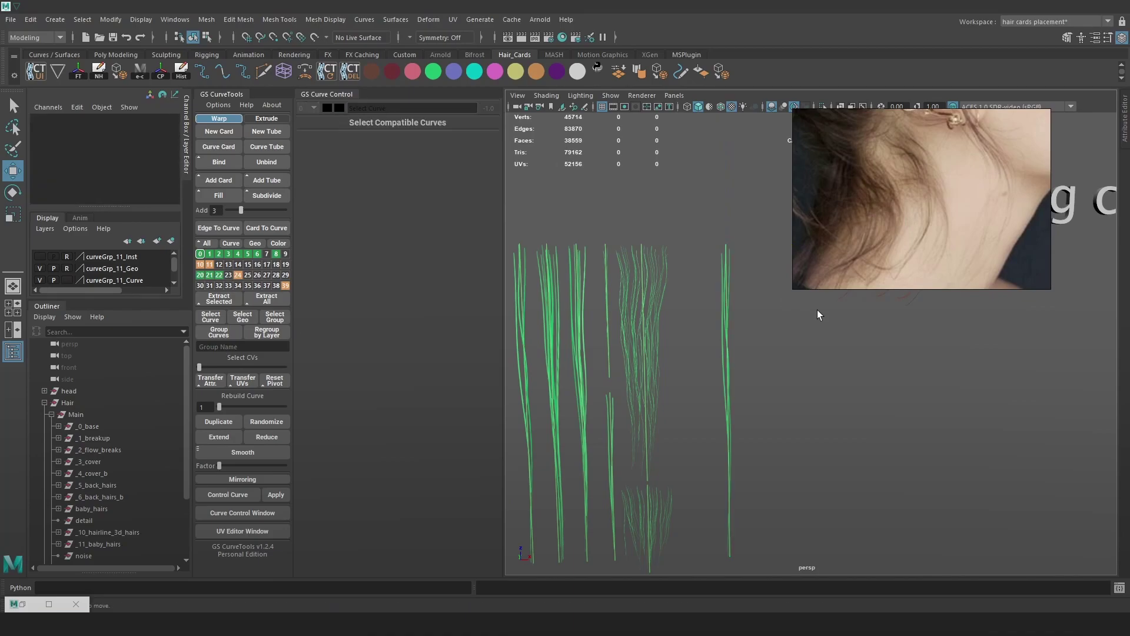
scroll(754, 309, up, 2)
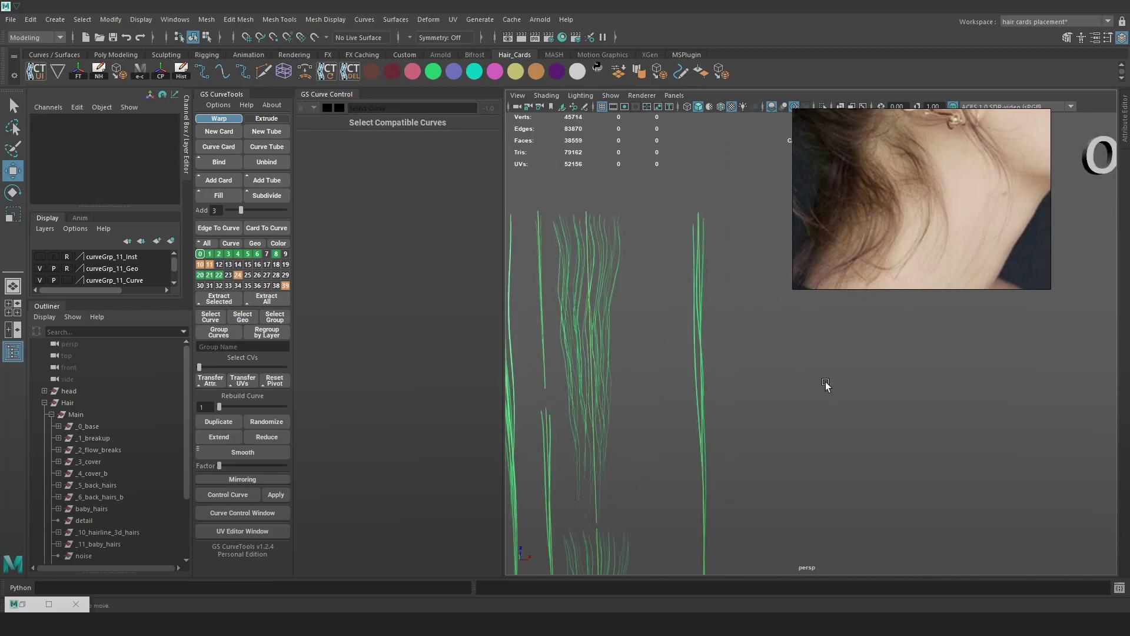
key(q)
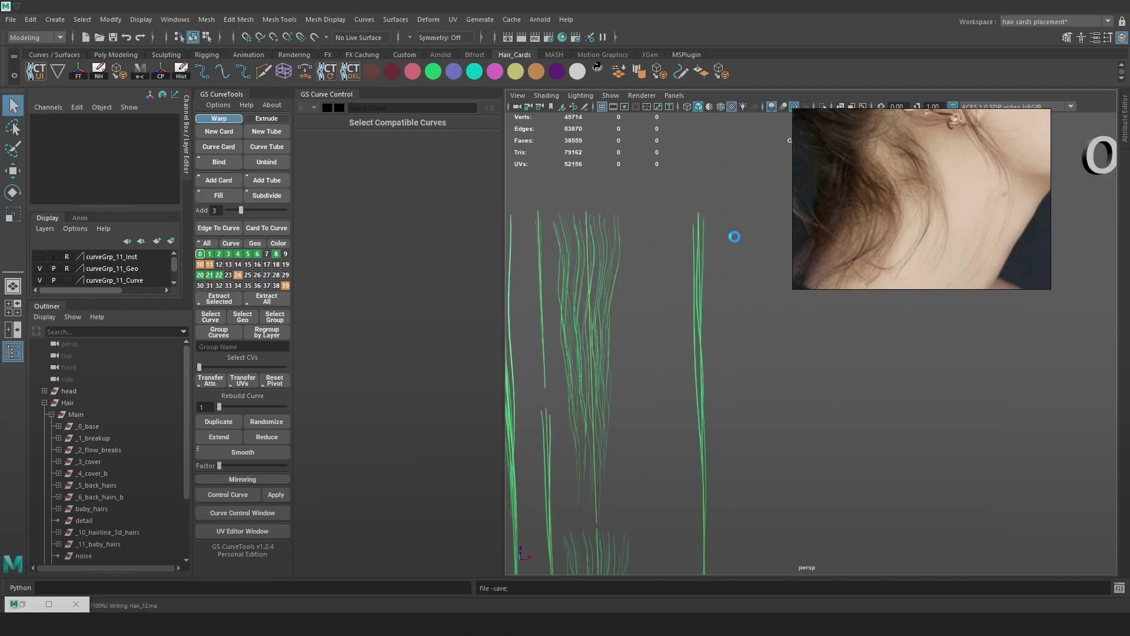
key(ctrl+s)
key(w)
scroll(704, 242, up, 1)
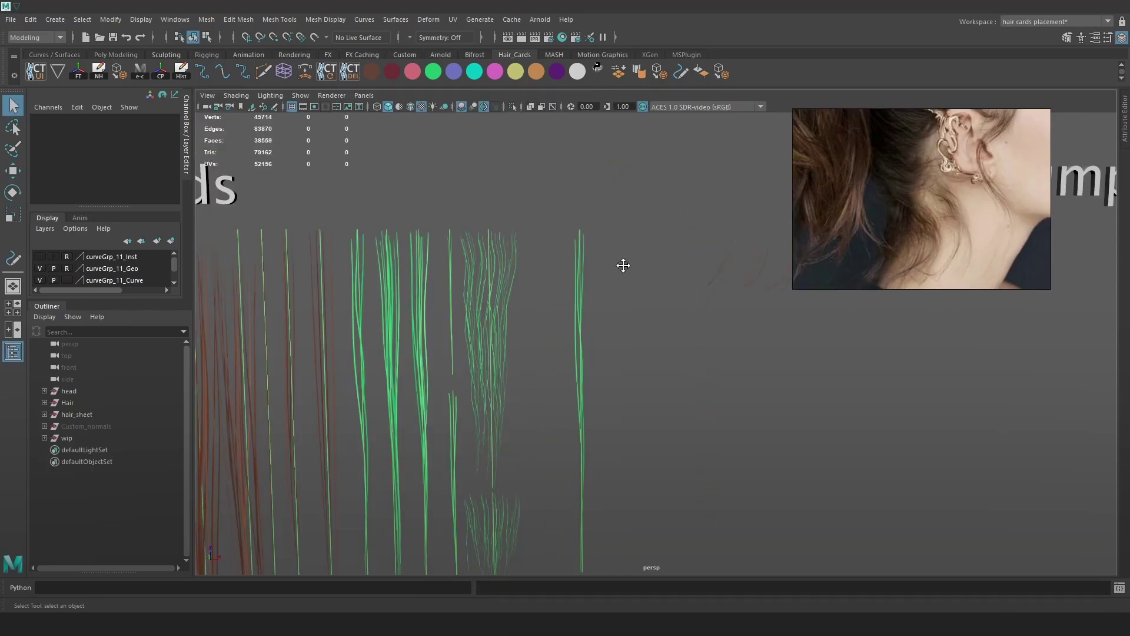
scroll(711, 338, up, 2)
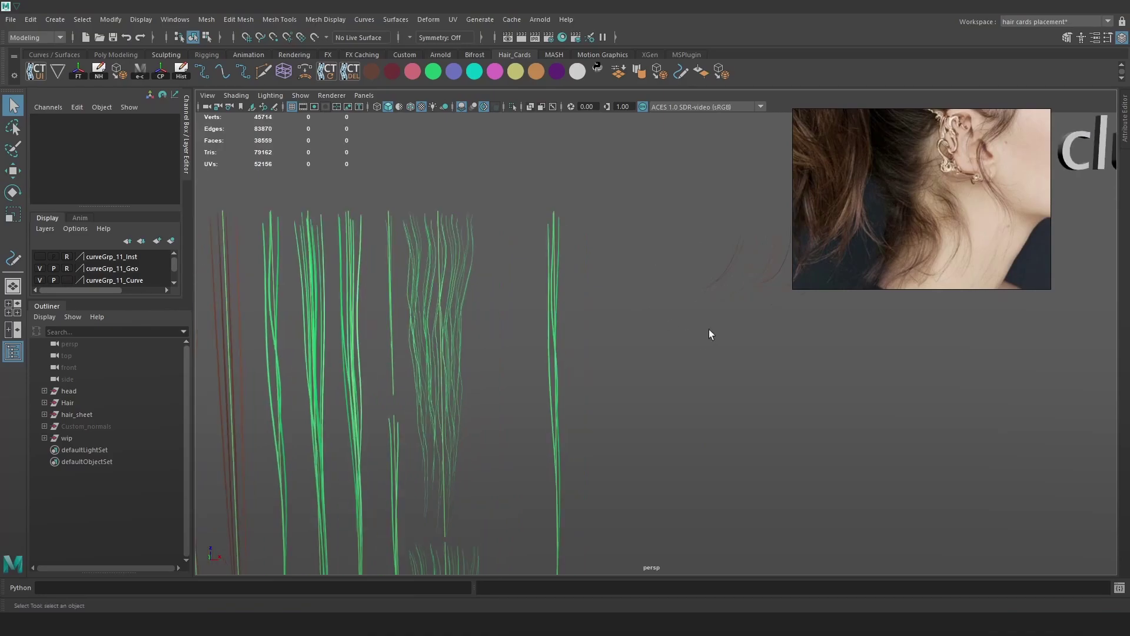
- Make the floating reference image taller to show more of the loose hair at the nape
click(553, 269)
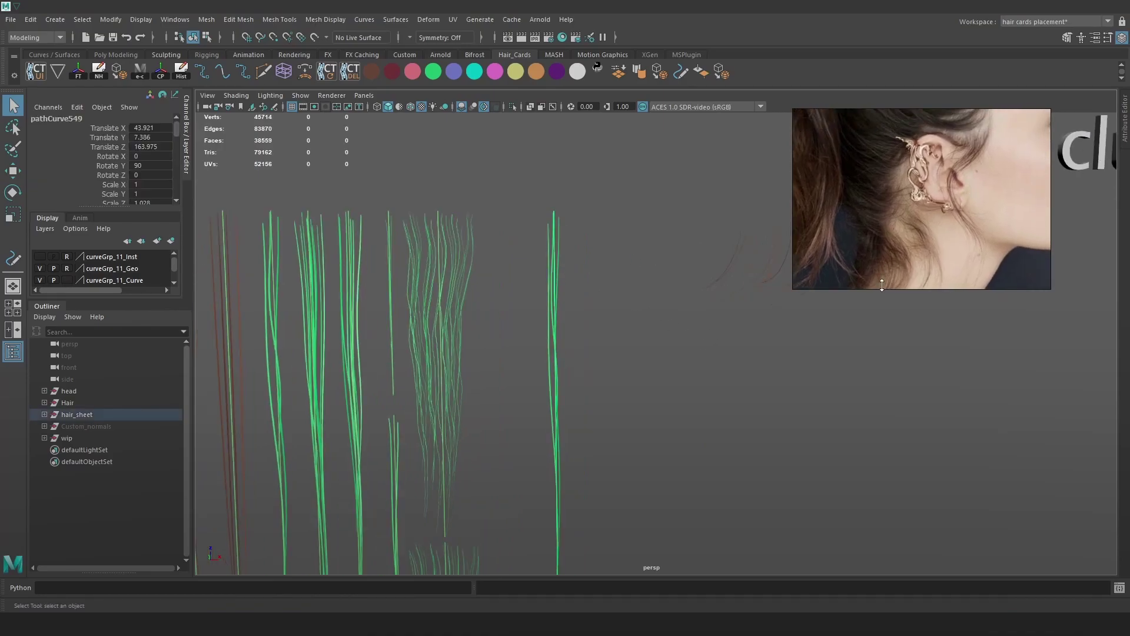
click(900, 291)
drag(905, 288, 907, 378)
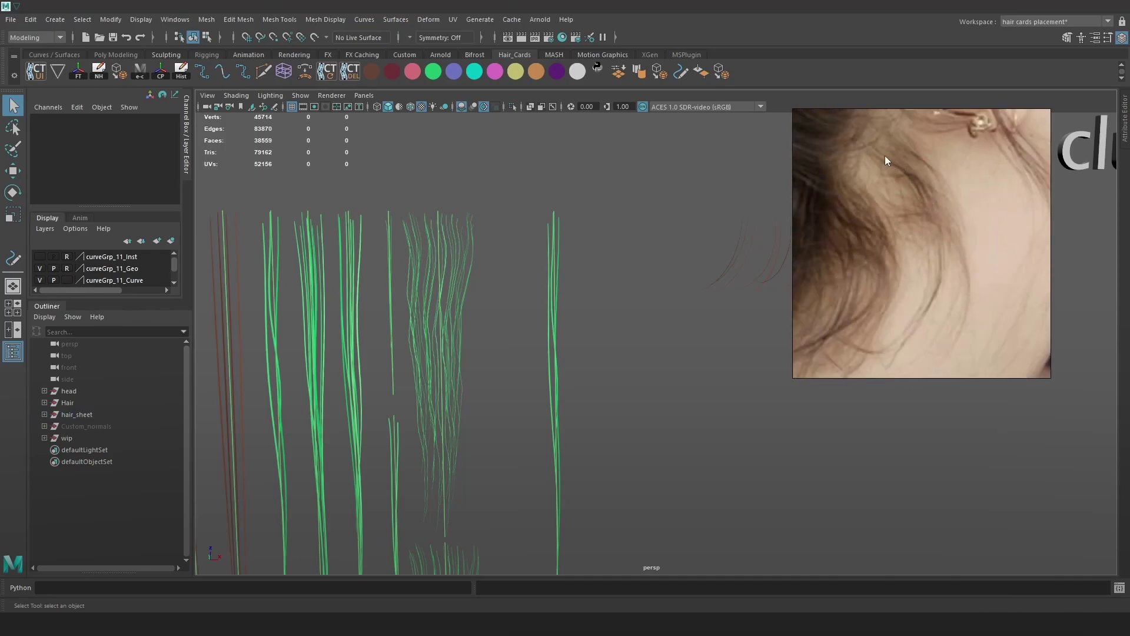
- Select the isolated strand card, open GS CurveTools, and dock the Curve Control window beside it
click(554, 301)
scroll(601, 343, up, 1)
scroll(643, 252, up, 2)
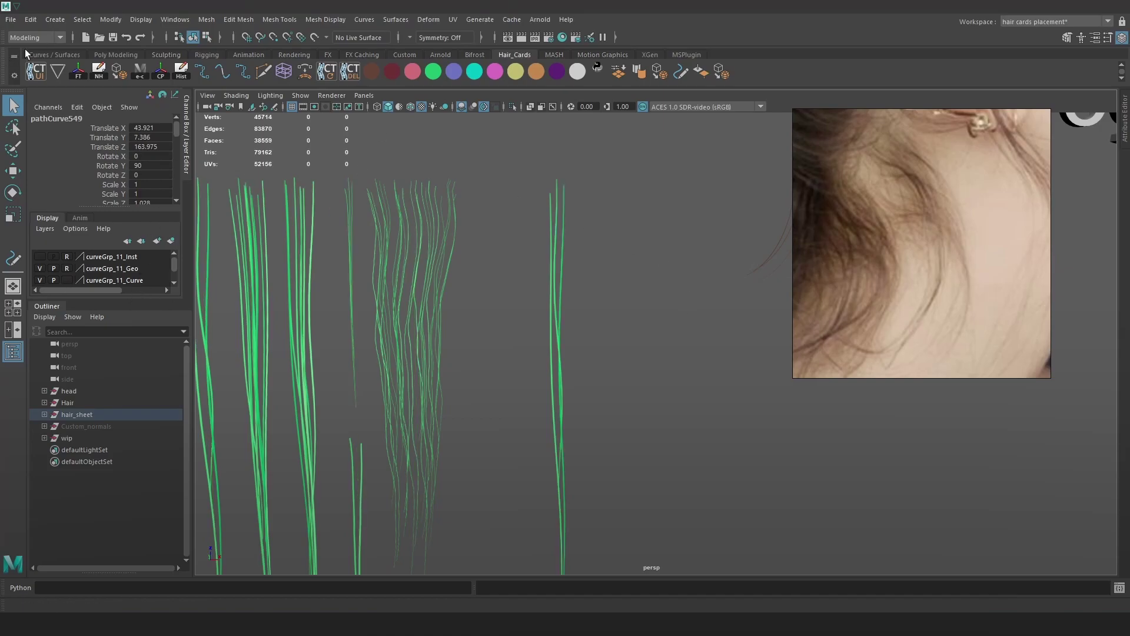
click(36, 72)
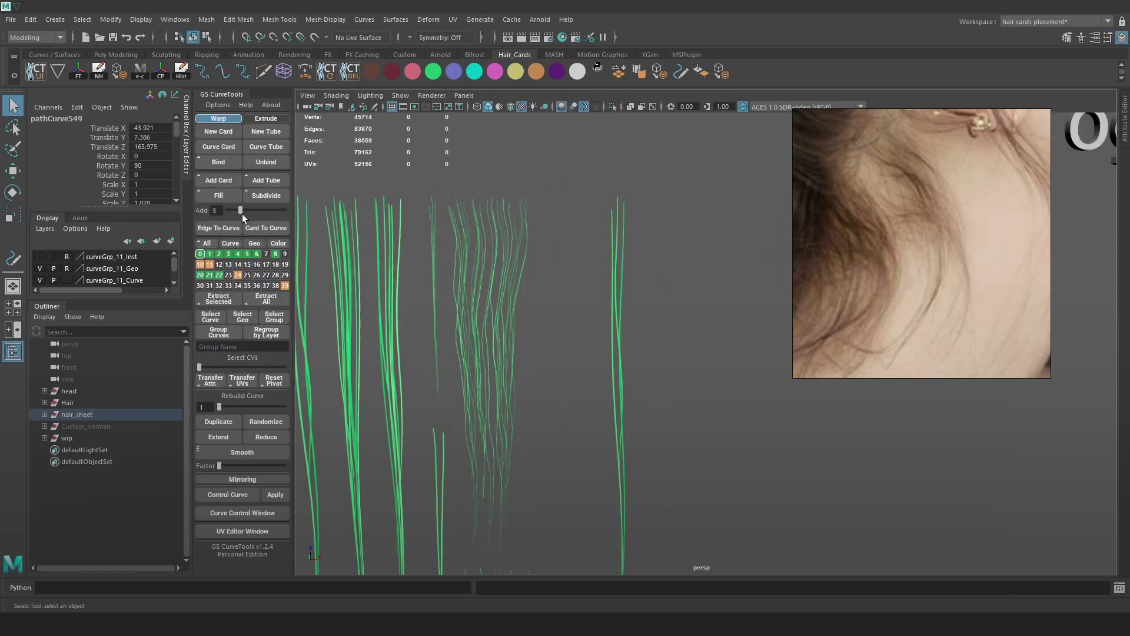
click(245, 515)
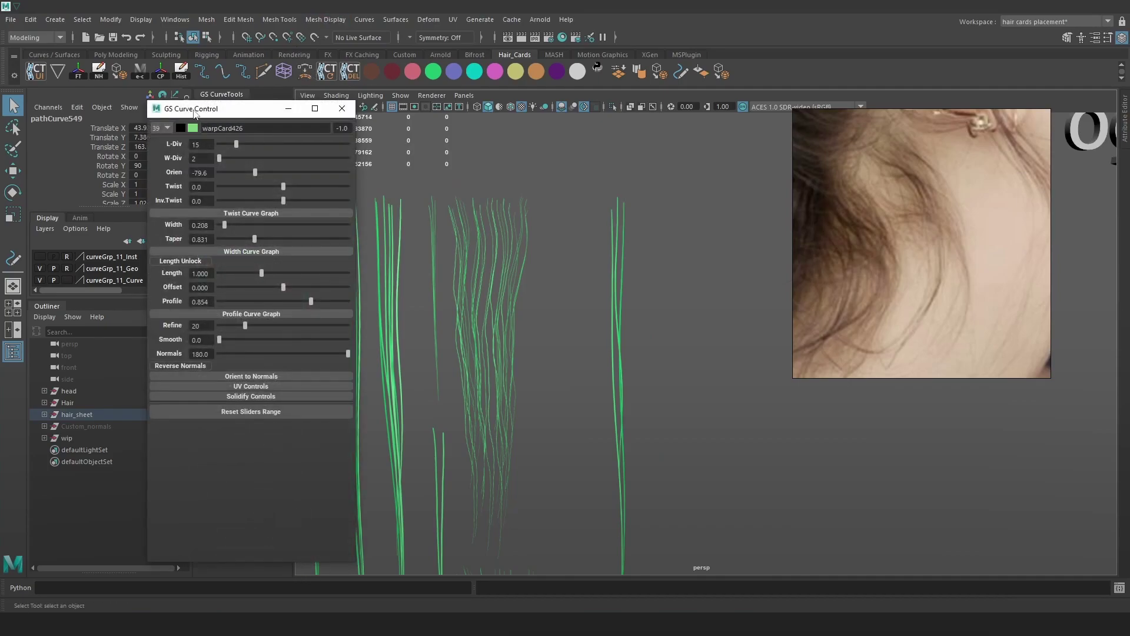
drag(232, 104, 292, 143)
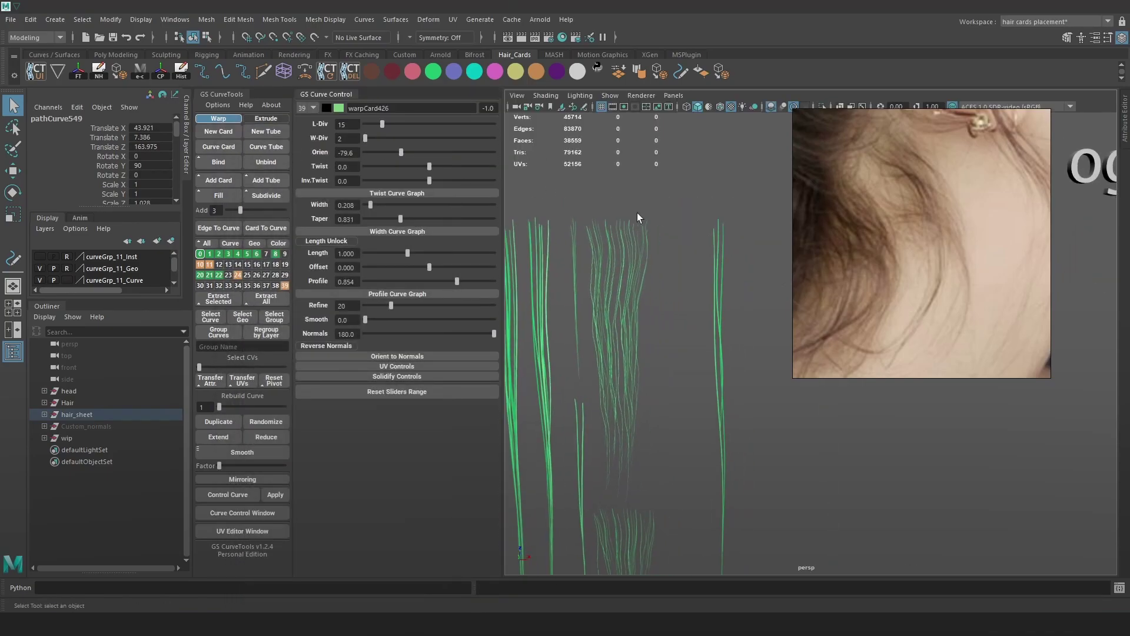
- Narrow the isolated strand card to a width of 0.185
alt+drag(617, 210, 533, 220)
drag(370, 204, 370, 208)
alt+right_drag(645, 197, 585, 214)
alt+middle_drag(585, 215, 580, 207)
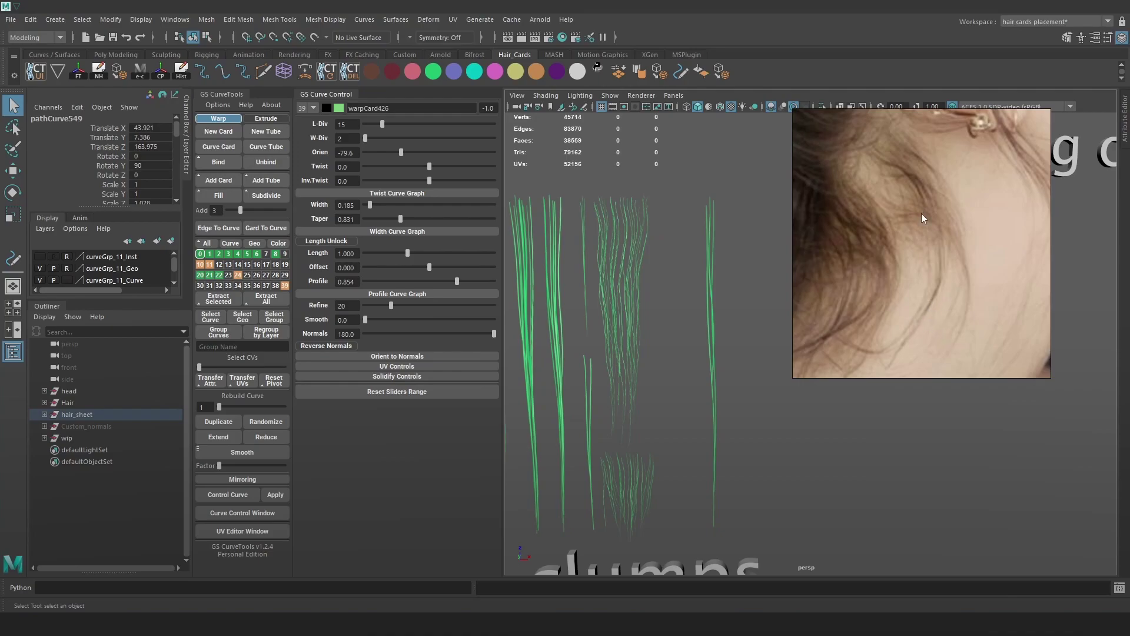
alt+drag(726, 364, 729, 362)
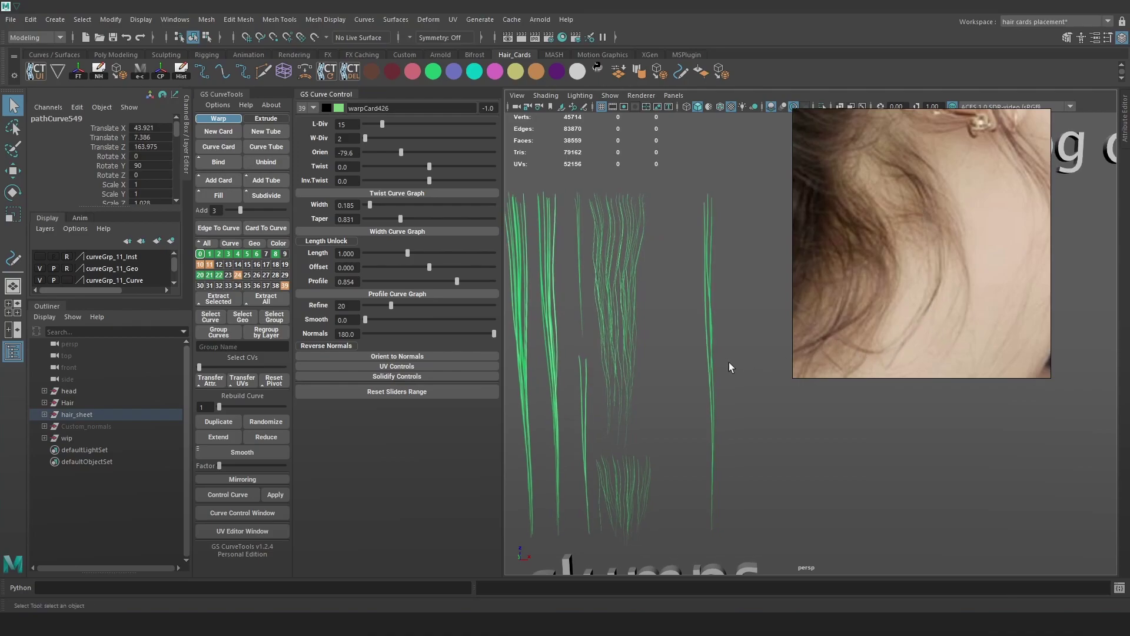
- Compare the isolated card with the short neighbouring card and examine its geometry in shaded display with and without wireframe
click(584, 376)
alt+right_drag(601, 330, 733, 315)
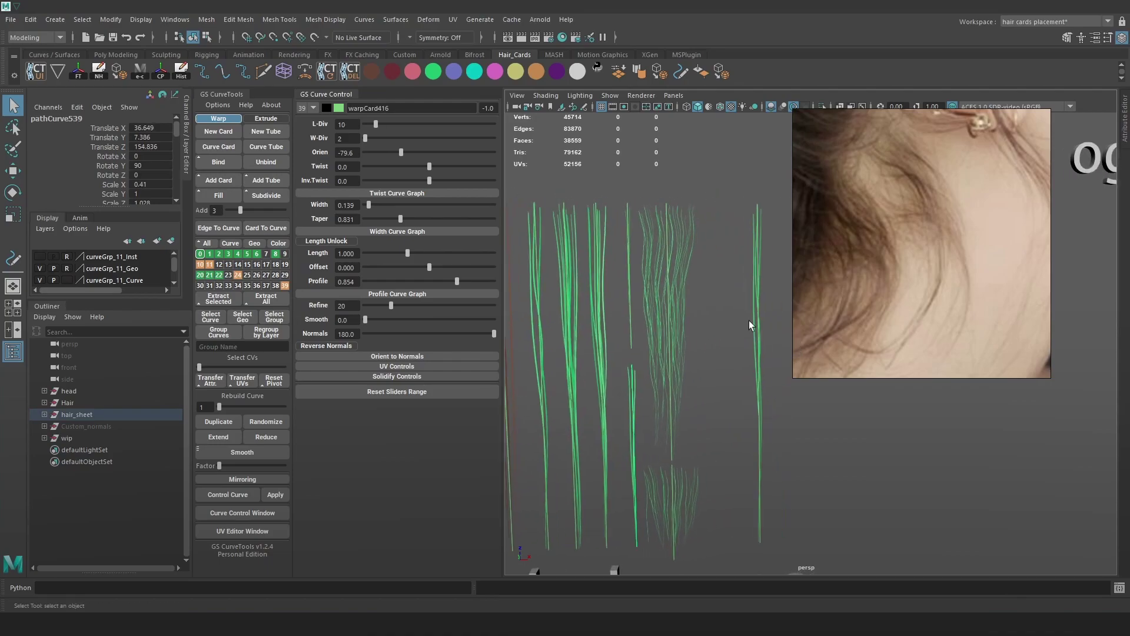
click(756, 313)
key(w)
alt+drag(762, 312, 694, 301)
key(5)
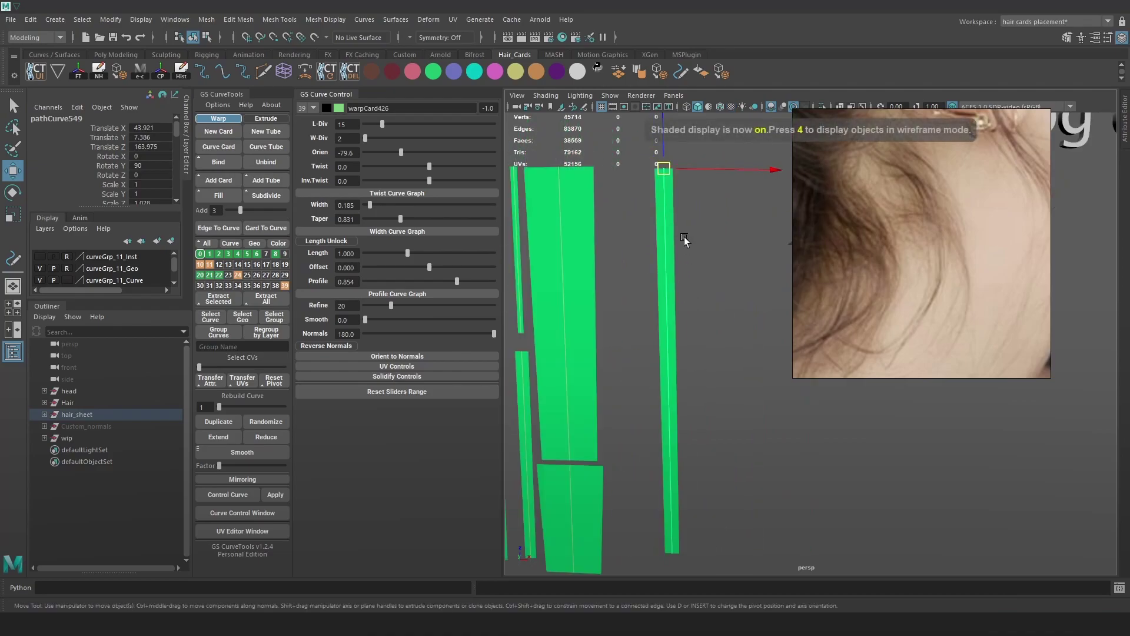
click(719, 104)
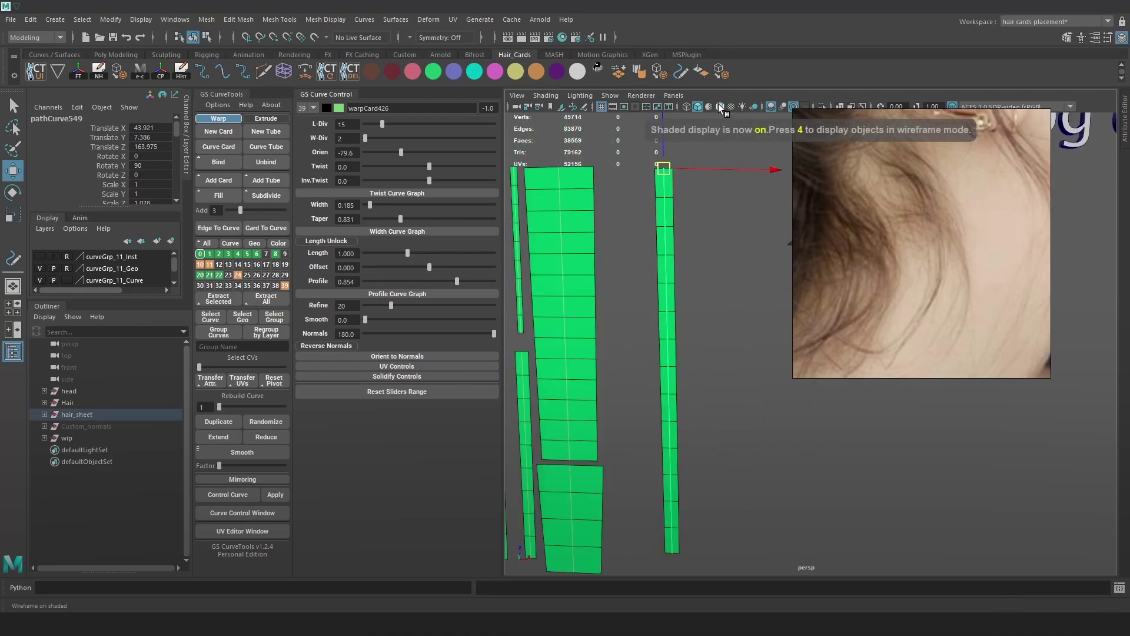
click(719, 105)
key(6)
- Duplicate the isolated strand card in place and set the copy's orientation to -2.5
alt+right_drag(683, 235, 739, 308)
alt+middle_drag(635, 193, 700, 306)
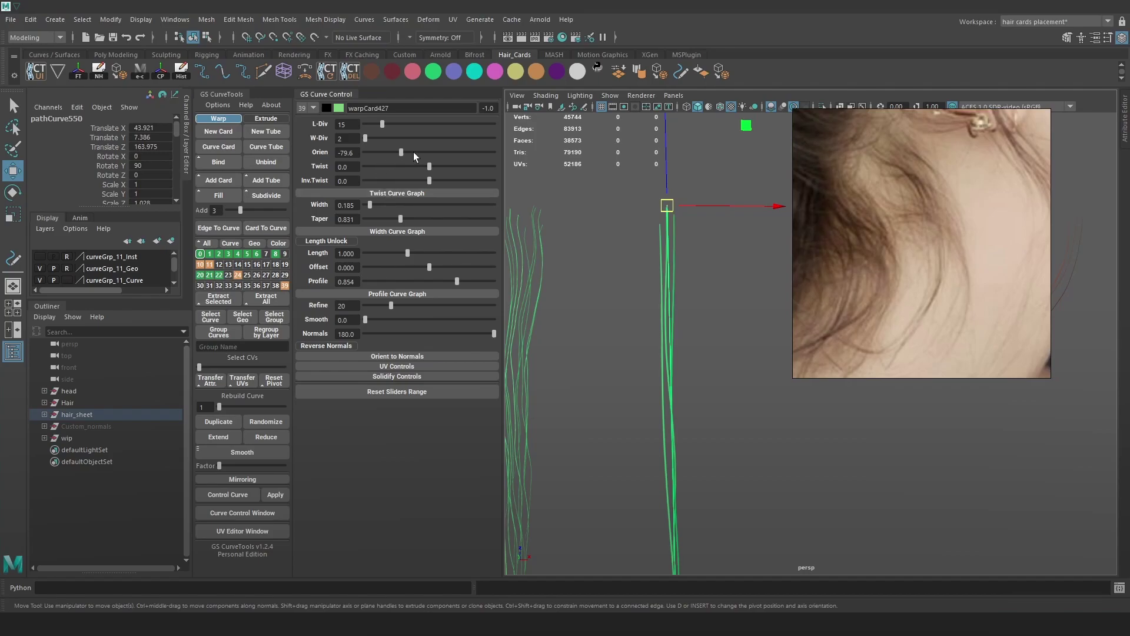
mouse_move(406, 154)
mouse_down()
mouse_move(370, 158)
mouse_move(400, 159)
mouse_up()
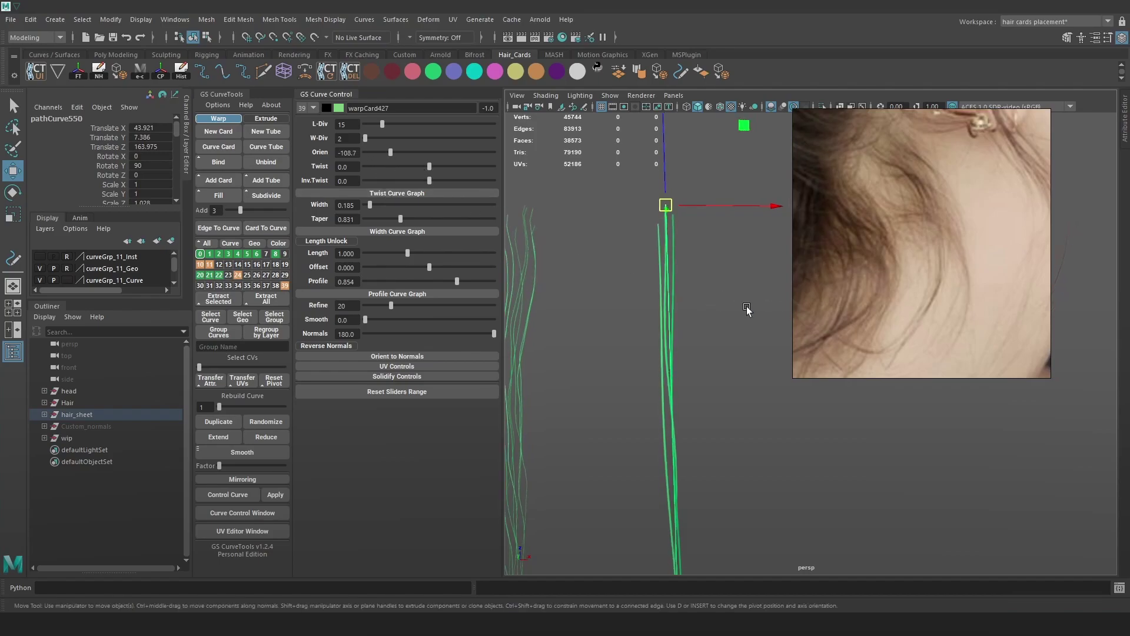
alt+drag(767, 306, 790, 334)
alt+middle_drag(760, 303, 705, 289)
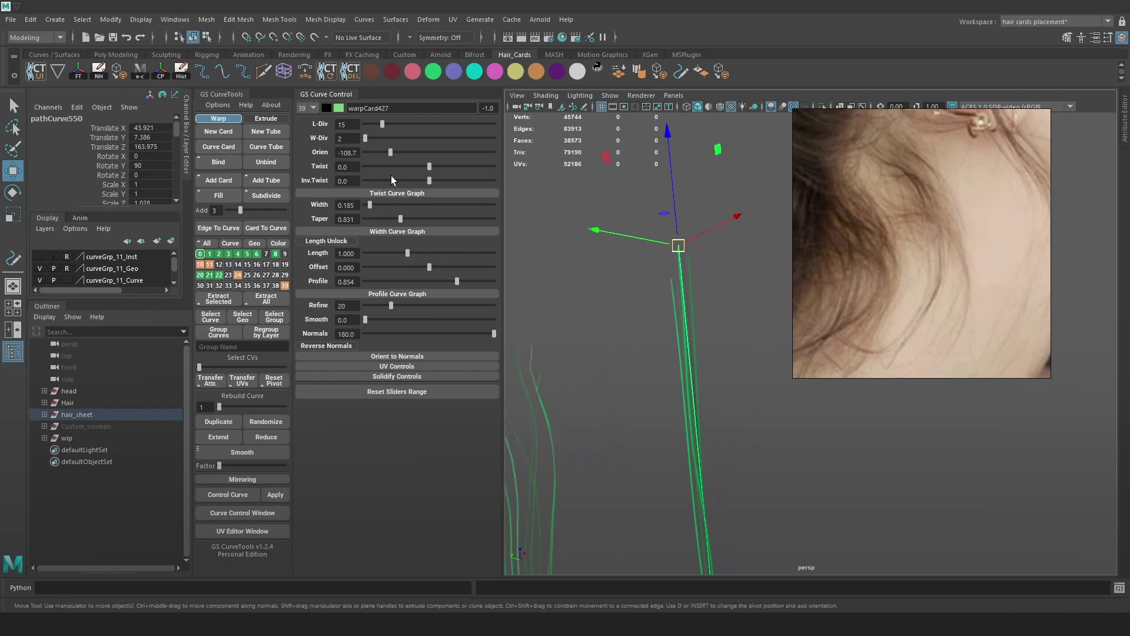
drag(390, 154, 428, 154)
- Display the duplicated card's control vertices and rebuild its curve with a value of 1
click(516, 70)
alt+drag(747, 341, 739, 259)
right_drag(745, 269, 716, 271)
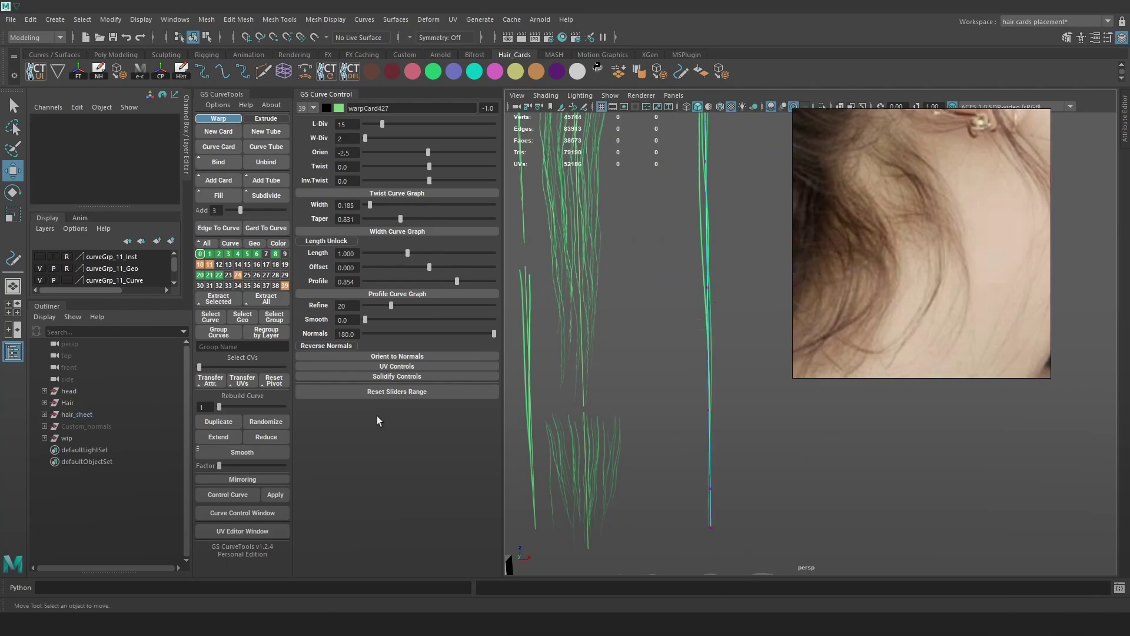
click(219, 407)
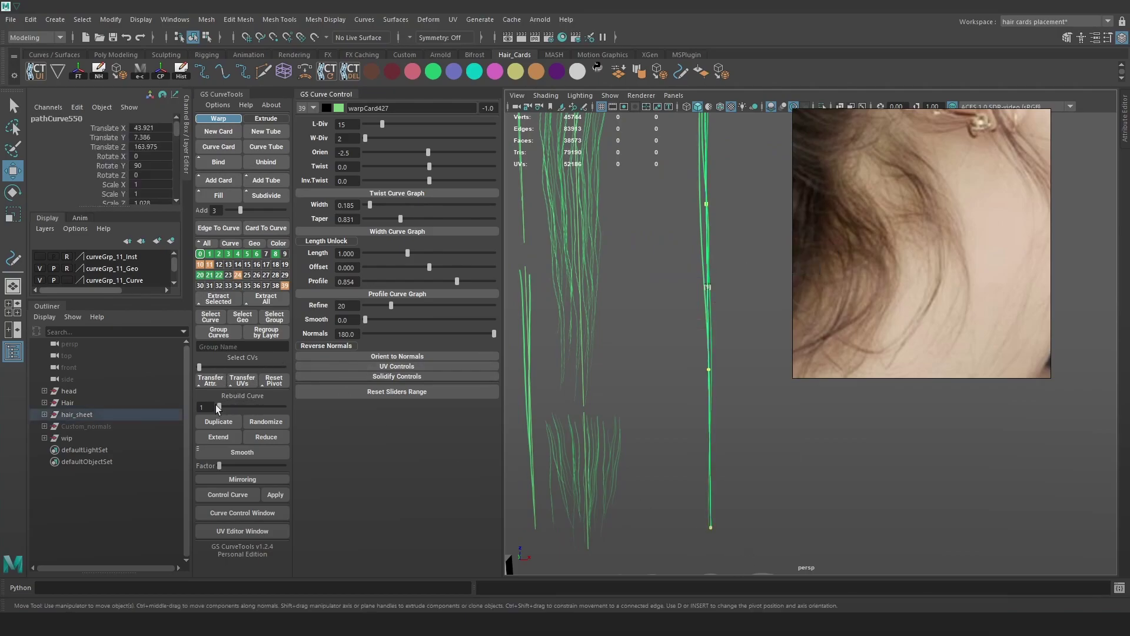
- Move the lowest control vertex of the duplicated curve sideways and slightly up so its tip bends away from the original
right_drag(759, 313, 722, 309)
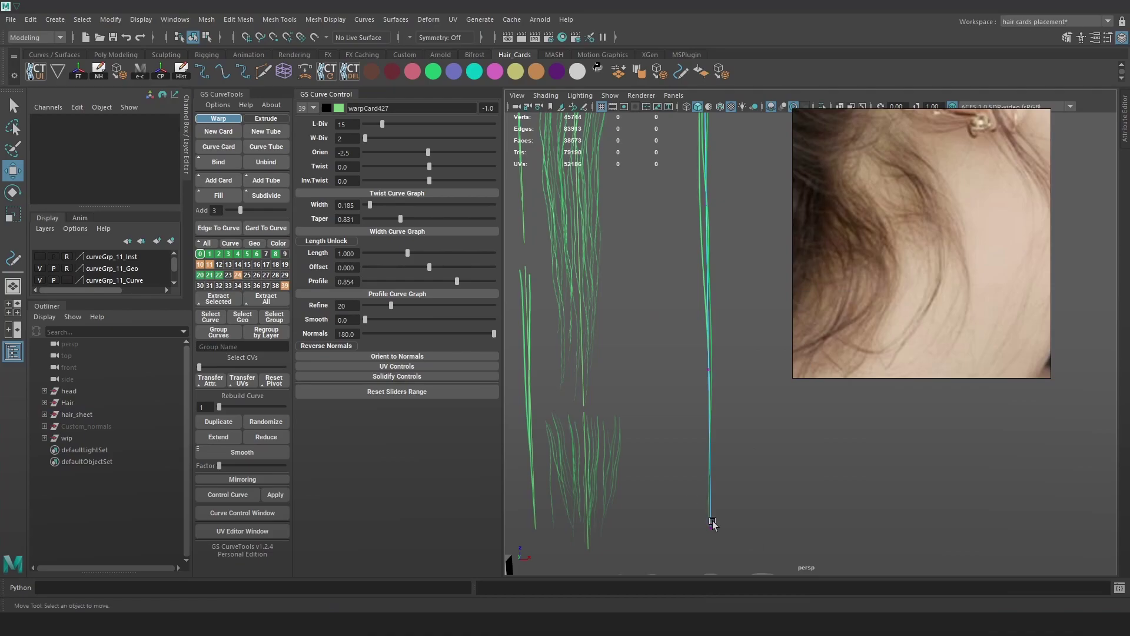
drag(705, 512, 733, 535)
middle_drag(725, 532, 688, 506)
- Shift the control vertex above the duplicated curve's tip outward to round off the bend near its lower end
key(4)
drag(726, 258, 682, 389)
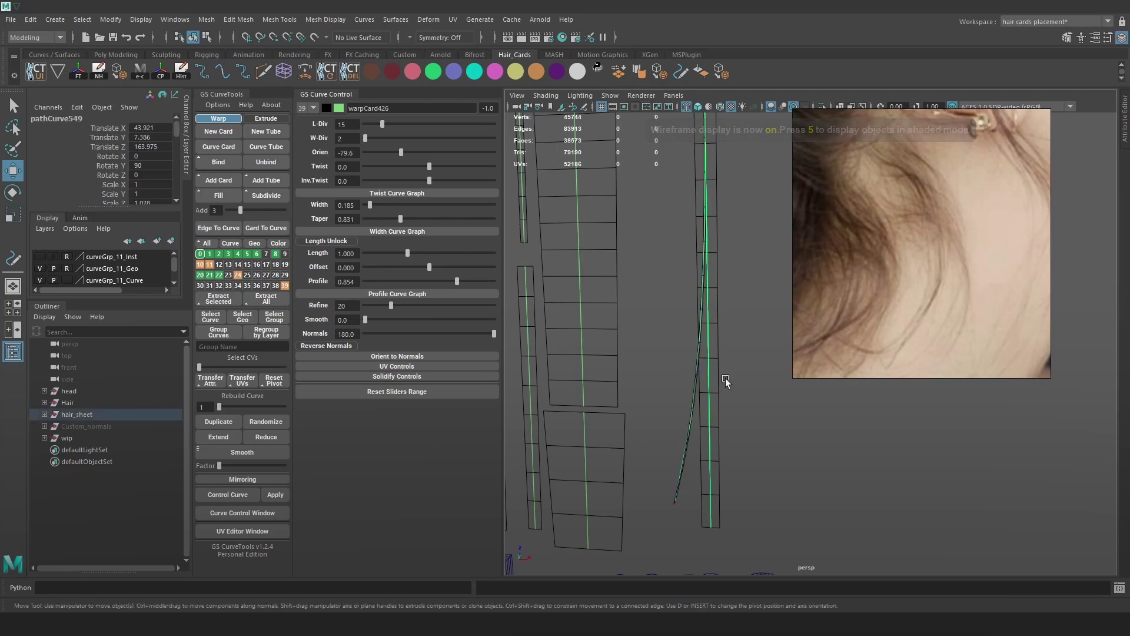
drag(736, 385, 677, 340)
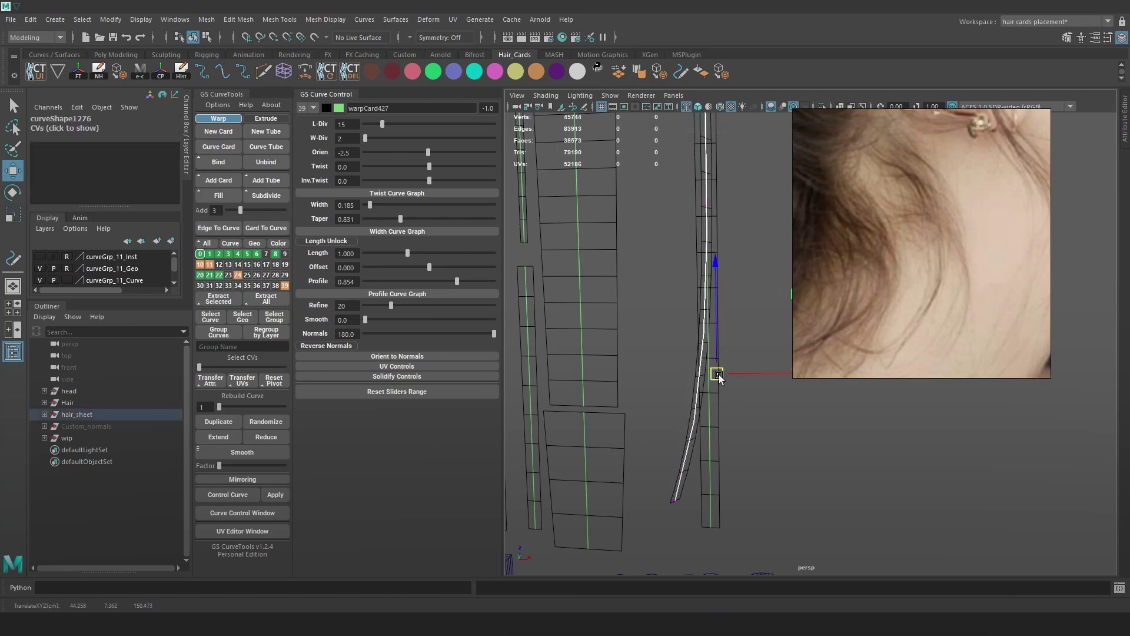
key(6)
alt+drag(725, 382, 736, 424)
click(668, 515)
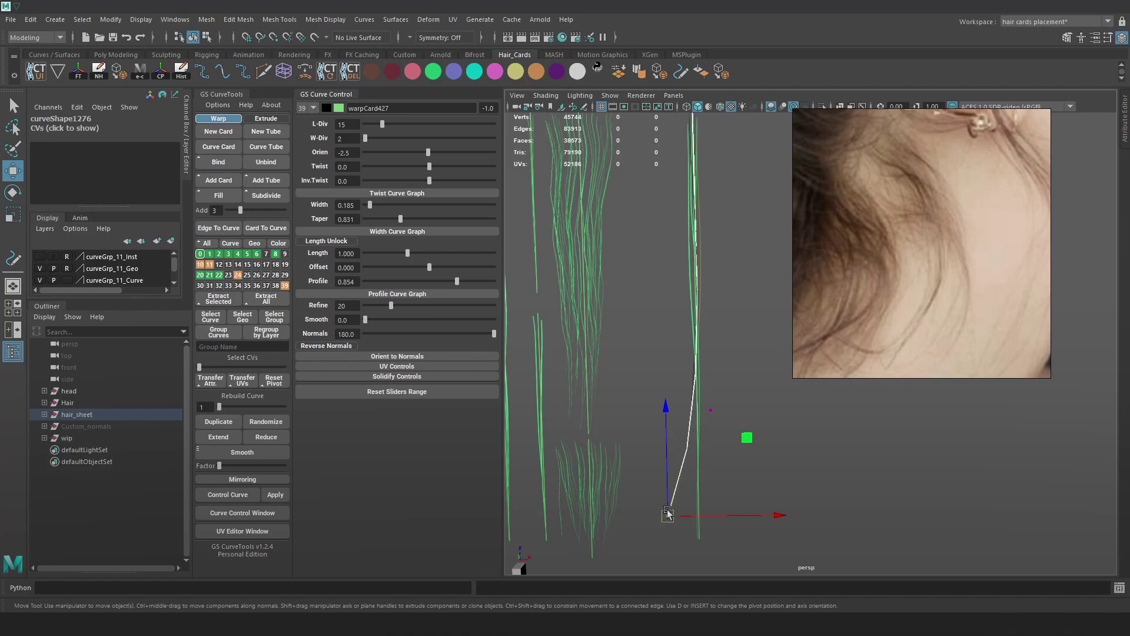
- Offset the middle control vertex of the duplicated curve sideways to add a soft bend along the strand
alt+drag(686, 383, 742, 354)
key(4)
click(687, 310)
key(6)
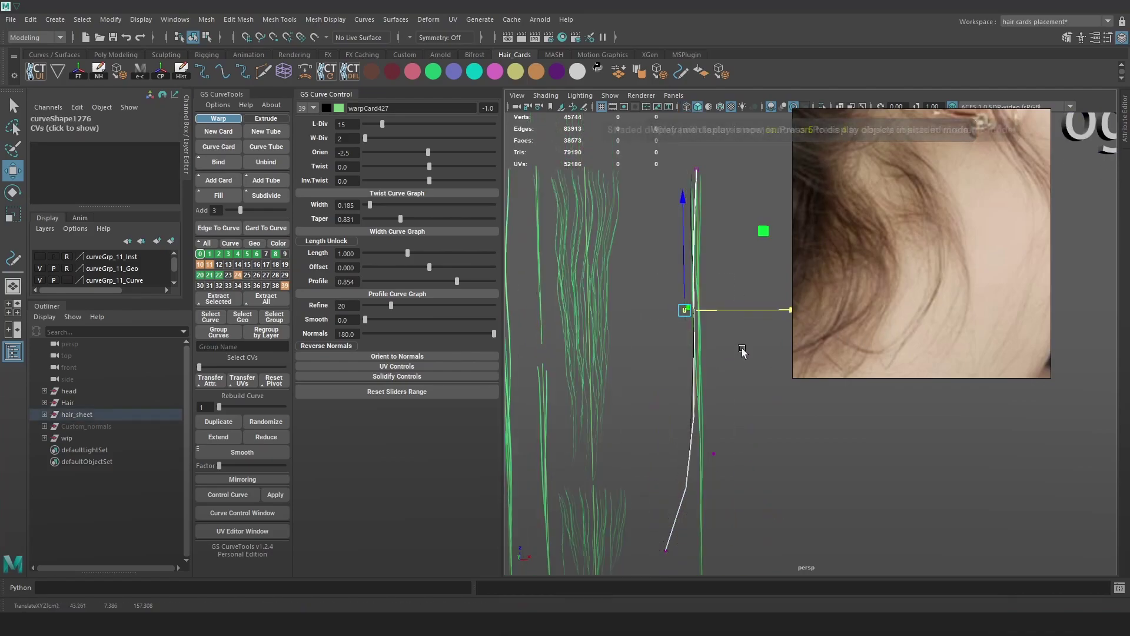
click(694, 271)
alt+drag(694, 271, 716, 288)
click(693, 372)
- Switch to the original card's curve and shift its middle control vertex sideways to bow the strand gently
key(F8)
click(695, 456)
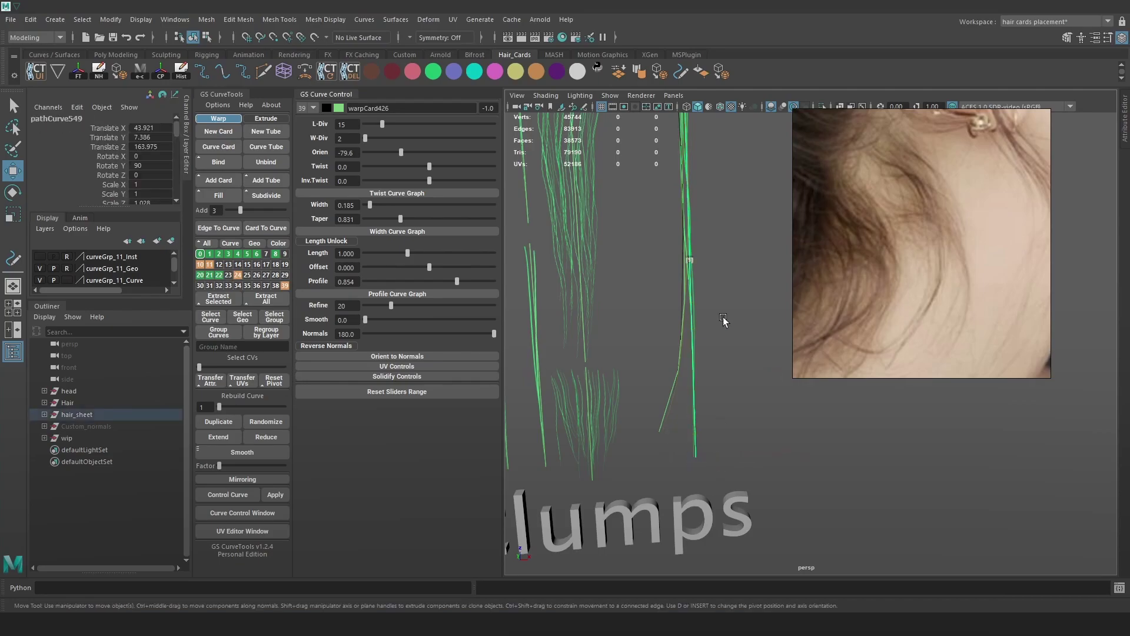
key(4)
alt+middle_drag(727, 271, 723, 279)
click(677, 242)
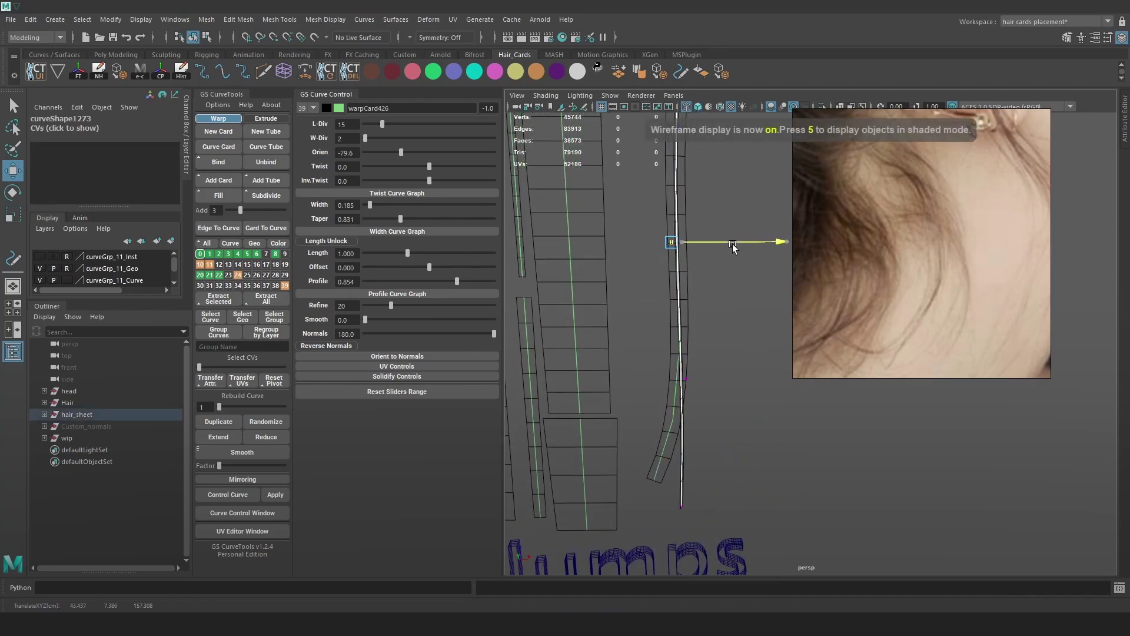
drag(734, 243, 718, 244)
key(6)
alt+middle_drag(736, 274, 744, 319)
click(731, 294)
key(ctrl+z)
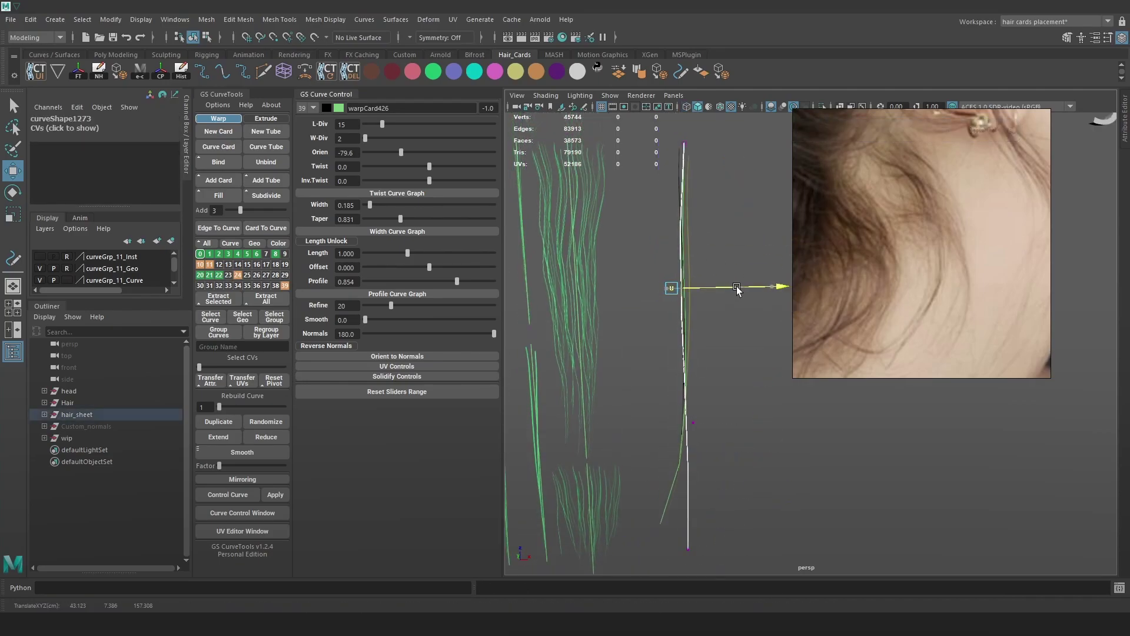
click(719, 267)
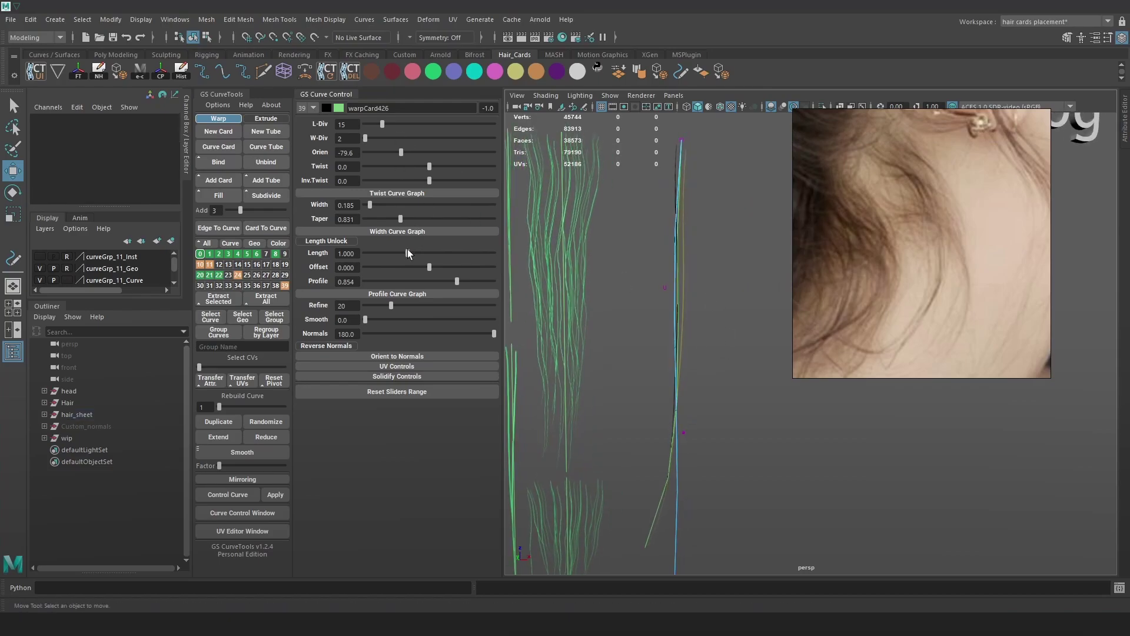
- Set the original strand card's orientation to -123.6 and its twist to -108.7
click(677, 259)
drag(390, 152, 385, 153)
alt+drag(723, 300, 698, 276)
drag(429, 166, 392, 167)
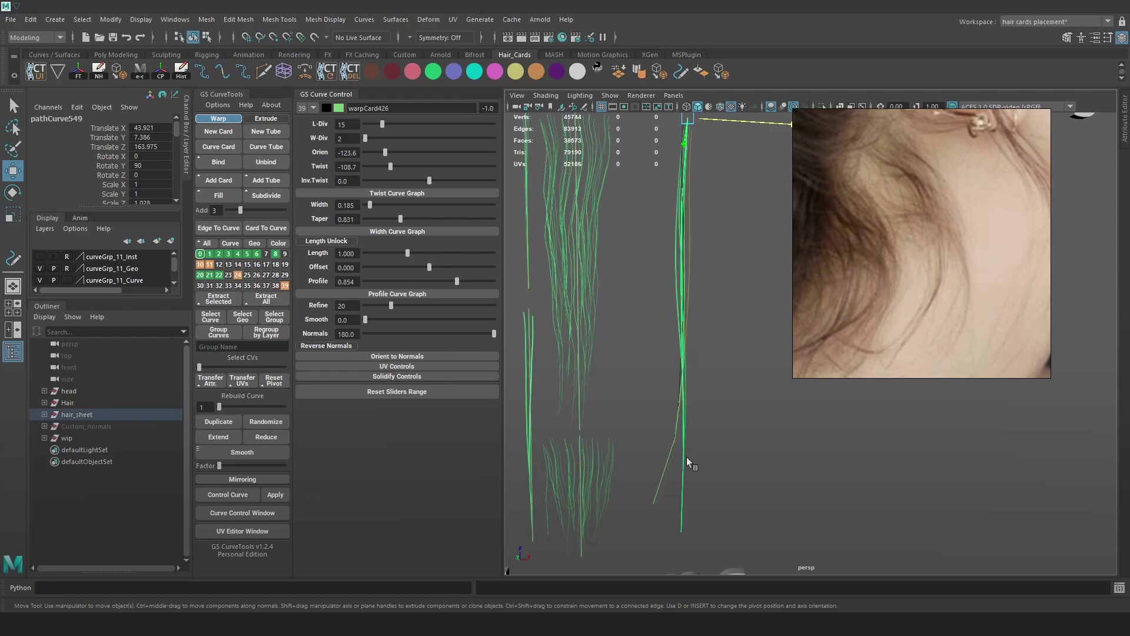
- Set the bent duplicate strand card's twist to -135.2 and raise the first two points of its twist graph
click(676, 433)
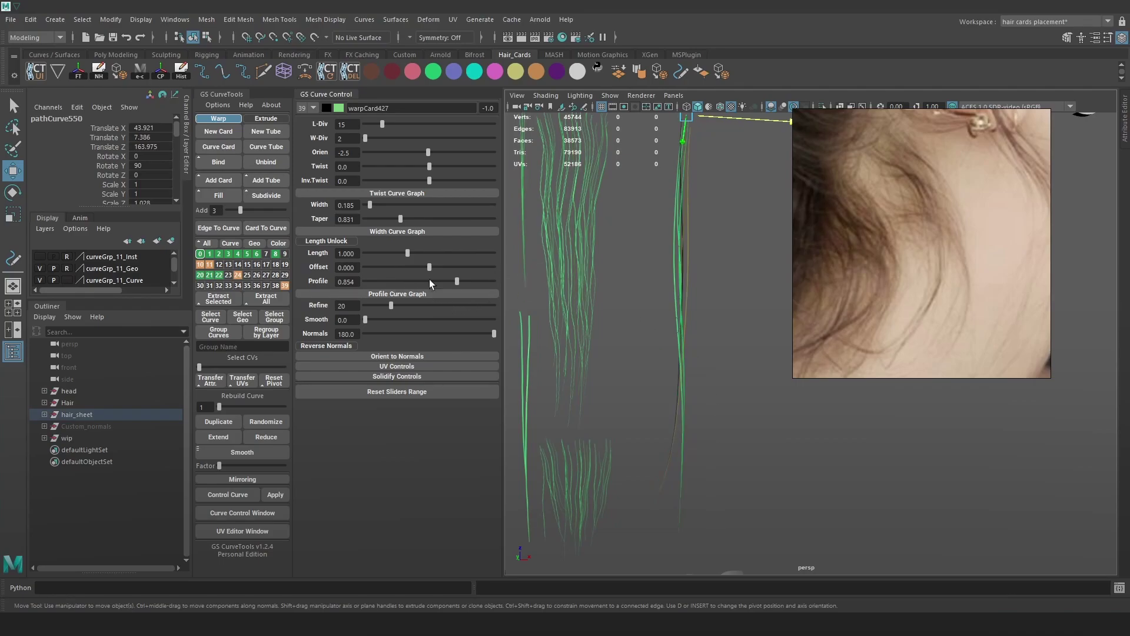
drag(415, 167, 384, 172)
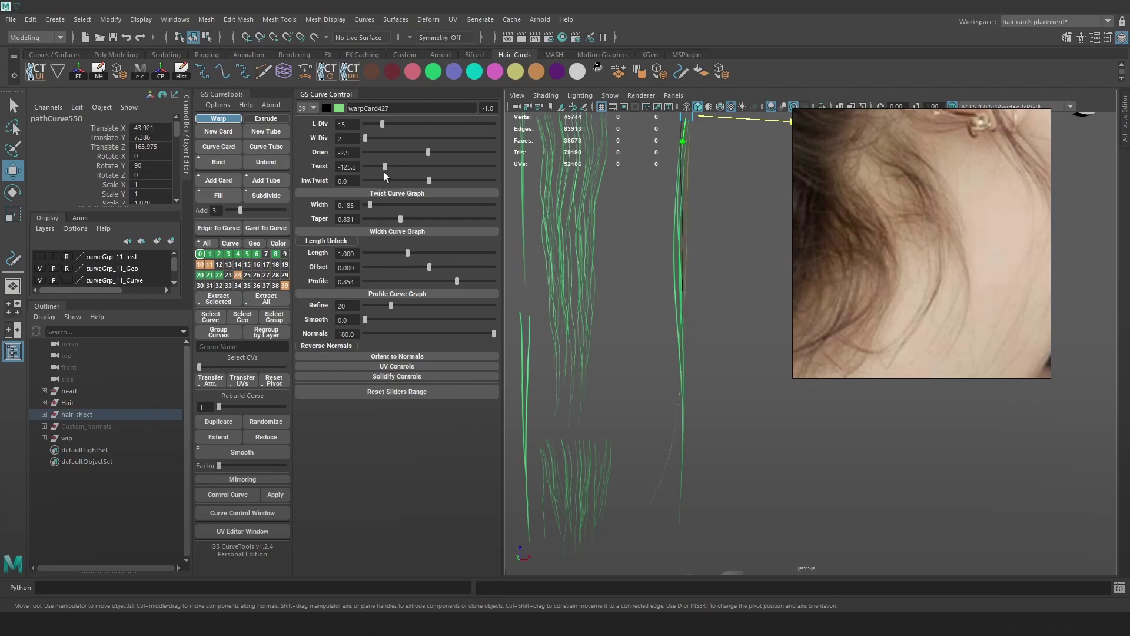
click(419, 193)
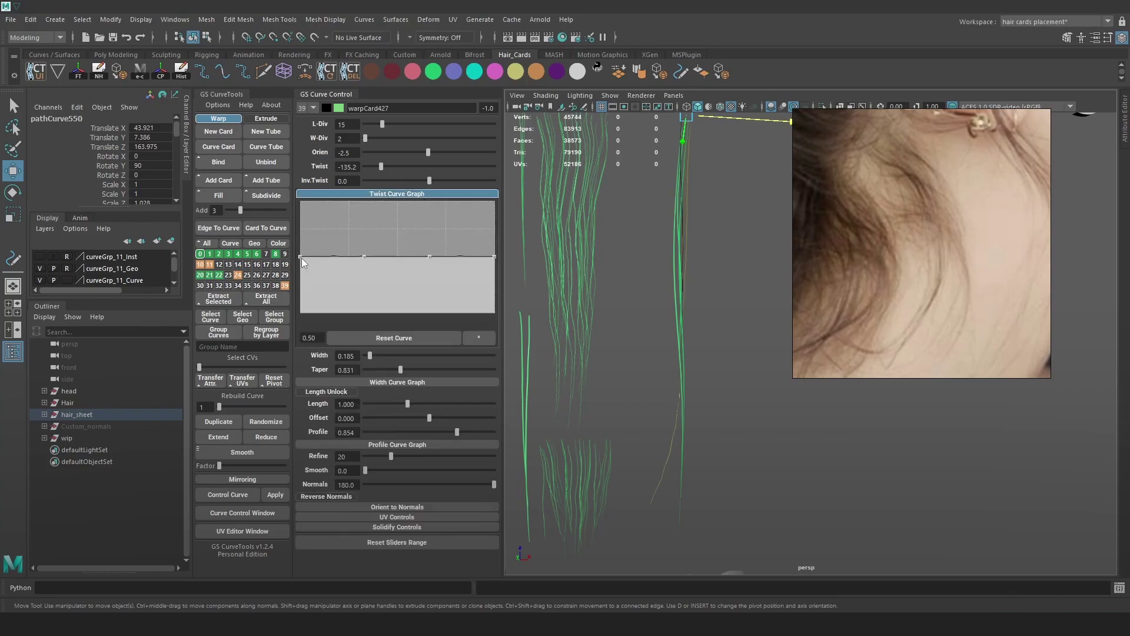
drag(301, 257, 301, 235)
mouse_move(364, 257)
mouse_down()
mouse_move(365, 232)
mouse_move(367, 256)
mouse_move(368, 246)
mouse_up()
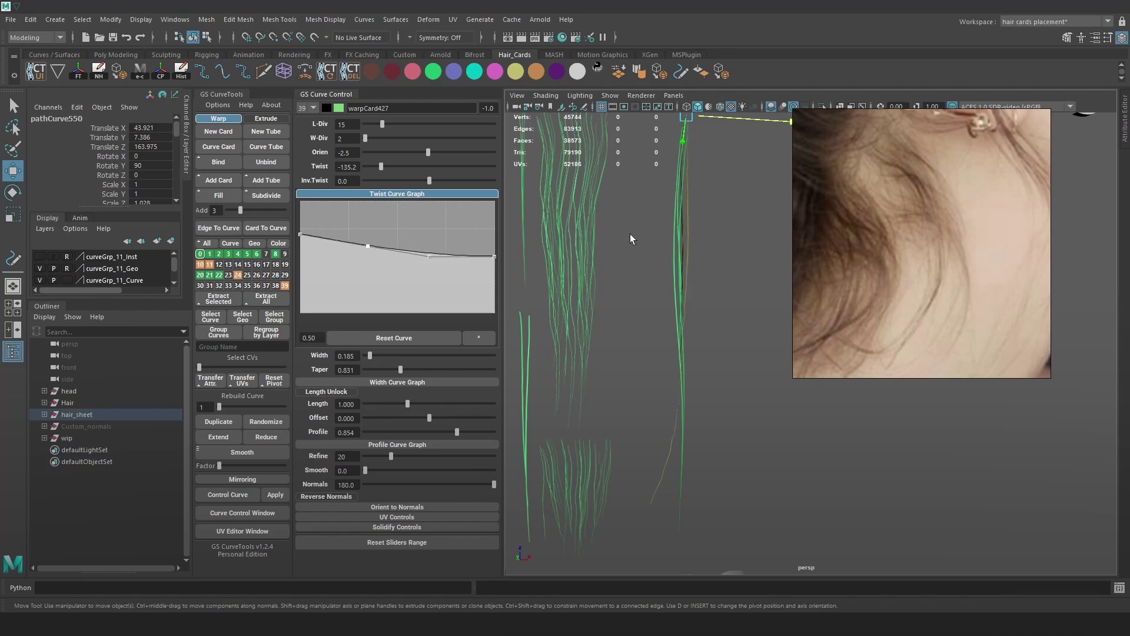
alt+drag(684, 477, 701, 280)
click(719, 232)
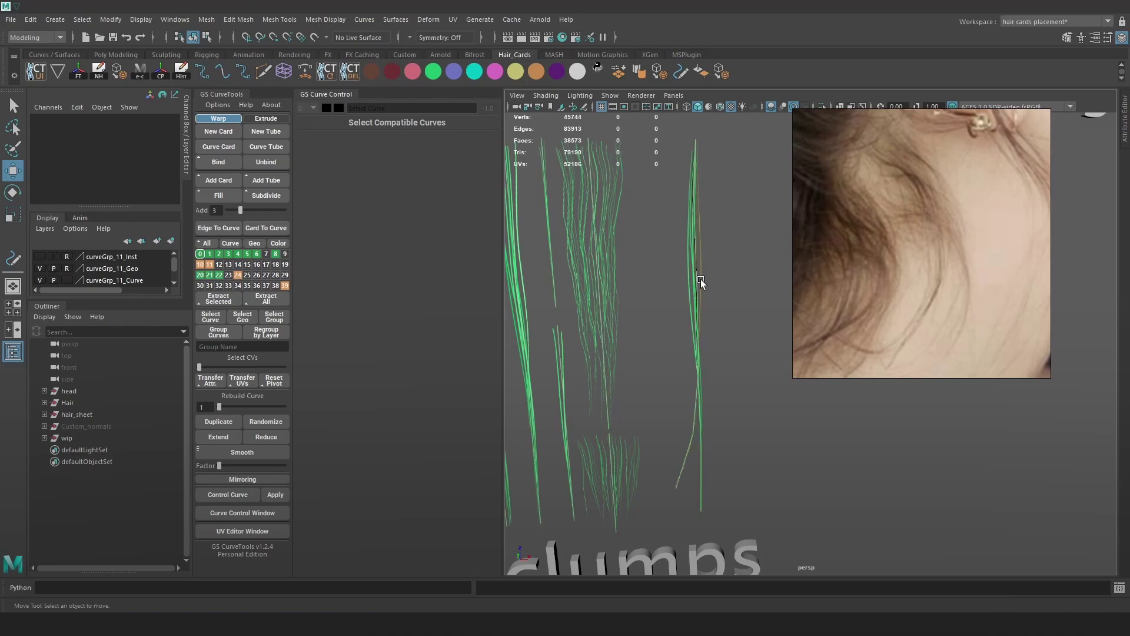
- Rebuild the bent strand's curve with a value of 6 and reposition a lower control vertex to smooth the bend
click(690, 439)
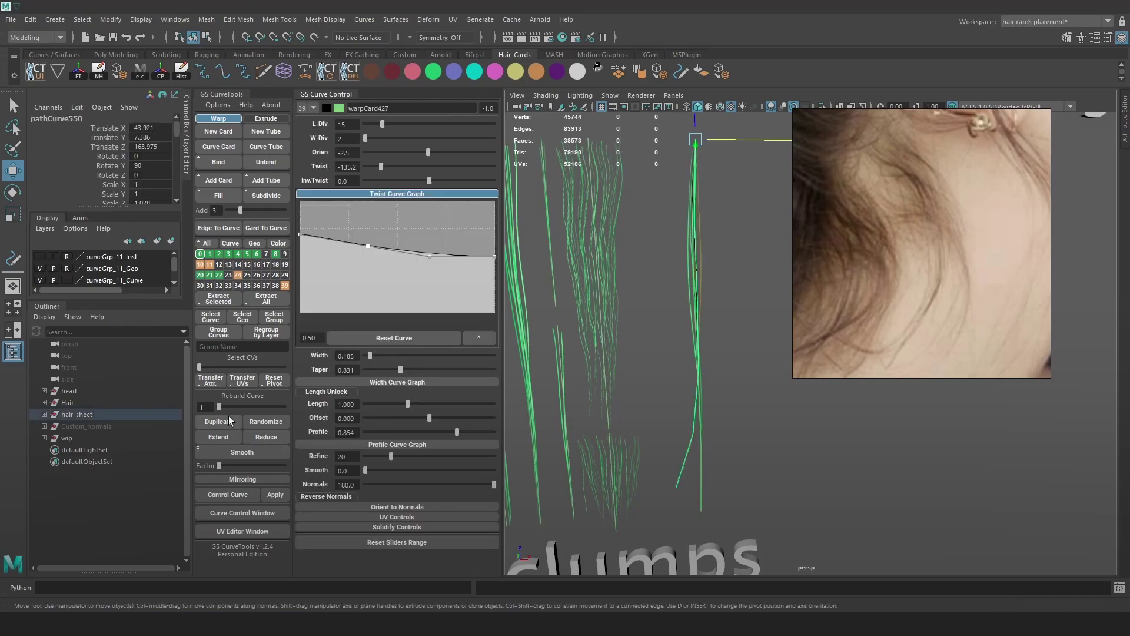
drag(222, 407, 225, 411)
right_drag(744, 236, 656, 233)
drag(726, 395, 758, 381)
key(ctrl+z)
key(b)
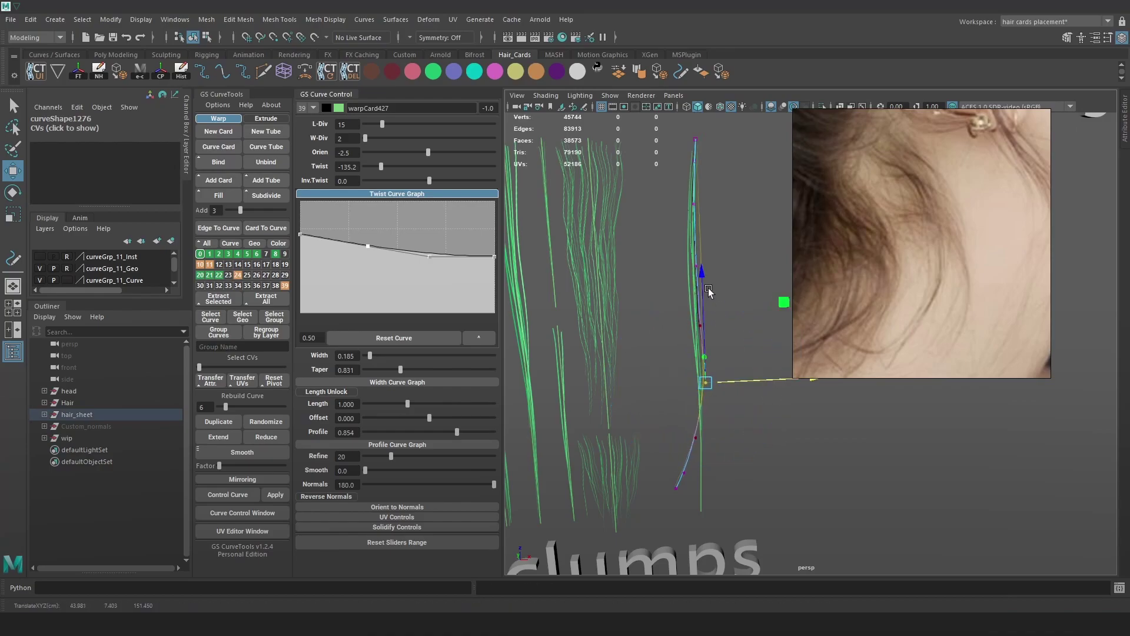
click(696, 326)
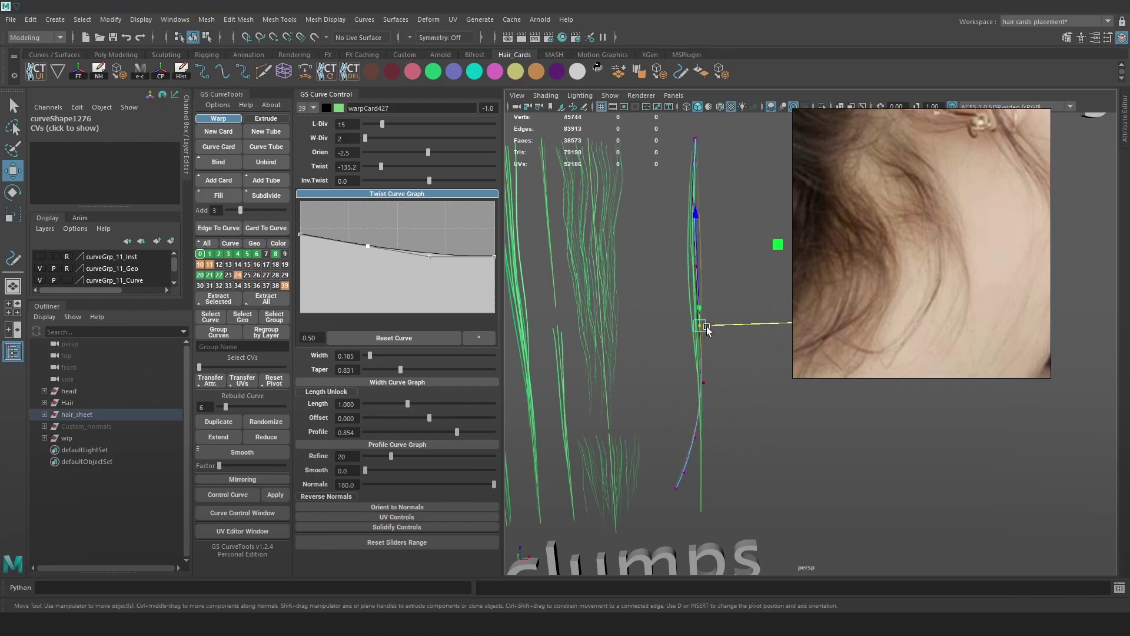
click(733, 277)
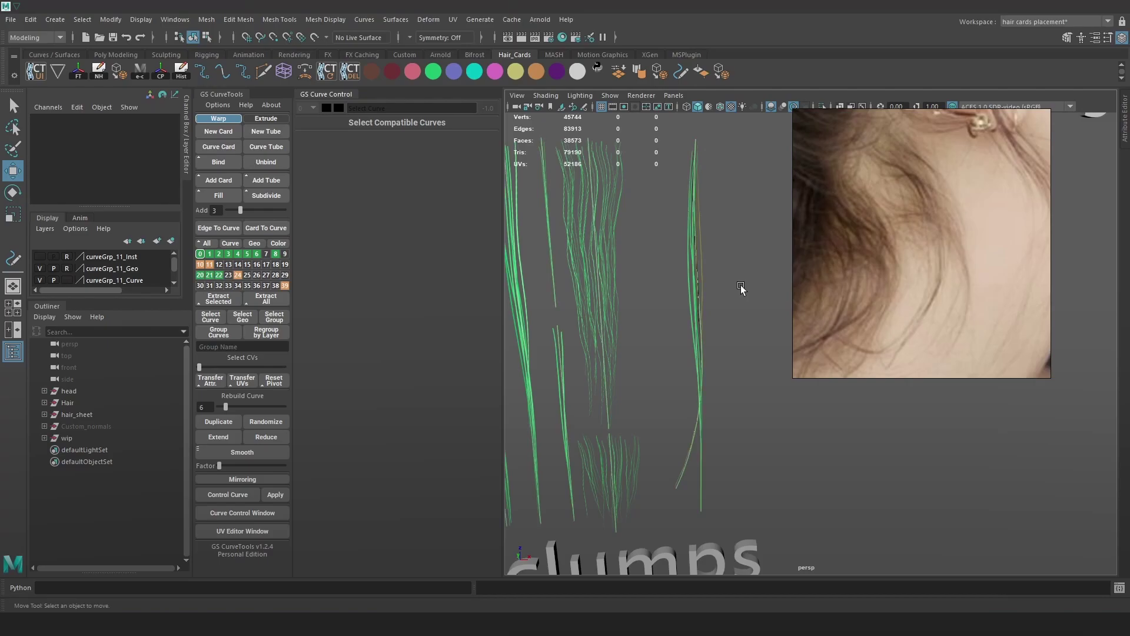
- Duplicate the wide wavy loose-strand card and place the copy beside the original, before the thin strand clump
alt+right_drag(714, 275, 737, 295)
alt+drag(738, 295, 642, 262)
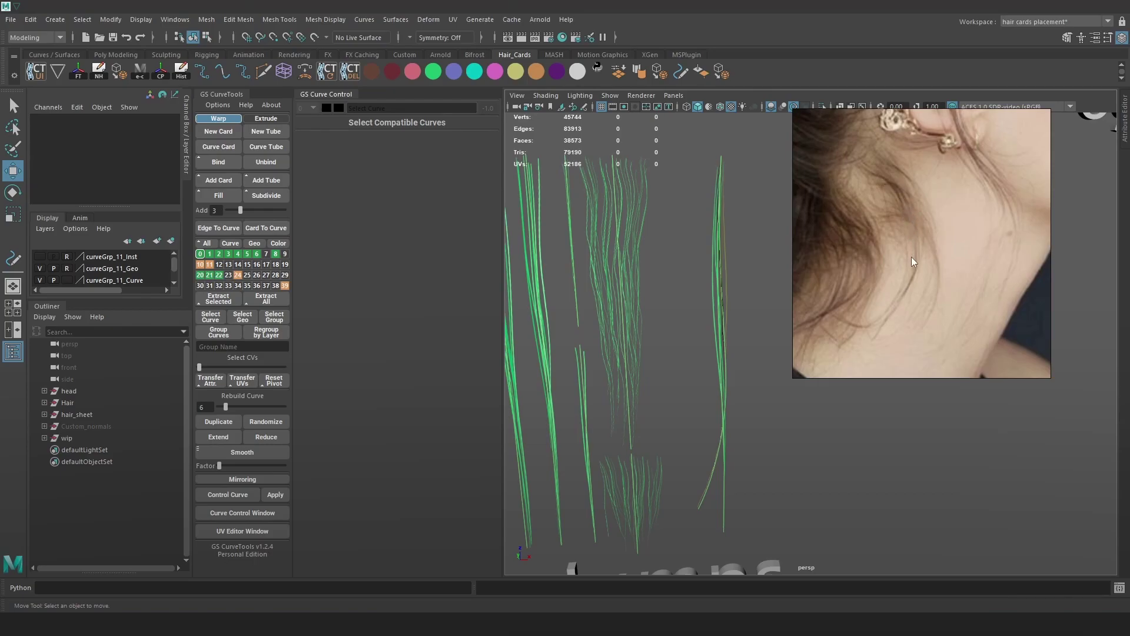
alt+drag(627, 394, 747, 368)
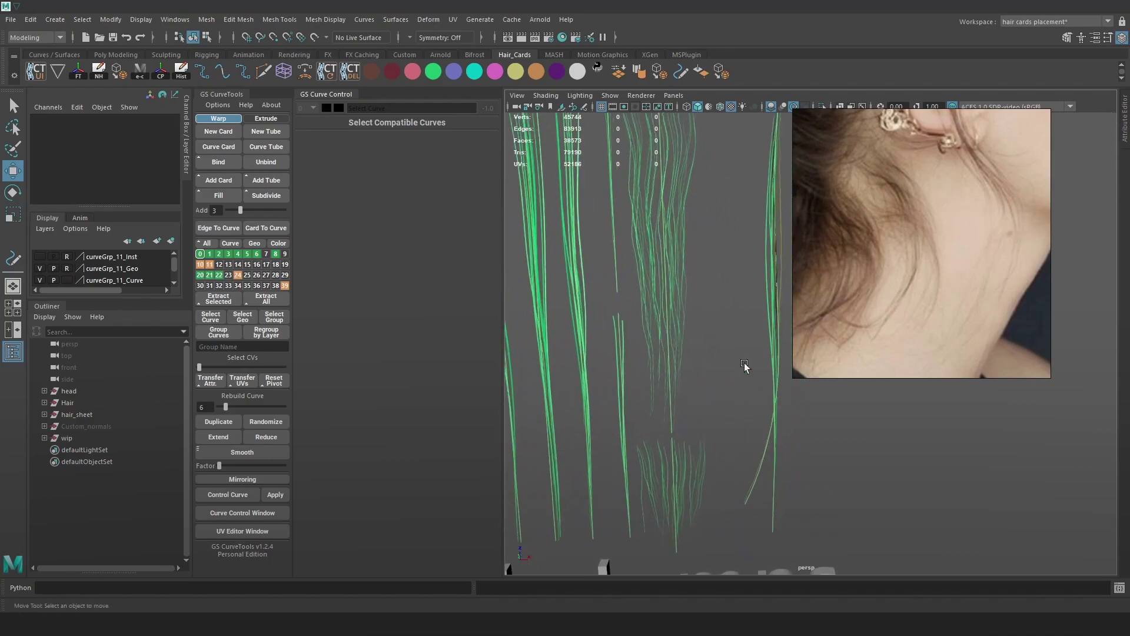
click(672, 320)
alt+drag(719, 283, 679, 330)
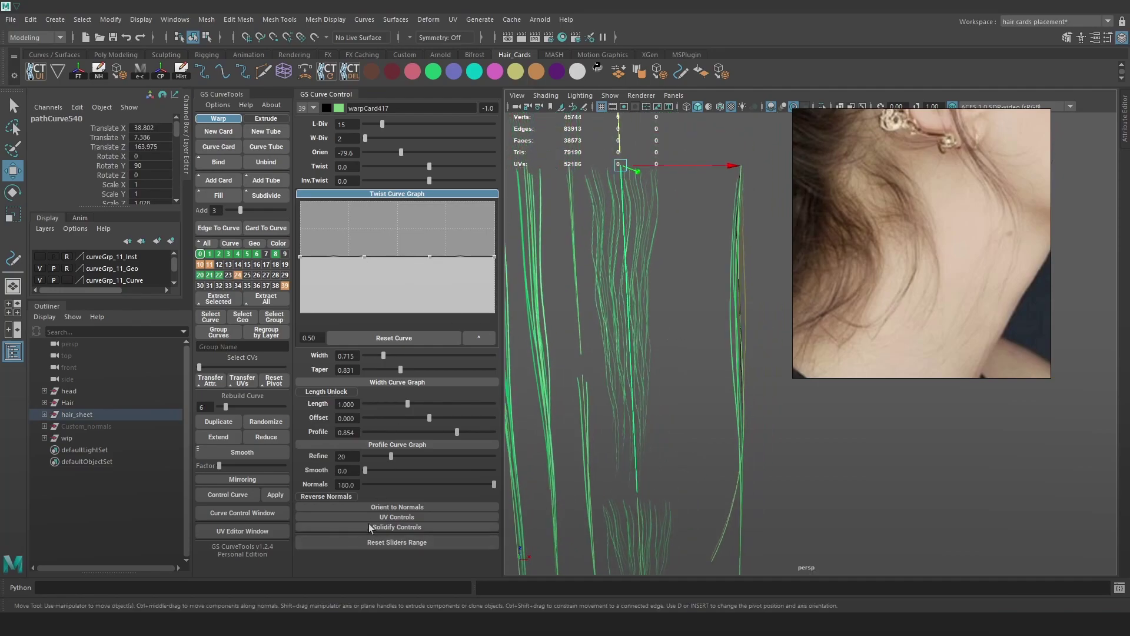
drag(724, 167, 789, 165)
click(218, 422)
scroll(733, 260, down, 3)
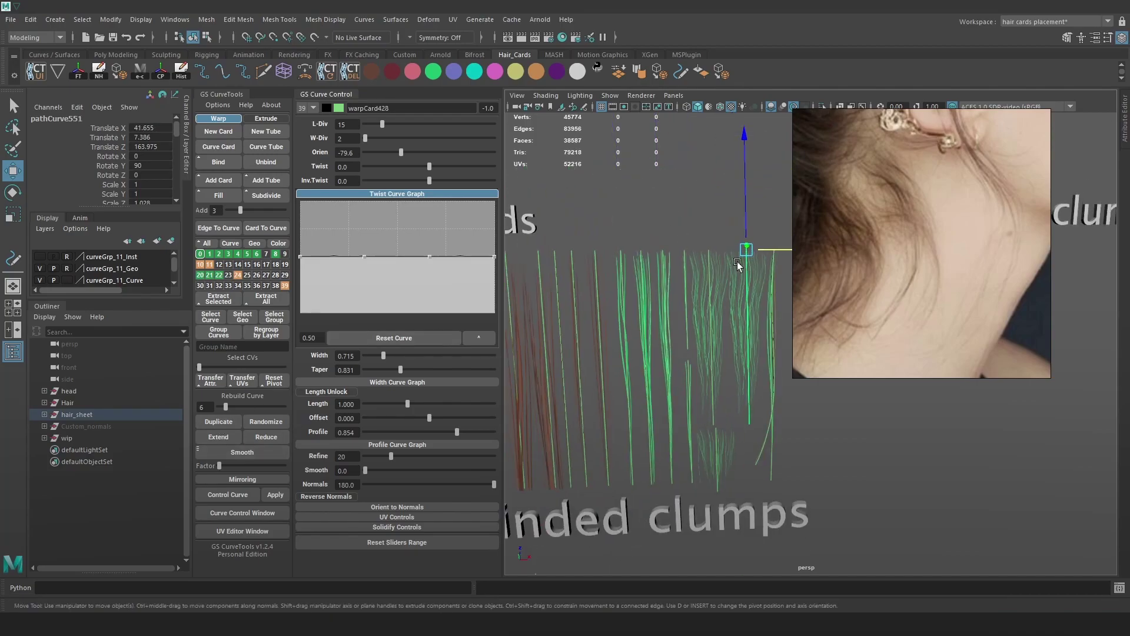
click(735, 396)
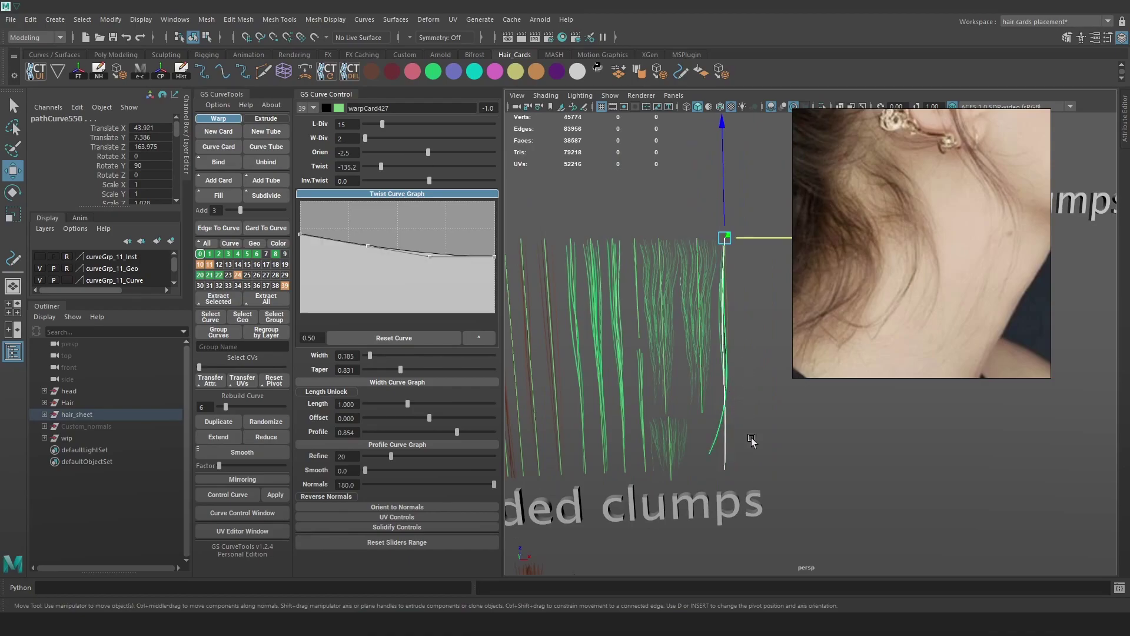
key(4)
mouse_move(740, 383)
alt+mouse_down()
mouse_move(712, 274)
mouse_move(745, 375)
alt+mouse_up()
click(745, 376)
key(6)
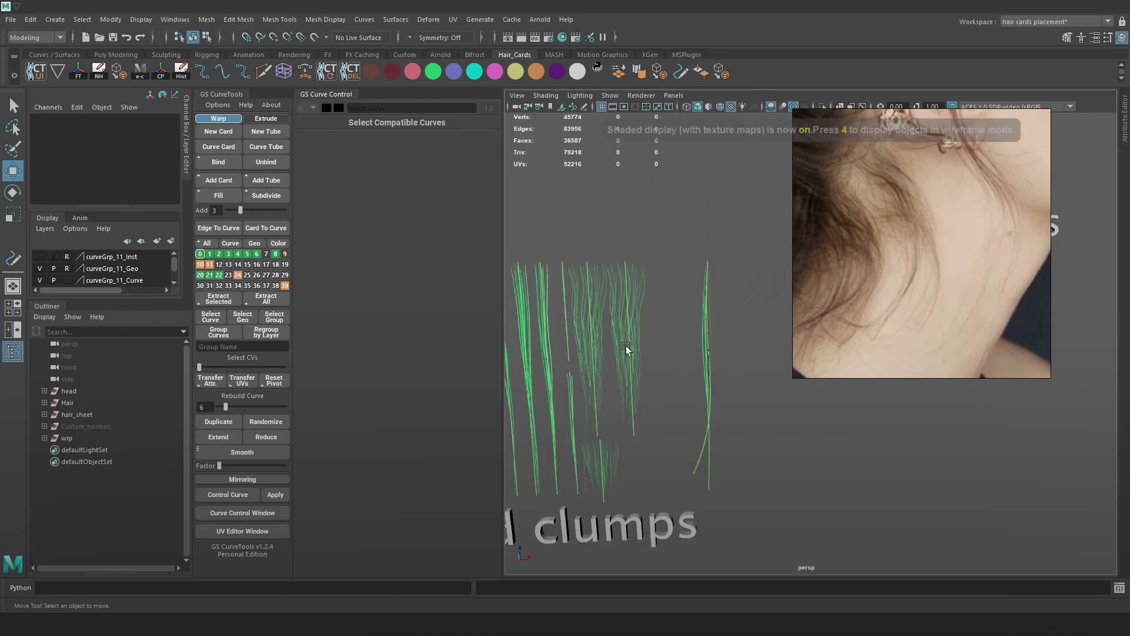
- Scale the duplicated wavy card lengthwise to 1.343 and compare its length with the neighbouring cards in wireframe
click(627, 347)
key(r)
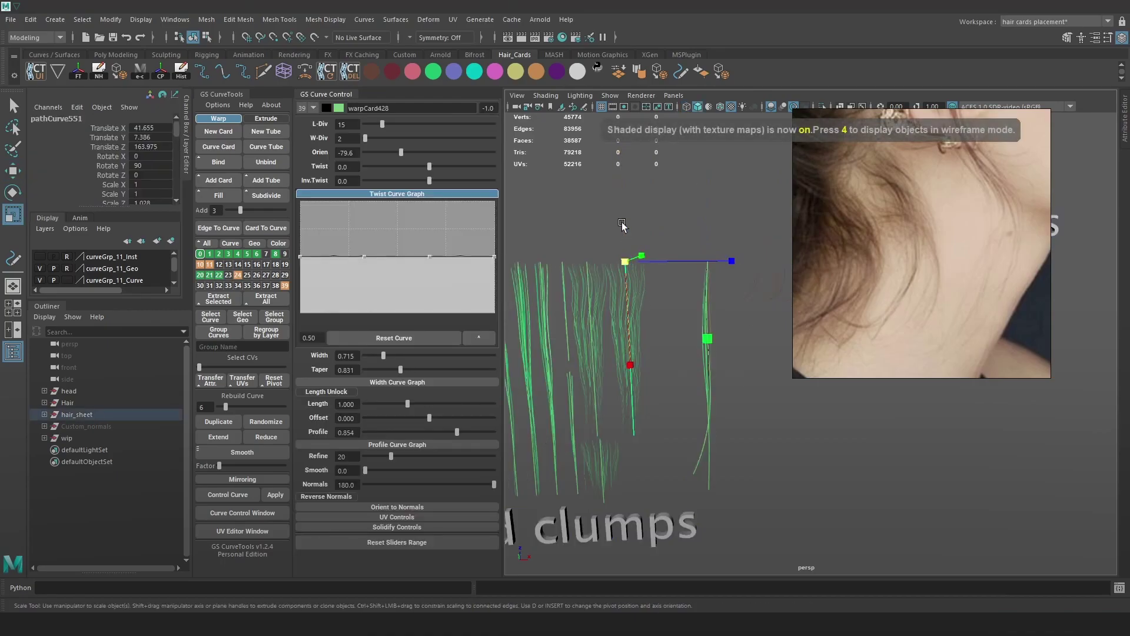
click(661, 339)
click(629, 342)
drag(631, 365, 631, 393)
key(4)
click(549, 377)
click(627, 290)
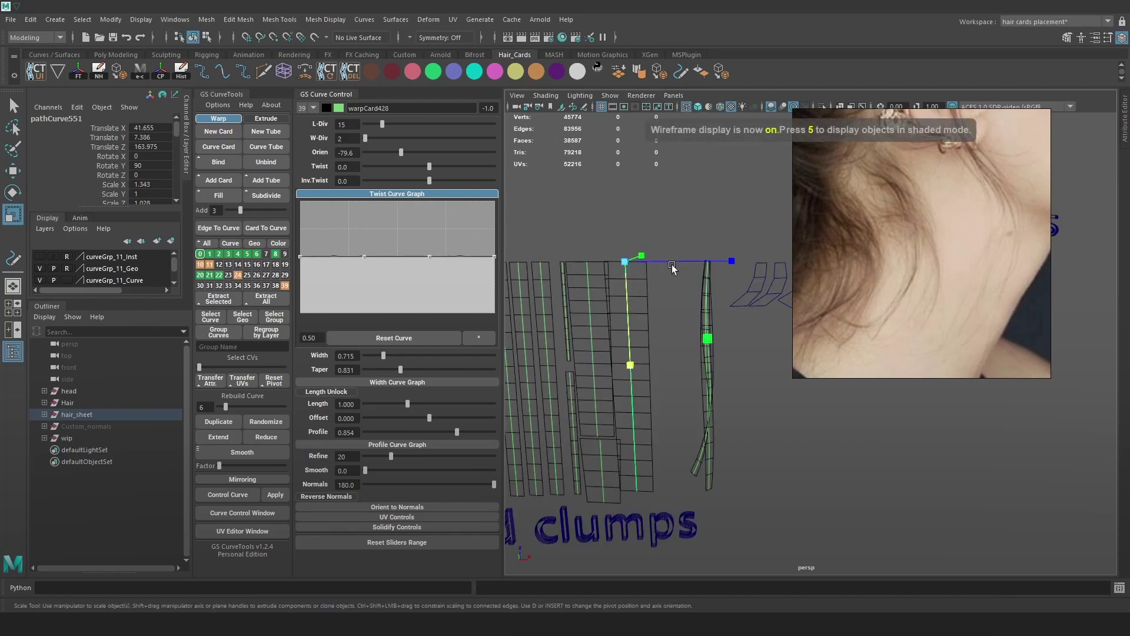
- Move the lengthened wavy card sideways to Translate X 42.466 and set its length divisions to 16
key(w)
double_click(361, 124)
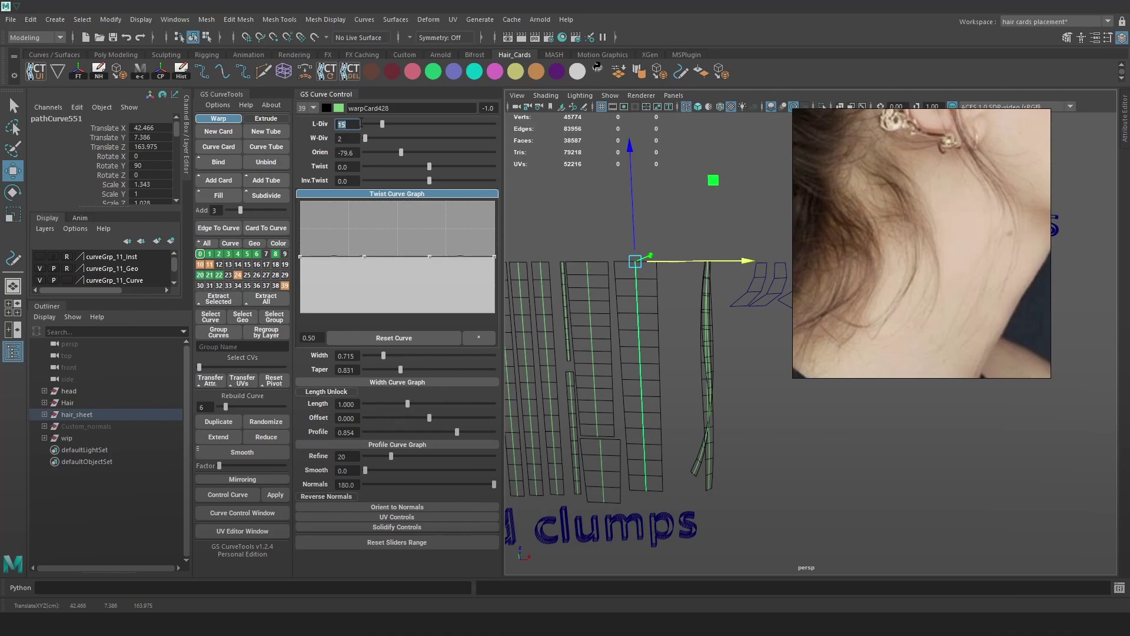
text(16)
key(Return)
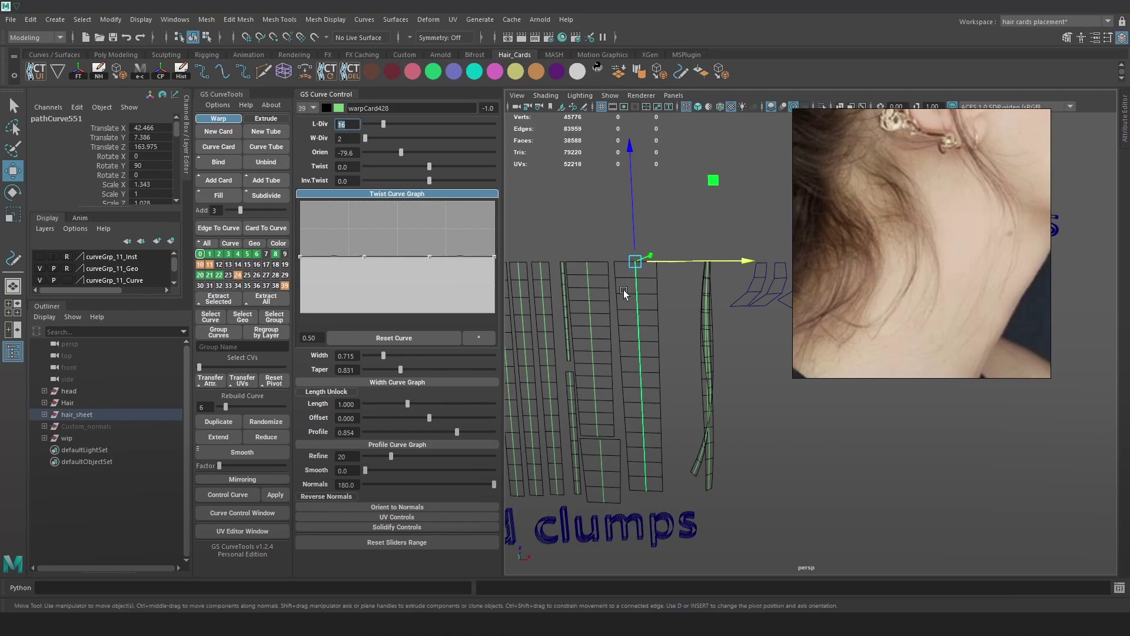
- Set the length divisions of the group of narrow full-length cards beside the wavy cards to 16
alt+middle_drag(624, 288, 741, 261)
drag(674, 309, 570, 346)
double_click(356, 125)
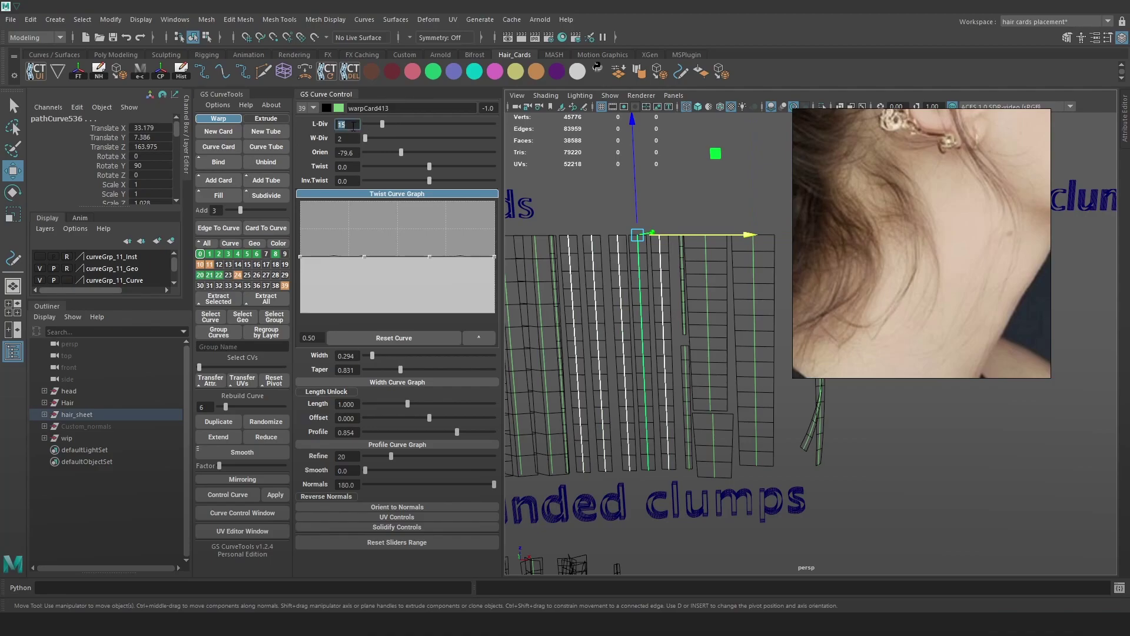
text(16)
key(Return)
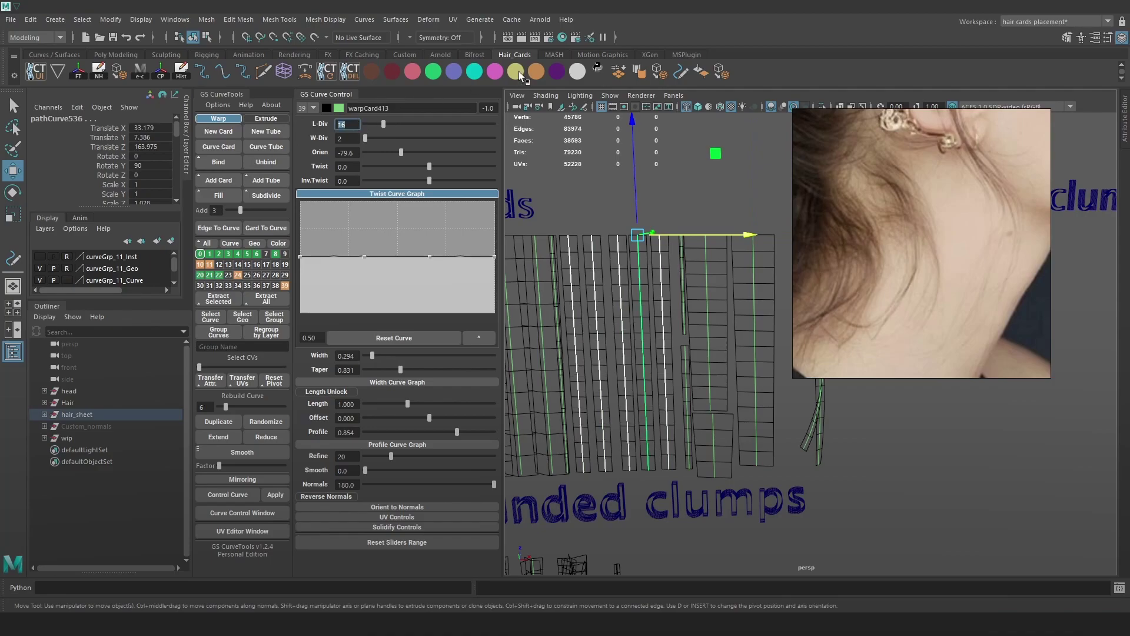
click(717, 321)
- Examine the length divisions of the wider cards at the start of the row
alt+middle_drag(616, 332, 680, 318)
click(712, 186)
alt+middle_drag(615, 294, 683, 285)
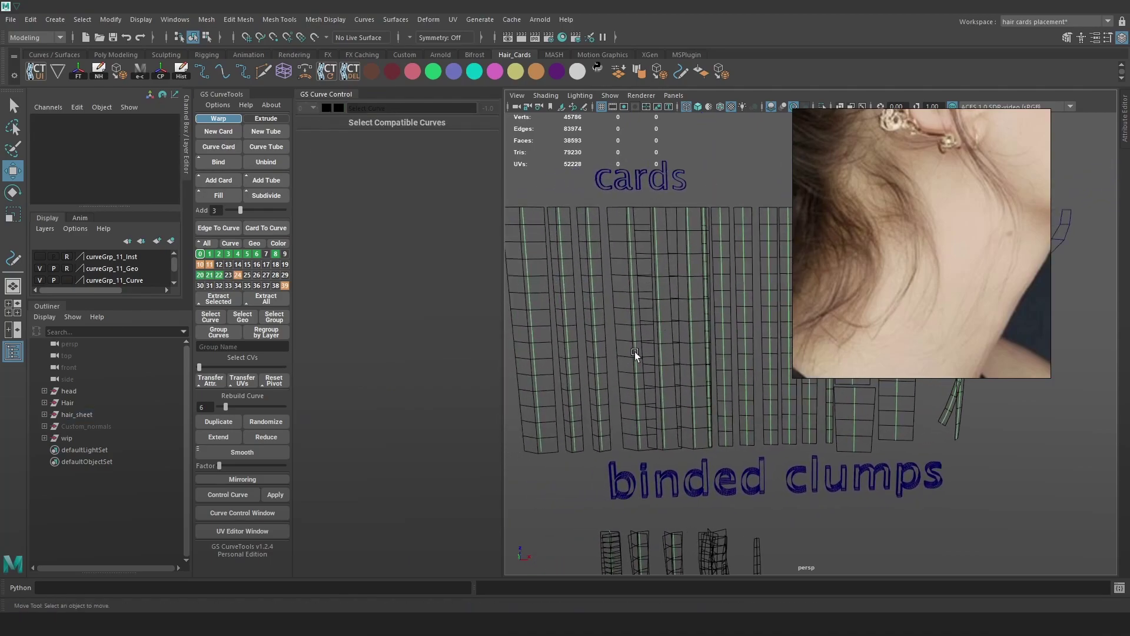
alt+right_drag(634, 351, 545, 340)
click(556, 344)
drag(590, 324, 721, 348)
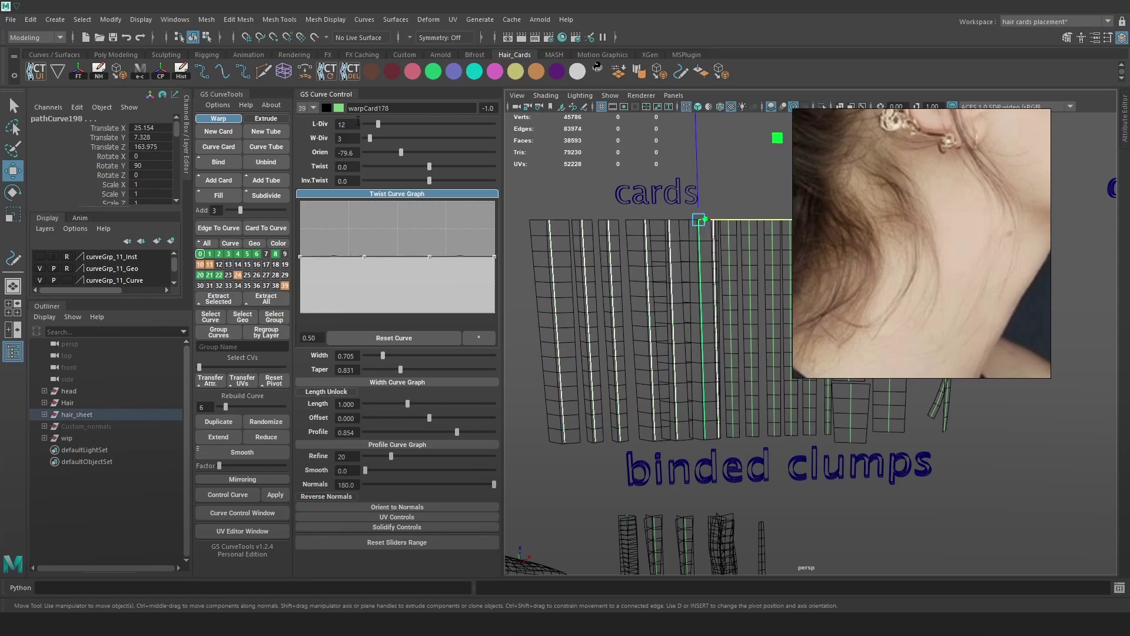
click(742, 194)
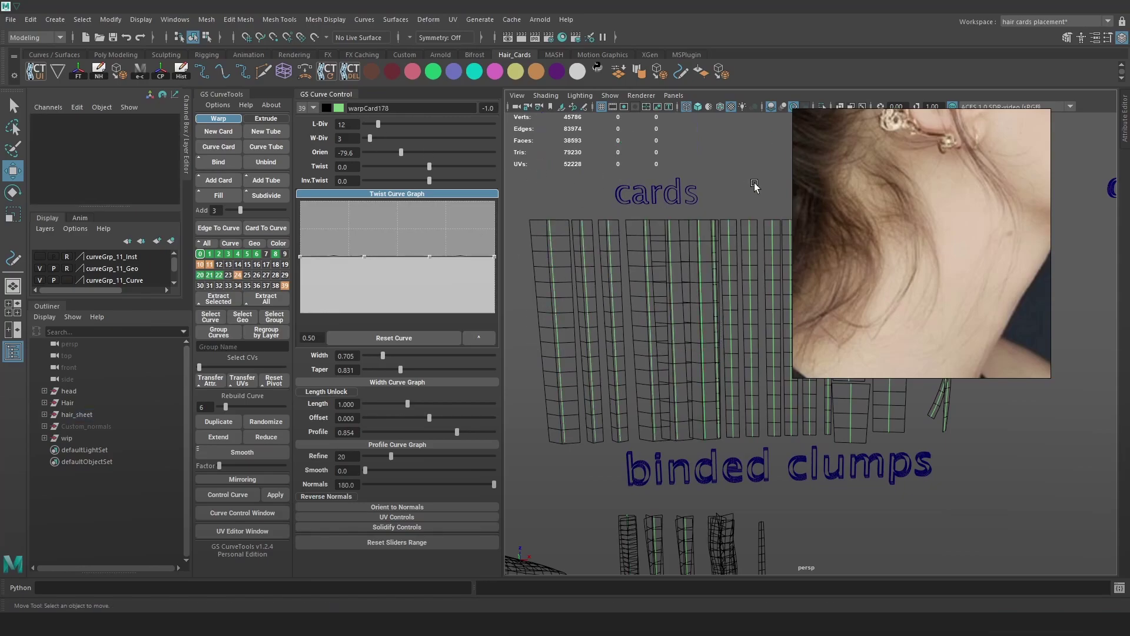
alt+middle_drag(739, 223, 714, 221)
scroll(716, 239, up, 5)
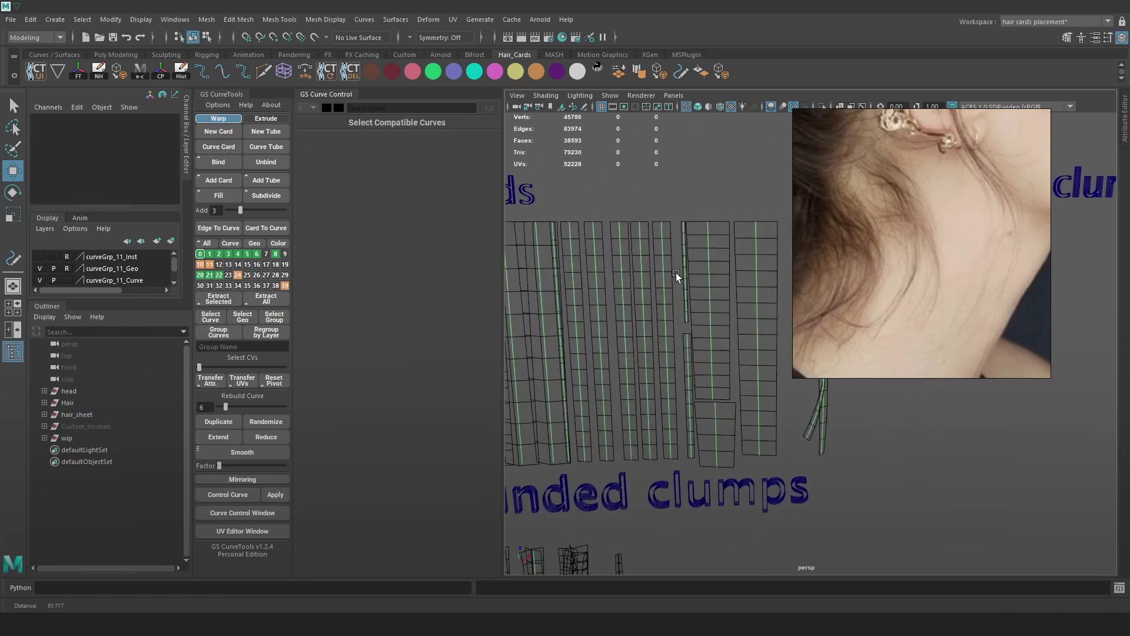
- Open the lengthened wavy card in the UV editor and examine the strand texture around its UV region
key(6)
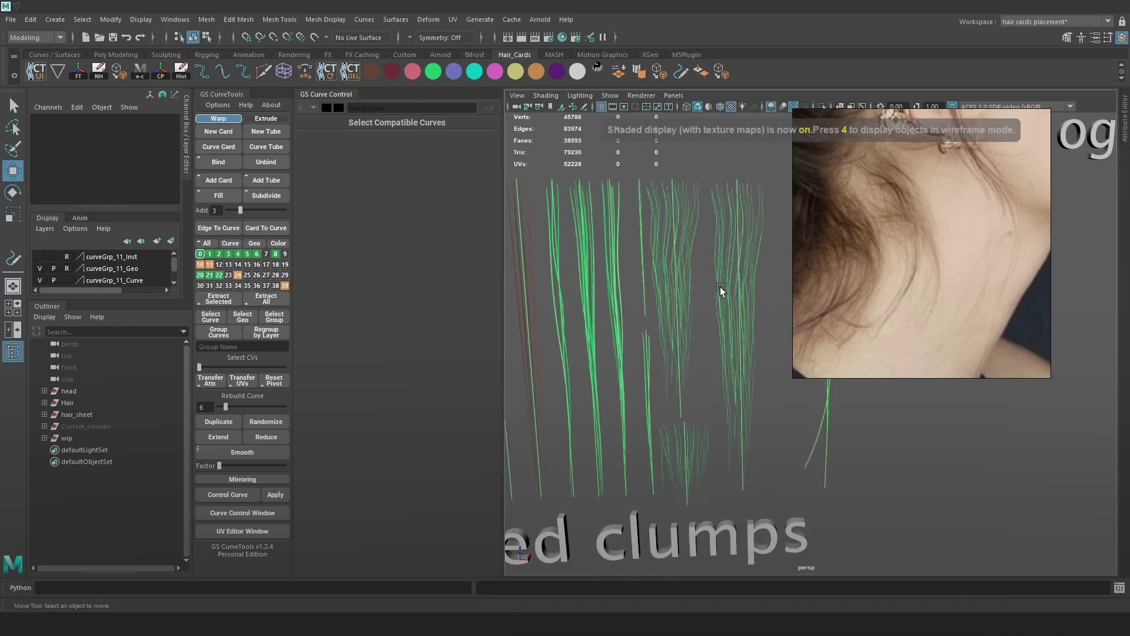
mouse_move(709, 222)
alt+mouse_down()
mouse_move(724, 247)
mouse_move(702, 279)
alt+mouse_up()
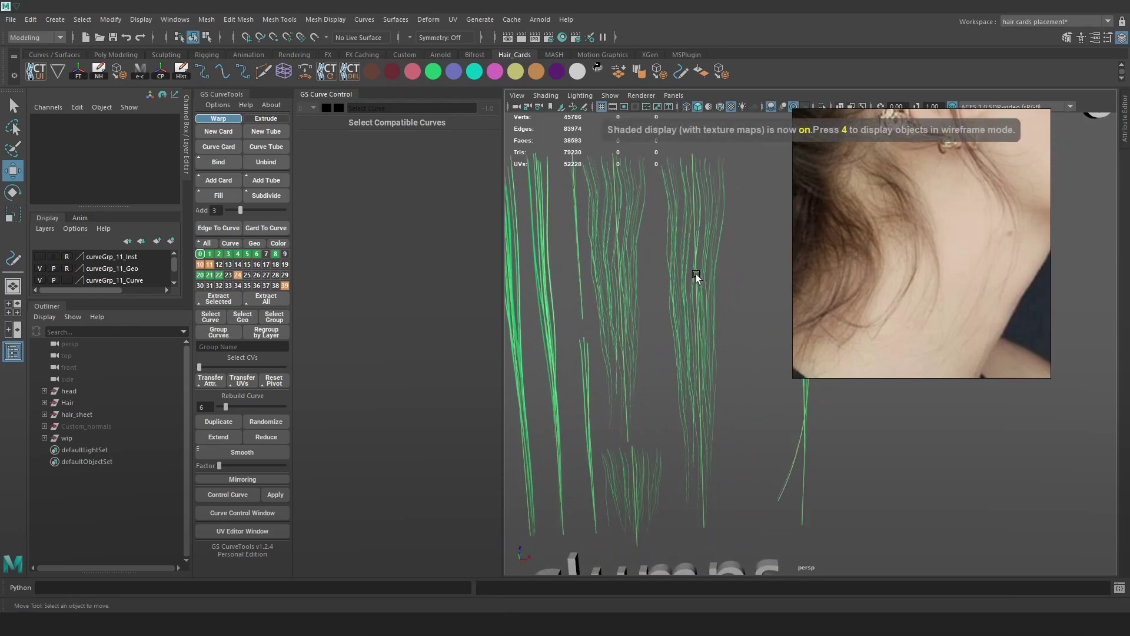
click(696, 275)
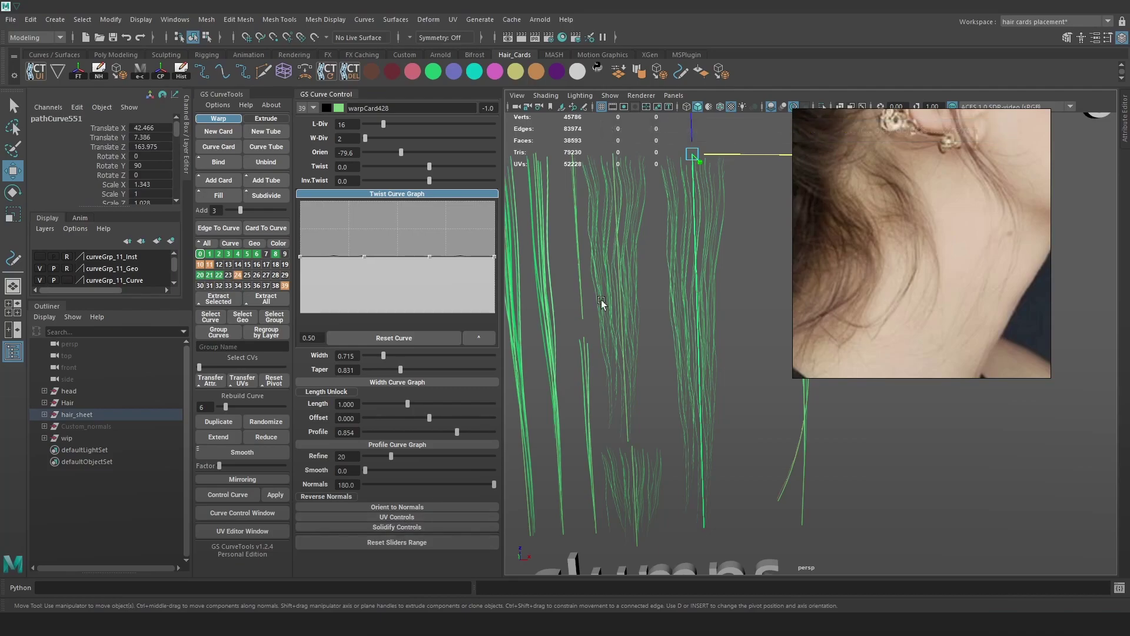
alt+drag(557, 361, 620, 446)
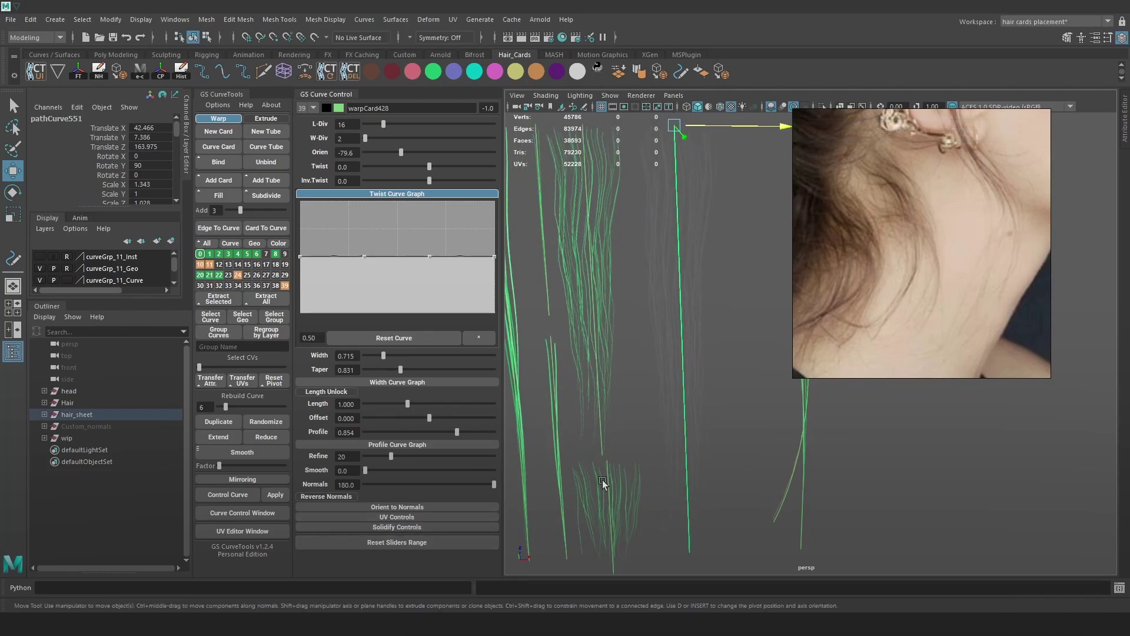
click(254, 530)
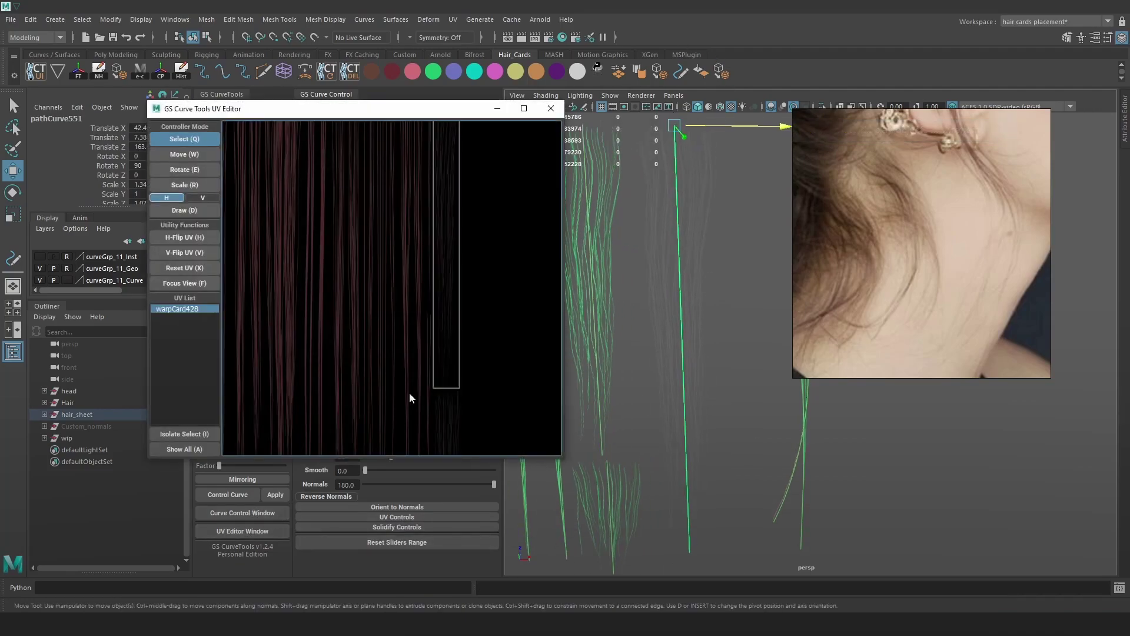
scroll(441, 287, up, 3)
key(w)
scroll(471, 280, up, 5)
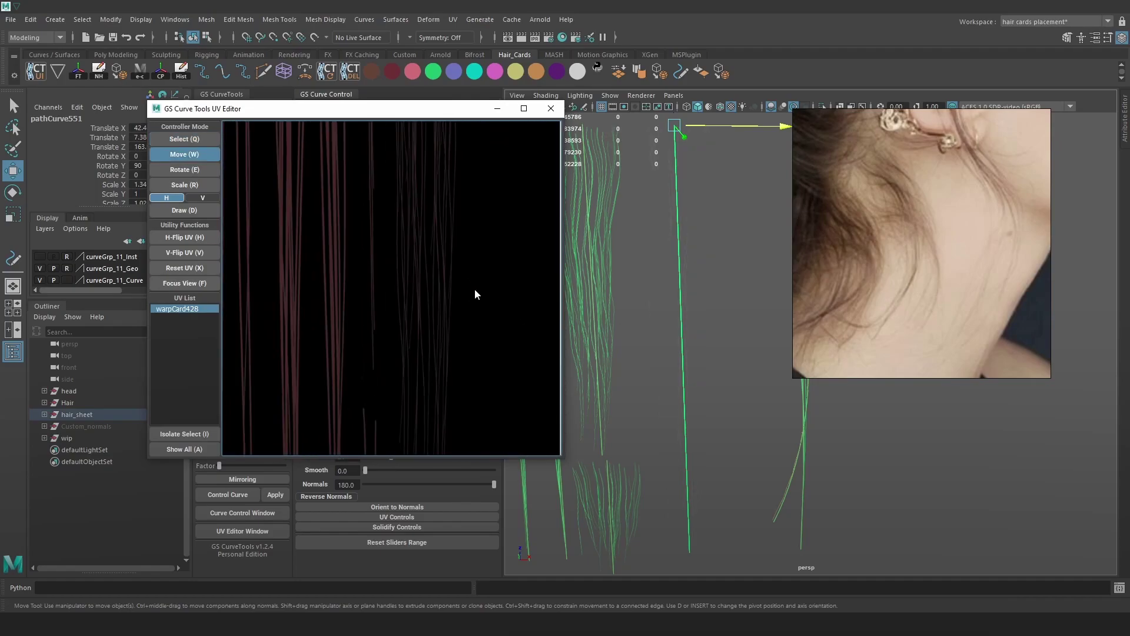
scroll(475, 288, down, 2)
scroll(504, 287, down, 2)
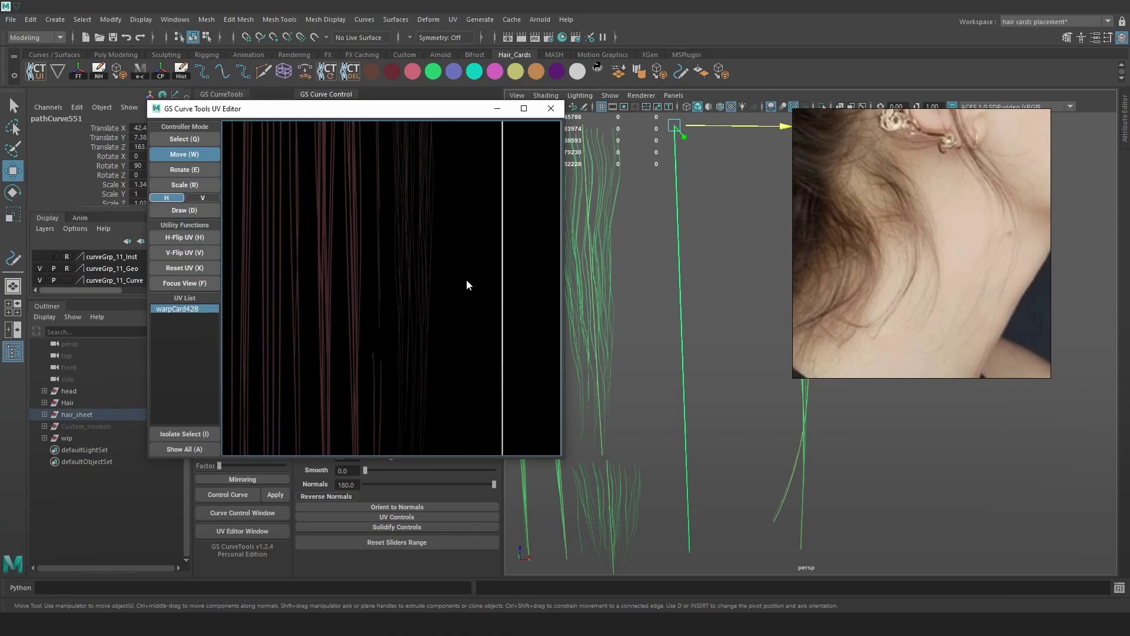
- Switch to the fiber_03 texture project and show its noise card strands in the Design view
click(343, 610)
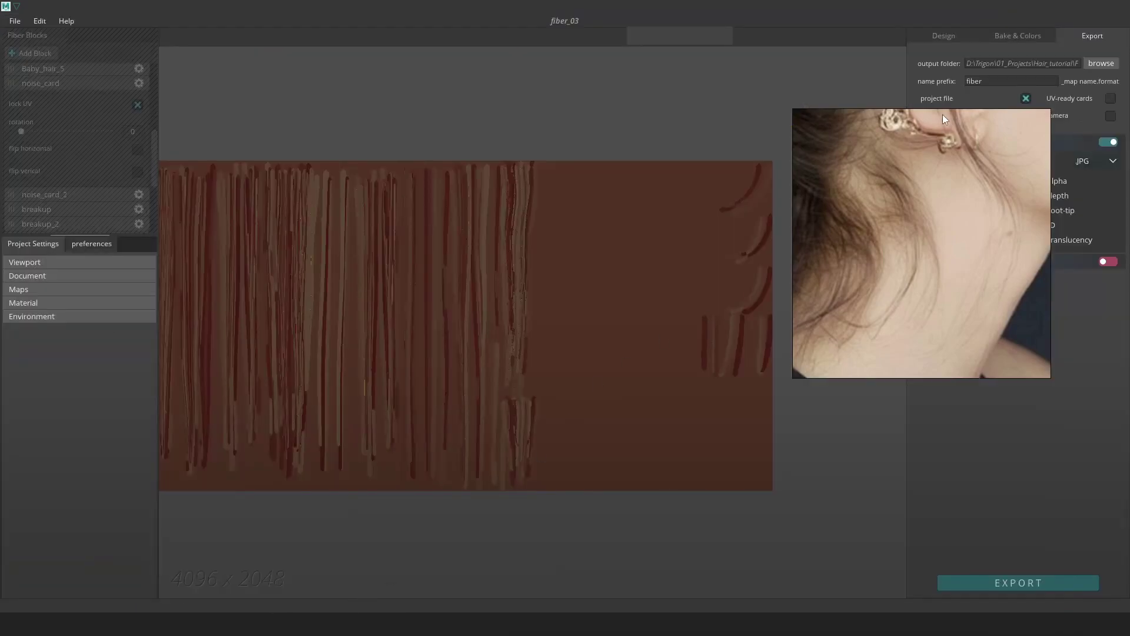
click(945, 36)
scroll(501, 318, up, 4)
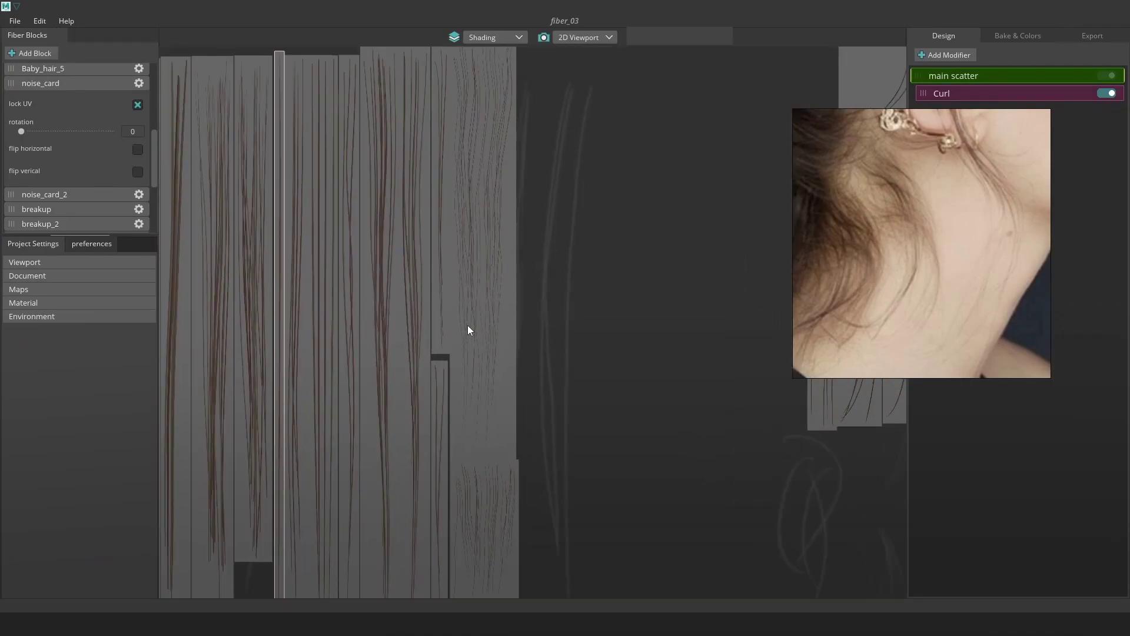
mouse_move(494, 320)
middle_down()
mouse_move(508, 288)
mouse_move(510, 307)
middle_up()
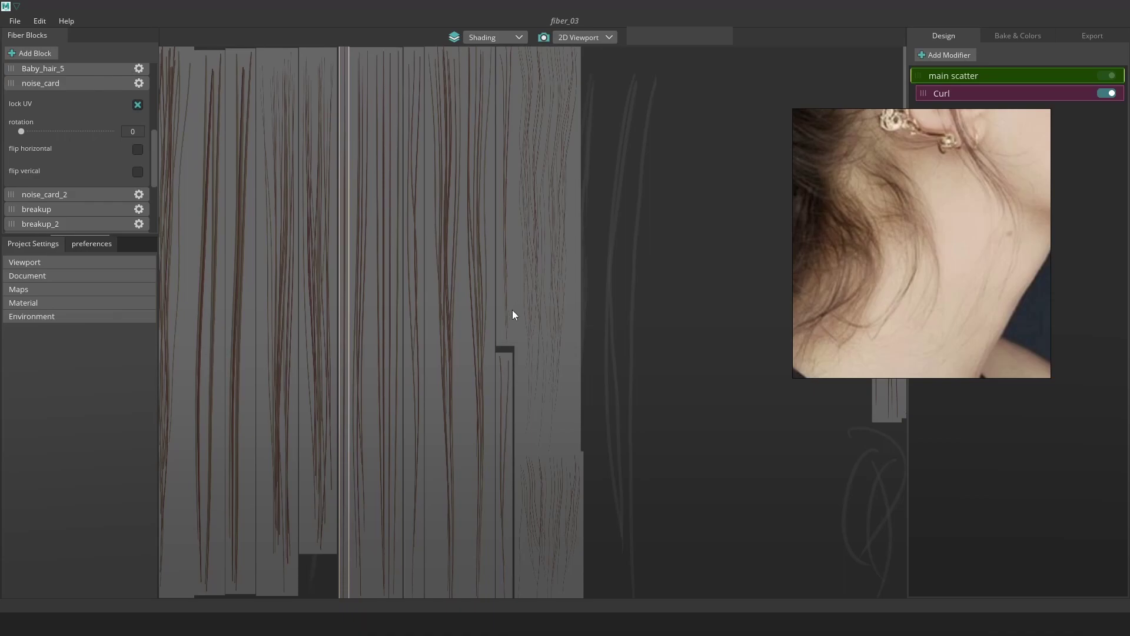
- Examine the thin strand cards and their modifiers beside the noise cards for one suited to loose wavy strands
scroll(512, 310, down, 1)
click(511, 286)
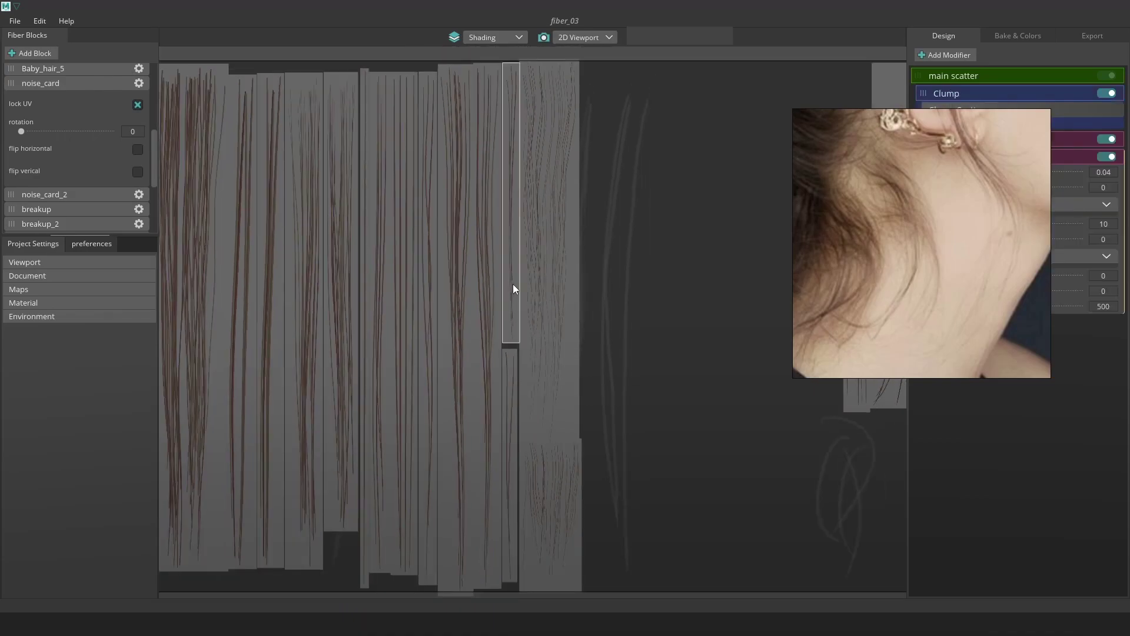
middle_drag(534, 306, 553, 318)
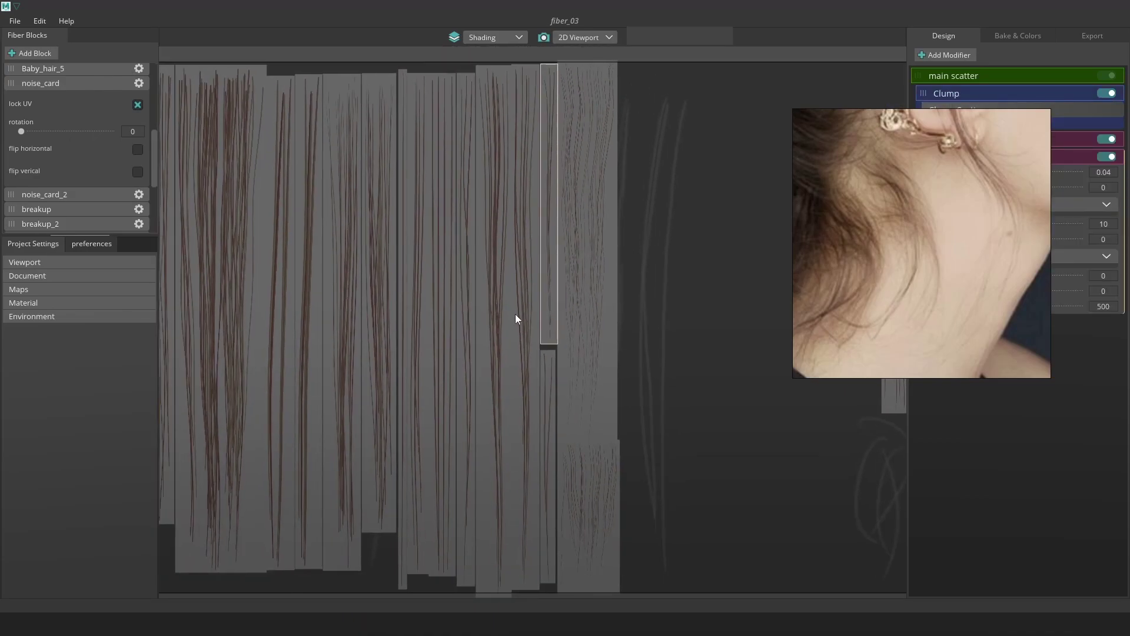
scroll(567, 321, down, 1)
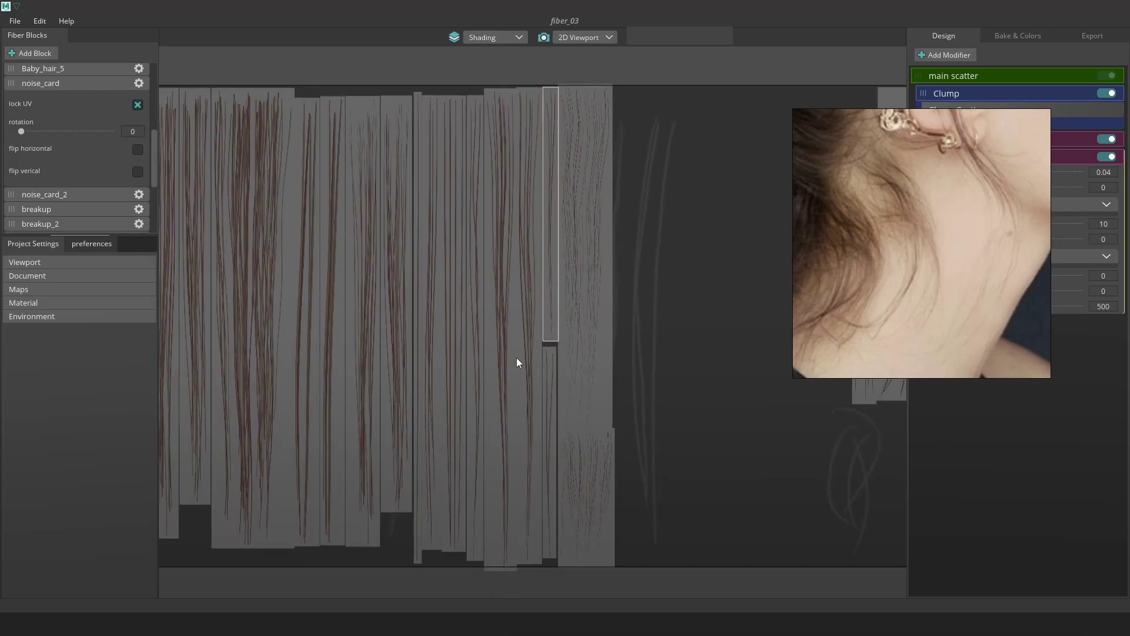
click(482, 337)
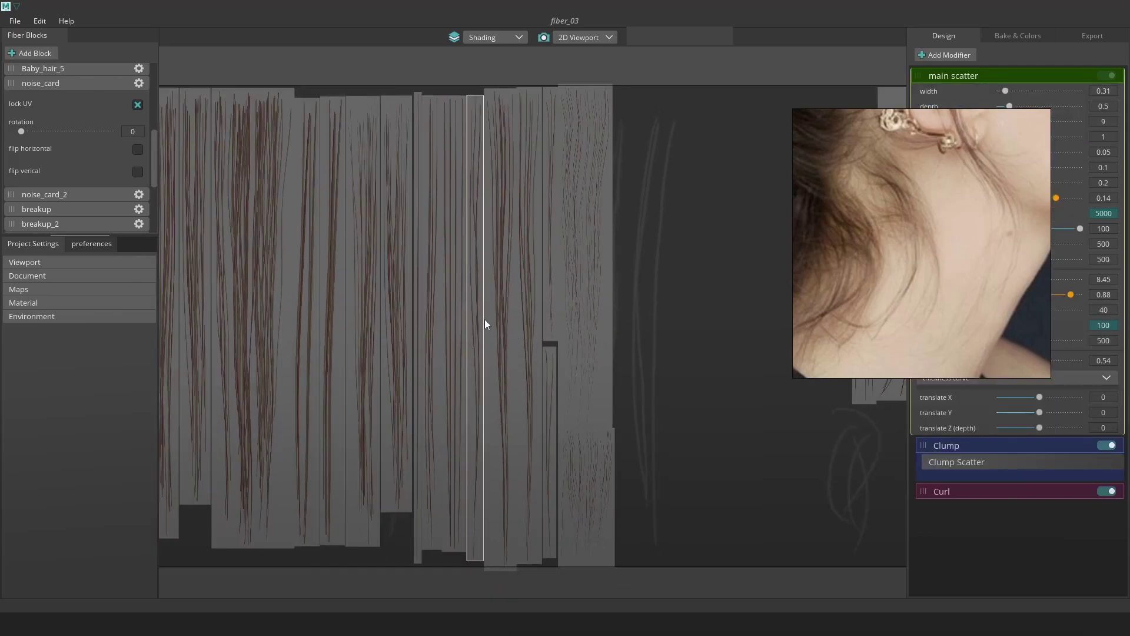
scroll(487, 318, up, 3)
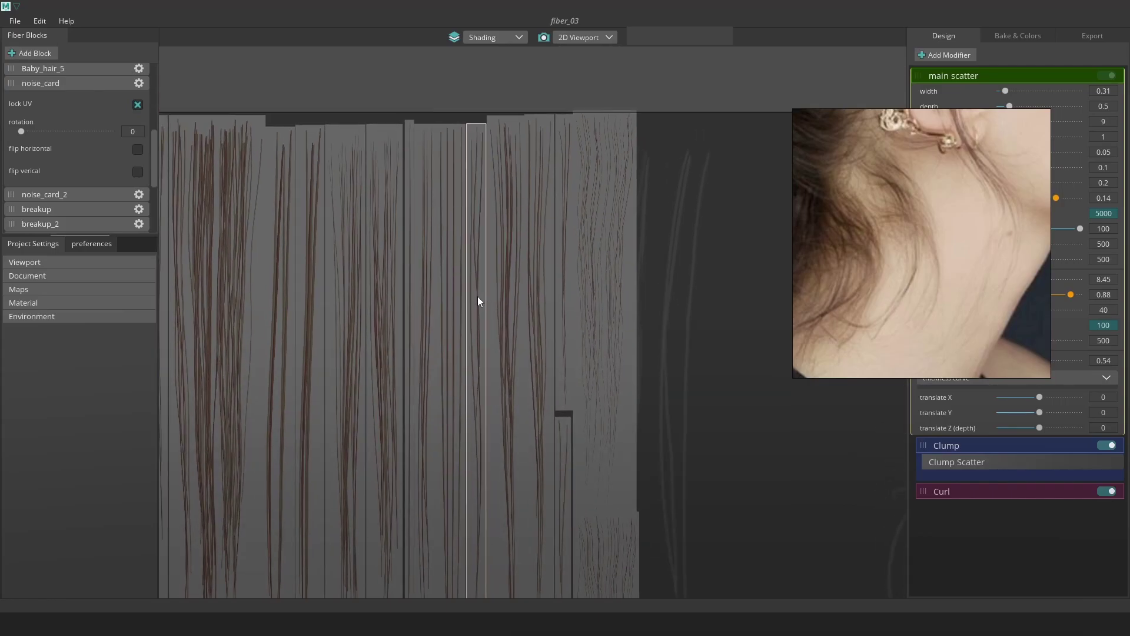
scroll(82, 125, down, 5)
scroll(92, 168, up, 4)
- Collapse the noise_card block's settings and duplicate the Baby_hair_01 block
scroll(93, 169, up, 5)
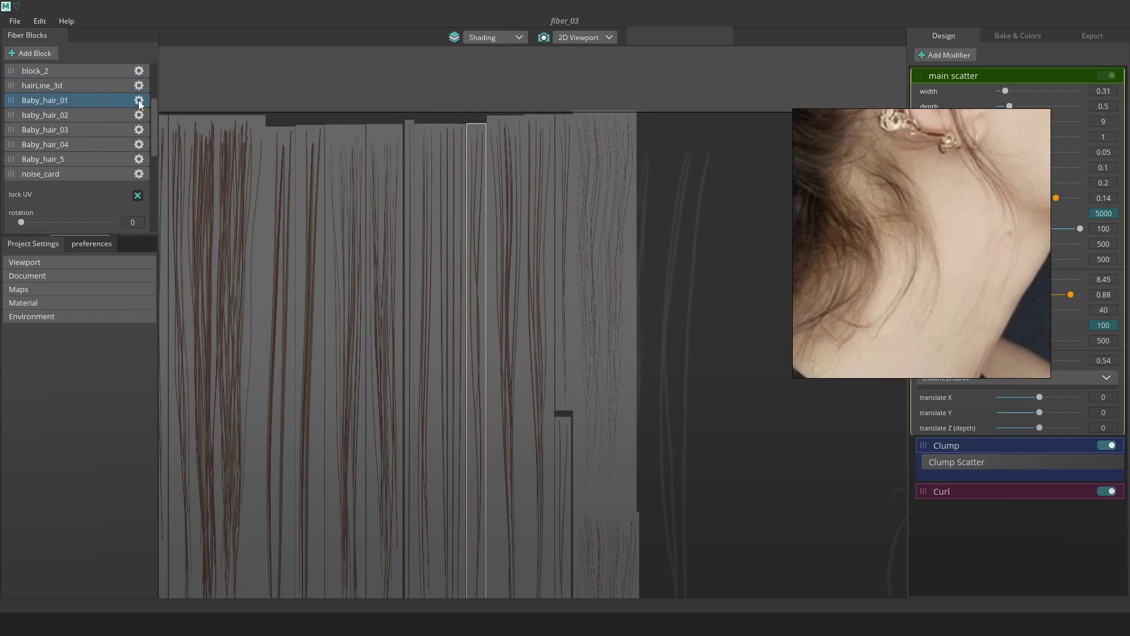
click(13, 175)
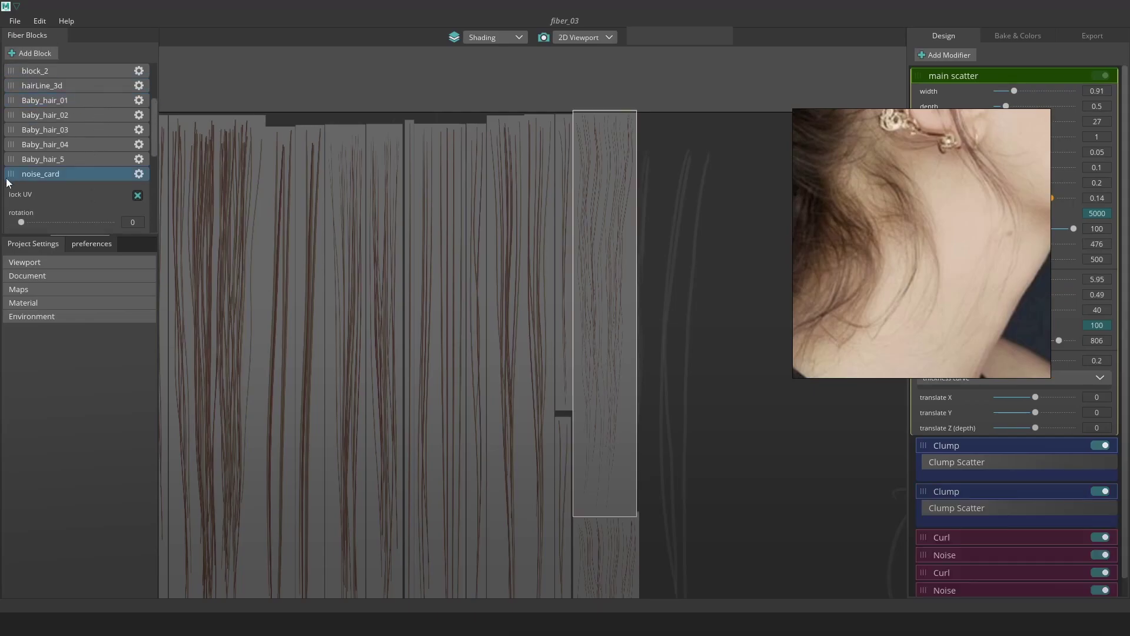
click(139, 176)
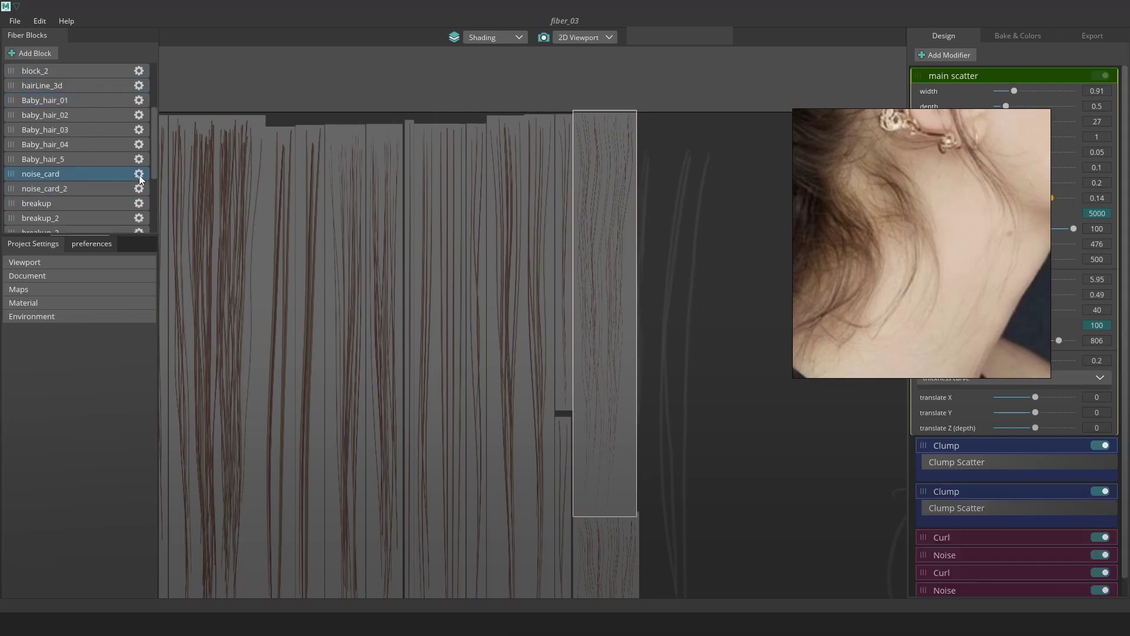
click(88, 102)
right_click(85, 103)
click(90, 112)
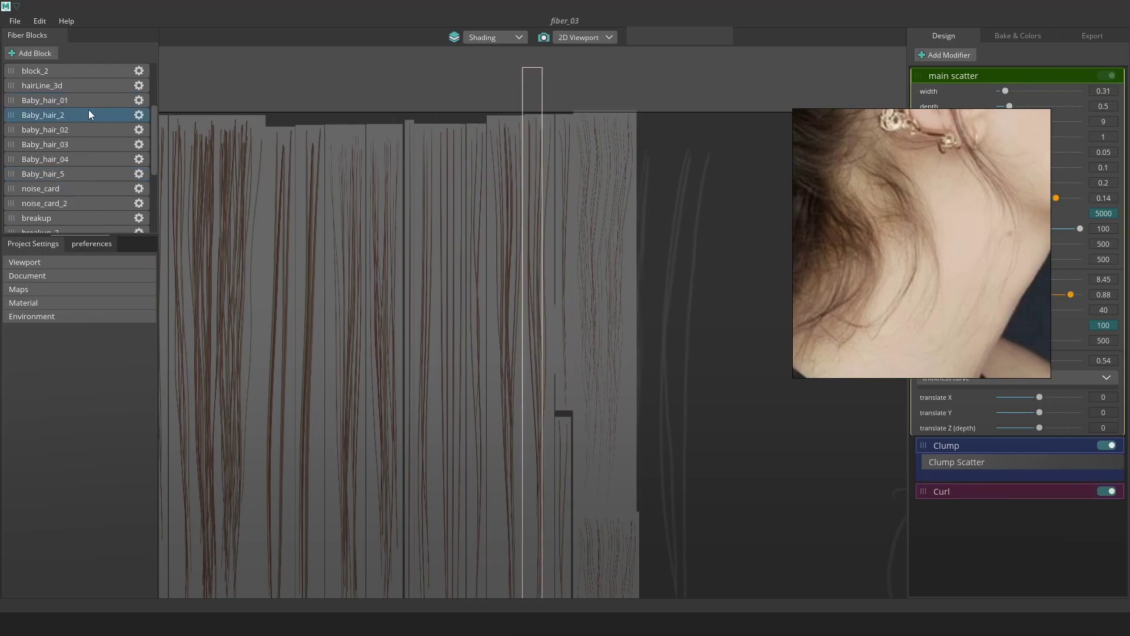
- Unlock the UV of the duplicated baby hair block and place it in the free space beside the noise cards
click(139, 116)
click(138, 136)
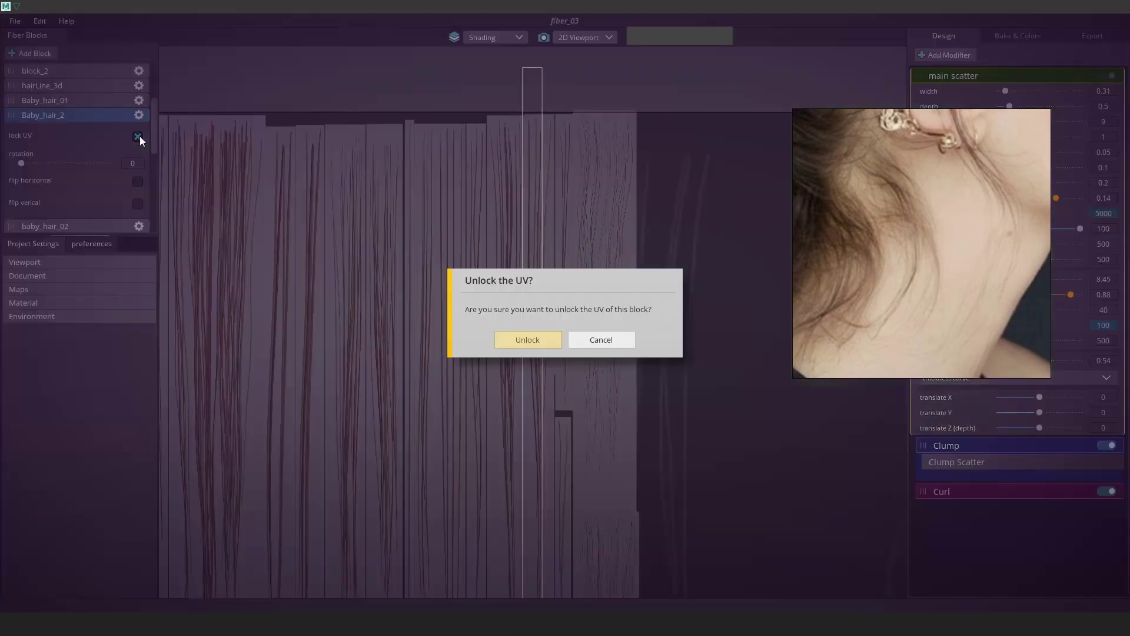
click(545, 338)
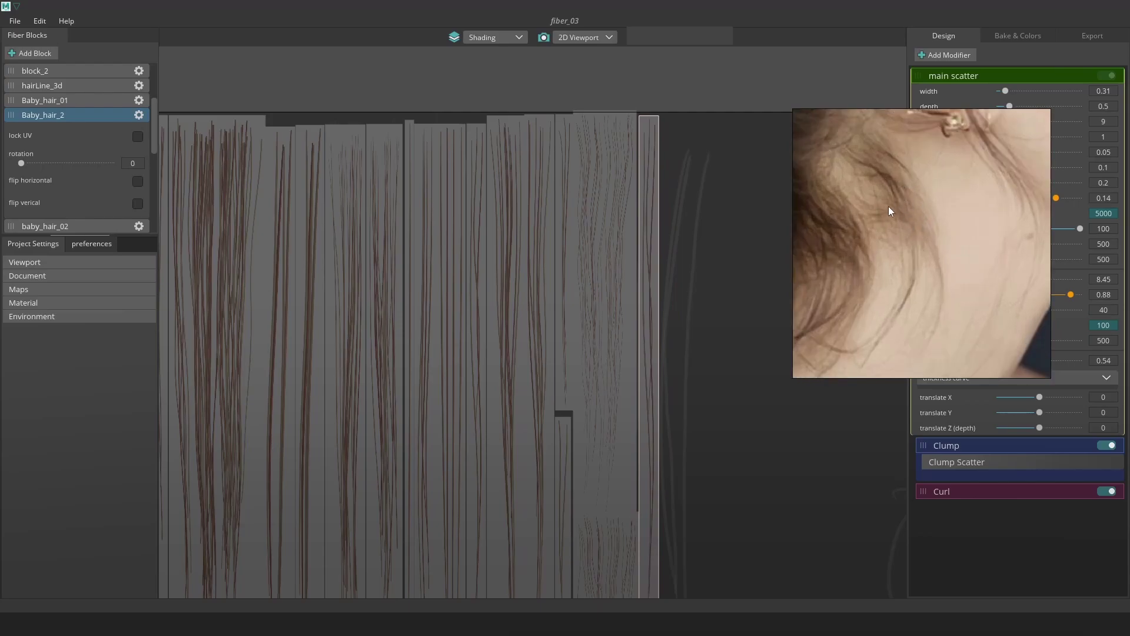
- Move the reference photo off the modifier settings and set the duplicated block's clump strength to 0.52
drag(945, 217, 815, 209)
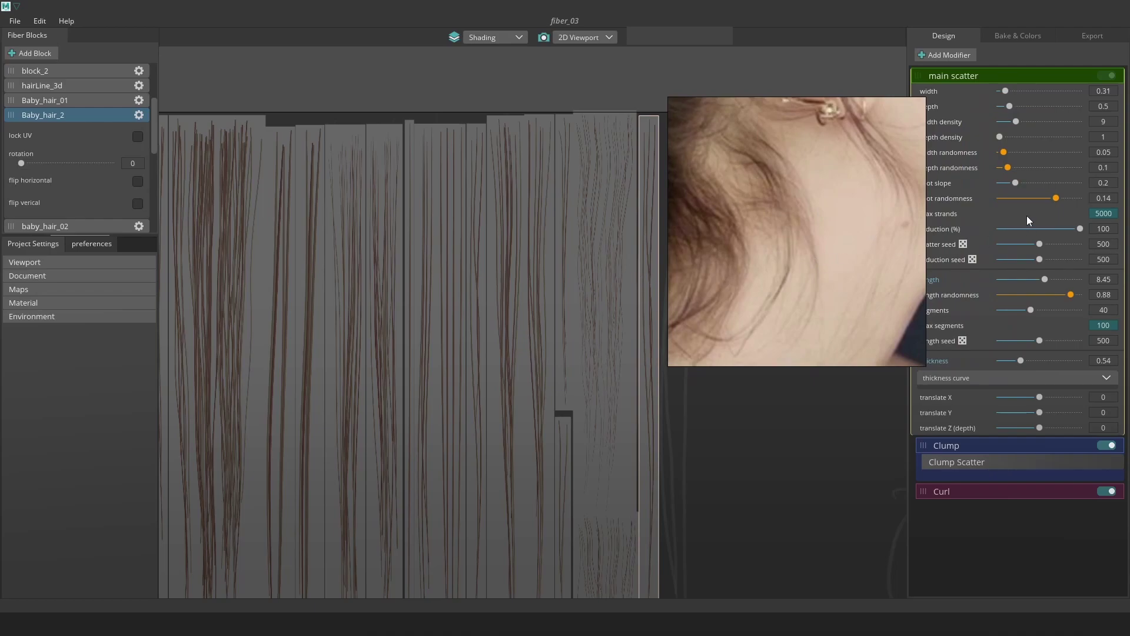
click(1033, 463)
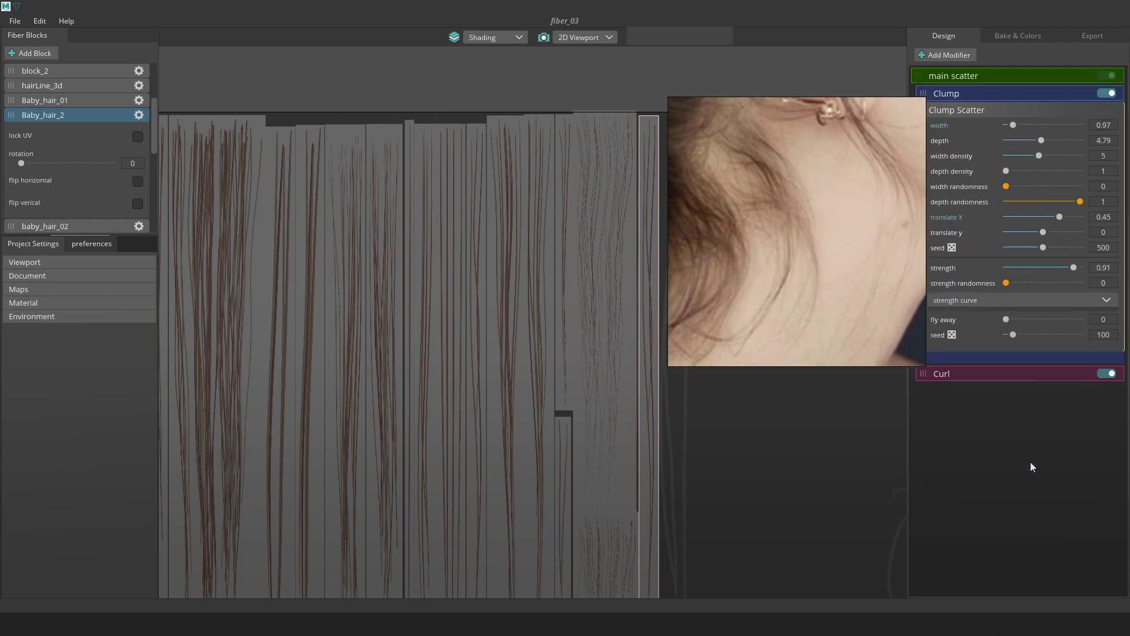
click(1044, 268)
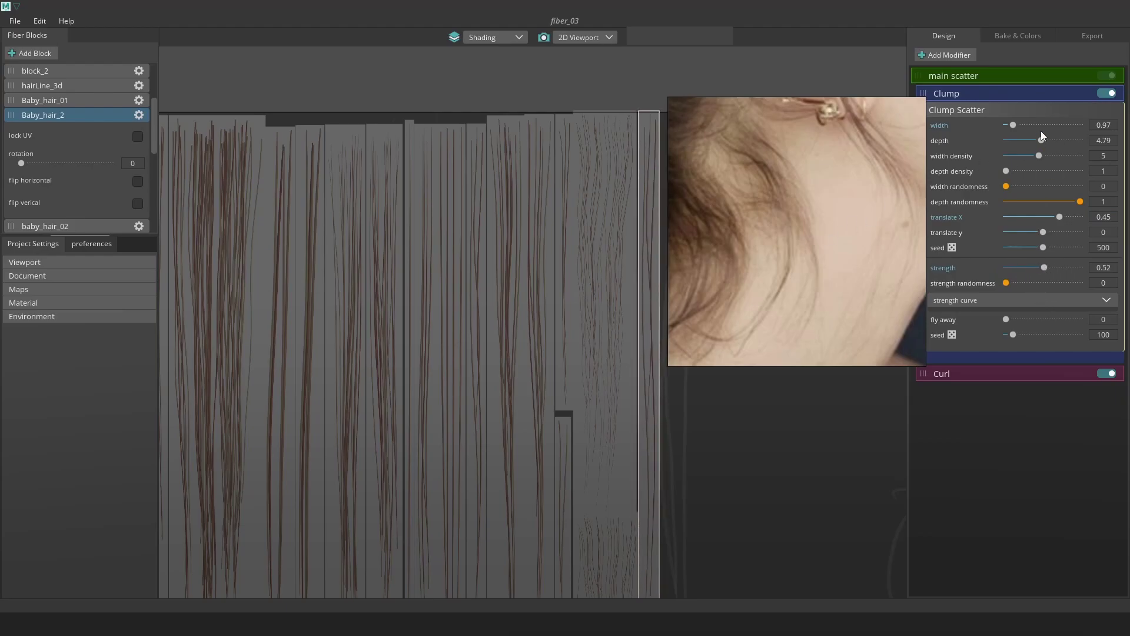
- Set the existing Curl modifier's scale to 0.01 and the main scatter's length randomness to 0.52
click(1025, 375)
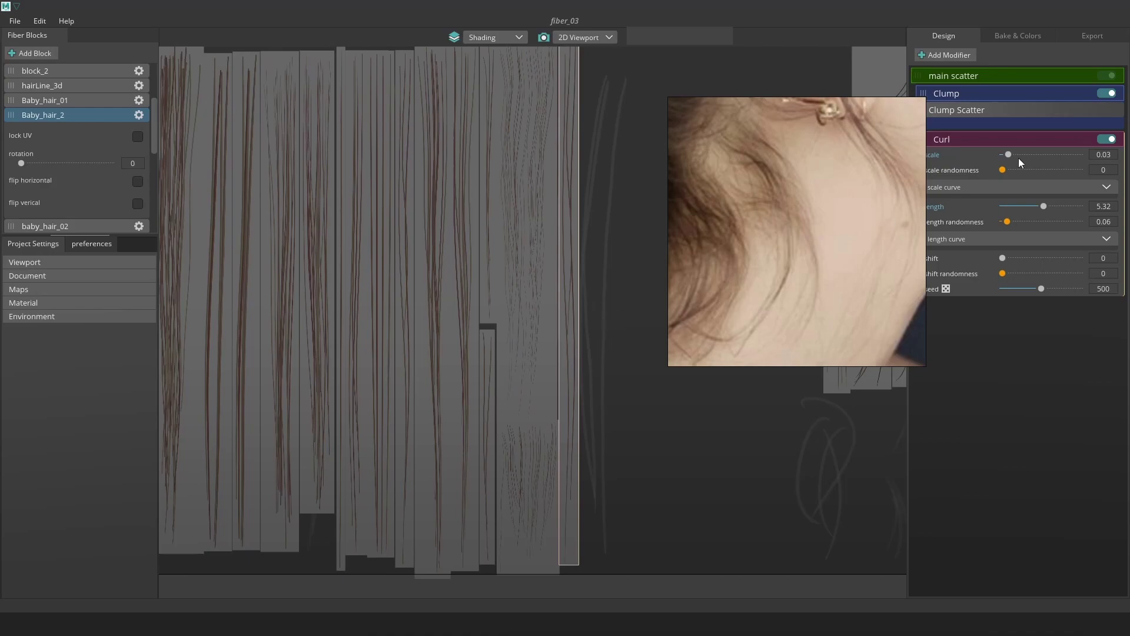
drag(1010, 154, 1005, 153)
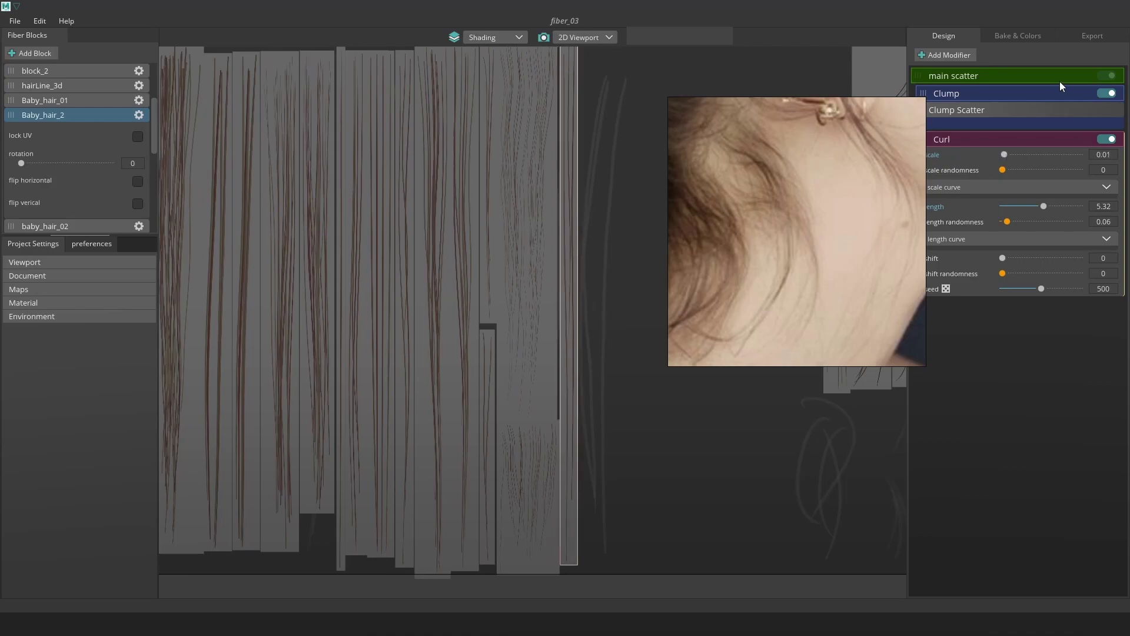
click(1015, 76)
drag(1065, 292, 1042, 298)
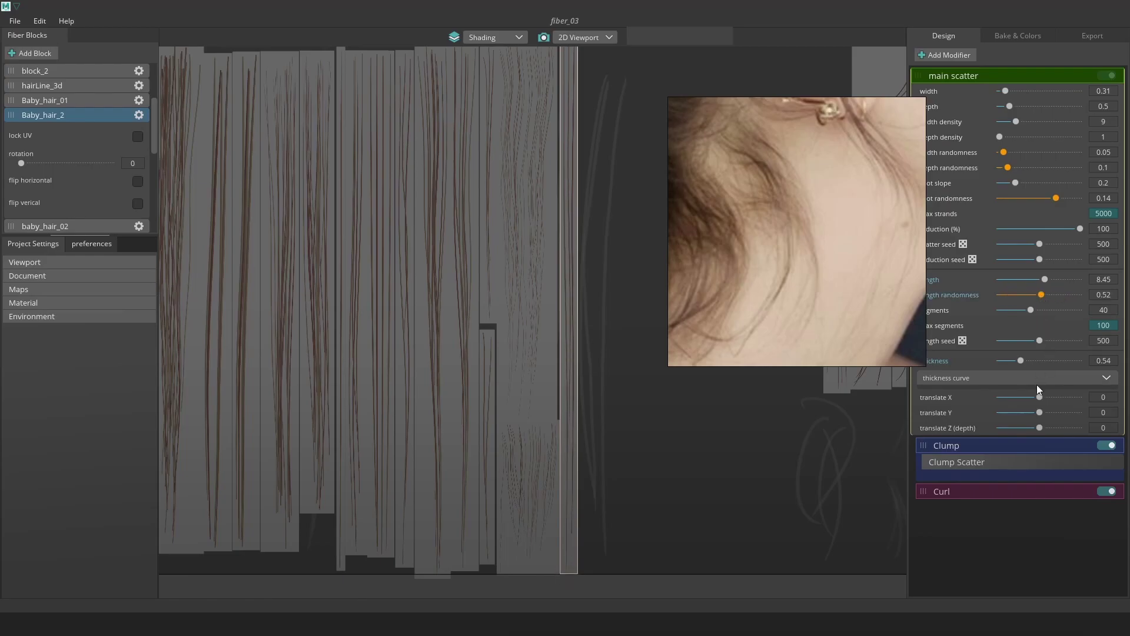
- Add a second Curl modifier to the duplicated block and place it last in the modifier stack
click(957, 54)
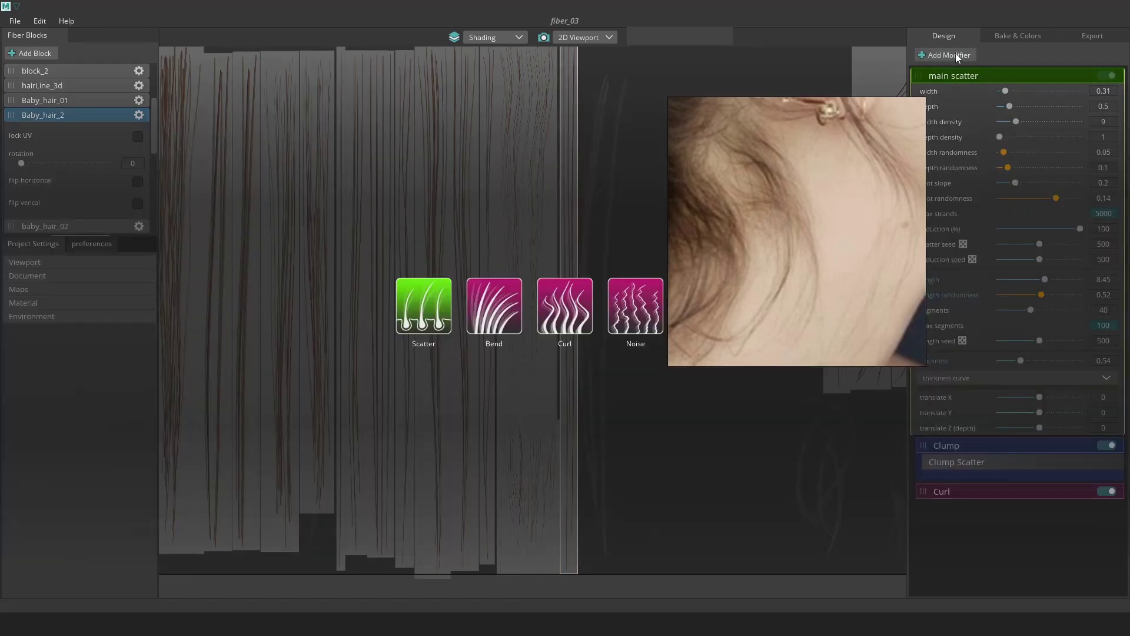
click(565, 306)
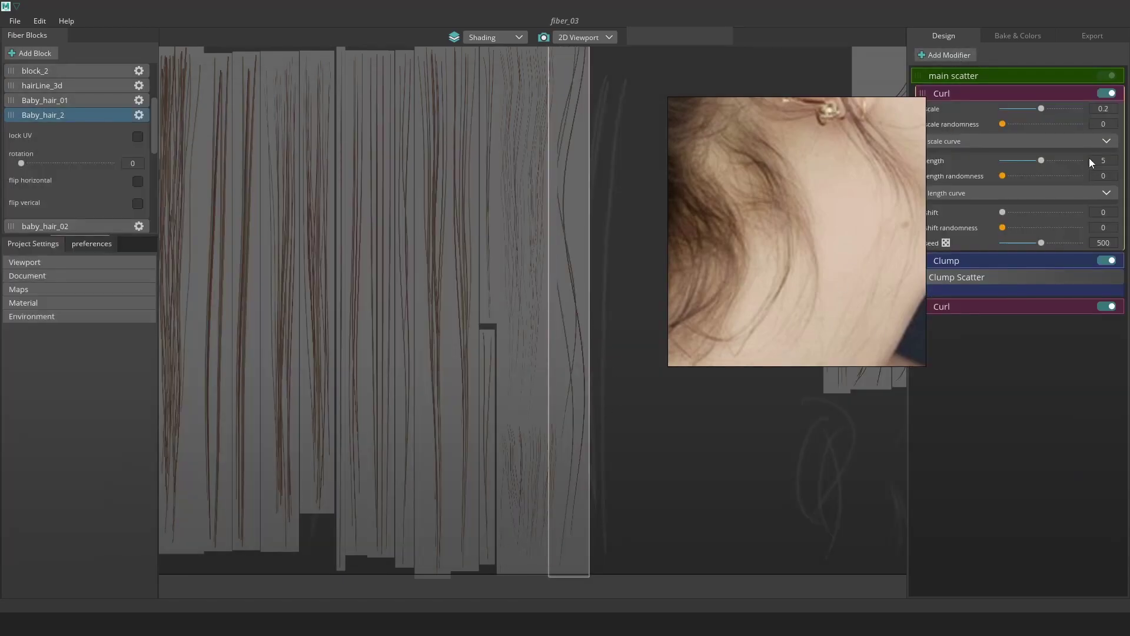
drag(923, 104, 1013, 208)
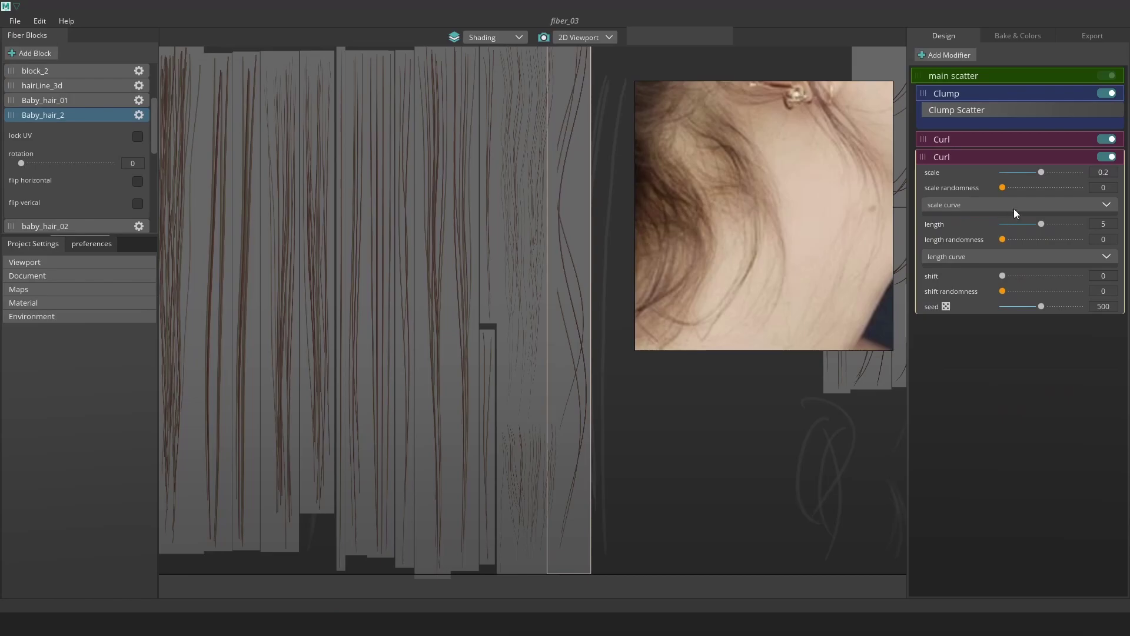
- Try dipping the second Curl modifier's length curve in the middle, and return the curve to flat
click(1089, 256)
drag(1051, 252, 1051, 276)
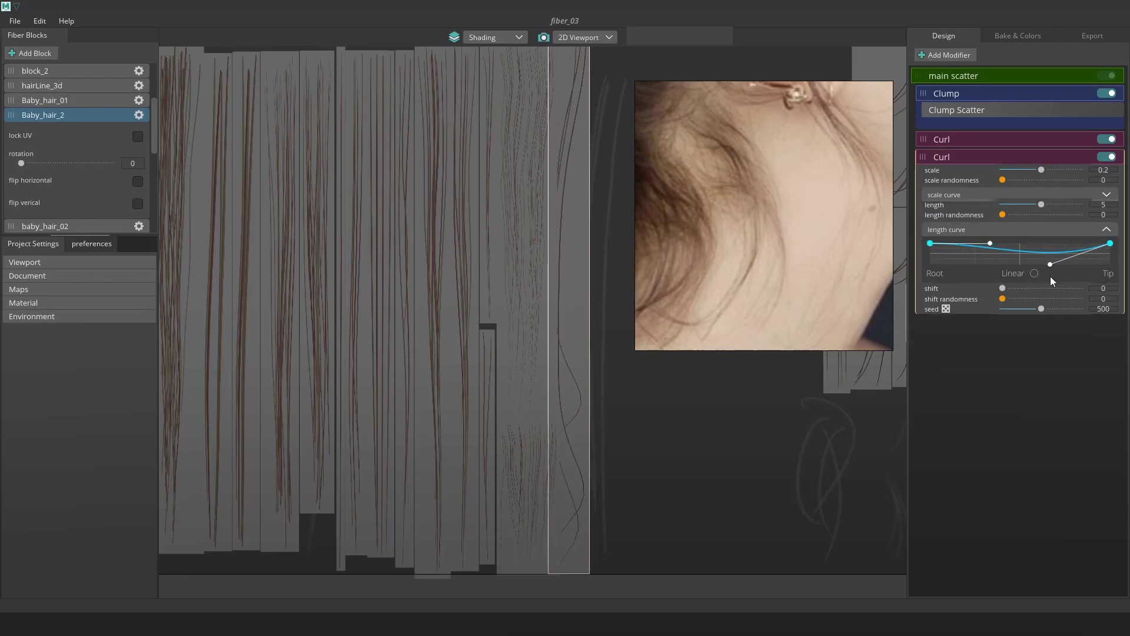
drag(989, 245, 990, 275)
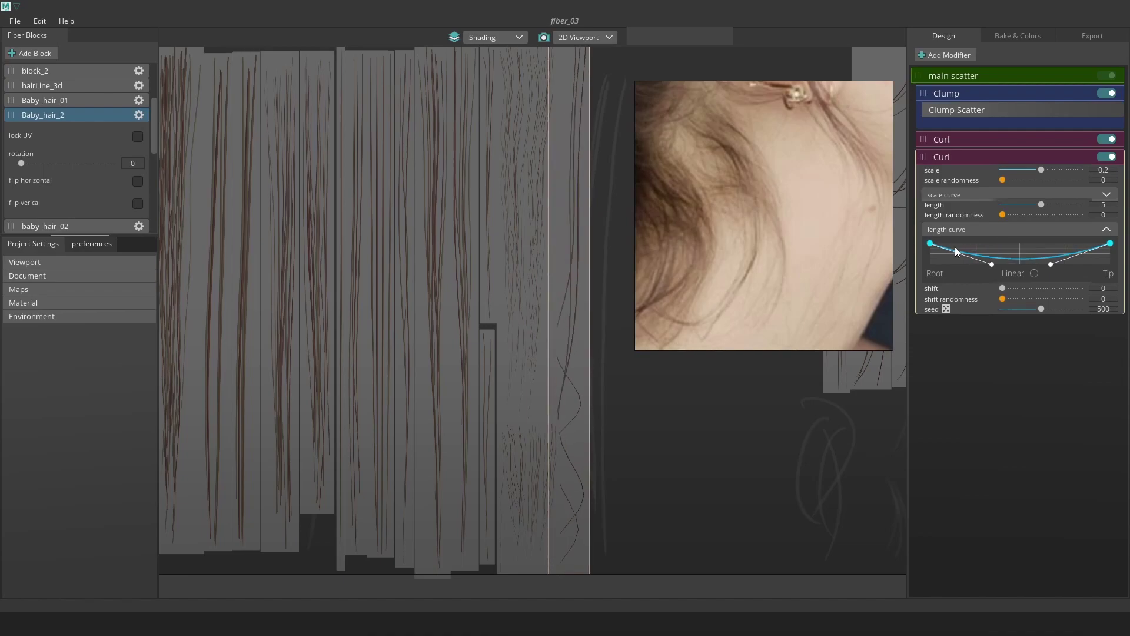
drag(930, 245, 988, 224)
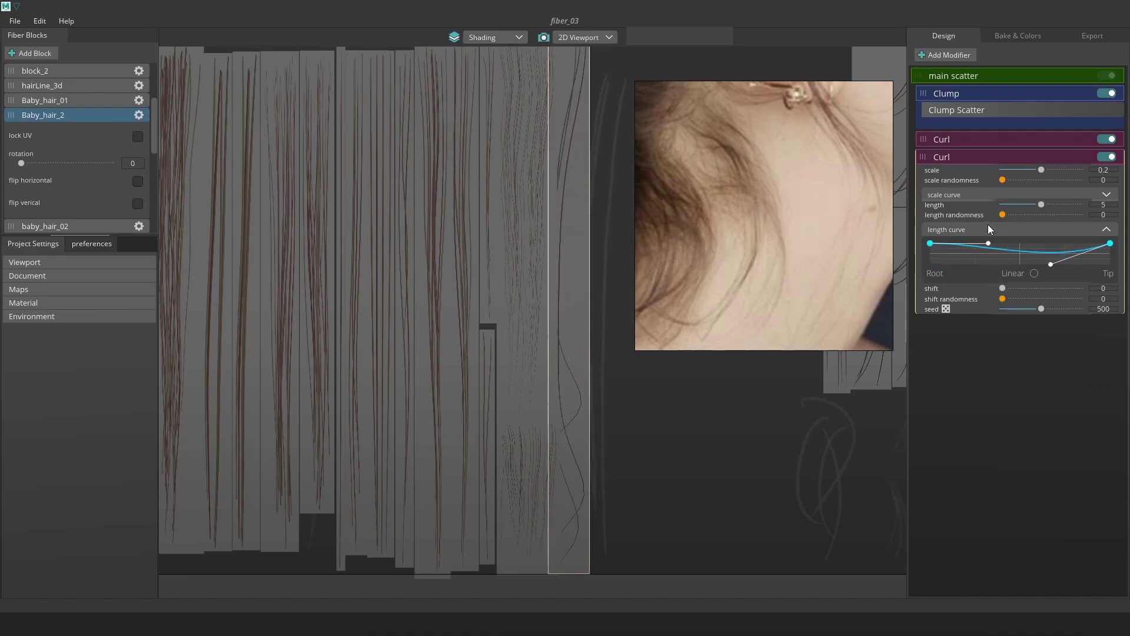
drag(1050, 265, 1050, 209)
- Shape the second Curl's scale curve with lowered root and middle handles so the curl grows towards the tip
click(1095, 196)
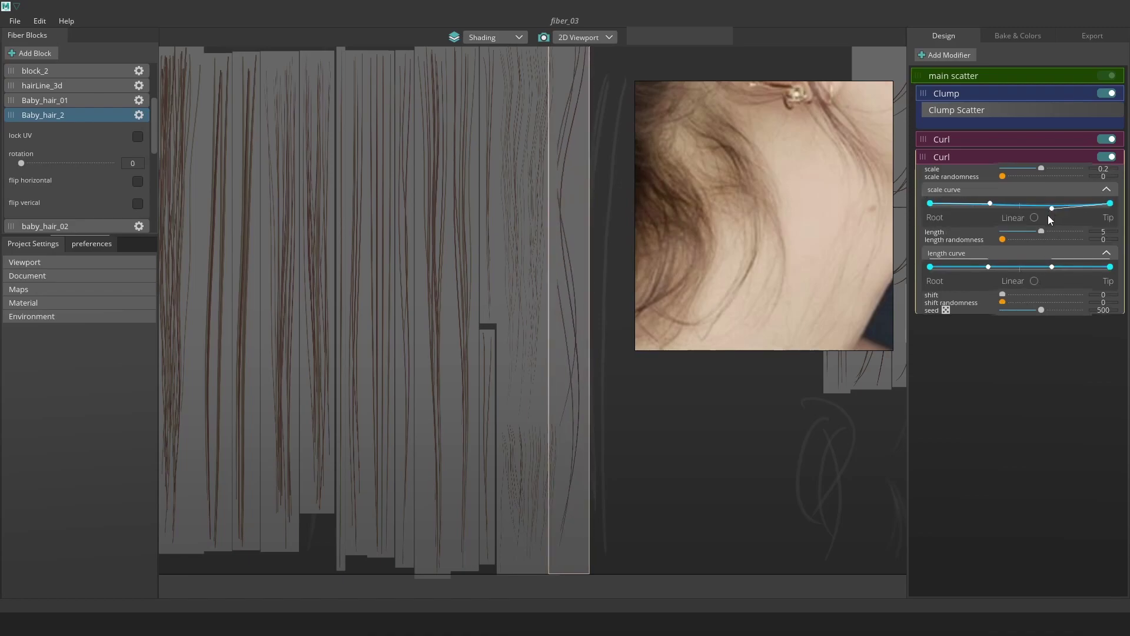
click(1108, 253)
drag(990, 209, 988, 230)
mouse_move(931, 209)
mouse_down()
mouse_move(932, 230)
mouse_move(931, 196)
mouse_move(929, 217)
mouse_up()
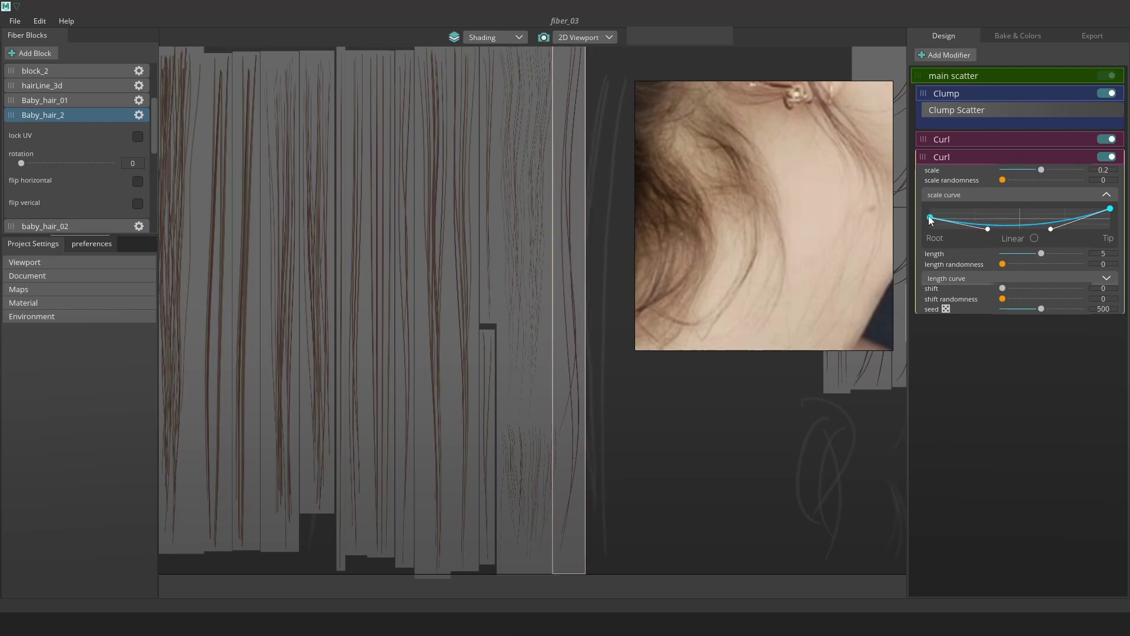
scroll(558, 271, down, 1)
scroll(557, 269, down, 1)
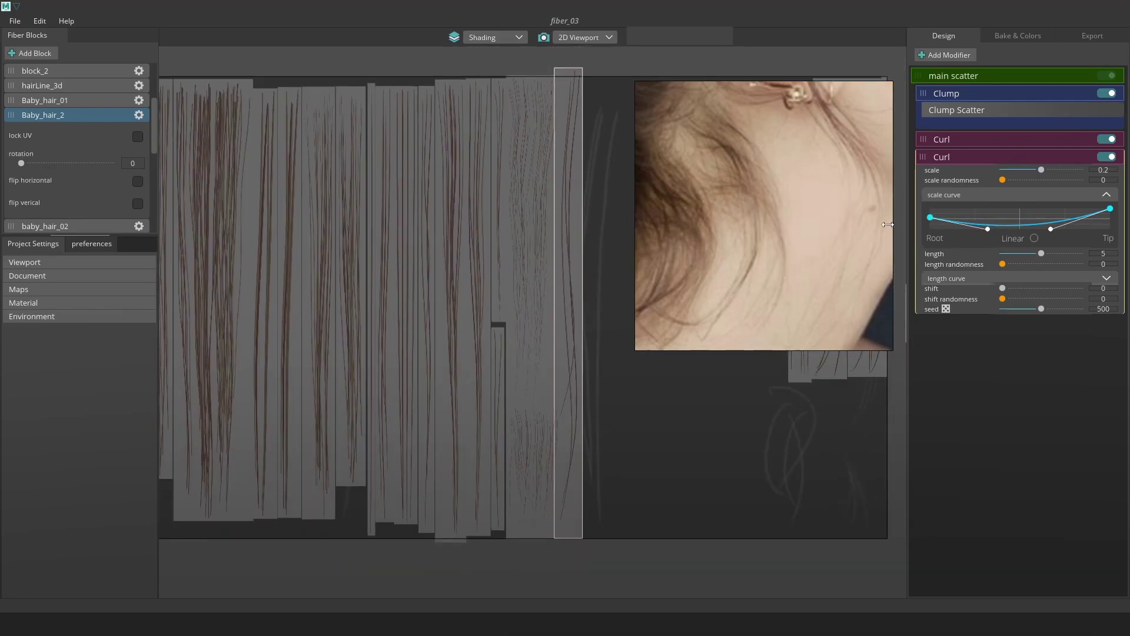
drag(927, 223, 924, 225)
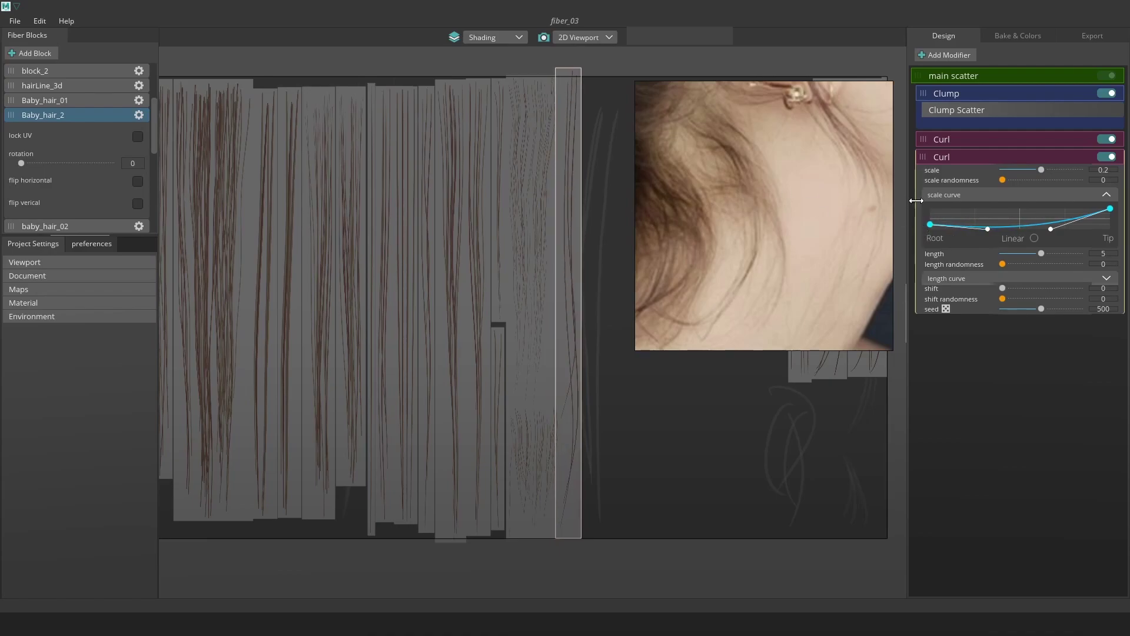
- Compare the duplicated card's strands with the second Curl modifier disabled and enabled
click(1107, 157)
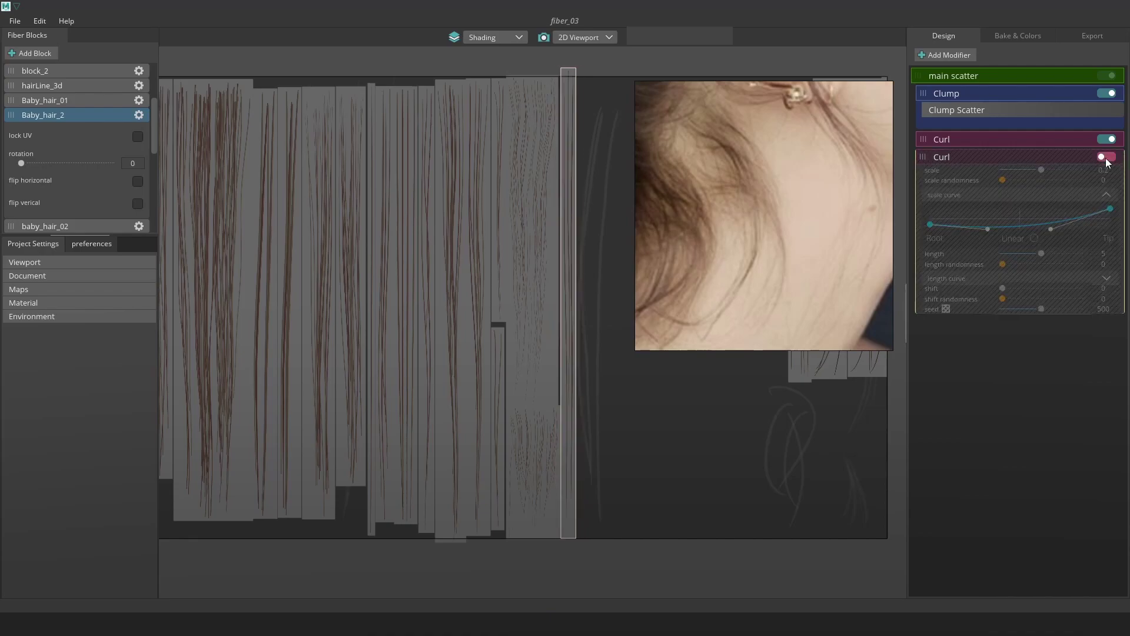
click(1108, 158)
click(1107, 158)
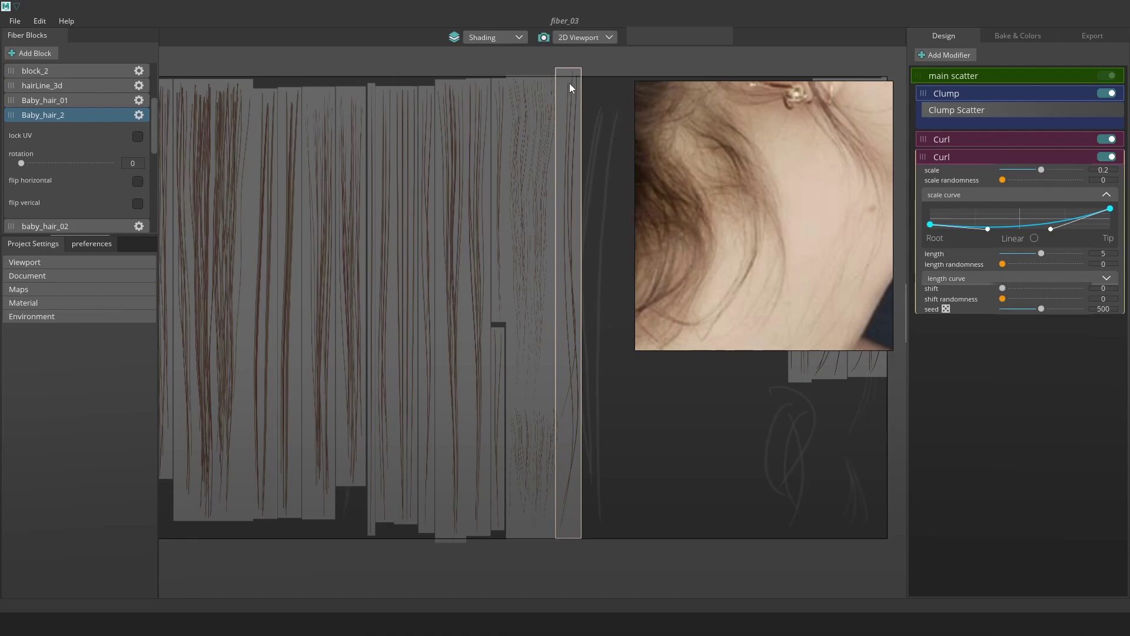
- Set the main scatter's length randomness to 0.38 and its length to 8.01
click(958, 111)
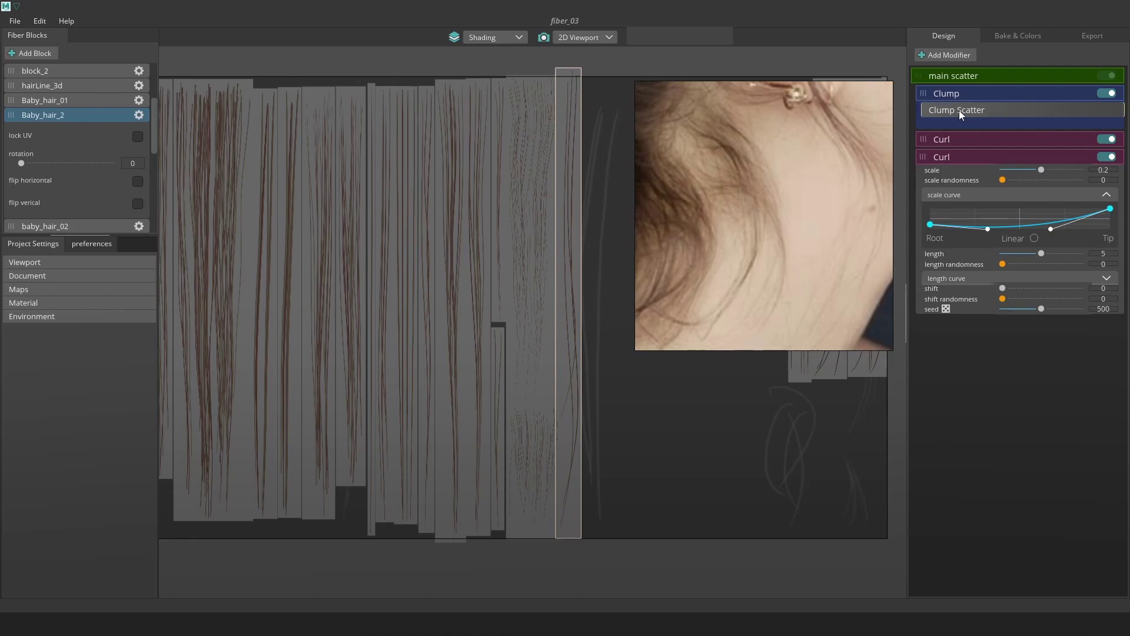
click(949, 77)
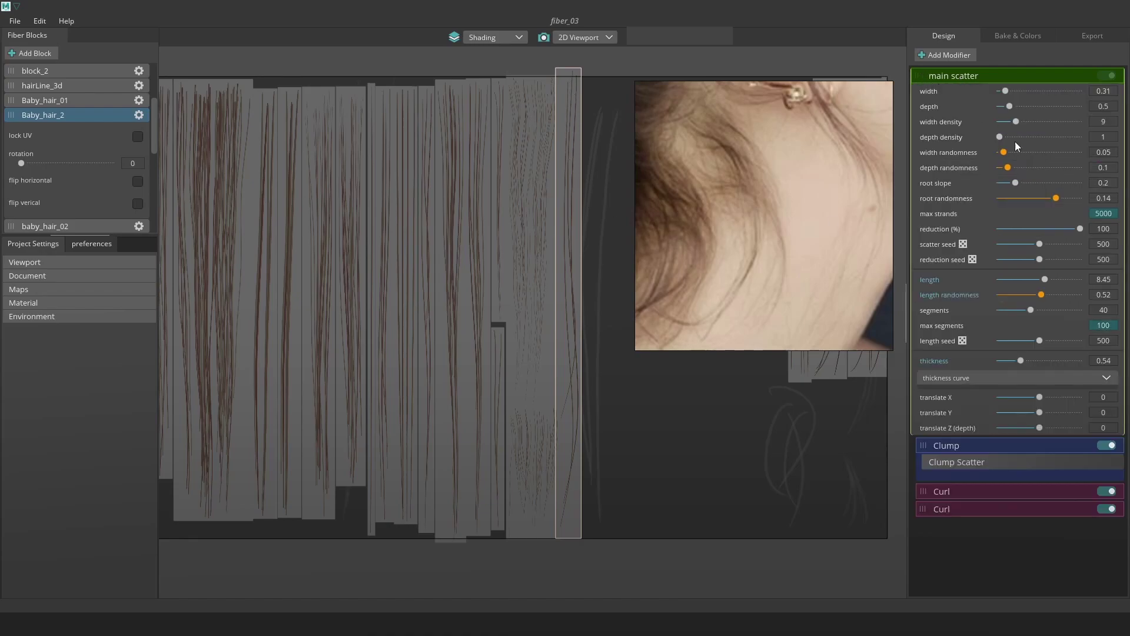
drag(569, 123, 569, 128)
drag(1047, 289, 1032, 293)
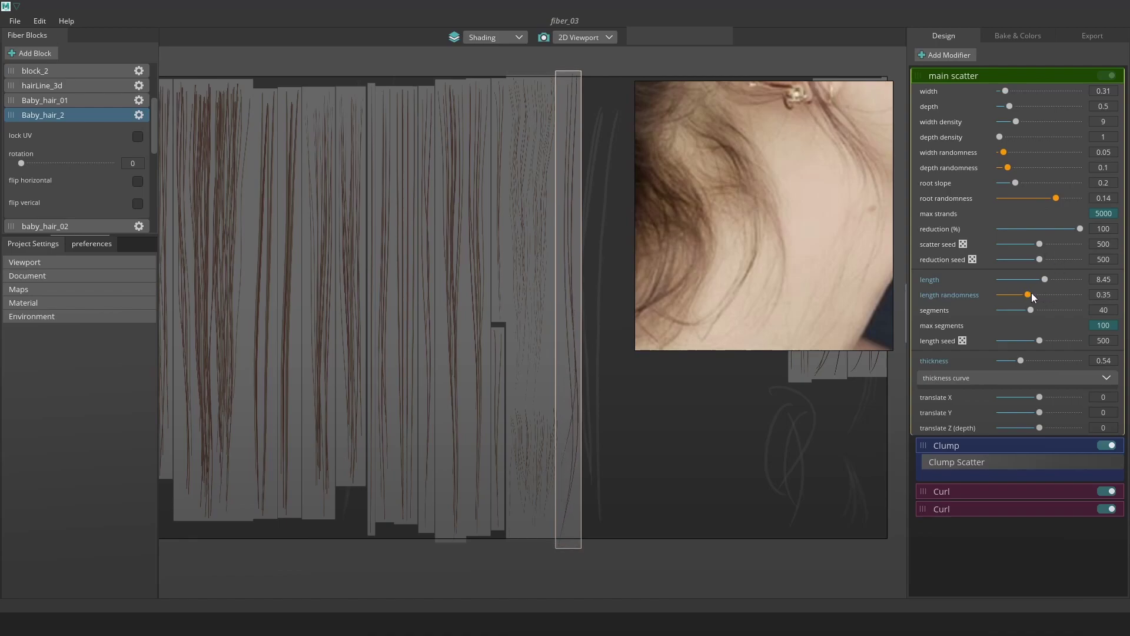
click(1026, 292)
drag(1046, 279, 1042, 281)
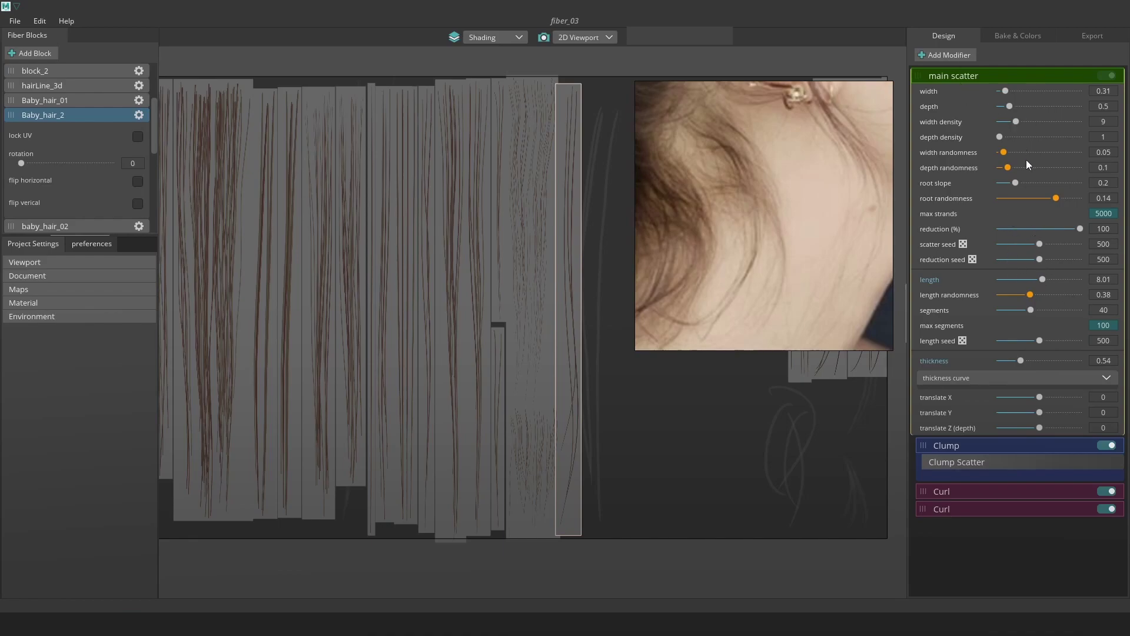
- Reduce the duplicated card's strand thickness to 0.25 and check it against the neighbouring cards
drag(1023, 360, 1015, 360)
scroll(553, 373, up, 4)
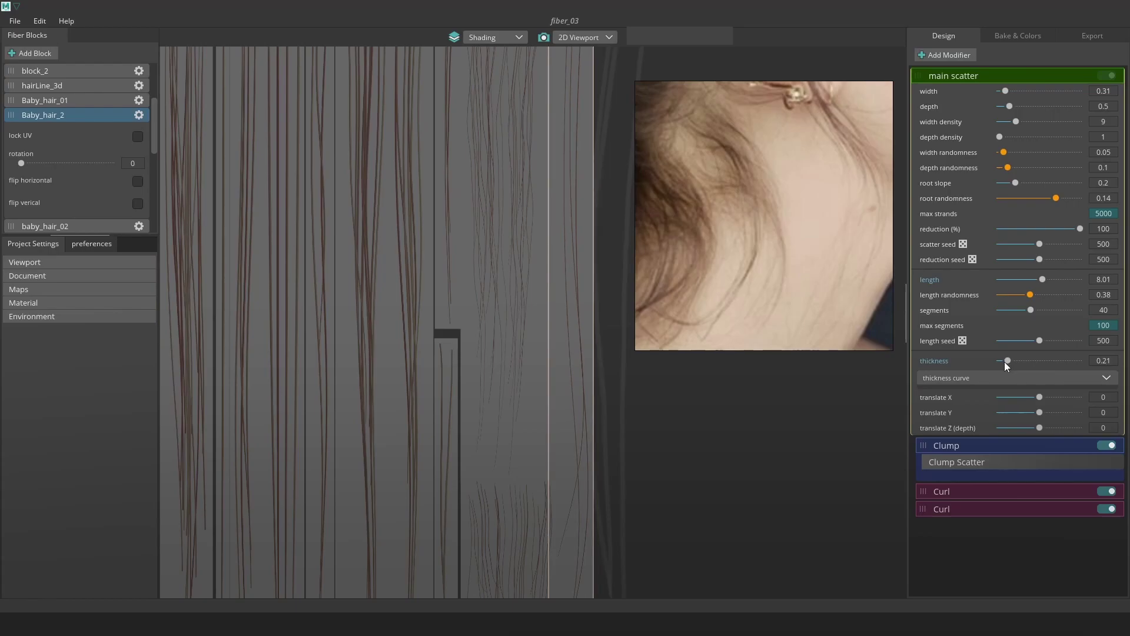
scroll(578, 295, down, 5)
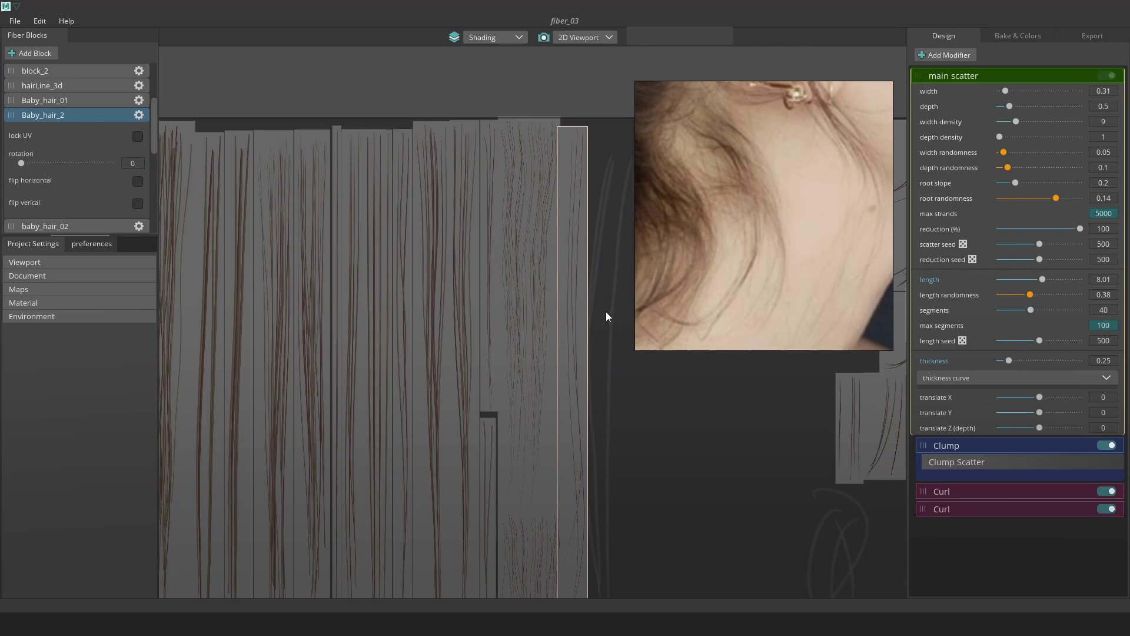
- Inspect the Baby_hair_2 card from root to tip and compare its strands with the neighbouring cards
middle_drag(606, 310, 610, 276)
scroll(610, 276, down, 1)
scroll(610, 277, down, 2)
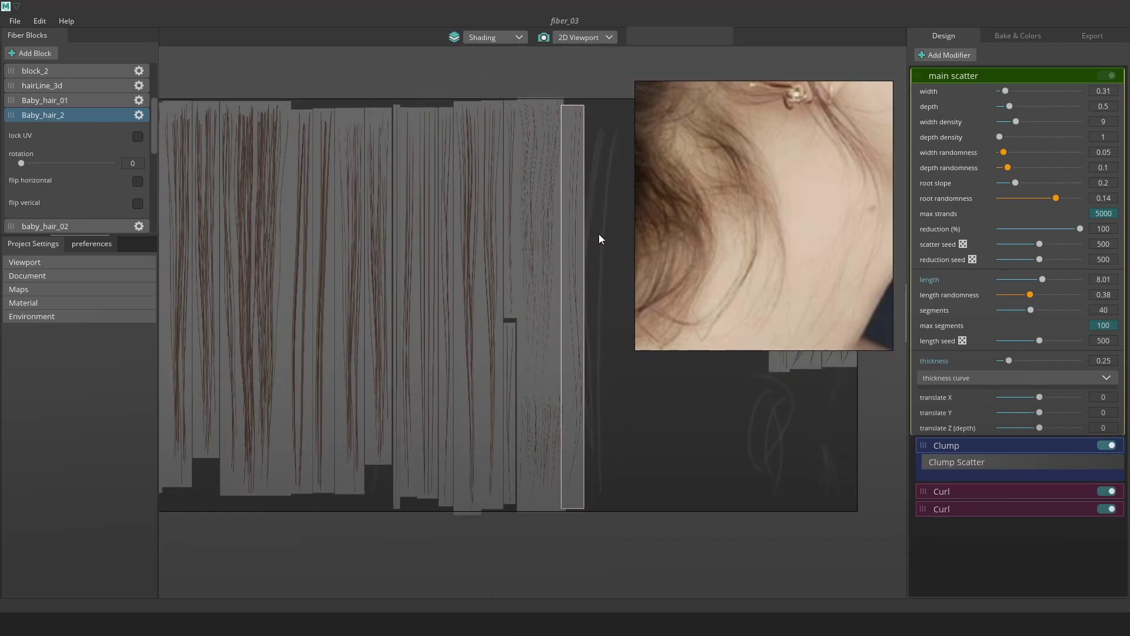
scroll(570, 171, up, 3)
middle_drag(575, 150, 560, 254)
scroll(499, 372, up, 4)
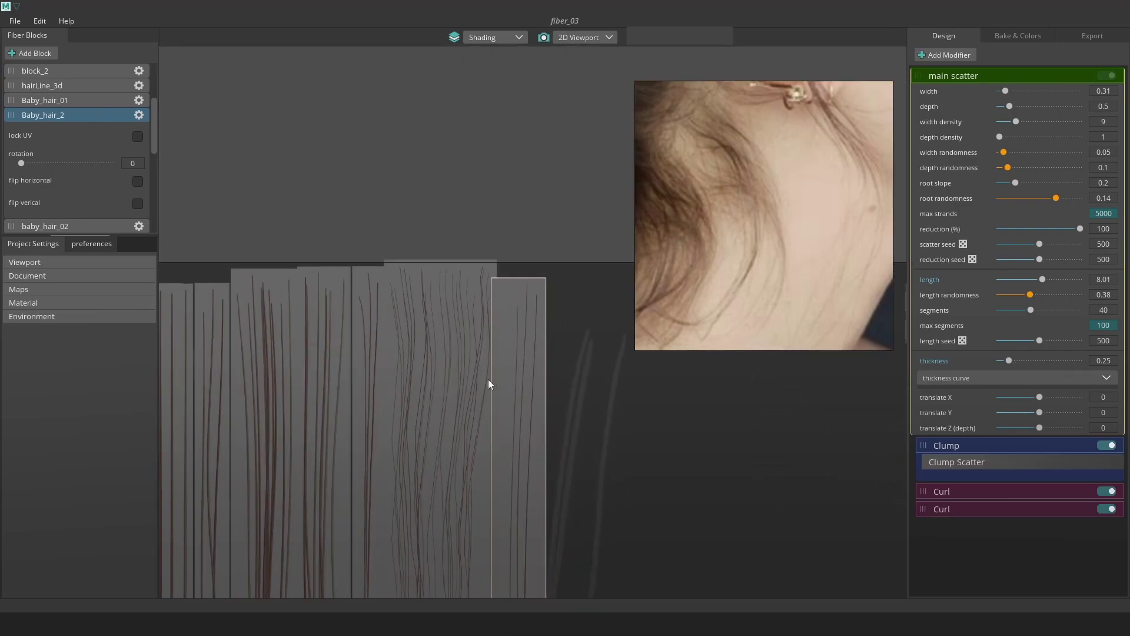
scroll(525, 232, up, 5)
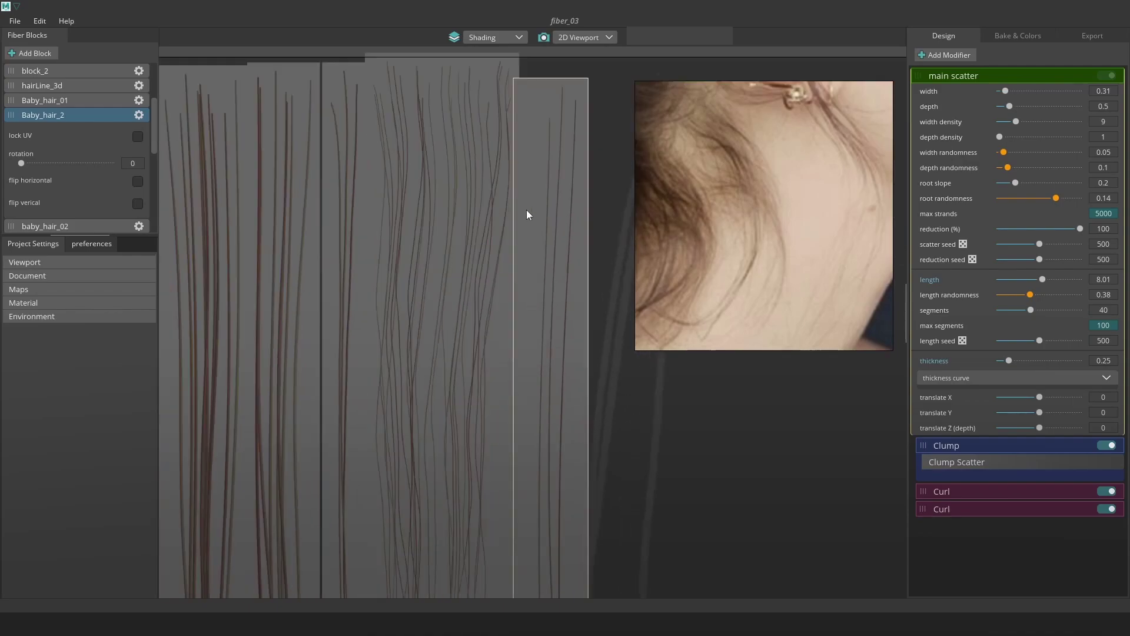
scroll(560, 253, down, 3)
middle_drag(562, 71, 553, 305)
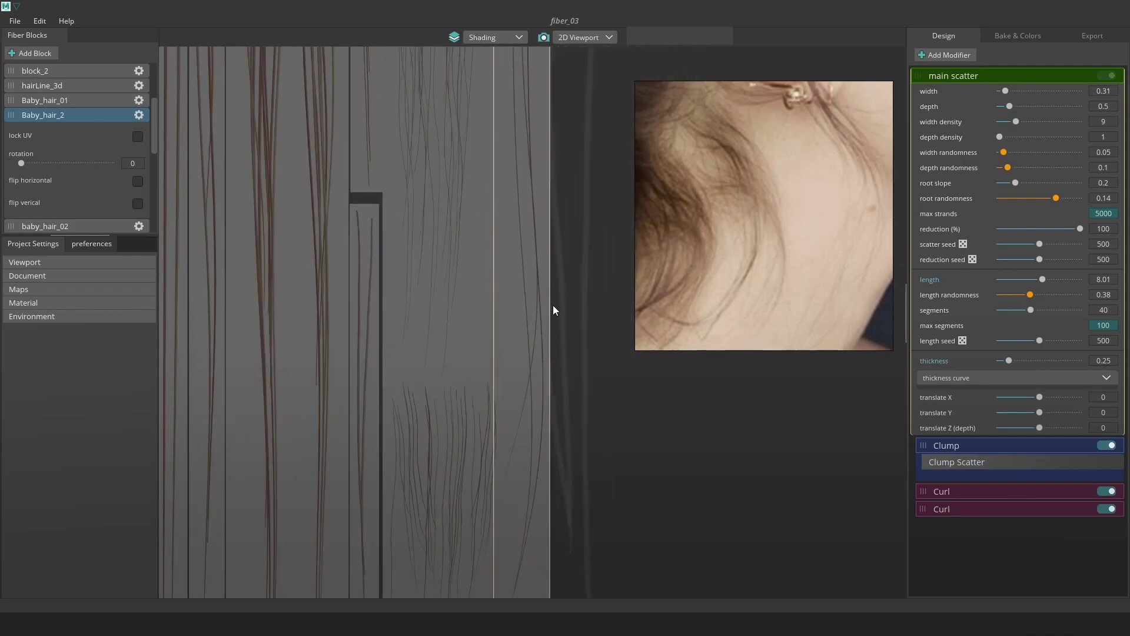
scroll(546, 309, down, 2)
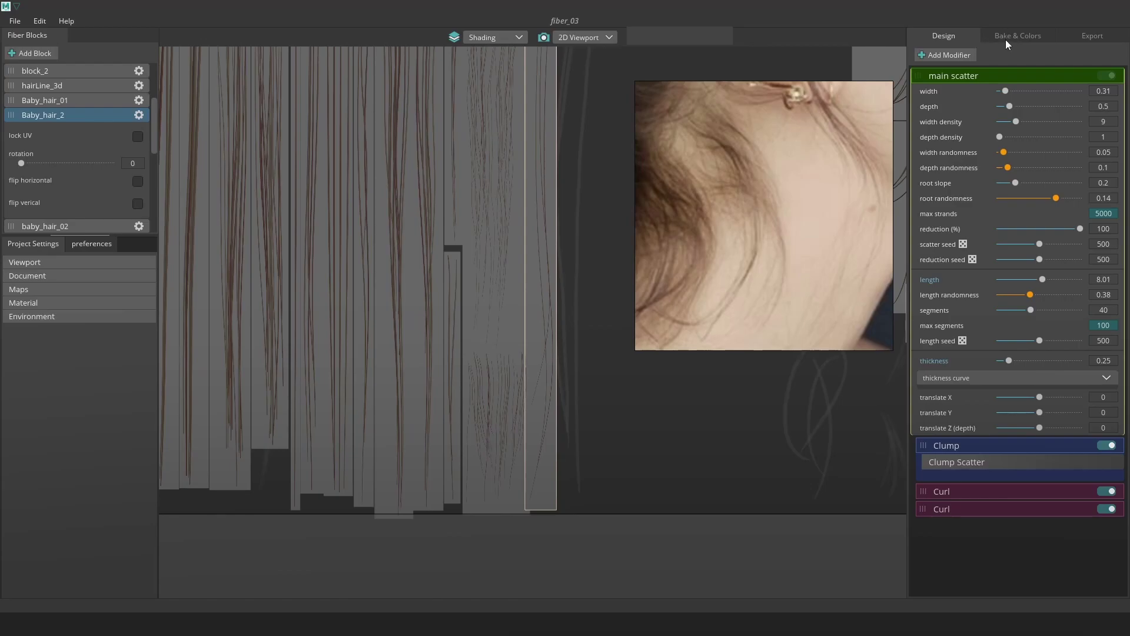
- Bake the fiber_03 maps at 4096 and export the textures
click(1032, 35)
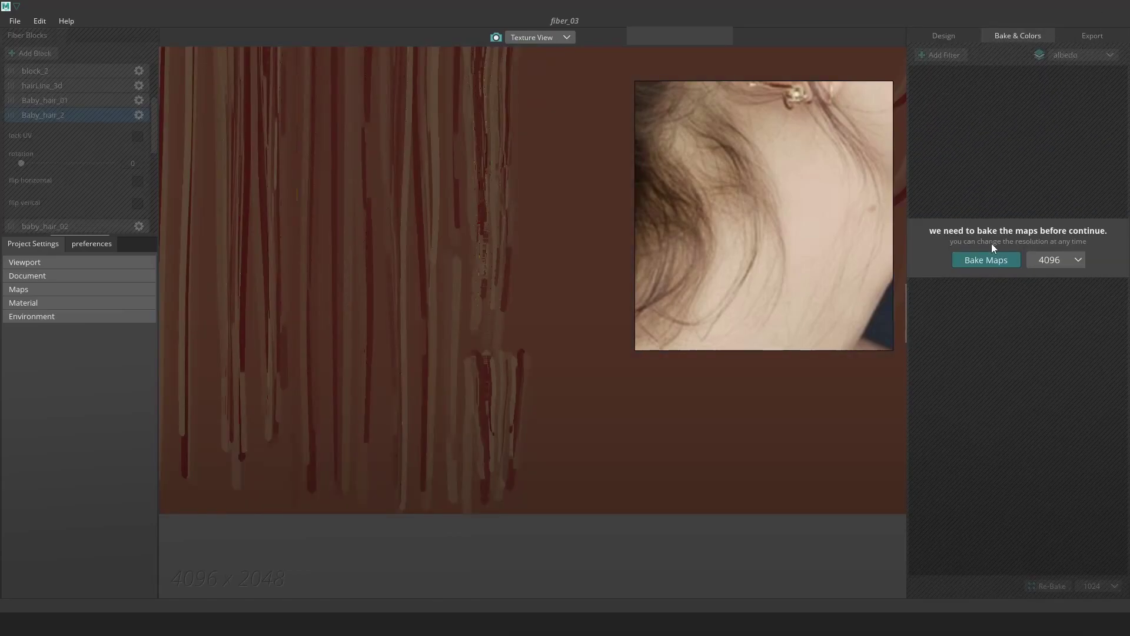
click(995, 260)
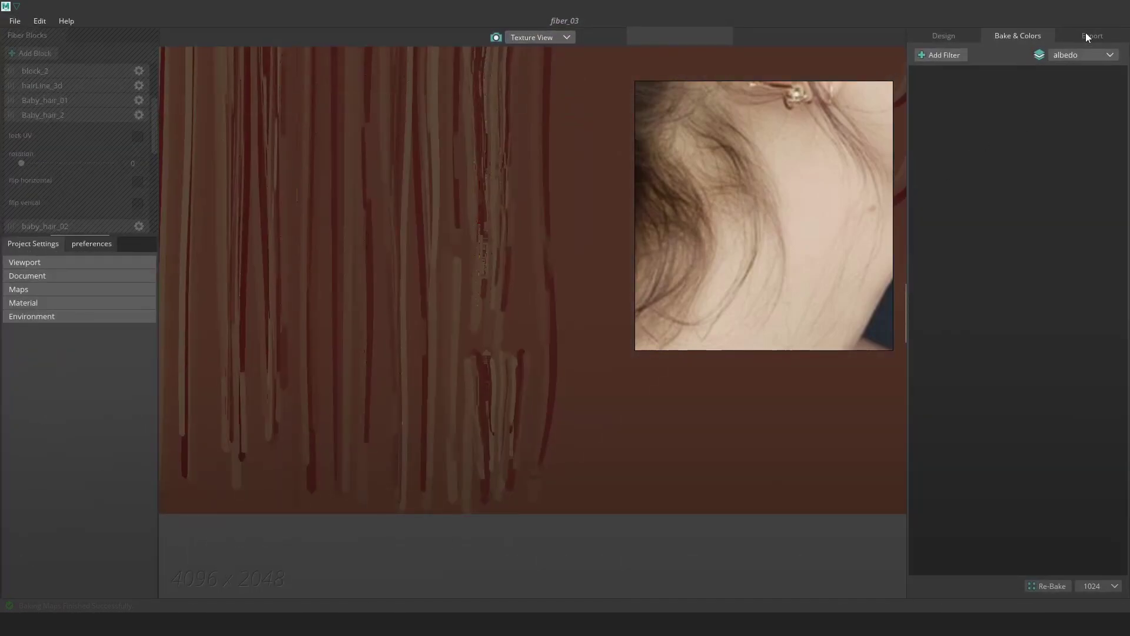
click(1085, 34)
click(1018, 582)
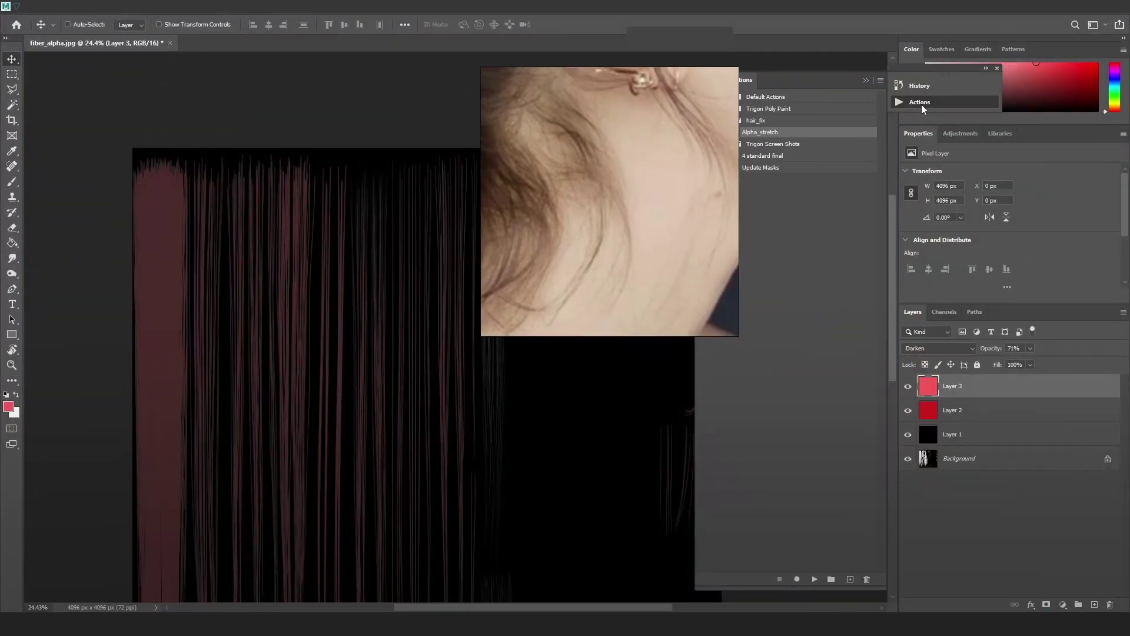
- In Photoshop, run the Alpha_stretch action on fiber_alpha.jpg, update it from disk and check the new thin strands
click(815, 580)
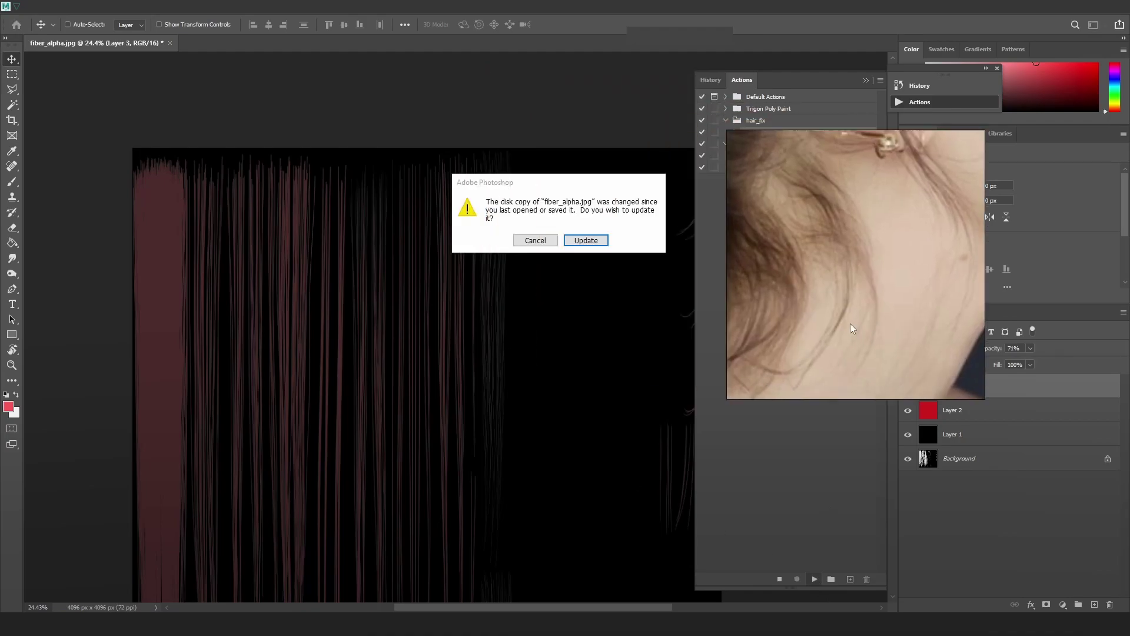
click(586, 240)
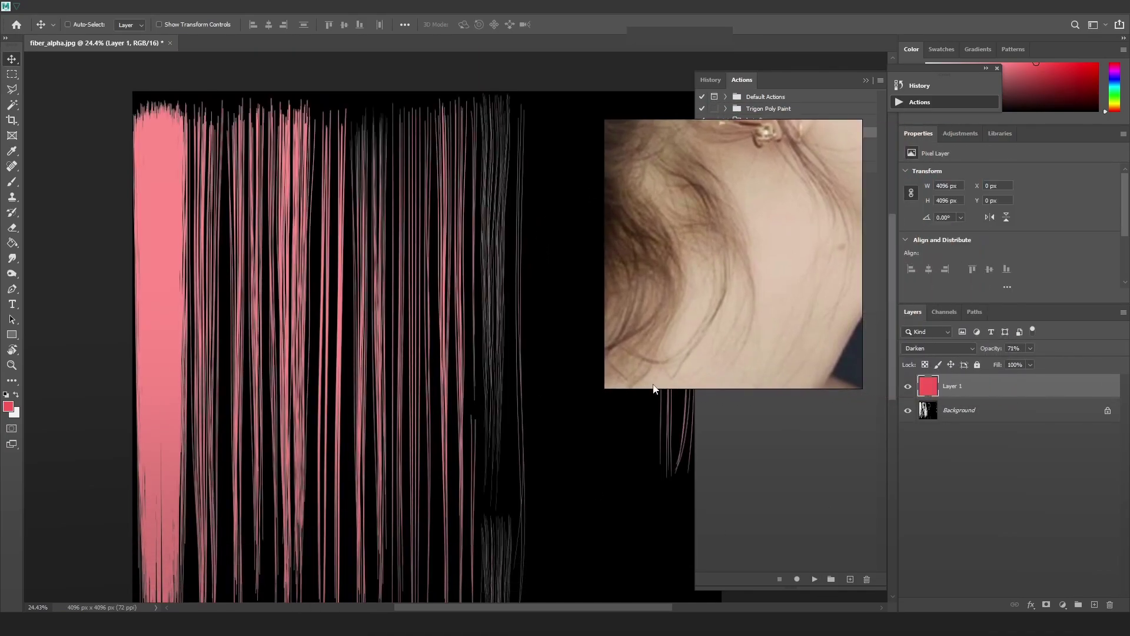
alt+scroll(507, 340, up, 6)
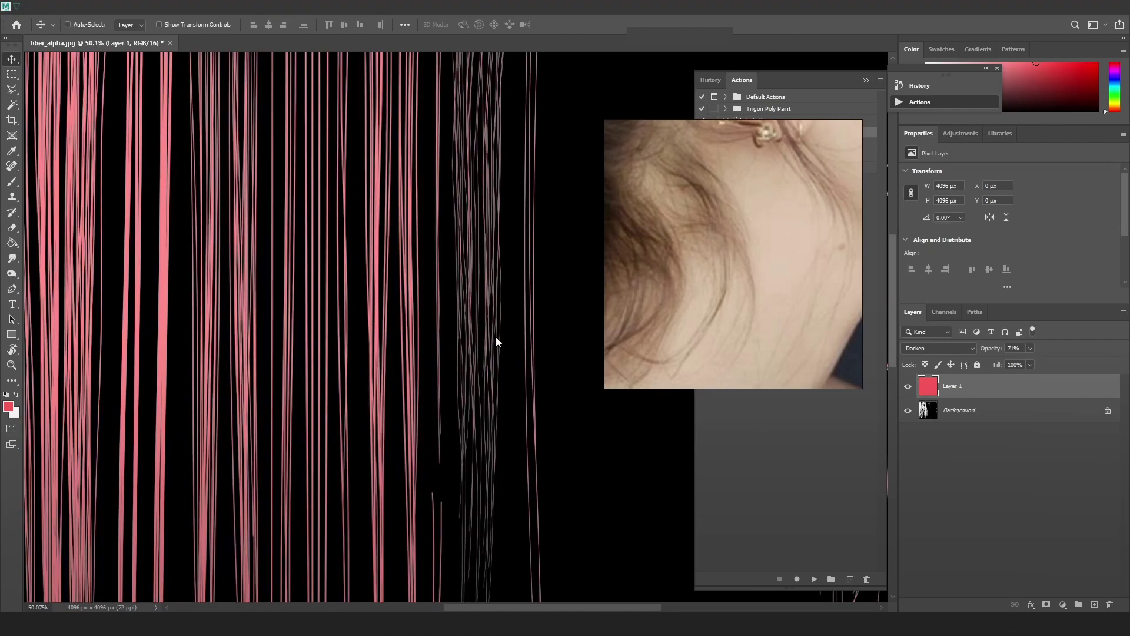
alt+scroll(477, 283, down, 5)
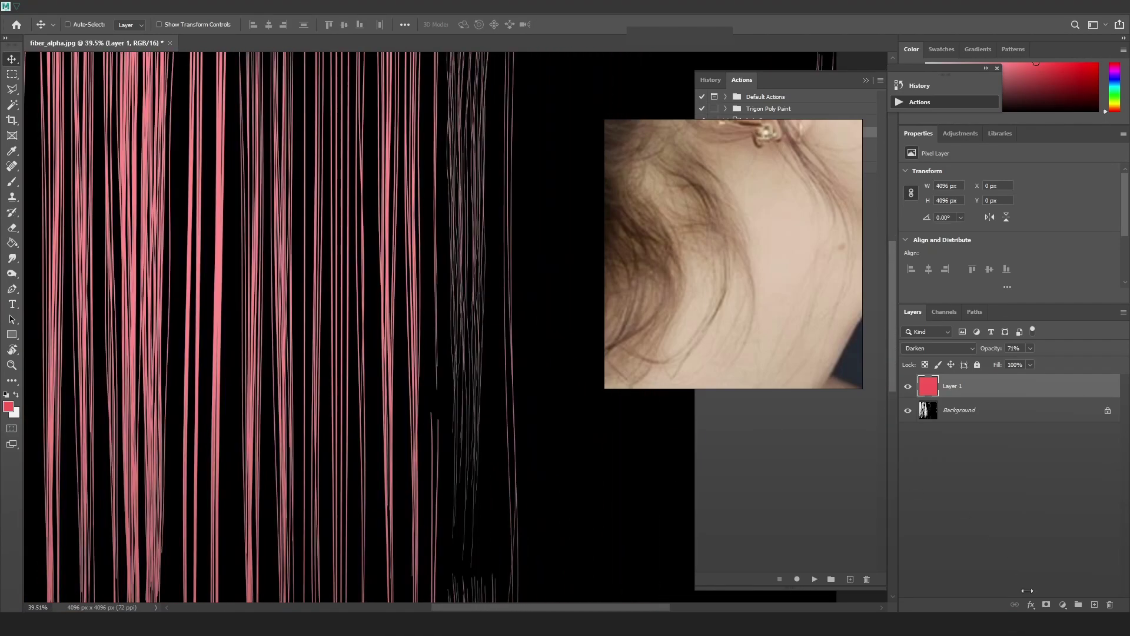
- Add a Levels adjustment layer with the midtone at 2.94 to brighten the strands in fiber_alpha.jpg
click(1063, 606)
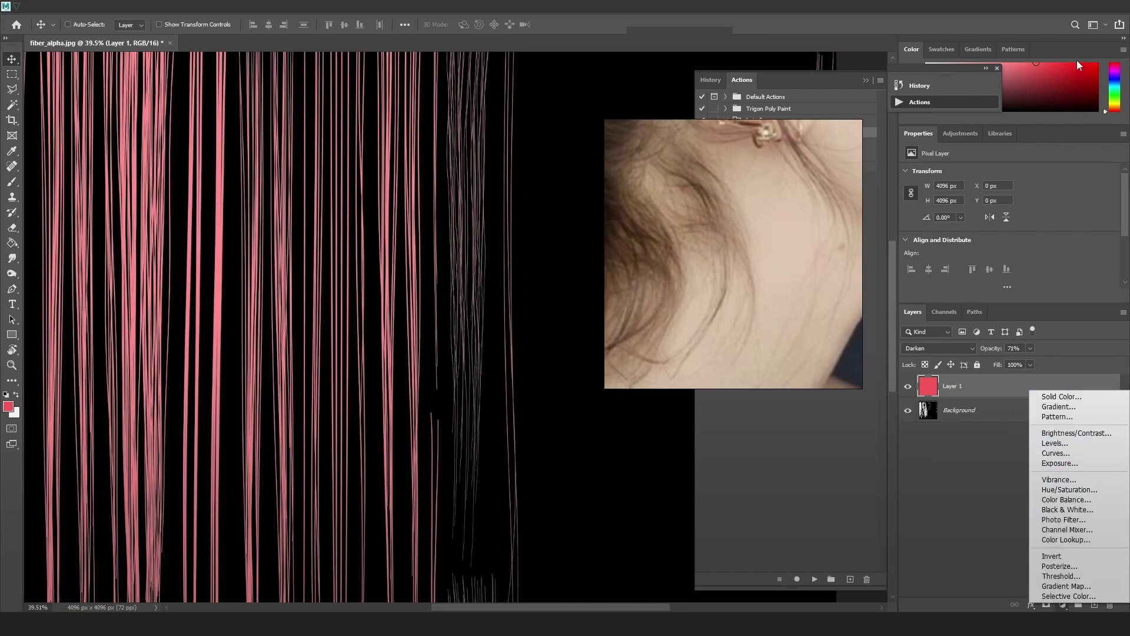
click(1066, 444)
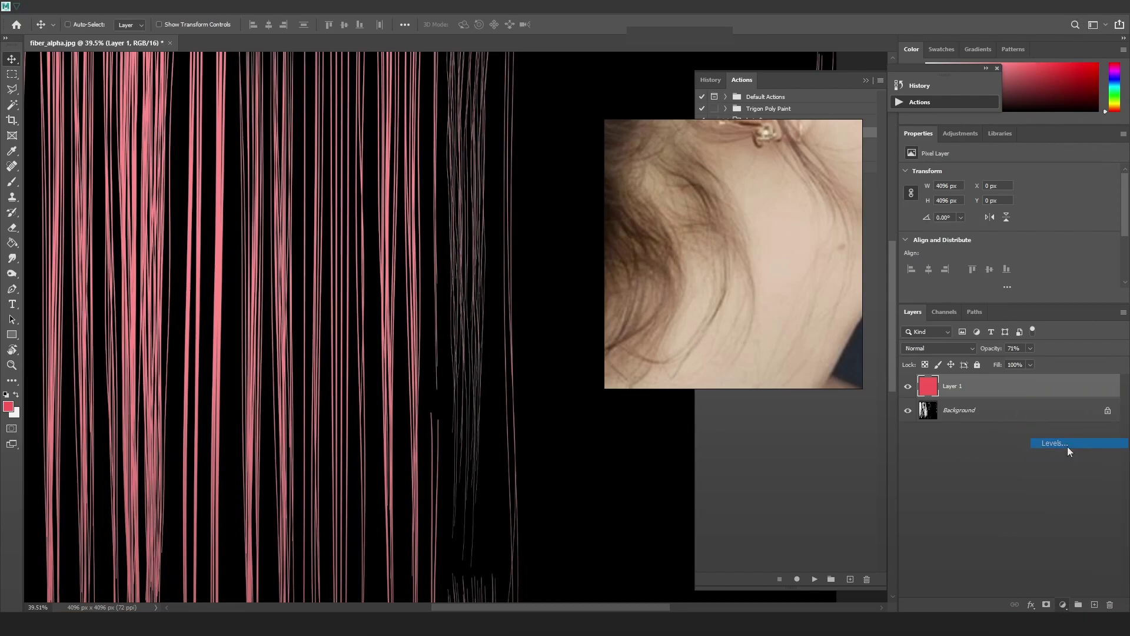
drag(1020, 258, 965, 260)
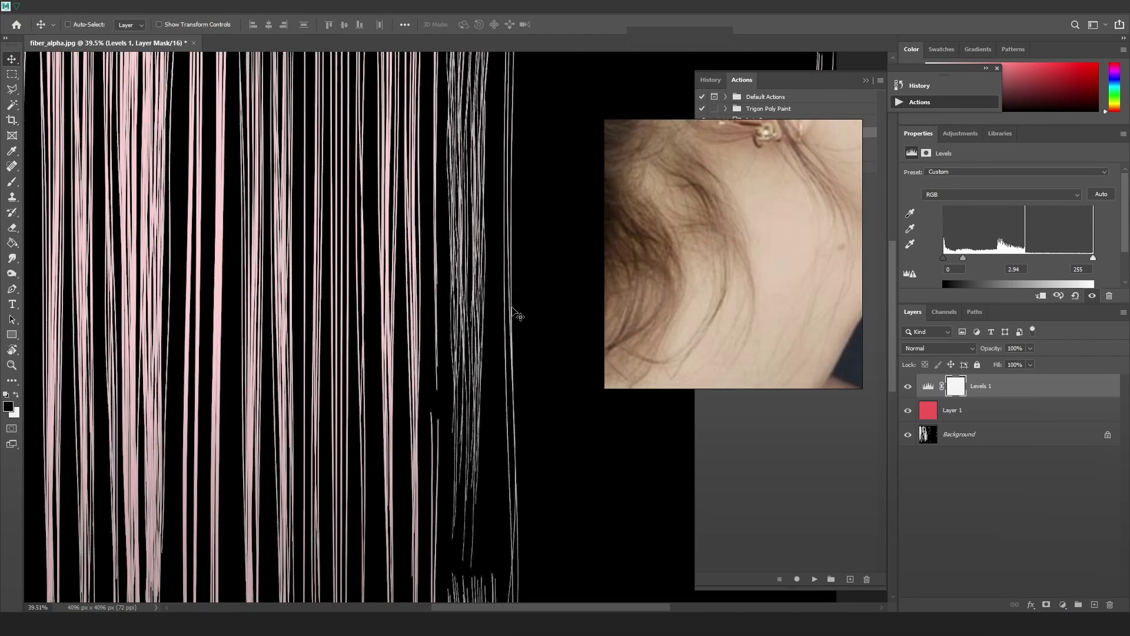
alt+scroll(517, 316, down, 3)
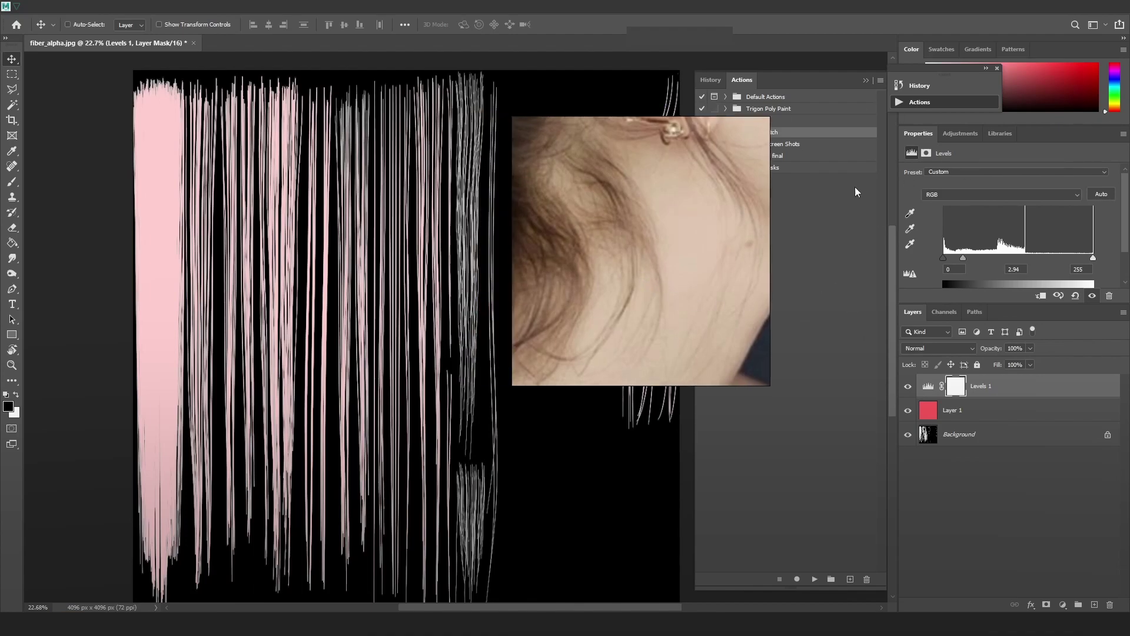
alt+scroll(406, 270, up, 3)
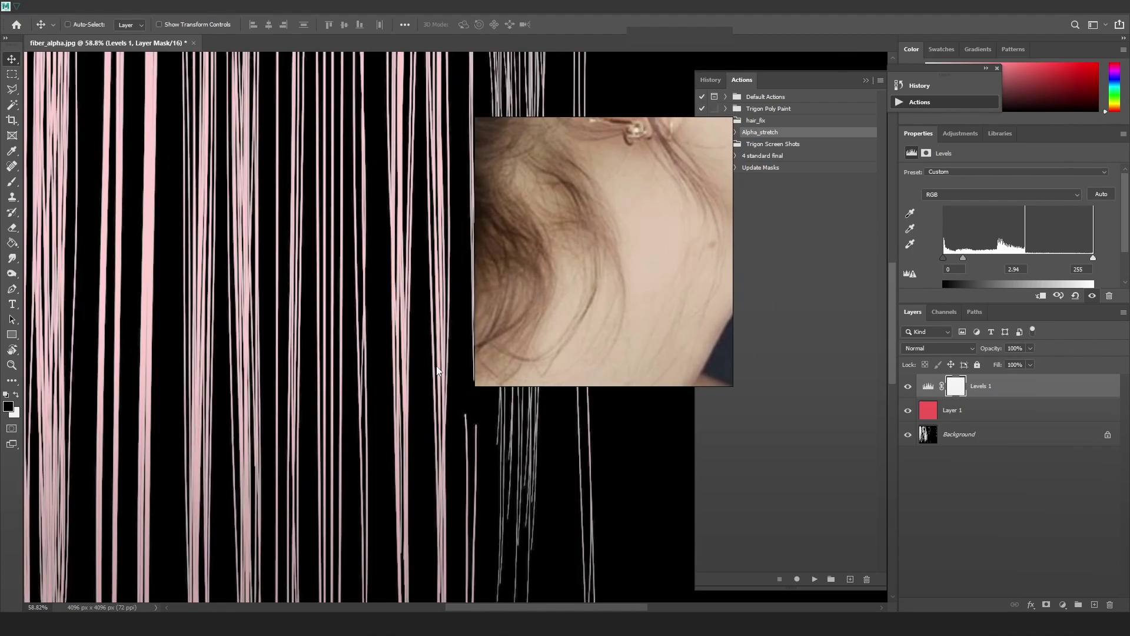
alt+scroll(366, 403, down, 3)
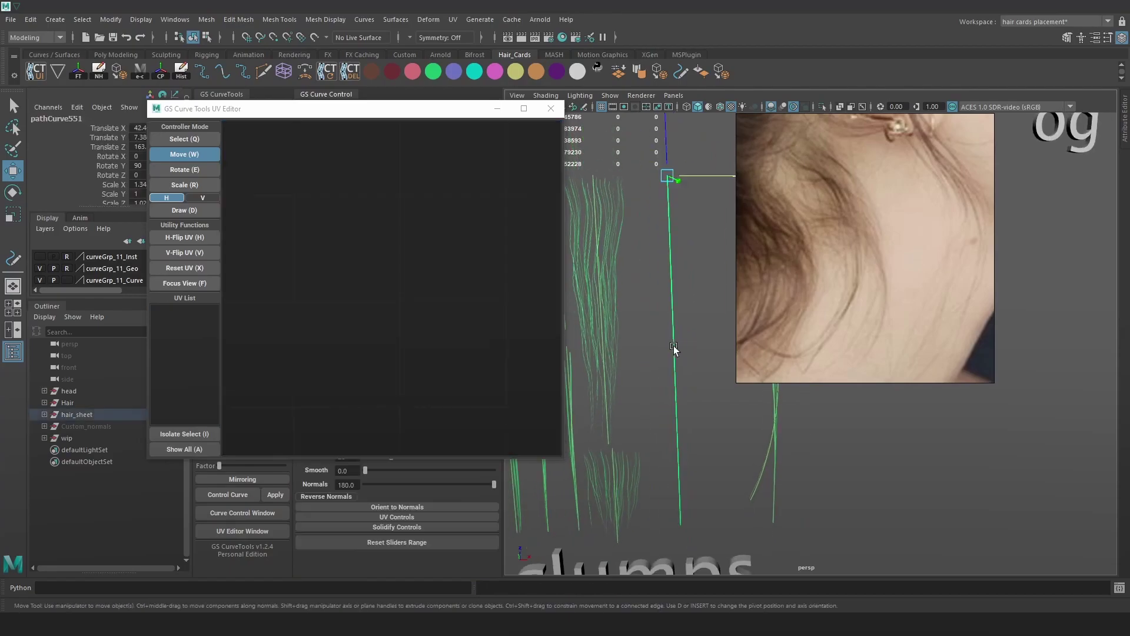
- In Maya's GS CurveTools UV Editor, move the selected card's UV frame onto the new baby-hair strands and scale it horizontally
scroll(467, 164, up, 5)
middle_drag(466, 164, 461, 222)
drag(461, 222, 425, 226)
key(r)
drag(425, 242, 412, 241)
scroll(408, 167, up, 2)
middle_drag(409, 167, 412, 194)
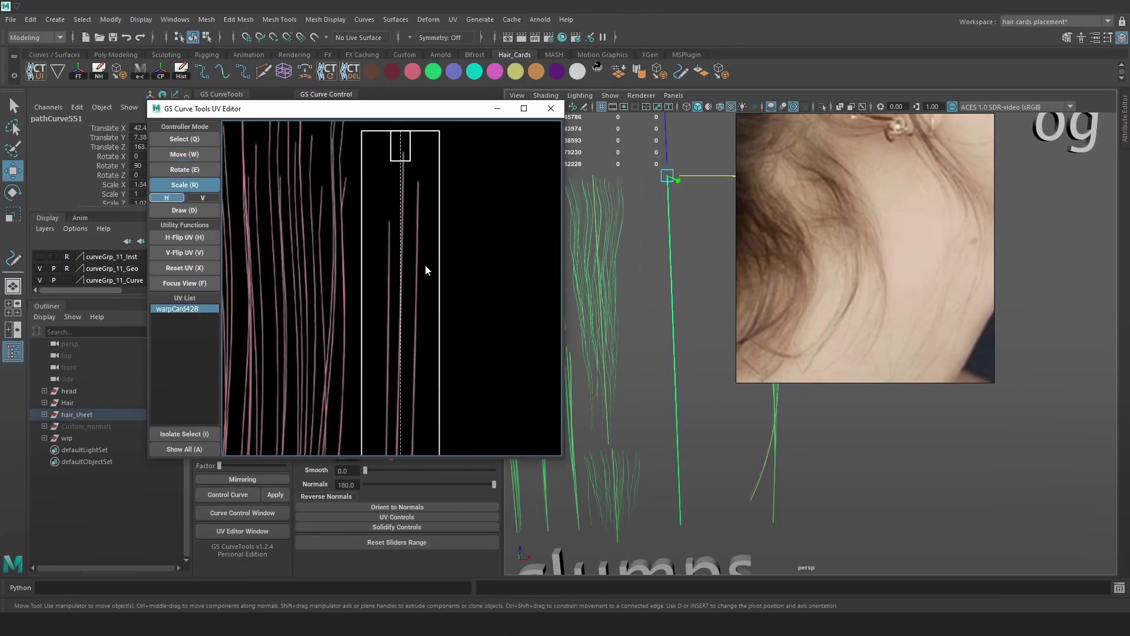
- Refine the UV frame's width and position so it fits closely around the thin strands
drag(424, 270, 411, 269)
key(w)
drag(409, 250, 408, 260)
scroll(407, 257, down, 2)
middle_drag(408, 258, 395, 196)
middle_drag(388, 412, 374, 351)
scroll(373, 348, up, 4)
key(r)
drag(399, 259, 404, 262)
- Scale the UV frame vertically so it reaches the far ends of the thin strands
middle_drag(403, 262, 416, 127)
middle_drag(416, 412, 405, 153)
key(r)
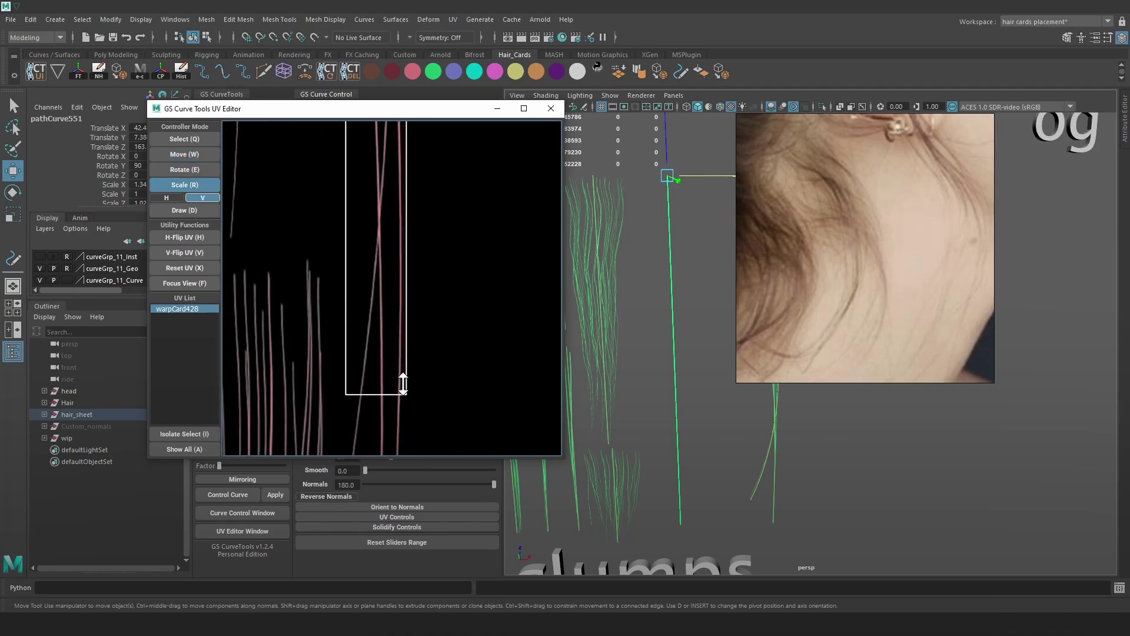
middle_drag(403, 368, 416, 262)
drag(416, 263, 412, 401)
middle_drag(411, 401, 427, 309)
drag(426, 309, 424, 408)
middle_drag(424, 409, 430, 338)
- Widen the UV frame around the thin strands, check both ends and close the UV Editor
key(r)
drag(430, 338, 486, 357)
key(w)
key(r)
scroll(434, 336, down, 2)
key(r)
scroll(448, 366, up, 3)
key(r)
key(r)
scroll(480, 365, up, 3)
middle_drag(475, 429, 493, 393)
scroll(480, 271, down, 3)
scroll(470, 170, up, 3)
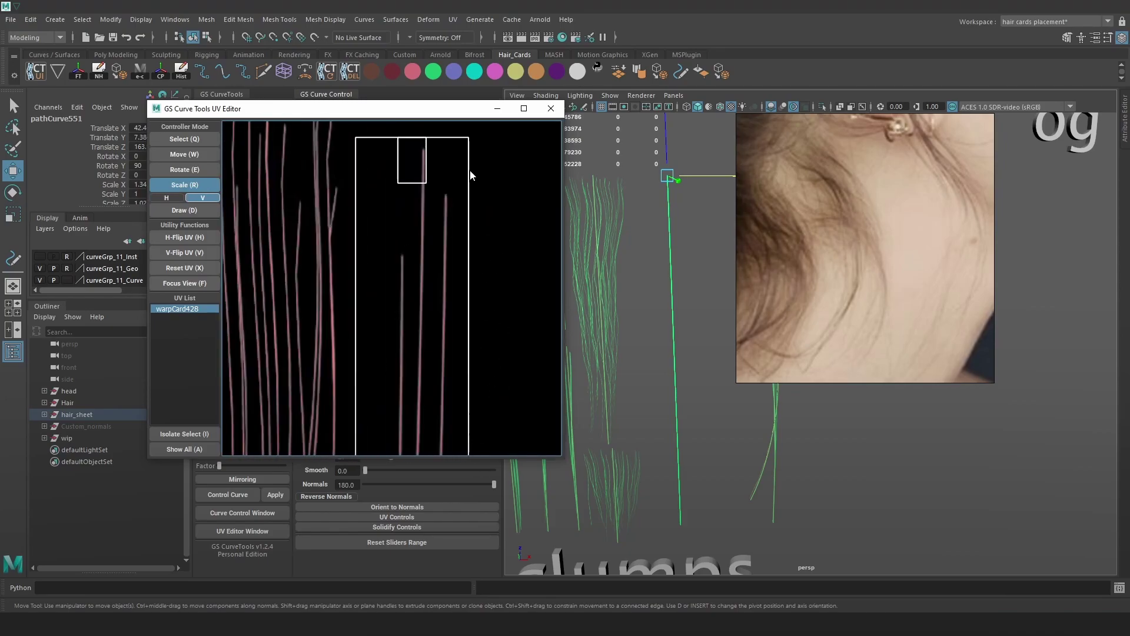
click(549, 109)
- Move the reference photo aside and reduce the selected baby-hair card's width to about 0.2
scroll(667, 262, up, 3)
scroll(667, 262, down, 5)
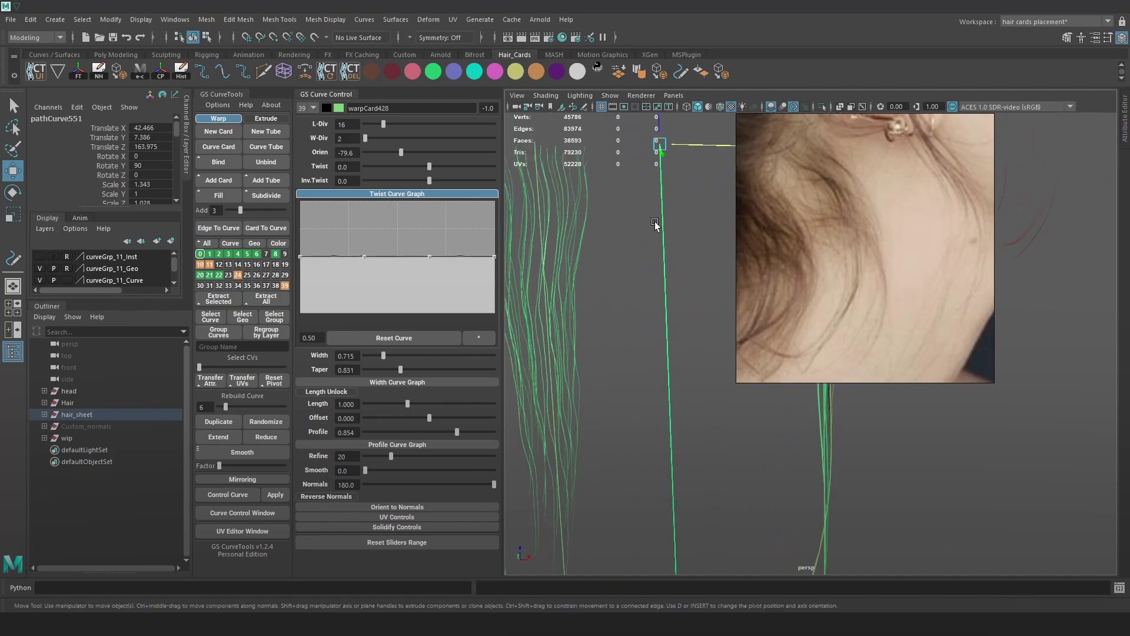
click(673, 348)
drag(802, 311, 961, 327)
click(723, 321)
scroll(724, 321, up, 2)
mouse_move(383, 356)
mouse_down()
mouse_move(370, 360)
mouse_move(393, 359)
mouse_move(369, 366)
mouse_up()
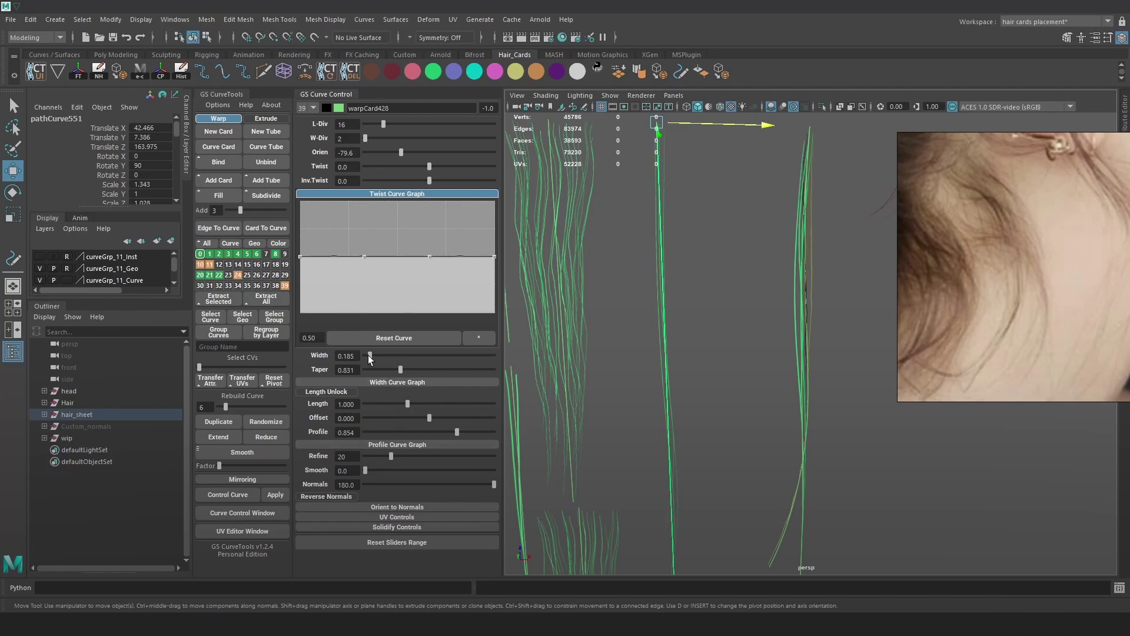
- Try moving the baby-hair card sideways in the scene and undo the moves
drag(761, 125, 737, 136)
scroll(735, 204, down, 4)
drag(789, 199, 777, 207)
key(ctrl+z)
key(ctrl+z)
- Duplicate the baby-hair card, move the copy onto the neighbouring strand clump and give it the cyan card colour
click(218, 422)
middle_drag(723, 213, 808, 214)
click(542, 77)
click(503, 77)
scroll(765, 121, up, 3)
alt+middle_drag(775, 121, 719, 182)
click(475, 73)
drag(798, 165, 837, 166)
- Select the copy's tip control point and rebuild its curve with a value of 1
scroll(810, 353, down, 3)
alt+middle_drag(809, 406, 776, 233)
key(F9)
drag(746, 531, 721, 508)
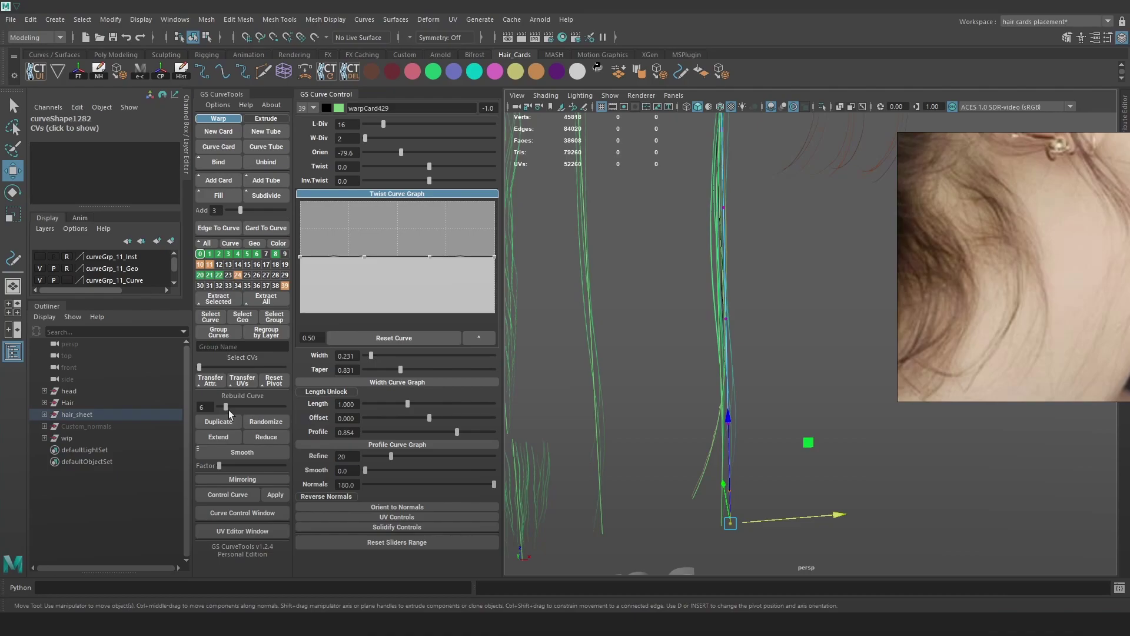
drag(228, 411, 220, 408)
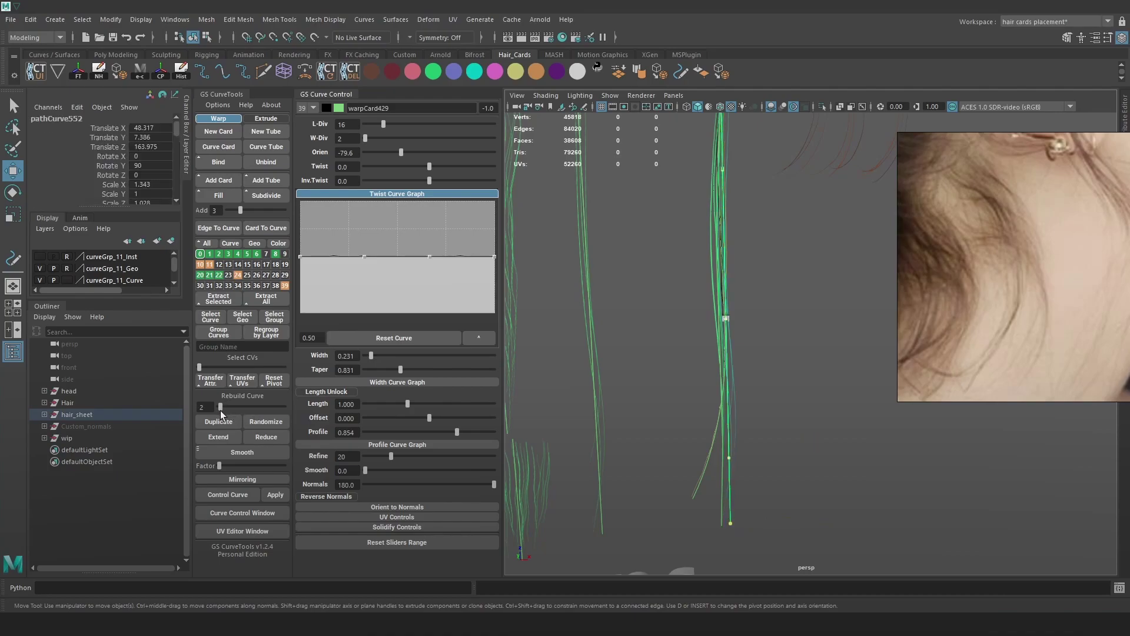
- Select the copy's lower control points and adjust the tip, viewing the bend from a closer angle
right_drag(804, 253, 758, 245)
drag(712, 499, 793, 517)
key(e)
key(w)
alt+middle_drag(754, 386, 744, 416)
alt+drag(761, 397, 750, 401)
alt+right_drag(750, 401, 725, 442)
alt+middle_drag(724, 442, 817, 400)
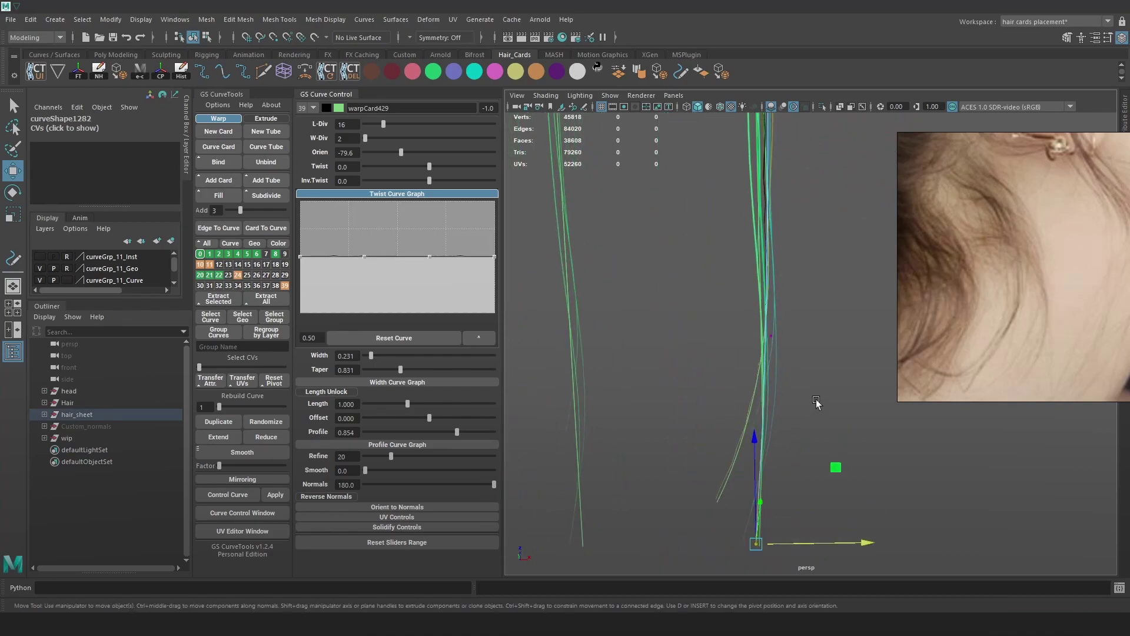
- Undo back to the duplicated card's selection and pick a control point on its lower part
key(ctrl+z)
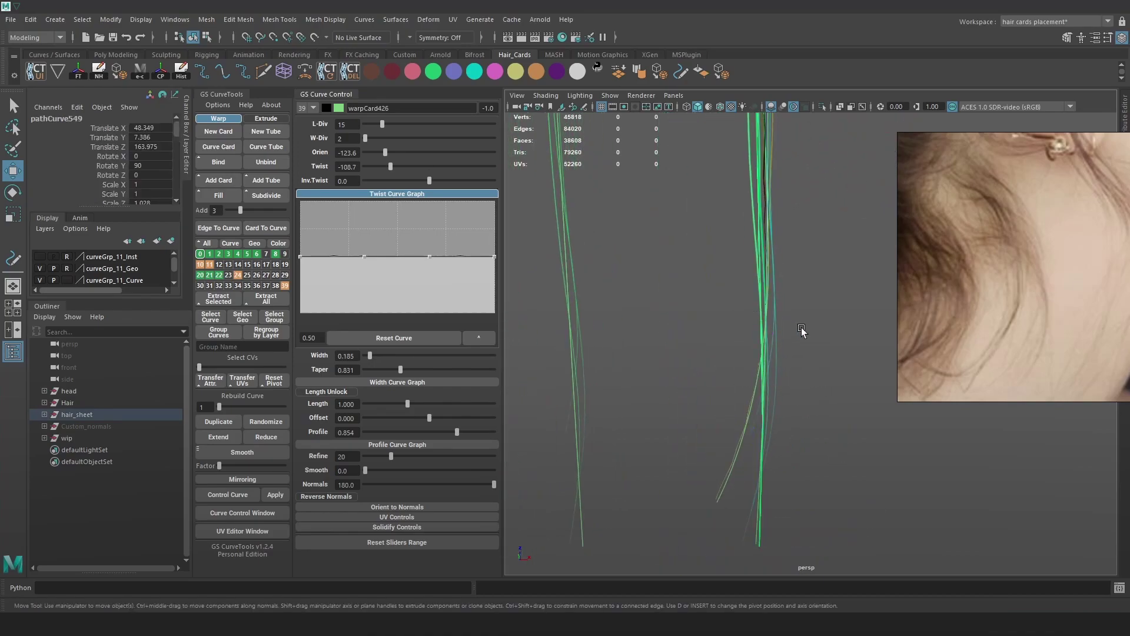
key(4)
key(ctrl+z)
click(787, 335)
key(5)
key(6)
mouse_move(822, 340)
mouse_down()
mouse_move(833, 341)
mouse_move(810, 336)
mouse_move(809, 493)
mouse_up()
alt+drag(698, 352, 775, 403)
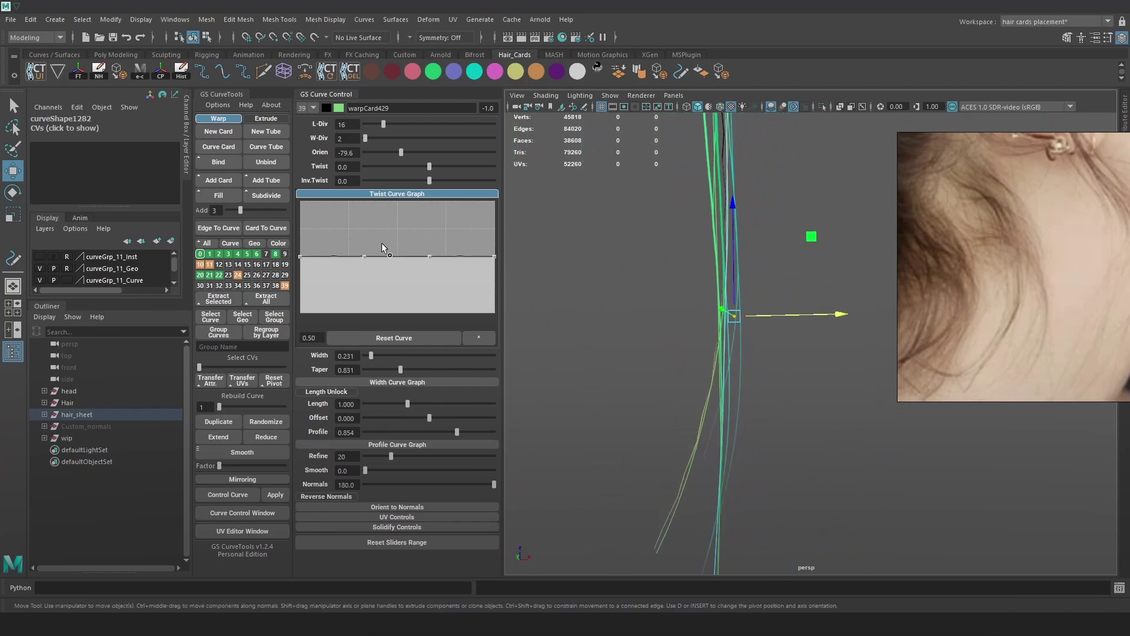
- Set the duplicated card's orientation to -125.3 and its inverse twist to -39.0
drag(397, 153, 382, 154)
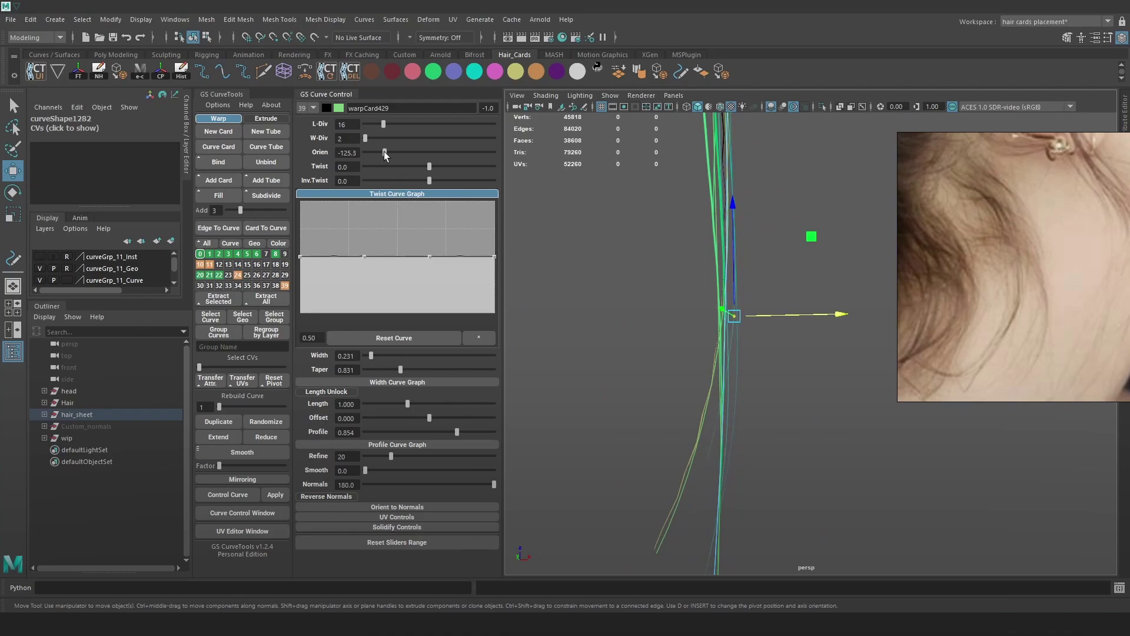
alt+drag(653, 282, 683, 383)
drag(429, 180, 415, 180)
mouse_move(631, 297)
alt+mouse_down()
mouse_move(734, 328)
mouse_move(721, 330)
mouse_move(759, 294)
mouse_move(743, 291)
mouse_move(807, 306)
alt+mouse_up()
- Return to object selection and reselect the duplicated thin card within the clump using wireframe display
key(4)
key(F8)
scroll(807, 305, down, 3)
click(759, 401)
alt+drag(760, 401, 748, 412)
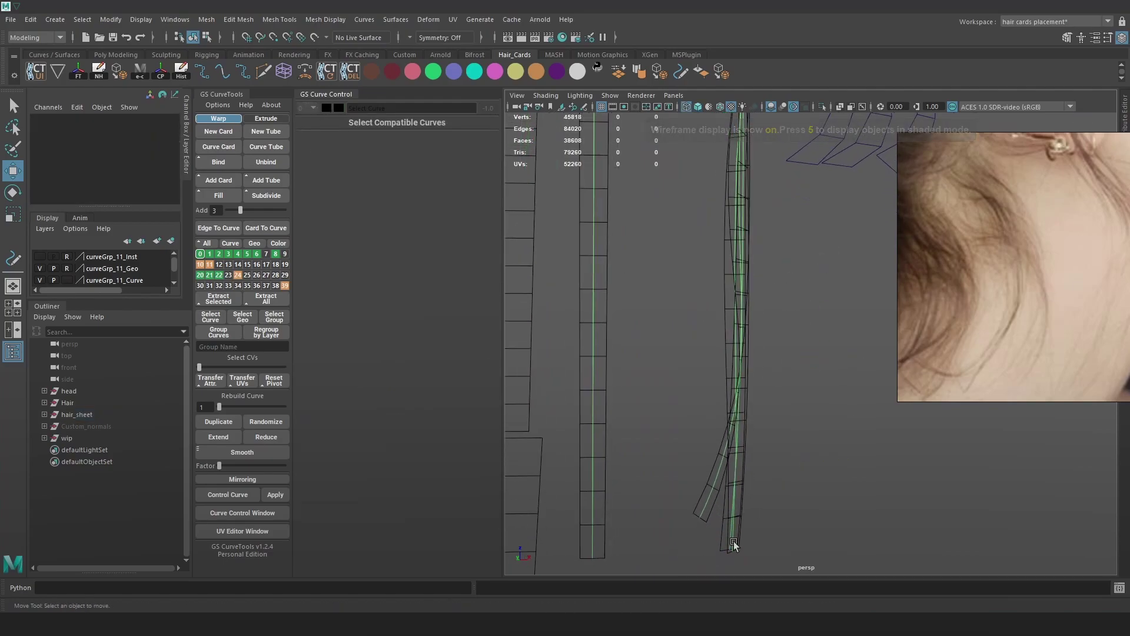
click(734, 543)
key(5)
key(6)
scroll(815, 200, down, 4)
scroll(815, 200, up, 8)
alt+drag(815, 200, 783, 235)
click(684, 494)
key(4)
click(681, 484)
key(6)
- Duplicate the thin baby-hair card again and shift the new copy sideways to a Translate X of 47.744
scroll(772, 239, down, 4)
alt+middle_drag(772, 239, 764, 412)
drag(833, 220, 845, 222)
key(ctrl+z)
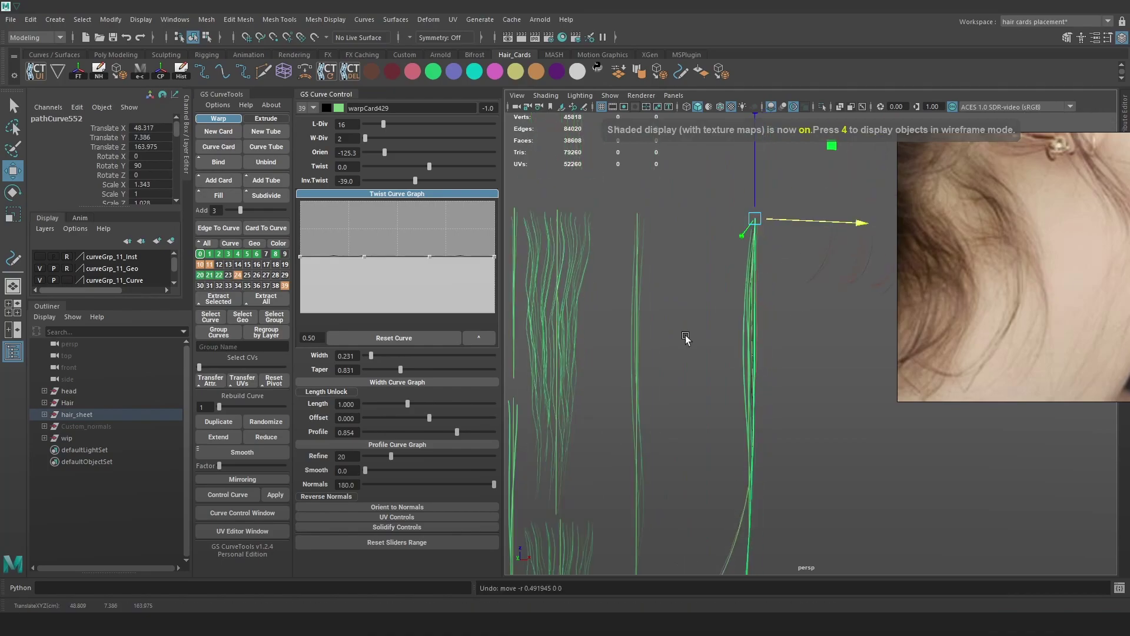
key(ctrl+d)
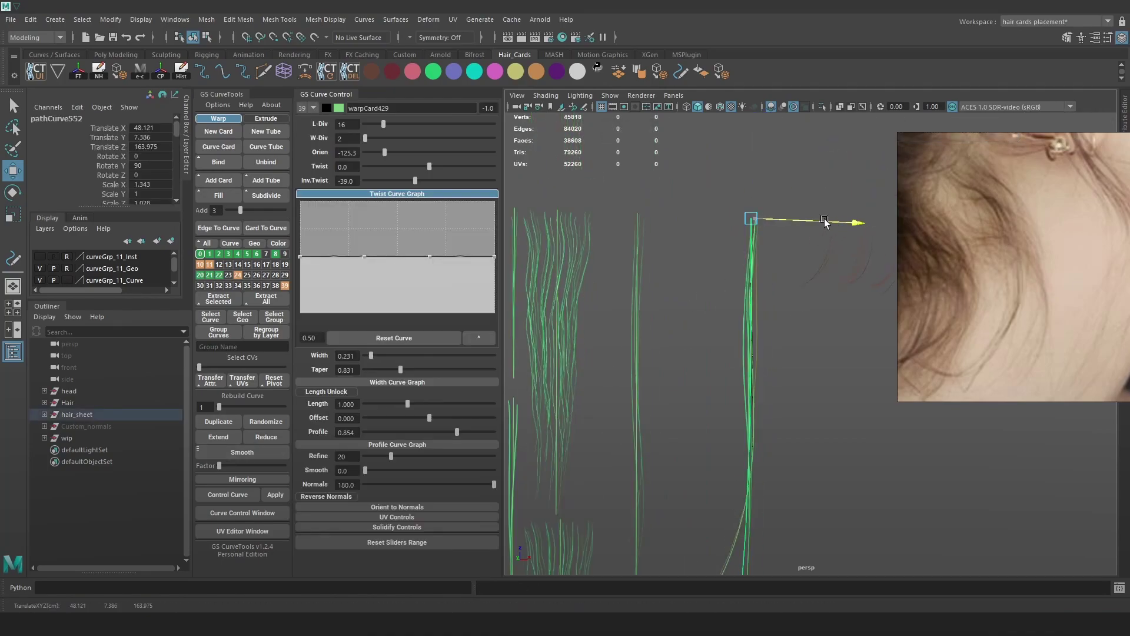
alt+middle_drag(792, 562, 770, 429)
scroll(770, 429, up, 3)
alt+middle_drag(744, 282, 756, 432)
scroll(757, 433, down, 1)
drag(853, 159, 840, 159)
- Set the new copy's orientation to -22.4 and restore the textured display
scroll(713, 337, up, 3)
key(5)
drag(384, 153, 420, 158)
key(6)
alt+middle_drag(798, 394, 789, 305)
- Try rotating the new copy's lower control points with soft selection to bend its tip
right_drag(790, 305, 722, 306)
scroll(695, 412, down, 3)
drag(677, 469, 753, 541)
key(b)
key(e)
drag(773, 408, 787, 529)
- Rebuild the new copy's curve with a value of 5 and pull its tip outward away from the clump
drag(219, 407, 238, 407)
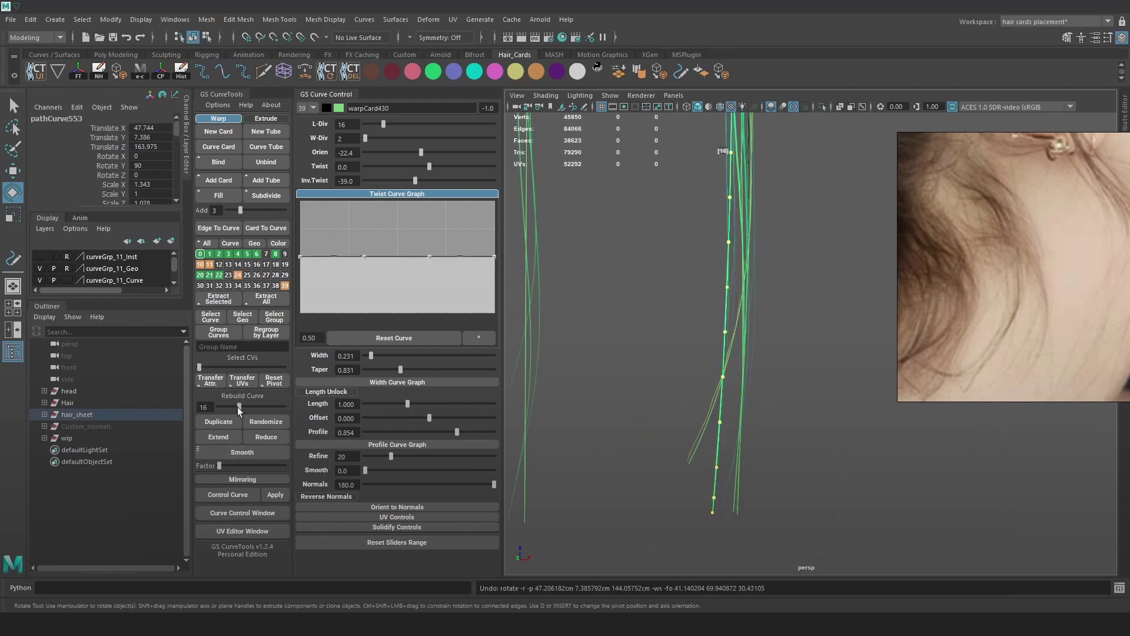
right_drag(823, 333, 747, 352)
drag(762, 516, 680, 470)
drag(761, 405, 809, 446)
key(w)
drag(713, 512, 645, 425)
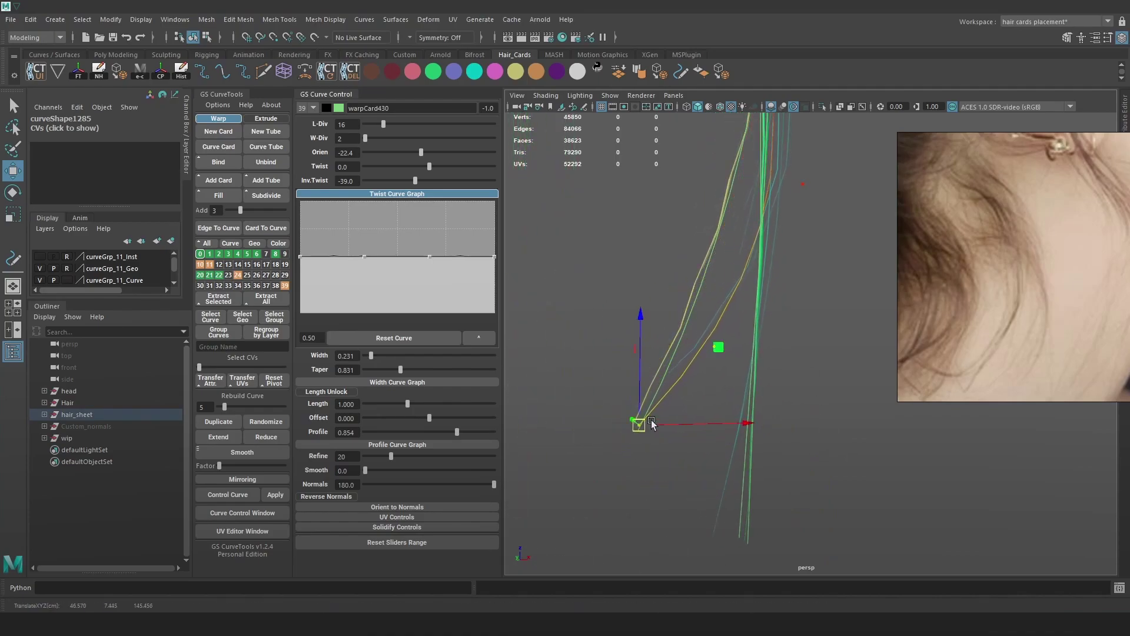
- Rotate the new copy's tip and move it further out so the strand sweeps away in a bend
key(e)
drag(713, 334, 730, 354)
key(w)
drag(639, 424, 570, 437)
key(e)
drag(657, 359, 648, 350)
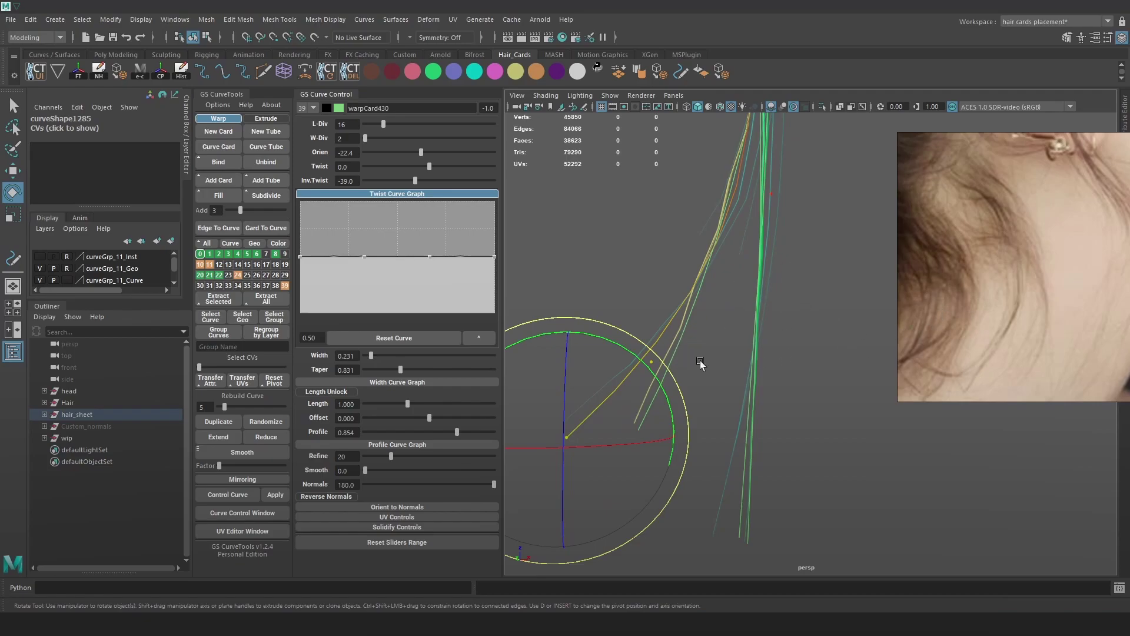
- Move the new copy's tip control point slightly down and outward to adjust the bend of the strand
scroll(1019, 323, up, 2)
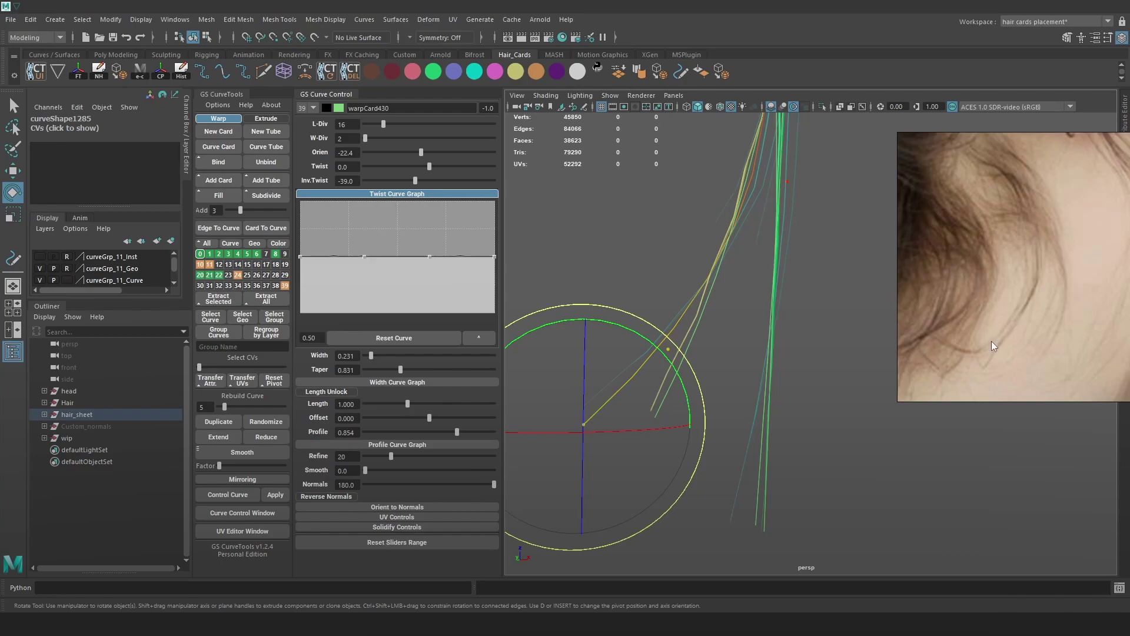
key(f)
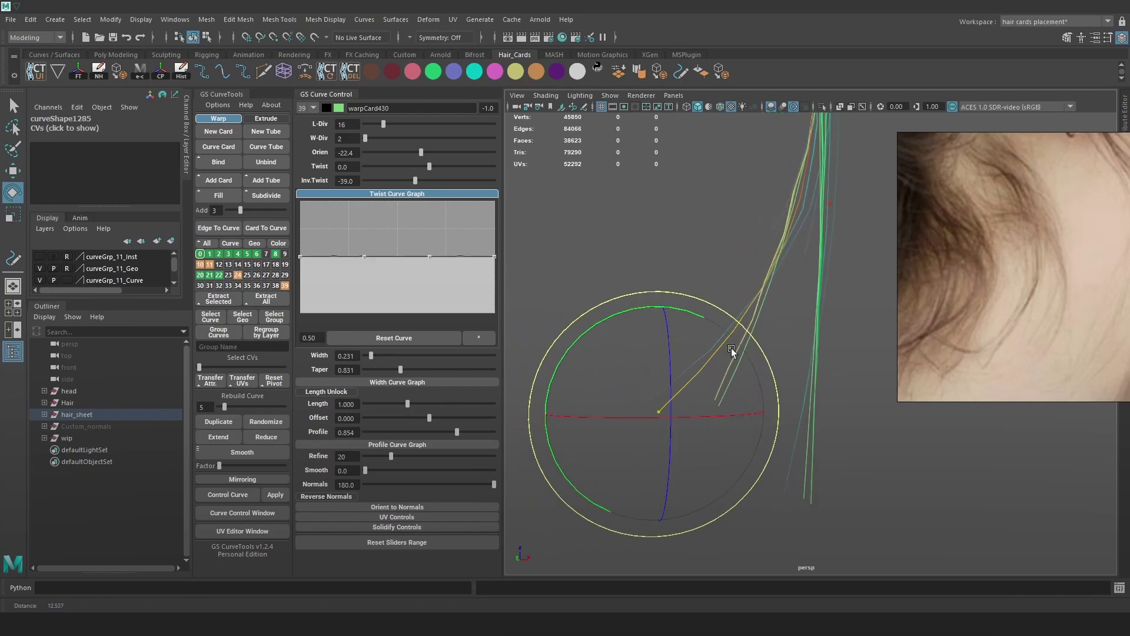
key(w)
click(690, 402)
mouse_move(690, 402)
mouse_down()
mouse_move(696, 391)
mouse_move(679, 420)
mouse_up()
alt+middle_drag(829, 263, 762, 466)
- Undo the last changes, reselect the new copy and adjust its middle control point alongside the clump
key(ctrl+z)
key(ctrl+z)
key(ctrl+z)
key(ctrl+z)
key(ctrl+z)
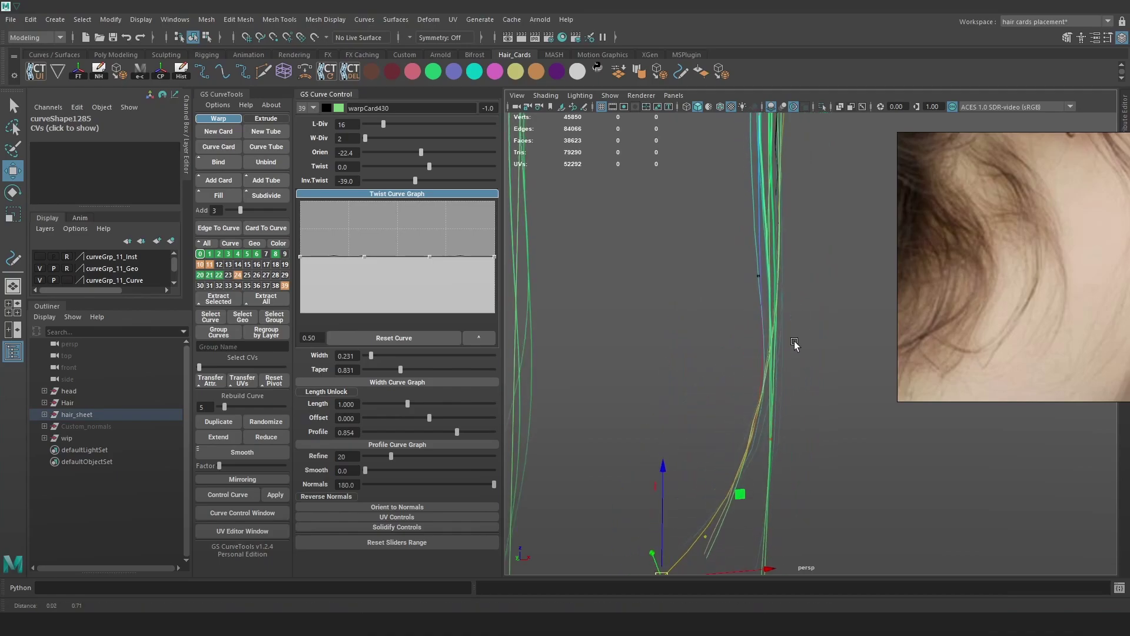
click(744, 319)
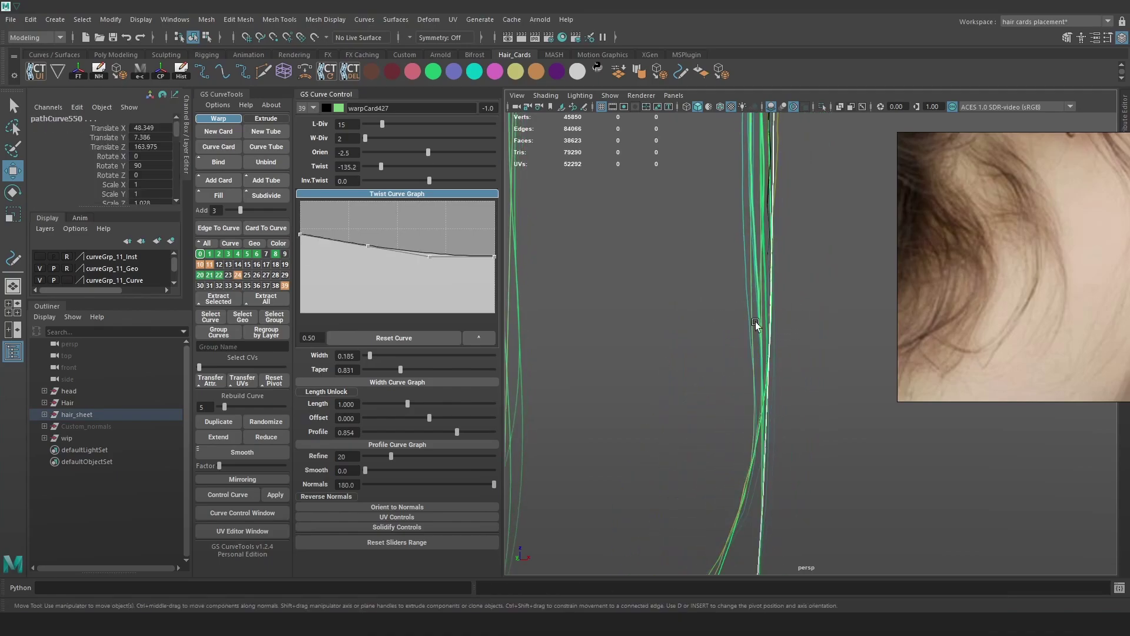
key(shift+z)
key(shift+z)
key(4)
key(6)
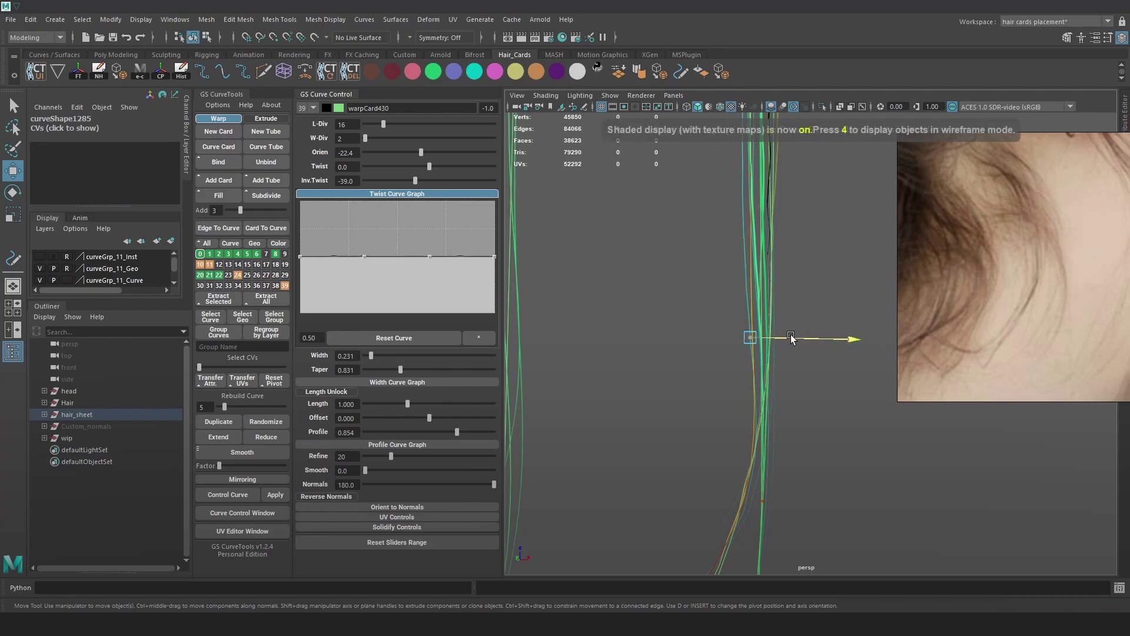
alt+drag(786, 337, 763, 306)
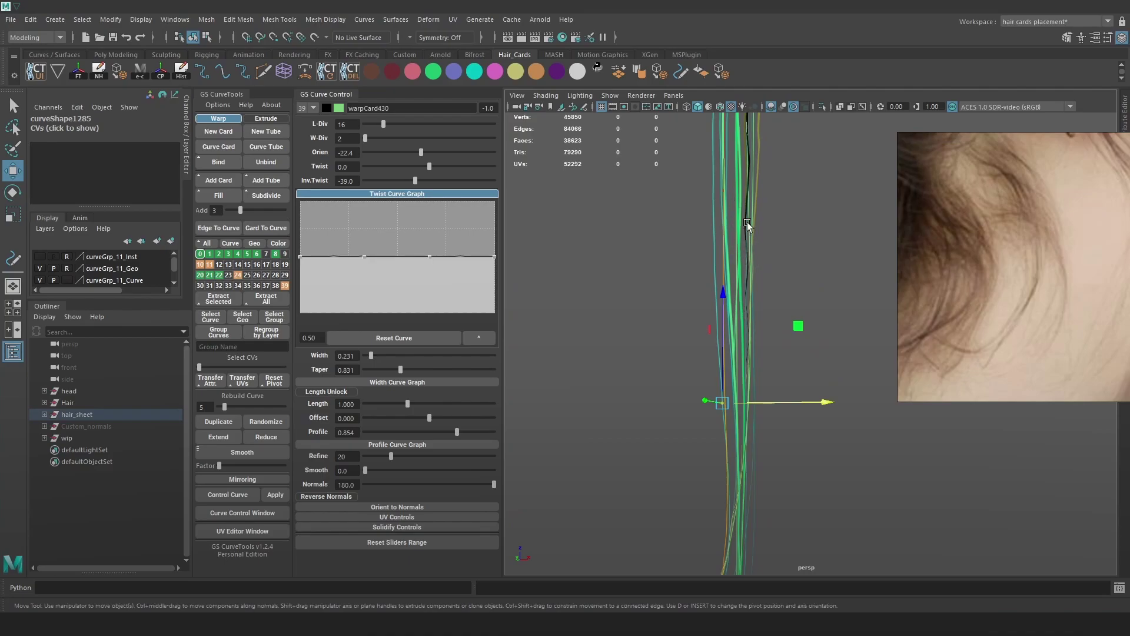
alt+drag(771, 290, 777, 354)
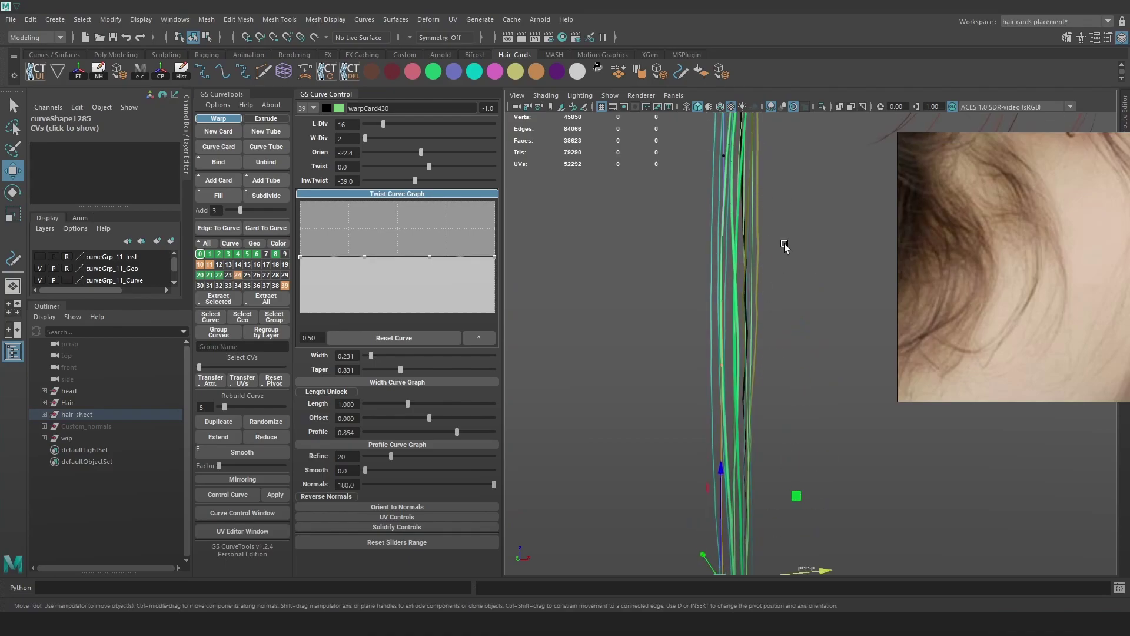
- Reposition an upper control point of the new copy so the strand runs close to the clump
click(765, 288)
alt+drag(773, 346, 796, 356)
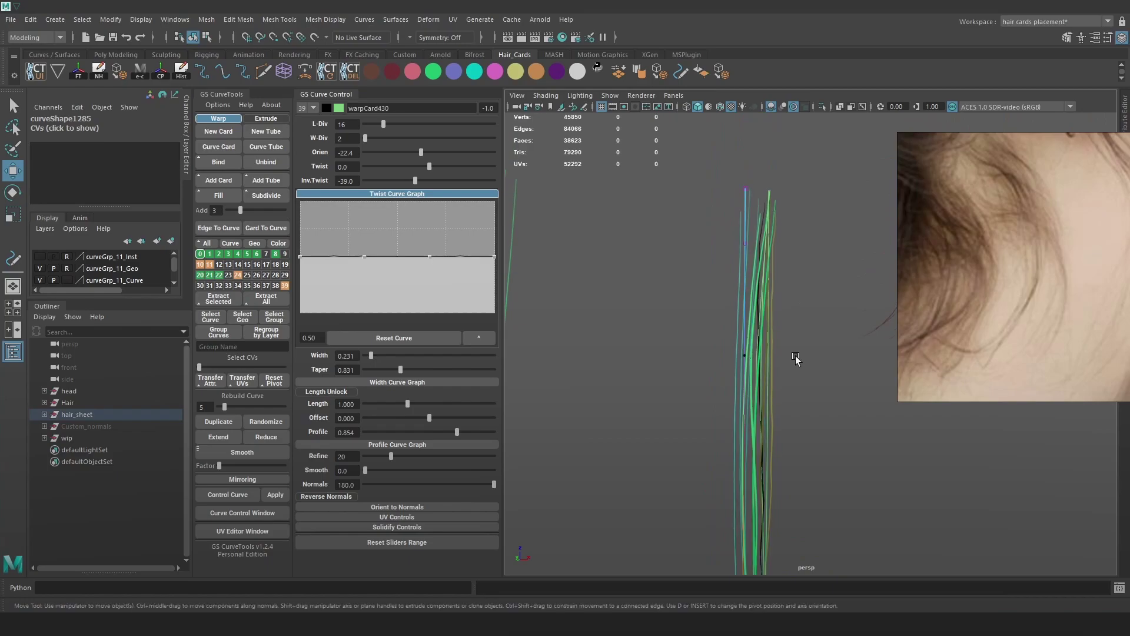
key(4)
key(5)
drag(703, 337, 745, 356)
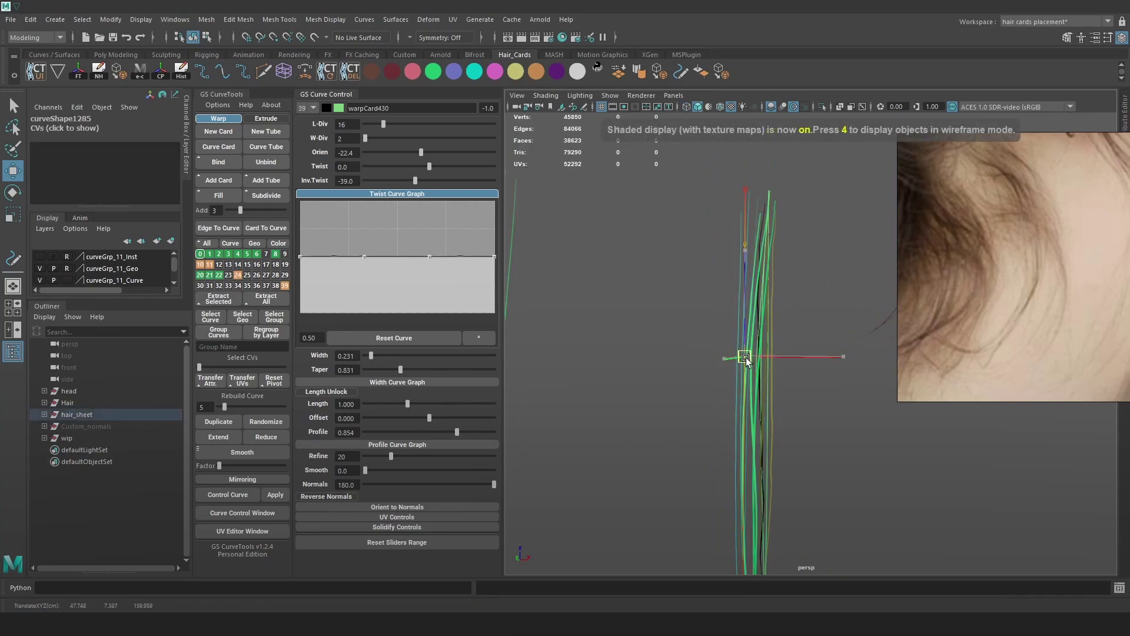
alt+middle_drag(775, 352, 764, 253)
- Rotate the new copy's top control points toward the clump's root and set its orientation to -138.5
key(4)
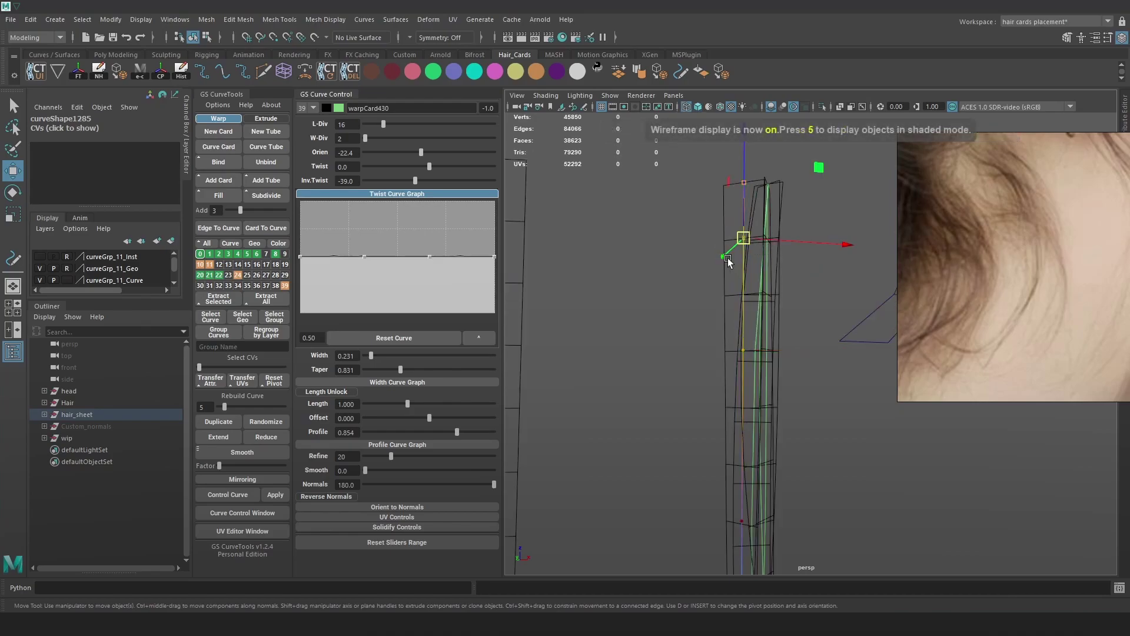
key(5)
mouse_move(756, 242)
mouse_down()
mouse_move(765, 221)
mouse_move(745, 213)
mouse_up()
key(e)
mouse_move(813, 311)
mouse_down()
mouse_move(815, 295)
mouse_move(795, 307)
mouse_move(808, 300)
mouse_up()
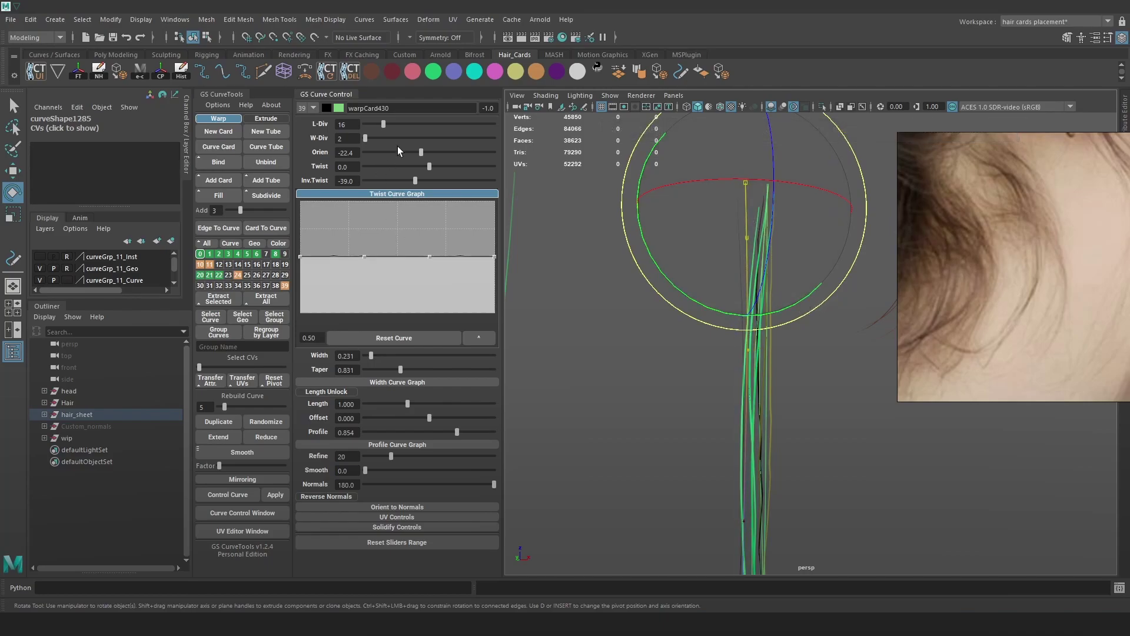
drag(387, 150, 379, 150)
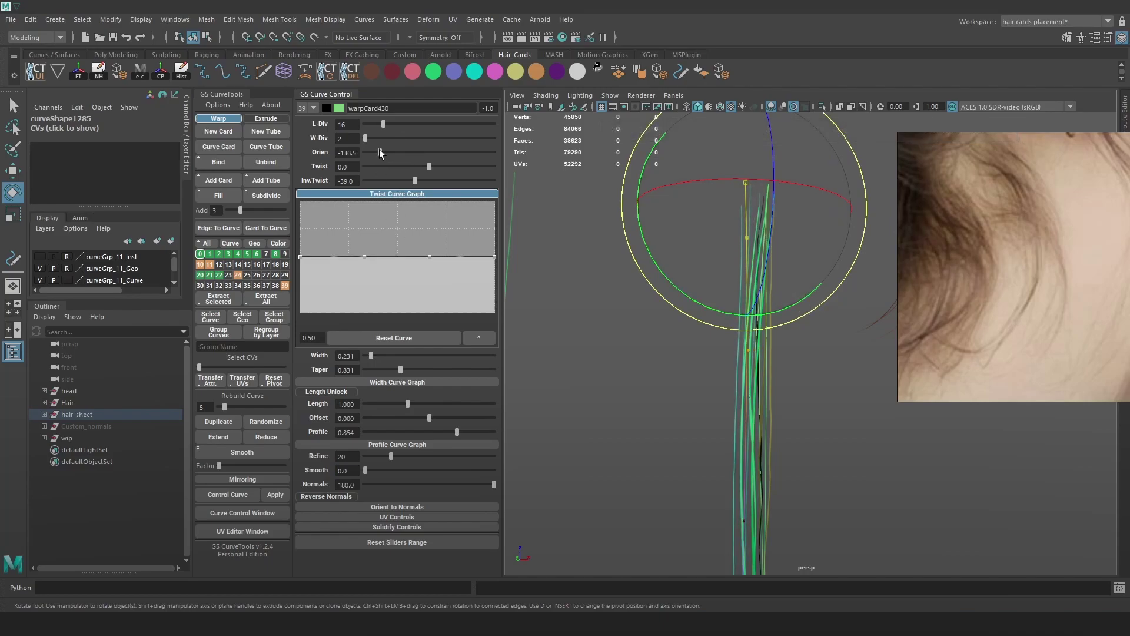
- Adjust the new copy's middle control points from a side view so the strand follows the clump, and deselect it
alt+middle_drag(658, 427, 769, 424)
mouse_move(770, 424)
alt+right_down()
mouse_move(762, 377)
mouse_move(777, 401)
mouse_move(776, 371)
alt+right_up()
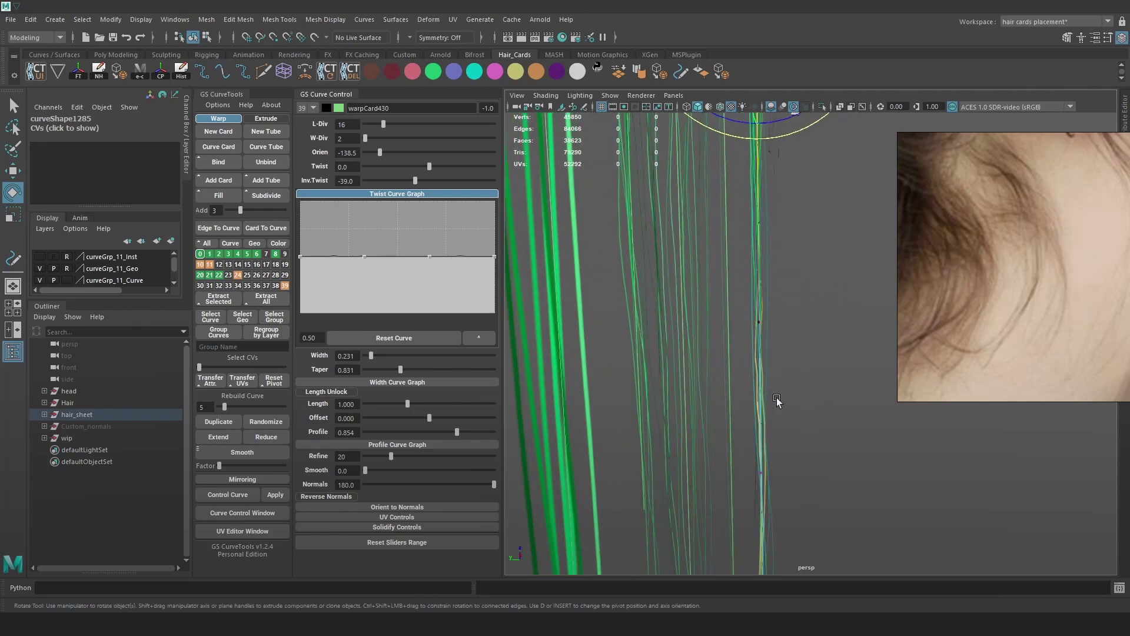
key(4)
mouse_move(800, 341)
mouse_down()
mouse_move(737, 295)
mouse_move(706, 325)
mouse_up()
key(6)
key(w)
key(4)
mouse_move(802, 170)
alt+middle_down()
mouse_move(769, 294)
mouse_move(705, 321)
alt+middle_up()
key(6)
drag(697, 309, 699, 309)
alt+middle_drag(803, 452, 827, 262)
alt+middle_drag(803, 424, 838, 251)
click(822, 298)
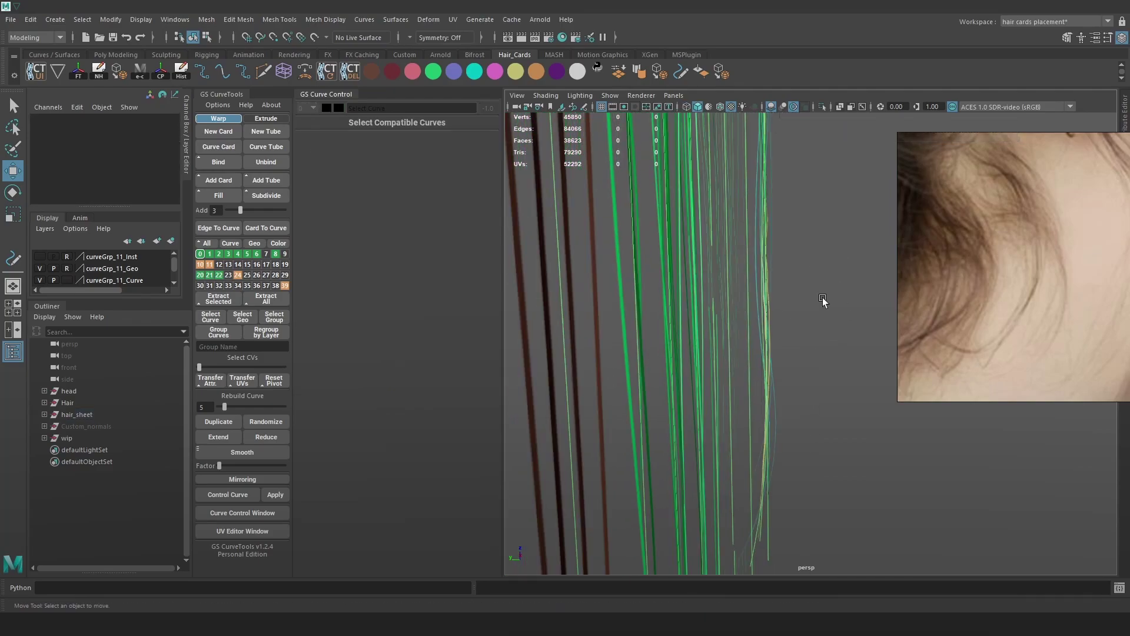
- Set the orientation of the straight strand card warpCard427 to -42.3 and deselect it
alt+drag(823, 300, 718, 352)
key(4)
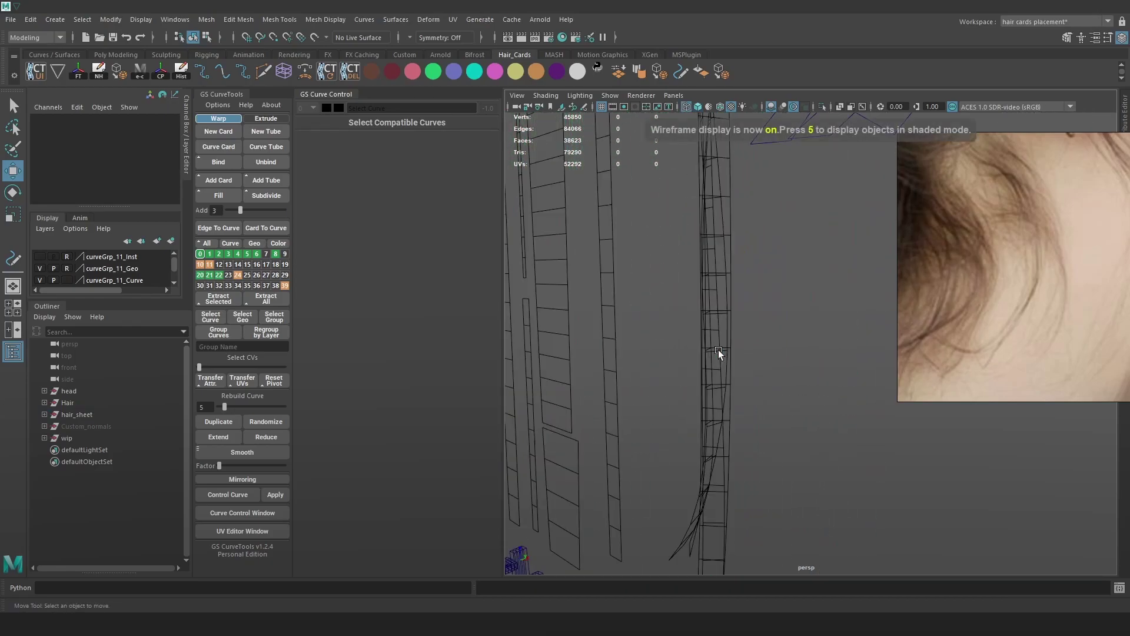
click(716, 352)
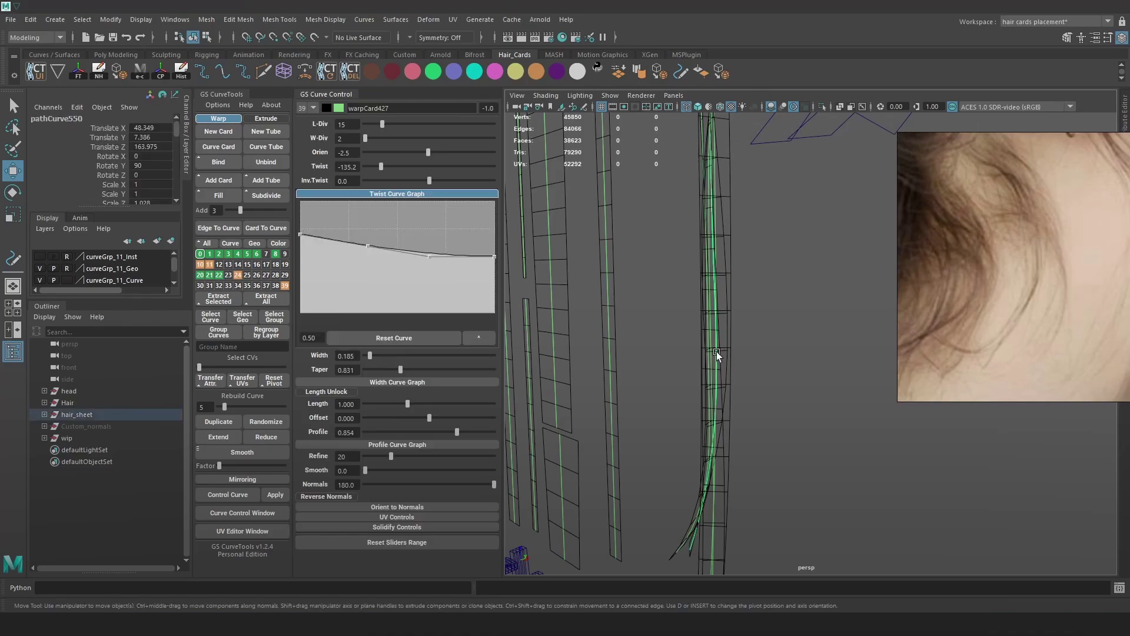
key(6)
mouse_move(768, 274)
alt+mouse_down()
mouse_move(815, 378)
mouse_move(836, 382)
alt+mouse_up()
drag(428, 152, 414, 154)
alt+drag(683, 323, 820, 386)
click(819, 401)
- Assign the brown material to all strand cards of the thin clump and hide the curve lines in textured display
drag(816, 455, 752, 343)
key(4)
drag(850, 497, 723, 384)
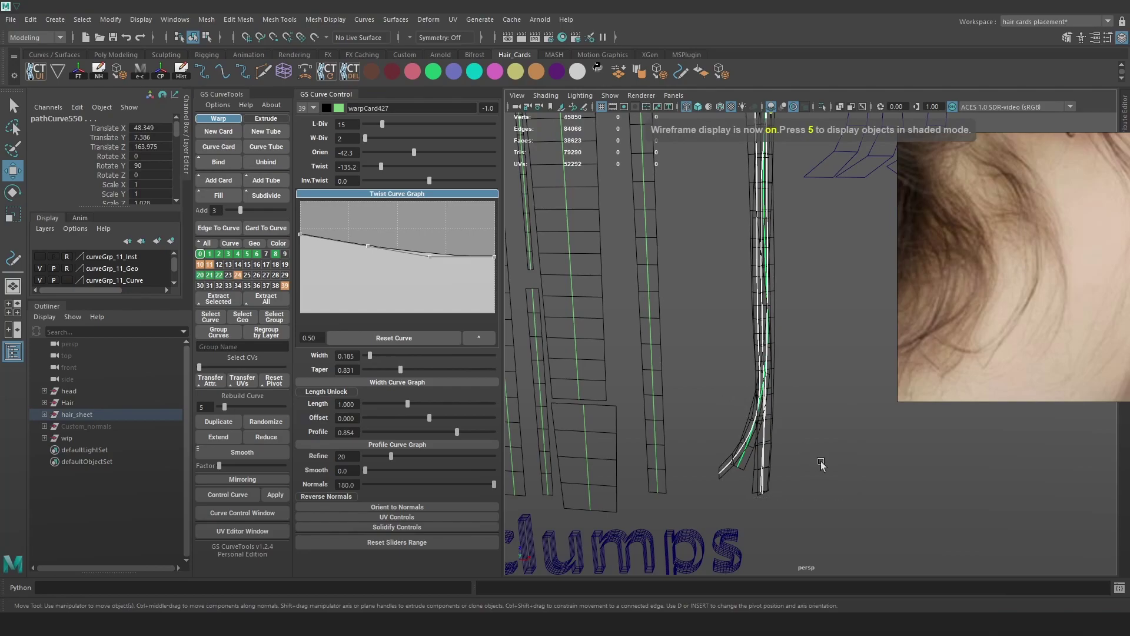
click(810, 487)
drag(783, 501, 700, 389)
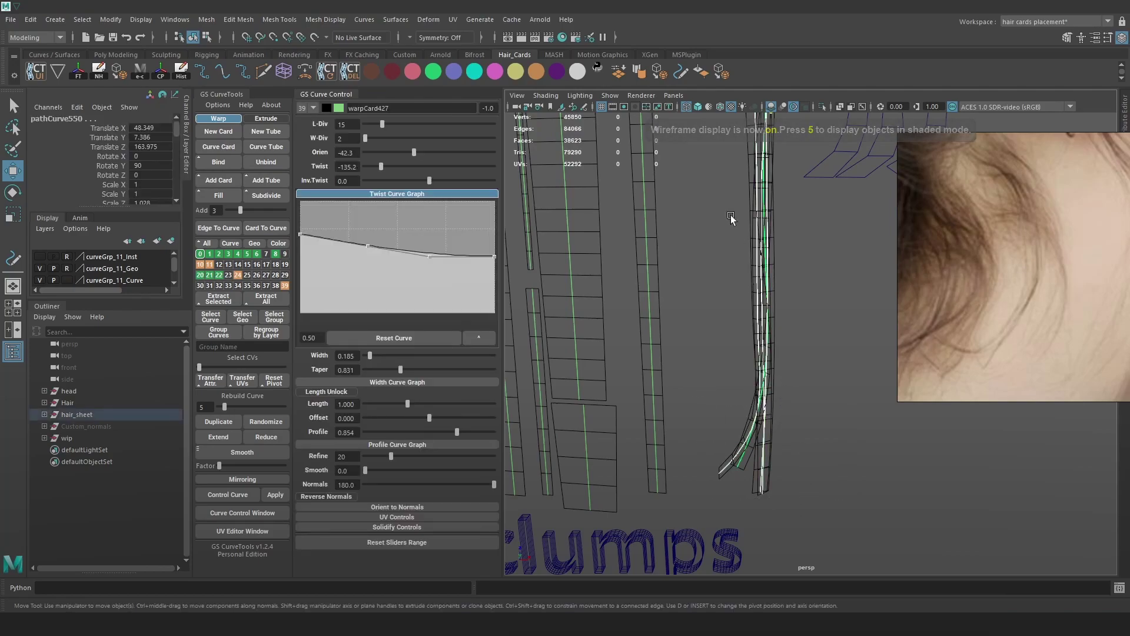
click(378, 71)
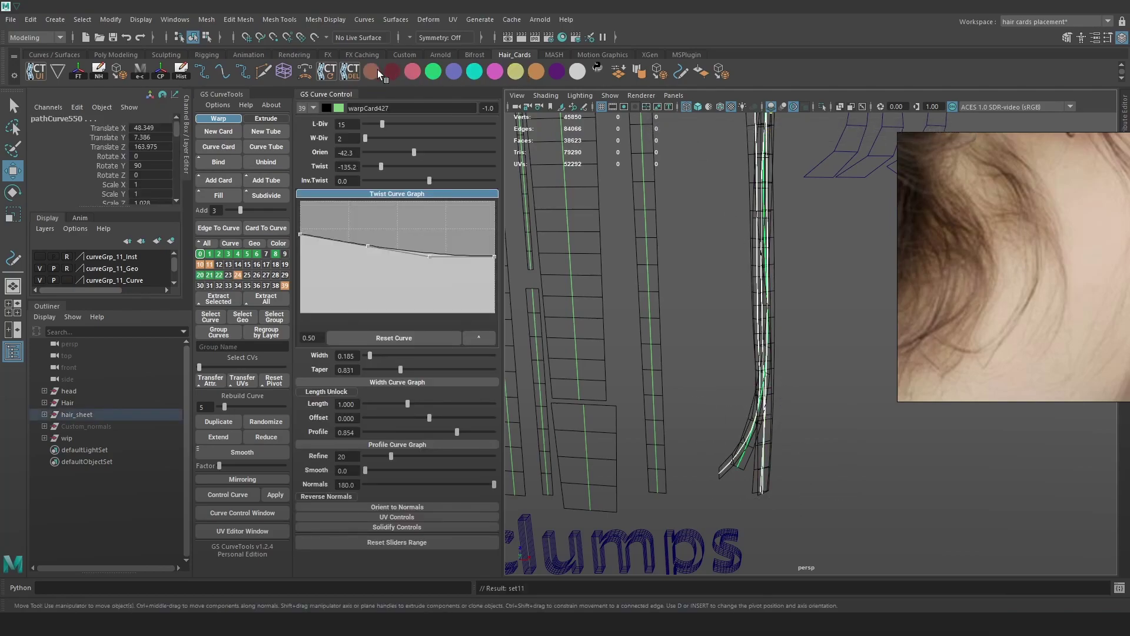
click(813, 263)
key(6)
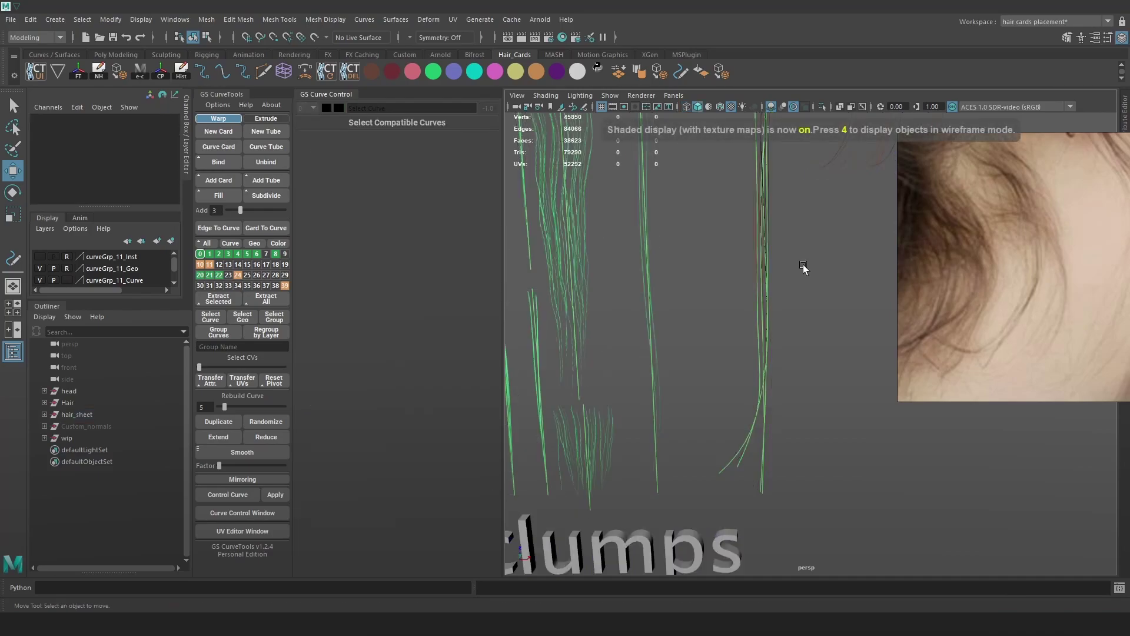
key(alt+c)
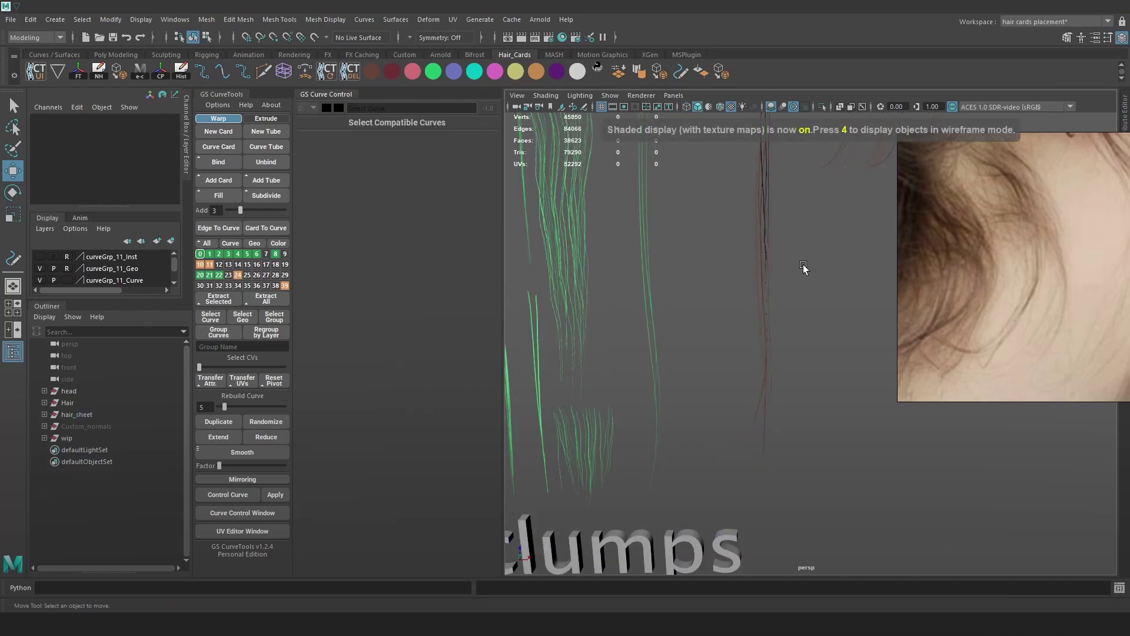
- Inspect the clump for dark twisted areas and move card warpCard427 out of it along X to 49.648
alt+middle_drag(804, 268, 754, 341)
alt+right_drag(755, 340, 799, 403)
alt+drag(799, 403, 766, 224)
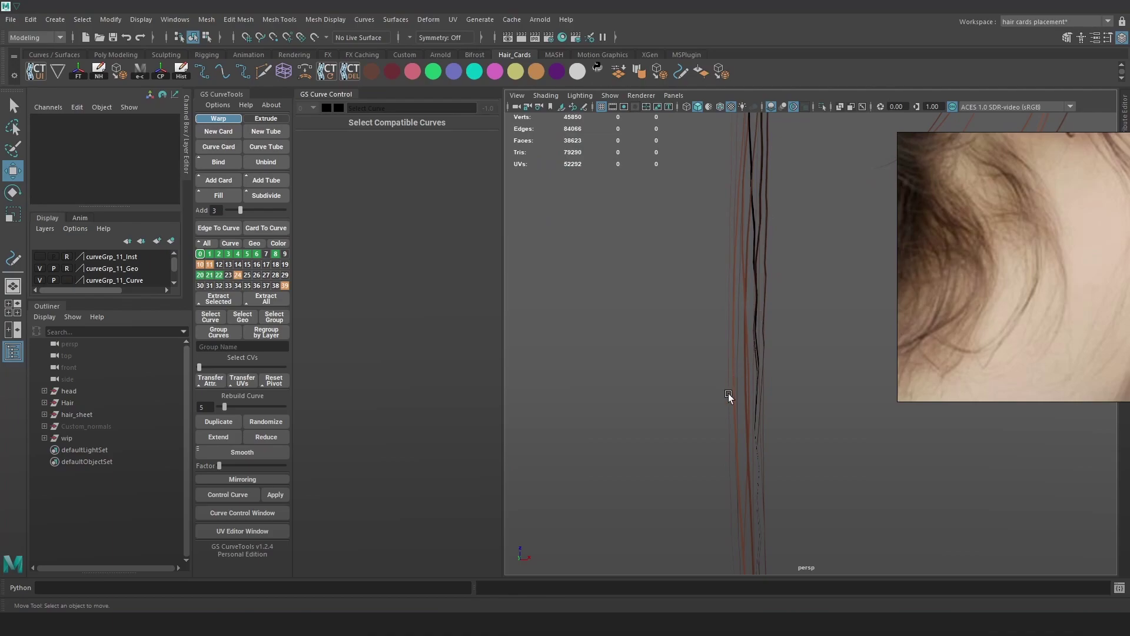
alt+drag(785, 327, 784, 316)
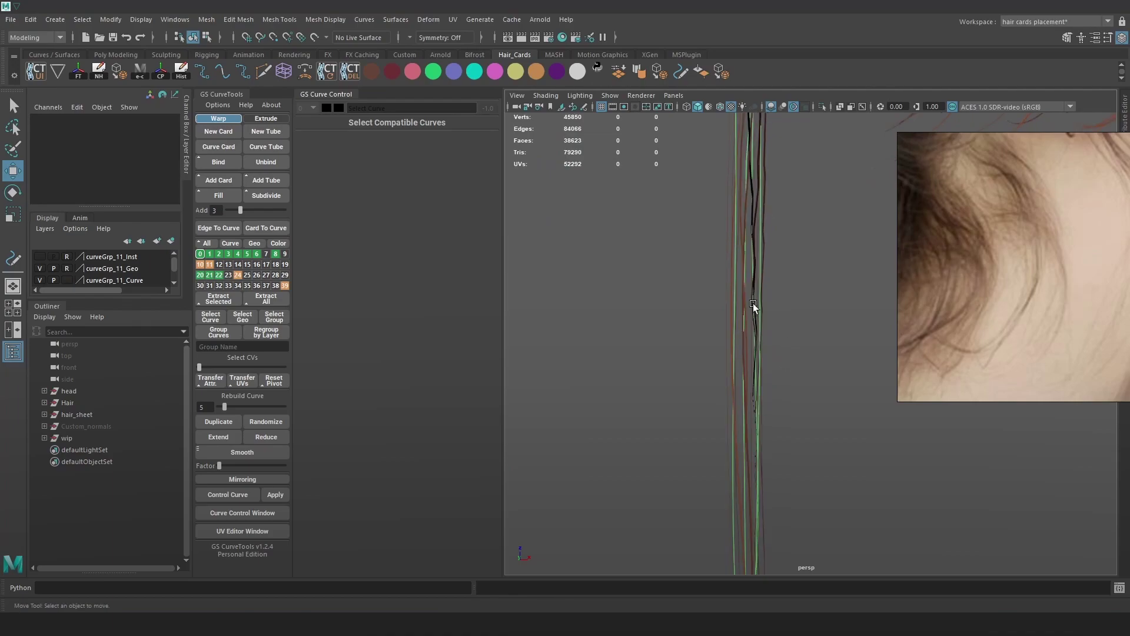
key(4)
click(756, 307)
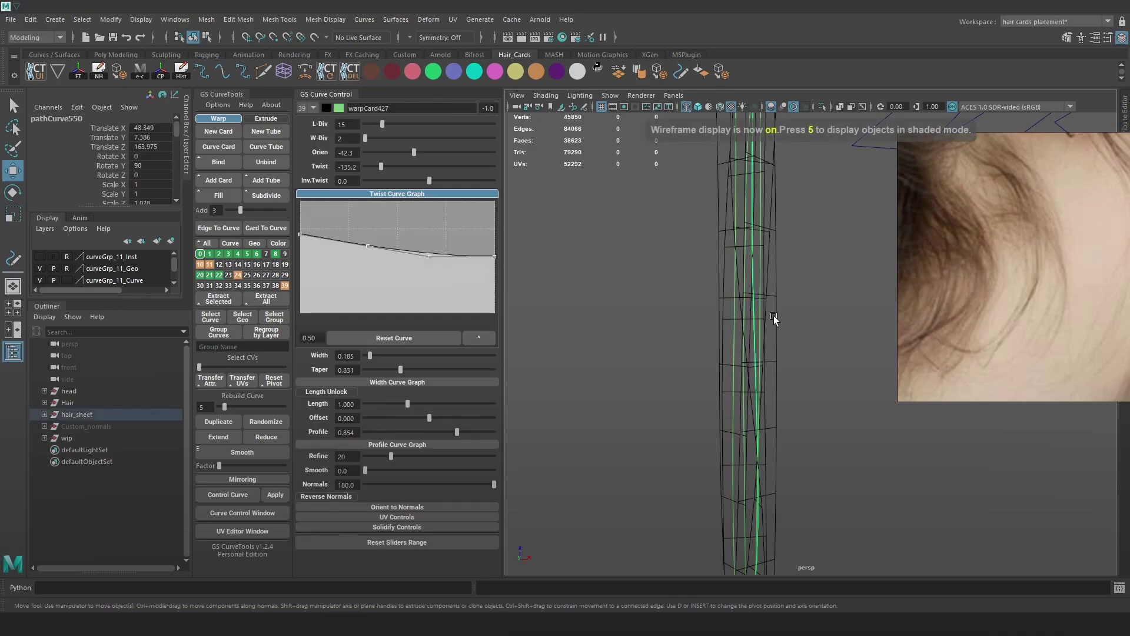
key(5)
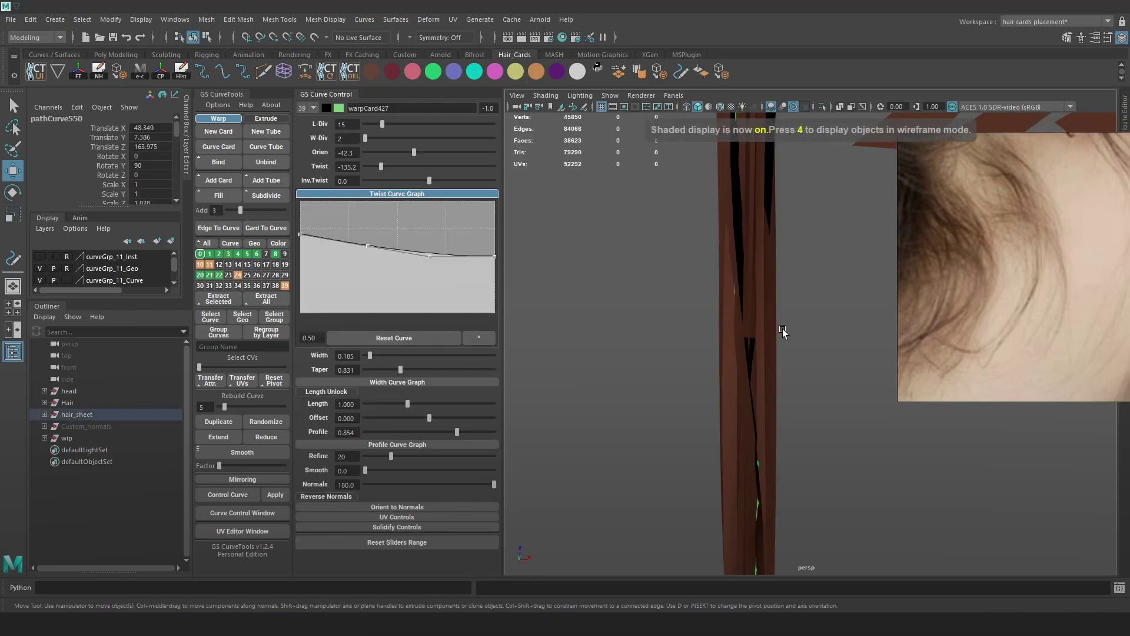
key(6)
alt+right_drag(783, 332, 831, 406)
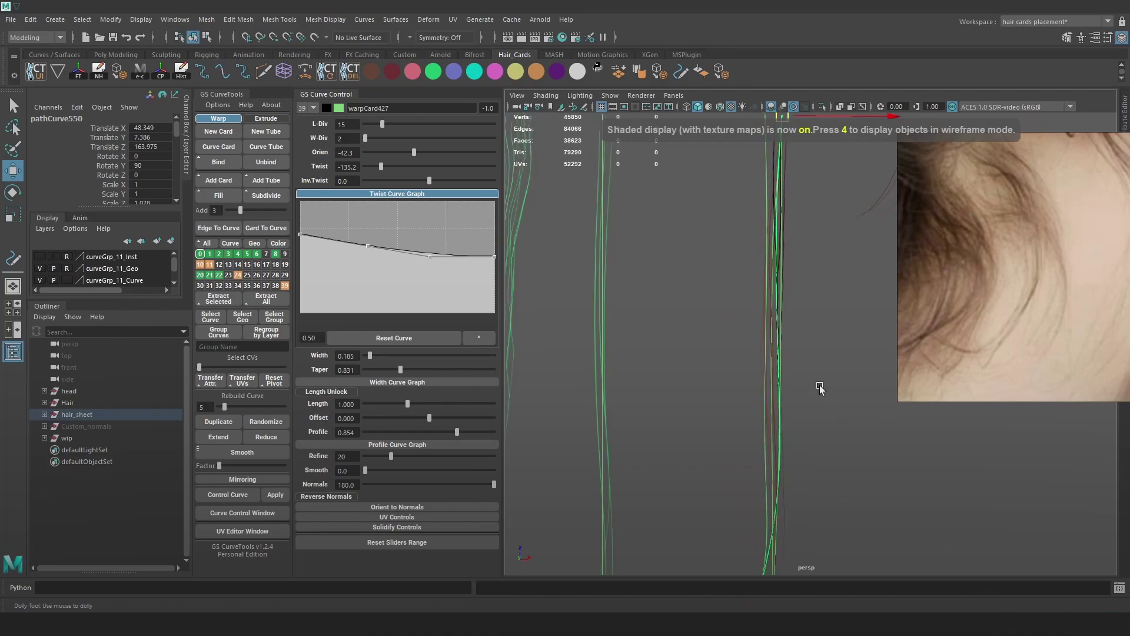
alt+drag(831, 407, 802, 391)
key(w)
mouse_move(803, 252)
alt+mouse_down()
mouse_move(764, 245)
mouse_move(784, 186)
mouse_move(799, 165)
mouse_move(841, 167)
alt+mouse_up()
alt+right_drag(778, 284, 757, 268)
- Try a different twist and 4 width divisions on the separated card, undoing both changes
drag(389, 167, 429, 169)
key(ctrl+z)
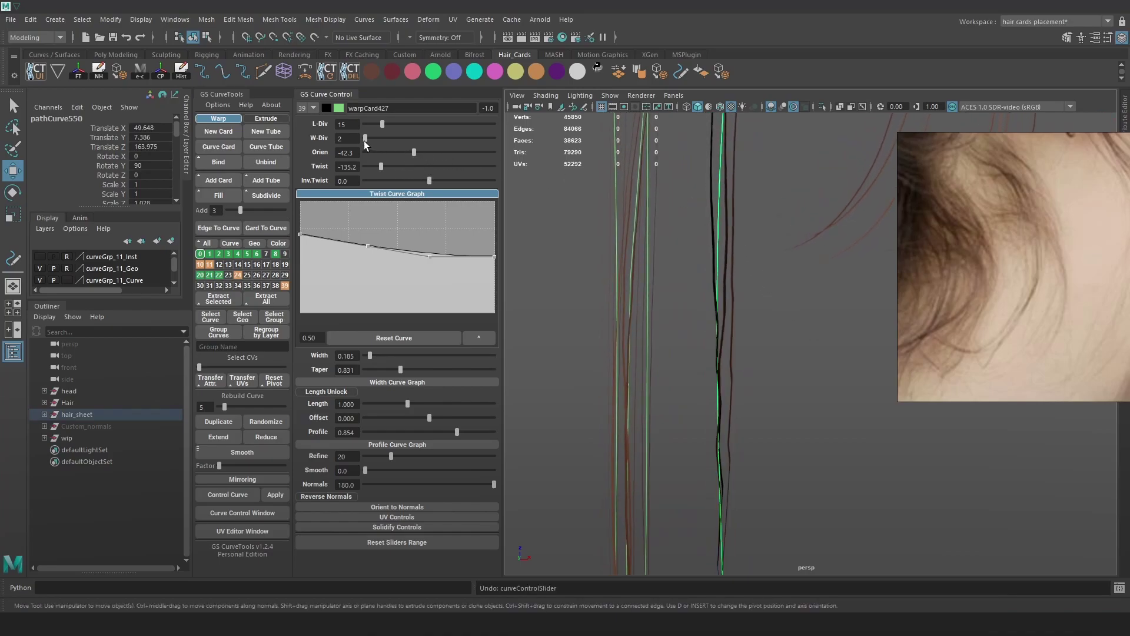
drag(366, 139, 375, 143)
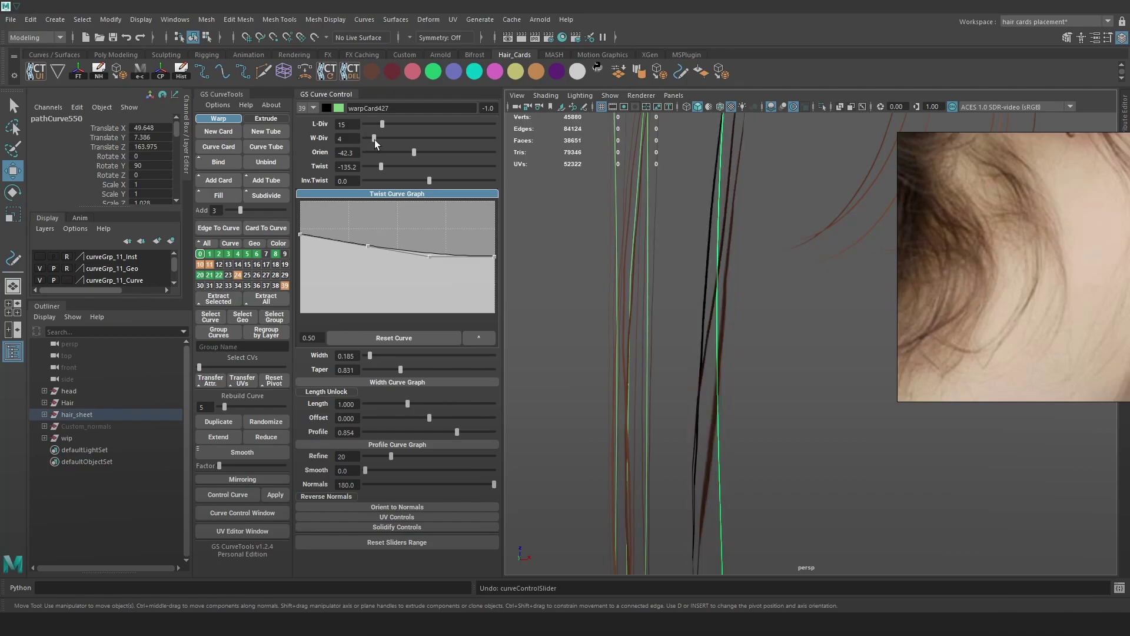
alt+drag(818, 328, 751, 345)
key(ctrl+z)
alt+middle_drag(700, 242, 702, 271)
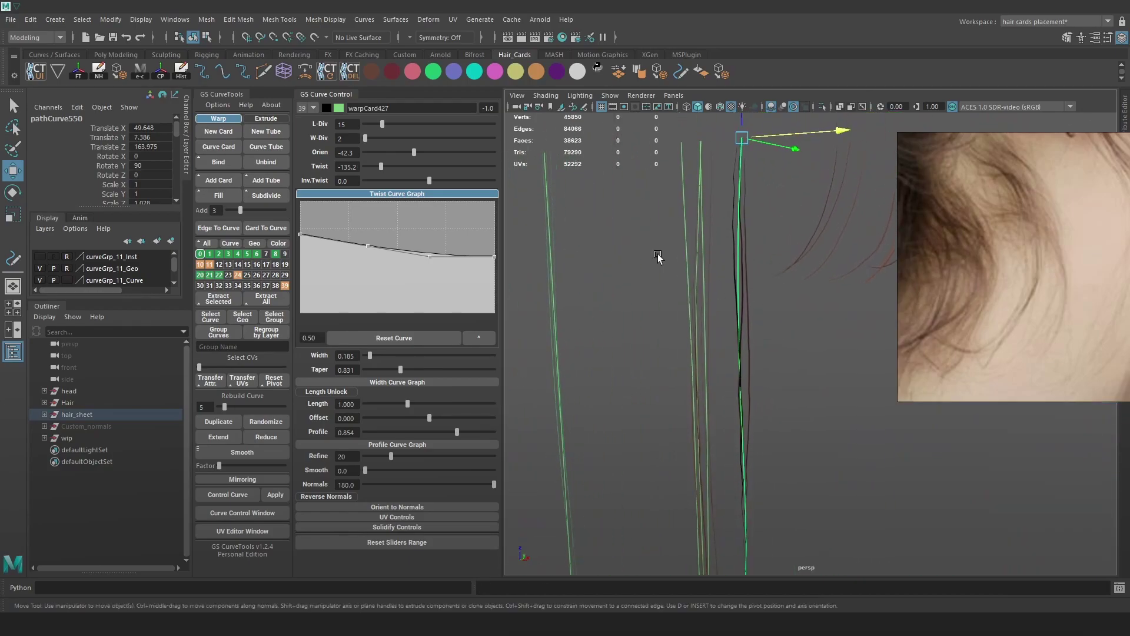
- Set the separated card's length divisions to 21 to smooth its twisted shape
drag(387, 129, 399, 131)
alt+drag(709, 297, 637, 257)
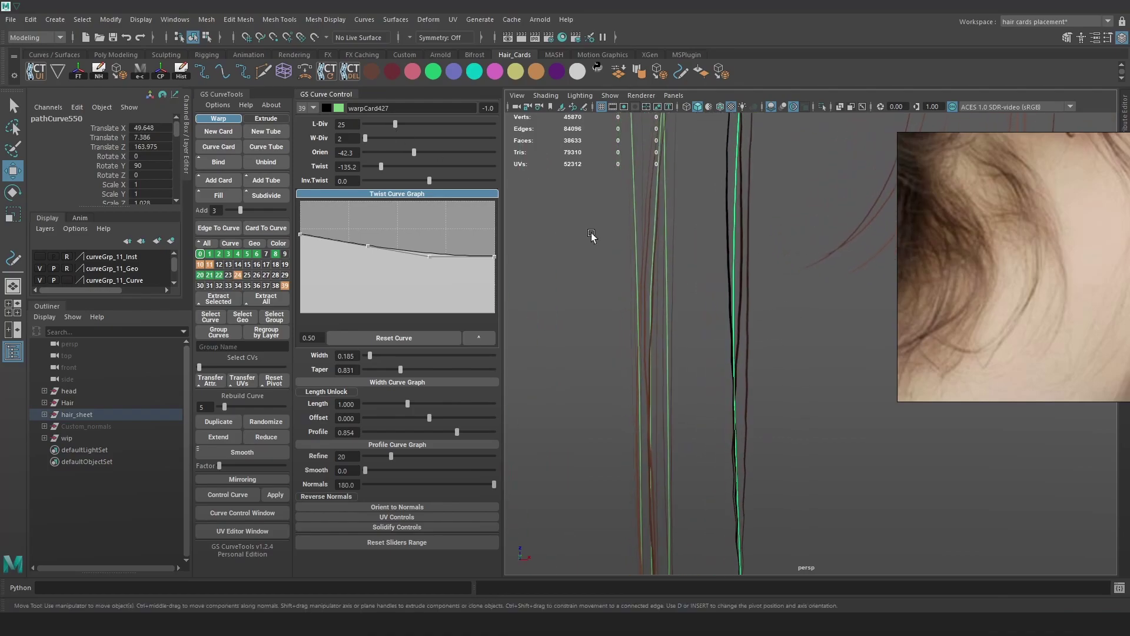
mouse_move(390, 122)
mouse_down()
mouse_move(371, 127)
mouse_move(489, 149)
mouse_move(380, 136)
mouse_move(390, 133)
mouse_up()
alt+drag(683, 321, 775, 298)
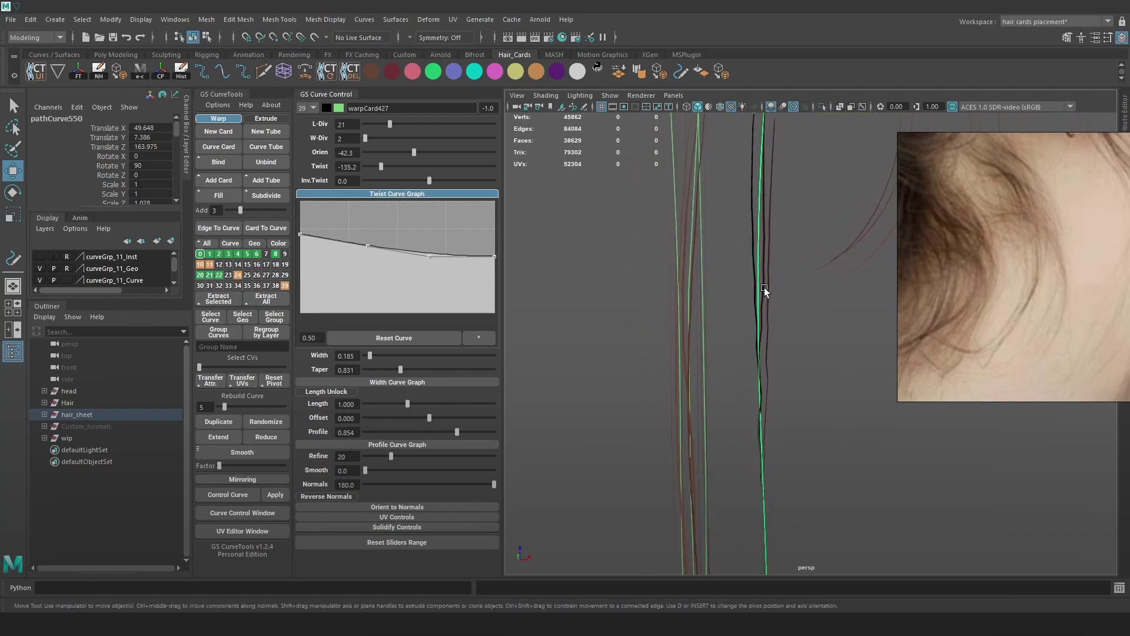
- Set the separated card's twist to -87.1 and orientation to 170.0, and raise the end point of its twist graph
drag(383, 166, 393, 168)
alt+drag(686, 299, 781, 346)
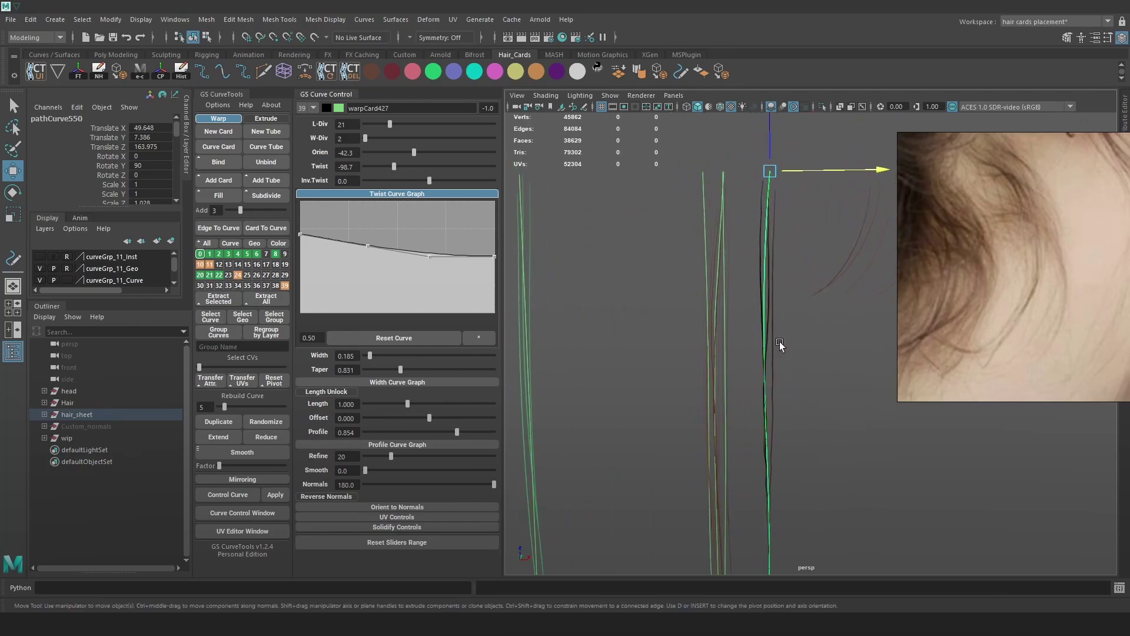
drag(411, 155, 489, 159)
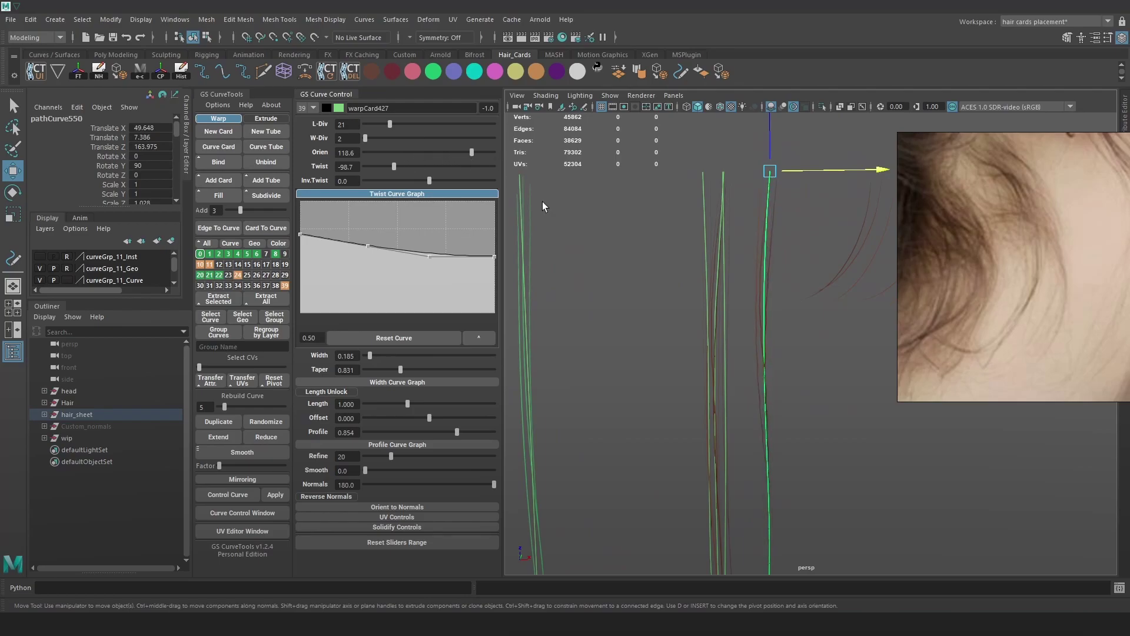
drag(494, 256, 494, 233)
alt+drag(755, 383, 711, 257)
drag(412, 167, 398, 167)
key(w)
mouse_move(472, 153)
mouse_down()
mouse_move(450, 152)
mouse_move(491, 153)
mouse_up()
alt+middle_drag(770, 312, 783, 408)
alt+drag(784, 408, 743, 364)
- Pull down a point near the start of the card's twist graph, move the card back into the clump and deselect it
drag(307, 239, 311, 290)
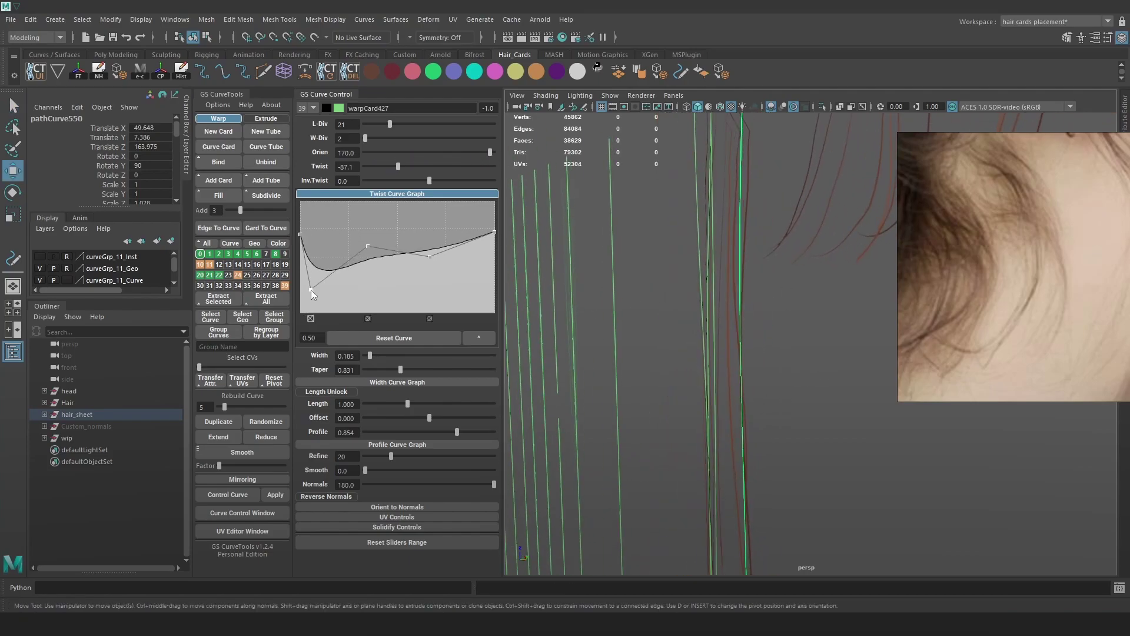
drag(833, 154, 808, 282)
click(795, 326)
alt+drag(835, 326, 825, 310)
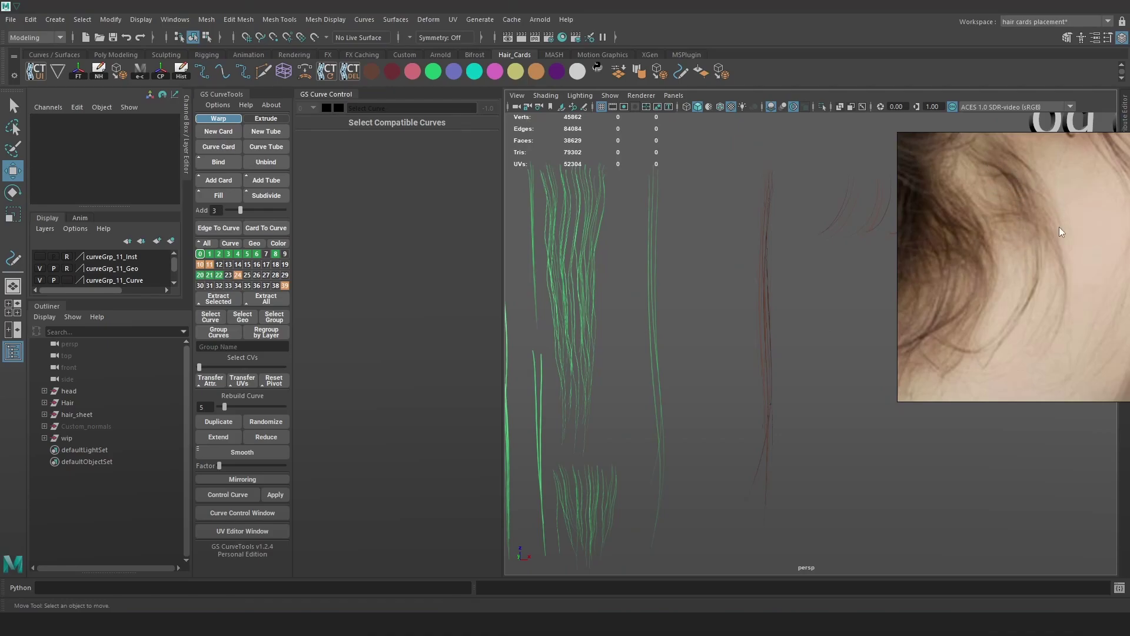
- Save the scene with the finished clump in it
alt+drag(800, 240, 808, 312)
key(ctrl+s)
key(q)
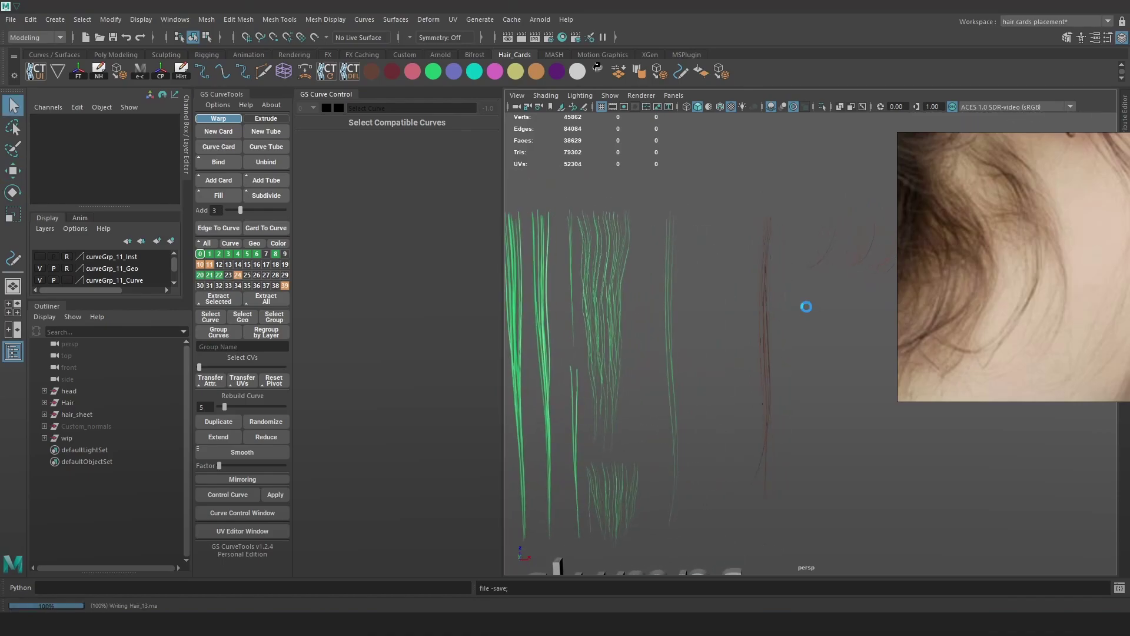
key(w)
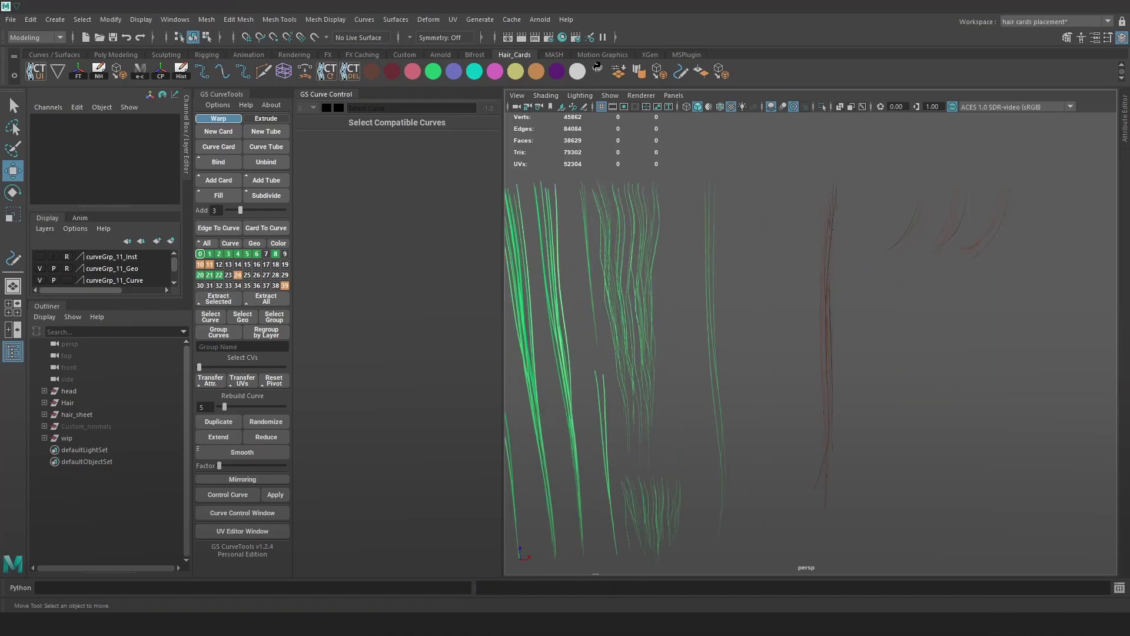
- Move the baby-hair card group up and across so it sits above the thin clump cards
alt+right_drag(892, 351, 853, 282)
alt+middle_drag(950, 309, 930, 325)
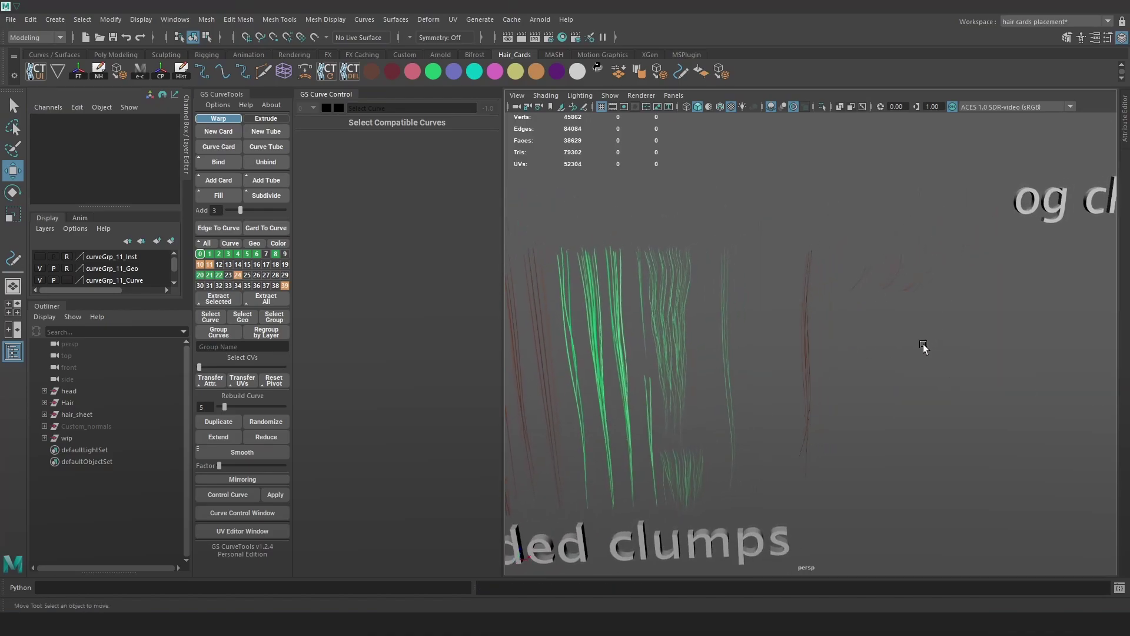
click(848, 250)
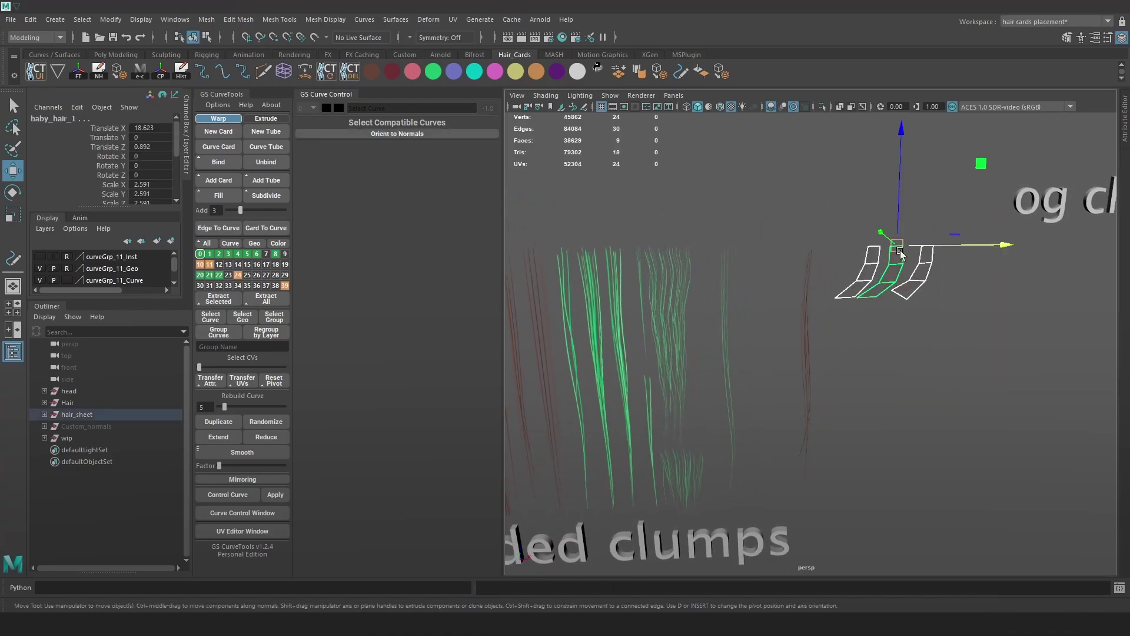
drag(905, 221, 904, 159)
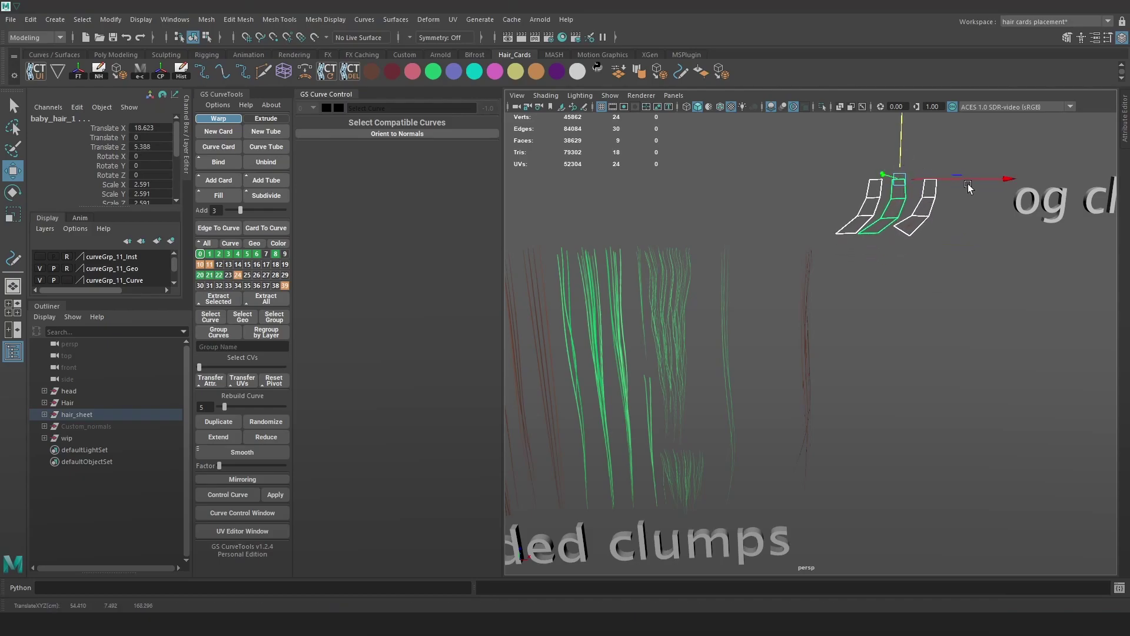
drag(977, 179, 777, 178)
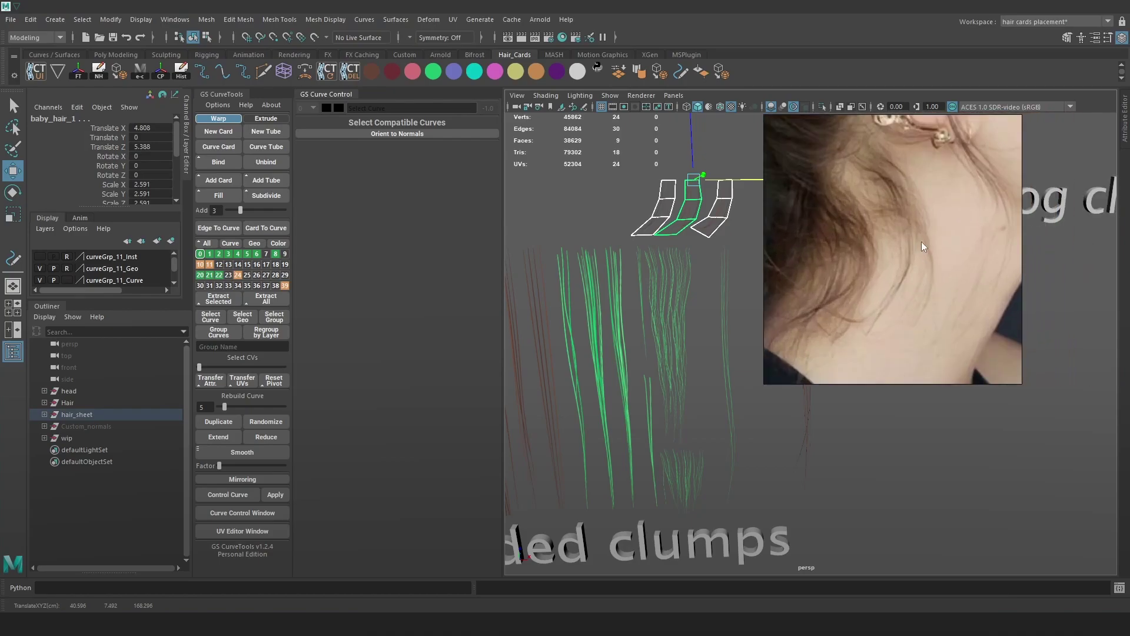
- Examine the loose strands below the ear in the reference photo and compare them with the thin clump cards
scroll(808, 292, up, 2)
scroll(808, 292, up, 1)
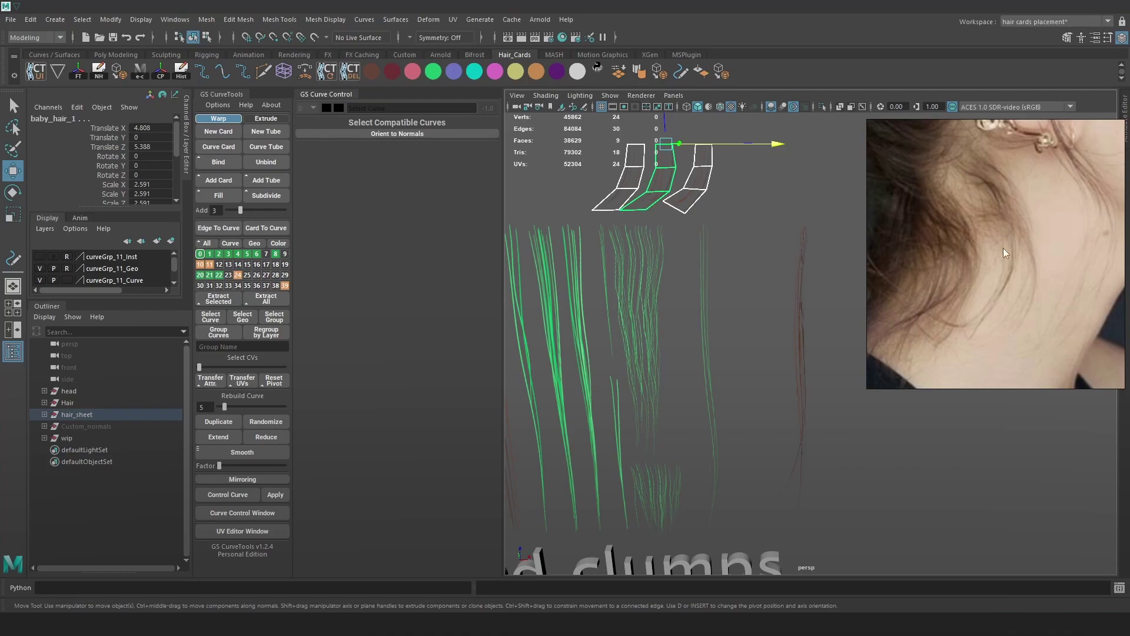
scroll(793, 283, up, 3)
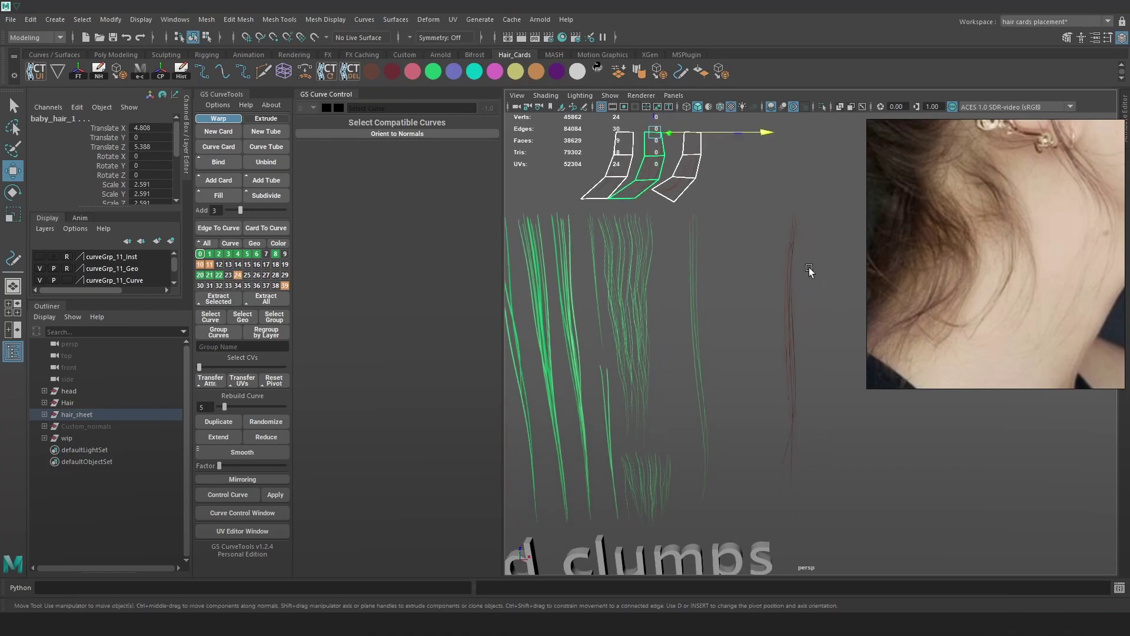
alt+middle_drag(801, 247, 818, 266)
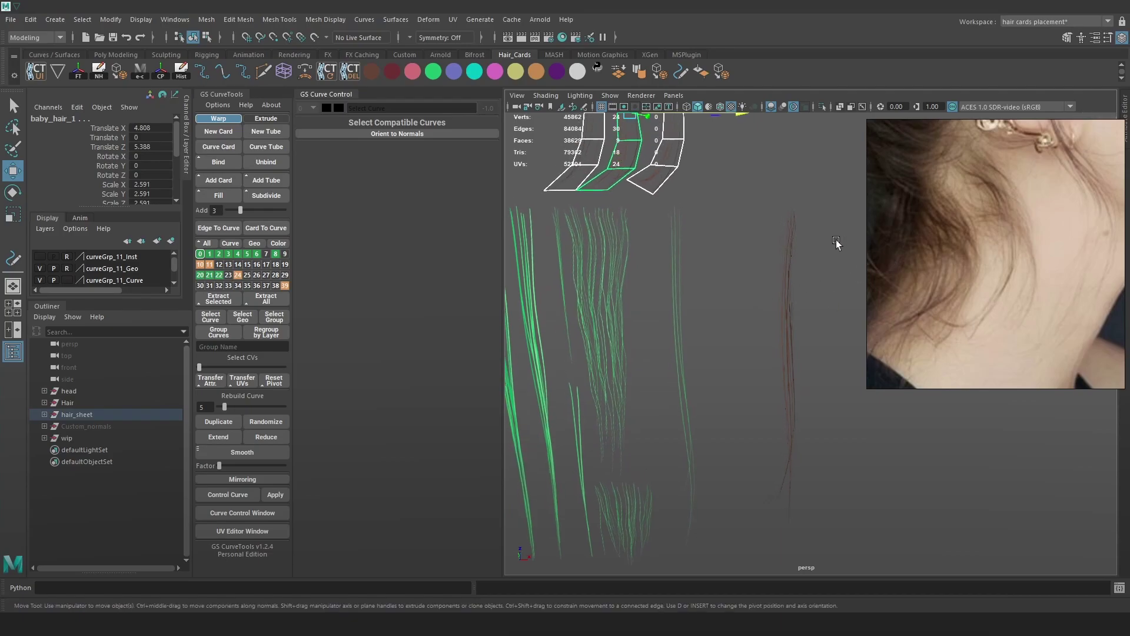
scroll(956, 251, down, 3)
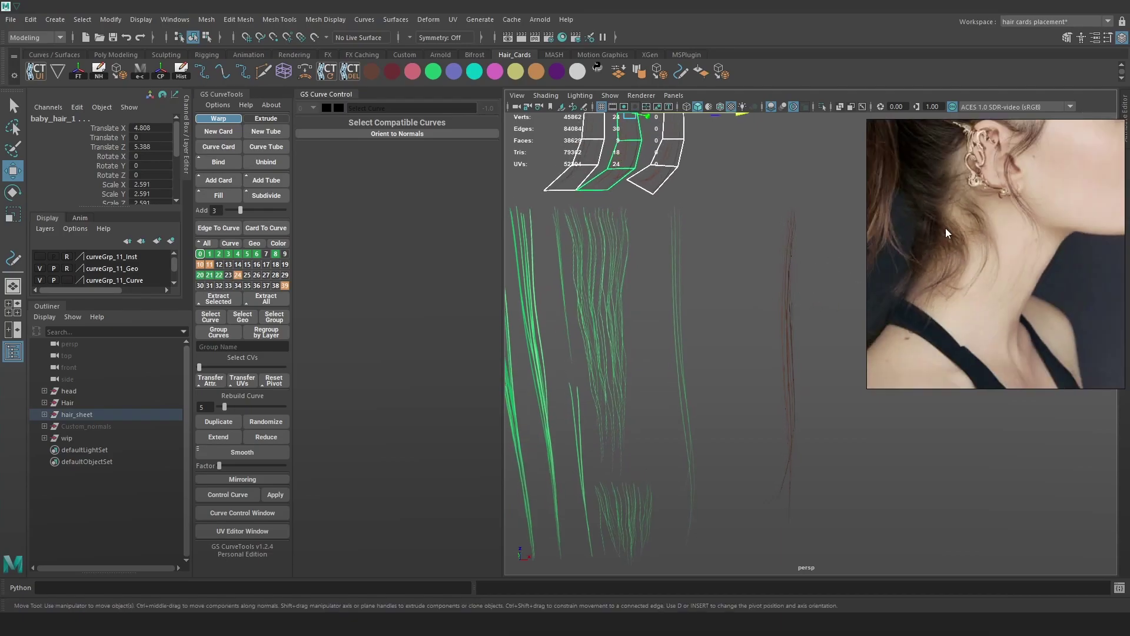
scroll(959, 242, up, 4)
middle_drag(995, 255, 992, 222)
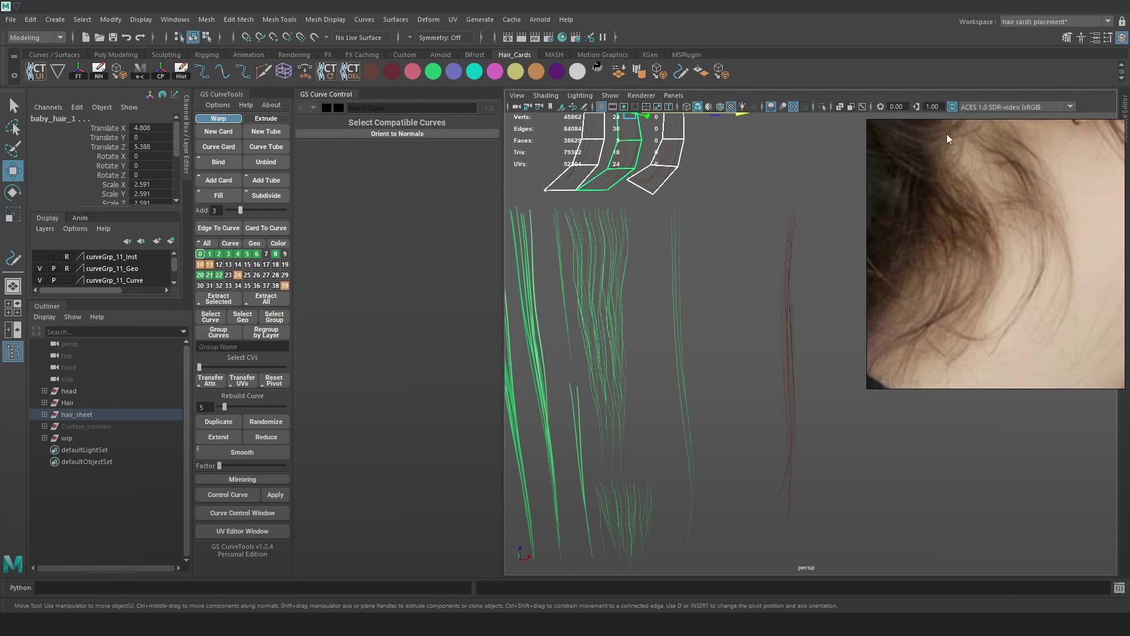
alt+middle_drag(796, 313, 787, 279)
scroll(787, 280, down, 2)
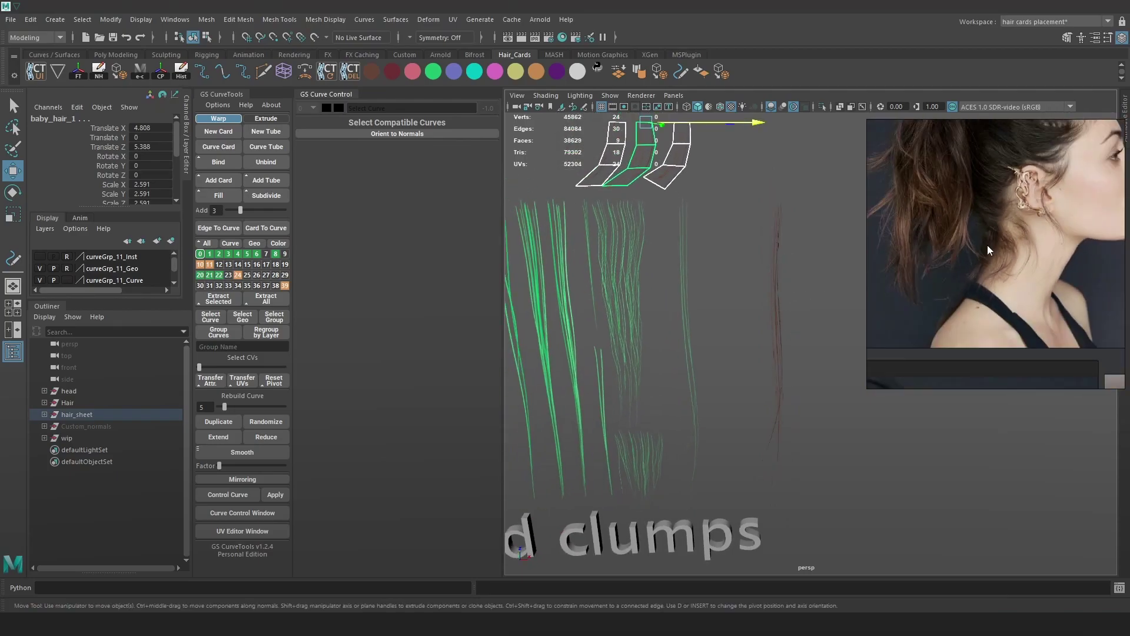
alt+middle_drag(804, 268, 806, 253)
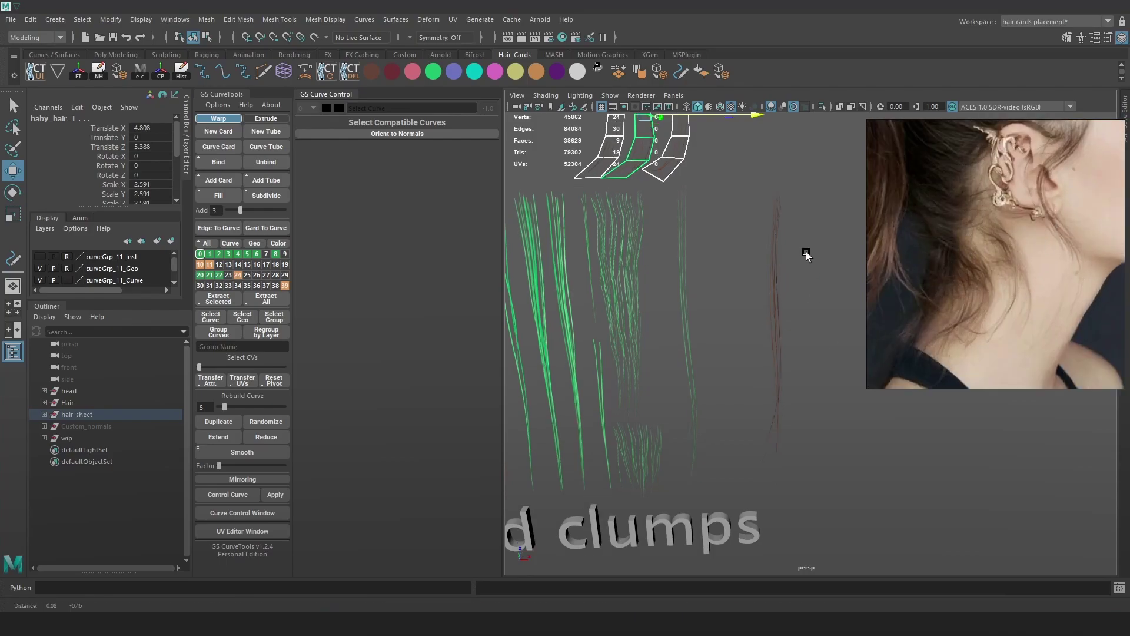
alt+right_drag(807, 253, 798, 284)
alt+drag(742, 207, 658, 239)
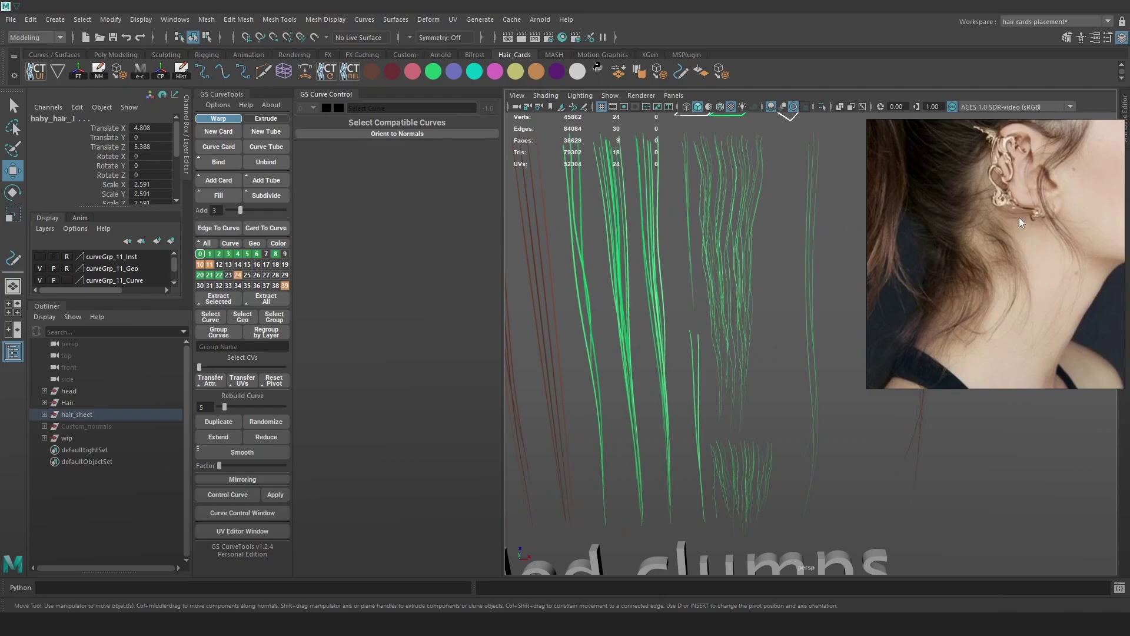
alt+drag(842, 238, 883, 259)
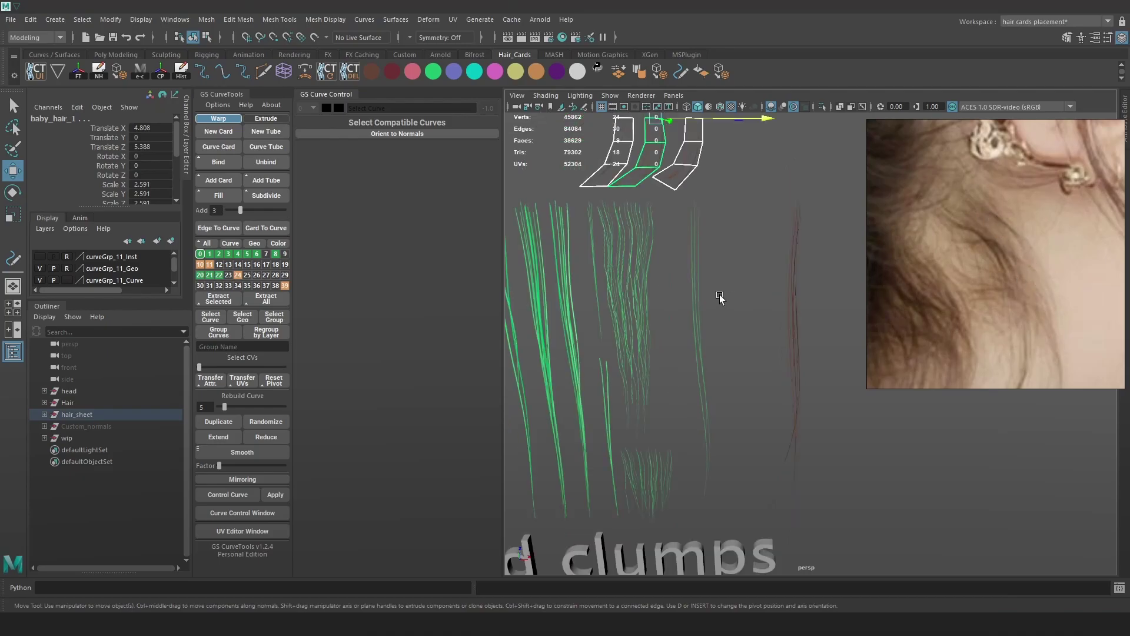
alt+middle_drag(697, 299, 721, 291)
- Show the card curves, duplicate the short thin card, and move the copy over beside the loose clump
click(627, 270)
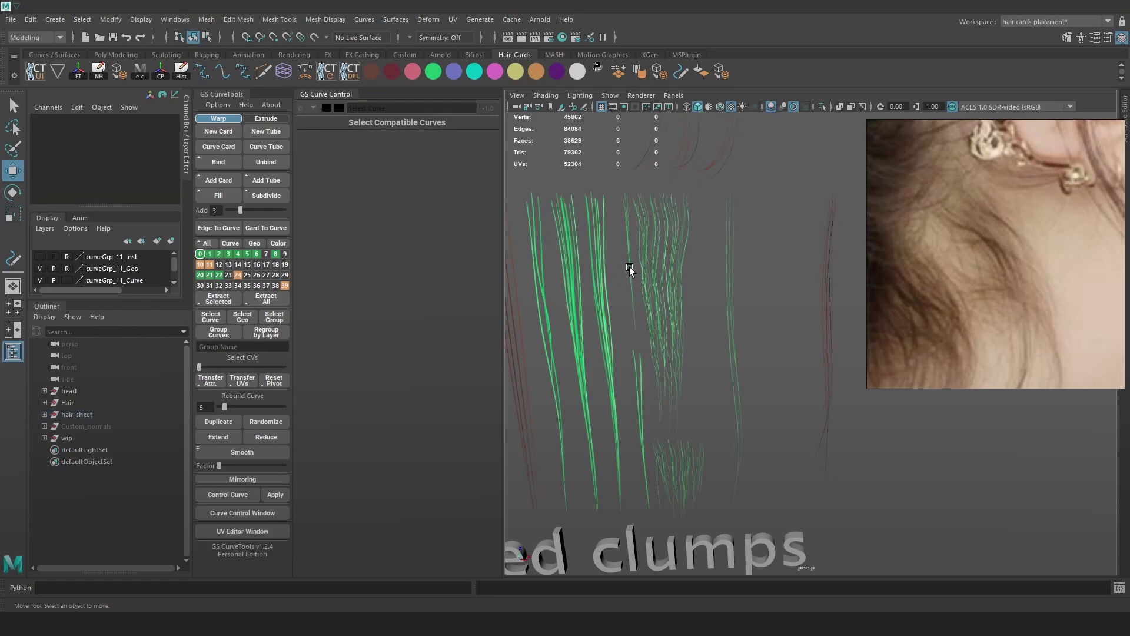
key(alt+1)
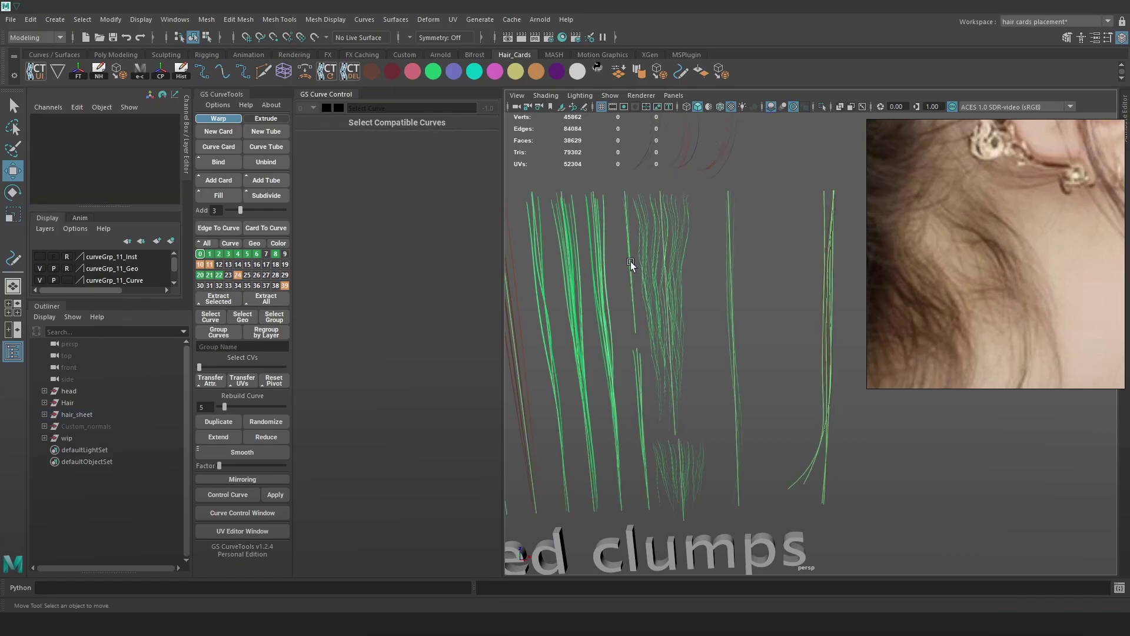
click(631, 261)
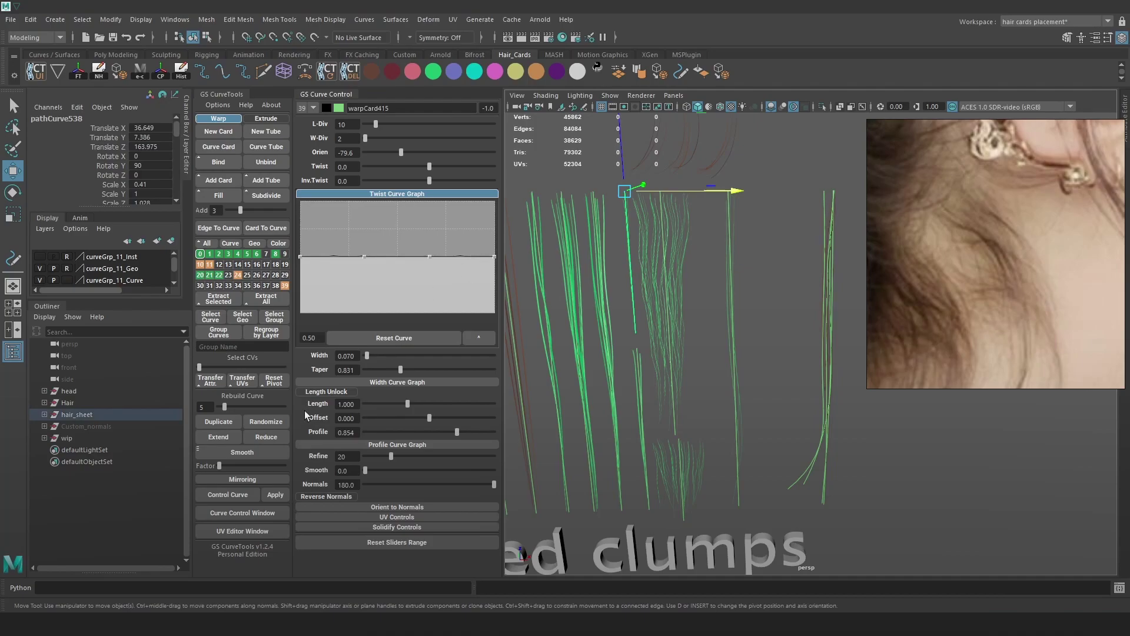
click(228, 422)
drag(726, 191, 922, 191)
alt+middle_drag(819, 241, 765, 252)
alt+right_drag(765, 252, 842, 203)
alt+middle_drag(842, 203, 773, 303)
- Try out the short card copy's position beside the clump, undoing changes, and set its twist to 35.7
drag(756, 194, 795, 199)
click(746, 197)
key(ctrl+z)
click(771, 200)
key(ctrl+z)
alt+right_drag(795, 199, 820, 204)
alt+middle_drag(819, 203, 847, 203)
drag(442, 170, 445, 171)
right_drag(744, 240, 709, 242)
- Try to pull one card out of the clump in wireframe display and undo the move
drag(676, 230, 747, 253)
key(f)
scroll(756, 283, down, 10)
alt+drag(769, 321, 721, 323)
alt+middle_drag(789, 334, 719, 318)
drag(818, 319, 816, 320)
alt+drag(790, 472, 786, 356)
click(779, 356)
key(4)
click(780, 356)
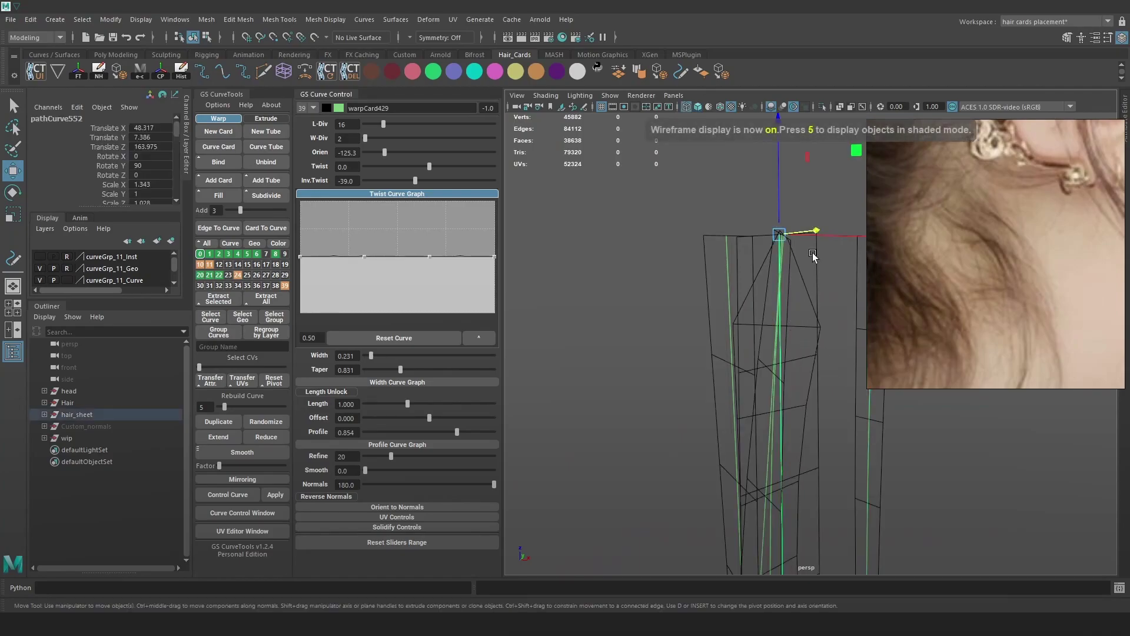
drag(779, 238, 862, 274)
mouse_move(796, 297)
alt+mouse_down()
mouse_move(767, 326)
mouse_move(792, 298)
alt+mouse_up()
key(ctrl+z)
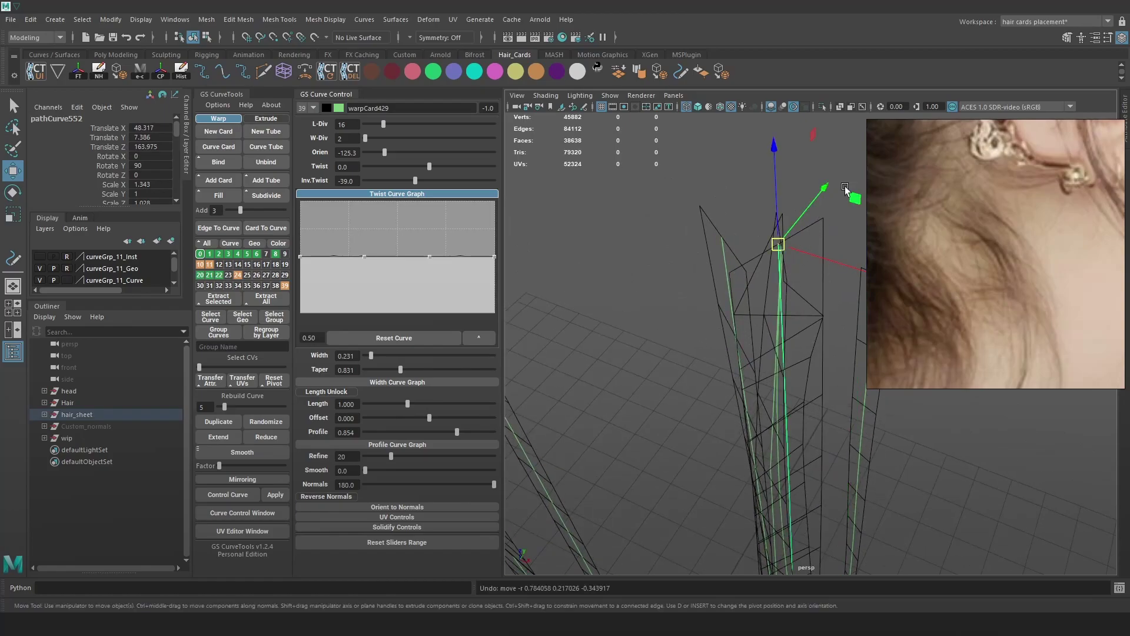
- Pull the twisted card out of the clump, undo the move, and delete the point near the start of its twist graph
click(775, 237)
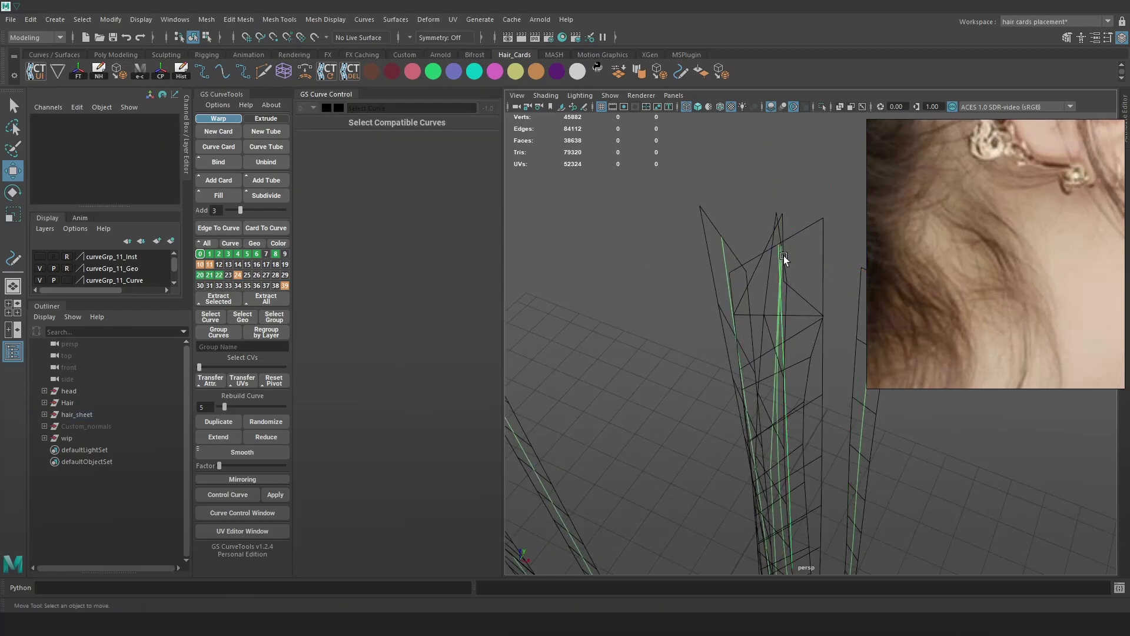
click(784, 257)
drag(781, 243, 665, 252)
alt+drag(768, 285, 769, 248)
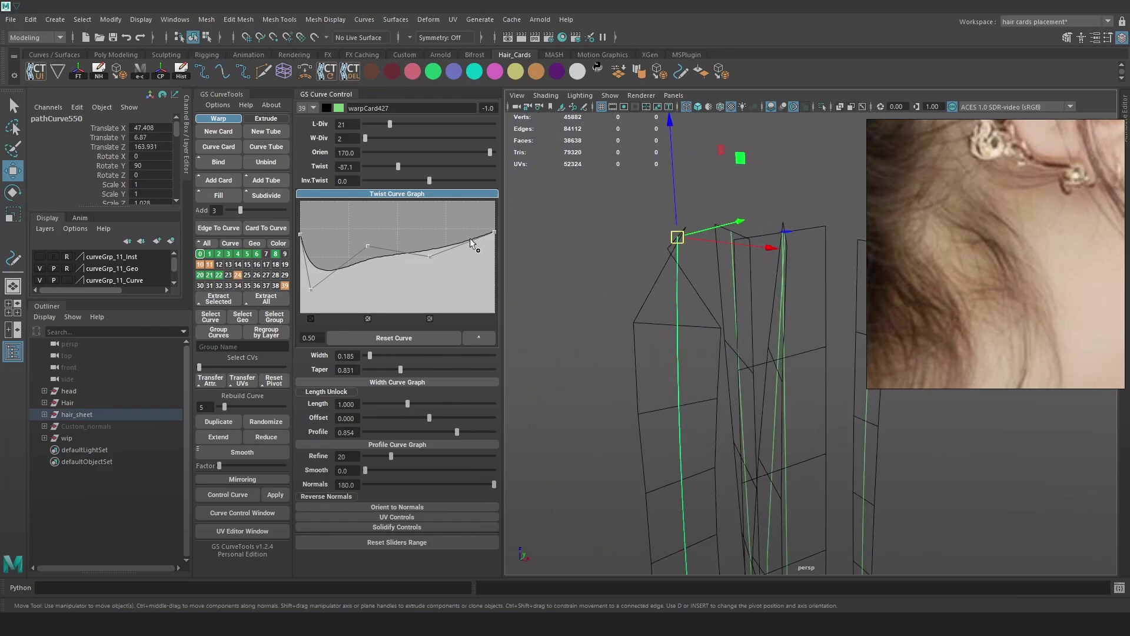
key(ctrl+z)
click(312, 319)
alt+drag(731, 325, 671, 285)
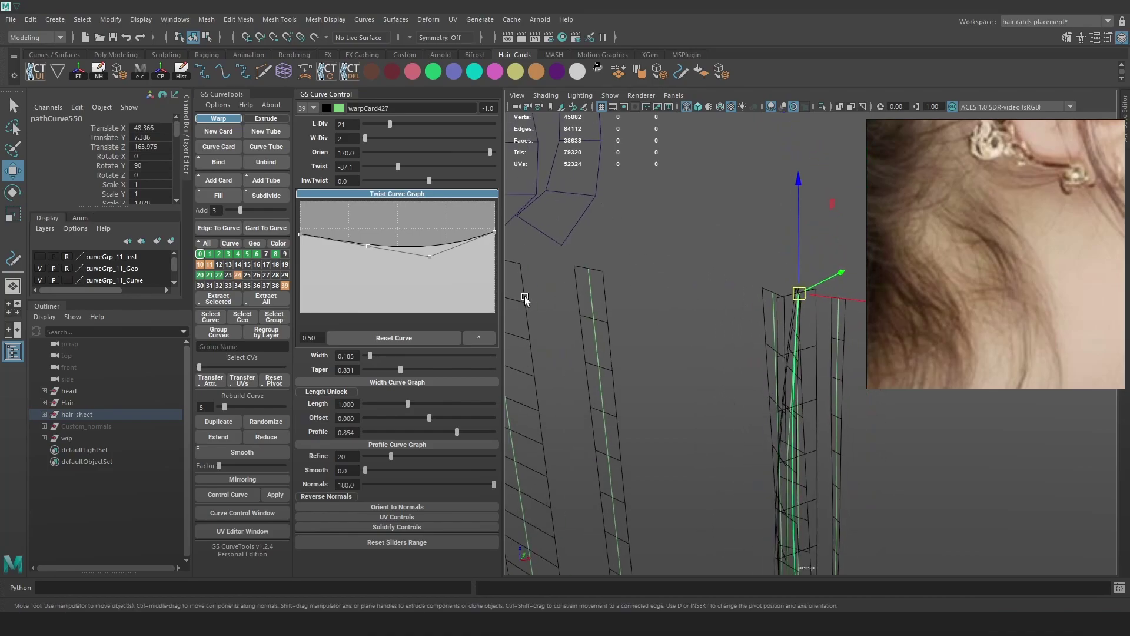
- Select the short card beside the clump and examine it against the clump strands in textured display
key(6)
mouse_move(750, 295)
alt+mouse_down()
mouse_move(790, 328)
mouse_move(862, 341)
mouse_move(889, 323)
mouse_move(783, 229)
alt+mouse_up()
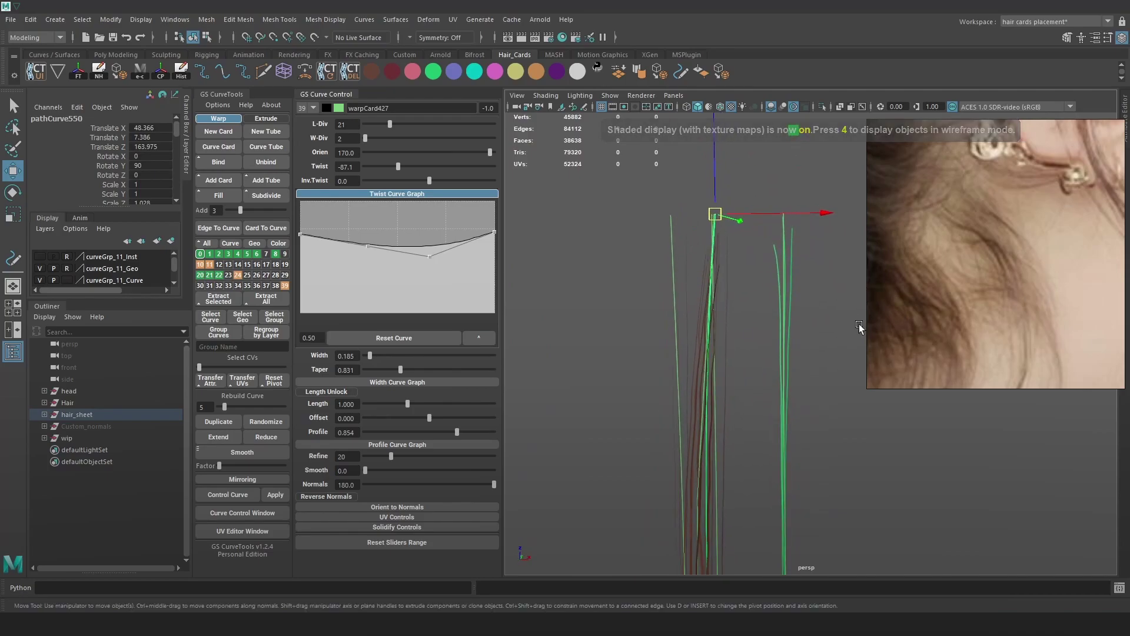
click(785, 227)
key(4)
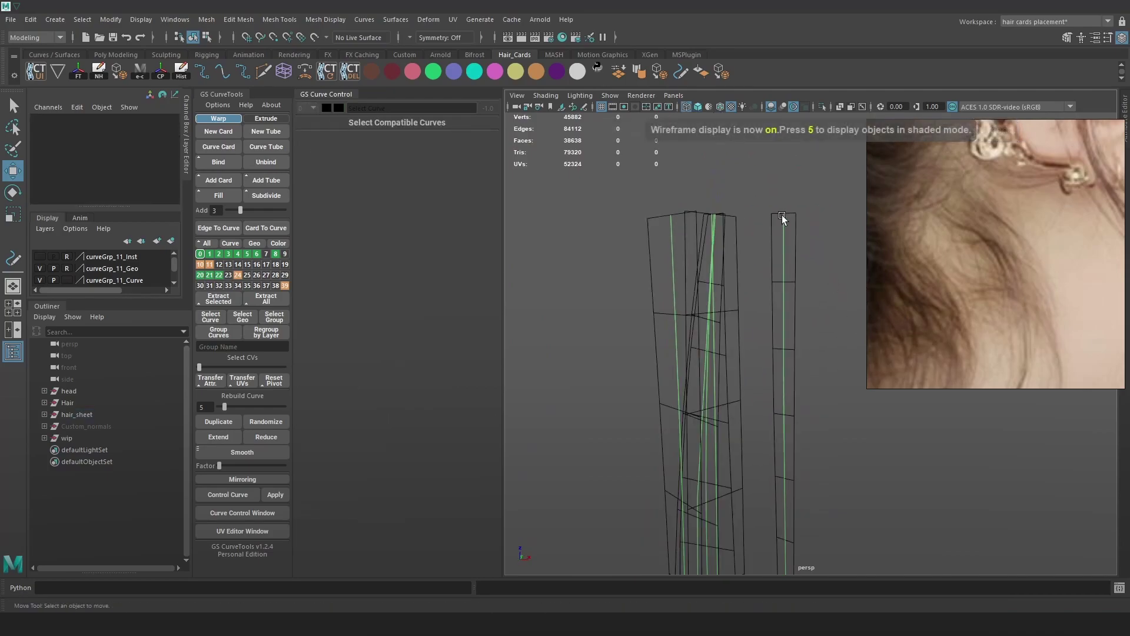
click(782, 214)
key(6)
mouse_move(812, 235)
alt+mouse_down()
mouse_move(807, 273)
mouse_move(803, 235)
mouse_move(800, 298)
mouse_move(767, 176)
mouse_move(762, 192)
alt+mouse_up()
alt+drag(815, 320, 770, 277)
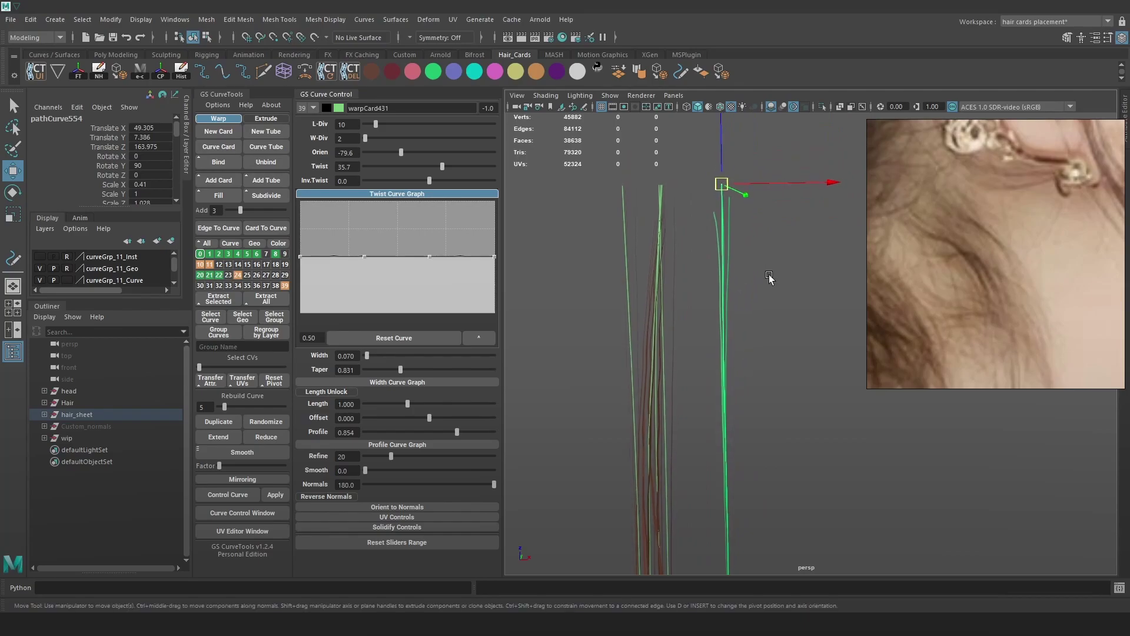
- Duplicate the long thin card standing before the clump and move the copy onto the short card beside the clump
alt+drag(670, 219, 689, 371)
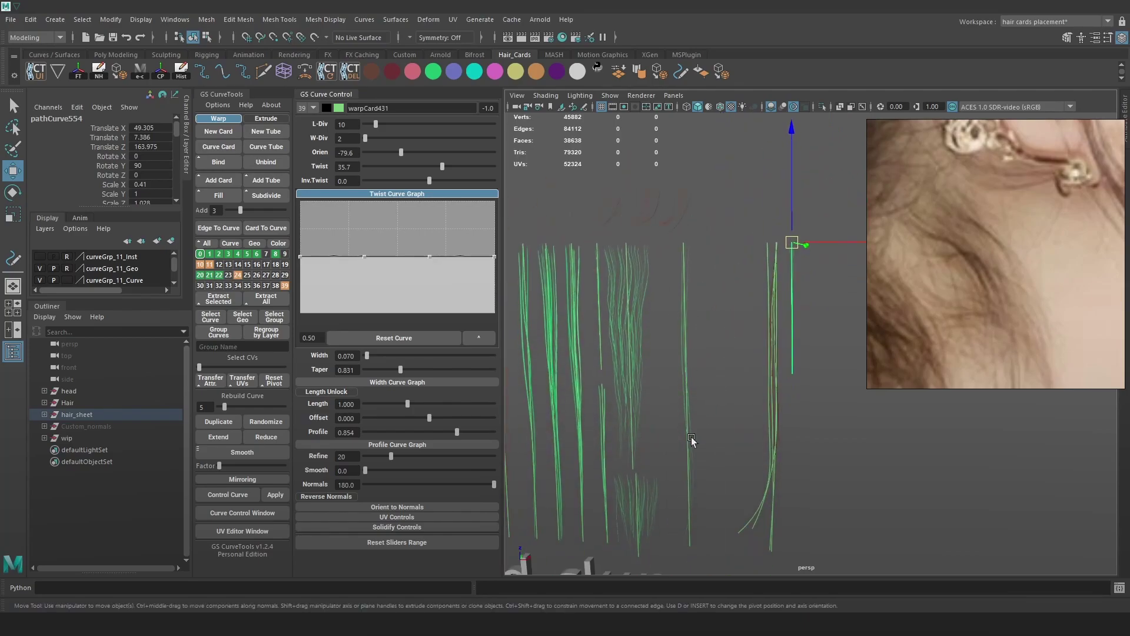
alt+drag(692, 440, 647, 411)
click(615, 397)
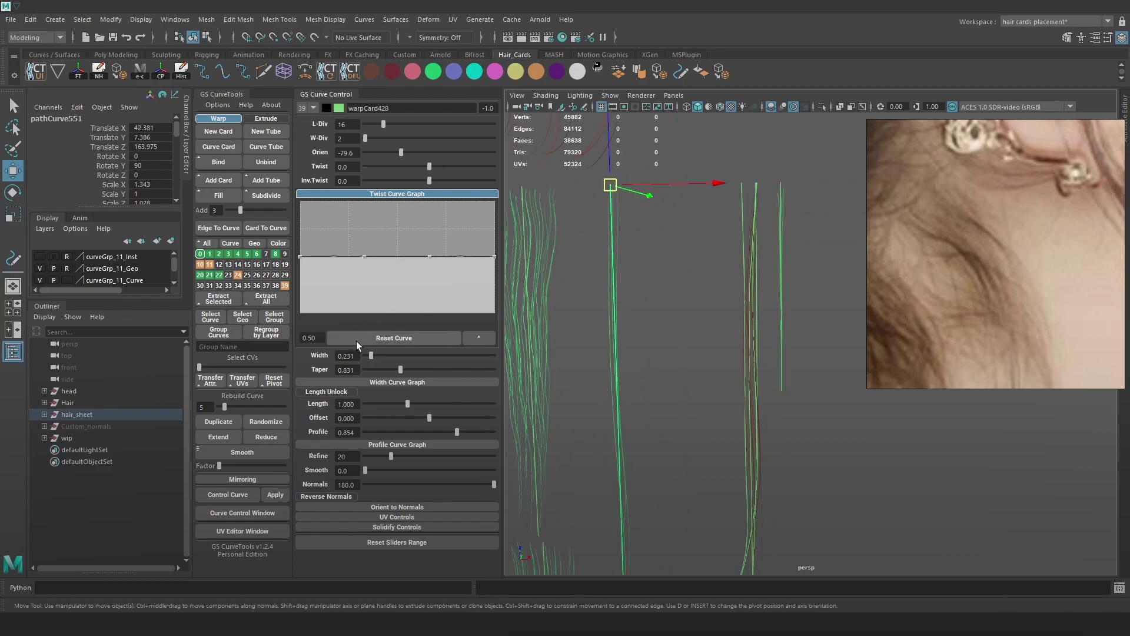
drag(726, 173, 883, 215)
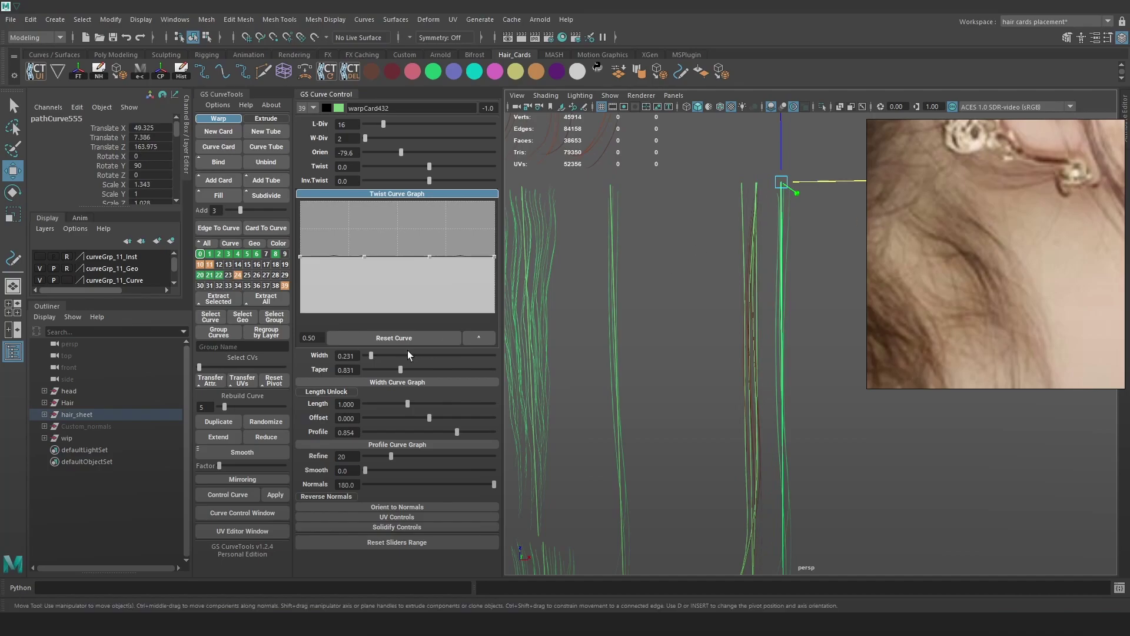
- Scale the duplicated long card to about 0.546 in X and set its width to 0.116
drag(373, 356, 369, 355)
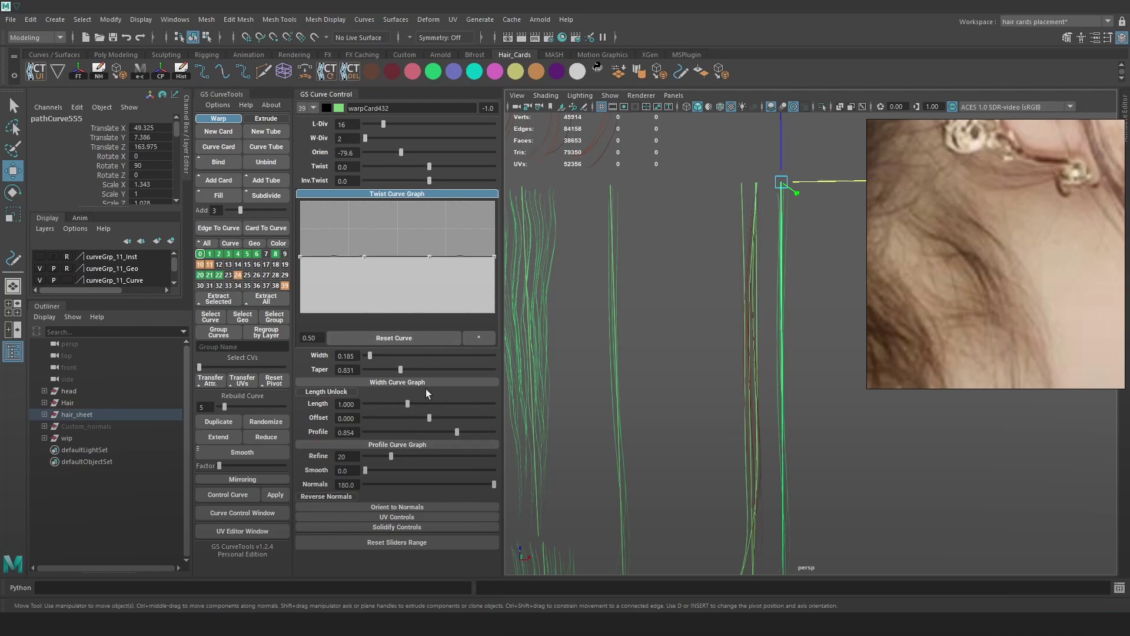
key(r)
mouse_move(779, 261)
mouse_down()
mouse_move(784, 200)
mouse_move(802, 313)
mouse_move(775, 232)
mouse_move(764, 277)
mouse_move(784, 271)
mouse_move(786, 251)
mouse_up()
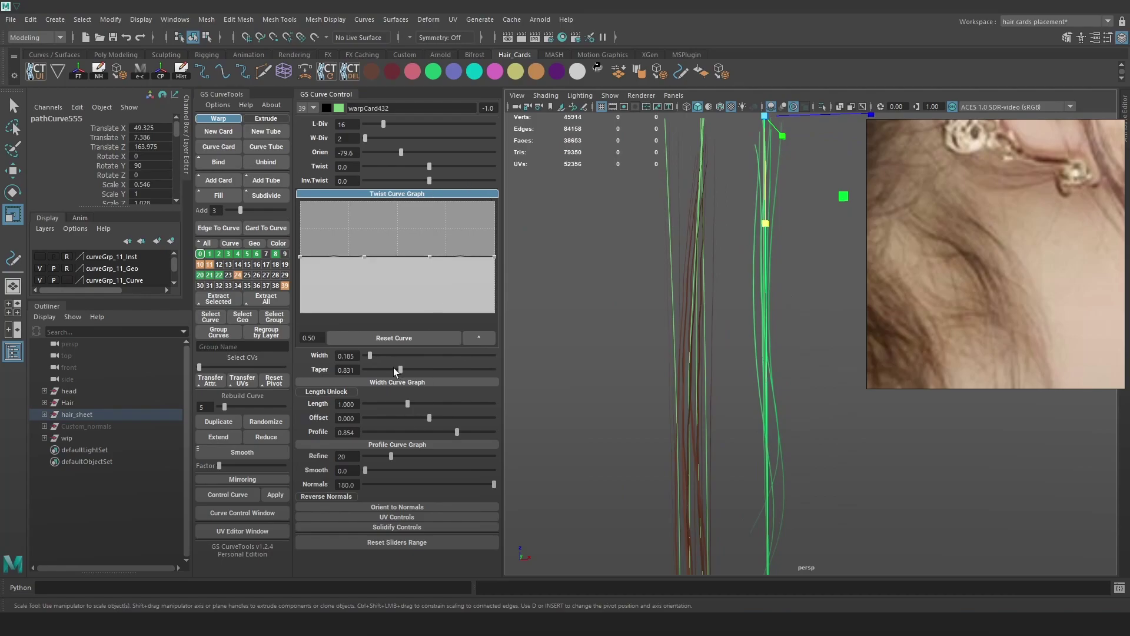
drag(365, 357, 368, 358)
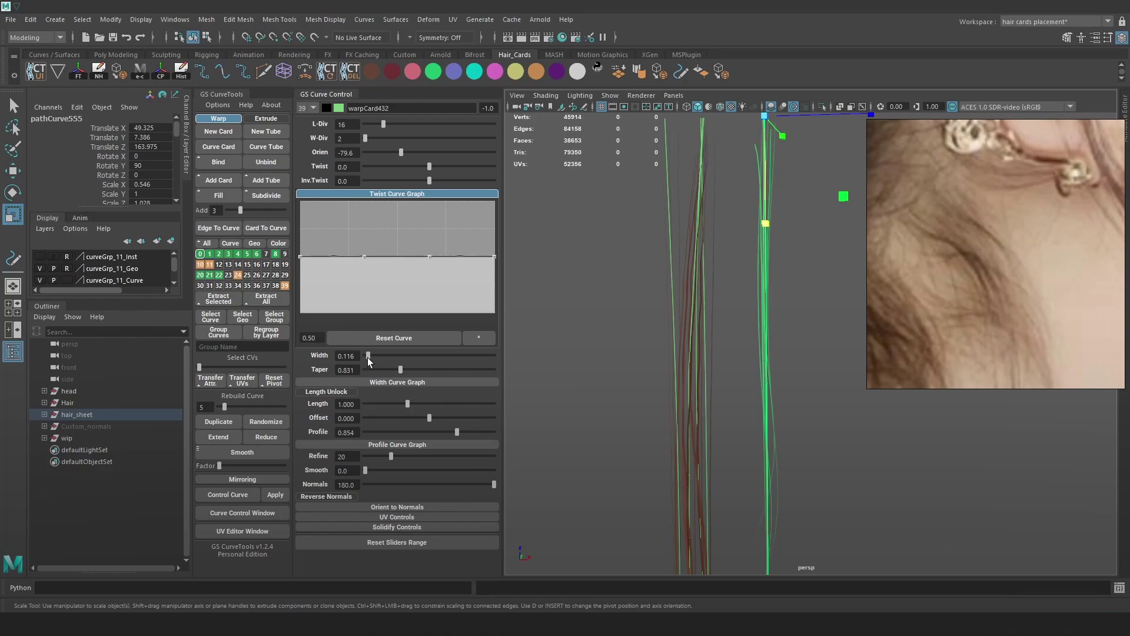
- Assign the orange material to the scaled card and deselect it
alt+drag(750, 308, 831, 241)
click(535, 72)
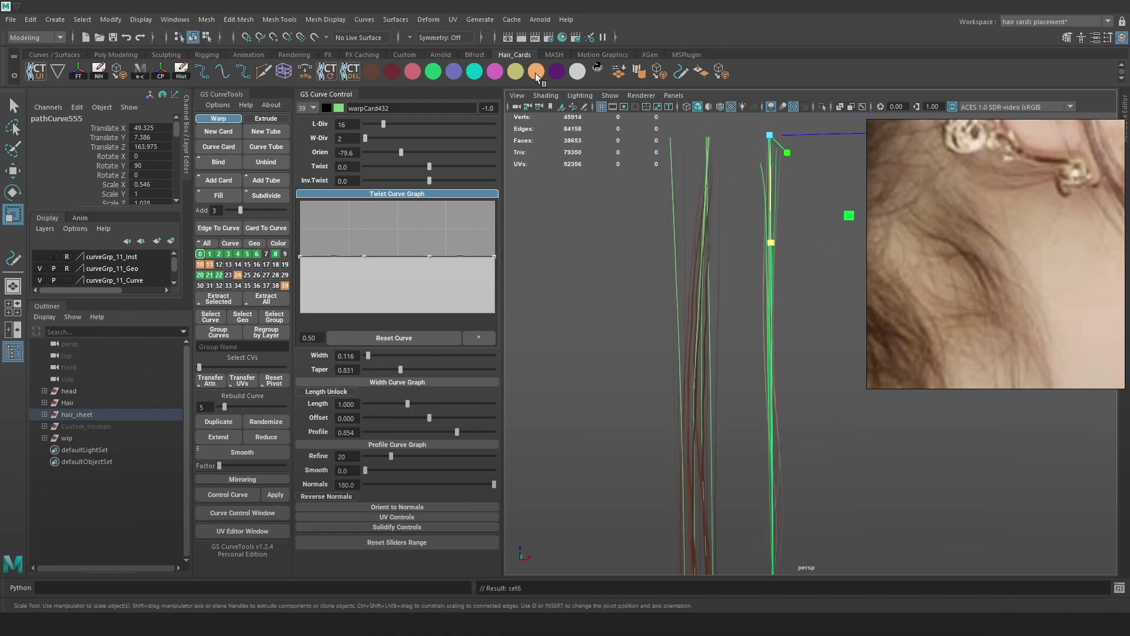
click(812, 314)
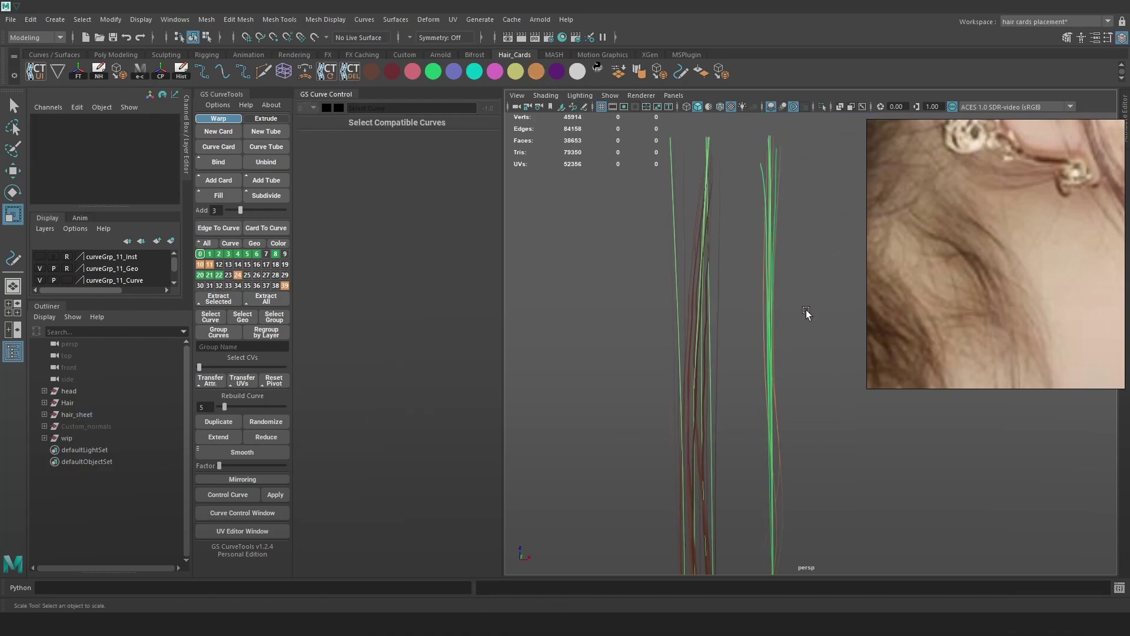
mouse_move(805, 295)
alt+mouse_down()
mouse_move(785, 257)
mouse_move(813, 326)
mouse_move(767, 298)
mouse_move(800, 296)
alt+mouse_up()
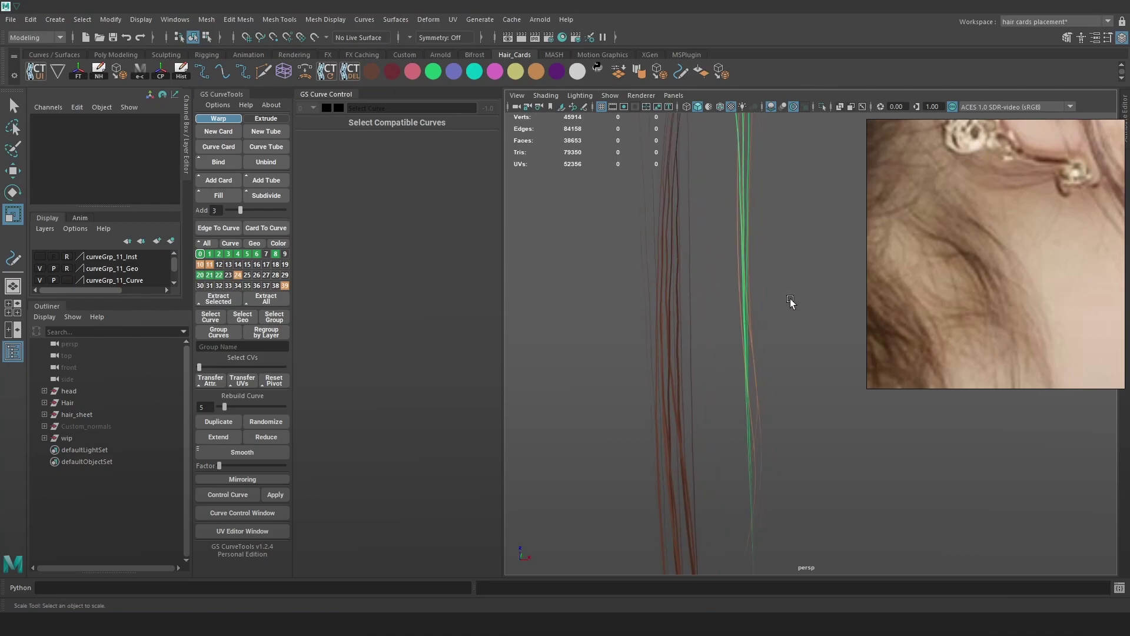
- Select the short orange card beside the clump and set its length divisions to 10
key(4)
alt+right_drag(741, 235, 787, 370)
alt+drag(788, 370, 752, 517)
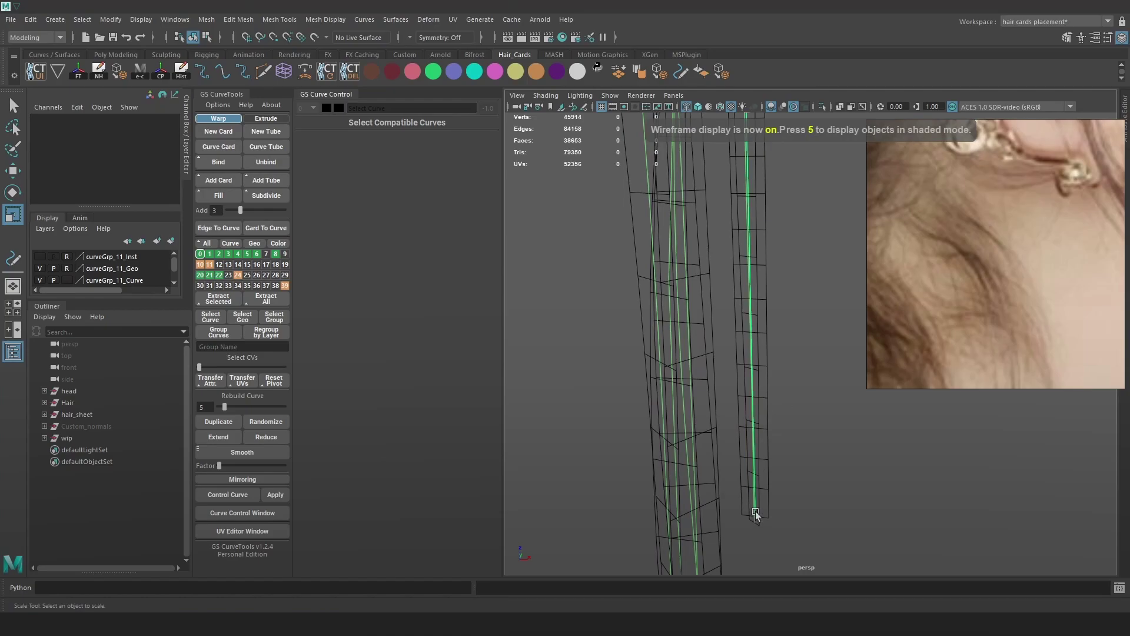
click(756, 514)
key(f)
key(5)
key(w)
mouse_move(808, 171)
alt+middle_down()
mouse_move(795, 222)
mouse_move(807, 207)
mouse_move(738, 254)
alt+middle_up()
key(ctrl+z)
key(6)
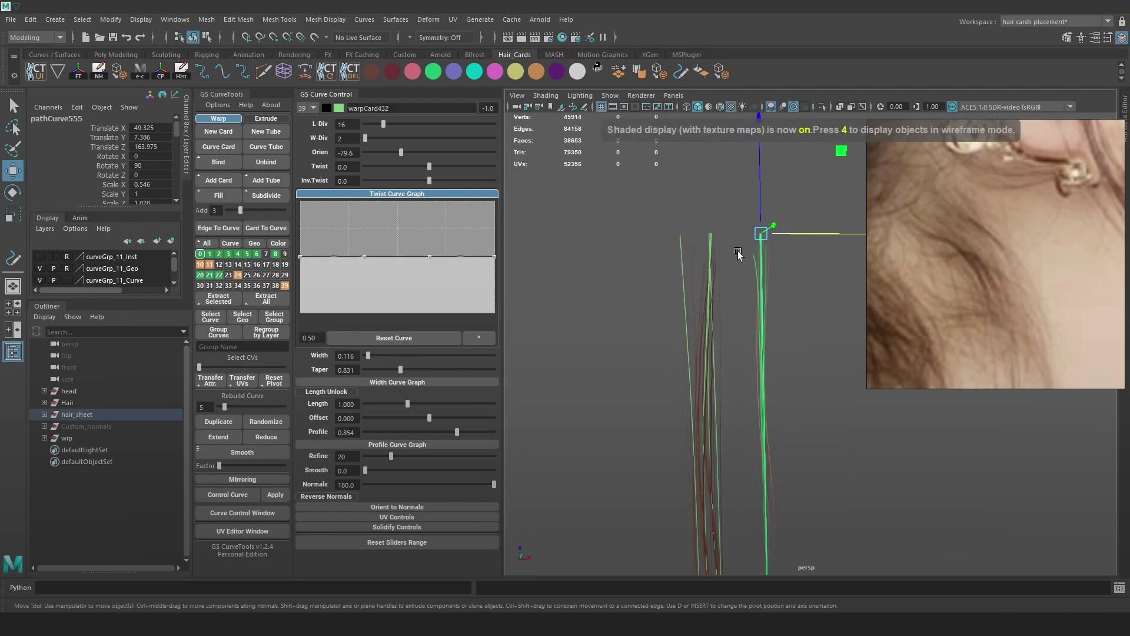
key(5)
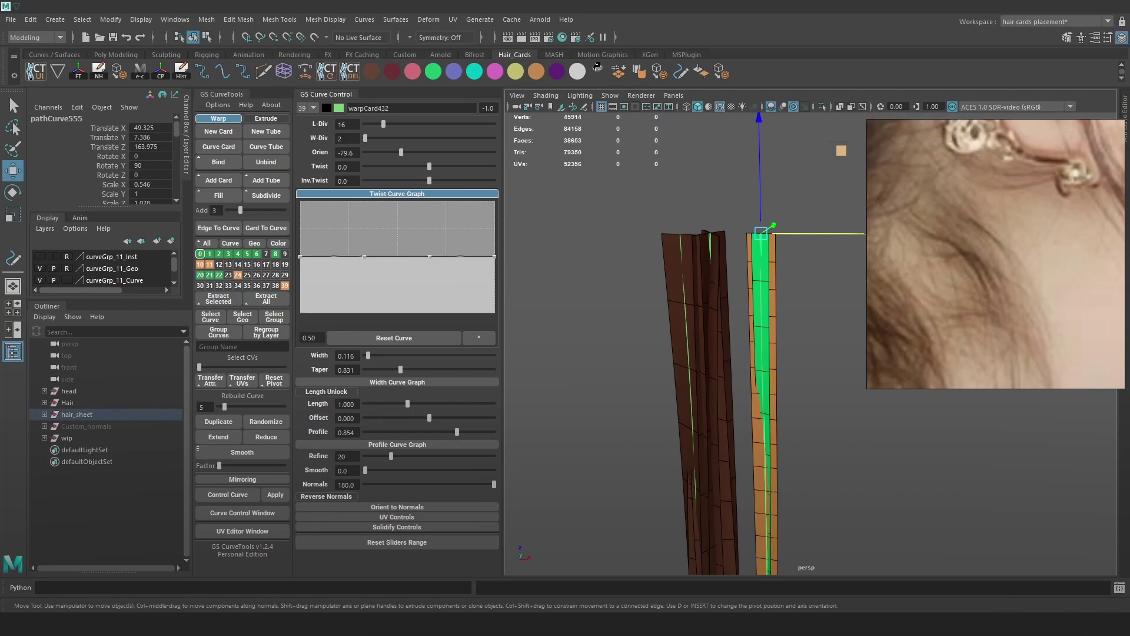
scroll(797, 282, up, 1)
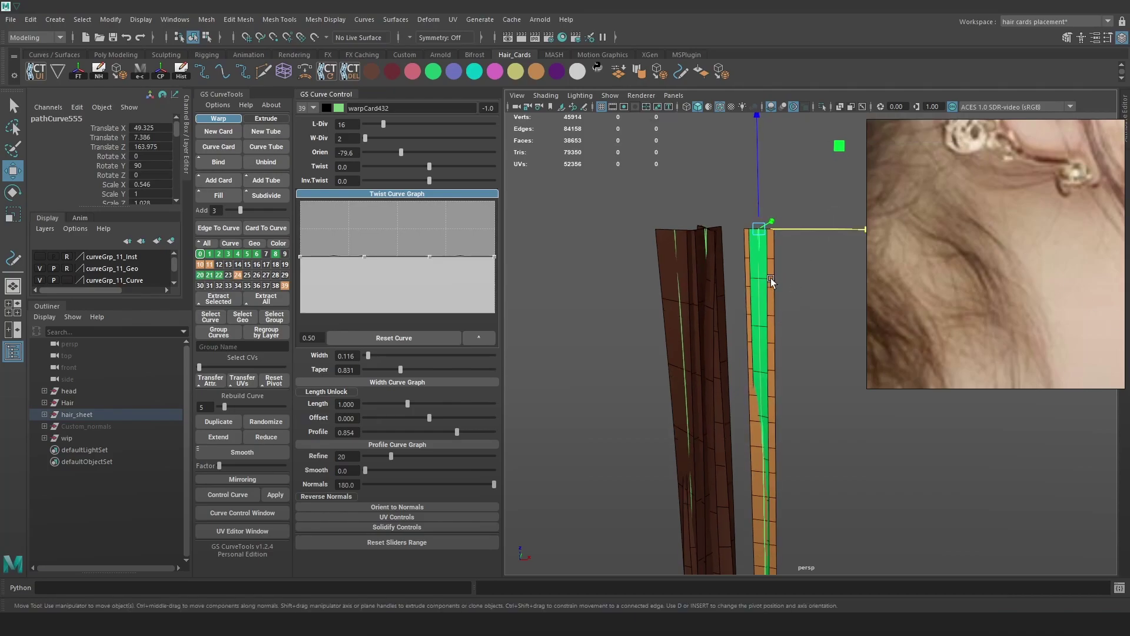
drag(378, 124, 377, 127)
- Turn off the wireframe overlay on shaded surfaces and check the short card's strands in textured display
mouse_move(829, 377)
alt+mouse_down()
mouse_move(785, 344)
mouse_move(815, 361)
mouse_move(812, 330)
mouse_move(743, 190)
alt+mouse_up()
key(6)
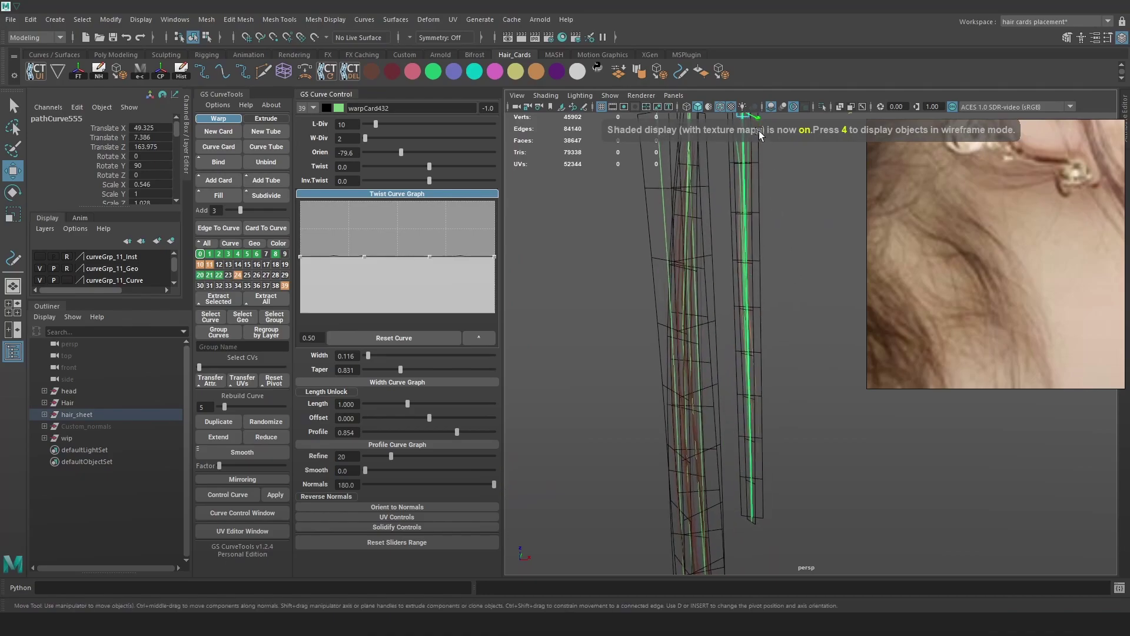
click(721, 108)
alt+middle_drag(799, 269, 800, 255)
alt+drag(800, 257, 801, 303)
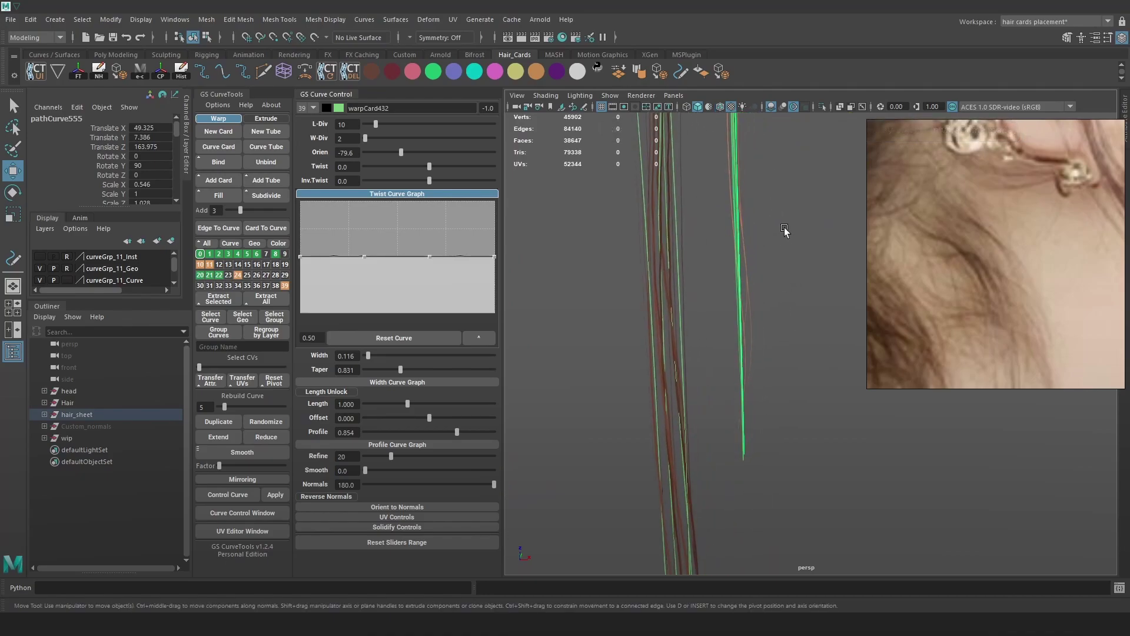
alt+middle_drag(785, 233, 783, 354)
alt+middle_drag(728, 222, 725, 334)
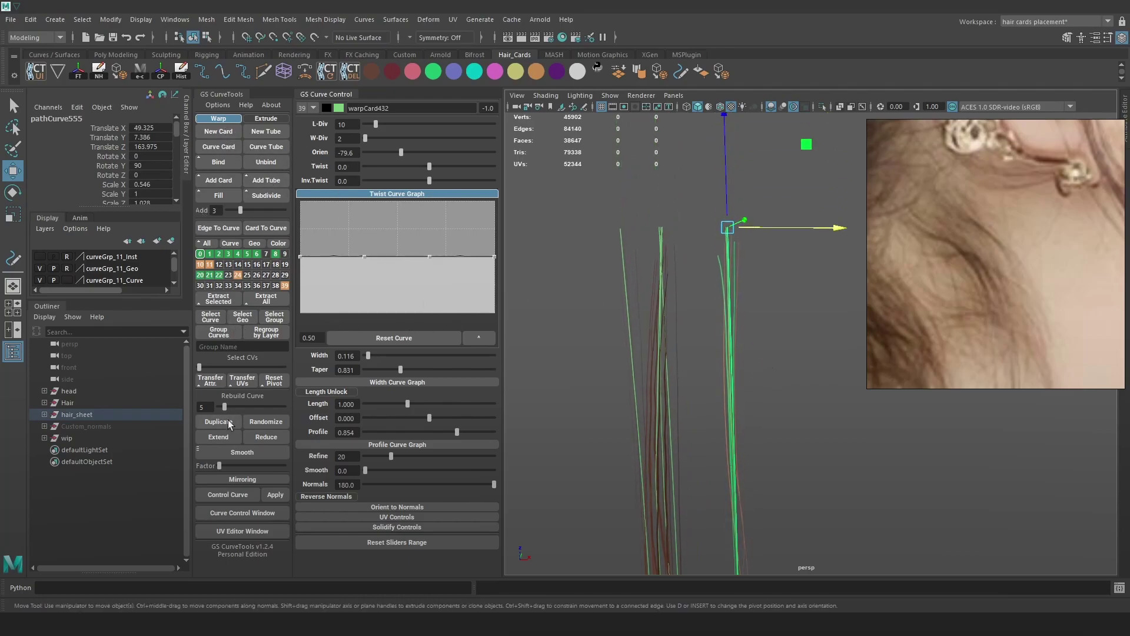
- Duplicate the short orange card in place and set the copy's orientation to -126.9
scroll(711, 288, up, 3)
click(829, 211)
key(ctrl+z)
mouse_move(781, 199)
mouse_down()
mouse_move(820, 206)
mouse_move(789, 200)
mouse_up()
click(216, 425)
alt+drag(670, 289, 770, 321)
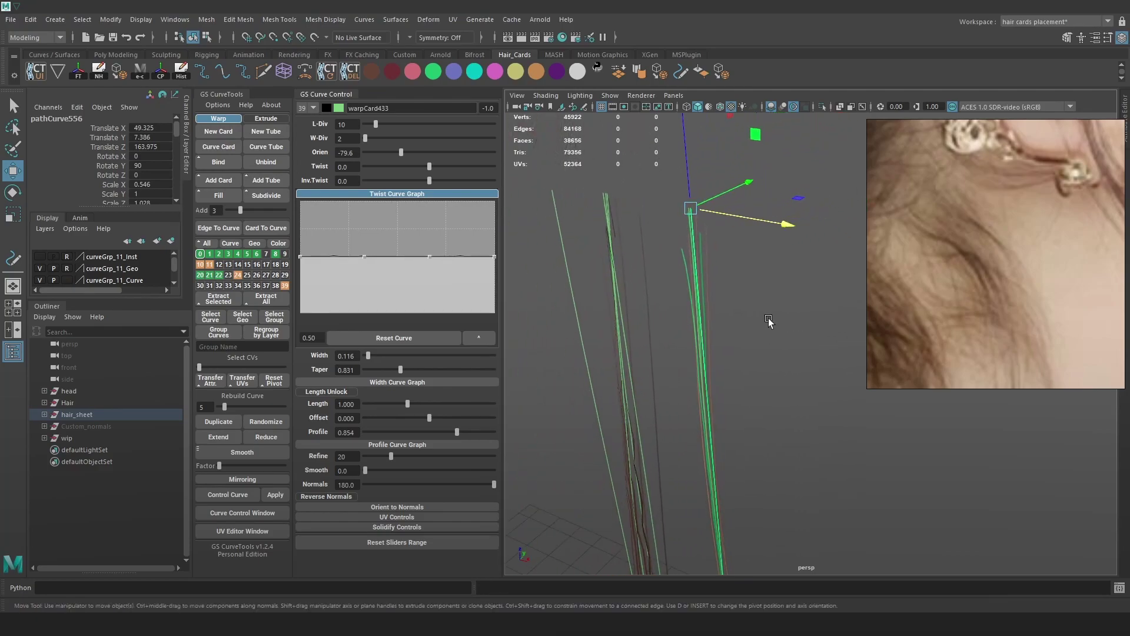
drag(397, 153, 428, 158)
alt+drag(655, 326, 757, 359)
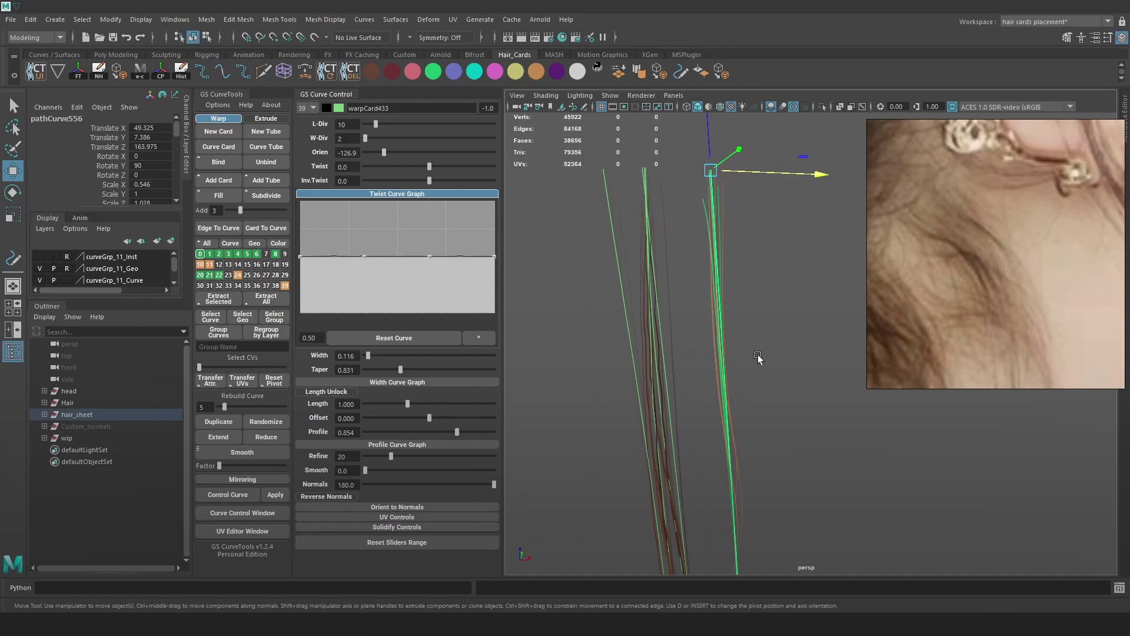
- Move both crossed short cards away from the clump to about 49.507 in X and 8.545 in Y, and deselect them
key(4)
alt+drag(754, 152, 723, 180)
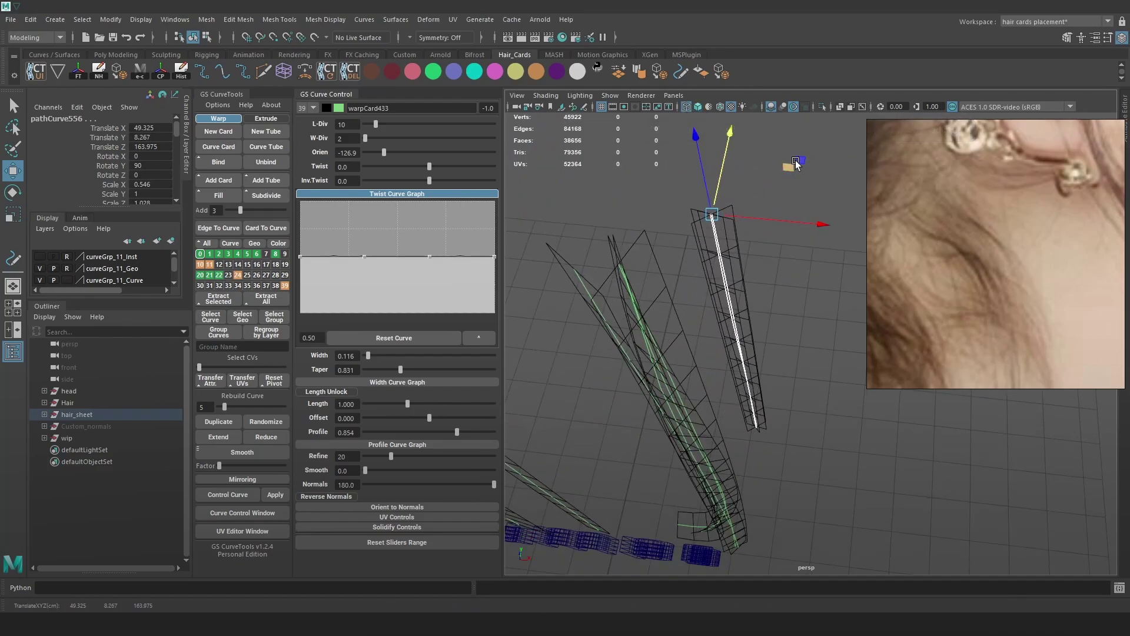
drag(808, 163, 823, 151)
scroll(744, 221, up, 5)
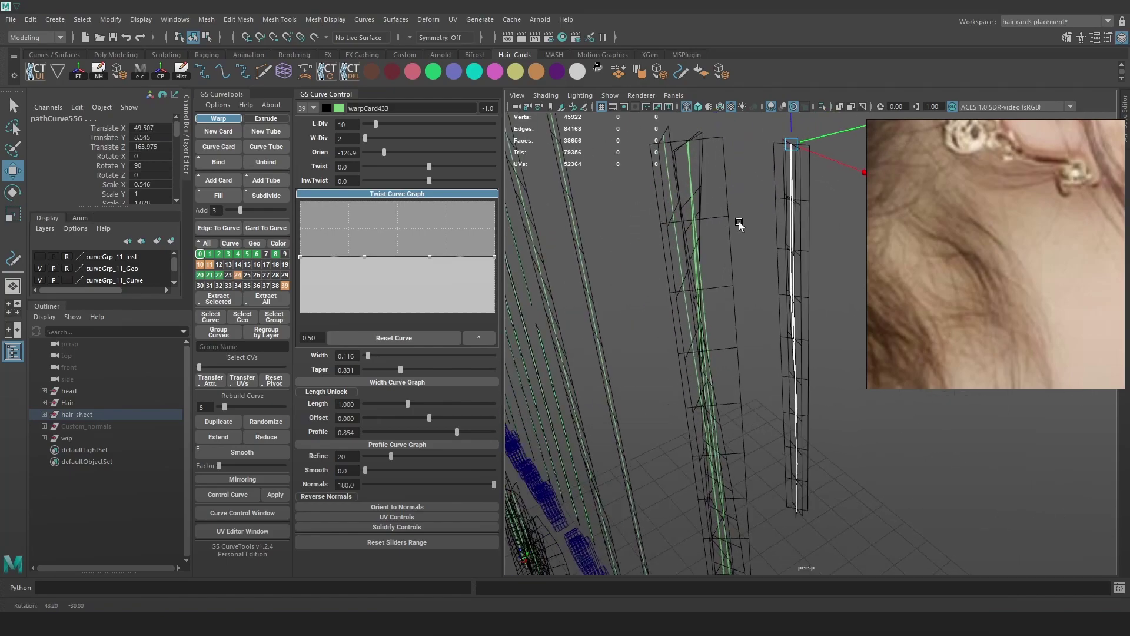
key(6)
click(760, 316)
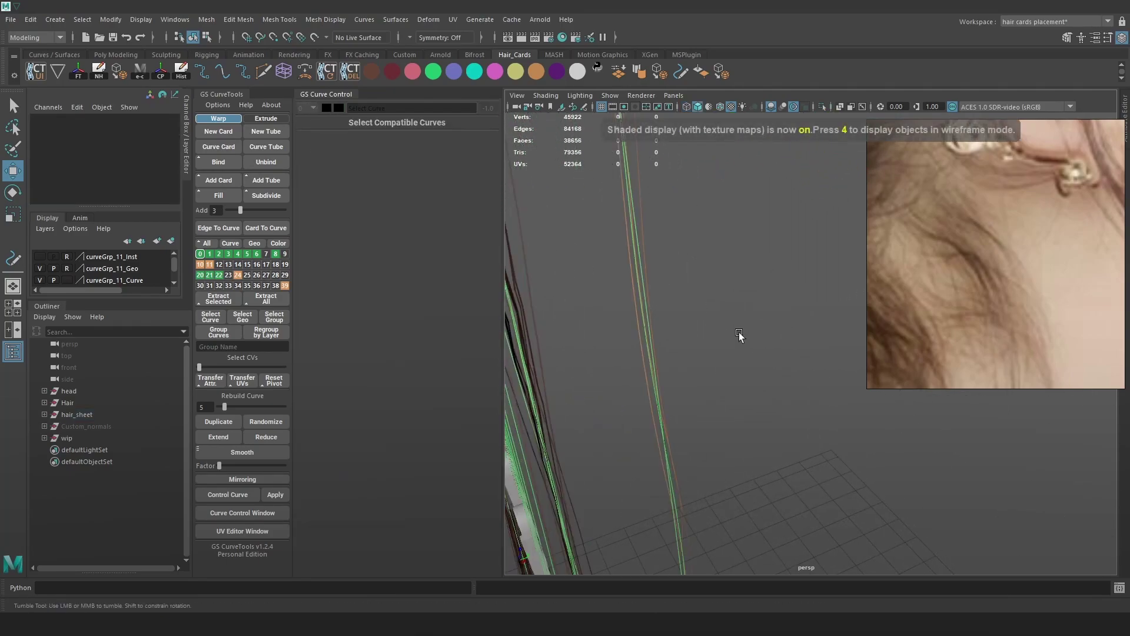
- Examine the crossed short cards from several sides next to the clump and compare them with the reference photo
scroll(736, 329, down, 3)
alt+drag(729, 306, 754, 281)
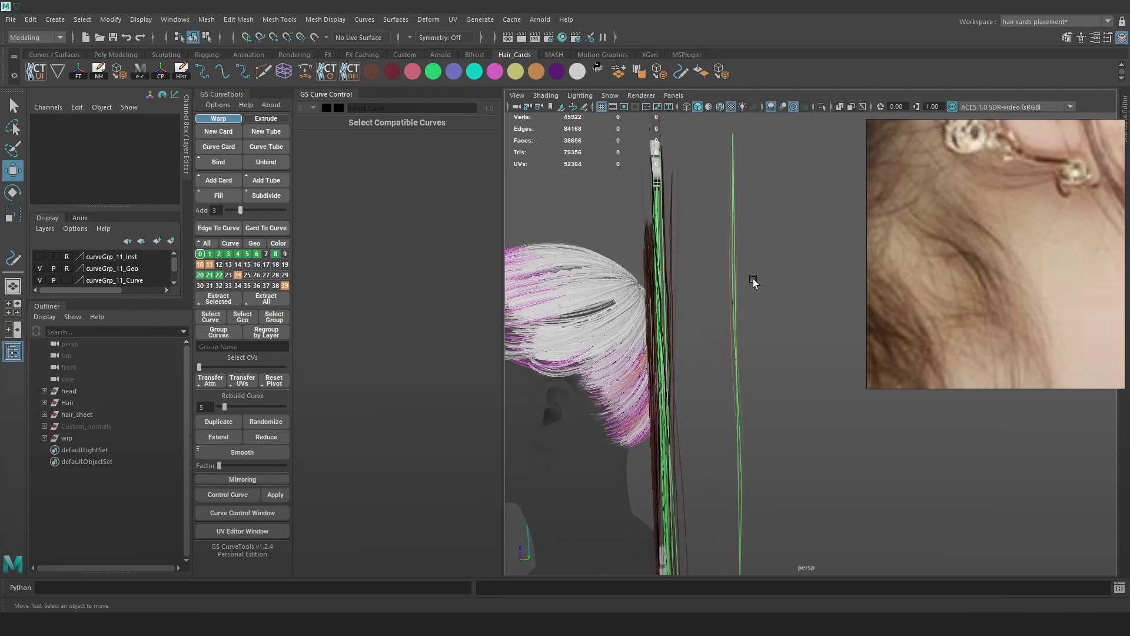
alt+drag(754, 278, 793, 390)
key(q)
key(w)
alt+right_drag(793, 390, 719, 376)
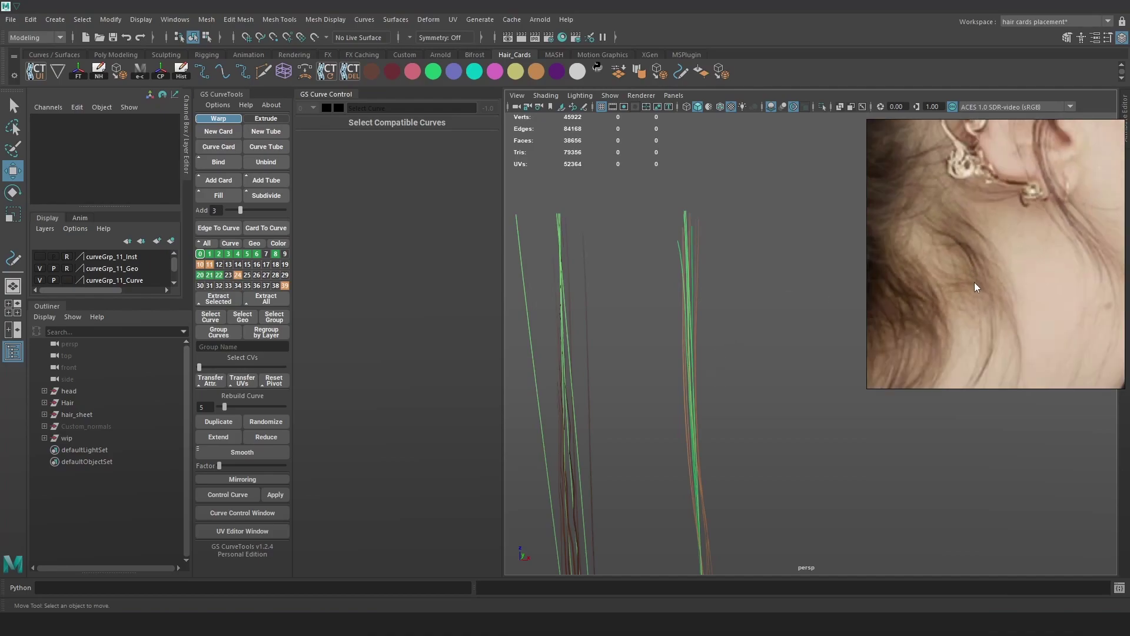
alt+drag(848, 303, 659, 313)
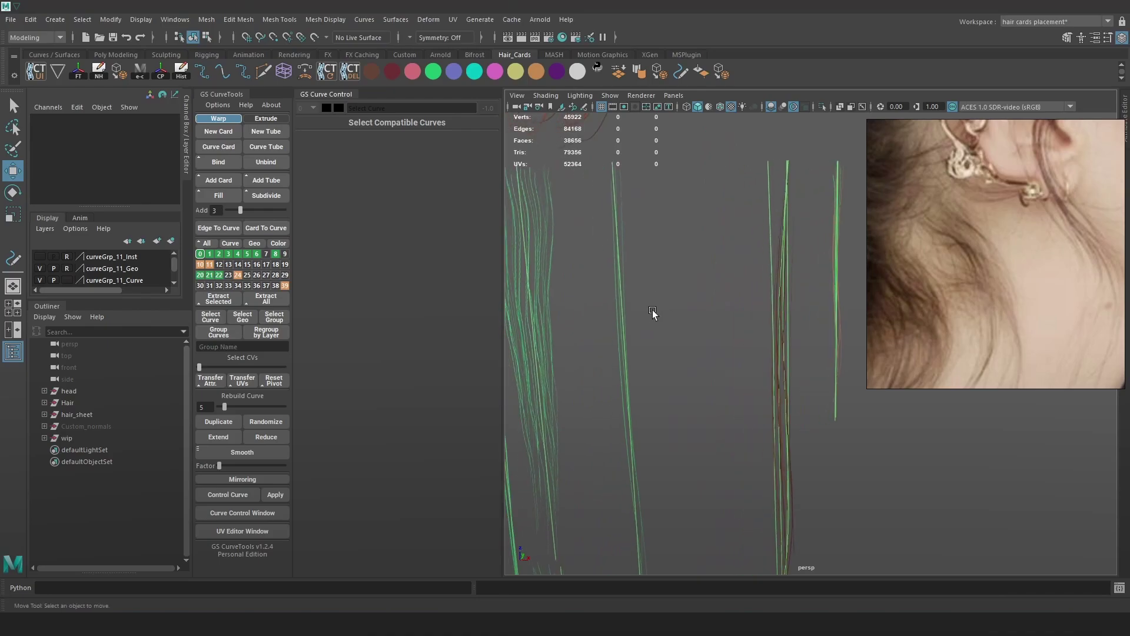
- Duplicate the long thin green card standing before the clump and move the copy beside the clump to about 49.031 in X
click(626, 324)
alt+drag(738, 285, 621, 299)
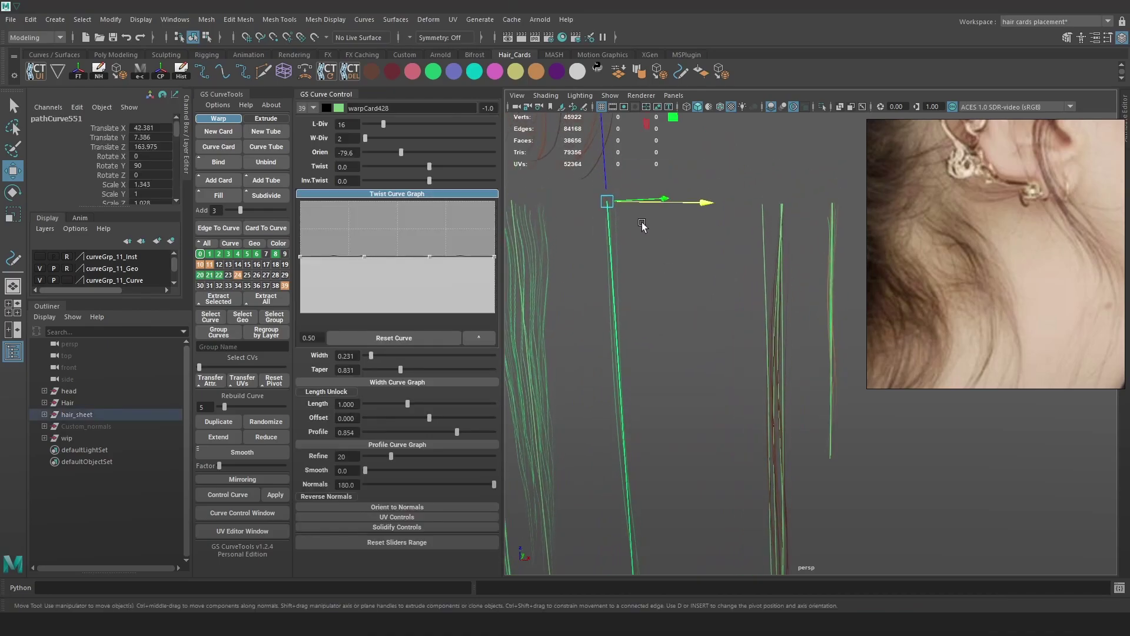
alt+drag(592, 263, 711, 299)
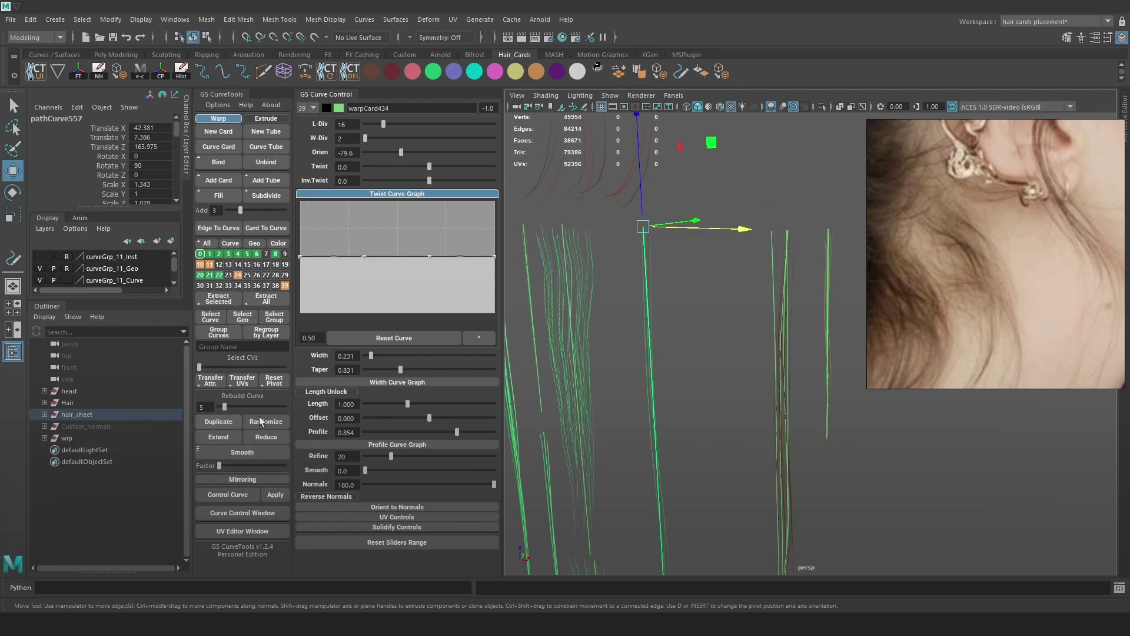
drag(734, 228, 904, 250)
alt+drag(730, 263, 721, 249)
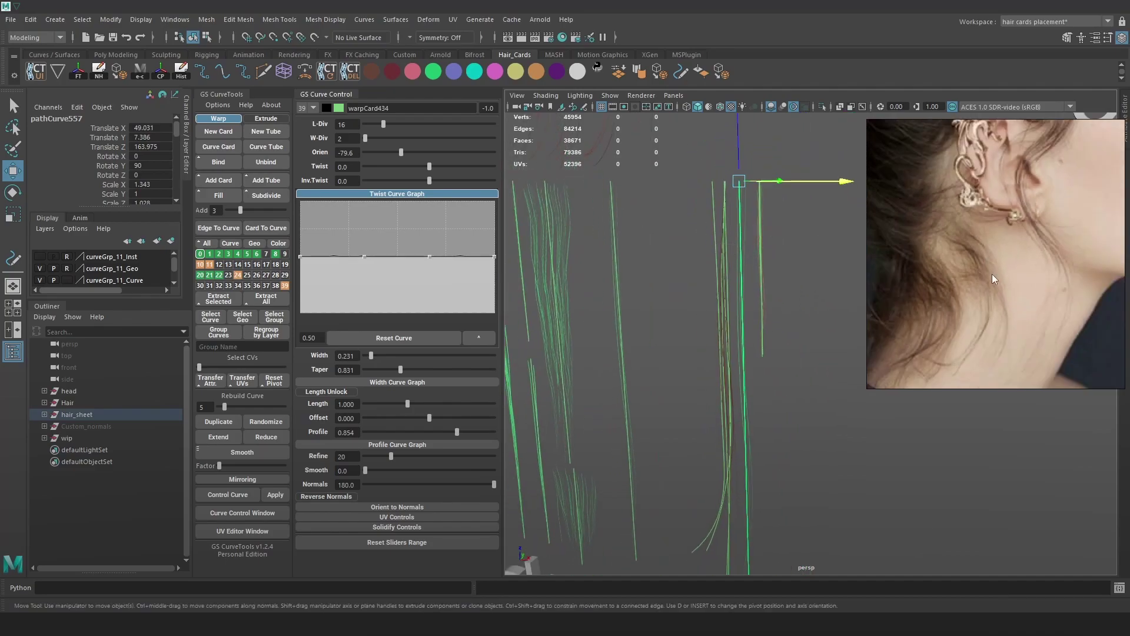
- Scale the copied thin card to about 0.943 in X and shift it to about 49.186 in Translate X
key(r)
drag(741, 273, 741, 237)
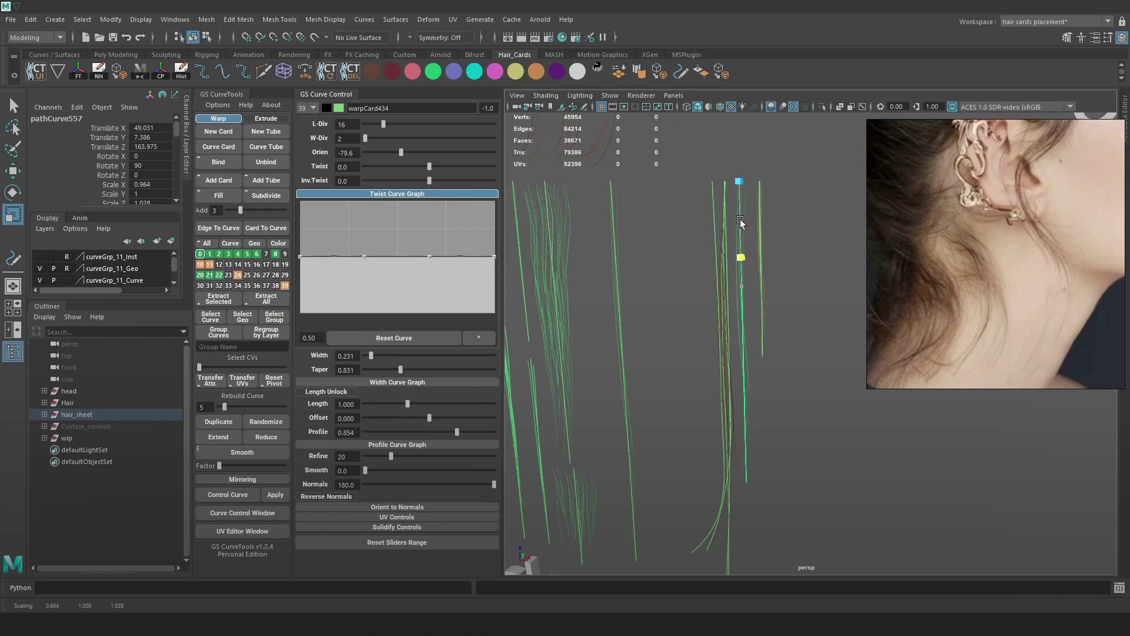
drag(742, 214, 743, 221)
scroll(757, 199, up, 3)
key(w)
drag(770, 144, 775, 144)
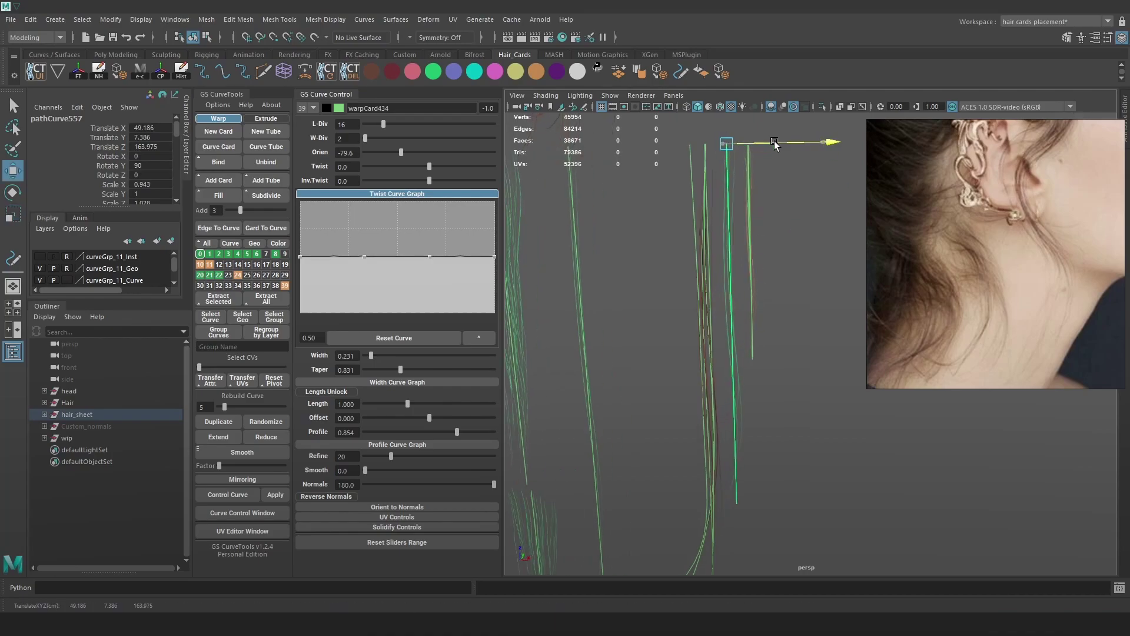
- Set the scaled thin card's length divisions to 12 and its twist to -63.9
alt+middle_drag(746, 197, 762, 270)
scroll(762, 270, up, 8)
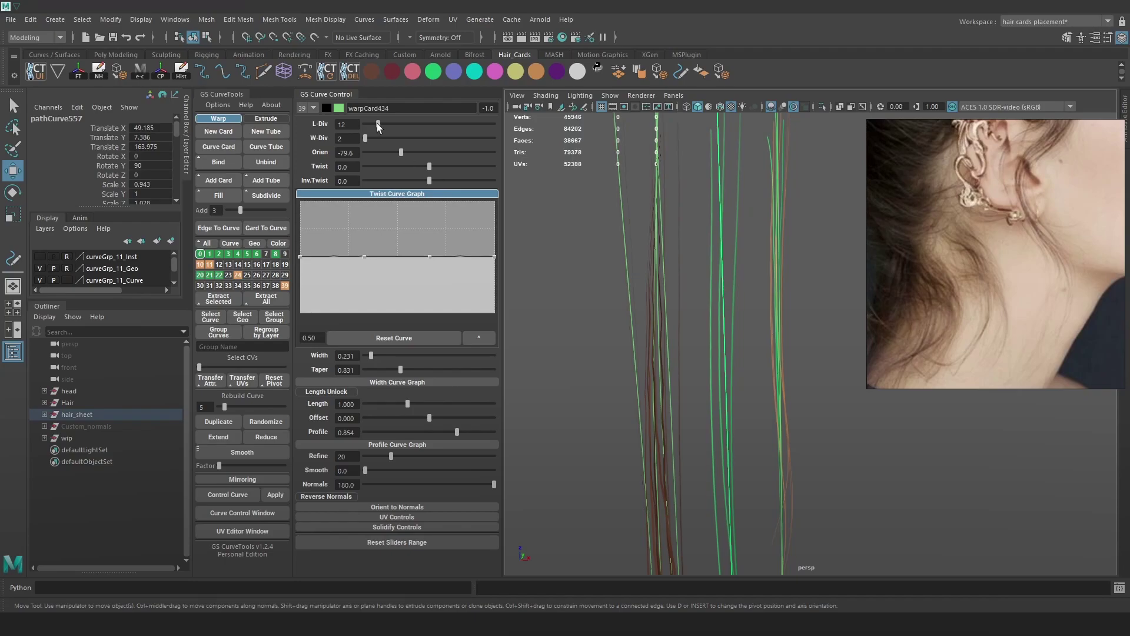
drag(377, 122, 375, 123)
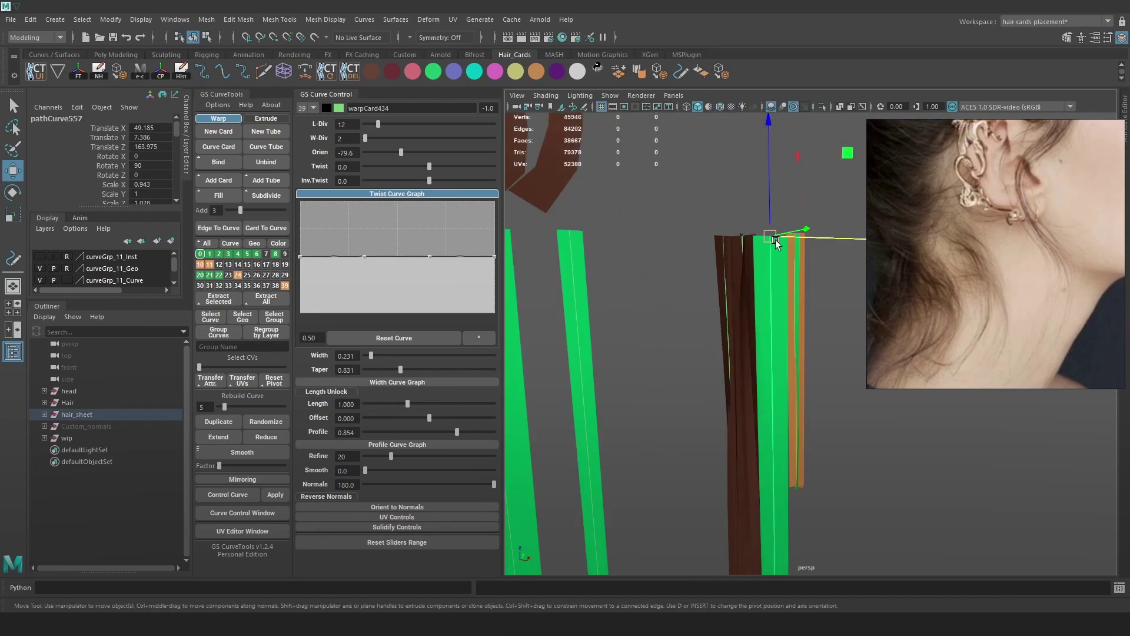
key(4)
drag(403, 171, 361, 179)
- Set the thin card's taper to 0.499 and lower the tip end of its width curve
alt+middle_drag(755, 500, 746, 365)
alt+drag(746, 366, 760, 385)
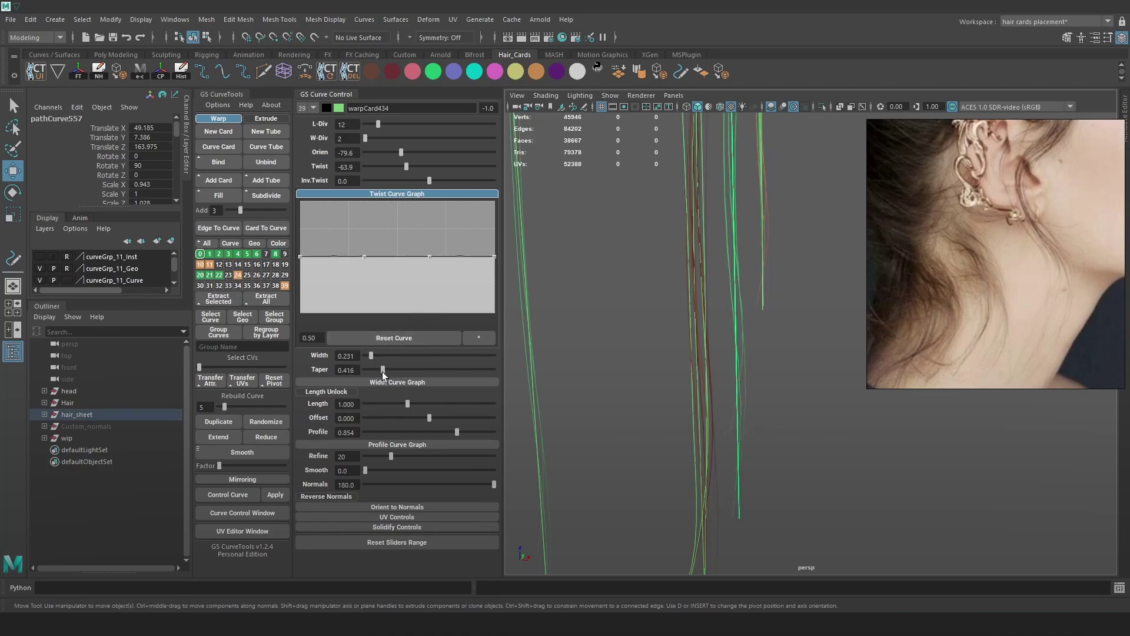
click(471, 383)
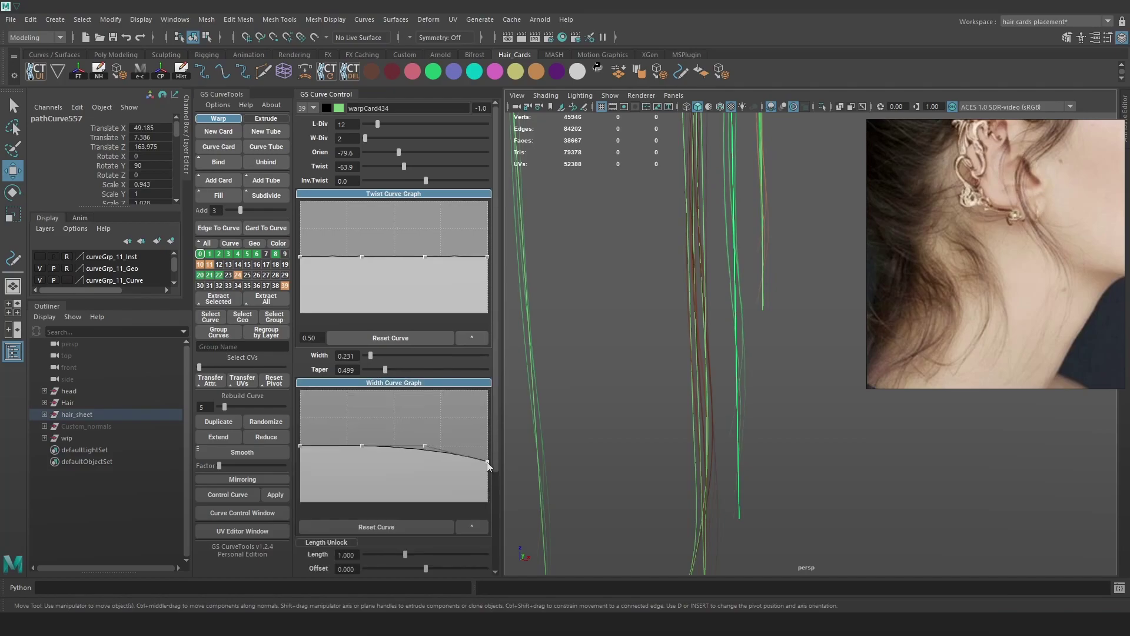
- Duplicate the tapered green card and set the copy's orientation to -166.0
alt+middle_drag(769, 224, 762, 345)
alt+middle_drag(770, 248, 782, 335)
scroll(759, 318, up, 5)
key(6)
key(5)
alt+drag(727, 269, 677, 330)
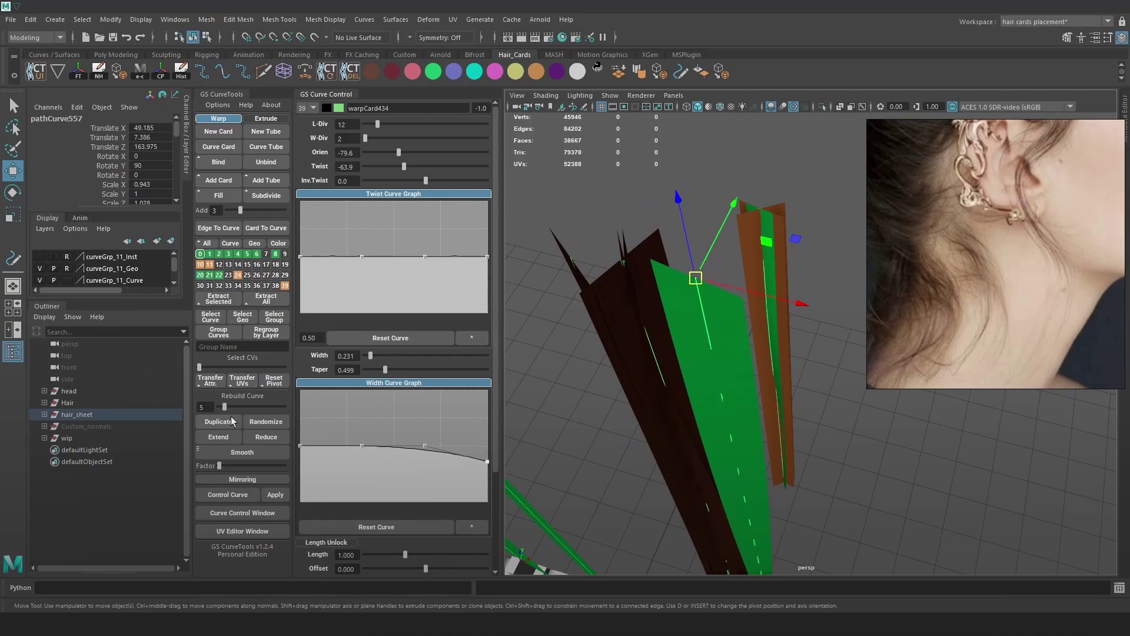
drag(396, 155, 370, 157)
alt+drag(759, 489, 798, 387)
scroll(798, 386, up, 5)
key(6)
key(5)
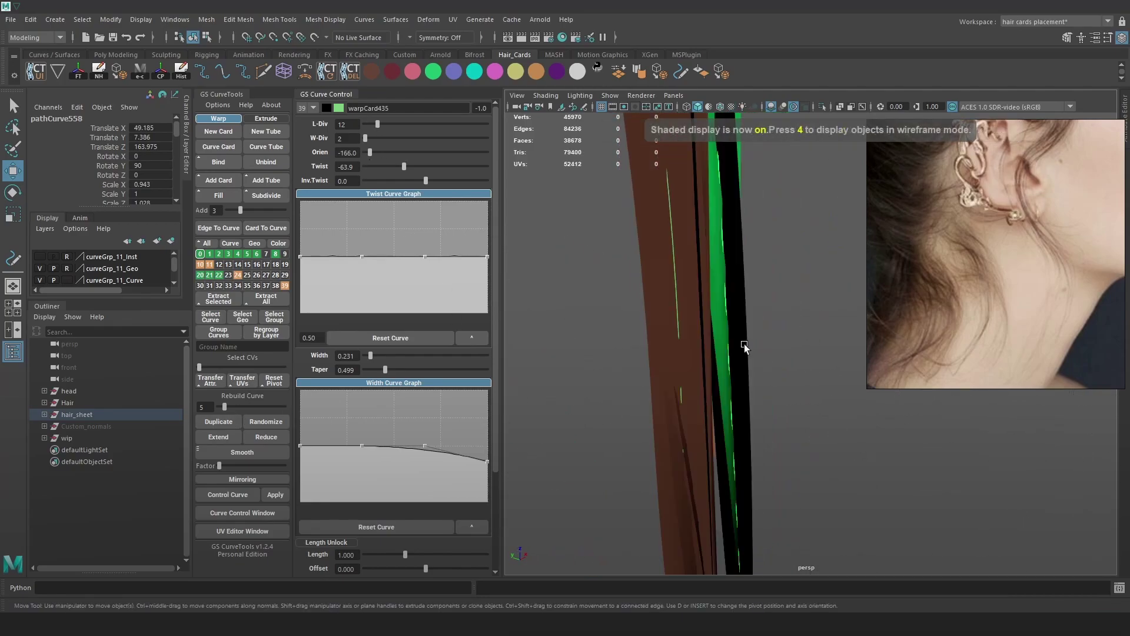
- Move the rotated copy to about 7.224 in Y, then duplicate it and place the new copy at about 48.962 in X
scroll(747, 345, down, 5)
alt+drag(747, 346, 741, 400)
mouse_move(799, 239)
mouse_down()
mouse_move(821, 243)
mouse_move(790, 346)
mouse_move(780, 258)
mouse_move(795, 264)
mouse_up()
click(220, 420)
drag(794, 328, 766, 333)
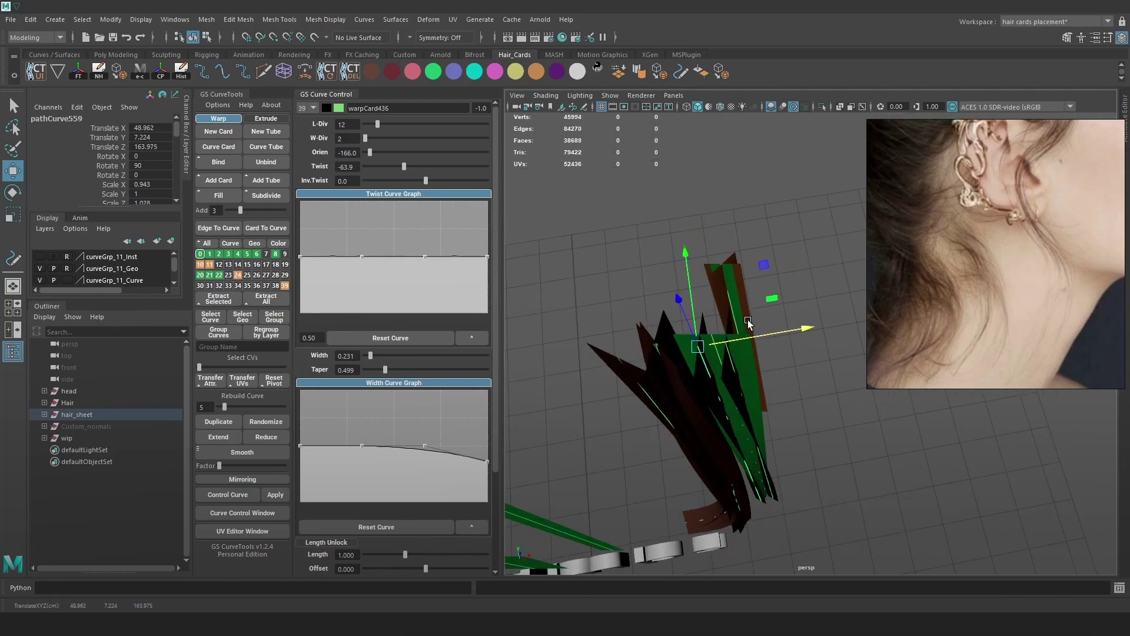
- Set the third green card's orientation to -29.0 and deselect it in textured display
drag(370, 153, 416, 153)
alt+drag(774, 377, 767, 347)
key(6)
alt+middle_drag(762, 352, 806, 428)
alt+drag(806, 428, 820, 412)
click(810, 400)
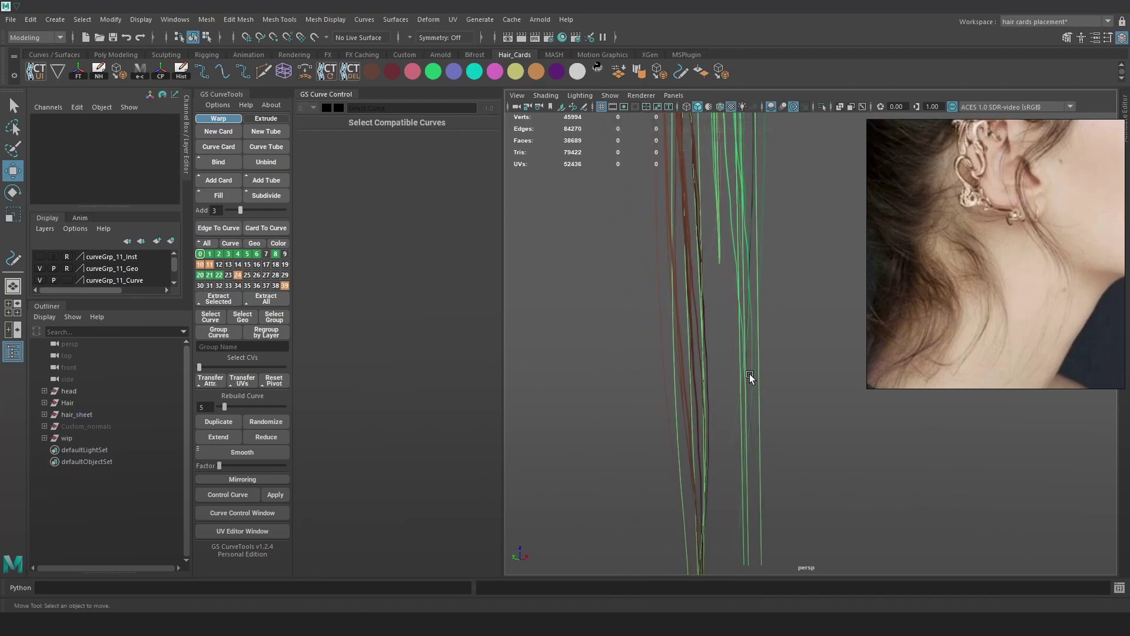
- Reshape the lower ends of the new green cards by moving their curves' tip control vertices
key(4)
click(747, 399)
alt+middle_drag(796, 511, 822, 367)
drag(821, 430, 779, 411)
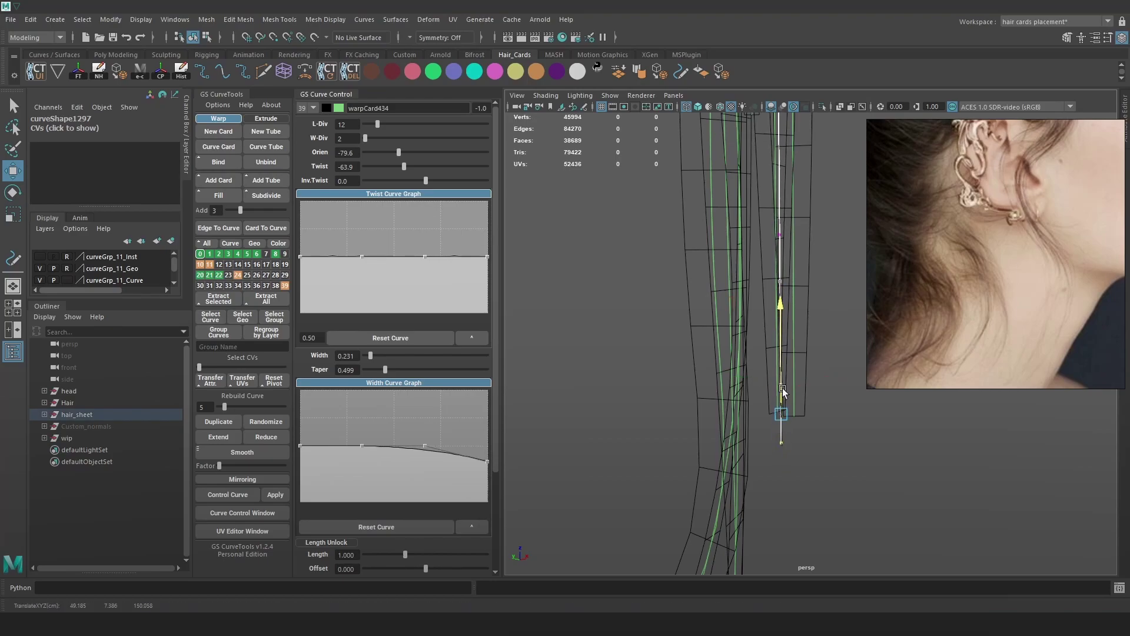
click(797, 365)
right_drag(817, 288, 821, 436)
drag(820, 436, 765, 394)
drag(814, 364, 785, 342)
mouse_move(789, 394)
mouse_down()
mouse_move(763, 416)
mouse_move(782, 389)
mouse_up()
- Raise the third green card slightly in Z to offset it from its neighbours
click(751, 267)
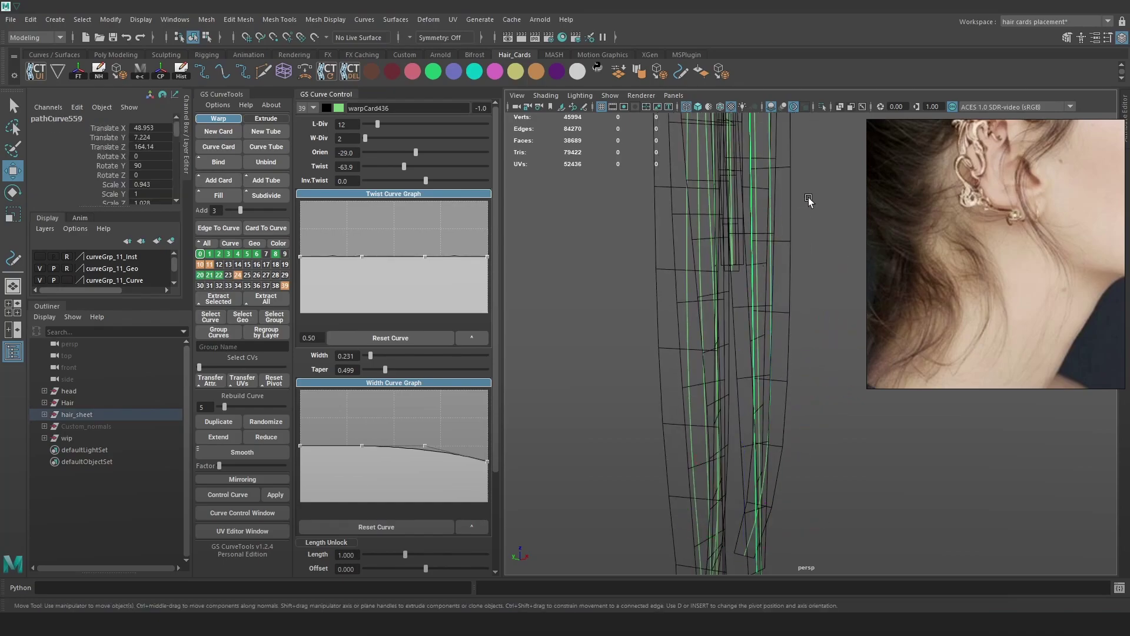
click(768, 205)
drag(774, 229, 768, 199)
alt+middle_drag(804, 171, 794, 365)
alt+drag(794, 367, 761, 411)
alt+middle_drag(749, 229, 765, 333)
alt+drag(764, 333, 746, 336)
- Shift a control vertex along the second green card's curve slightly in X
key(4)
click(706, 301)
drag(880, 309, 754, 450)
click(698, 331)
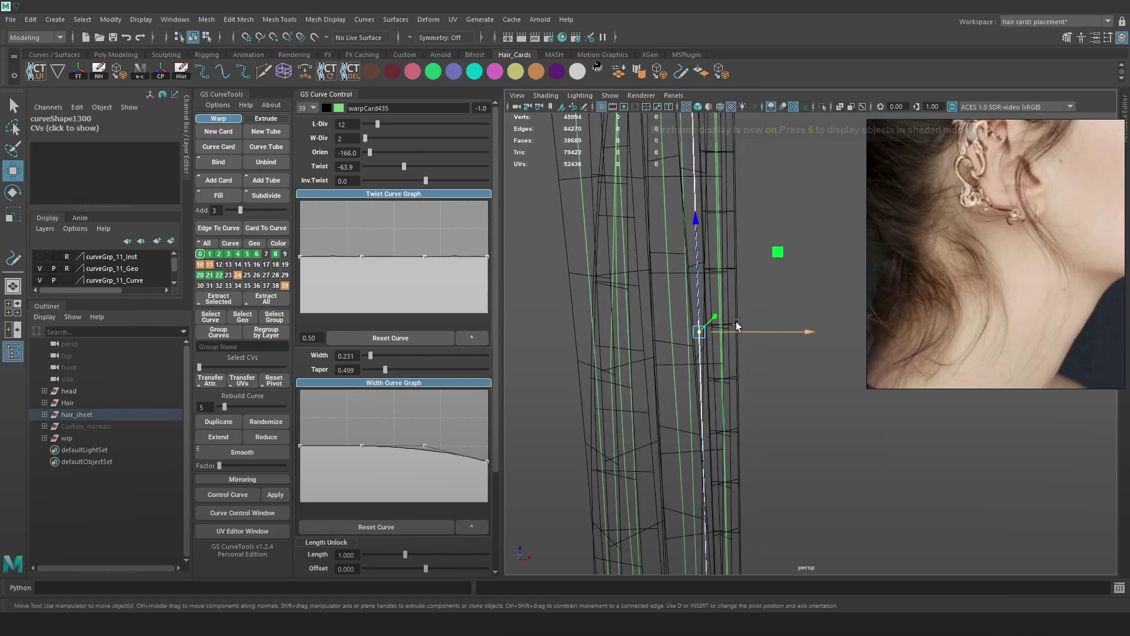
key(5)
drag(767, 334, 768, 335)
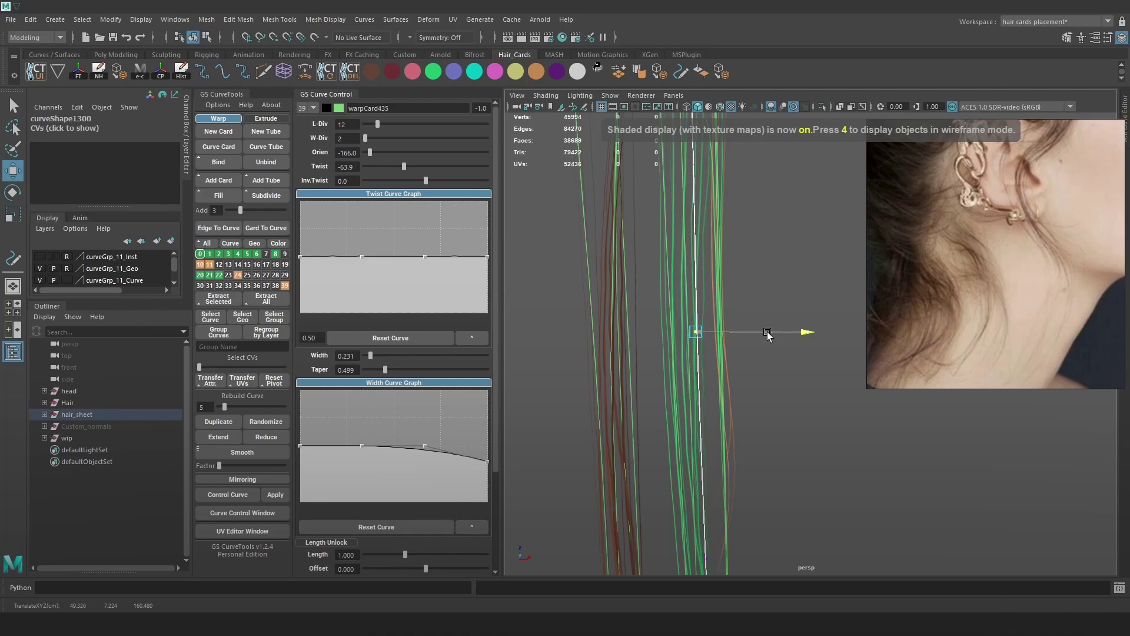
- Adjust the lower end of the second green card's curve with soft selection and leave control vertex editing
alt+right_drag(769, 335, 746, 335)
alt+middle_drag(766, 393, 779, 340)
alt+drag(780, 341, 766, 499)
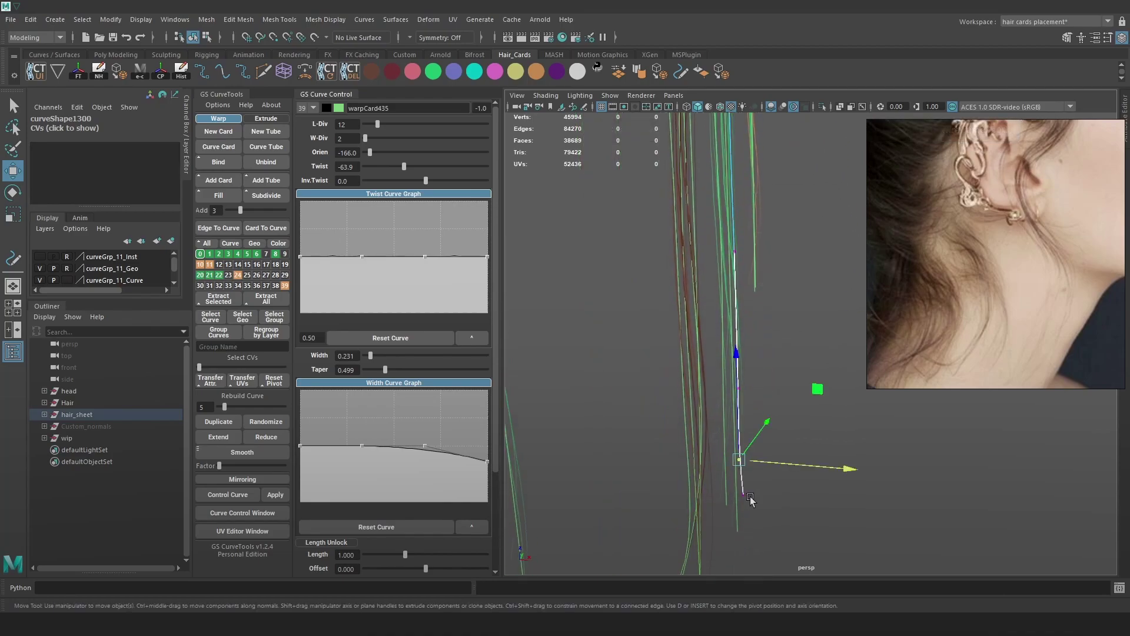
drag(813, 474, 809, 474)
key(ctrl+z)
key(b)
drag(732, 477, 733, 434)
right_drag(741, 374, 786, 258)
click(797, 482)
- Select the second green card's curve and reduce its width to 0.172
click(737, 530)
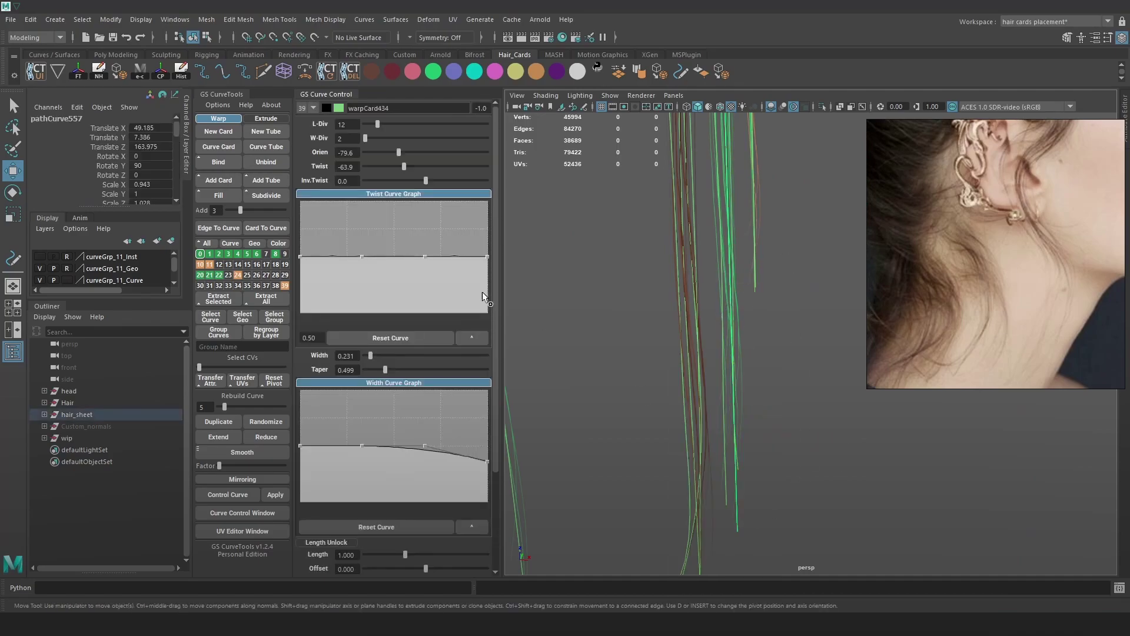
alt+drag(665, 302, 595, 212)
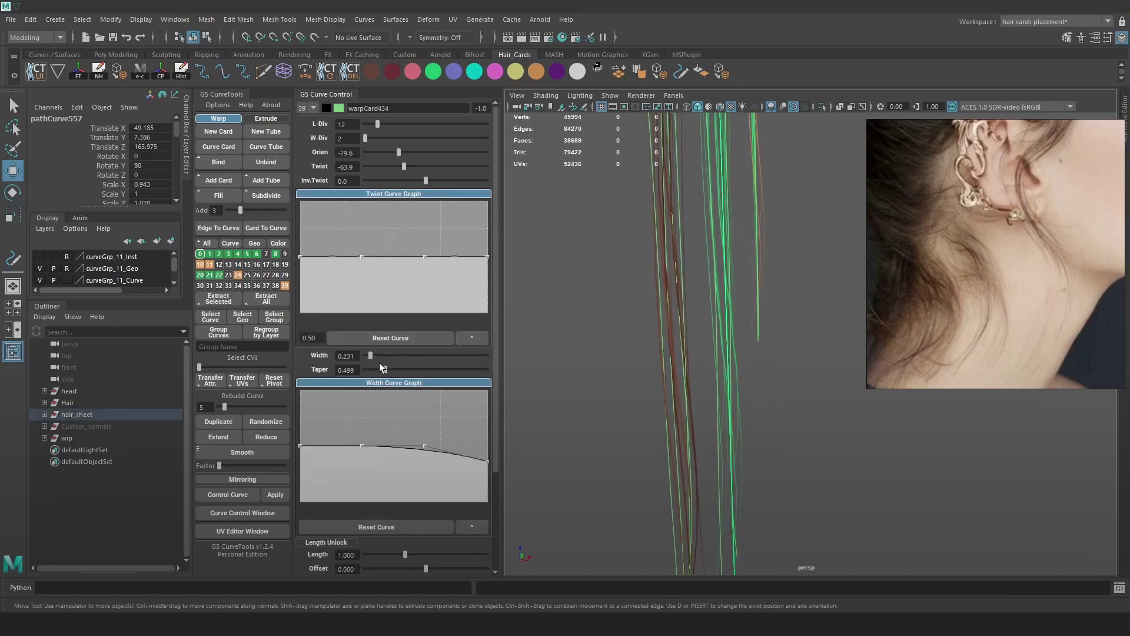
drag(369, 353, 368, 360)
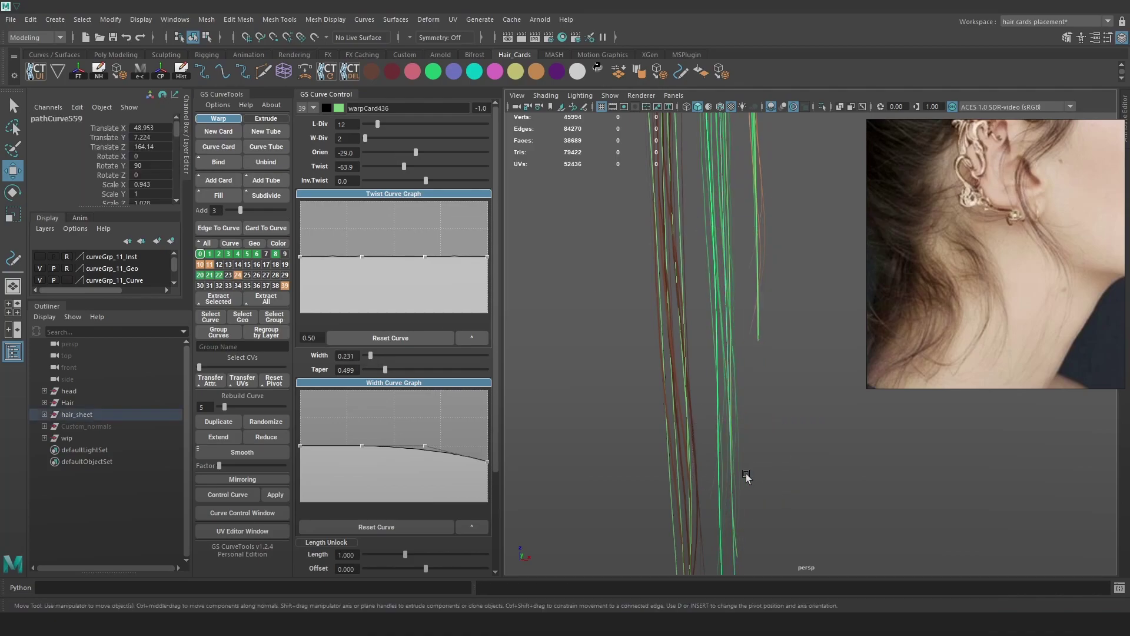
- Inspect the new green cards' curves in wireframe and textured display, return to object mode and clear the selection
key(4)
click(736, 461)
key(6)
mouse_move(736, 459)
mouse_down()
mouse_move(779, 369)
mouse_move(746, 379)
mouse_move(539, 305)
mouse_up()
right_drag(736, 197, 786, 171)
click(830, 182)
key(4)
click(713, 178)
key(6)
key(4)
click(664, 340)
key(6)
alt+drag(664, 340, 807, 365)
alt+middle_drag(812, 434, 796, 318)
click(795, 362)
mouse_move(794, 362)
alt+mouse_down()
mouse_move(746, 238)
mouse_move(797, 297)
mouse_move(770, 333)
mouse_move(674, 382)
mouse_move(804, 401)
alt+mouse_up()
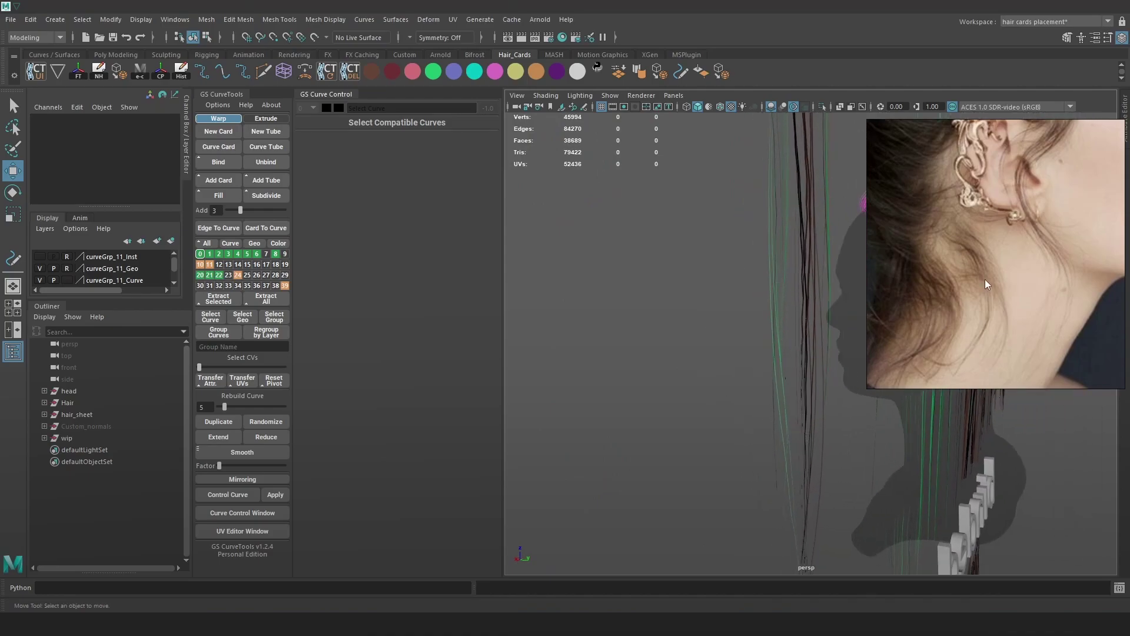
- Try to shift the new green cards slightly in X, and undo the move
alt+drag(750, 305, 817, 375)
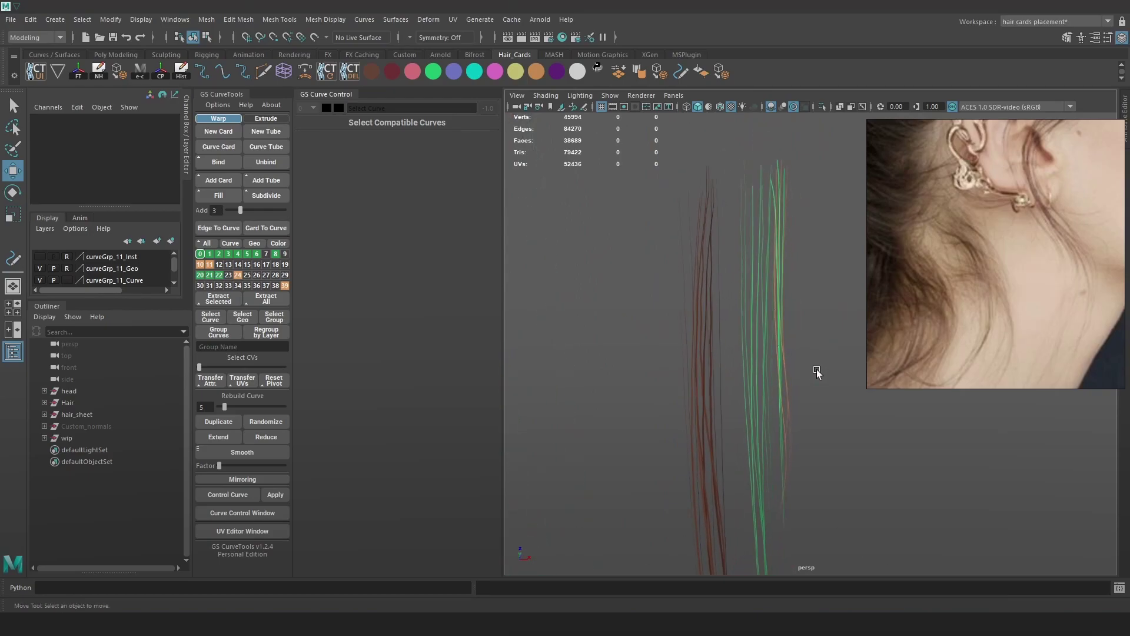
key(alt+1)
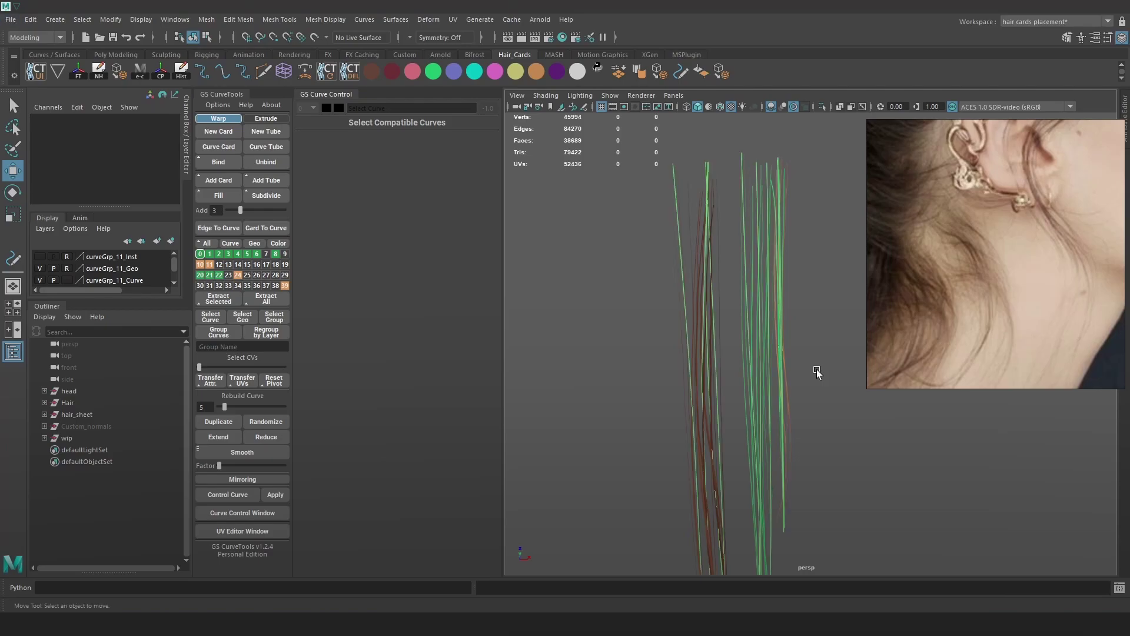
alt+drag(787, 257, 802, 310)
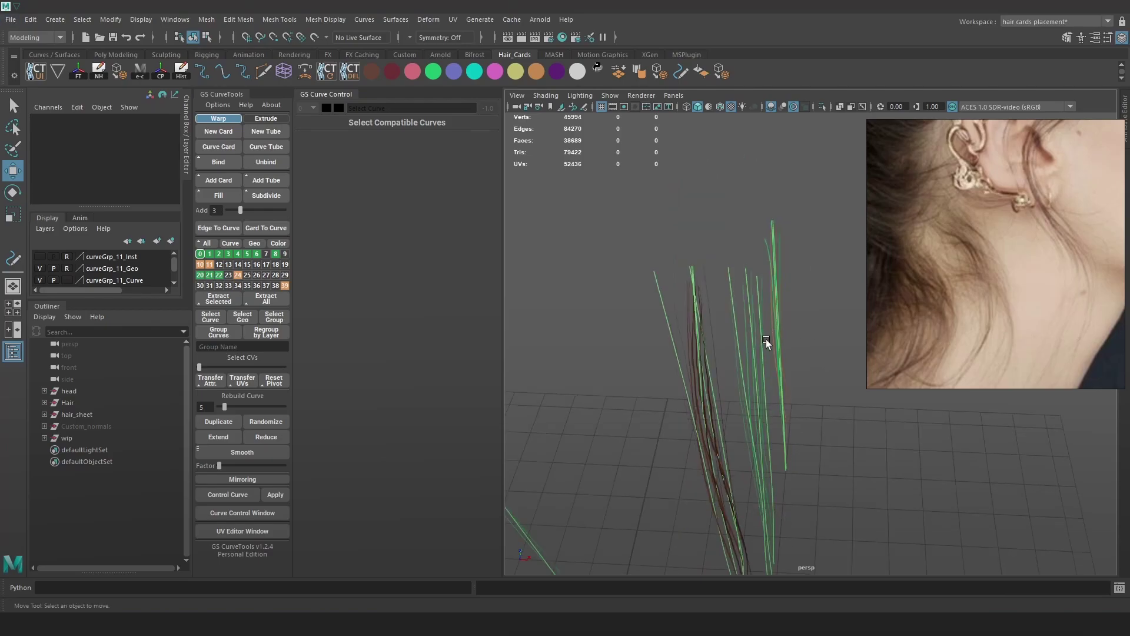
click(738, 278)
drag(727, 295, 760, 299)
key(4)
click(729, 241)
key(5)
alt+drag(829, 223, 812, 396)
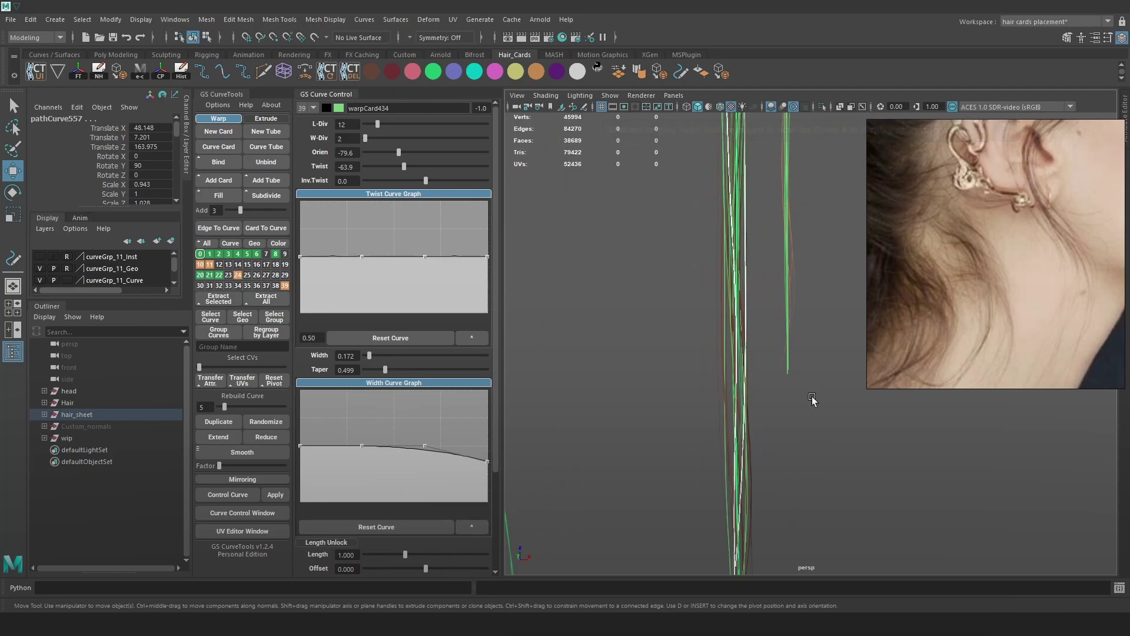
click(775, 295)
mouse_move(776, 294)
alt+mouse_down()
mouse_move(793, 372)
mouse_move(764, 283)
mouse_move(800, 316)
mouse_move(728, 341)
mouse_move(761, 278)
mouse_move(761, 404)
mouse_move(782, 305)
mouse_move(775, 395)
mouse_move(780, 423)
mouse_move(797, 419)
mouse_move(768, 444)
mouse_move(800, 390)
mouse_move(792, 321)
alt+mouse_up()
key(ctrl+z)
key(ctrl+z)
key(4)
key(6)
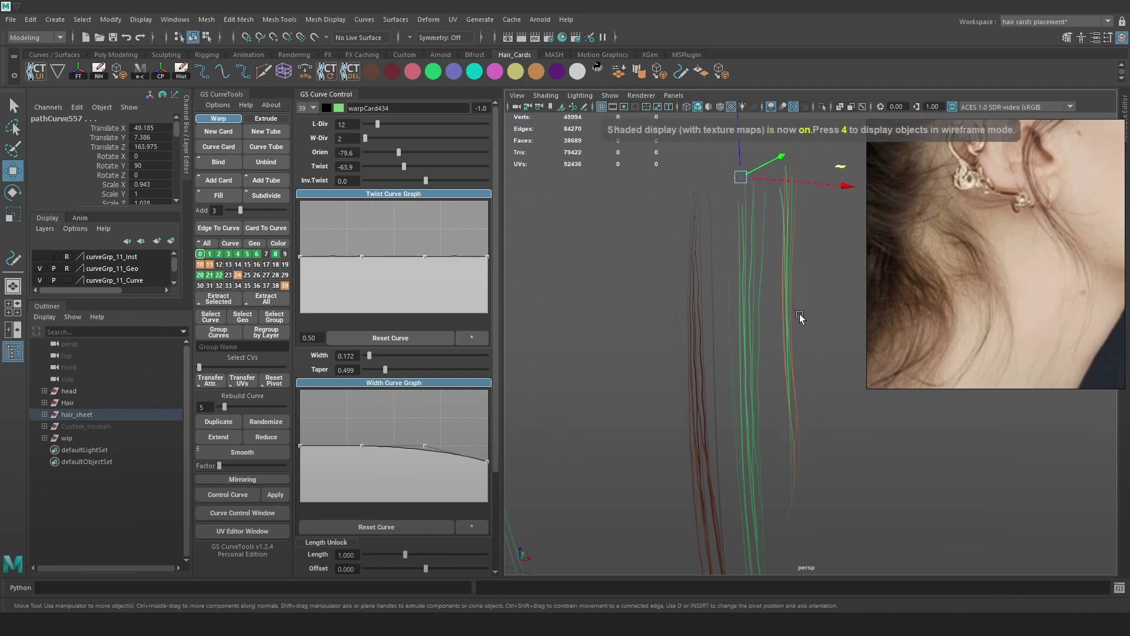
- Set the second green card's width to 0.150
alt+drag(777, 259, 776, 337)
click(737, 290)
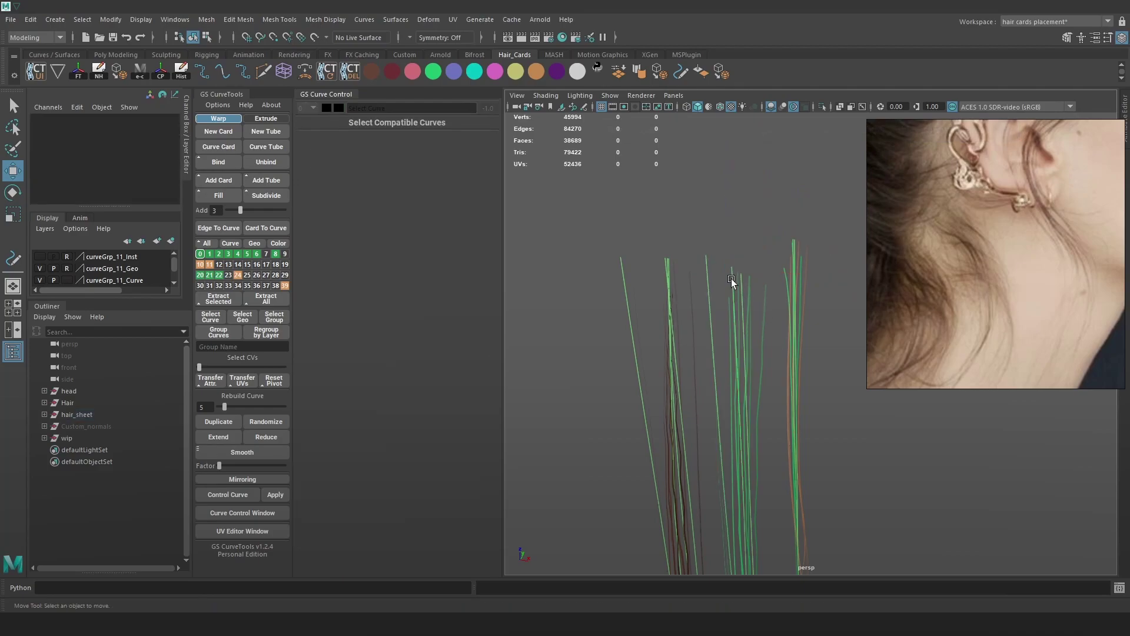
key(4)
click(731, 277)
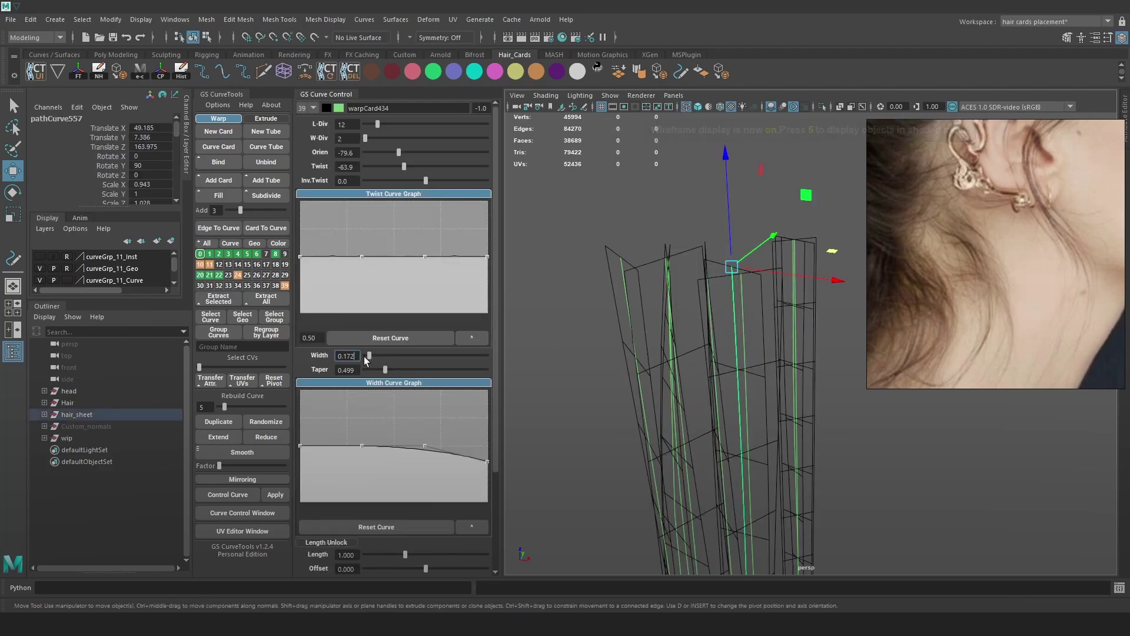
text(5)
key(Return)
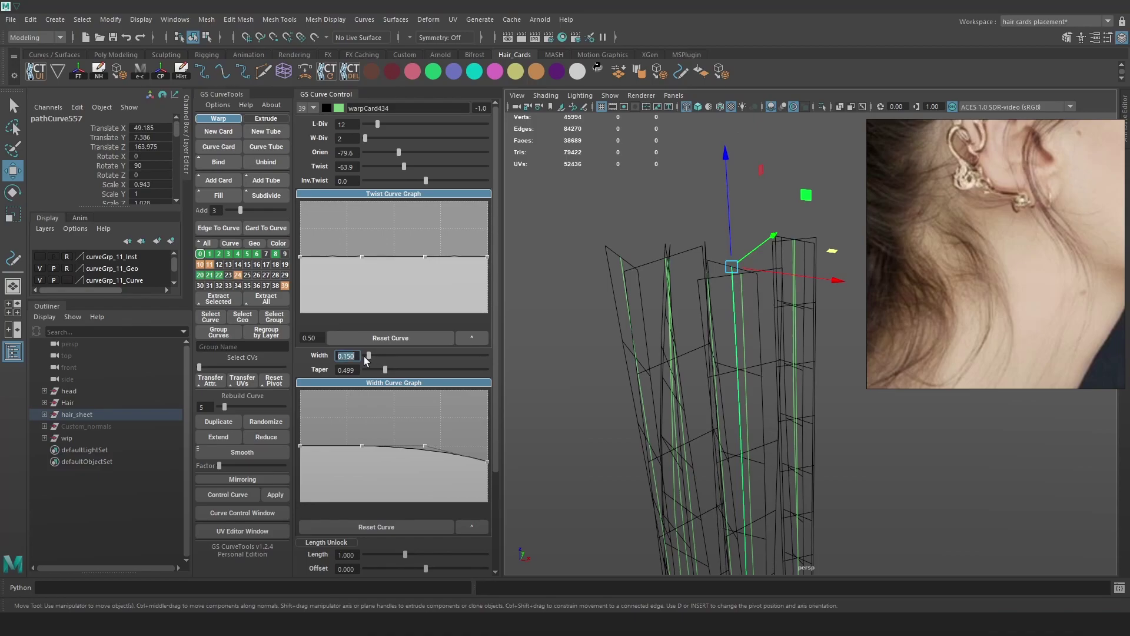
- Fine-tune the width of the neighbouring card and clear the selection
alt+drag(872, 436, 901, 457)
click(815, 378)
click(802, 301)
drag(371, 358, 371, 358)
click(762, 280)
scroll(877, 435, down, 2)
key(6)
click(880, 440)
alt+drag(880, 440, 800, 406)
scroll(798, 314, down, 5)
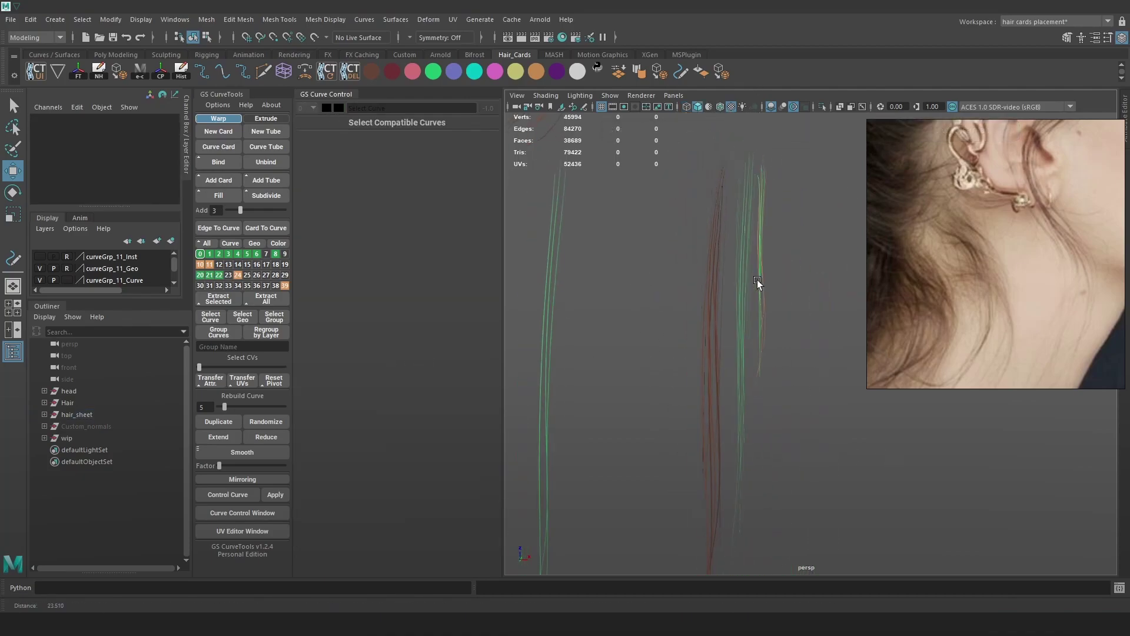
- Save the hair card scene
key(q)
key(ctrl+s)
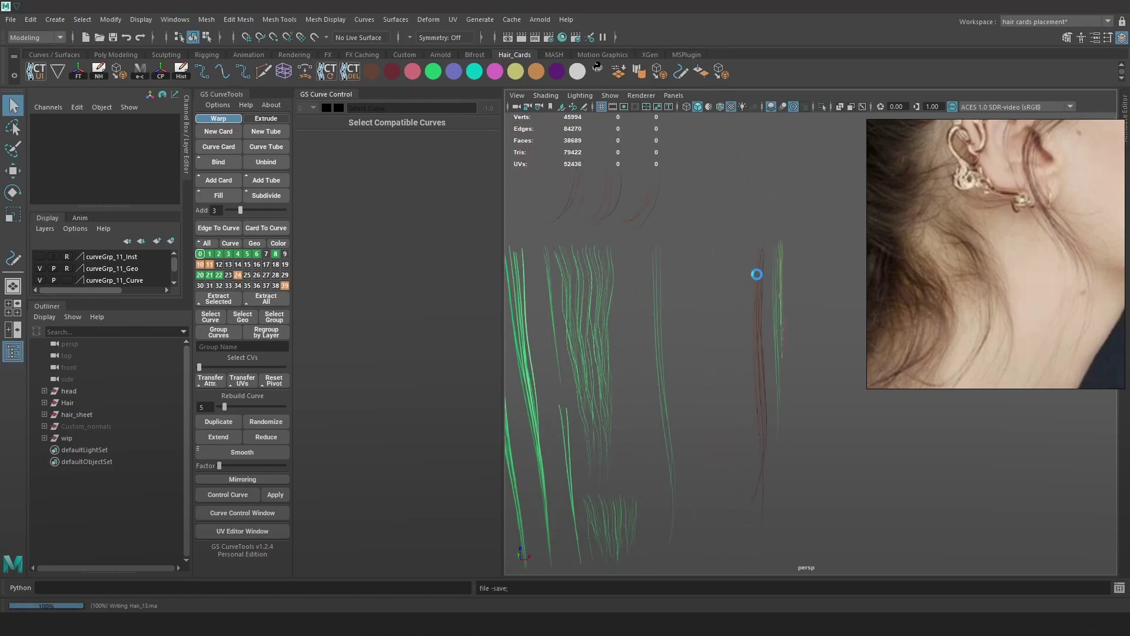
key(w)
- Move the short loose-strand cards away from the green cards in X, placing the leading curve at Translate X 50.445
scroll(789, 348, up, 3)
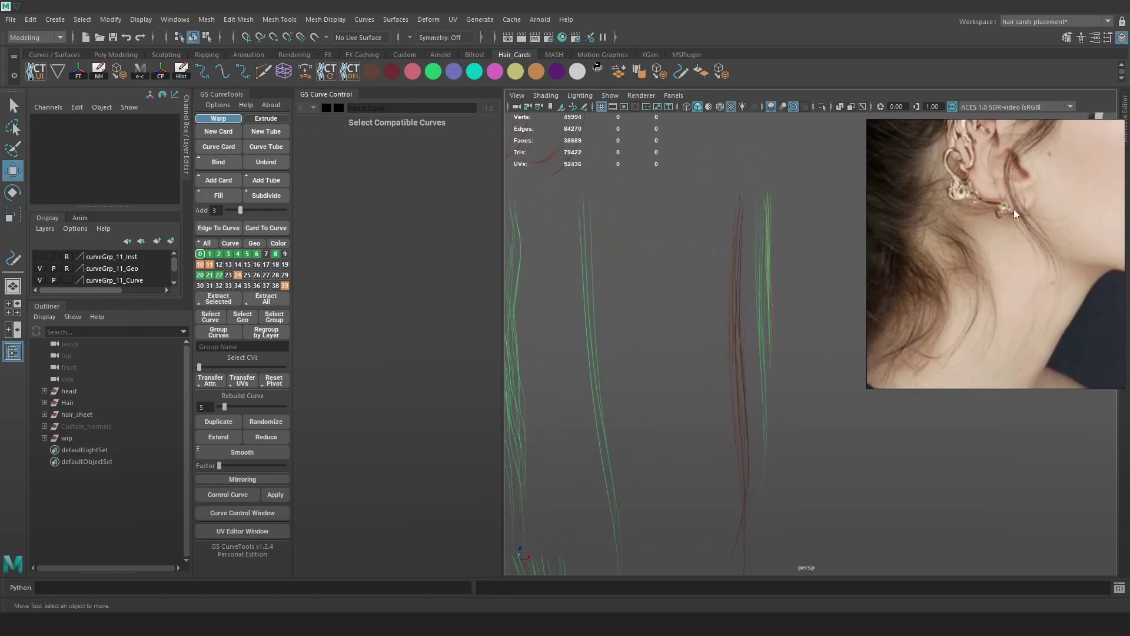
scroll(974, 271, up, 3)
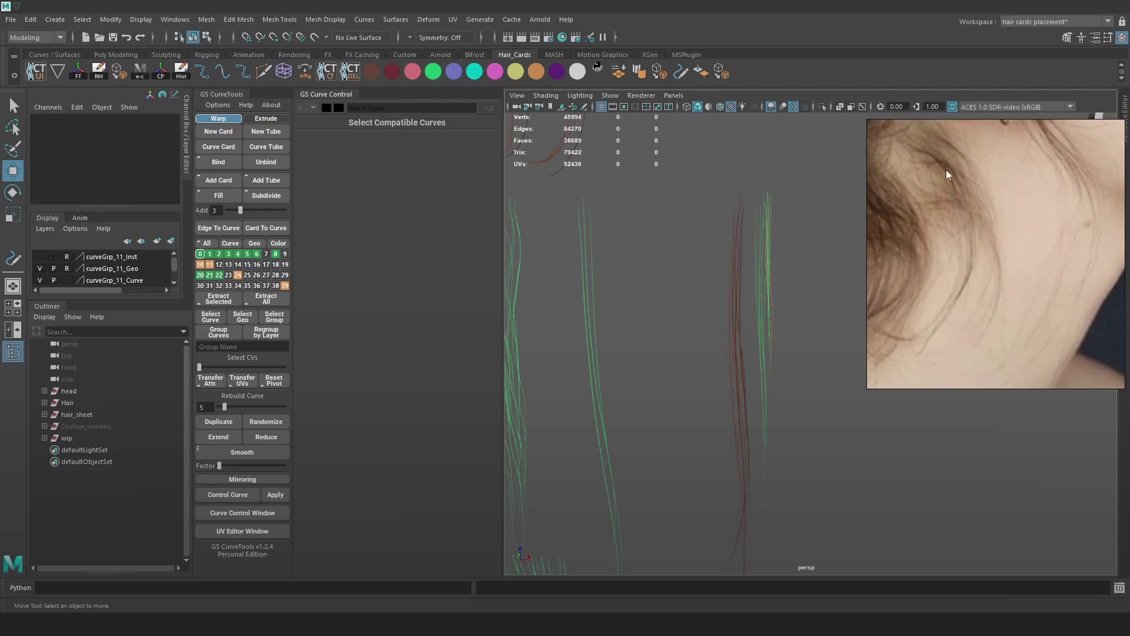
scroll(969, 227, down, 5)
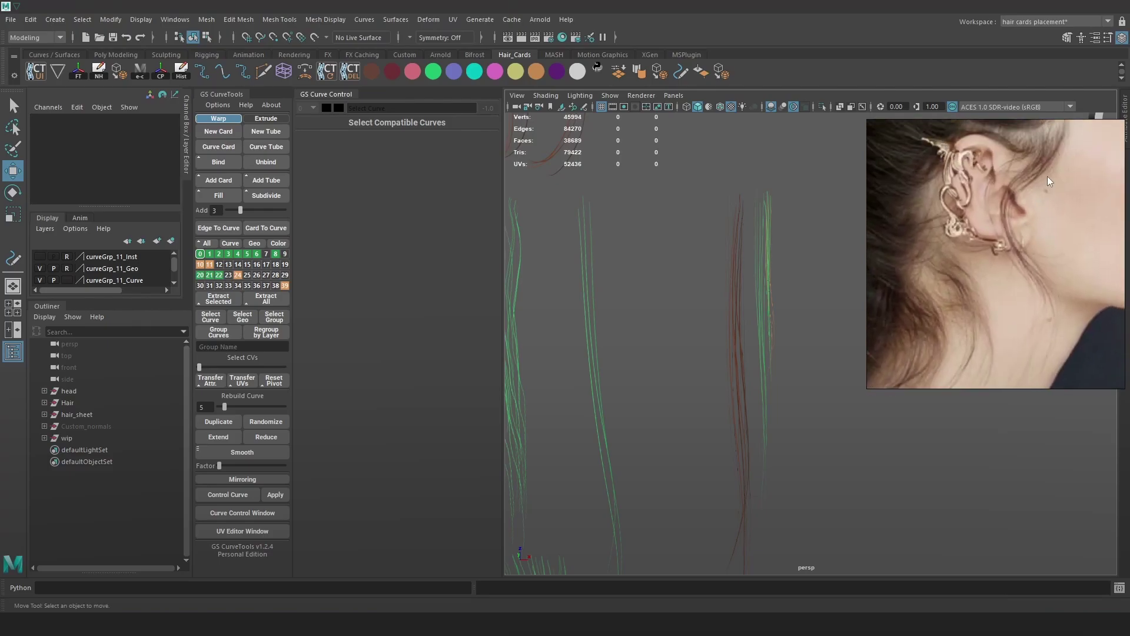
scroll(1042, 175, down, 2)
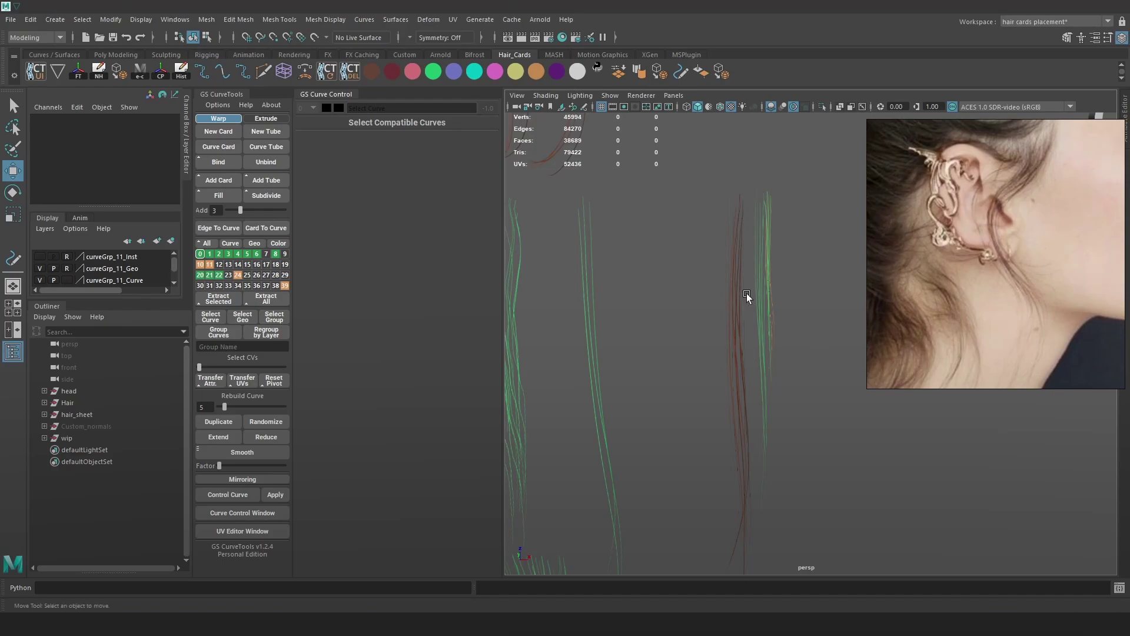
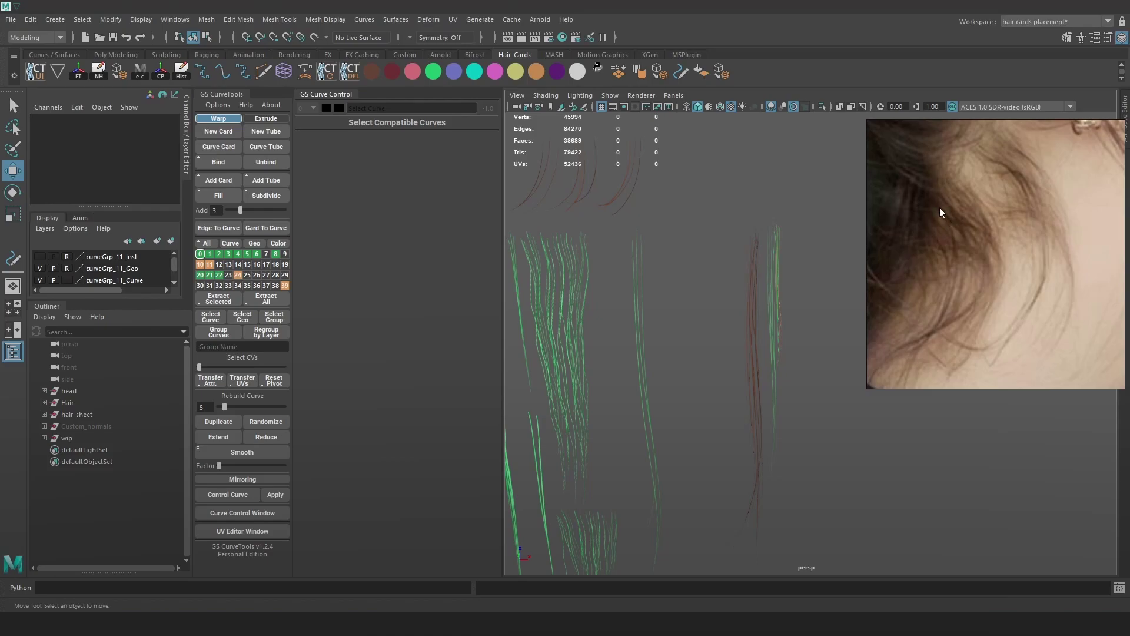
alt+drag(738, 279, 786, 224)
key(4)
key(alt+c)
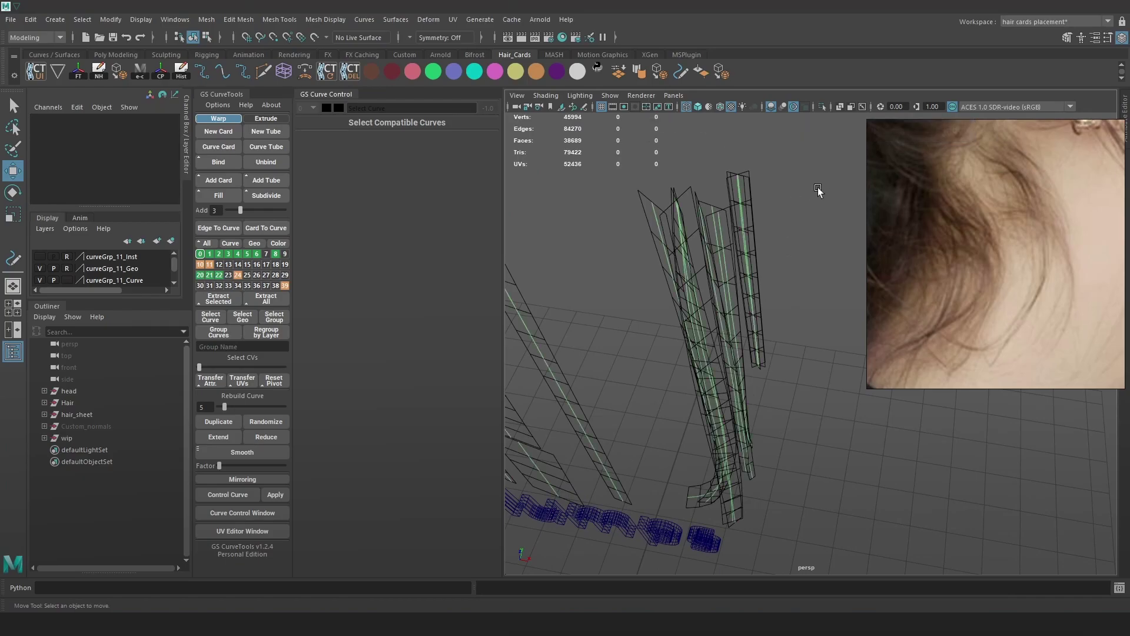
drag(822, 177, 733, 202)
alt+drag(814, 151, 811, 265)
drag(829, 240, 852, 229)
alt+drag(856, 289, 895, 224)
alt+right_drag(895, 224, 810, 209)
key(alt+c)
key(alt+c)
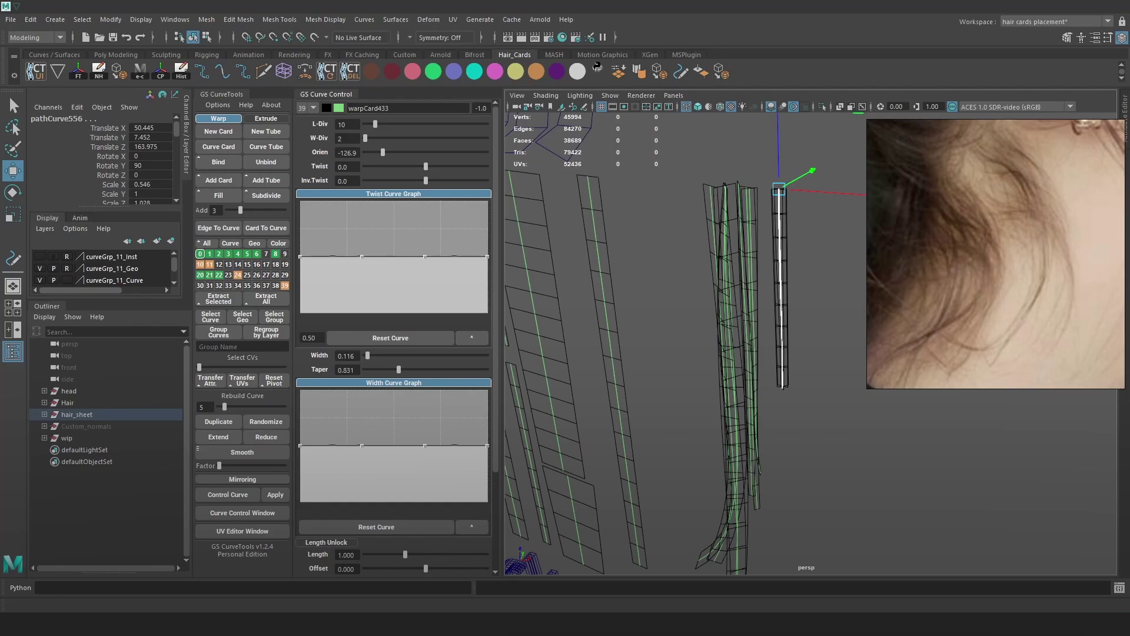
mouse_move(845, 364)
alt+mouse_down()
mouse_move(813, 369)
mouse_move(842, 332)
alt+mouse_up()
key(6)
click(846, 327)
scroll(946, 308, down, 2)
- Duplicate the narrow clump card beside the baby hair cards and move the copy past the loose strands to Translate X 51.971
alt+drag(948, 309, 668, 337)
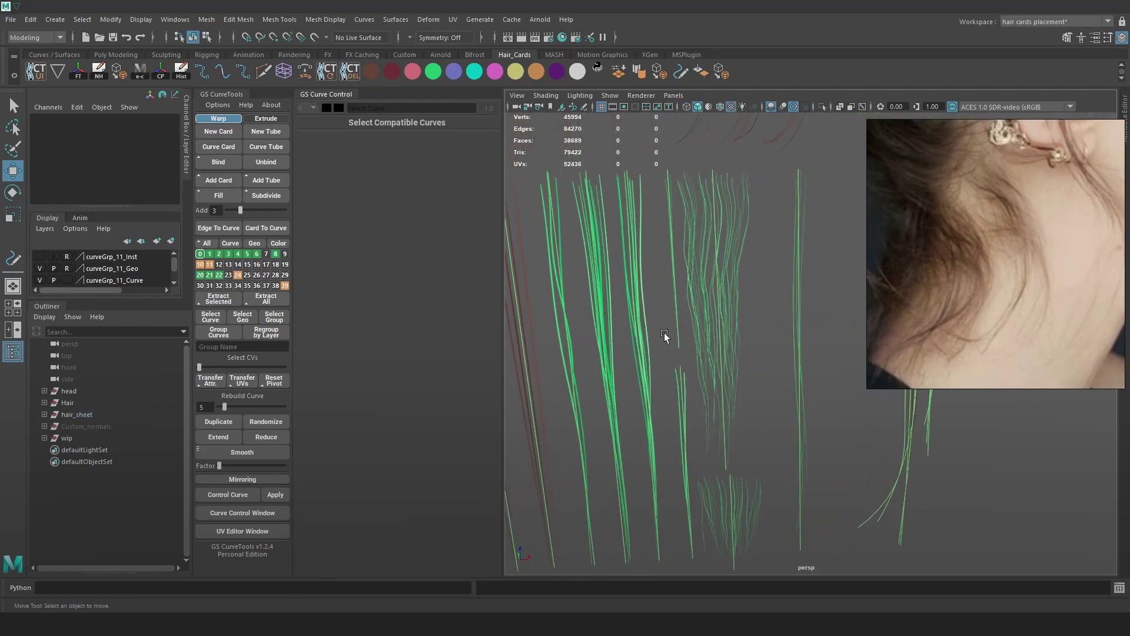
key(4)
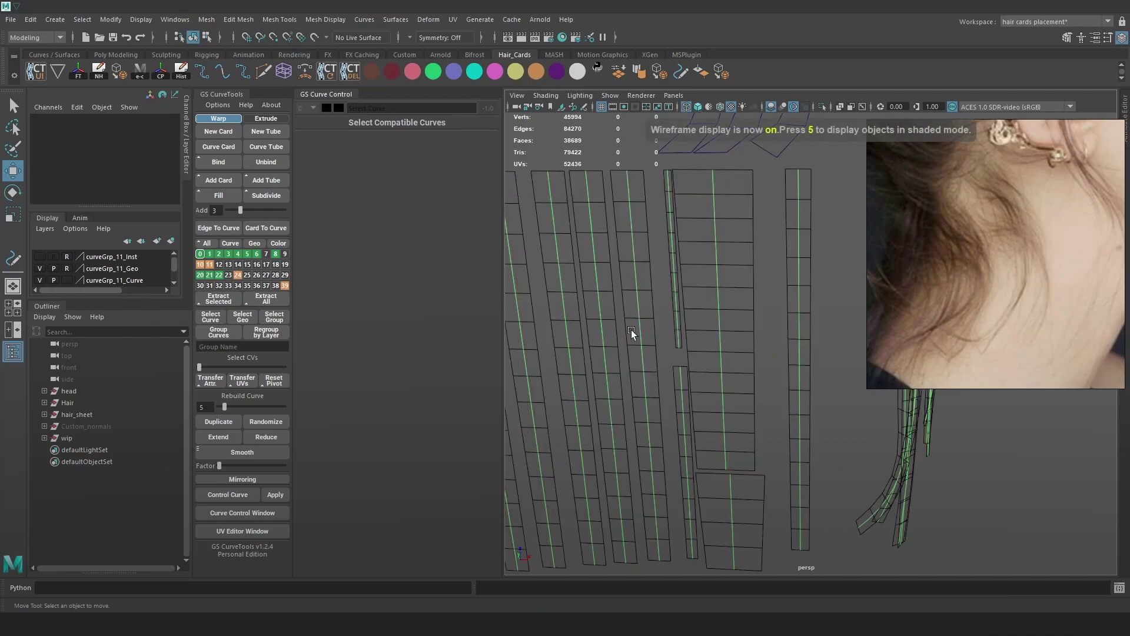
click(628, 304)
key(6)
mouse_move(658, 303)
alt+mouse_down()
mouse_move(744, 320)
mouse_move(661, 353)
alt+mouse_up()
alt+middle_drag(600, 330, 630, 329)
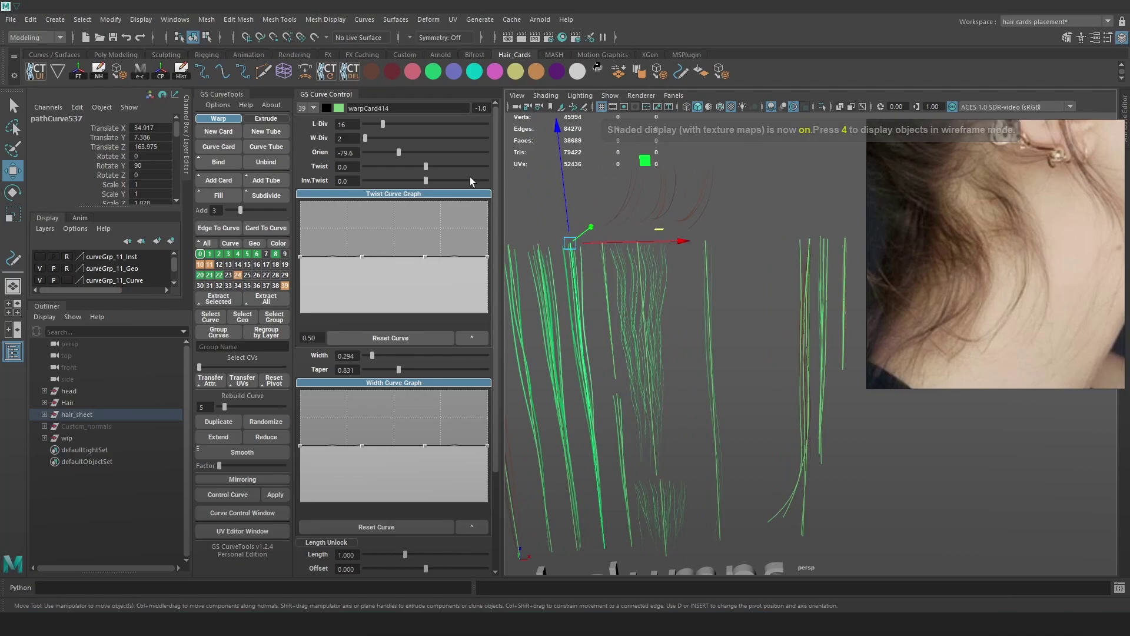
click(218, 421)
drag(681, 238, 881, 262)
scroll(826, 337, up, 4)
alt+middle_drag(824, 337, 782, 299)
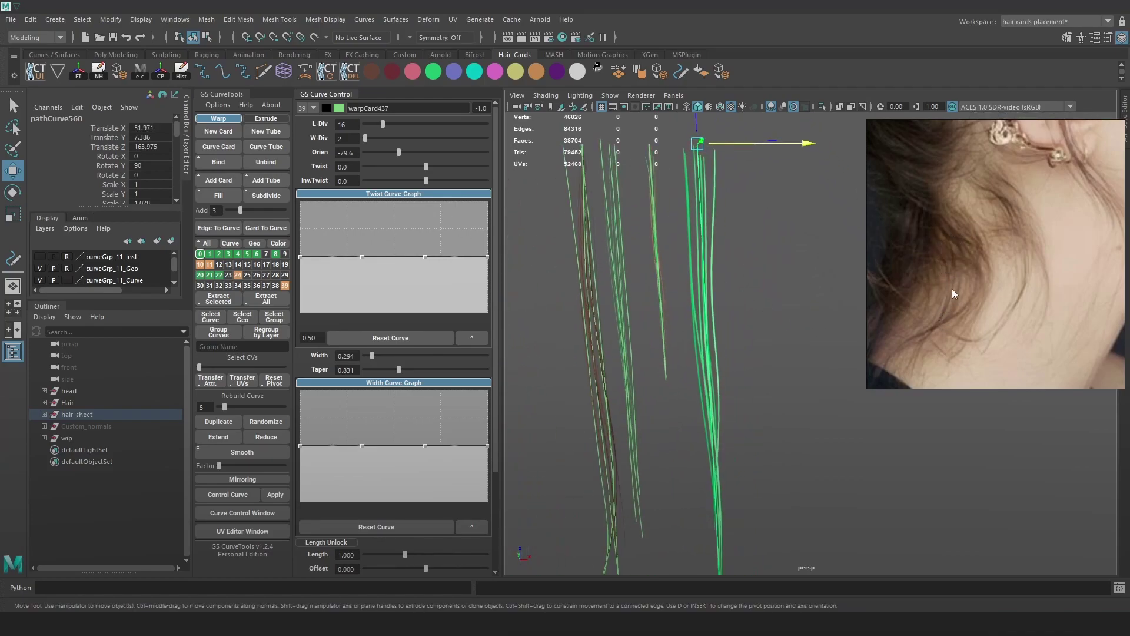
alt+middle_drag(722, 199, 739, 242)
scroll(740, 242, up, 1)
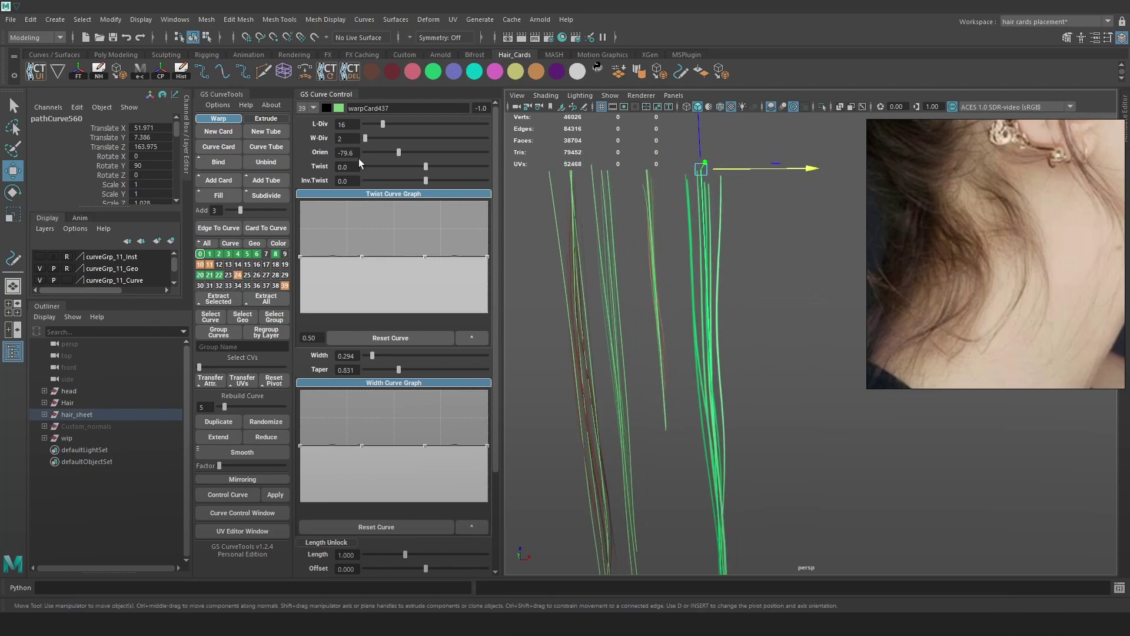
- Narrow the duplicated clump card to a width of 0.050 and compare it with the curve display toggled
drag(372, 355, 368, 356)
key(alt+c)
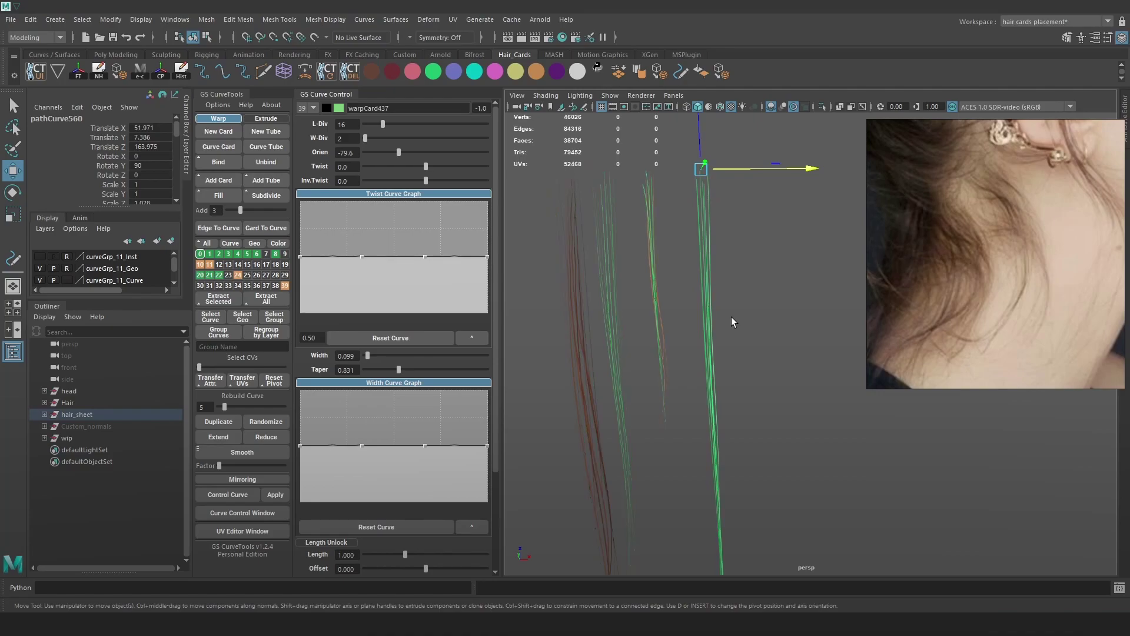
key(alt+c)
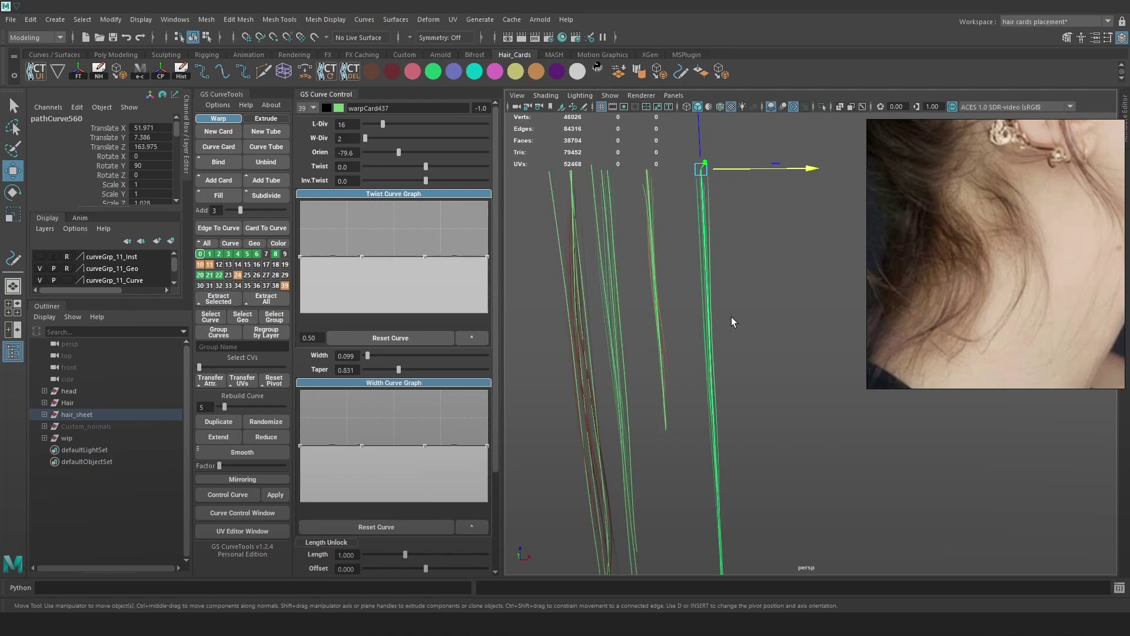
drag(368, 356, 366, 356)
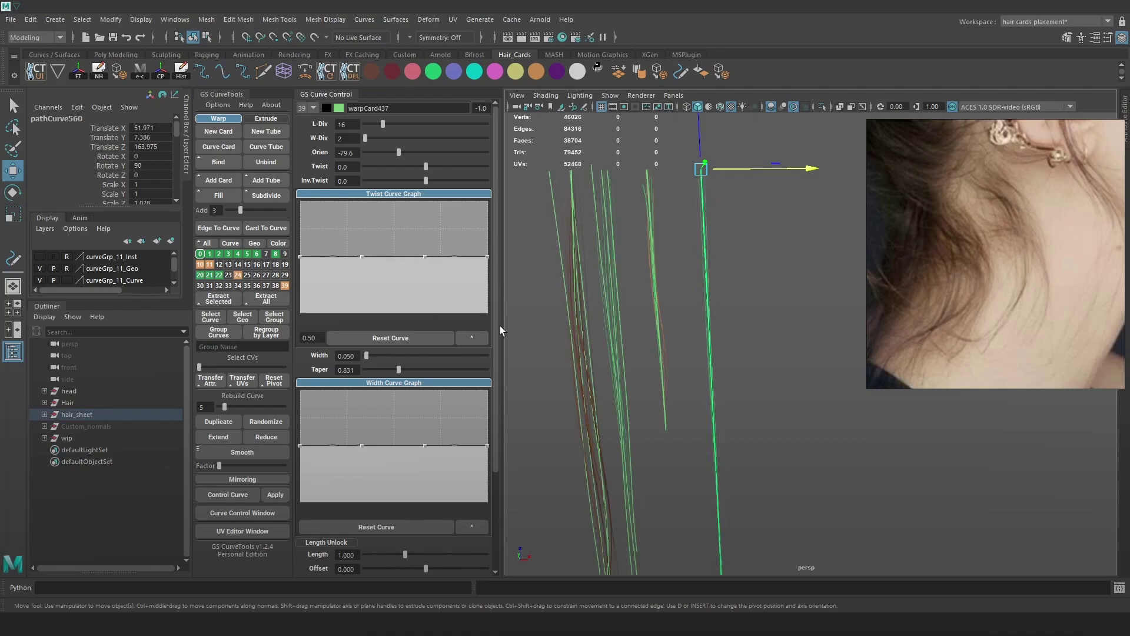
key(alt+c)
- Undo the clump card copy's width changes, move and duplication
alt+middle_drag(803, 284, 848, 259)
alt+right_drag(848, 259, 743, 263)
key(ctrl+z)
key(ctrl+z)
key(ctrl+z)
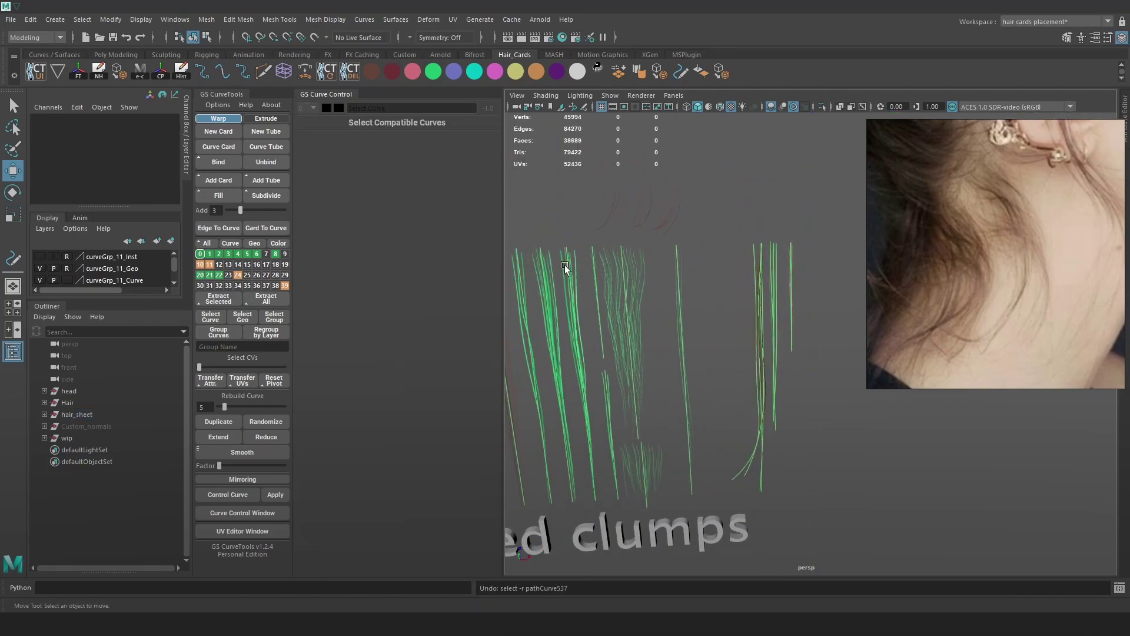
- Select the original narrow clump card again and examine its strands against the neighbouring cards
click(564, 267)
alt+middle_drag(619, 284, 630, 285)
alt+right_drag(631, 286, 723, 305)
alt+middle_drag(672, 302, 705, 301)
alt+right_drag(701, 298, 688, 334)
alt+middle_drag(716, 335, 697, 328)
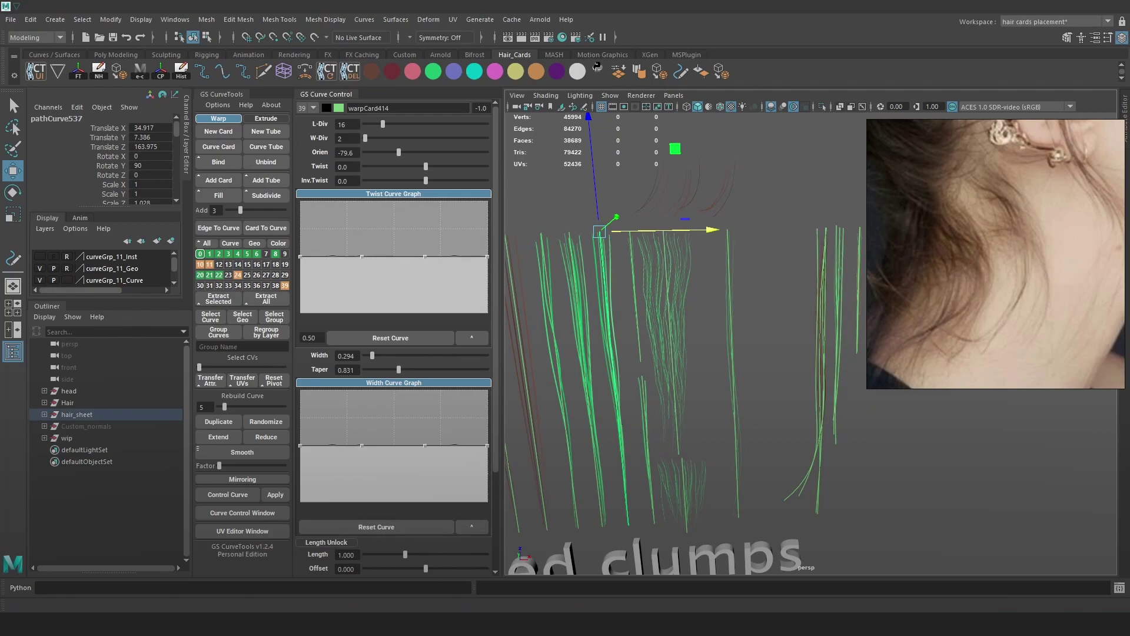
- Switch to the fiber_03 project in FiberShop, open its Design settings and select the Baby_hair_2 block
click(332, 623)
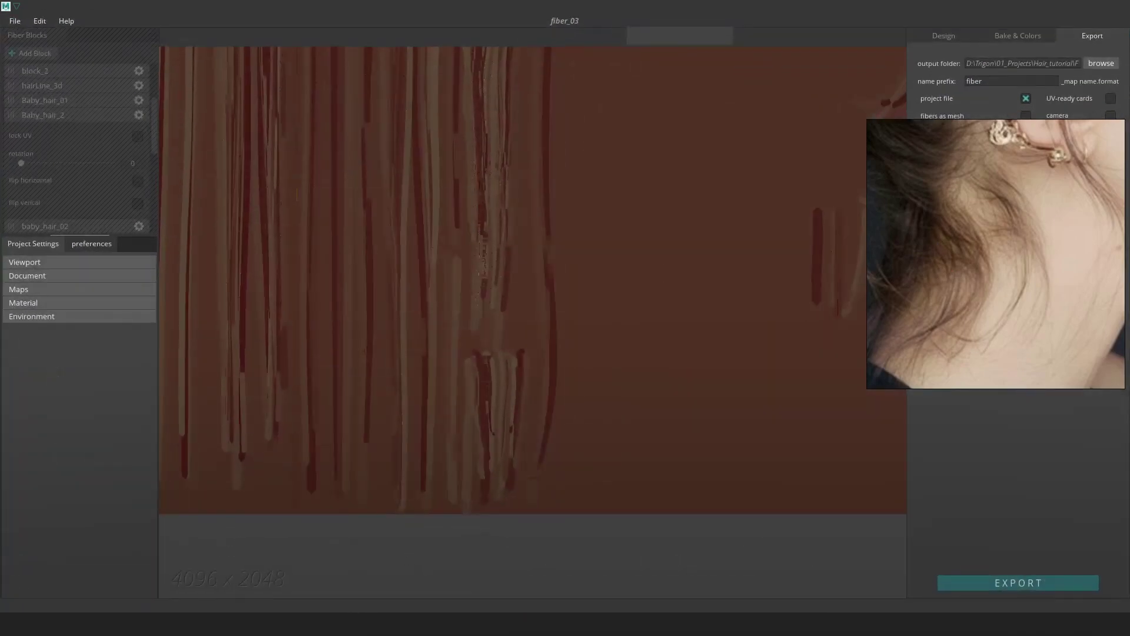
click(944, 36)
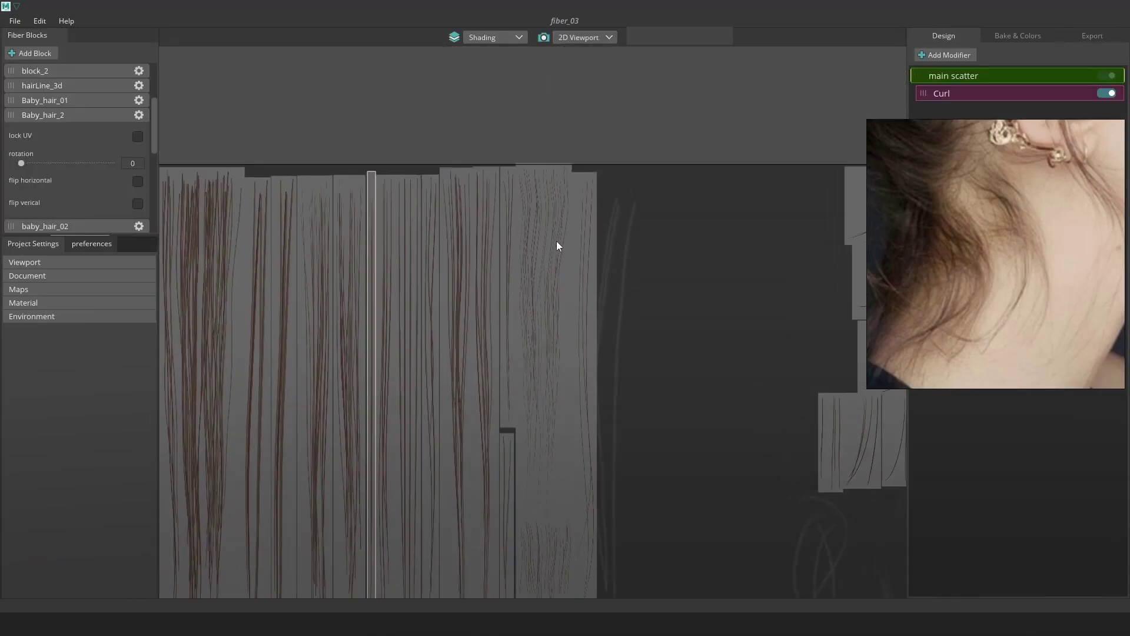
middle_drag(563, 216, 564, 203)
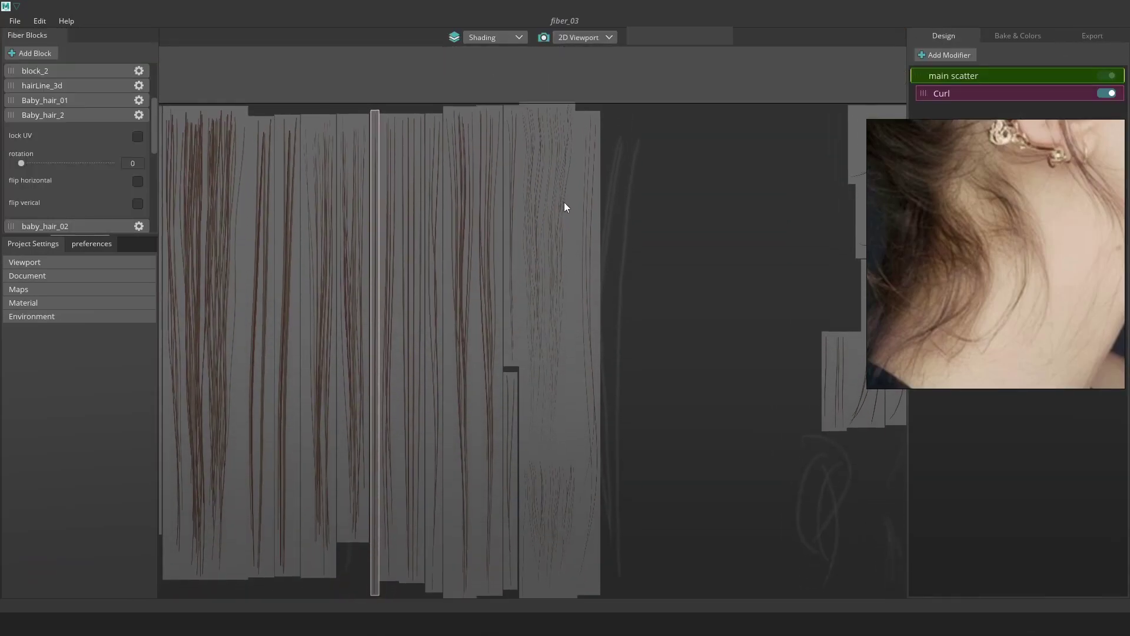
click(487, 307)
click(587, 319)
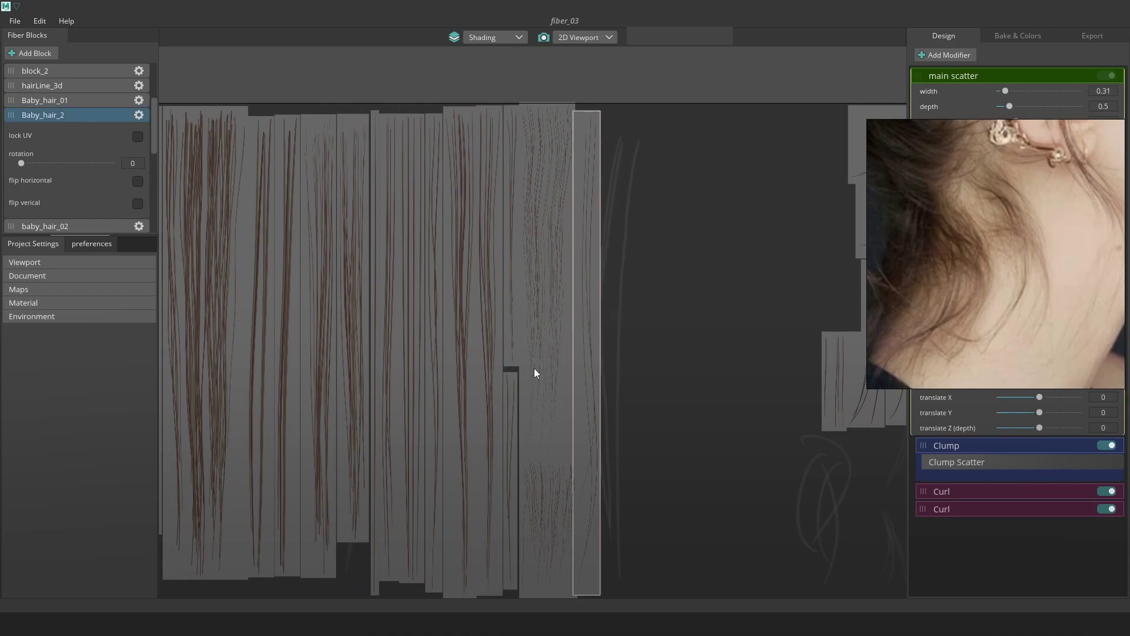
- Duplicate the short Baby_hair_04 block, unlock the copy's UV and place it in the empty space beside the last long card
click(511, 307)
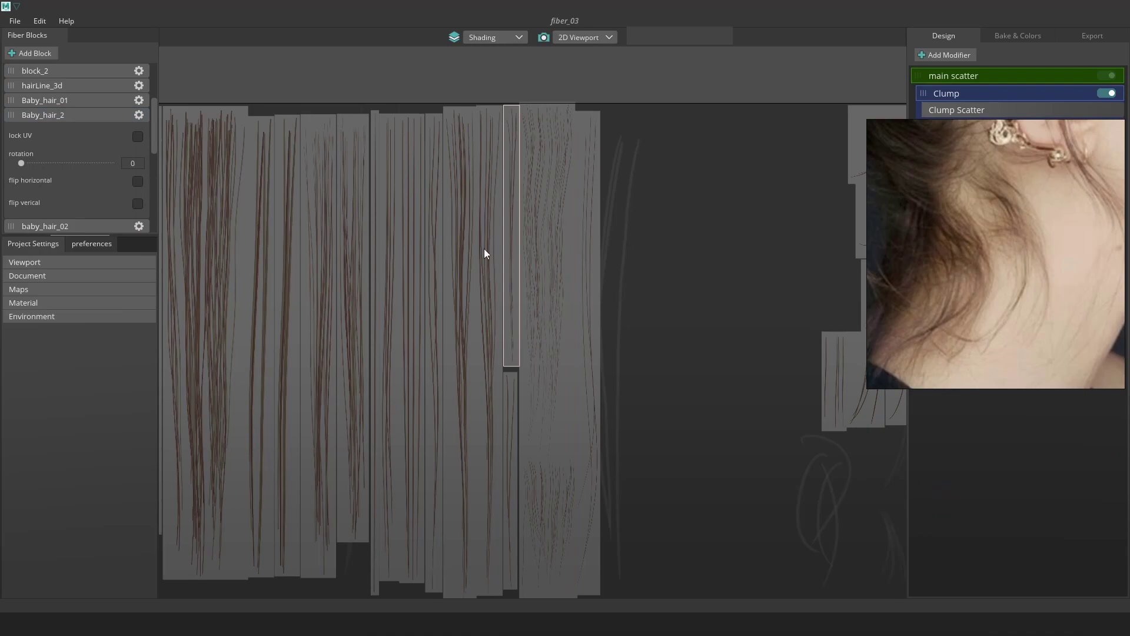
scroll(83, 124, down, 2)
right_click(75, 209)
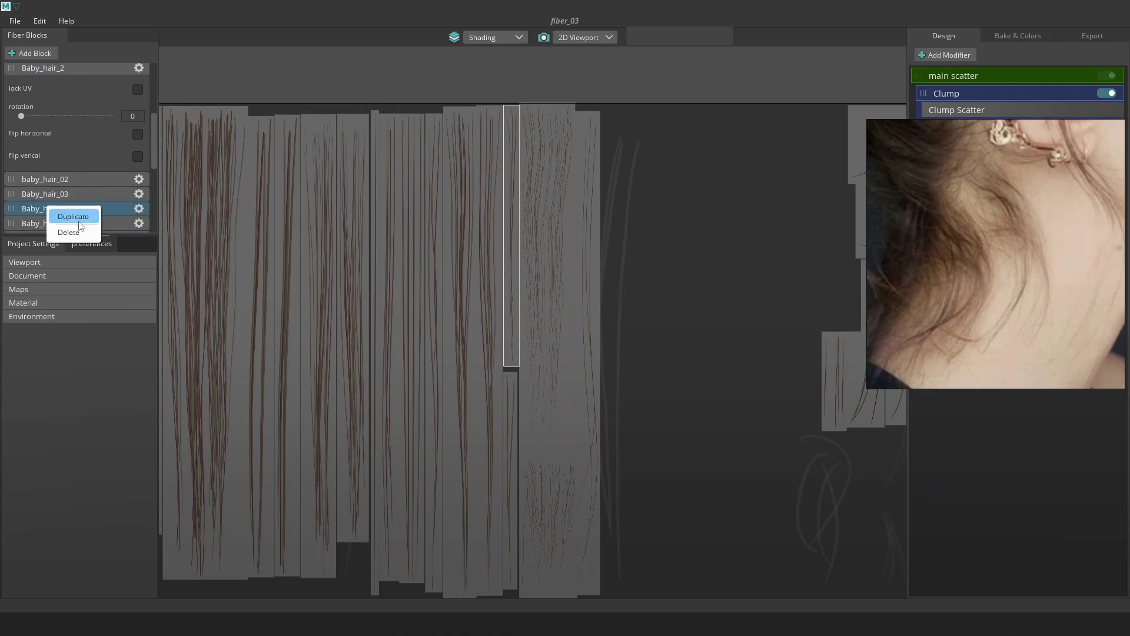
click(73, 217)
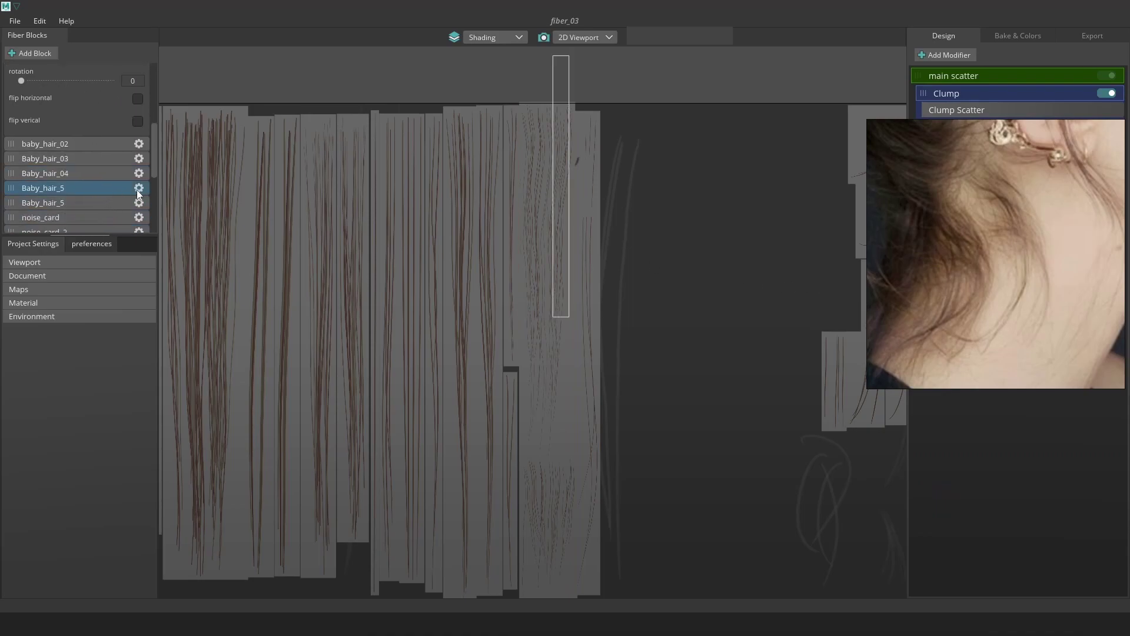
click(136, 187)
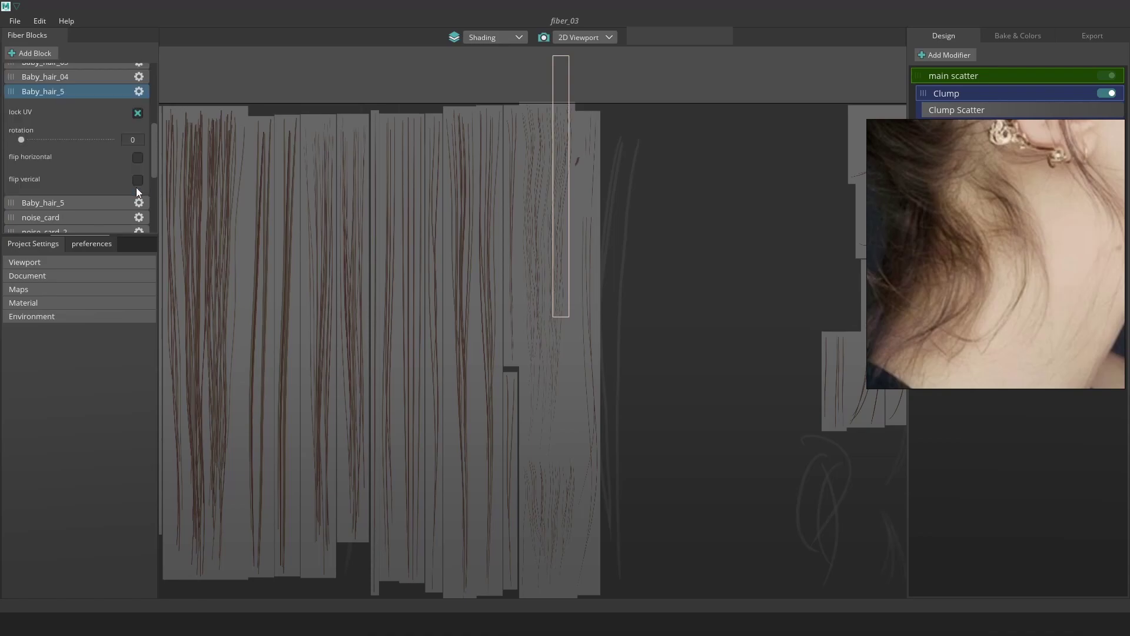
click(137, 114)
click(557, 339)
drag(560, 73, 635, 151)
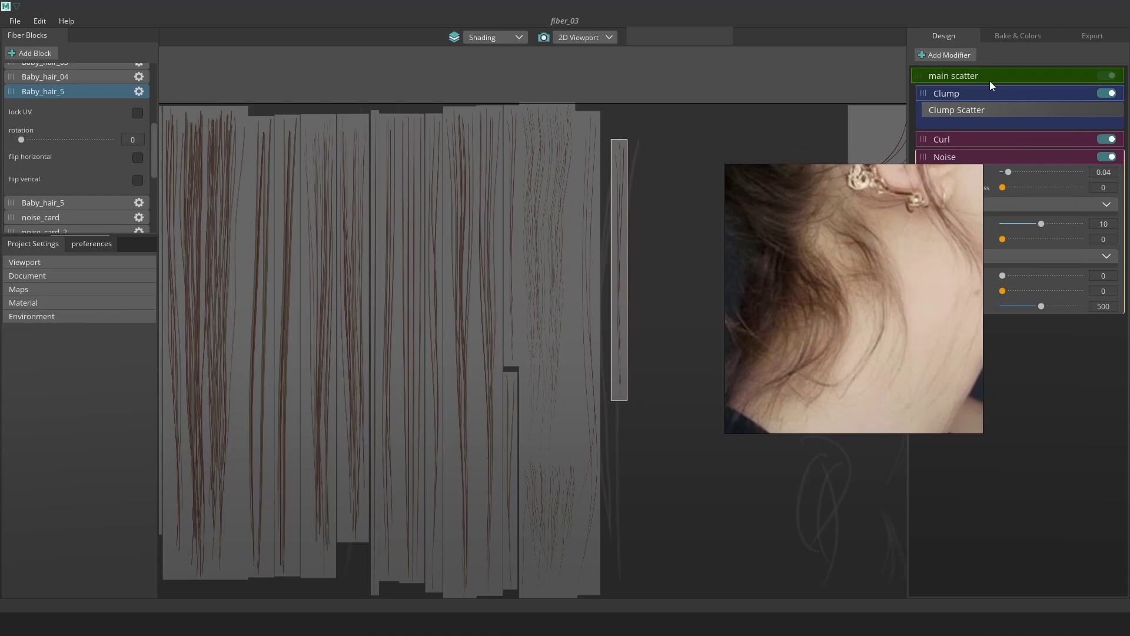
- Crop the floating reference photo so it uncovers the modifier settings and the texture layout
drag(729, 168, 753, 198)
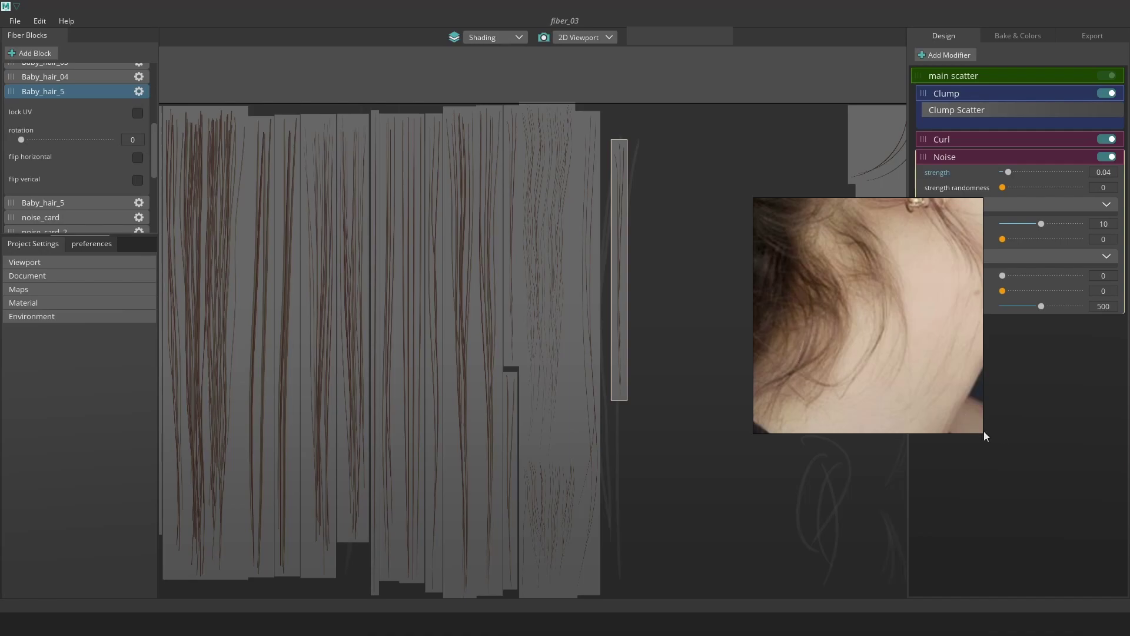
drag(983, 431, 815, 254)
right_drag(796, 236, 787, 177)
- Set the new Baby_hair_5 block's main scatter to width 0.16, width density 40, length 7.68 and length randomness 0.28
click(962, 78)
click(930, 78)
drag(1027, 280, 1041, 281)
mouse_move(1006, 91)
mouse_down()
mouse_move(1033, 121)
mouse_move(1004, 90)
mouse_up()
drag(807, 196, 875, 342)
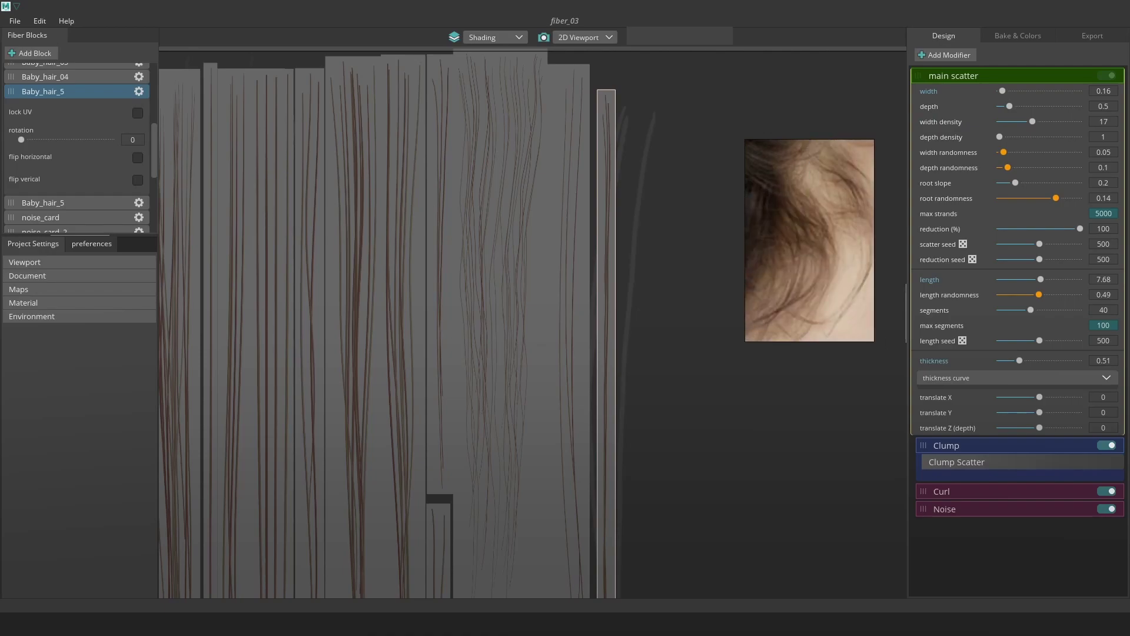
drag(1043, 122, 1090, 123)
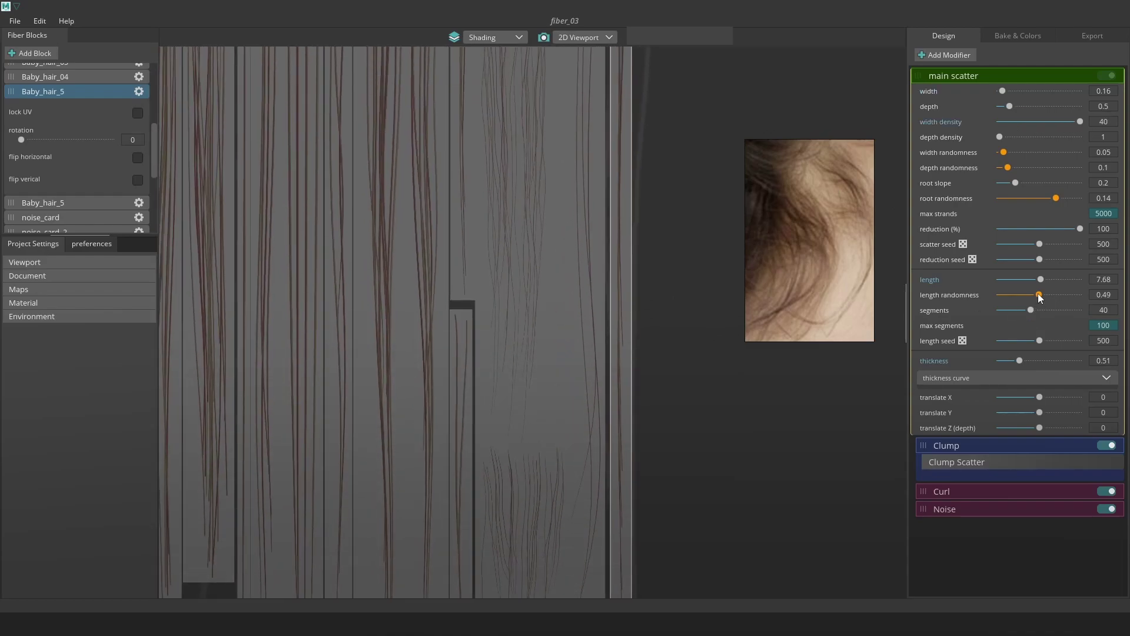
drag(1040, 298, 1024, 299)
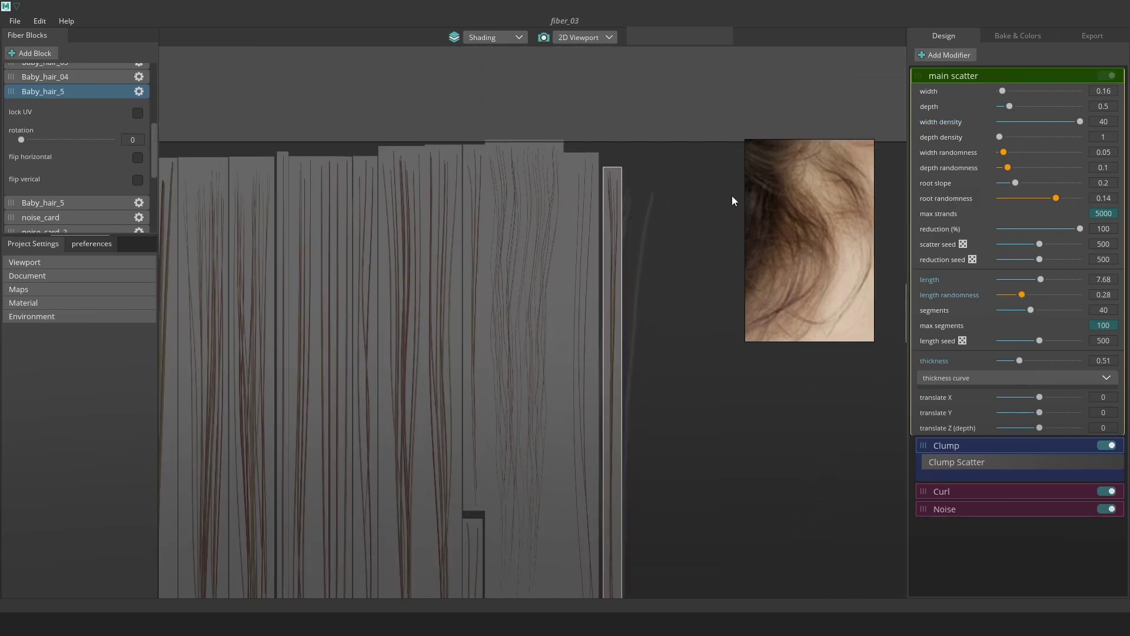
- Set the new block's Clump Scatter width to 1.05 and depth to 4.08, and raise the root of its strength curve
click(984, 446)
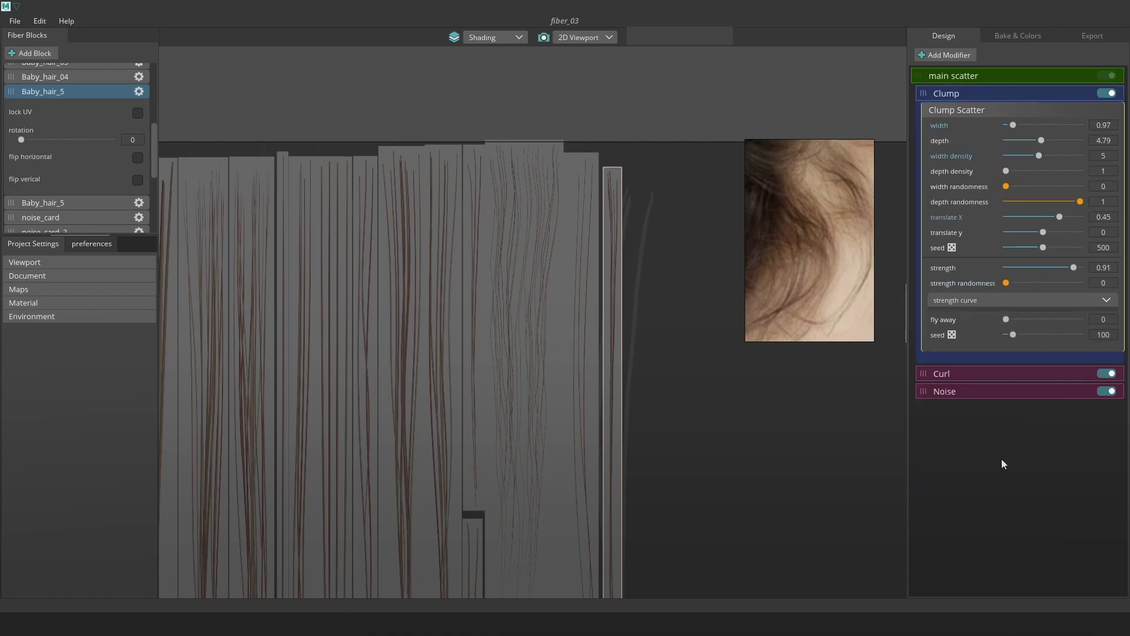
click(1073, 306)
drag(936, 363, 967, 336)
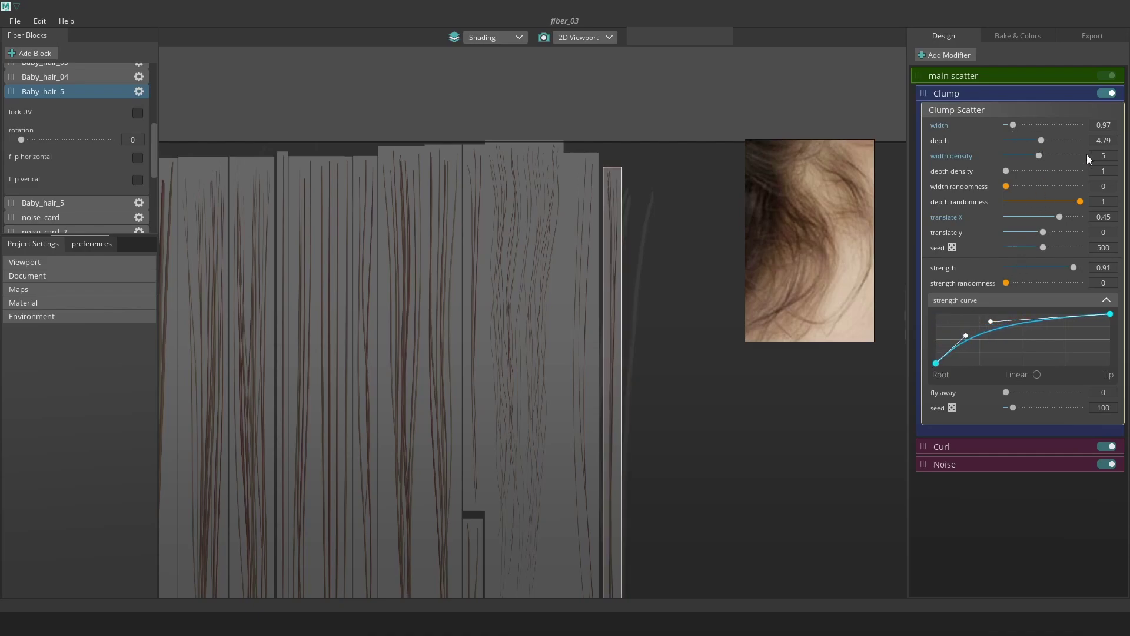
click(1112, 465)
click(1113, 466)
drag(1041, 140, 982, 178)
mouse_move(1013, 126)
mouse_down()
mouse_move(1002, 129)
mouse_move(1018, 127)
mouse_up()
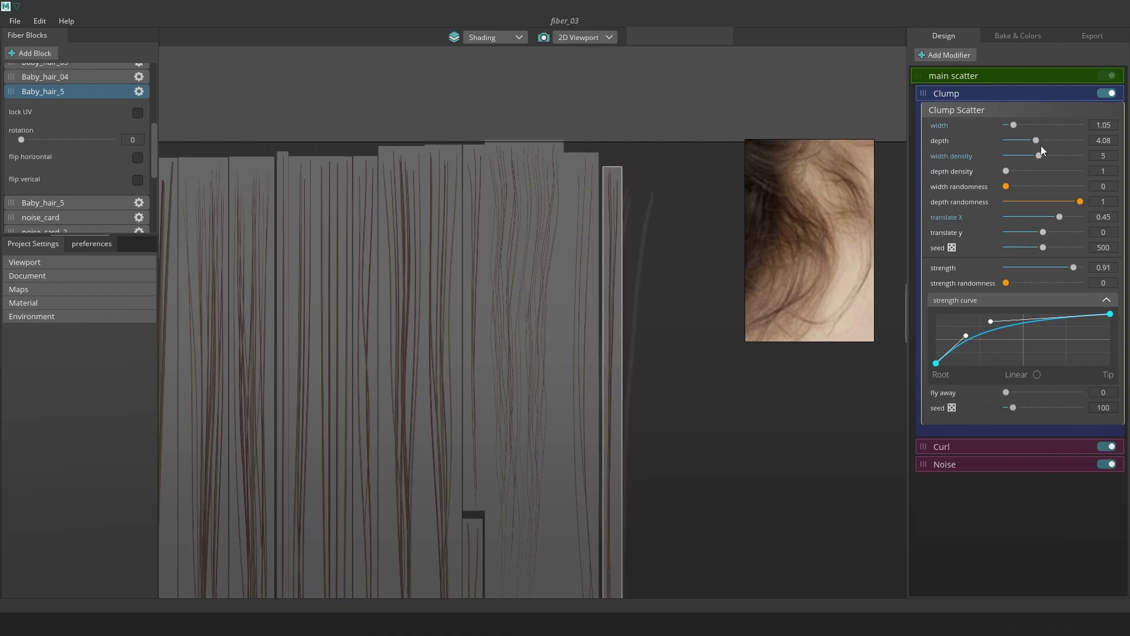
drag(938, 363, 971, 335)
- Set the new block's main scatter segments to 17 and length to 8.12 so it fills the texture's height
click(952, 77)
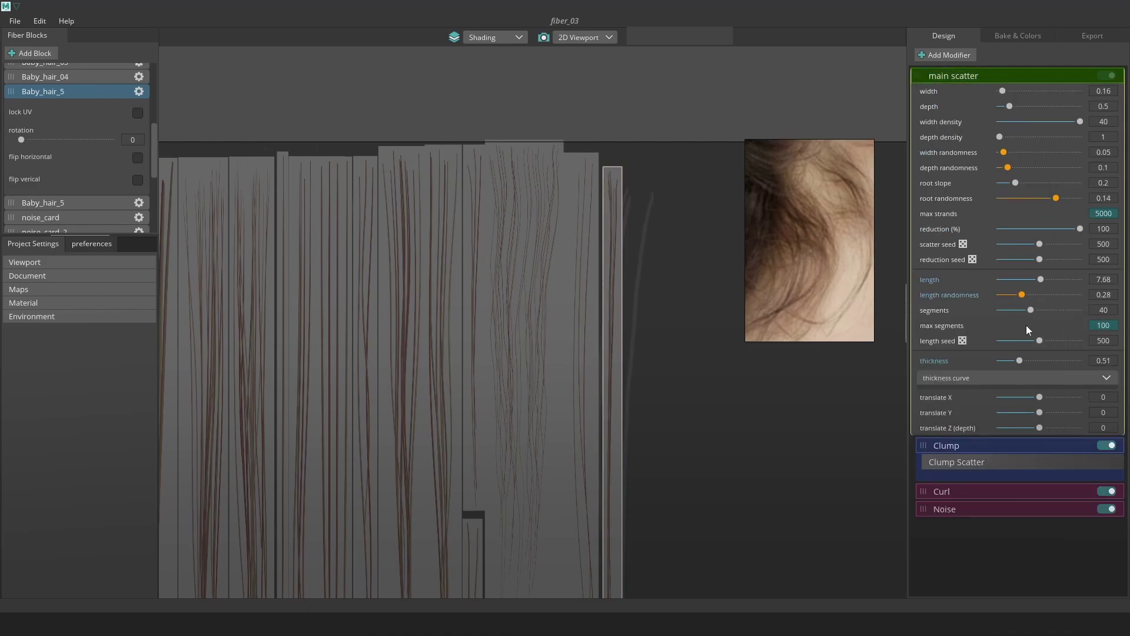
mouse_move(1032, 310)
mouse_down()
mouse_move(1062, 309)
mouse_move(1015, 312)
mouse_move(1023, 319)
mouse_up()
scroll(683, 148, up, 6)
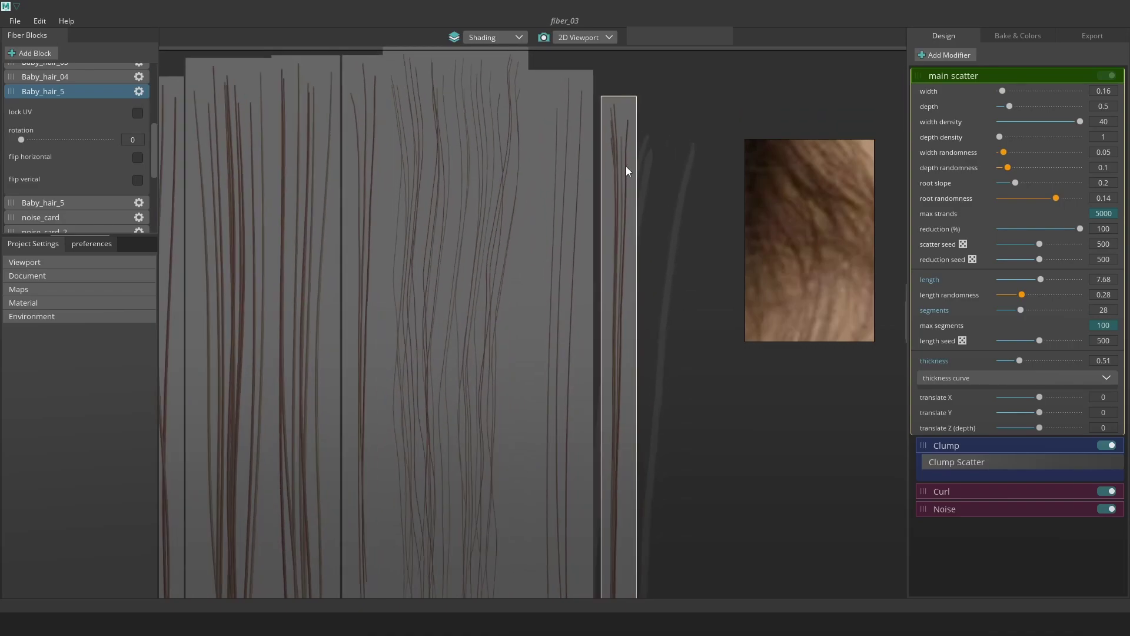
middle_drag(644, 163, 620, 235)
mouse_move(1022, 311)
mouse_down()
mouse_move(1008, 309)
mouse_move(1085, 320)
mouse_move(1002, 309)
mouse_move(1037, 313)
mouse_up()
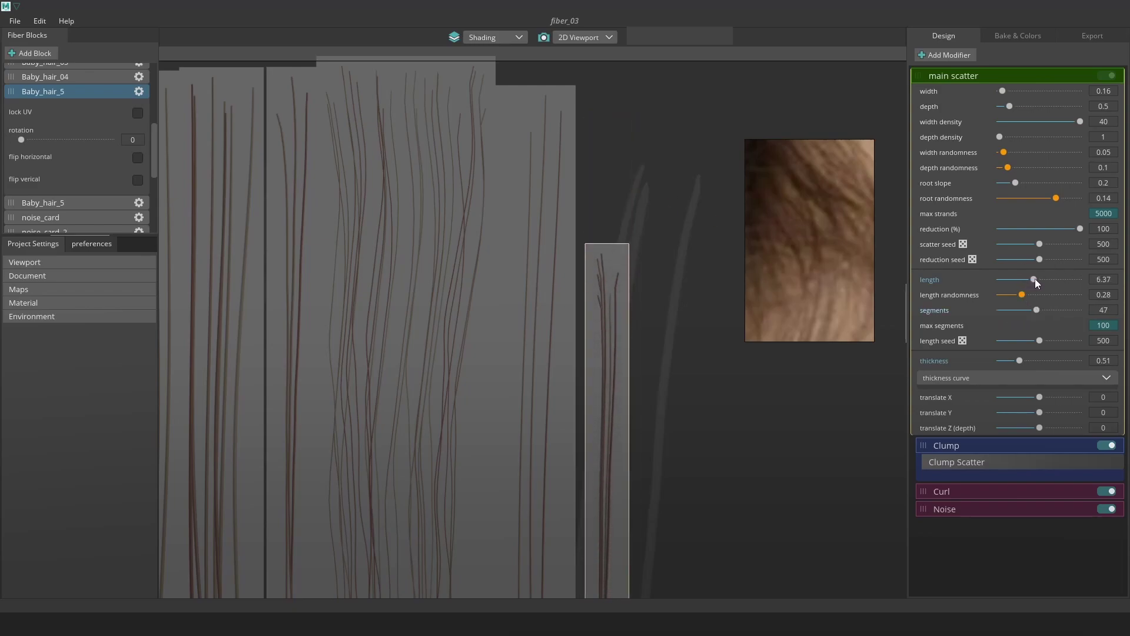
drag(1041, 279, 1014, 310)
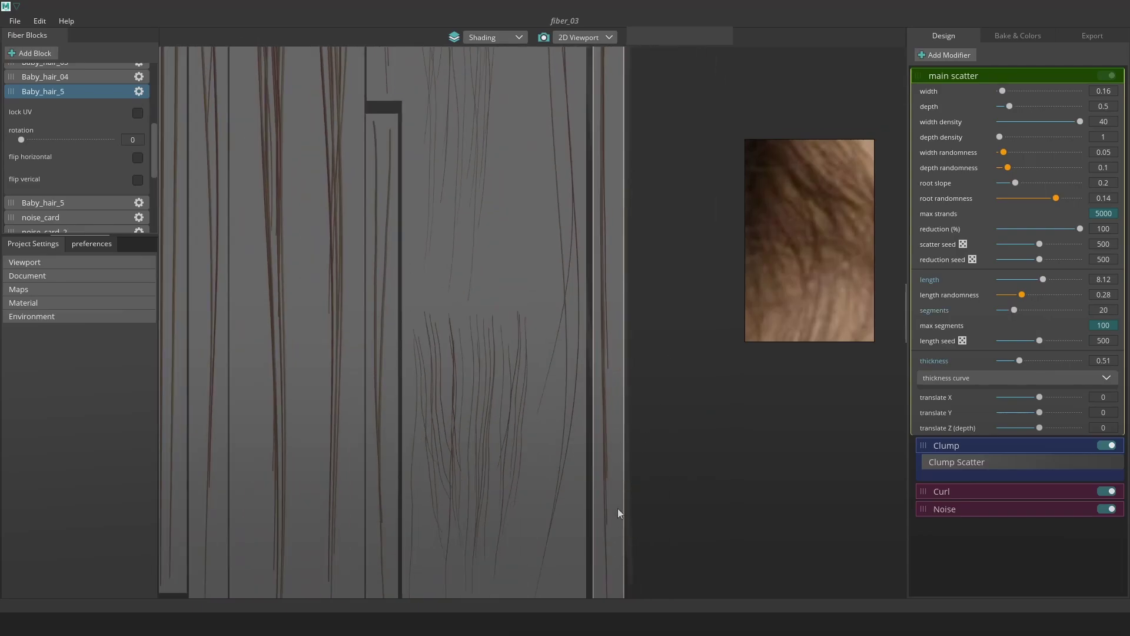
drag(1015, 310, 1022, 310)
middle_drag(656, 88, 689, 259)
drag(1046, 309, 1013, 307)
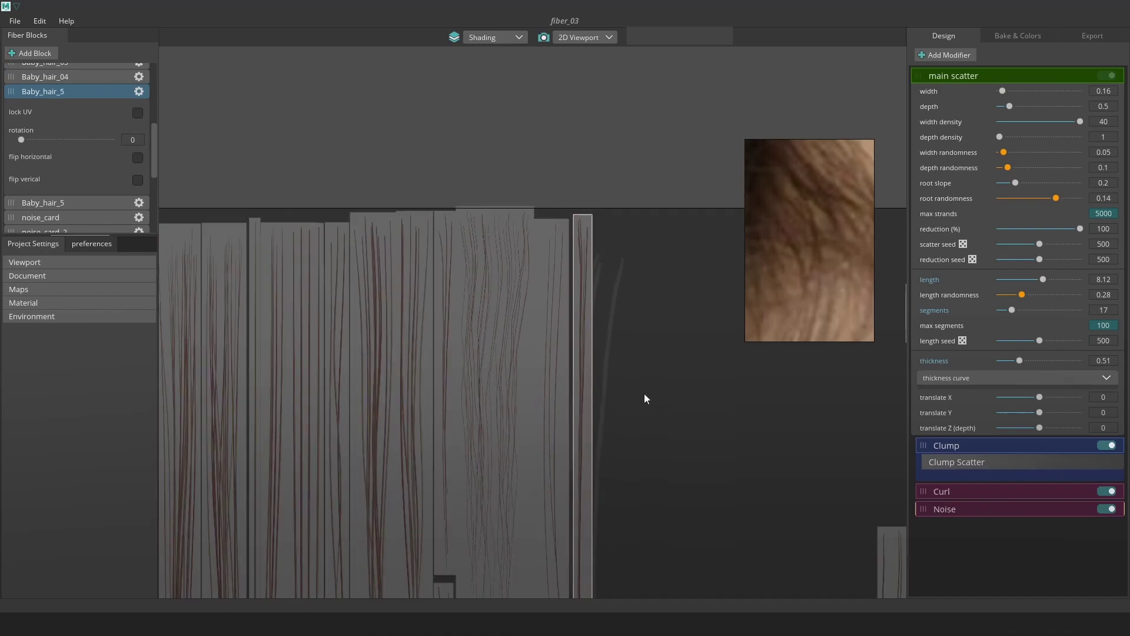
- Lower the new block's Clump Scatter strength to 0.26
click(1000, 445)
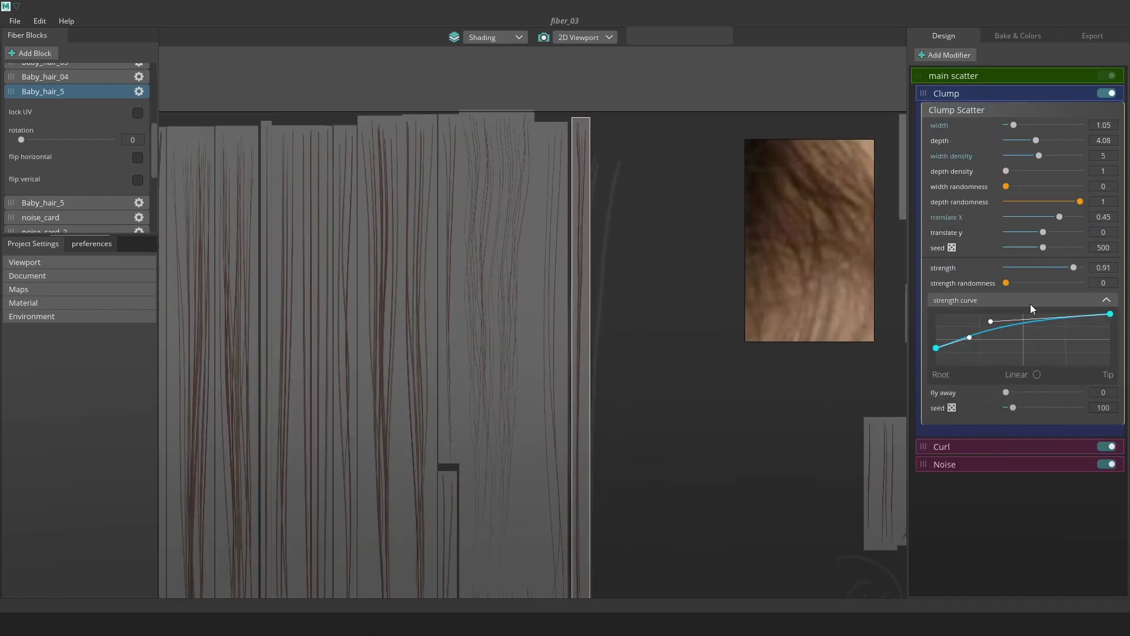
drag(1074, 267, 1026, 266)
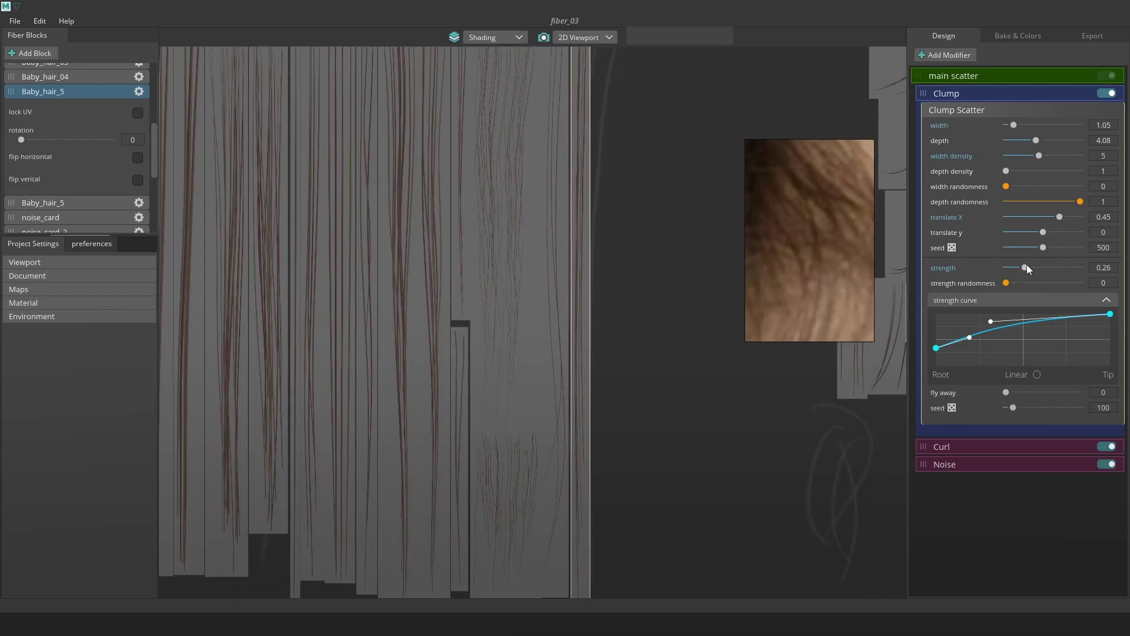
- Set the new block's main scatter thickness to 0.7 and width density to 55
click(920, 77)
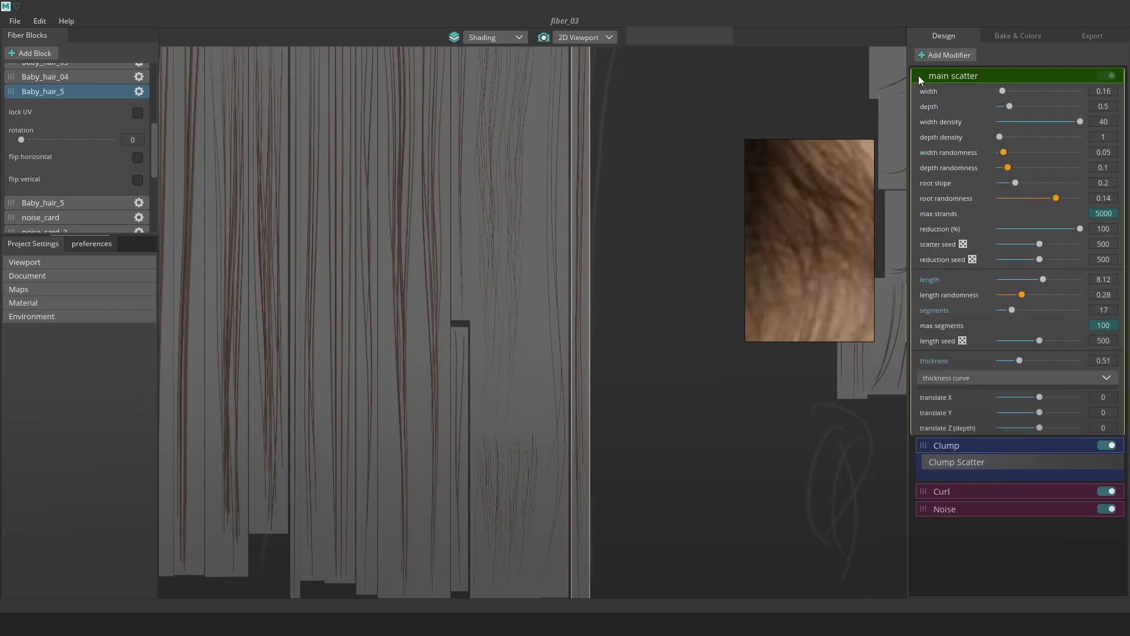
drag(1022, 359, 1030, 358)
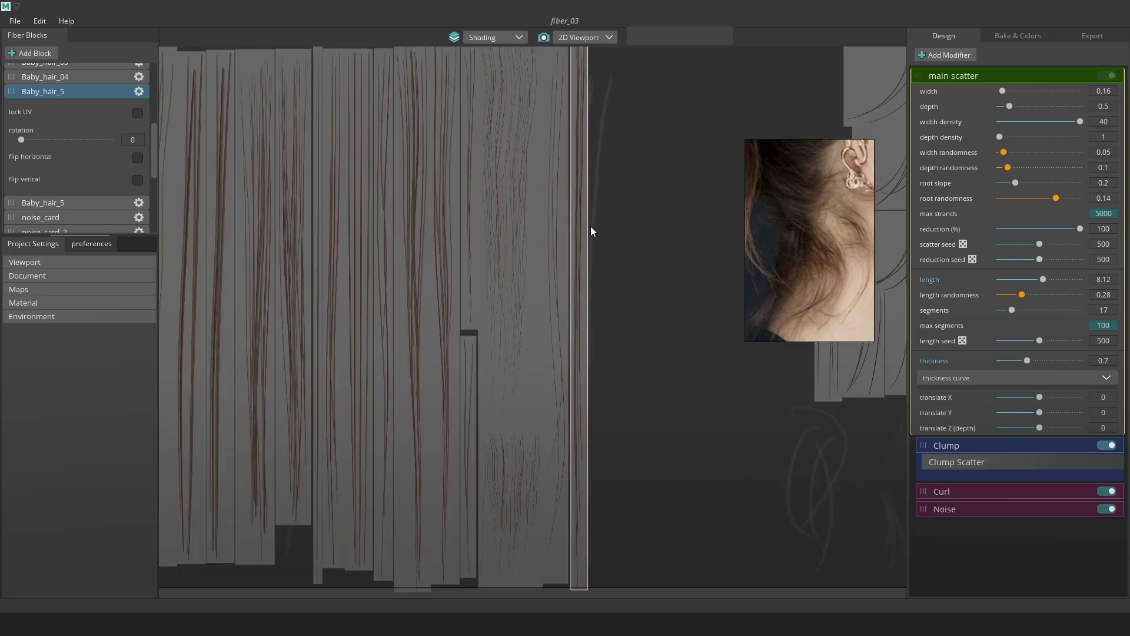
scroll(576, 266, up, 2)
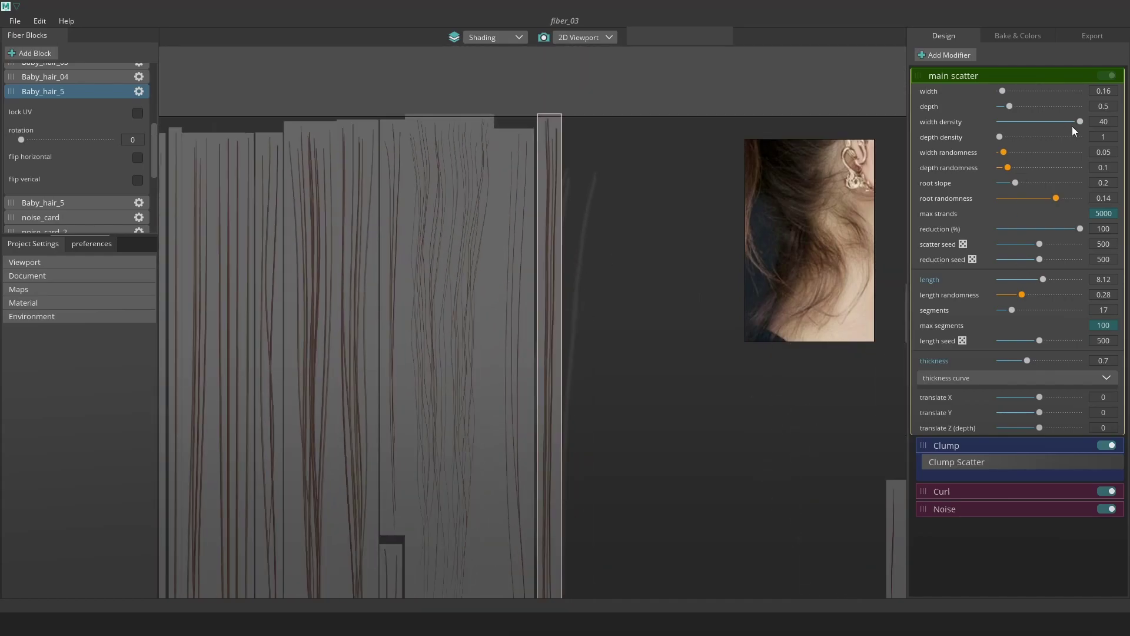
click(1022, 123)
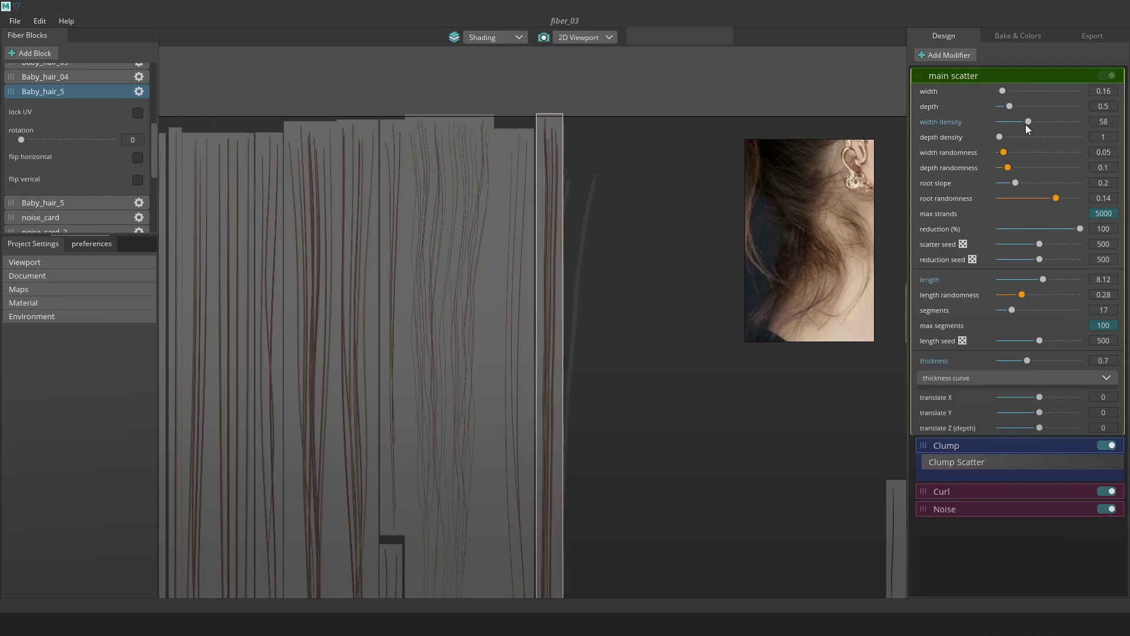
mouse_move(1027, 123)
mouse_down()
mouse_move(1018, 123)
mouse_move(1042, 121)
mouse_move(1027, 121)
mouse_up()
- Set the new block's Clump Scatter strength to 0.64, checking the strands from root to tip
scroll(592, 500, down, 2)
middle_drag(581, 580, 560, 462)
scroll(595, 366, down, 1)
click(1030, 461)
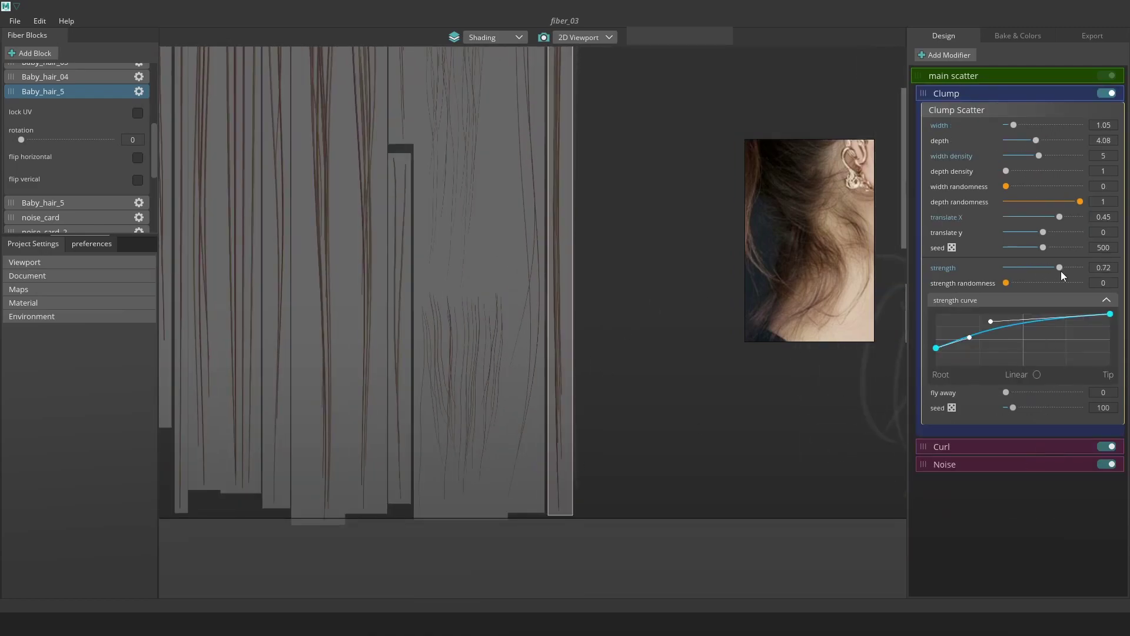
middle_drag(547, 250, 582, 491)
scroll(583, 478, down, 1)
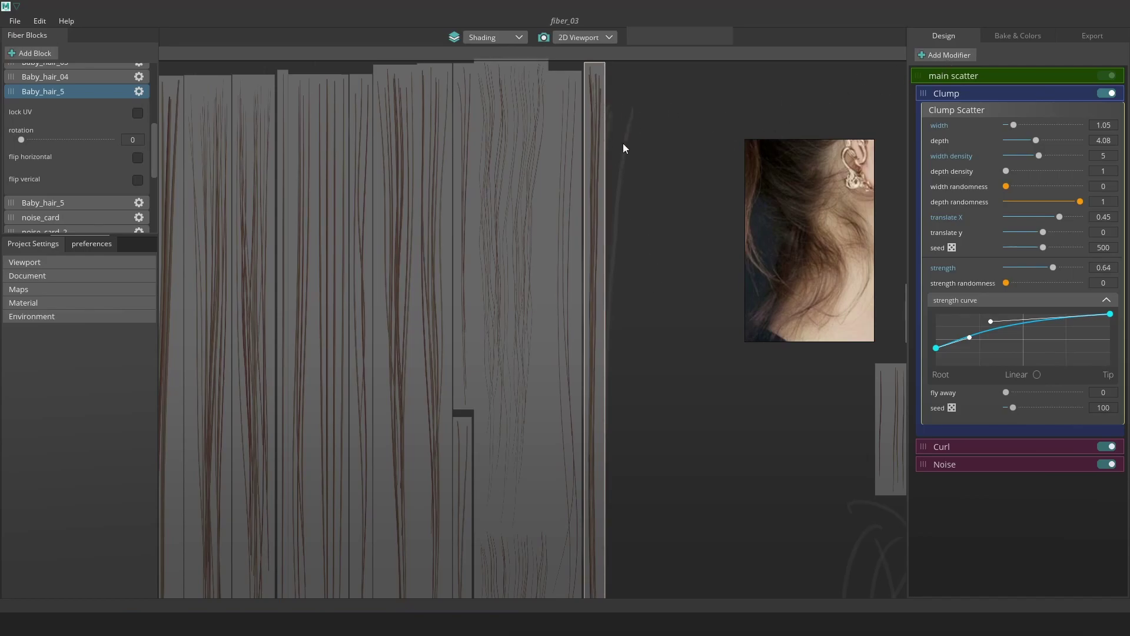
- Preview the baked albedo texture, return to the design settings and inspect the new block's strands against the reference photo
scroll(634, 237, down, 2)
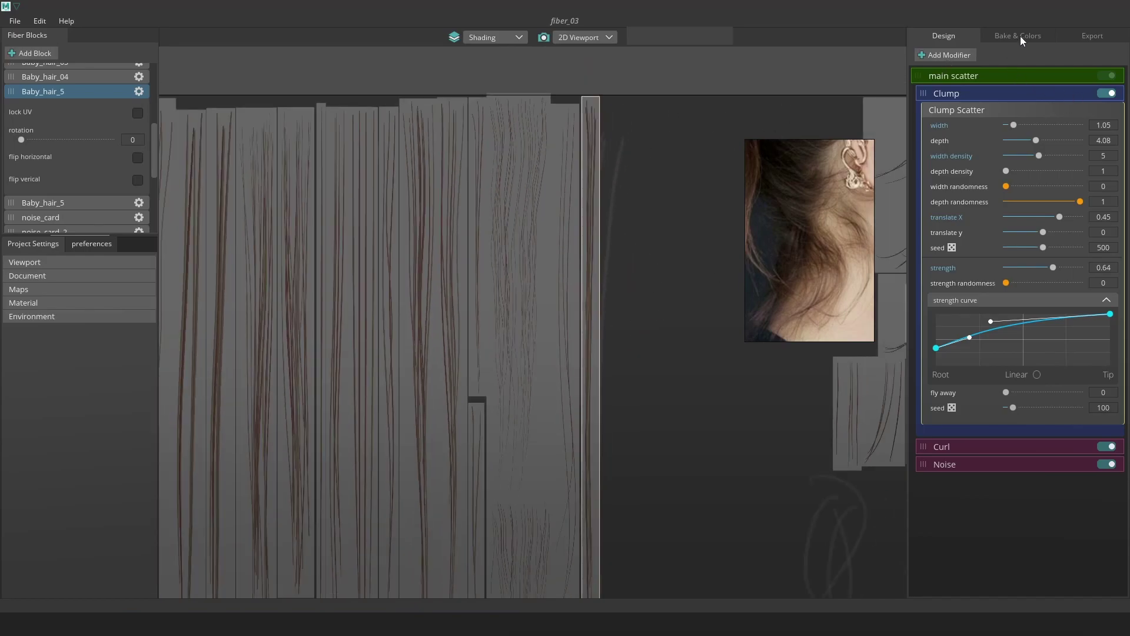
click(1019, 36)
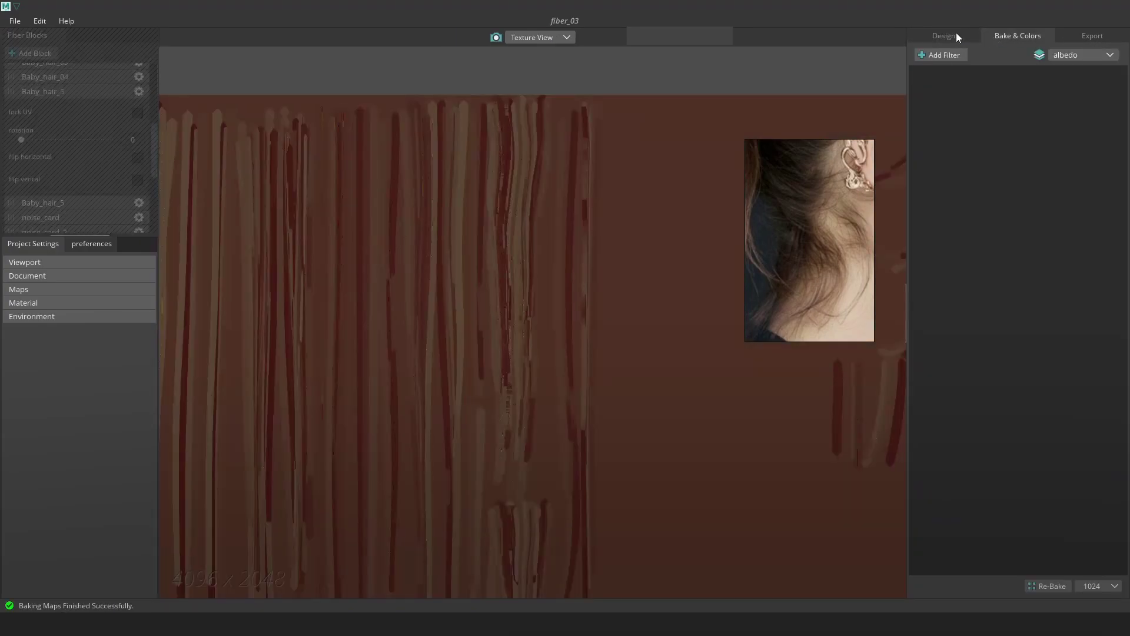
click(945, 35)
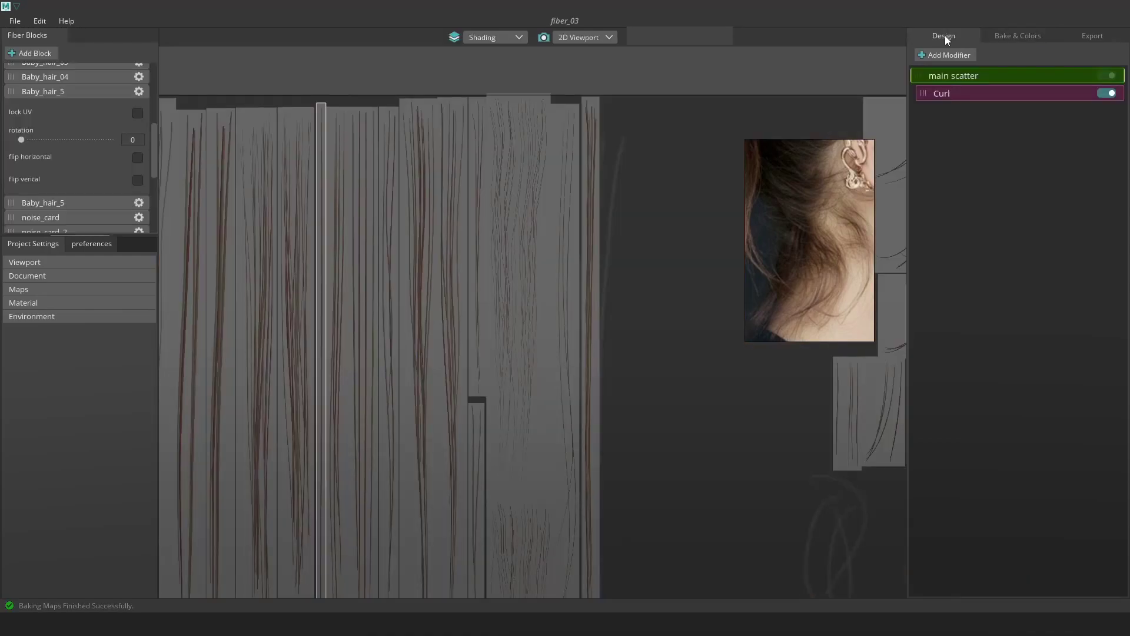
click(593, 225)
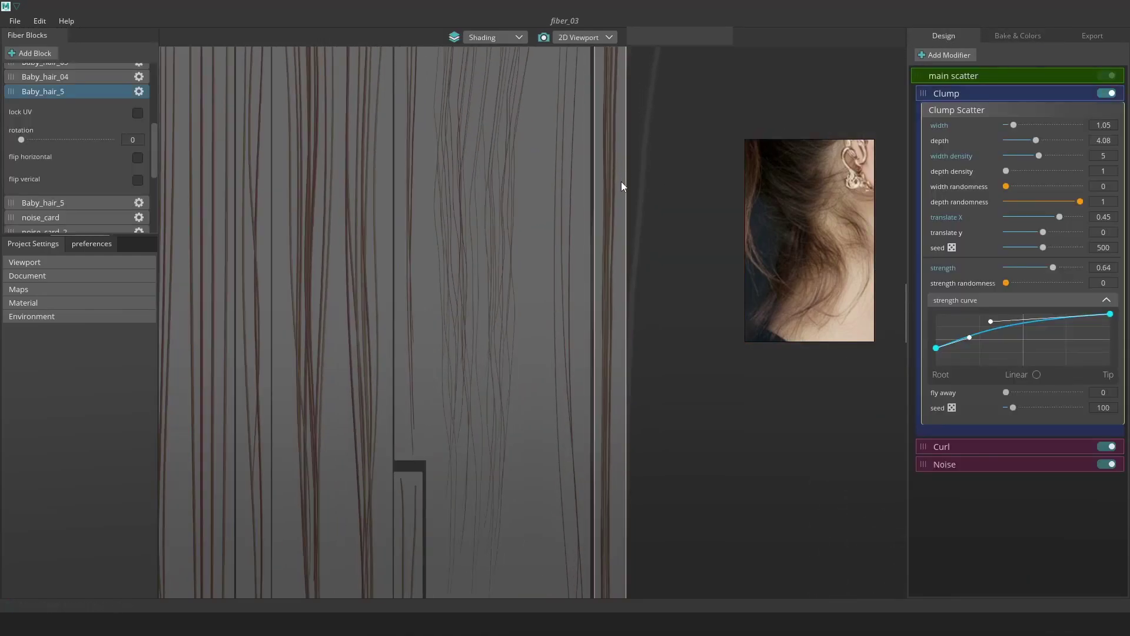
scroll(593, 235, up, 3)
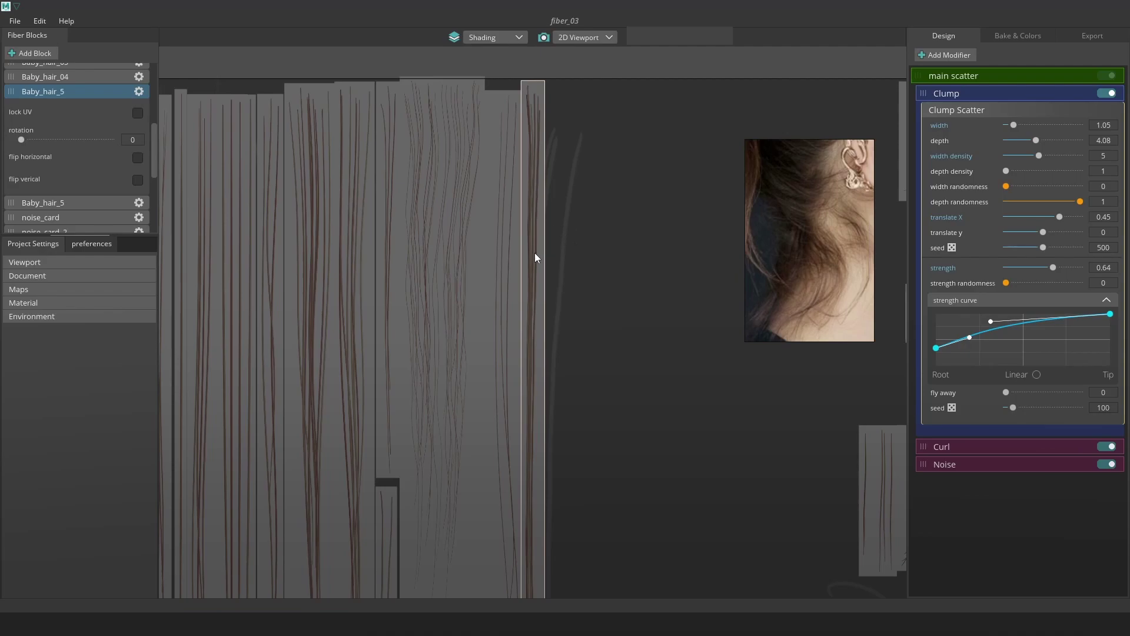
- Duplicate the finished strand block as Baby_hair_6 and place the copy directly beside the original
right_click(75, 99)
click(71, 106)
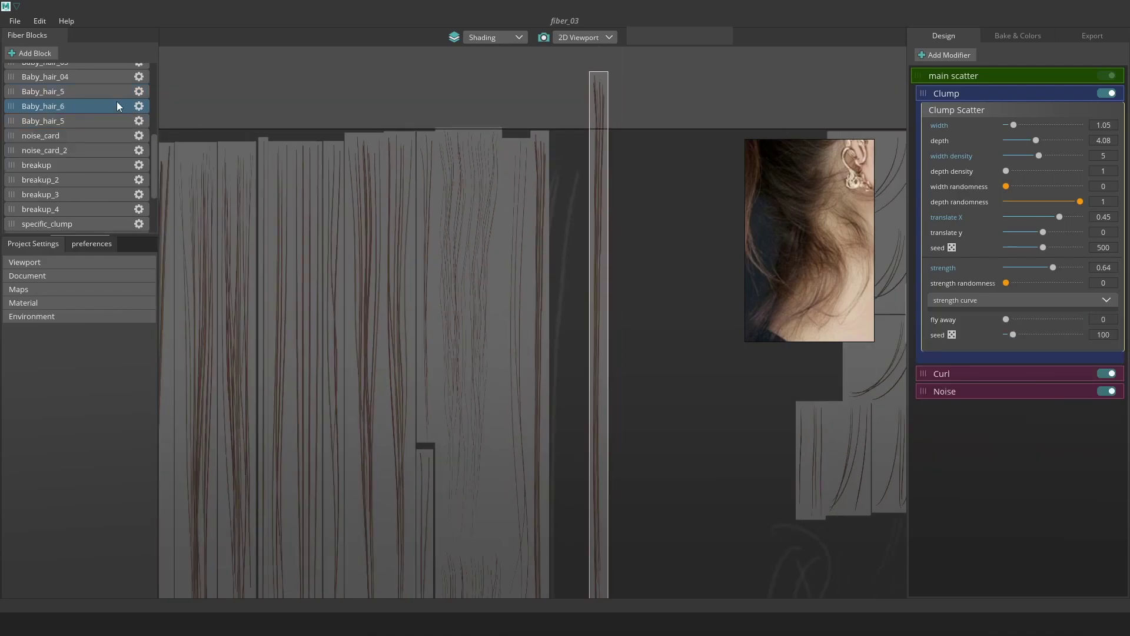
click(139, 106)
drag(592, 176, 562, 223)
scroll(567, 162, up, 3)
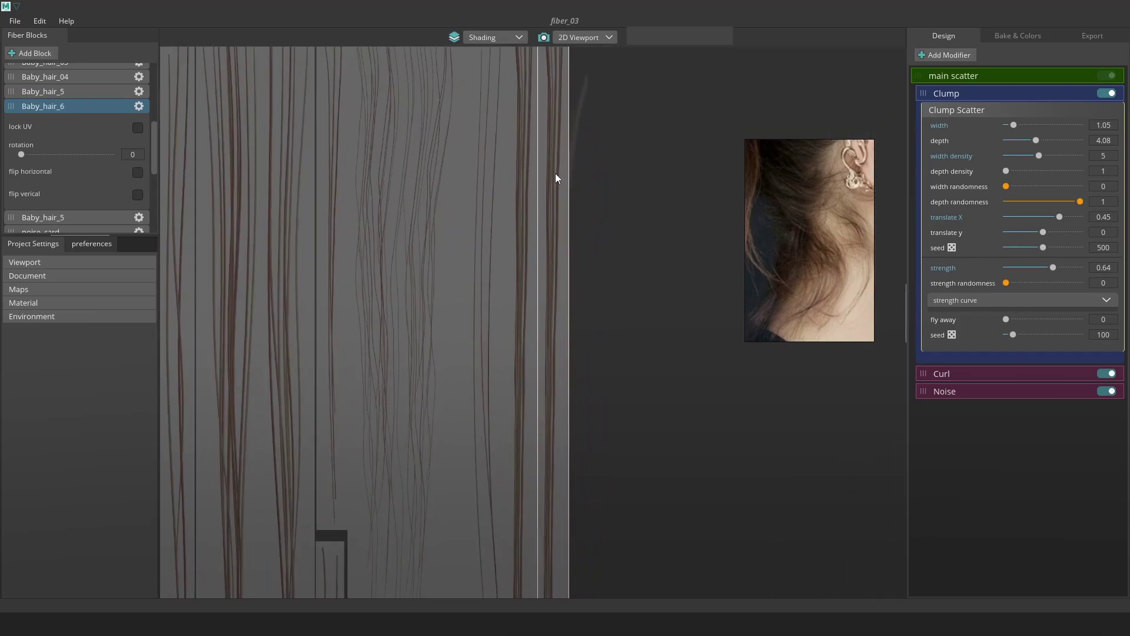
- Set the Baby_hair_6 block's Curl length to 2.07, length randomness to 0.52 and shift to 39.58
scroll(556, 173, down, 2)
scroll(551, 377, down, 1)
middle_drag(551, 413, 549, 235)
middle_drag(564, 448, 595, 459)
click(939, 375)
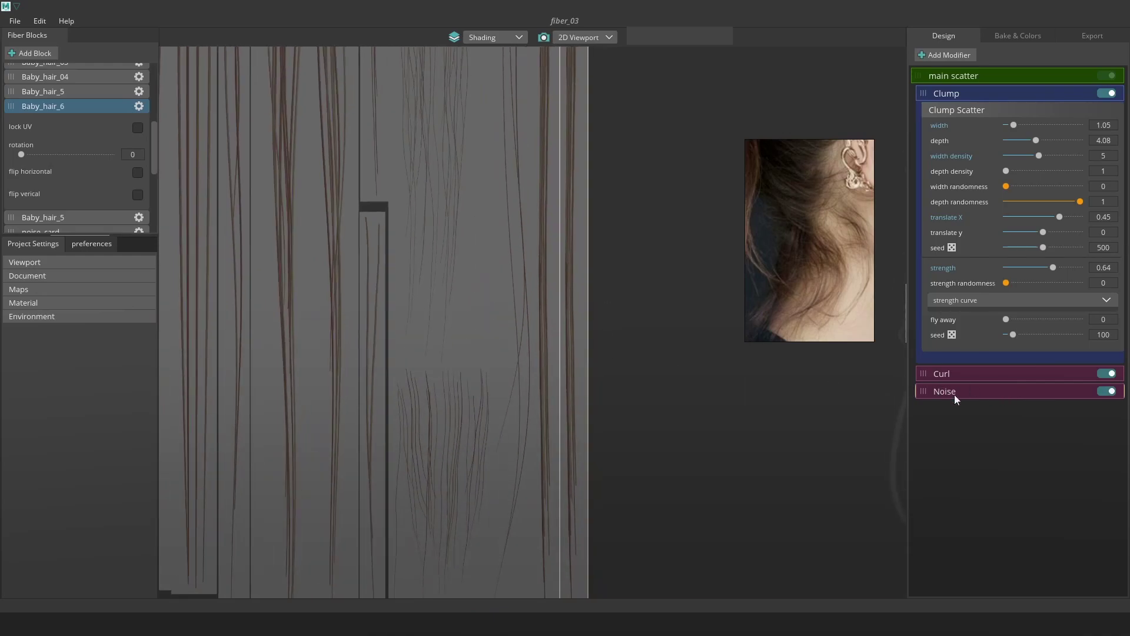
drag(1025, 206, 1043, 222)
drag(1003, 258, 1034, 258)
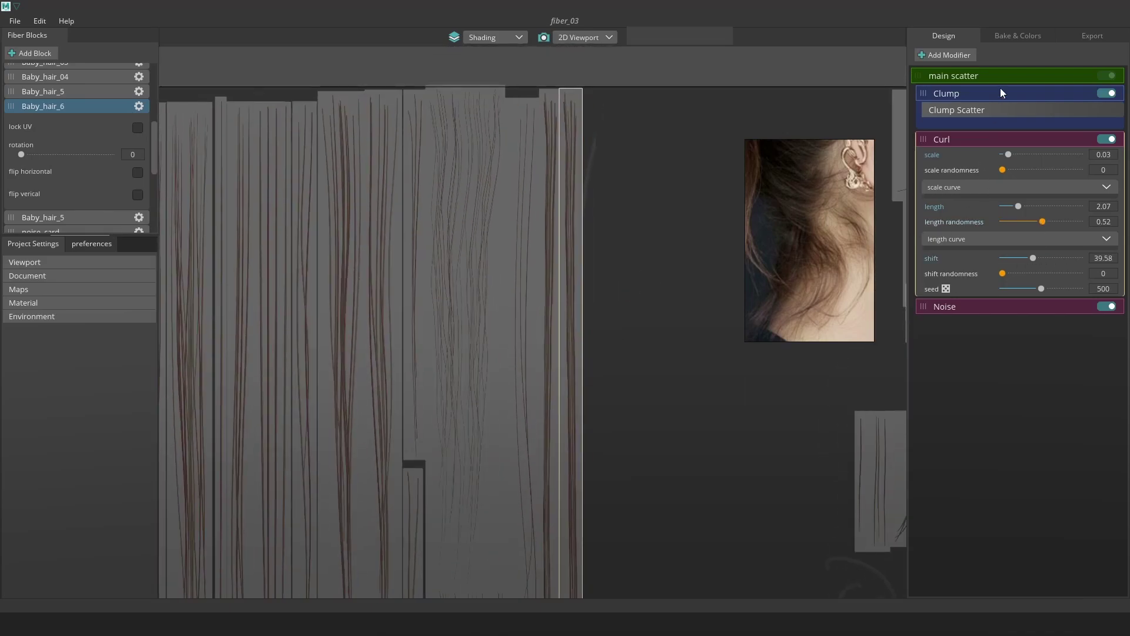
- Set the Baby_hair_6 block's Noise strength to 0.03 and length to 4.71, and its Curl length to 5.62
click(995, 76)
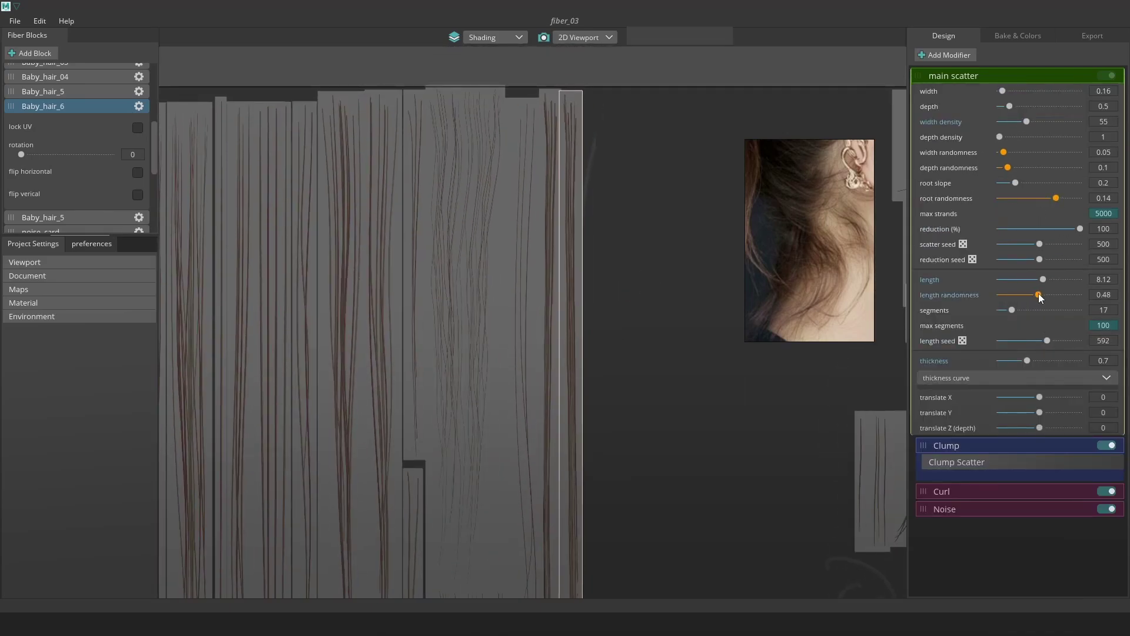
click(975, 510)
drag(1007, 171, 1006, 172)
drag(1041, 224, 1019, 218)
middle_drag(648, 206, 622, 299)
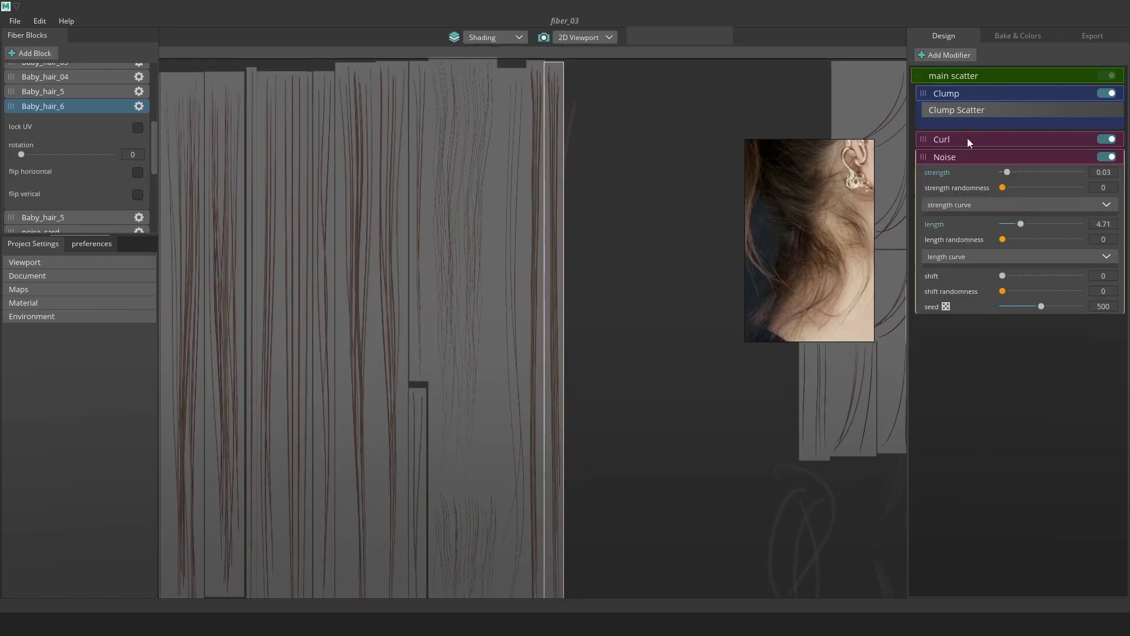
click(971, 139)
drag(1022, 206, 1048, 205)
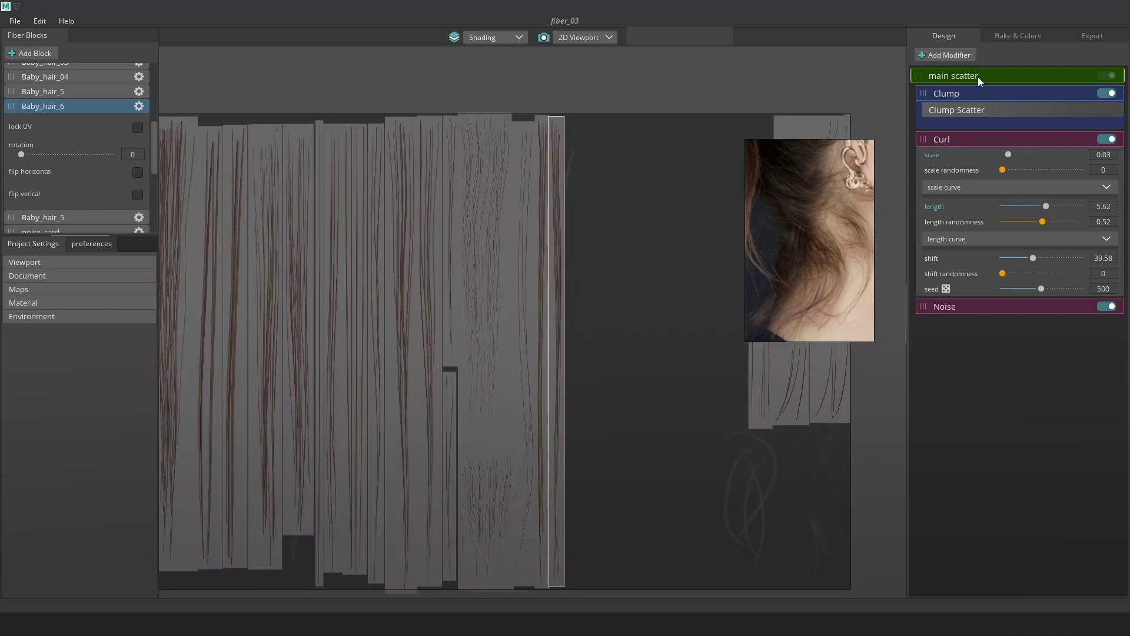
- Set the Baby_hair_6 block's main scatter length to 8.23 and align it within the texture's upper and lower edges, checking its strands
click(978, 77)
drag(1039, 281, 1037, 281)
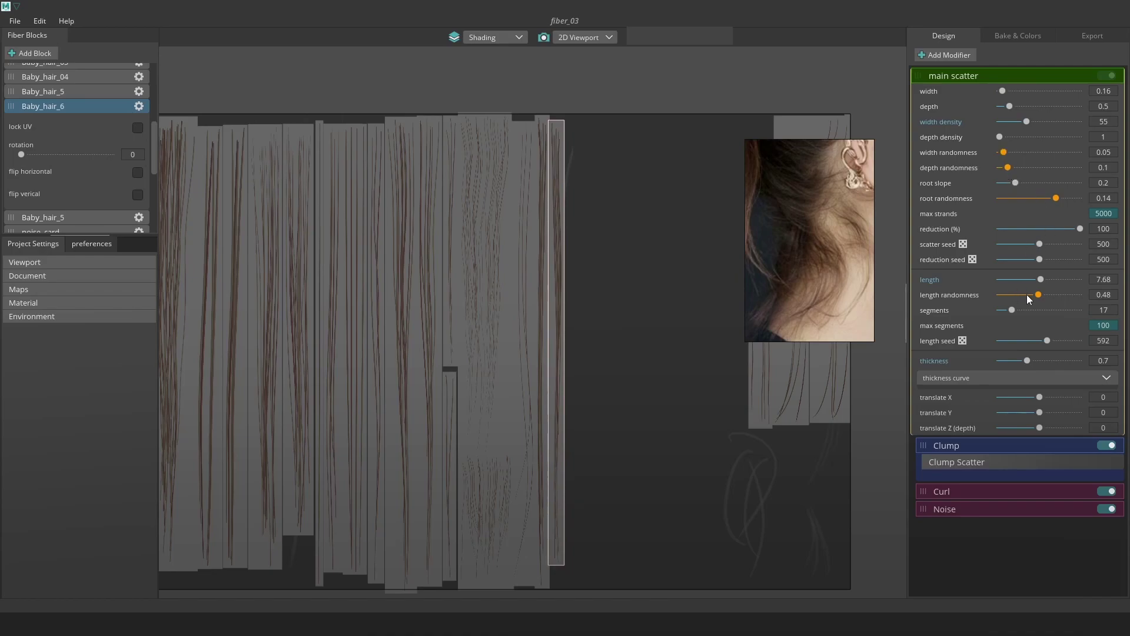
drag(1040, 279, 1043, 279)
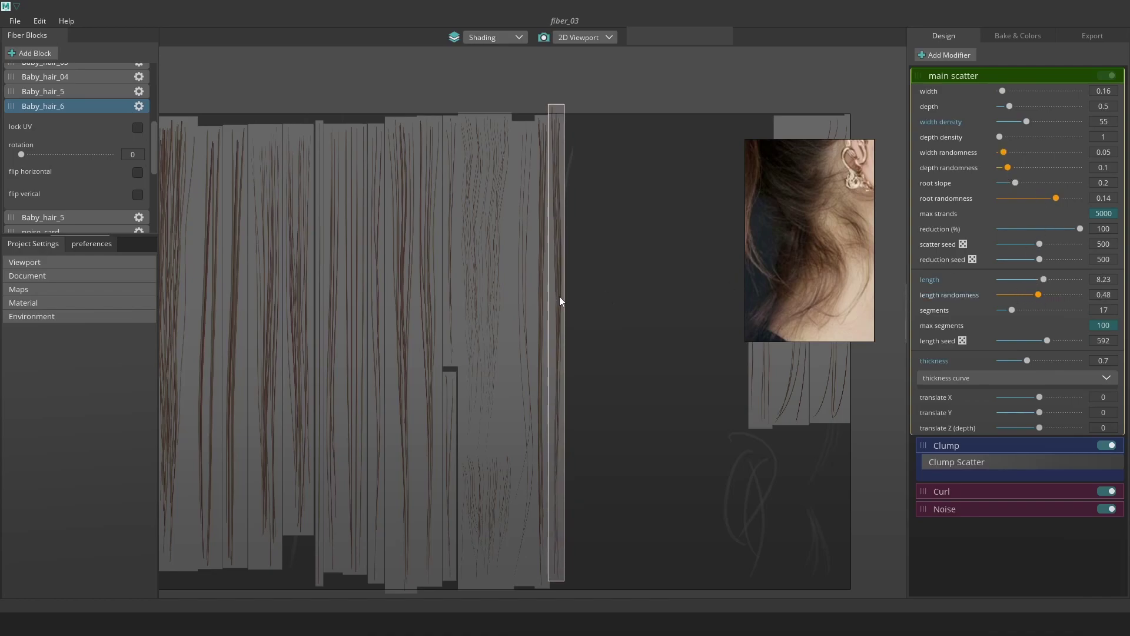
scroll(561, 298, up, 3)
scroll(560, 313, down, 2)
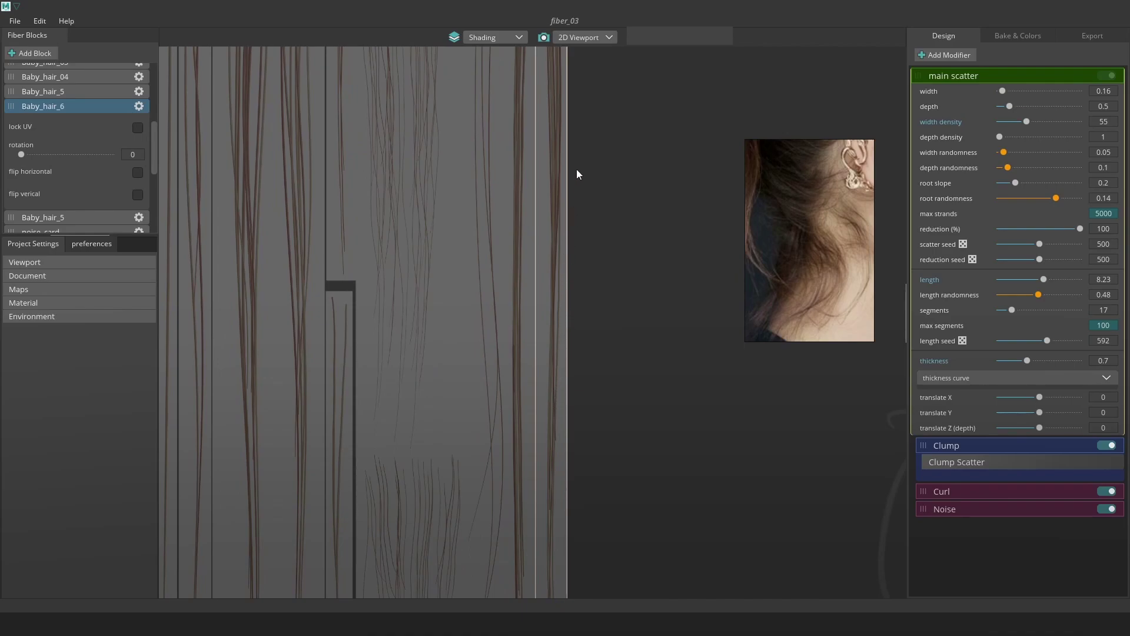
scroll(574, 247, down, 3)
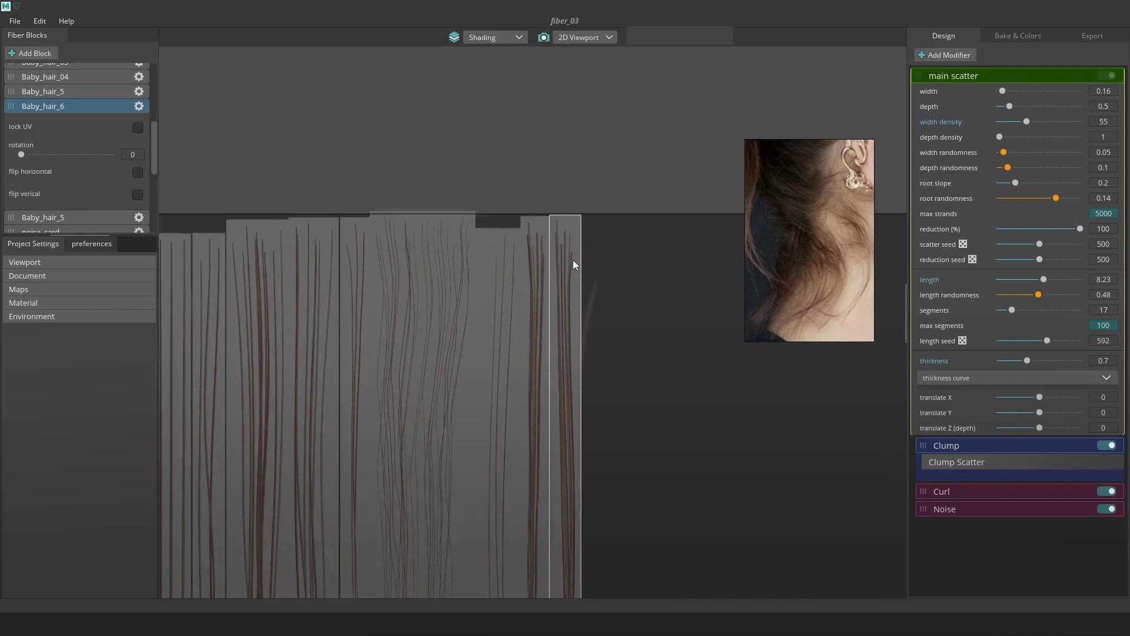
scroll(575, 259, down, 5)
scroll(588, 302, up, 6)
middle_drag(570, 273, 600, 178)
middle_drag(610, 500, 547, 321)
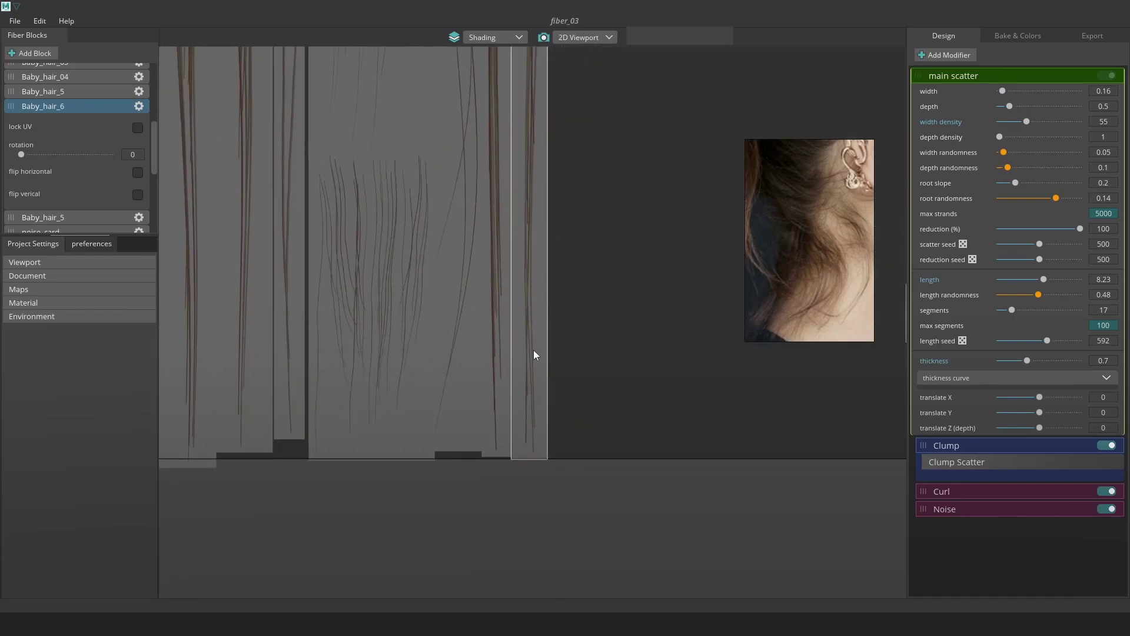
scroll(580, 248, up, 3)
middle_drag(579, 243, 649, 383)
- Bake the texture maps and export each one as a separate JPG with the prefix fiber
click(1028, 34)
click(985, 257)
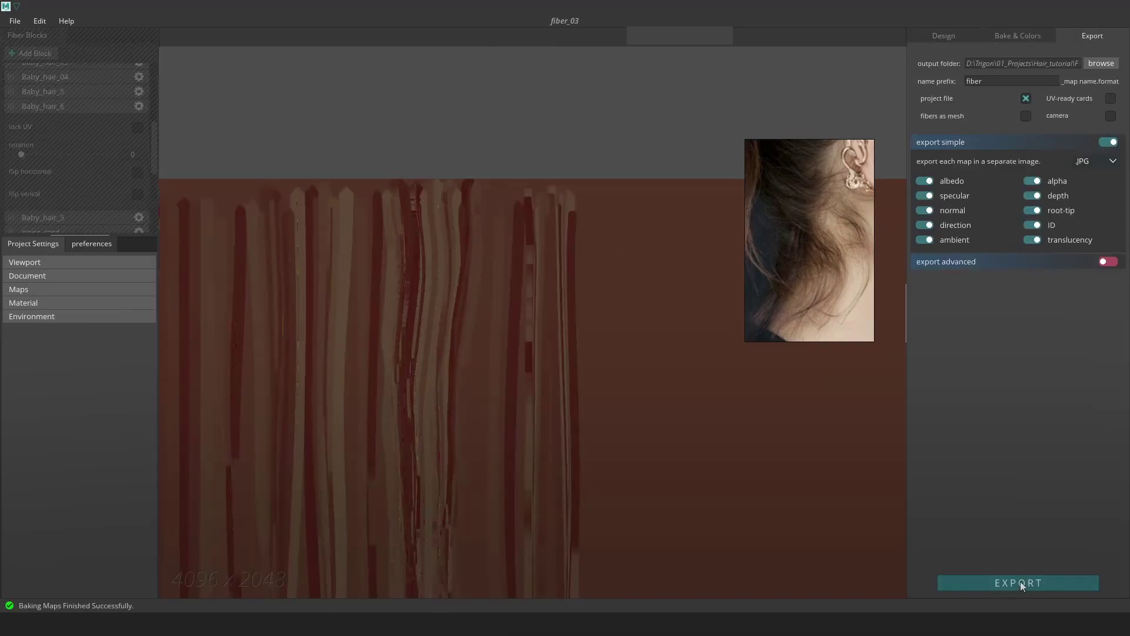
click(1019, 583)
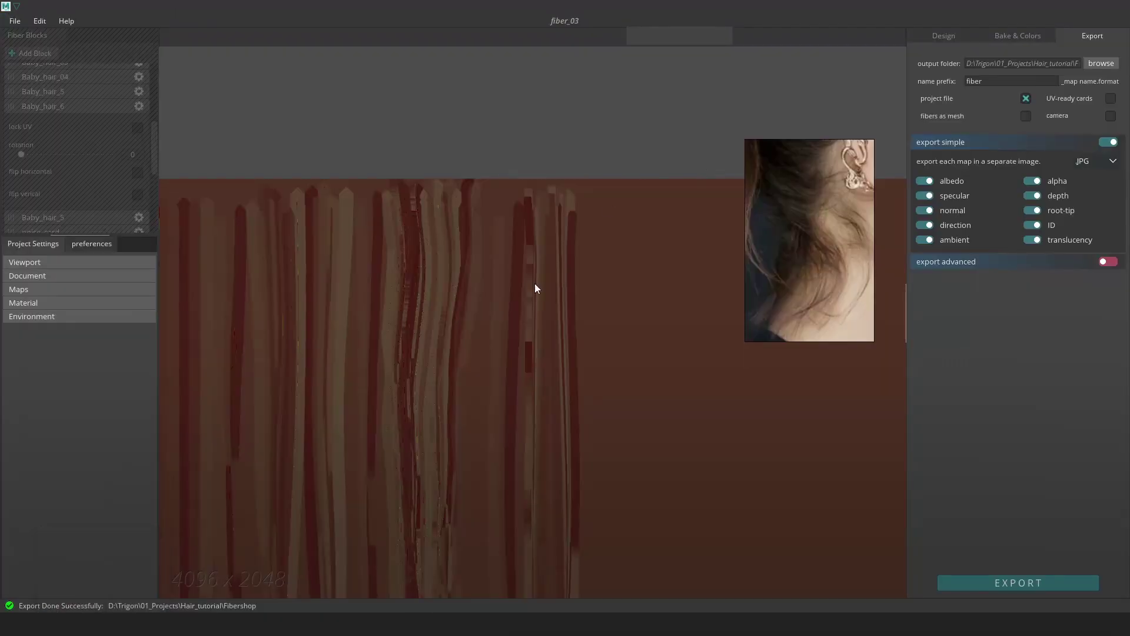
- Switch to Photoshop and update fiber_alpha.jpg from the newly exported file on disk
key(alt+Tab)
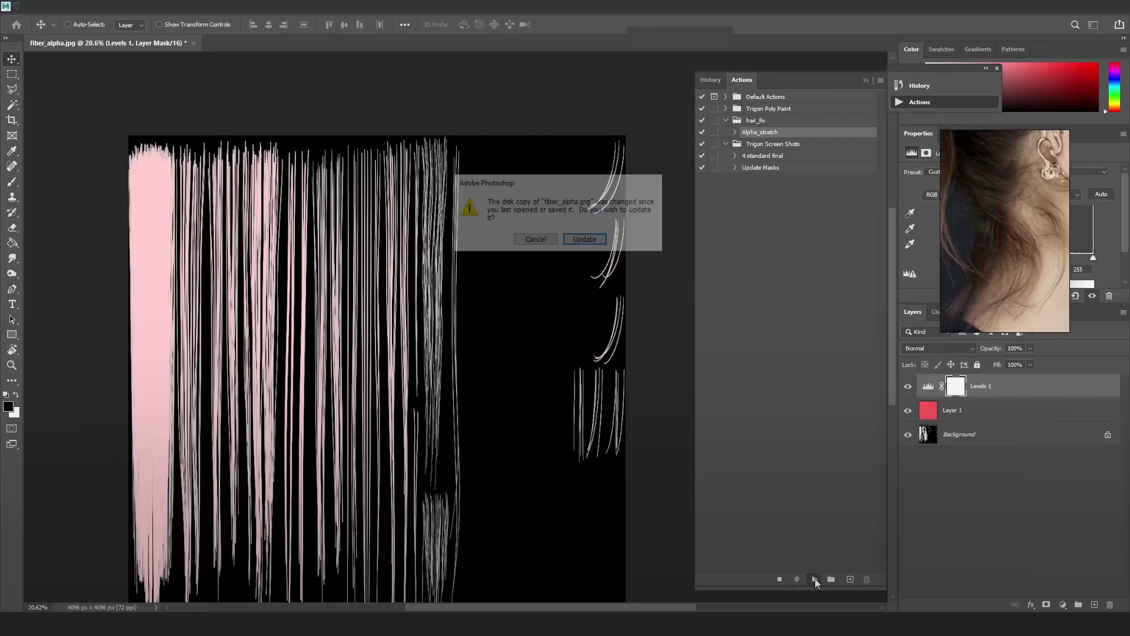
click(584, 238)
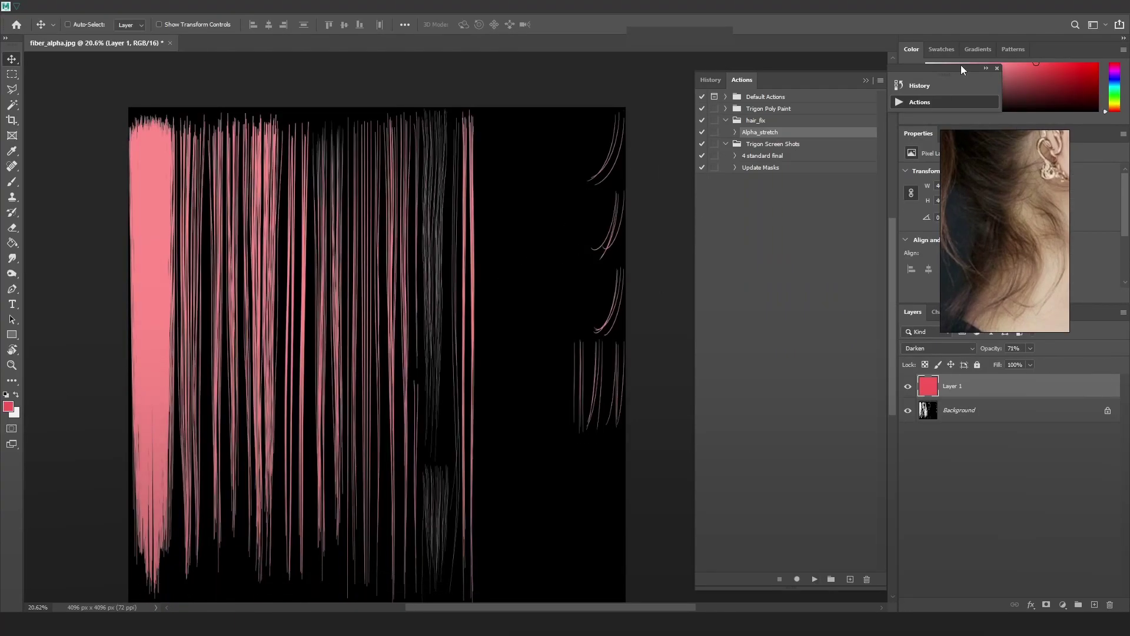
scroll(536, 333, down, 2)
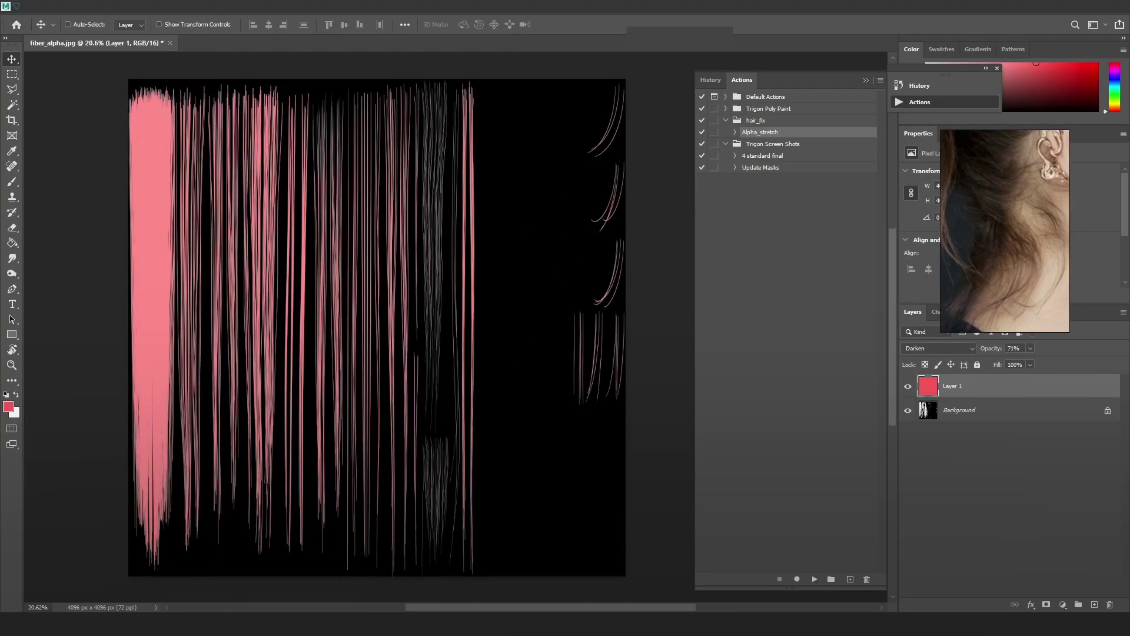
- Switch to Maya, move the long narrow strand card closer to the fine-strand cards in the hair sheet and duplicate it
key(alt+Tab)
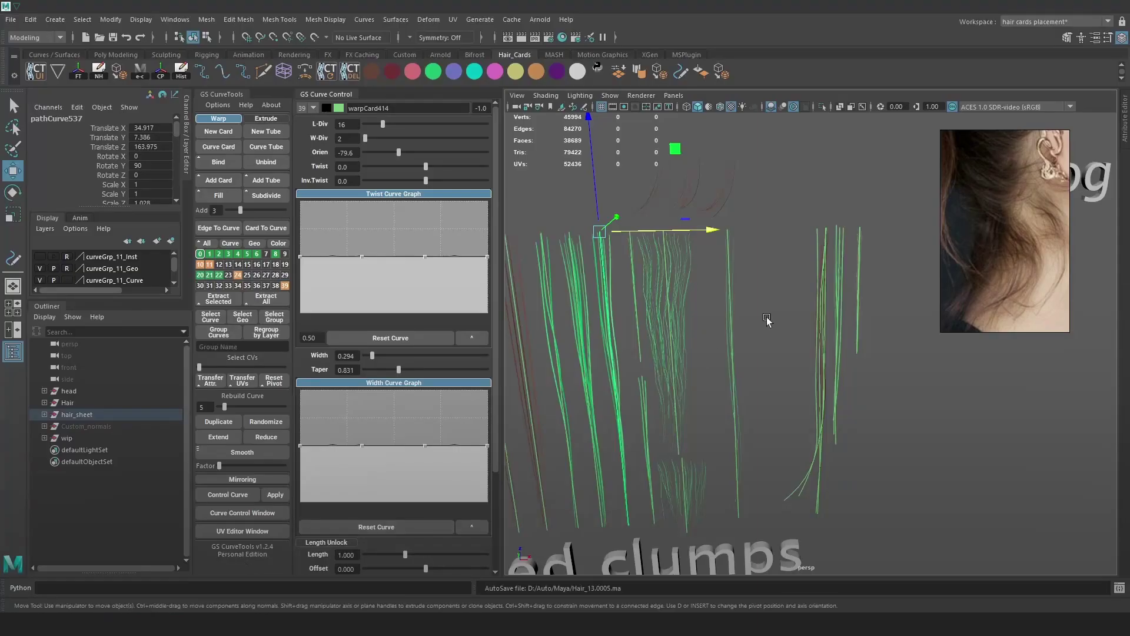
scroll(767, 319, up, 1)
key(6)
key(5)
click(719, 285)
key(6)
drag(799, 212, 764, 212)
scroll(751, 233, down, 5)
scroll(758, 243, up, 4)
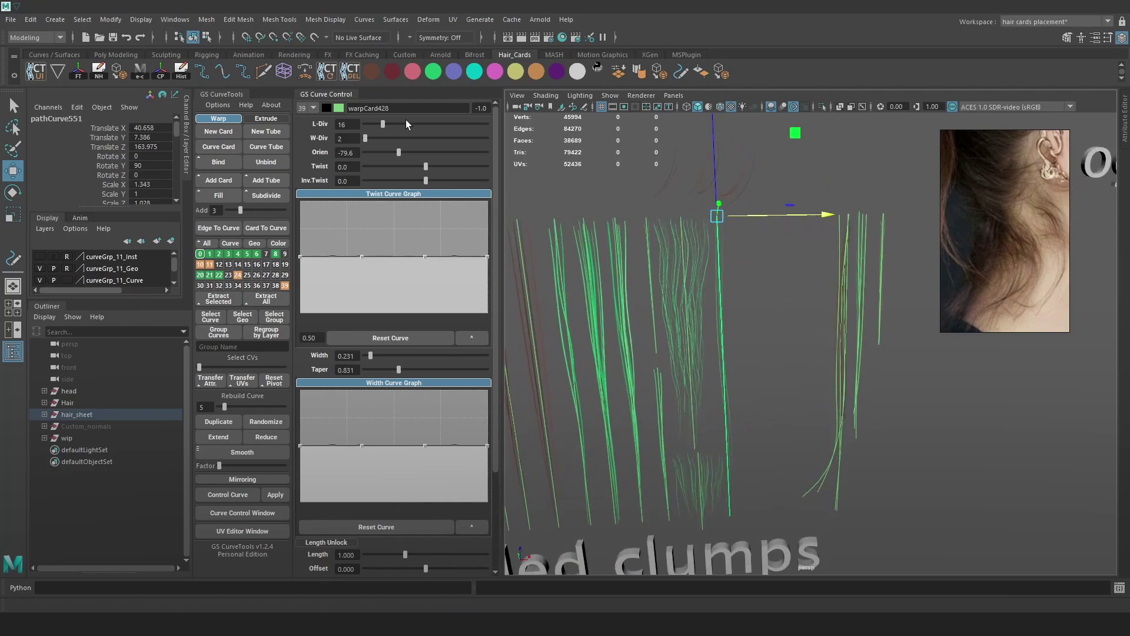
click(209, 421)
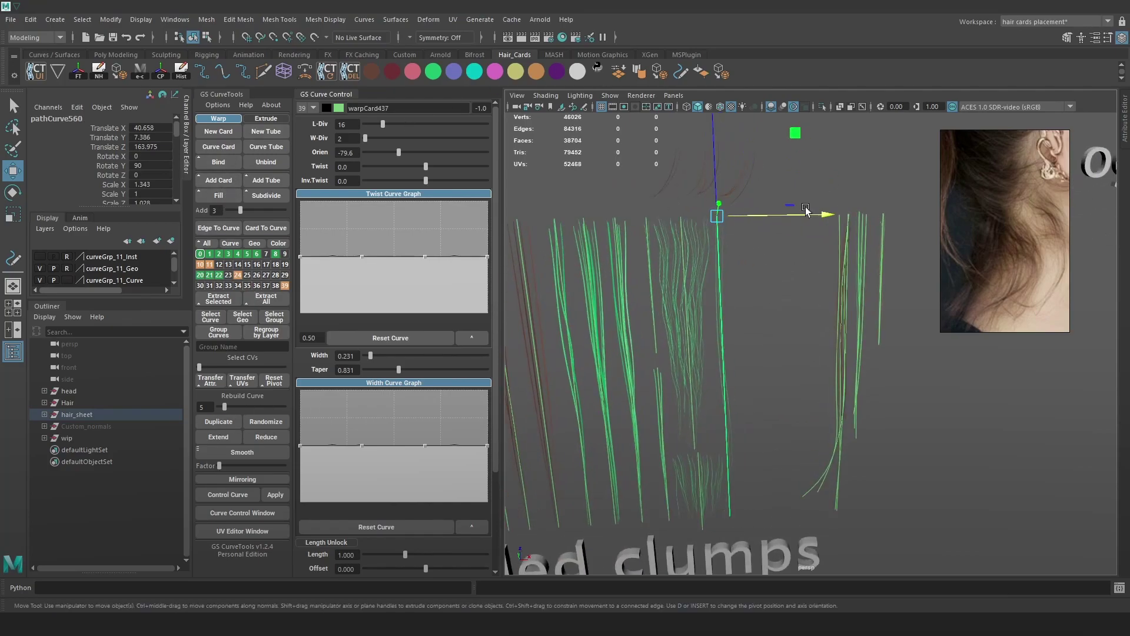
- Offset the new hair card to Translate X 41.734 and assign it the grey Lambert hair material
drag(818, 215, 836, 215)
click(598, 70)
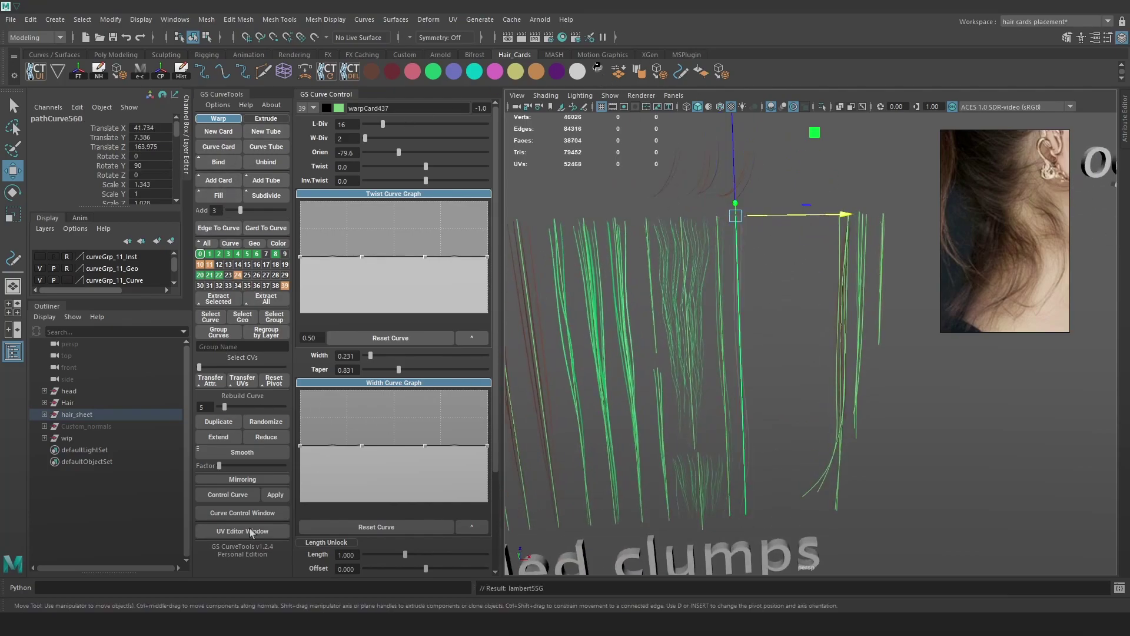
- Open the CurveTools UV editor for the new card and move its UV region onto the first dense strand clump
click(242, 531)
click(743, 352)
click(742, 353)
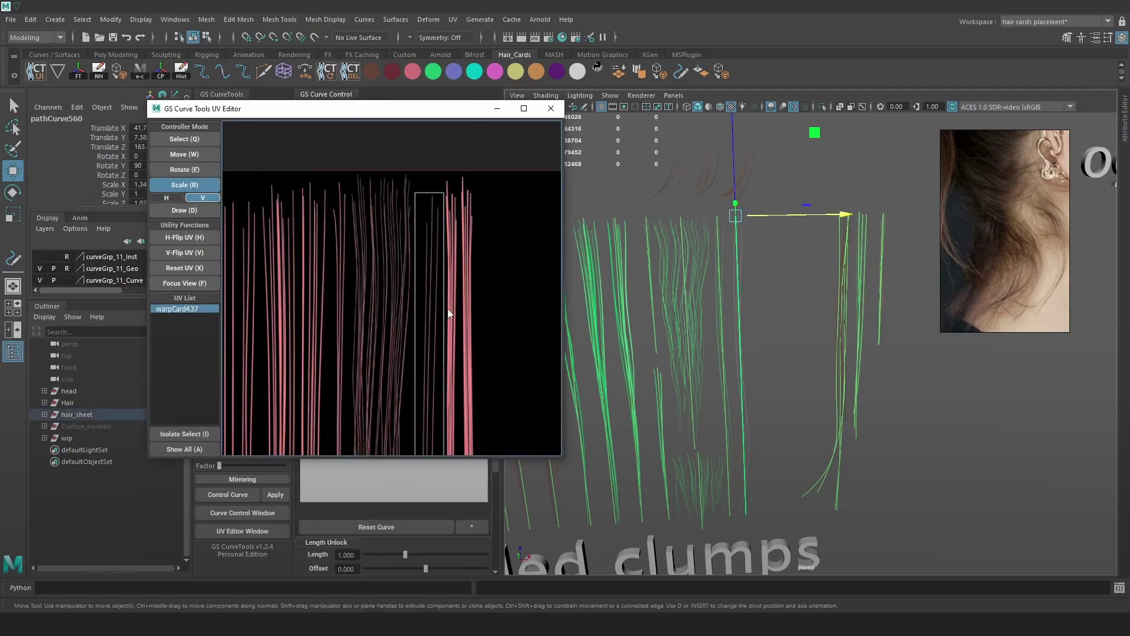
mouse_move(483, 277)
mouse_down()
mouse_move(479, 292)
mouse_move(489, 288)
mouse_up()
key(w)
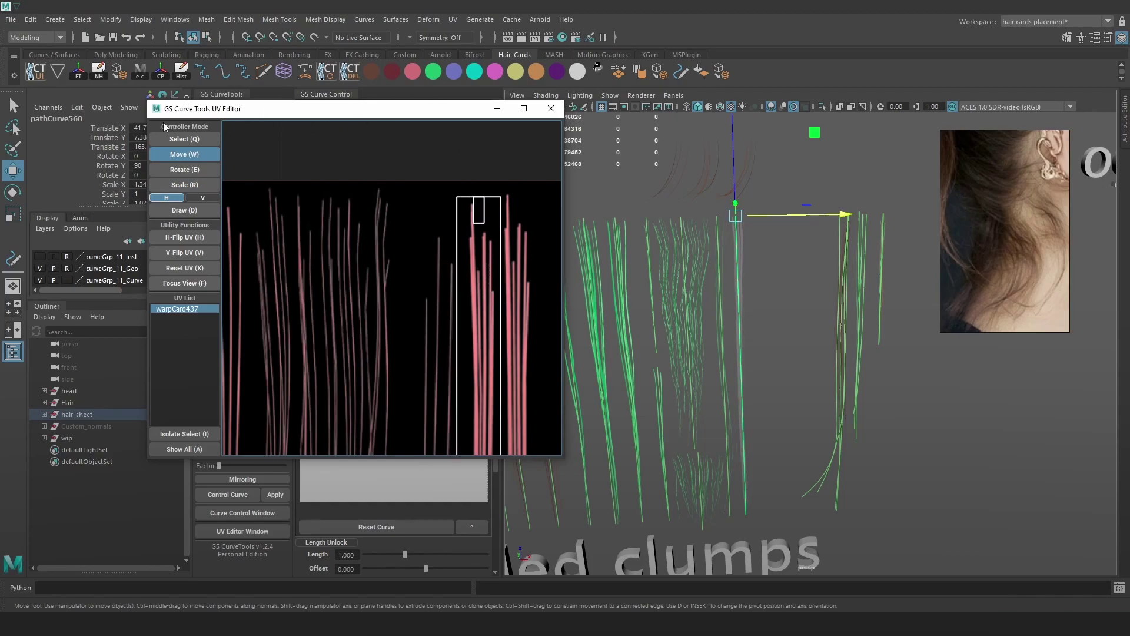
- Scale the card's UV region vertically so its lower edge reaches the tips of the dense clump's strands
scroll(437, 253, down, 3)
middle_drag(496, 353, 511, 222)
middle_drag(492, 376, 500, 331)
middle_drag(532, 398, 493, 273)
middle_drag(474, 432, 478, 333)
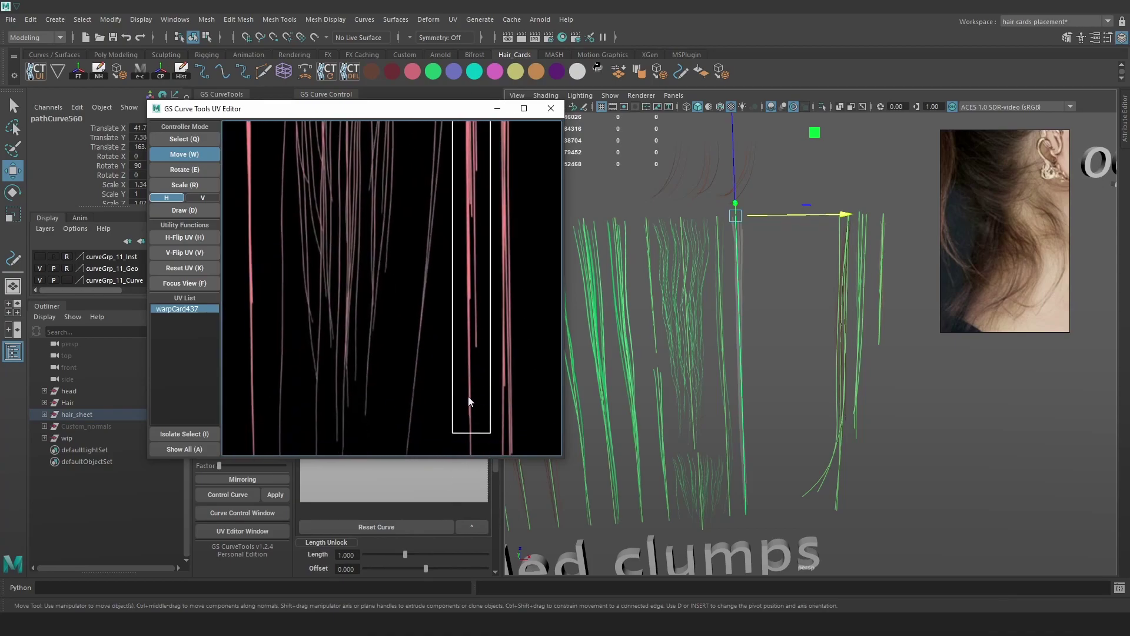
middle_drag(468, 395, 463, 285)
key(r)
key(r)
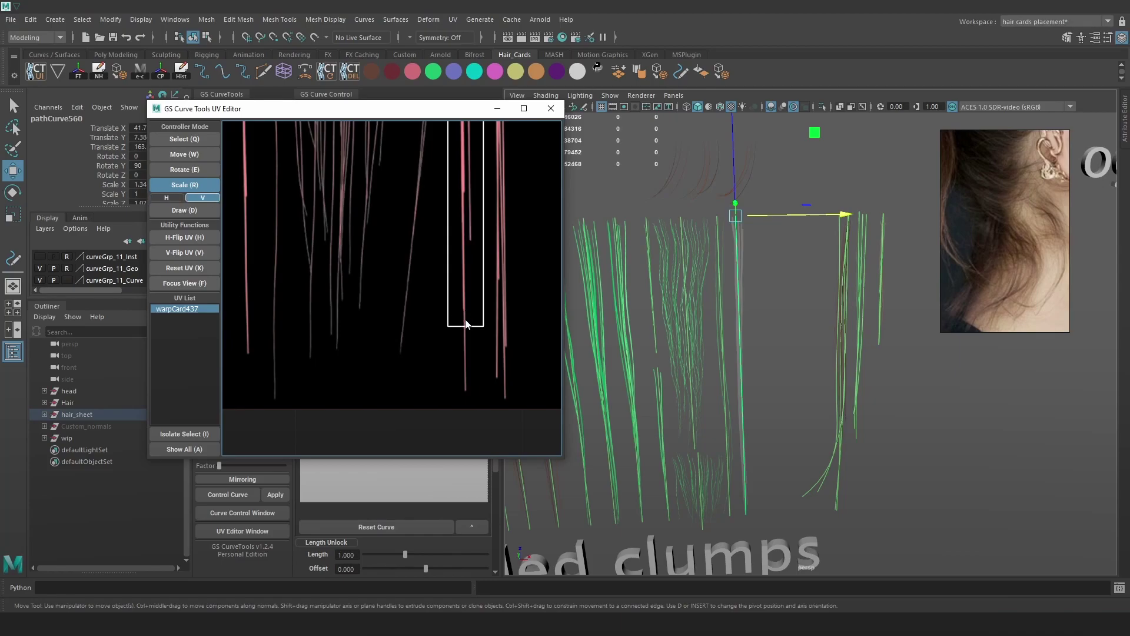
drag(469, 337, 470, 368)
middle_drag(495, 223, 473, 305)
scroll(473, 305, down, 5)
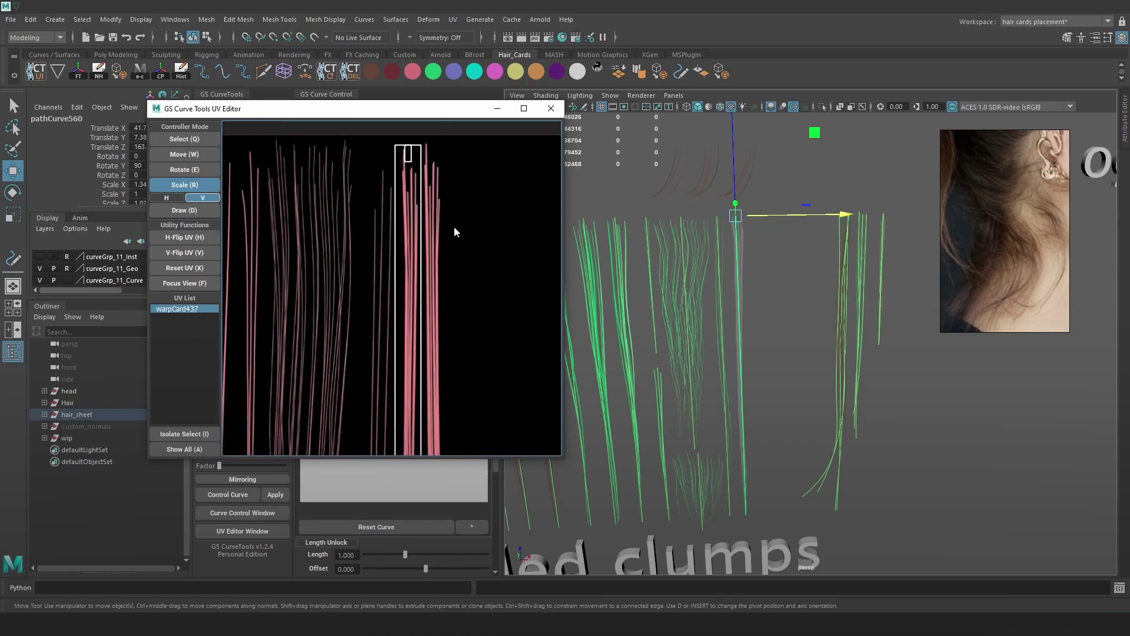
- Reposition the UV editor window so the new card stays visible in the viewport
drag(323, 110, 205, 303)
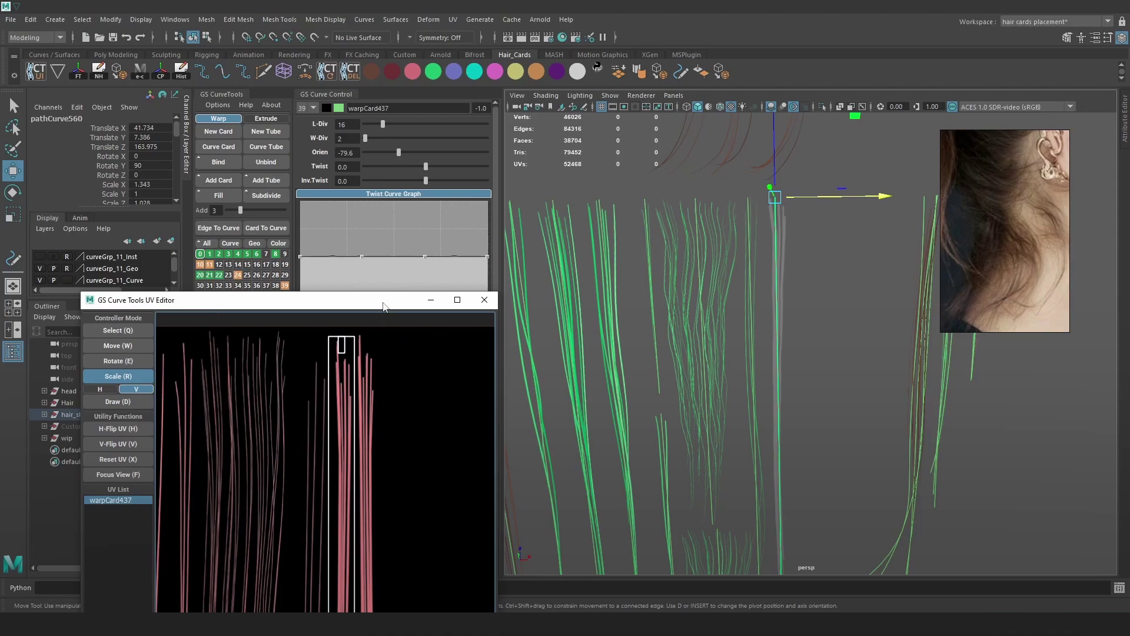
drag(384, 304, 792, 197)
drag(718, 193, 487, 154)
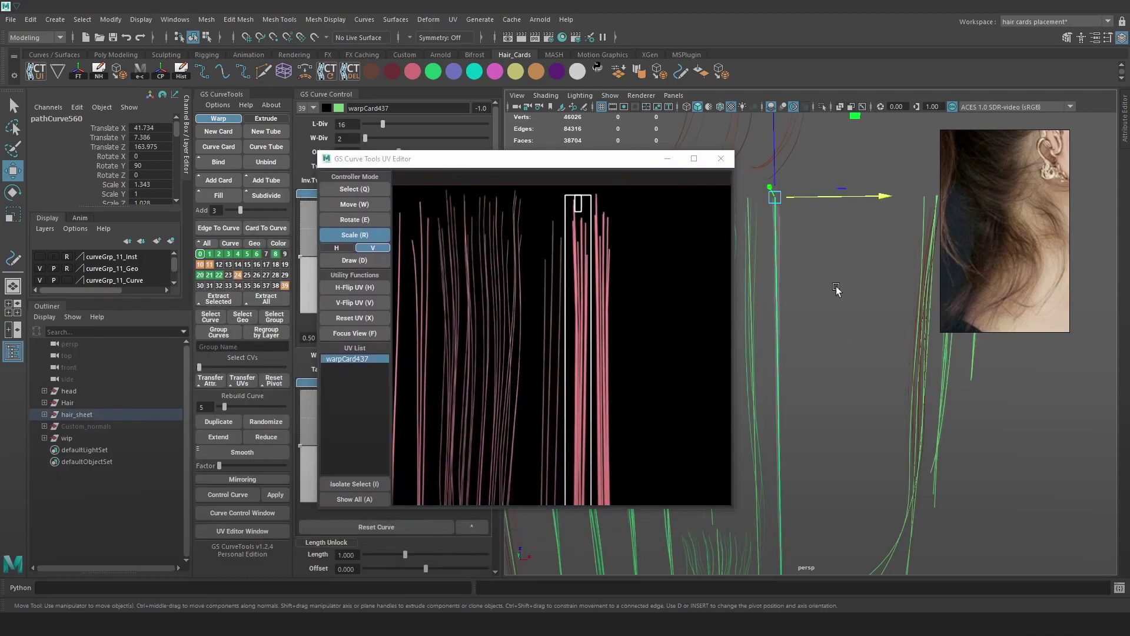
- Examine the new card's strands up close and from several angles, comparing them with the neighbouring cards
scroll(802, 321, up, 3)
scroll(1003, 270, up, 3)
scroll(854, 315, up, 2)
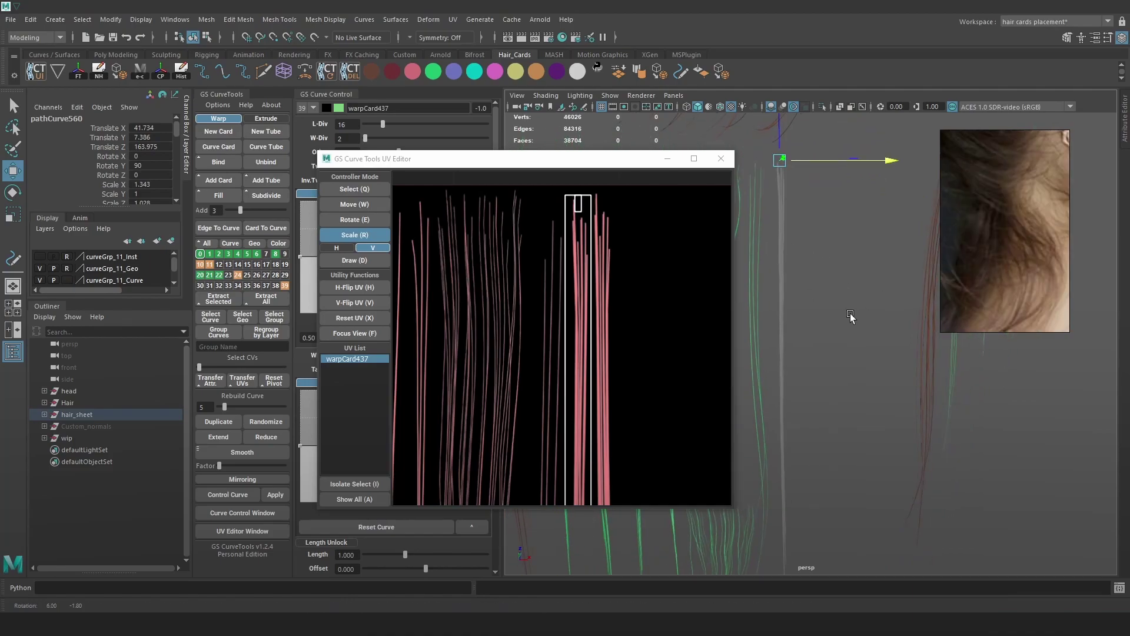
scroll(1027, 265, up, 2)
scroll(843, 305, up, 3)
scroll(1005, 252, up, 2)
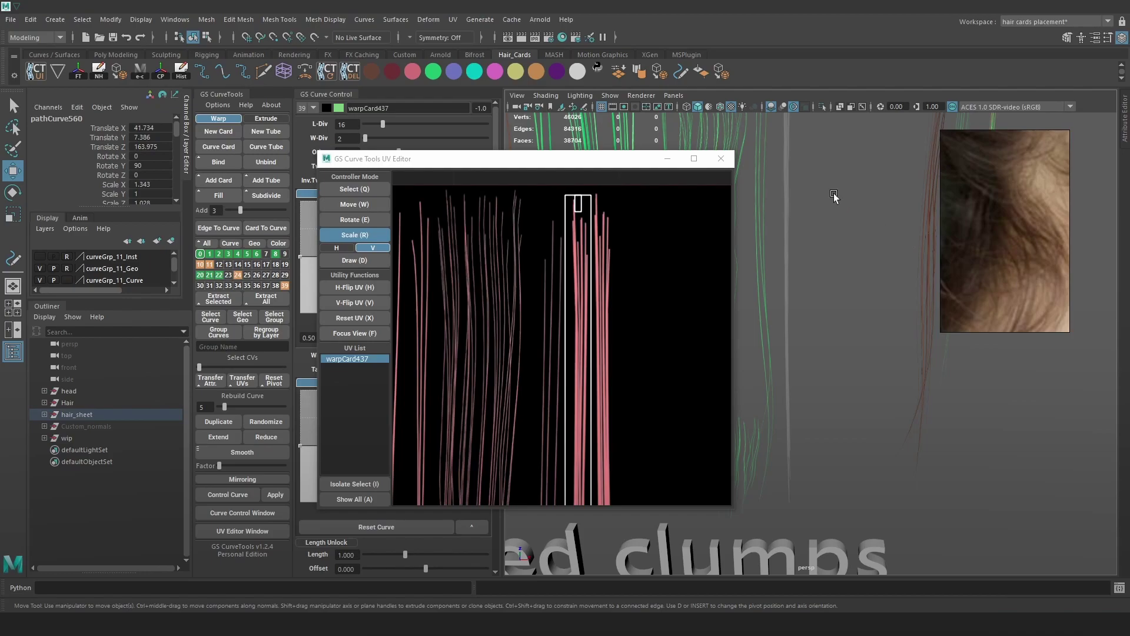
scroll(834, 198, down, 1)
scroll(813, 235, down, 2)
scroll(827, 303, up, 2)
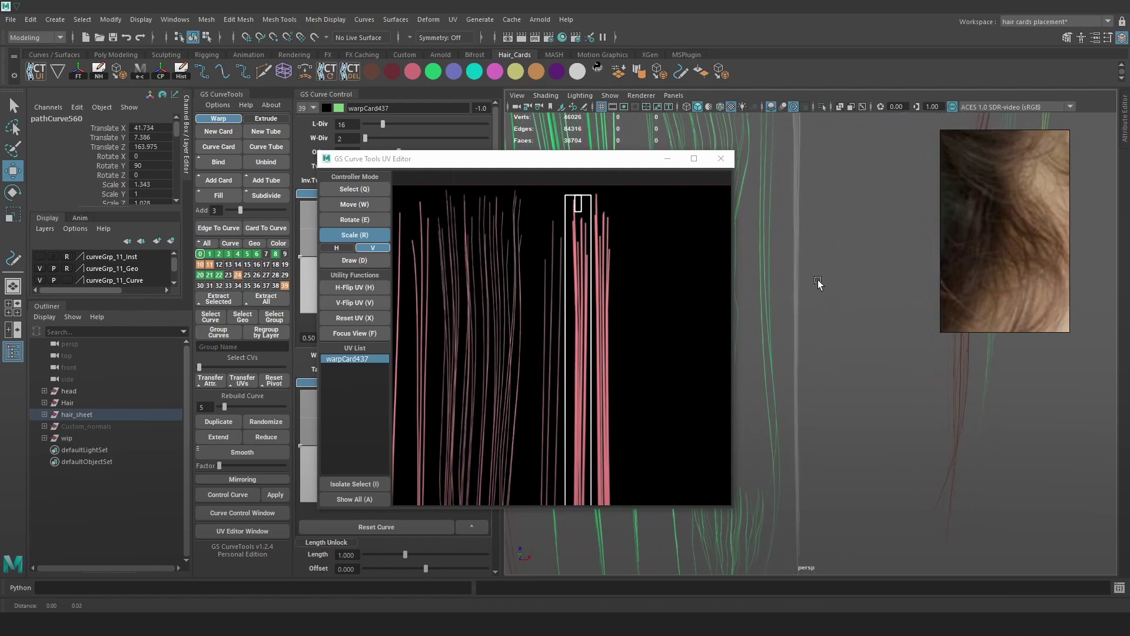
scroll(818, 295, up, 3)
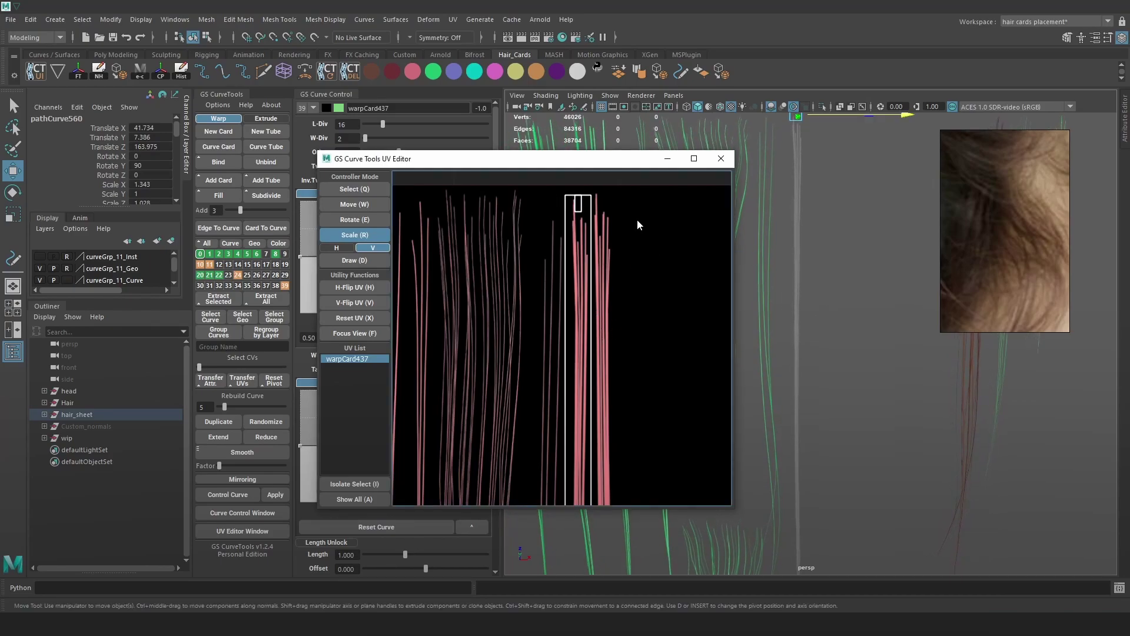
alt+middle_drag(832, 207, 832, 250)
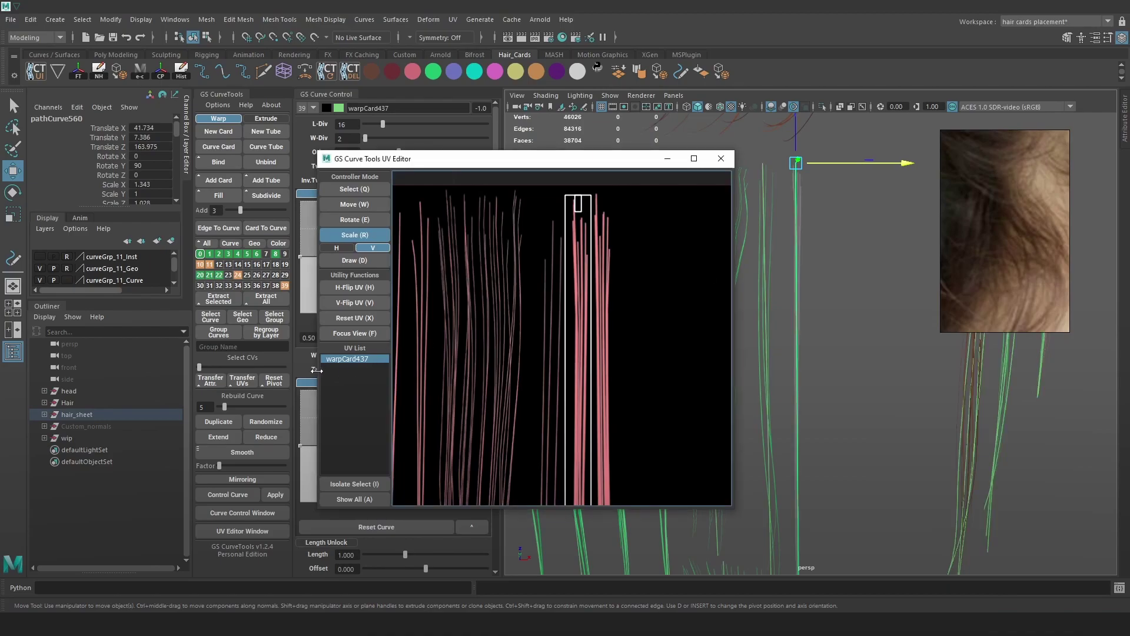
- Duplicate the dense-clump card, offset the copy to Translate X 42.311 and reselect it
click(218, 422)
mouse_move(878, 166)
mouse_down()
mouse_move(896, 167)
mouse_move(882, 190)
mouse_move(885, 181)
mouse_up()
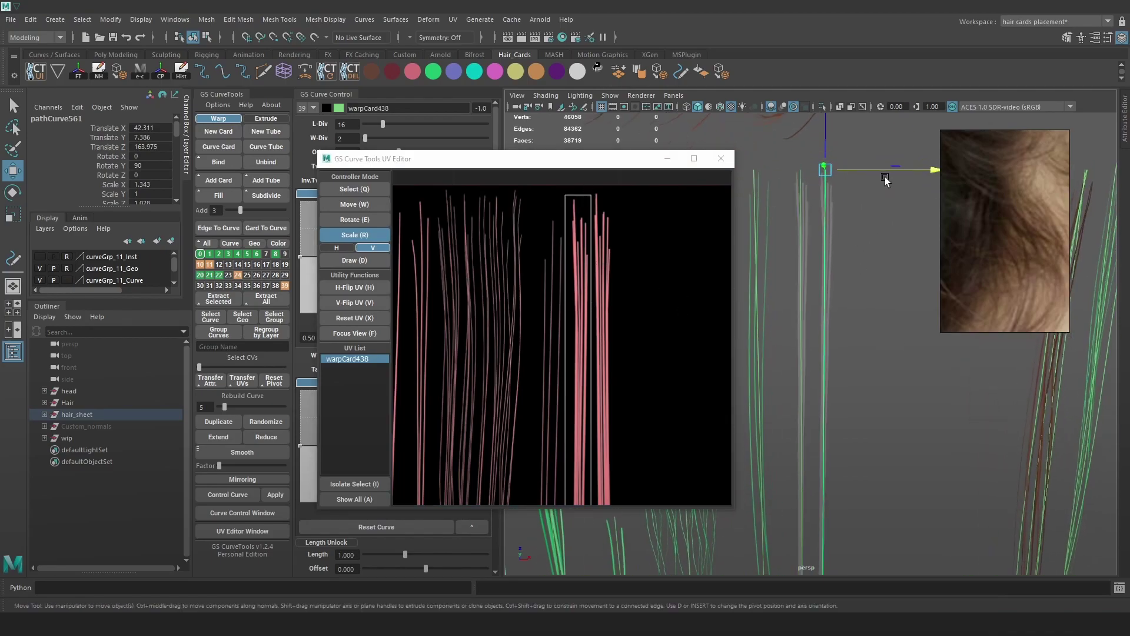
click(828, 220)
click(823, 195)
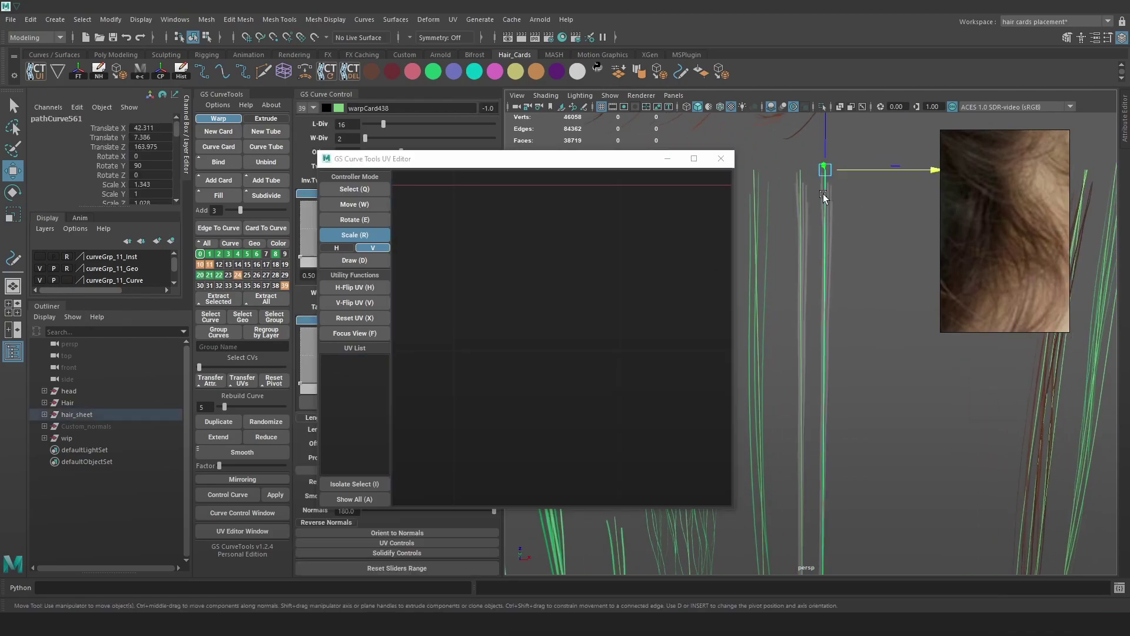
- Move the duplicate card's UV region onto the outermost dense strand clump and close the UV editor
key(w)
drag(583, 262, 605, 256)
middle_drag(610, 313, 593, 245)
key(r)
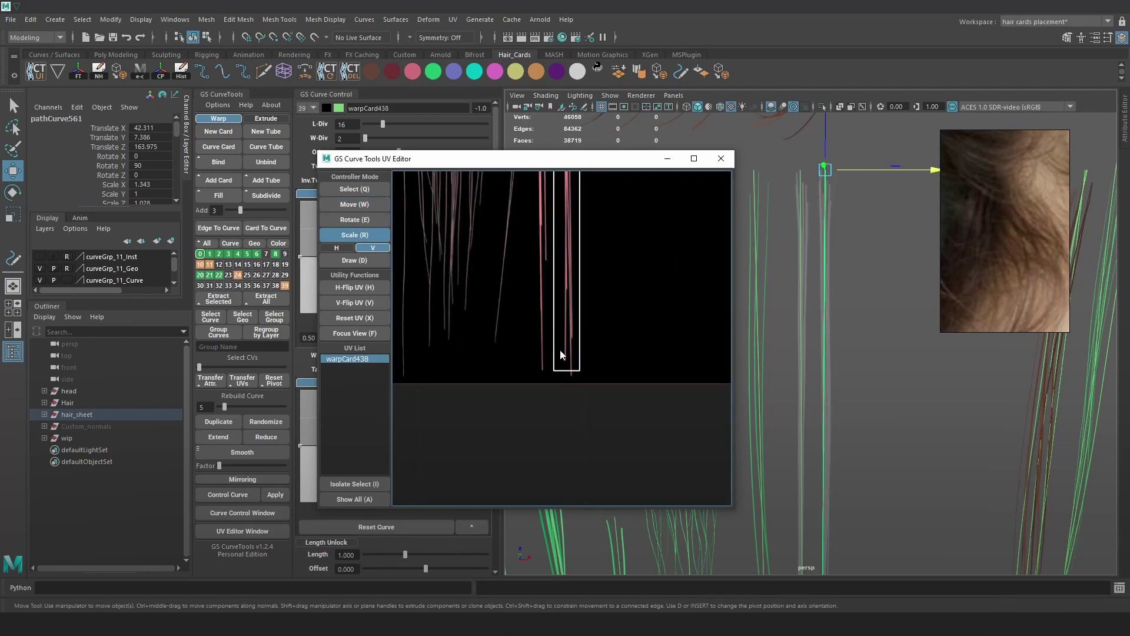
click(722, 158)
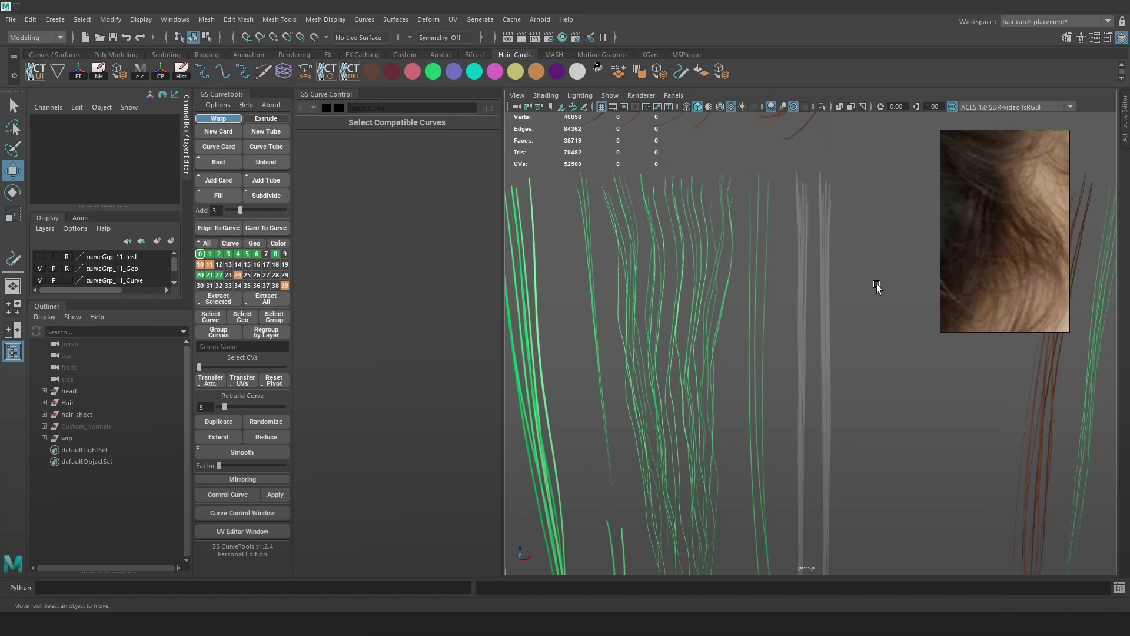
- Shorten the duplicated card slightly by scaling its curve along its length
scroll(903, 361, down, 4)
alt+middle_drag(859, 345, 835, 201)
scroll(839, 287, down, 2)
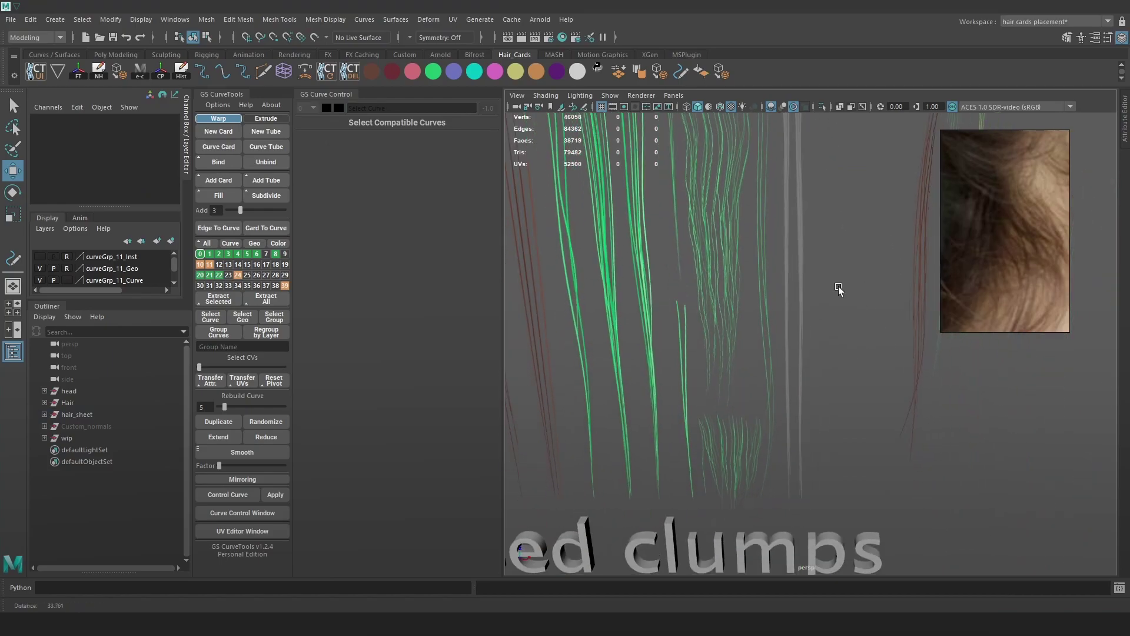
alt+drag(835, 284, 842, 303)
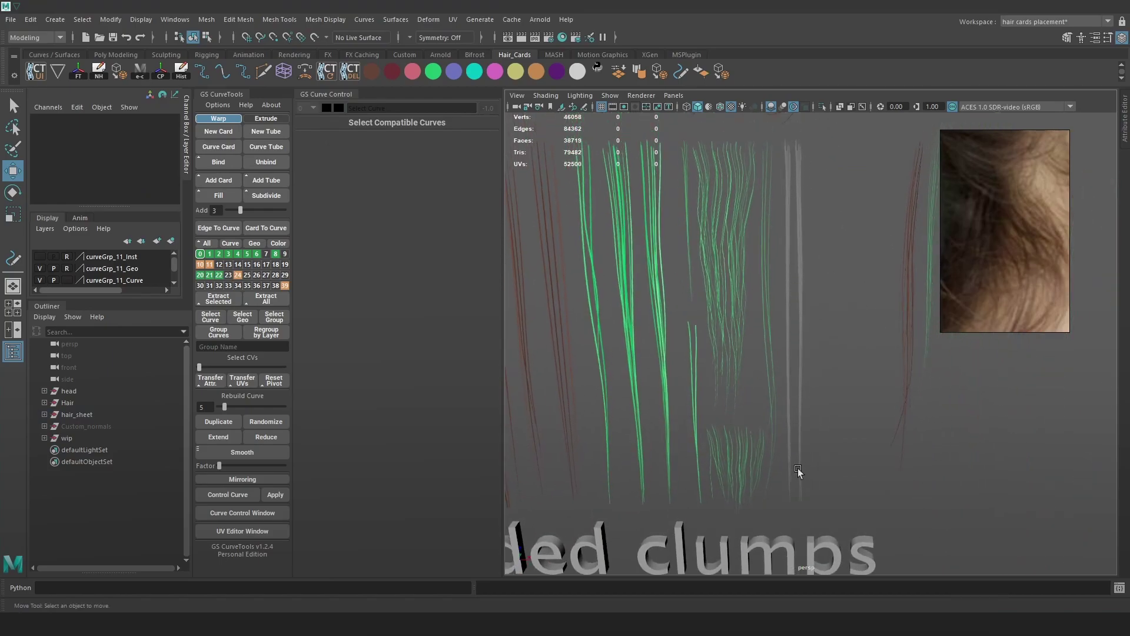
key(r)
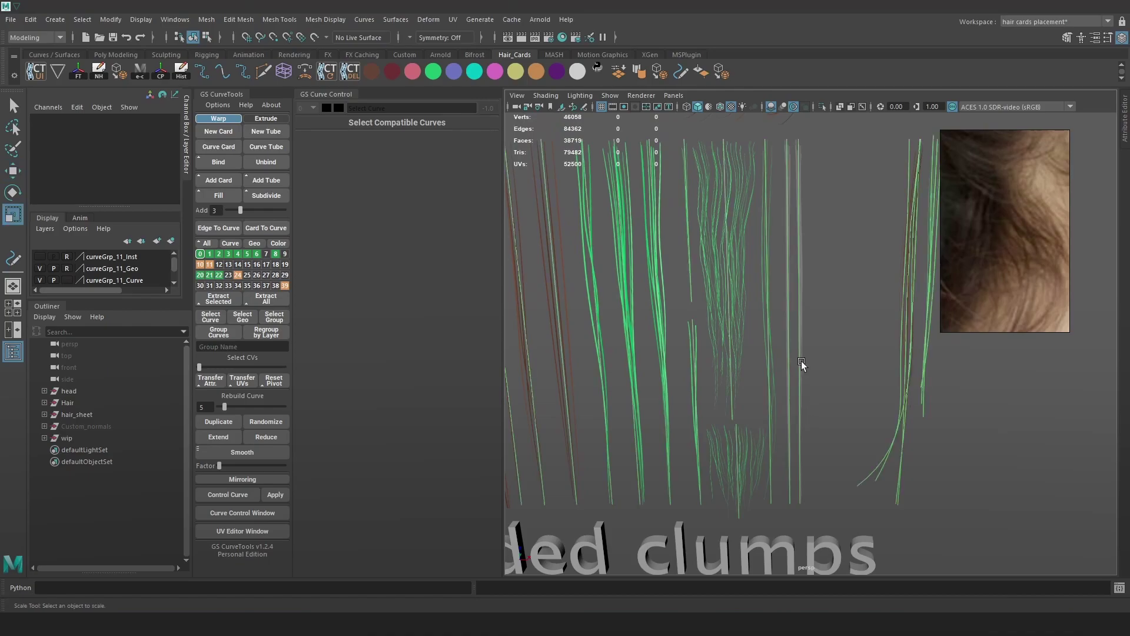
click(801, 363)
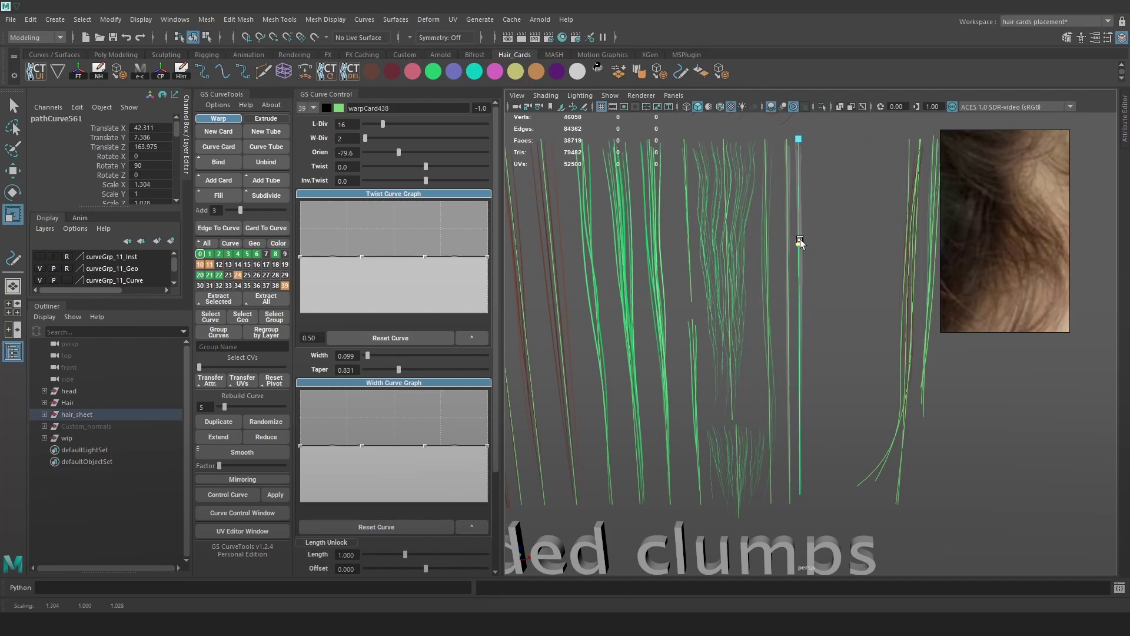
click(834, 271)
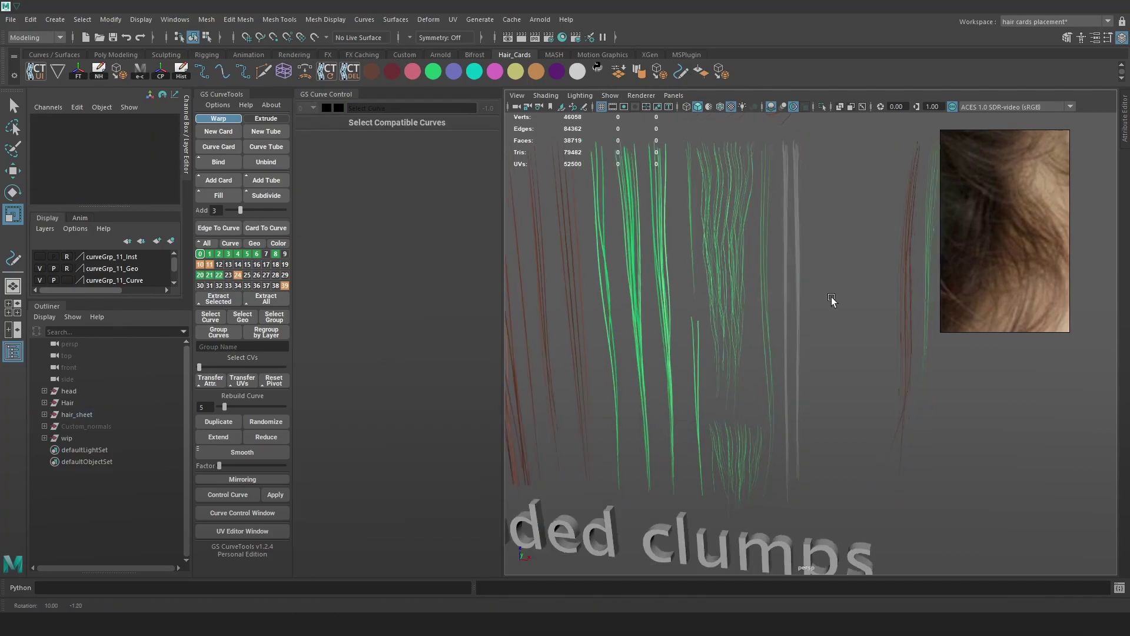
- Check the two new cards in wireframe display, then return to textured shading
key(4)
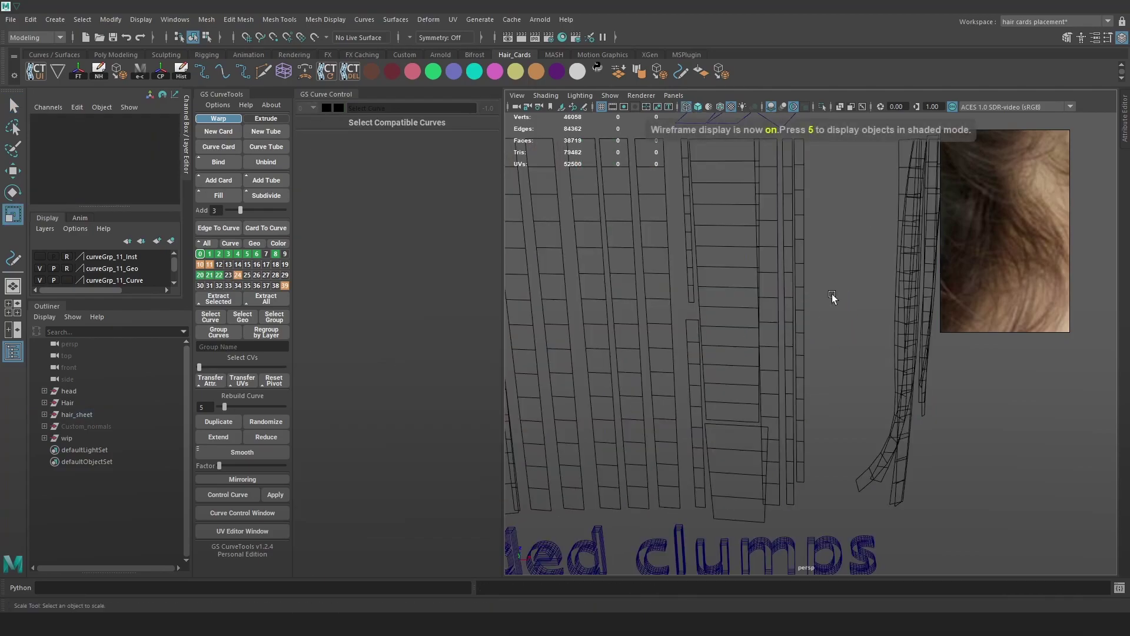
click(789, 297)
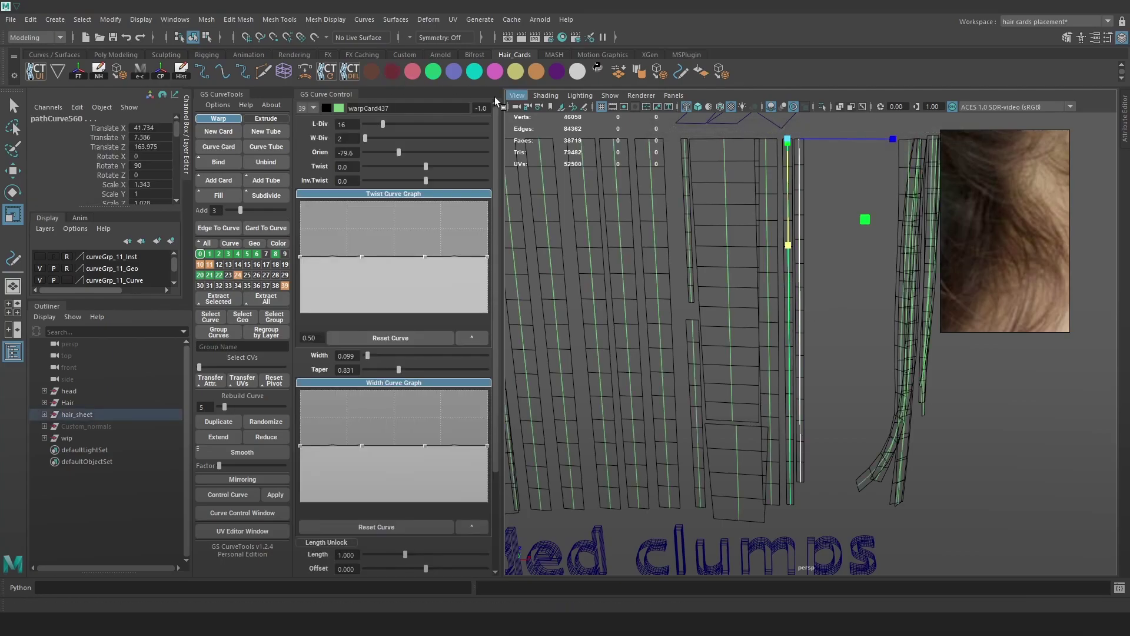
scroll(815, 283, up, 1)
key(6)
click(827, 322)
- Frame the full row of cards and save the scene
scroll(827, 322, down, 9)
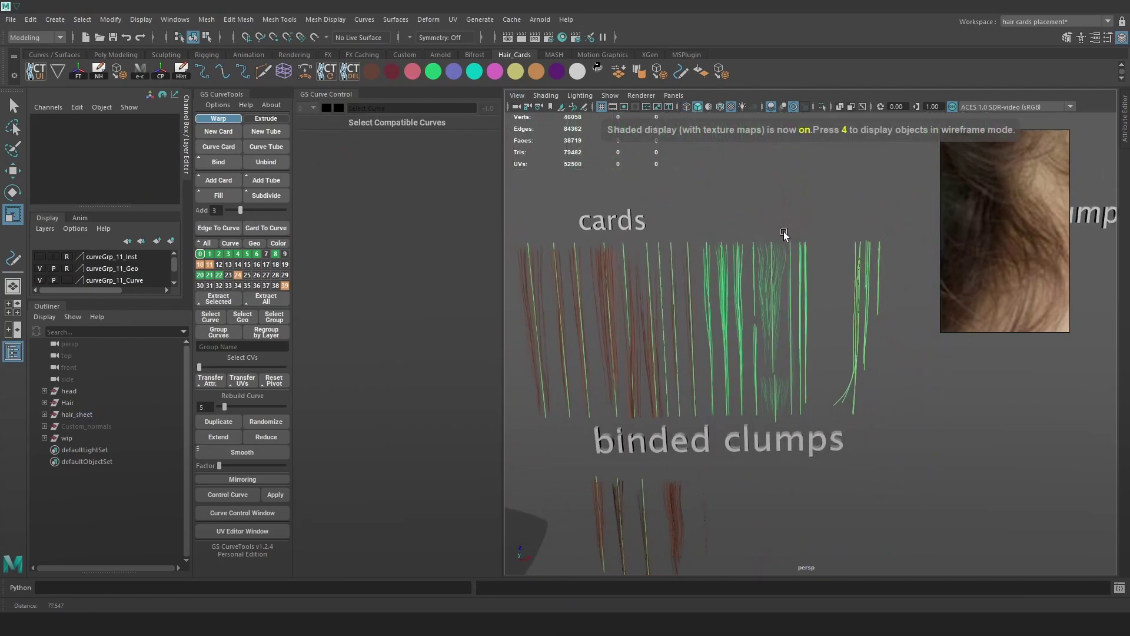
scroll(818, 277, up, 3)
key(q)
key(ctrl+s)
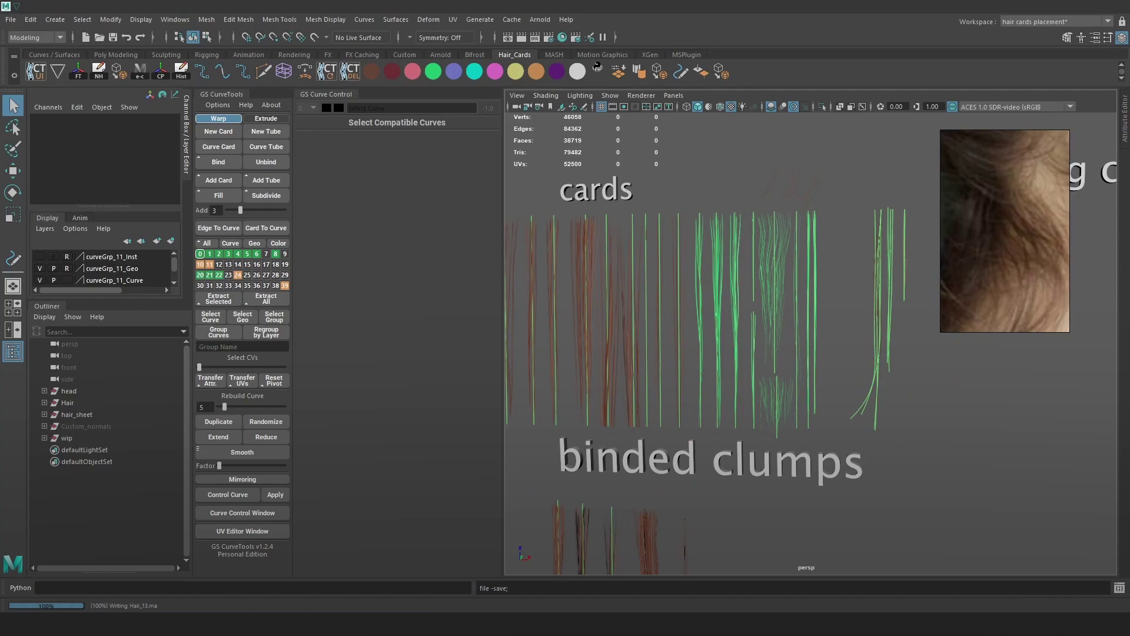
- Review the whole row of hair cards together with the binded clumps in the viewport
key(r)
scroll(876, 302, down, 4)
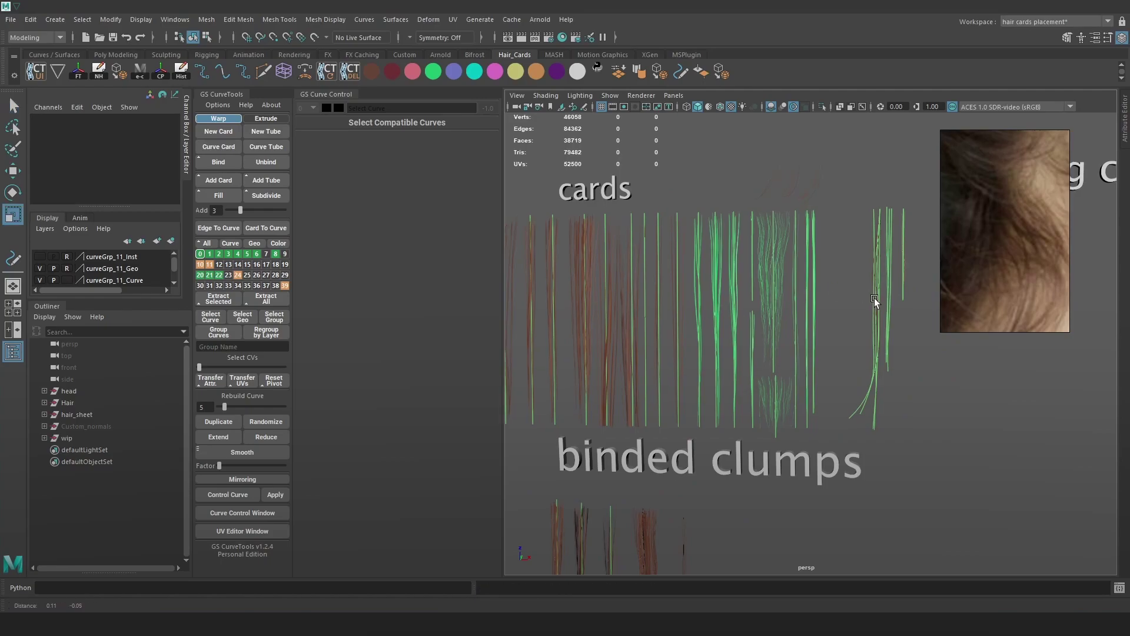
alt+middle_drag(795, 320, 808, 306)
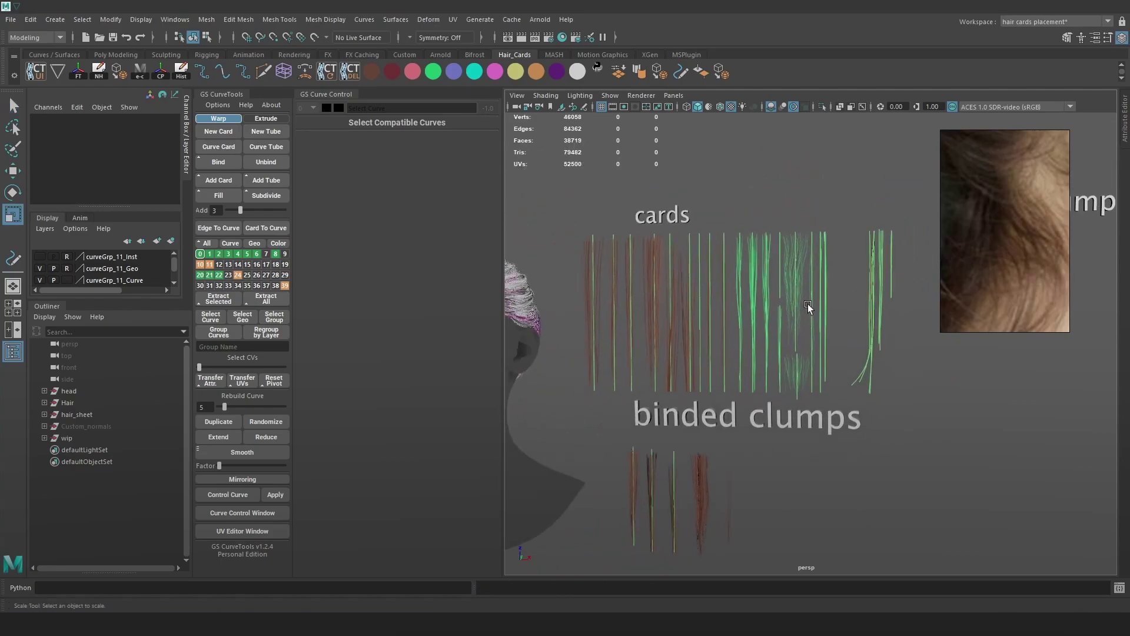
click(807, 302)
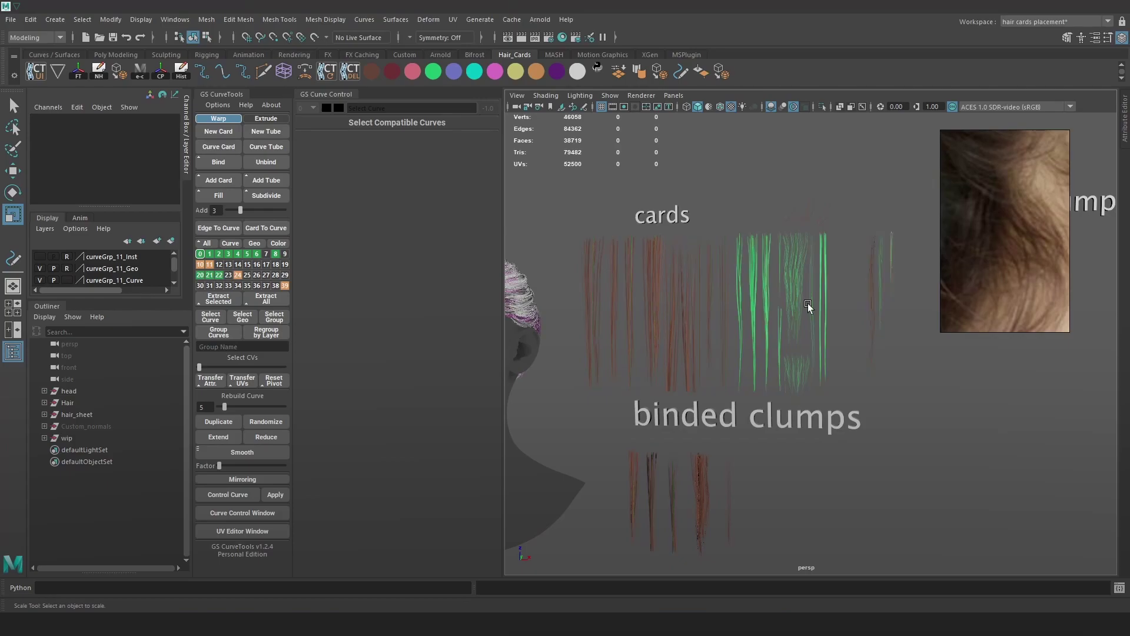
alt+right_drag(845, 287, 813, 345)
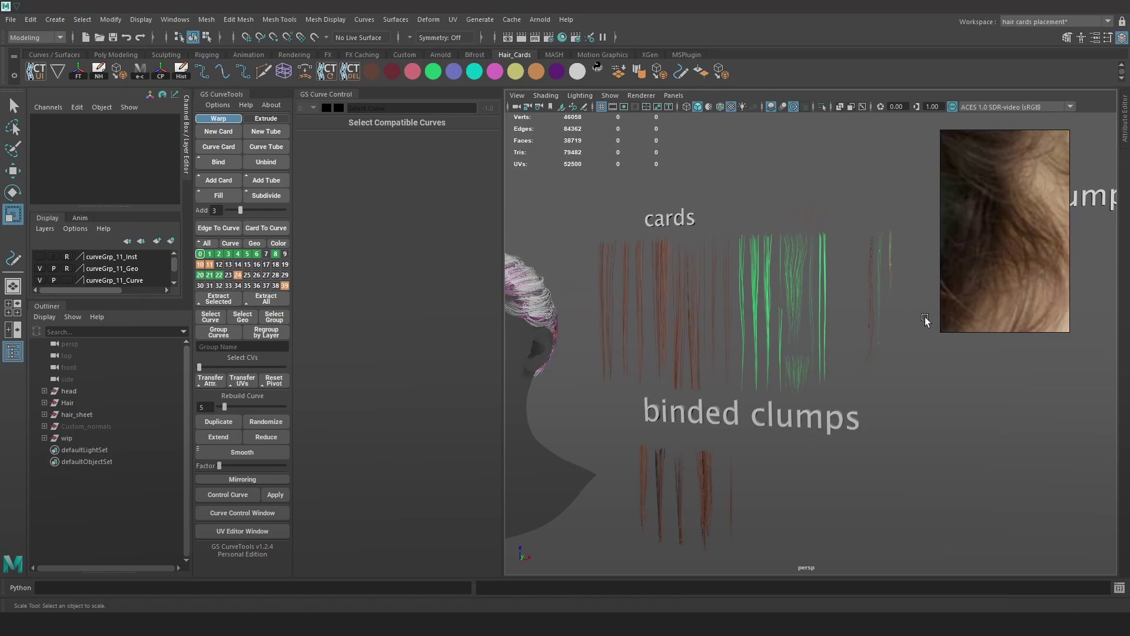
- Enlarge the floating reference board over the viewport and bring its image groups into overview
scroll(722, 308, up, 2)
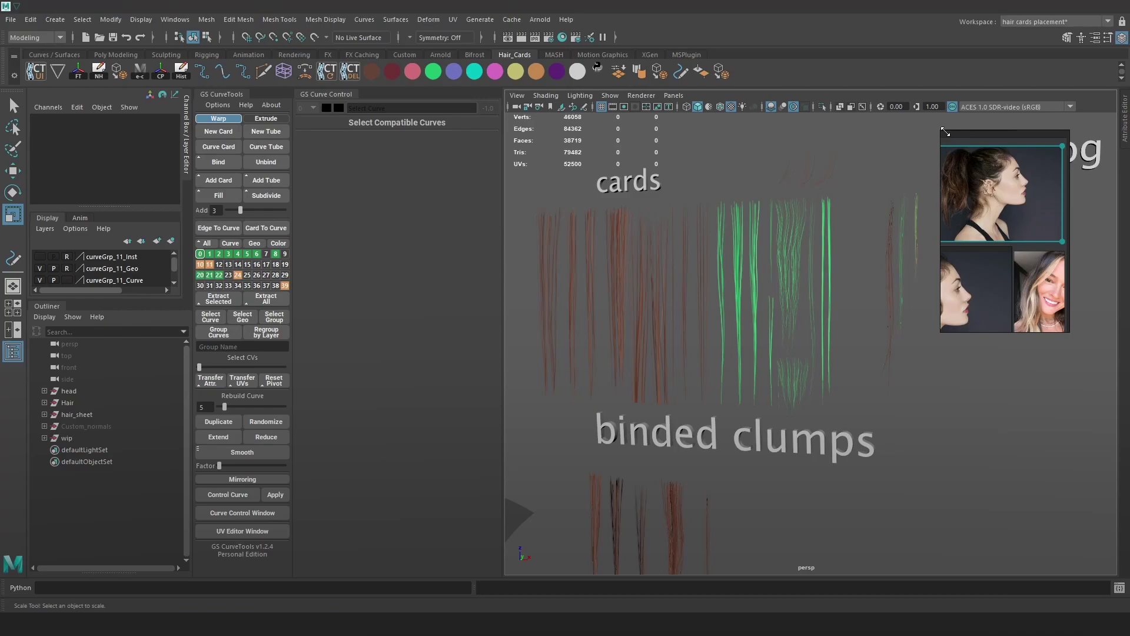
drag(945, 132, 663, 87)
scroll(715, 159, up, 3)
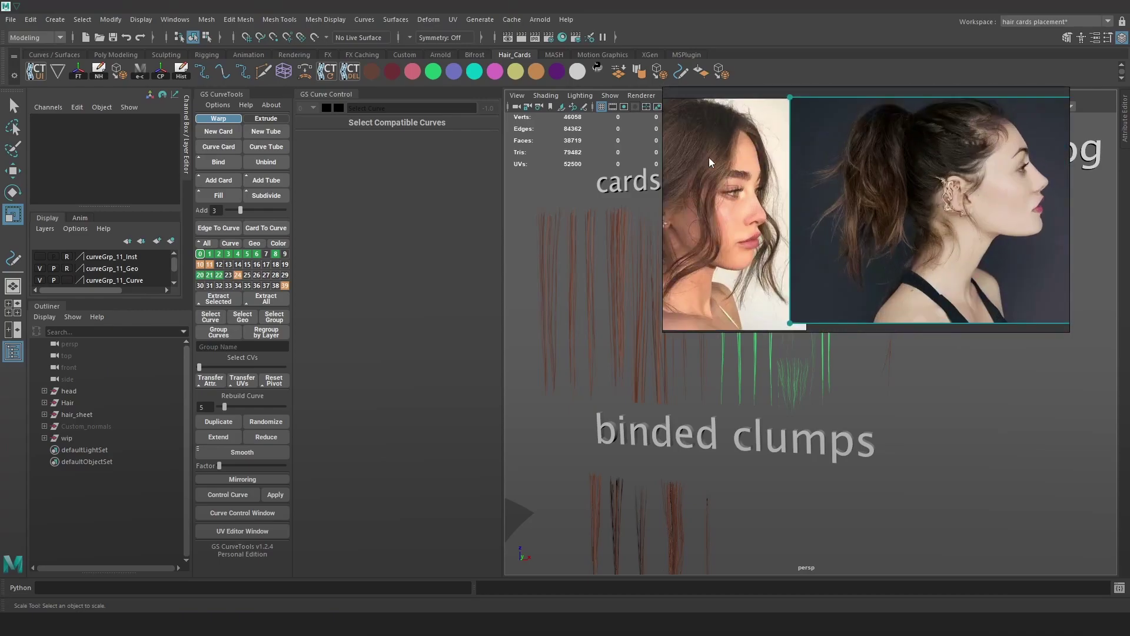
scroll(724, 188, down, 2)
scroll(989, 230, down, 4)
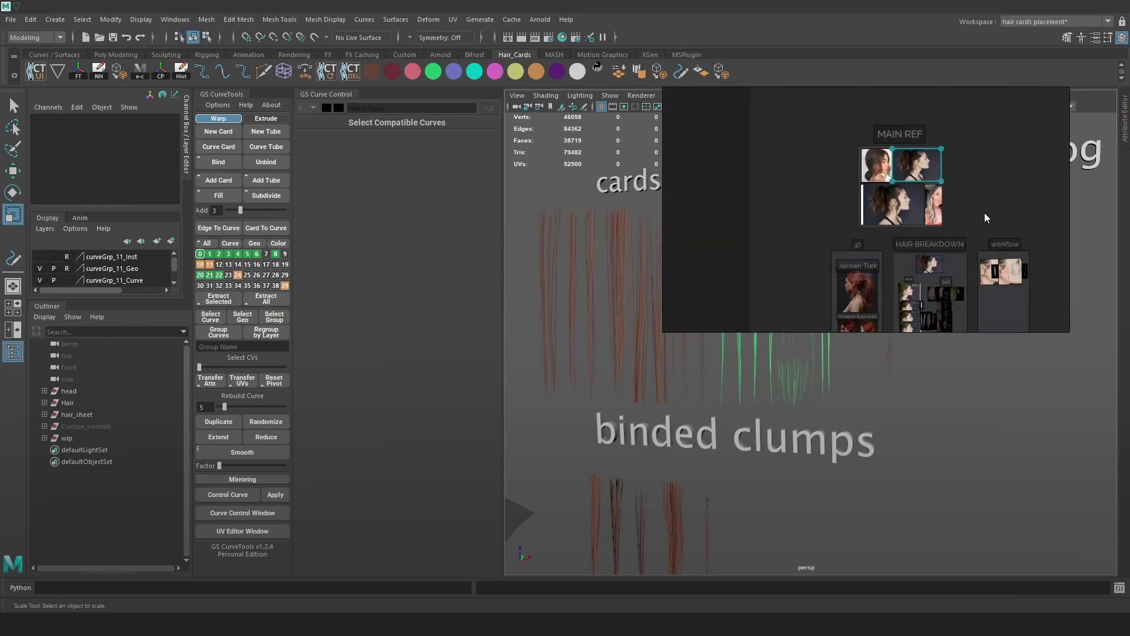
- Examine the main hair references and the ponytail photos on the reference board for strand and clump shapes
scroll(790, 285, up, 5)
middle_drag(857, 211, 832, 198)
scroll(835, 267, up, 3)
middle_drag(835, 260, 860, 216)
scroll(883, 223, down, 1)
scroll(871, 246, down, 2)
scroll(876, 199, up, 3)
scroll(865, 223, down, 3)
scroll(898, 223, down, 1)
middle_drag(898, 223, 846, 248)
scroll(855, 171, up, 2)
scroll(931, 237, down, 3)
scroll(957, 254, down, 1)
scroll(957, 254, down, 2)
middle_drag(1006, 279, 914, 321)
scroll(995, 245, up, 3)
scroll(954, 237, up, 2)
middle_drag(985, 122, 917, 234)
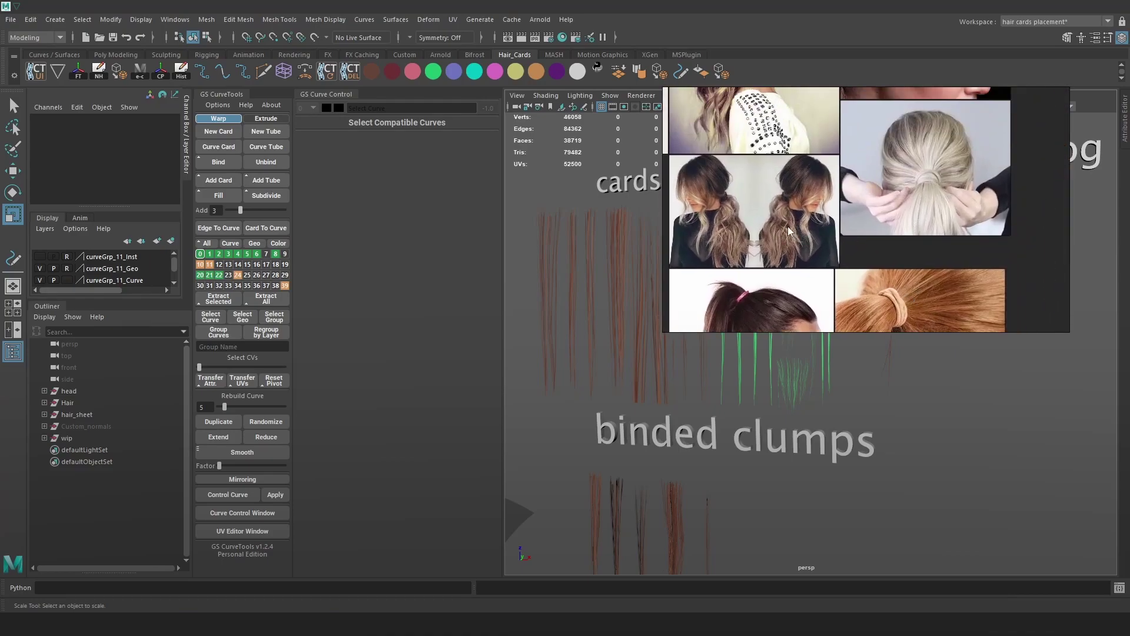
scroll(788, 225, up, 3)
scroll(818, 193, down, 4)
scroll(817, 197, down, 5)
scroll(716, 266, up, 5)
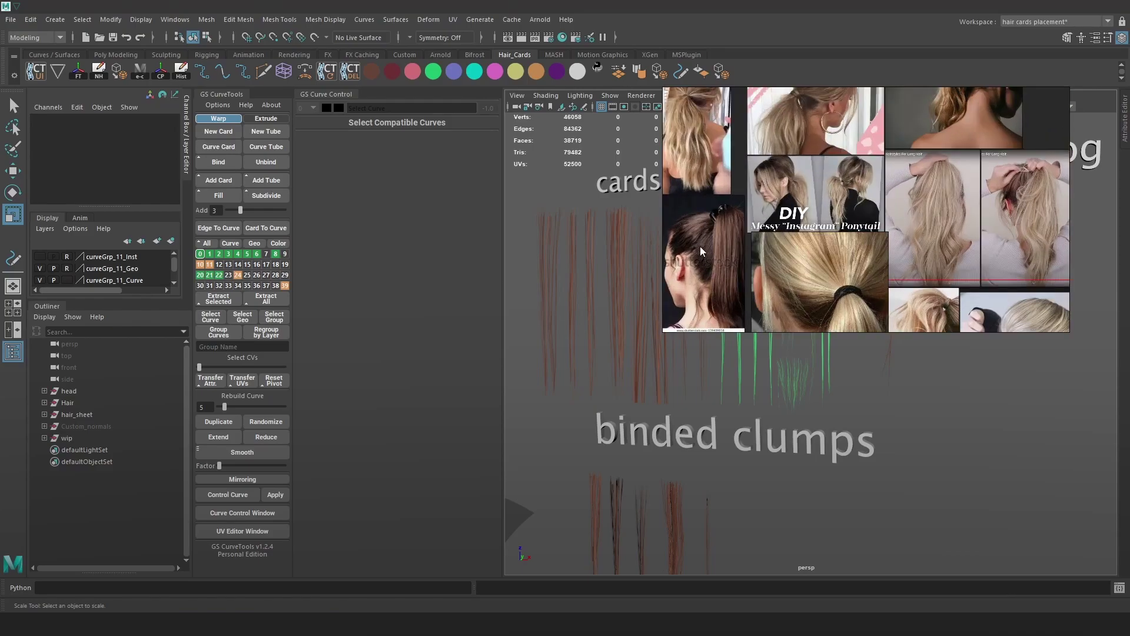
- Study the ponytail photos on the reference board up close for loose strands and clump shapes
scroll(716, 217, up, 3)
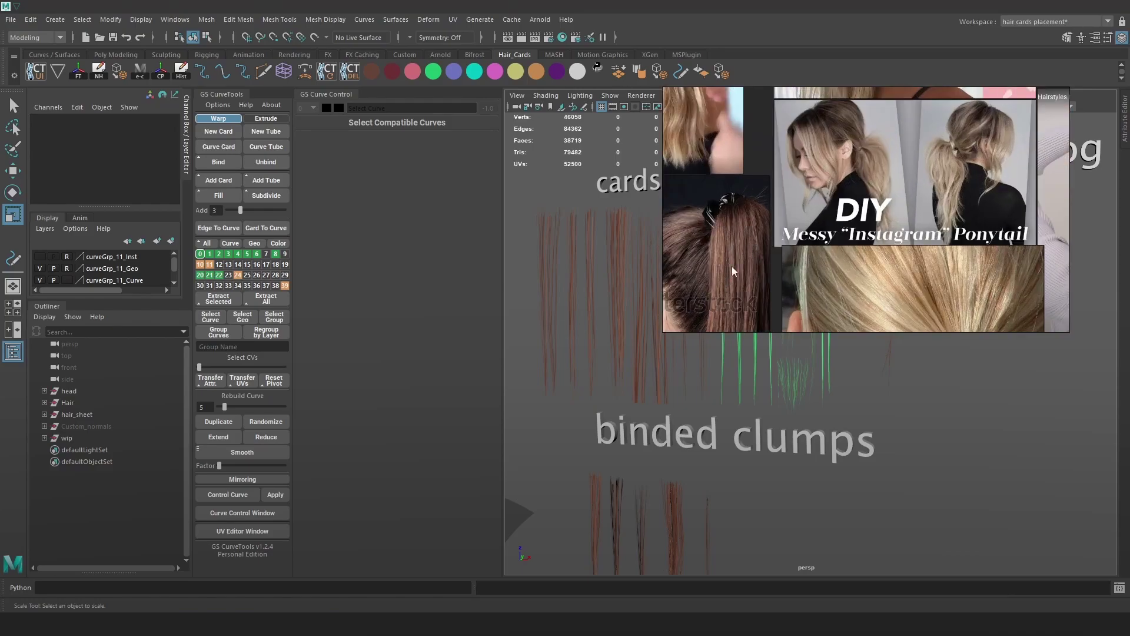
alt+middle_drag(629, 370, 744, 383)
alt+right_drag(744, 384, 883, 408)
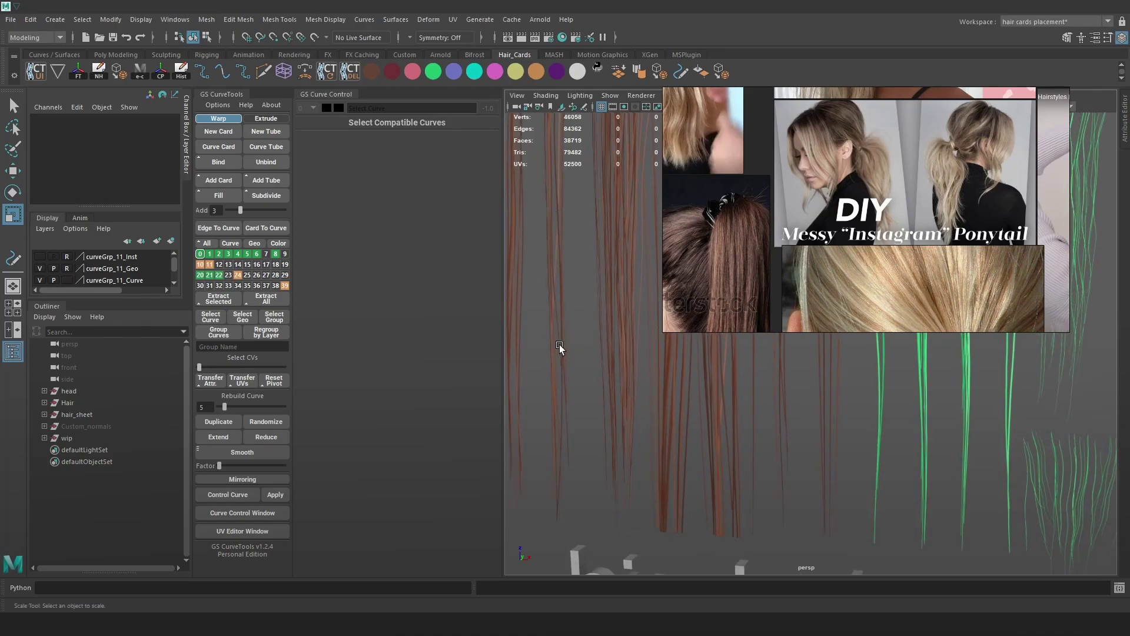
scroll(895, 213, down, 6)
scroll(900, 214, up, 4)
scroll(899, 213, up, 8)
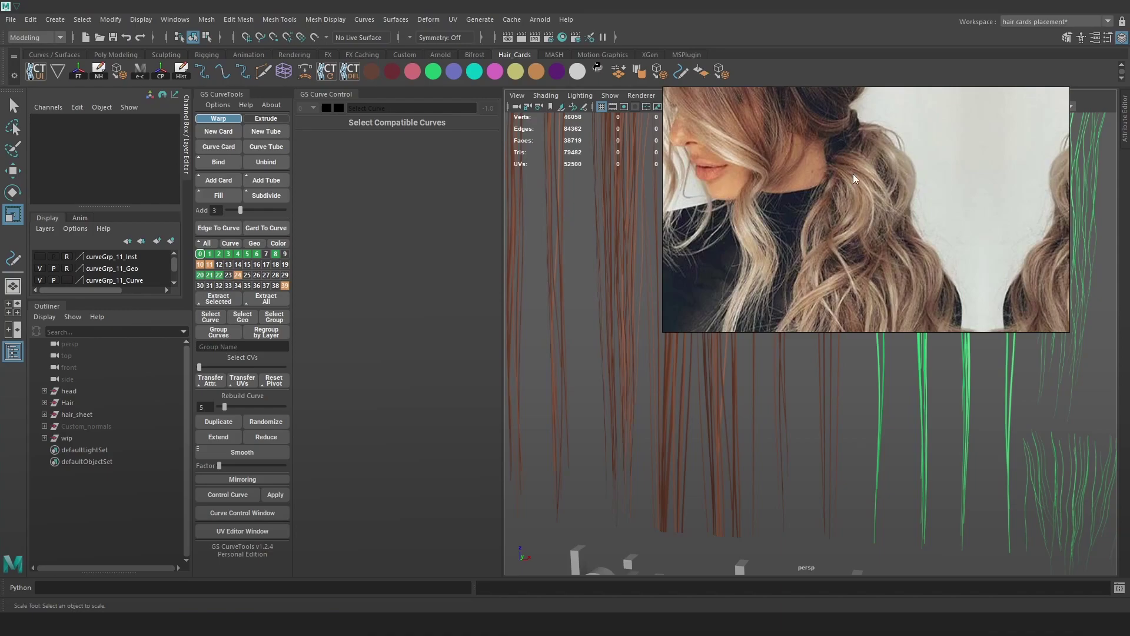
scroll(845, 178, up, 2)
scroll(860, 200, down, 6)
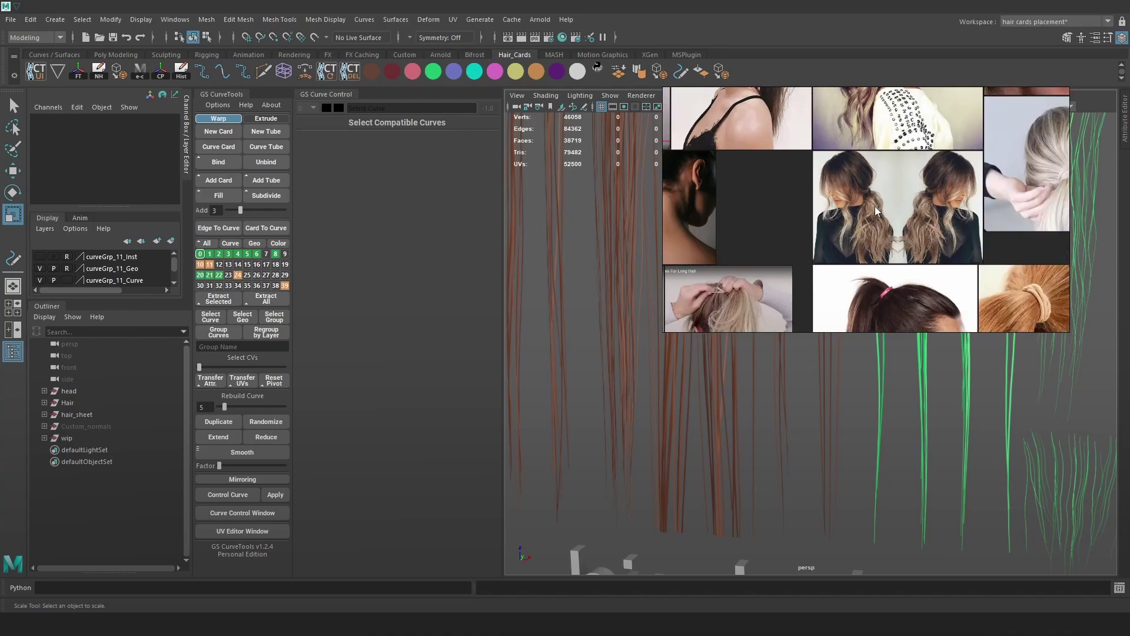
scroll(876, 211, down, 8)
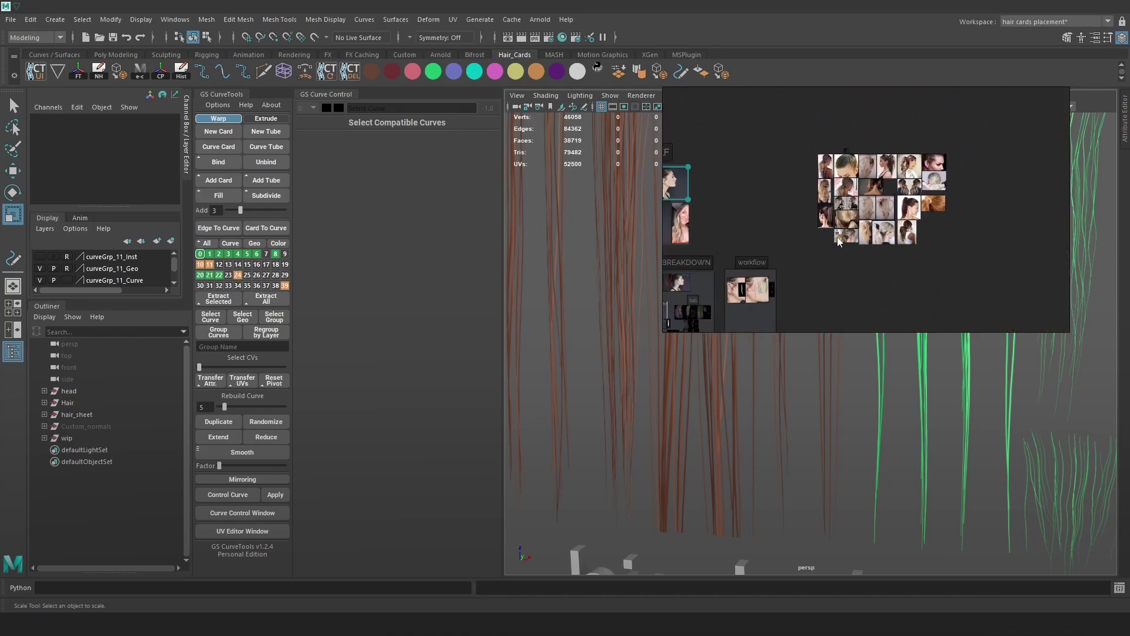
- Examine the 3D artists' hair references on the board and bring the main, breakdown and ponytail groups back into overview
middle_drag(785, 274, 900, 191)
scroll(895, 195, up, 4)
middle_drag(731, 283, 986, 112)
middle_drag(878, 250, 884, 207)
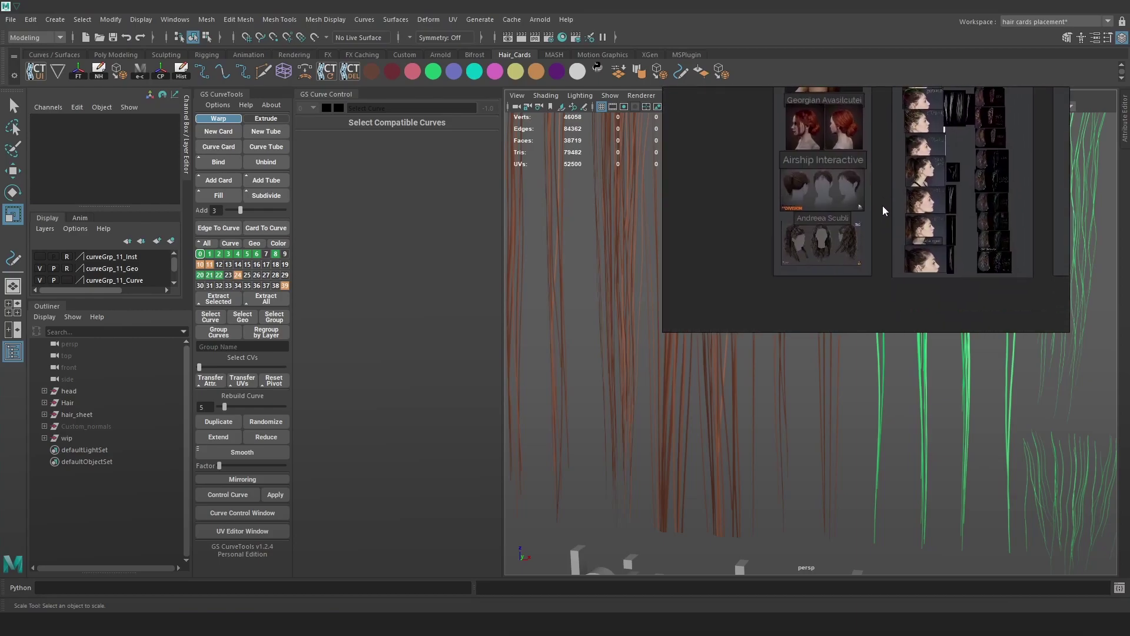
scroll(817, 253, up, 5)
scroll(785, 197, up, 2)
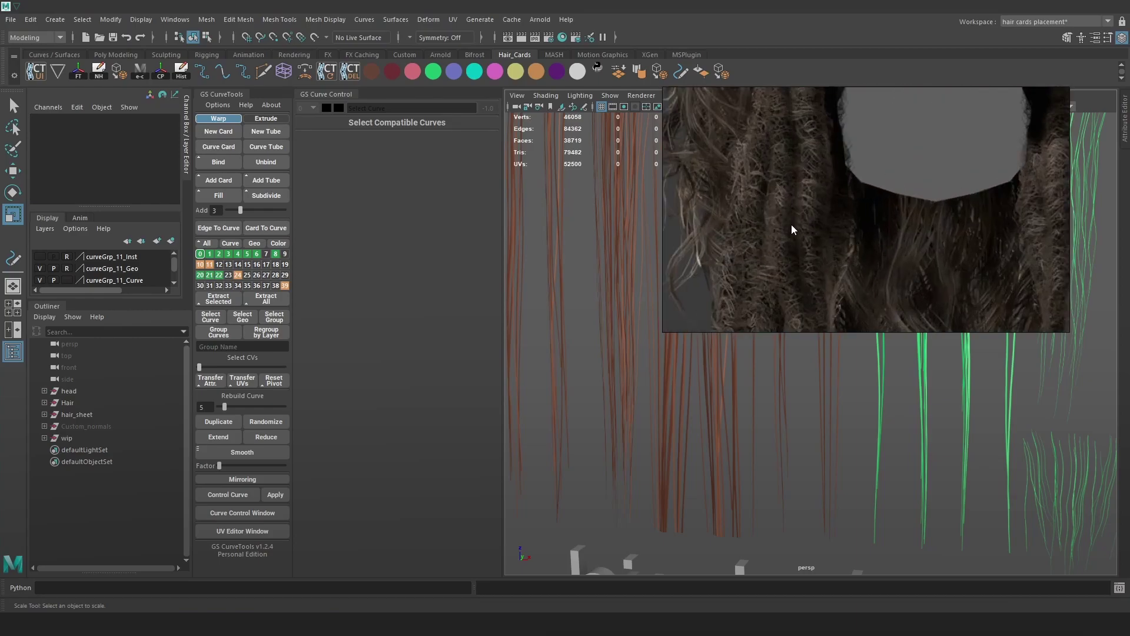
scroll(792, 224, down, 3)
scroll(880, 148, down, 6)
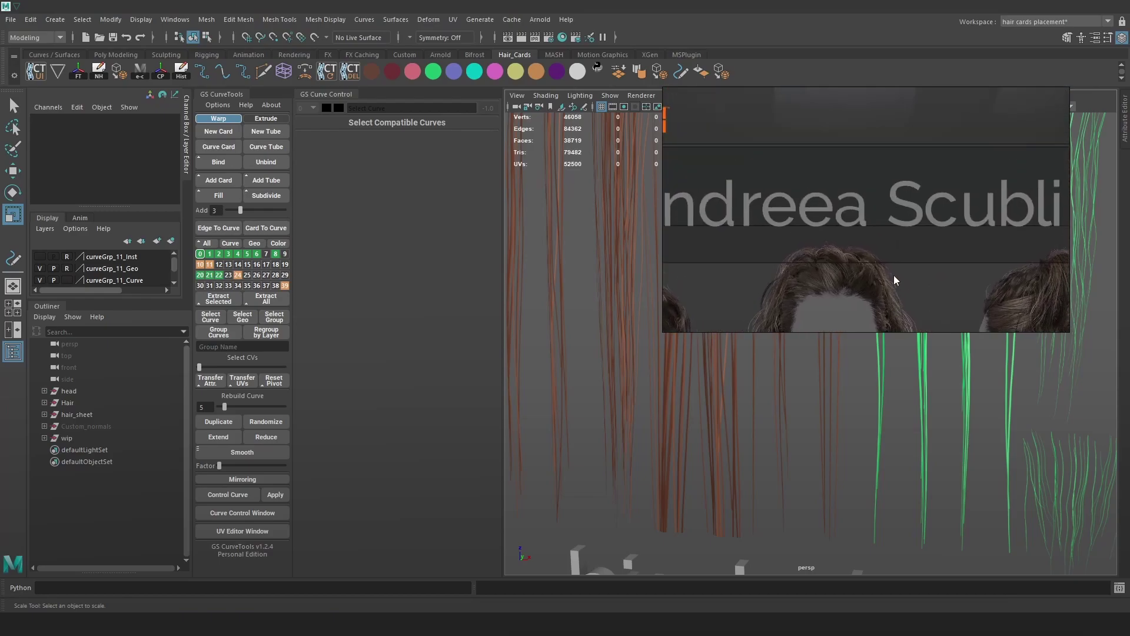
scroll(881, 242, down, 2)
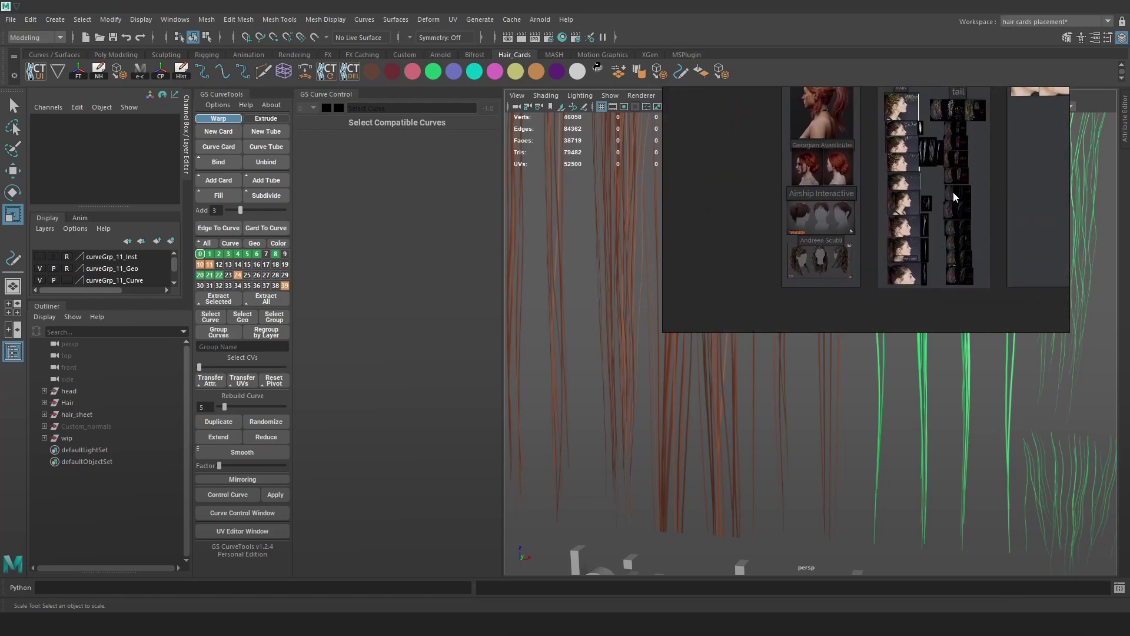
middle_drag(978, 98, 916, 269)
scroll(995, 236, down, 4)
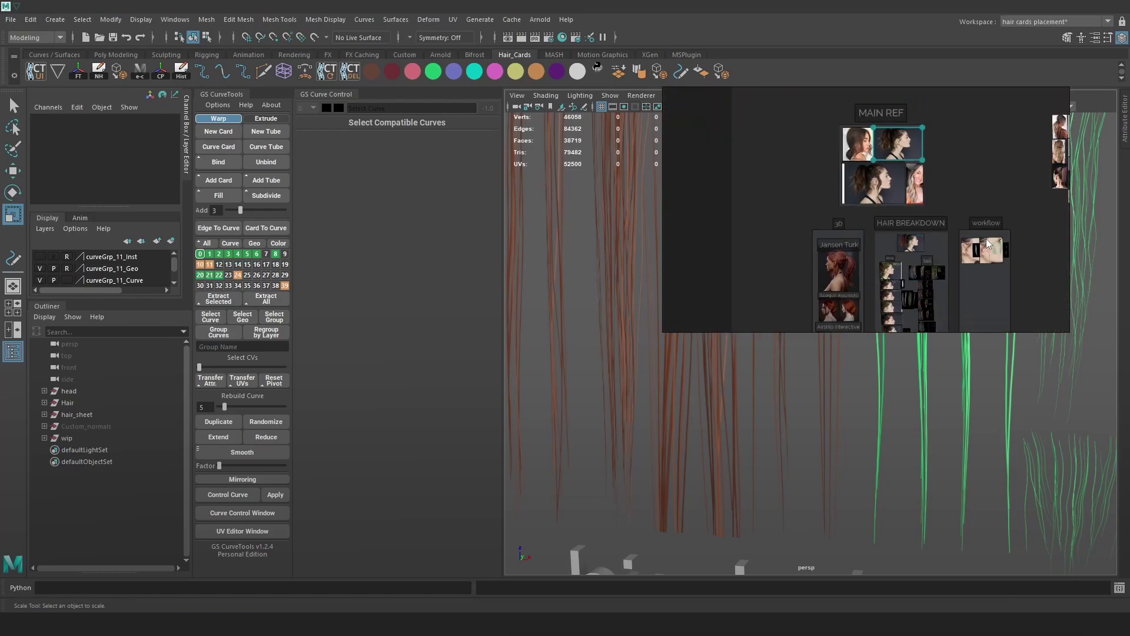
scroll(1005, 193, up, 4)
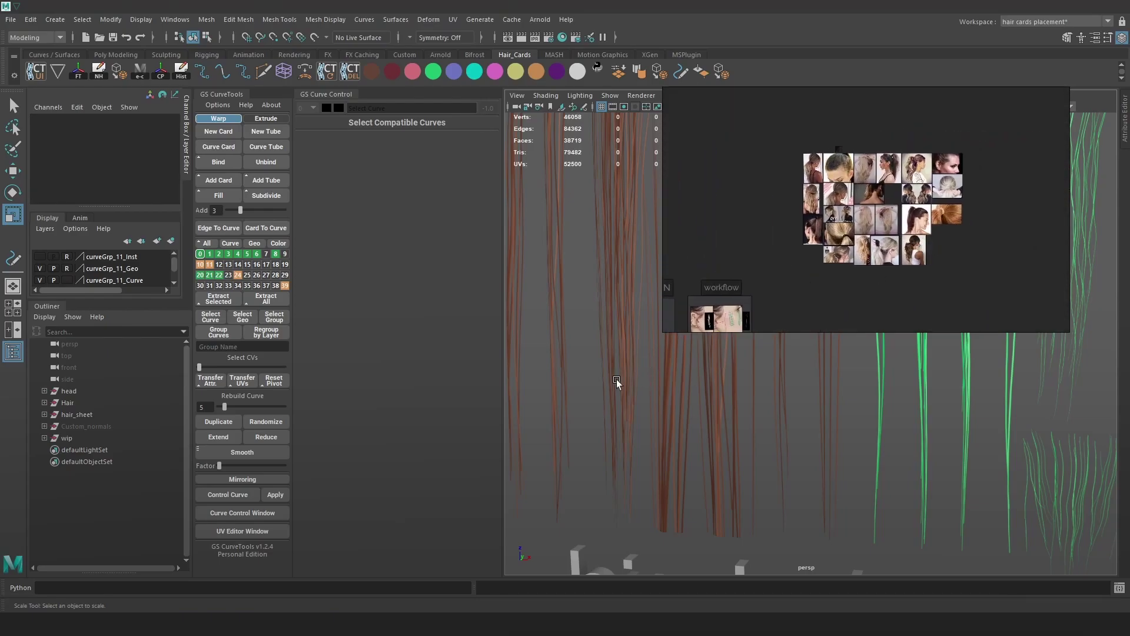
- Duplicate the two narrow dense cards at the end of the green row and place the copies beyond the last short card
alt+right_drag(695, 448, 660, 414)
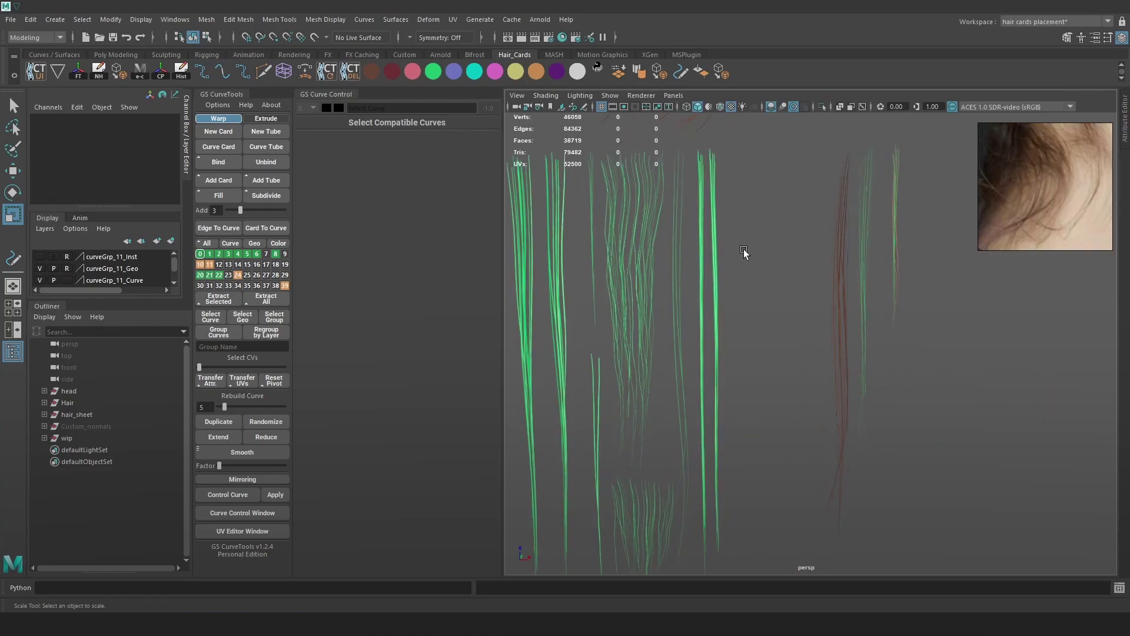
alt+middle_drag(756, 269, 755, 288)
drag(693, 289, 743, 261)
key(w)
click(219, 421)
drag(788, 181, 1028, 194)
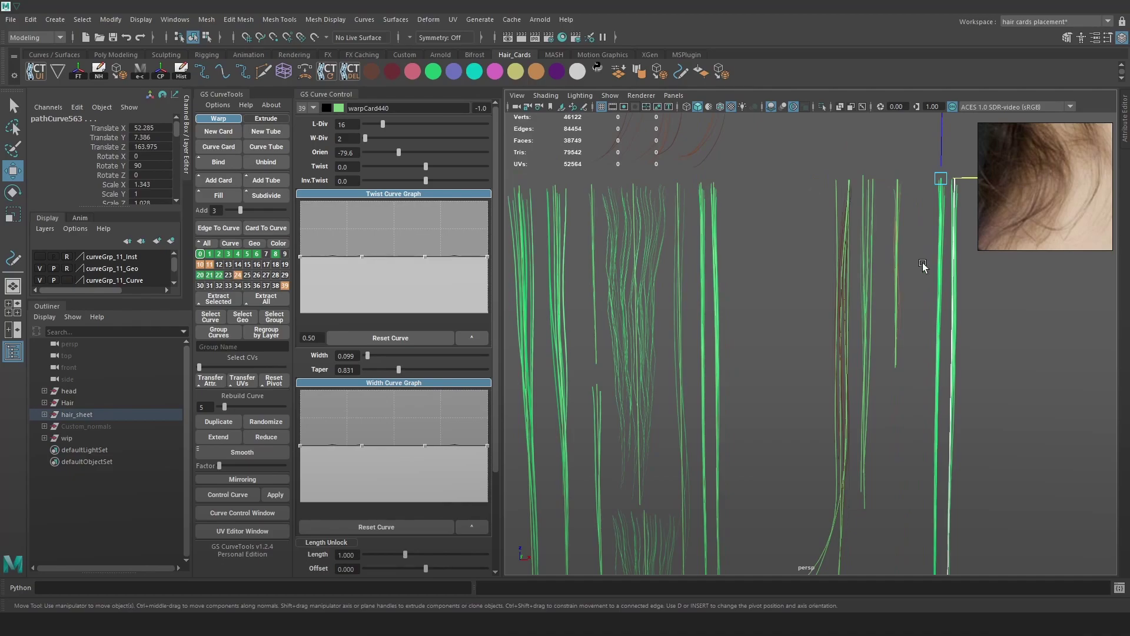
- Select both copied narrow cards and set their width to 0.050 and taper to 0.615
alt+middle_drag(871, 264, 796, 264)
alt+right_drag(796, 263, 905, 263)
click(905, 263)
alt+middle_drag(905, 263, 885, 282)
key(4)
drag(835, 242, 901, 287)
key(6)
alt+middle_drag(903, 287, 898, 285)
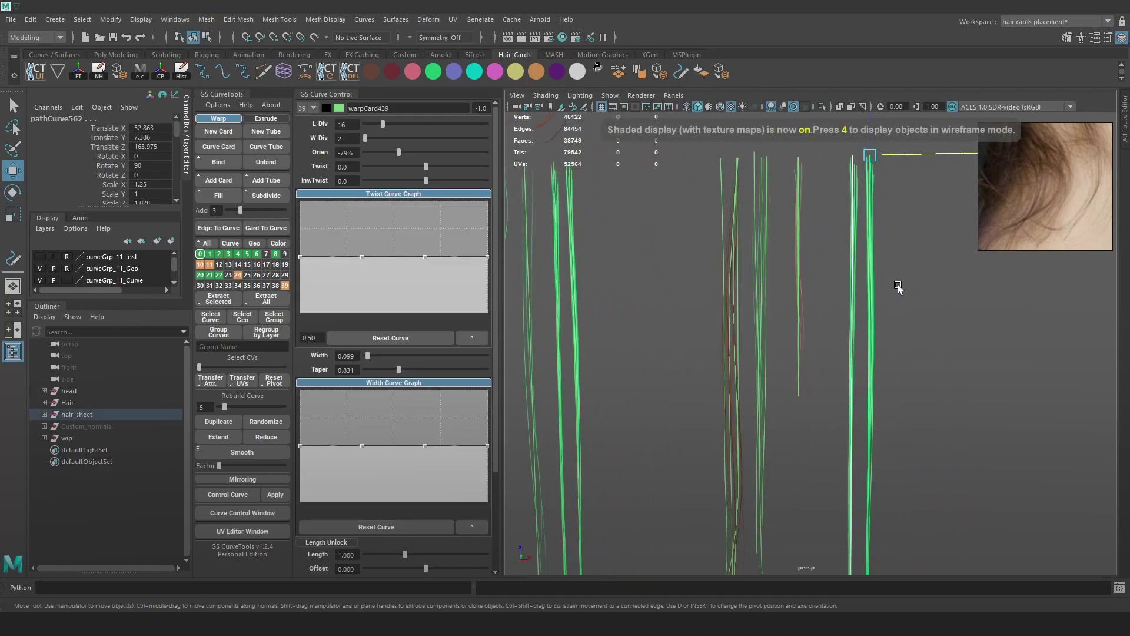
mouse_move(367, 355)
mouse_down()
mouse_move(377, 369)
mouse_move(365, 370)
mouse_up()
alt+right_drag(913, 339, 825, 338)
alt+middle_drag(825, 338, 789, 419)
alt+right_drag(789, 419, 972, 408)
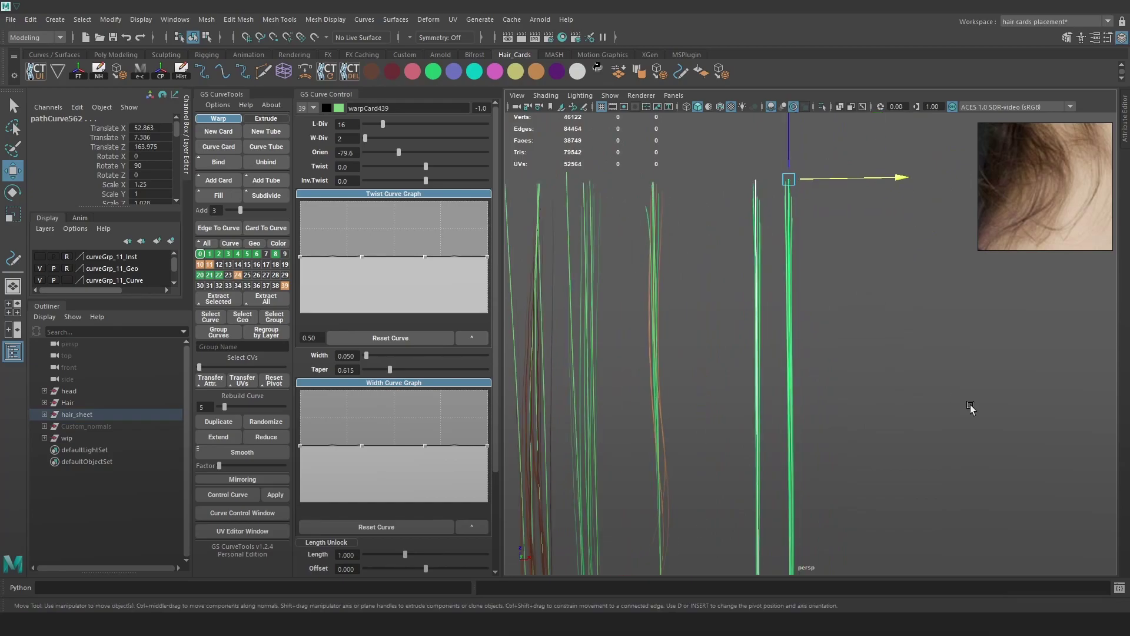
- Set the twist of the outer narrow card to -51.8 and move it onto its neighbour at about X 52.289
drag(381, 169, 440, 179)
click(825, 298)
drag(825, 298, 781, 242)
drag(441, 167, 406, 166)
drag(837, 176, 802, 348)
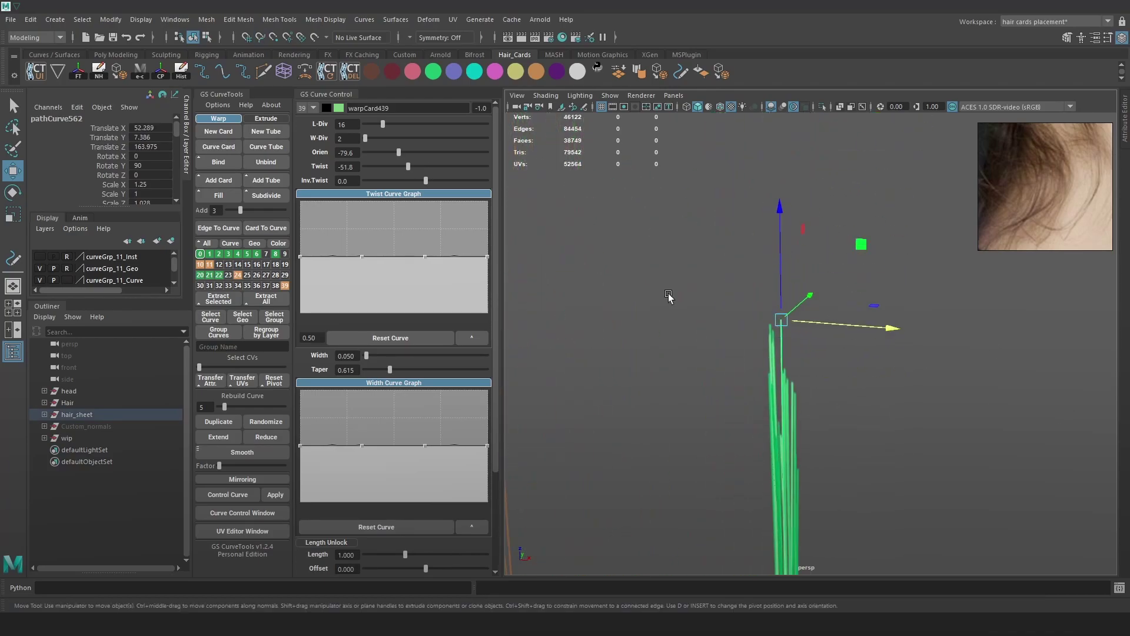
- Set the overlapping card's orientation to -173.0 so the two narrow cards cross, and undo the trial move
drag(384, 153, 368, 160)
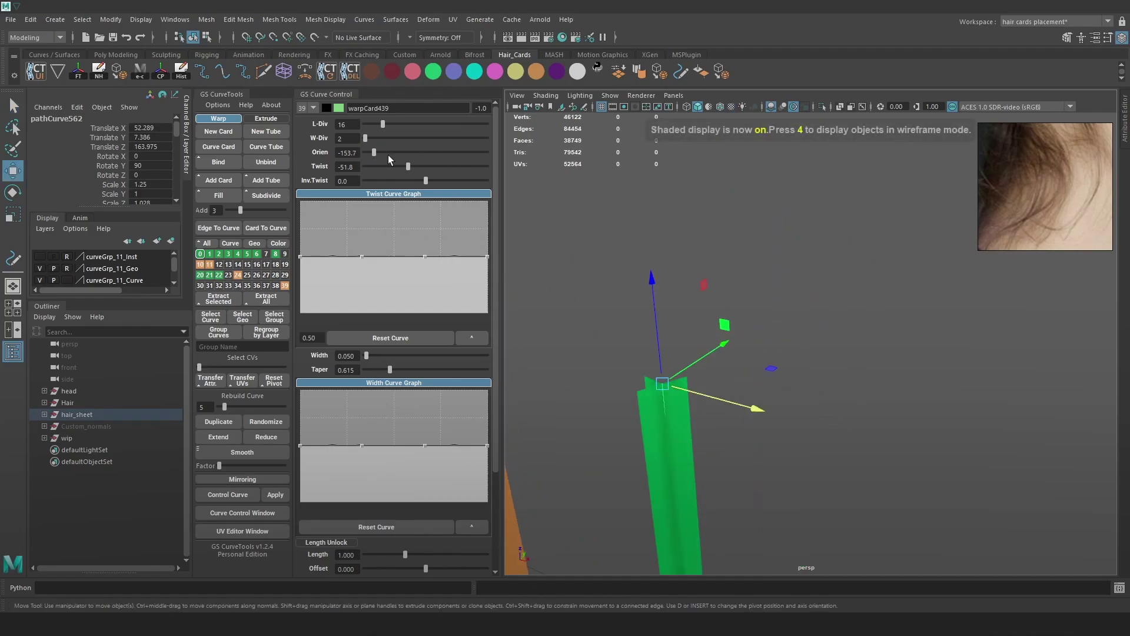
key(4)
mouse_move(689, 265)
alt+mouse_down()
mouse_move(833, 348)
mouse_move(745, 315)
alt+mouse_up()
key(5)
drag(767, 162, 769, 178)
key(ctrl+z)
key(r)
click(824, 344)
alt+drag(825, 344, 877, 327)
alt+right_drag(878, 327, 849, 371)
alt+middle_drag(849, 371, 850, 298)
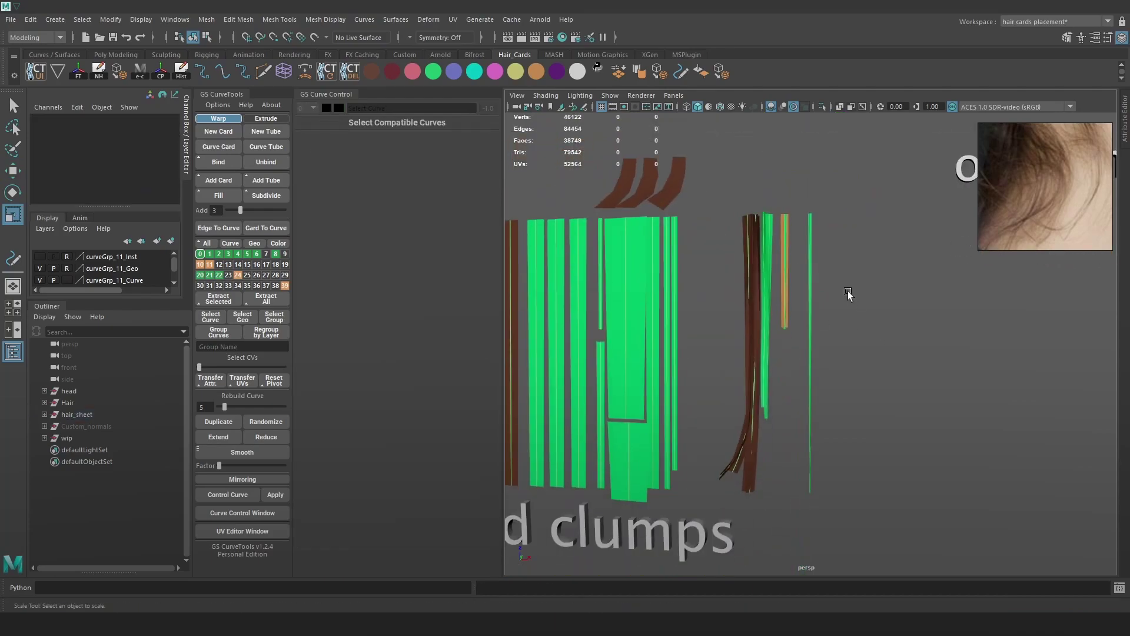
- Scale the crossed pair of narrow cards down to about 1.097 in X and set their length divisions to 14
click(807, 315)
key(4)
key(5)
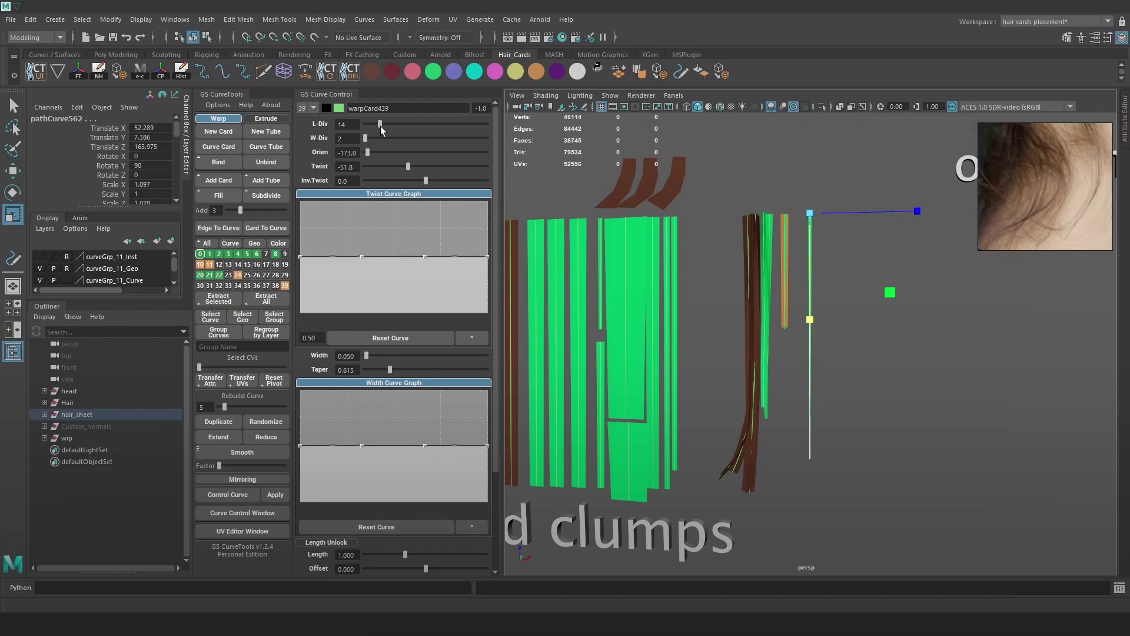
key(4)
key(w)
click(876, 186)
key(ctrl+z)
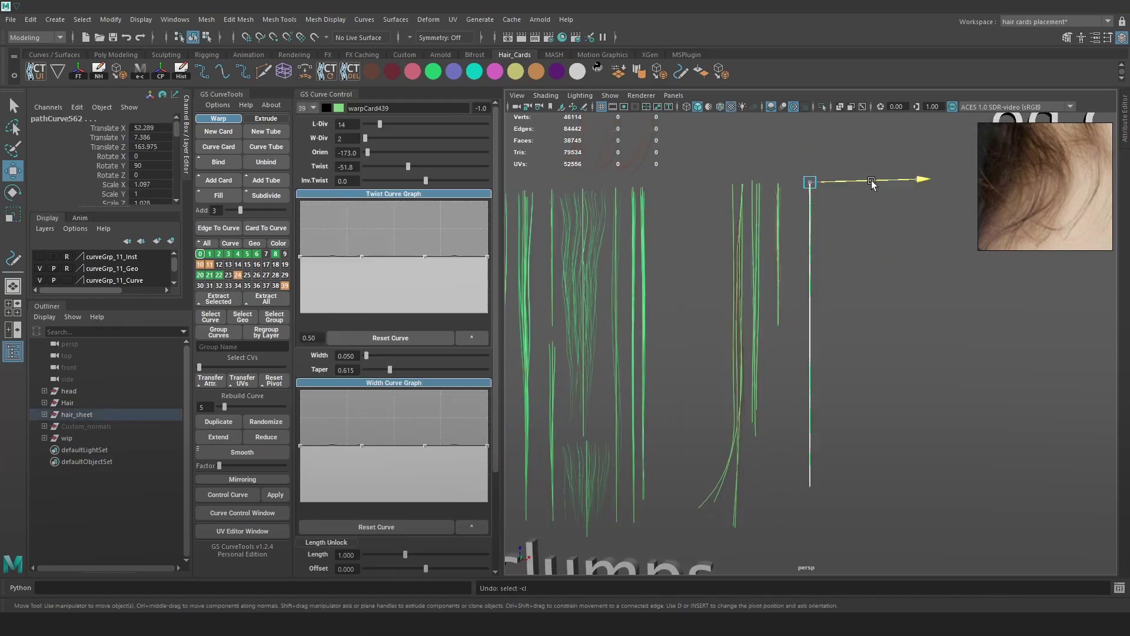
click(850, 248)
- Duplicate the wispy strand card beside the dense green cards and place the copy over the crossed pair
alt+drag(850, 247, 835, 217)
alt+right_drag(834, 217, 838, 377)
alt+drag(838, 377, 848, 352)
alt+right_drag(848, 352, 797, 292)
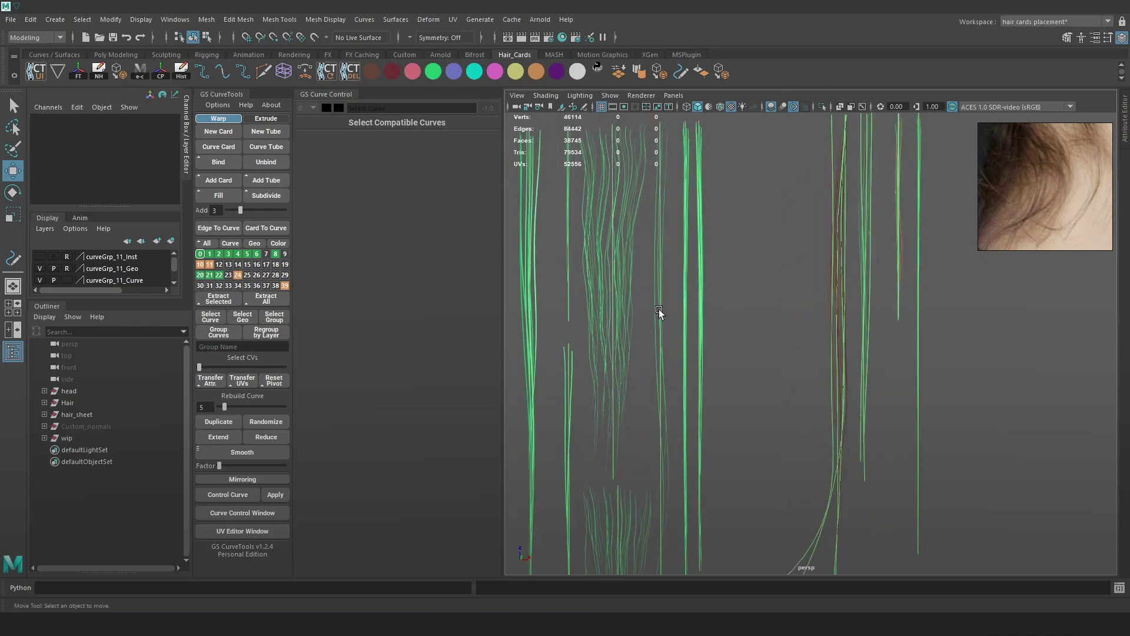
click(662, 292)
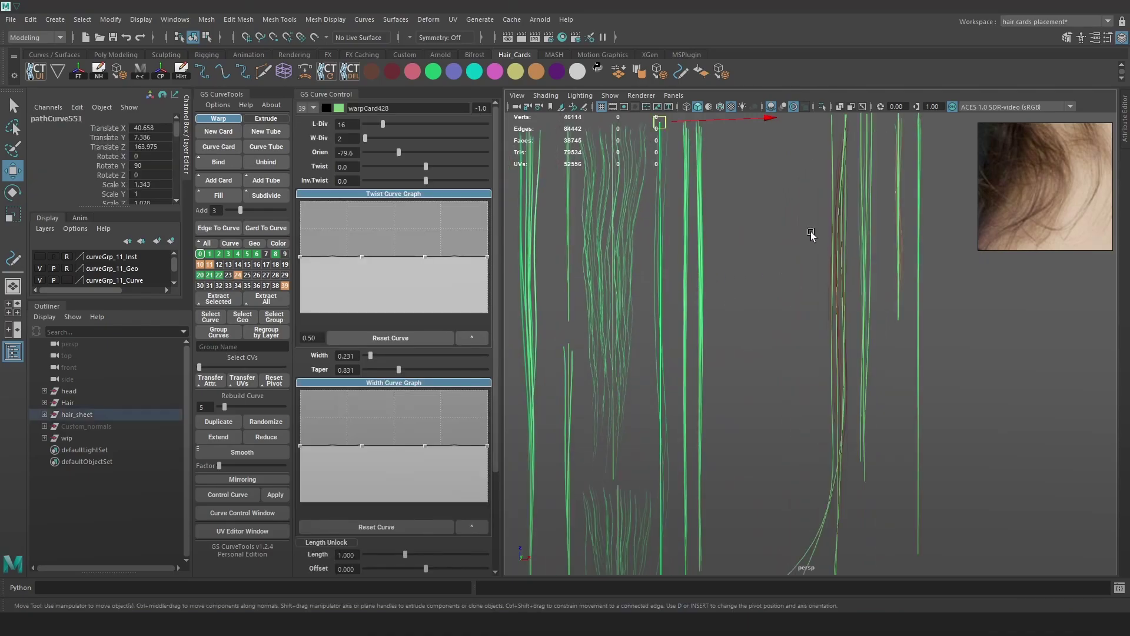
alt+drag(812, 235, 699, 268)
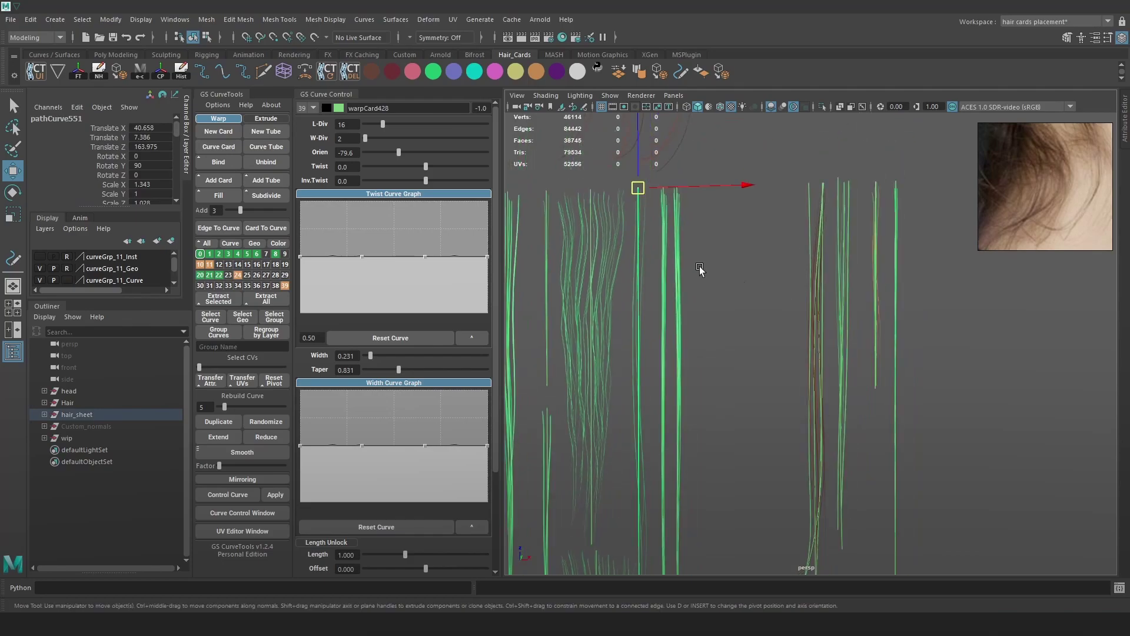
click(226, 422)
drag(700, 187, 745, 262)
- Set the copied wispy card's orientation to -74.6 and its twist to 46.5
drag(396, 152, 440, 178)
alt+drag(836, 424, 793, 443)
alt+drag(917, 423, 783, 335)
- Isolate the wispy card together with the crossed pair and show them with their textures
key(4)
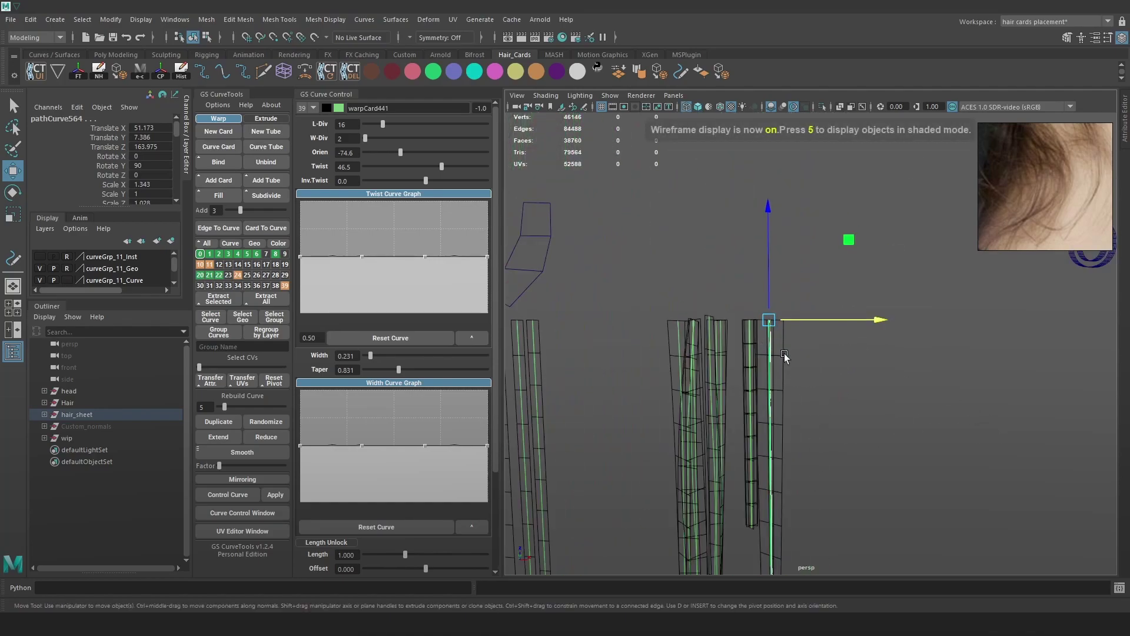
click(784, 356)
click(822, 107)
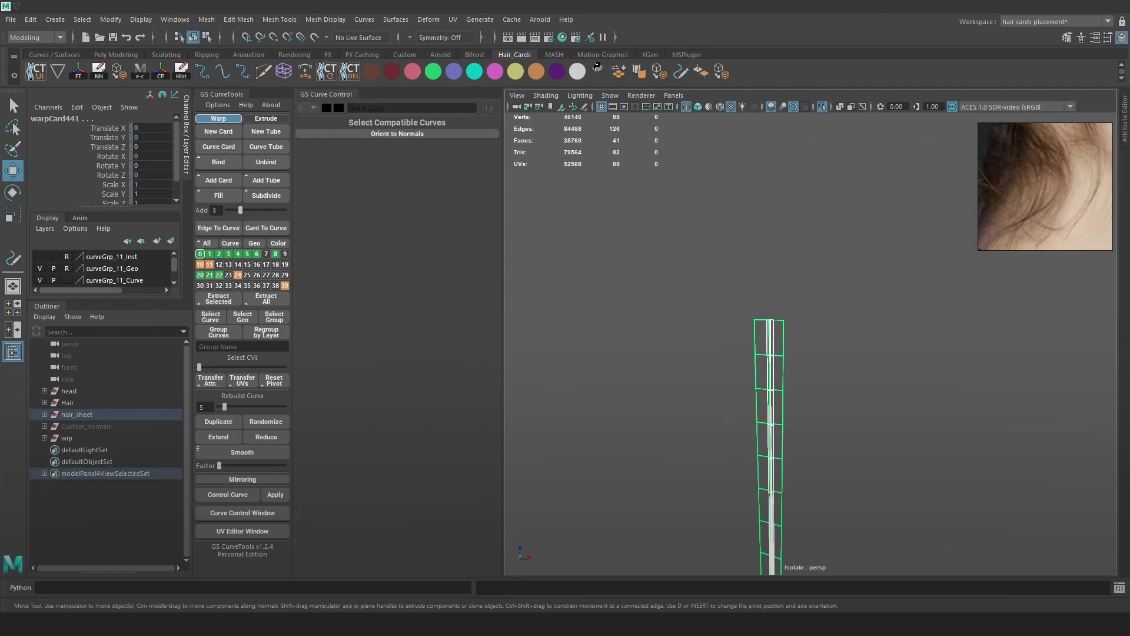
click(959, 317)
key(5)
key(6)
- Examine the isolated clump's textured strands from root to tip and from several sides
mouse_move(834, 355)
alt+mouse_down()
mouse_move(822, 232)
mouse_move(920, 377)
mouse_move(926, 350)
mouse_move(879, 316)
mouse_move(865, 379)
mouse_move(856, 378)
mouse_move(968, 448)
alt+mouse_up()
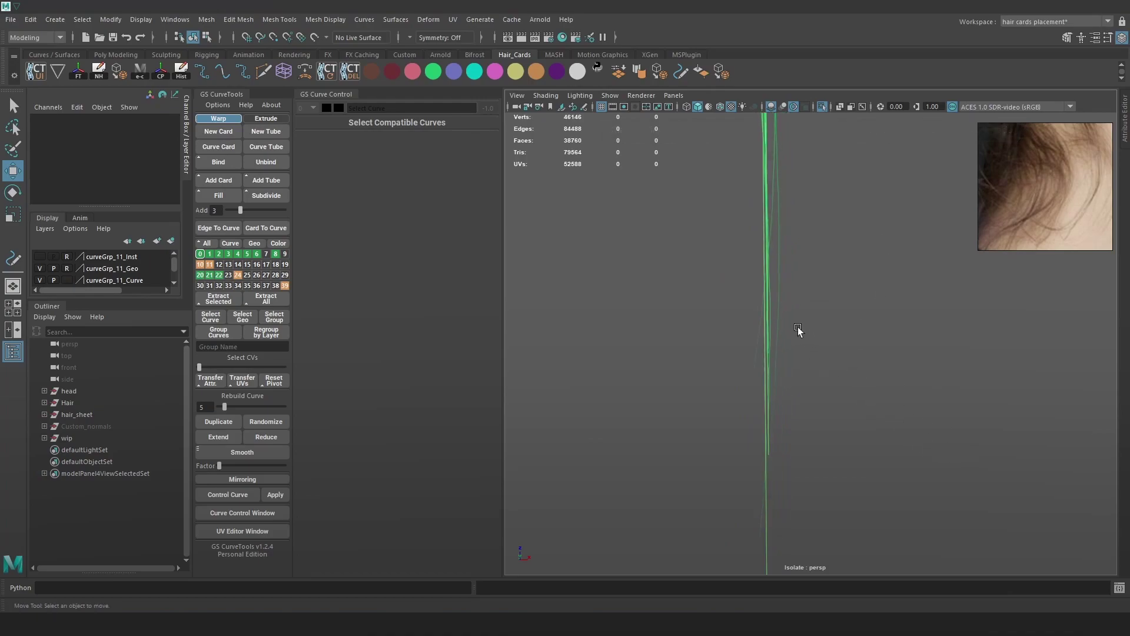
alt+drag(768, 446, 810, 505)
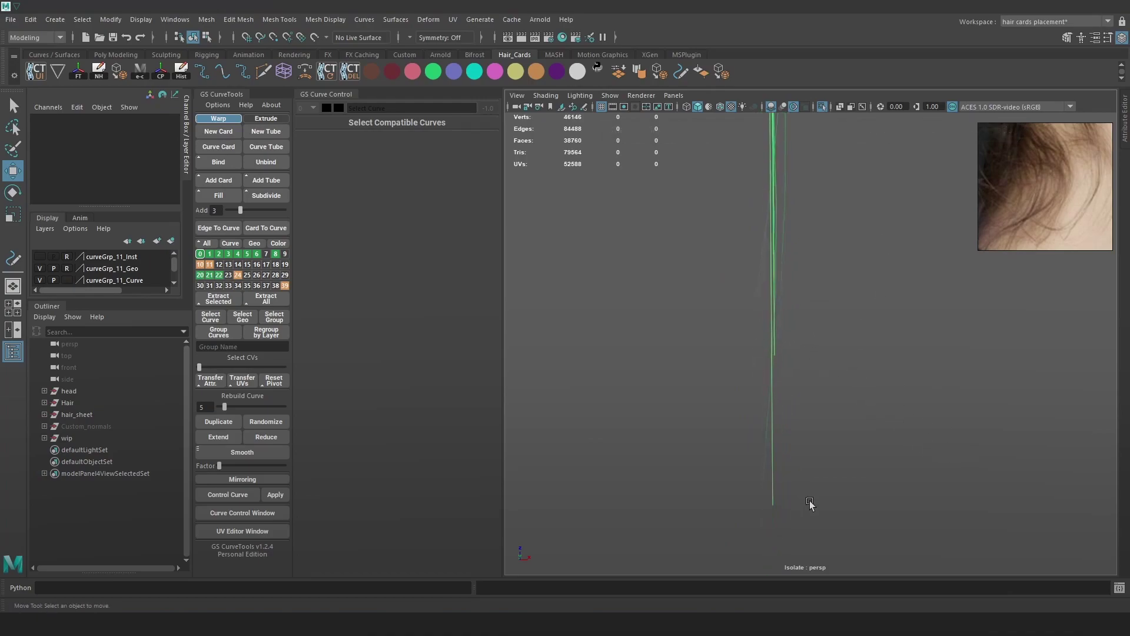
click(825, 407)
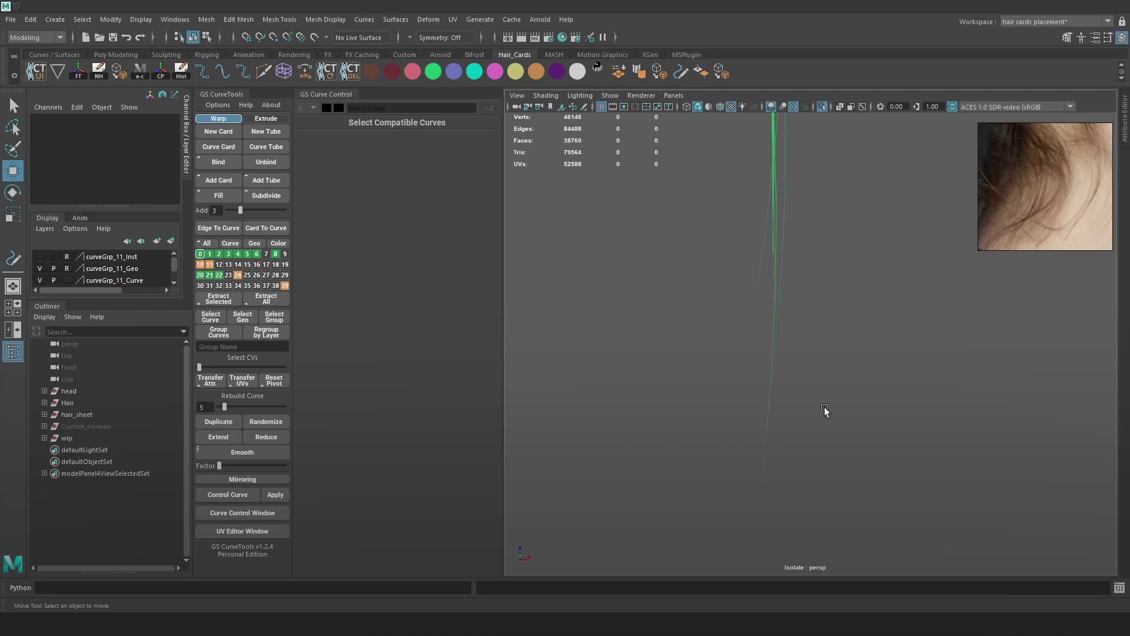
alt+drag(824, 338, 832, 242)
alt+drag(860, 299, 818, 253)
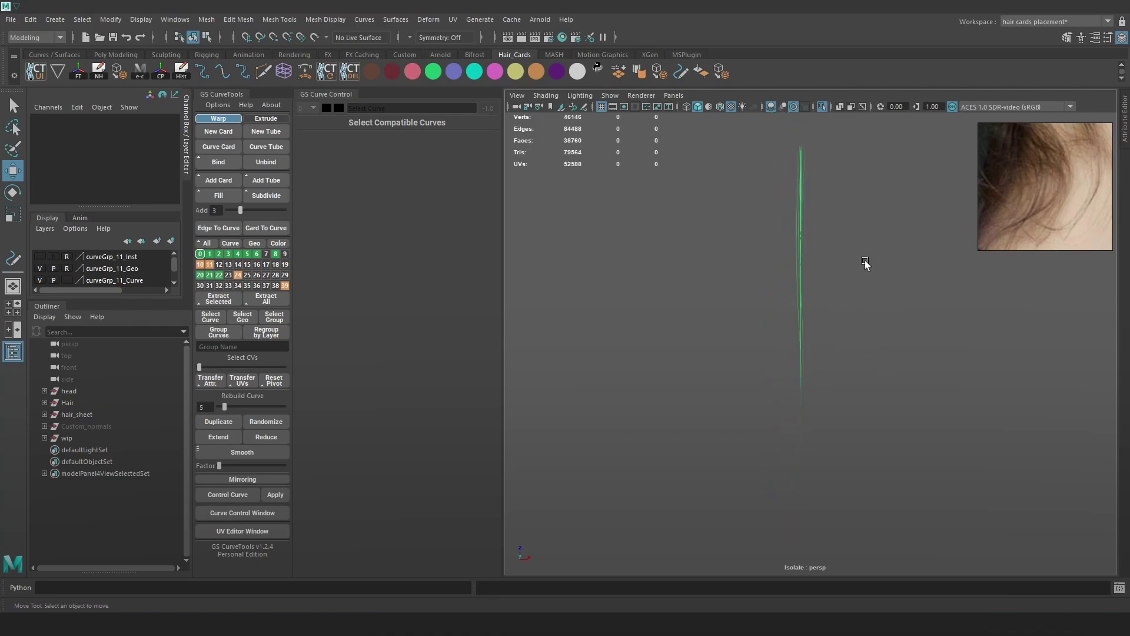
alt+drag(931, 369, 887, 376)
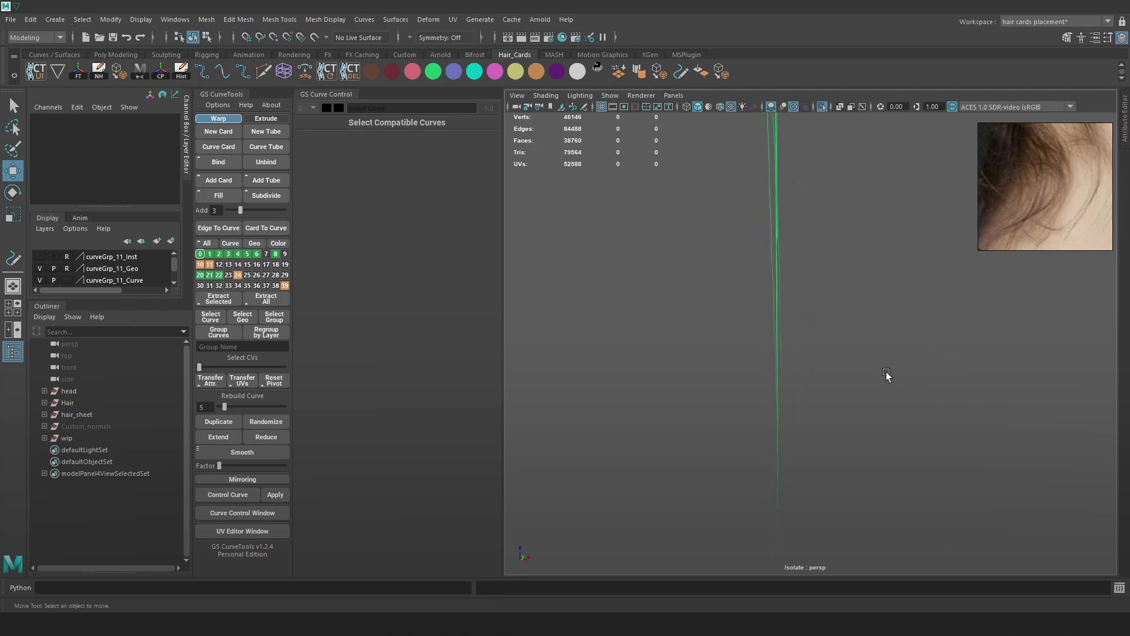
alt+drag(834, 310, 834, 344)
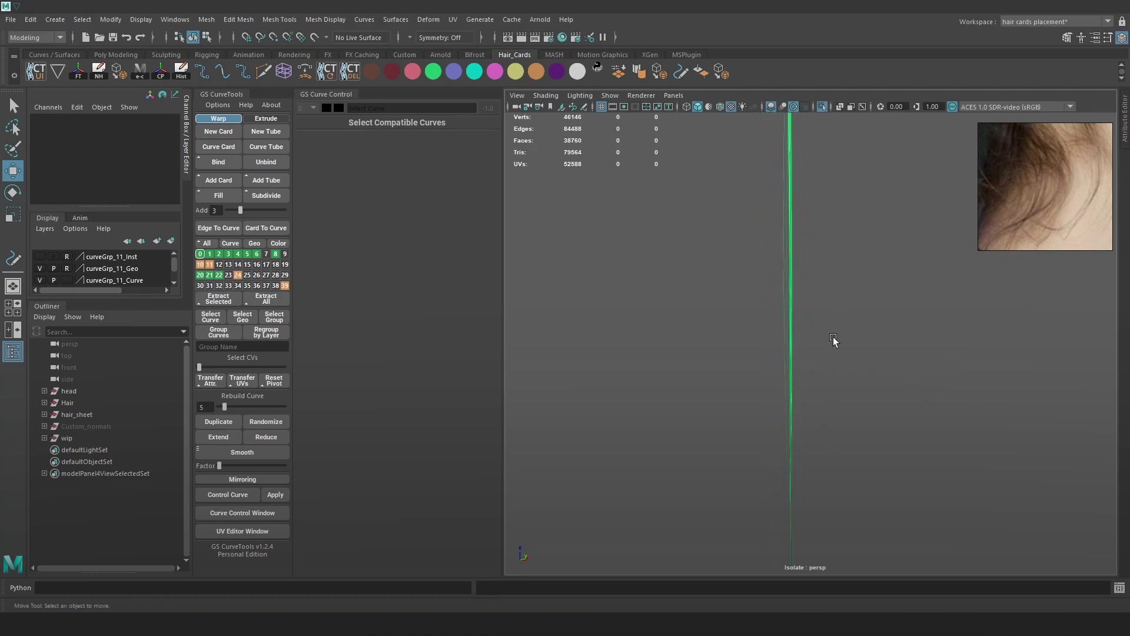
mouse_move(921, 258)
alt+mouse_down()
mouse_move(863, 343)
mouse_move(825, 346)
mouse_move(994, 369)
mouse_move(928, 448)
mouse_move(934, 414)
alt+mouse_up()
- Compare the isolated clump in shaded, textured and wireframe display to check how its cards overlap and twist
key(5)
mouse_move(871, 379)
alt+mouse_down()
mouse_move(867, 398)
mouse_move(945, 397)
mouse_move(867, 379)
mouse_move(846, 352)
alt+mouse_up()
key(6)
alt+middle_drag(847, 352, 847, 380)
alt+right_drag(846, 380, 885, 407)
alt+drag(885, 407, 848, 303)
alt+right_drag(848, 303, 825, 277)
alt+drag(825, 276, 986, 342)
alt+right_drag(1017, 345, 1077, 396)
alt+middle_drag(891, 295, 898, 324)
key(4)
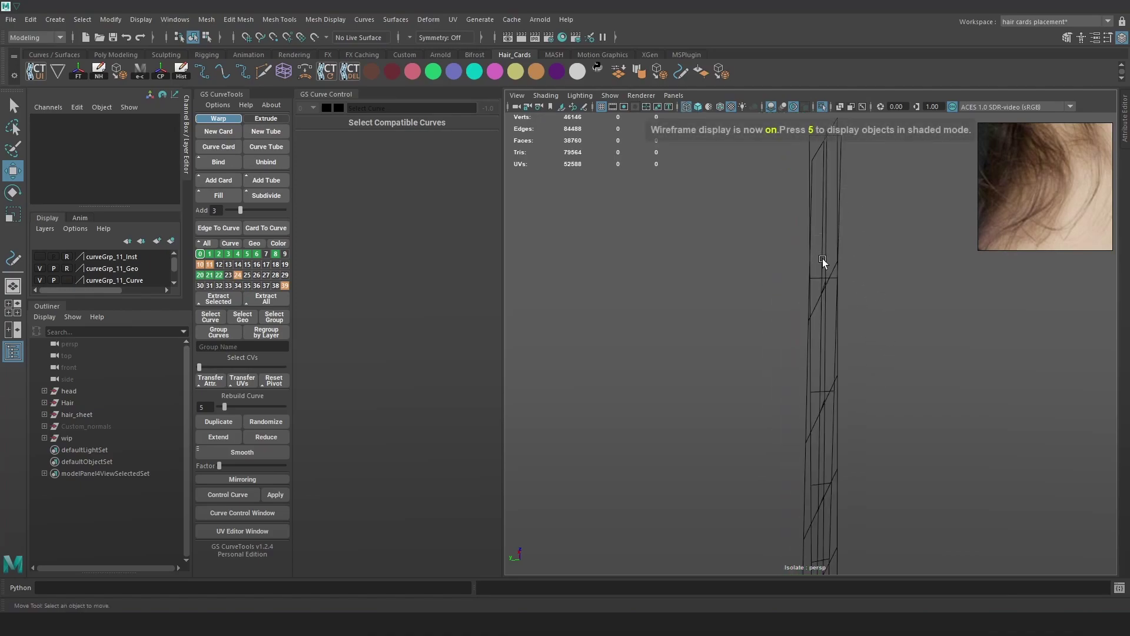
key(4)
key(5)
alt+drag(868, 297, 823, 402)
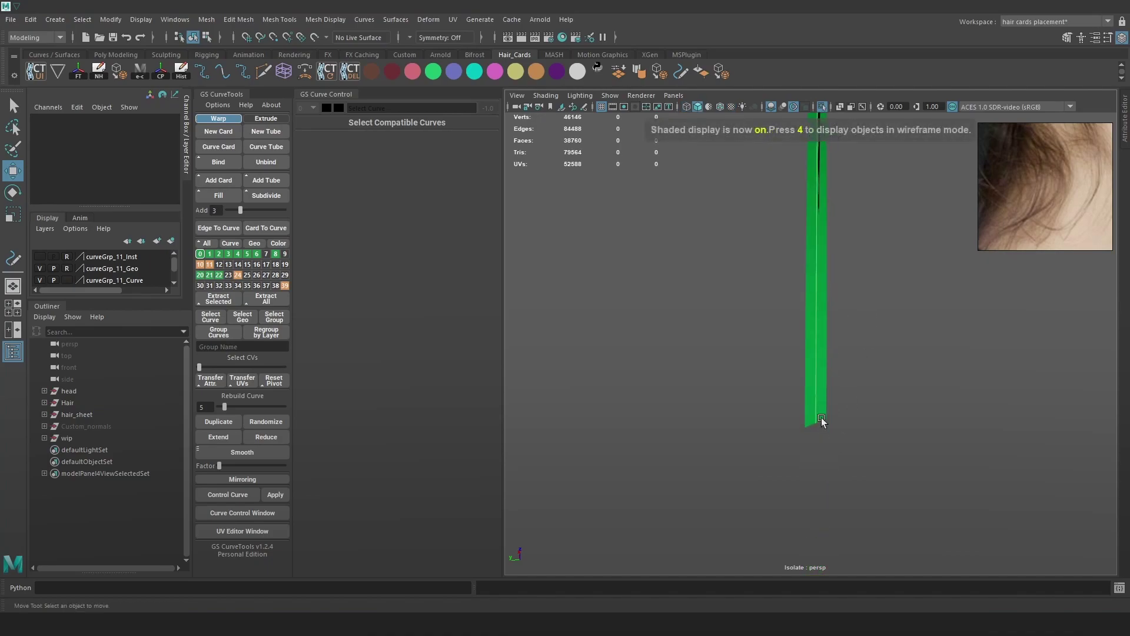
- Duplicate the isolated wispy card and set the copy's orientation to 22.0 and twist to 34.2
key(4)
click(818, 404)
key(6)
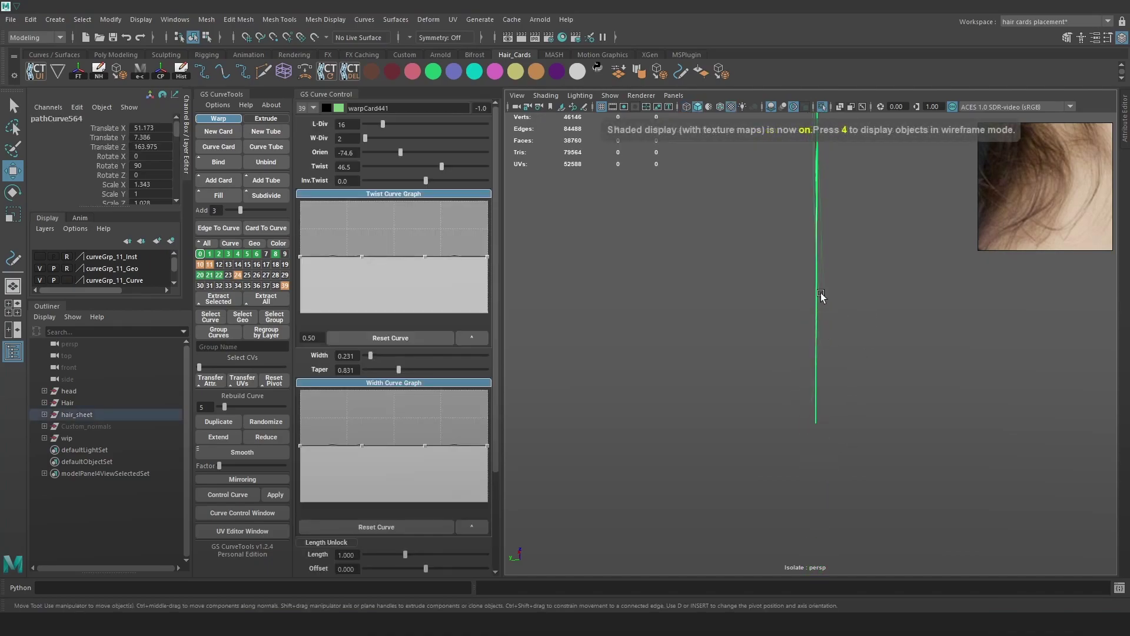
alt+drag(823, 353, 898, 380)
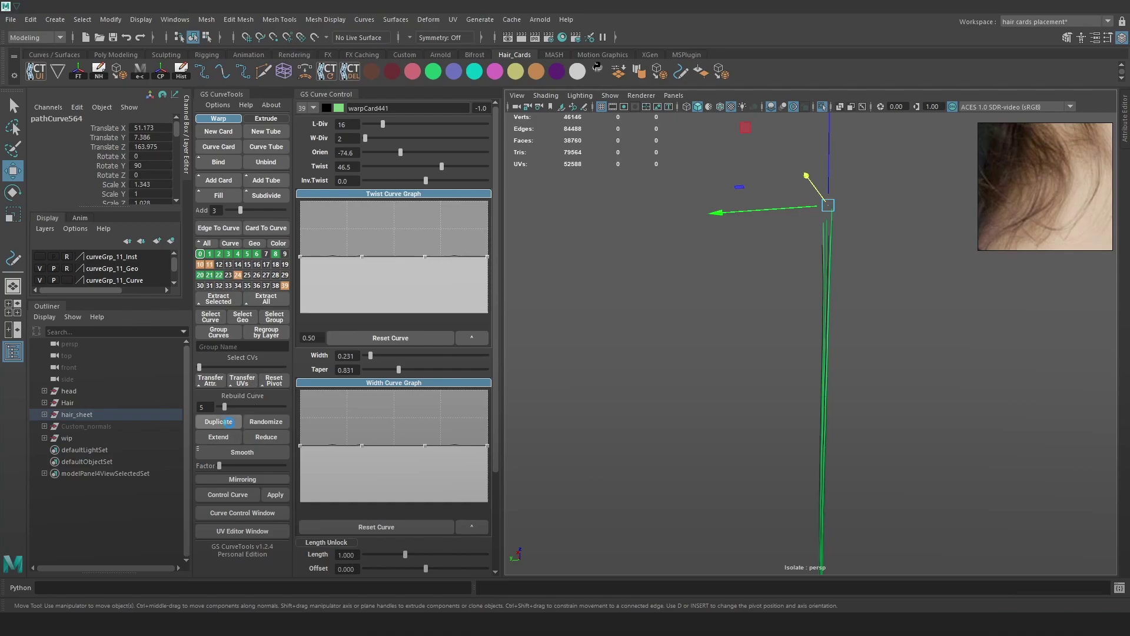
click(229, 423)
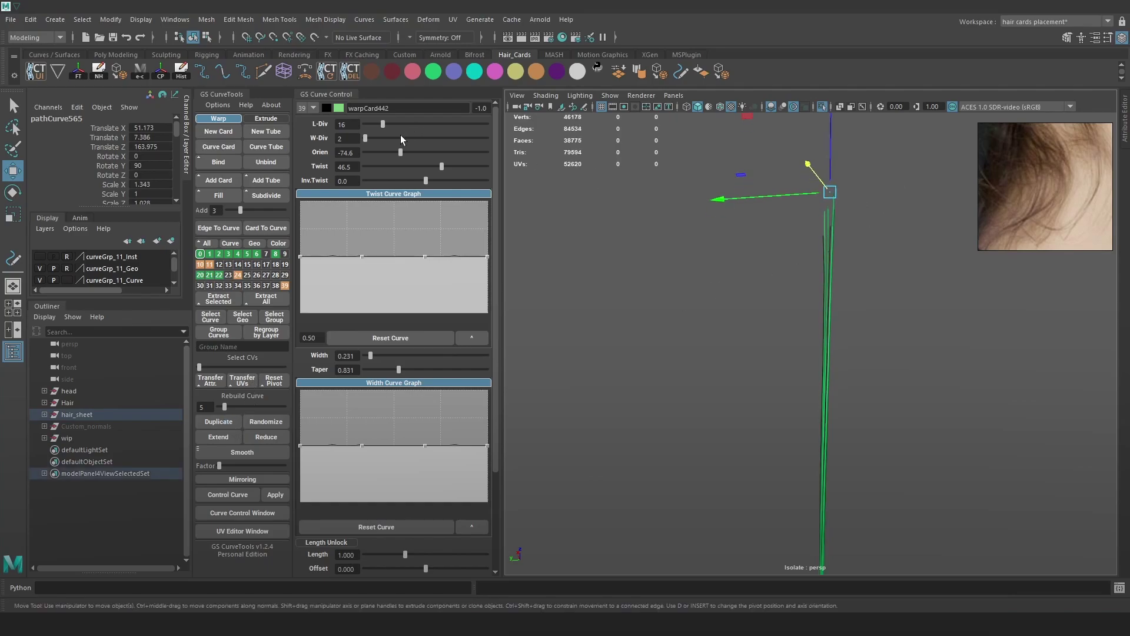
drag(399, 153, 432, 158)
alt+drag(877, 388, 895, 351)
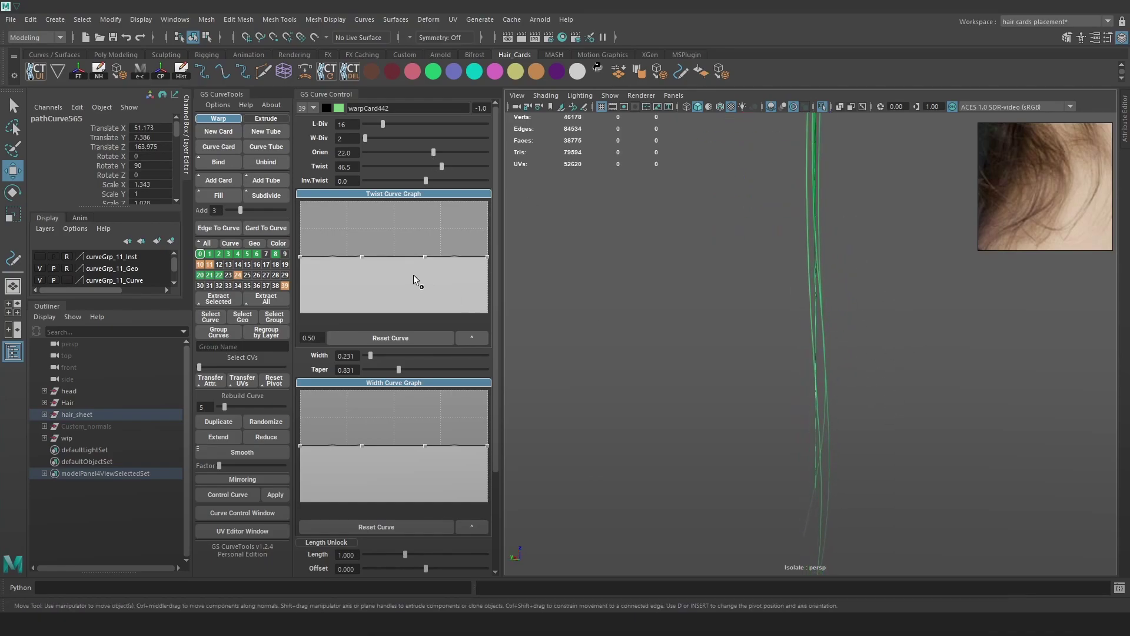
mouse_move(435, 171)
mouse_down()
mouse_move(412, 167)
mouse_move(454, 172)
mouse_move(436, 174)
mouse_up()
alt+drag(867, 298, 883, 368)
- Soft-select the control vertices at the tip of the duplicated card's curve and nudge them sideways to offset the ends
right_click(926, 249)
click(843, 416)
key(4)
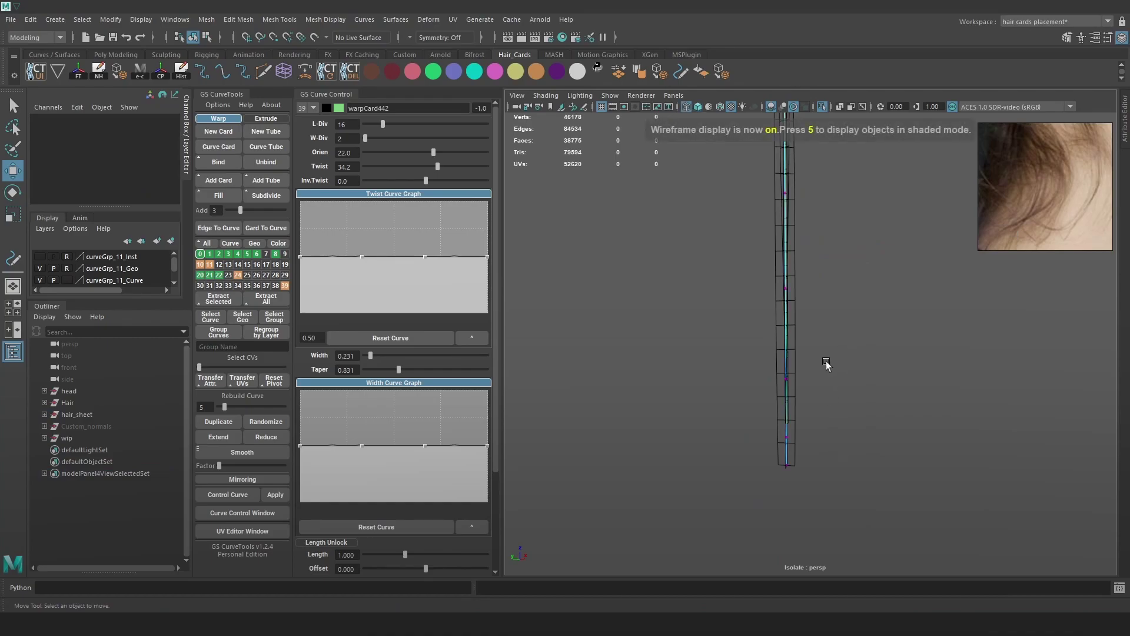
drag(845, 473, 728, 416)
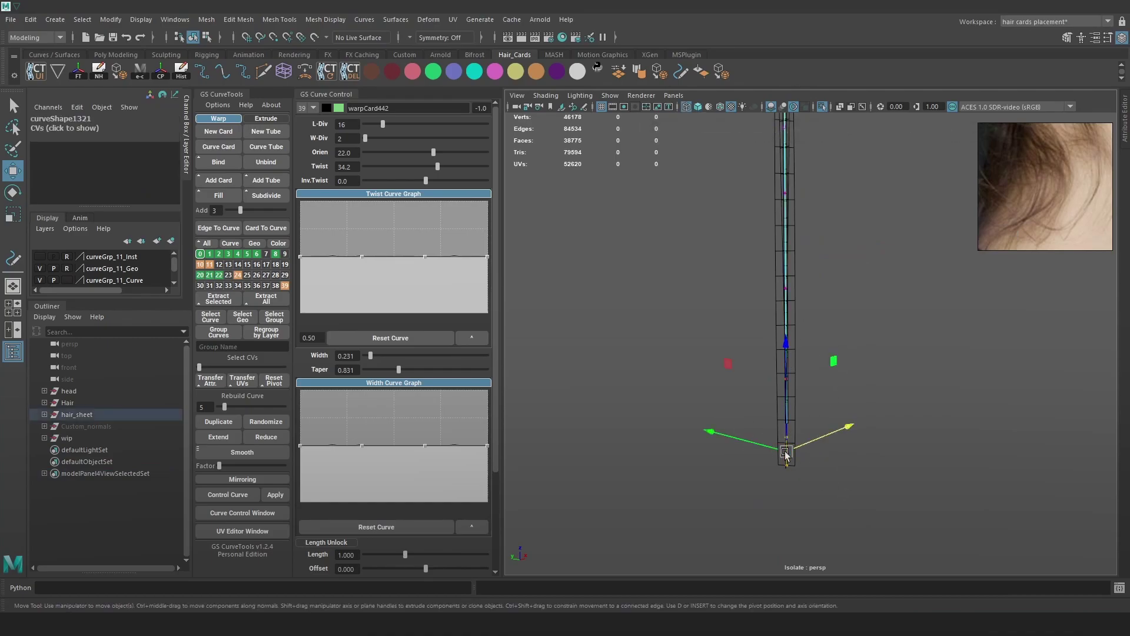
key(5)
key(e)
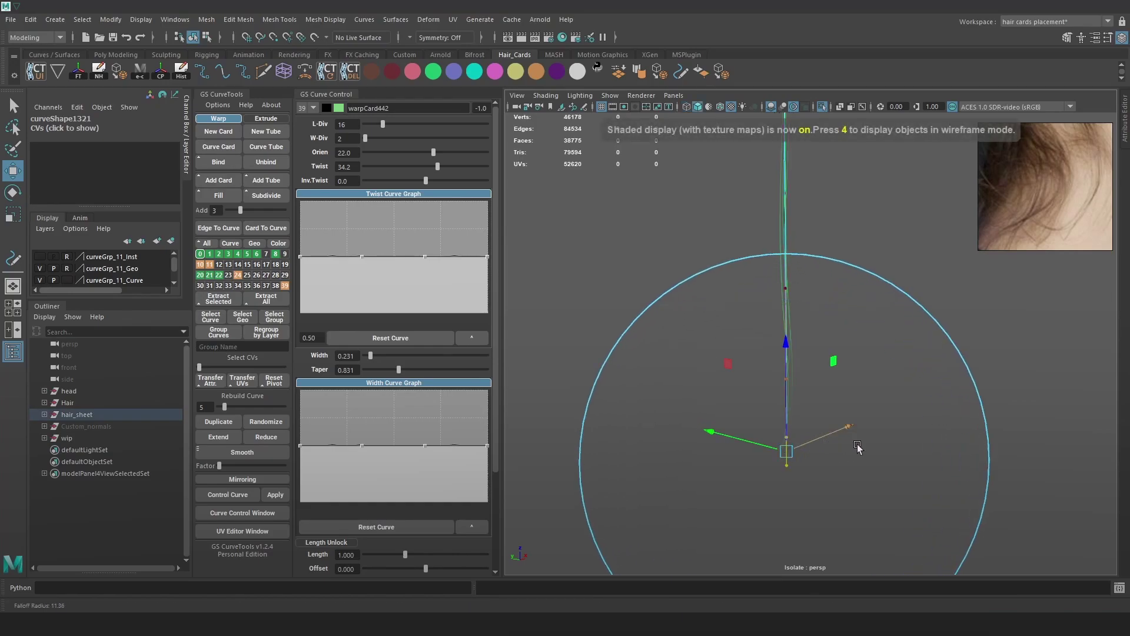
drag(807, 352, 822, 378)
key(w)
drag(775, 449, 776, 450)
right_drag(791, 288, 858, 271)
click(866, 355)
- Leave isolation so the finished clump is displayed with all the other hair cards
alt+drag(866, 355, 858, 220)
alt+middle_drag(858, 219, 811, 206)
click(822, 108)
alt+drag(901, 316, 849, 234)
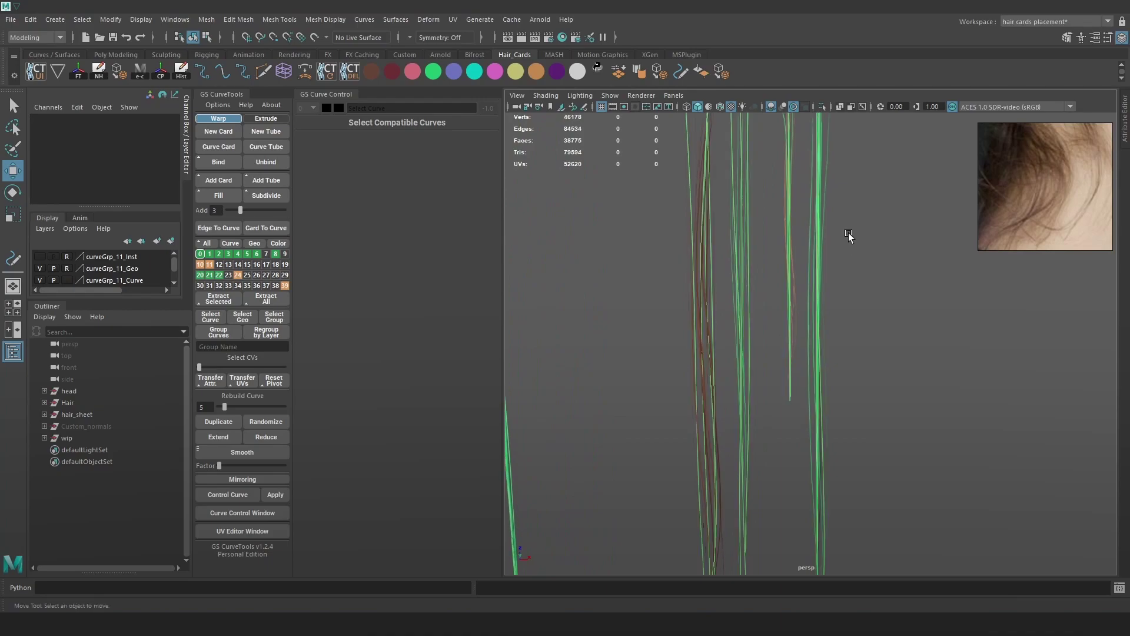
- Enlarge the reference image and examine the loose strands on the neck and around the ear
drag(976, 252, 893, 341)
middle_drag(1033, 202, 1029, 207)
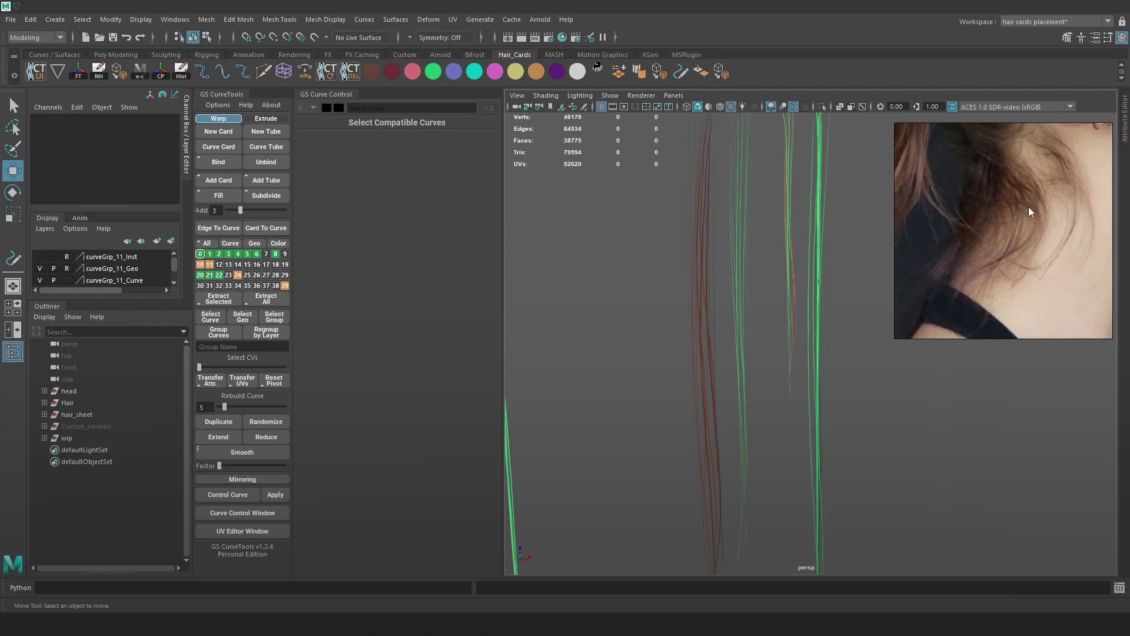
scroll(1013, 207, up, 3)
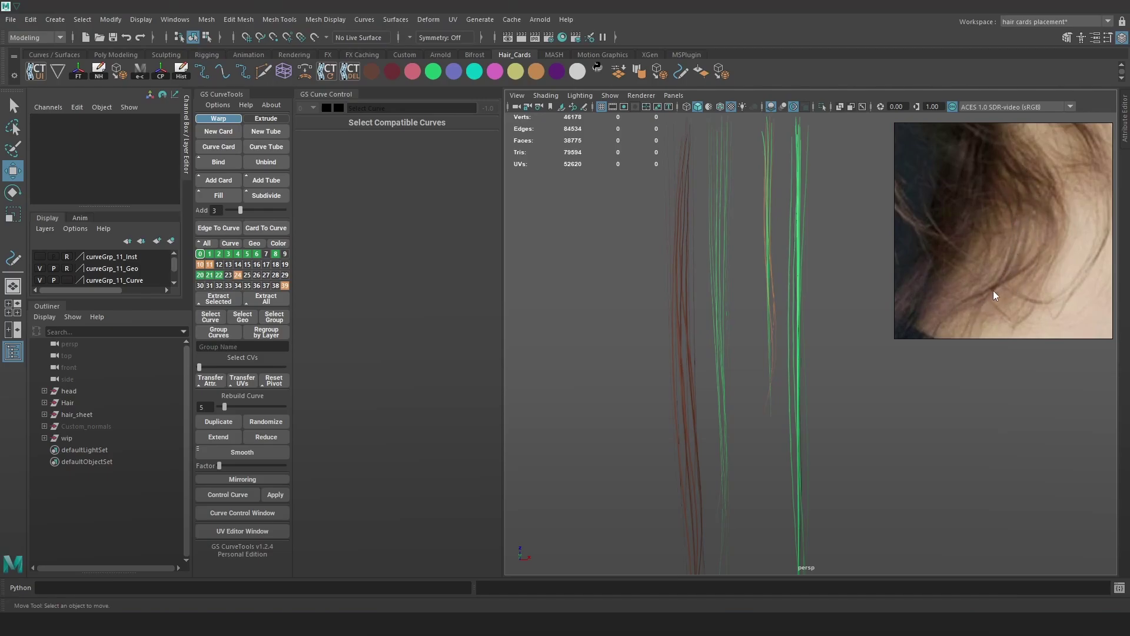
middle_drag(1053, 193, 1002, 239)
scroll(1019, 192, down, 2)
- Review the layered clumps beside the flat source cards from several angles
mouse_move(796, 254)
alt+mouse_down()
mouse_move(779, 217)
mouse_move(815, 246)
alt+mouse_up()
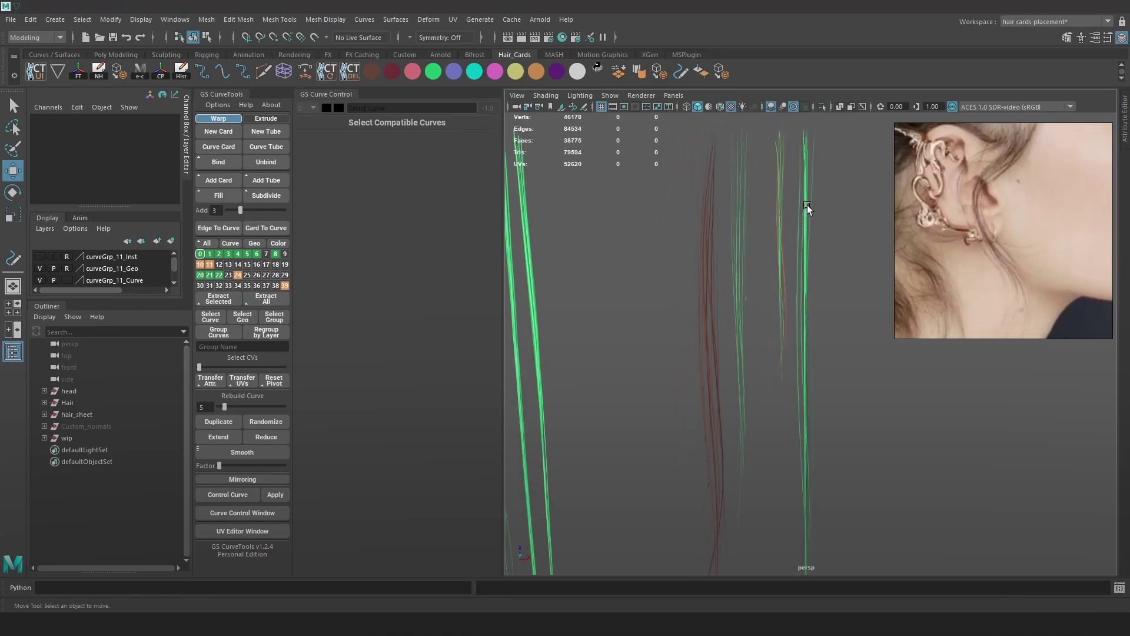
mouse_move(814, 255)
alt+mouse_down()
mouse_move(786, 282)
mouse_move(823, 255)
mouse_move(825, 275)
alt+mouse_up()
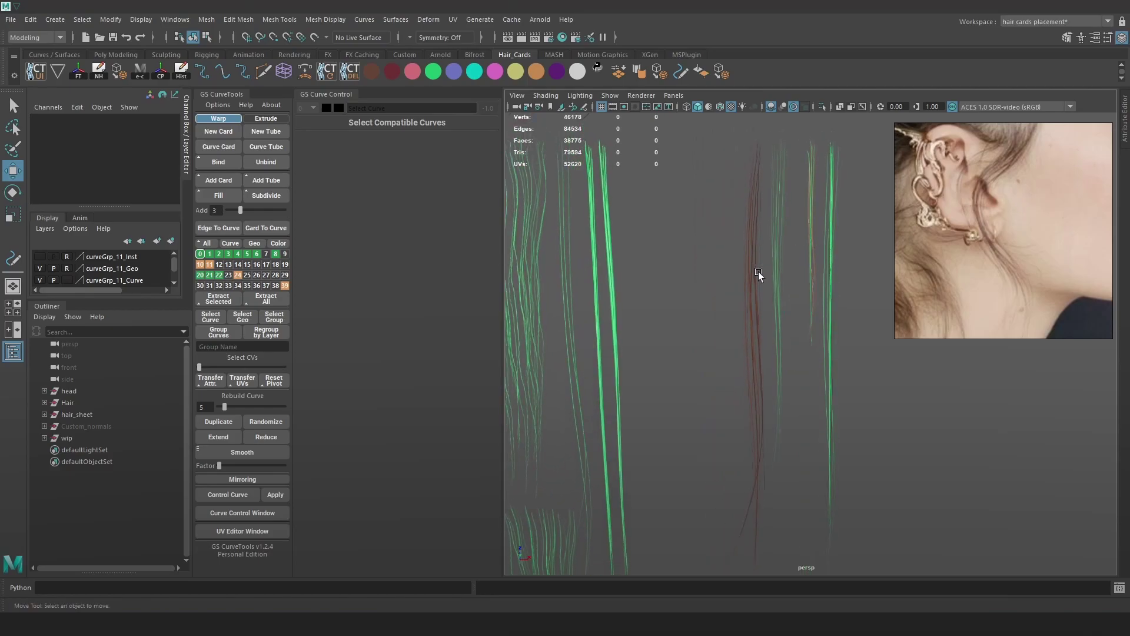
alt+drag(749, 286, 835, 171)
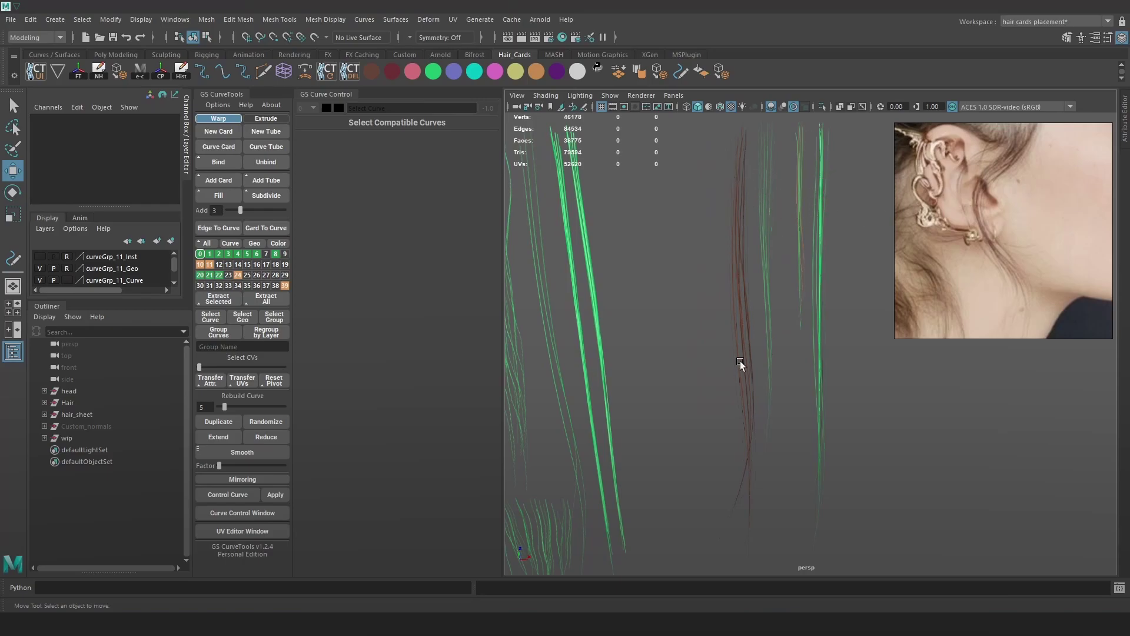
alt+drag(849, 249, 854, 200)
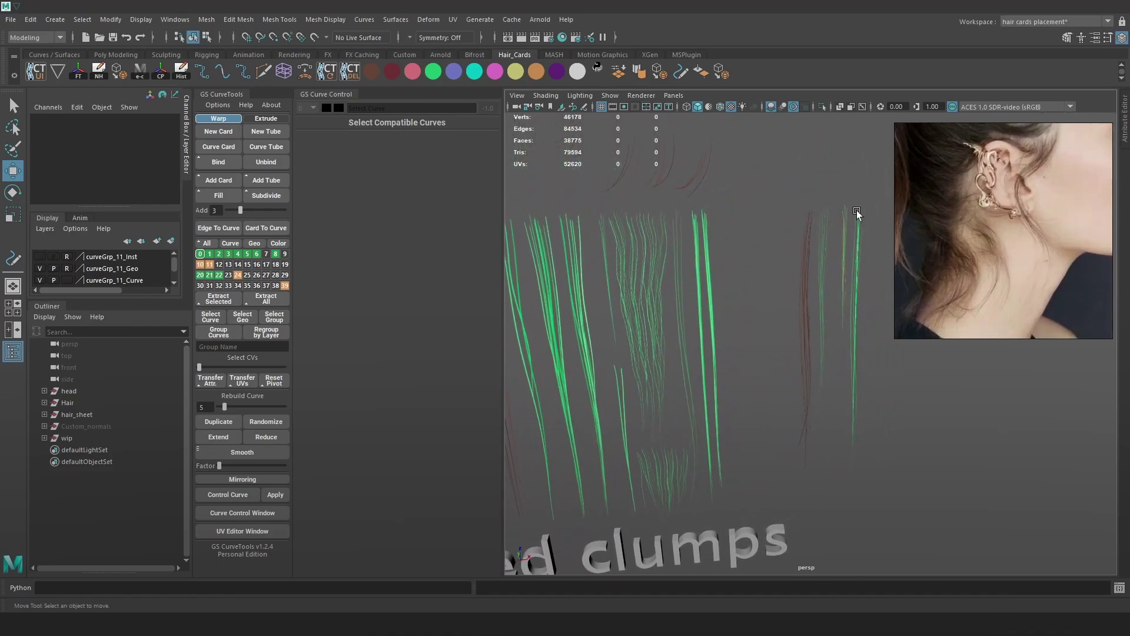
alt+right_drag(772, 305, 795, 317)
alt+middle_drag(795, 317, 824, 305)
mouse_move(824, 305)
alt+mouse_down()
mouse_move(810, 296)
mouse_move(819, 298)
alt+mouse_up()
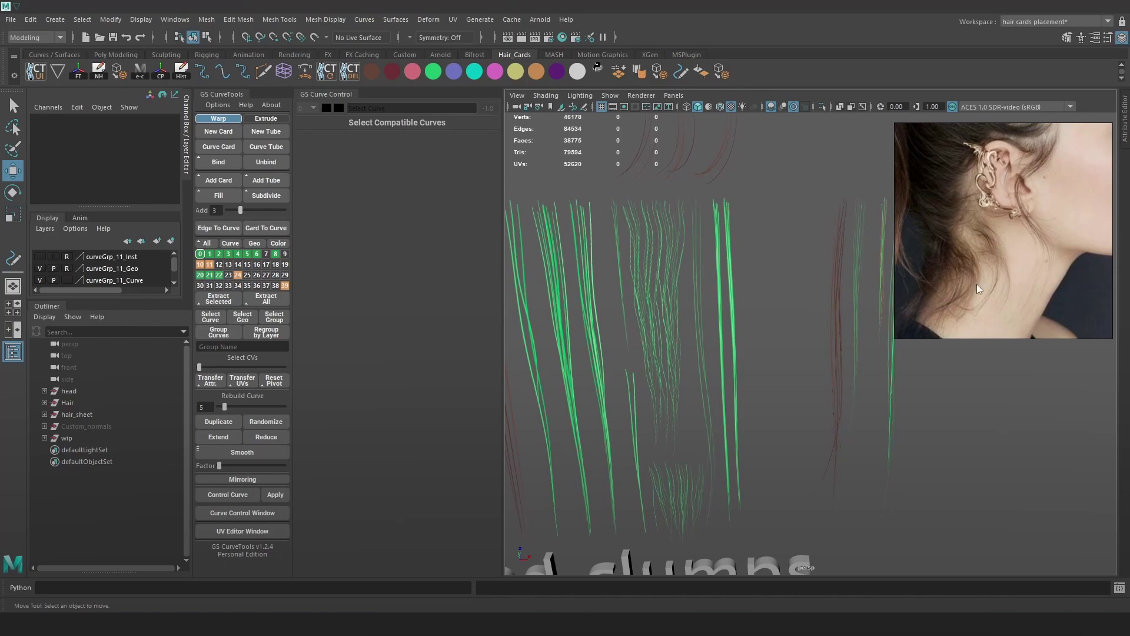
- Study how the wispy strands at the nape overlap and separate in the reference photo
scroll(982, 288, up, 2)
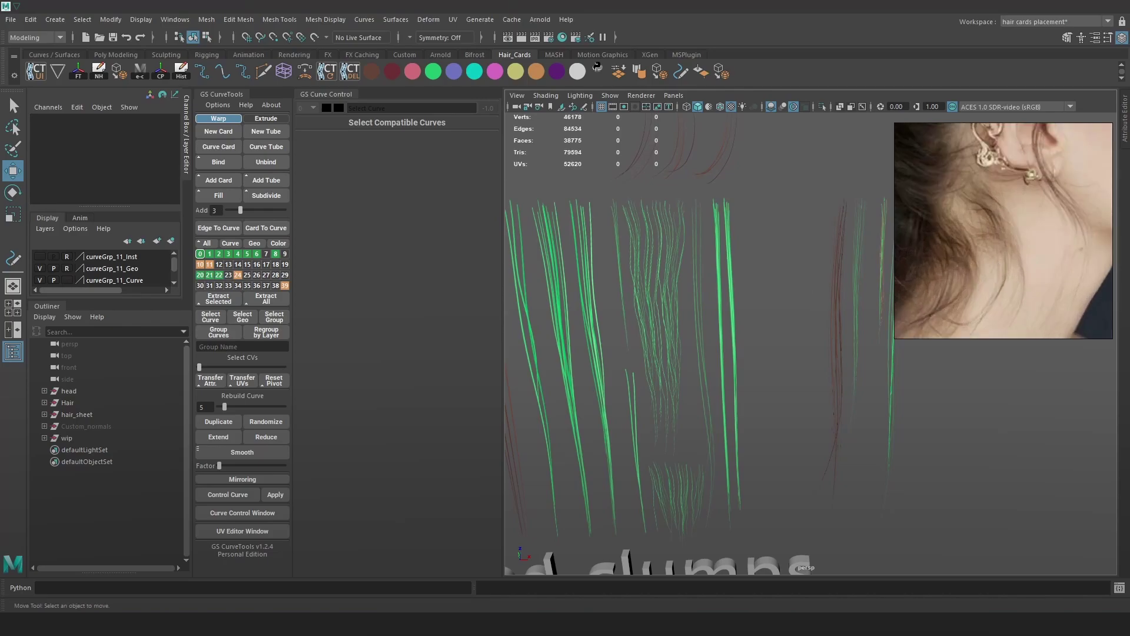
scroll(991, 224, up, 1)
alt+right_drag(731, 308, 793, 313)
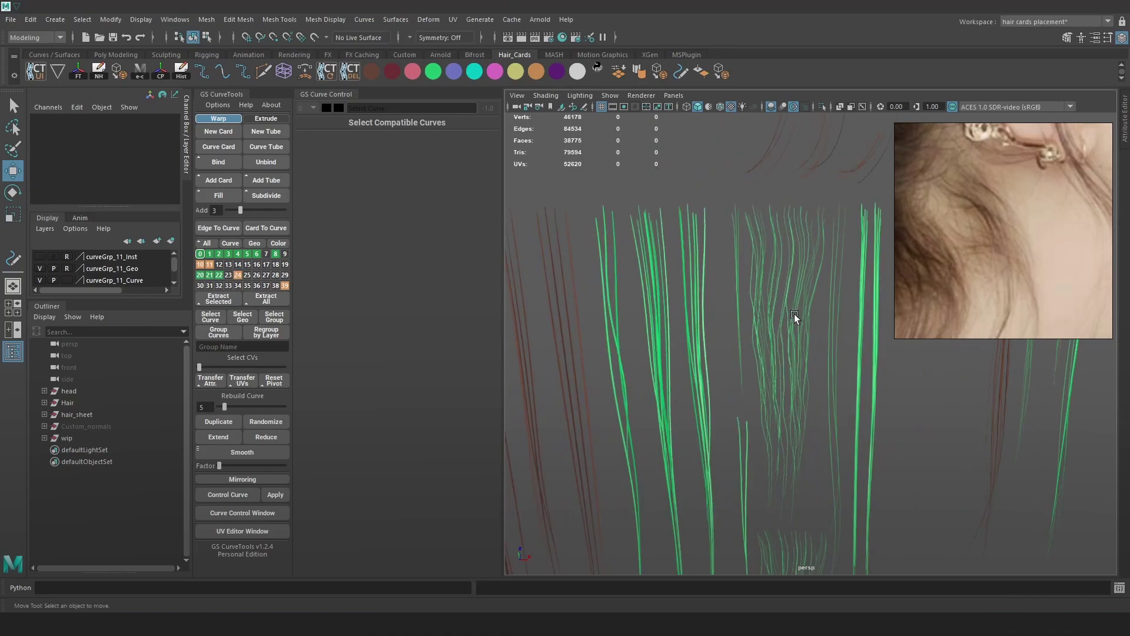
scroll(1000, 192, up, 1)
scroll(998, 187, down, 2)
middle_drag(998, 186, 980, 189)
scroll(980, 188, up, 1)
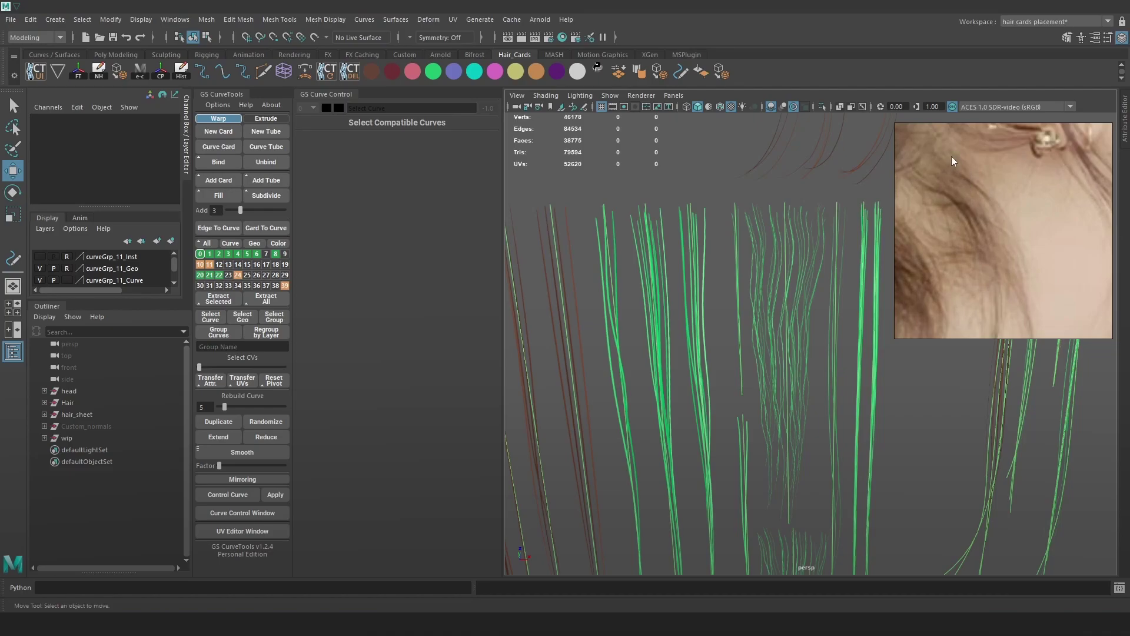
scroll(996, 203, down, 2)
middle_drag(994, 210, 1022, 222)
scroll(968, 275, up, 2)
scroll(986, 233, down, 2)
scroll(1022, 221, up, 2)
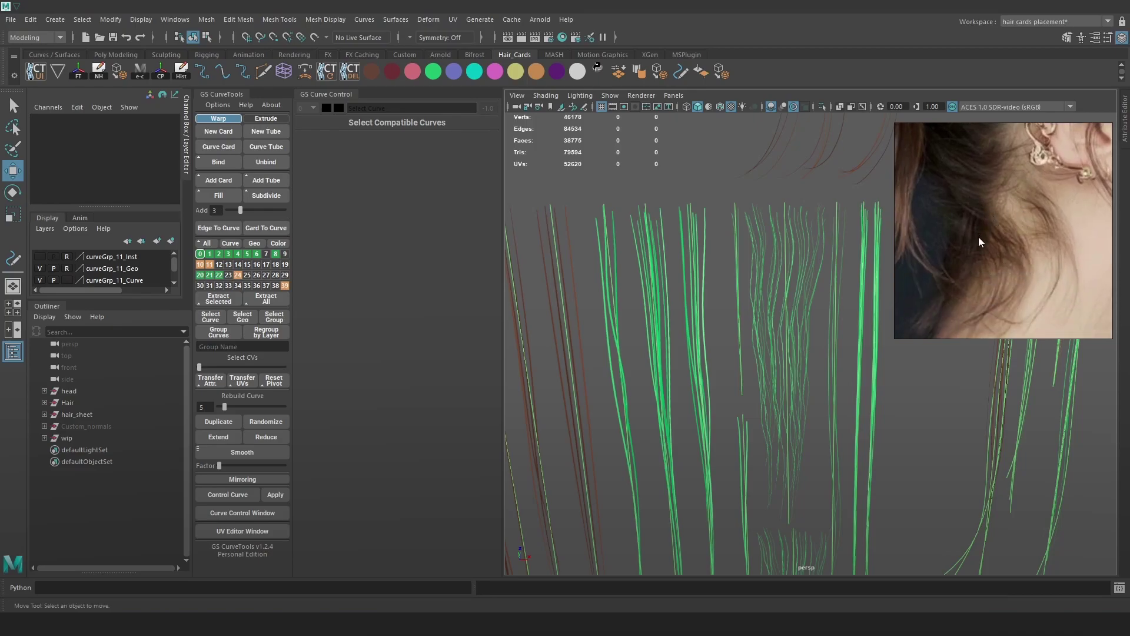
scroll(941, 261, up, 2)
middle_drag(931, 290, 966, 214)
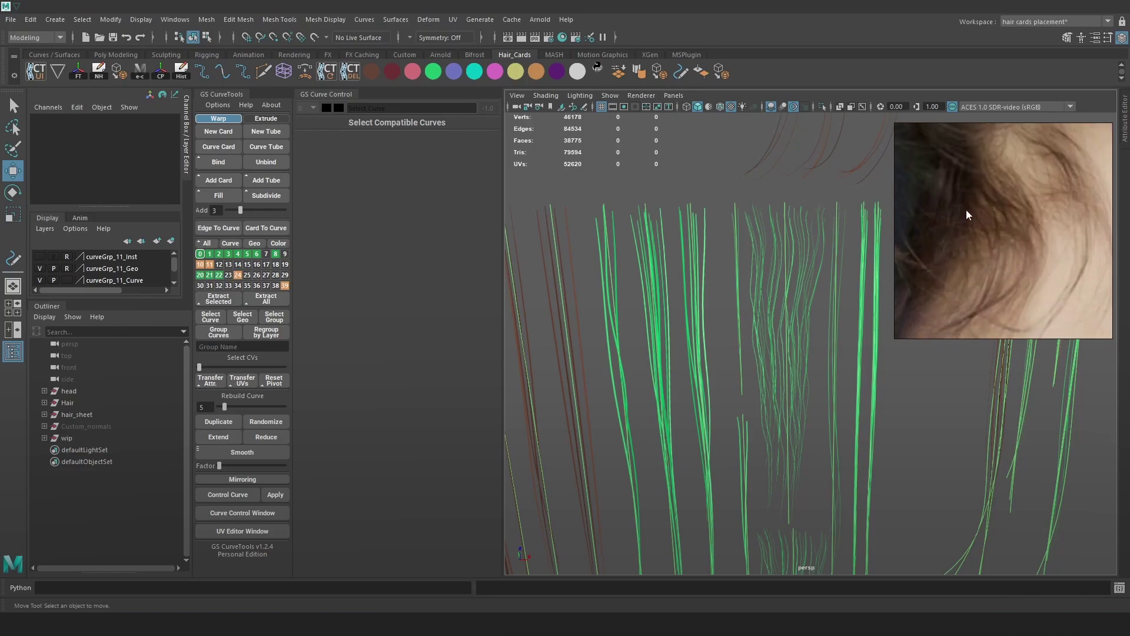
scroll(966, 247, down, 2)
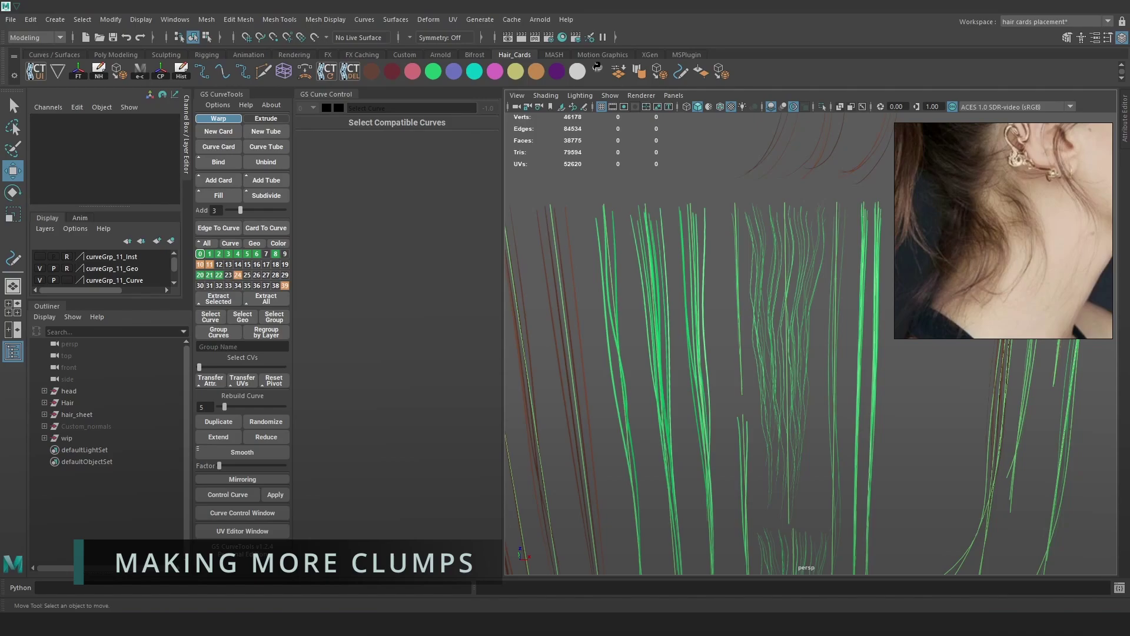
scroll(757, 263, down, 2)
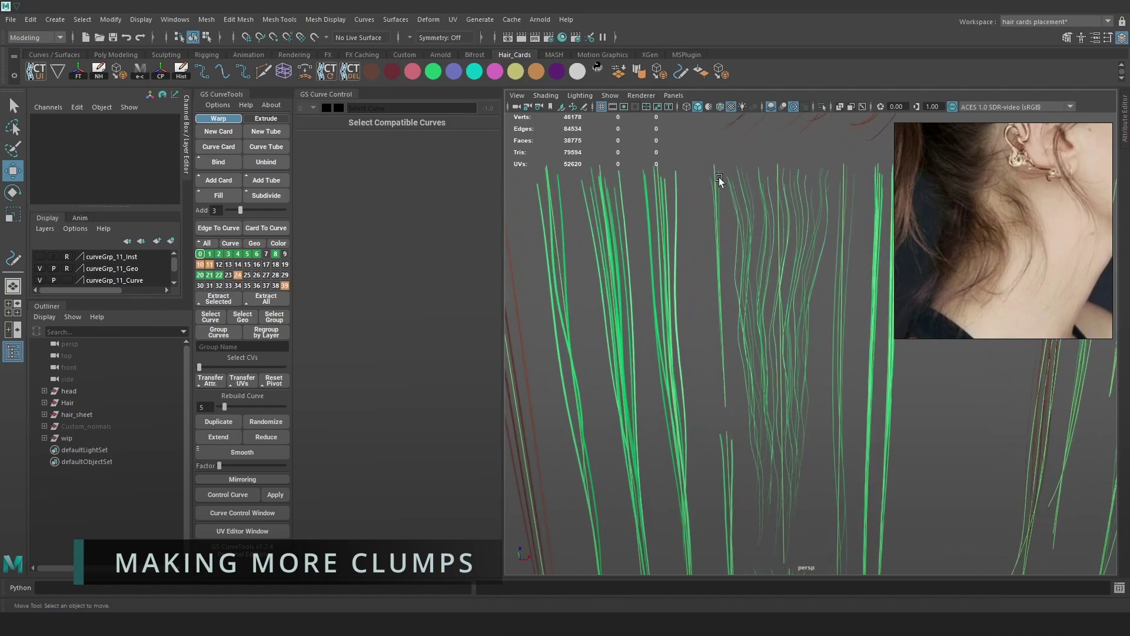
- Duplicate the short thin card beside the wavy strands and move the copy past the last clump, at Translate X 52.551
click(713, 171)
alt+drag(804, 208, 612, 274)
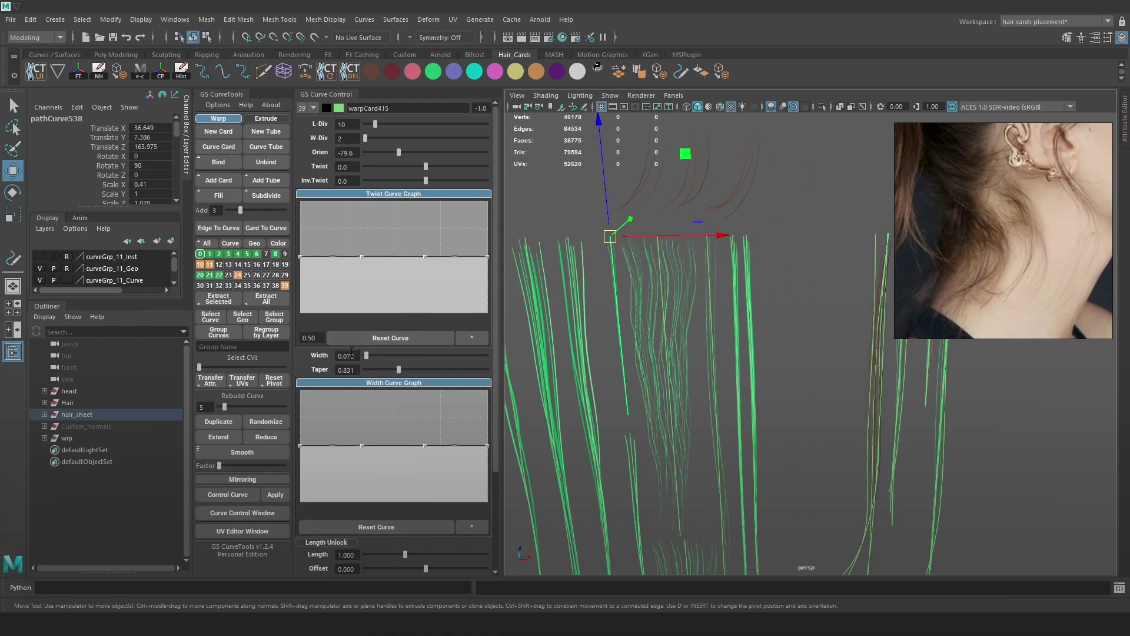
drag(706, 240, 815, 262)
- Set the copied thin card's twist to -83.4 and its orientation to -136.1
drag(423, 171, 388, 176)
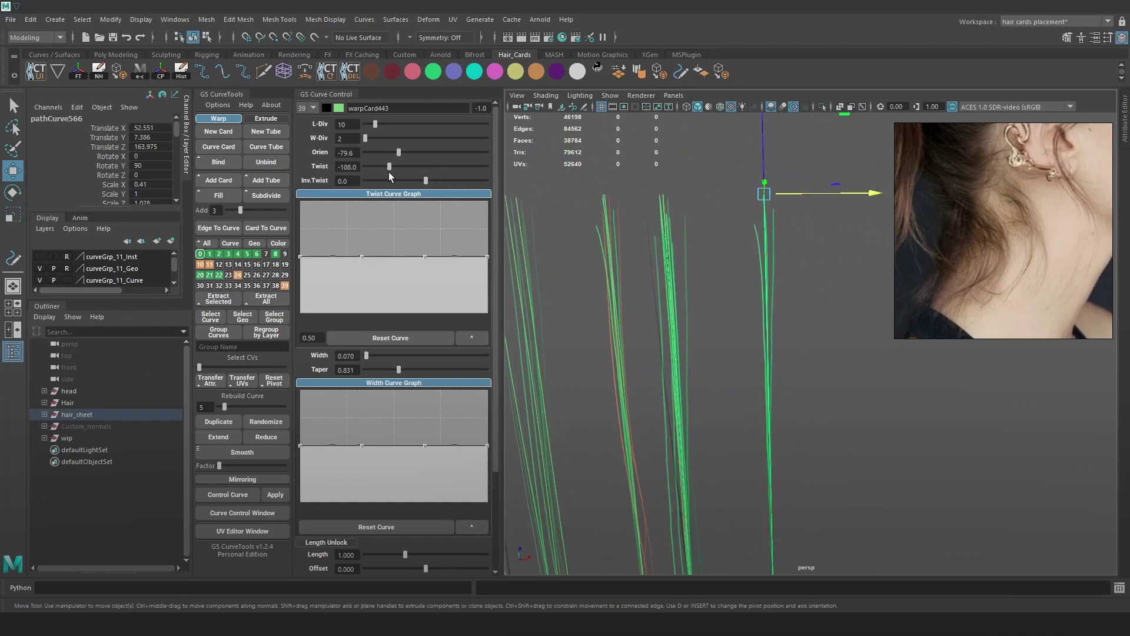
alt+drag(749, 255, 786, 249)
mouse_move(399, 158)
mouse_down()
mouse_move(373, 160)
mouse_move(387, 160)
mouse_up()
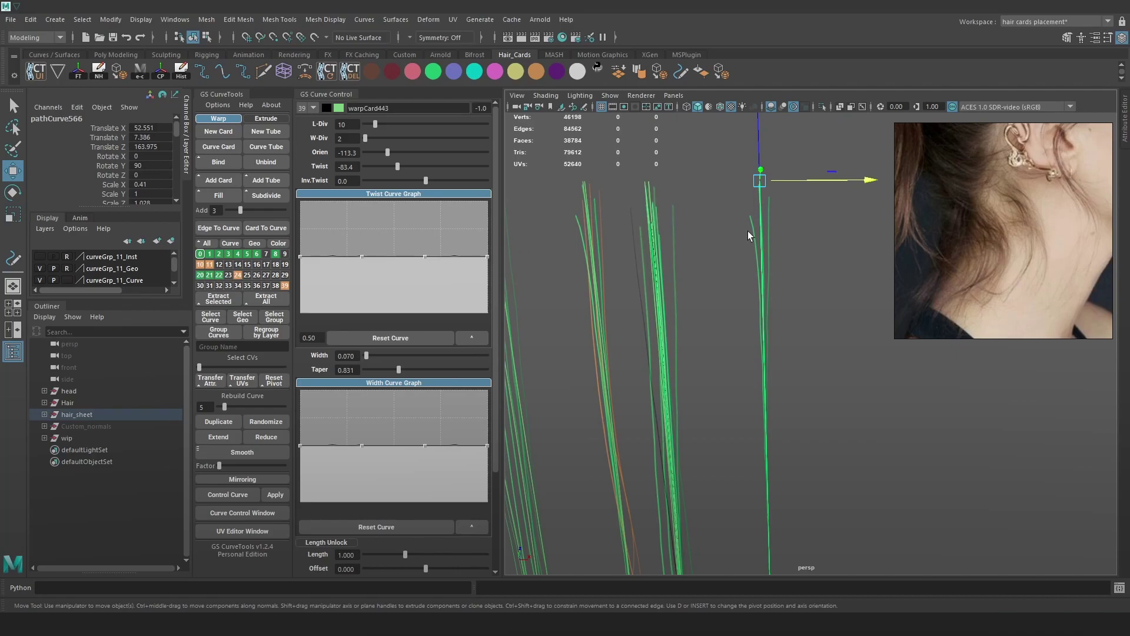
key(5)
alt+drag(825, 259, 832, 325)
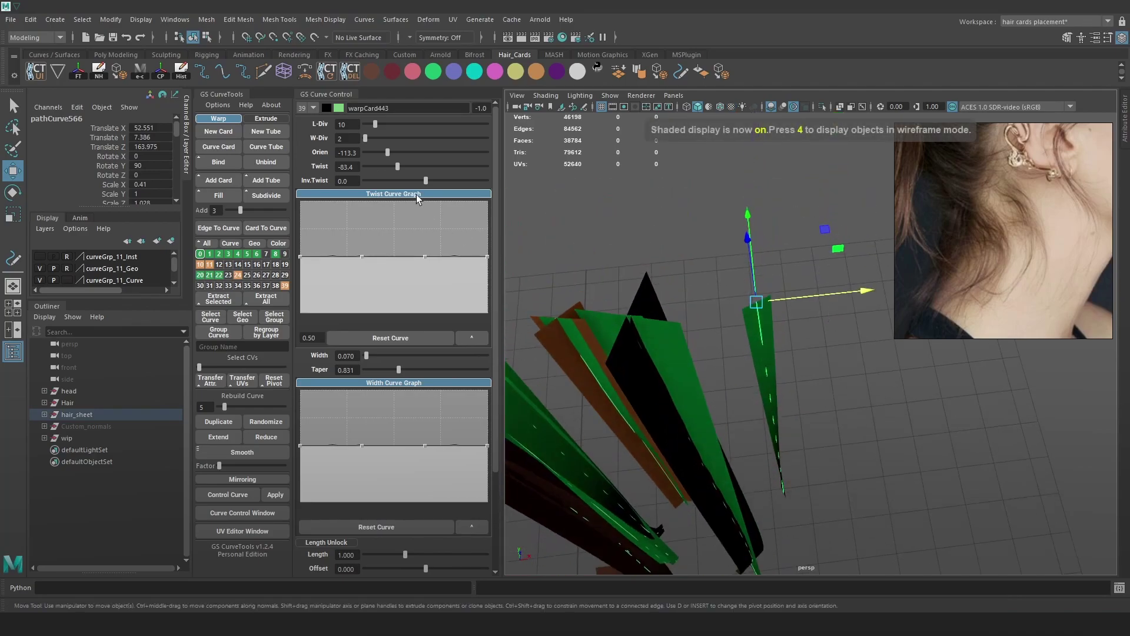
drag(387, 159, 380, 160)
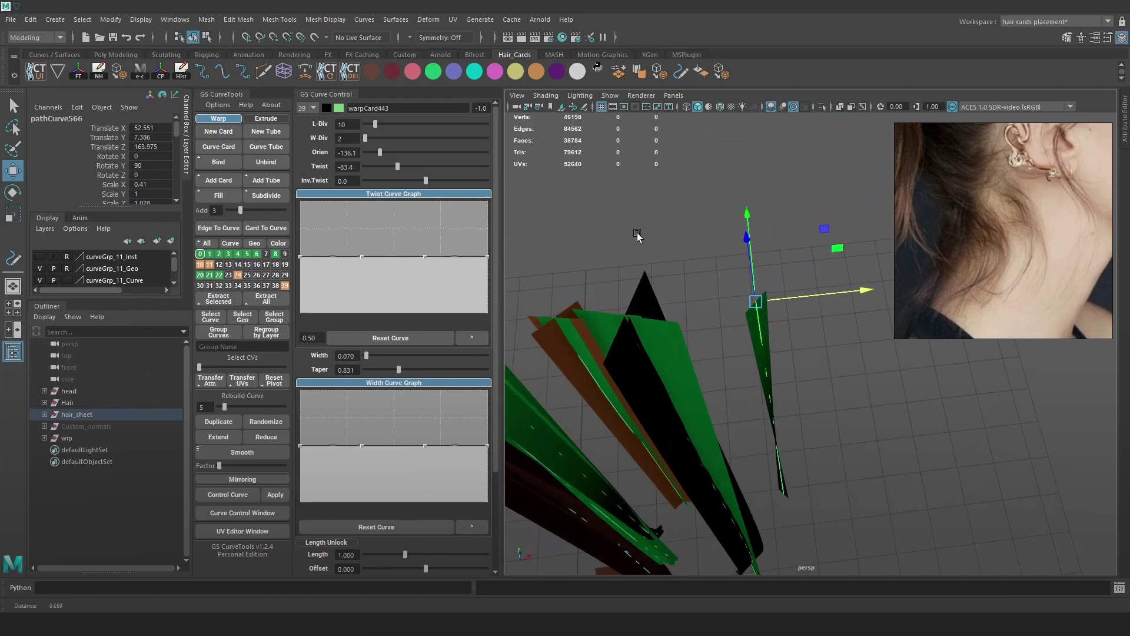
- Duplicate the twisted thin card, set the new copy's orientation to -50.0, and show the crossed pair with textures
alt+drag(639, 232, 451, 276)
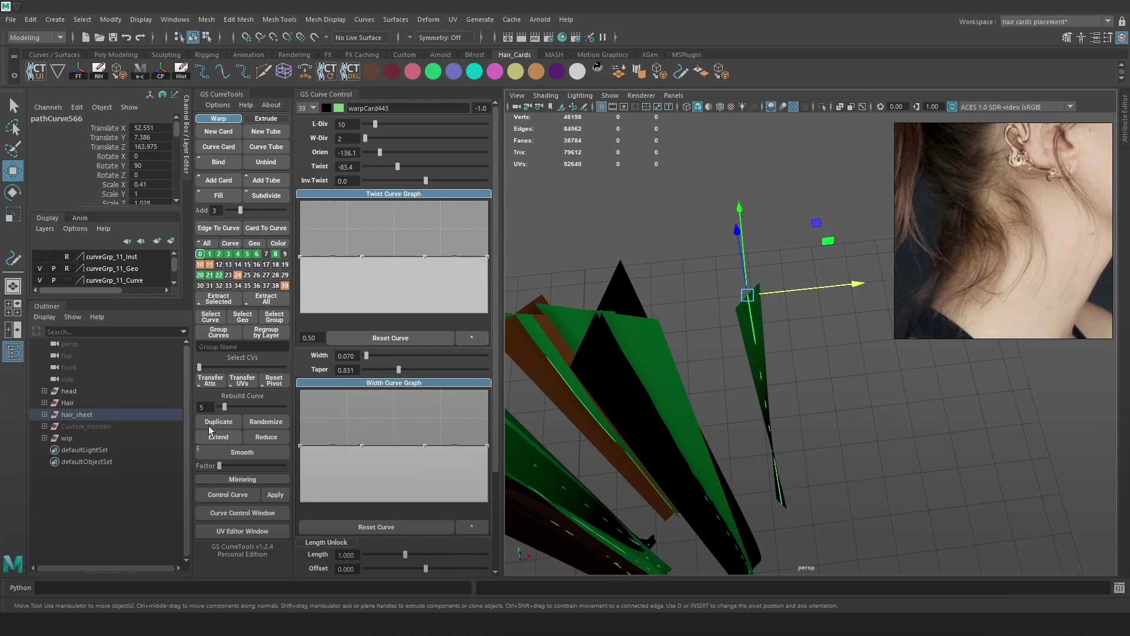
drag(384, 156, 412, 153)
alt+drag(771, 301, 813, 361)
key(6)
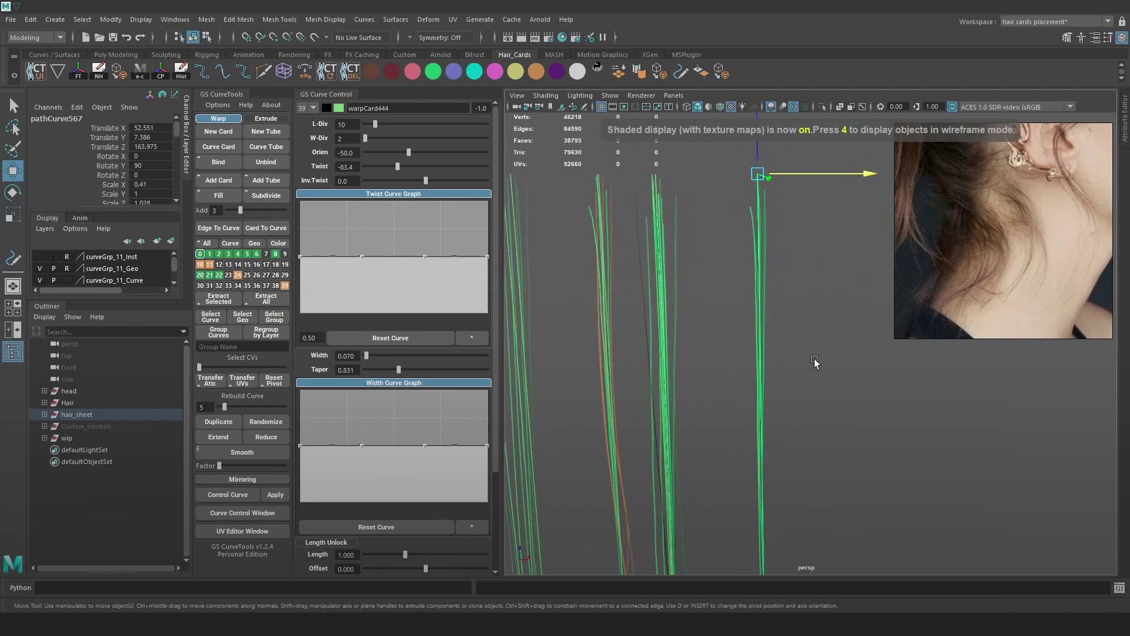
click(814, 337)
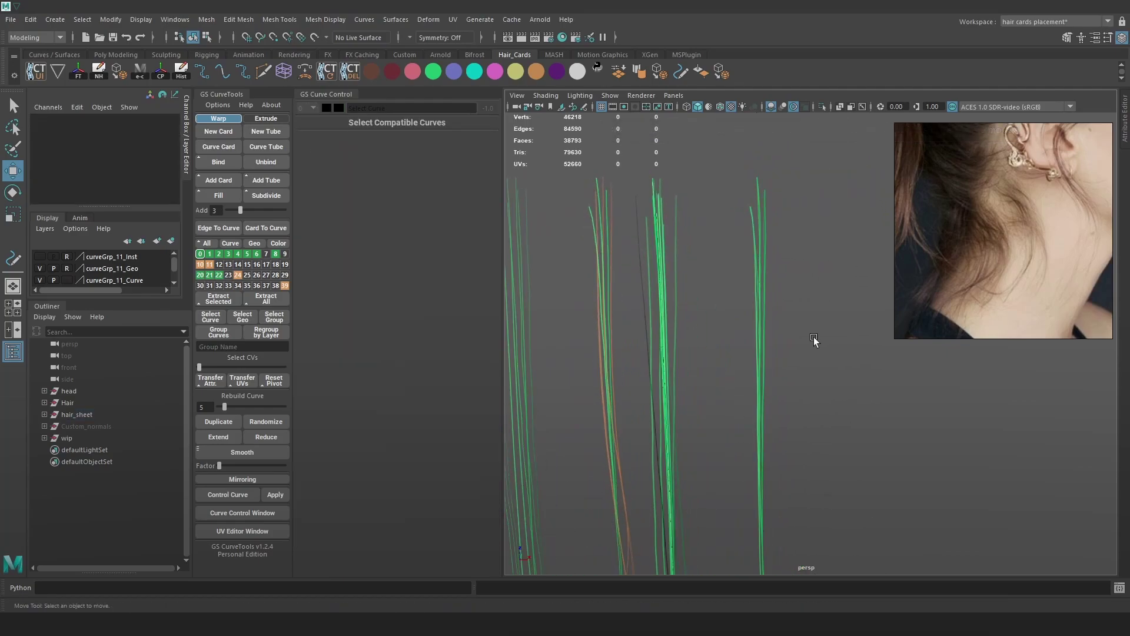
- Compare the new crossed thin pair with the reference photo and the available source cards
alt+drag(800, 305, 811, 259)
alt+drag(801, 352, 757, 353)
alt+right_drag(757, 351, 805, 397)
scroll(995, 254, up, 3)
alt+drag(824, 339, 846, 347)
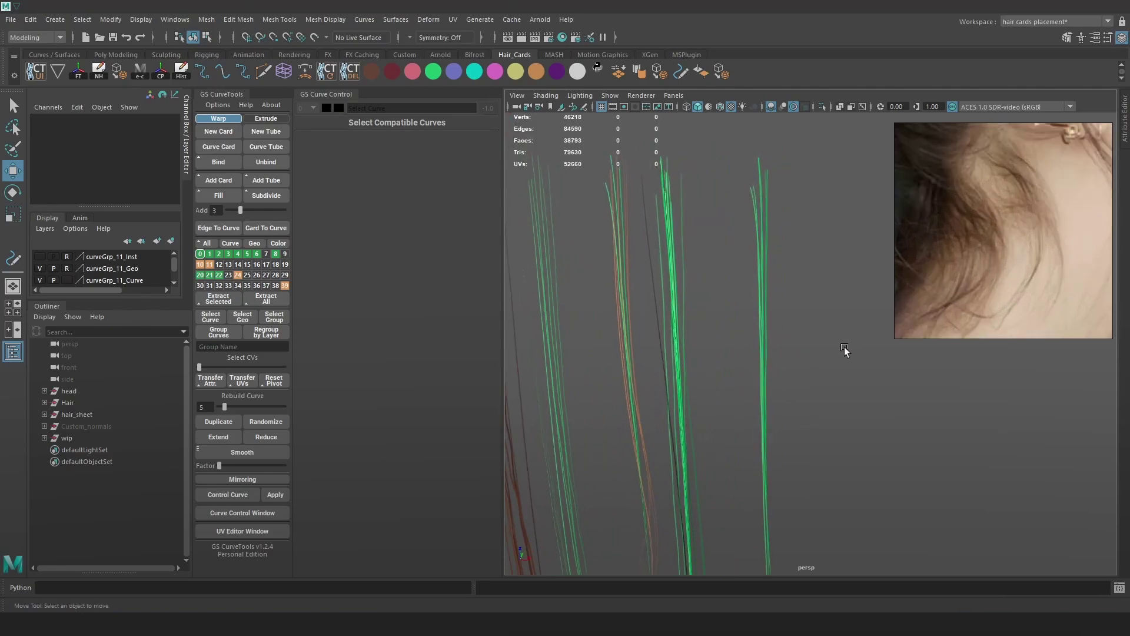
alt+drag(844, 347, 692, 314)
alt+drag(629, 352, 762, 339)
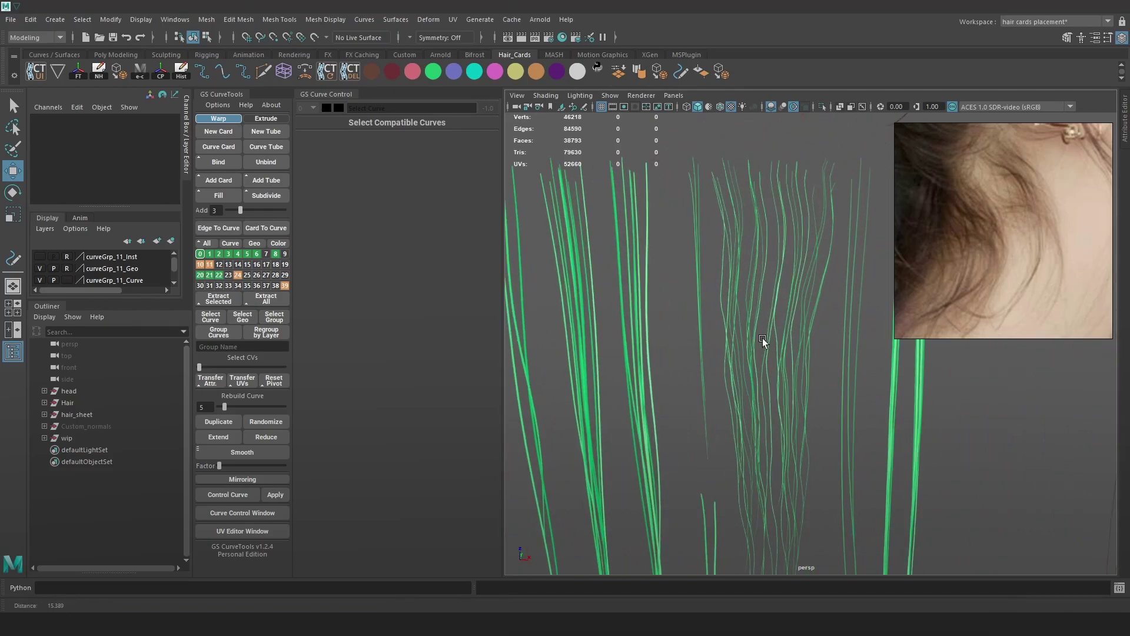
alt+drag(696, 289, 843, 340)
- Examine the UV placement of the short thin card, warpCard431, over the hair strand texture
alt+drag(828, 298, 796, 373)
drag(758, 306, 758, 305)
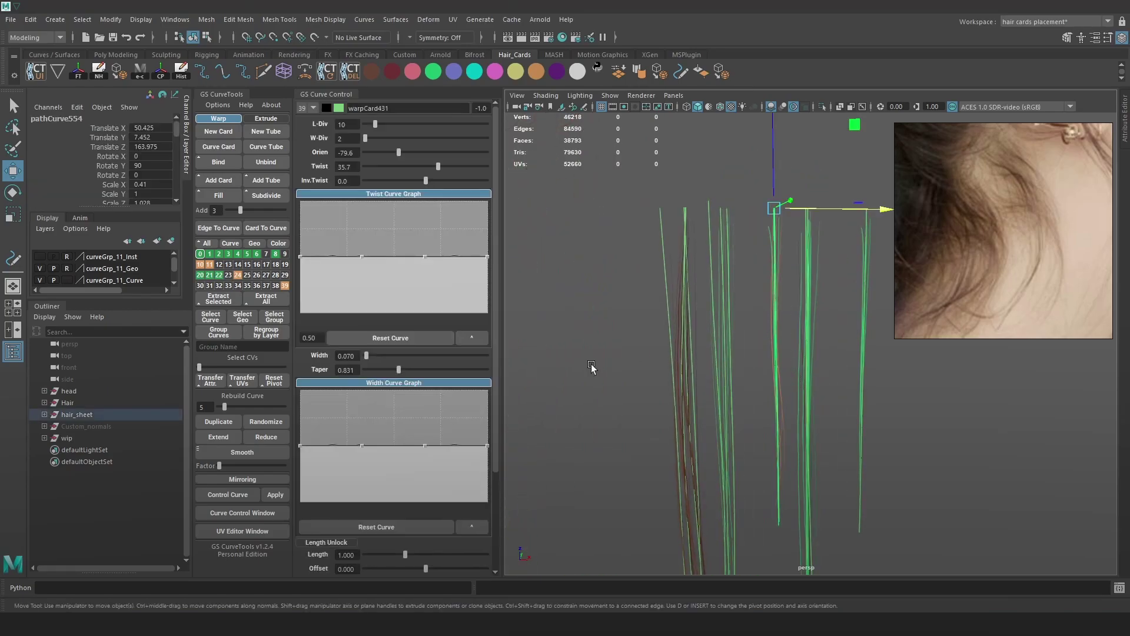
click(242, 531)
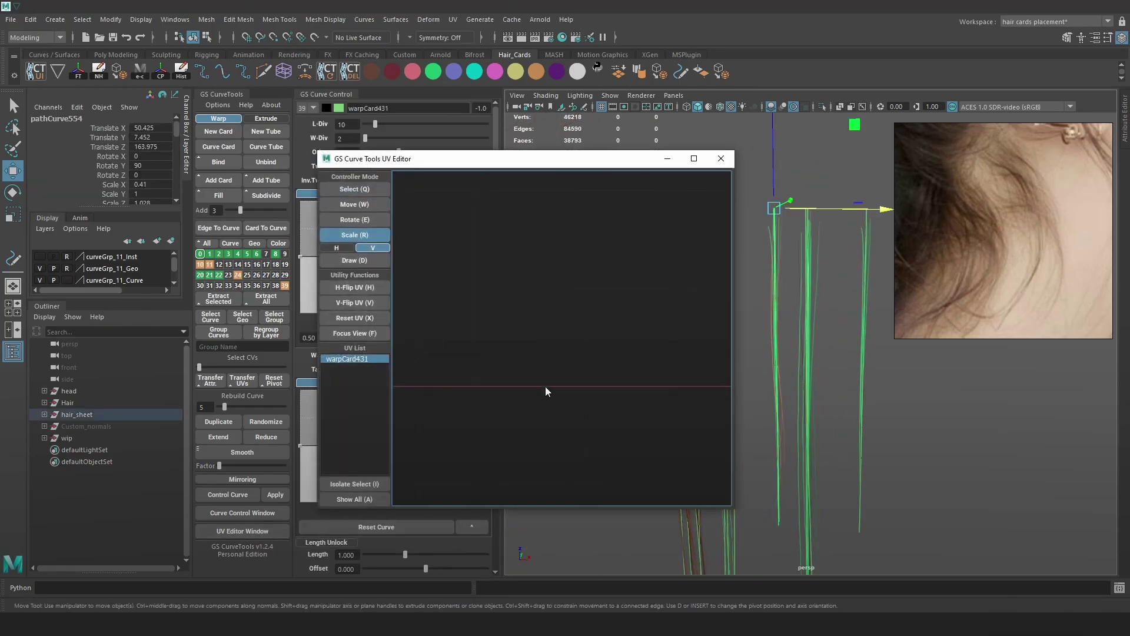
scroll(545, 252, up, 5)
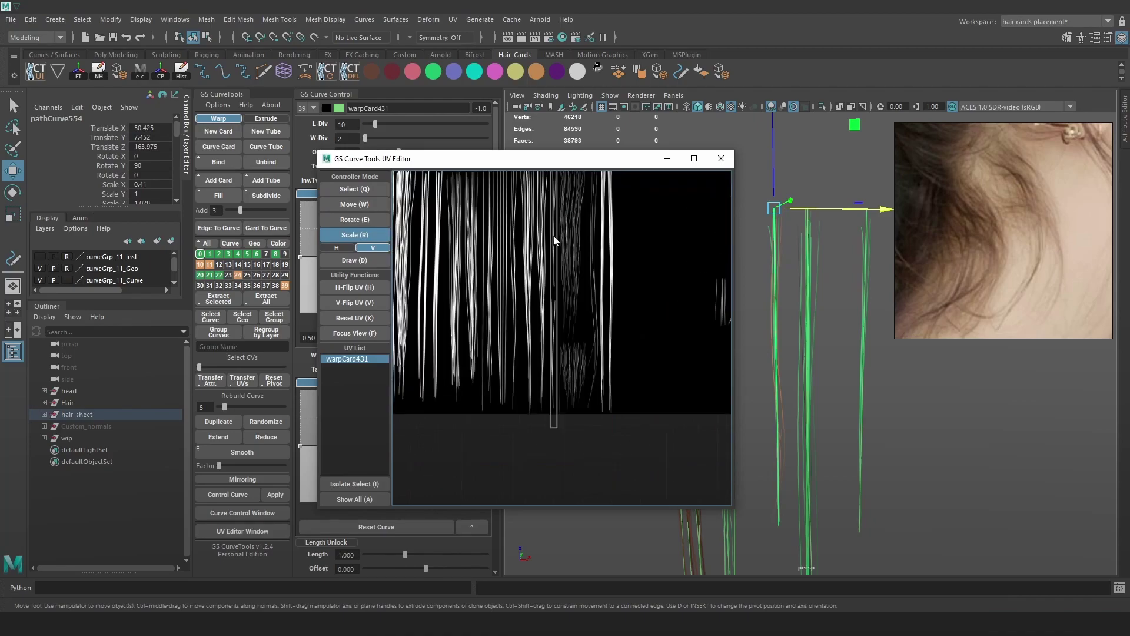
scroll(592, 321, up, 4)
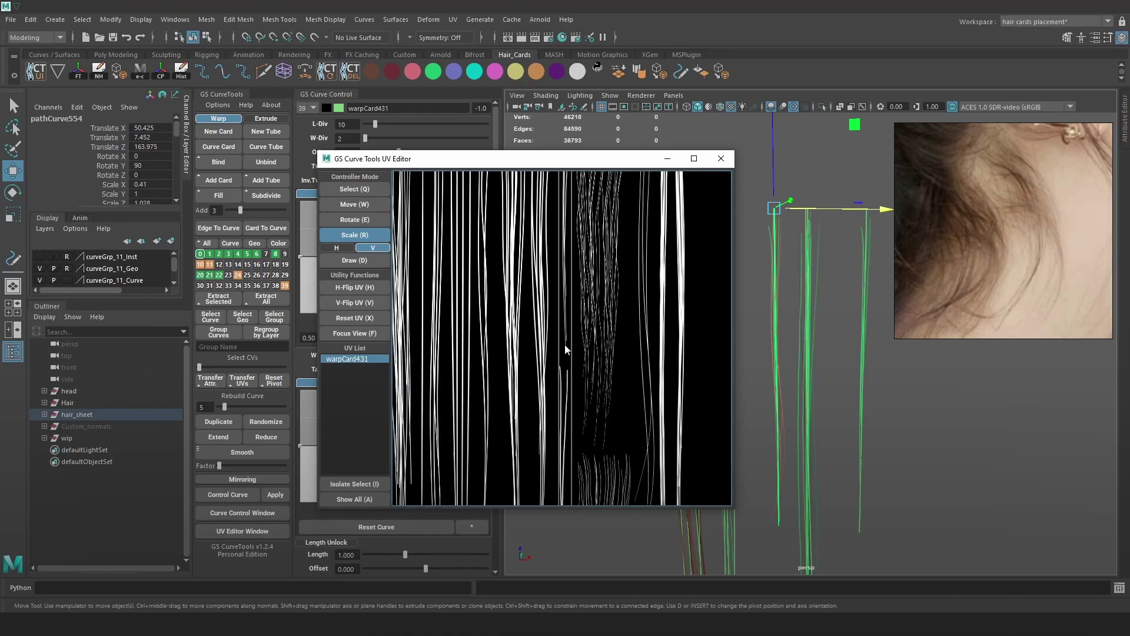
scroll(566, 350, down, 3)
- Try to move the short thin card past the last crossed pair, to Translate X 53.463
drag(824, 210, 896, 216)
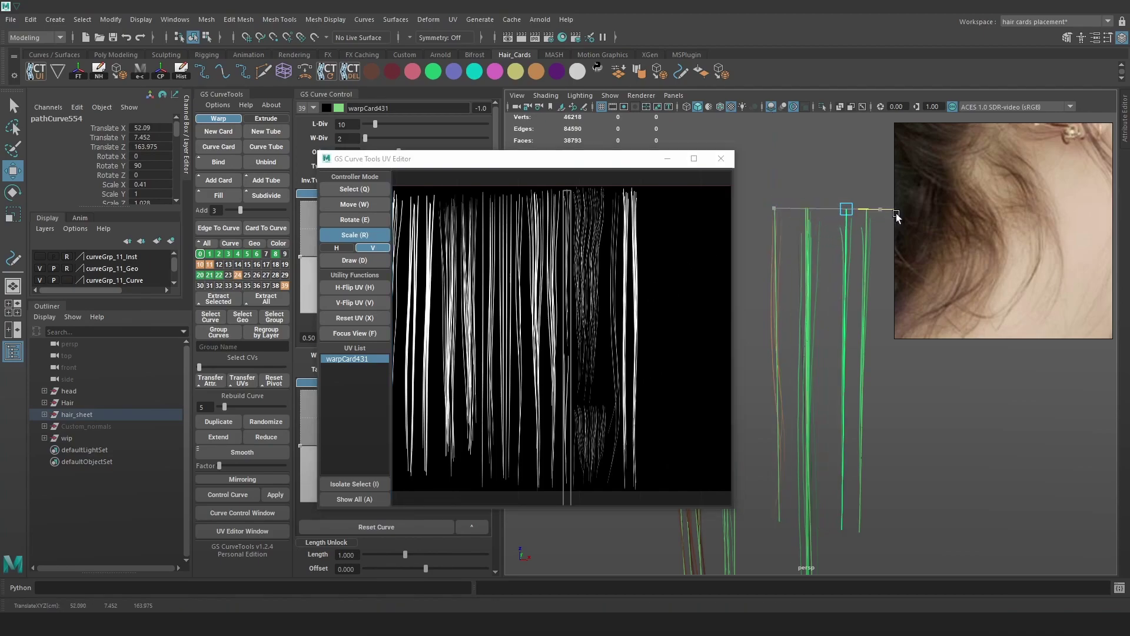
alt+middle_drag(840, 360, 854, 342)
alt+right_drag(854, 341, 835, 277)
drag(877, 198, 904, 213)
alt+middle_drag(905, 214, 787, 350)
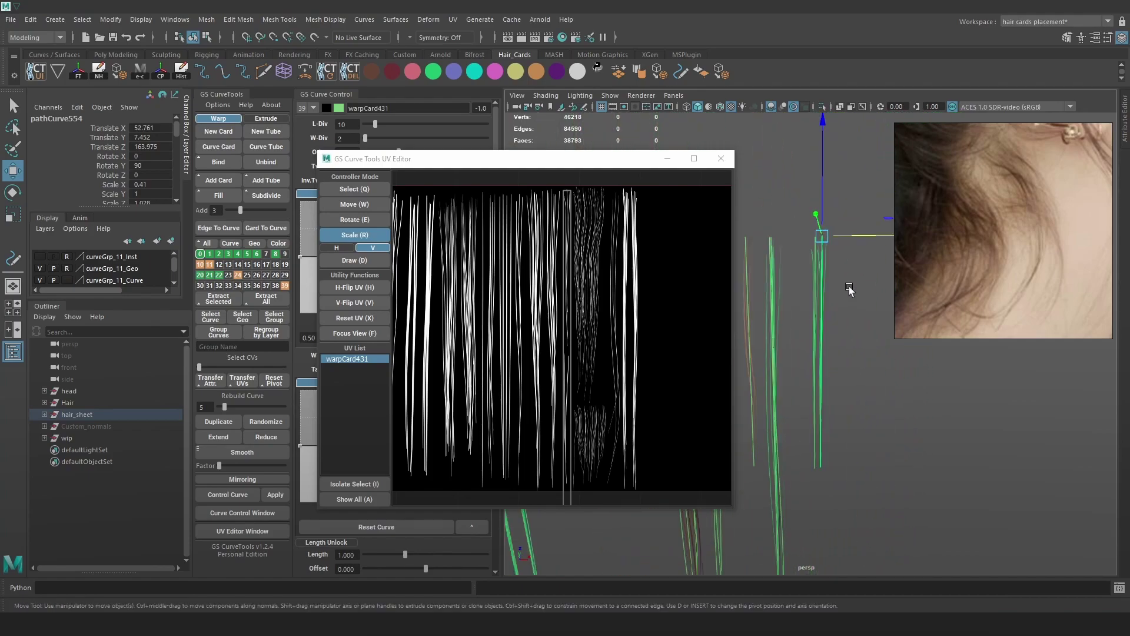
drag(870, 235, 893, 235)
- Check the thin card's UV area against the whole hair texture, close the UV Editor and undo the card's moves
scroll(581, 386, up, 3)
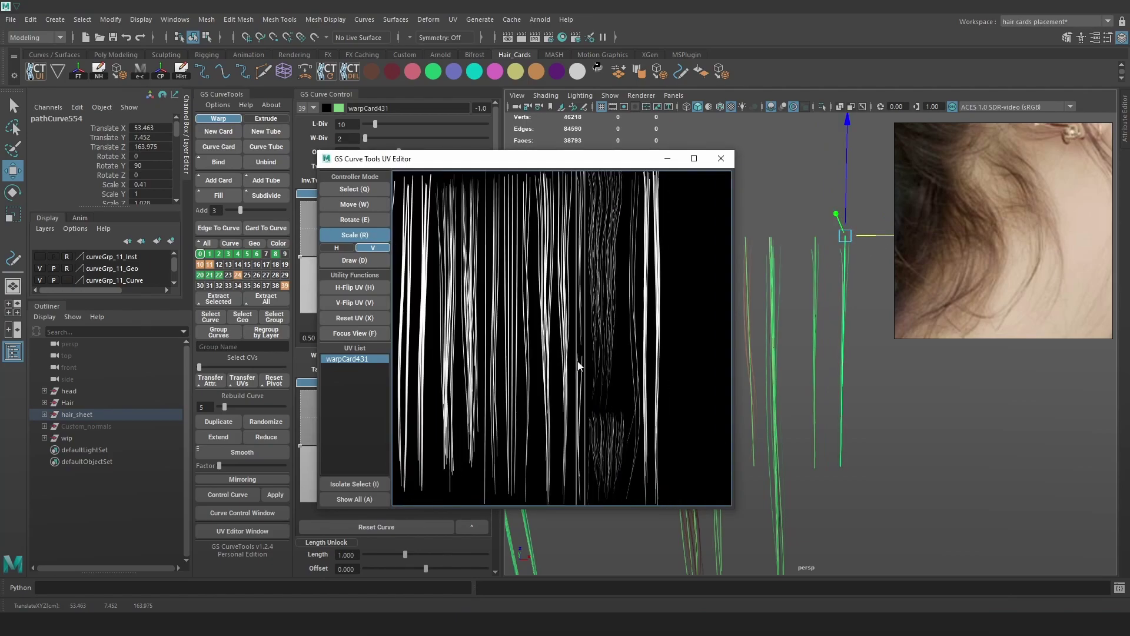
scroll(579, 360, down, 1)
key(r)
key(f)
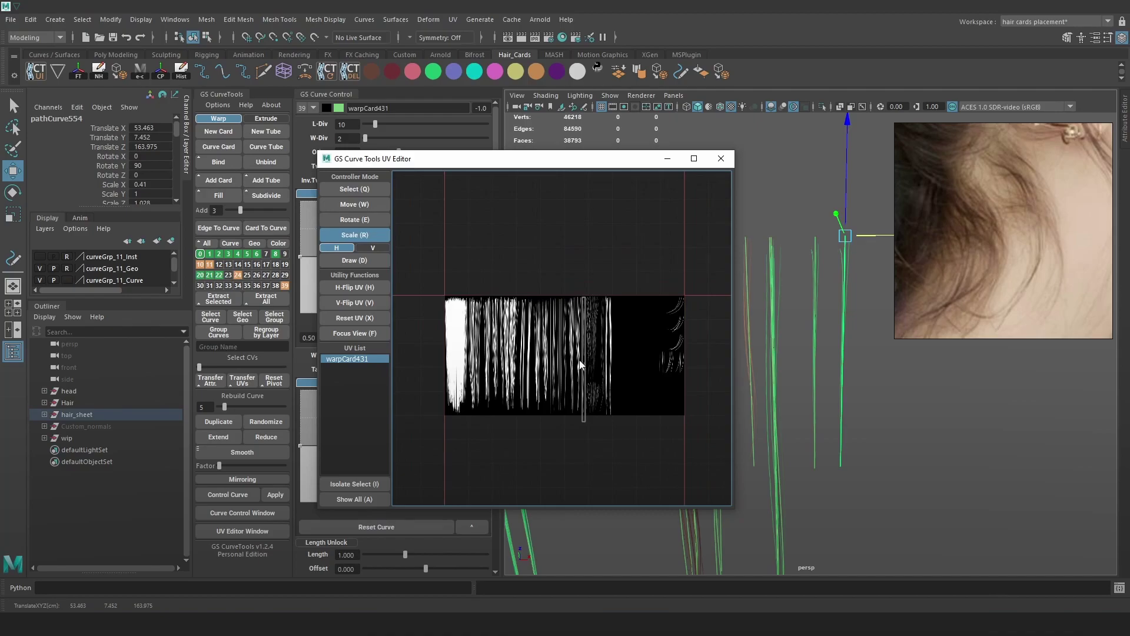
scroll(584, 386, up, 1)
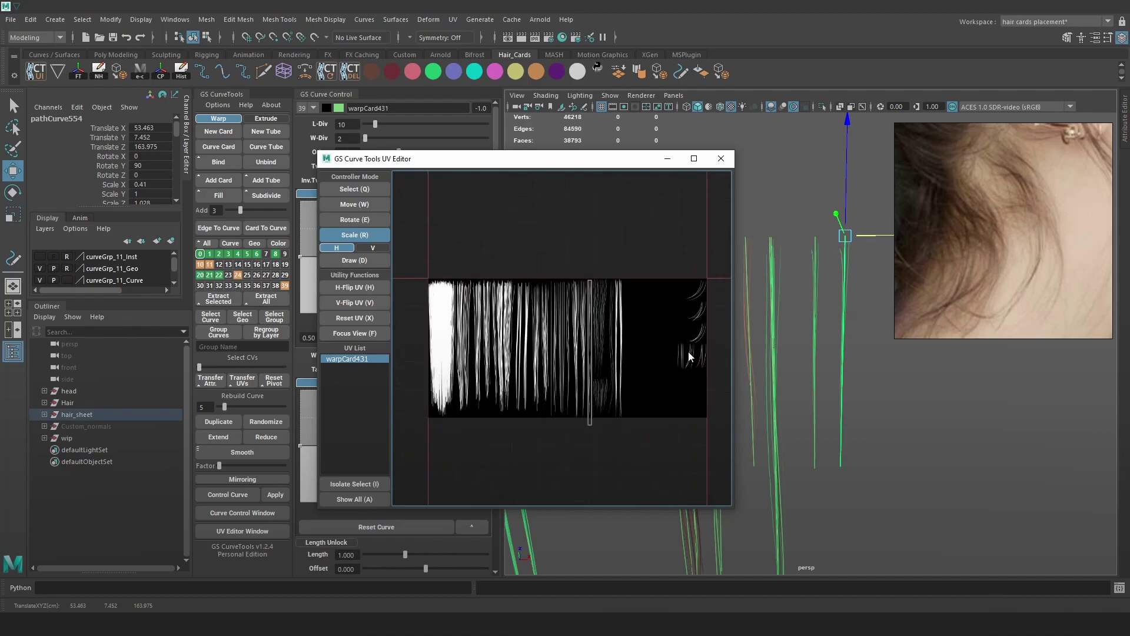
click(720, 158)
key(ctrl+z)
key(ctrl+z)
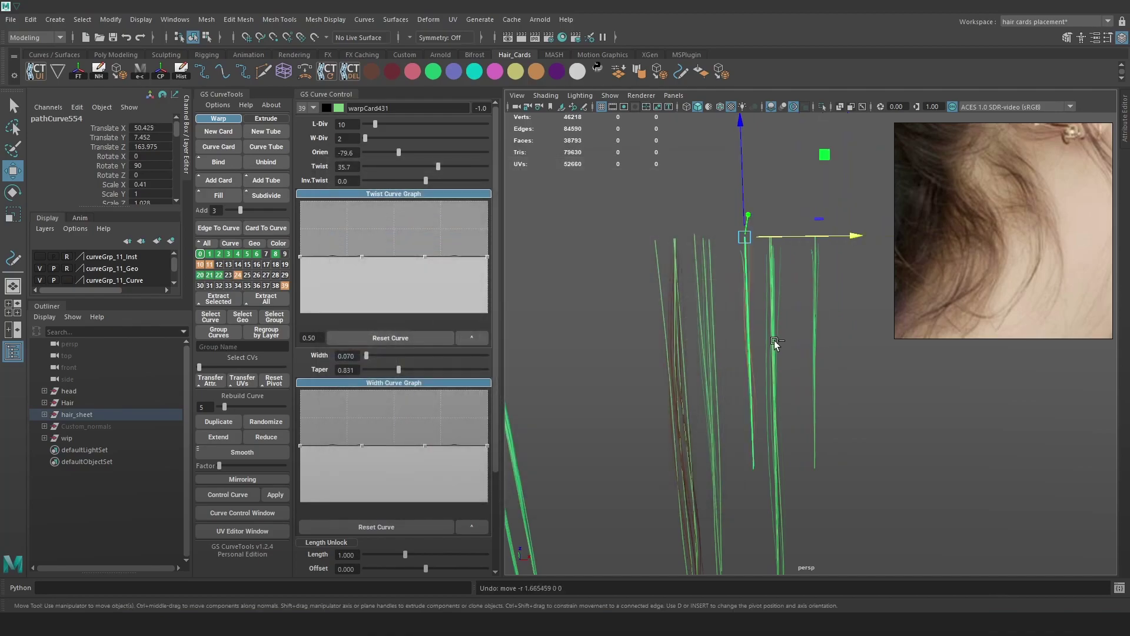
- Examine the thin crossed clumps from several angles against the loose hairs in the reference photo
scroll(739, 293, up, 4)
alt+middle_drag(759, 273, 792, 324)
scroll(792, 324, up, 2)
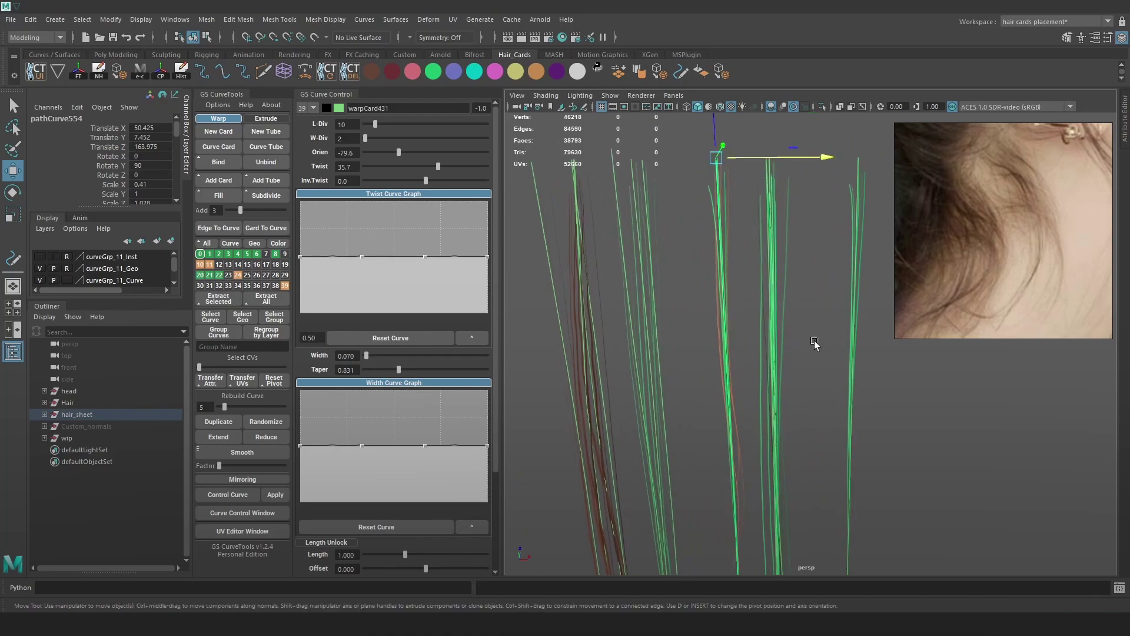
click(737, 240)
alt+drag(737, 239, 748, 313)
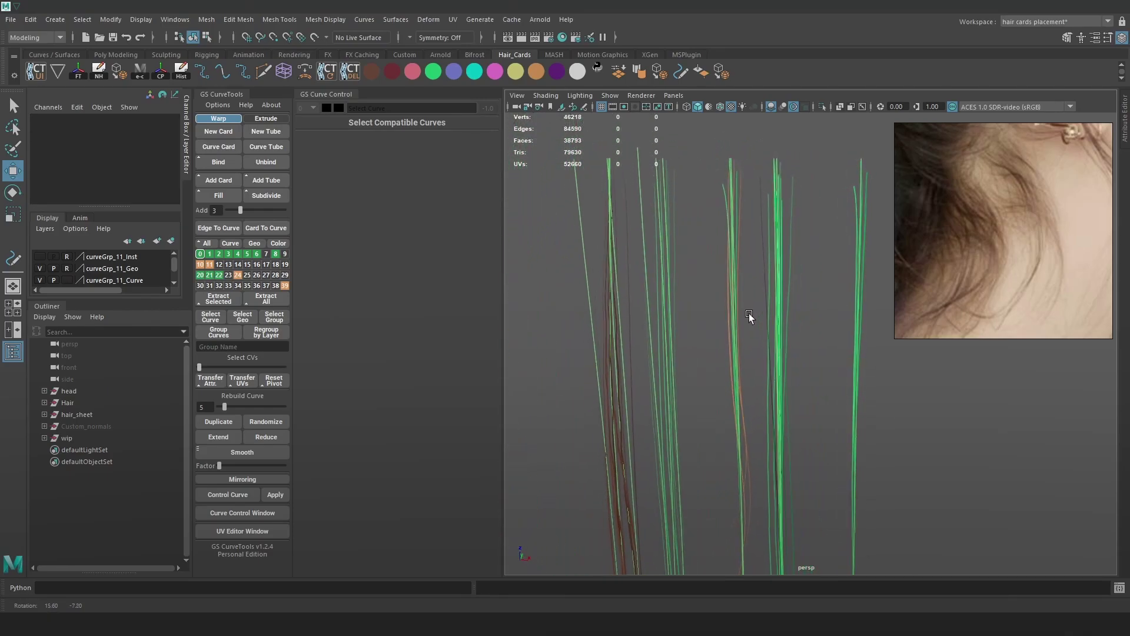
alt+drag(858, 400, 826, 305)
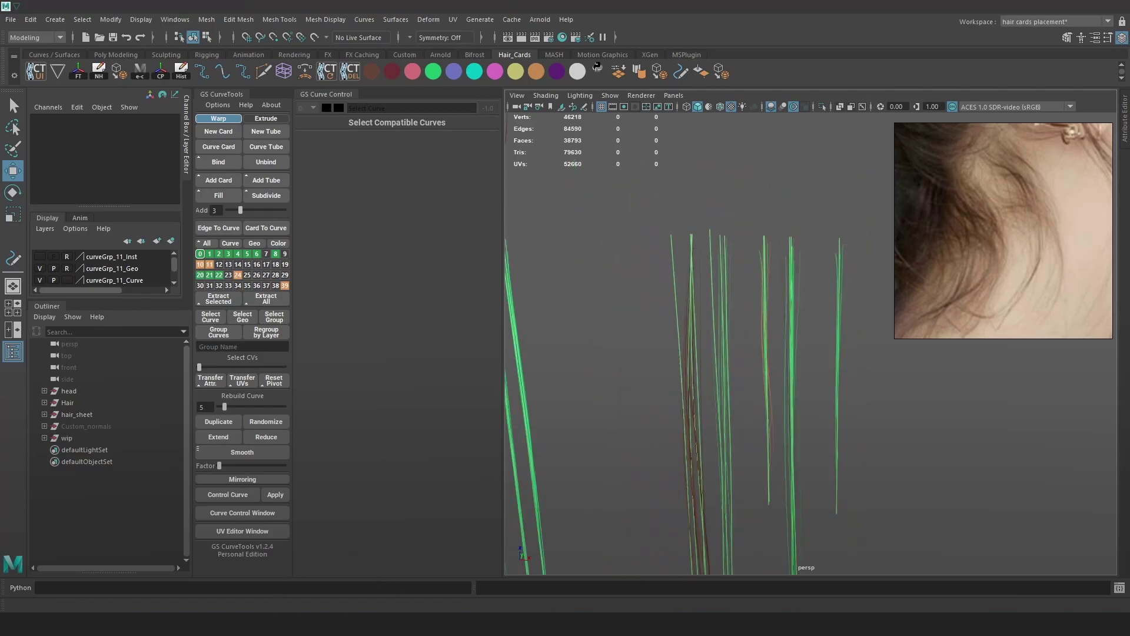
- Switch to the fiber_03 project in Fibershop, show its design view and duplicate the Baby_hair_04 strand block
click(347, 574)
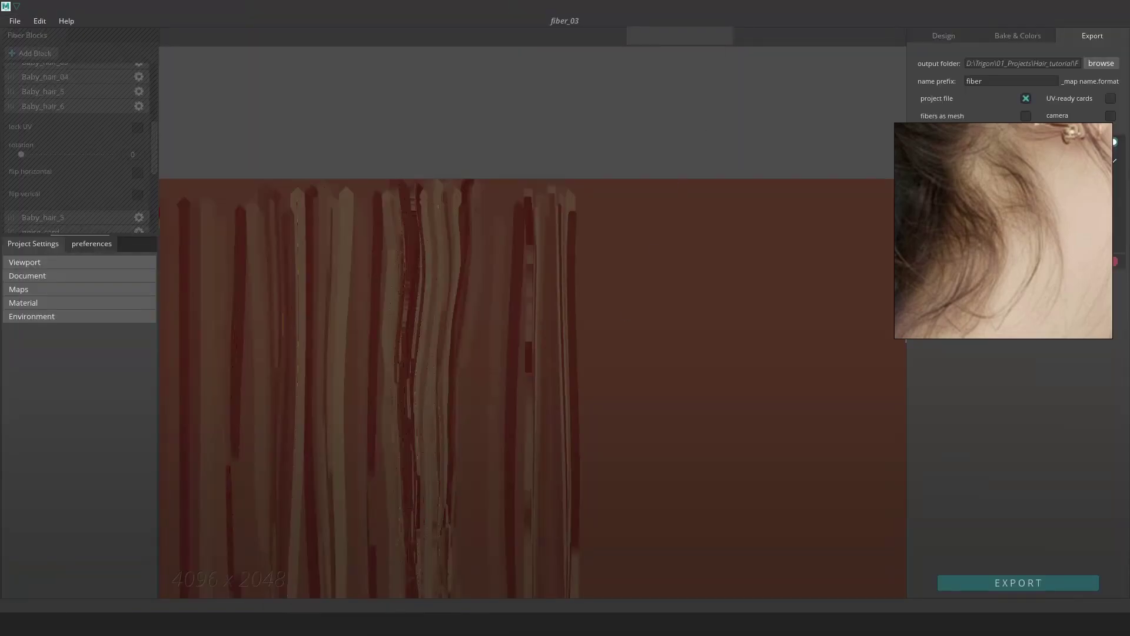
click(939, 37)
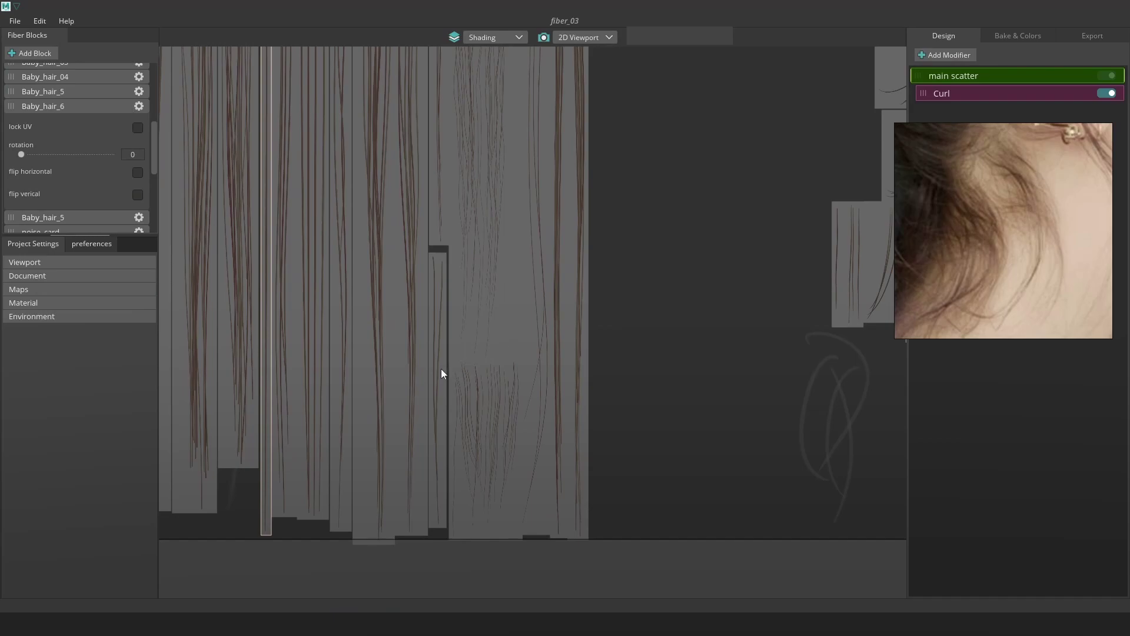
click(478, 227)
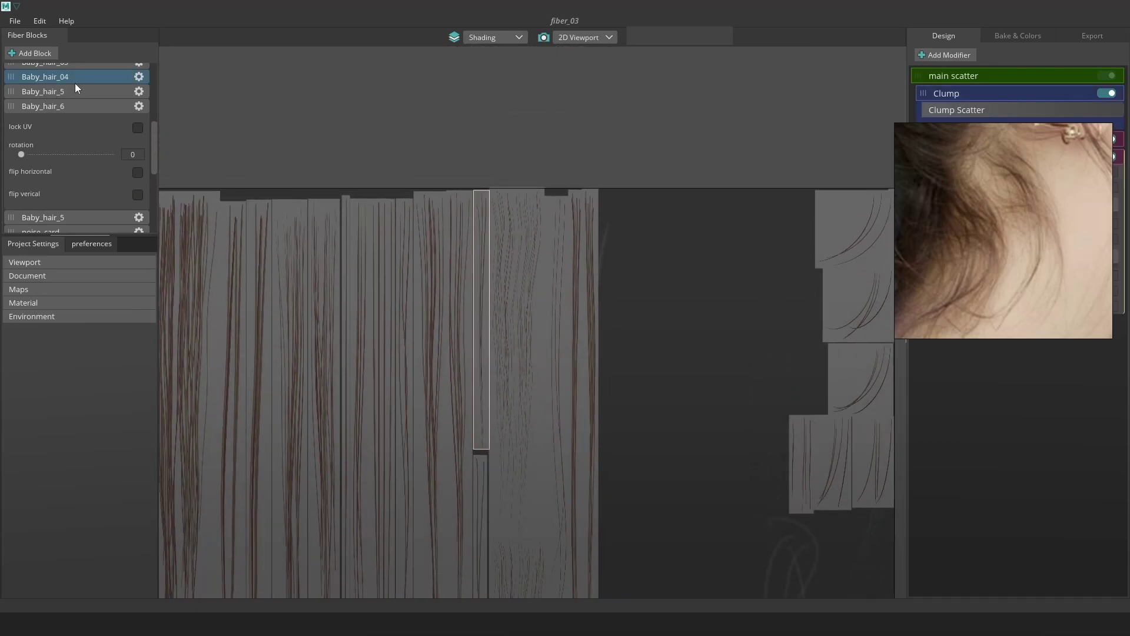
right_click(76, 75)
click(78, 86)
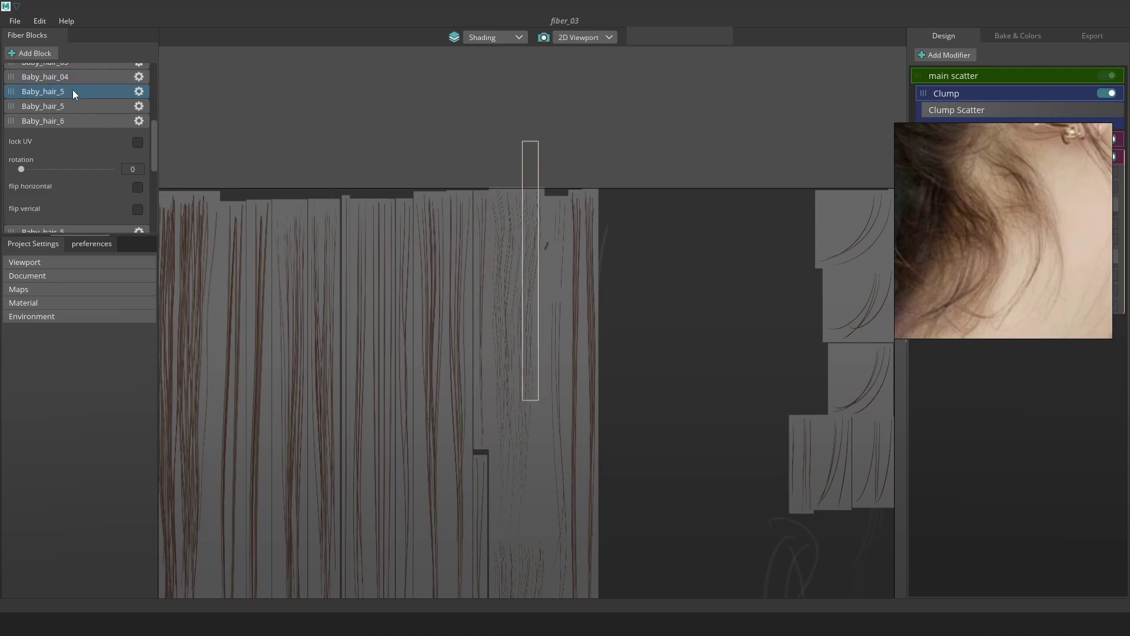
- Move the duplicated baby hair block into the free space directly beside the last long strands, aligned with the sheet's upper edge
click(140, 93)
click(140, 113)
click(525, 345)
drag(542, 143, 603, 202)
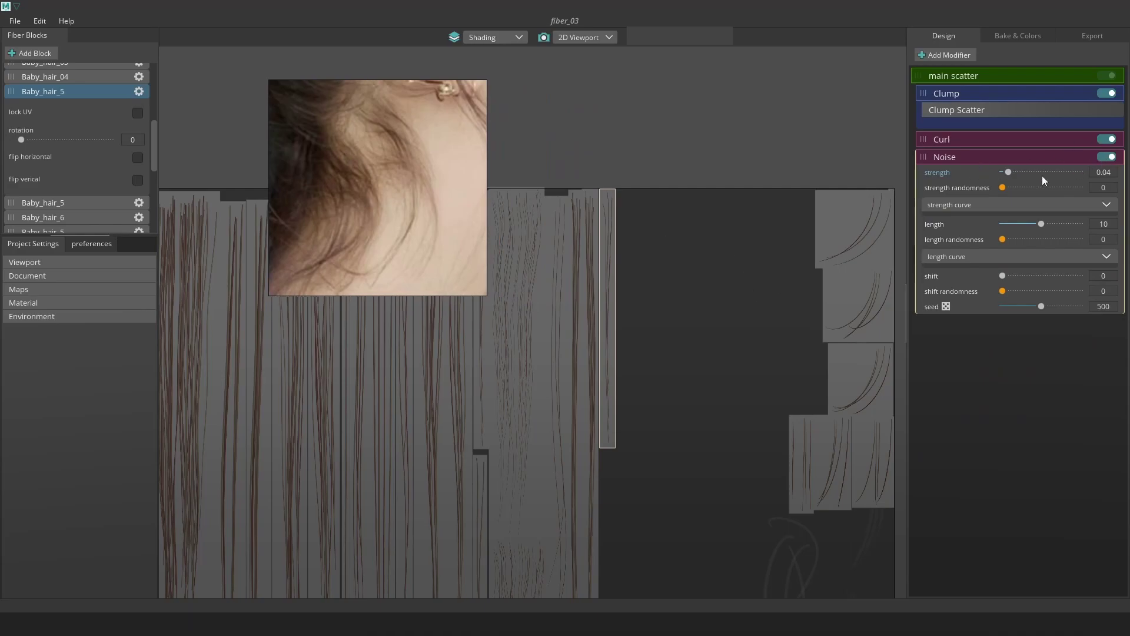
- Lower the tip of the new block's Clump strength curve, shift its handle toward the tip, and leave fly away at 0
click(990, 114)
scroll(797, 312, up, 3)
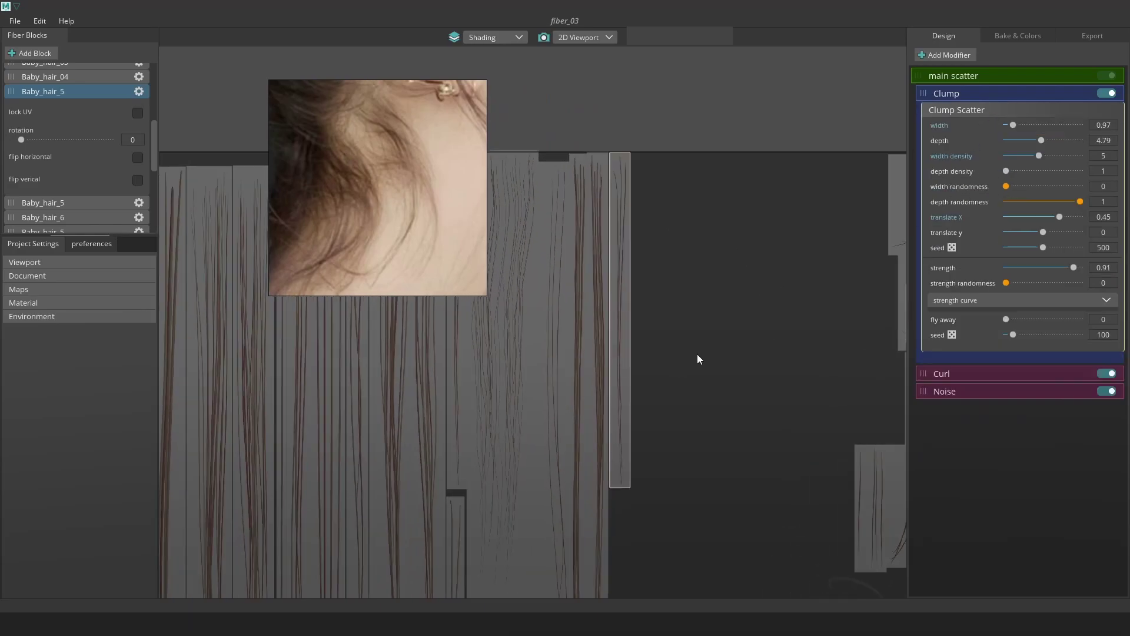
middle_drag(716, 359, 679, 298)
drag(1036, 319, 1002, 313)
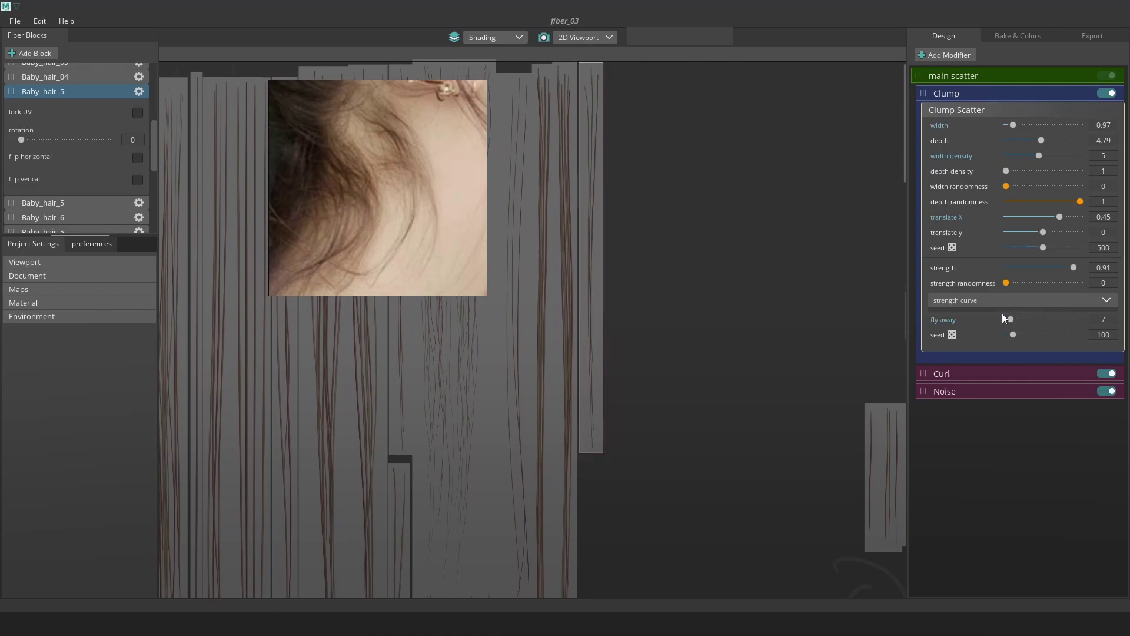
click(1032, 298)
drag(1111, 316, 1118, 353)
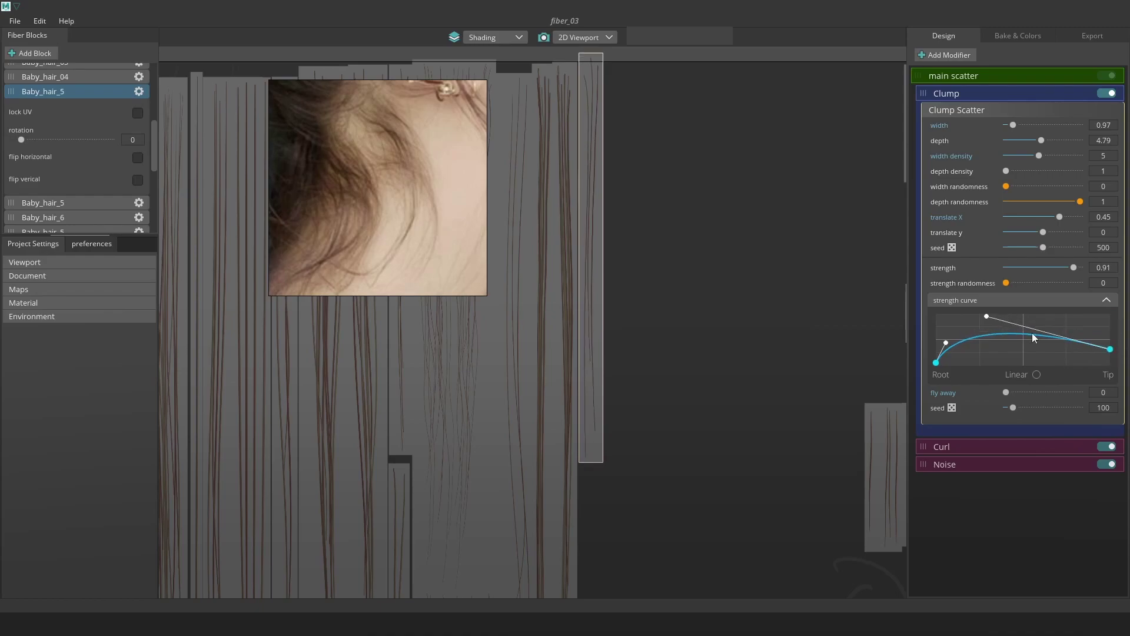
drag(994, 318, 1049, 313)
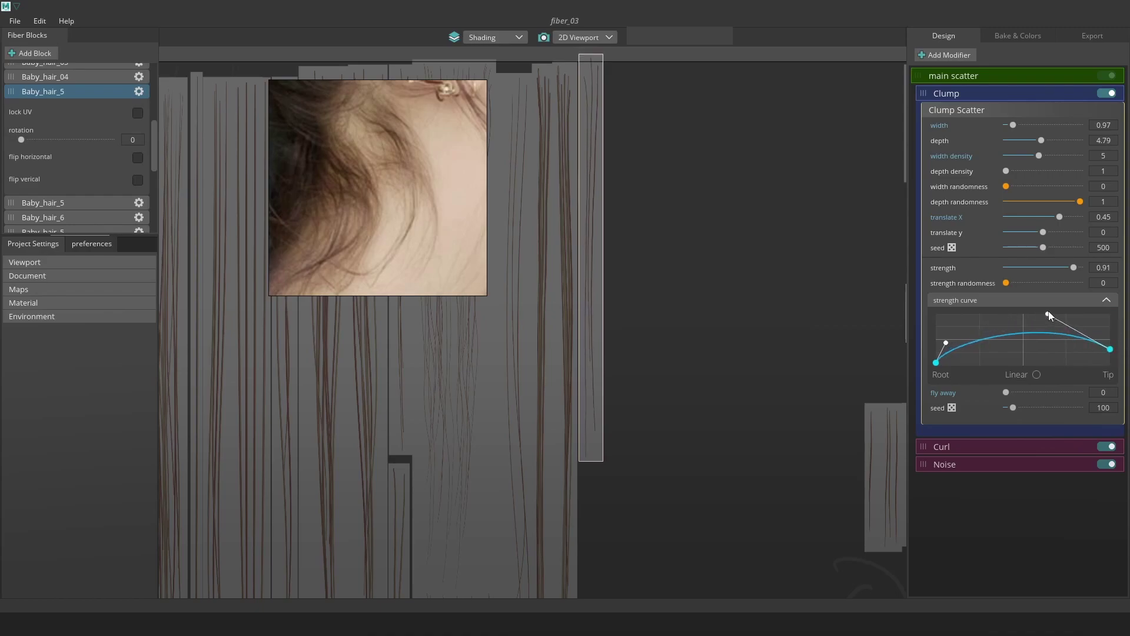
- Set the new block's main scatter width density to 13 and its thickness to 0.5
click(1015, 77)
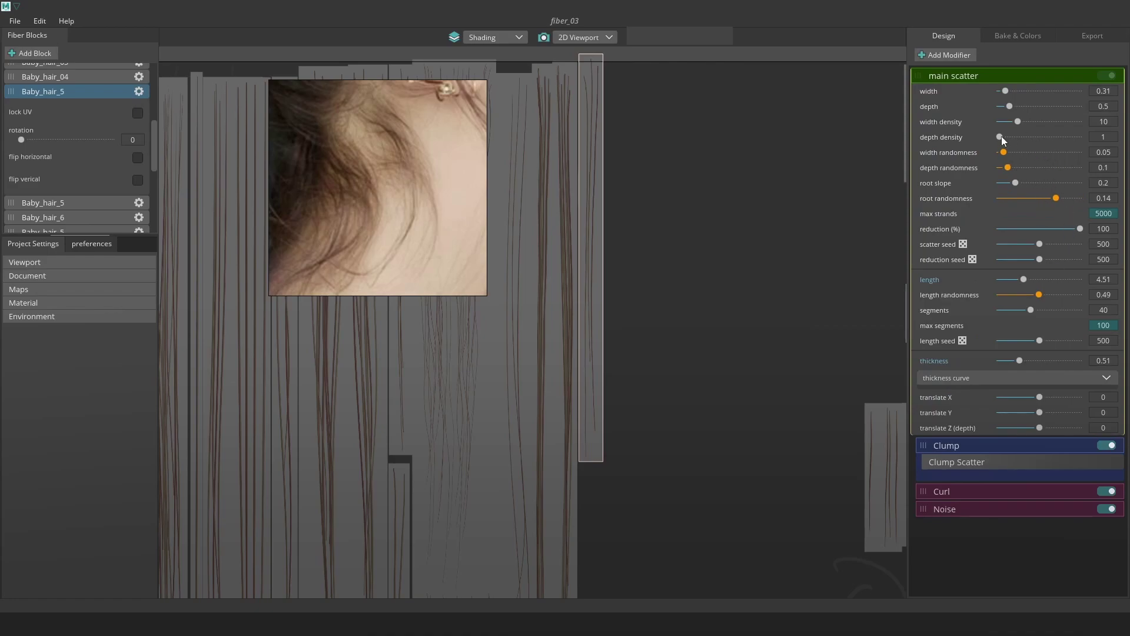
drag(1018, 122, 1025, 123)
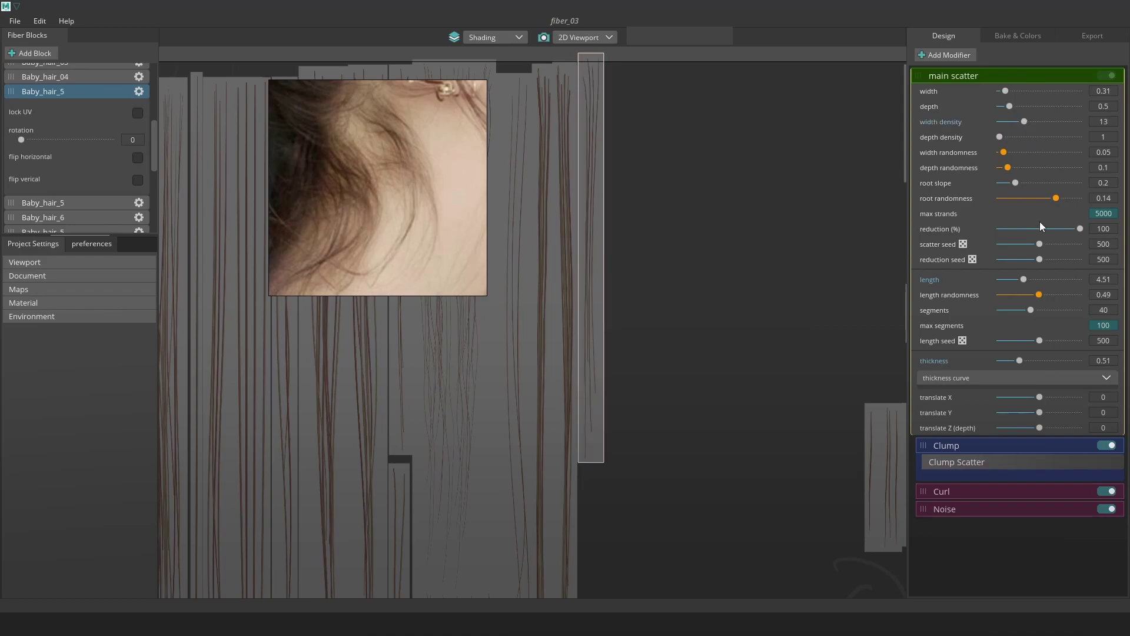
drag(1021, 358, 1016, 359)
click(1107, 379)
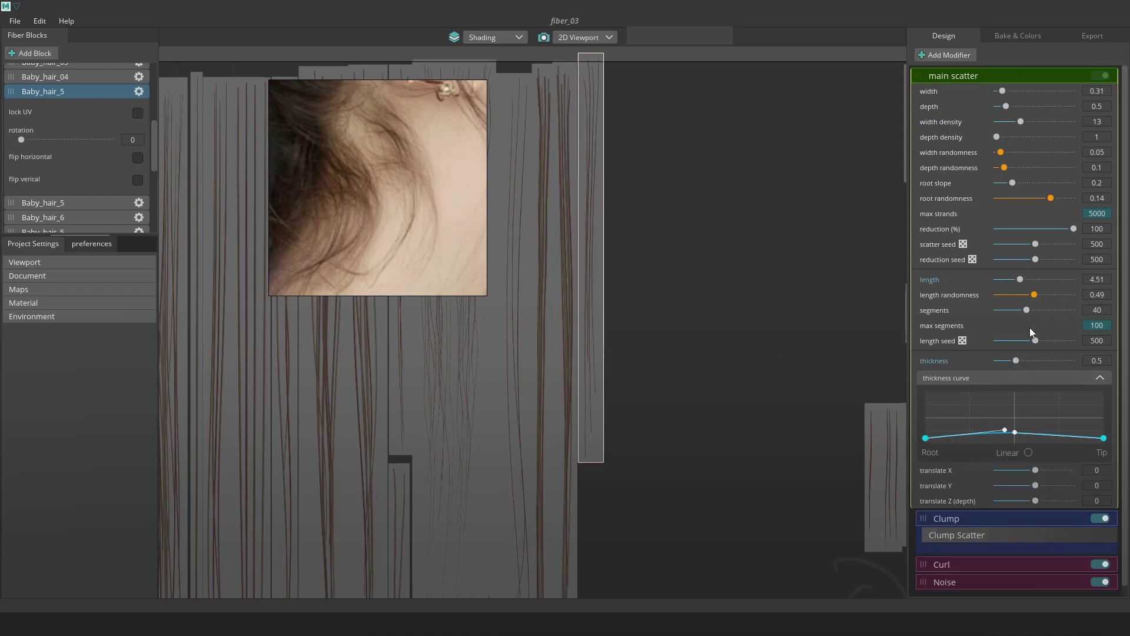
click(1033, 295)
- Add a second Curl modifier with scale 0.04 and lower the root end of its scale curve
click(956, 75)
click(953, 55)
drag(574, 309, 924, 189)
drag(1030, 192, 1009, 193)
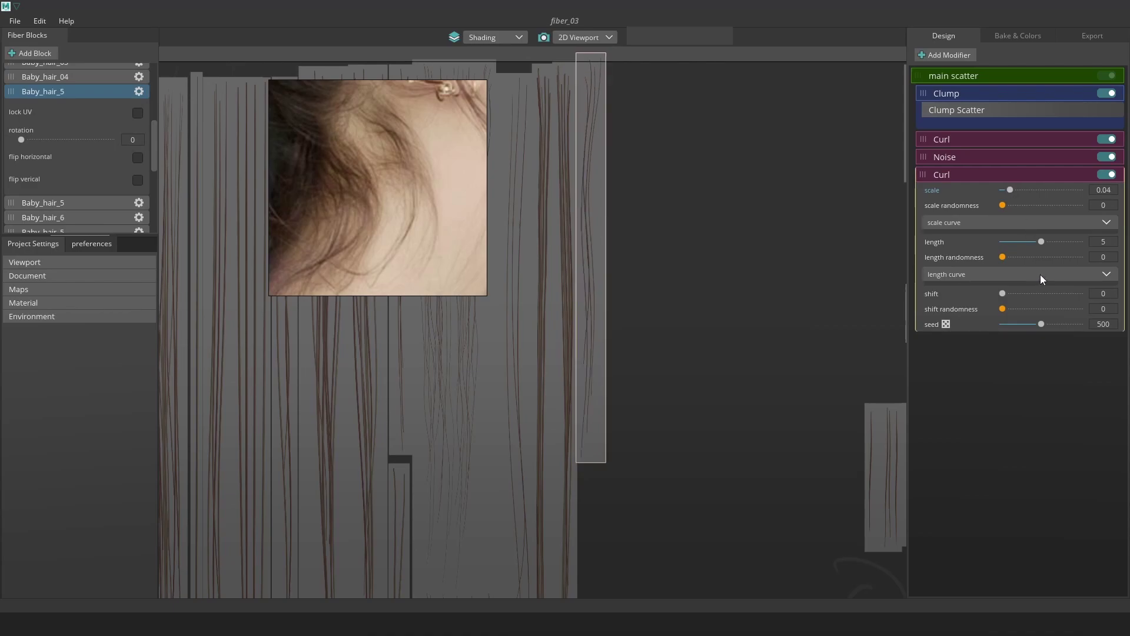
click(1107, 224)
drag(934, 230, 935, 261)
mouse_move(992, 227)
mouse_down()
mouse_move(994, 255)
mouse_move(995, 244)
mouse_up()
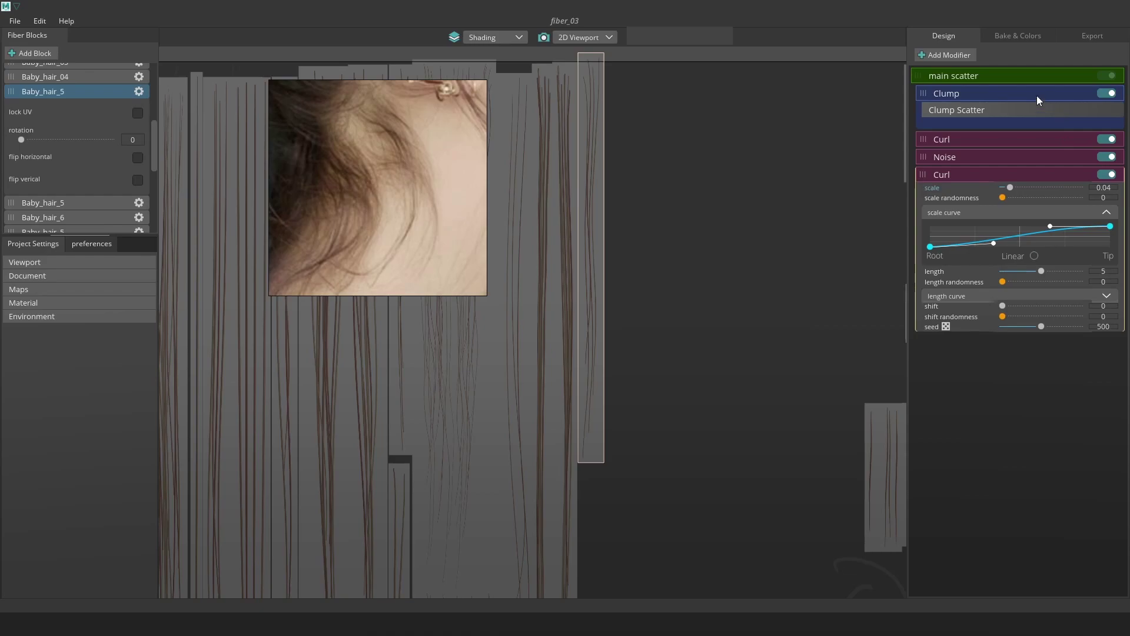
- Add a second Noise modifier with strength 0.16 and length 6.1, and drop its strength curve to the bottom at the root
click(944, 59)
click(623, 322)
drag(1032, 209, 1076, 209)
mouse_move(1042, 259)
mouse_down()
mouse_move(1012, 262)
mouse_move(1027, 260)
mouse_up()
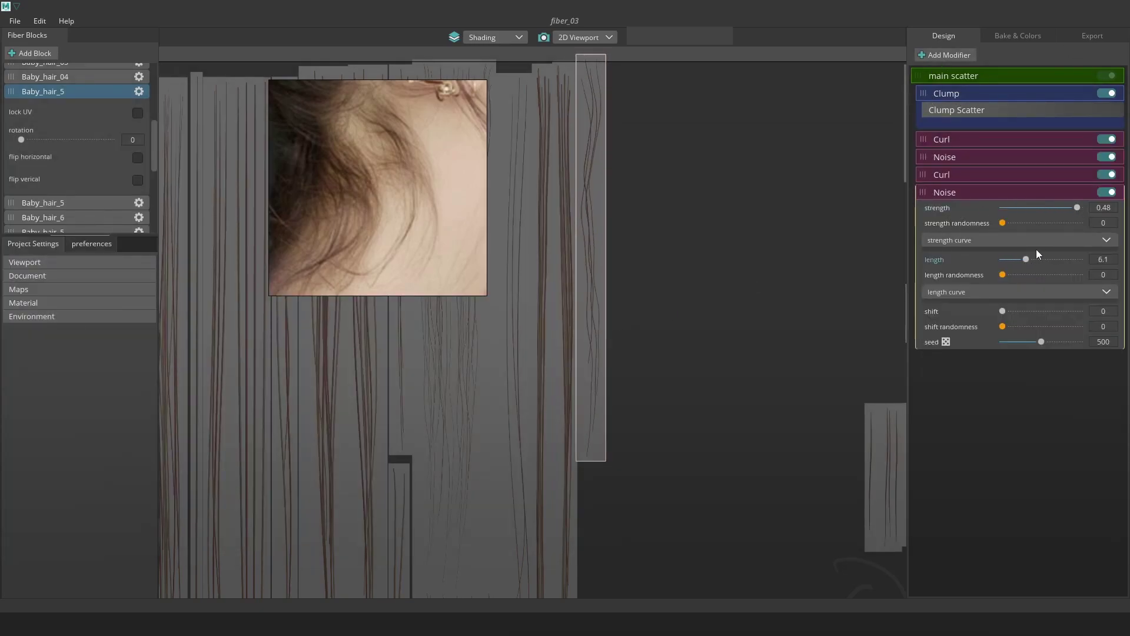
drag(1077, 207, 1027, 207)
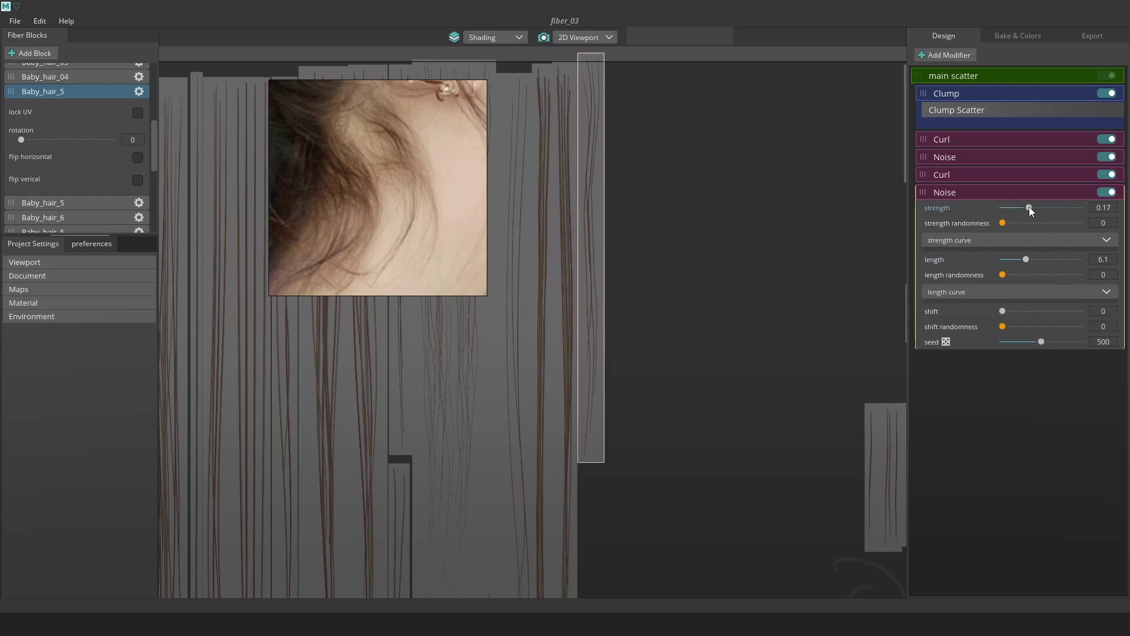
click(1107, 240)
drag(933, 313, 933, 313)
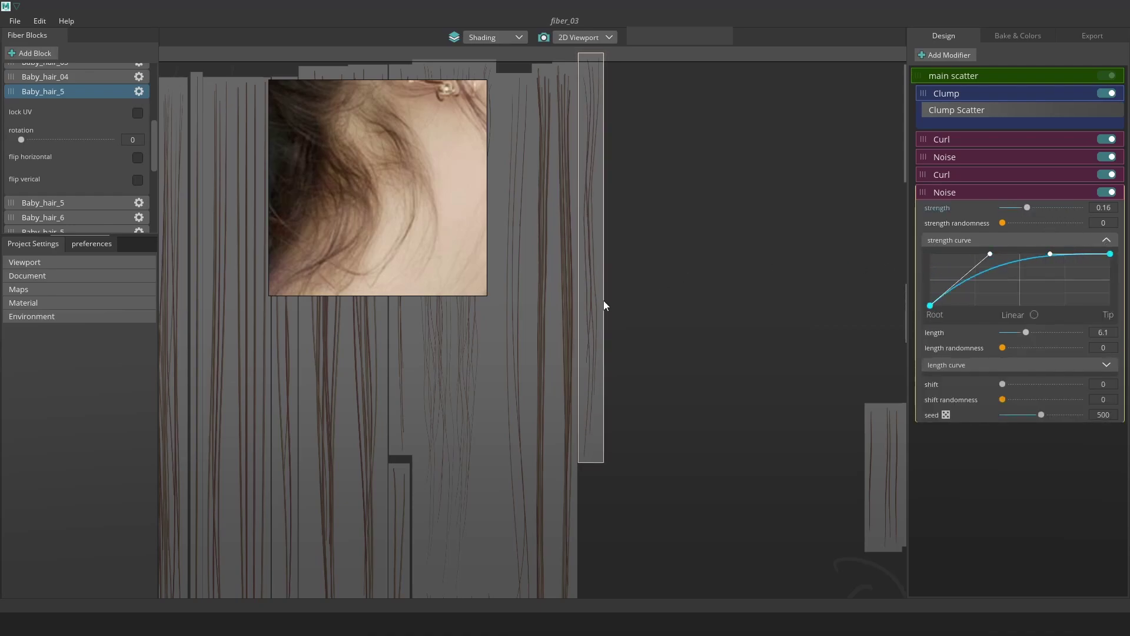
- Nudge the new baby hair block down to fit inside the texture sheet and lock its UV
scroll(648, 324, up, 7)
scroll(656, 325, down, 5)
scroll(655, 326, down, 2)
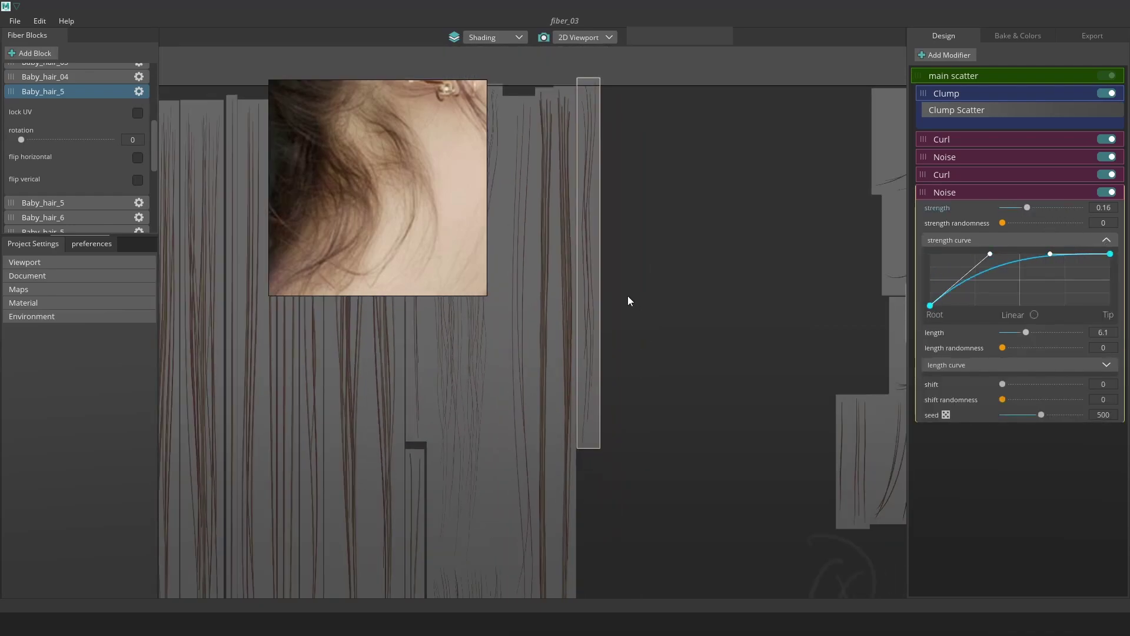
drag(595, 240, 594, 247)
middle_drag(492, 249, 589, 261)
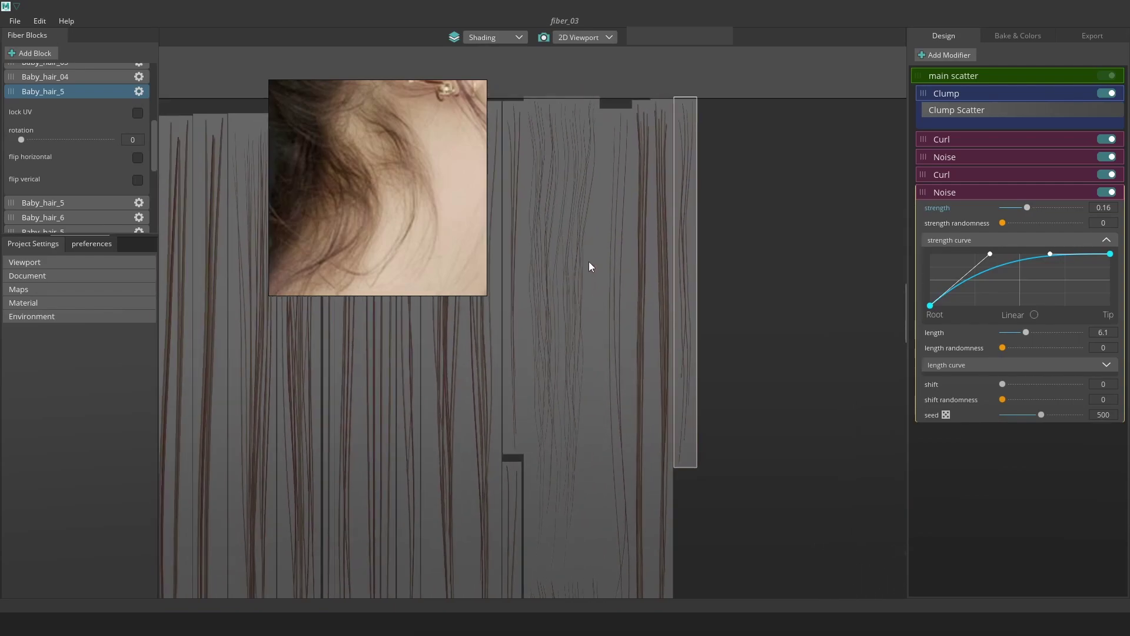
click(138, 113)
- Bake the updated fiber maps and export them
click(1021, 36)
click(986, 259)
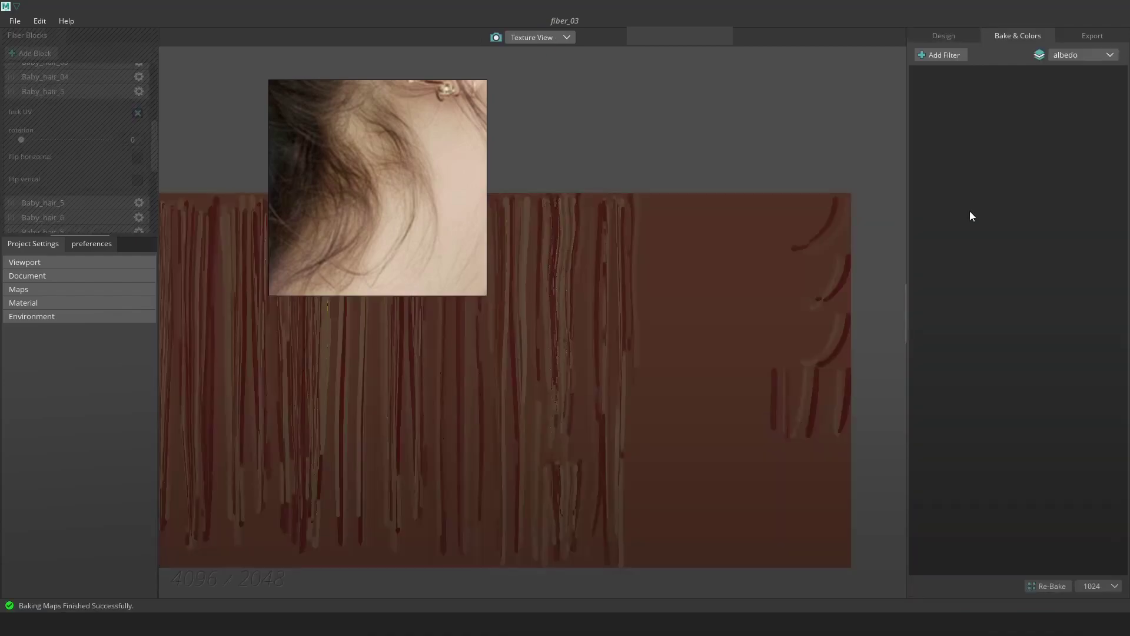
click(1087, 38)
click(1047, 582)
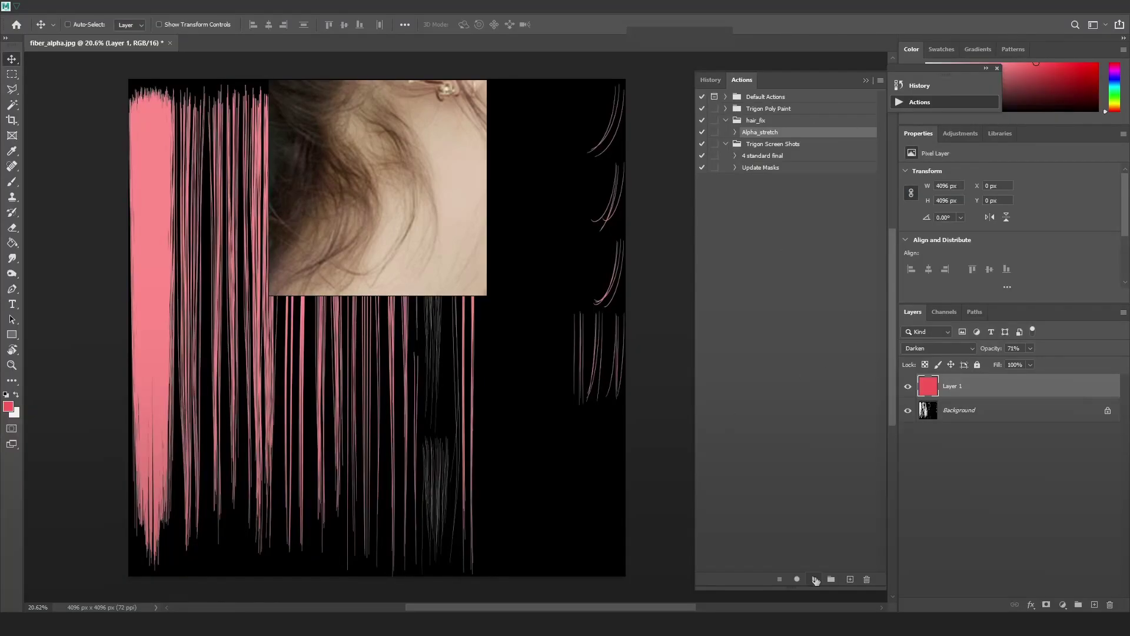
- Run the Alpha_stretch action on fiber_alpha.jpg in Photoshop to refresh the hair alpha
click(815, 580)
key(Return)
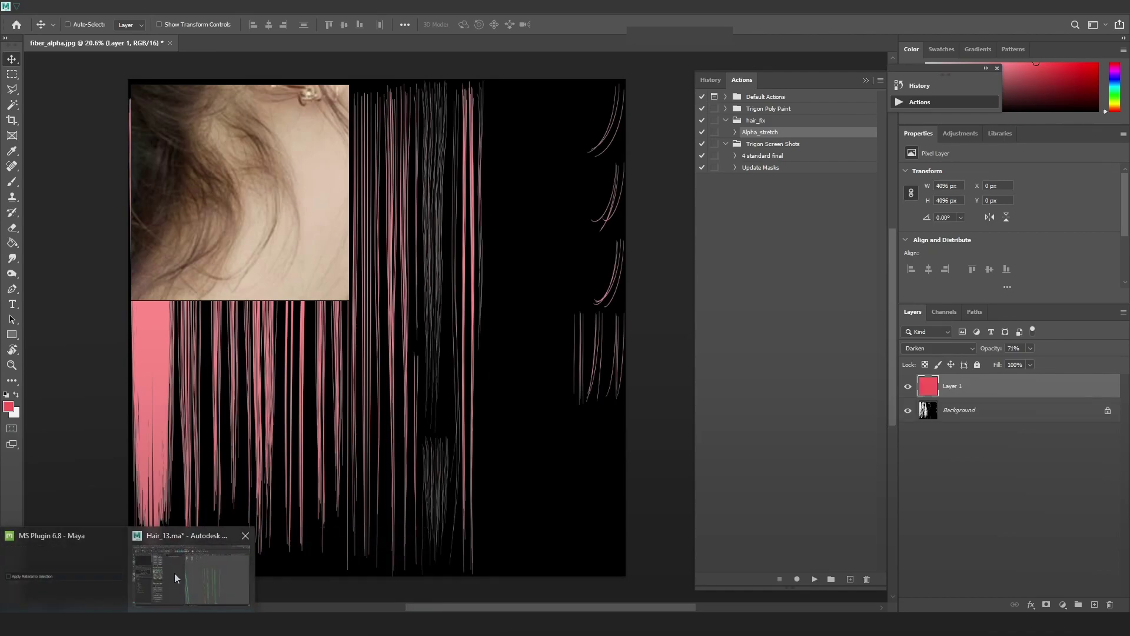
- Switch to Maya, move the selected card's UVs to the far end of the strands in the UV editor, and reload the hair texture
click(194, 570)
click(868, 193)
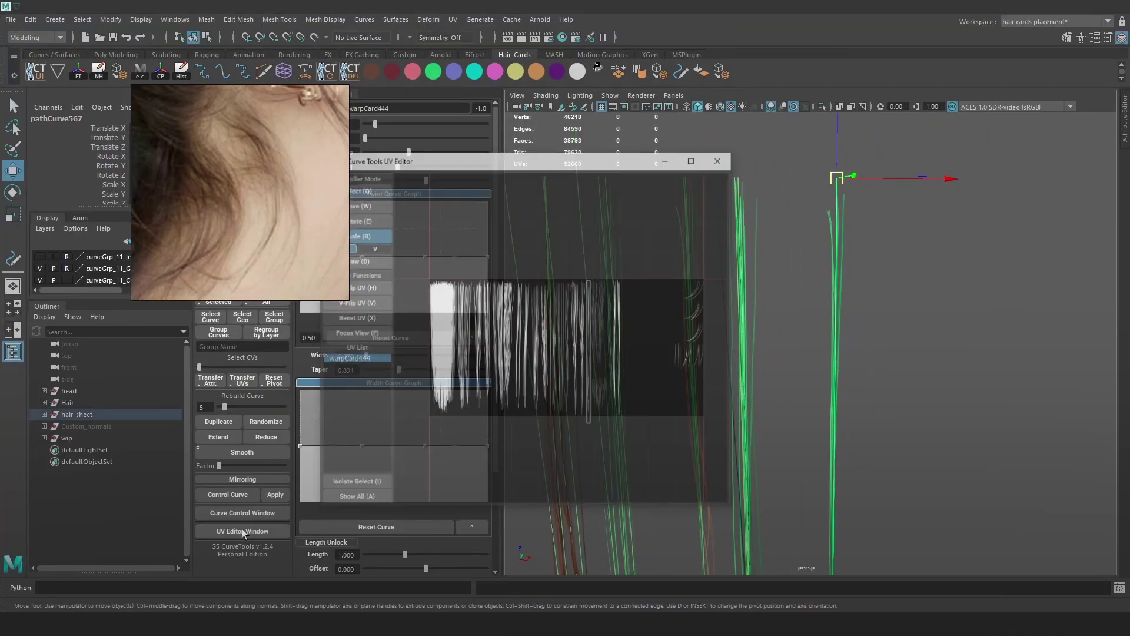
key(w)
drag(587, 330, 672, 328)
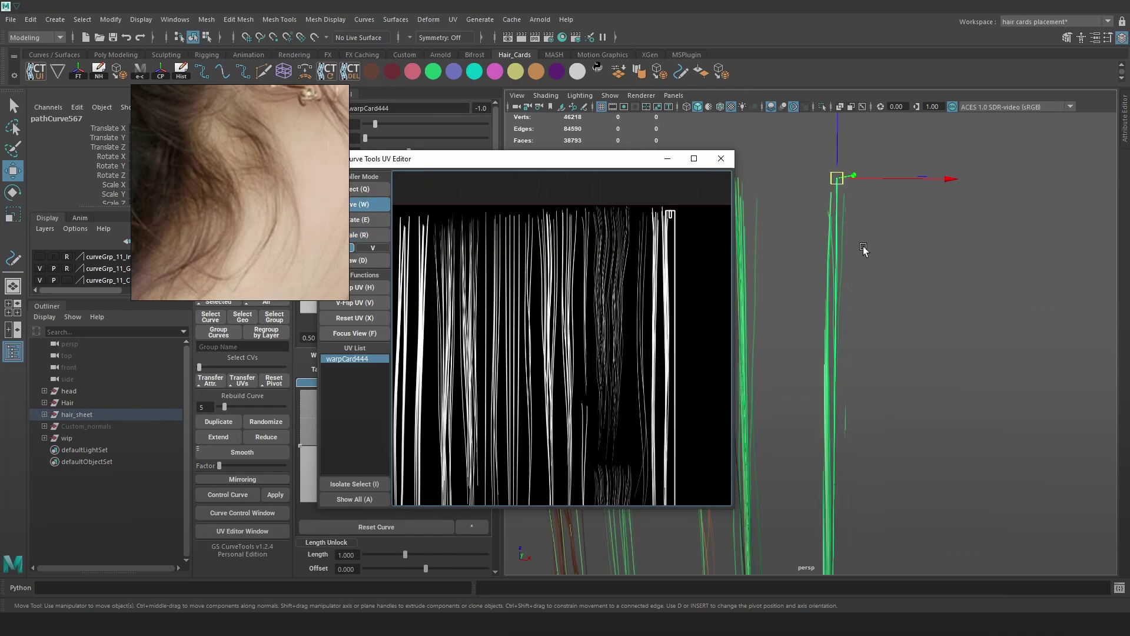
scroll(861, 235, up, 1)
click(613, 73)
- Fit the card's UV frame around the new fine strand in width and length, and close the UV editor
scroll(686, 313, down, 3)
scroll(656, 320, up, 4)
scroll(659, 318, up, 5)
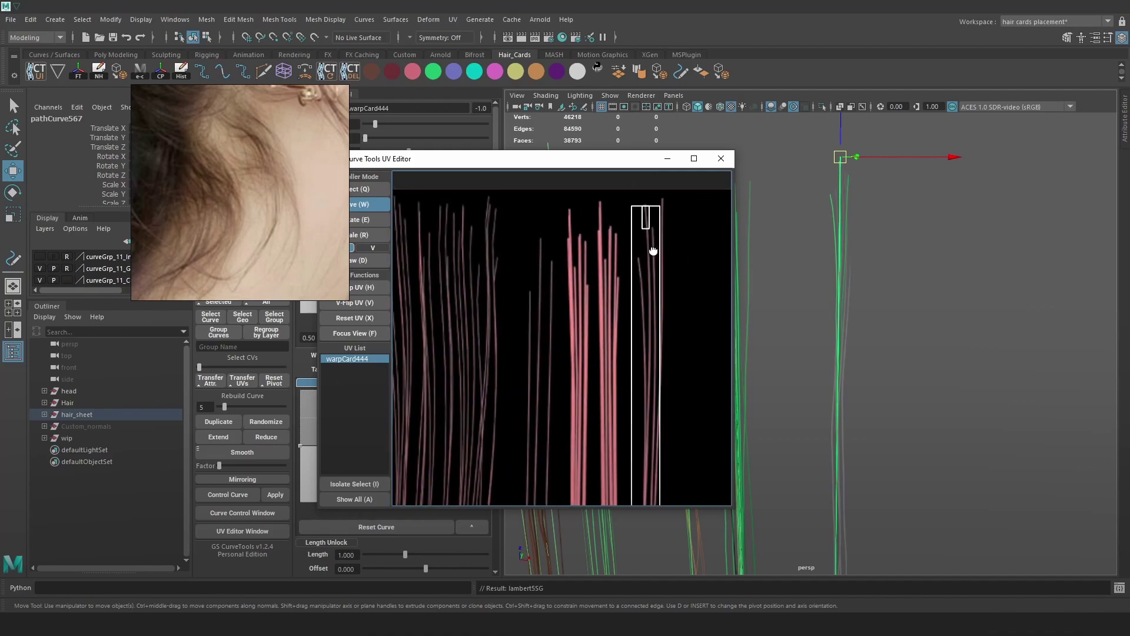
middle_drag(658, 262, 638, 265)
scroll(640, 266, up, 2)
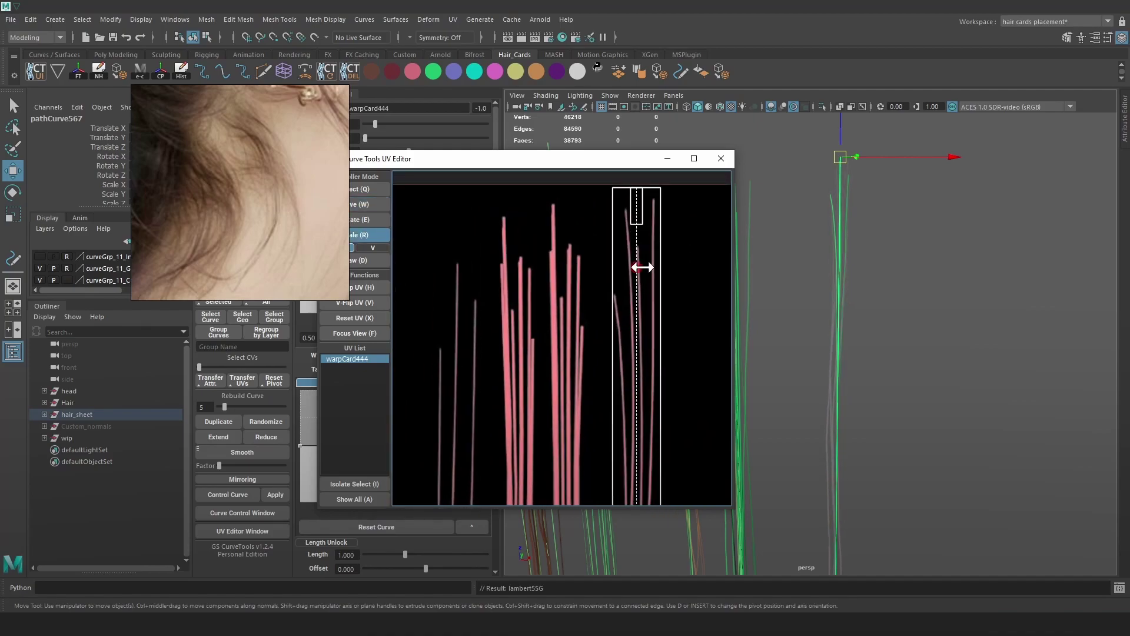
scroll(646, 301, up, 5)
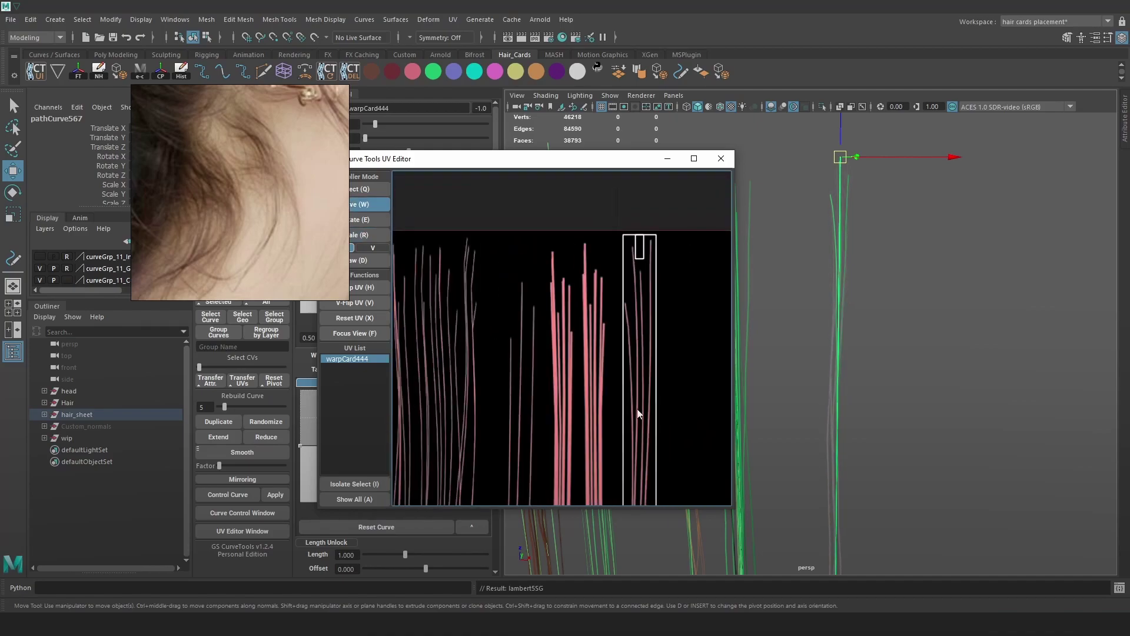
scroll(619, 308, down, 3)
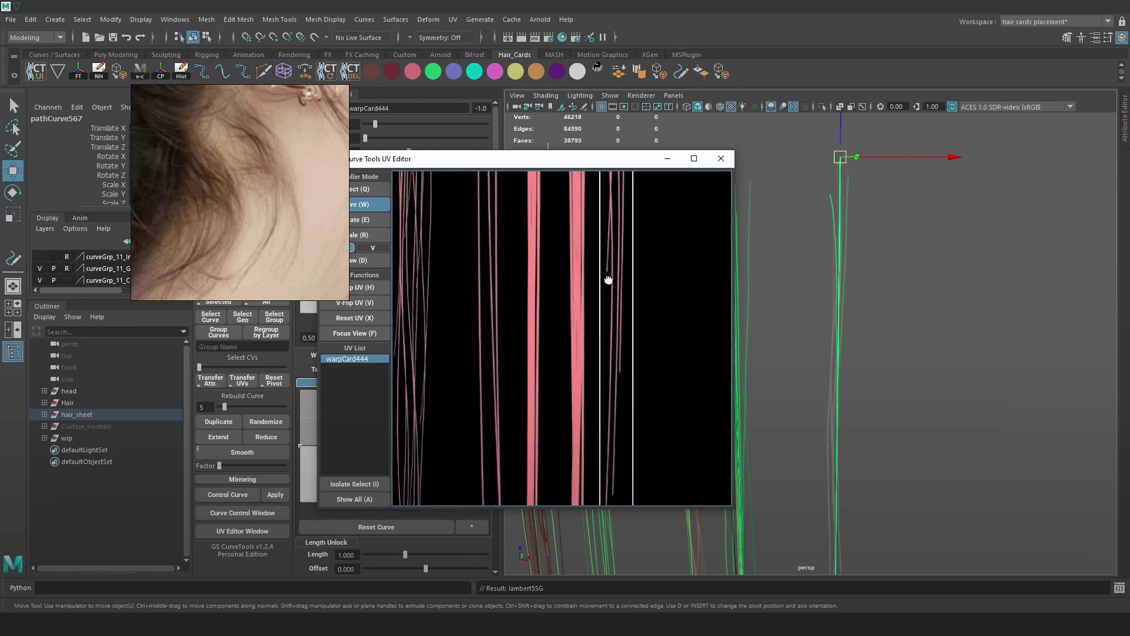
key(r)
drag(614, 355, 613, 418)
click(721, 158)
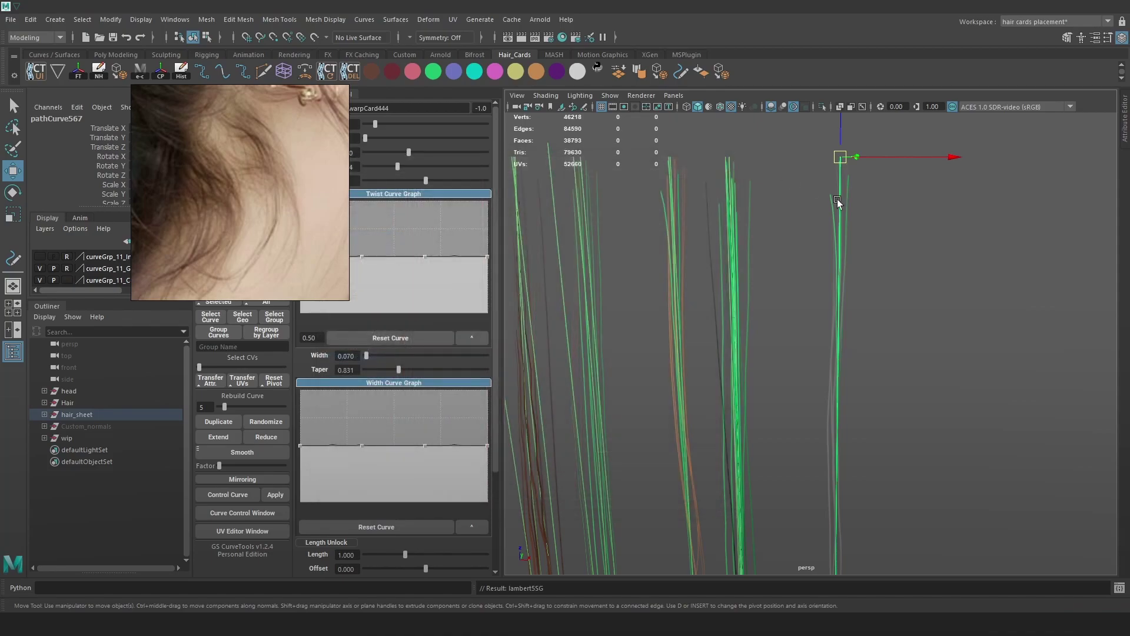
alt+middle_drag(857, 277, 867, 299)
key(4)
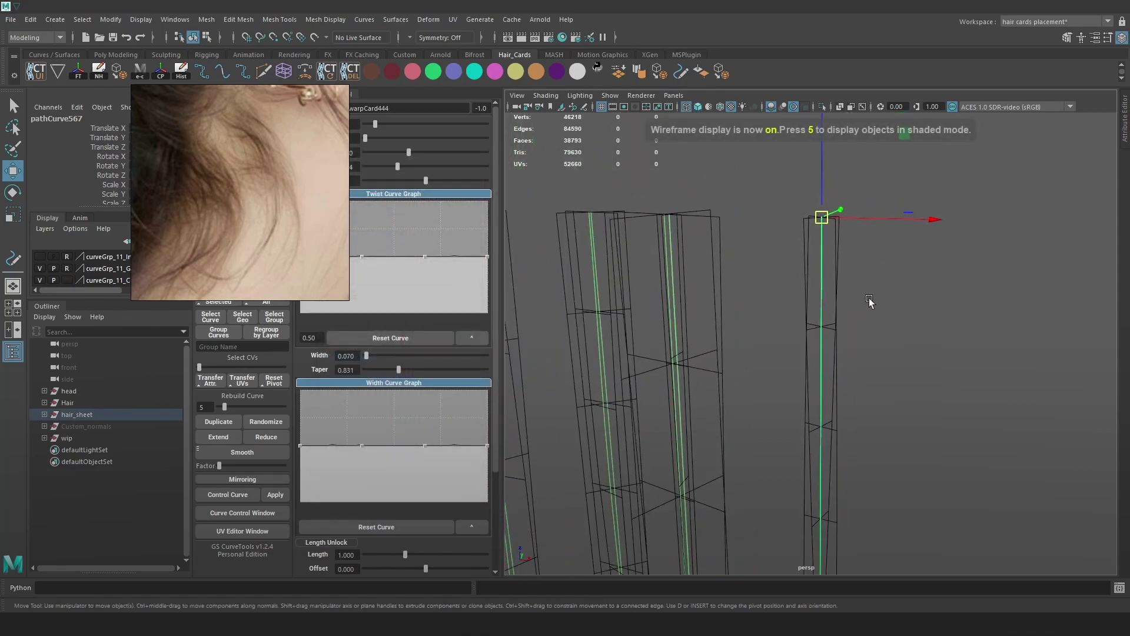
drag(905, 348, 795, 175)
key(5)
key(6)
drag(913, 230, 1007, 232)
key(ctrl+z)
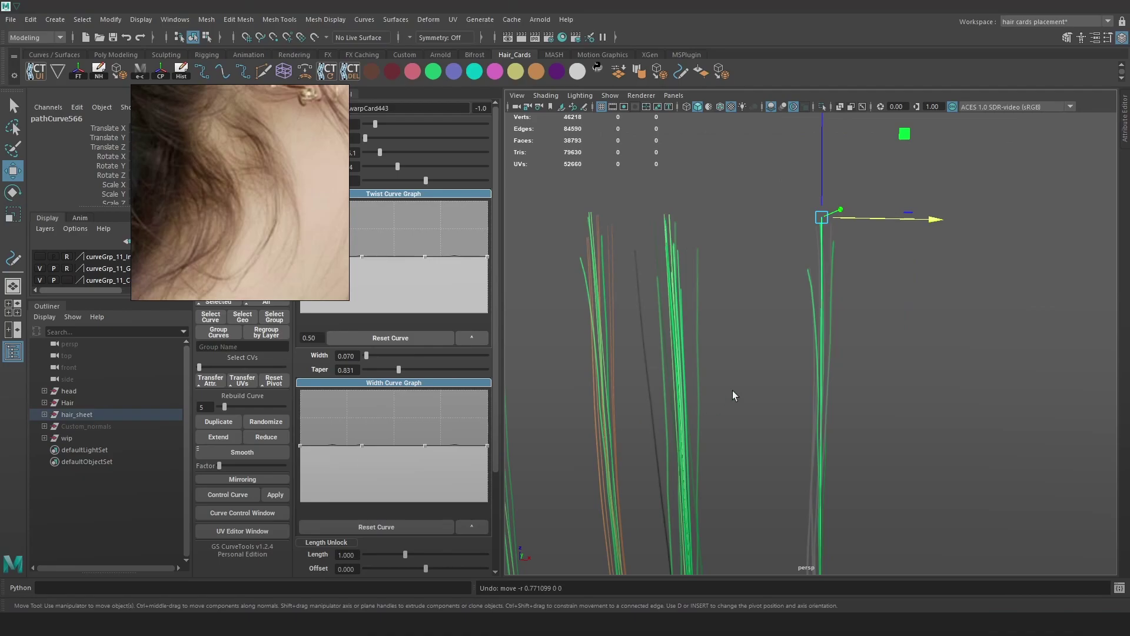
- Move one of the two overlapping fine hair cards sideways so it stands apart from its neighbour
key(4)
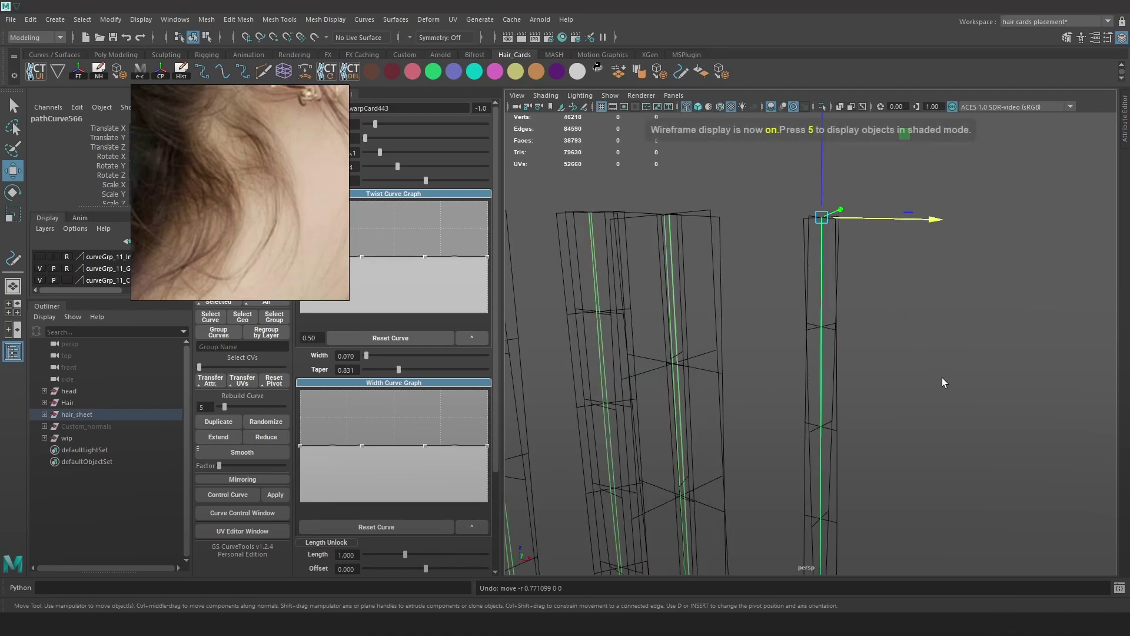
drag(943, 382, 792, 192)
alt+drag(832, 285, 870, 247)
drag(919, 176, 992, 178)
key(6)
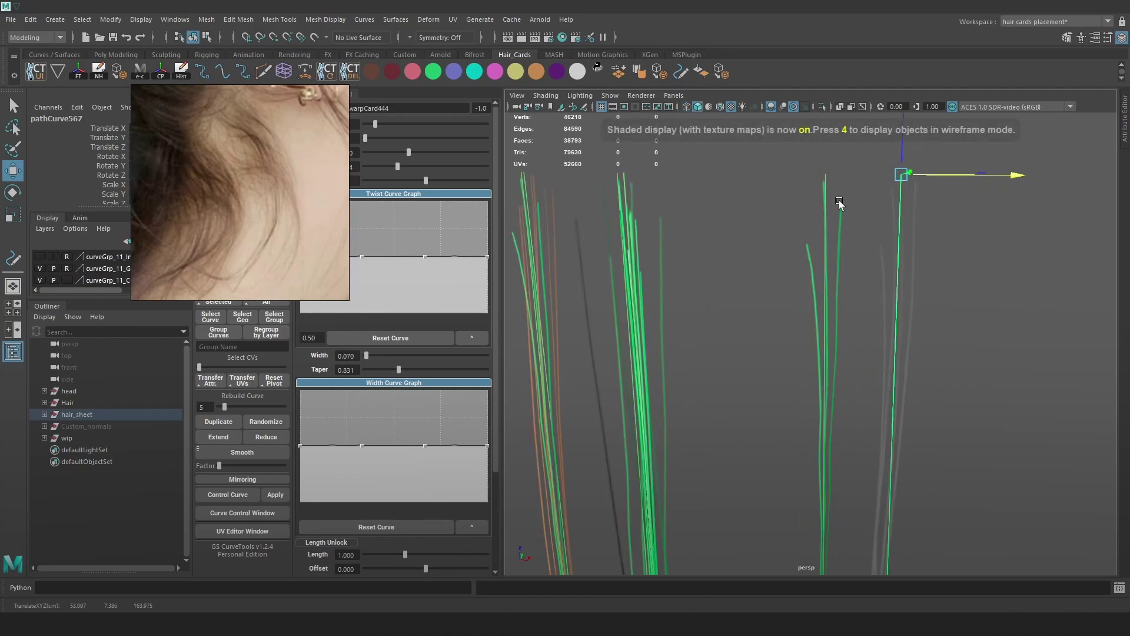
- Move the separated fine card back so it overlaps its neighbour in the clump
key(4)
shift+click(825, 179)
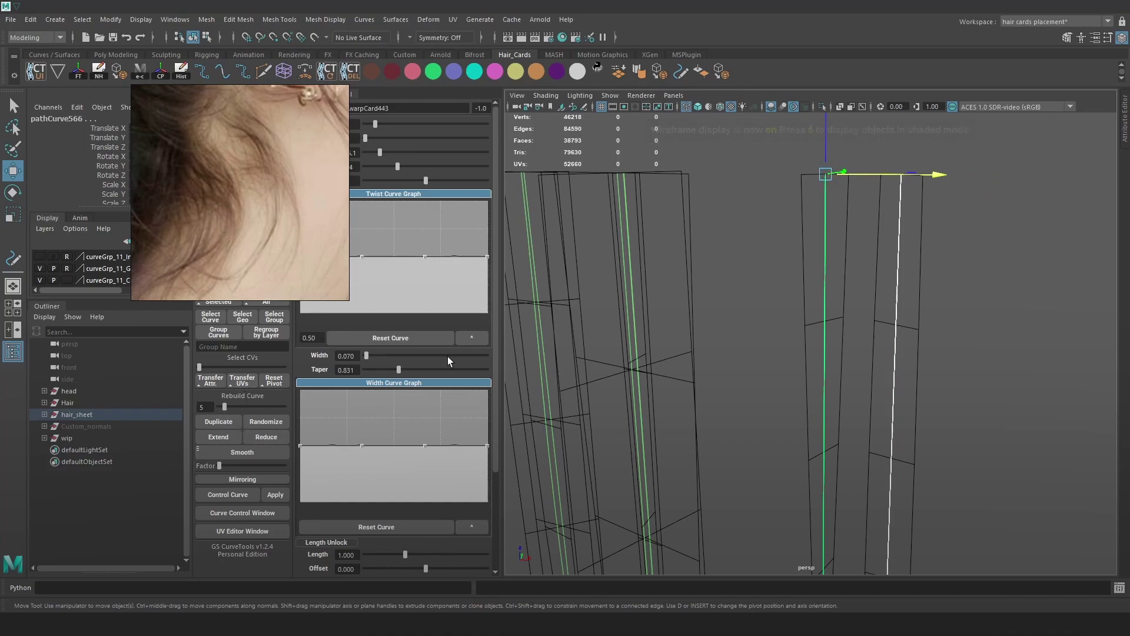
key(6)
alt+right_drag(860, 324, 860, 352)
alt+right_drag(863, 409, 838, 376)
mouse_move(838, 376)
alt+middle_down()
mouse_move(850, 245)
mouse_move(822, 265)
alt+middle_up()
mouse_move(822, 265)
alt+right_down()
mouse_move(867, 433)
mouse_move(979, 328)
mouse_move(1030, 320)
alt+right_up()
click(659, 277)
alt+right_drag(658, 276, 842, 213)
click(801, 206)
drag(862, 179, 823, 179)
- Set the taper of the two overlapping fine cards to 1.479
alt+right_drag(890, 305, 878, 326)
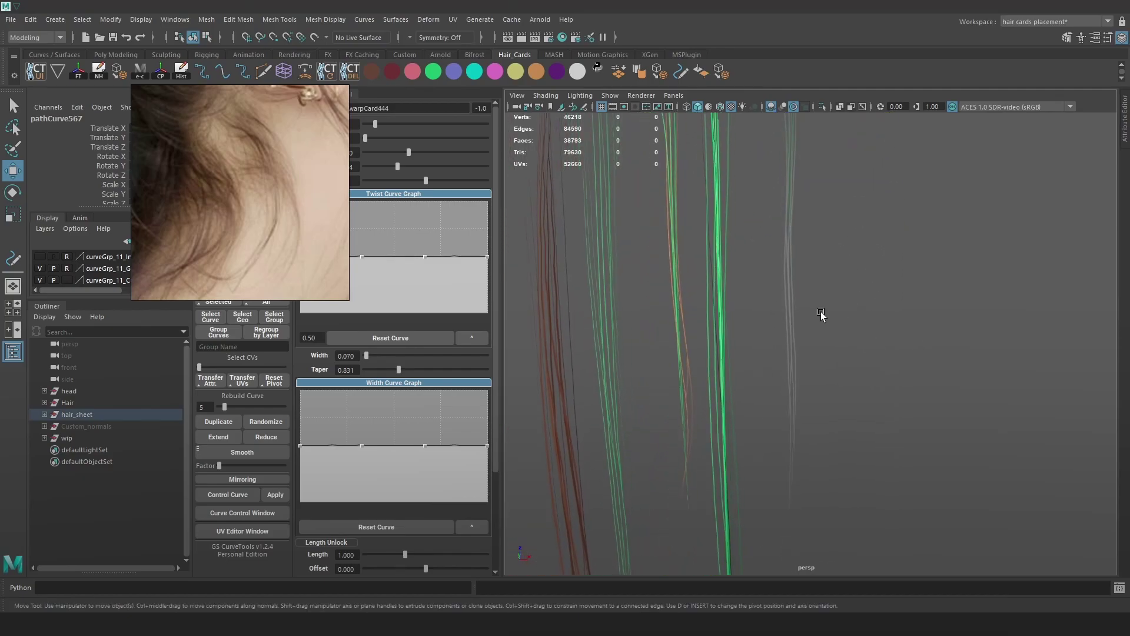
key(4)
click(814, 296)
key(4)
alt+middle_drag(835, 309, 854, 465)
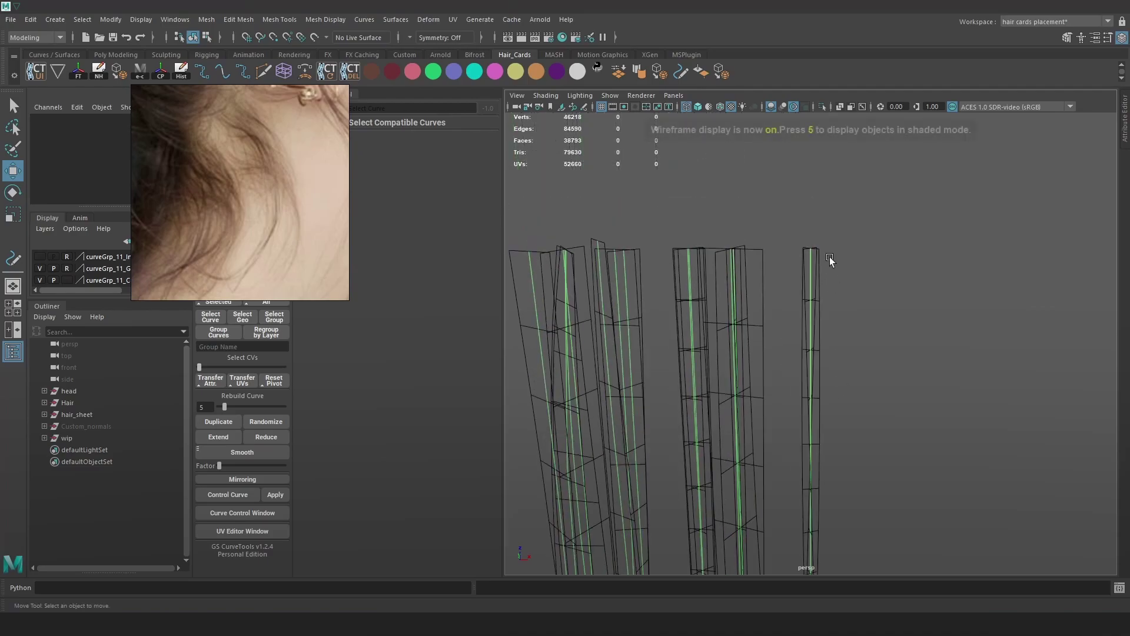
drag(841, 240, 797, 283)
alt+right_drag(628, 374, 853, 391)
key(6)
mouse_move(394, 367)
mouse_down()
mouse_move(384, 368)
mouse_move(461, 369)
mouse_move(419, 375)
mouse_up()
mouse_move(906, 430)
alt+mouse_down()
mouse_move(989, 431)
mouse_move(778, 479)
mouse_move(892, 425)
mouse_move(811, 424)
alt+mouse_up()
key(5)
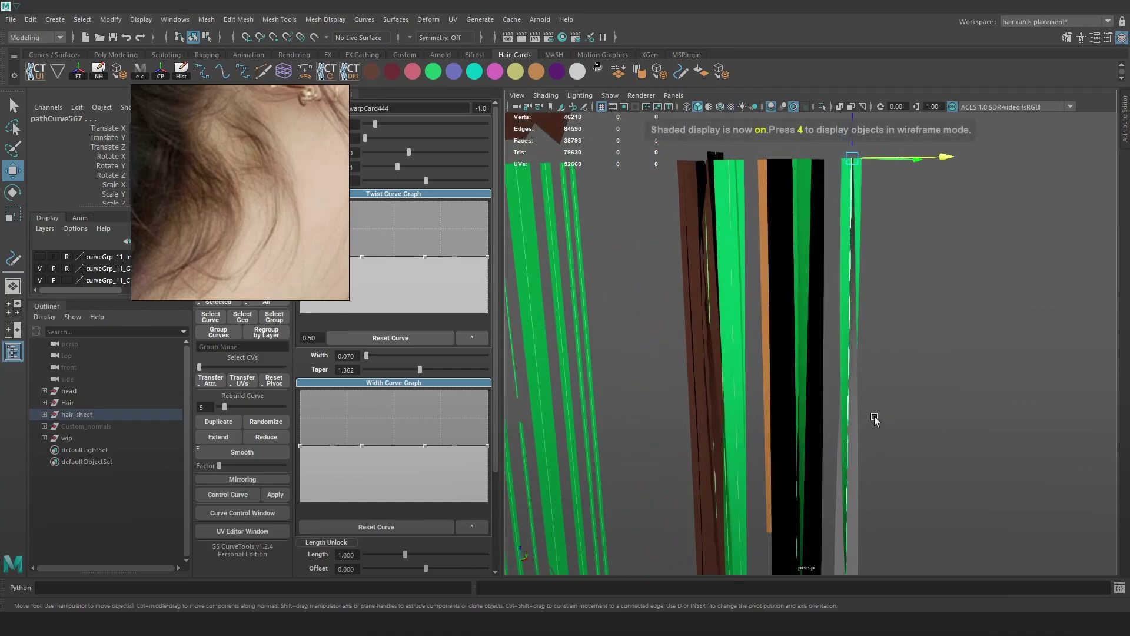
mouse_move(420, 370)
mouse_down()
mouse_move(463, 369)
mouse_move(414, 377)
mouse_move(424, 370)
mouse_up()
key(6)
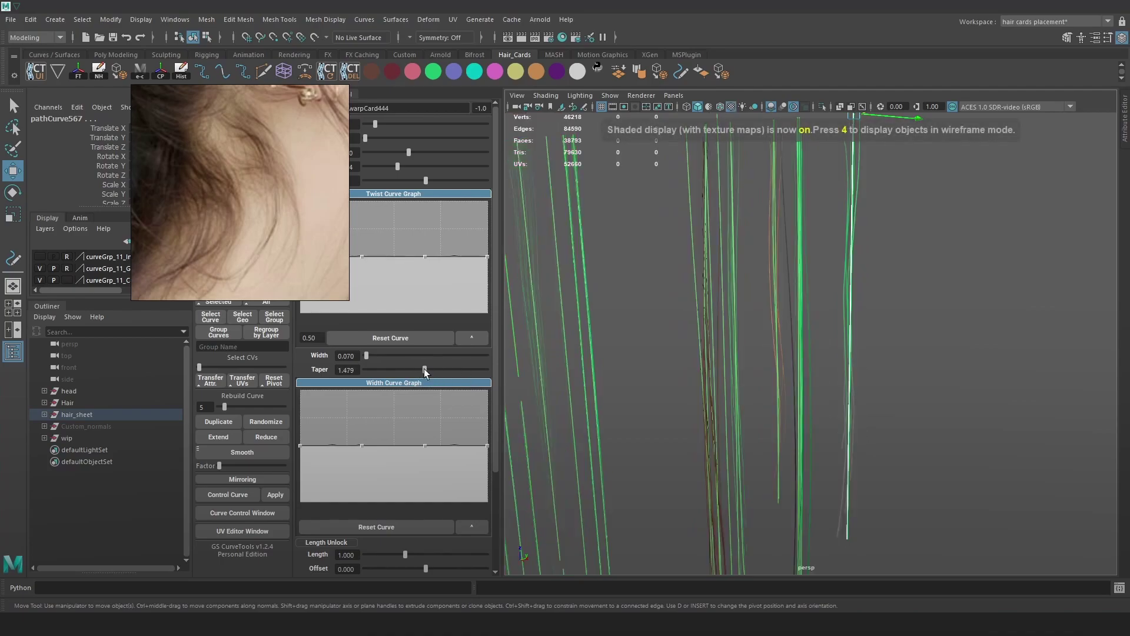
click(895, 356)
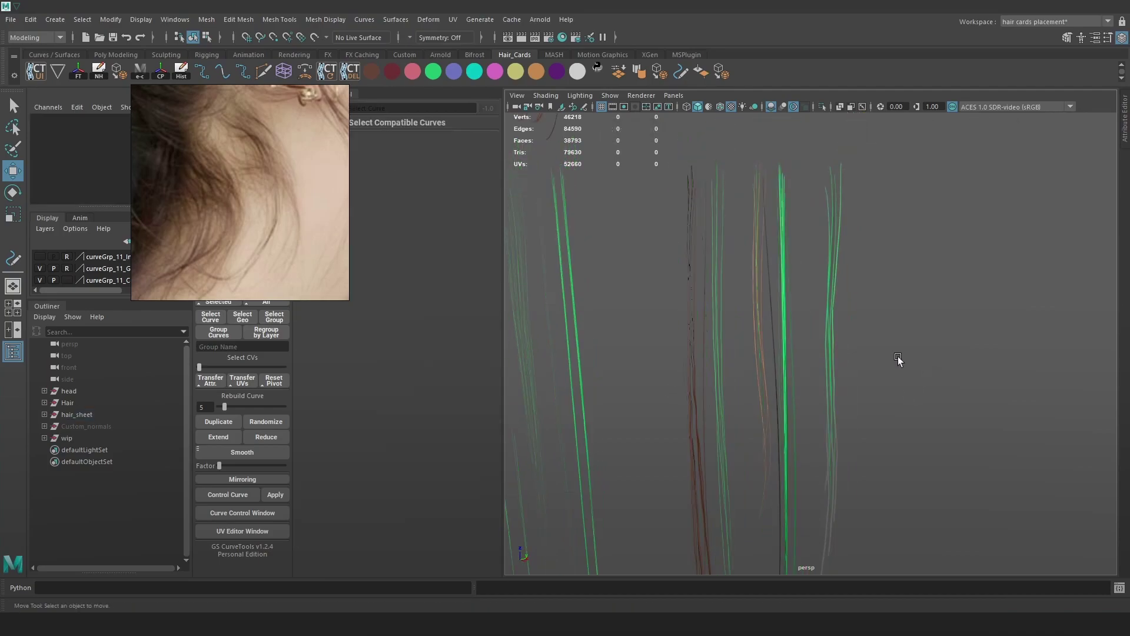
- Assign the dark brown hair material to all cards of the separate group of clumps
alt+drag(901, 357, 963, 363)
key(4)
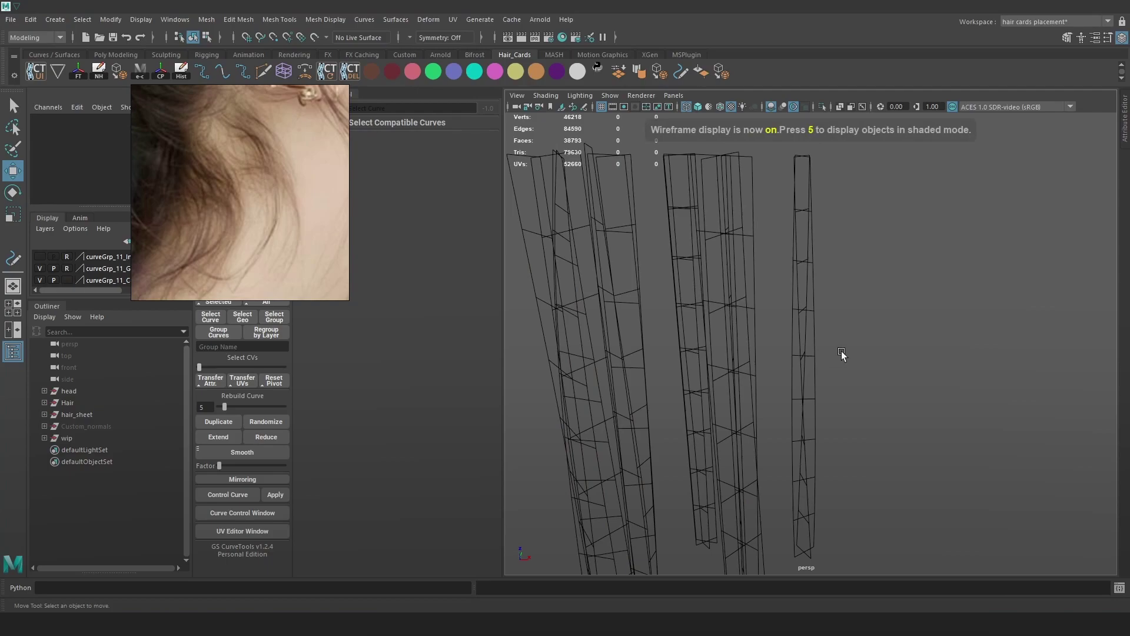
alt+right_drag(890, 346, 863, 297)
drag(908, 428, 624, 195)
click(908, 330)
drag(944, 354, 551, 140)
click(959, 202)
drag(963, 196, 679, 303)
click(375, 72)
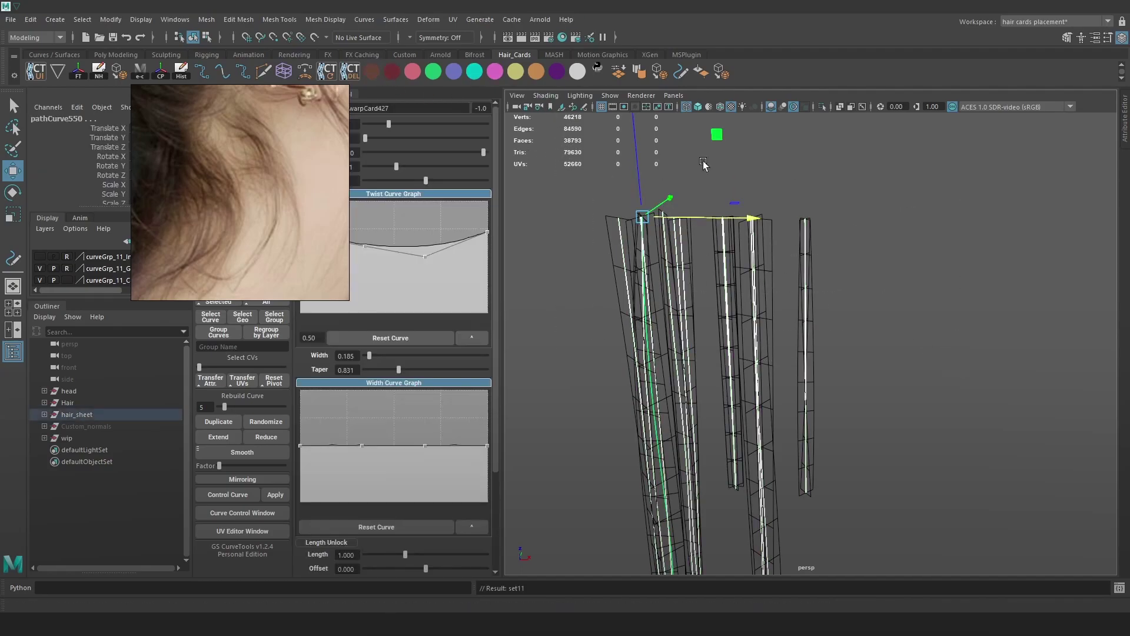
alt+right_drag(891, 266, 917, 279)
click(945, 266)
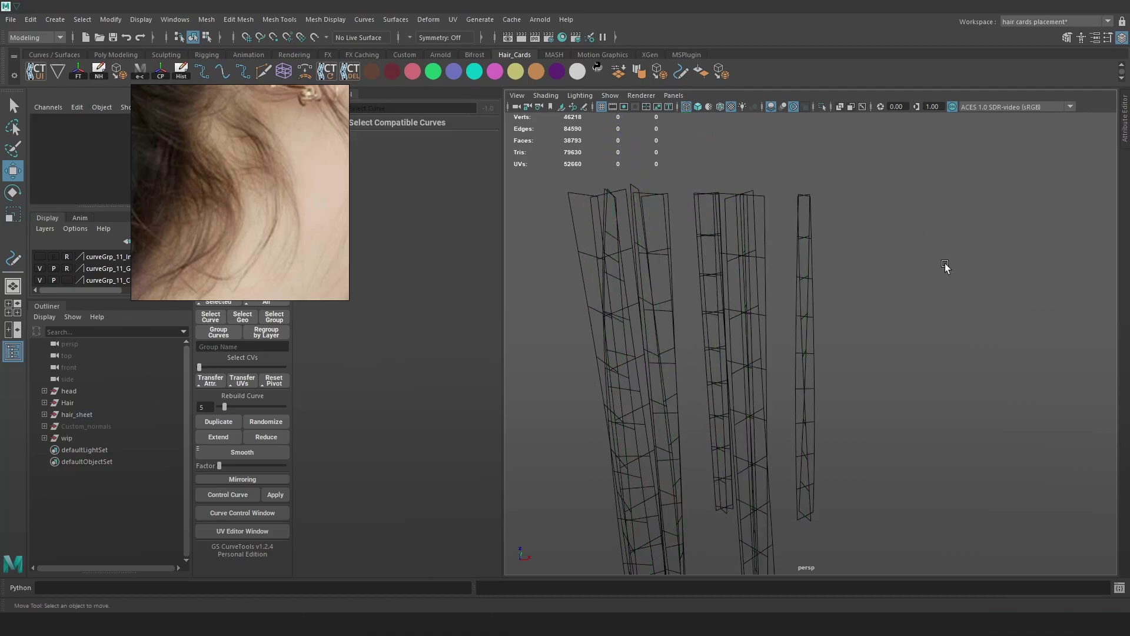
- Examine the recoloured clumps from several angles in textured and wireframe display
key(6)
alt+middle_drag(924, 313, 957, 270)
alt+drag(957, 270, 917, 312)
mouse_move(917, 313)
alt+right_down()
mouse_move(874, 309)
mouse_move(893, 345)
mouse_move(920, 328)
alt+right_up()
alt+drag(920, 327, 883, 328)
key(4)
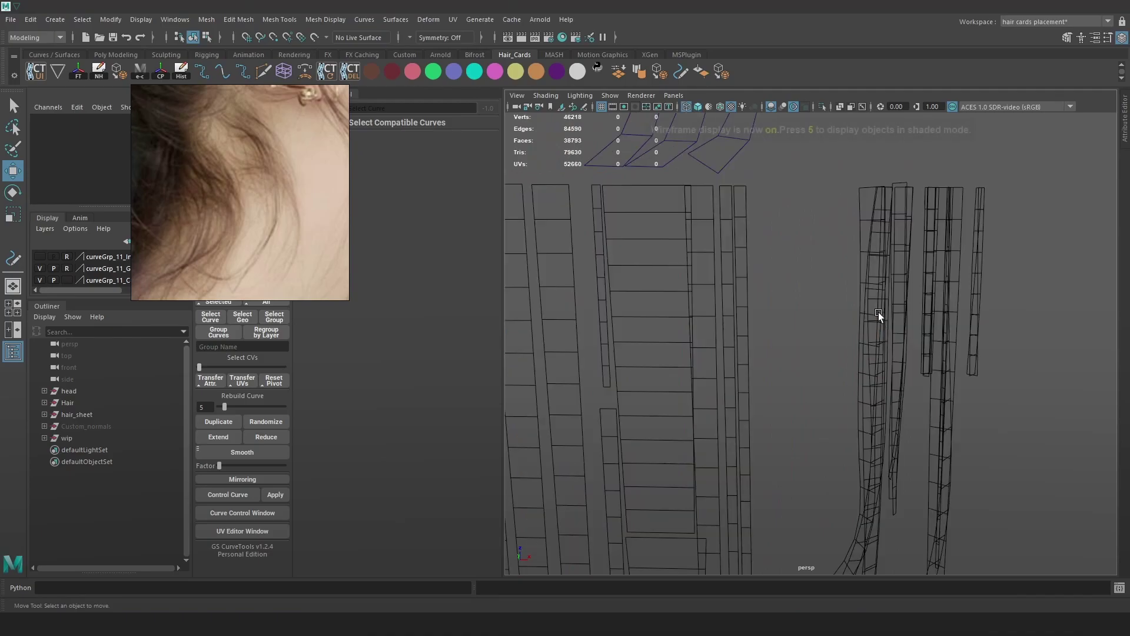
key(5)
key(6)
mouse_move(931, 296)
alt+right_down()
mouse_move(895, 338)
mouse_move(905, 299)
alt+right_up()
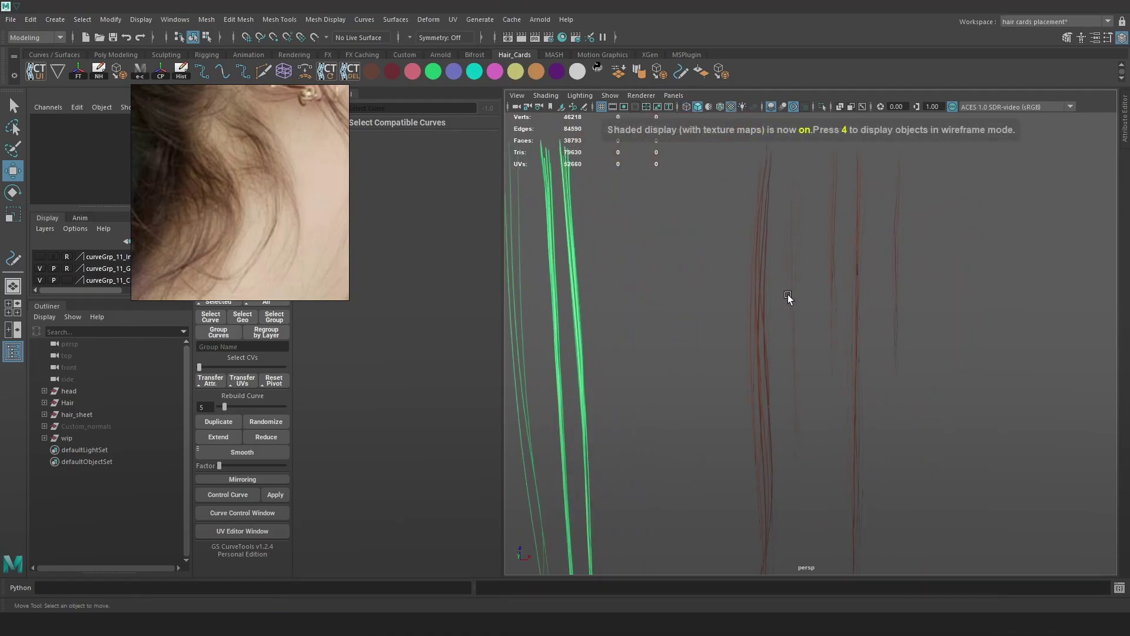
mouse_move(762, 324)
alt+mouse_down()
mouse_move(755, 292)
mouse_move(830, 398)
mouse_move(776, 299)
mouse_move(771, 330)
alt+mouse_up()
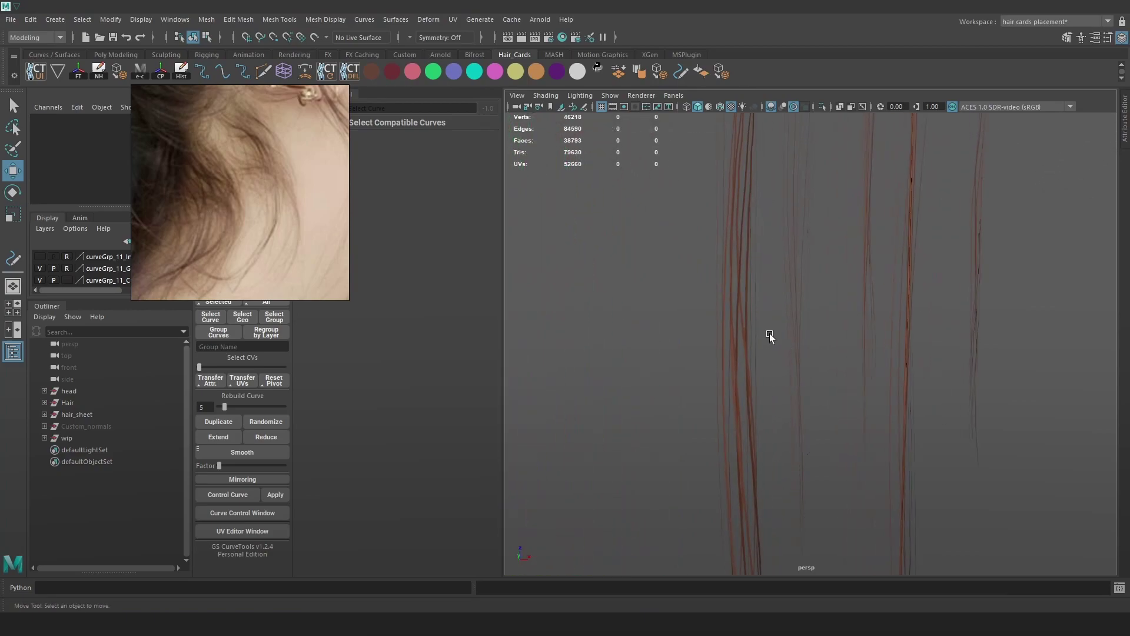
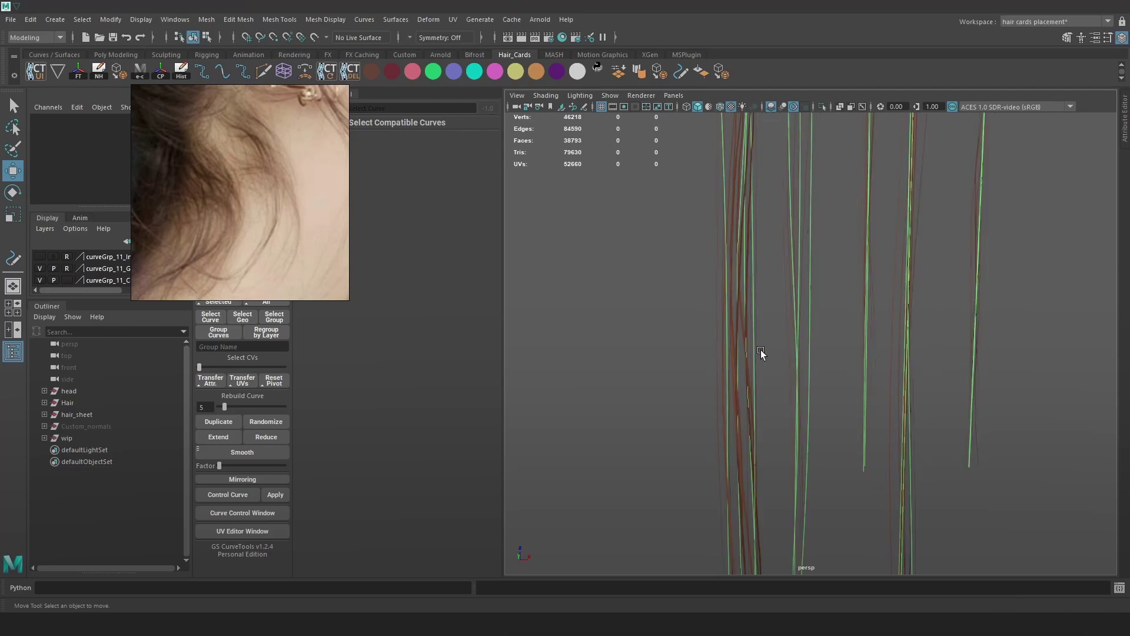
- Duplicate the selected cards of the brown clump and place the copies beside the group
alt+drag(761, 325, 771, 221)
drag(795, 300, 829, 237)
key(4)
click(793, 244)
key(ctrl+z)
alt+drag(840, 289, 819, 303)
click(221, 421)
drag(849, 262, 861, 343)
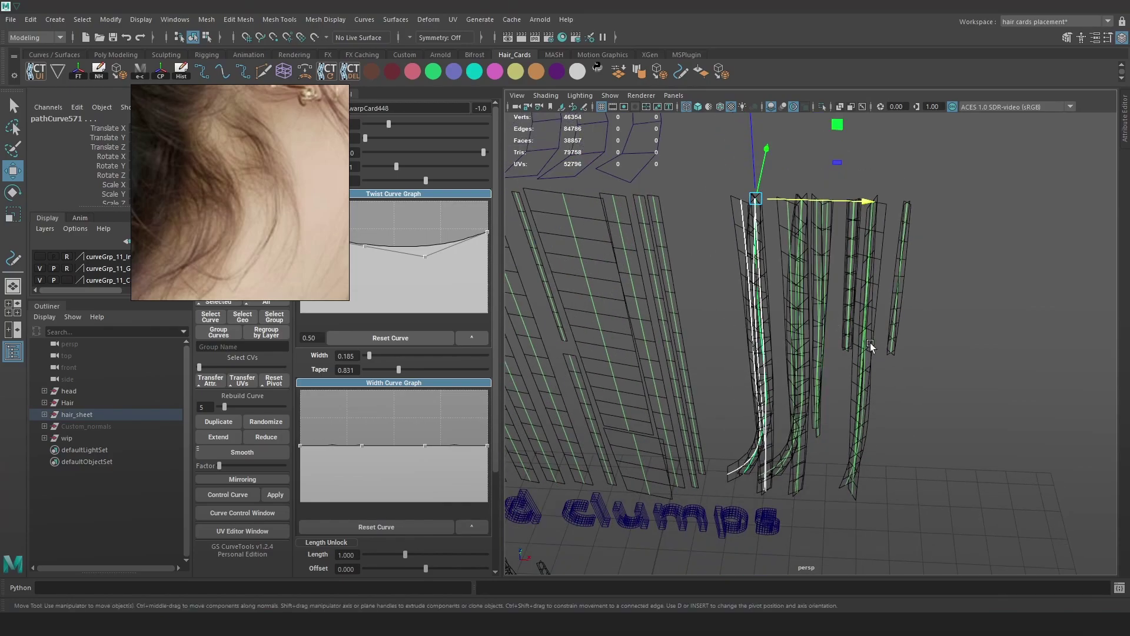
- Move the other clump cards sideways to leave room around the duplicated set, and reselect the duplicates
drag(955, 340, 776, 233)
drag(908, 202, 1043, 206)
drag(822, 254, 758, 299)
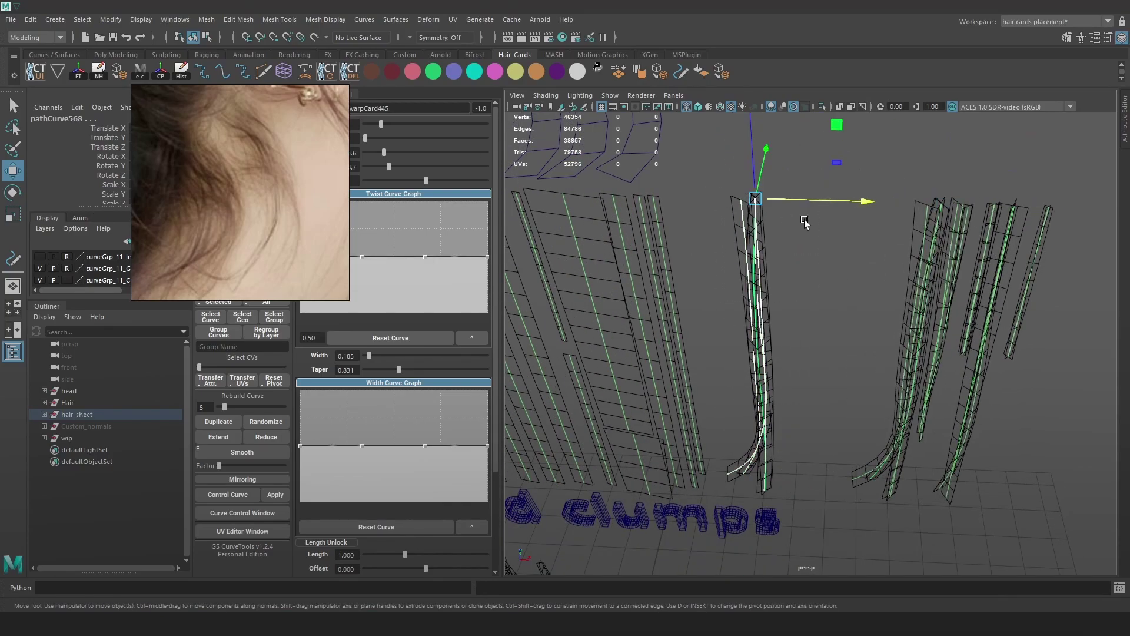
- Inspect the duplicated clump next to the other clumps in textured display
key(6)
alt+right_drag(808, 222, 914, 311)
alt+drag(914, 309, 909, 273)
alt+middle_drag(909, 272, 876, 295)
click(836, 325)
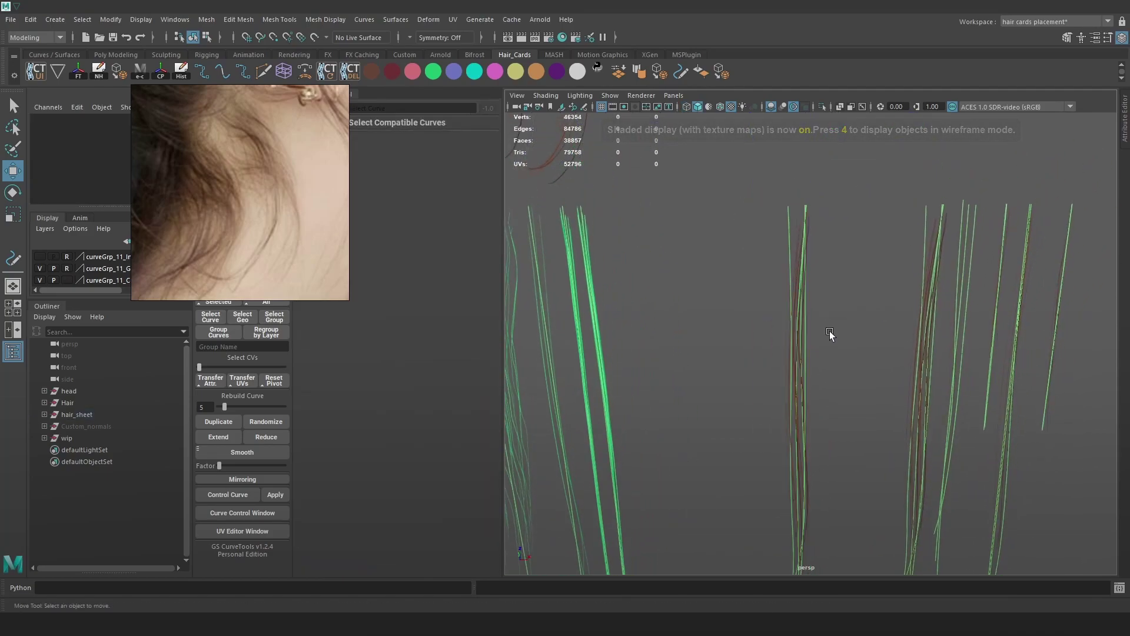
alt+right_drag(830, 331, 797, 248)
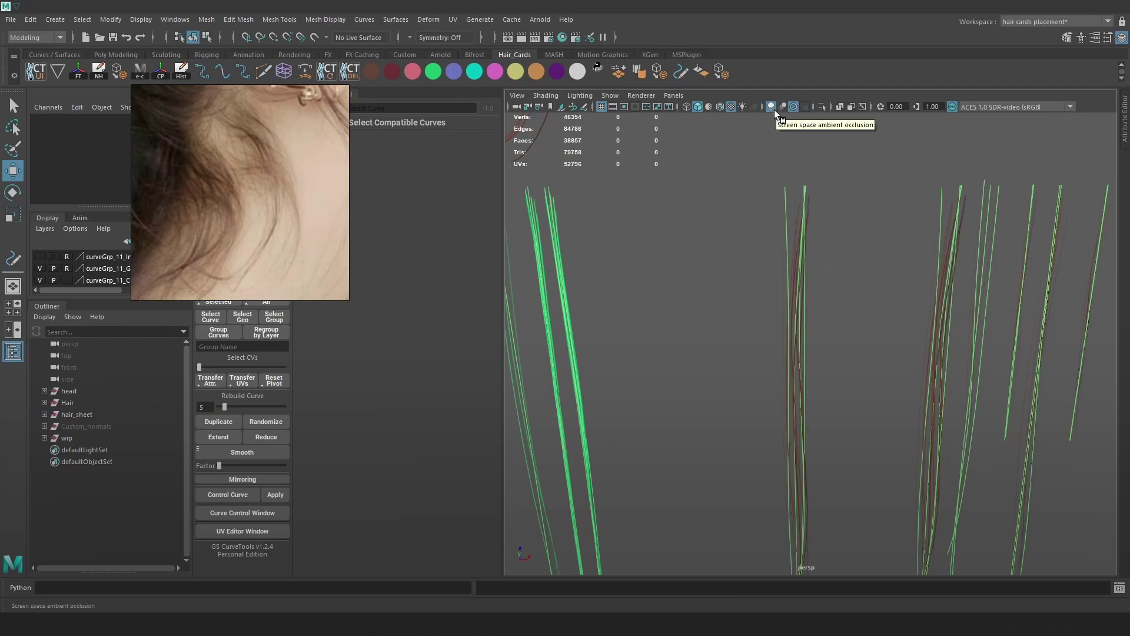
alt+right_drag(846, 206, 848, 265)
- Open curve randomization for the duplicated cards and enable control points with the first CV locked, rotation and orientation
drag(875, 347, 754, 257)
key(4)
click(793, 251)
key(6)
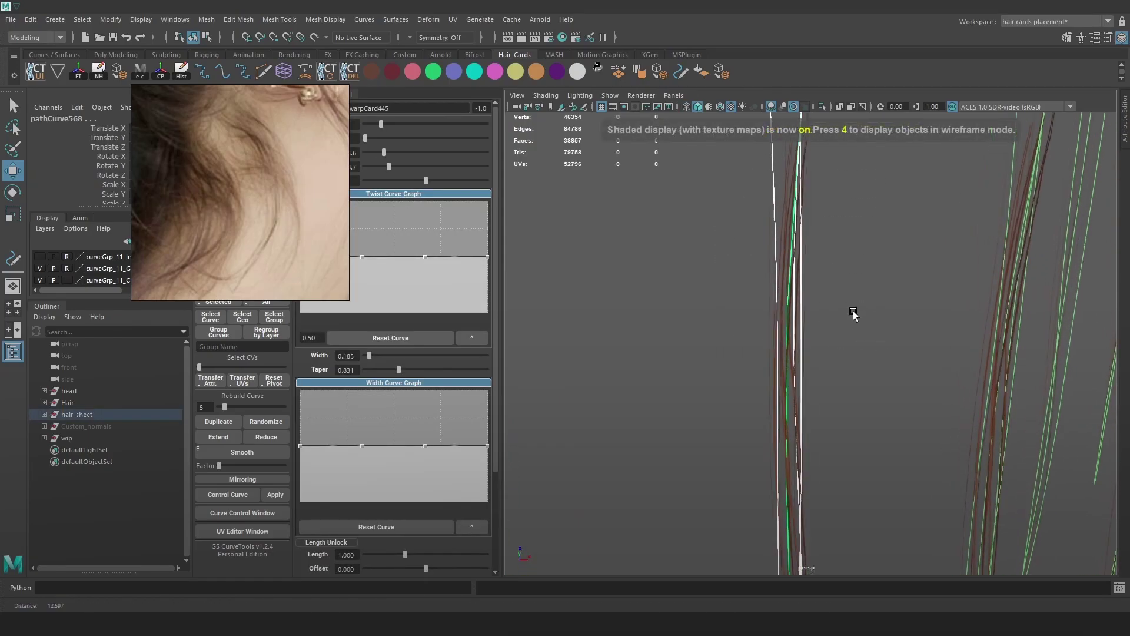
scroll(853, 309, down, 2)
scroll(793, 230, down, 5)
scroll(836, 318, up, 3)
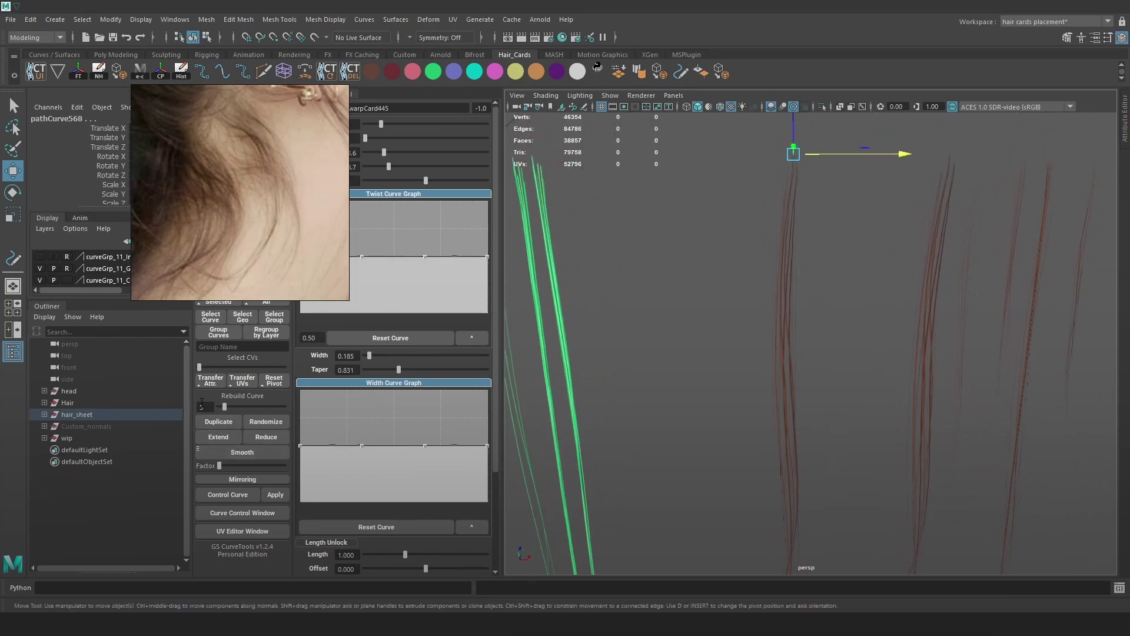
click(266, 422)
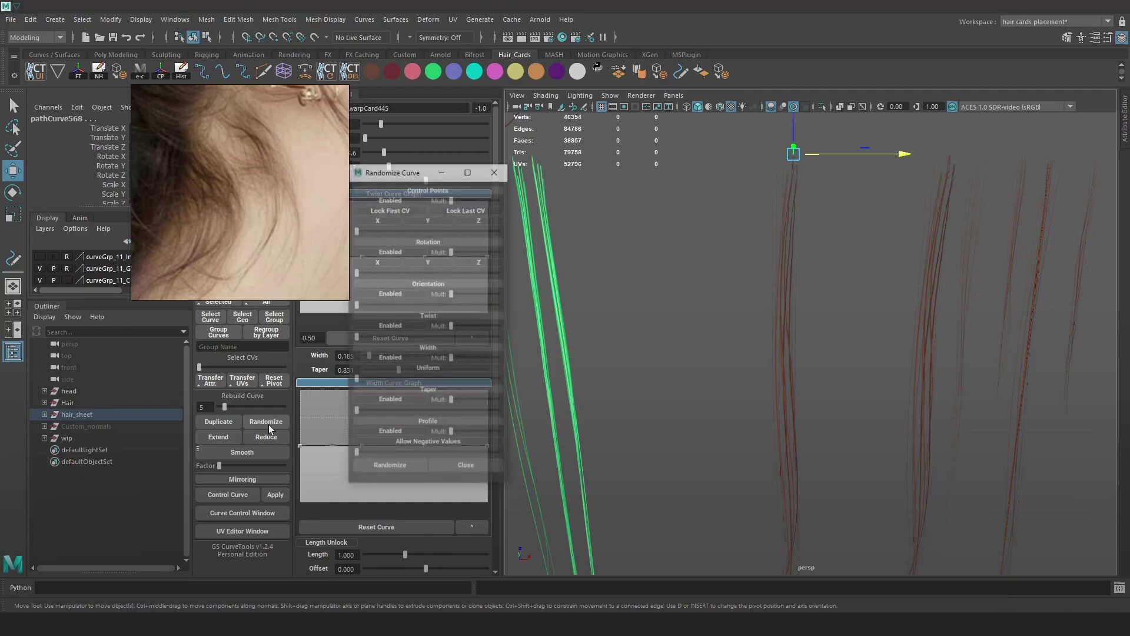
click(397, 199)
click(413, 210)
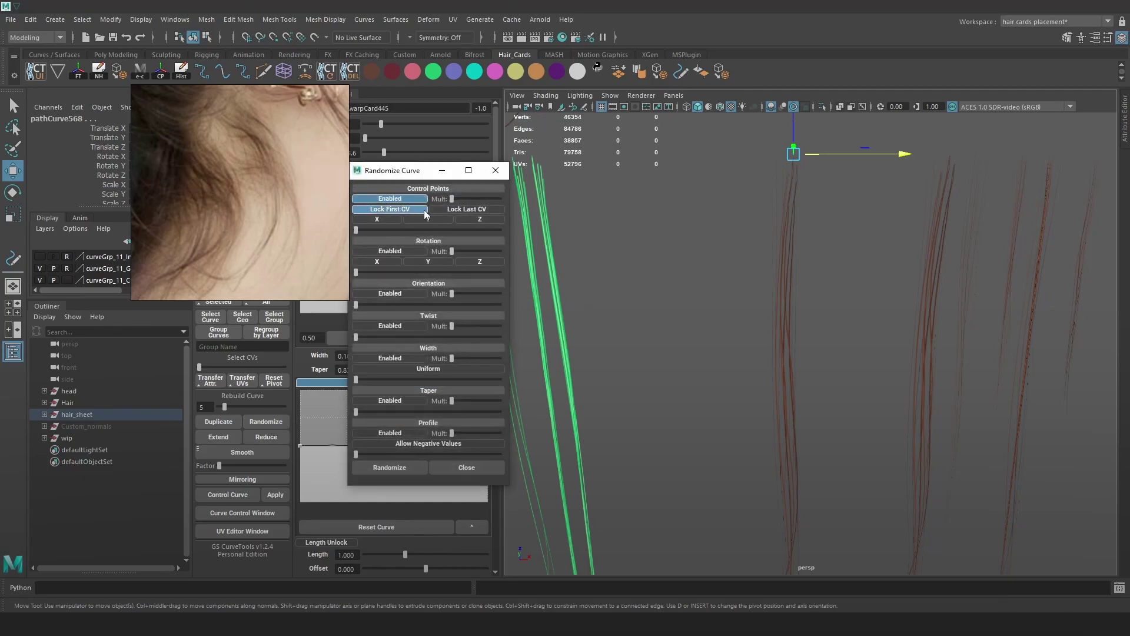
click(394, 252)
click(401, 293)
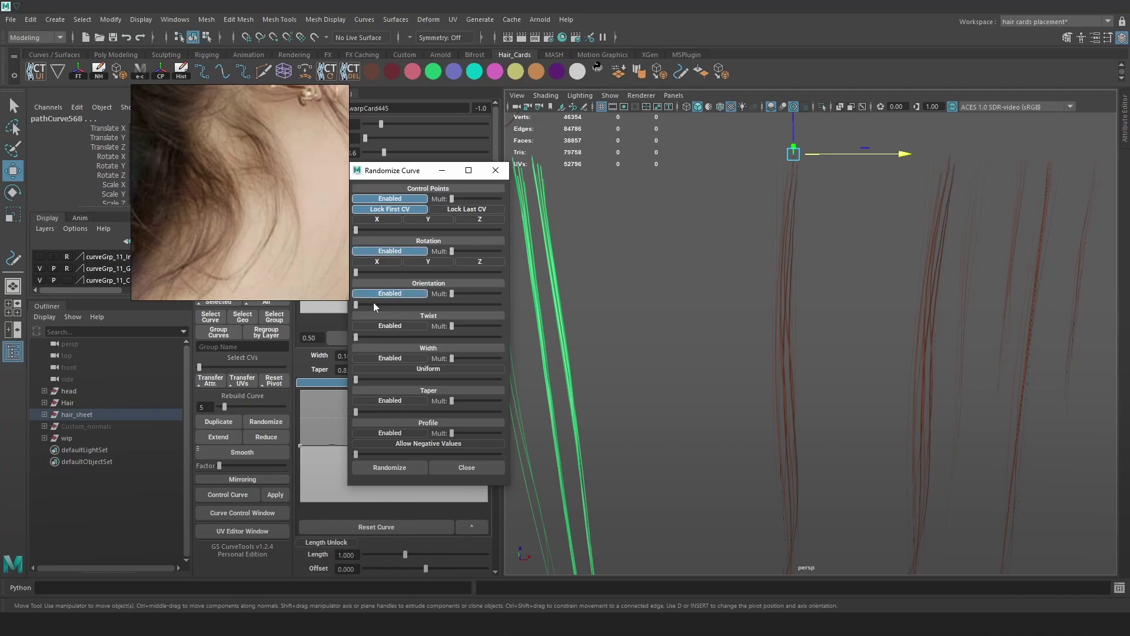
- Turn orientation randomization off and randomize the duplicated cards' rotation slightly on X, Y and Z
drag(356, 305, 390, 301)
click(389, 293)
click(394, 261)
click(428, 261)
mouse_move(387, 269)
mouse_down()
mouse_move(511, 280)
mouse_move(369, 274)
mouse_move(379, 275)
mouse_up()
alt+drag(842, 384, 827, 357)
scroll(842, 334, up, 3)
- Enable control point randomization on X, Y and Z and apply a small amount to the duplicated cards
click(371, 219)
mouse_move(370, 230)
mouse_down()
mouse_move(426, 236)
mouse_move(363, 238)
mouse_move(374, 240)
mouse_up()
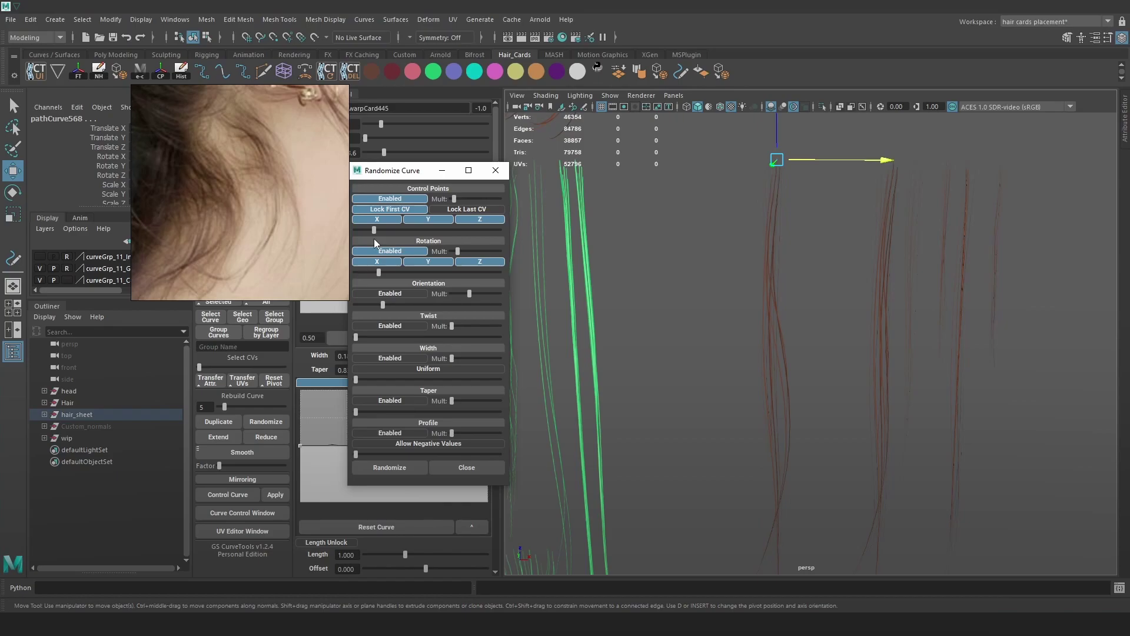
alt+drag(799, 372, 750, 353)
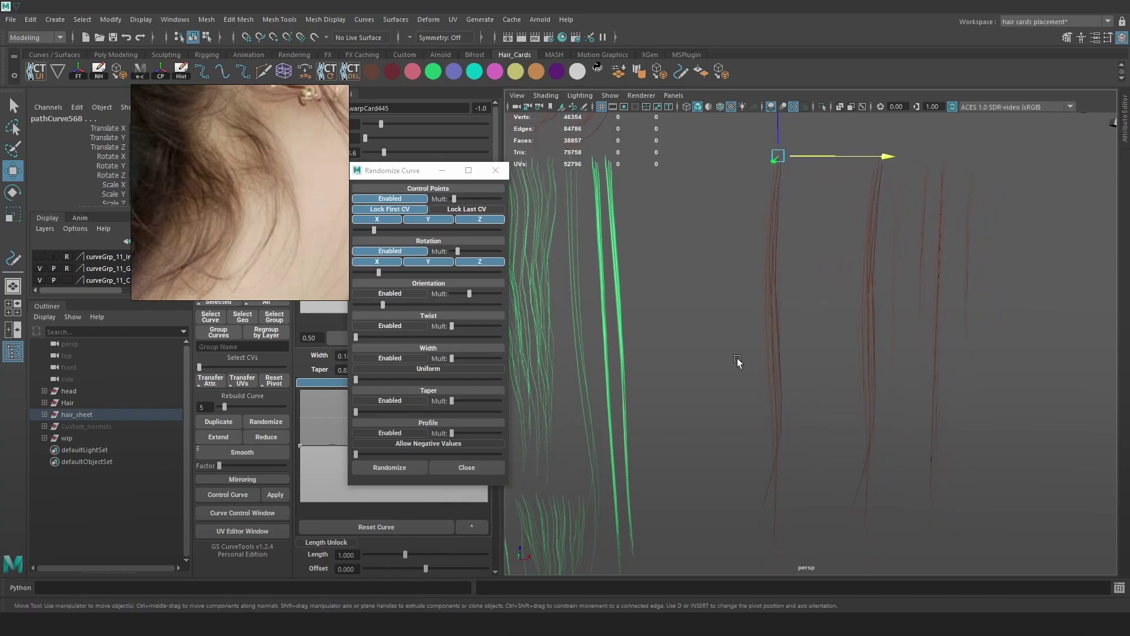
- Try randomizing the duplicated cards' width, turn width off again and re-randomize their control points and rotation
click(399, 355)
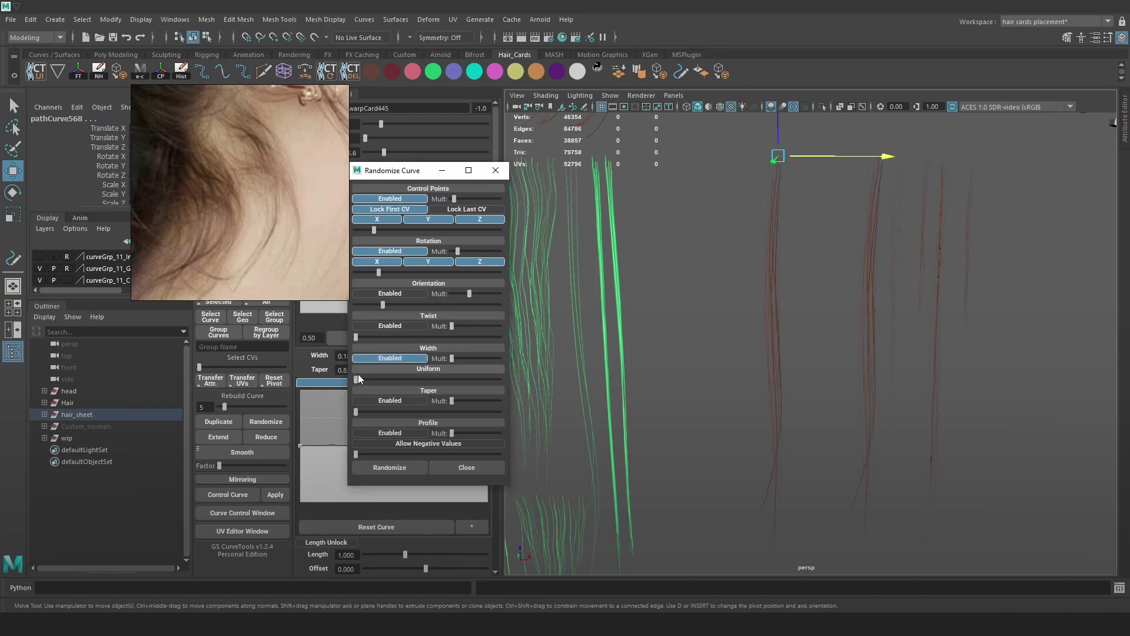
mouse_move(355, 379)
mouse_down()
mouse_move(419, 379)
mouse_move(356, 383)
mouse_up()
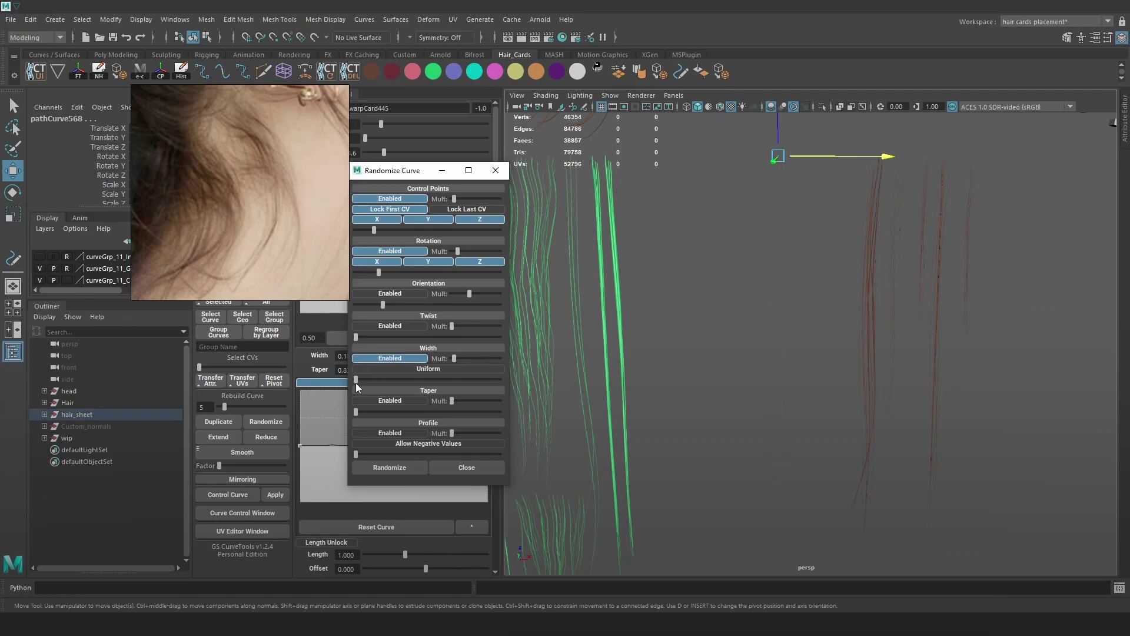
click(397, 359)
click(397, 467)
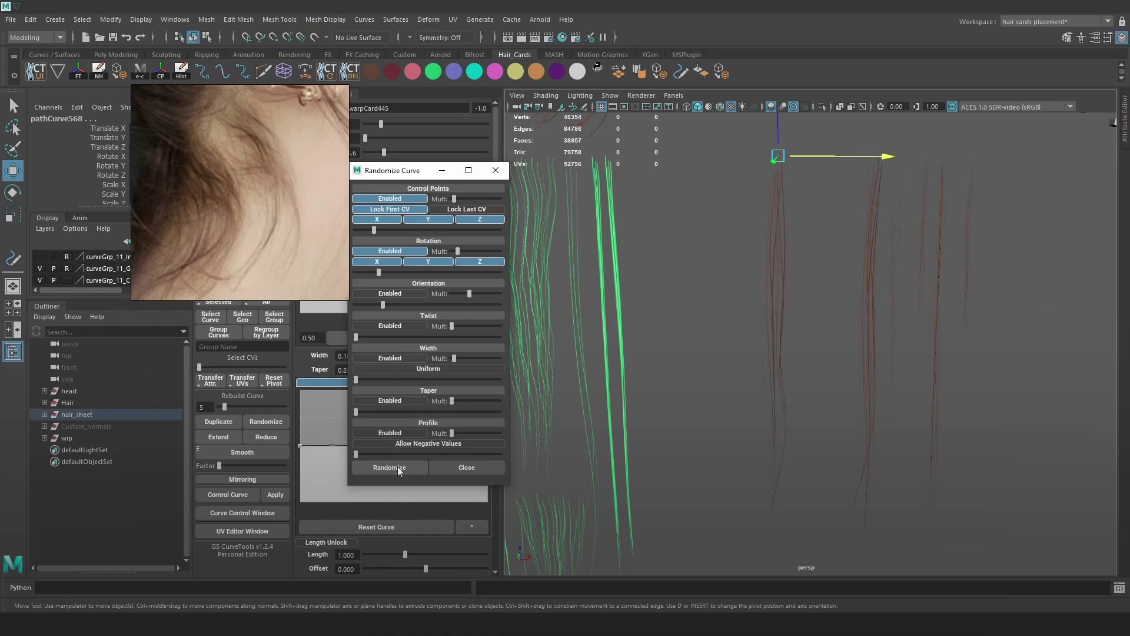
- Delete the randomized duplicate clump beside the original clumps
alt+right_drag(831, 315, 842, 333)
alt+middle_drag(835, 334, 833, 347)
mouse_move(832, 347)
alt+right_down()
mouse_move(815, 303)
mouse_move(825, 337)
alt+right_up()
alt+drag(841, 180, 828, 212)
mouse_move(828, 212)
alt+right_down()
mouse_move(840, 244)
mouse_move(828, 219)
alt+right_up()
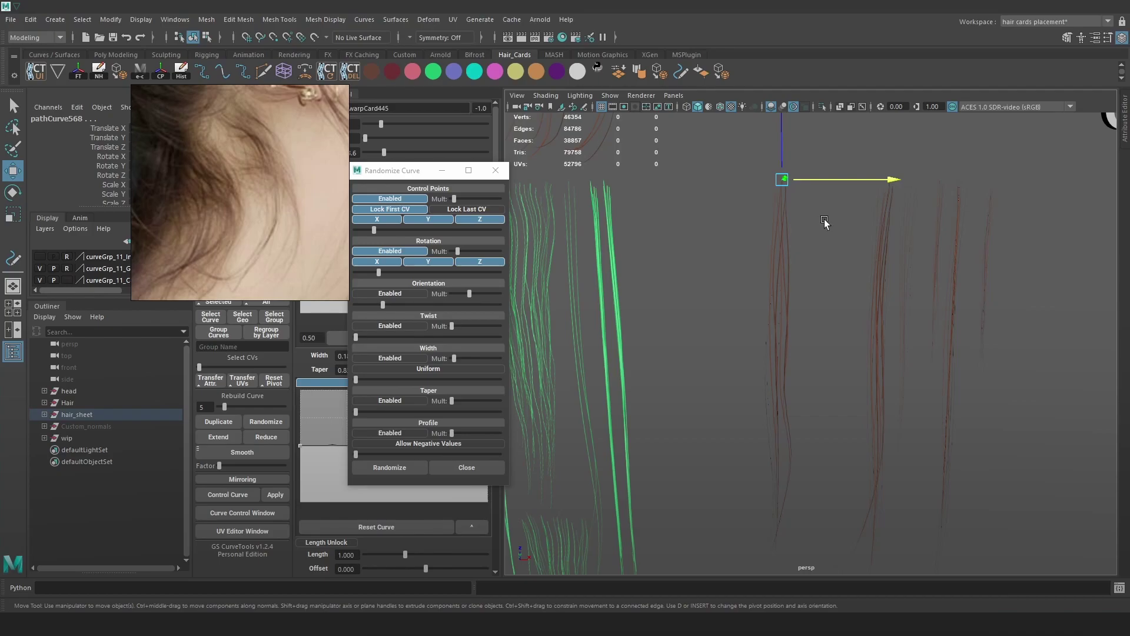
key(Delete)
- Show the curves in wireframe, select the cards of the original clump with the curved end and nudge them sideways along X
key(4)
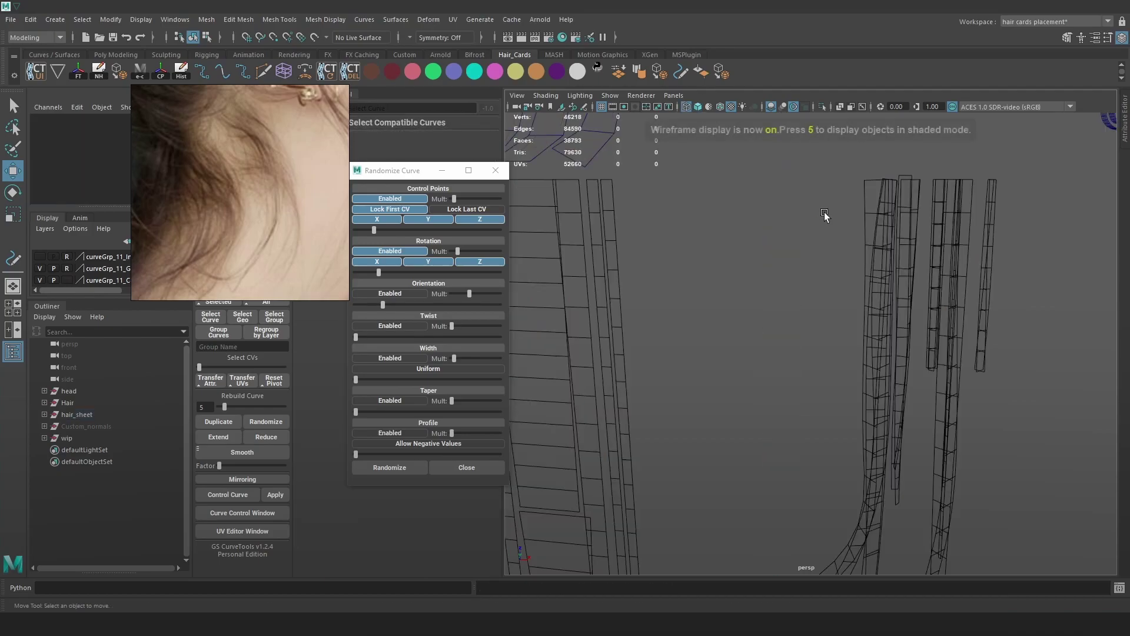
click(871, 203)
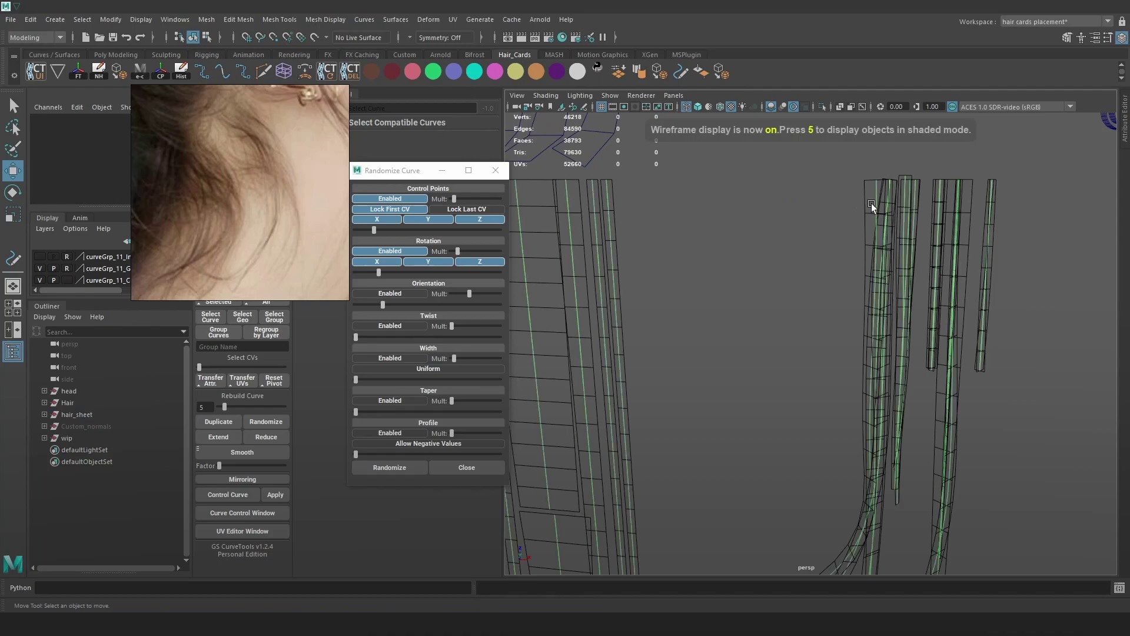
alt+drag(880, 199, 878, 263)
scroll(877, 263, up, 5)
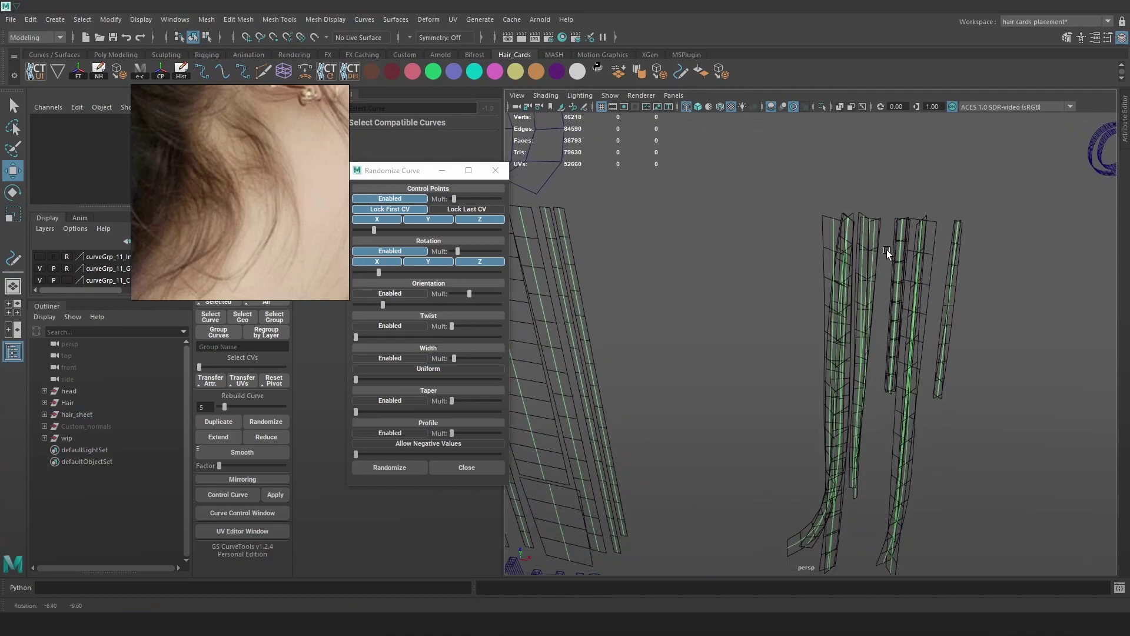
drag(864, 207, 868, 209)
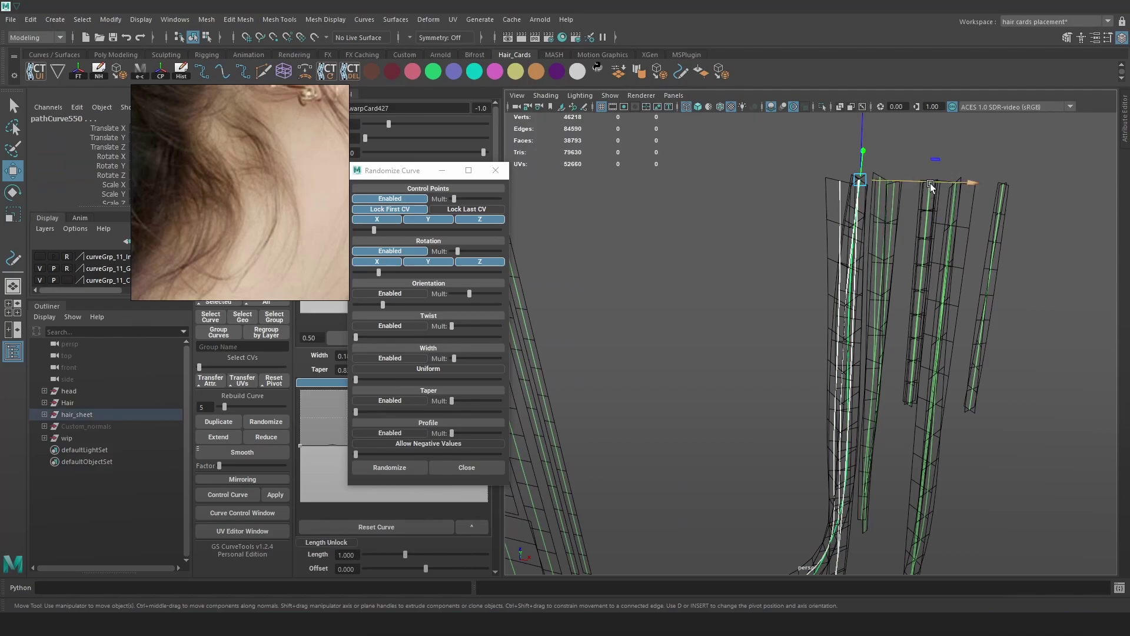
drag(930, 183, 923, 182)
key(q)
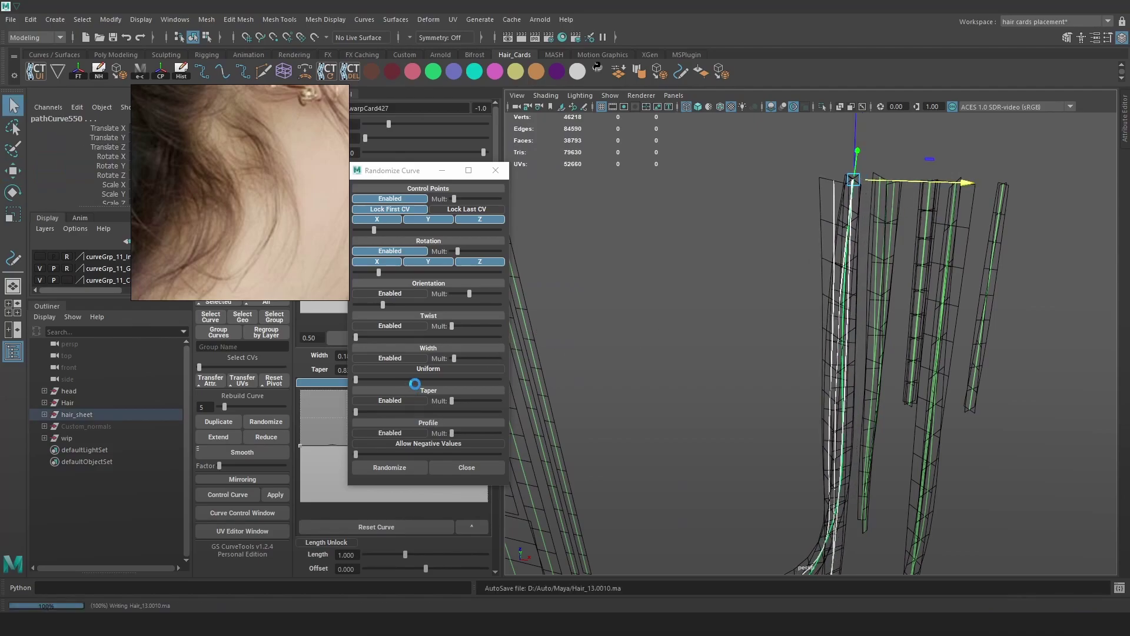
key(w)
alt+drag(646, 330, 709, 318)
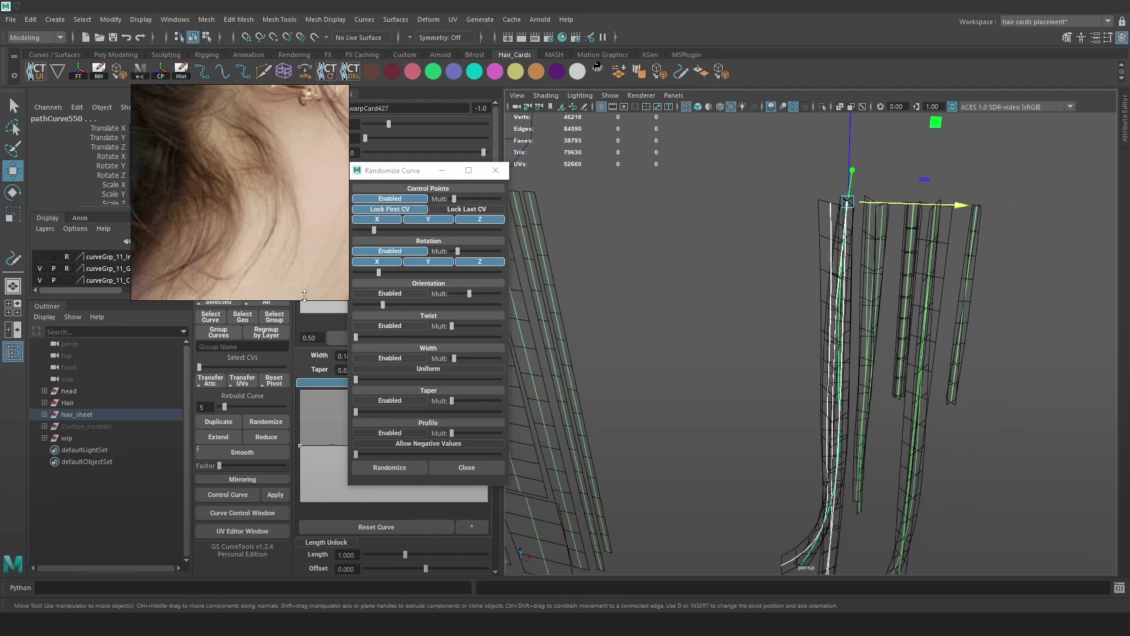
- Duplicate the curved clump twice and space the copies out in the empty area on the side away from the originals
click(230, 422)
drag(940, 205, 830, 203)
click(220, 423)
drag(825, 196, 780, 197)
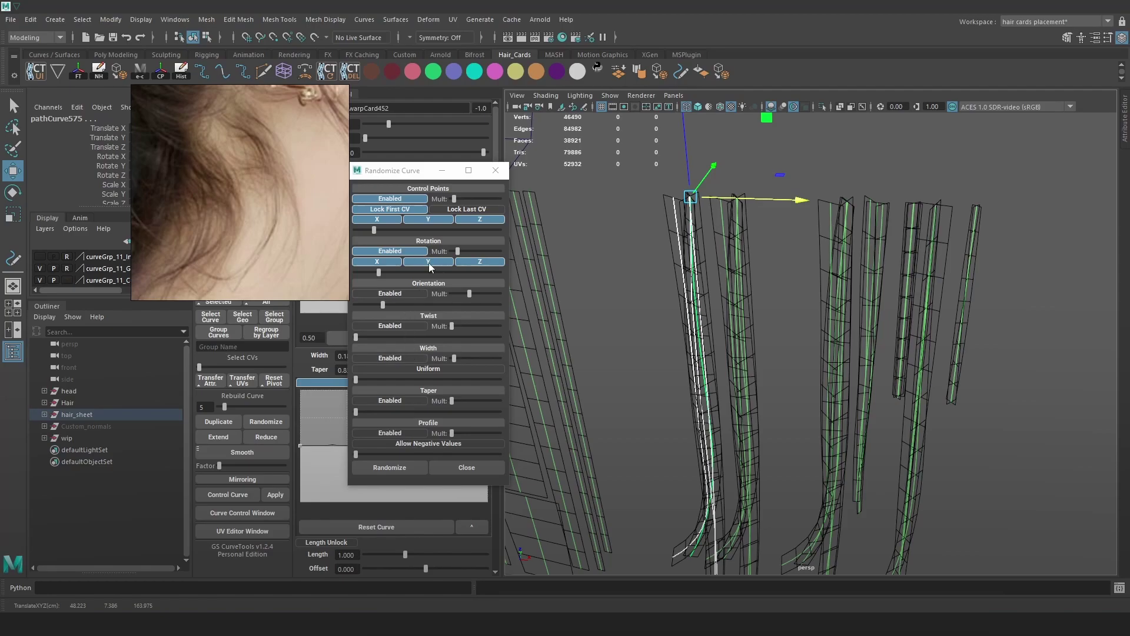
drag(746, 200, 738, 198)
- Select all the original clumps and move them away from the copies along X, toward the "og clumps" label
scroll(815, 306, down, 2)
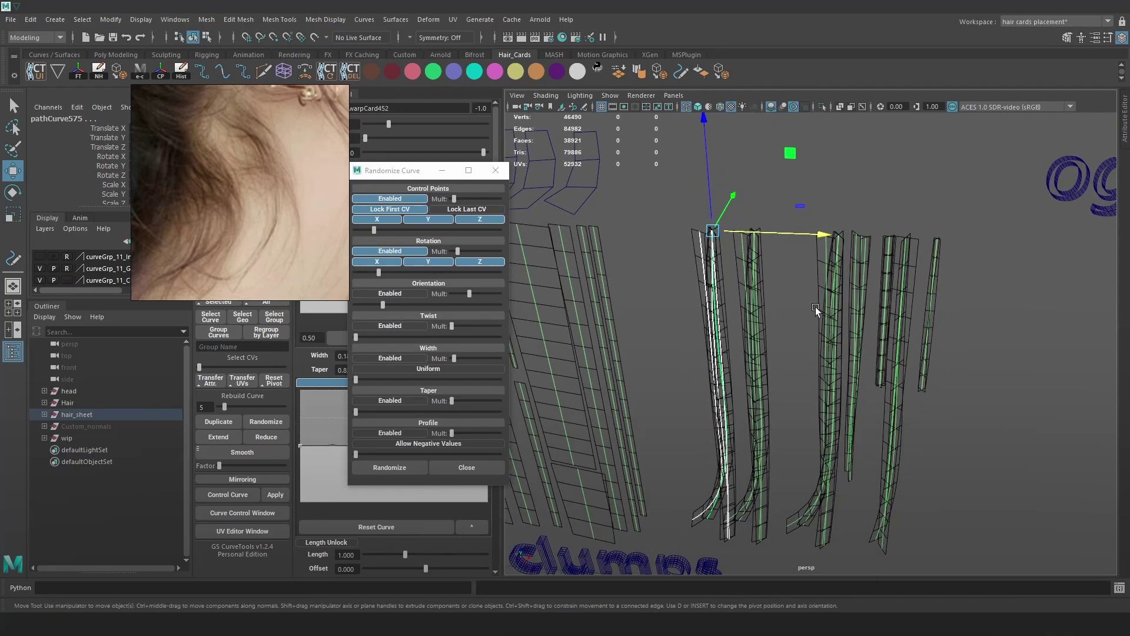
alt+drag(814, 308, 813, 293)
key(4)
click(839, 297)
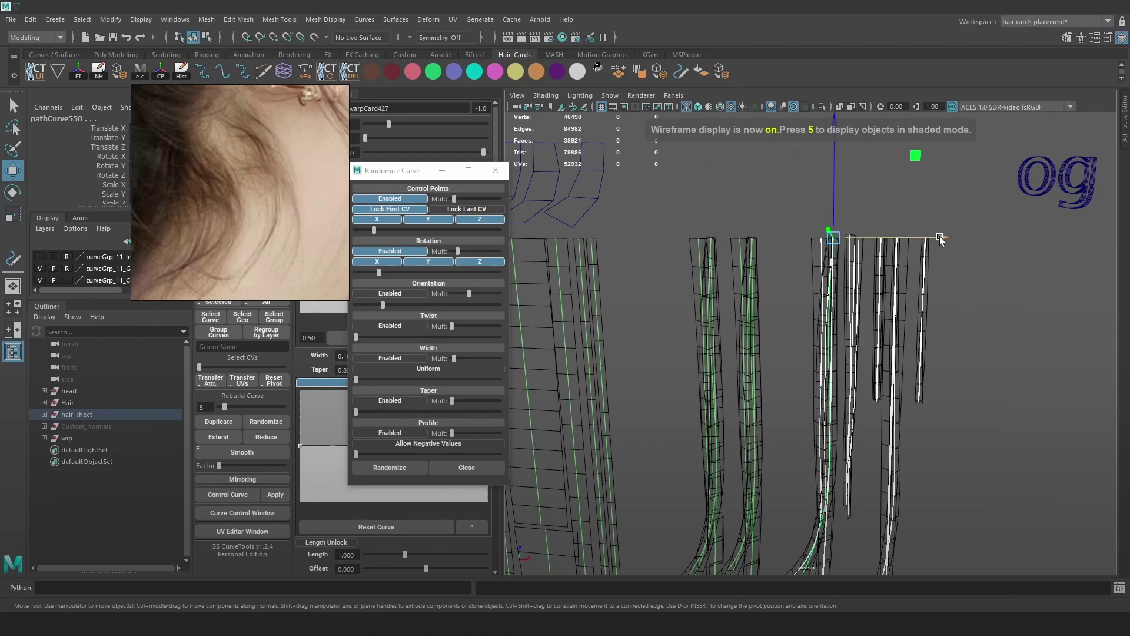
middle_drag(986, 242, 1098, 245)
scroll(1021, 281, down, 2)
drag(1099, 244, 1123, 260)
- Duplicate the copied clumps repeatedly and spread the copies along X into a row of nine clumps
drag(792, 320, 750, 339)
click(226, 419)
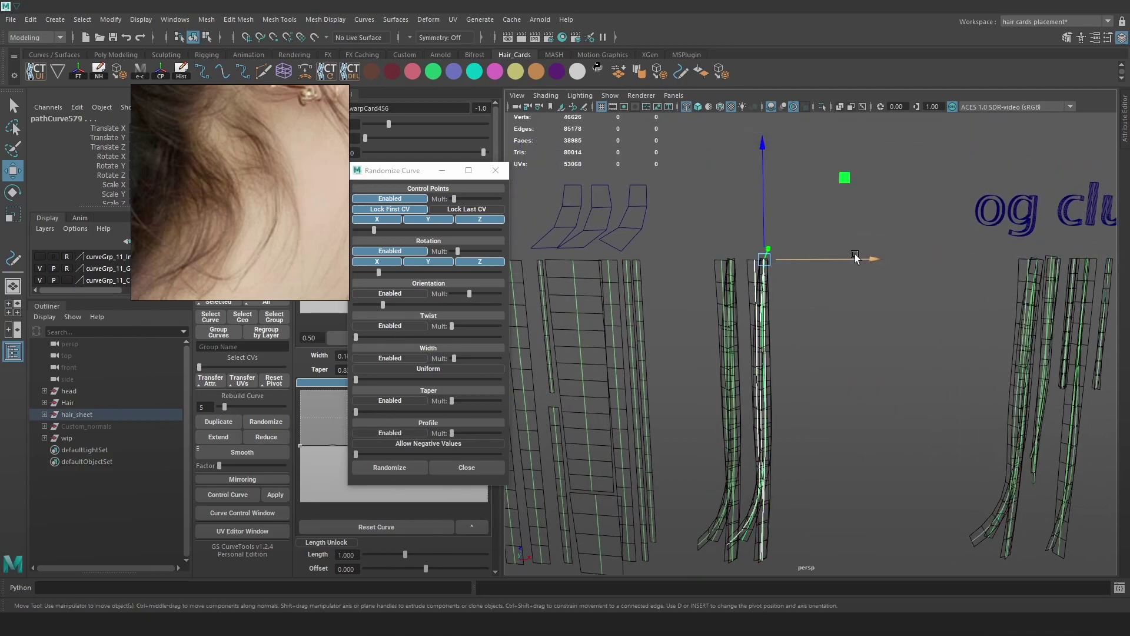
drag(853, 257, 890, 255)
drag(824, 277, 642, 341)
click(232, 421)
middle_drag(871, 287, 954, 287)
drag(851, 258, 1052, 263)
- Select all nine copied clumps in textured display and hide the curves so only the hair textures show
key(6)
click(926, 347)
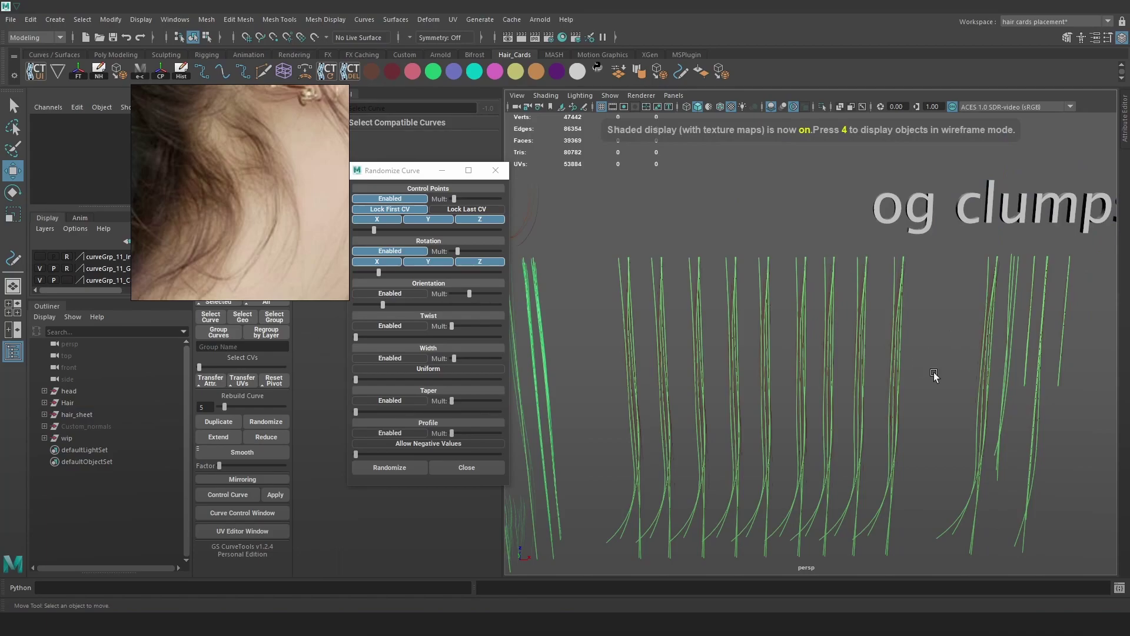
drag(935, 380, 624, 228)
drag(937, 295, 607, 240)
alt+drag(791, 271, 802, 275)
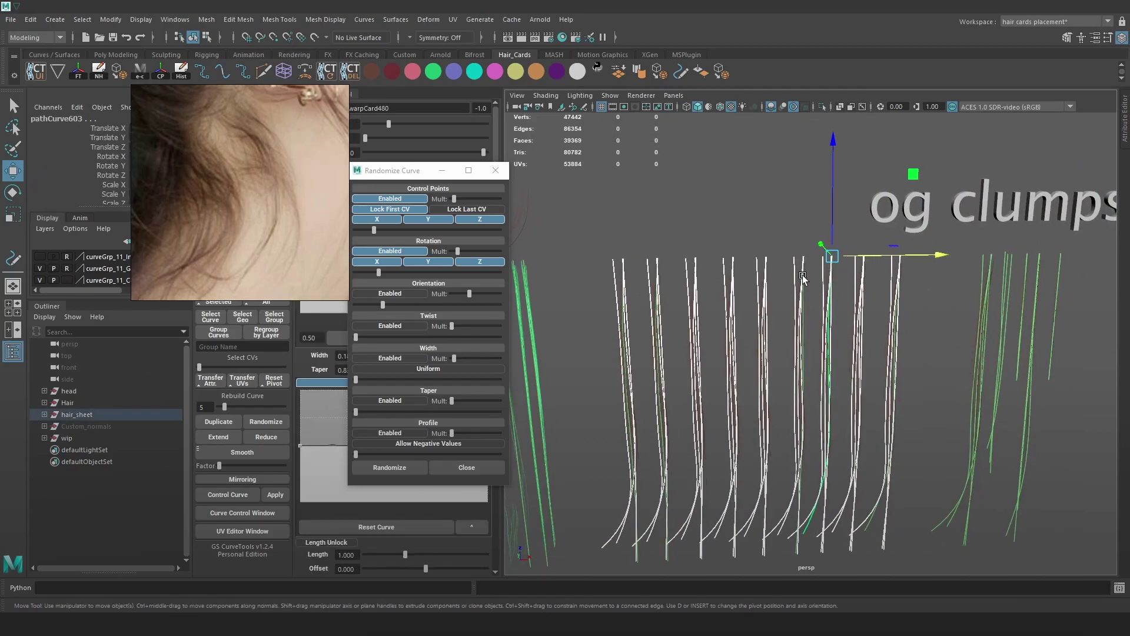
key(alt+1)
alt+drag(863, 239, 953, 298)
- Turn control point randomization off and randomize the nine clumps' rotation on X, Y and Z with a lower multiplier
click(400, 199)
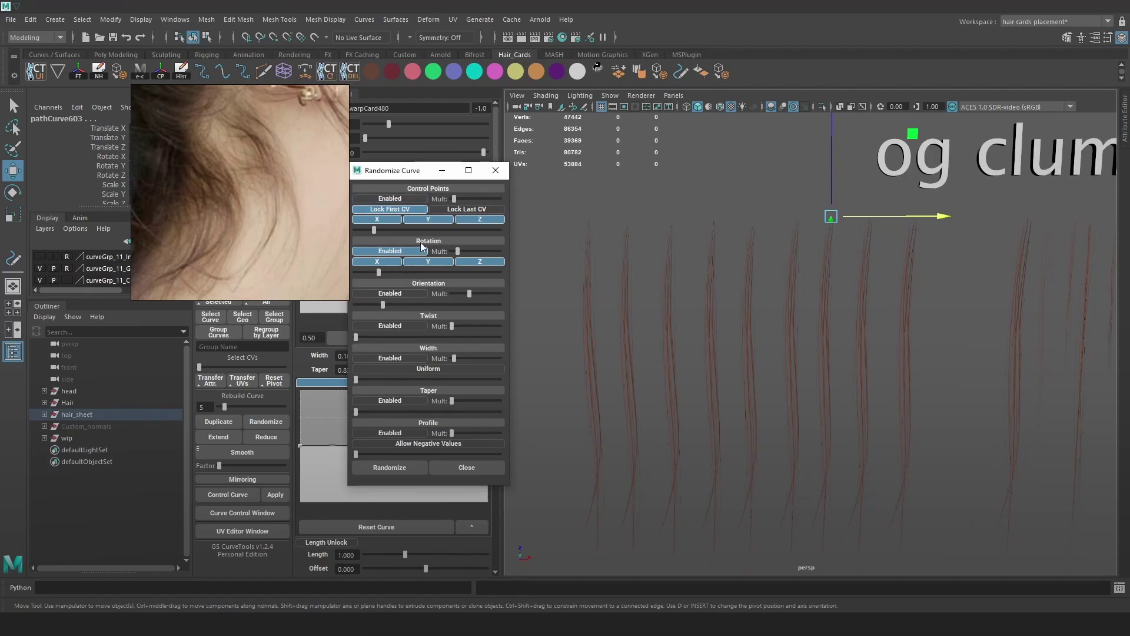
mouse_move(387, 272)
mouse_down()
mouse_move(404, 272)
mouse_move(388, 272)
mouse_up()
drag(391, 271, 387, 271)
drag(491, 252, 476, 251)
drag(386, 271, 394, 271)
drag(563, 444, 807, 399)
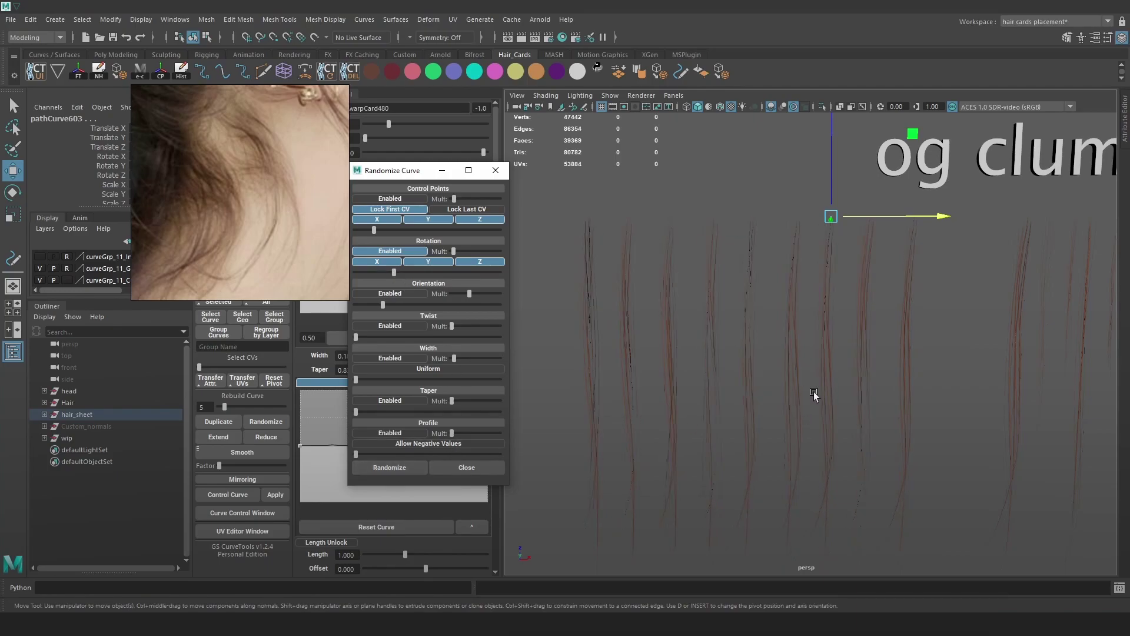
alt+drag(919, 359, 907, 306)
alt+right_drag(908, 304, 914, 317)
alt+middle_drag(914, 317, 917, 335)
alt+right_drag(917, 335, 923, 344)
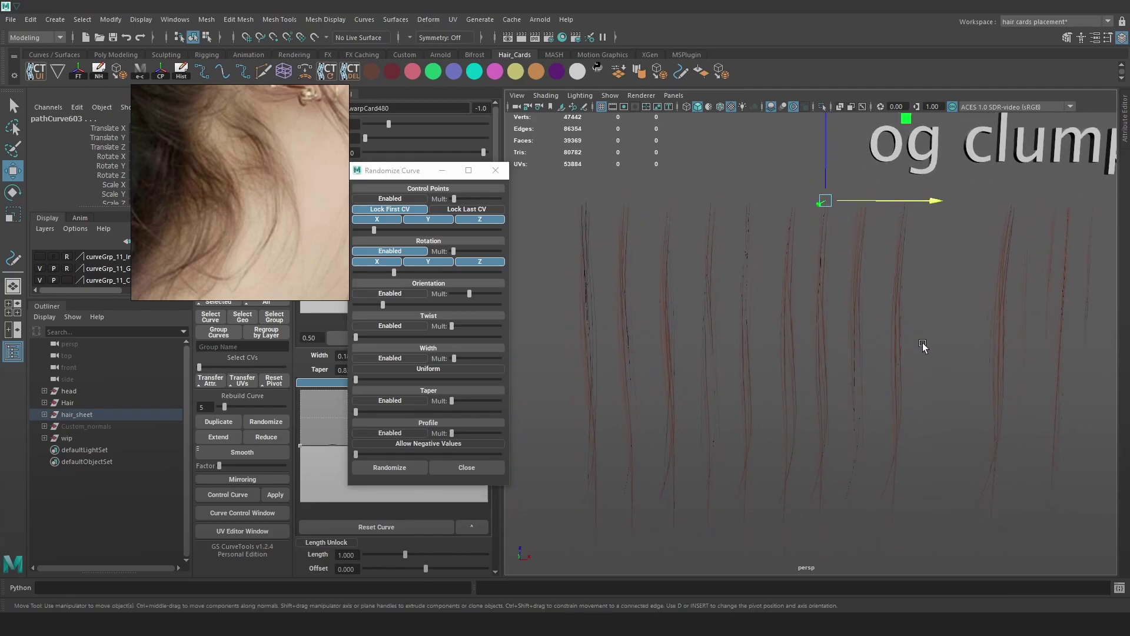
mouse_move(923, 338)
alt+mouse_down()
mouse_move(1021, 334)
mouse_move(932, 331)
alt+mouse_up()
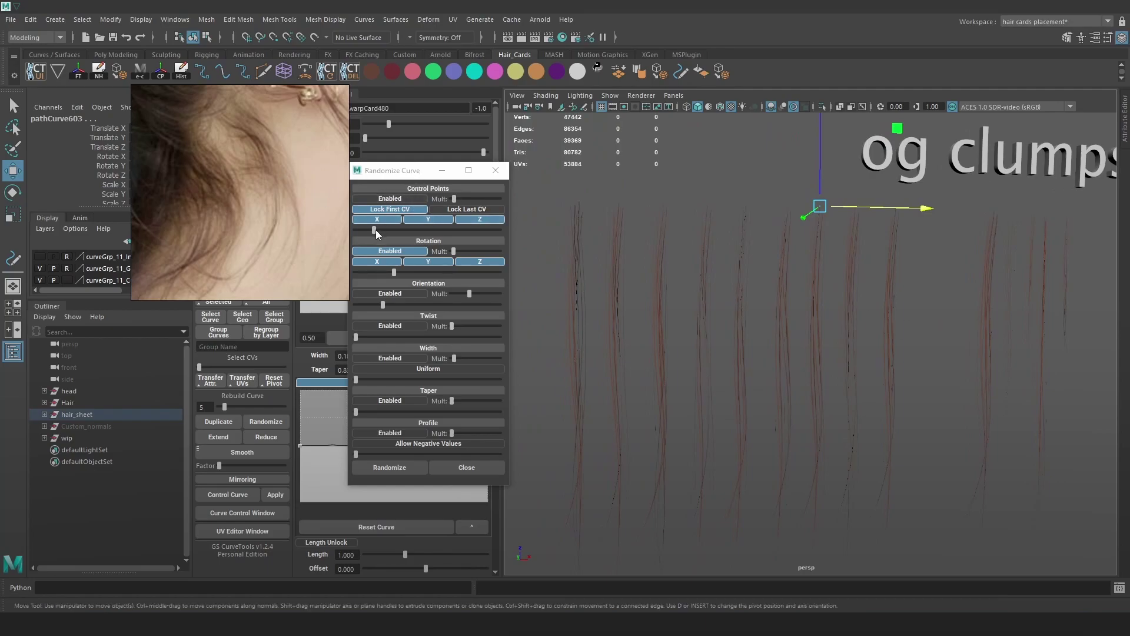
- Enable control points, turn rotation off and randomize the nine clumps' control points with a stronger amount and the first CV locked
click(391, 199)
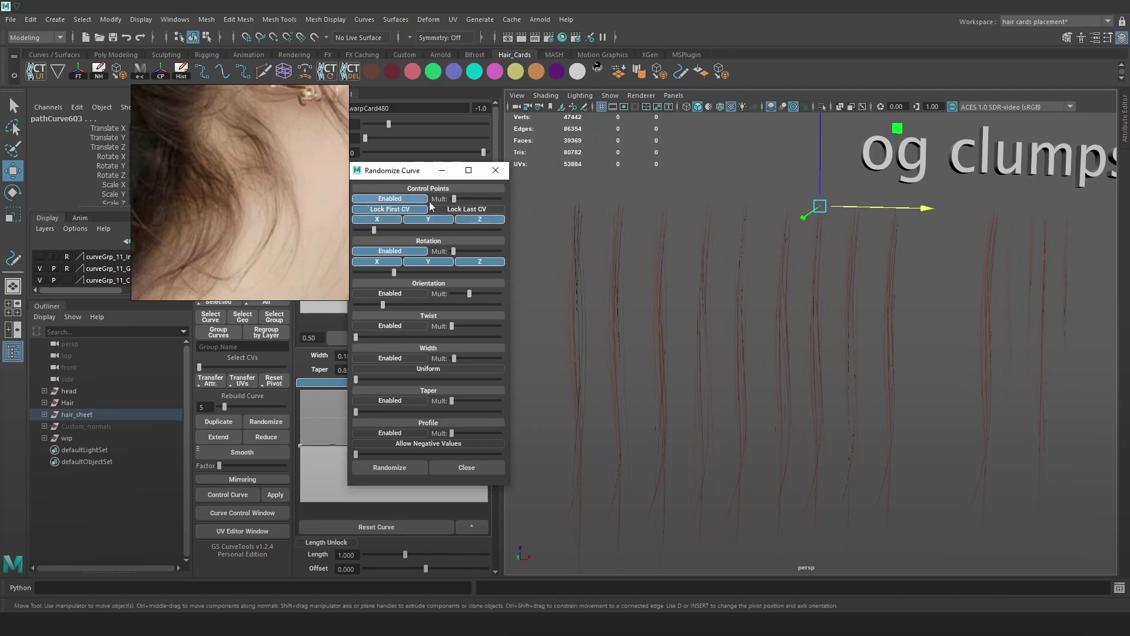
click(397, 253)
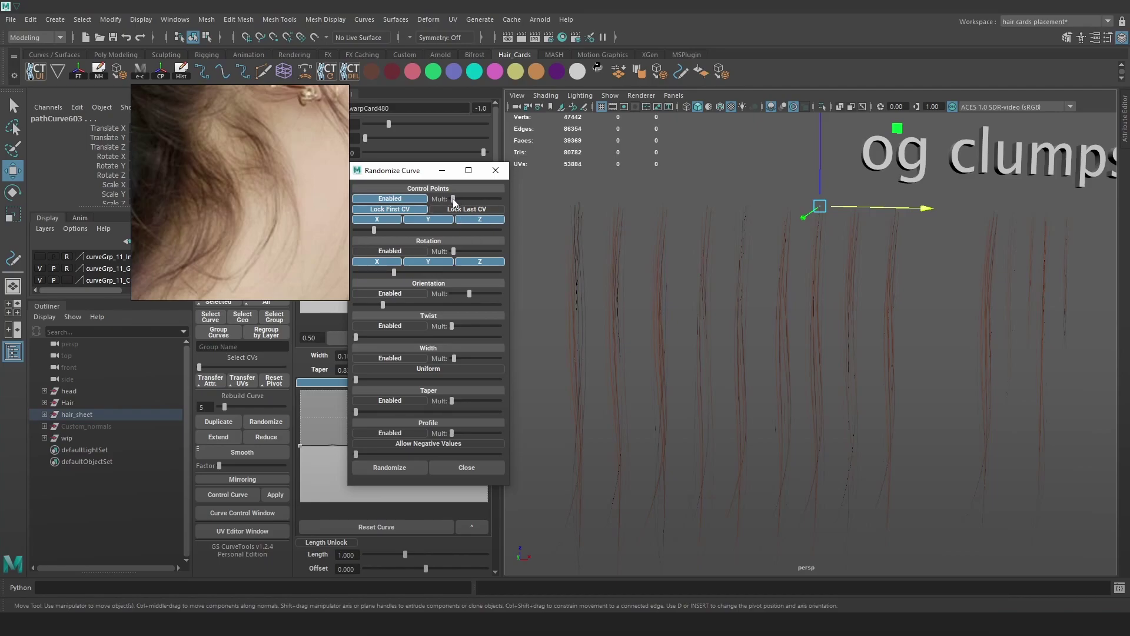
drag(383, 230, 411, 235)
scroll(714, 293, up, 2)
mouse_move(411, 230)
mouse_down()
mouse_move(430, 228)
mouse_move(420, 227)
mouse_up()
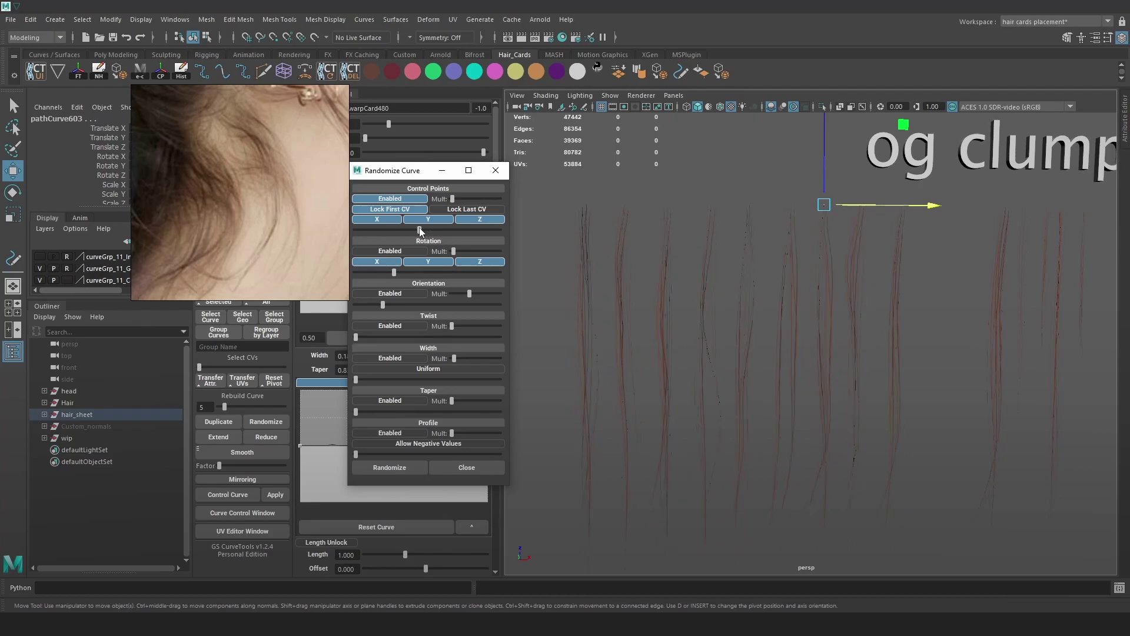
click(399, 468)
- Examine the randomized clumps against the original clumps in textured display, with the curves shown and hidden
mouse_move(866, 384)
alt+mouse_down()
mouse_move(906, 365)
mouse_move(883, 376)
alt+mouse_up()
scroll(867, 355, down, 3)
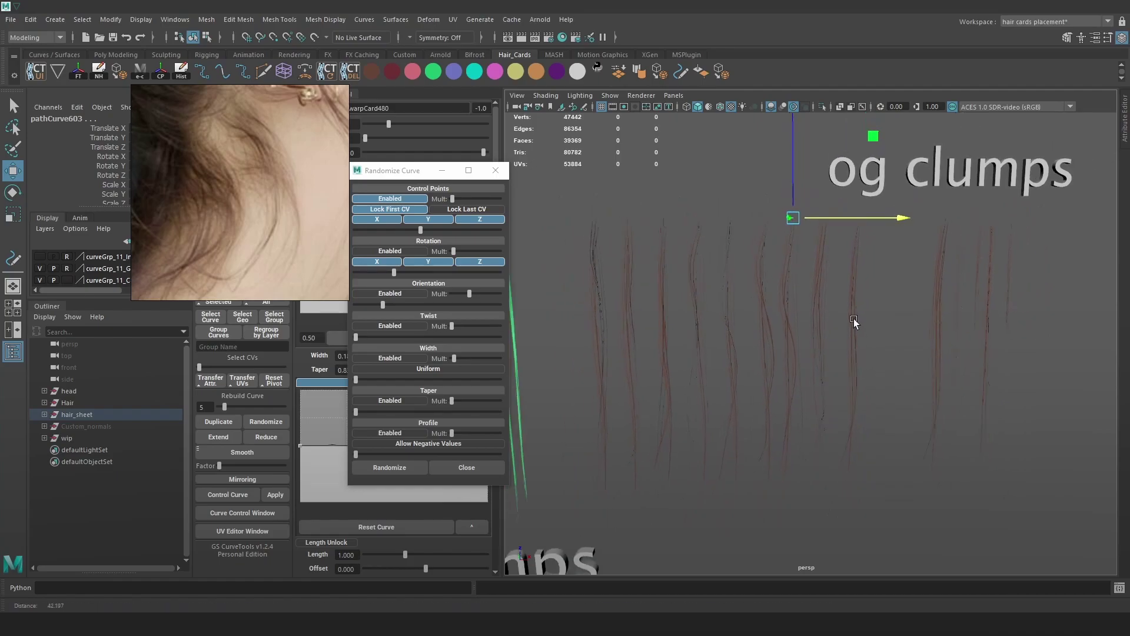
click(868, 360)
scroll(845, 336, up, 3)
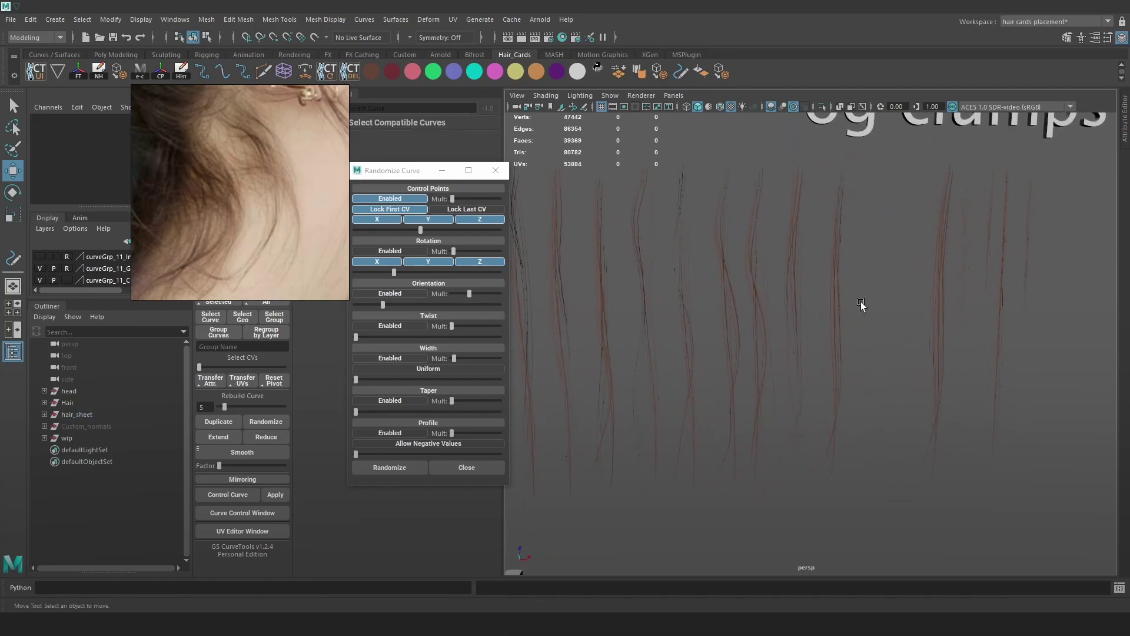
key(alt+c)
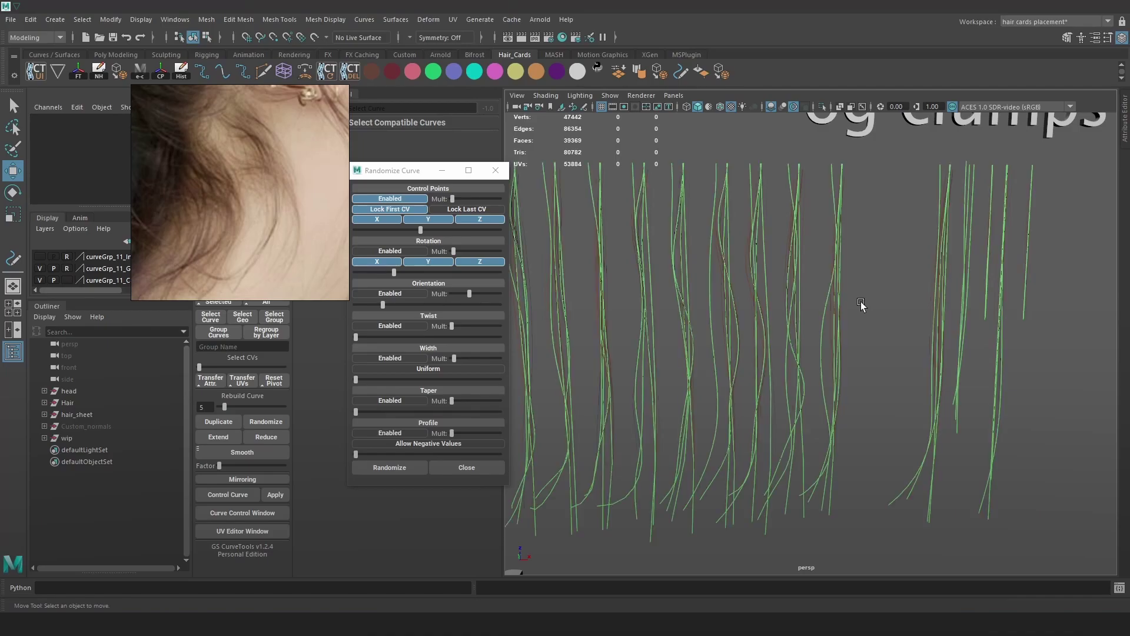
click(890, 296)
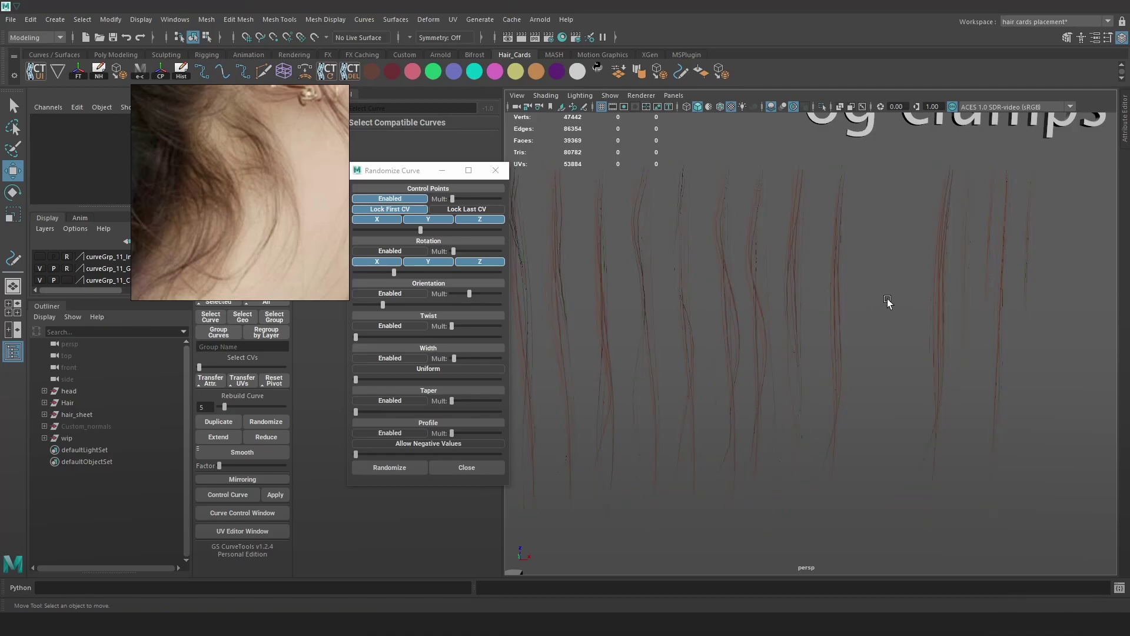
scroll(883, 318, down, 2)
scroll(872, 315, up, 2)
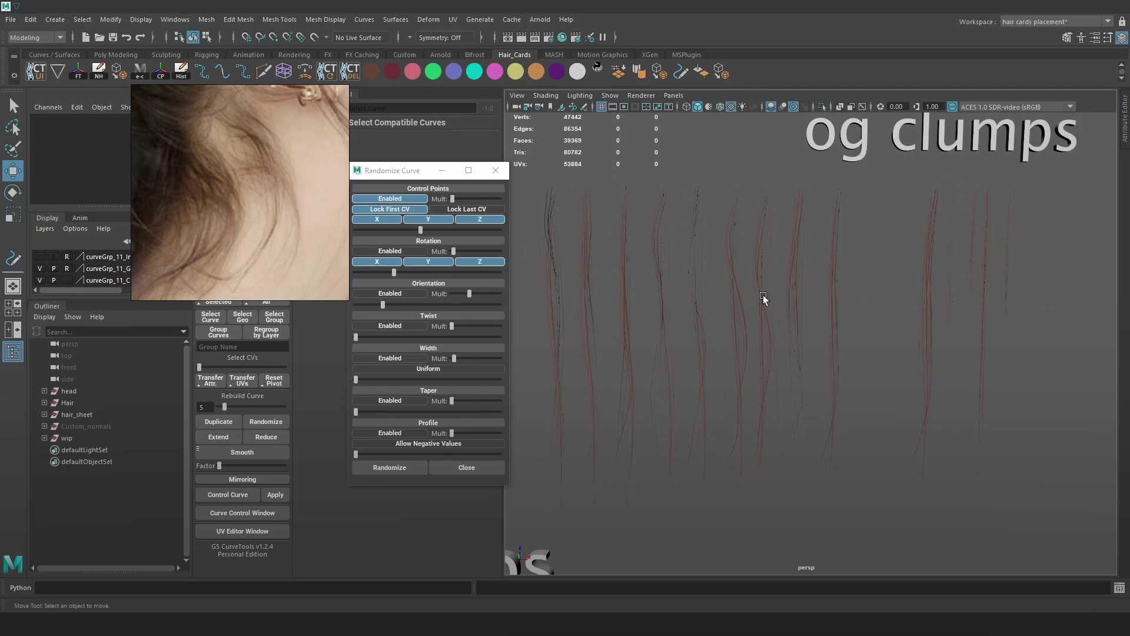
- Select the original clumps in wireframe and move them farther along X from the randomized row
key(alt+c)
click(757, 254)
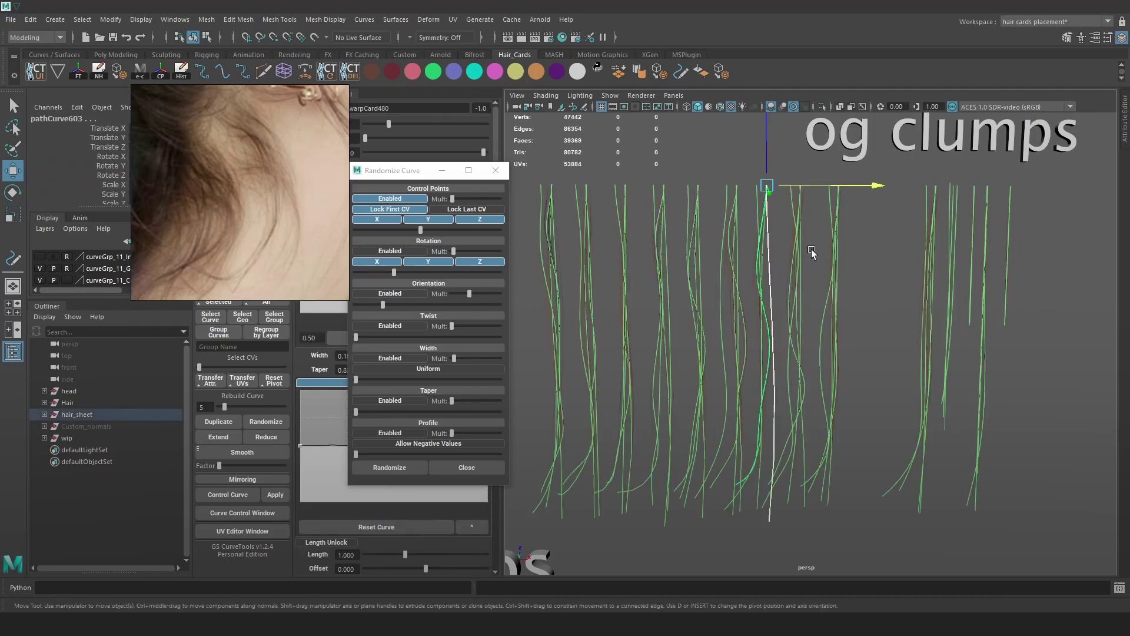
key(4)
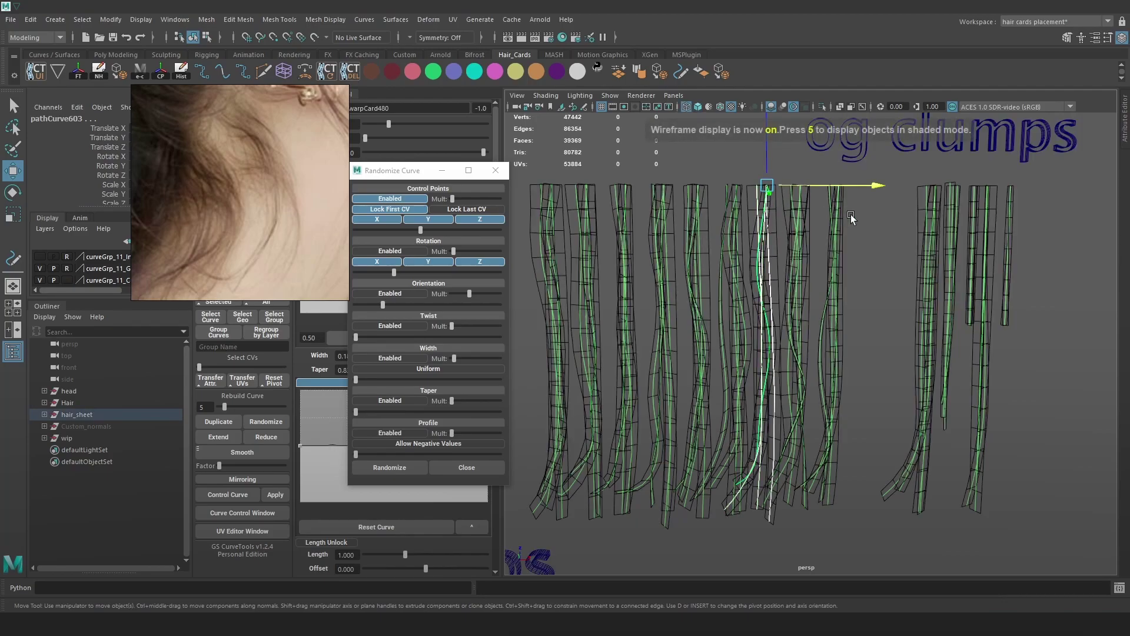
alt+middle_drag(896, 228, 871, 231)
drag(998, 297, 824, 201)
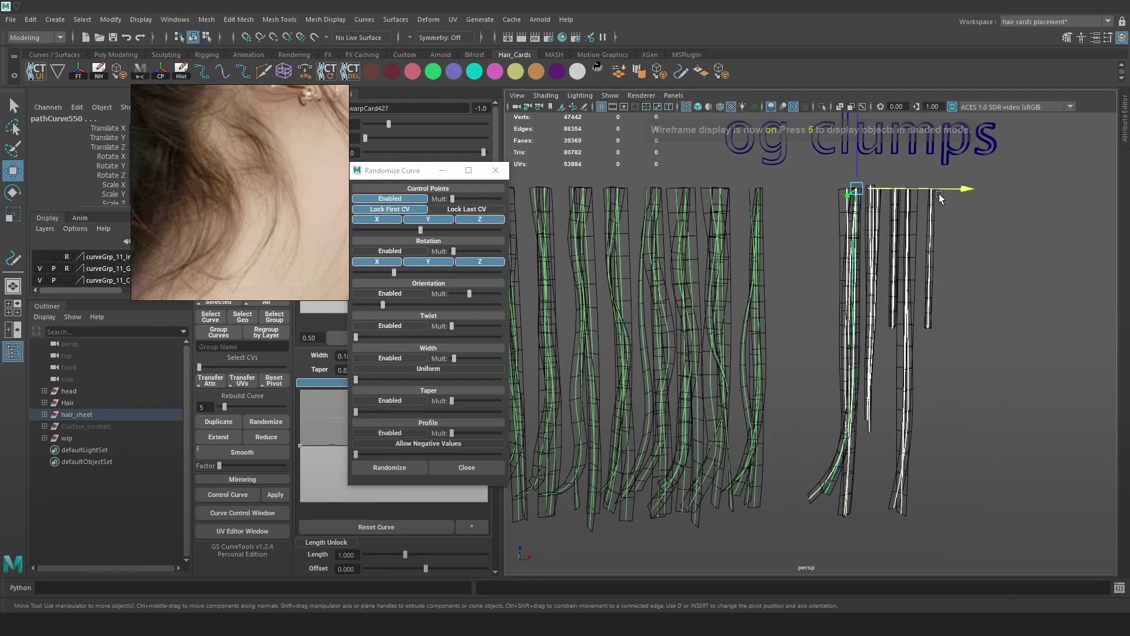
click(791, 253)
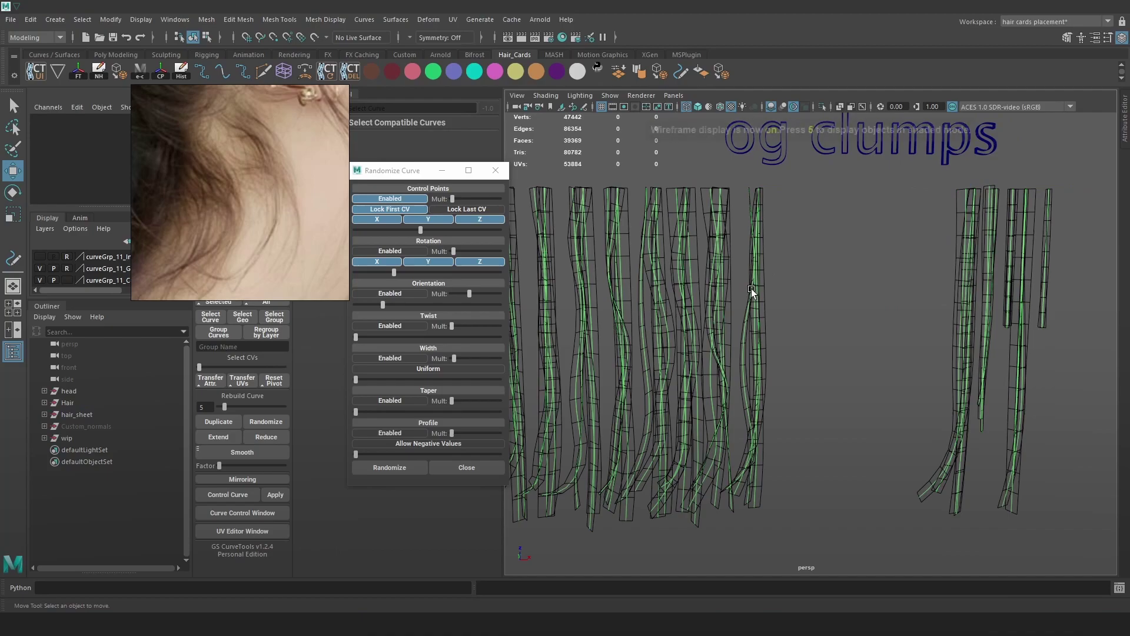
- Pull one clump out of the randomized row and move it along X next to the original clumps
key(5)
key(6)
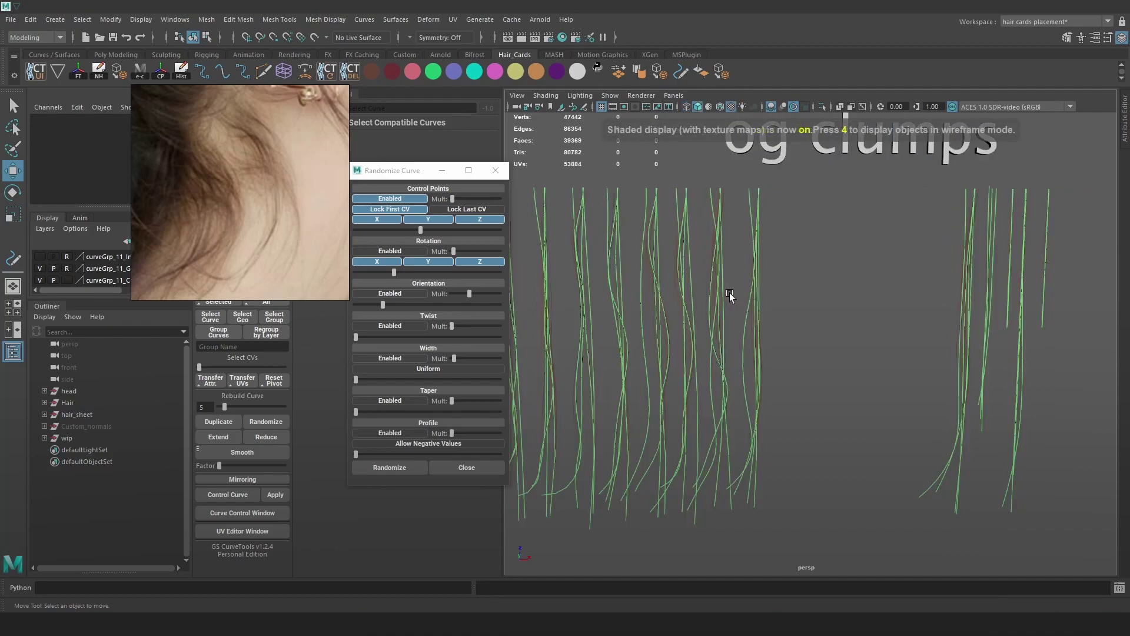
click(825, 278)
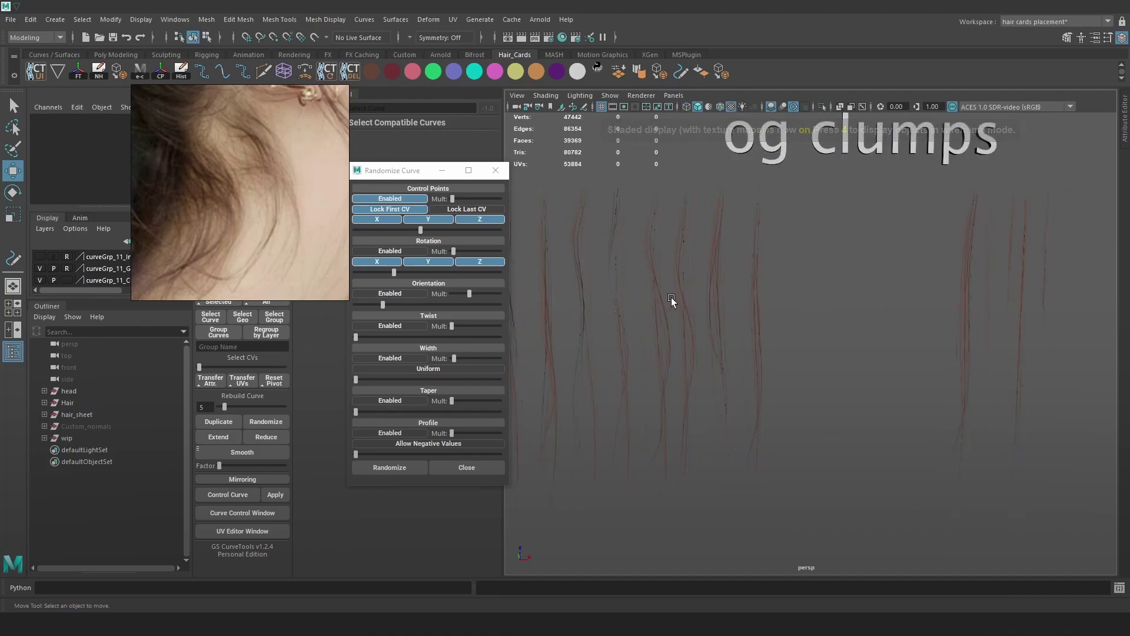
key(alt+1)
click(685, 238)
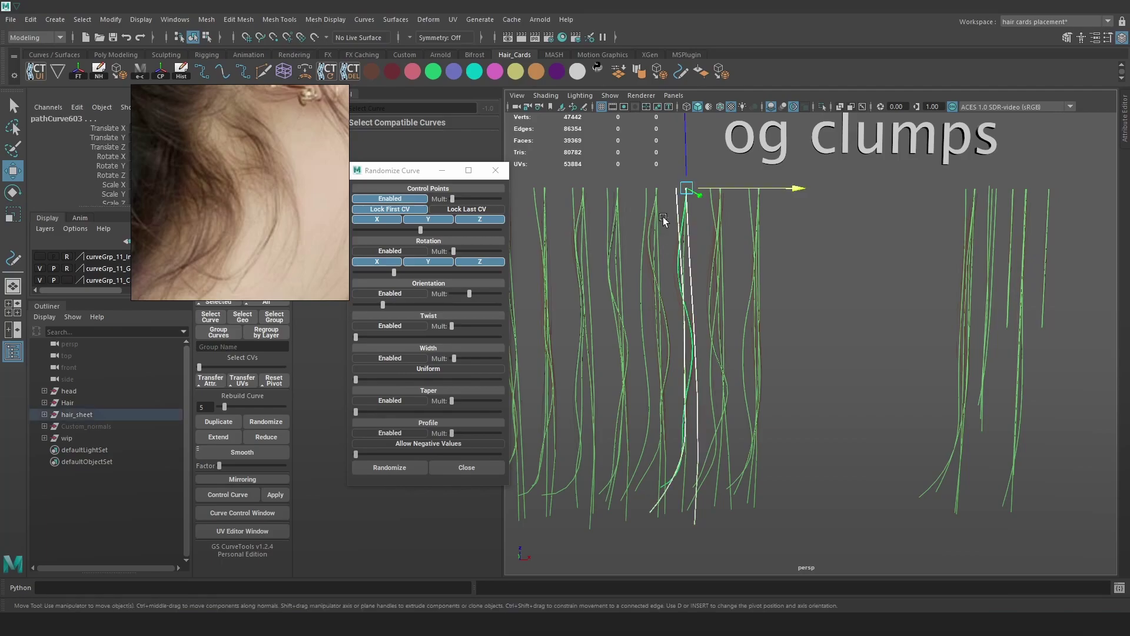
key(4)
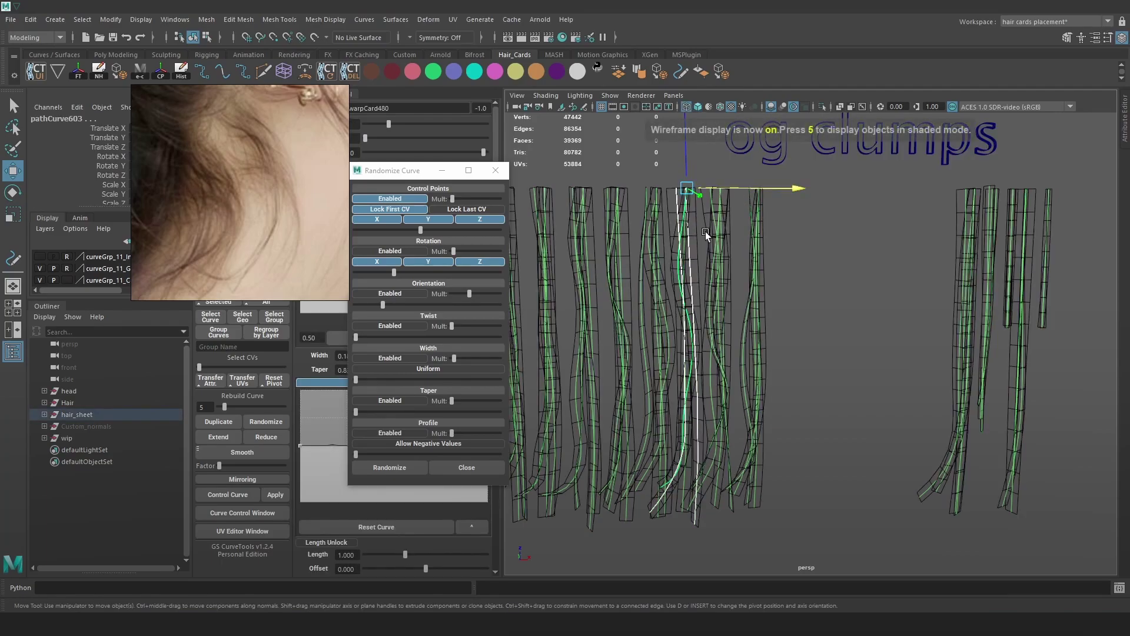
drag(760, 188, 958, 206)
key(5)
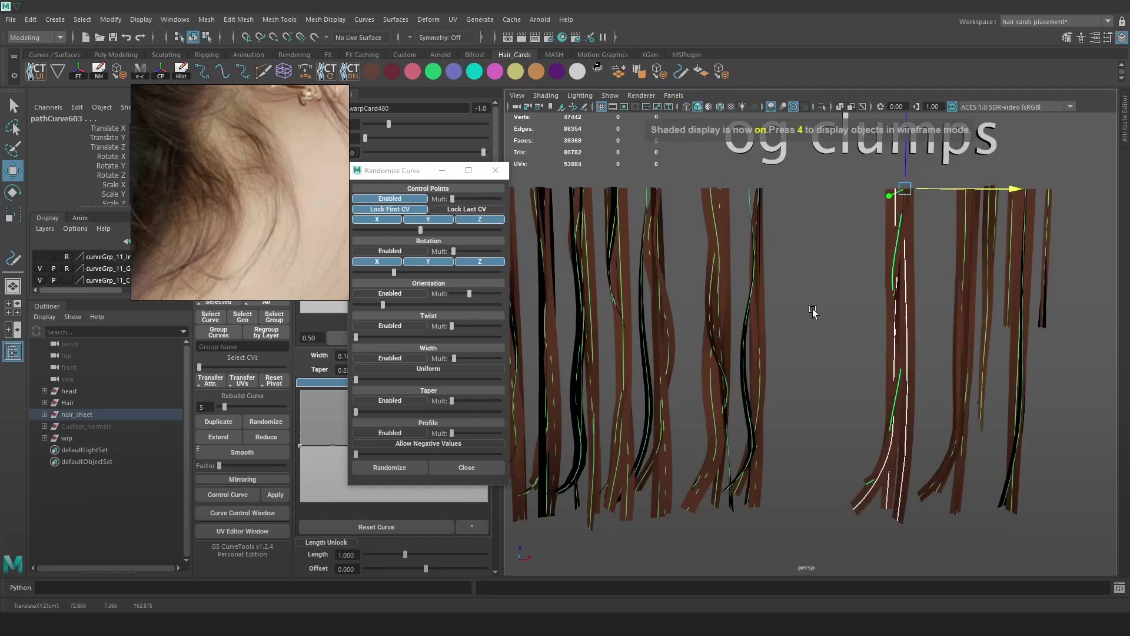
- Examine the picked clump against the original and remaining clumps in textured display with the curves hidden
key(6)
click(812, 313)
key(alt+1)
alt+drag(813, 315, 836, 326)
mouse_move(836, 326)
alt+right_down()
mouse_move(848, 339)
mouse_move(834, 320)
alt+right_up()
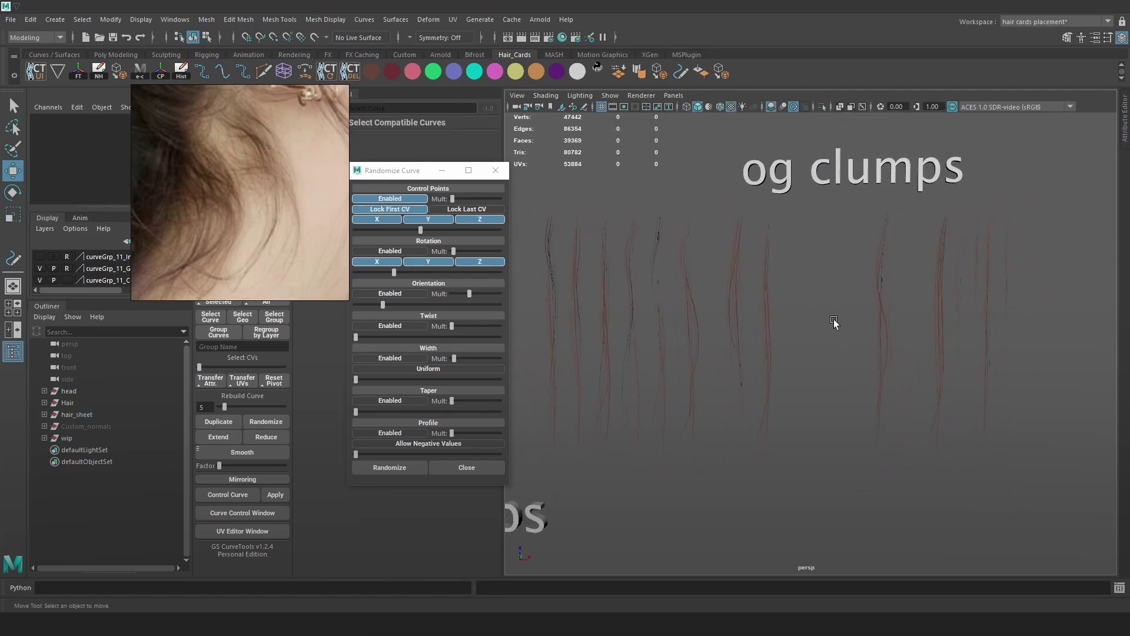
alt+middle_drag(834, 319, 858, 322)
alt+drag(593, 342, 622, 346)
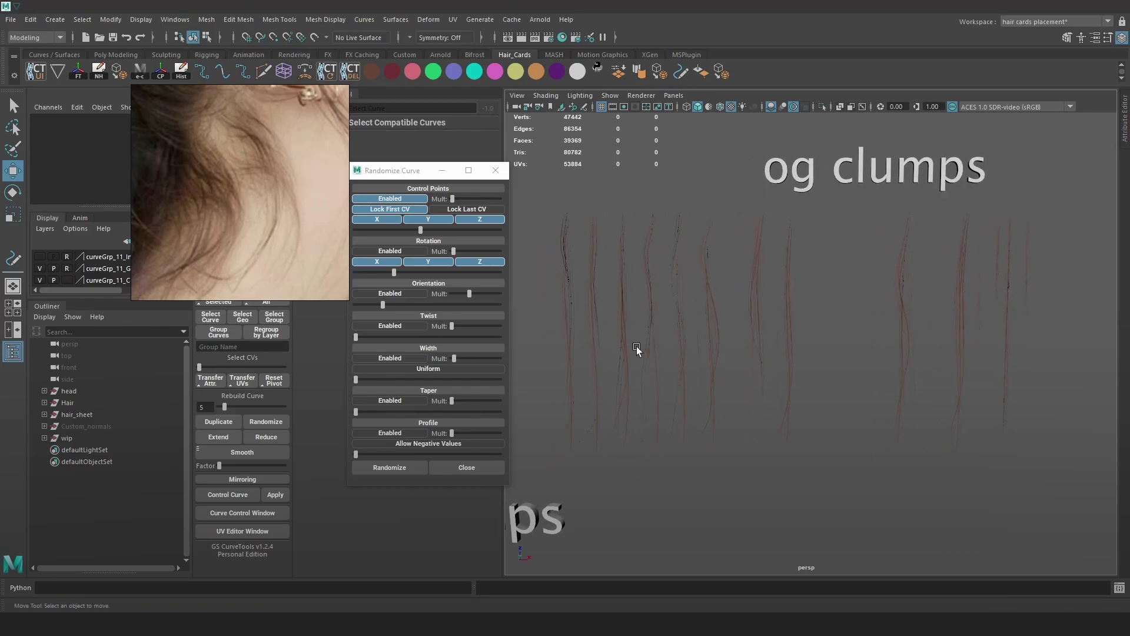
alt+right_drag(827, 389, 733, 331)
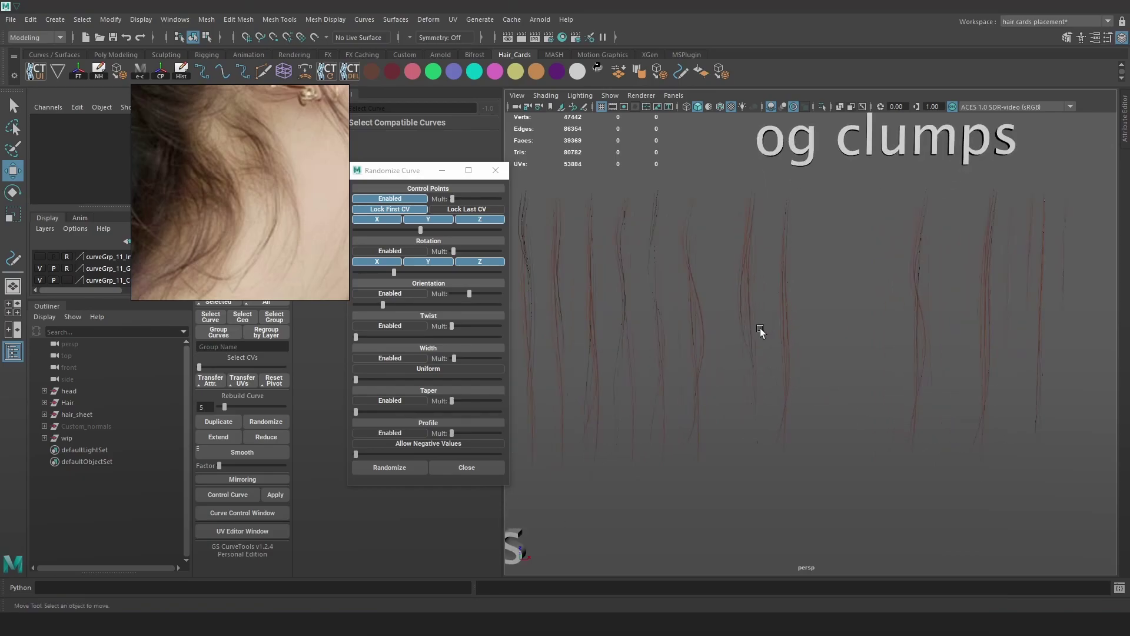
- Move the second-to-last clump of the randomized row along X to sit beside the previously picked clump
click(748, 286)
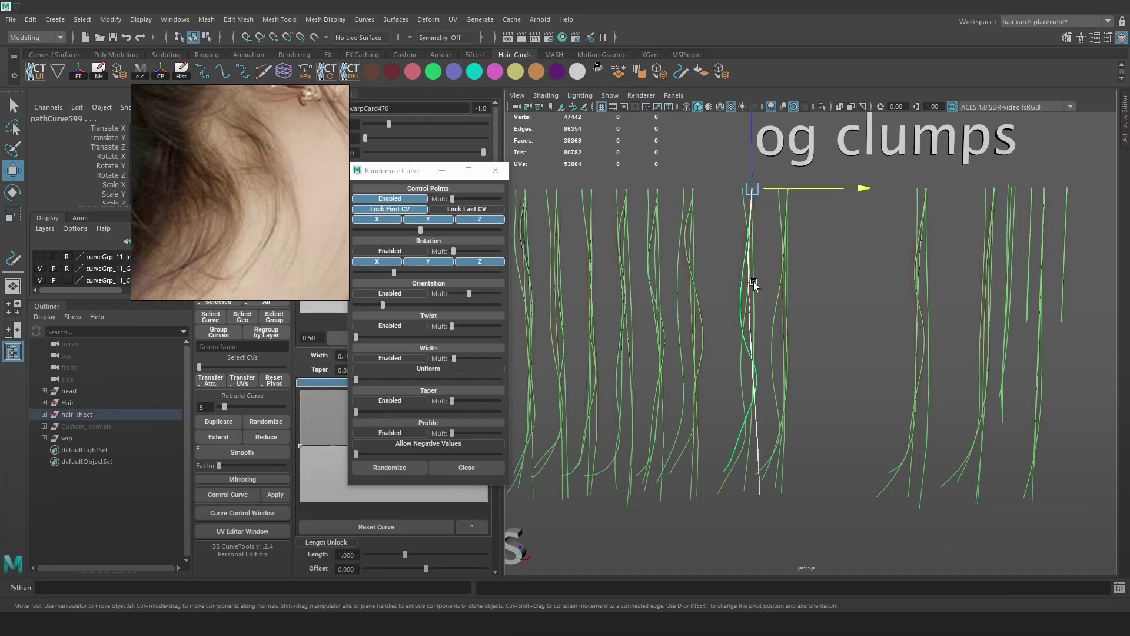
key(4)
click(755, 260)
drag(822, 193, 941, 192)
click(929, 285)
click(857, 260)
click(844, 228)
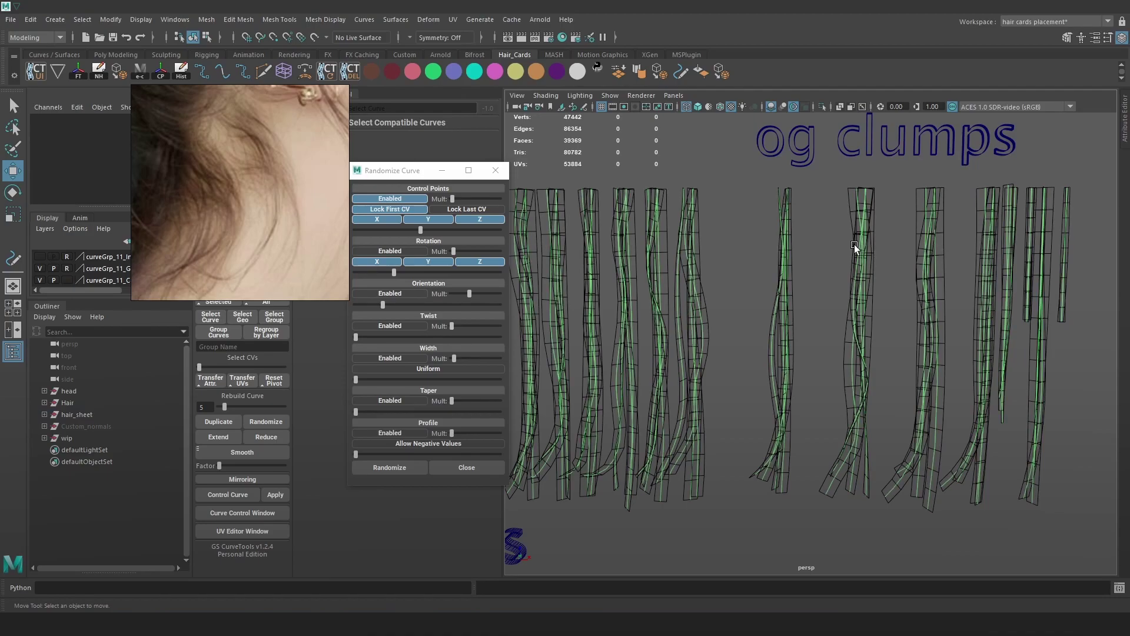
- Select the original clumps together with the three clumps beside them and move them farther along X from the randomized row
key(alt+1)
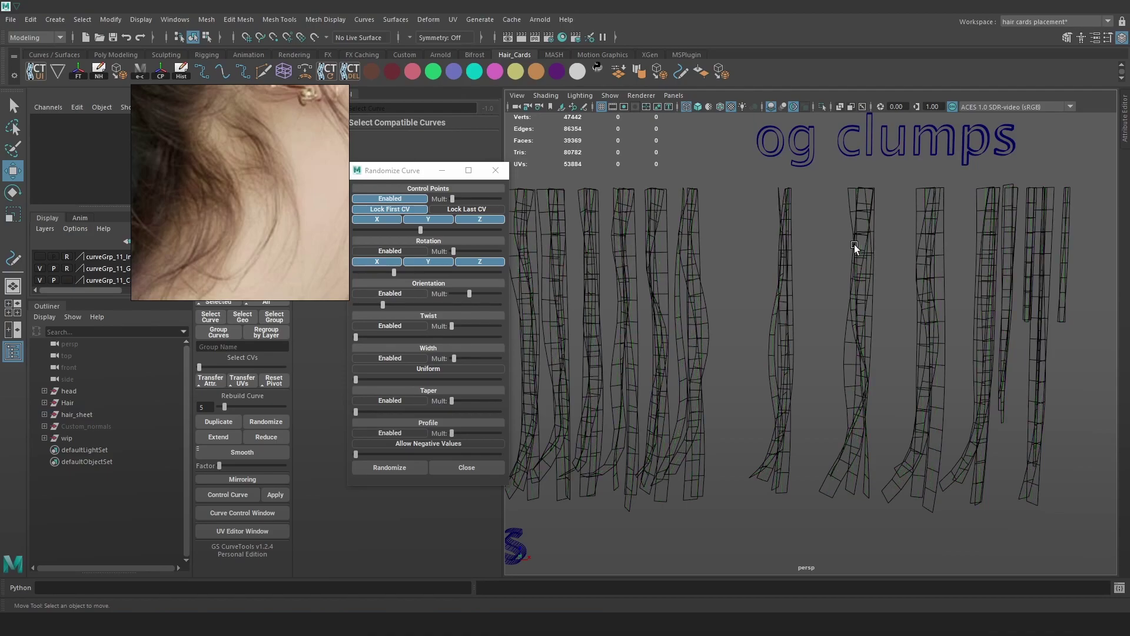
key(6)
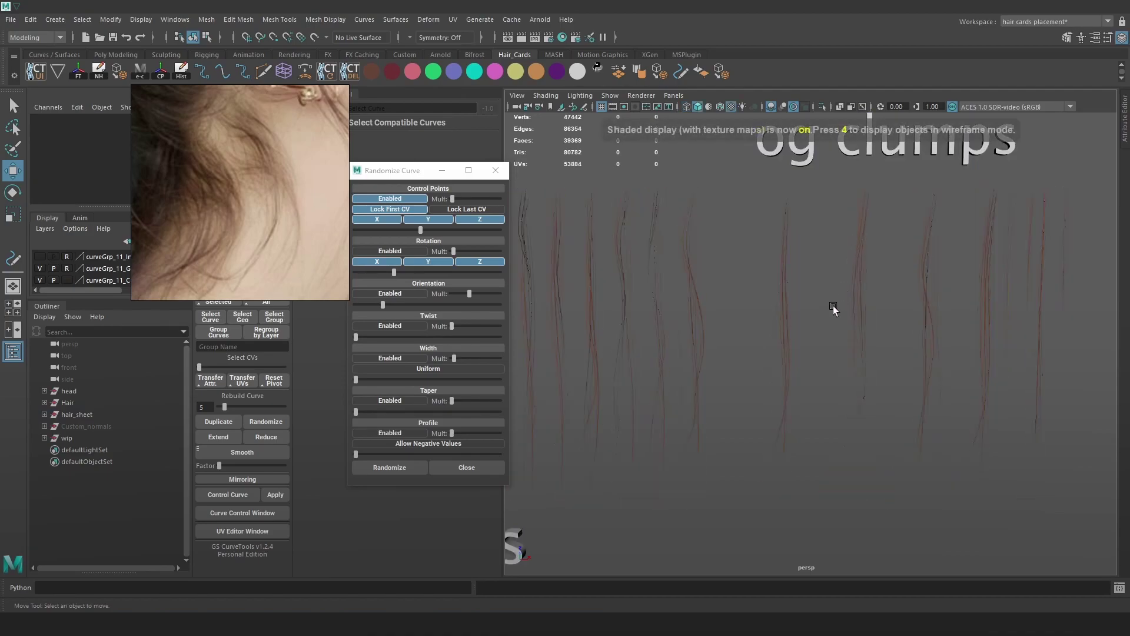
alt+middle_drag(815, 309, 758, 301)
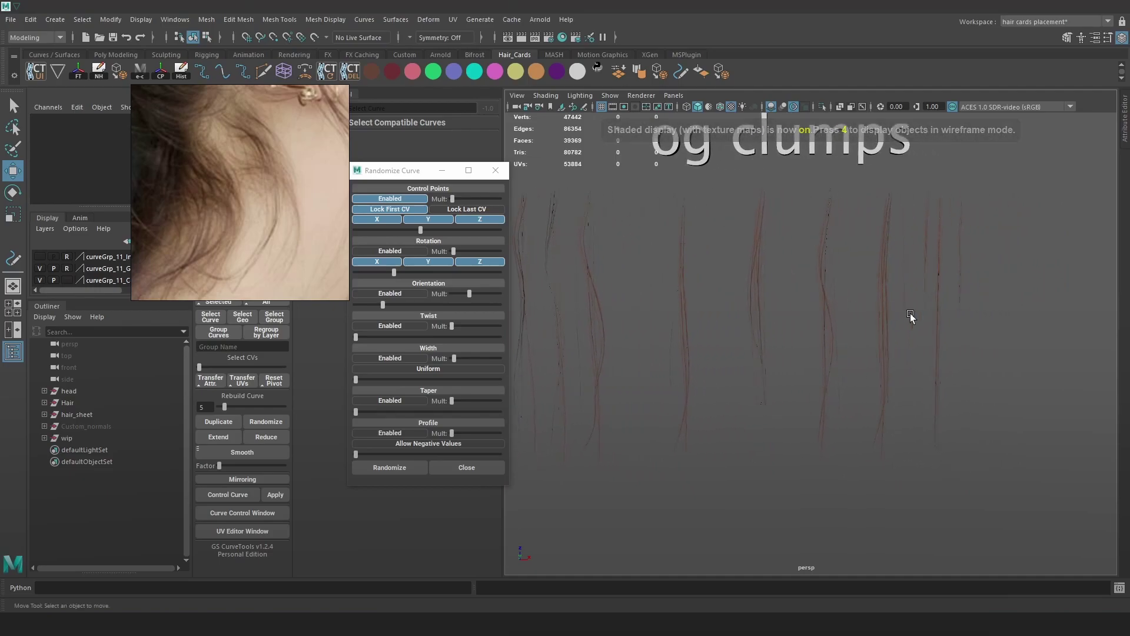
key(4)
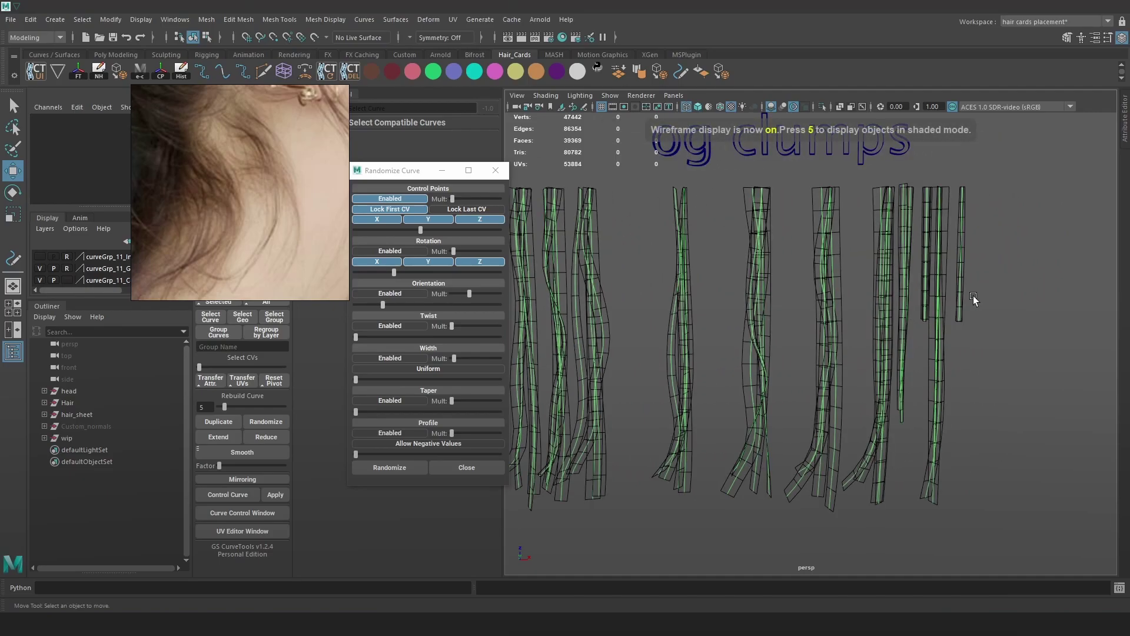
drag(1047, 337, 739, 235)
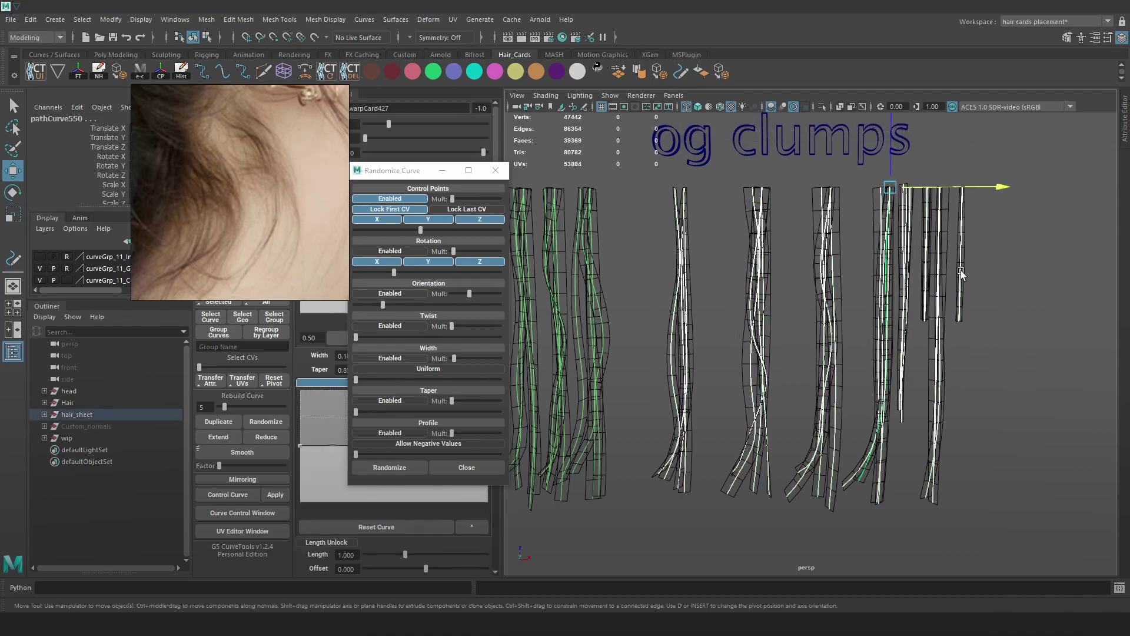
drag(951, 187, 1058, 187)
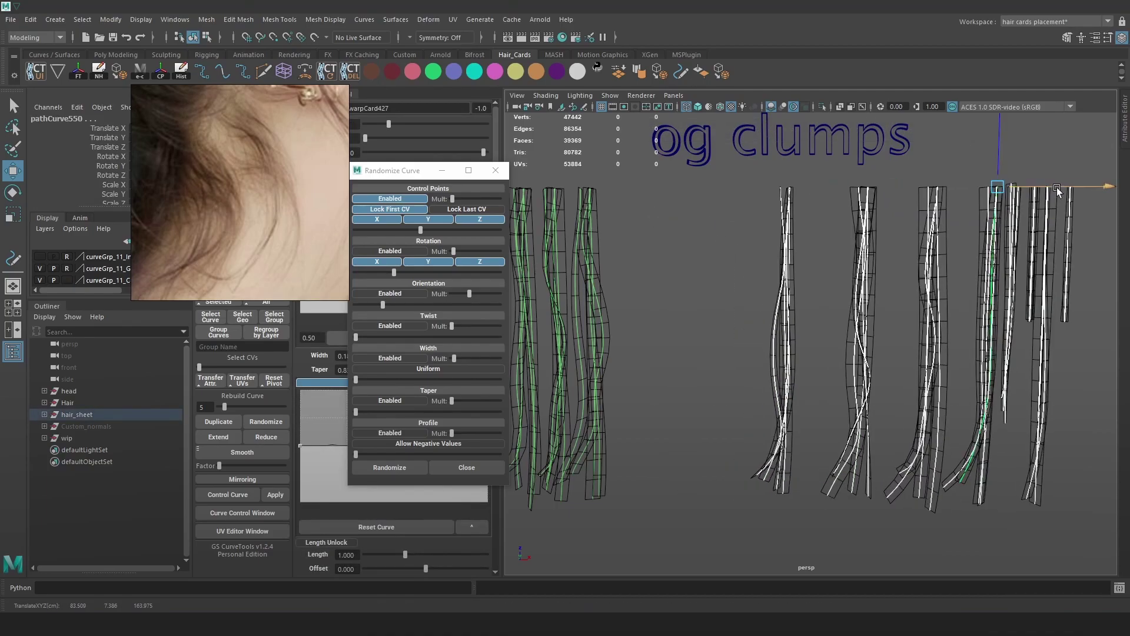
click(689, 245)
- Examine the set-aside clumps and the remaining randomized clumps in textured display with the curves hidden
key(6)
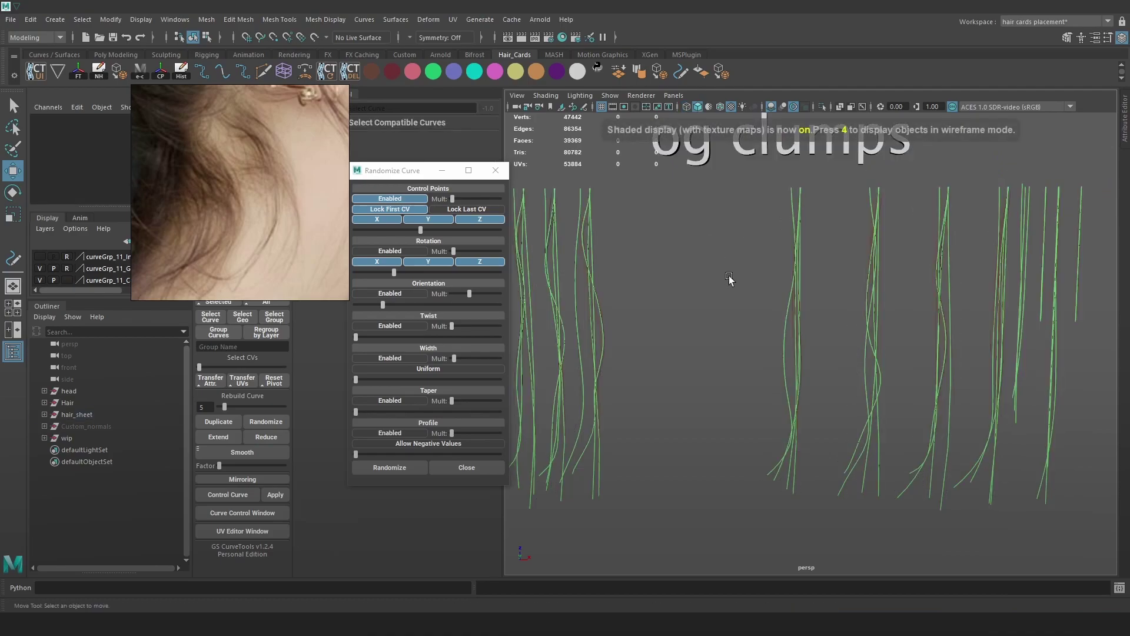
mouse_move(748, 260)
alt+mouse_down()
mouse_move(775, 306)
mouse_move(821, 285)
alt+mouse_up()
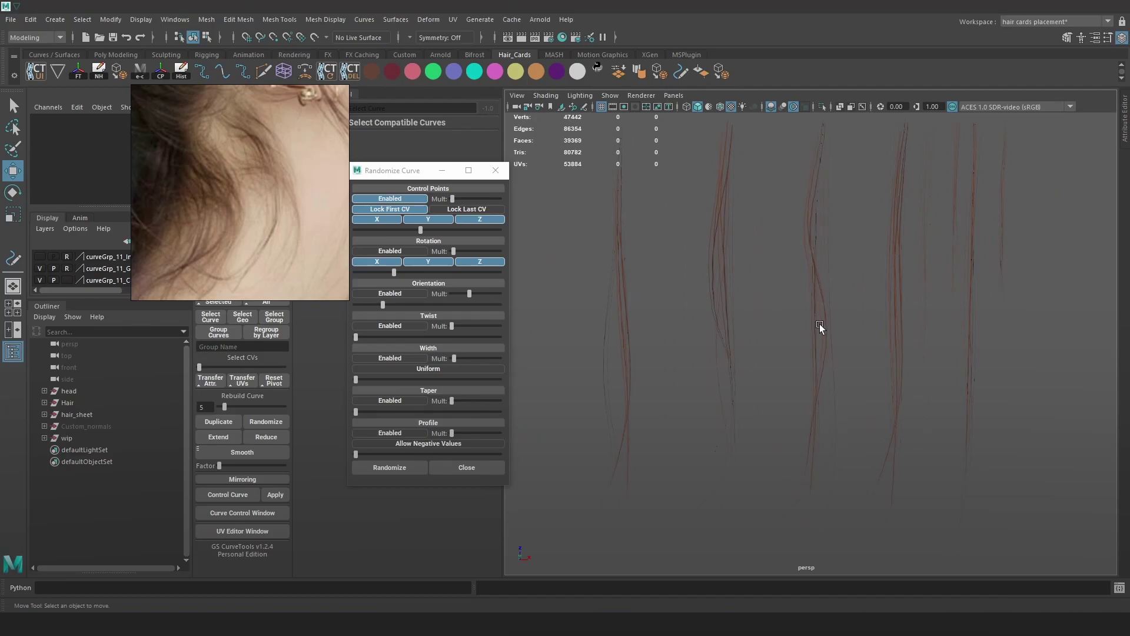
alt+drag(641, 372, 810, 315)
alt+drag(684, 262, 894, 332)
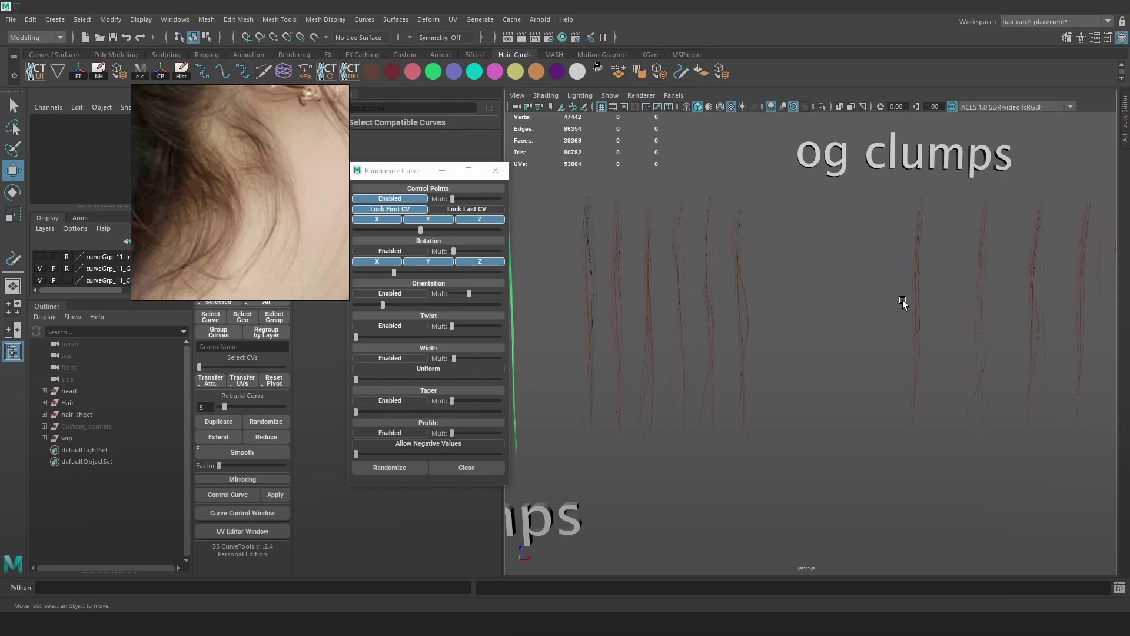
alt+drag(598, 316, 720, 319)
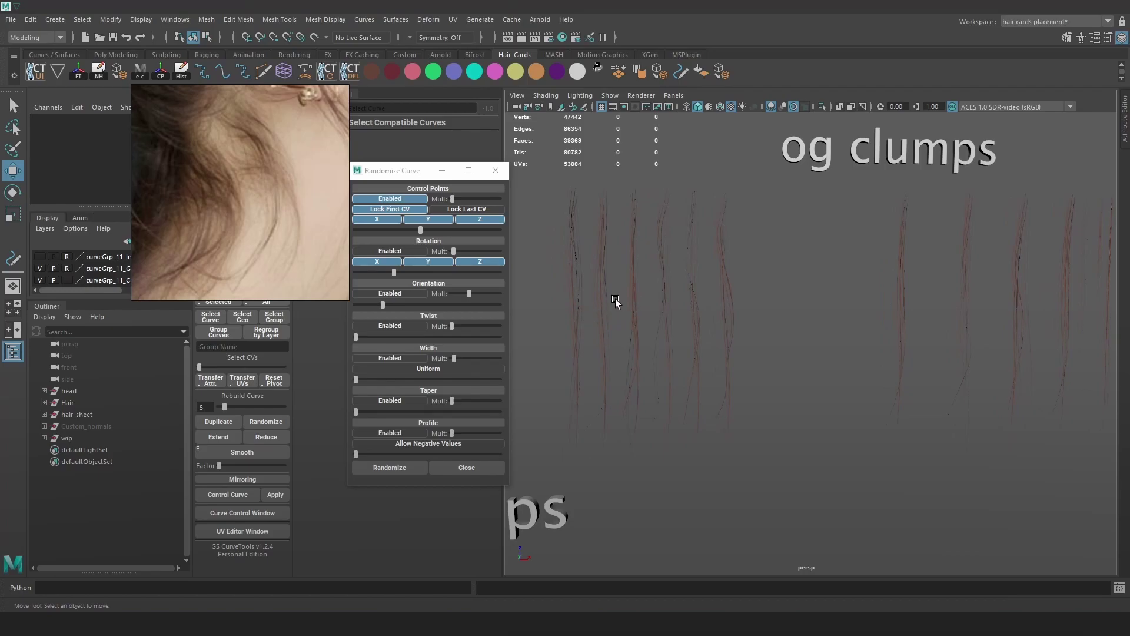
alt+drag(654, 292, 777, 298)
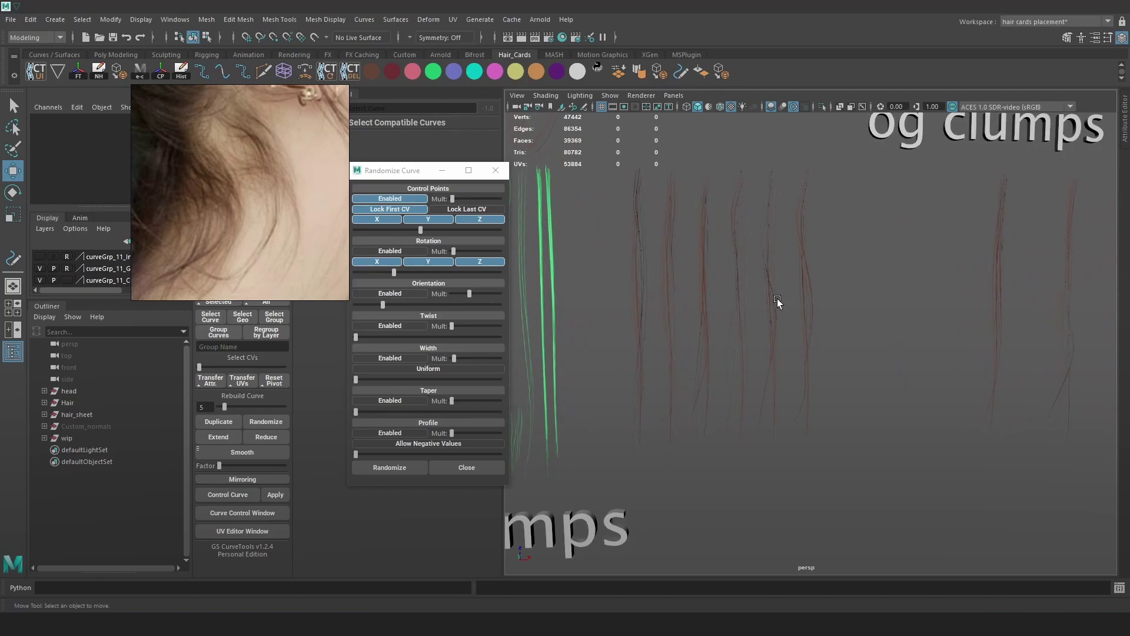
drag(858, 332, 748, 233)
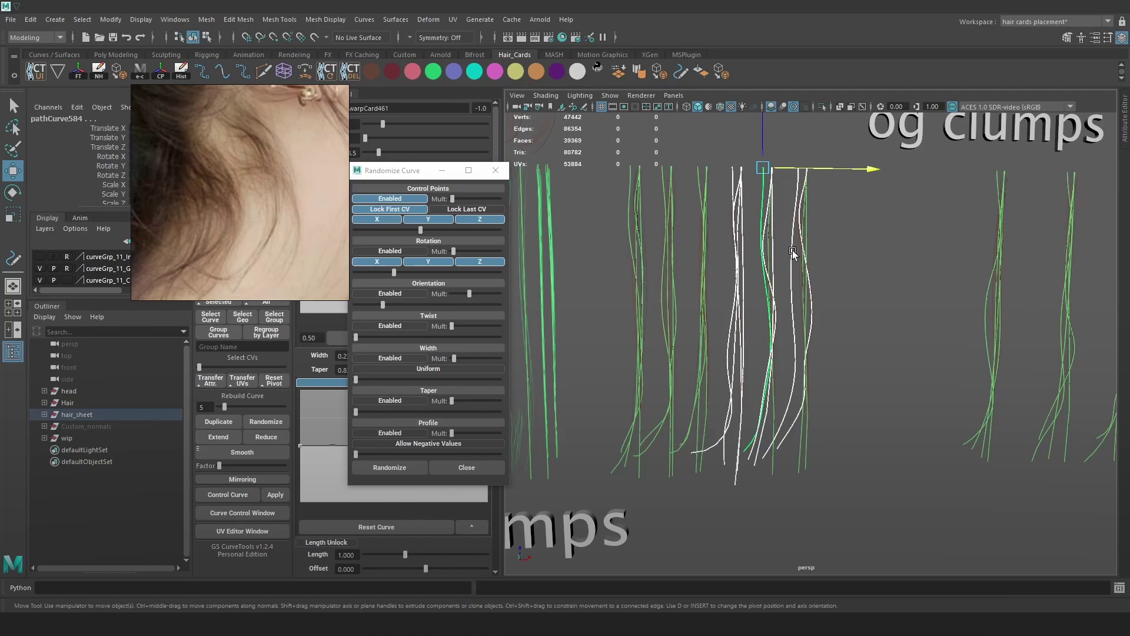
key(Right)
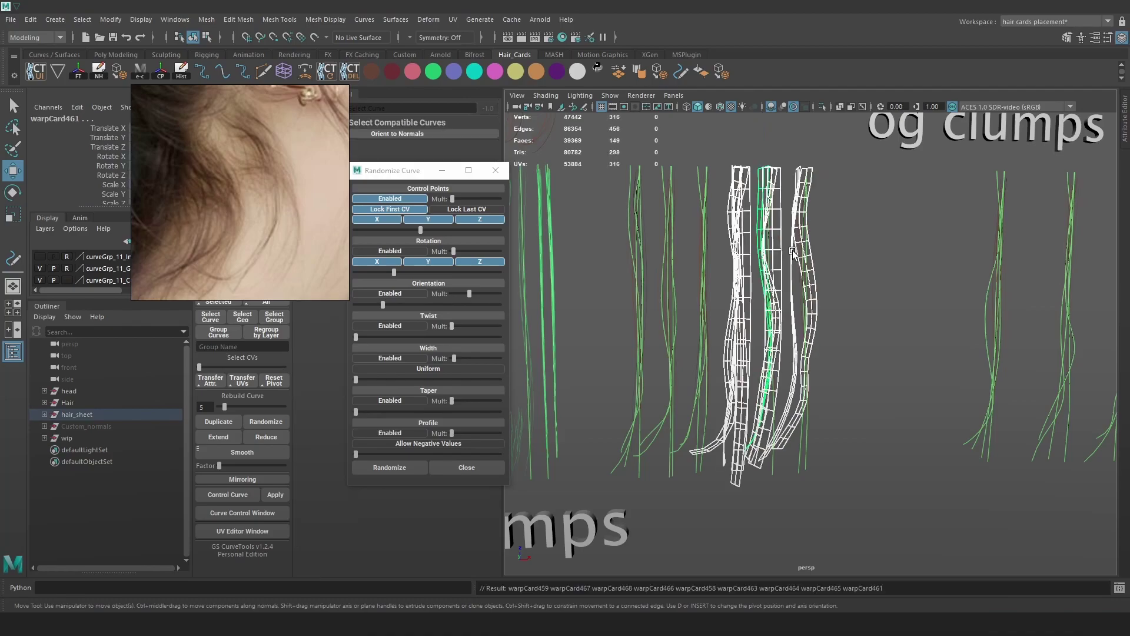
key(Delete)
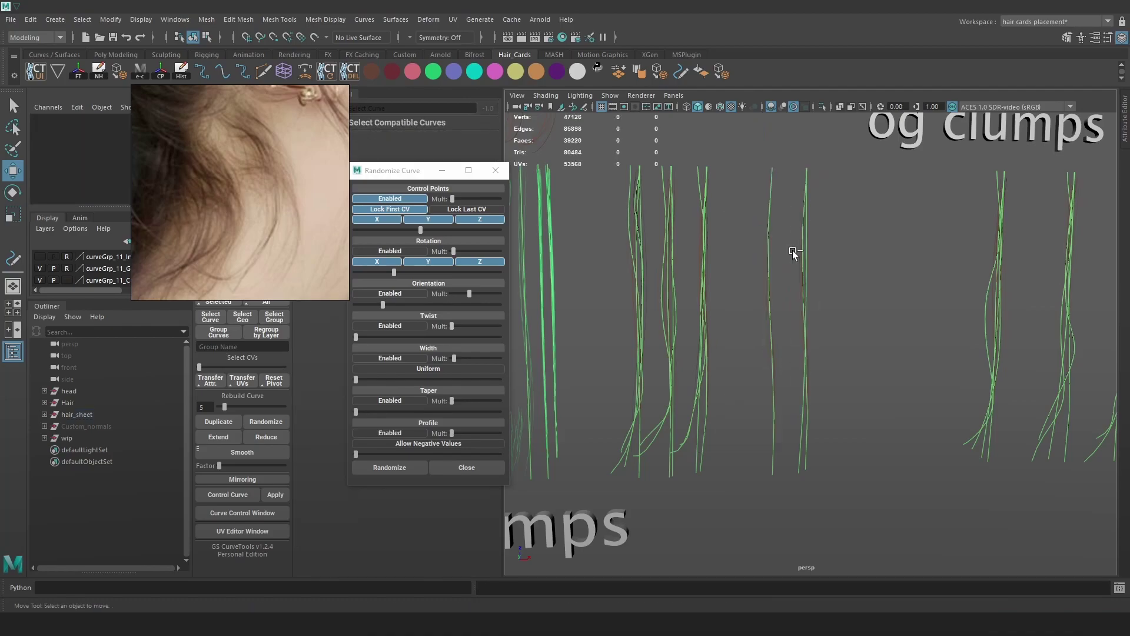
key(ctrl+z)
- Select all cards of the three randomized clumps nearest the gap in wireframe and delete them
click(832, 306)
key(4)
drag(845, 309, 723, 211)
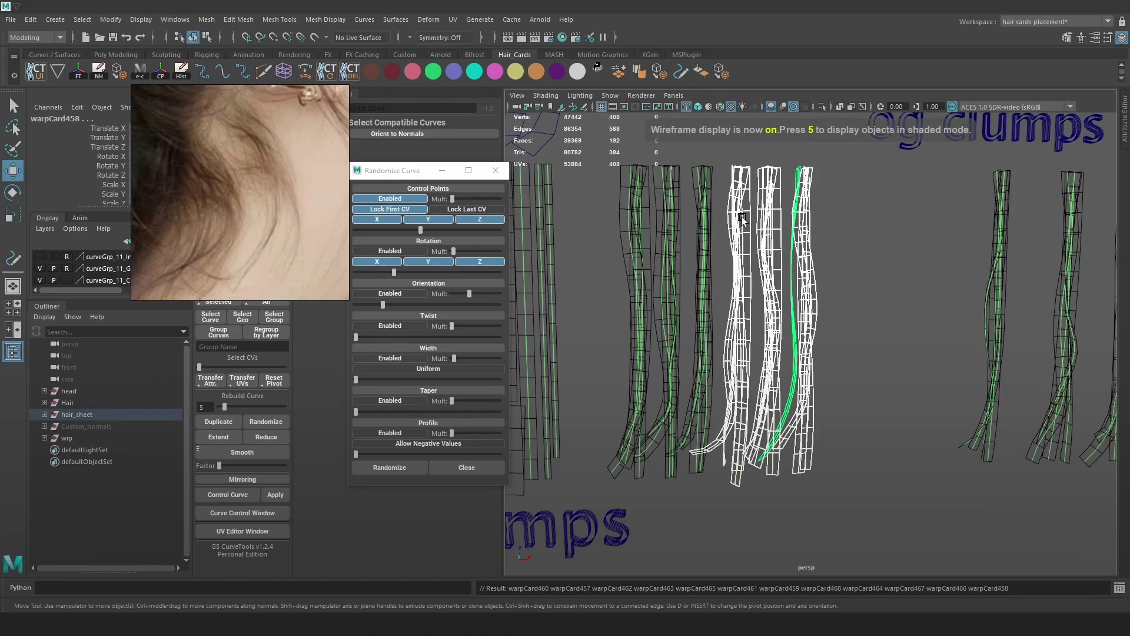
key(Delete)
- Move the three remaining randomized clumps along X beside the set-aside ones and shift the crossed-strand clump closer to them
drag(747, 319, 603, 145)
drag(743, 172, 974, 192)
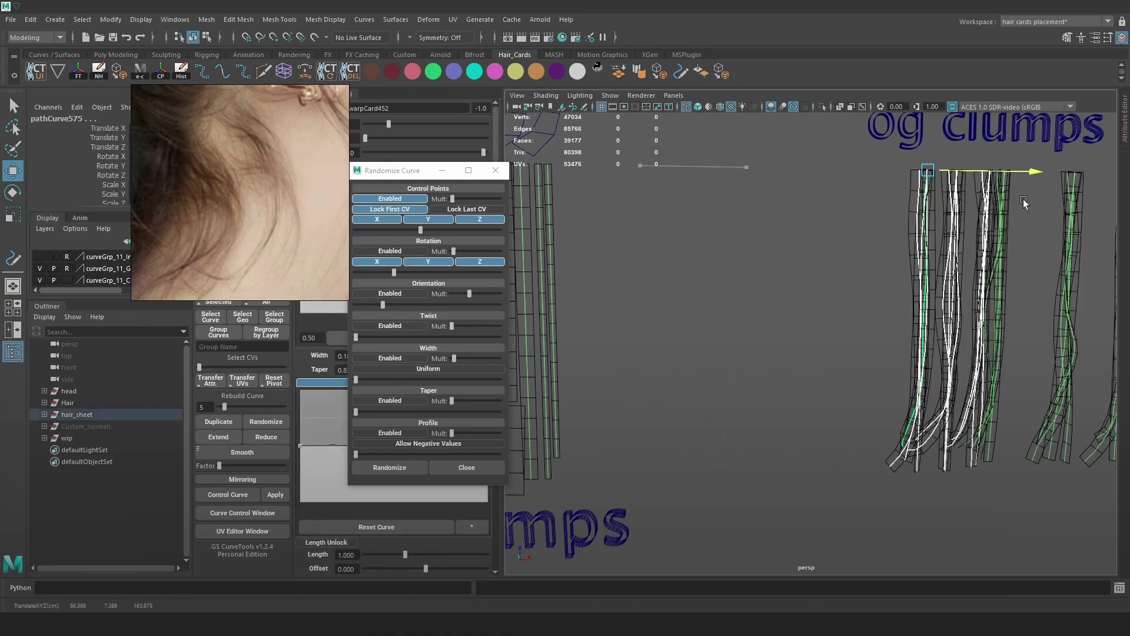
alt+middle_drag(1006, 203, 846, 267)
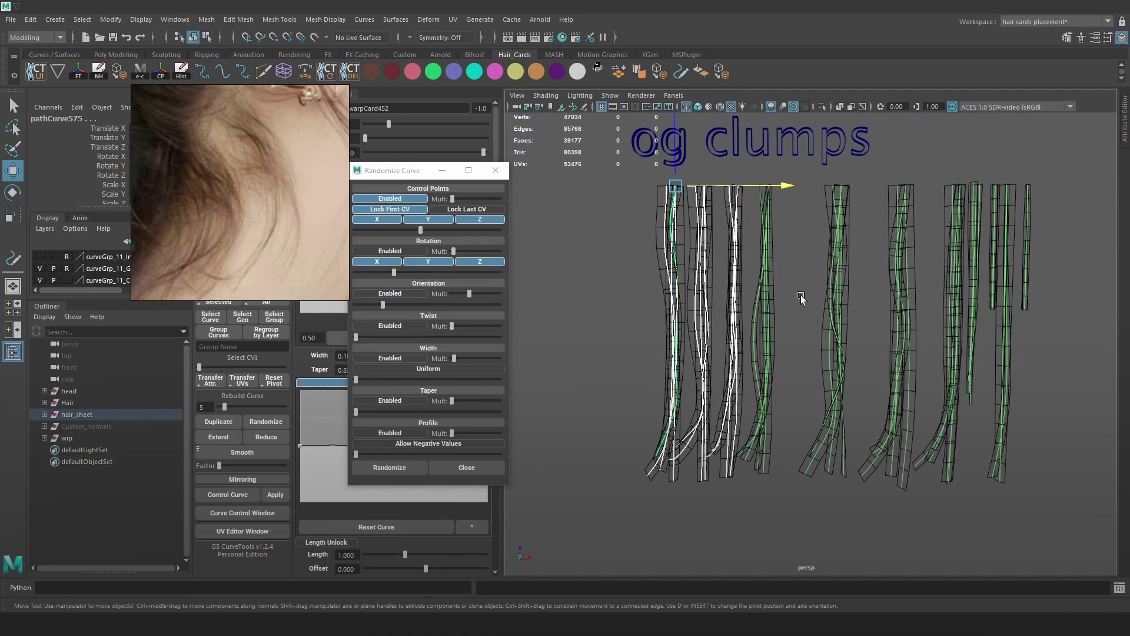
click(848, 289)
drag(909, 192, 878, 188)
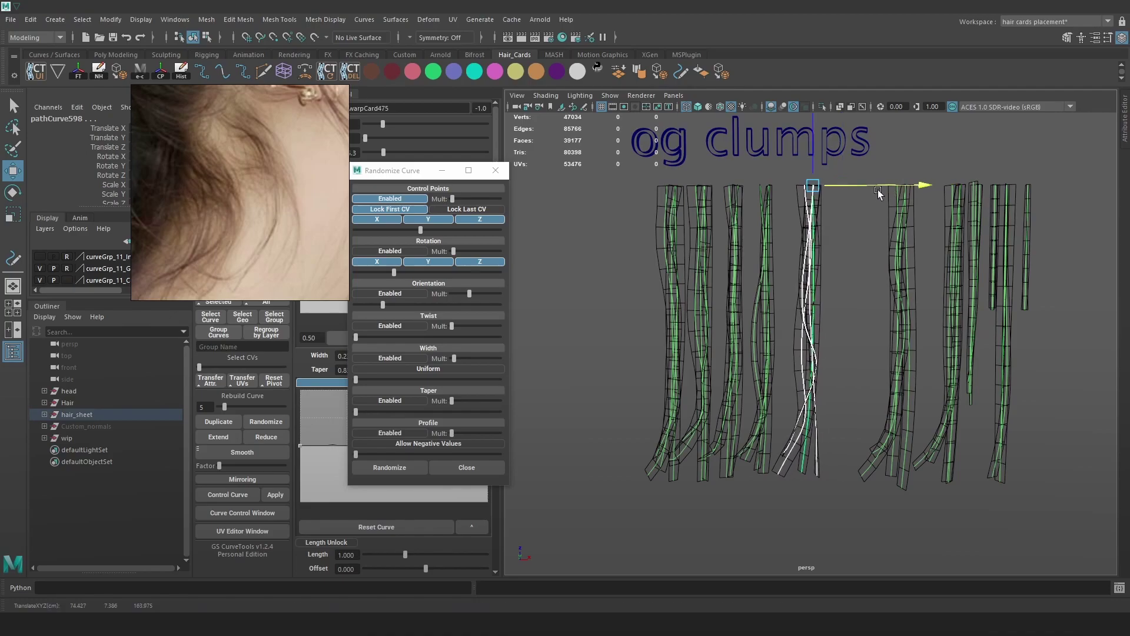
drag(828, 510, 667, 336)
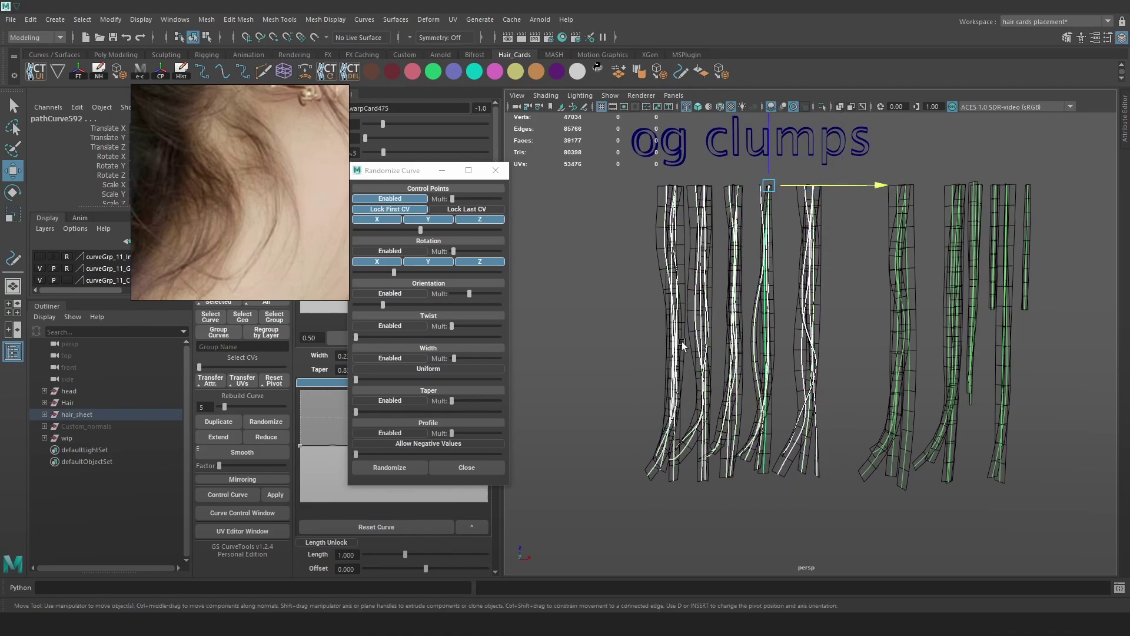
- Move the wavy clump nearest the original clumps along X to the opposite end of the kept row and check it textured
scroll(750, 278, down, 4)
drag(861, 313, 859, 315)
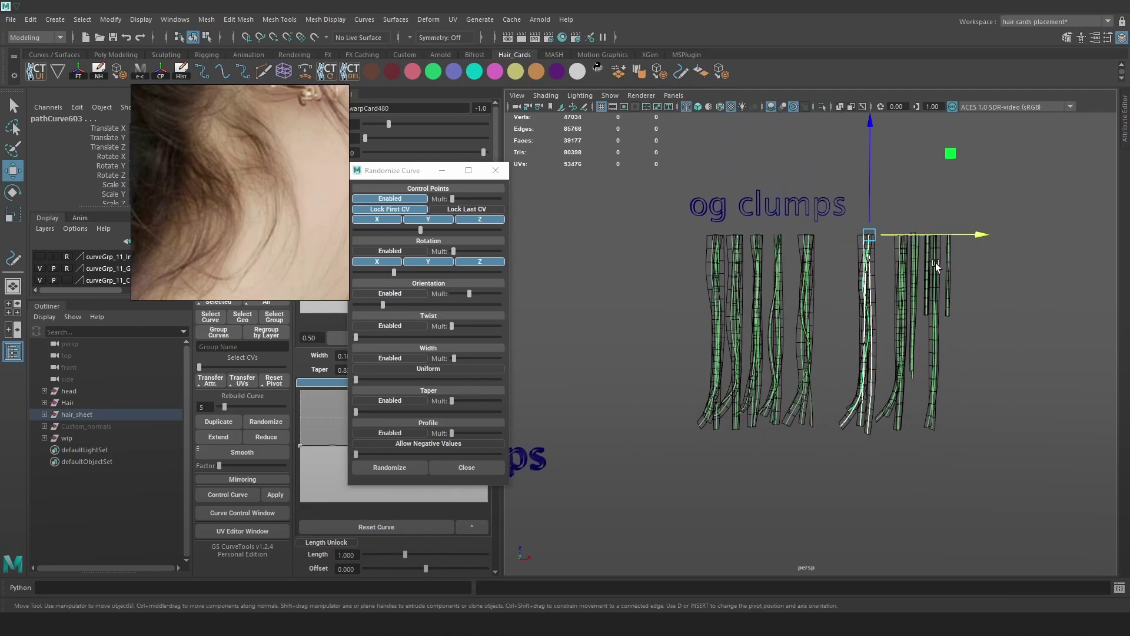
key(4)
drag(924, 242, 715, 242)
key(5)
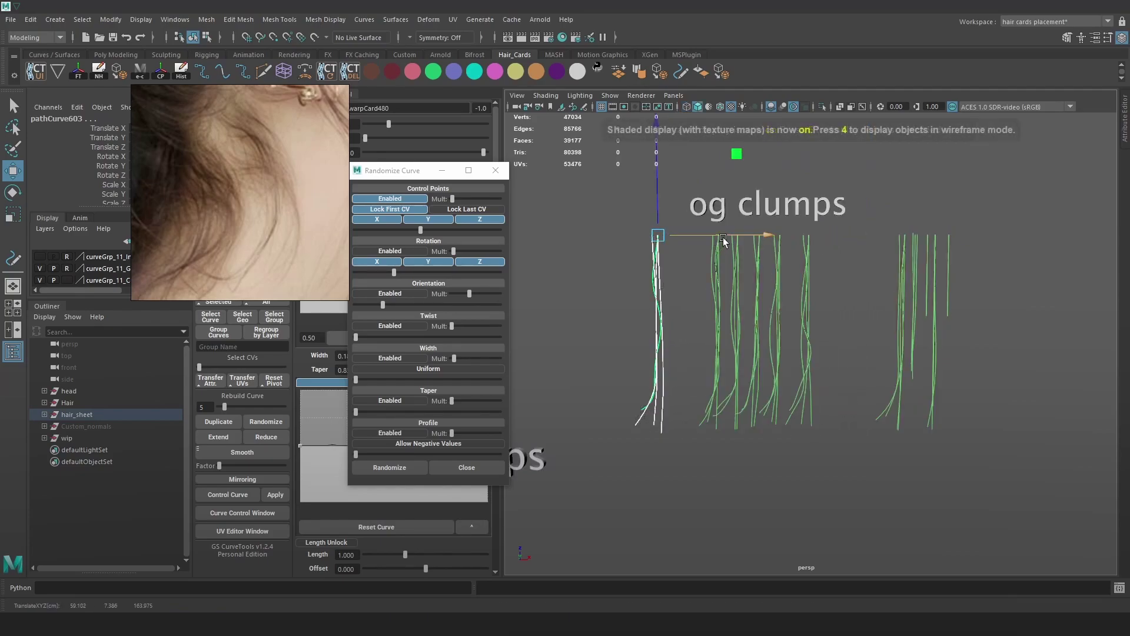
click(853, 267)
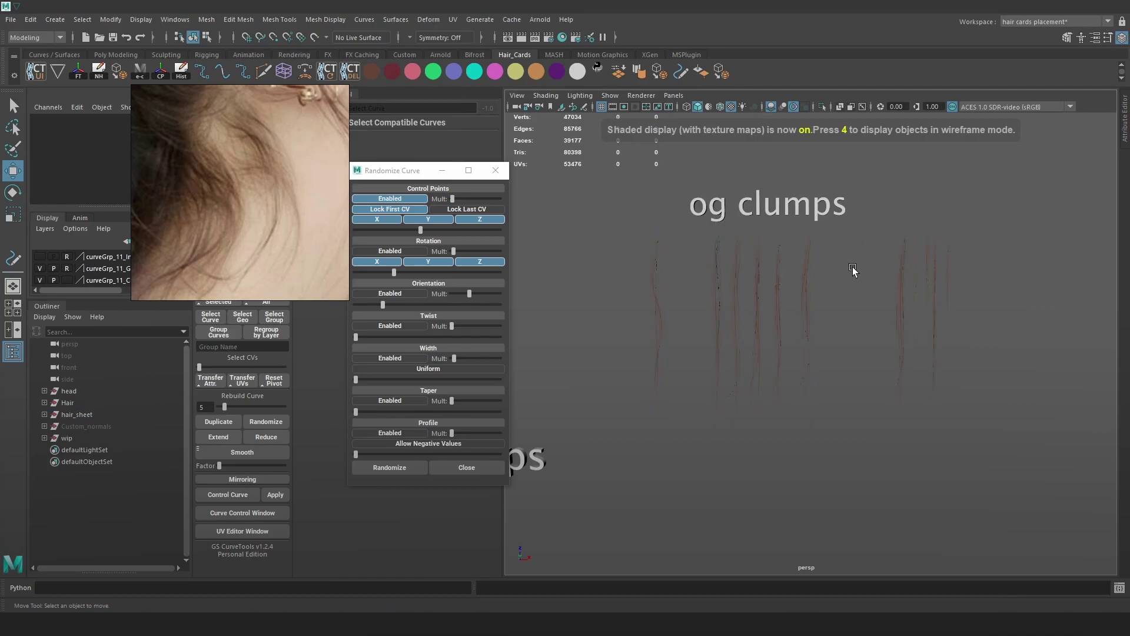
mouse_move(611, 285)
alt+mouse_down()
mouse_move(649, 301)
mouse_move(638, 305)
alt+mouse_up()
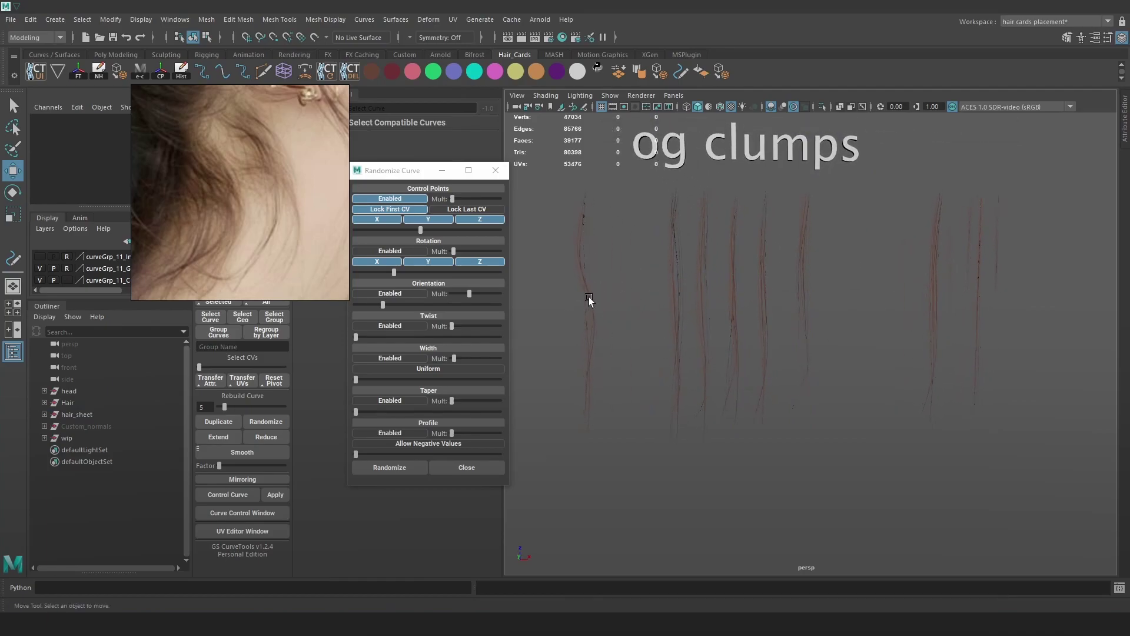
alt+drag(762, 315, 770, 295)
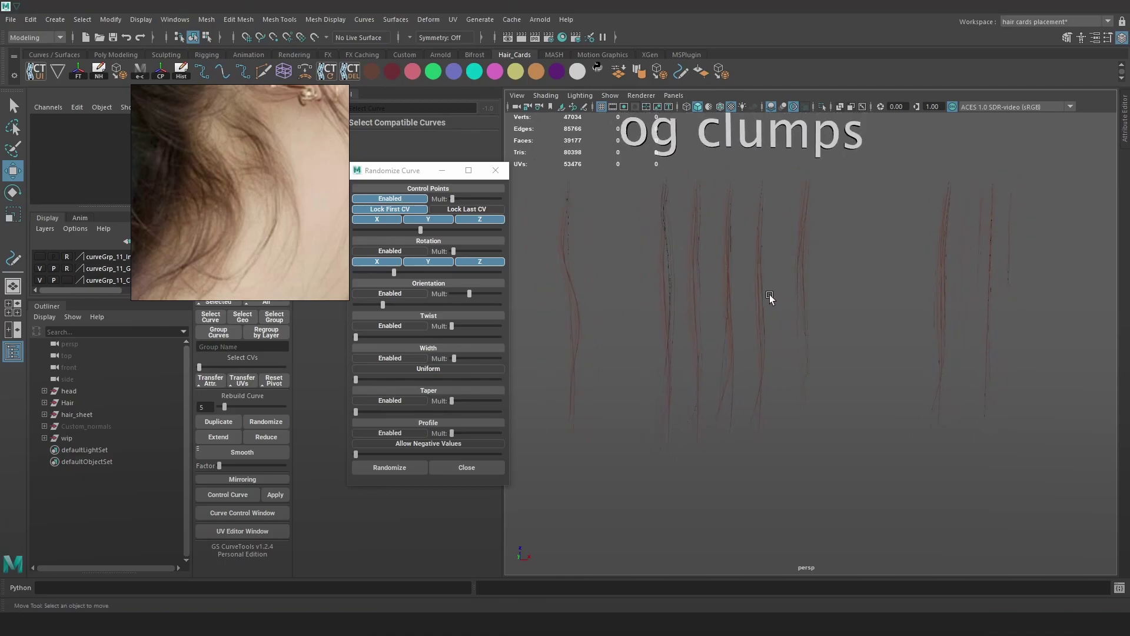
click(762, 299)
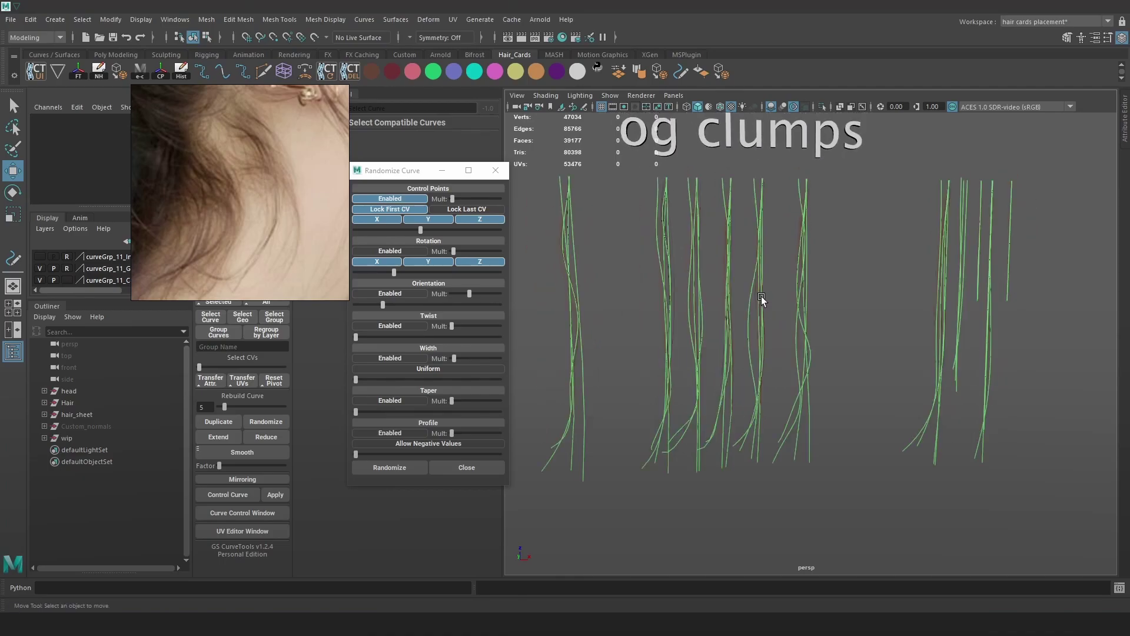
- Swap the lone end clump with the fifth clump along X in wireframe, shift the new end clump closer to the row, and show textures
drag(746, 223, 748, 225)
key(4)
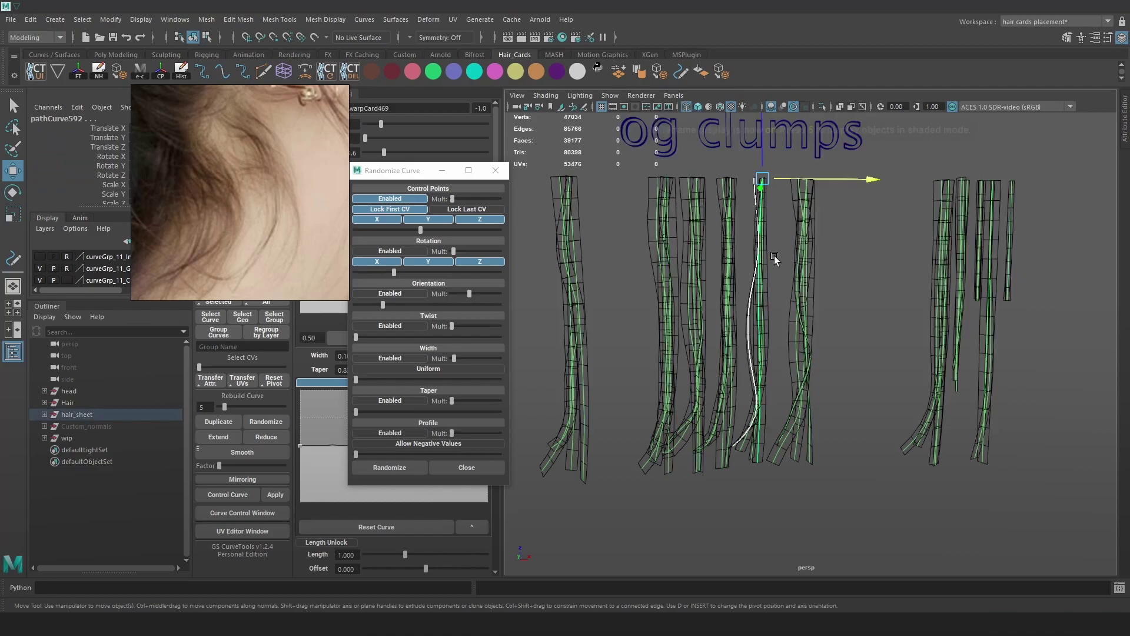
drag(850, 186, 599, 186)
drag(605, 311, 550, 231)
drag(636, 182, 835, 199)
scroll(634, 356, down, 2)
drag(633, 355, 531, 237)
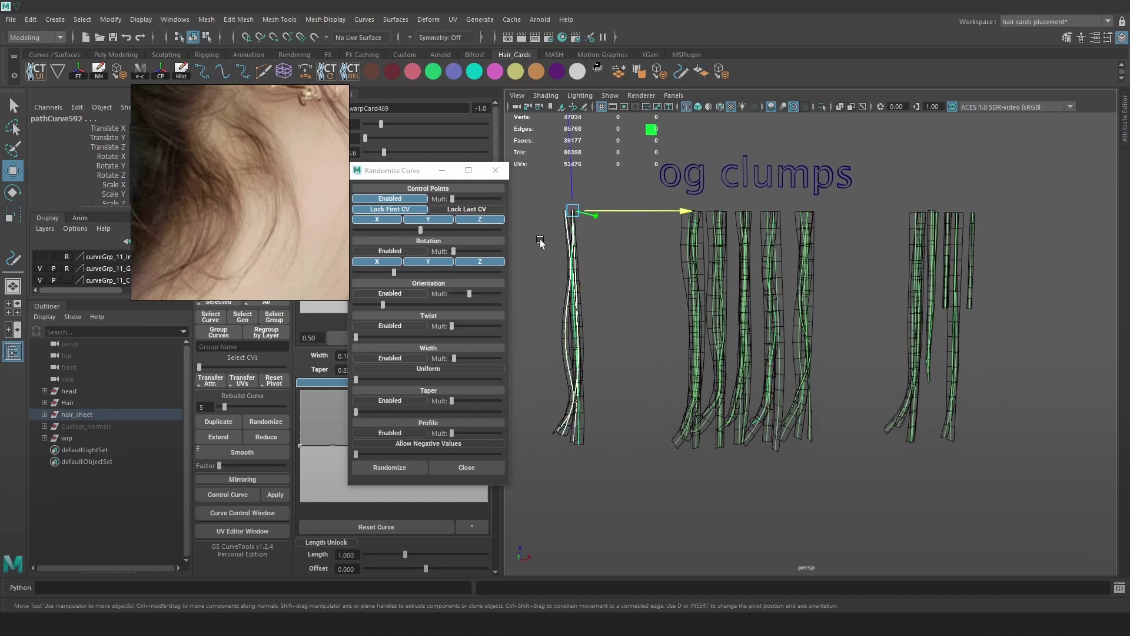
drag(666, 211, 709, 211)
key(6)
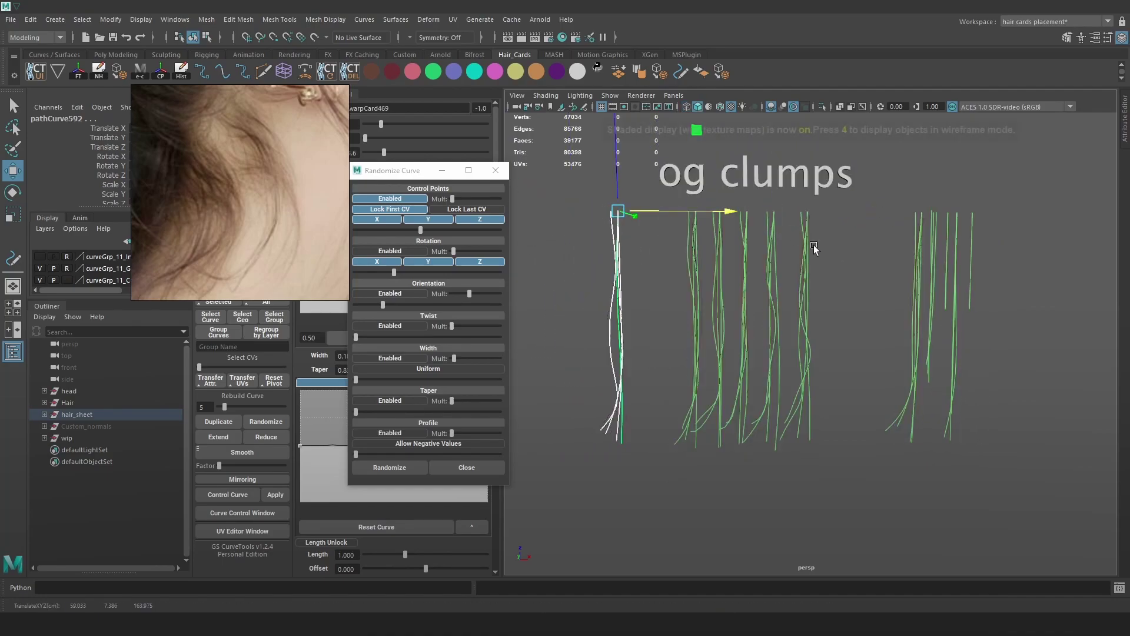
- Examine the rearranged clumps in textured display with the curves hidden, declining desktop capture
click(809, 277)
alt+right_drag(809, 276, 817, 300)
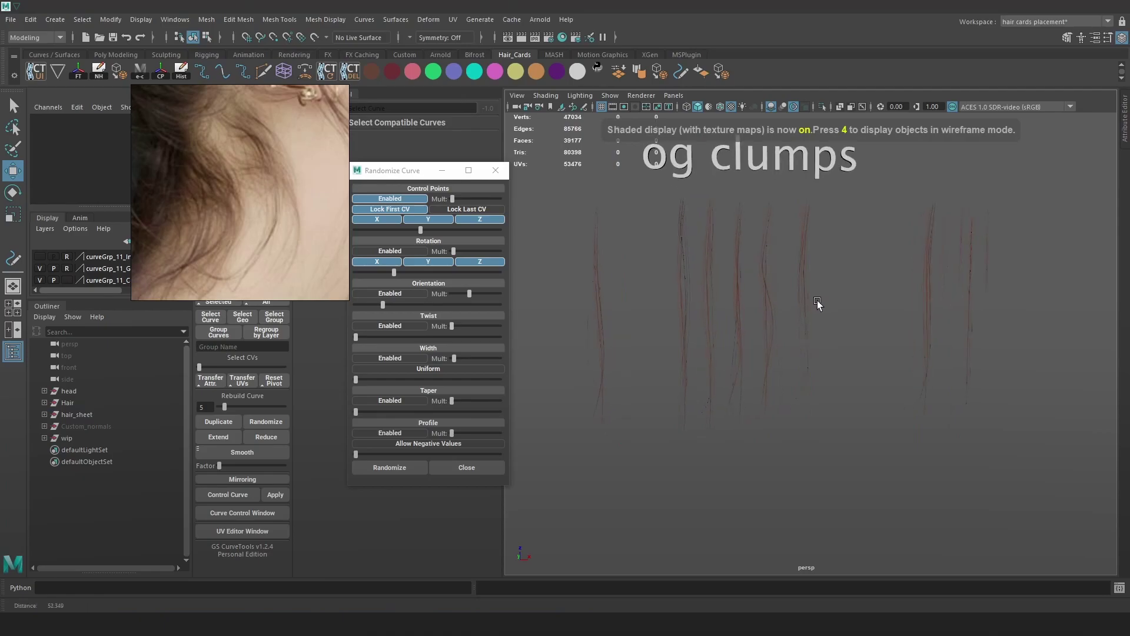
alt+middle_drag(817, 301, 860, 310)
drag(892, 357, 700, 256)
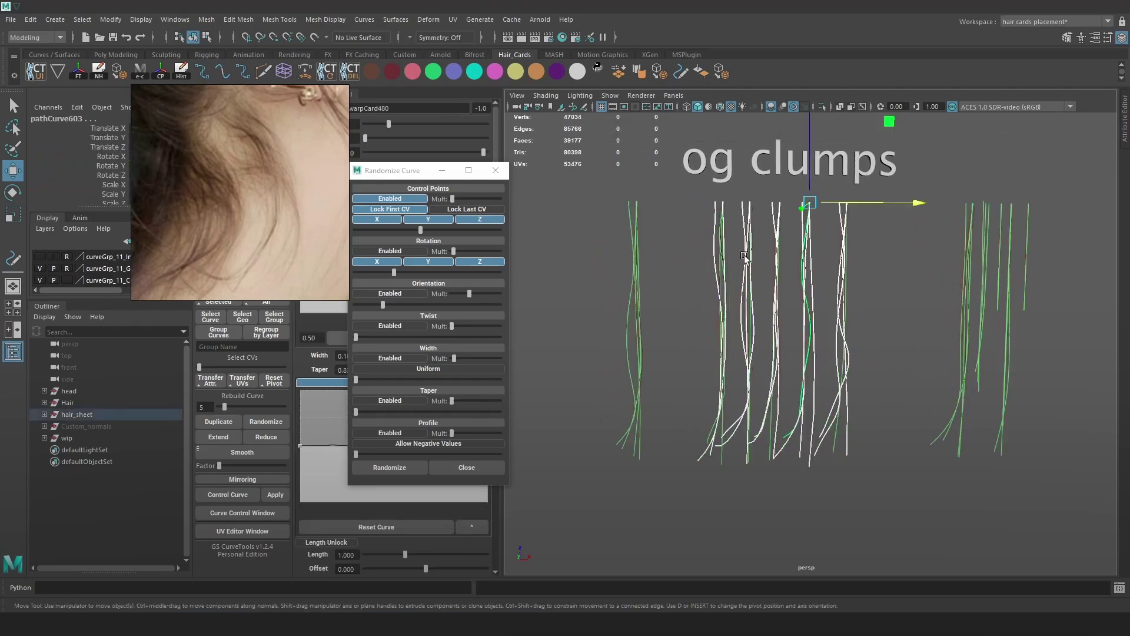
click(877, 294)
mouse_move(877, 296)
alt+right_down()
mouse_move(885, 307)
mouse_move(874, 316)
alt+right_up()
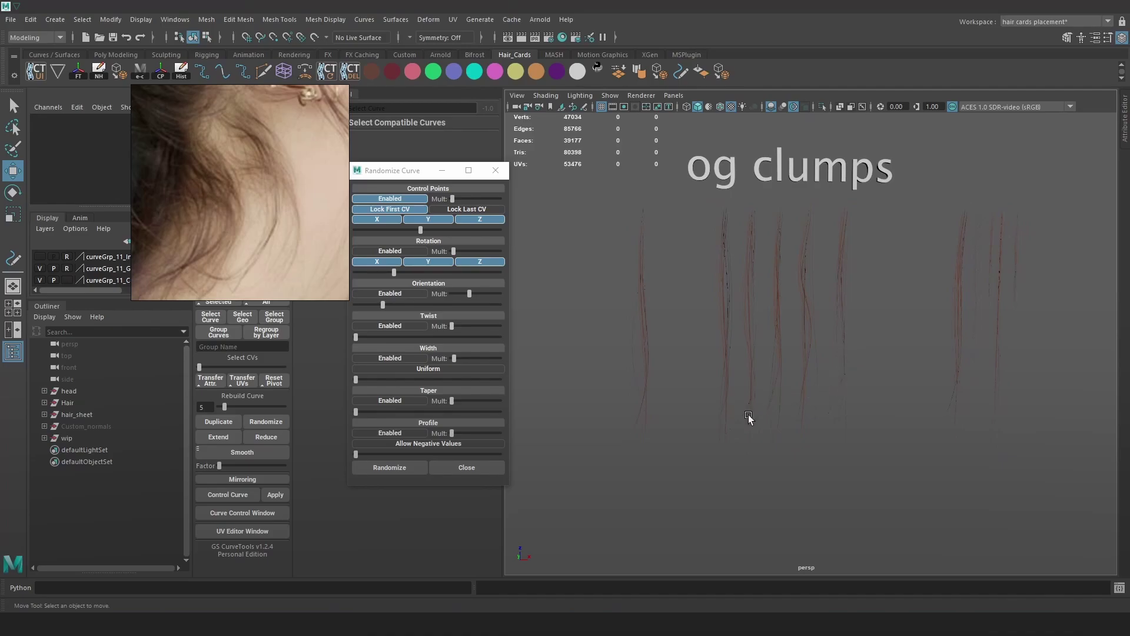
scroll(787, 416, up, 3)
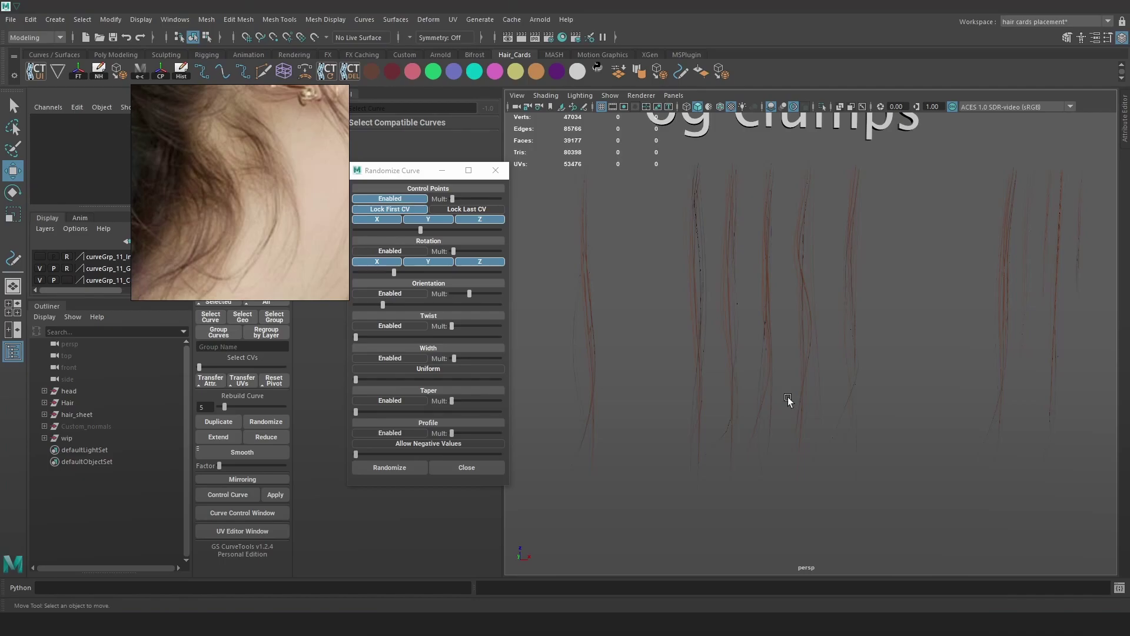
key(alt+F1)
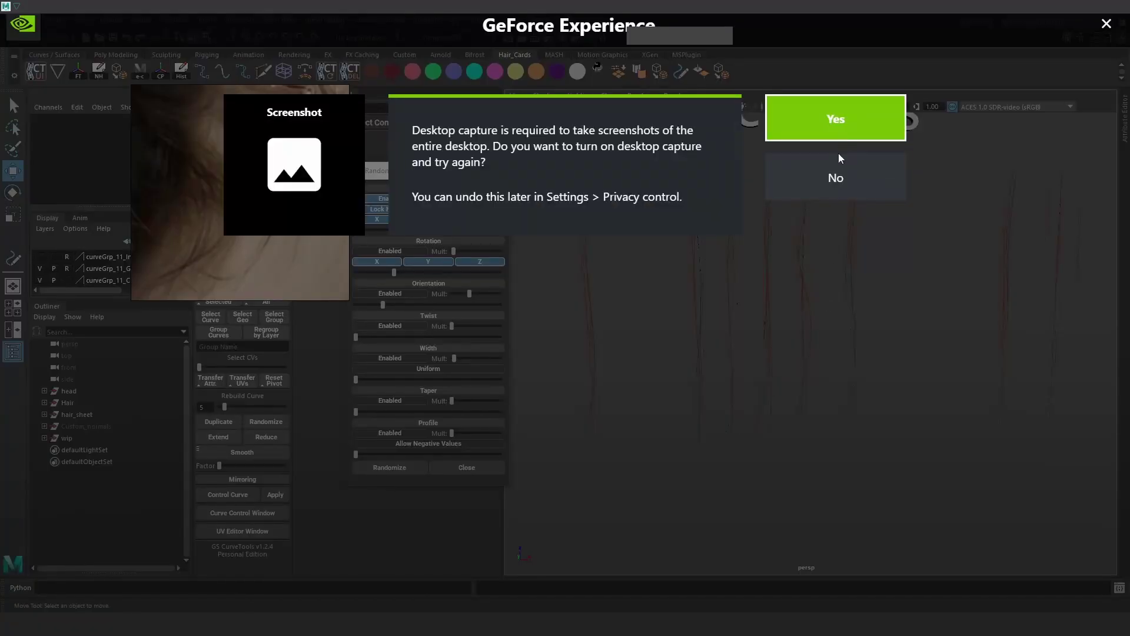
click(836, 172)
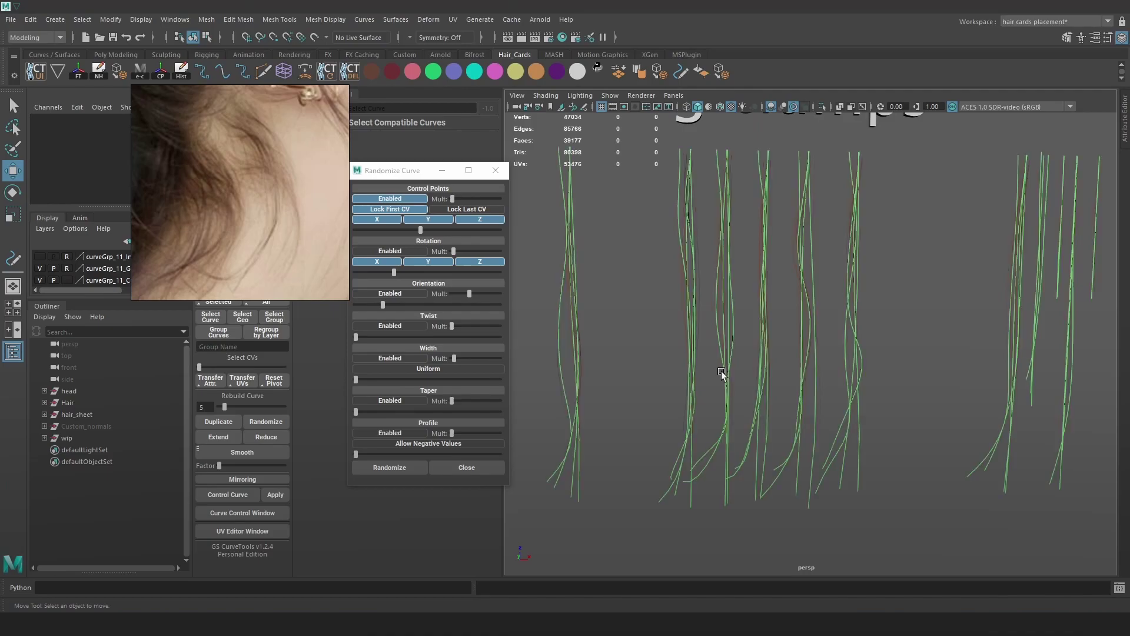
- Pull the flared strand tip of the second clump inward by its end control vertex using soft selection
click(660, 505)
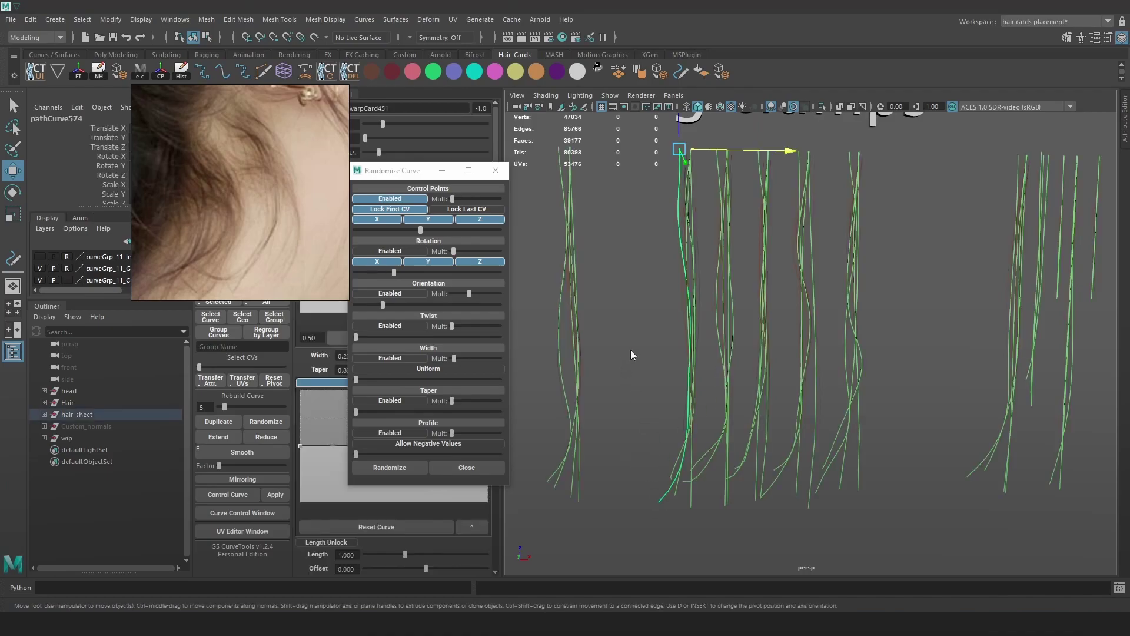
key(F8)
click(659, 502)
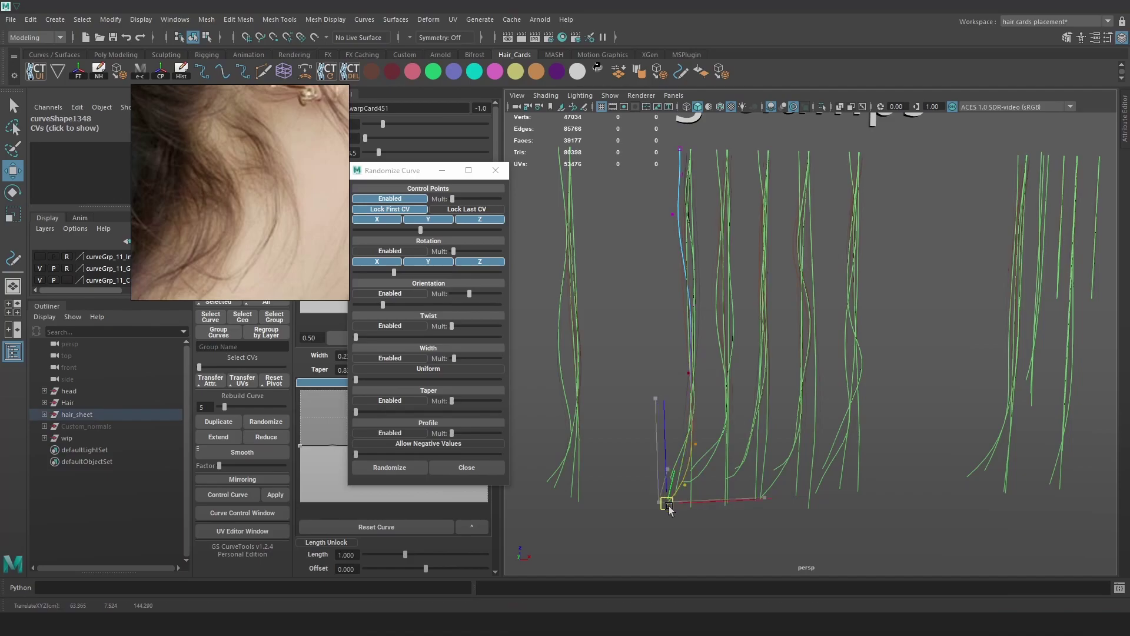
key(b)
drag(737, 488, 714, 498)
key(e)
key(F8)
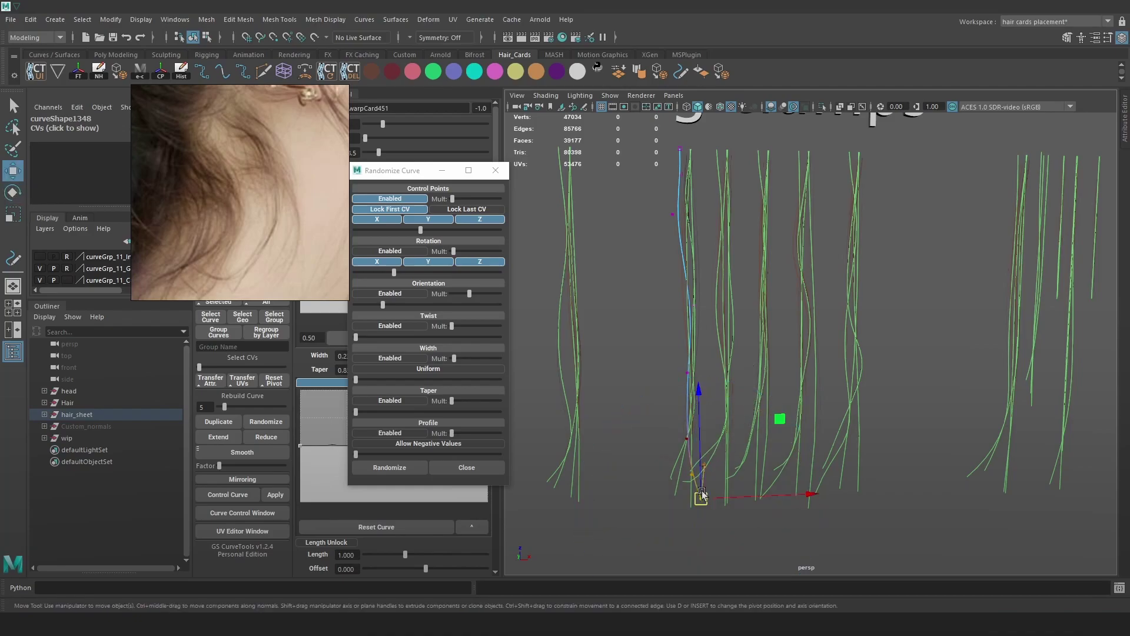
key(w)
- Raise and rotate the tip of the flared strand in the fifth clump by its end control vertex, working in wireframe
click(785, 417)
right_click(897, 363)
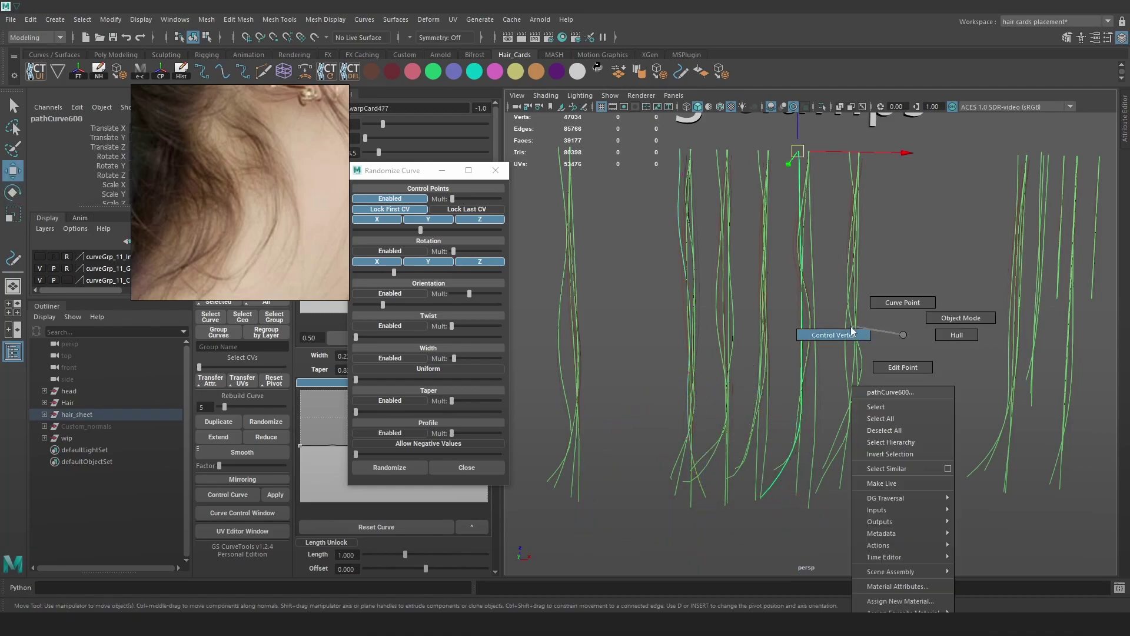
click(758, 493)
key(ctrl+z)
key(ctrl+z)
key(ctrl+z)
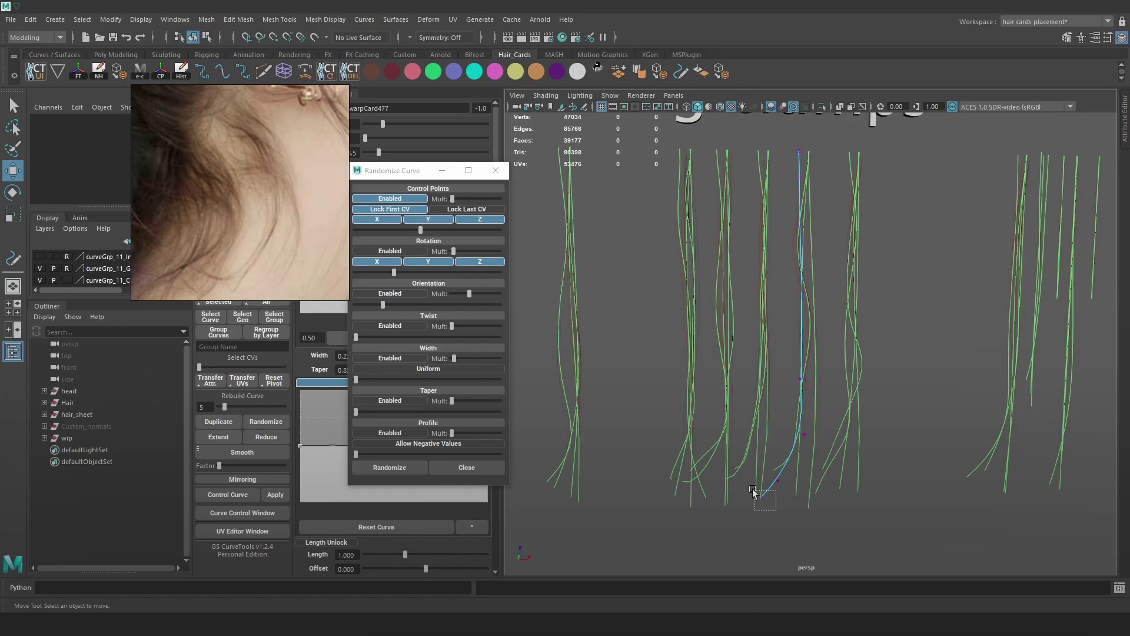
key(4)
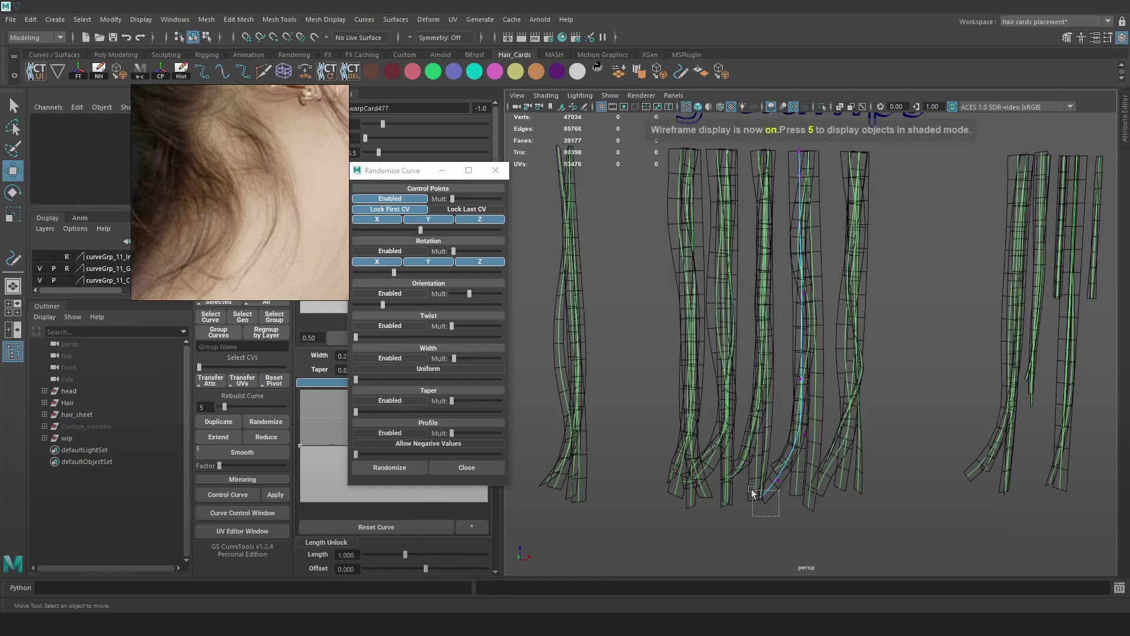
click(754, 490)
key(e)
key(w)
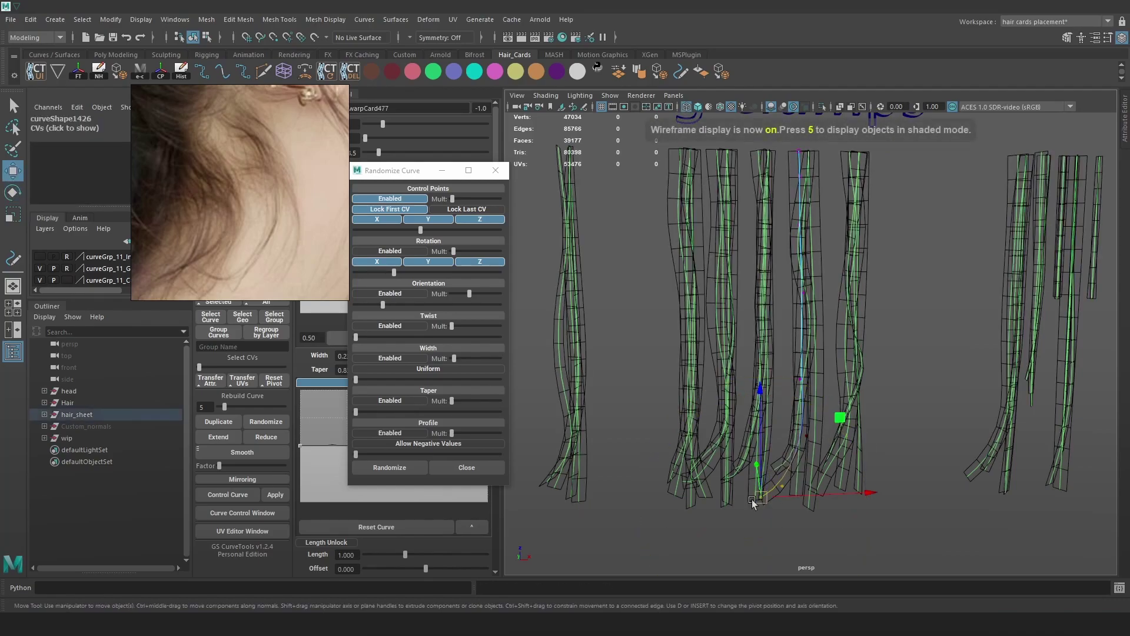
key(e)
drag(864, 388, 824, 412)
key(w)
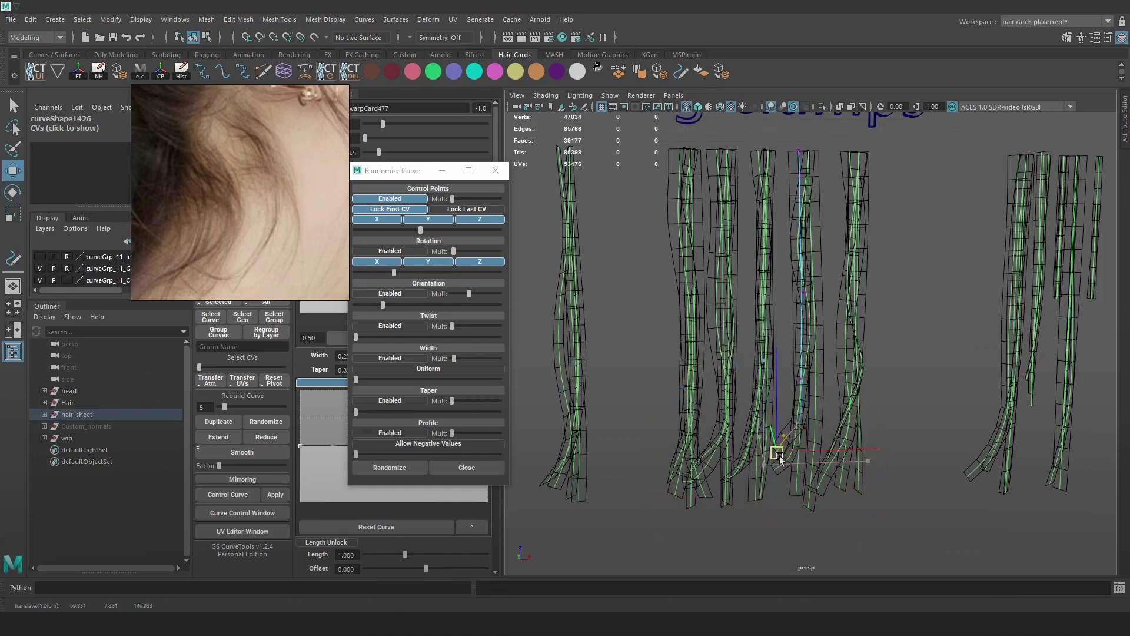
- Shift the tip of the neighboring strand in the fifth clump outward and rotate it with soft selection
click(799, 483)
right_drag(925, 335, 878, 337)
click(799, 495)
drag(799, 496, 790, 506)
key(e)
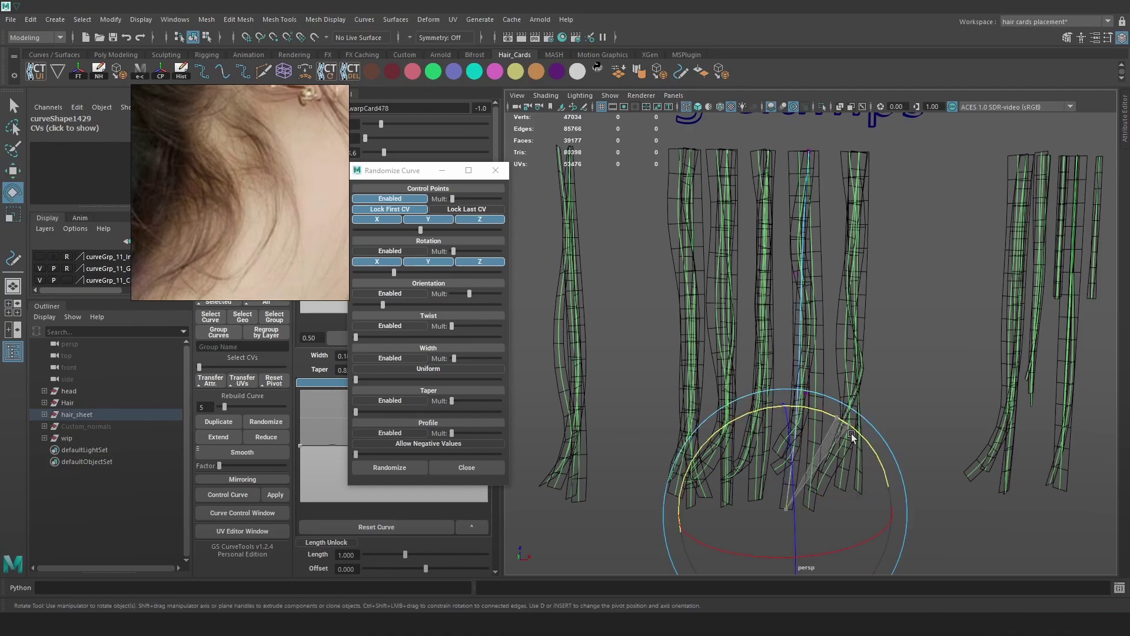
drag(843, 425, 895, 467)
key(w)
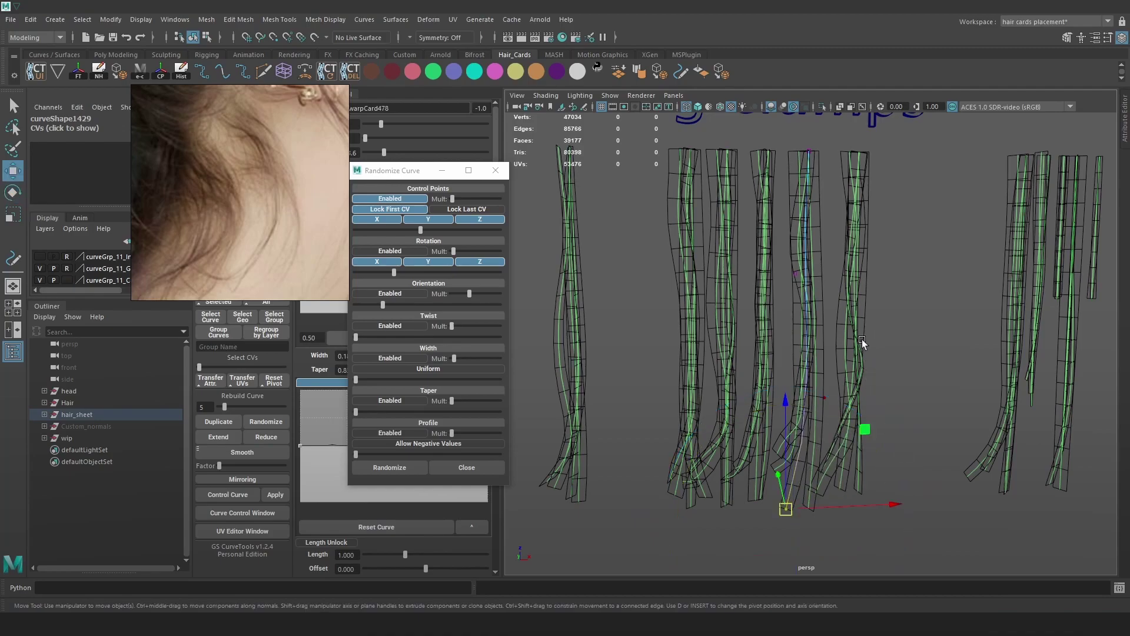
- Rotate and move the strand tip in the sixth clump inward, adjust its lower-middle control vertex, and switch to textured display
right_drag(865, 383, 927, 333)
drag(840, 490, 807, 451)
key(e)
drag(899, 393, 883, 409)
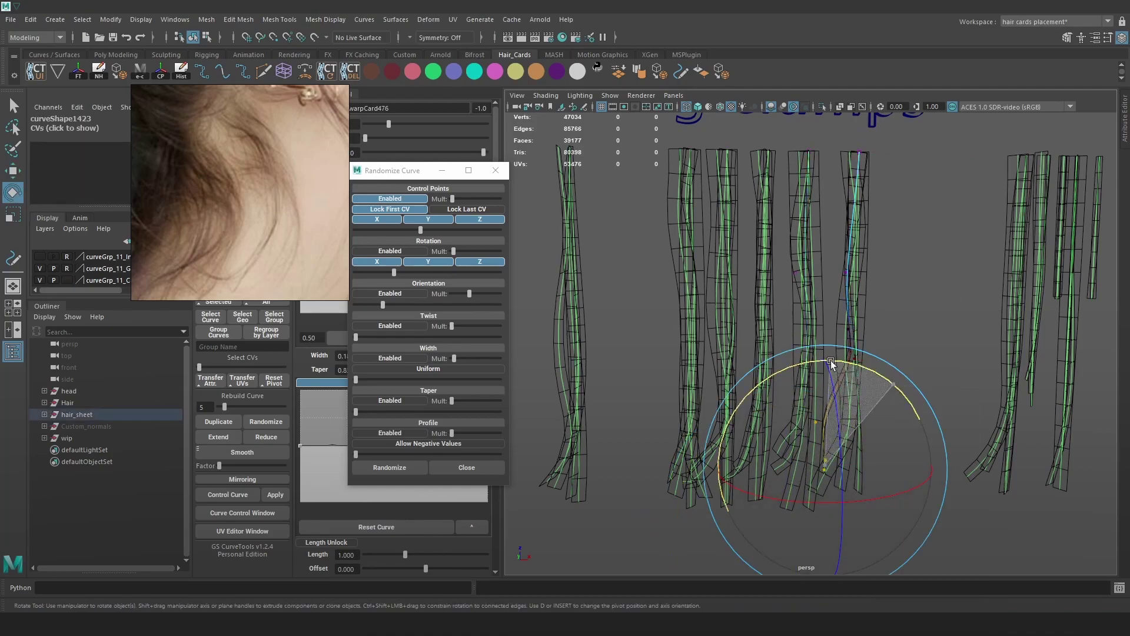
key(w)
key(e)
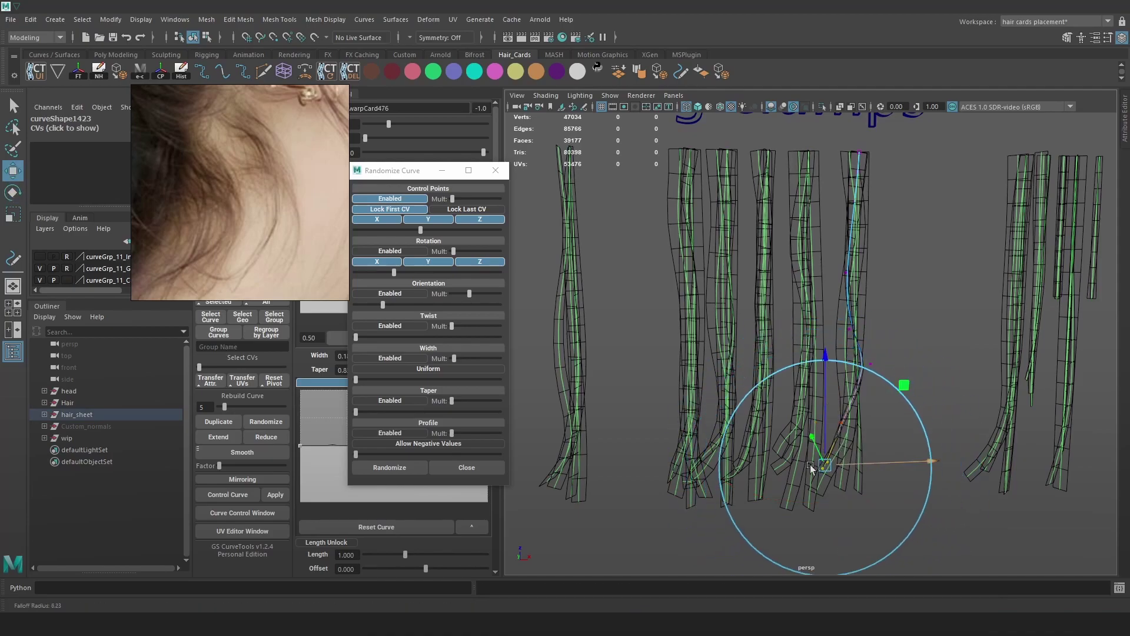
drag(900, 386, 825, 357)
key(w)
drag(826, 466, 864, 468)
mouse_move(896, 354)
mouse_down()
mouse_move(858, 377)
mouse_move(916, 368)
mouse_move(894, 368)
mouse_up()
key(6)
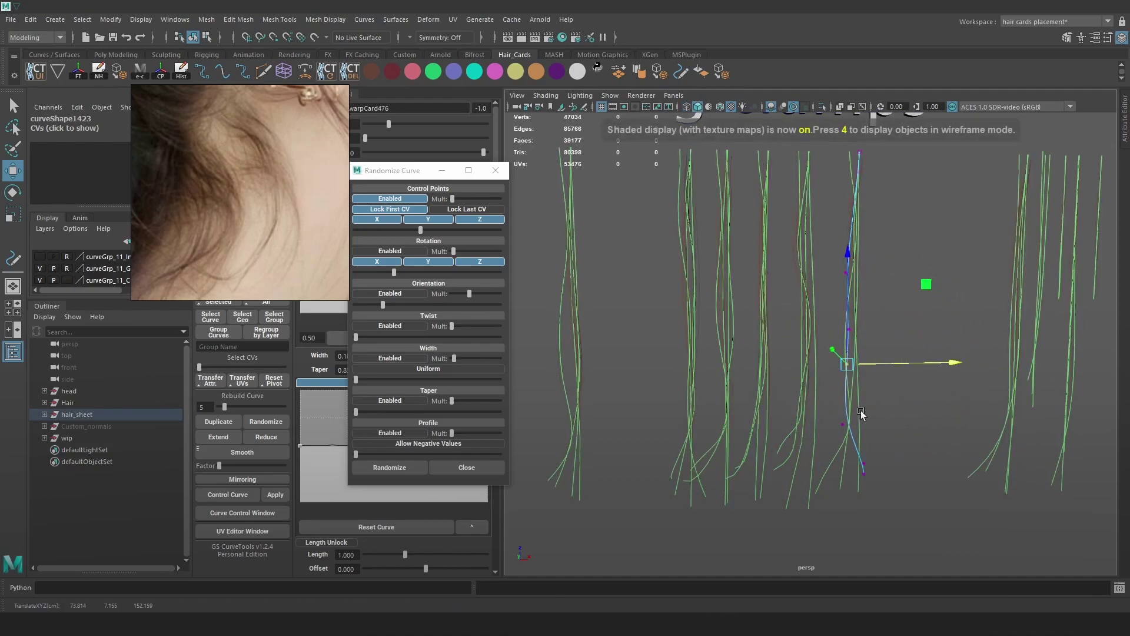
- Move the flared strand tip of the fourth clump inward by its end control vertex in wireframe, then restore textured display
click(741, 464)
key(4)
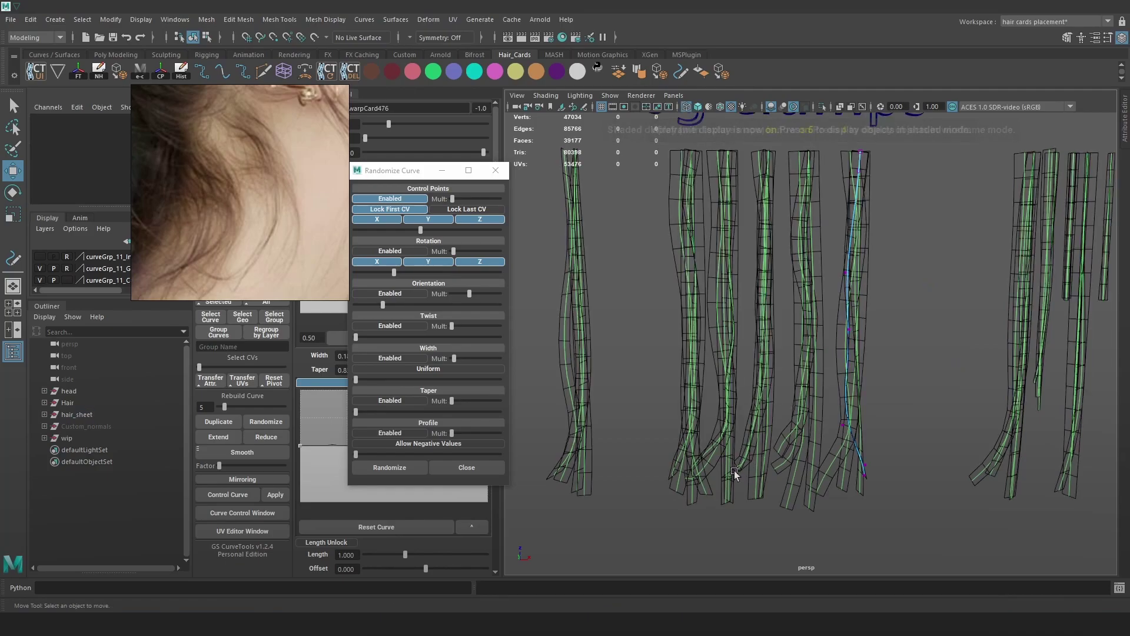
click(736, 470)
right_drag(994, 253, 935, 254)
drag(718, 465, 756, 500)
key(6)
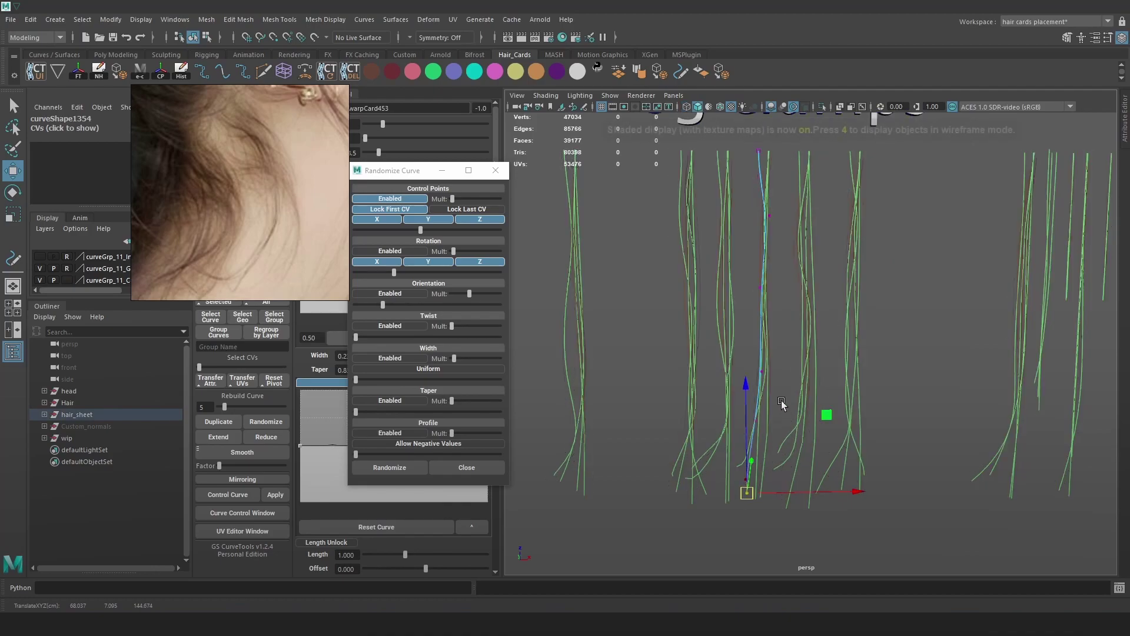
- Check the reshaped strand tips of all kept clumps in textured display with the curves hidden
click(895, 265)
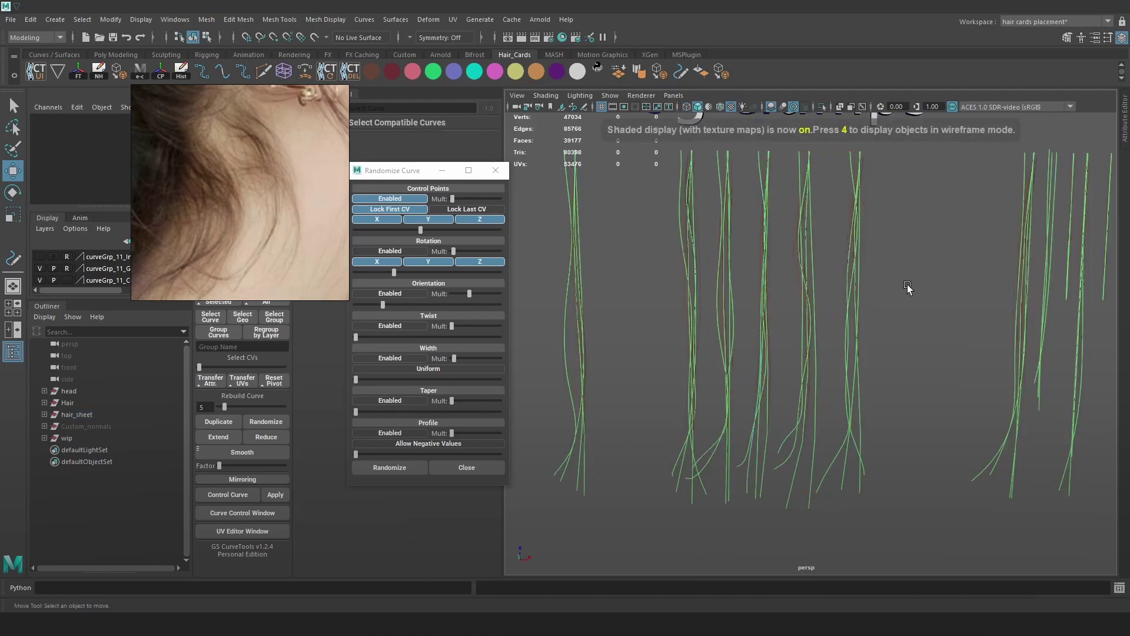
key(alt+1)
scroll(907, 352, down, 3)
scroll(912, 357, up, 4)
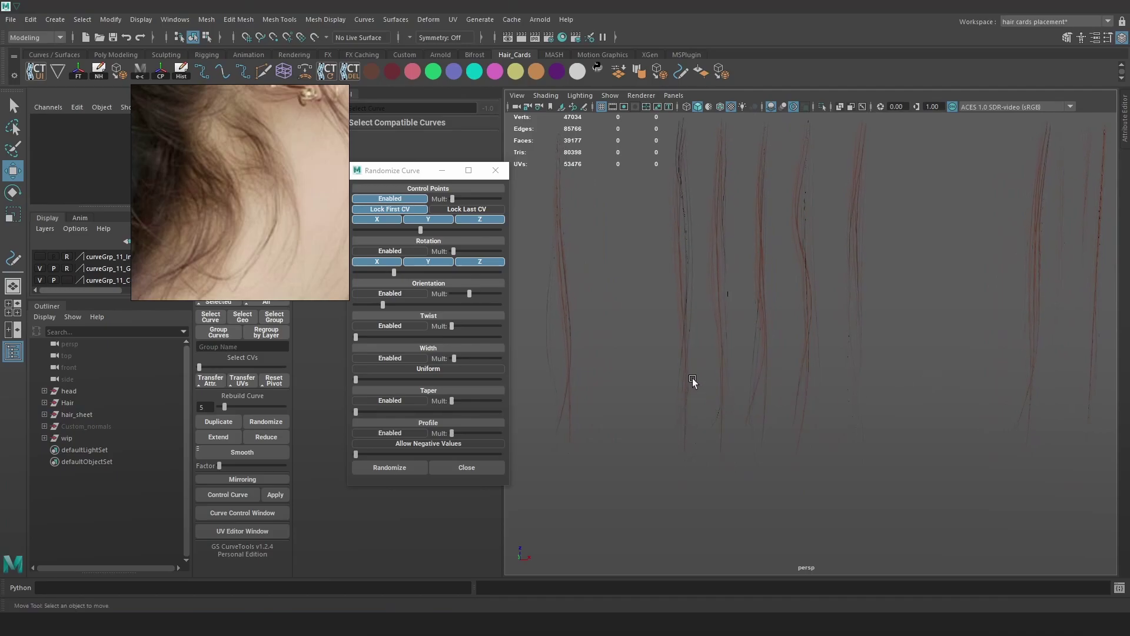
alt+middle_drag(687, 366, 769, 387)
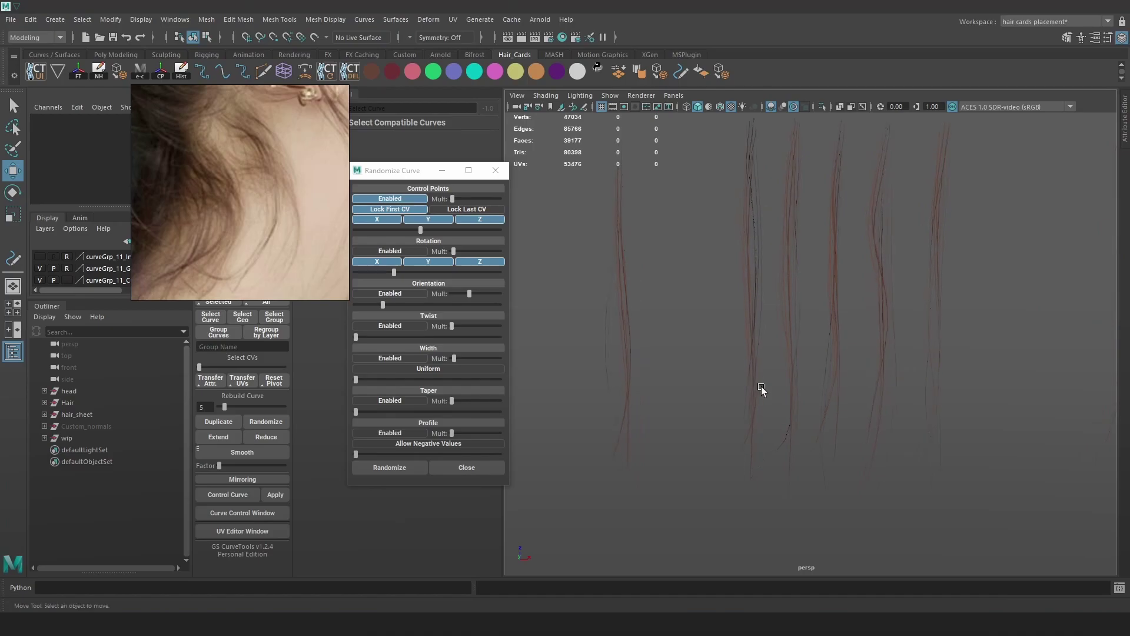
alt+drag(757, 369, 765, 380)
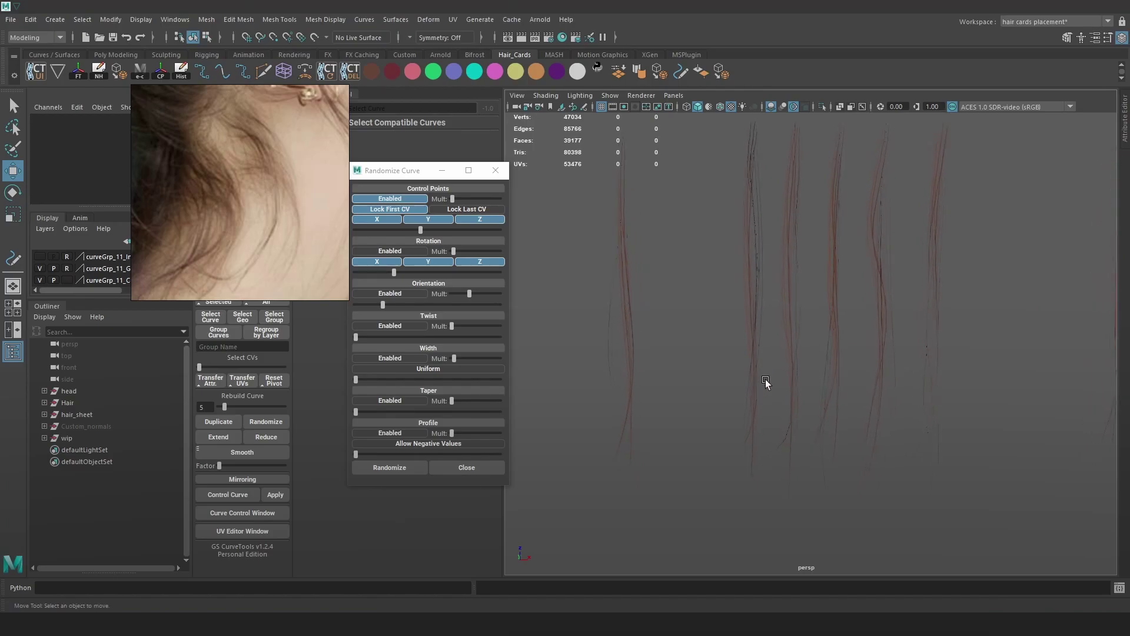
key(alt+1)
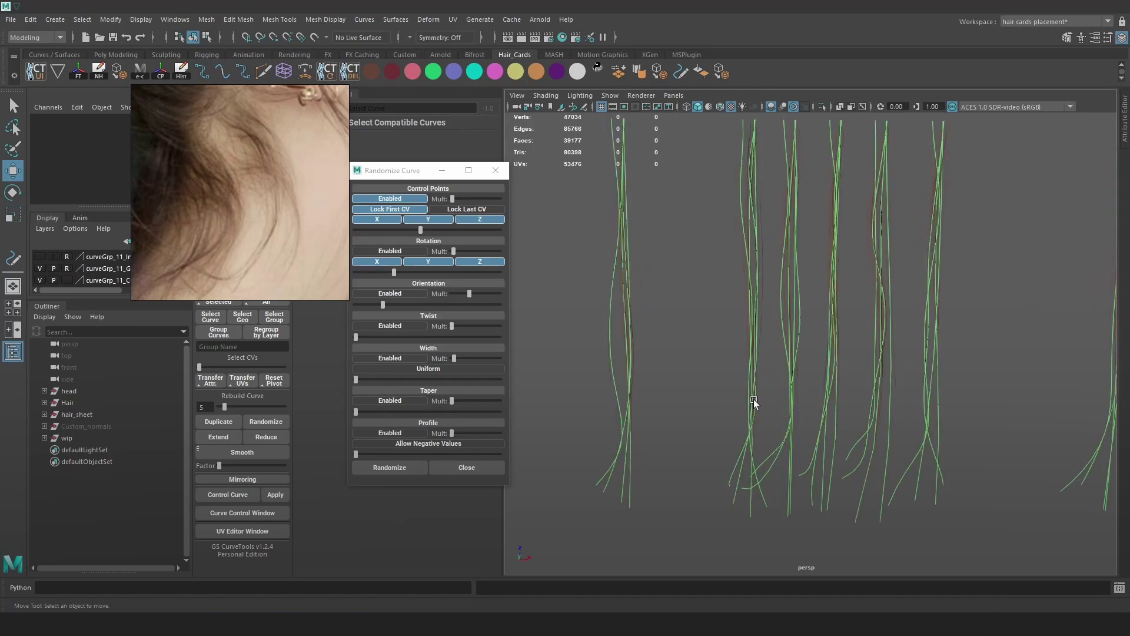
- Adjust the bend of a strand in the second clump by moving its lower control vertex along X, checking it with the curves hidden
click(755, 403)
drag(781, 373, 739, 396)
drag(820, 388, 772, 388)
drag(710, 469, 828, 503)
drag(759, 378, 676, 401)
drag(793, 396, 792, 392)
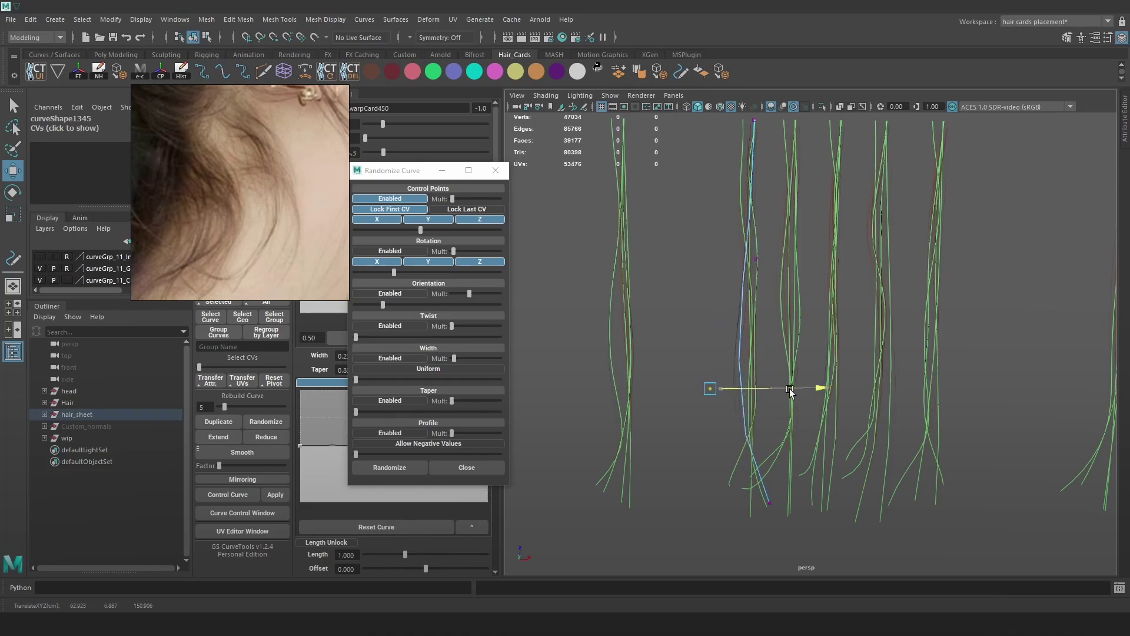
key(alt+1)
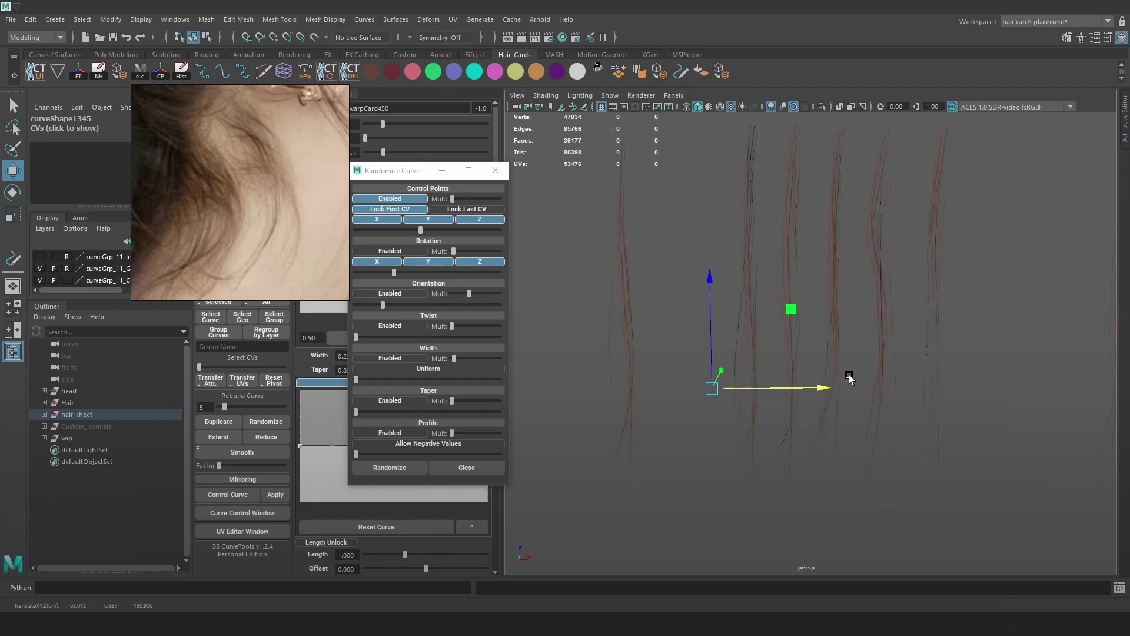
mouse_move(810, 388)
mouse_down()
mouse_move(848, 383)
mouse_move(829, 385)
mouse_up()
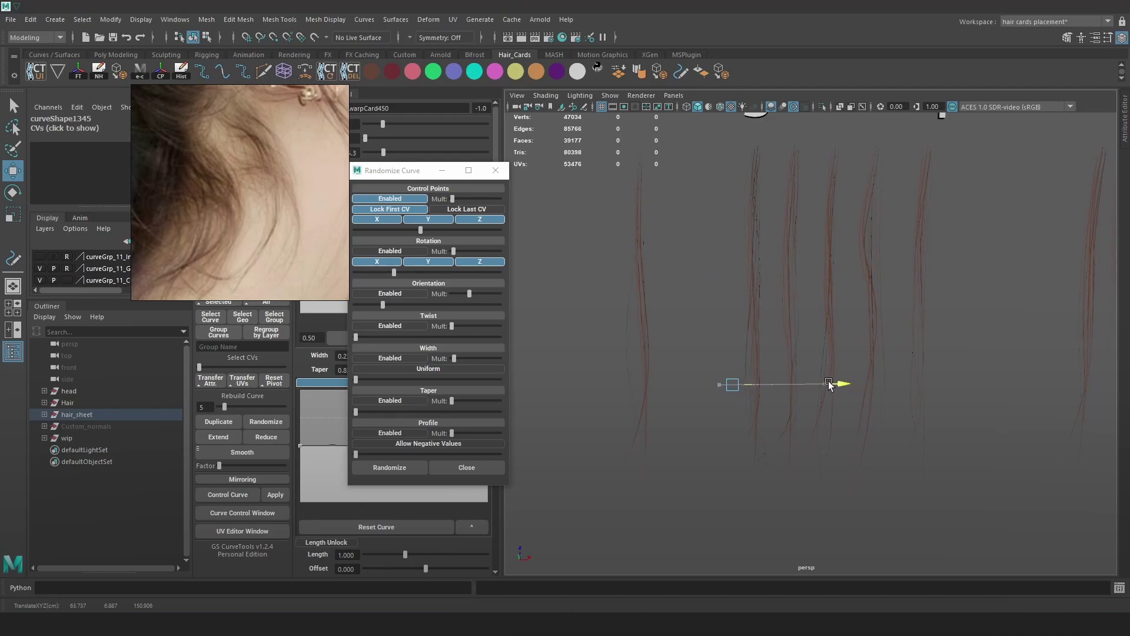
key(alt+1)
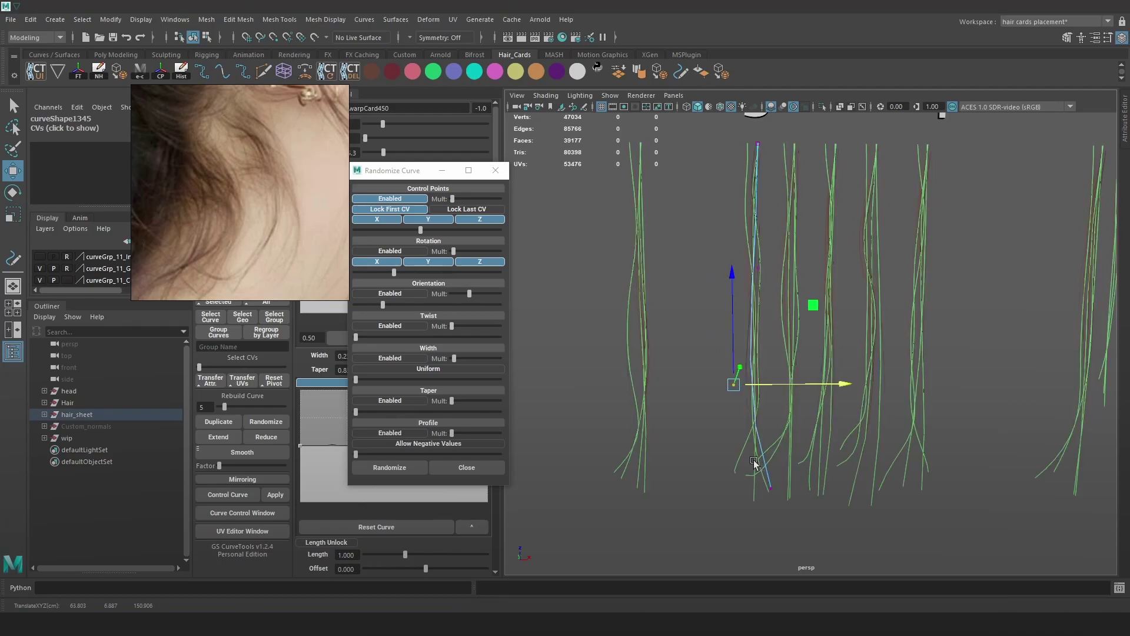
- Rotate the tip of the straight central strand in the second clump slightly around its end control vertex
click(757, 494)
right_drag(727, 365, 737, 416)
drag(764, 521, 732, 470)
key(e)
drag(818, 418, 791, 415)
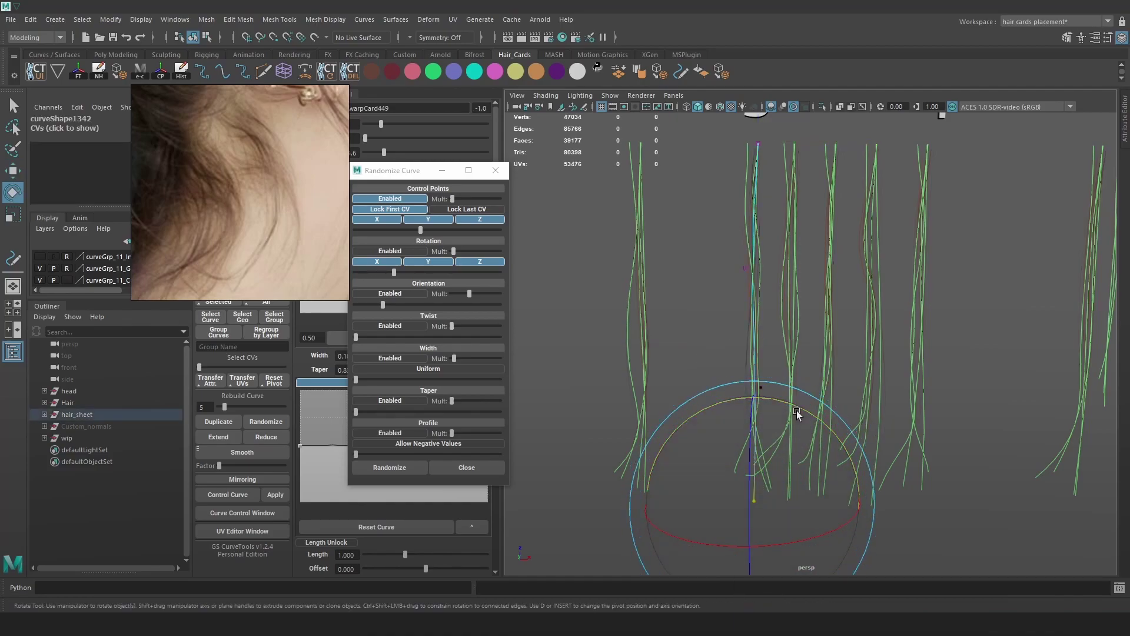
mouse_move(820, 450)
mouse_down()
mouse_move(825, 441)
mouse_move(856, 513)
mouse_move(806, 452)
mouse_up()
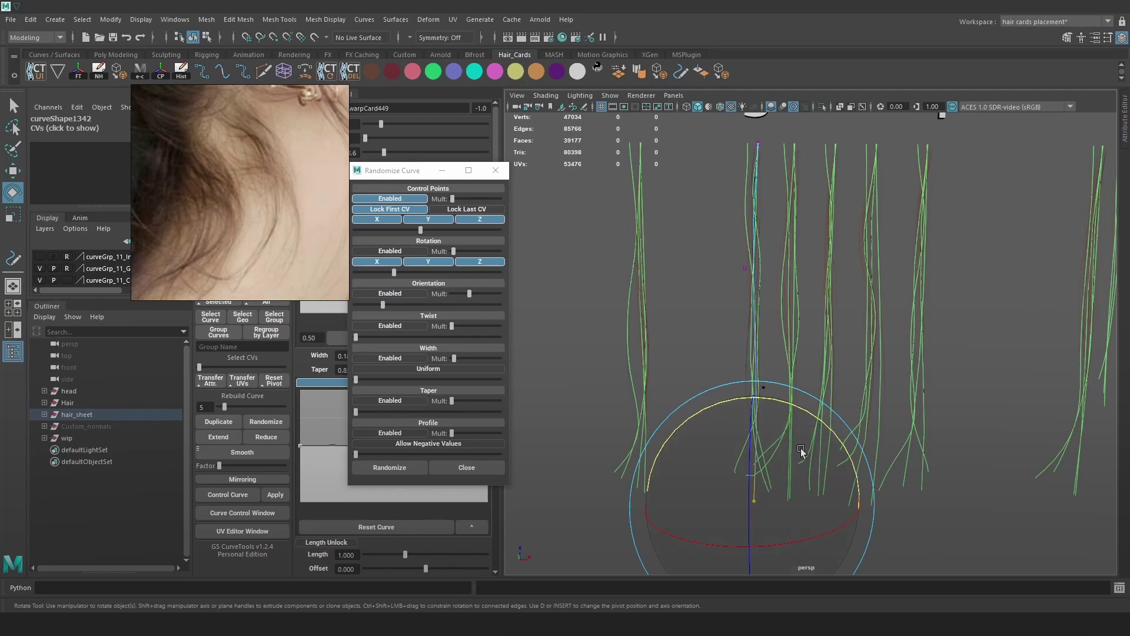
- Undo the last tip rotation and rebuild the straight central strand of the second clump with a value of 8
key(w)
key(ctrl+z)
drag(224, 407, 232, 407)
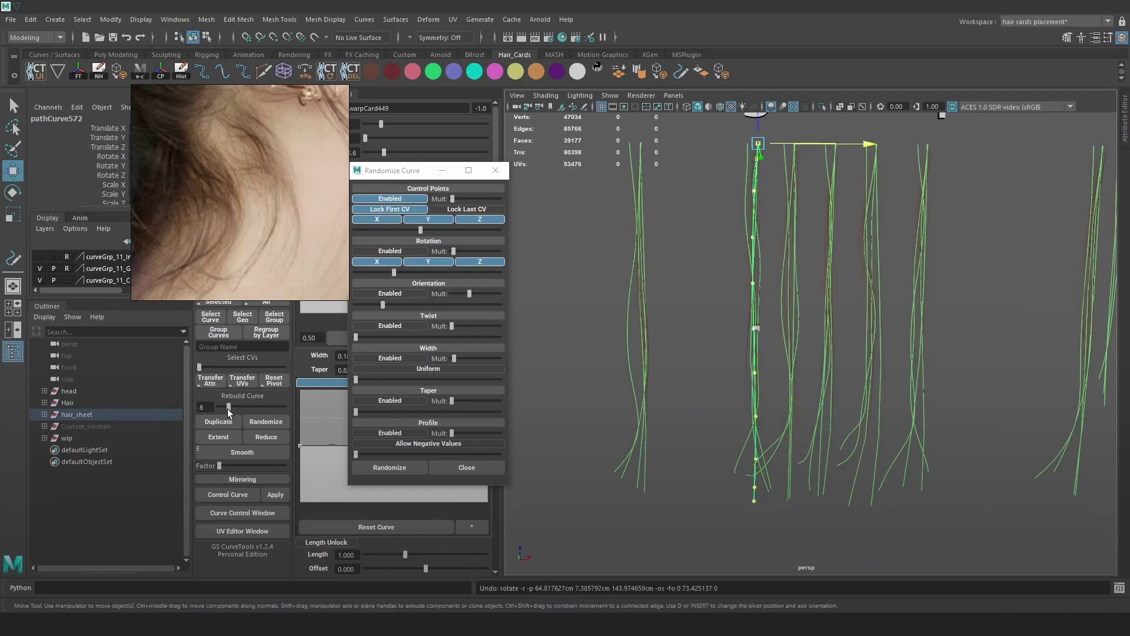
- Flare the tip of the central strand in the second clump outward by rotating and moving its end control vertices
key(e)
key(F8)
drag(769, 532, 736, 459)
drag(808, 407, 857, 454)
key(w)
drag(754, 492, 724, 492)
key(e)
drag(805, 419, 822, 483)
key(w)
- Smooth the bend above the flared tip by moving that strand's lower control vertex with soft selection, then return to object selection
click(753, 411)
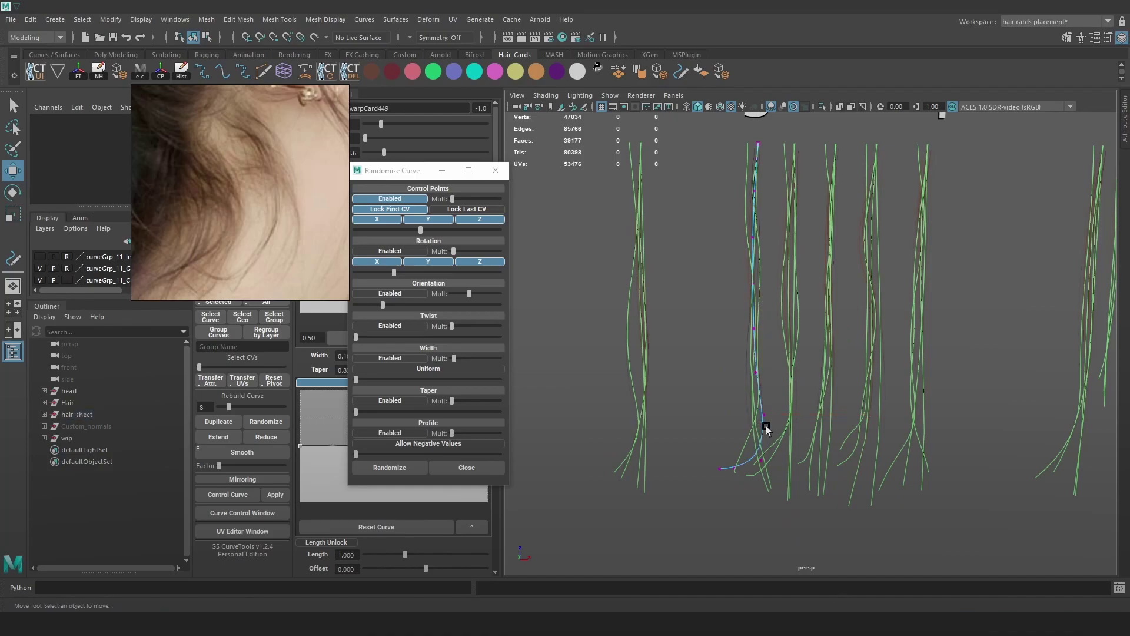
key(b)
drag(765, 427, 760, 393)
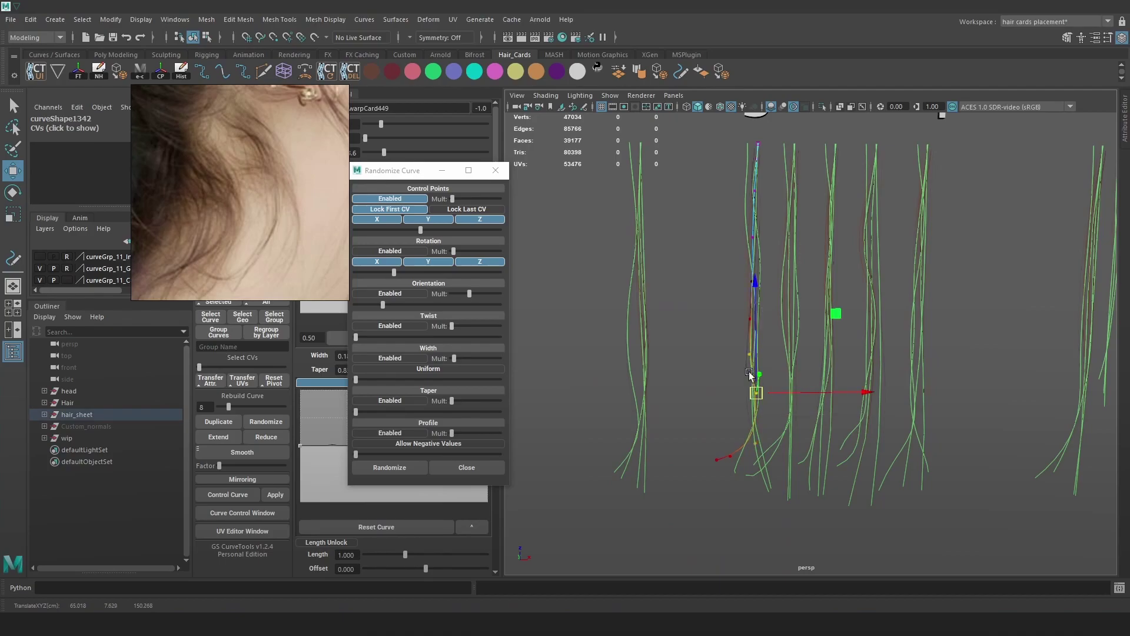
key(F8)
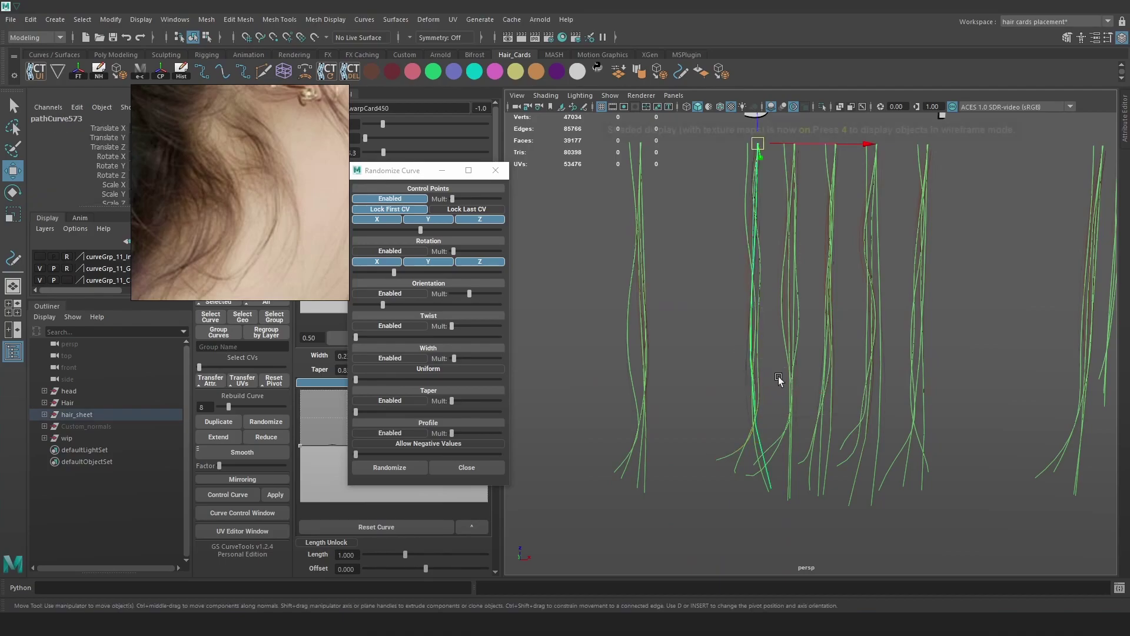
- Check the reshaped second clump against the other clumps in textured display with the curves hidden
key(alt+1)
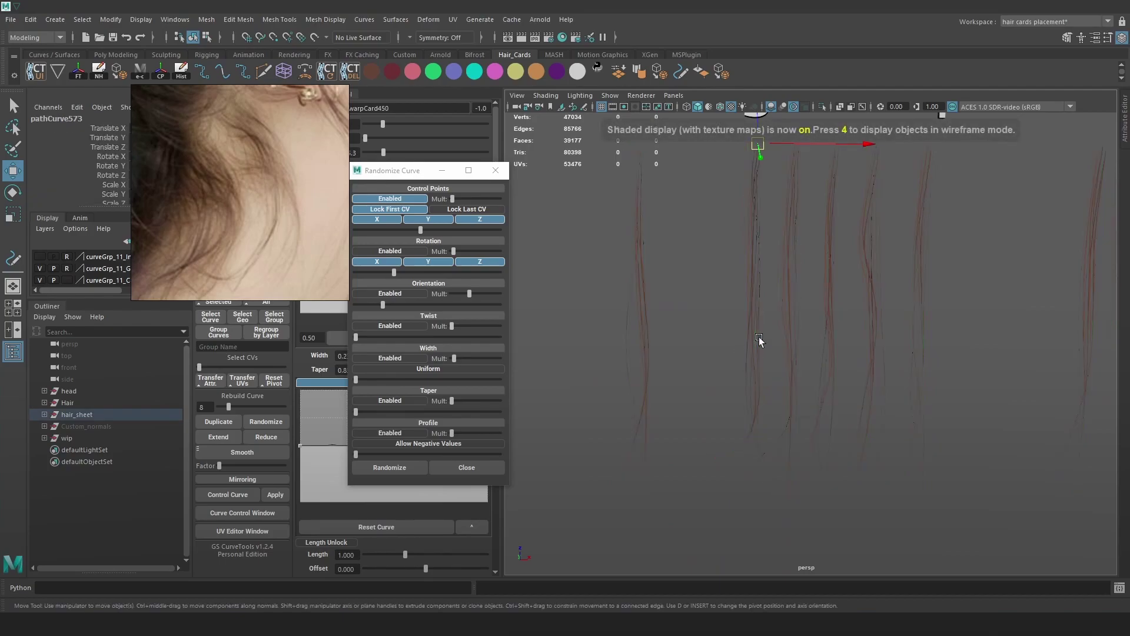
alt+drag(779, 363, 789, 355)
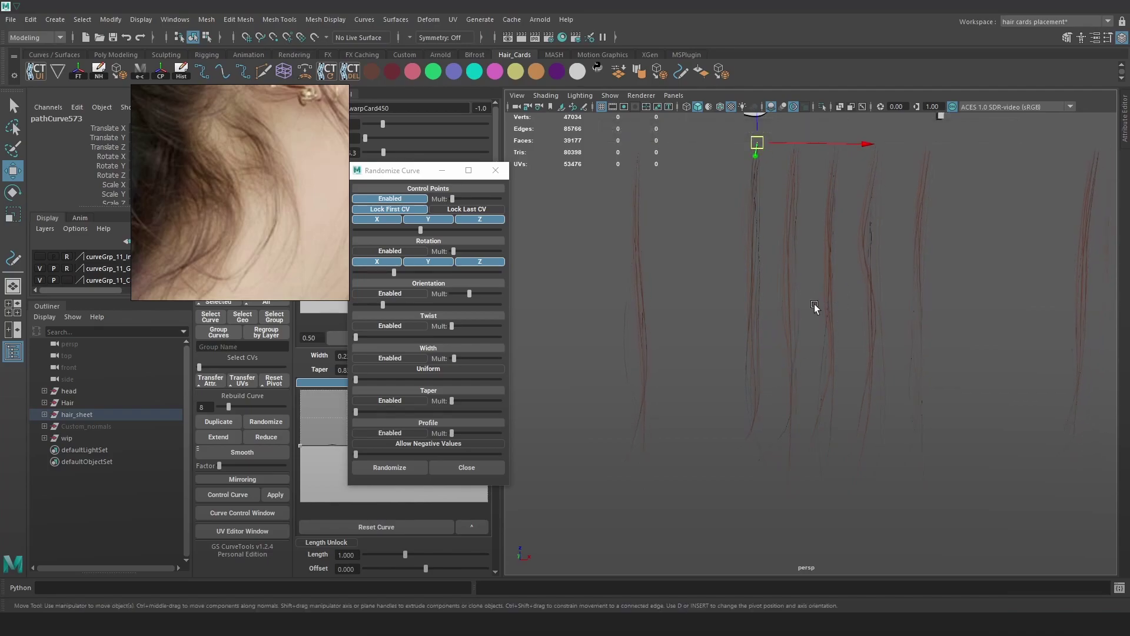
alt+drag(838, 318, 838, 347)
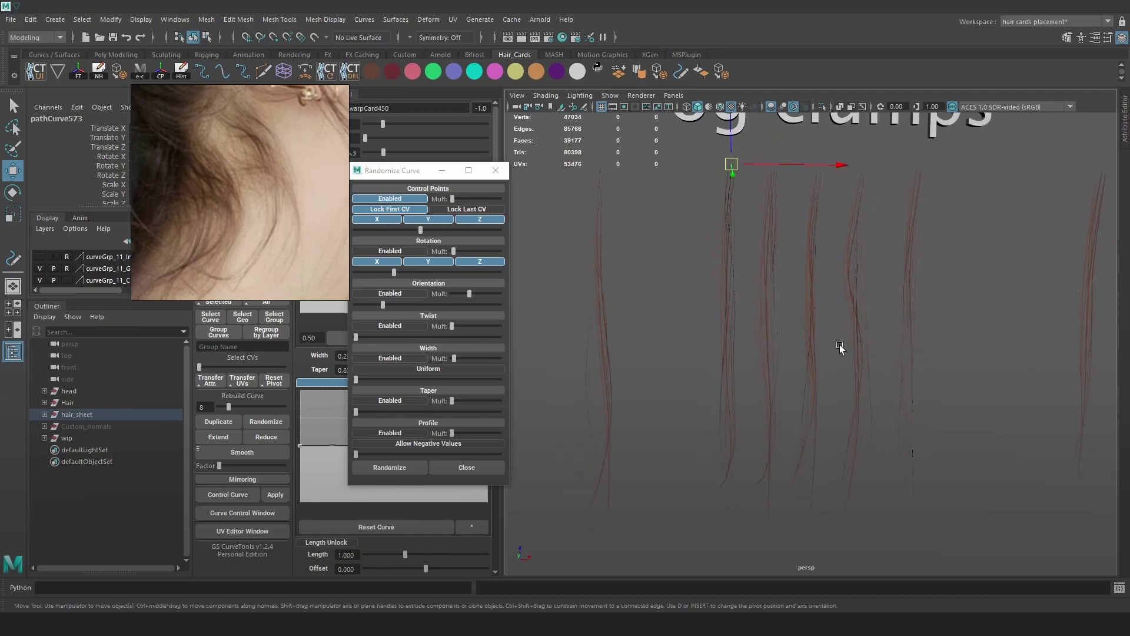
- Select the straight strand of the fourth clump in wireframe with curves shown and rebuild its curve with a value of 10
key(4)
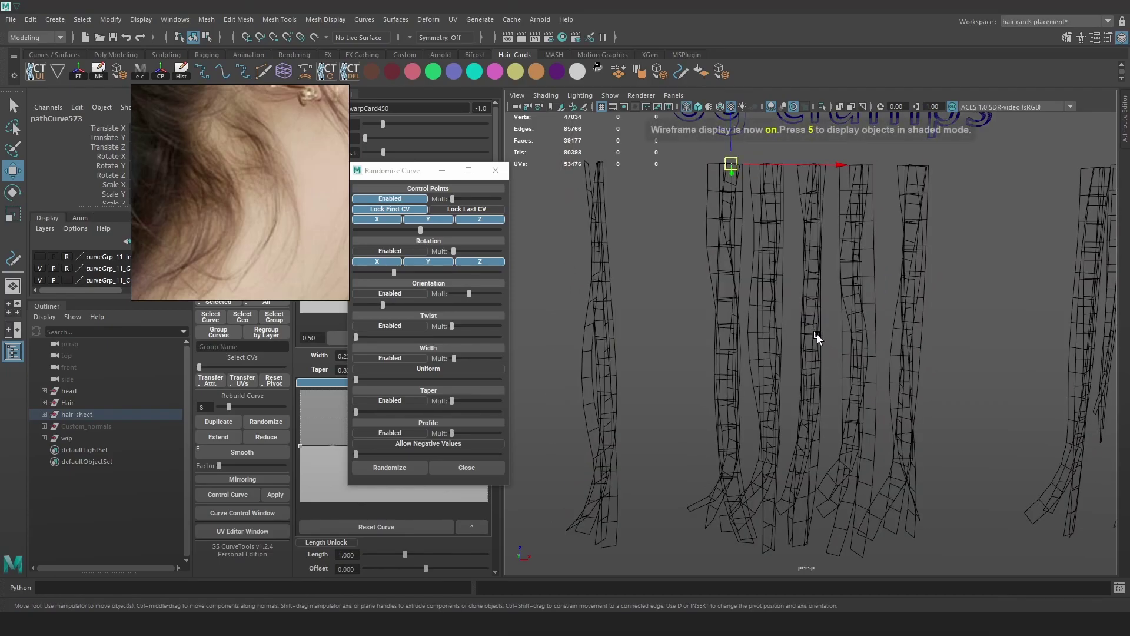
key(alt+1)
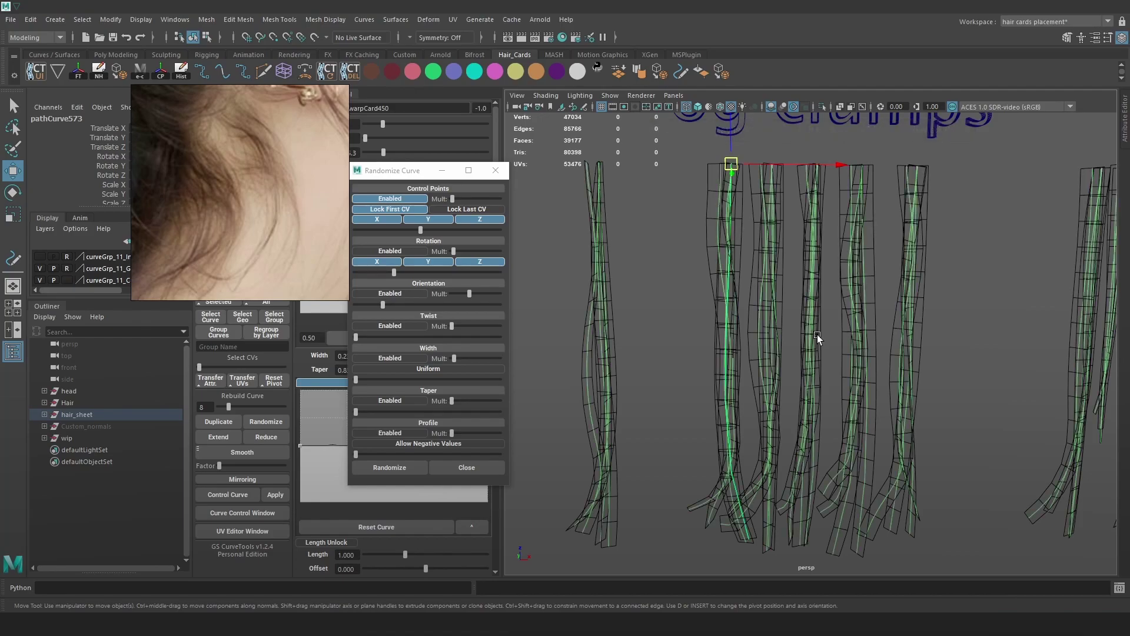
click(810, 309)
right_drag(989, 259, 956, 242)
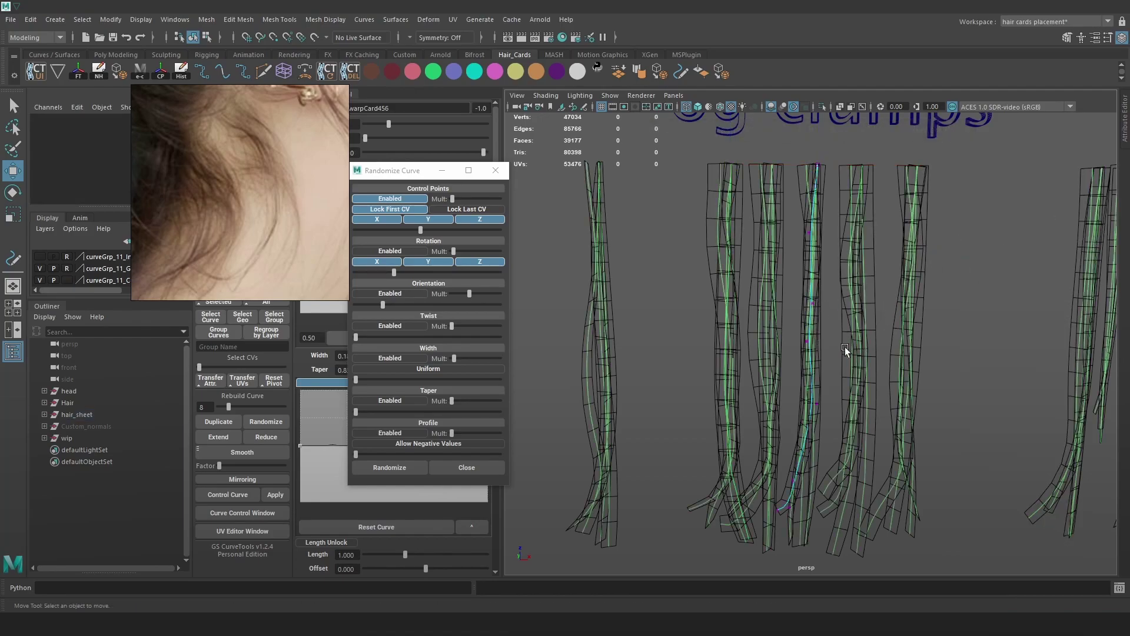
drag(798, 317, 823, 303)
click(810, 342)
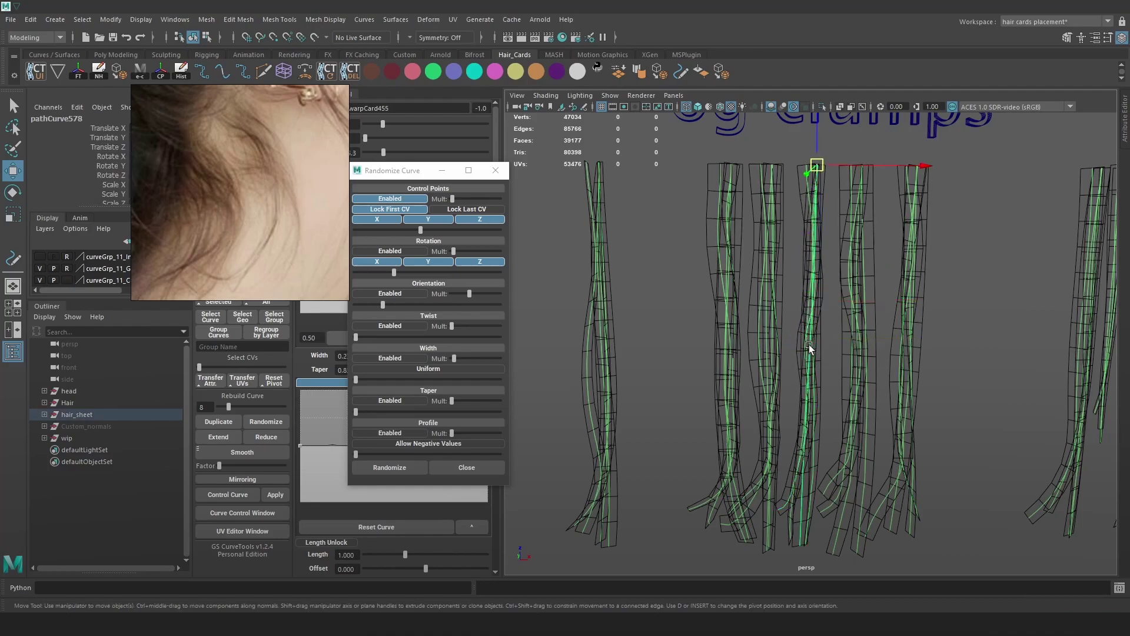
right_drag(988, 257, 955, 241)
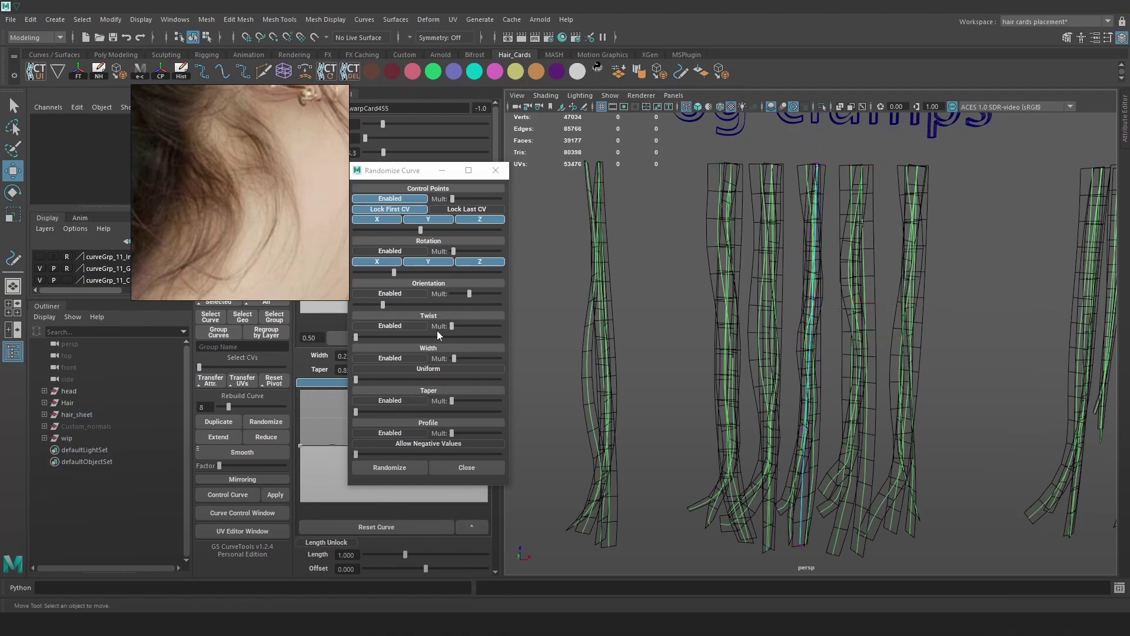
drag(228, 406, 231, 406)
- Bend the middle of the fourth clump's straight strand by moving its control vertex along X with an adjusted soft-selection radius
right_drag(971, 257, 969, 256)
click(903, 258)
click(805, 359)
drag(805, 359, 816, 363)
key(6)
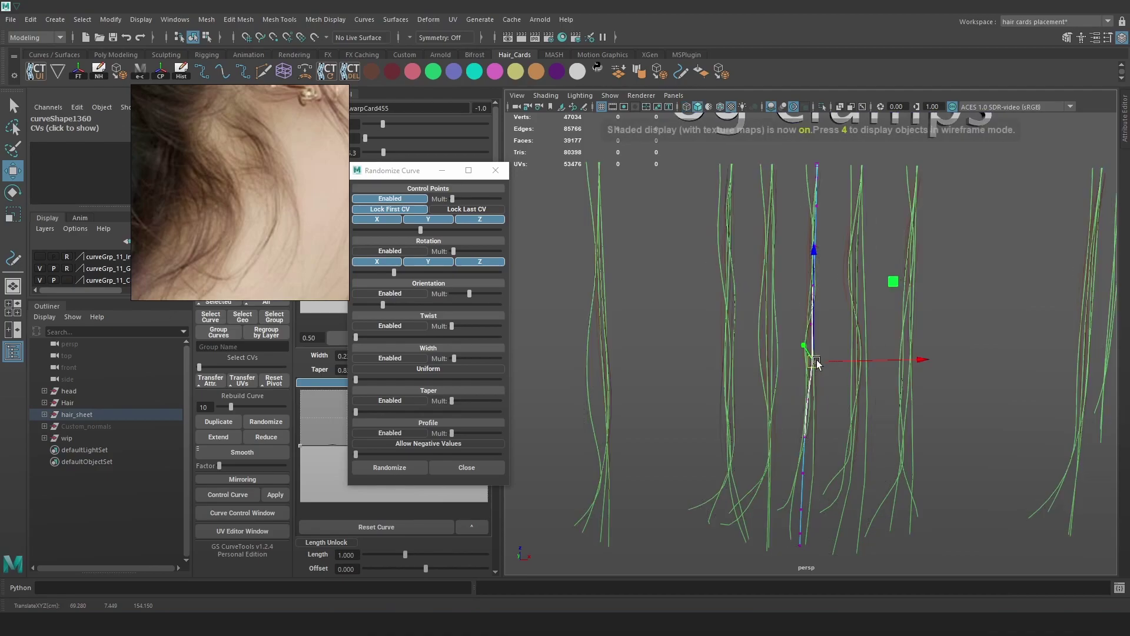
key(b)
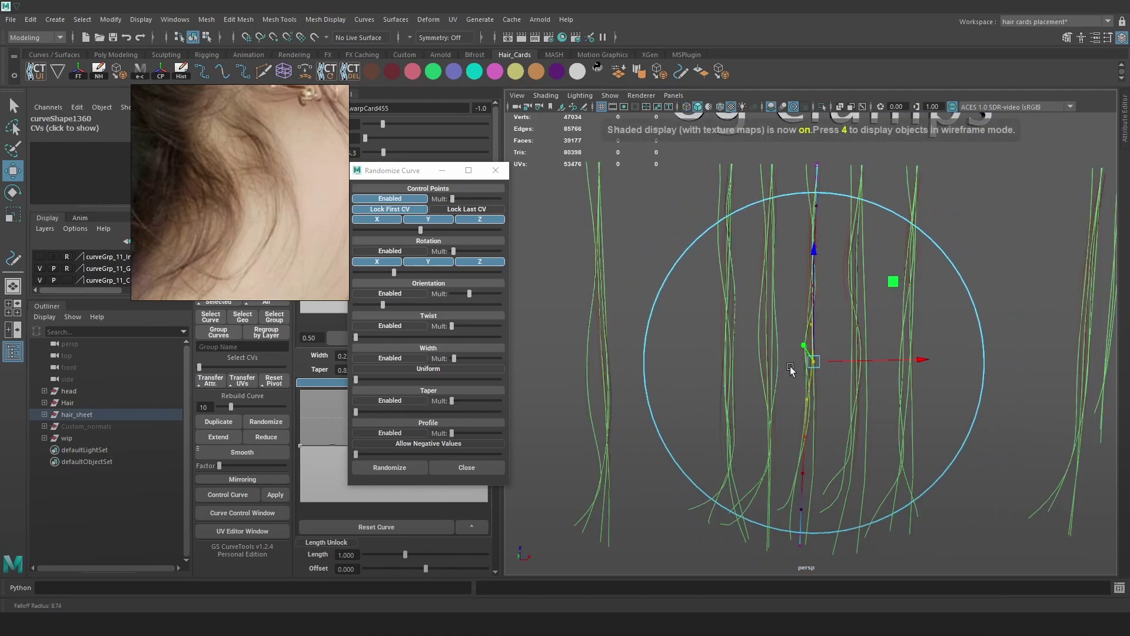
drag(813, 361, 816, 363)
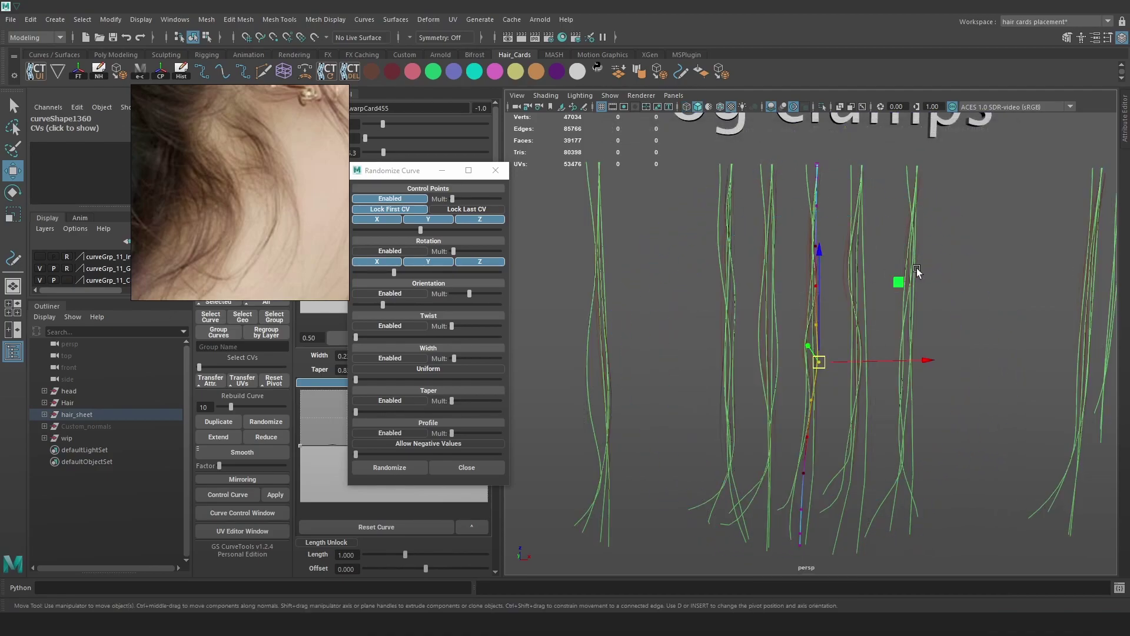
click(978, 278)
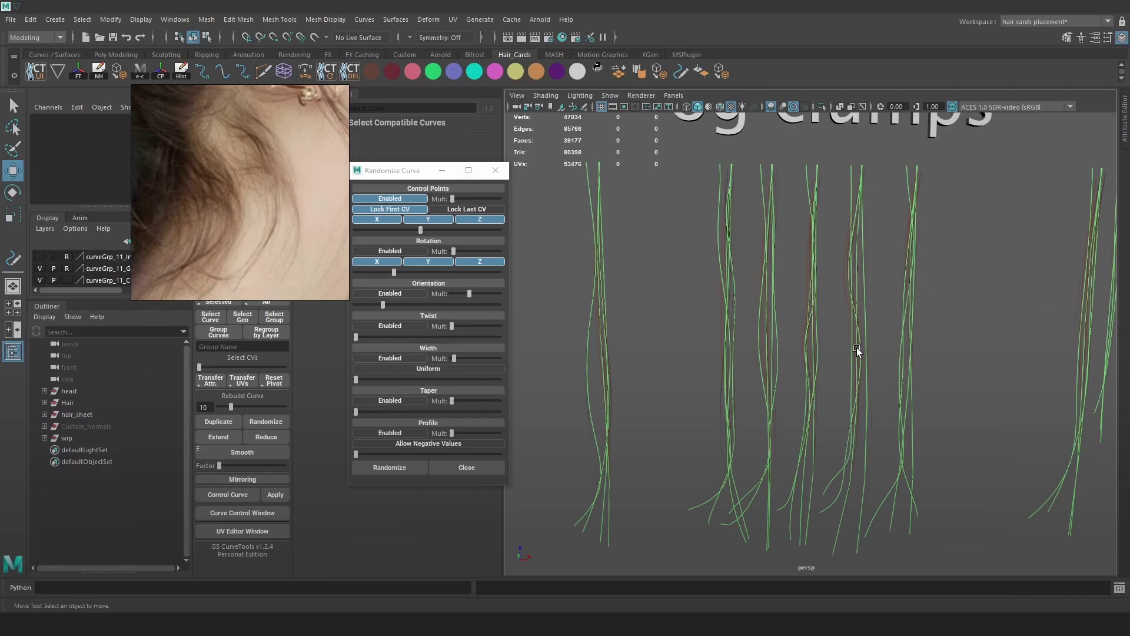
- Compare the og clumps with the separate clump beyond them in textured display, with the curves shown and hidden
alt+drag(856, 348, 840, 316)
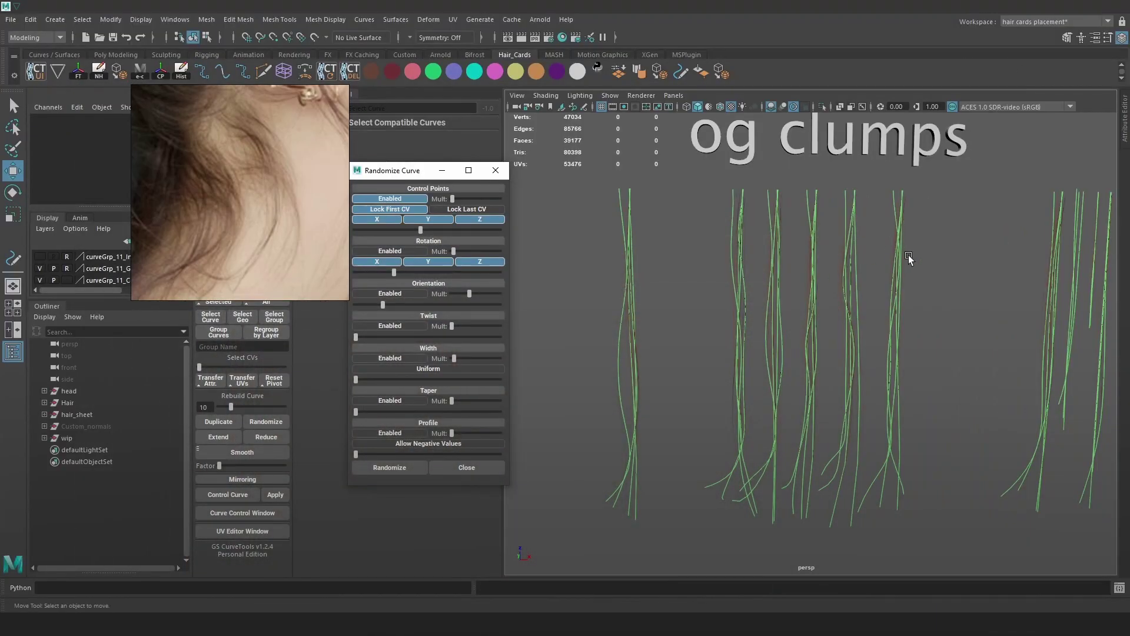
scroll(909, 255, up, 3)
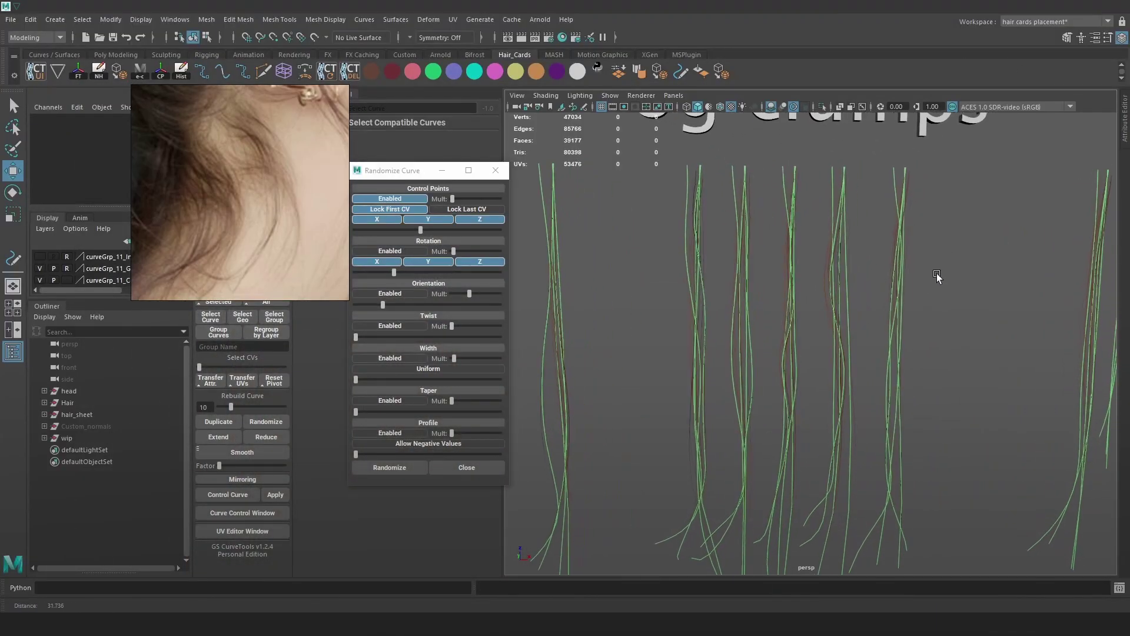
click(937, 273)
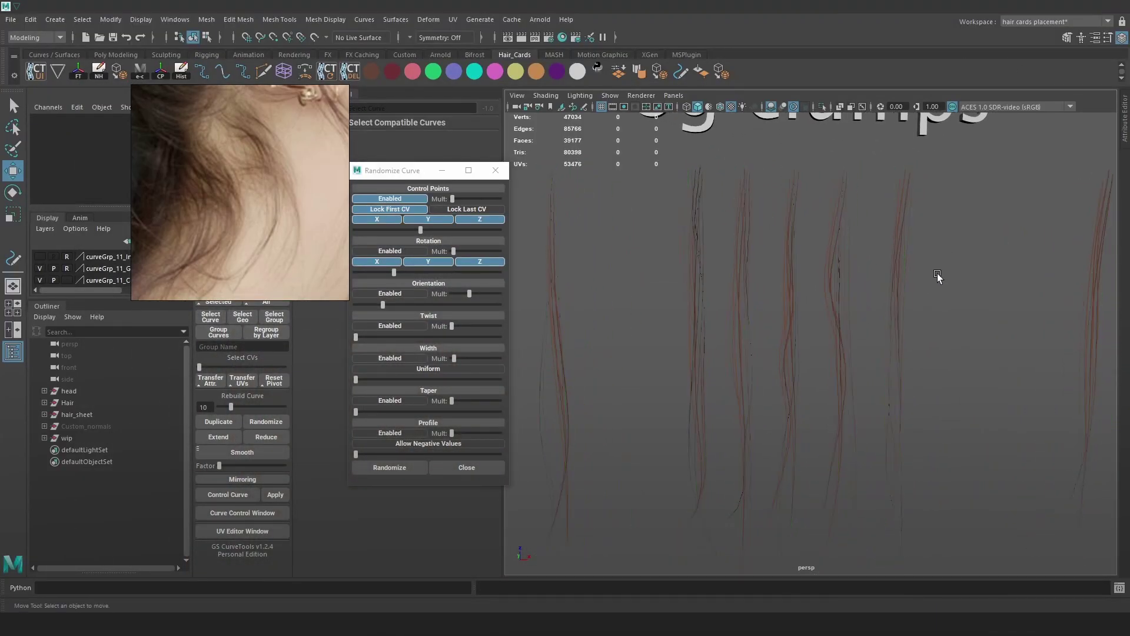
scroll(912, 272, down, 2)
scroll(915, 277, down, 2)
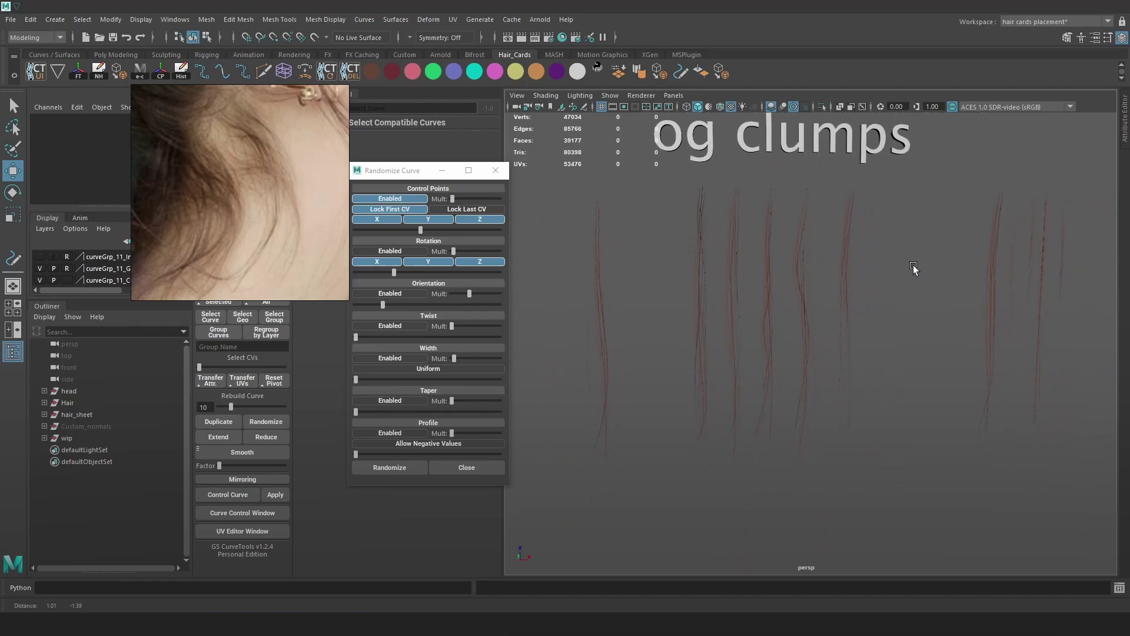
alt+drag(658, 340, 925, 277)
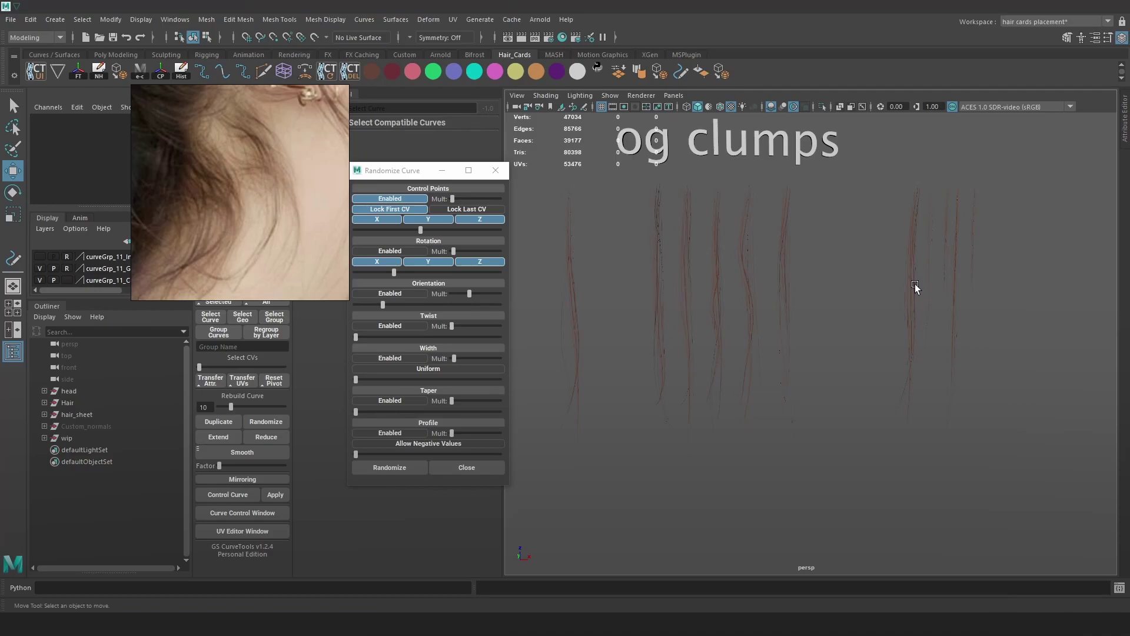
click(916, 287)
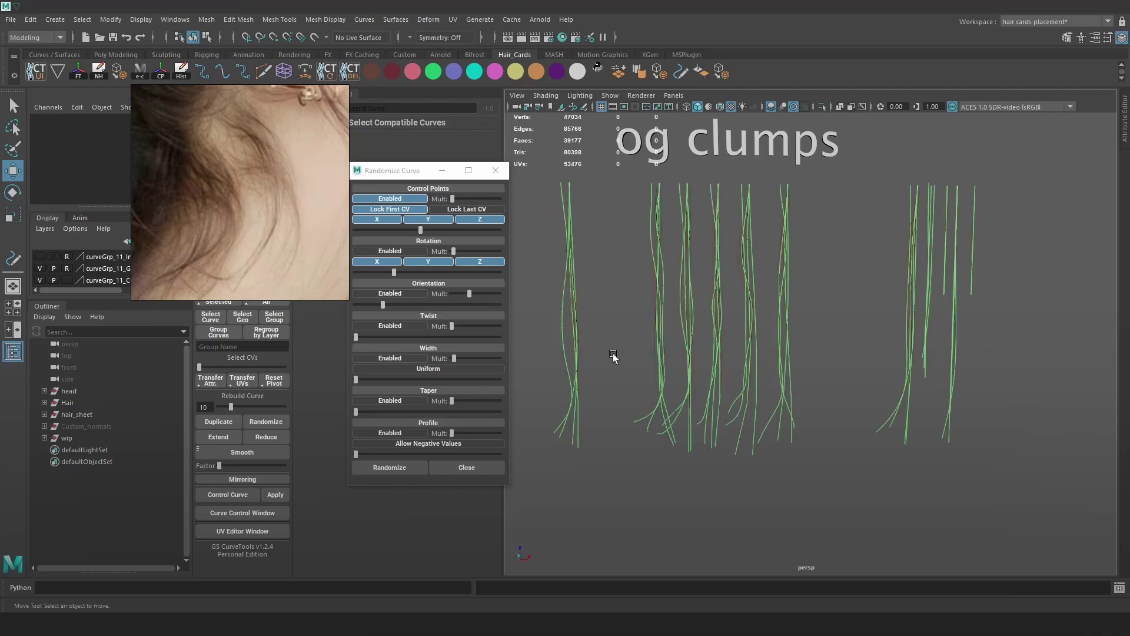
- In wireframe, move the first clump along X next to the second, and the separate far clump to the start of the row
click(568, 264)
click(605, 253)
key(4)
drag(607, 287, 526, 193)
drag(622, 185, 683, 194)
drag(847, 345, 917, 384)
drag(1015, 194, 629, 187)
- Shift the six adjacent clumps slightly along X, move the clump at the start of the row nearer, and restore textured display
drag(596, 272, 793, 274)
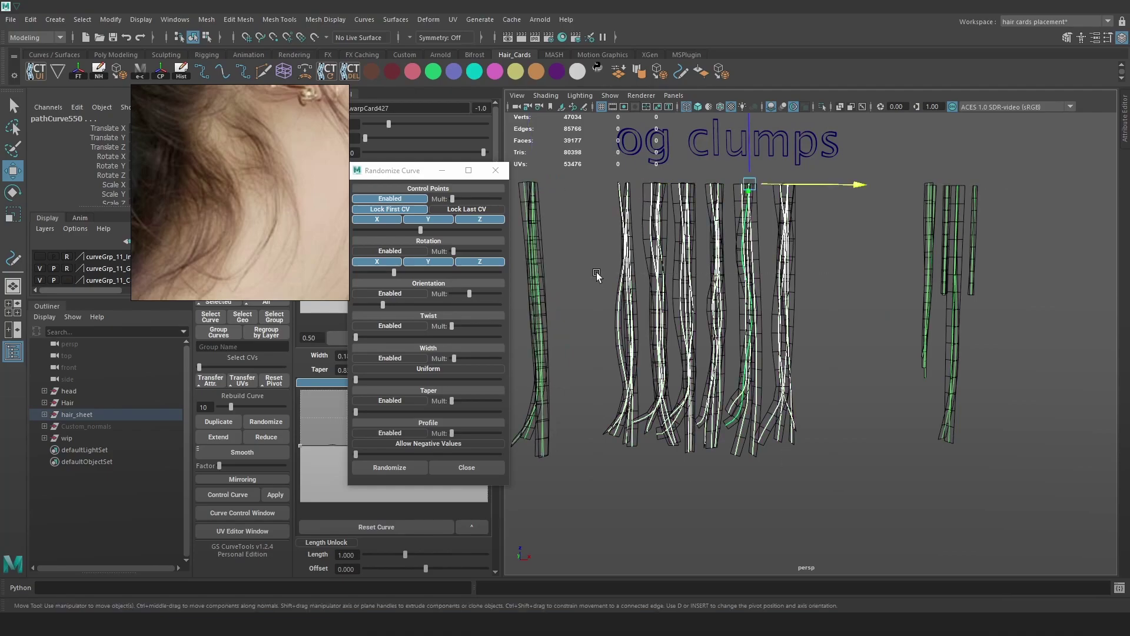
drag(839, 186, 847, 186)
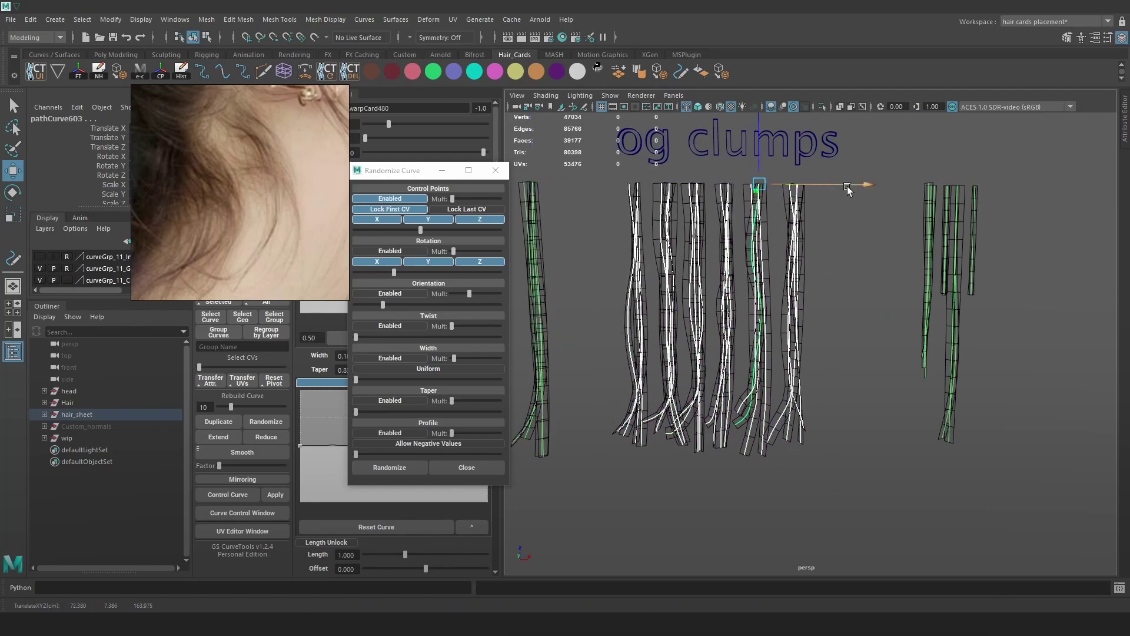
click(839, 286)
click(520, 295)
drag(626, 184, 649, 183)
scroll(695, 250, down, 3)
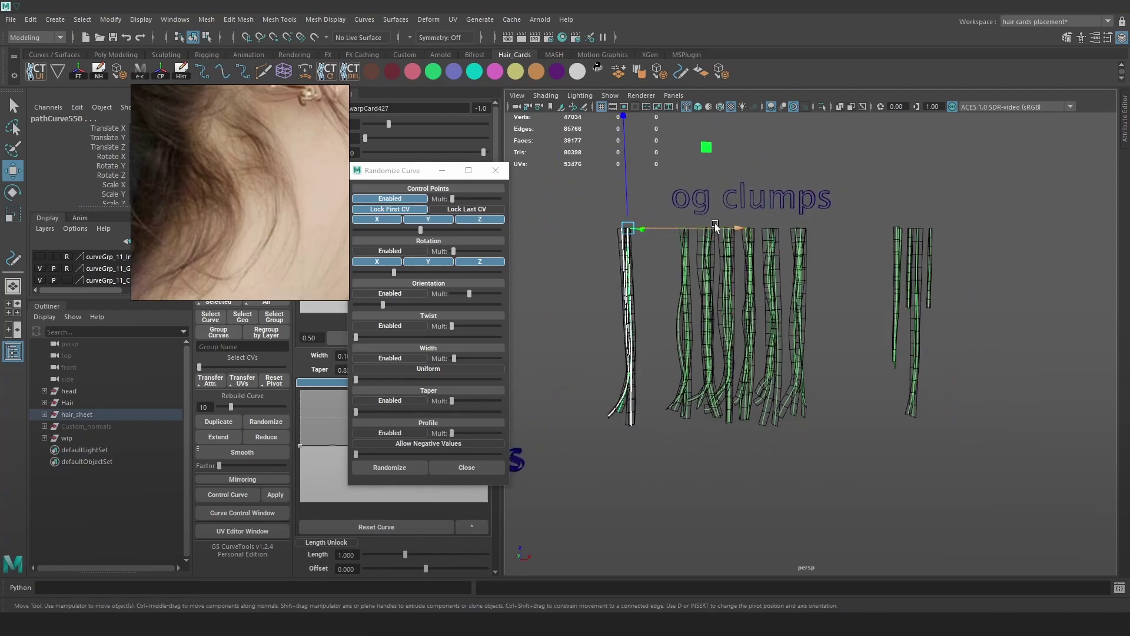
drag(726, 229, 721, 229)
key(6)
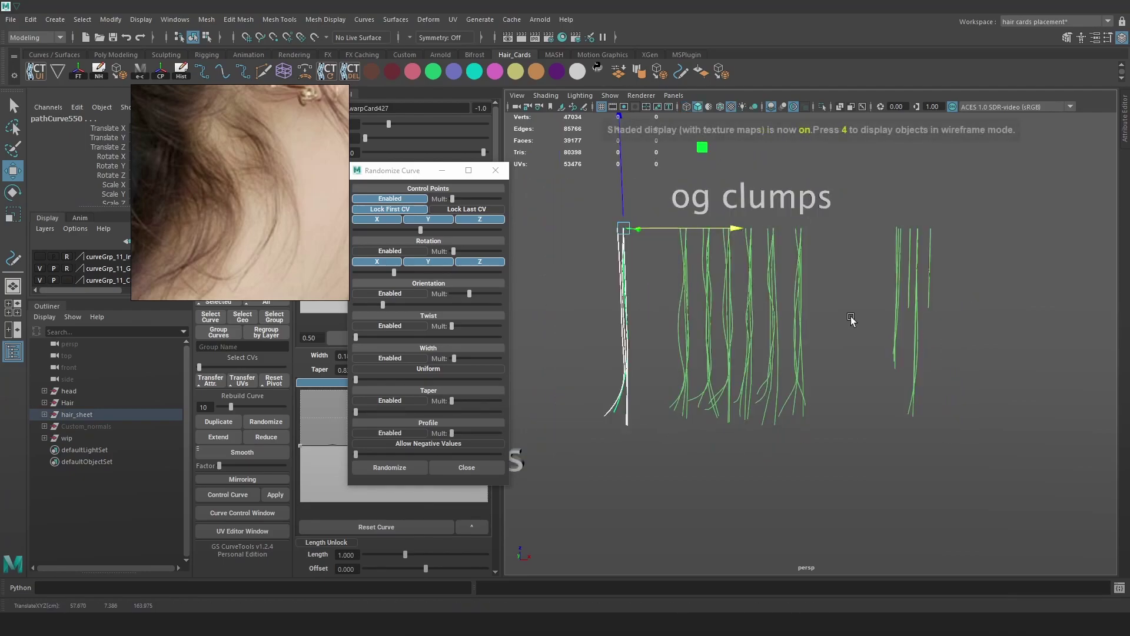
- Examine the rearranged row of clumps and their tips from several angles with the curves hidden and shown
click(853, 320)
key(alt+1)
scroll(751, 316, up, 5)
alt+middle_drag(751, 317, 924, 436)
alt+middle_drag(729, 305, 631, 291)
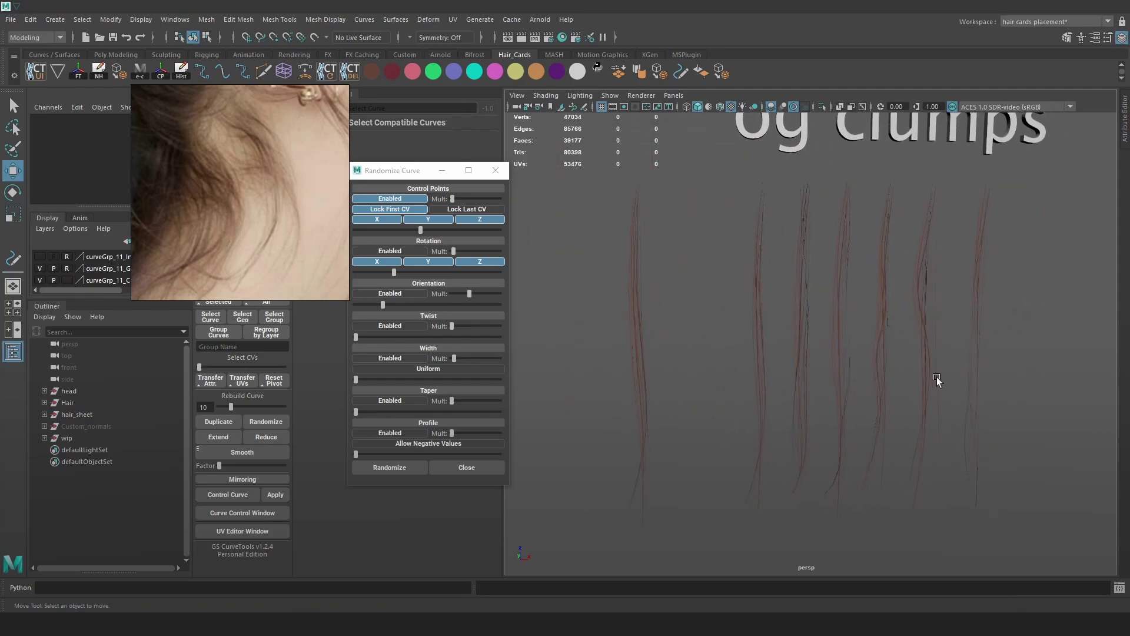
alt+middle_drag(937, 375, 907, 366)
alt+drag(979, 400, 929, 394)
alt+drag(1022, 391, 667, 406)
alt+drag(781, 419, 753, 427)
key(alt+c)
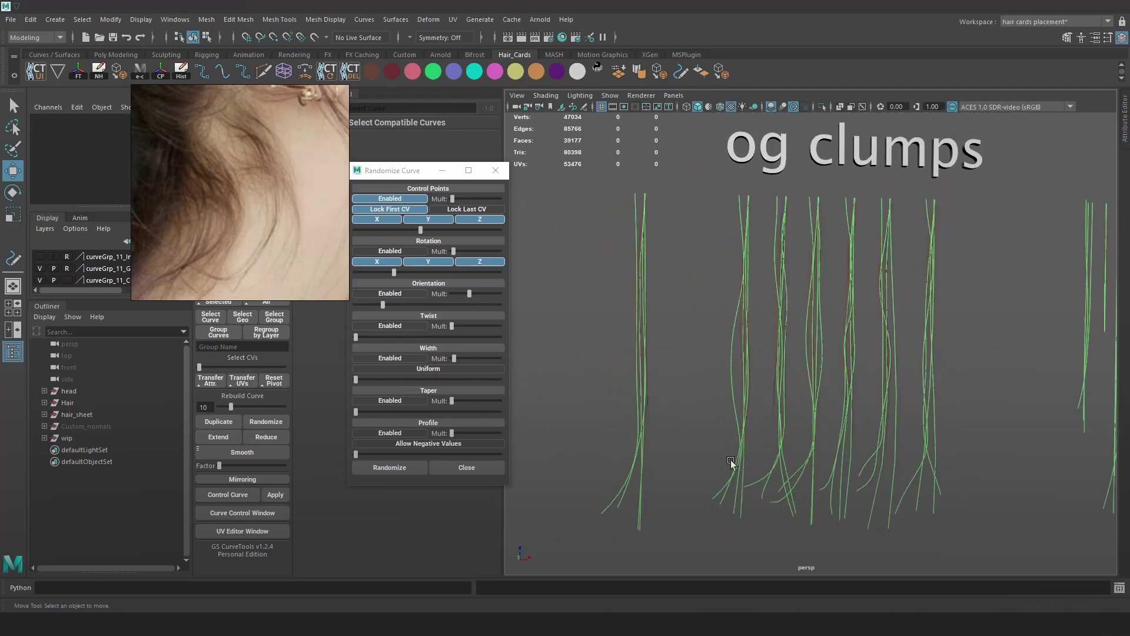
key(alt+c)
key(alt+c)
- Adjust the flared outer strand of the second clump by moving its lower control vertex, viewing the textured result with the curves hidden
click(729, 481)
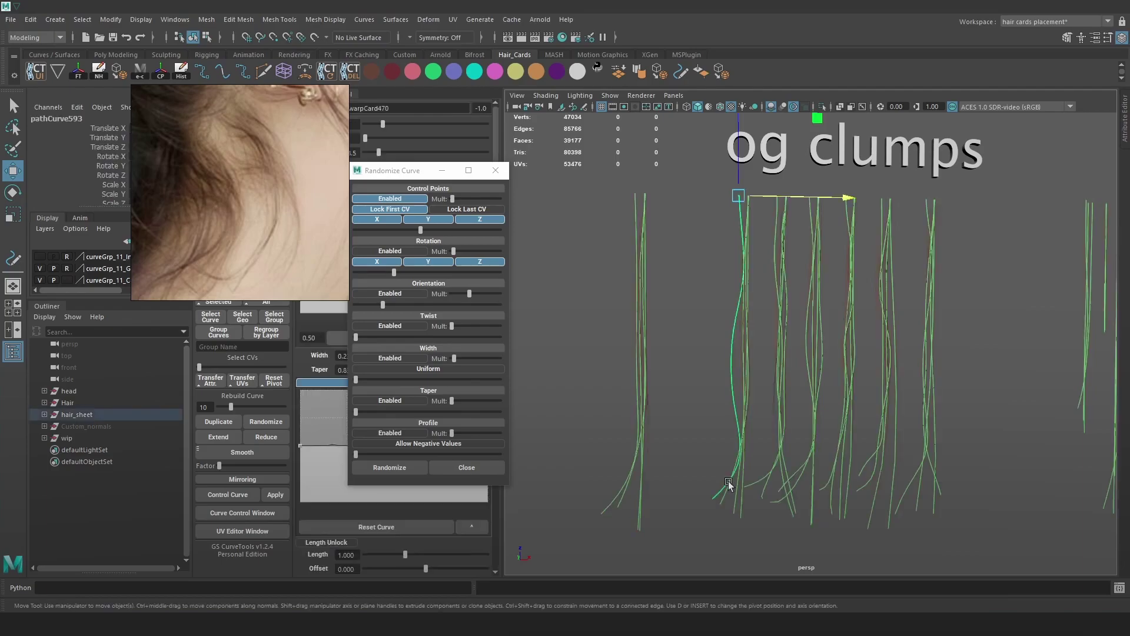
right_drag(704, 333, 634, 310)
click(758, 481)
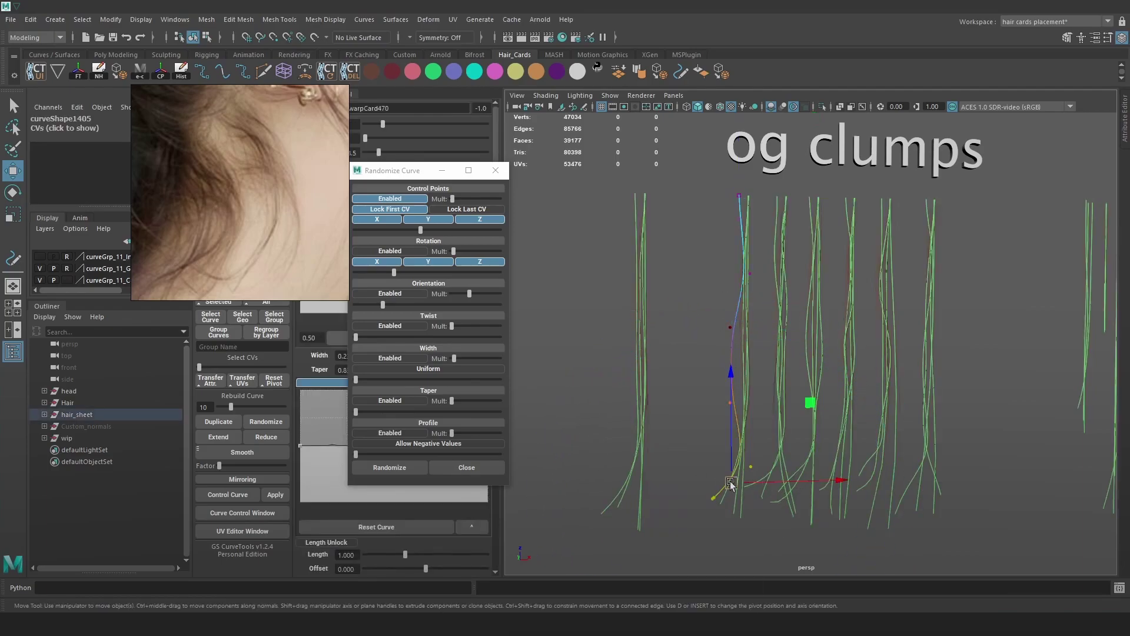
key(6)
key(alt+c)
alt+right_drag(758, 481, 839, 512)
alt+middle_drag(839, 511, 871, 365)
drag(693, 460, 698, 466)
key(alt+c)
- Rotate and move a strand tip in the second clump by its end control vertex, and check it with the curves hidden
click(673, 515)
click(672, 513)
key(e)
drag(689, 392, 734, 391)
key(w)
drag(720, 517, 750, 530)
key(alt+c)
click(644, 363)
scroll(839, 349, down, 5)
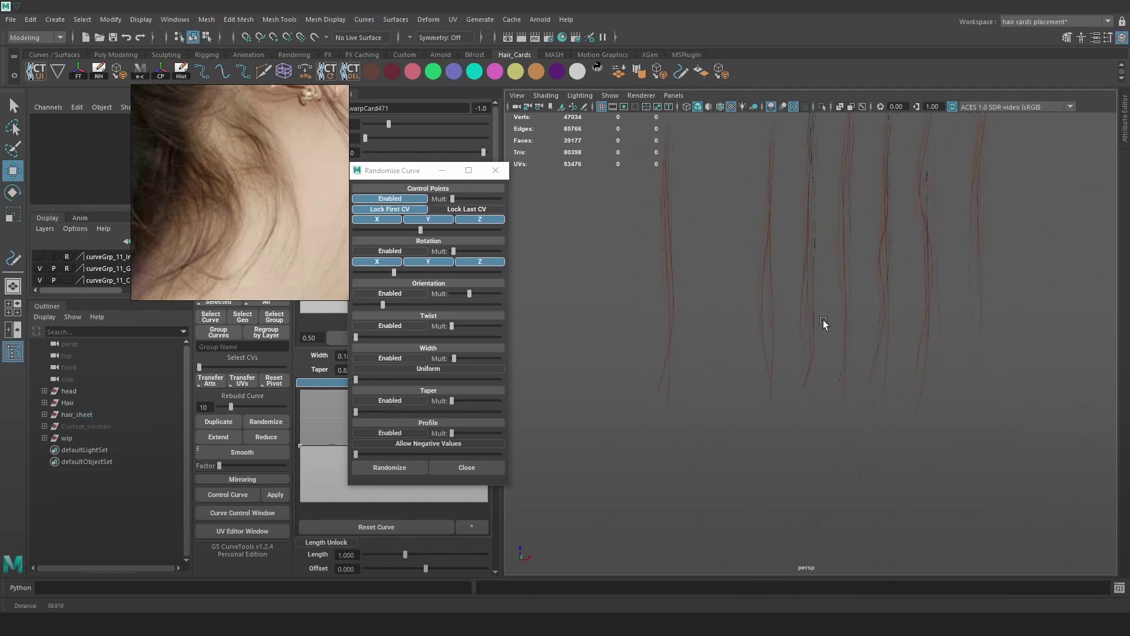
scroll(840, 349, up, 5)
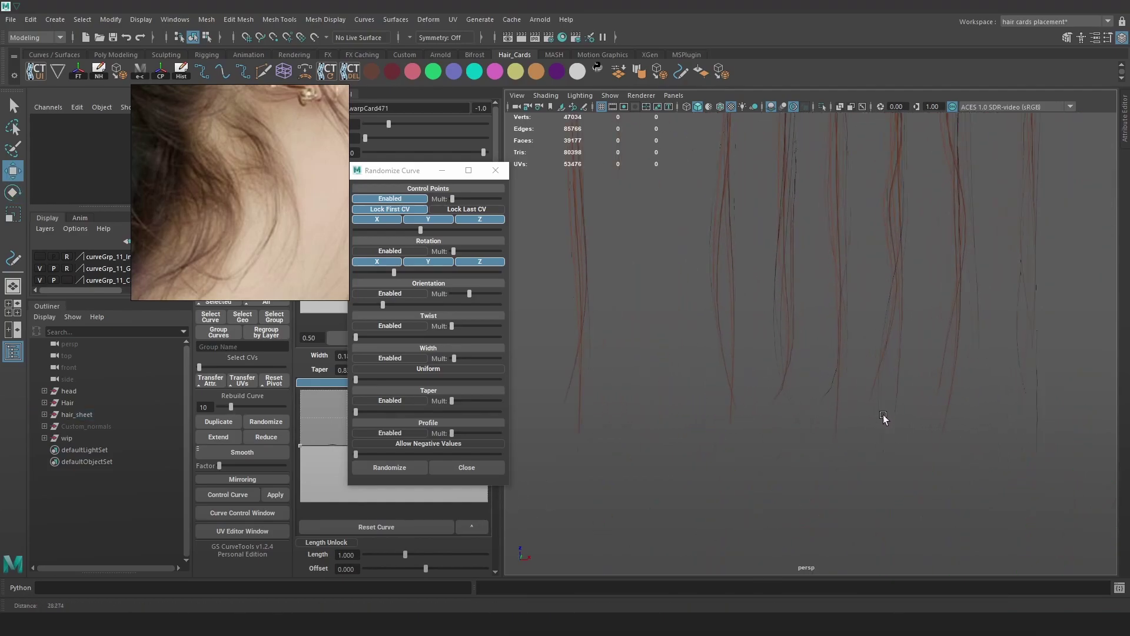
- Move the straight strand tip of the fourth clump sideways and slightly up by its end control vertex with soft selection, then restore textured display
key(alt+c)
key(4)
click(835, 377)
right_drag(870, 297, 818, 295)
scroll(836, 353, down, 5)
alt+middle_drag(835, 386, 844, 336)
click(797, 504)
key(e)
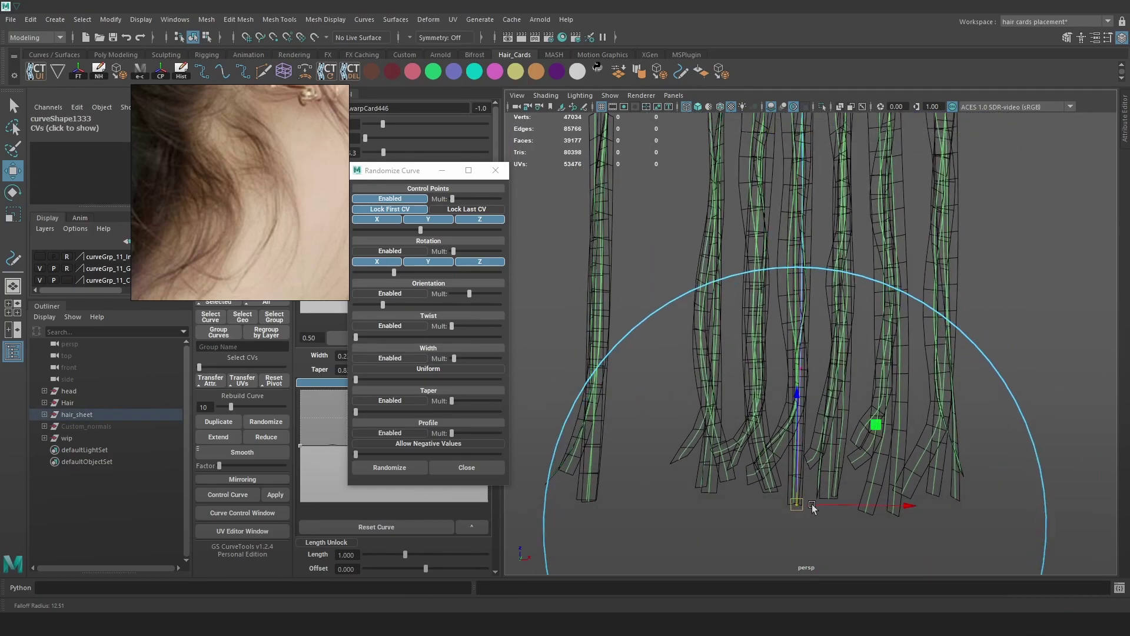
key(w)
drag(797, 506, 816, 495)
key(5)
key(F8)
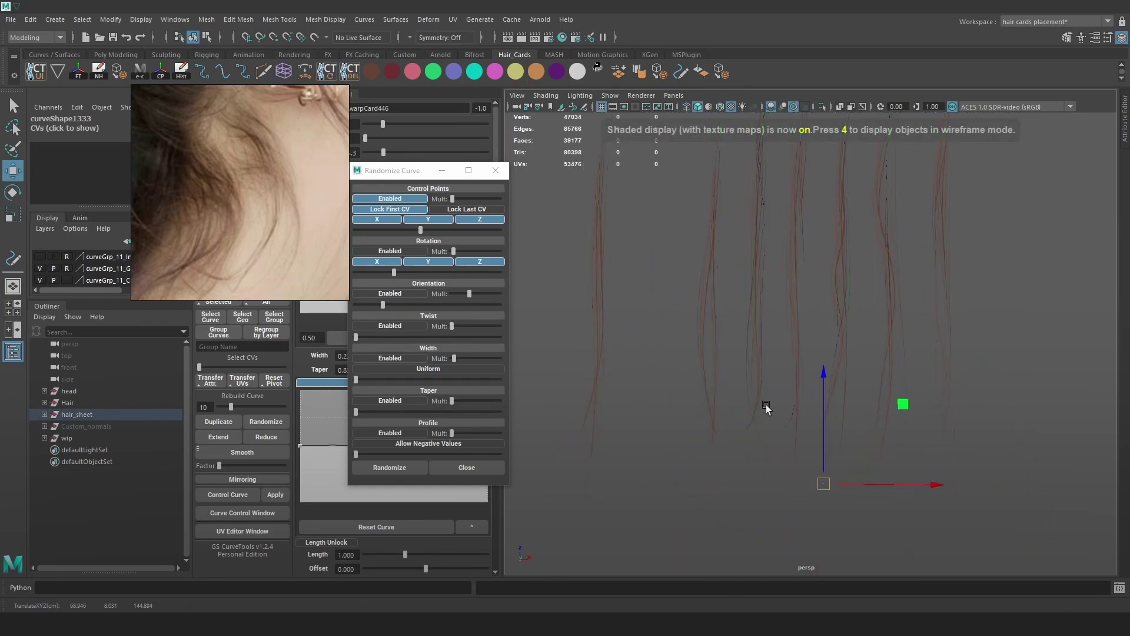
- Reposition another strand tip in the fourth clump slightly upward by its end control vertex in wireframe, then restore textured display
key(4)
right_drag(1009, 315, 942, 301)
click(793, 504)
alt+drag(807, 506, 904, 504)
key(e)
key(w)
mouse_move(721, 495)
alt+mouse_down()
mouse_move(792, 511)
mouse_move(816, 468)
mouse_move(807, 491)
mouse_move(879, 488)
alt+mouse_up()
key(5)
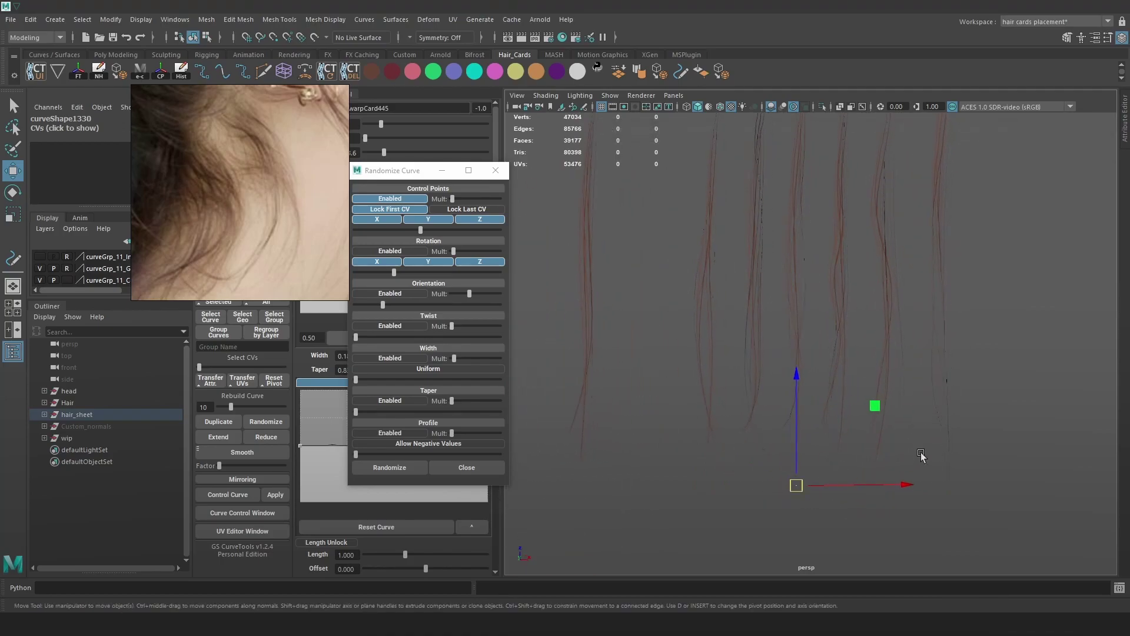
- Shorten the long slanted strand in the second-to-last clump by adjusting its end control vertex, checking its depth from the side
click(954, 475)
alt+drag(954, 474, 822, 428)
alt+right_drag(872, 432, 903, 441)
alt+middle_drag(903, 442, 829, 386)
key(alt+c)
click(785, 394)
right_drag(952, 294, 887, 276)
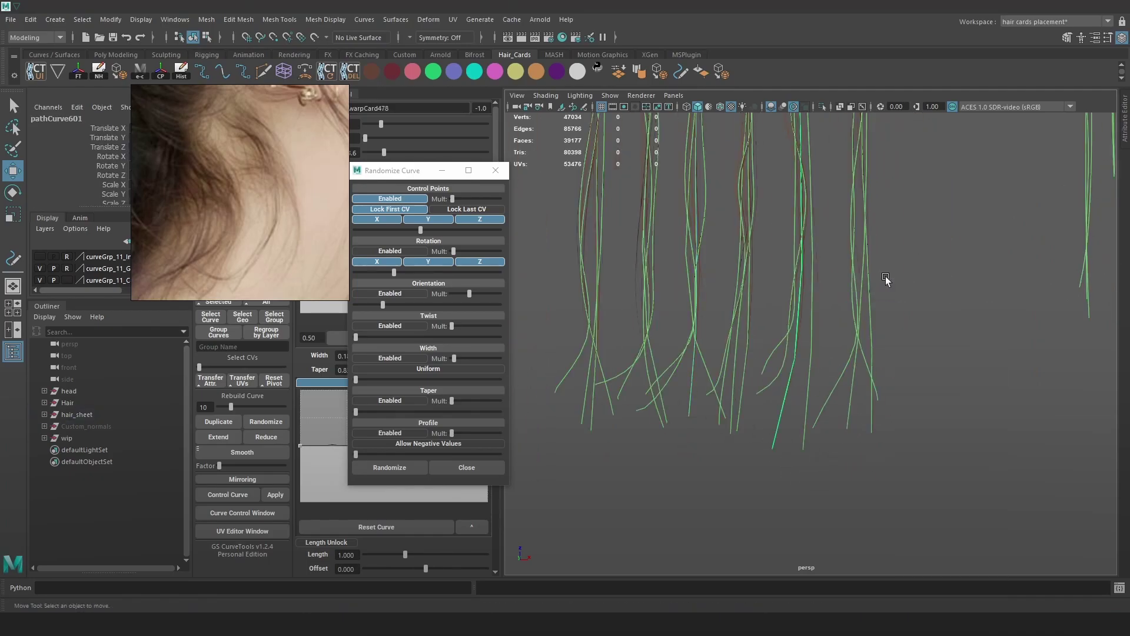
drag(805, 473, 753, 429)
alt+drag(809, 450, 766, 412)
click(776, 405)
key(e)
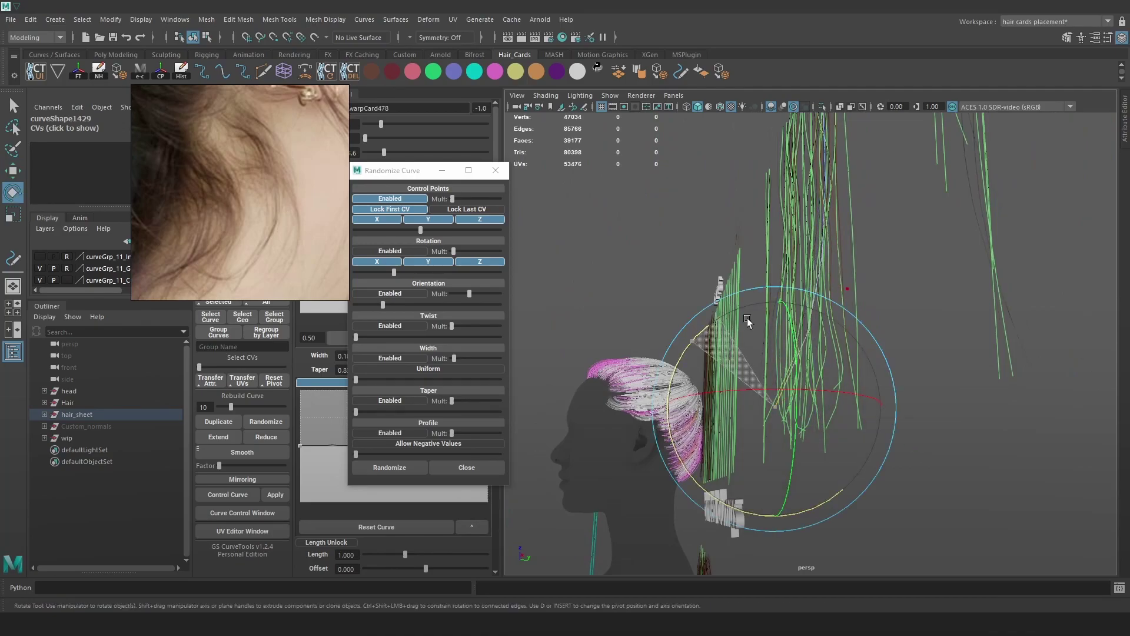
key(w)
alt+drag(783, 353, 954, 403)
click(957, 405)
- Select the straight strand at the outer edge of the second-to-last clump and rebuild its curve with 9 control points
click(813, 389)
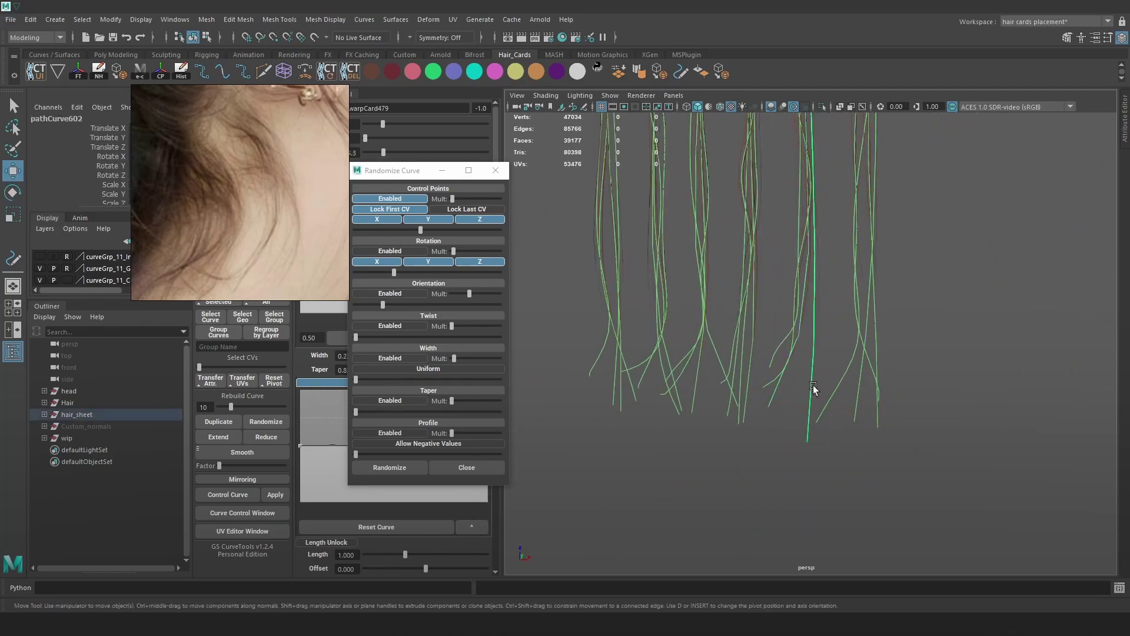
click(884, 330)
alt+drag(884, 330, 853, 451)
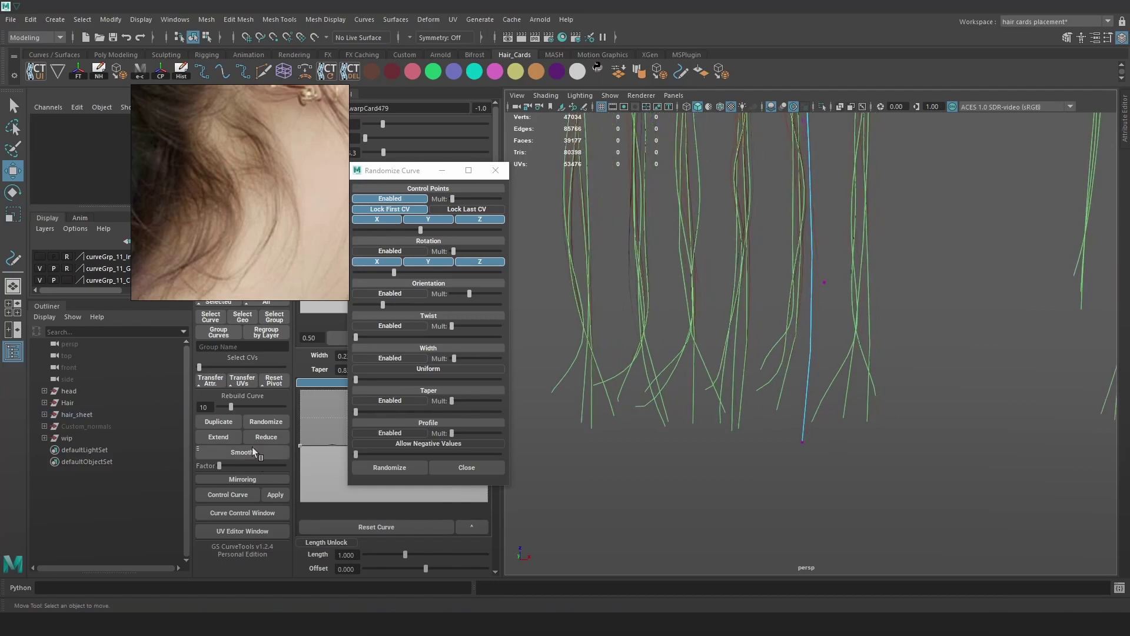
click(235, 406)
- Rotate and move the rebuilt strand's lower control vertices sideways with soft selection, and check the textured result with the curves hidden
right_click(933, 265)
click(928, 232)
drag(848, 480, 784, 376)
key(e)
drag(885, 348, 846, 320)
drag(874, 384, 832, 381)
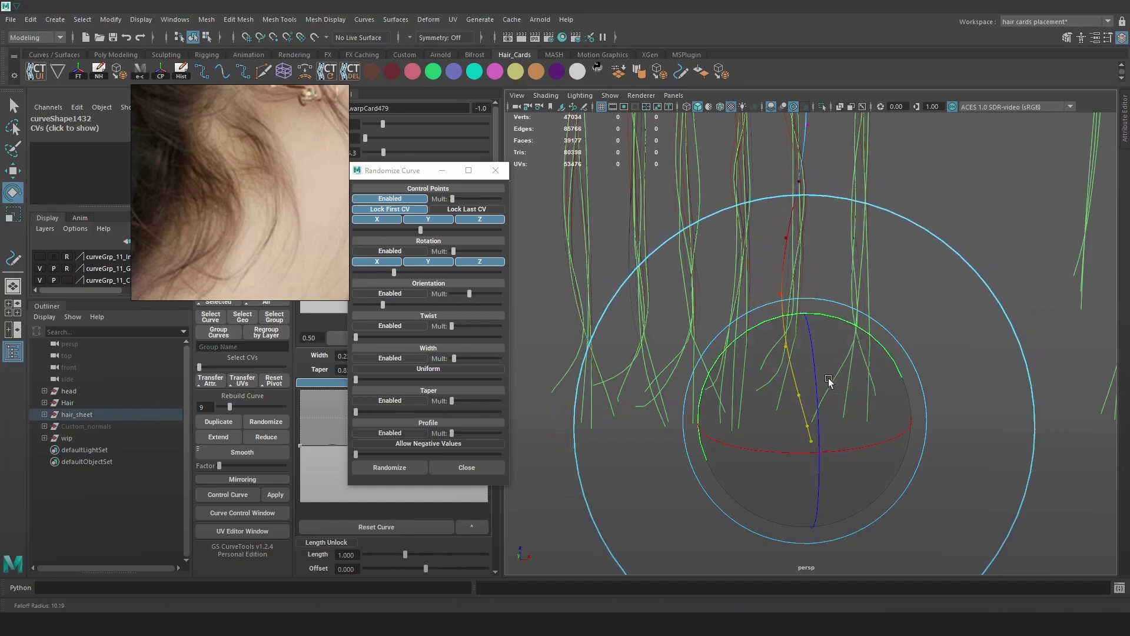
key(w)
drag(805, 417, 822, 417)
key(6)
click(953, 258)
key(alt+1)
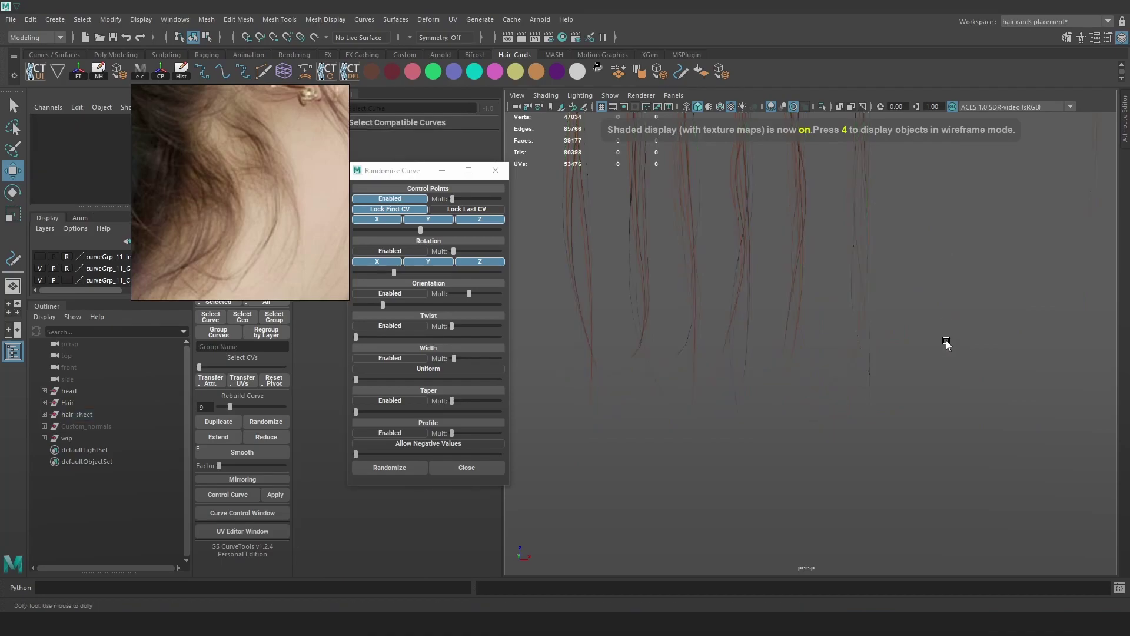
key(alt+1)
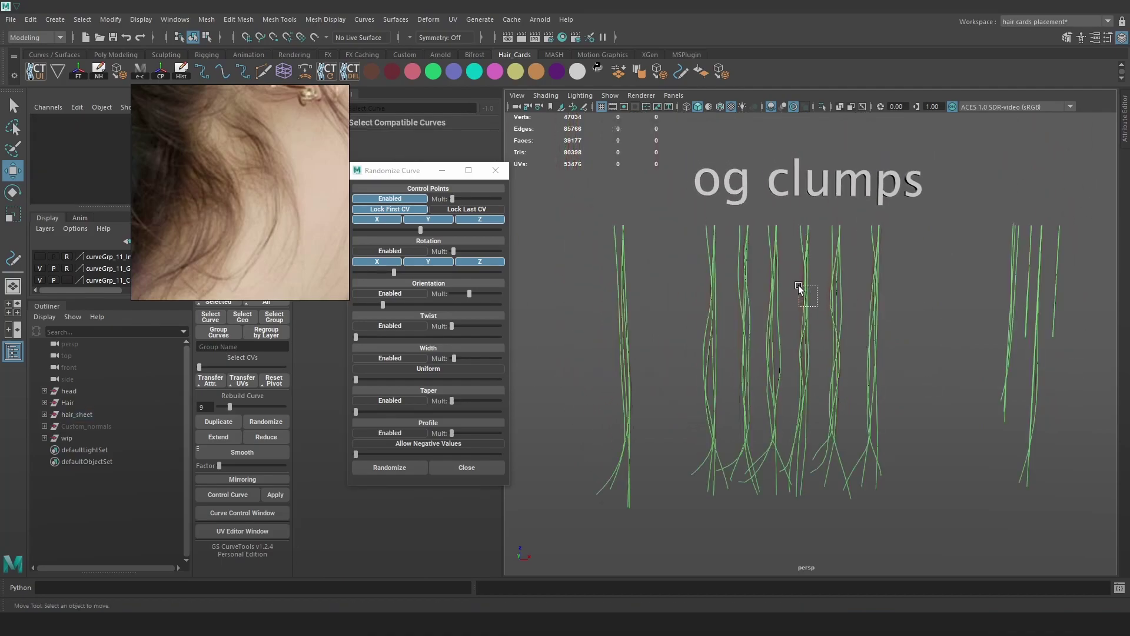
- Try stretching the third-to-last clump lengthwise with its curves scaled together, and check the textured result with the curves hidden
drag(799, 288, 799, 287)
key(4)
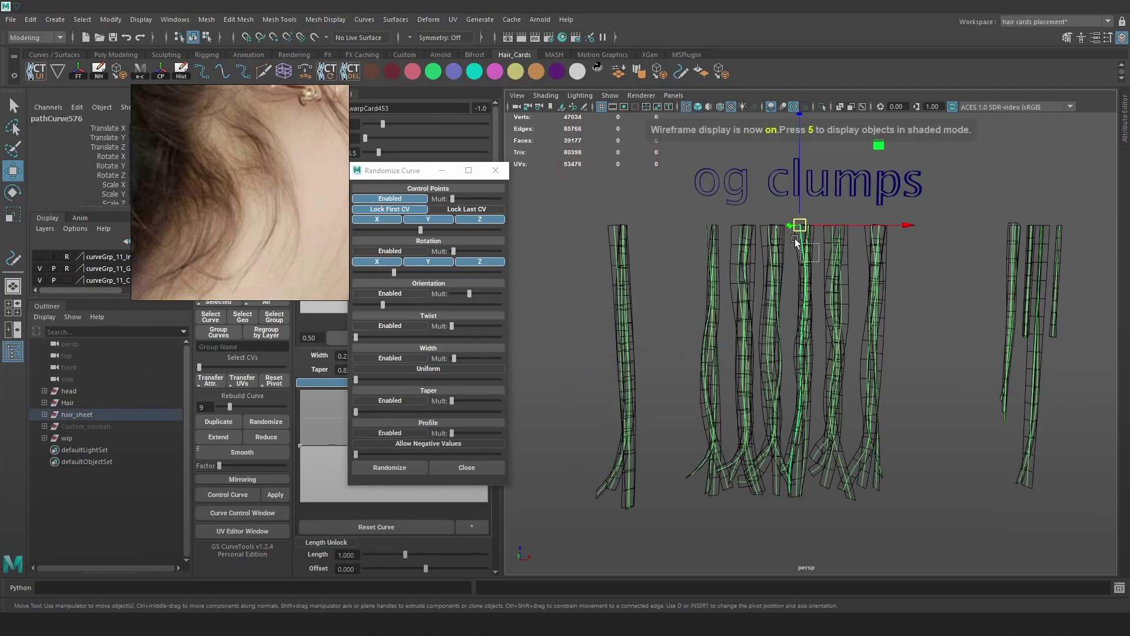
click(817, 252)
key(5)
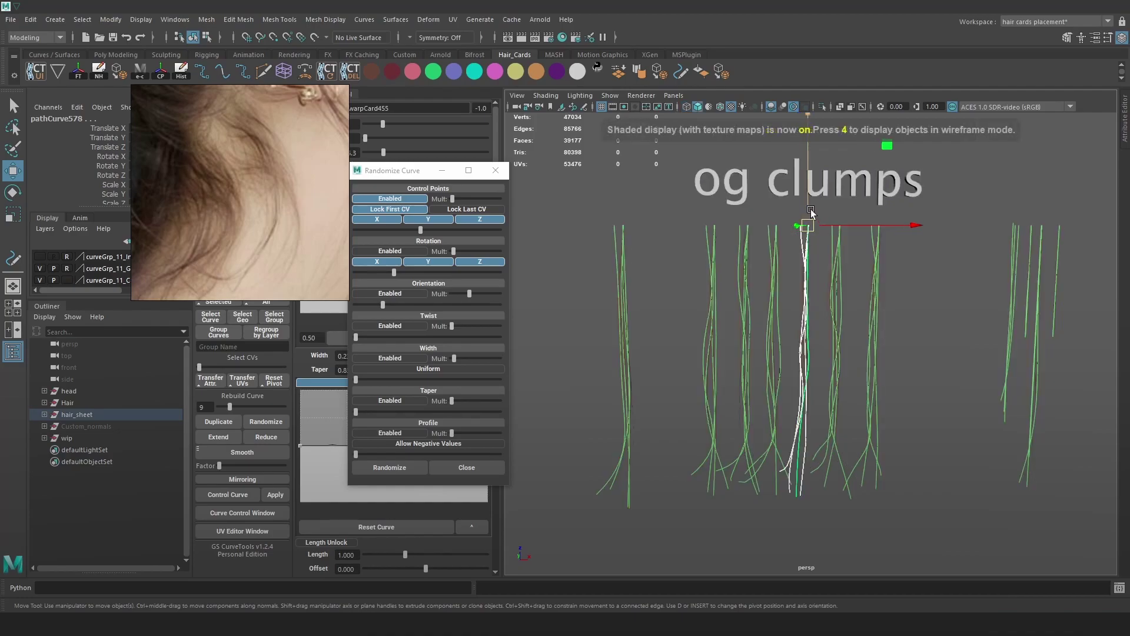
key(r)
drag(810, 307, 816, 304)
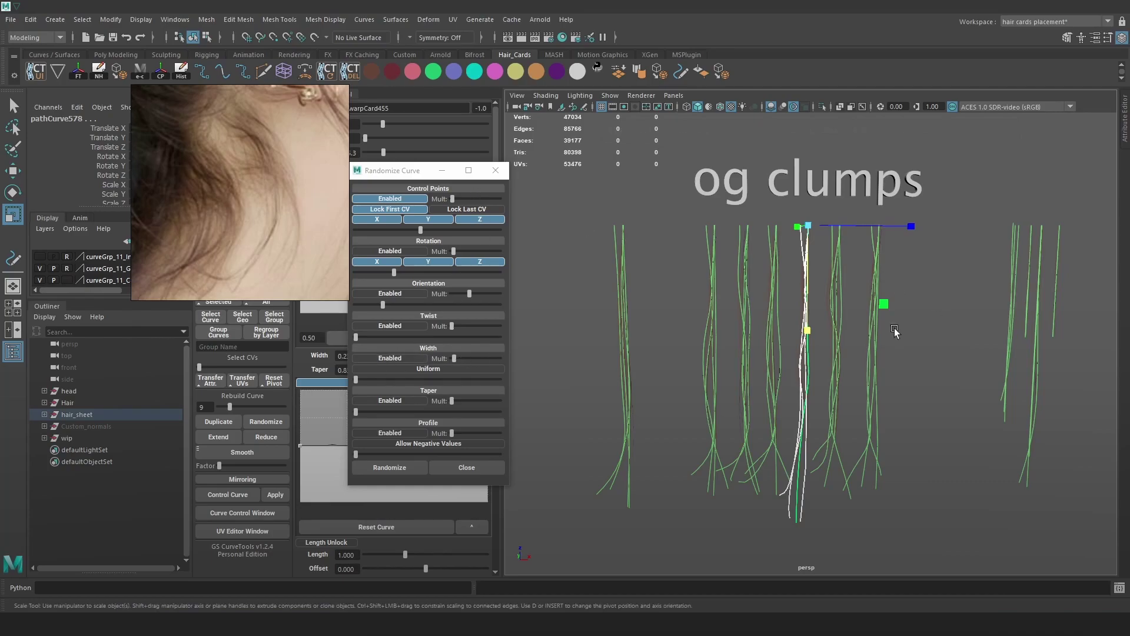
click(935, 329)
key(alt+c)
alt+drag(899, 359, 851, 351)
key(ctrl+z)
key(ctrl+z)
key(ctrl+z)
- Save the scene
key(q)
key(ctrl+s)
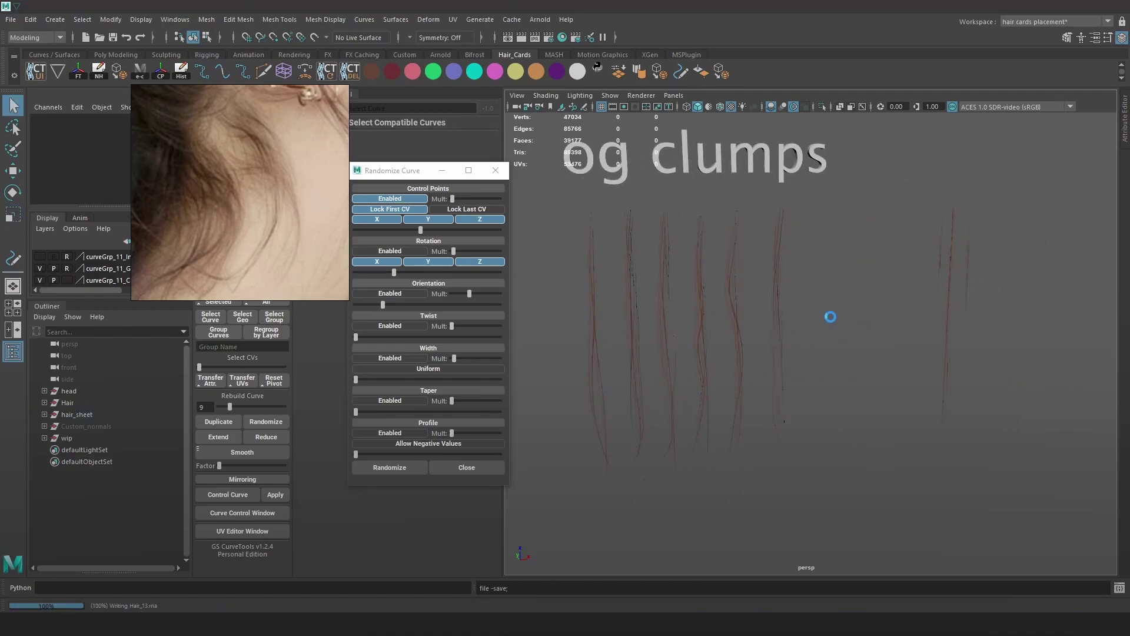
- Show the curves, select all the separate strands beyond the og clumps row in wireframe, and move them sideways toward the row
key(r)
alt+drag(847, 310, 875, 349)
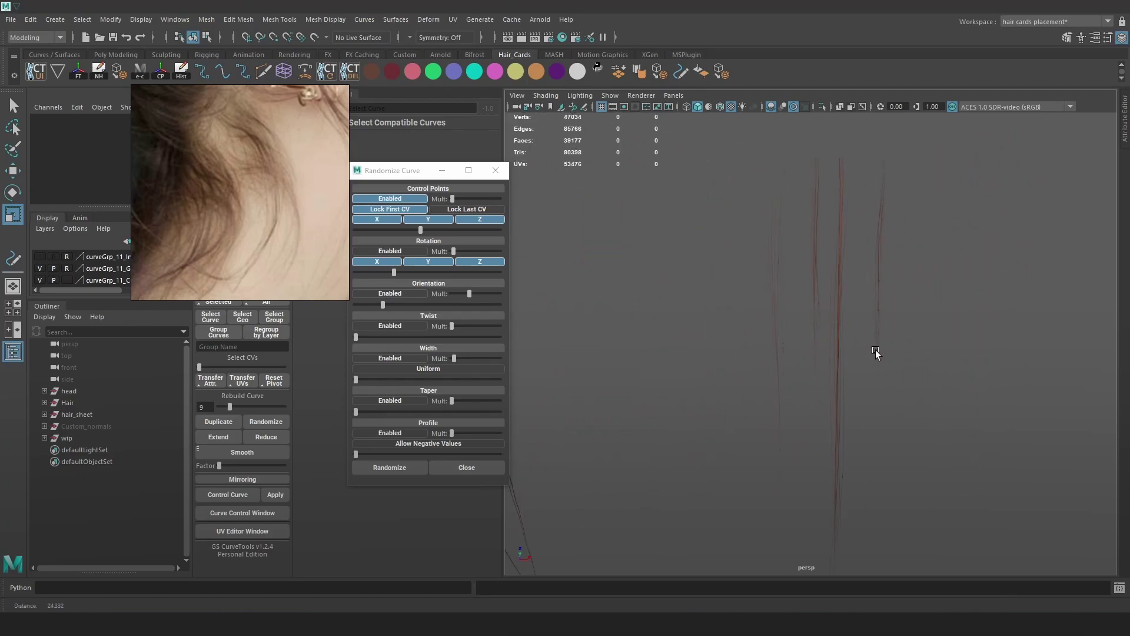
key(ctrl+shift+h)
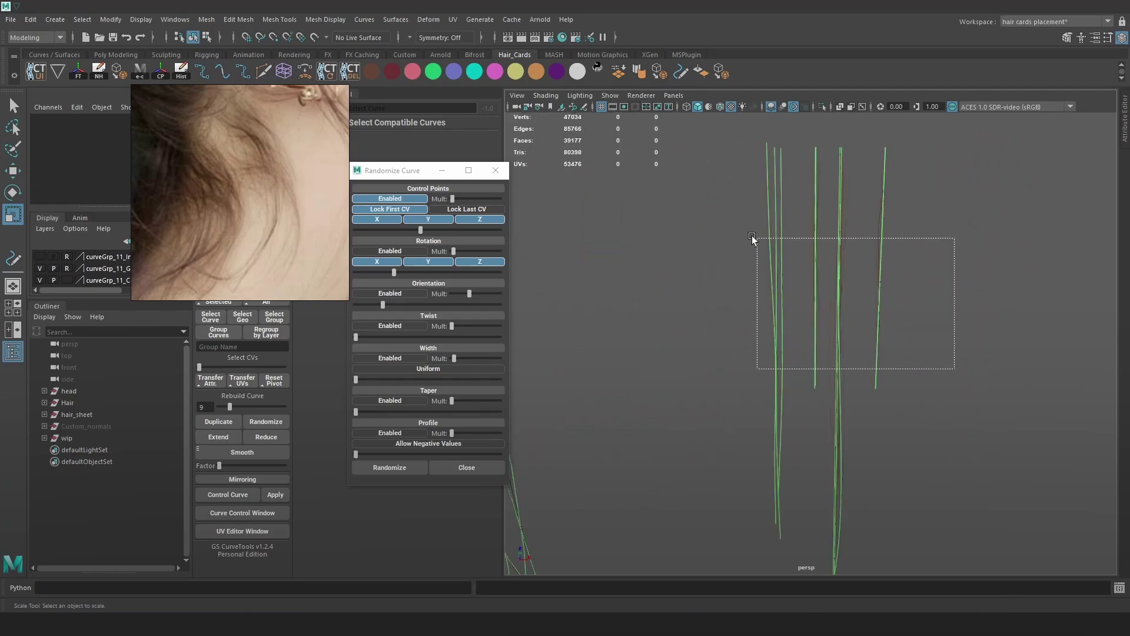
drag(758, 239, 759, 240)
scroll(870, 277, down, 3)
key(w)
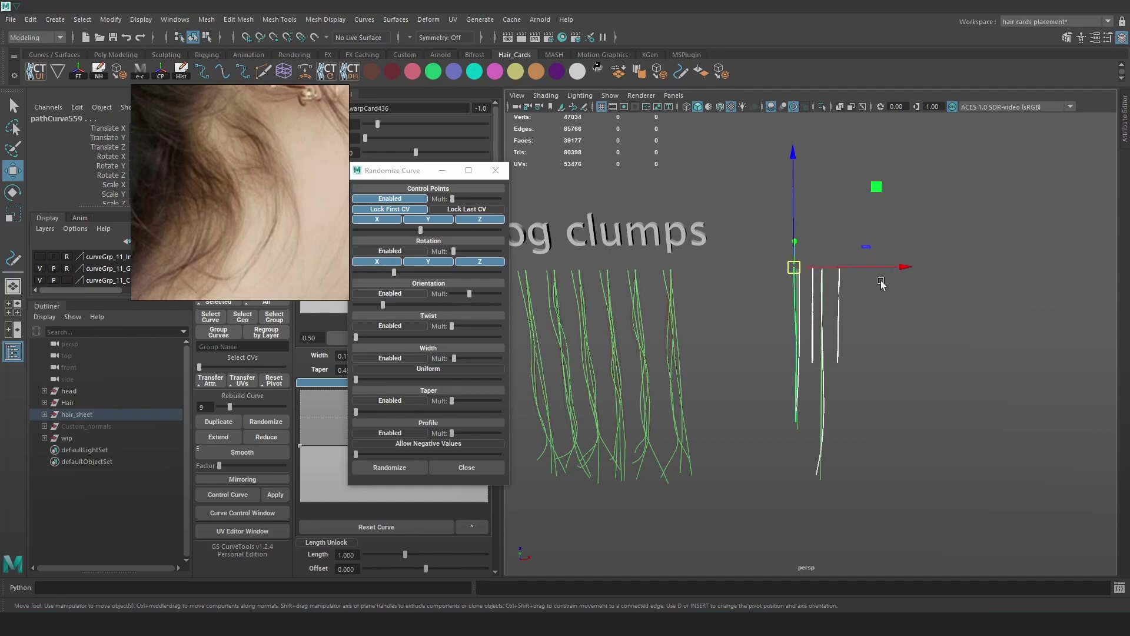
key(4)
drag(756, 231, 892, 377)
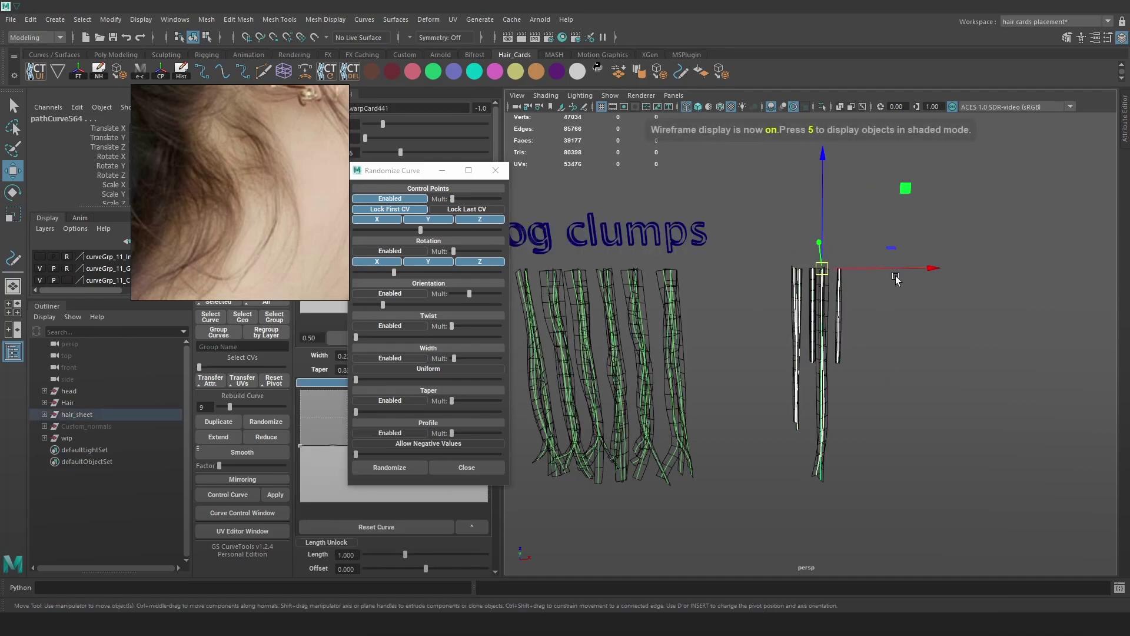
drag(846, 268, 829, 271)
- Reselect the separate strands and nudge the whole set slightly closer to the og clumps row
mouse_move(864, 327)
alt+mouse_down()
mouse_move(884, 316)
mouse_move(877, 325)
alt+mouse_up()
click(874, 327)
drag(865, 377, 769, 305)
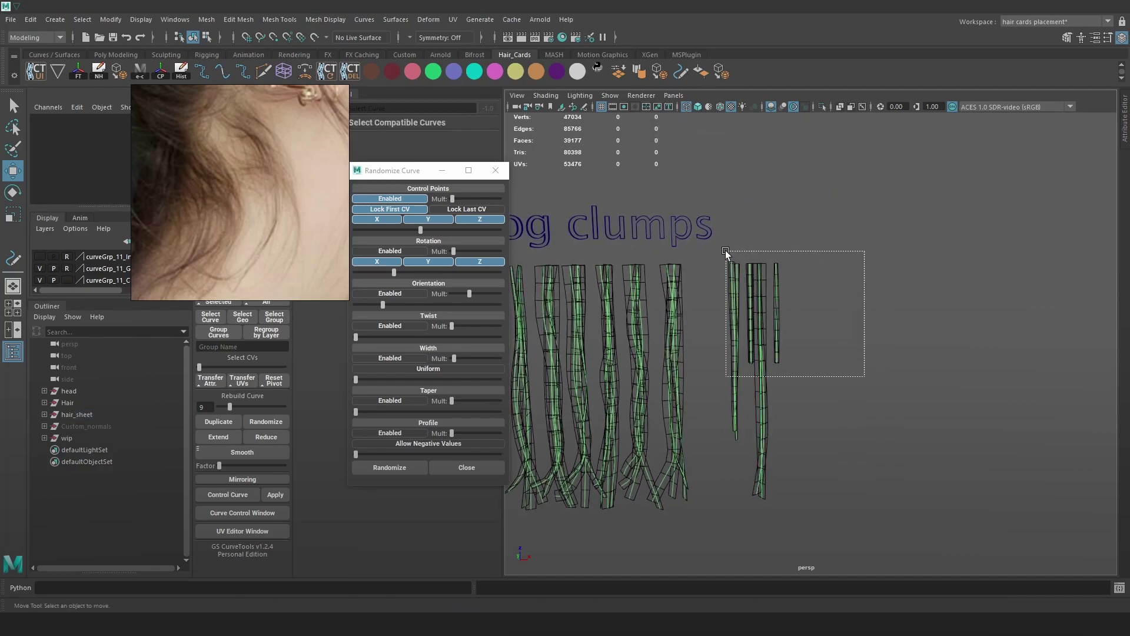
drag(725, 250, 726, 251)
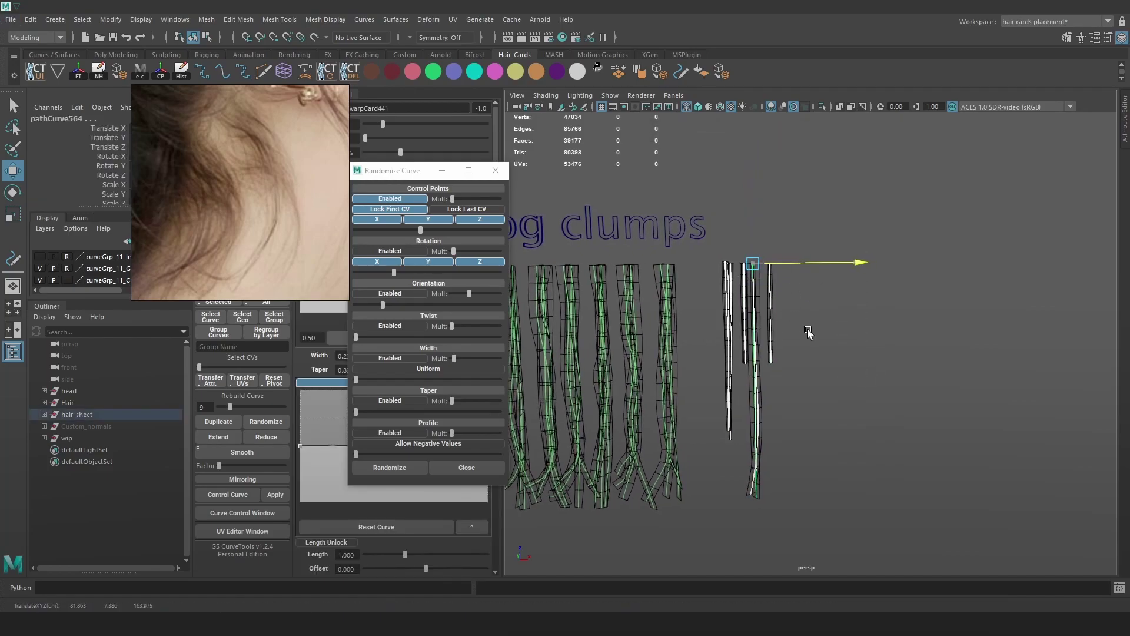
- Select the separate strands except the clump nearest the row and move them far away sideways, leaving a wide gap
click(848, 360)
drag(842, 364, 736, 297)
drag(818, 264, 1029, 316)
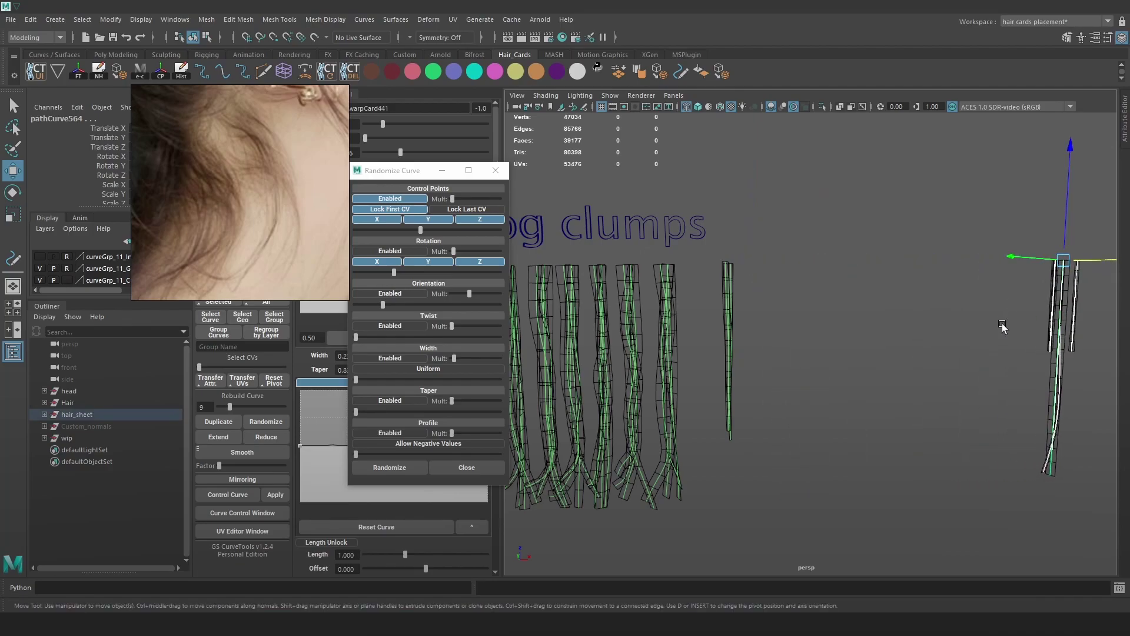
- Duplicate the thin hair clump beside the og clumps and place the copy beside the original
alt+right_drag(1029, 313, 846, 314)
scroll(758, 325, up, 1)
drag(1051, 279, 1079, 279)
drag(771, 351, 736, 275)
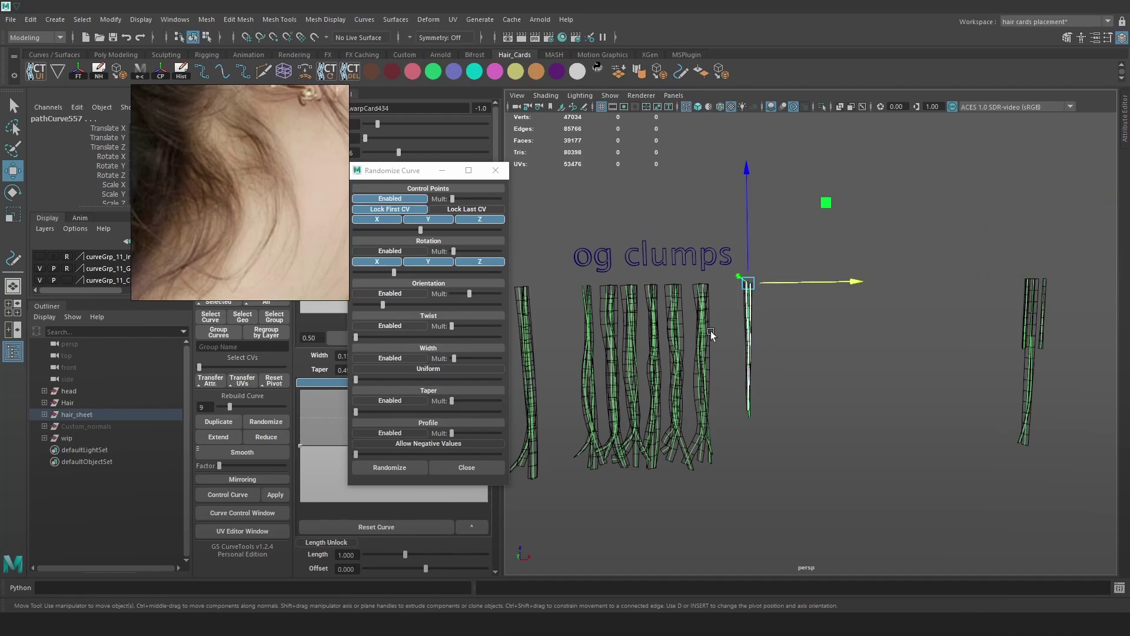
scroll(670, 356, up, 1)
key(g)
key(ctrl+z)
click(228, 426)
drag(831, 274, 881, 267)
- Keep duplicating and offsetting the copied thin clump to form an evenly spaced row of nine clumps
click(231, 422)
click(219, 419)
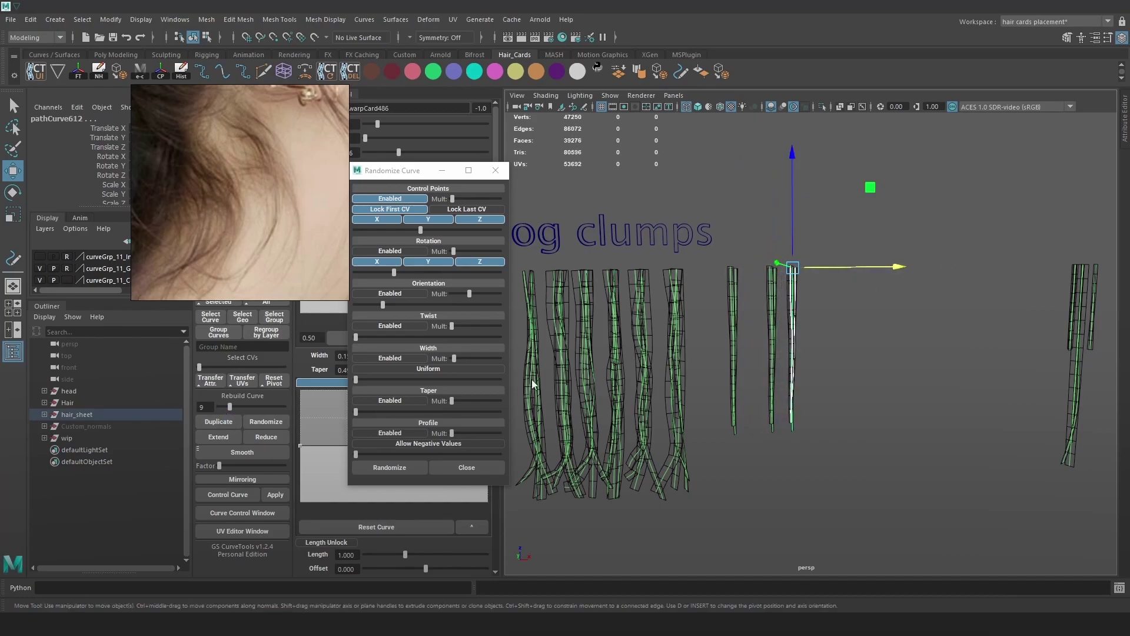
drag(882, 270, 900, 270)
drag(851, 334, 765, 240)
drag(870, 269, 999, 313)
- Duplicate the whole row of nine thin clumps and place the copied row directly below it
click(983, 480)
drag(978, 474, 810, 380)
click(210, 420)
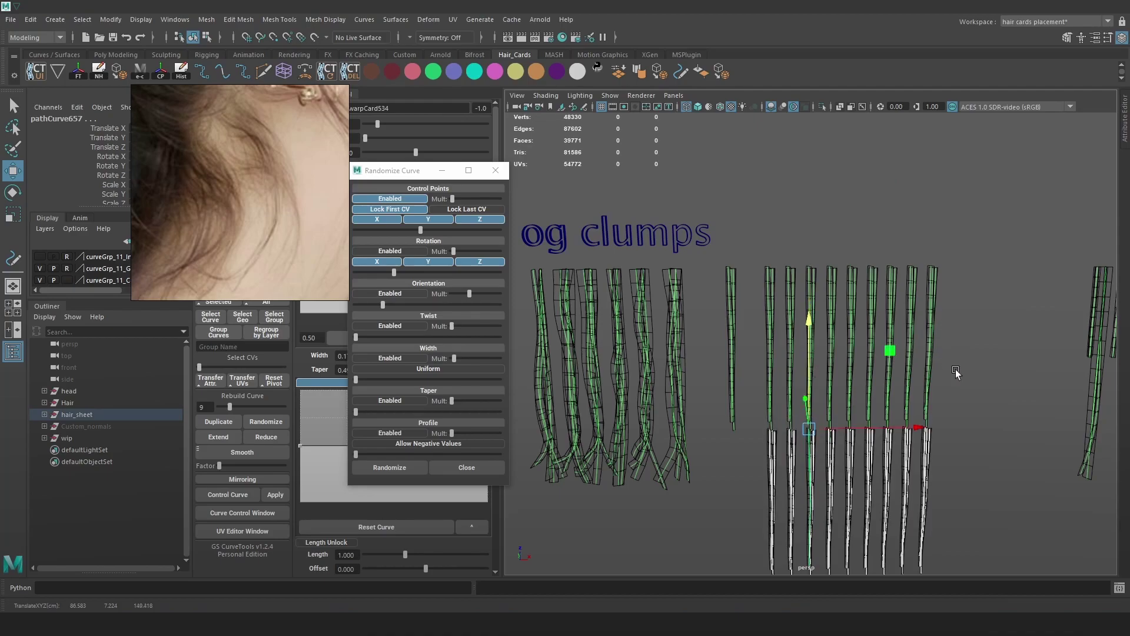
alt+right_drag(956, 369, 942, 368)
alt+drag(942, 369, 939, 360)
drag(809, 353, 808, 361)
- Check the two rows in shaded and textured display, then delete the lower row of clumps
key(5)
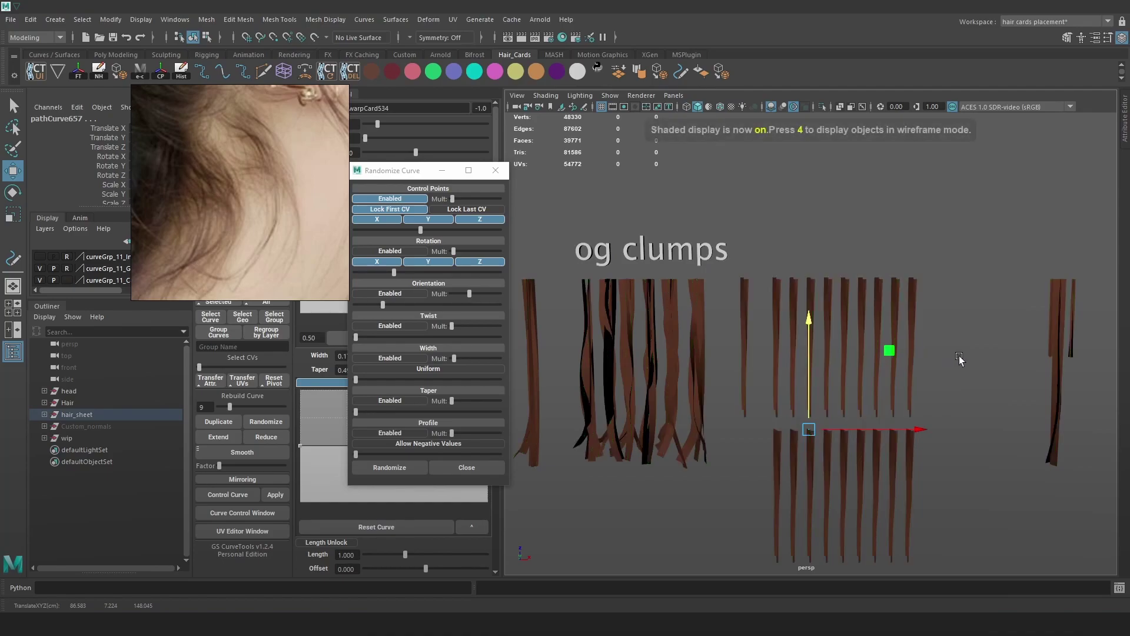
click(959, 359)
key(6)
mouse_move(941, 371)
alt+right_down()
mouse_move(891, 318)
mouse_move(962, 391)
alt+right_up()
drag(964, 451, 713, 378)
key(4)
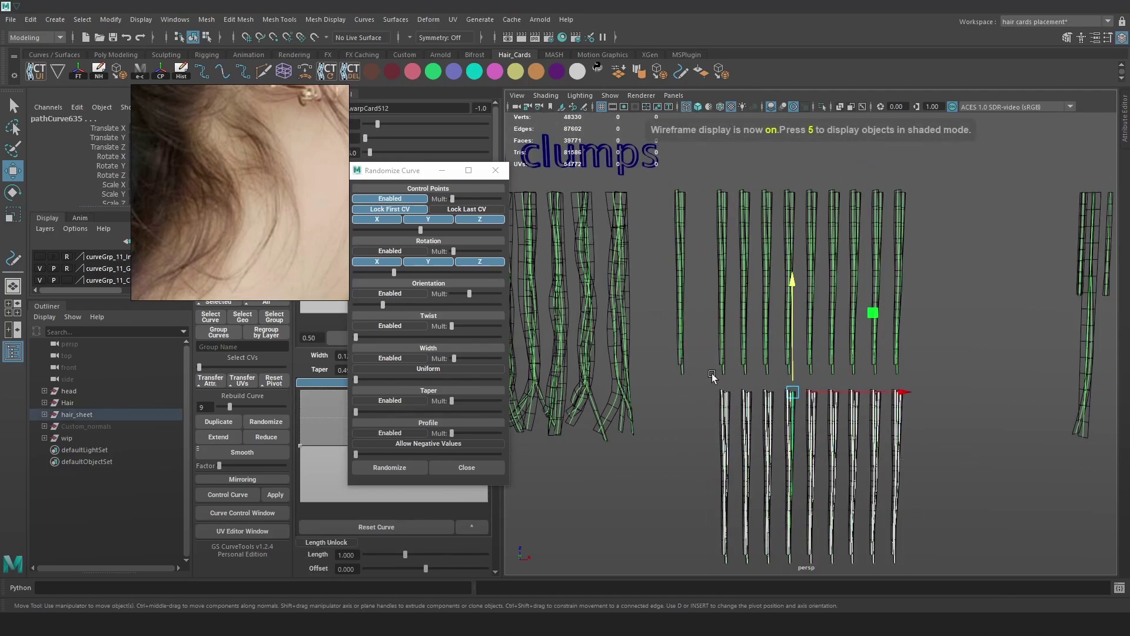
key(Delete)
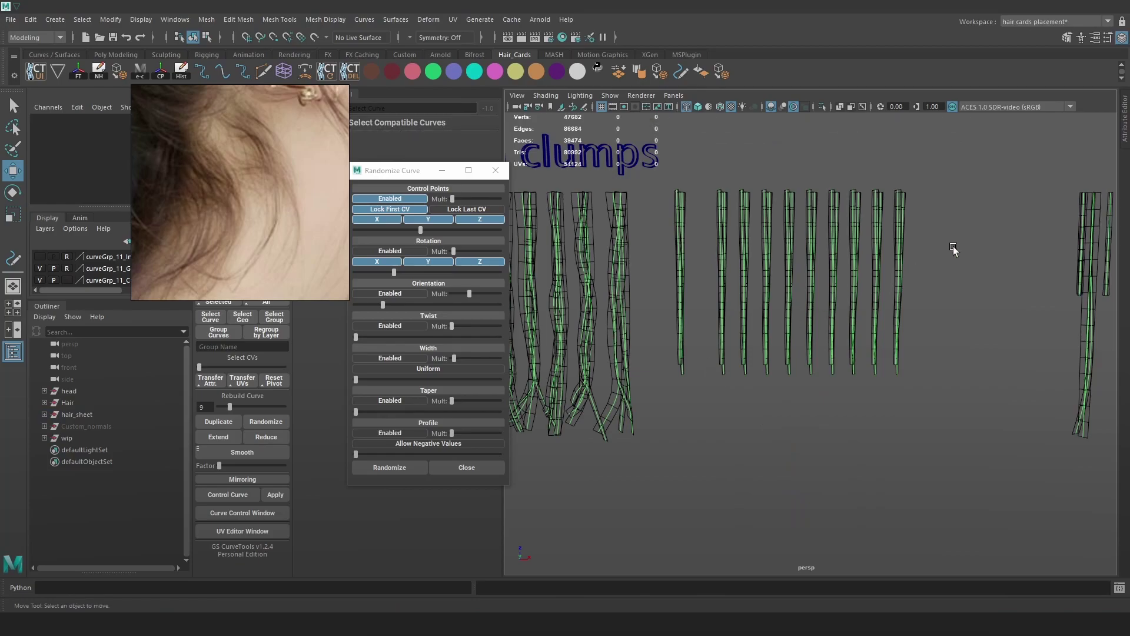
- Duplicate the last two clumps to extend the row to eleven, and adjust the spacing near the row's start
drag(917, 346, 878, 176)
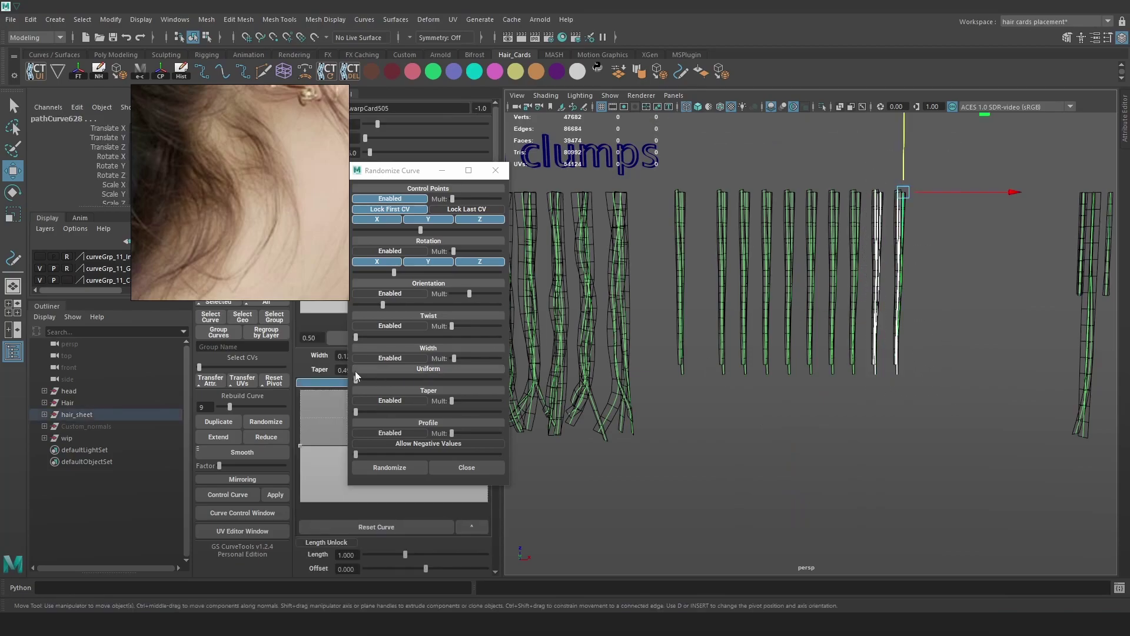
drag(963, 197, 1019, 221)
scroll(895, 198, up, 3)
drag(634, 445, 598, 182)
drag(718, 204, 701, 203)
- Select all eleven thin clumps in the row and display them with textured shading
drag(1003, 475, 650, 111)
scroll(660, 214, up, 2)
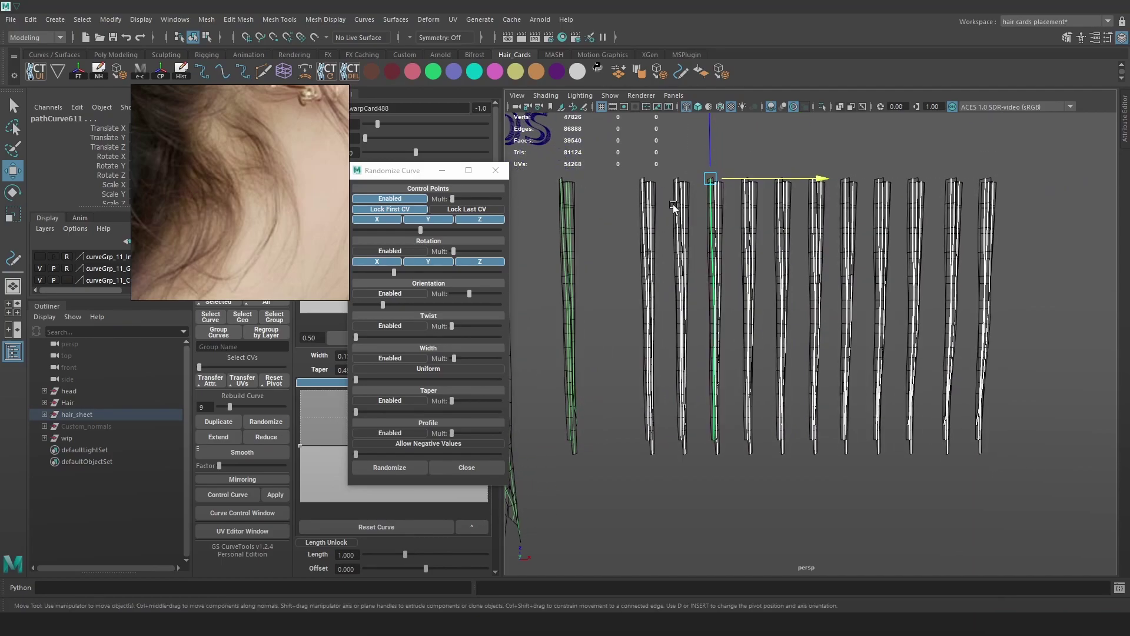
alt+middle_drag(706, 207, 708, 229)
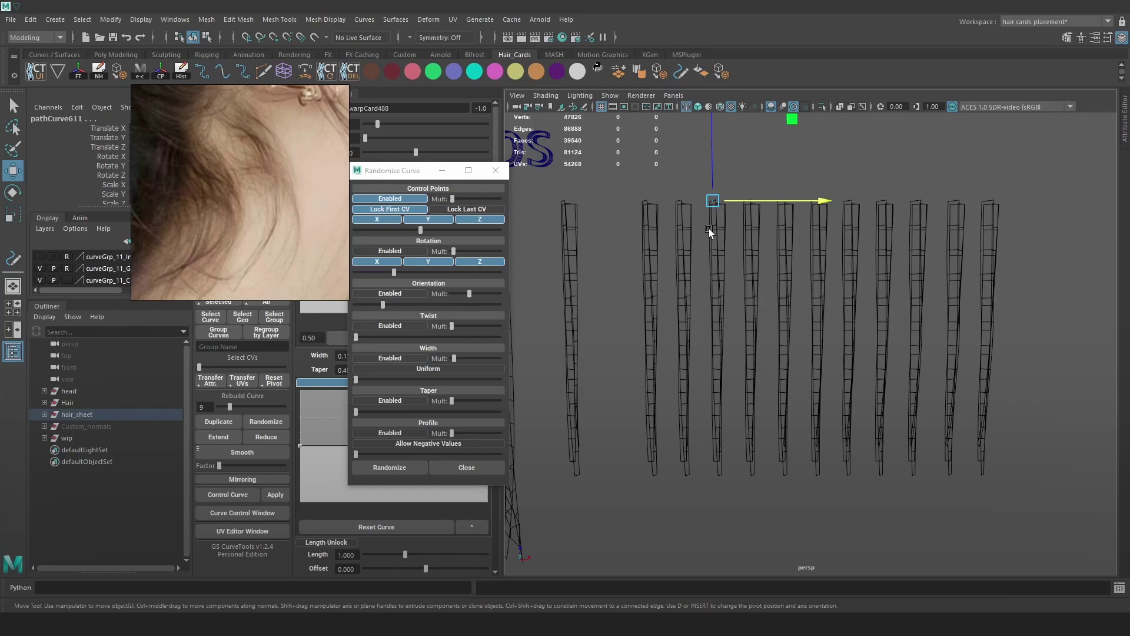
key(6)
alt+right_drag(717, 223, 830, 276)
key(alt+grave)
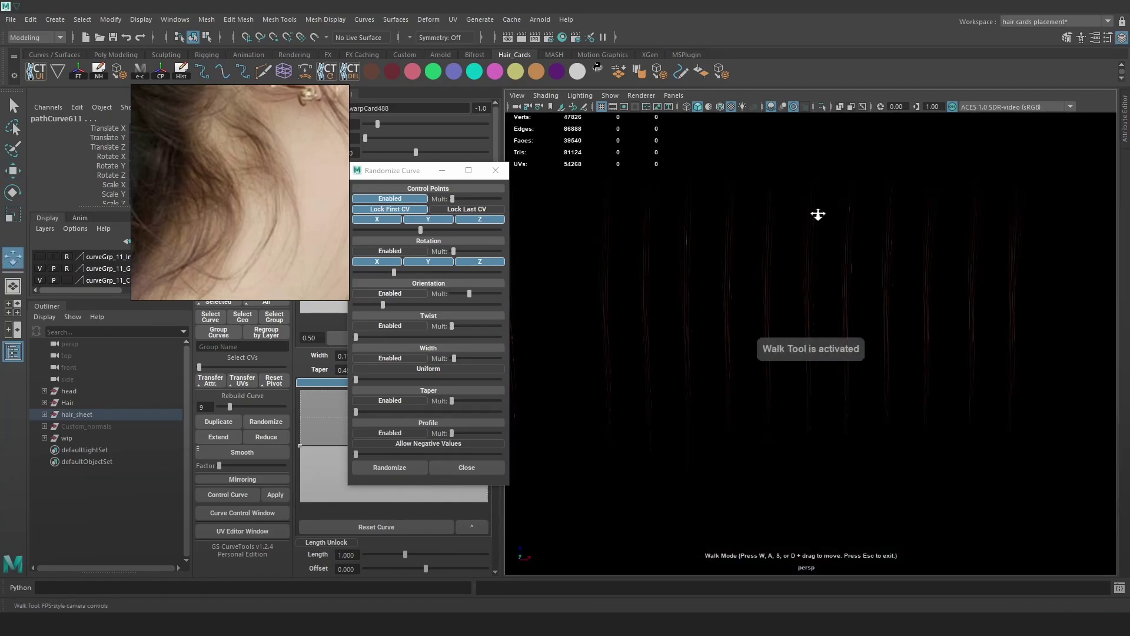
key(Escape)
alt+right_drag(828, 234, 849, 305)
- Cycle through the viewport background colors and settle on the blue gradient for viewing the hair cards
key(alt+b)
key(alt+b)
key(alt+b)
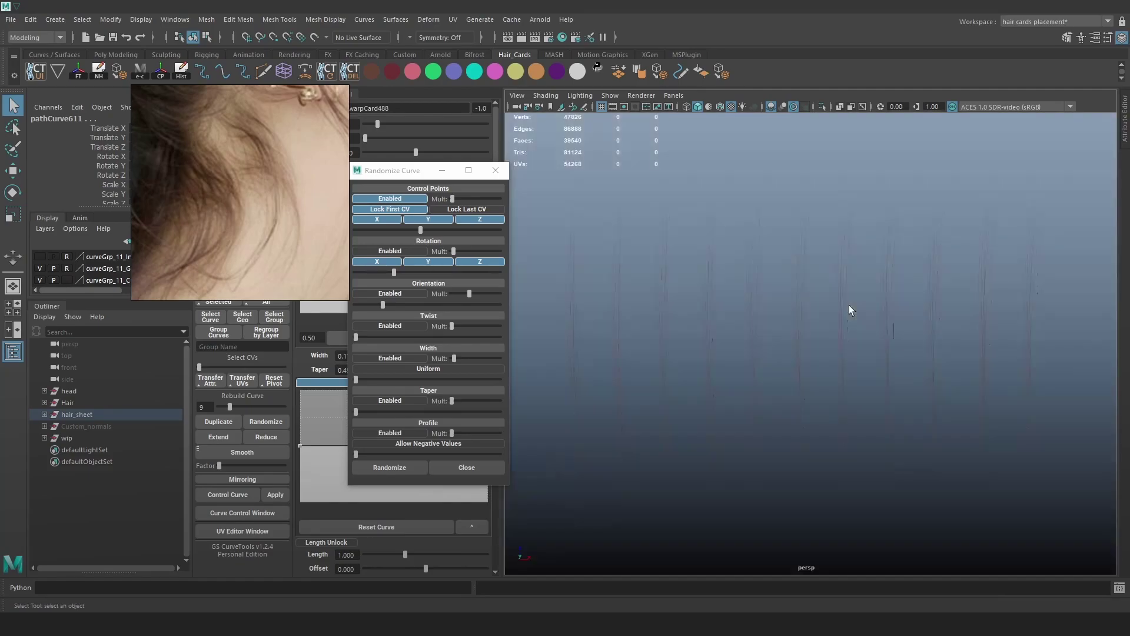
key(alt+b)
key(alt+b)
key(alt+b)
alt+right_drag(849, 305, 845, 296)
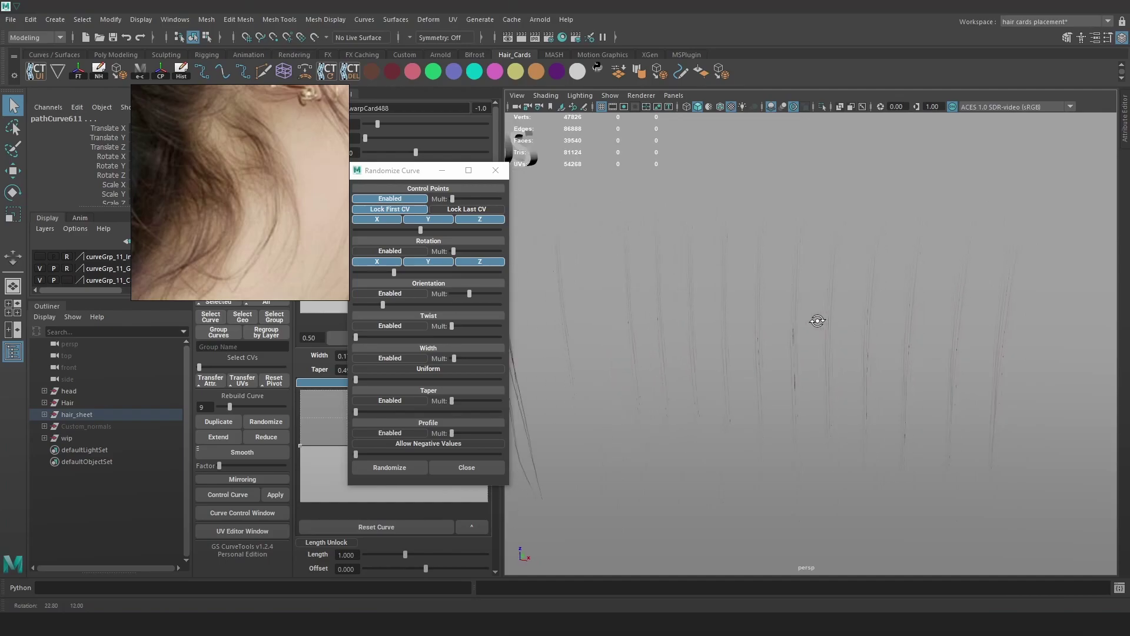
key(alt+b)
alt+drag(853, 314, 869, 318)
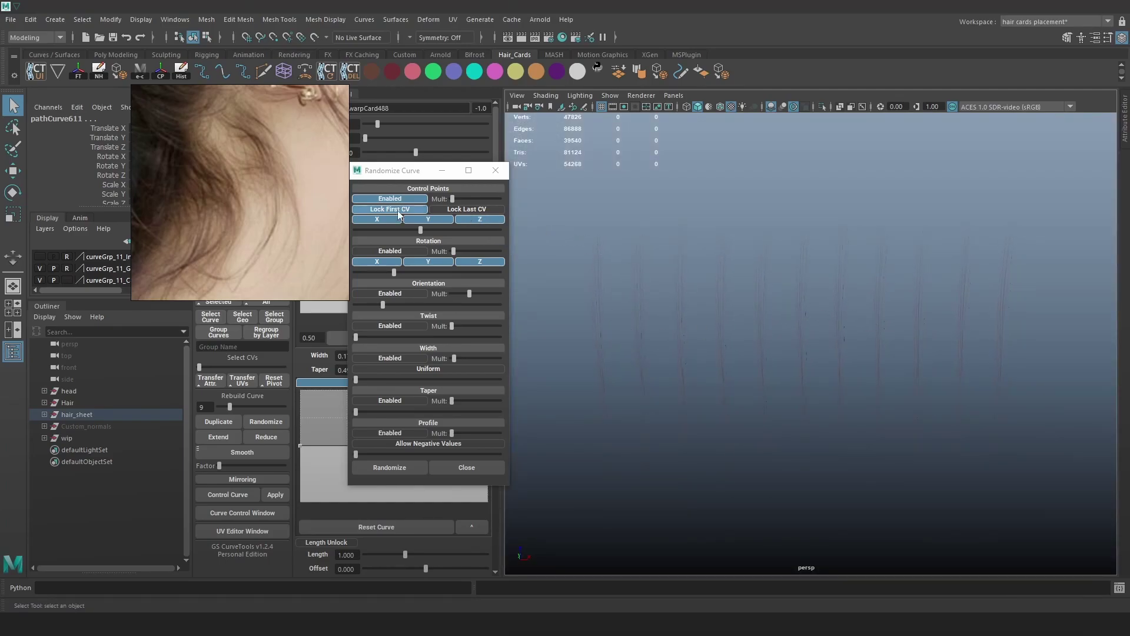
- Reset the curve randomizer by reopening it, and randomize the selected clumps' rotation on X, Y and Z
click(399, 252)
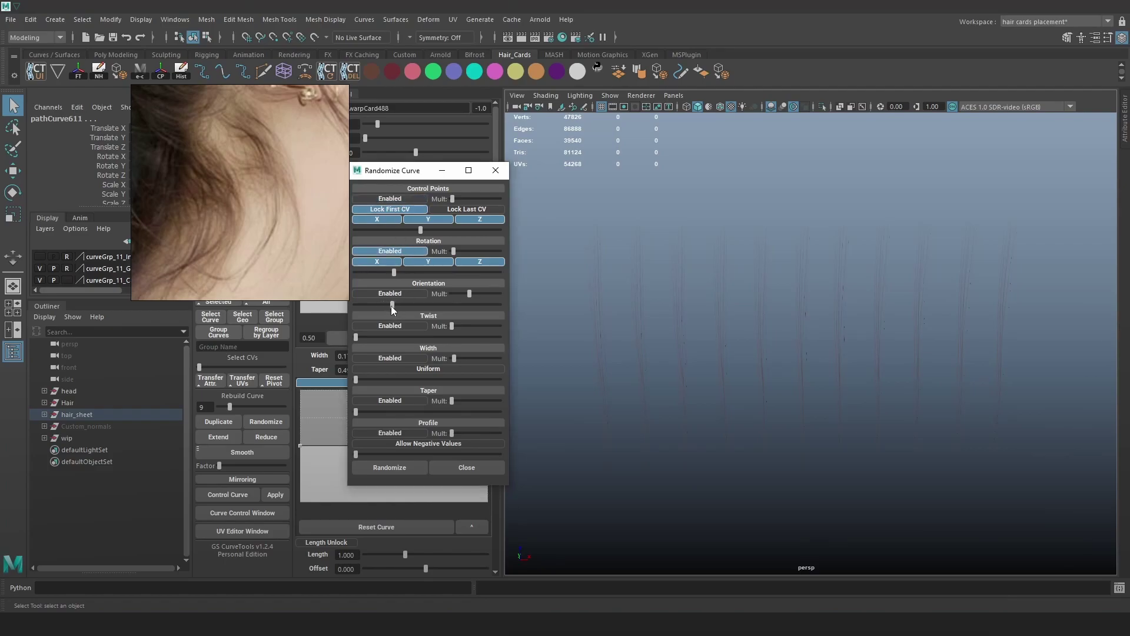
click(496, 171)
click(966, 402)
drag(966, 402, 708, 230)
click(259, 422)
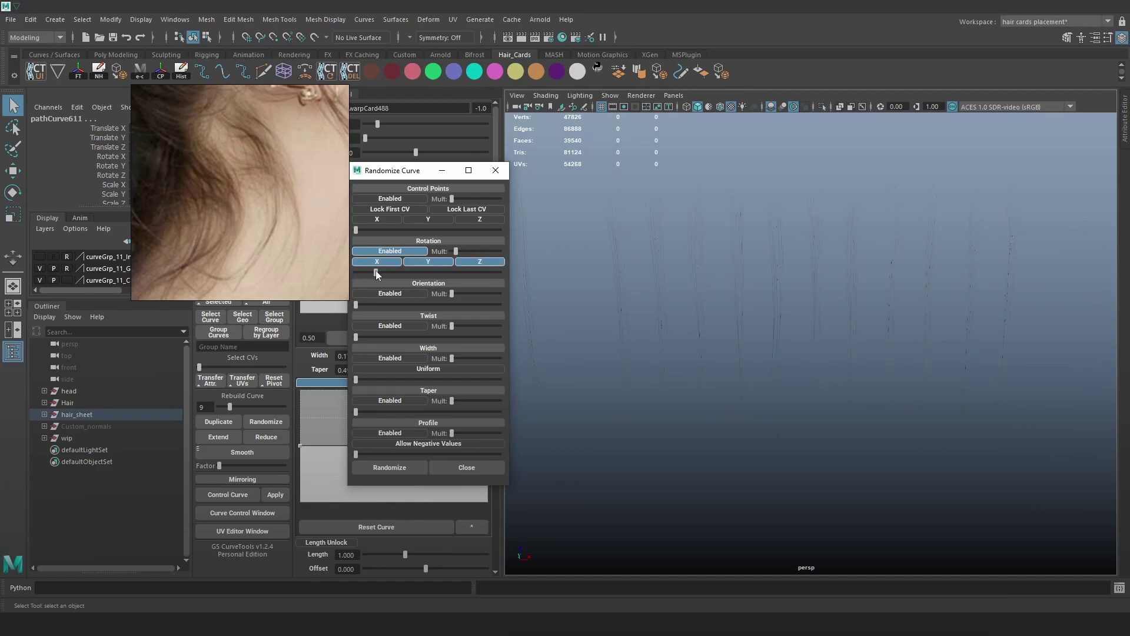
drag(434, 277, 401, 273)
click(408, 465)
alt+middle_drag(726, 310, 709, 327)
- Switch randomization from rotation to width with Uniform enabled, using a low amount and a slightly raised multiplier
click(393, 252)
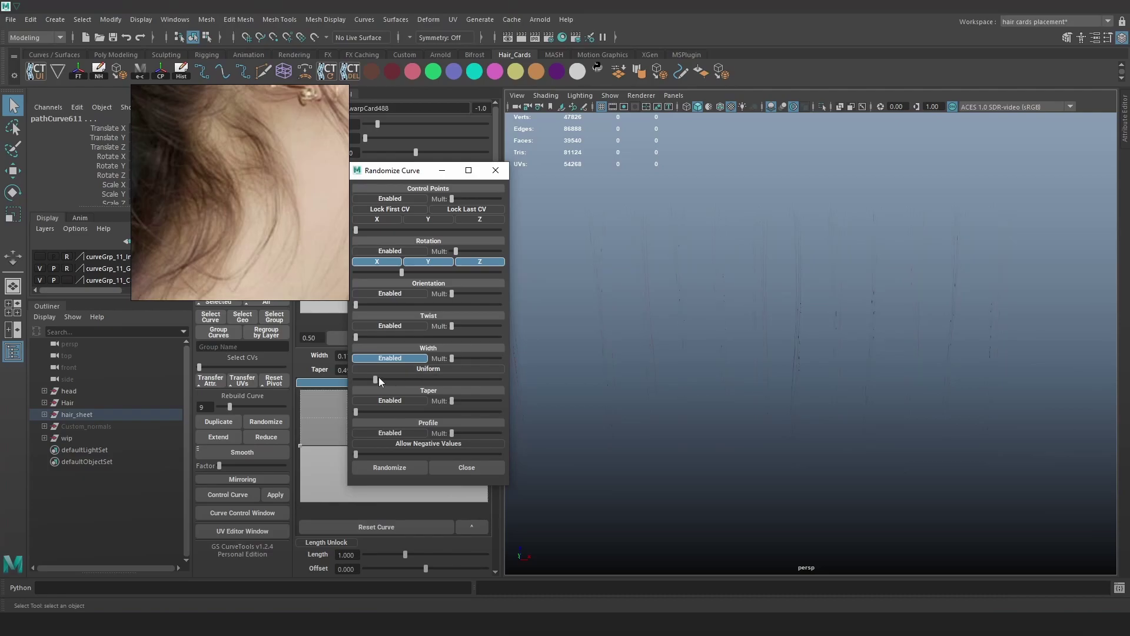
click(416, 369)
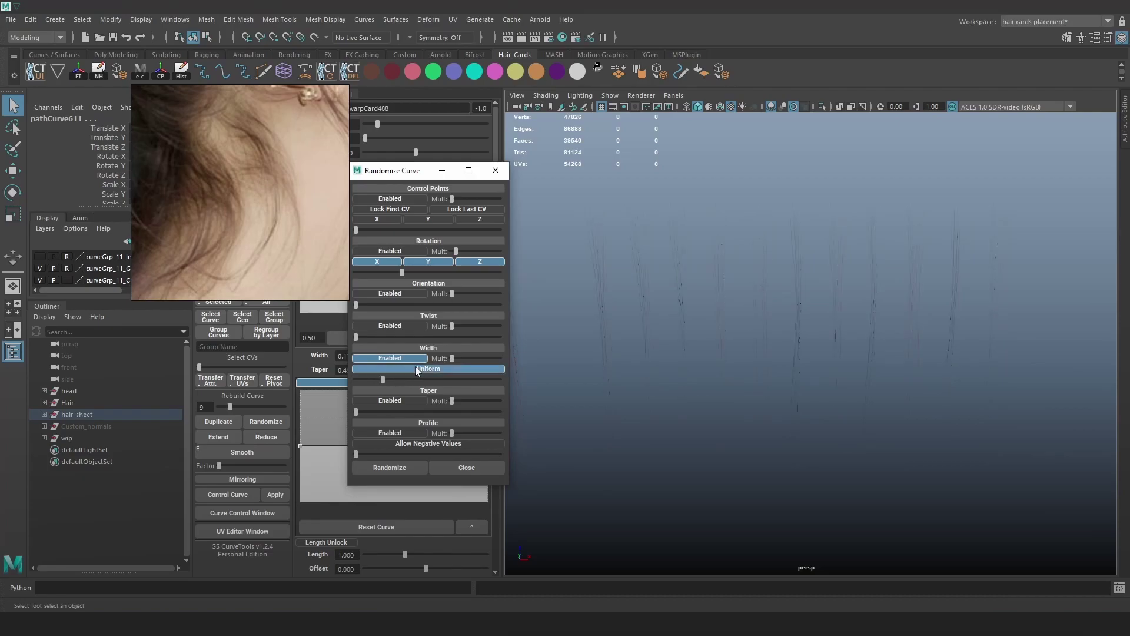
drag(384, 378, 359, 375)
drag(458, 358, 457, 359)
scroll(753, 307, up, 5)
alt+middle_drag(753, 308, 782, 377)
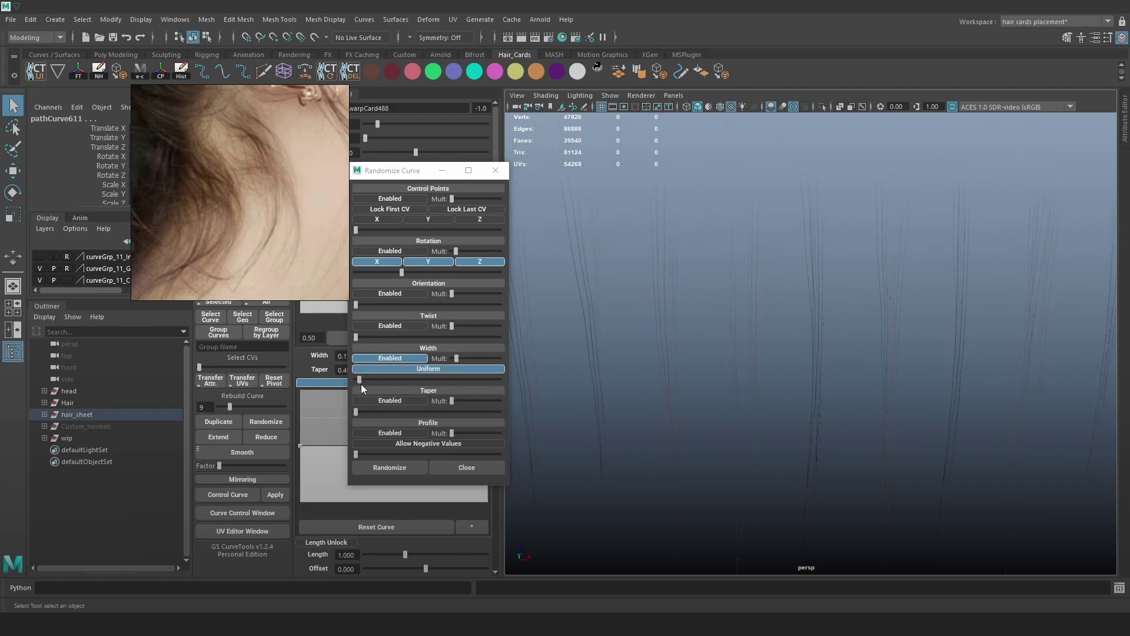
- Fine-tune the width randomization to a near-zero amount, then disable Width and Uniform
click(372, 372)
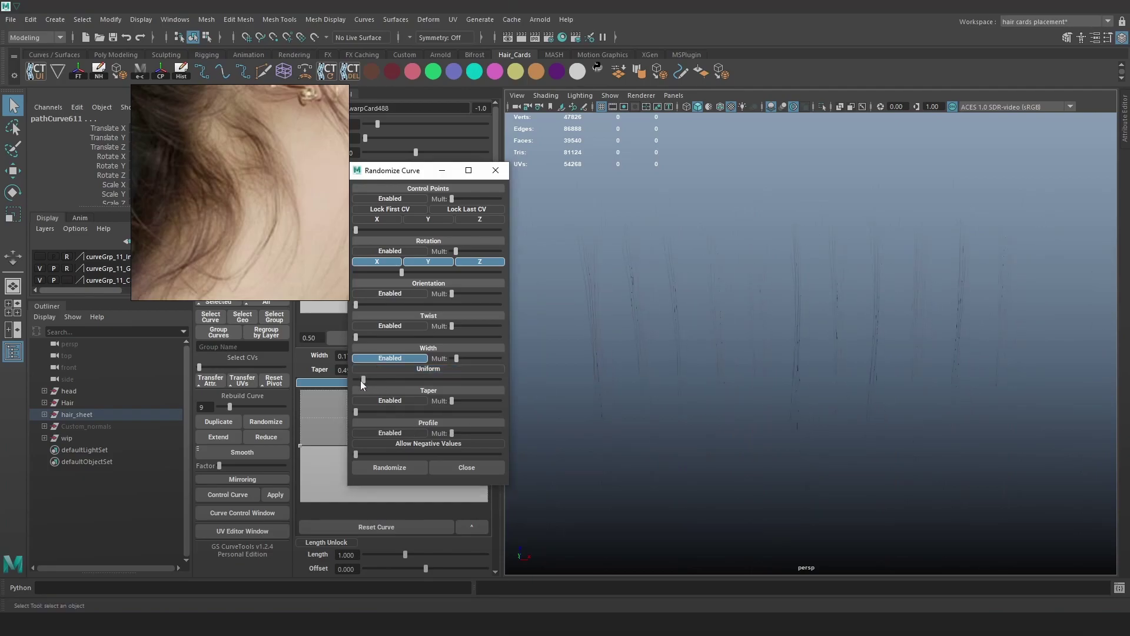
mouse_move(359, 381)
mouse_down()
mouse_move(370, 379)
mouse_move(355, 379)
mouse_up()
click(372, 373)
click(407, 359)
click(450, 370)
alt+right_drag(775, 293, 768, 256)
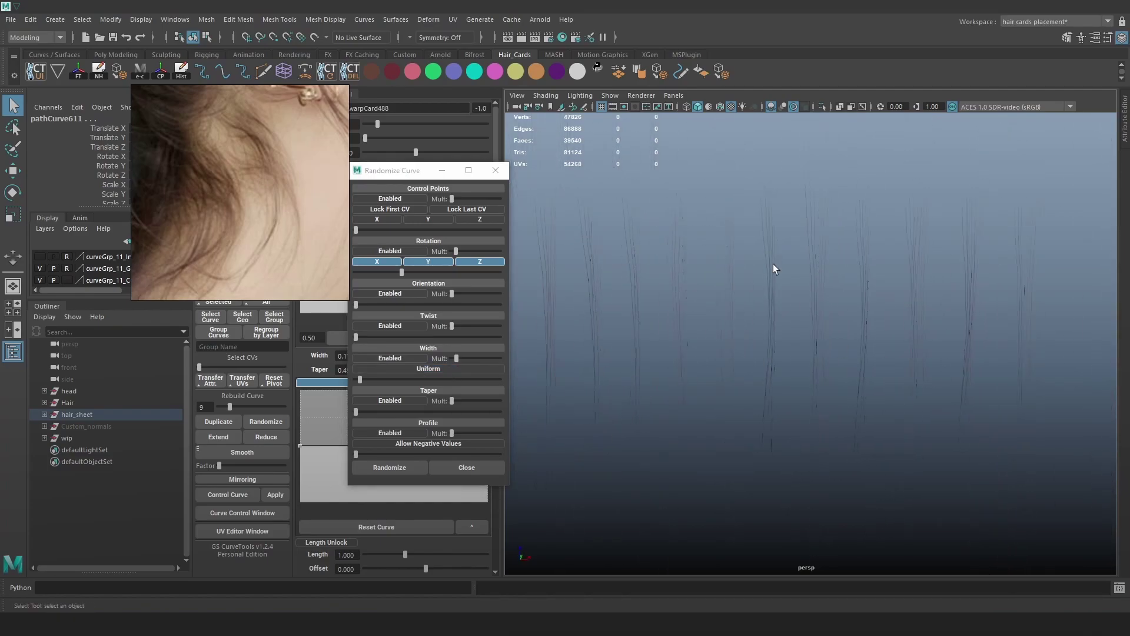
- Enable control point randomization on X, Y and Z with a slightly raised multiplier and test different amounts on the clumps
click(391, 199)
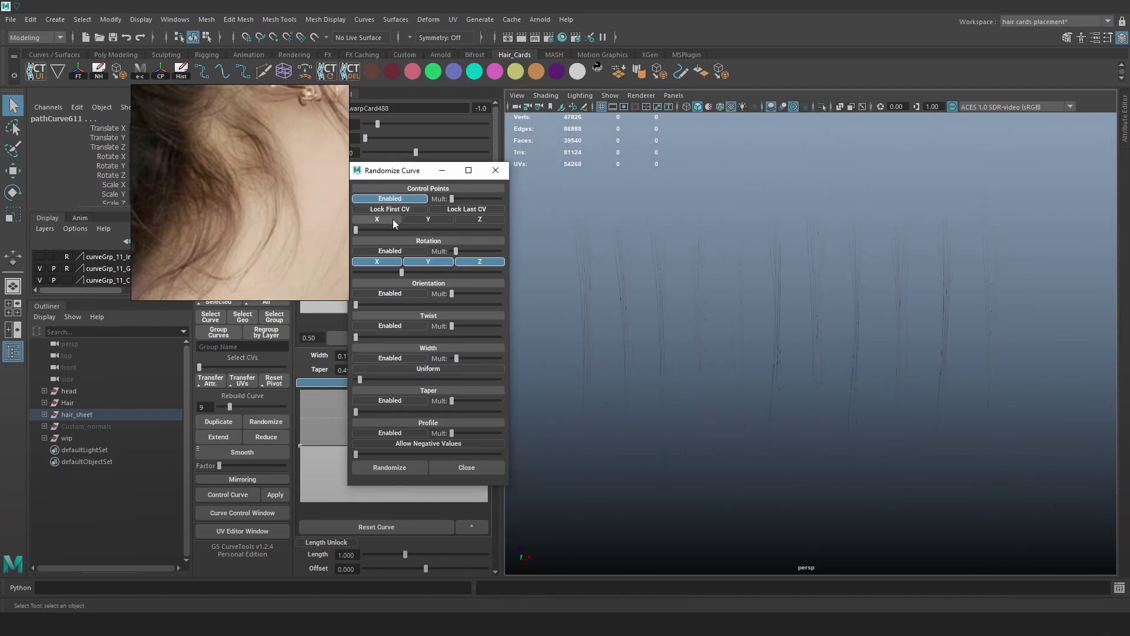
click(399, 211)
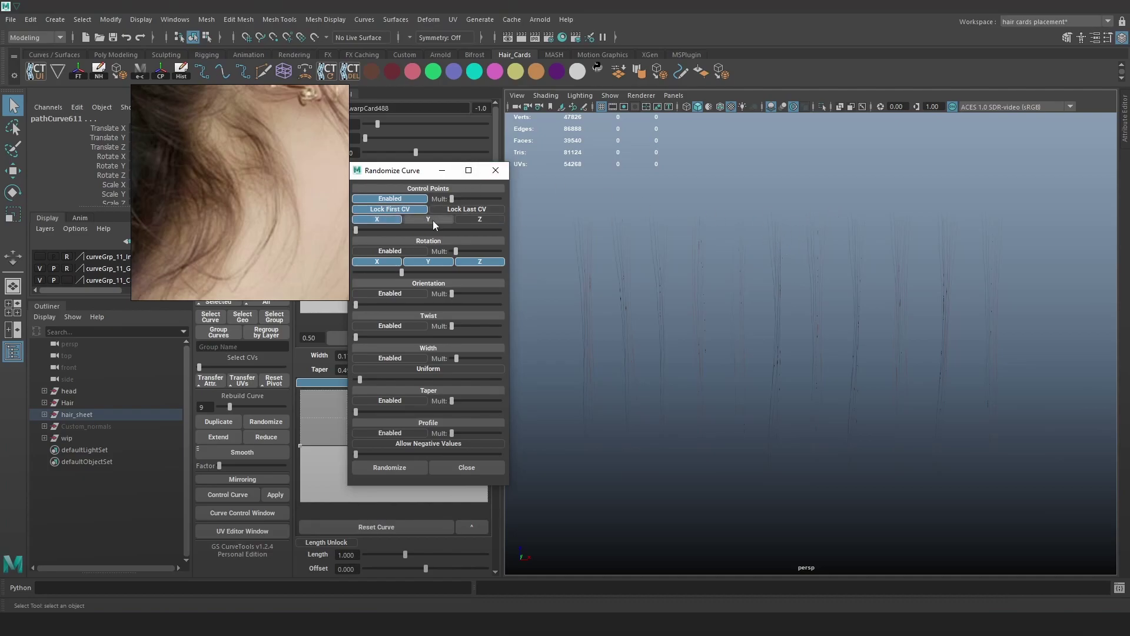
click(487, 220)
drag(451, 199, 455, 199)
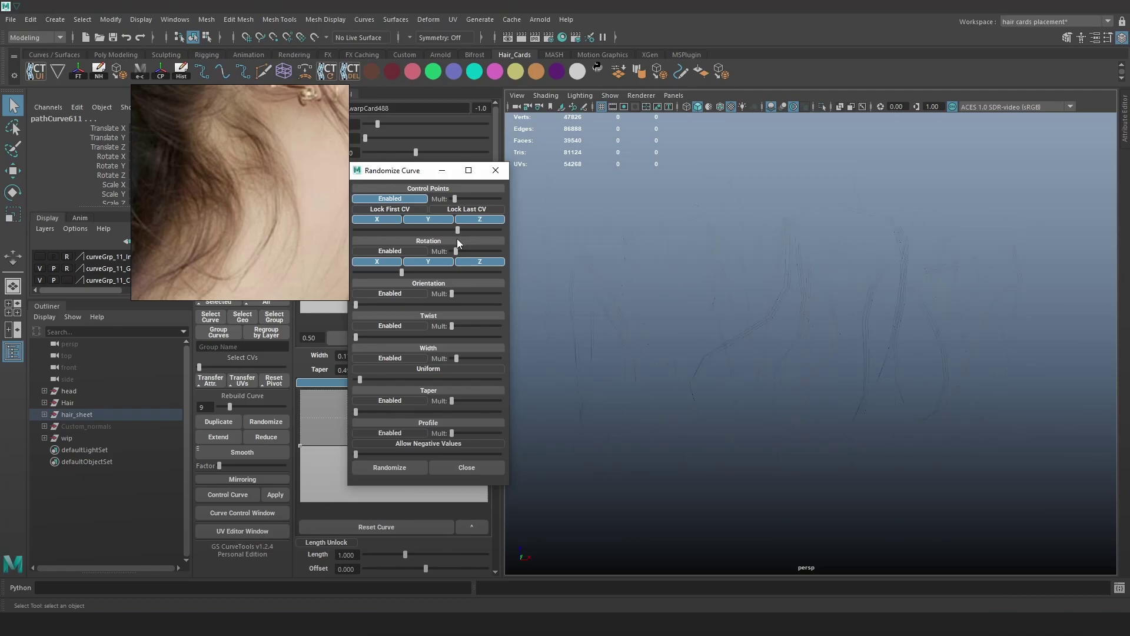
drag(354, 230, 347, 226)
alt+middle_drag(787, 135, 775, 219)
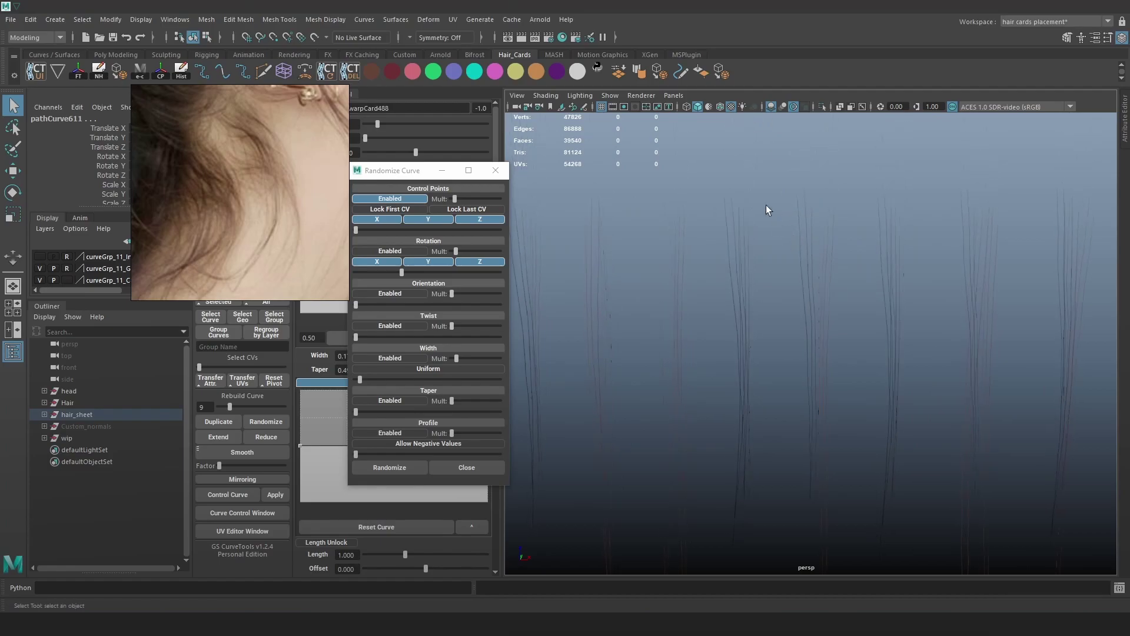
- Randomize the clumps' control points by a small amount with the first CV locked
click(390, 209)
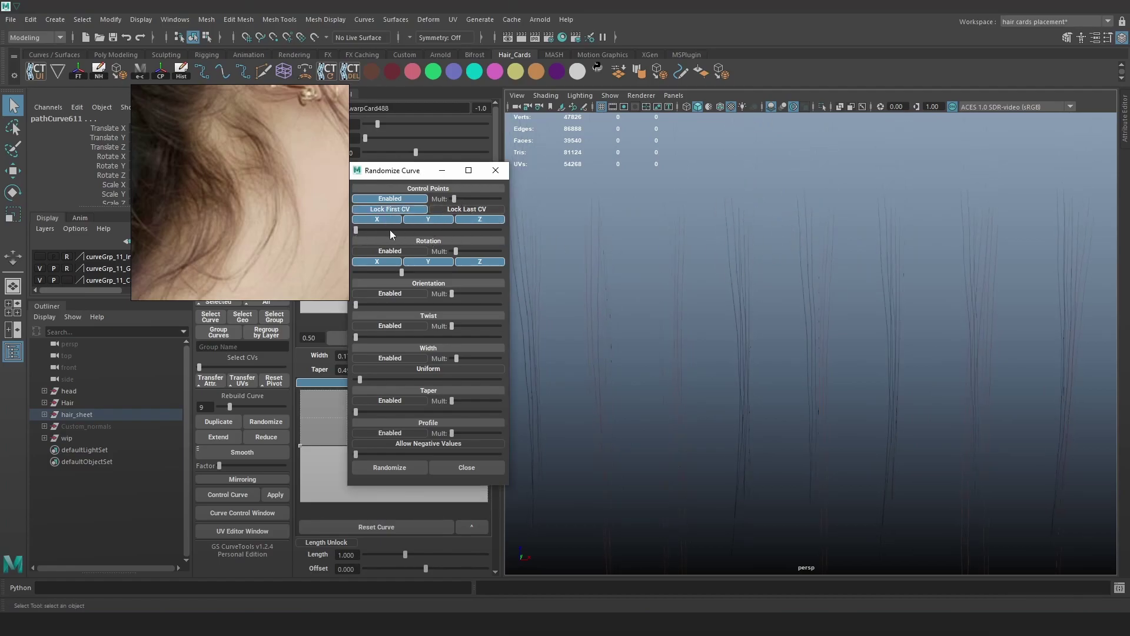
mouse_move(365, 231)
mouse_down()
mouse_move(375, 228)
mouse_move(366, 232)
mouse_up()
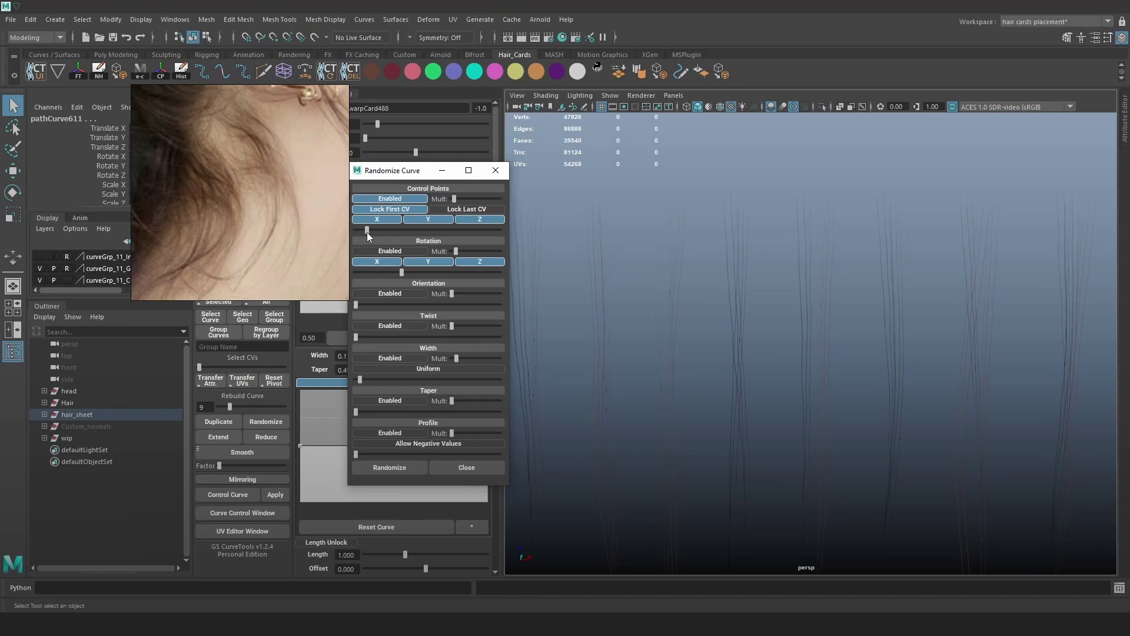
alt+right_drag(850, 301, 850, 252)
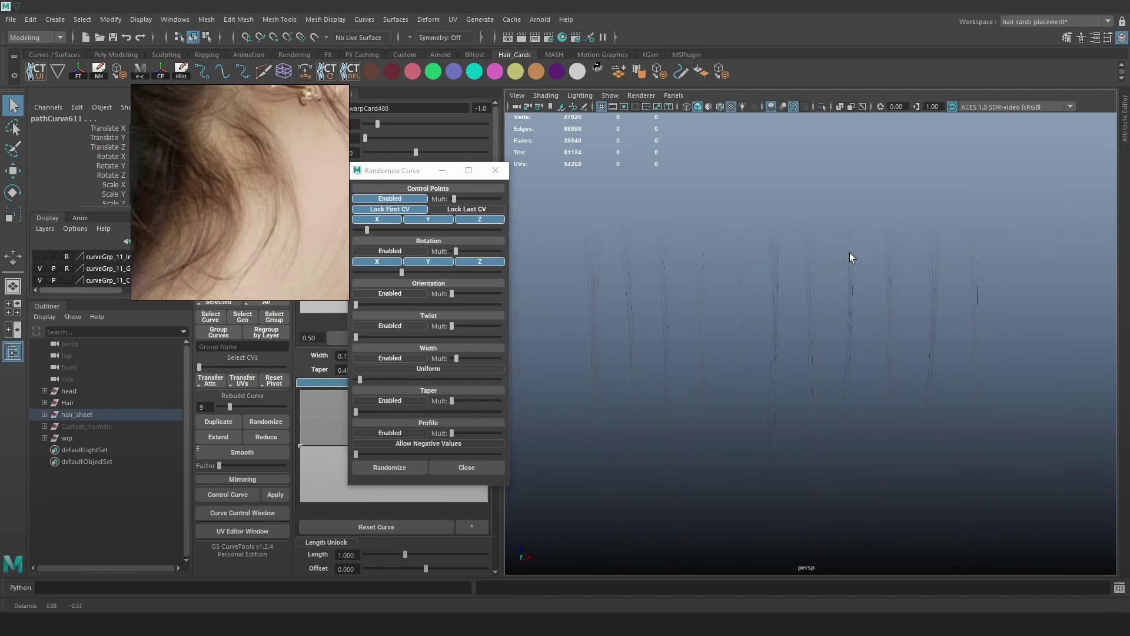
click(397, 464)
- Deselect the clumps and examine the randomized row from several angles with the curve overlays hidden
alt+drag(831, 350, 779, 279)
click(768, 293)
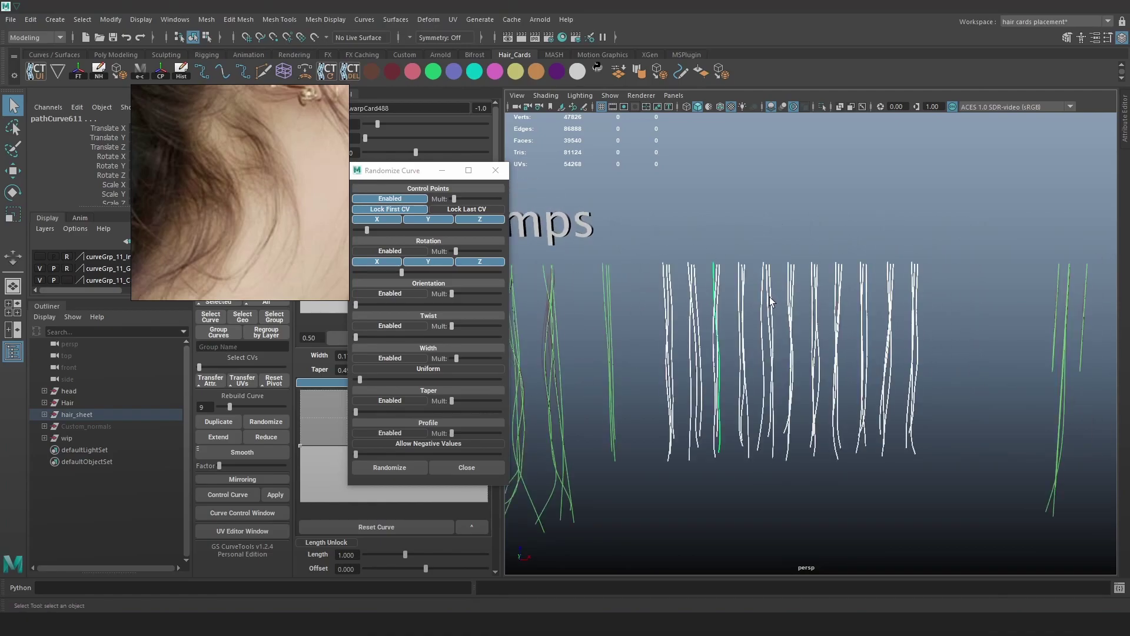
click(1009, 272)
alt+right_drag(919, 326, 935, 349)
key(alt+1)
alt+right_drag(850, 354, 848, 395)
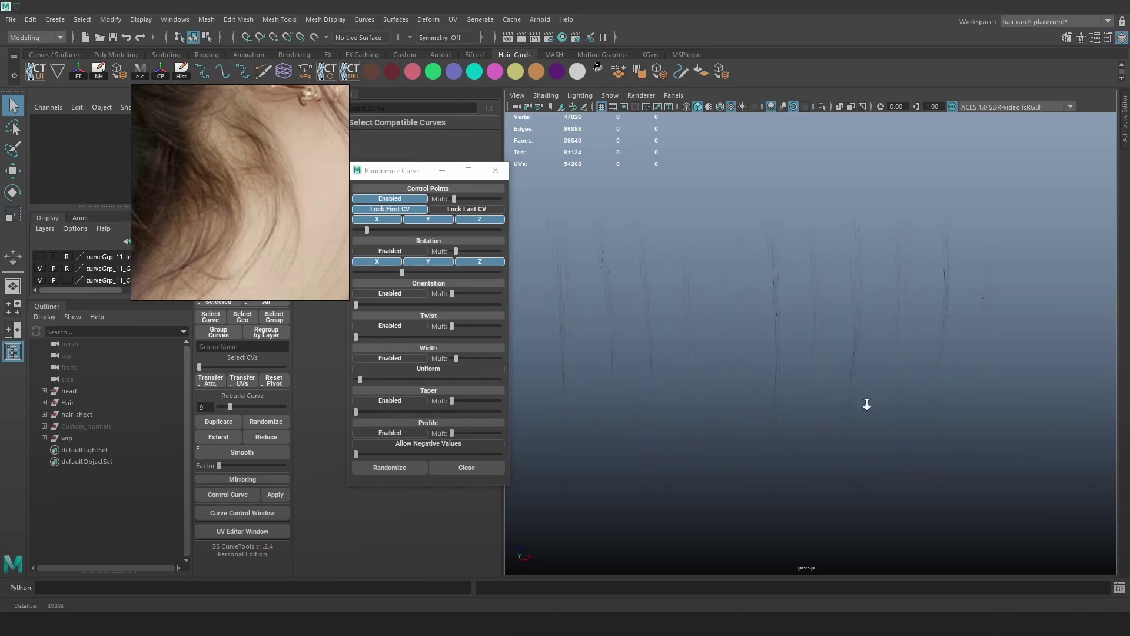
mouse_move(839, 335)
alt+mouse_down()
mouse_move(820, 371)
mouse_move(826, 351)
alt+mouse_up()
- Delete the fifth clump in the row, including its curves and the leftover hair card
key(alt+1)
click(710, 272)
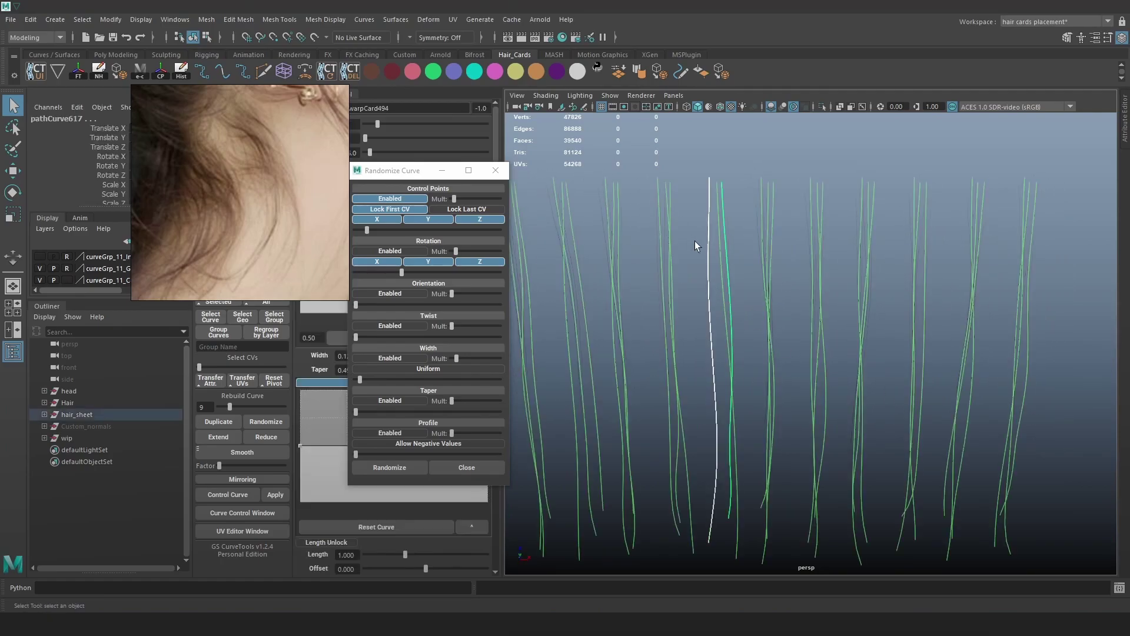
click(718, 263)
key(Delete)
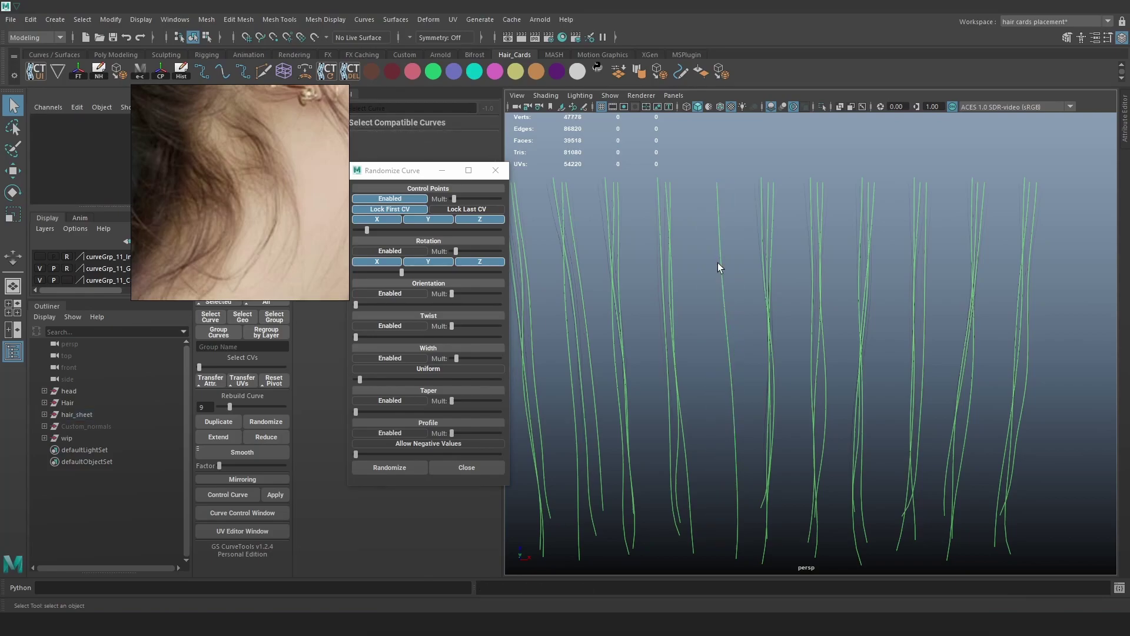
drag(735, 259, 707, 180)
key(4)
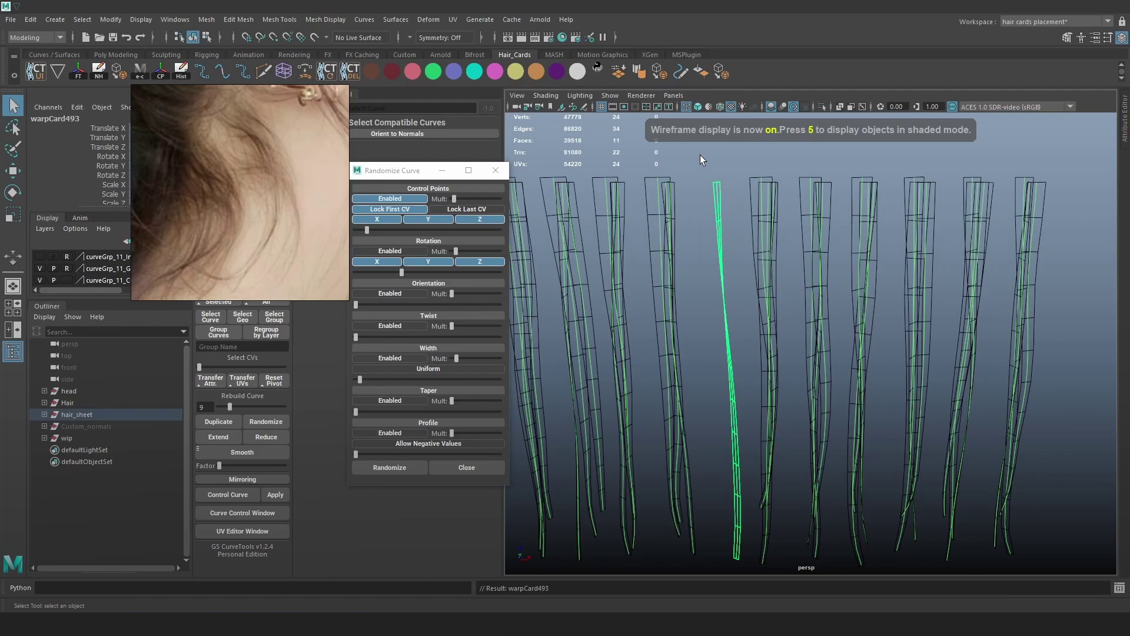
key(Delete)
- Inspect the clumps in textured display and delete the second clump in the row
alt+drag(831, 193, 835, 301)
key(6)
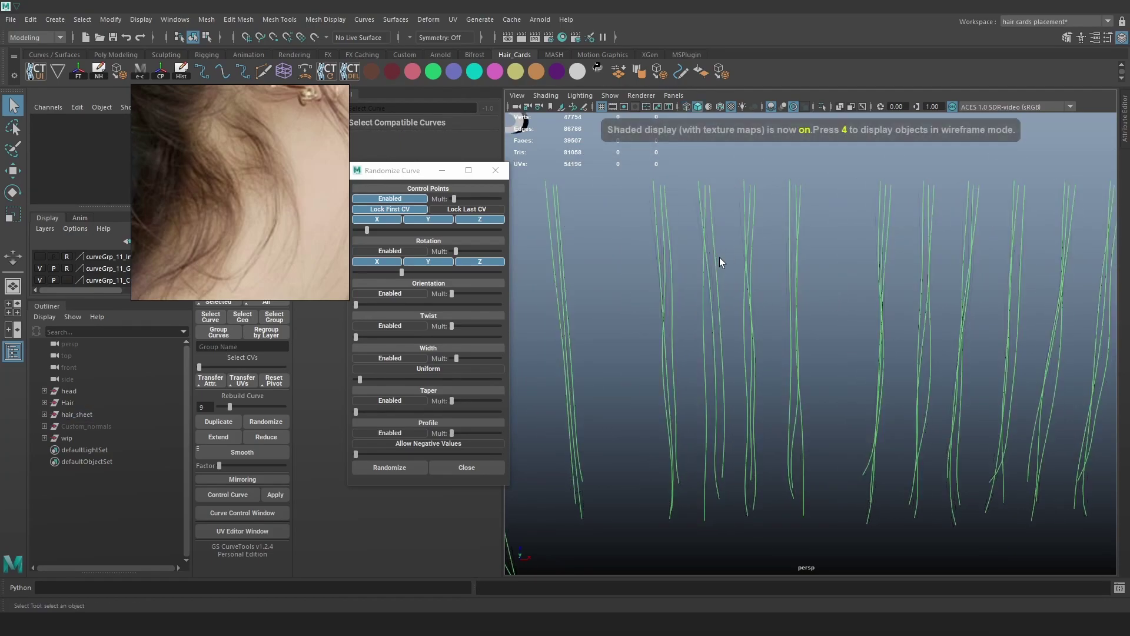
mouse_move(720, 259)
alt+mouse_down()
mouse_move(725, 285)
mouse_move(731, 234)
mouse_move(729, 288)
mouse_move(744, 287)
mouse_move(733, 292)
alt+mouse_up()
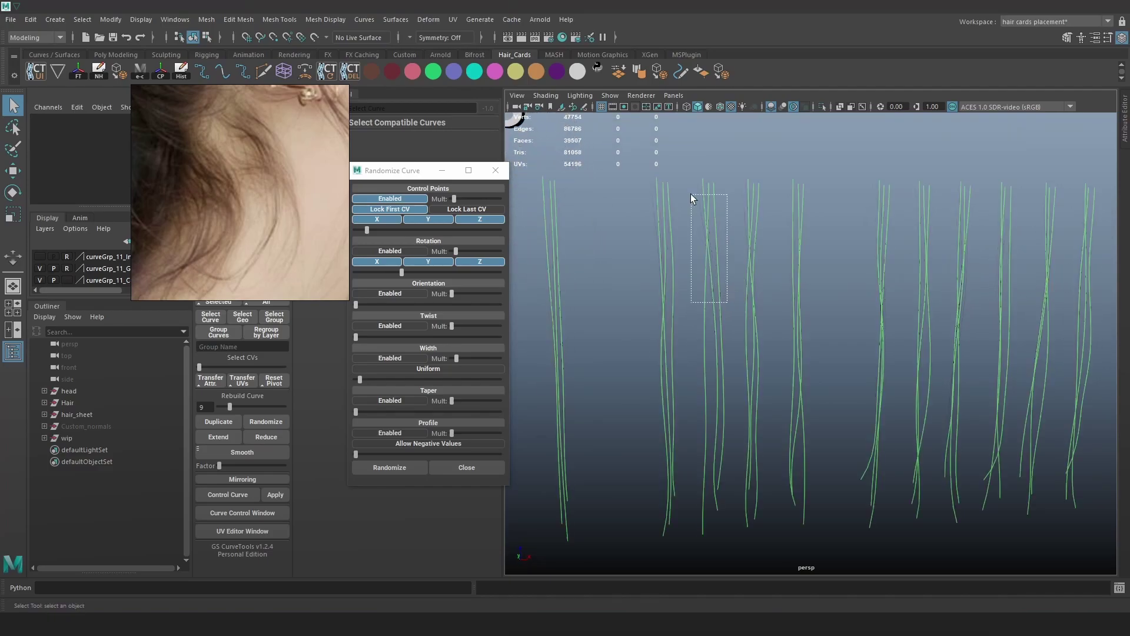
drag(692, 197, 692, 197)
alt+drag(711, 244, 824, 356)
key(Delete)
- Delete the randomized clump nearest to the original clump in the row, including its curves
scroll(736, 341, down, 3)
key(alt+1)
key(4)
drag(748, 498, 670, 159)
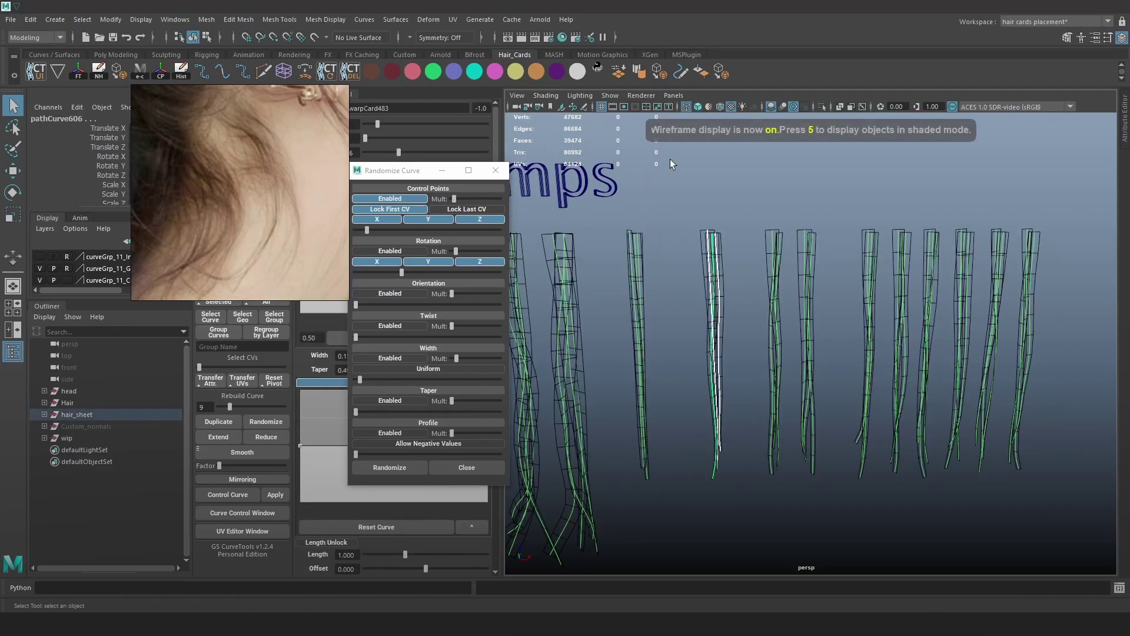
key(5)
mouse_move(1005, 381)
alt+mouse_down()
mouse_move(927, 368)
mouse_move(841, 310)
mouse_move(860, 323)
alt+mouse_up()
- Delete the third randomized clump in the row together with its hair cards
key(alt+1)
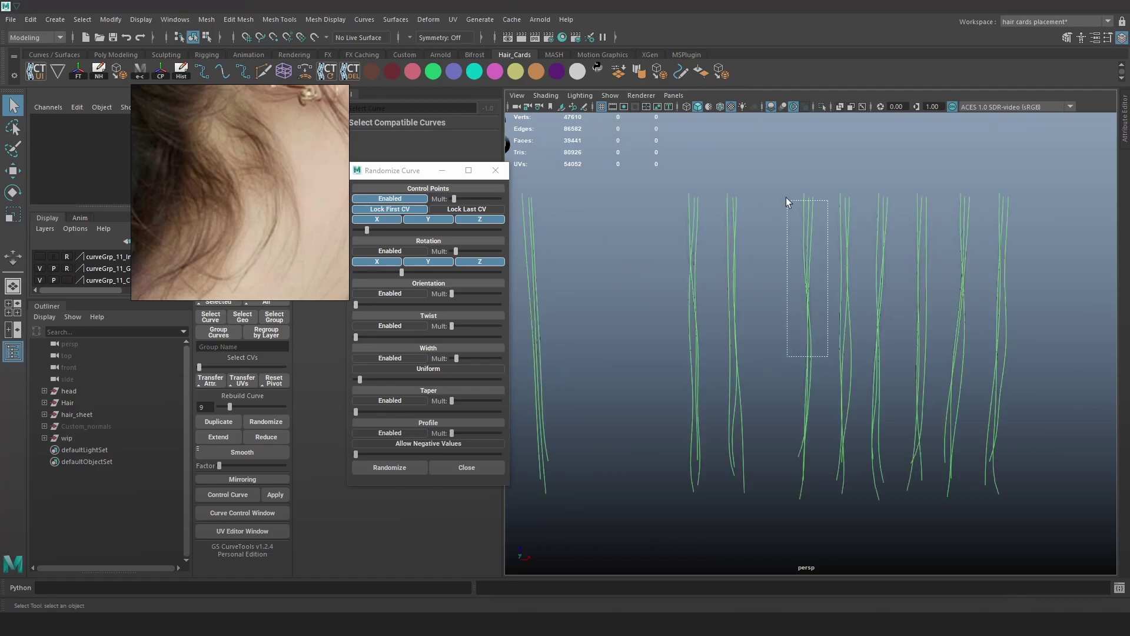
drag(787, 200, 786, 199)
key(Up)
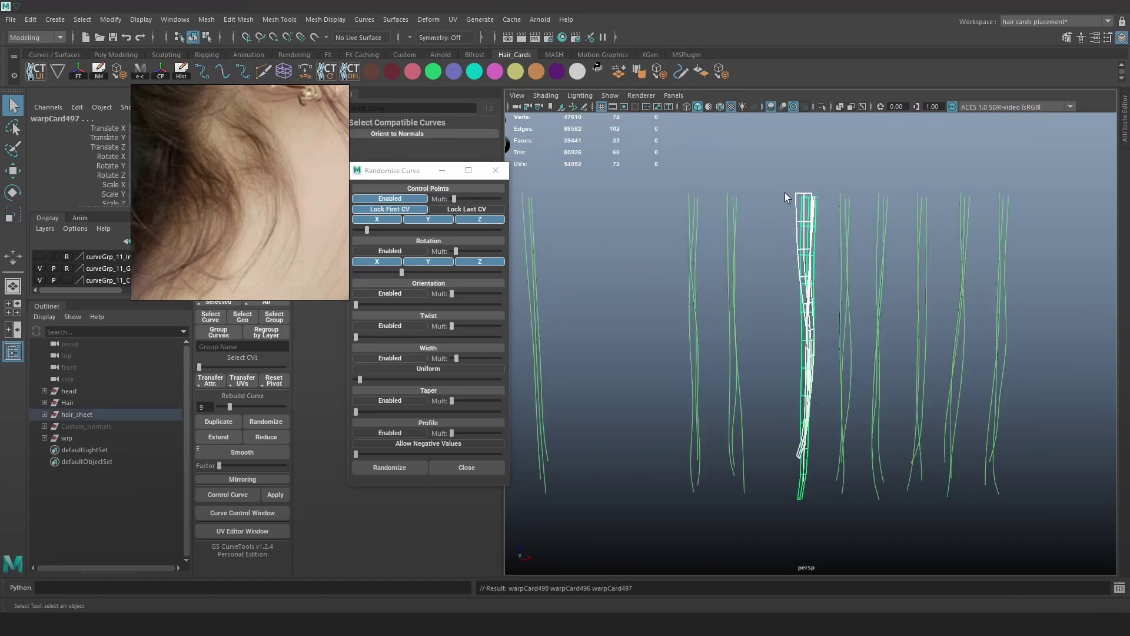
click(785, 193)
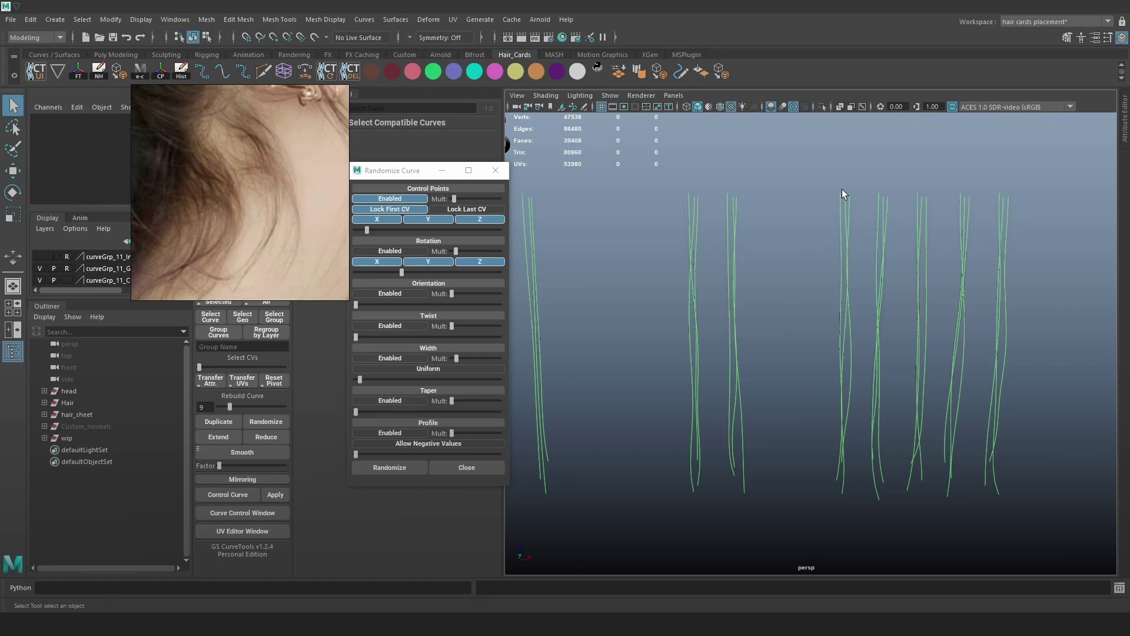
- Check the clumps in shaded display and delete the fourth randomized clump in the row
key(6)
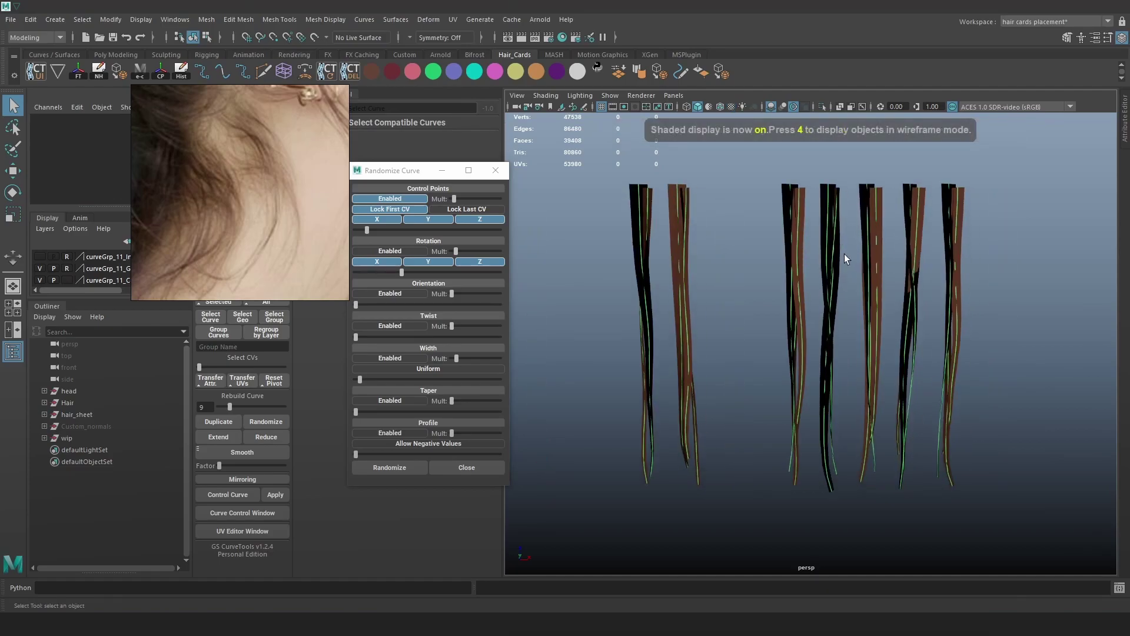
key(4)
click(833, 230)
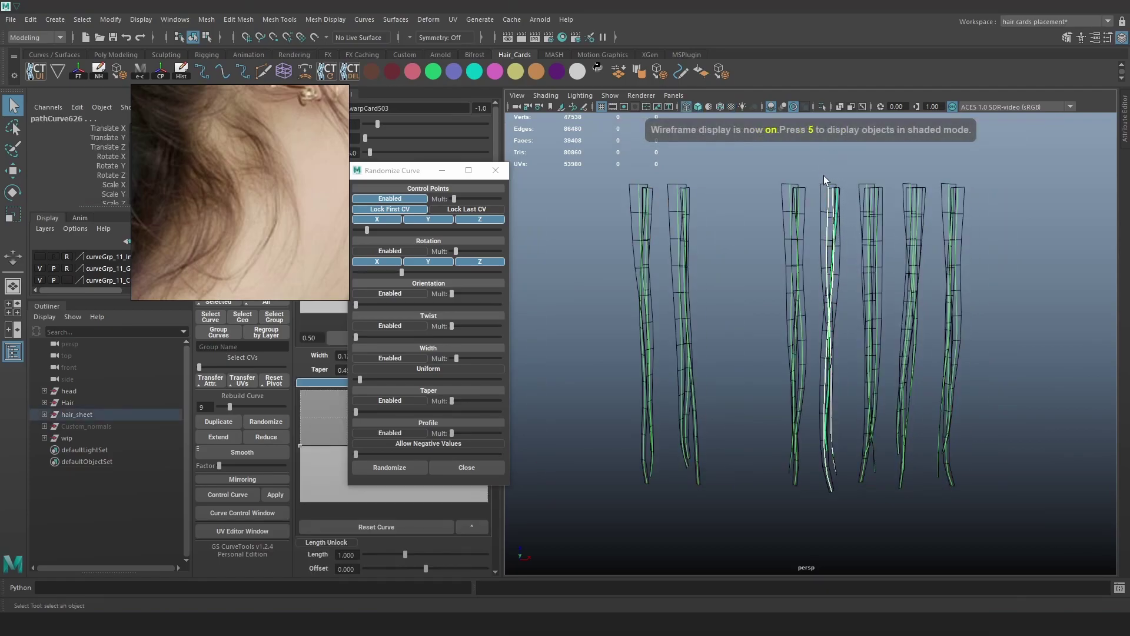
click(824, 175)
key(5)
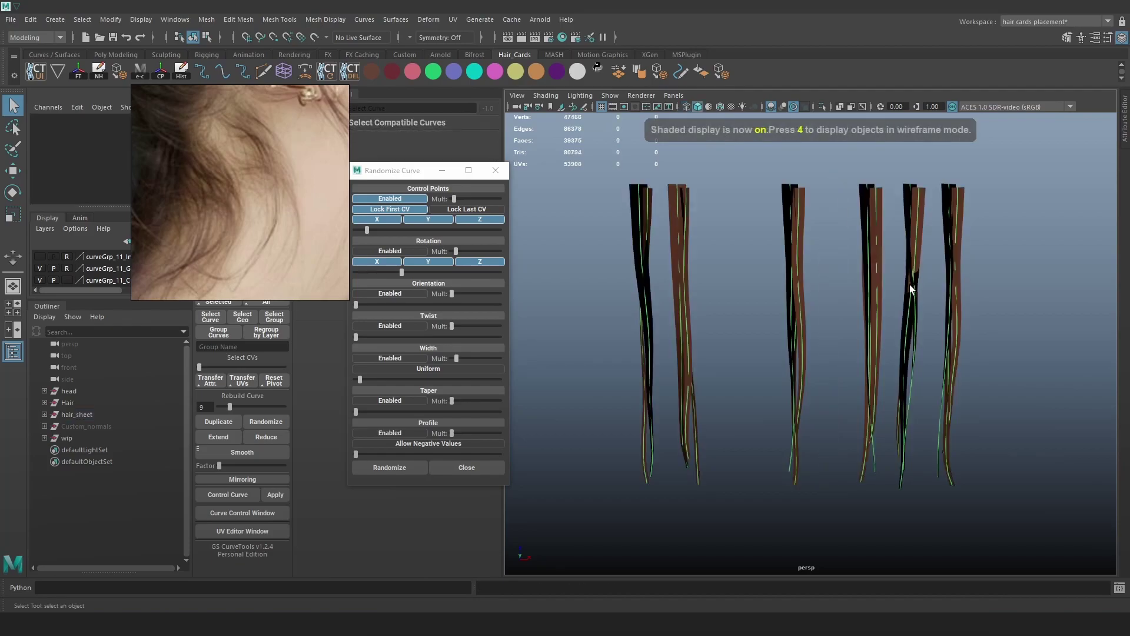
- Set the card orientation of the fifth randomized clump to -130.8
mouse_move(874, 312)
alt+mouse_down()
mouse_move(909, 307)
mouse_move(775, 298)
mouse_move(883, 309)
alt+mouse_up()
alt+drag(996, 330, 875, 305)
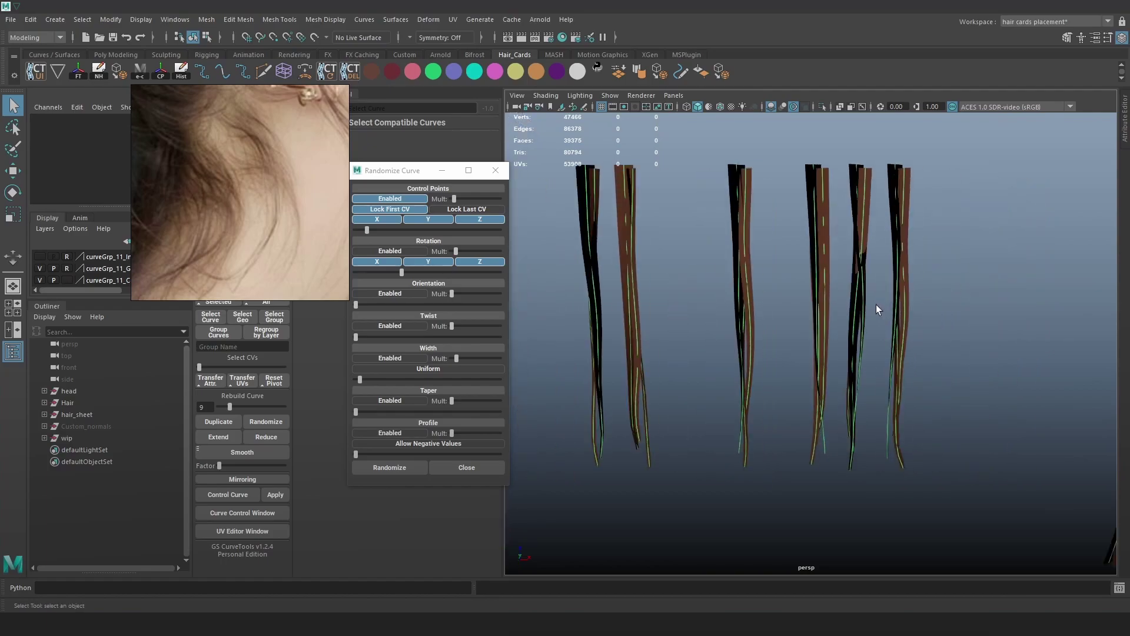
key(4)
click(865, 292)
mouse_move(860, 153)
alt+mouse_down()
mouse_move(857, 224)
mouse_move(878, 259)
mouse_move(829, 220)
alt+mouse_up()
key(5)
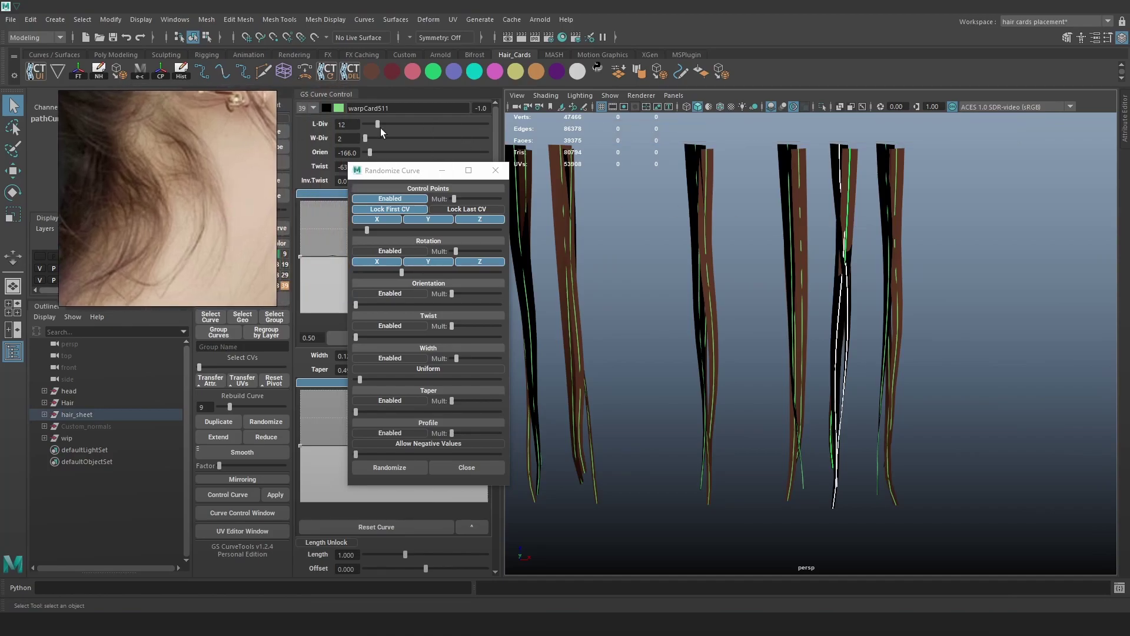
drag(386, 152, 382, 154)
- Examine the clumps in textured display and delete the fifth randomized clump with the crossing cards
key(6)
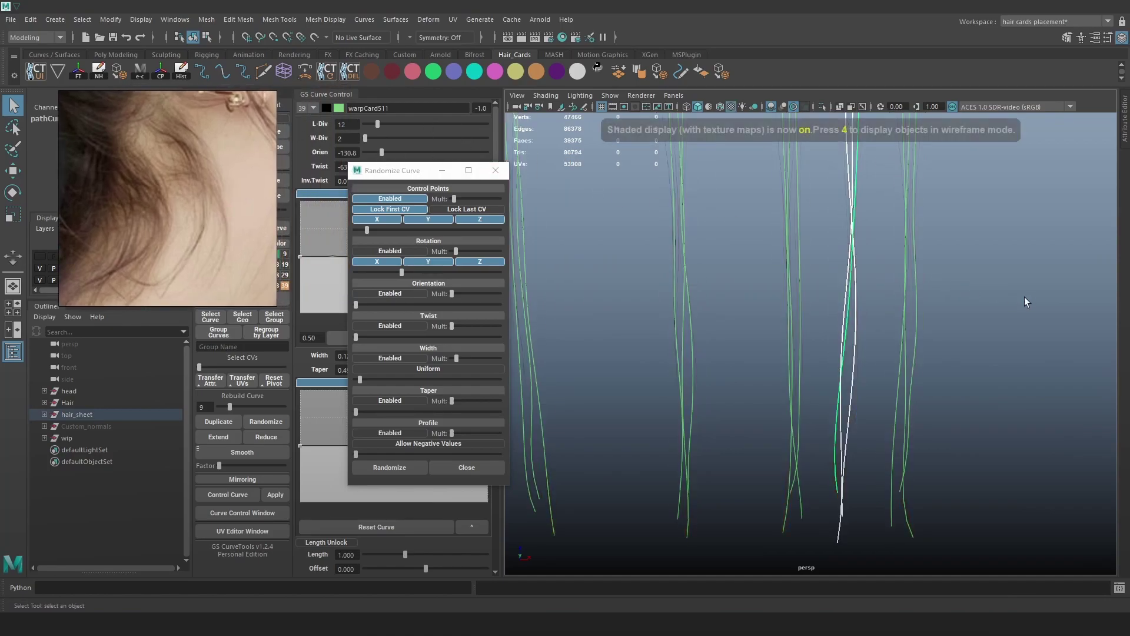
click(984, 301)
alt+drag(983, 303, 843, 259)
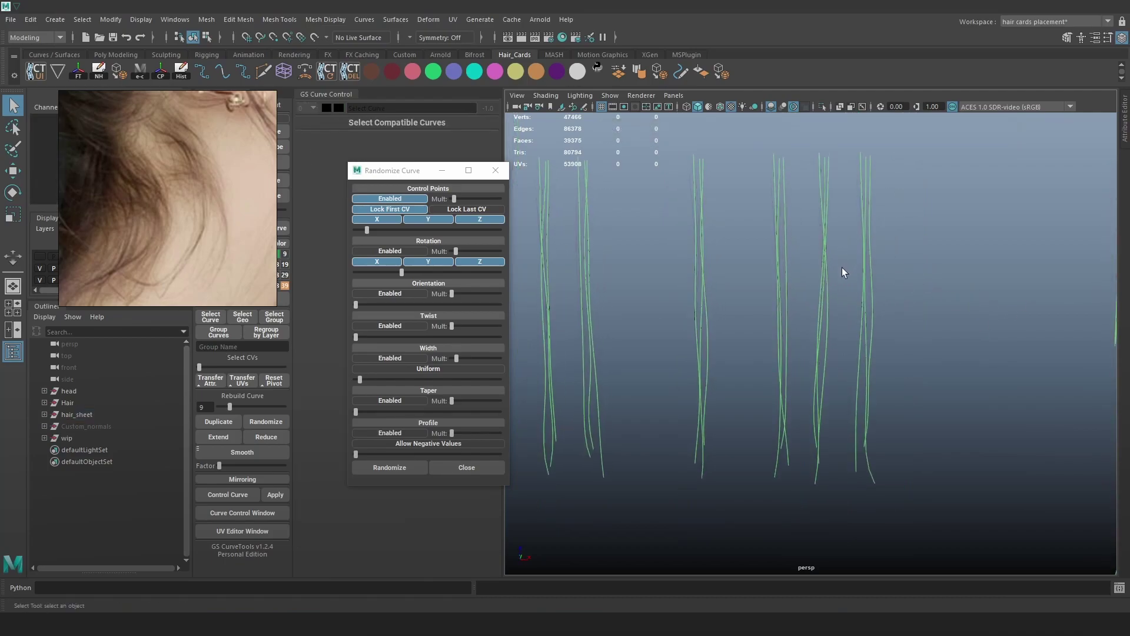
drag(800, 147, 906, 253)
key(Delete)
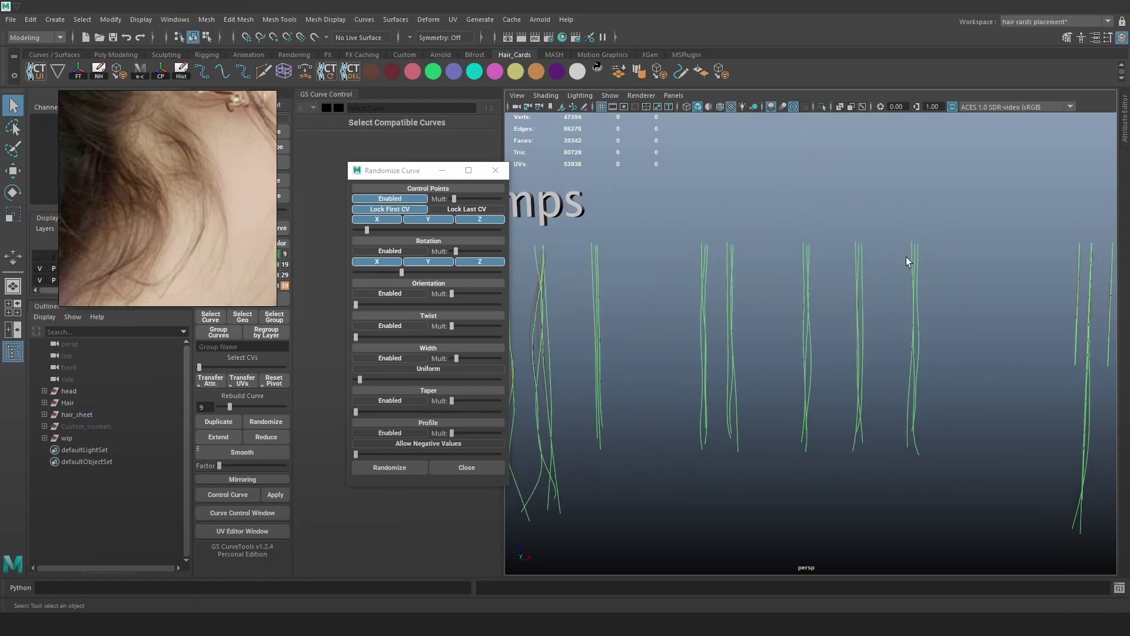
- Move the third, fourth and fifth randomized clumps sideways to close the gaps in the row
drag(830, 465, 773, 216)
key(w)
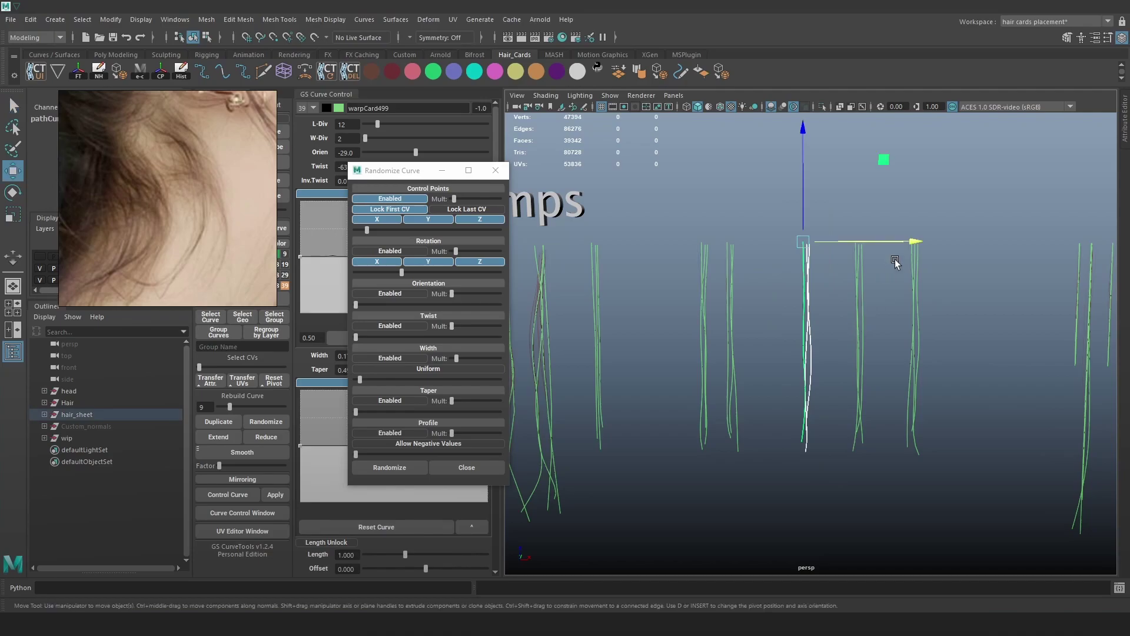
drag(900, 249, 857, 249)
drag(873, 473, 820, 223)
drag(919, 245, 867, 255)
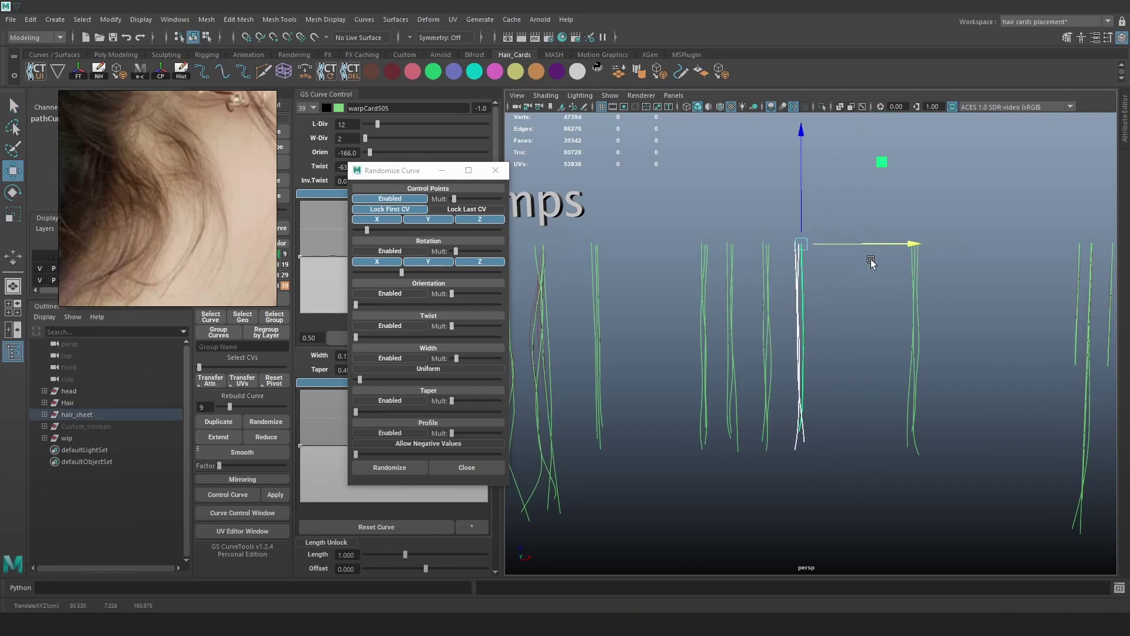
drag(985, 494, 883, 195)
drag(992, 245, 901, 245)
drag(821, 467, 776, 250)
drag(871, 245, 865, 245)
alt+right_drag(865, 246, 894, 303)
key(ctrl+z)
key(ctrl+z)
key(ctrl+z)
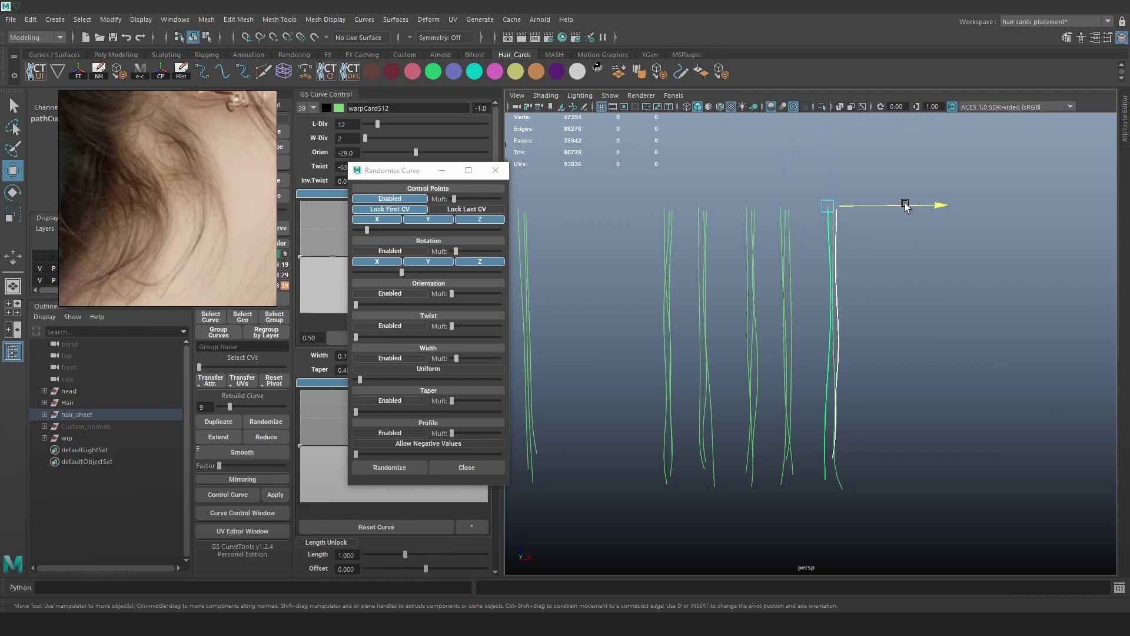
- Inspect the row in textured display and delete the first of the five randomized clumps
click(918, 277)
key(6)
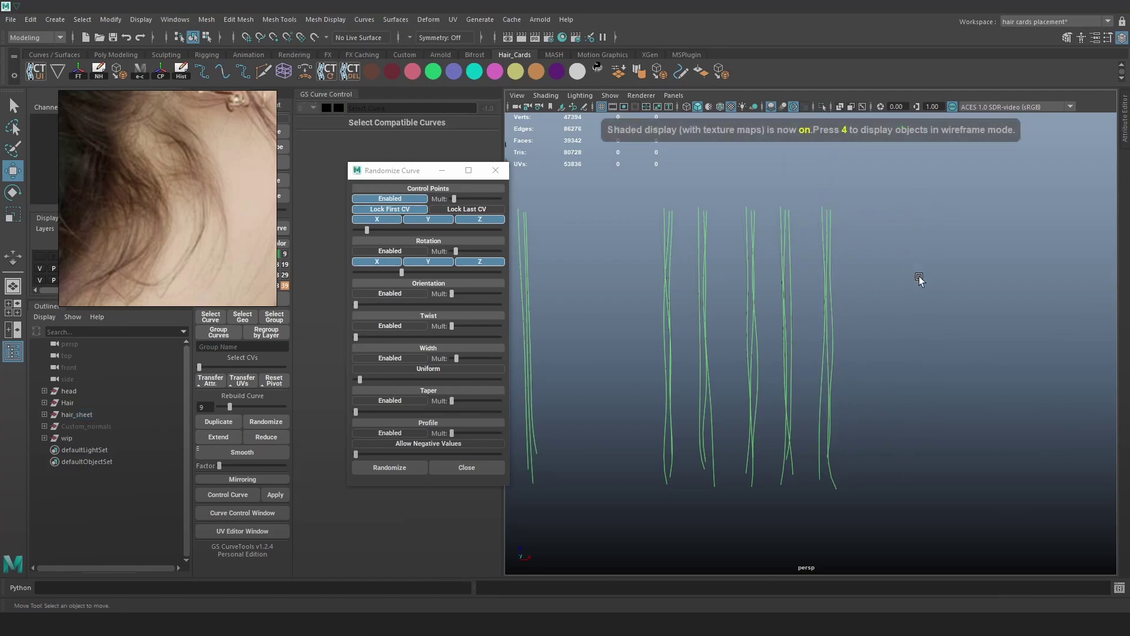
alt+drag(884, 282, 917, 300)
alt+drag(817, 279, 899, 292)
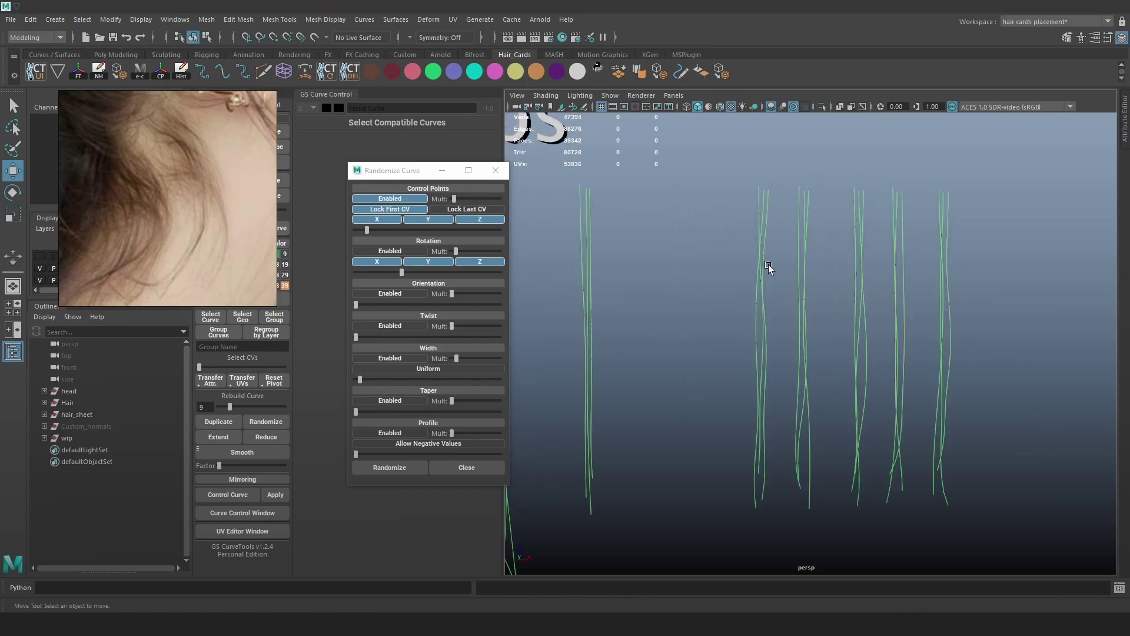
key(4)
drag(776, 330, 730, 165)
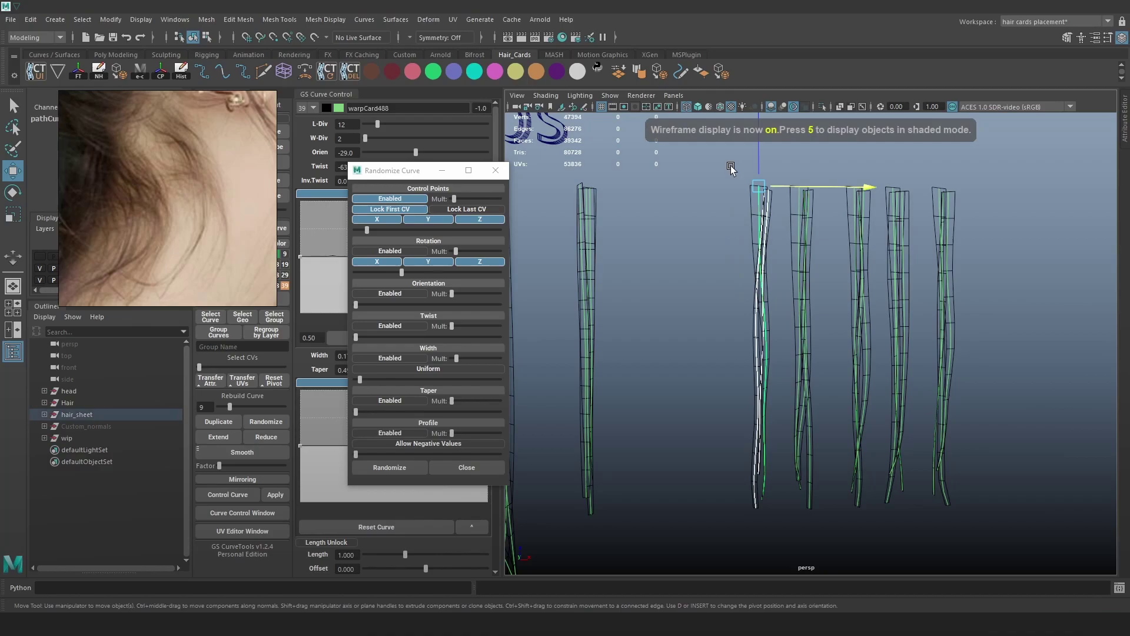
key(Delete)
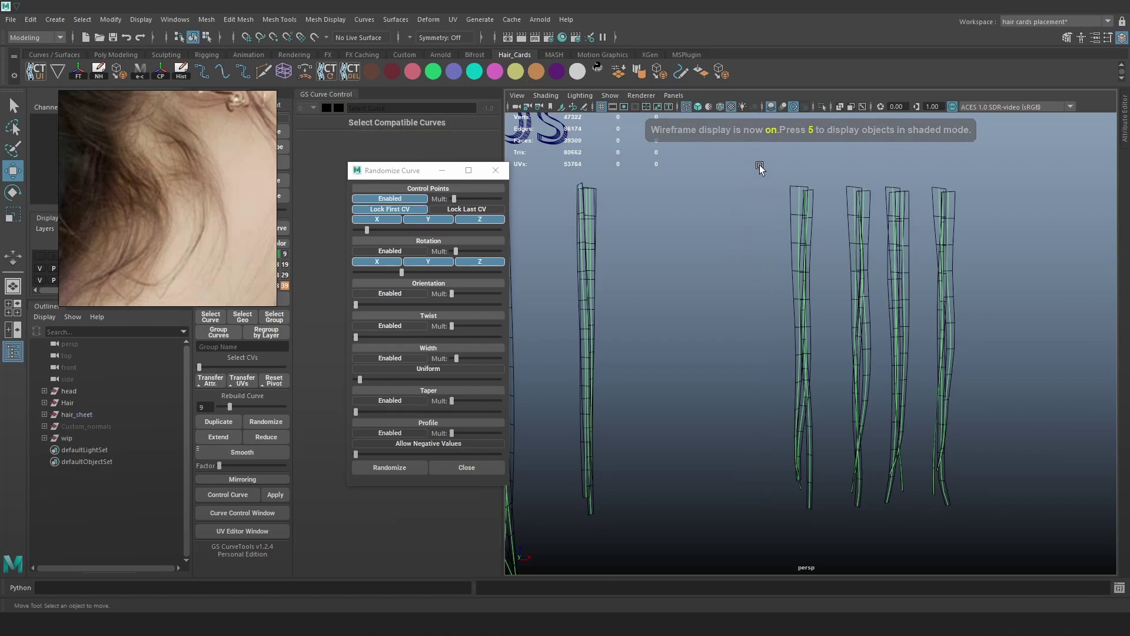
- Shift the four remaining randomized clumps together toward the original clump
drag(999, 537, 730, 124)
drag(985, 192, 870, 192)
scroll(942, 259, down, 5)
scroll(871, 276, up, 5)
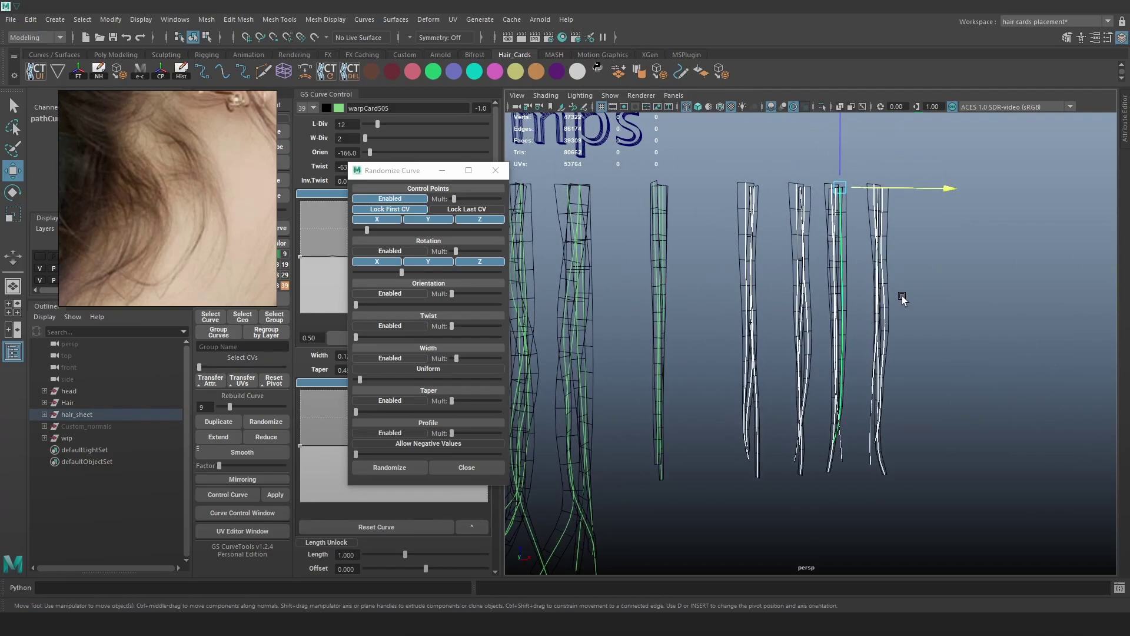
- Inspect the four randomized clumps in textured display and delete the second one with its cards
key(6)
click(948, 305)
mouse_move(948, 305)
alt+mouse_down()
mouse_move(892, 327)
mouse_move(987, 328)
mouse_move(944, 323)
alt+mouse_up()
alt+right_drag(944, 324, 932, 306)
alt+drag(933, 306, 797, 332)
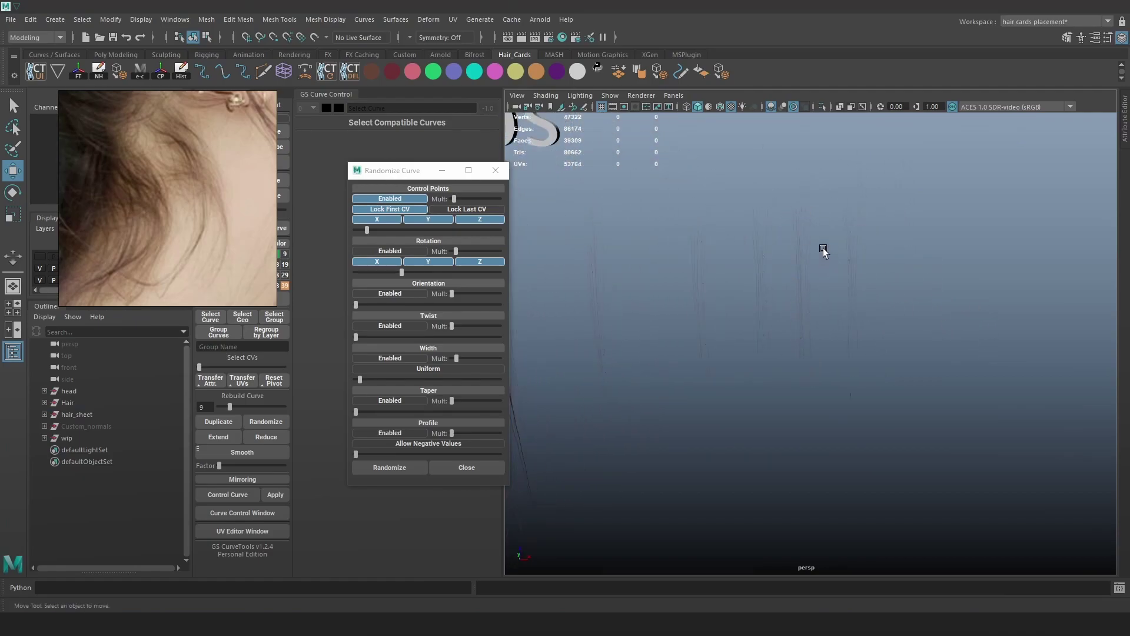
key(alt+2)
click(764, 285)
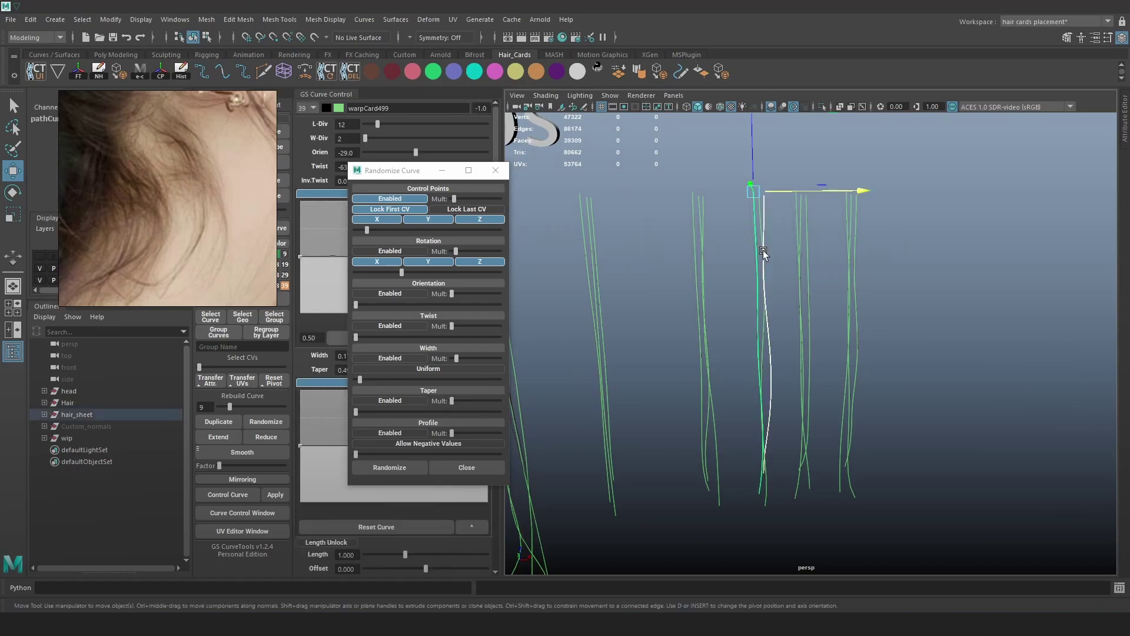
key(4)
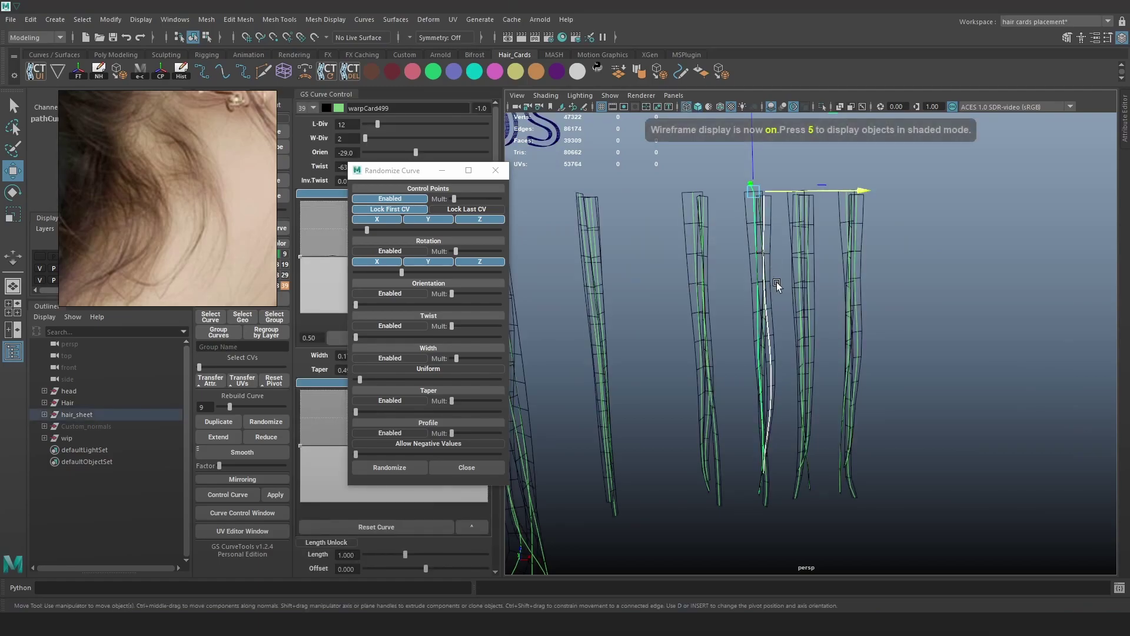
key(Delete)
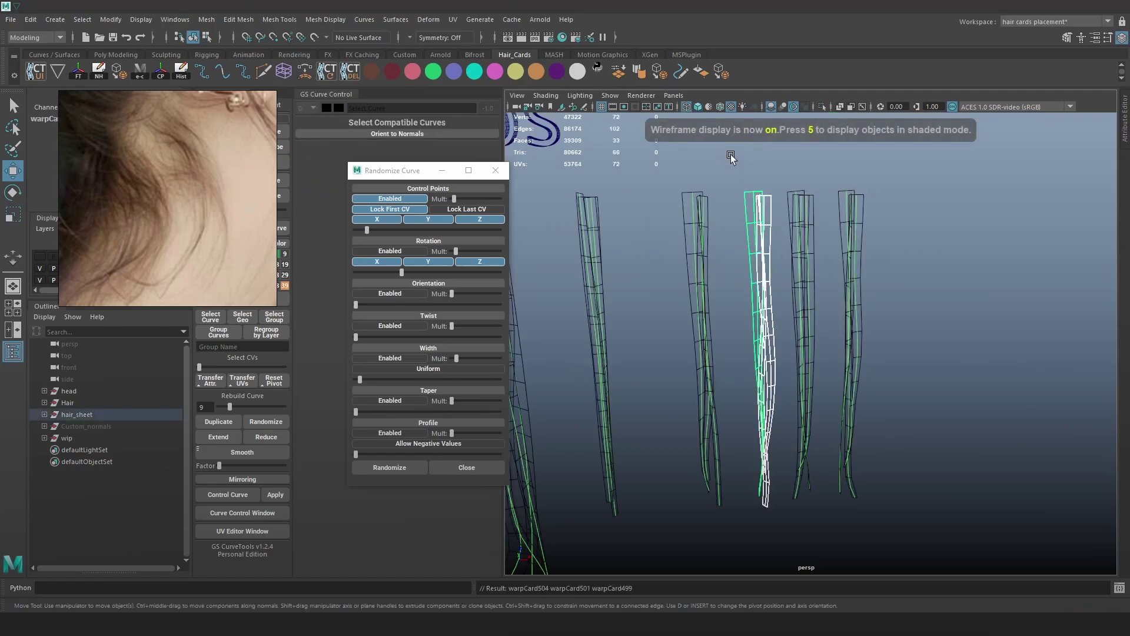
- Close the gap between the three remaining randomized clumps and shift them all toward the original clump
drag(938, 536, 776, 157)
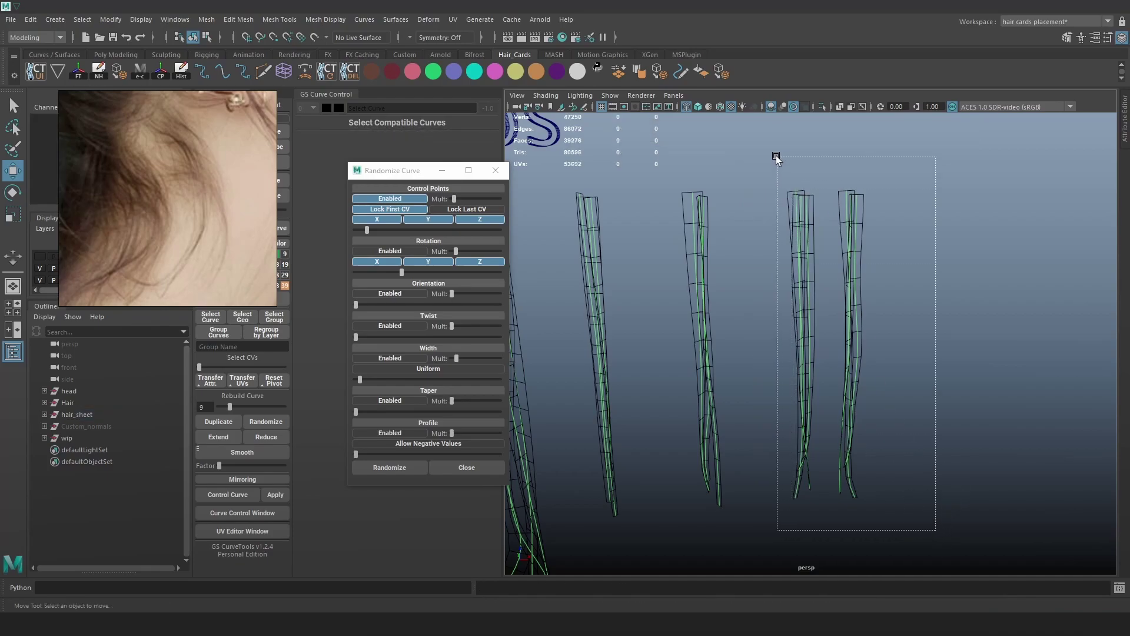
drag(899, 195, 845, 193)
drag(853, 523, 651, 179)
drag(853, 195, 821, 194)
key(6)
click(803, 306)
- Move the isolated large clump at the start of the "og clumps" row closer to its neighbours
alt+drag(821, 308, 875, 249)
alt+right_drag(907, 312, 867, 298)
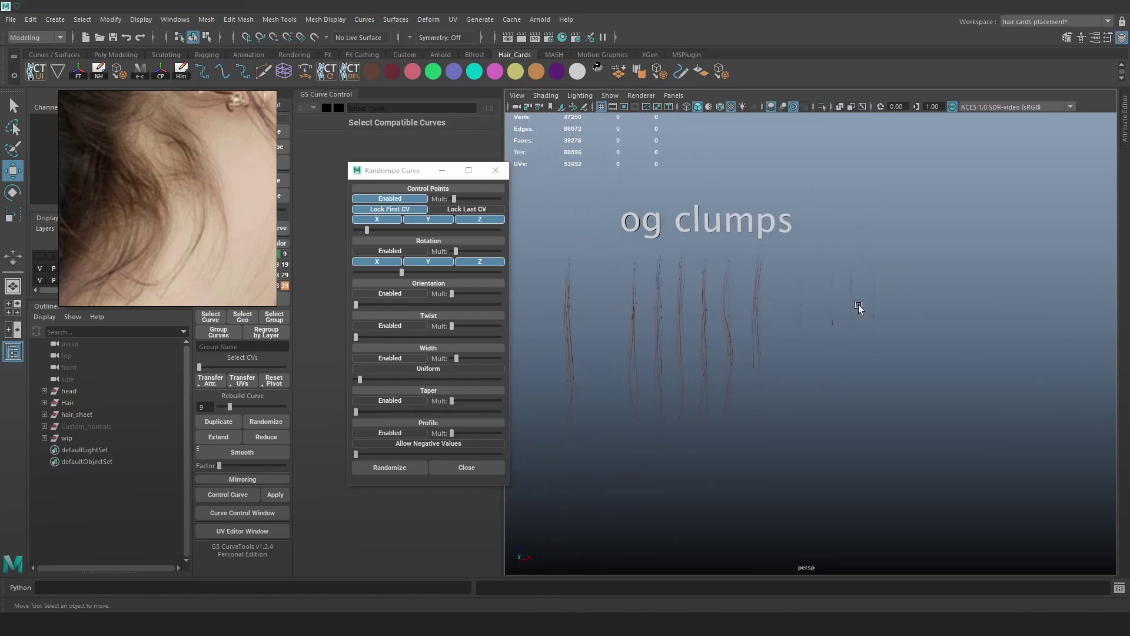
drag(576, 327, 530, 198)
drag(612, 254, 628, 255)
key(ctrl+z)
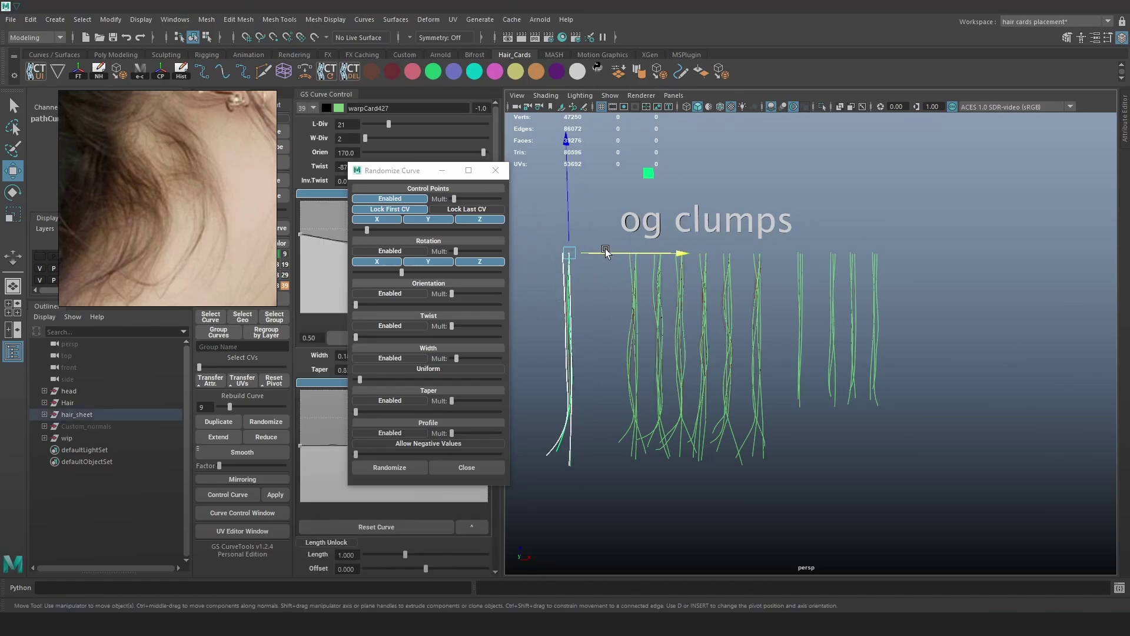
click(598, 470)
drag(595, 486, 528, 237)
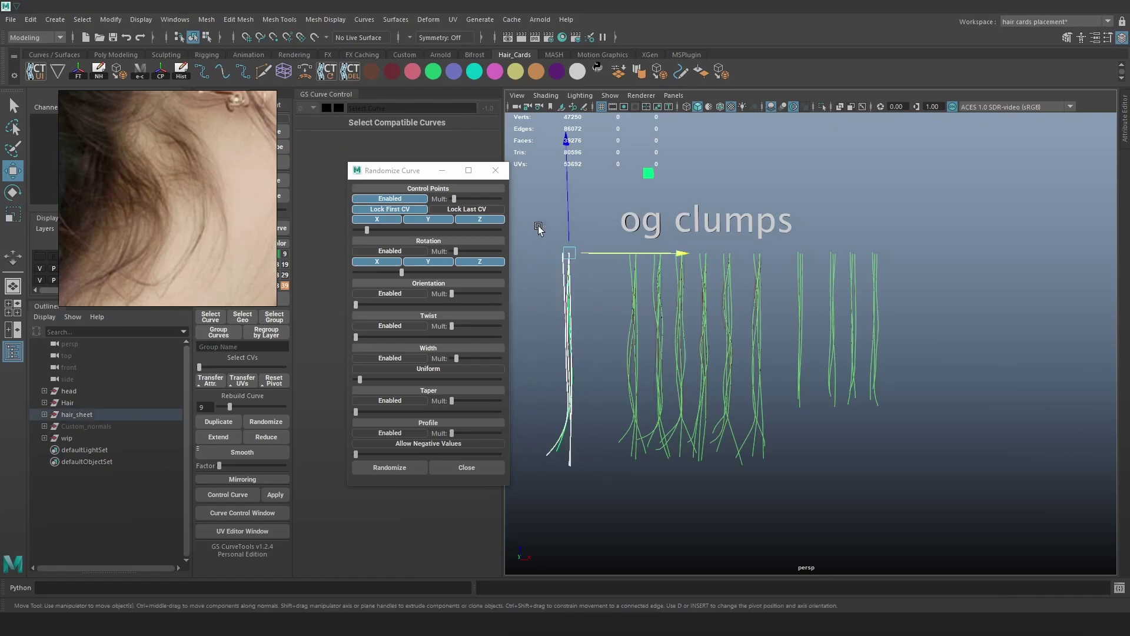
drag(629, 255, 653, 259)
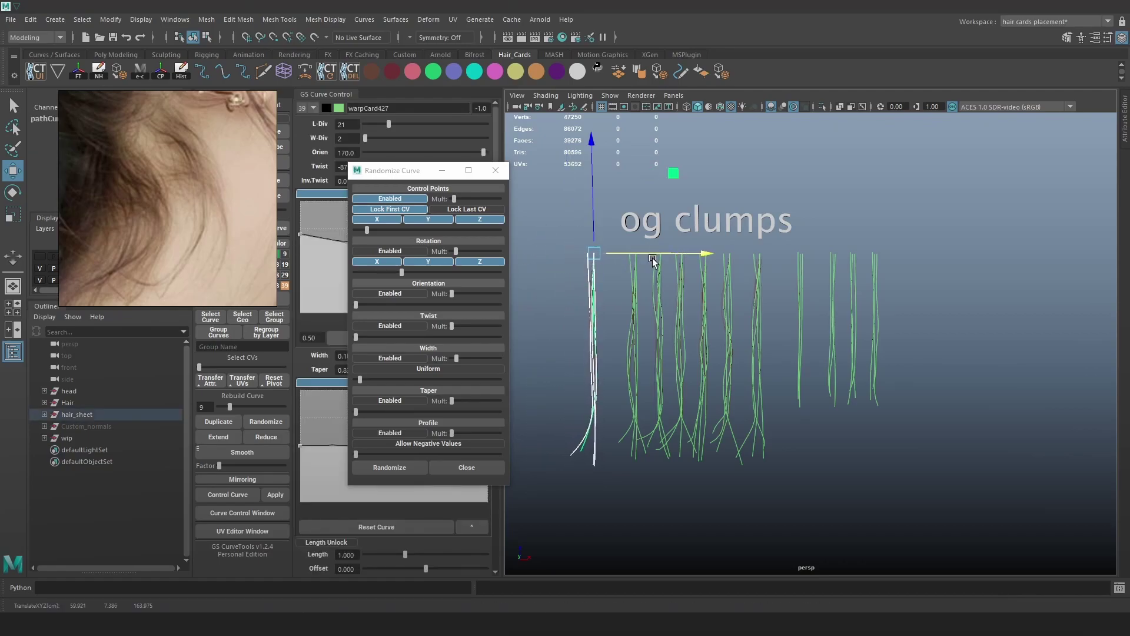
- Tighten the spacing of the four thin clumps and shift them toward the larger clumps
drag(912, 407, 812, 237)
drag(903, 255, 890, 258)
drag(910, 419, 789, 242)
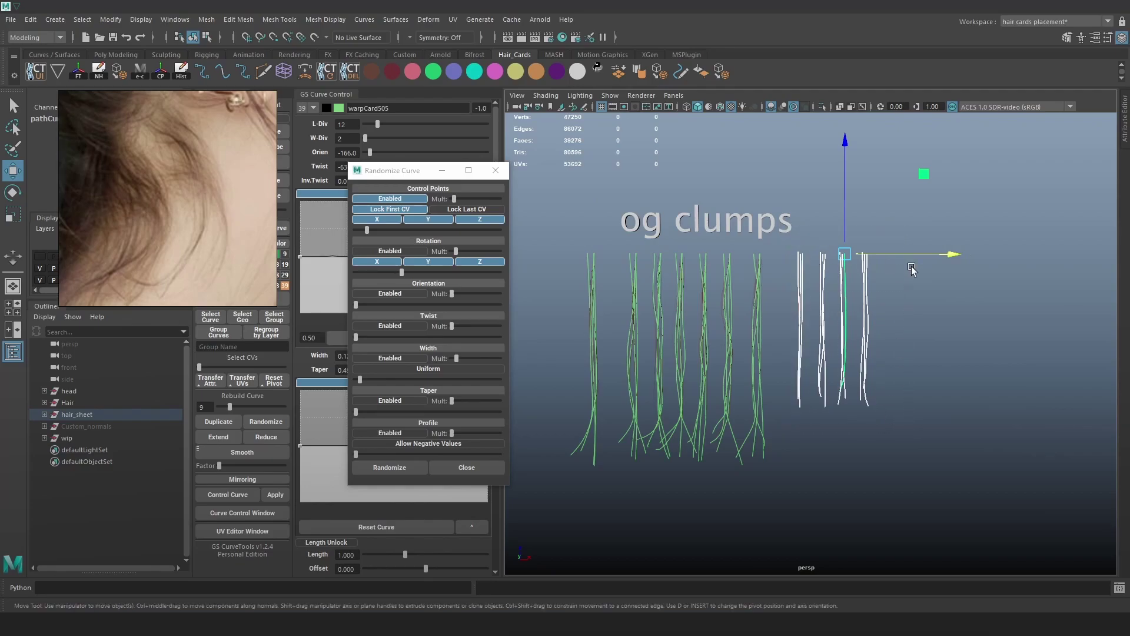
drag(905, 258, 893, 261)
- Move the first large clump slightly further in toward the rest of the row
drag(609, 480, 565, 383)
drag(537, 236, 538, 235)
drag(644, 255, 654, 254)
- Deselect the clumps, show the row in textured display and save the scene
click(909, 448)
key(6)
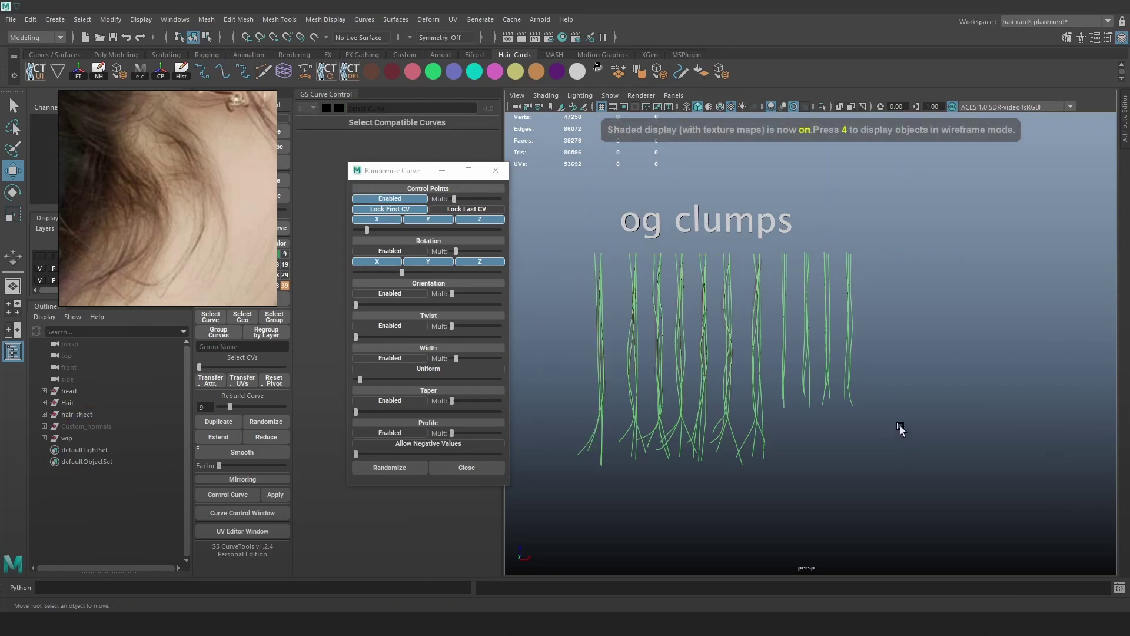
key(q)
key(ctrl+s)
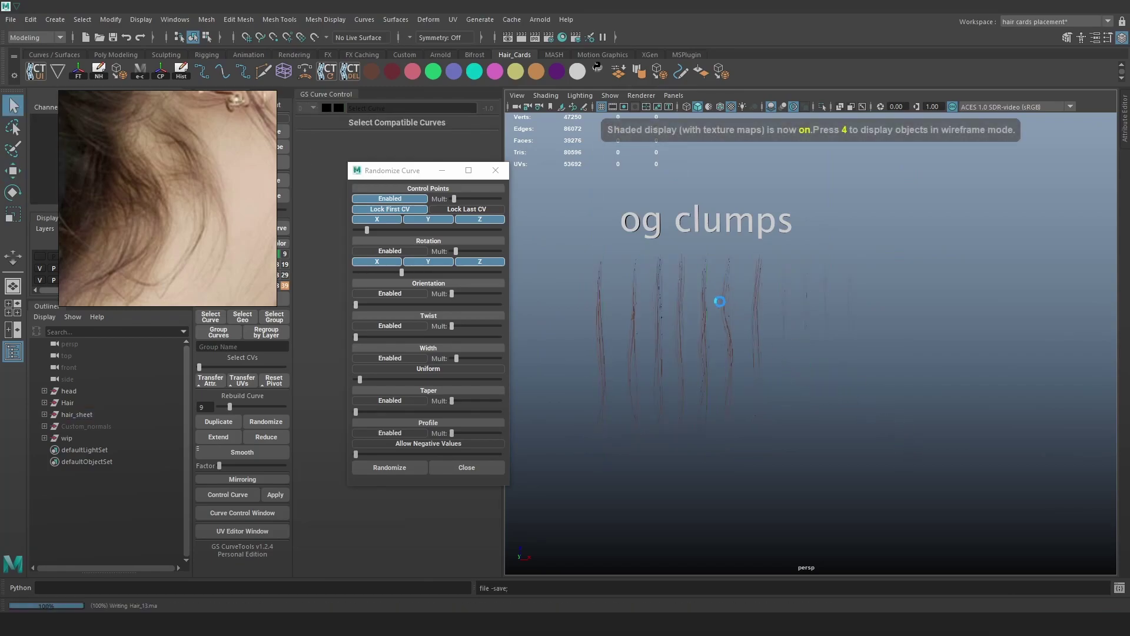
key(w)
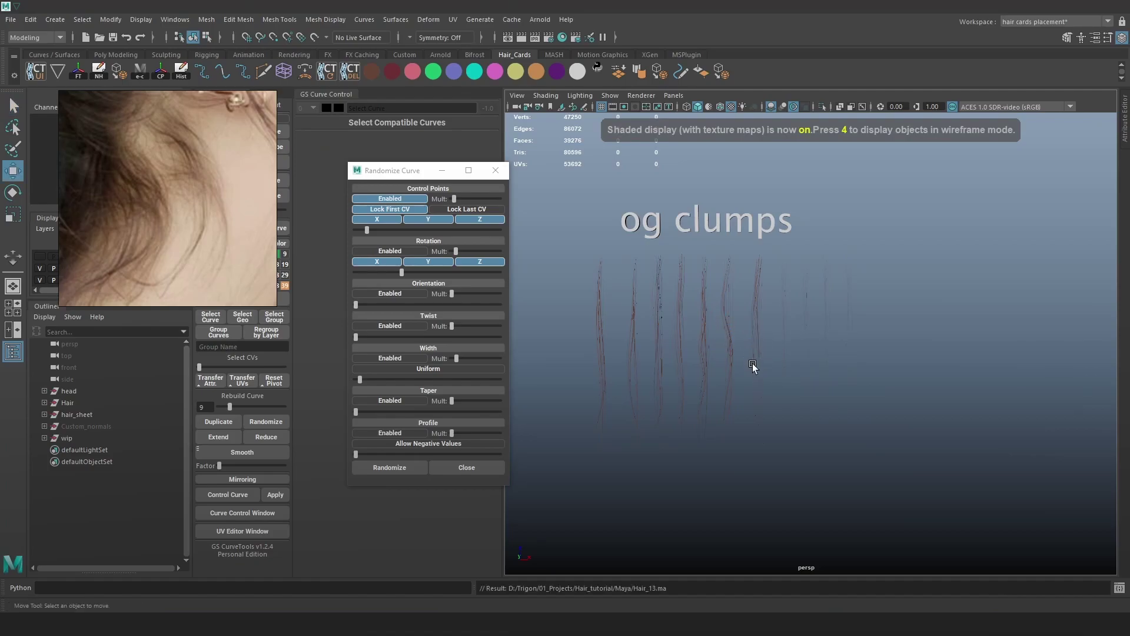
alt+right_drag(745, 363, 750, 369)
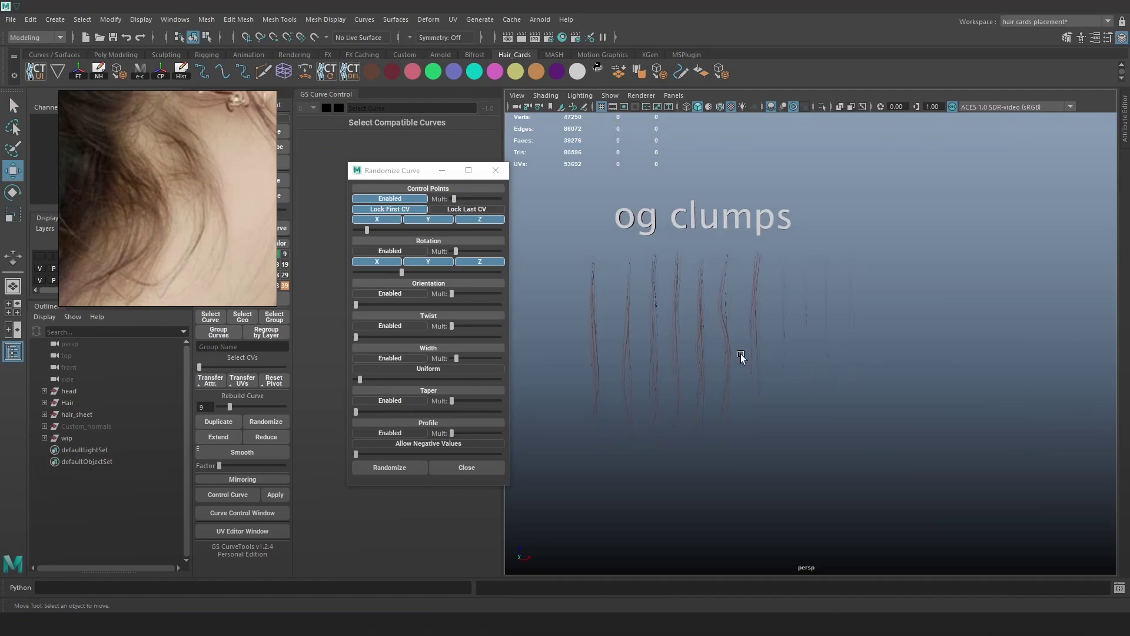
alt+middle_drag(741, 355, 750, 350)
alt+right_drag(750, 351, 757, 382)
click(693, 350)
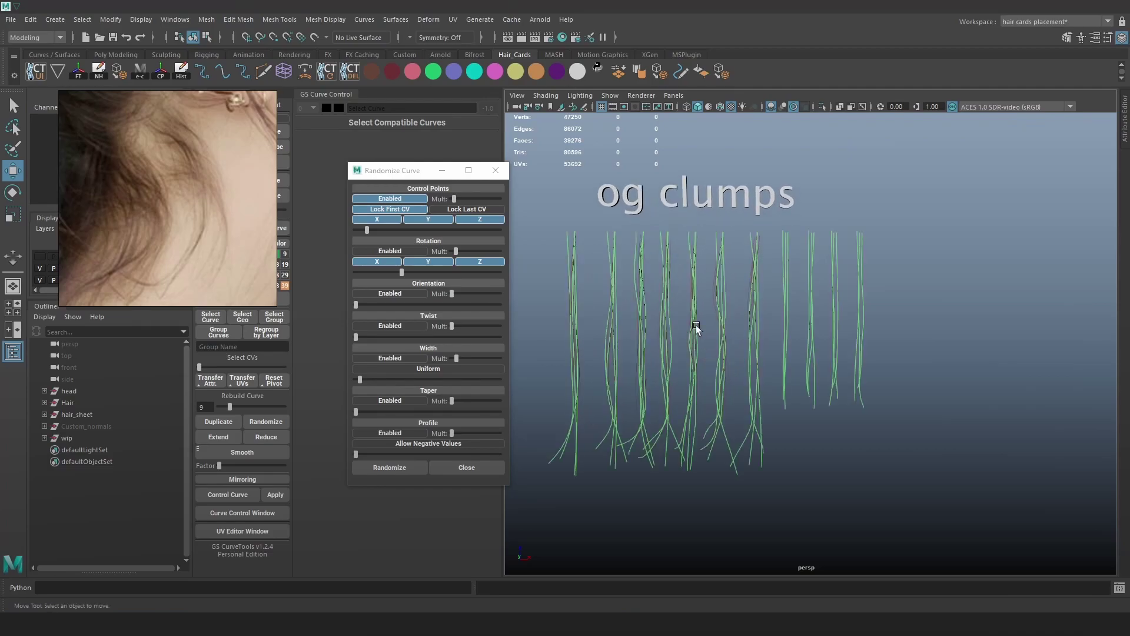
- Move a middle control point of one card in the fifth clump sideways toward the clump's centre and return to textured display
drag(684, 305, 684, 305)
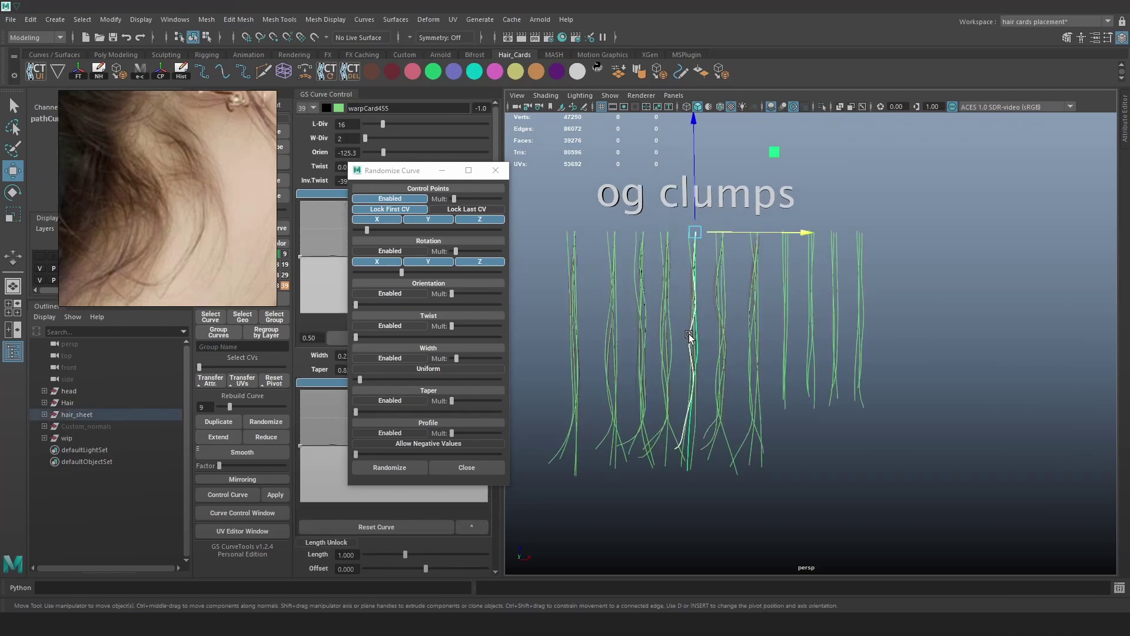
right_drag(679, 298, 636, 281)
click(686, 341)
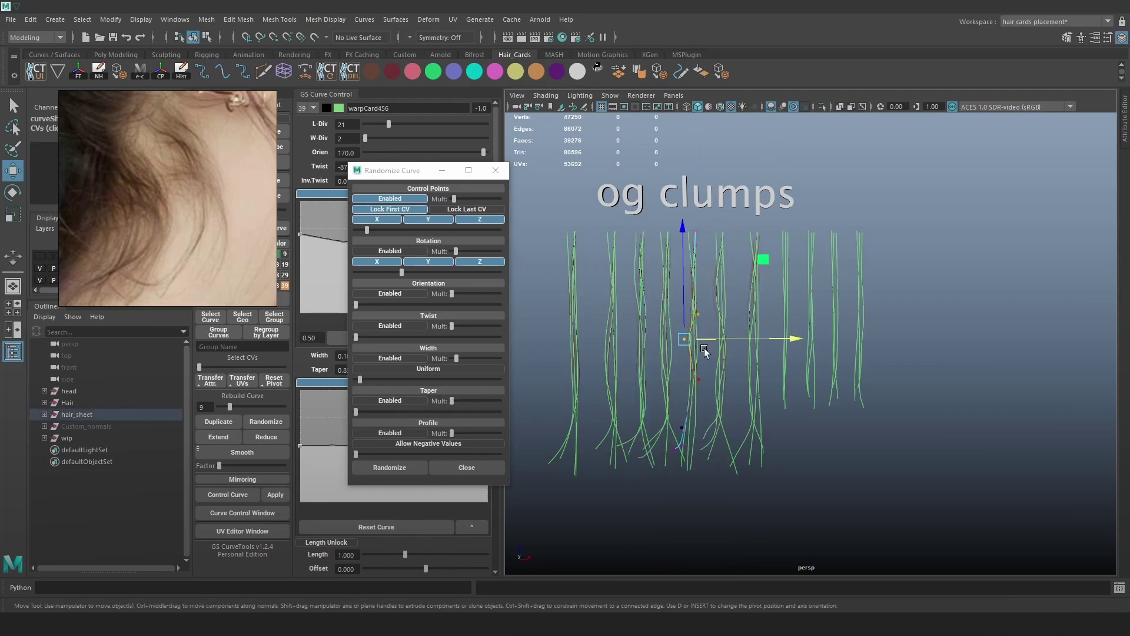
drag(686, 342, 698, 344)
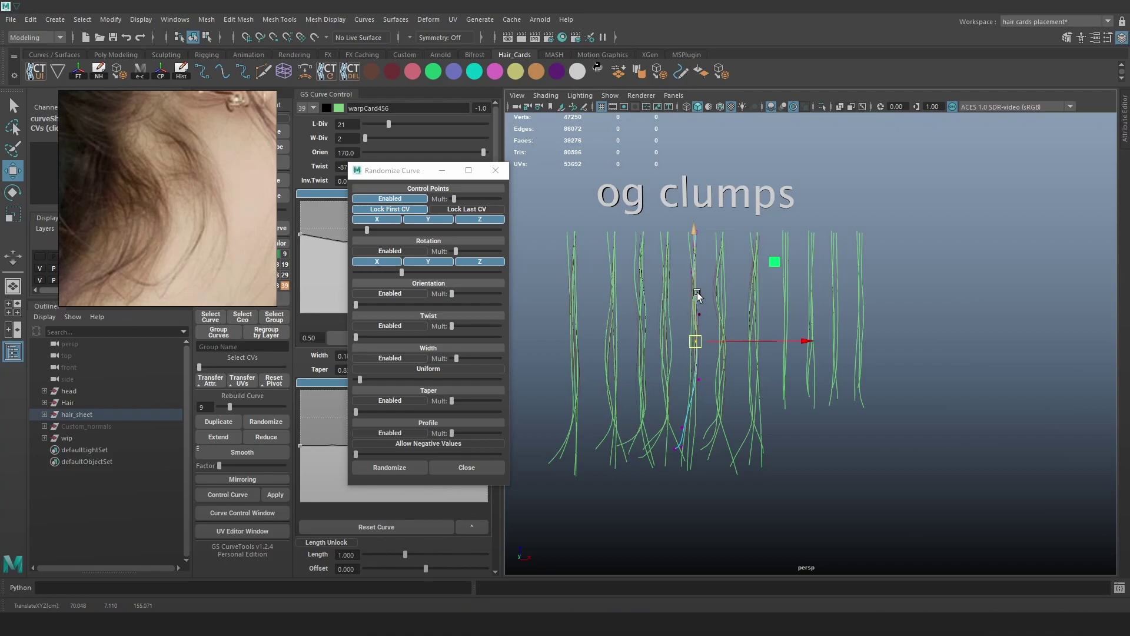
key(6)
click(934, 253)
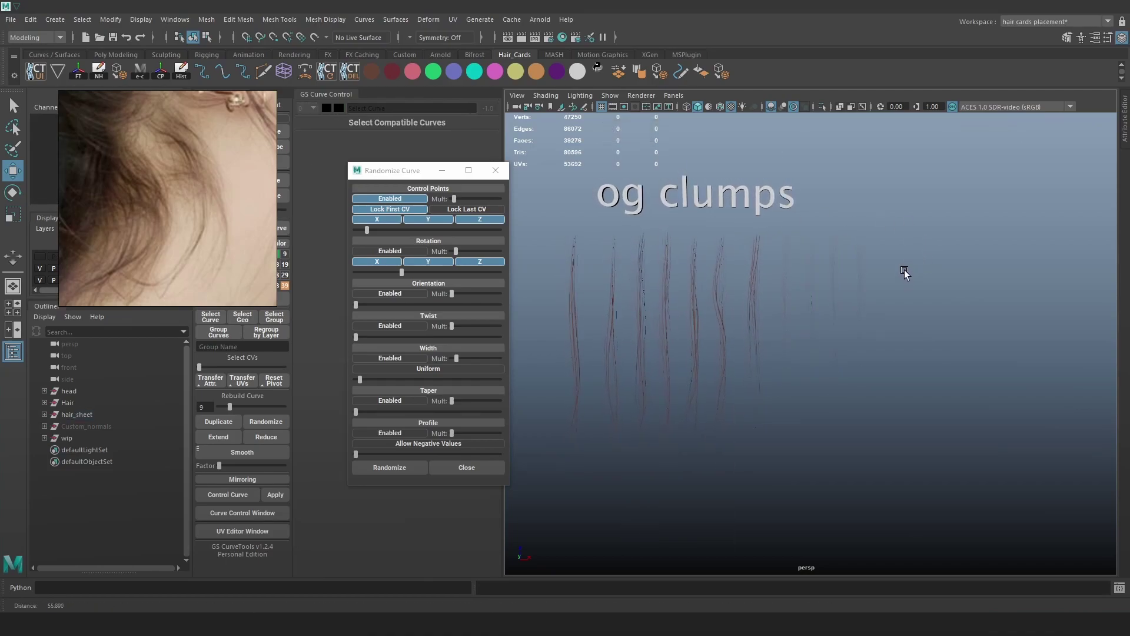
- Shift an upper control point of one card in the sixth clump slightly sideways, restore textured display and leave control-point editing
scroll(755, 284, up, 3)
click(706, 323)
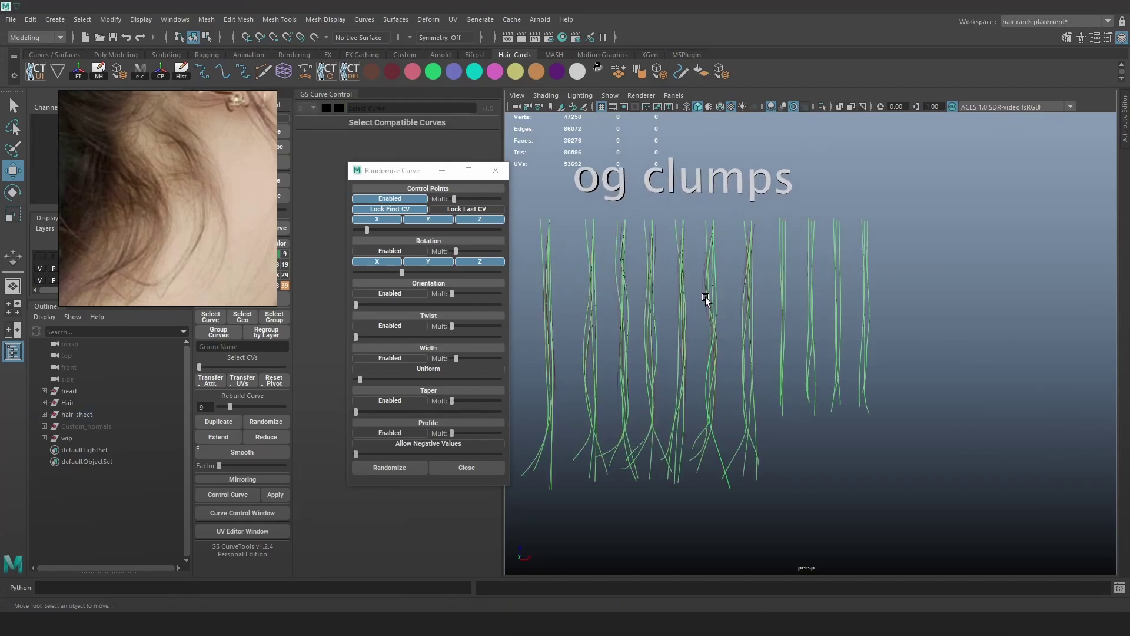
click(707, 298)
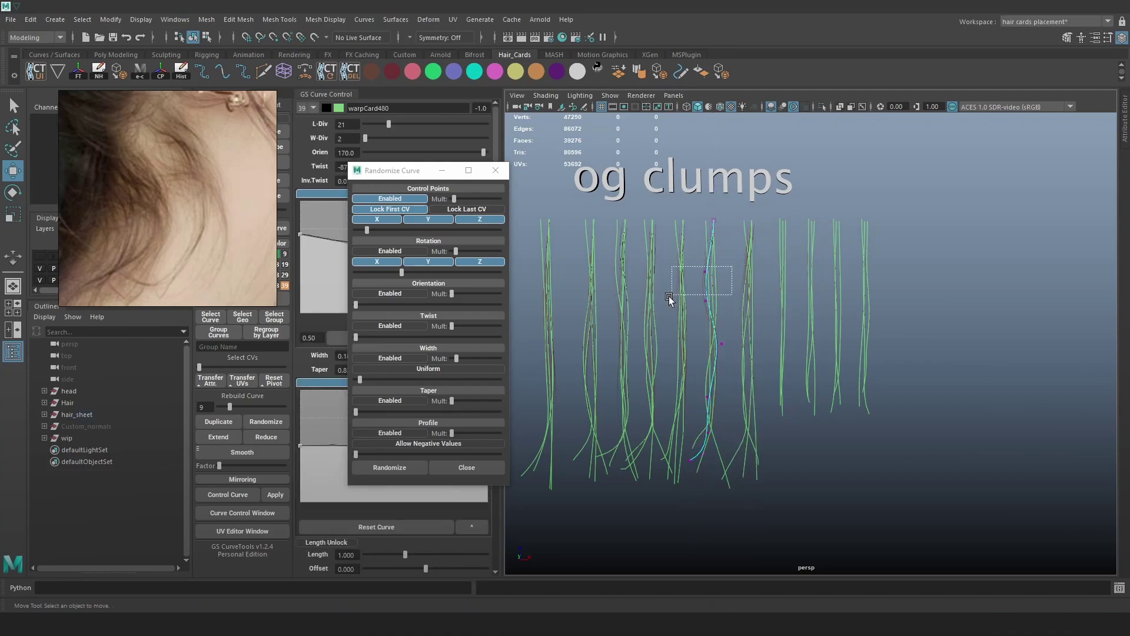
drag(672, 295, 674, 295)
click(703, 306)
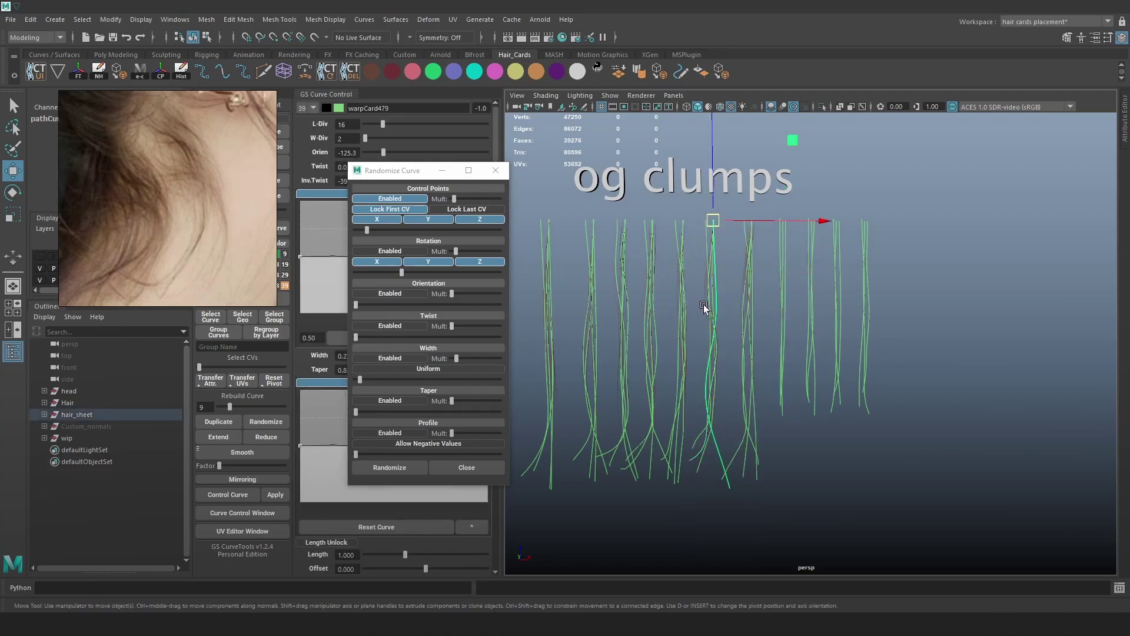
key(ctrl+z)
key(1)
mouse_move(720, 305)
mouse_down()
mouse_move(683, 295)
mouse_move(690, 285)
mouse_move(696, 308)
mouse_up()
key(ctrl+z)
key(4)
key(ctrl+z)
drag(707, 300, 712, 301)
drag(725, 263, 699, 278)
drag(709, 272, 714, 271)
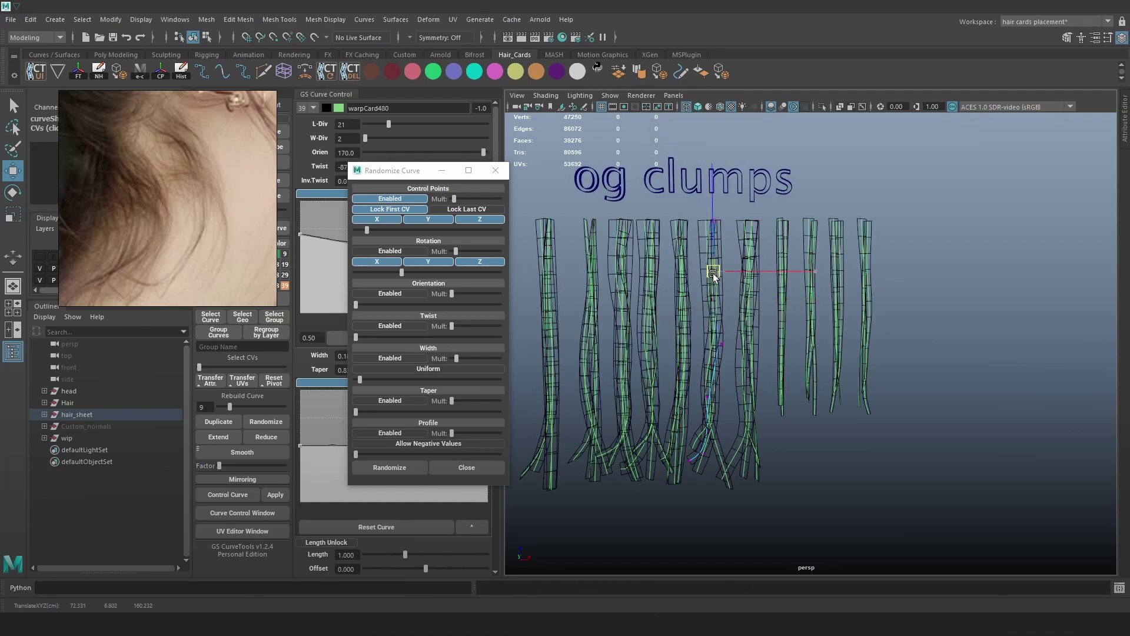
key(6)
right_click(714, 256)
right_drag(713, 256, 771, 239)
click(916, 319)
- Rotate the root control points of a card near the end of the large clumps slightly
scroll(907, 312, down, 3)
alt+middle_drag(795, 279, 829, 266)
scroll(787, 266, up, 5)
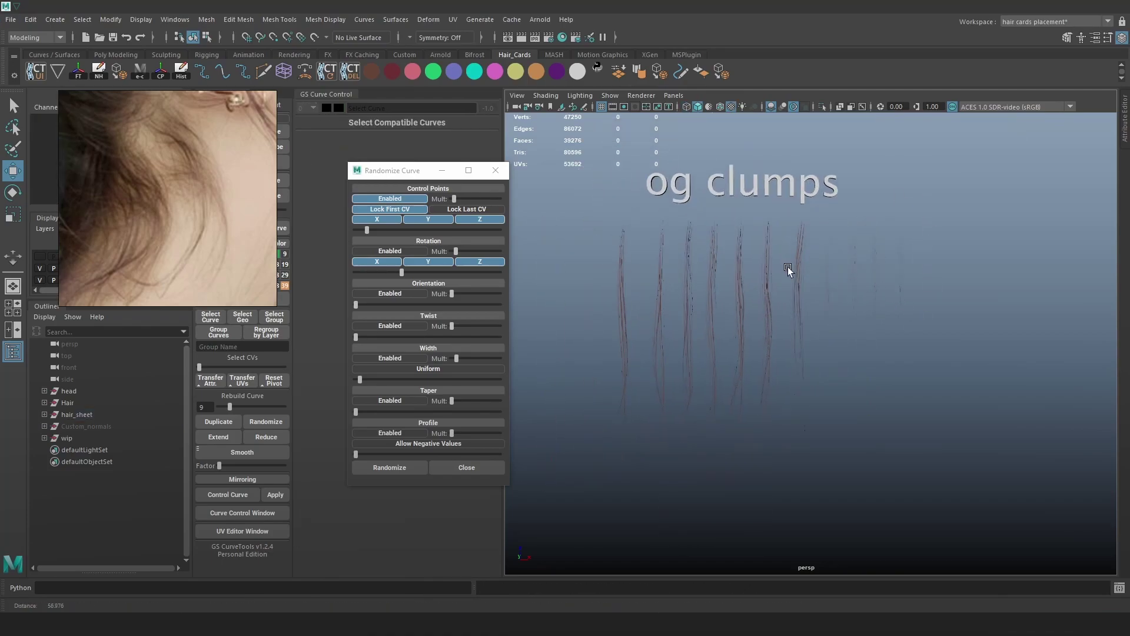
click(786, 171)
alt+middle_drag(786, 172, 783, 197)
right_drag(784, 199, 751, 199)
drag(800, 218, 785, 196)
key(alt+1)
key(e)
drag(862, 253, 859, 258)
key(w)
- Select a middle control point on a card in the fourth clump and move it slightly sideways
alt+drag(777, 194, 768, 333)
key(alt+1)
click(722, 349)
right_drag(758, 358, 727, 359)
key(3)
key(4)
click(754, 359)
key(e)
key(w)
key(6)
key(alt+1)
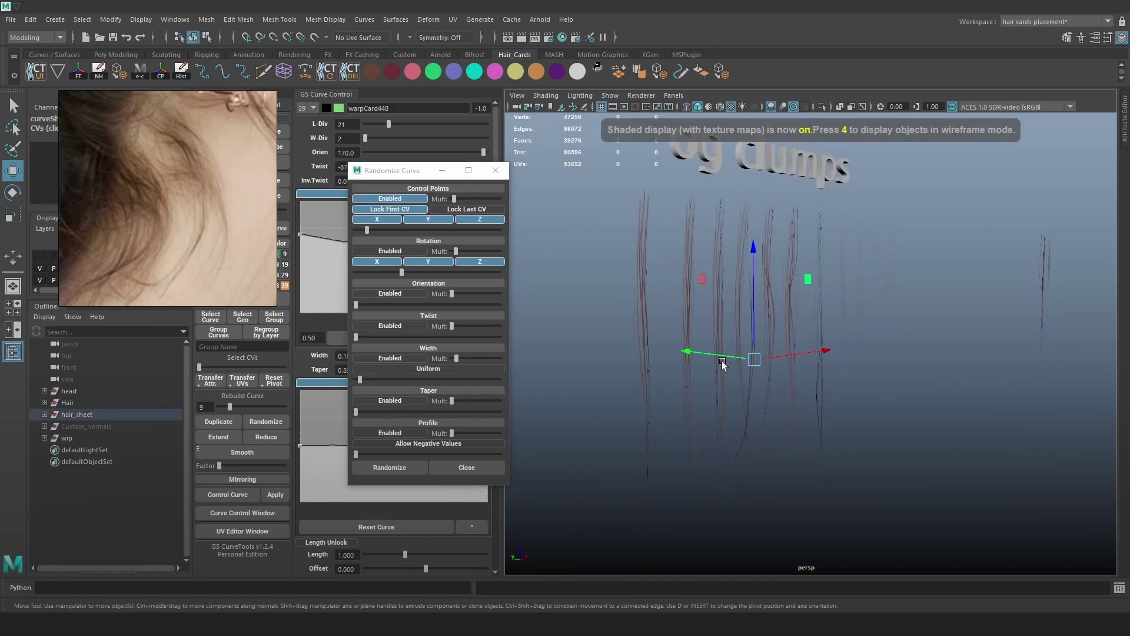
drag(721, 358, 719, 353)
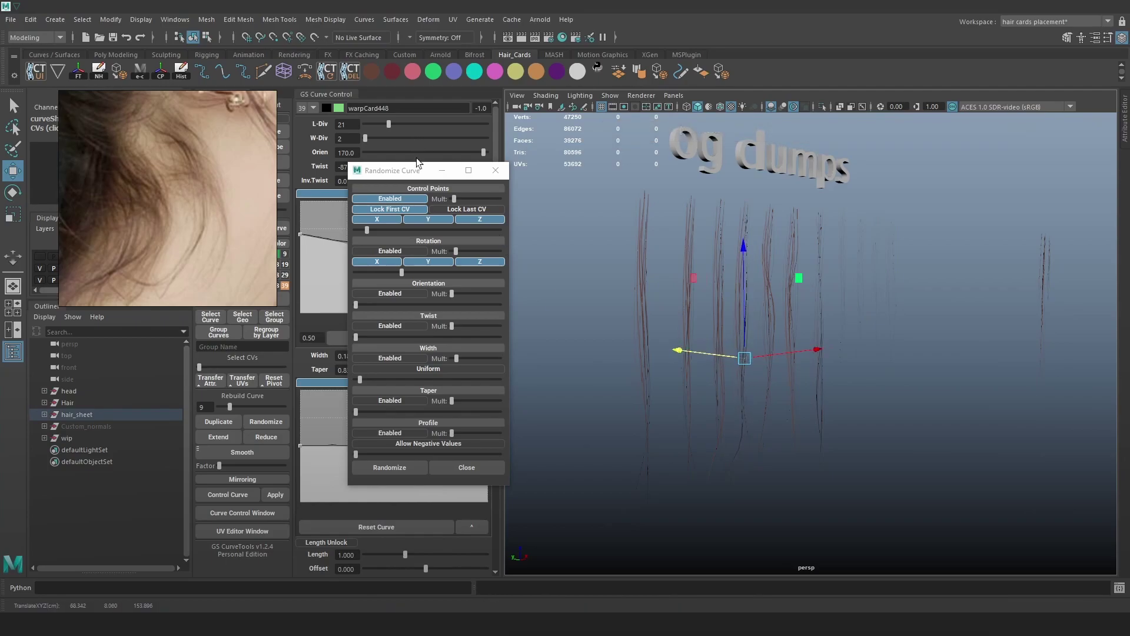
- Set the fourth-clump card's orientation to about -171.2 and twist to -46.5, moving the Randomize Curve window clear of the sliders
drag(405, 150, 417, 152)
alt+drag(820, 288, 757, 299)
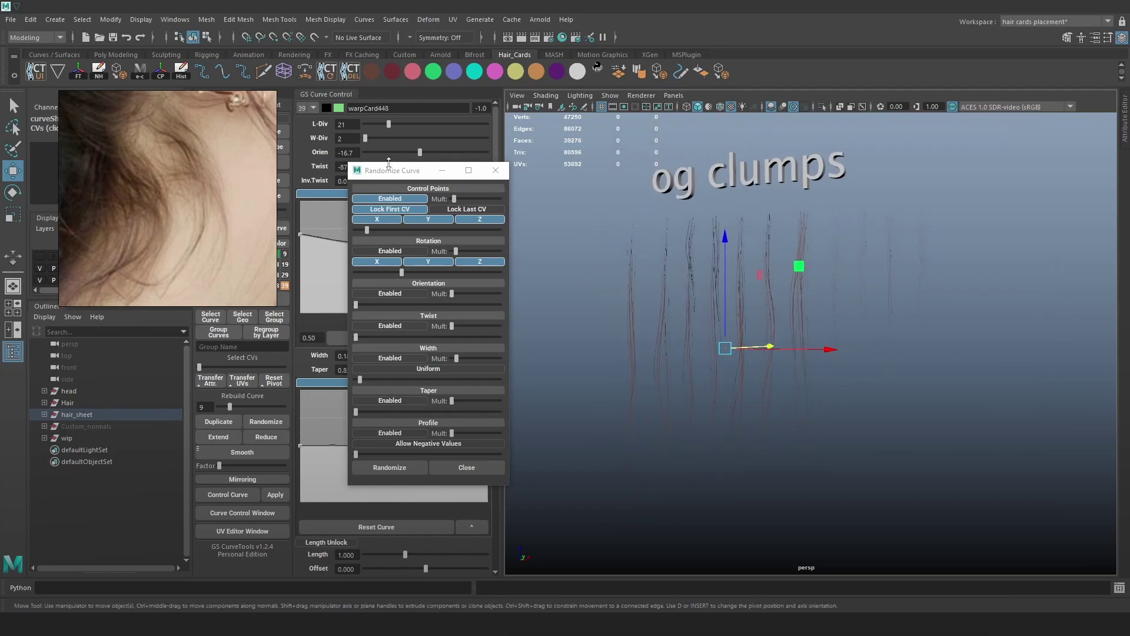
drag(390, 169, 375, 207)
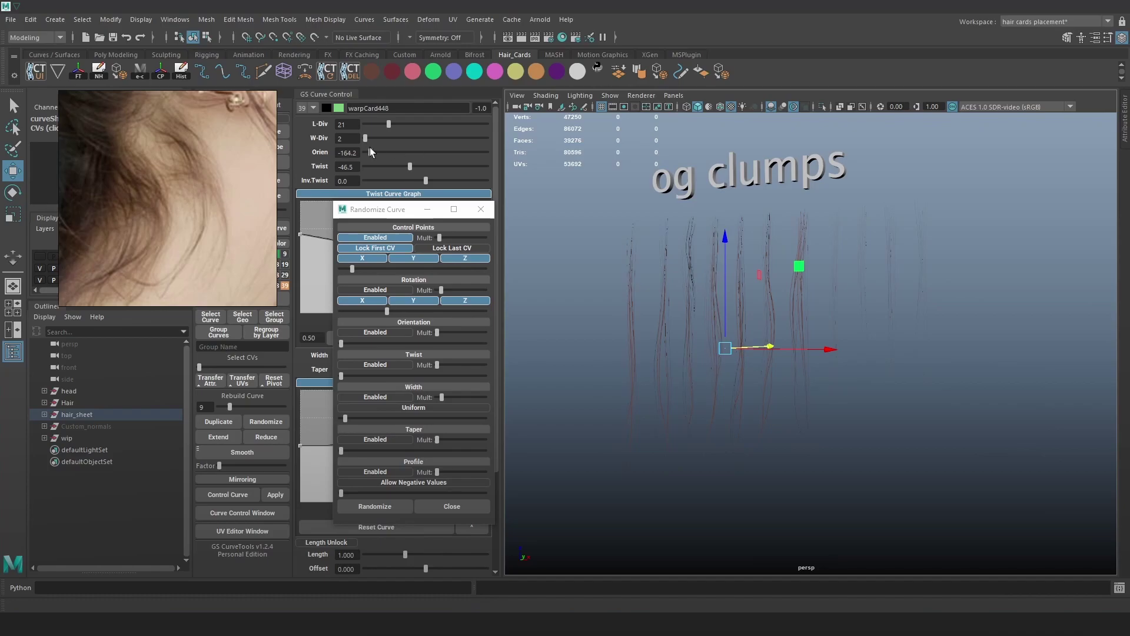
drag(369, 152, 368, 152)
- Set the orientation of a card in the third clump to about 58.8 and its twist to about -2.6
alt+drag(871, 288, 754, 282)
alt+right_drag(753, 278, 797, 280)
click(785, 303)
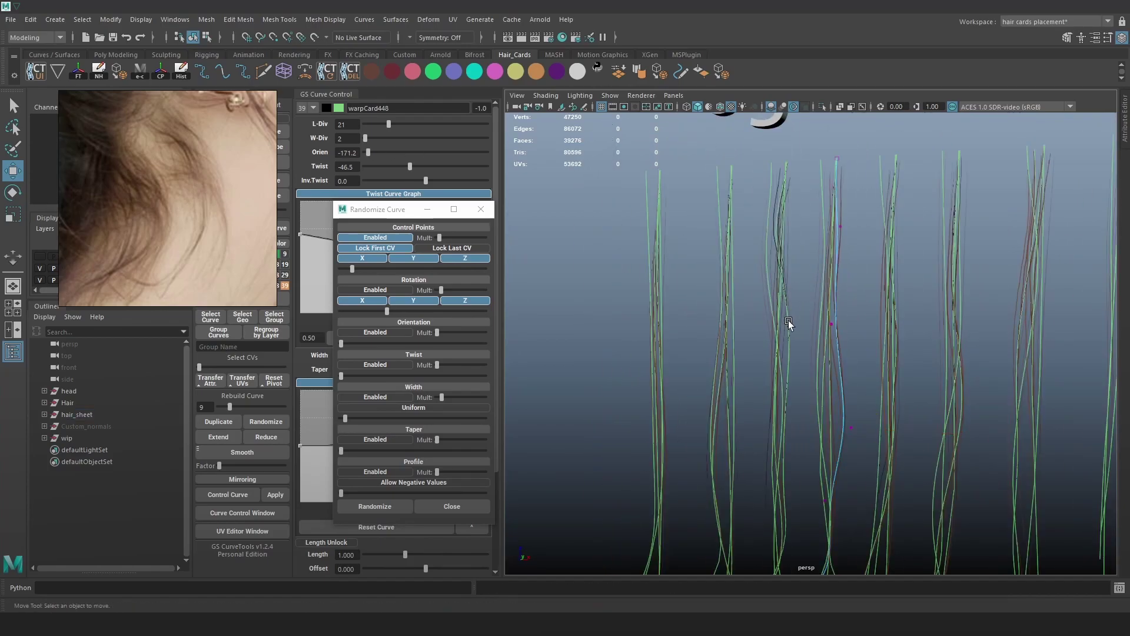
key(ctrl+z)
click(789, 323)
key(4)
key(6)
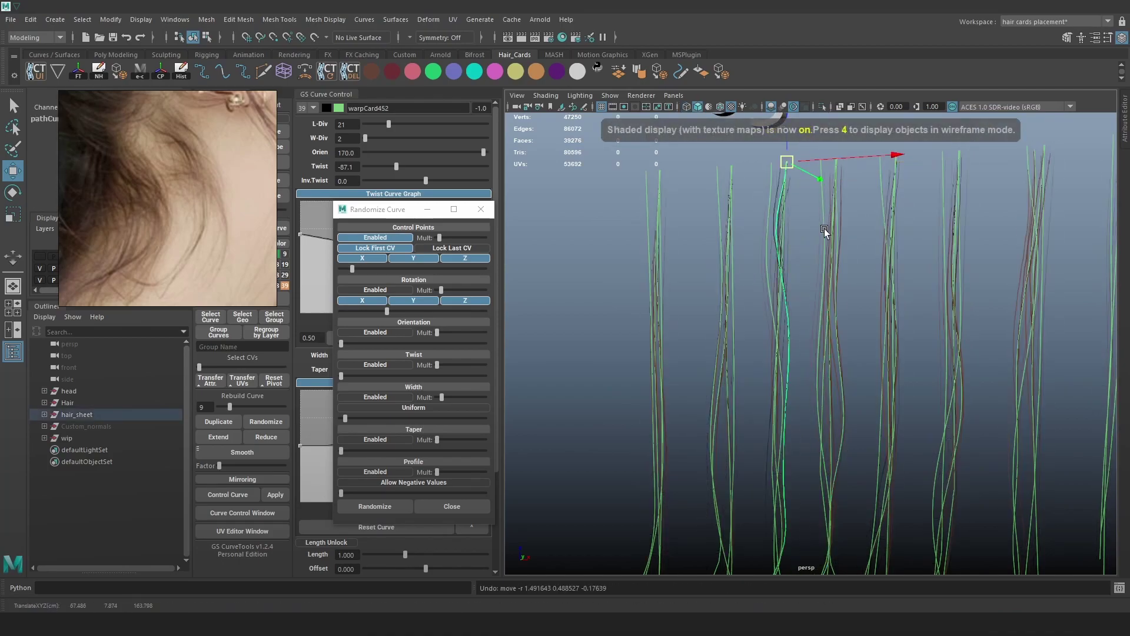
drag(396, 167, 445, 148)
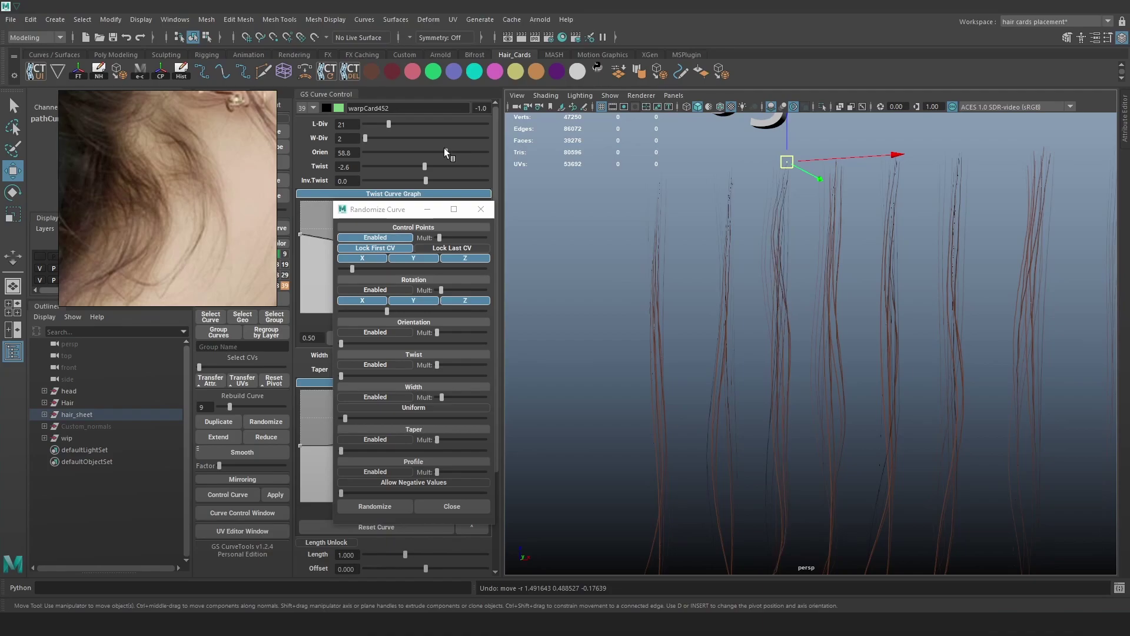
mouse_move(870, 337)
alt+mouse_down()
mouse_move(874, 326)
mouse_move(946, 319)
mouse_move(737, 308)
mouse_move(750, 321)
mouse_move(813, 324)
mouse_move(789, 324)
mouse_move(796, 338)
mouse_move(881, 335)
mouse_move(790, 352)
mouse_move(867, 344)
mouse_move(831, 322)
mouse_move(865, 310)
mouse_move(877, 351)
alt+mouse_up()
click(878, 351)
- Try to move the separate group of clumps closer to the "og clumps" row
alt+right_drag(877, 351, 946, 320)
alt+middle_drag(946, 320, 786, 323)
alt+right_drag(786, 323, 916, 328)
key(alt+1)
alt+drag(916, 327, 897, 311)
alt+right_drag(898, 310, 1045, 429)
drag(1048, 469, 927, 210)
drag(1042, 266, 896, 263)
key(ctrl+z)
- Clear the selection and save the scene
click(1048, 346)
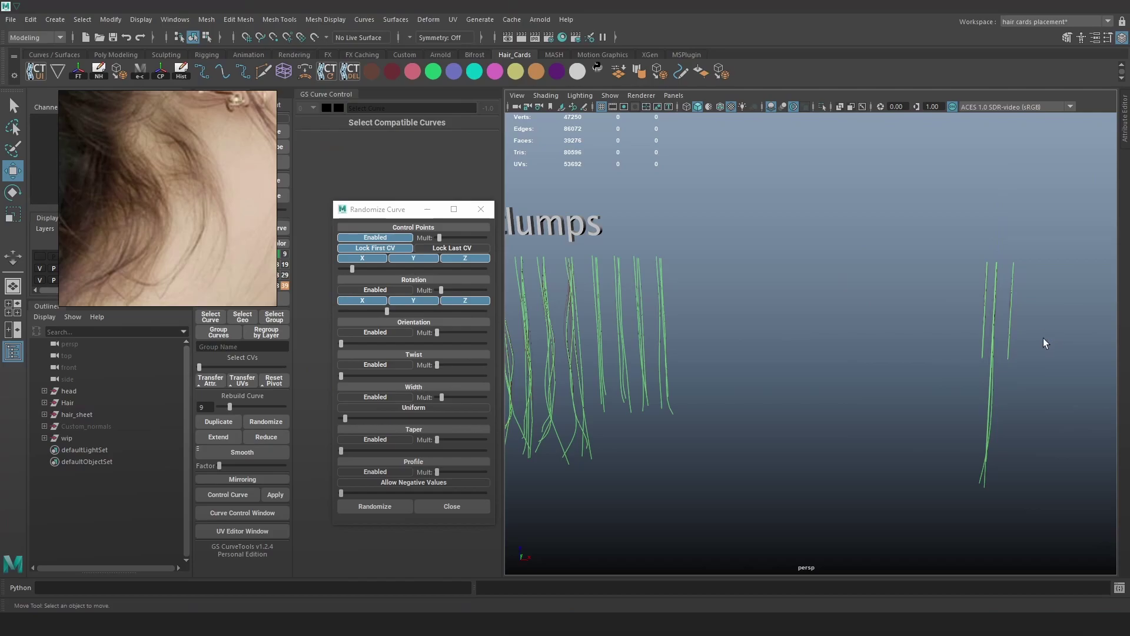
key(q)
key(ctrl+s)
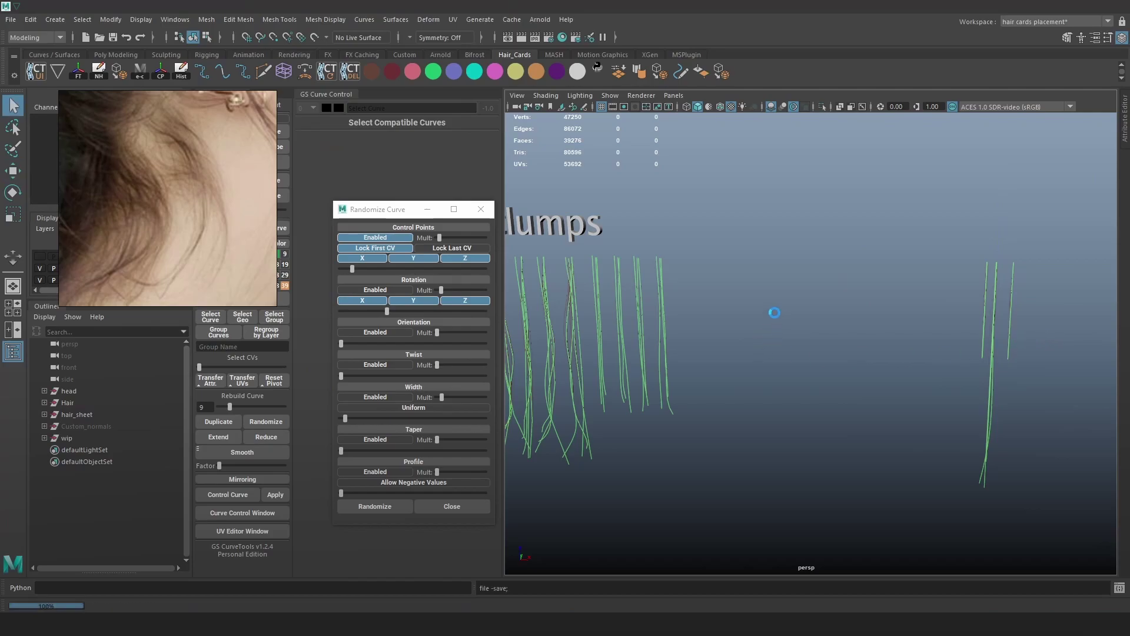
- Hide the guide curves, change the viewport background to plain grey and toggle screen space ambient occlusion
key(w)
key(alt+1)
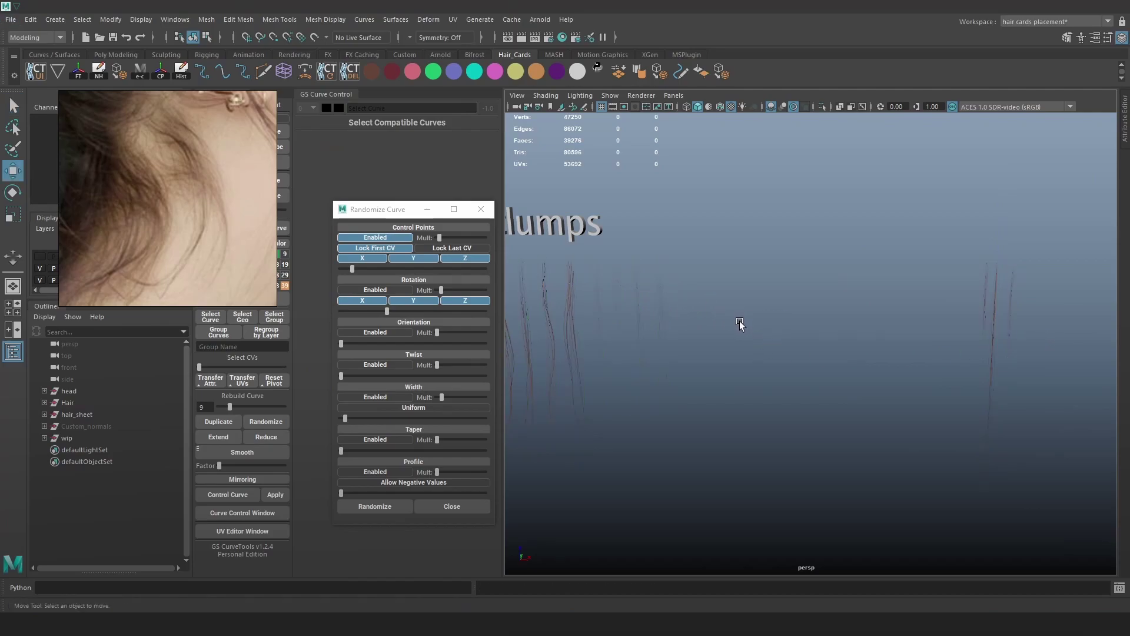
key(alt+b)
key(alt+b)
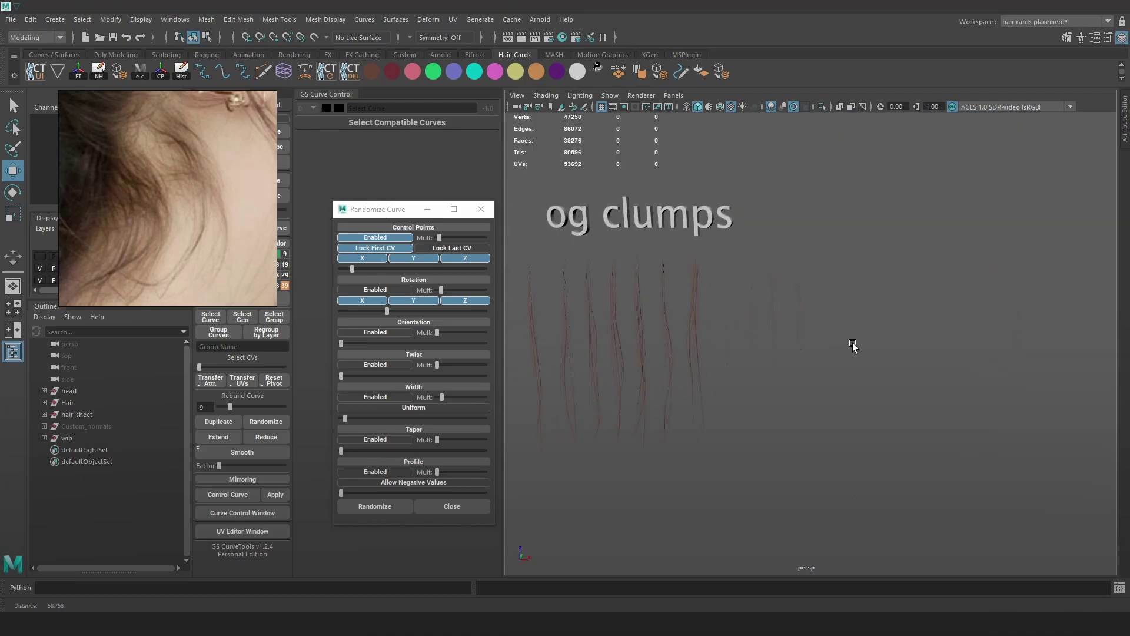
click(784, 106)
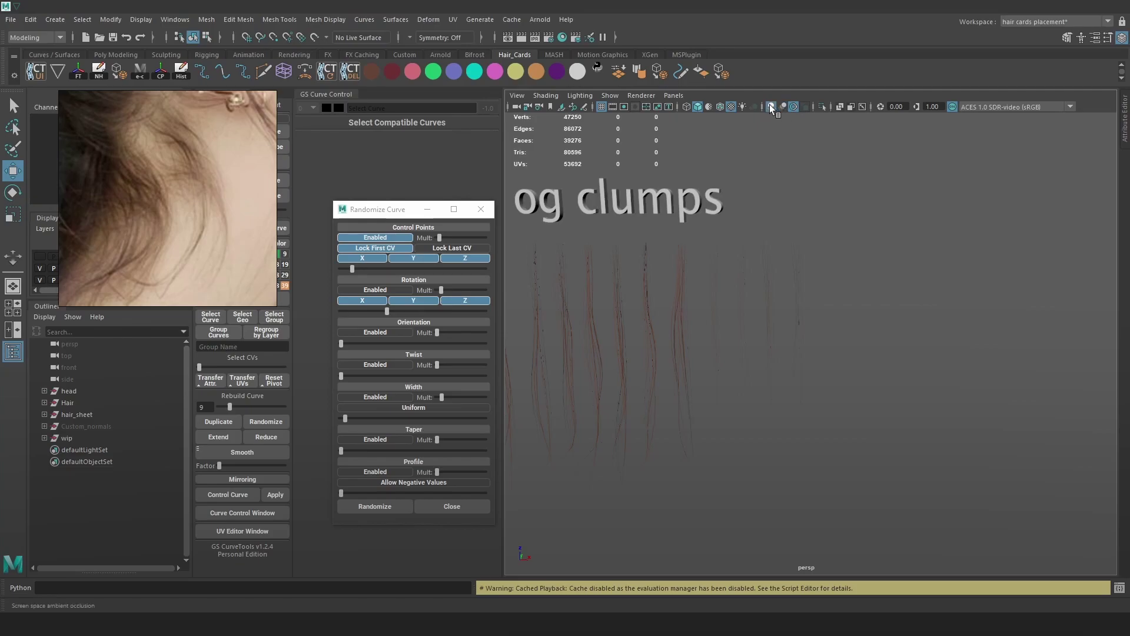
- Select the first short thin clump in the separate group and move it away from its neighbours
scroll(811, 344, down, 3)
alt+middle_drag(824, 344, 670, 328)
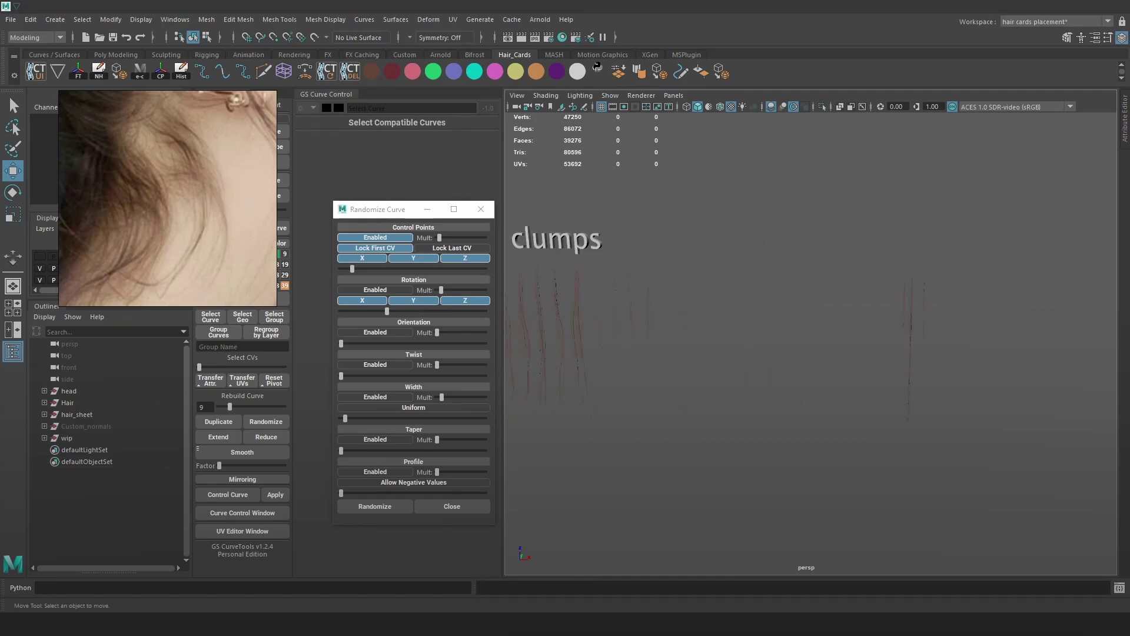
scroll(1003, 394, up, 3)
alt+middle_drag(1003, 395, 1007, 322)
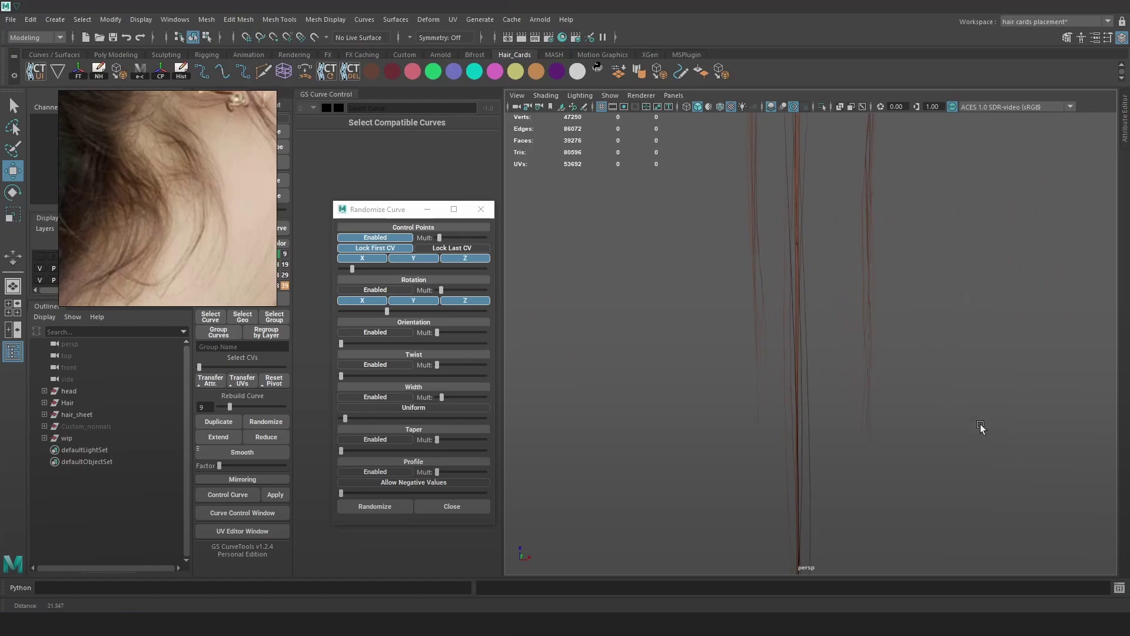
click(825, 368)
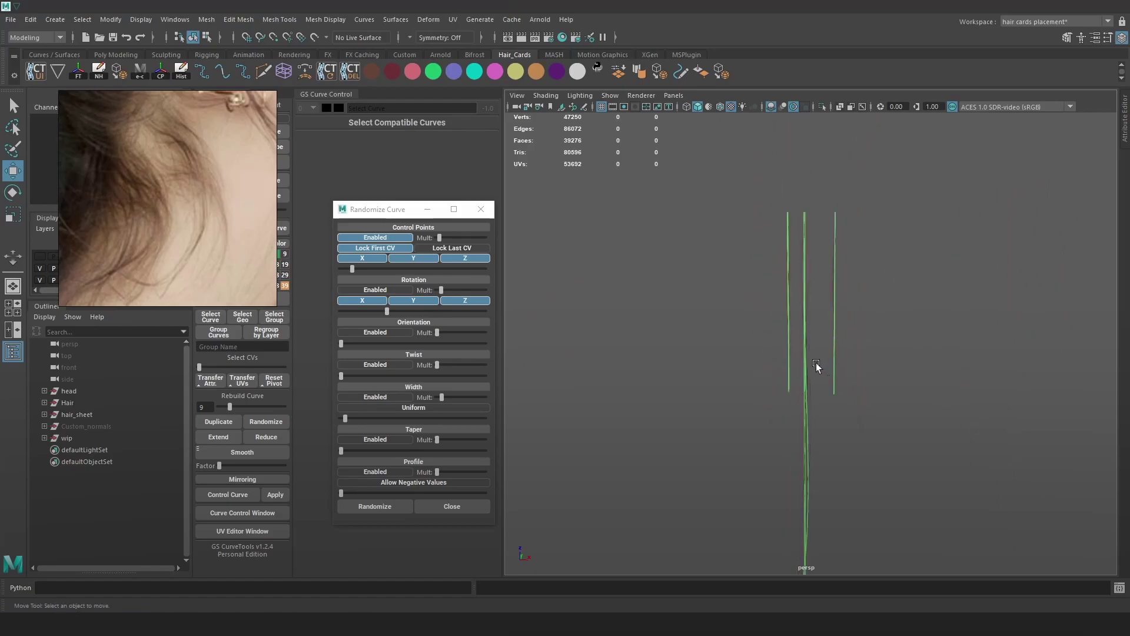
key(4)
drag(801, 355, 802, 356)
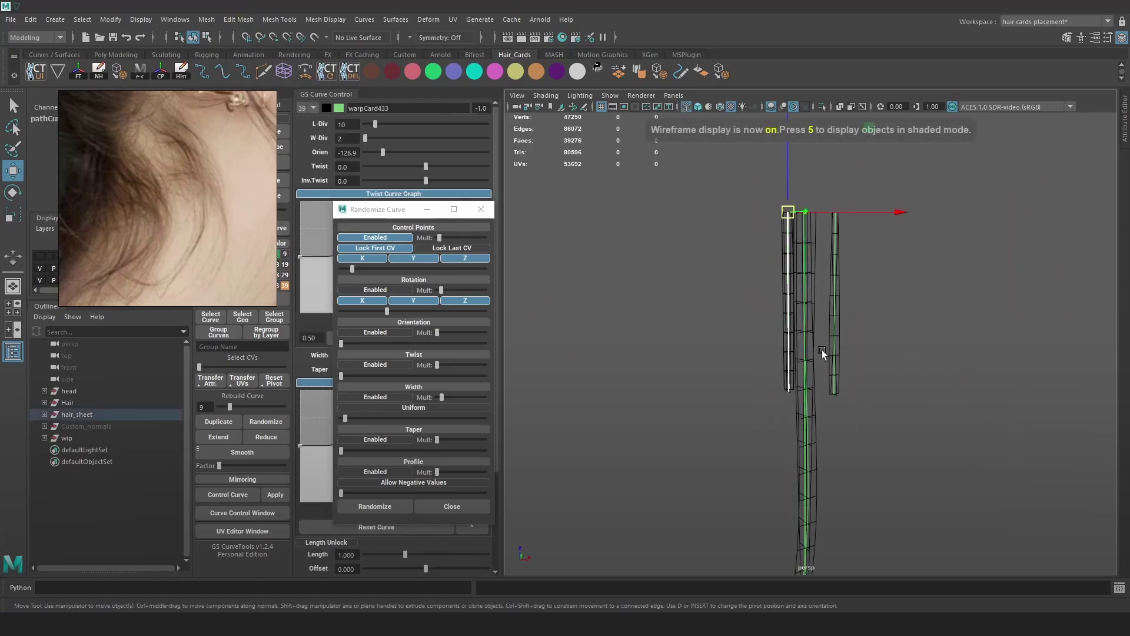
drag(876, 213, 697, 213)
- Position the short thin clump just past the end of the "og clumps" row in textured display
alt+middle_drag(677, 224, 789, 272)
alt+right_drag(790, 273, 859, 348)
key(f)
mouse_move(870, 341)
alt+mouse_down()
mouse_move(805, 348)
mouse_move(845, 366)
mouse_move(850, 346)
mouse_move(897, 348)
mouse_move(903, 311)
mouse_move(855, 280)
mouse_move(888, 326)
mouse_move(872, 367)
mouse_move(854, 363)
mouse_move(906, 394)
alt+mouse_up()
key(6)
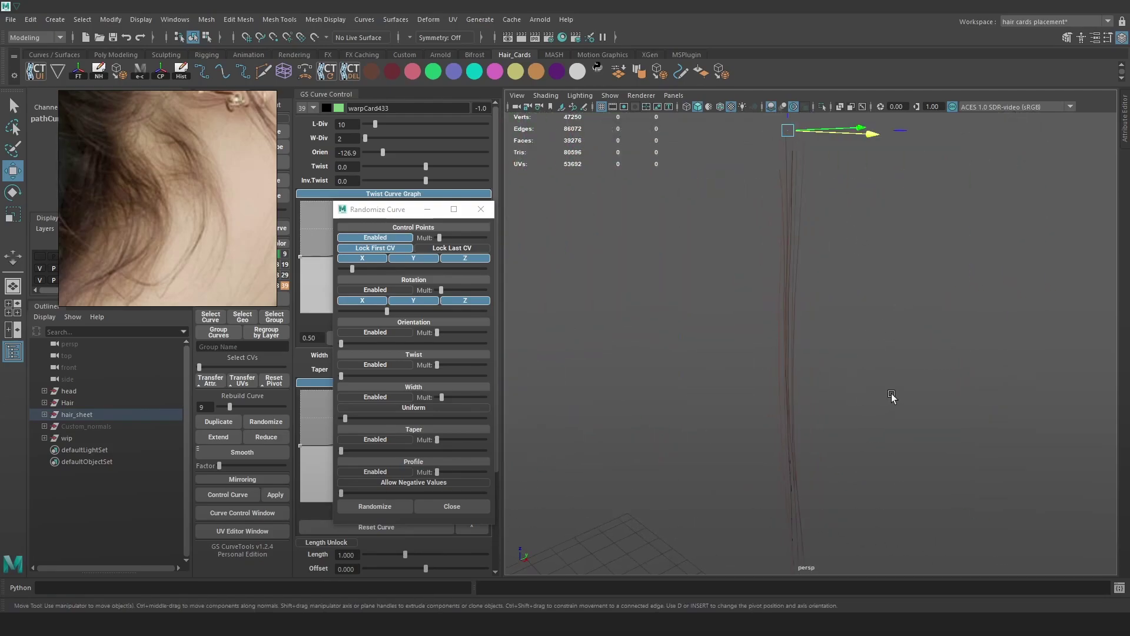
alt+drag(872, 359, 931, 332)
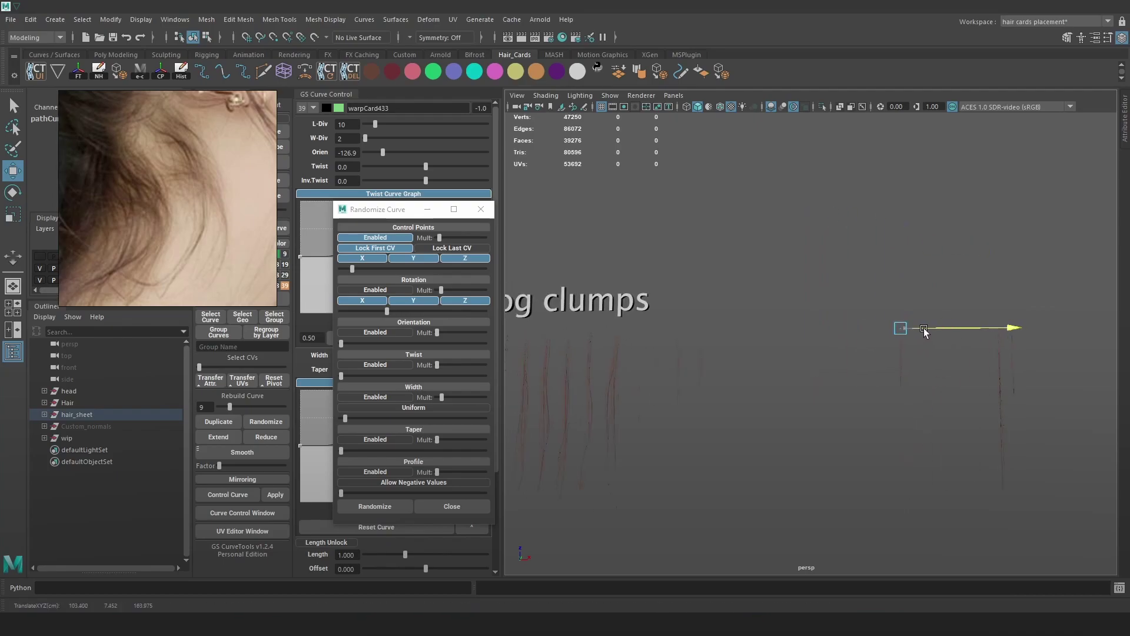
alt+middle_drag(753, 334, 883, 330)
alt+right_drag(883, 330, 1076, 459)
alt+middle_drag(1010, 402, 998, 364)
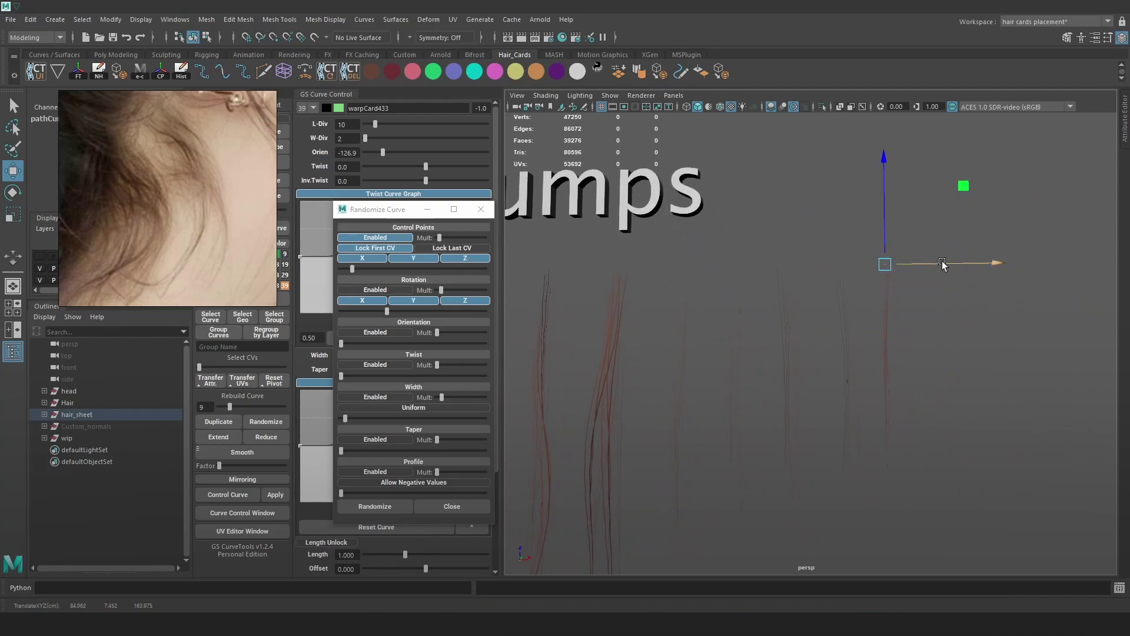
mouse_move(924, 360)
alt+mouse_down()
mouse_move(949, 411)
mouse_move(913, 374)
mouse_move(955, 408)
mouse_move(888, 335)
mouse_move(911, 375)
alt+mouse_up()
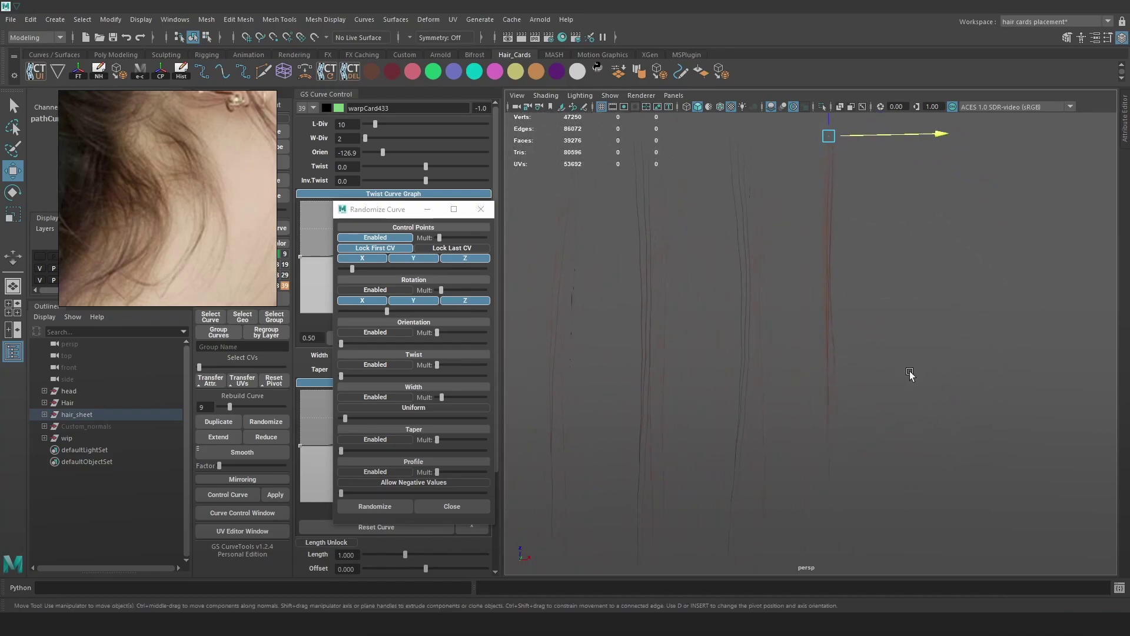
alt+drag(926, 332, 901, 266)
mouse_move(892, 154)
mouse_down()
mouse_move(902, 151)
mouse_move(885, 160)
mouse_up()
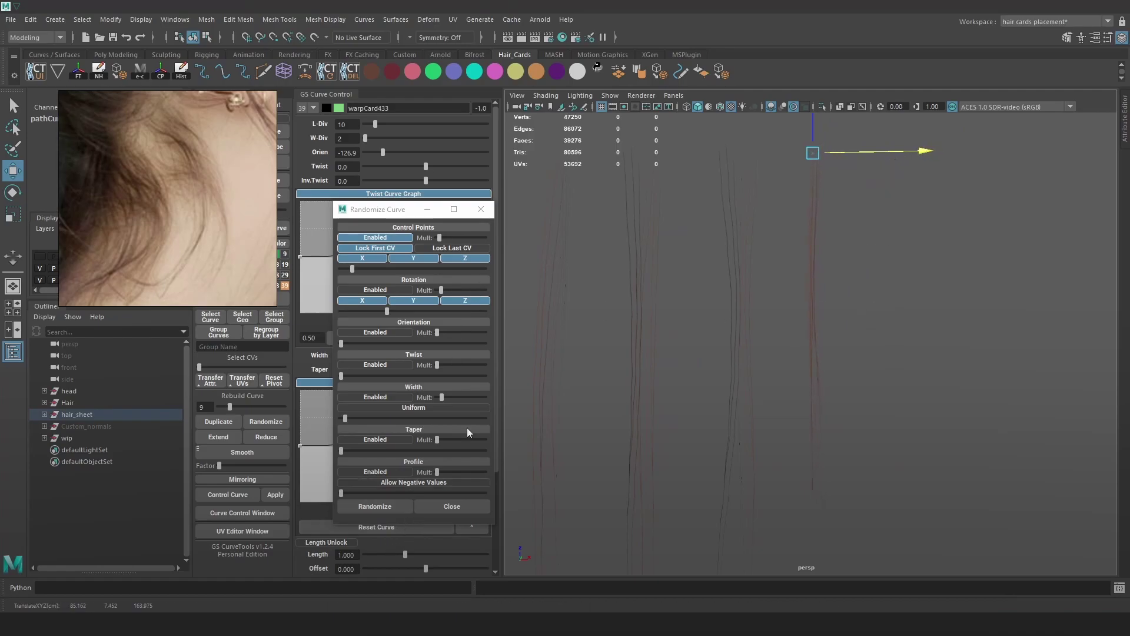
- Duplicate the short thin clump four times and space the copies out beside it in a row
click(231, 422)
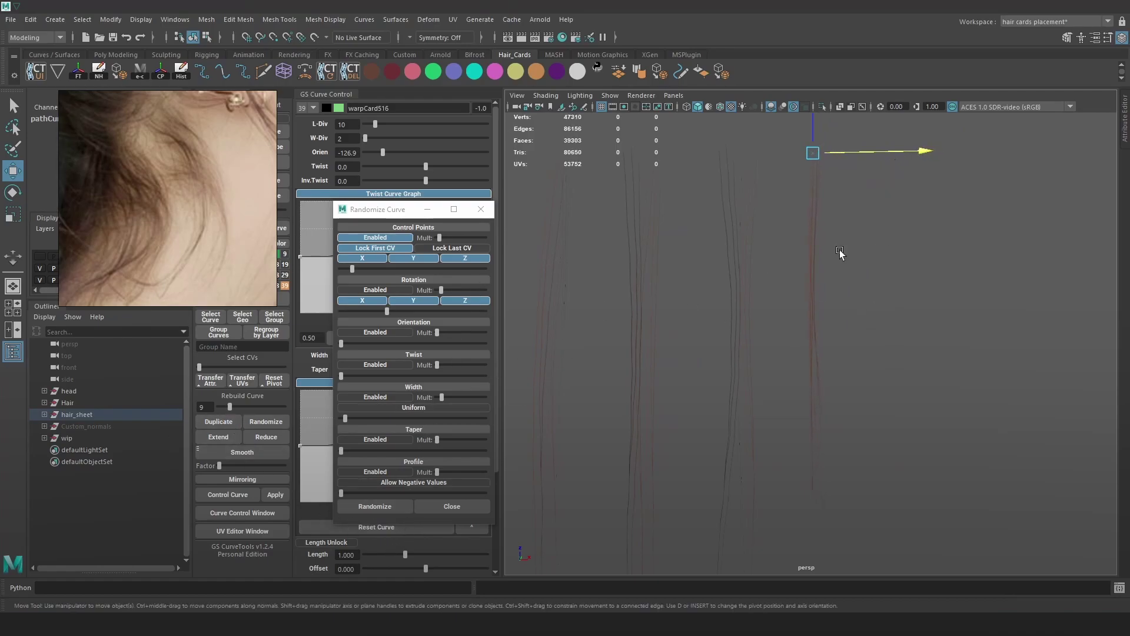
drag(921, 152, 991, 151)
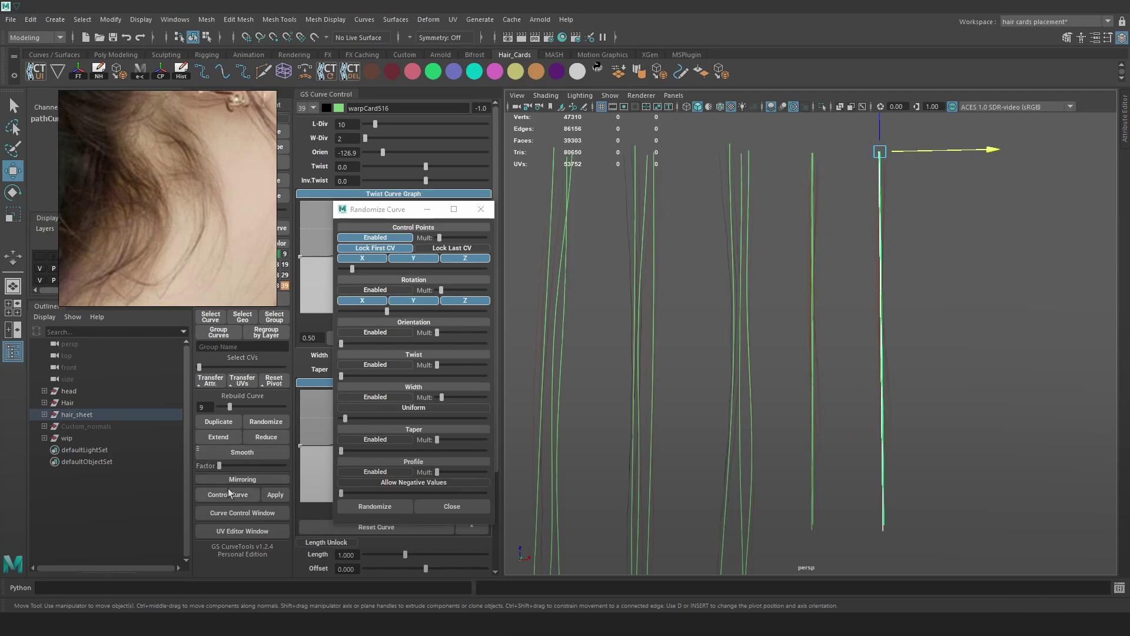
drag(982, 142, 1035, 194)
click(229, 425)
click(229, 423)
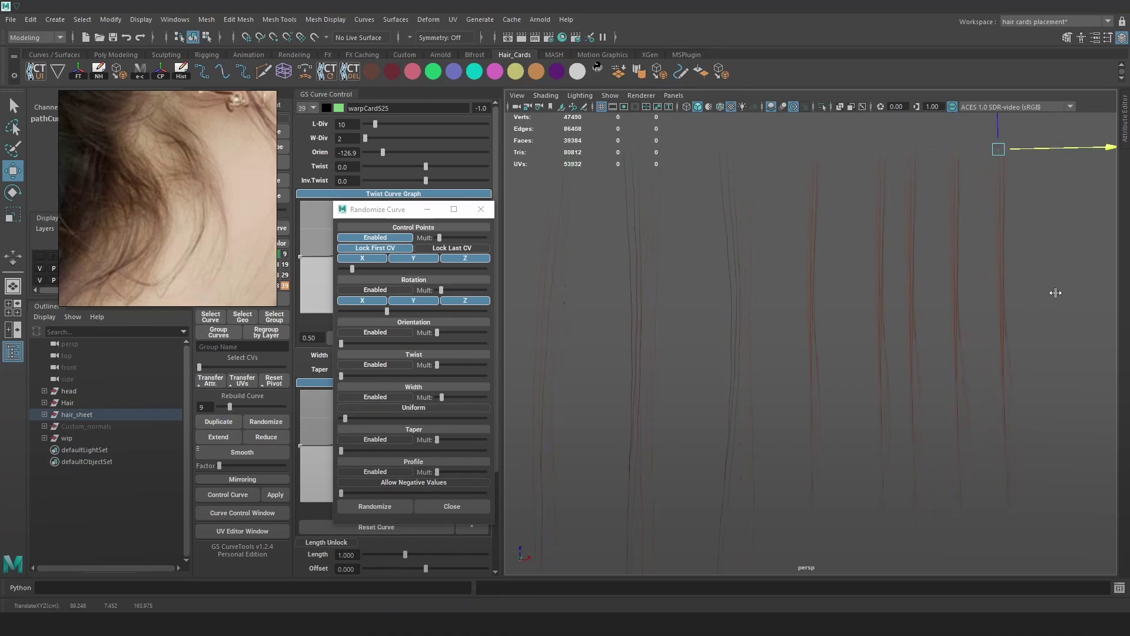
- Select the four short thin clump copies and try randomizing their rotation on the X, Y and Z axes
drag(1057, 366, 869, 141)
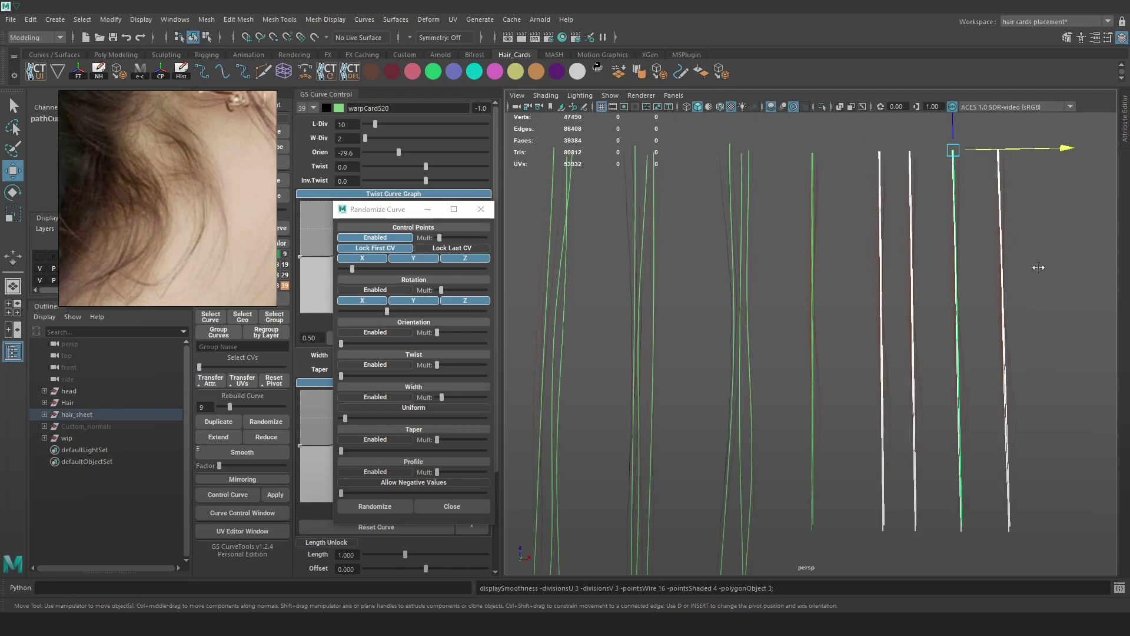
key(4)
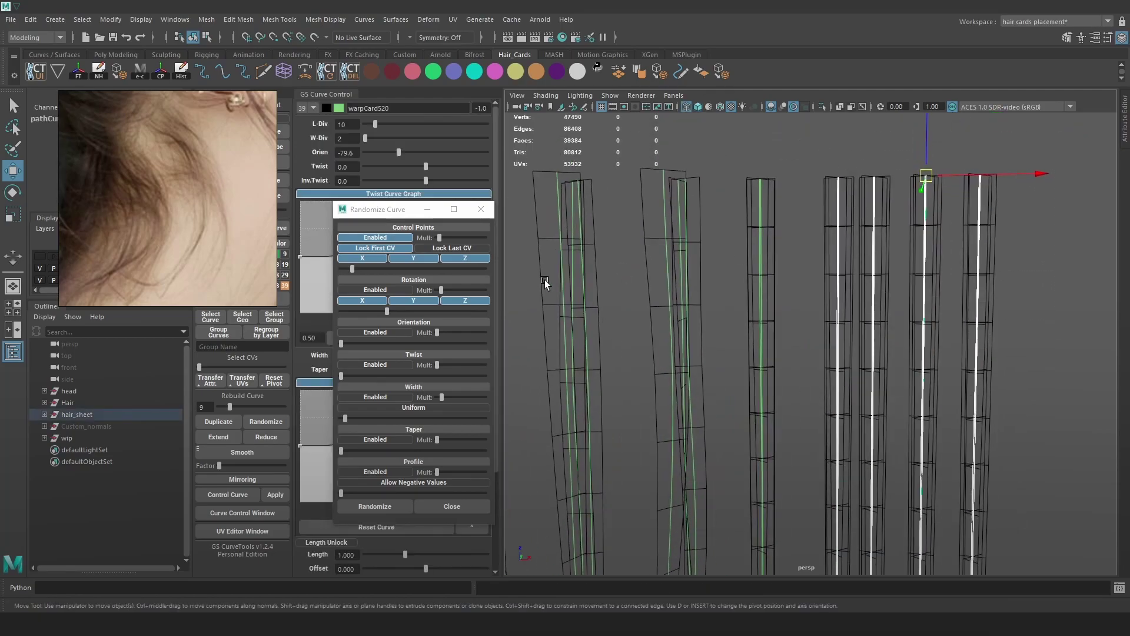
key(6)
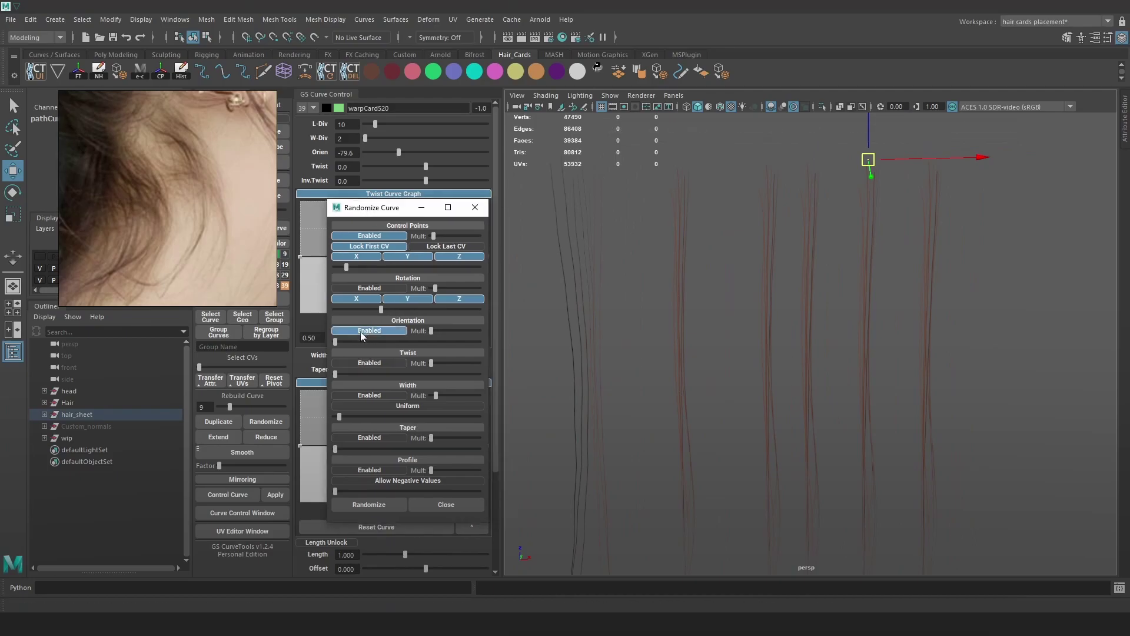
click(358, 341)
click(362, 331)
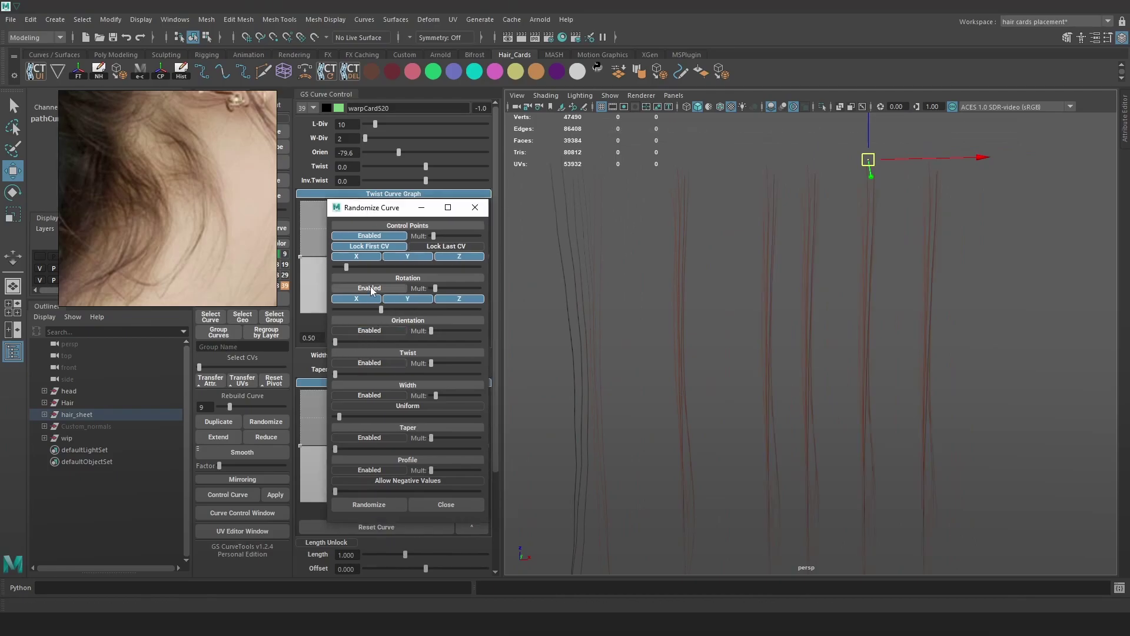
drag(377, 310, 439, 315)
click(432, 289)
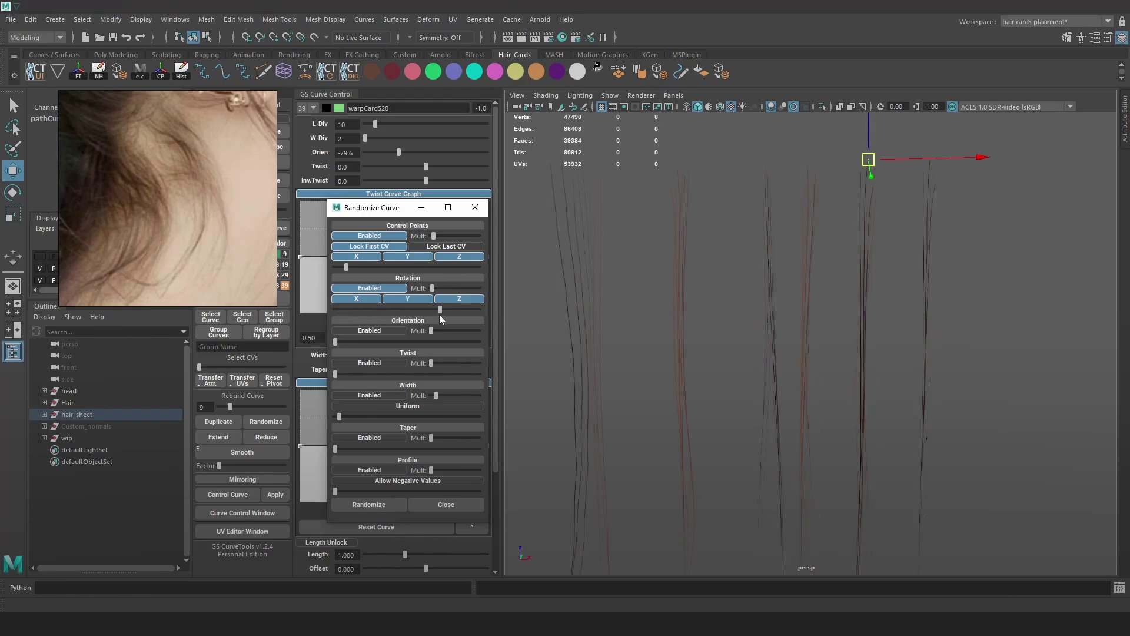
- Try stronger random rotation on the four copies about the X axis only, with control point randomization off
drag(440, 310, 410, 311)
click(418, 299)
click(401, 298)
drag(412, 309, 402, 309)
click(409, 299)
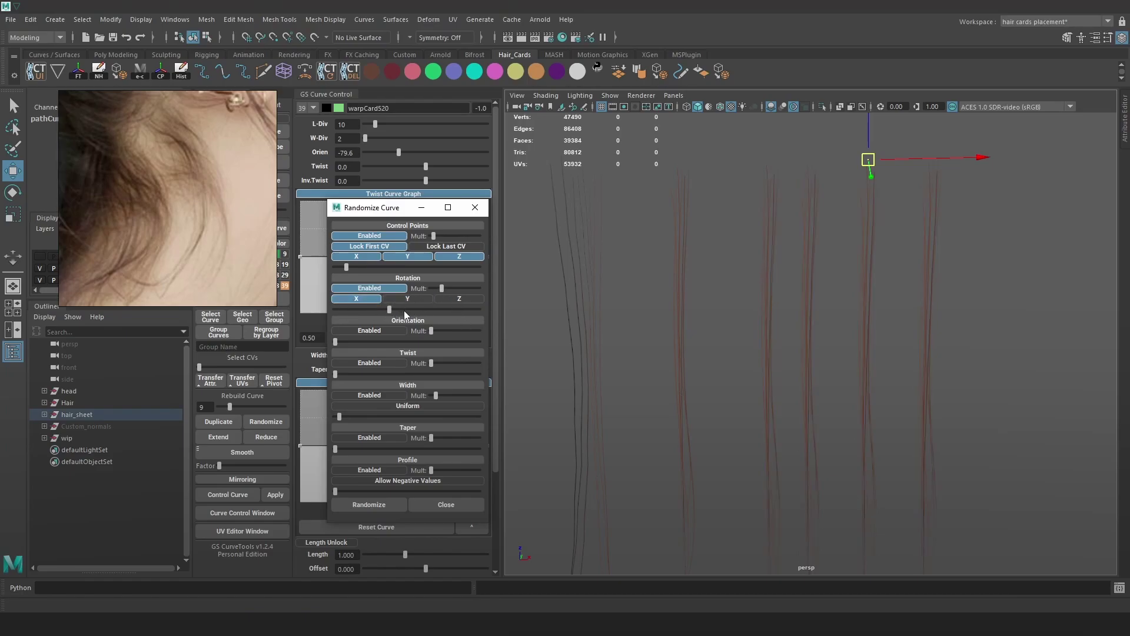
drag(412, 310, 444, 312)
click(370, 235)
- Delete the first of the four short thin clump copies
alt+middle_drag(872, 340, 857, 348)
alt+right_drag(848, 322, 828, 306)
key(4)
click(750, 193)
drag(750, 193, 775, 241)
key(Delete)
- Randomize the control points of the three remaining short copies at a low strength
click(793, 234)
key(6)
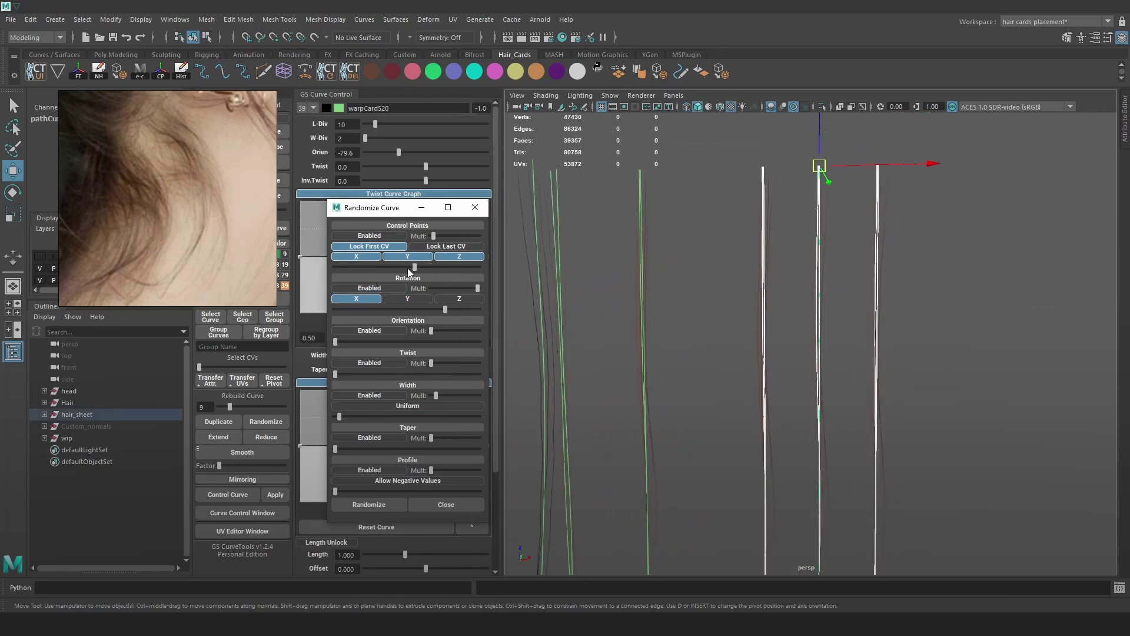
click(379, 237)
drag(361, 266, 341, 274)
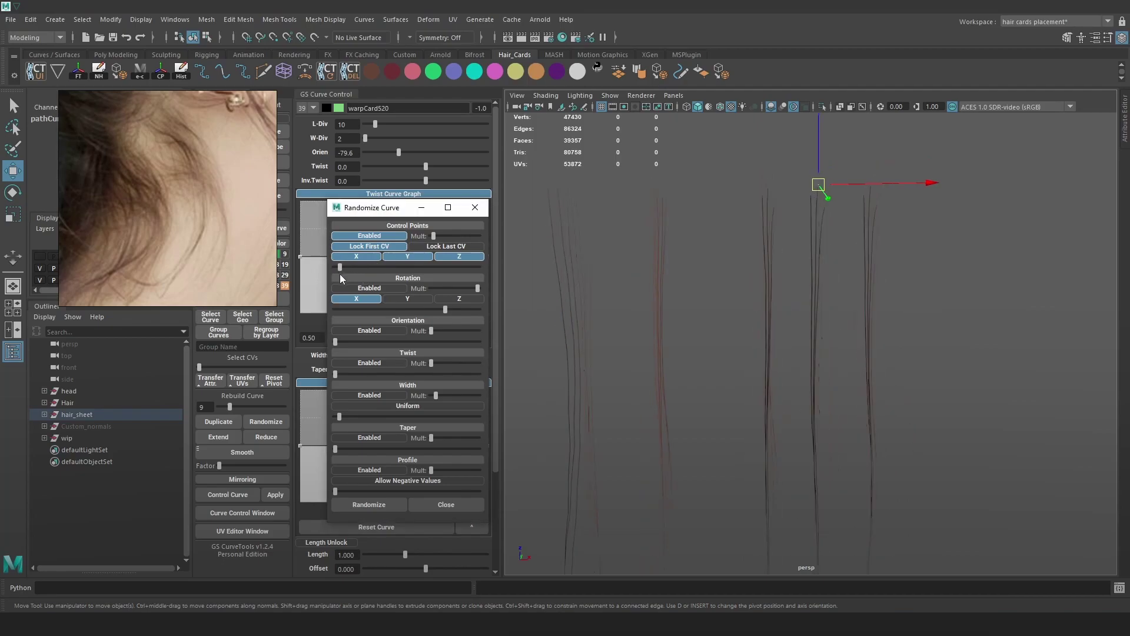
click(369, 504)
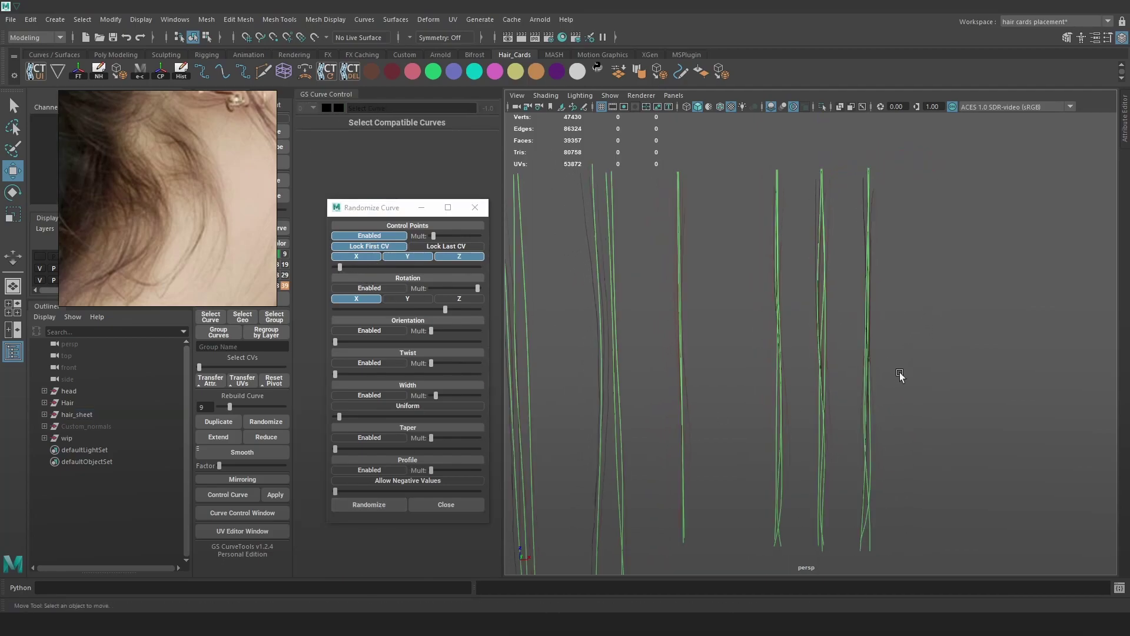
- Delete the last of the three short thin clump copies
key(ctrl+z)
key(6)
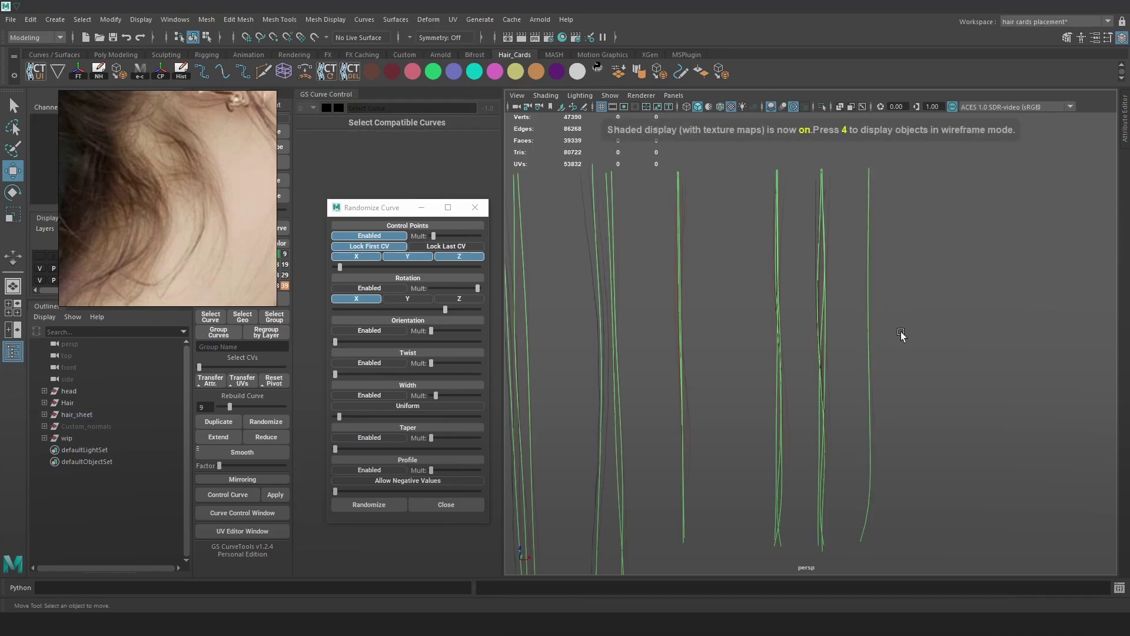
key(4)
drag(916, 394, 853, 259)
key(Delete)
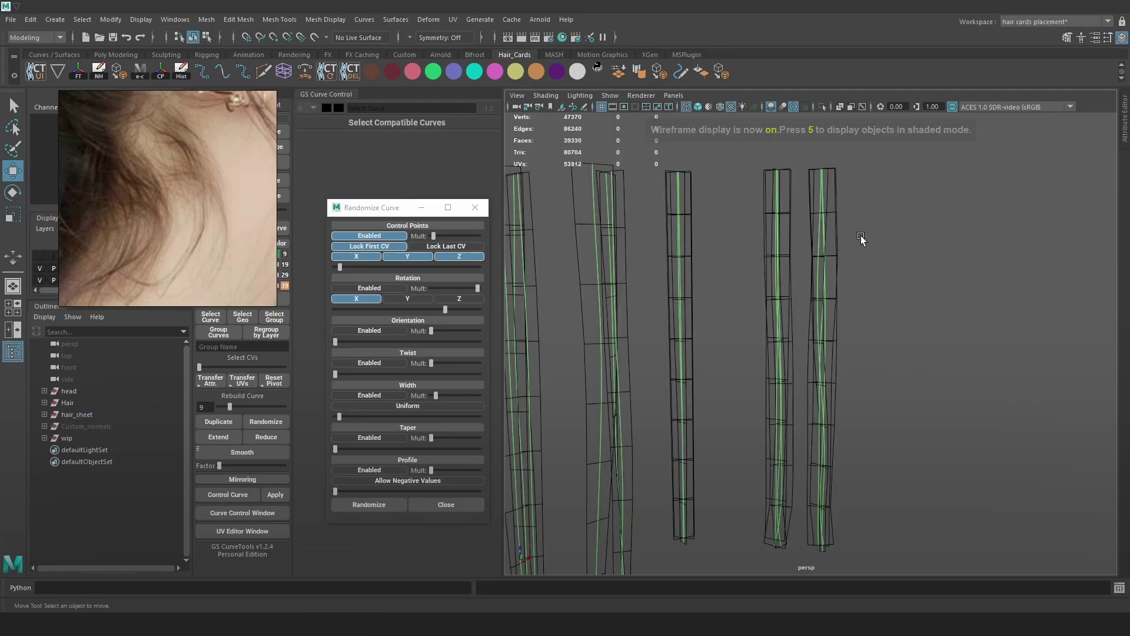
key(6)
scroll(871, 309, up, 2)
key(alt+1)
alt+right_drag(871, 309, 850, 260)
key(alt+1)
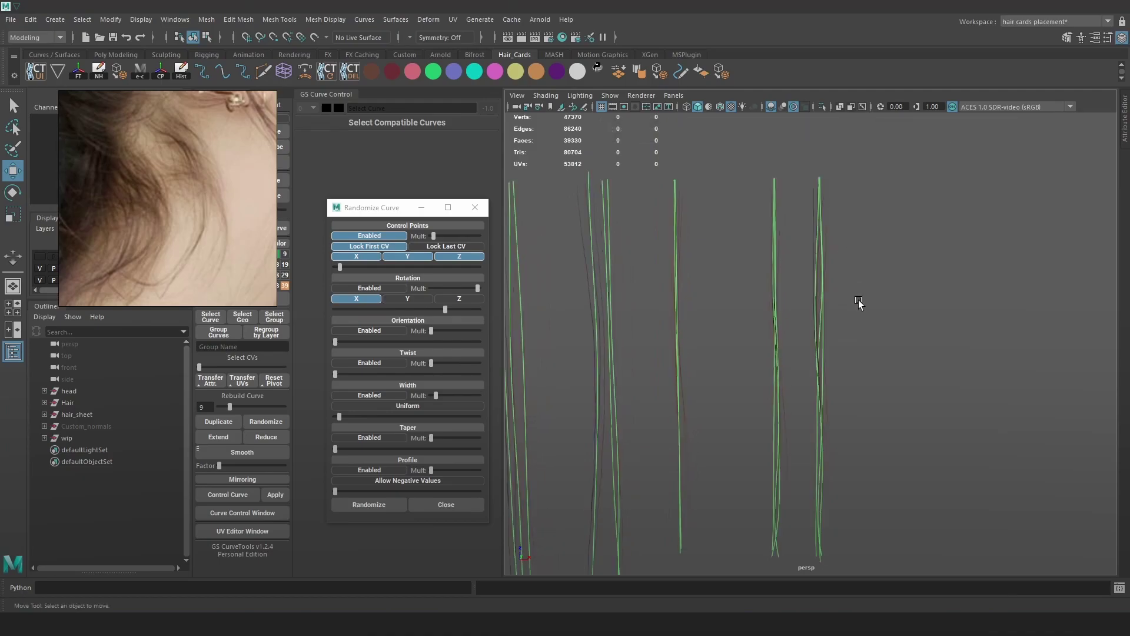
- Set the orientation of the last short thin clump's card to 62.3
click(817, 237)
scroll(878, 306, up, 3)
drag(398, 151, 446, 157)
click(860, 162)
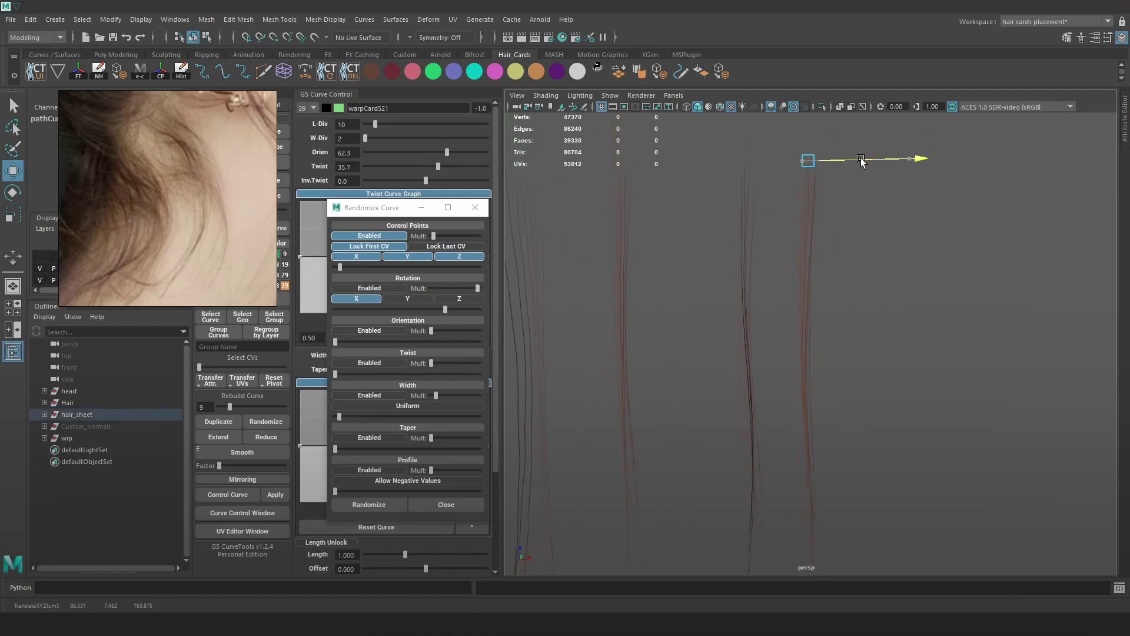
- Delete the middle short thin clump between the original and the last copy
alt+drag(855, 207, 872, 235)
key(alt+1)
drag(783, 296, 750, 164)
key(Up)
key(Delete)
key(4)
click(773, 292)
key(Delete)
- Move the remaining randomized short copy next to the original short thin clump
click(810, 247)
drag(909, 230, 830, 229)
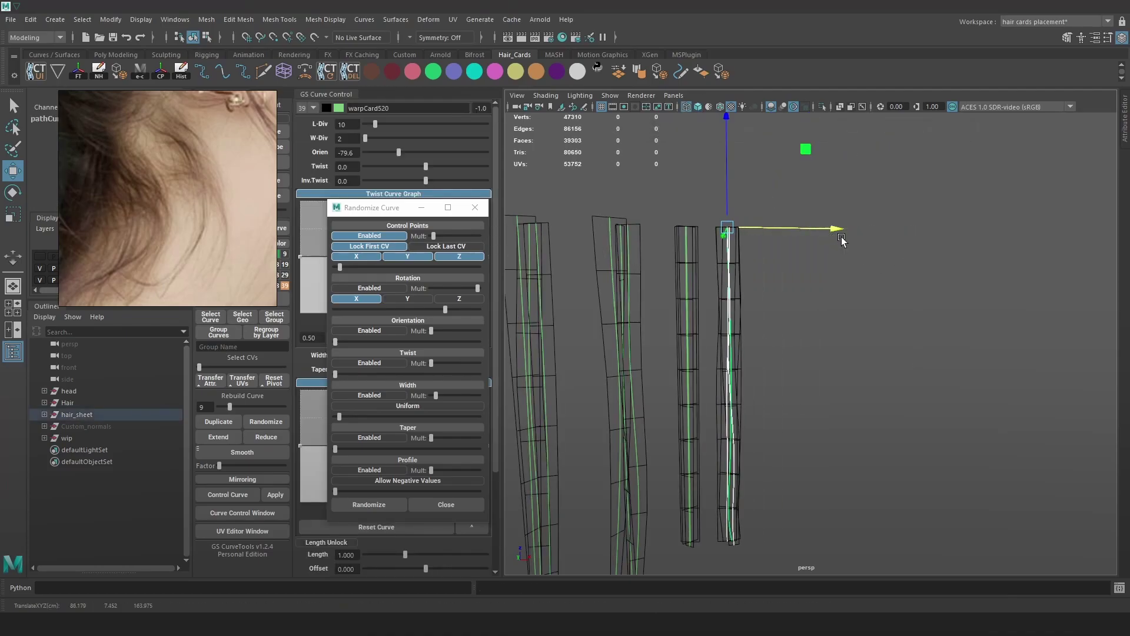
click(936, 265)
key(6)
- Select the long thin clump in the separate group and move it away from its short neighbour towards the row
alt+right_drag(1024, 282, 954, 295)
mouse_move(1095, 406)
alt+middle_down()
mouse_move(992, 374)
mouse_move(825, 347)
alt+middle_up()
key(alt+1)
mouse_move(824, 347)
alt+right_down()
mouse_move(869, 364)
mouse_move(842, 366)
alt+right_up()
alt+middle_drag(842, 366, 845, 328)
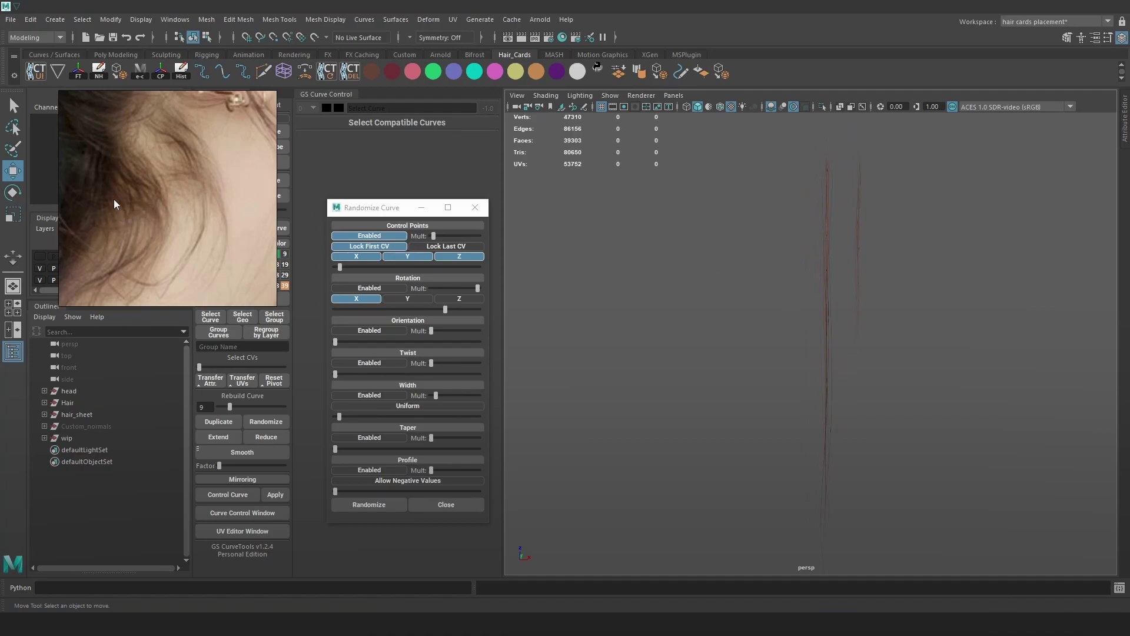
key(alt+1)
drag(838, 246, 797, 103)
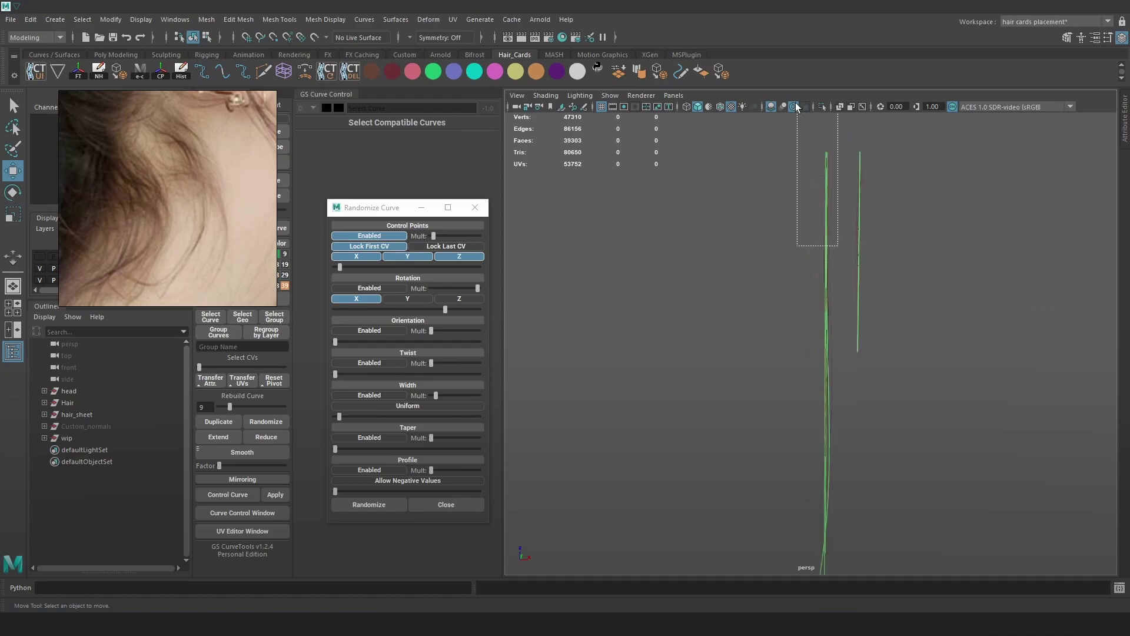
key(4)
click(826, 204)
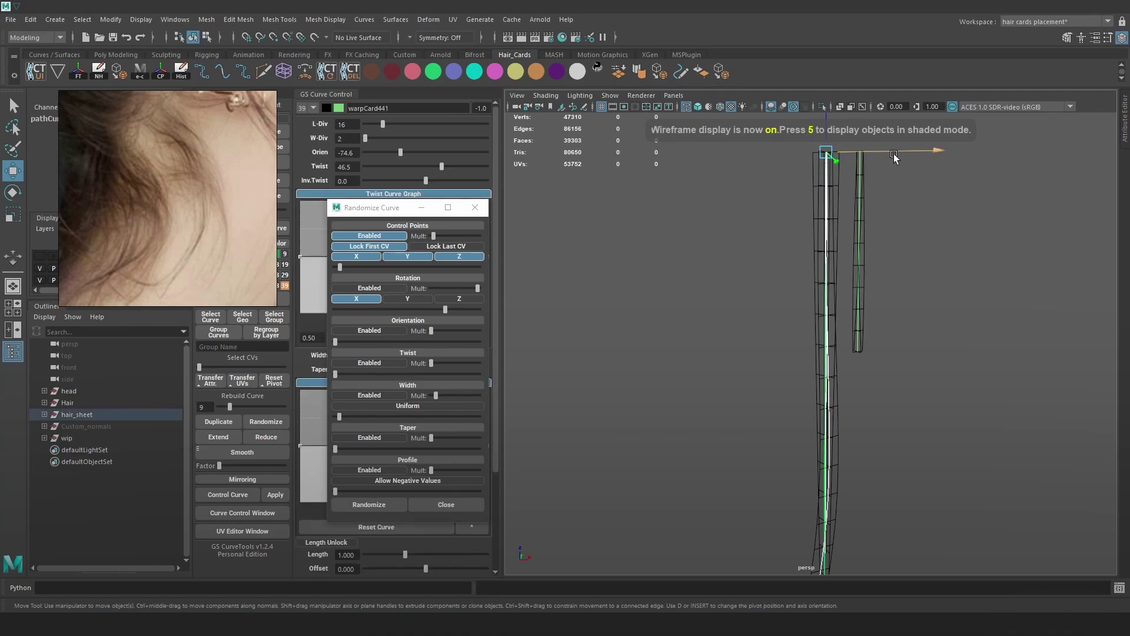
drag(841, 160, 628, 164)
key(f)
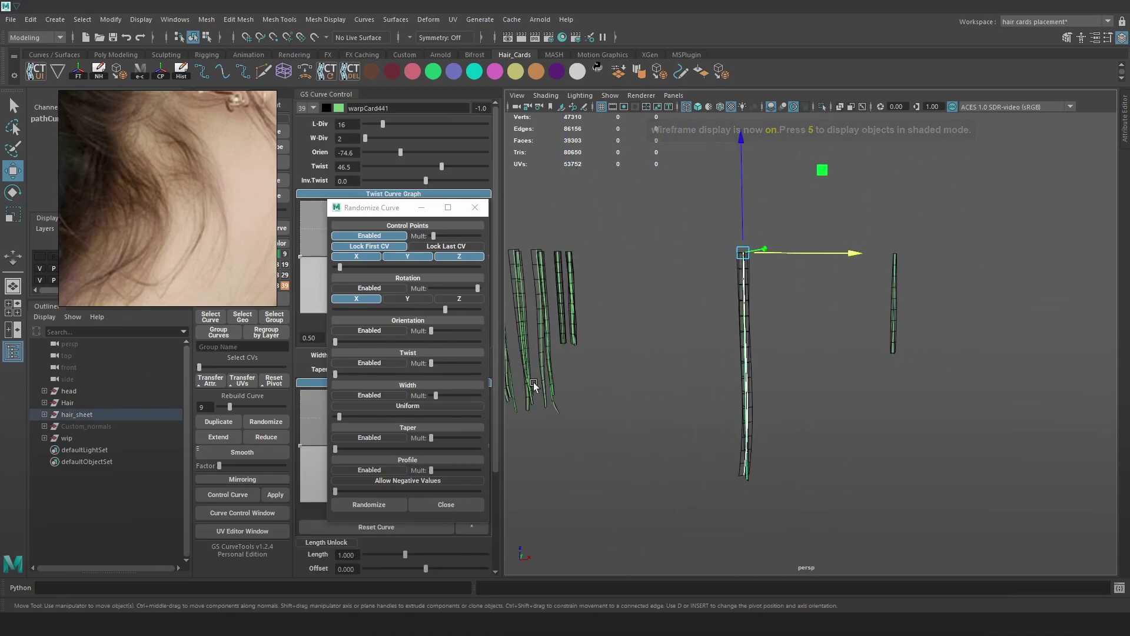
mouse_move(843, 263)
mouse_down()
mouse_move(870, 264)
mouse_move(837, 257)
mouse_up()
- Duplicate the long thin clump into six copies and space them out beside the original
click(225, 422)
key(4)
drag(822, 312, 779, 239)
click(219, 422)
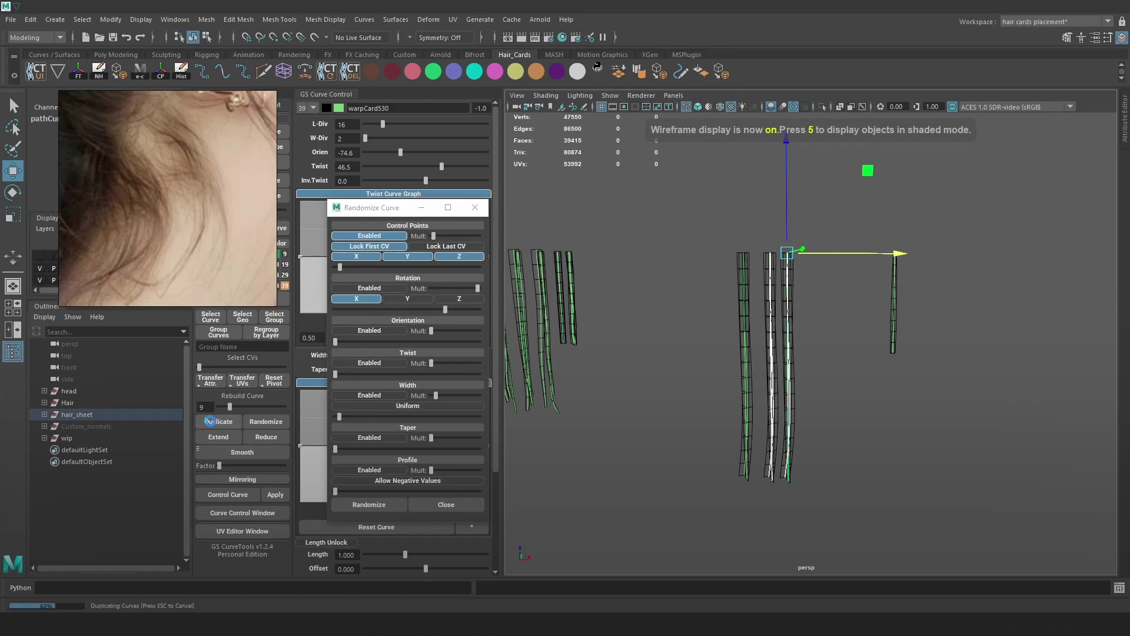
drag(875, 254, 936, 259)
key(ctrl+d)
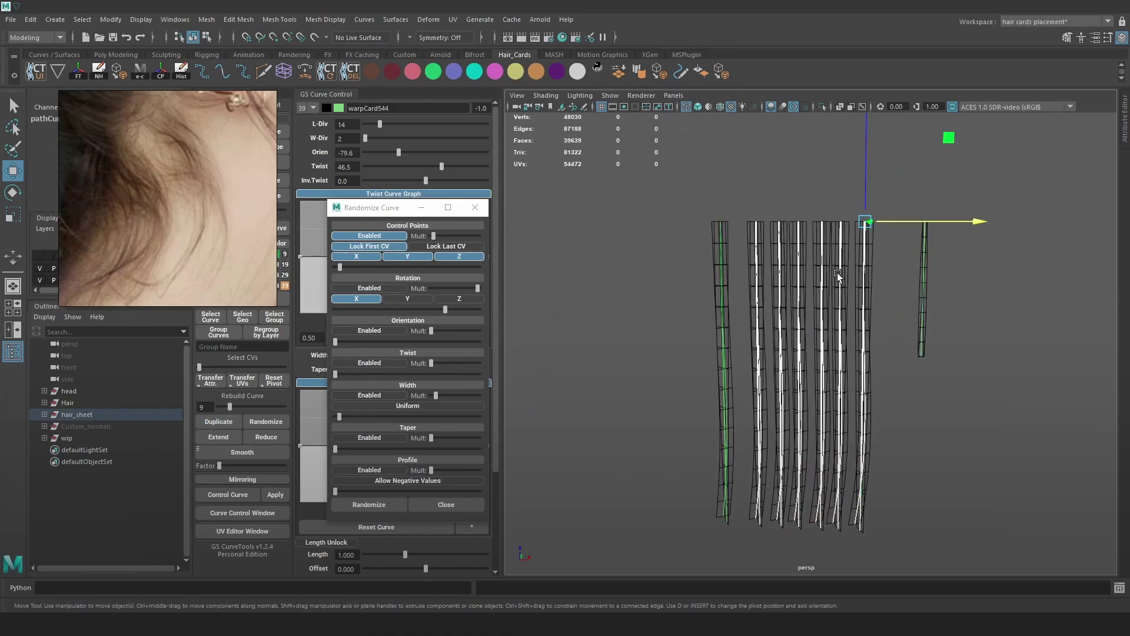
- Try randomizing the rotation of the six long copies on all axes at a very low strength
key(6)
click(369, 288)
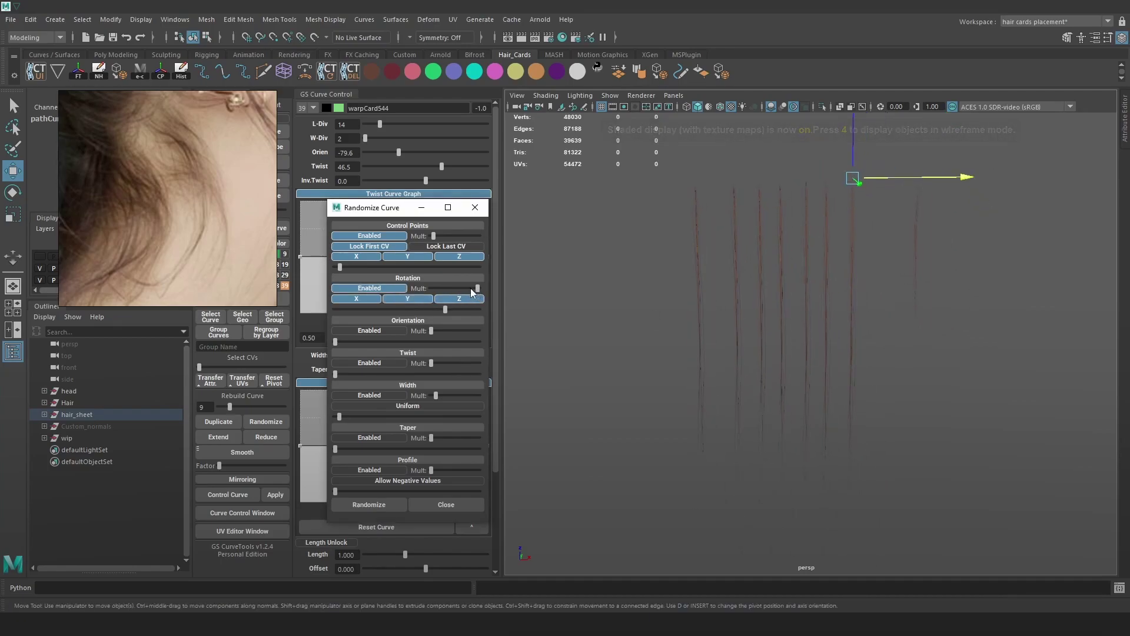
drag(445, 310, 338, 311)
drag(437, 289, 457, 292)
drag(344, 309, 335, 309)
click(372, 288)
- Randomize only the twist of the six long clump copies, leaving control points out
click(373, 362)
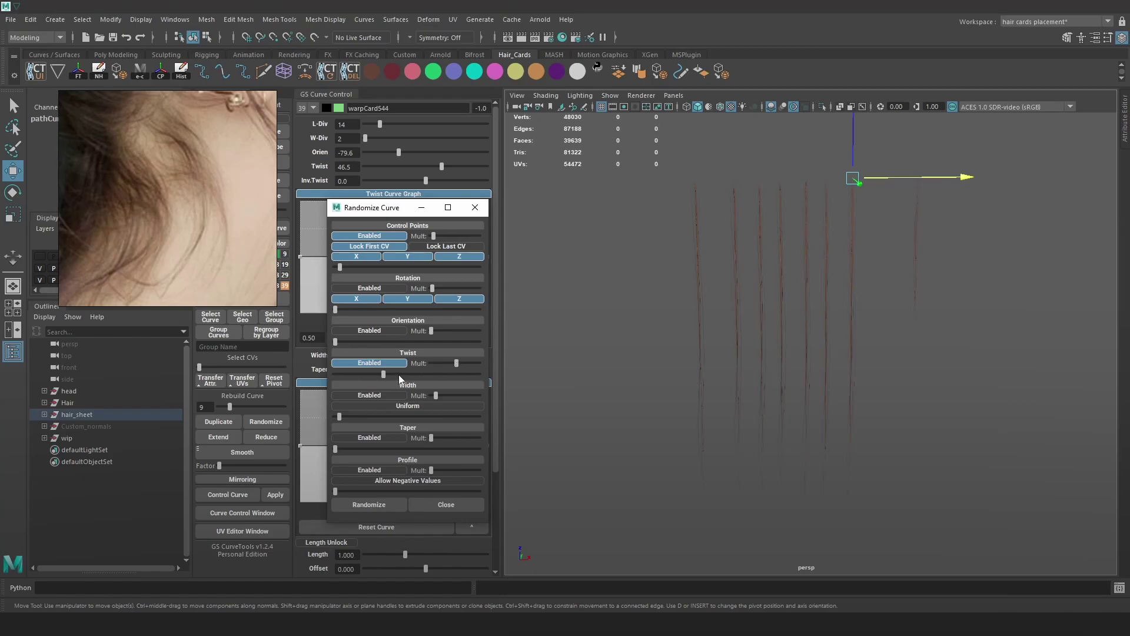
alt+right_drag(751, 345, 755, 379)
alt+drag(778, 340, 785, 354)
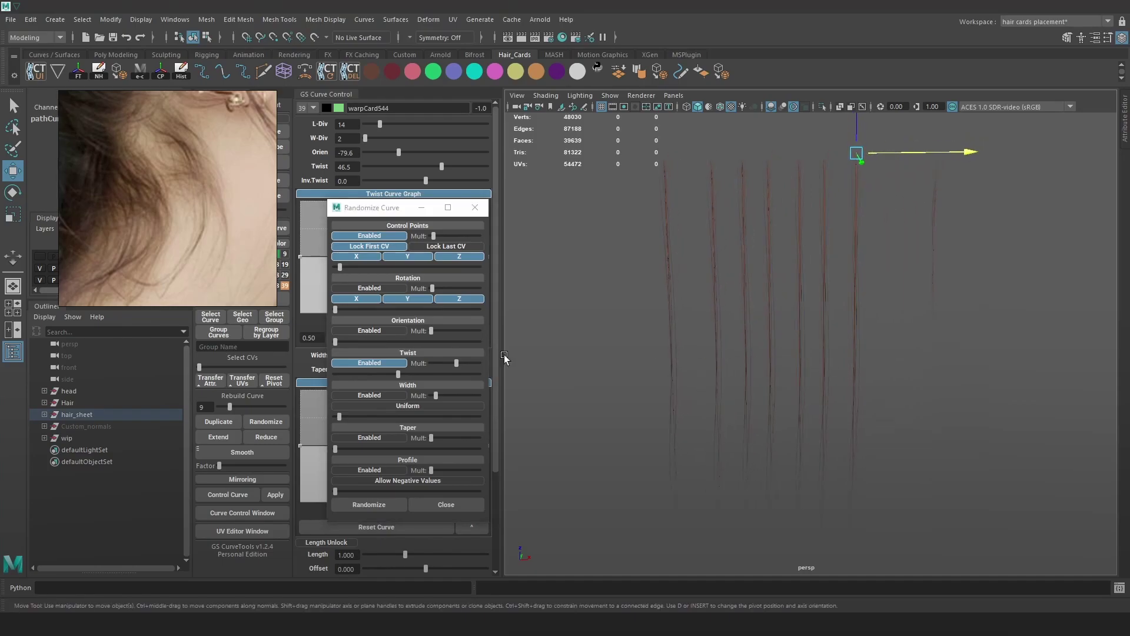
click(392, 237)
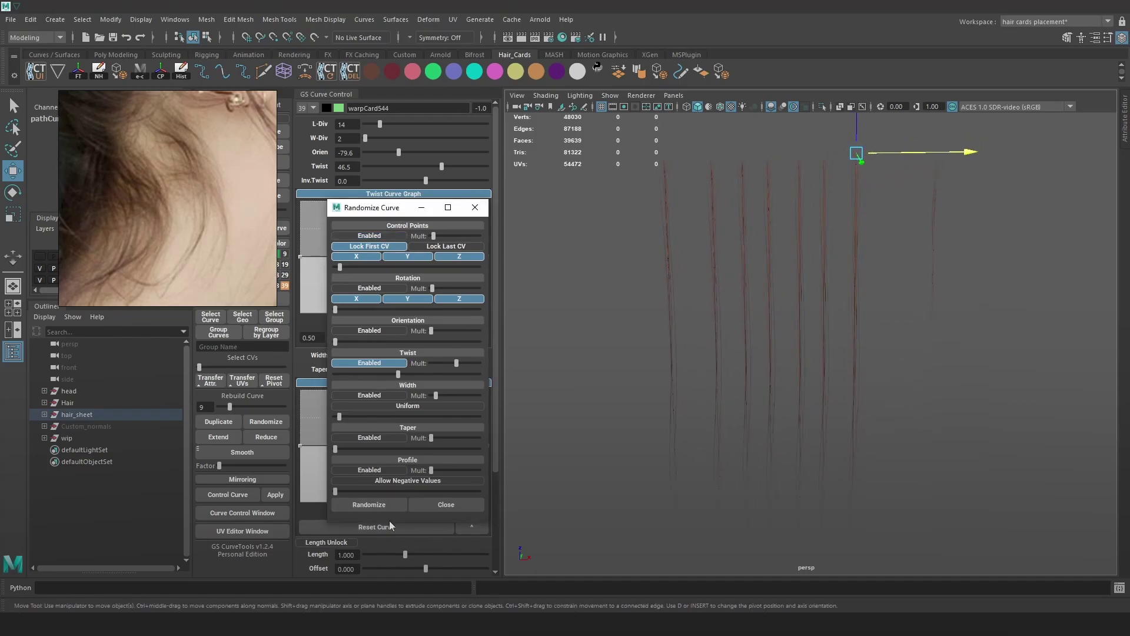
click(381, 505)
mouse_move(870, 254)
alt+mouse_down()
mouse_move(869, 277)
mouse_move(856, 260)
mouse_move(856, 242)
mouse_move(868, 242)
alt+mouse_up()
- Turn off the twist and taper randomization
click(377, 363)
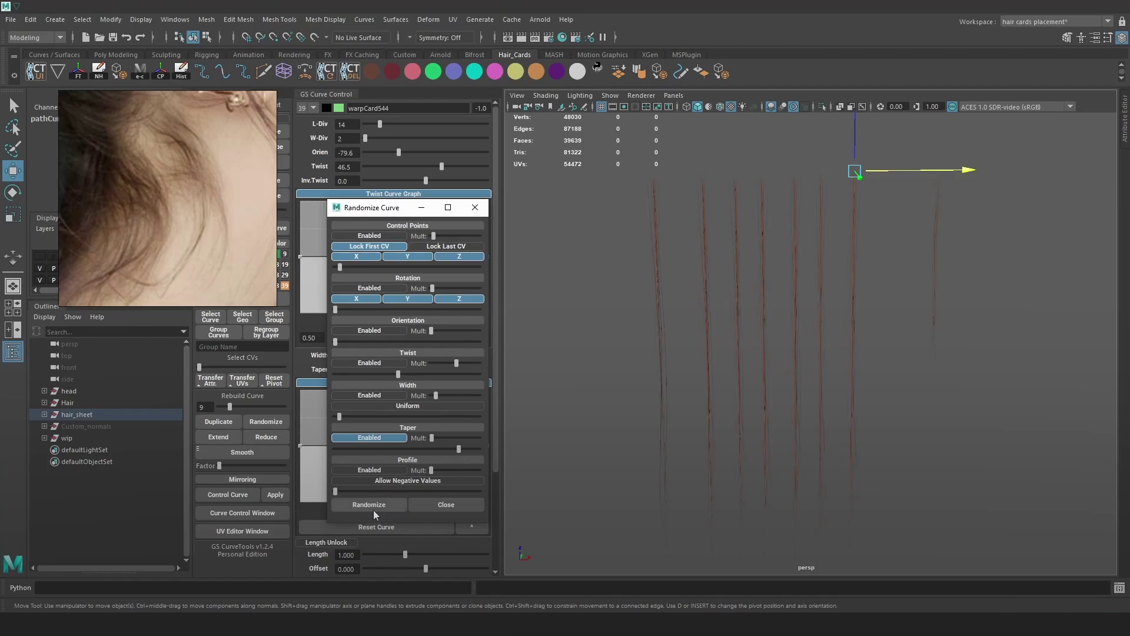
alt+right_drag(818, 432, 834, 381)
click(369, 437)
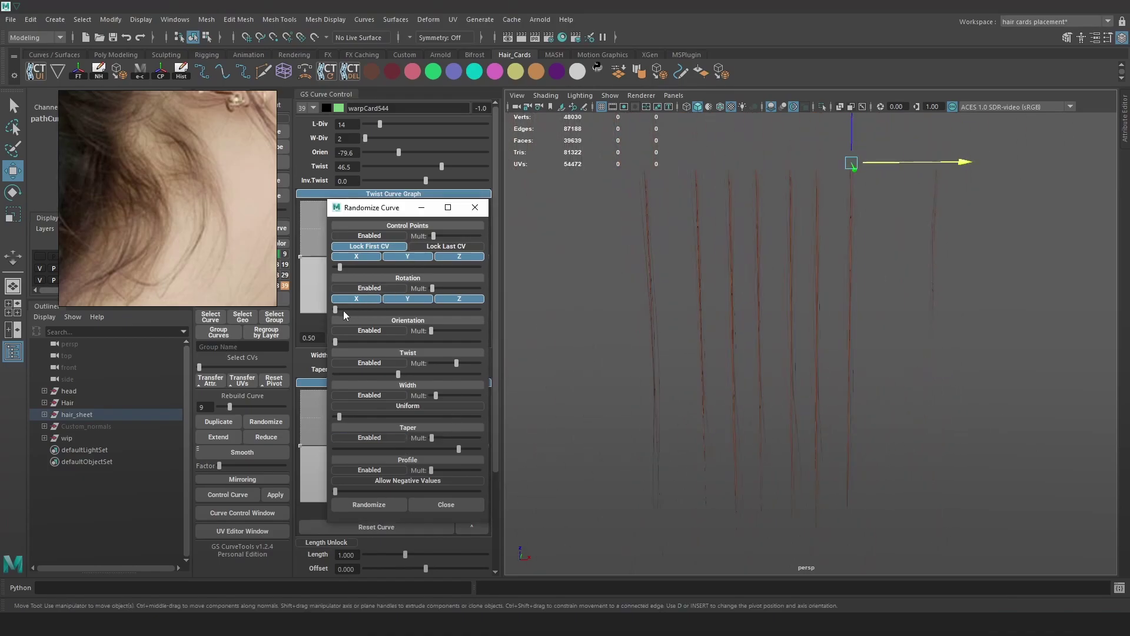
- Try a slight random rotation on the six long clump copies
click(369, 288)
mouse_move(344, 310)
mouse_down()
mouse_move(389, 308)
mouse_move(431, 289)
mouse_move(344, 312)
mouse_up()
click(369, 288)
- Randomize the control points of the six long copies with a reduced multiplier and a low strength
click(369, 236)
drag(340, 267, 350, 268)
key(ctrl+z)
drag(434, 237, 432, 238)
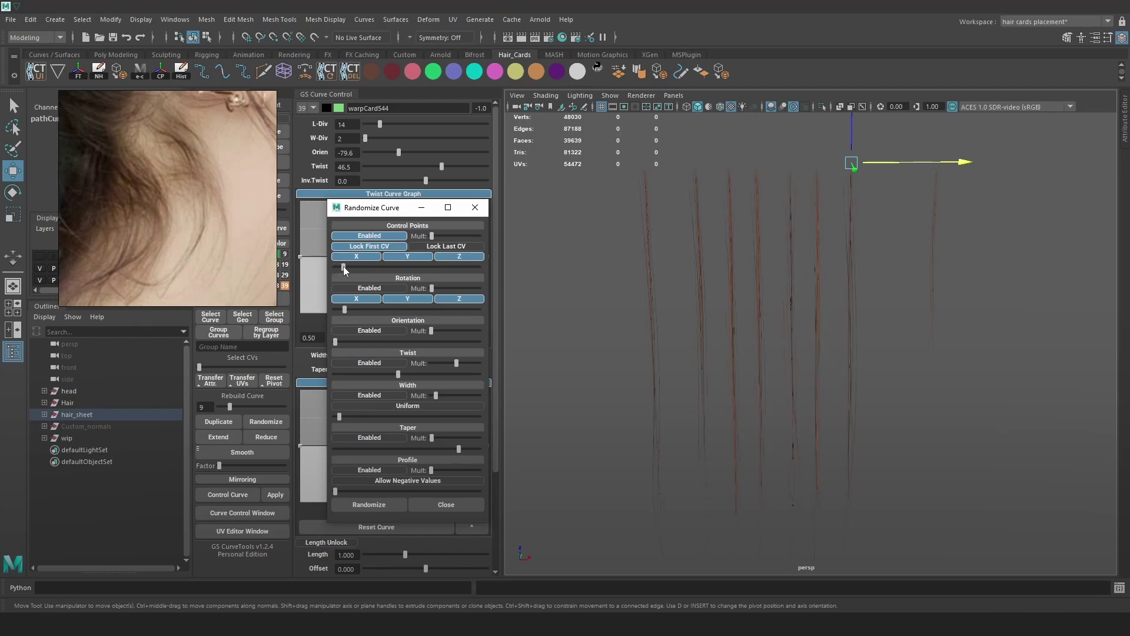
click(384, 507)
alt+drag(922, 349, 853, 285)
alt+right_drag(853, 285, 829, 391)
alt+drag(828, 390, 820, 326)
alt+right_drag(820, 327, 855, 312)
alt+drag(856, 312, 868, 320)
- Delete the fourth and fifth long clump copies
key(alt+1)
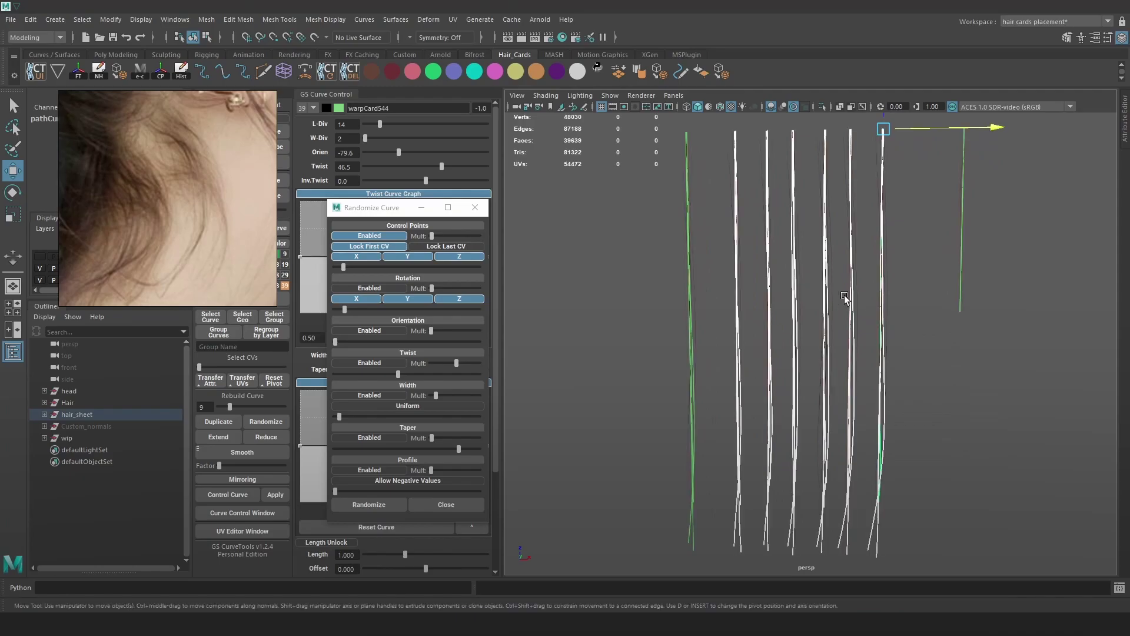
click(818, 244)
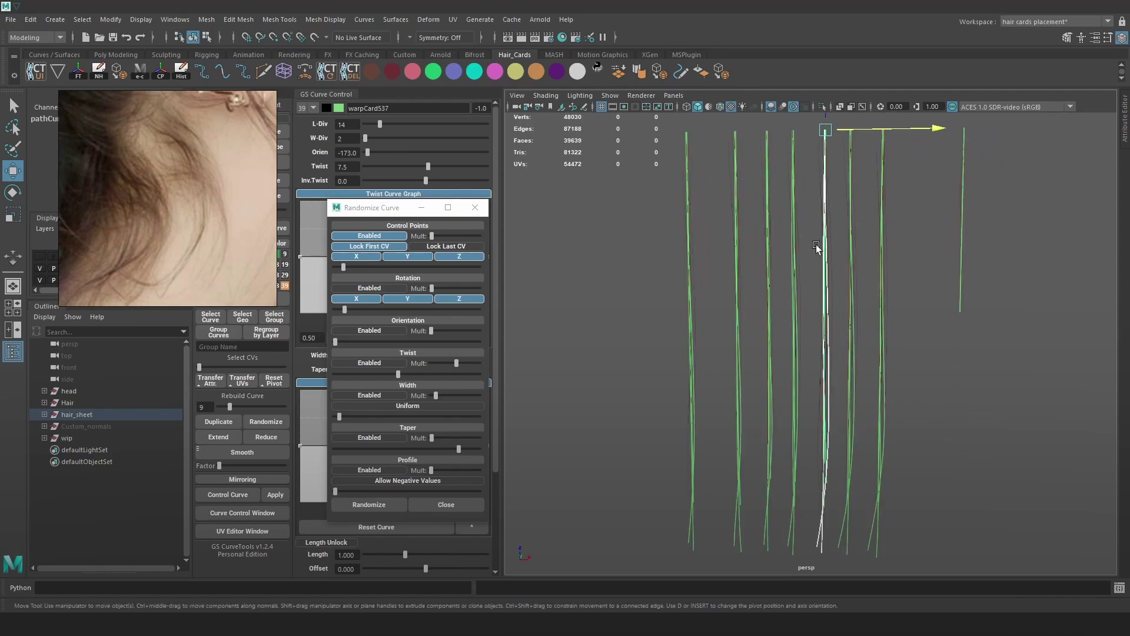
drag(868, 300, 867, 301)
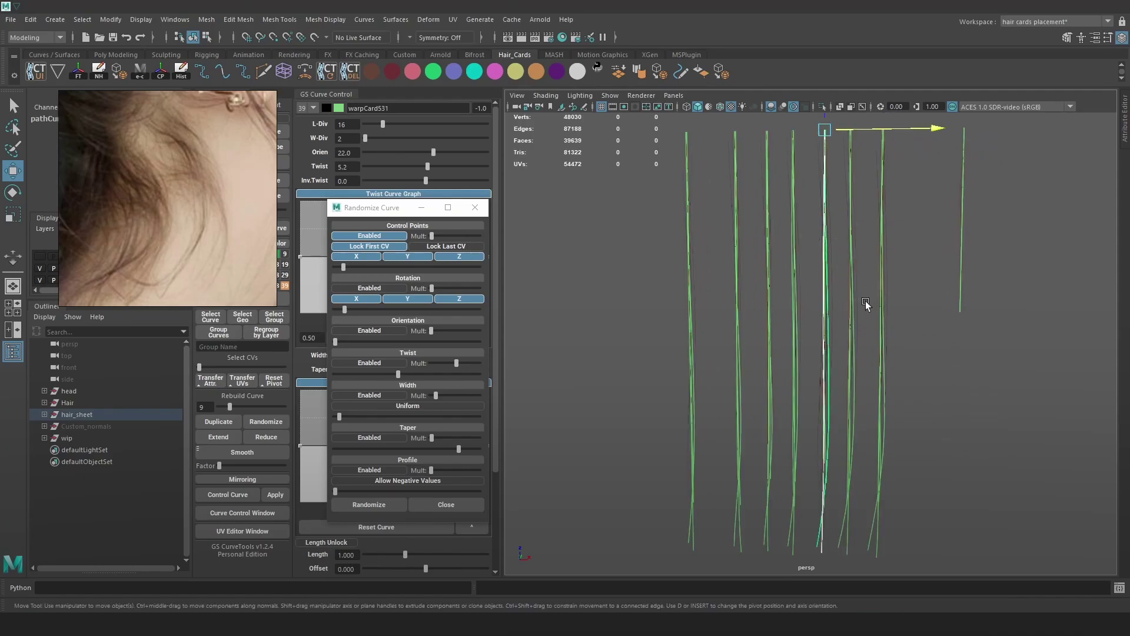
key(4)
click(816, 256)
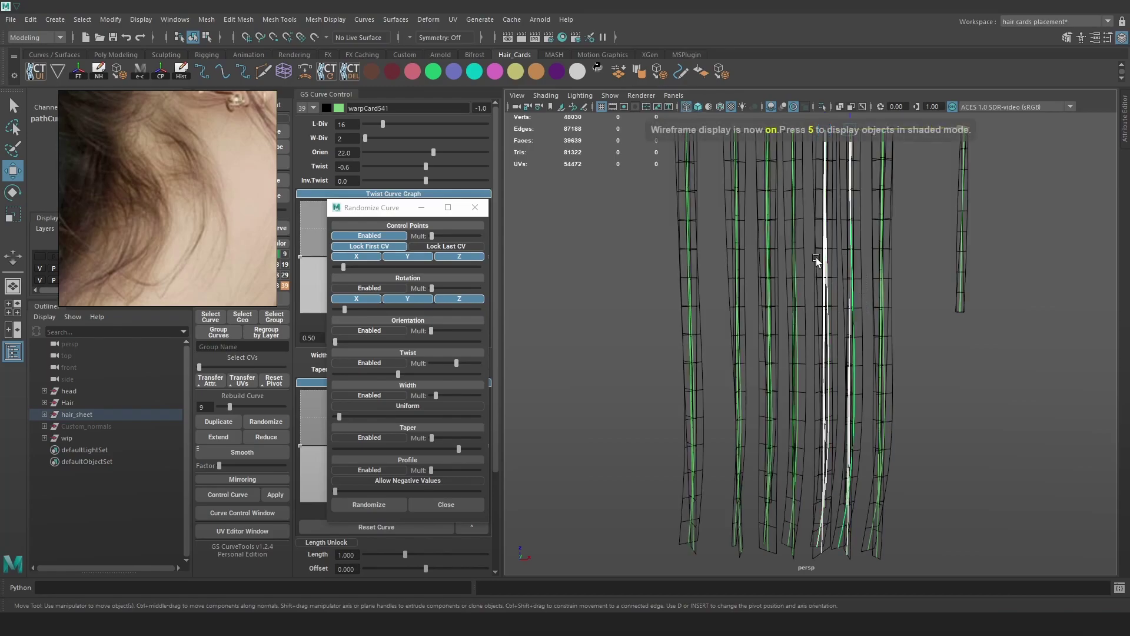
key(Delete)
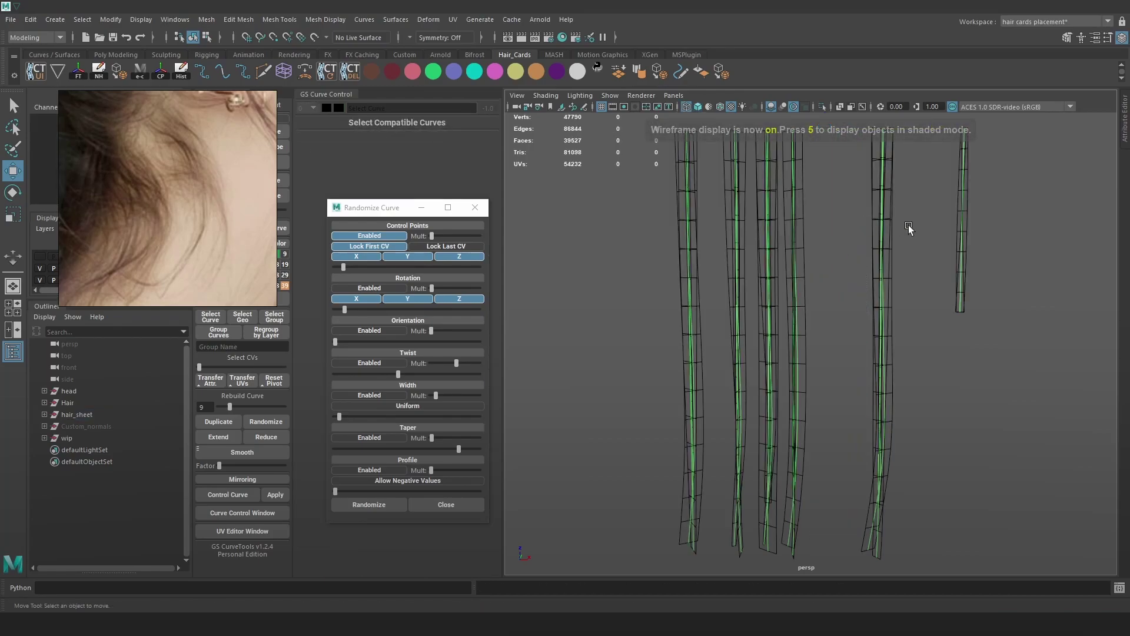
- Move the last long clump copy over to close the gap beside the other copies
alt+middle_drag(910, 225, 853, 203)
click(852, 203)
mouse_move(954, 165)
mouse_down()
mouse_move(759, 168)
mouse_move(783, 171)
mouse_up()
key(6)
click(860, 242)
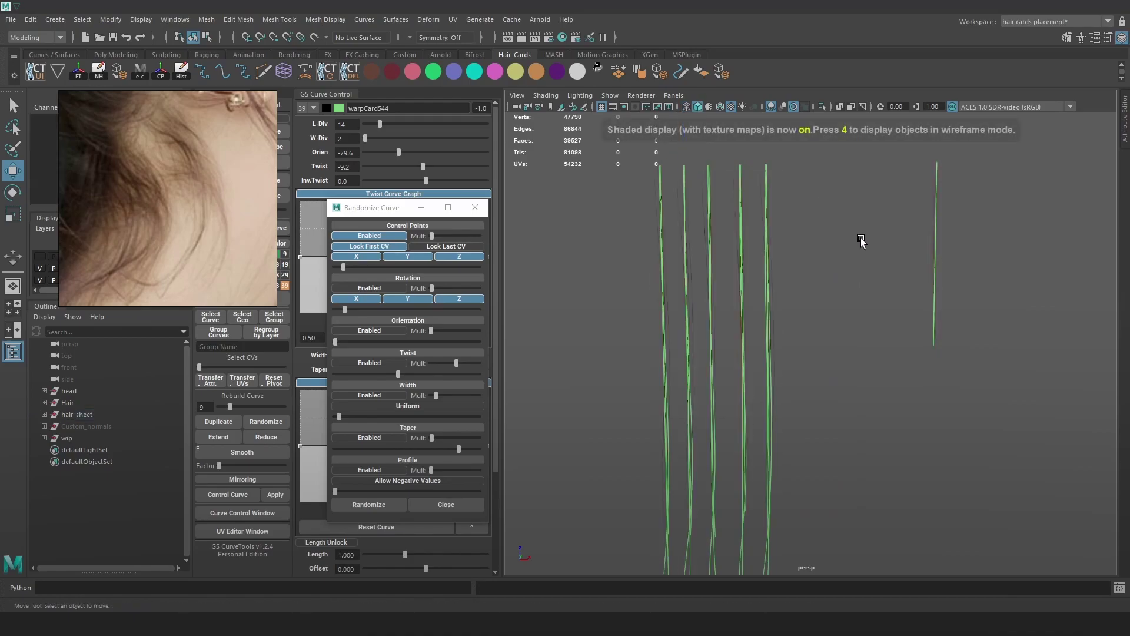
alt+drag(753, 292, 847, 284)
click(848, 285)
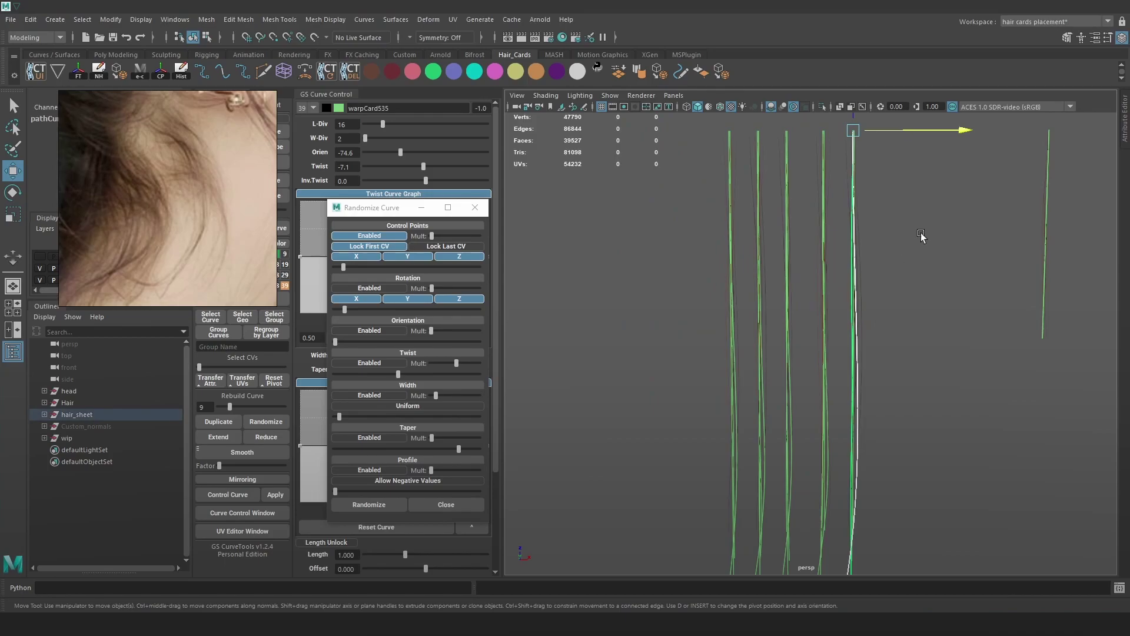
drag(951, 133, 864, 139)
key(ctrl+z)
- Move the last two long clumps away from the others and space the third long clump apart from the first two
key(4)
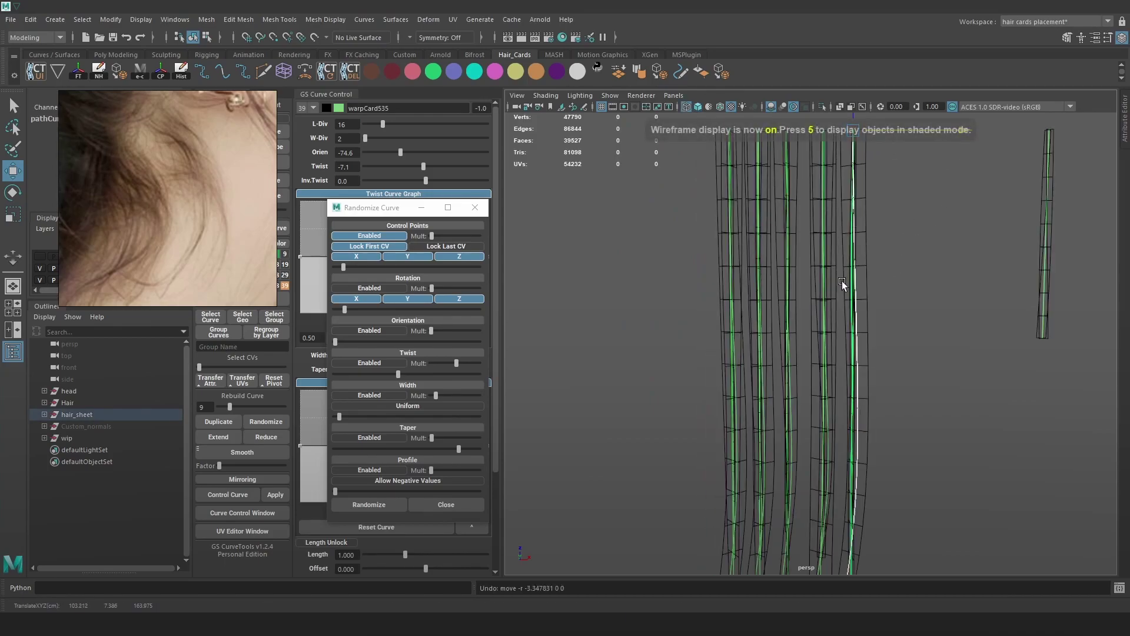
click(786, 224)
scroll(927, 269, down, 4)
drag(884, 237, 967, 239)
scroll(827, 233, up, 2)
click(842, 259)
drag(877, 206, 851, 217)
scroll(892, 333, up, 3)
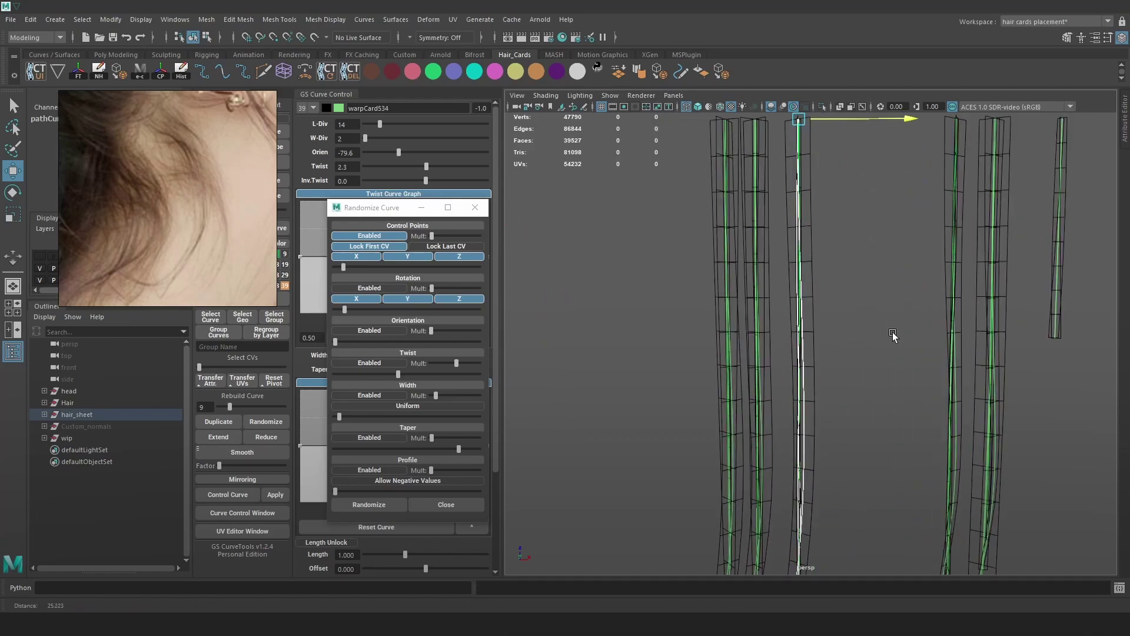
- Examine the spaced-out long clumps in textured, wireframe and shaded display to compare their strands and card shapes
key(alt+1)
alt+middle_drag(838, 252, 842, 296)
key(6)
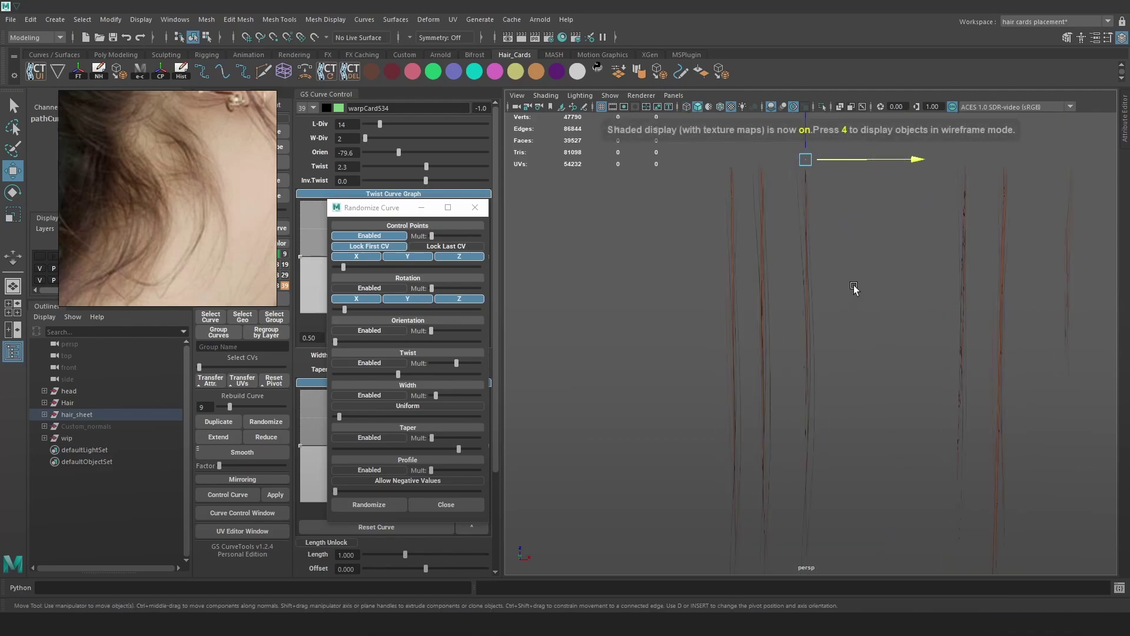
click(857, 290)
mouse_move(860, 291)
alt+mouse_down()
mouse_move(903, 306)
mouse_move(757, 305)
mouse_move(906, 309)
mouse_move(860, 313)
alt+mouse_up()
key(4)
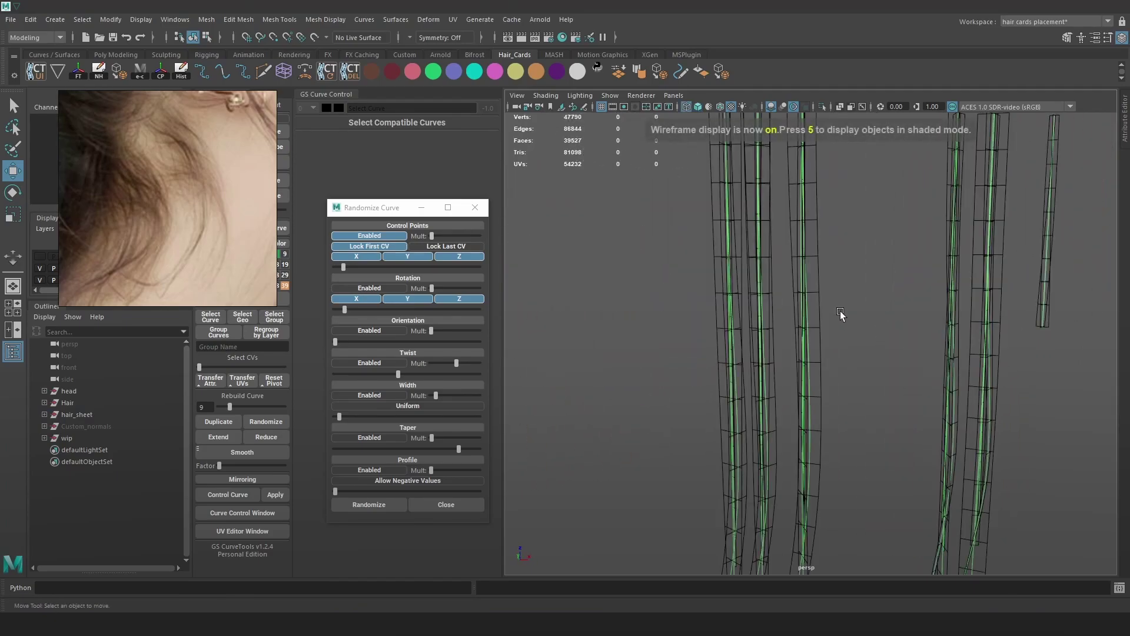
key(5)
mouse_move(832, 306)
alt+right_down()
mouse_move(850, 334)
mouse_move(823, 326)
alt+right_up()
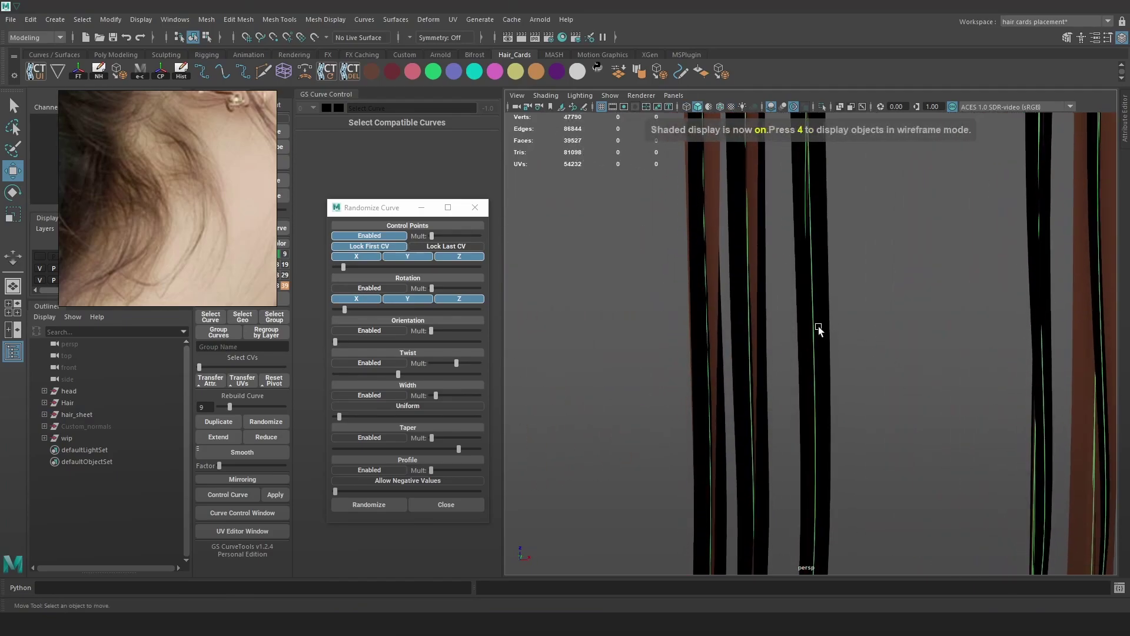
- Try an orientation of -155.4 on the third long clump and check it with textures on
click(814, 320)
drag(431, 152, 372, 154)
key(6)
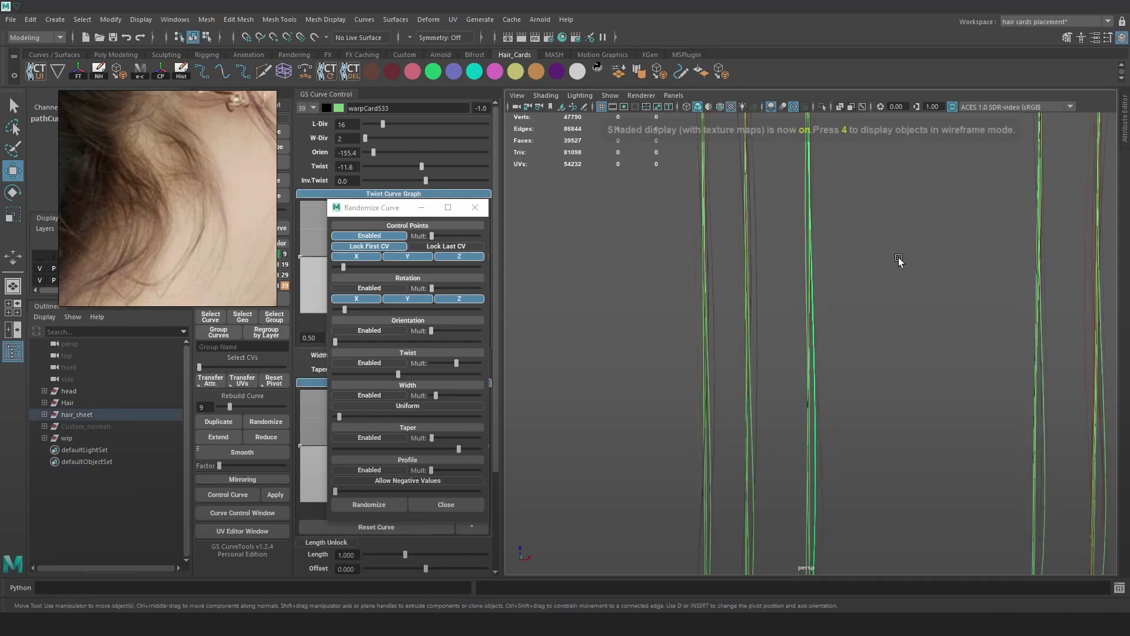
click(893, 298)
mouse_move(865, 233)
alt+mouse_down()
mouse_move(865, 248)
mouse_move(884, 250)
alt+mouse_up()
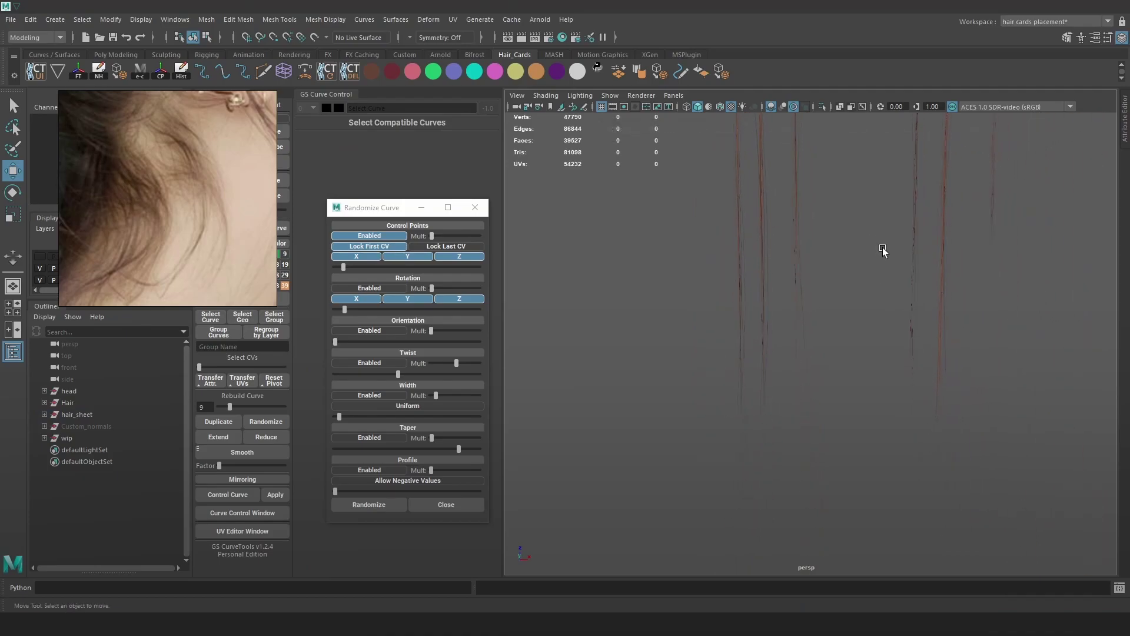
click(876, 254)
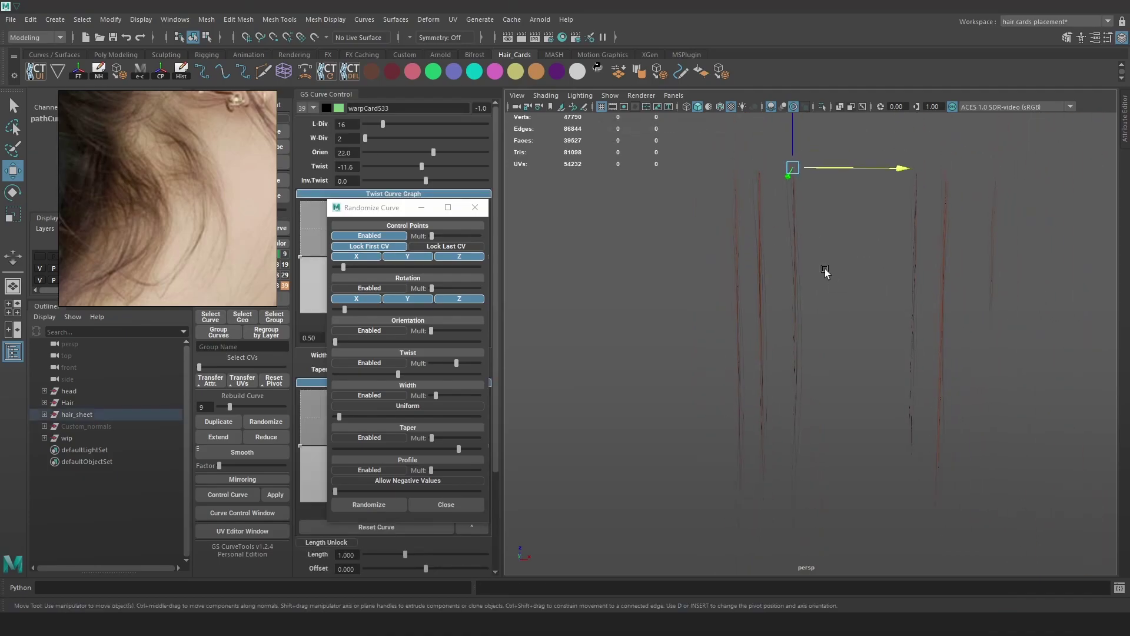
- Try an orientation of 76.4 on the third long clump, then undo the change
scroll(732, 206, up, 2)
drag(434, 152, 413, 153)
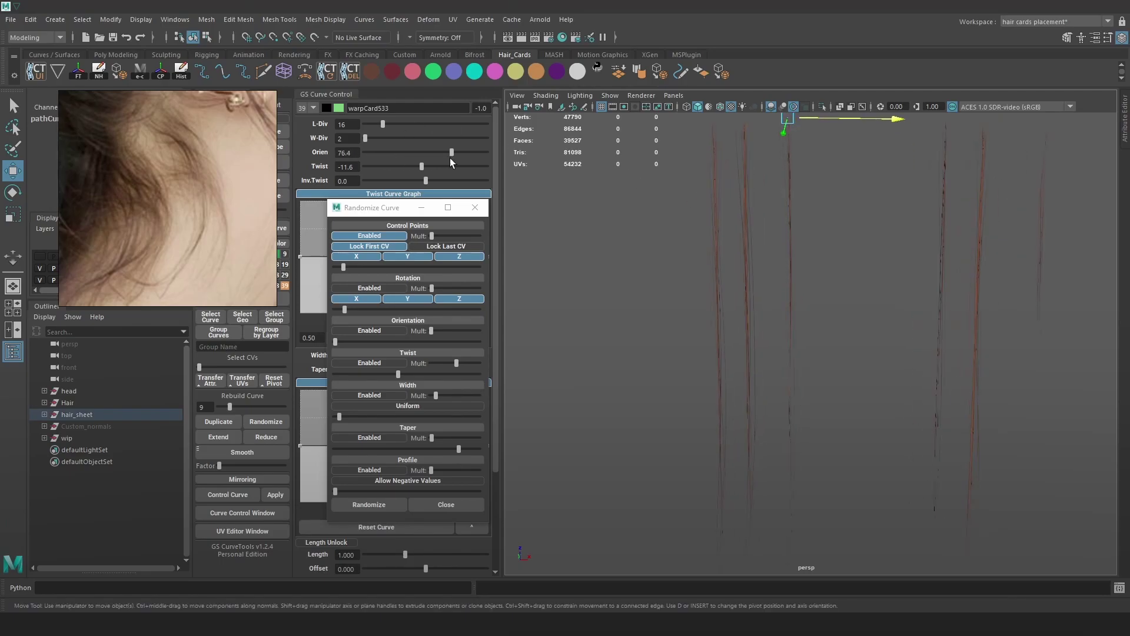
drag(432, 161, 446, 160)
key(ctrl+z)
click(816, 243)
alt+middle_drag(867, 268, 798, 251)
alt+right_drag(868, 267, 911, 282)
key(ctrl+z)
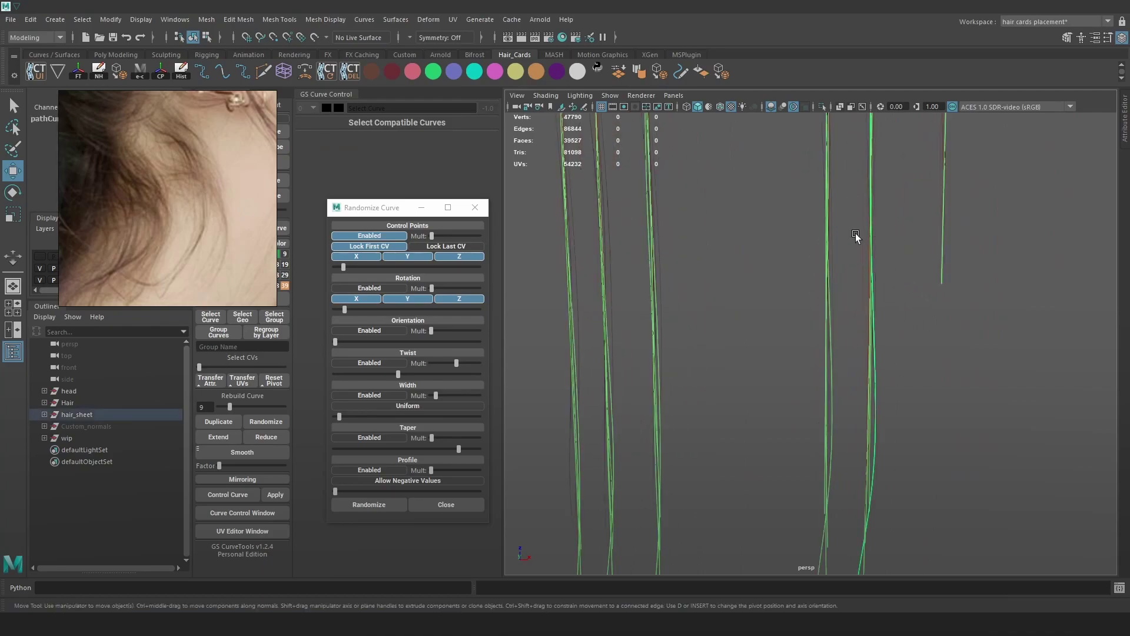
- Delete the fourth long clump and move the last one over beside the third
key(4)
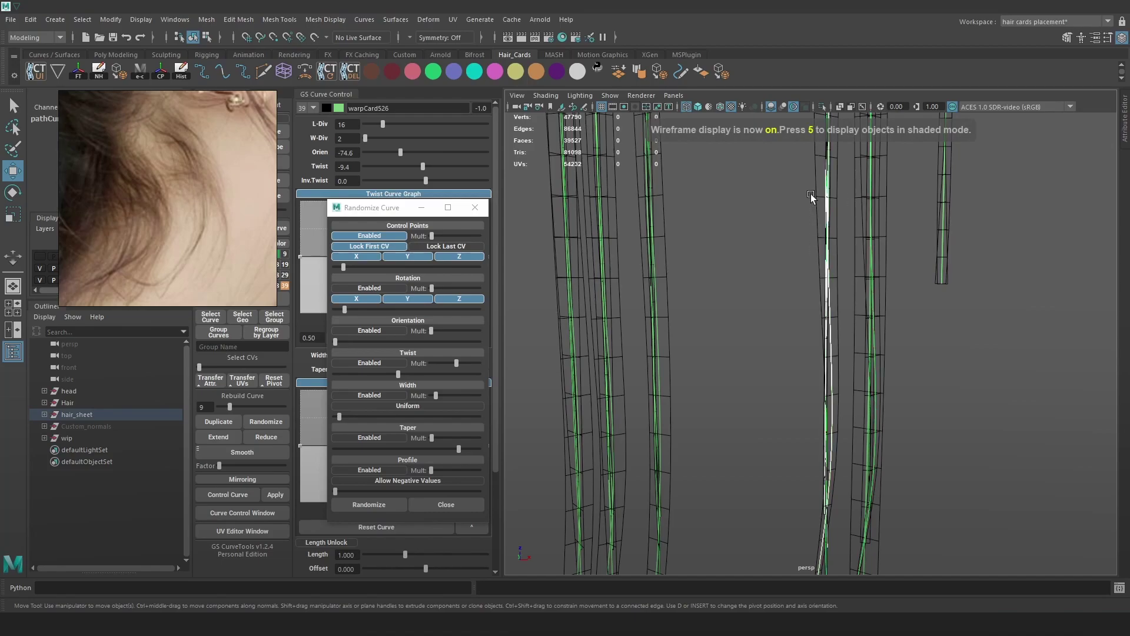
key(Delete)
scroll(866, 223, down, 3)
drag(870, 252, 814, 154)
drag(904, 171, 806, 170)
key(5)
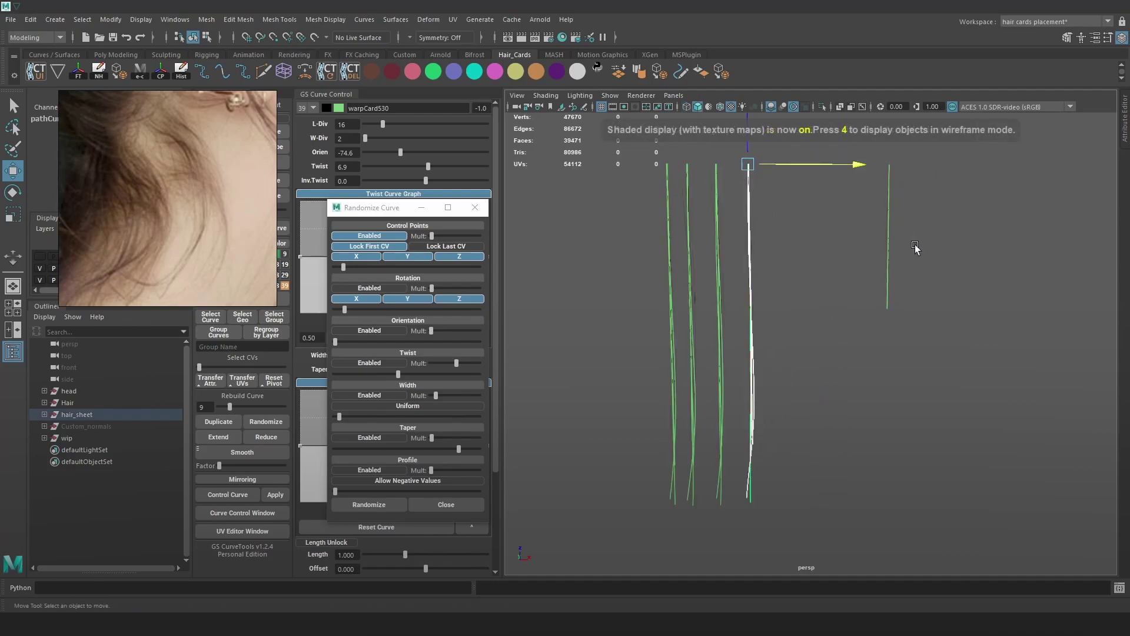
click(914, 243)
alt+drag(920, 227, 875, 286)
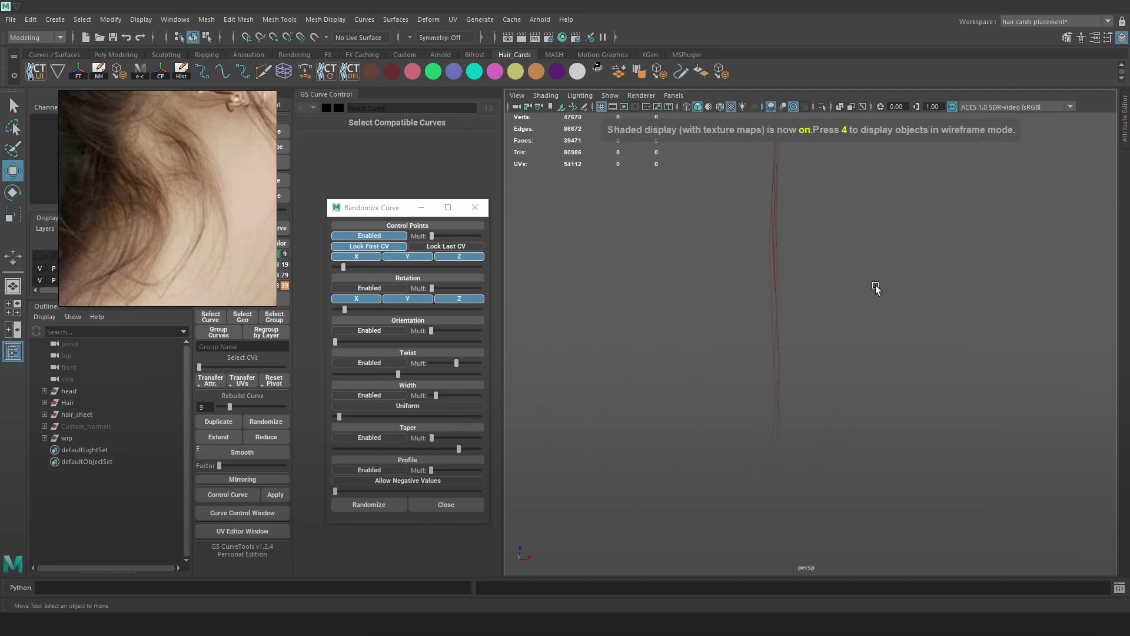
- Select the four remaining long clumps and move them to the end of the "og clumps" row, beside the short thin clumps
alt+drag(869, 346, 758, 207)
click(797, 330)
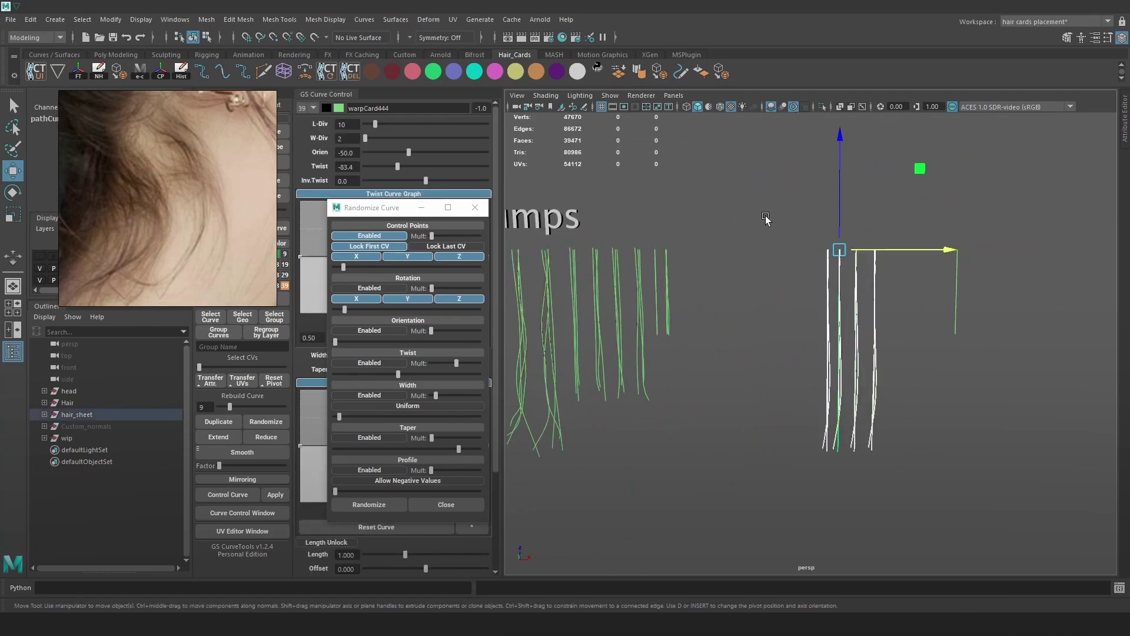
drag(907, 250, 807, 253)
key(ctrl+z)
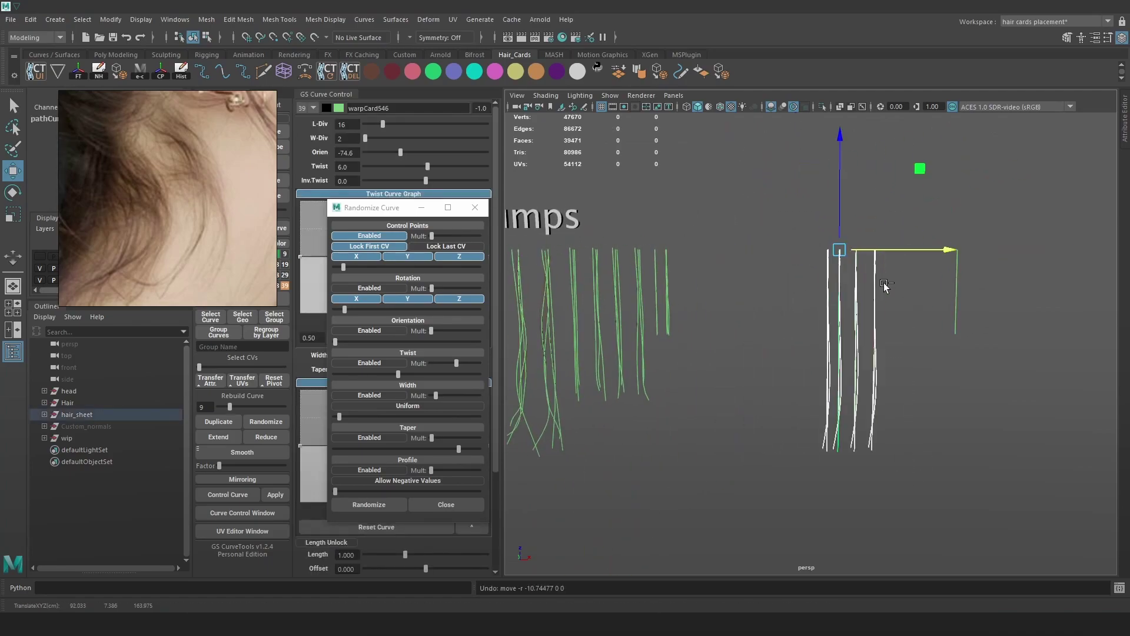
key(q)
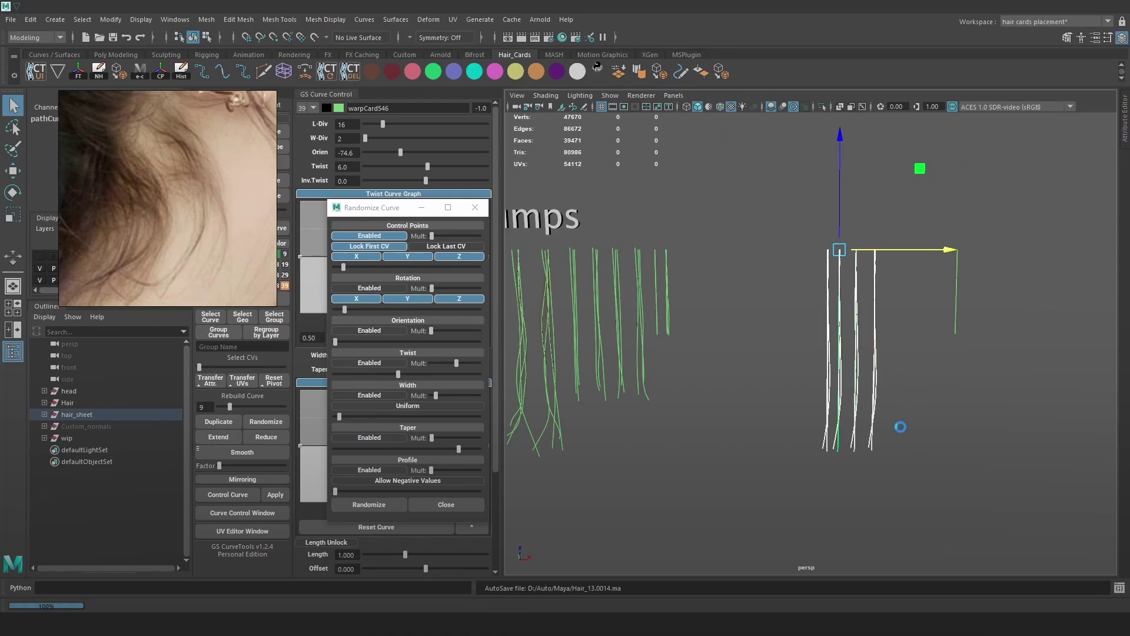
key(4)
scroll(888, 415, up, 1)
key(w)
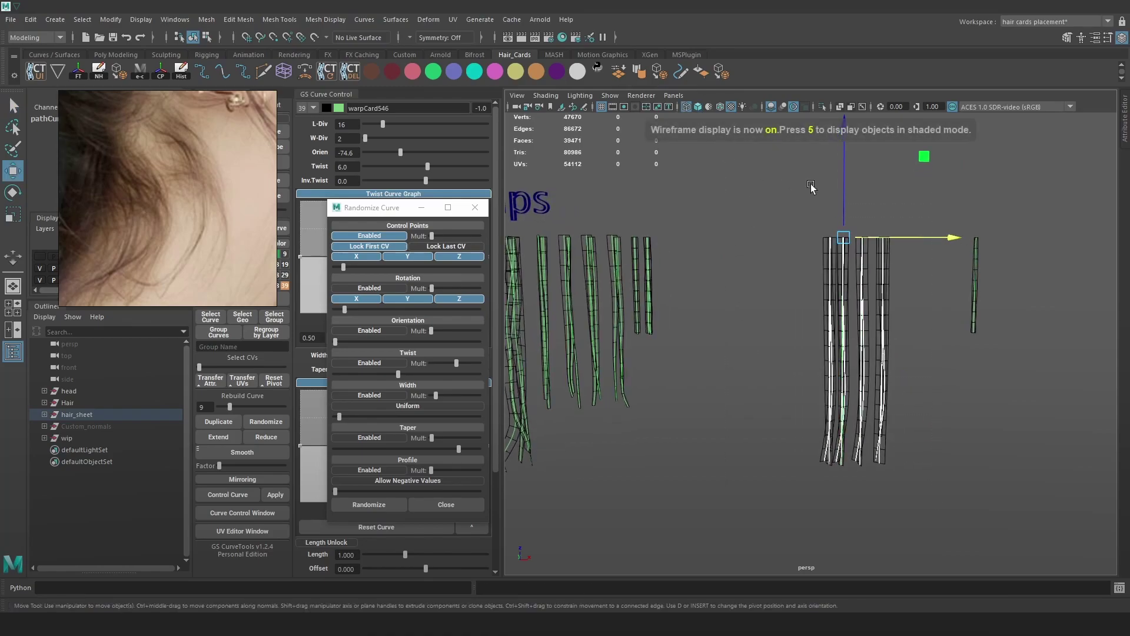
drag(894, 242, 642, 282)
alt+middle_drag(641, 282, 818, 286)
scroll(795, 289, down, 3)
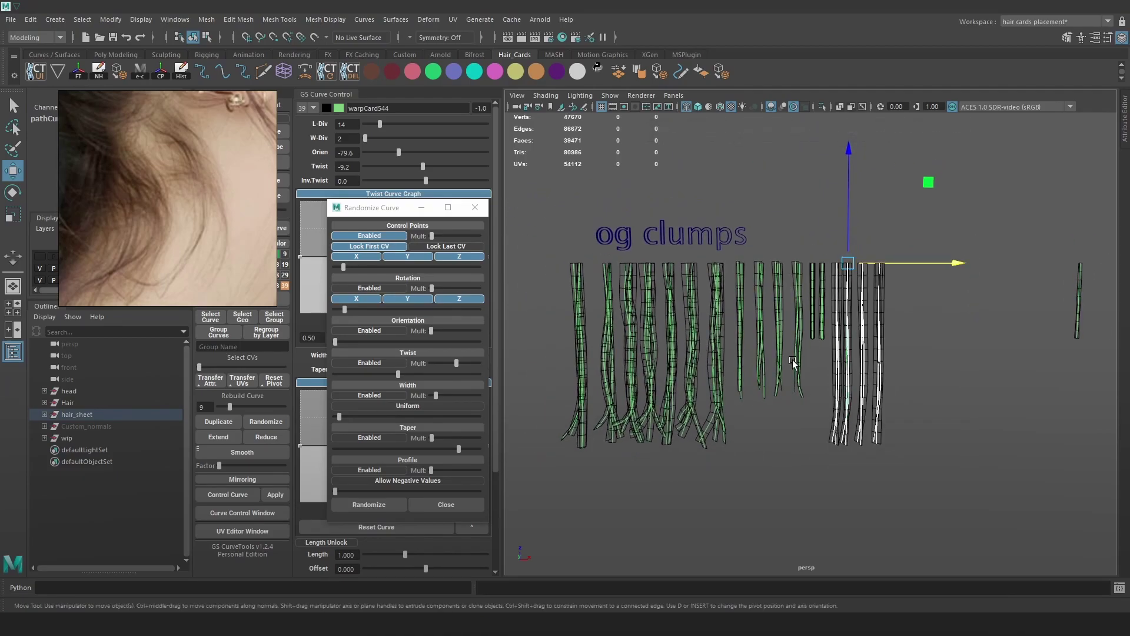
- Examine the extended "og clumps" row with textures on, from several angles and distances
scroll(825, 389, up, 4)
click(985, 361)
mouse_move(814, 344)
alt+middle_down()
mouse_move(871, 336)
mouse_move(862, 352)
alt+middle_up()
key(6)
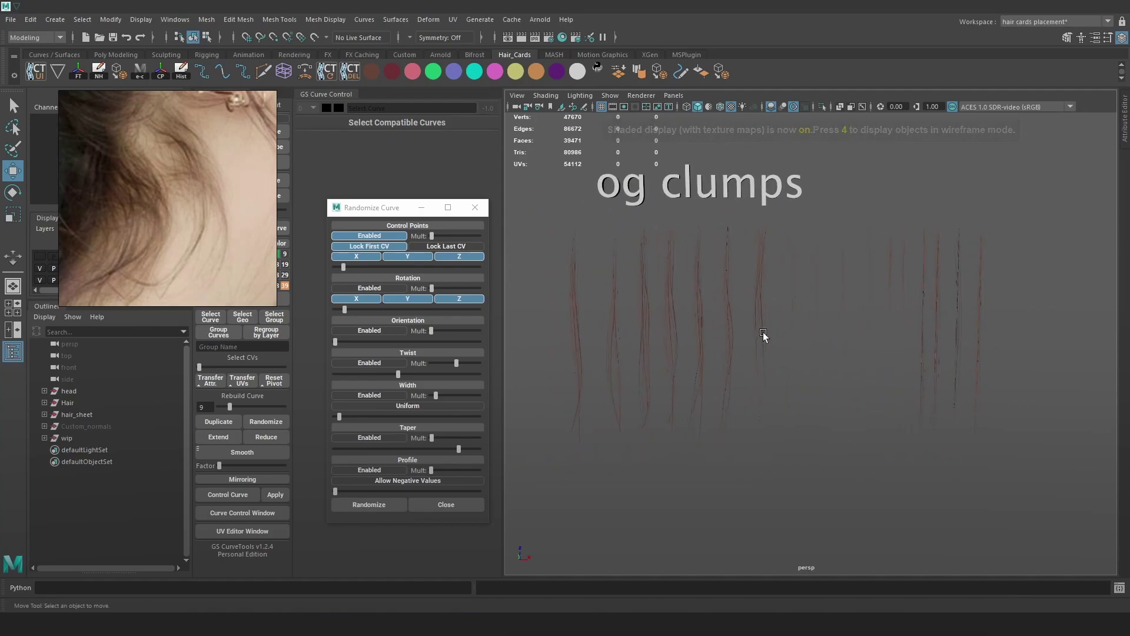
alt+drag(926, 386, 964, 339)
alt+right_drag(964, 339, 961, 285)
alt+middle_drag(960, 286, 890, 291)
alt+right_drag(889, 291, 1029, 413)
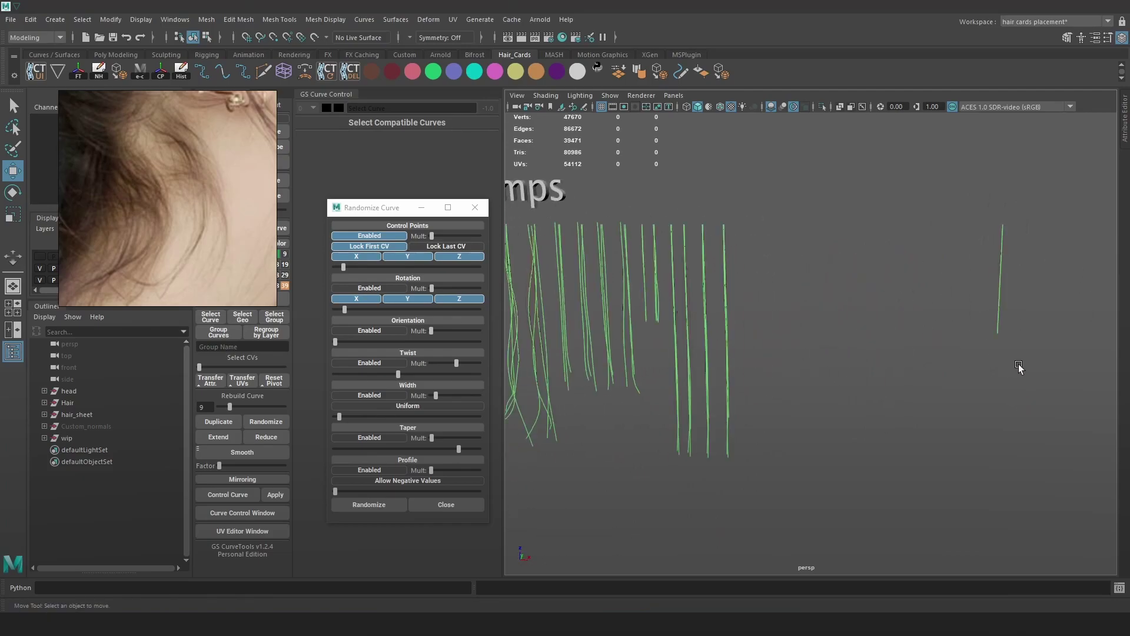
- Move the separate short thin clump closer to the end of the "og clumps" row
key(4)
click(1000, 226)
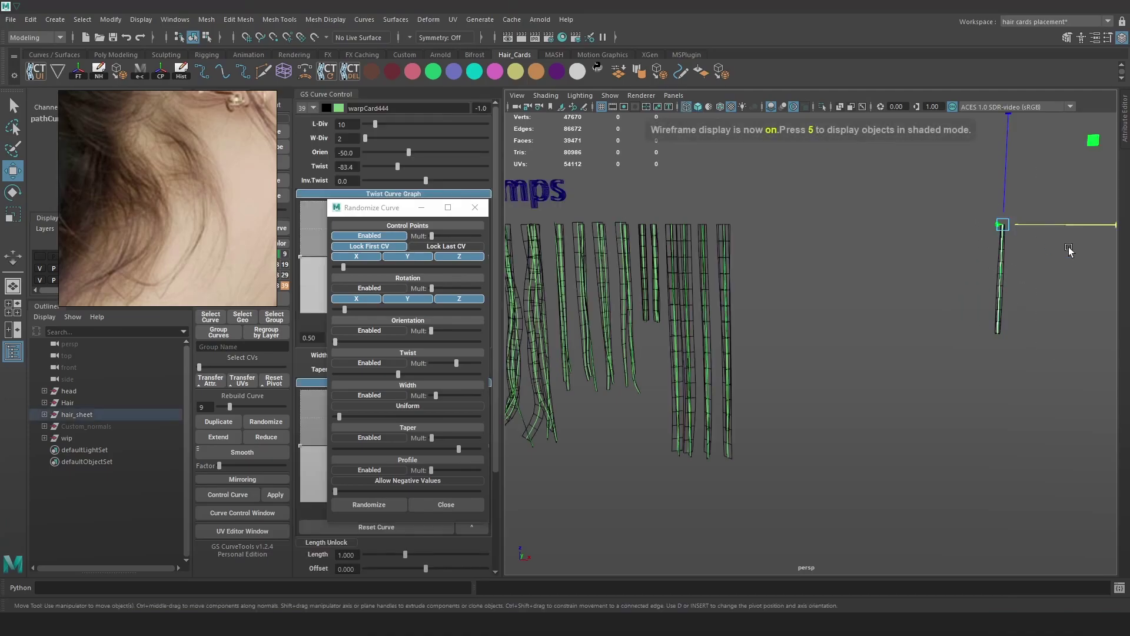
drag(1027, 222, 854, 220)
- Review the "og clumps" row in wireframe, comparing it with the cards and binded clumps groups
alt+middle_drag(803, 261, 1033, 286)
alt+right_drag(1033, 286, 818, 327)
alt+middle_drag(818, 327, 954, 253)
alt+right_drag(954, 252, 898, 275)
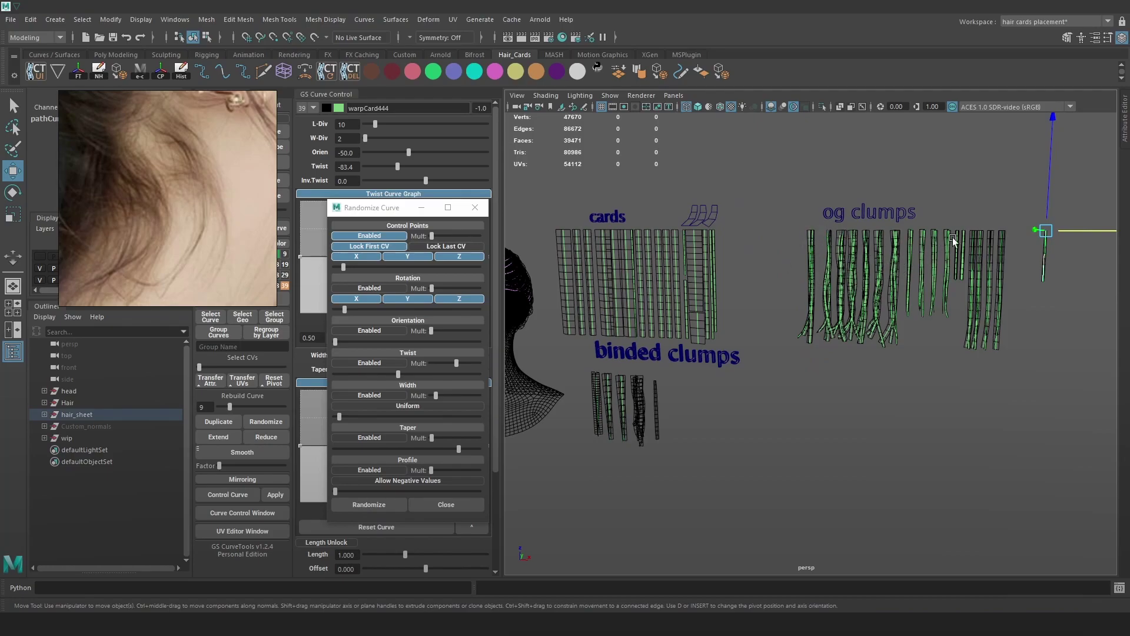
scroll(990, 194, up, 3)
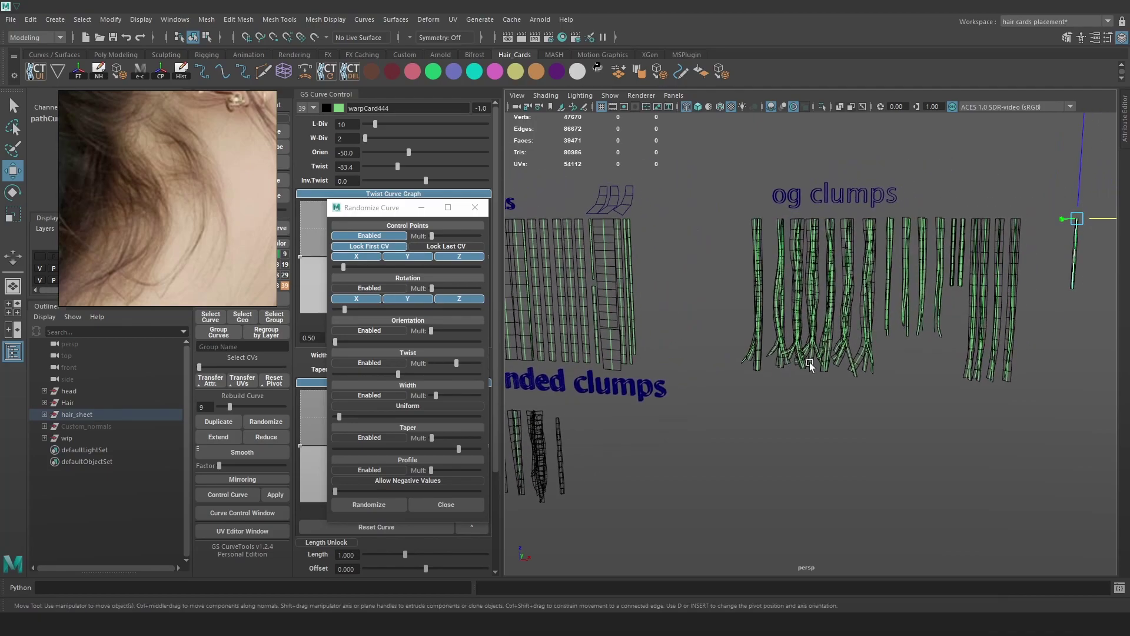
scroll(805, 320, up, 5)
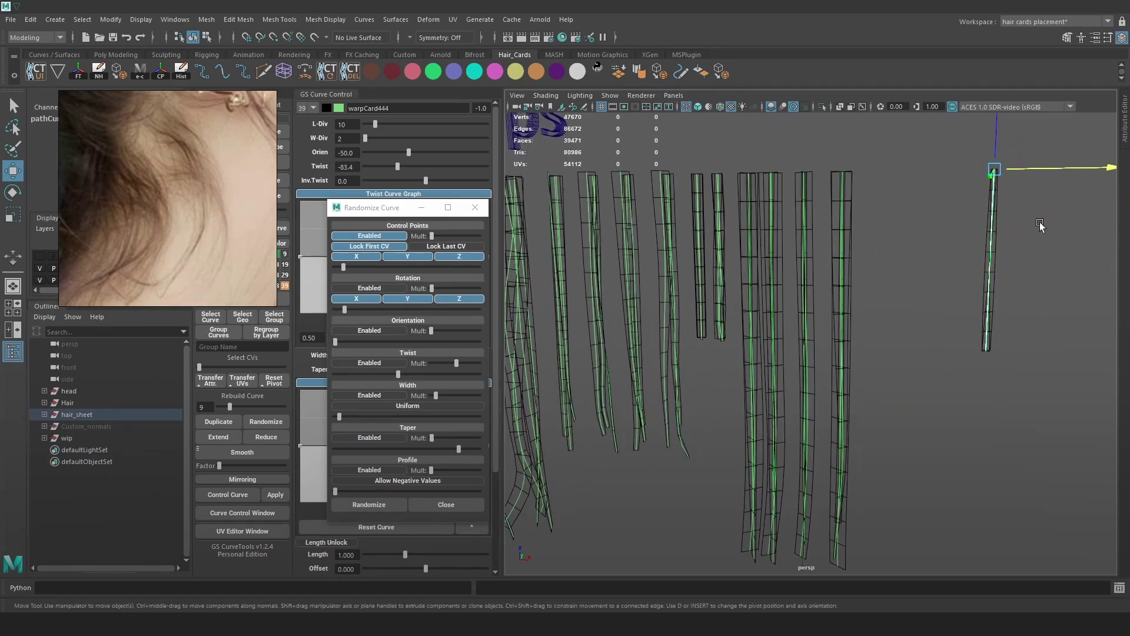
scroll(1047, 297, down, 6)
scroll(880, 295, up, 4)
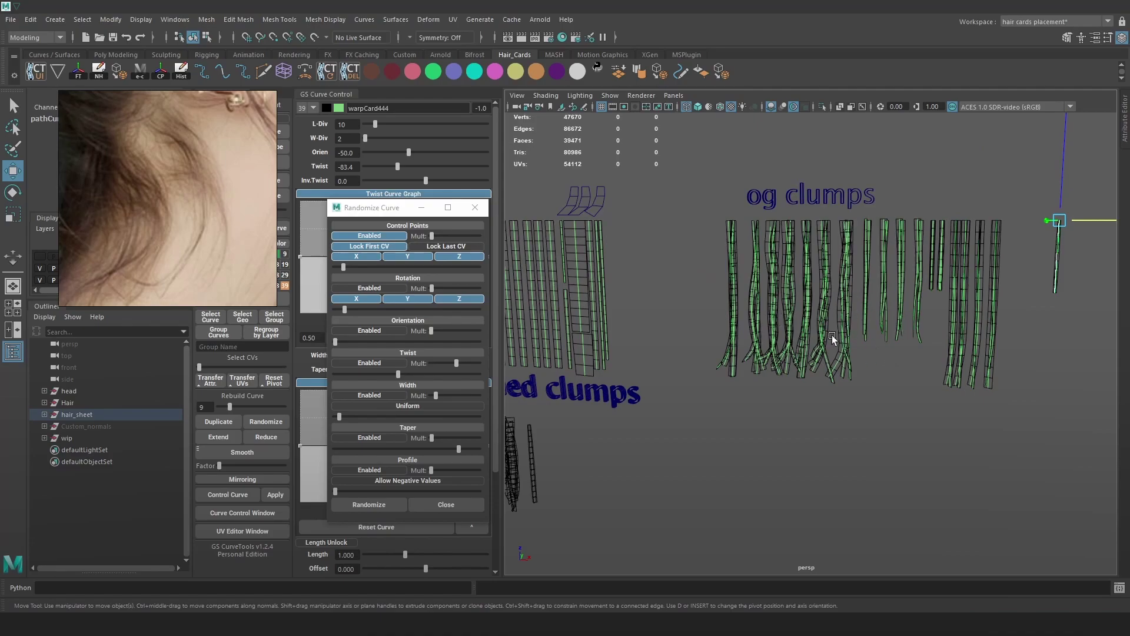
scroll(832, 334, down, 3)
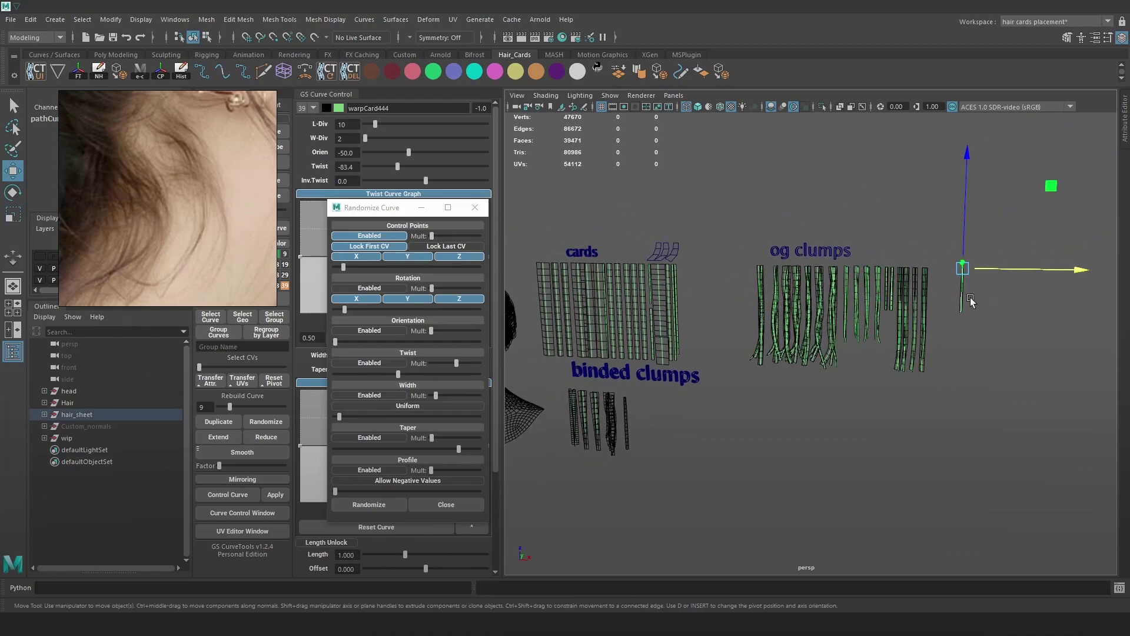
scroll(1001, 289, up, 2)
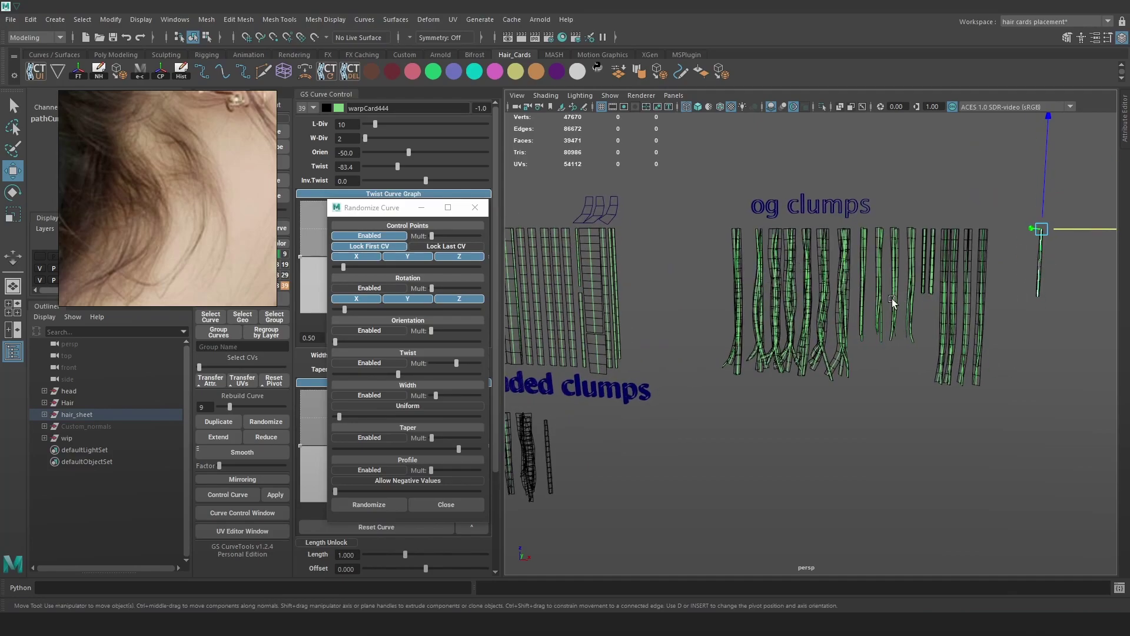
scroll(986, 302, up, 3)
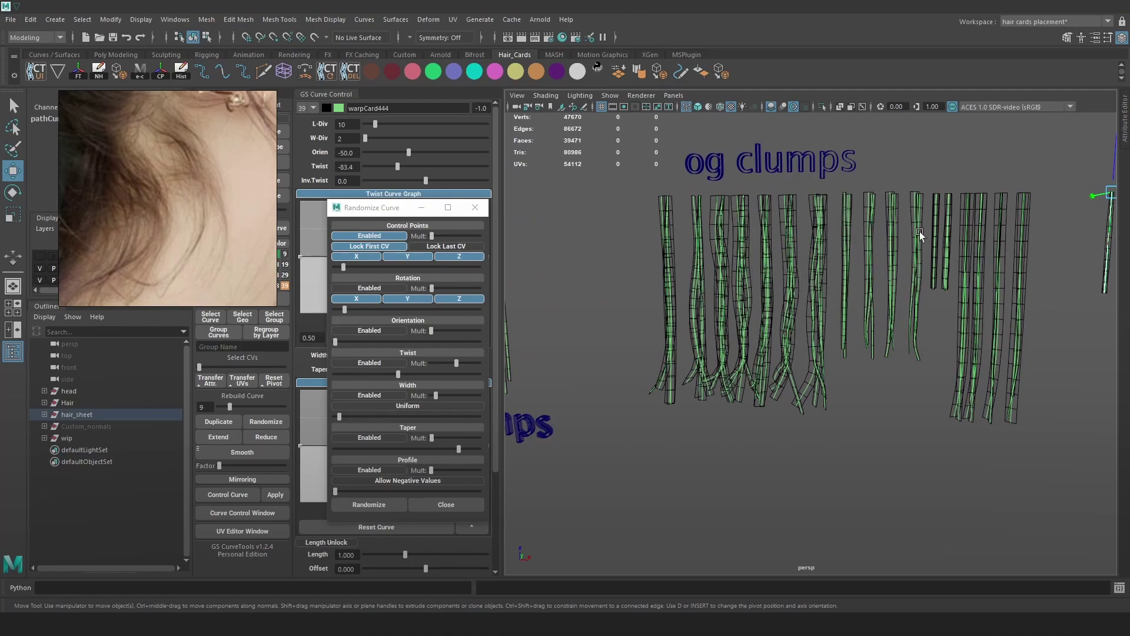
scroll(883, 318, down, 3)
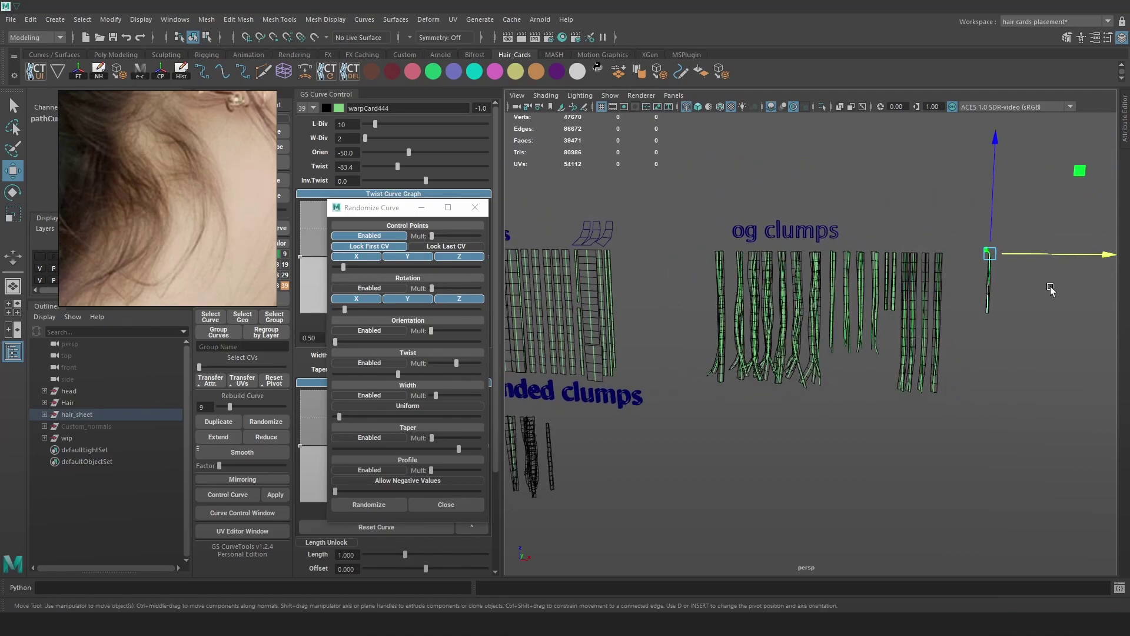
- Duplicate the separate short thin clump and move the copy sideways, clear of the original
scroll(1052, 290, up, 6)
key(f)
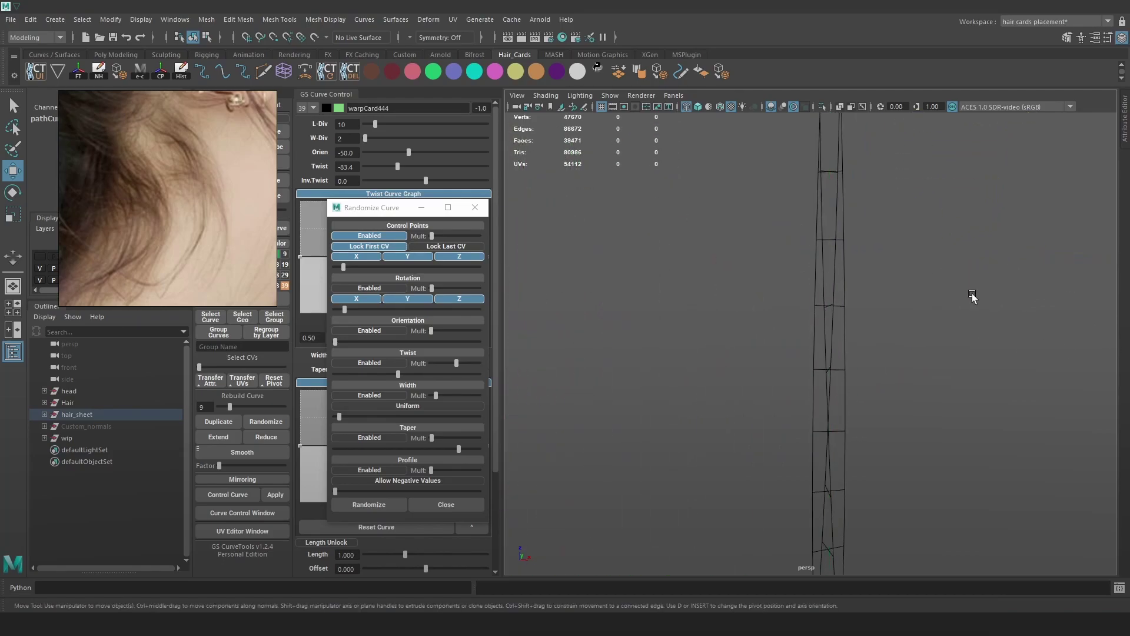
key(6)
mouse_move(944, 296)
alt+mouse_down()
mouse_move(907, 271)
mouse_move(887, 196)
alt+mouse_up()
middle_drag(887, 196, 861, 188)
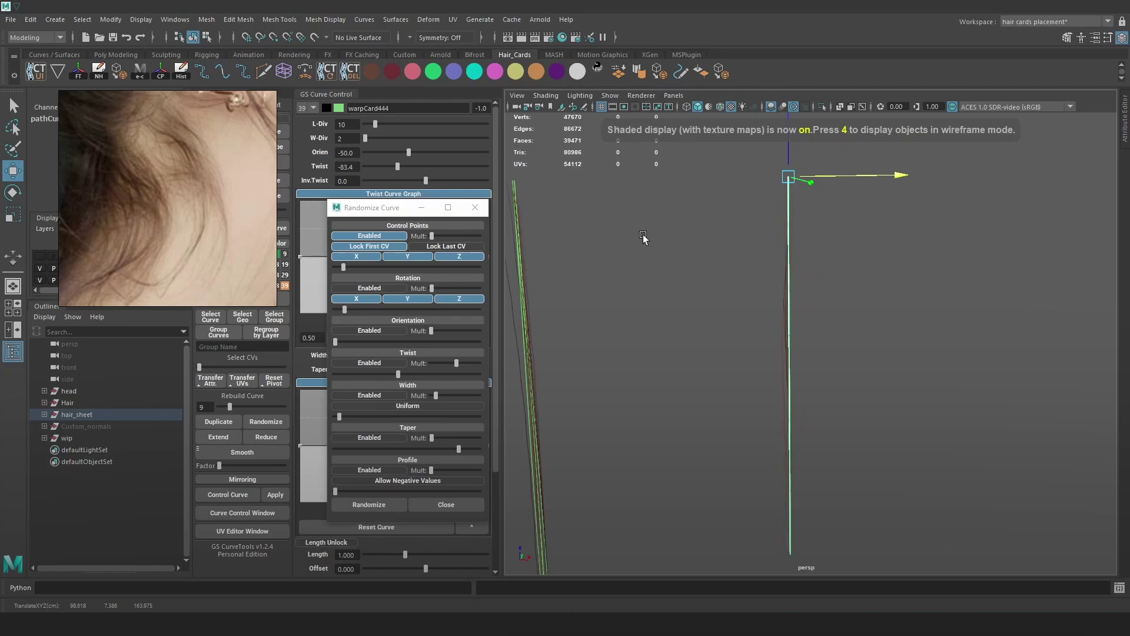
click(218, 422)
drag(842, 181, 900, 181)
alt+right_drag(846, 269, 867, 318)
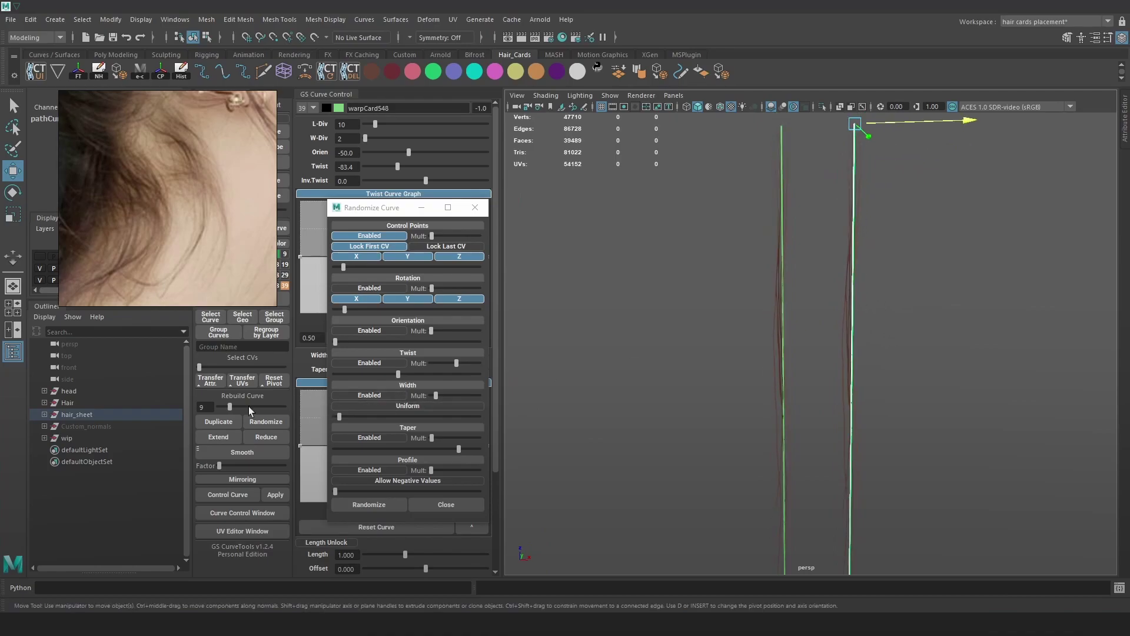
- Duplicate the short clump copy again and space the second copy beside the first
click(218, 422)
alt+middle_drag(879, 281, 826, 359)
drag(880, 202, 950, 202)
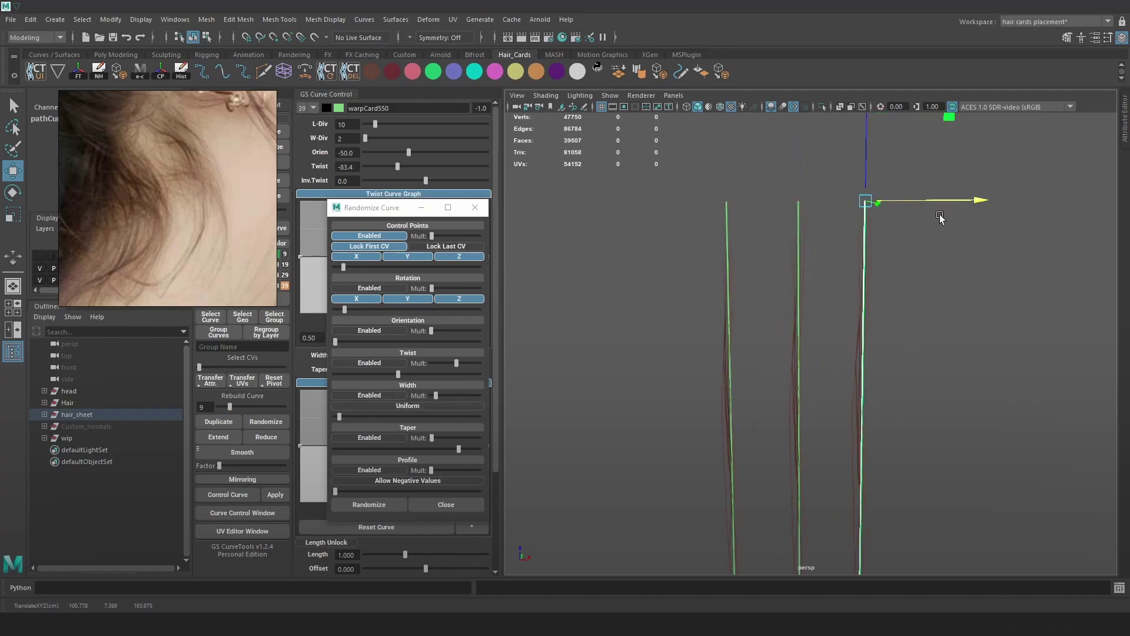
key(4)
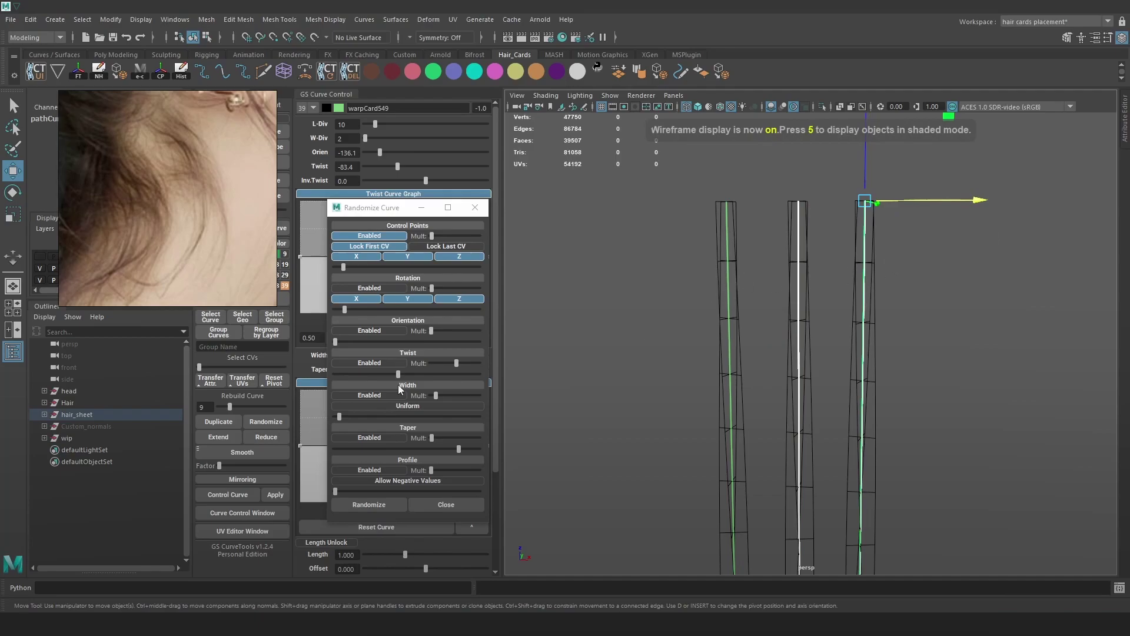
- Duplicate the short clump several more times, spacing each copy along the row
click(218, 422)
drag(935, 202, 1066, 212)
alt+right_drag(975, 391, 878, 306)
alt+middle_drag(1024, 318, 906, 318)
drag(920, 250, 1089, 261)
click(212, 420)
click(239, 420)
alt+drag(1090, 260, 938, 356)
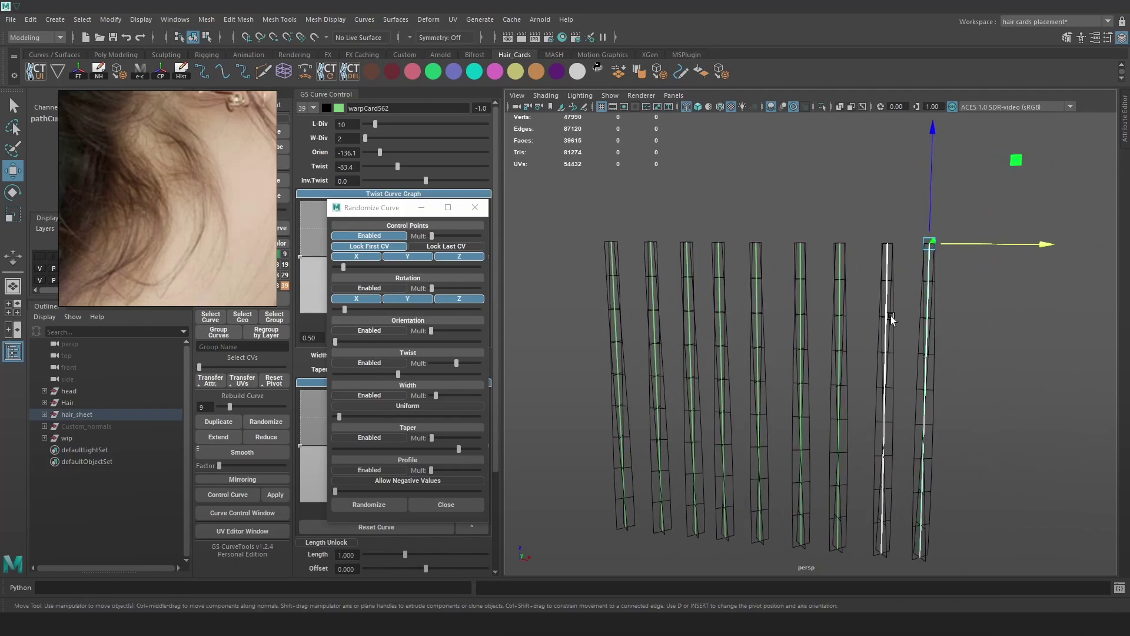
- Select the row of short clump copies and randomize only their taper, using a medium amount
drag(1019, 526, 648, 189)
key(6)
alt+drag(820, 395, 831, 394)
key(alt+1)
key(4)
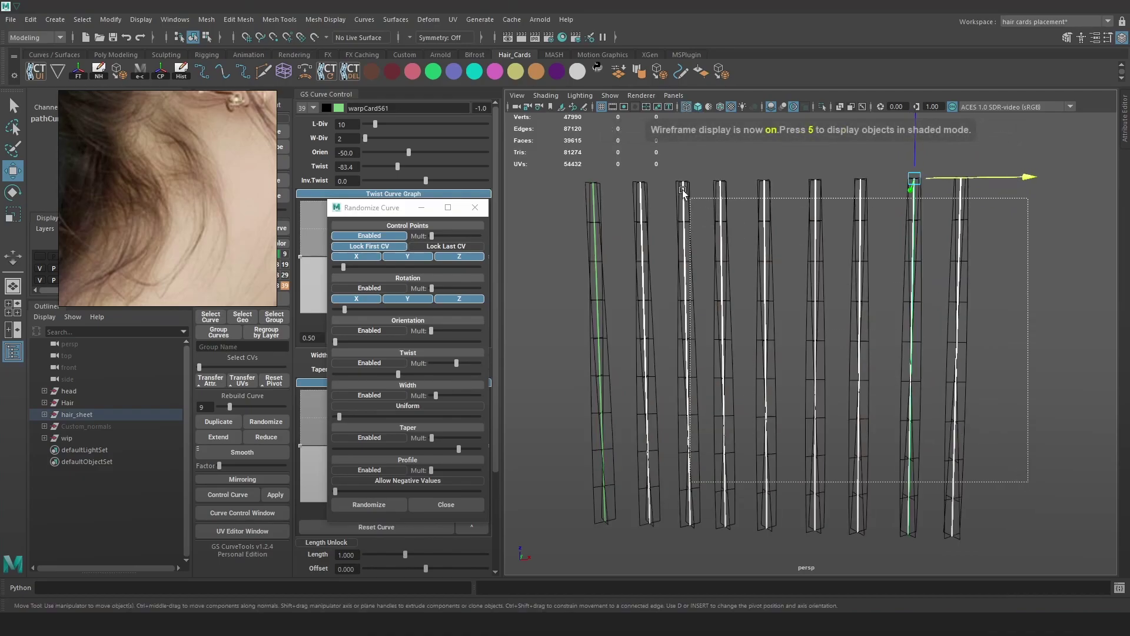
key(alt+1)
key(6)
click(381, 235)
click(381, 233)
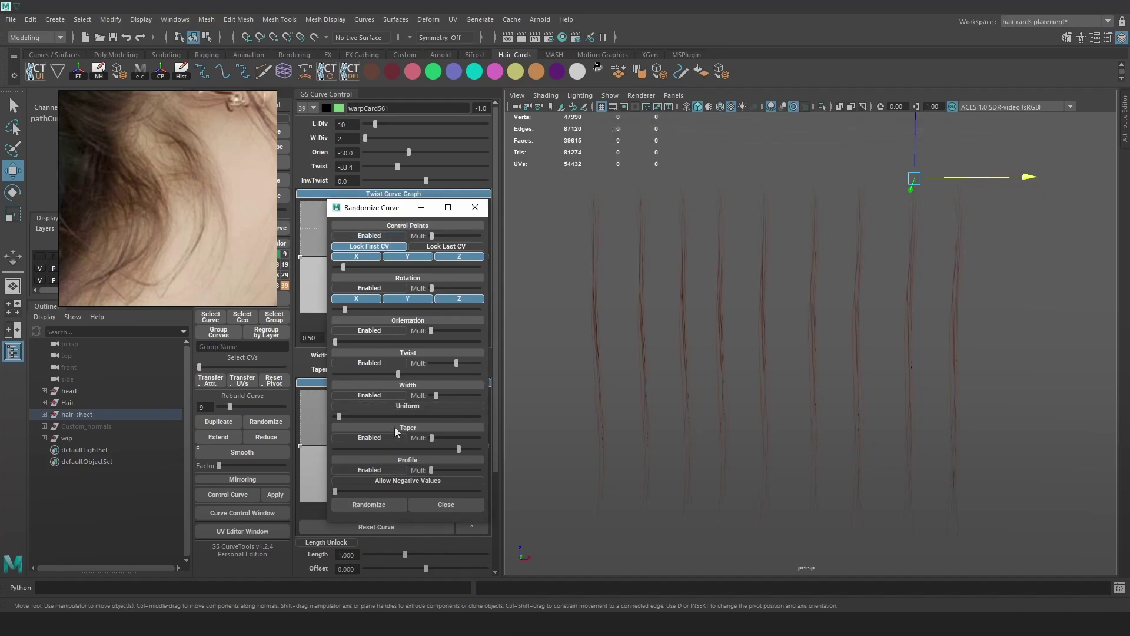
click(380, 439)
drag(459, 449, 478, 450)
drag(478, 449, 414, 449)
click(374, 505)
alt+right_drag(736, 420, 759, 389)
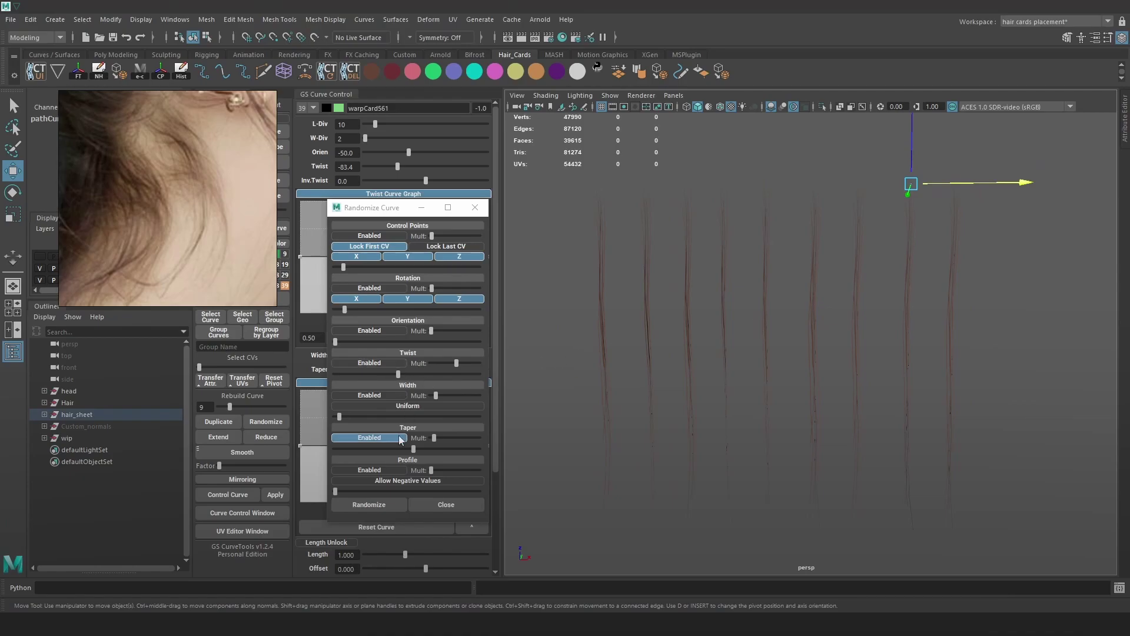
- Randomize the twist of the selected short clumps with an increased amount
click(392, 394)
click(390, 396)
click(384, 362)
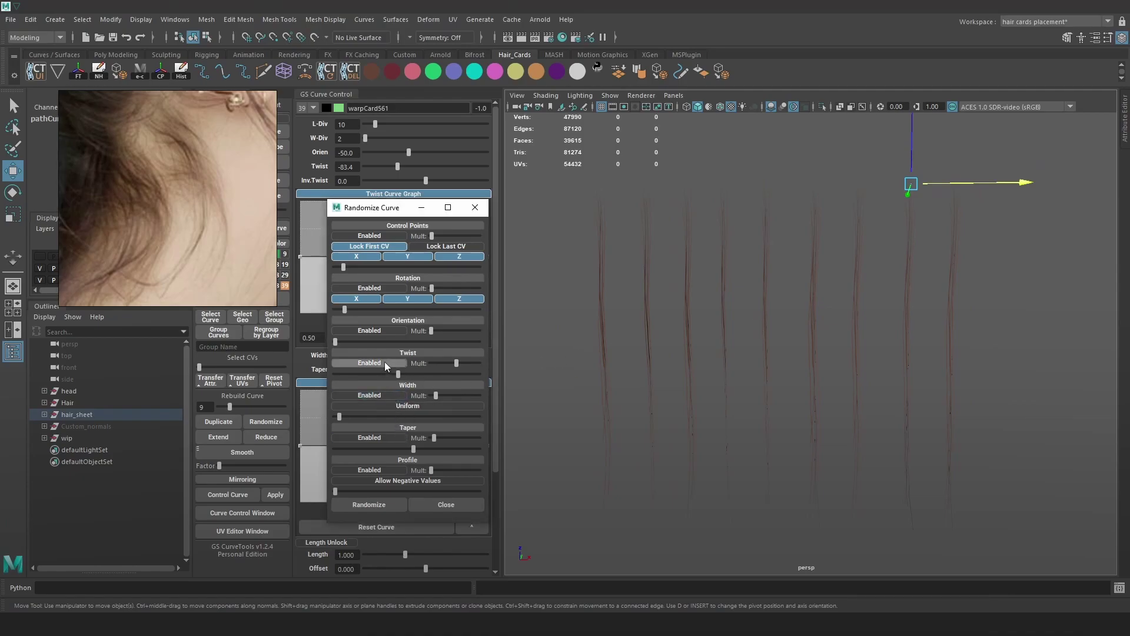
drag(403, 373, 434, 376)
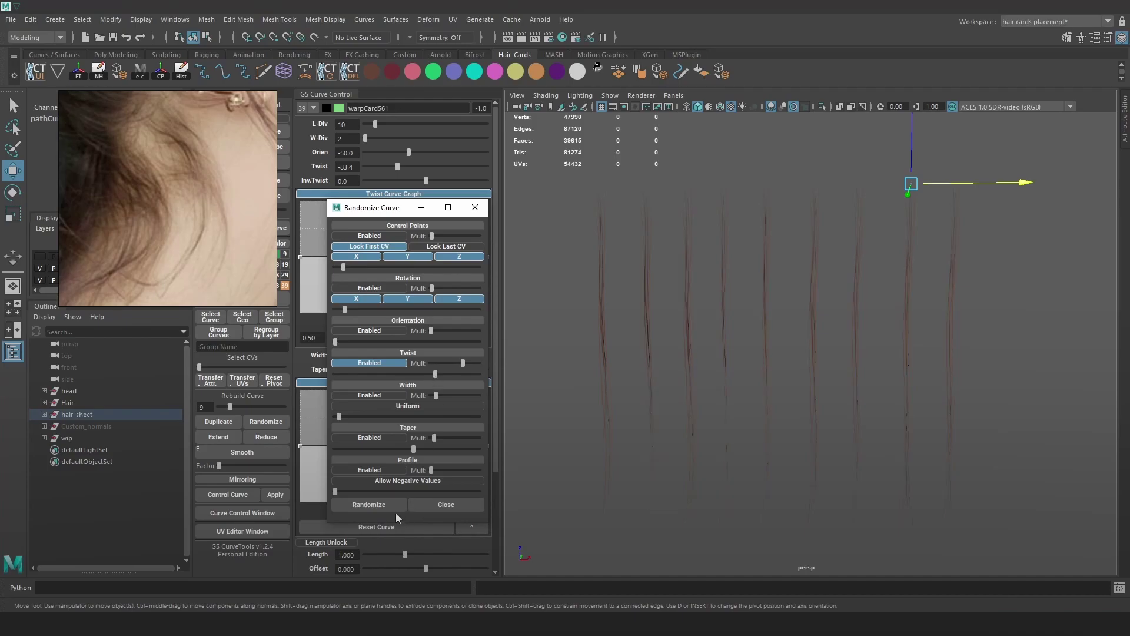
click(370, 504)
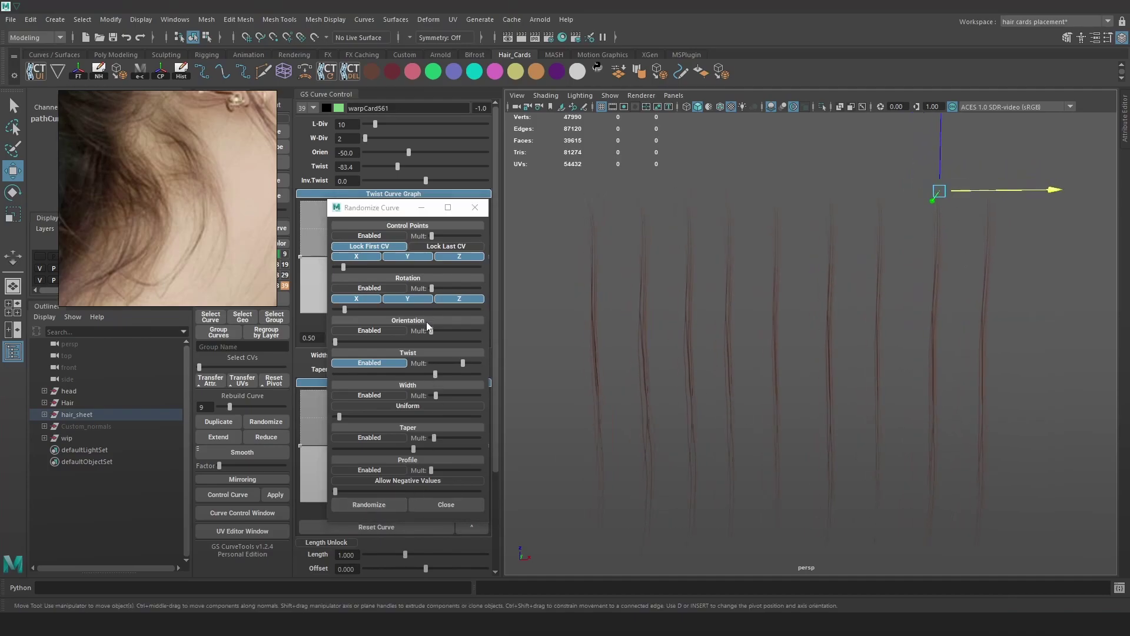
- Randomize the orientation of the selected short clumps with twist disabled, then disable orientation and slightly lower the rotation amount
click(382, 363)
click(359, 331)
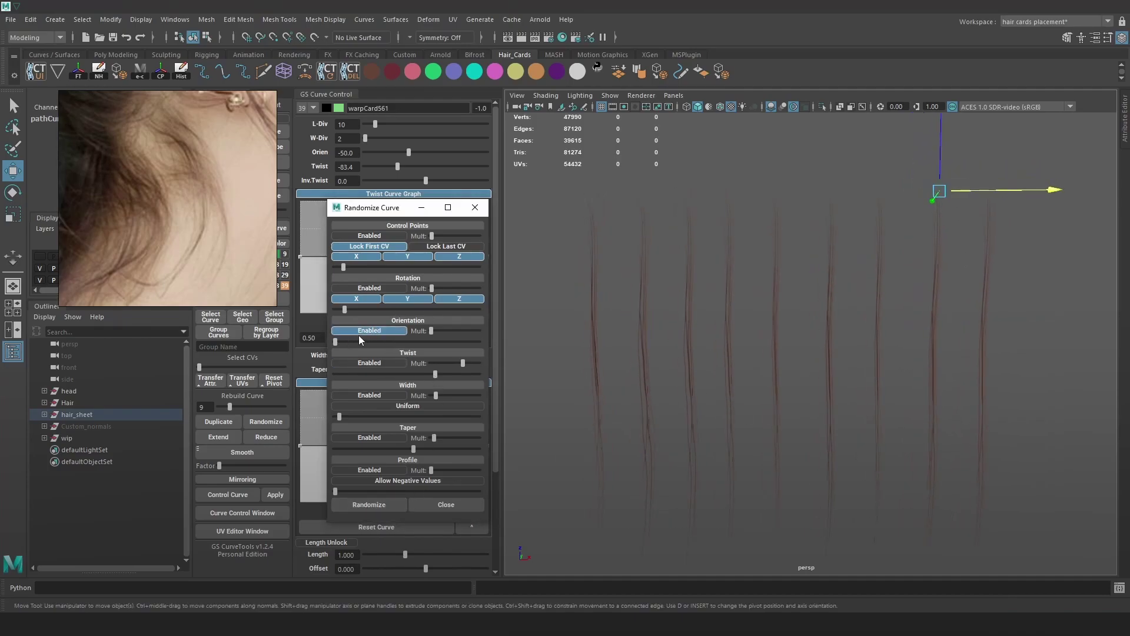
drag(337, 341, 427, 341)
click(365, 330)
mouse_move(353, 307)
mouse_down()
mouse_move(432, 307)
mouse_move(342, 310)
mouse_up()
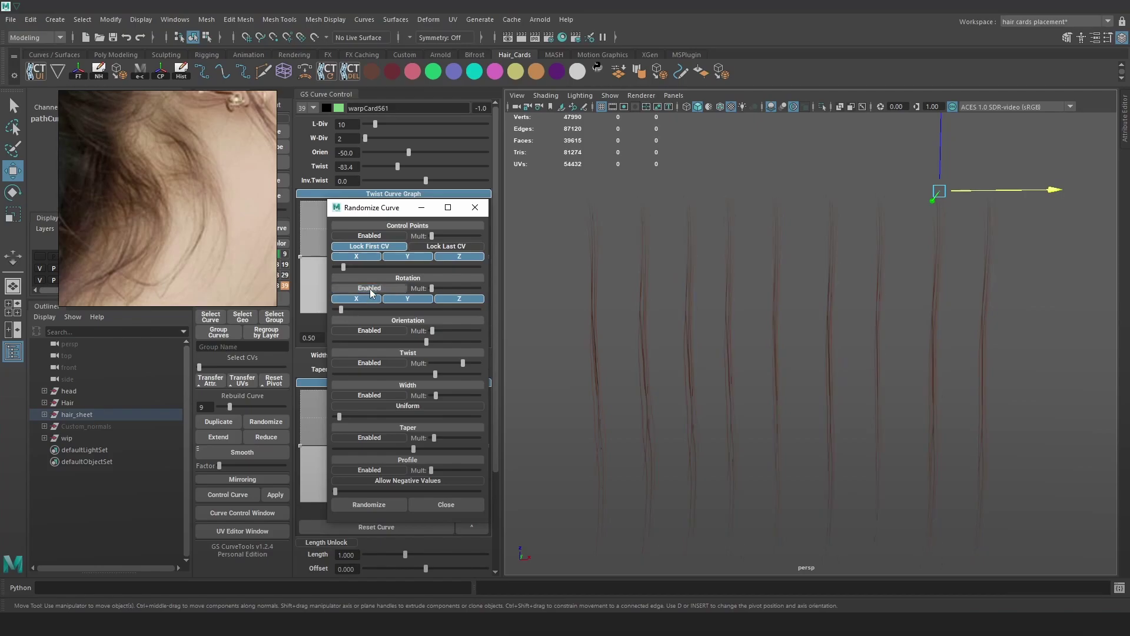
- Randomize the control points of the selected short clumps at a low amount with both first and last CVs locked
drag(348, 267, 342, 269)
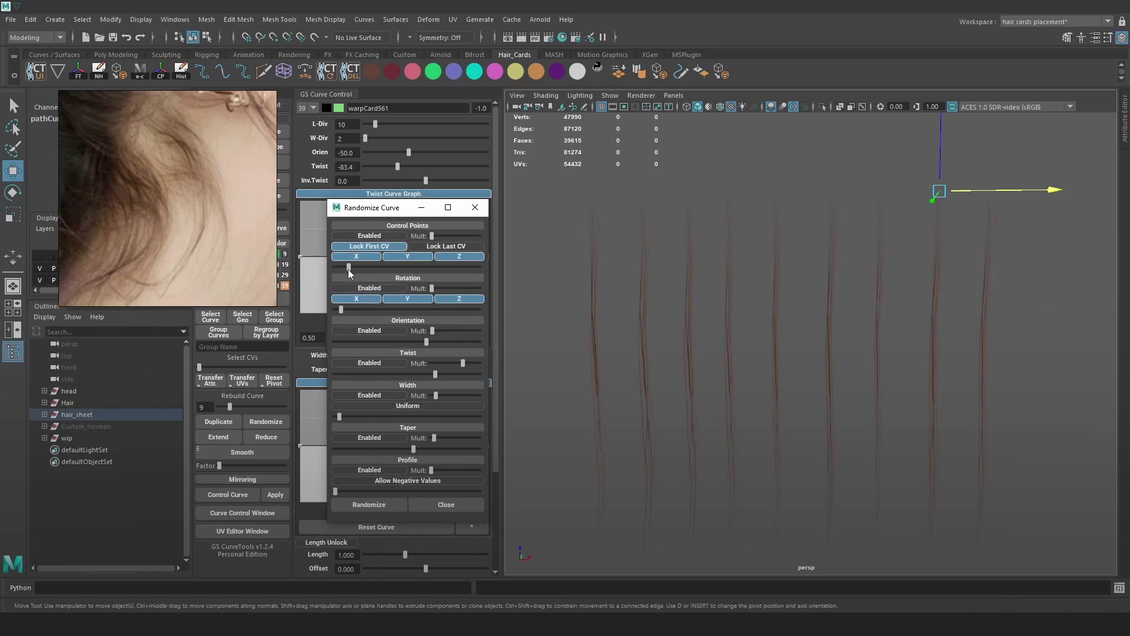
click(380, 236)
drag(349, 267, 400, 271)
click(439, 246)
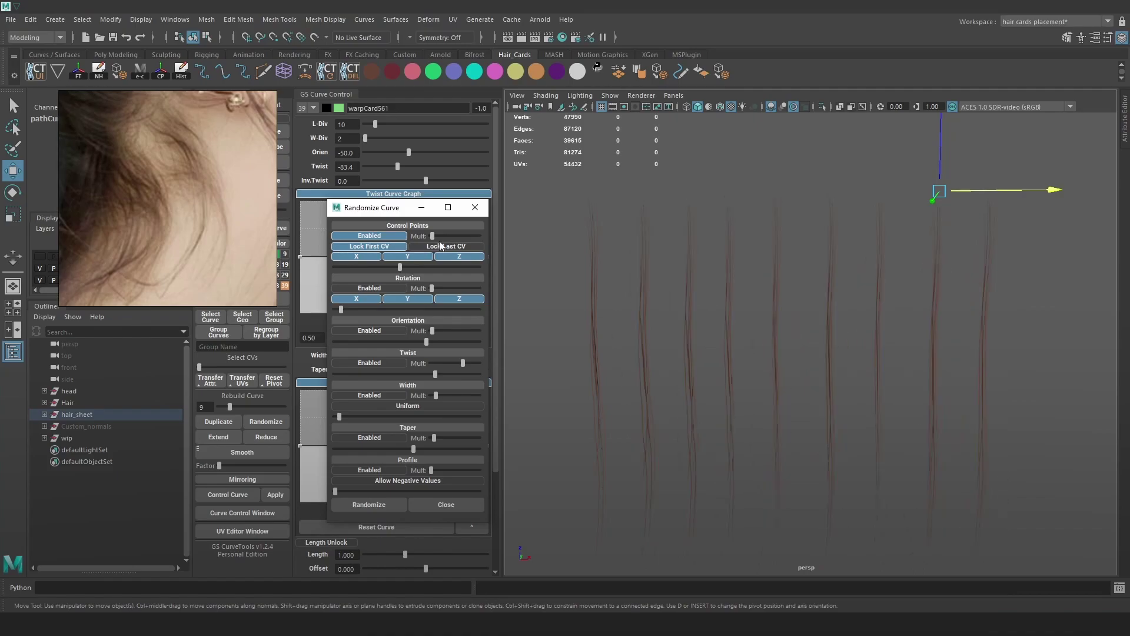
drag(385, 270, 355, 273)
alt+right_drag(867, 401, 803, 337)
alt+middle_drag(808, 399, 792, 334)
drag(355, 268, 341, 270)
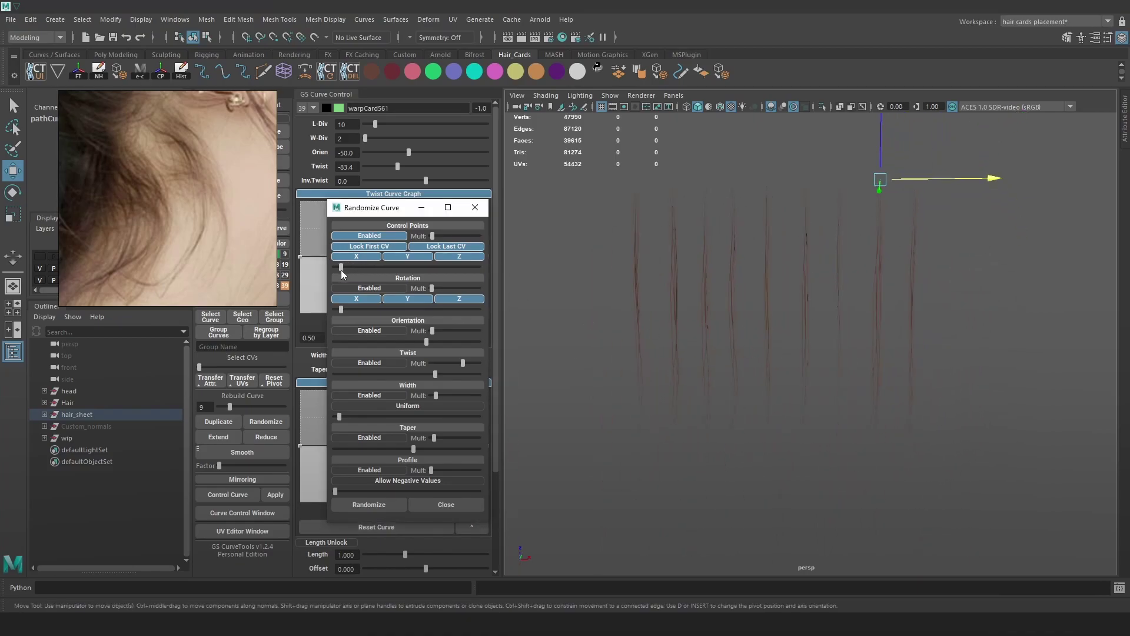
click(378, 507)
- Unlock the last CV and randomize the short clumps' control points again at a very low amount
click(434, 248)
click(345, 267)
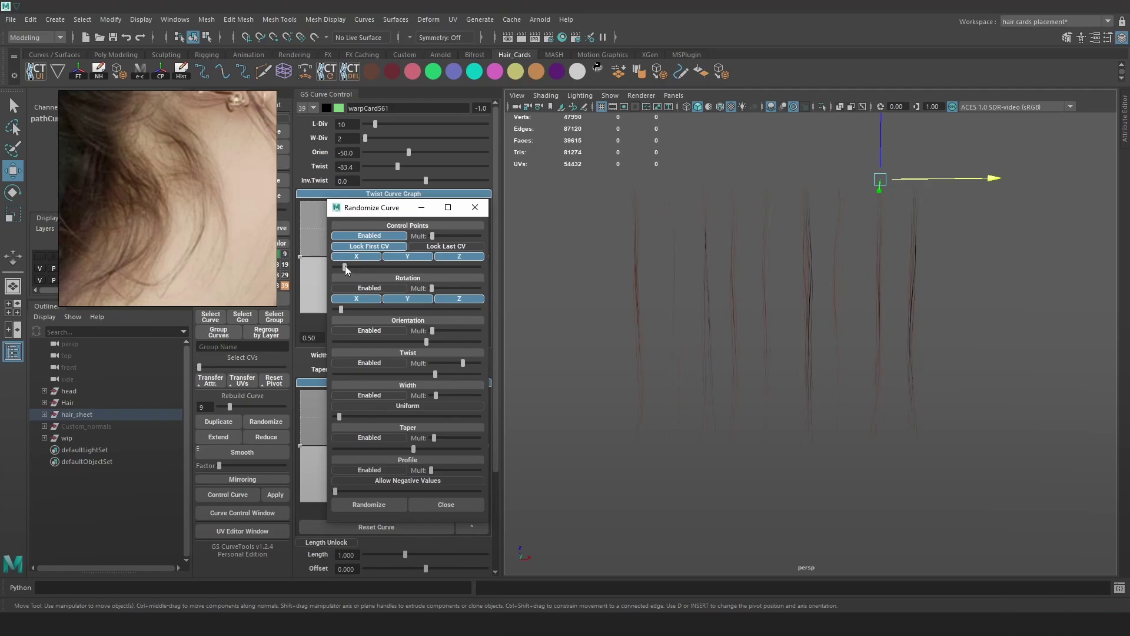
click(431, 236)
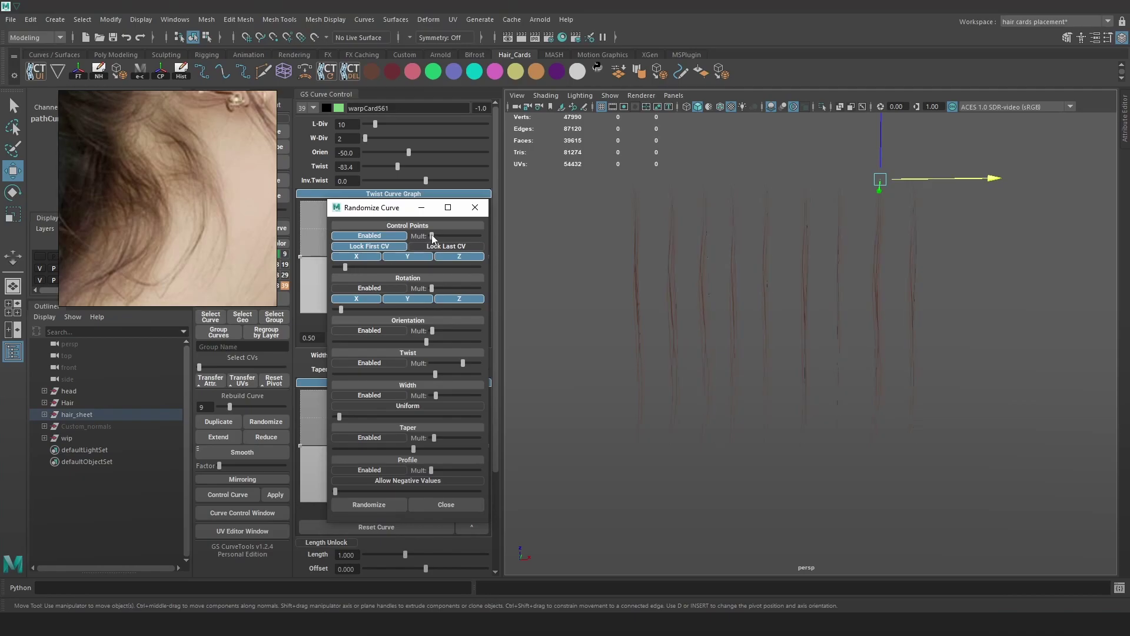
click(352, 267)
drag(354, 266, 341, 267)
click(374, 508)
- Delete the second clump in the short row, the one seen edge-on, and check the others in textured display
alt+drag(878, 335, 854, 358)
alt+drag(785, 342, 740, 325)
key(3)
key(4)
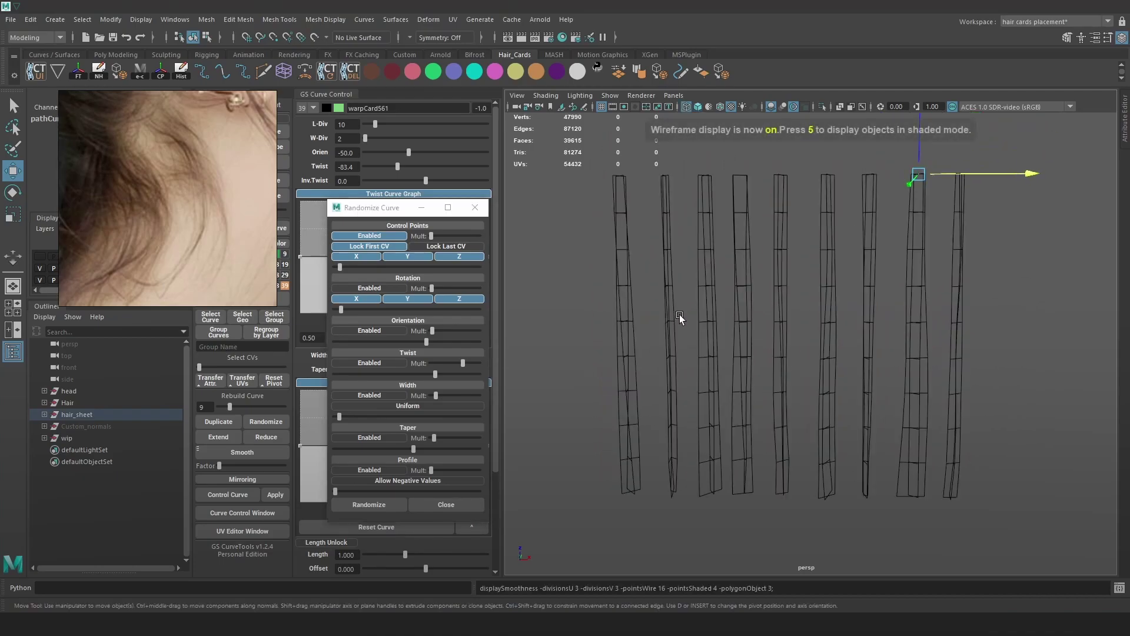
drag(687, 372, 651, 165)
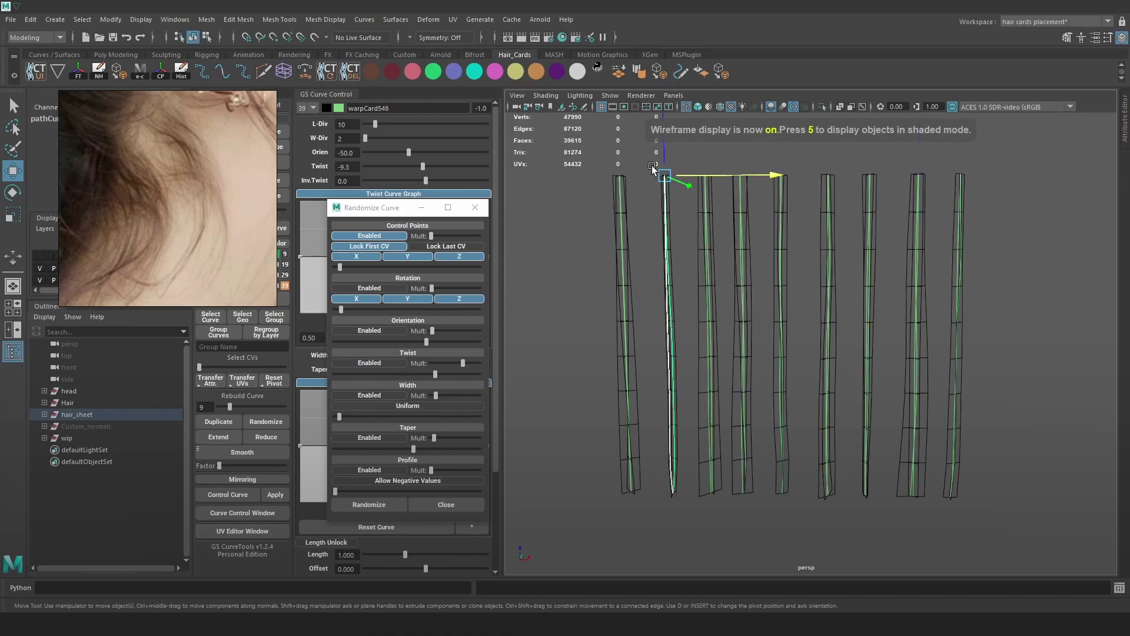
click(655, 171)
key(Delete)
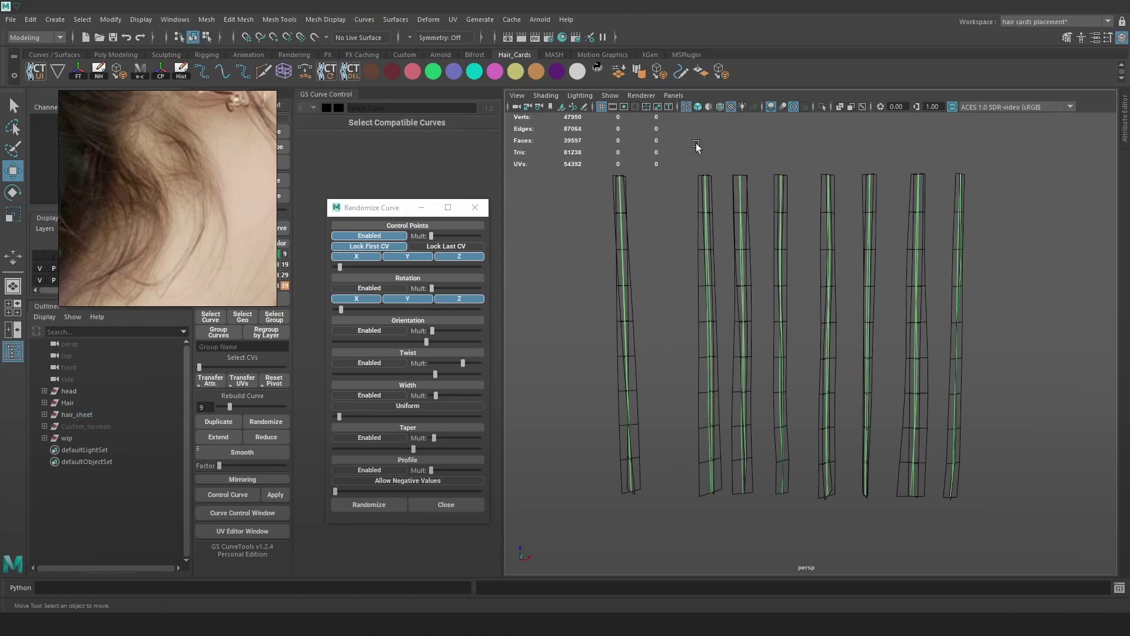
key(6)
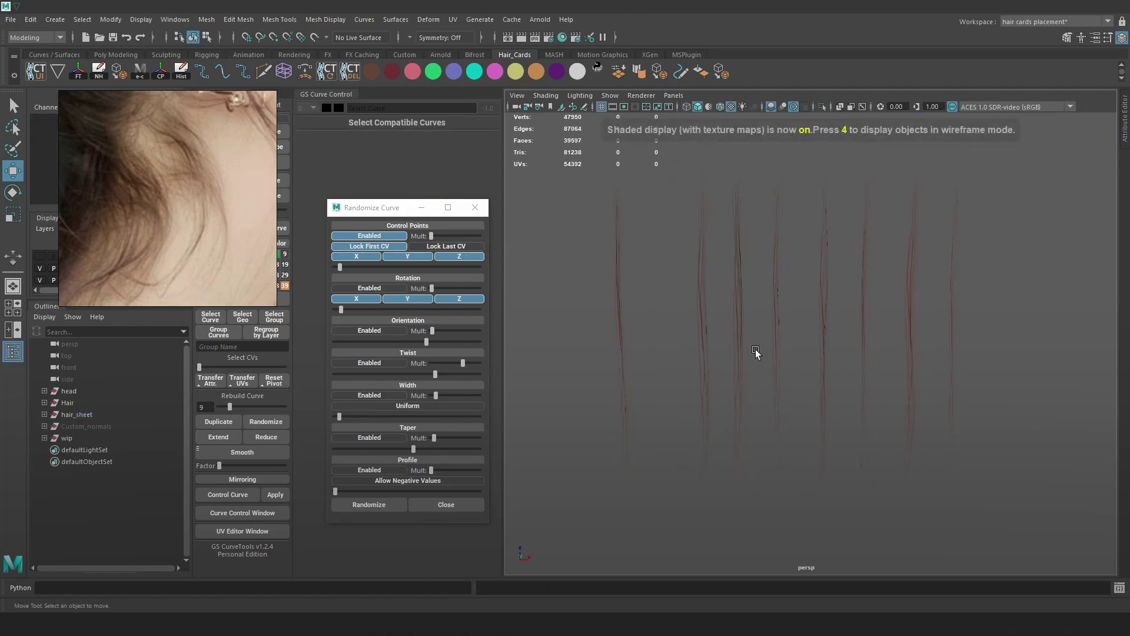
key(4)
click(754, 325)
key(6)
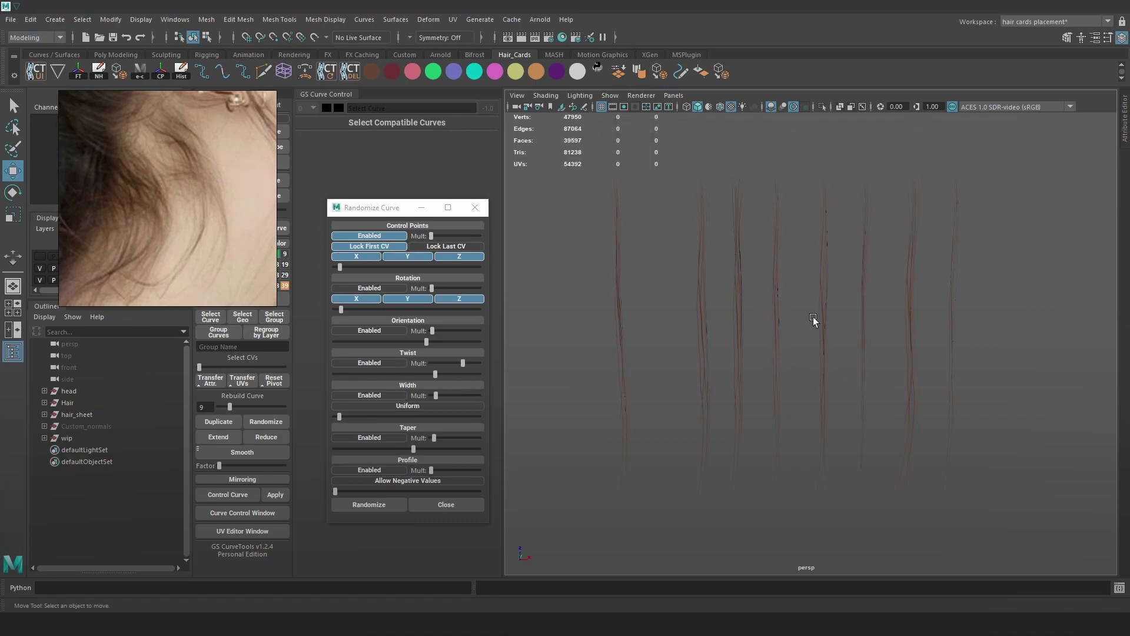
- Move the remaining short clumps sideways to close the gaps and line them up at the end of the "og clumps" row
alt+drag(904, 404, 952, 380)
click(955, 385)
drag(1020, 513, 801, 167)
key(4)
click(983, 501)
drag(1007, 480, 732, 177)
drag(953, 197, 916, 197)
alt+right_drag(950, 293, 828, 228)
alt+middle_drag(827, 227, 877, 181)
drag(935, 345, 768, 190)
drag(941, 248, 883, 250)
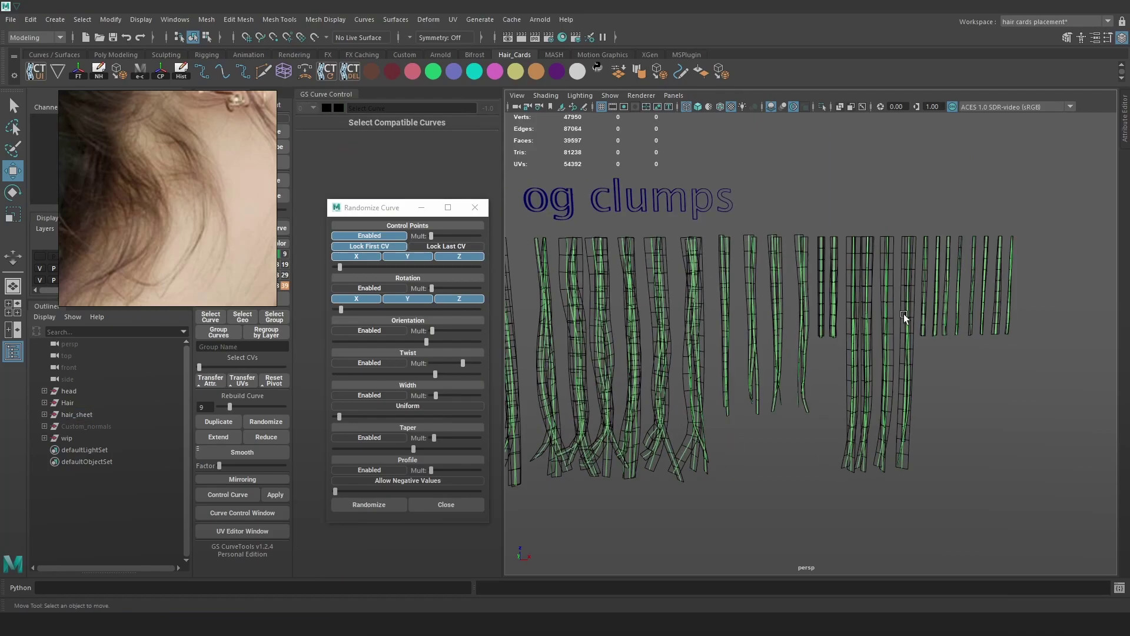
- Review the complete "og clumps" row from several distances in textured and wireframe display
scroll(903, 313, down, 2)
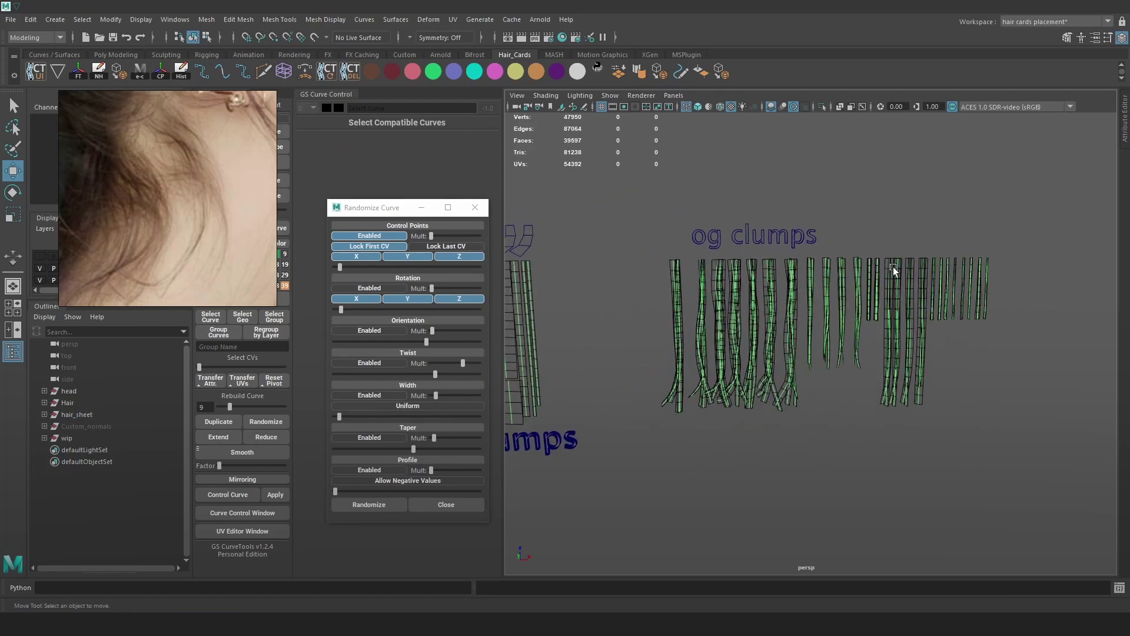
alt+right_drag(892, 267, 930, 346)
key(6)
key(4)
key(6)
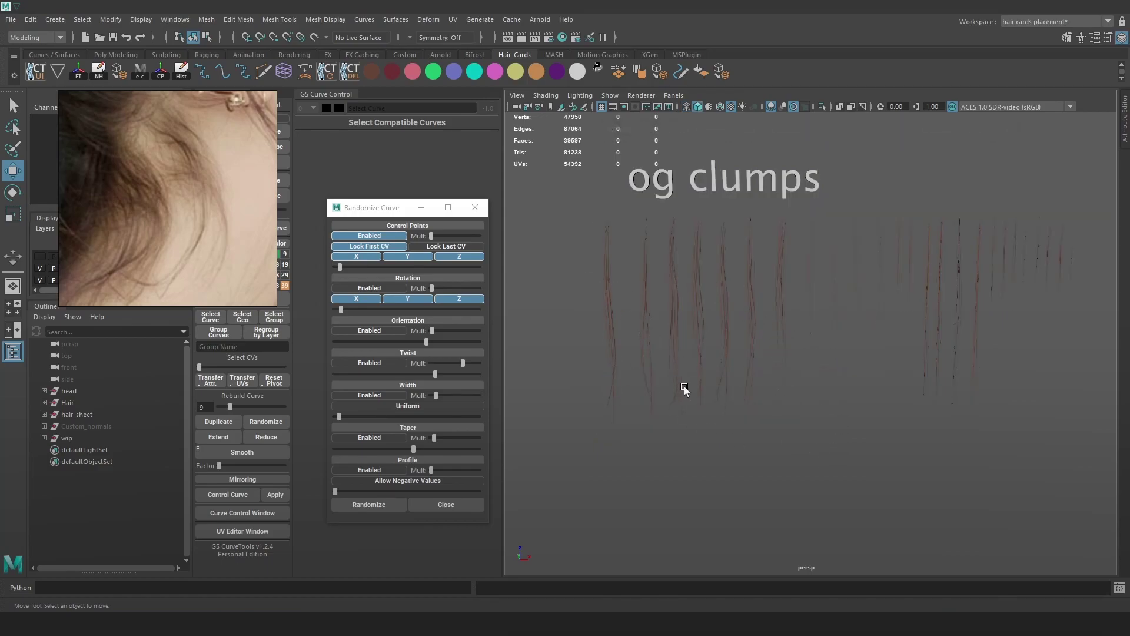
alt+right_drag(757, 380, 848, 412)
alt+right_drag(678, 361, 676, 272)
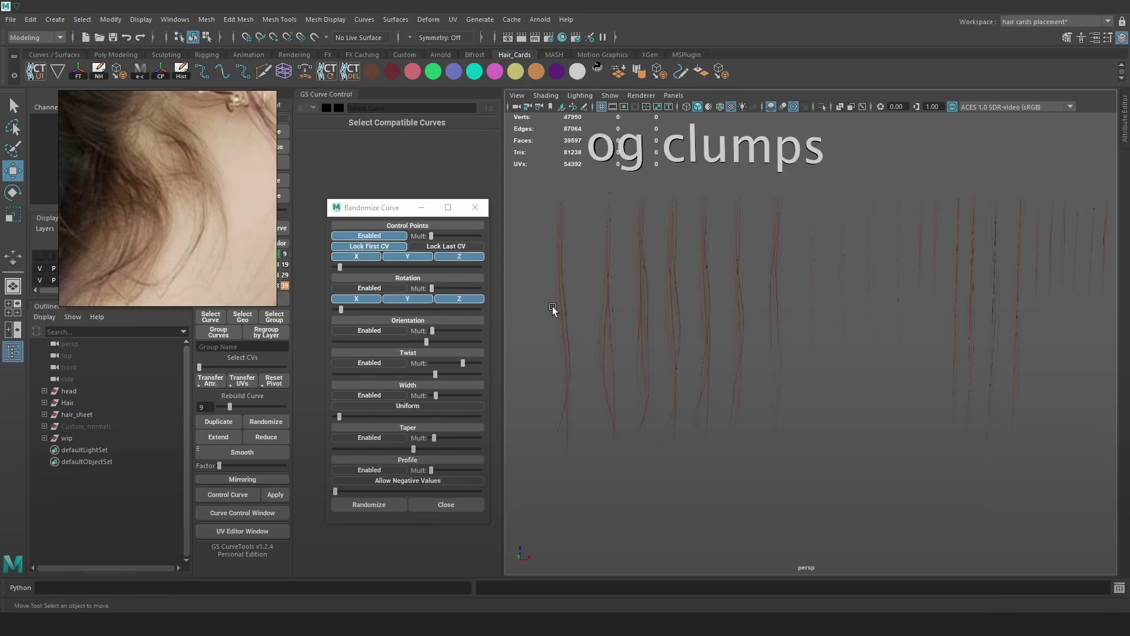
alt+right_drag(560, 313, 673, 334)
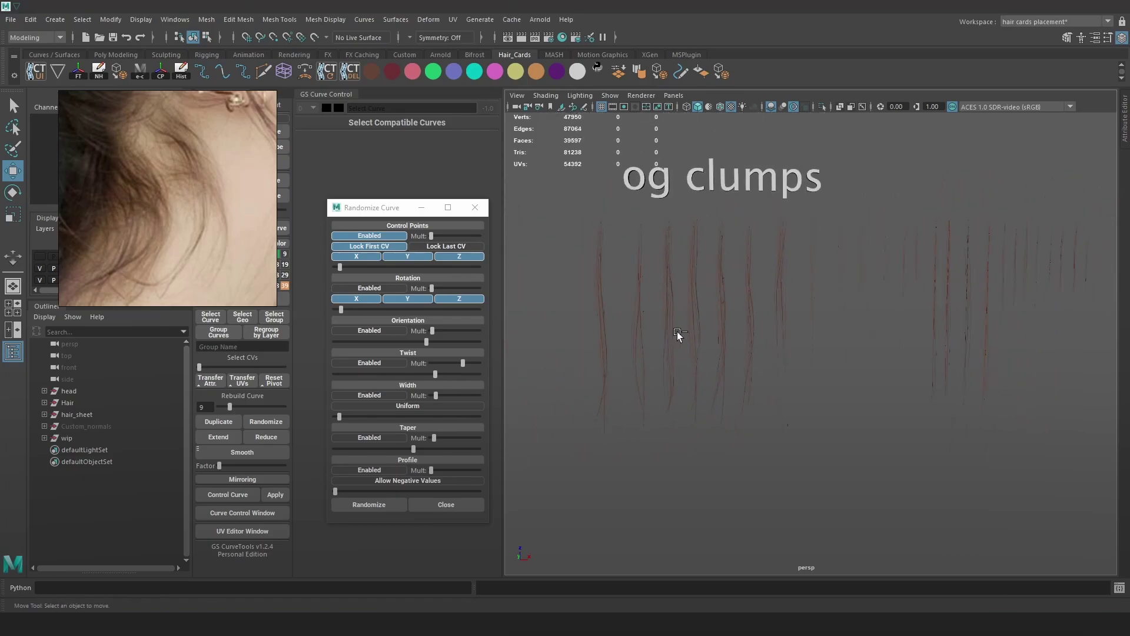
- Save the scene and reactivate the Move tool
key(q)
key(ctrl+s)
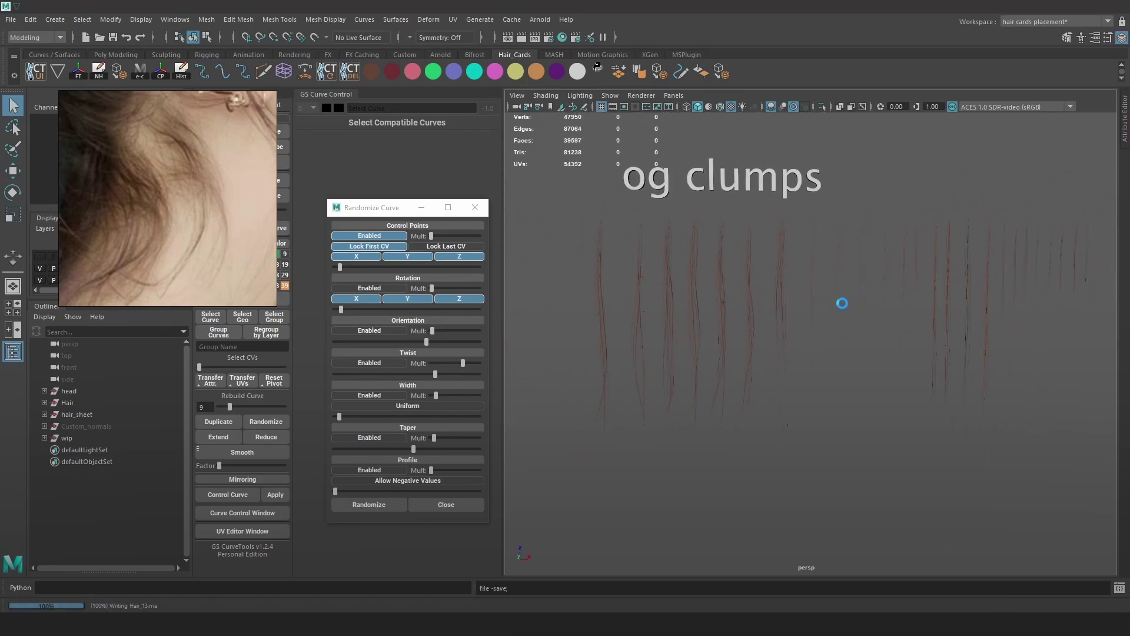
key(w)
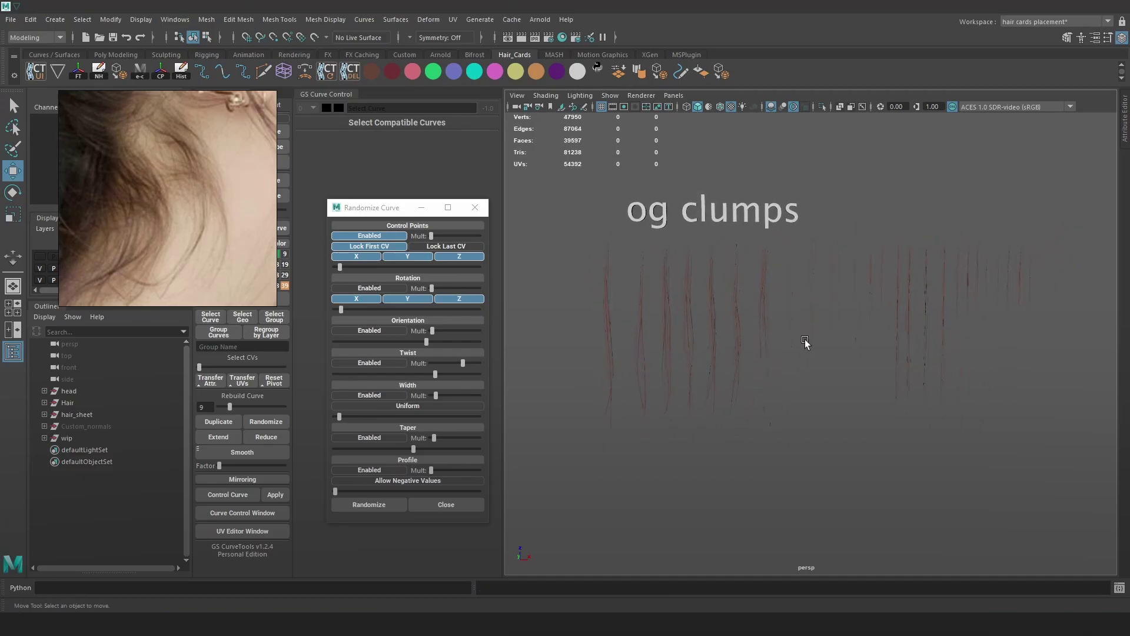
- Select the card geometry of every clump in the "og clumps" row and show its UVs in a maximized UV Editor
key(4)
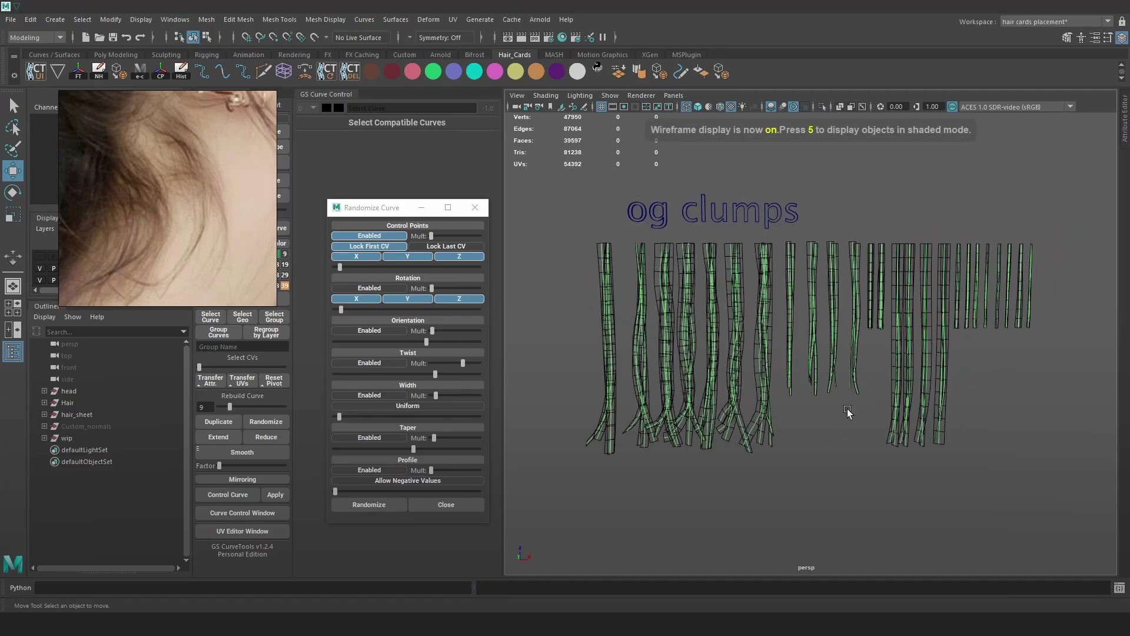
drag(588, 475, 1086, 288)
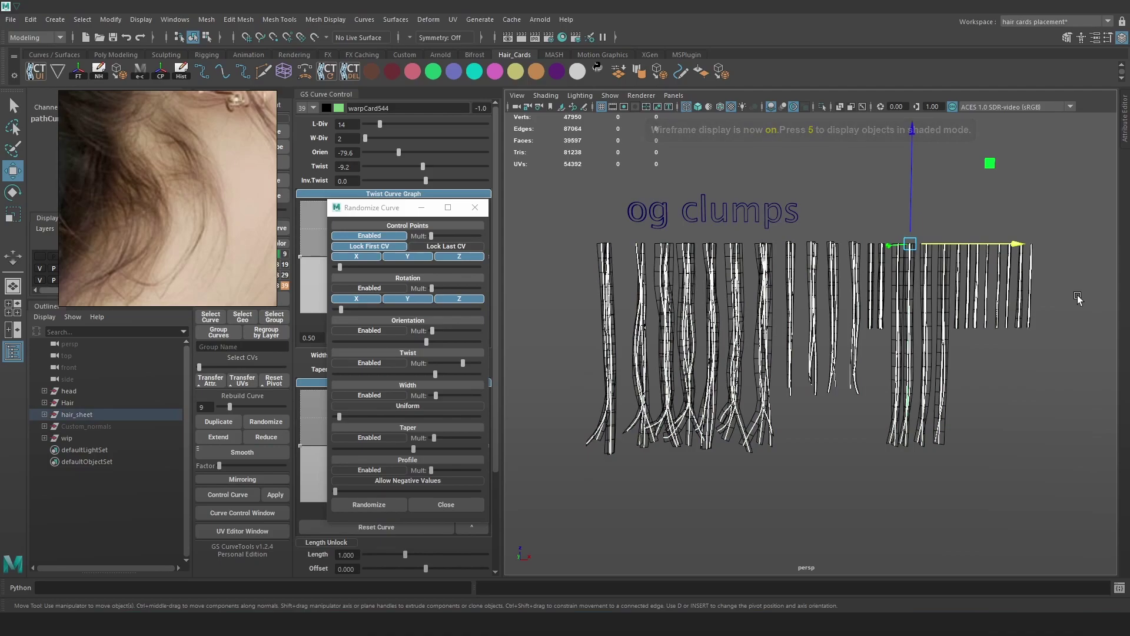
key(Up)
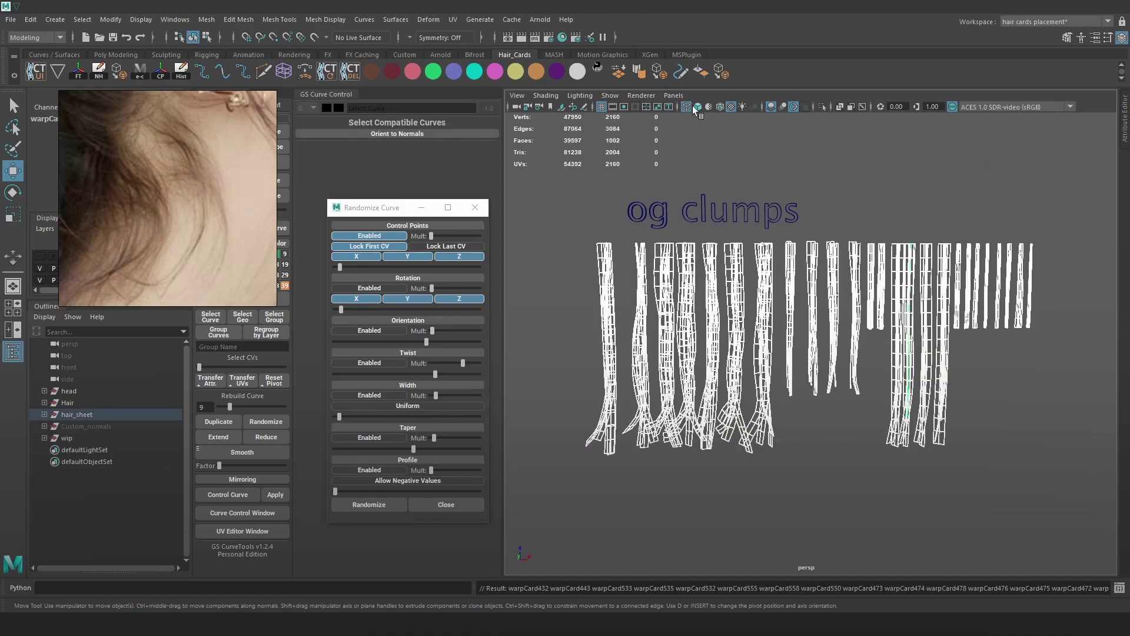
click(452, 19)
click(493, 43)
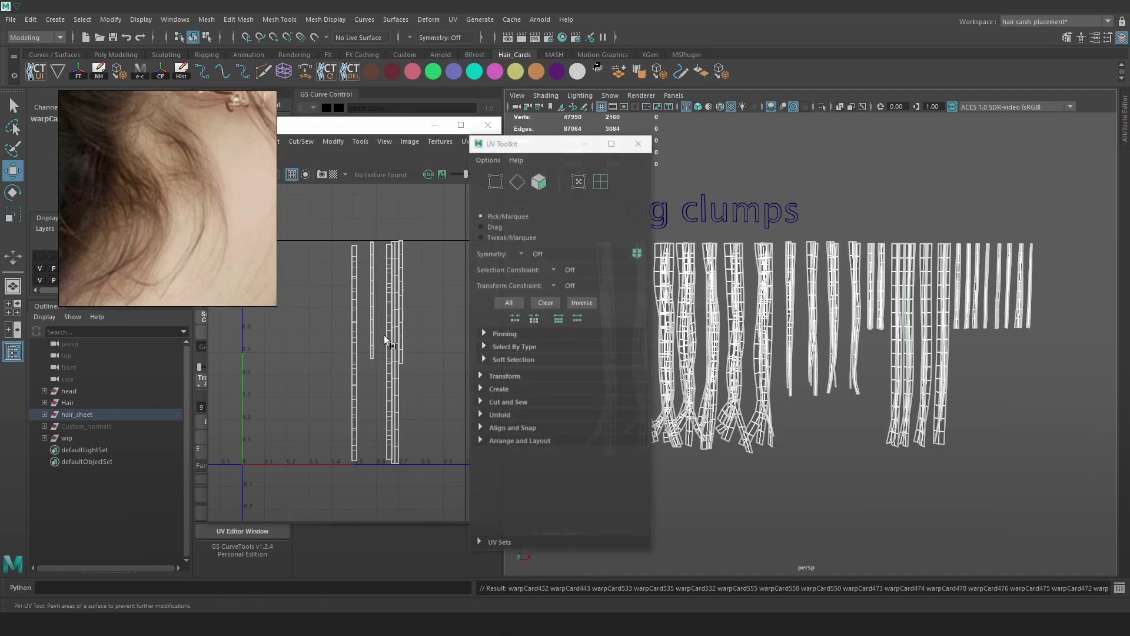
click(636, 144)
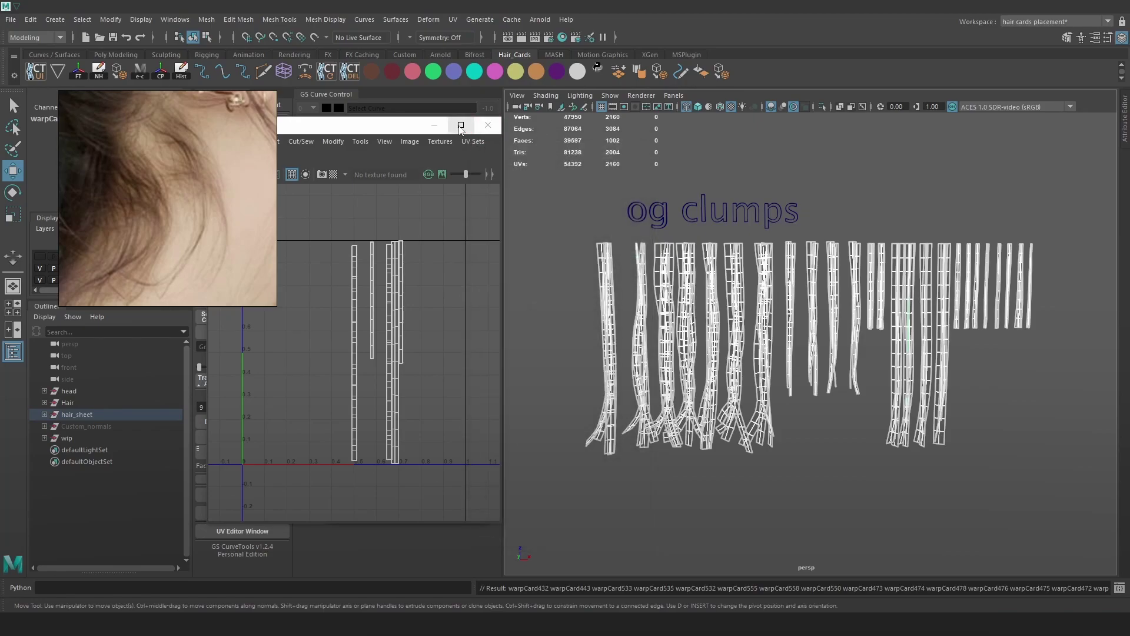
click(461, 126)
- Hide the texture image behind the UVs, display the shells shaded, and frame the whole 0–1 UV tile
click(962, 54)
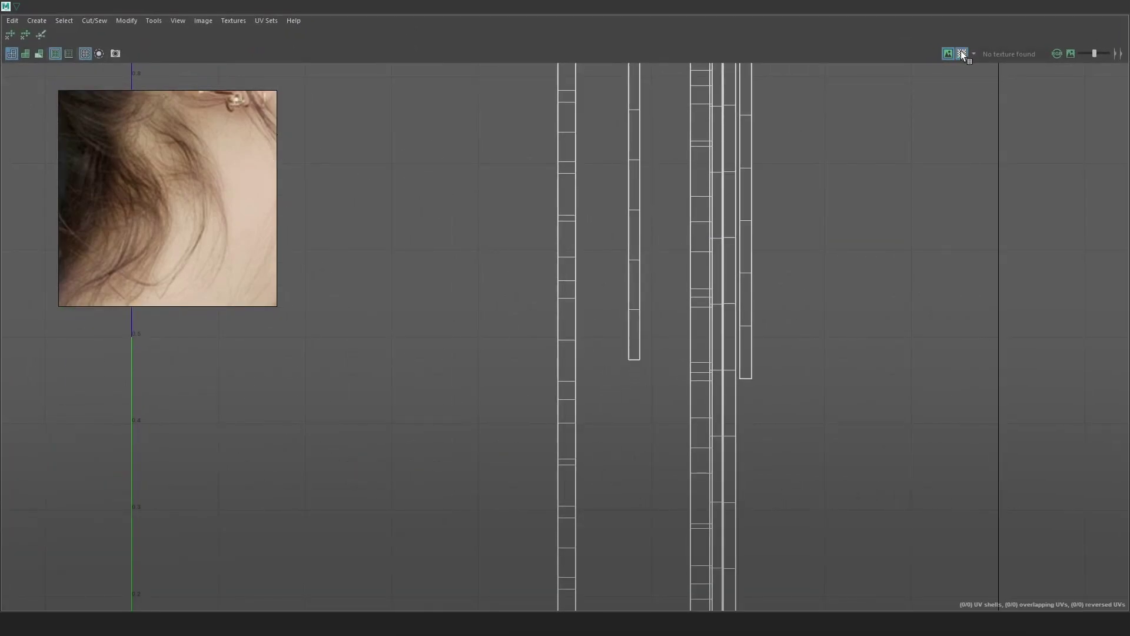
mouse_move(873, 218)
alt+right_down()
mouse_move(846, 221)
mouse_move(793, 176)
alt+right_up()
key(5)
alt+middle_drag(842, 203, 800, 232)
scroll(840, 262, down, 3)
alt+right_drag(800, 232, 826, 329)
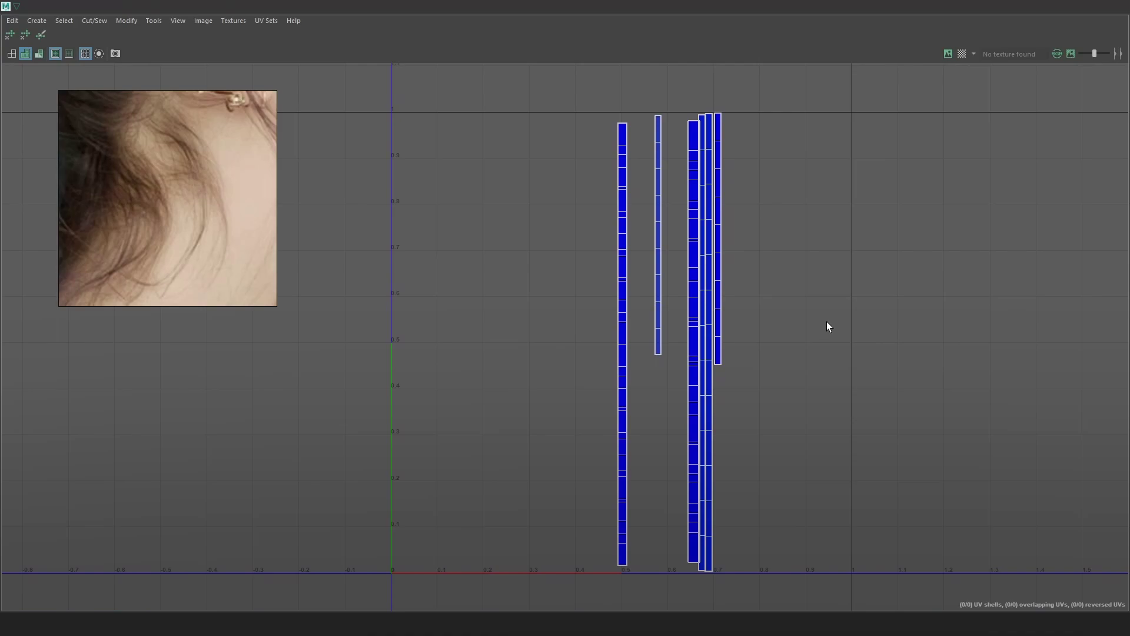
- Copy a screenshot of the 0–1 UV tile and paste it as a new layer into fiber_alpha.jpg in Photoshop
key(ctrl+Print)
drag(852, 570, 389, 112)
key(ctrl+c)
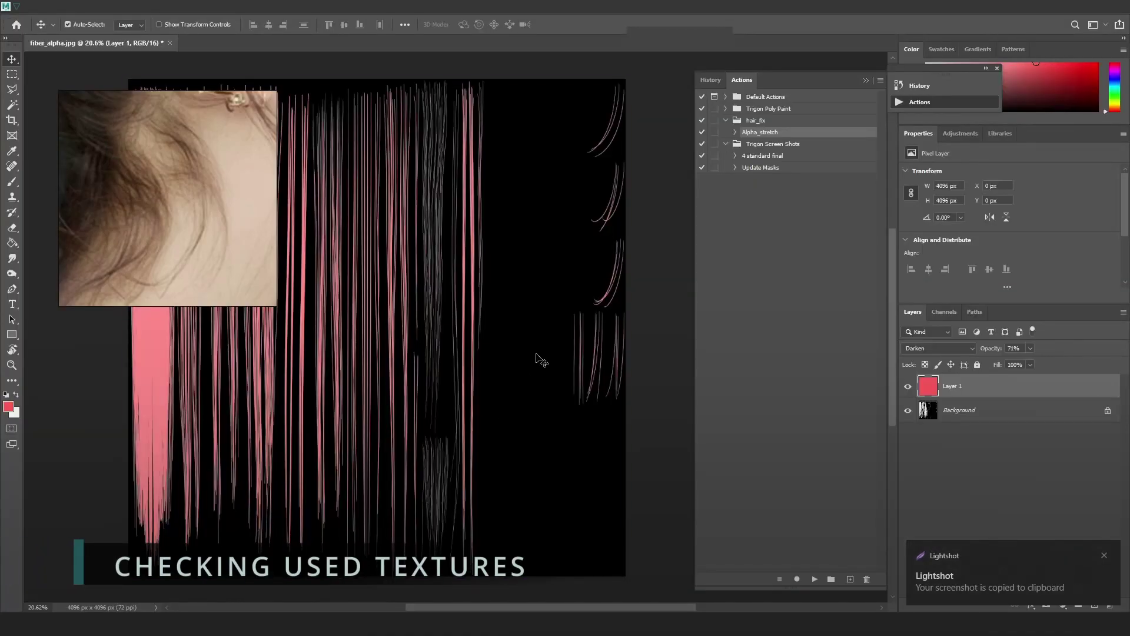
key(ctrl+v)
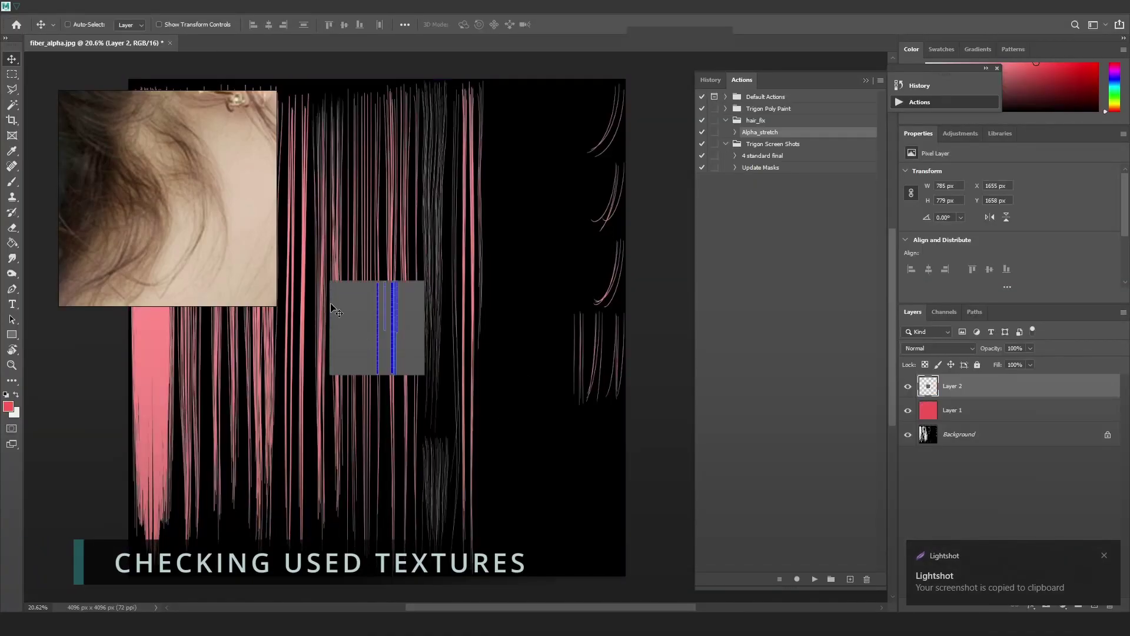
- Scale the pasted UV screenshot on Layer 2 proportionally so it covers the full hair texture canvas
alt+scroll(609, 372, down, 1)
key(ctrl+t)
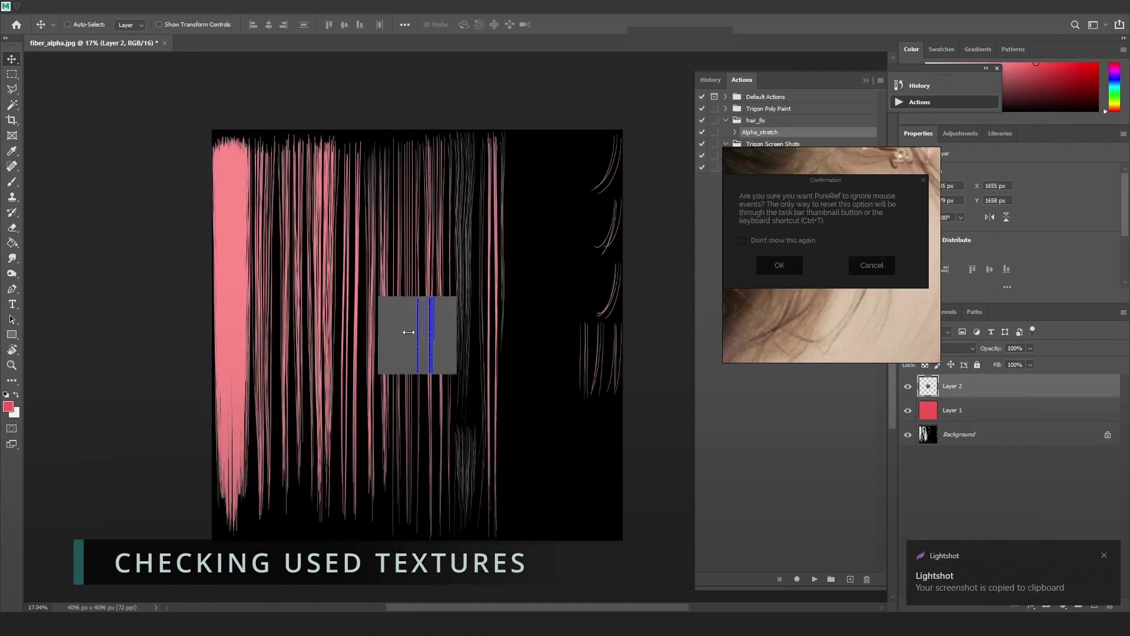
click(879, 270)
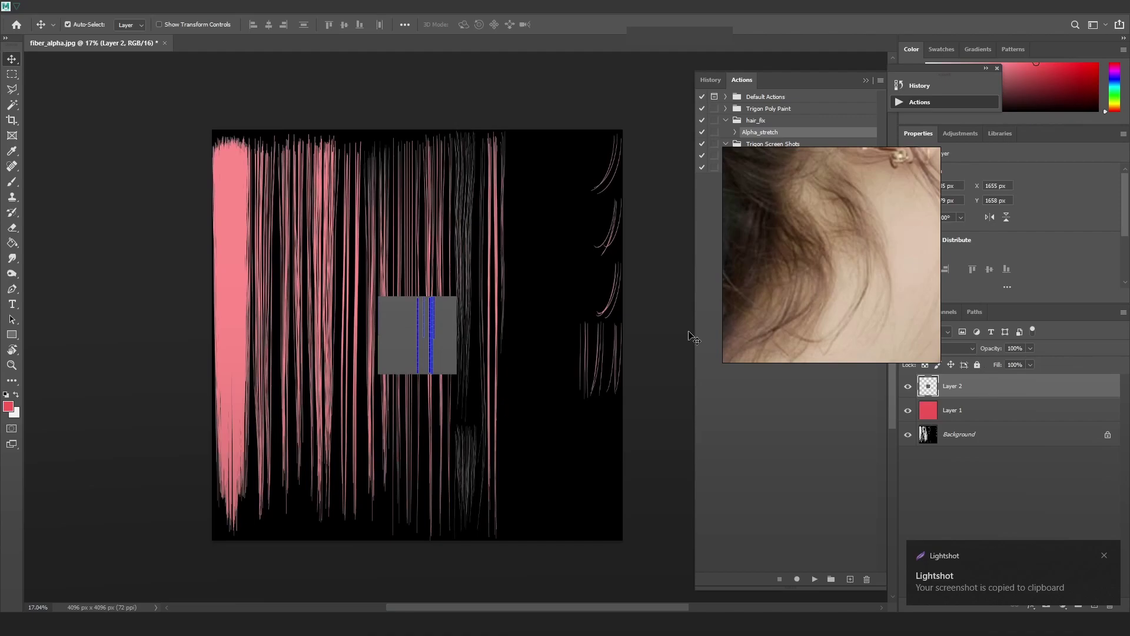
key(ctrl+t)
drag(392, 322, 232, 170)
drag(290, 205, 623, 538)
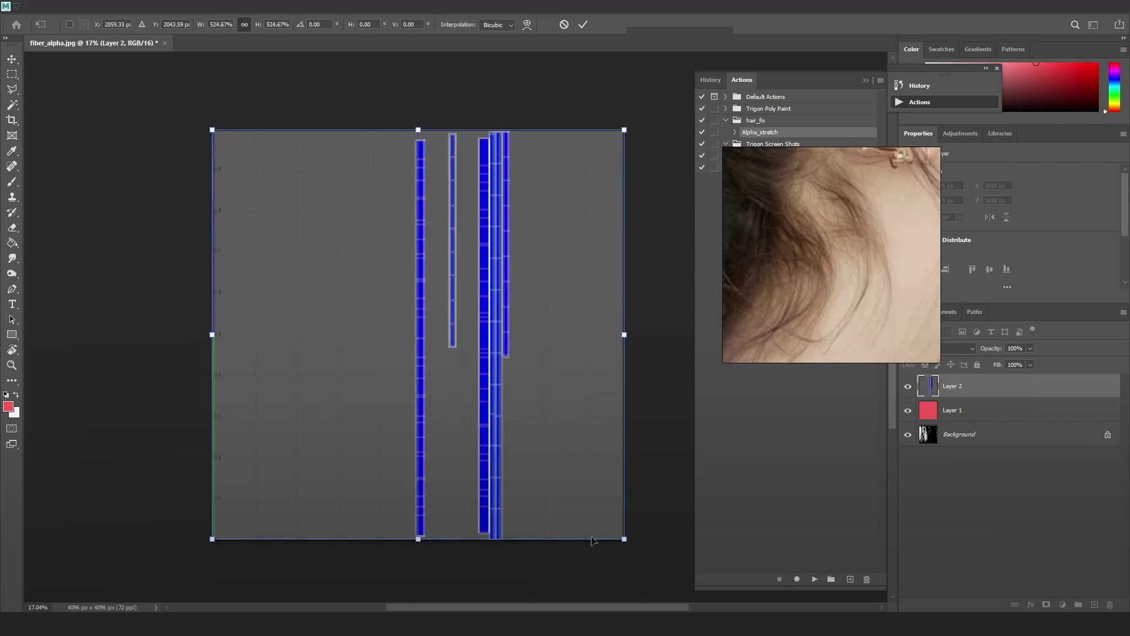
key(Return)
- Try the Color blend mode on Layer 2 to tint the hair strips under the UV shells
alt+scroll(547, 311, up, 2)
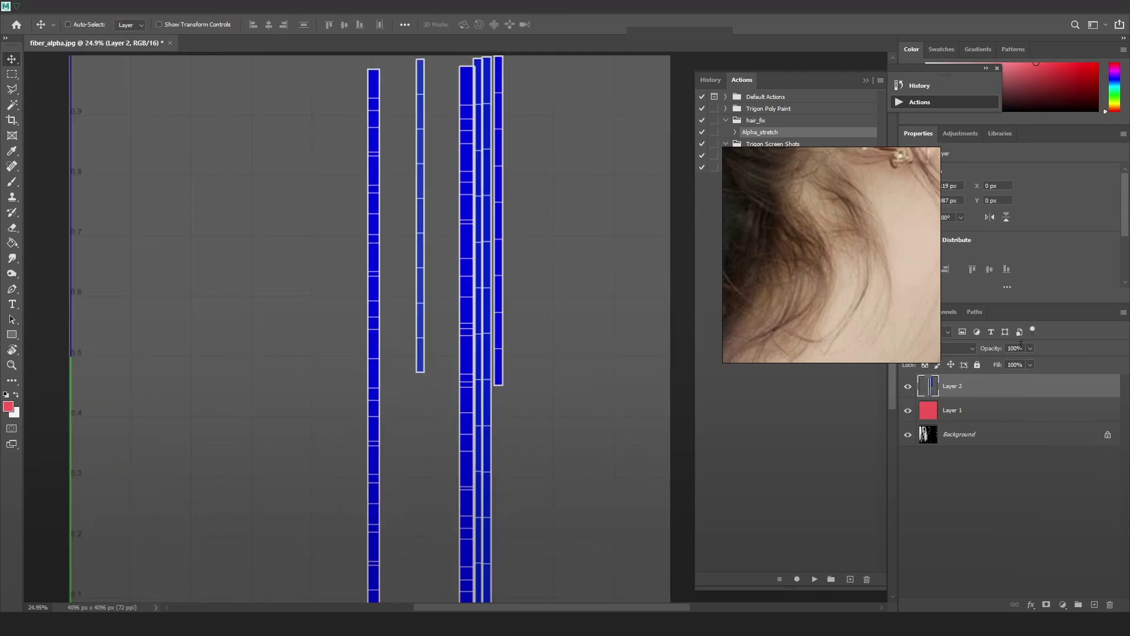
click(955, 350)
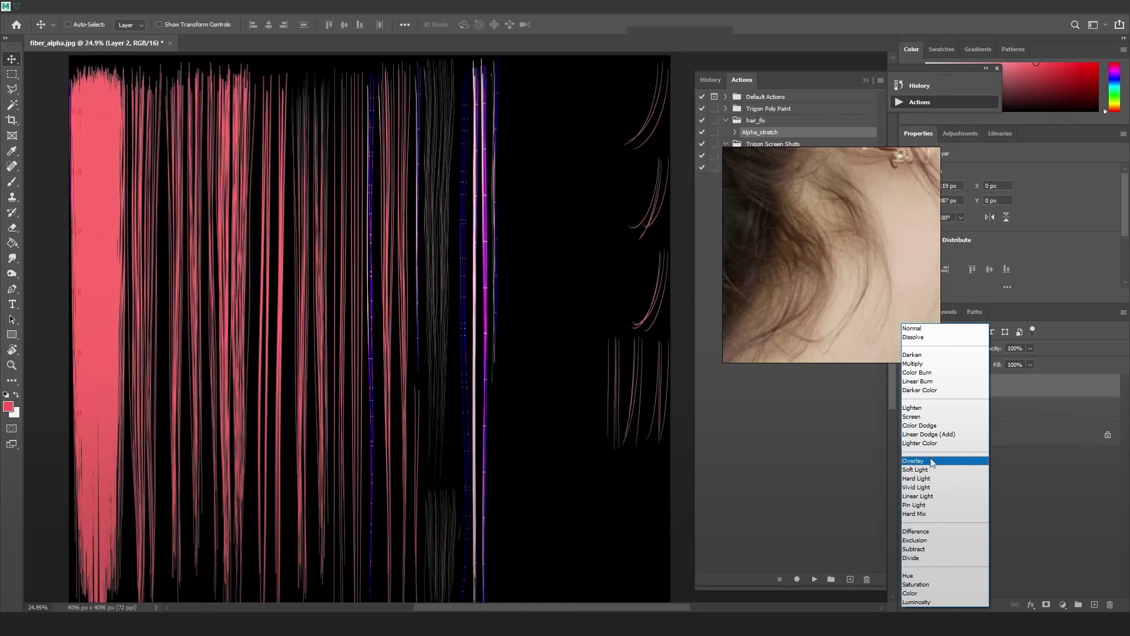
click(917, 594)
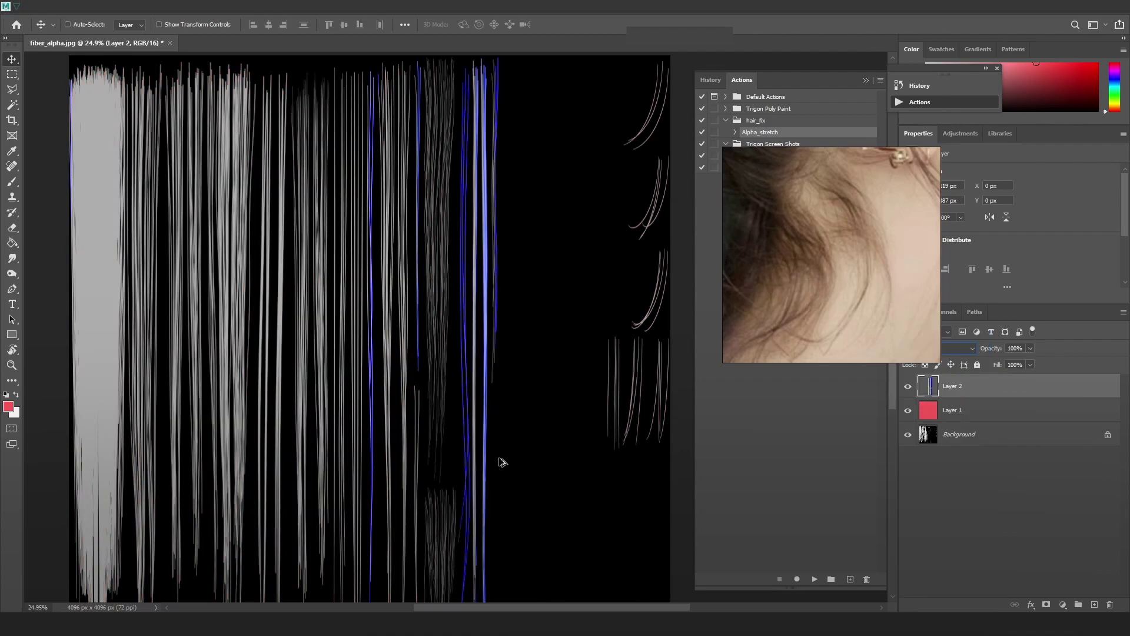
alt+scroll(528, 310, up, 8)
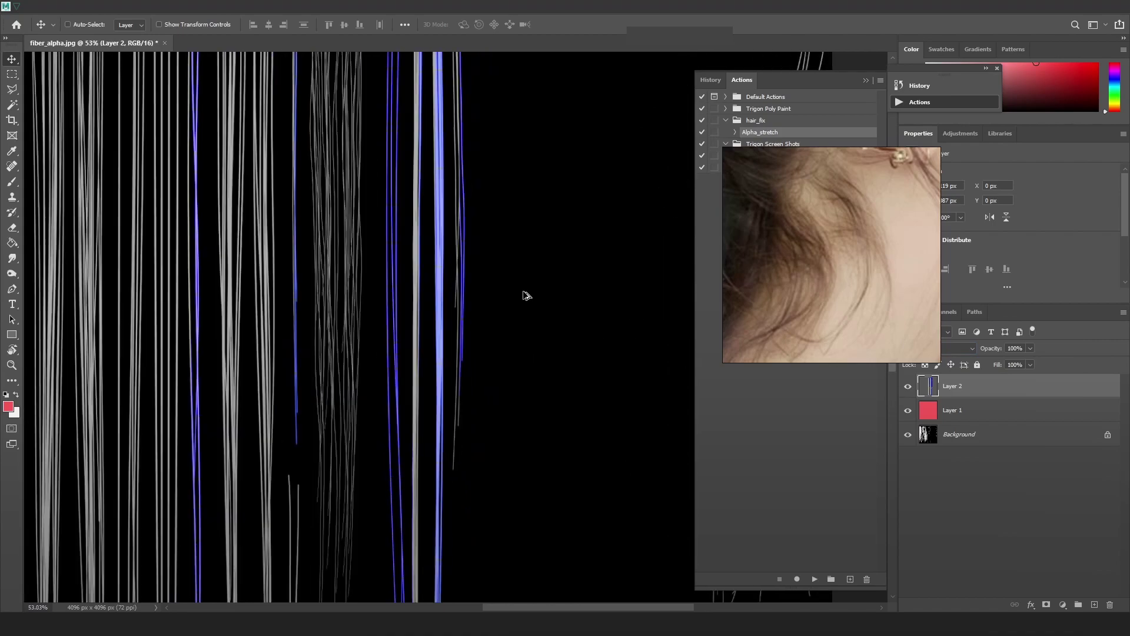
drag(522, 273, 587, 371)
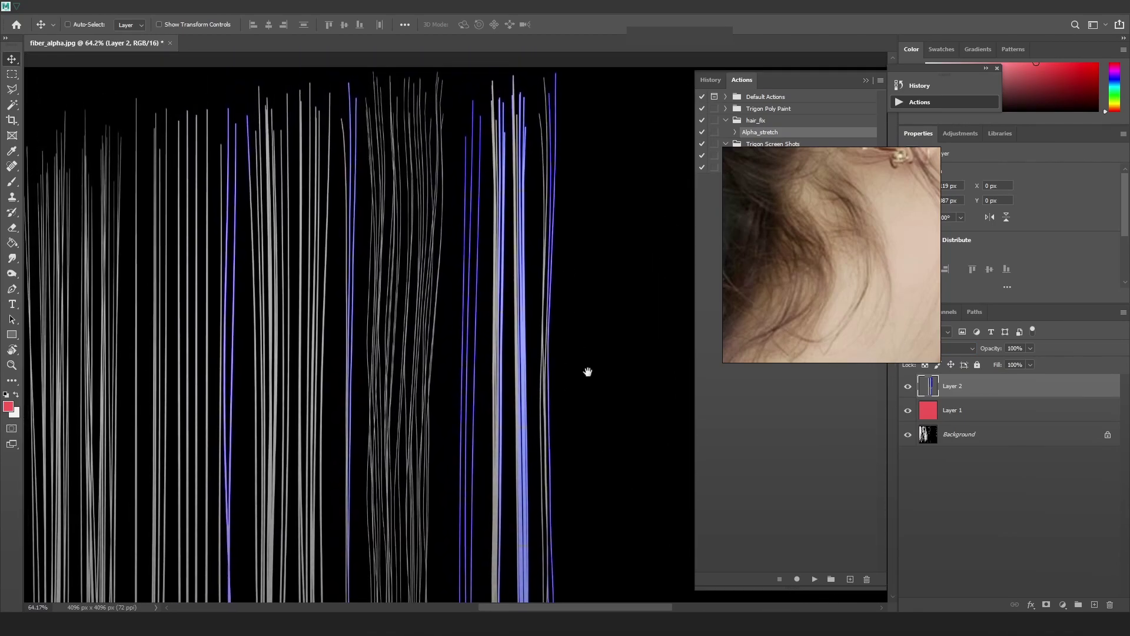
- Blend Layer 2 with Lighter Color at 71% opacity and compare the UV shells with the hair strips across the texture
click(964, 348)
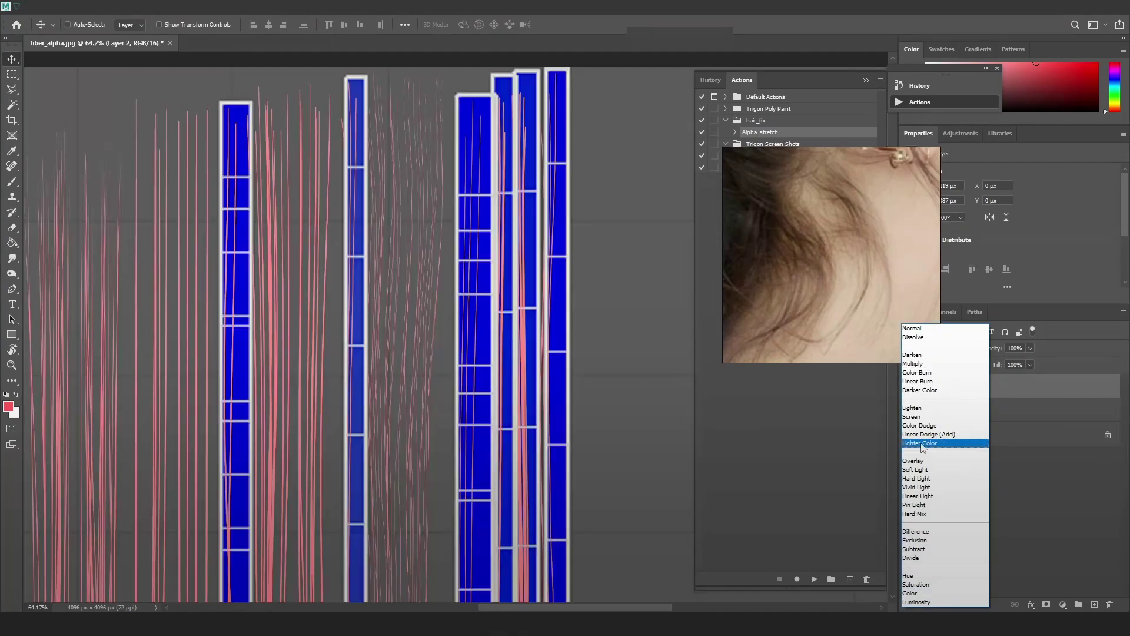
click(922, 443)
click(1031, 348)
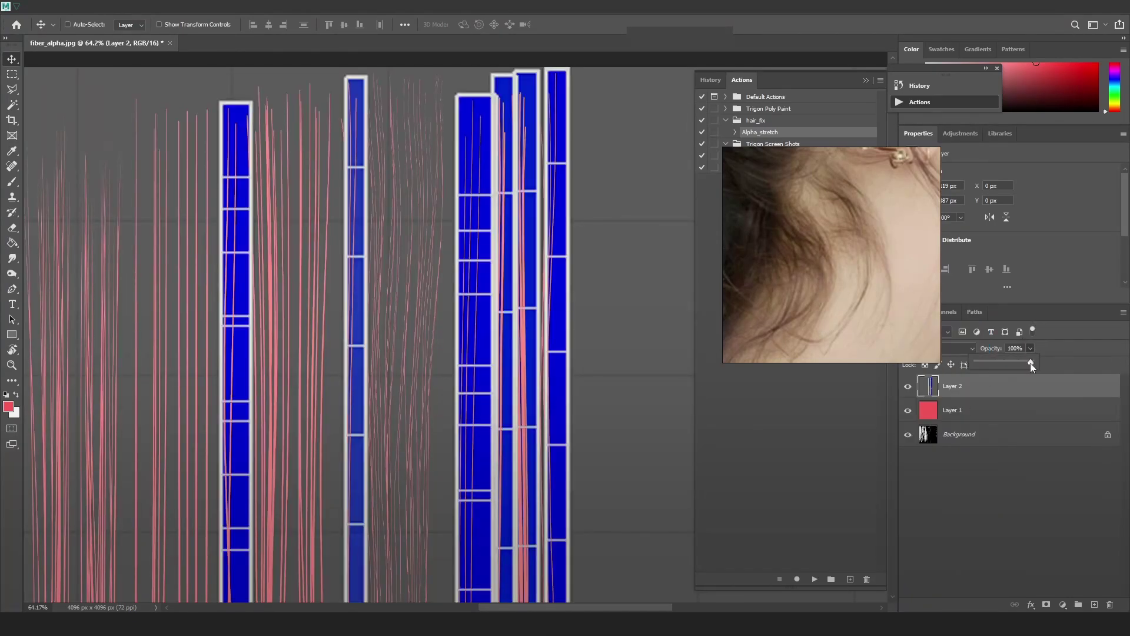
mouse_move(1020, 362)
mouse_down()
mouse_move(965, 355)
mouse_move(1017, 361)
mouse_up()
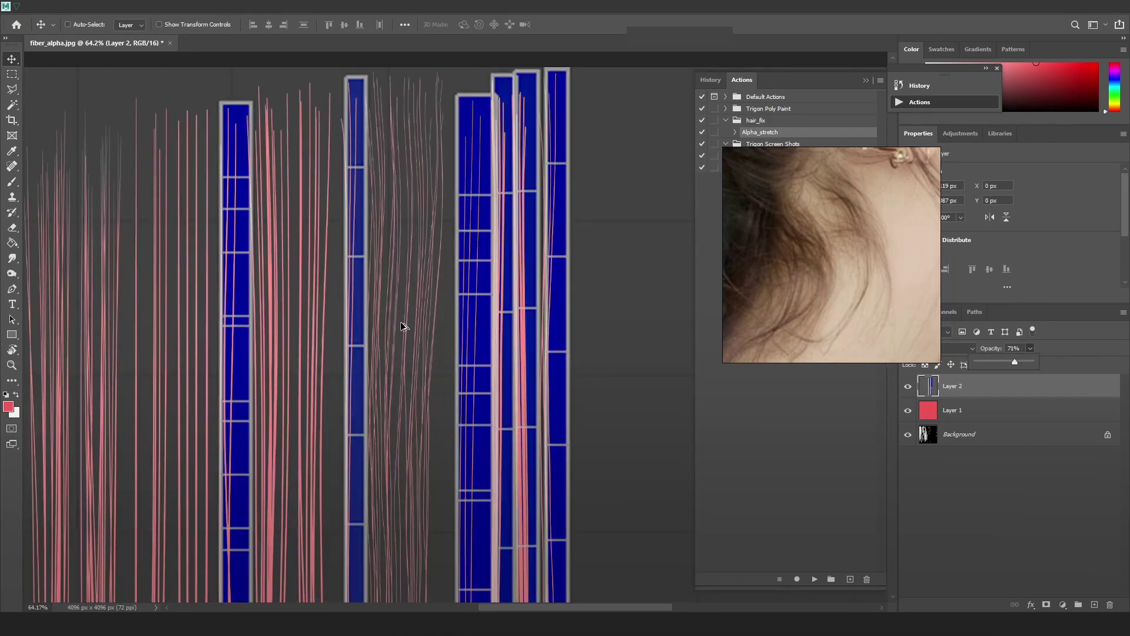
alt+scroll(411, 329, down, 2)
alt+scroll(410, 329, down, 2)
drag(444, 396, 511, 273)
drag(473, 375, 495, 243)
alt+scroll(516, 393, down, 1)
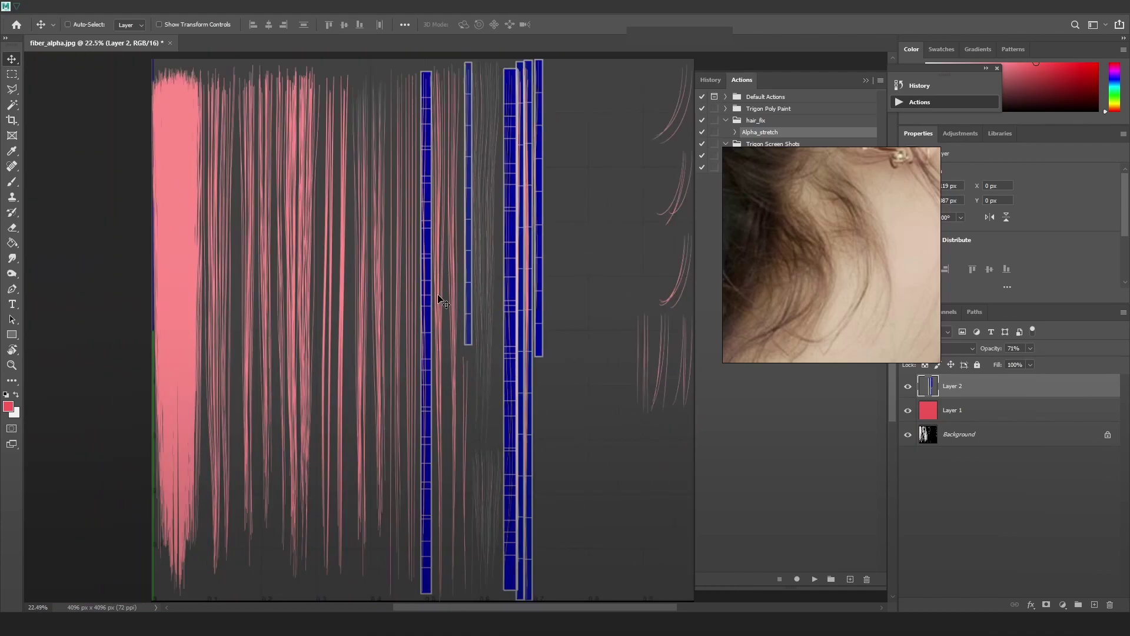
drag(549, 366, 533, 408)
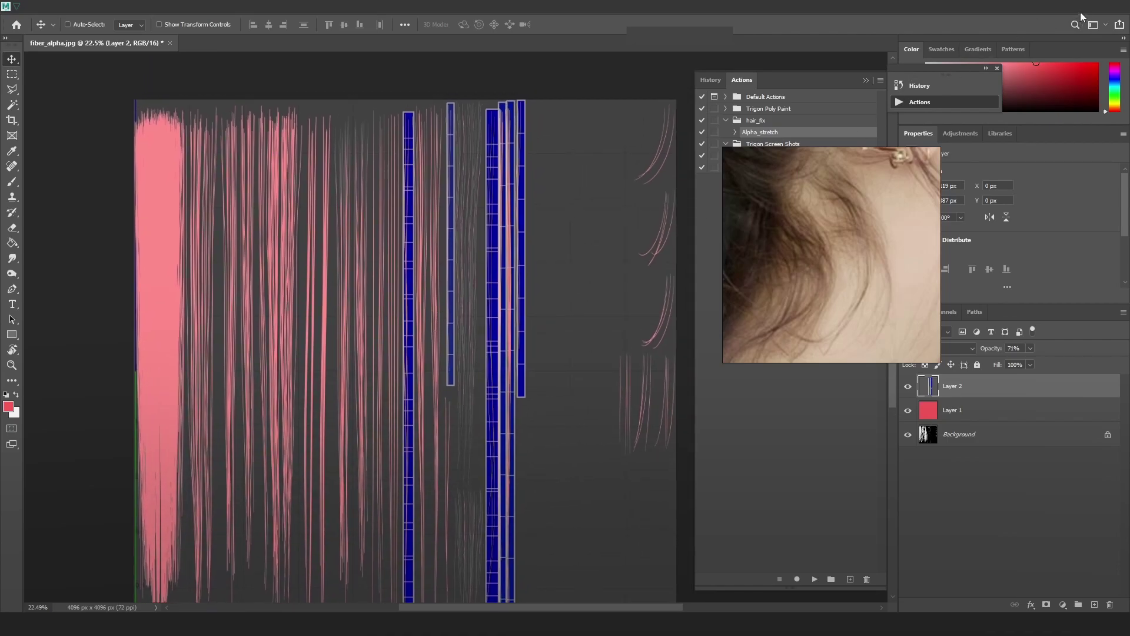
- Switch back to Maya, deselect the og clumps cards and display the scene with textures
key(alt+Tab)
key(alt+Tab)
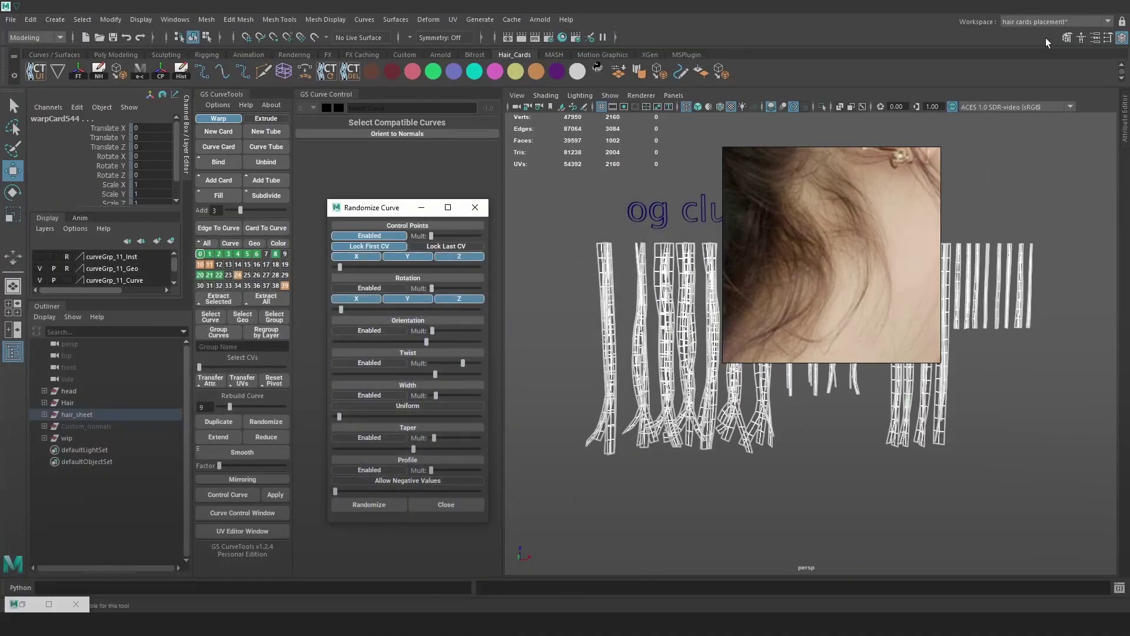
click(817, 469)
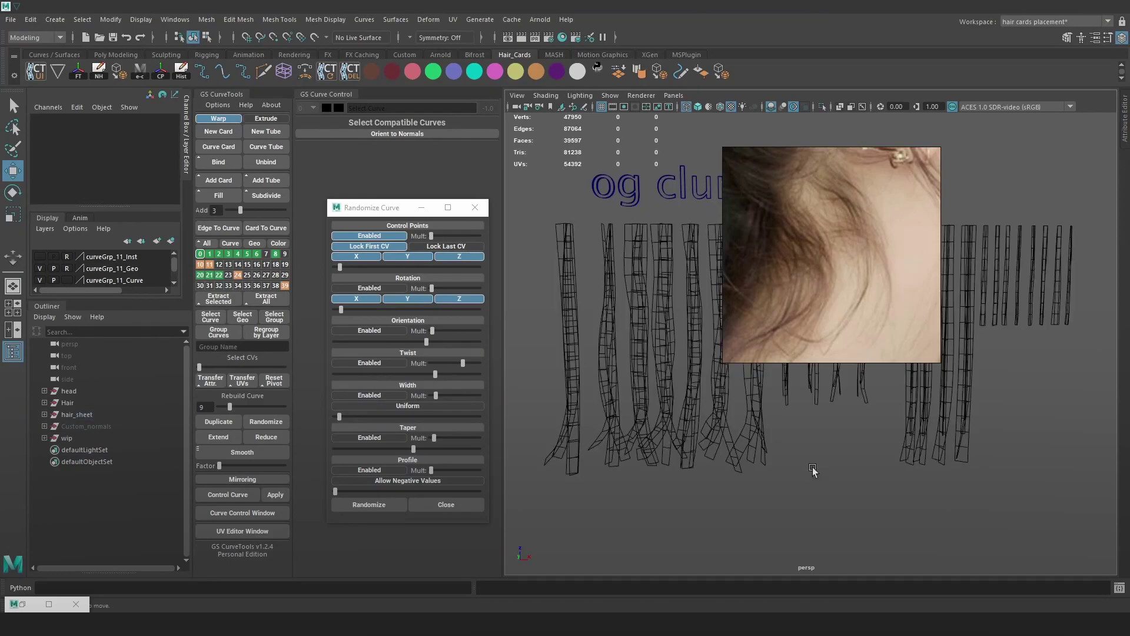
scroll(776, 433, up, 1)
click(736, 434)
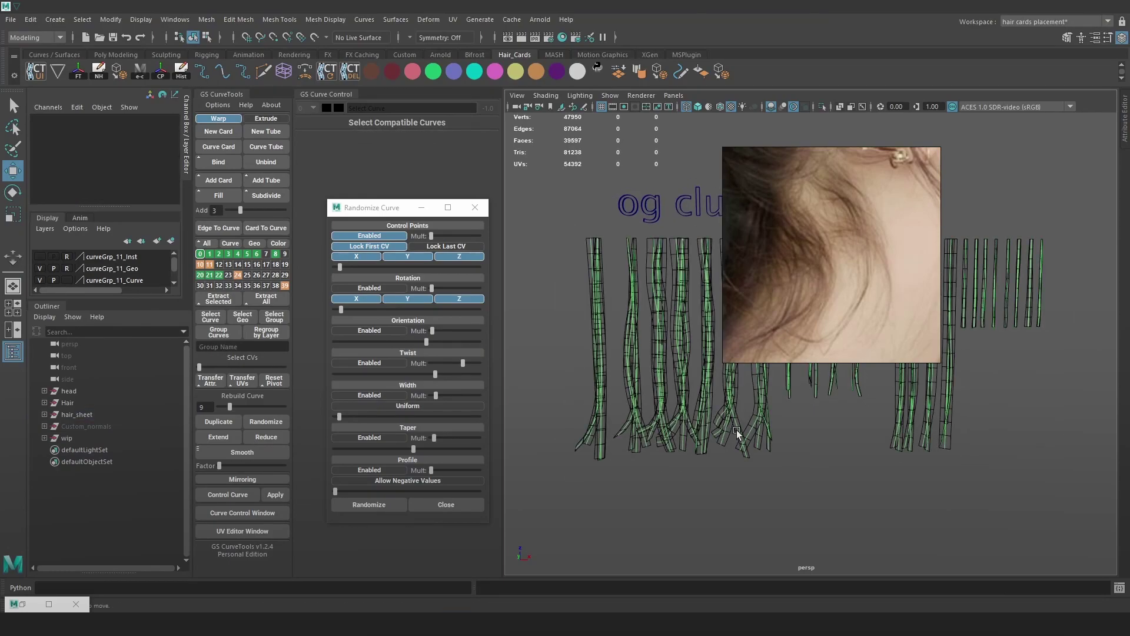
key(4)
key(6)
key(4)
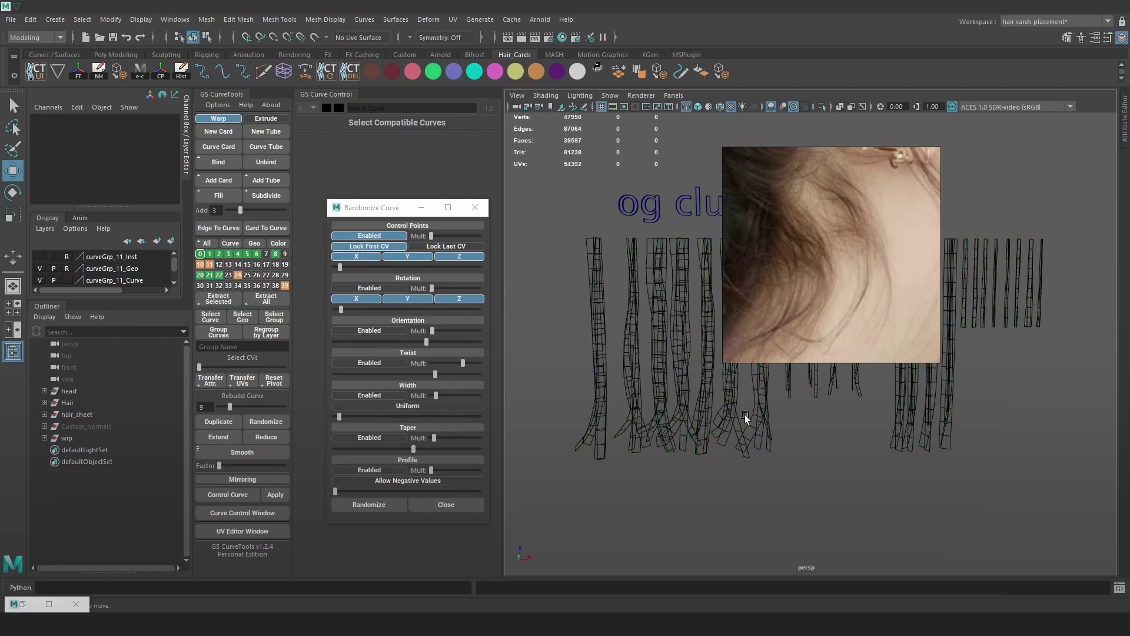
key(6)
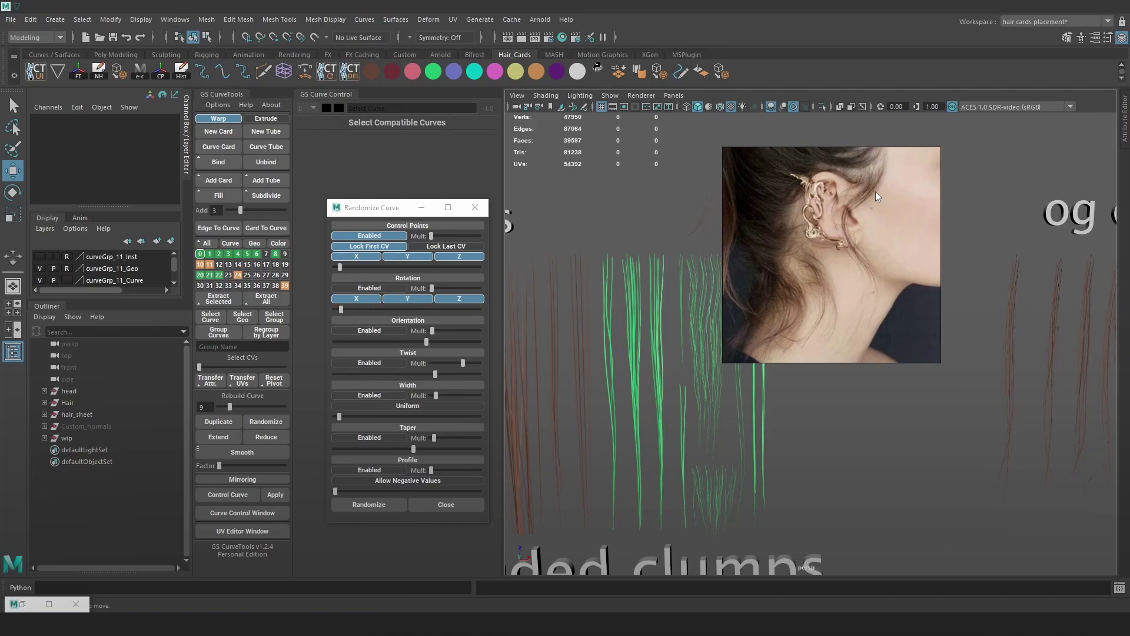
- Duplicate a dense hair card from the green card row and move the copy towards the og clumps row
alt+drag(1026, 299, 649, 337)
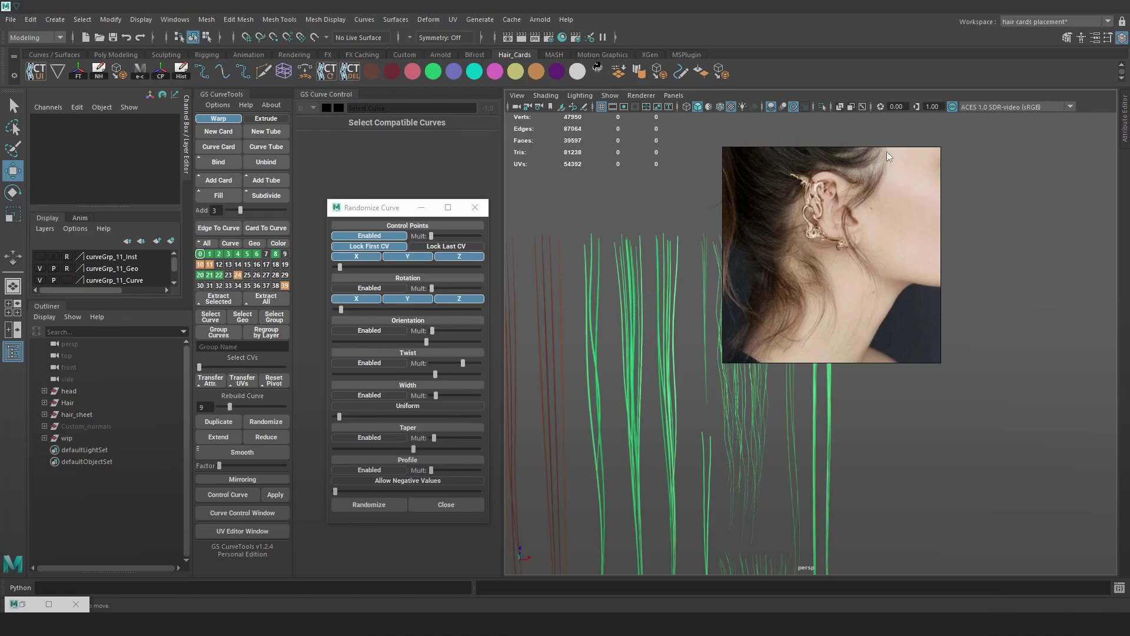
alt+drag(849, 186, 665, 355)
click(603, 308)
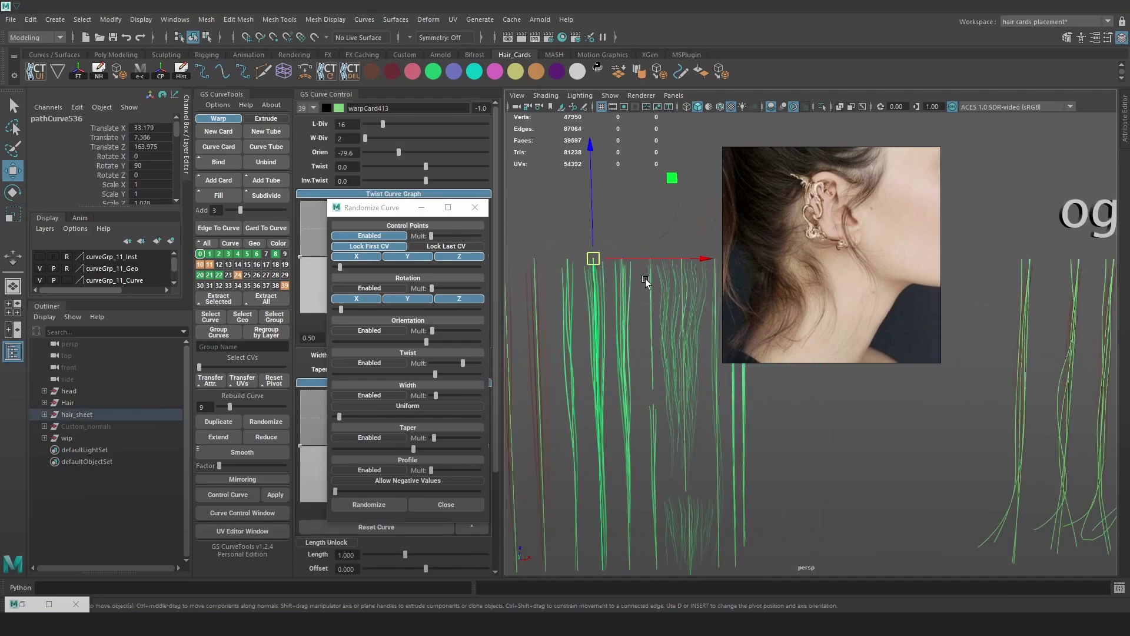
click(223, 423)
drag(648, 257, 1022, 373)
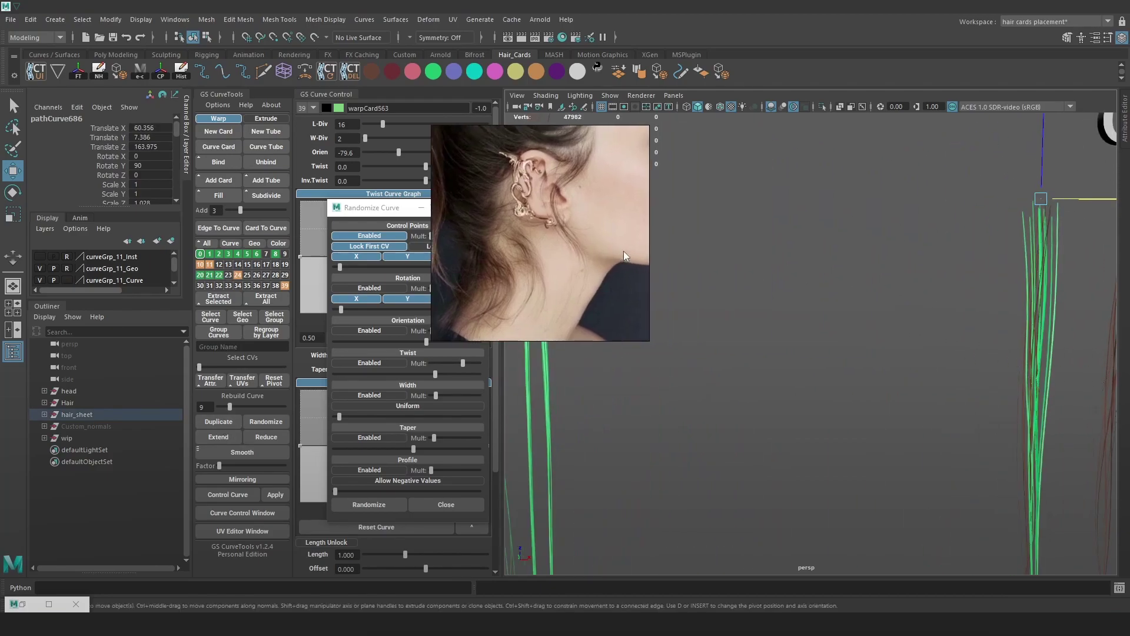
- Try the copied hair card against the first clump of the og clumps row, adjusting its position and depth
alt+drag(964, 318, 828, 368)
drag(842, 288, 890, 367)
alt+middle_drag(890, 367, 893, 278)
alt+drag(893, 321, 886, 270)
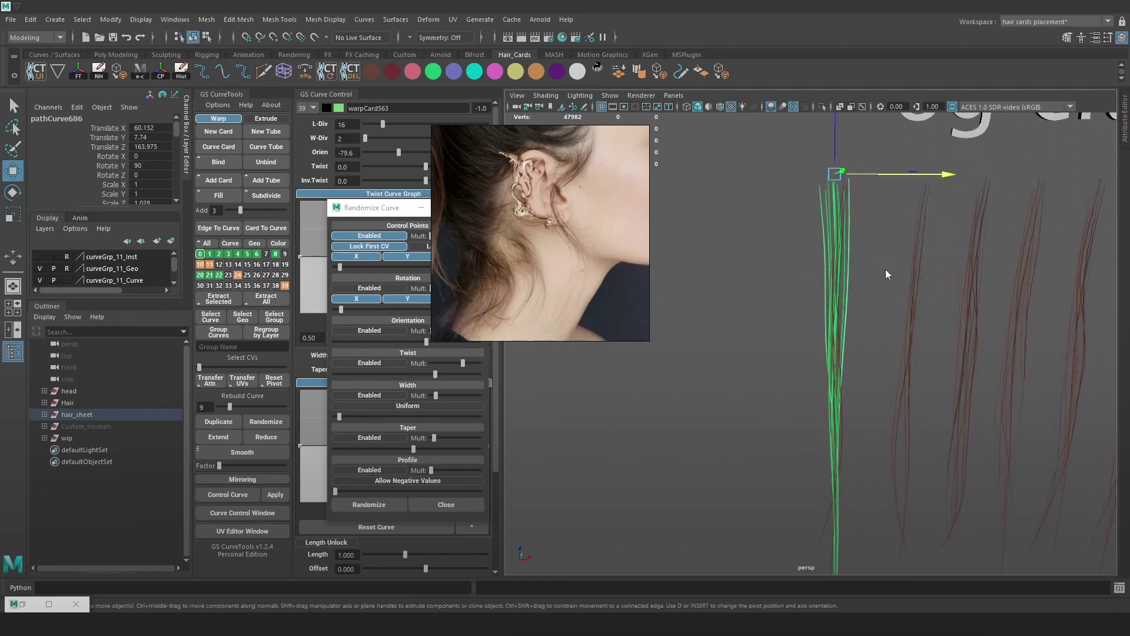
drag(936, 321, 836, 563)
- Try picking and adjusting control vertices on the copied card's curve, checking the clump in wireframe and textured display
key(4)
alt+middle_drag(871, 452, 875, 376)
key(F8)
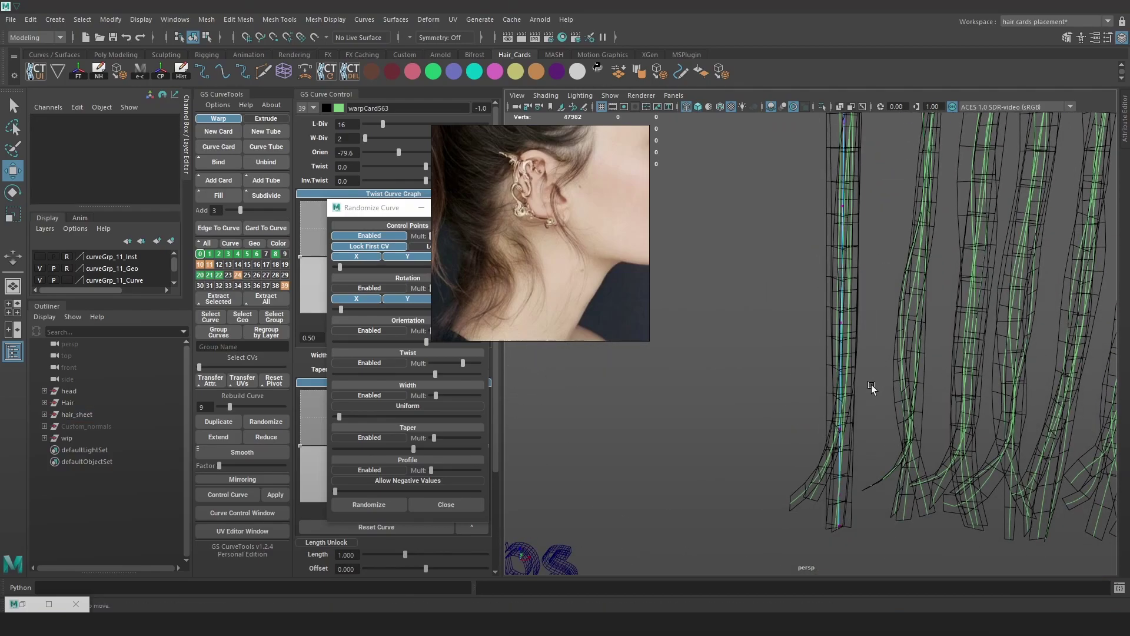
click(845, 425)
drag(847, 424, 848, 426)
mouse_move(817, 508)
mouse_down()
mouse_move(850, 541)
mouse_move(817, 514)
mouse_up()
alt+middle_drag(848, 253, 833, 377)
drag(861, 312, 800, 388)
key(6)
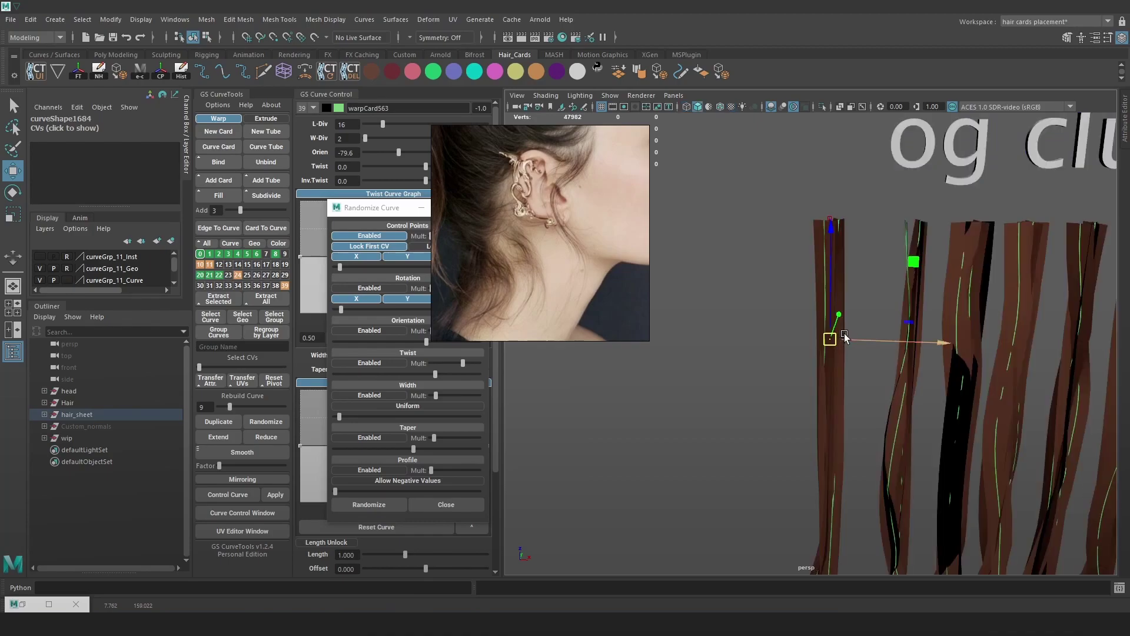
key(6)
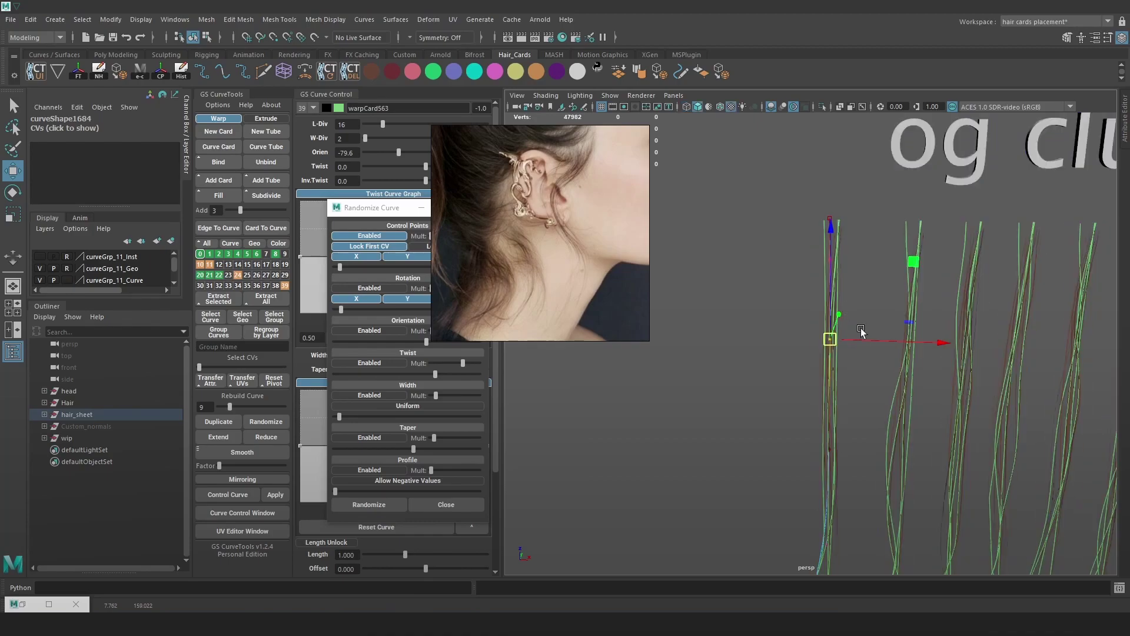
alt+drag(860, 331, 852, 328)
- Return to object selection and undo the depth move of the copied hair card
right_drag(839, 292, 873, 250)
click(852, 262)
click(852, 263)
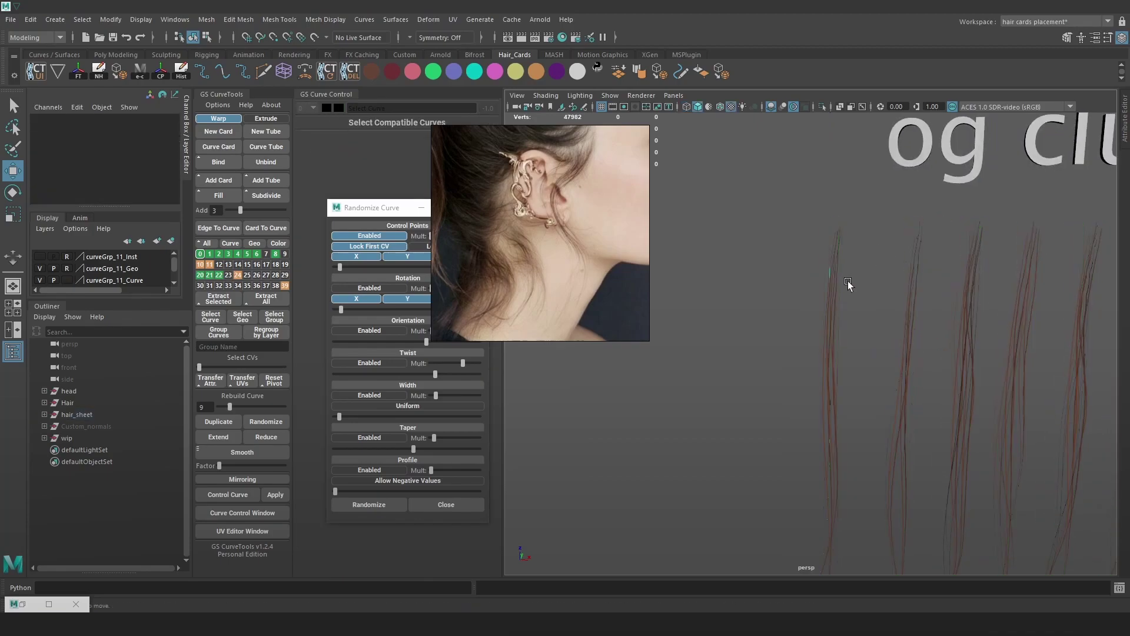
alt+drag(849, 328, 882, 335)
key(ctrl+z)
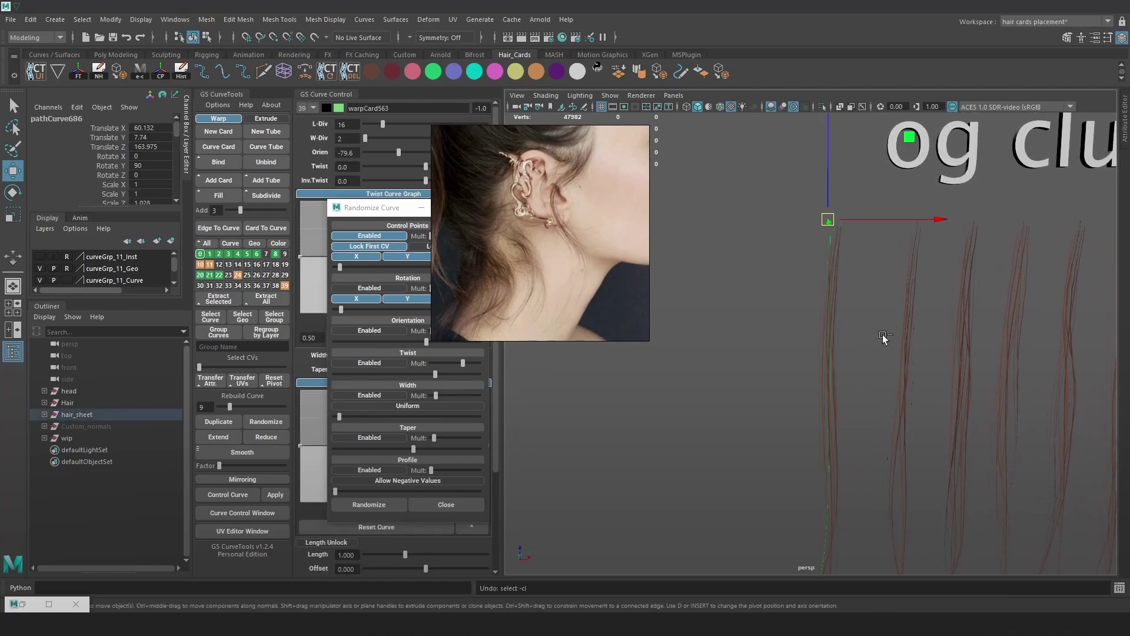
key(ctrl+z)
key(ctrl+z)
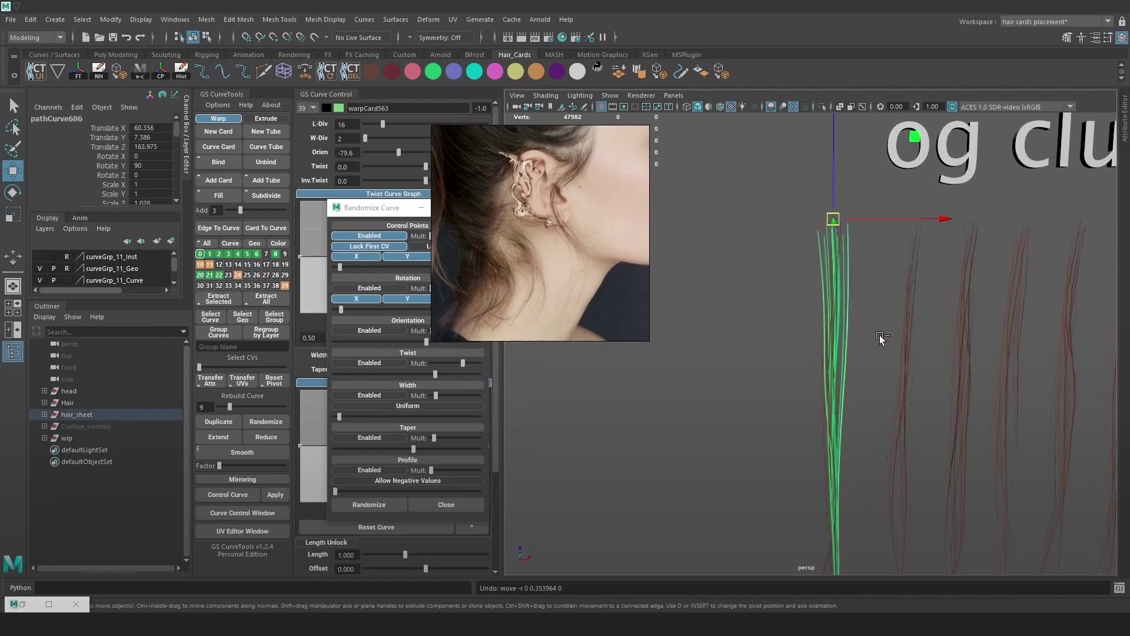
- Pull the copied hair card away from the first clump and delete it, saving the scene
drag(901, 221, 802, 279)
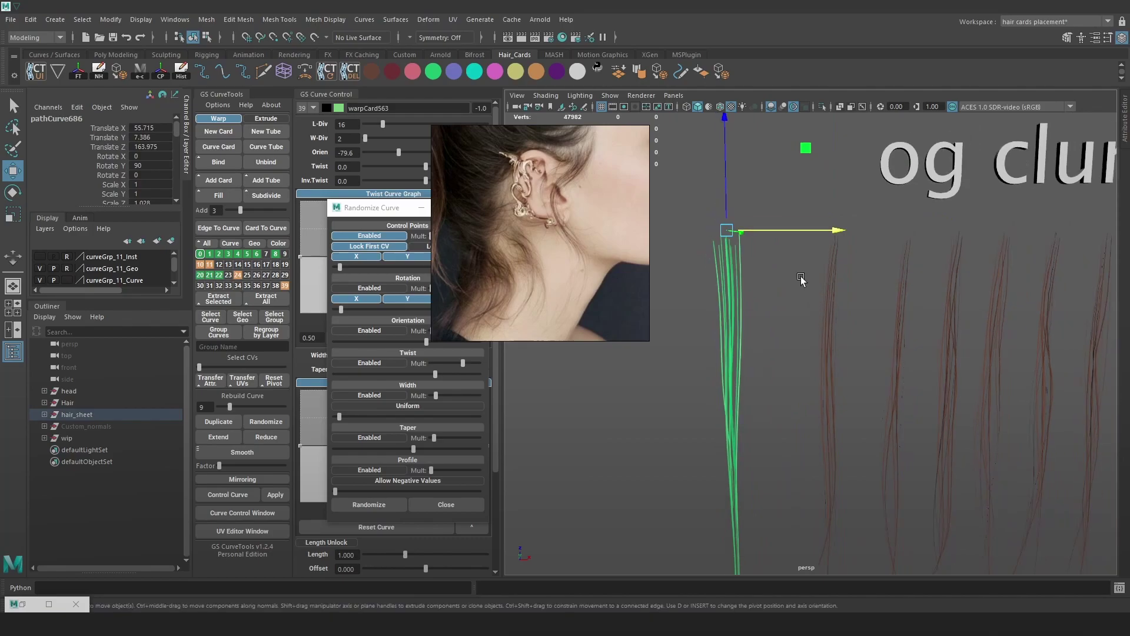
click(801, 278)
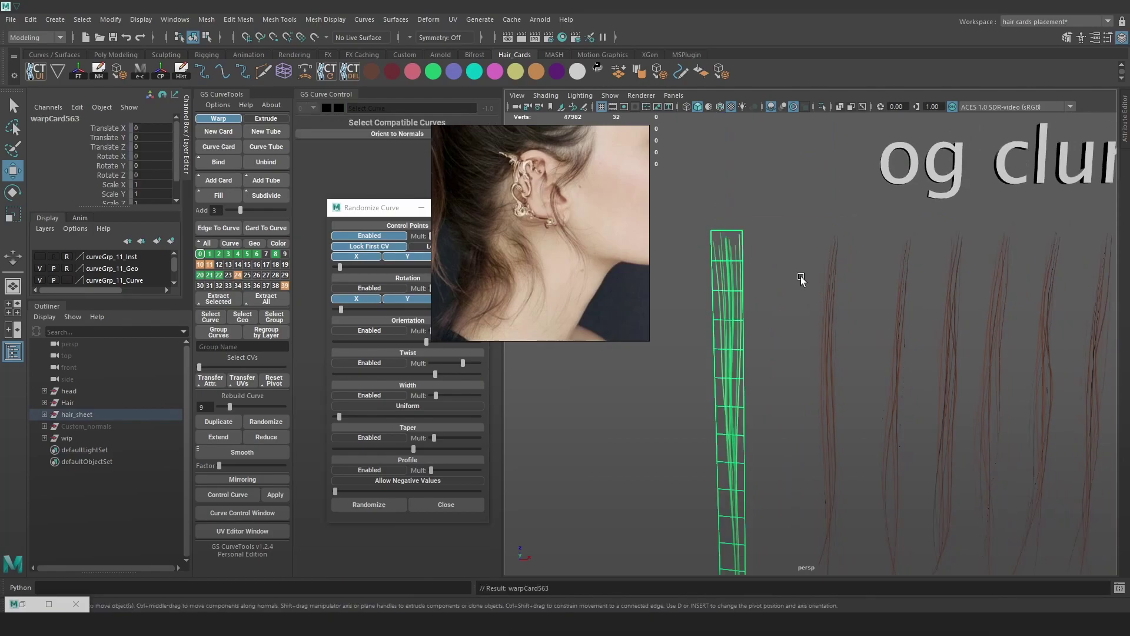
key(q)
key(ctrl+s)
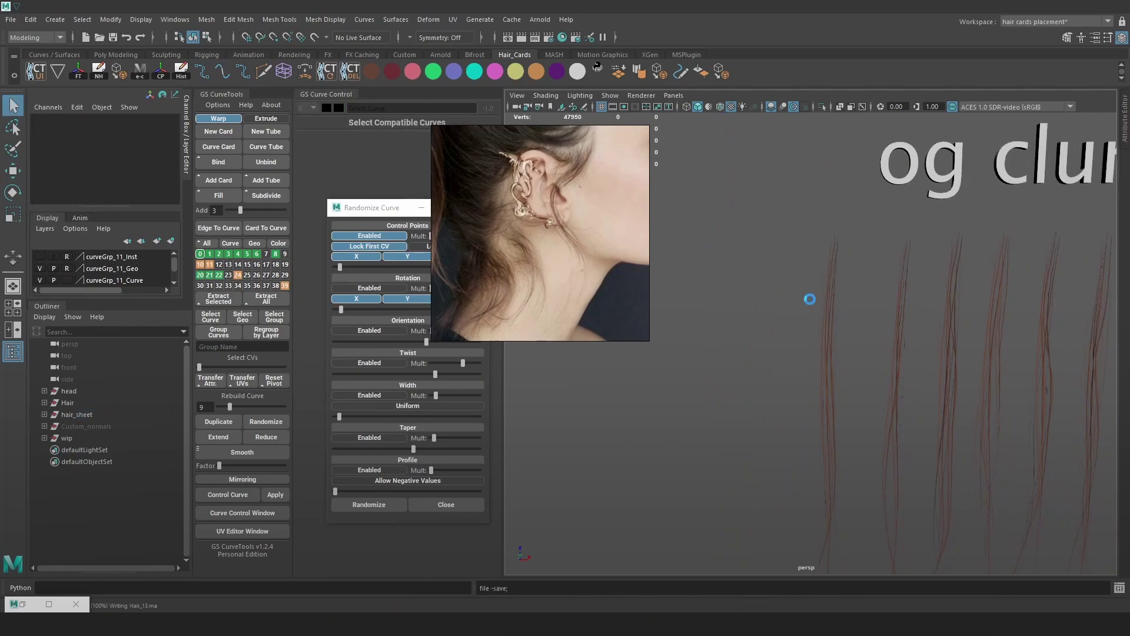
key(w)
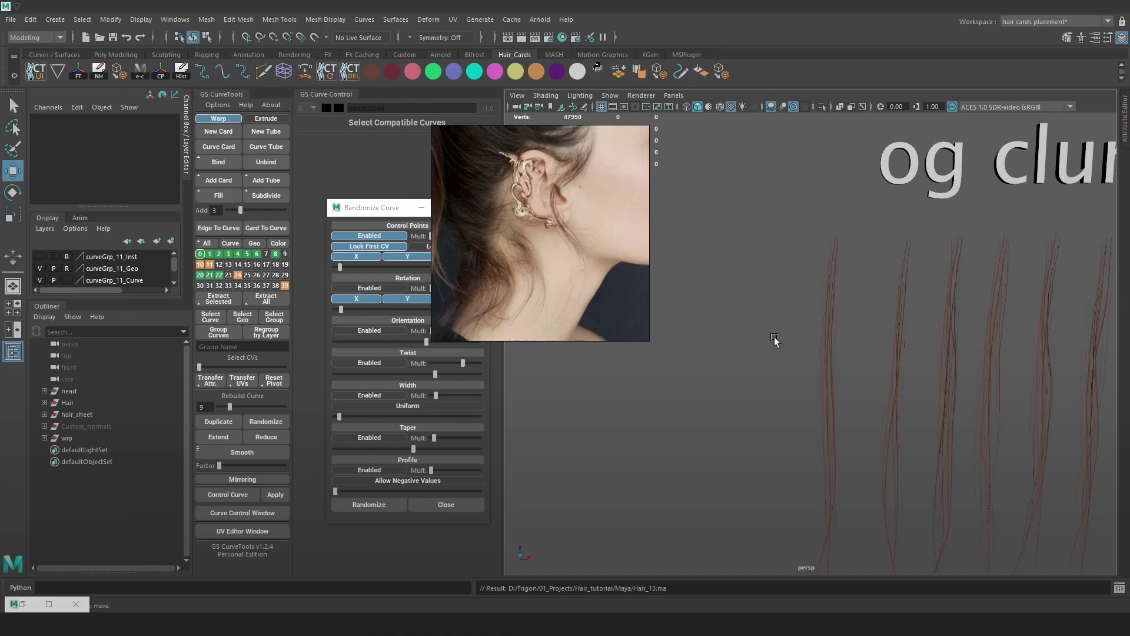
scroll(844, 339, down, 6)
click(832, 303)
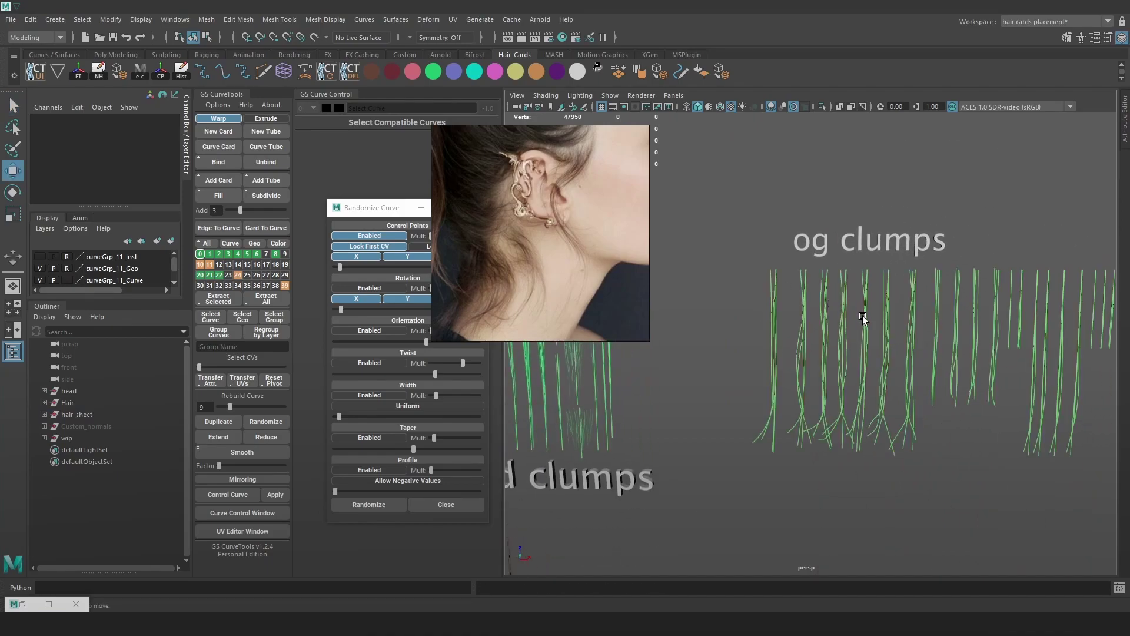
scroll(729, 336, up, 2)
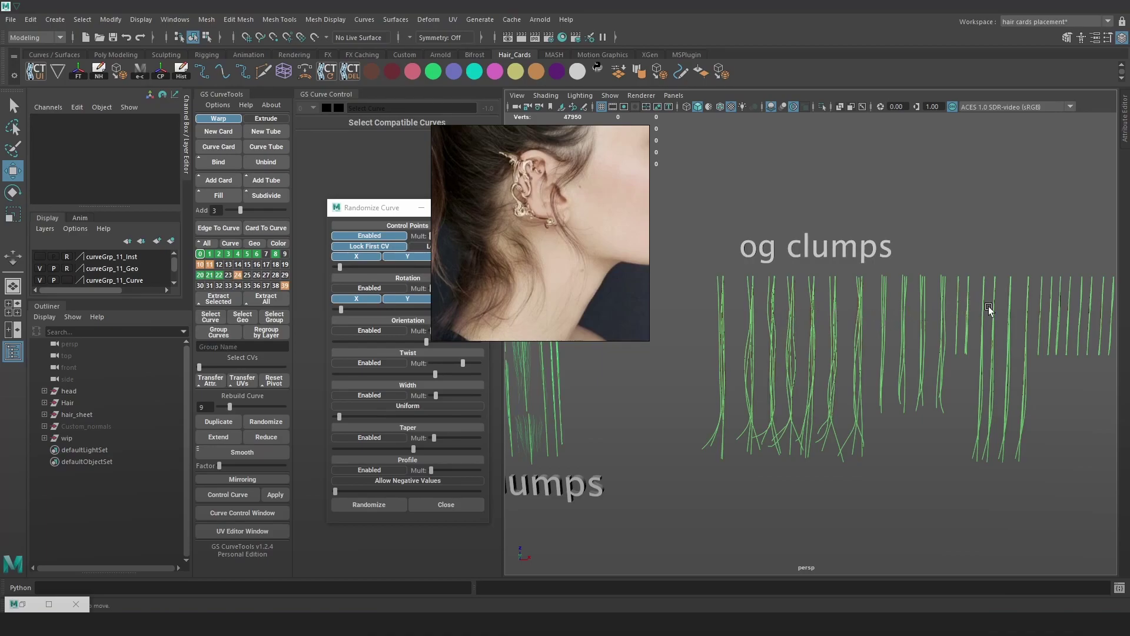
alt+middle_drag(1025, 303, 959, 306)
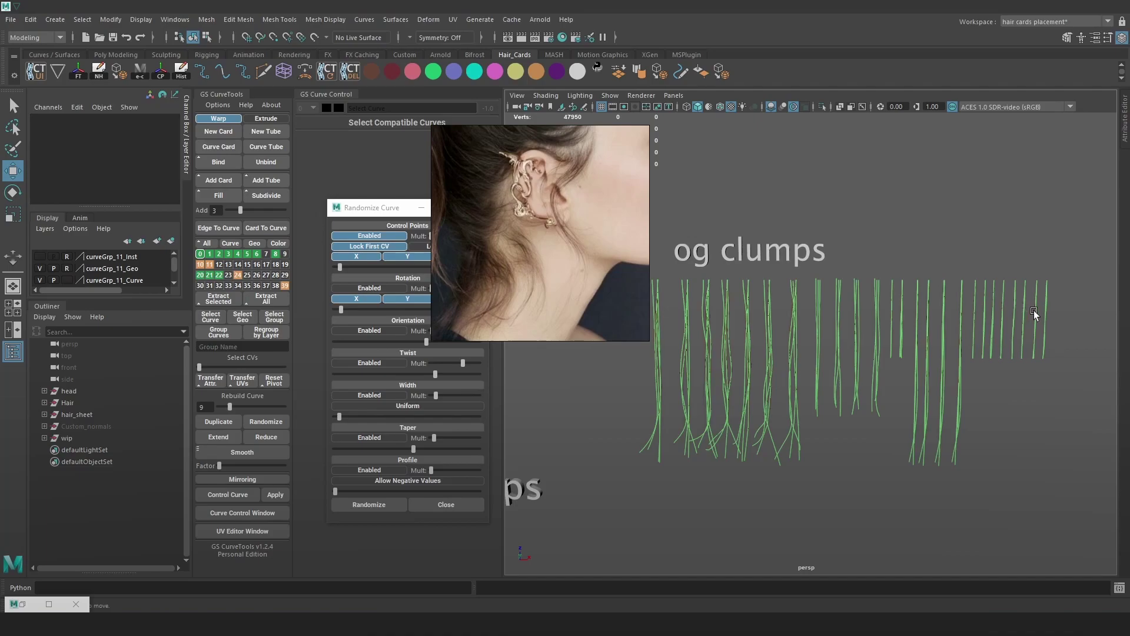
- Draw a roughly vertical curve in the front view beside the last hair card of the binded clumps row
alt+right_drag(1041, 309, 866, 365)
alt+middle_drag(866, 363, 945, 336)
alt+right_drag(863, 368, 922, 382)
alt+middle_drag(821, 390, 871, 386)
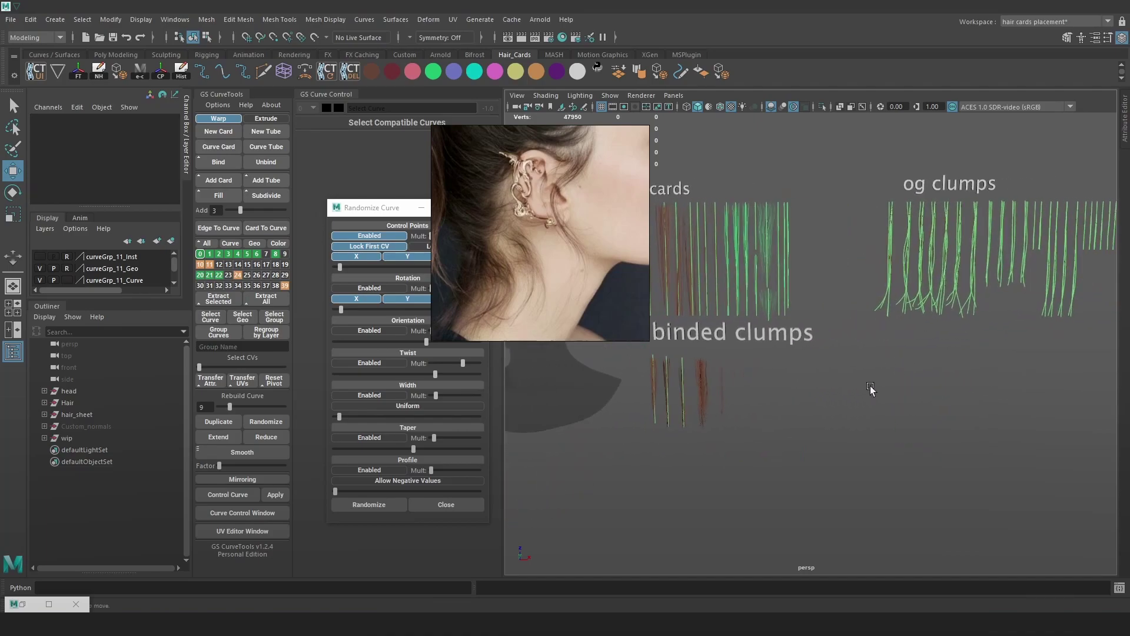
key(space)
drag(818, 348, 814, 361)
mouse_move(813, 361)
alt+right_down()
mouse_move(808, 258)
mouse_move(818, 295)
mouse_move(782, 361)
mouse_move(815, 345)
alt+right_up()
click(682, 72)
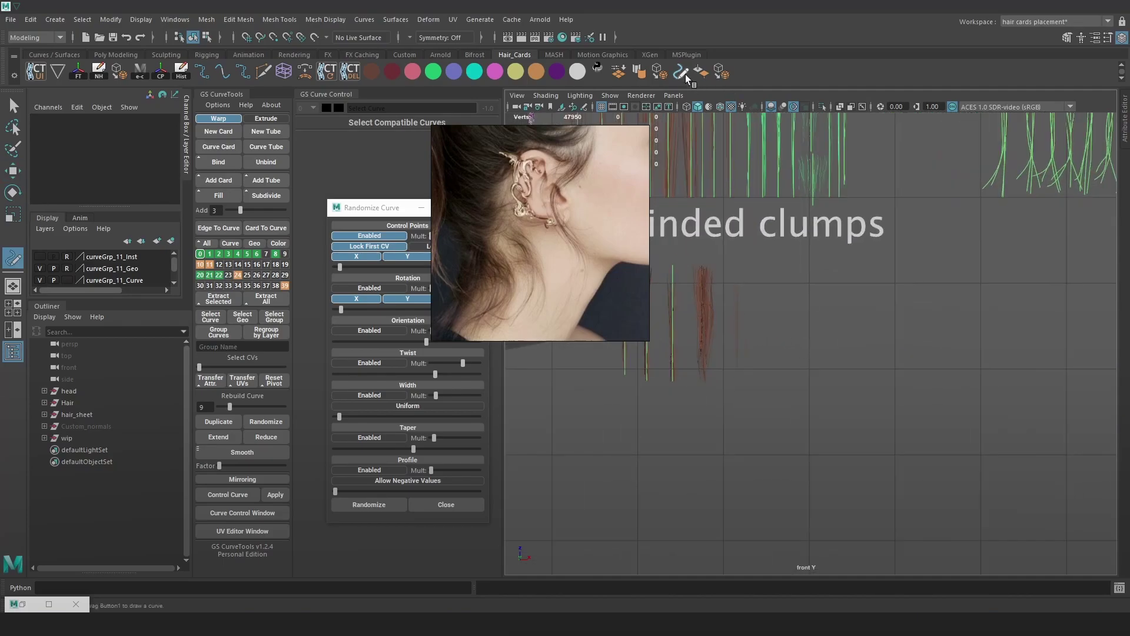
drag(763, 273, 761, 377)
- Center the new curve's pivot and scale it flat sideways into a straight vertical line
key(r)
right_click(799, 317)
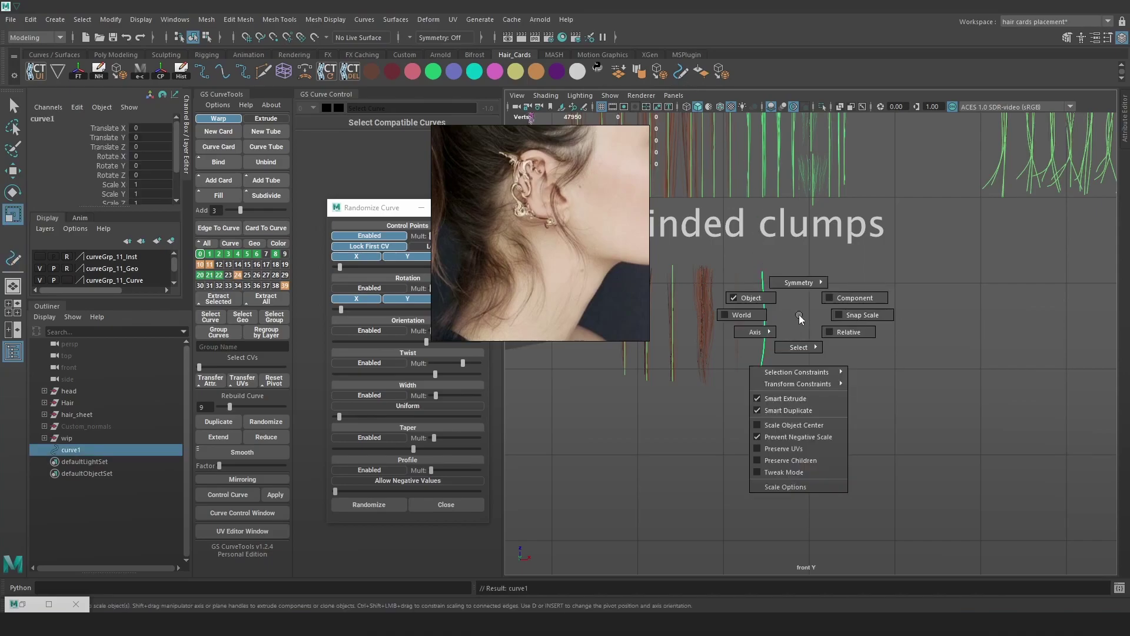
key(w)
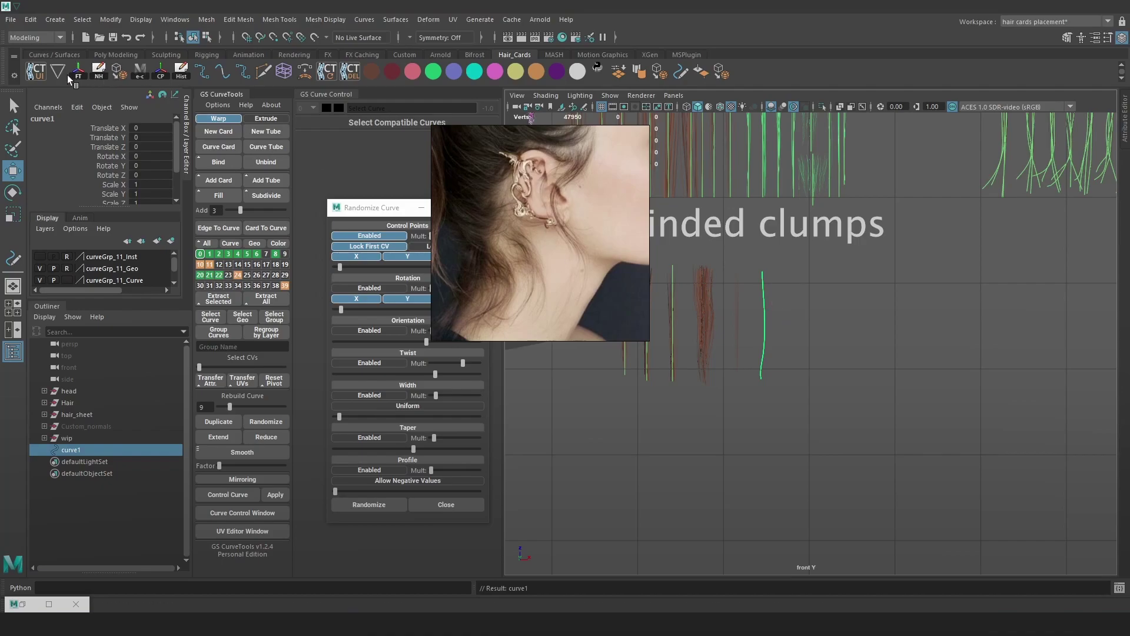
click(161, 72)
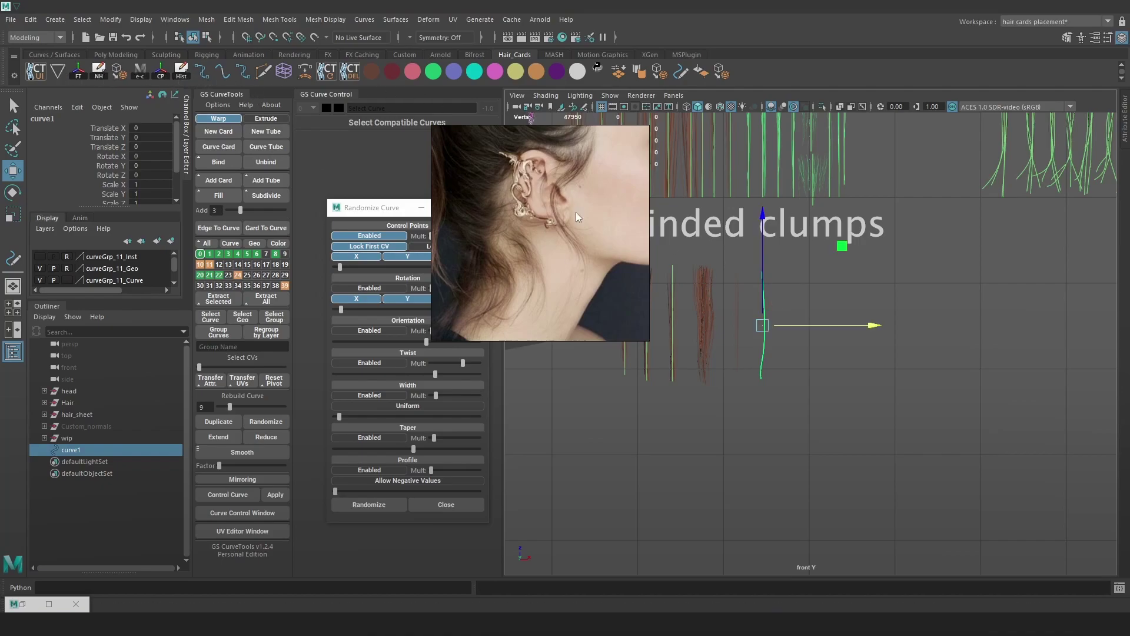
click(754, 324)
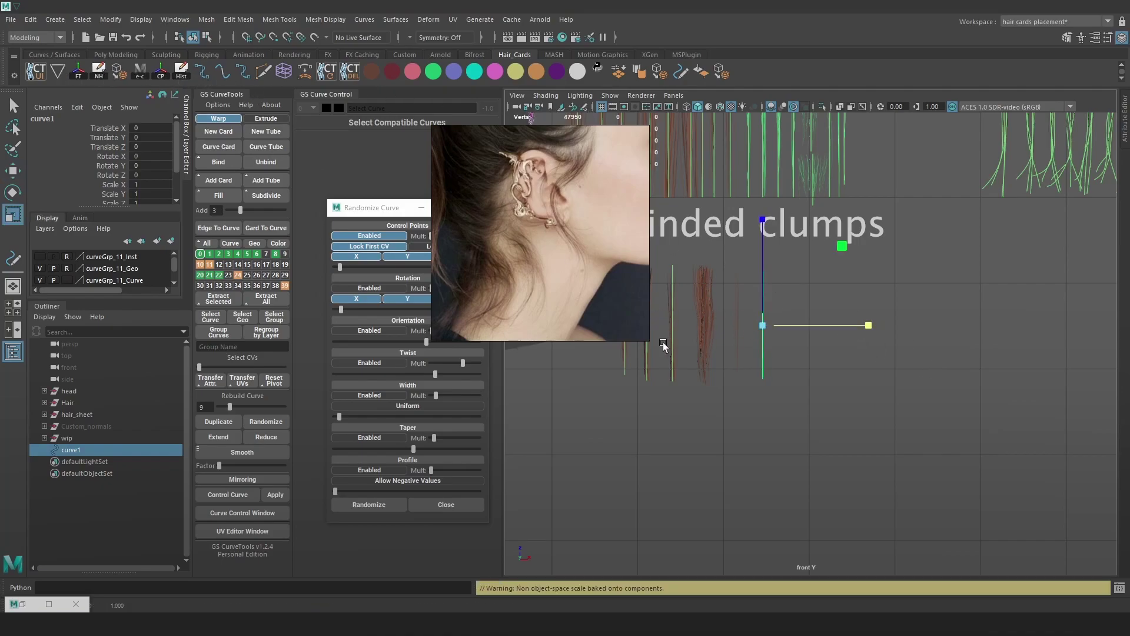
- Rebuild the straight curve with a value of 1, check its control vertices, and reset its pivot to the root
drag(229, 407, 216, 408)
right_drag(887, 342, 843, 323)
drag(834, 329, 870, 325)
key(w)
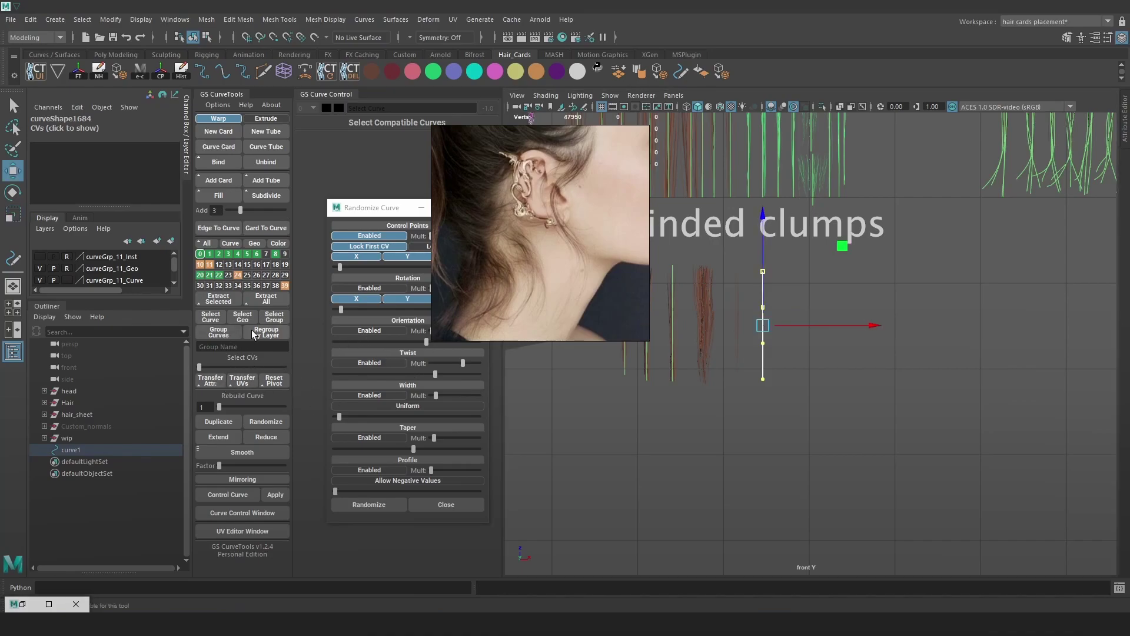
right_drag(770, 307, 701, 308)
click(789, 341)
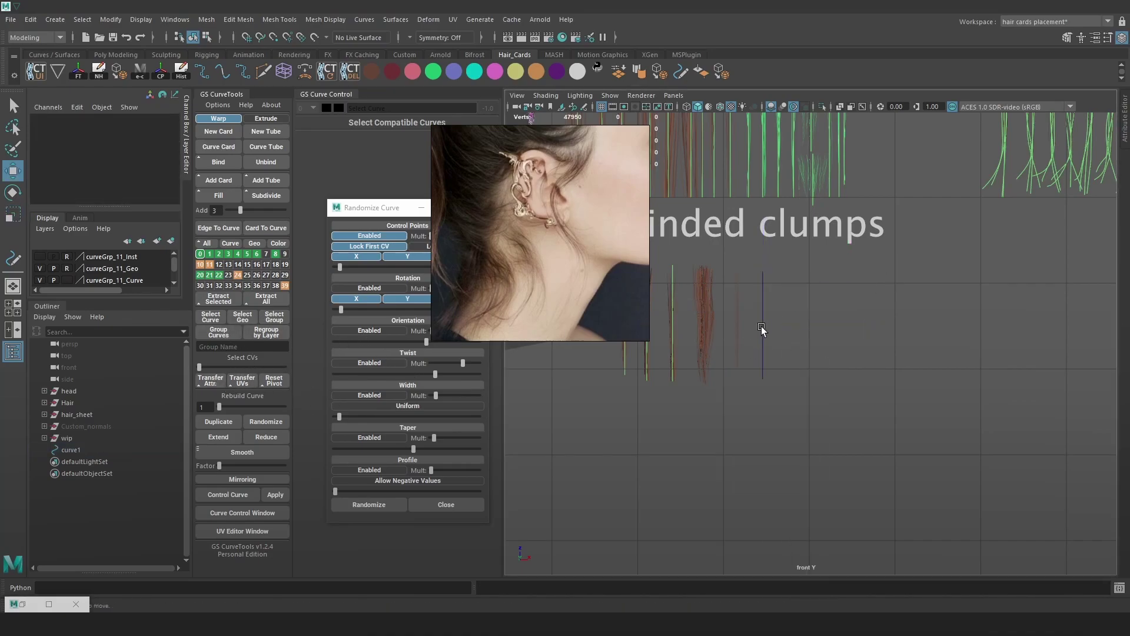
click(762, 329)
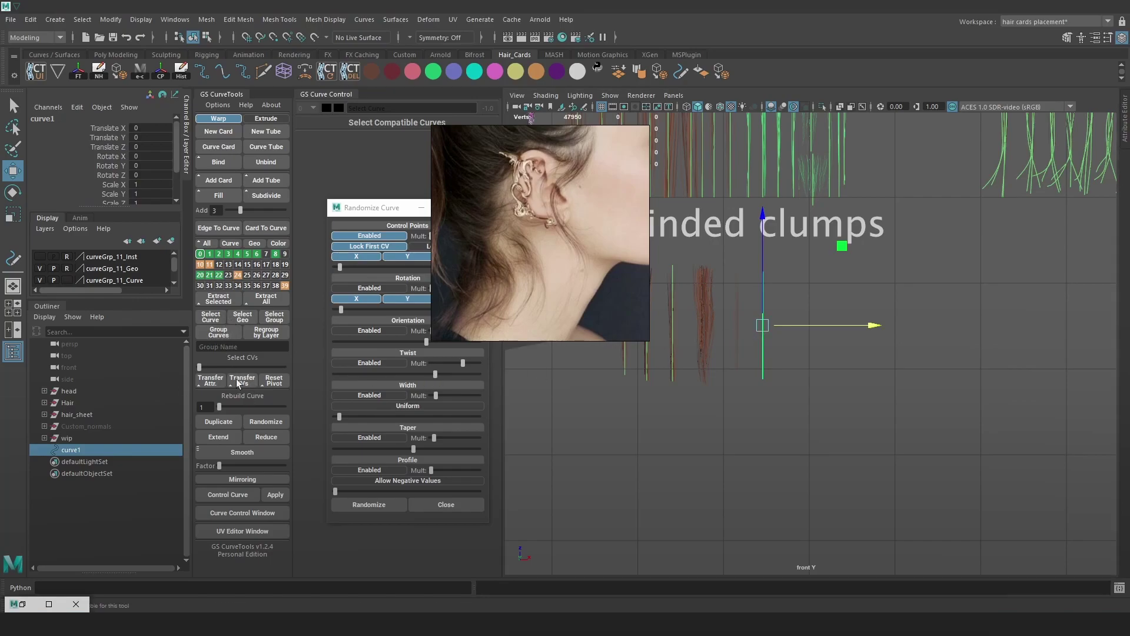
click(270, 384)
- Open the Duplicate Special options for the straight curve, then test a small sideways move of it and undo that move
alt+right_drag(769, 323, 789, 325)
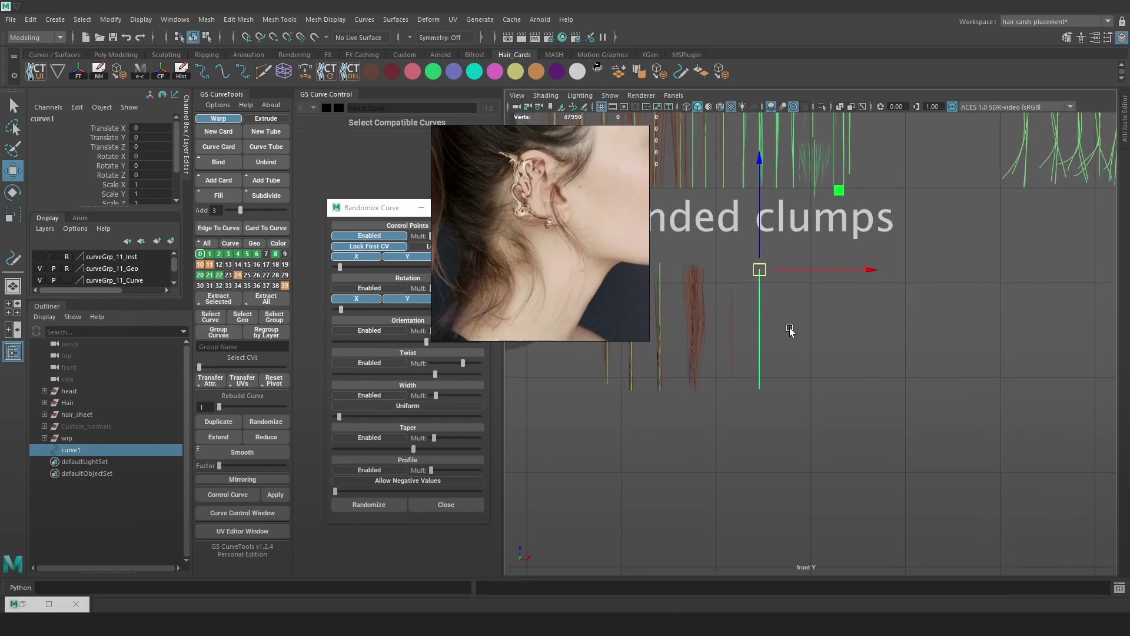
alt+middle_drag(790, 325, 792, 353)
click(10, 20)
mouse_move(82, 19)
mouse_move(29, 23)
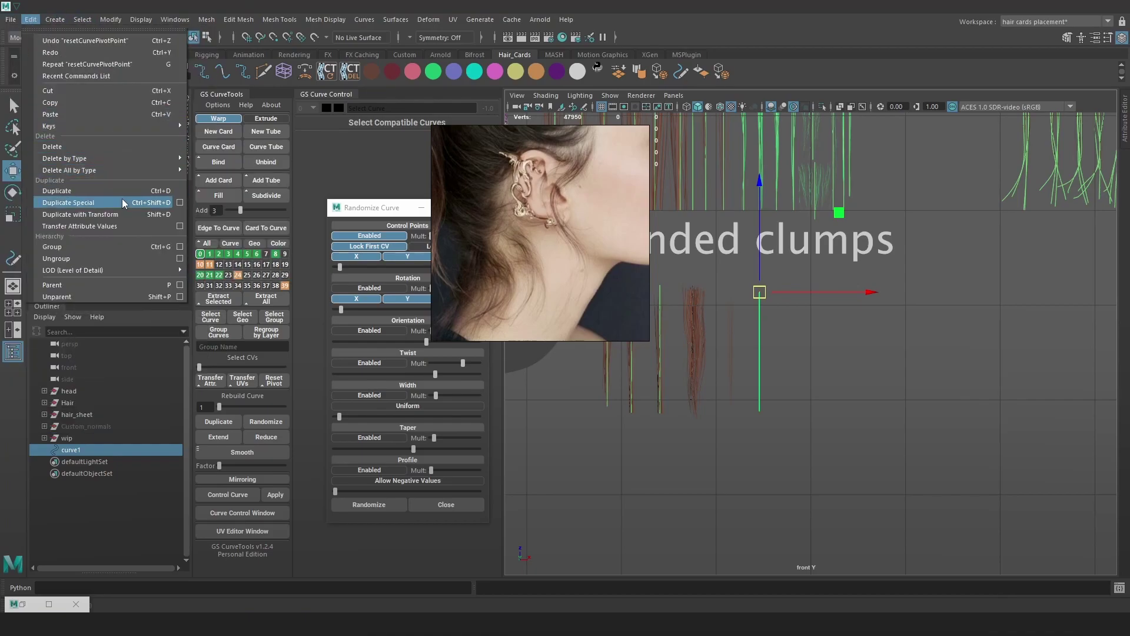
click(180, 203)
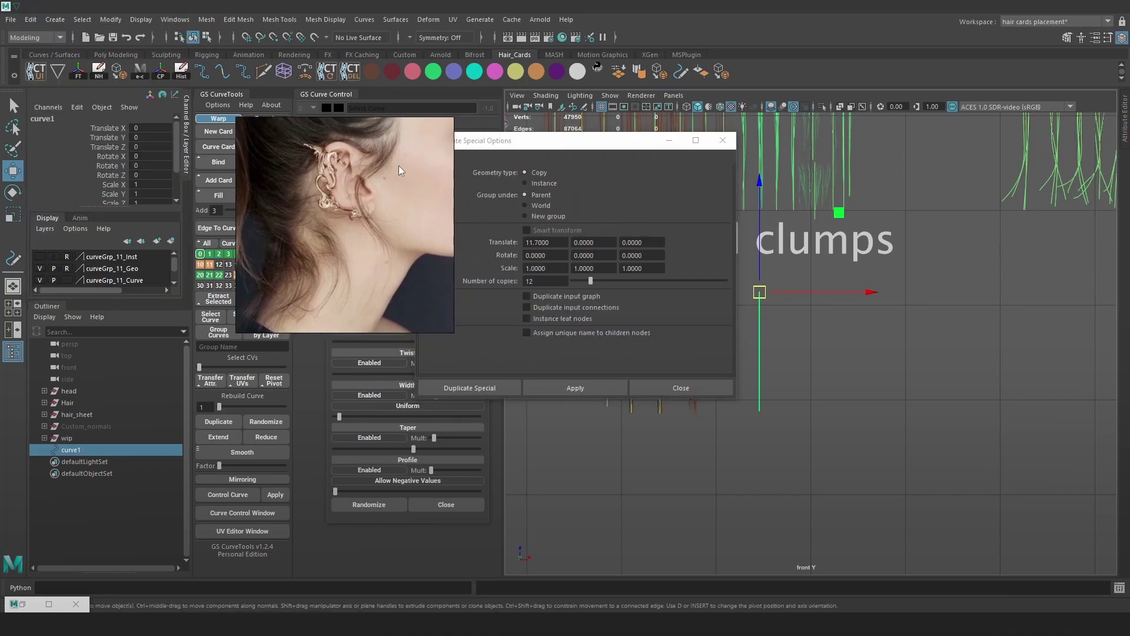
drag(815, 294, 832, 294)
key(ctrl+z)
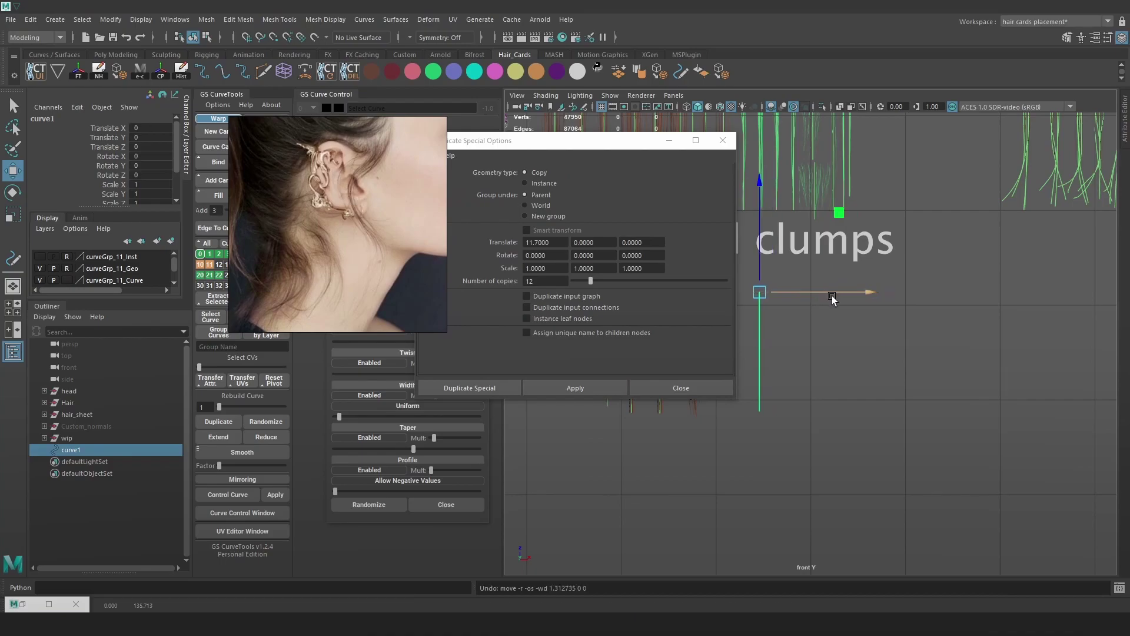
- Duplicate the straight curve into 29 copies with an X translation of 1 and close the duplicate options
double_click(545, 281)
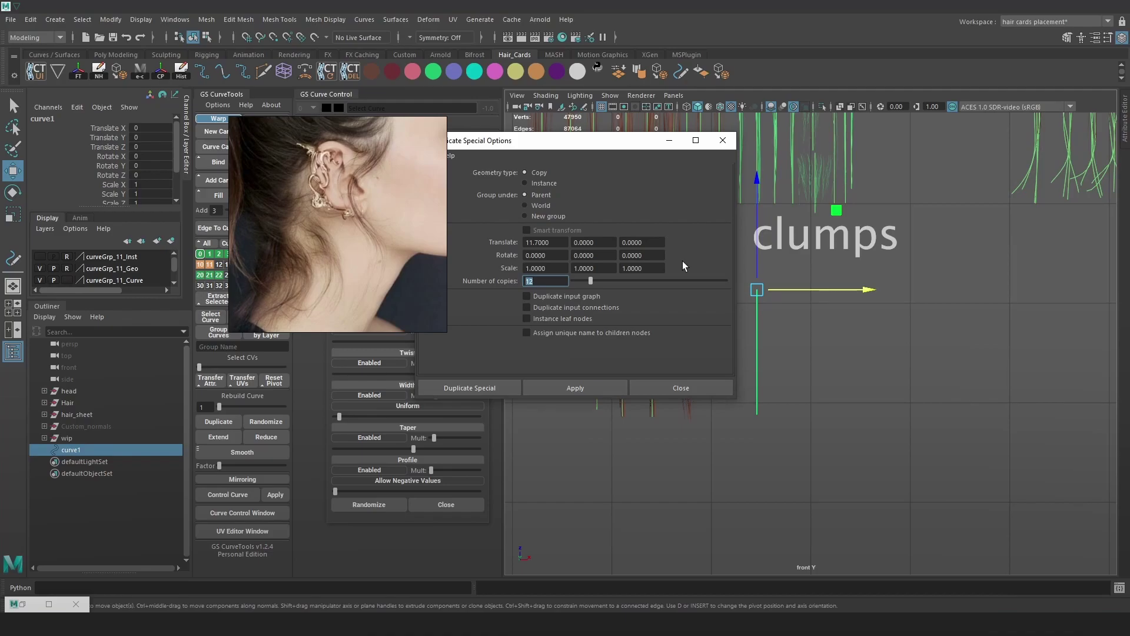
text(19)
key(BackSpace)
key(BackSpace)
text(29)
click(556, 242)
text(1)
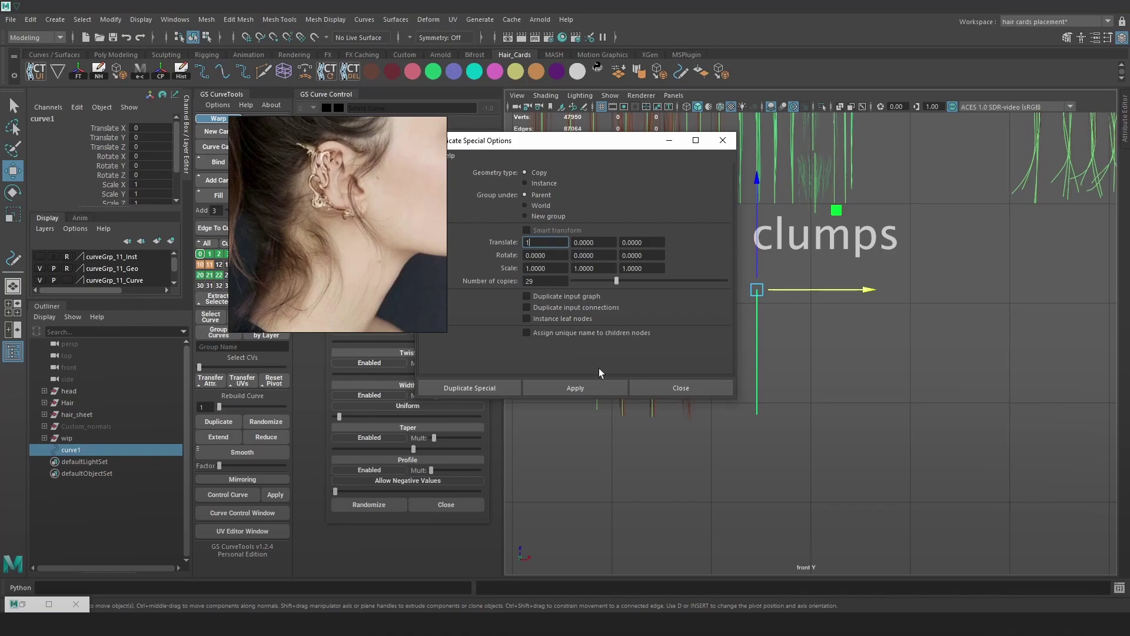
click(575, 388)
alt+right_drag(850, 367, 846, 348)
alt+middle_drag(962, 364, 942, 361)
click(1077, 360)
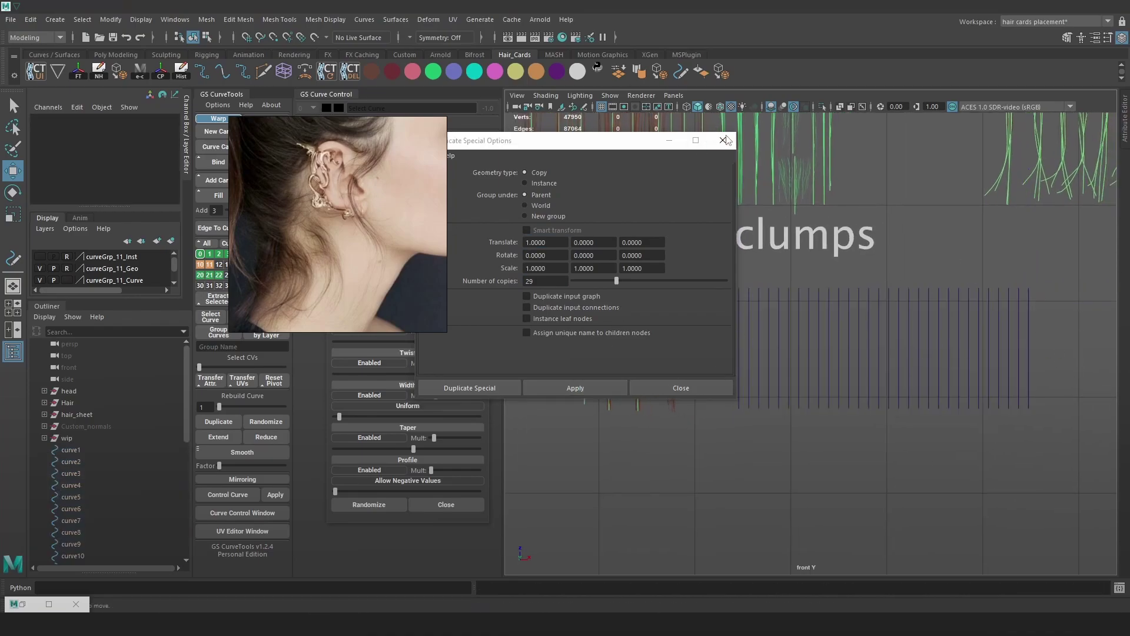
click(723, 140)
- Check one of the duplicated curves, clear the selection, and save the scene
click(758, 344)
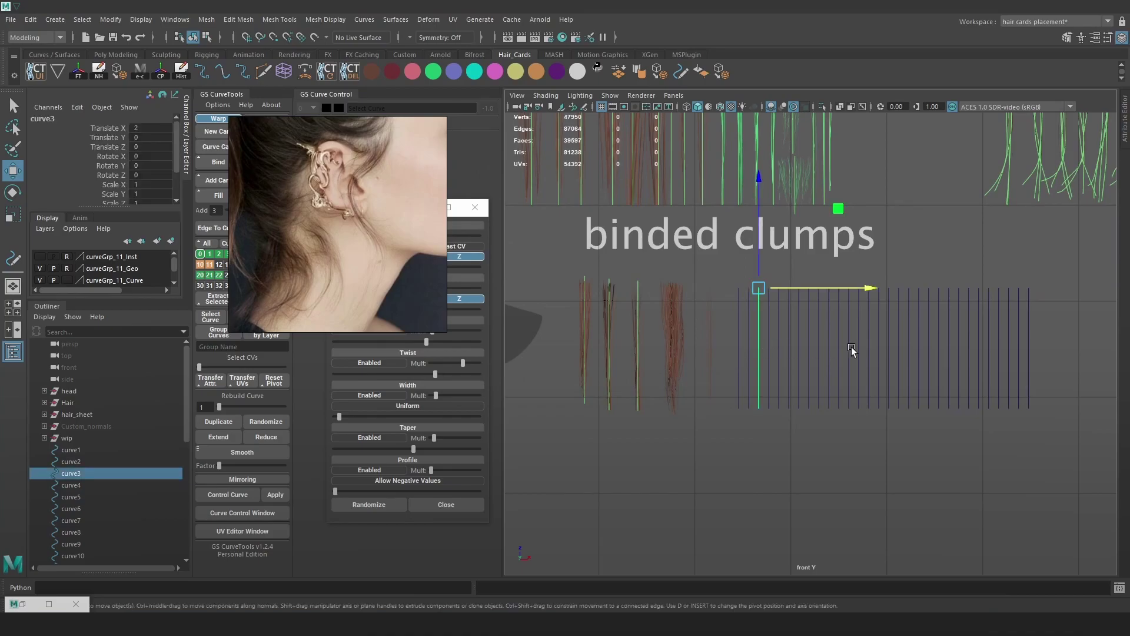
alt+middle_drag(821, 390, 768, 439)
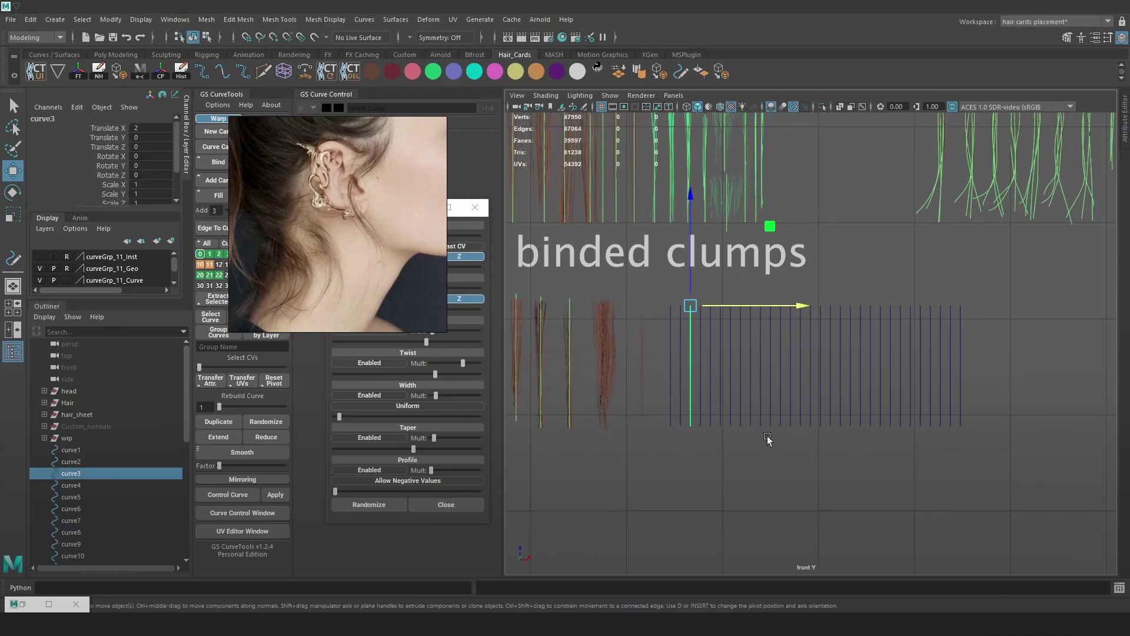
click(917, 462)
alt+right_drag(783, 353, 802, 346)
alt+middle_drag(850, 305, 831, 343)
key(q)
key(ctrl+s)
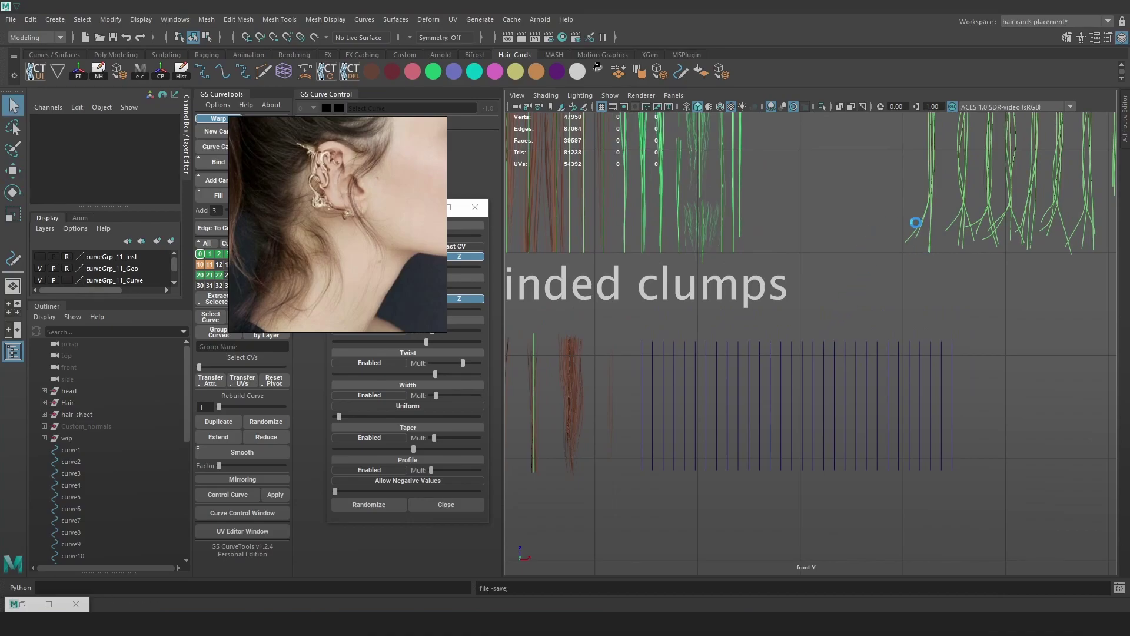
- Start saving the scene under a new name and browse to the Maya folder in D:\Trigon\01_Projects\Hair_tutorial
key(w)
scroll(908, 272, down, 1)
click(10, 20)
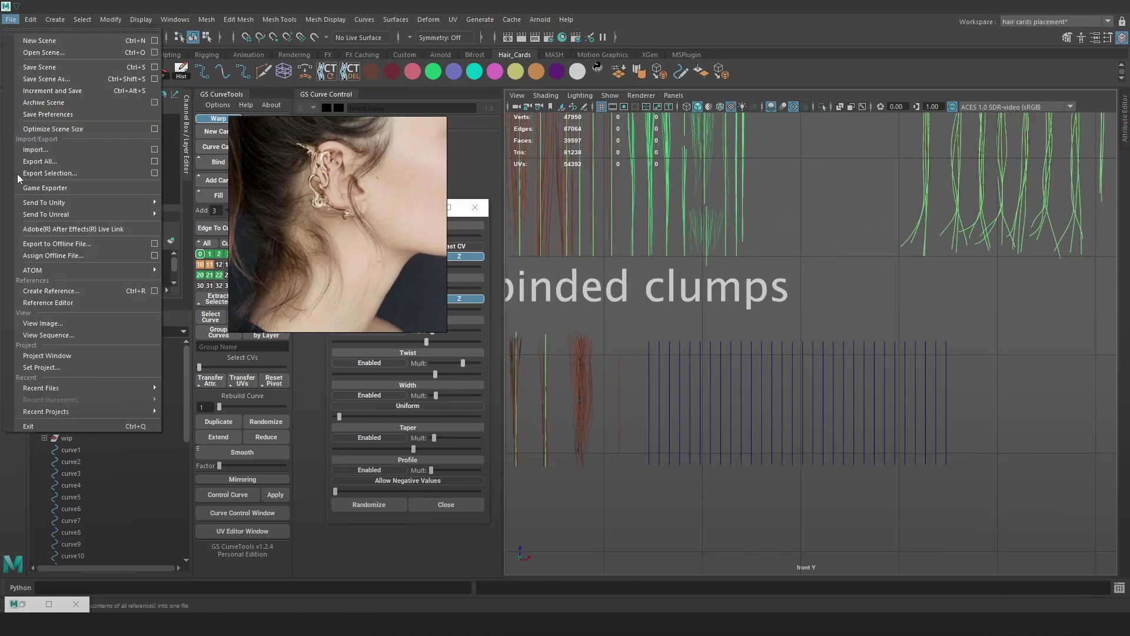
click(59, 81)
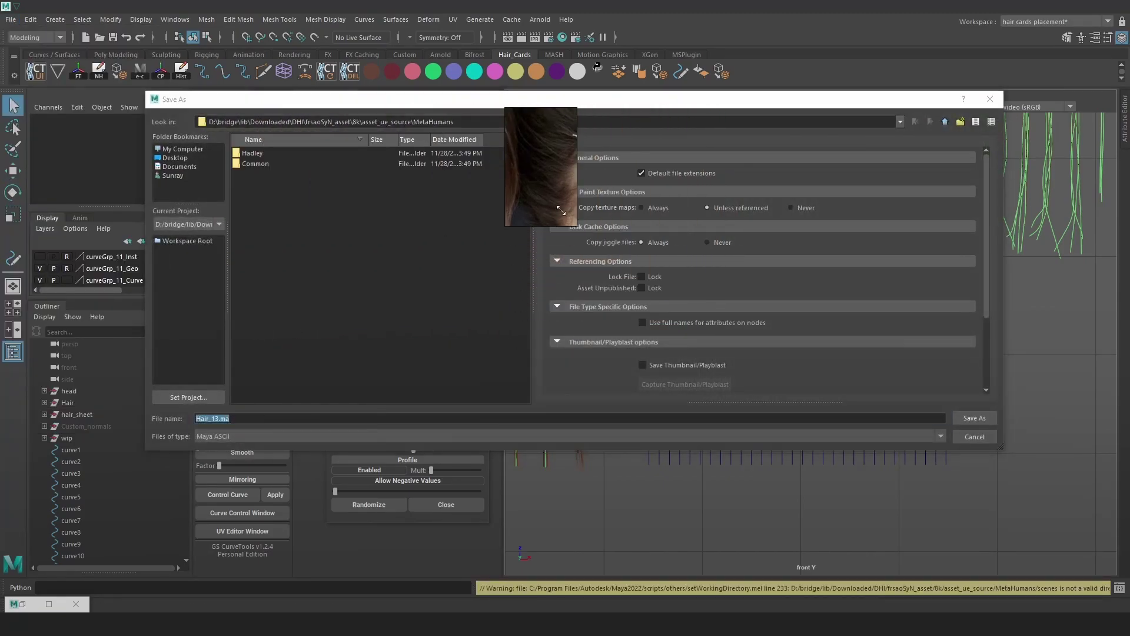
click(186, 151)
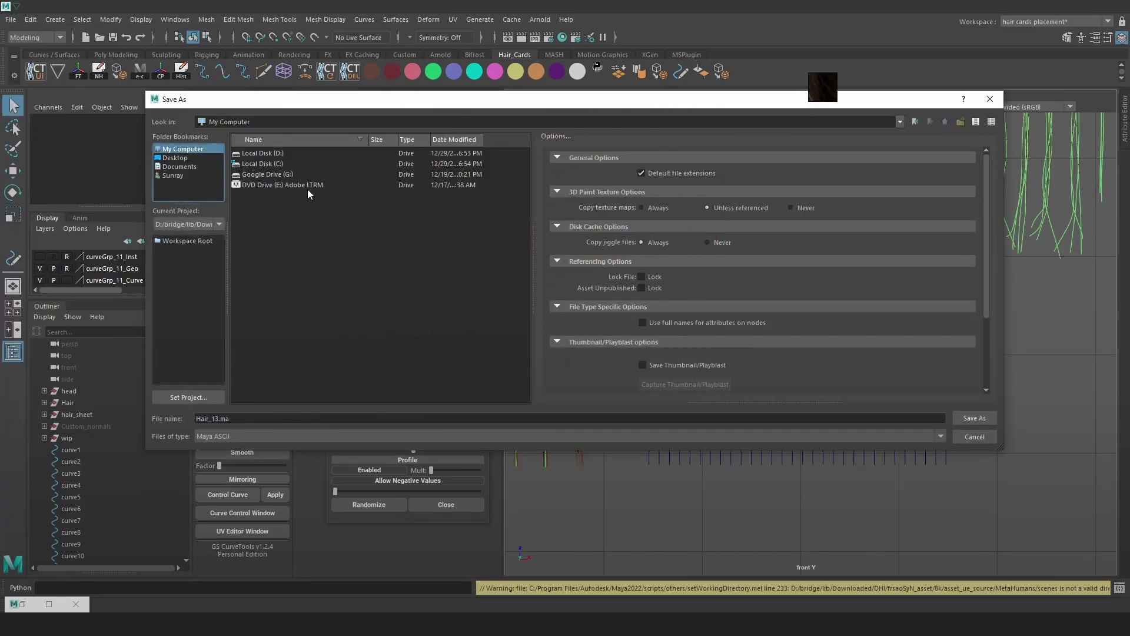
click(272, 153)
double_click(274, 154)
double_click(259, 154)
click(261, 227)
double_click(261, 228)
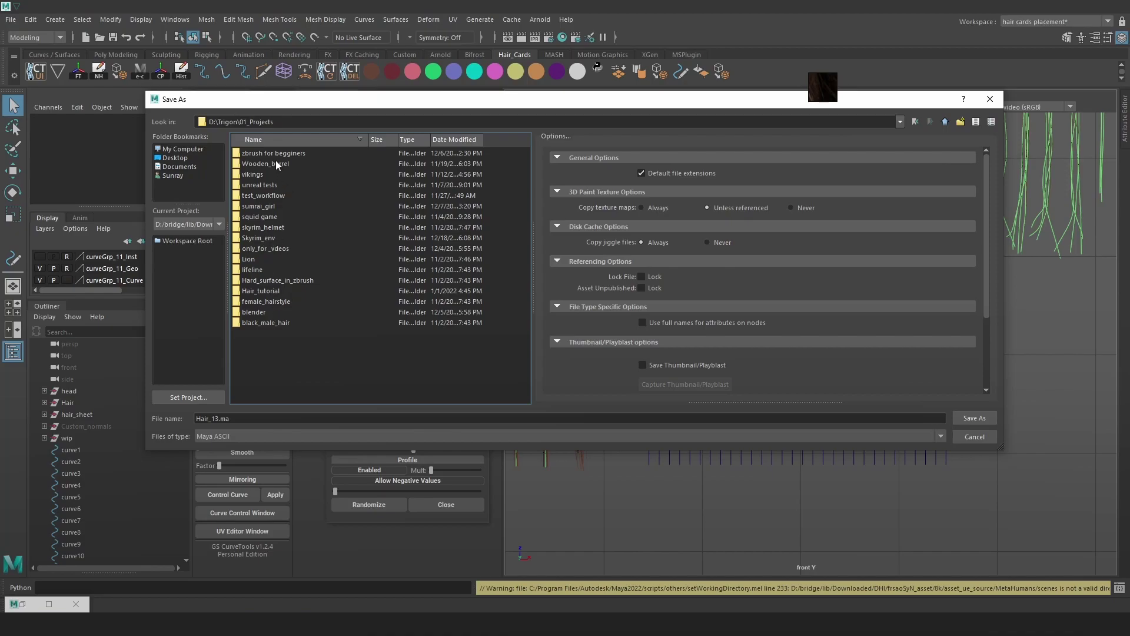
double_click(301, 291)
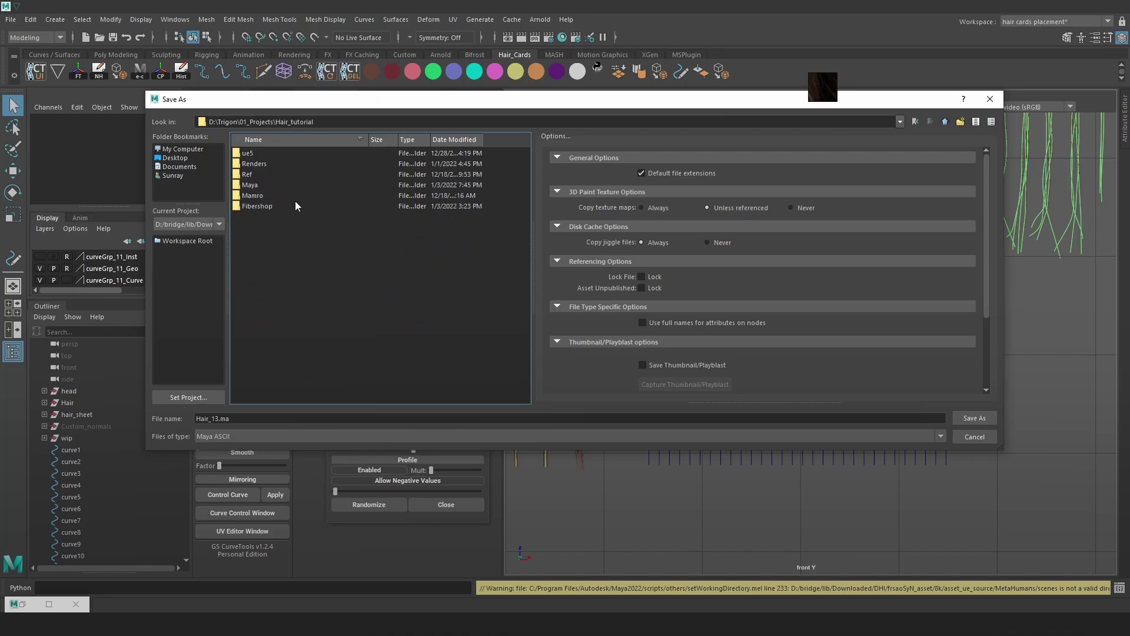
double_click(259, 185)
click(260, 153)
- Name the scene file Hair_14.ma and save it
click(295, 421)
key(Left)
key(Left)
key(Left)
key(BackSpace)
text(4)
key(Return)
- Display the scene in wireframe, close the Randomize Curve window, and bind the first og clump to the first straight curve
key(w)
alt+middle_drag(888, 243, 875, 300)
key(4)
drag(832, 294, 897, 203)
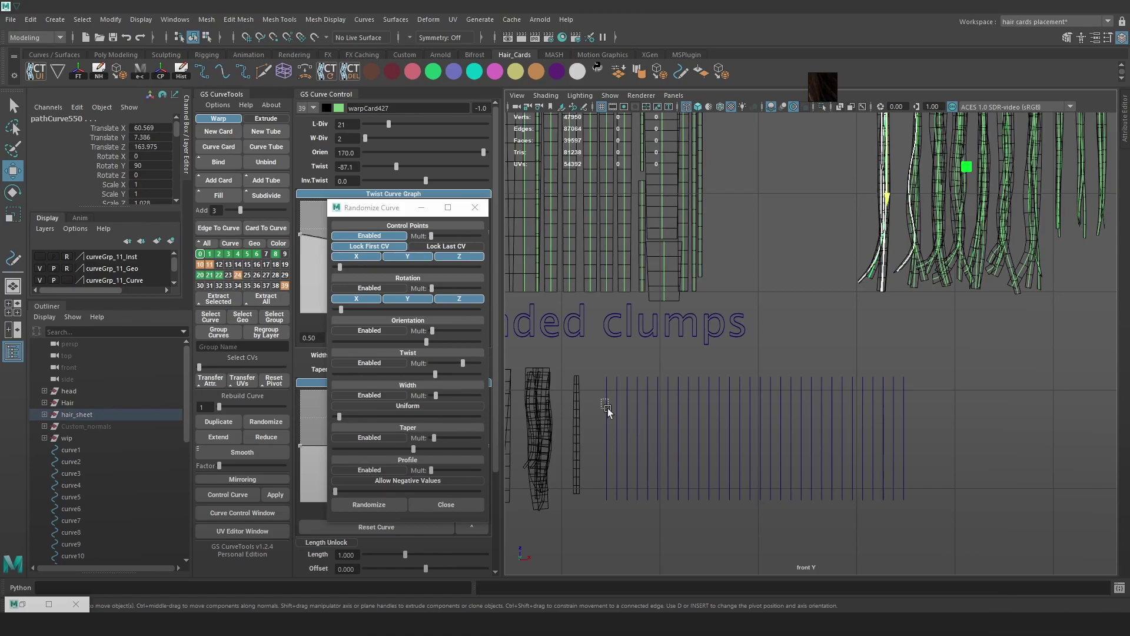
drag(607, 408, 608, 408)
click(475, 207)
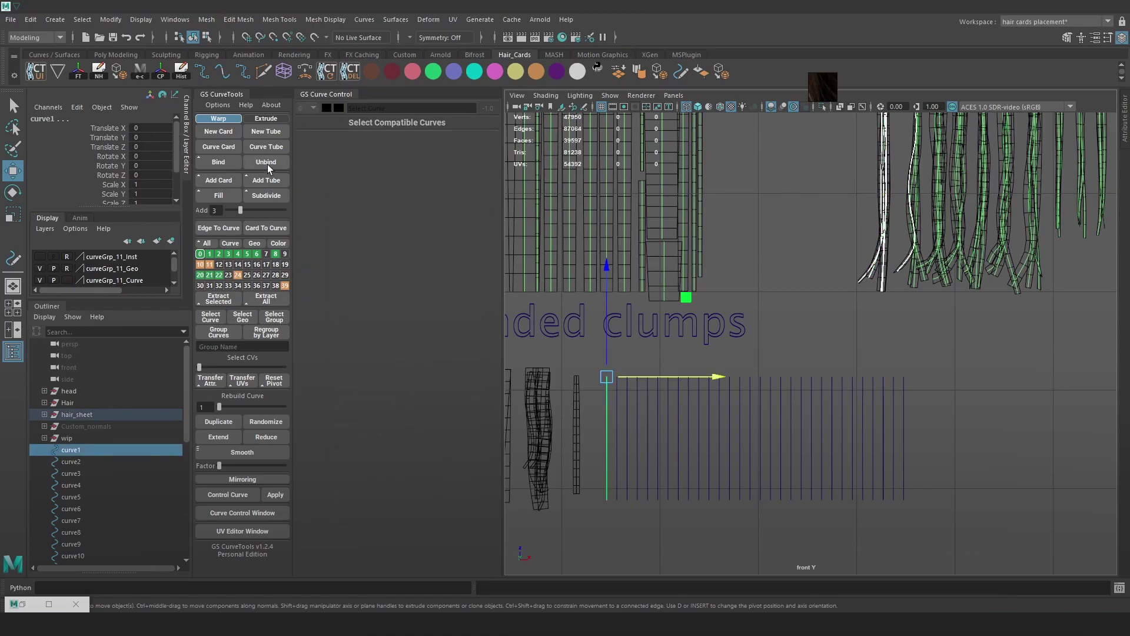
click(228, 160)
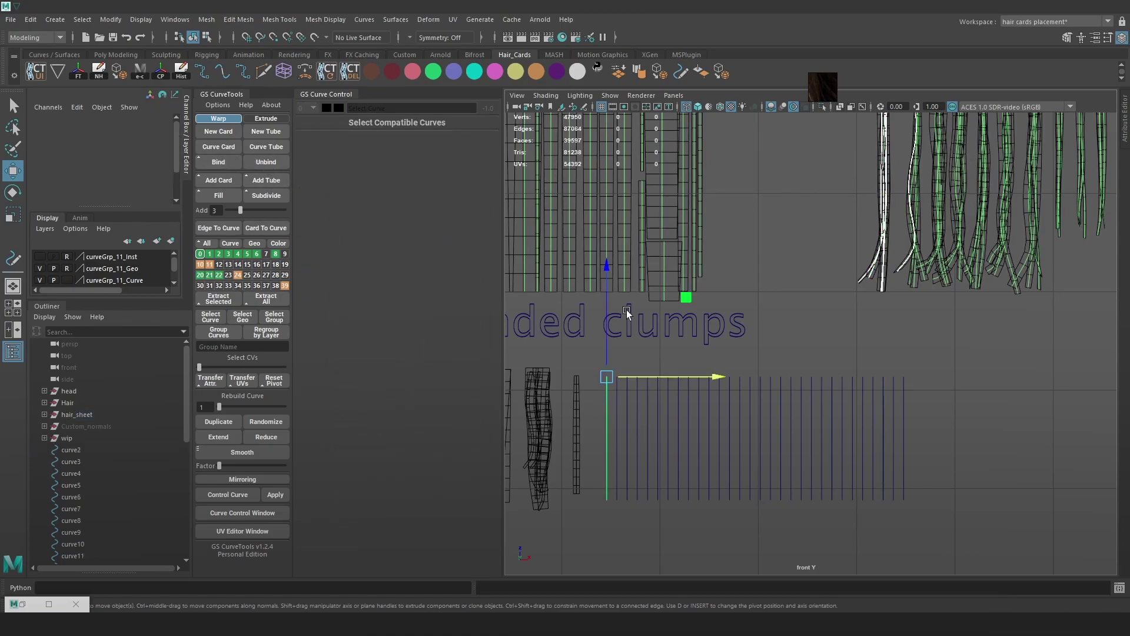
- Bind the second and third og clumps to the second and third straight curves in the row
drag(886, 242, 928, 211)
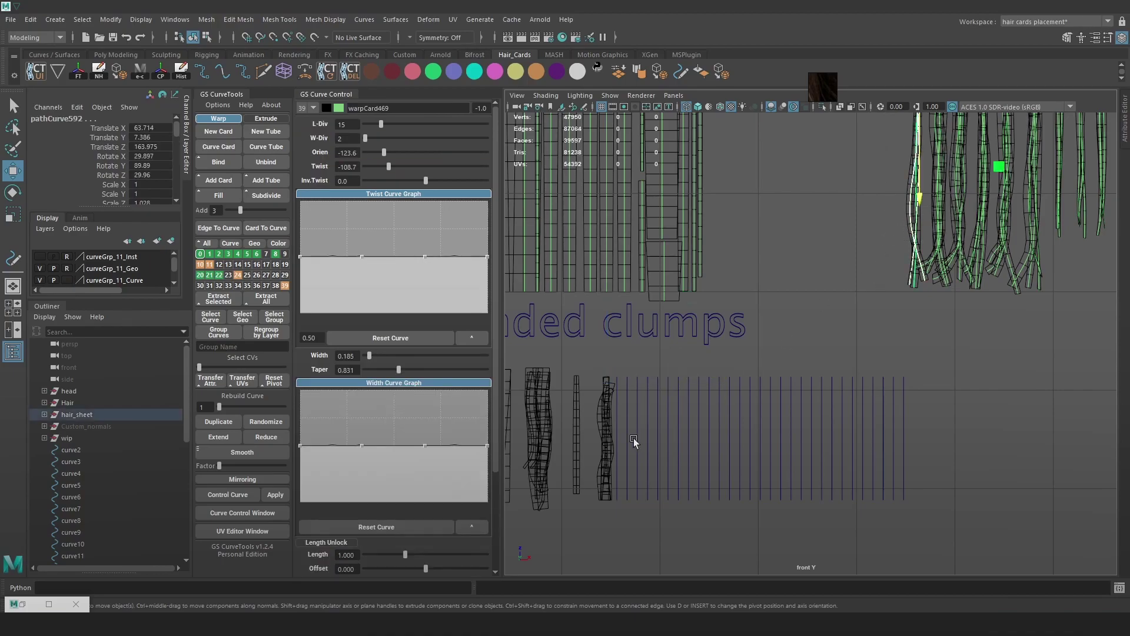
click(614, 420)
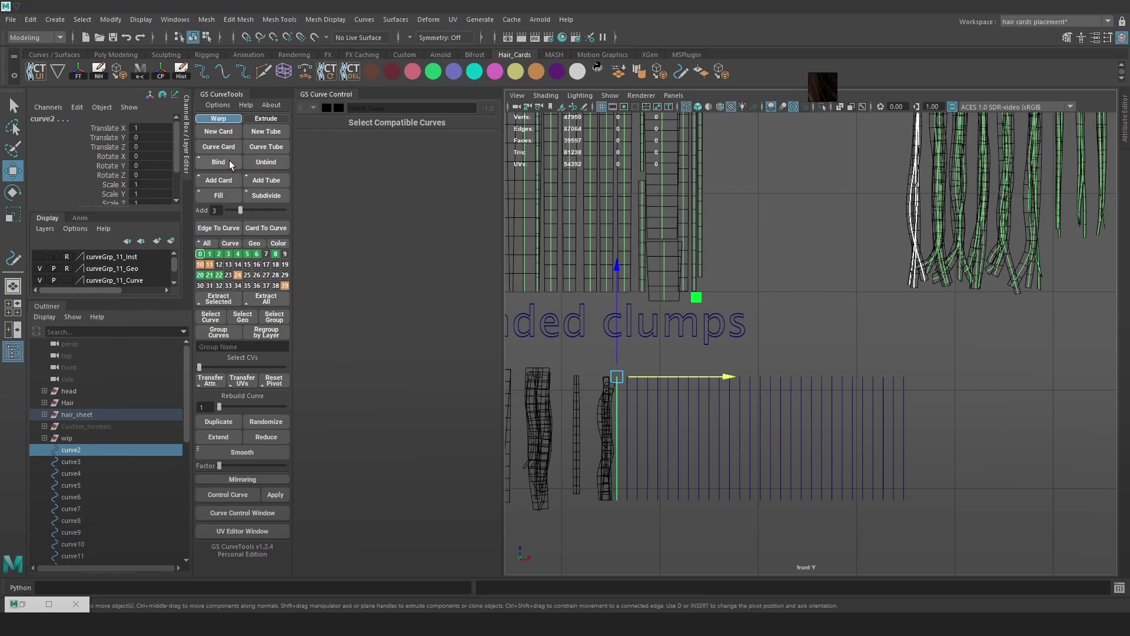
click(229, 160)
alt+middle_drag(884, 248, 851, 252)
drag(857, 238, 902, 245)
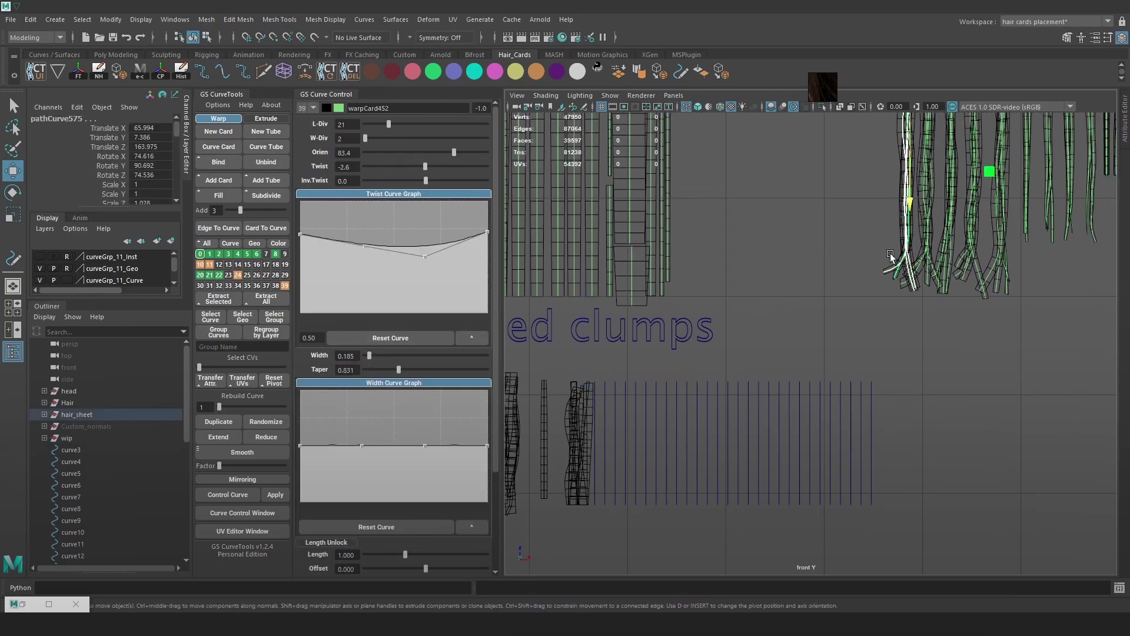
drag(593, 426, 591, 430)
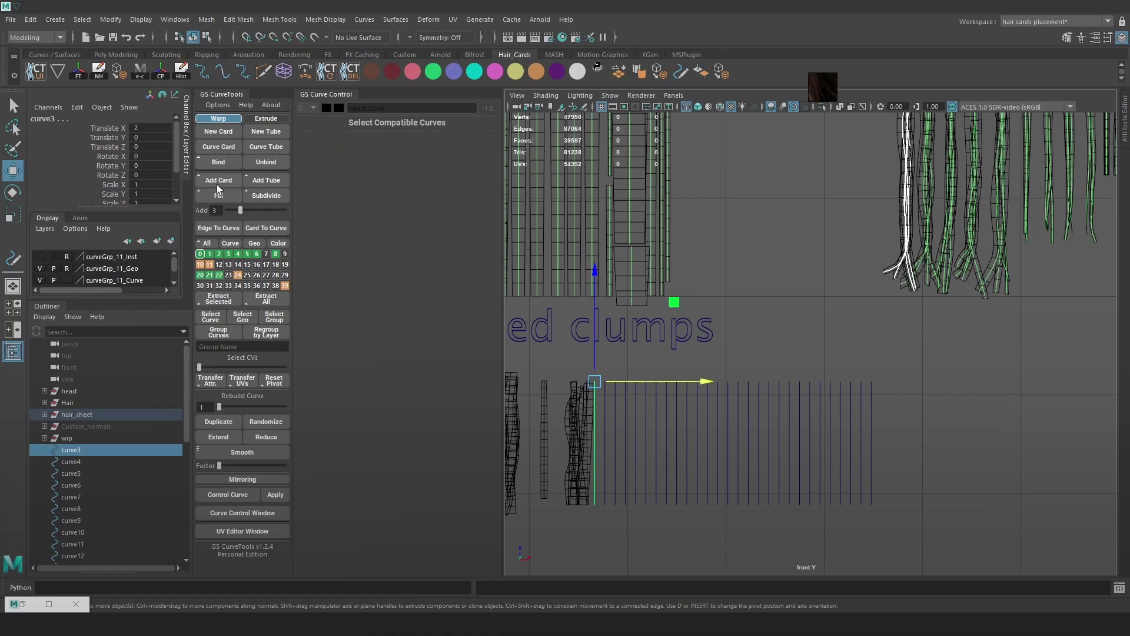
click(219, 163)
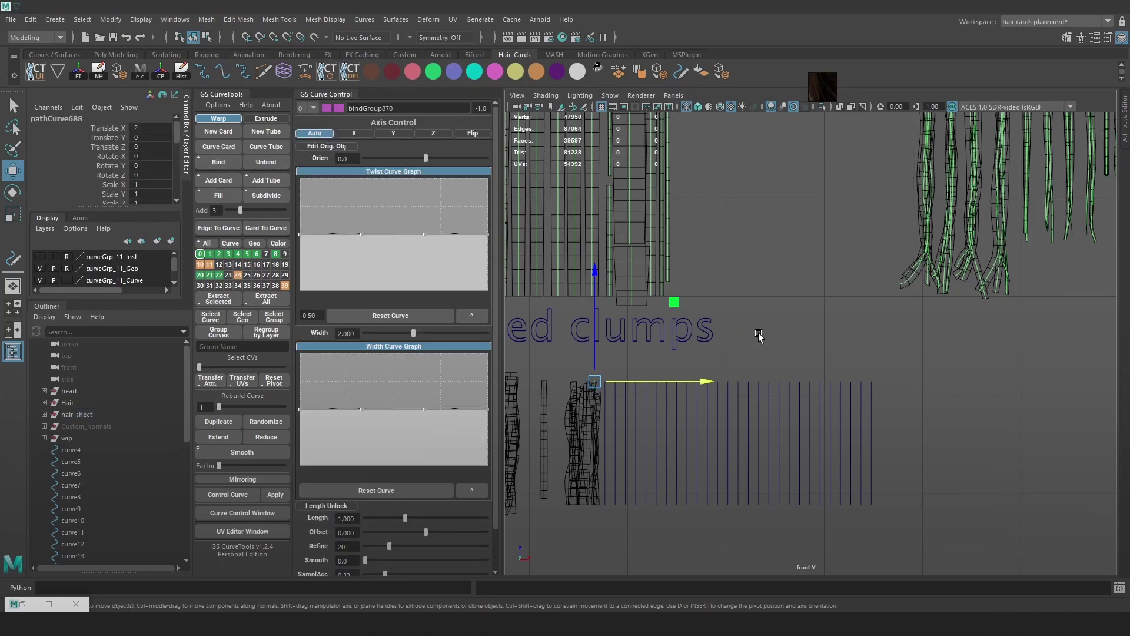
- Bind the fourth and fifth og clumps to the fourth and fifth straight curves in the row
drag(883, 235, 941, 196)
click(609, 440)
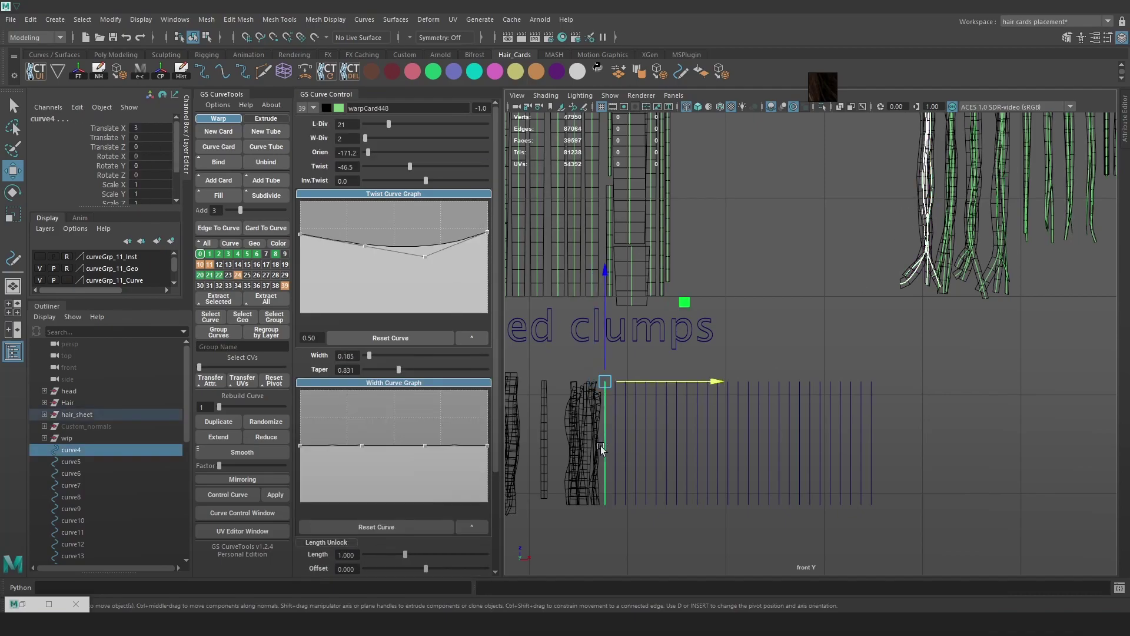
click(222, 166)
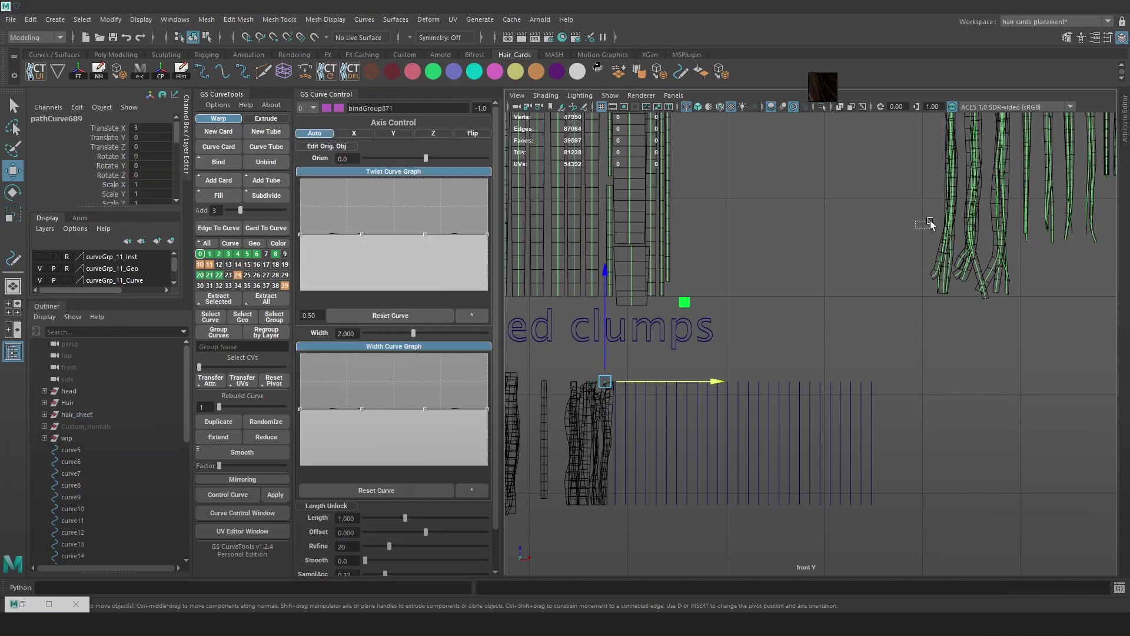
click(617, 438)
click(225, 170)
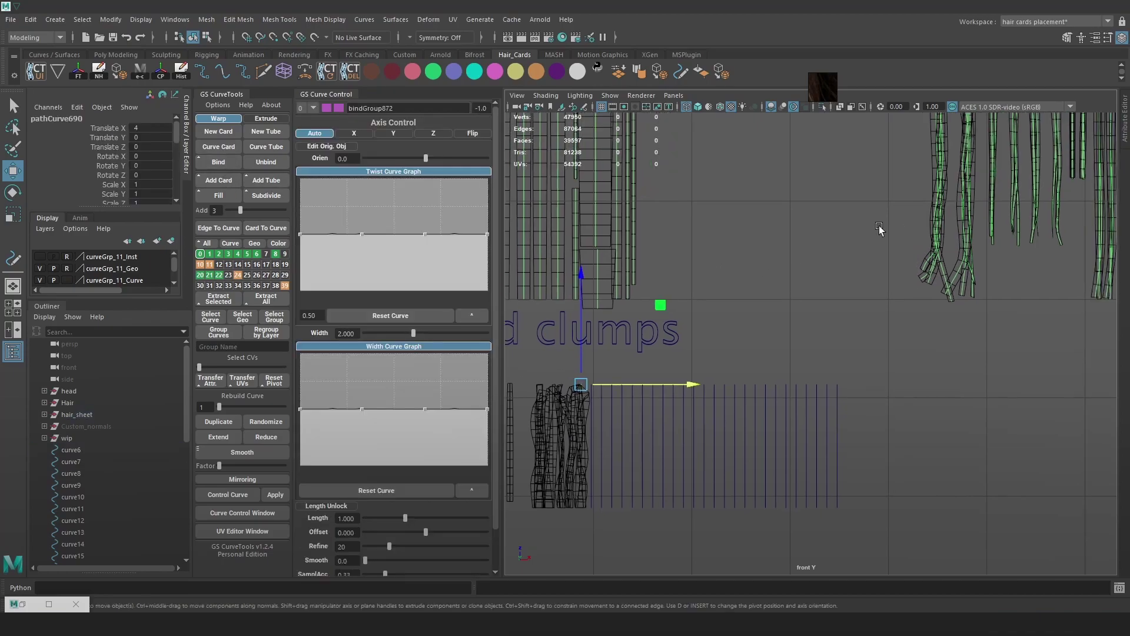
- Bind the sixth and seventh og clumps to the sixth and seventh straight curves in the row
click(591, 442)
click(217, 166)
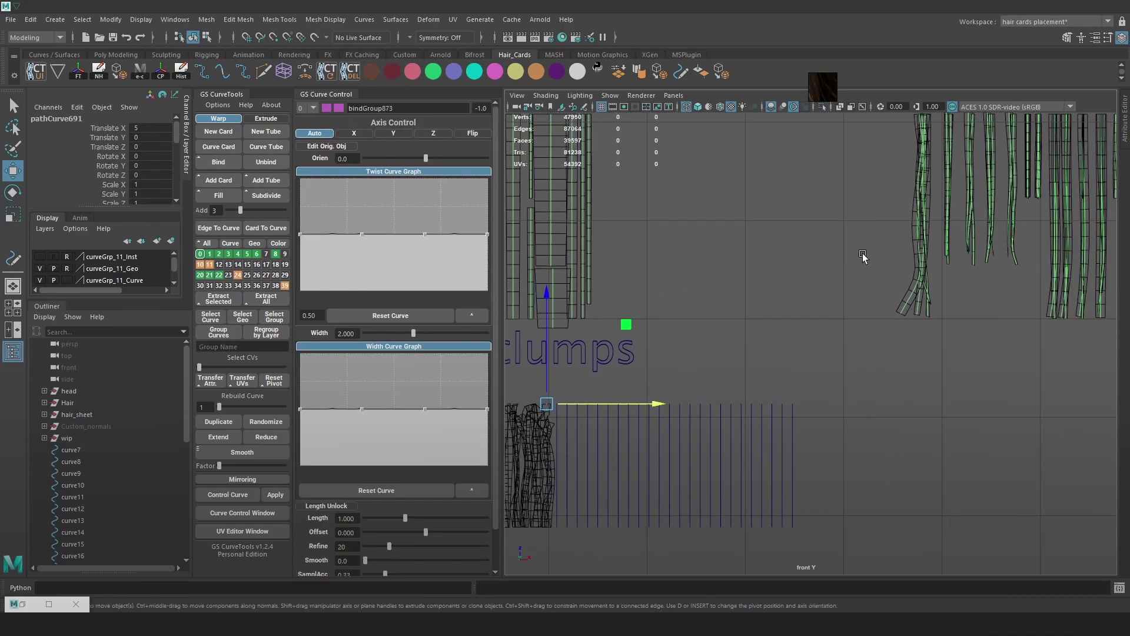
click(613, 415)
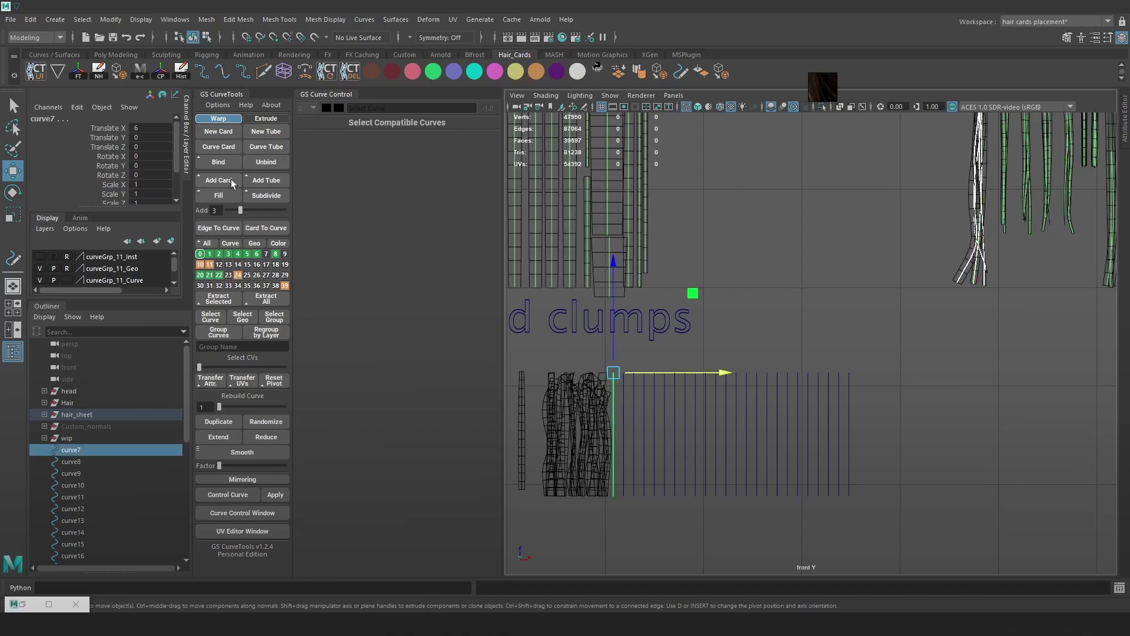
click(871, 321)
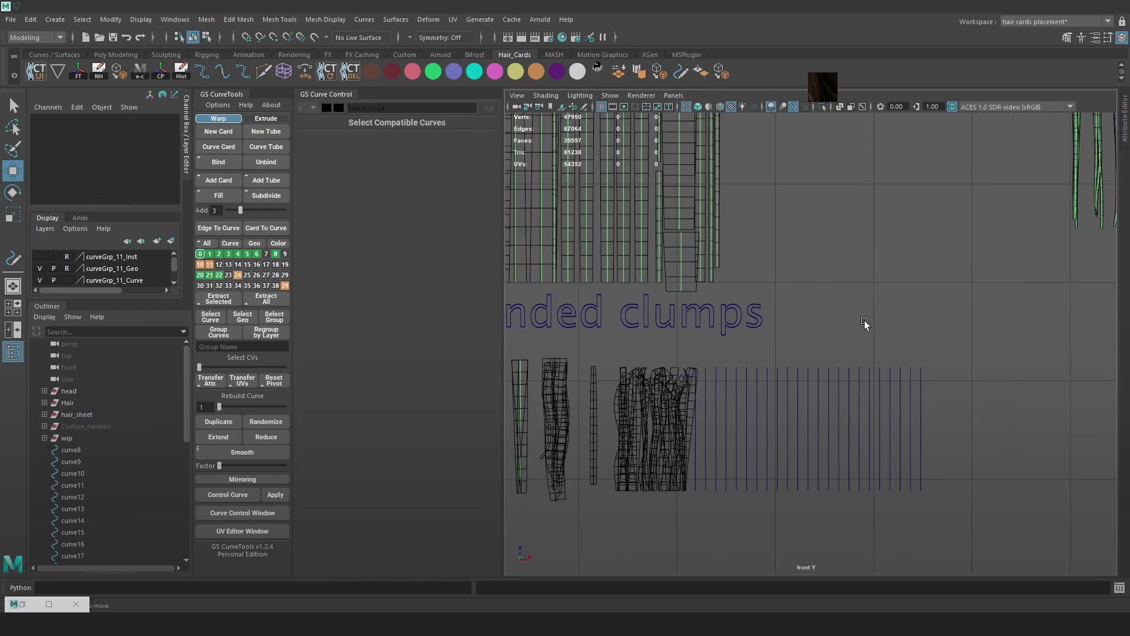
- Examine the bound clumps from several angles in the perspective view, in shaded and wireframe display
scroll(726, 415, up, 5)
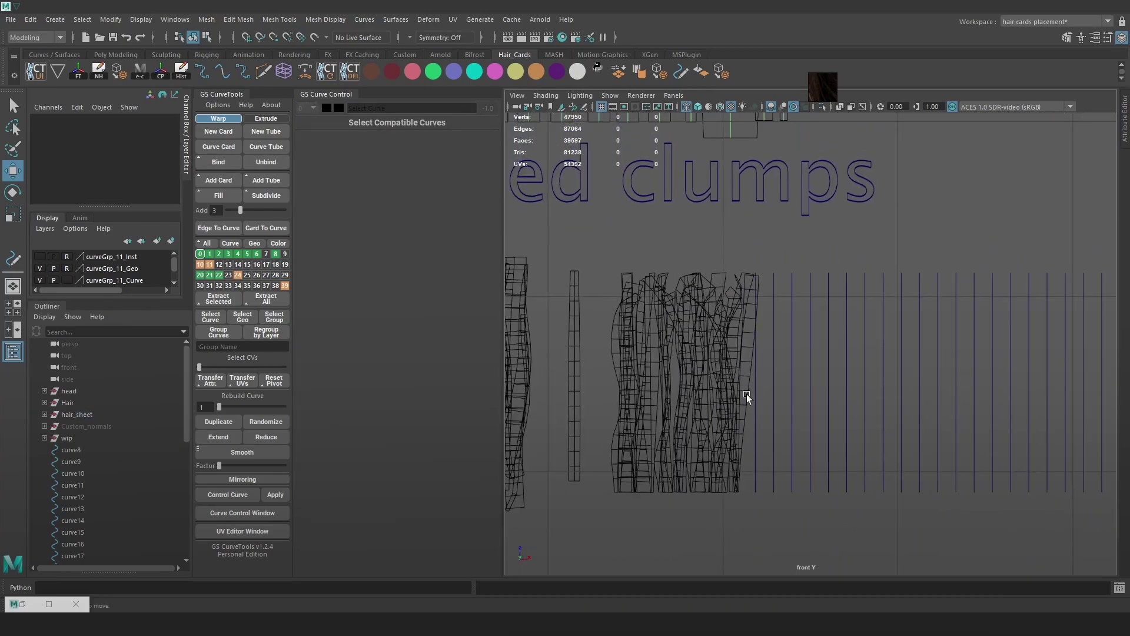
key(6)
key(space)
drag(751, 370, 752, 338)
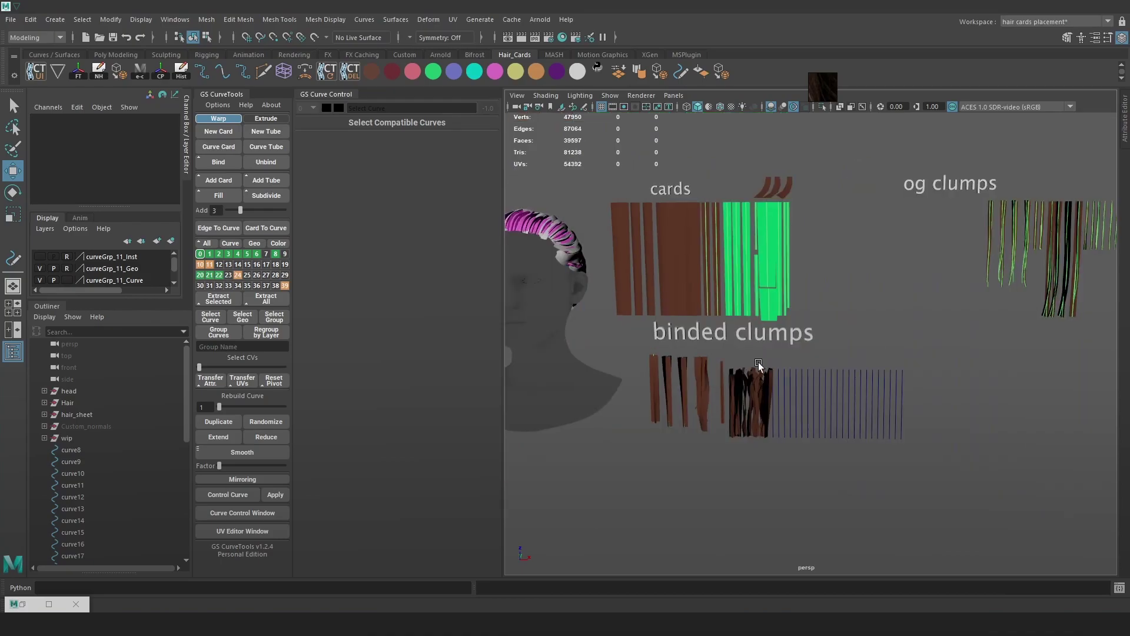
alt+right_drag(758, 362, 842, 461)
alt+drag(843, 461, 831, 379)
mouse_move(764, 386)
alt+mouse_down()
mouse_move(814, 394)
mouse_move(830, 412)
mouse_move(752, 439)
mouse_move(725, 427)
mouse_move(862, 373)
mouse_move(917, 376)
mouse_move(809, 387)
mouse_move(766, 344)
mouse_move(733, 335)
mouse_move(758, 373)
mouse_move(798, 384)
mouse_move(794, 432)
mouse_move(801, 376)
alt+mouse_up()
key(4)
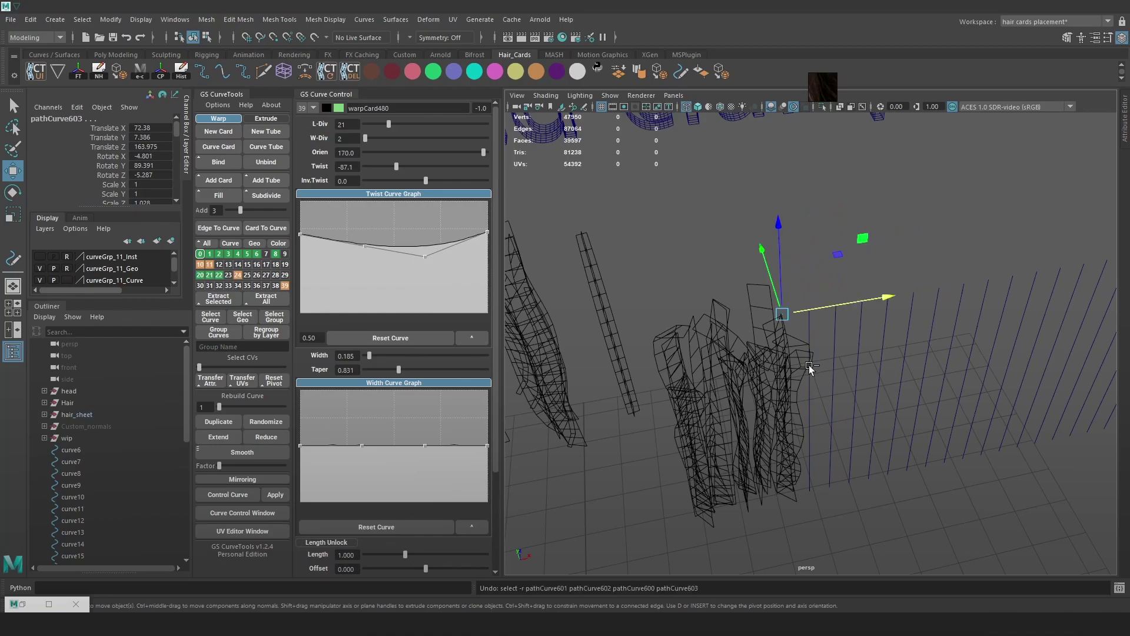
- Undo all the og clump bindings back to the free first straight curve
key(ctrl+z)
key(ctrl+z)
key(ctrl+z)
key(ctrl+z)
key(ctrl+z)
key(ctrl+z)
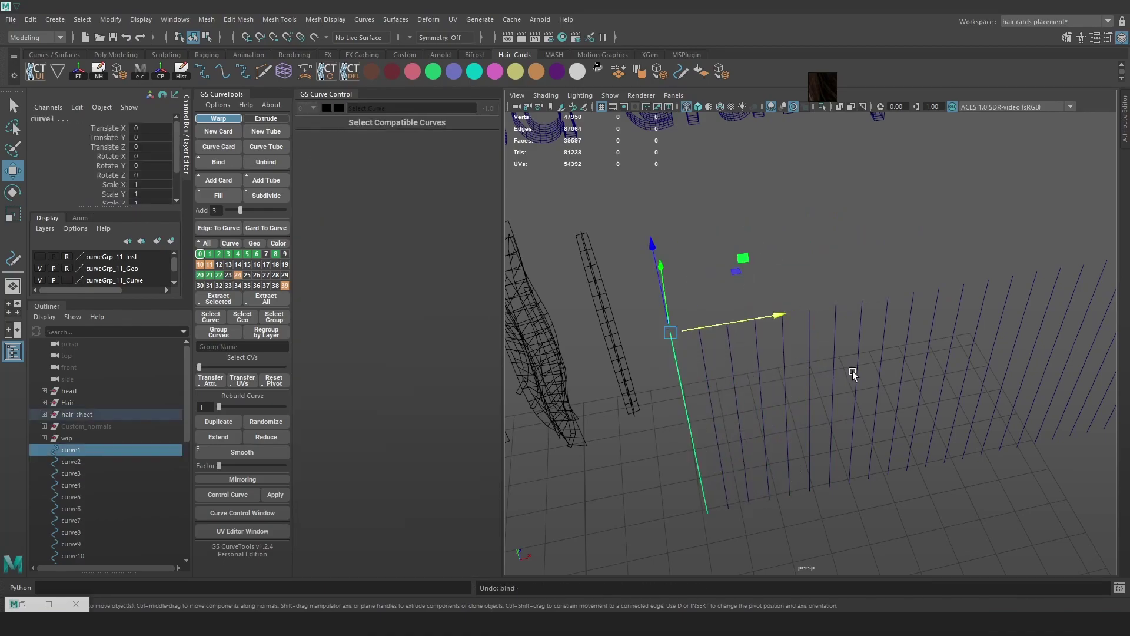
- Clear the selection, frame the og clumps, and save the scene
alt+right_drag(847, 370, 827, 231)
alt+middle_drag(995, 171, 853, 361)
click(802, 325)
alt+right_drag(803, 328, 901, 376)
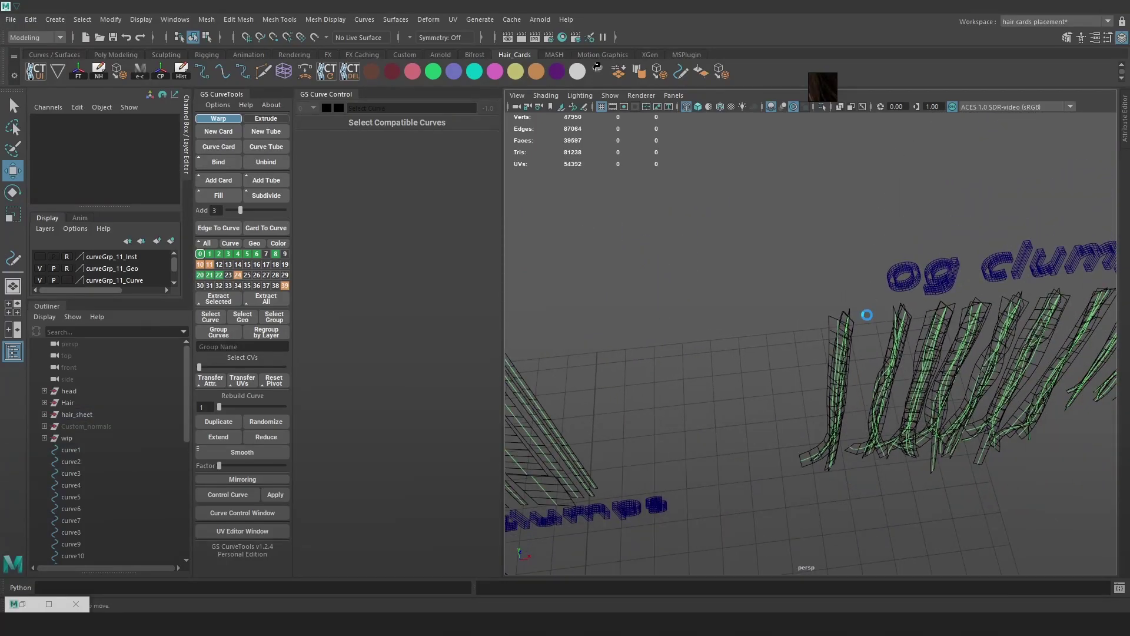
key(q)
key(ctrl+s)
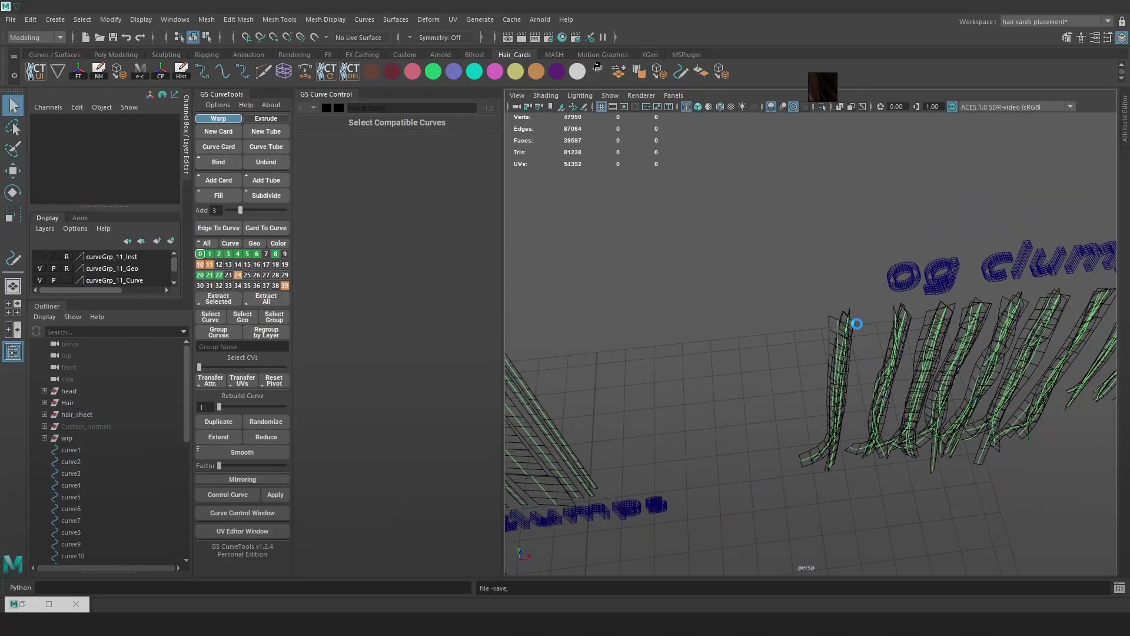
- Inspect the control vertices of the sixth straight curve, including its end point, and return to object mode
key(w)
alt+right_drag(853, 295, 843, 346)
drag(828, 351, 734, 423)
click(704, 426)
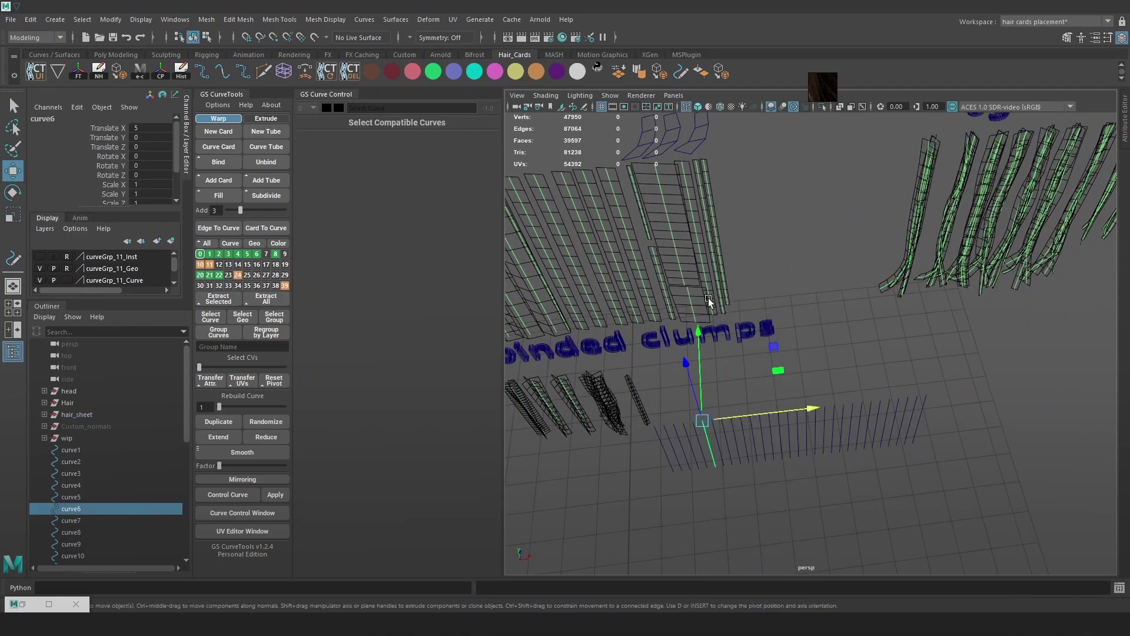
right_drag(768, 324, 736, 327)
key(ctrl+z)
key(F8)
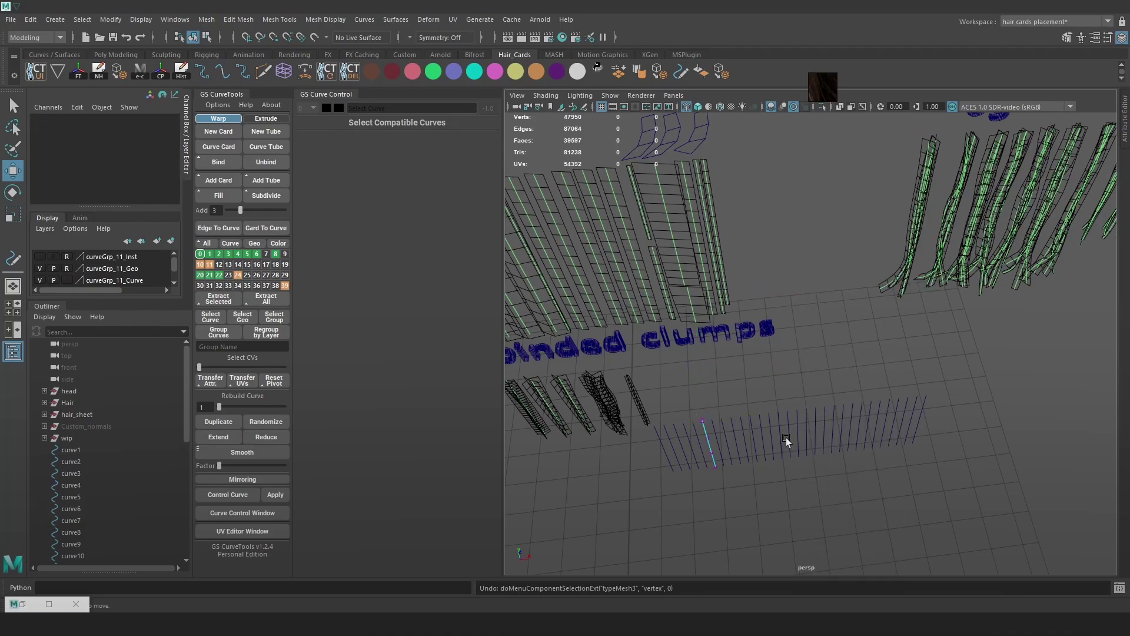
click(719, 469)
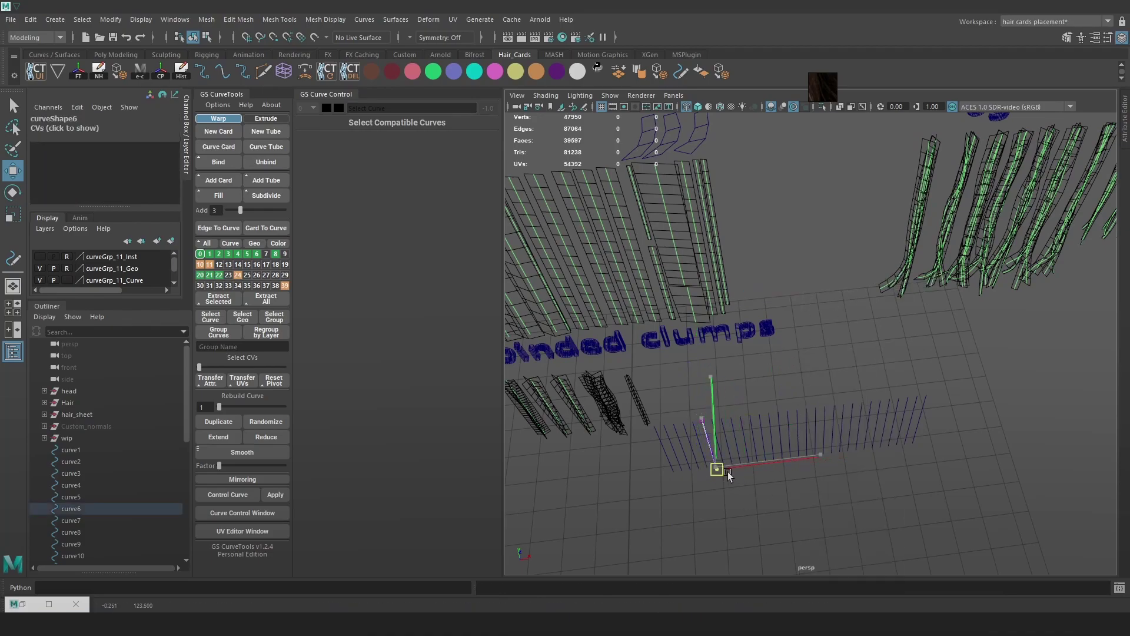
key(F8)
click(824, 305)
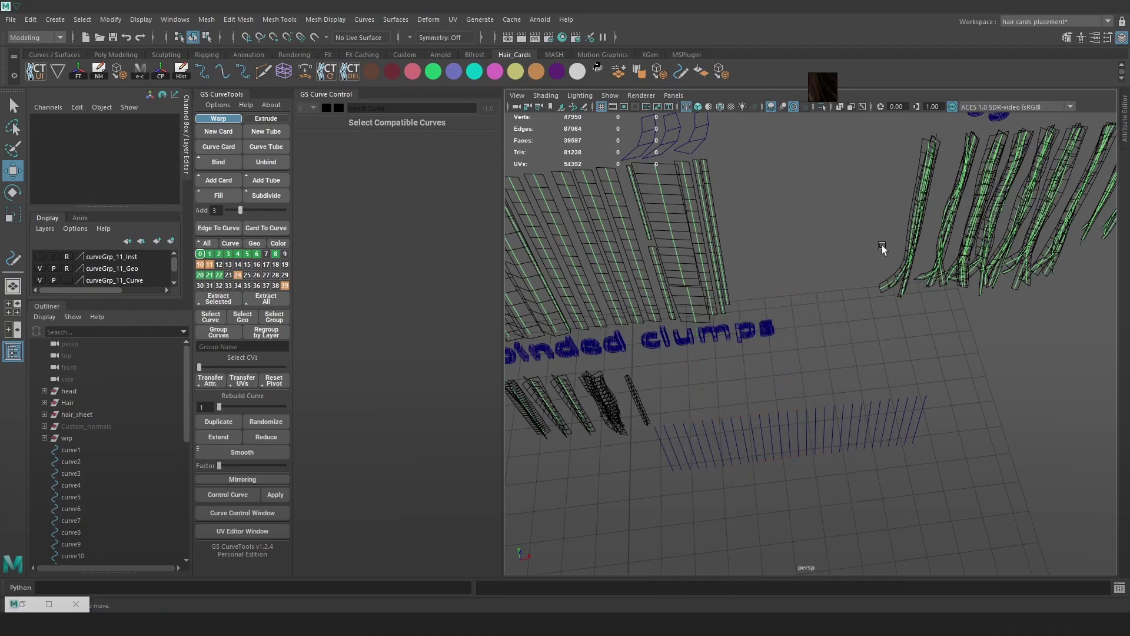
- Bind the first og clump to the first straight curve in the binded clumps row
click(925, 208)
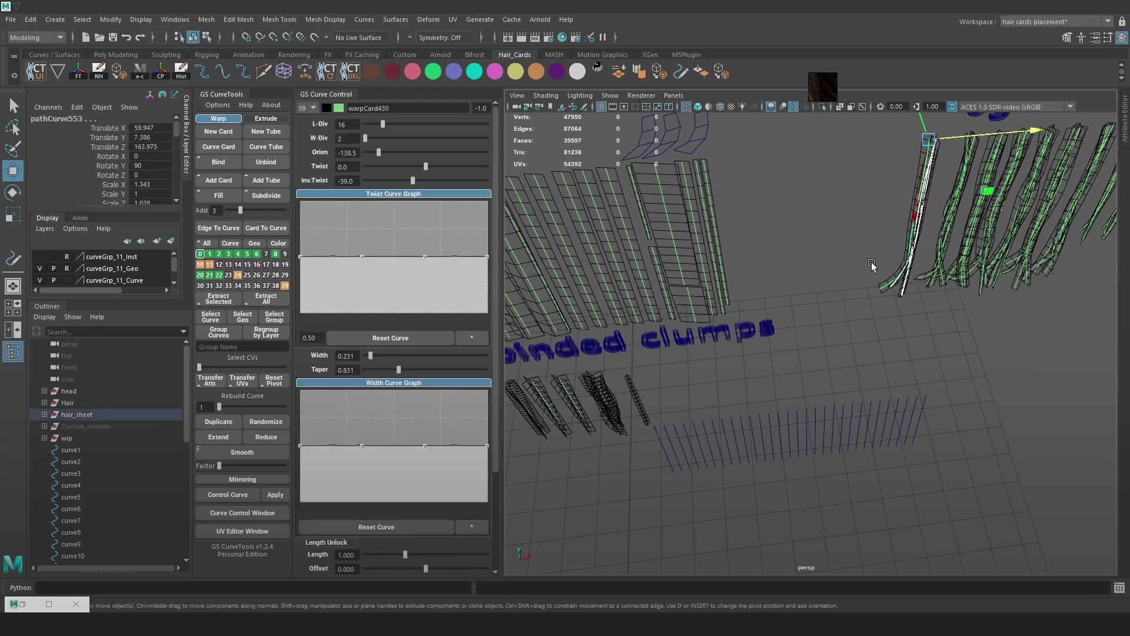
click(853, 271)
drag(860, 246, 935, 192)
alt+drag(936, 192, 656, 384)
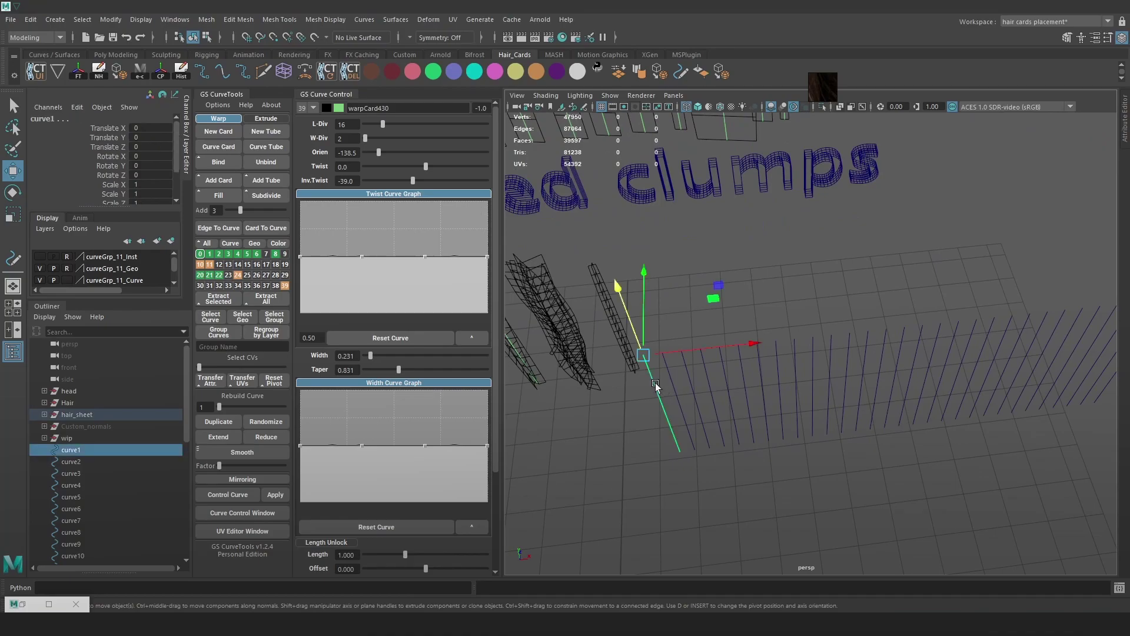
click(655, 383)
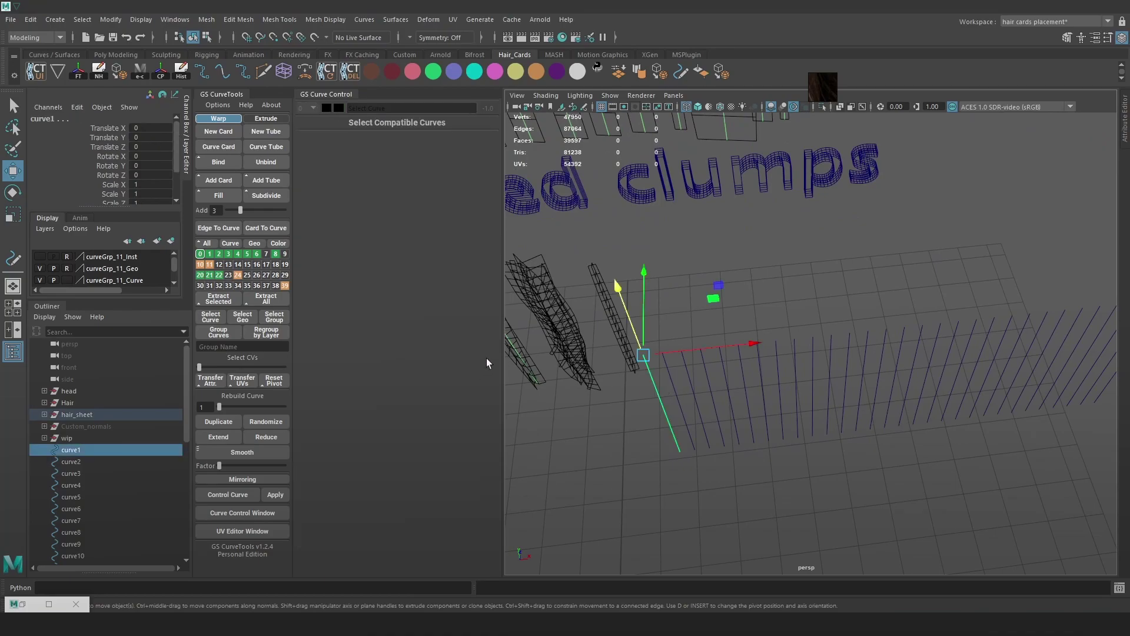
click(218, 166)
- Inspect the new bind group's path curve and instances in the outliner and compare them with the bound clump
alt+drag(654, 329, 749, 289)
scroll(70, 473, down, 10)
click(44, 529)
scroll(58, 522, down, 2)
click(93, 510)
click(89, 497)
alt+drag(730, 330, 835, 373)
key(ctrl+z)
click(760, 271)
click(874, 331)
click(886, 306)
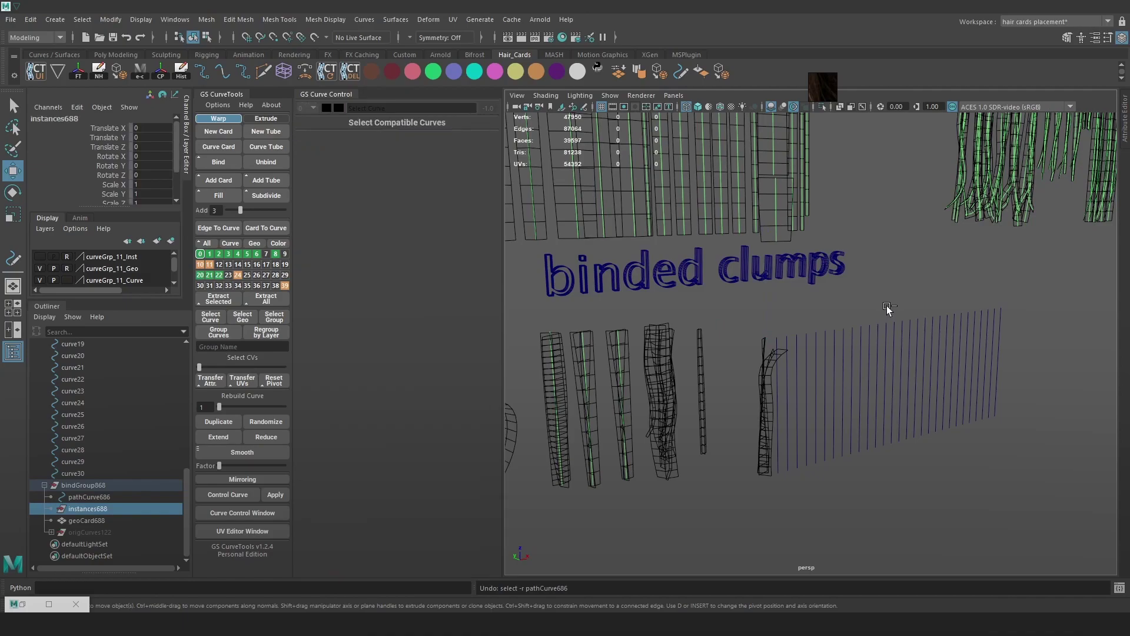
click(760, 351)
- Save the scene after viewing the bound clump
alt+drag(803, 323, 901, 319)
key(q)
key(ctrl+s)
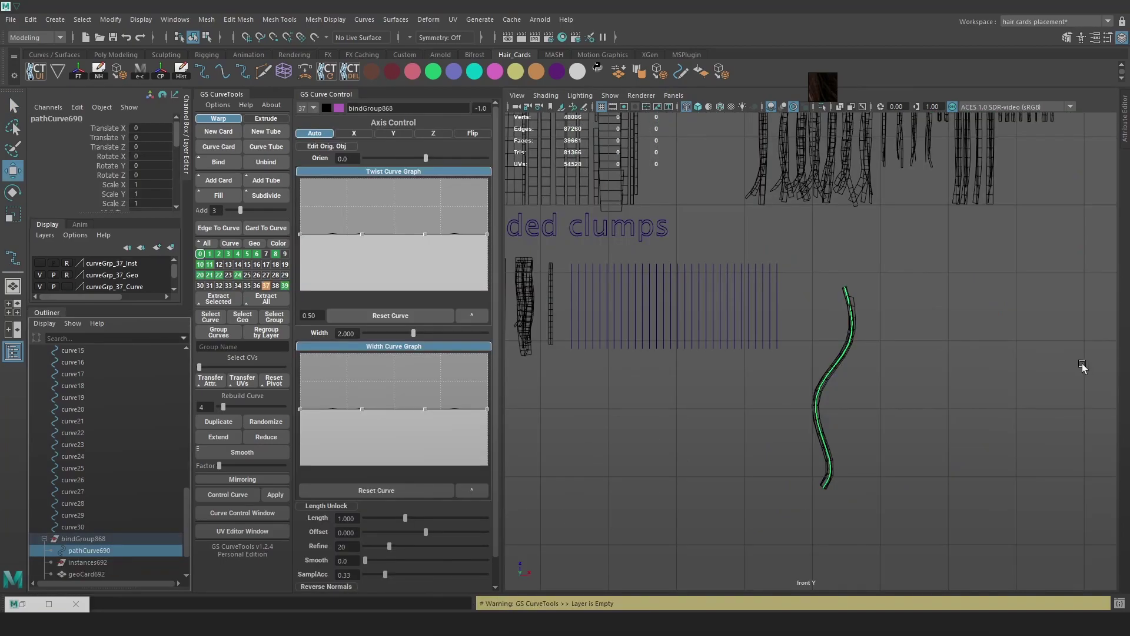
- Examine the test clump bound to the wavy curve up close in shaded display
alt+right_drag(822, 338, 916, 384)
key(6)
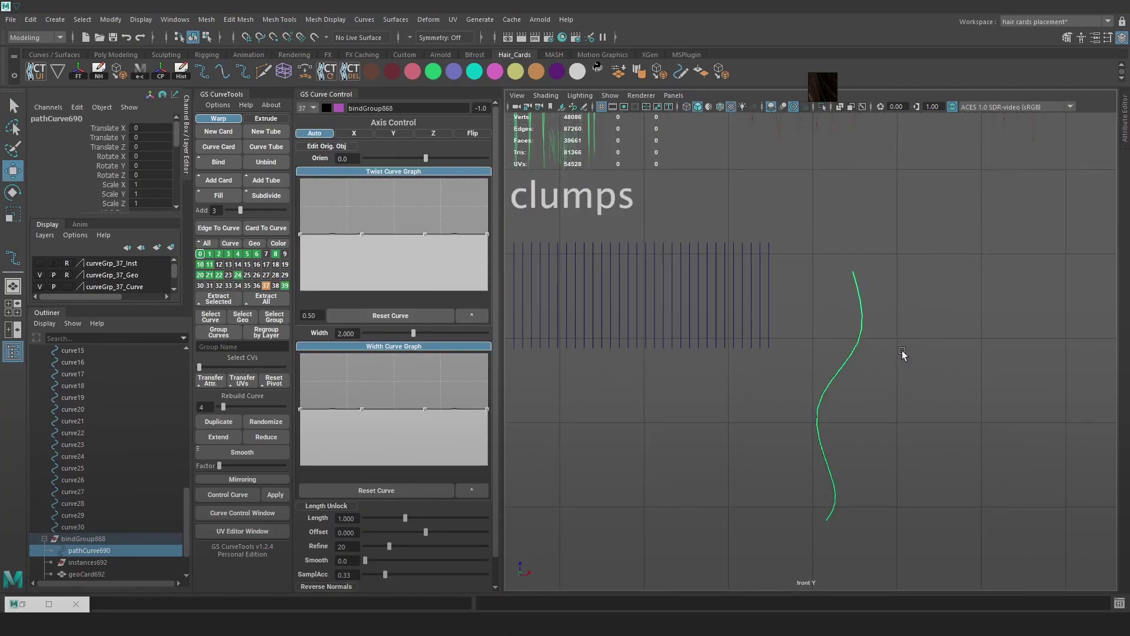
alt+right_drag(890, 329, 760, 327)
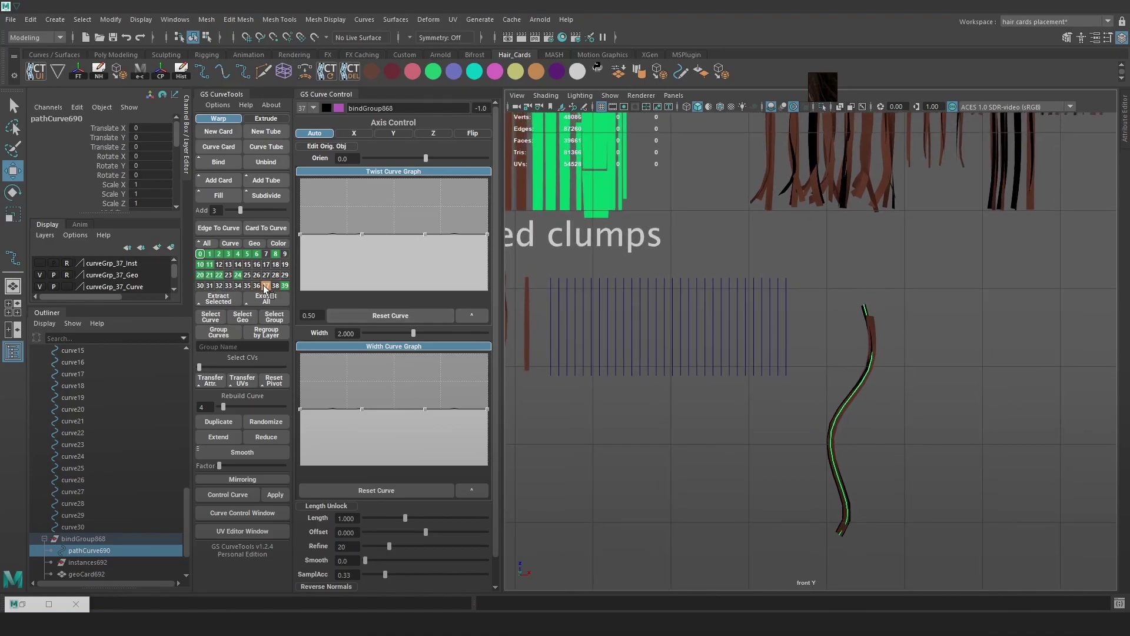
alt+right_drag(794, 368, 922, 380)
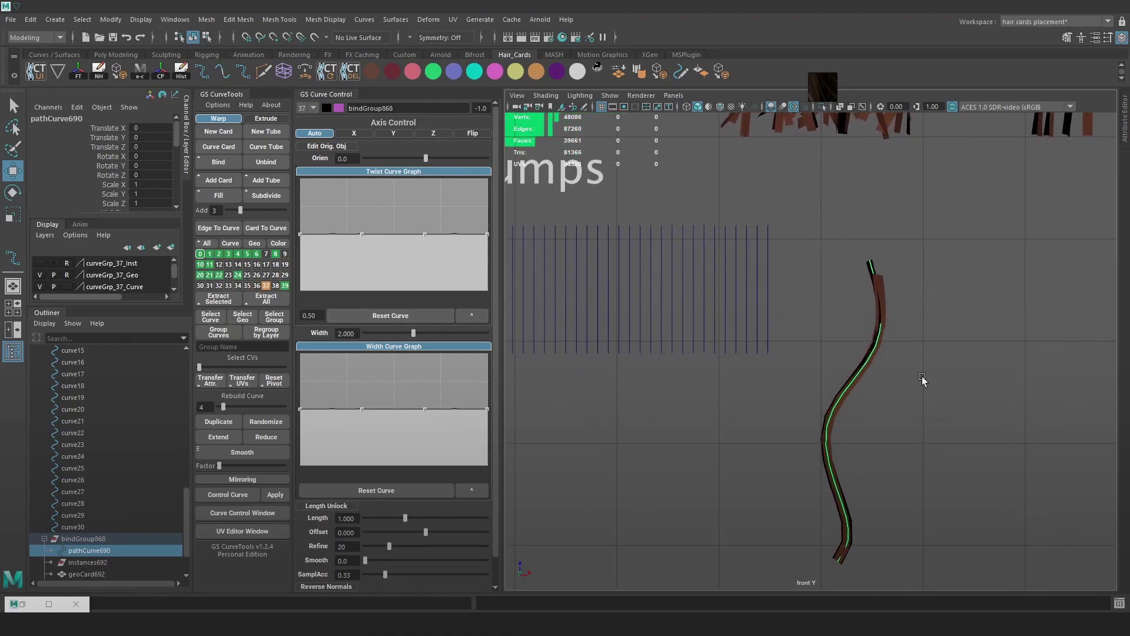
- Undo the test clump's layer change and its binding to the wavy curve
key(ctrl+z)
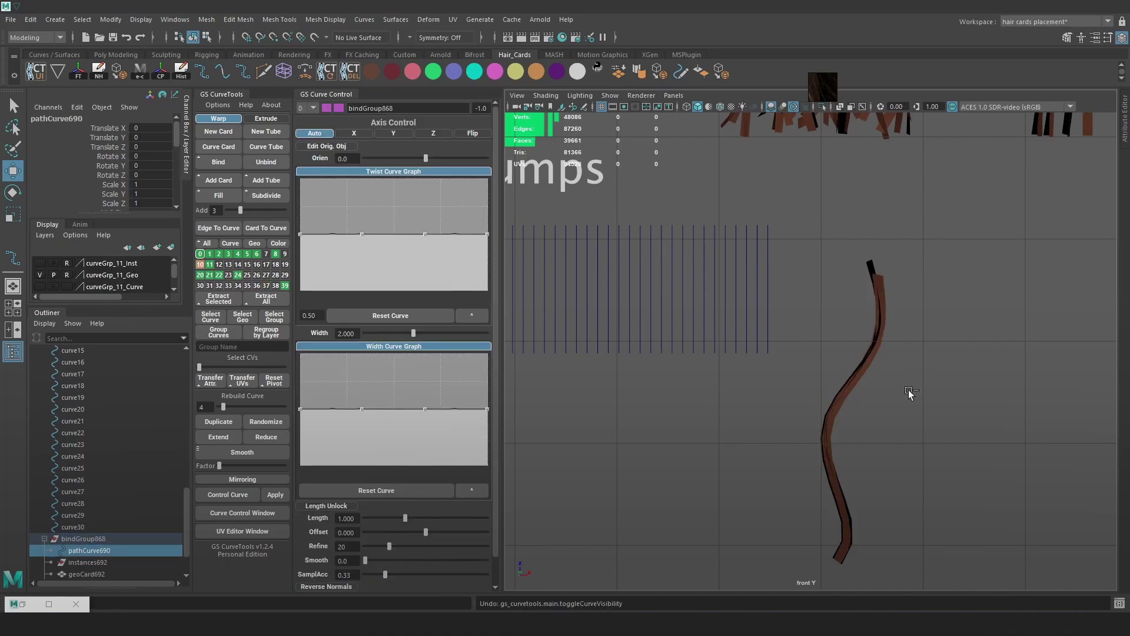
alt+right_drag(915, 412, 903, 398)
key(4)
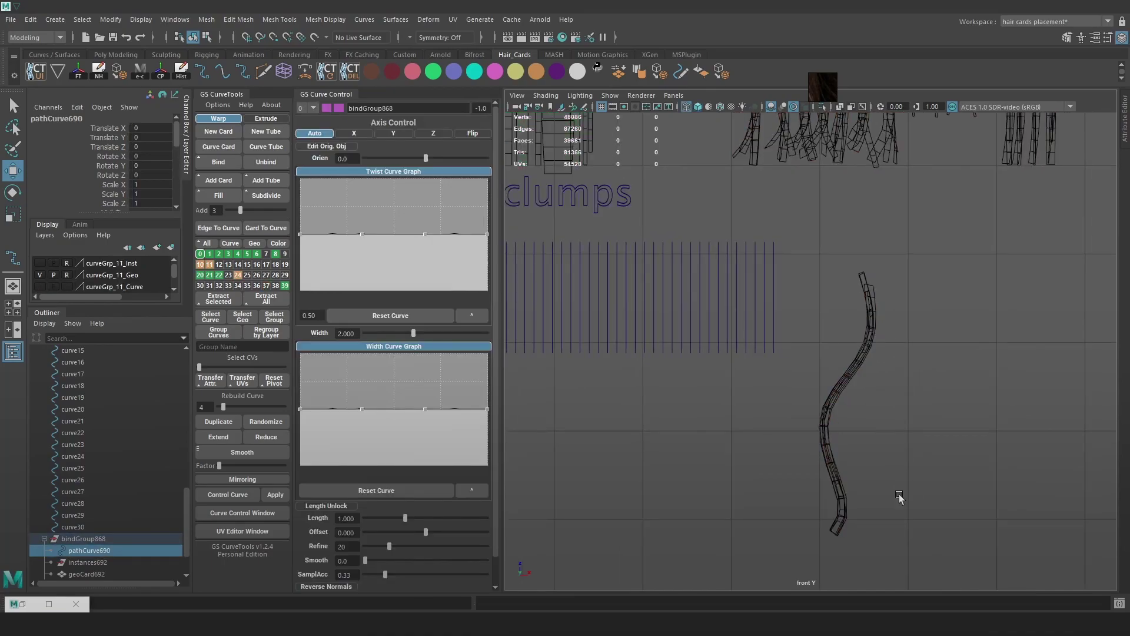
key(ctrl+z)
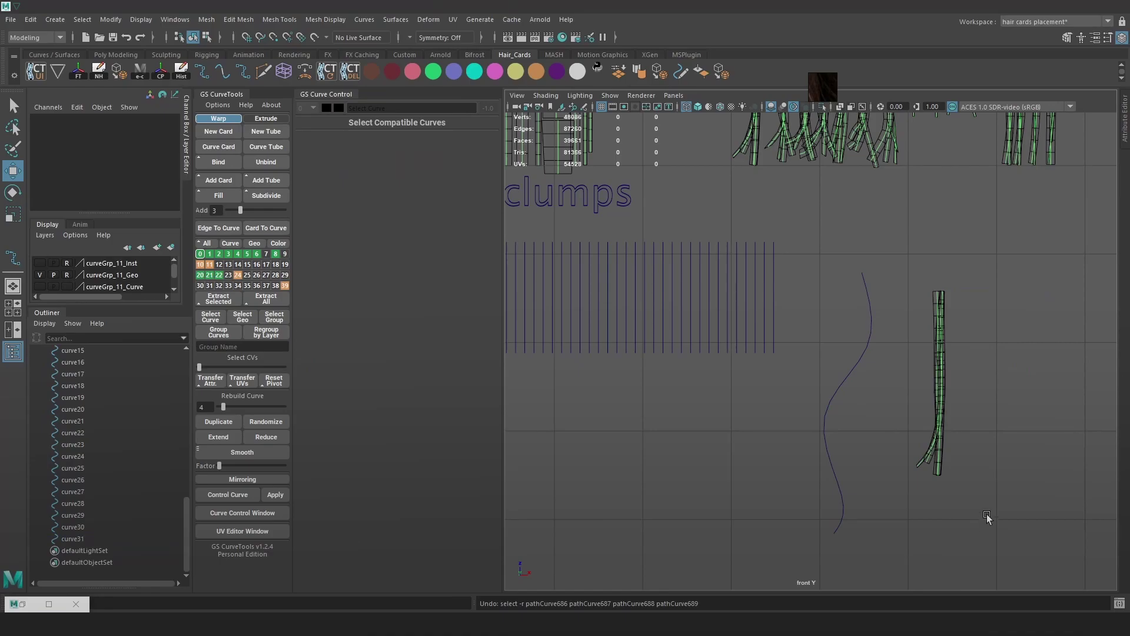
- Delete the wavy test curve together with the clump copy beside it
drag(1008, 547, 819, 263)
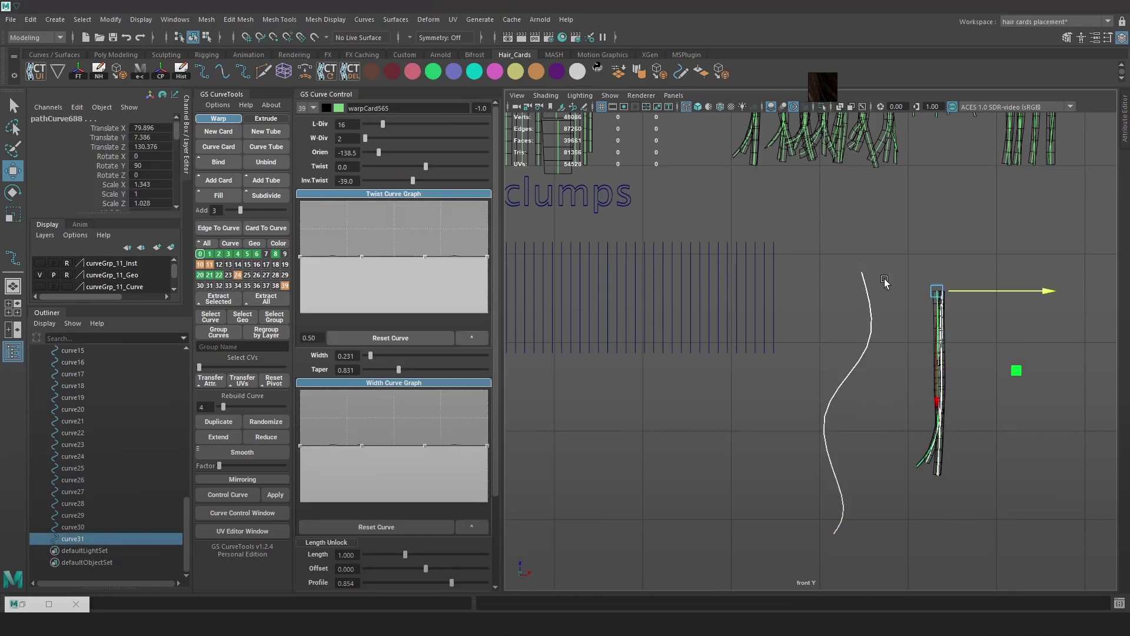
key(Delete)
scroll(884, 278, down, 4)
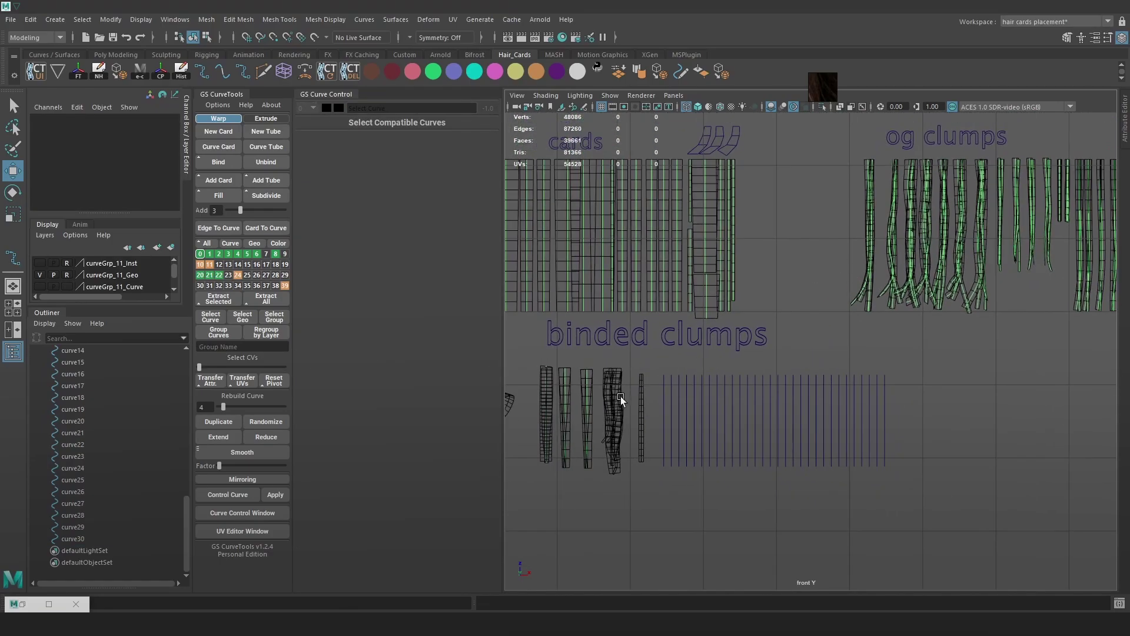
- Toggle curve visibility on layer 39 and show the path curves on layer 22
alt+middle_drag(619, 401, 676, 379)
scroll(676, 379, up, 2)
click(285, 285)
click(285, 285)
click(285, 285)
click(285, 285)
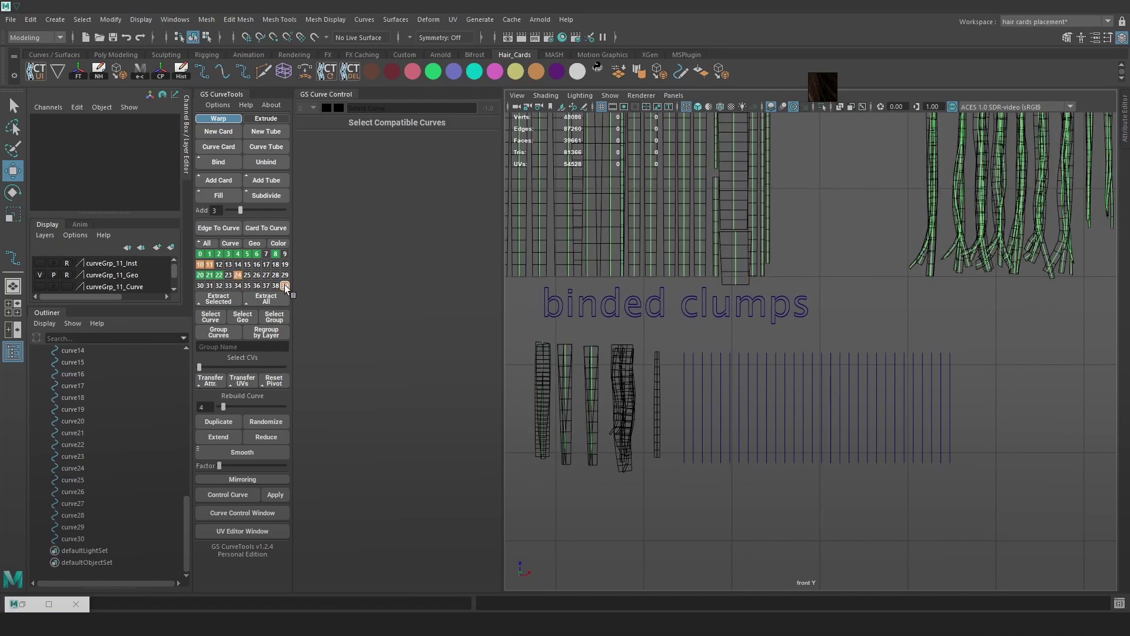
click(286, 286)
click(286, 286)
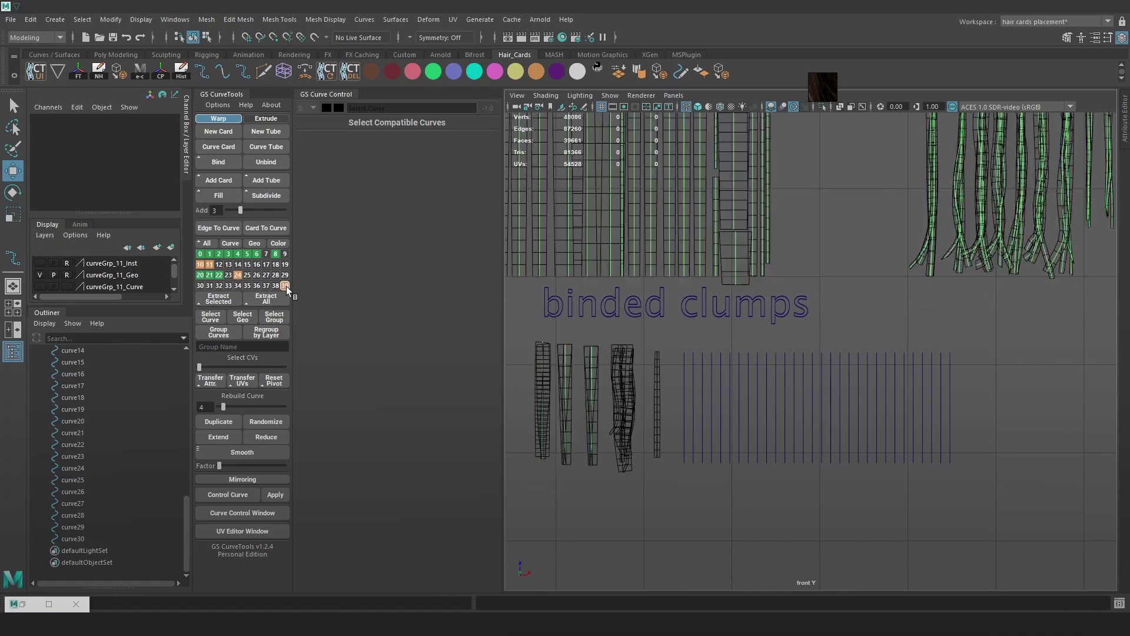
click(238, 275)
click(220, 277)
click(220, 278)
click(220, 278)
click(220, 278)
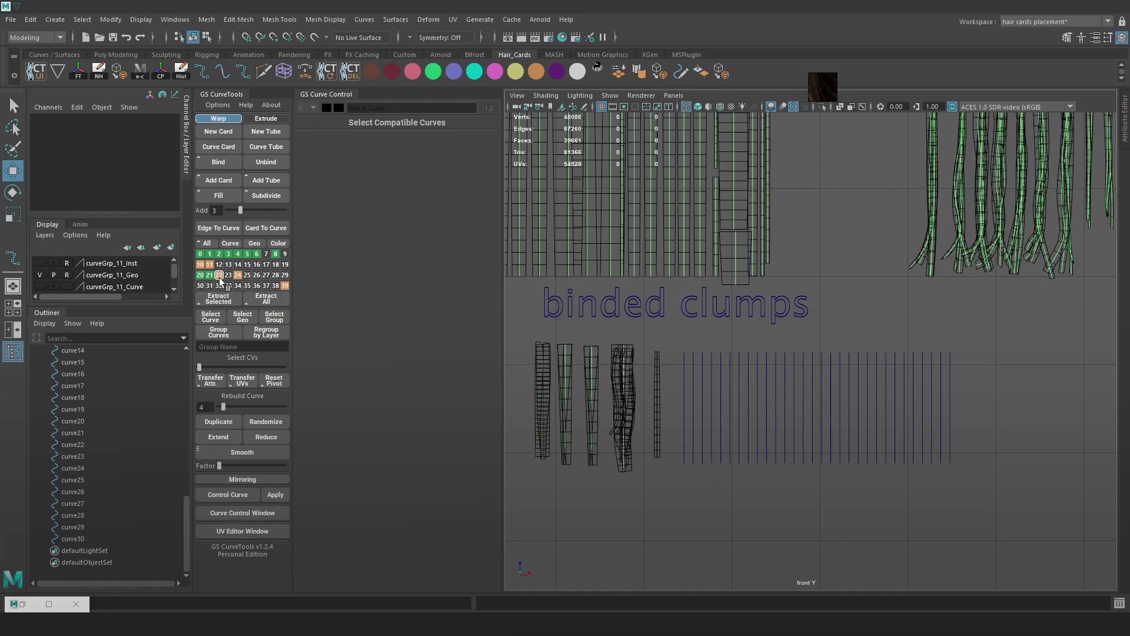
- Assign the wavy binded clump beside the thin strand to layer 39 and display the scene textured
click(623, 365)
key(f)
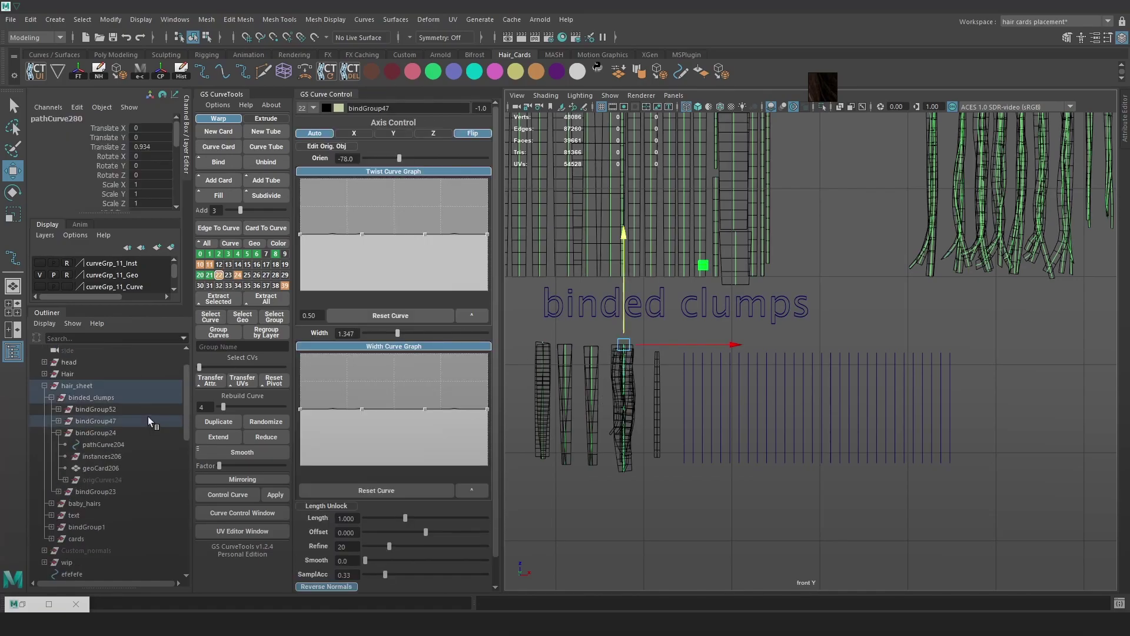
click(285, 286)
alt+shift+click(285, 286)
alt+shift+click(285, 286)
scroll(676, 432, up, 1)
alt+middle_drag(676, 432, 784, 411)
scroll(828, 432, up, 2)
key(6)
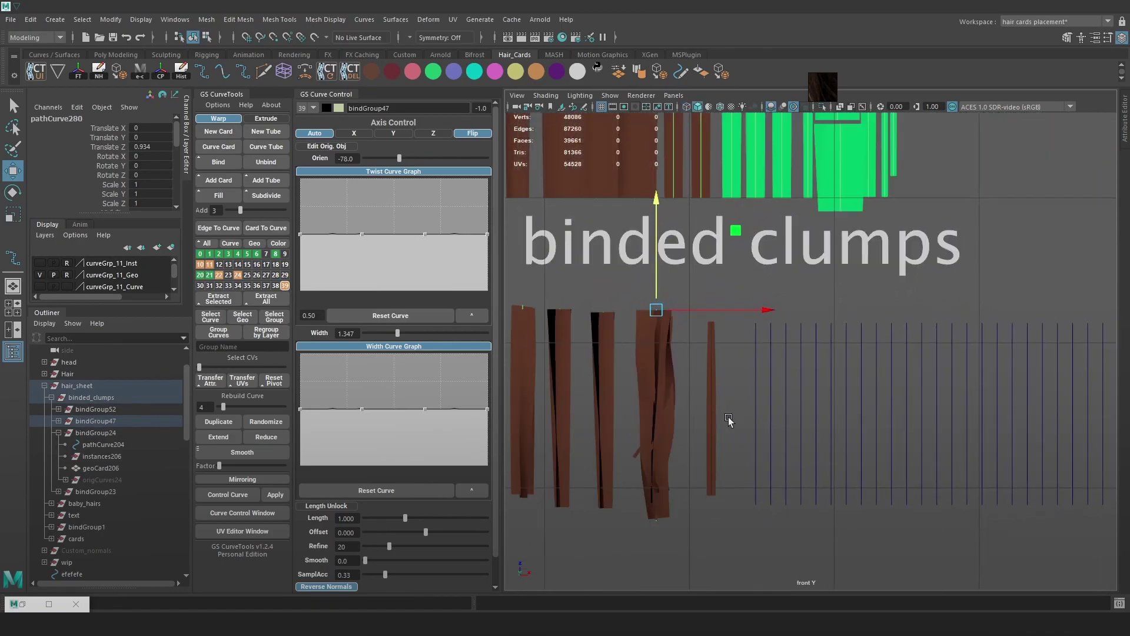
key(alt)
scroll(716, 392, up, 1)
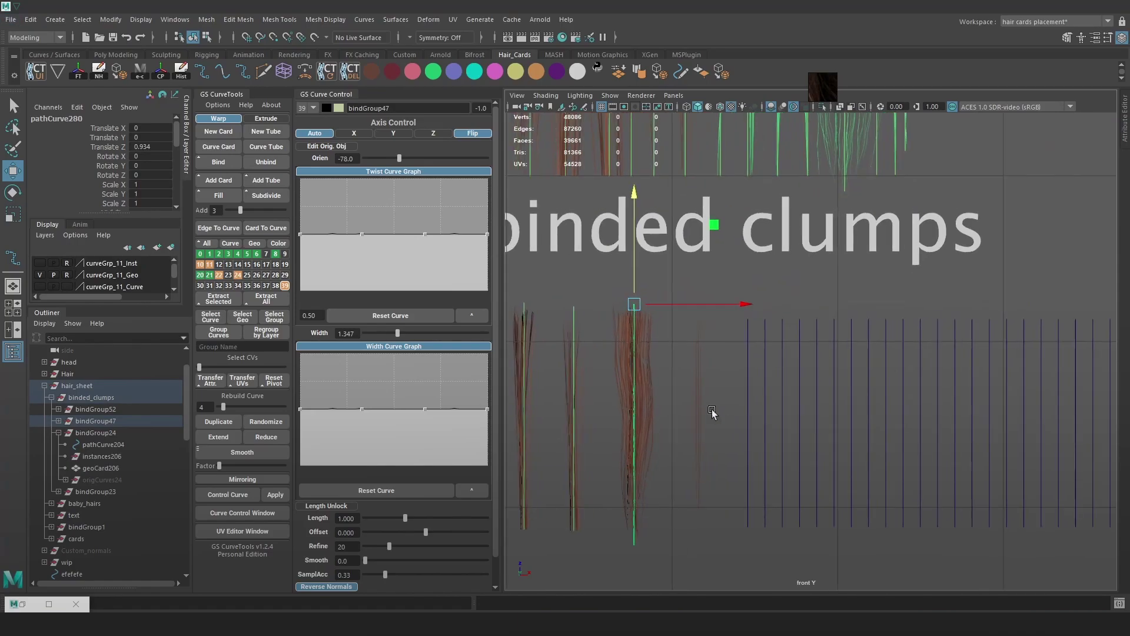
- Turn on curve visibility for the remaining hair layers, including 1, 3, 5, 6, 8 and 20, and return to wireframe display
click(236, 275)
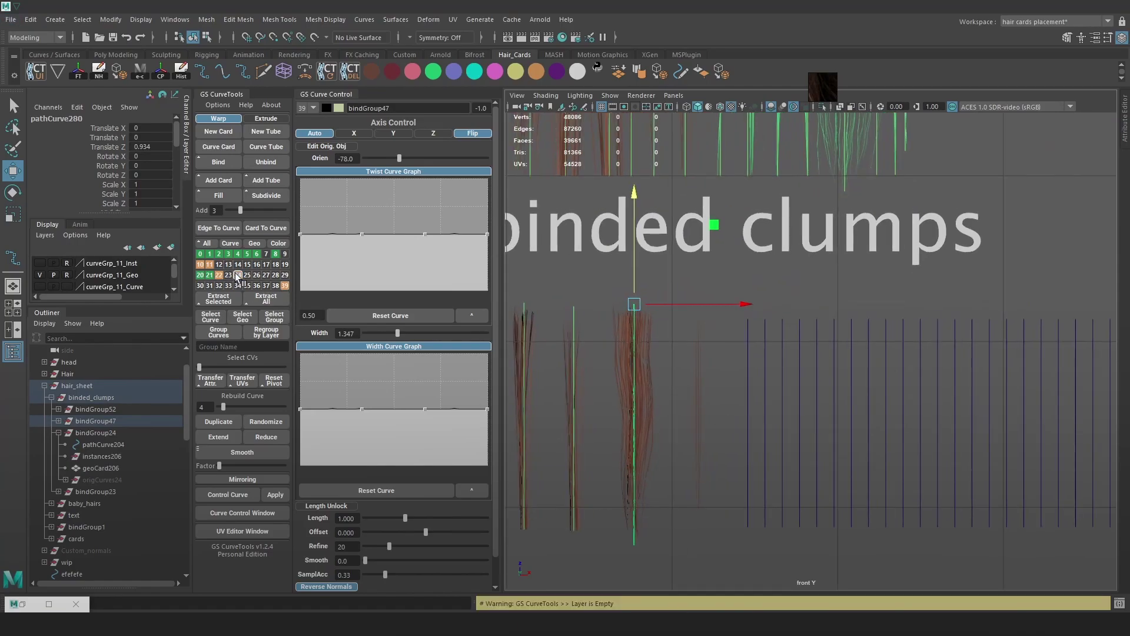
click(219, 275)
click(202, 275)
click(209, 255)
click(228, 255)
click(247, 253)
click(257, 254)
click(267, 254)
click(276, 254)
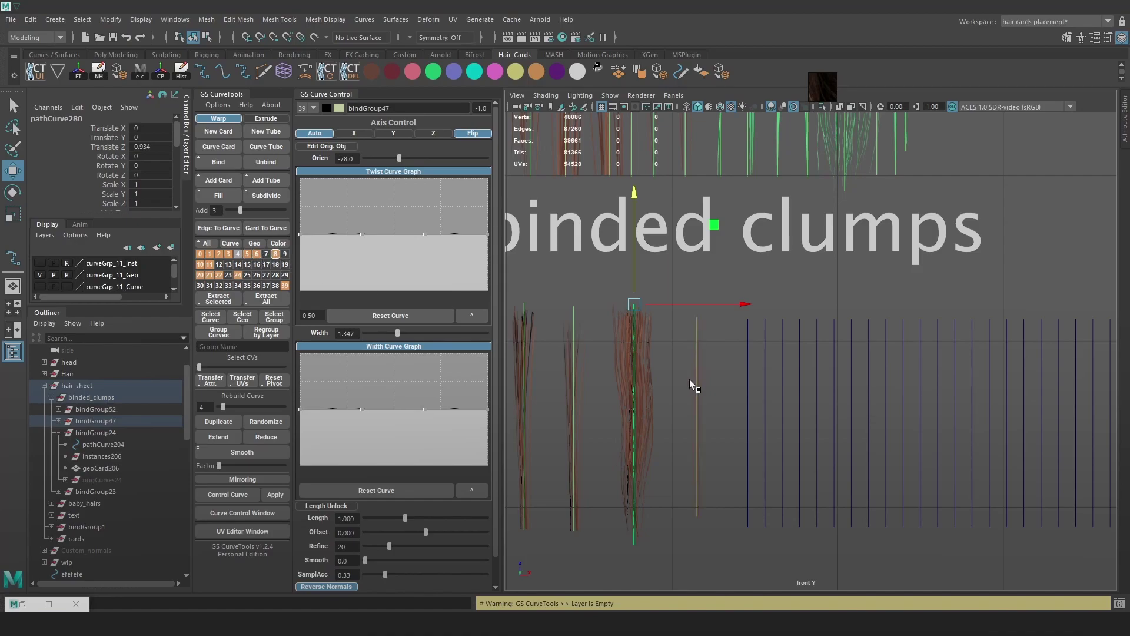
click(701, 367)
key(4)
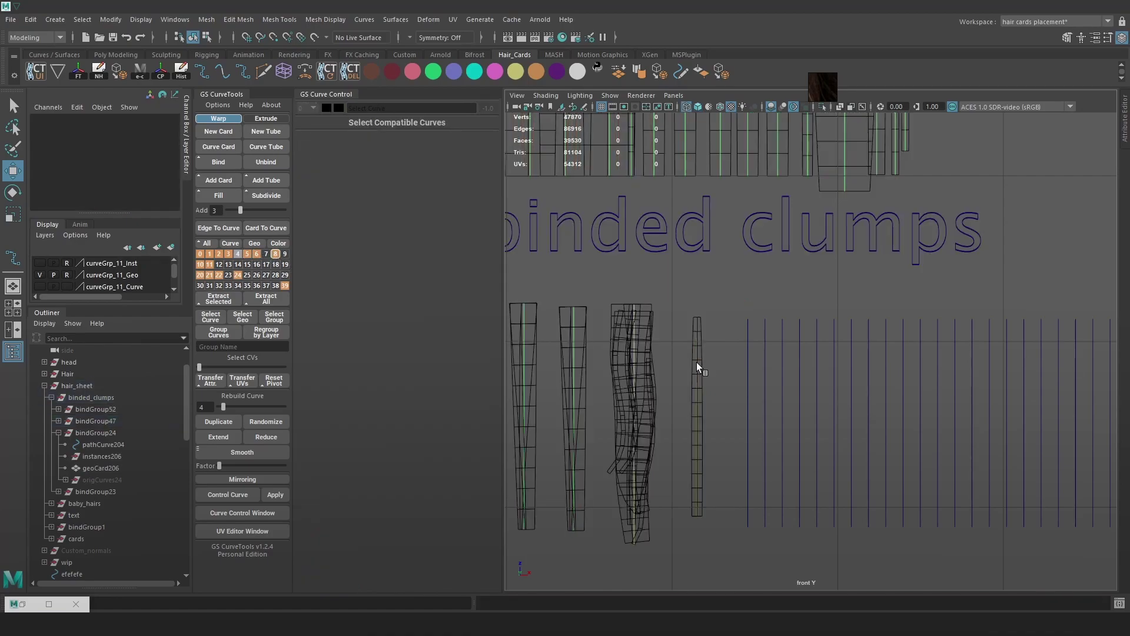
- Assign the thin binded strand to layer 39 and move it along X to -0.648, closer to the wavy clump
click(698, 363)
right_click(285, 286)
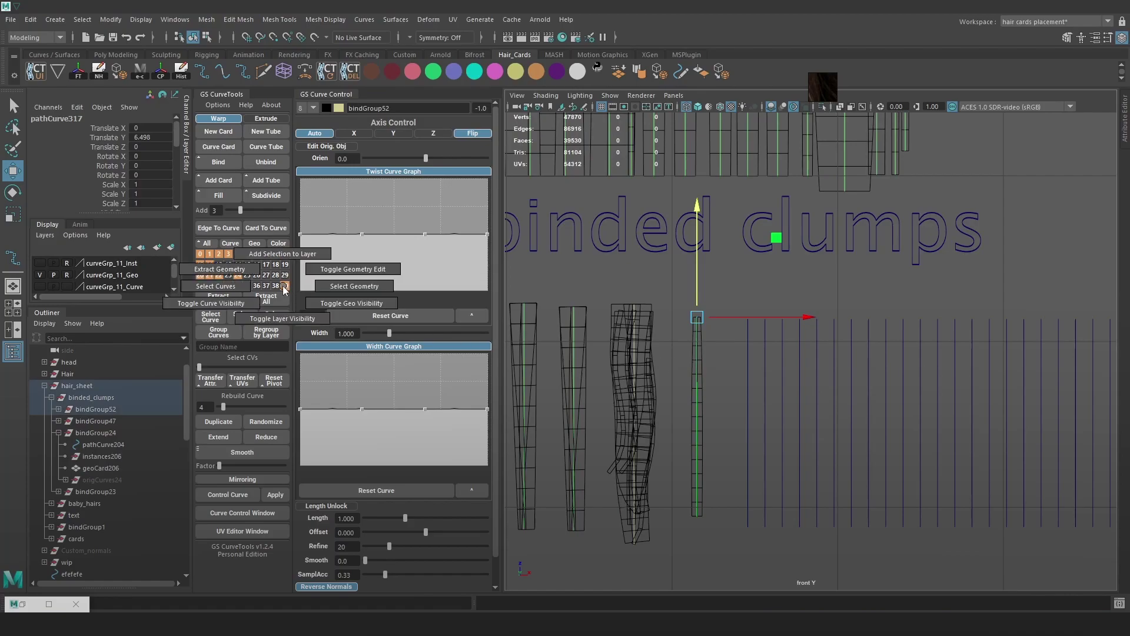
click(303, 267)
click(702, 340)
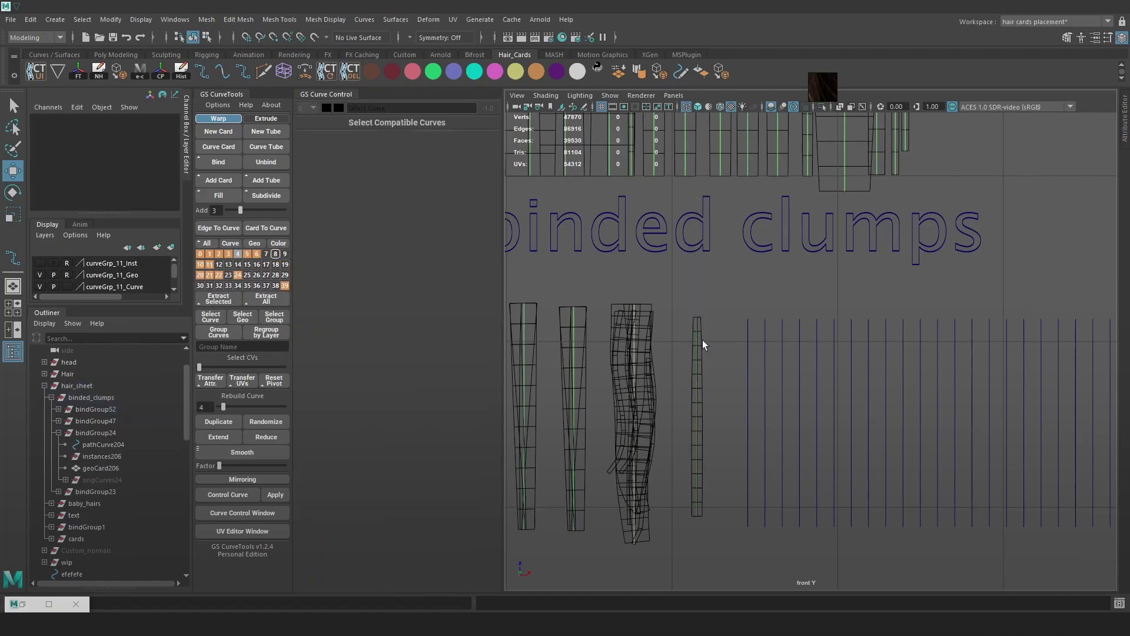
click(697, 337)
drag(750, 317, 737, 322)
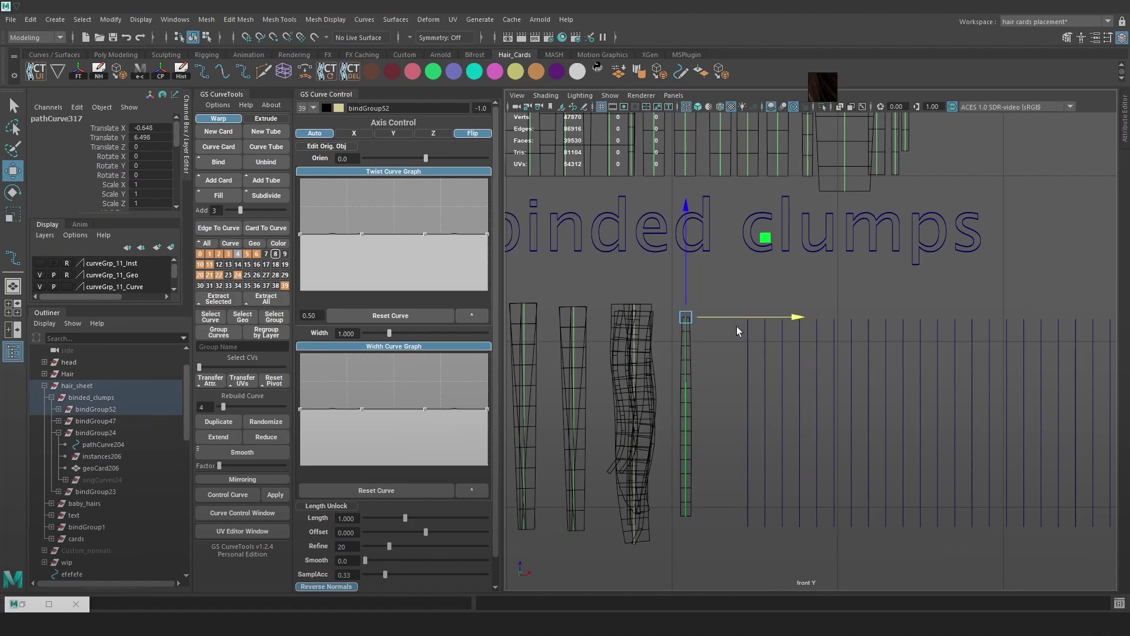
- Bind the first og clump to the first straight curve beside the thin binded strand
click(746, 375)
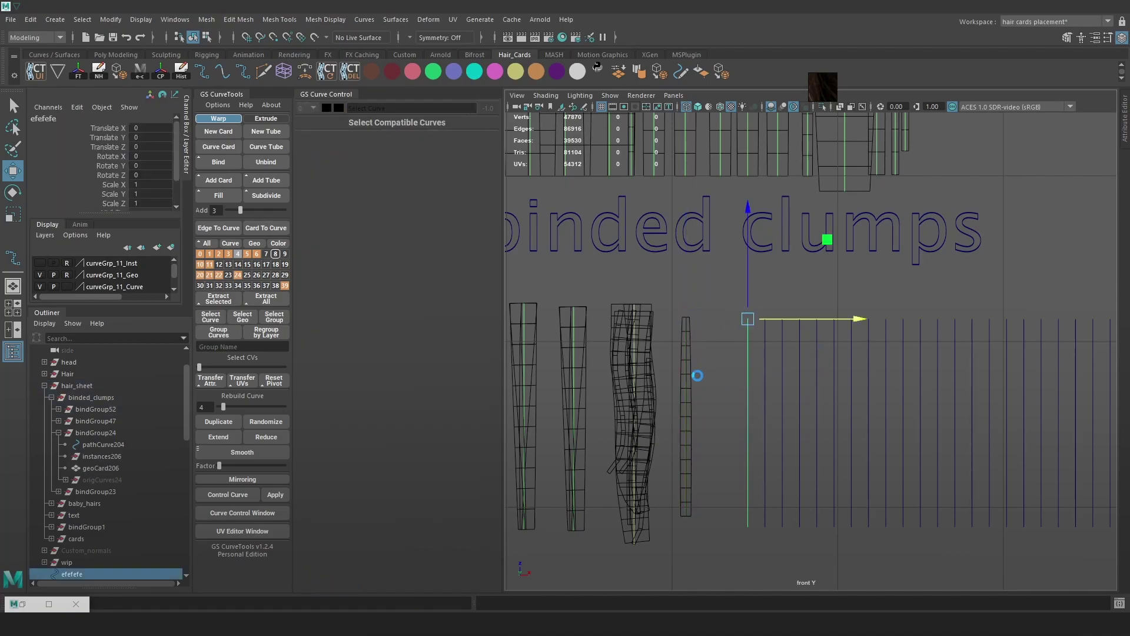
alt+middle_drag(837, 334, 711, 349)
scroll(785, 370, down, 3)
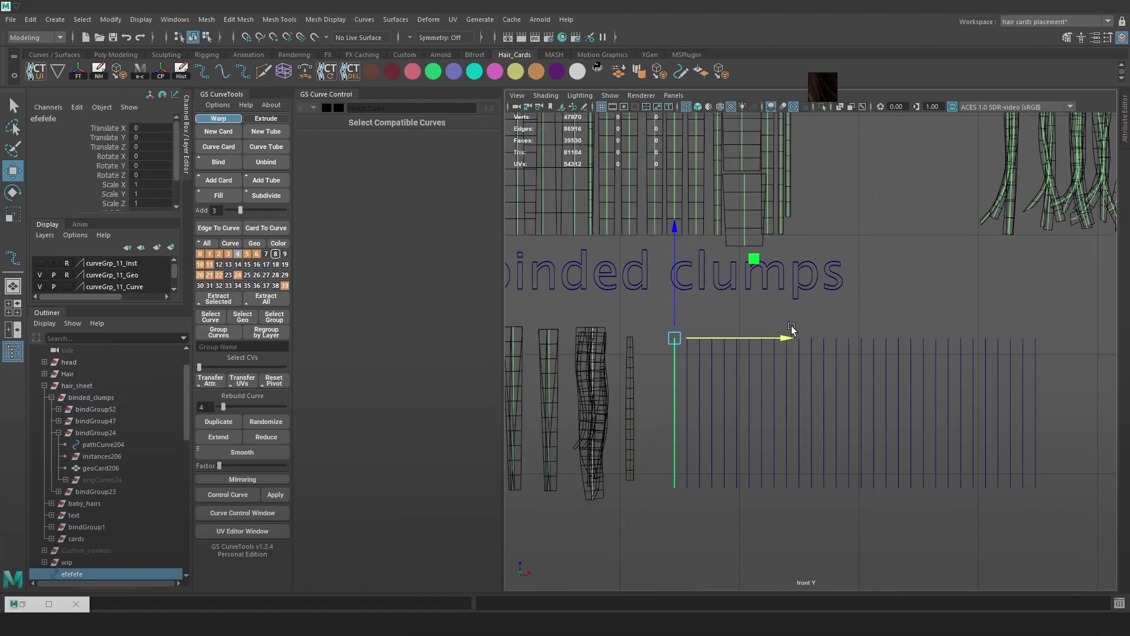
alt+middle_drag(824, 332, 796, 359)
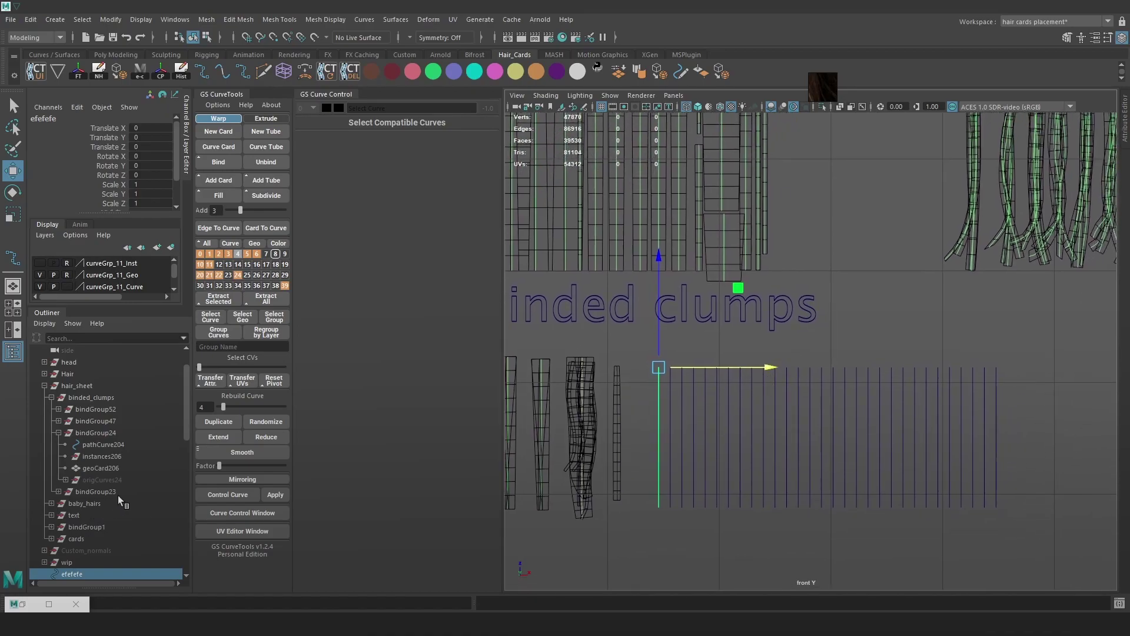
scroll(120, 501, down, 3)
alt+middle_drag(872, 315, 833, 373)
click(915, 295)
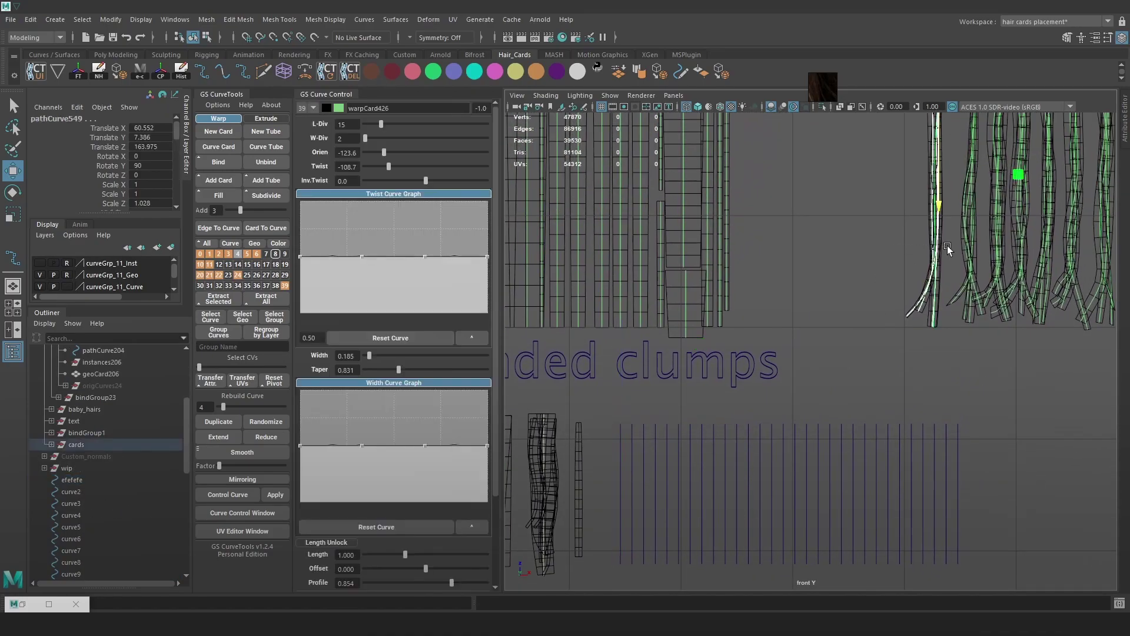
click(620, 458)
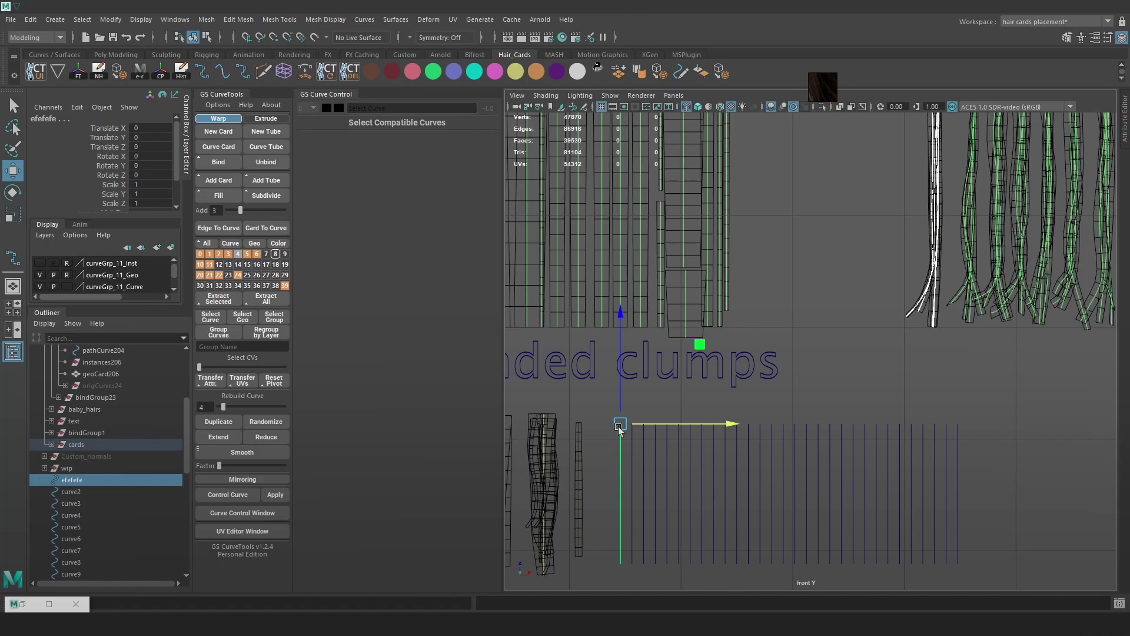
click(225, 165)
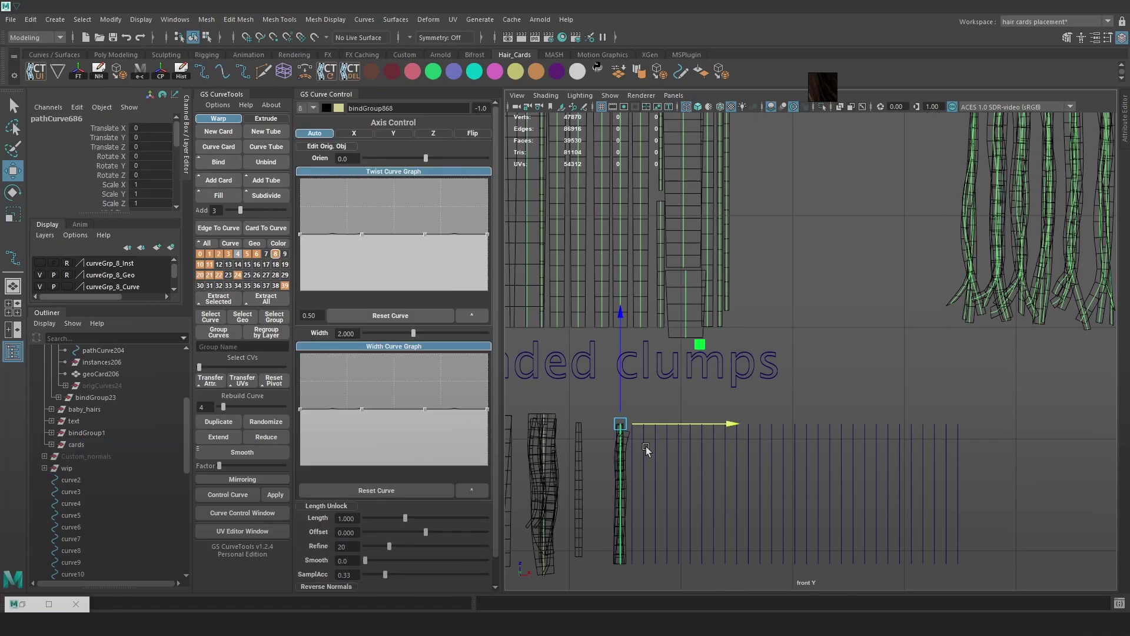
- Examine the newly bound clump with textured display in front view and from an angle in perspective
scroll(642, 450, up, 2)
scroll(686, 462, up, 2)
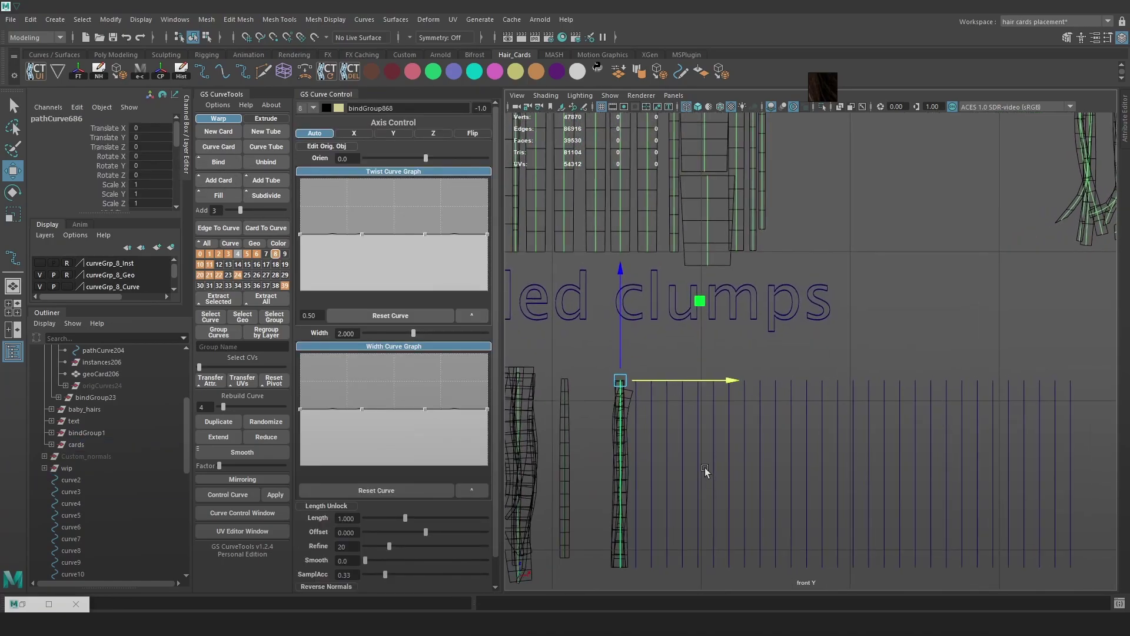
key(5)
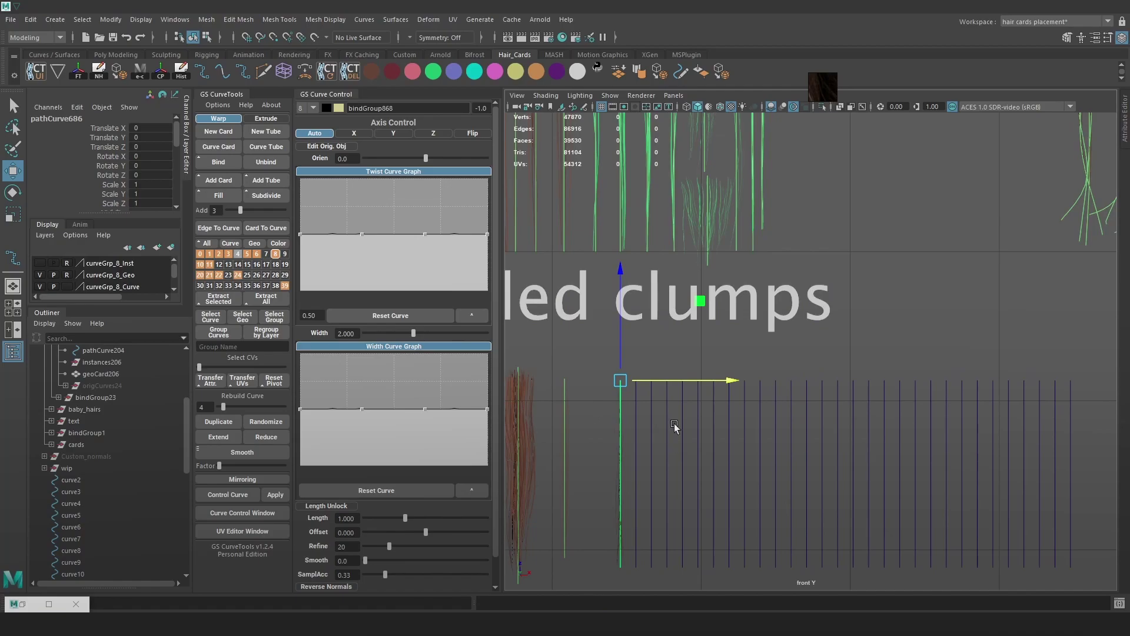
key(space)
drag(689, 411, 701, 373)
alt+drag(775, 385, 589, 299)
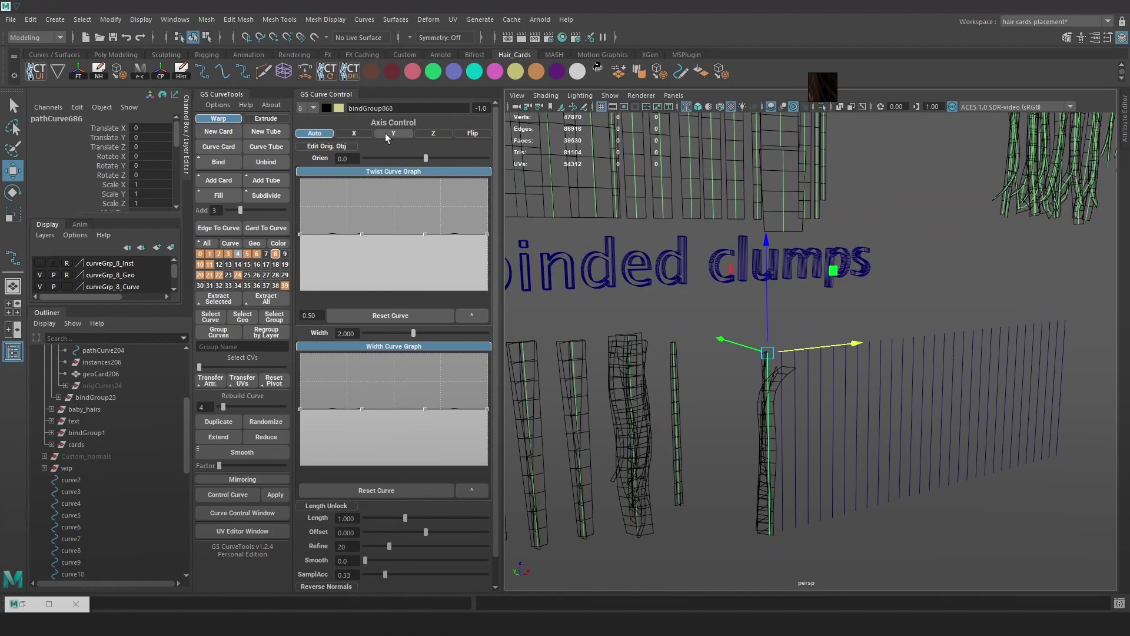
alt+drag(896, 243, 980, 239)
- Return to the front view and maximise the viewport around the next og clump and the remaining straight curves
key(space)
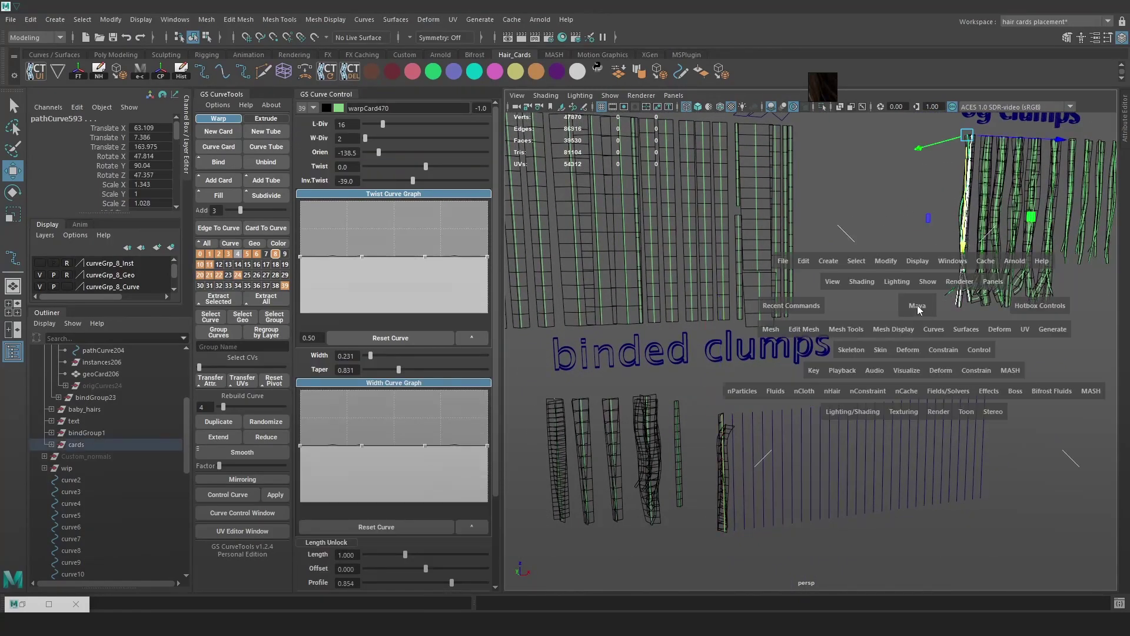
drag(917, 305, 918, 319)
key(f)
alt+right_drag(911, 334, 800, 377)
key(ctrl+space)
key(ctrl+space)
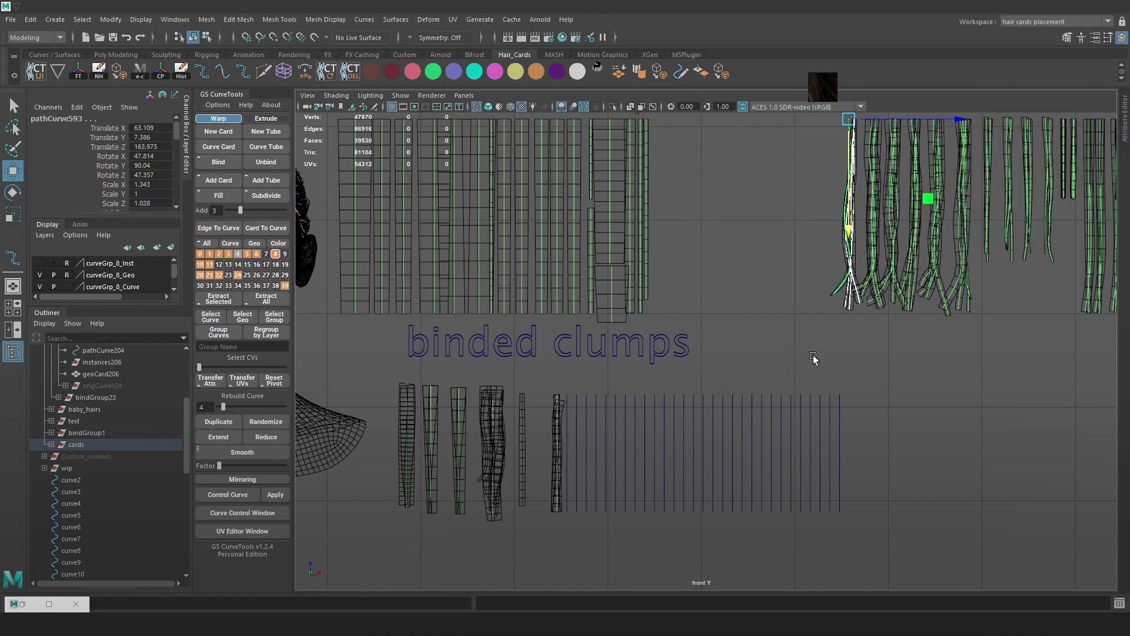
key(ctrl+space)
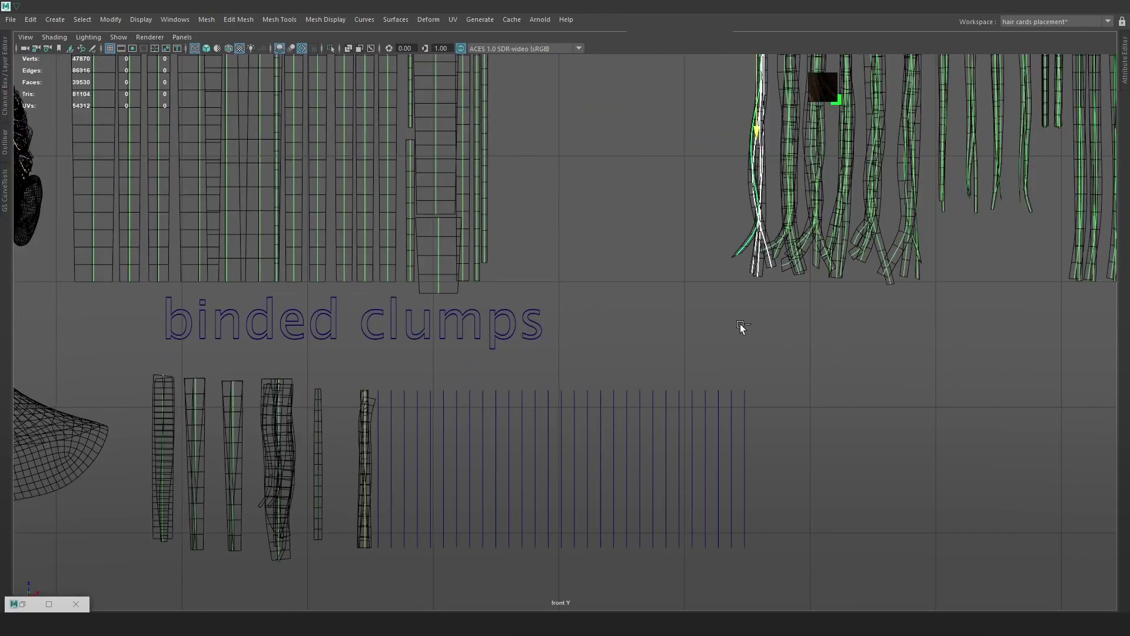
- Bind the first clump under "og clumps" to the first free guide curve (curve2) under "binded clumps"
key(ctrl+space)
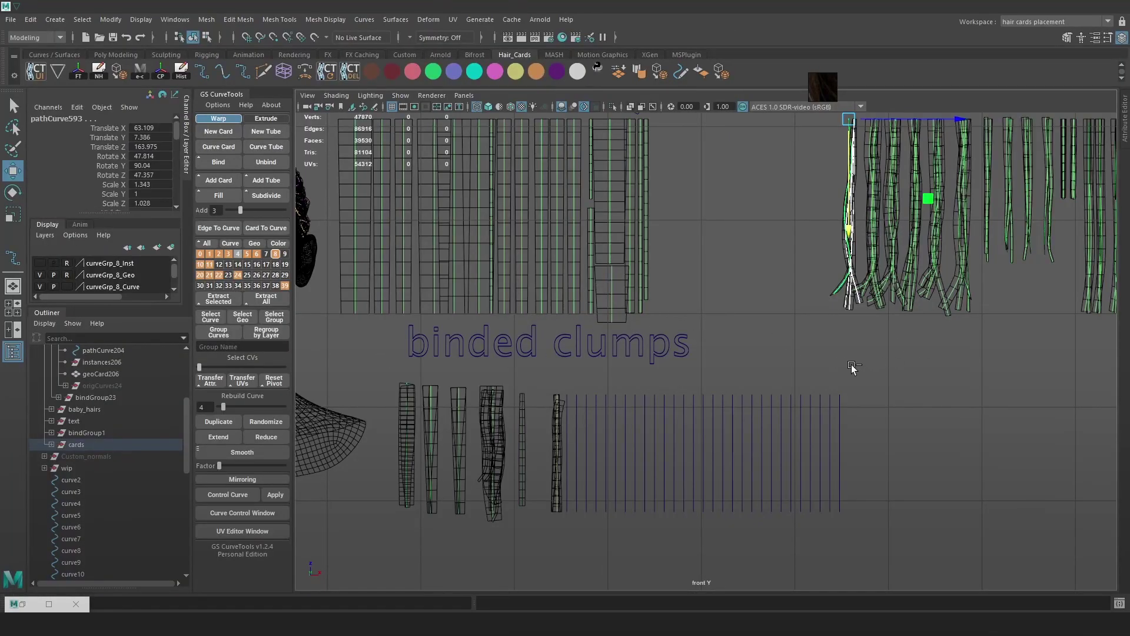
key(ctrl+space)
alt+middle_drag(748, 375, 780, 408)
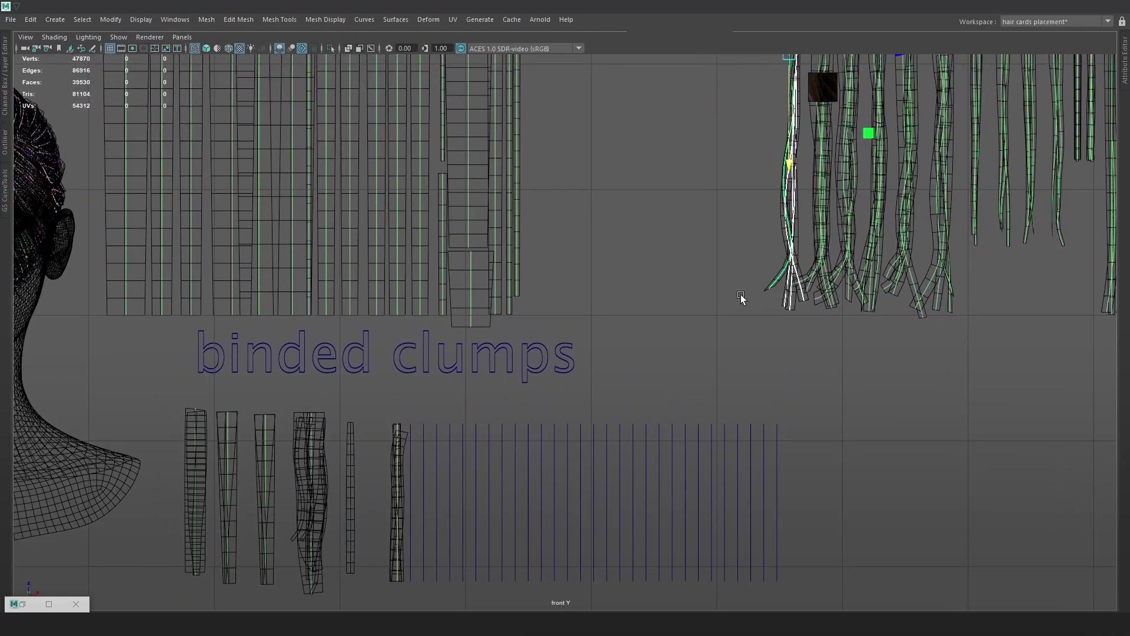
click(741, 294)
drag(807, 232, 769, 181)
alt+middle_drag(805, 219, 802, 316)
drag(860, 151, 852, 151)
alt+middle_drag(422, 522, 463, 458)
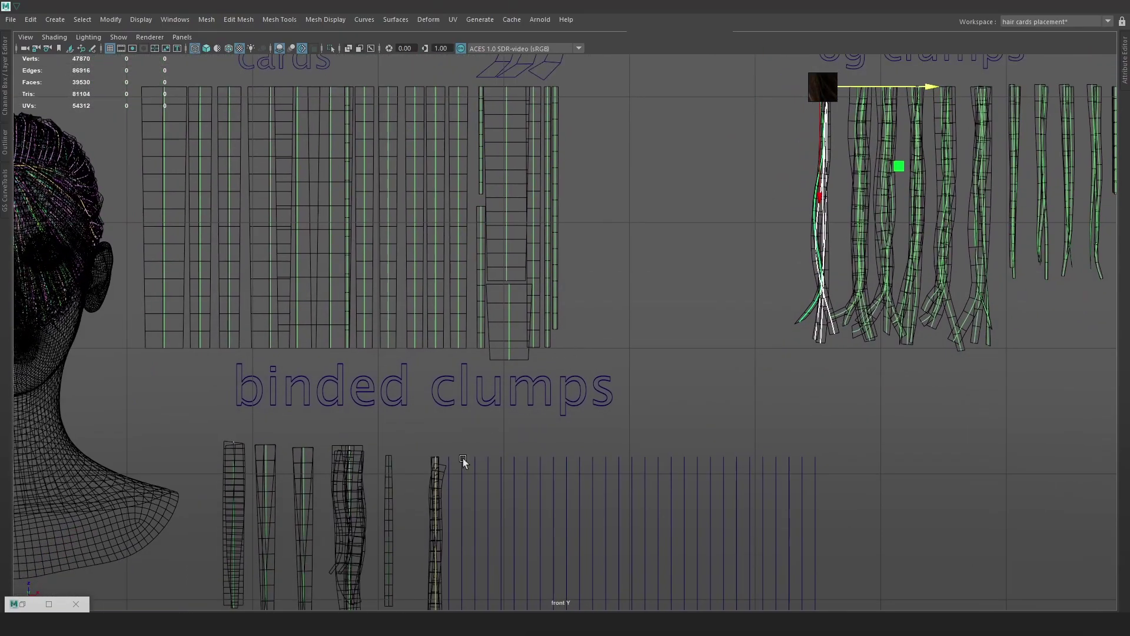
click(449, 475)
key(ctrl+space)
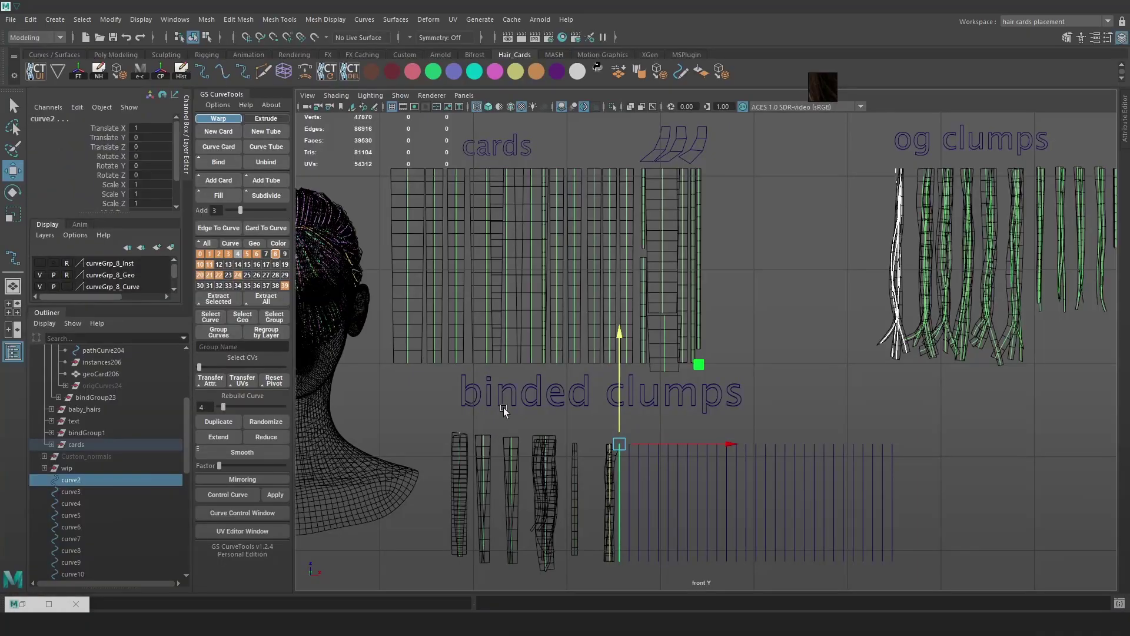
click(227, 161)
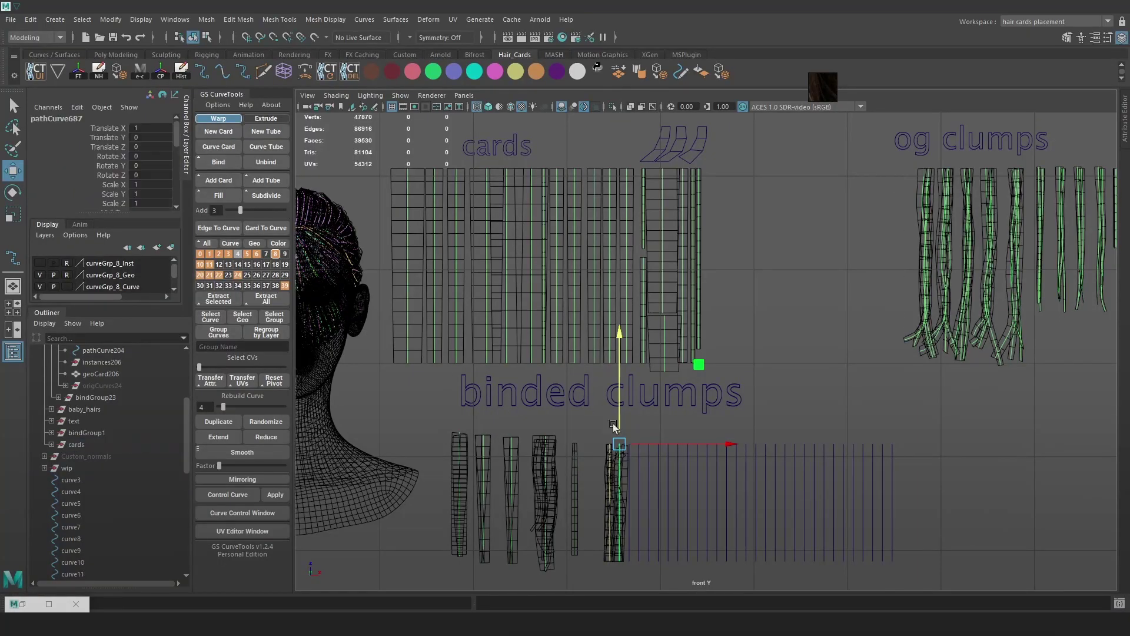
- Move the newly bound clump slightly left and shift all remaining guide curves slightly right to leave a gap
alt+middle_drag(651, 425, 666, 376)
scroll(669, 377, up, 1)
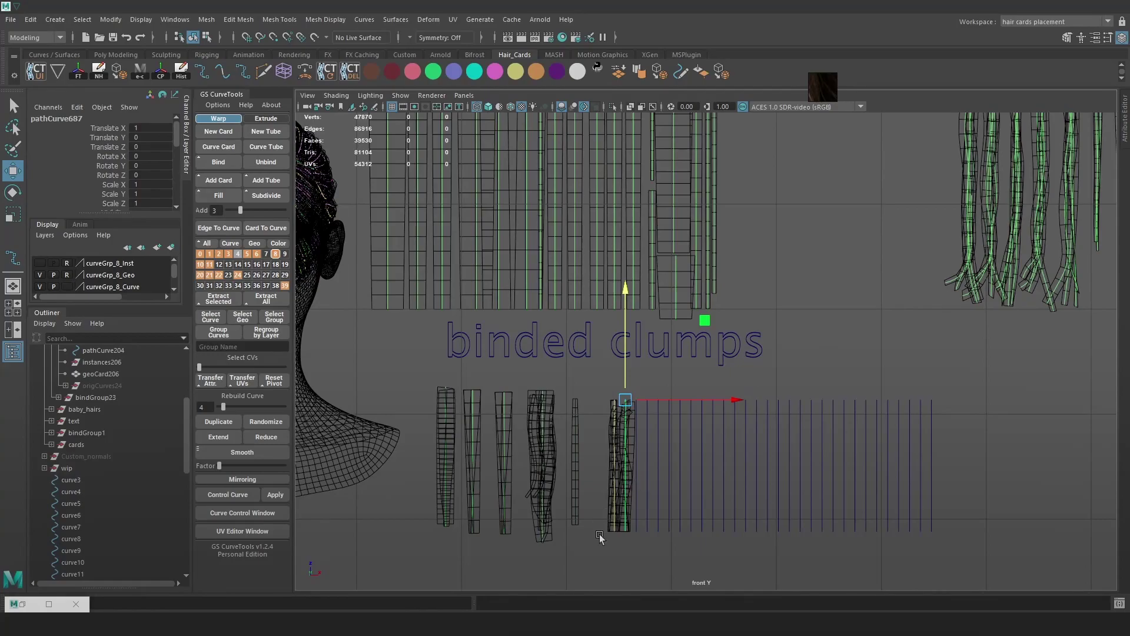
click(616, 498)
drag(668, 402, 654, 403)
drag(980, 540, 631, 427)
drag(865, 401, 875, 401)
- Bind the next three clumps under "og clumps", one each, to guide curves curve3, curve4 and curve5
click(945, 312)
drag(952, 238, 995, 239)
shift+click(646, 454)
click(219, 162)
shift+click(657, 462)
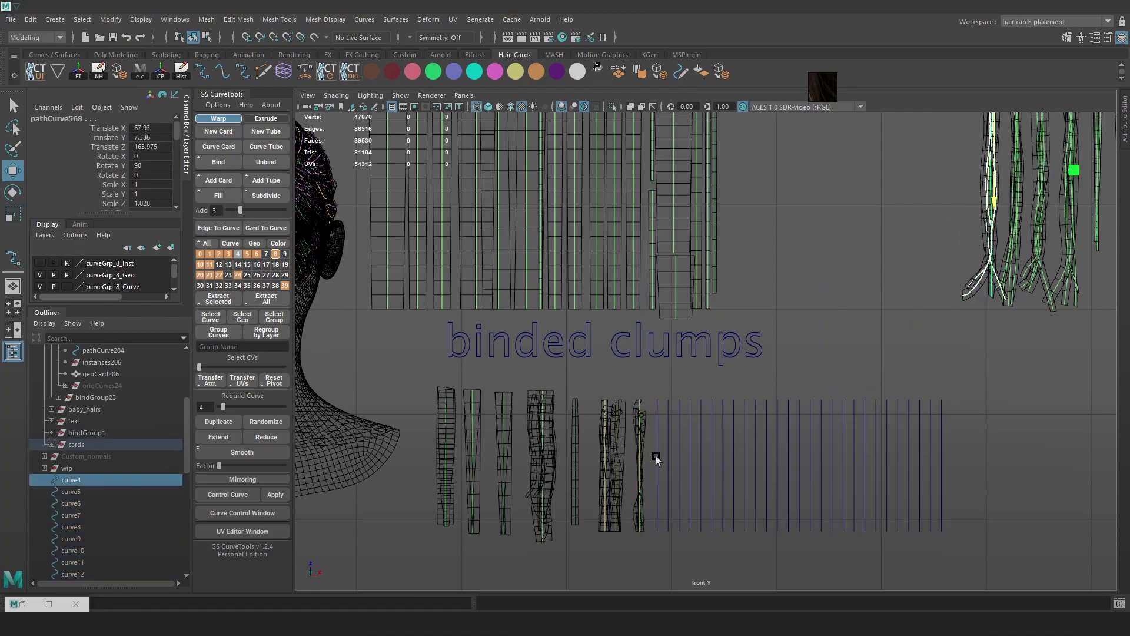
click(219, 168)
alt+middle_drag(940, 291, 896, 303)
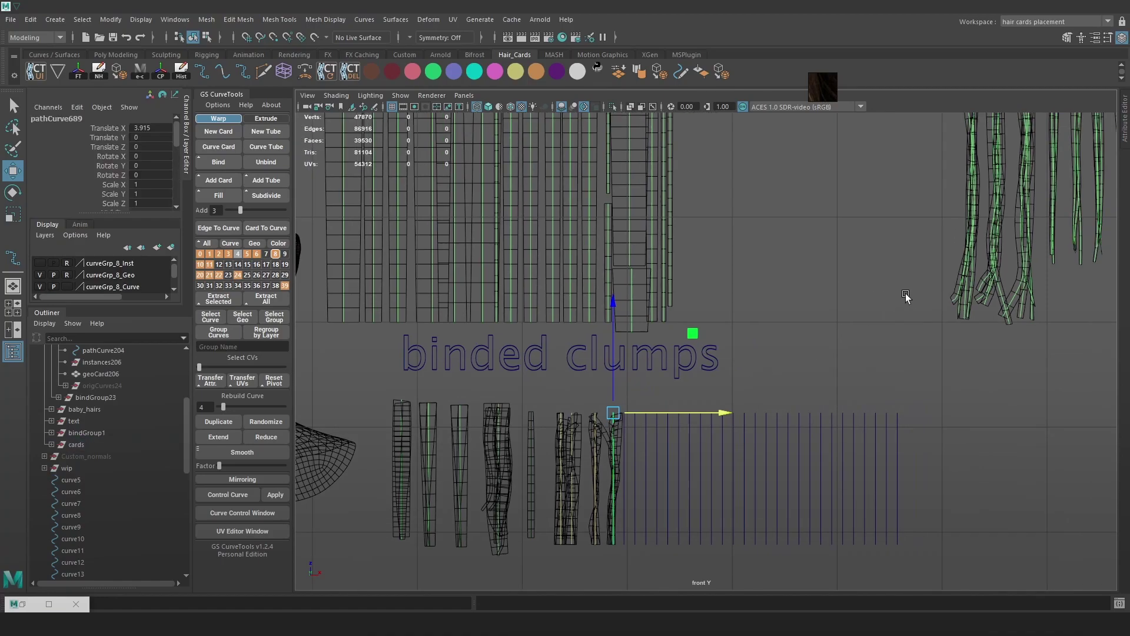
click(622, 493)
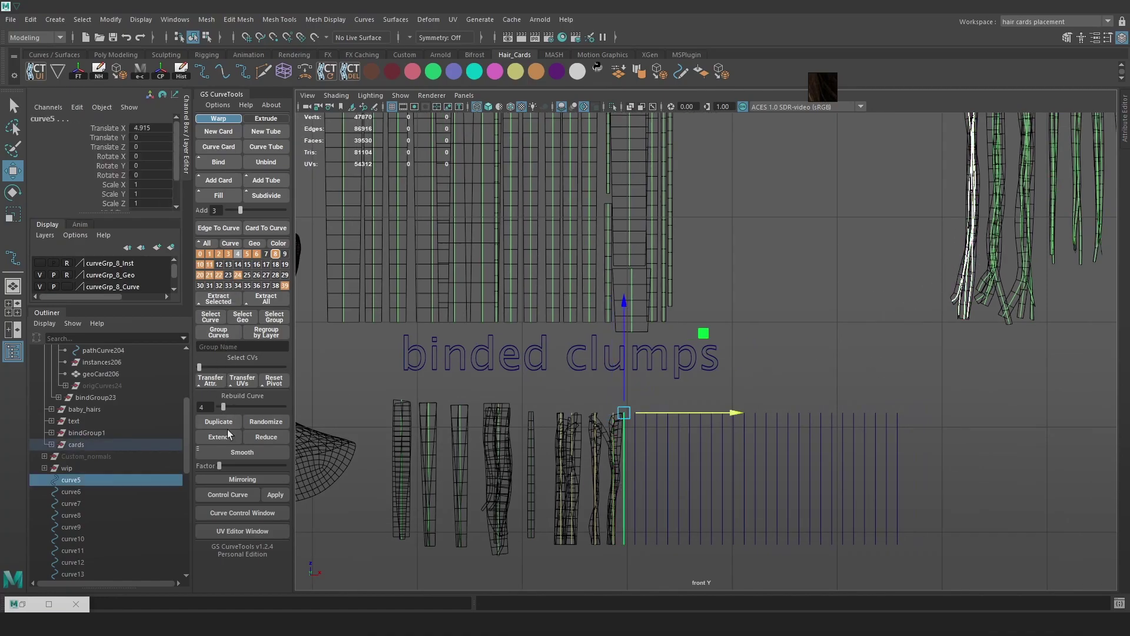
click(223, 166)
drag(947, 272, 1017, 278)
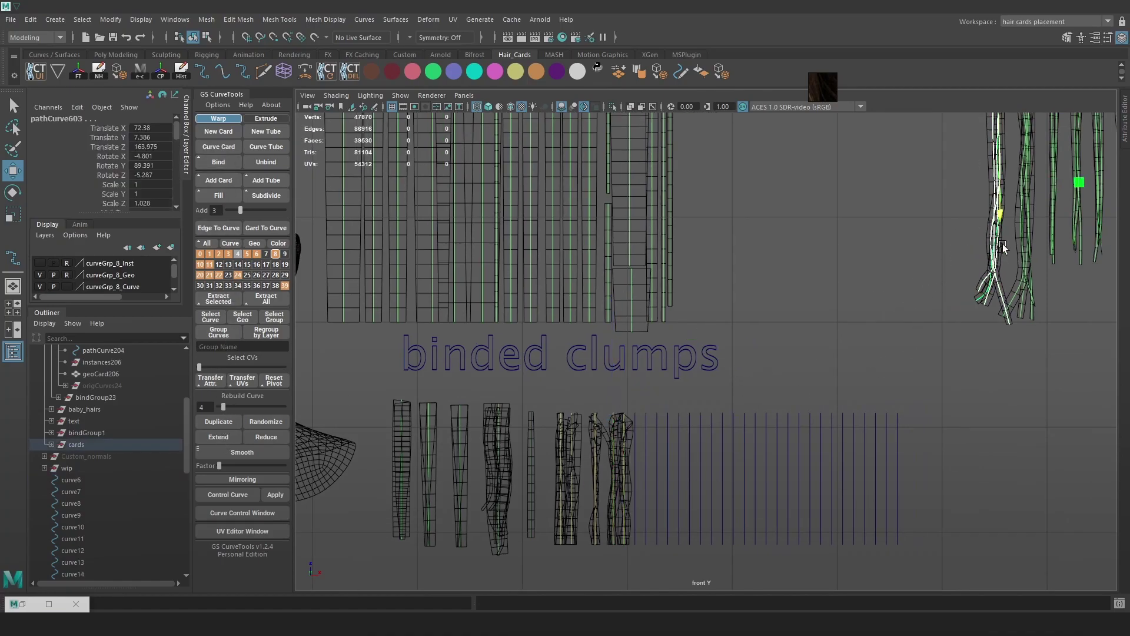
shift+click(635, 479)
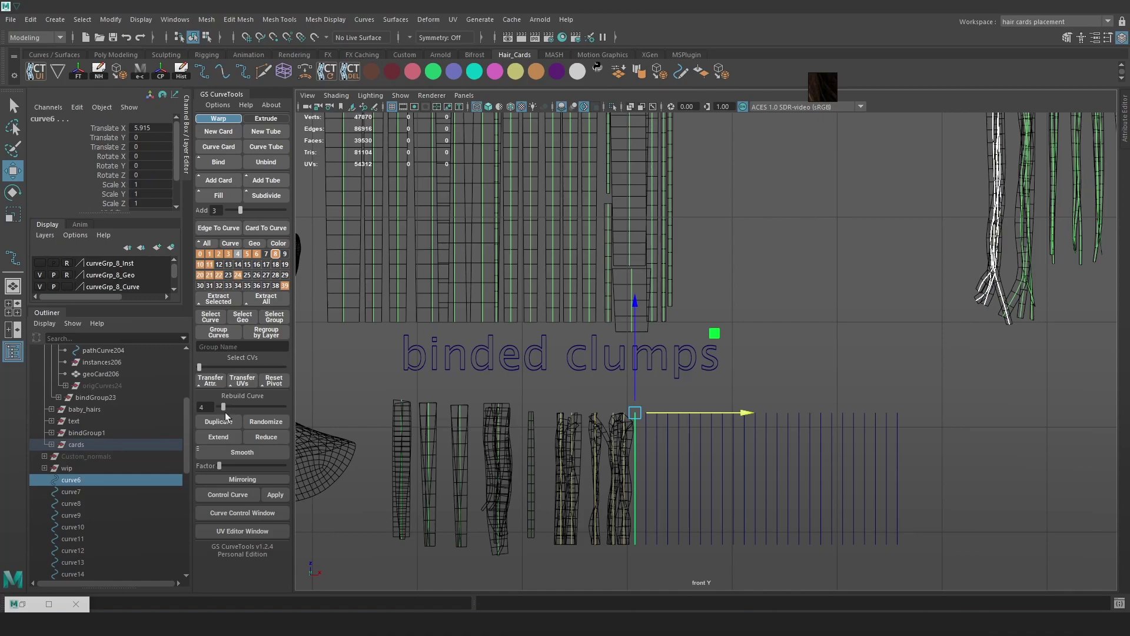
click(218, 164)
alt+middle_drag(943, 274, 929, 282)
key(ctrl+z)
key(ctrl+z)
- Bind the remaining two branching clumps under "og clumps" to guide curves curve6 and curve7
drag(947, 275, 992, 250)
shift+click(621, 470)
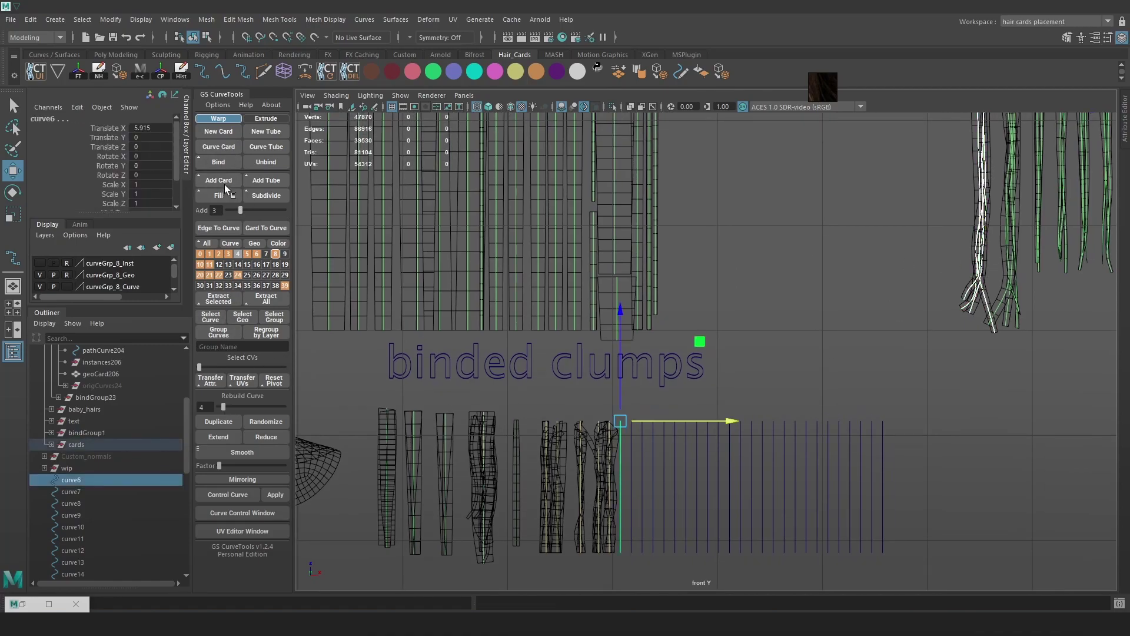
click(222, 166)
drag(922, 235, 1001, 271)
shift+click(633, 470)
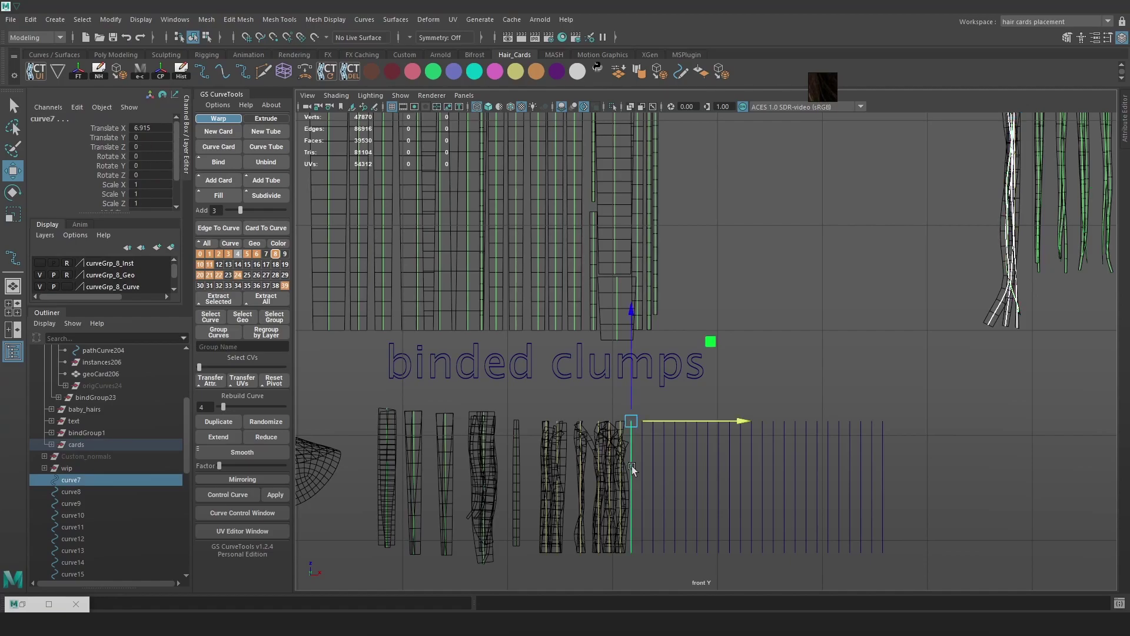
click(218, 164)
- Select the seven bound clumps in the textured perspective view and open the Curve Control Window beside the viewport
scroll(710, 447, up, 2)
key(6)
drag(772, 311, 761, 312)
key(space)
scroll(740, 378, down, 2)
drag(487, 452, 779, 357)
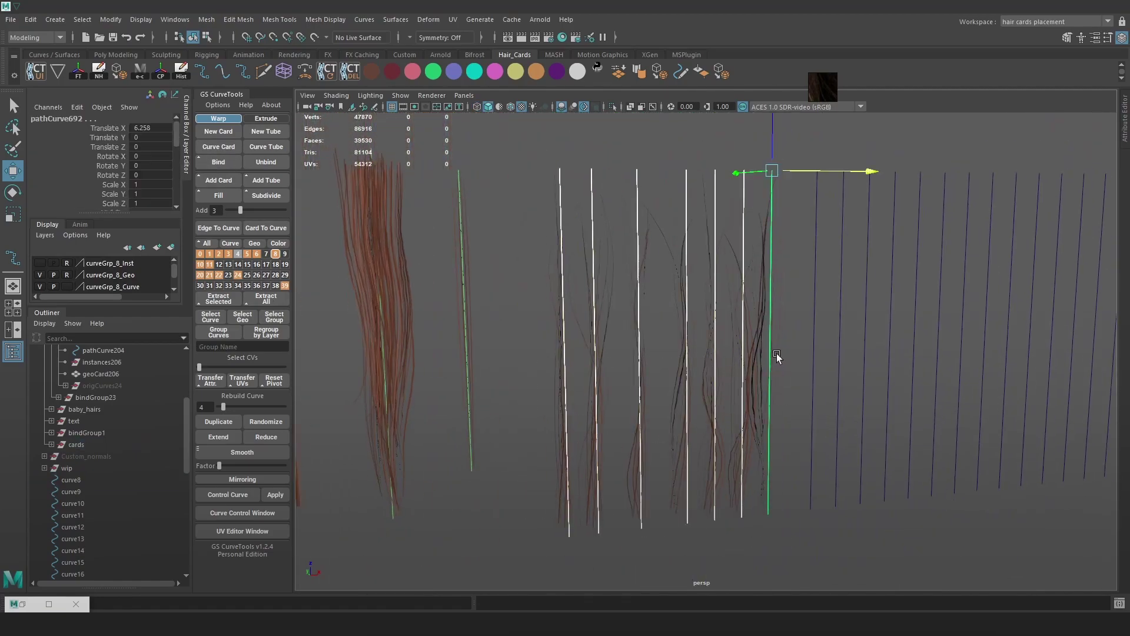
click(244, 515)
drag(190, 115, 291, 134)
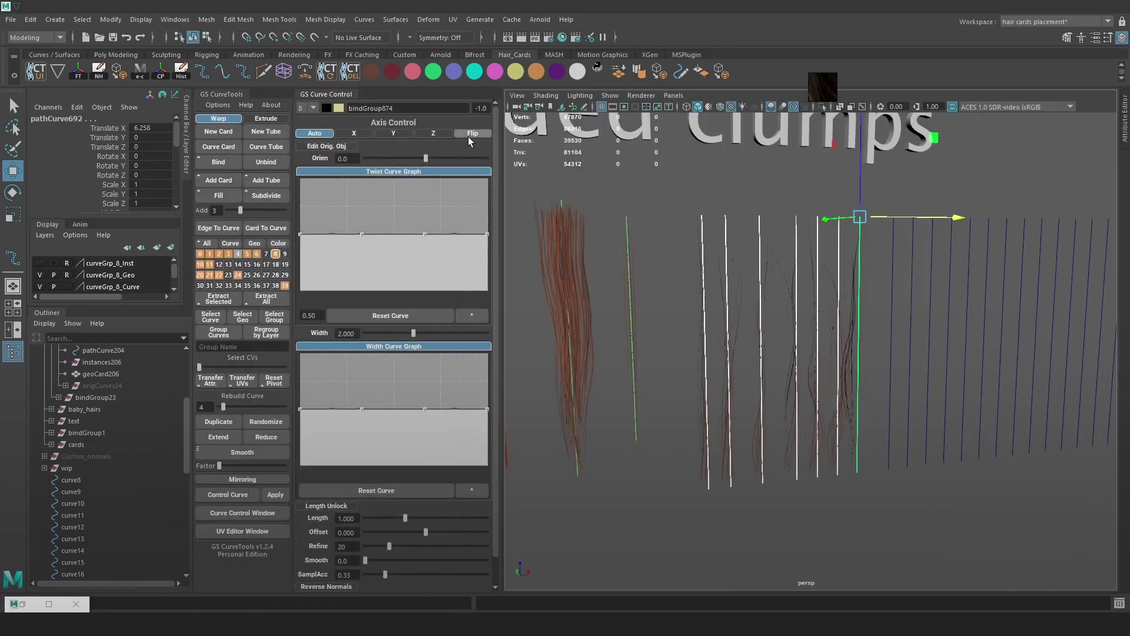
- Flip the axis and reverse the normals of the seven selected bound clumps
click(670, 239)
alt+drag(670, 239, 743, 328)
click(870, 397)
key(r)
key(f)
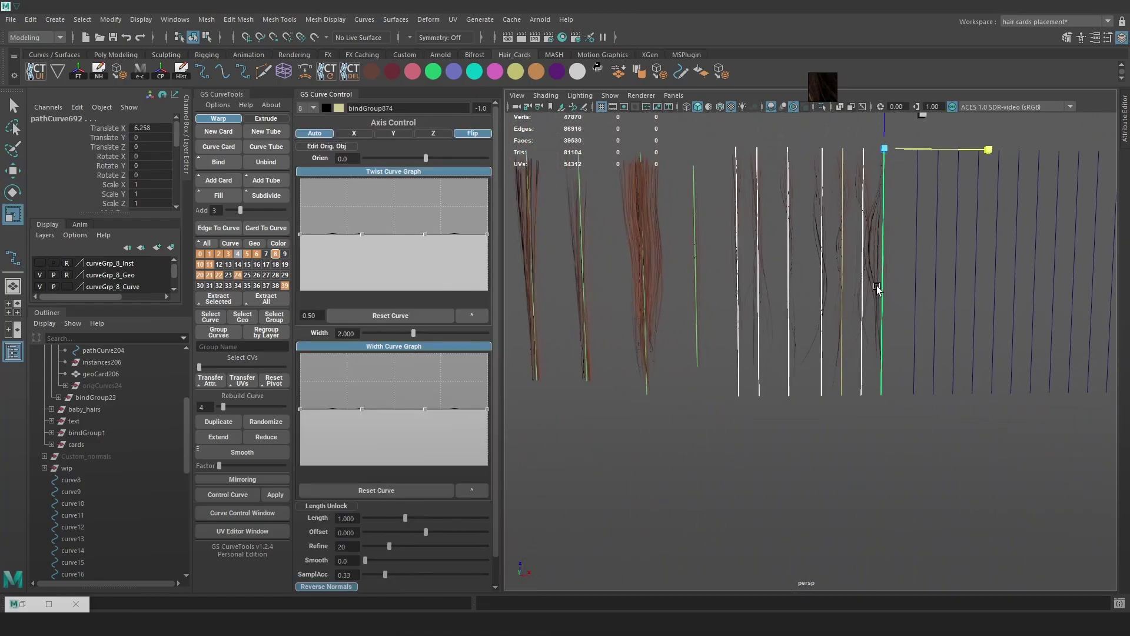
- Set the width of the seven bound clumps to 1 and inspect the narrowed hair strands
click(890, 411)
drag(889, 406, 703, 275)
double_click(352, 334)
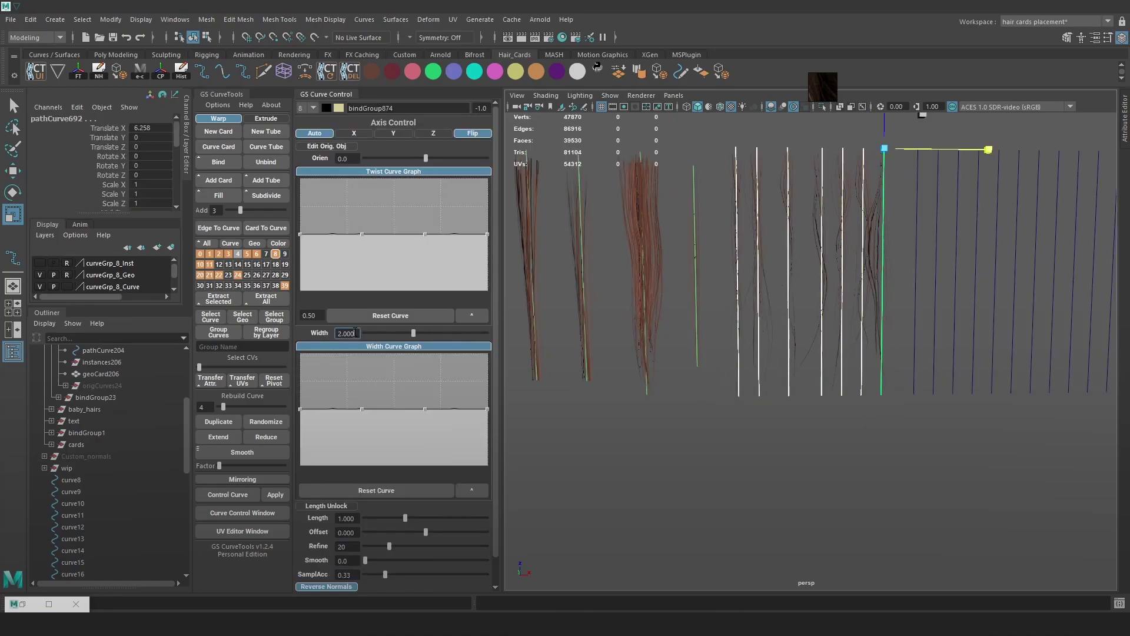
text(1)
key(Return)
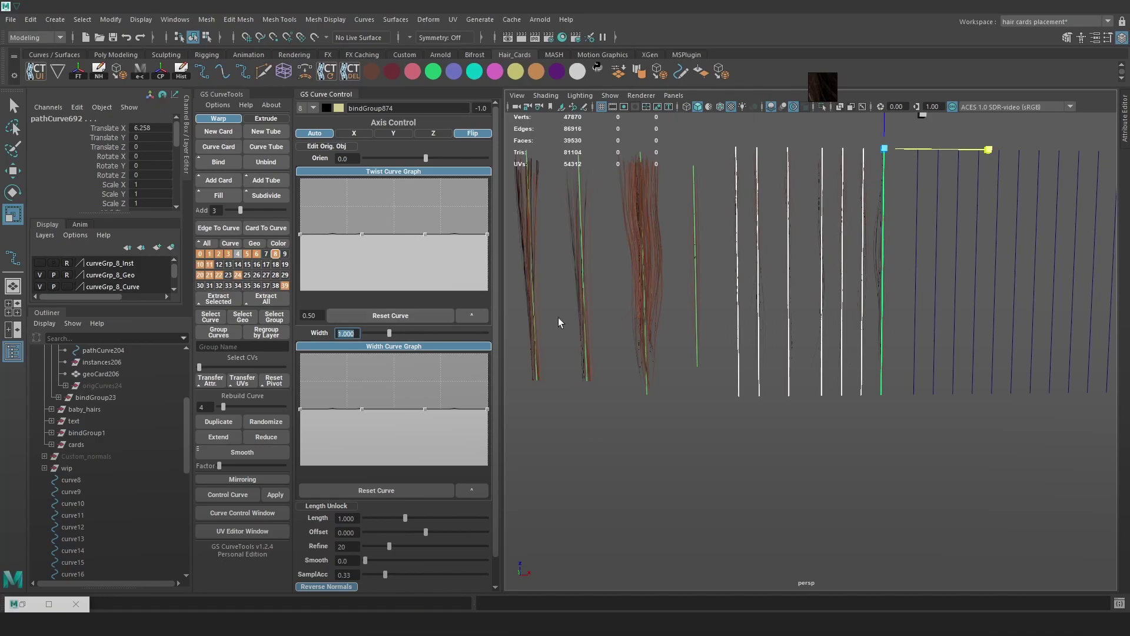
click(793, 433)
scroll(920, 388, up, 5)
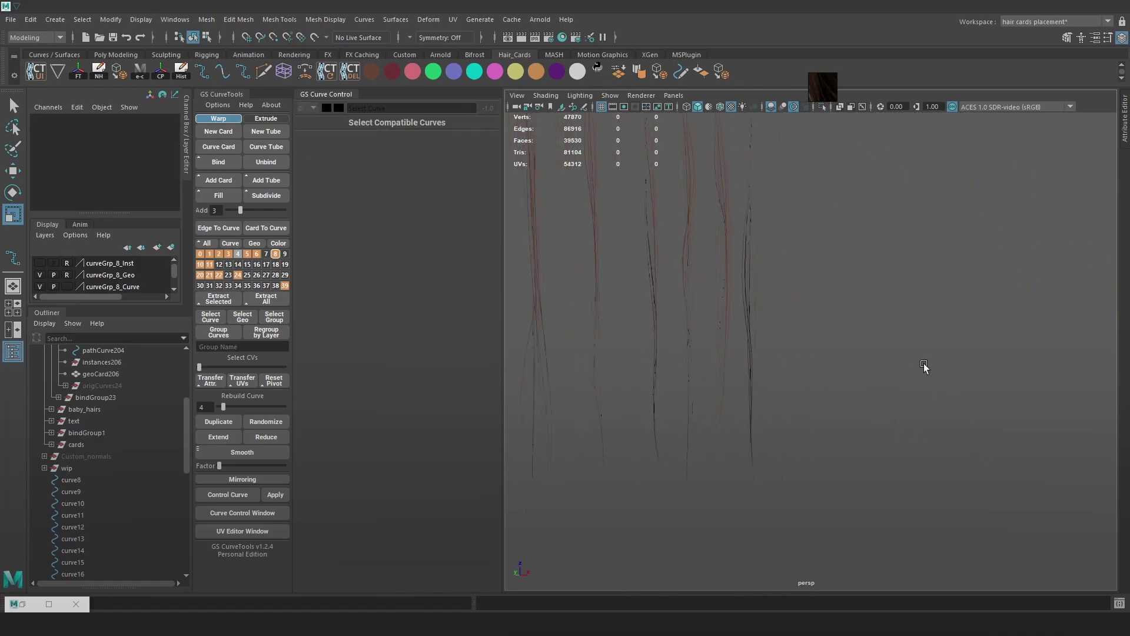
scroll(763, 211, down, 5)
- Move the seven bound clumps slightly in the negative X direction, toward the older clumps
alt+drag(841, 327, 746, 316)
key(w)
drag(880, 230, 877, 231)
alt+middle_drag(877, 231, 860, 388)
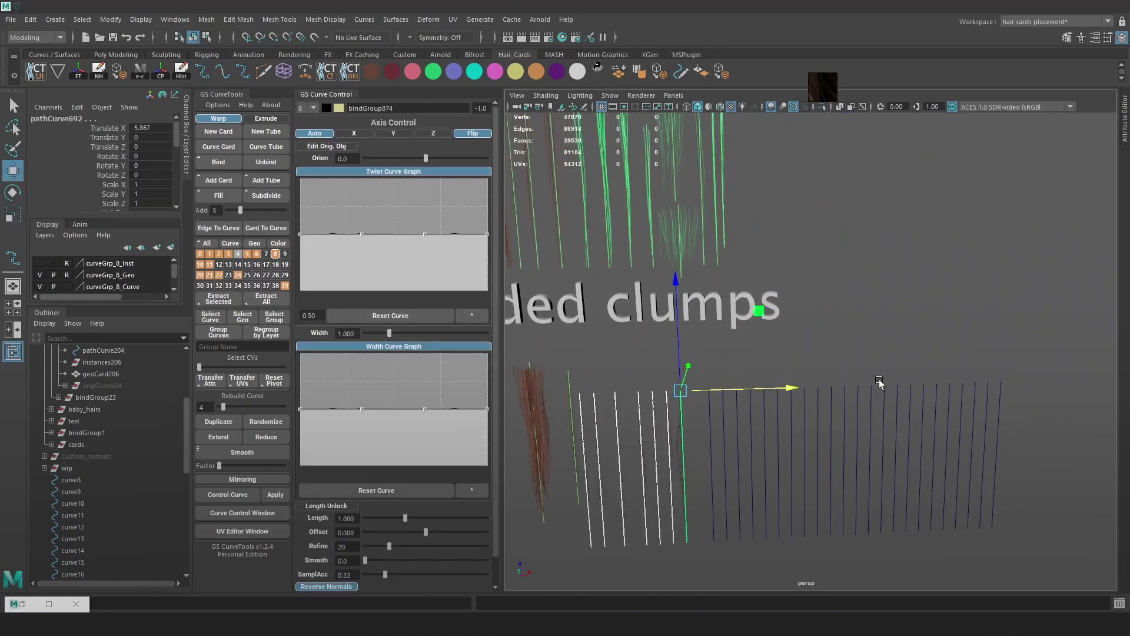
- Move all remaining guide curves along X to sit beneath the remaining unbound "og clumps" strands
scroll(860, 388, down, 3)
drag(882, 454, 760, 364)
drag(962, 463, 750, 373)
middle_drag(850, 337, 807, 334)
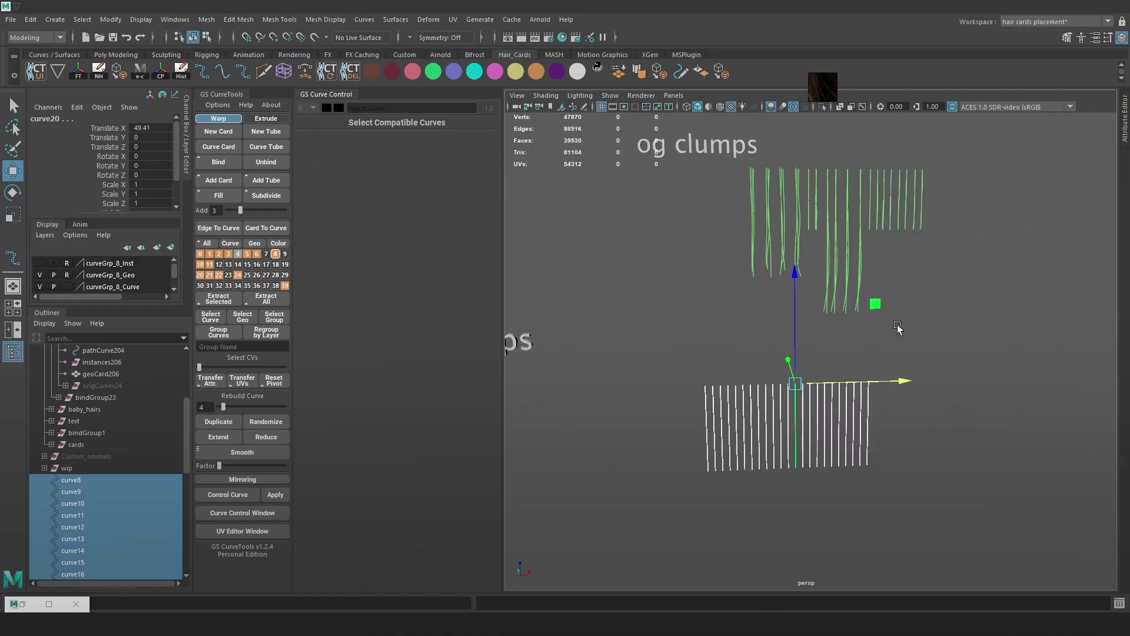
alt+middle_drag(898, 325, 877, 332)
drag(848, 387, 896, 385)
click(935, 320)
scroll(766, 287, up, 3)
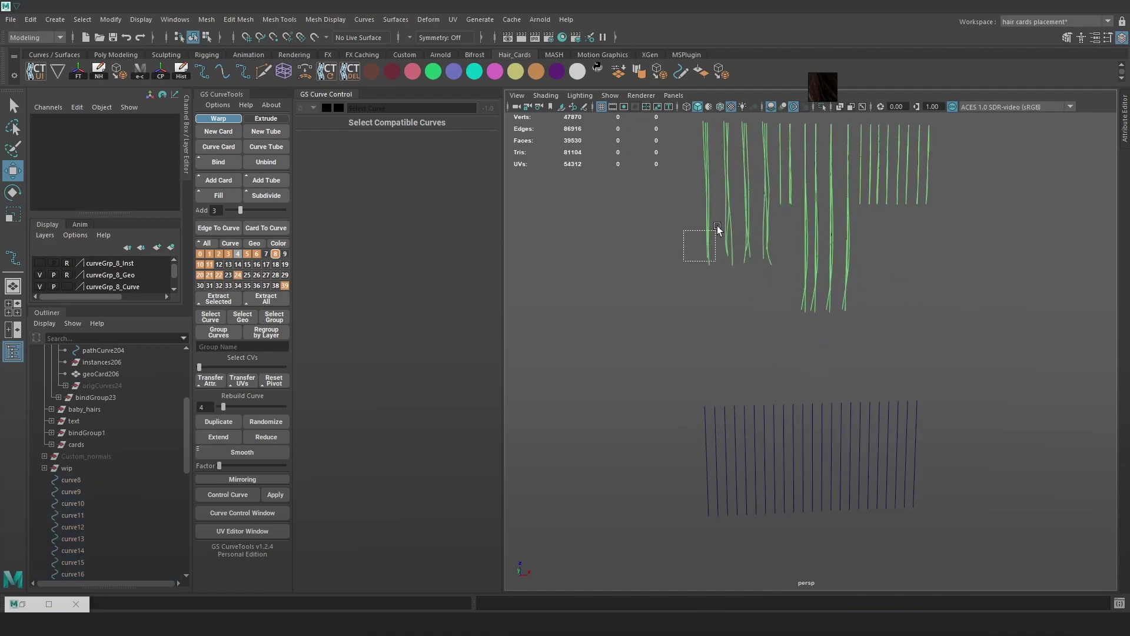
drag(684, 262, 714, 232)
click(707, 417)
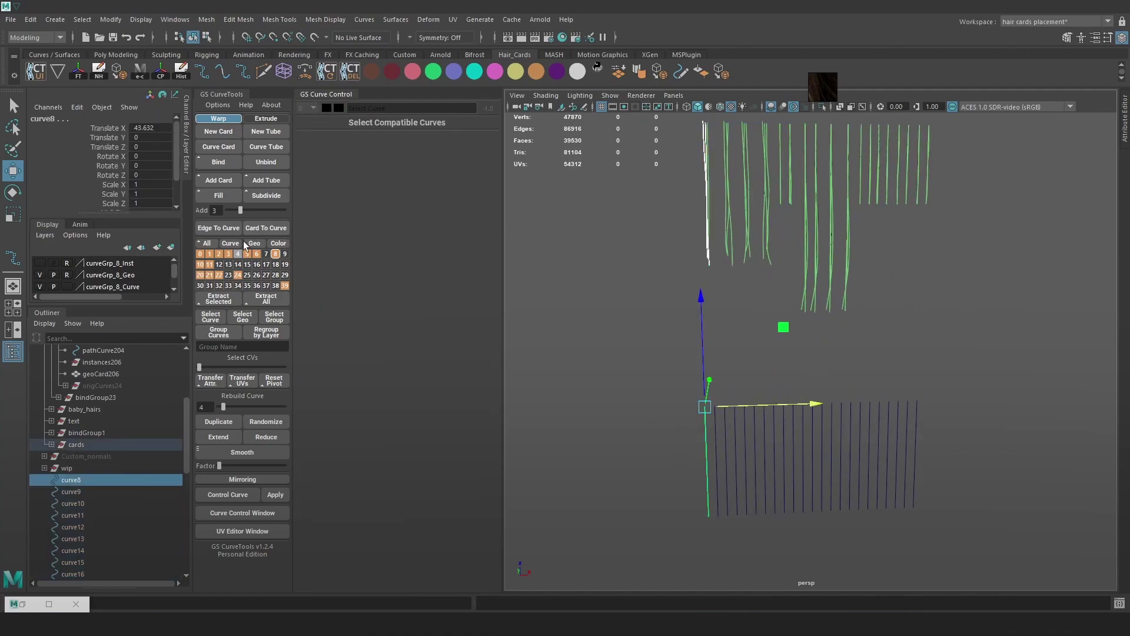
click(218, 164)
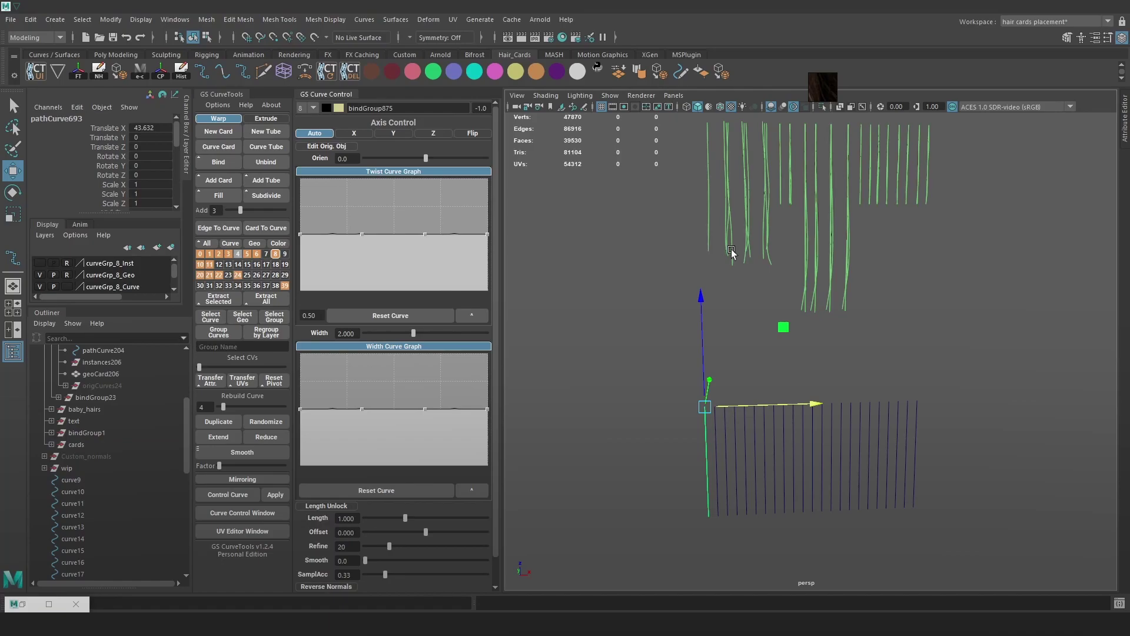
key(ctrl+z)
click(729, 310)
- Bind the next four medium-length og clumps, one each, to guide curves curve8 through curve11
drag(680, 259, 715, 212)
click(704, 422)
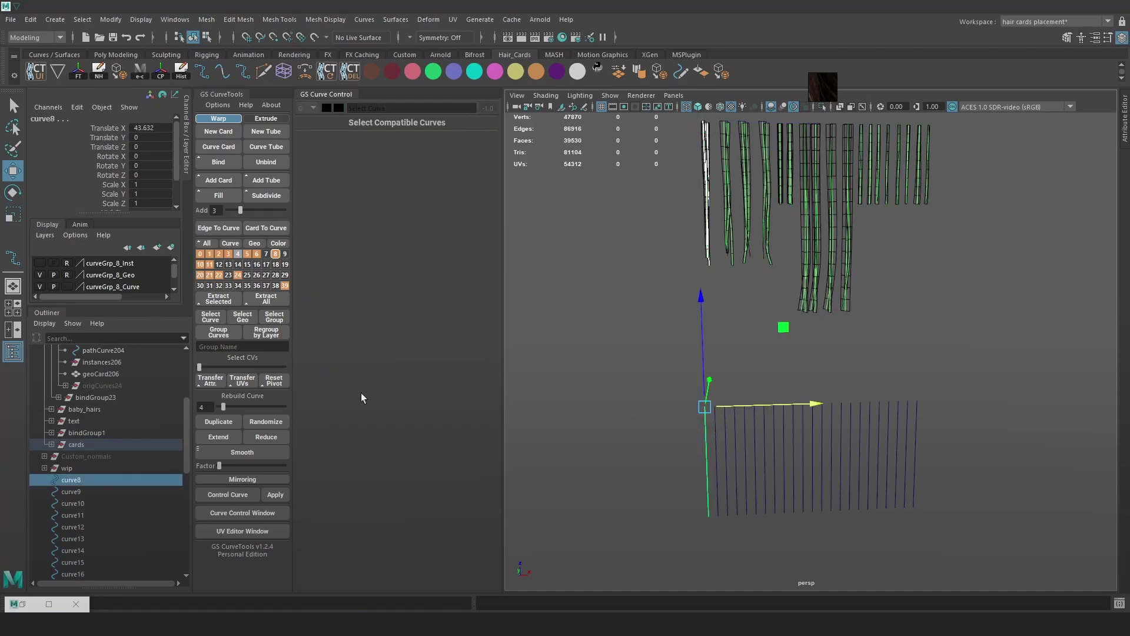
click(210, 167)
drag(710, 258, 730, 193)
shift+click(716, 424)
click(220, 166)
shift+click(726, 444)
click(219, 162)
drag(781, 269, 737, 208)
shift+click(735, 433)
click(221, 166)
- Move the four newly bound clumps left, and shift the guide curves right except for the first two
drag(683, 502, 748, 453)
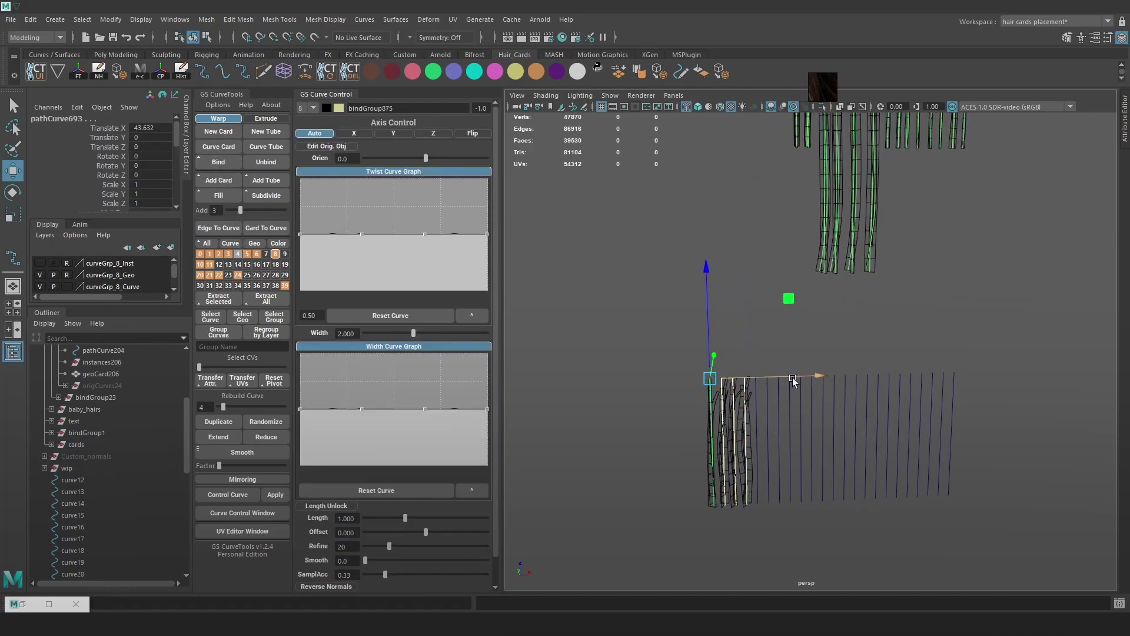
drag(794, 378, 657, 383)
alt+middle_drag(657, 382, 617, 401)
drag(996, 385, 732, 492)
drag(878, 393, 955, 391)
- Bind the two narrow short og clumps to the two separated guide curves
click(713, 434)
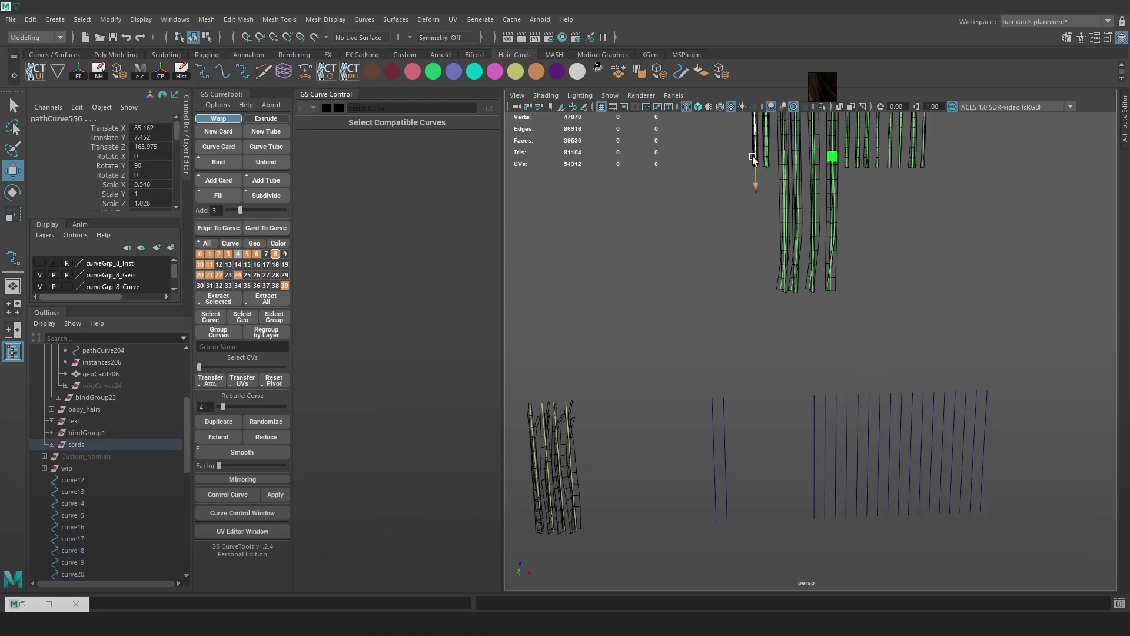
click(222, 165)
click(768, 177)
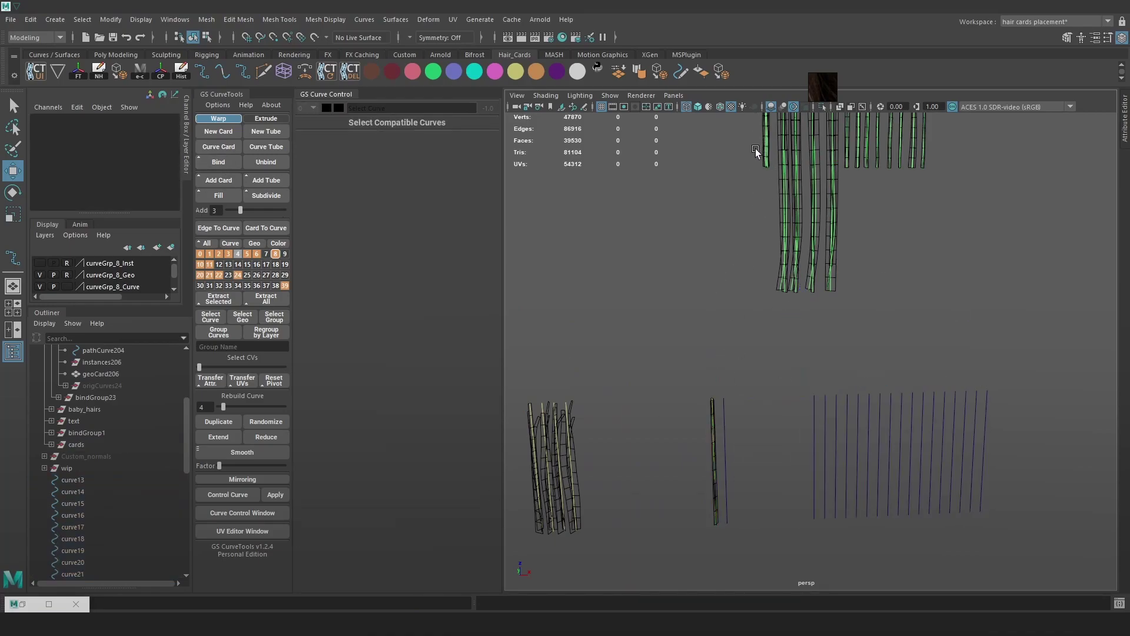
drag(757, 149, 754, 149)
shift+click(726, 441)
click(223, 166)
- Move the two bound short clumps left beside the previous group, and bring the next four guide curves left, spread apart
click(769, 527)
drag(769, 528, 693, 435)
drag(795, 397, 684, 393)
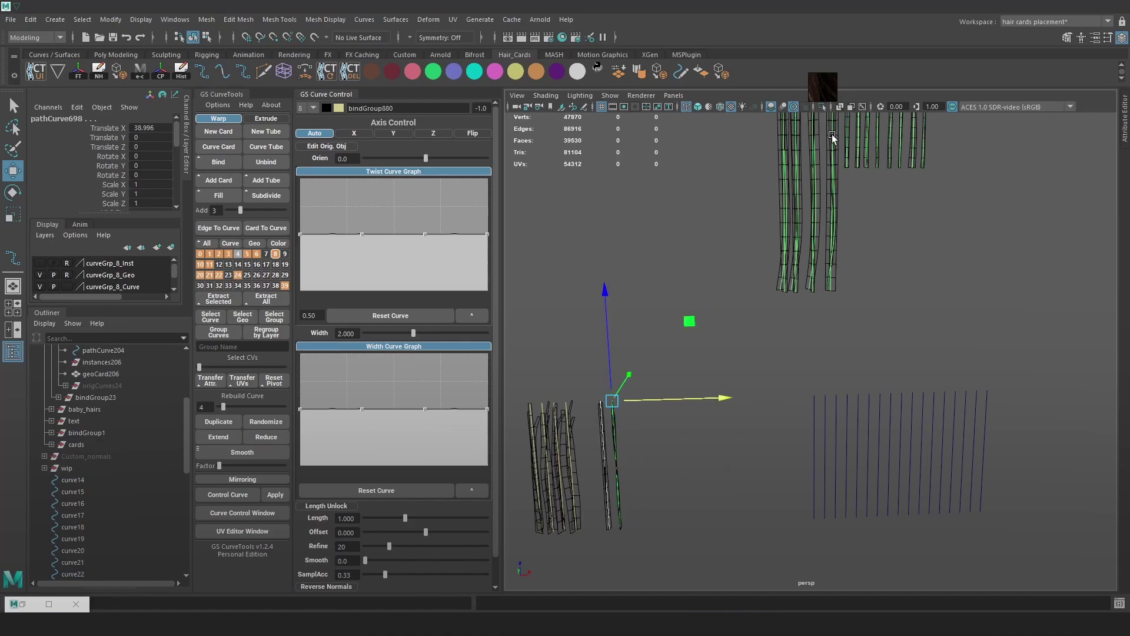
drag(802, 423, 841, 438)
drag(898, 395, 821, 394)
ctrl+click(736, 459)
ctrl+click(753, 459)
- Bind the four long og clumps, one each, to the four spread guide curves
click(747, 253)
drag(747, 253, 817, 228)
shift+click(717, 431)
click(229, 166)
shift+click(736, 435)
click(224, 166)
shift+click(752, 431)
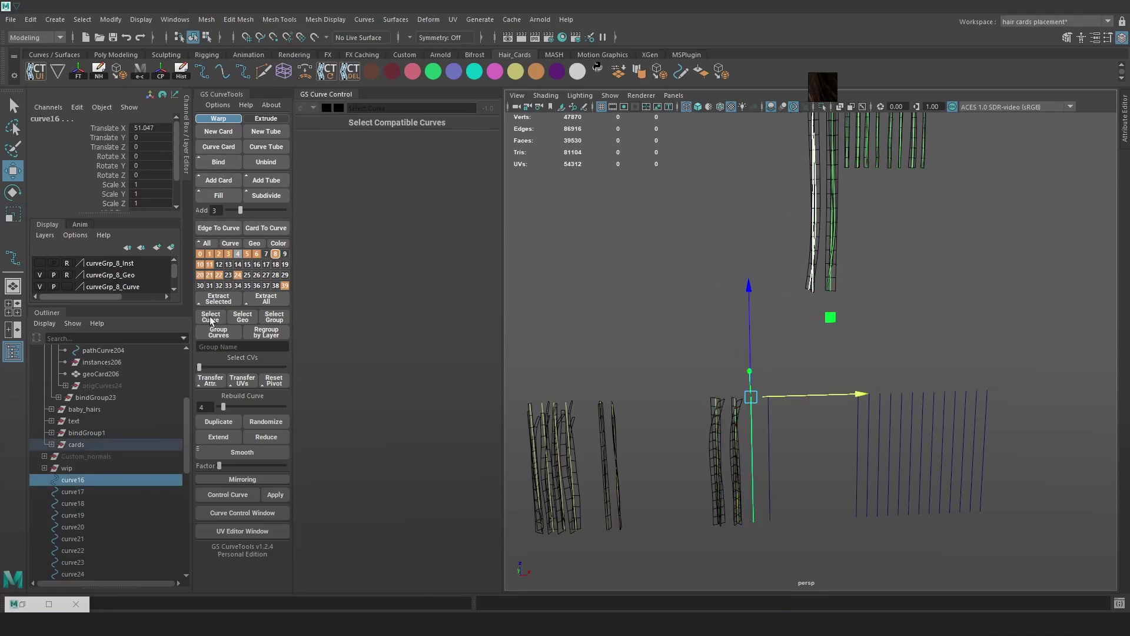
click(224, 166)
drag(790, 285, 832, 231)
shift+click(769, 447)
click(236, 163)
- Shorten all remaining guide curves by scaling them in Z to about 0.624
scroll(884, 306, down, 1)
alt+middle_drag(883, 305, 862, 307)
click(1002, 495)
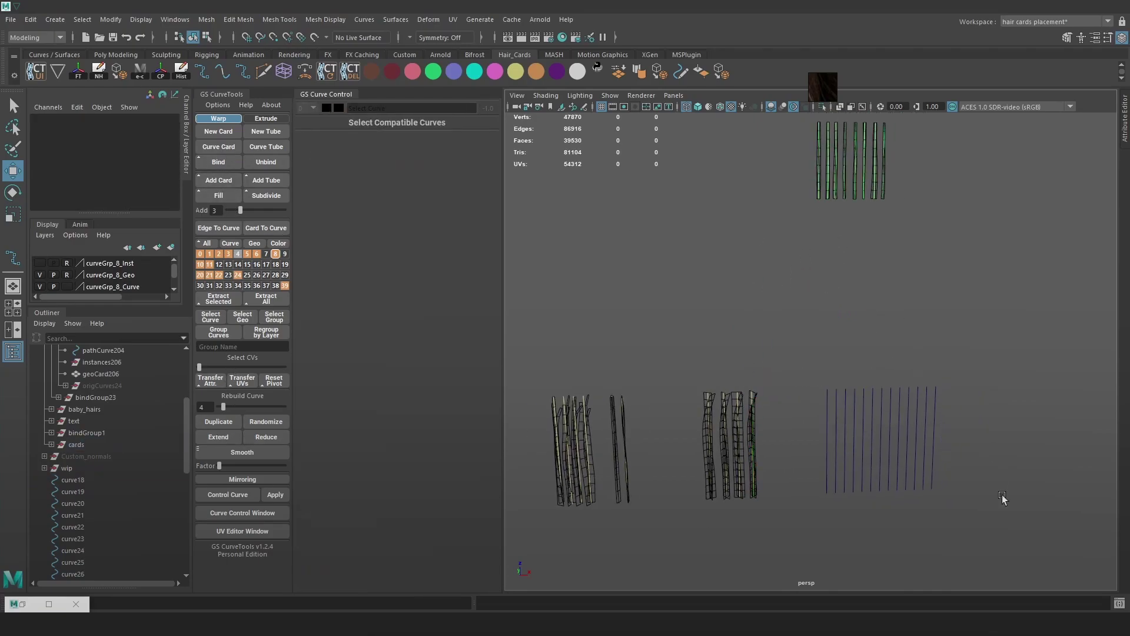
drag(983, 487, 819, 408)
key(r)
drag(847, 339, 846, 380)
- Shorten the two bound narrow clumps by scaling them down vertically, matching the shortened guide curves
drag(649, 517, 597, 468)
drag(617, 347, 619, 400)
click(759, 377)
scroll(765, 377, down, 3)
scroll(821, 394, up, 3)
- Bind the first two short og clumps, one each, to the first two shortened guide curves
drag(821, 400, 950, 363)
key(w)
click(907, 223)
click(839, 141)
click(836, 379)
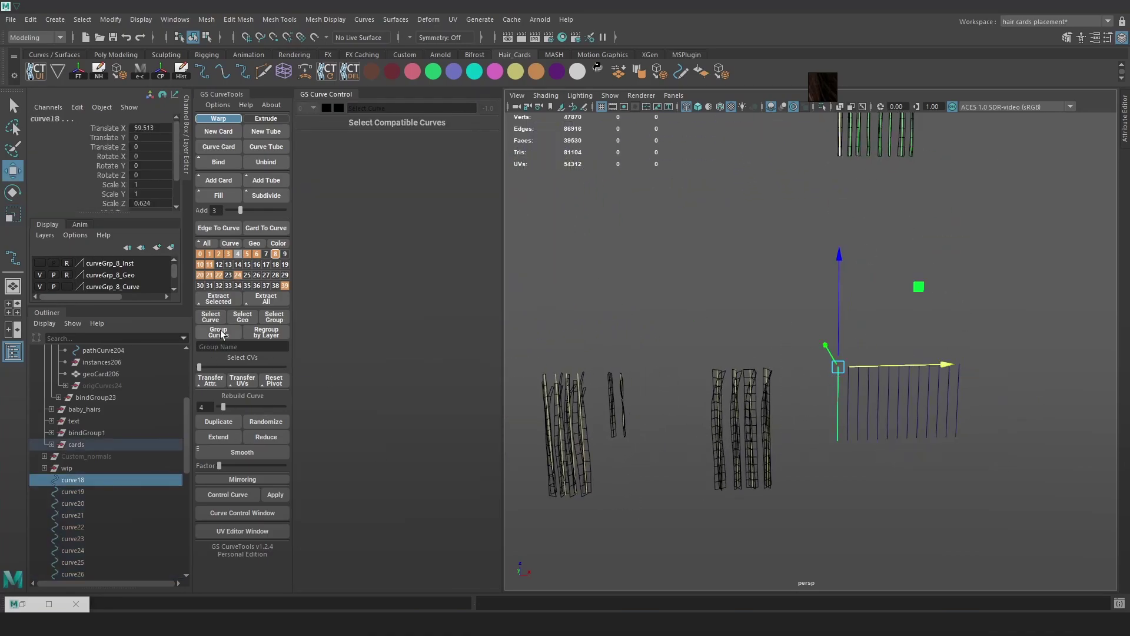
click(222, 165)
alt+middle_drag(884, 333, 850, 345)
click(816, 155)
shift+click(815, 399)
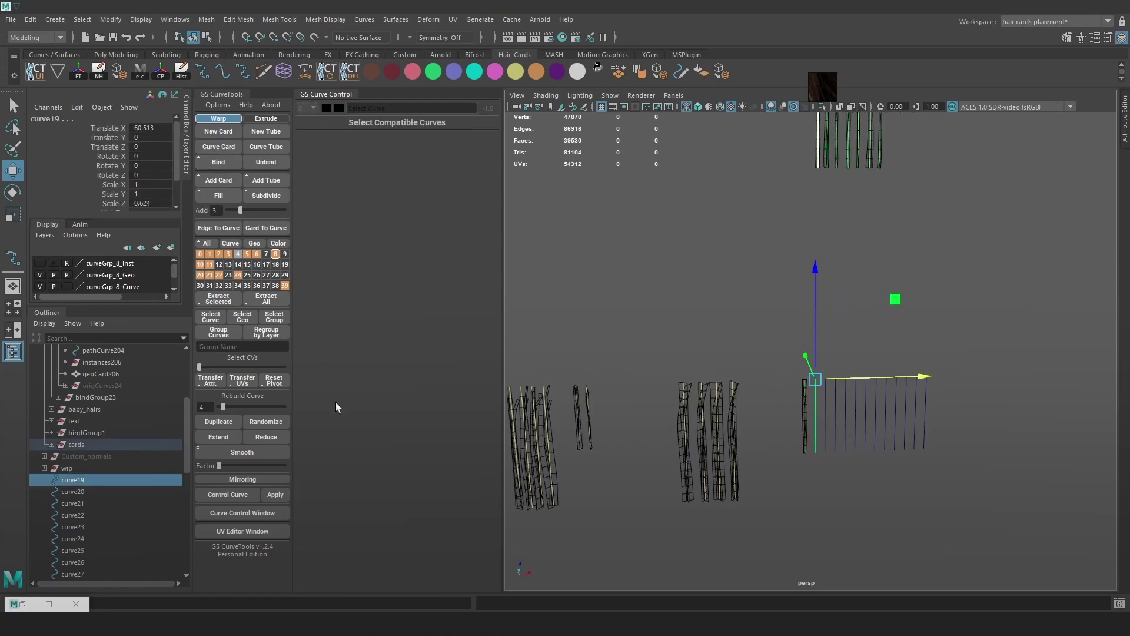
click(219, 162)
- Bind the next three short og clumps, one each, to the next three shortened guide curves
click(828, 148)
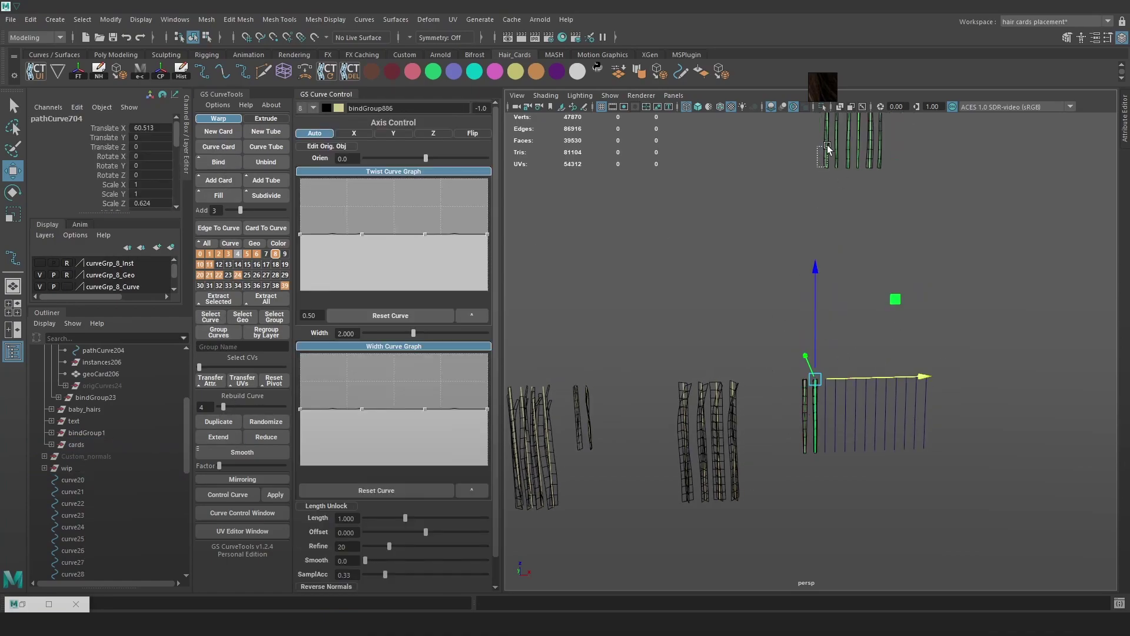
shift+click(825, 404)
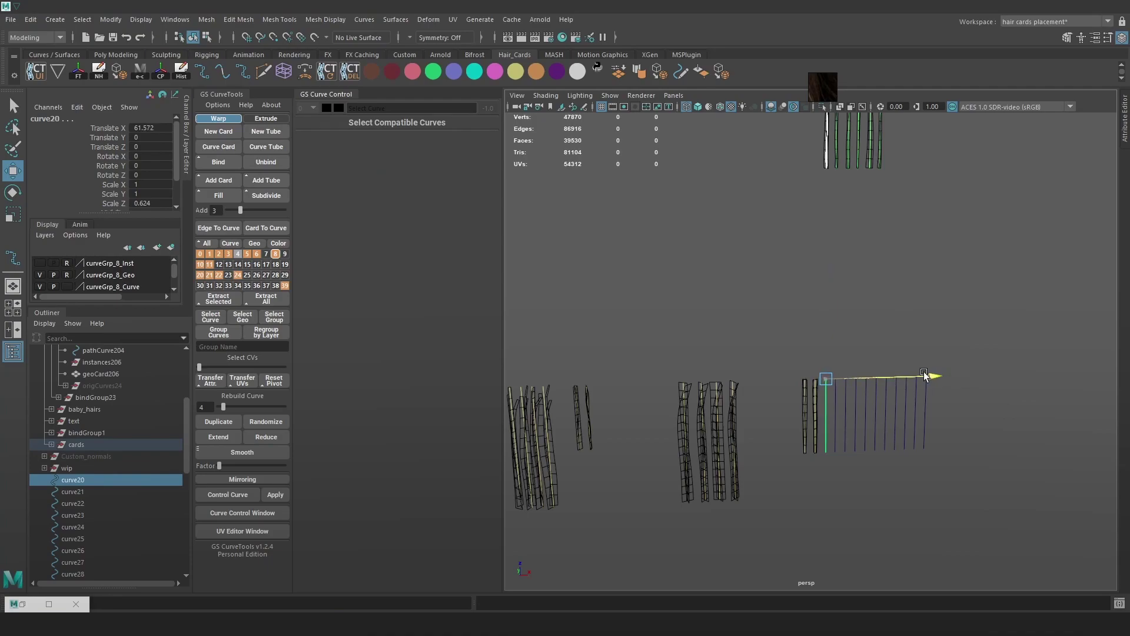
click(218, 162)
click(846, 159)
shift+click(835, 387)
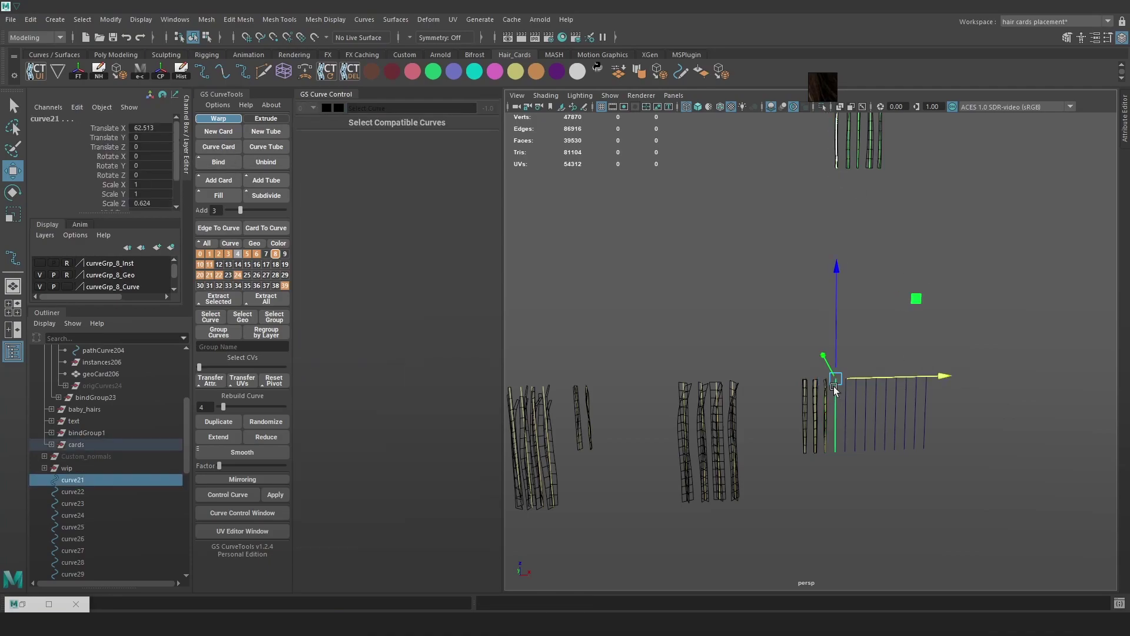
click(218, 162)
click(829, 159)
shift+click(824, 413)
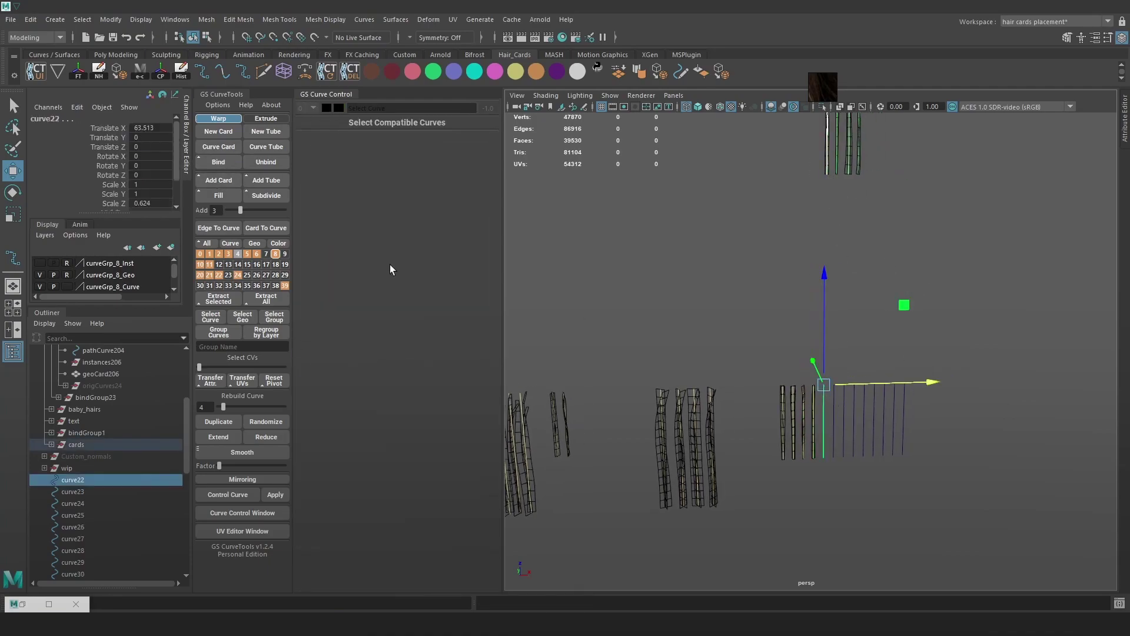
click(218, 162)
- Bind the sixth and seventh short og clumps to the next two shortened guide curves
click(830, 156)
scroll(977, 323, up, 5)
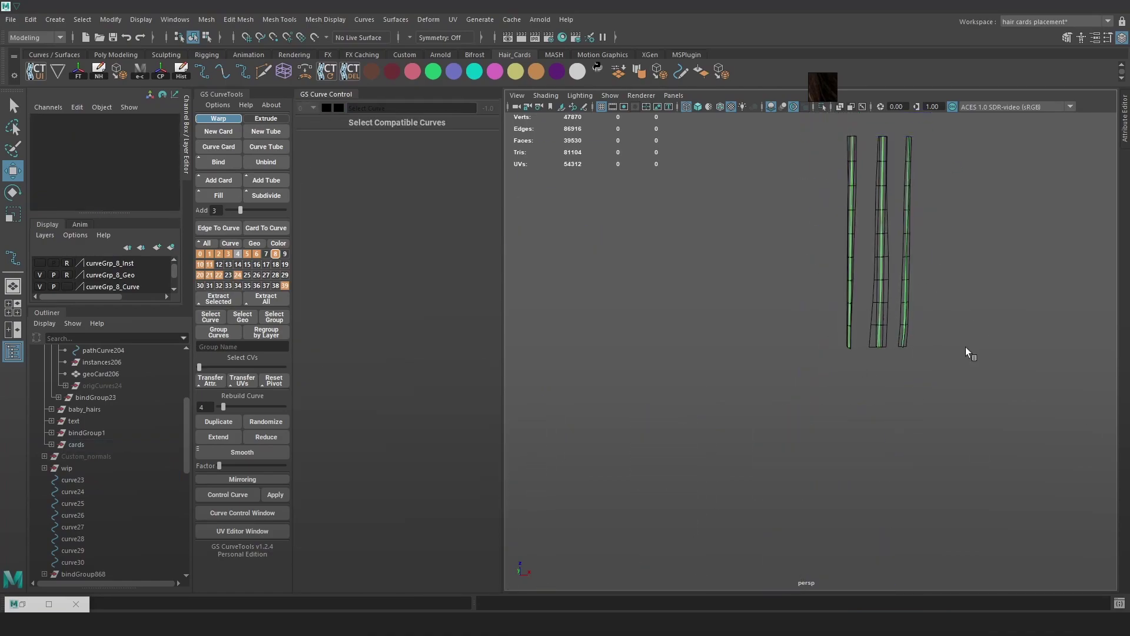
click(845, 327)
scroll(736, 240, down, 5)
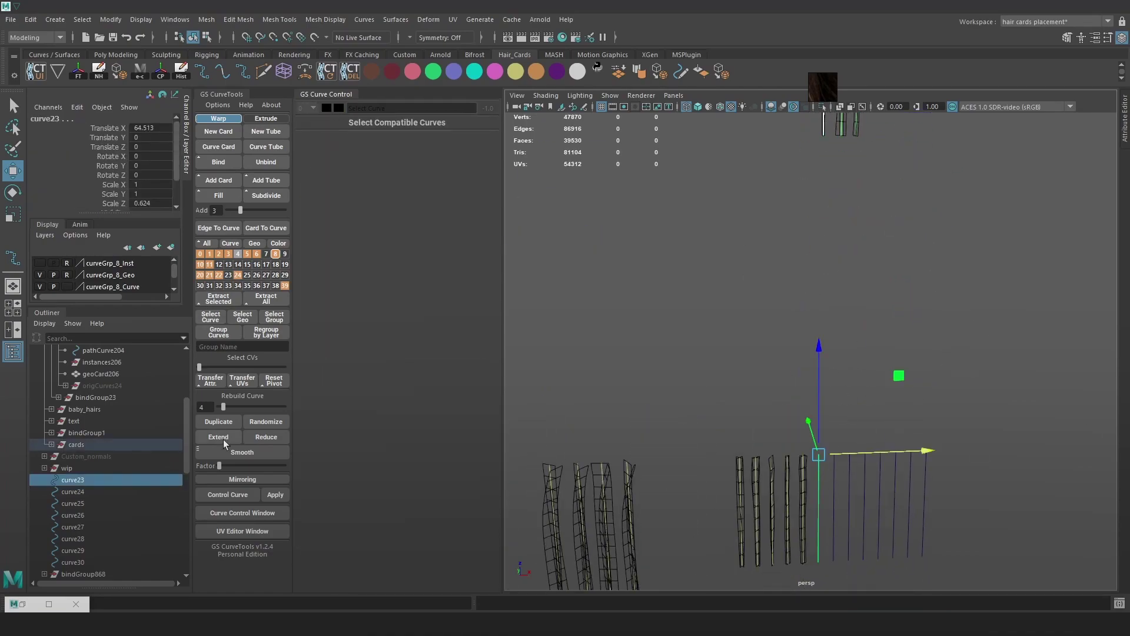
click(218, 162)
click(824, 127)
shift+click(807, 461)
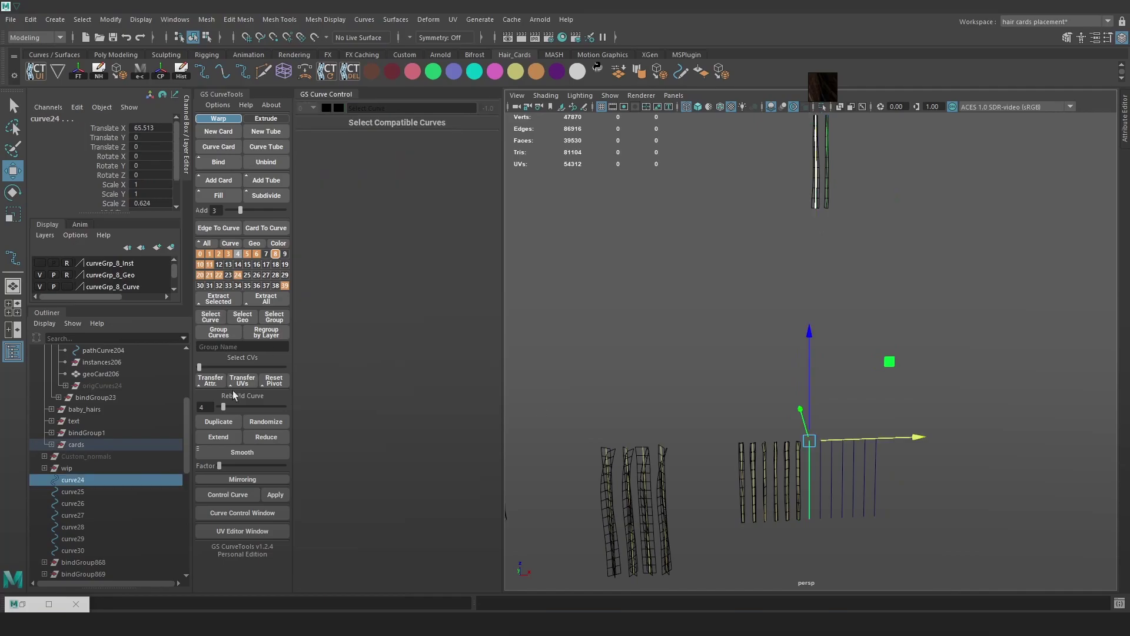
click(218, 161)
- Bind the last short og clump to the next shortened guide curve, and delete the leftover unused guide curves
click(805, 177)
shift+click(799, 482)
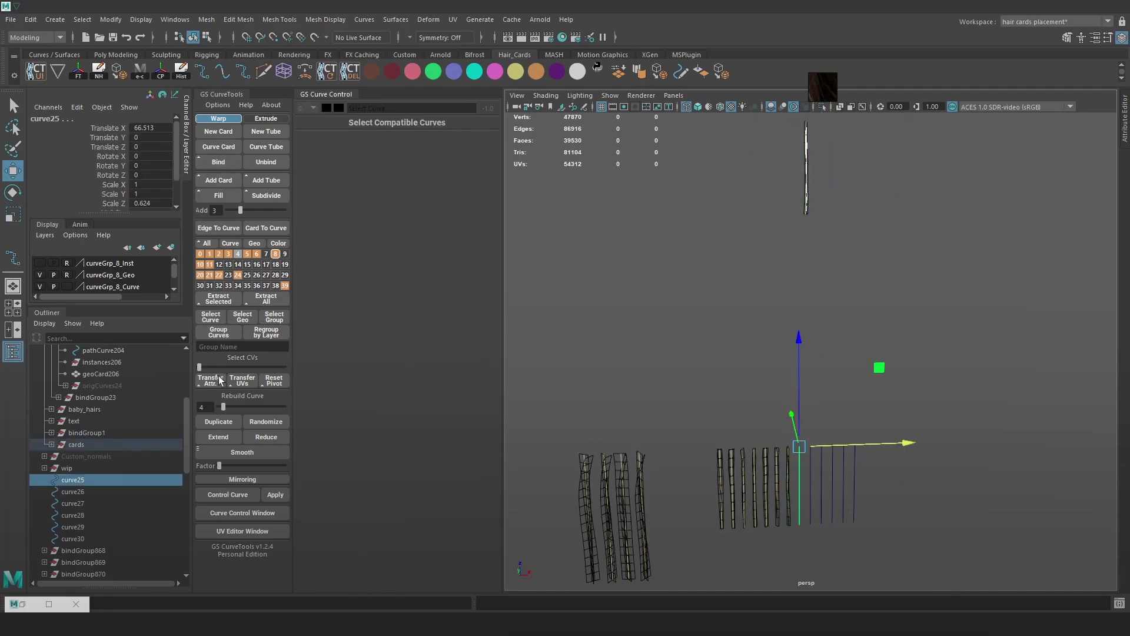
click(218, 162)
drag(812, 426, 804, 429)
key(Delete)
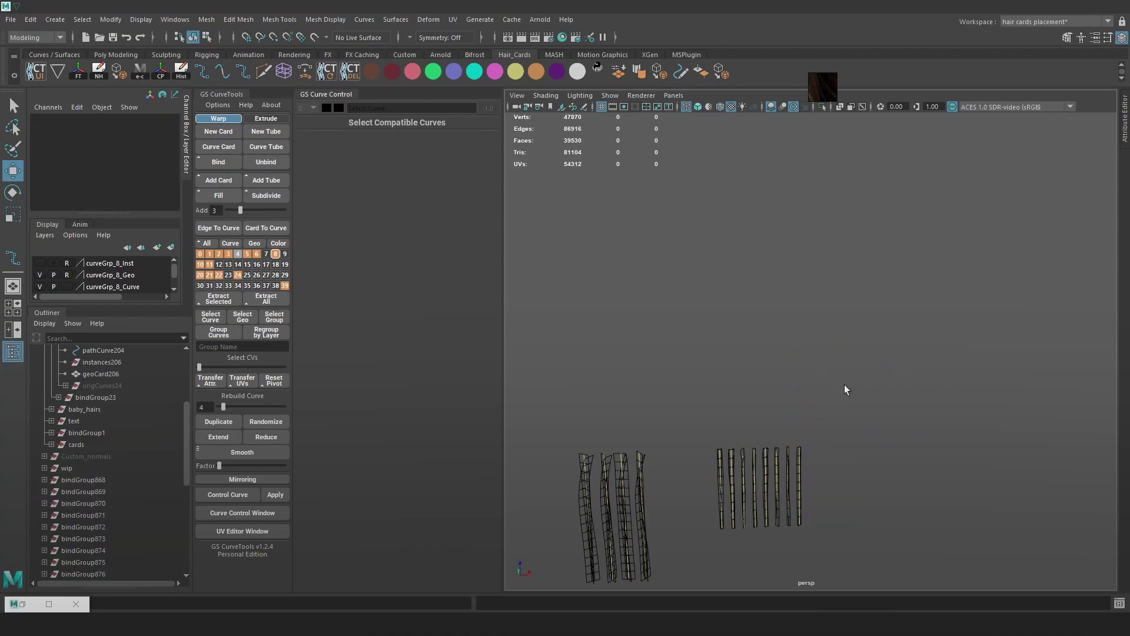
- Flip the two narrow, four long and eight short bound clumps on their curves and set their width to 1
alt+middle_drag(839, 393, 1021, 405)
drag(870, 506, 777, 385)
drag(1045, 541, 684, 341)
scroll(761, 424, up, 2)
alt+middle_drag(762, 424, 794, 336)
alt+drag(794, 337, 852, 405)
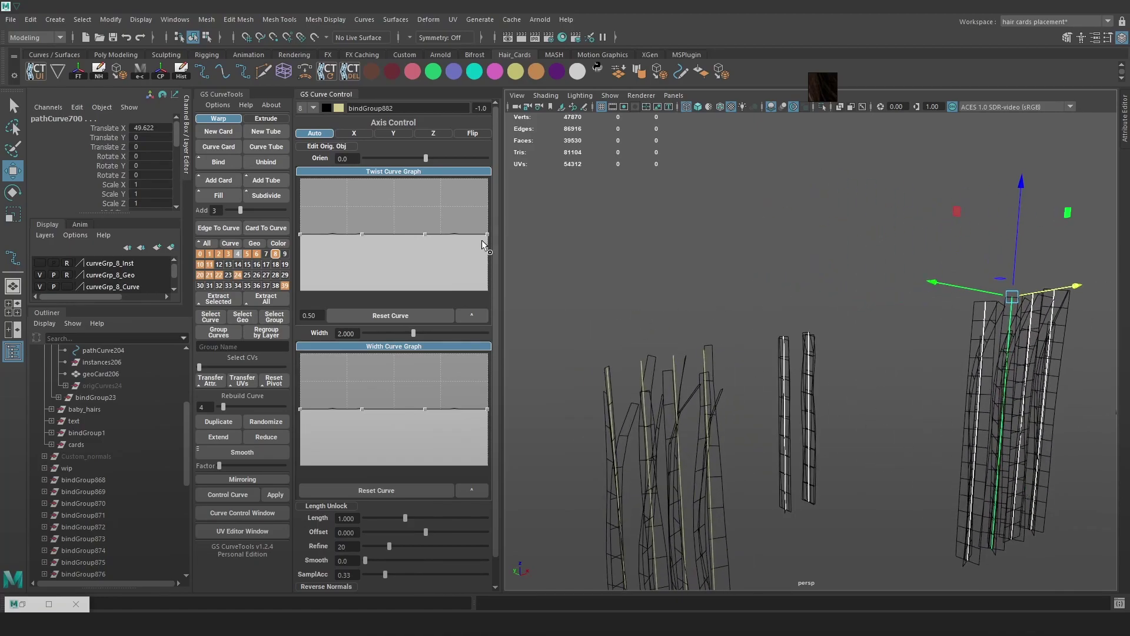
click(466, 132)
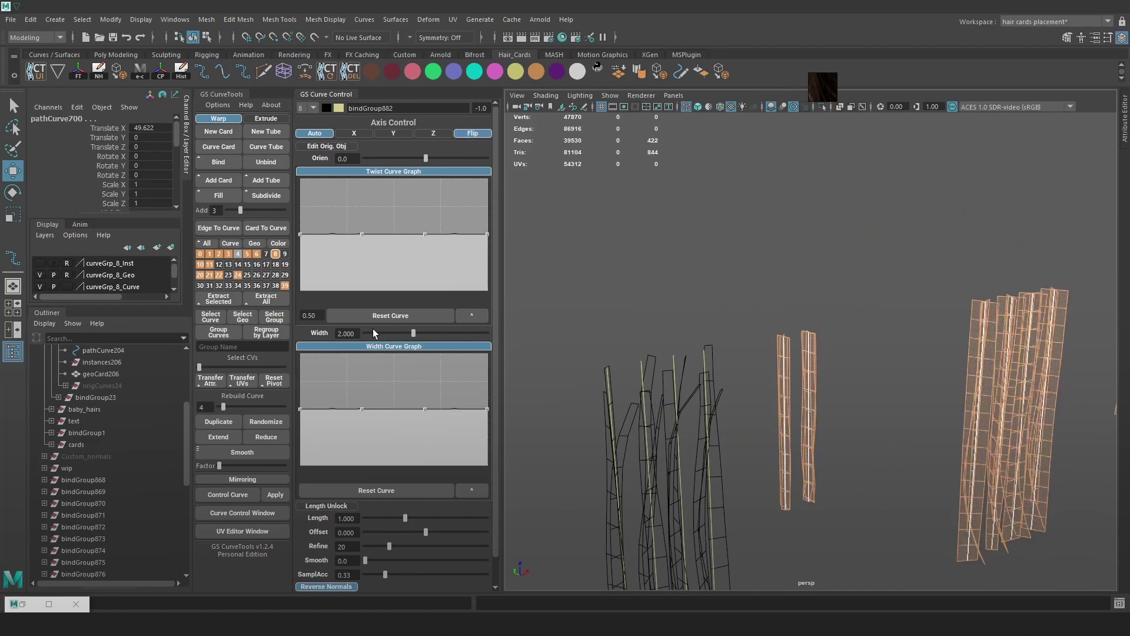
text(1)
key(Return)
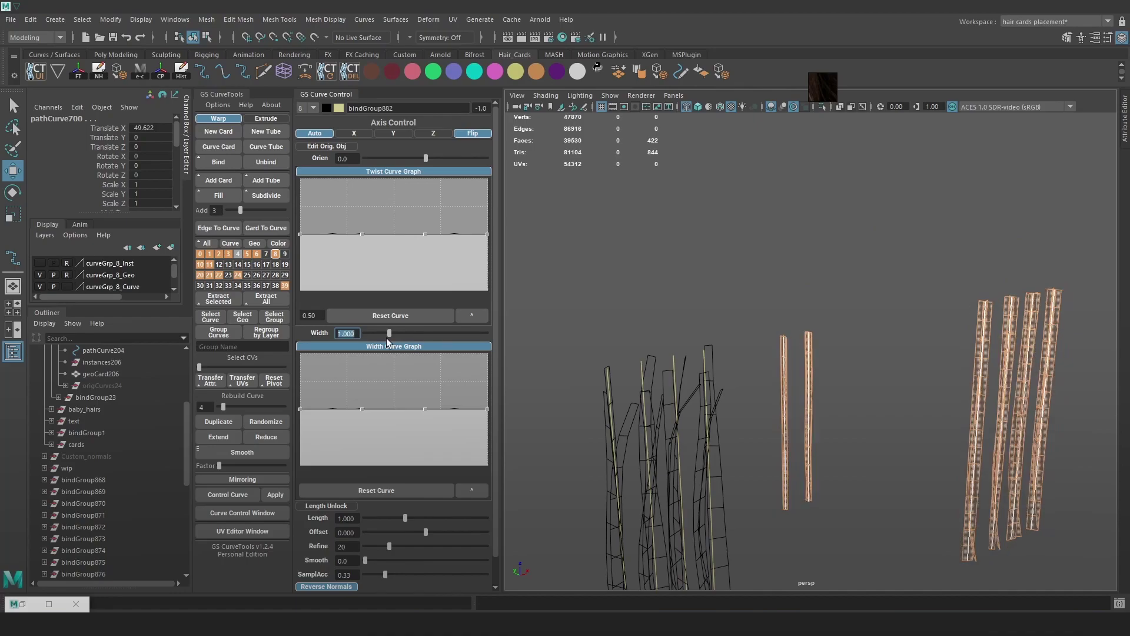
- Set the width of the four long clumps beside the two narrow ones to 1 and flip them on their curves
click(924, 260)
alt+drag(871, 258, 862, 305)
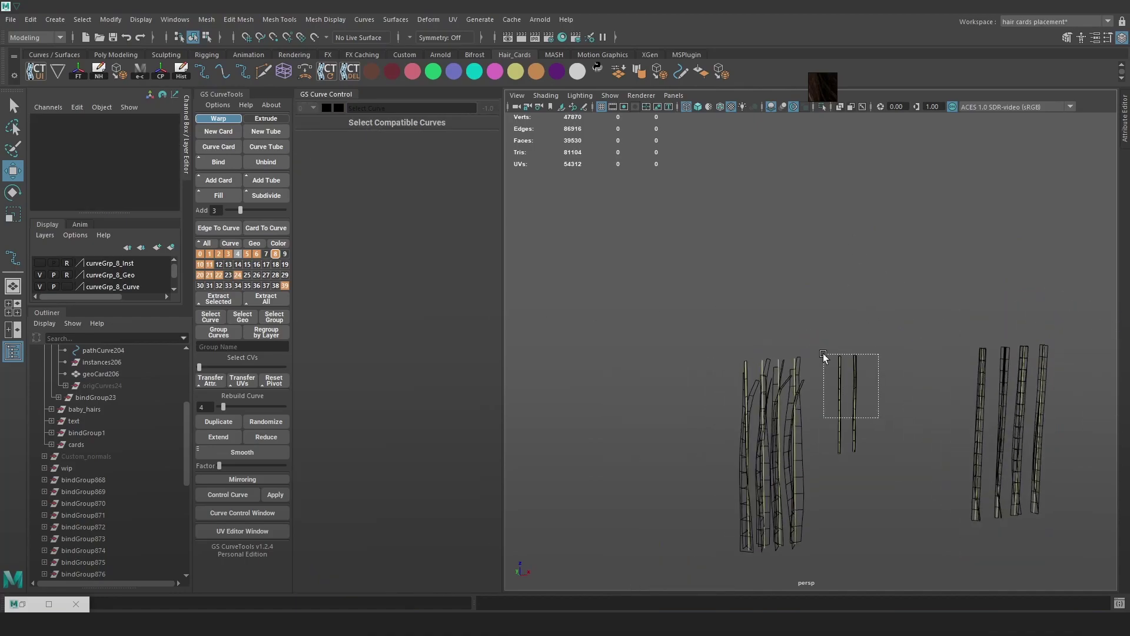
drag(824, 357, 824, 356)
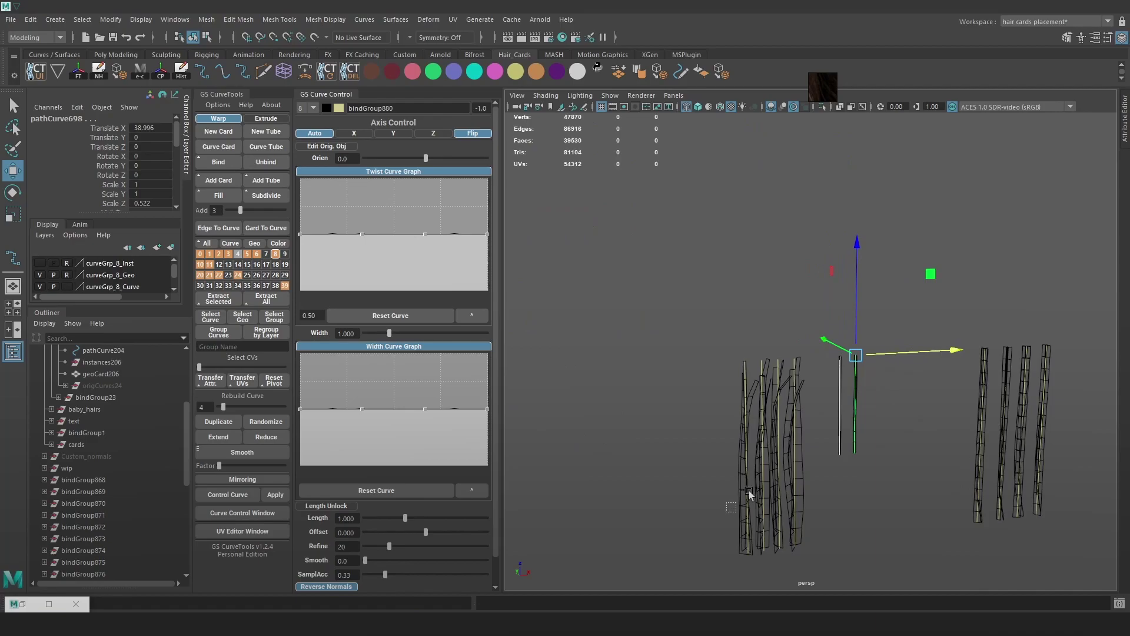
click(746, 424)
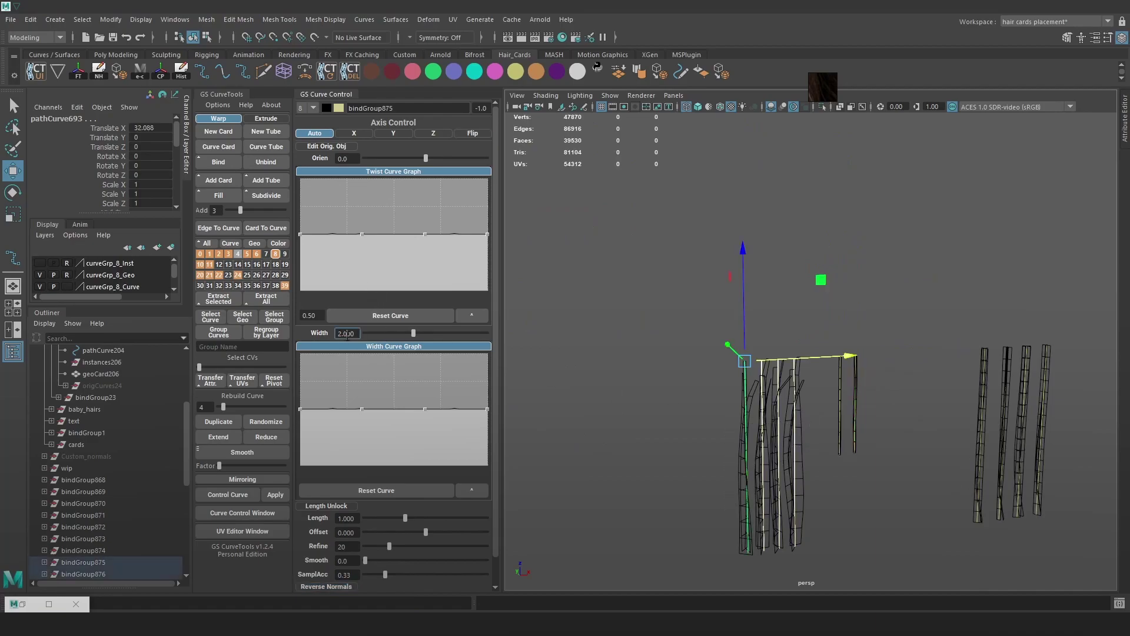
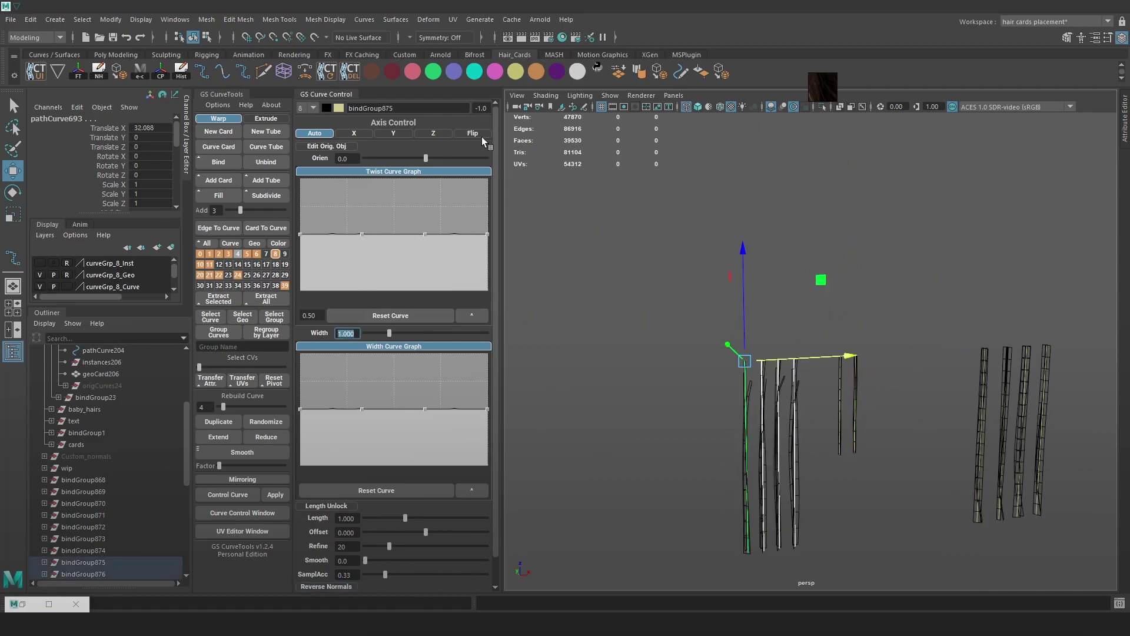
scroll(811, 409, up, 2)
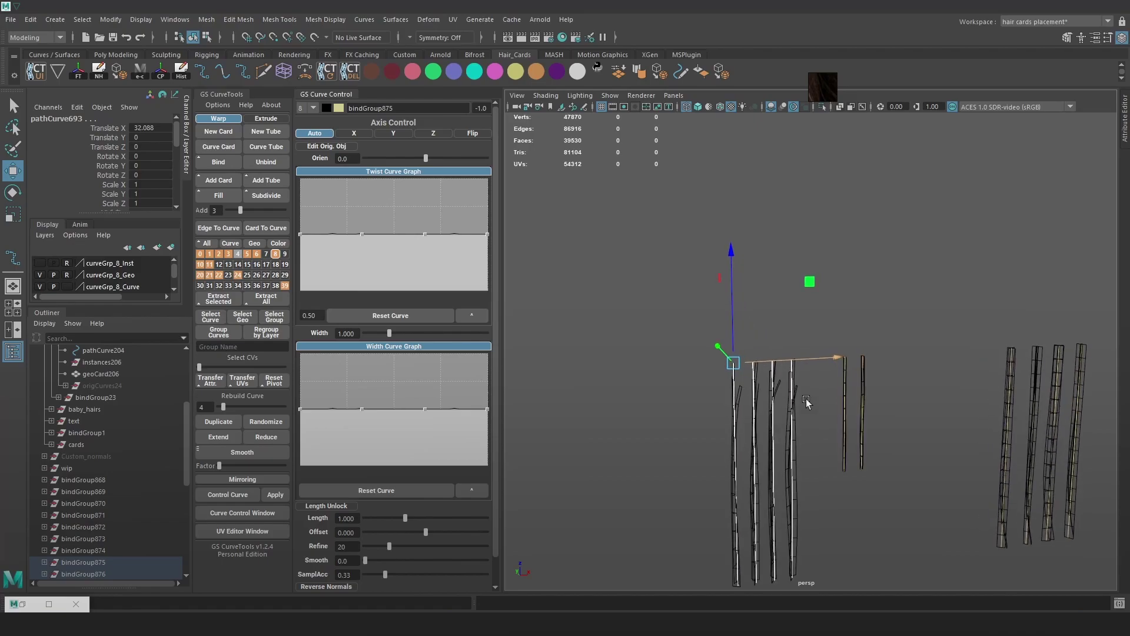
click(807, 399)
drag(810, 450, 680, 315)
click(475, 133)
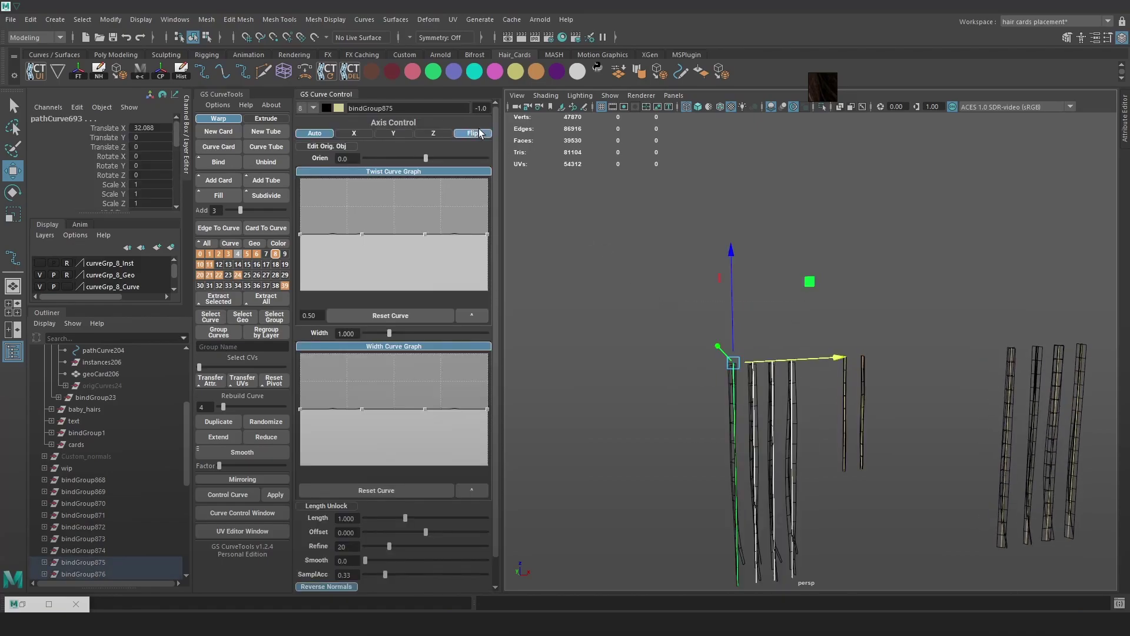
click(848, 304)
- Move the first four long clumps and the two narrow clumps left in X, beside the existing clumps under "binded clumps"
alt+drag(815, 305, 1105, 535)
alt+drag(1048, 511, 1044, 340)
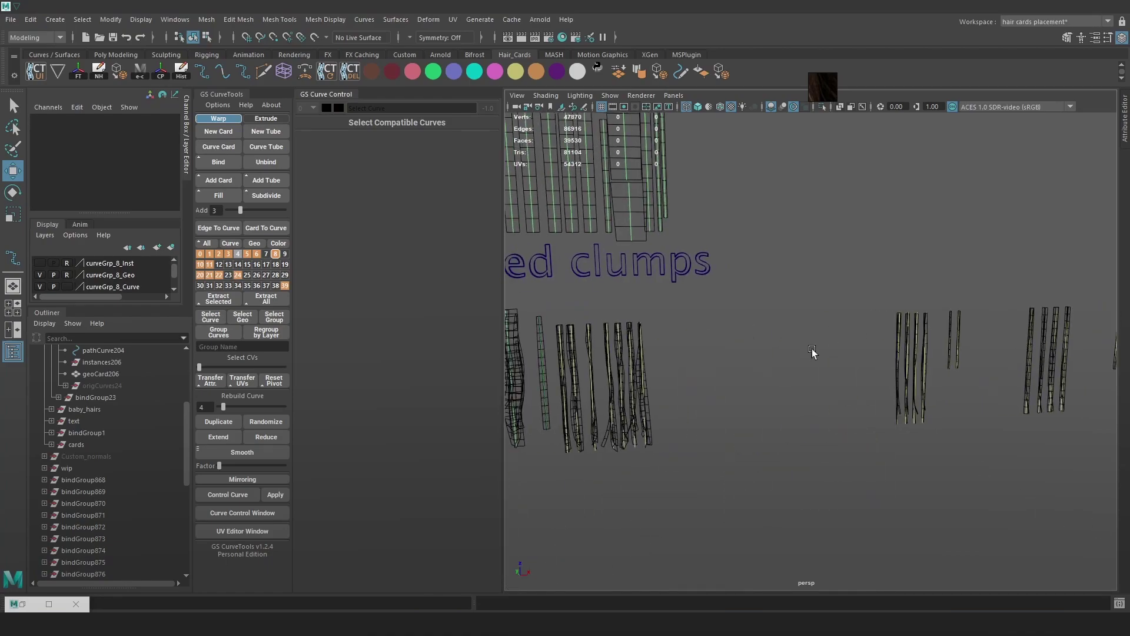
alt+middle_drag(813, 351, 924, 368)
alt+right_drag(924, 369, 823, 301)
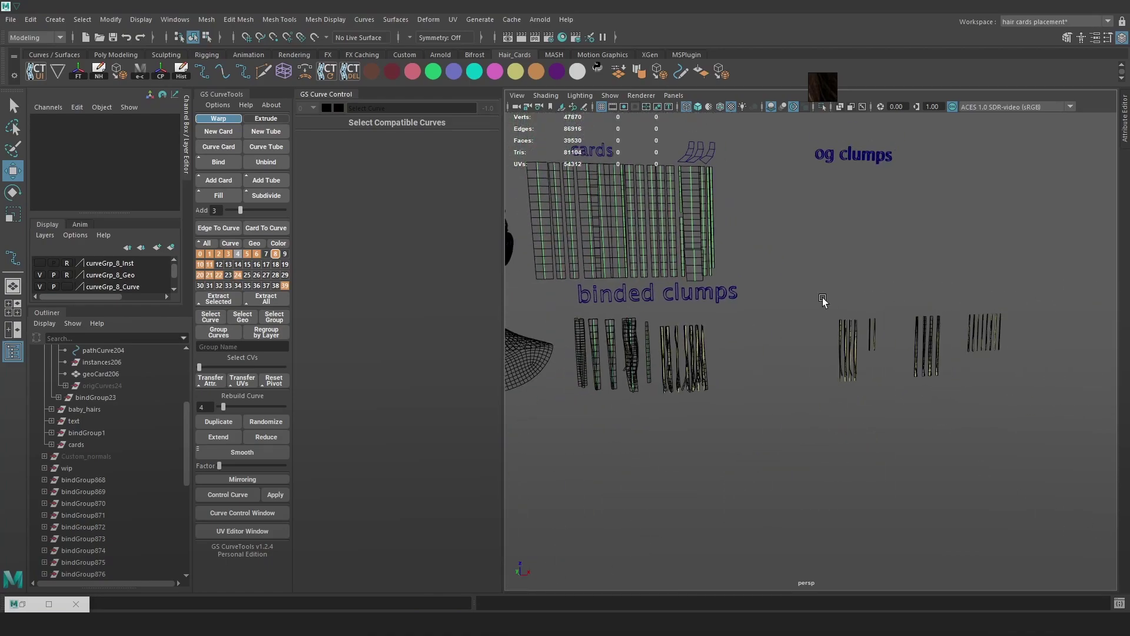
click(859, 368)
drag(894, 321, 771, 326)
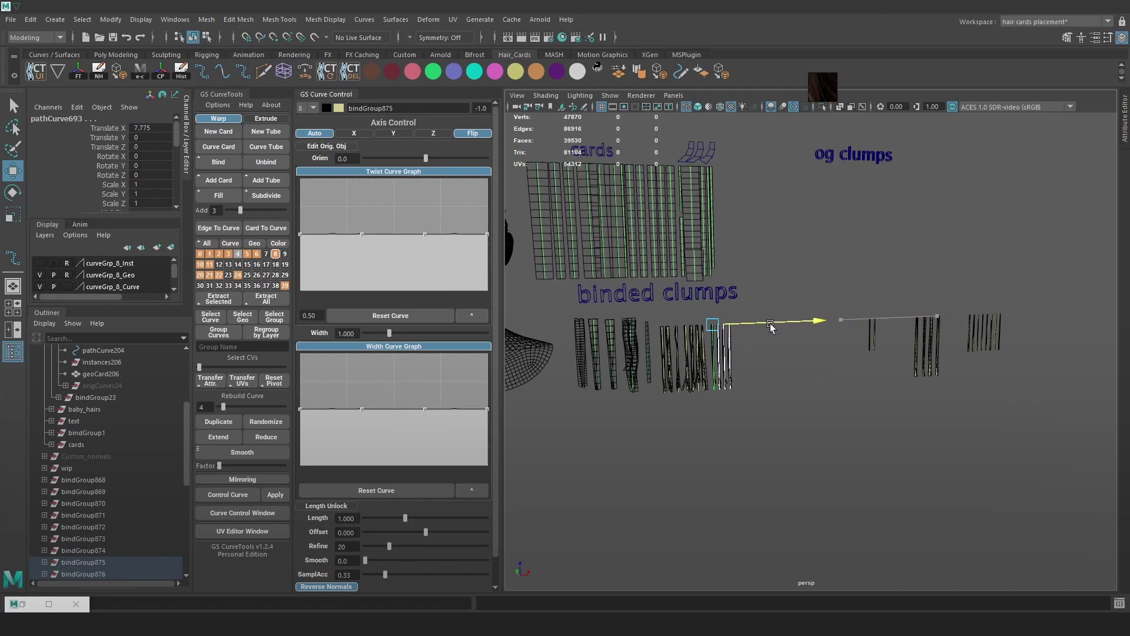
click(873, 344)
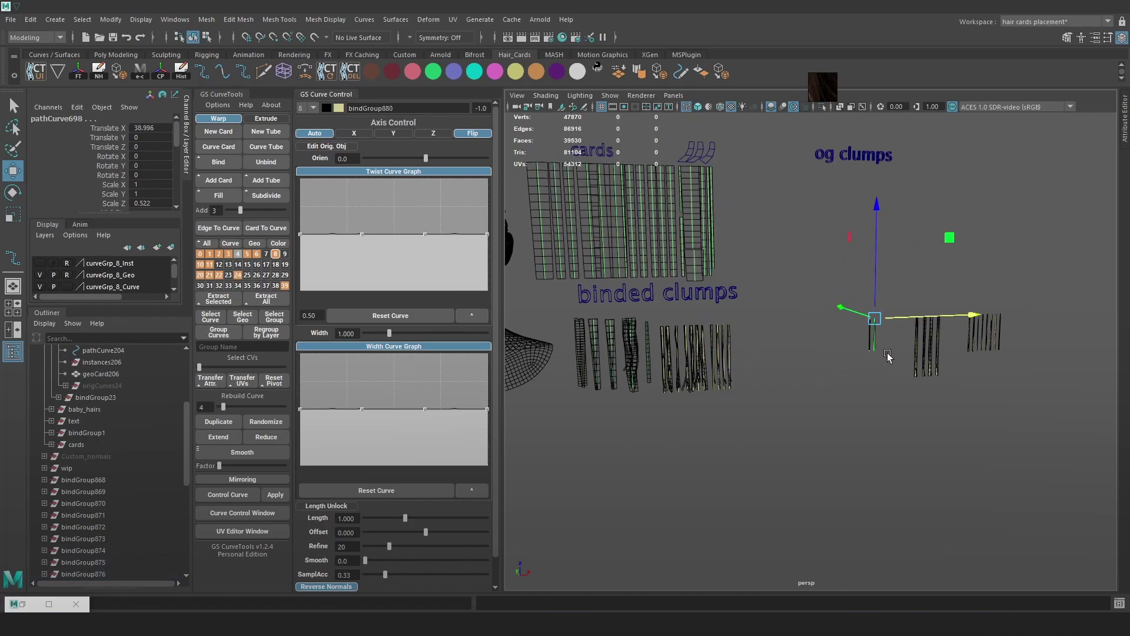
drag(913, 321, 778, 334)
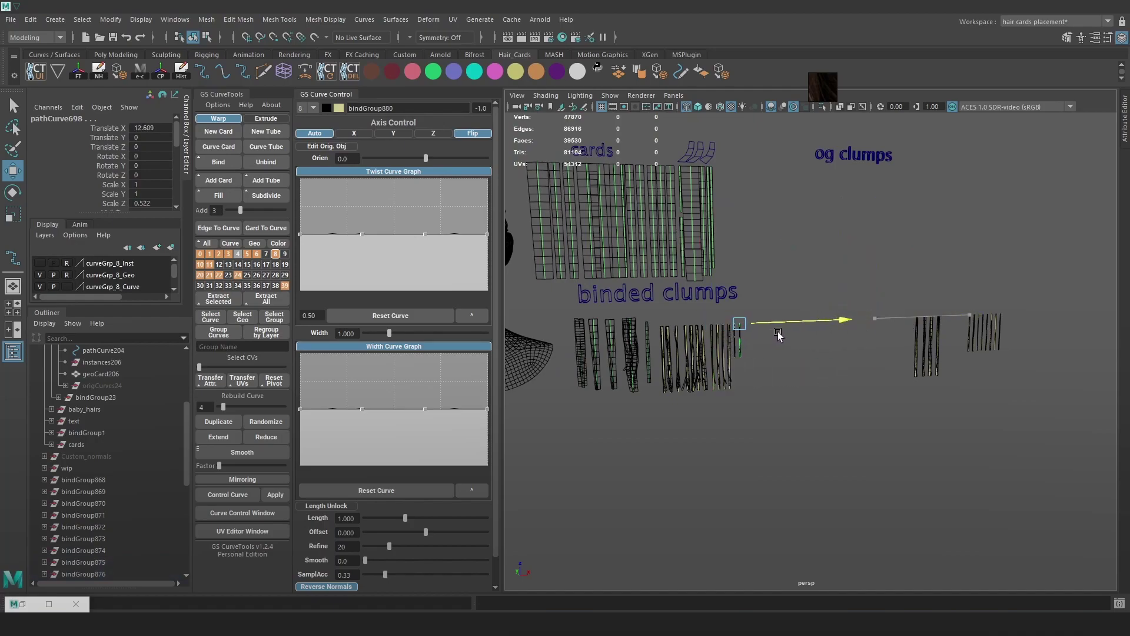
- Move the other four long clumps and the eight short clumps left in X, ending the "binded clumps" row
click(928, 356)
drag(978, 320, 810, 323)
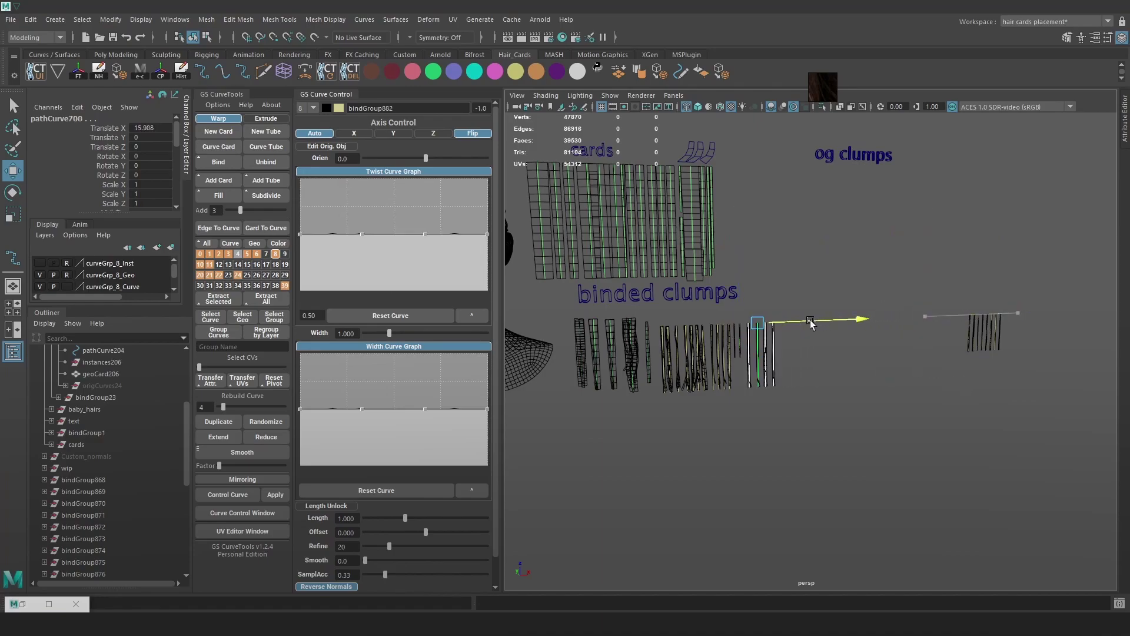
click(995, 321)
drag(1029, 314, 841, 322)
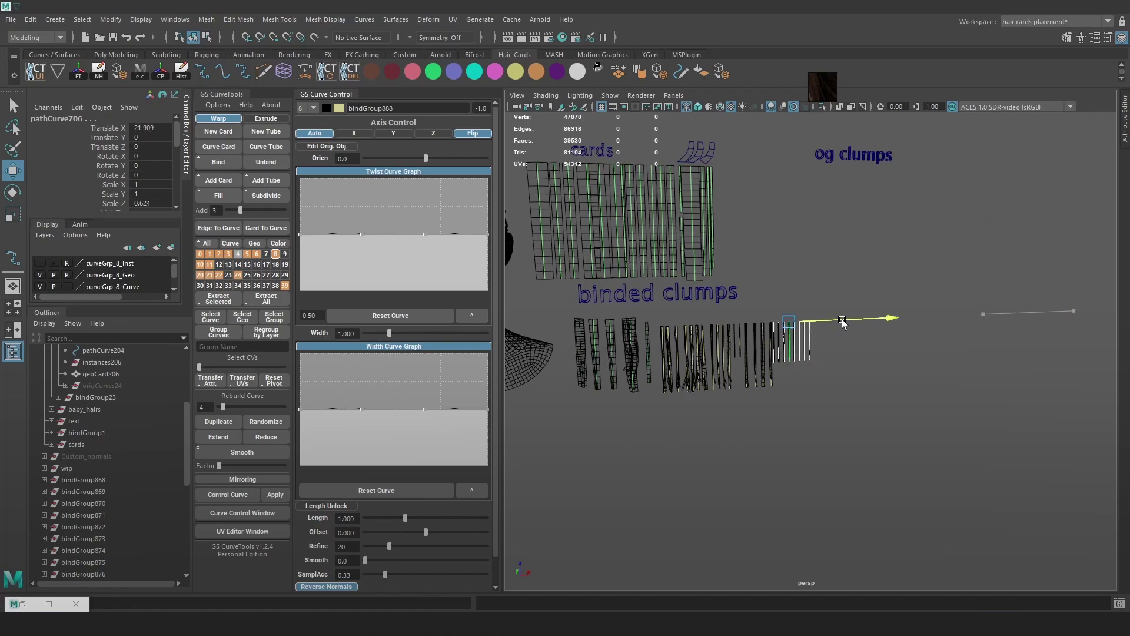
click(894, 384)
- Display the hair textures and examine the bound clumps in the "binded clumps" row up close
key(6)
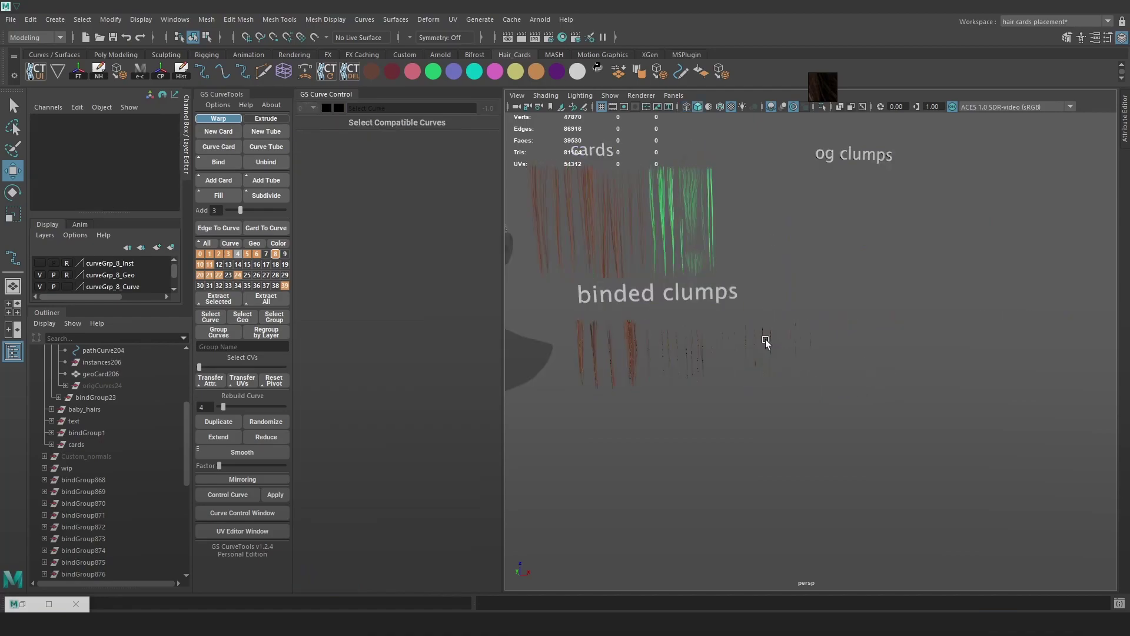
scroll(770, 343, up, 5)
alt+middle_drag(732, 324, 892, 346)
scroll(878, 347, up, 4)
alt+middle_drag(772, 342, 920, 356)
scroll(825, 327, down, 4)
scroll(853, 335, up, 1)
alt+middle_drag(801, 328, 902, 312)
scroll(846, 329, down, 2)
scroll(902, 312, down, 3)
alt+middle_drag(814, 270, 941, 332)
scroll(941, 332, down, 5)
- Return to wireframe display and move all the narrow bound clumps about 12.16 units down in Z and left, forming a second row
drag(1062, 437, 720, 297)
drag(887, 245, 915, 370)
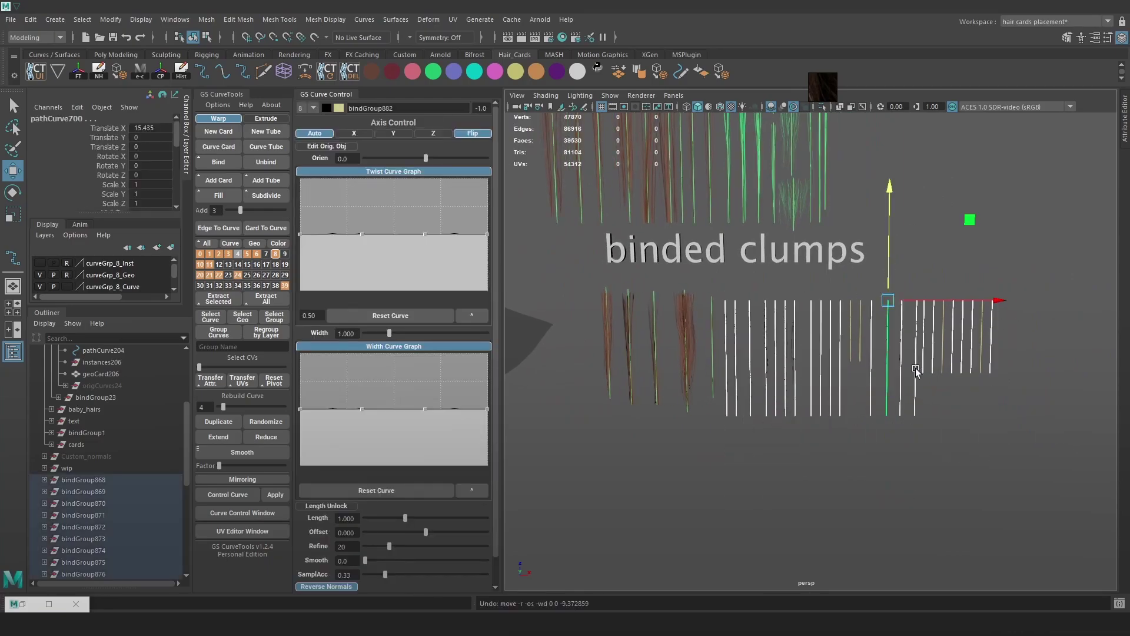
key(4)
drag(1037, 450, 721, 292)
drag(886, 313, 892, 368)
drag(966, 423, 811, 411)
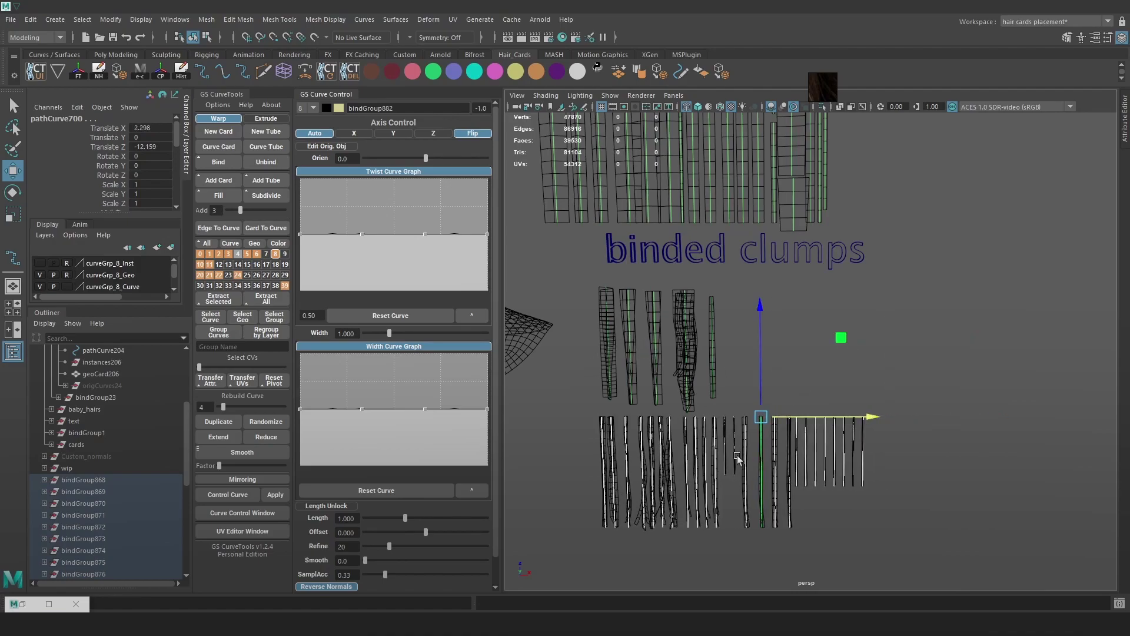
alt+middle_drag(839, 404, 954, 406)
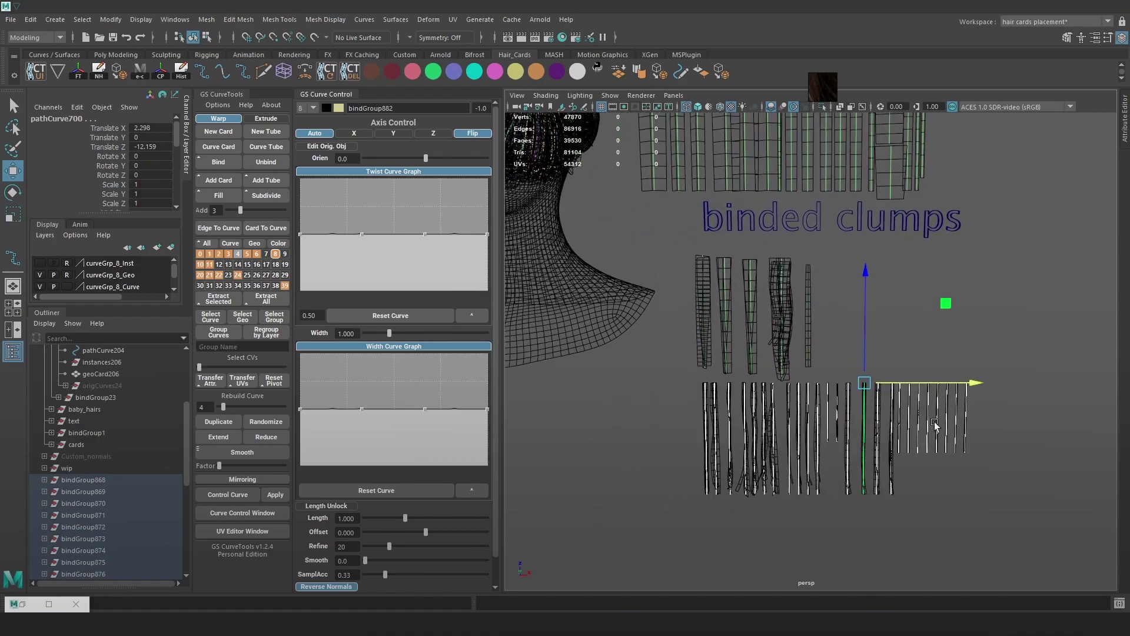
scroll(970, 373, down, 2)
scroll(977, 384, up, 4)
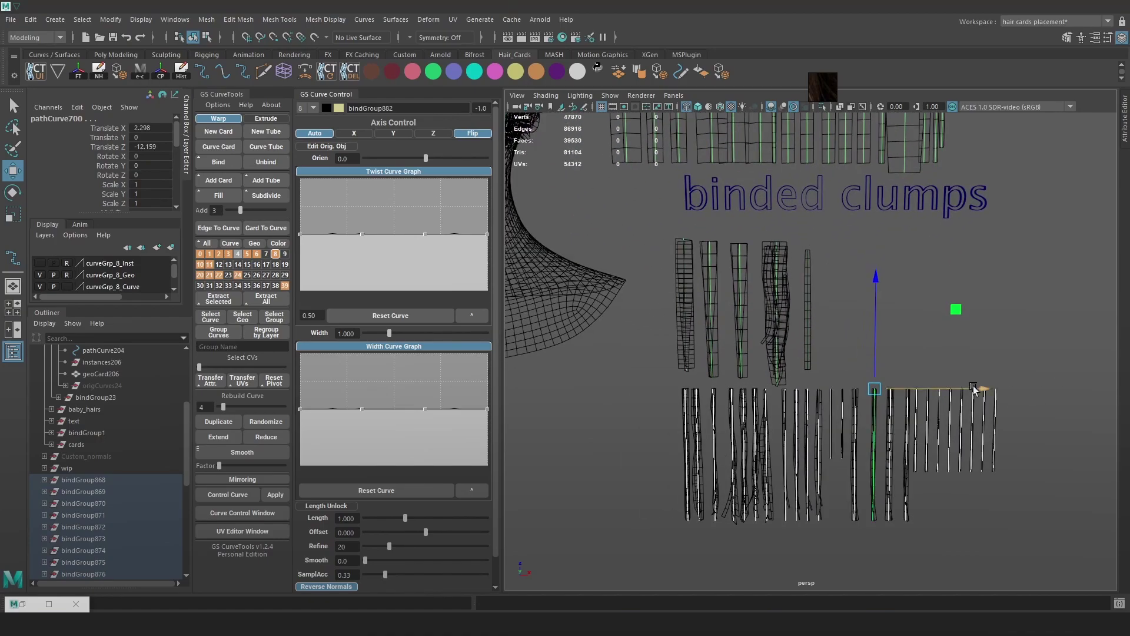
click(977, 341)
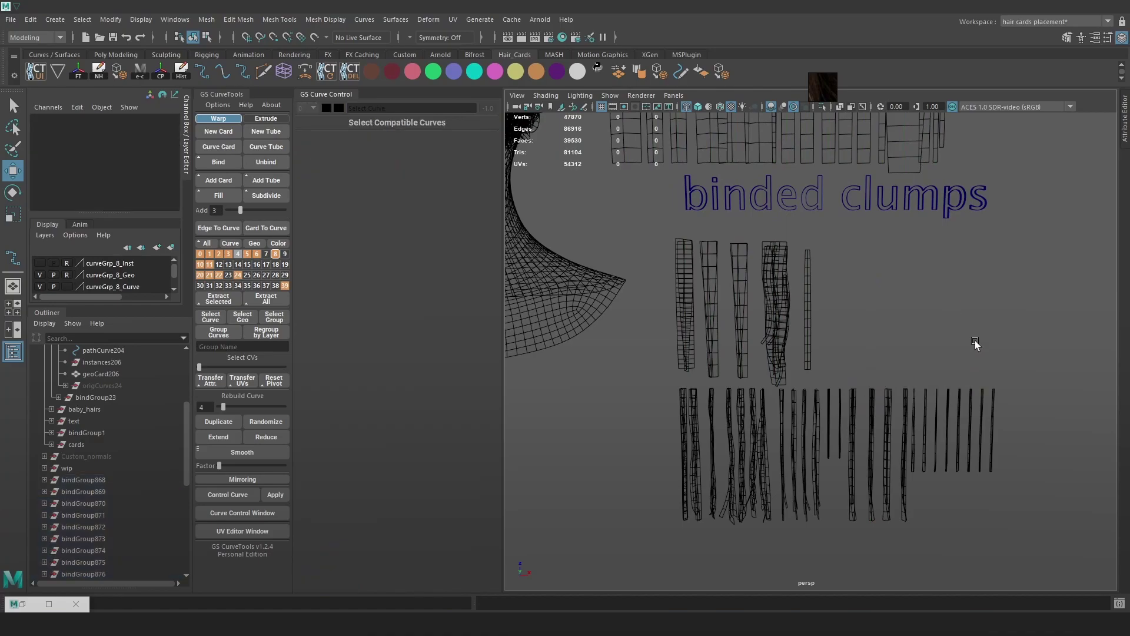
alt+middle_drag(923, 370, 866, 391)
alt+right_drag(866, 389, 858, 385)
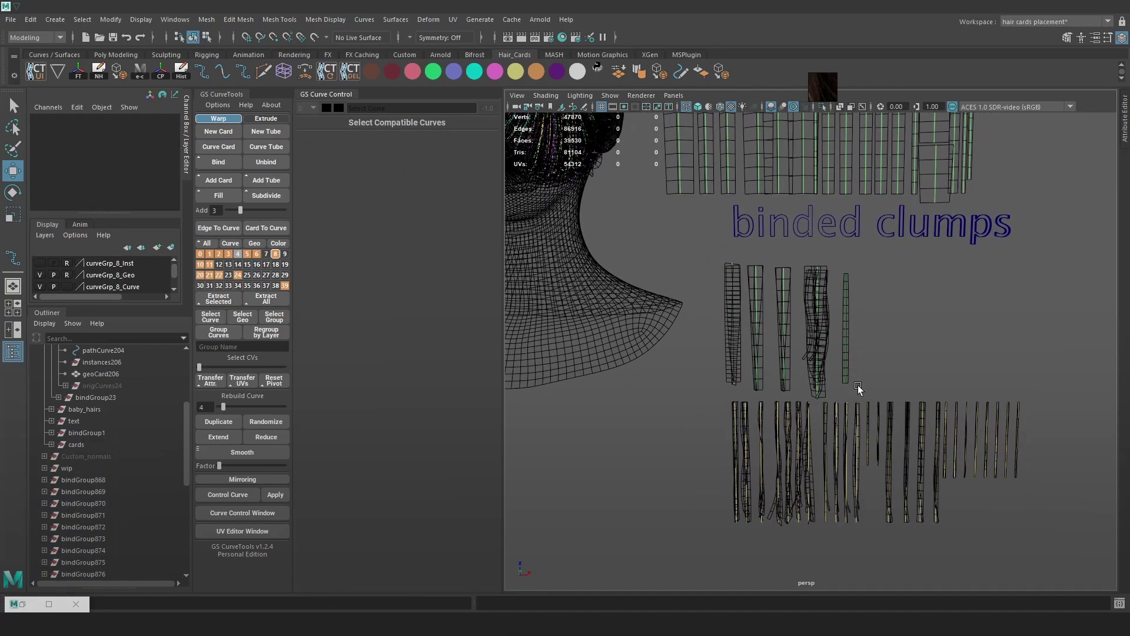
alt+middle_drag(857, 385, 859, 352)
alt+right_drag(859, 351, 892, 402)
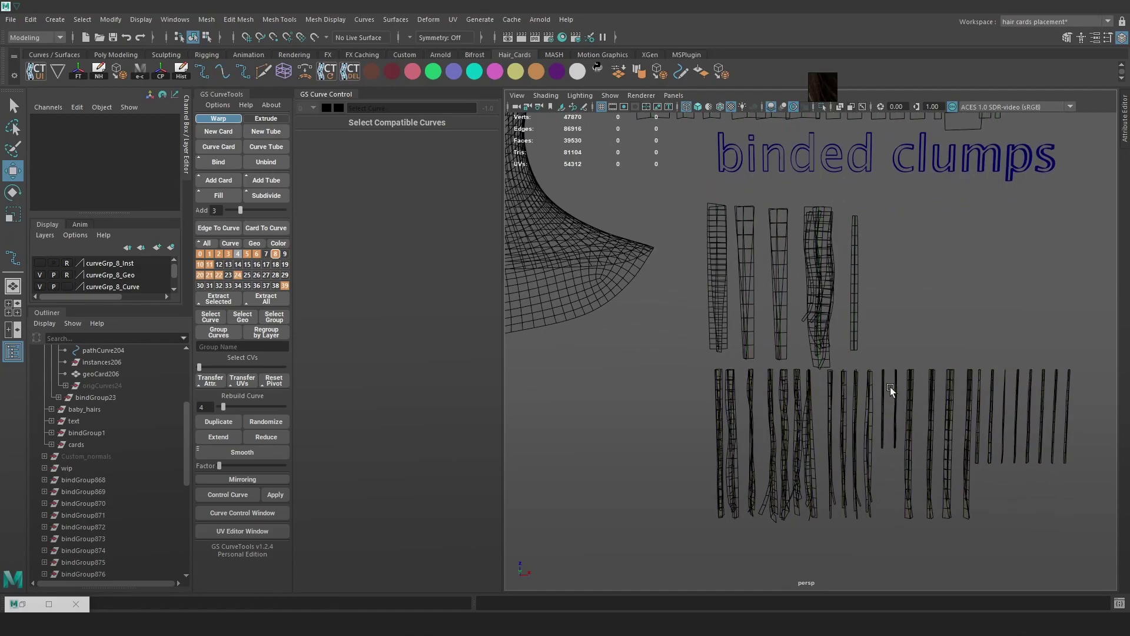
- Display the hair textures and examine the second row of bound clumps against the rest of the hair layout
alt+middle_drag(890, 387, 903, 355)
key(6)
alt+right_drag(885, 389, 1068, 504)
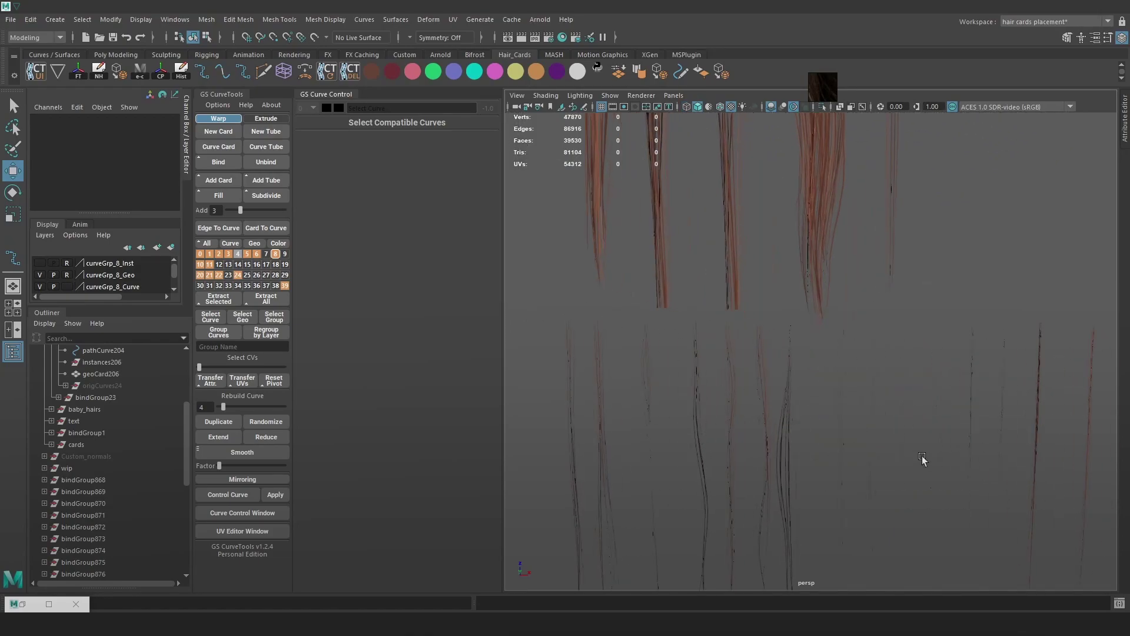
alt+middle_drag(920, 454, 897, 405)
alt+middle_drag(977, 415, 868, 384)
alt+middle_drag(942, 405, 893, 381)
alt+drag(980, 407, 899, 359)
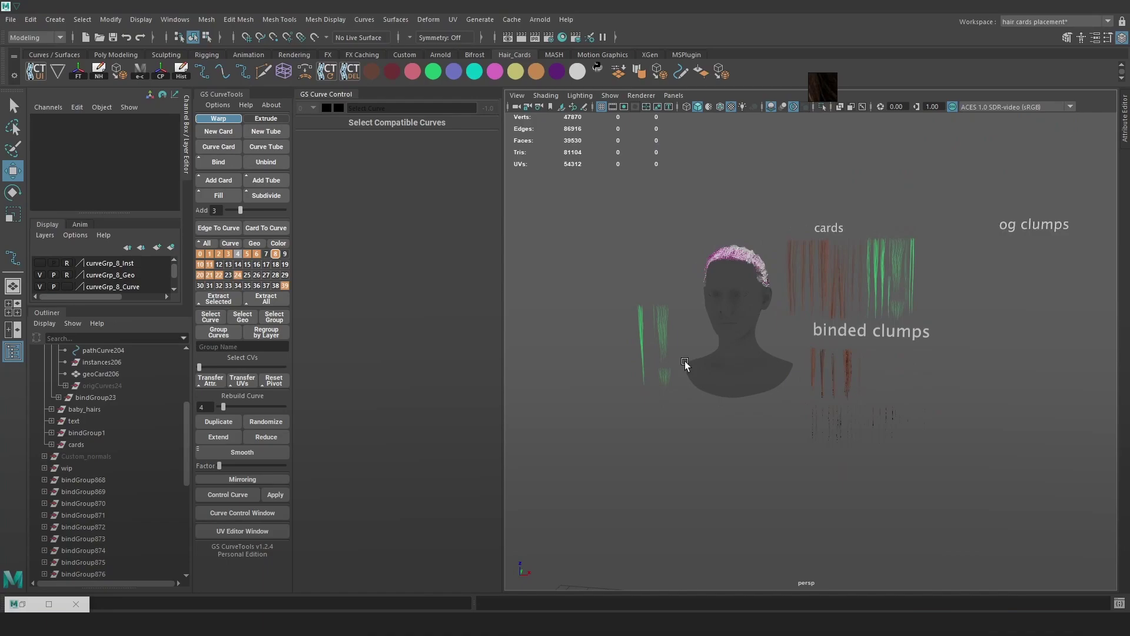
- Delete the leftover warp cards standing apart on the far side of the head
click(645, 359)
drag(686, 308, 675, 309)
alt+right_drag(676, 325, 870, 421)
alt+drag(870, 422, 699, 340)
alt+right_drag(699, 340, 789, 298)
drag(789, 299, 733, 294)
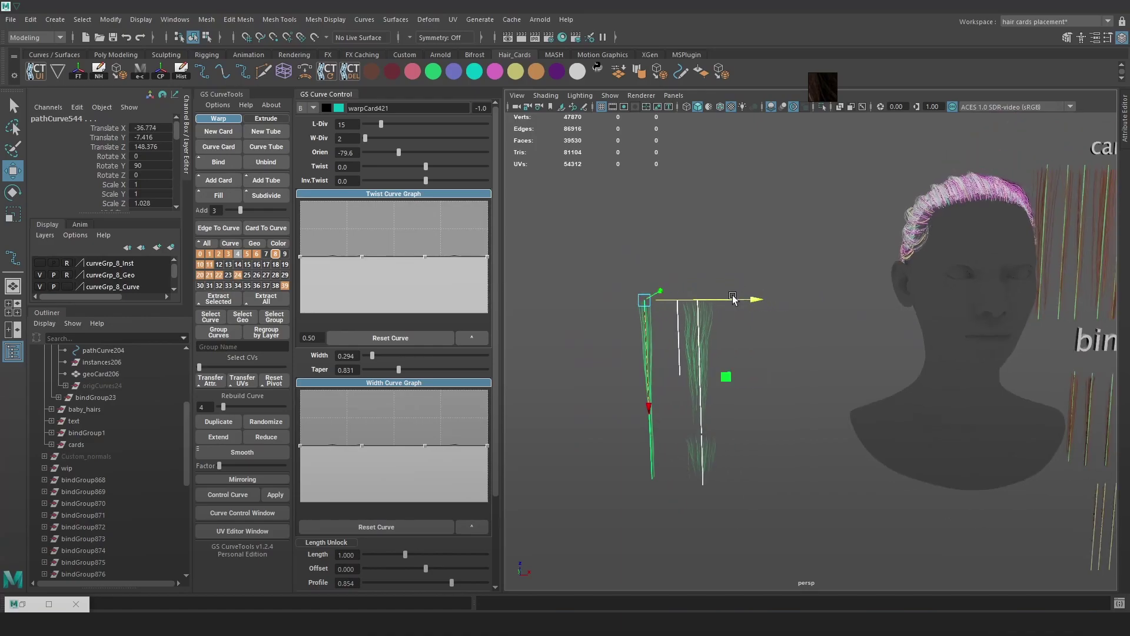
click(746, 336)
alt+right_drag(801, 353, 720, 403)
drag(732, 441, 630, 319)
key(Up)
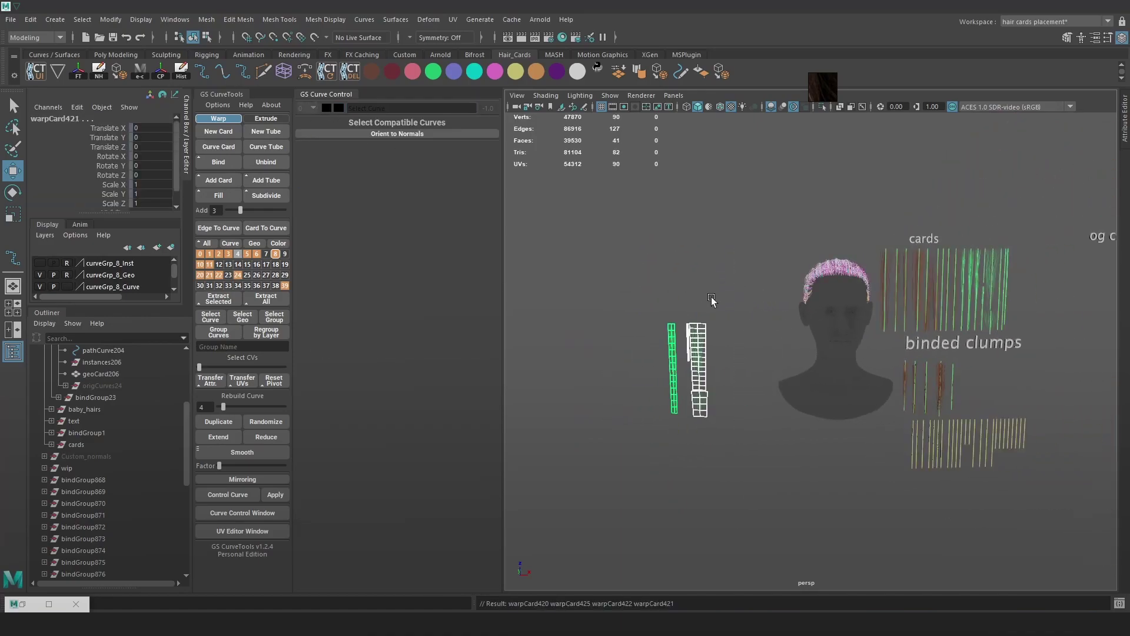
key(Delete)
- Move the whole second row of bound clumps about 2.4 units left in X, lining it up beneath the first row
alt+right_drag(712, 297, 1044, 496)
drag(1077, 559, 822, 435)
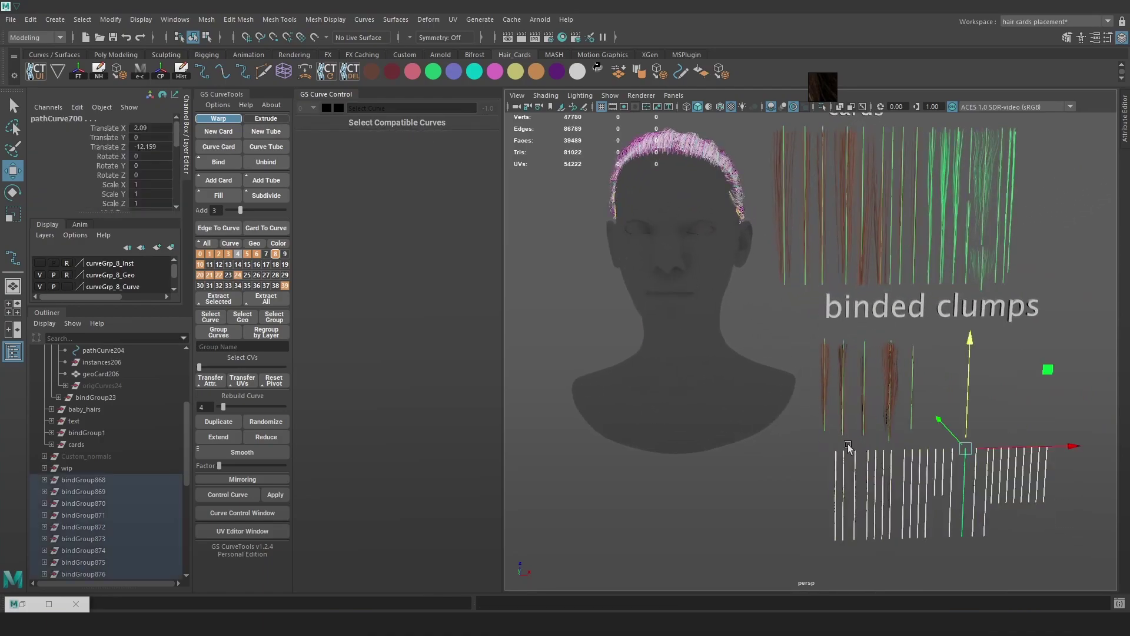
drag(1029, 450, 1011, 450)
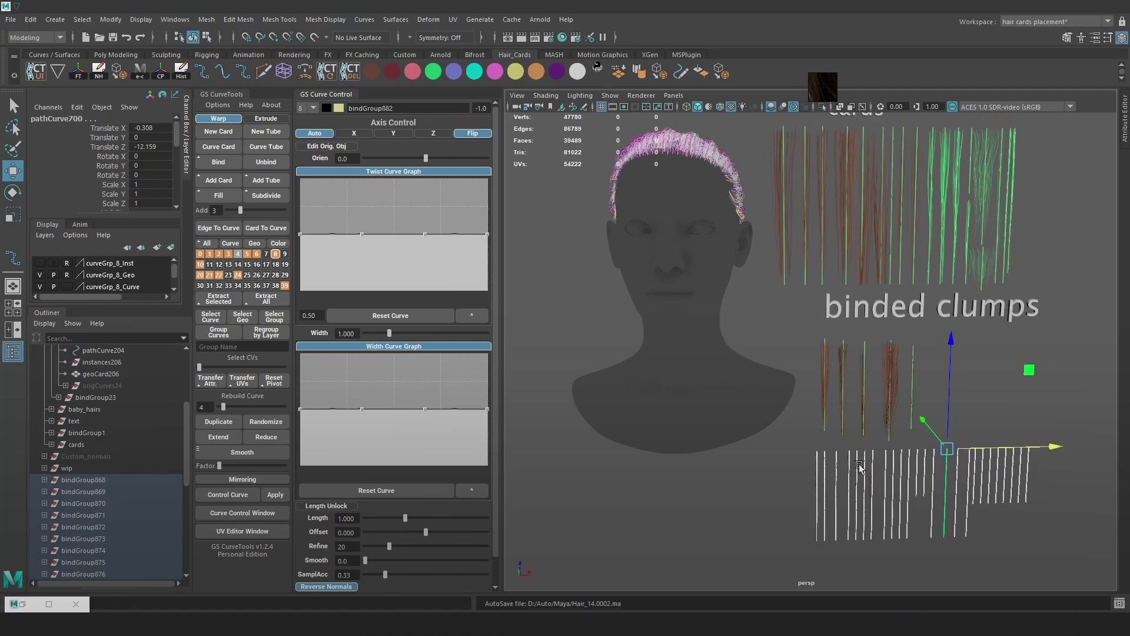
- Try to shift the long clumps at the start of the second row left in X
alt+middle_drag(859, 466, 852, 438)
click(884, 541)
drag(910, 519, 794, 478)
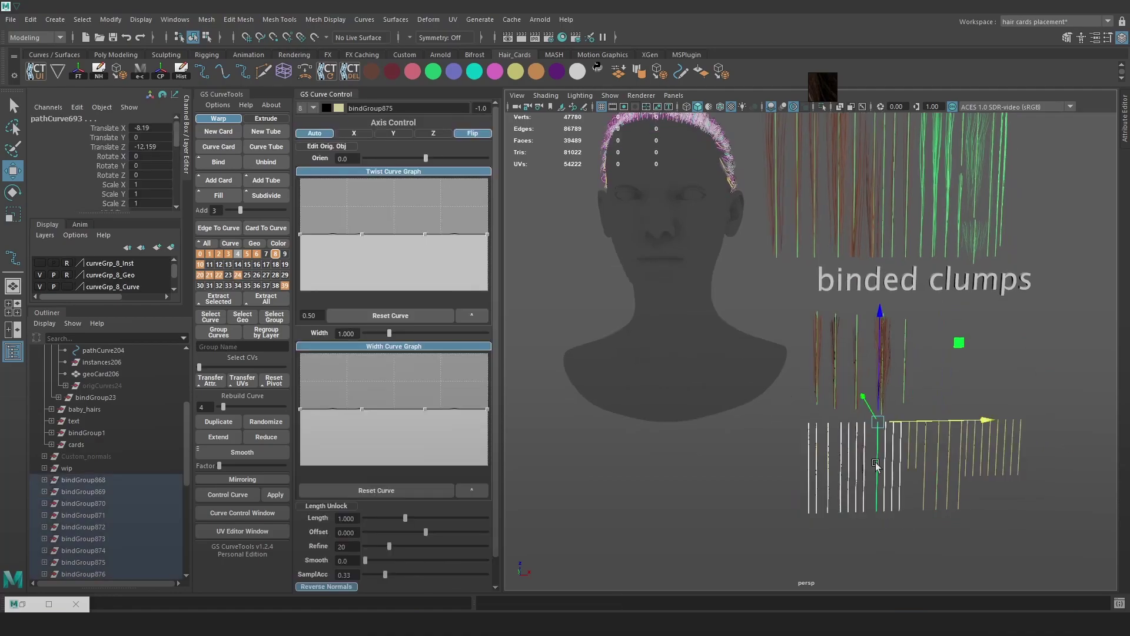
drag(942, 416, 924, 417)
key(ctrl+z)
- Try to group all the second-row path curves directly, working in wireframe display
key(4)
drag(1071, 549, 752, 393)
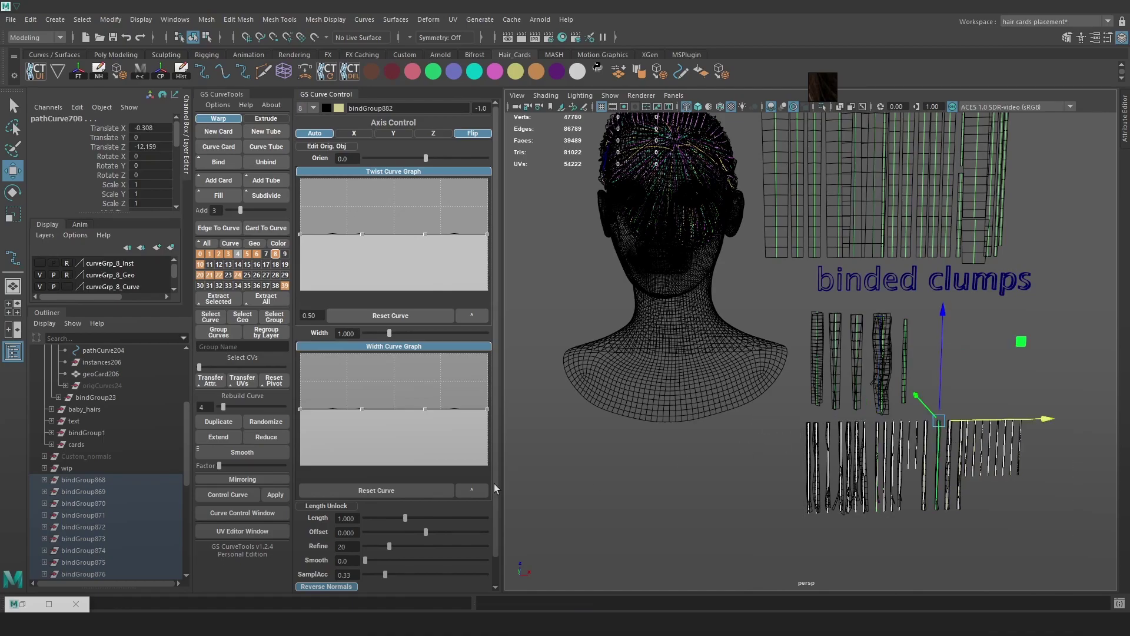
scroll(136, 492, down, 6)
key(ctrl+g)
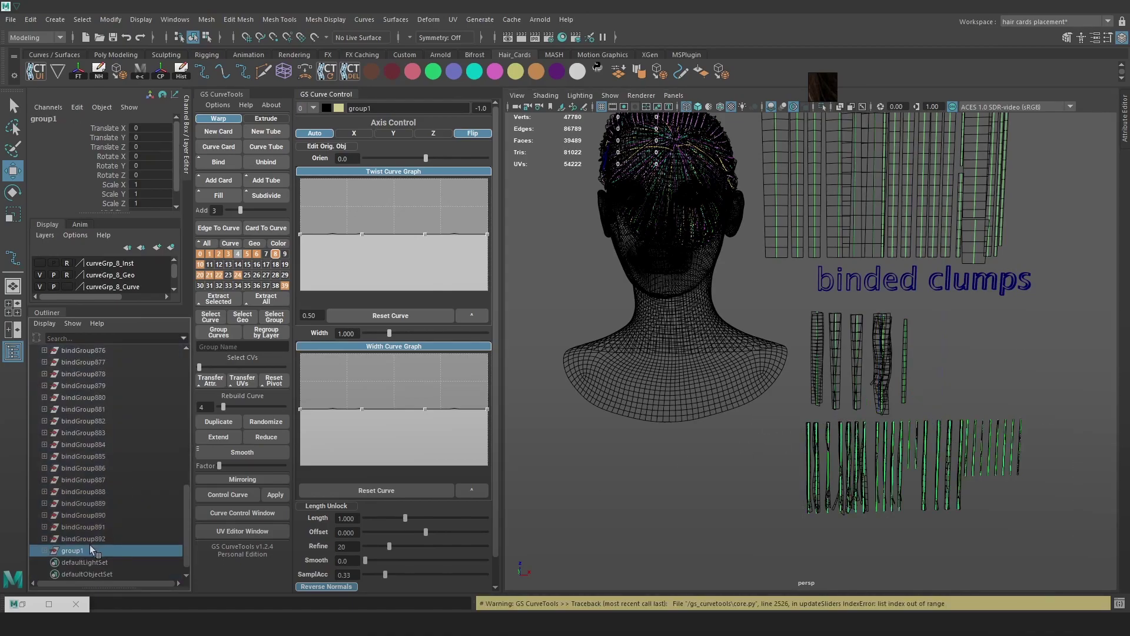
scroll(742, 488, up, 1)
key(ctrl+z)
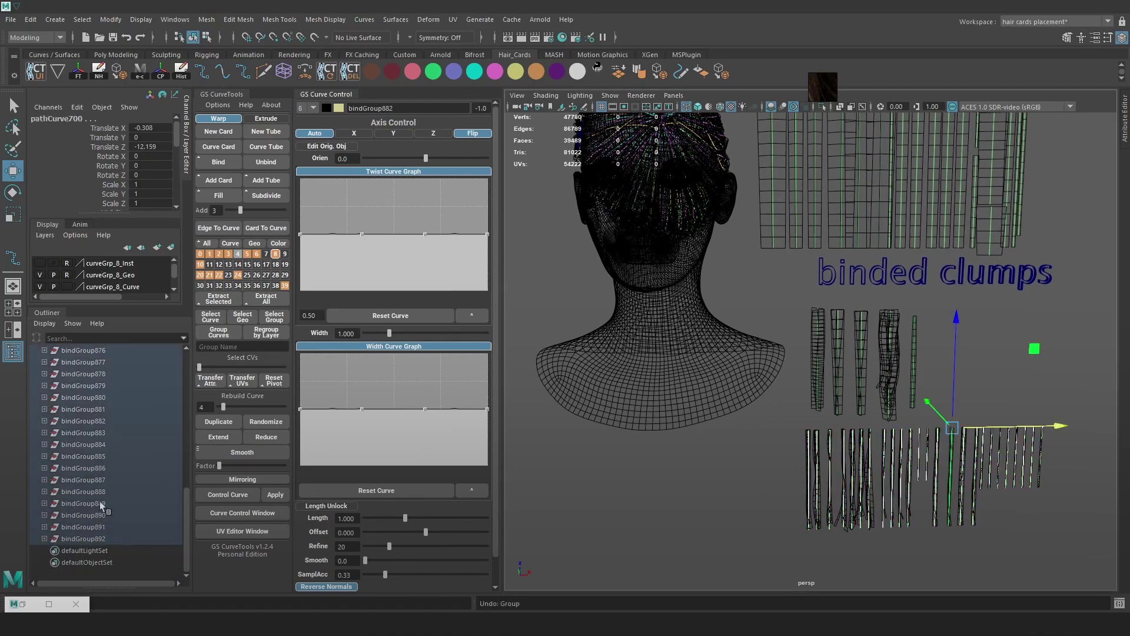
- Group the bind groups of the whole second row and name the new group baby_hairs
click(760, 517)
drag(772, 552, 1079, 422)
key(Up)
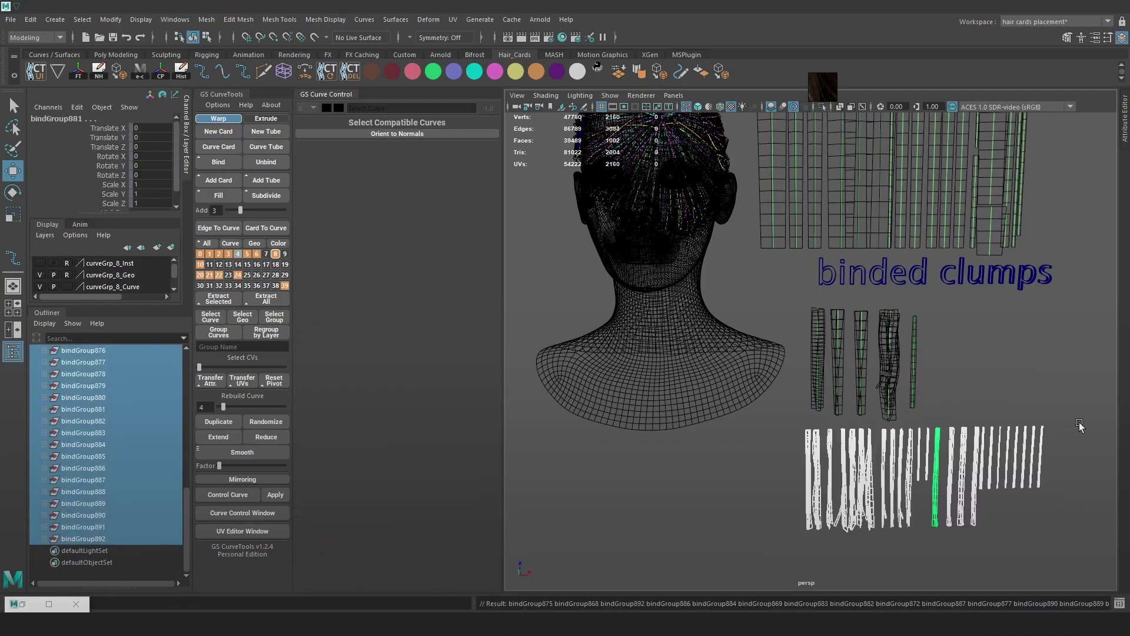
key(ctrl+g)
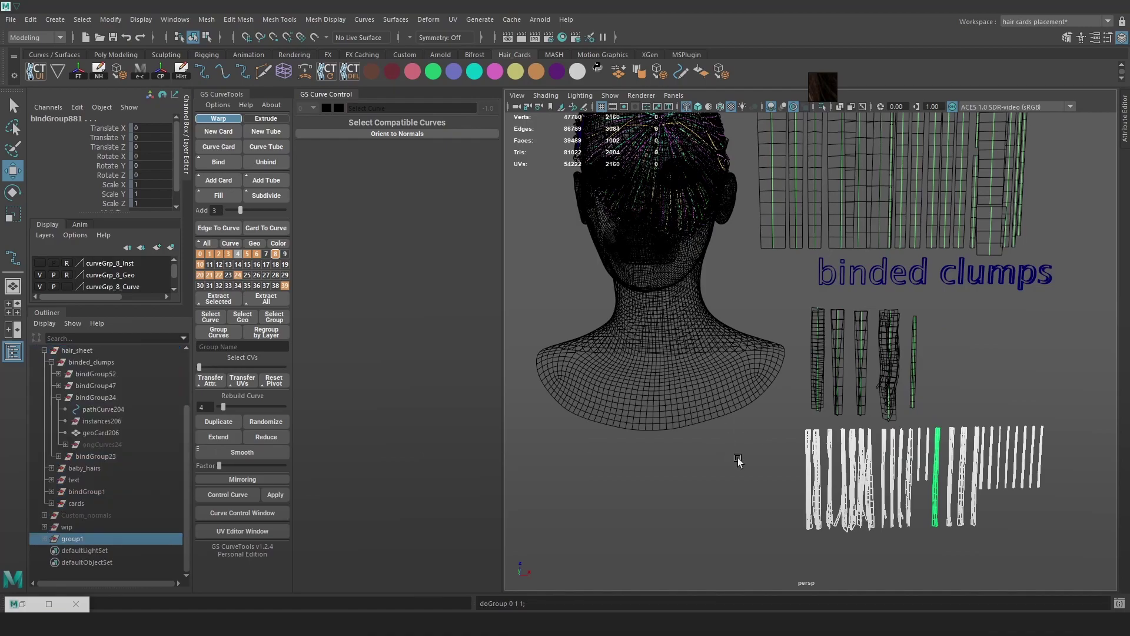
double_click(72, 539)
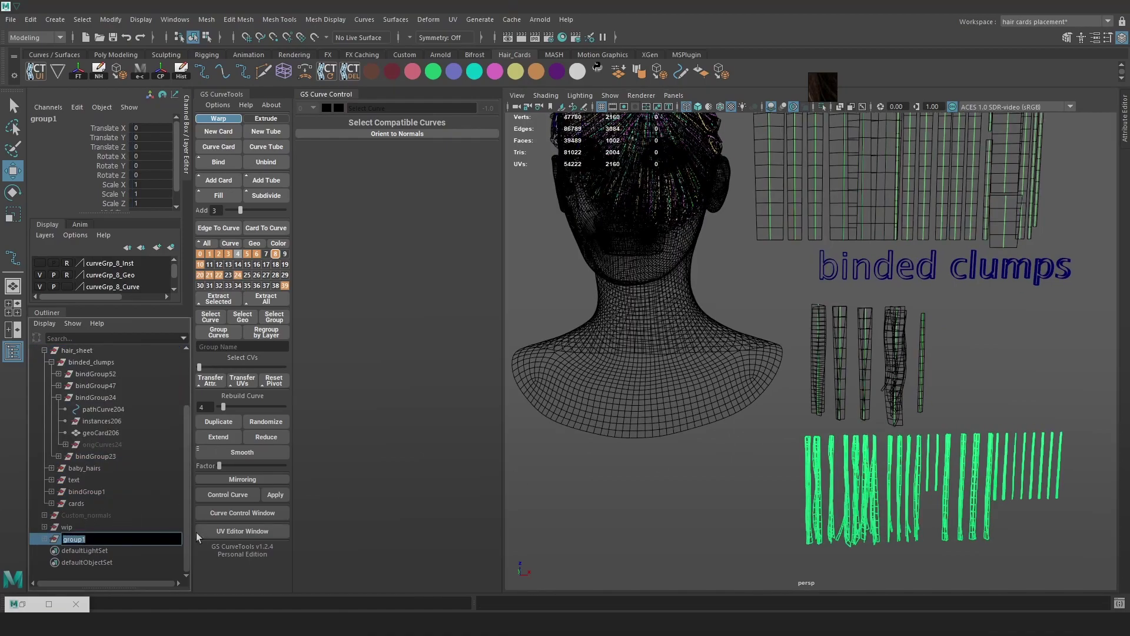
text(baby_hairs)
key(Return)
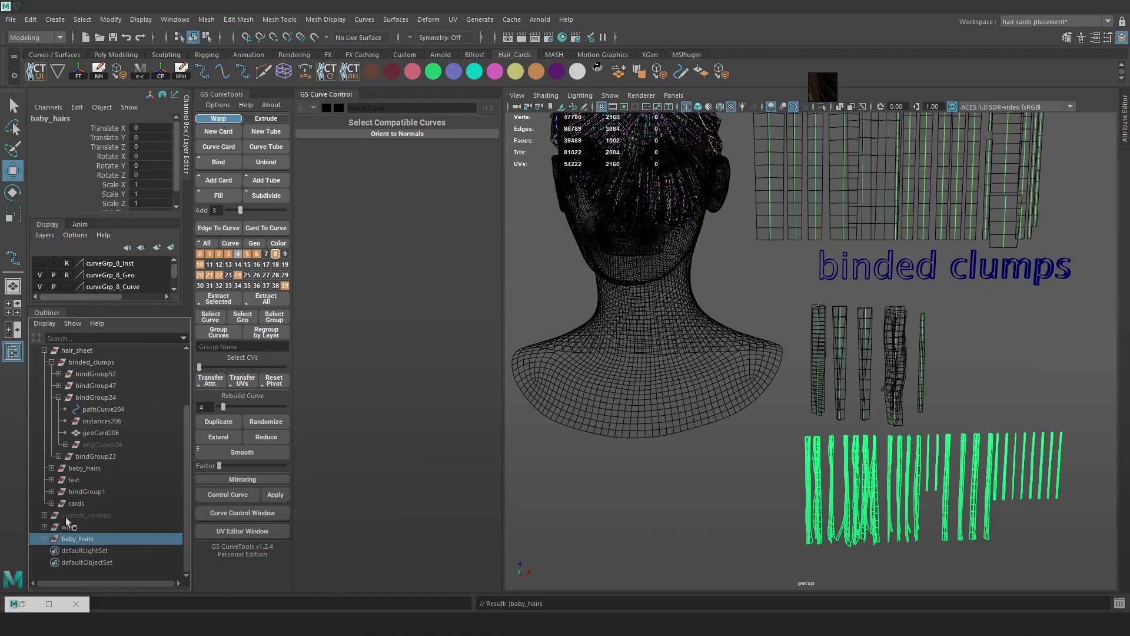
- Parent the new baby_hairs group under binded_clumps and check what binded_clumps contains
drag(69, 539, 92, 373)
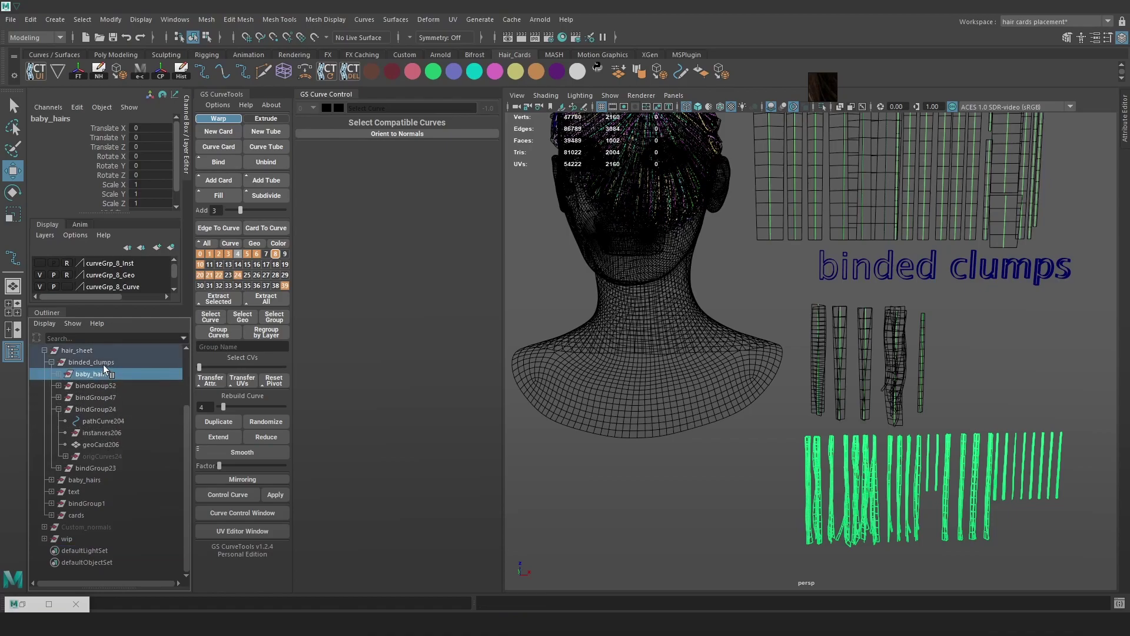
click(104, 364)
scroll(709, 415, down, 2)
scroll(783, 424, up, 2)
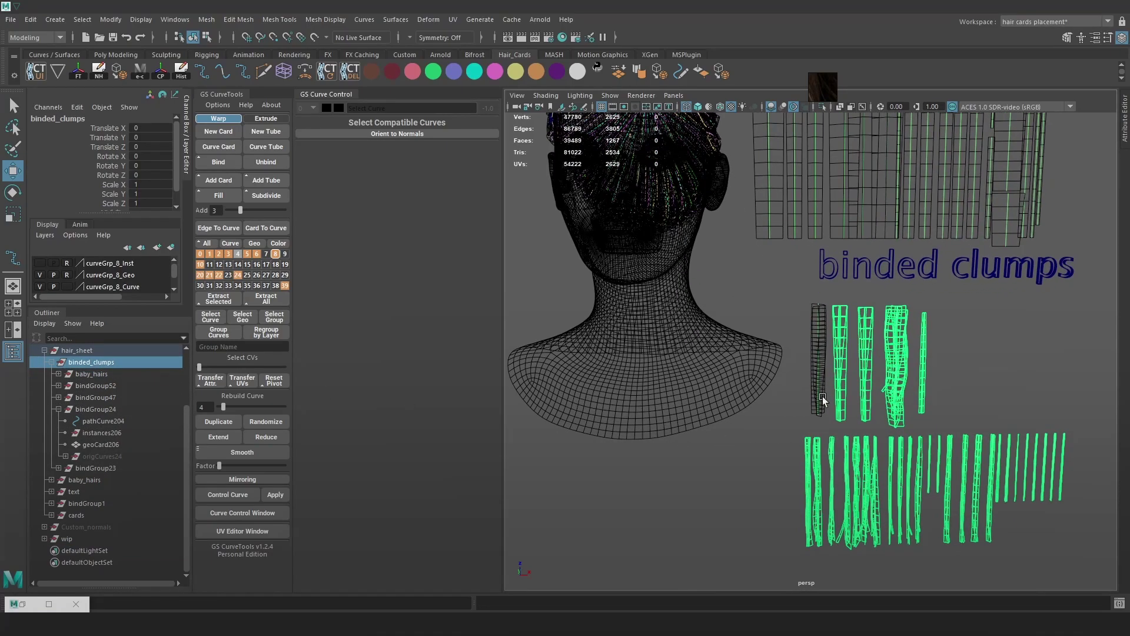
- Parent bindGroup1, the first wide clump of the upper row, under binded_clumps and check the group's contents
click(818, 390)
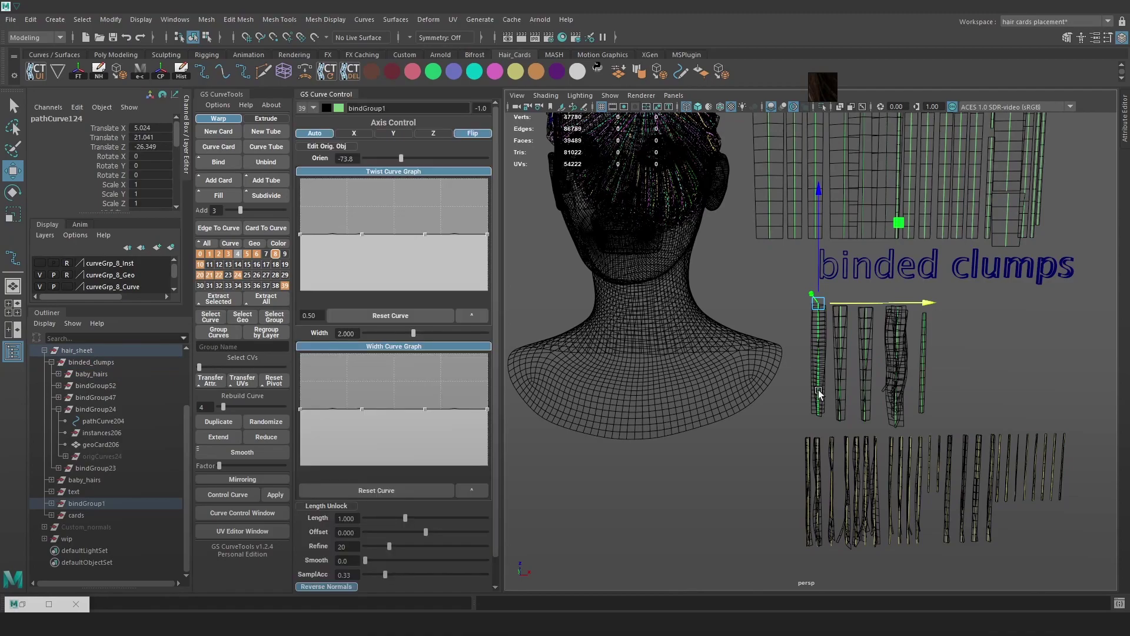
key(Up)
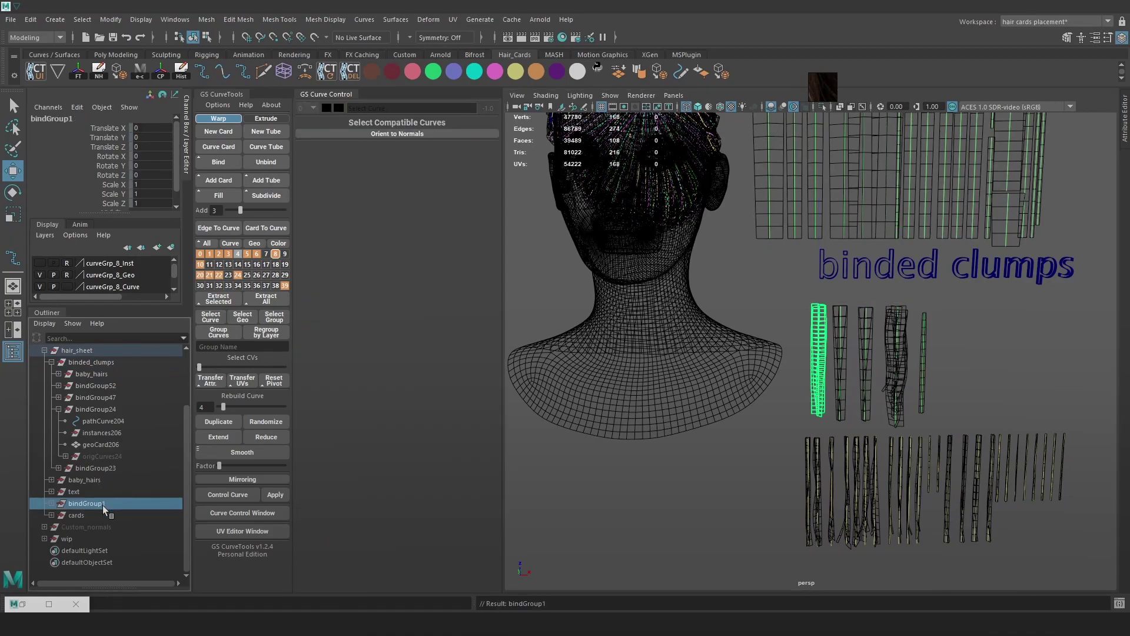
scroll(118, 368, up, 2)
middle_drag(118, 391, 118, 391)
click(119, 387)
scroll(859, 341, down, 3)
scroll(860, 342, up, 2)
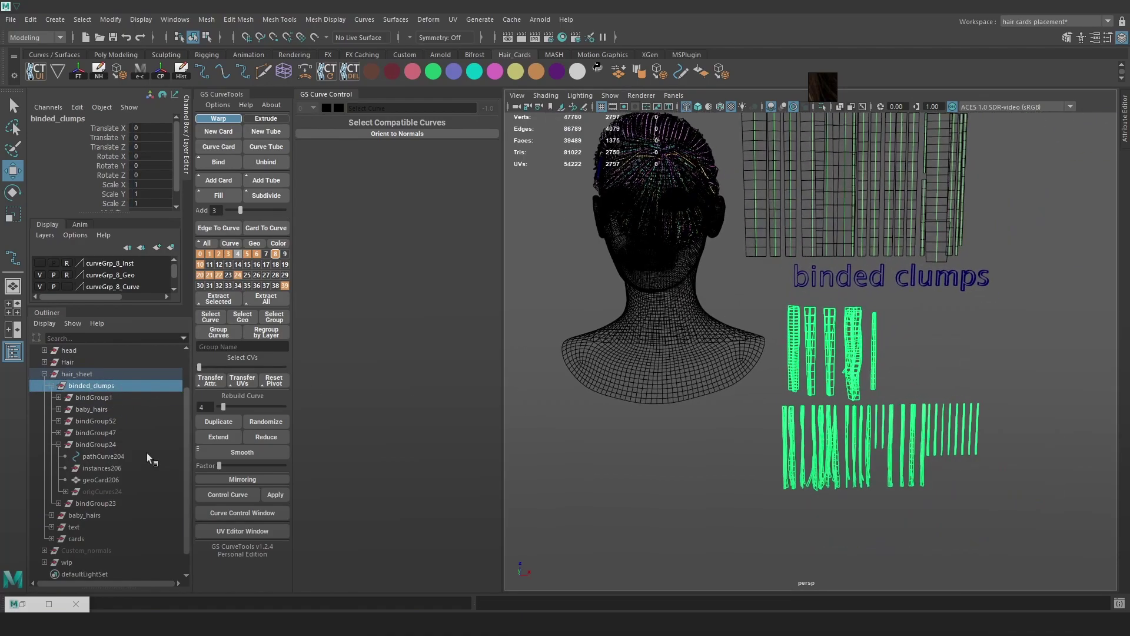
- Collapse the binded_clumps hierarchy and inspect the meshes inside the older baby_hairs group of hair_sheet
click(59, 444)
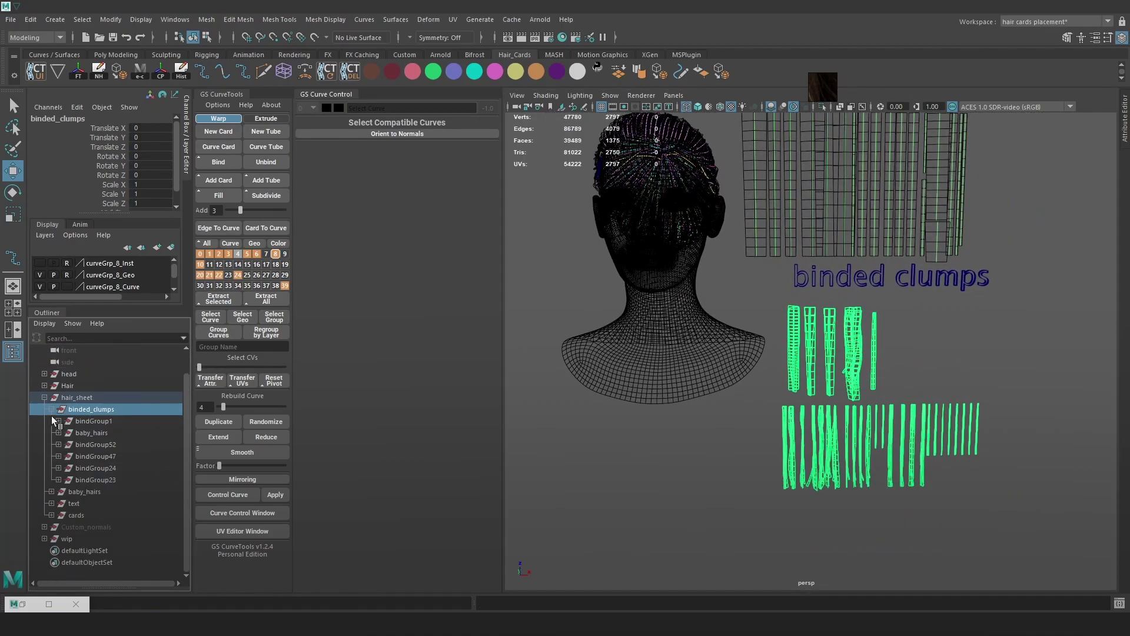
click(51, 409)
click(84, 445)
click(52, 446)
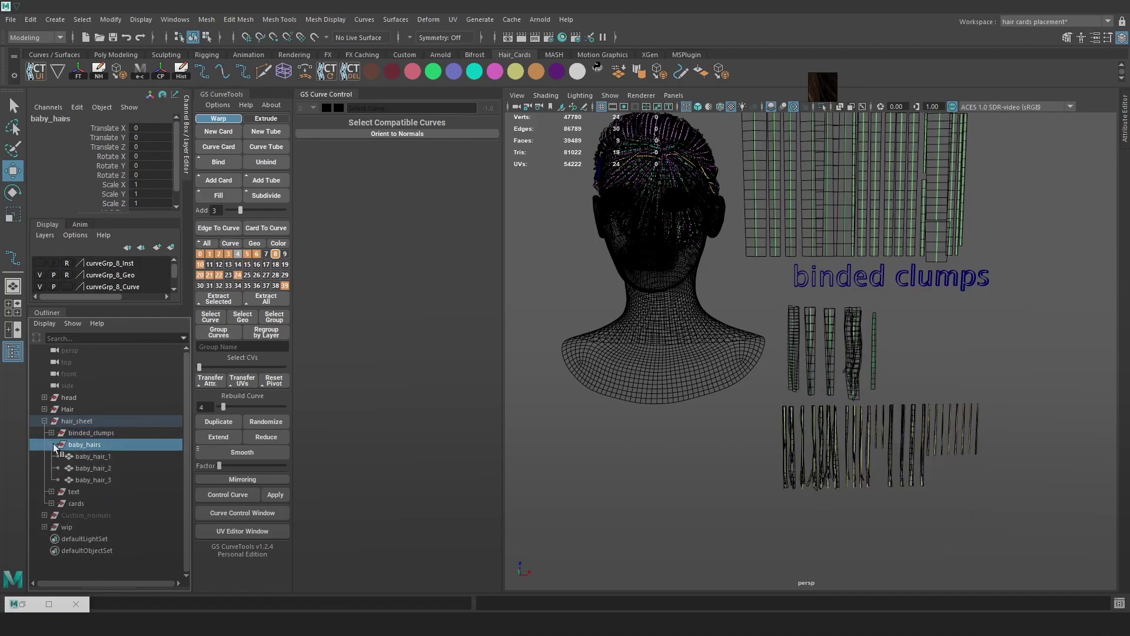
click(94, 457)
scroll(895, 537, up, 5)
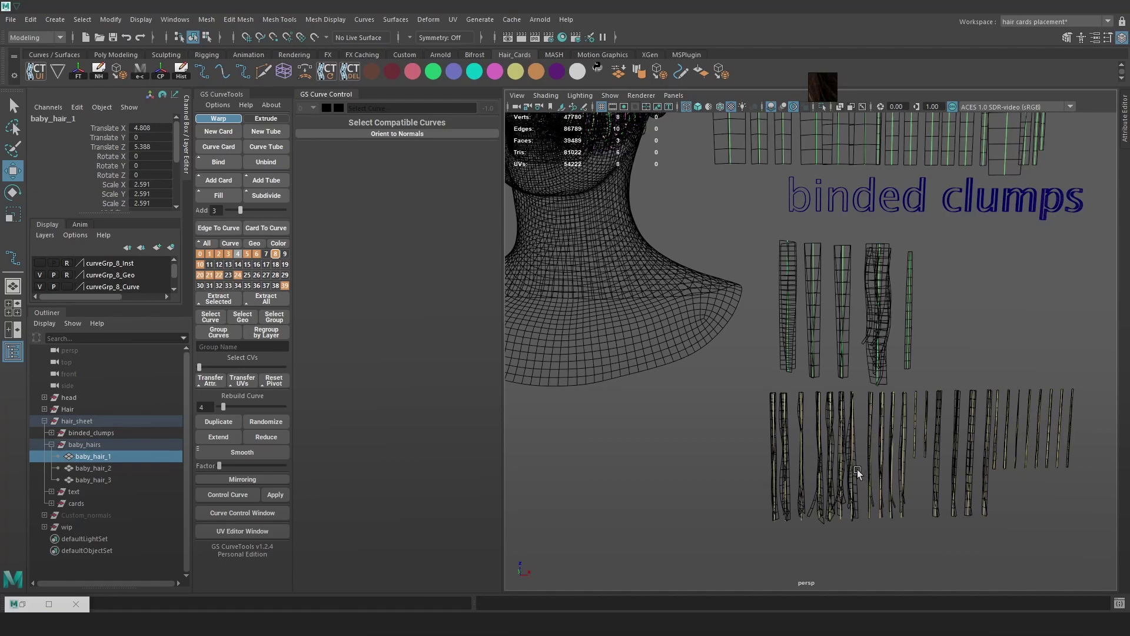
- Group the path curves of the first seven second-row clumps within baby_hairs and name the group base
scroll(865, 480, up, 1)
drag(717, 517, 717, 516)
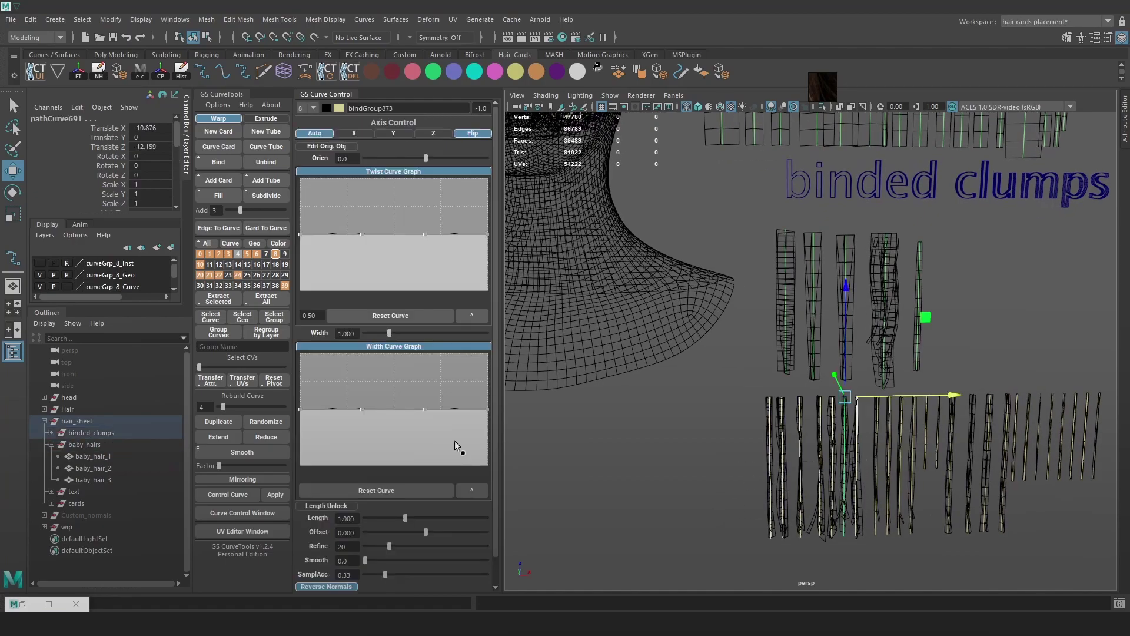
click(52, 433)
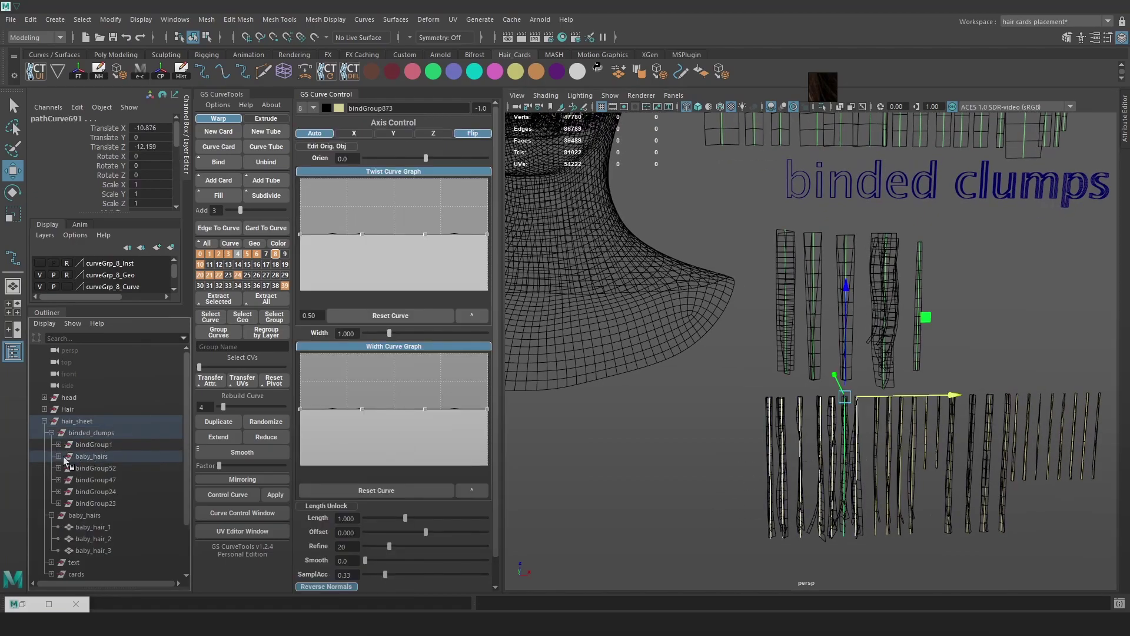
click(58, 456)
click(145, 457)
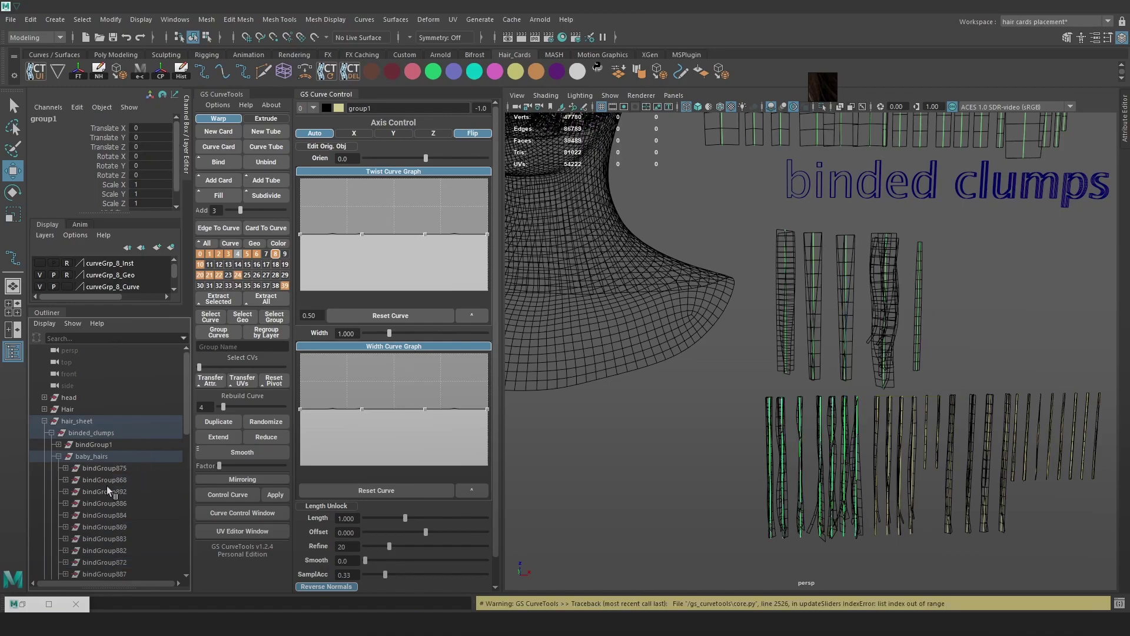
scroll(108, 479, down, 10)
double_click(110, 400)
text(base)
key(Return)
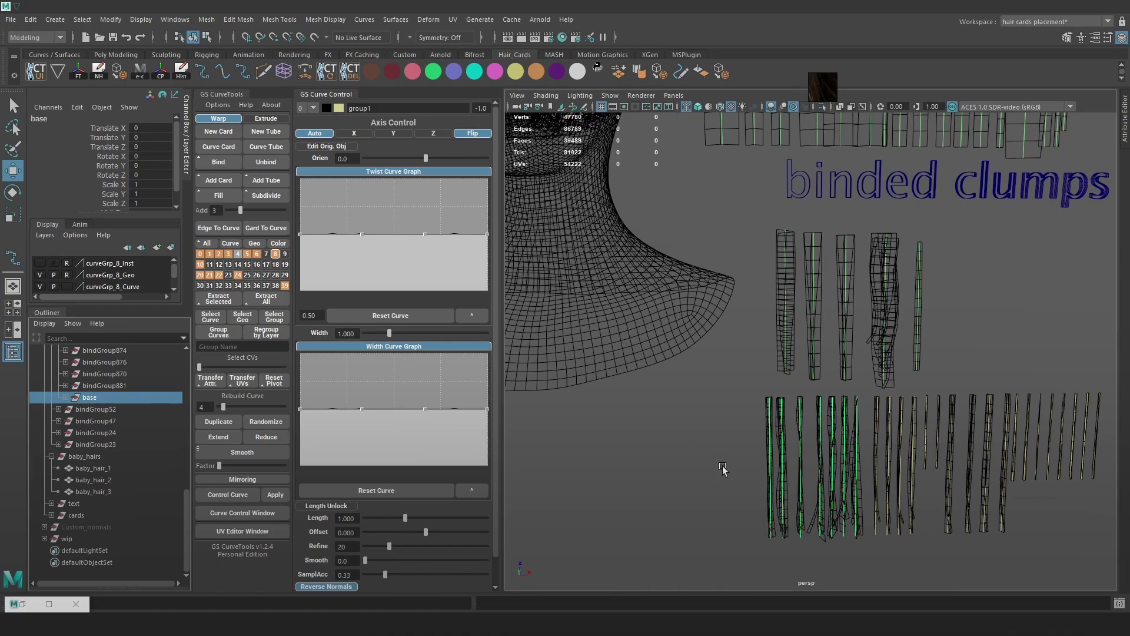
- Try to move the base curves left in X and to duplicate them with GS CurveTools
scroll(871, 433, up, 1)
drag(737, 394, 737, 394)
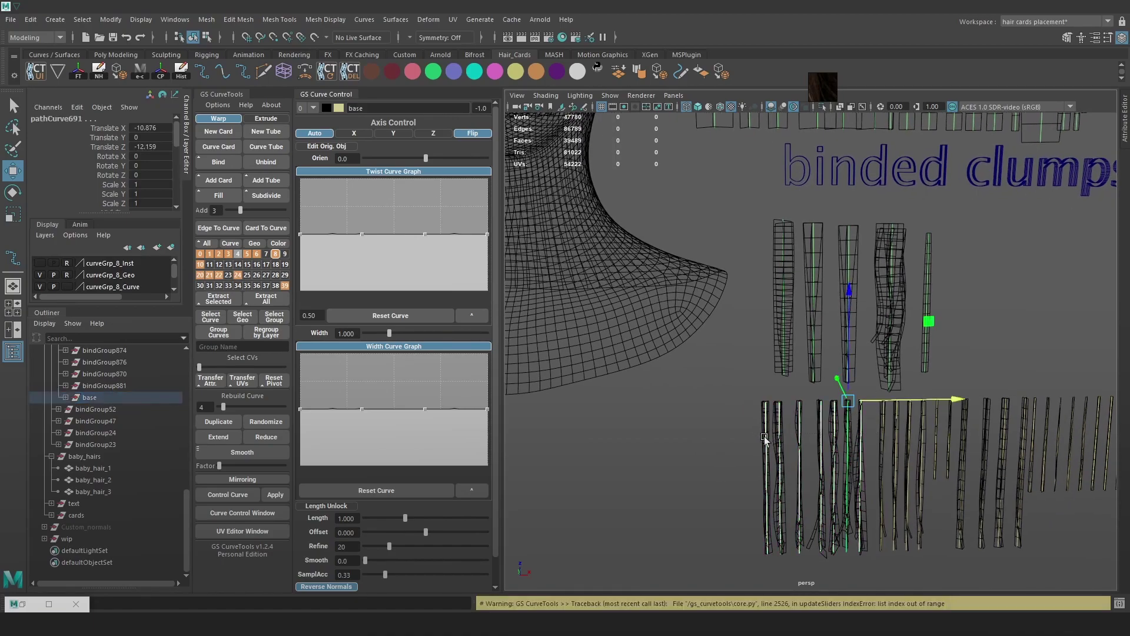
scroll(766, 437, up, 2)
drag(879, 396, 728, 395)
key(ctrl+z)
click(227, 421)
key(ctrl+z)
key(ctrl+z)
- Try duplicating the reselected base clumps, both as a full set and with only the first two selected
drag(874, 391, 866, 394)
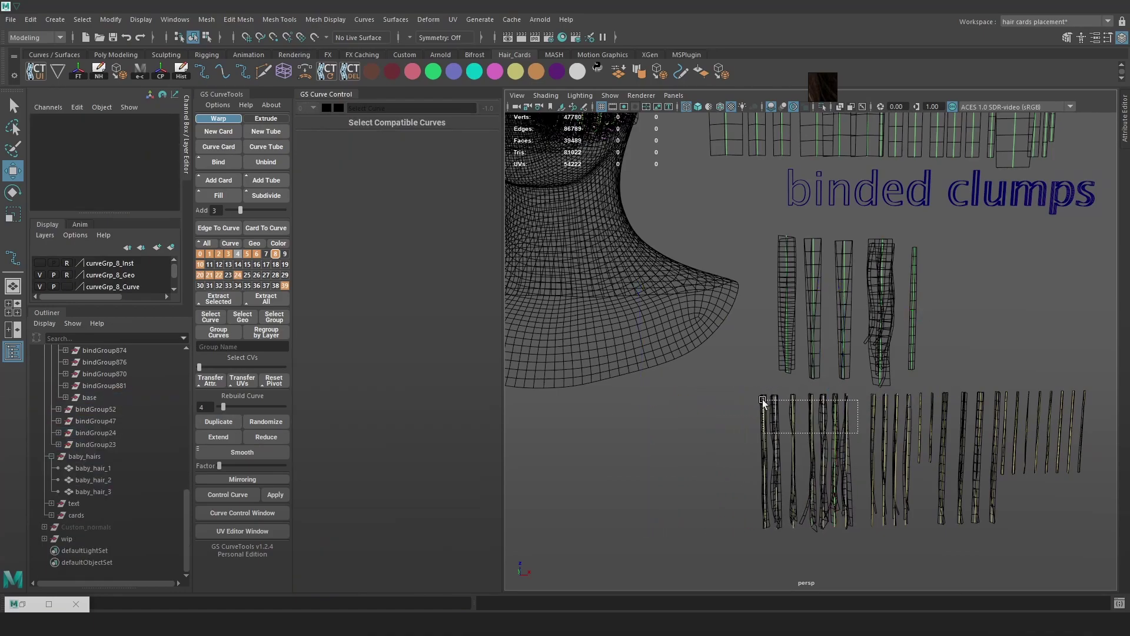
drag(763, 402, 765, 403)
click(220, 421)
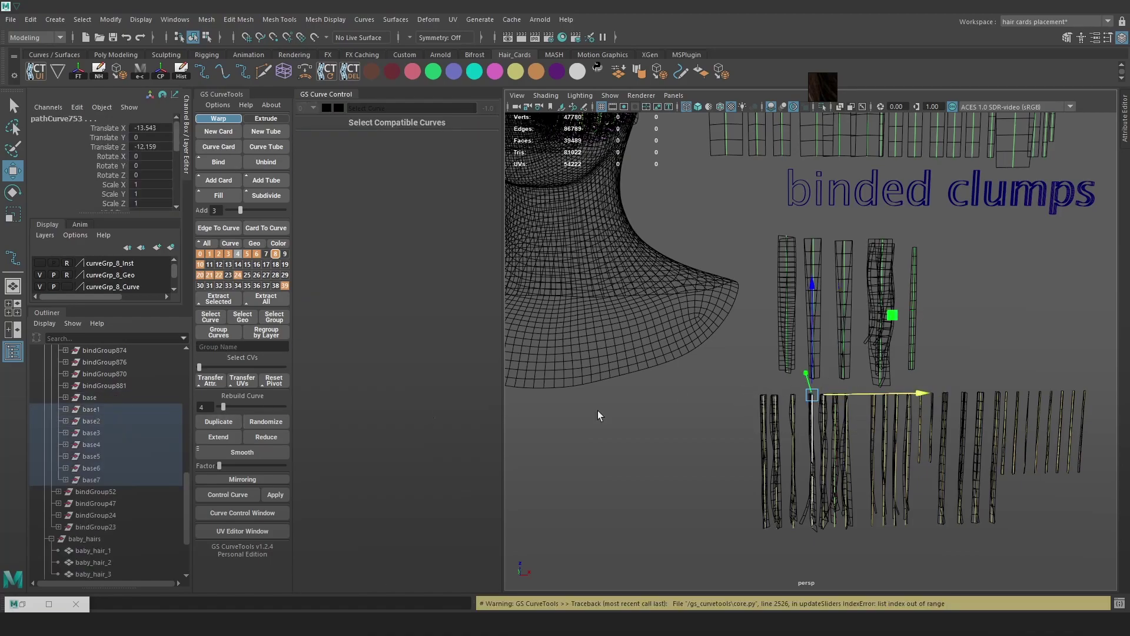
key(ctrl+z)
drag(741, 429, 787, 377)
click(227, 419)
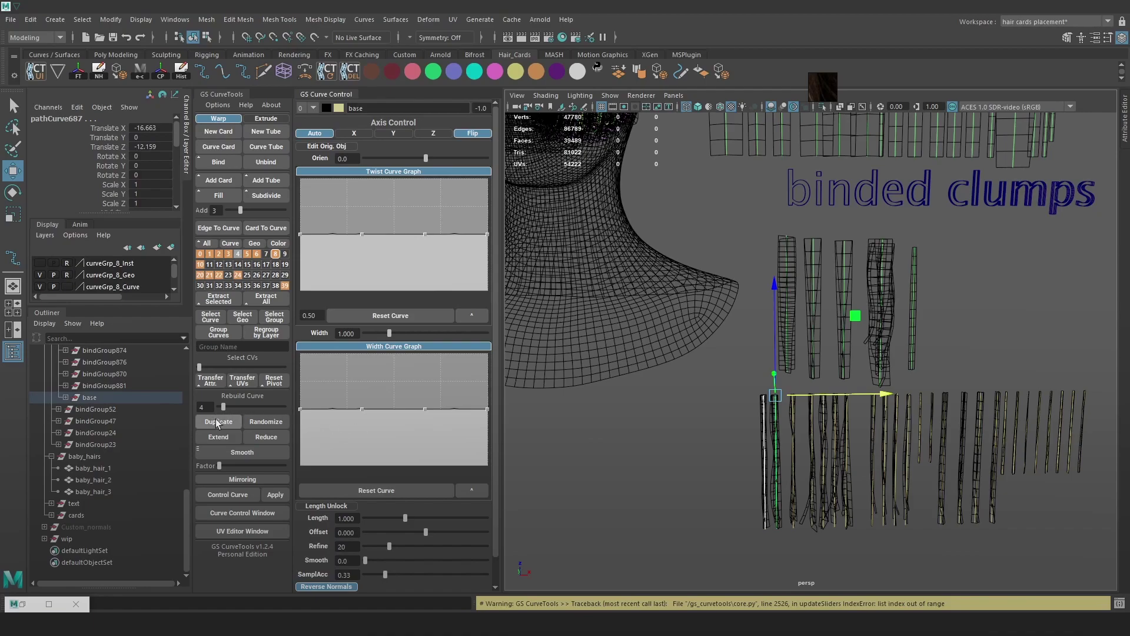
key(ctrl+z)
- Try duplicating only the first base clump, move the copy to X -22.09, and inspect it with textures displayed
click(760, 418)
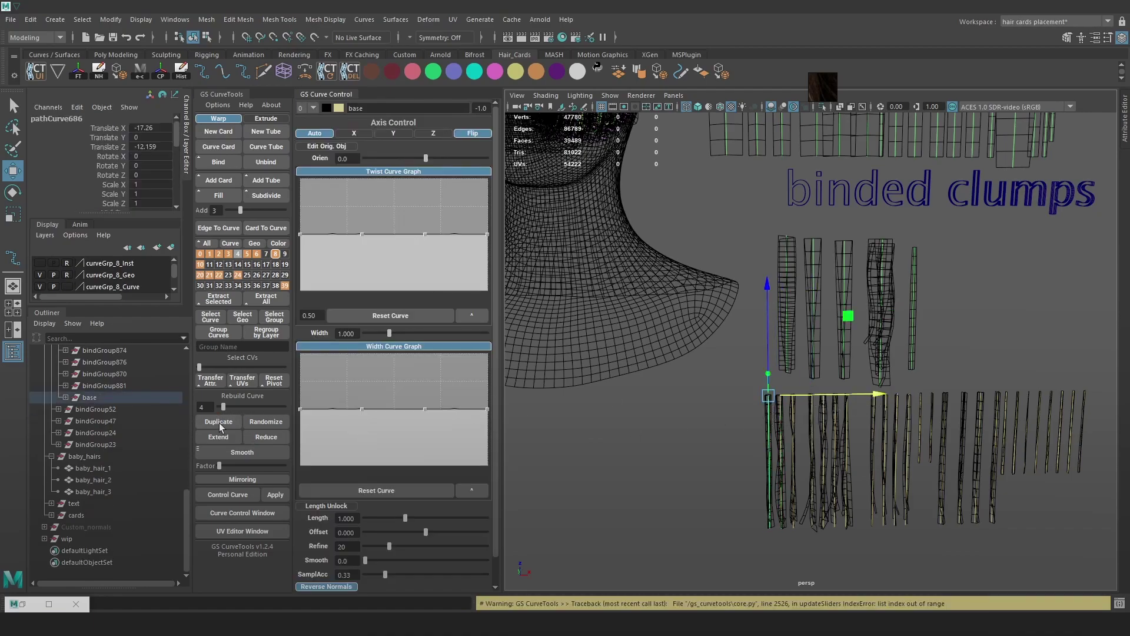
click(220, 423)
mouse_move(810, 390)
mouse_down()
mouse_move(758, 391)
mouse_move(760, 424)
mouse_move(719, 431)
mouse_up()
scroll(741, 444, up, 2)
key(6)
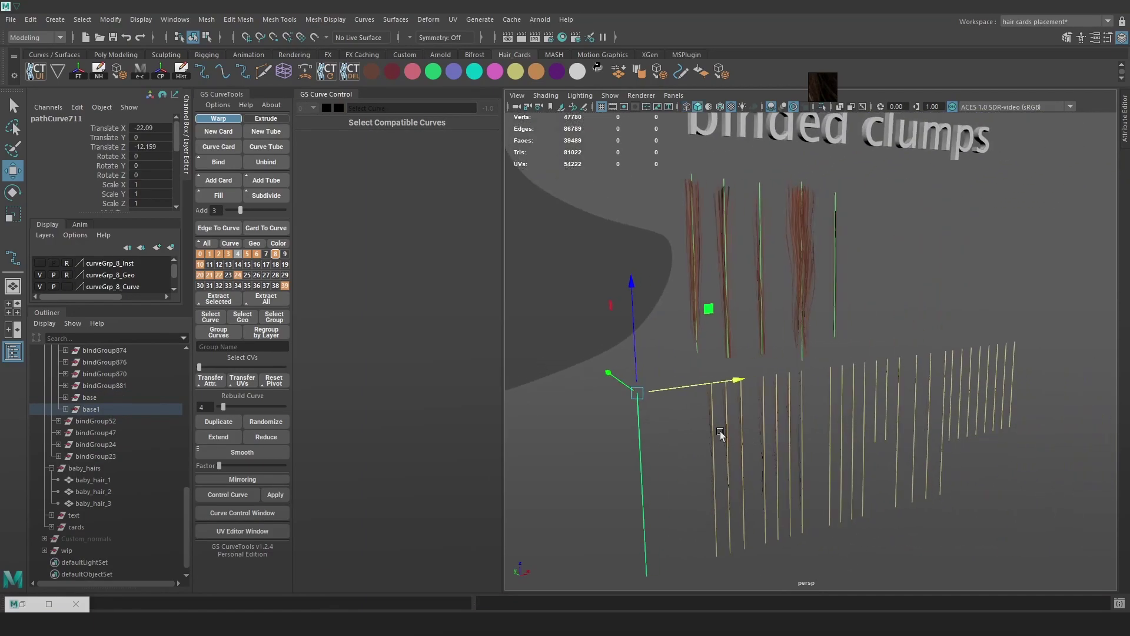
key(f)
alt+drag(869, 407, 750, 393)
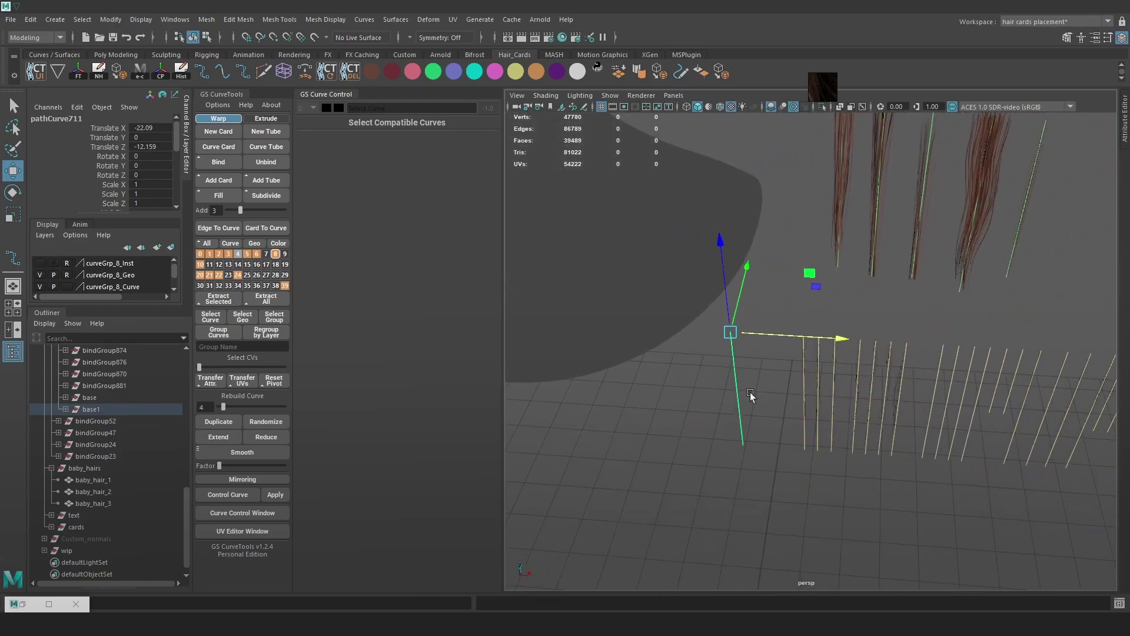
- Inspect the curves inside base and base1, and undo the move and duplication of the first clump
click(66, 397)
click(65, 492)
scroll(129, 467, down, 3)
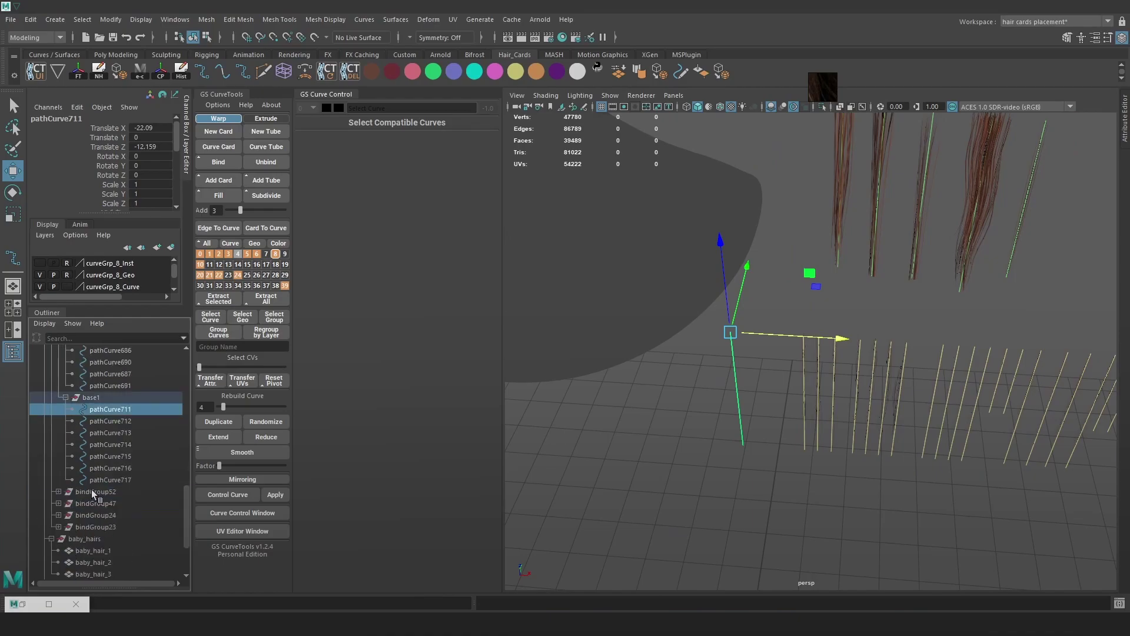
key(ctrl+z)
key(ctrl+z)
scroll(788, 371, up, 2)
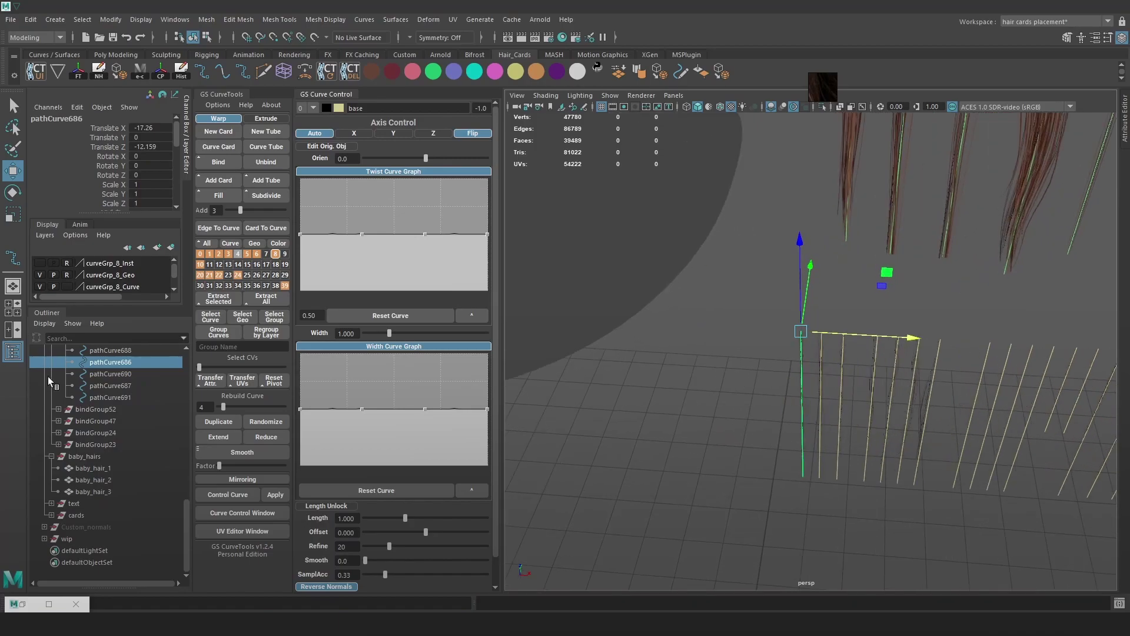
- Undo the base grouping and earlier curve edits back to the selection of the row's seven bind groups
scroll(123, 424, up, 3)
key(ctrl+z)
key(ctrl+z)
key(ctrl+z)
key(ctrl+z)
key(ctrl+z)
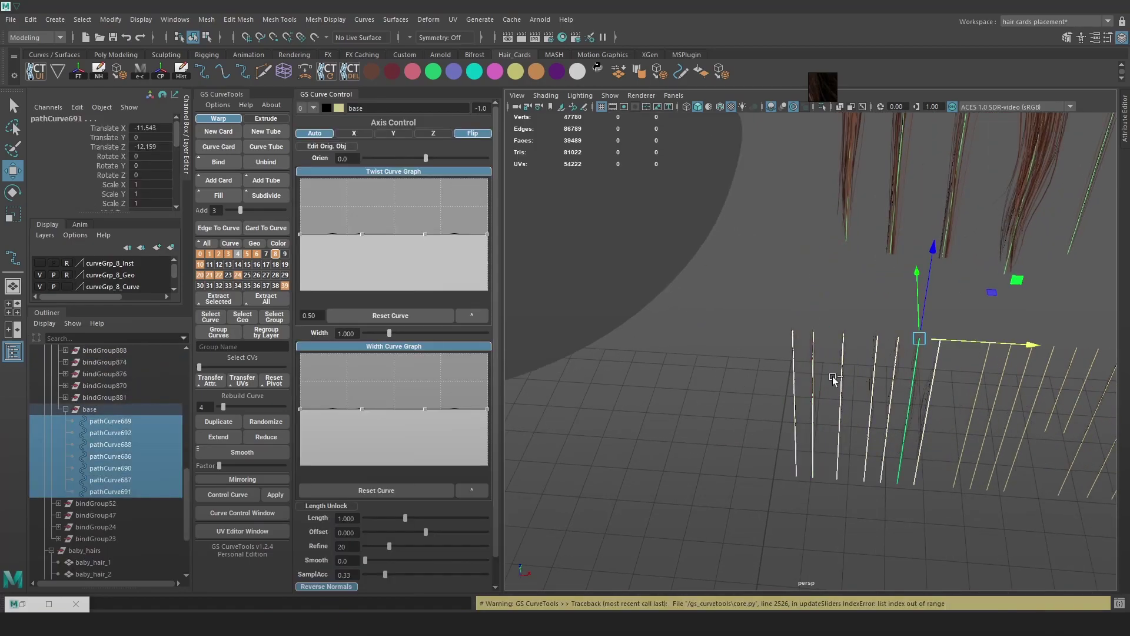
key(ctrl+z)
key(ctrl+z)
key(ctrl+z)
key(ctrl+z)
key(ctrl+z)
key(ctrl+z)
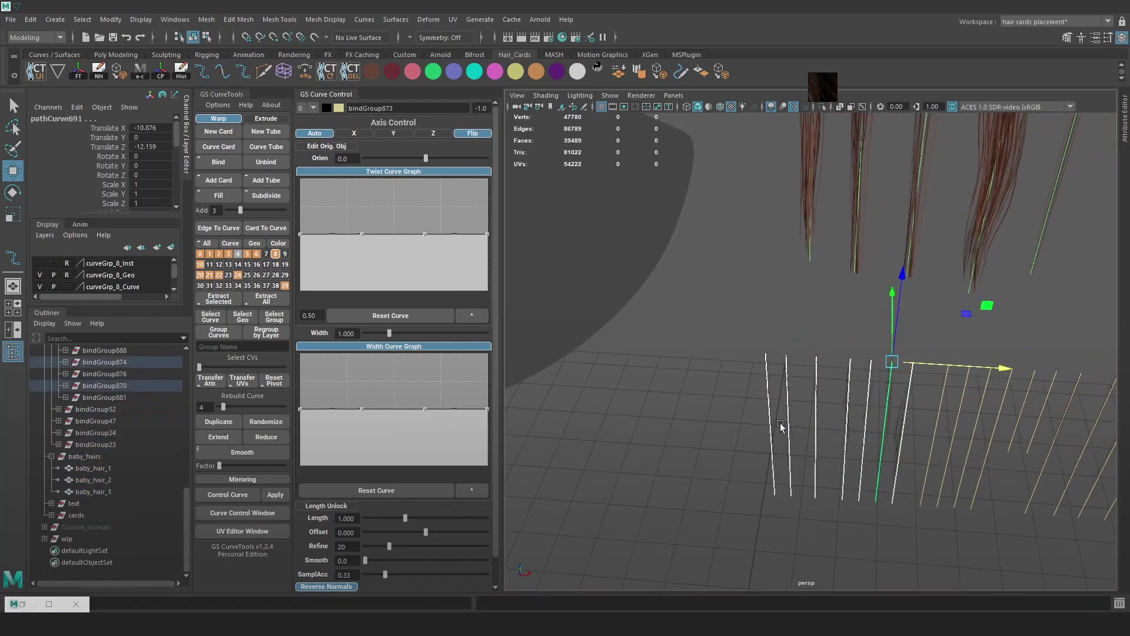
key(ctrl+z)
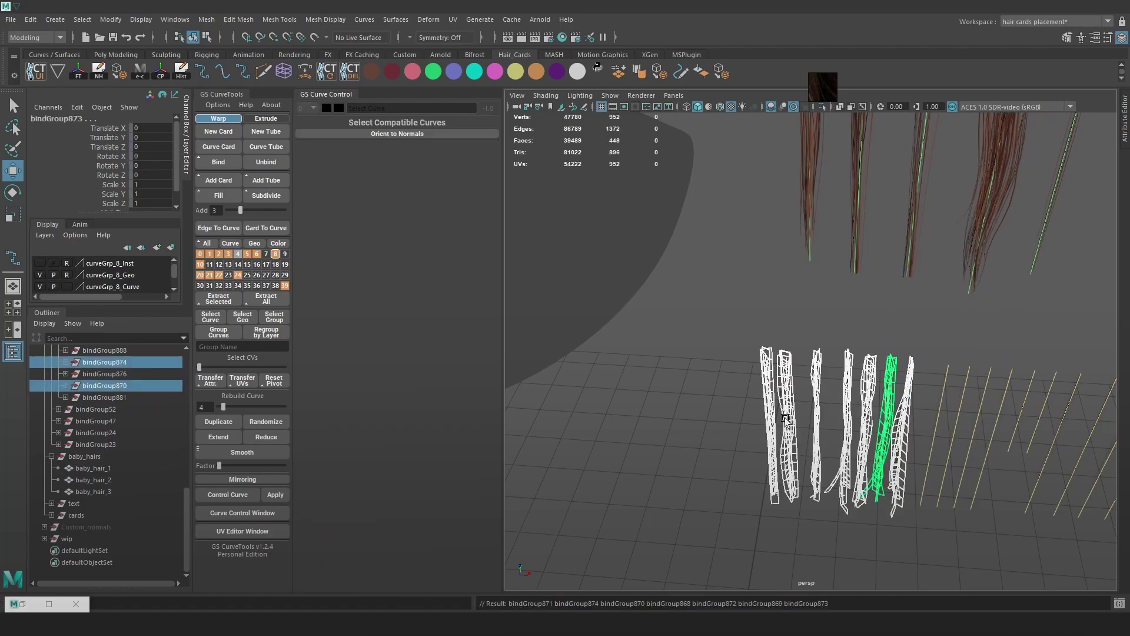
- Group the seven selected bind groups and expand the new group in the hierarchy
key(ctrl+g)
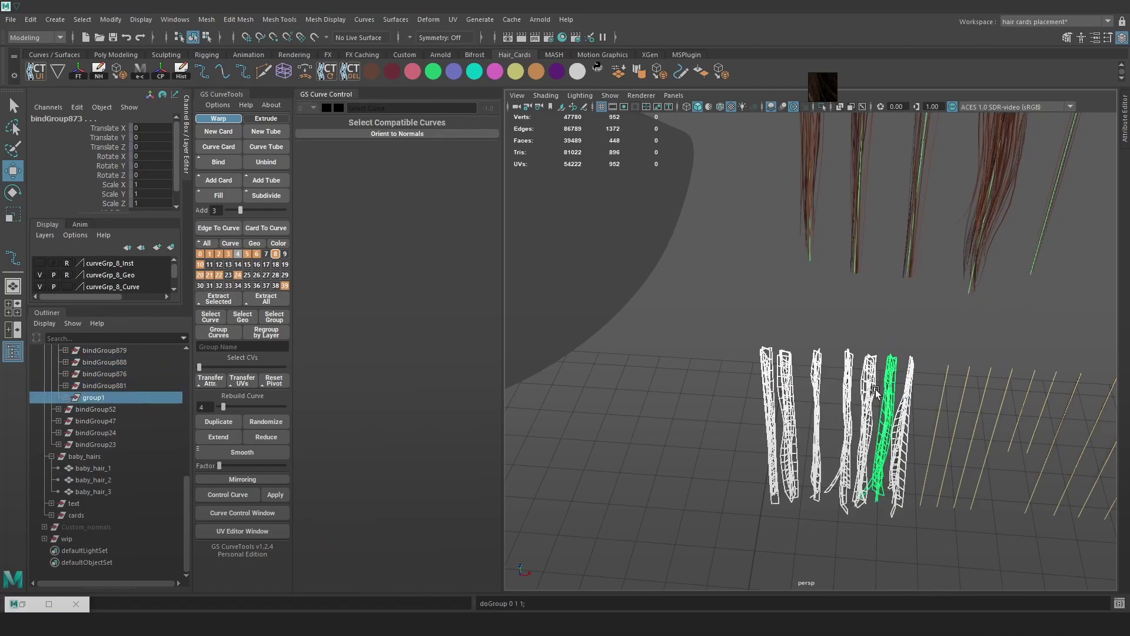
scroll(823, 403, up, 1)
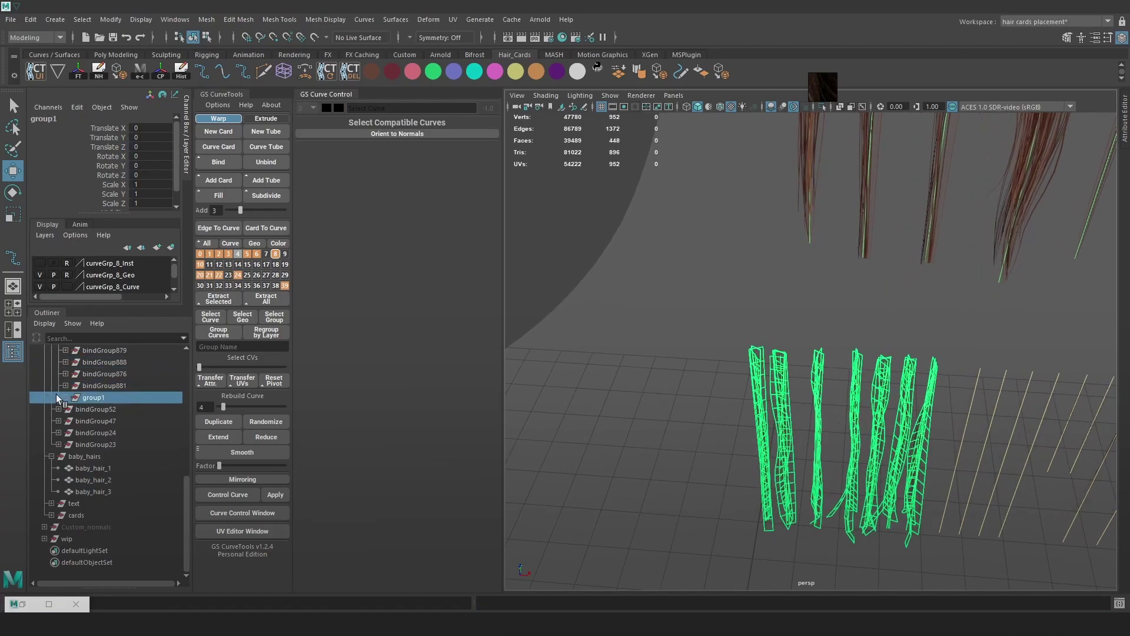
click(65, 397)
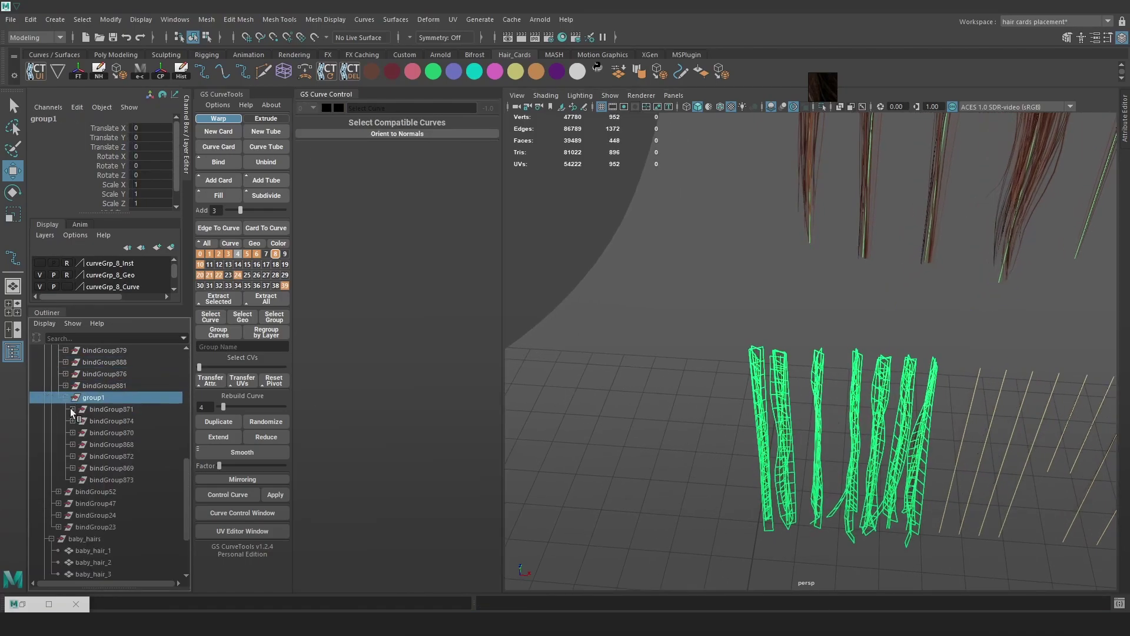
scroll(691, 433, down, 1)
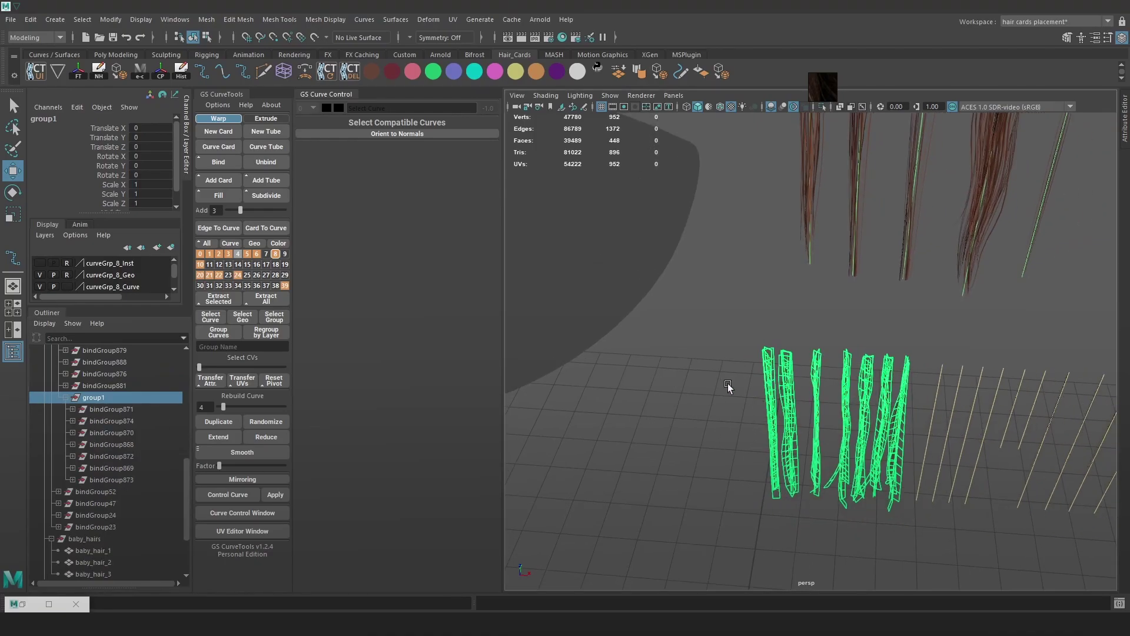
- In wireframe display, duplicate the grouped row's seven guide curves with GS CurveTools and move the copies in X to -29.144
key(4)
key(F8)
drag(767, 335, 934, 401)
click(226, 425)
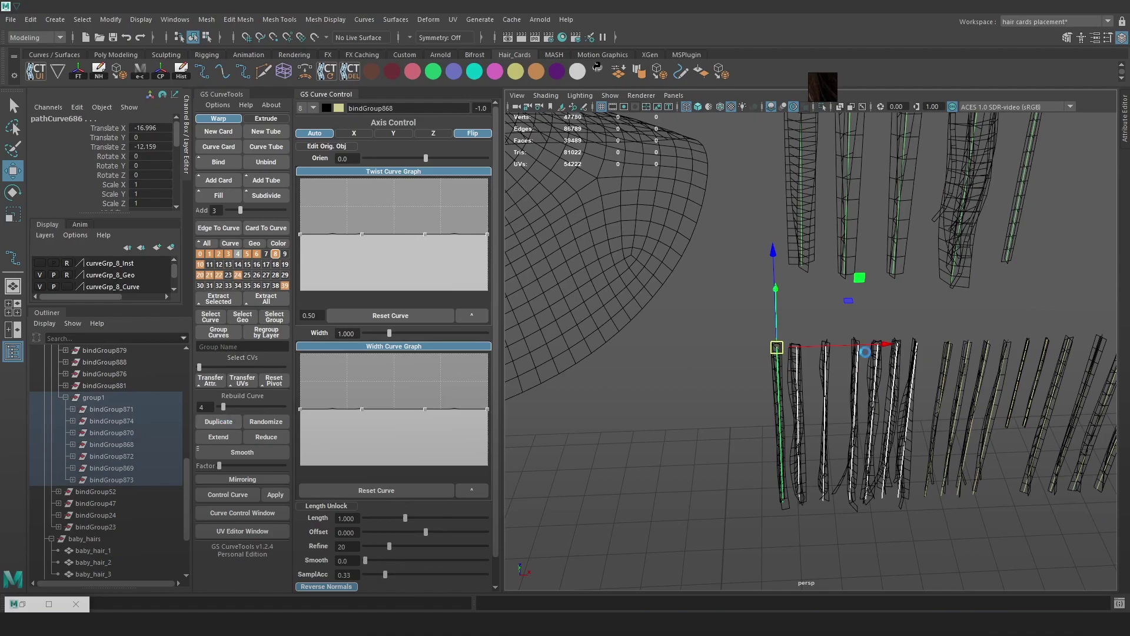
drag(888, 347, 642, 355)
- Move the duplicated curves further along X to -37.887 and group them under the name Base
alt+middle_drag(641, 355, 873, 340)
drag(873, 340, 713, 339)
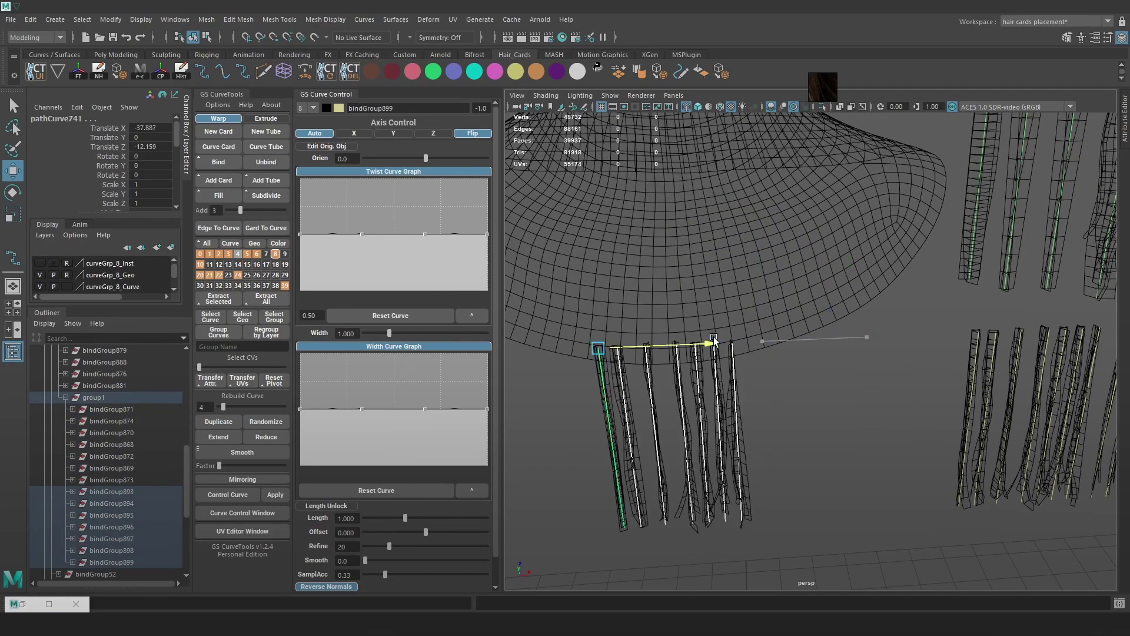
key(ctrl+g)
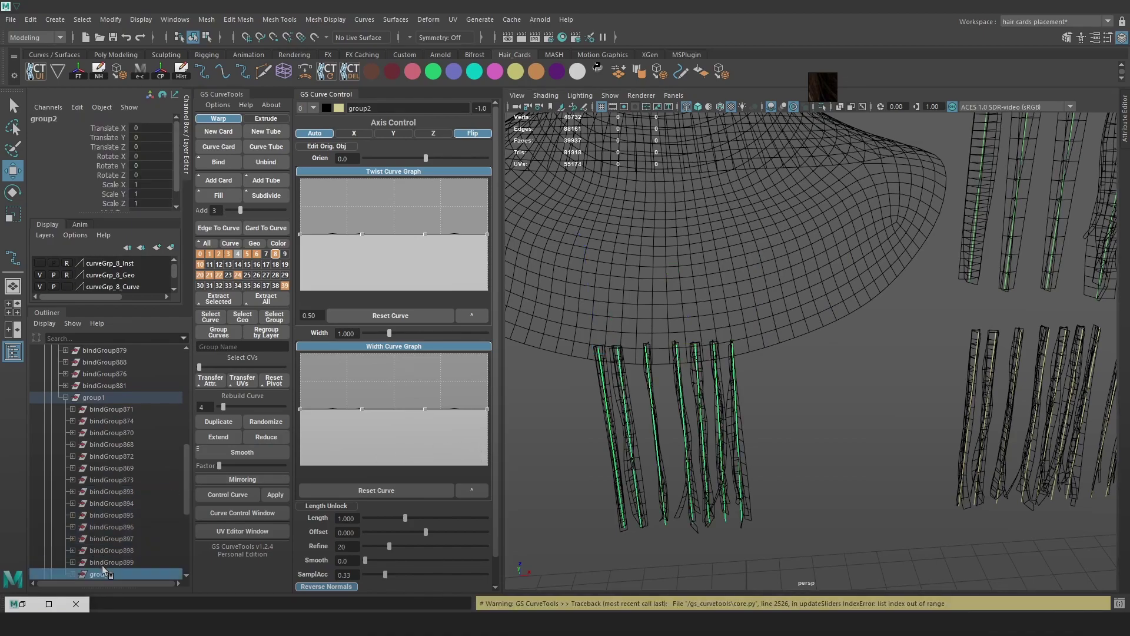
double_click(103, 575)
text(Base)
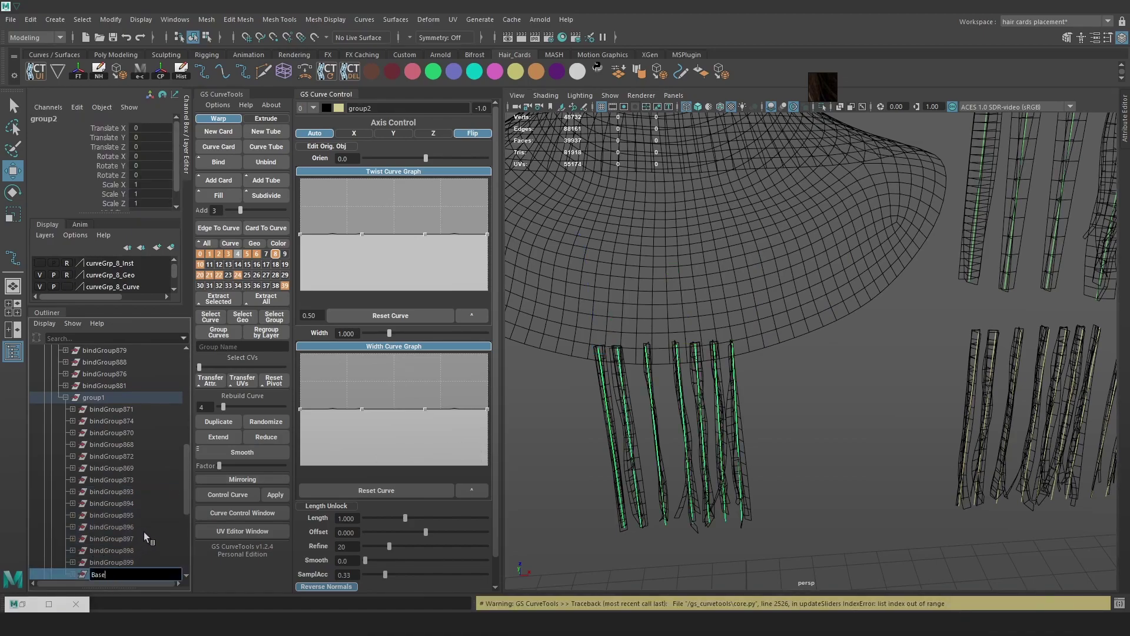
key(Return)
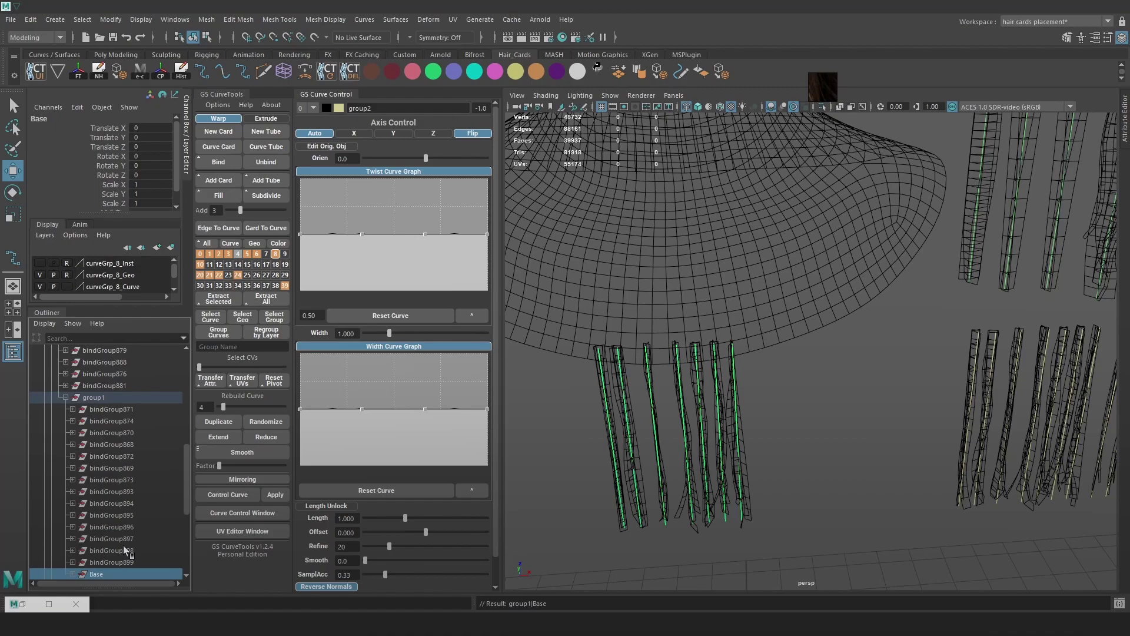
- Take the Base group out of group1 and parent it under baby_hairs in Hair > Main
middle_drag(101, 577, 73, 404)
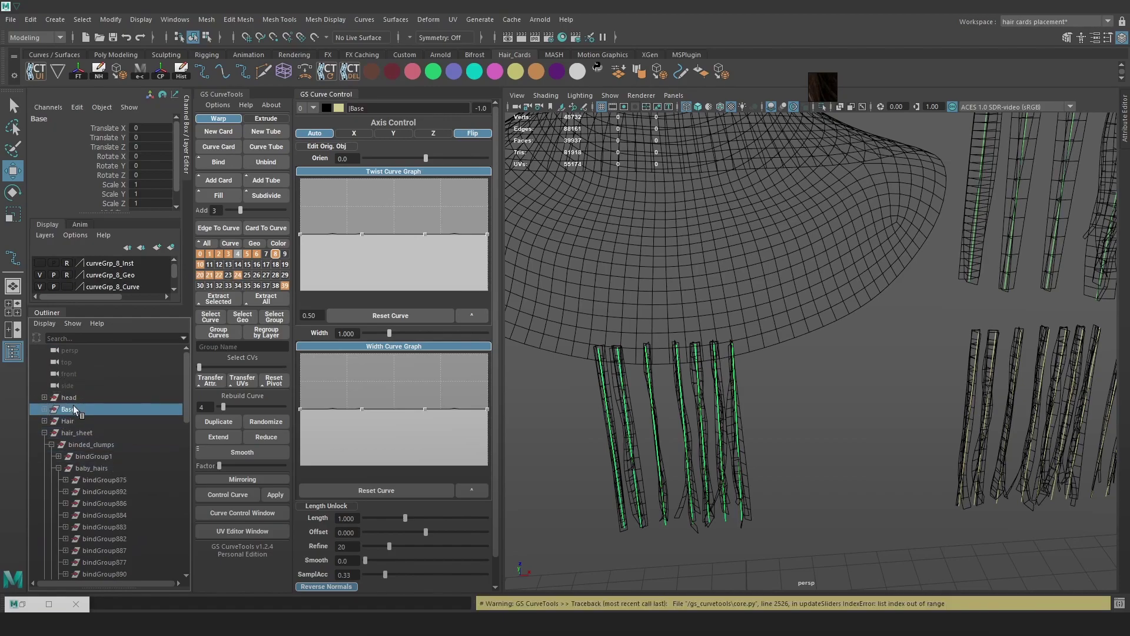
click(44, 432)
click(44, 421)
click(51, 433)
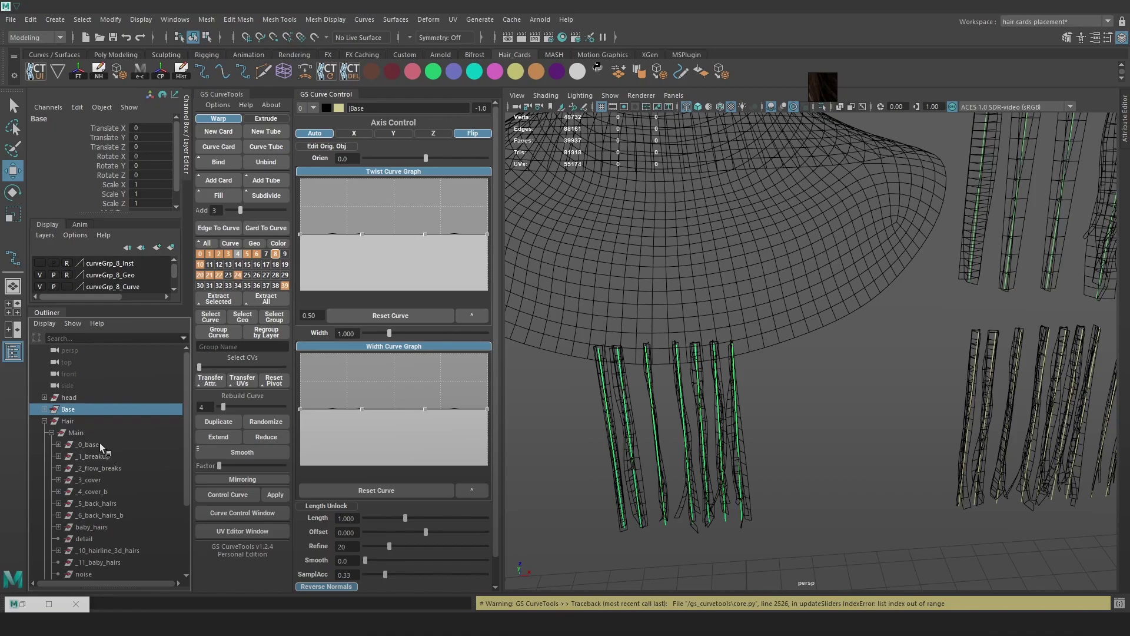
middle_drag(73, 410, 97, 528)
- Reorder Base above curved_cards inside baby_hairs and inspect its path curves
click(95, 516)
scroll(783, 320, down, 5)
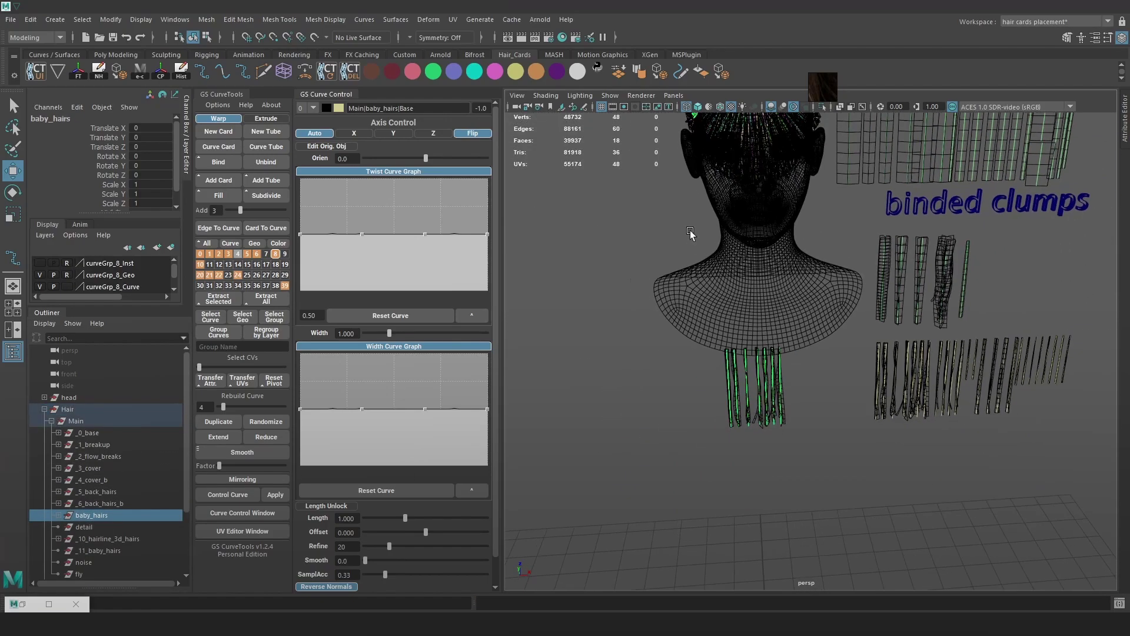
alt+middle_drag(794, 363, 796, 394)
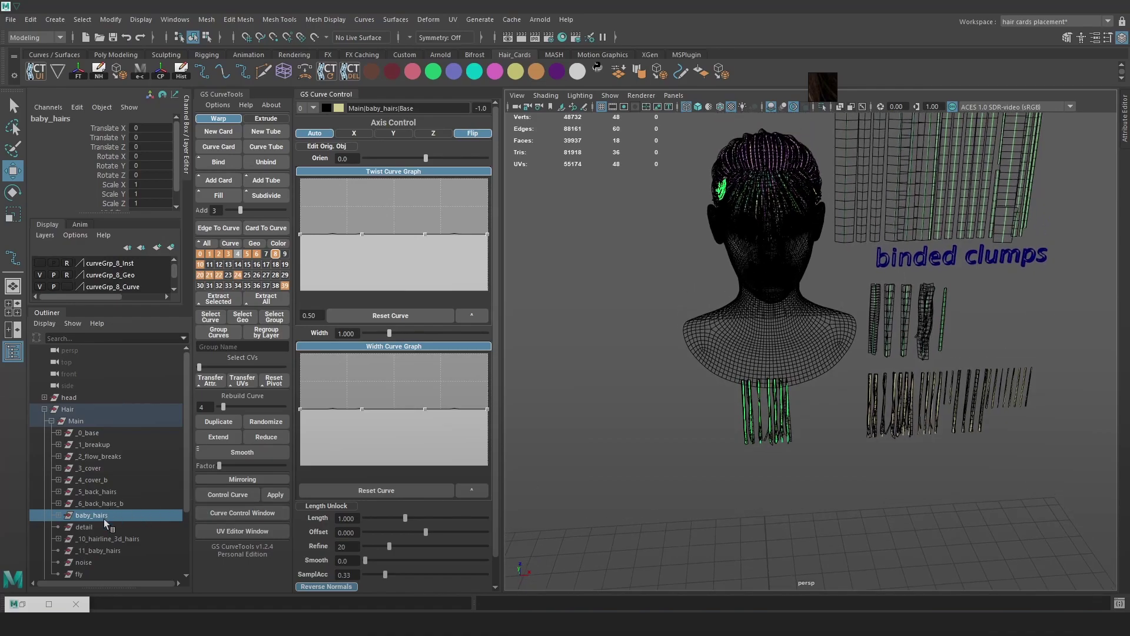
alt+drag(727, 419, 786, 424)
alt+right_drag(786, 424, 810, 449)
mouse_move(840, 454)
alt+mouse_down()
mouse_move(893, 457)
mouse_move(830, 463)
alt+mouse_up()
alt+right_drag(830, 463, 659, 430)
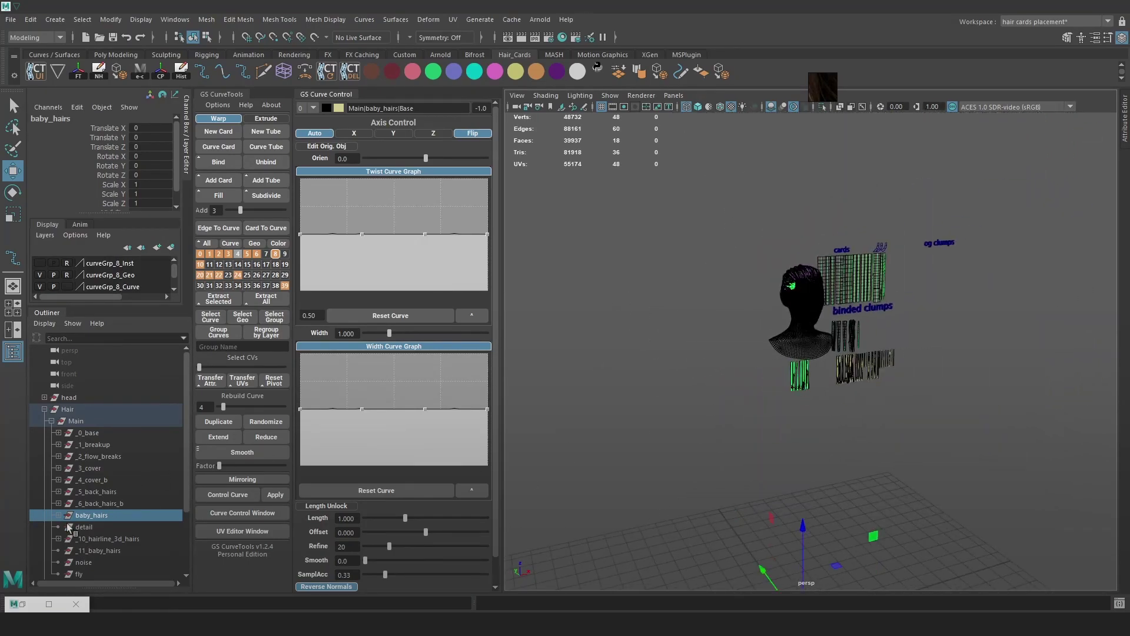
click(58, 515)
click(88, 537)
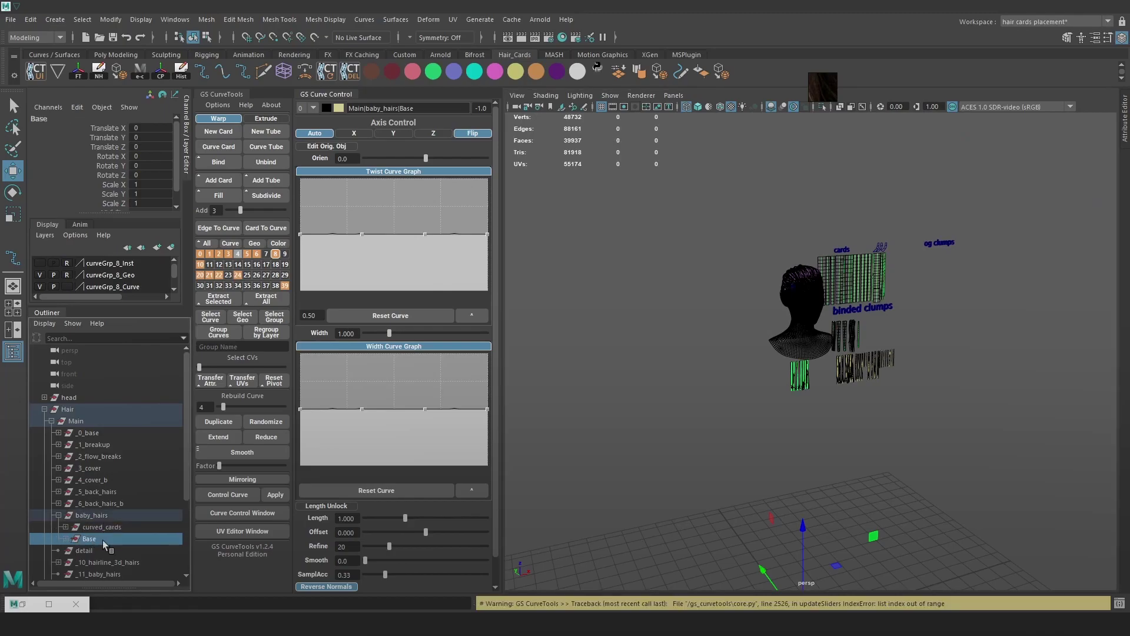
drag(103, 527, 104, 522)
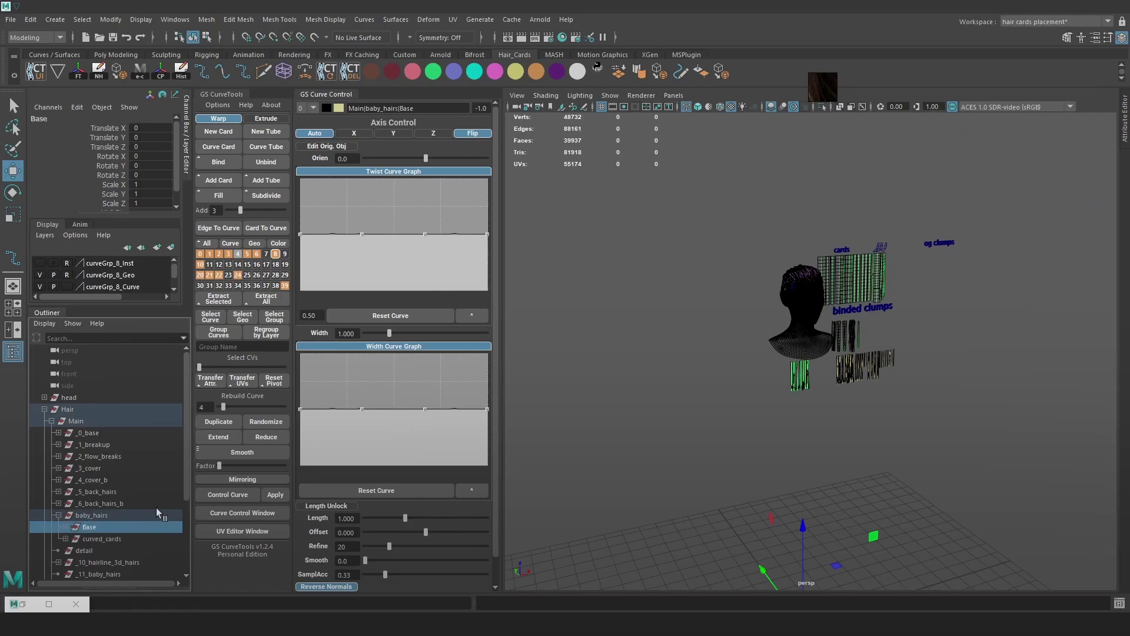
click(66, 527)
scroll(125, 519, down, 2)
scroll(787, 386, up, 2)
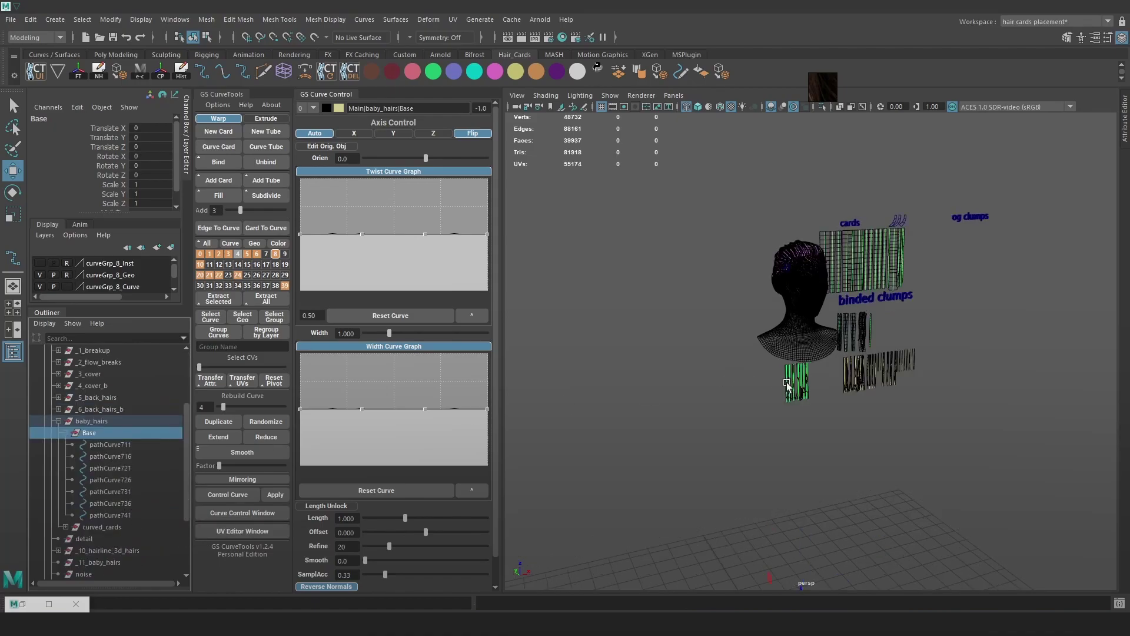
- Undo the reparenting, naming and grouping of Base as well as the last X move of its curves
key(ctrl+z)
key(ctrl+z)
key(ctrl+z)
key(ctrl+z)
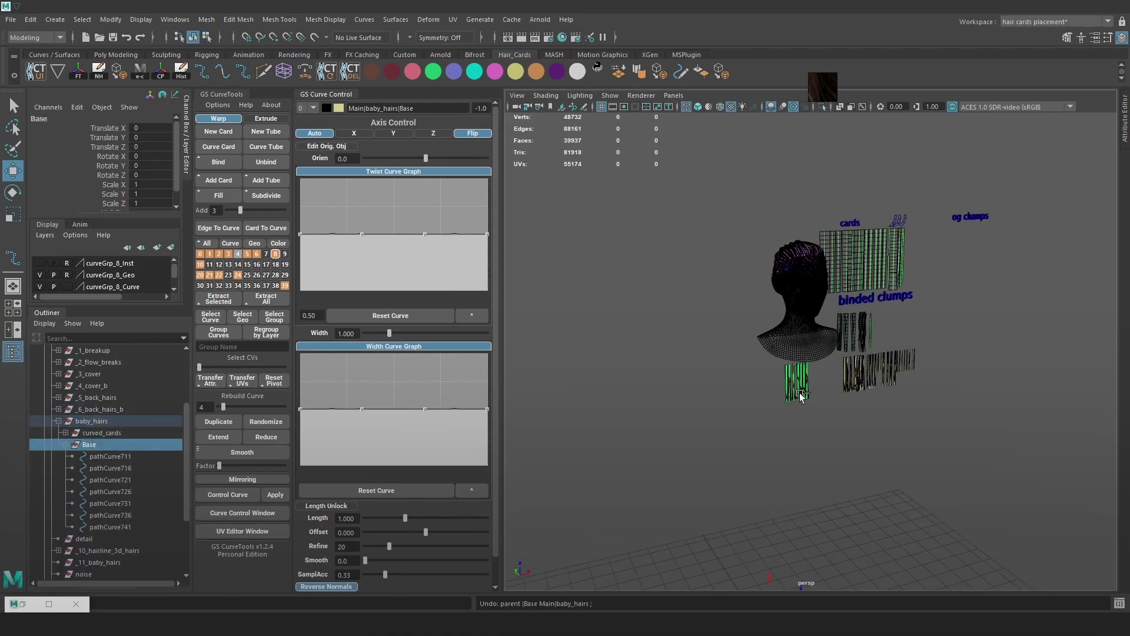
scroll(757, 409, up, 8)
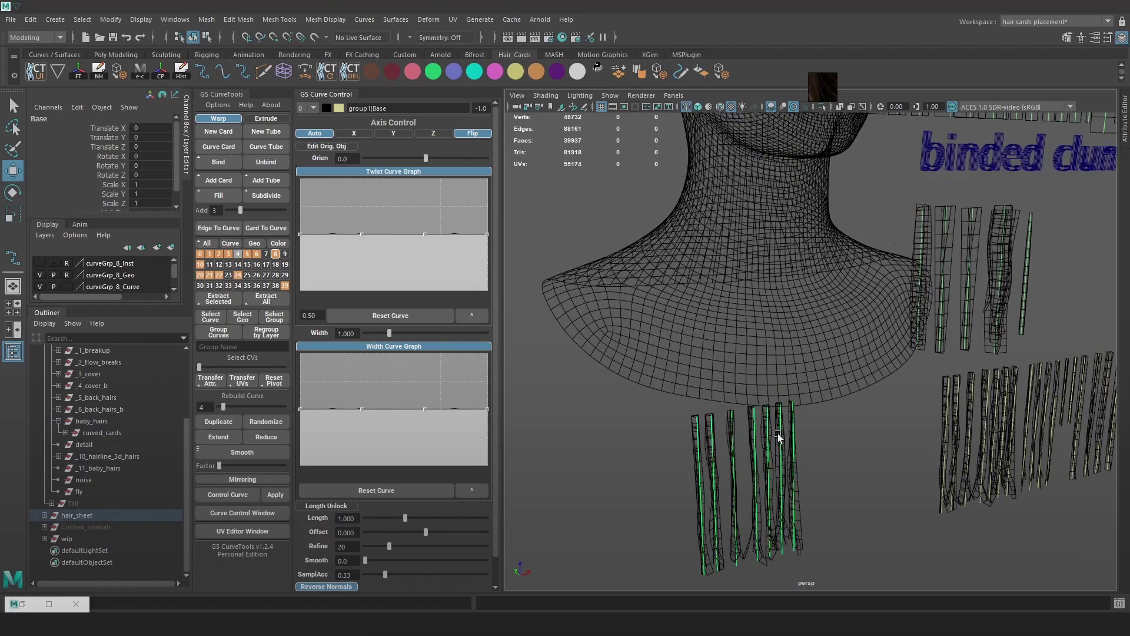
click(45, 515)
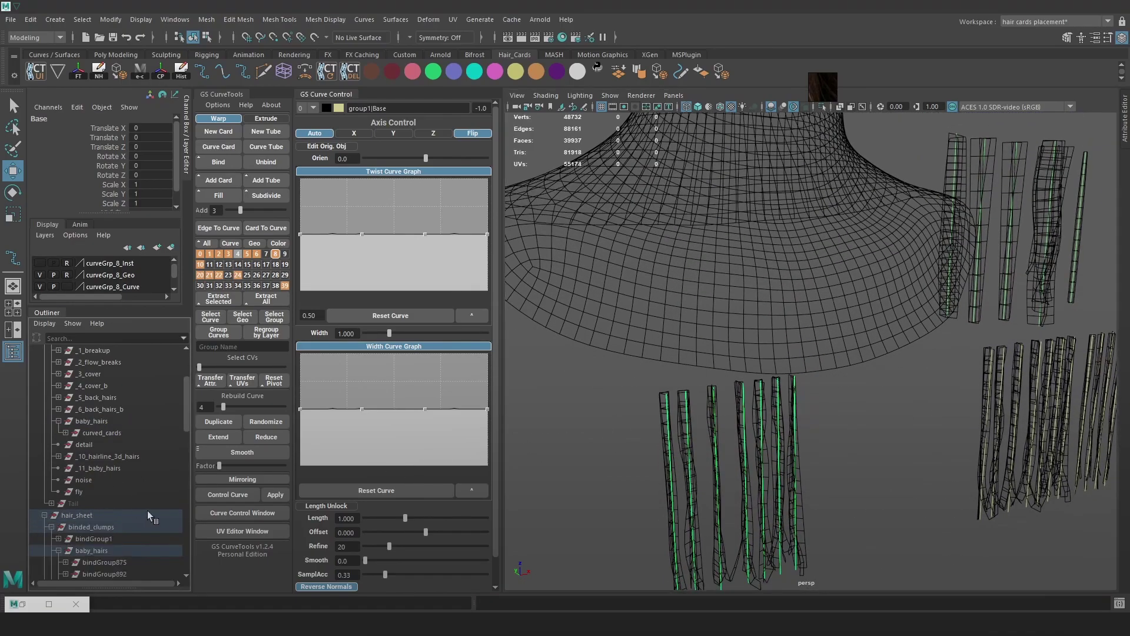
scroll(90, 542, down, 4)
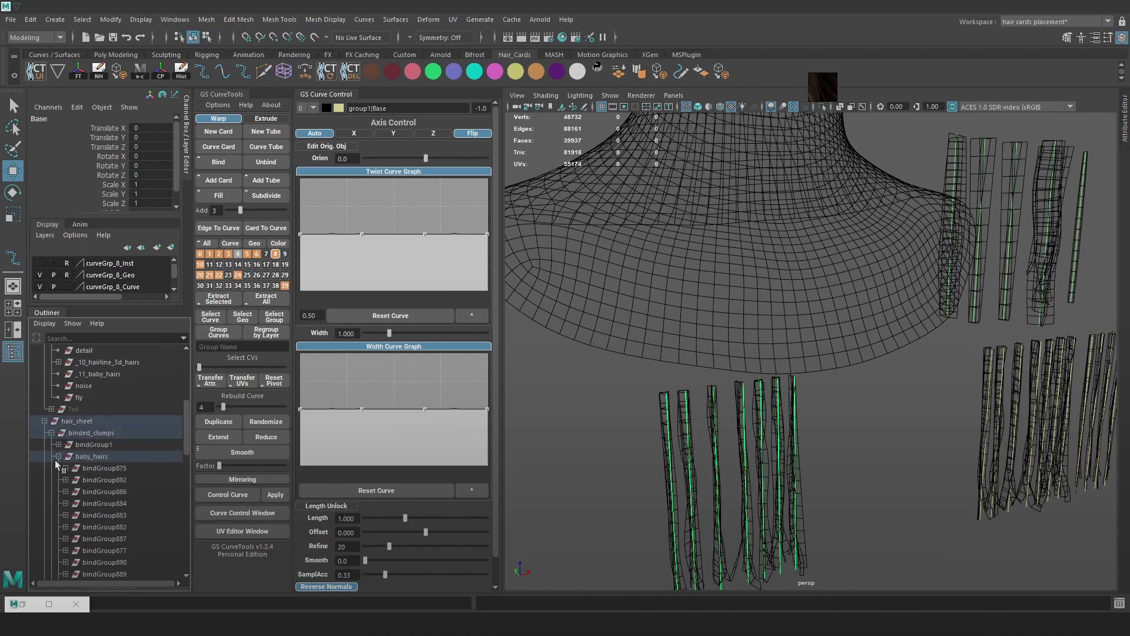
scroll(91, 462, down, 6)
click(96, 480)
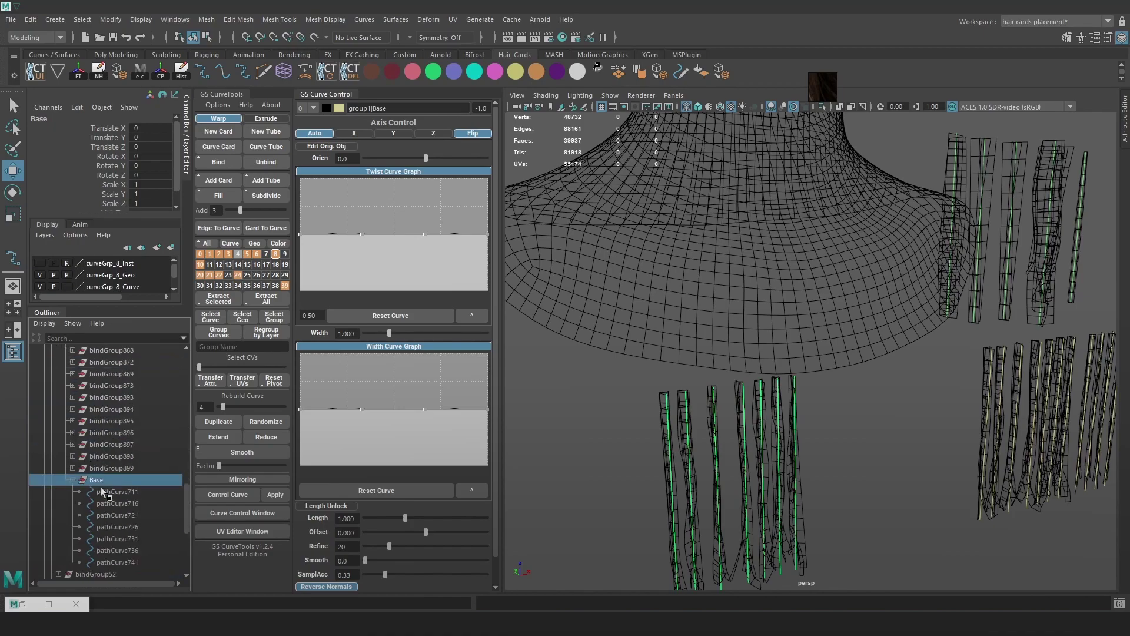
key(ctrl+z)
key(ctrl+z)
key(ctrl+z)
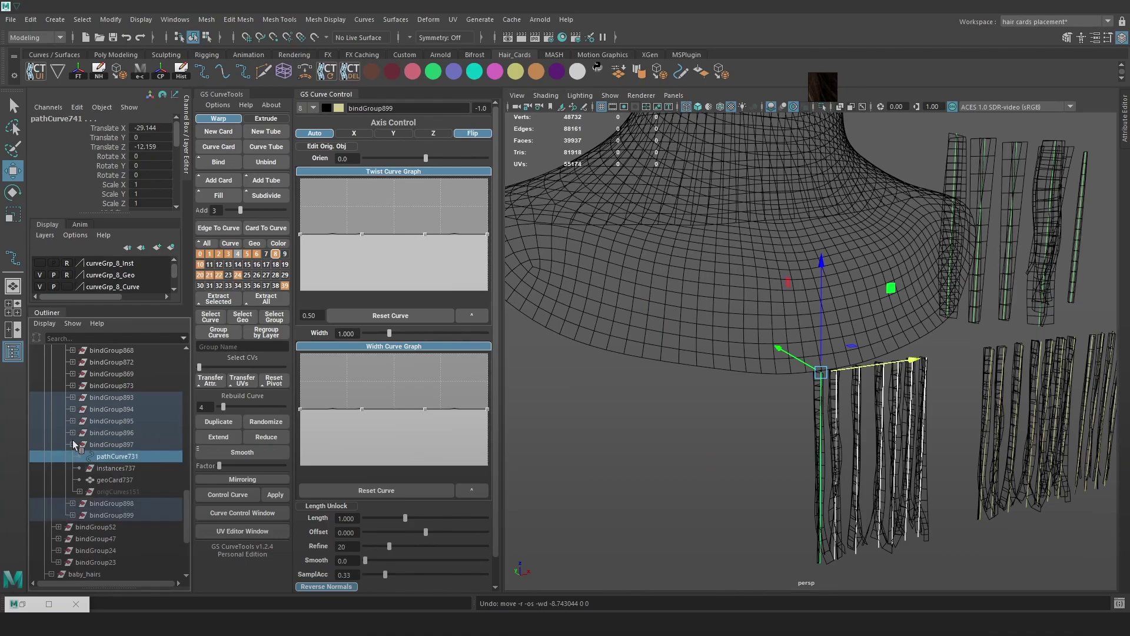
- Select the parents of the duplicated curves, bindGroup893 to bindGroup899, and group them together
mouse_move(916, 360)
mouse_down()
mouse_move(907, 362)
mouse_move(917, 363)
mouse_up()
key(Up)
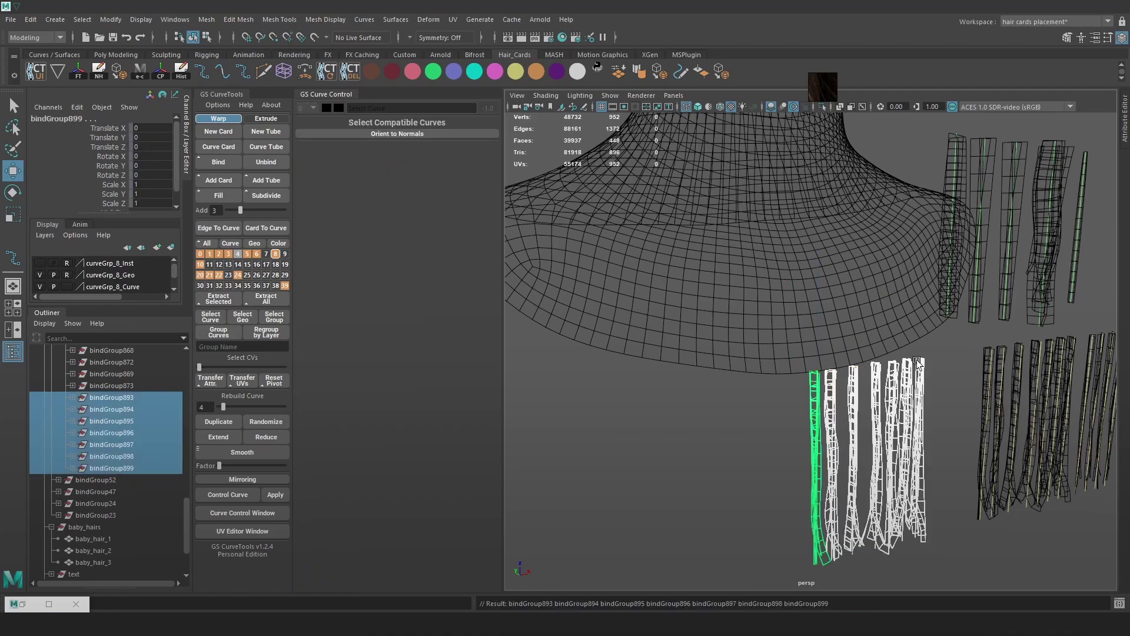
key(ctrl+g)
- Examine the contents of group2 and the placement of its clumps relative to the bust and the other clump rows
scroll(853, 288, down, 5)
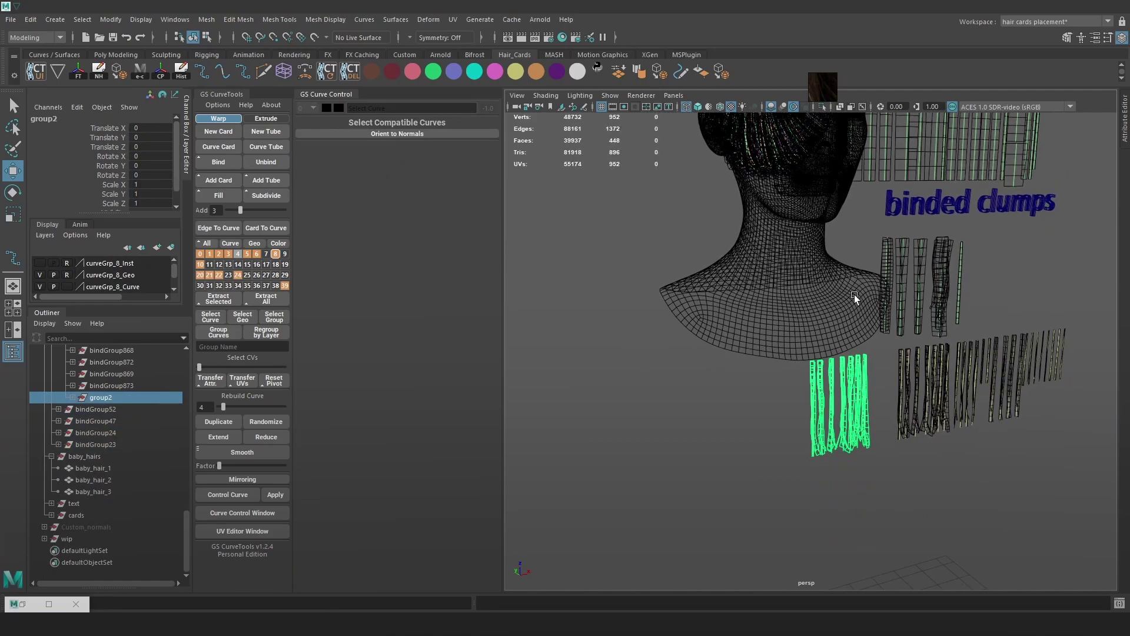
scroll(870, 341, up, 6)
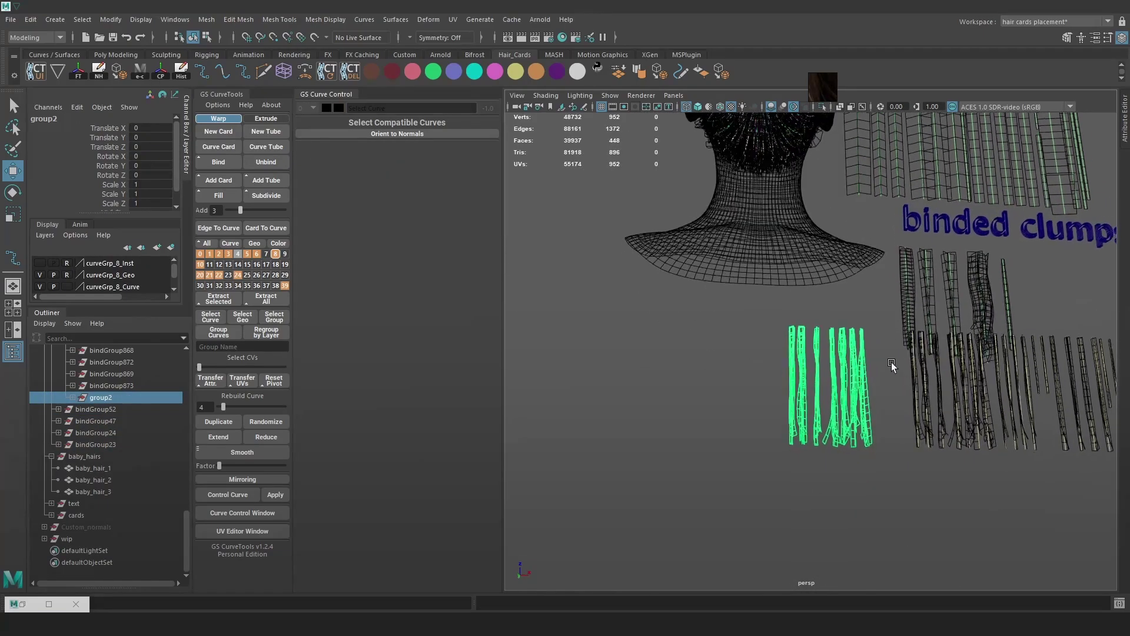
click(72, 398)
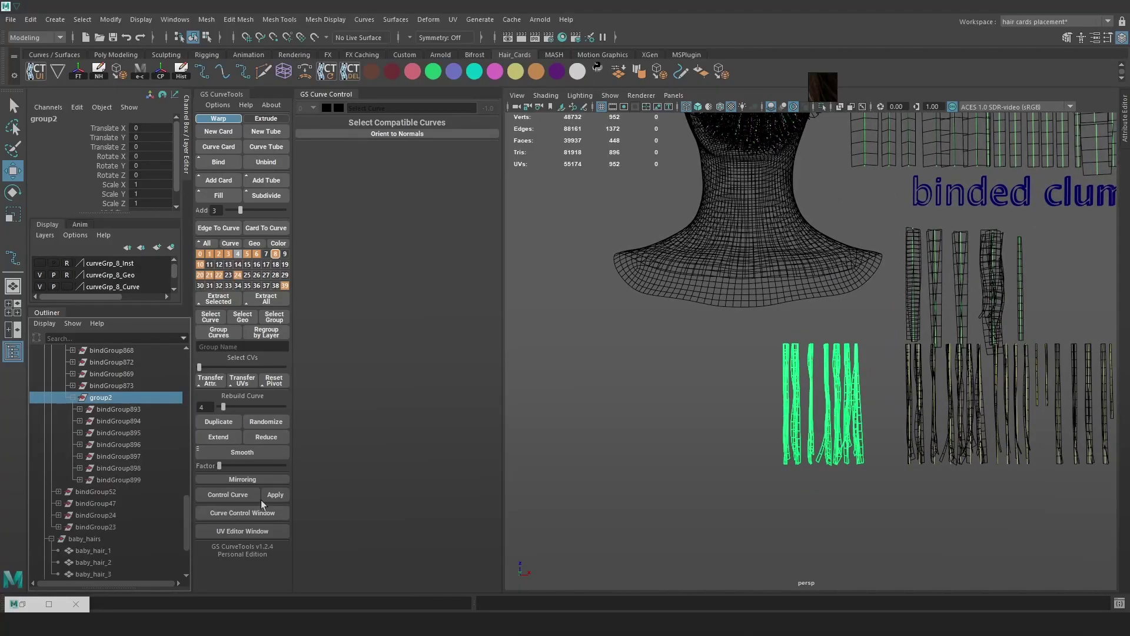
click(71, 398)
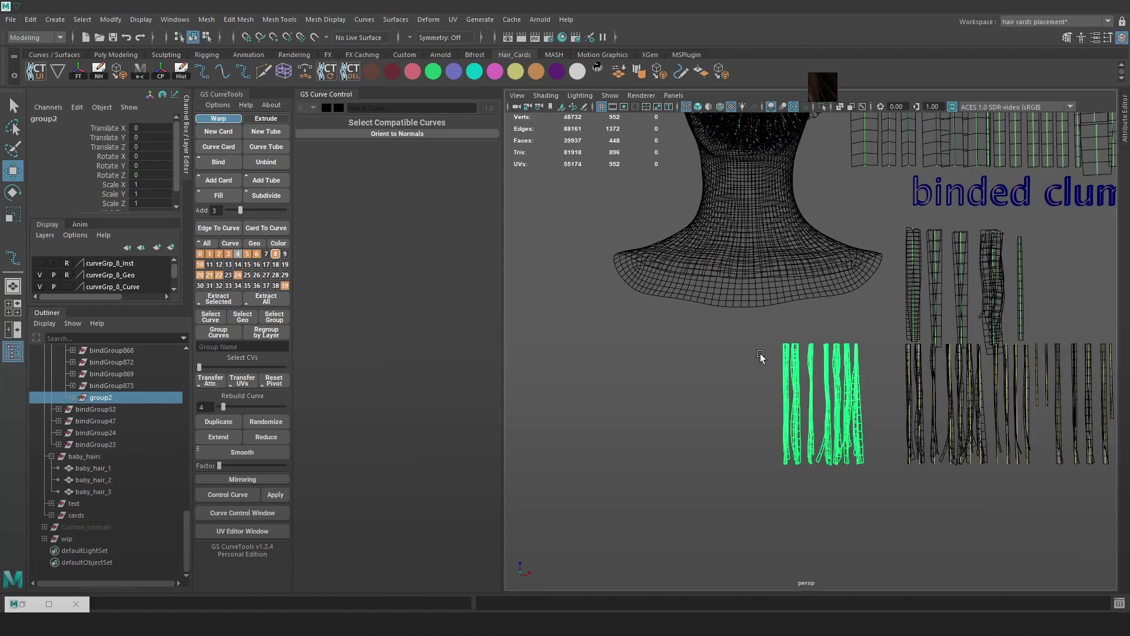
scroll(766, 305, down, 5)
alt+drag(766, 304, 784, 346)
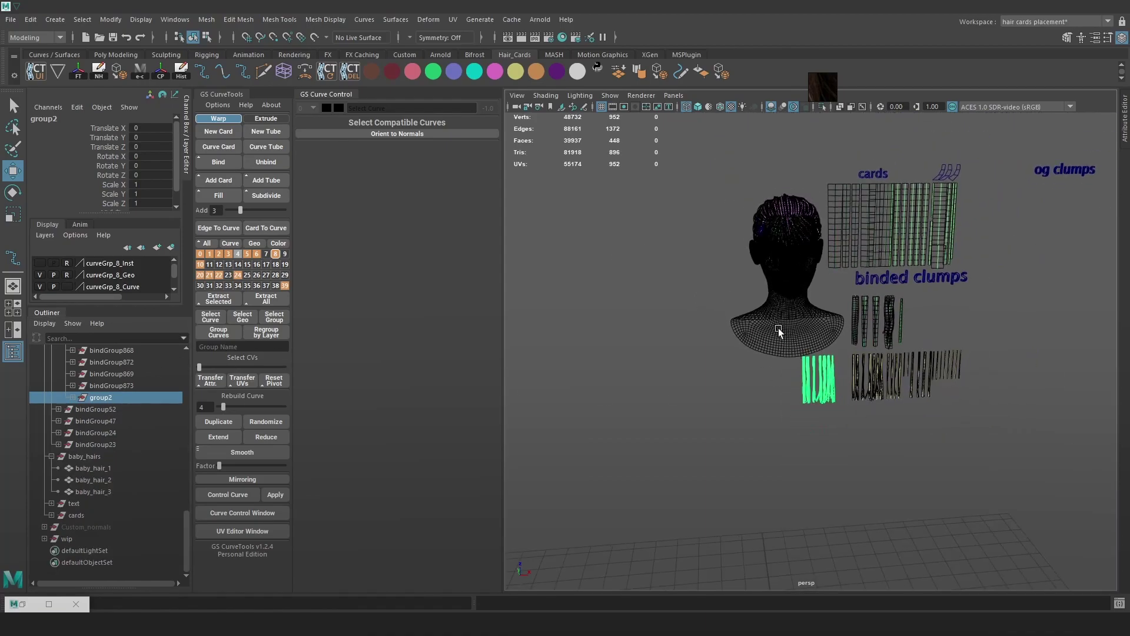
alt+right_drag(778, 329, 818, 369)
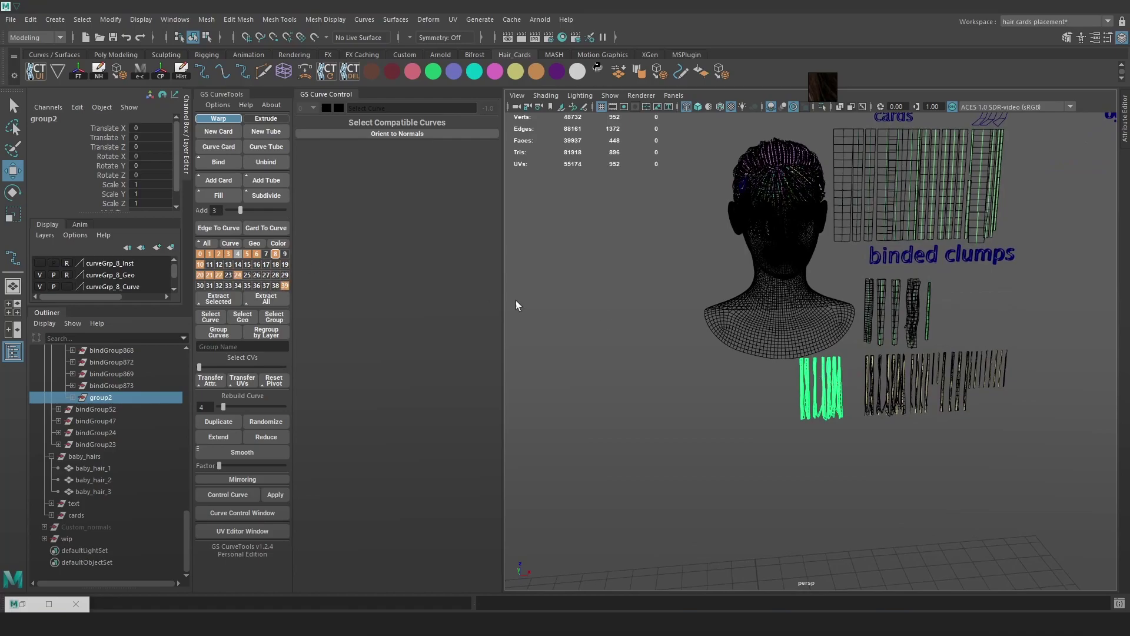
scroll(772, 340, down, 5)
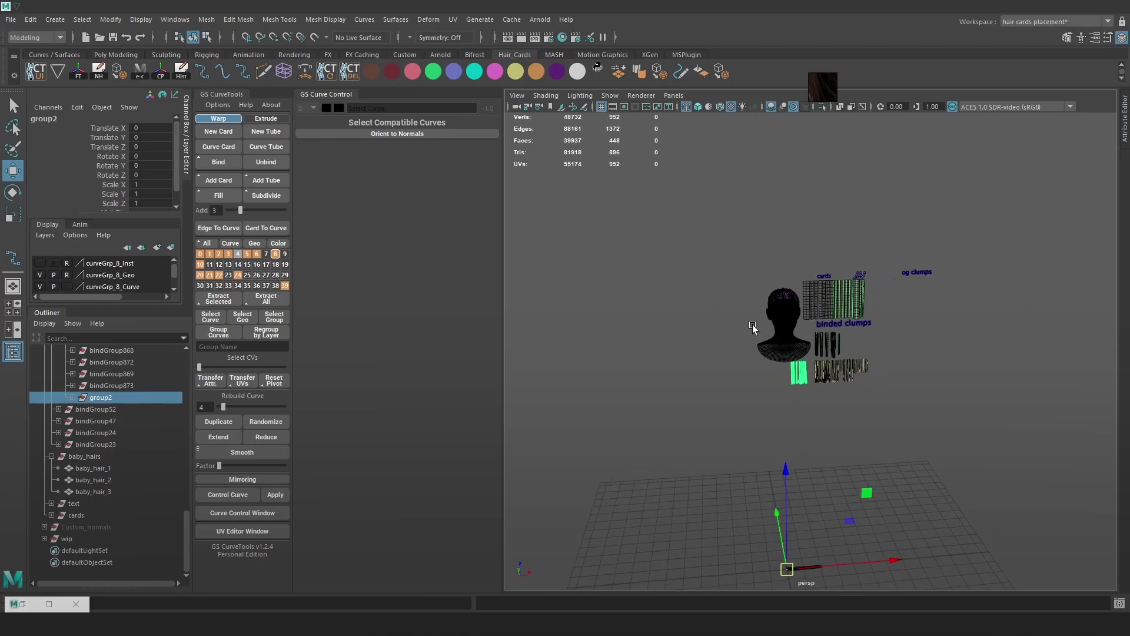
click(72, 398)
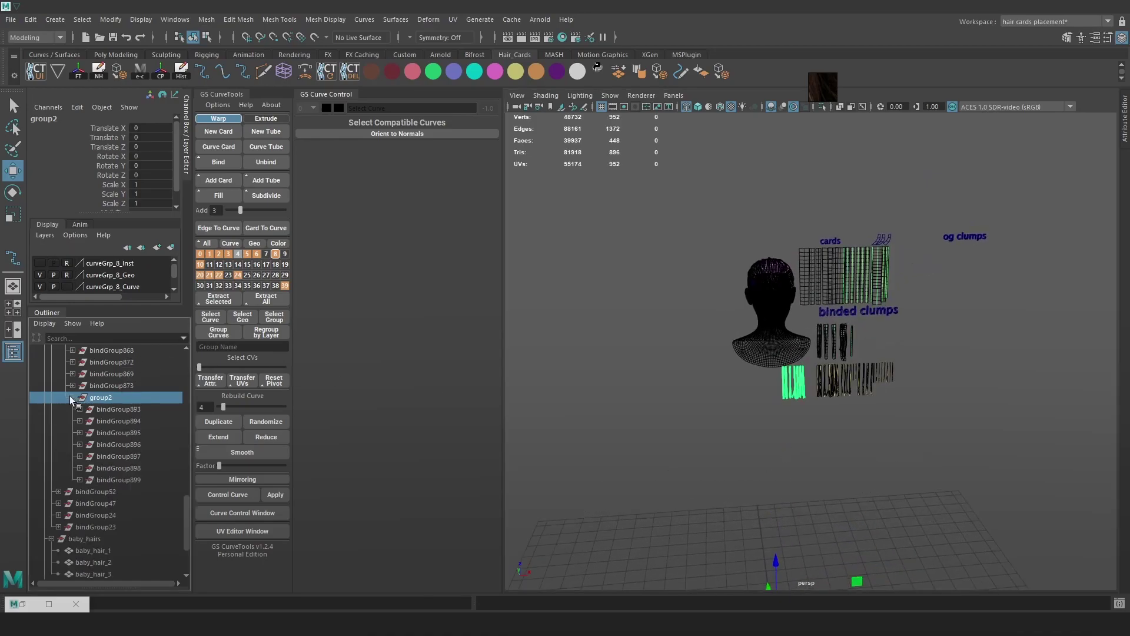
- Select the path curves of the group2 clumps and move the row beside the bust, to about X -46, Y -2.7, Z 13.4
click(115, 407)
scroll(804, 436, up, 5)
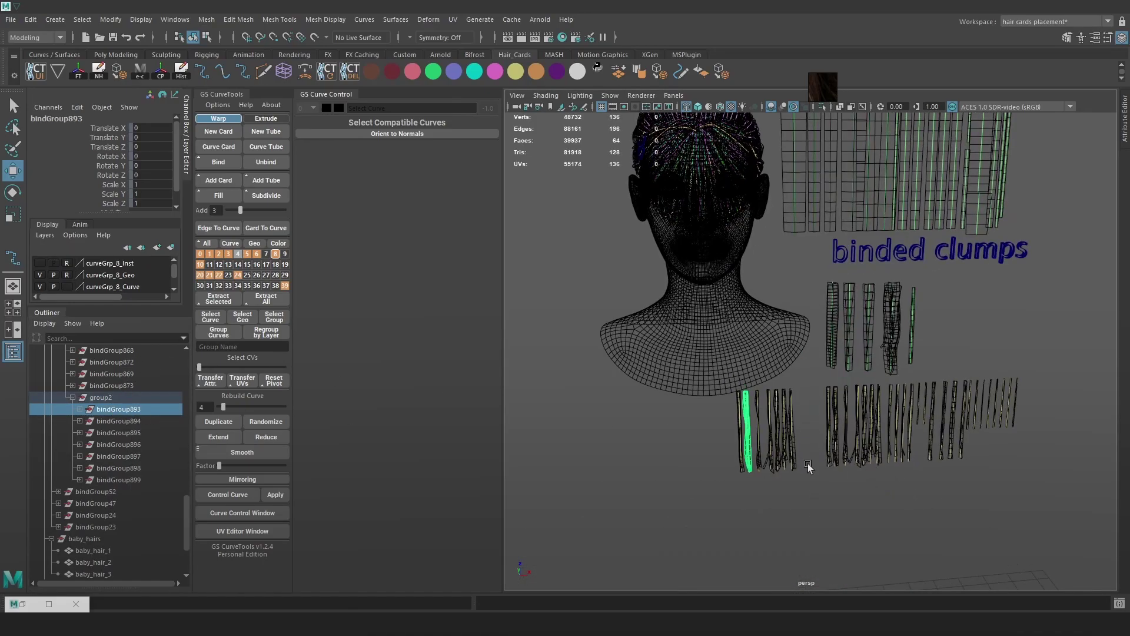
drag(809, 467, 718, 388)
drag(854, 387, 772, 324)
click(676, 271)
key(ctrl+z)
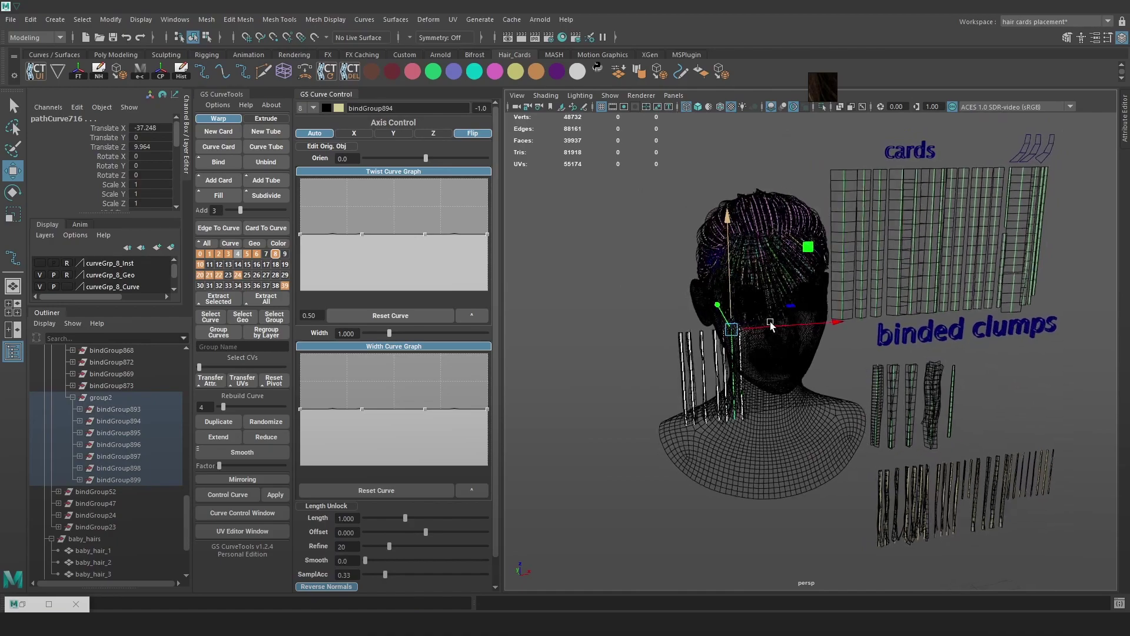
drag(811, 244, 736, 328)
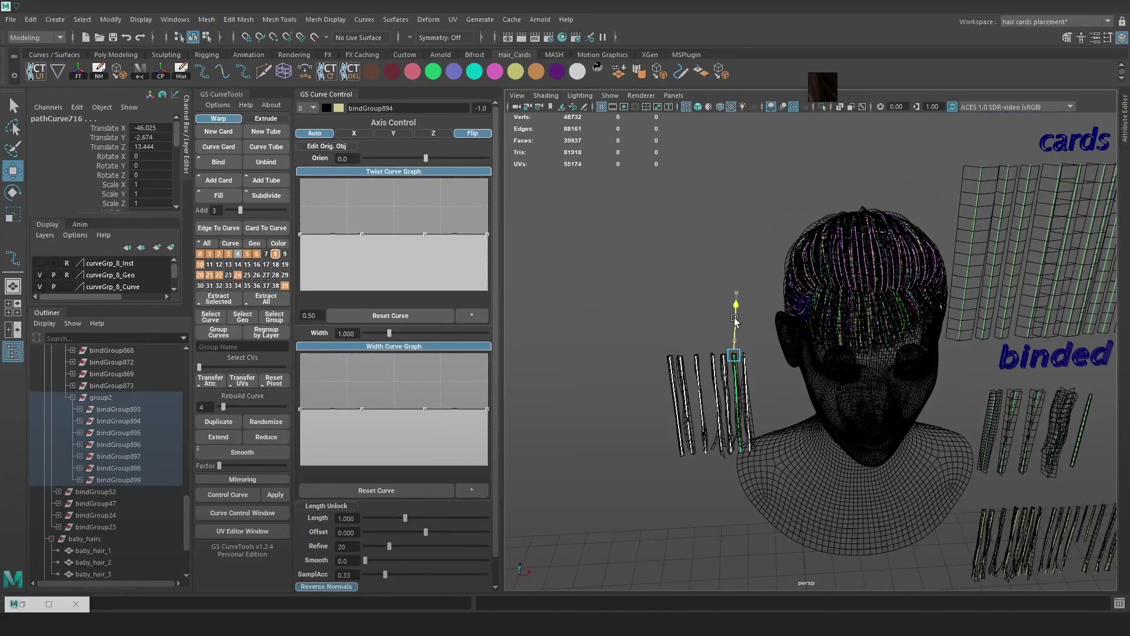
scroll(702, 333, up, 5)
- Rename group2 to base and reparent it into the upper baby_hairs group, above curved_cards
click(106, 398)
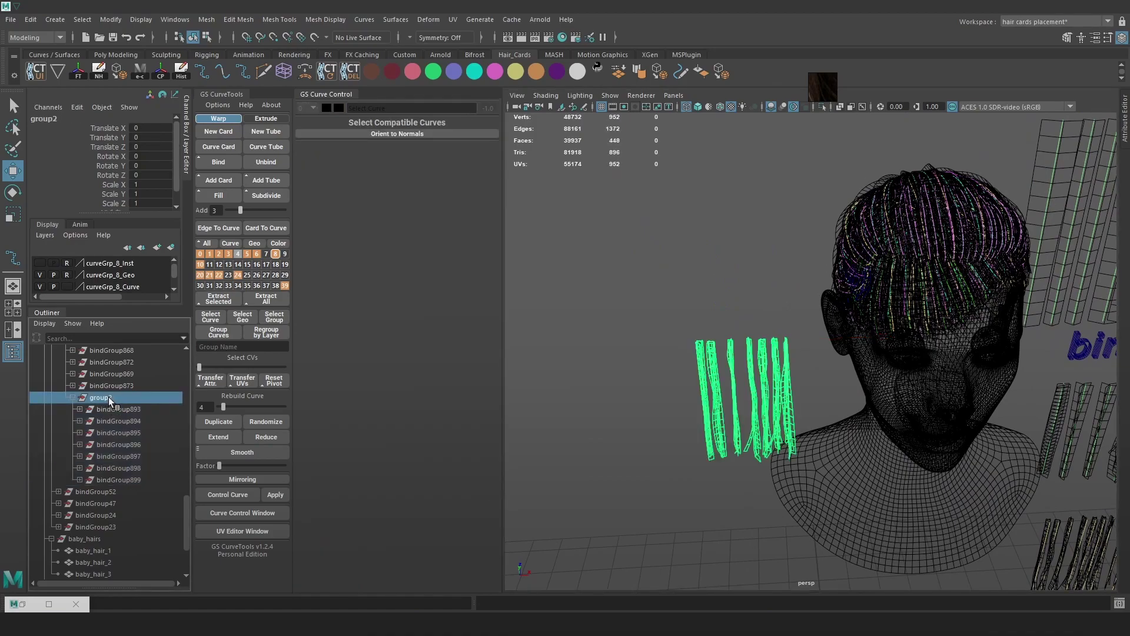
double_click(107, 398)
text(base)
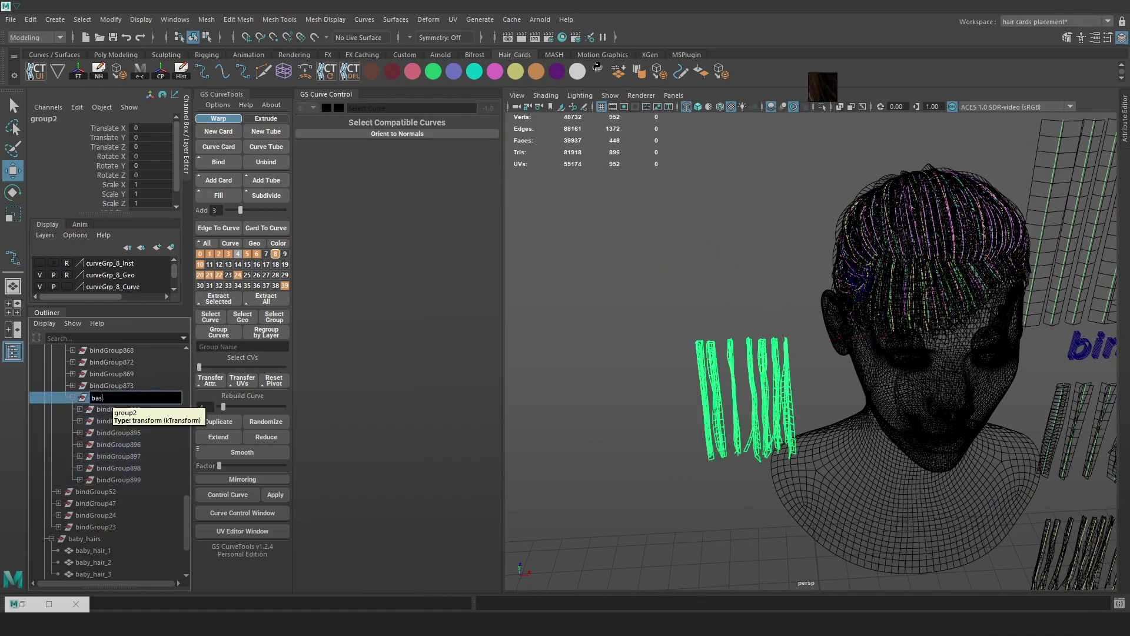
key(Return)
scroll(113, 412, up, 3)
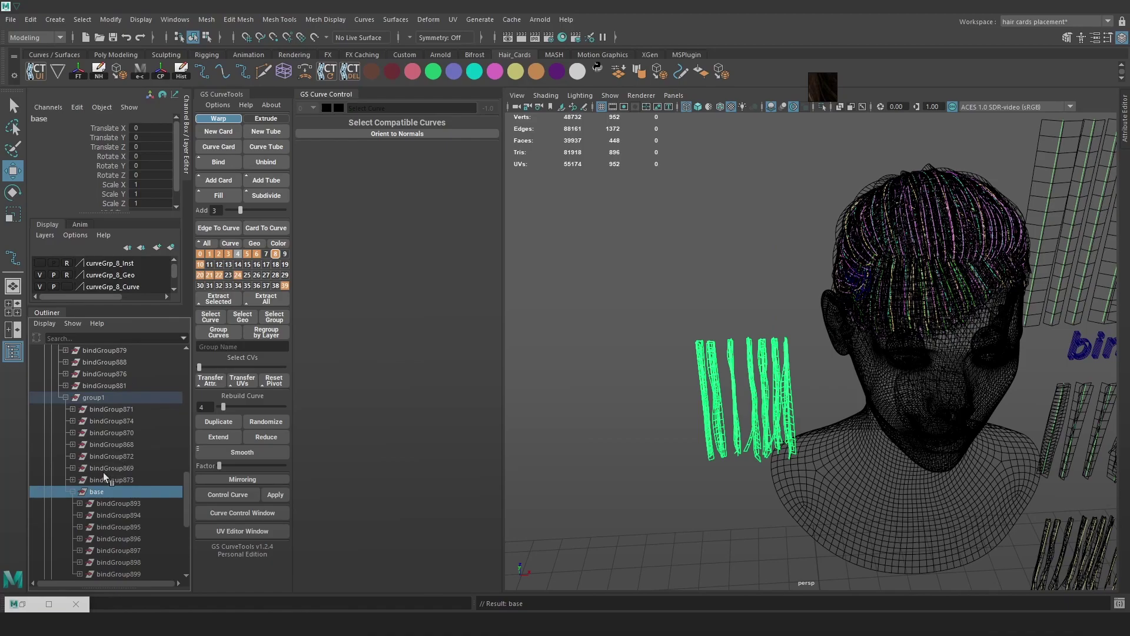
click(74, 493)
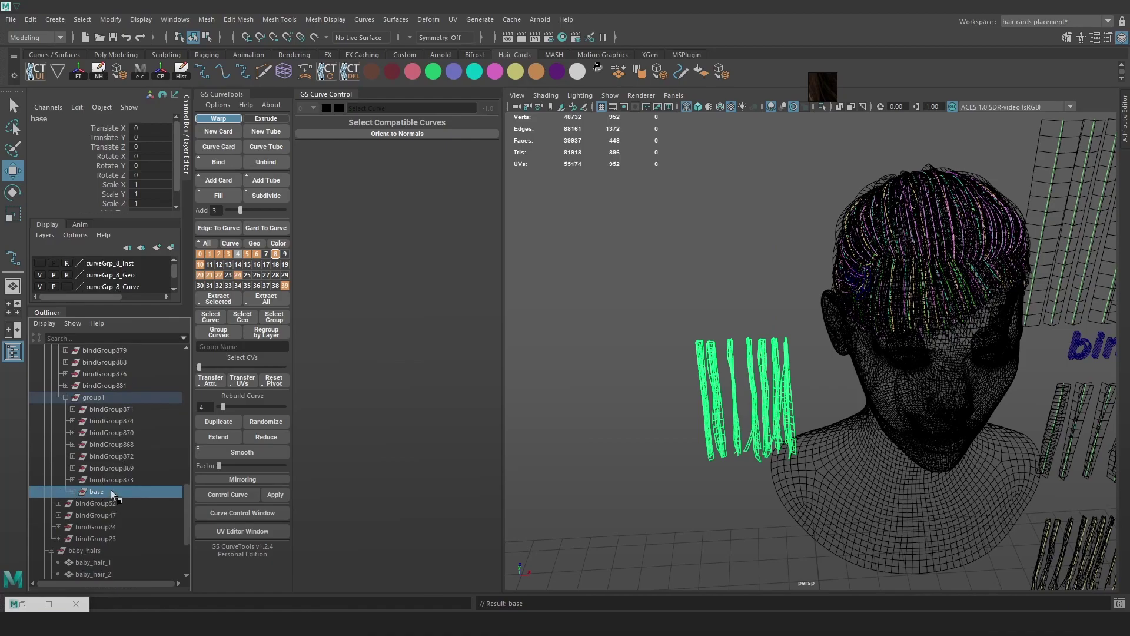
drag(114, 362, 119, 412)
click(105, 408)
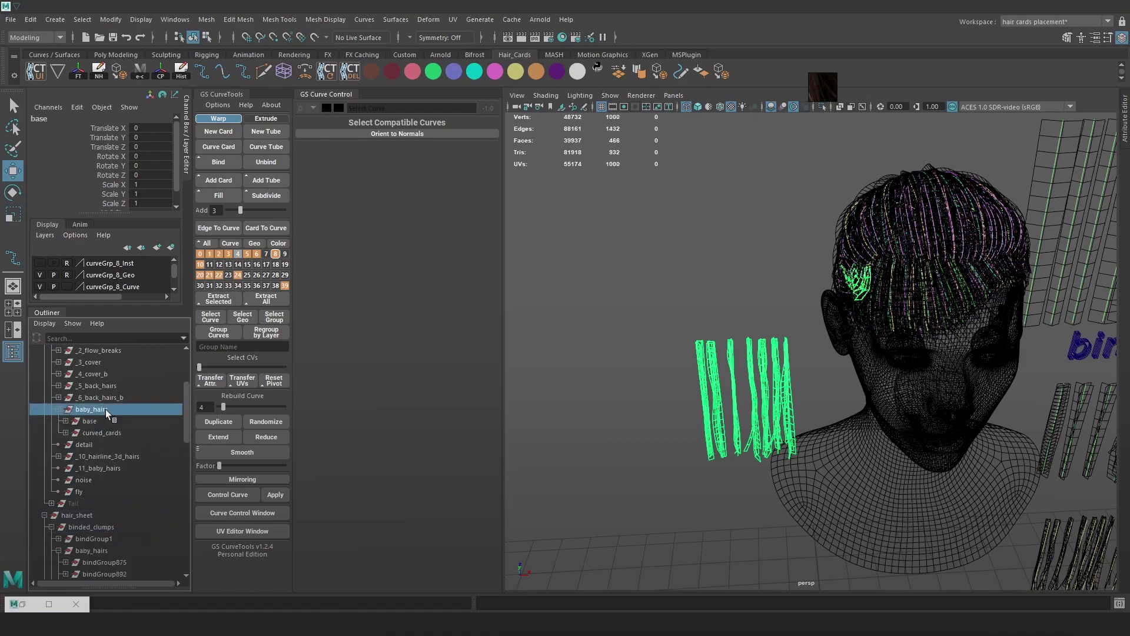
- Show the viewport with textures, hide the whole hair_sheet group and save the scene
alt+drag(868, 358, 899, 324)
click(899, 323)
alt+middle_drag(898, 324, 847, 349)
key(6)
alt+middle_drag(957, 364, 826, 382)
click(74, 516)
key(shift+h)
alt+drag(793, 477, 768, 439)
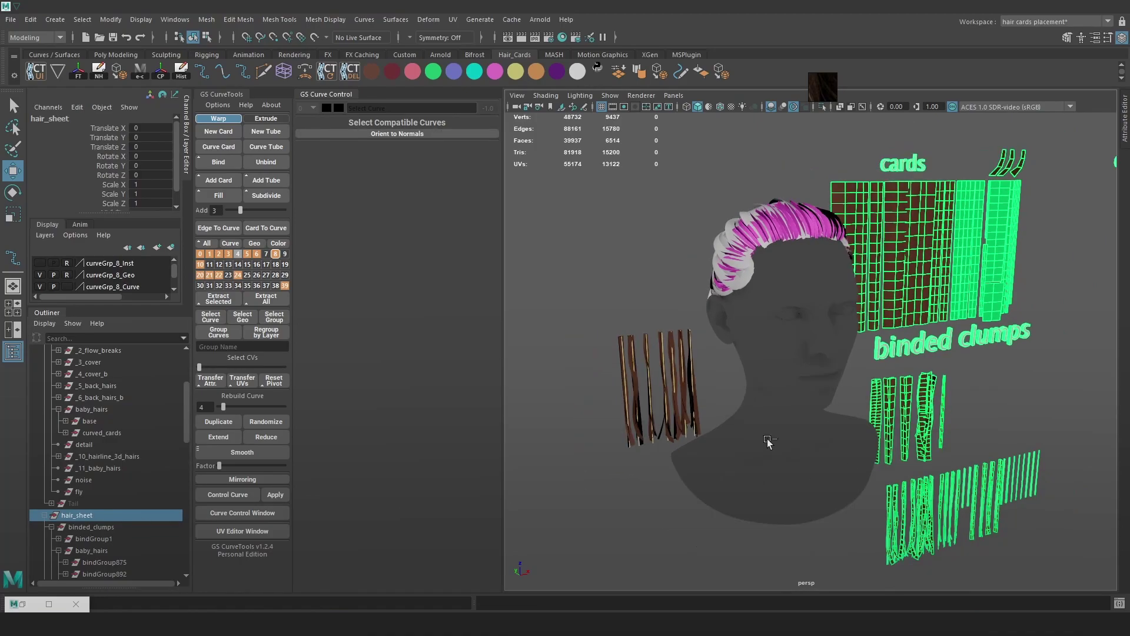
key(ctrl+h)
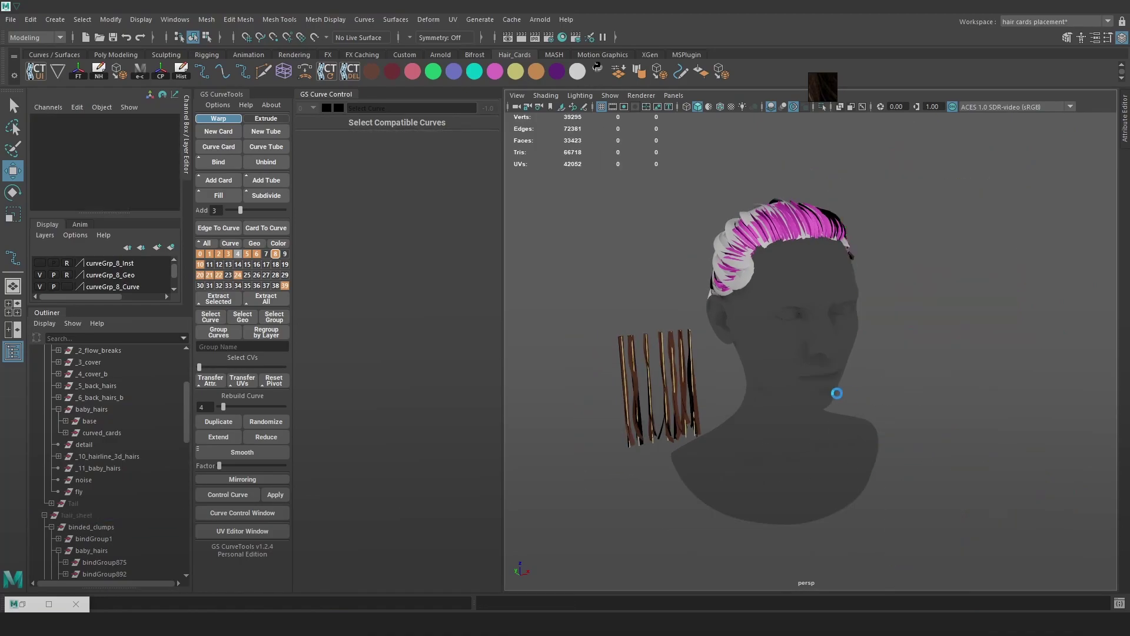
key(ctrl+s)
- Select all seven path curves of the base clumps and move them along Y to about 18.8
alt+drag(747, 377, 667, 395)
alt+right_drag(667, 395, 836, 403)
alt+drag(836, 404, 822, 424)
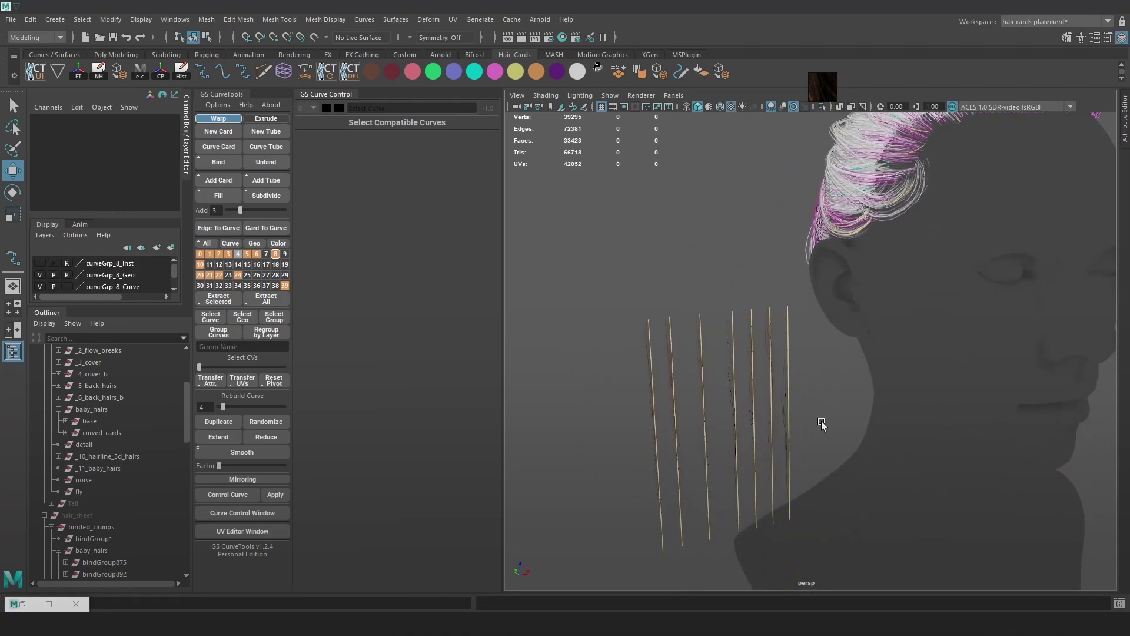
alt+middle_drag(788, 402, 844, 349)
alt+right_drag(844, 350, 705, 344)
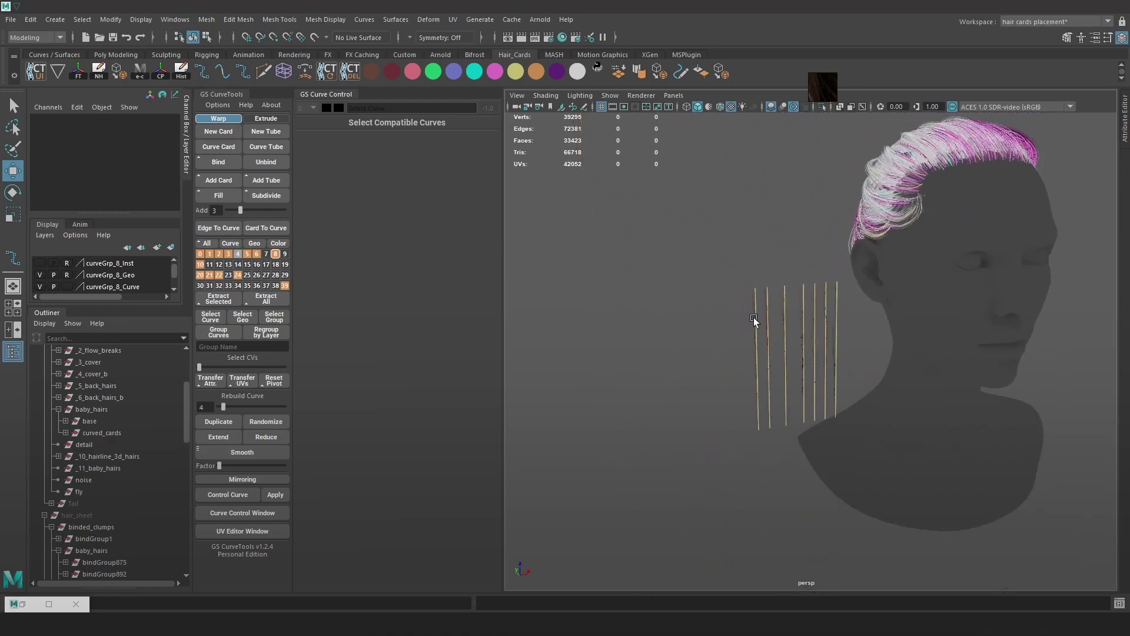
click(754, 317)
alt+drag(797, 294, 596, 390)
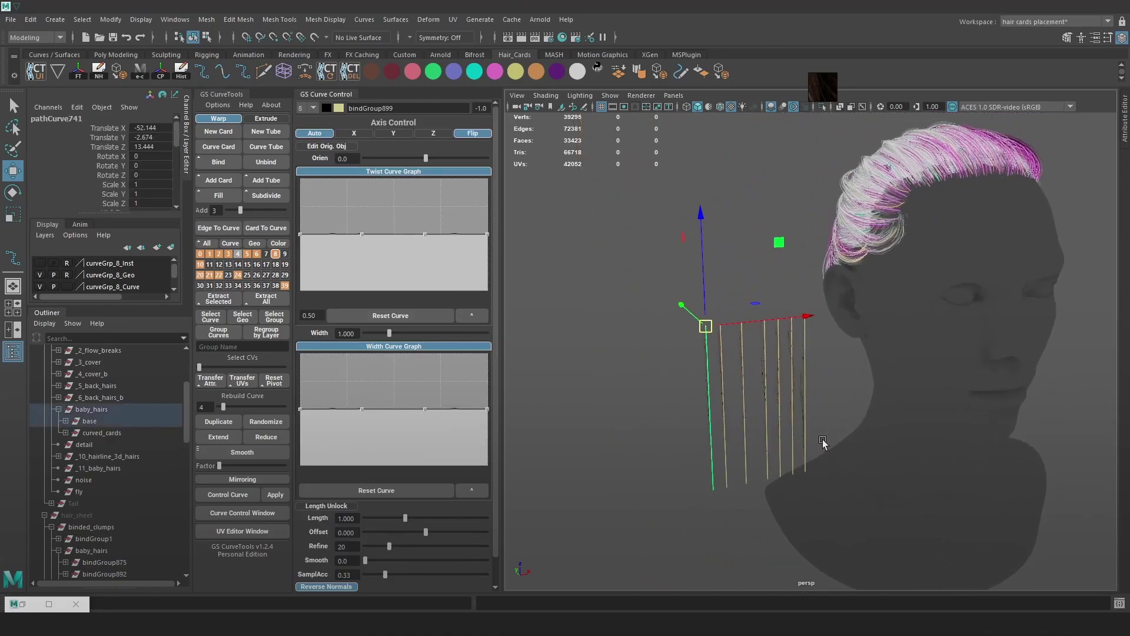
key(4)
drag(829, 462, 683, 368)
drag(760, 302, 696, 255)
alt+right_drag(697, 255, 787, 355)
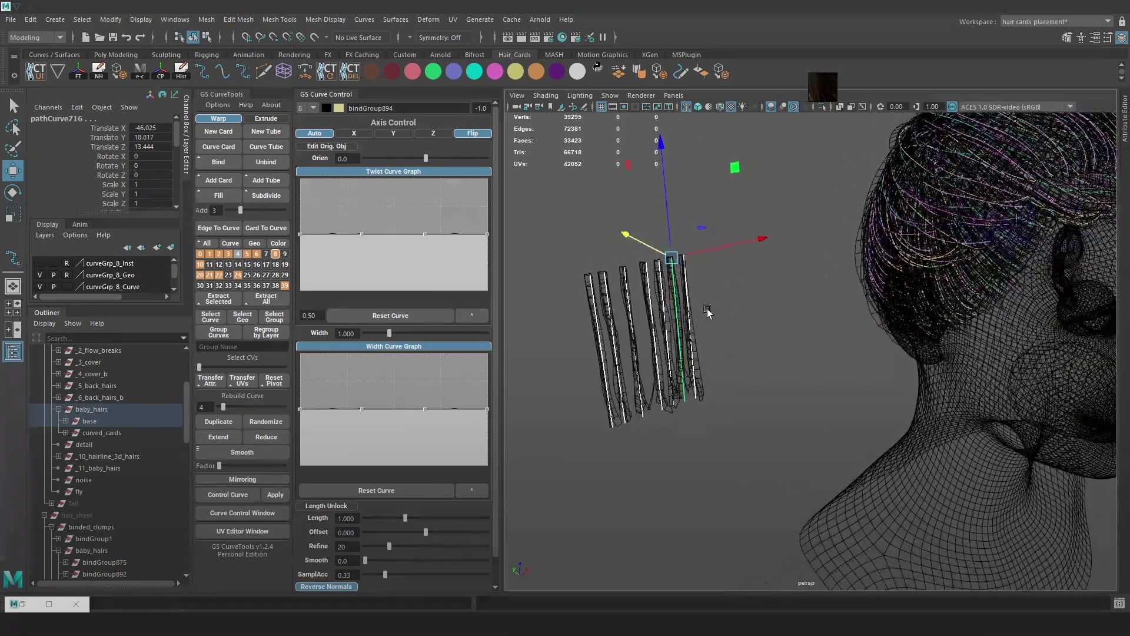
- Duplicate the bindGroup899 clump curve and move the copy towards the head, to about X -42.6, Y -0.7, Z 13.4
key(5)
click(600, 315)
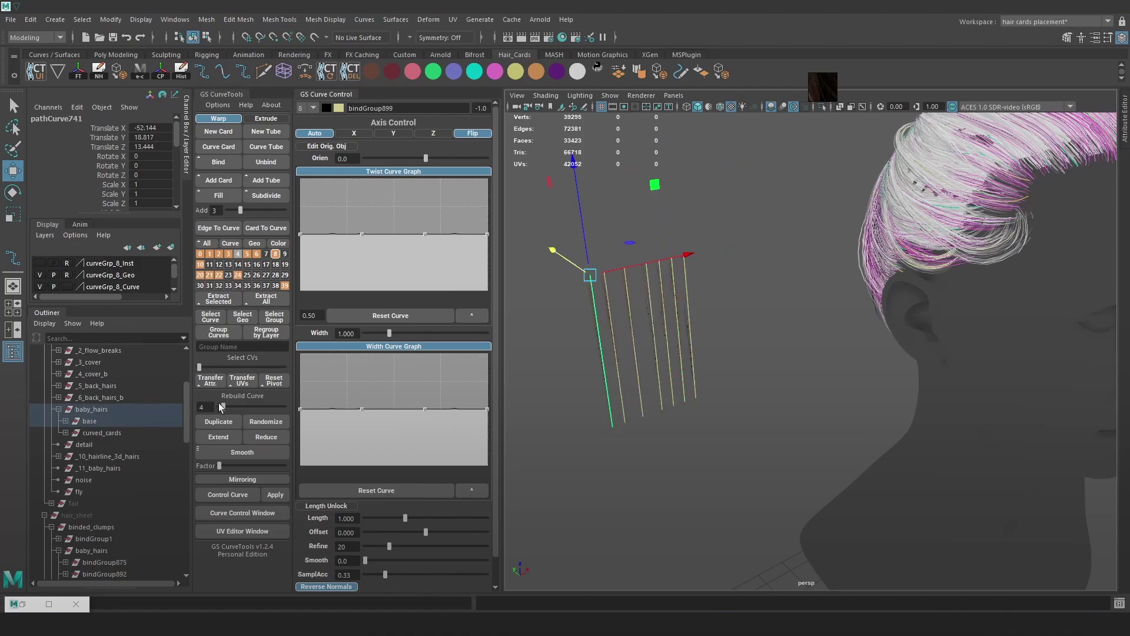
click(236, 419)
drag(549, 262, 694, 351)
drag(750, 381, 968, 326)
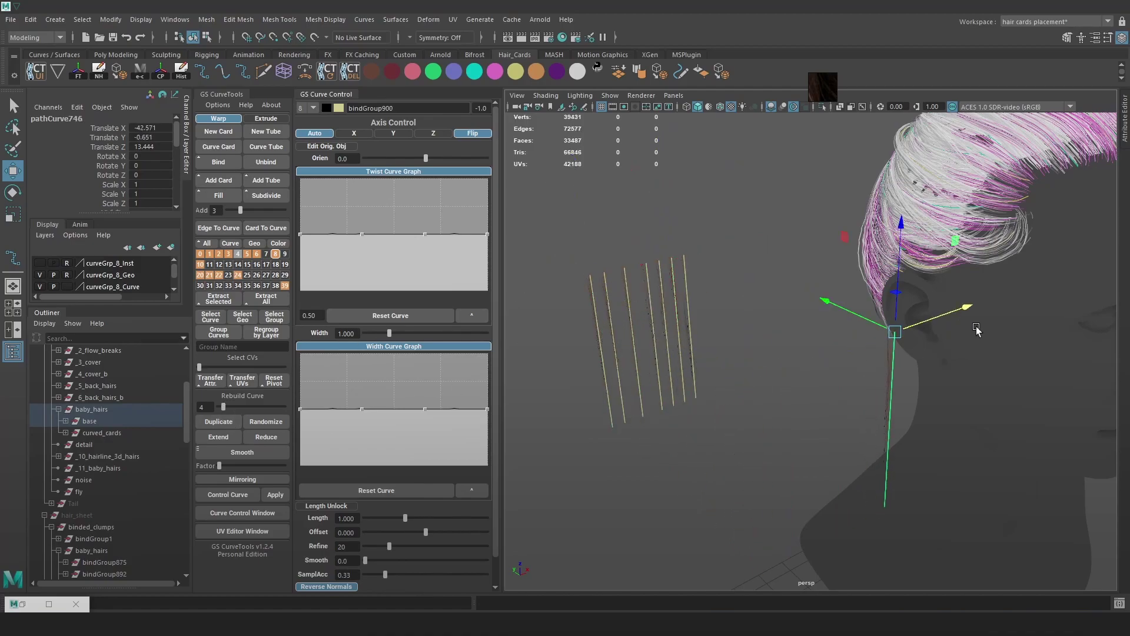
- Move the duplicated clump closer to the neck below the ear, to about X -40.3, Y 1.6, Z 10.5
alt+middle_drag(979, 328, 878, 369)
alt+drag(877, 368, 962, 324)
alt+middle_drag(961, 323, 881, 338)
alt+right_drag(881, 338, 956, 404)
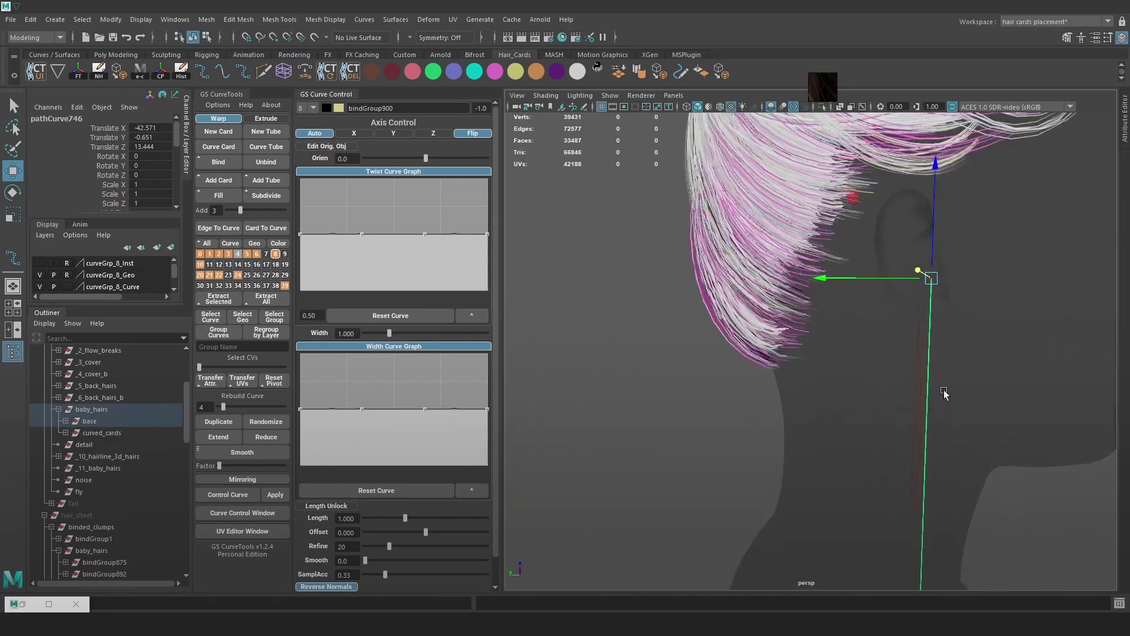
drag(917, 269, 843, 312)
alt+middle_drag(883, 433, 829, 275)
alt+right_drag(828, 275, 841, 326)
alt+middle_drag(841, 324, 878, 323)
alt+right_drag(877, 322, 856, 368)
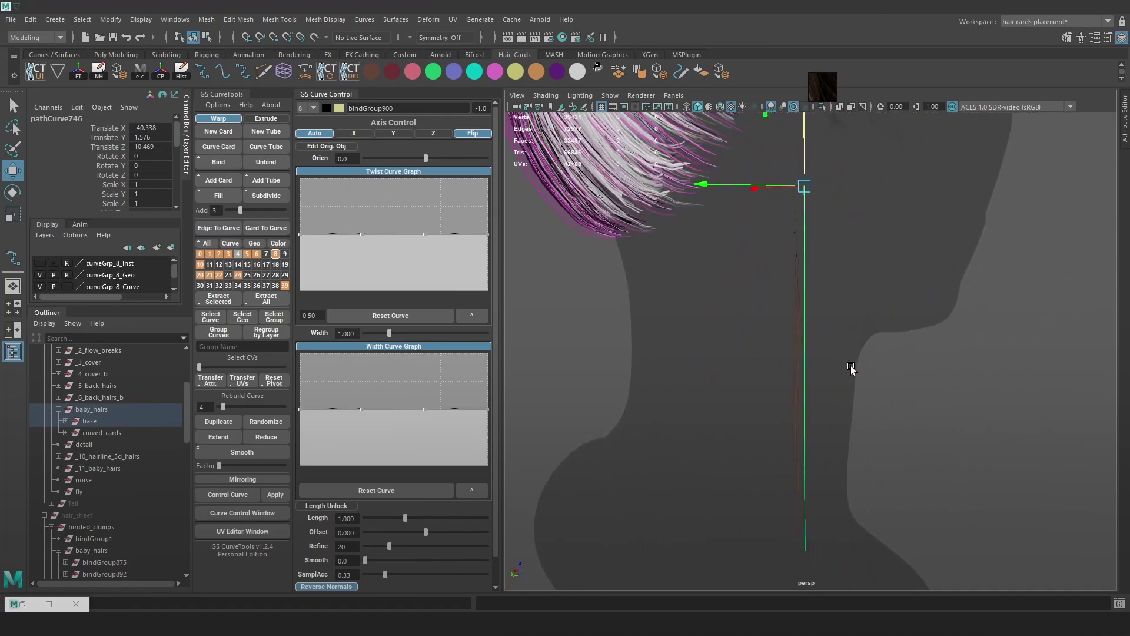
- Cycle through the viewport background colours to judge how clearly the dark clump shows
key(alt+b)
key(alt+b)
key(alt+b)
alt+right_drag(851, 366, 838, 375)
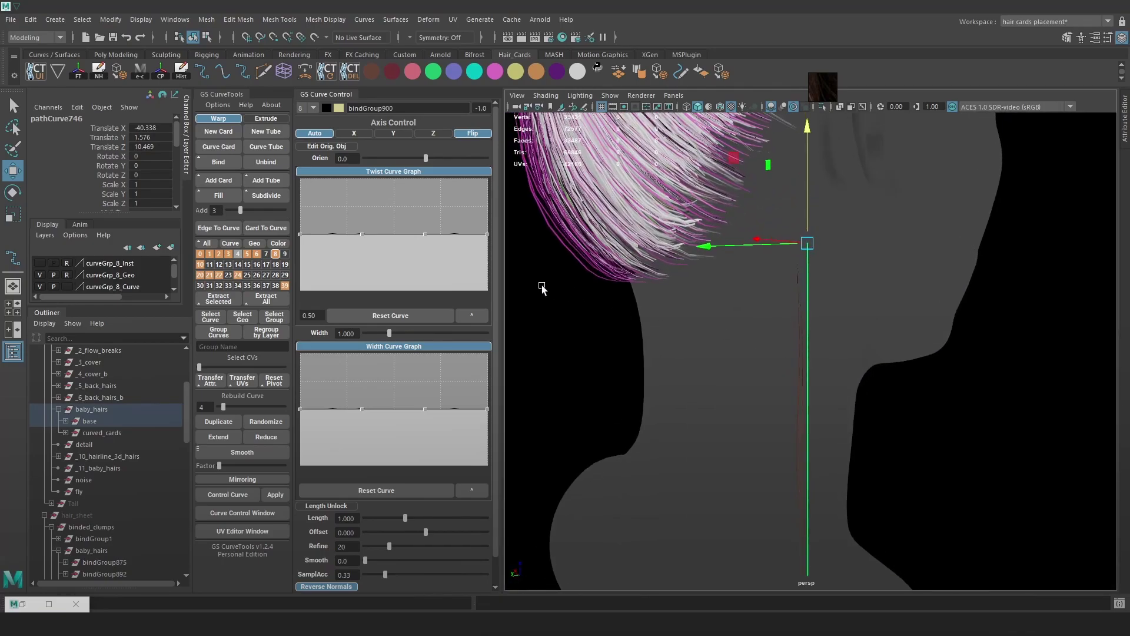
- Set the duplicated clump's orientation to 13.2 and raise it to about Z 11.9, saving the scene along the way
drag(422, 157, 429, 172)
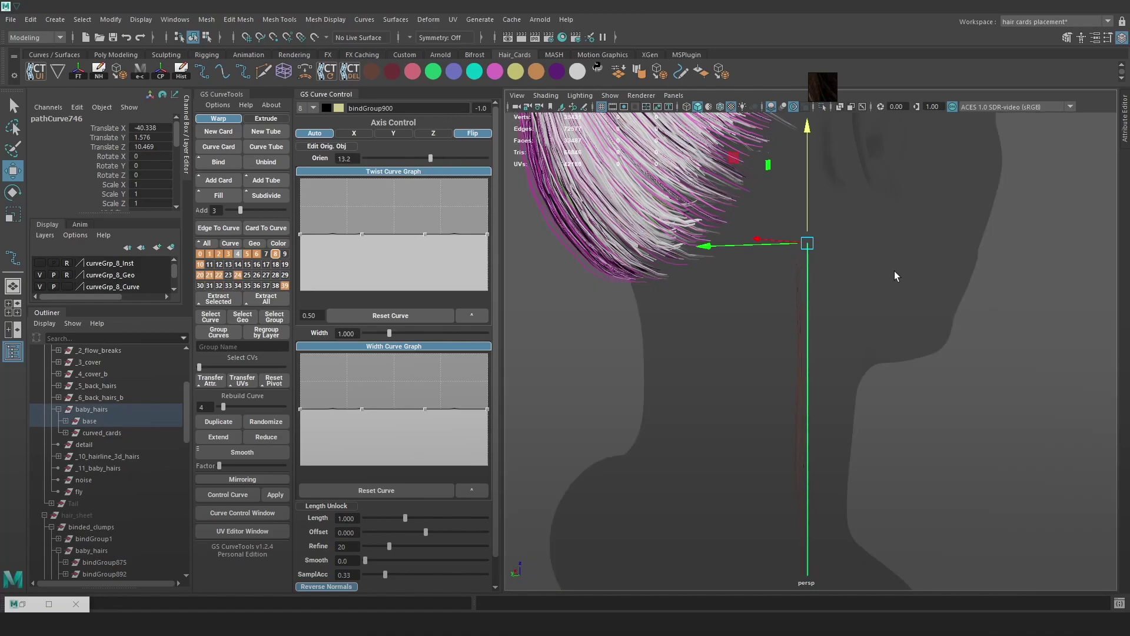
mouse_move(909, 292)
alt+mouse_down()
mouse_move(900, 286)
mouse_move(903, 312)
alt+mouse_up()
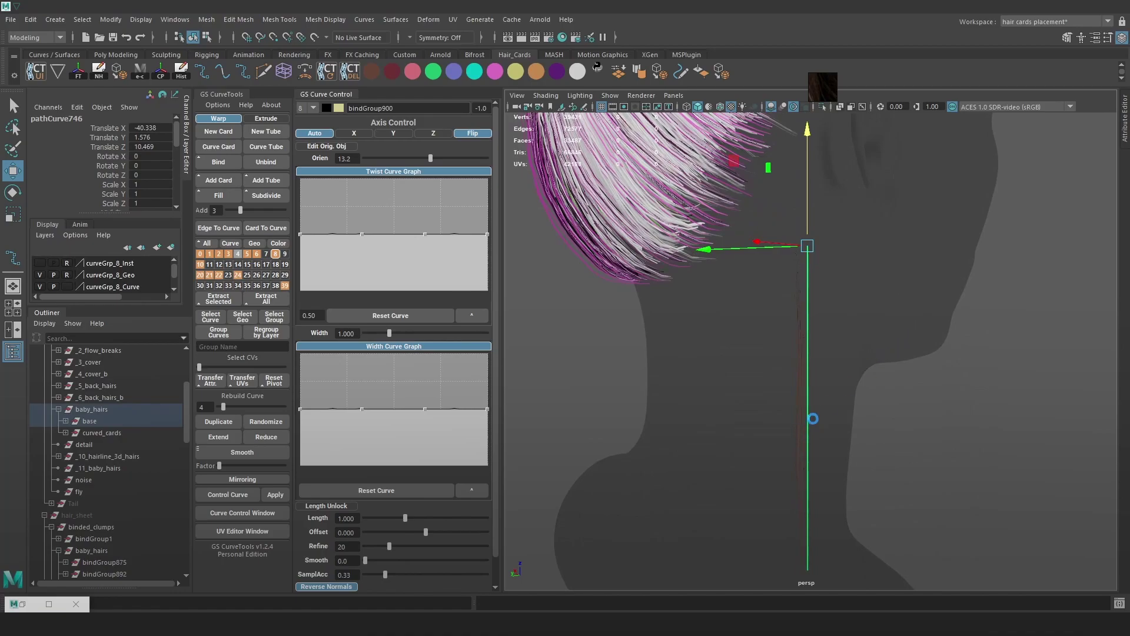
key(ctrl+s)
drag(807, 153, 808, 123)
alt+drag(807, 124, 826, 150)
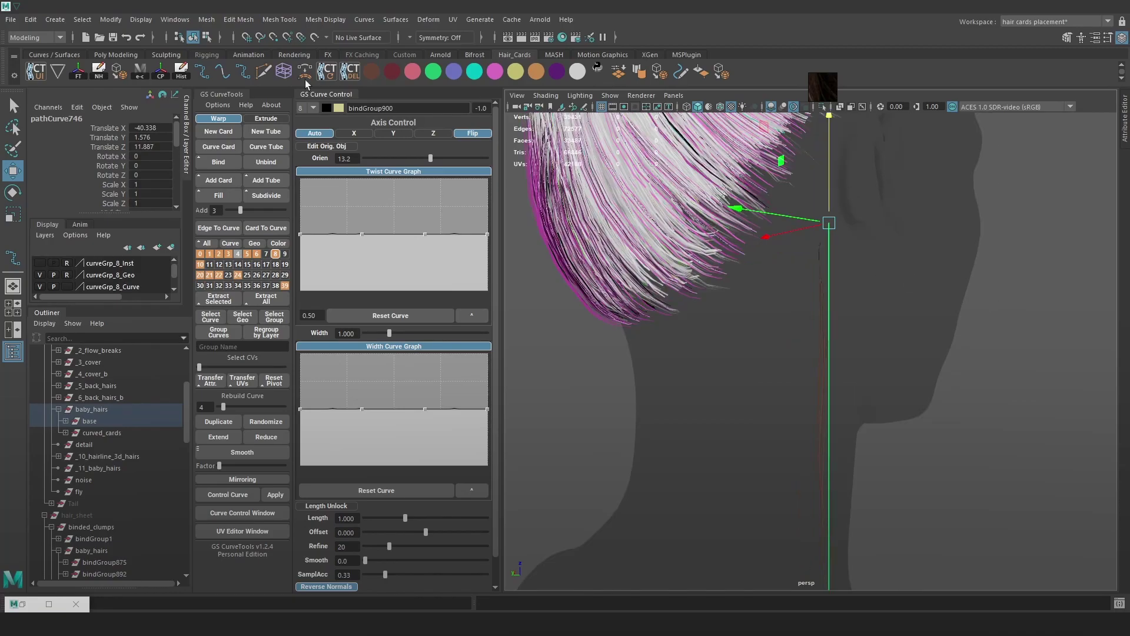
- Open the Color Settings and examine the general display colours for active objects
click(175, 20)
mouse_move(230, 133)
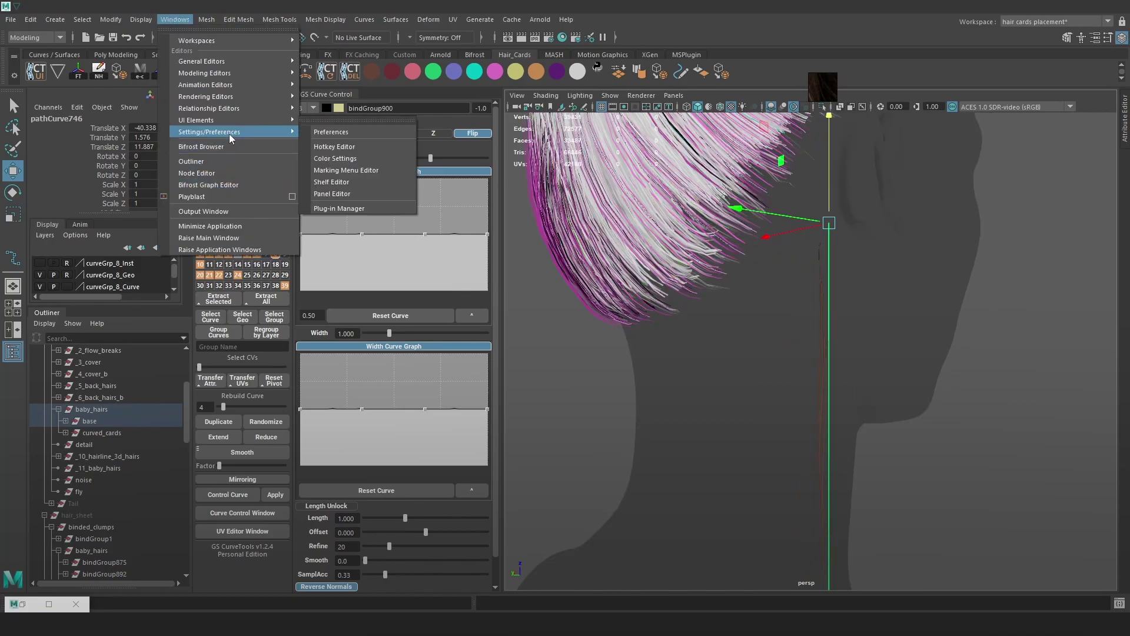
click(347, 158)
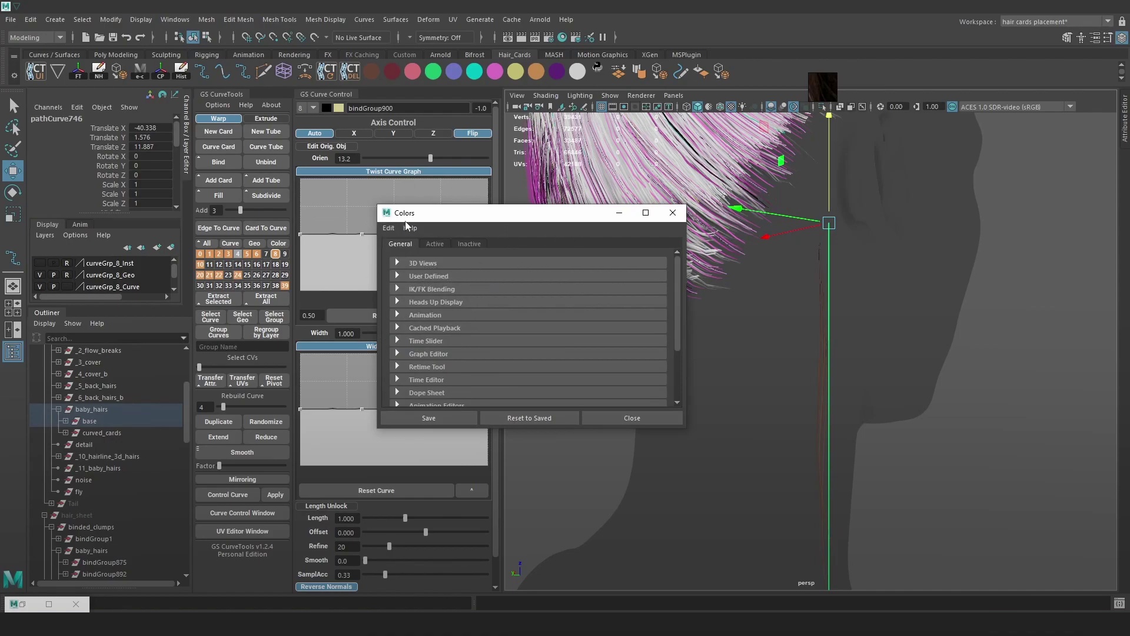
click(436, 244)
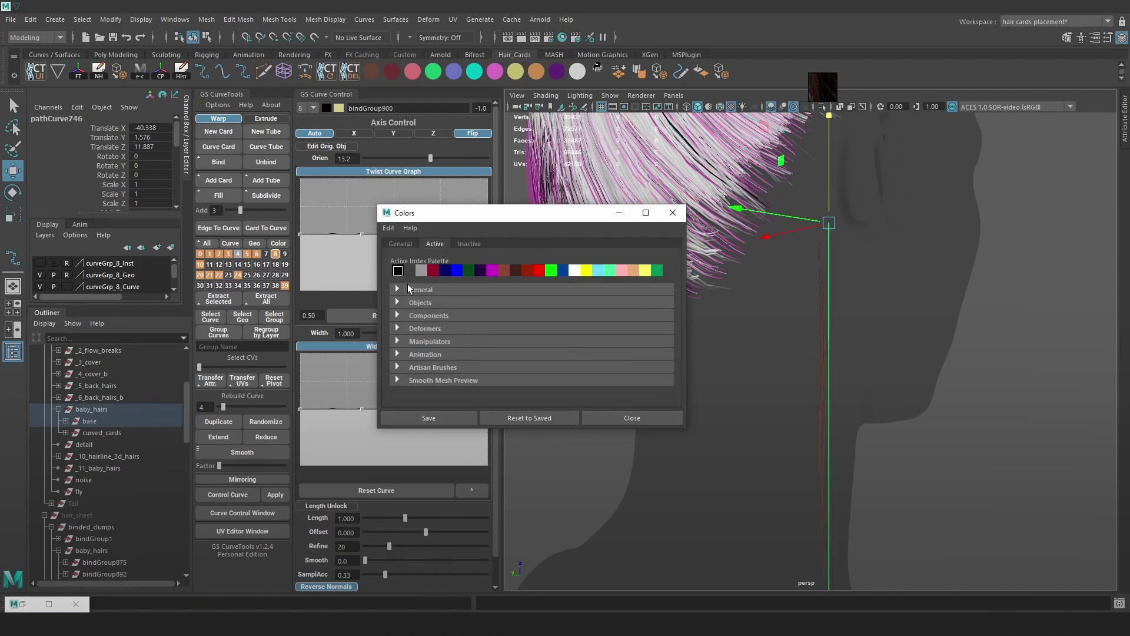
drag(379, 204, 284, 112)
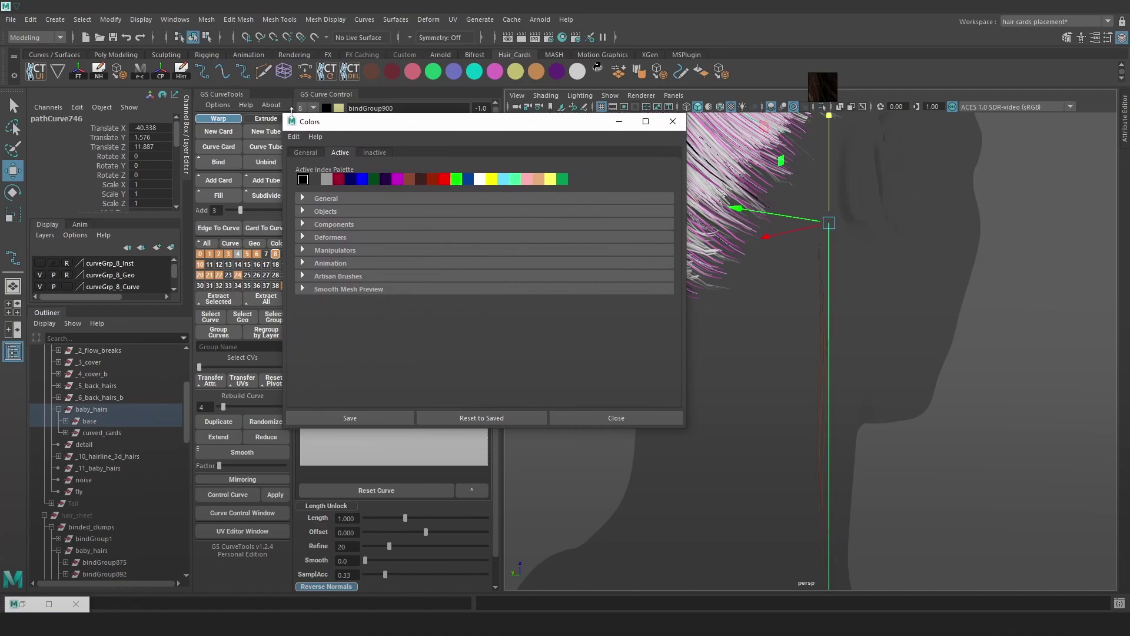
drag(405, 127, 331, 116)
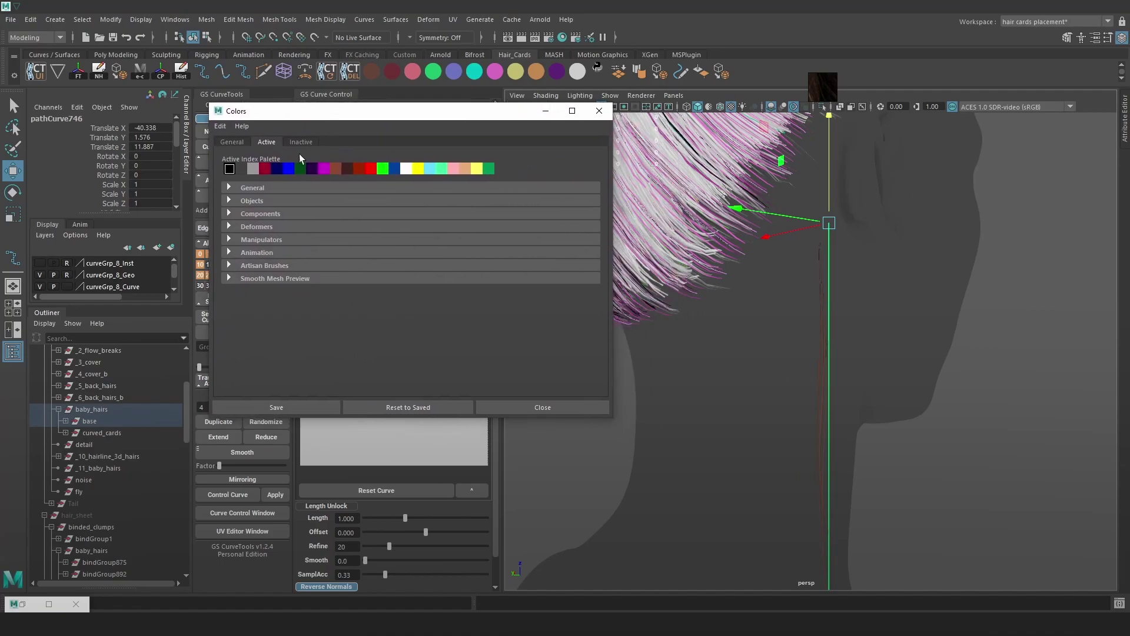
click(229, 187)
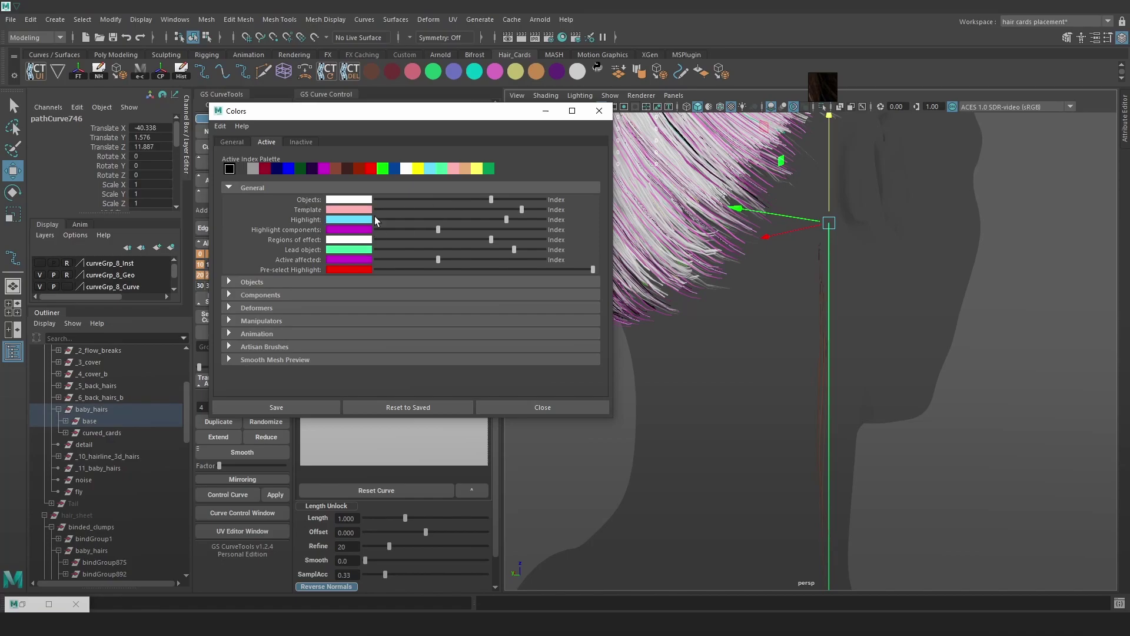
click(265, 170)
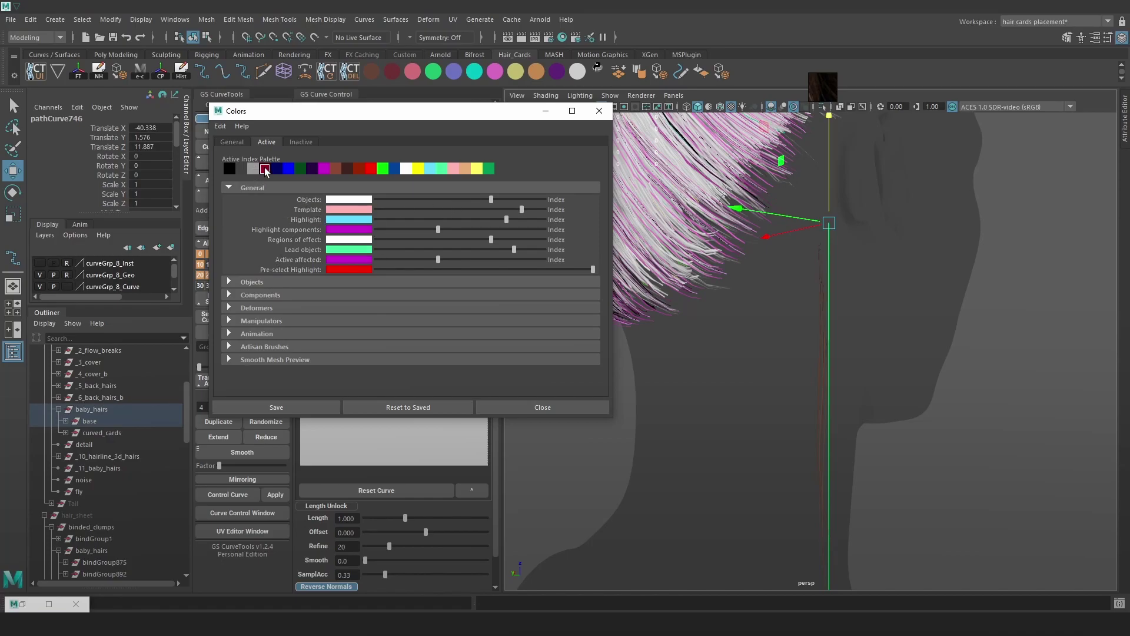
- Try dark red as the active colour for NURBS curves, and return it to white
click(231, 281)
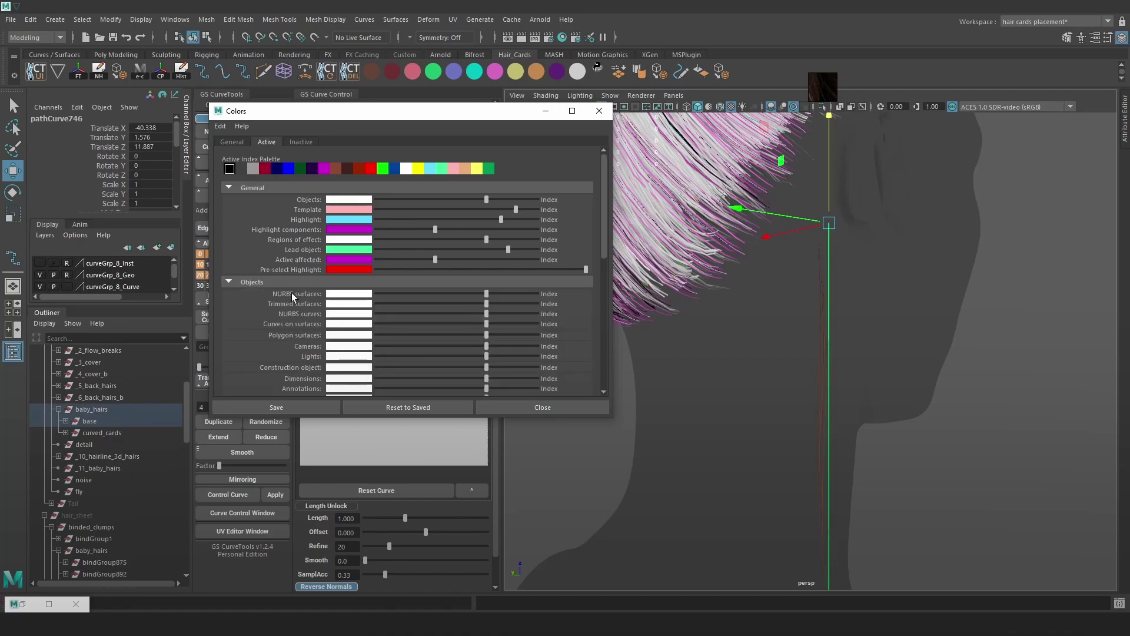
scroll(291, 296, down, 2)
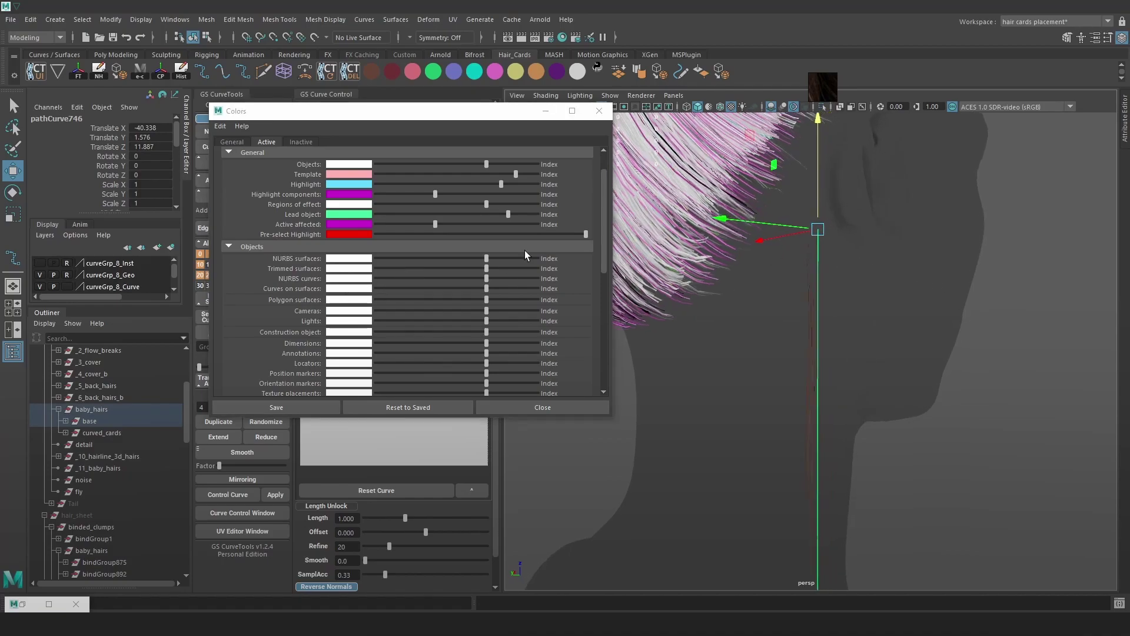
drag(488, 278, 458, 279)
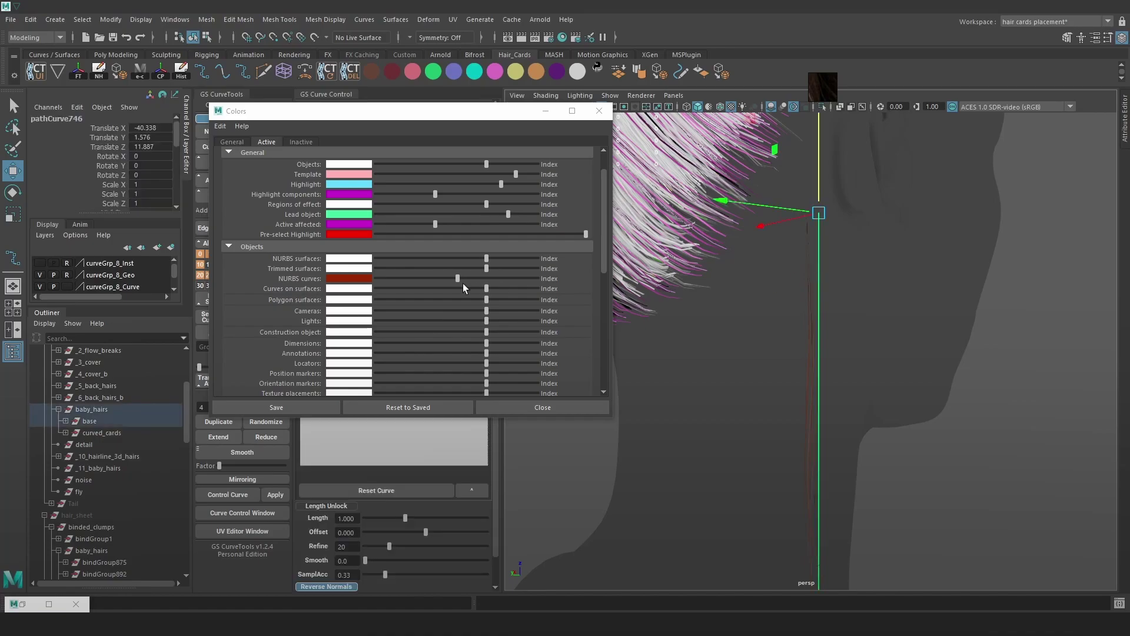
drag(456, 278, 486, 281)
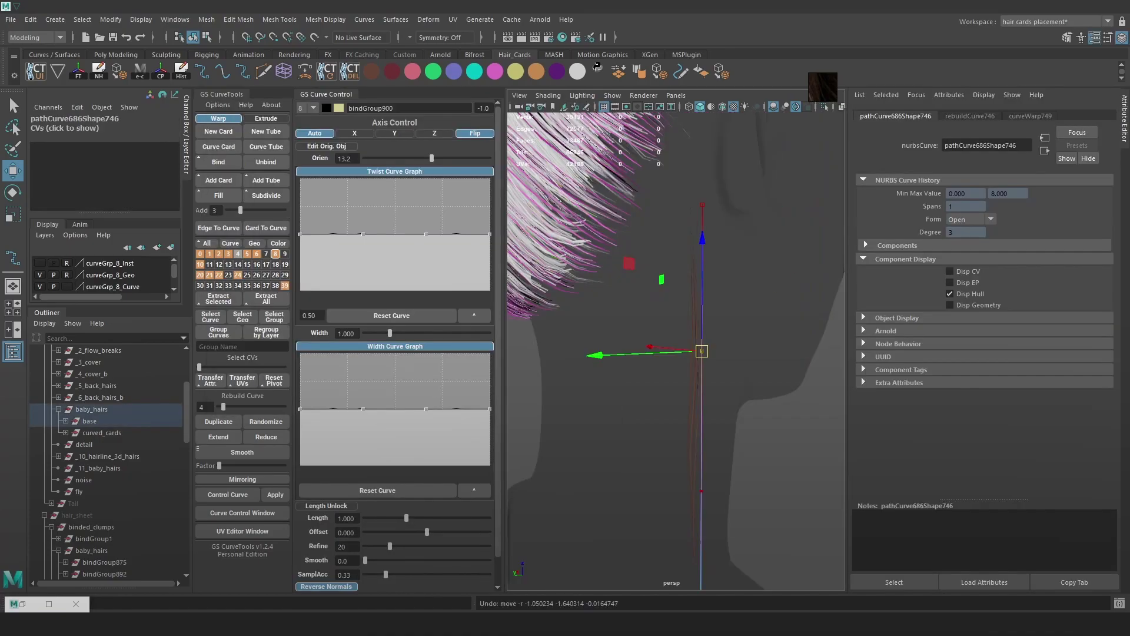
- Select the clump's guide curve and try its hull, geometry and edit point display options
scroll(733, 349, up, 4)
right_drag(731, 325, 860, 257)
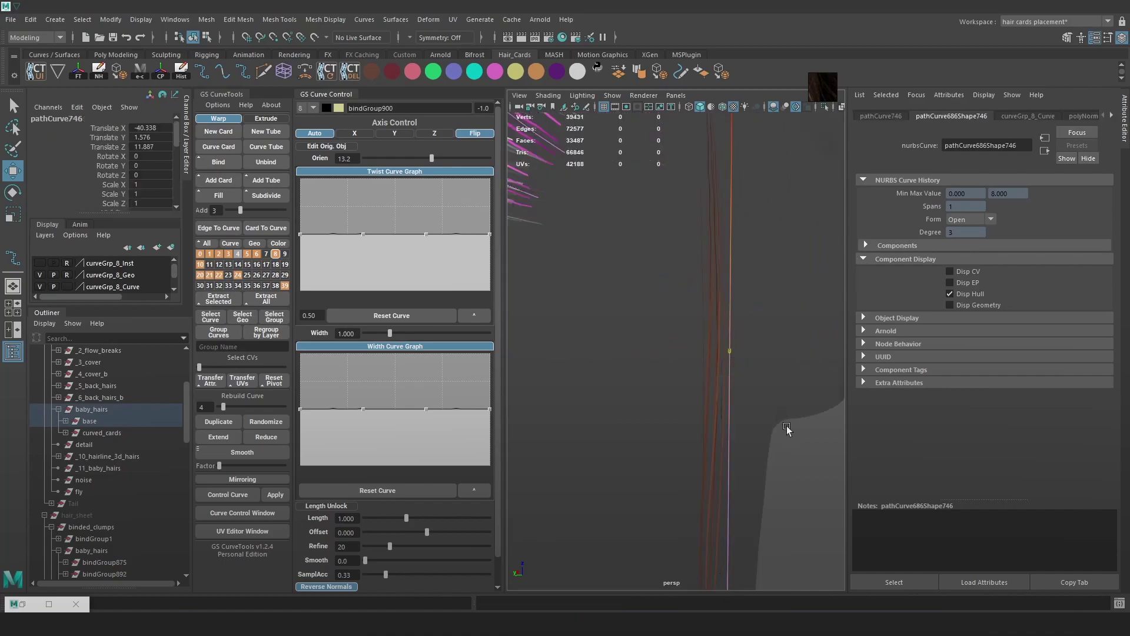
click(796, 423)
click(730, 377)
click(950, 305)
click(950, 293)
click(952, 296)
click(950, 302)
click(951, 303)
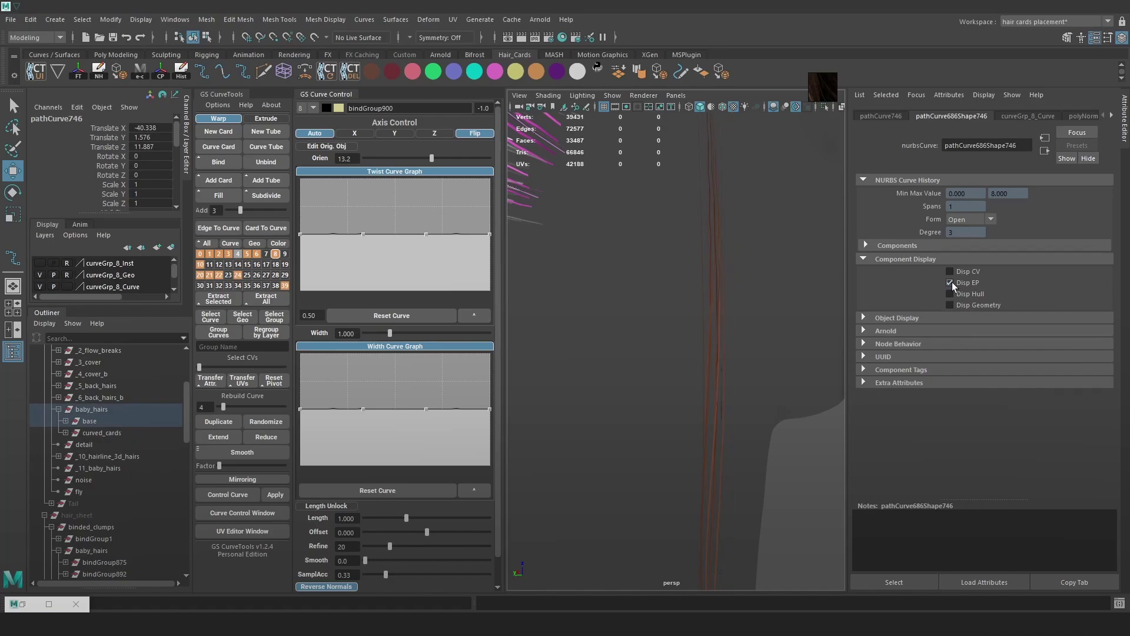
- Compare the CV display on the guide curve and leave only Disp Geometry enabled
scroll(761, 350, down, 5)
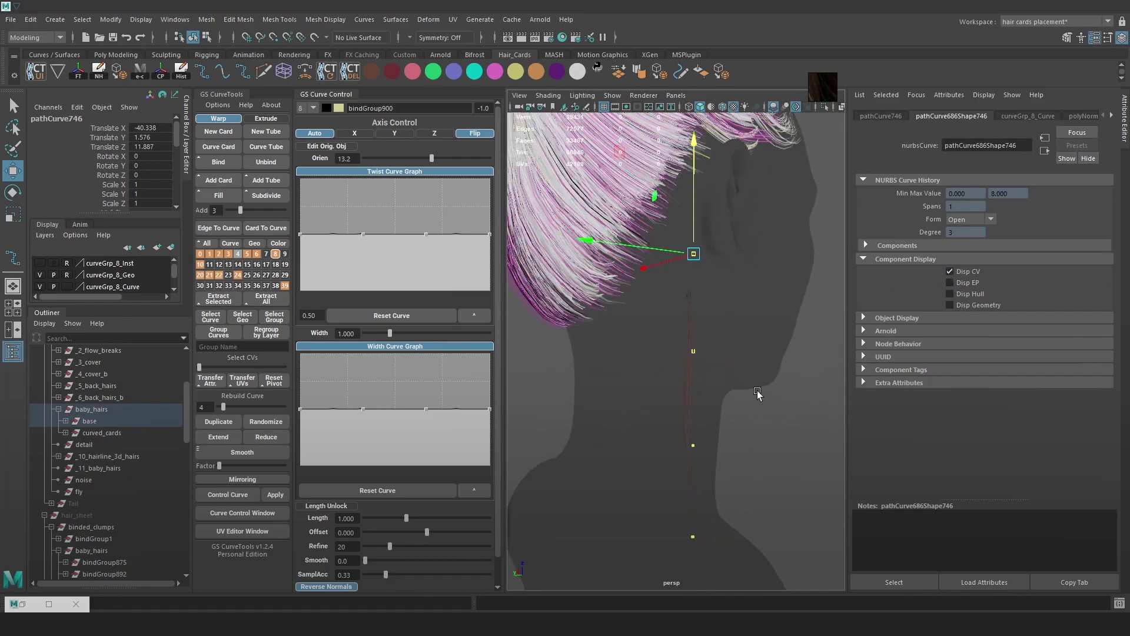
click(769, 409)
mouse_move(769, 408)
alt+mouse_down()
mouse_move(755, 411)
mouse_move(781, 410)
alt+mouse_up()
alt+right_drag(781, 409, 762, 364)
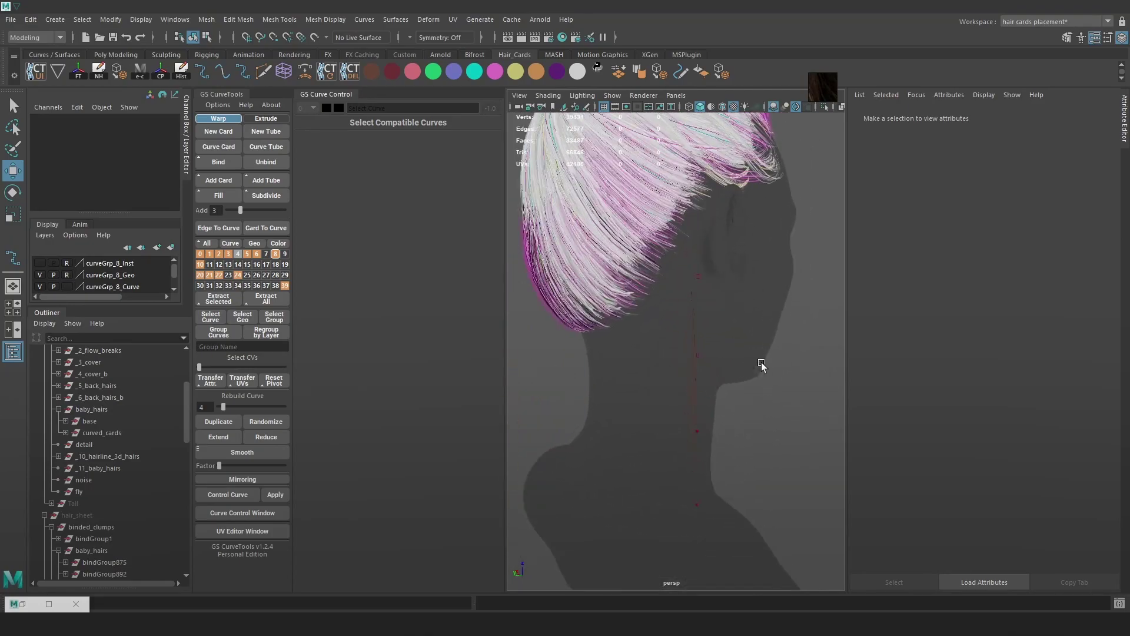
click(699, 355)
click(950, 305)
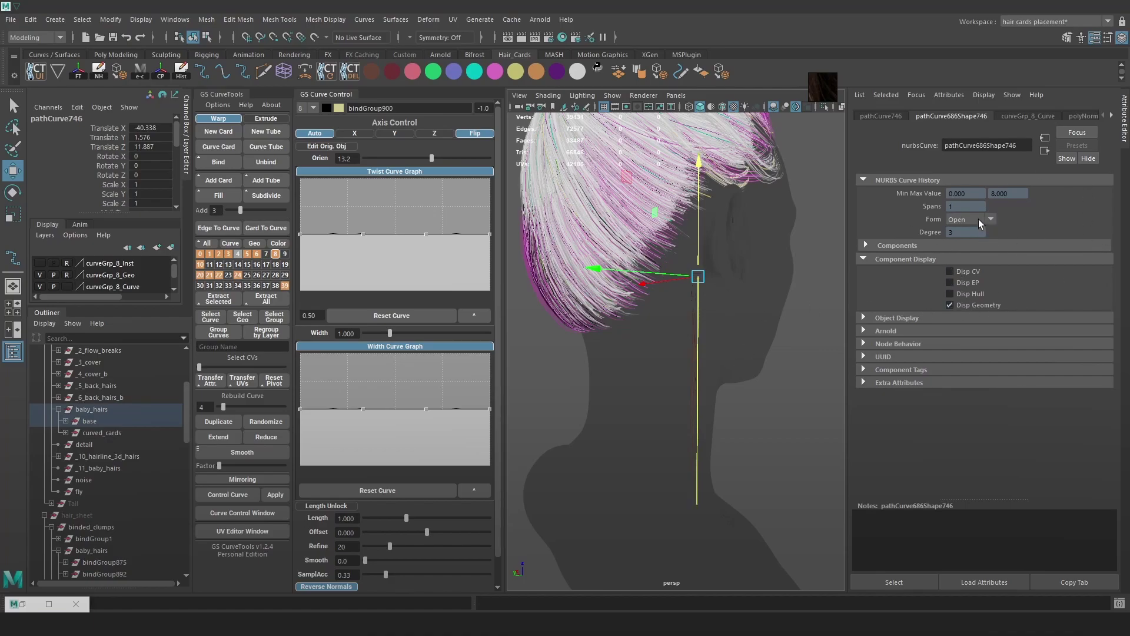
- Look through the guide curve's Components, Component Tags, UUID, Node Behavior and Arnold attributes for display options
click(888, 246)
click(888, 246)
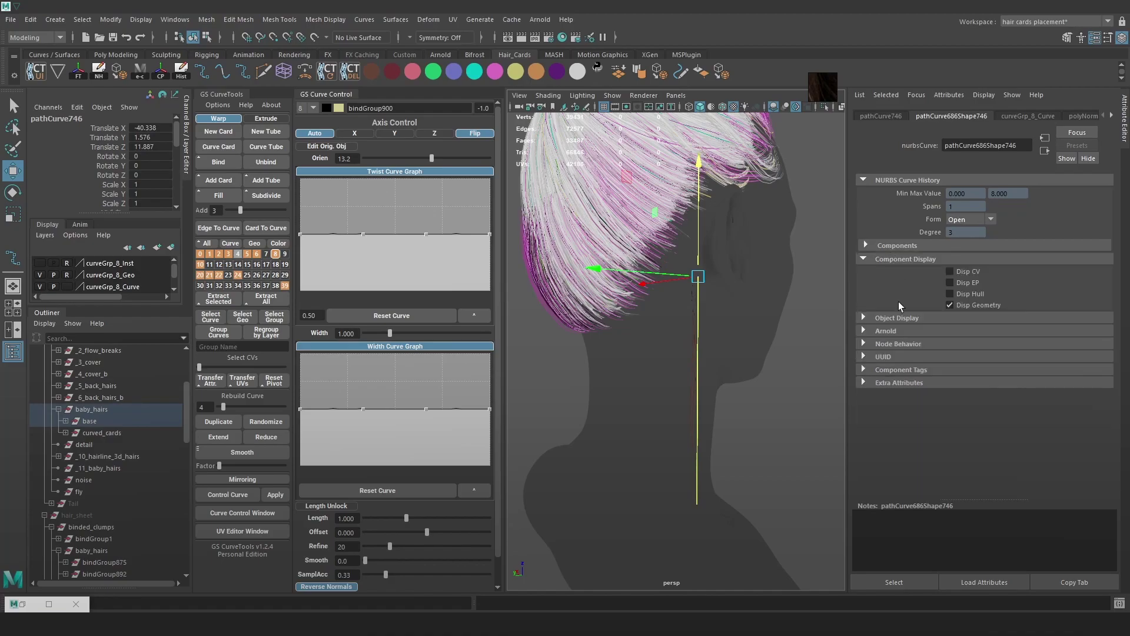
click(879, 372)
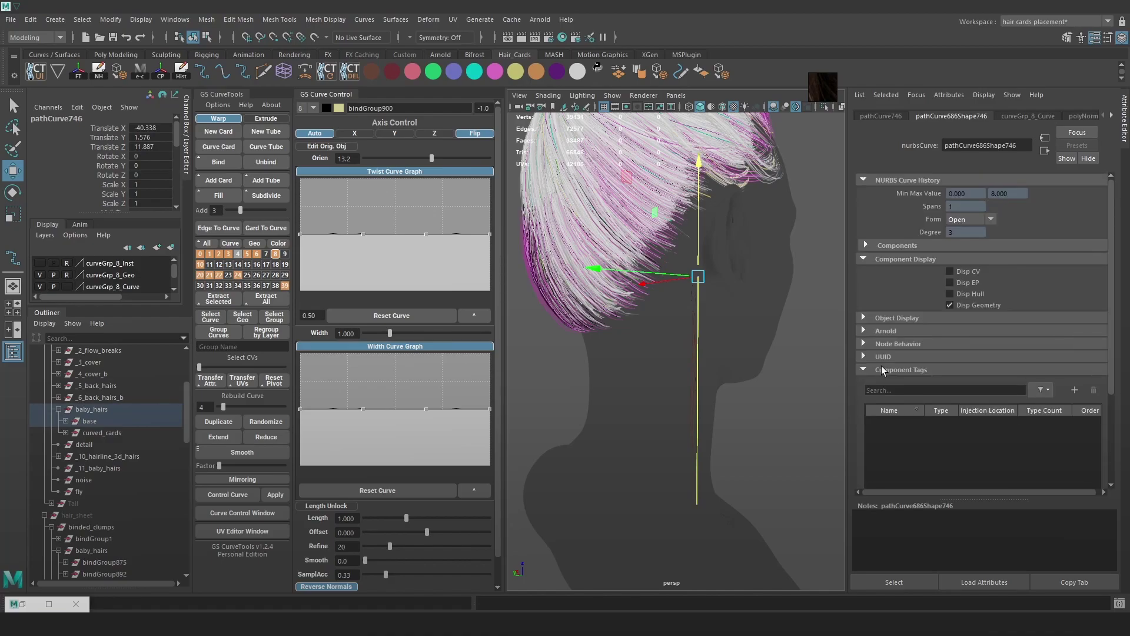
click(881, 367)
click(881, 356)
click(881, 356)
click(884, 347)
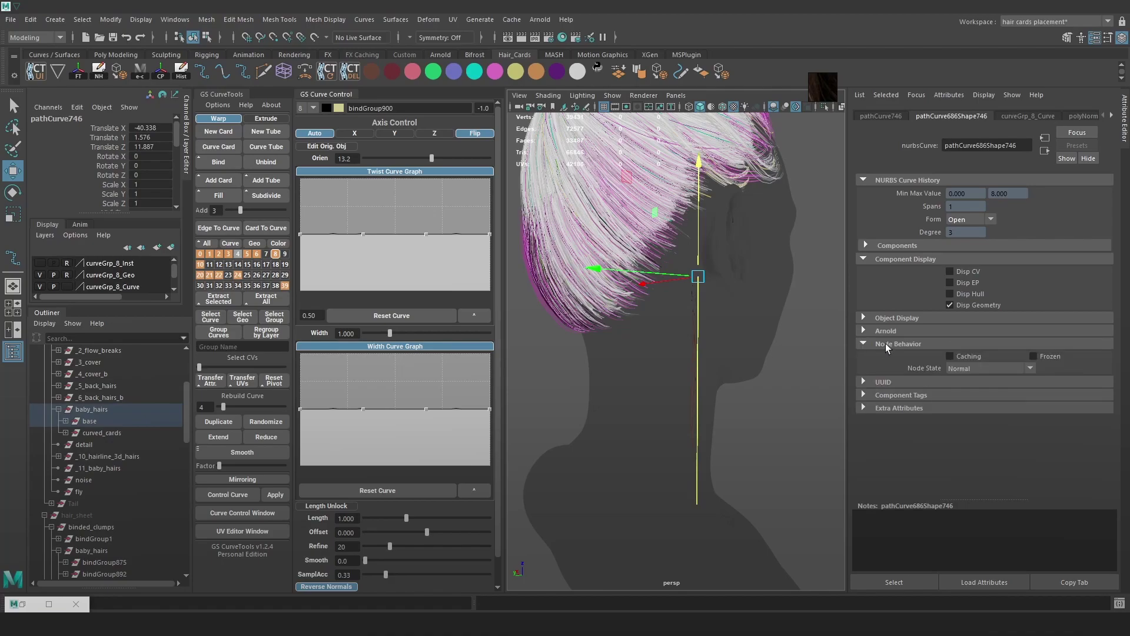
click(885, 344)
click(884, 334)
scroll(889, 351, down, 1)
click(893, 292)
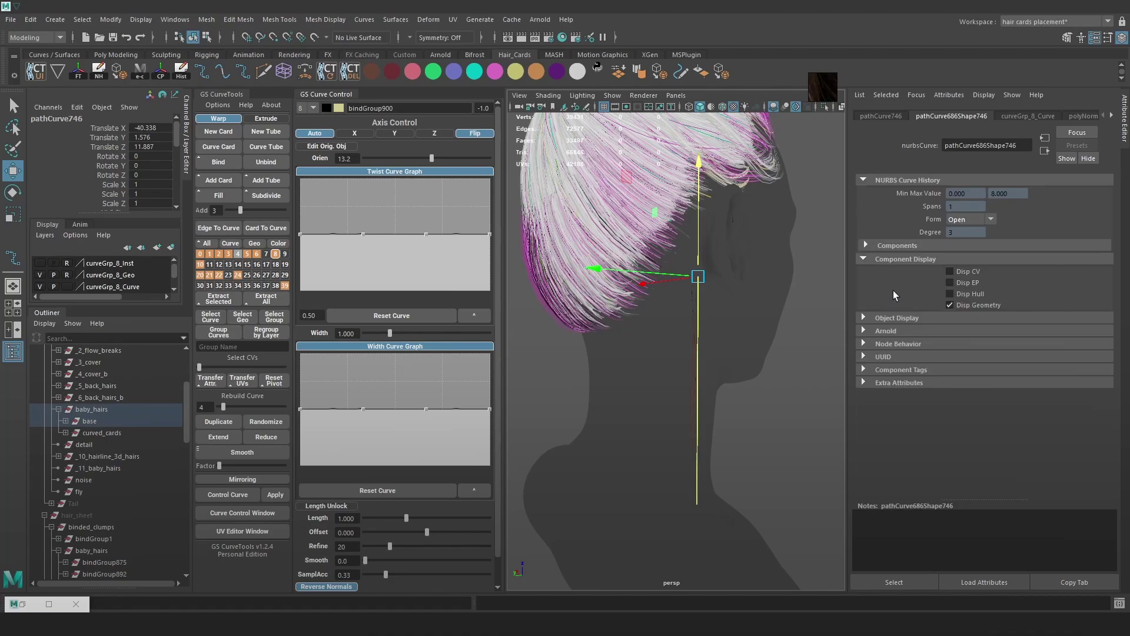
- Try the Always Draw On Top option in the guide curve's Object Display settings and turn it off again
click(898, 318)
drag(1006, 388, 999, 388)
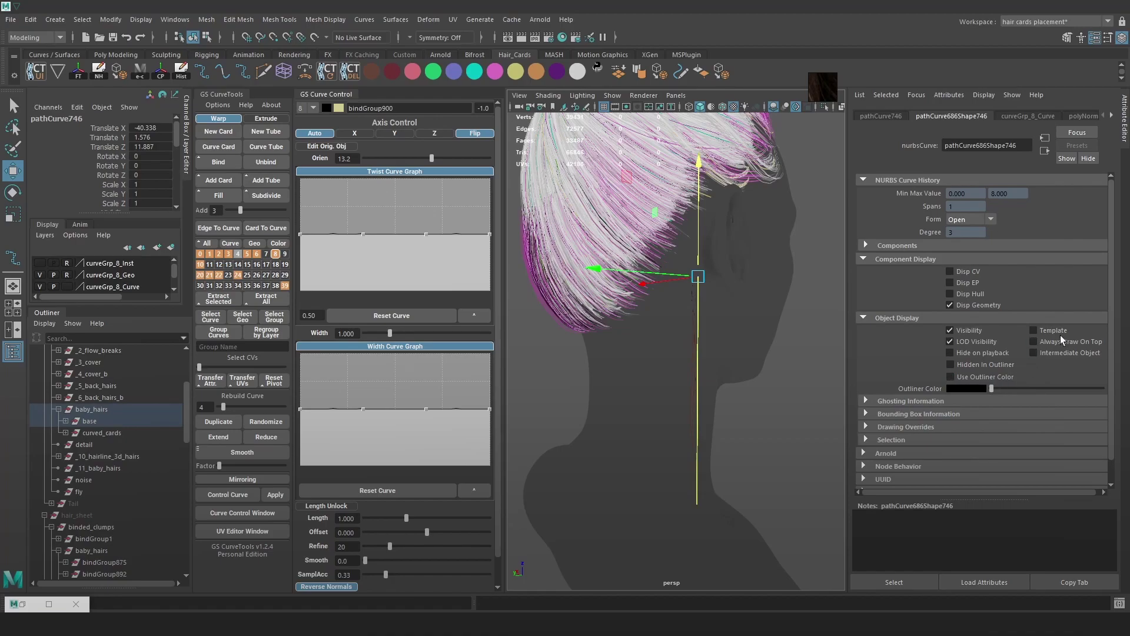
click(1038, 340)
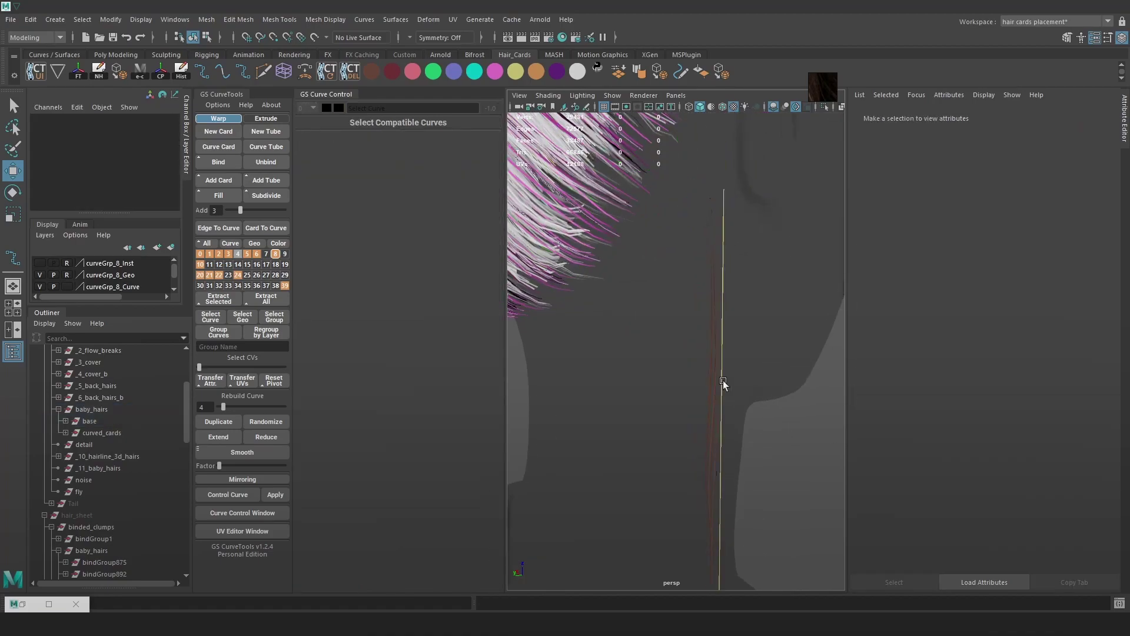
click(1034, 342)
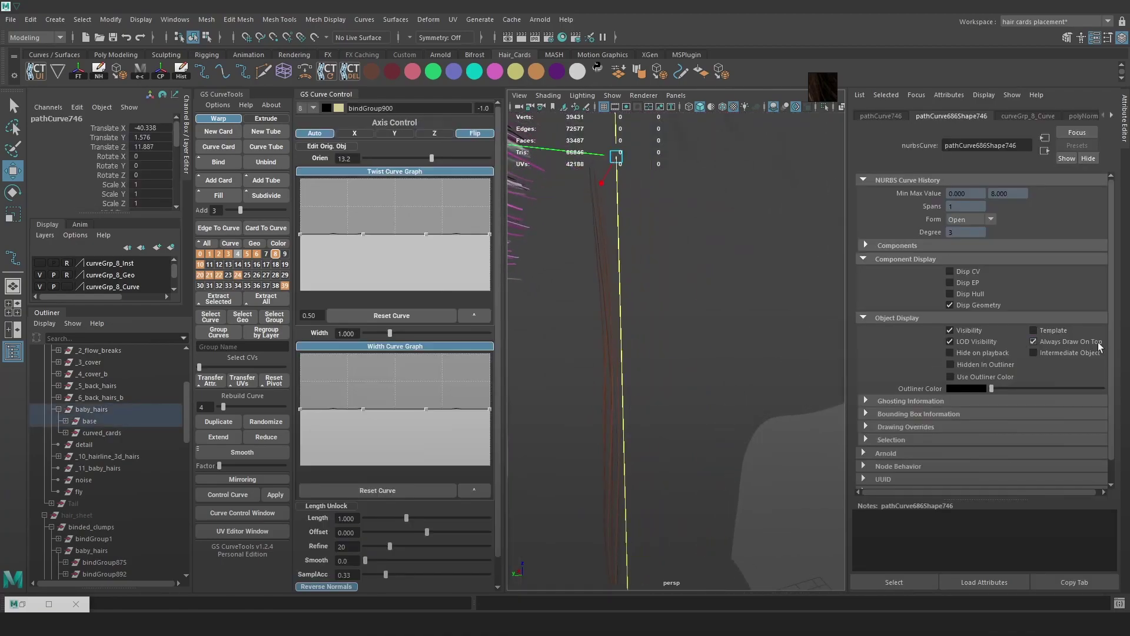
click(1034, 341)
- Reselect the clump's guide curve and move it along Y to about -3.2
click(815, 457)
click(621, 394)
scroll(691, 290, down, 10)
drag(617, 336, 701, 333)
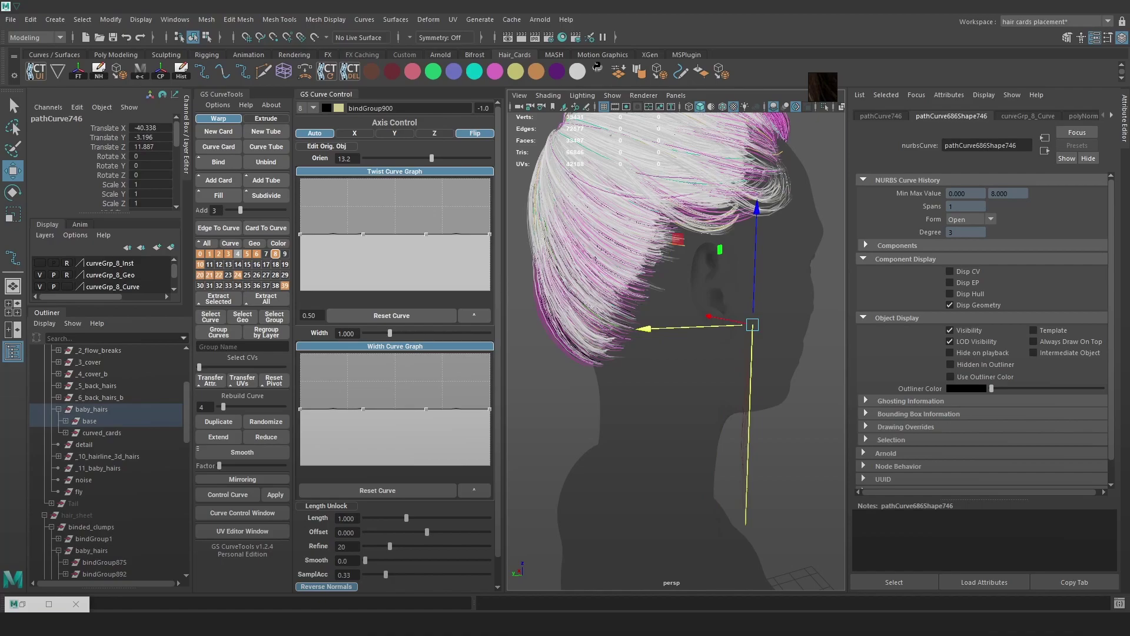
- Enlarge the baby-hair reference photo and place it beside the head, framed on the ear
drag(810, 101, 697, 274)
scroll(806, 214, down, 4)
scroll(827, 210, up, 5)
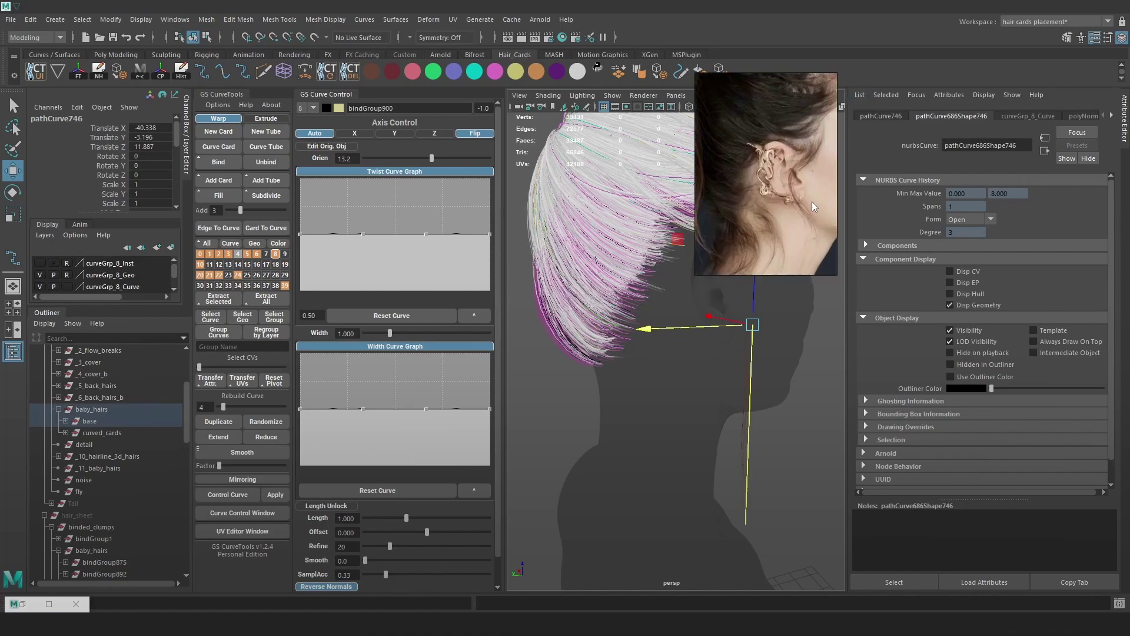
drag(804, 199, 894, 243)
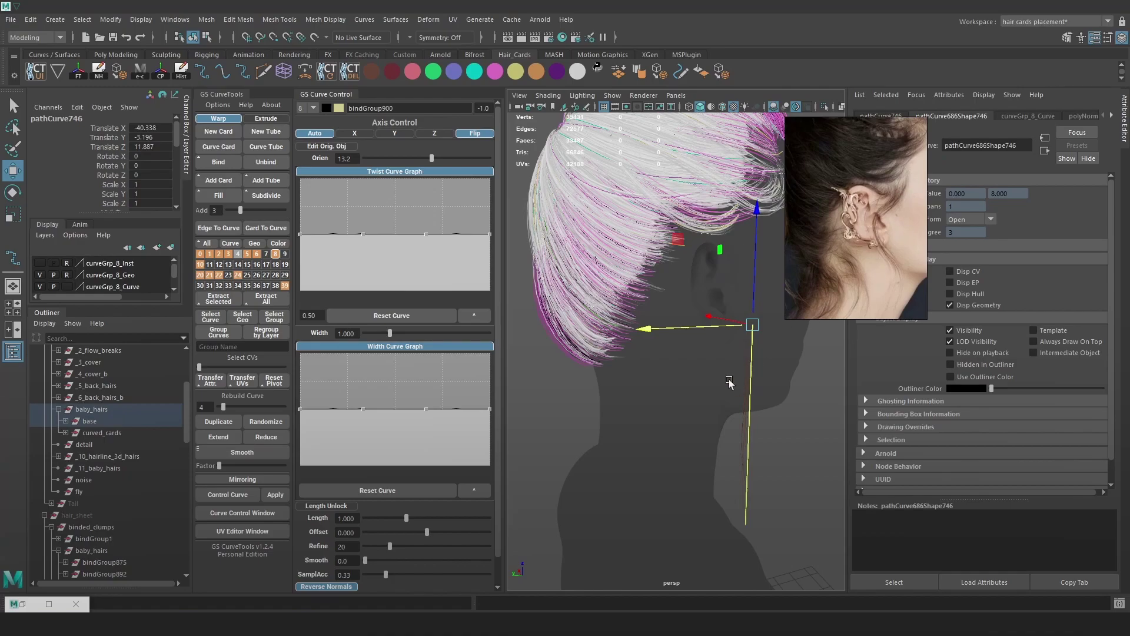
- Set the clump's orientation to 23.3 and raise it to about Z 13.1
key(f)
drag(420, 158, 434, 159)
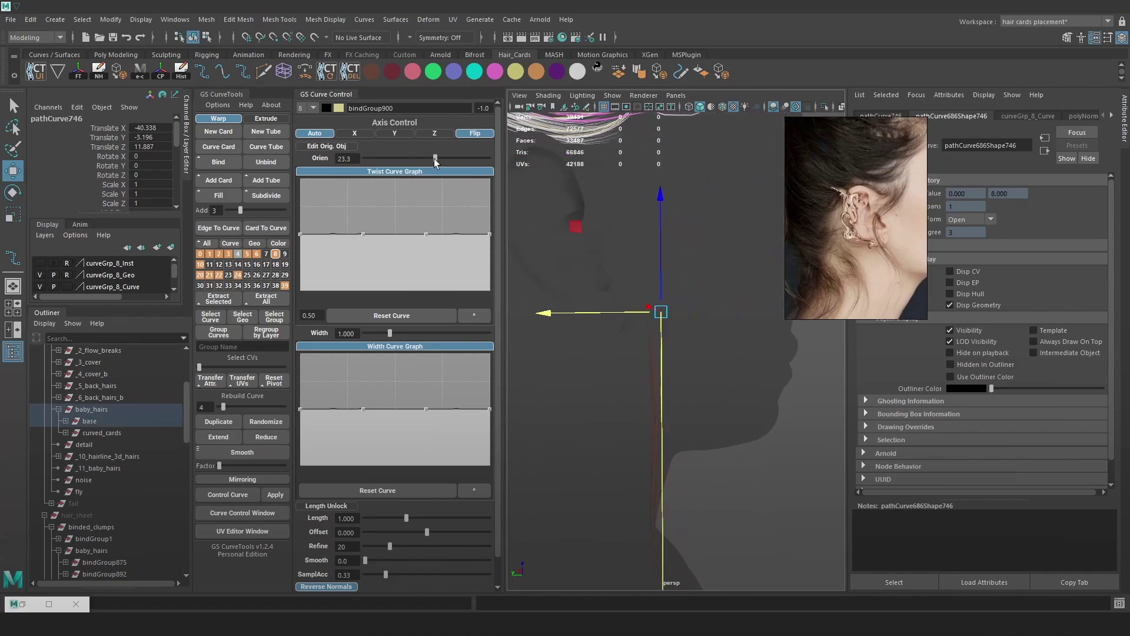
click(656, 247)
key(ctrl+z)
drag(662, 259, 661, 223)
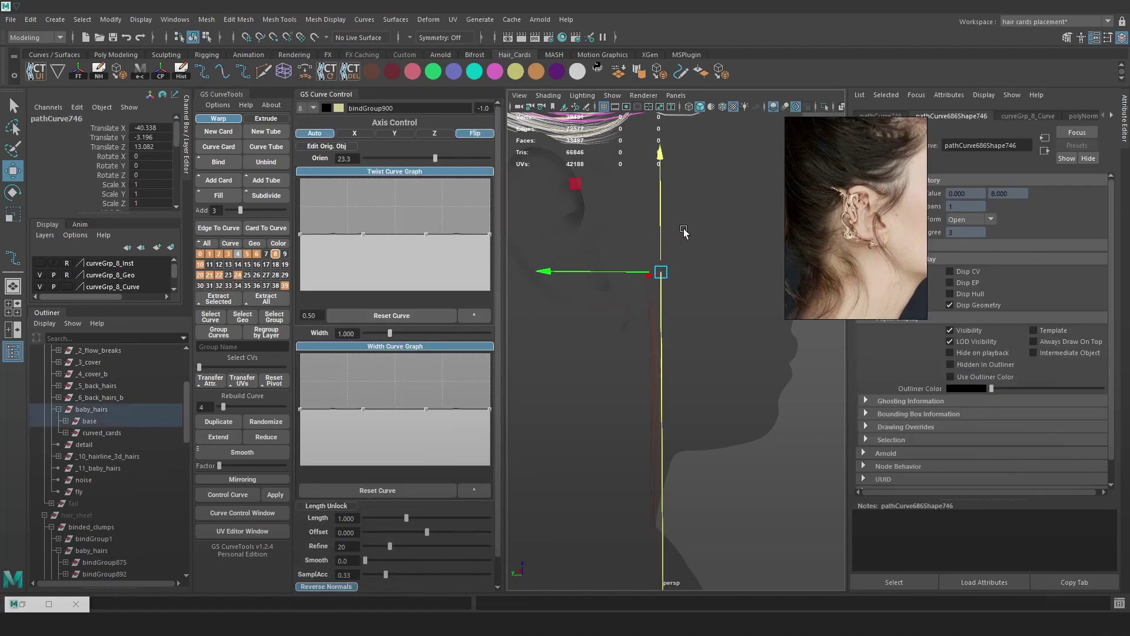
alt+drag(725, 353, 742, 352)
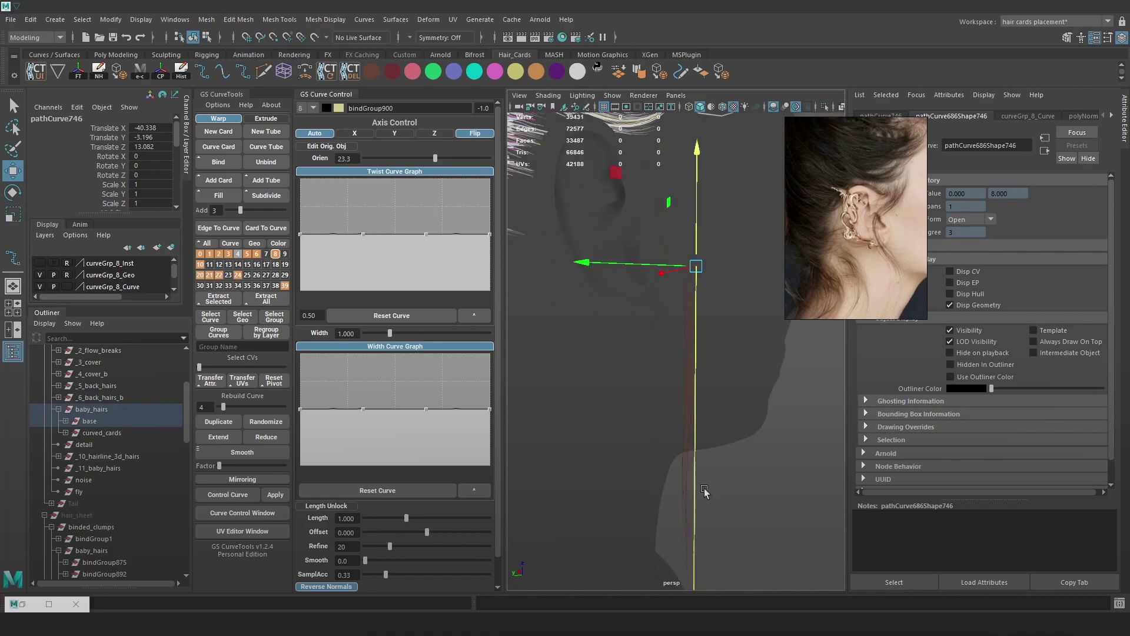
- Cycle the viewport background to the dark blue gradient while checking how clearly the clump shows
key(alt+b)
key(alt+b)
key(alt+b)
alt+right_drag(755, 483, 739, 419)
alt+drag(740, 419, 731, 422)
alt+right_drag(730, 422, 830, 495)
key(alt+b)
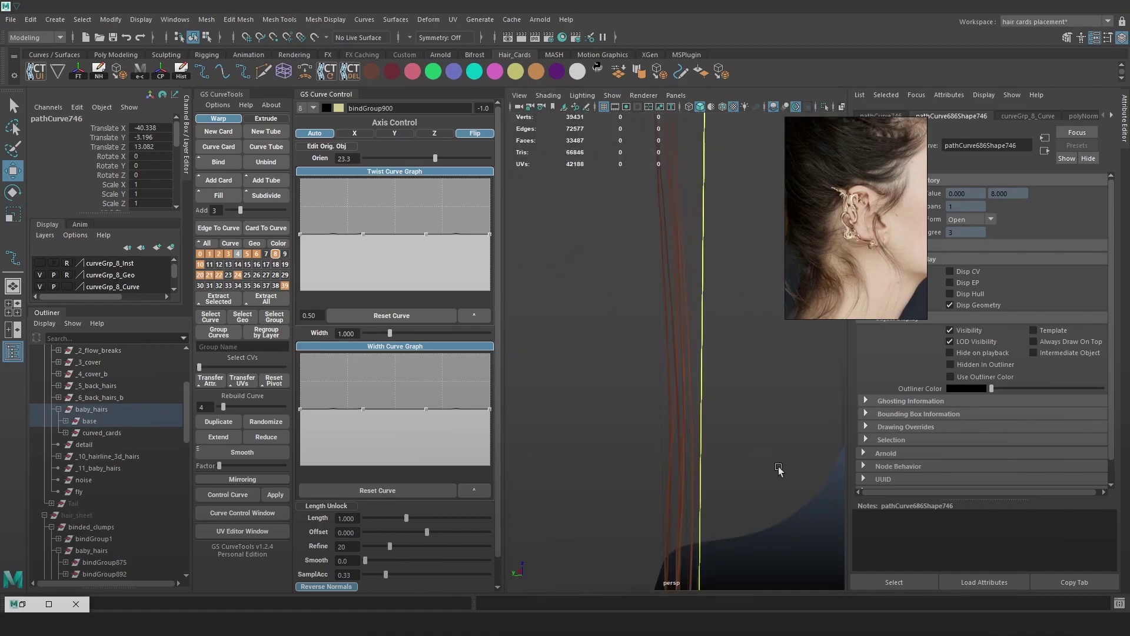
- Raise the clump to about Z 16.3 at X -40.3 beneath the hairline and enlarge the reference around the ear
alt+right_drag(760, 457, 714, 328)
alt+middle_drag(714, 328, 710, 352)
scroll(710, 352, up, 3)
drag(665, 371, 683, 272)
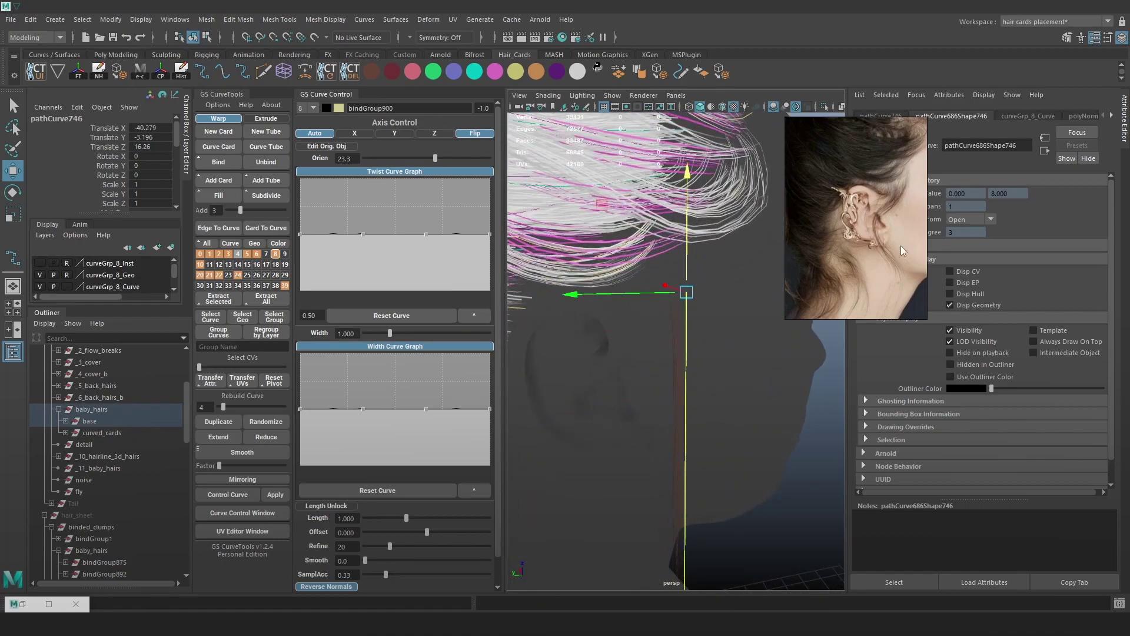
scroll(899, 178, up, 5)
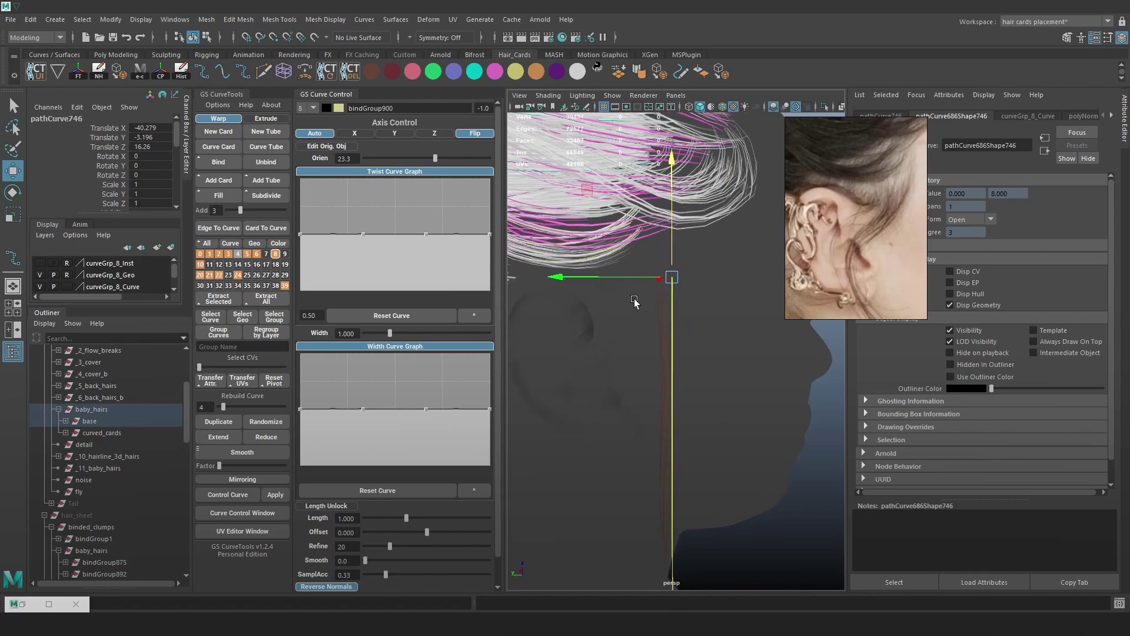
key(f)
key(f)
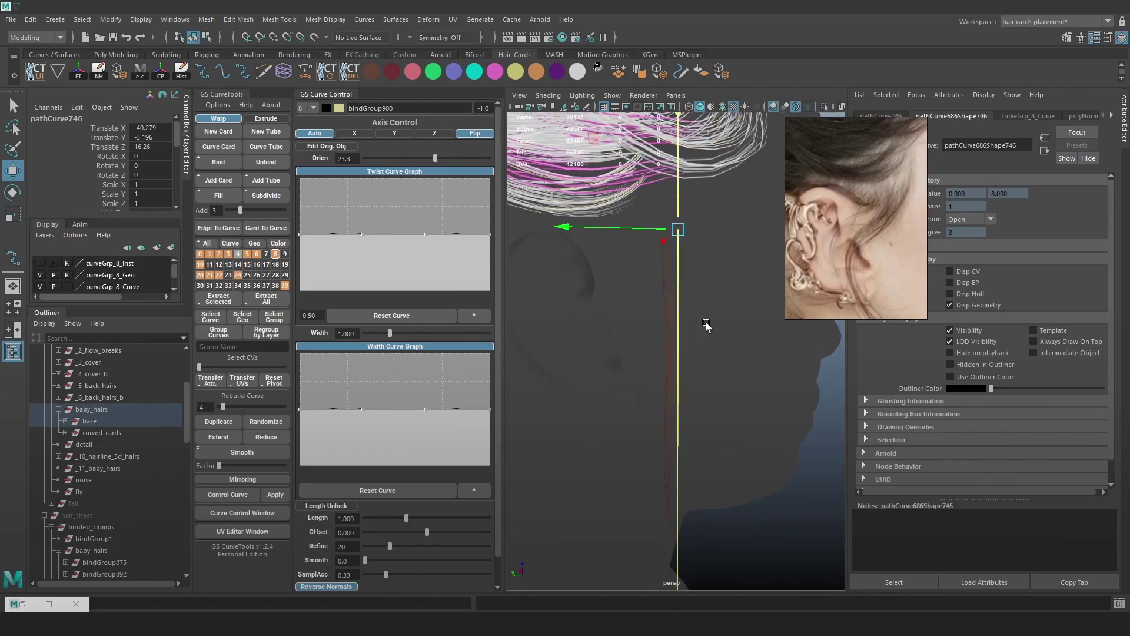
- Hide the Attribute Editor and shift the clump to about X -40
key(ctrl+a)
scroll(690, 302, down, 8)
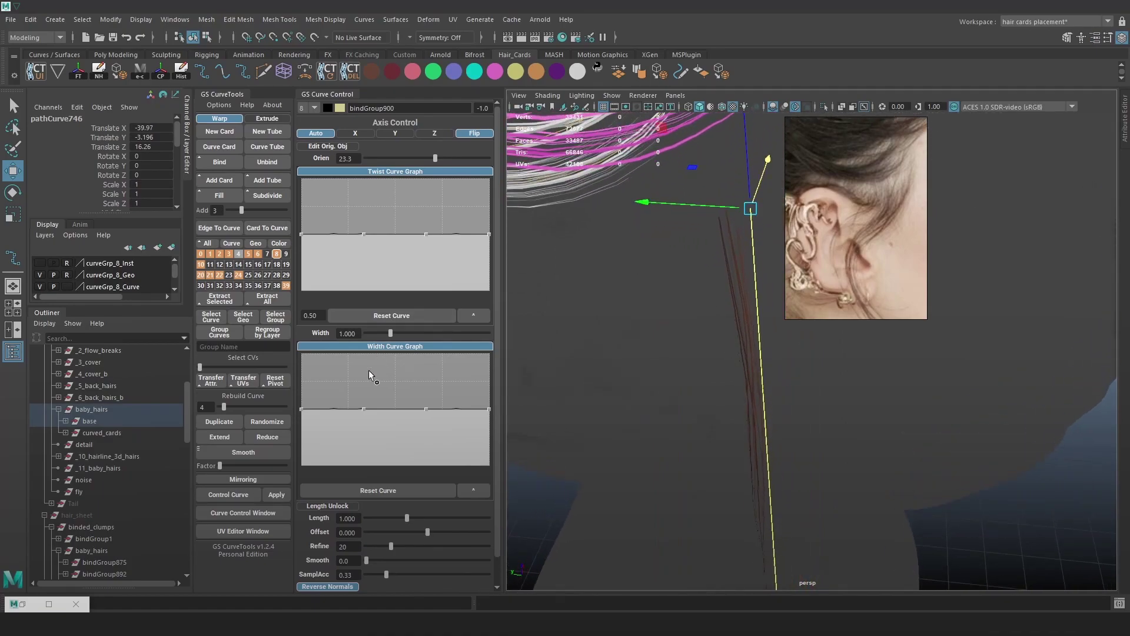
drag(302, 234, 299, 235)
alt+drag(824, 323, 810, 365)
scroll(810, 365, down, 3)
scroll(810, 365, down, 1)
alt+middle_drag(810, 365, 787, 306)
- Switch the guide curve to control point editing and rebuild it with a value of 6
right_drag(1035, 306, 966, 305)
drag(793, 392, 741, 432)
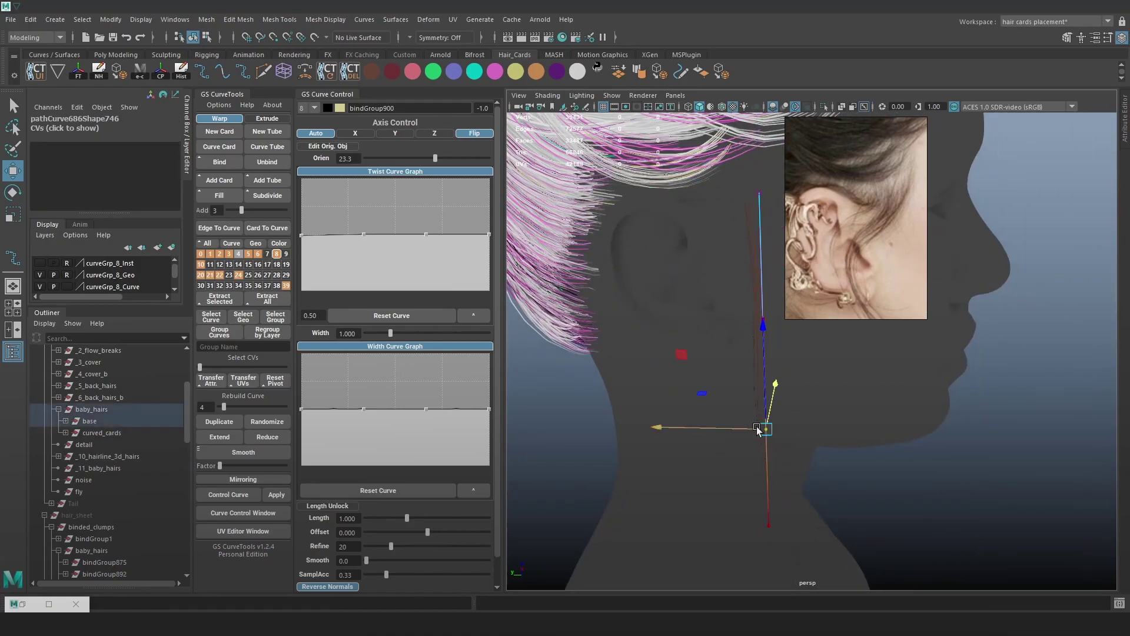
alt+drag(760, 318, 677, 311)
drag(734, 306, 656, 334)
mouse_move(650, 325)
mouse_down()
mouse_move(622, 325)
mouse_move(645, 325)
mouse_up()
drag(223, 407, 226, 407)
- Pull the curve's upper-middle control point back toward the ear to give the strand a soft bend
drag(723, 346, 686, 312)
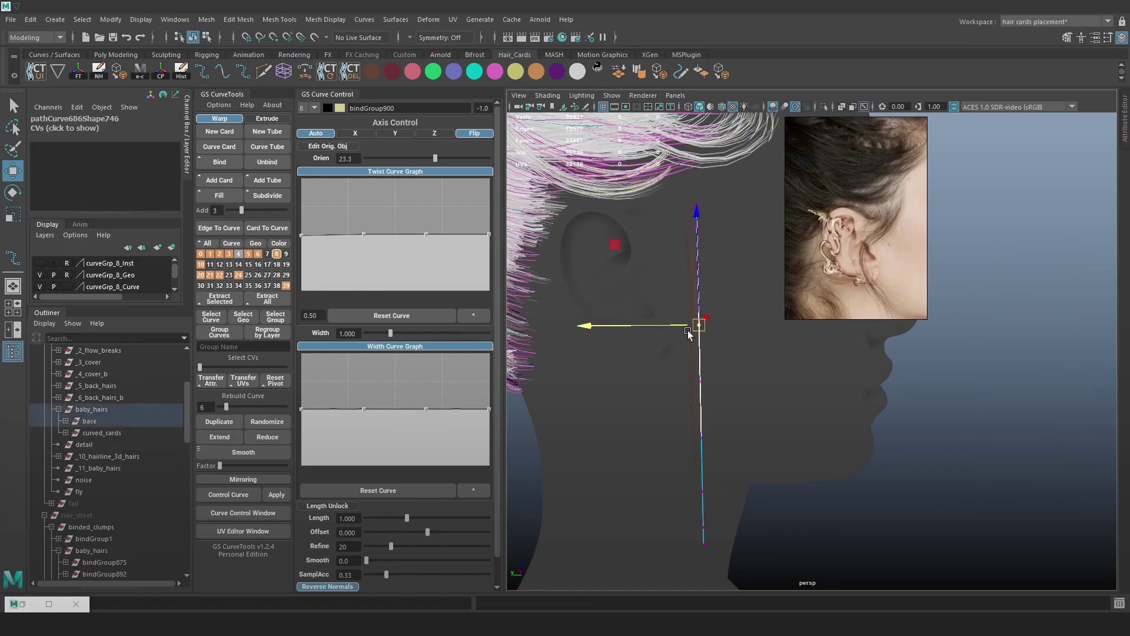
drag(599, 326, 569, 326)
drag(732, 263, 686, 276)
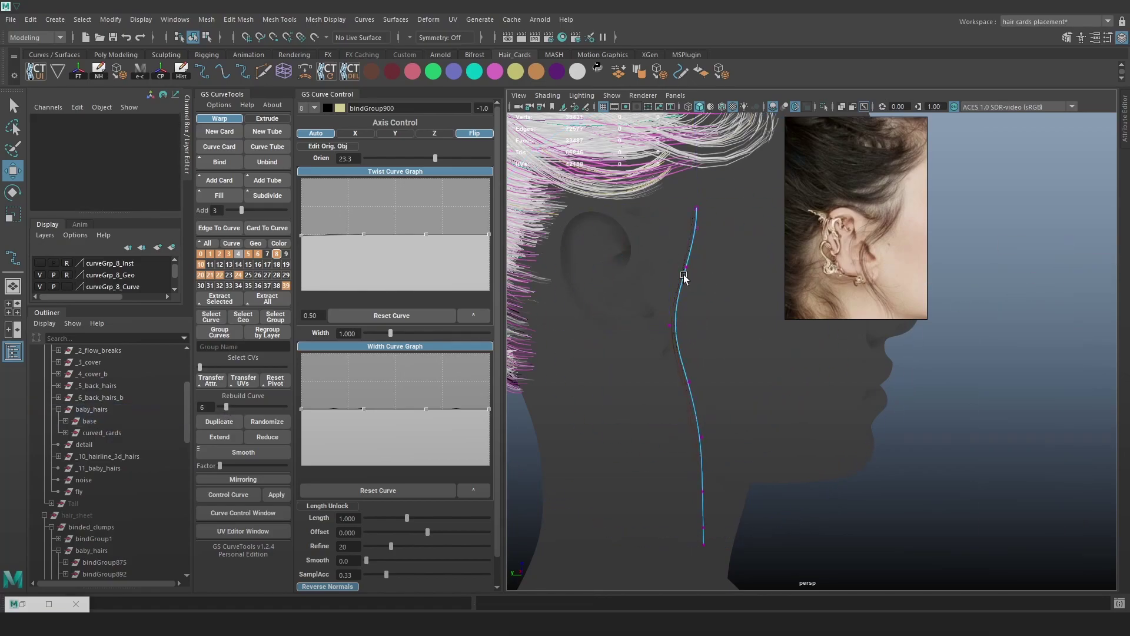
alt+middle_drag(729, 442, 743, 419)
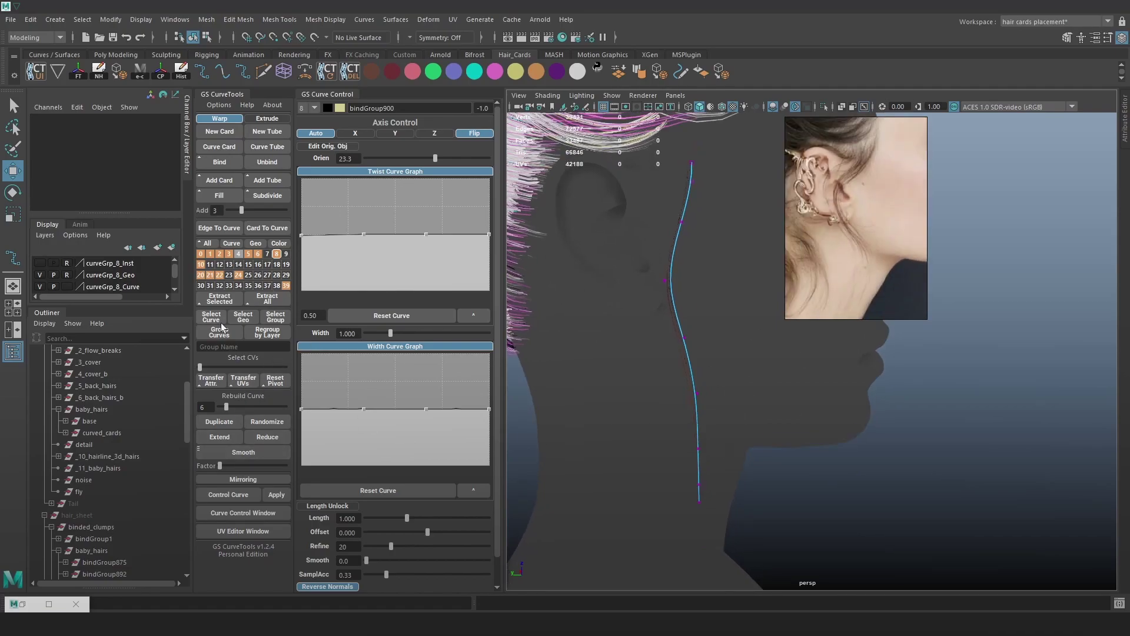
- Try moving the curve's lower end point upward to shorten the strand, and undo the move
click(700, 500)
alt+middle_drag(692, 493, 680, 415)
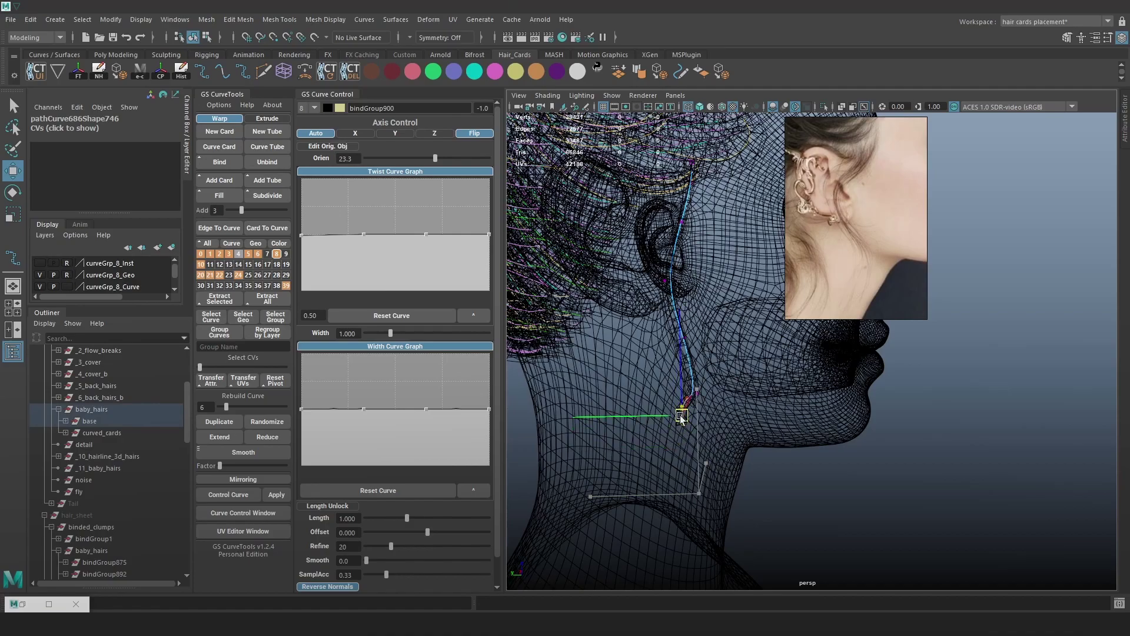
alt+right_drag(680, 415, 722, 434)
key(ctrl+z)
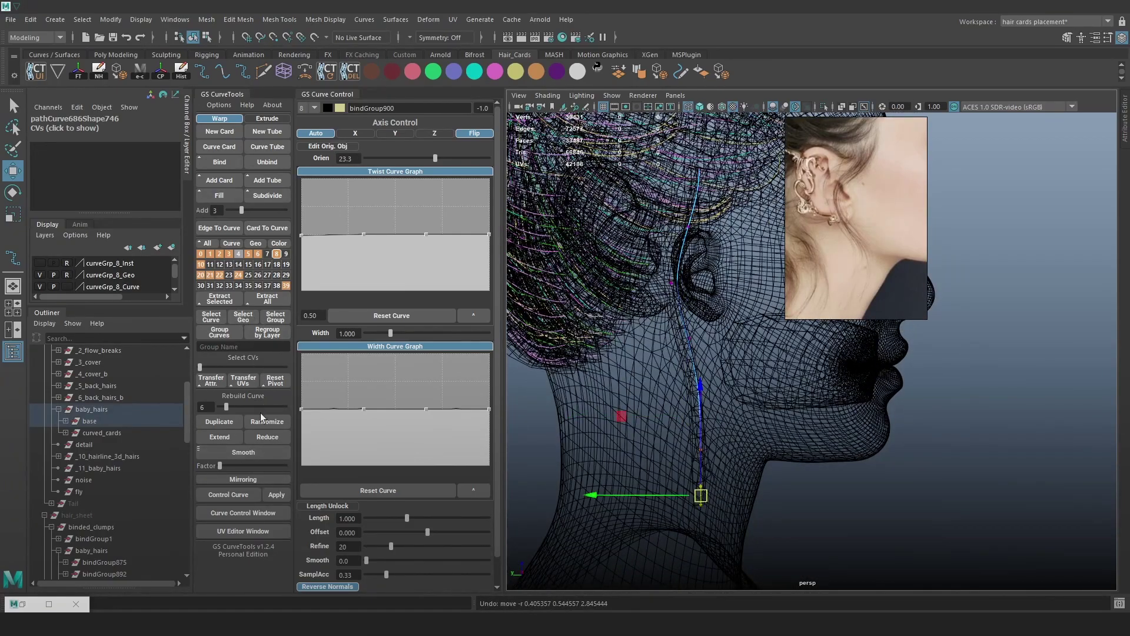
- Shorten the guide curve with Reduce and set the clump's orientation to 97.9
click(259, 437)
alt+drag(725, 424, 763, 419)
key(5)
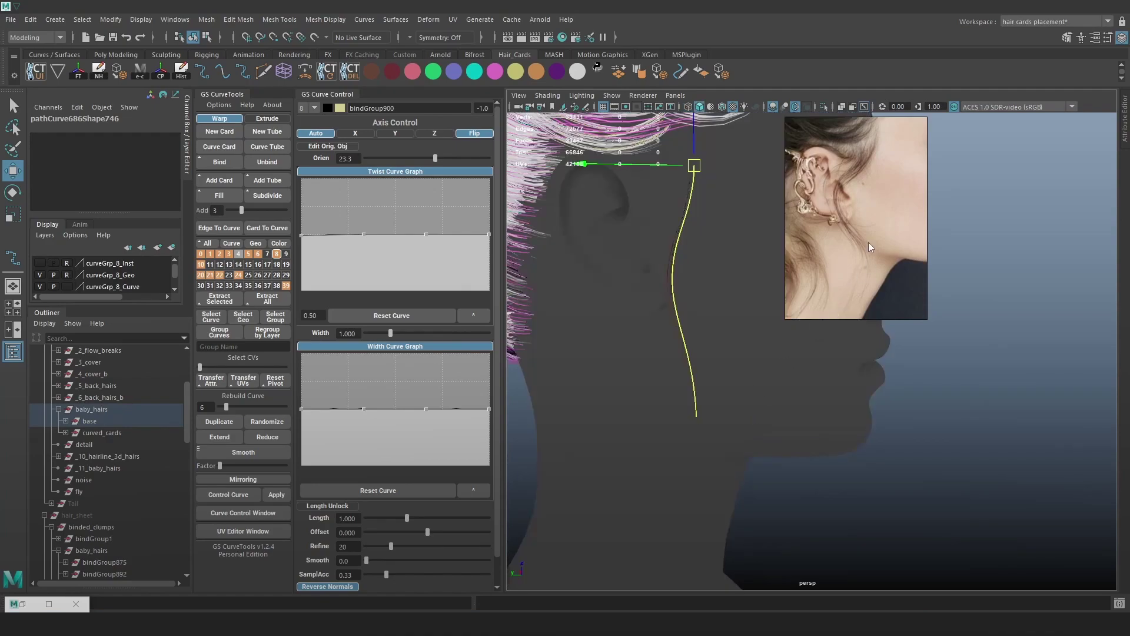
alt+drag(857, 248, 706, 351)
drag(435, 158, 458, 171)
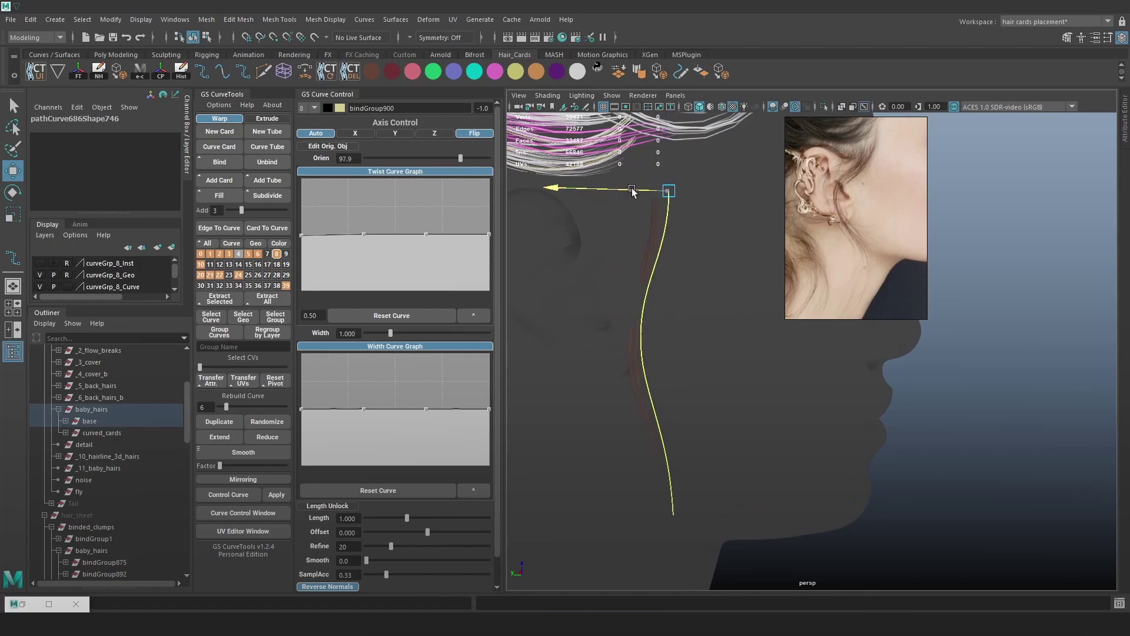
- Adjust the soft-selection falloff, shift the curve's middle control point along X, and set the clump's orientation to 14
key(F8)
click(643, 300)
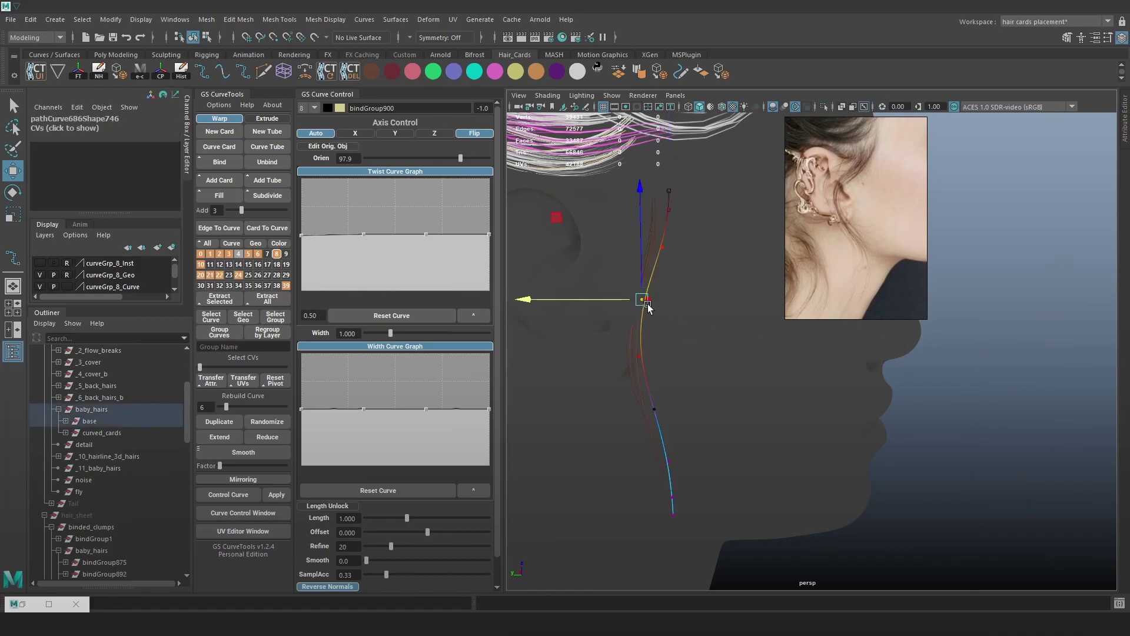
drag(646, 300, 645, 249)
key(ctrl+z)
key(b)
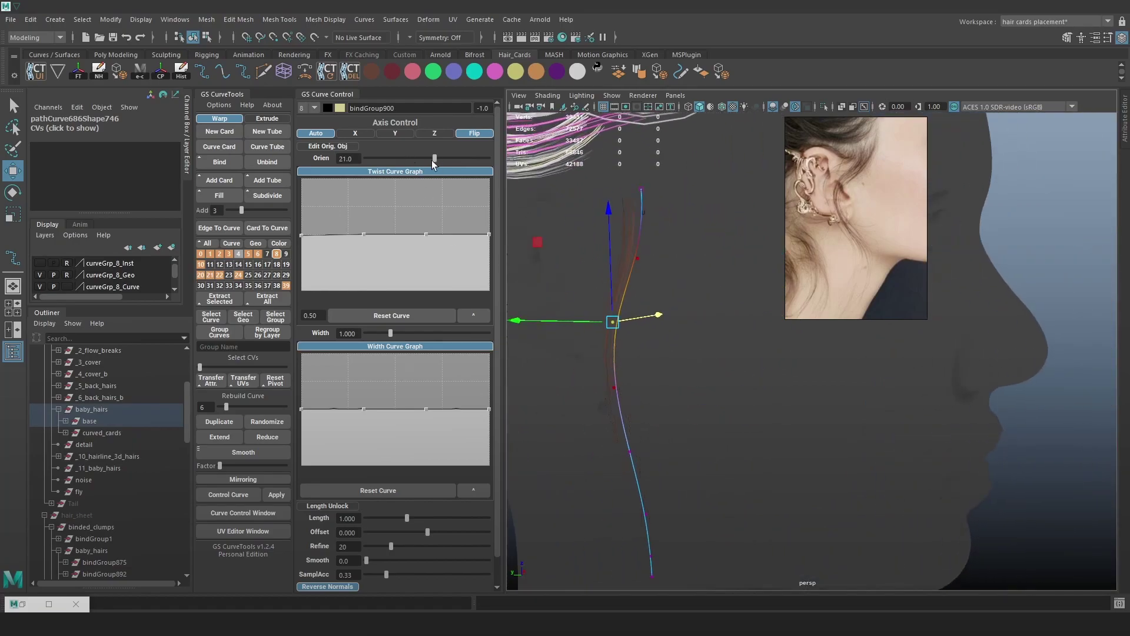
drag(607, 320, 644, 263)
click(619, 323)
drag(650, 318, 640, 319)
alt+middle_drag(710, 496, 743, 458)
- Rotate the control points at the curve's lower end so the tip curls backward
drag(716, 545, 652, 495)
key(e)
drag(760, 450, 760, 488)
key(w)
scroll(756, 379, down, 5)
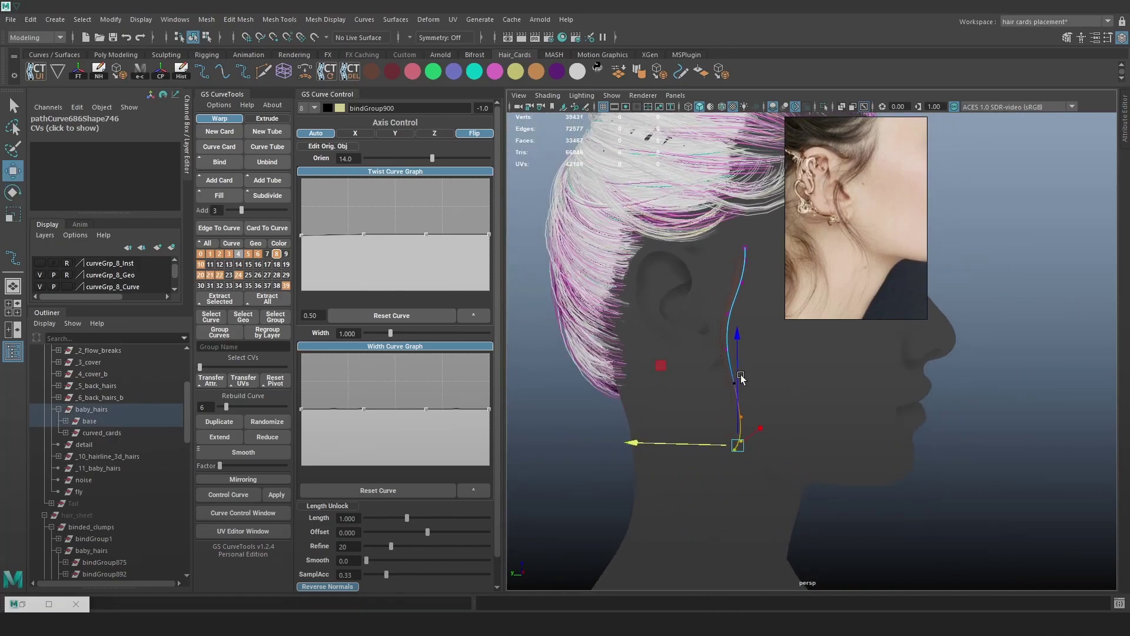
- Widen the soft-selection falloff and pull the curve's upper-middle control point further back toward the ear
drag(755, 305, 657, 319)
key(ctrl+z)
key(b)
drag(723, 337, 760, 343)
drag(685, 316, 743, 370)
click(718, 311)
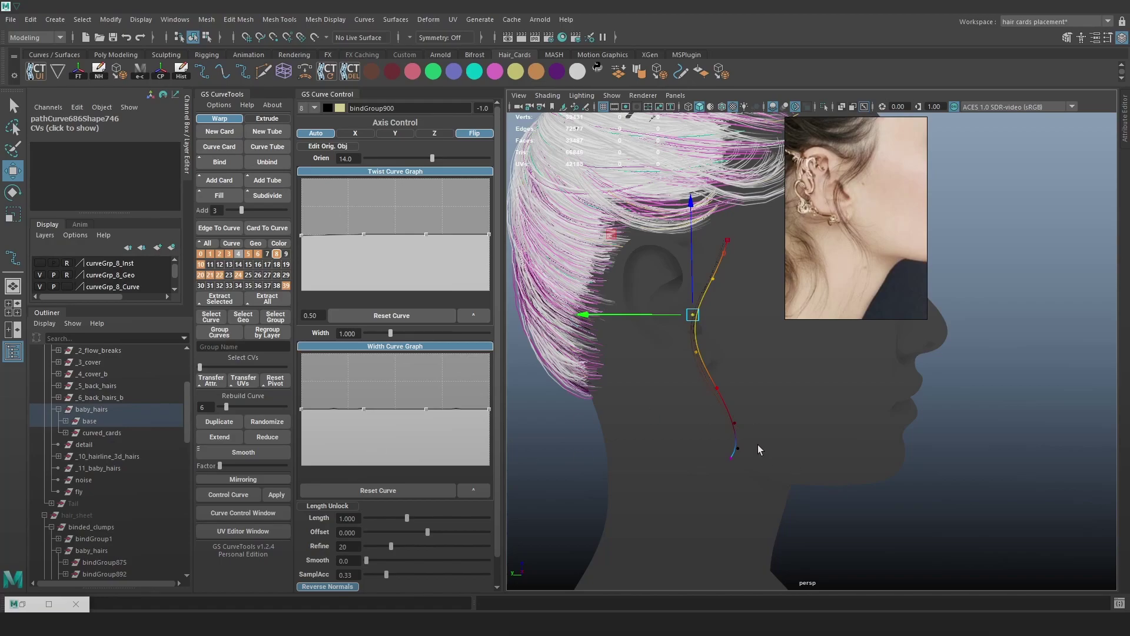
- Rebuild the guide curve with a value of 5 and undo the last move of its lower control points
drag(231, 401, 225, 407)
right_drag(1031, 323, 1029, 285)
drag(756, 434, 705, 446)
click(736, 464)
drag(740, 353, 690, 379)
key(ctrl+z)
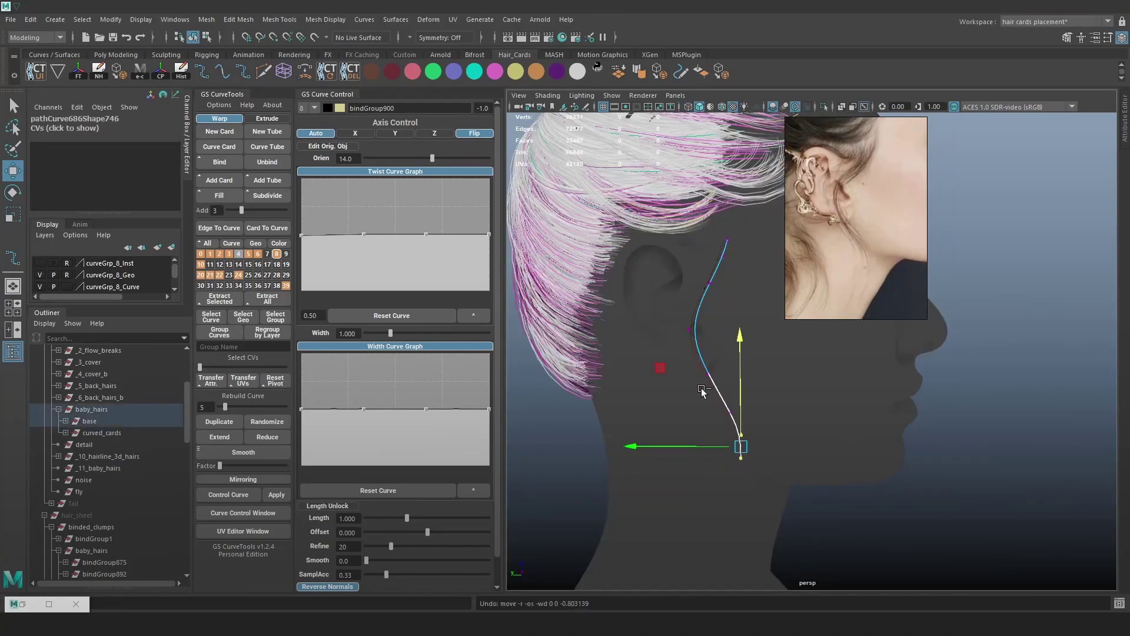
- Shift the guide curve's lower-middle control point along X to adjust how the strand sits beside the cheek
click(710, 383)
key(4)
click(704, 378)
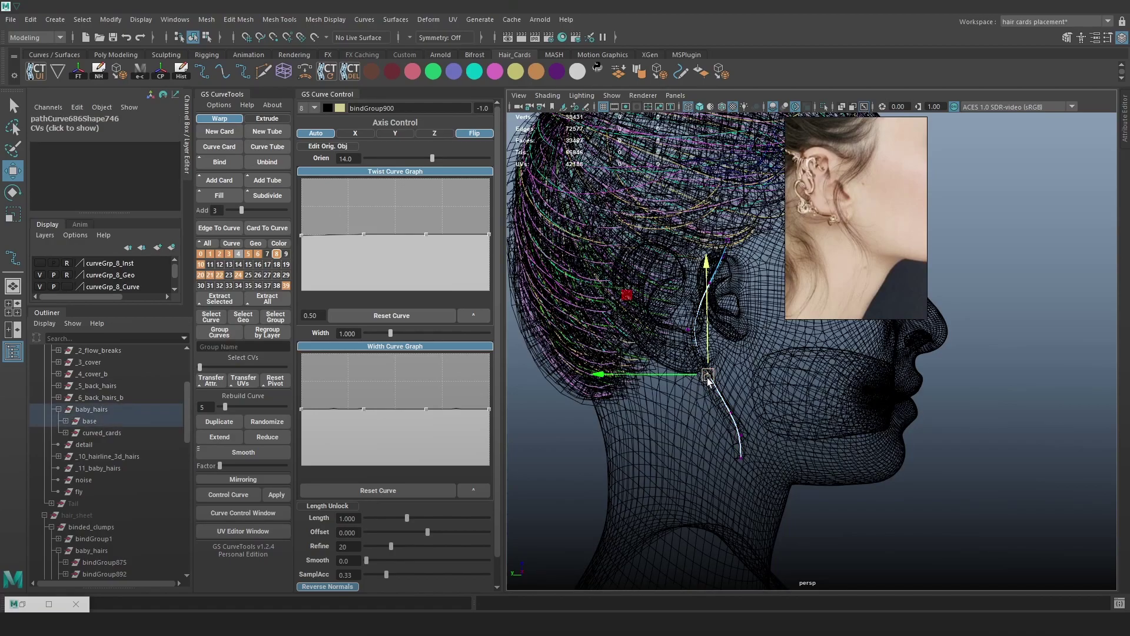
key(5)
key(4)
click(727, 257)
key(5)
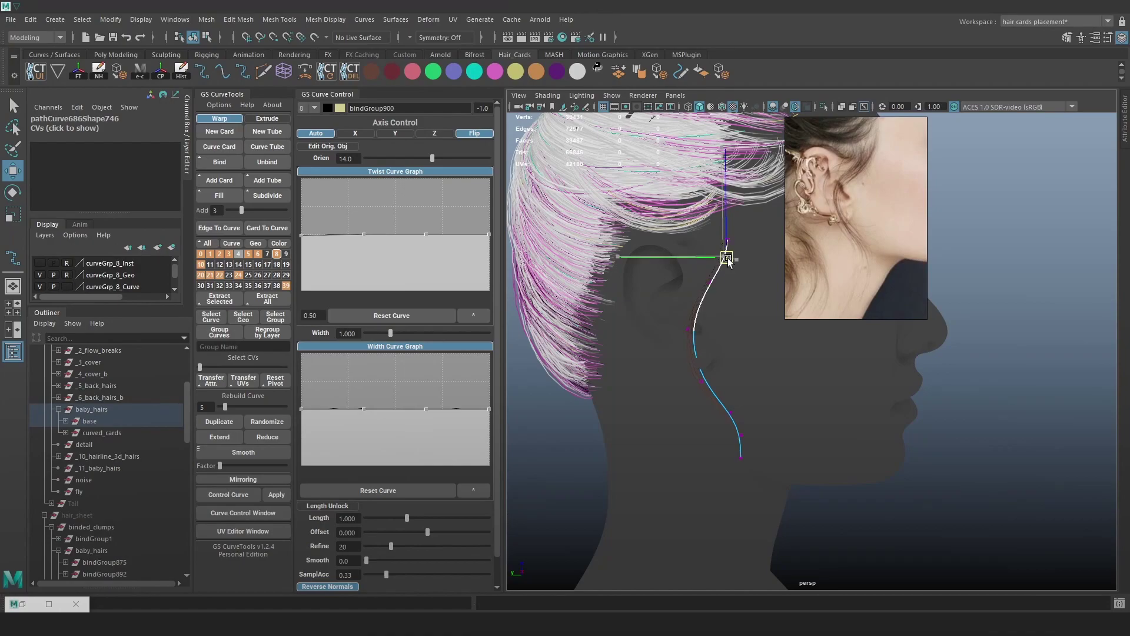
alt+right_drag(644, 176, 747, 336)
alt+drag(747, 336, 717, 375)
click(677, 453)
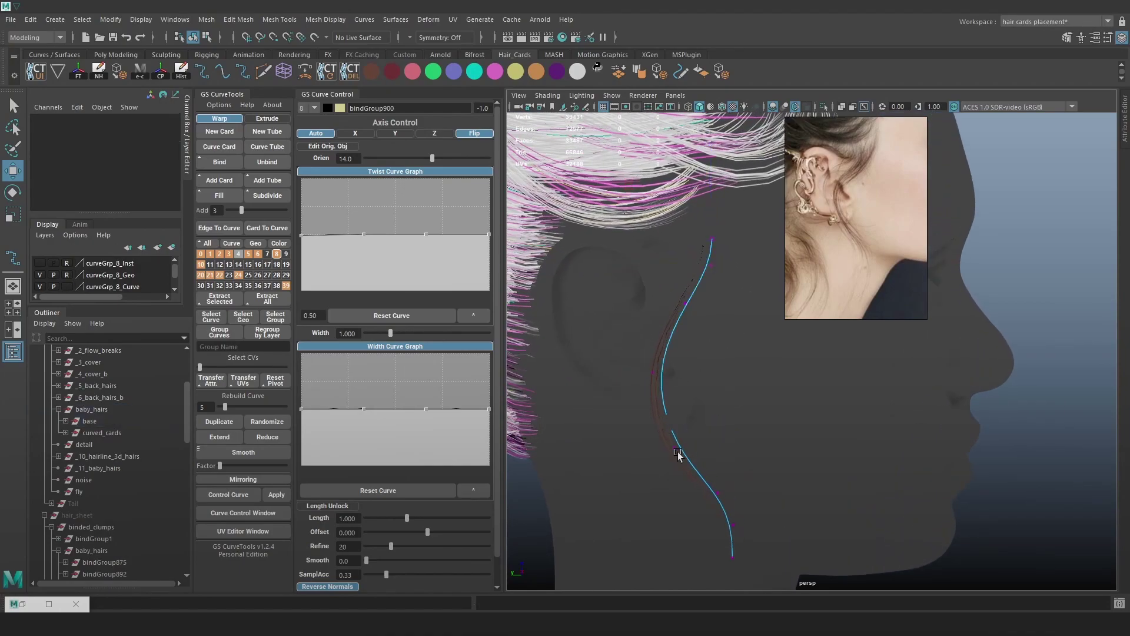
key(4)
mouse_move(686, 439)
mouse_down()
mouse_move(654, 456)
mouse_move(698, 439)
mouse_move(691, 430)
mouse_move(727, 394)
mouse_up()
key(5)
alt+right_drag(728, 394, 737, 398)
- Set the clump's orientation to 97.9 and narrow the soft-selection falloff around the lower-middle control point
drag(428, 155, 461, 161)
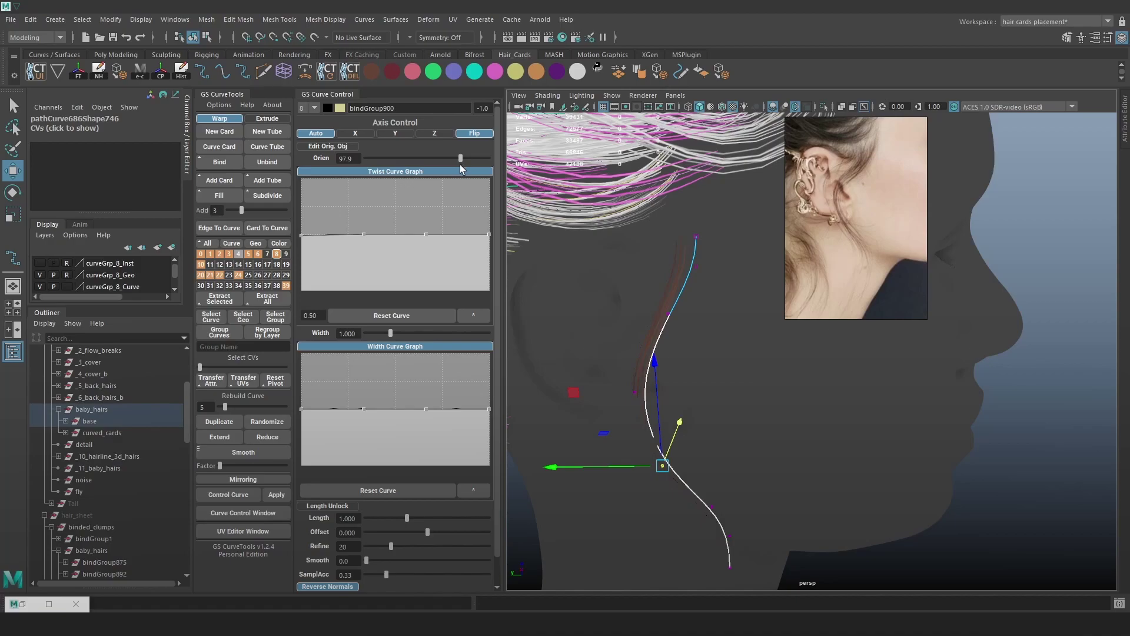
alt+middle_drag(710, 417, 747, 351)
alt+right_drag(746, 351, 748, 367)
key(b)
drag(759, 386, 690, 378)
key(b)
alt+right_drag(657, 382, 672, 390)
alt+middle_drag(672, 389, 758, 365)
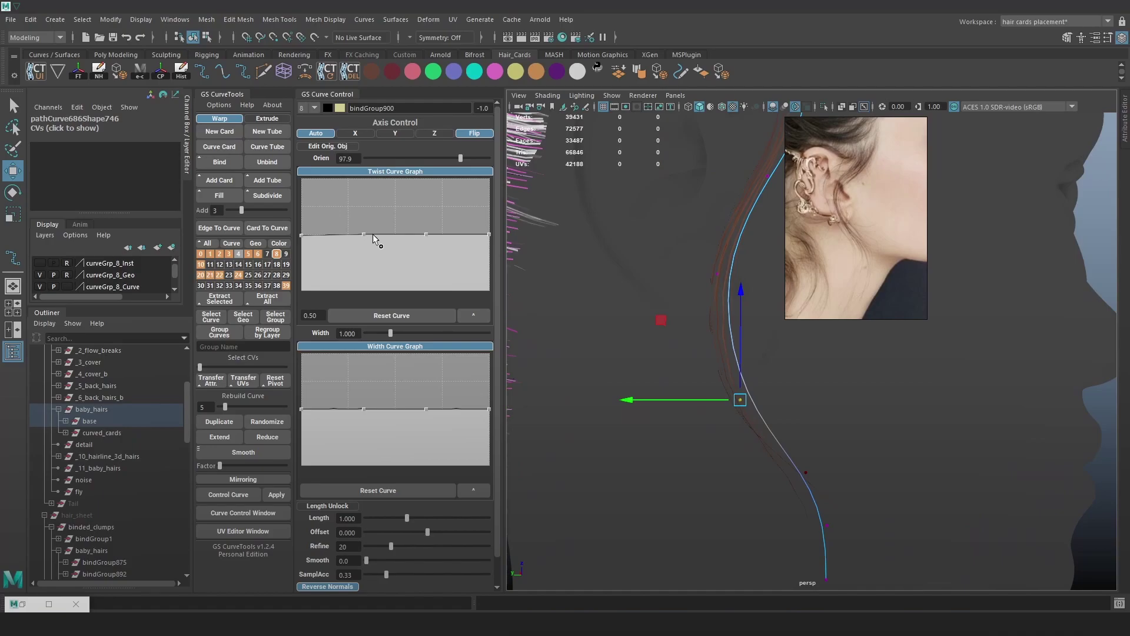
- Lower the two middle points and the end point of the clump's twist graph
drag(370, 235, 366, 253)
alt+right_drag(772, 377, 748, 373)
alt+middle_drag(748, 373, 701, 342)
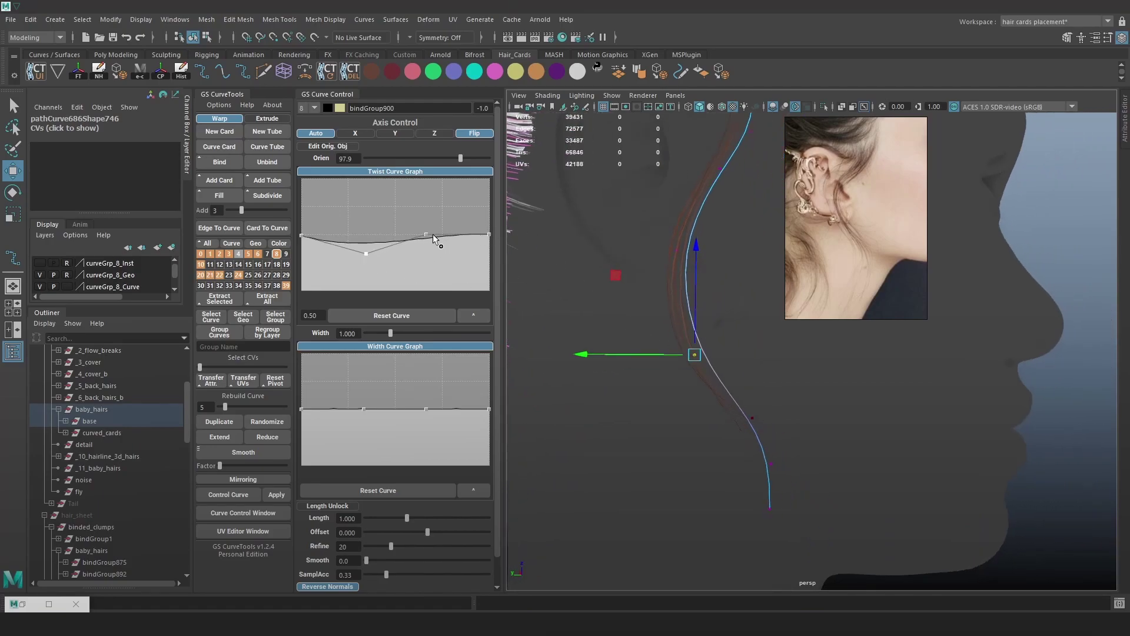
mouse_move(430, 254)
mouse_down()
mouse_move(416, 243)
mouse_move(426, 267)
mouse_move(426, 258)
mouse_up()
click(416, 296)
mouse_move(486, 234)
mouse_down()
mouse_move(481, 271)
mouse_move(478, 253)
mouse_up()
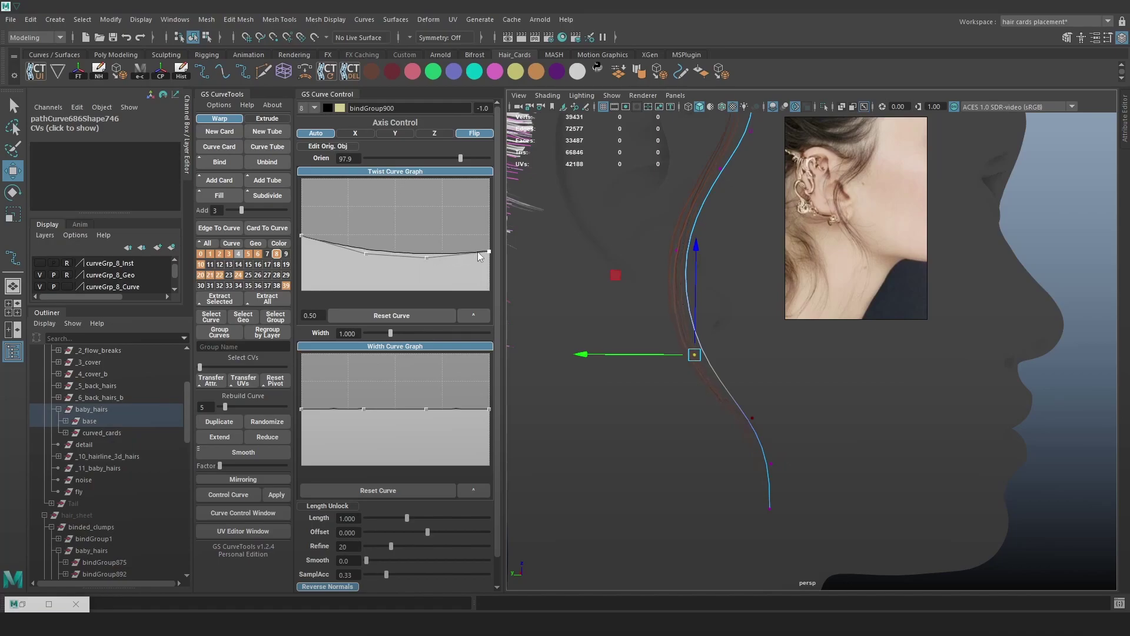
- Deselect the curve and examine the twisted clump in front of the ear against the reference photo
scroll(763, 268, down, 2)
alt+middle_drag(757, 177, 745, 355)
scroll(745, 354, up, 4)
scroll(875, 147, up, 2)
alt+drag(727, 300, 759, 413)
scroll(808, 391, down, 4)
scroll(987, 275, down, 2)
click(984, 271)
alt+drag(989, 334, 831, 416)
scroll(859, 309, down, 2)
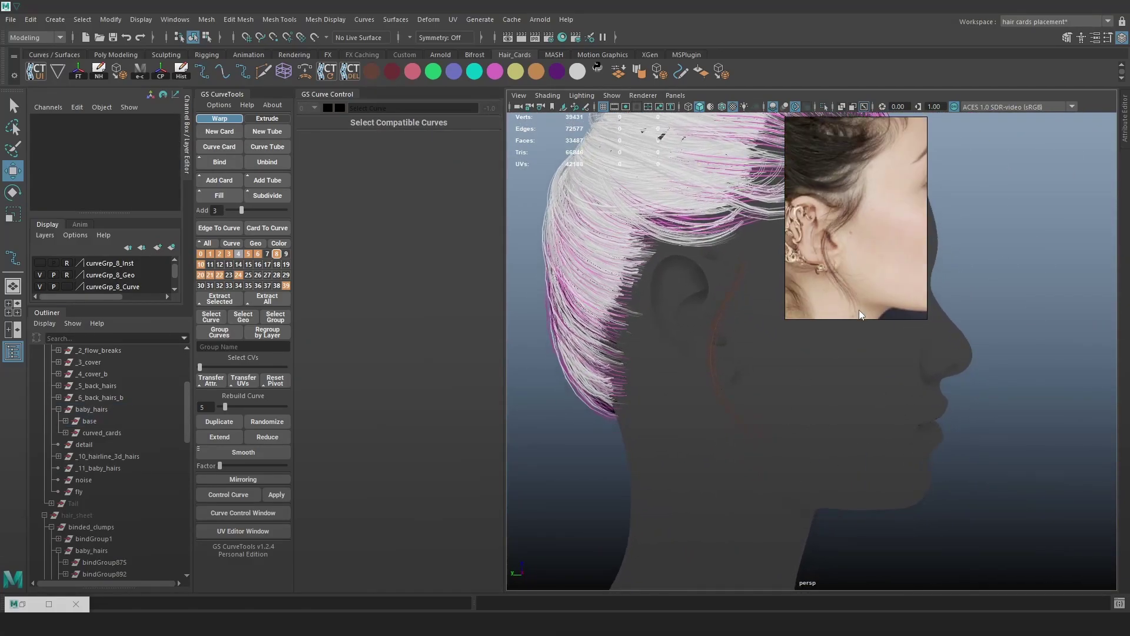
alt+drag(752, 334, 755, 351)
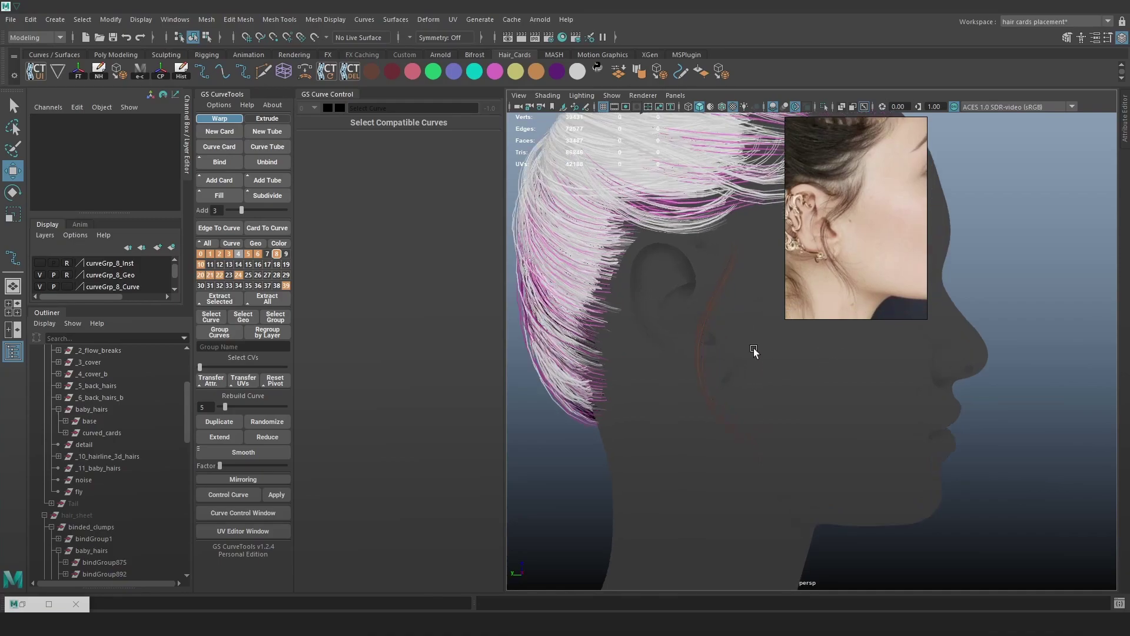
- Select the placed clump's guide curve and review its shape on the head from several angles
click(720, 295)
alt+drag(726, 297, 728, 304)
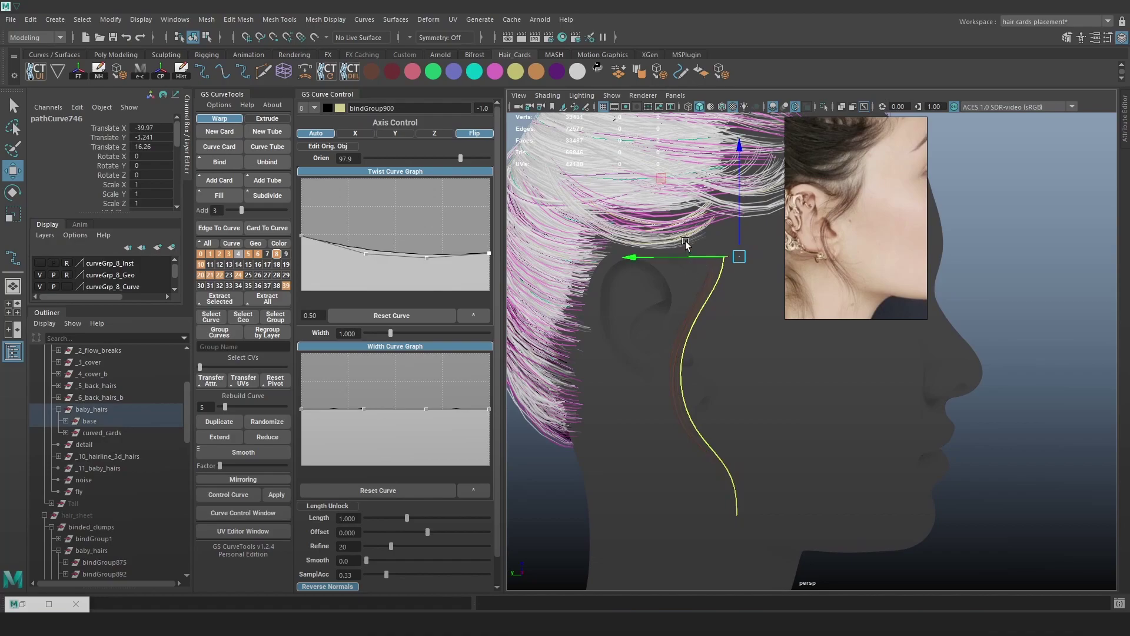
alt+right_drag(710, 308, 710, 358)
scroll(717, 366, down, 5)
alt+drag(736, 378, 668, 381)
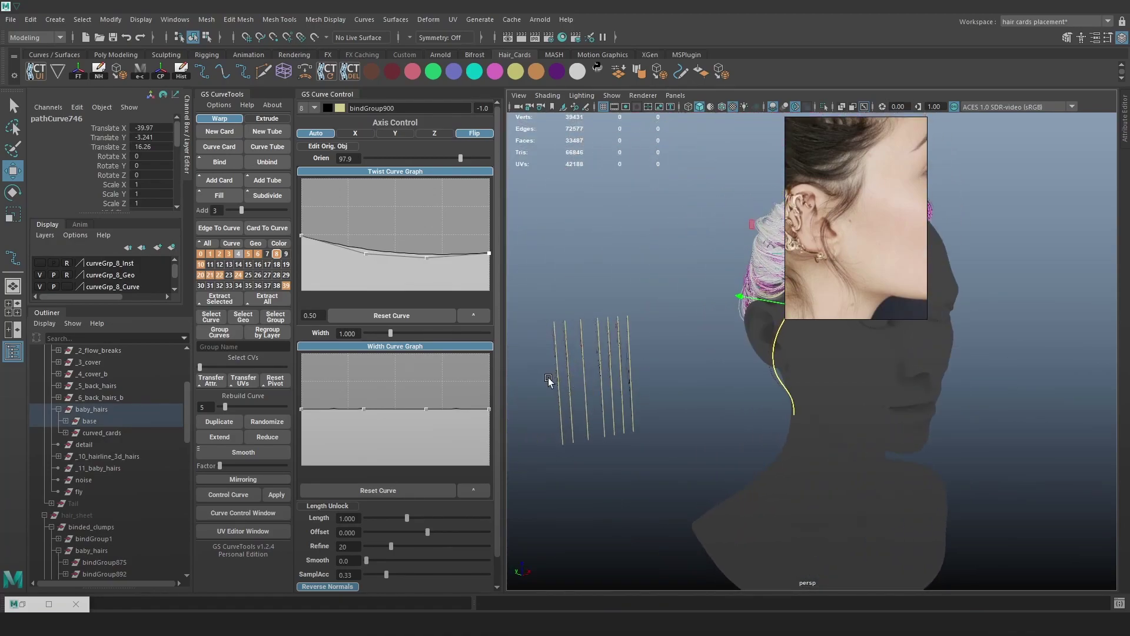
scroll(803, 395, up, 4)
alt+middle_drag(802, 395, 765, 411)
alt+drag(765, 411, 802, 386)
alt+right_drag(801, 385, 790, 412)
alt+drag(757, 381, 782, 391)
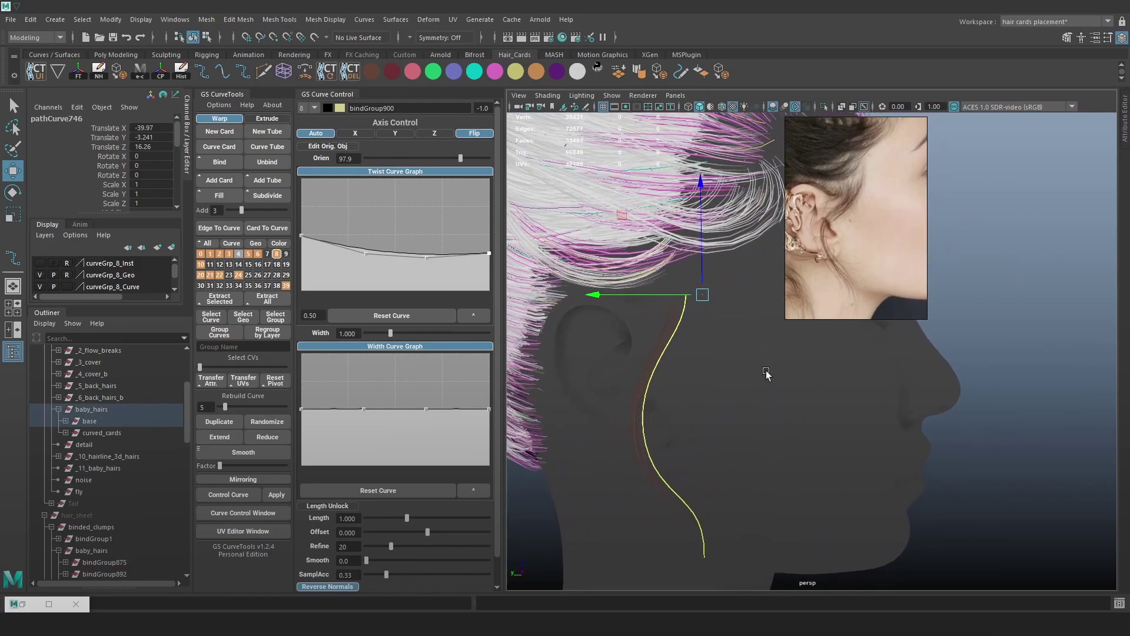
alt+right_drag(783, 391, 719, 373)
alt+drag(719, 373, 746, 386)
alt+right_drag(747, 386, 719, 403)
alt+drag(719, 403, 568, 438)
- Duplicate the seven straight baby-hair clumps and move the copies below the originals, to about 9.824 on Z
drag(643, 327, 642, 305)
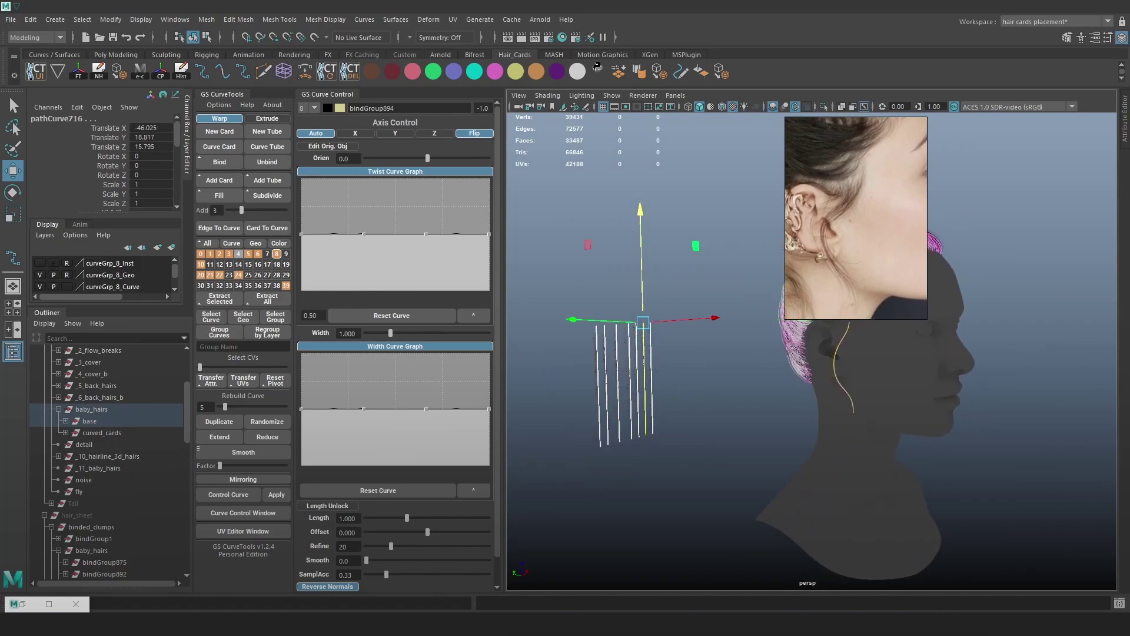
drag(641, 284, 642, 377)
key(ctrl+d)
key(ctrl+z)
drag(640, 233, 641, 352)
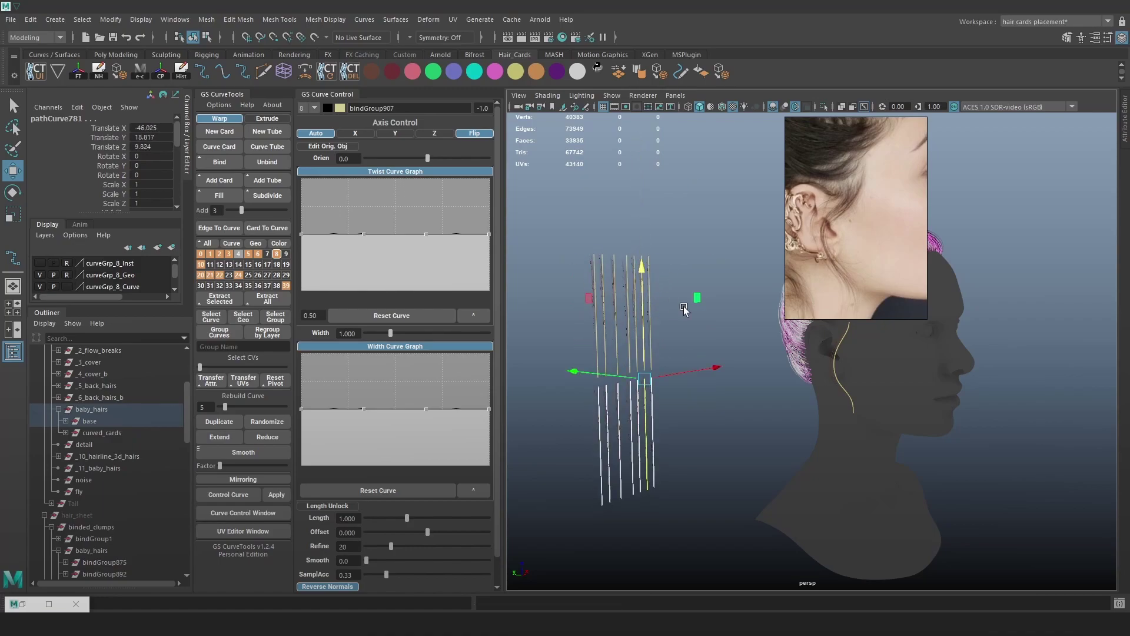
- Select the lower row of duplicated clumps and compare its cards with the originals in textured display
alt+middle_drag(649, 323, 734, 370)
scroll(732, 364, up, 1)
key(4)
drag(730, 364, 602, 255)
drag(757, 442, 598, 488)
key(6)
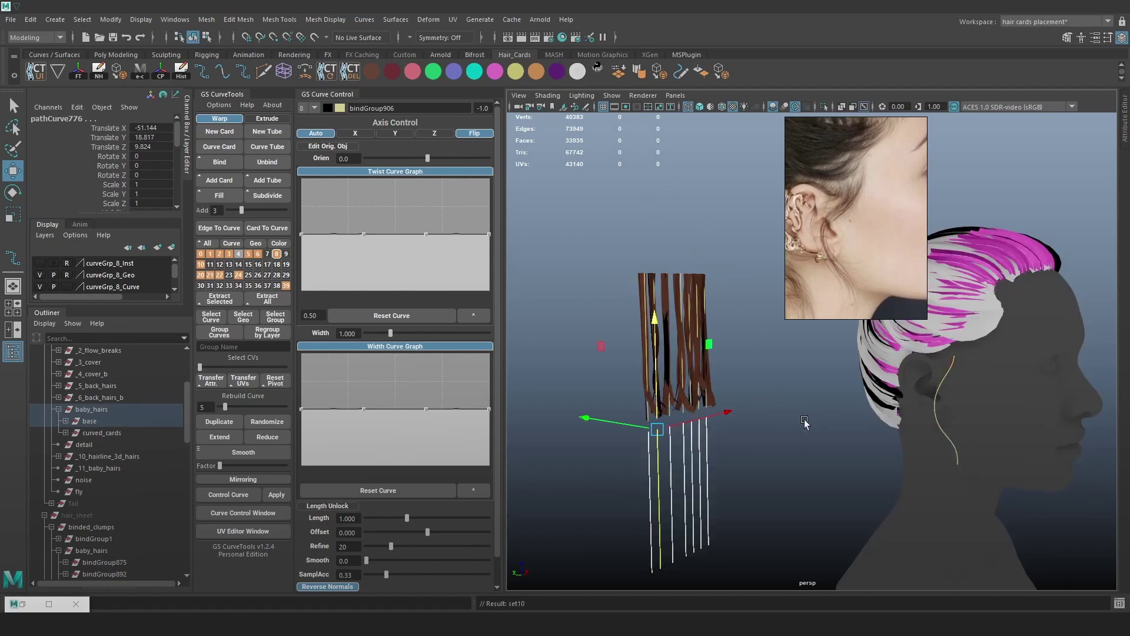
click(854, 416)
key(4)
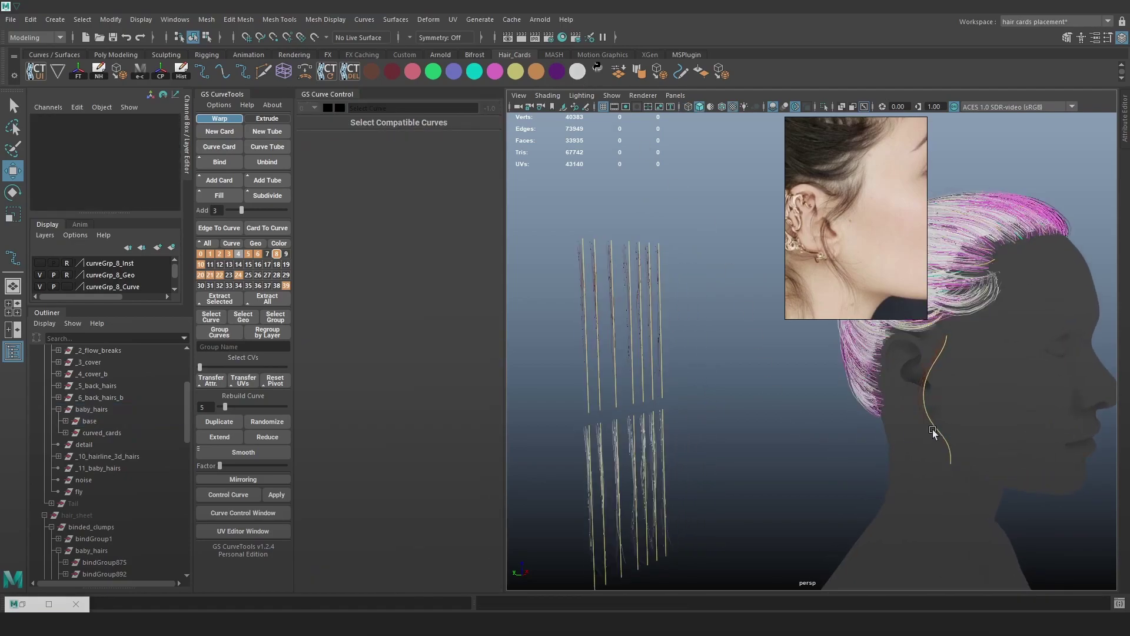
- Duplicate the placed clump in front of the ear and move the copy toward the face, to -5.491 on Y
alt+middle_drag(920, 383, 897, 380)
click(897, 380)
alt+drag(897, 380, 883, 436)
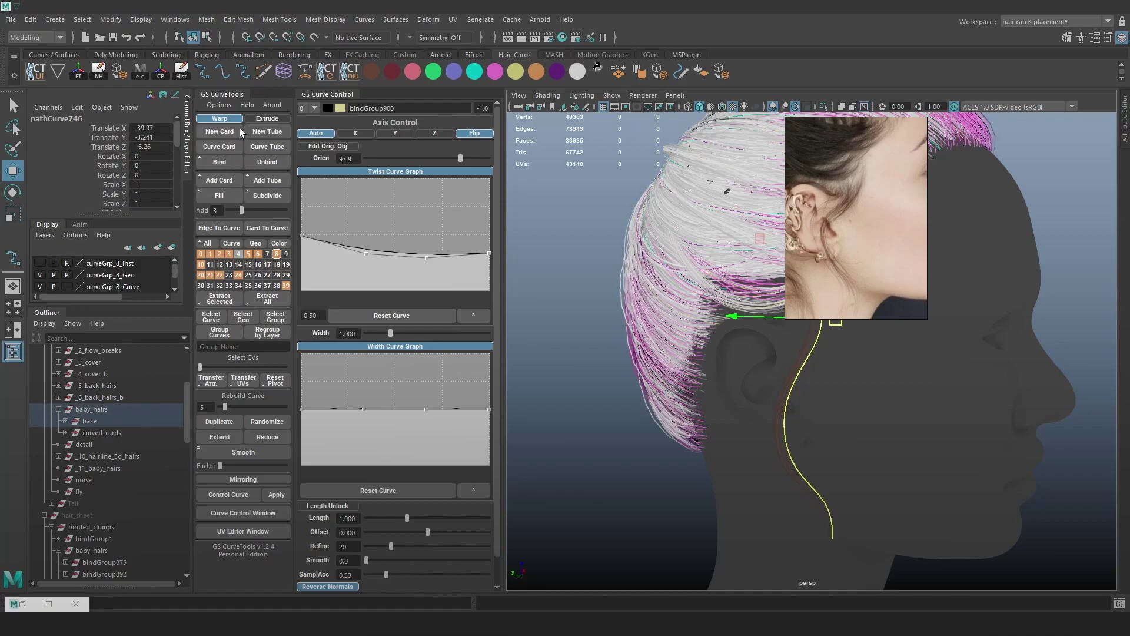
alt+drag(674, 333, 572, 371)
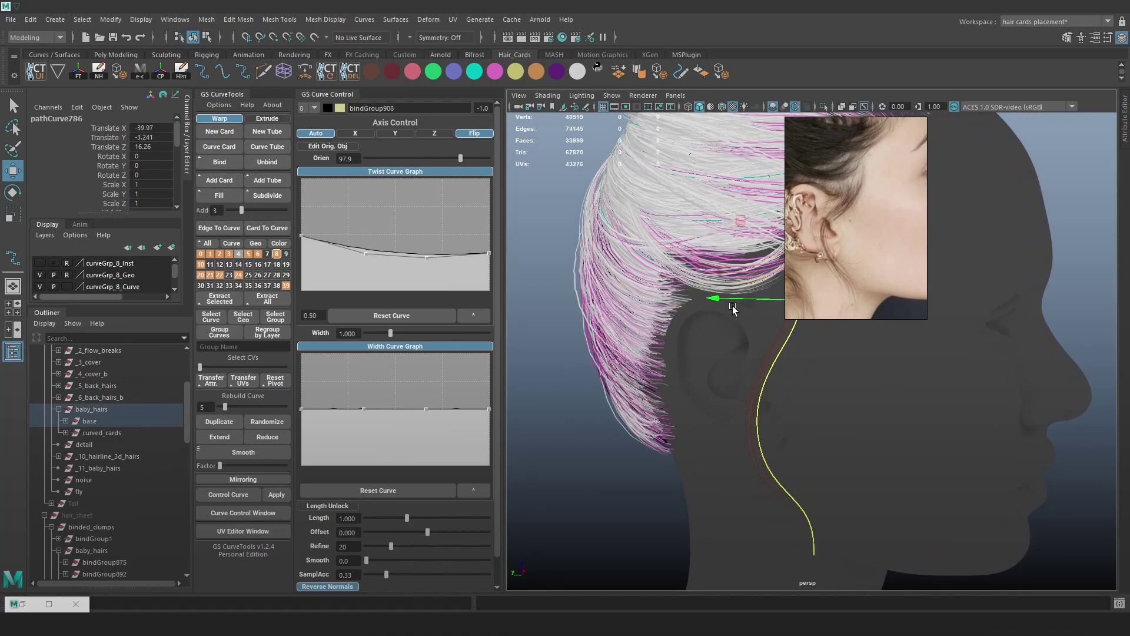
drag(768, 312, 868, 419)
key(ctrl+z)
scroll(877, 424, up, 3)
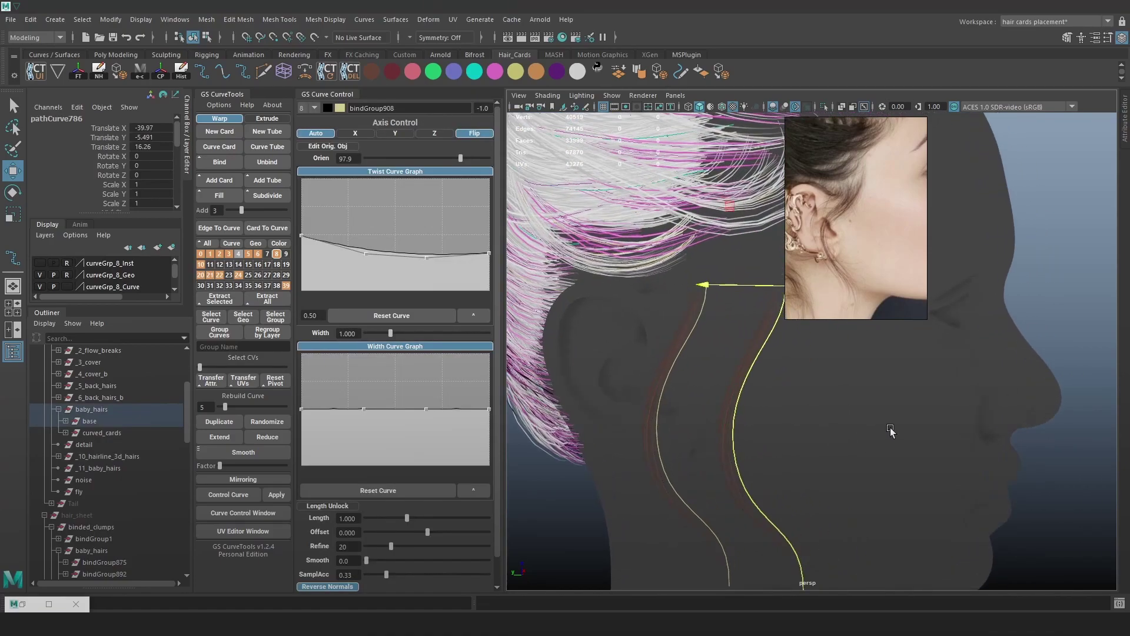
- Unbind the duplicated clump and check its released warp cards inside the baby_hairs base group
click(269, 164)
scroll(599, 211, down, 6)
alt+drag(687, 312, 779, 429)
click(65, 421)
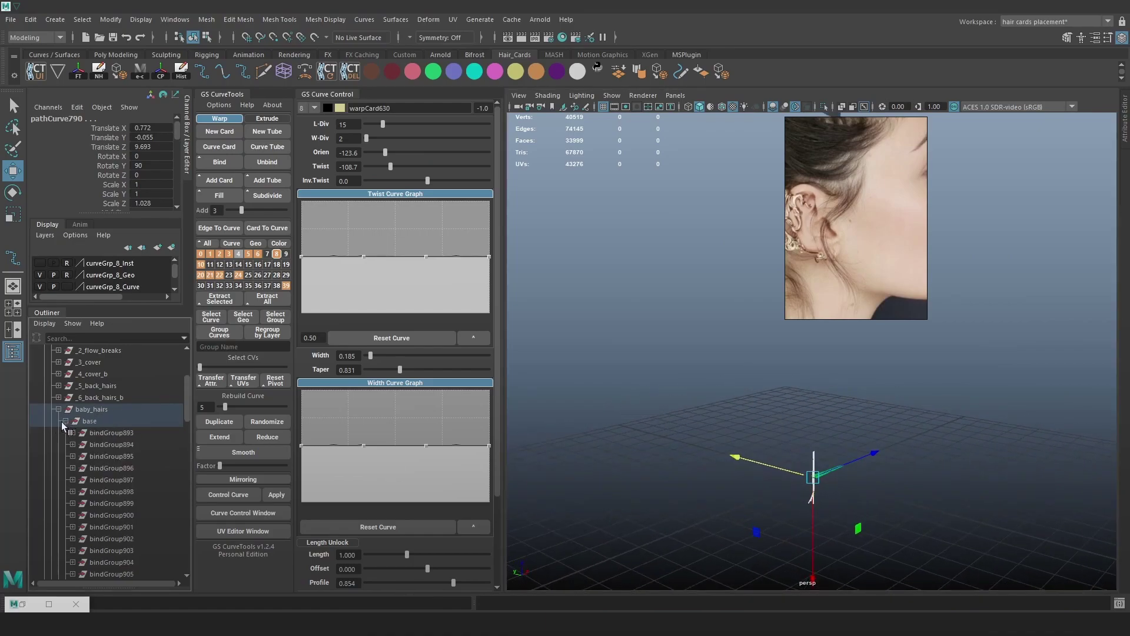
scroll(76, 437, down, 3)
scroll(97, 465, up, 2)
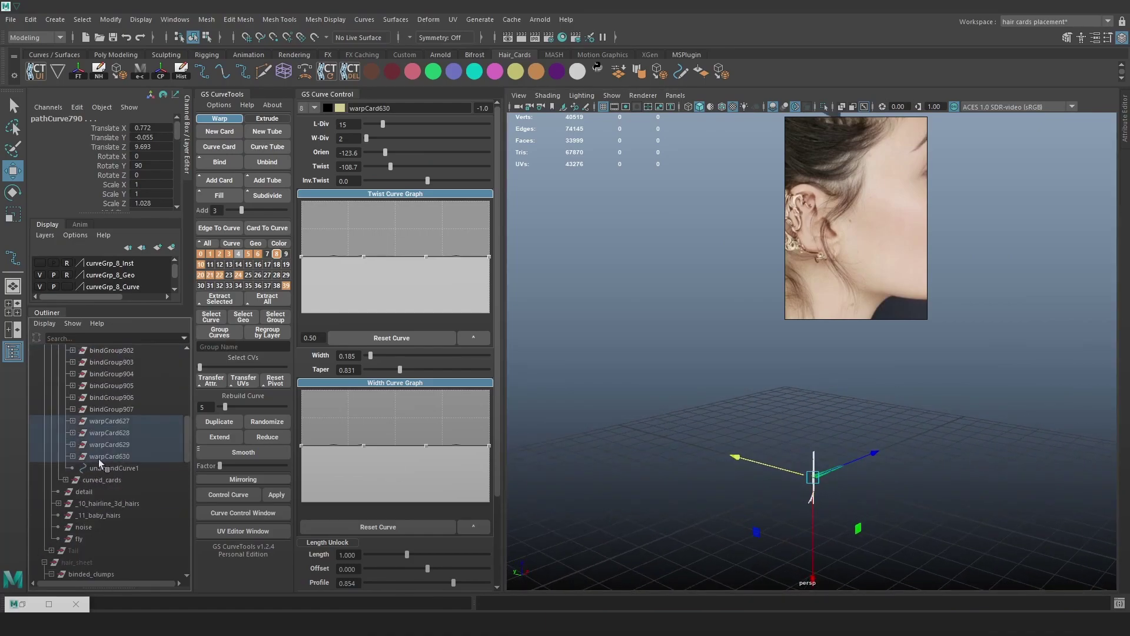
mouse_move(185, 433)
mouse_down()
mouse_move(183, 387)
mouse_move(177, 422)
mouse_up()
click(72, 504)
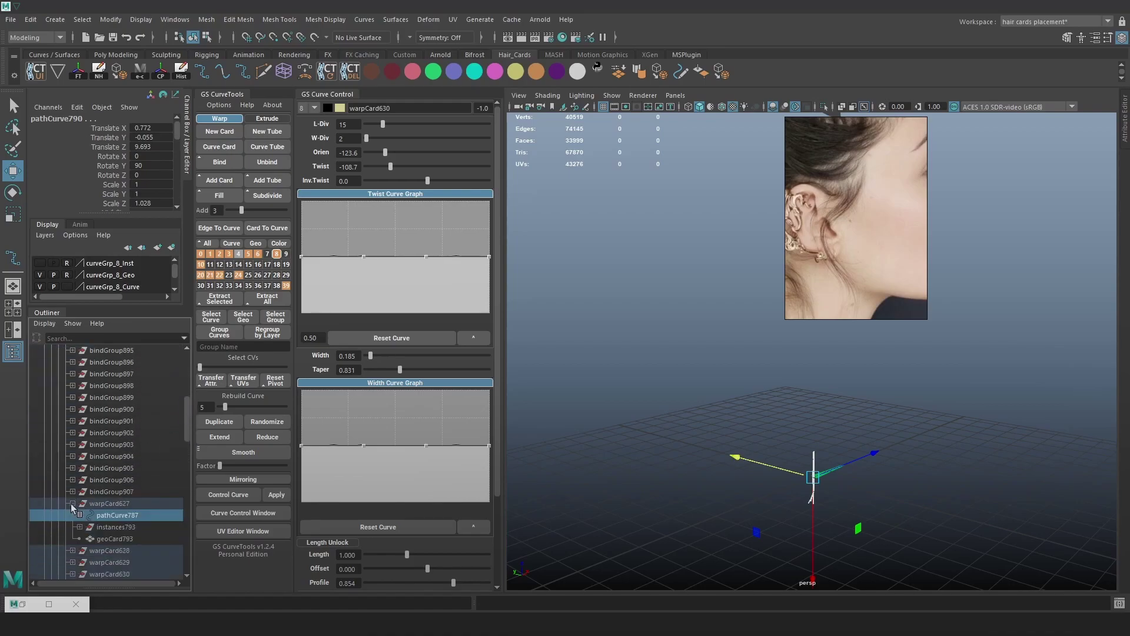
click(71, 504)
- Locate the head in the view and select the unbound guide curve on the cheek
alt+middle_drag(739, 449, 703, 381)
click(762, 458)
alt+right_drag(703, 380, 919, 530)
click(660, 429)
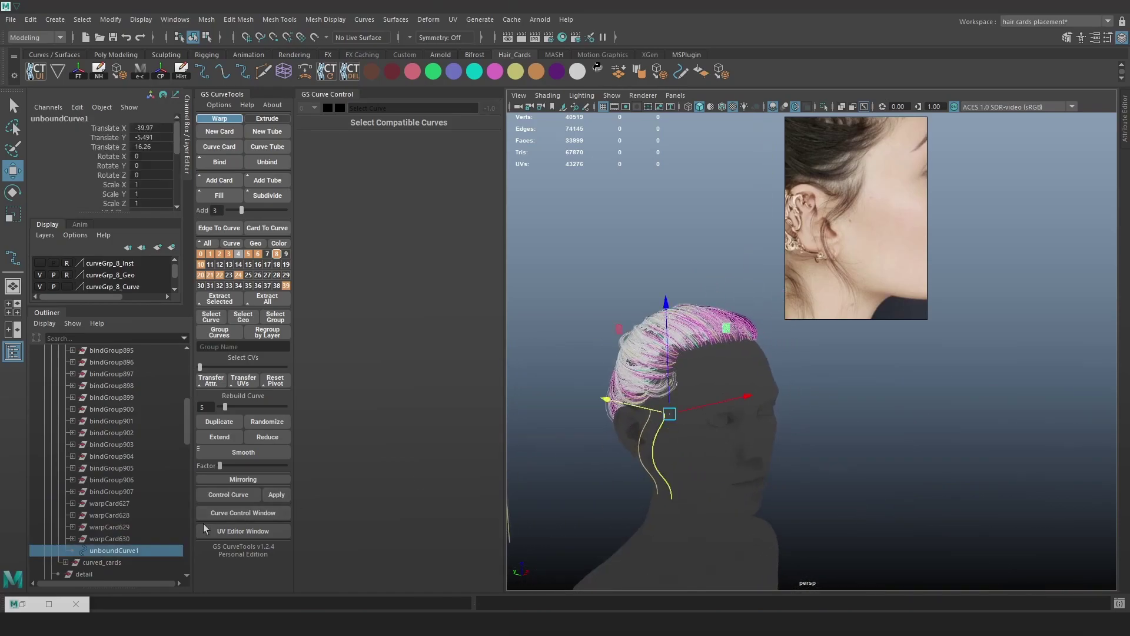
alt+drag(717, 480, 886, 406)
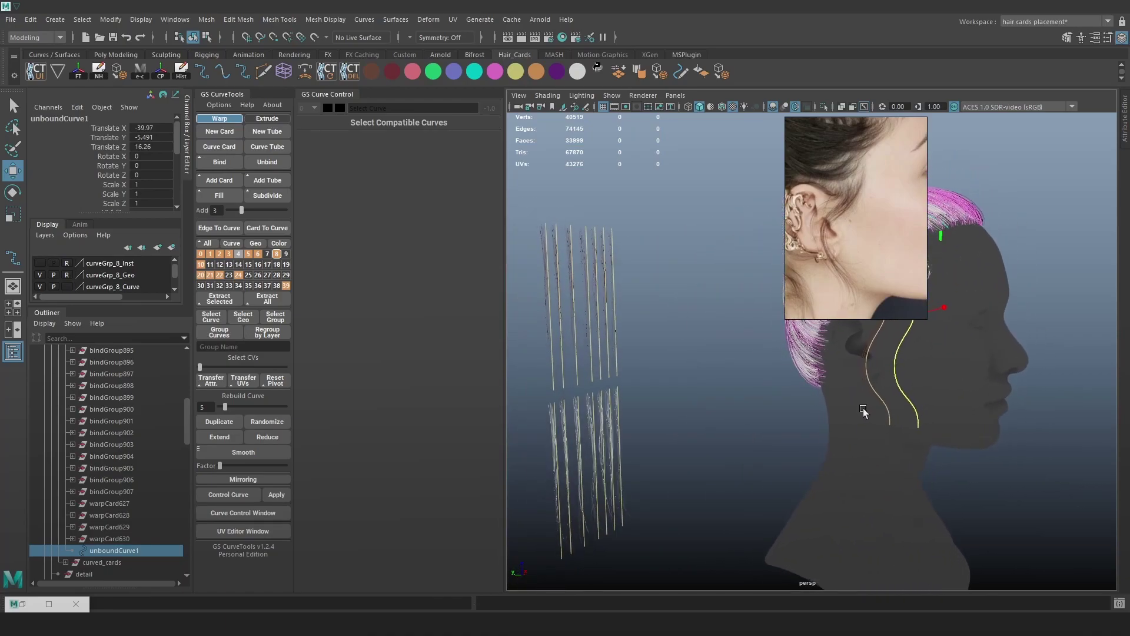
- Assign the dark brown hair material to the lower row of seven duplicated straight clumps
alt+right_drag(673, 434, 688, 467)
alt+drag(688, 467, 837, 471)
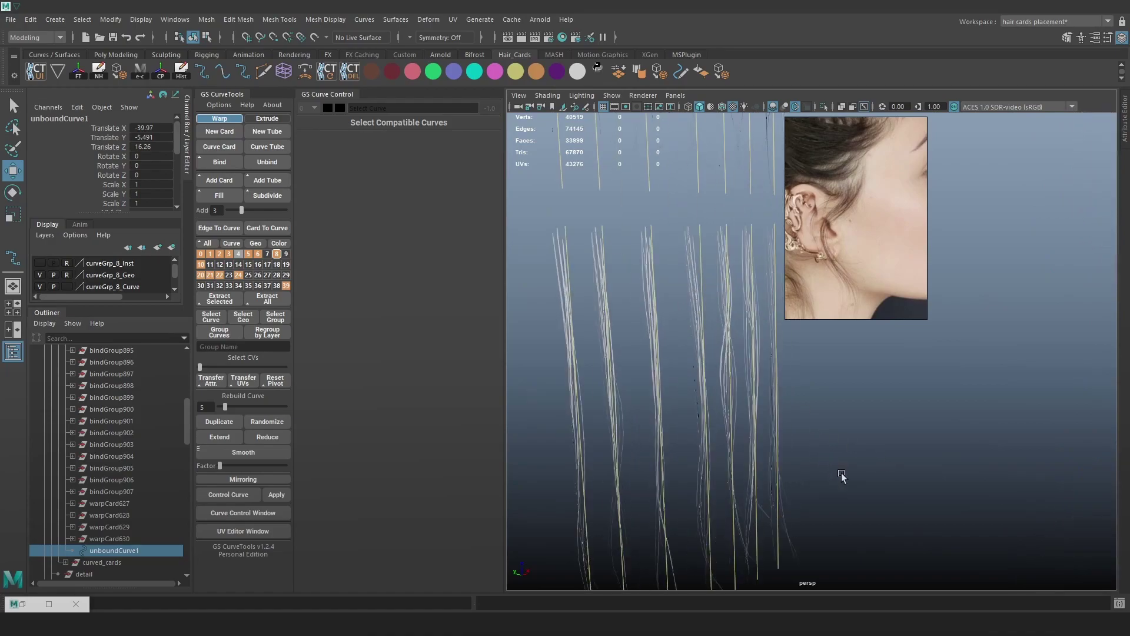
key(4)
drag(858, 518, 570, 348)
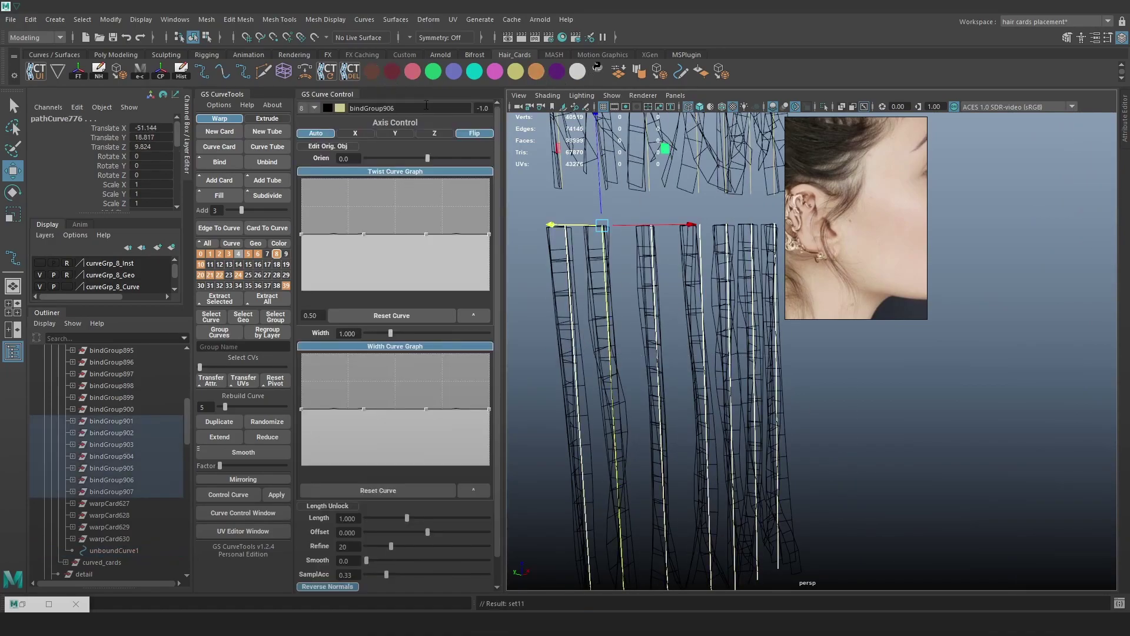
alt+drag(658, 288, 689, 312)
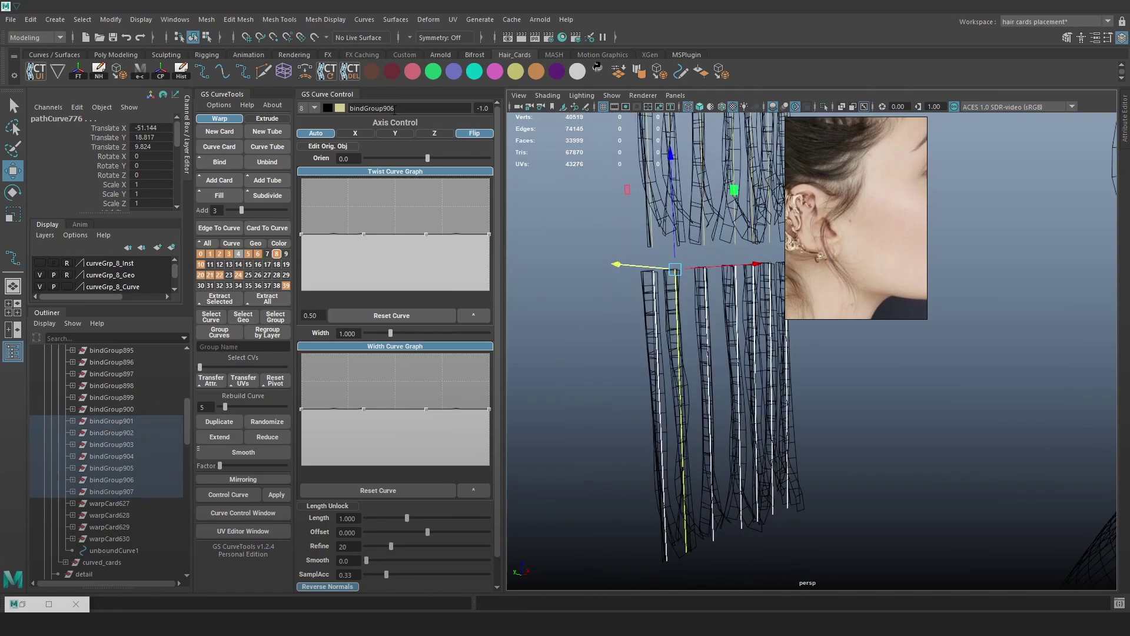
click(373, 72)
click(821, 375)
mouse_move(714, 390)
alt+mouse_down()
mouse_move(871, 417)
mouse_move(712, 381)
alt+mouse_up()
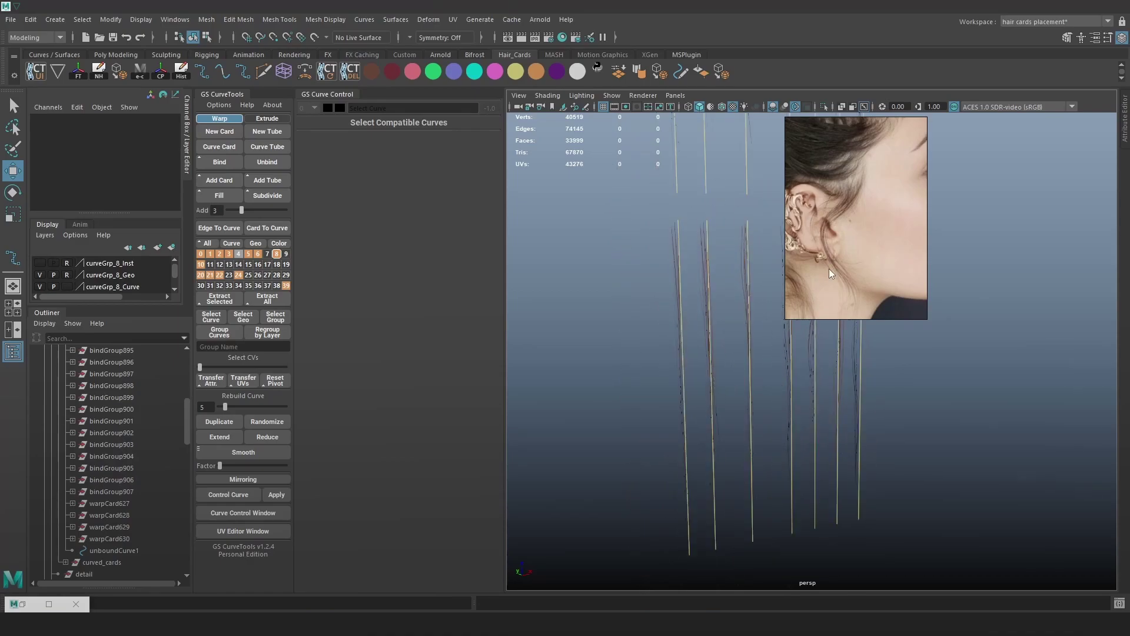
- Bind the second straight clump of the lower row to the unbound guide curve on the cheek
click(712, 350)
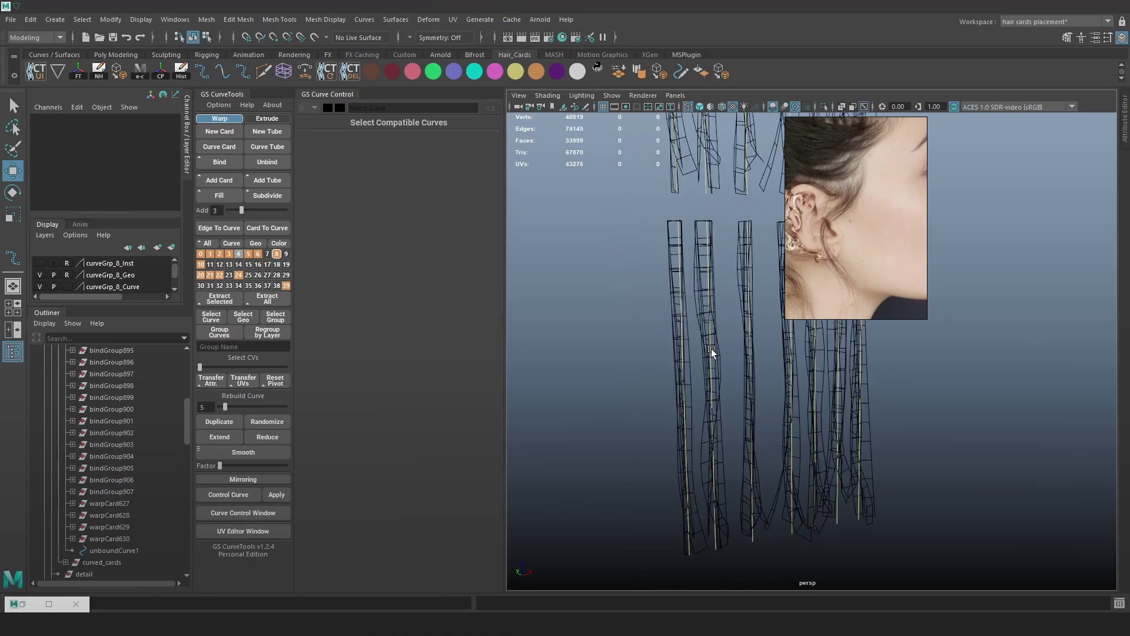
alt+drag(828, 352, 782, 394)
click(891, 408)
click(224, 165)
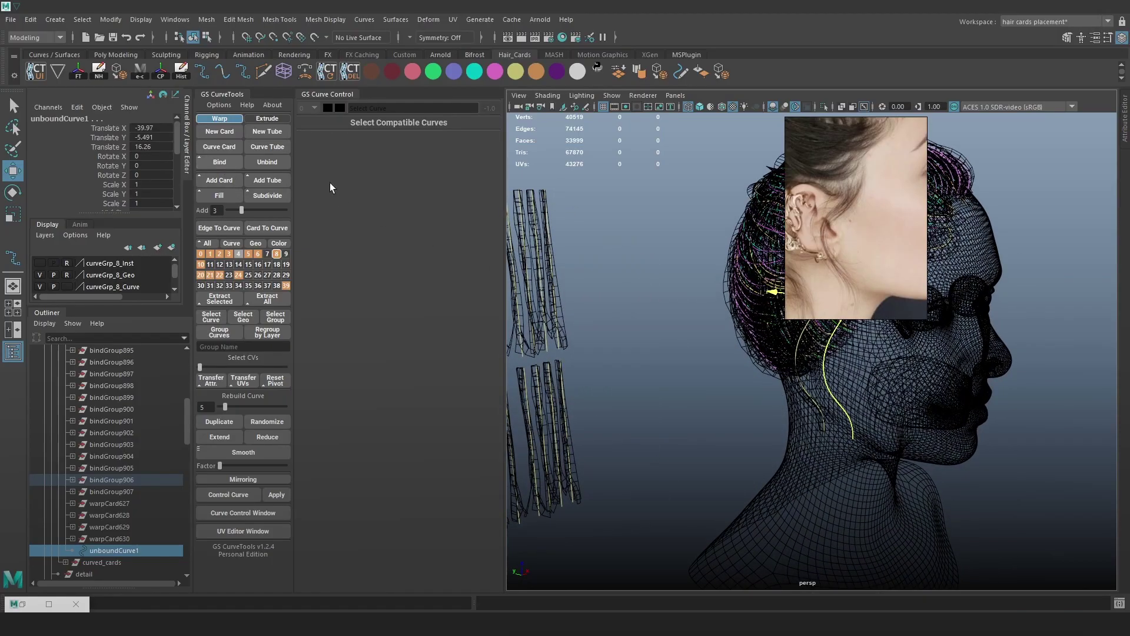
- Hide the curve display around the newly bound clump and test its Flip option on and off
scroll(939, 400, up, 5)
mouse_move(911, 404)
alt+mouse_down()
mouse_move(941, 386)
mouse_move(854, 416)
mouse_move(509, 290)
alt+mouse_up()
key(5)
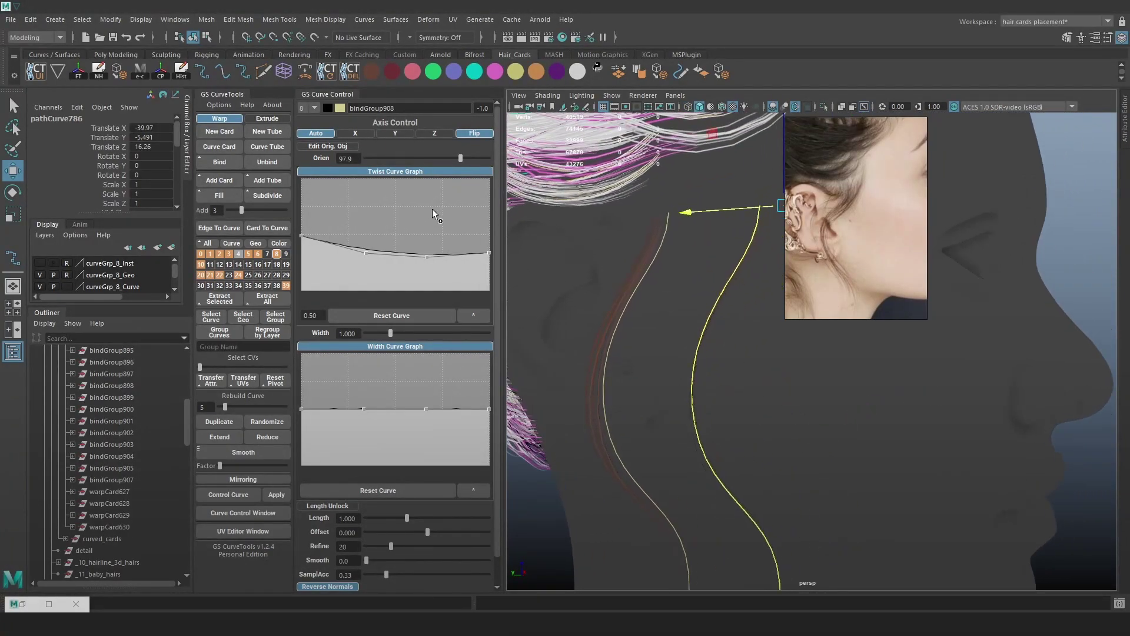
alt+drag(706, 302, 704, 331)
key(alt+c)
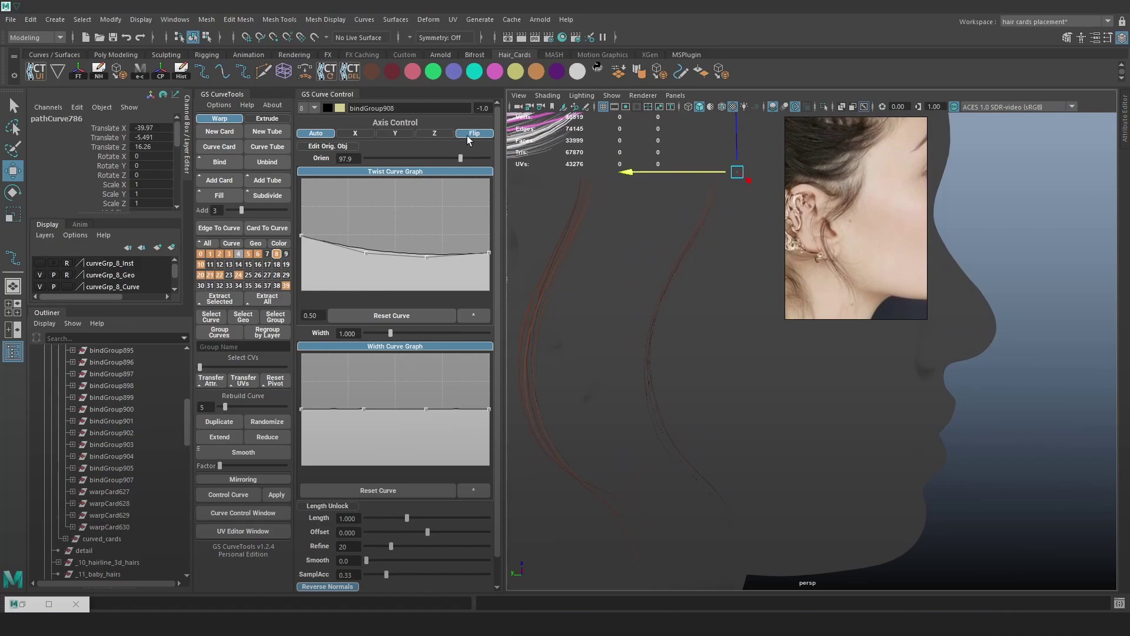
click(463, 133)
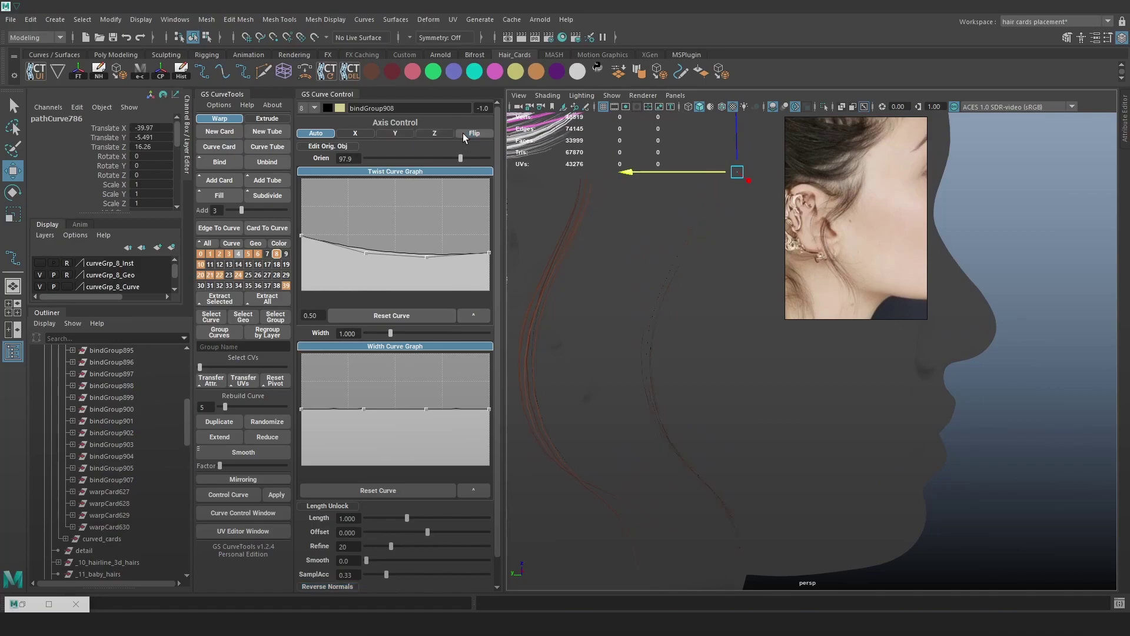
click(465, 133)
click(464, 133)
- Lower the start and raise the end of the new clump's twist graph, and turn Flip on
alt+right_drag(582, 275, 604, 297)
mouse_move(317, 253)
mouse_down()
mouse_move(303, 259)
mouse_move(305, 243)
mouse_move(302, 266)
mouse_up()
drag(483, 252, 490, 240)
click(465, 133)
- Set the new clump's width to 1.797 and locate bindGroup908 in the scene hierarchy
mouse_move(710, 336)
alt+mouse_down()
mouse_move(757, 334)
mouse_move(730, 330)
alt+mouse_up()
scroll(143, 450, up, 6)
scroll(140, 448, down, 20)
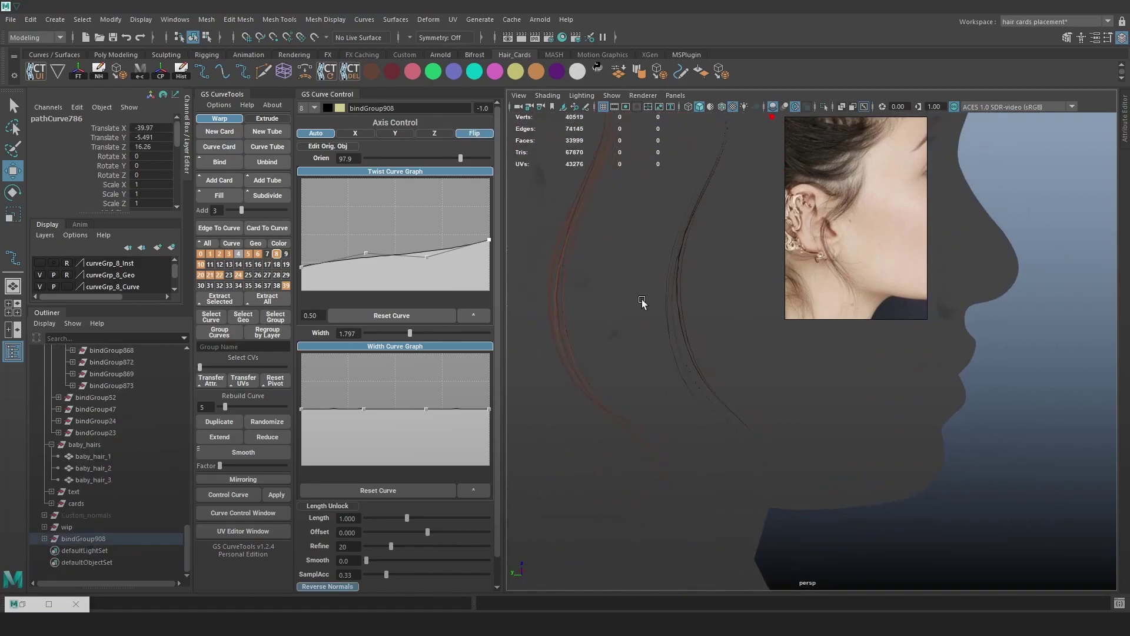
- Set the front clump's orientation to -54.2 and move the middle control points of its guide curve back toward the ear
alt+drag(645, 318, 714, 336)
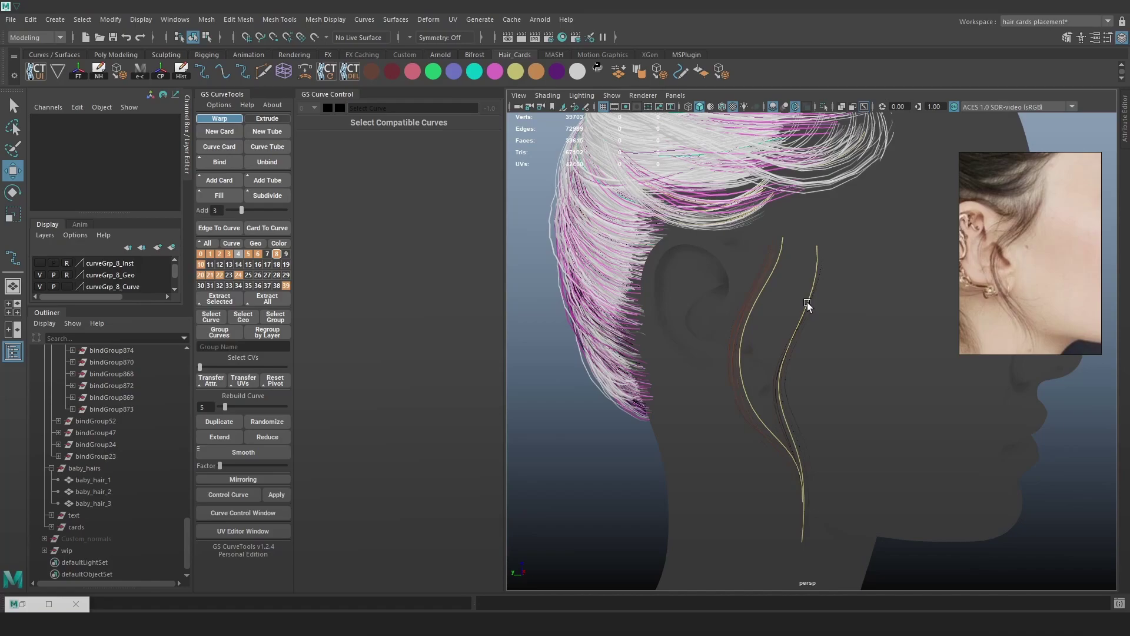
alt+drag(808, 302, 821, 351)
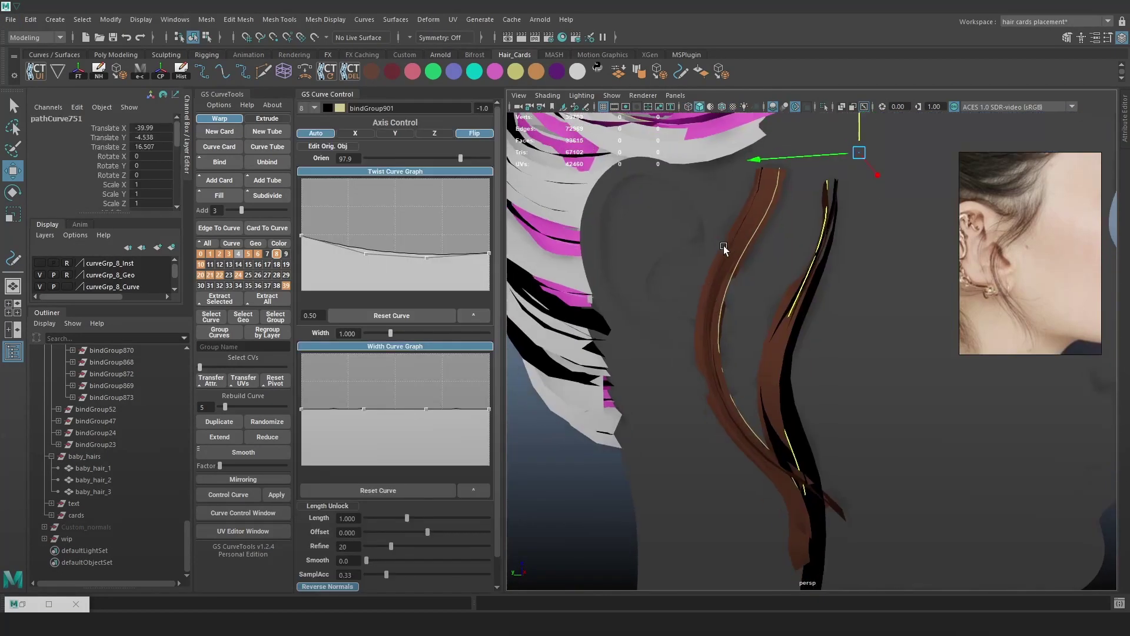
drag(460, 157, 431, 158)
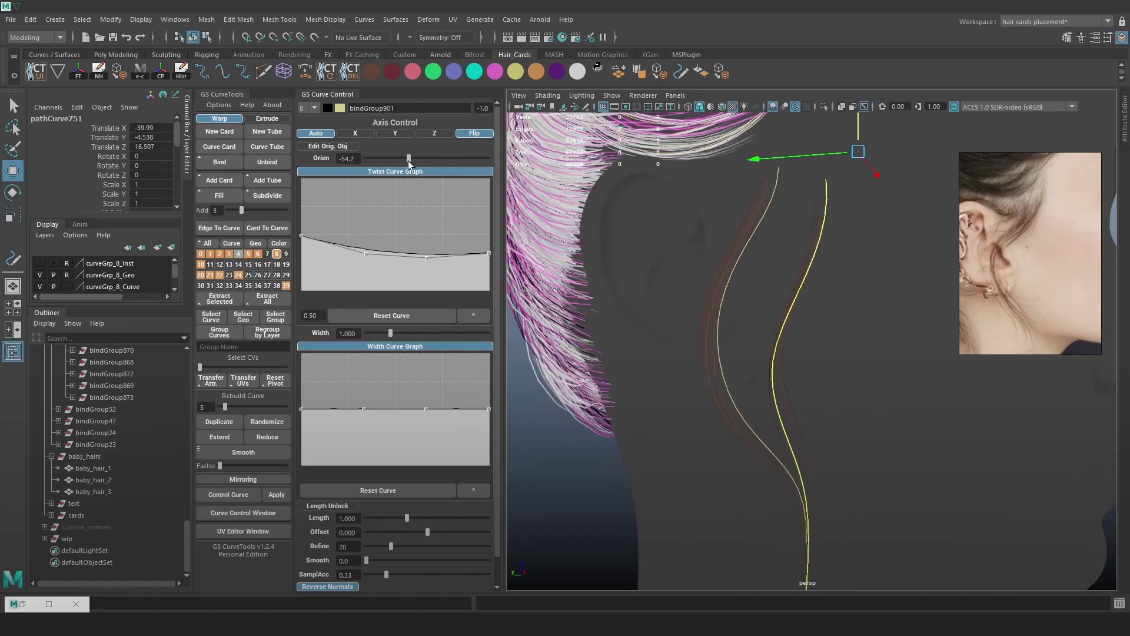
alt+middle_drag(816, 340, 818, 310)
scroll(818, 310, down, 2)
right_drag(569, 333, 523, 329)
click(770, 334)
drag(769, 333, 740, 308)
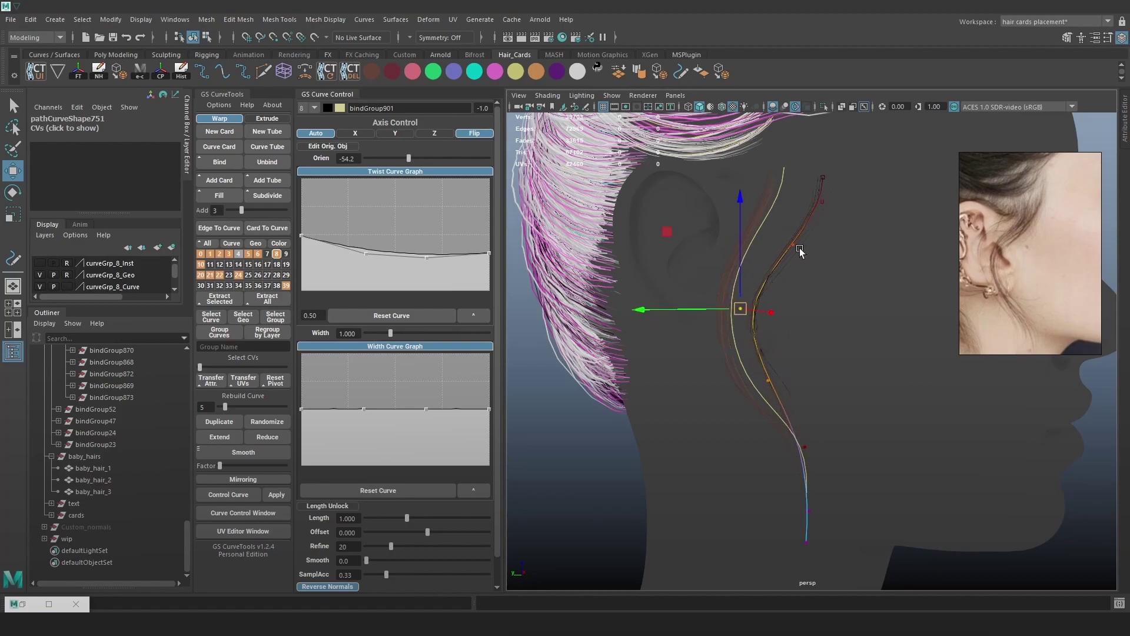
- Shift the upper control points of the front clump's curve back toward the ear, undoing the last adjustment
alt+middle_drag(785, 259, 782, 309)
click(825, 236)
click(819, 229)
drag(819, 229, 770, 213)
click(767, 216)
key(ctrl+z)
alt+drag(612, 288, 672, 280)
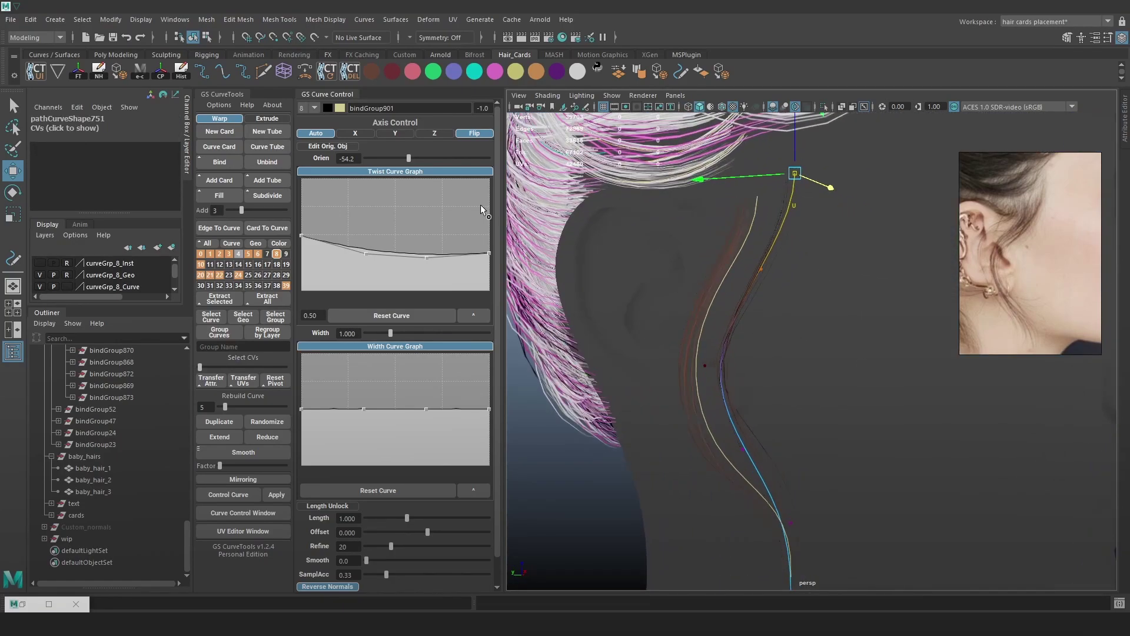
- Set the front clump's orientation to 19.2 and reposition the control points at the lower end of its curve
drag(418, 162, 433, 167)
alt+middle_drag(837, 515, 838, 421)
scroll(838, 421, down, 1)
click(791, 522)
mouse_move(761, 517)
mouse_down()
mouse_move(740, 513)
mouse_move(761, 516)
mouse_up()
alt+middle_drag(744, 449, 734, 433)
scroll(740, 438, up, 1)
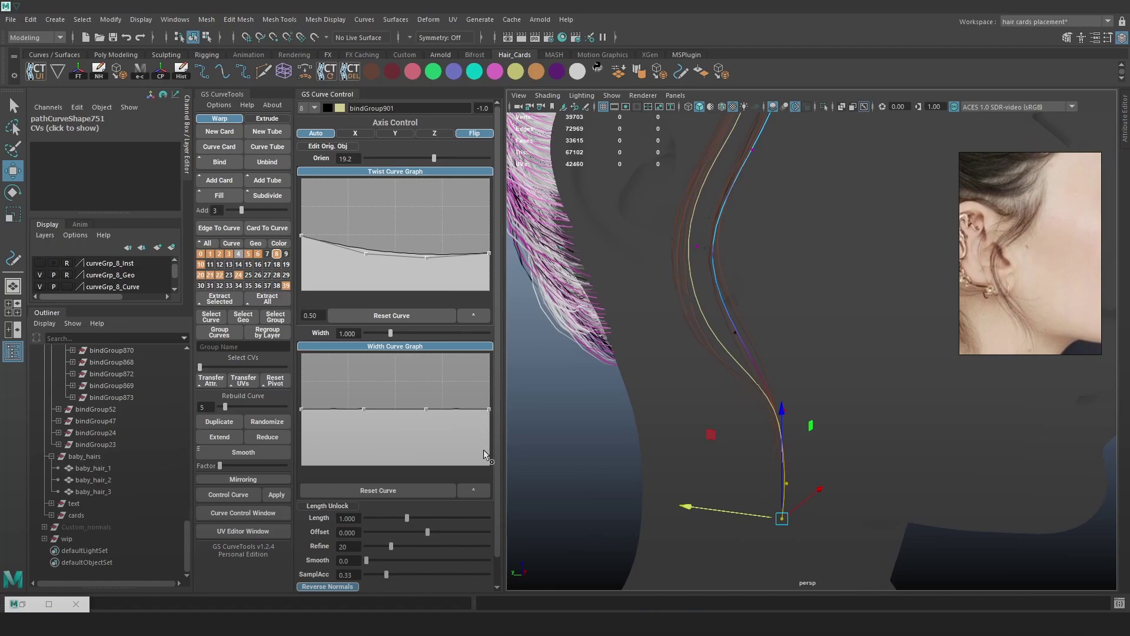
- Raise the front clump's width graph progressively from the second point to the tip and check the cards' overall shape
drag(489, 411, 491, 377)
drag(424, 408, 426, 379)
drag(364, 399, 364, 399)
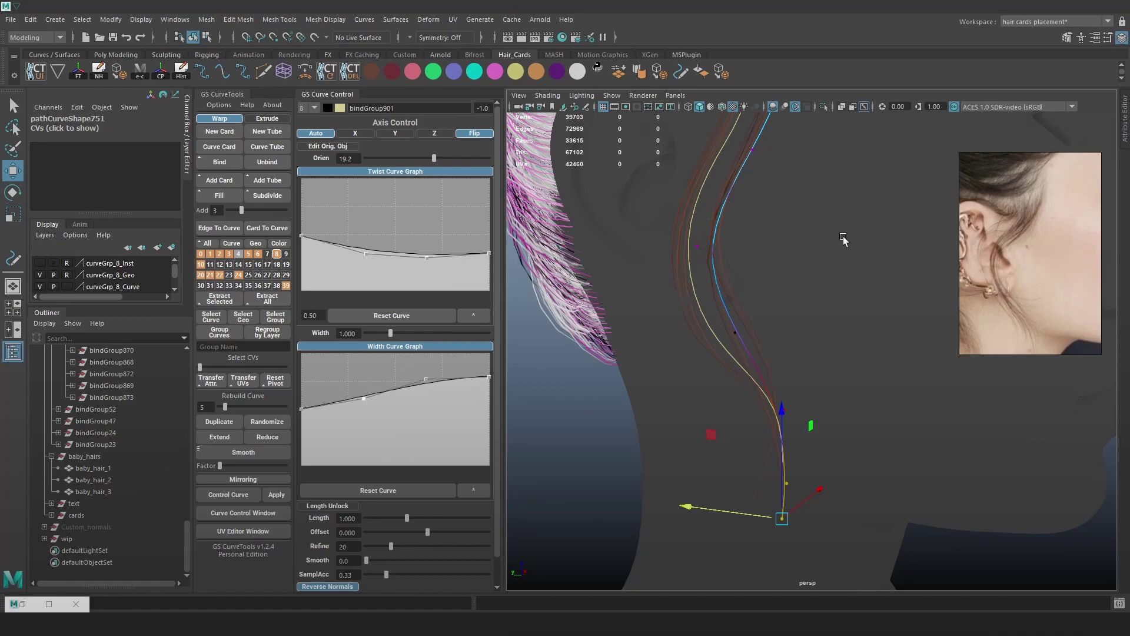
scroll(842, 238, down, 2)
alt+middle_drag(817, 227, 810, 302)
key(4)
key(6)
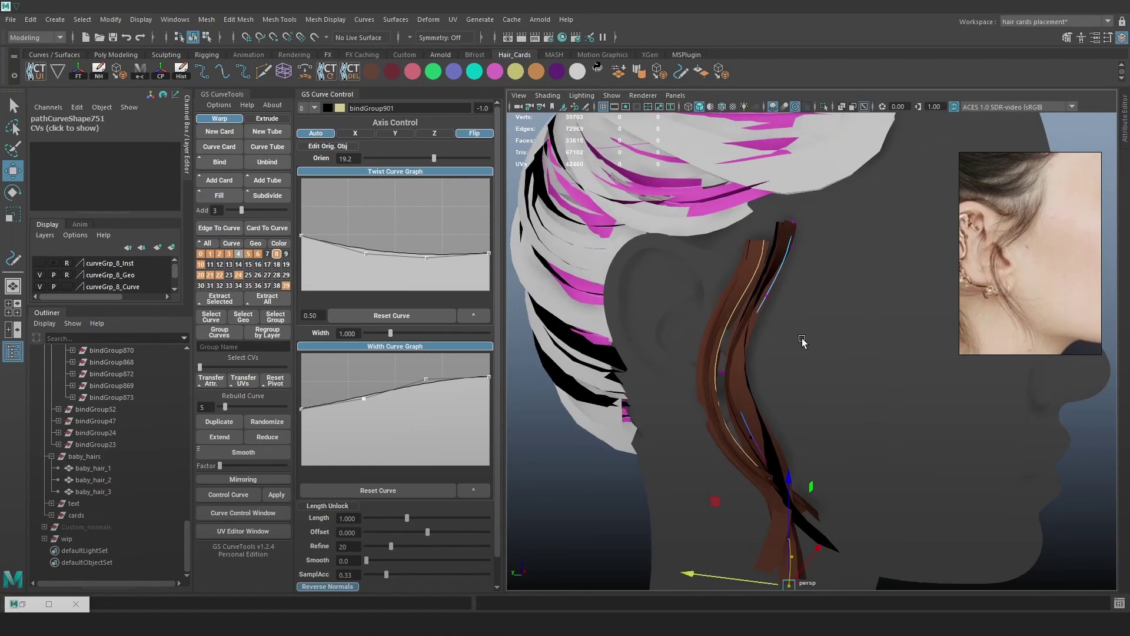
scroll(798, 358, down, 3)
alt+middle_drag(800, 330, 811, 301)
scroll(823, 327, up, 1)
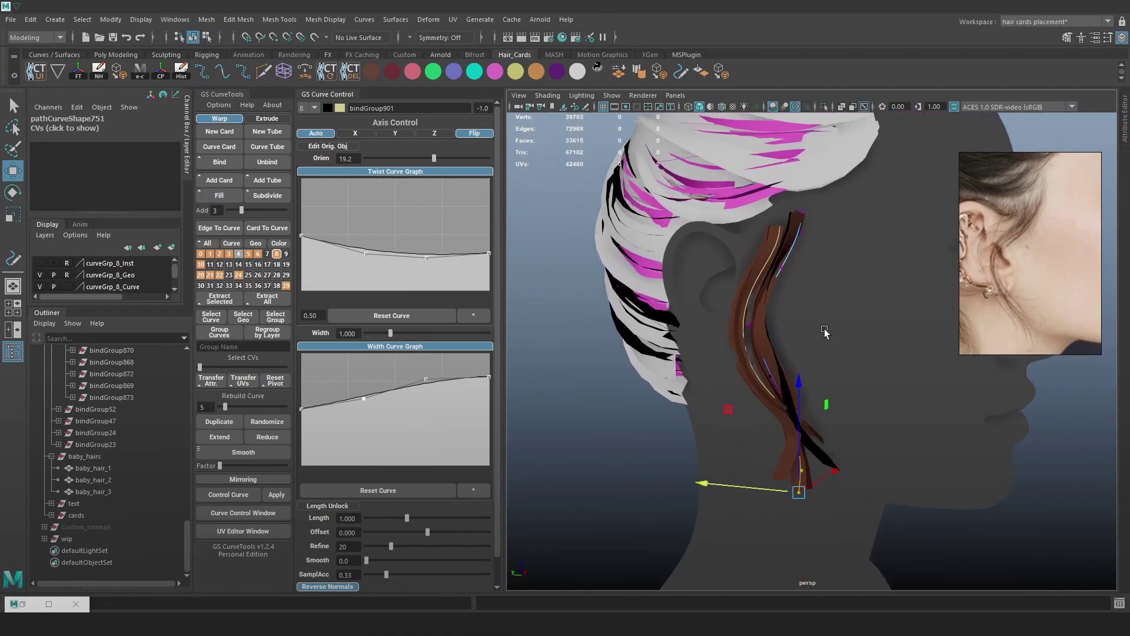
- Return to object selection, deselect the front clump, and save the scene with the curve display hidden
key(6)
right_drag(757, 297, 833, 257)
click(946, 416)
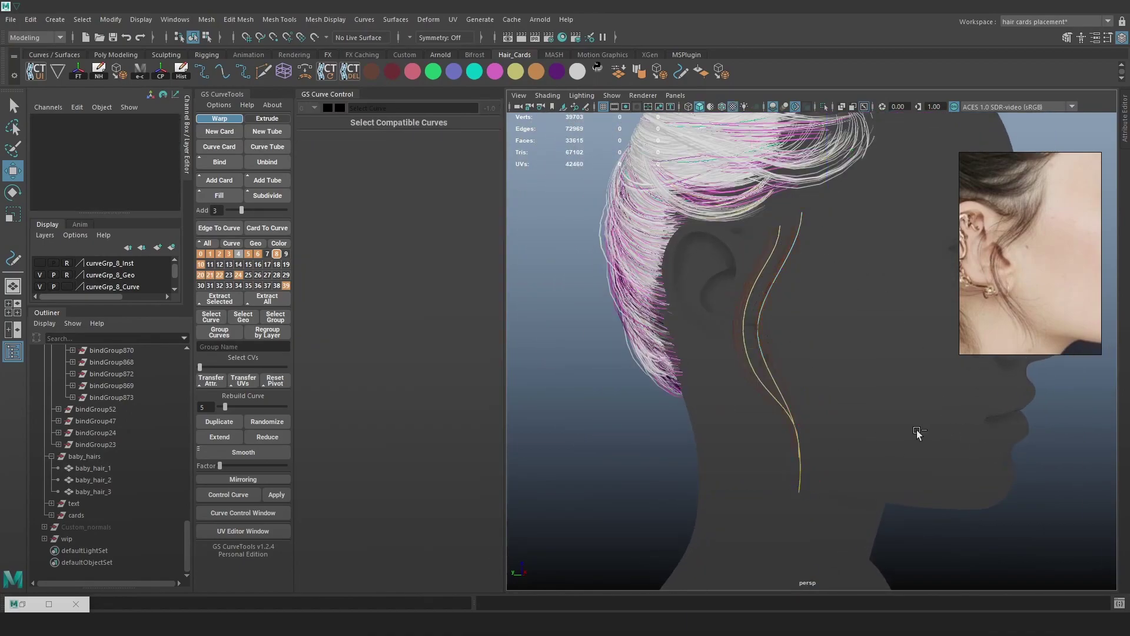
key(ctrl+s)
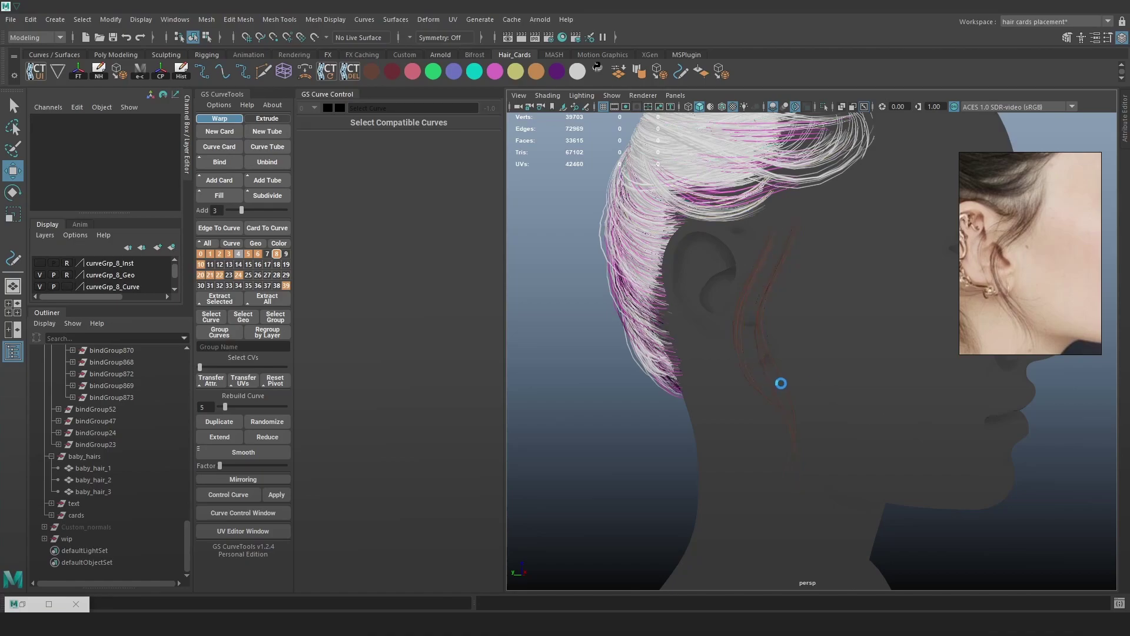
- Select the upper control points of the rear clump's curve, try rotating and moving them, and undo the last change
alt+drag(801, 348, 830, 383)
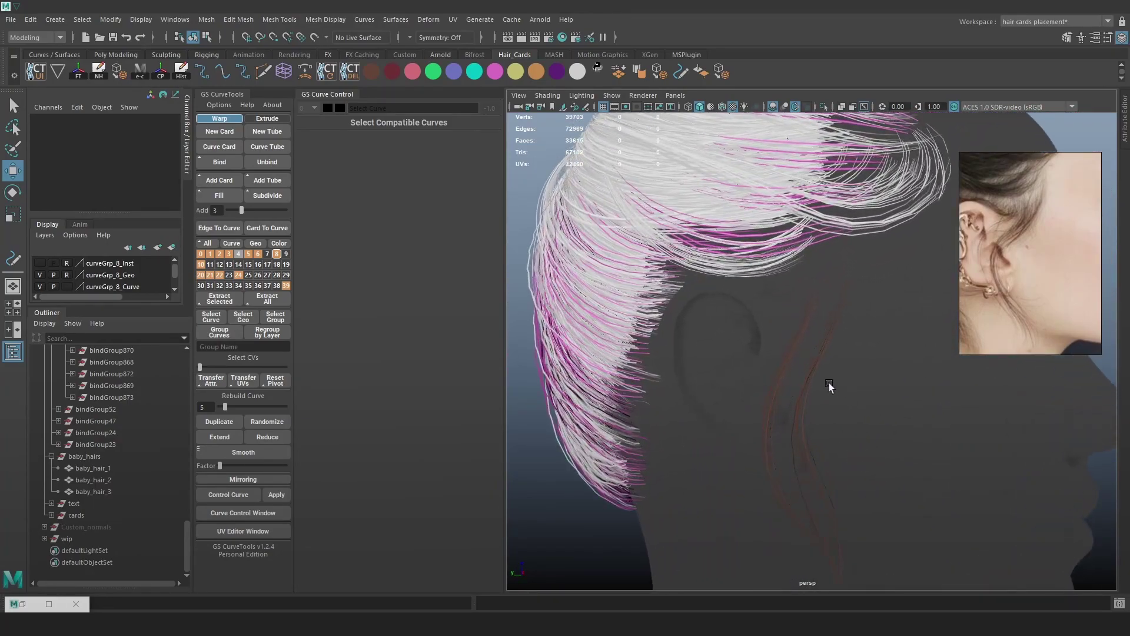
click(807, 348)
right_drag(535, 173, 501, 173)
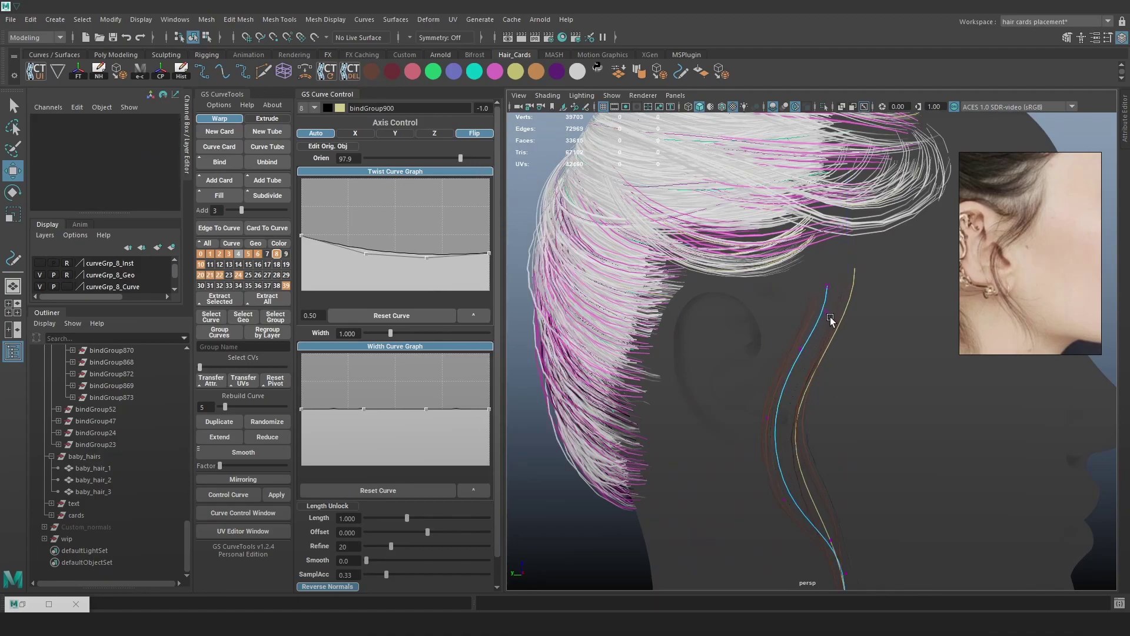
key(4)
drag(838, 318, 809, 265)
key(6)
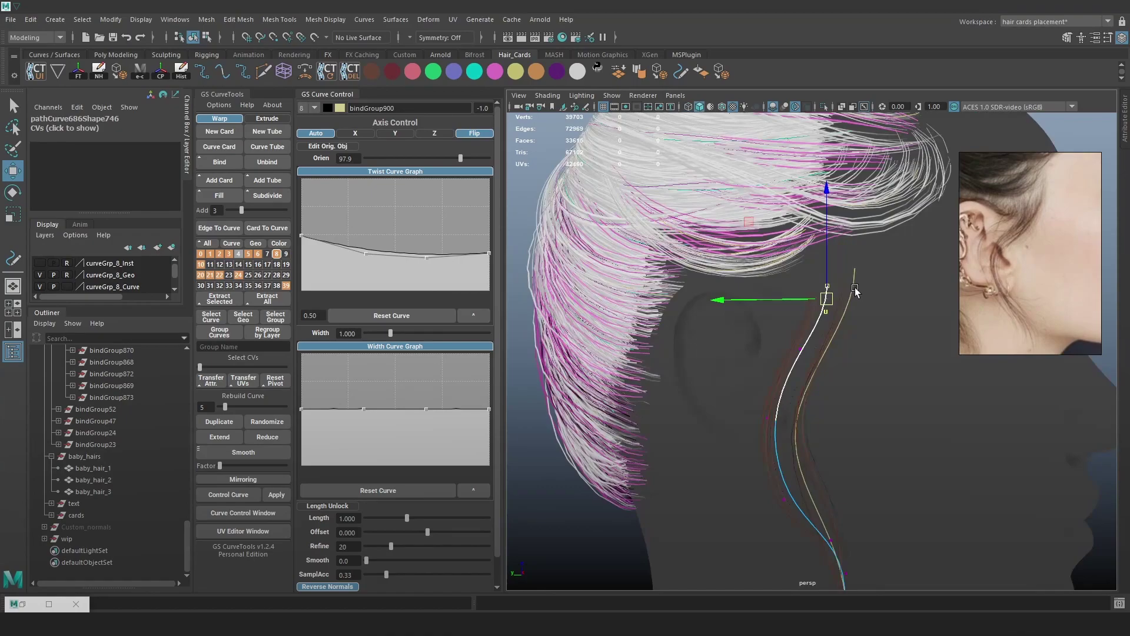
key(e)
drag(932, 315, 930, 330)
key(w)
drag(852, 330, 818, 300)
key(ctrl+z)
- Rotate the top two control points of the rear clump's curve so its root bends back
scroll(836, 318, up, 5)
click(849, 251)
key(4)
click(850, 251)
key(6)
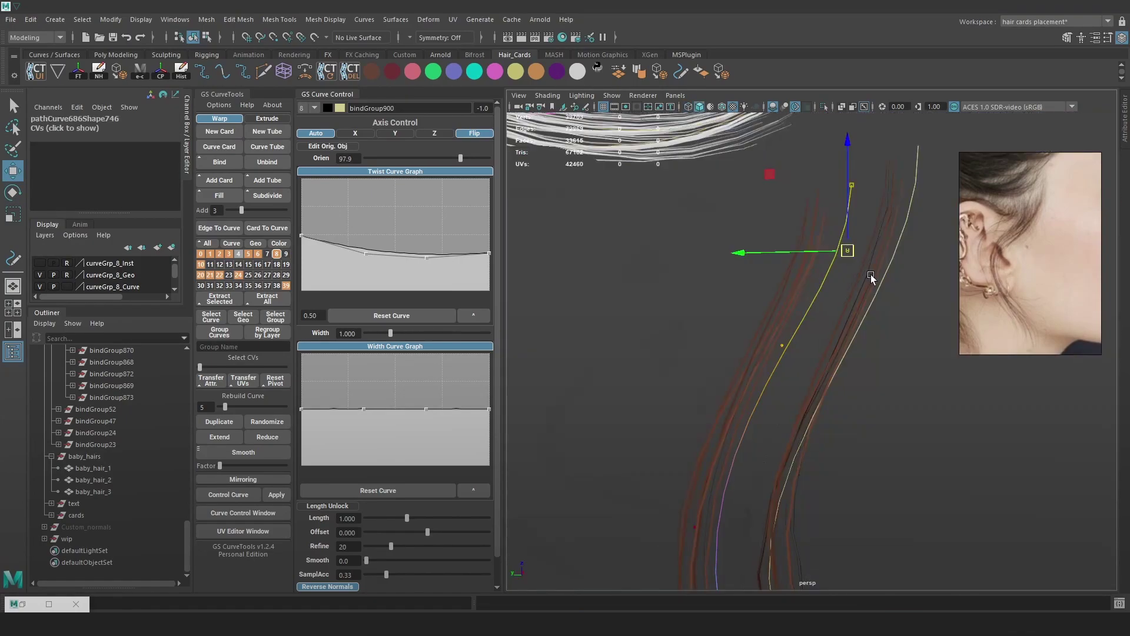
key(e)
key(w)
mouse_move(808, 146)
mouse_down()
mouse_move(904, 259)
mouse_move(903, 312)
mouse_move(918, 257)
mouse_up()
key(e)
key(4)
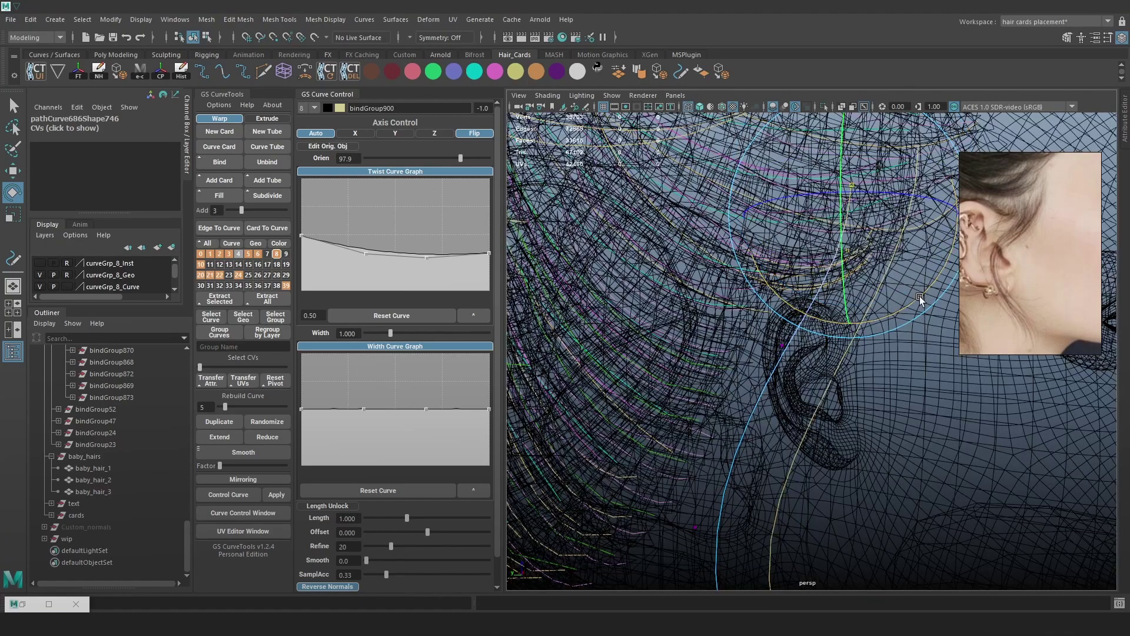
key(6)
- Set the rear clump's orientation to -62.9, return to object selection, and hide the curve display
drag(460, 159, 410, 168)
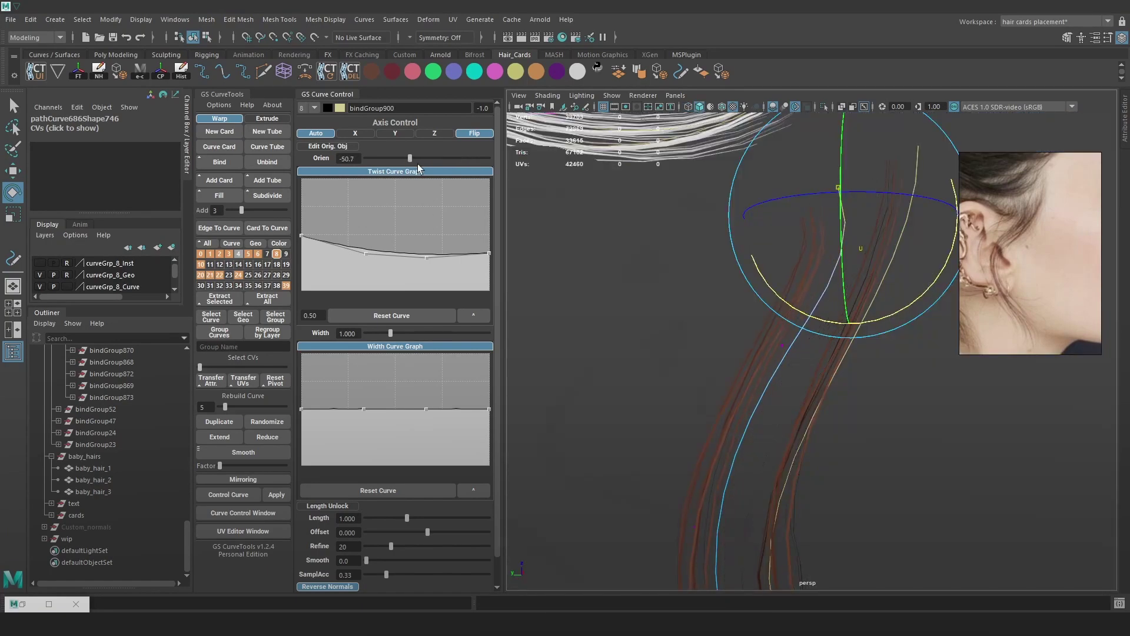
scroll(783, 353, down, 5)
alt+middle_drag(796, 330, 788, 280)
click(815, 237)
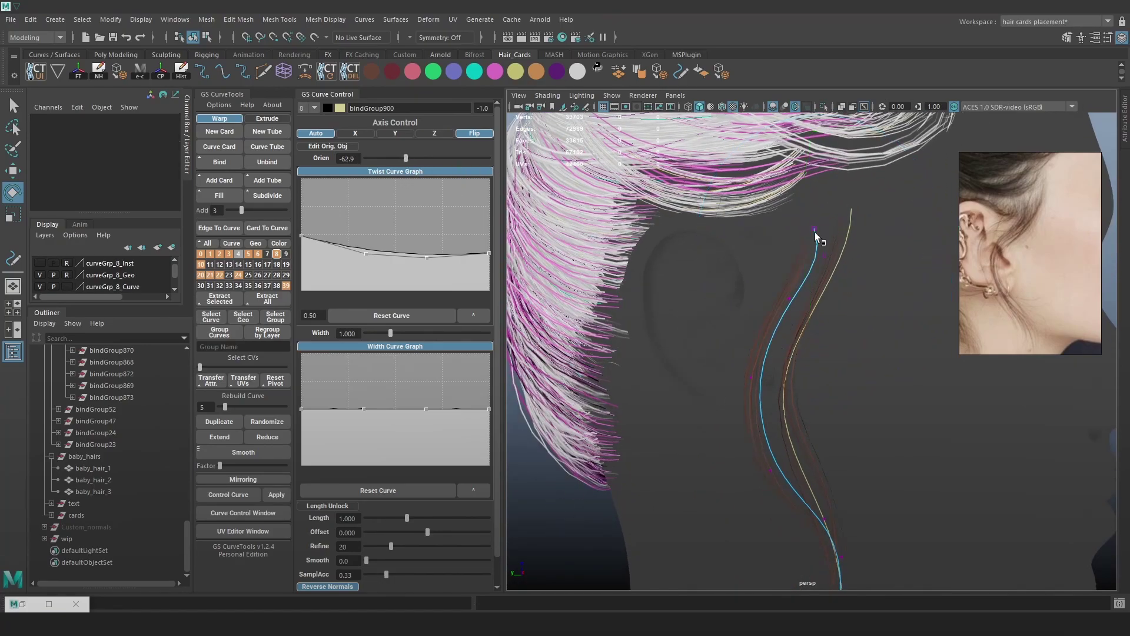
right_drag(816, 239, 851, 211)
click(804, 352)
key(alt+1)
- Compare the two clumps in front of the ear with the reference photo from several angles and distances
scroll(853, 230, down, 4)
scroll(883, 295, up, 3)
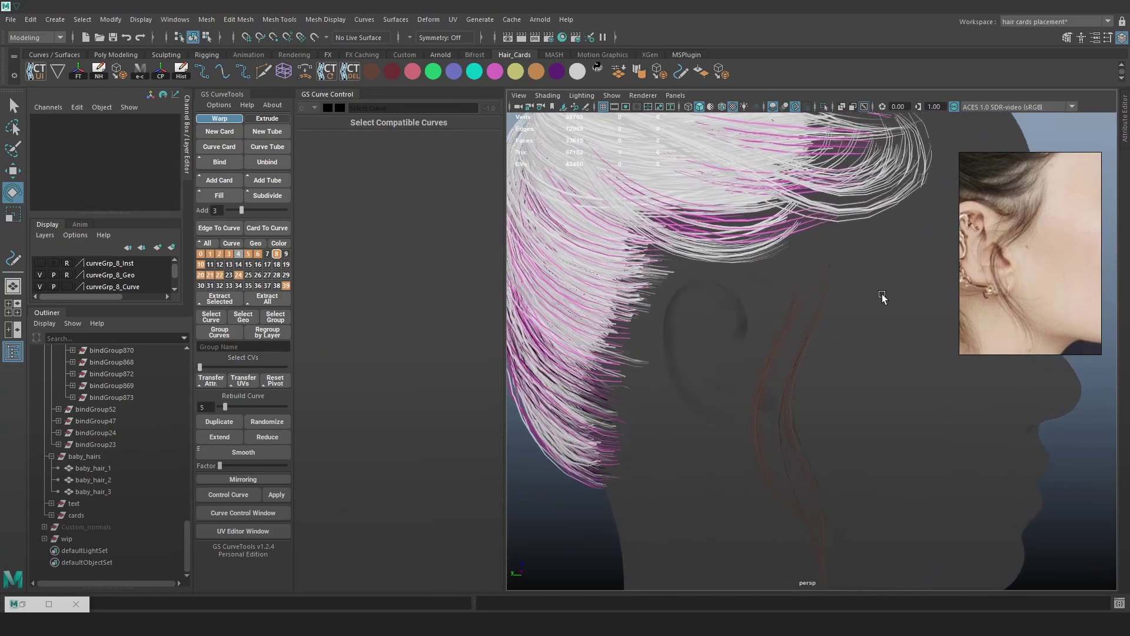
scroll(1028, 205, up, 2)
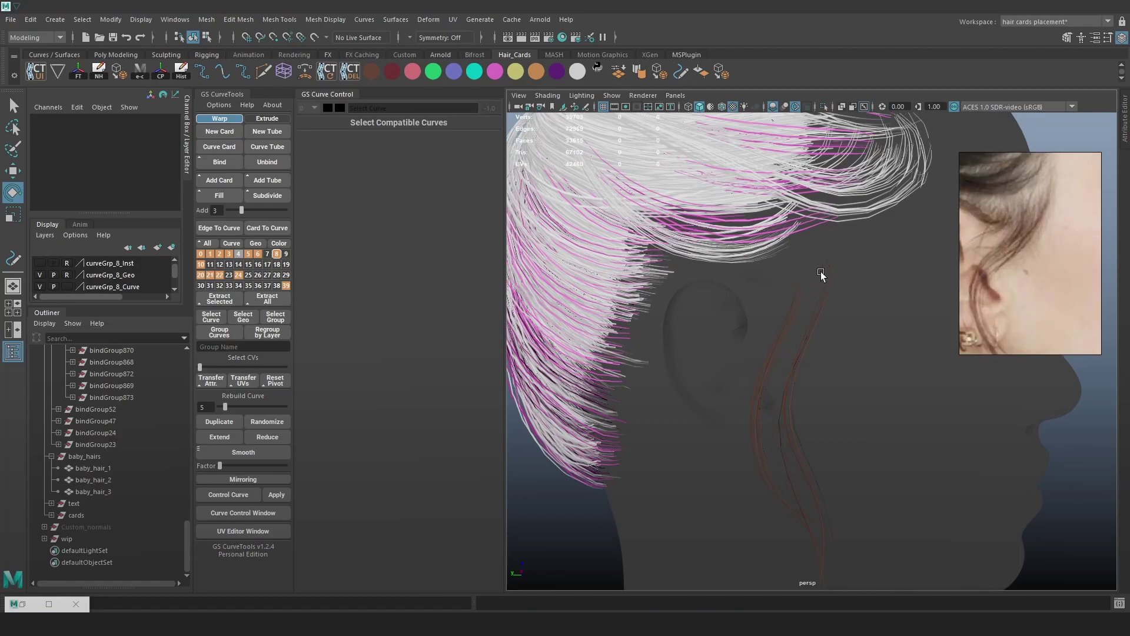
alt+drag(815, 286, 772, 350)
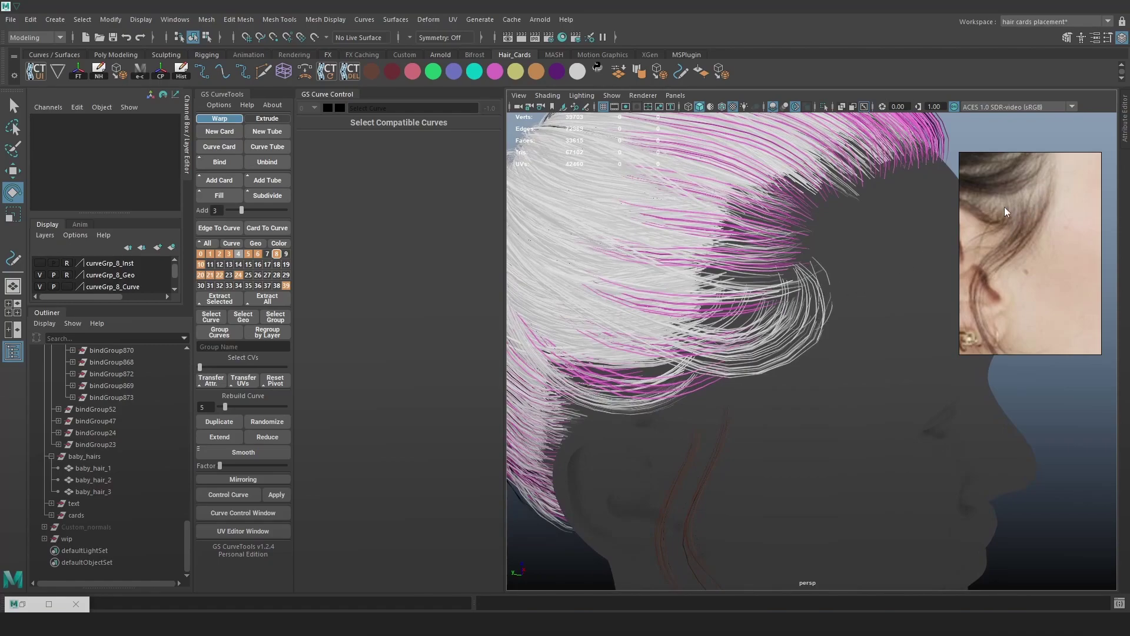
alt+drag(626, 403, 876, 358)
scroll(1014, 293, up, 5)
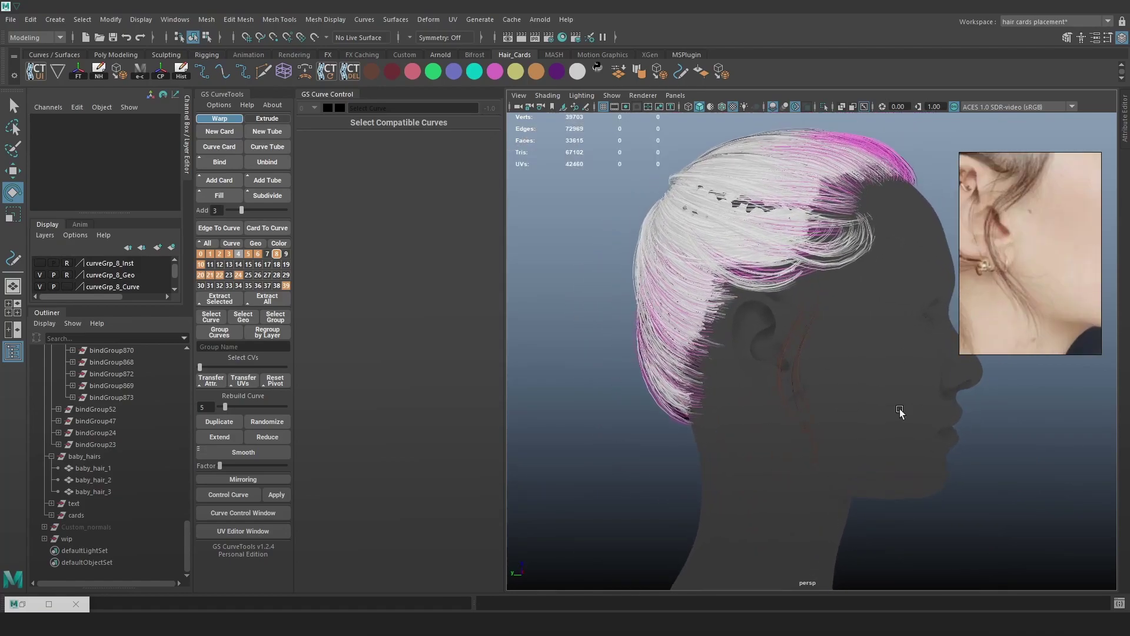
scroll(858, 409, up, 5)
alt+drag(786, 421, 669, 418)
key(alt+1)
- Save the scene and show the Trigon Hair export tools beneath the curve controls
key(ctrl+s)
click(76, 75)
drag(194, 100, 383, 588)
drag(371, 471, 378, 566)
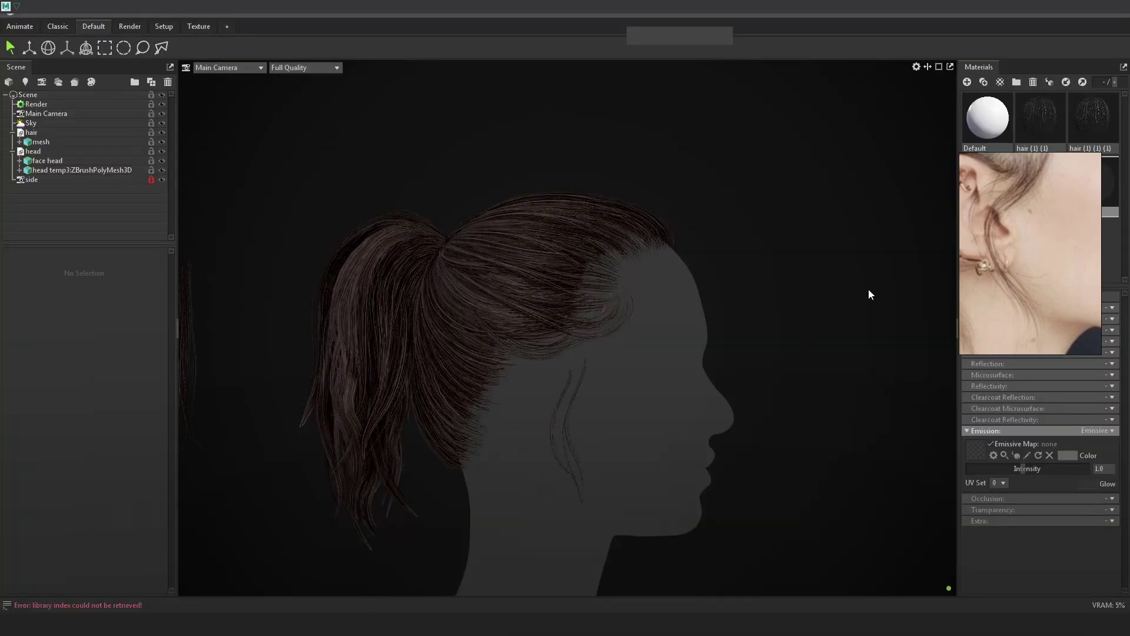
- Examine the two baby-hair clumps up close and from a distance in Marmoset Toolbag
scroll(687, 354, up, 10)
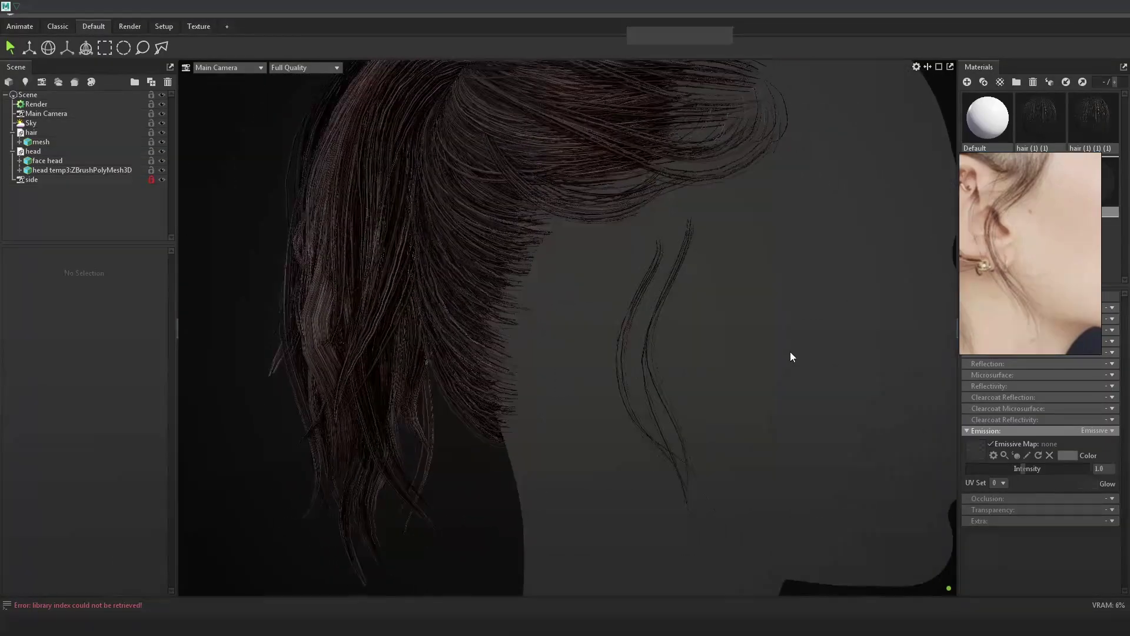
scroll(799, 360, down, 10)
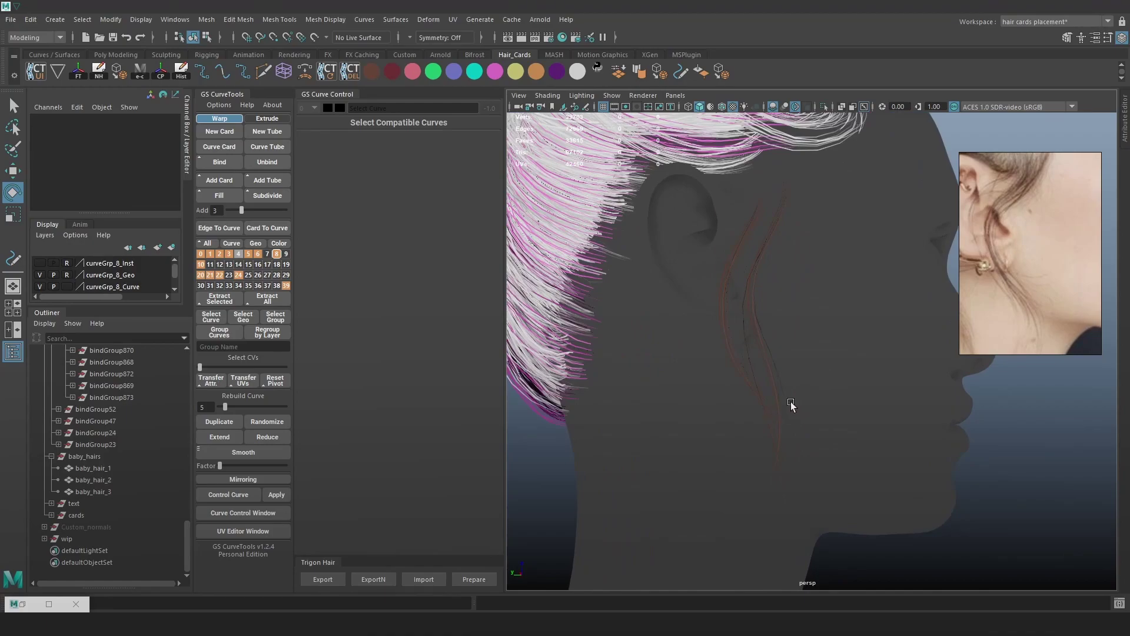
- Move the tip control points of the front clump's curve forward toward the jaw and try rotating them
click(790, 401)
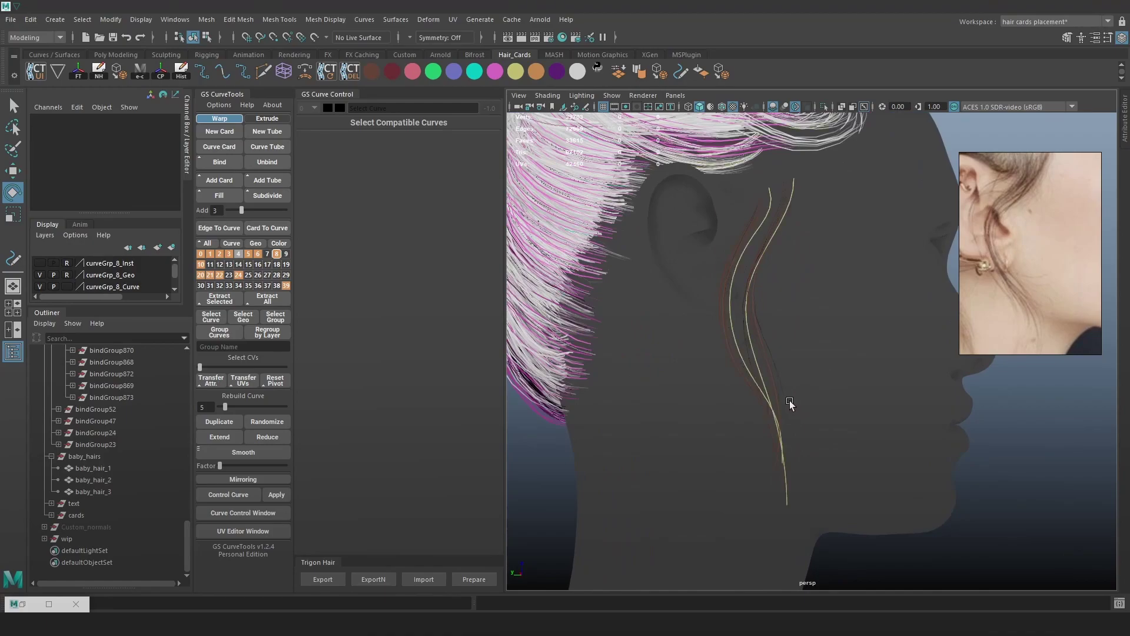
click(753, 357)
right_drag(1028, 334, 959, 335)
click(787, 490)
key(w)
drag(787, 491, 828, 516)
key(e)
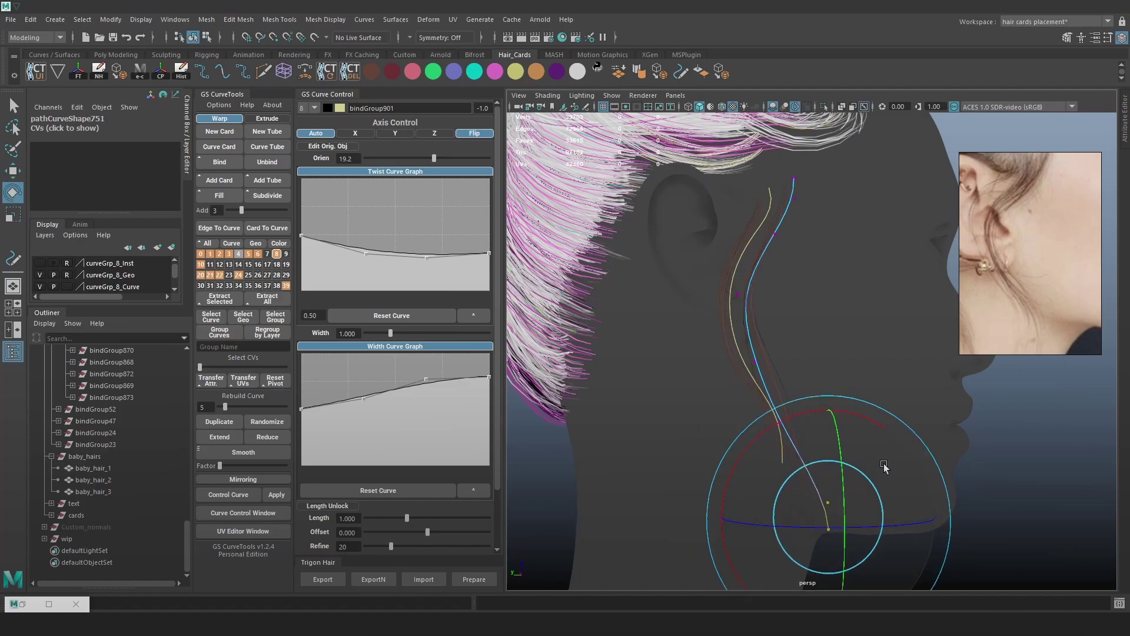
drag(859, 414, 994, 495)
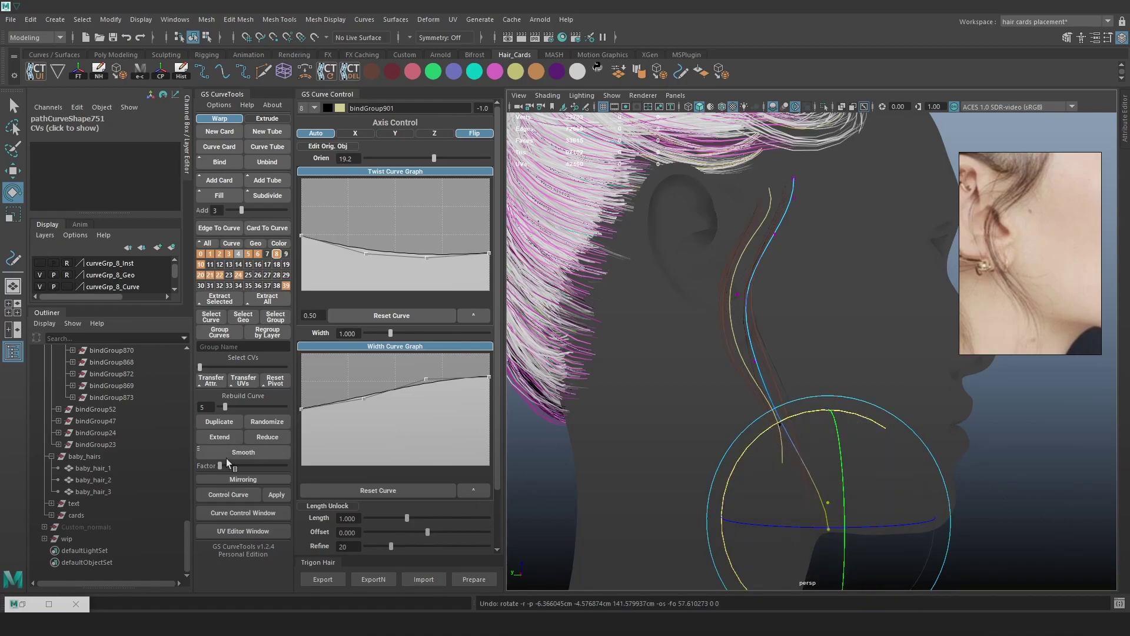
- Rebuild the front clump's curve with 10 points, then move and rotate its tip points into a smoother bend
drag(225, 404, 232, 404)
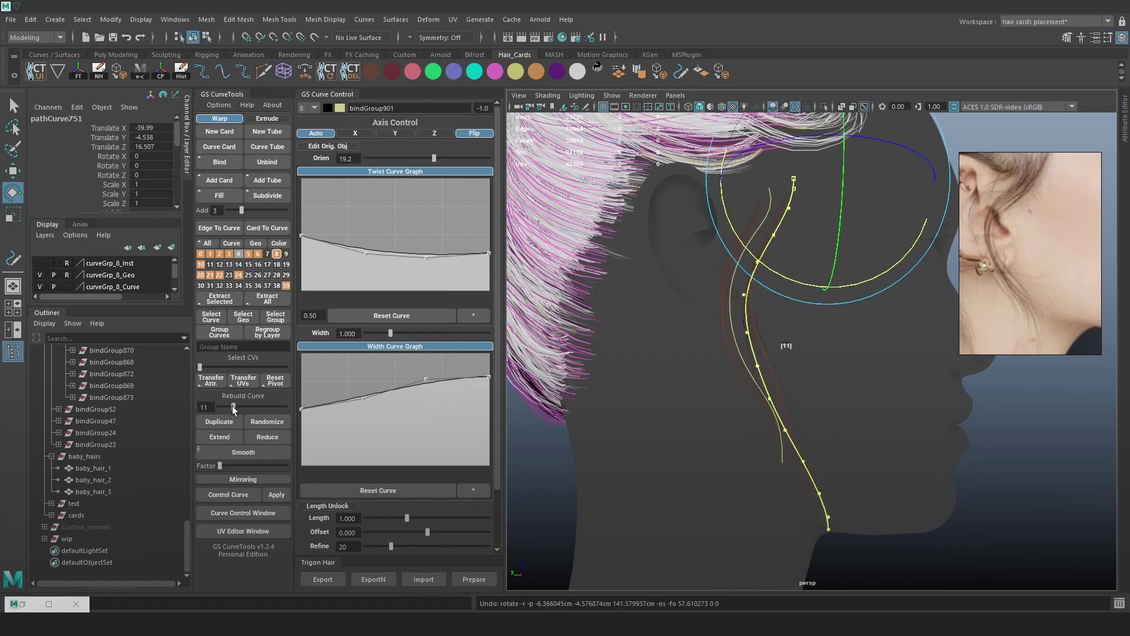
right_click(1033, 335)
right_drag(995, 395, 964, 335)
drag(840, 521, 866, 538)
drag(868, 454, 906, 437)
- Move the middle control points of the front clump's curve back toward the rear clump
click(755, 351)
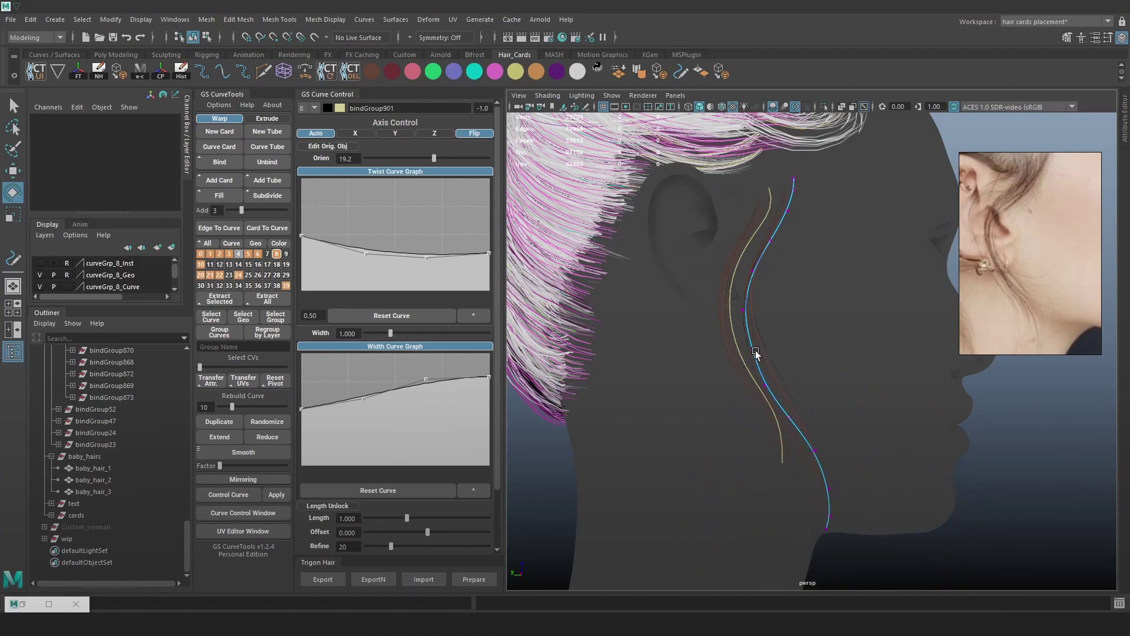
key(w)
key(4)
mouse_move(761, 355)
mouse_down()
mouse_move(738, 340)
mouse_move(743, 378)
mouse_move(789, 351)
mouse_move(931, 378)
mouse_up()
key(5)
alt+middle_drag(795, 313, 792, 351)
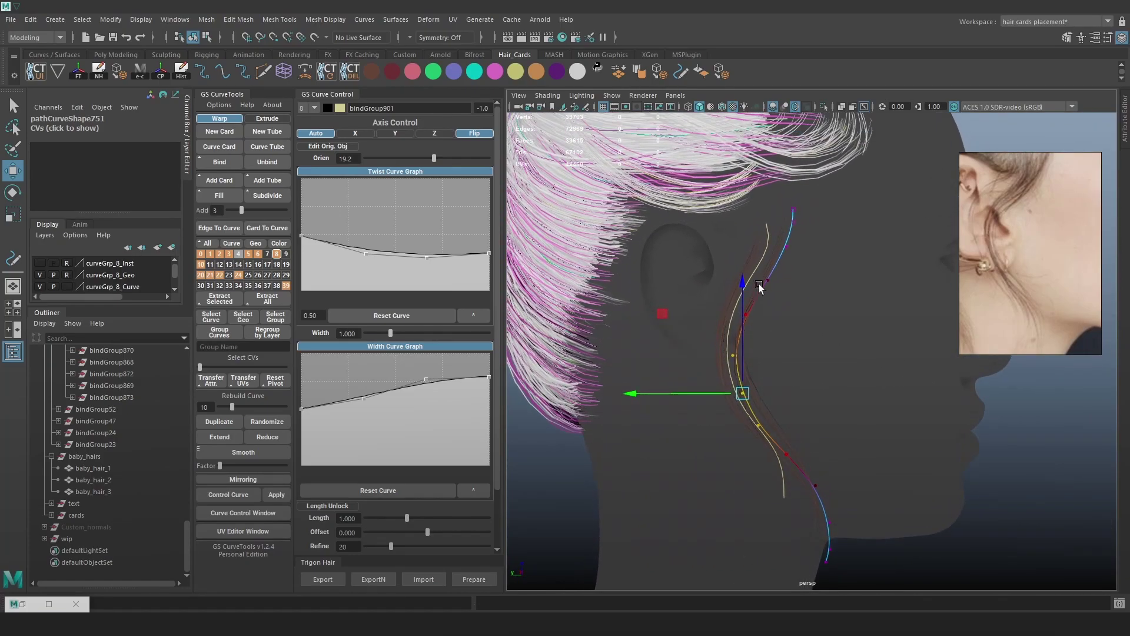
- Refine the front clump's upper bend by nudging its control points, toggling soft selection between moves
alt+right_drag(753, 257, 777, 285)
alt+middle_drag(796, 264, 791, 320)
drag(777, 305, 677, 337)
key(b)
drag(755, 328, 761, 335)
key(b)
mouse_move(762, 335)
mouse_down()
mouse_move(783, 339)
mouse_move(764, 332)
mouse_up()
- Export the updated hair with Trigon Hair and switch to Marmoset Toolbag to view it on the whole head
click(323, 582)
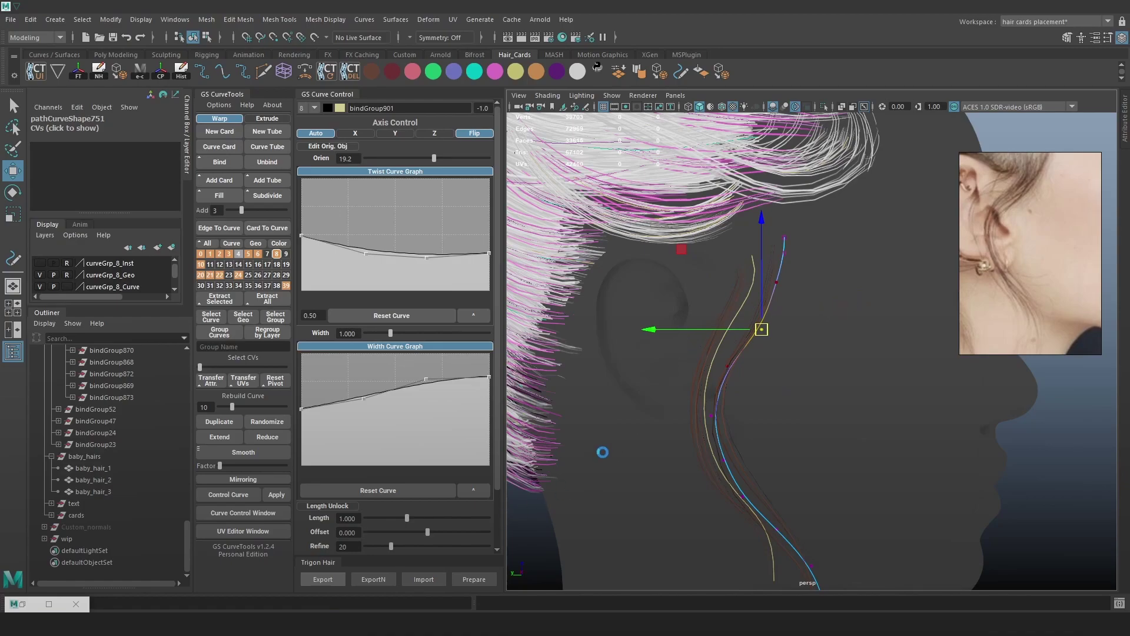
click(394, 622)
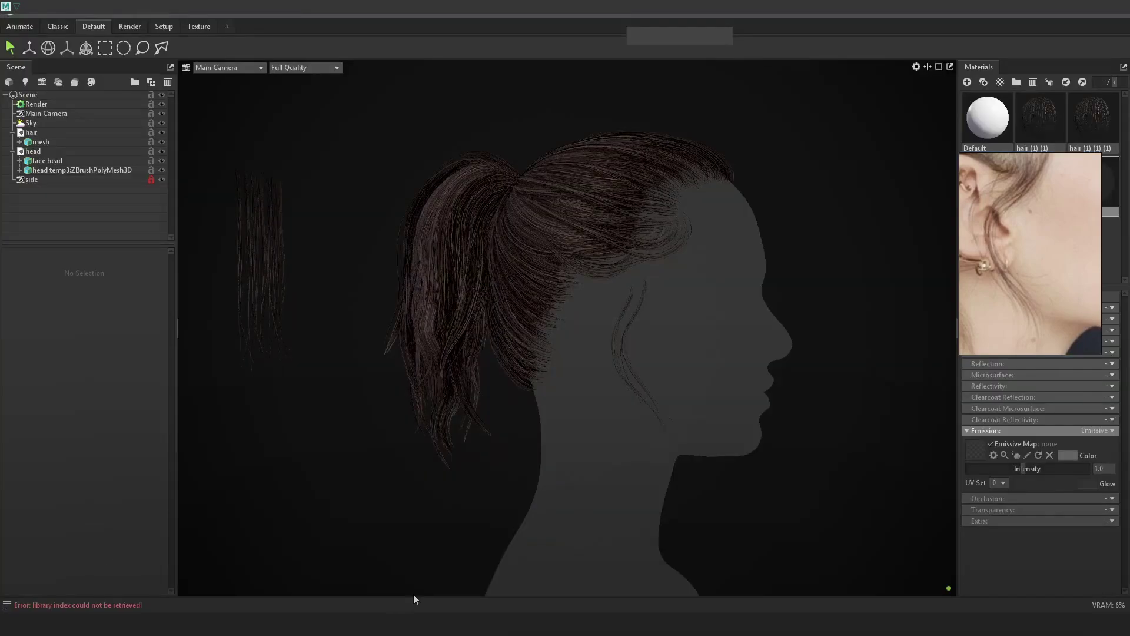
scroll(650, 295, down, 5)
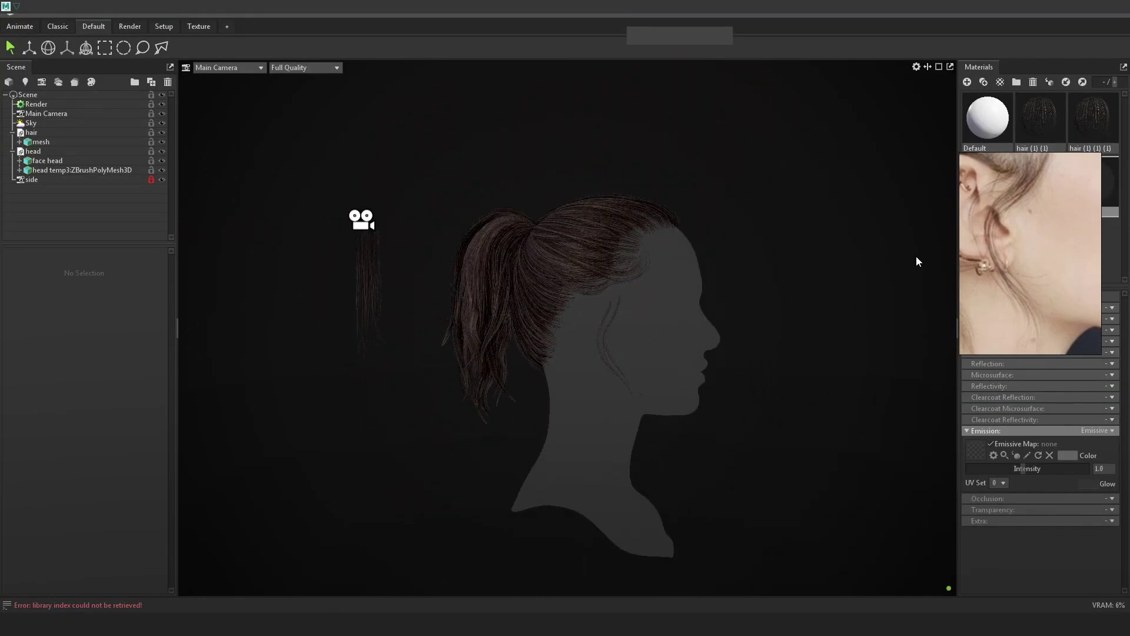
drag(651, 335, 690, 319)
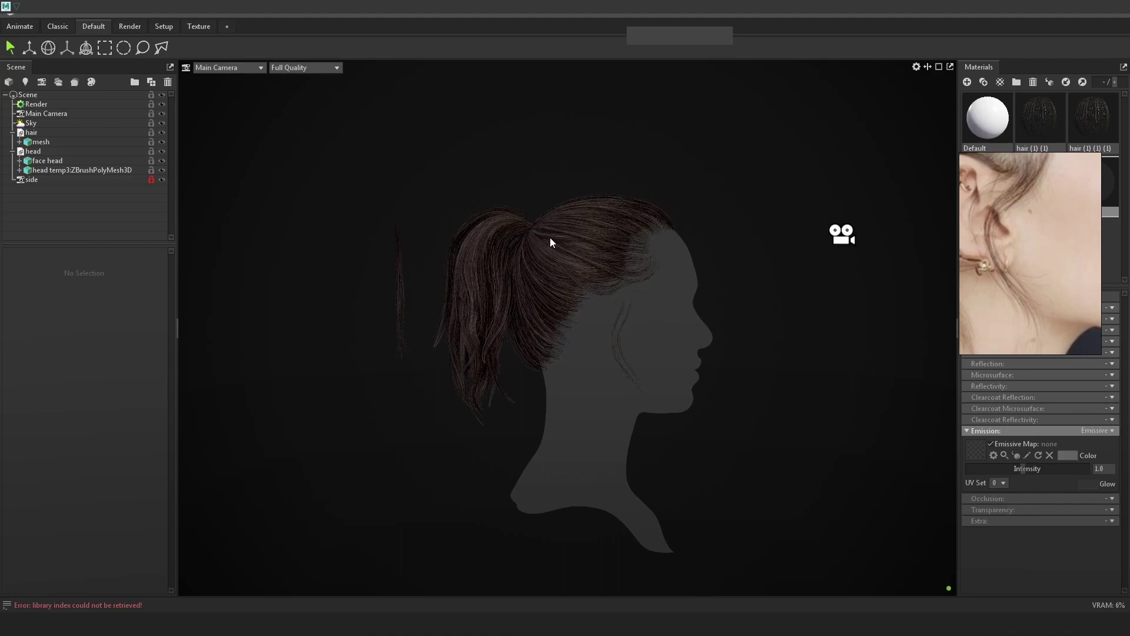
- Examine the baby-hair clumps in front of the ear against an enlarged view of the side-profile reference photo
scroll(1001, 233, down, 5)
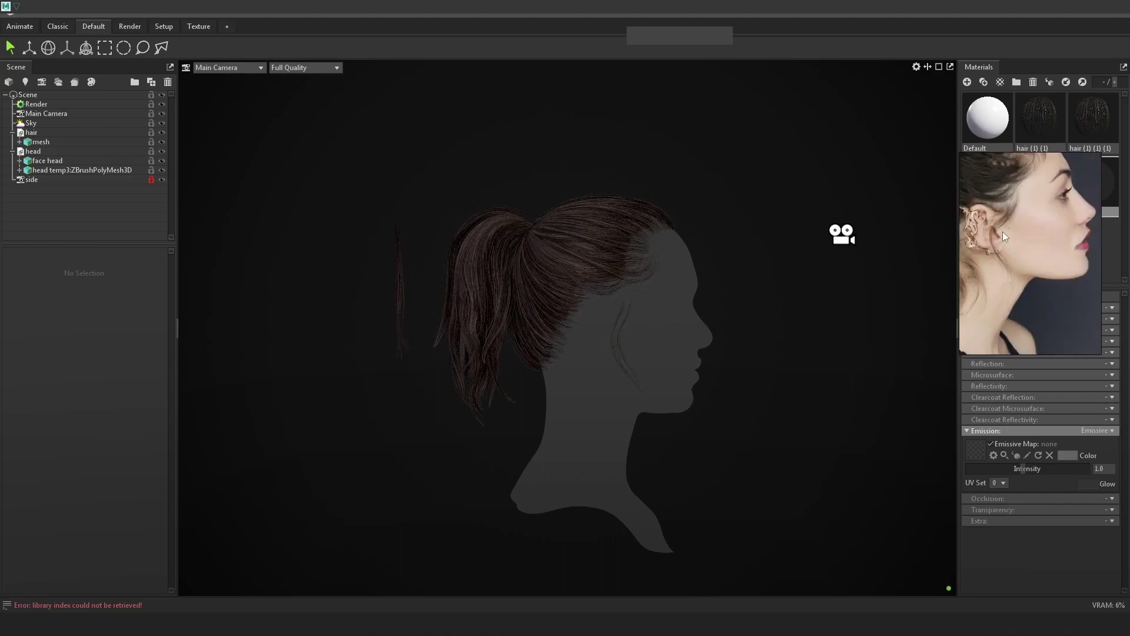
scroll(1051, 241, up, 2)
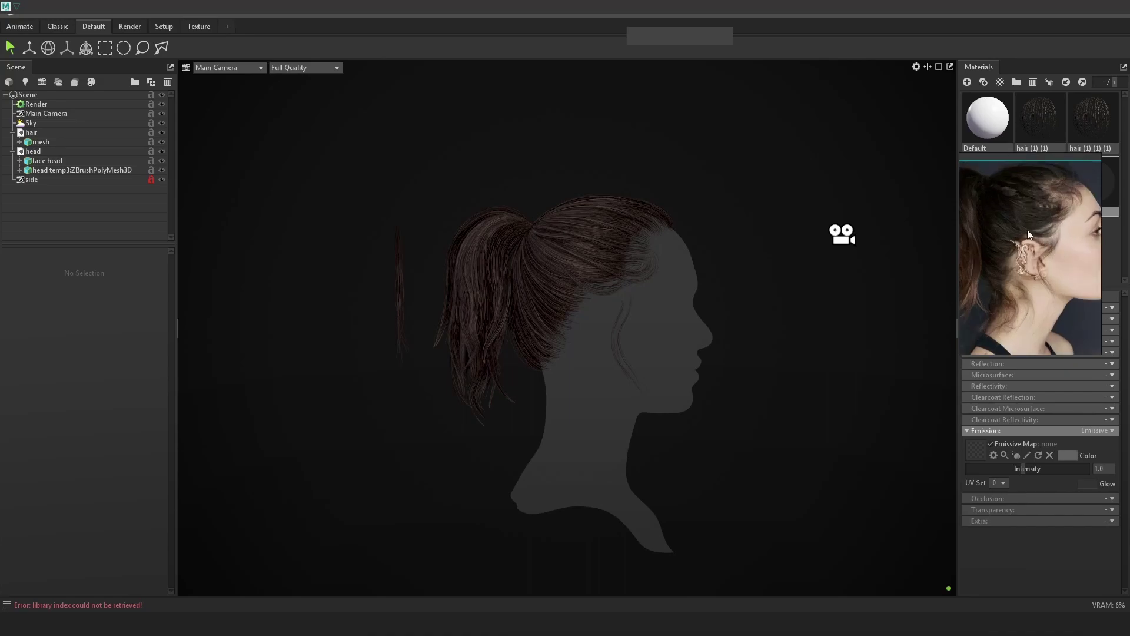
drag(961, 159, 850, 91)
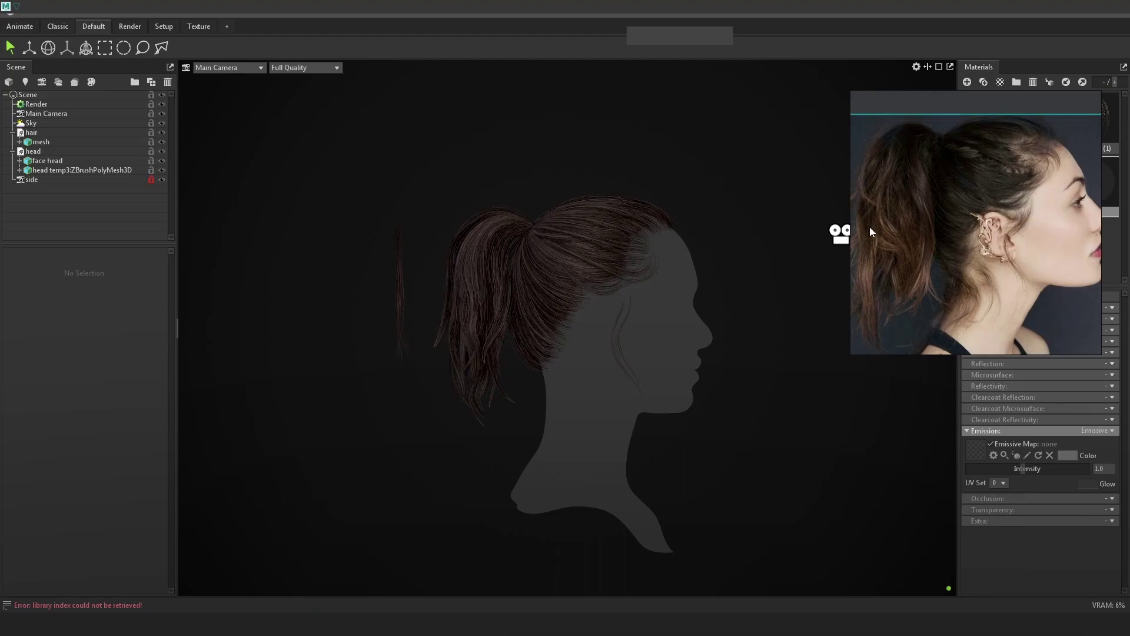
scroll(683, 270, down, 2)
alt+right_drag(687, 256, 733, 292)
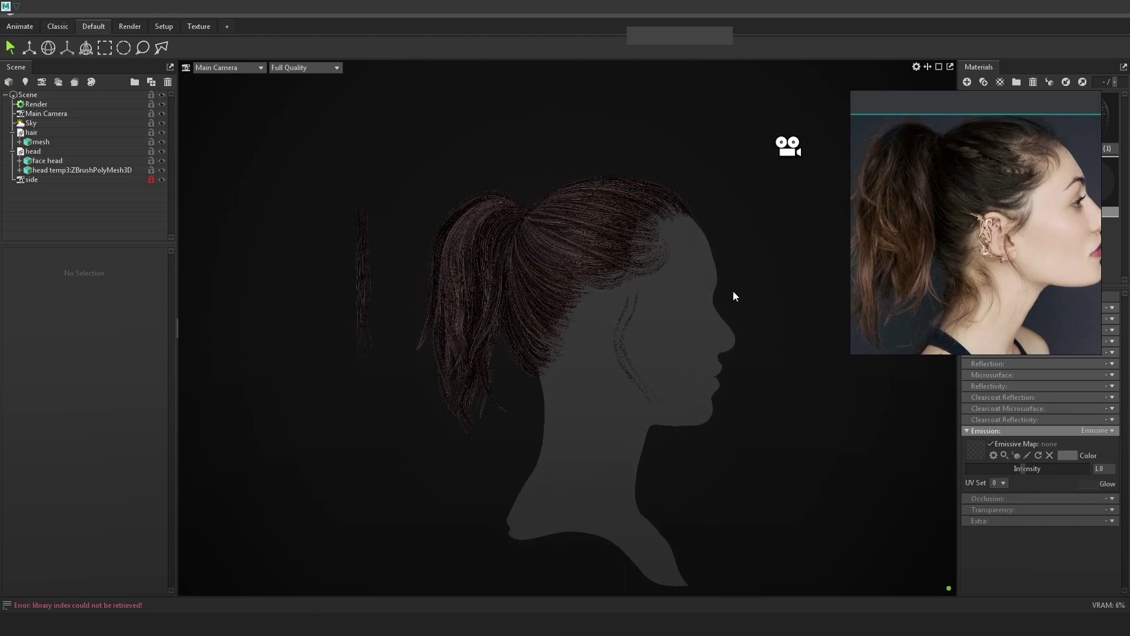
alt+drag(741, 285, 709, 288)
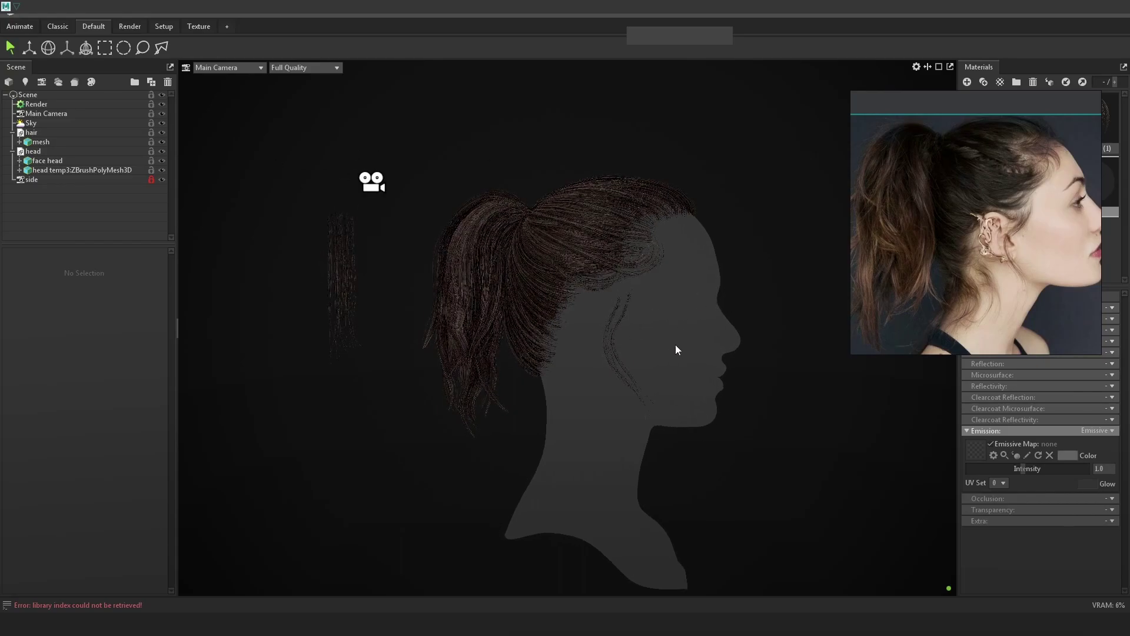
scroll(701, 342, up, 5)
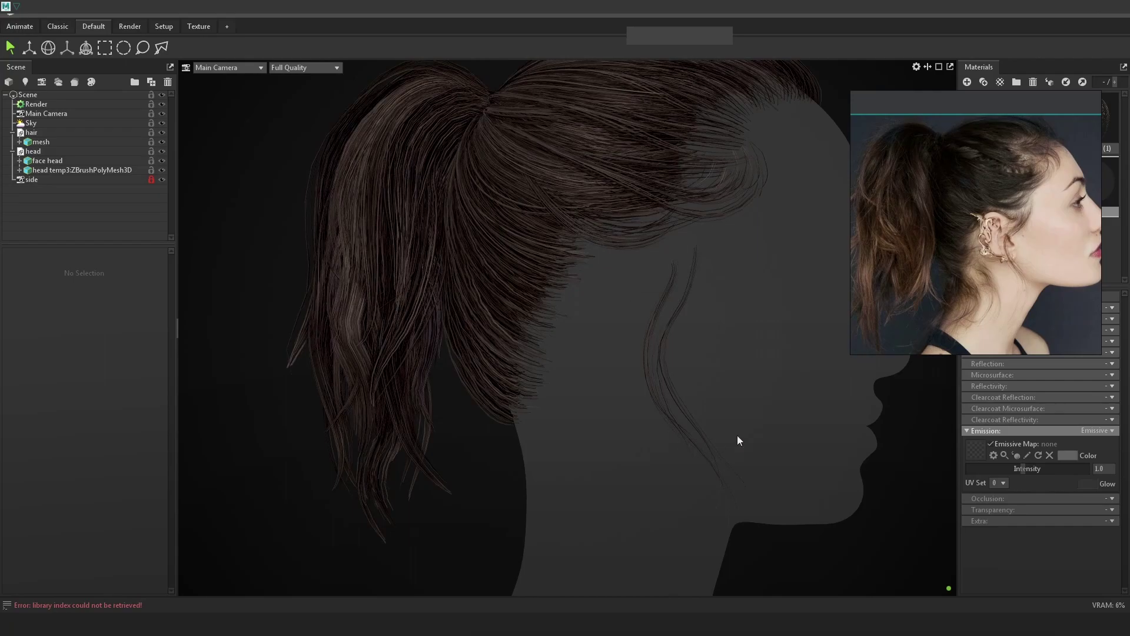
scroll(688, 352, down, 2)
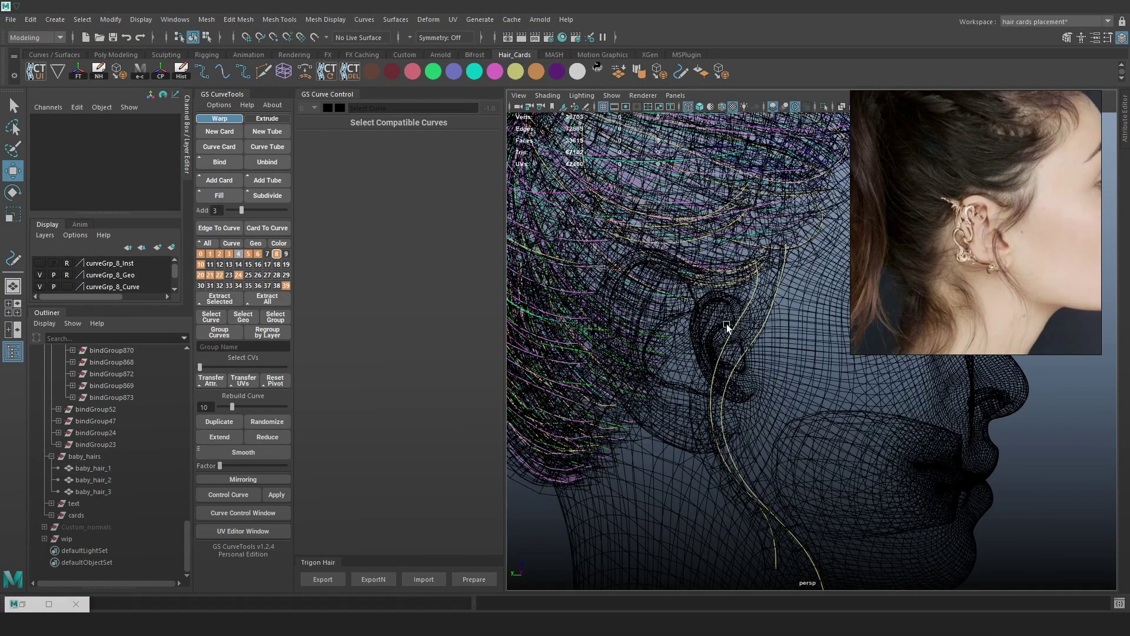
- Switch to Maya and mirror the baby-hair clumps across X to the other side of the head
click(763, 354)
alt+drag(763, 353, 588, 357)
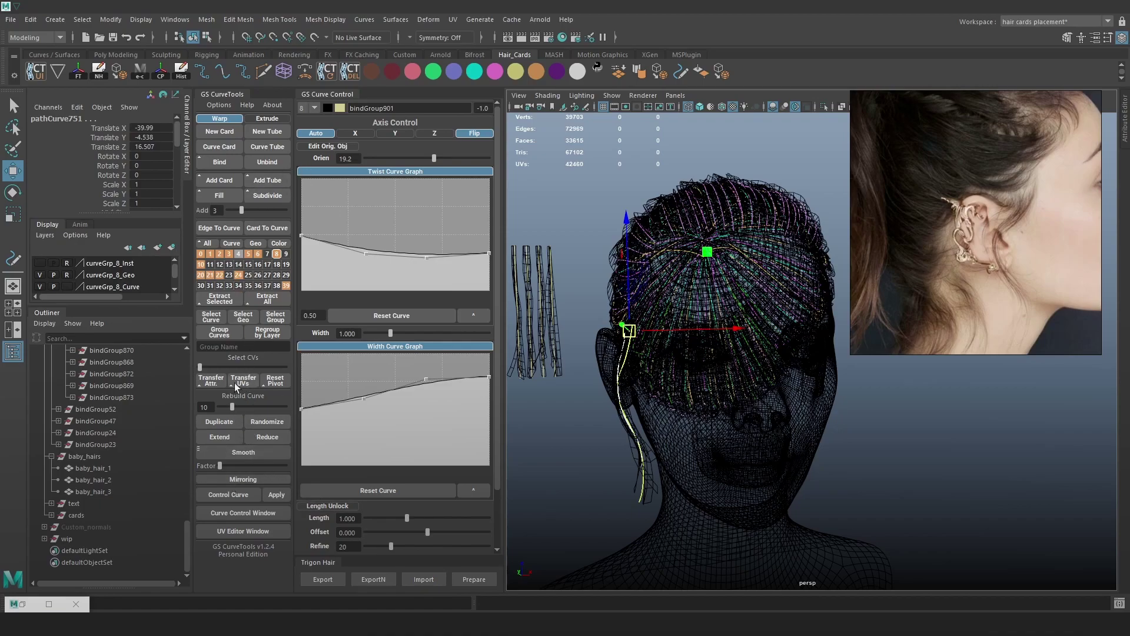
click(247, 479)
click(212, 495)
mouse_move(713, 407)
alt+mouse_down()
mouse_move(789, 464)
mouse_move(726, 462)
mouse_move(850, 440)
mouse_move(850, 429)
mouse_move(908, 454)
mouse_move(944, 444)
alt+mouse_up()
click(694, 437)
key(5)
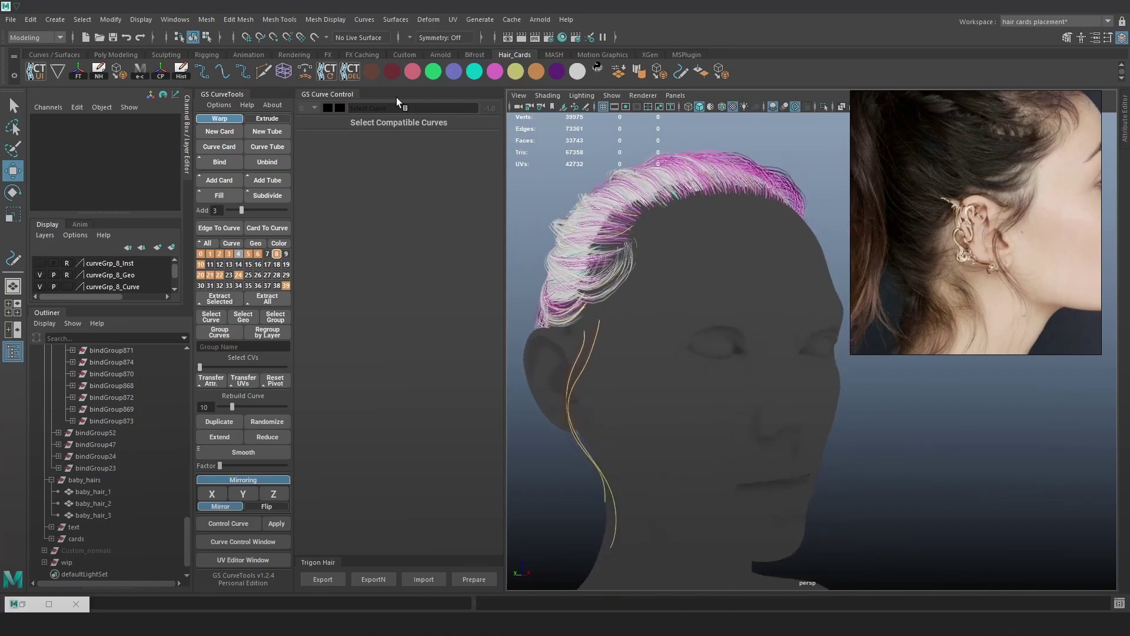
- Export the mirrored hair with Trigon Hair and switch to Marmoset Toolbag to compare both sides of the head with the reference photo
click(339, 580)
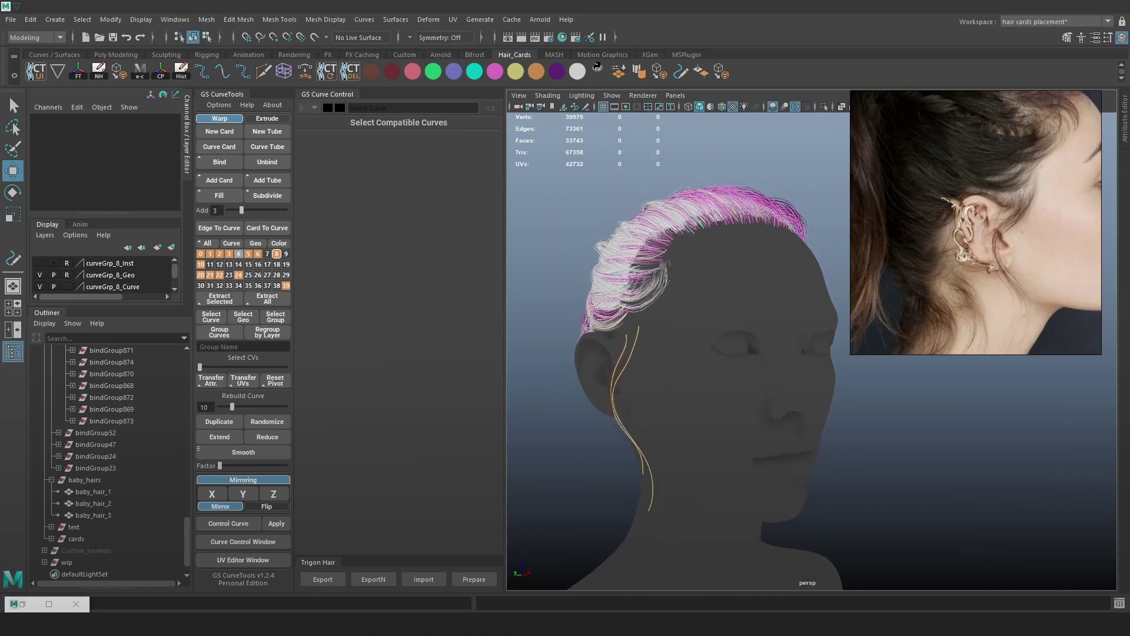
key(alt+Tab)
drag(695, 328, 617, 329)
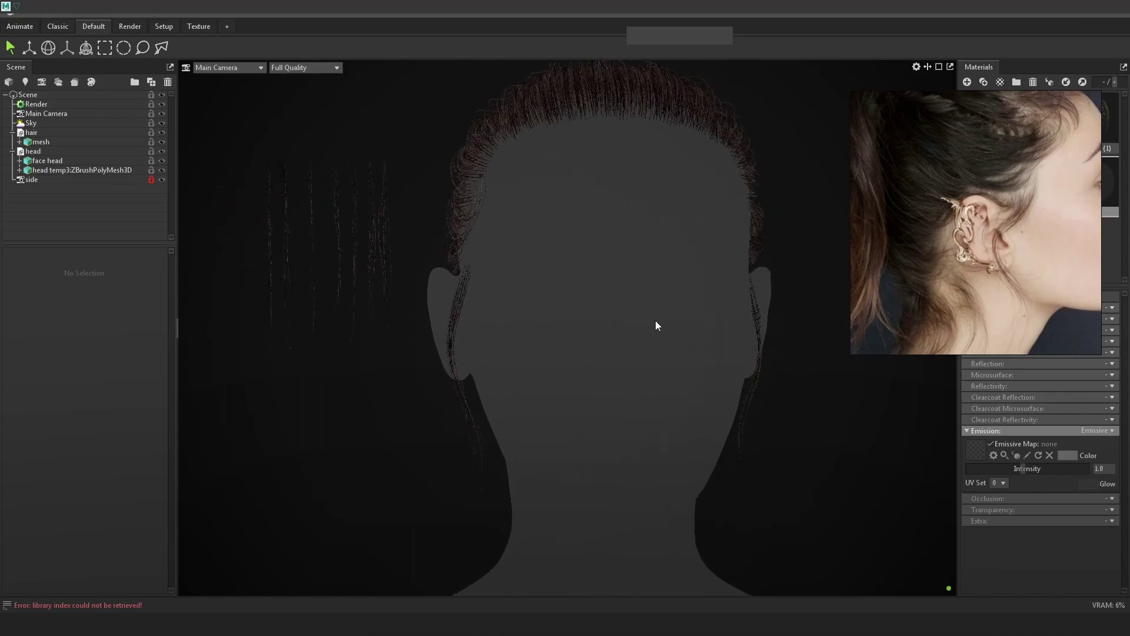
scroll(688, 315, down, 3)
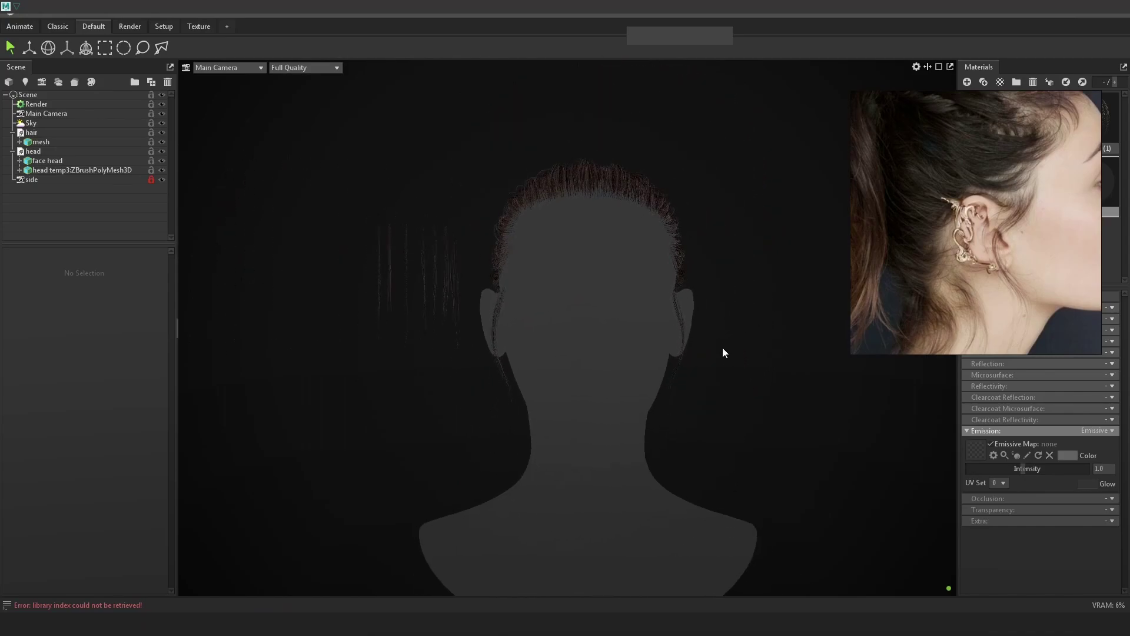
scroll(956, 252, down, 3)
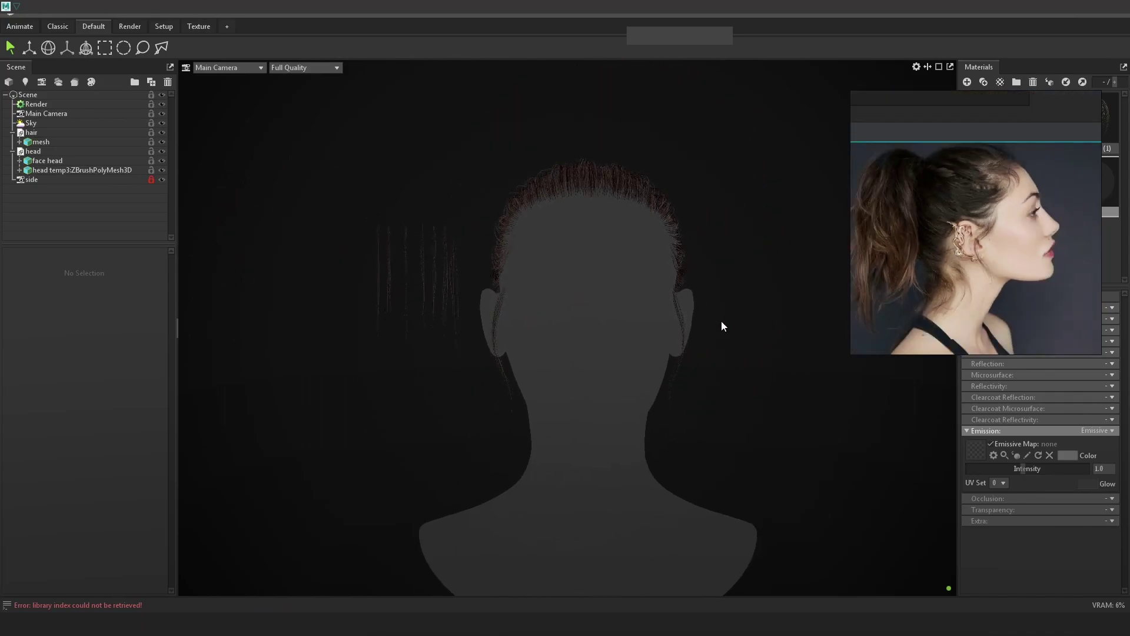
drag(712, 316, 575, 317)
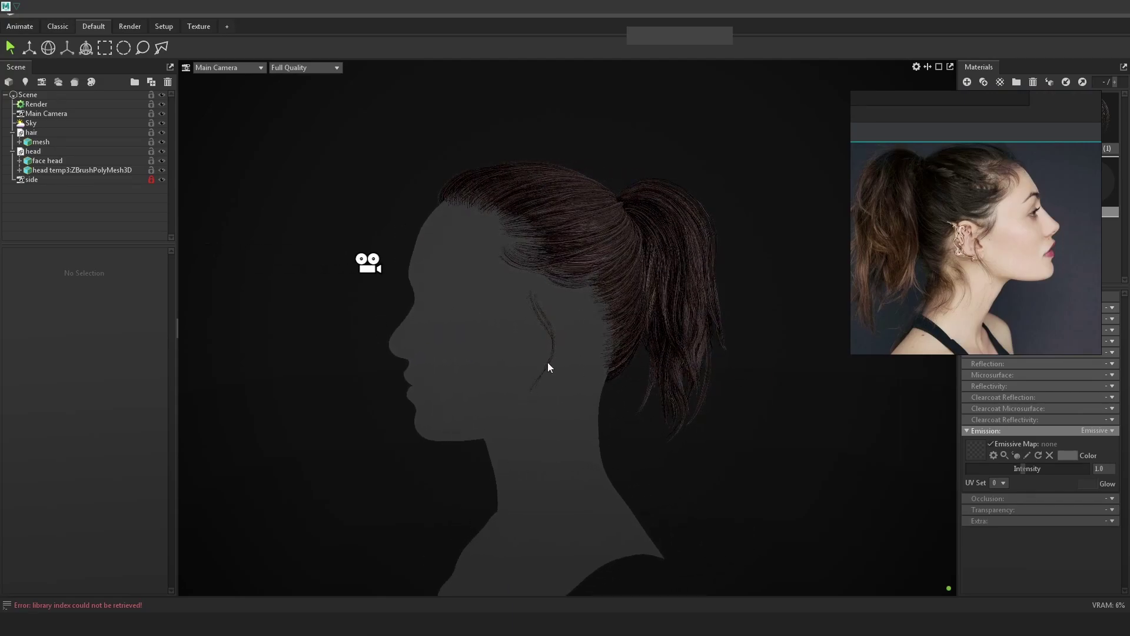
drag(548, 364, 766, 370)
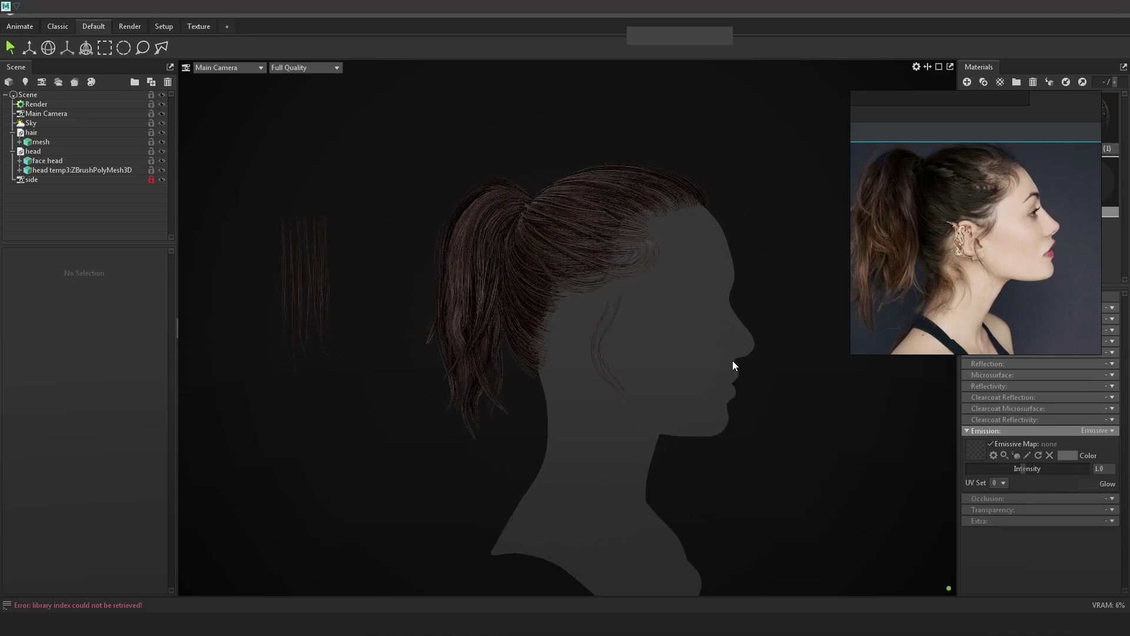
scroll(959, 179, up, 4)
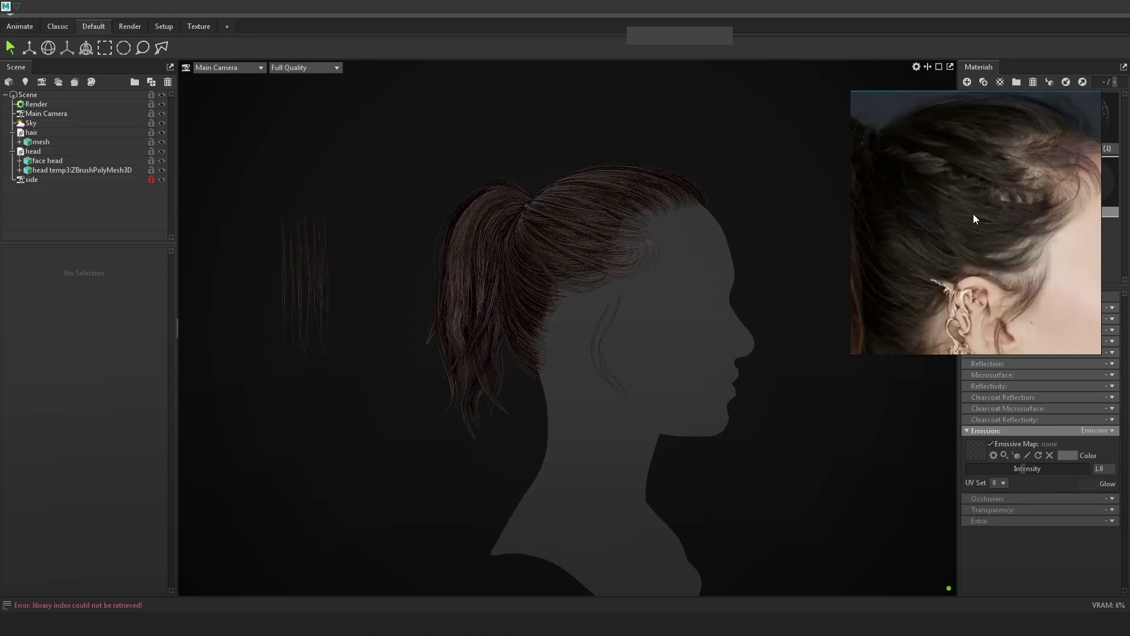
scroll(686, 235, up, 2)
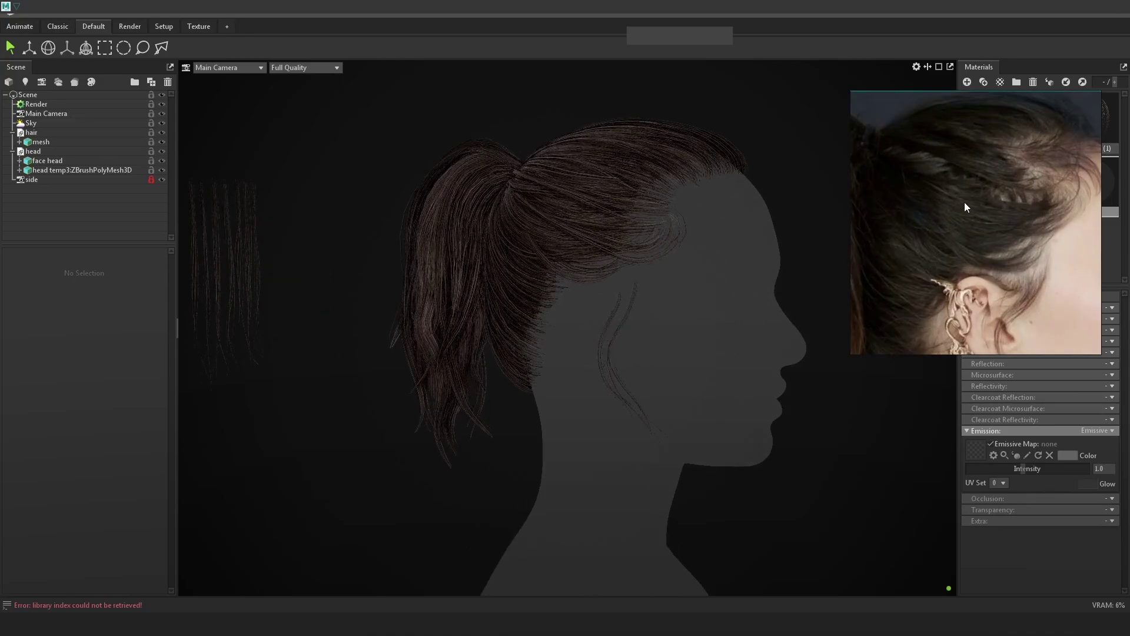
scroll(934, 214, down, 4)
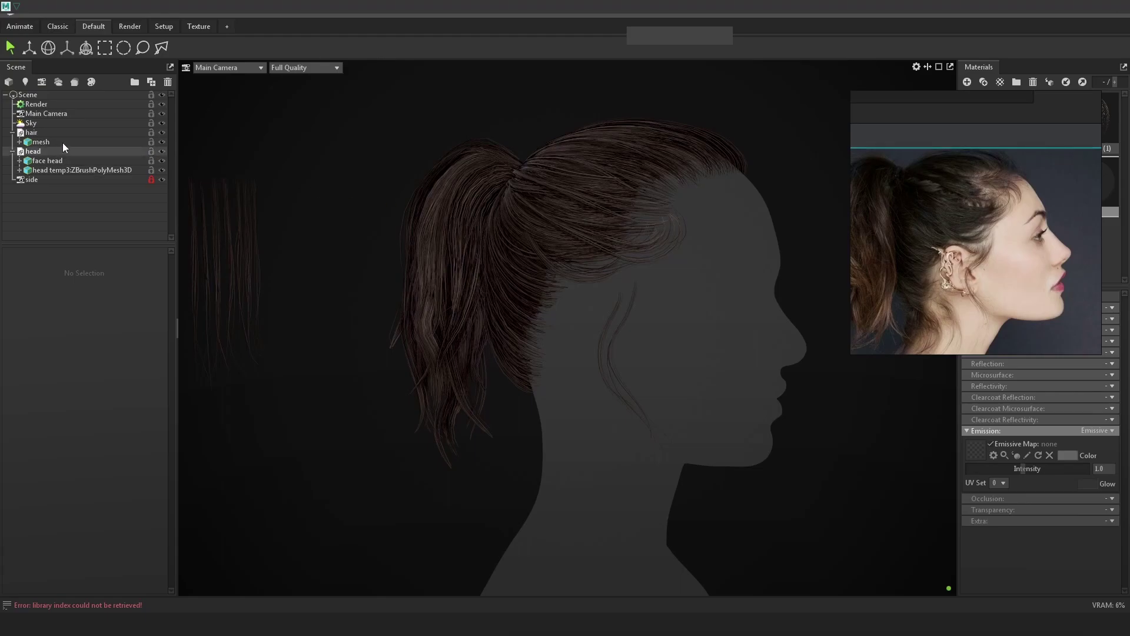
- Select the Main Camera and tint its post-effect Exposure colour a very pale green
click(66, 114)
scroll(135, 441, down, 2)
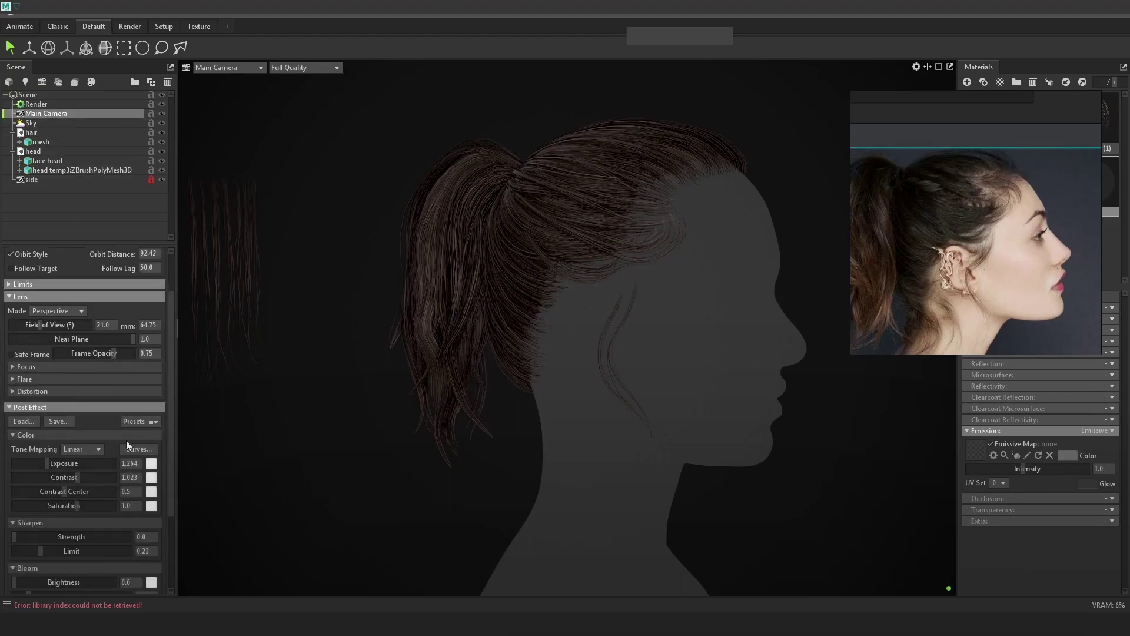
click(150, 464)
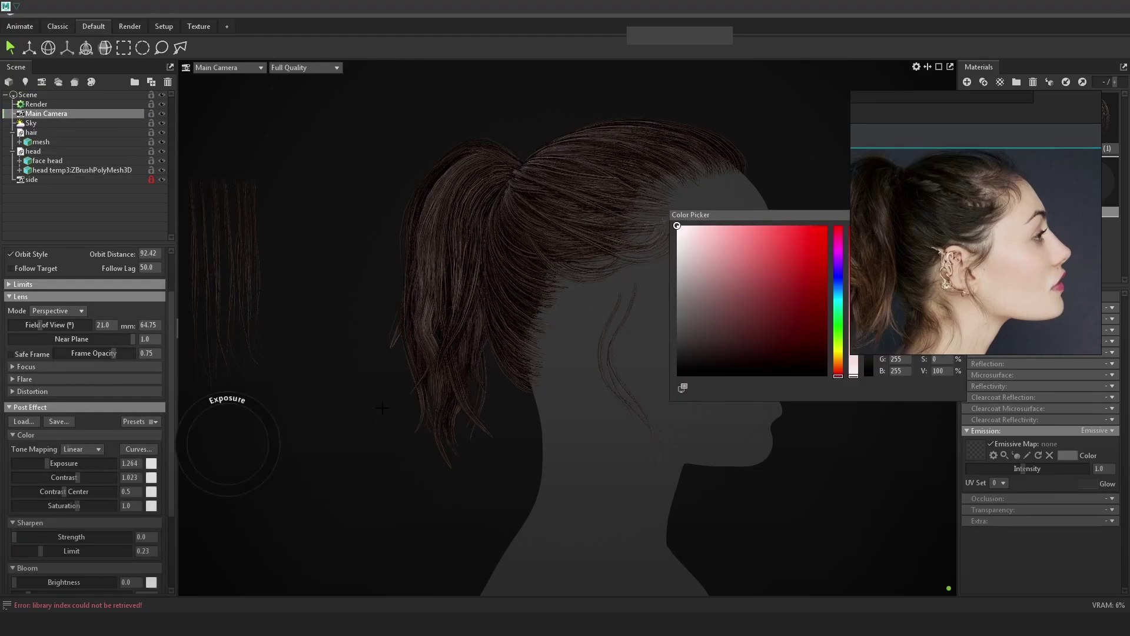
drag(721, 222, 221, 254)
drag(287, 395, 295, 360)
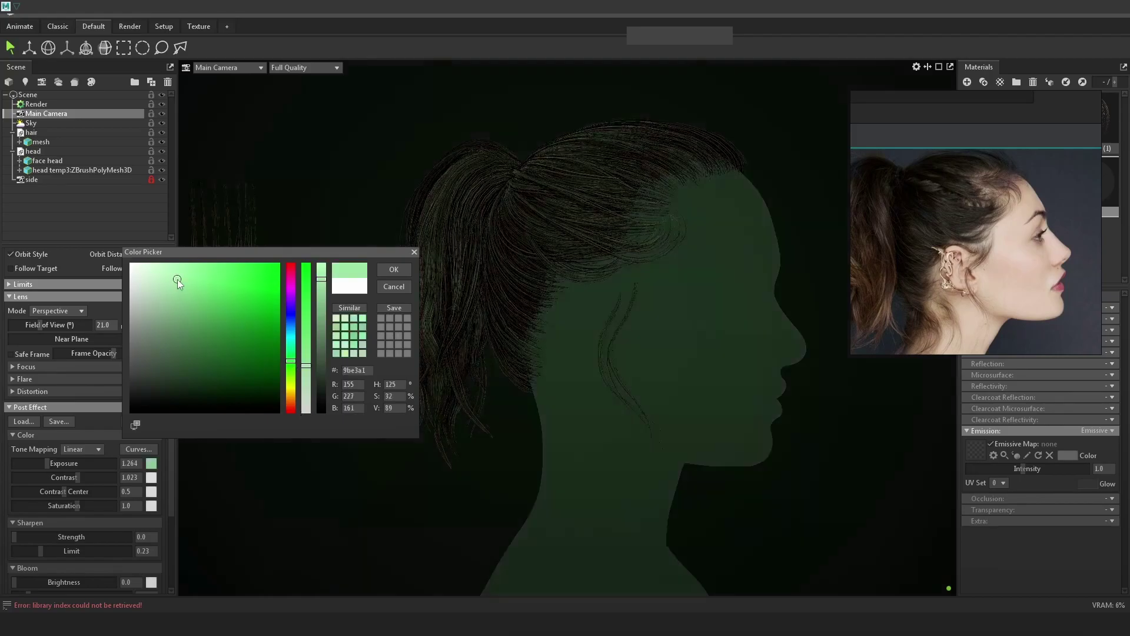
drag(172, 275, 141, 263)
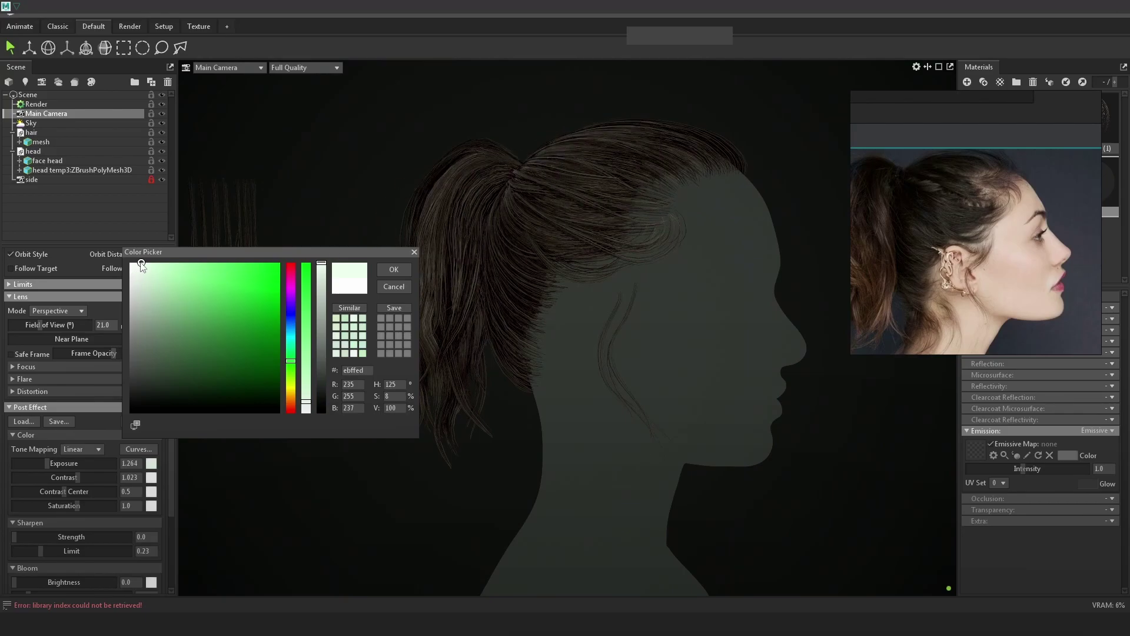
drag(141, 263, 139, 263)
- Try several hues for the Exposure tint and settle on pale cyan, hue 180 and saturation 7%
mouse_move(289, 362)
mouse_down()
mouse_move(285, 318)
mouse_move(287, 334)
mouse_up()
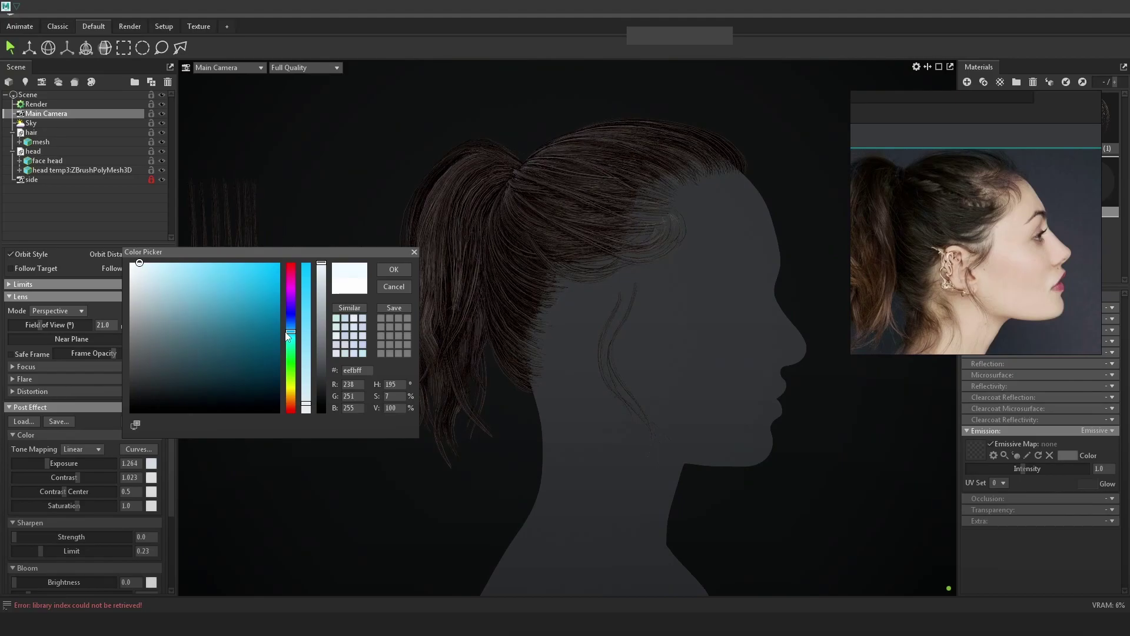
drag(287, 333, 289, 341)
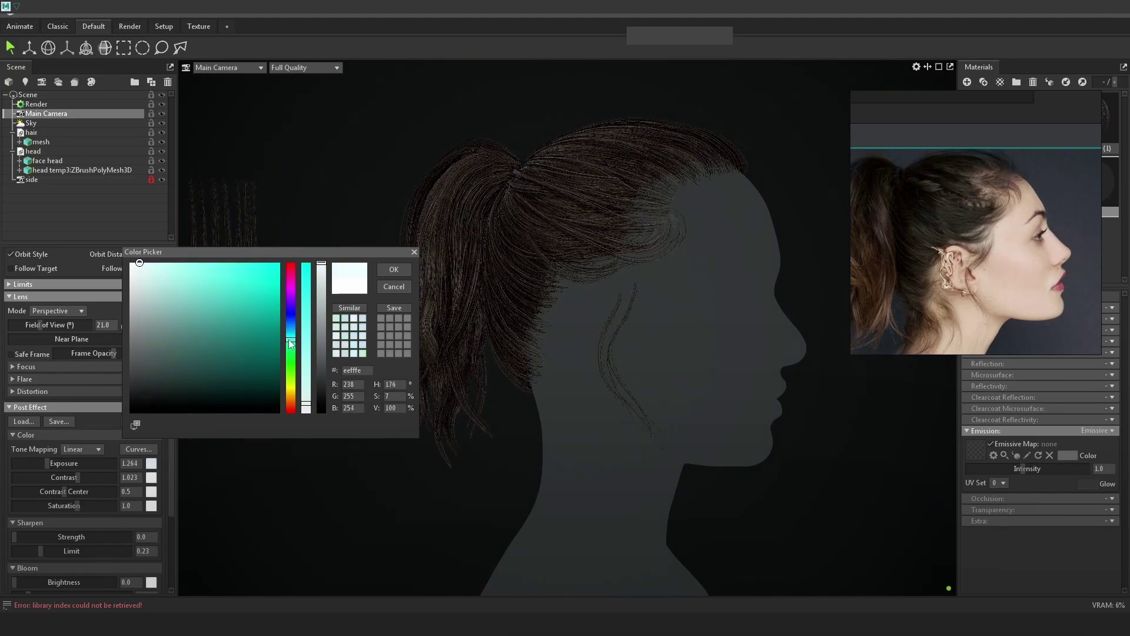
mouse_move(167, 270)
mouse_down()
mouse_move(129, 248)
mouse_move(140, 246)
mouse_up()
click(291, 364)
click(292, 316)
click(292, 330)
click(292, 361)
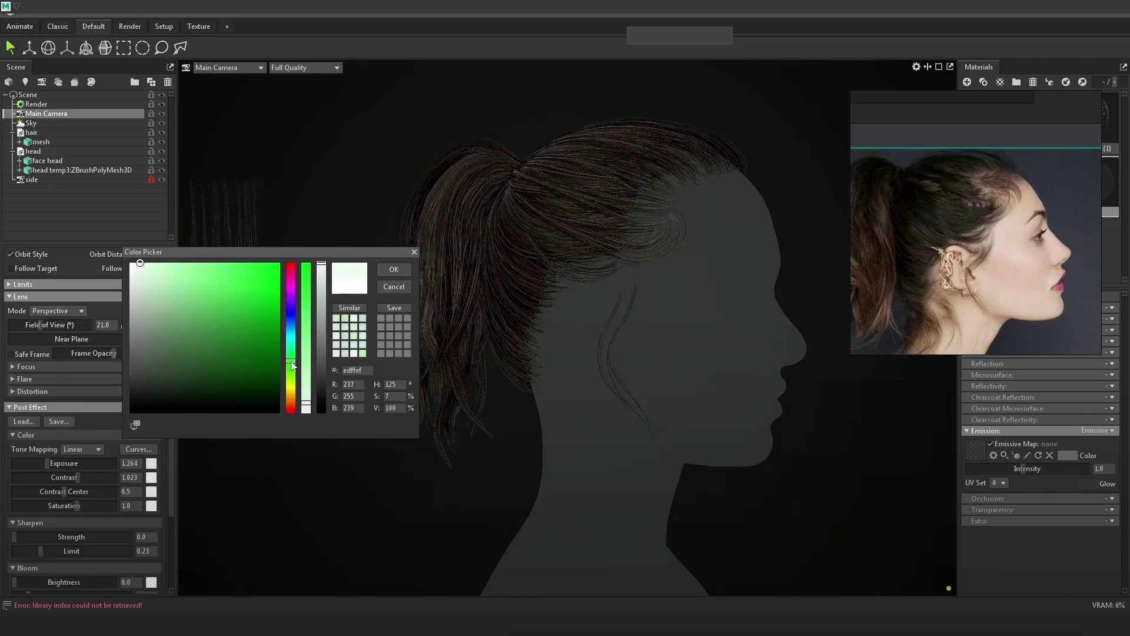
click(290, 339)
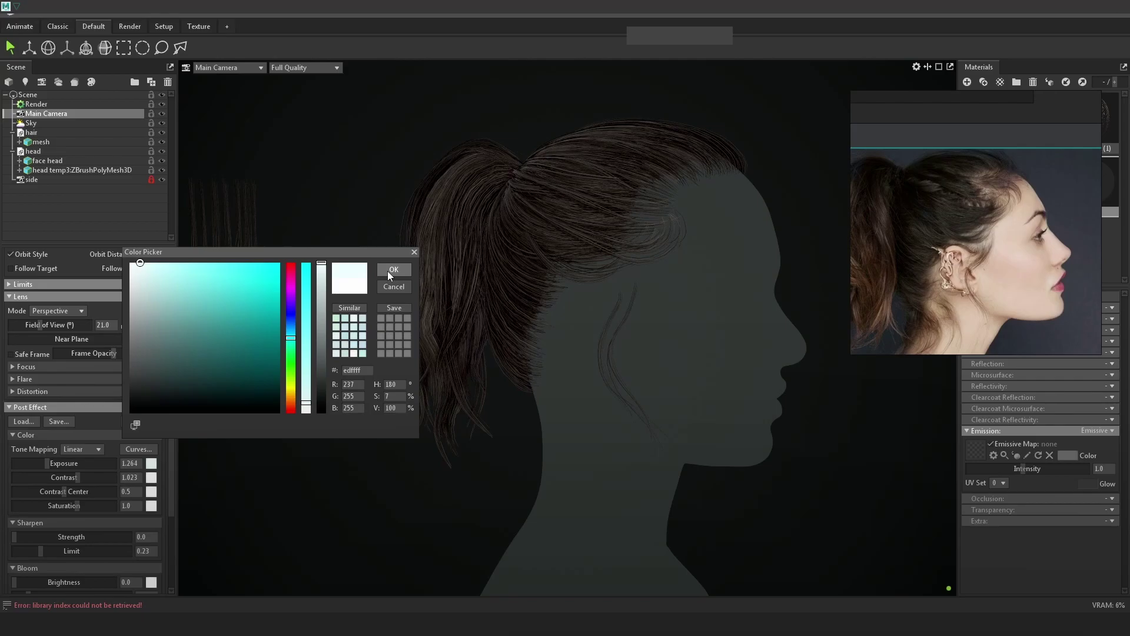
- Lower the saturation of the cyan Exposure tint slightly at full brightness and apply the colour
mouse_move(310, 406)
mouse_down()
mouse_move(307, 417)
mouse_move(308, 300)
mouse_move(330, 429)
mouse_move(315, 407)
mouse_up()
drag(327, 292, 323, 262)
drag(305, 401, 307, 406)
click(398, 270)
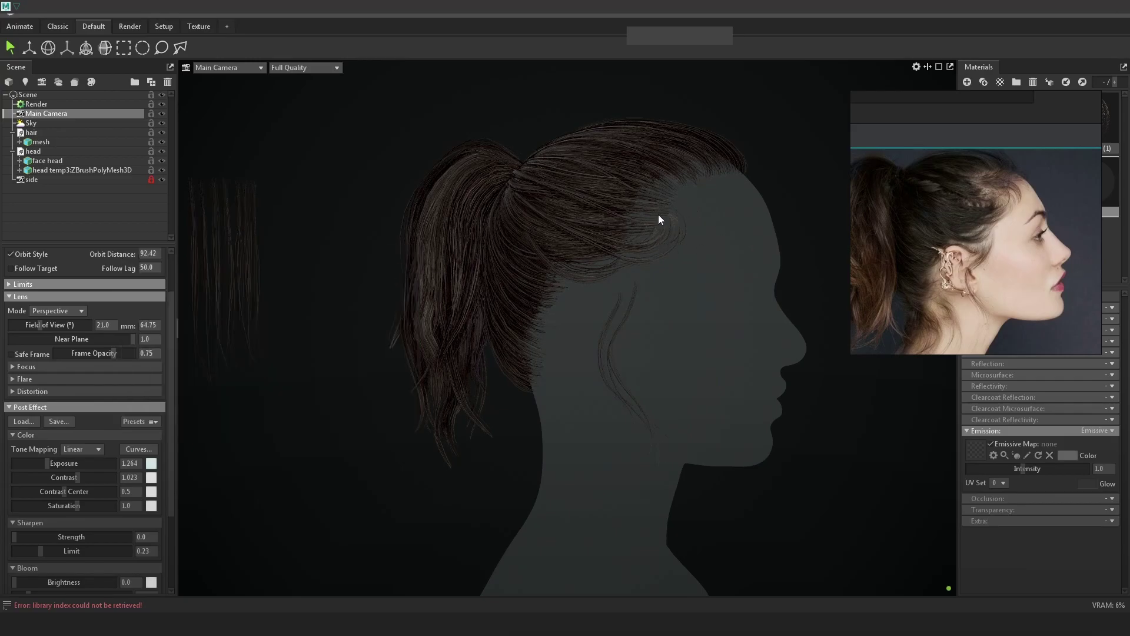
click(151, 506)
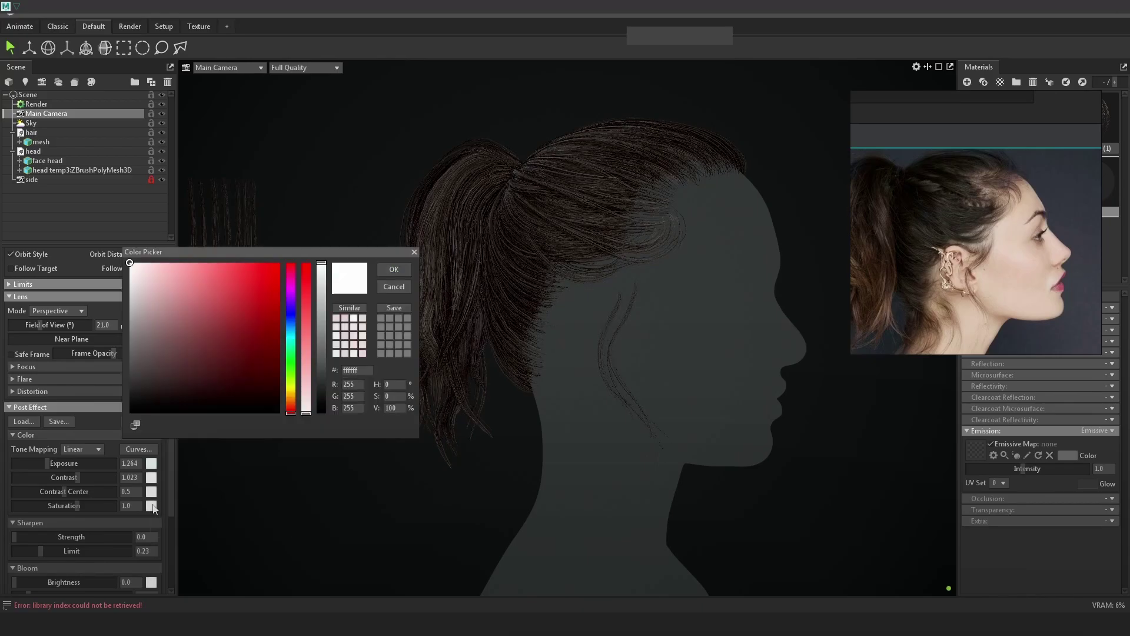
mouse_move(250, 345)
mouse_down()
mouse_move(217, 300)
mouse_move(212, 326)
mouse_move(268, 312)
mouse_move(291, 372)
mouse_move(148, 334)
mouse_move(109, 265)
mouse_up()
click(385, 288)
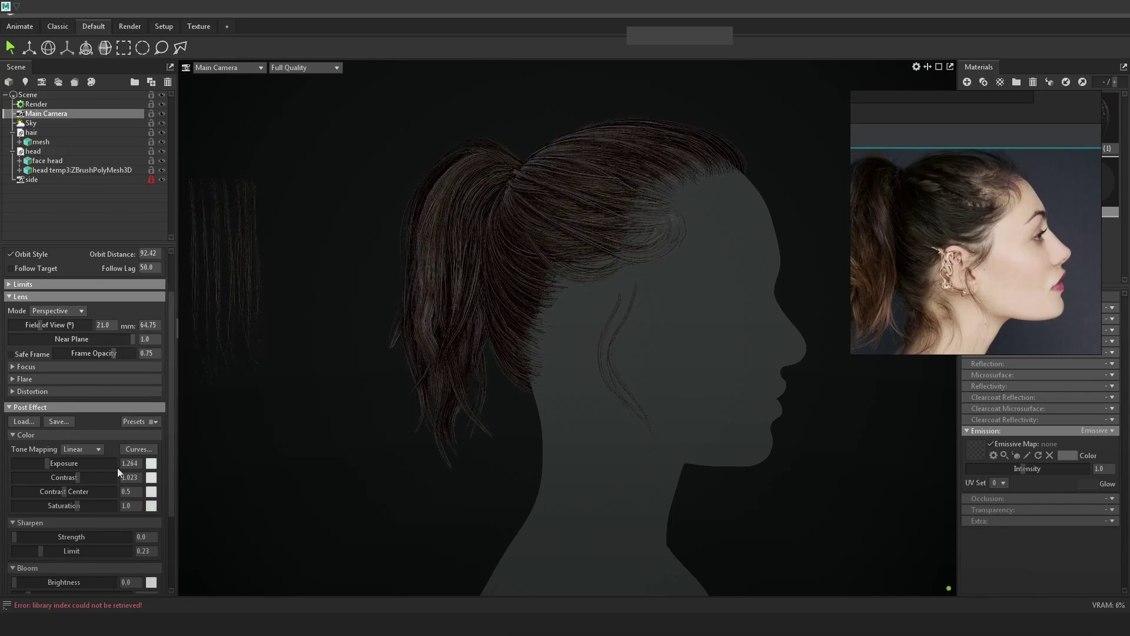
- Try green and magenta tints on the camera's Contrast Center colour, then bring it back to near-white and apply it
click(151, 492)
drag(253, 307, 192, 261)
mouse_move(291, 377)
mouse_down()
mouse_move(292, 358)
mouse_move(294, 369)
mouse_up()
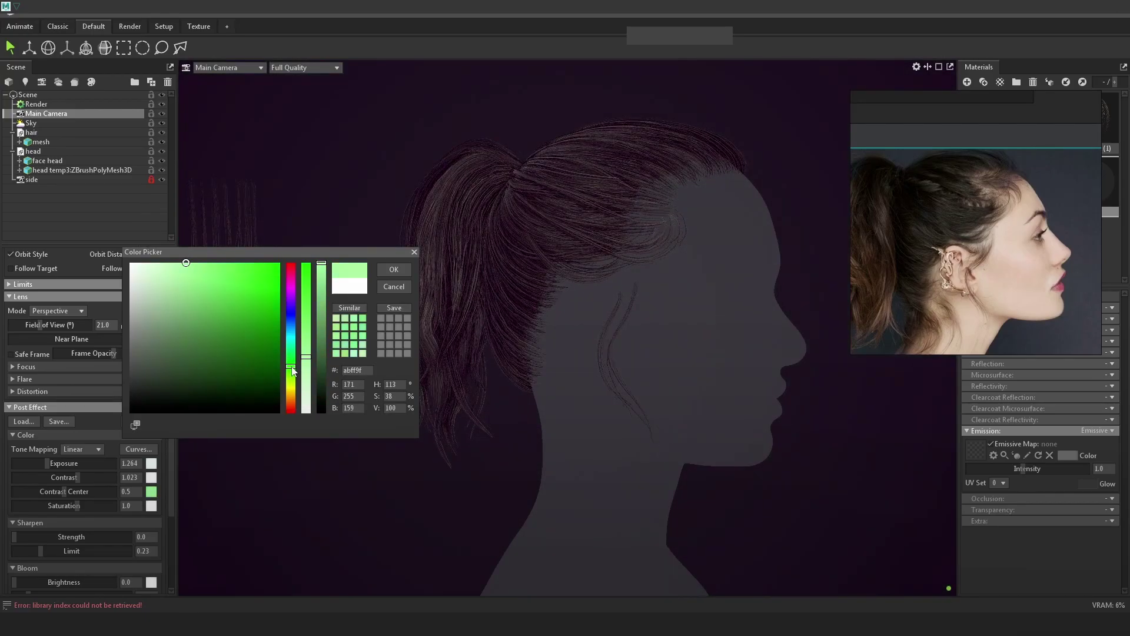
drag(322, 334, 305, 286)
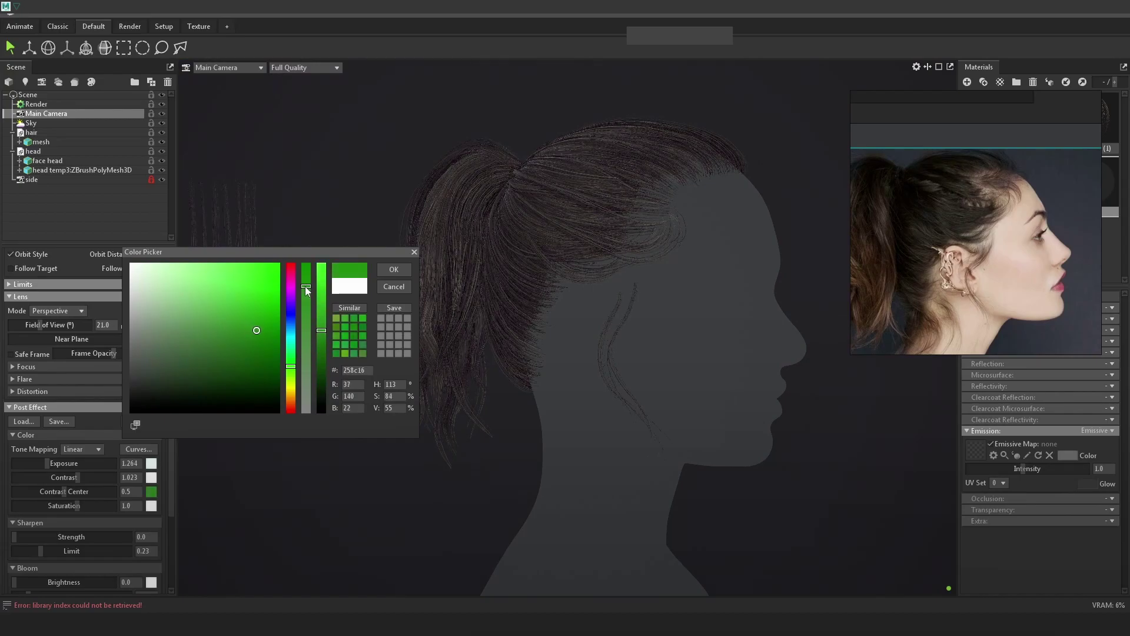
drag(320, 337, 308, 254)
mouse_move(245, 282)
mouse_down()
mouse_move(122, 243)
mouse_move(190, 246)
mouse_move(142, 247)
mouse_move(161, 242)
mouse_up()
click(291, 390)
drag(291, 392, 297, 290)
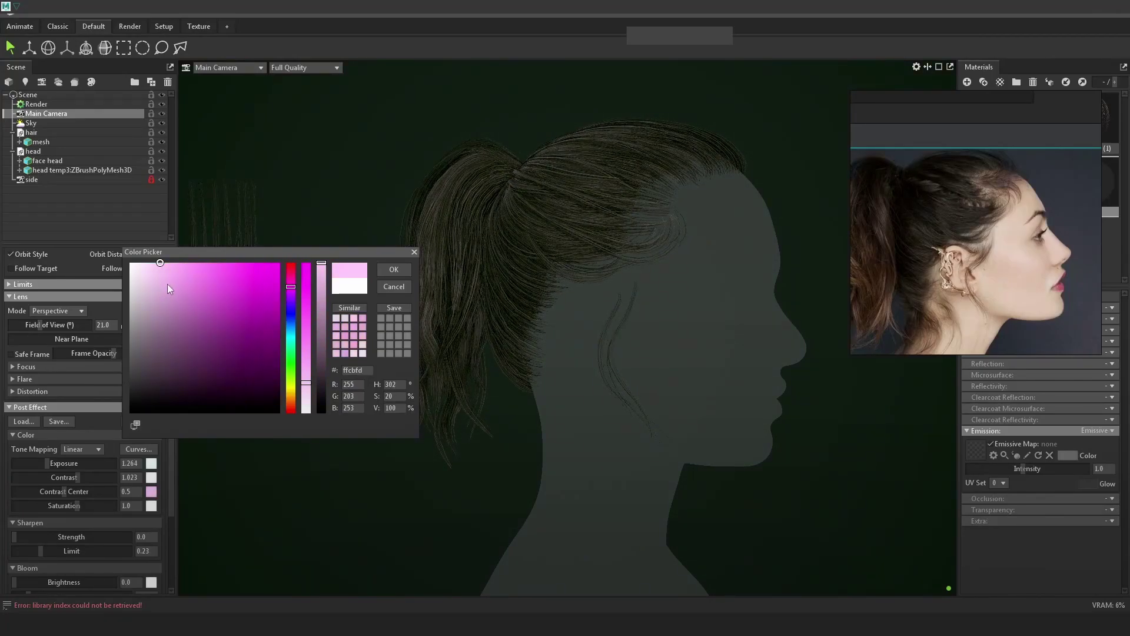
drag(306, 382, 301, 413)
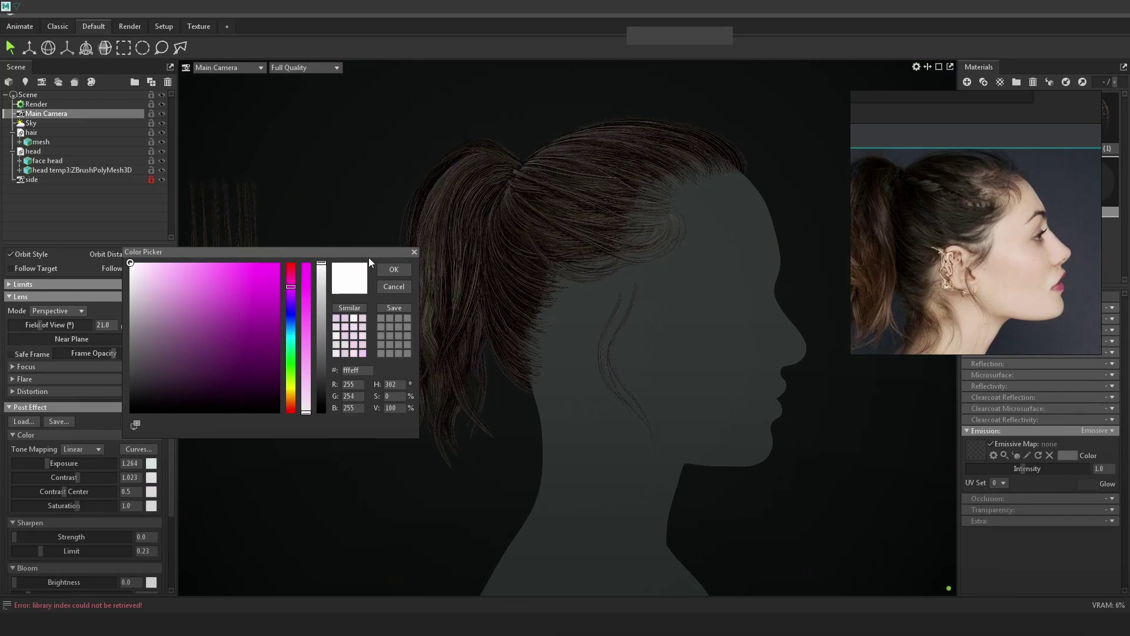
click(394, 269)
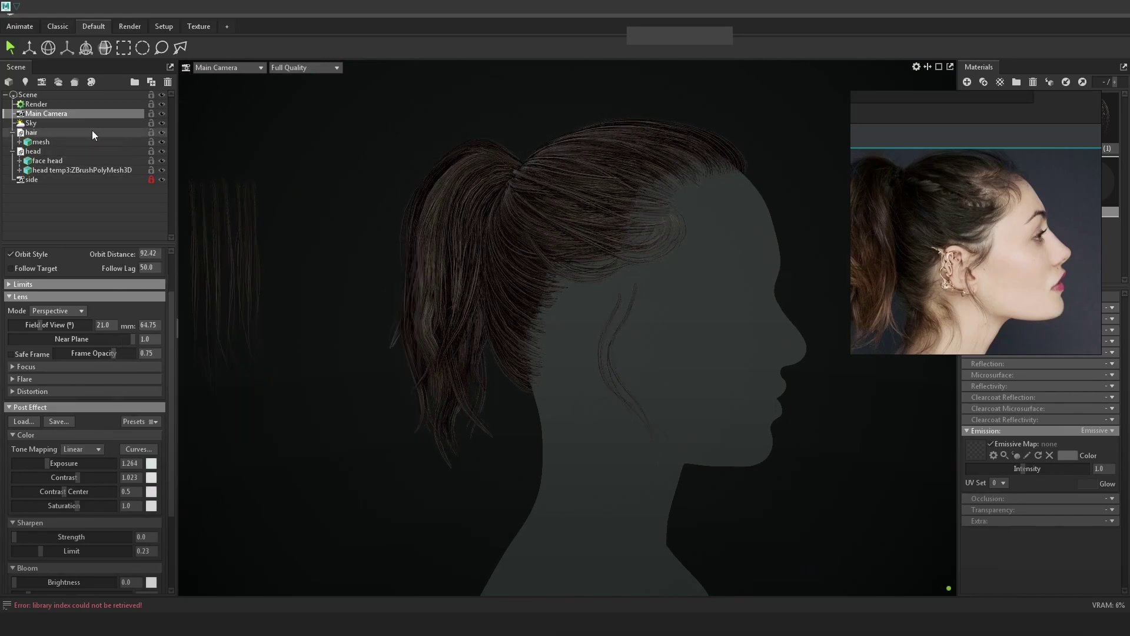
- Hide the Main Camera in the scene, then lower the cyan Exposure tint's saturation to 4% and apply the colour
click(161, 114)
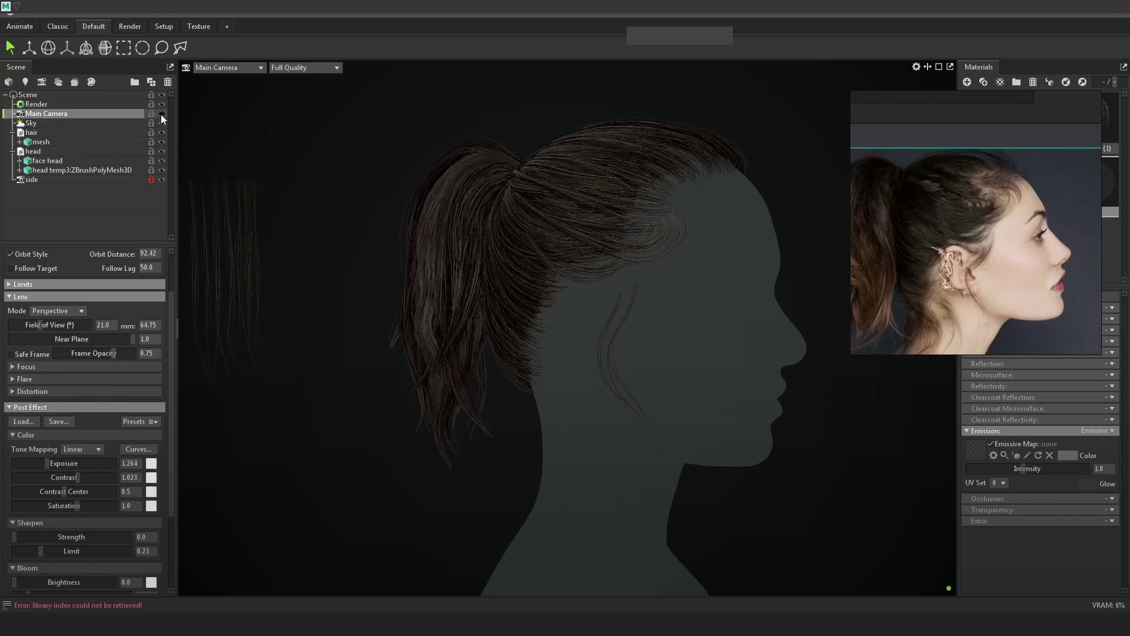
scroll(513, 194, down, 5)
scroll(715, 295, up, 4)
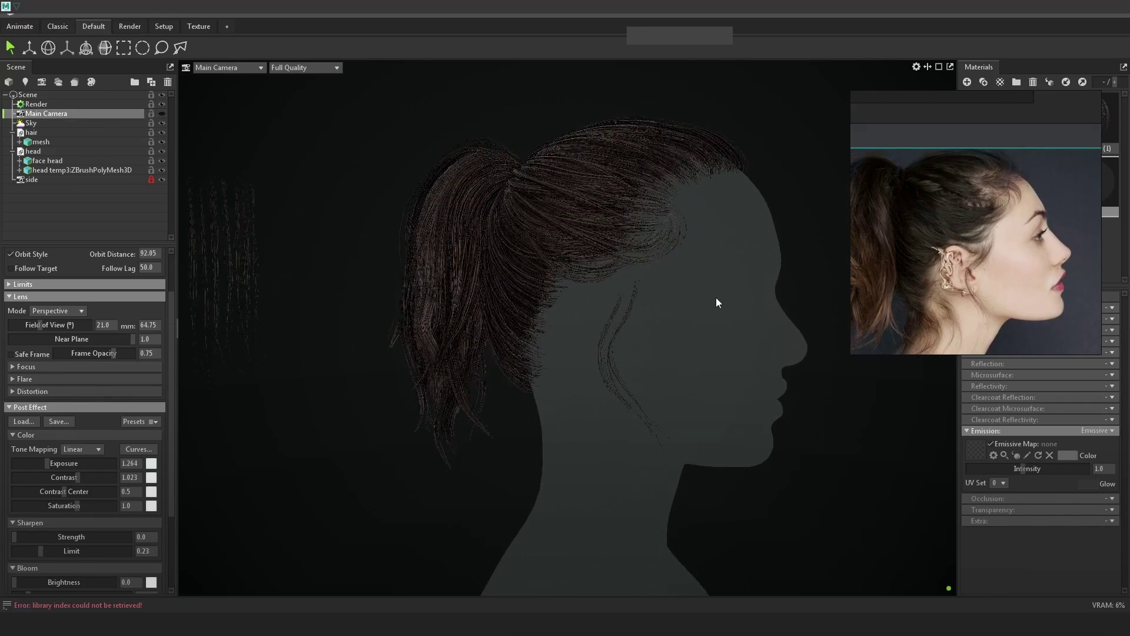
scroll(724, 289, up, 3)
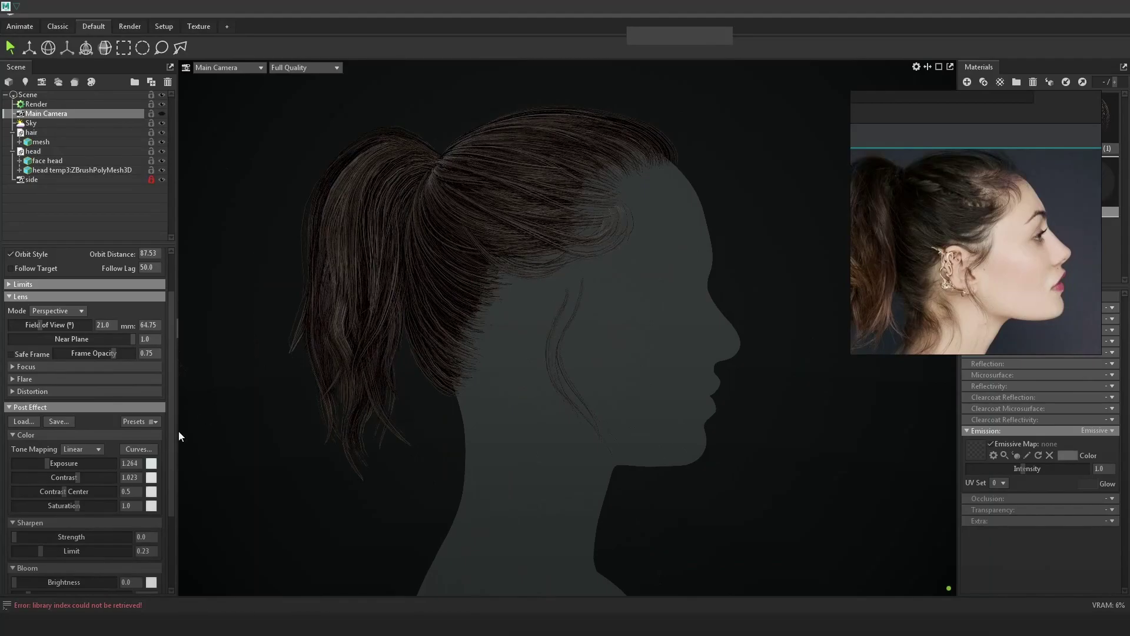
click(152, 465)
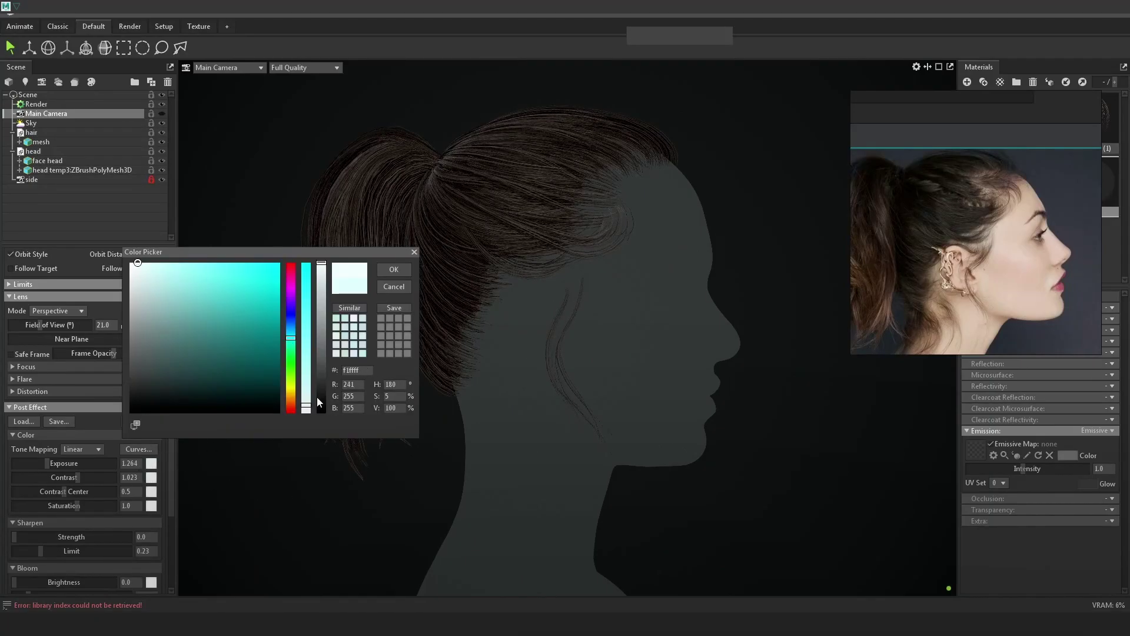
drag(307, 404, 306, 406)
click(394, 269)
- Turn the Main Camera's Safe Frame on and back off while checking the hair
scroll(677, 282, down, 3)
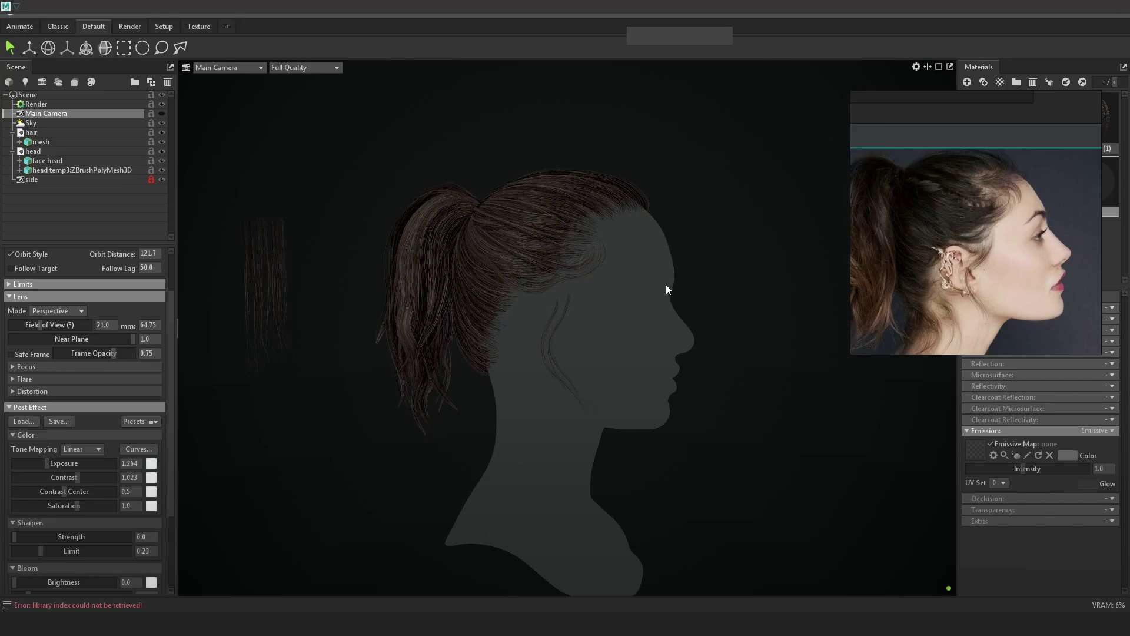
scroll(659, 281, up, 3)
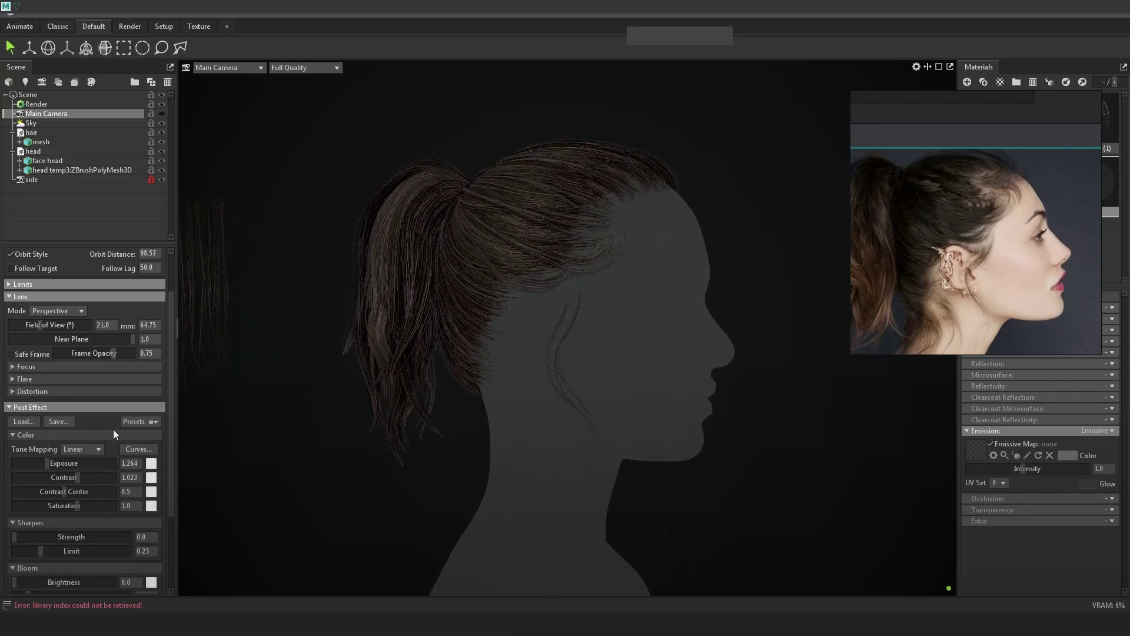
click(35, 353)
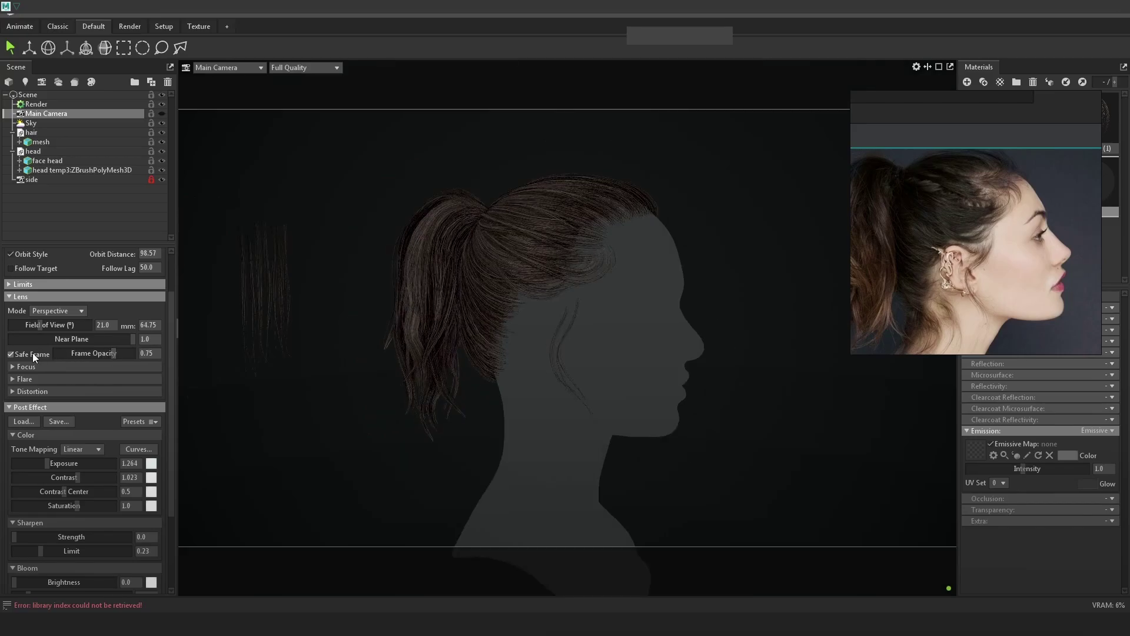
click(33, 352)
scroll(678, 322, up, 2)
scroll(679, 322, up, 4)
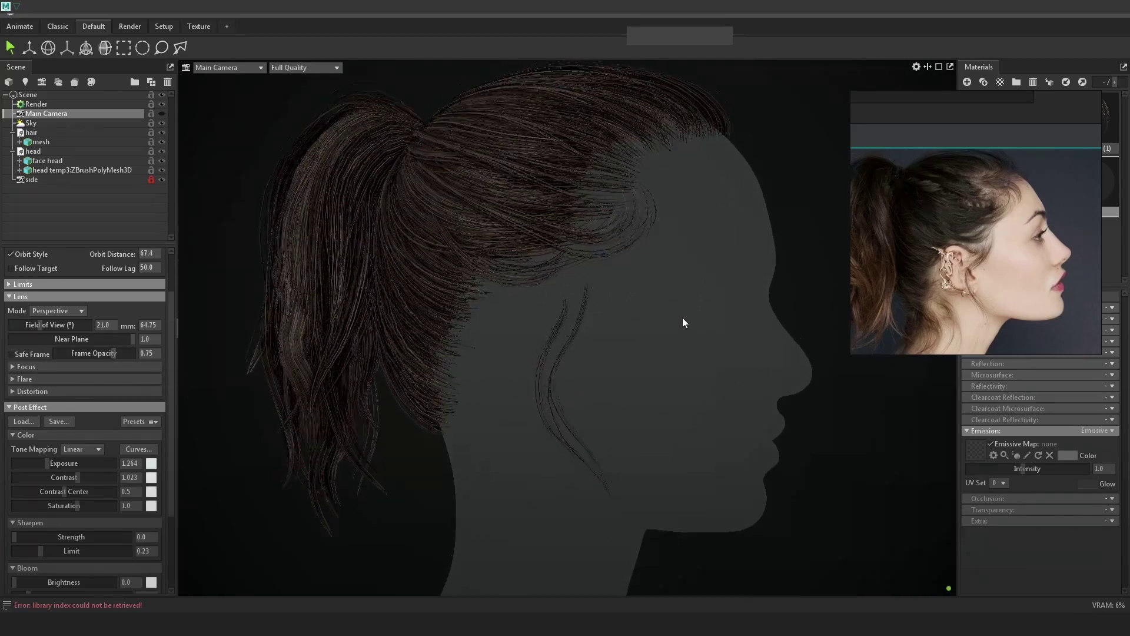
- Remove the remaining saturation from the Exposure tint and keep the Contrast colour pure white
click(151, 464)
drag(306, 406, 310, 429)
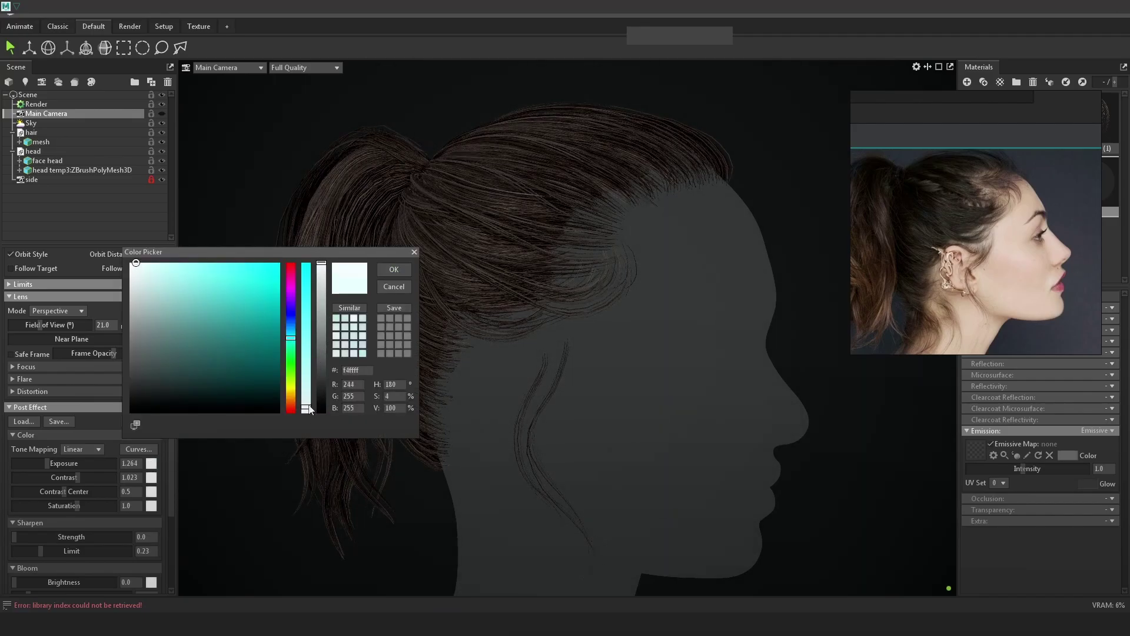
click(407, 272)
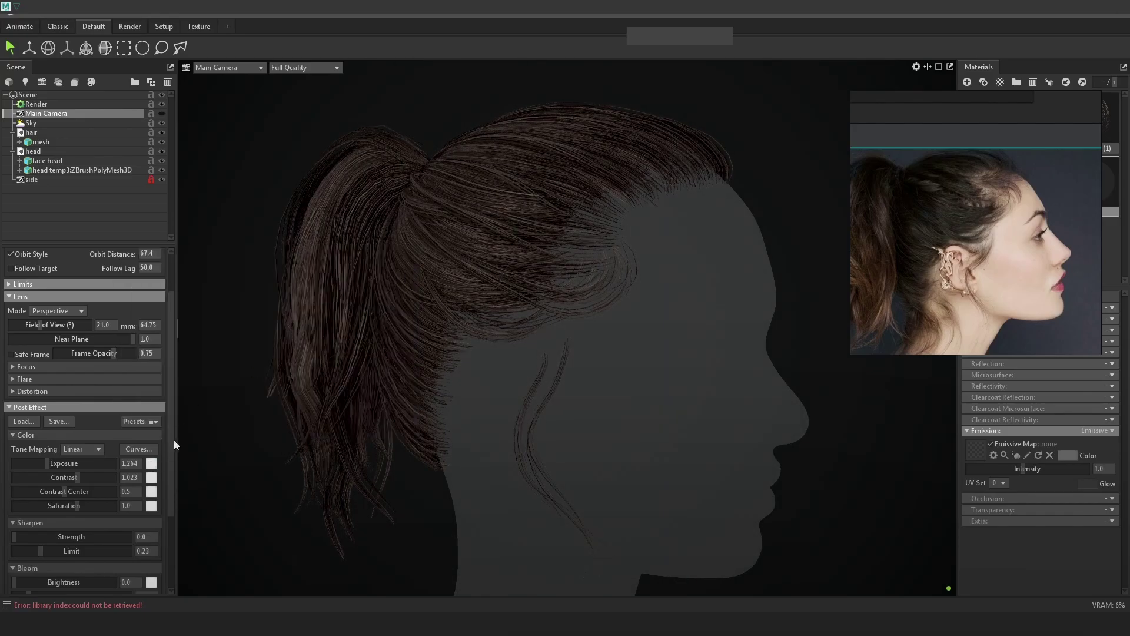
click(152, 479)
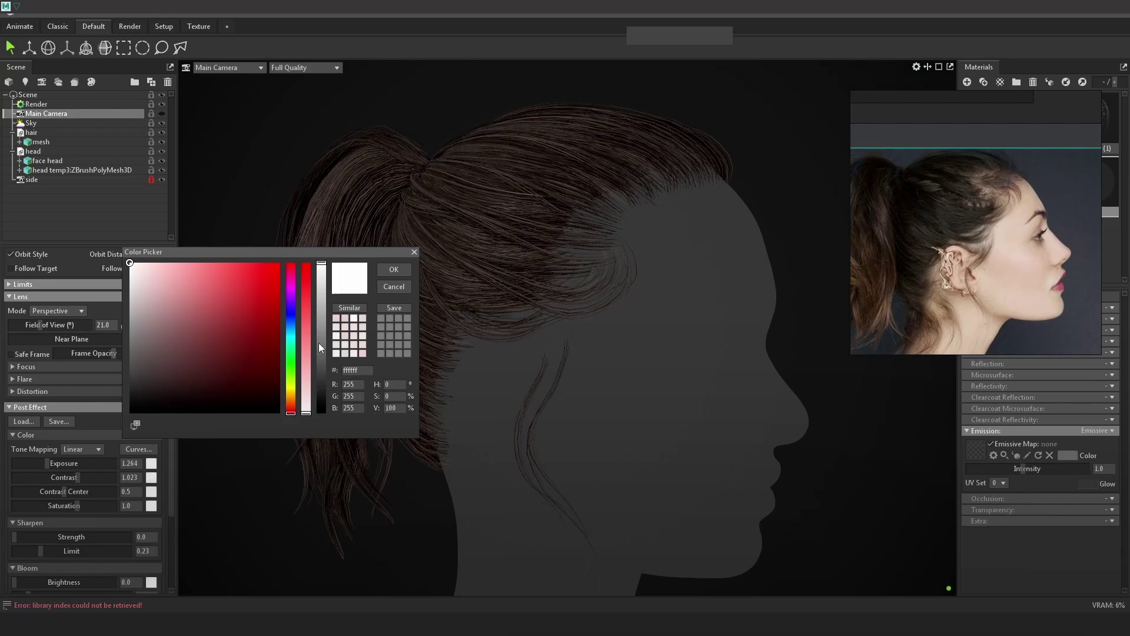
click(381, 271)
- Restore the Contrast Center colour to pure white, with full brightness and 0% saturation, and apply it
click(151, 491)
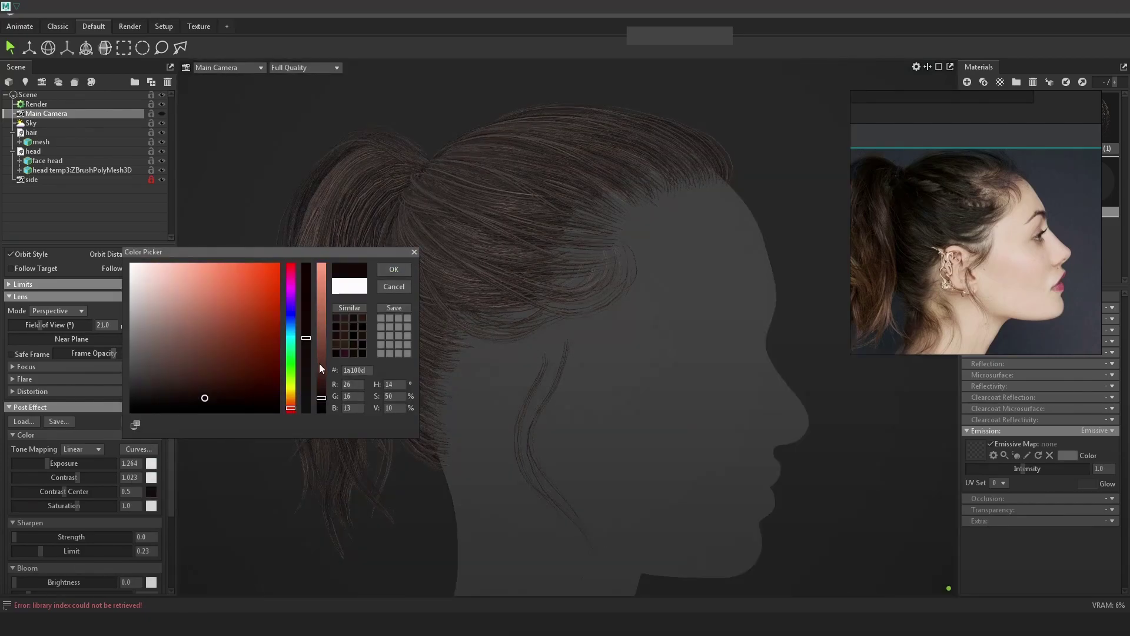
drag(320, 366, 321, 263)
drag(306, 395, 306, 415)
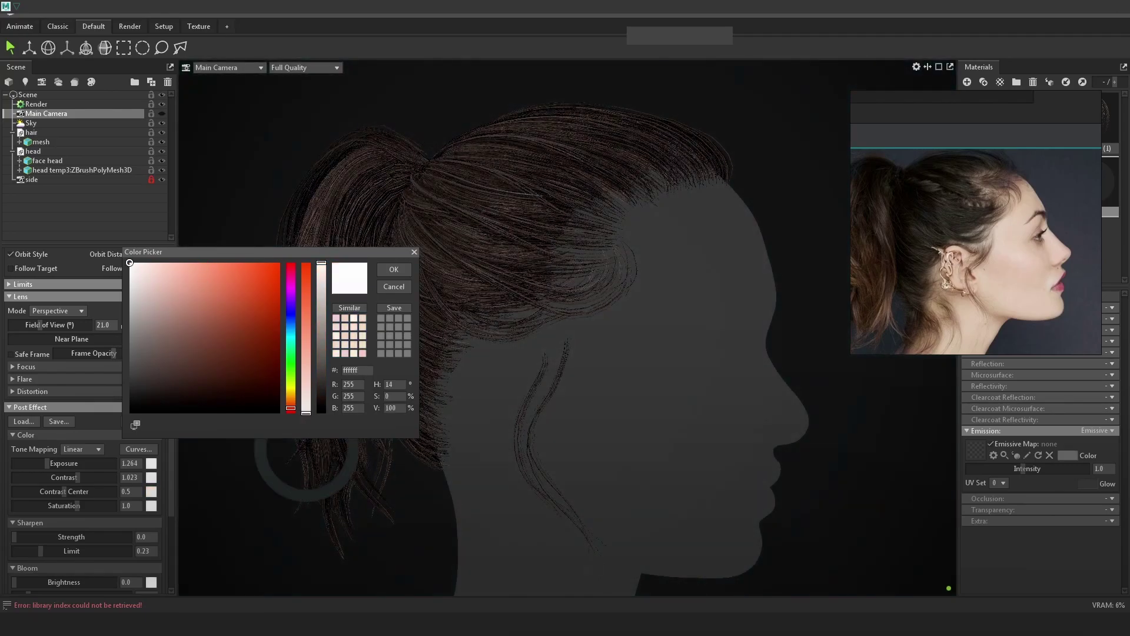
click(394, 269)
- Check the ponytail from another angle and select the unlit material in the material library
drag(398, 271, 727, 336)
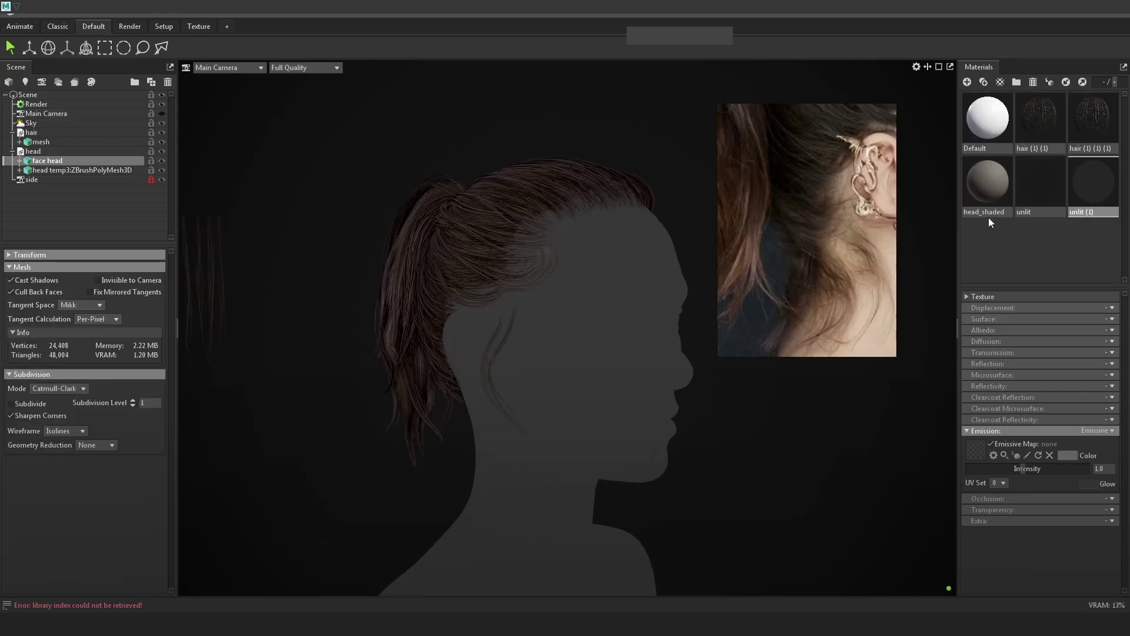
click(1040, 189)
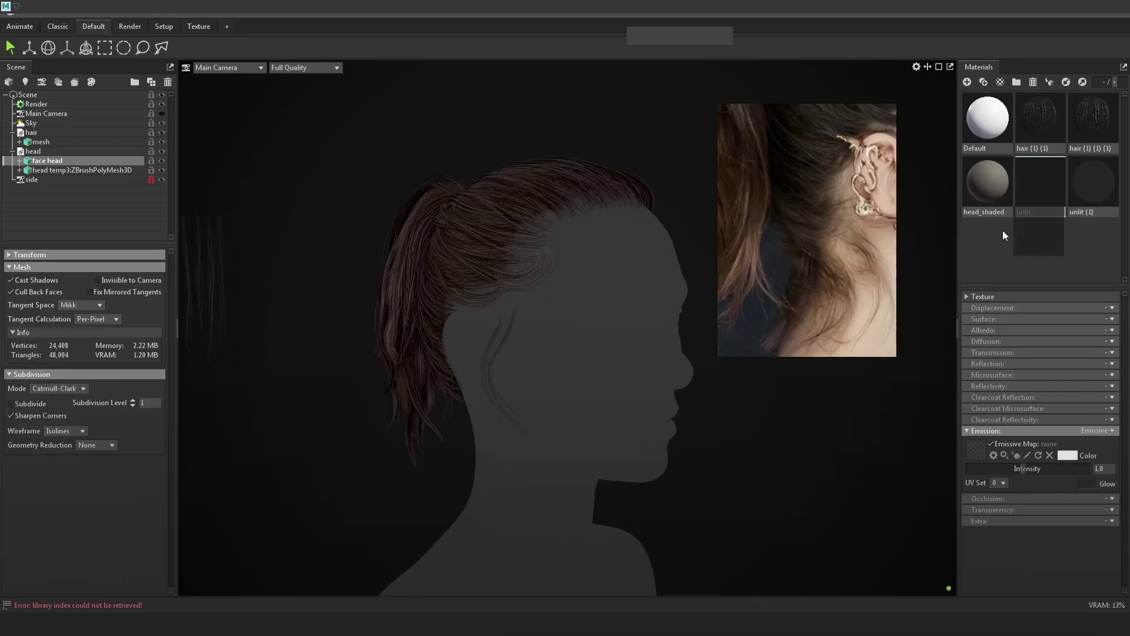
drag(606, 347, 659, 337)
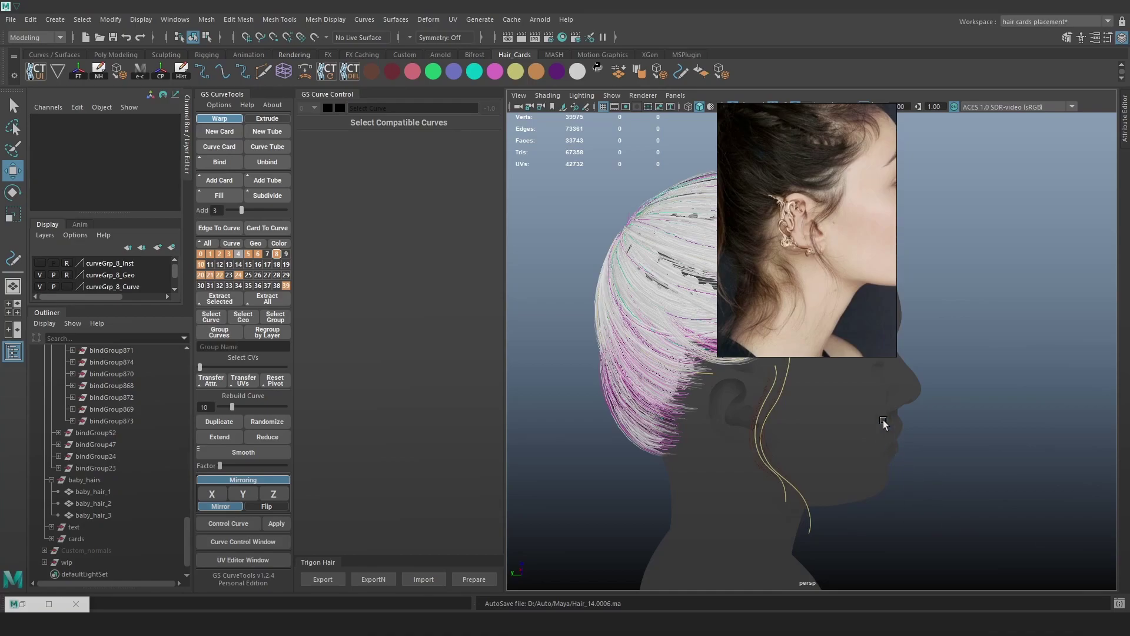
- Switch to Maya, move the reference photo away from the head and bring the row of flat hair cards into view
drag(825, 249, 1016, 259)
alt+right_drag(813, 434, 752, 410)
alt+right_drag(679, 391, 875, 396)
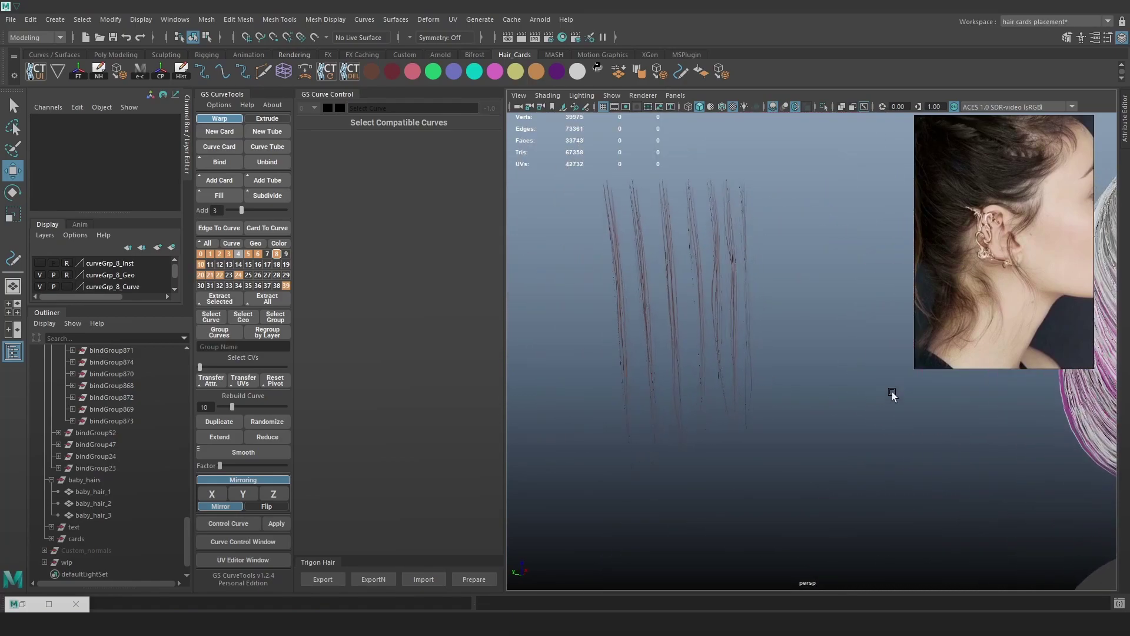
- Duplicate one of the thin strand cards from the template row behind the head, using the ear and neck photo as reference
scroll(980, 278, up, 4)
scroll(995, 291, down, 3)
scroll(989, 288, up, 5)
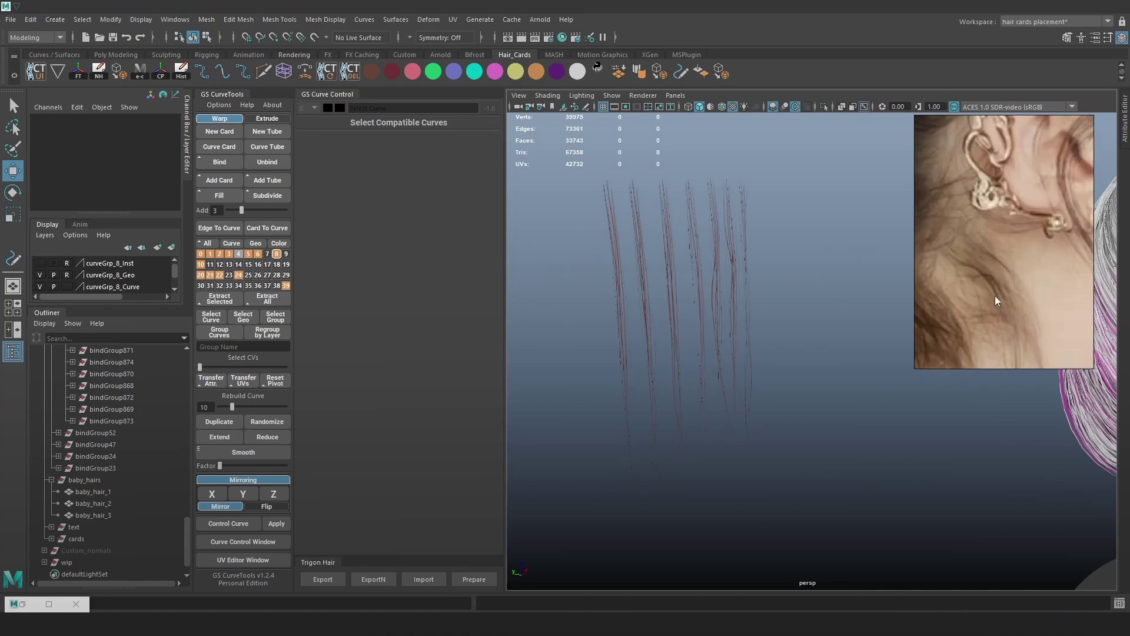
scroll(955, 231, down, 2)
alt+right_drag(722, 309, 755, 337)
alt+drag(755, 337, 795, 377)
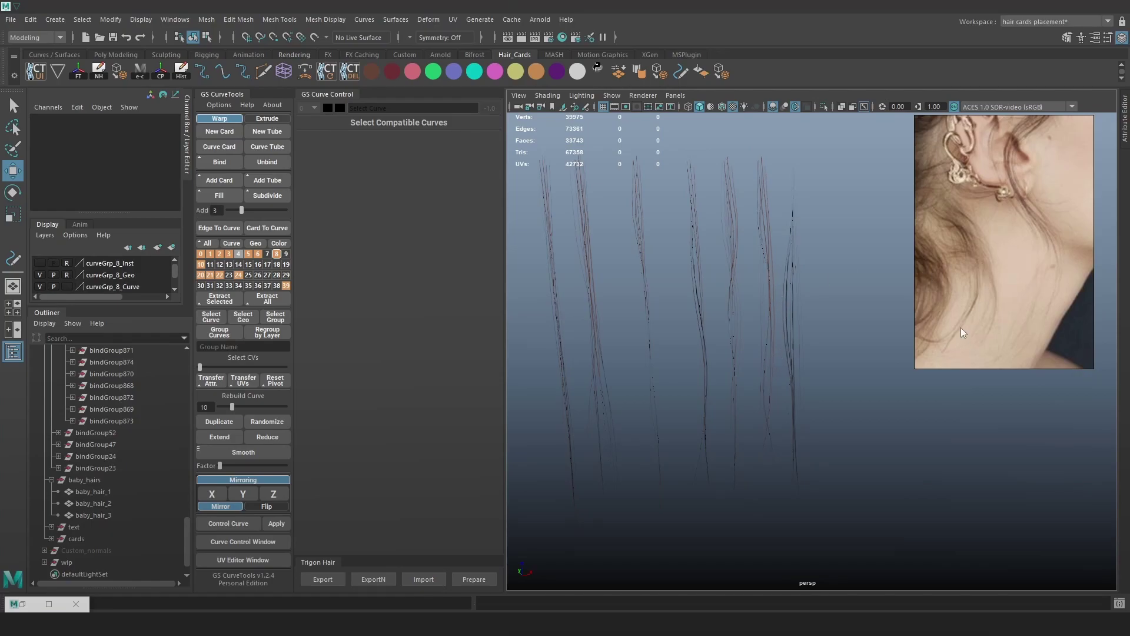
click(767, 359)
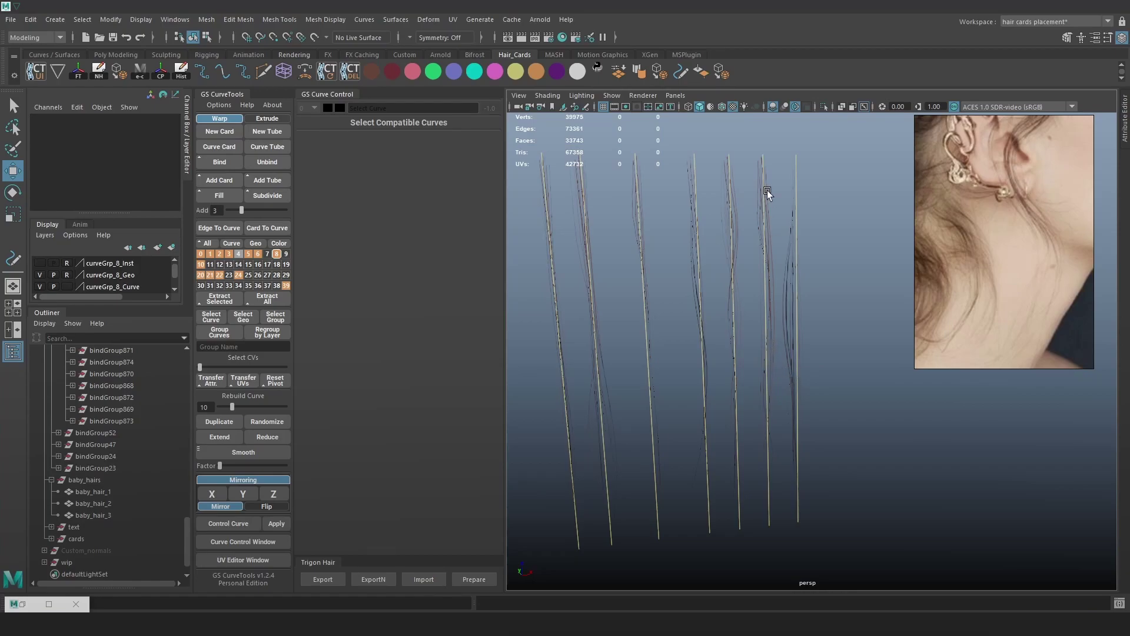
click(763, 153)
scroll(813, 290, down, 3)
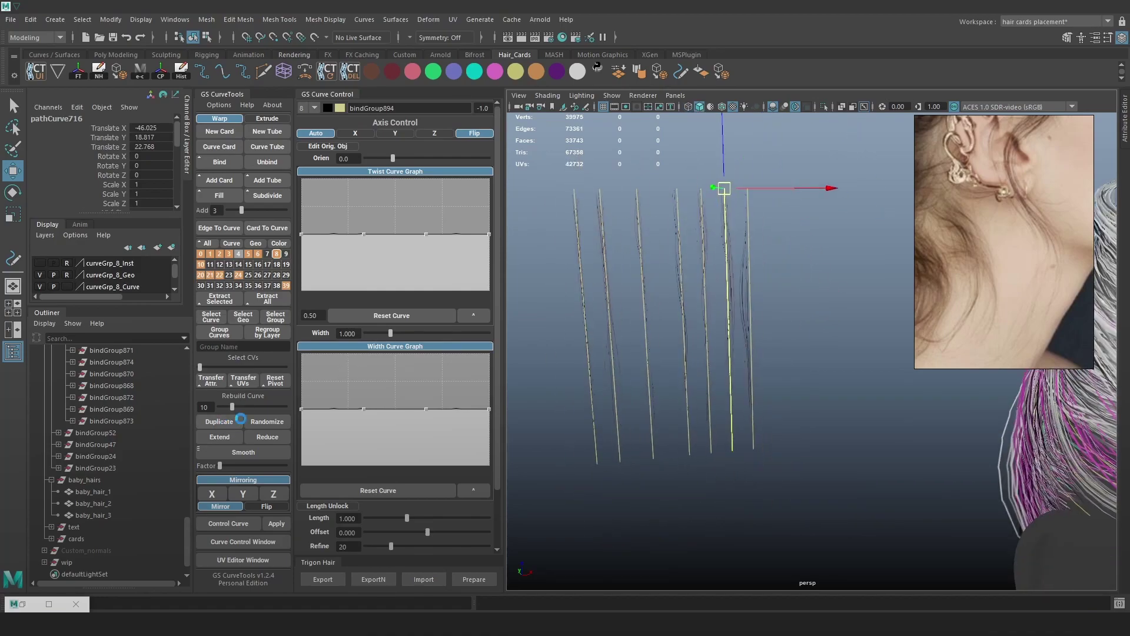
click(241, 419)
- Move the duplicated strand card from the template row to the side of the head near the ear
alt+drag(748, 283, 715, 330)
drag(697, 193, 822, 411)
alt+drag(822, 411, 792, 378)
scroll(836, 306, down, 3)
key(space)
key(alt+b)
key(alt+b)
key(alt+b)
key(alt+b)
key(alt+b)
key(alt+b)
key(alt+b)
drag(695, 224, 735, 334)
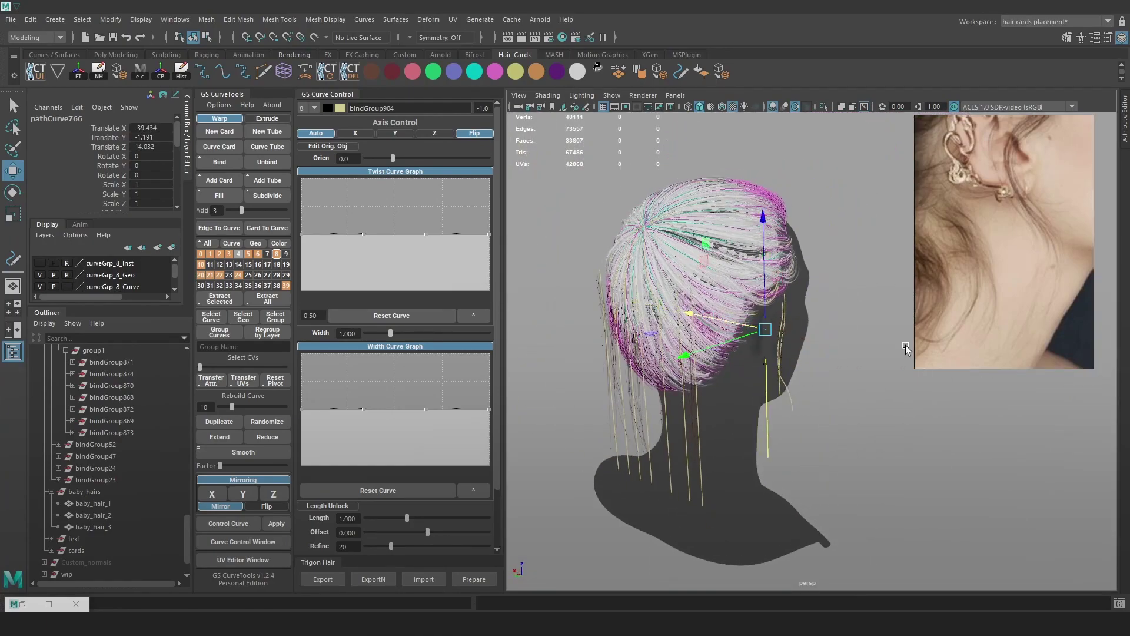
- Select the row of template strand cards behind the head and move them down beside the neck
alt+drag(800, 394, 492, 242)
key(4)
drag(592, 213, 694, 464)
alt+right_drag(693, 465, 771, 498)
alt+drag(772, 498, 868, 497)
alt+right_drag(868, 497, 901, 510)
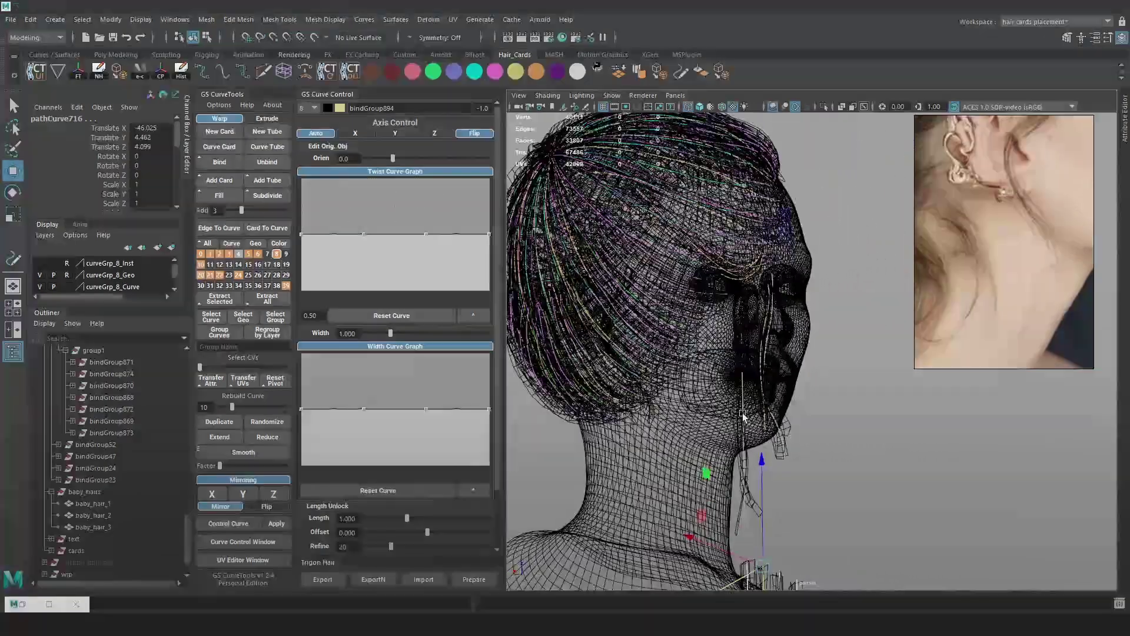
- Select the duplicated strand card and shift it back toward the hairline behind the ear
click(744, 416)
key(6)
key(alt+b)
key(alt+b)
drag(659, 337, 599, 341)
key(alt+b)
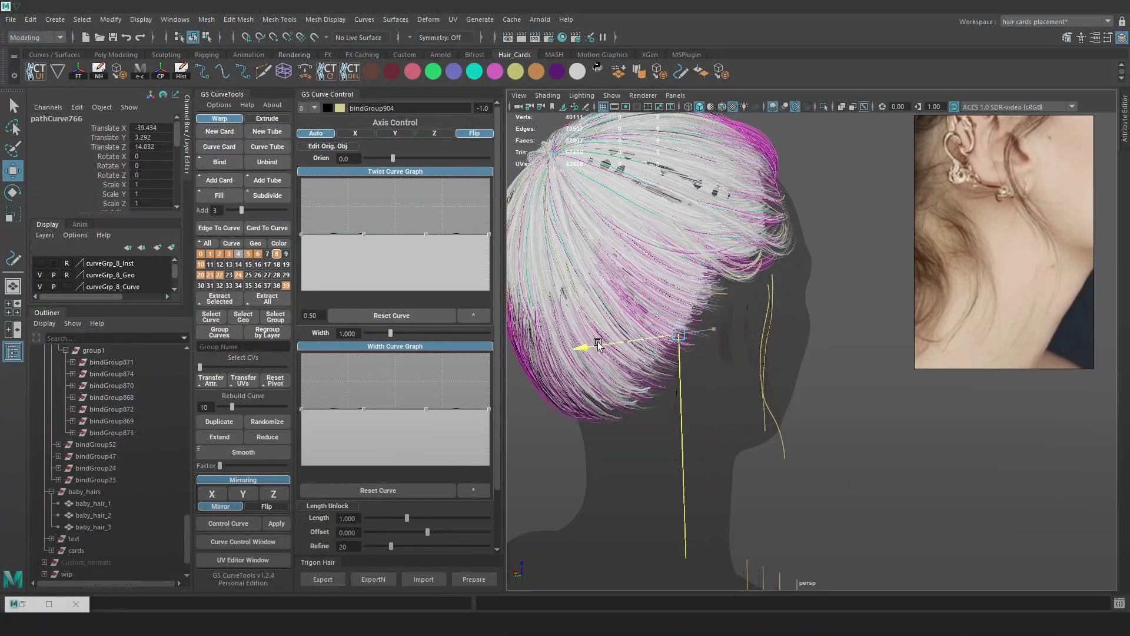
- Set the duplicated strand card's Orien value to about 53.3
alt+middle_drag(643, 341, 684, 321)
key(alt+b)
alt+right_drag(733, 352, 751, 403)
alt+middle_drag(751, 402, 793, 391)
key(alt+b)
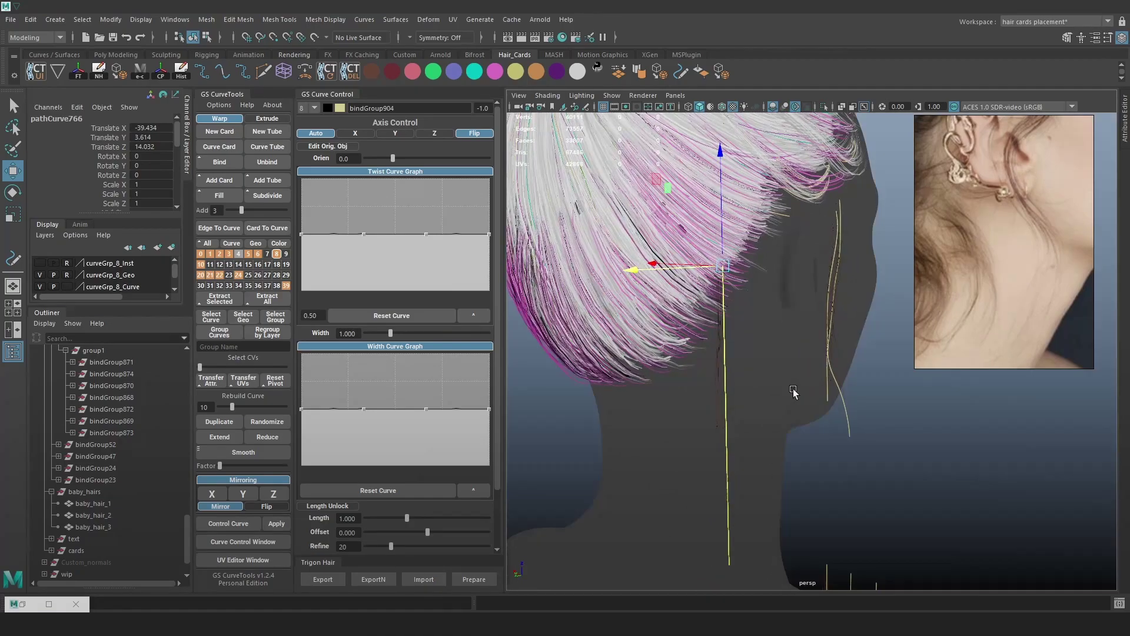
key(alt+b)
alt+drag(781, 402, 757, 388)
key(alt+b)
key(alt+b)
alt+middle_drag(757, 389, 793, 364)
alt+drag(793, 363, 765, 353)
alt+middle_drag(764, 354, 814, 298)
drag(390, 158, 401, 158)
- Move the strand card down and back so its root sits at the lower hairline behind the ear
alt+middle_drag(785, 457, 791, 390)
alt+drag(791, 390, 736, 392)
drag(748, 140, 749, 169)
scroll(961, 205, up, 3)
middle_drag(961, 205, 982, 227)
alt+drag(812, 275, 848, 284)
alt+middle_drag(848, 284, 791, 321)
alt+drag(792, 321, 747, 316)
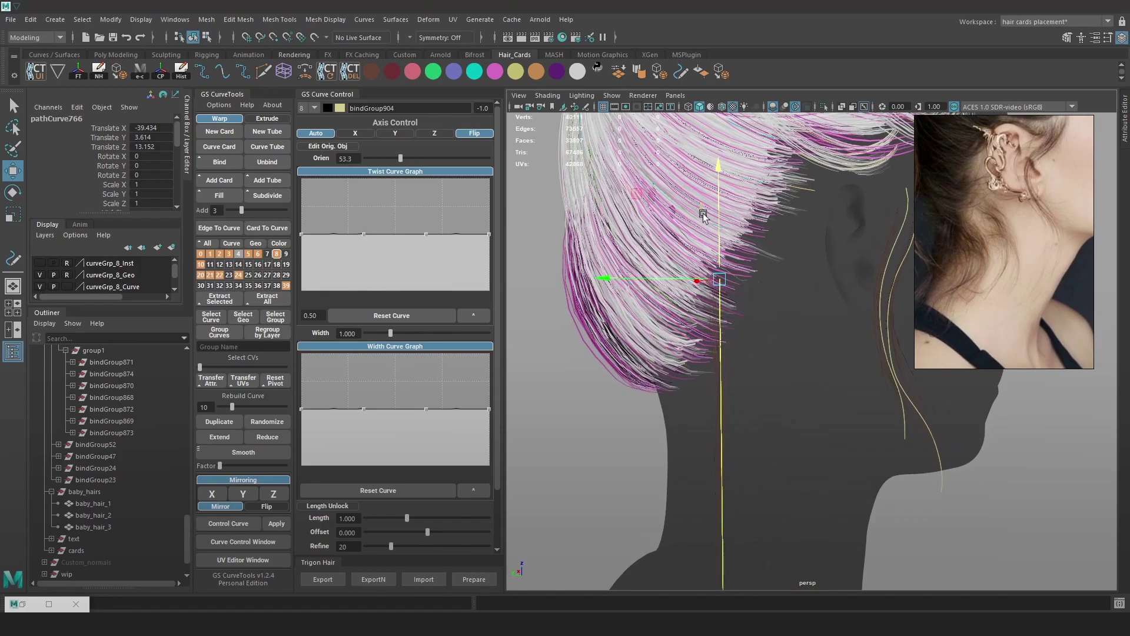
middle_drag(642, 202, 670, 254)
alt+drag(804, 300, 769, 304)
- Rotate the strand card about -39.4 degrees around X and set its Orien value to about 290.6
key(e)
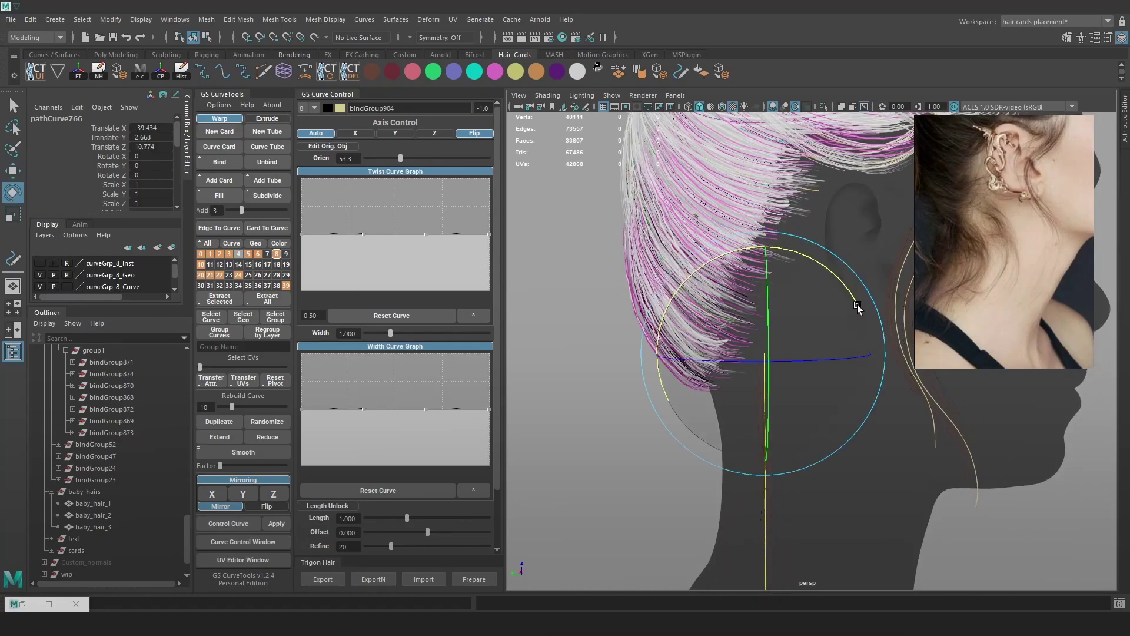
drag(850, 294, 788, 277)
alt+drag(802, 337, 782, 317)
drag(401, 158, 436, 166)
- Shift the strand card sideways so its root lies against the skin, at Translate X of about -38.08
alt+drag(770, 315, 883, 324)
key(w)
mouse_move(580, 252)
mouse_down()
mouse_move(510, 248)
mouse_move(573, 252)
mouse_up()
alt+drag(573, 251, 665, 229)
scroll(755, 234, down, 2)
alt+middle_drag(782, 248, 770, 304)
alt+drag(788, 305, 777, 311)
alt+middle_drag(754, 346, 733, 274)
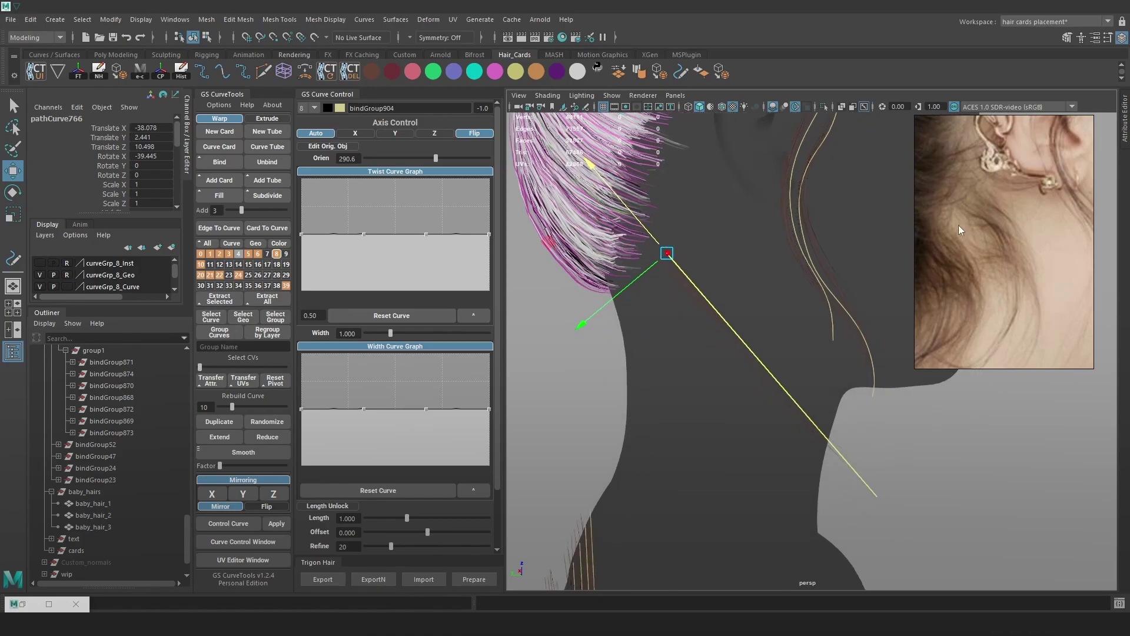
- Bend the strand by moving its curve's control vertices so it curves down along the neck
scroll(685, 278, down, 3)
scroll(883, 383, up, 3)
right_drag(924, 335, 871, 377)
alt+drag(865, 392, 749, 415)
click(854, 446)
drag(857, 408, 956, 338)
alt+drag(1051, 296, 656, 425)
drag(890, 413, 906, 427)
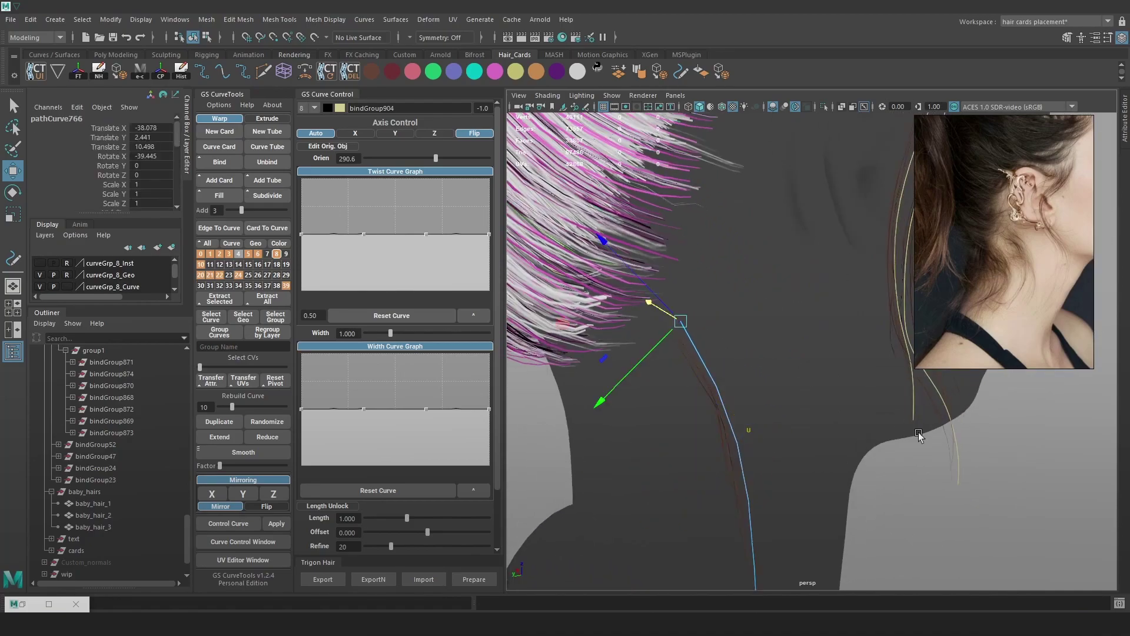
click(897, 498)
- Assign the white material to the neck strand card and the strand cards beside the face
click(739, 449)
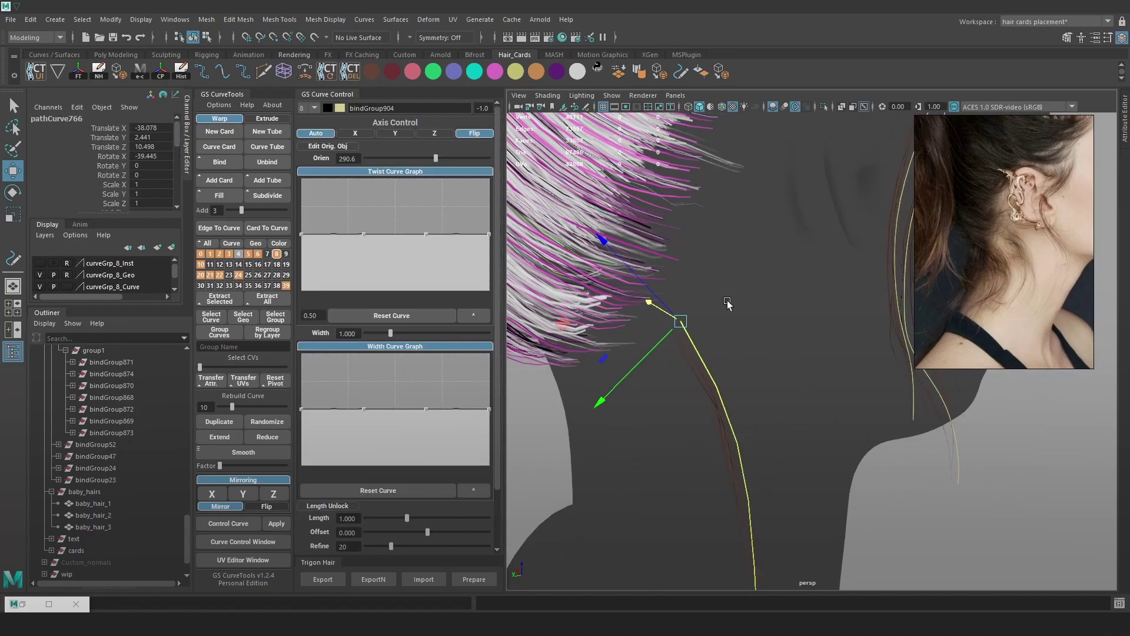
click(576, 74)
alt+drag(807, 404, 889, 422)
key(4)
click(758, 232)
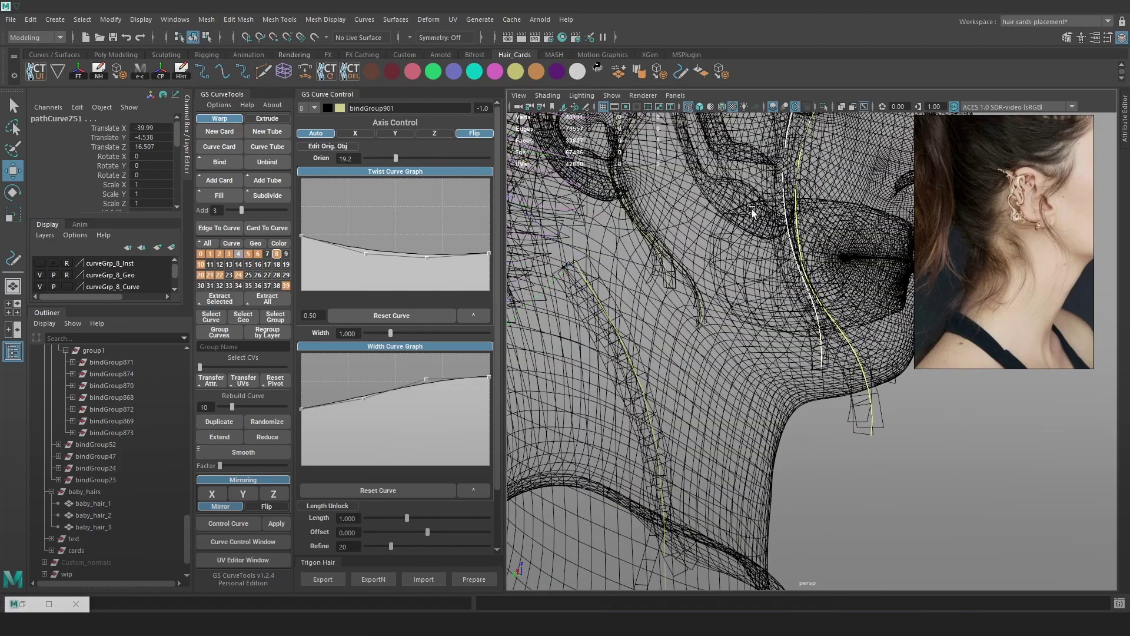
click(571, 71)
key(5)
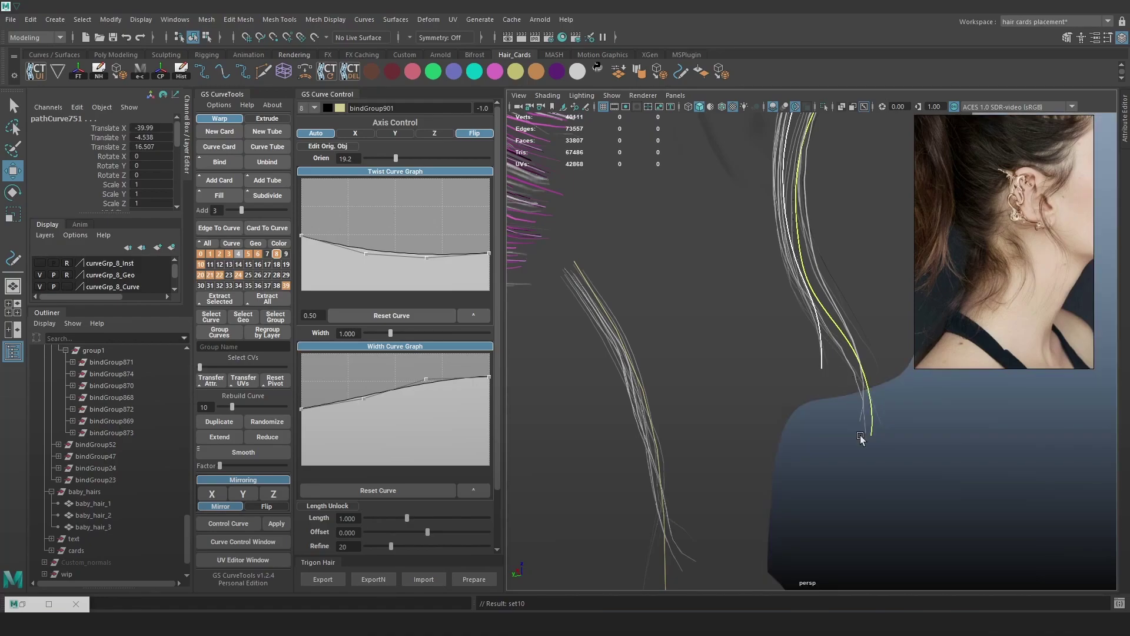
- Assign the same white material to the row of template strand cards
alt+drag(861, 438, 575, 440)
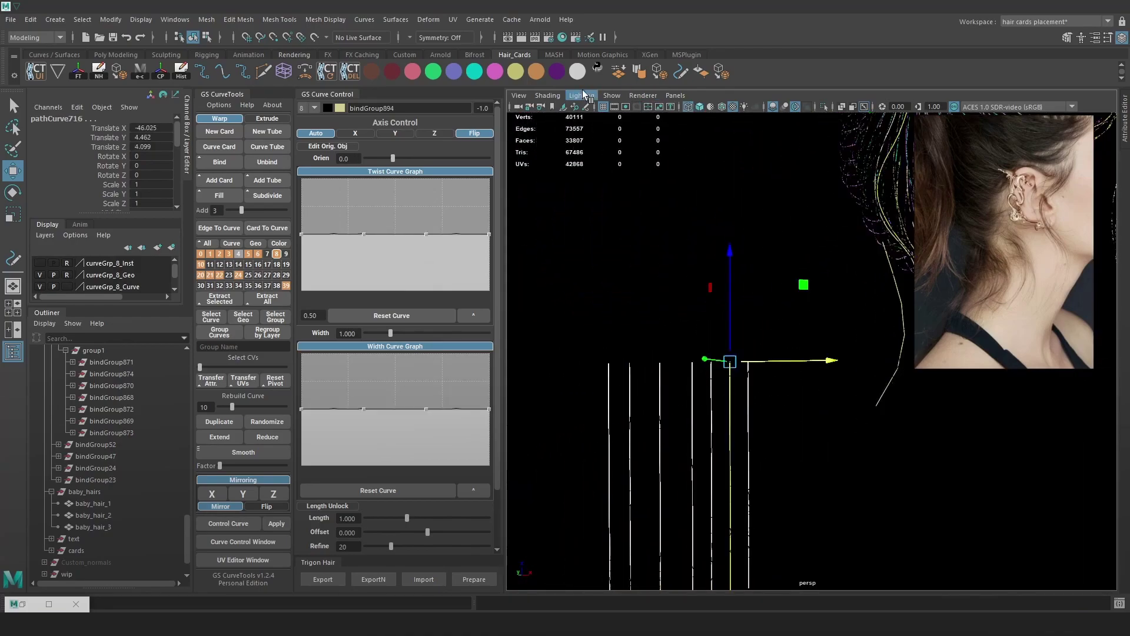
scroll(716, 272, up, 2)
key(5)
click(734, 308)
mouse_move(734, 318)
alt+mouse_down()
mouse_move(714, 388)
mouse_move(789, 385)
mouse_move(781, 369)
mouse_move(830, 356)
alt+mouse_up()
- Select the neck strand's curve and rebuild it with a Rebuild Curve value of 4
key(4)
click(760, 357)
key(5)
scroll(1008, 240, down, 4)
scroll(952, 301, up, 3)
right_drag(677, 330, 735, 318)
drag(232, 406, 229, 411)
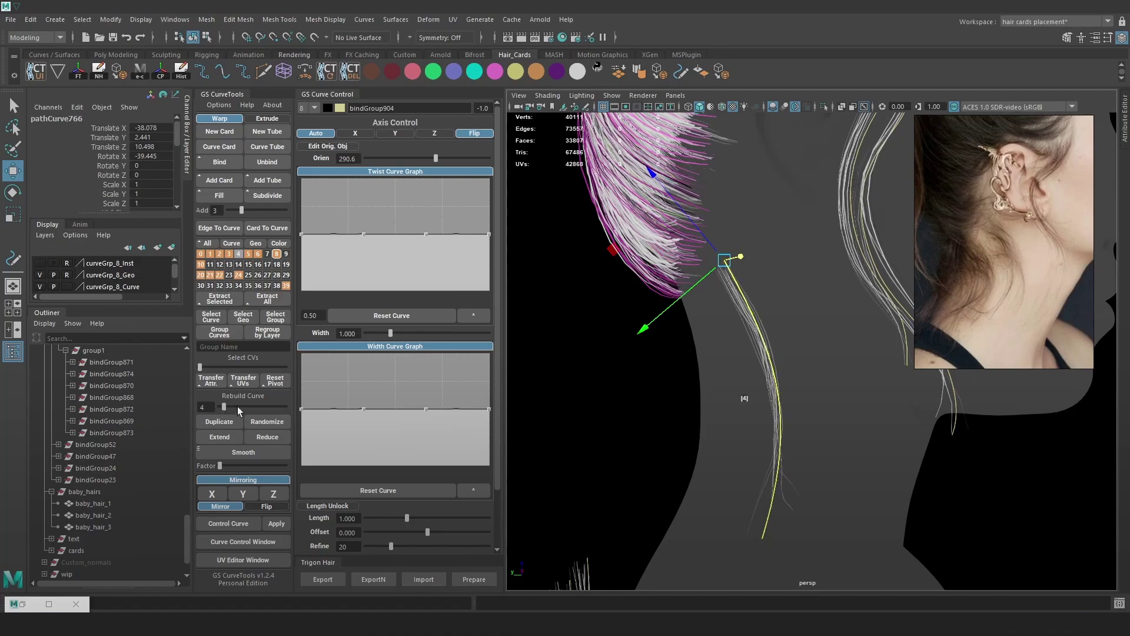
- Push the middle control vertices of the neck curve forward with soft selection enabled
click(810, 381)
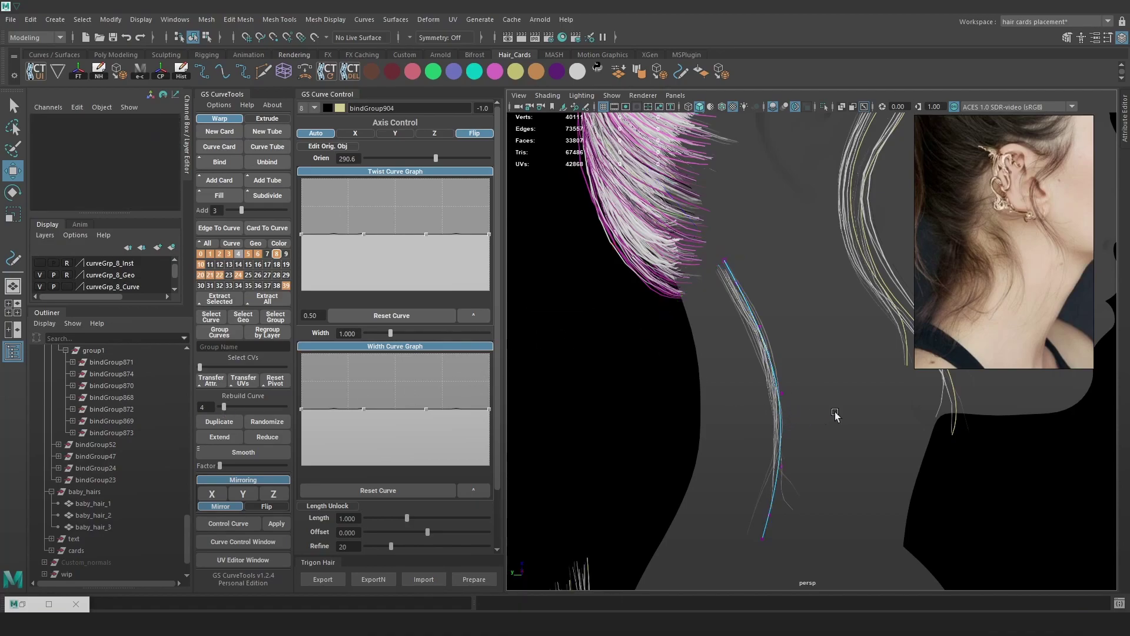
drag(800, 404, 745, 372)
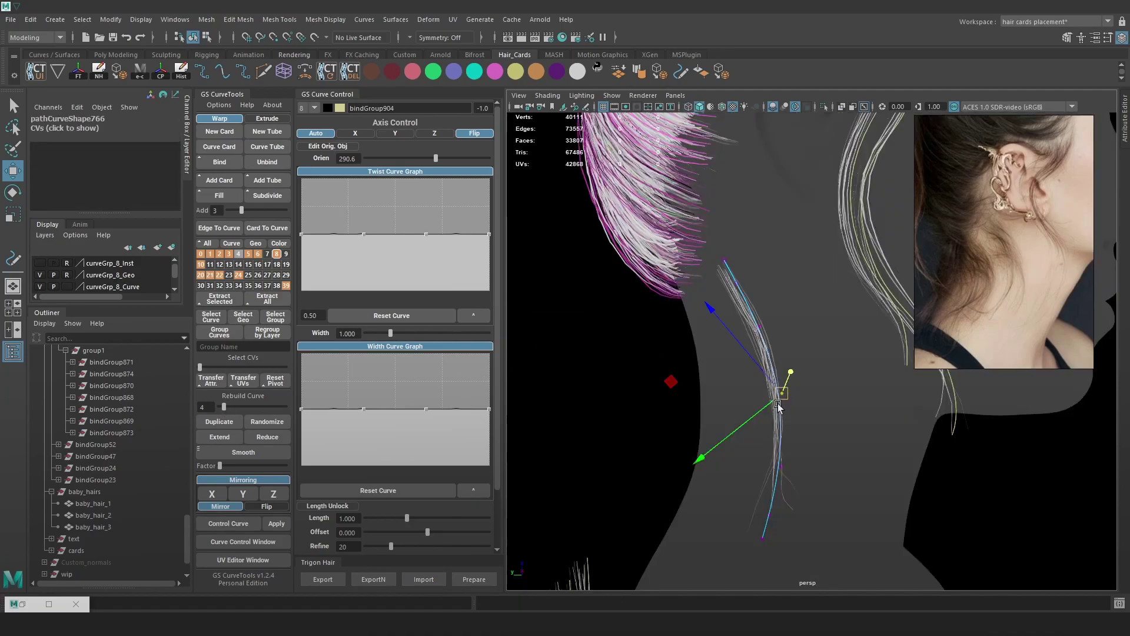
ctrl+shift+right_drag(785, 393, 746, 390)
key(b)
drag(780, 400, 809, 408)
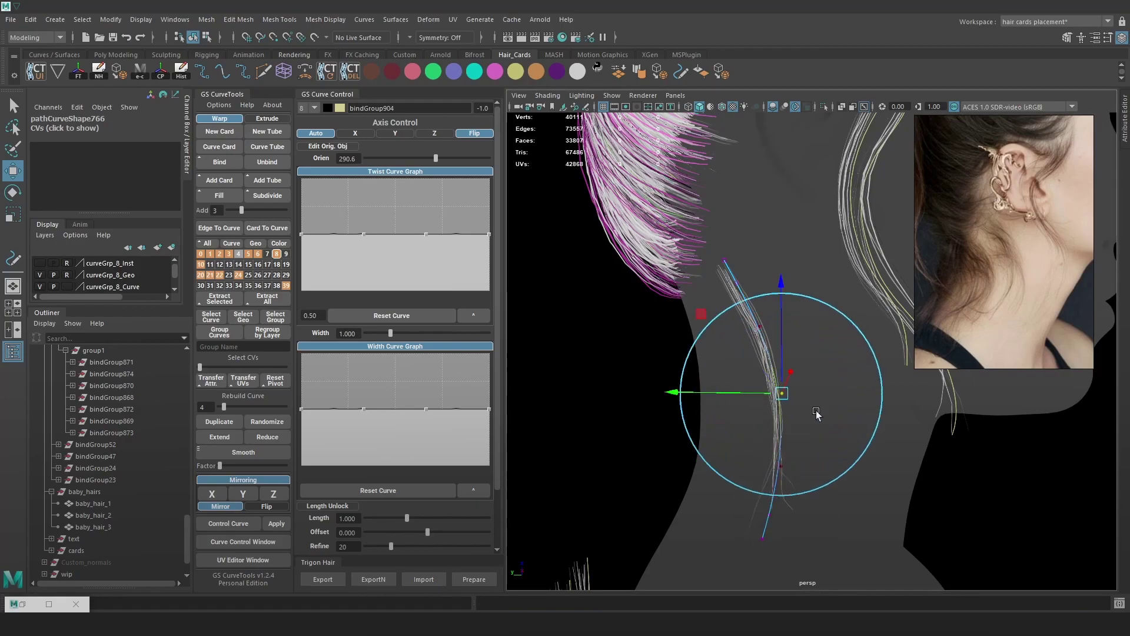
drag(715, 392, 731, 392)
drag(805, 372, 802, 376)
- Lower the twist graph's root point and reposition the neck curve's lower and tip control vertices to extend its sweep
click(740, 278)
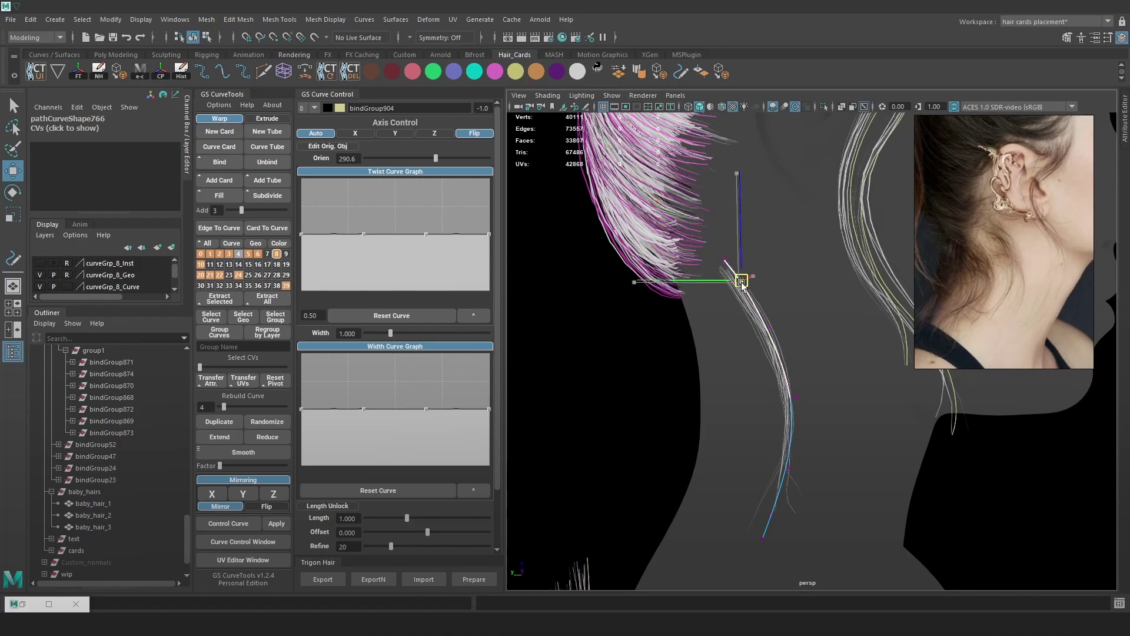
mouse_move(303, 234)
mouse_down()
mouse_move(306, 256)
mouse_move(303, 241)
mouse_up()
drag(803, 462, 762, 434)
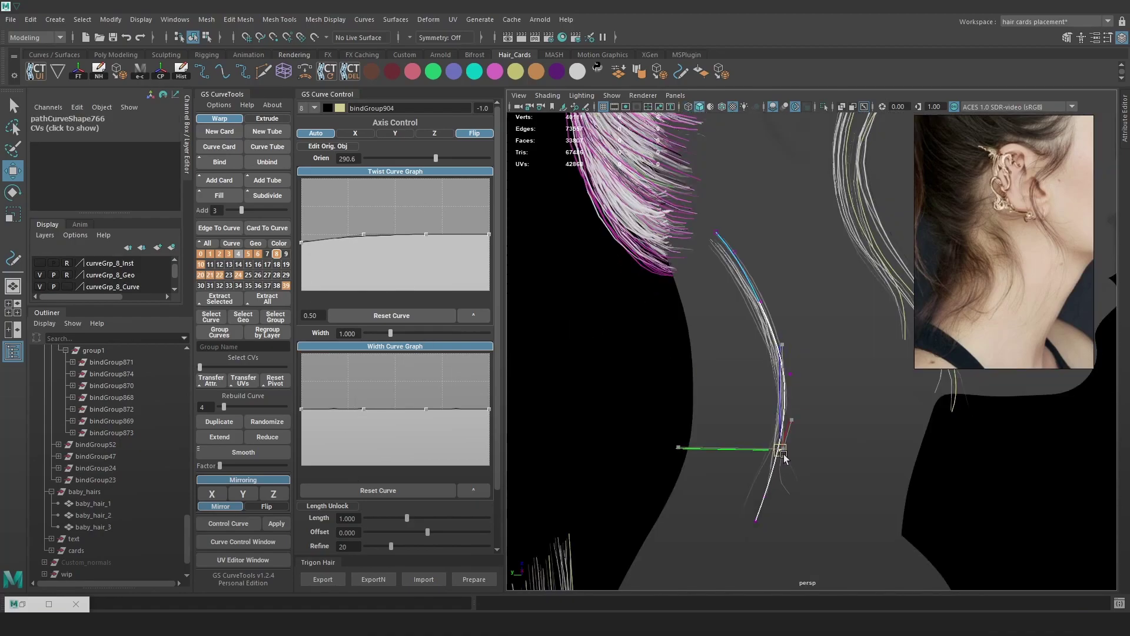
click(764, 498)
drag(760, 522, 741, 504)
mouse_move(825, 467)
alt+mouse_down()
mouse_move(896, 346)
mouse_move(878, 424)
mouse_move(818, 455)
alt+mouse_up()
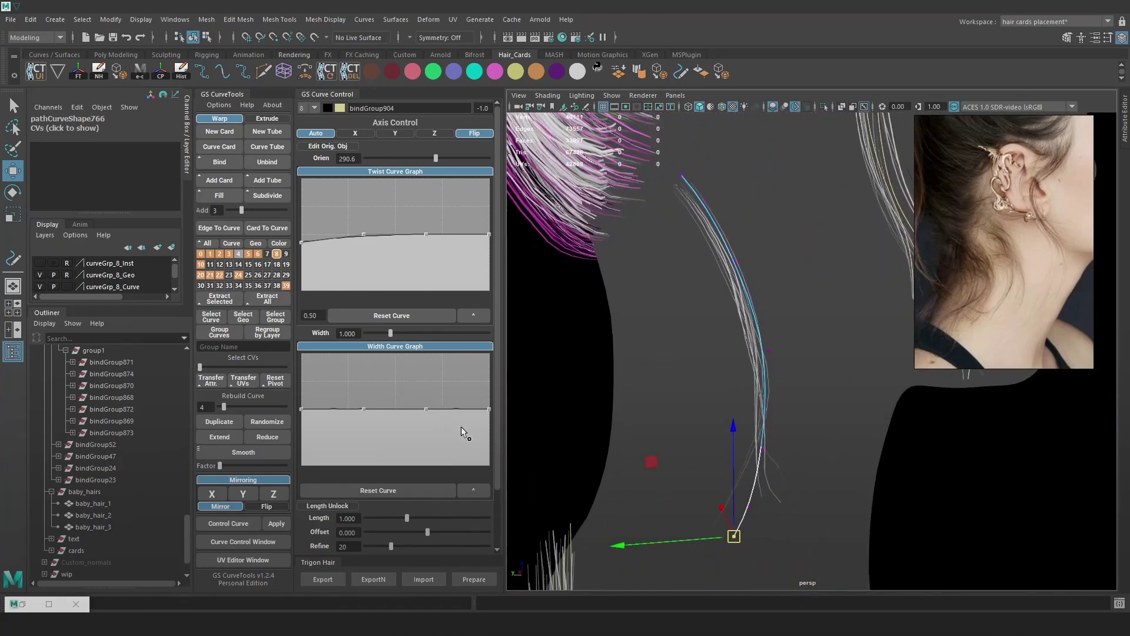
- Reshape the neck strand's width graph into an even taper from a wider root to a narrow tip
drag(488, 412, 488, 446)
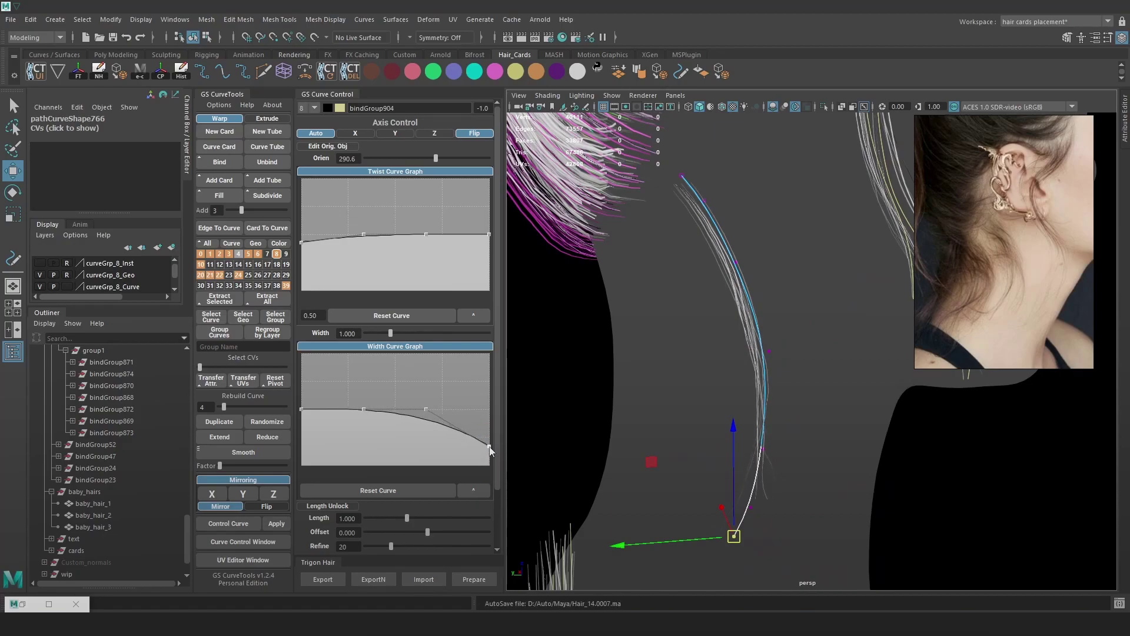
drag(425, 409, 429, 431)
drag(364, 409, 302, 387)
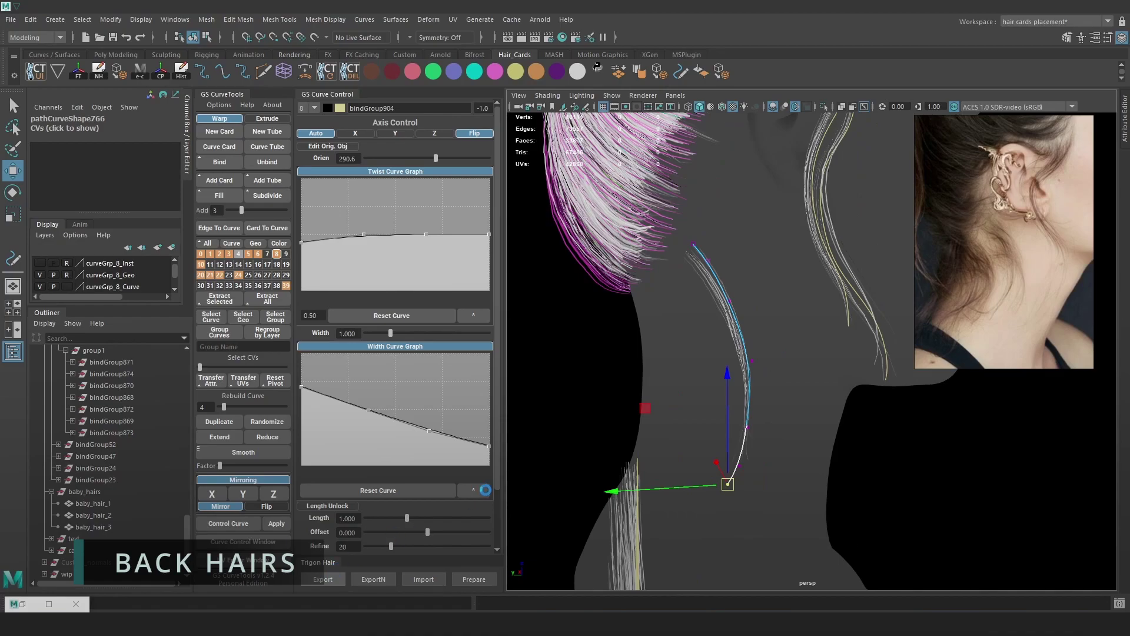
- Switch to Marmoset Toolbag, set the head material's emission color to grey, and move the reference photo off the materials
key(alt+d)
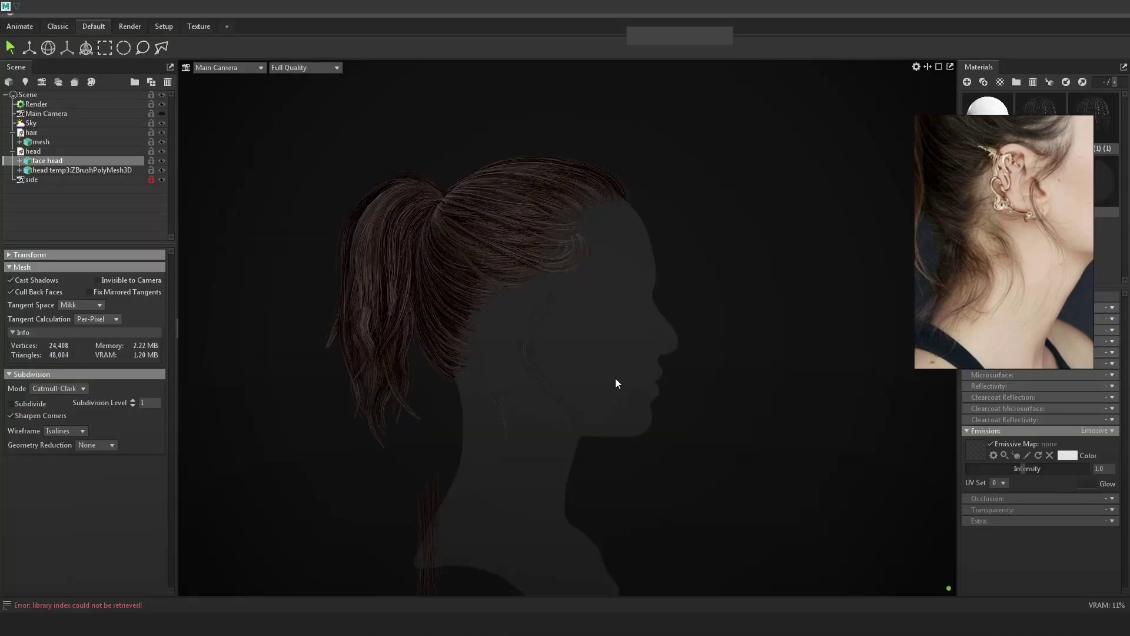
alt+drag(616, 378, 713, 373)
right_click(593, 373)
drag(974, 249, 855, 252)
mouse_move(649, 295)
alt+mouse_down()
mouse_move(657, 331)
mouse_move(560, 418)
alt+mouse_up()
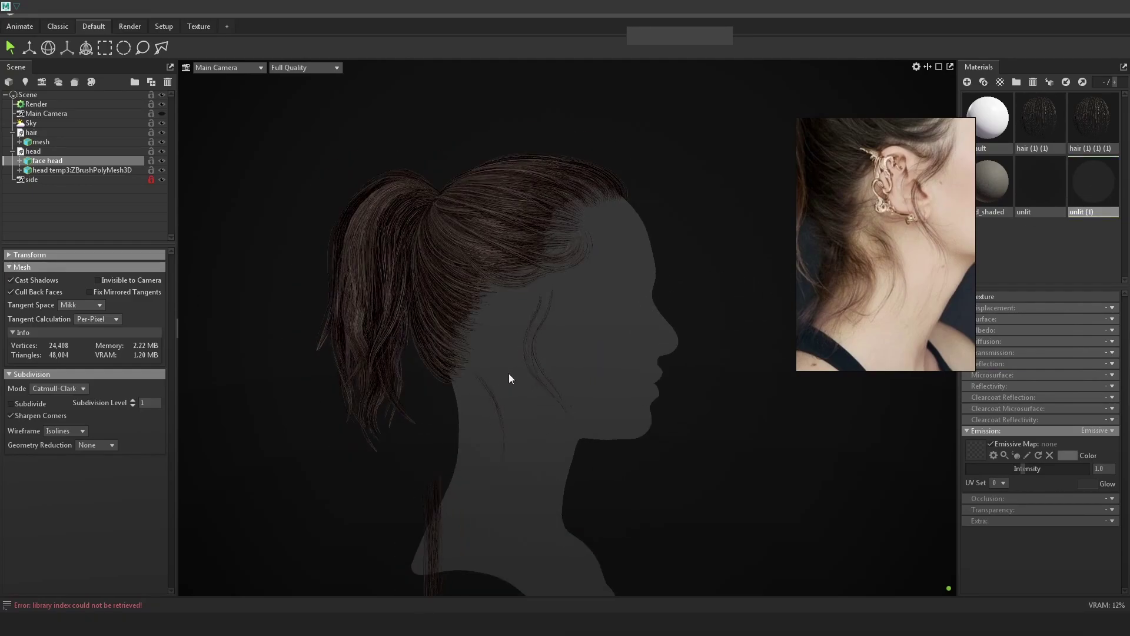
- Examine the rendered neck and face strands against the reference photo and return to Maya
scroll(606, 457, up, 2)
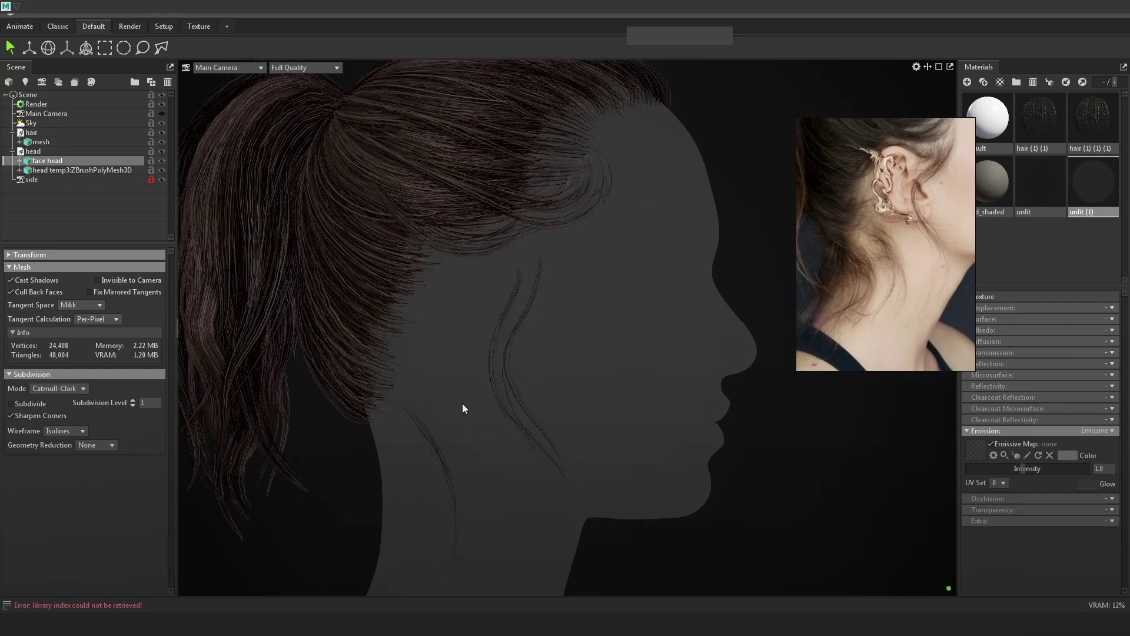
scroll(494, 397, down, 1)
alt+drag(494, 398, 515, 380)
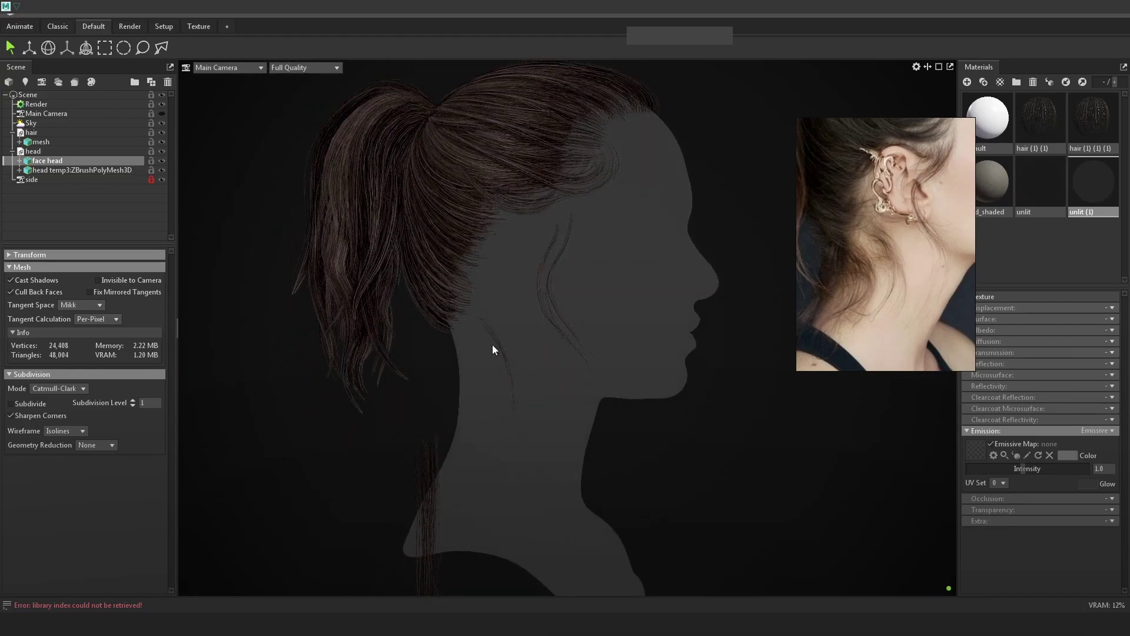
click(1079, 12)
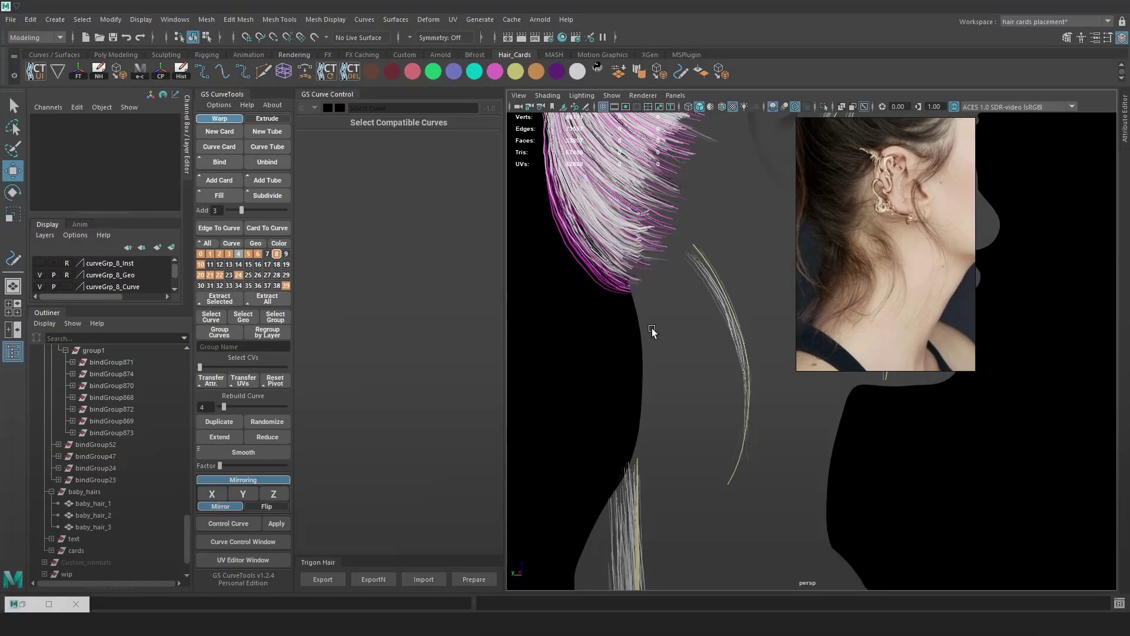
- Narrow the root and middle of the neck strand in its width graph and compare the result in Marmoset Toolbag
scroll(736, 324, up, 3)
click(705, 316)
drag(313, 392, 366, 424)
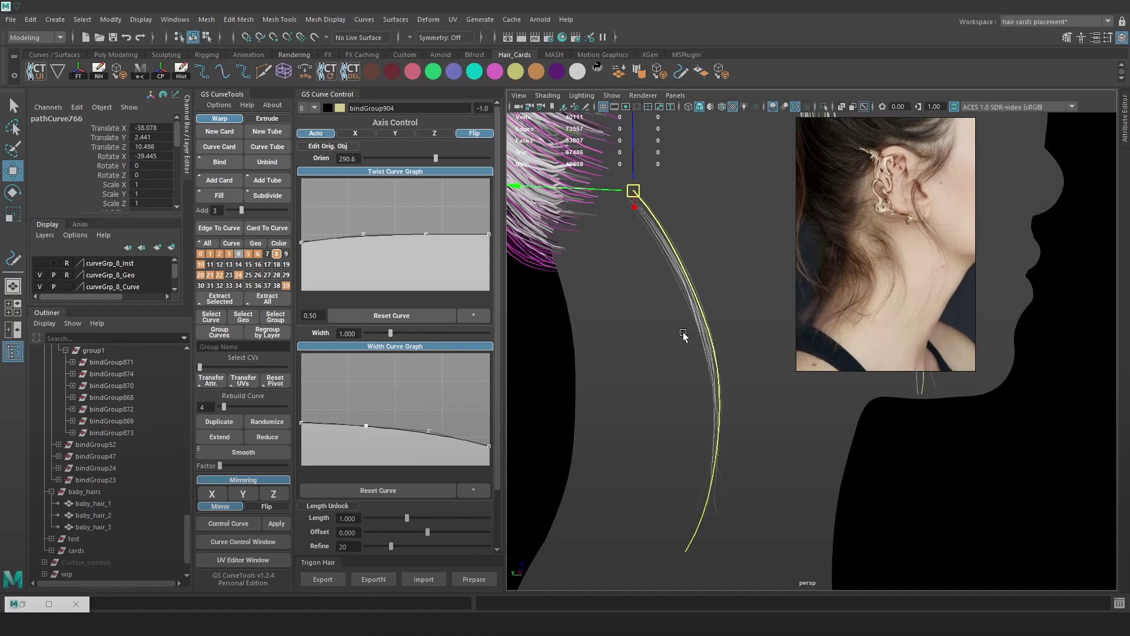
key(alt+Tab)
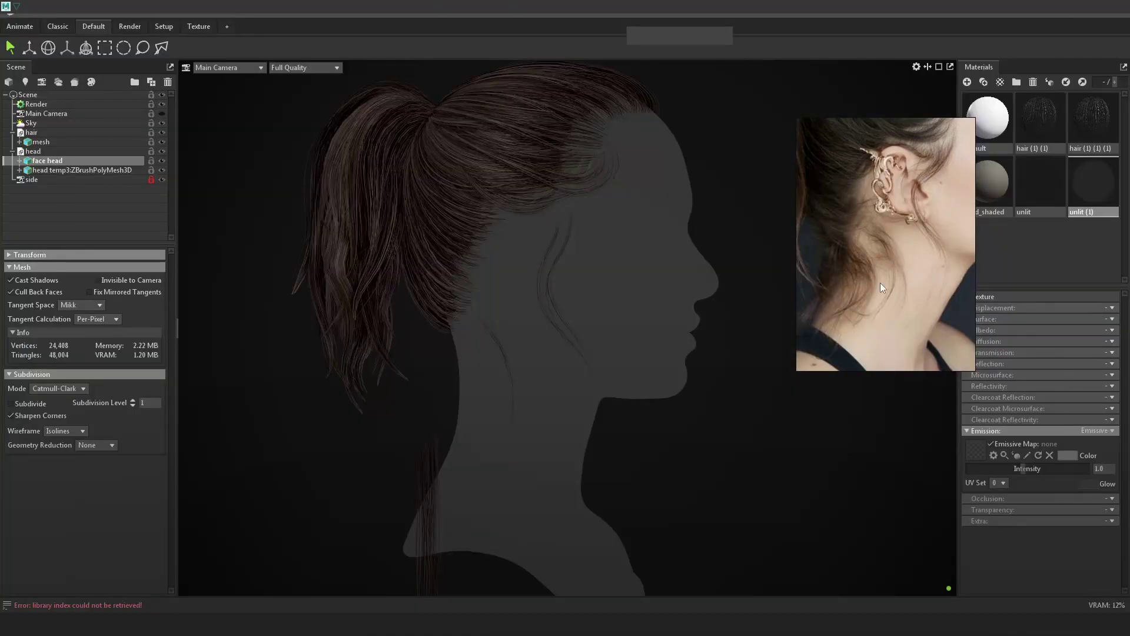
key(alt+Tab)
- Move the neck curve's upper control vertices so the root leaves the hairline almost horizontally before arching down
right_drag(586, 312, 516, 310)
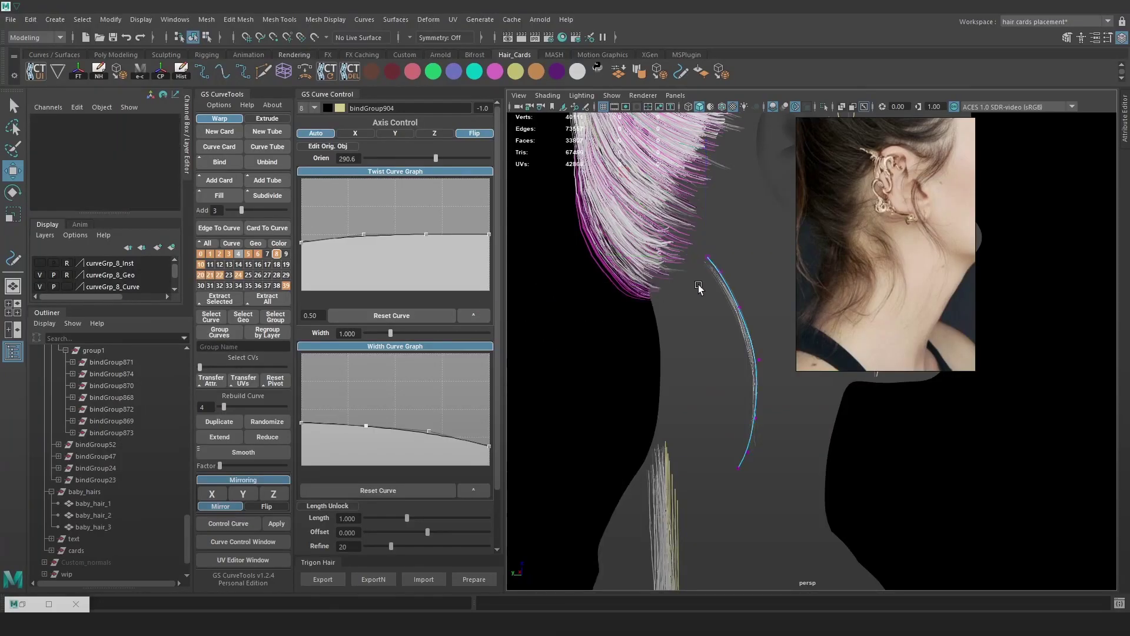
scroll(731, 288, up, 2)
mouse_move(728, 305)
mouse_down()
mouse_move(745, 278)
mouse_move(719, 260)
mouse_move(741, 260)
mouse_move(711, 232)
mouse_move(730, 312)
mouse_move(704, 373)
mouse_move(677, 374)
mouse_move(683, 362)
mouse_up()
click(706, 260)
key(6)
key(7)
key(b)
- Rotate and reposition the neck curve's lower control vertices so the tip sweeps back toward the nape
key(e)
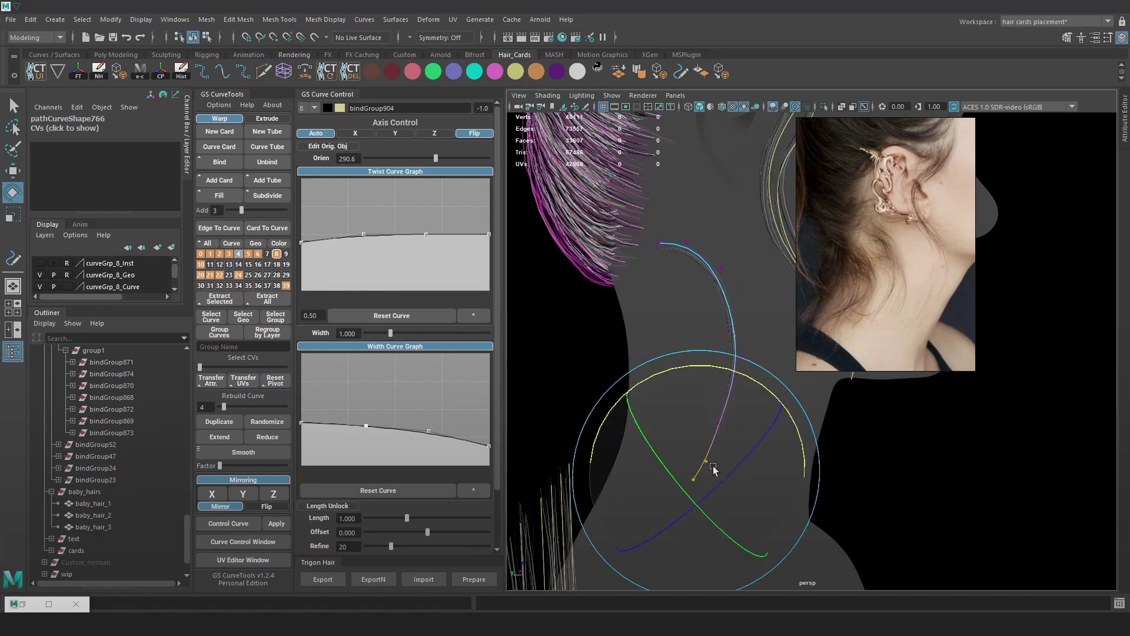
mouse_move(716, 465)
alt+mouse_down()
mouse_move(734, 377)
mouse_move(747, 464)
mouse_move(693, 441)
mouse_move(637, 459)
mouse_move(729, 481)
alt+mouse_up()
key(e)
click(739, 440)
key(w)
click(881, 449)
- Reselect the whole neck strand as an object and fine-tune its orientation
right_click(683, 247)
click(710, 227)
mouse_move(435, 158)
mouse_down()
mouse_move(474, 159)
mouse_move(425, 163)
mouse_move(436, 162)
mouse_up()
key(6)
scroll(677, 255, down, 8)
alt+middle_drag(677, 255, 747, 328)
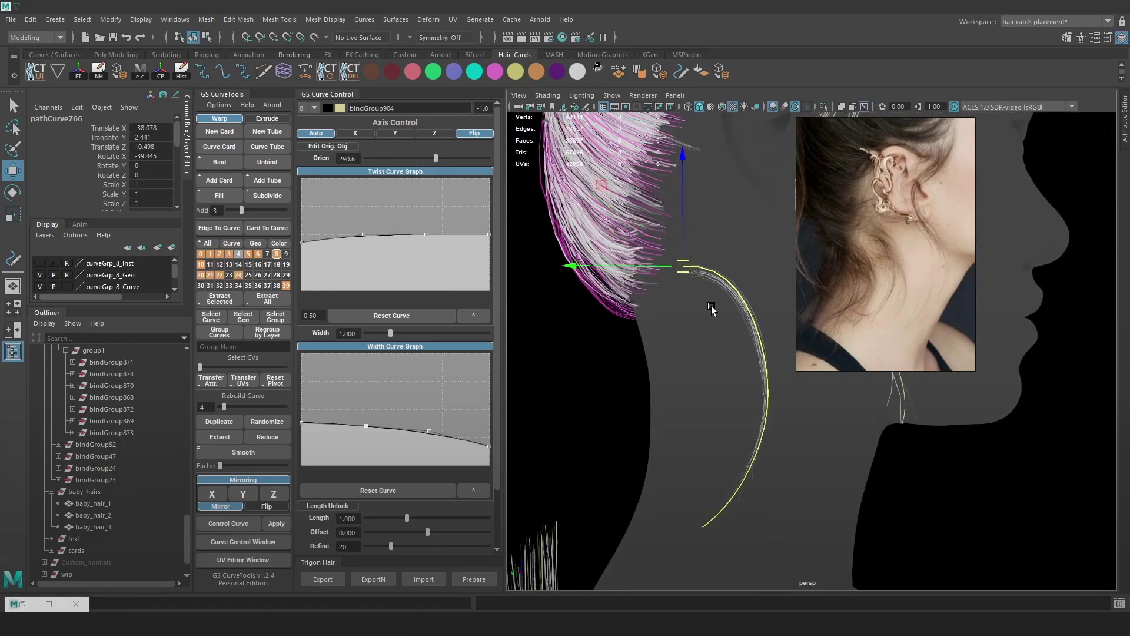
- Reselect the neck strand and nudge its root control vertices slightly downward
click(607, 344)
click(712, 270)
key(F8)
mouse_move(692, 276)
mouse_down()
mouse_move(676, 254)
mouse_move(683, 232)
mouse_move(689, 285)
mouse_up()
key(ctrl+z)
drag(683, 237, 683, 239)
- Export the hair and compare the neck strand with the reference photo in Marmoset Toolbag
click(325, 579)
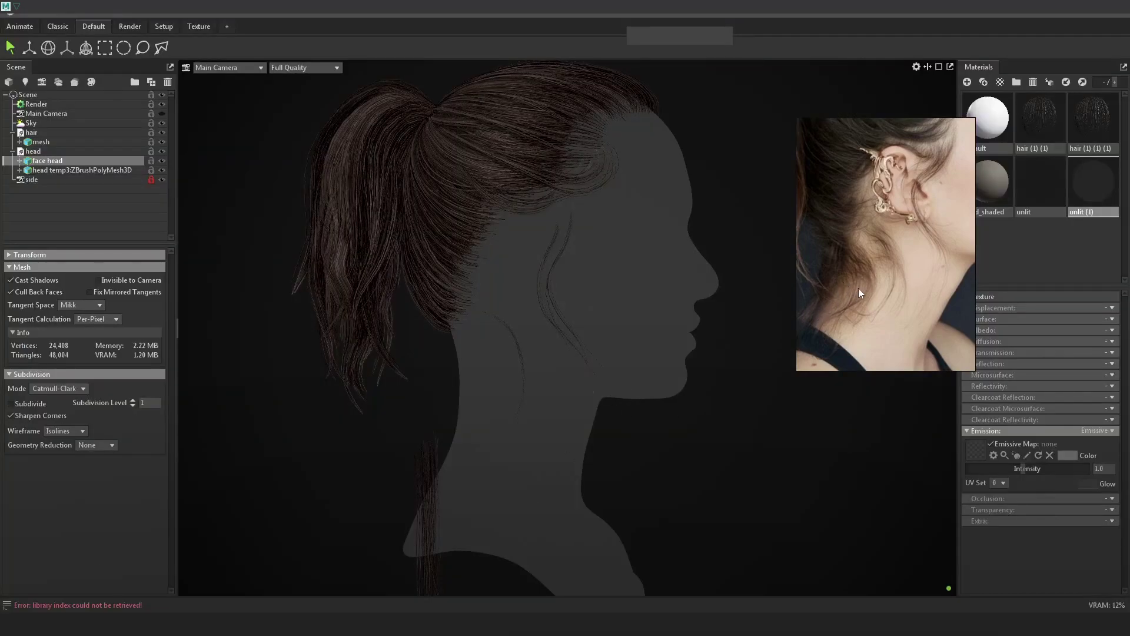
scroll(733, 313, down, 3)
scroll(700, 342, up, 2)
scroll(856, 259, up, 2)
scroll(856, 258, up, 2)
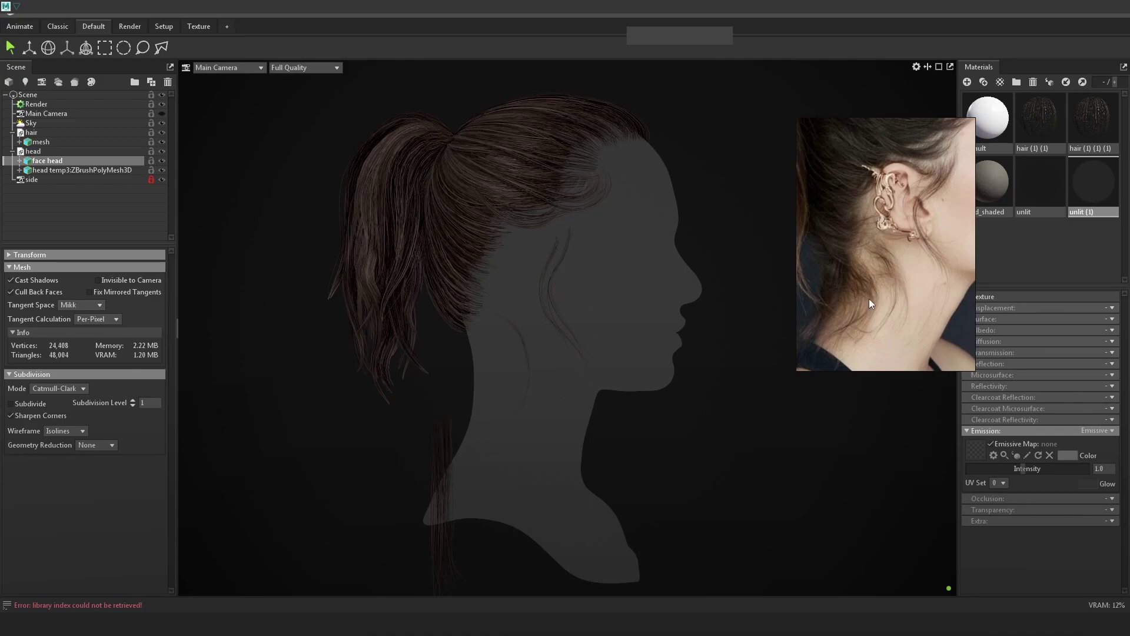
scroll(879, 291, down, 1)
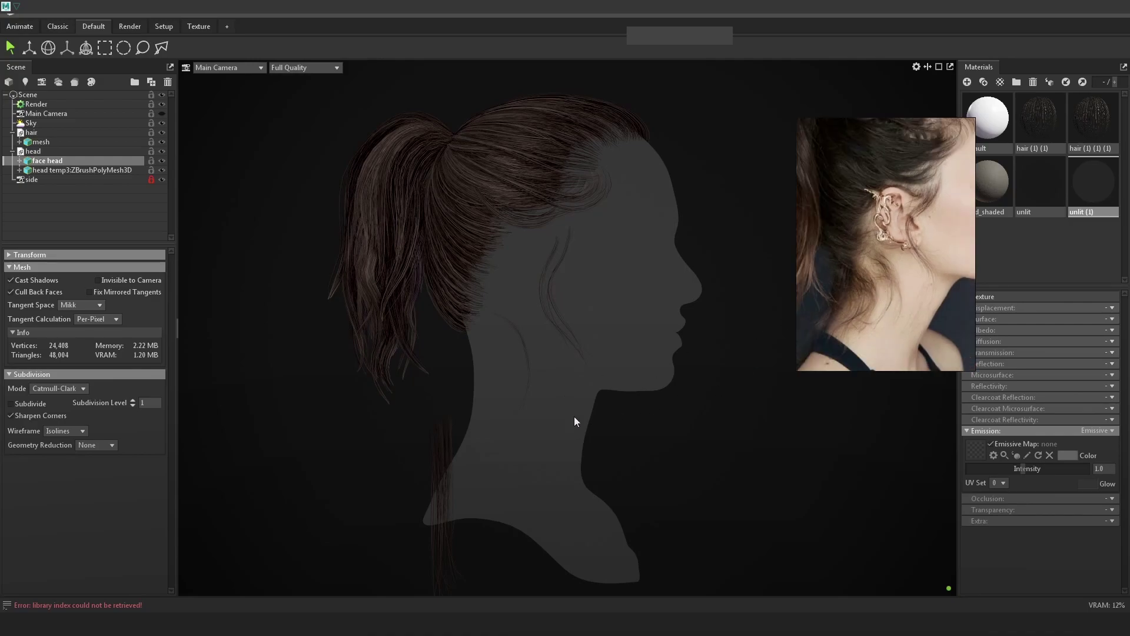
key(alt+Tab)
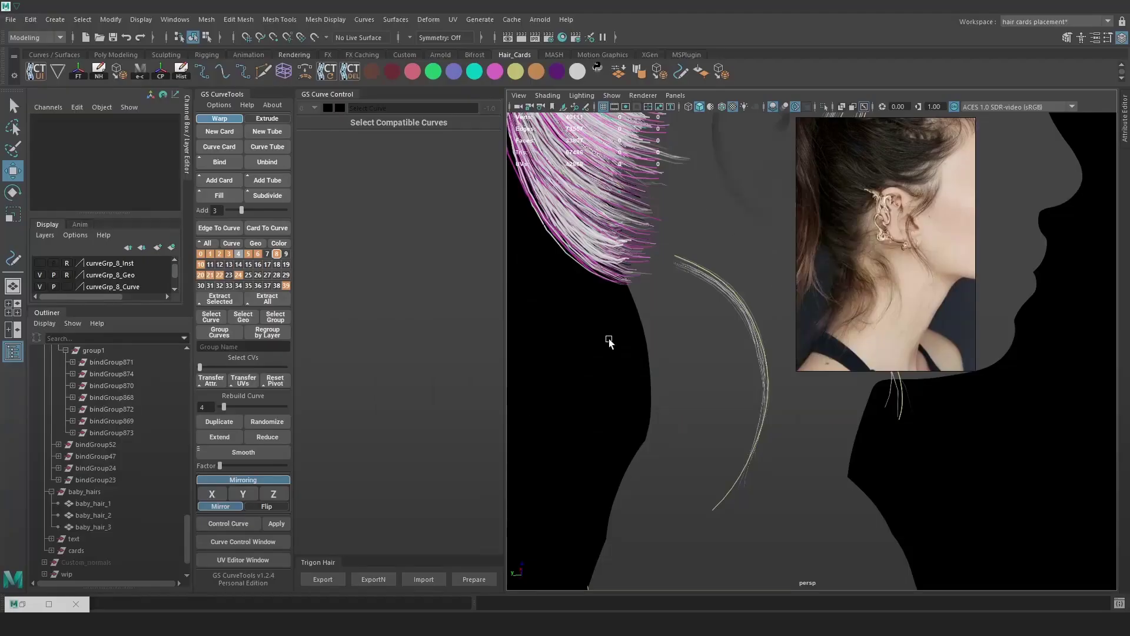
- Switch back to Maya and reposition the neck curve's middle and lower control vertices to refine its arc
click(764, 359)
right_drag(595, 307, 563, 308)
alt+middle_drag(728, 383, 696, 360)
drag(752, 339, 709, 352)
drag(732, 406, 716, 432)
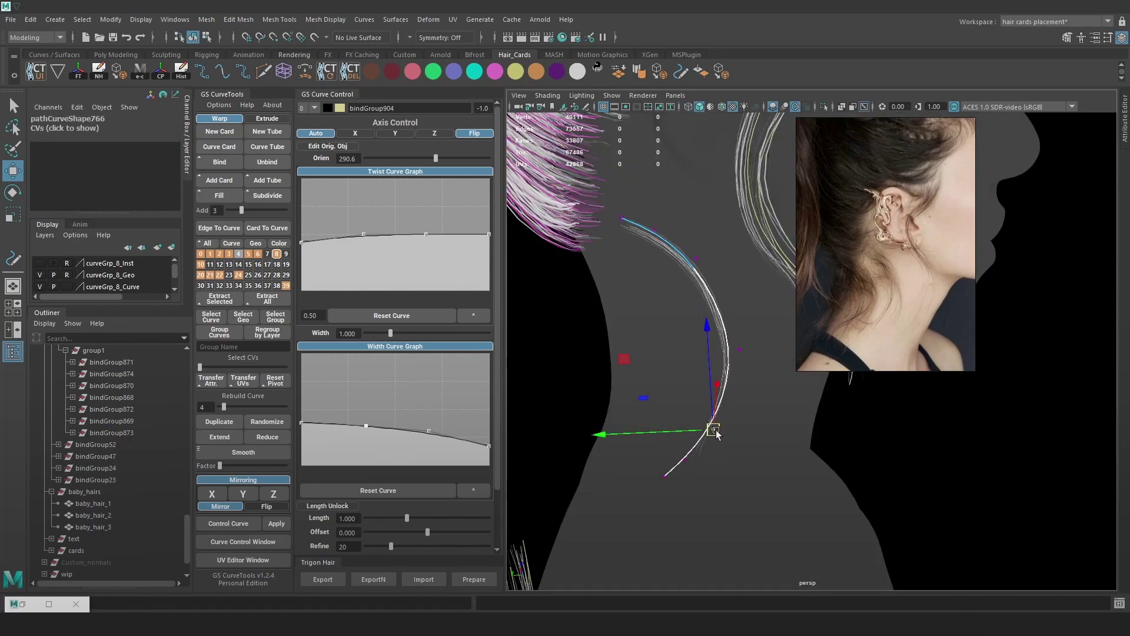
- Extend the neck curve several times so its tip reaches further toward the nape
click(216, 438)
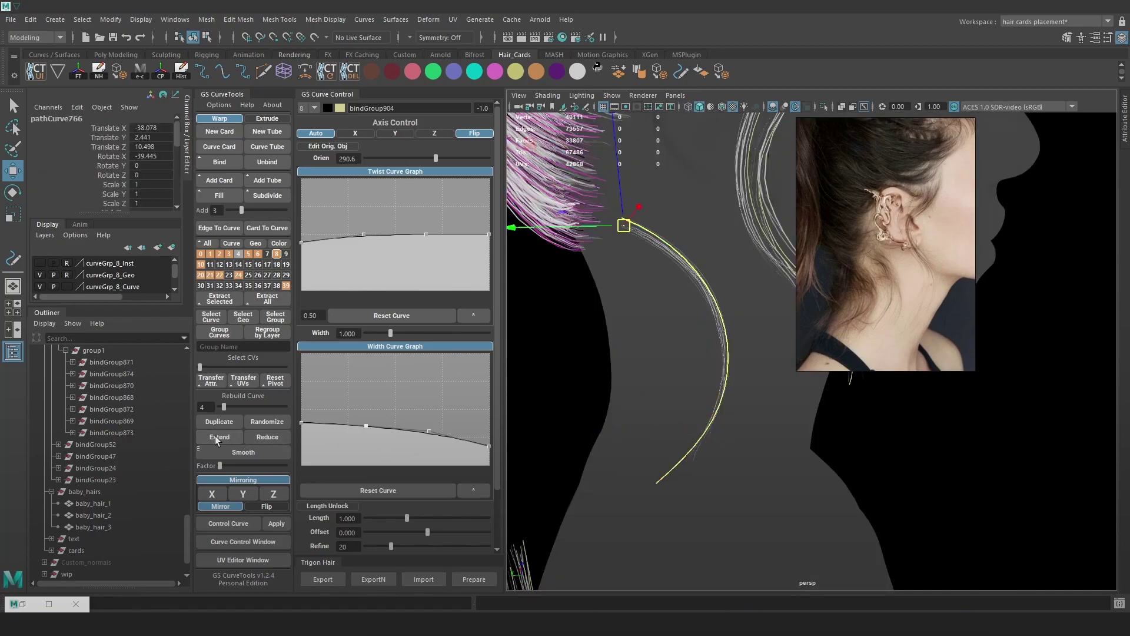
click(215, 437)
click(217, 436)
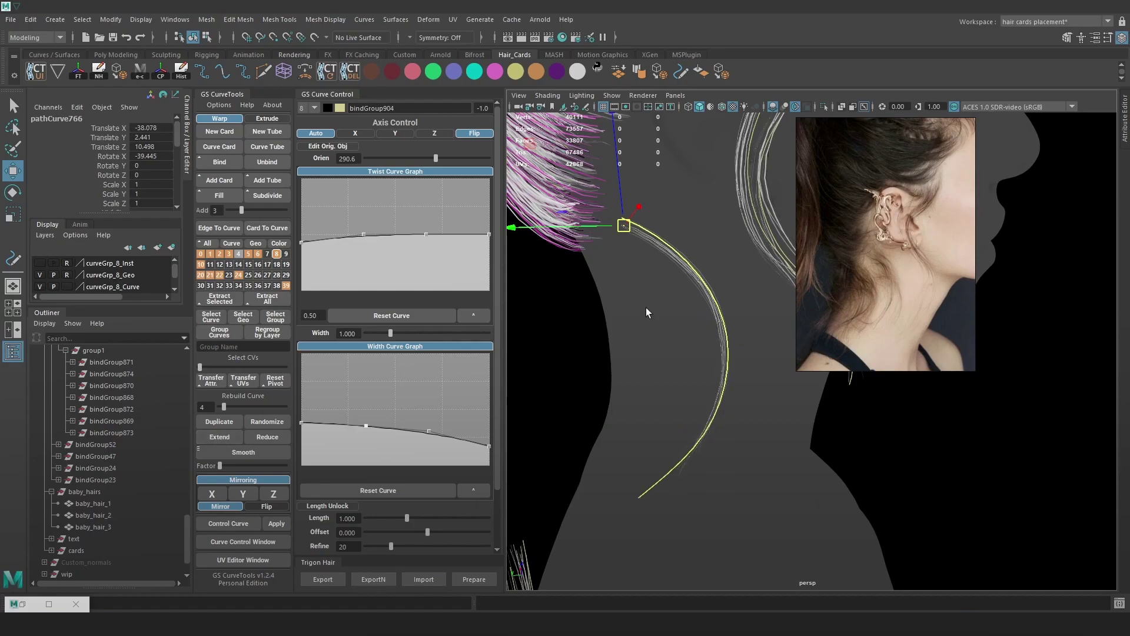
click(563, 387)
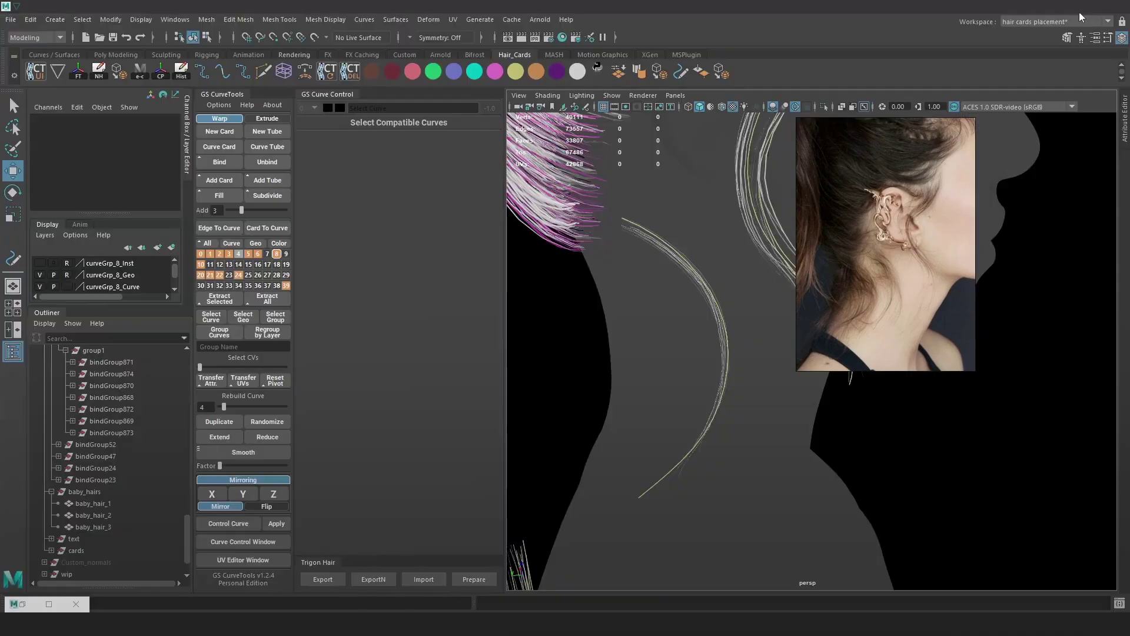
- Push the neck curve's middle control vertex outward toward the face and slightly reduce the card's width
click(724, 315)
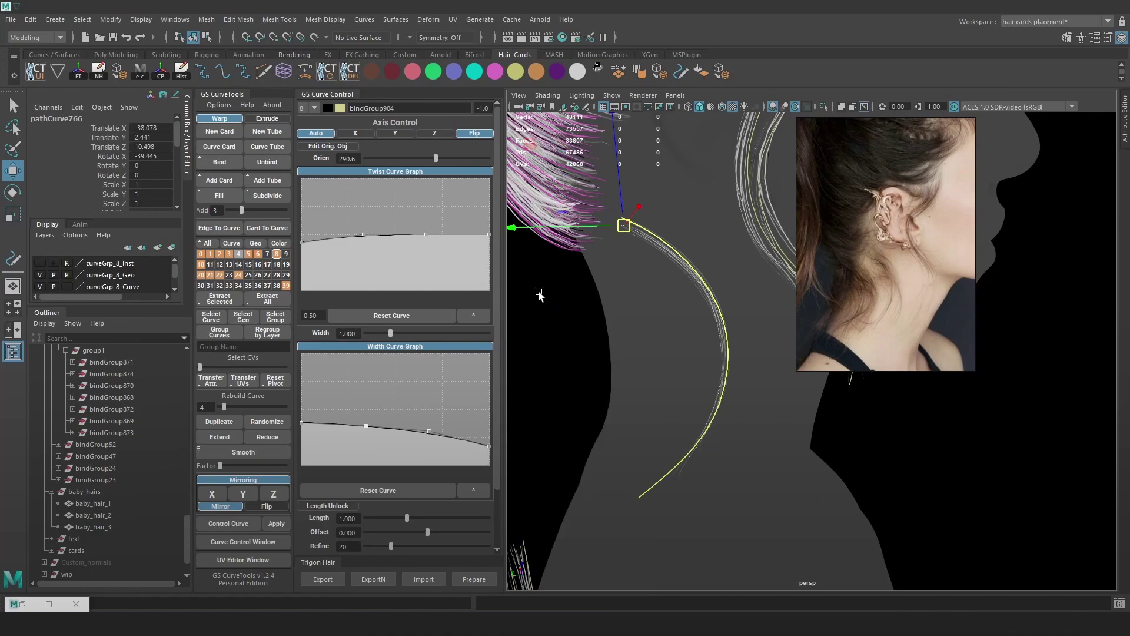
key(F8)
drag(753, 322, 730, 355)
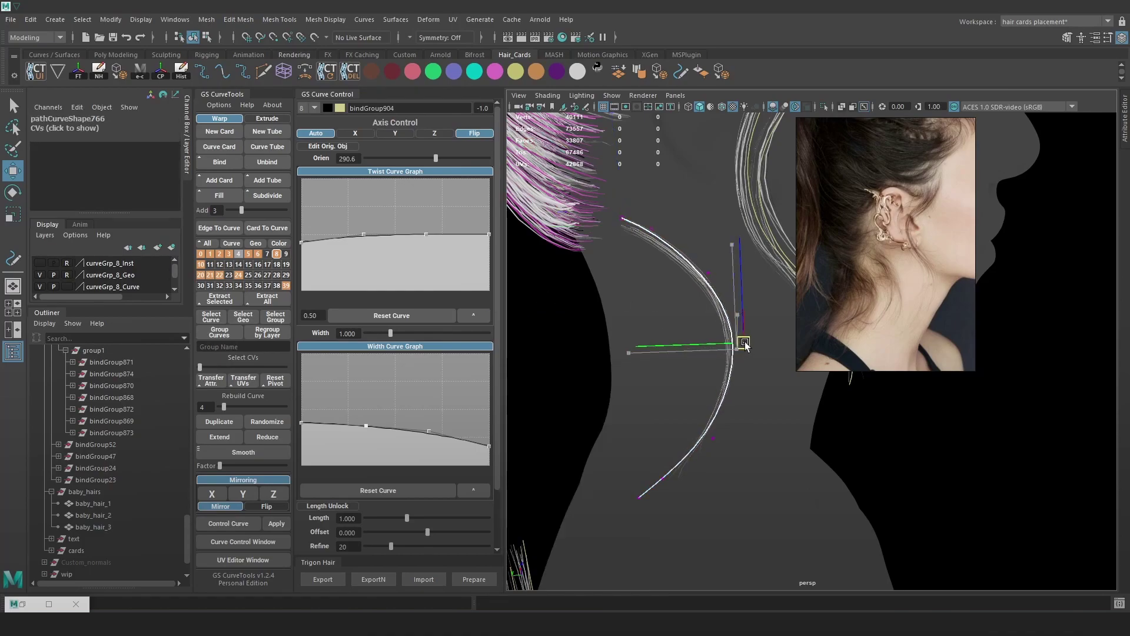
drag(390, 334, 384, 334)
key(F8)
click(909, 439)
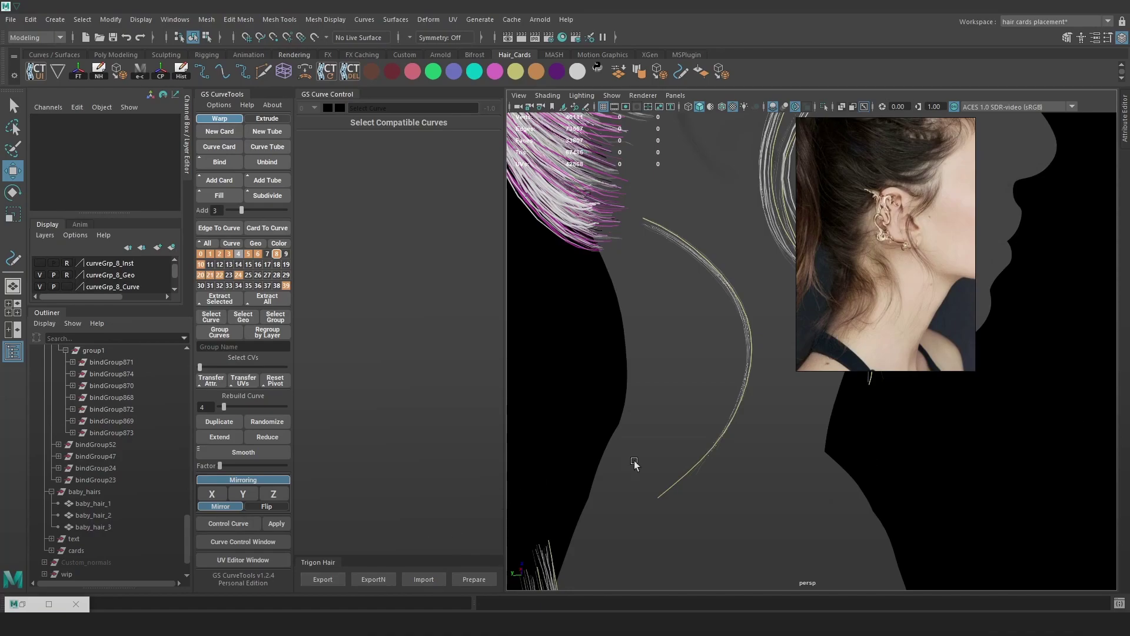
- Inspect the neck strand in Marmoset Toolbag against a magnified view of the reference photo's neck hairs
key(alt+Tab)
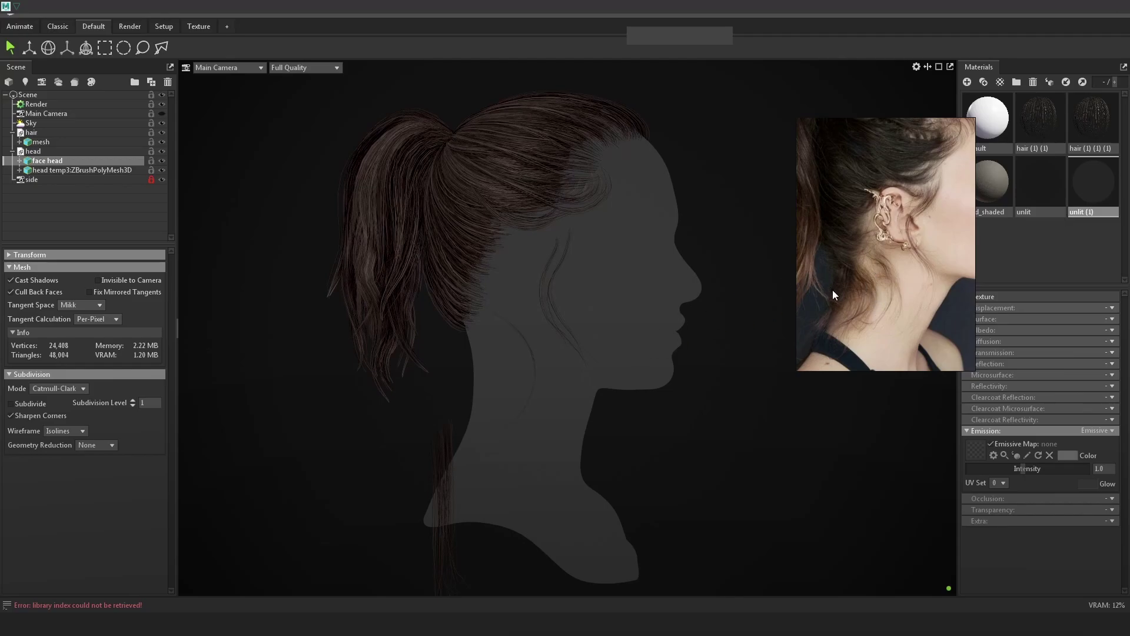
scroll(891, 266, up, 3)
scroll(540, 358, up, 4)
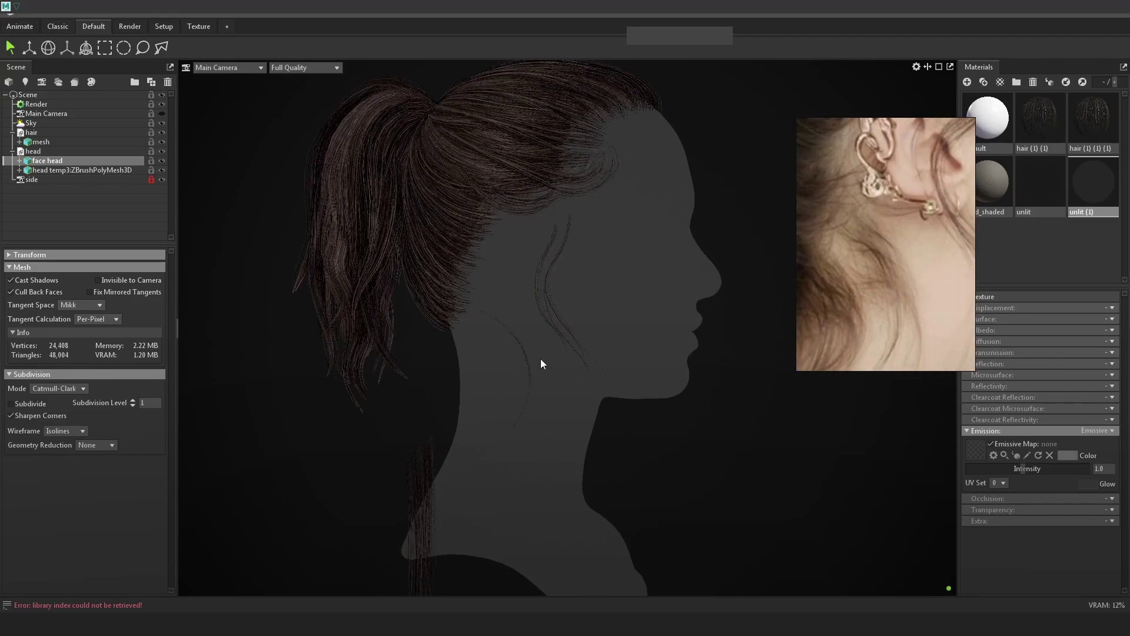
middle_drag(585, 370, 591, 349)
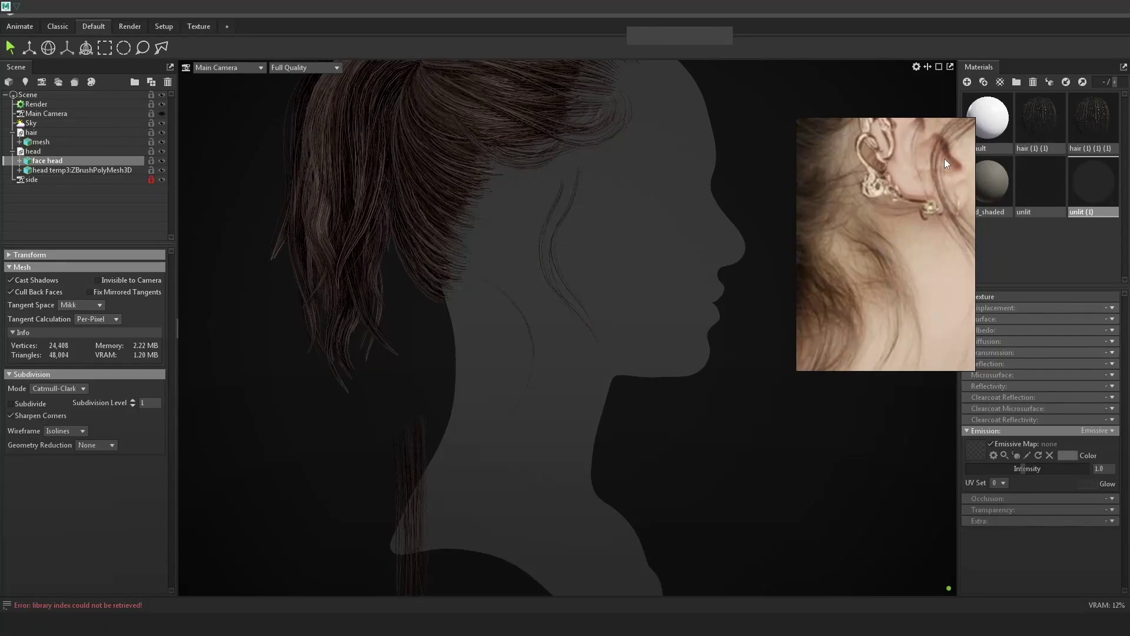
click(1076, 13)
- Widen the neck strand card to 1.263 and export the hair
click(735, 315)
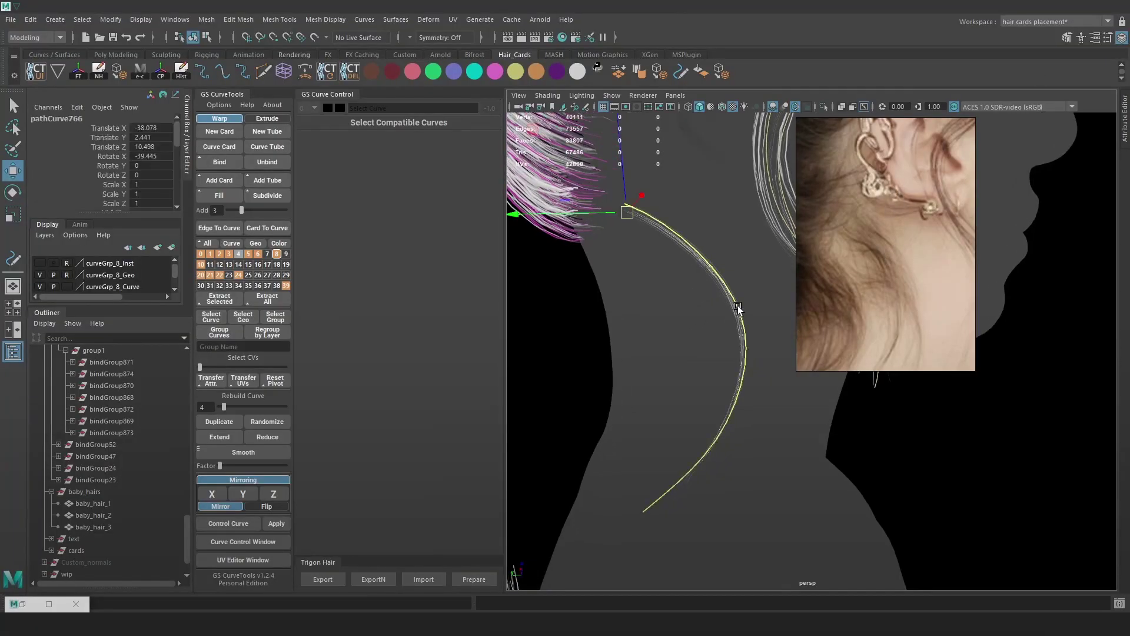
mouse_move(381, 333)
mouse_down()
mouse_move(407, 334)
mouse_move(396, 334)
mouse_up()
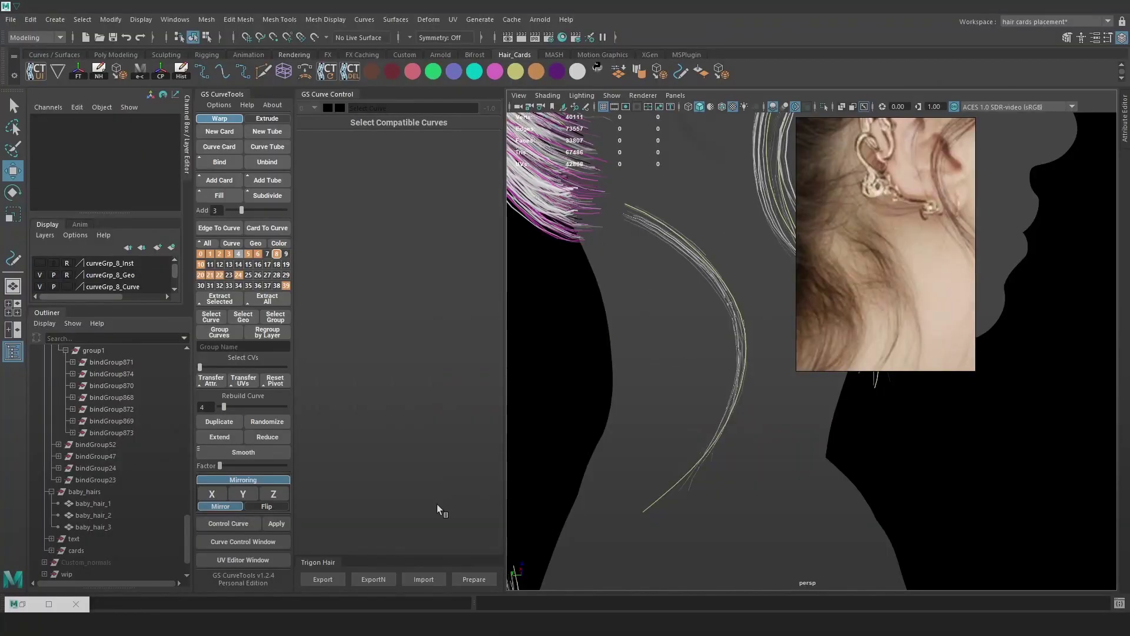
click(331, 576)
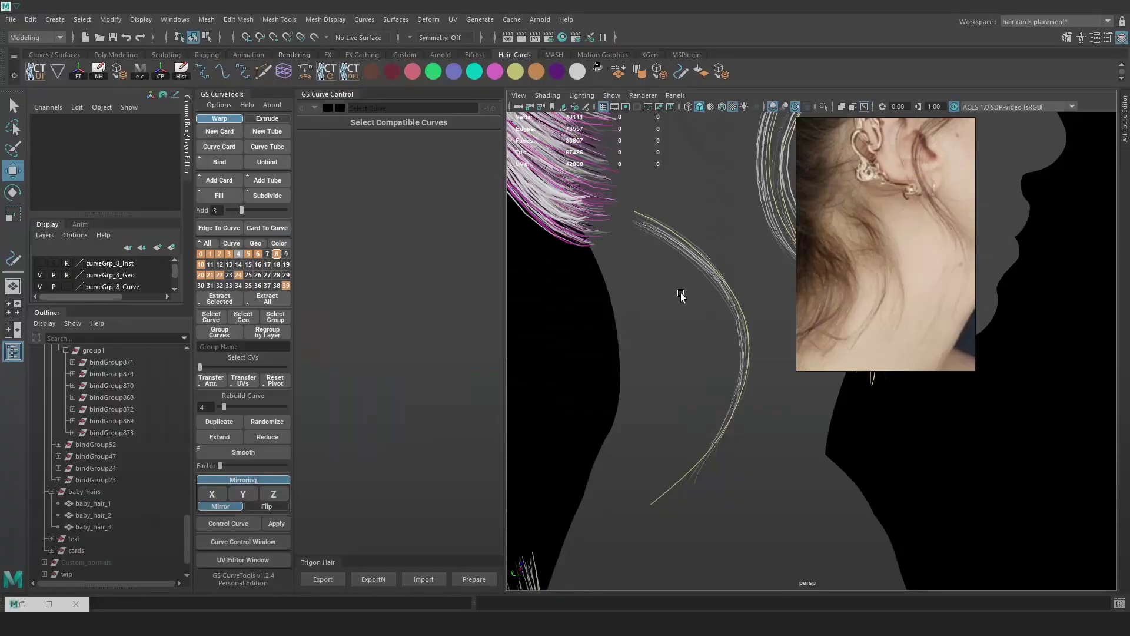
- Rebuild the neck curve with a value of 5 and shift its lower control vertices back toward the nape
click(681, 298)
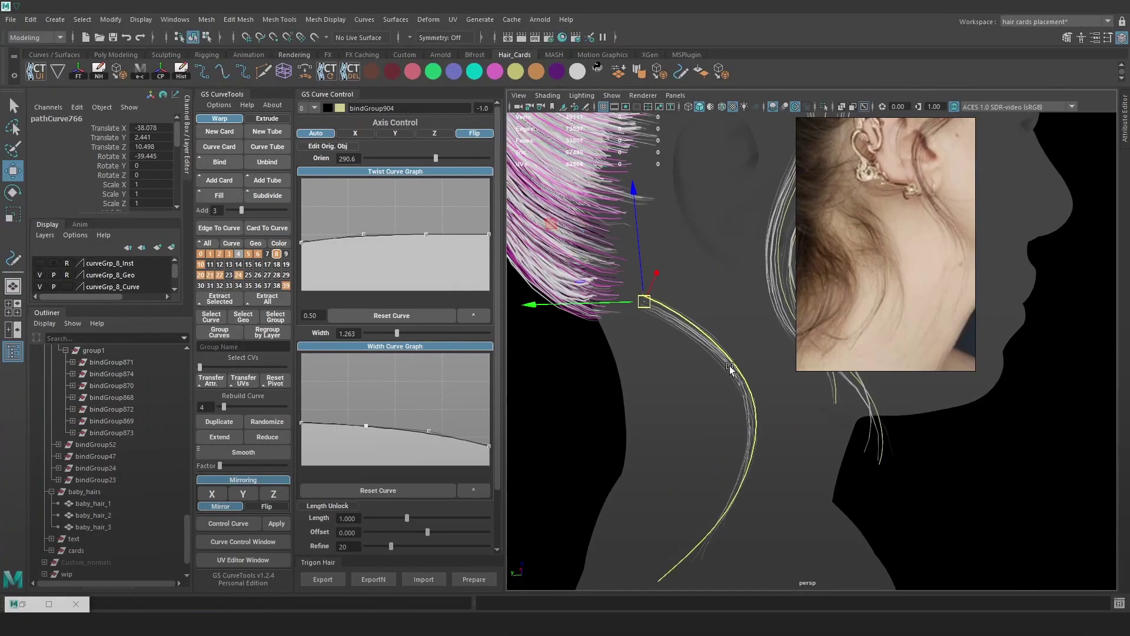
drag(224, 407, 226, 407)
click(782, 402)
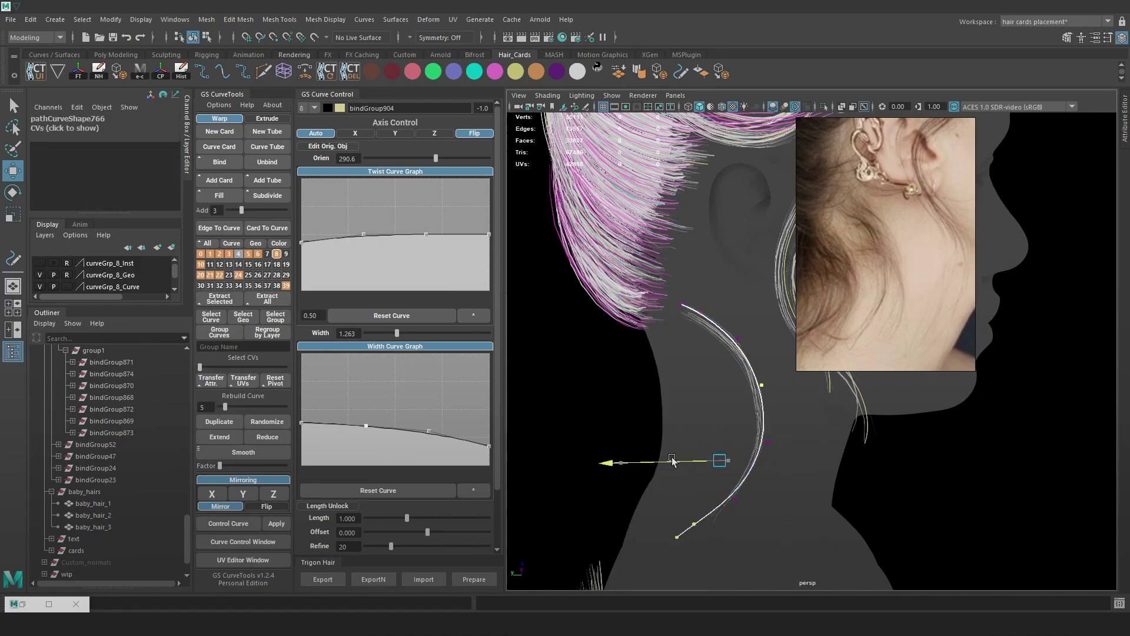
drag(813, 374, 677, 561)
drag(686, 463, 674, 465)
click(751, 347)
click(738, 345)
- Examine the row of source baby-hair cards behind the bust in wireframe and shaded display
alt+drag(751, 391, 663, 371)
alt+right_drag(662, 371, 641, 378)
alt+middle_drag(641, 378, 671, 328)
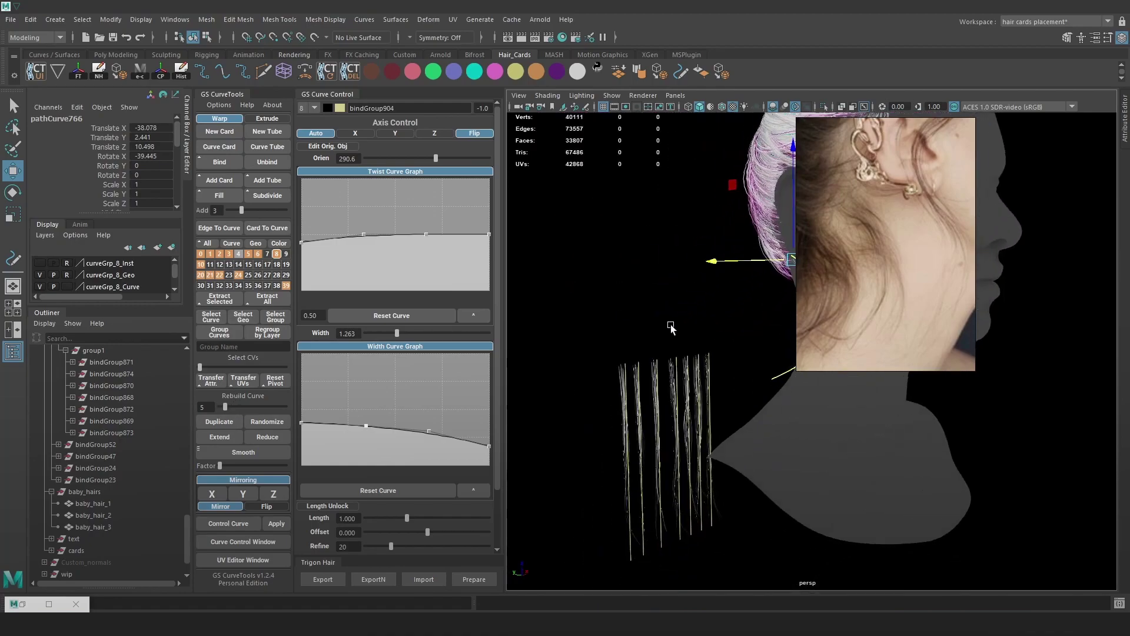
alt+right_drag(672, 327, 713, 423)
alt+middle_drag(714, 423, 761, 366)
alt+drag(762, 365, 651, 414)
click(624, 401)
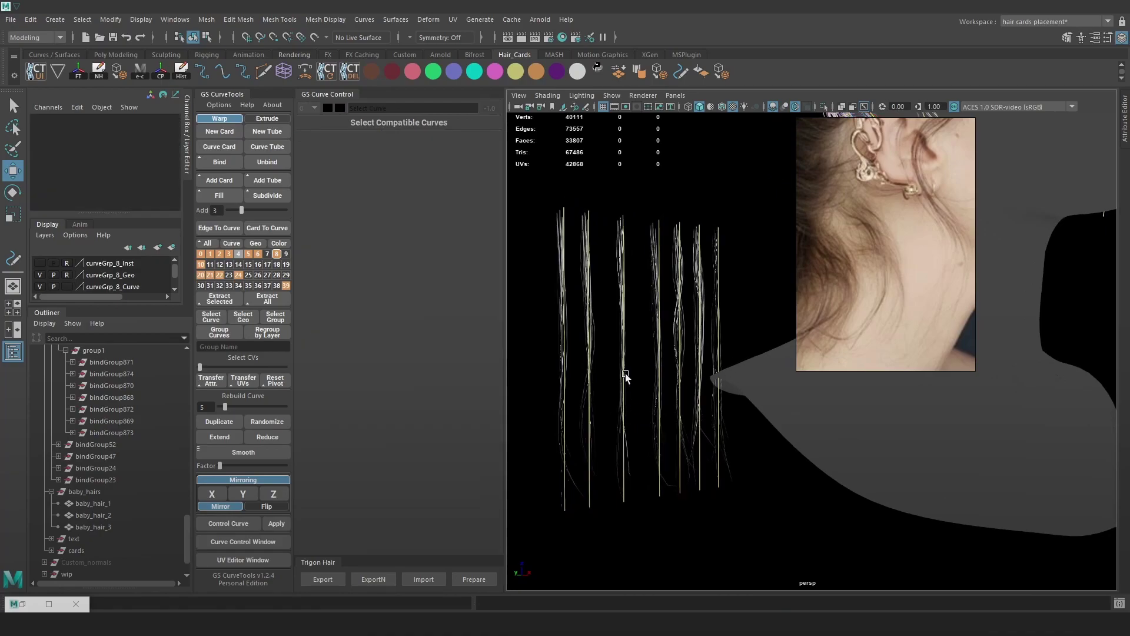
key(4)
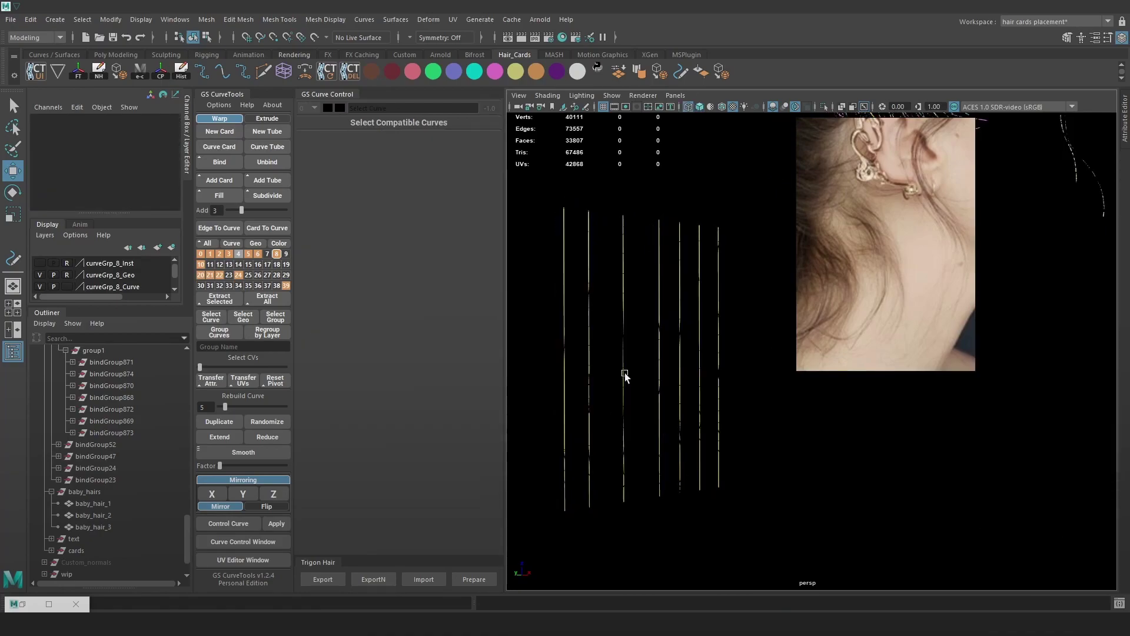
key(5)
key(6)
alt+middle_drag(623, 370, 616, 503)
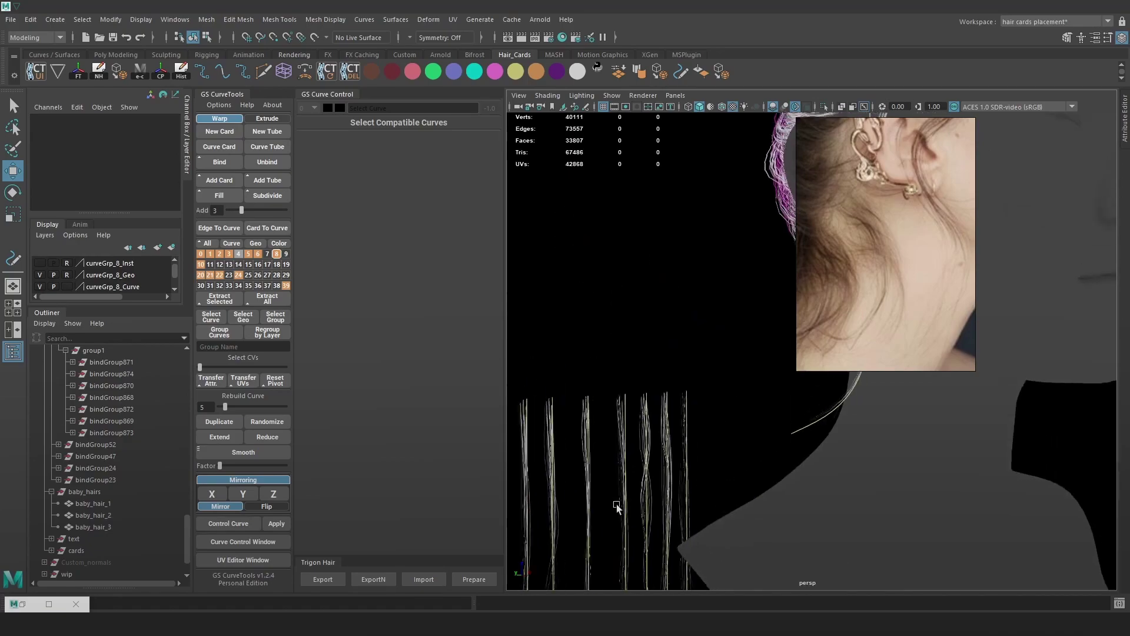
scroll(756, 358, down, 3)
scroll(757, 359, up, 3)
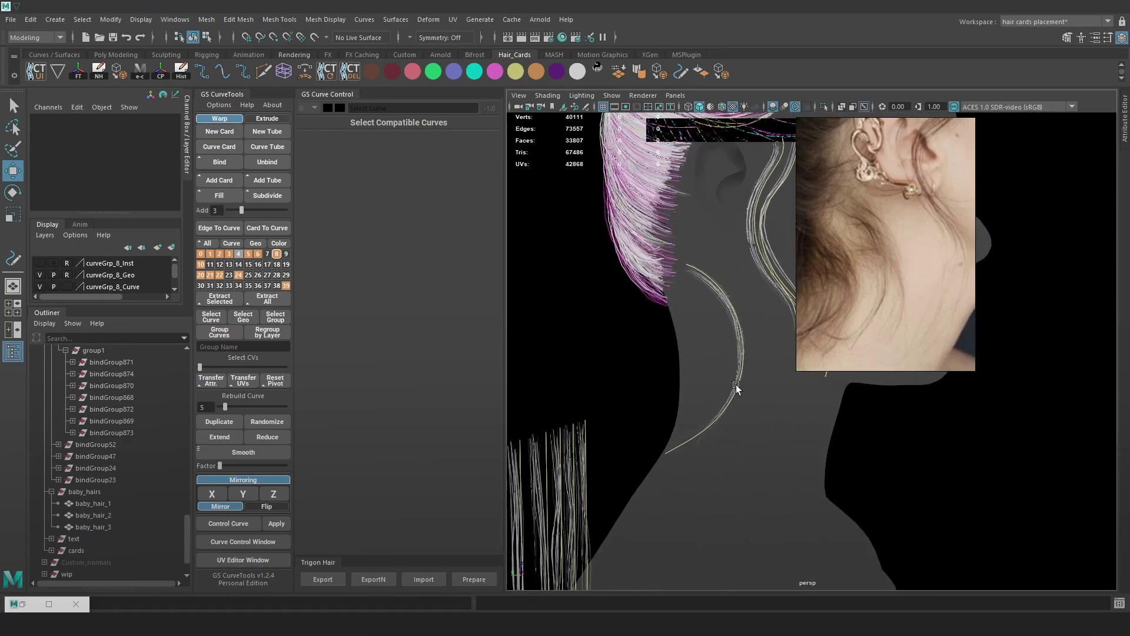
- Color-code the placed strands: the neck strand purple, the front temple strand orange and the strand behind it teal
click(736, 389)
scroll(736, 388, up, 3)
scroll(754, 356, down, 2)
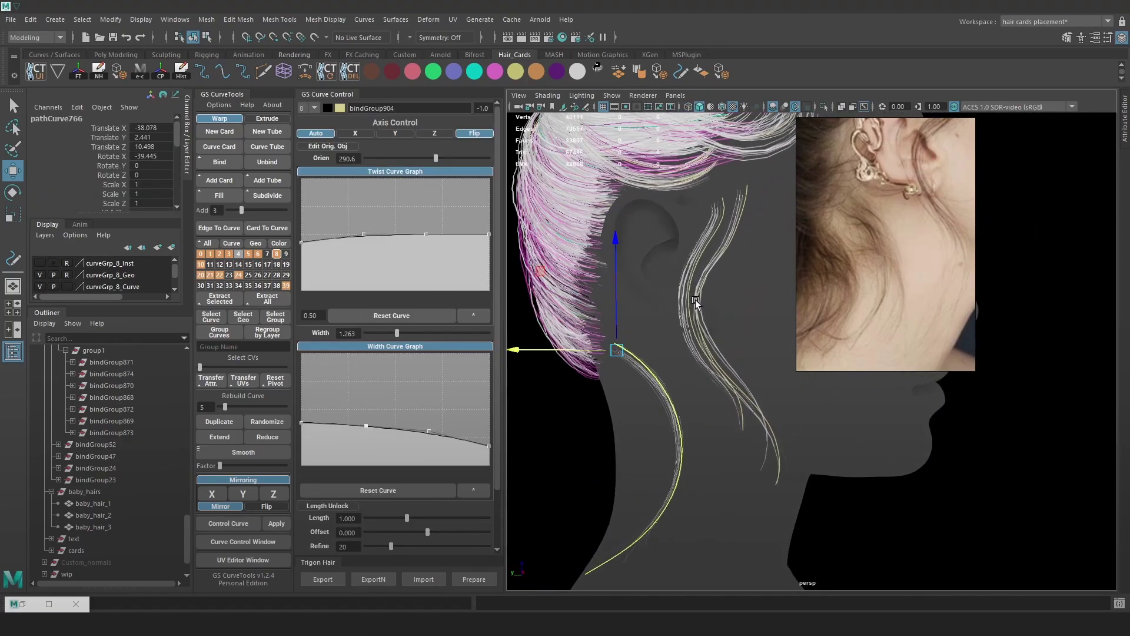
click(558, 74)
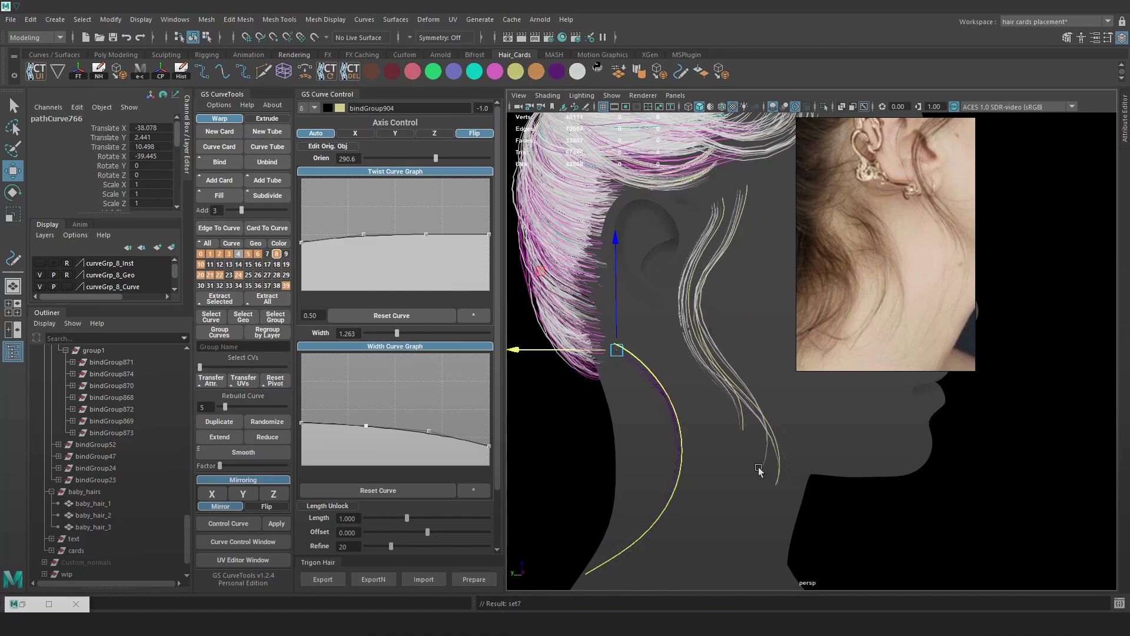
alt+drag(716, 449, 707, 195)
click(706, 323)
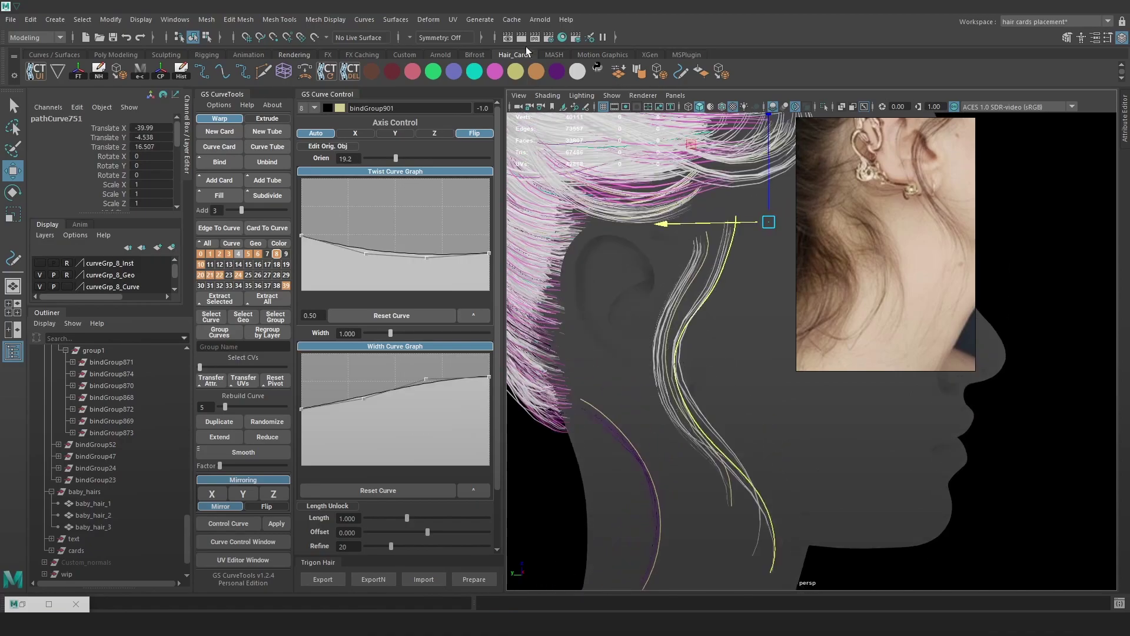
click(538, 75)
click(704, 256)
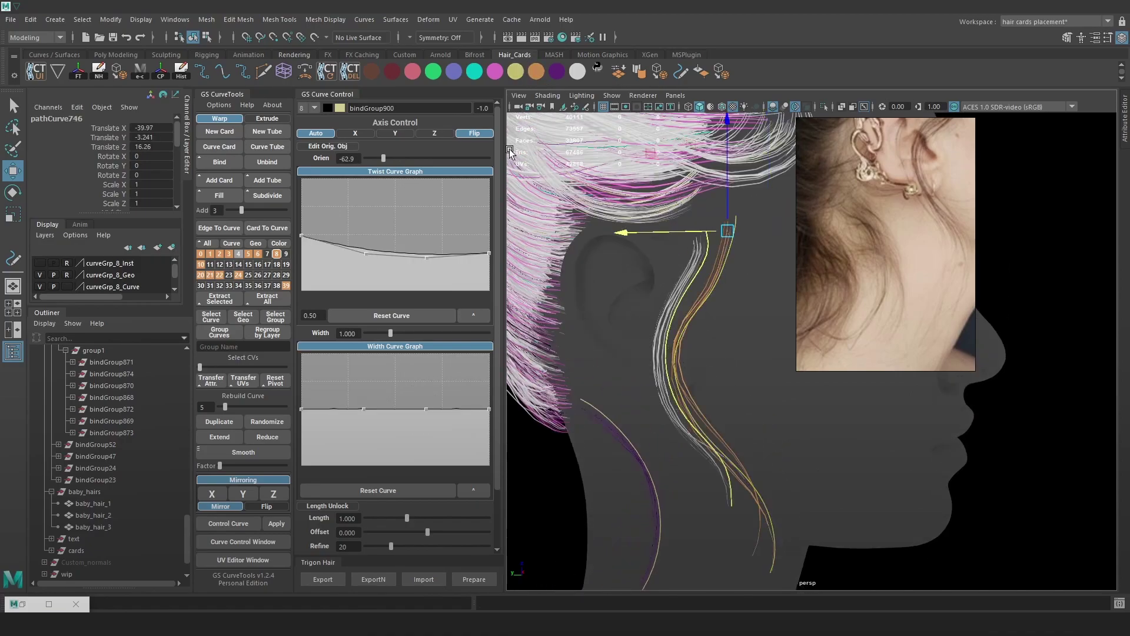
click(474, 73)
- Color the first source card in the row teal and the third card pink
alt+drag(588, 247, 583, 404)
click(573, 408)
mouse_move(594, 365)
alt+mouse_down()
mouse_move(621, 404)
mouse_move(653, 408)
mouse_move(603, 349)
alt+mouse_up()
click(587, 342)
click(474, 73)
click(625, 303)
click(496, 74)
- Color the second source card in the row white
key(5)
key(4)
click(582, 279)
click(577, 71)
key(5)
key(4)
- Color the fourth source card red, the fifth yellow and the last one in the row blue
click(666, 311)
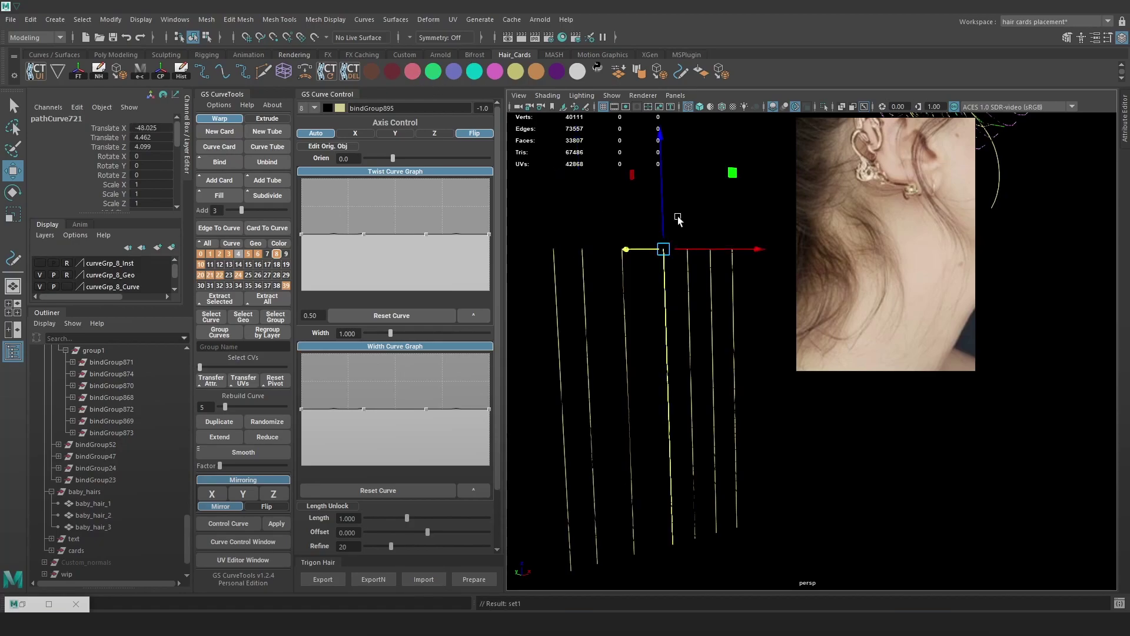
click(690, 273)
click(513, 79)
key(5)
mouse_move(673, 323)
alt+mouse_down()
mouse_move(695, 282)
mouse_move(734, 312)
mouse_move(688, 263)
mouse_move(702, 257)
alt+mouse_up()
key(4)
click(701, 302)
key(5)
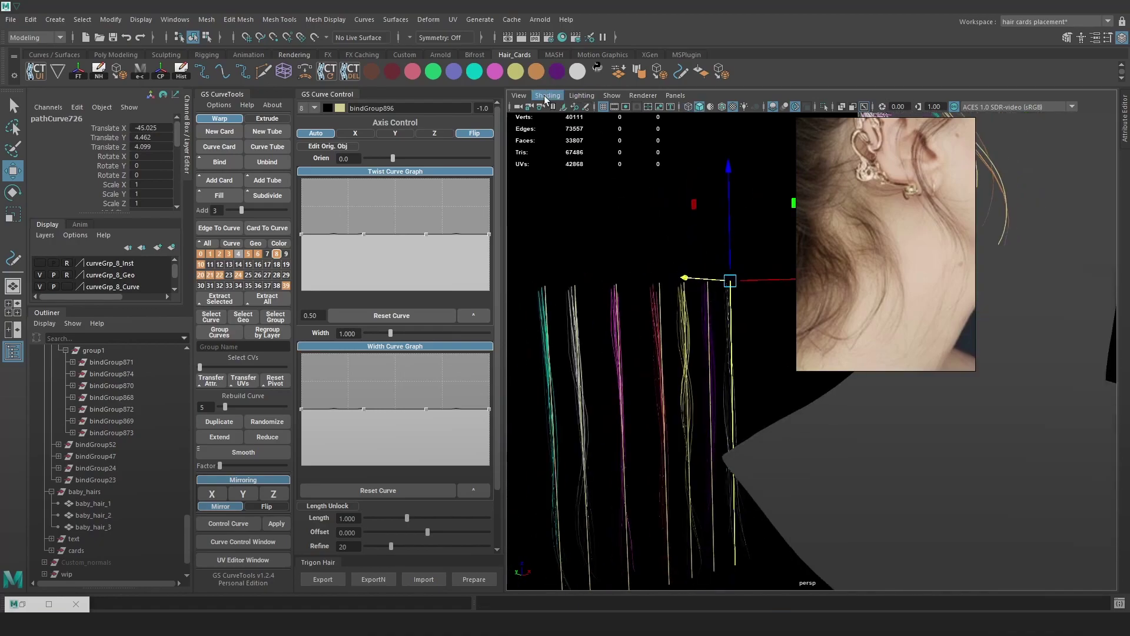
click(457, 74)
- Examine the color-coded source cards from several angles against the reference photo to choose the next strand
click(623, 229)
alt+drag(735, 347, 712, 365)
alt+right_drag(713, 365, 651, 263)
alt+middle_drag(816, 233, 682, 321)
click(571, 422)
alt+middle_drag(580, 422, 677, 324)
alt+right_drag(677, 324, 695, 406)
alt+drag(651, 429, 713, 380)
alt+drag(713, 429, 725, 401)
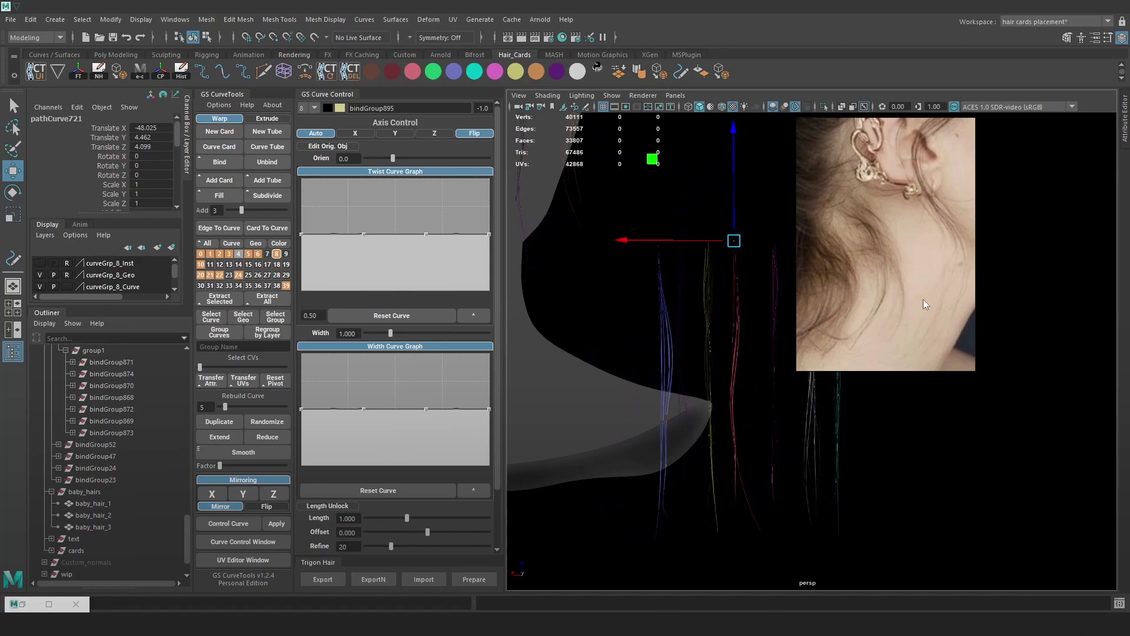
alt+drag(856, 432, 669, 404)
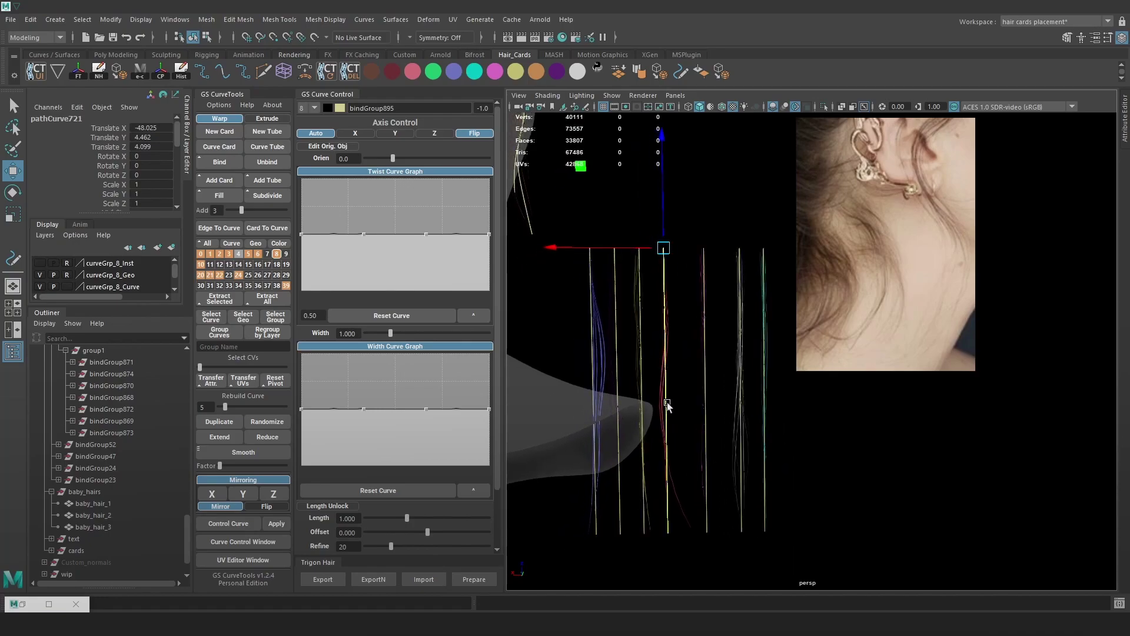
click(664, 383)
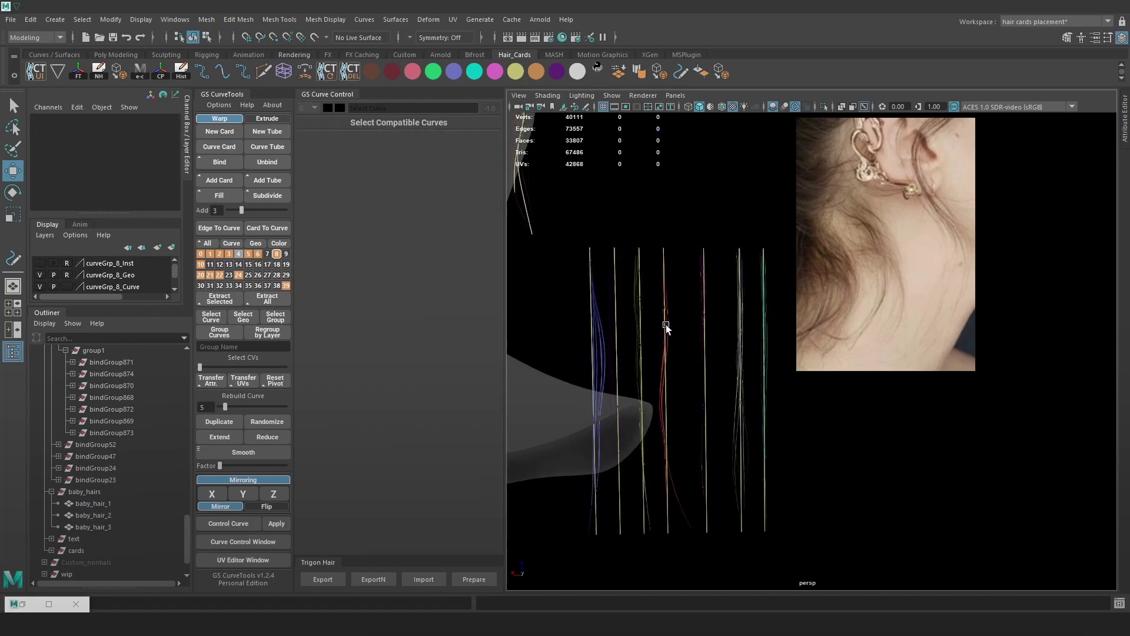
- Duplicate the red source card and move the copy to the back hairline beside the existing neck strand
click(663, 249)
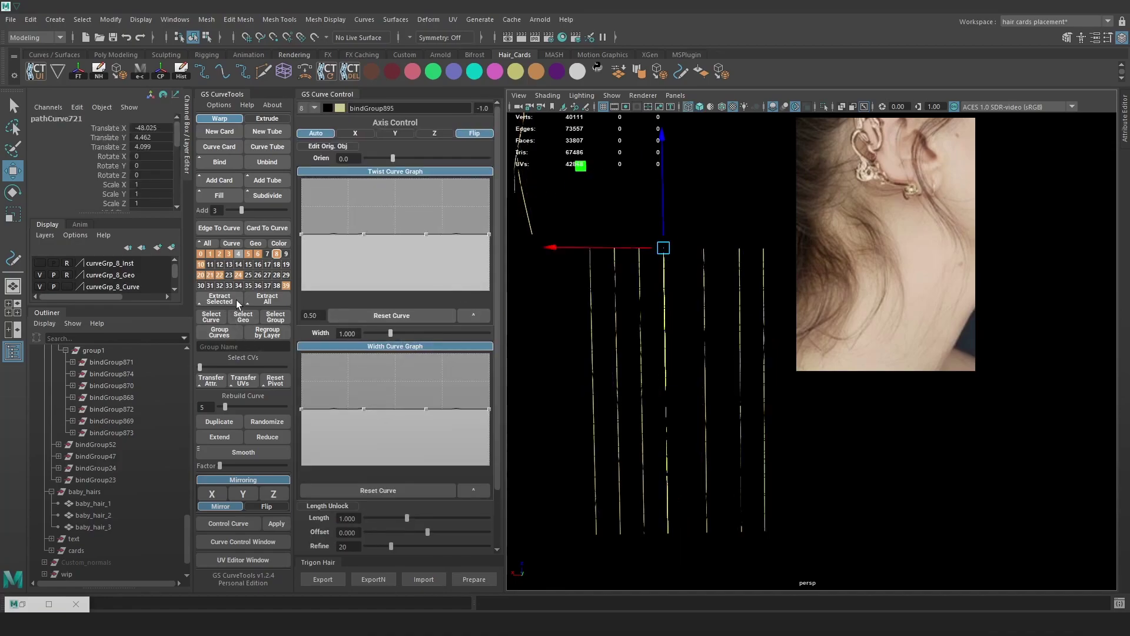
click(235, 425)
alt+drag(715, 397, 630, 442)
drag(693, 388, 596, 313)
key(f)
scroll(725, 371, down, 8)
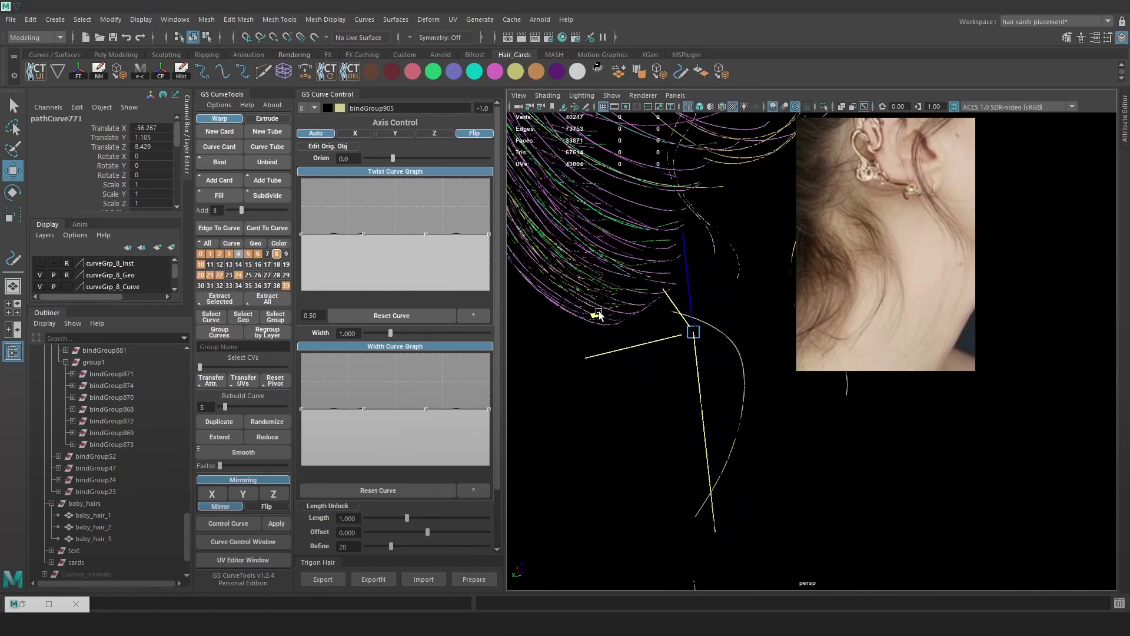
- Rebuild the red strand's curve with a value of 3 and bend it into an arc beside the purple neck strand
alt+drag(706, 405, 696, 386)
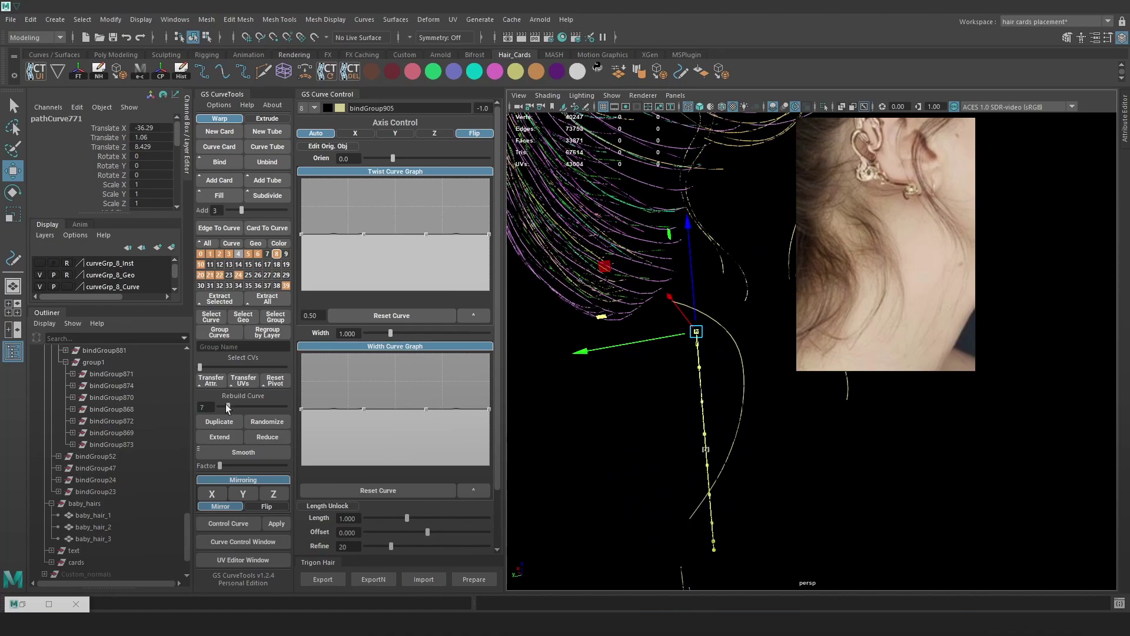
right_drag(1026, 240, 974, 242)
alt+drag(649, 335, 703, 340)
scroll(703, 340, up, 3)
drag(640, 308, 714, 447)
drag(789, 507, 656, 298)
key(b)
drag(730, 418, 691, 326)
drag(719, 409, 762, 383)
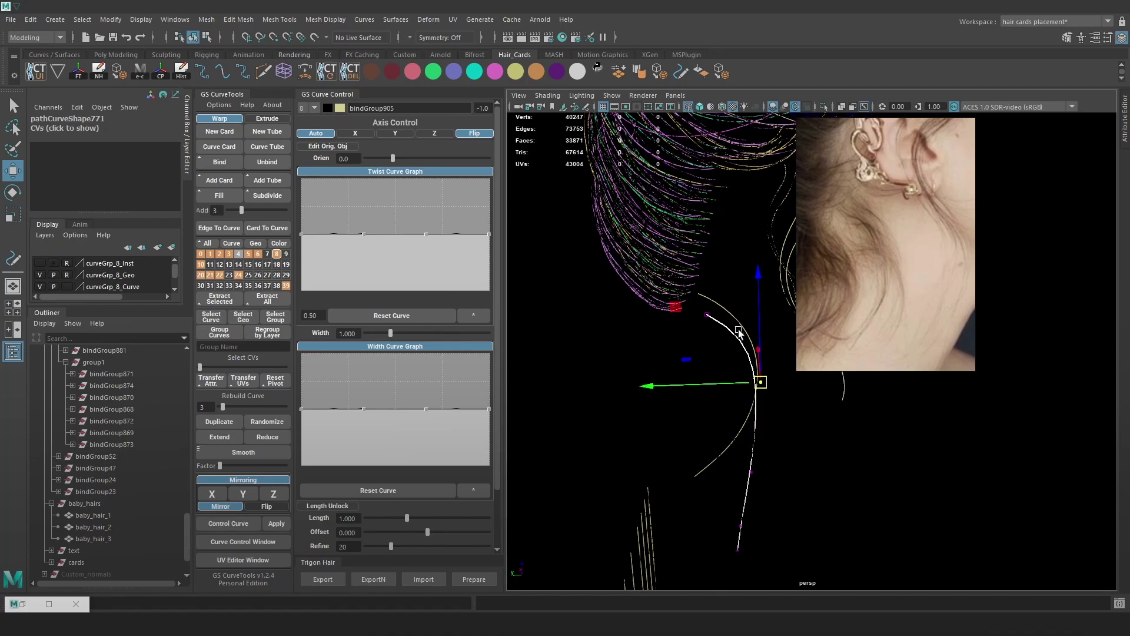
- Move the red strand's root and middle control points so the curve follows the side of the neck
drag(751, 324, 701, 320)
alt+drag(775, 370, 722, 363)
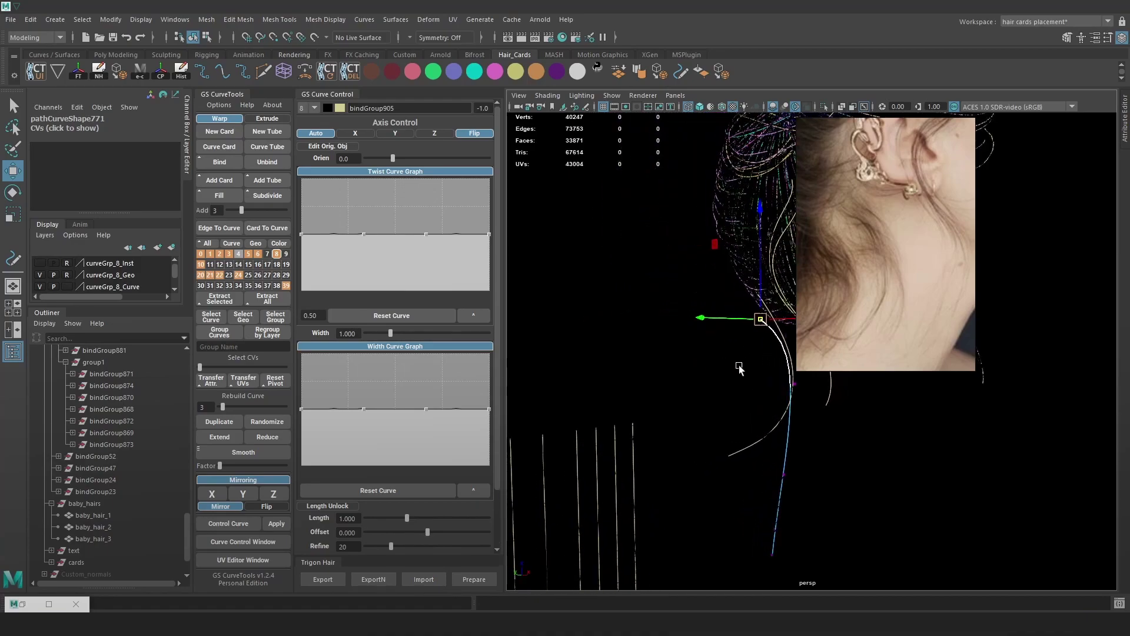
drag(776, 391, 775, 392)
alt+middle_drag(819, 386, 768, 392)
drag(774, 384, 784, 382)
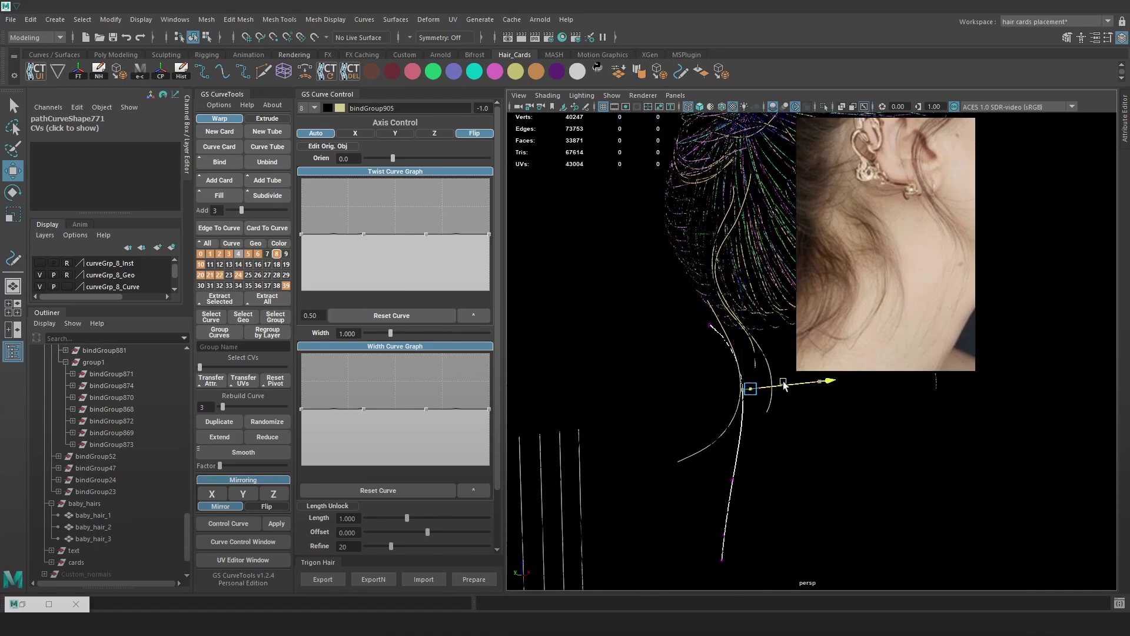
key(6)
alt+right_drag(783, 389, 848, 489)
mouse_move(758, 406)
mouse_down()
mouse_move(778, 400)
mouse_move(768, 404)
mouse_up()
click(652, 497)
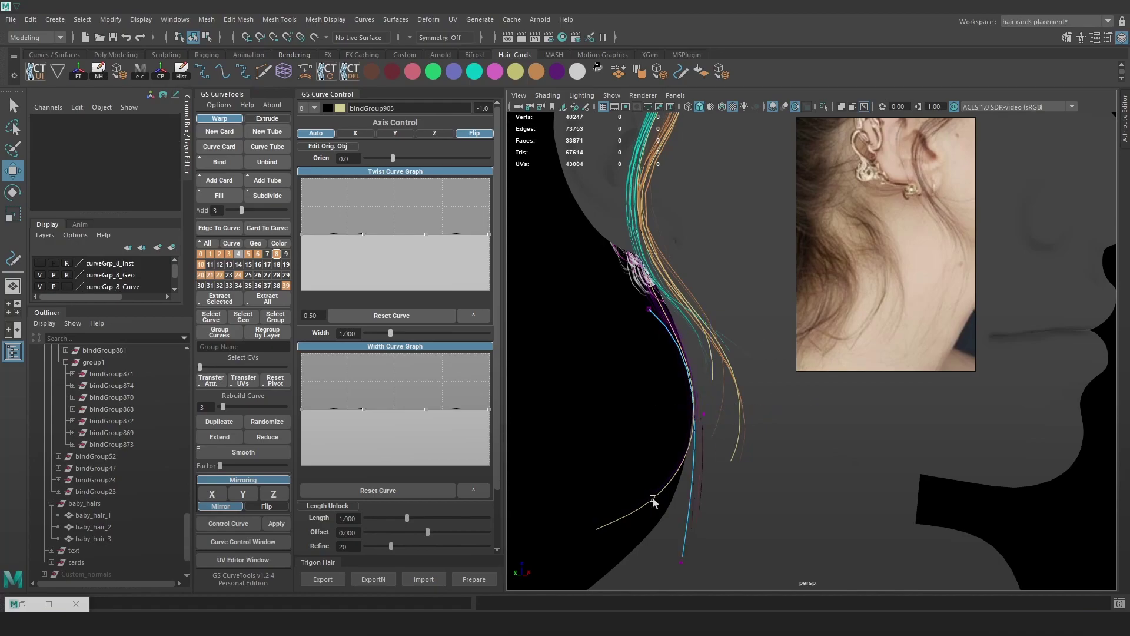
- Shift the purple neck strand's middle control points sideways to refine its arc against the neck
key(4)
click(659, 496)
right_drag(635, 352, 586, 334)
drag(677, 393, 678, 396)
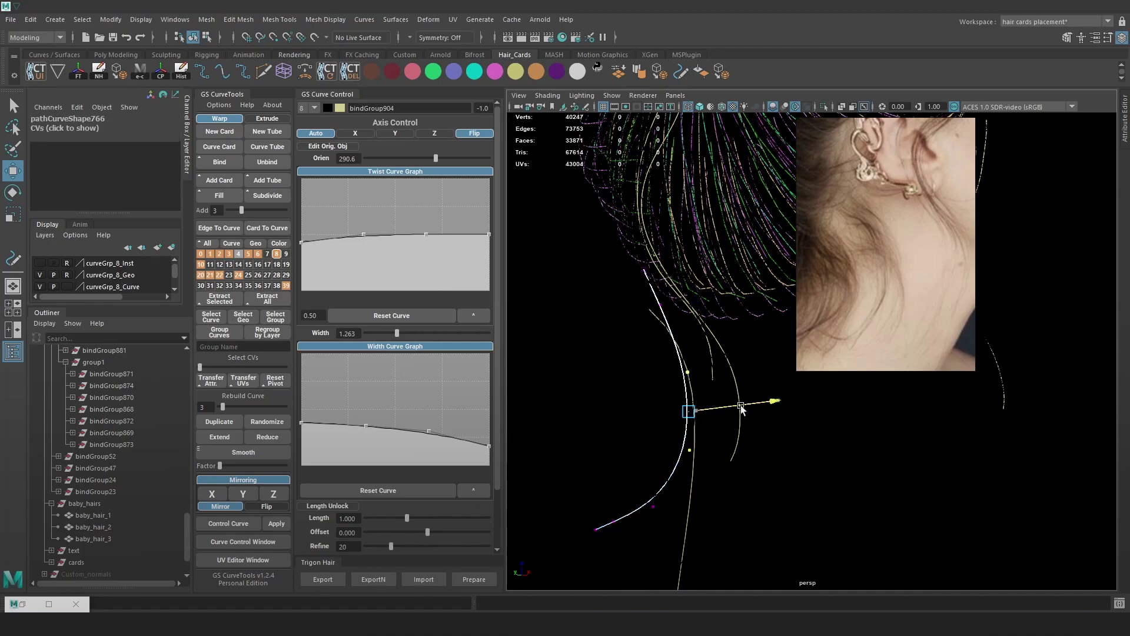
key(6)
drag(747, 406, 744, 406)
click(697, 482)
- Lower the red strand's root with soft selection so it starts beneath the purple strand at the back hairline
alt+drag(696, 483, 924, 421)
right_drag(963, 409, 892, 339)
alt+drag(865, 365, 757, 404)
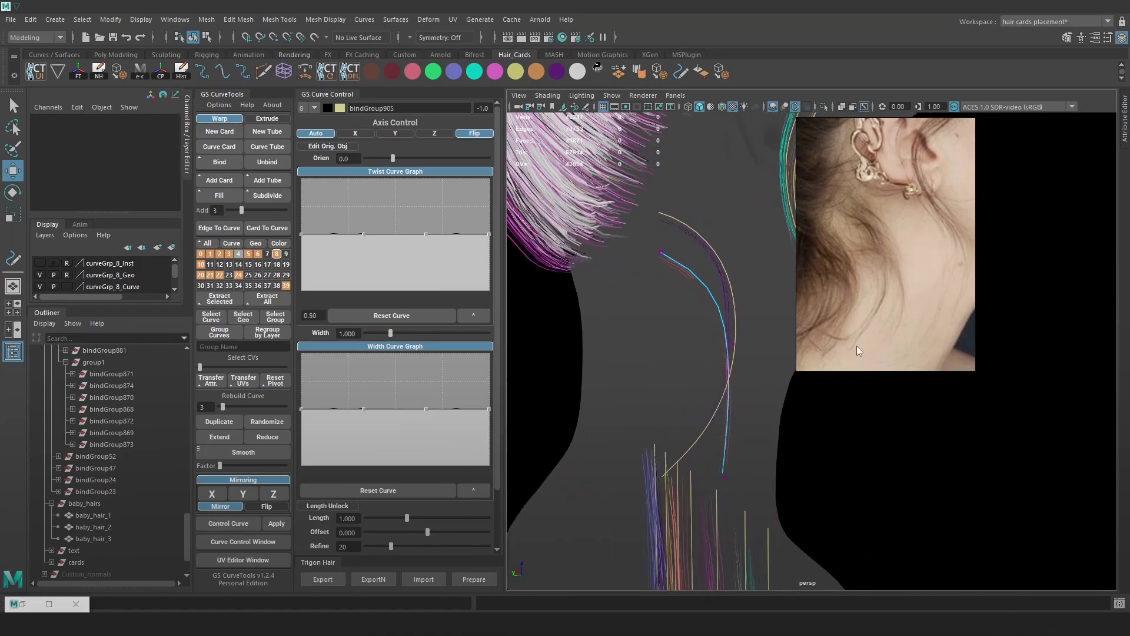
key(4)
key(6)
drag(651, 240, 740, 247)
key(ctrl+z)
key(b)
drag(665, 221, 808, 256)
scroll(724, 281, down, 3)
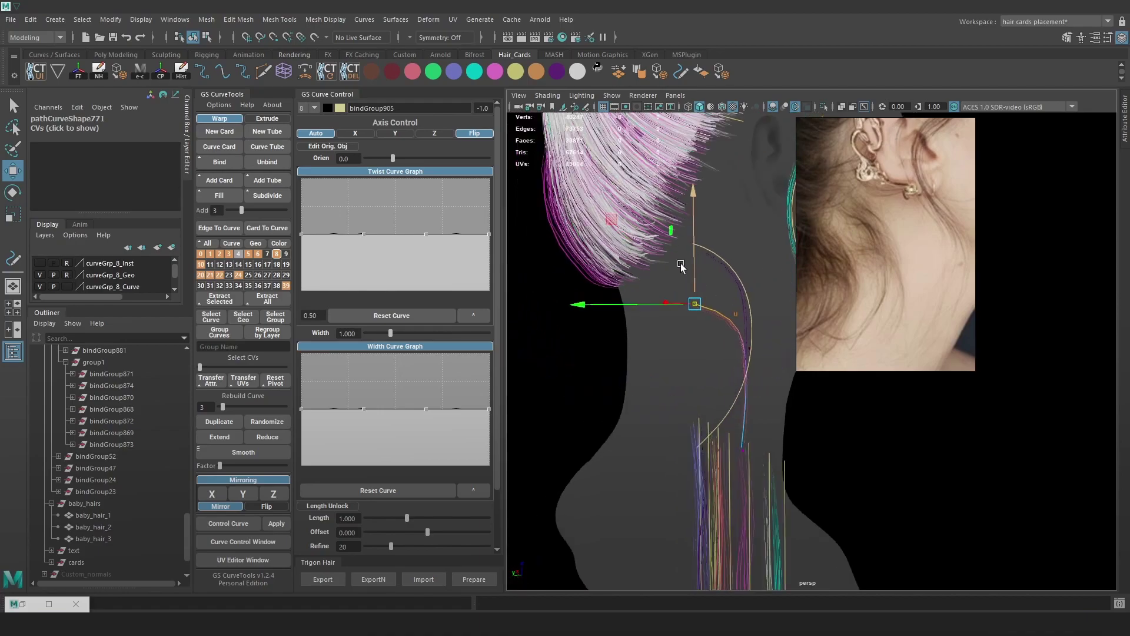
- Set the red strand's orientation to -87.5 and lower the tip end of its twist graph slightly
alt+drag(671, 286, 677, 345)
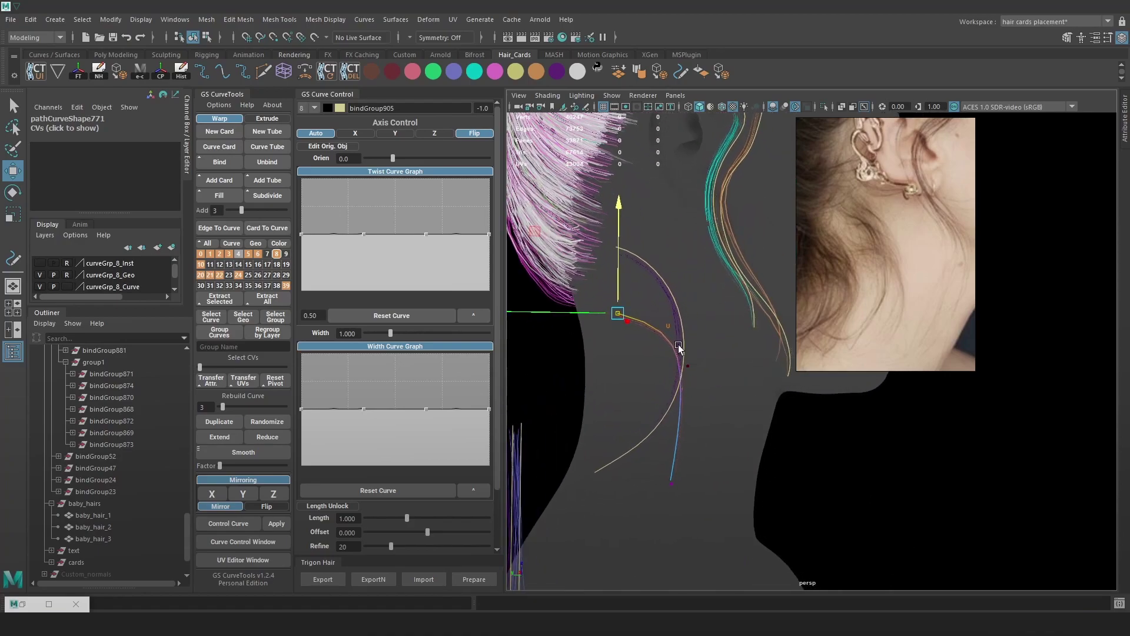
alt+drag(605, 344, 638, 357)
key(f)
alt+drag(719, 342, 755, 358)
alt+middle_drag(756, 358, 667, 364)
alt+drag(667, 368, 677, 329)
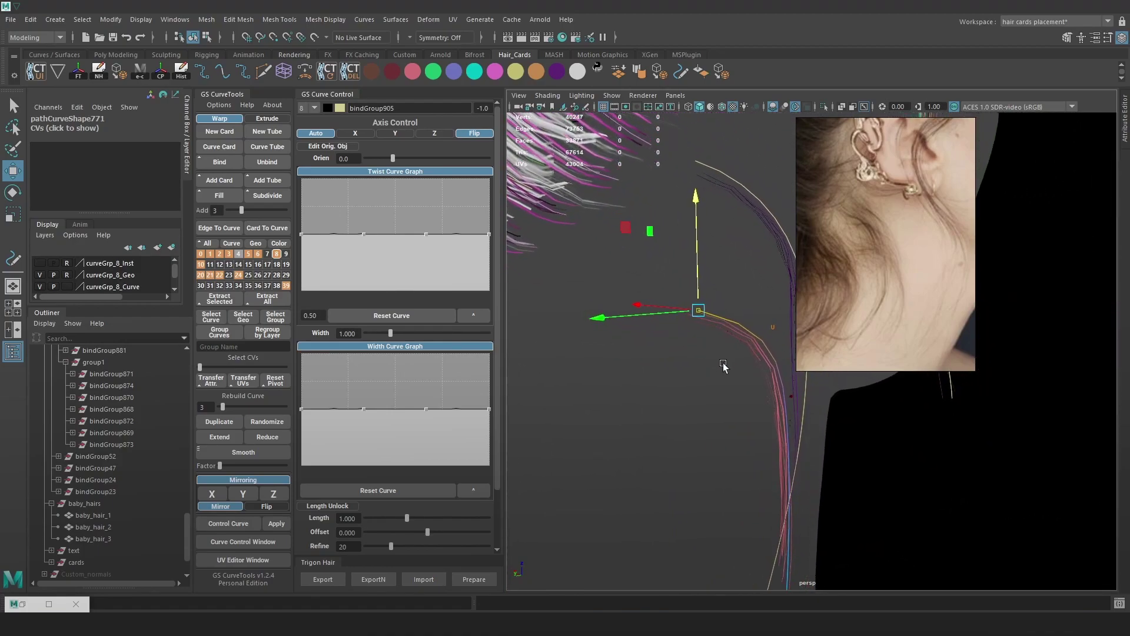
drag(393, 159, 379, 161)
alt+drag(692, 403, 653, 353)
drag(489, 234, 488, 240)
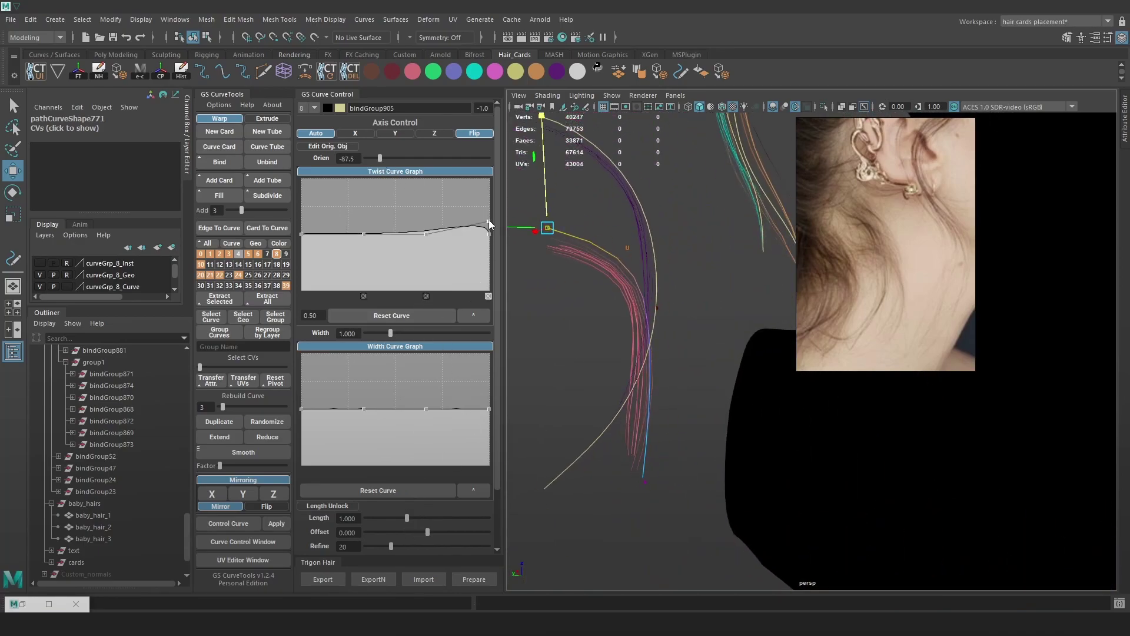
- Shorten the red strand with Reduce and check its solid card against the neck
mouse_move(710, 476)
alt+mouse_down()
mouse_move(681, 454)
mouse_move(729, 471)
mouse_move(715, 472)
alt+mouse_up()
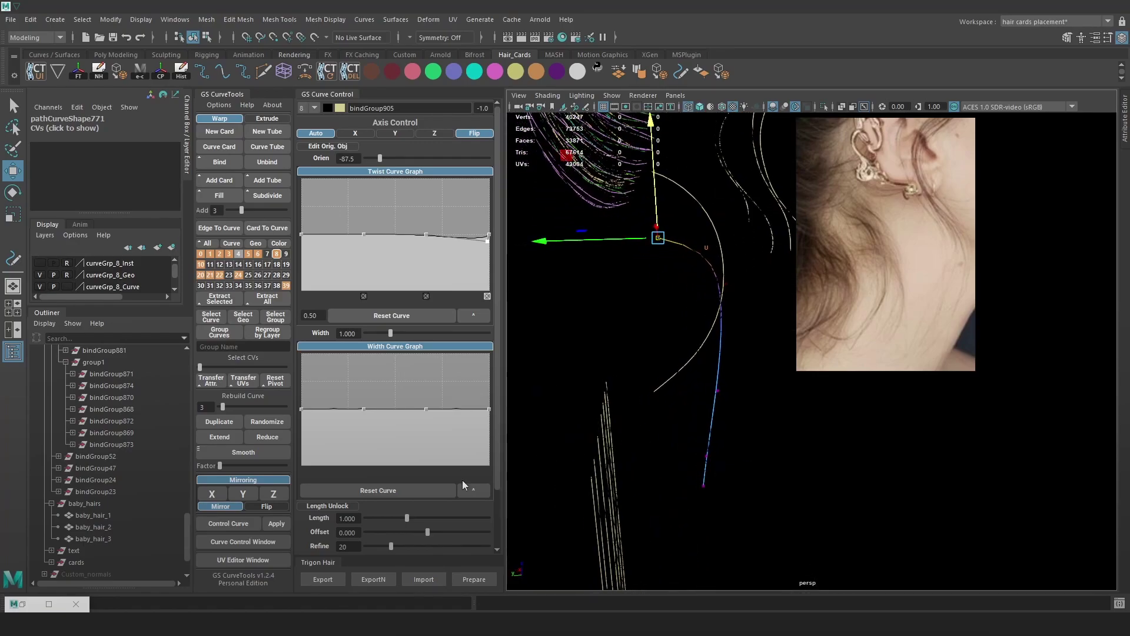
click(255, 437)
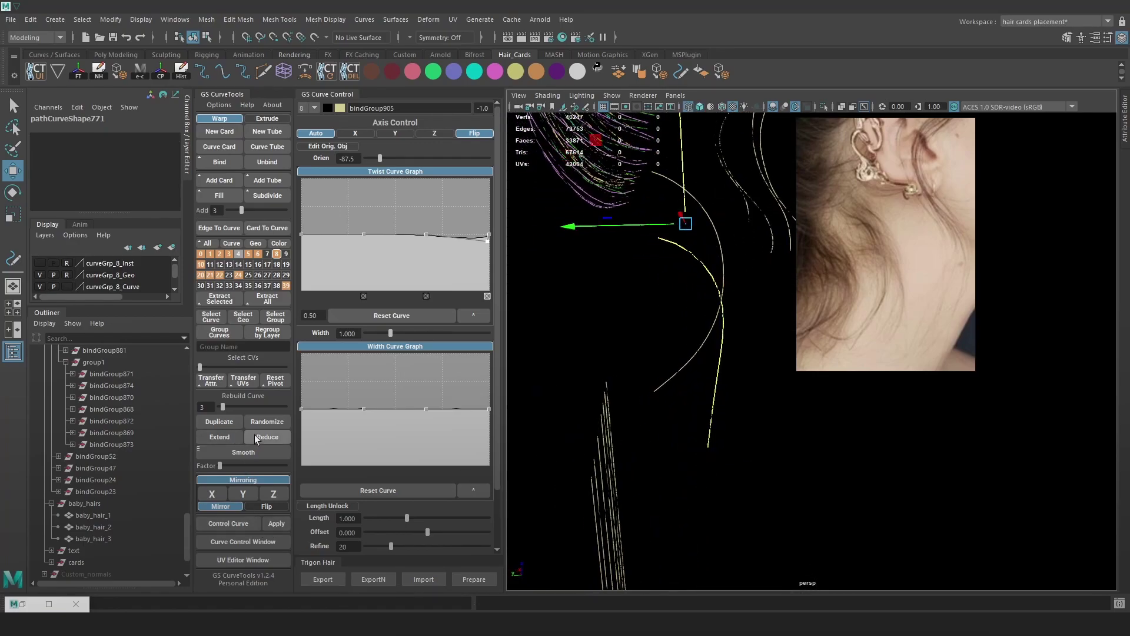
key(5)
click(885, 416)
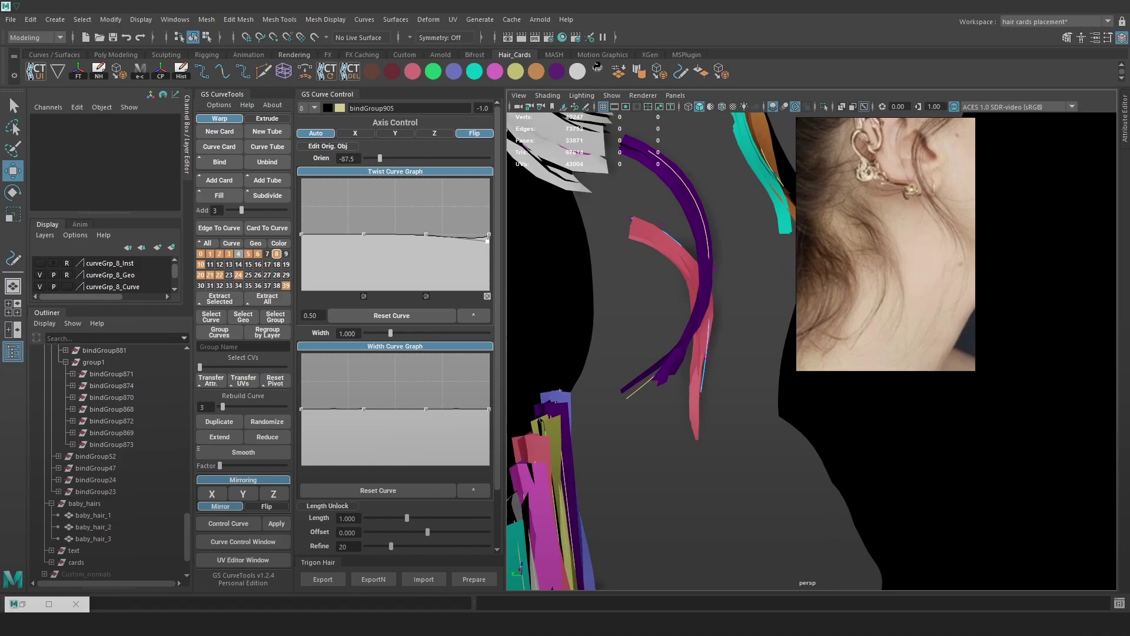
scroll(704, 368, up, 2)
key(4)
- Rotate and reposition the red strand's lower control points to redirect its tip along the neck
drag(725, 485, 646, 408)
key(5)
mouse_move(716, 420)
alt+mouse_down()
mouse_move(618, 438)
mouse_move(599, 458)
alt+mouse_up()
key(e)
mouse_move(671, 449)
mouse_down()
mouse_move(664, 435)
mouse_move(599, 449)
mouse_move(625, 485)
mouse_up()
key(4)
key(w)
key(5)
alt+drag(624, 484, 727, 476)
key(e)
drag(711, 490, 642, 349)
key(w)
key(e)
key(w)
key(e)
key(w)
key(e)
alt+drag(1070, 429, 825, 392)
key(w)
- Shift the red strand's upper control points against the neck and raise the root end of its twist graph
alt+drag(777, 305, 746, 304)
drag(746, 303, 723, 304)
alt+drag(616, 321, 713, 329)
drag(664, 289, 676, 291)
mouse_move(302, 234)
mouse_down()
mouse_move(302, 299)
mouse_move(302, 228)
mouse_up()
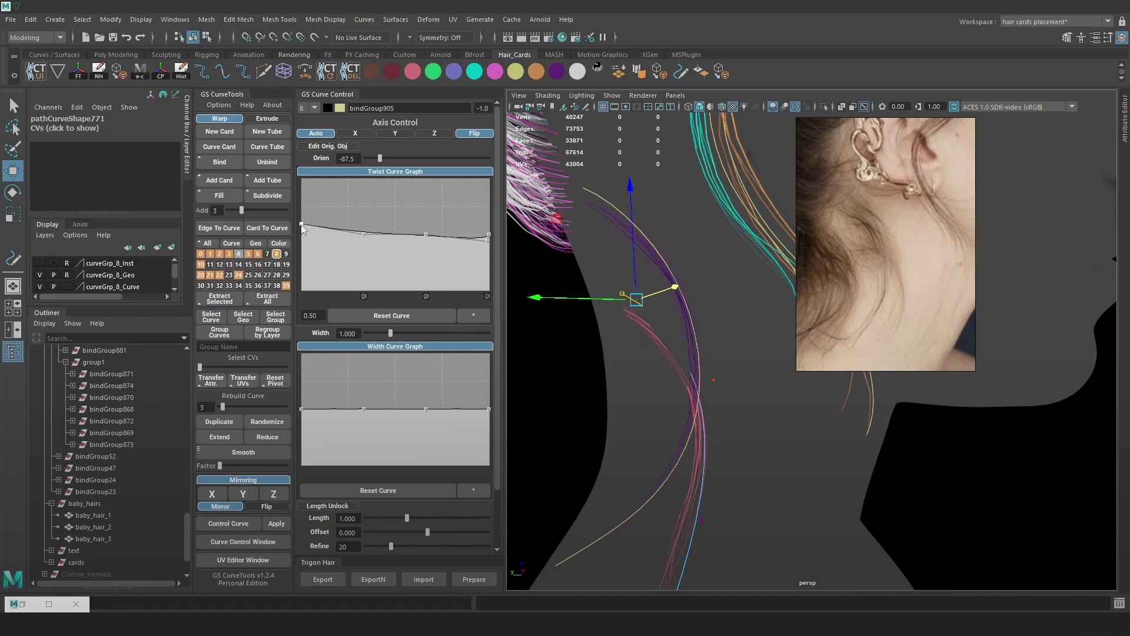
drag(675, 287, 698, 406)
- Export the hair and switch to Marmoset Toolbag to compare the new neck strand with the reference photo
click(337, 577)
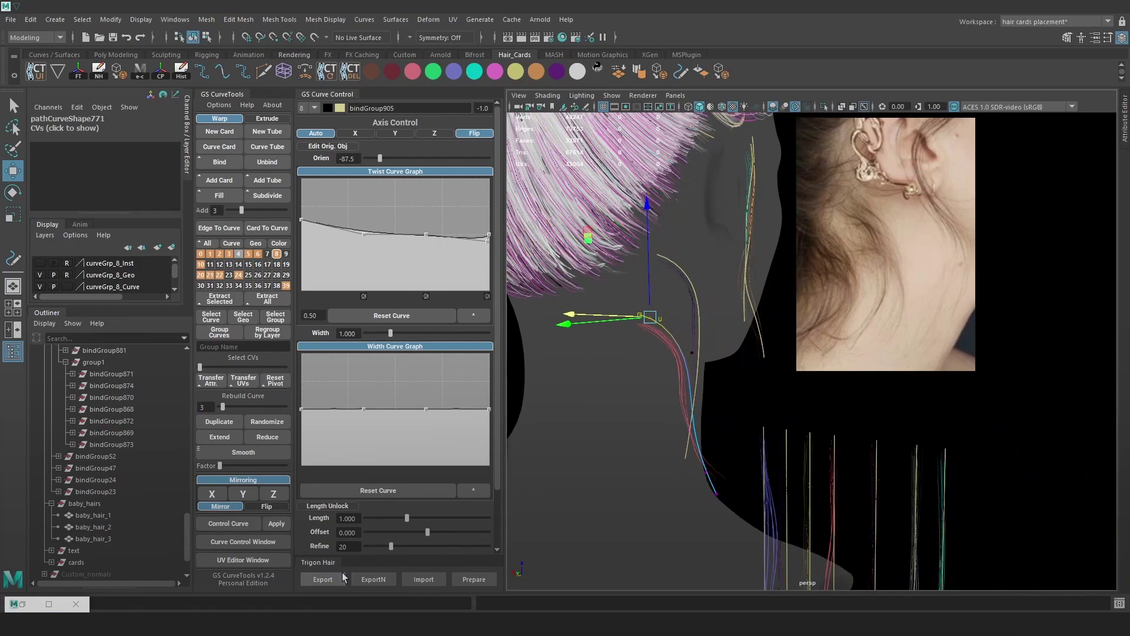
key(alt+Tab)
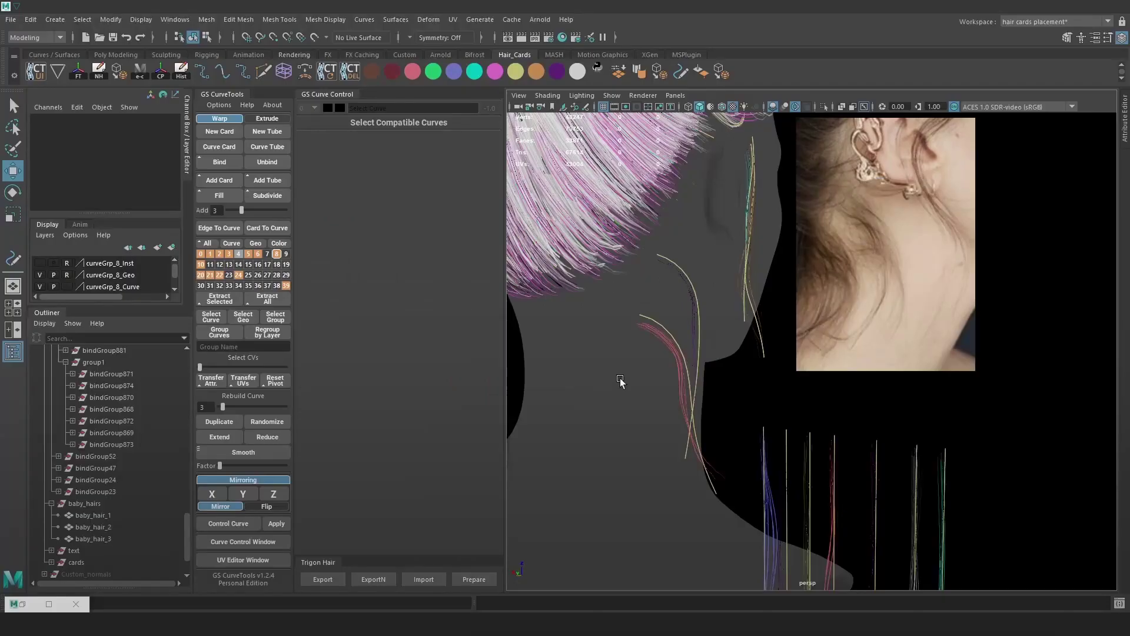
click(334, 581)
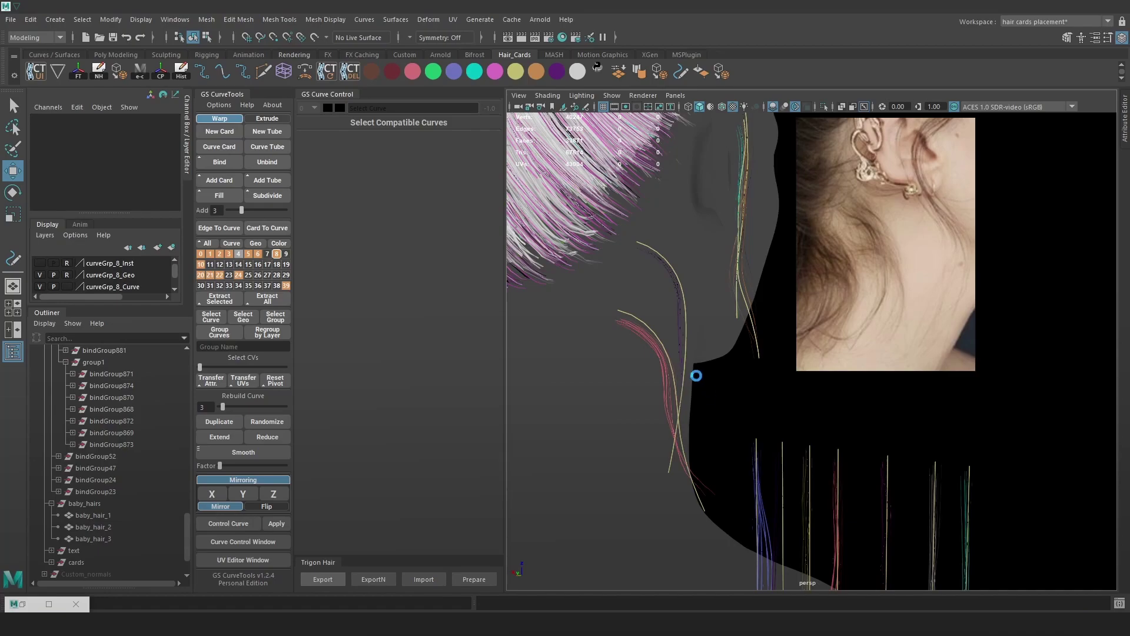
key(alt+Tab)
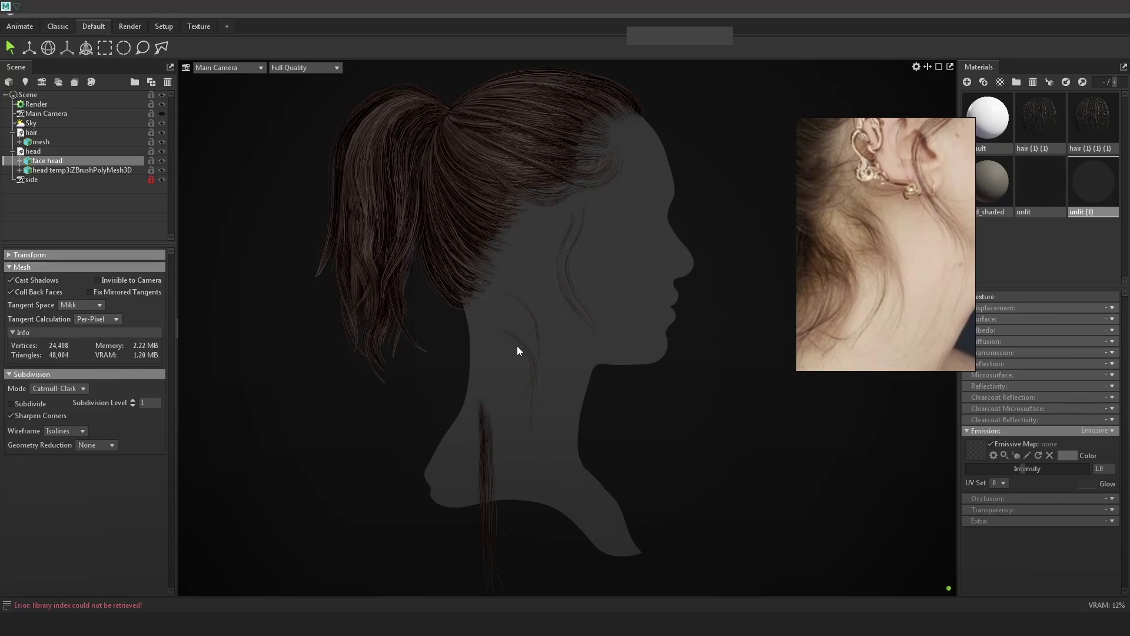
click(543, 322)
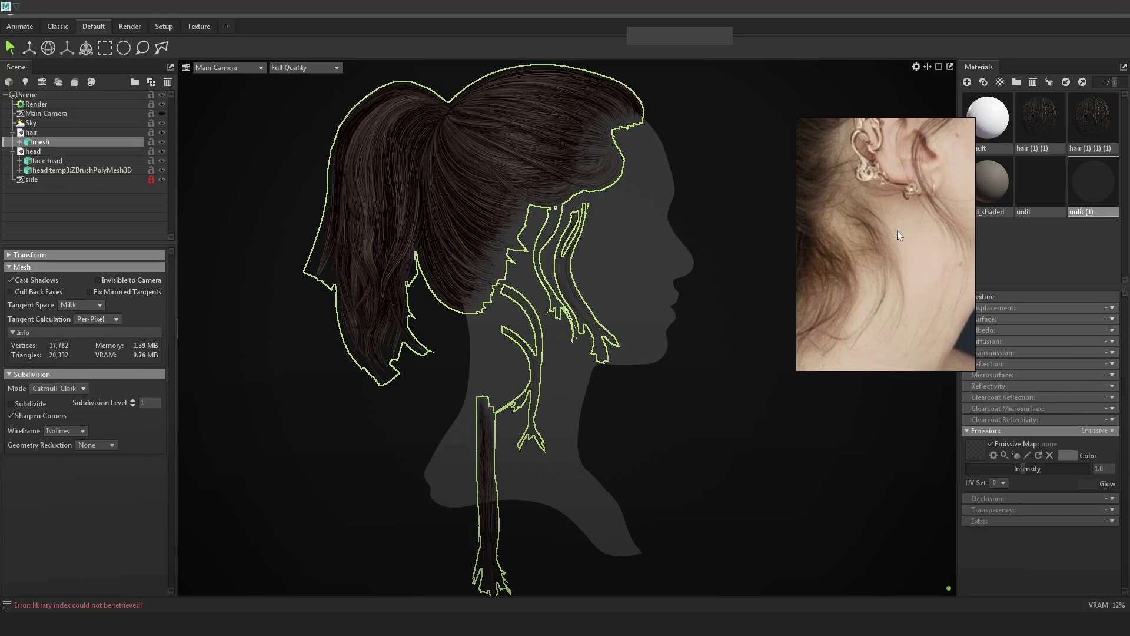
mouse_move(1000, 185)
mouse_down()
mouse_move(644, 257)
mouse_move(666, 276)
mouse_up()
middle_drag(665, 275, 656, 304)
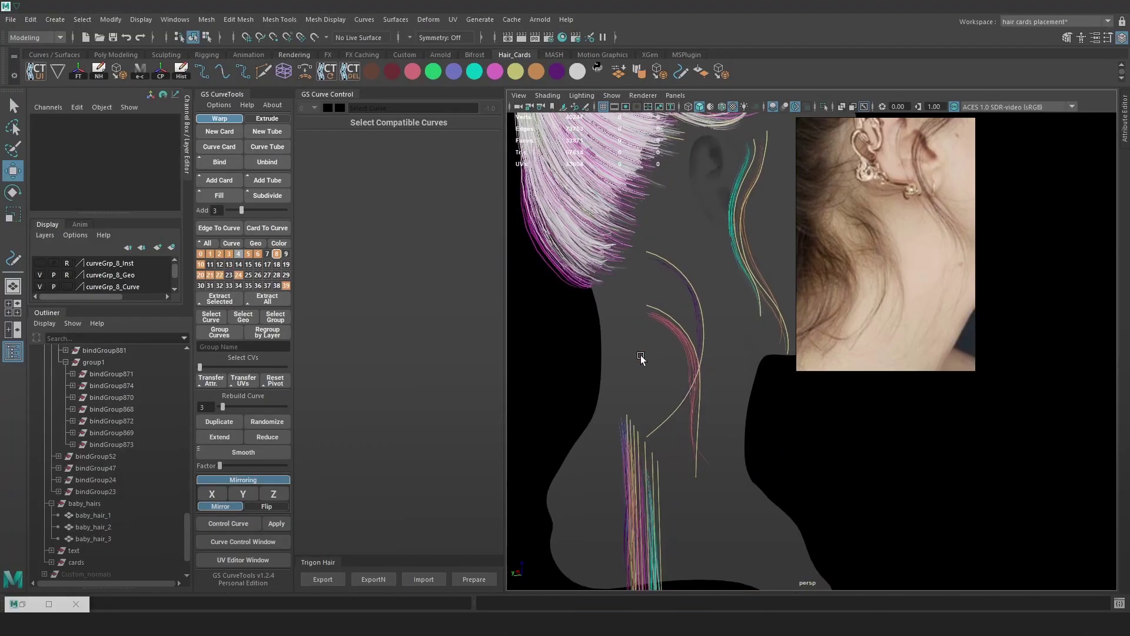
- Return to Maya and adjust the red strand's control points to reshape its upper bend and lower length
mouse_move(624, 302)
mouse_down()
mouse_move(602, 313)
mouse_move(636, 289)
mouse_up()
drag(639, 288, 705, 353)
key(F9)
mouse_move(642, 383)
mouse_down()
mouse_move(693, 429)
mouse_move(685, 404)
mouse_move(685, 480)
mouse_move(670, 448)
mouse_up()
key(4)
key(5)
key(b)
key(6)
key(4)
key(6)
key(4)
key(6)
- Pull the red strand's root toward the back hairline and set its orientation to -119.7
drag(629, 321, 578, 314)
key(b)
drag(648, 307, 648, 308)
alt+drag(648, 308, 632, 297)
drag(379, 160, 377, 160)
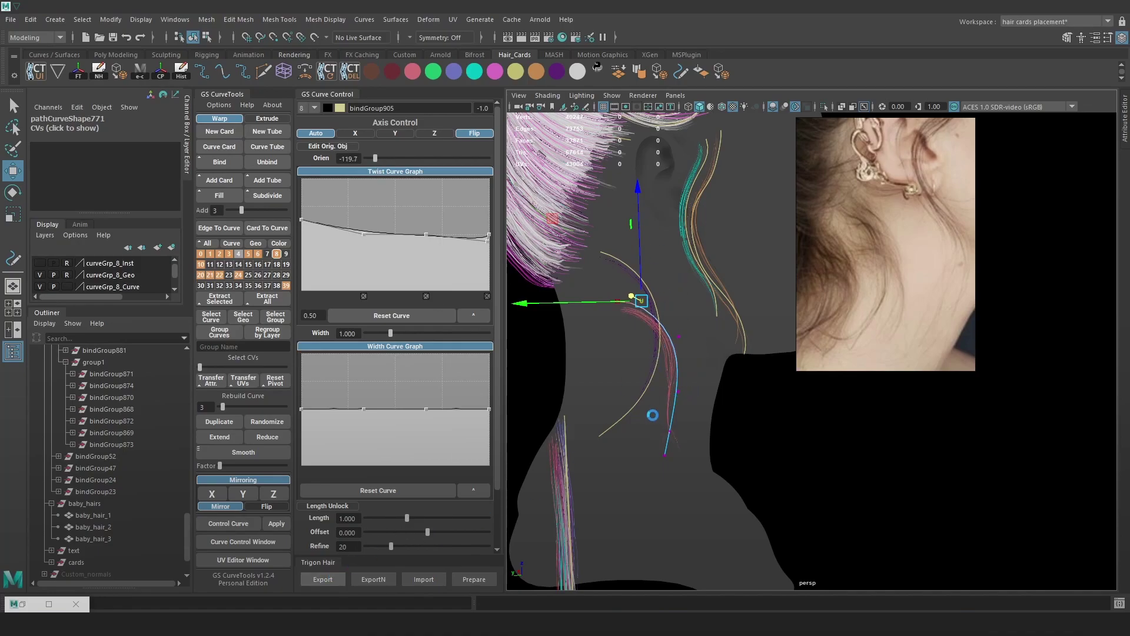
- Re-export the hair and switch to Marmoset Toolbag to compare the rendered neck strands with the reference photo
key(ctrl+s)
click(714, 415)
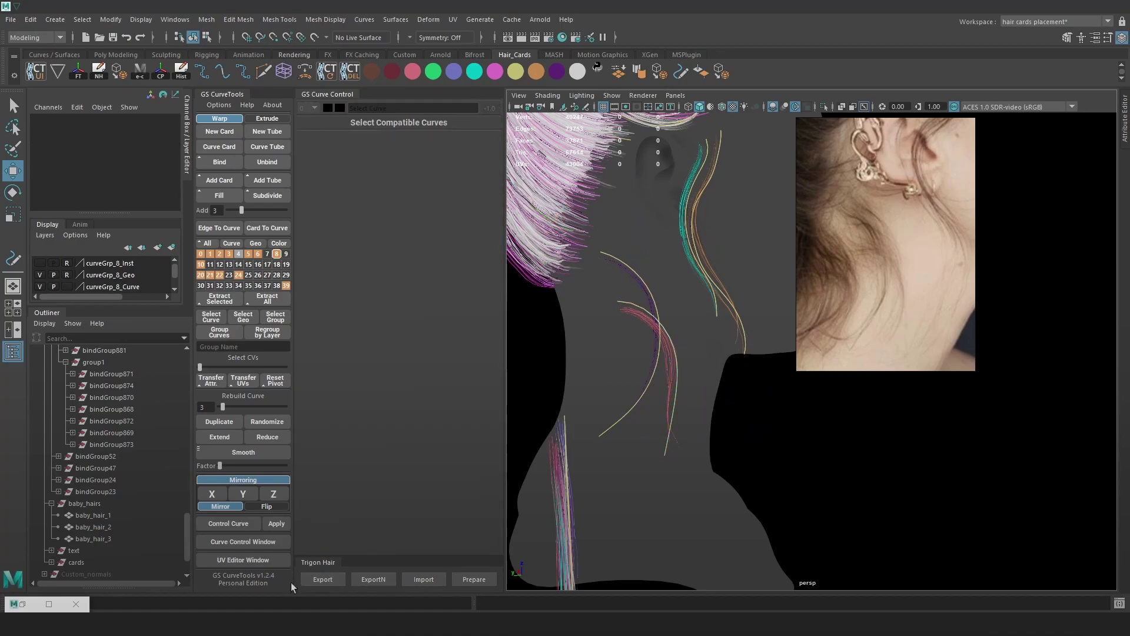
click(333, 624)
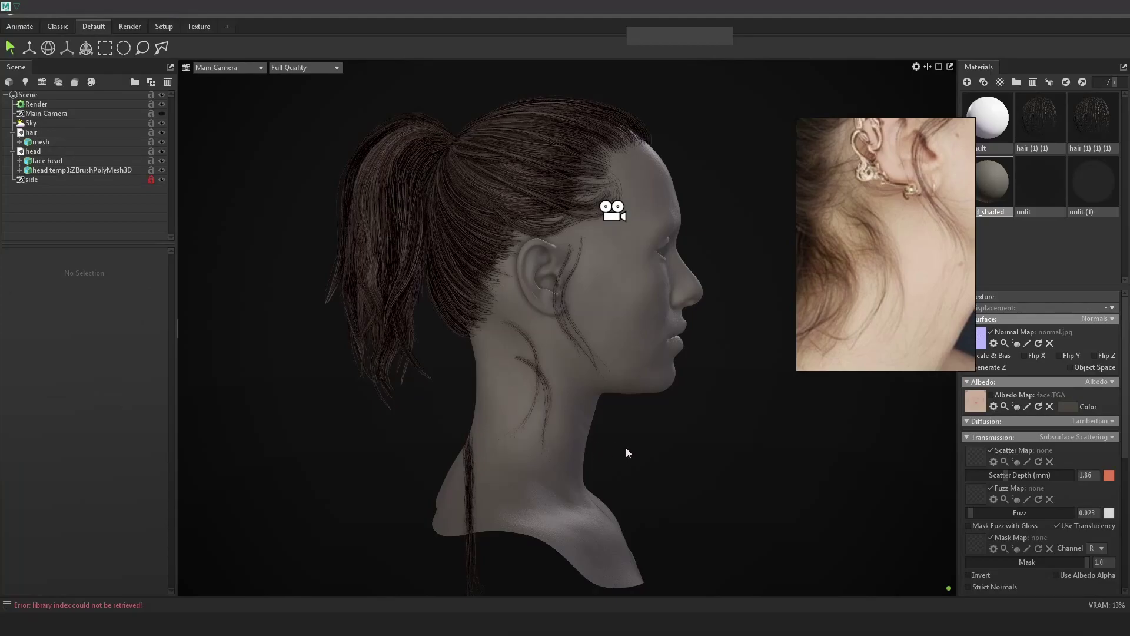
scroll(683, 391, down, 5)
scroll(658, 371, up, 4)
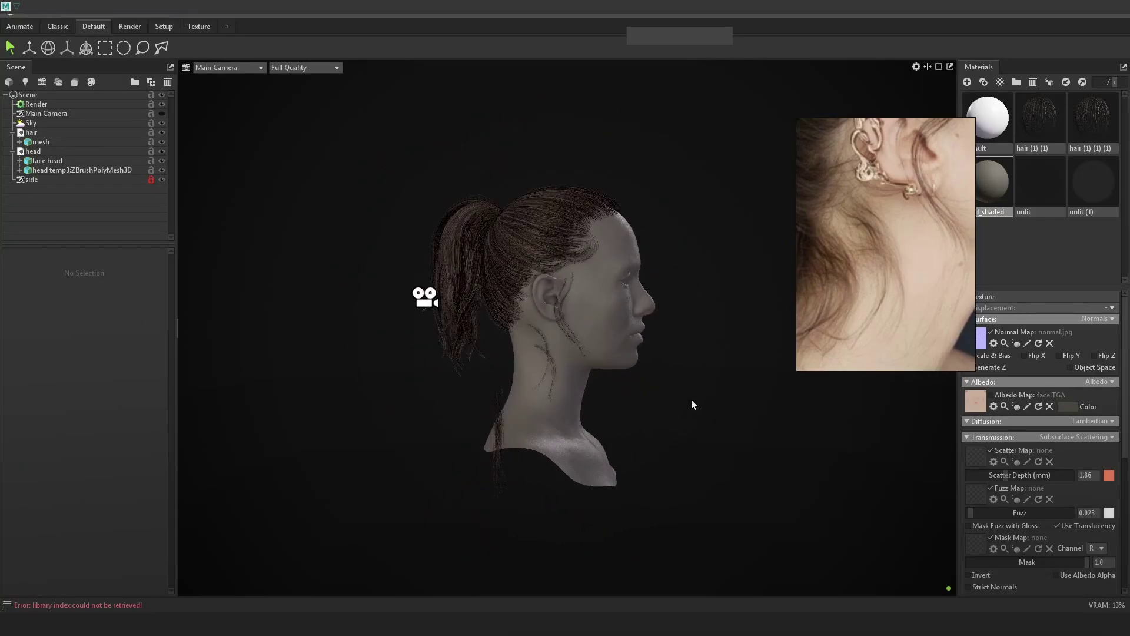
scroll(607, 394, up, 2)
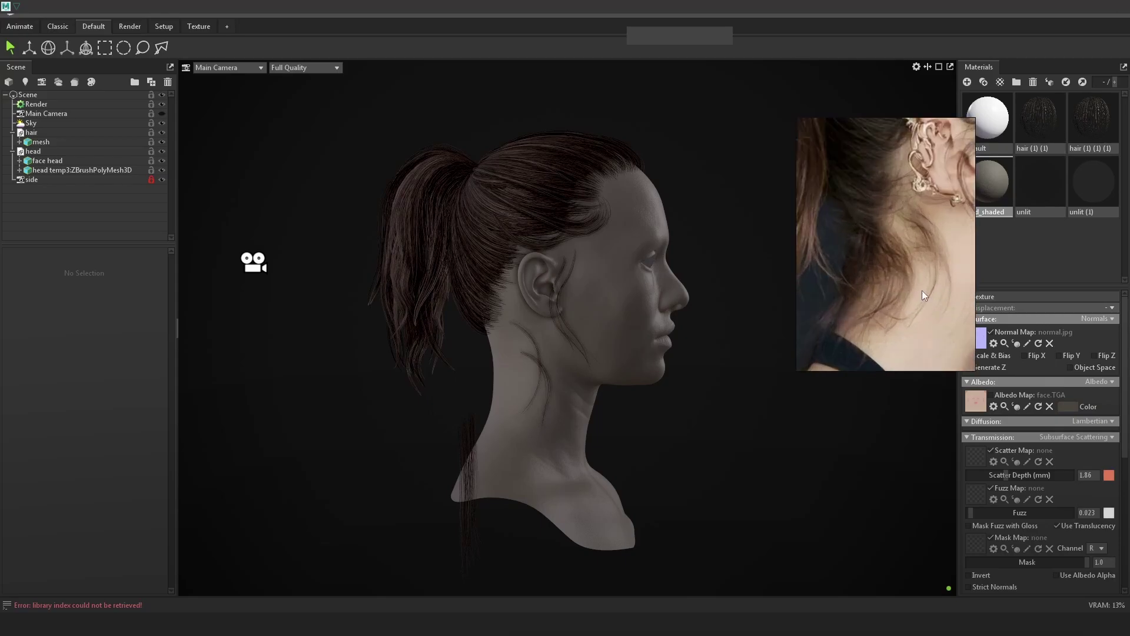
right_click(597, 302)
click(723, 385)
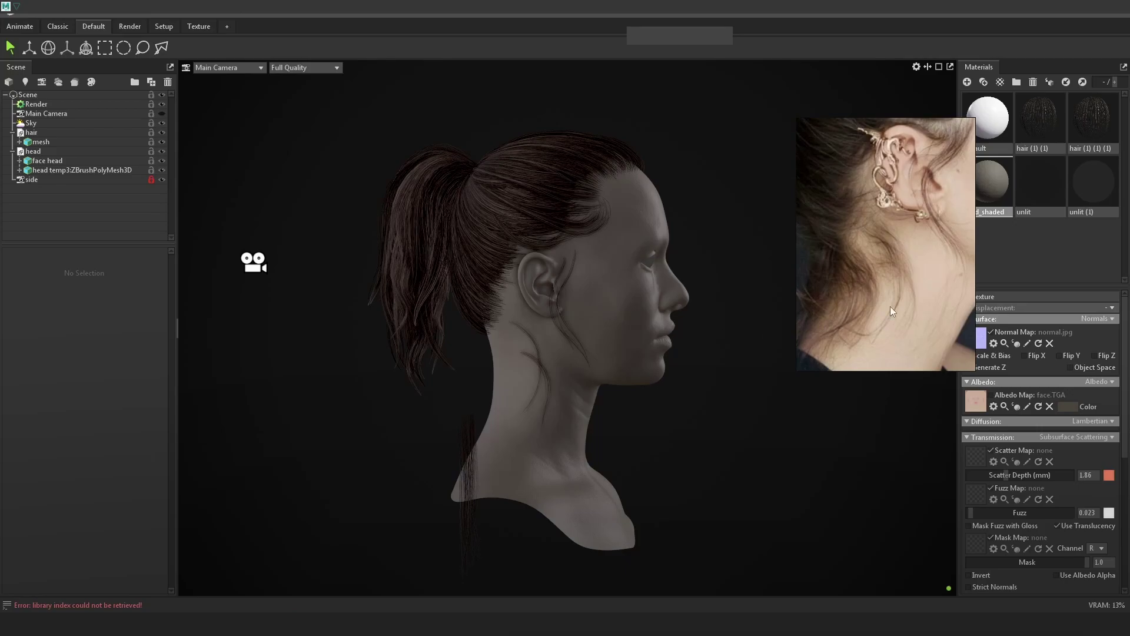
- Switch back to Maya, raise the red strand to Translate Z 9.081 and export the hair again
key(alt+Tab)
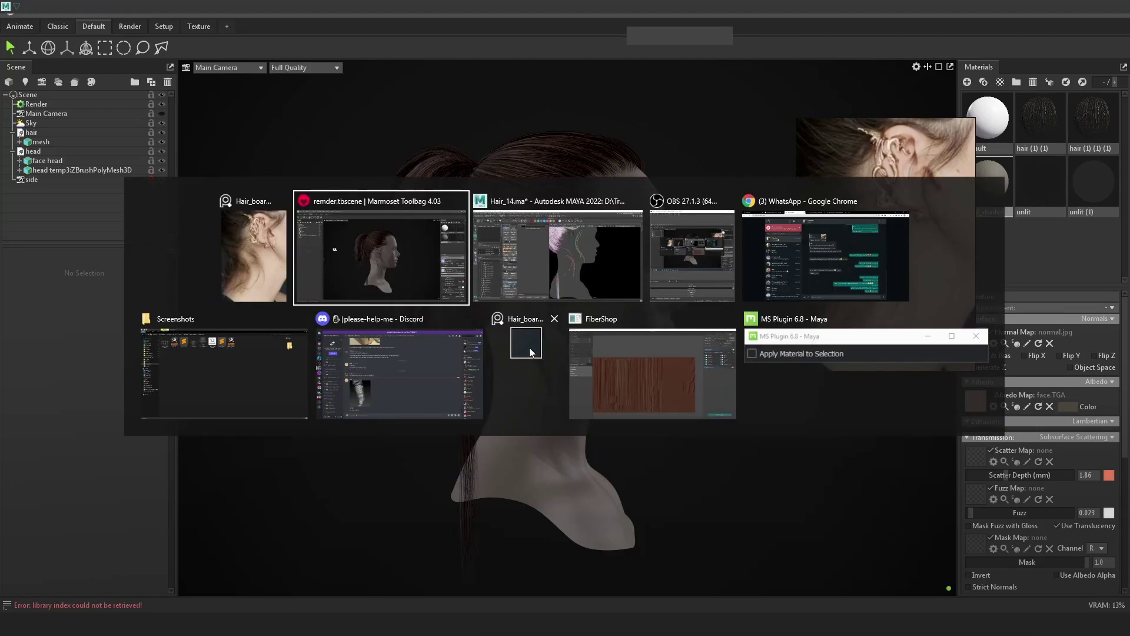
click(670, 334)
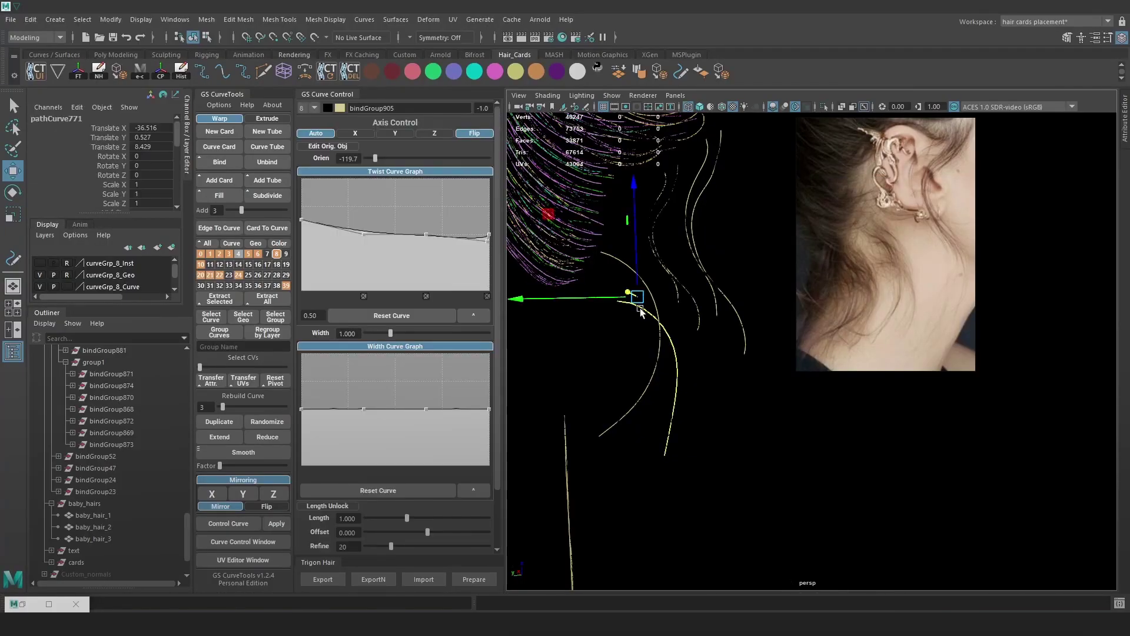
click(327, 579)
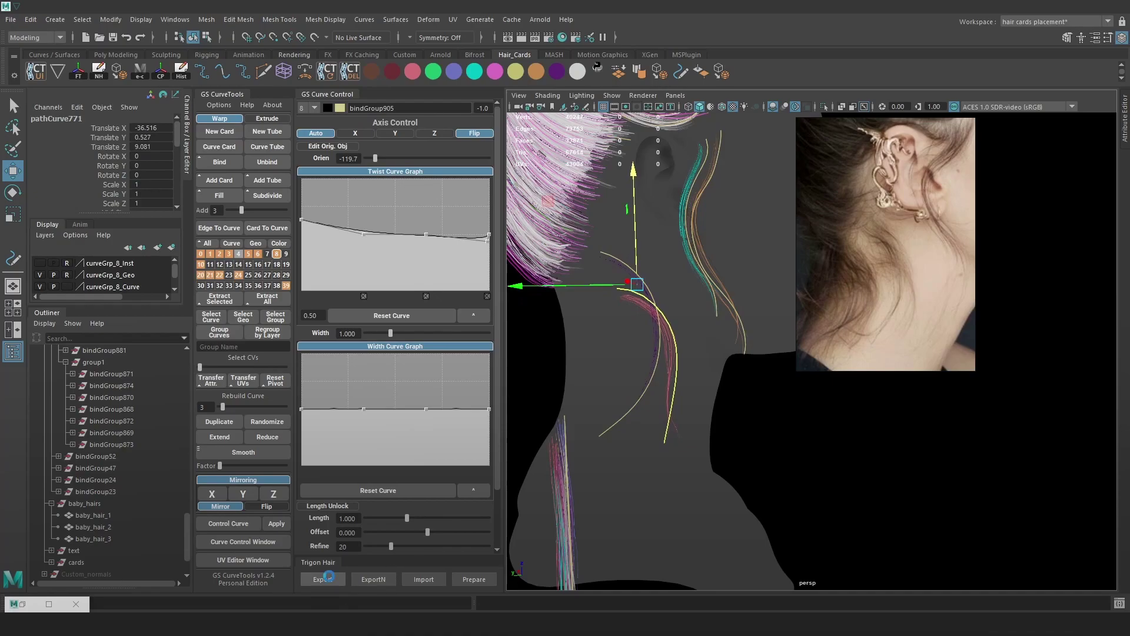
- Switch to Marmoset Toolbag and examine the raised neck strand up close from the side
key(alt+Tab)
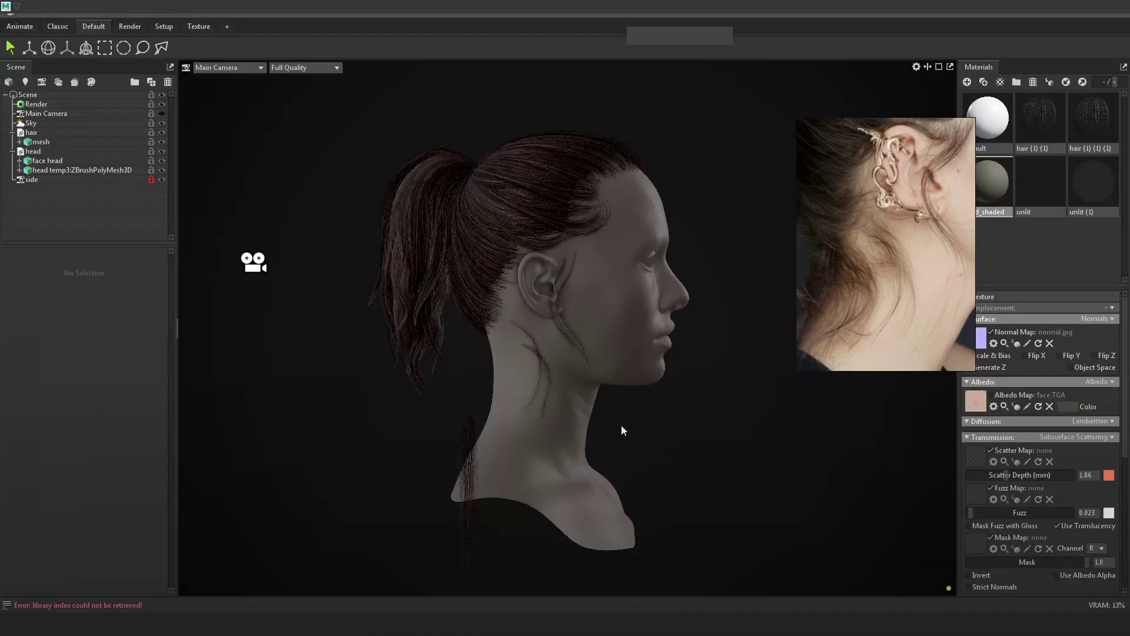
drag(645, 401, 644, 407)
scroll(644, 411, up, 1)
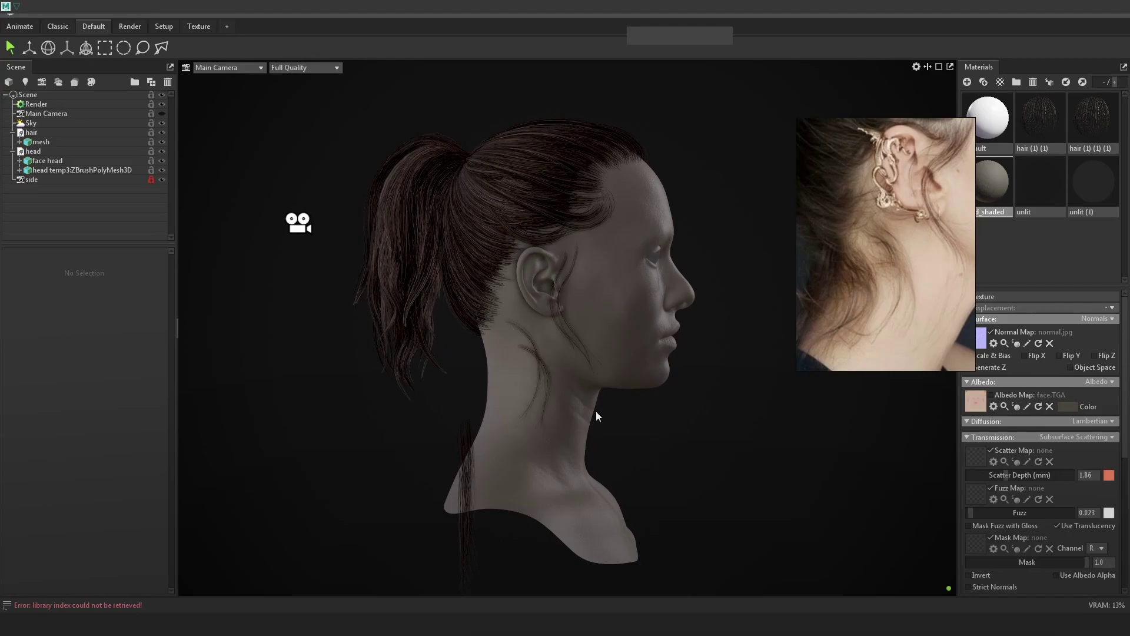
scroll(711, 356, up, 2)
drag(1041, 182, 648, 333)
drag(1093, 183, 683, 318)
scroll(683, 318, down, 1)
- Return to Maya and taper the red strand toward its tip by lowering the last two width graph points
key(alt+Tab)
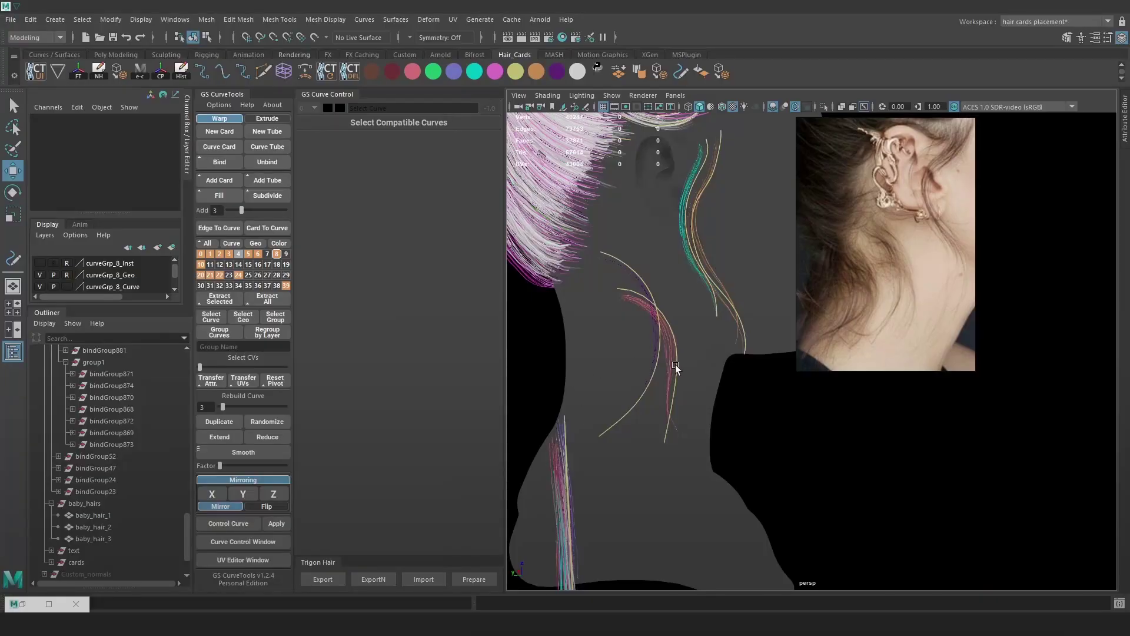
drag(425, 408, 412, 454)
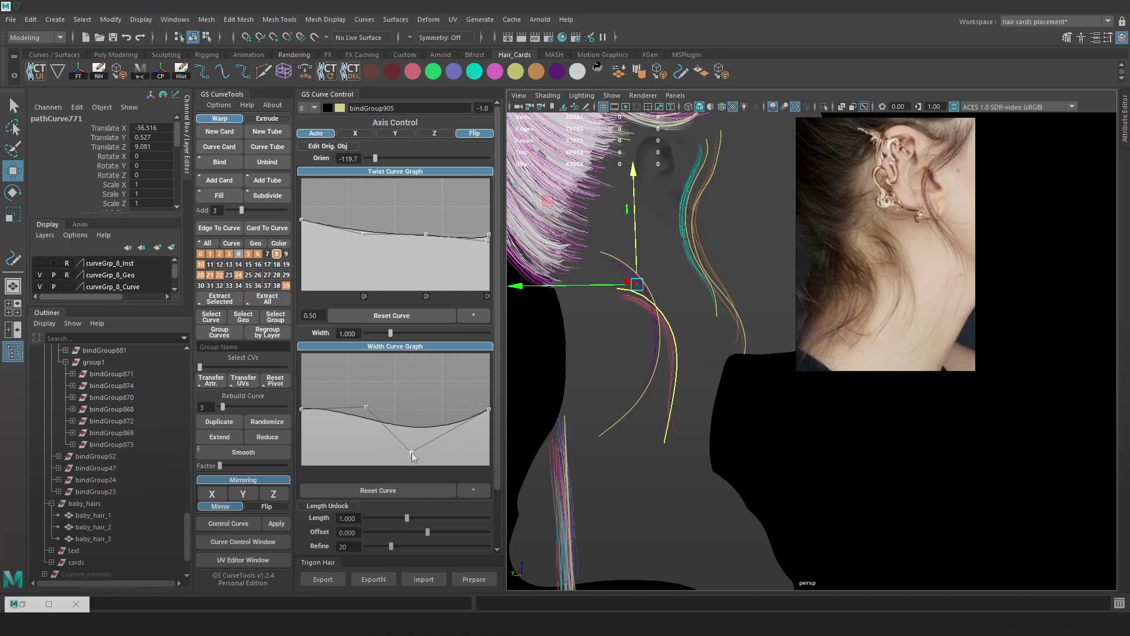
drag(488, 409, 413, 452)
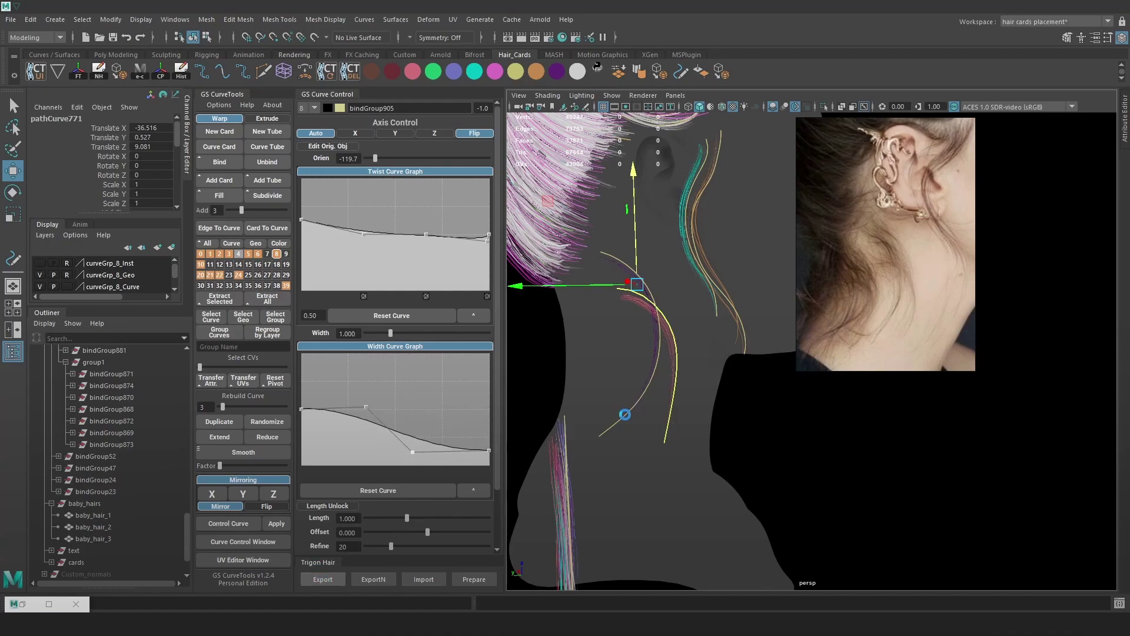
- Export the hair, compare the tapered red strand with the reference photo in Marmoset Toolbag, and return to Maya
click(323, 579)
key(alt+Tab)
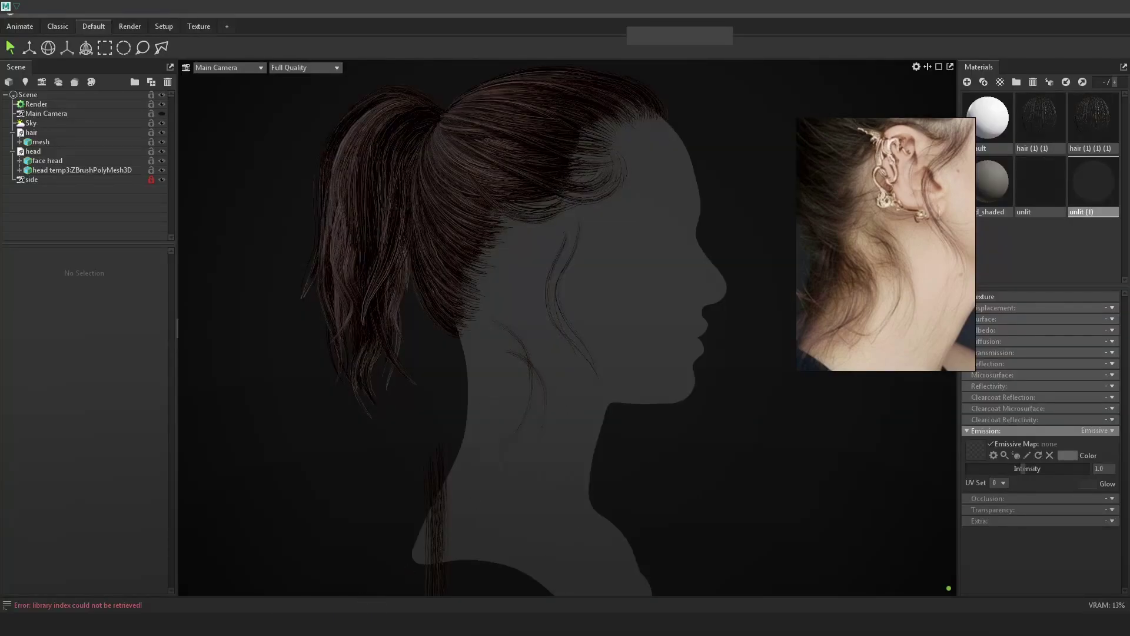
click(210, 570)
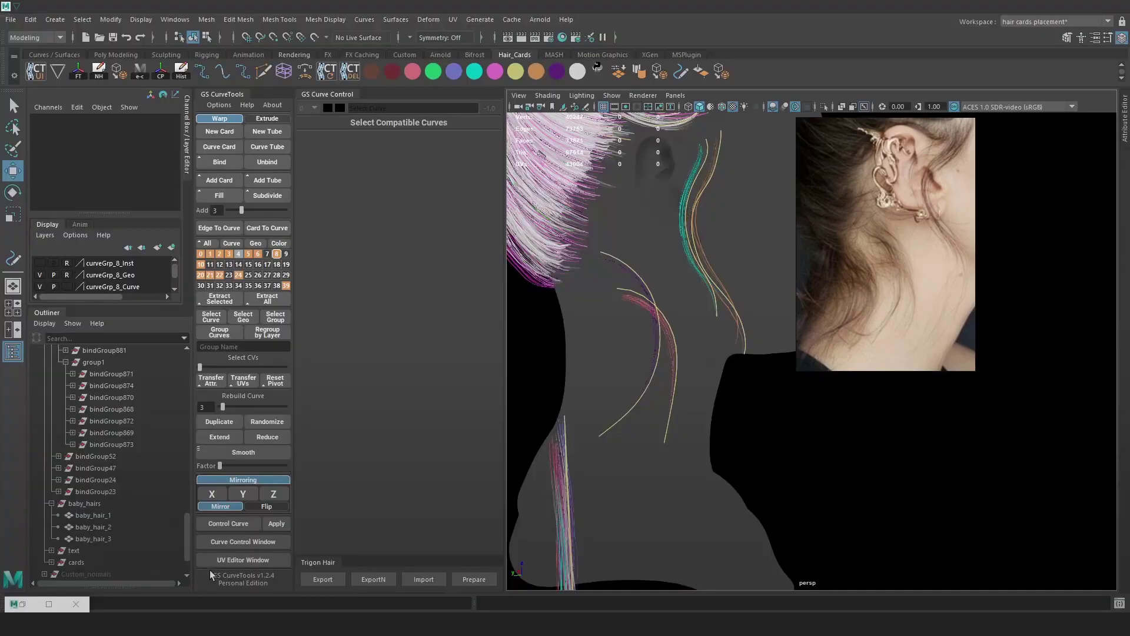
- Select the red neck strand's curve and reposition the control vertex next to its root
scroll(641, 366, up, 2)
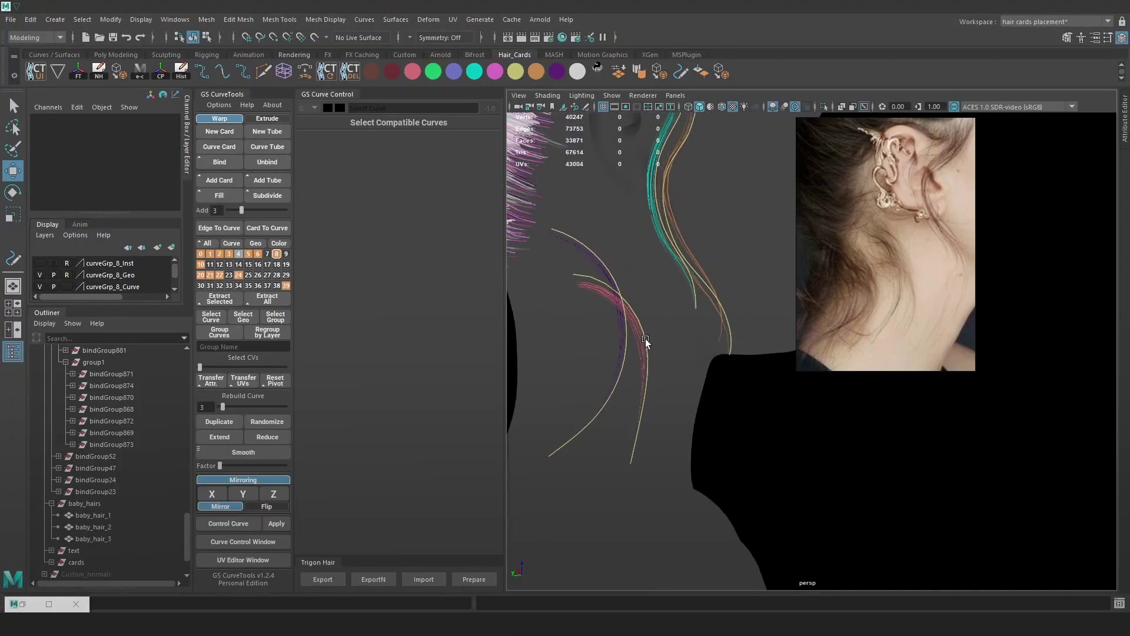
click(645, 338)
right_drag(766, 335, 697, 334)
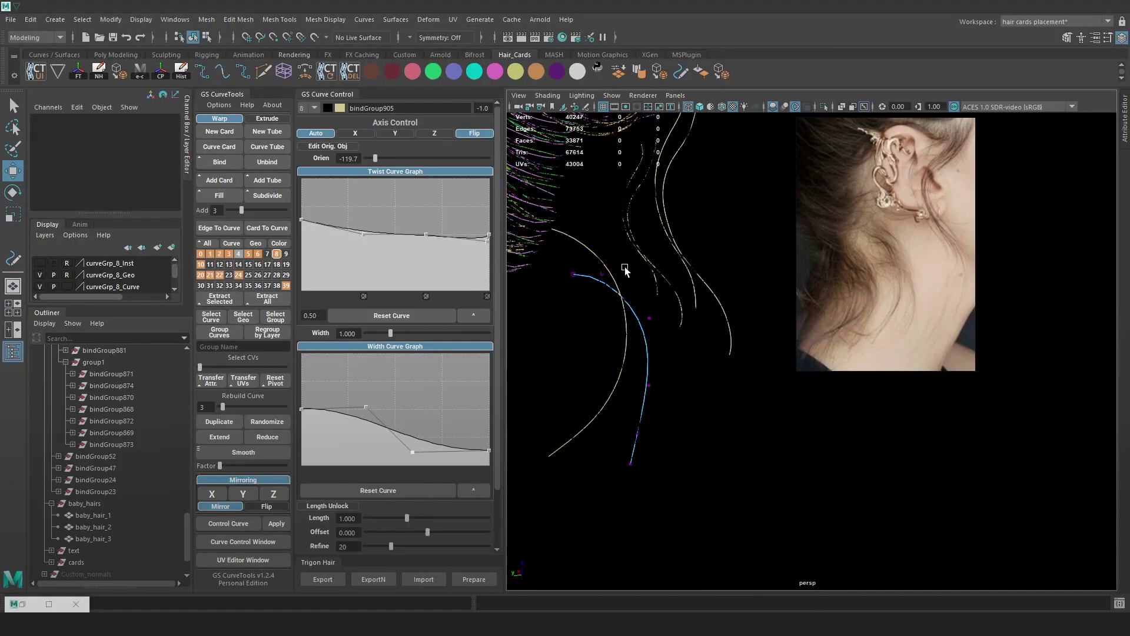
click(602, 274)
key(5)
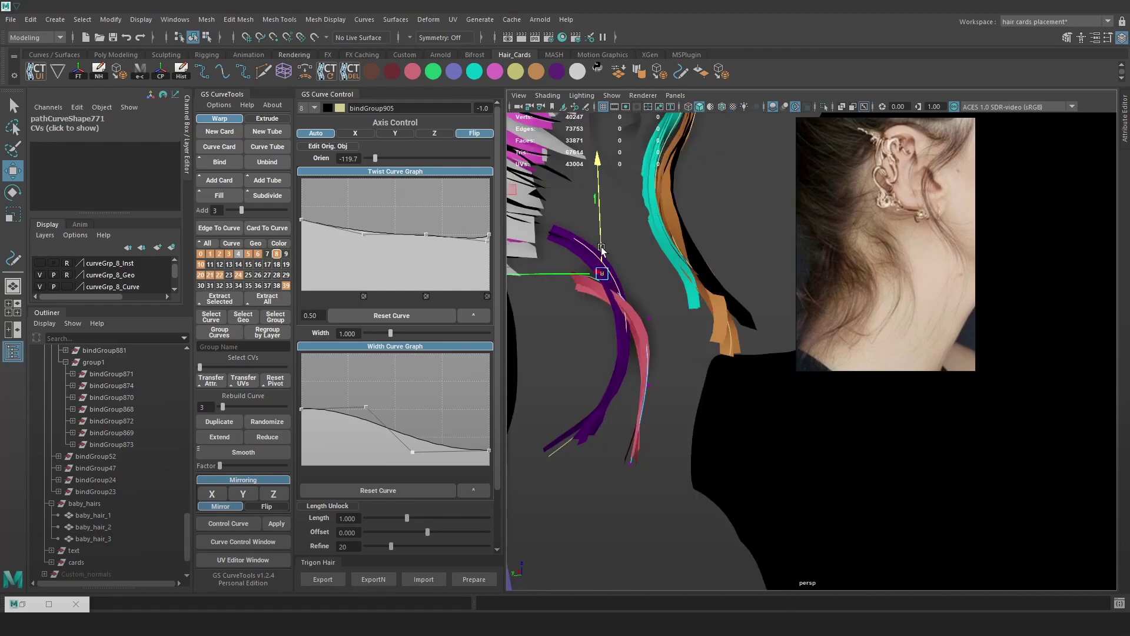
key(4)
drag(603, 272, 617, 276)
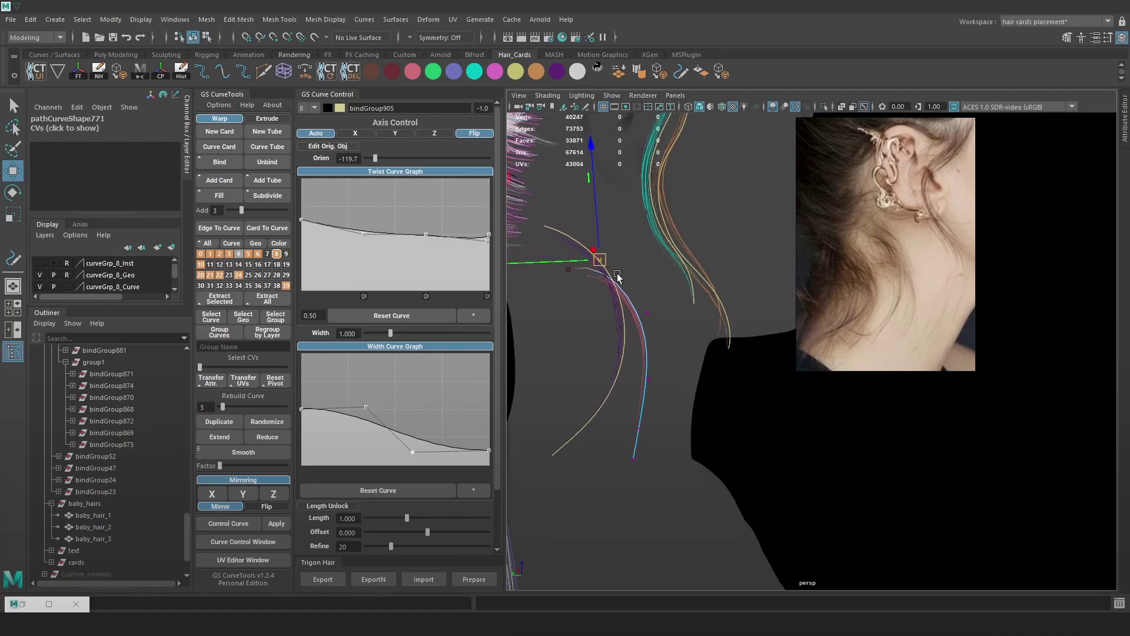
click(591, 248)
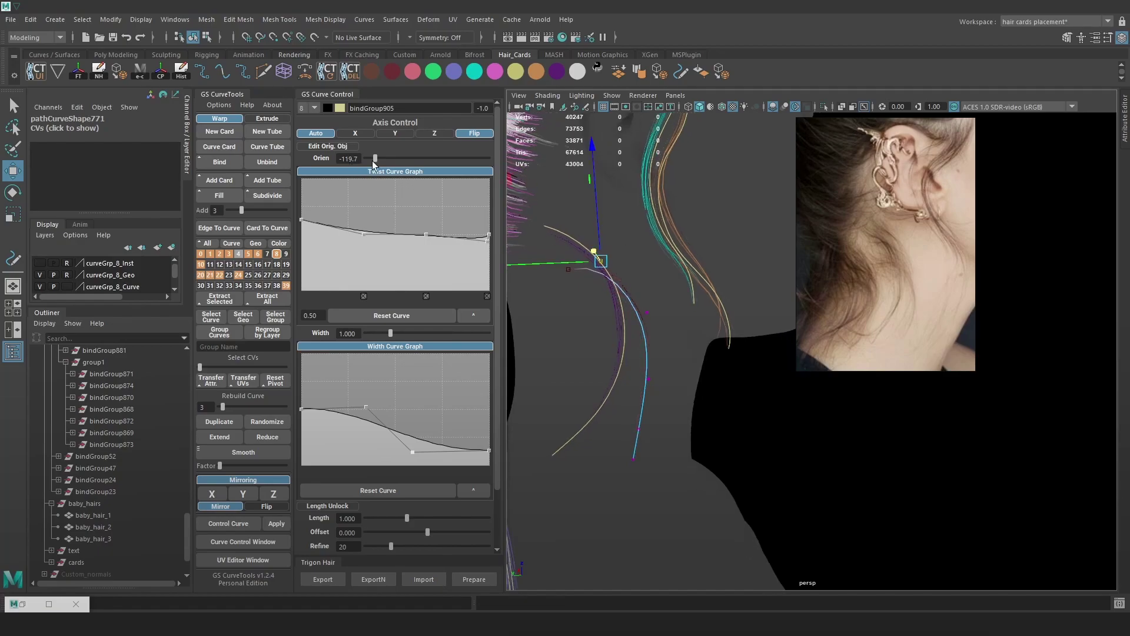
- Set the red strand's orientation to 109.6 and push its middle and lower control vertices outward for a rounder bend
drag(376, 159, 406, 171)
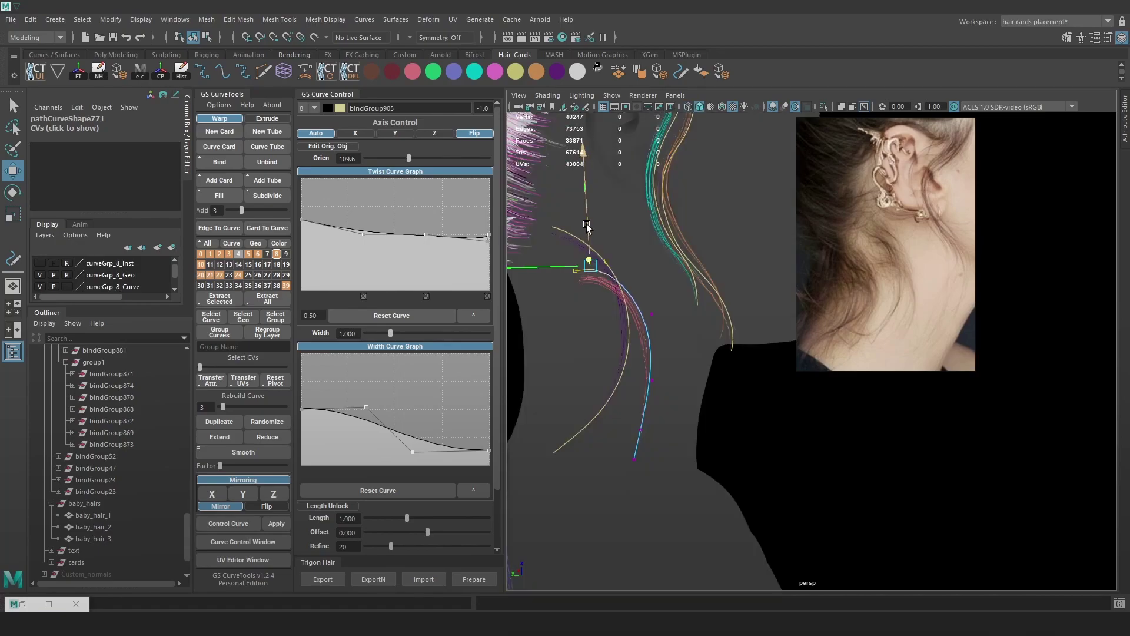
mouse_move(677, 294)
mouse_down()
mouse_move(627, 334)
mouse_move(660, 303)
mouse_up()
drag(673, 408, 646, 431)
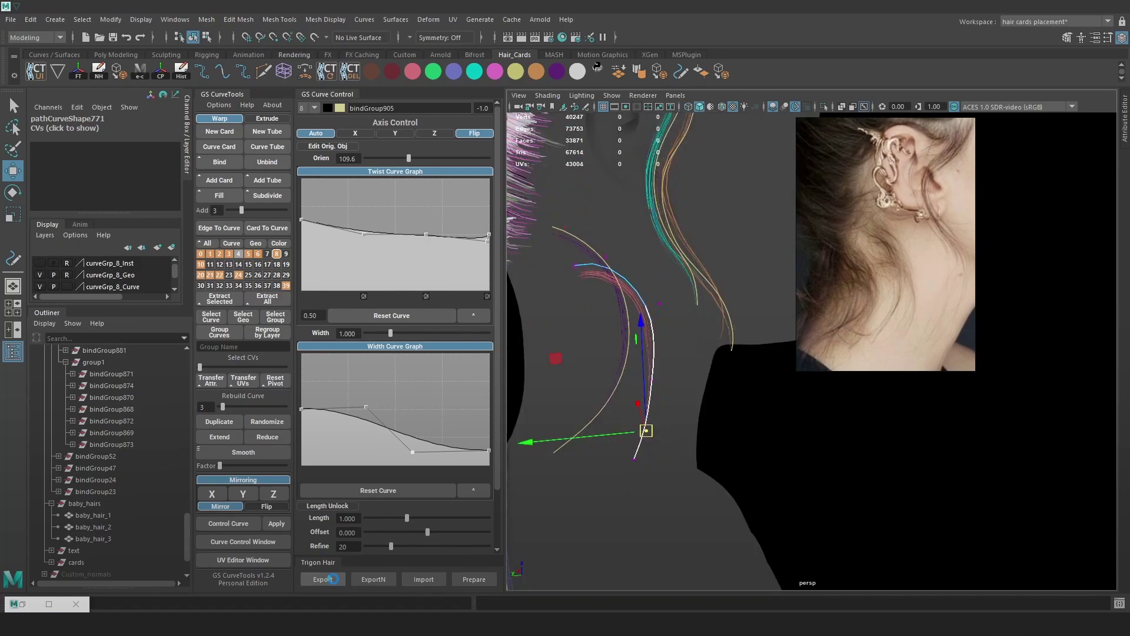
- Export the hair, check the reshaped red strand in Marmoset Toolbag, and return to Maya
click(572, 436)
key(alt+Tab)
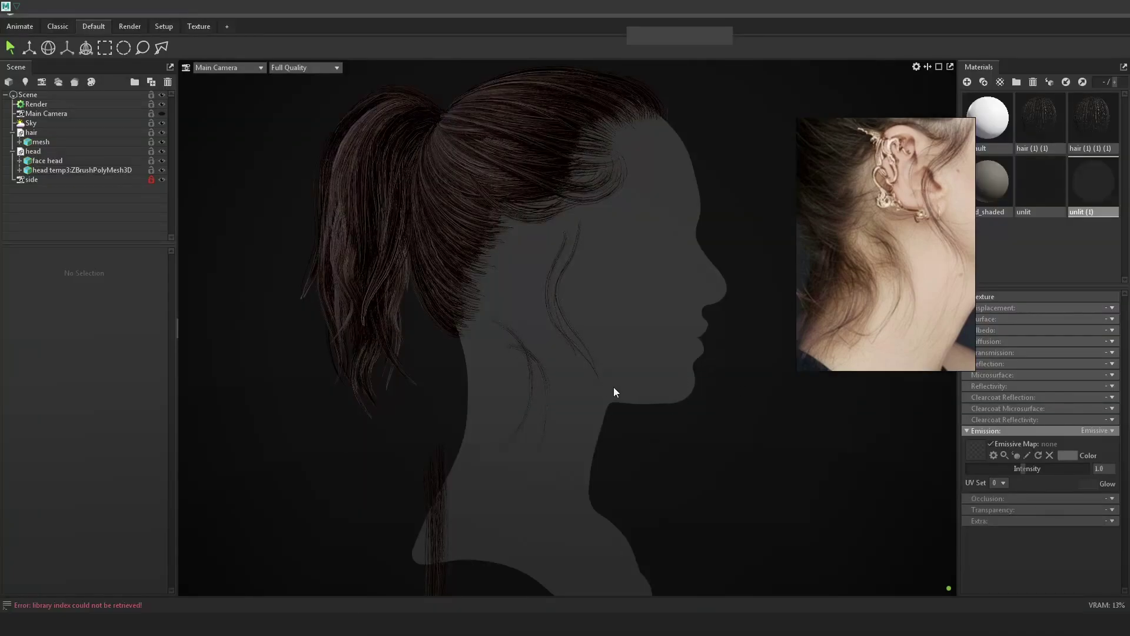
key(alt+Tab)
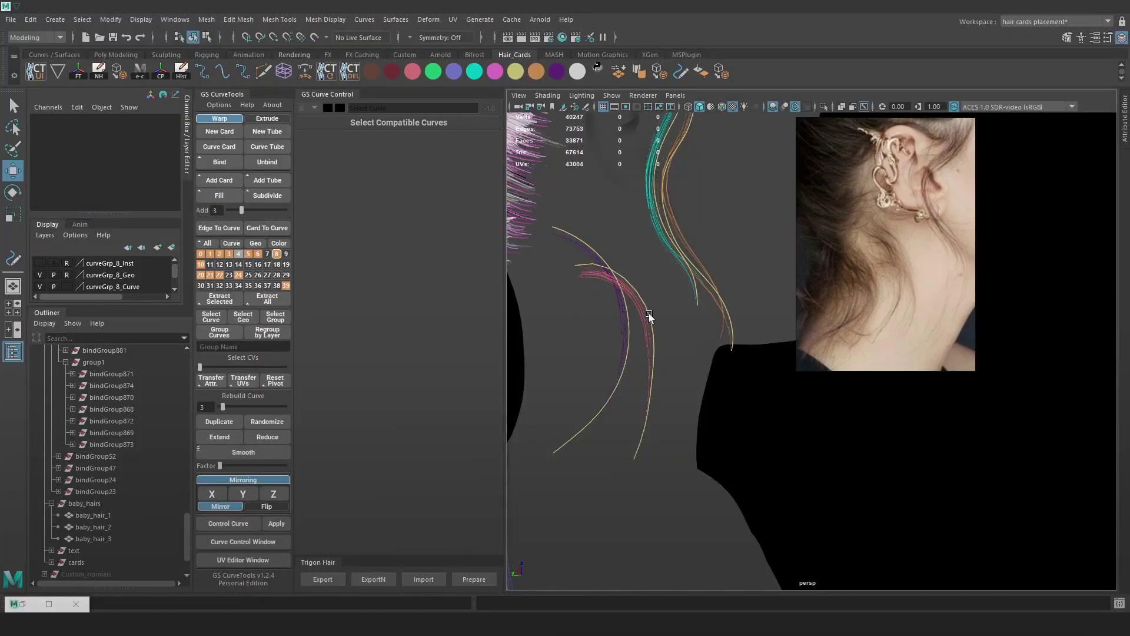
- Widen the red strand's root by raising the first width graph point to the maximum, and reposition its root control vertices
alt+drag(649, 313, 641, 320)
click(626, 317)
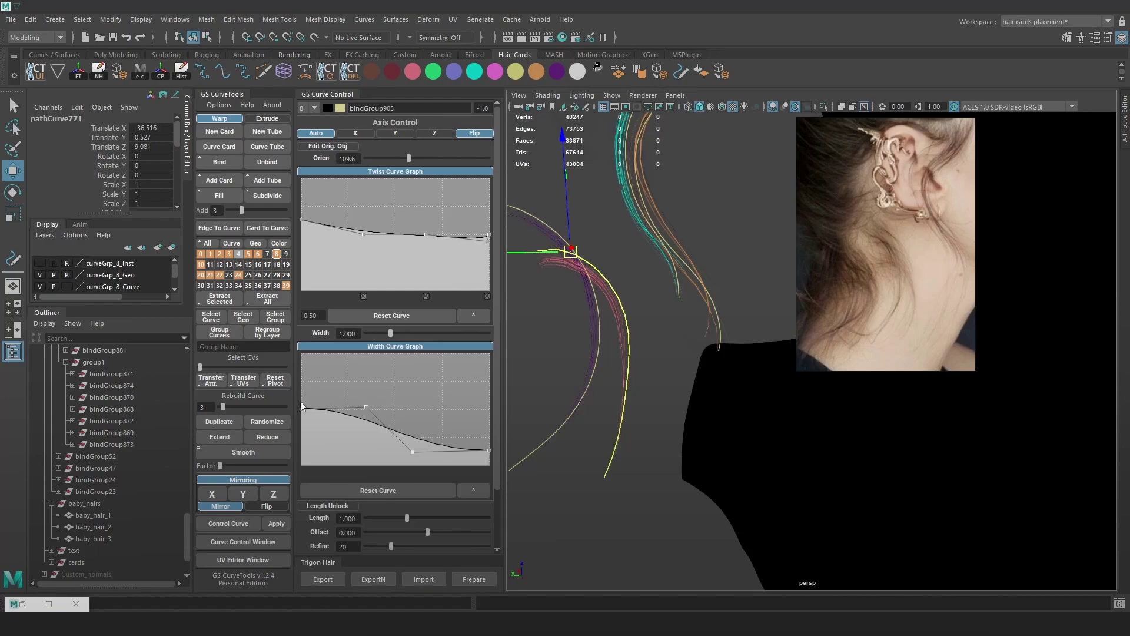
drag(302, 411, 306, 352)
right_drag(800, 425, 745, 298)
drag(591, 267, 541, 207)
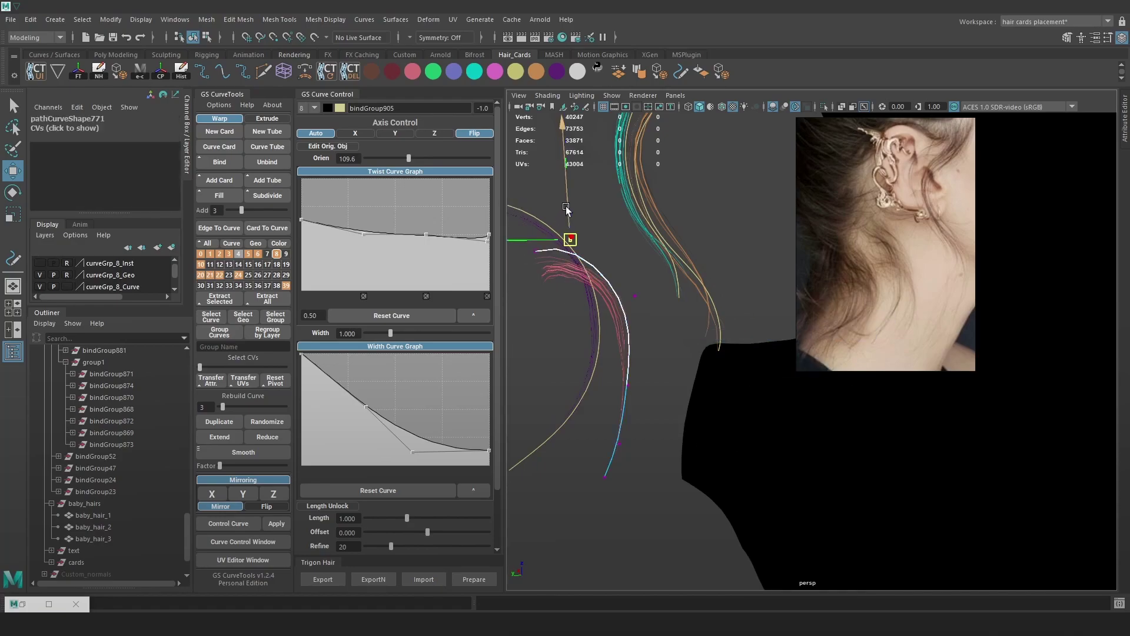
key(4)
mouse_move(603, 275)
mouse_down()
mouse_move(516, 215)
mouse_move(546, 206)
mouse_up()
key(5)
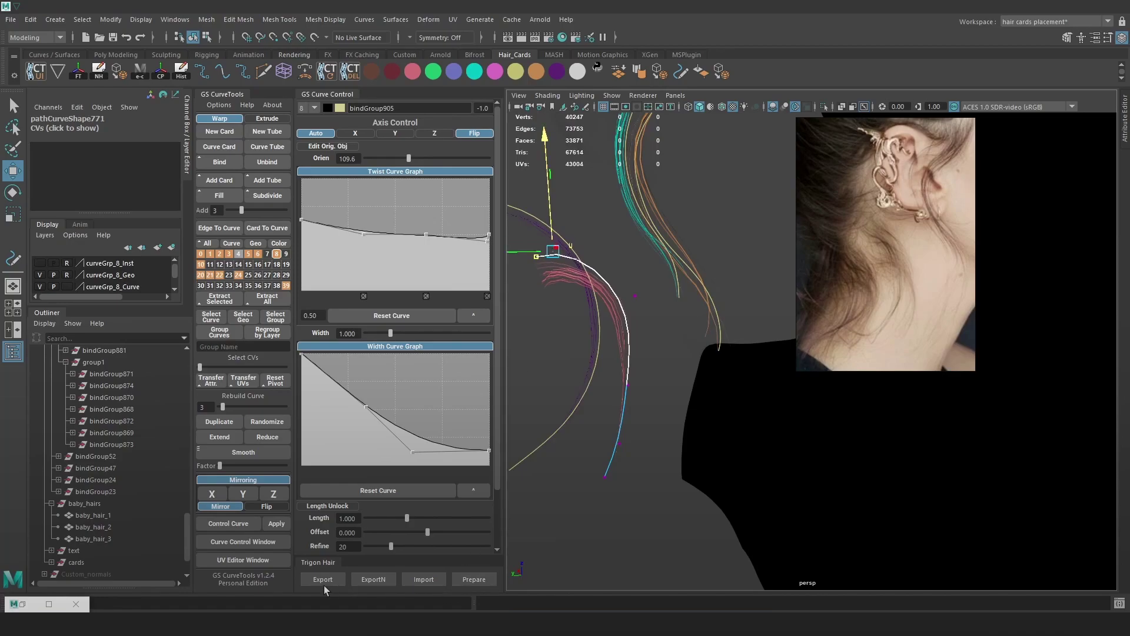
- Export the hair, switch to Marmoset Toolbag and inspect the neck strands with the shaded material applied to the head
click(323, 581)
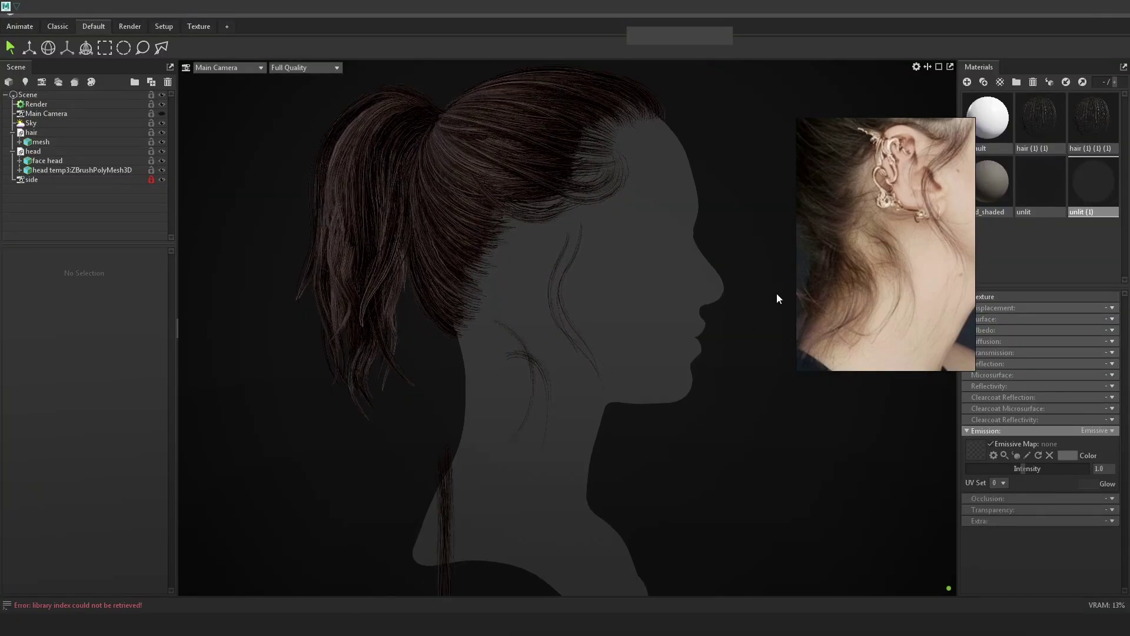
drag(991, 182, 684, 309)
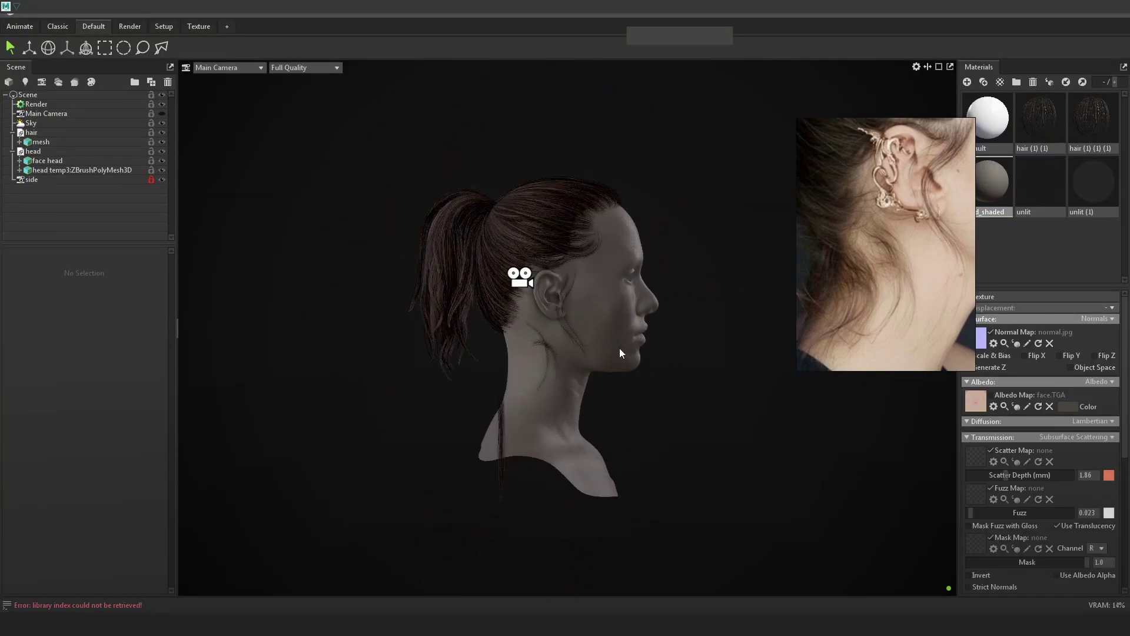
drag(614, 353, 650, 365)
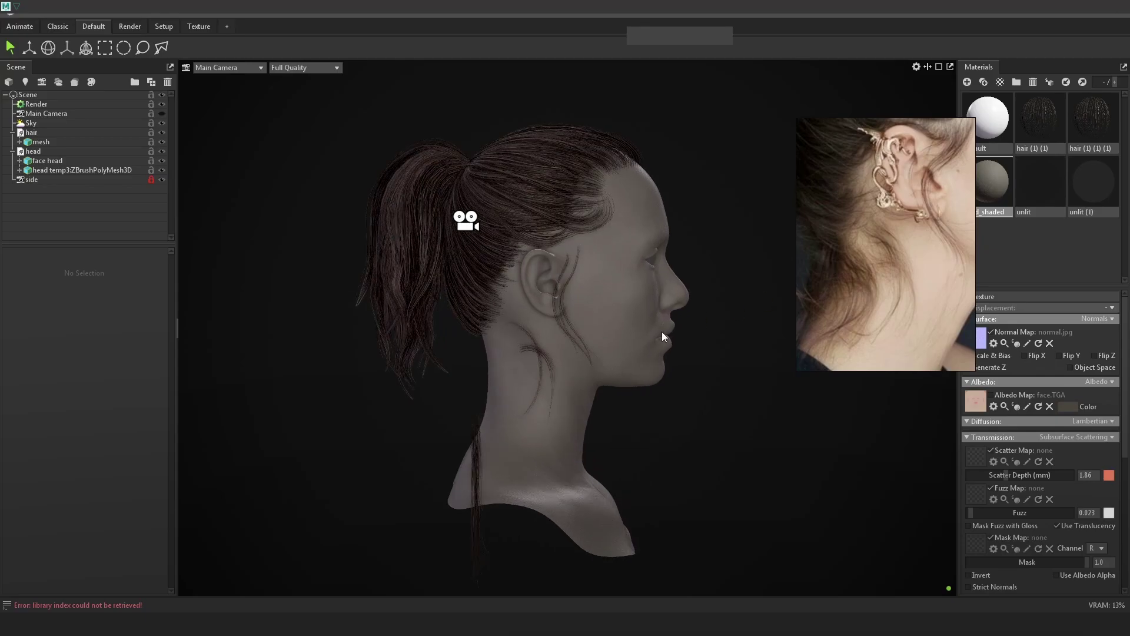
scroll(647, 333, up, 5)
- Put the unlit (1) material back on the head, review the strands against the silhouette, and return to Maya
drag(1093, 182, 661, 275)
scroll(662, 275, down, 5)
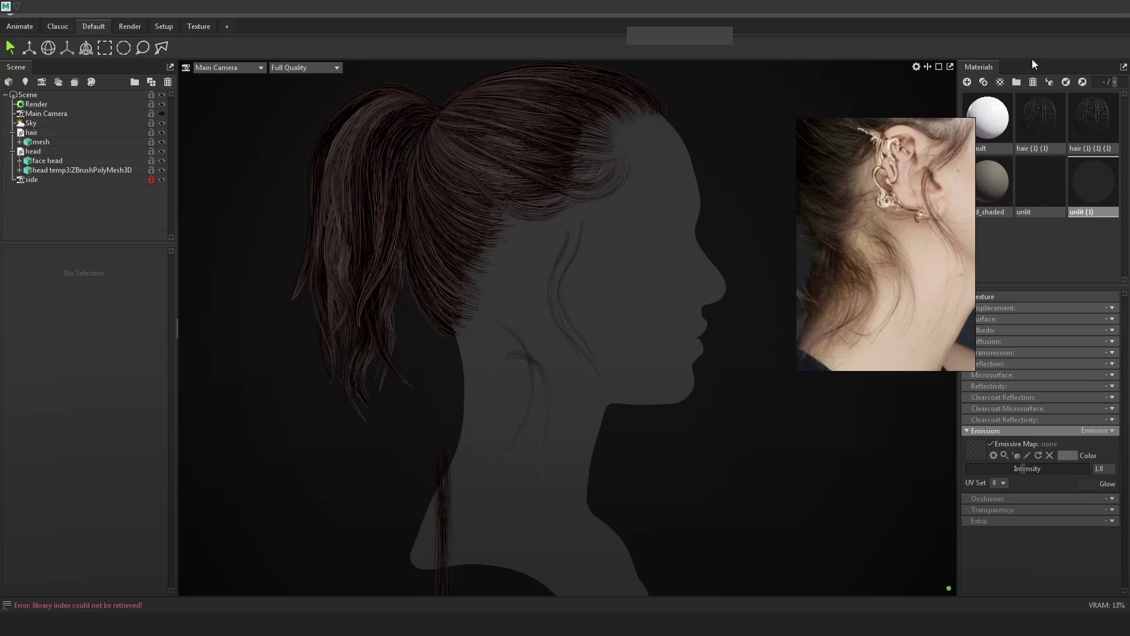
click(1083, 15)
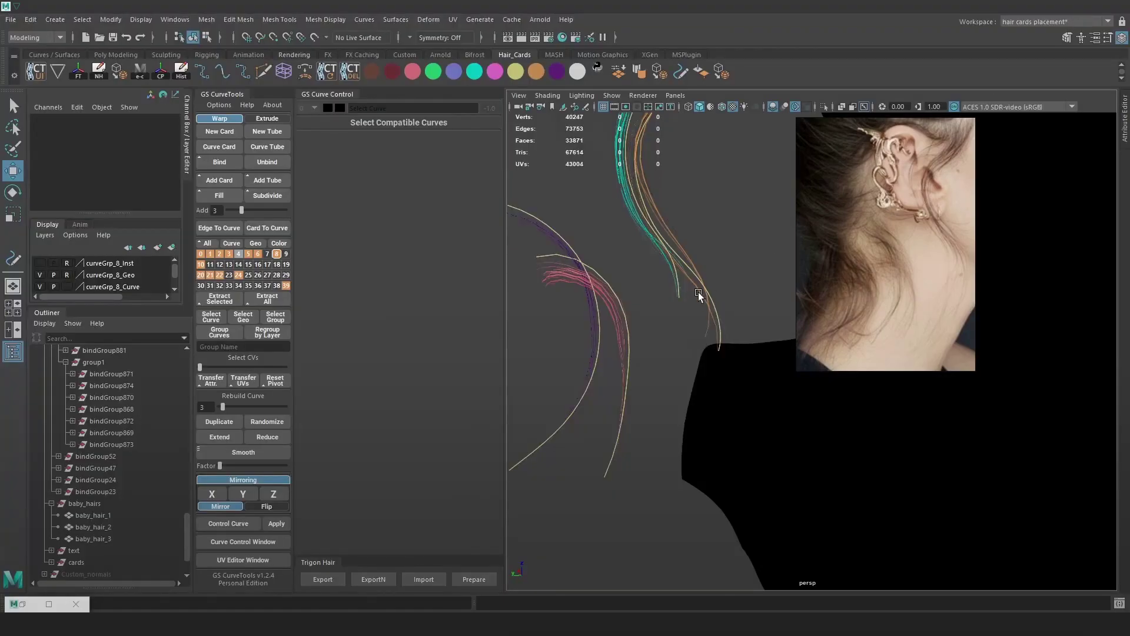
- Delete the whole red strand card group from the neck
click(622, 309)
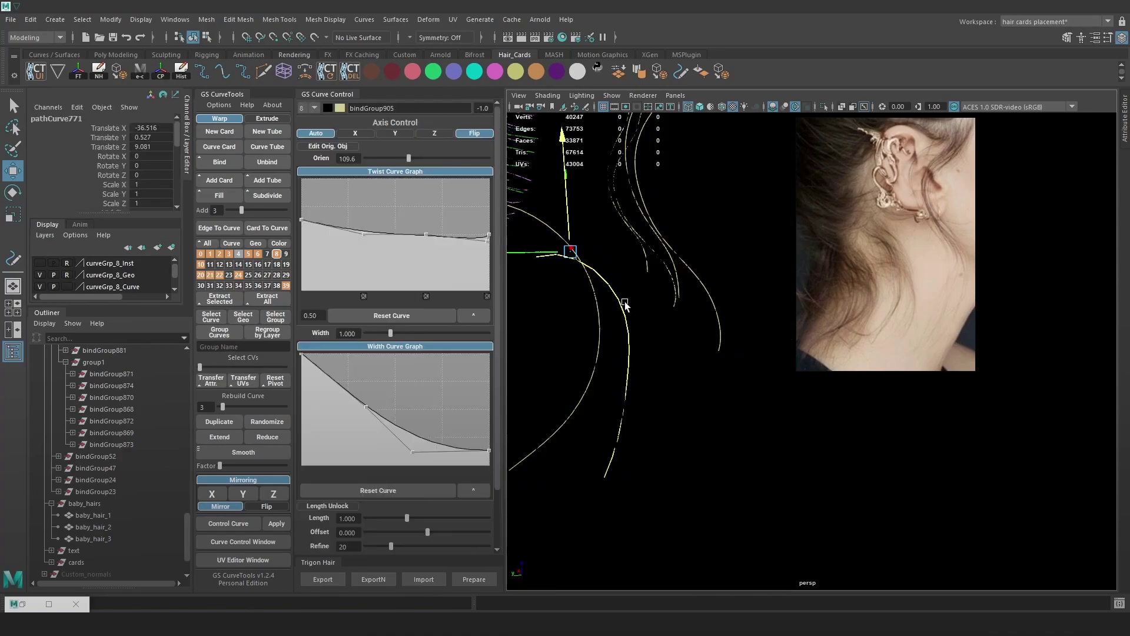
key(Up)
key(Delete)
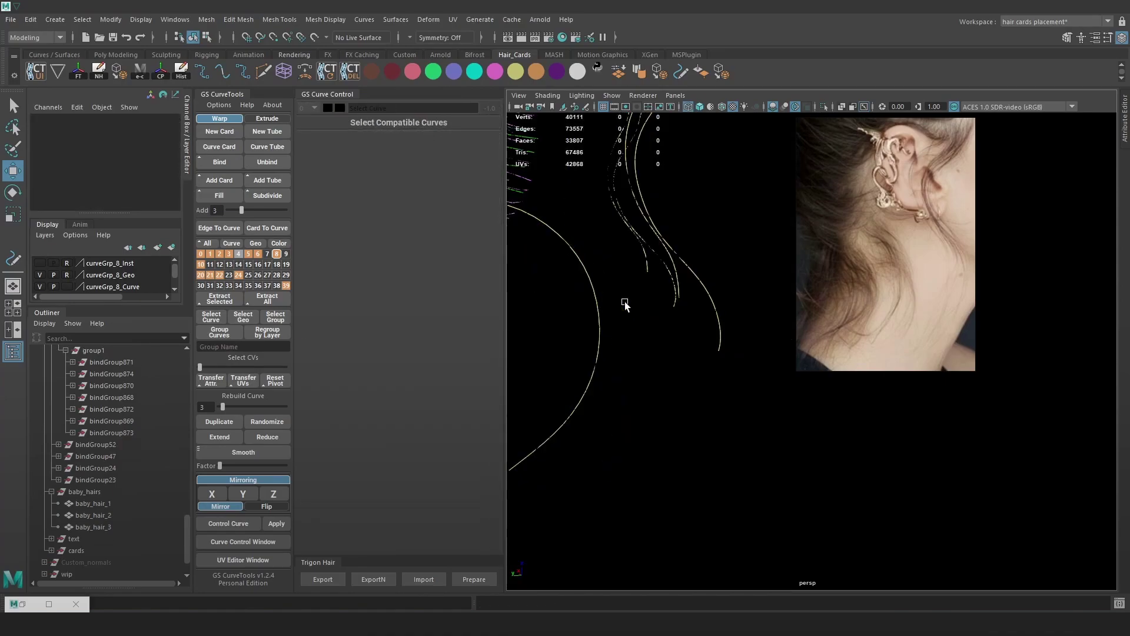
key(5)
key(f)
- Mirror the curved purple neck strand across the X axis to the other side of the head
alt+drag(599, 373, 615, 351)
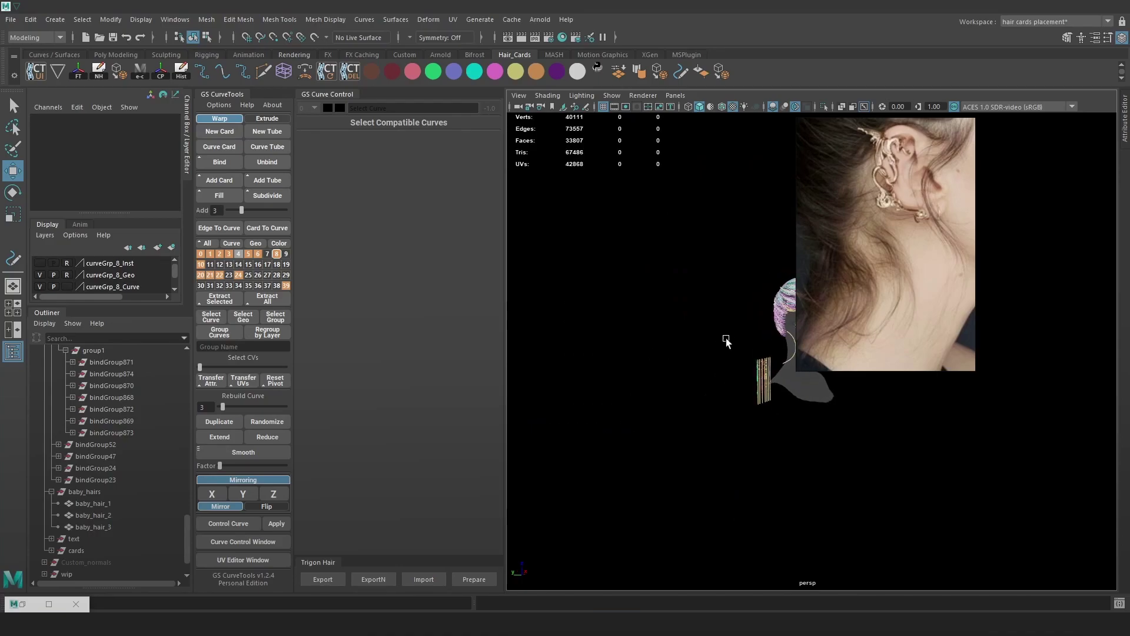
alt+middle_drag(734, 338, 643, 362)
alt+right_drag(643, 362, 853, 511)
alt+drag(778, 447, 719, 433)
alt+middle_drag(645, 365, 797, 346)
alt+right_drag(797, 345, 942, 436)
alt+middle_drag(601, 381, 706, 383)
alt+drag(706, 384, 736, 393)
alt+middle_drag(710, 382, 753, 363)
alt+drag(753, 362, 621, 369)
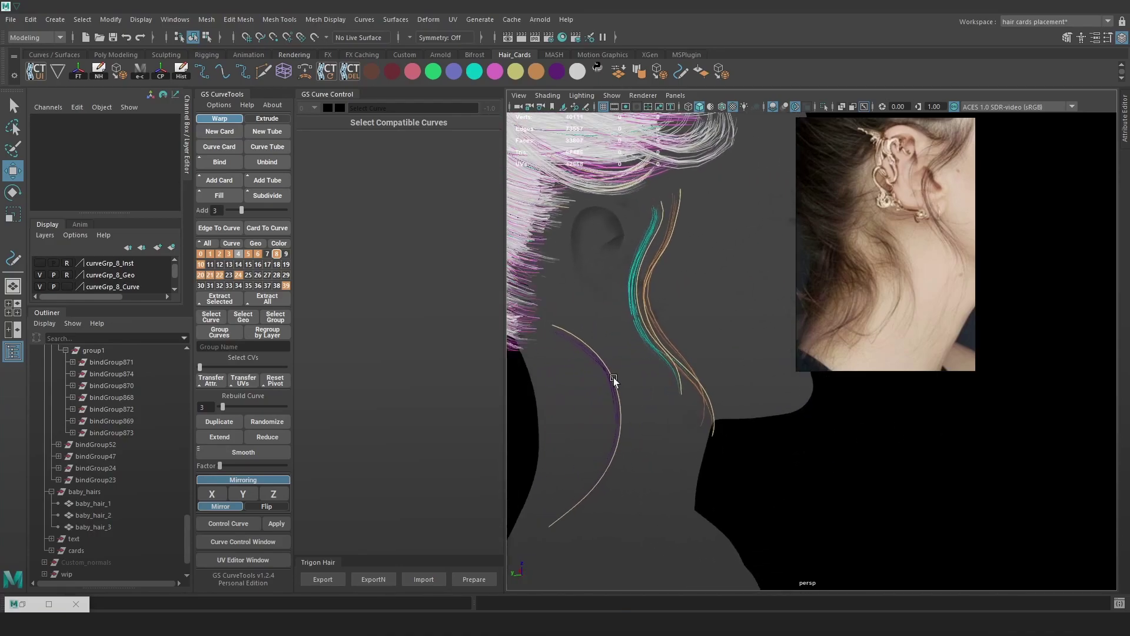
click(613, 377)
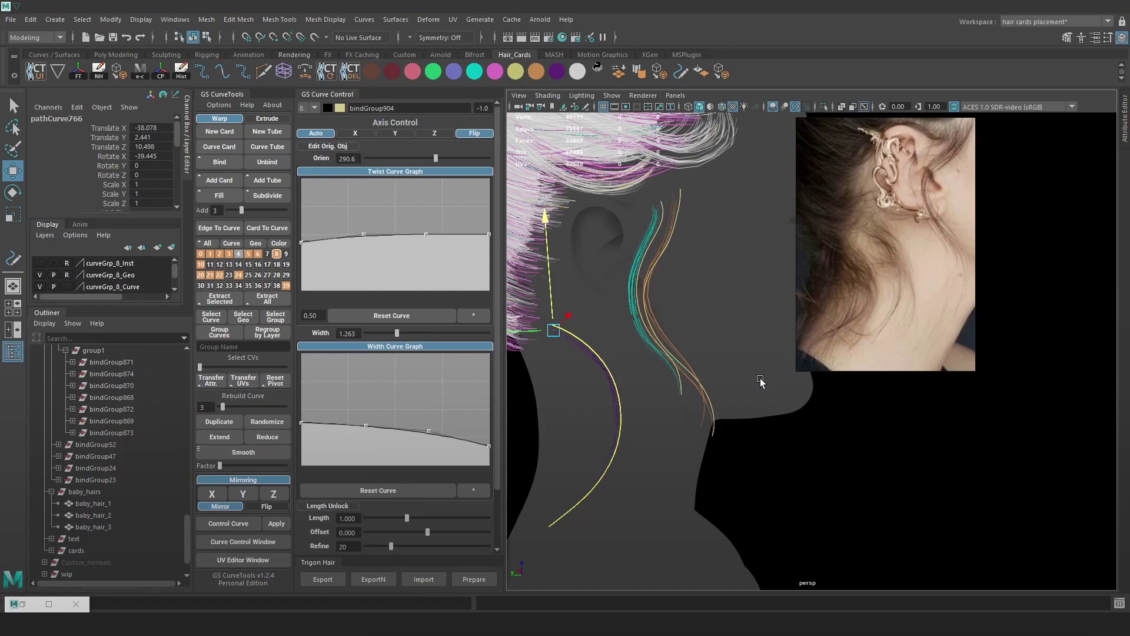
alt+drag(623, 370, 680, 328)
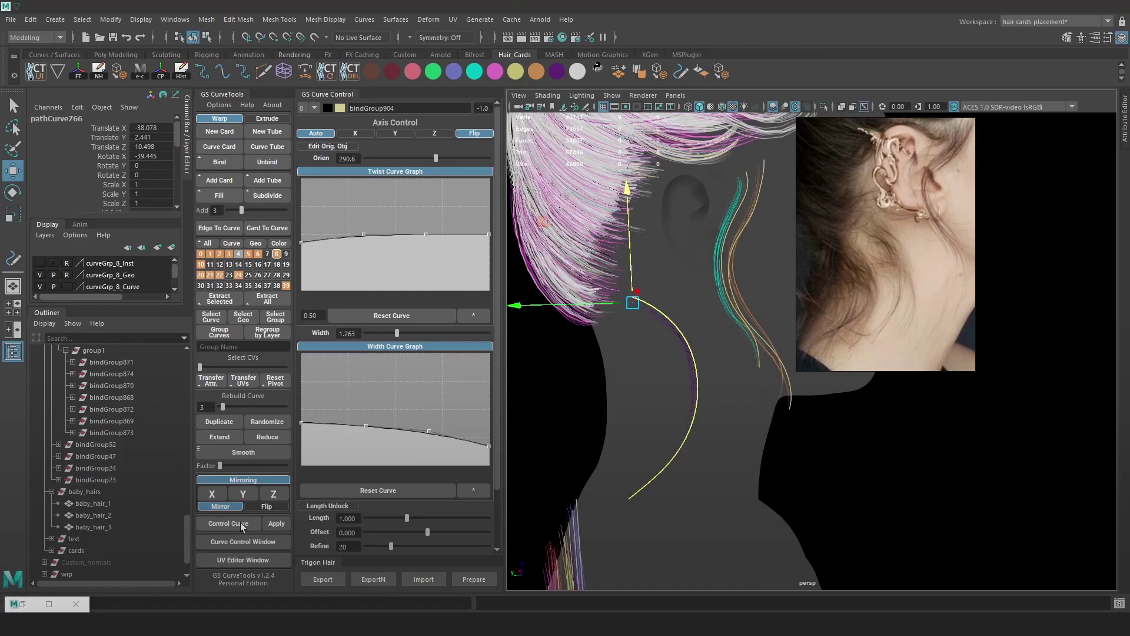
click(216, 496)
alt+drag(650, 474, 676, 380)
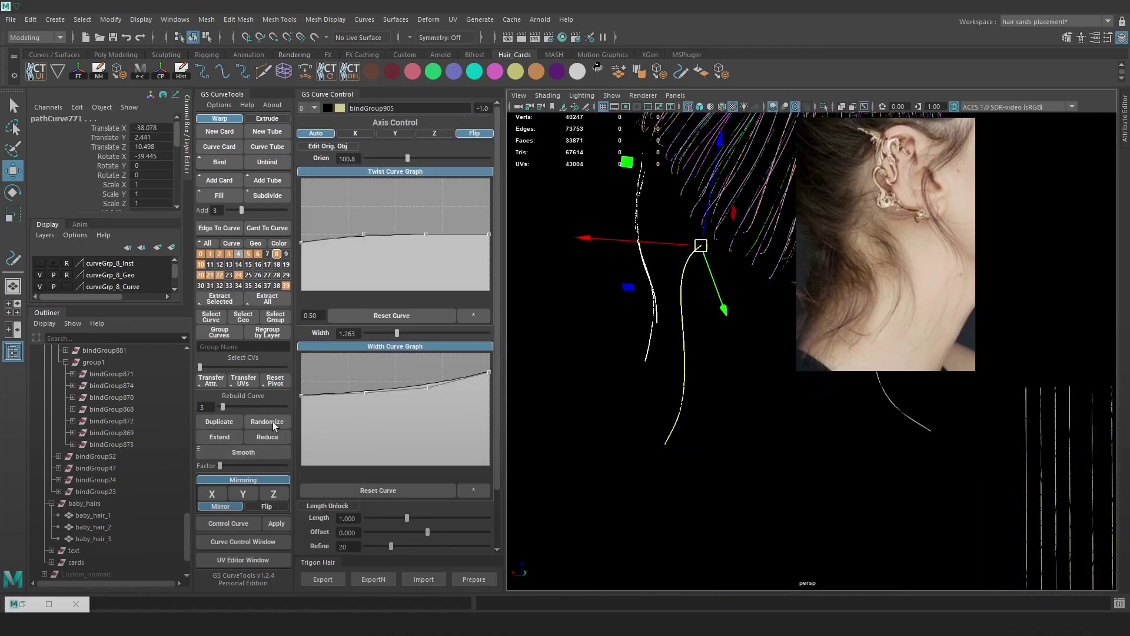
- Set up control point randomization for the mirrored strand on X, Y and Z at a low amount with the first CV locked
click(270, 422)
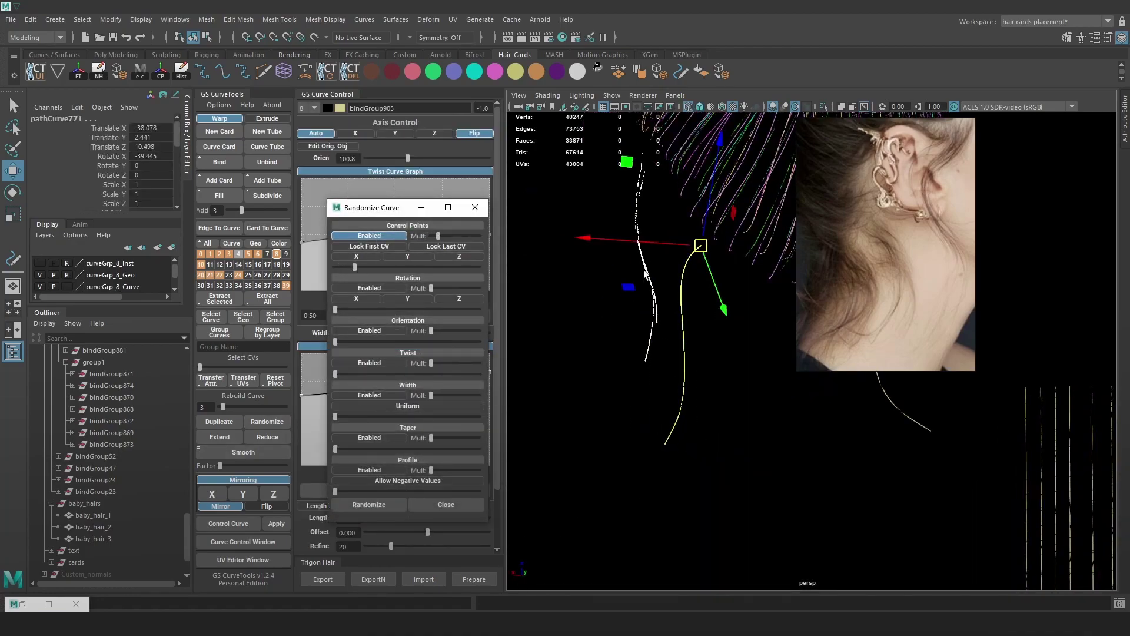
key(6)
alt+drag(646, 275, 633, 272)
click(360, 256)
click(403, 257)
click(454, 257)
click(382, 246)
drag(353, 268, 343, 270)
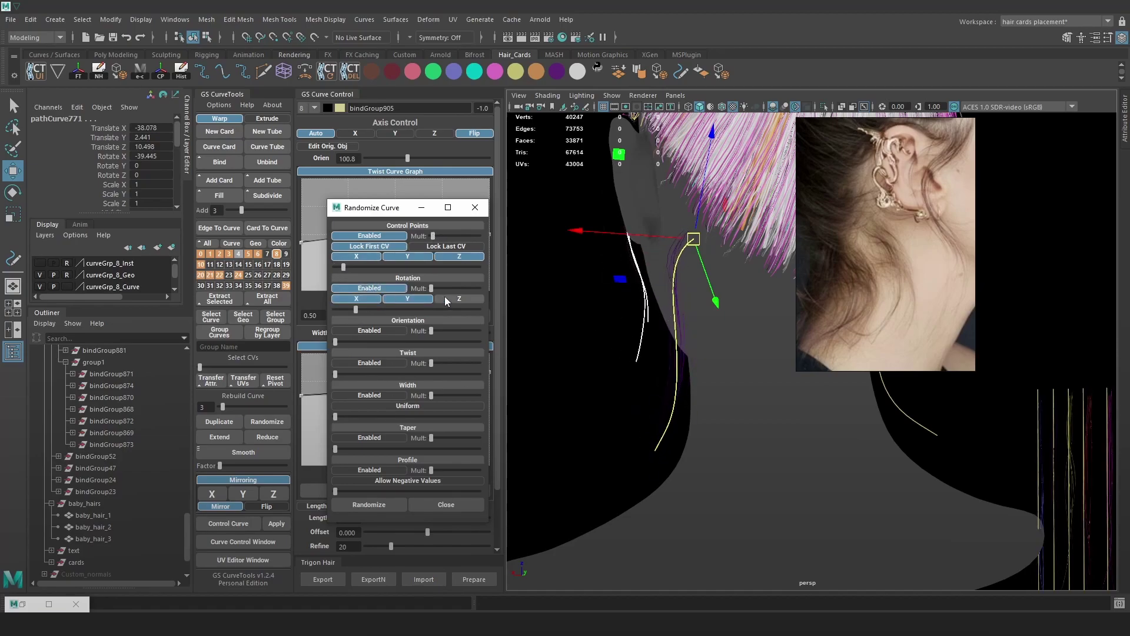
- Add rotation randomization on X, Y and Z for the mirrored strand, try twist randomization and leave twist disabled
drag(345, 310, 363, 310)
drag(433, 364, 438, 364)
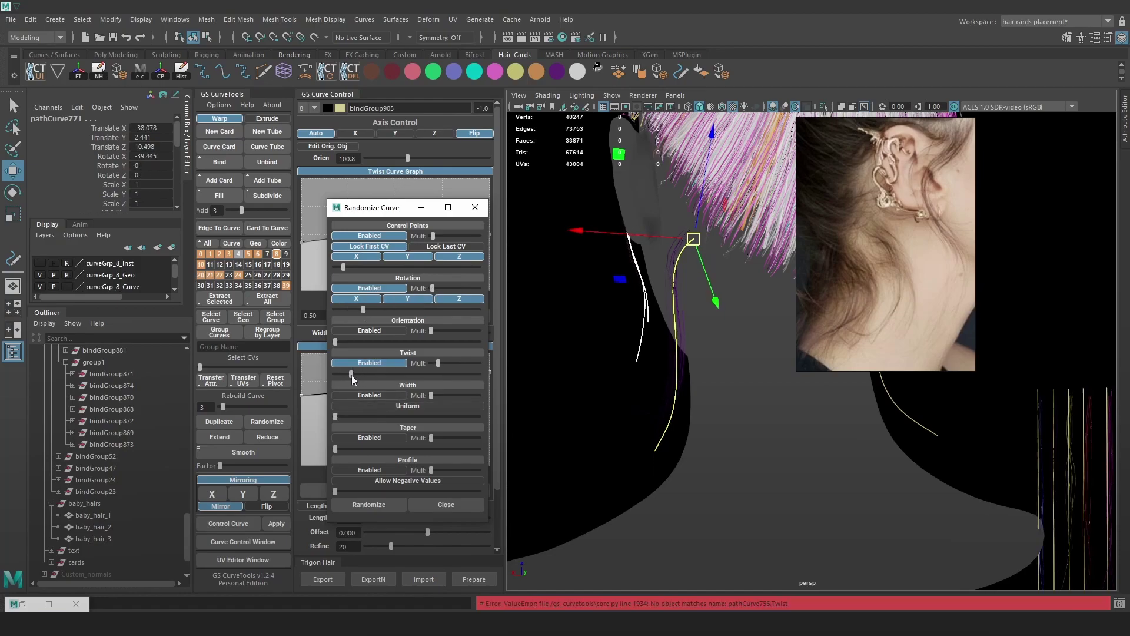
click(386, 362)
click(610, 388)
scroll(655, 414, up, 5)
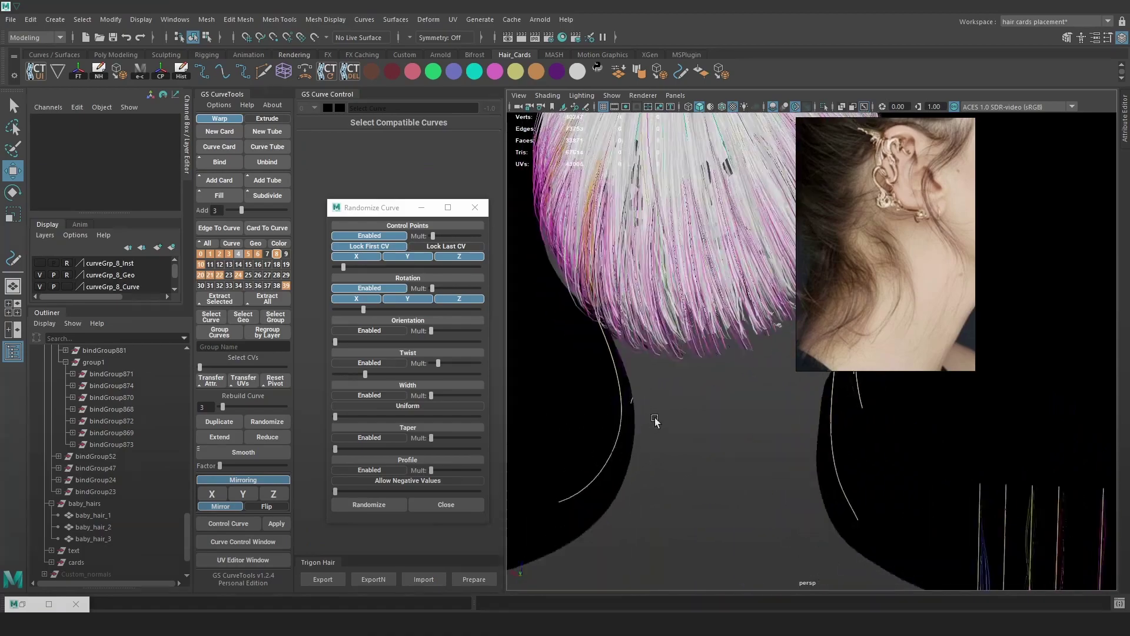
- Close the curve randomizer, switch to Marmoset Toolbag and examine the neck strands from behind
click(474, 207)
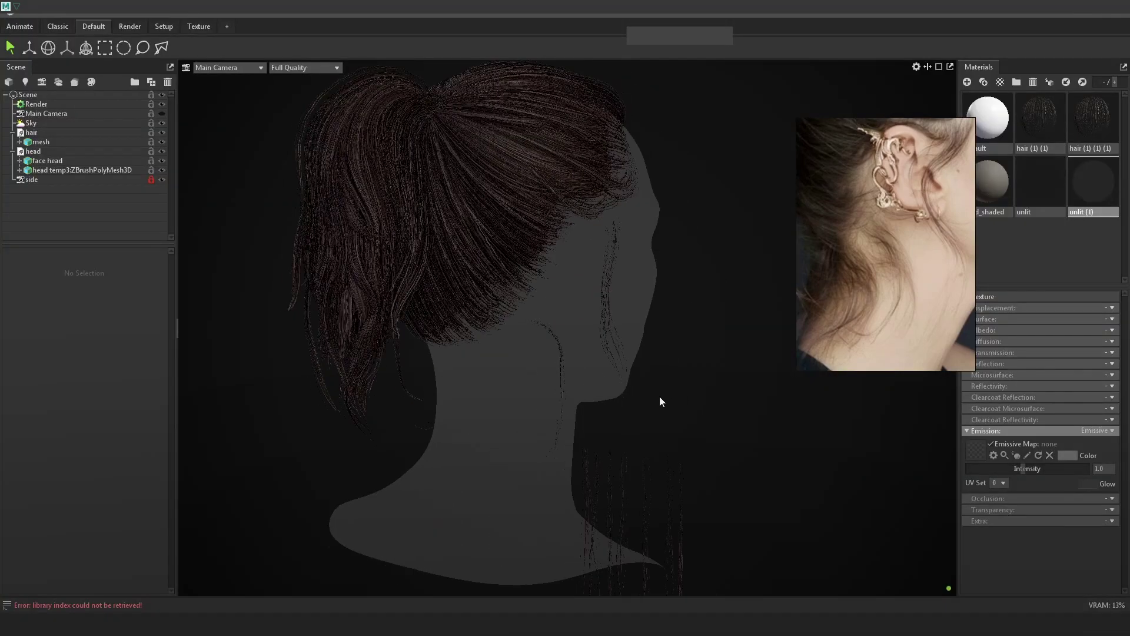
drag(659, 397, 441, 424)
drag(702, 473, 601, 439)
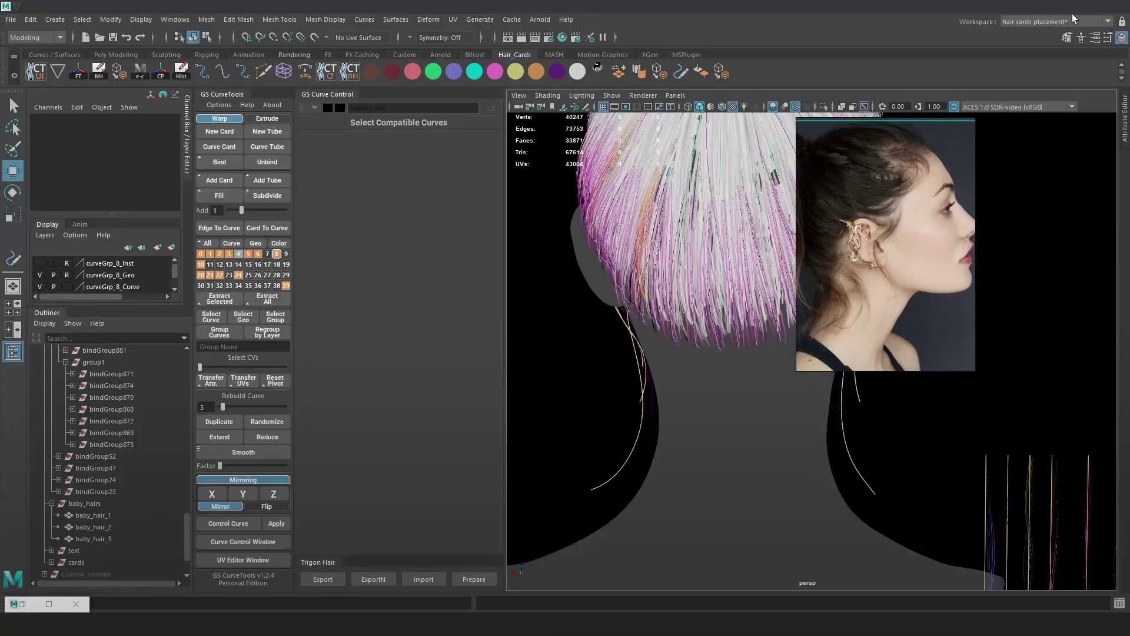
- Return to Maya and duplicate the teal strand hanging beside the ear
alt+drag(730, 359, 504, 315)
alt+right_drag(622, 454, 655, 425)
alt+middle_drag(654, 425, 658, 402)
alt+drag(658, 401, 677, 436)
click(758, 192)
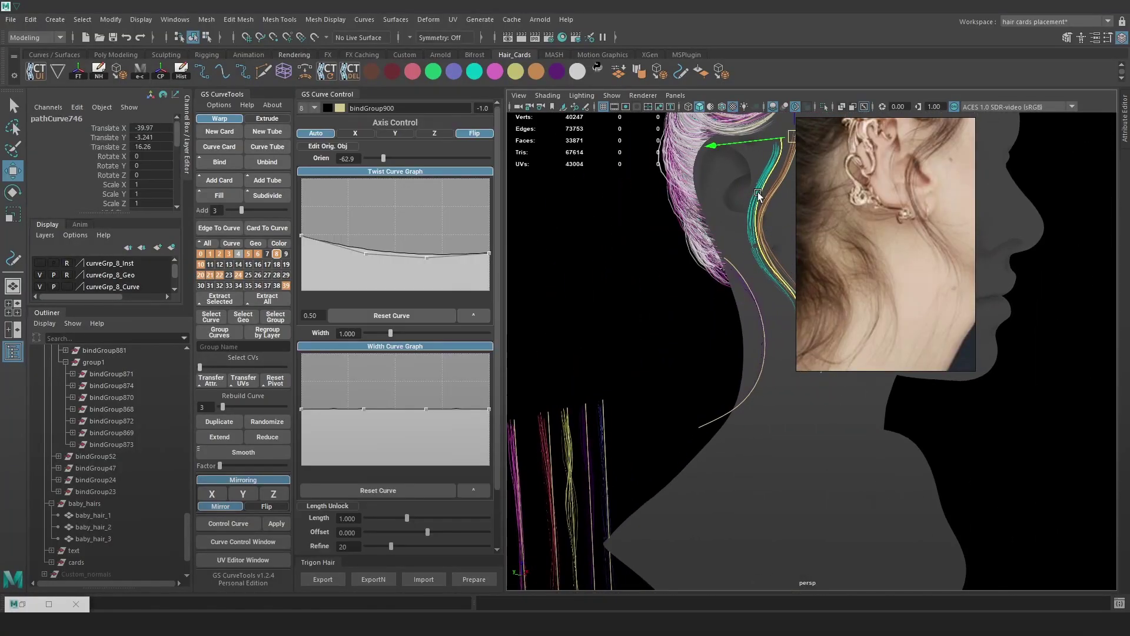
alt+middle_drag(758, 191, 723, 278)
click(224, 425)
- Move the duplicated teal strand back to the nape, at Translate X -35.373, Y 4.145, Z 9.612
alt+drag(551, 372, 744, 386)
alt+middle_drag(744, 386, 679, 391)
drag(760, 312, 677, 386)
key(f)
scroll(864, 290, down, 5)
scroll(846, 288, up, 5)
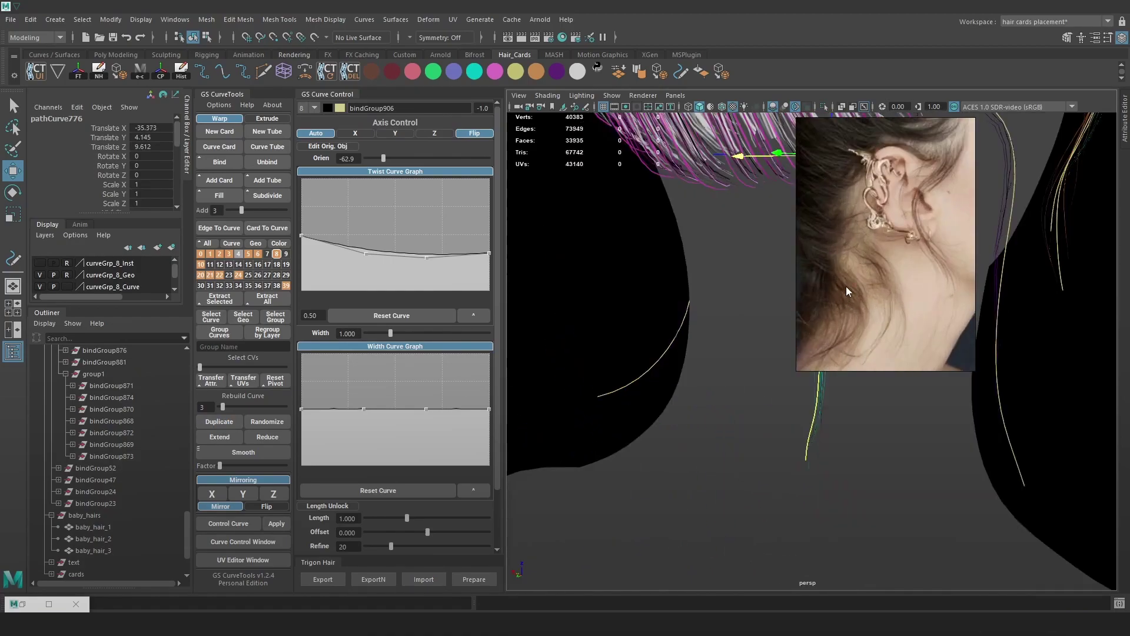
- Place the duplicated strand under the nape hairline at Translate -36.187, 3.139, 8.918, with Rotate X 5.645 and orientation 9.1
scroll(846, 287, down, 2)
scroll(771, 247, down, 2)
alt+middle_drag(771, 247, 641, 342)
drag(642, 305, 678, 303)
drag(719, 260, 720, 281)
key(e)
drag(383, 159, 394, 160)
key(w)
alt+drag(709, 333, 701, 380)
drag(604, 332, 836, 512)
key(e)
- Pull the tip of the duplicated teal nape strand's curve toward the back of the neck
alt+right_drag(701, 381, 760, 440)
alt+drag(759, 440, 645, 401)
right_drag(618, 334, 563, 327)
mouse_move(223, 406)
mouse_down()
mouse_move(208, 417)
mouse_move(222, 416)
mouse_up()
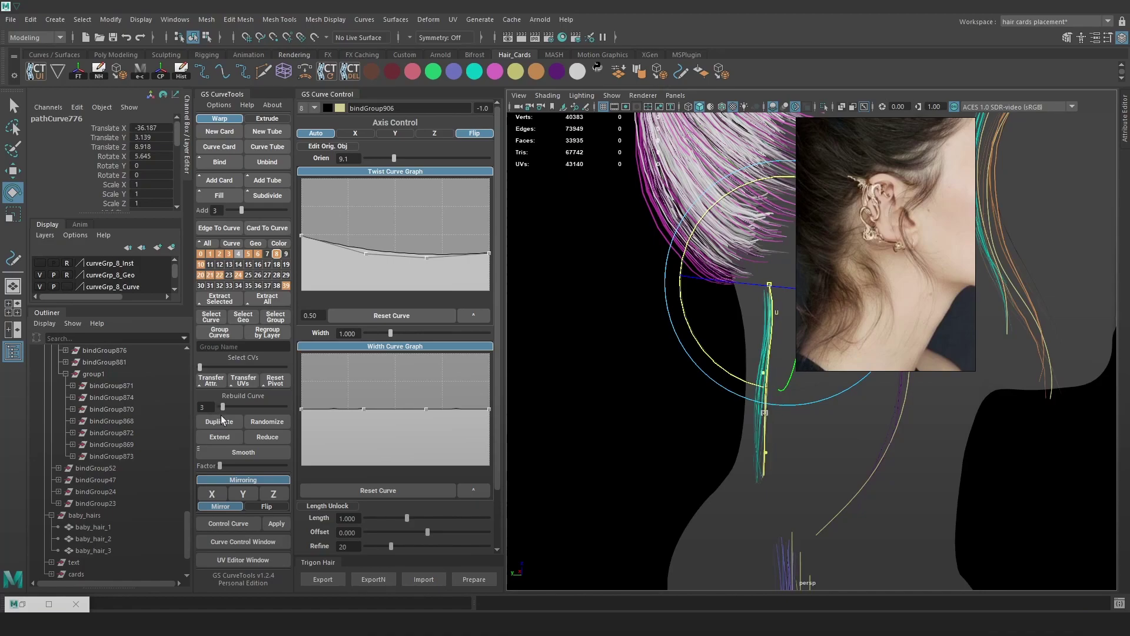
right_drag(638, 331, 574, 336)
key(4)
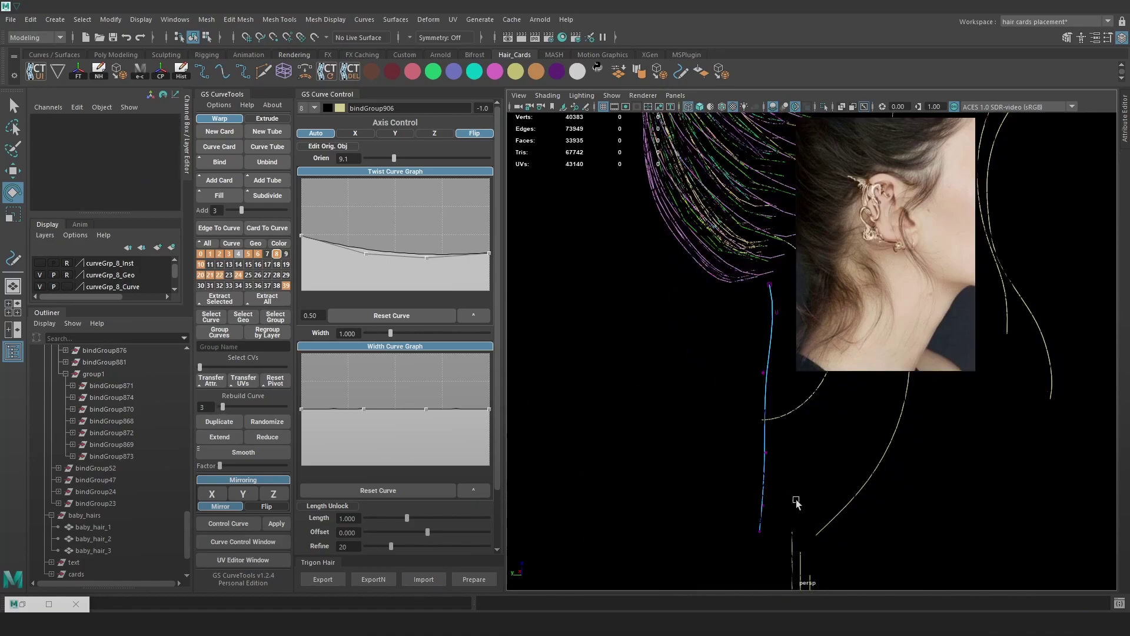
drag(783, 542, 743, 490)
key(5)
key(w)
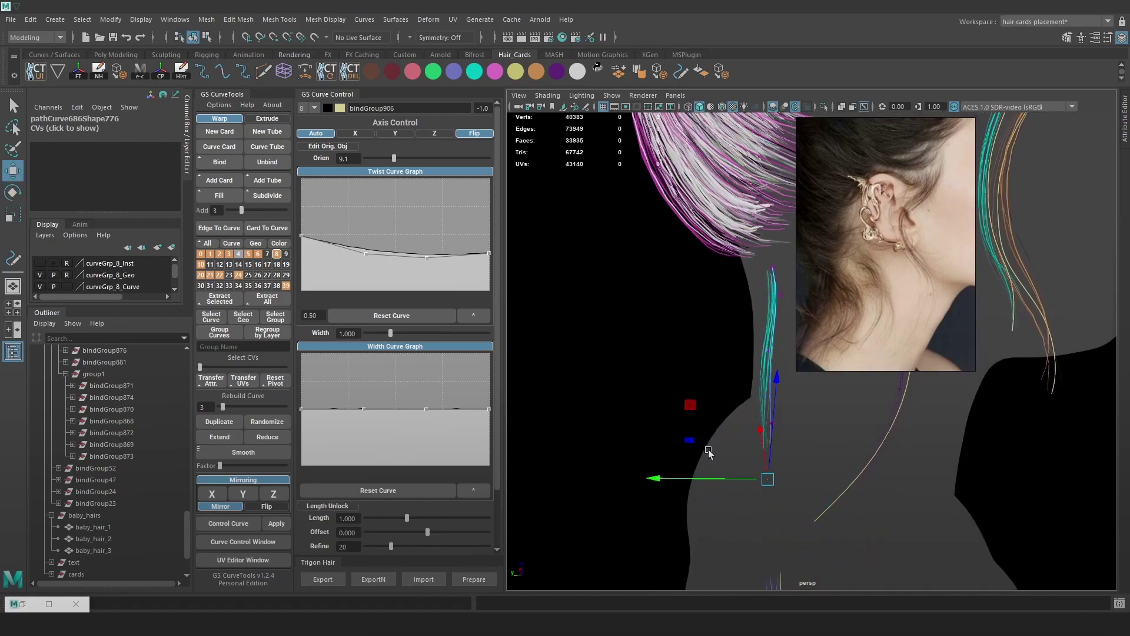
middle_drag(686, 440, 636, 429)
- Rotate and reposition the teal strand's tip CVs so its lower end follows the neck from several angles
key(e)
drag(766, 383, 802, 433)
mouse_move(795, 451)
alt+mouse_down()
mouse_move(848, 437)
mouse_move(803, 467)
alt+mouse_up()
key(w)
mouse_move(709, 478)
mouse_down()
mouse_move(800, 466)
mouse_move(771, 465)
mouse_up()
key(ctrl+z)
mouse_move(804, 450)
alt+mouse_down()
mouse_move(741, 466)
mouse_move(719, 387)
alt+mouse_up()
key(e)
key(w)
drag(667, 497, 658, 535)
alt+drag(610, 494, 594, 526)
drag(551, 506, 560, 499)
- Bend the middle of the teal strand into an outward arch by moving its CVs with soft selection
key(b)
click(703, 495)
key(4)
click(677, 481)
drag(677, 482, 685, 483)
click(667, 350)
key(6)
drag(666, 350, 713, 442)
key(4)
key(6)
key(4)
- Refine the upper CVs of the teal strand to smooth the arch below the nape hairline
click(699, 353)
click(684, 300)
key(6)
drag(684, 307, 685, 305)
drag(704, 353, 711, 348)
key(b)
drag(730, 451, 697, 335)
- Rebuild the teal strand's curve with a value of 5 and push its middle CV slightly farther outward
drag(222, 406, 224, 406)
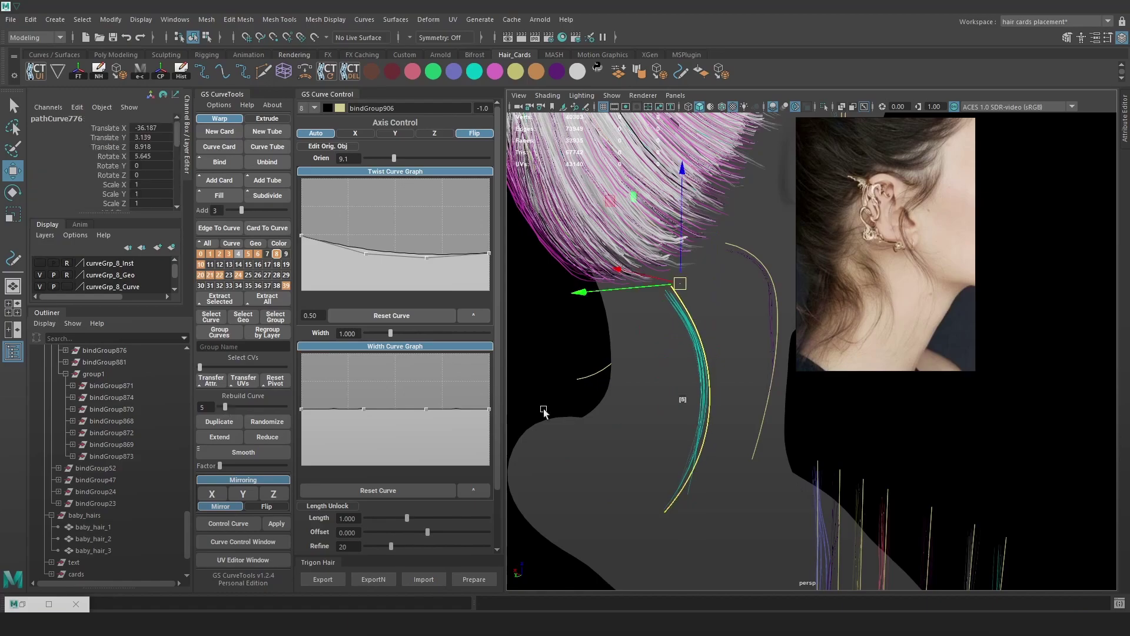
key(F9)
click(710, 379)
key(b)
mouse_move(706, 383)
mouse_down()
mouse_move(690, 385)
mouse_move(720, 378)
mouse_up()
drag(699, 528, 666, 447)
- Rotate the teal strand's lower CVs as a group and move its end to tighten the inward curl
key(e)
key(4)
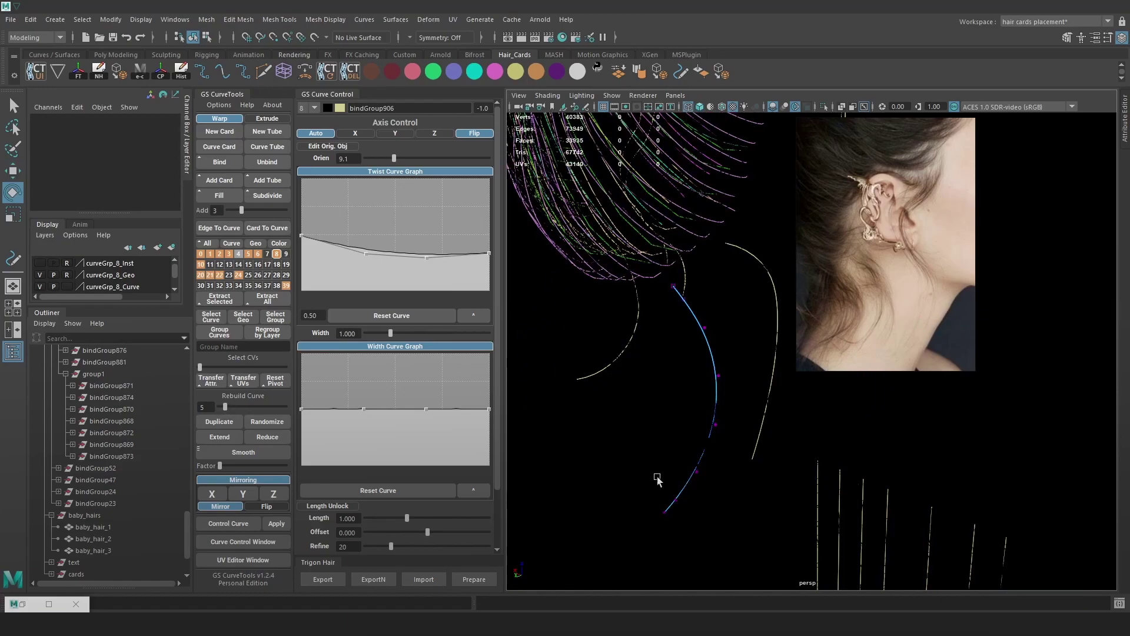
drag(732, 538, 650, 469)
key(w)
key(e)
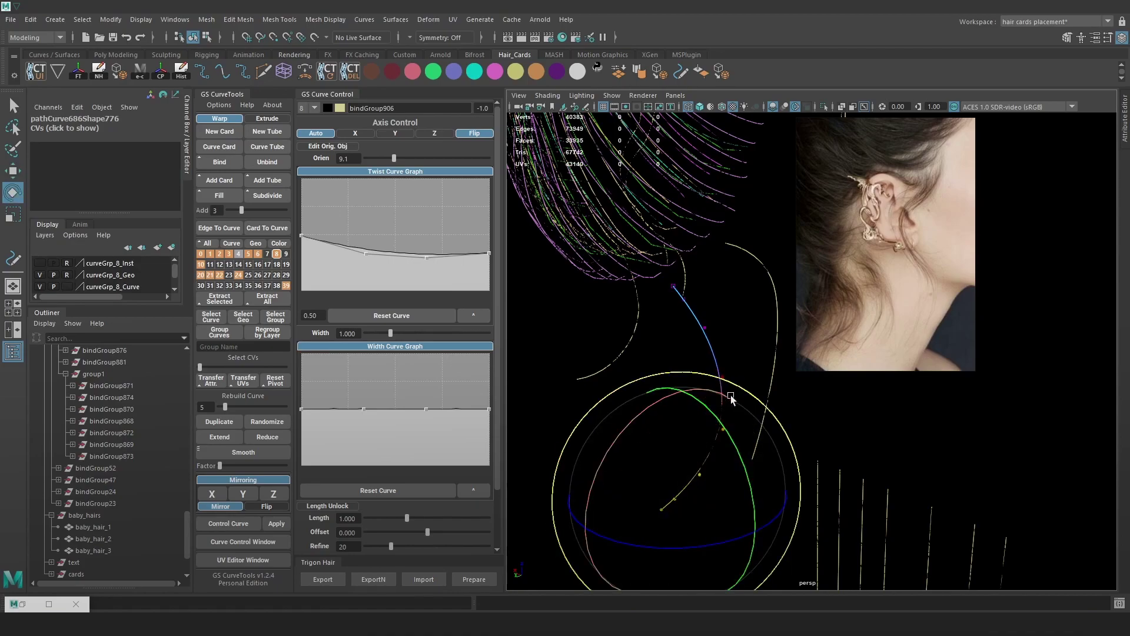
key(w)
mouse_move(683, 478)
mouse_down()
mouse_move(661, 505)
mouse_move(654, 494)
mouse_move(668, 488)
mouse_up()
key(6)
drag(674, 496, 675, 497)
mouse_move(713, 490)
mouse_down()
mouse_move(695, 459)
mouse_move(706, 476)
mouse_move(648, 506)
mouse_move(649, 528)
mouse_up()
key(4)
key(6)
- Adjust the teal strand's CV near the tip in depth so the end flicks away from the curve
click(790, 359)
key(4)
click(669, 496)
key(6)
mouse_move(655, 518)
alt+mouse_down()
mouse_move(688, 510)
mouse_move(673, 500)
alt+mouse_up()
key(4)
key(6)
alt+drag(695, 510, 773, 511)
drag(624, 533, 639, 532)
- Reposition the teal strand's upper CVs with and without soft selection to smooth its start under the hairline
alt+drag(673, 489, 731, 442)
click(750, 330)
key(4)
click(729, 345)
key(6)
mouse_move(728, 345)
mouse_down()
mouse_move(697, 354)
mouse_move(719, 352)
mouse_up()
key(b)
key(b)
click(713, 285)
drag(713, 285, 740, 351)
- Reposition the teal strand's lower CVs to shape an S-bend at the base of the neck
drag(749, 440, 838, 470)
key(e)
key(w)
click(784, 441)
click(769, 448)
drag(769, 450, 631, 430)
- Set the teal strand's orientation to 57.3 and adjust the end and third points of its twist graph
drag(393, 158, 401, 159)
drag(490, 253, 429, 262)
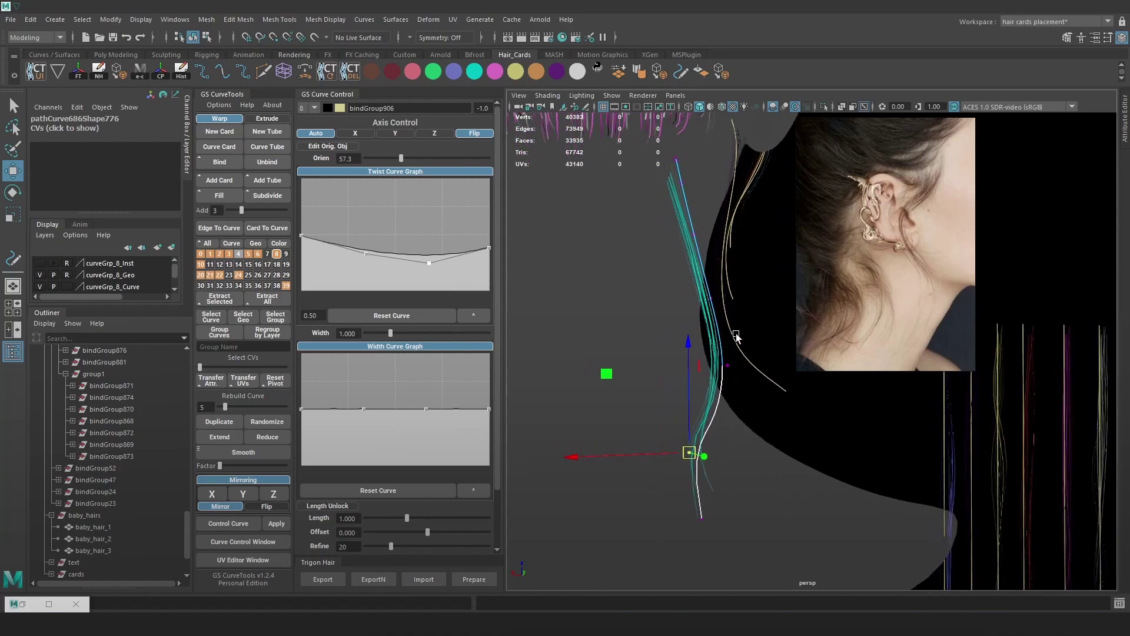
- Shift the middle CVs of the teal strand with soft selection to smooth its bend along the neck
drag(686, 373, 716, 349)
key(b)
drag(728, 329, 699, 323)
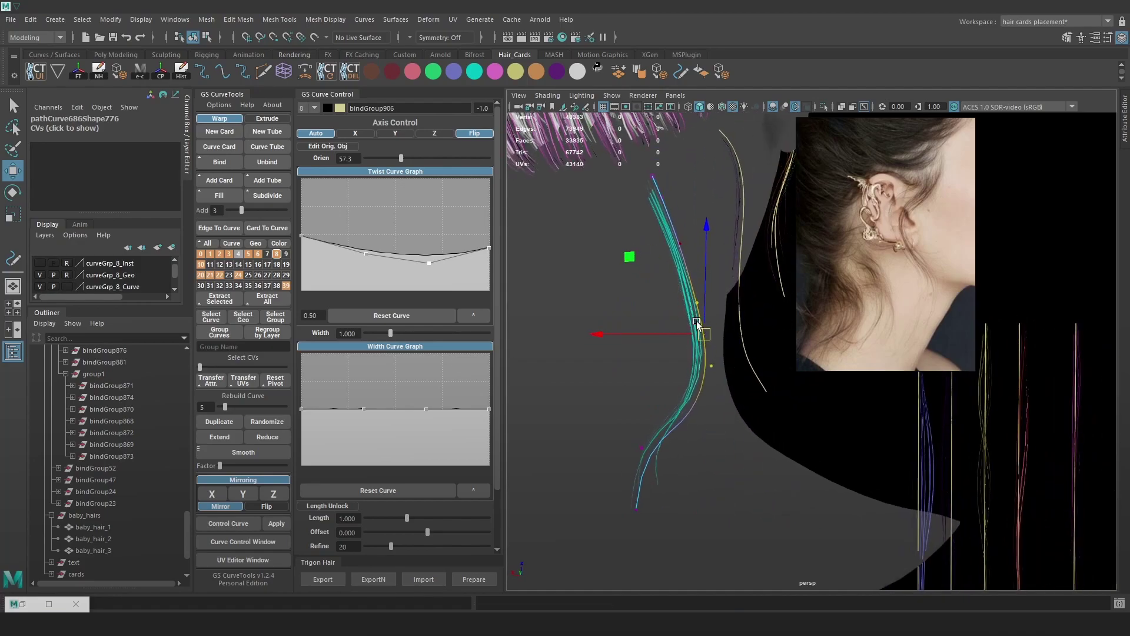
- Return the teal strand to object mode and mirror it across X to the other side of the nape
right_drag(699, 324, 719, 305)
click(792, 377)
alt+drag(792, 377, 772, 389)
alt+right_drag(772, 389, 743, 318)
click(742, 317)
click(213, 494)
- Export the hair and switch to Marmoset Toolbag to check the mirrored nape strands
click(563, 334)
alt+drag(563, 333, 625, 339)
click(589, 316)
click(551, 351)
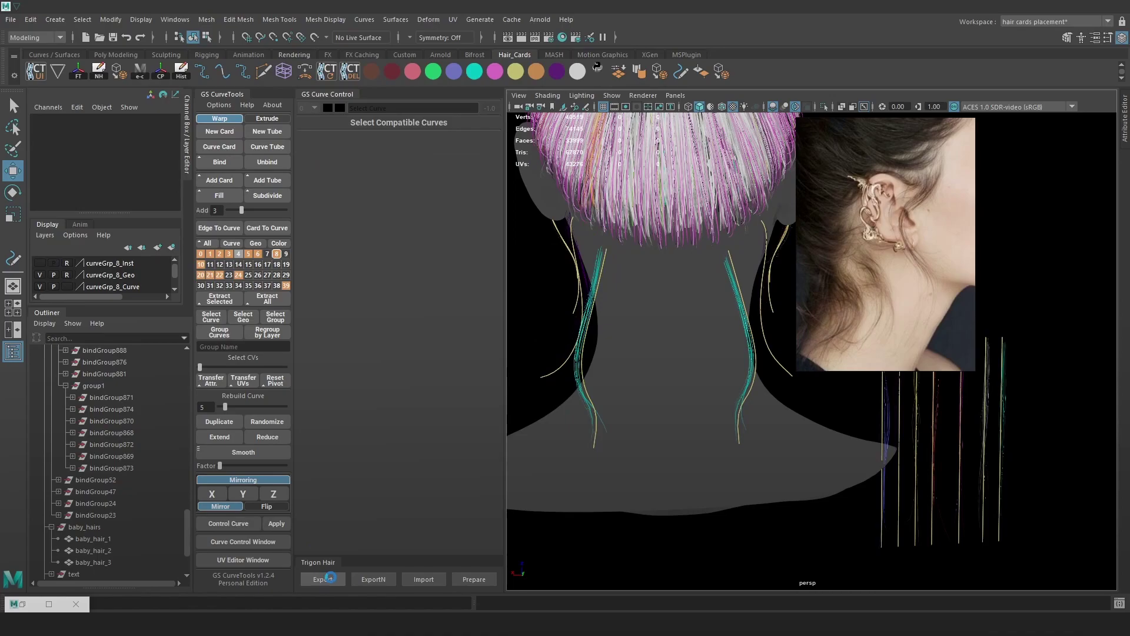
mouse_move(636, 424)
alt+mouse_down()
mouse_move(683, 398)
mouse_move(552, 431)
mouse_move(648, 415)
alt+mouse_up()
click(412, 624)
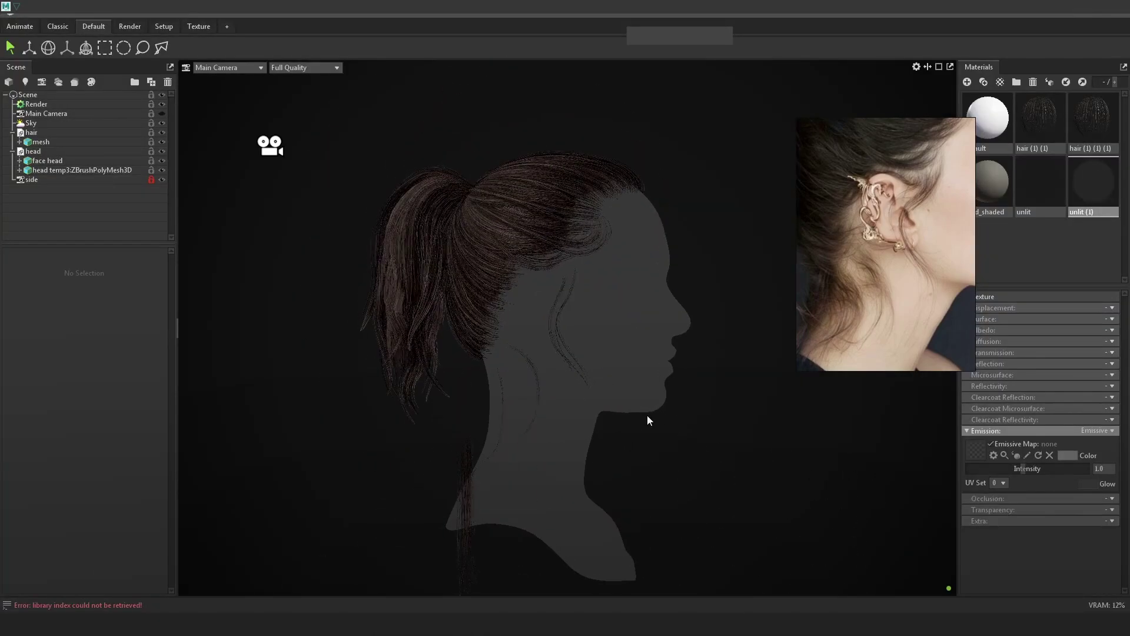
- Return to Maya and reshape the lower CVs of the original teal nape strand
key(alt+Tab)
alt+drag(812, 353, 724, 334)
alt+middle_drag(725, 333, 654, 368)
click(702, 324)
right_drag(701, 323, 616, 310)
mouse_move(714, 340)
mouse_down()
mouse_move(688, 370)
mouse_move(730, 353)
mouse_up()
alt+drag(731, 356, 842, 406)
alt+middle_drag(758, 421, 779, 414)
drag(765, 375, 772, 378)
drag(756, 463, 677, 465)
- Delete the mirrored teal strand, export the hair and inspect the result in Marmoset Toolbag
click(578, 321)
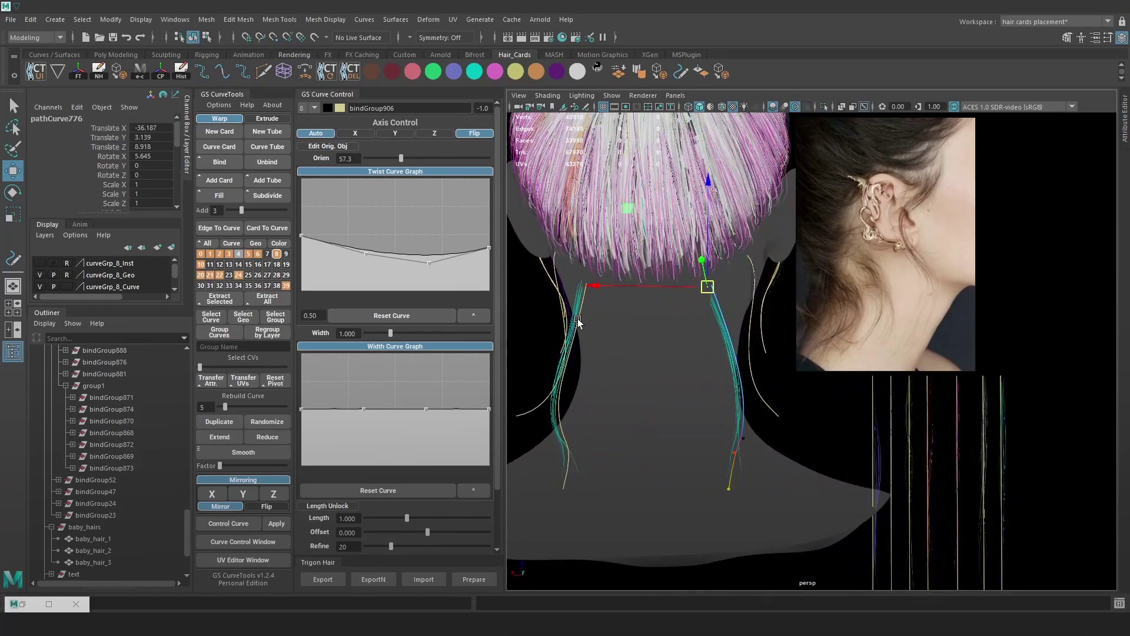
key(Delete)
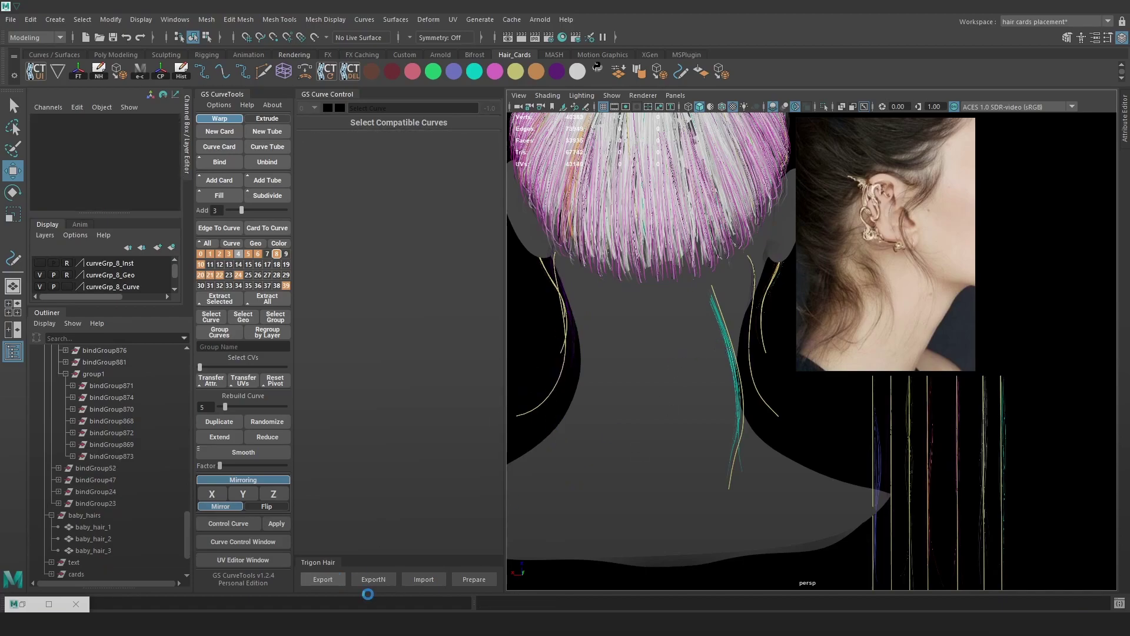
click(374, 623)
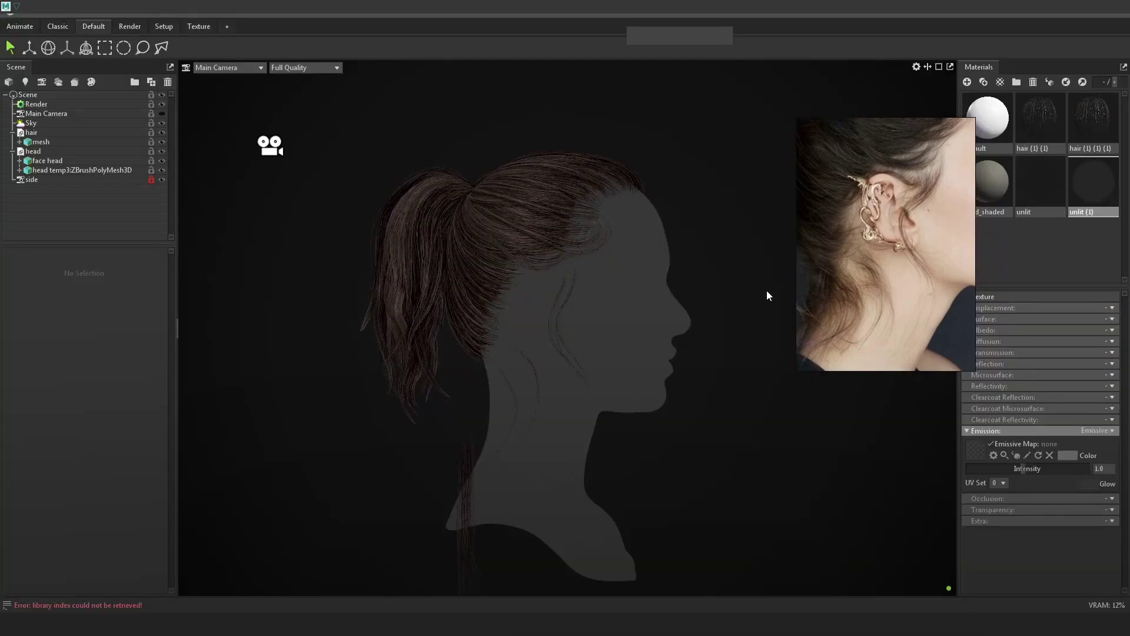
drag(720, 363, 883, 451)
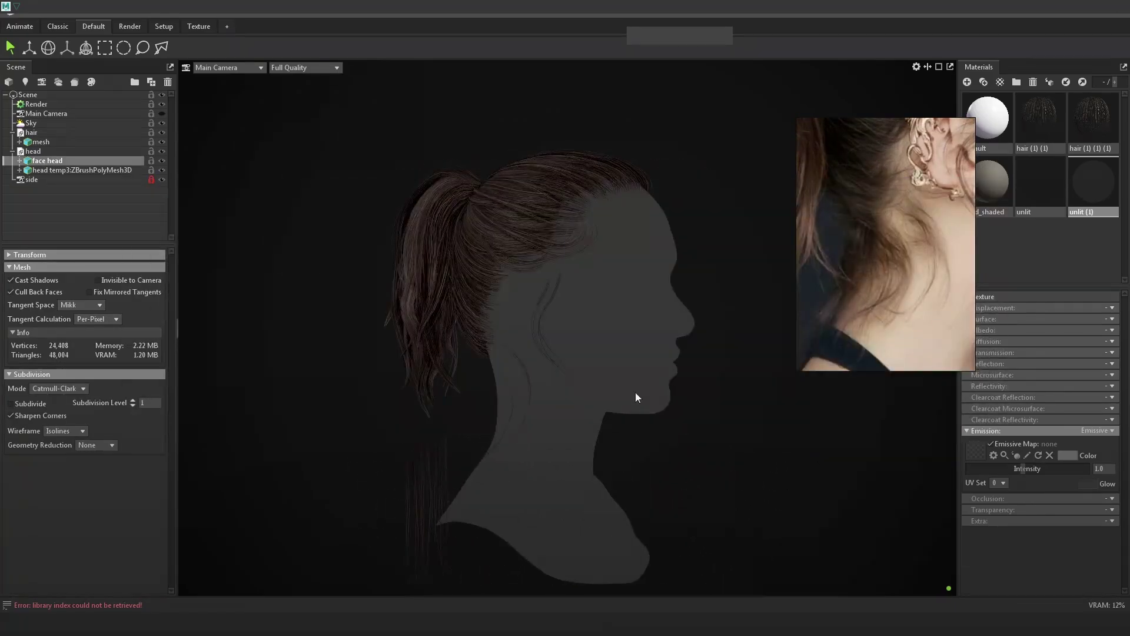
- Return to Maya and mirror the reshaped teal nape strand across X
key(alt+Tab)
click(213, 494)
mouse_move(633, 383)
alt+mouse_down()
mouse_move(577, 439)
mouse_move(684, 414)
mouse_move(377, 496)
alt+mouse_up()
key(6)
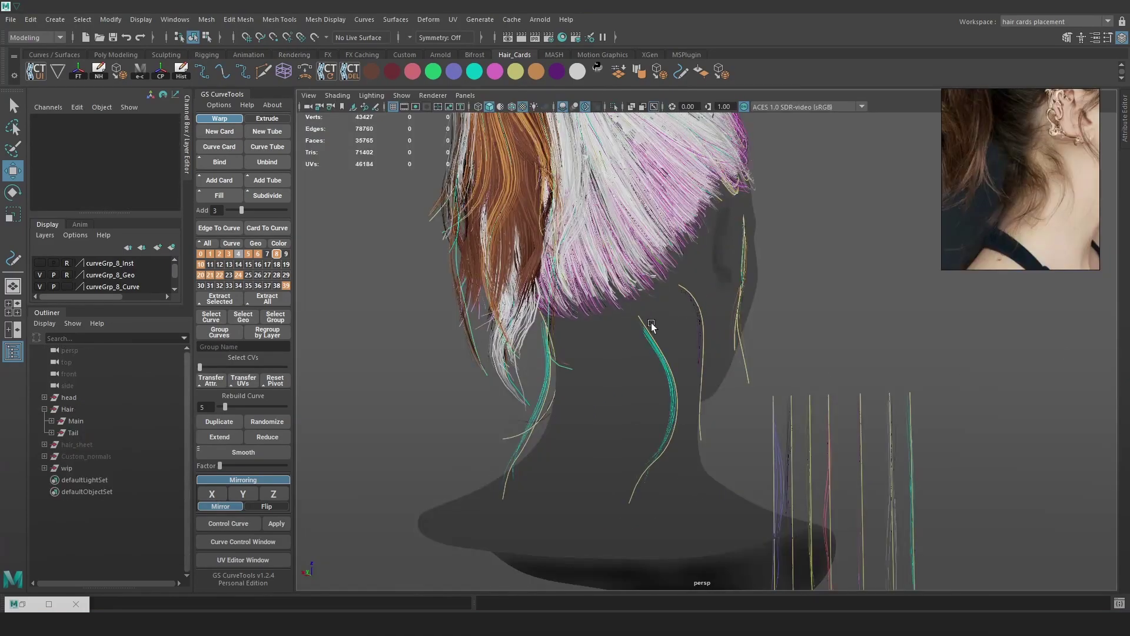
alt+drag(804, 383, 583, 318)
alt+right_drag(583, 318, 661, 375)
alt+middle_drag(711, 360, 769, 302)
alt+drag(769, 302, 678, 279)
- Place a copy of a blue-violet strand card vertically behind the neck, just below the nape hairline
click(678, 196)
key(4)
alt+drag(679, 196, 435, 270)
alt+middle_drag(605, 263, 754, 353)
key(6)
click(641, 268)
key(ctrl+z)
drag(644, 289, 786, 253)
drag(804, 290, 806, 290)
drag(758, 248, 757, 234)
alt+drag(736, 247, 718, 242)
- Hide the Tail group and tilt the blue-violet strand along the back of the neck, with Rotate X 14.867
click(73, 432)
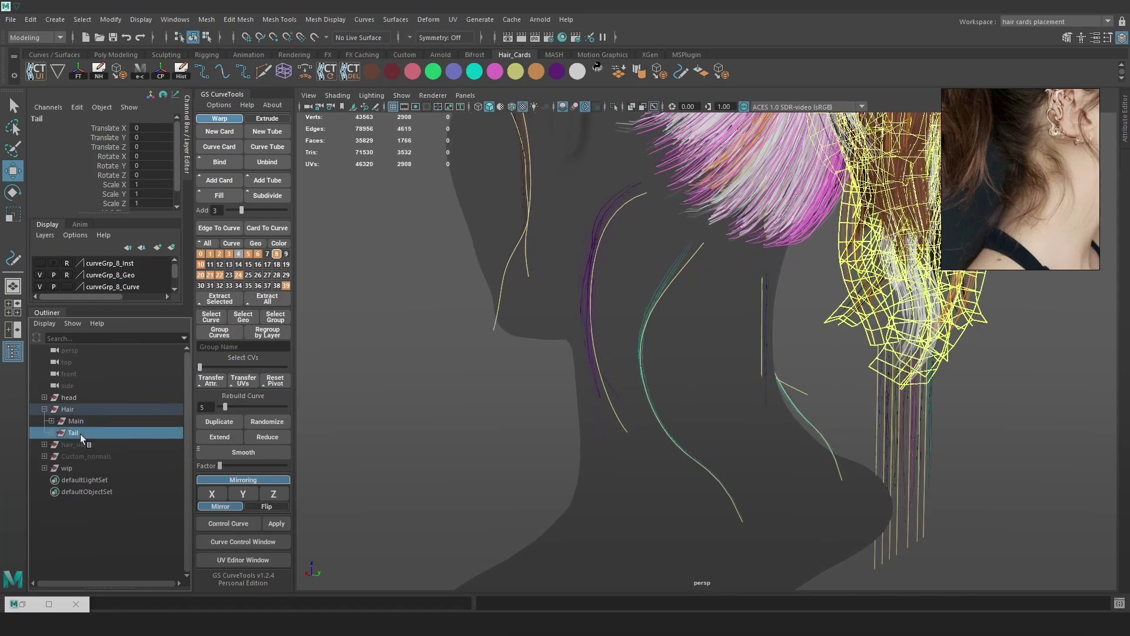
key(ctrl+h)
mouse_move(807, 318)
alt+mouse_down()
mouse_move(667, 292)
mouse_move(655, 337)
mouse_move(577, 285)
alt+mouse_up()
key(4)
click(649, 274)
key(e)
key(6)
click(686, 327)
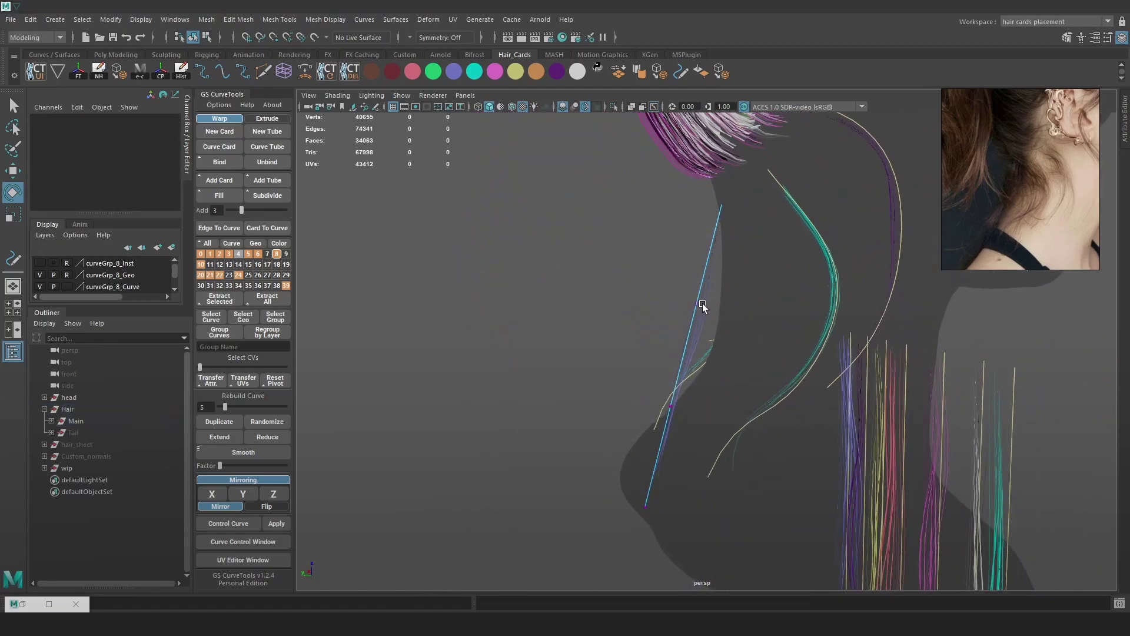
- Try to bend the blue-violet strand toward the back of the neck by moving its middle control points
key(4)
click(699, 305)
alt+drag(717, 309, 712, 309)
key(w)
right_drag(688, 288, 725, 271)
click(698, 315)
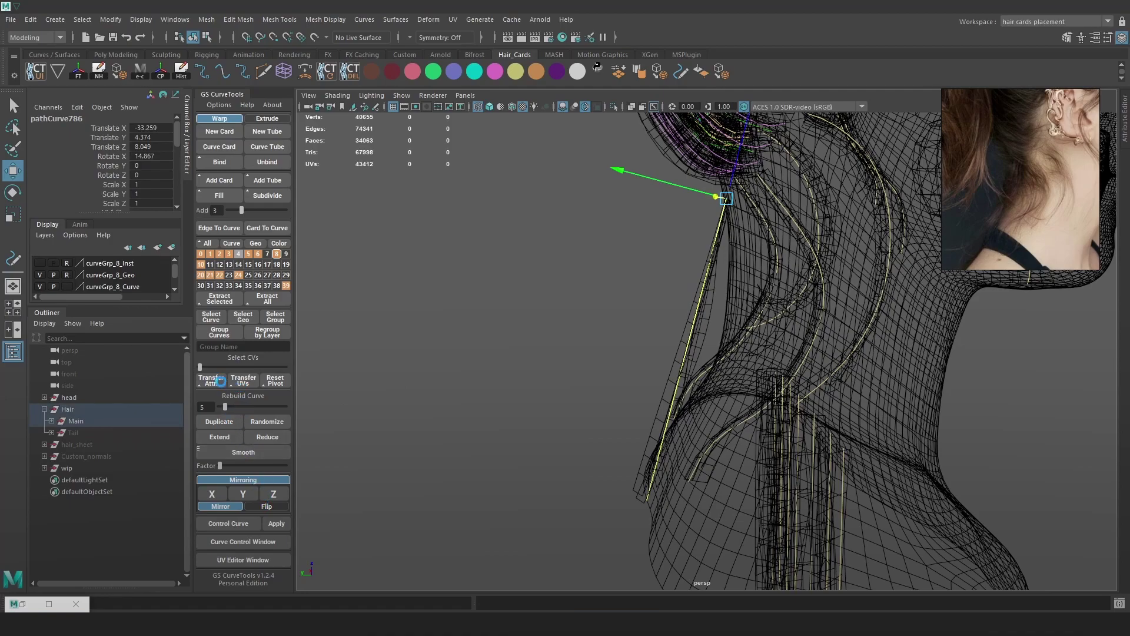
mouse_move(210, 369)
mouse_down()
mouse_move(260, 362)
mouse_move(194, 375)
mouse_move(232, 375)
mouse_move(220, 377)
mouse_up()
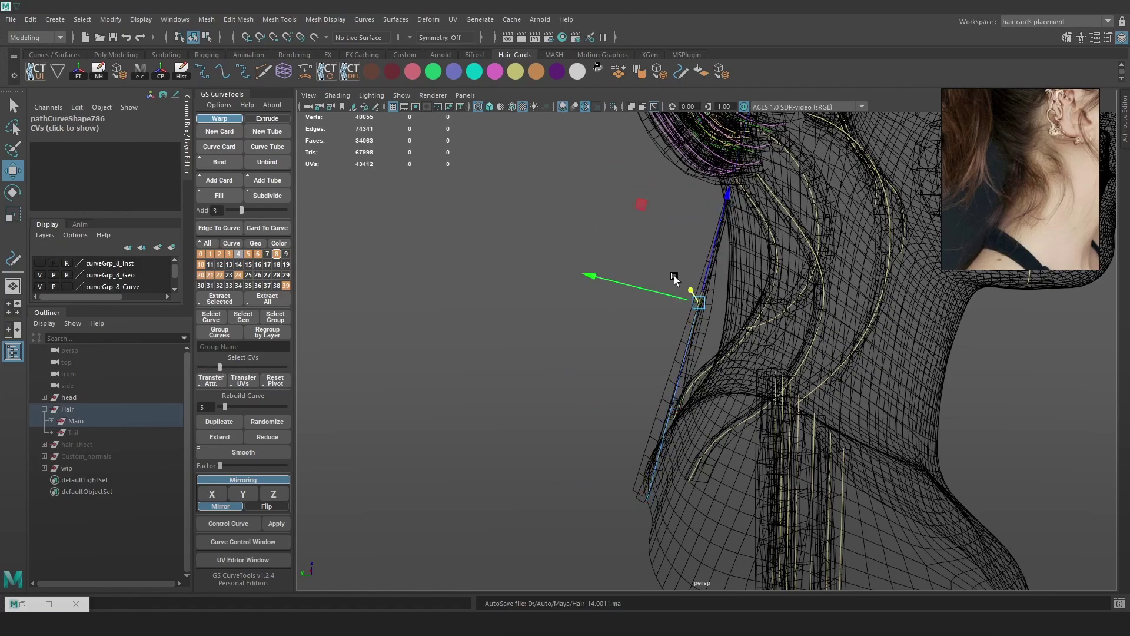
click(683, 337)
click(695, 312)
right_drag(652, 240, 607, 249)
scroll(606, 284, up, 2)
drag(665, 281, 715, 317)
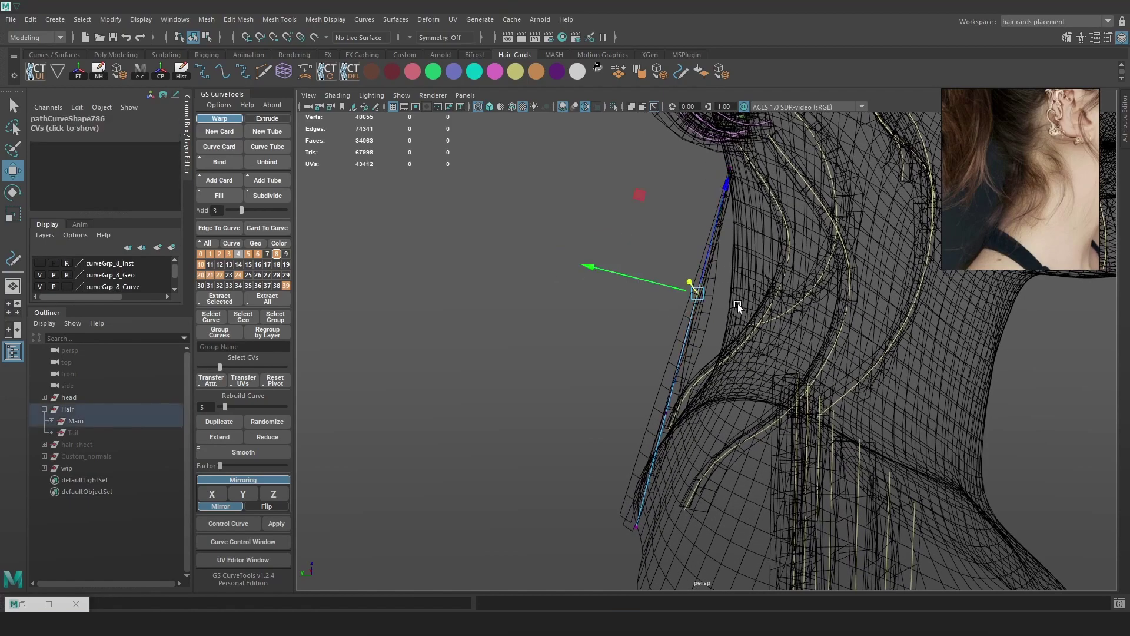
key(5)
mouse_move(640, 279)
mouse_down()
mouse_move(698, 293)
mouse_move(686, 291)
mouse_up()
key(ctrl+z)
- Rebuild the blue-violet strand's curve to 7 and bend its control points to follow the back of the neck
drag(226, 406, 229, 407)
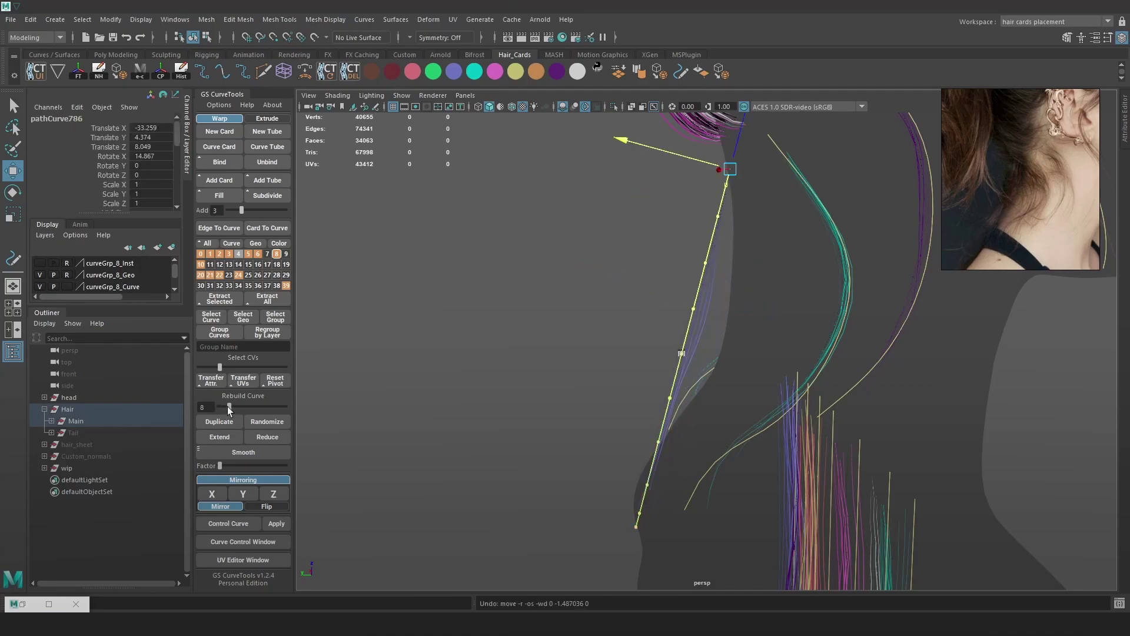
drag(221, 367, 227, 367)
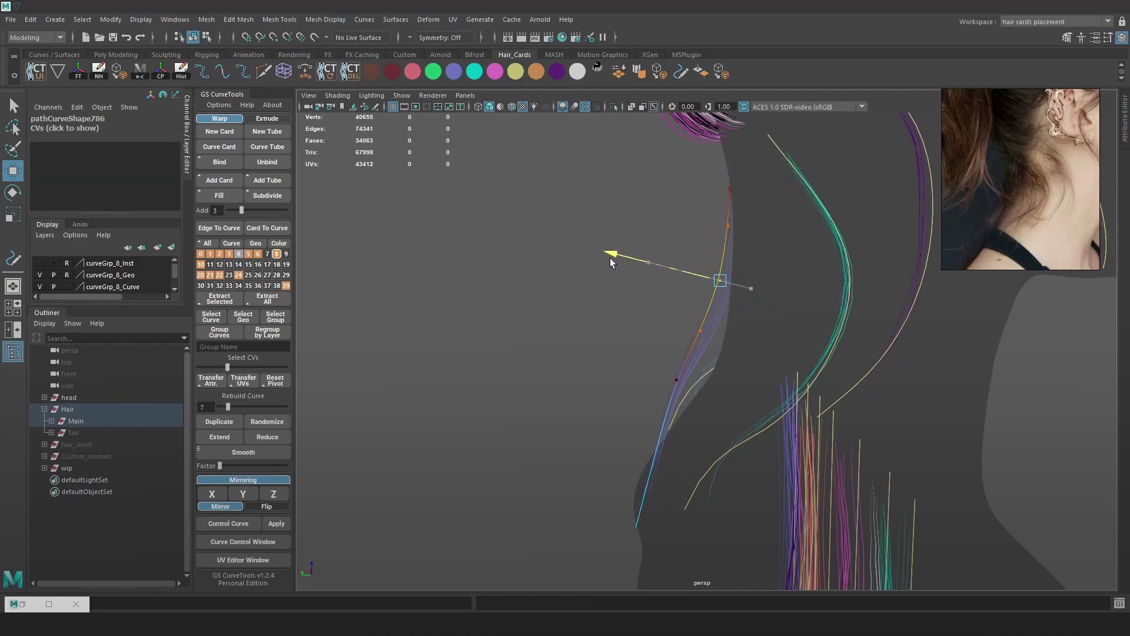
drag(227, 367, 243, 365)
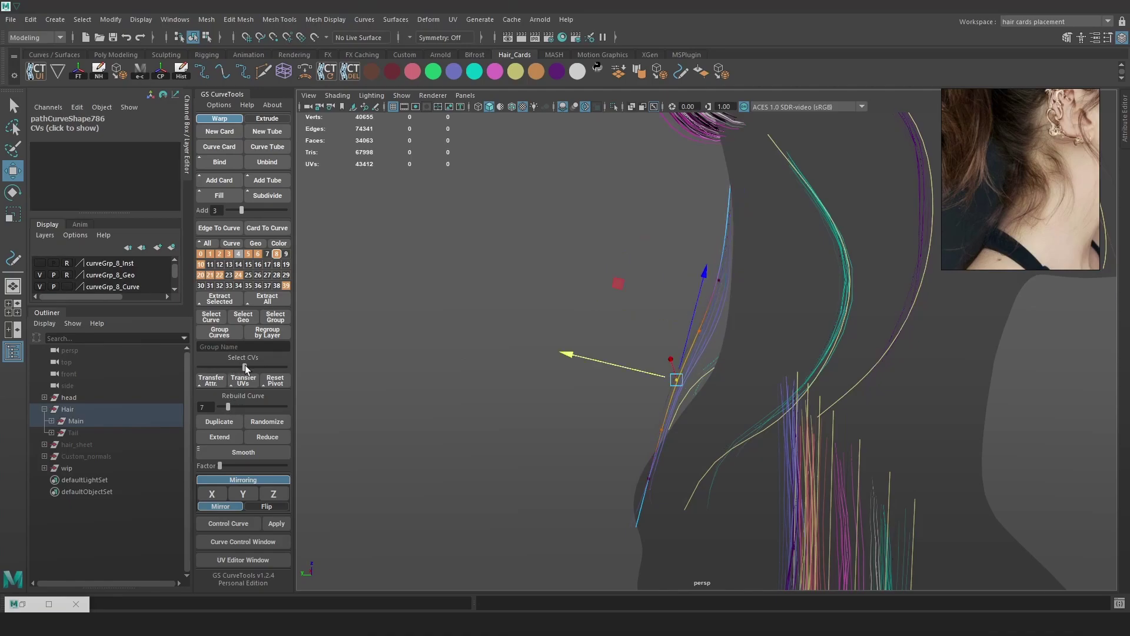
alt+drag(710, 386, 659, 393)
key(ctrl+z)
drag(682, 572, 674, 479)
key(4)
key(ctrl+z)
- Rotate and shift the blue-violet strand's control points to give it a gentle S-wave as seen from behind
right_drag(904, 296, 838, 283)
click(691, 411)
drag(657, 435, 719, 513)
key(e)
drag(773, 380, 746, 359)
click(692, 309)
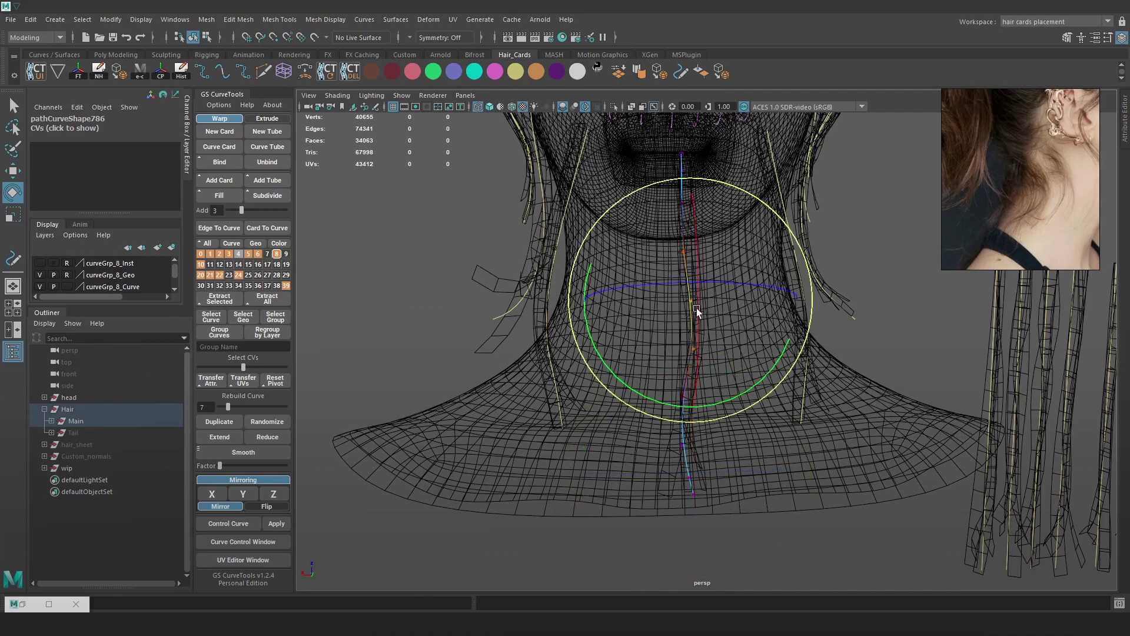
key(w)
drag(658, 442, 658, 440)
alt+drag(612, 473, 659, 299)
key(ctrl+z)
key(b)
key(5)
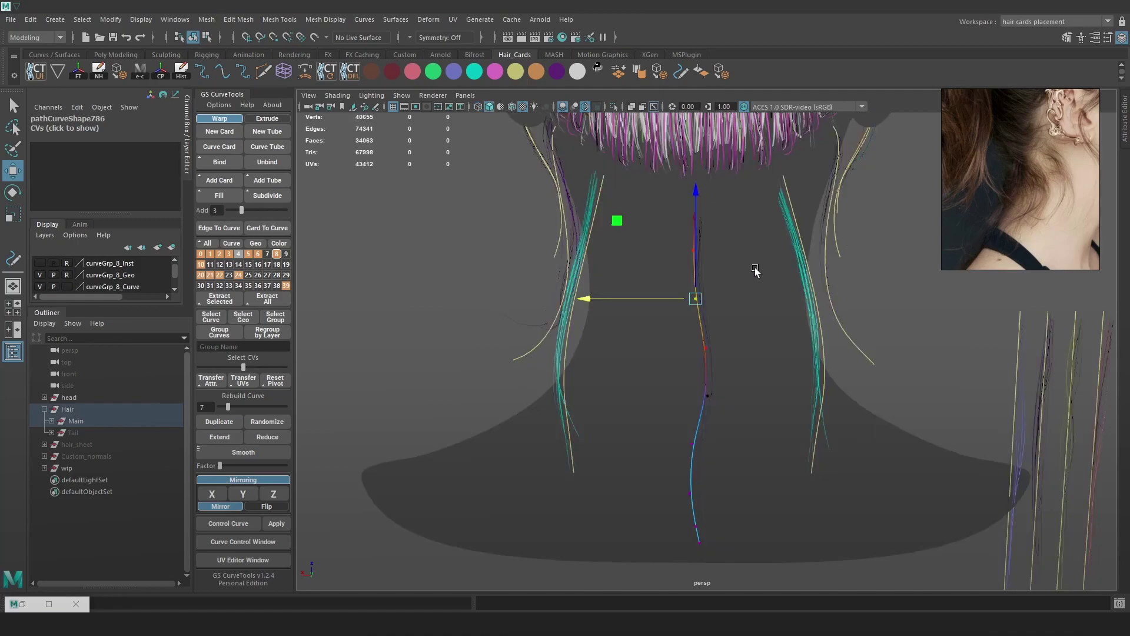
- Show the curve controls for the blue-violet strand and set its orientation to 121.7
scroll(752, 267, up, 1)
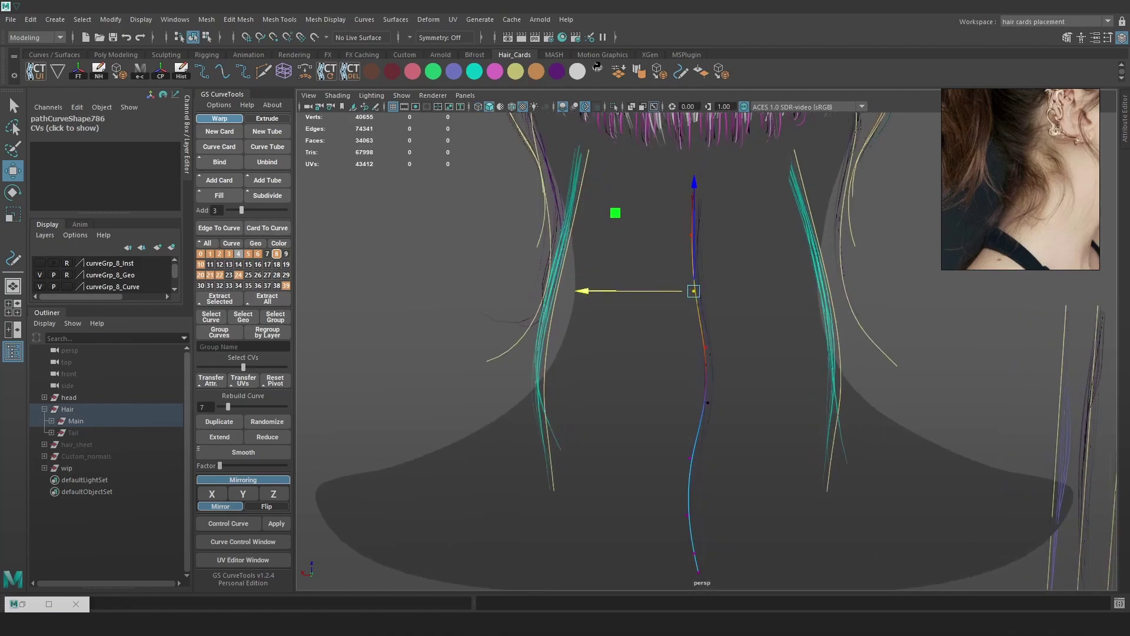
scroll(596, 337, up, 1)
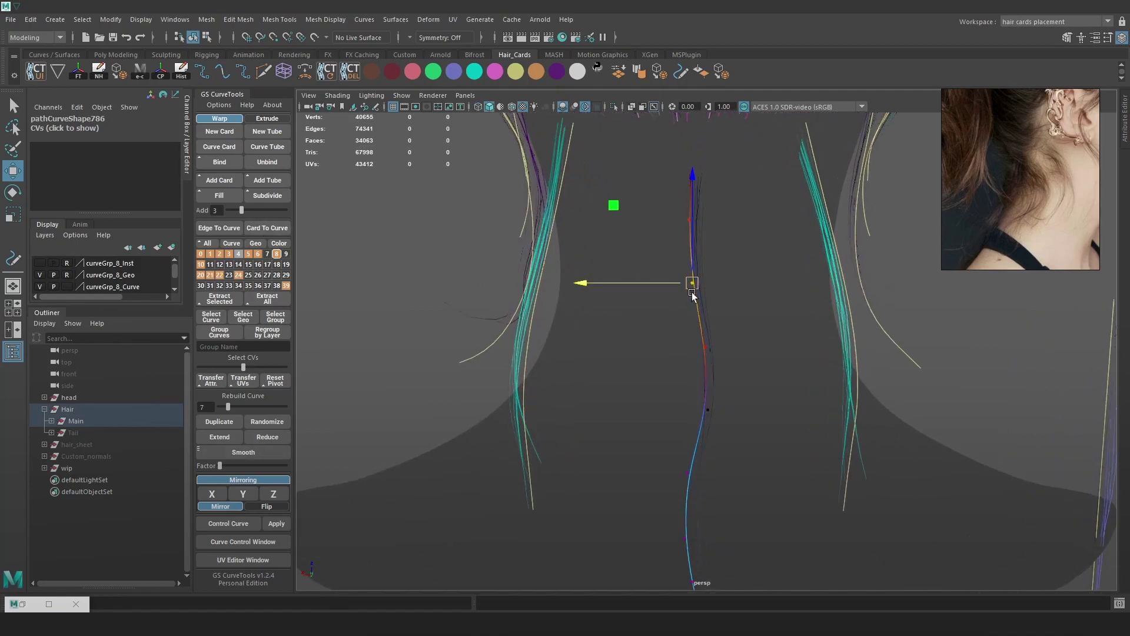
click(243, 541)
drag(333, 154, 277, 150)
drag(393, 159, 410, 161)
alt+drag(766, 365, 792, 377)
key(F9)
alt+drag(895, 416, 921, 429)
scroll(872, 421, up, 3)
drag(812, 416, 791, 393)
key(4)
key(ctrl+z)
ctrl+shift+right_drag(818, 386, 783, 403)
- Raise the blue-violet strand's twist at the root and slightly narrow its width there
mouse_move(790, 425)
alt+mouse_down()
mouse_move(765, 425)
mouse_move(767, 406)
alt+mouse_up()
key(5)
alt+right_drag(767, 406, 850, 384)
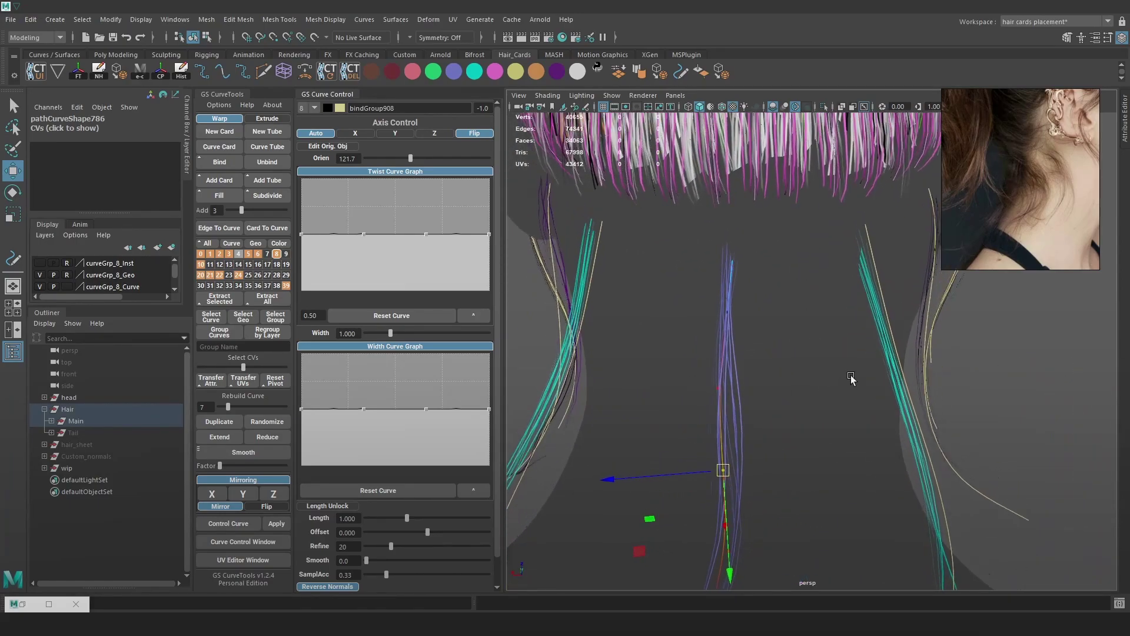
mouse_move(301, 235)
mouse_down()
mouse_move(302, 259)
mouse_move(305, 225)
mouse_up()
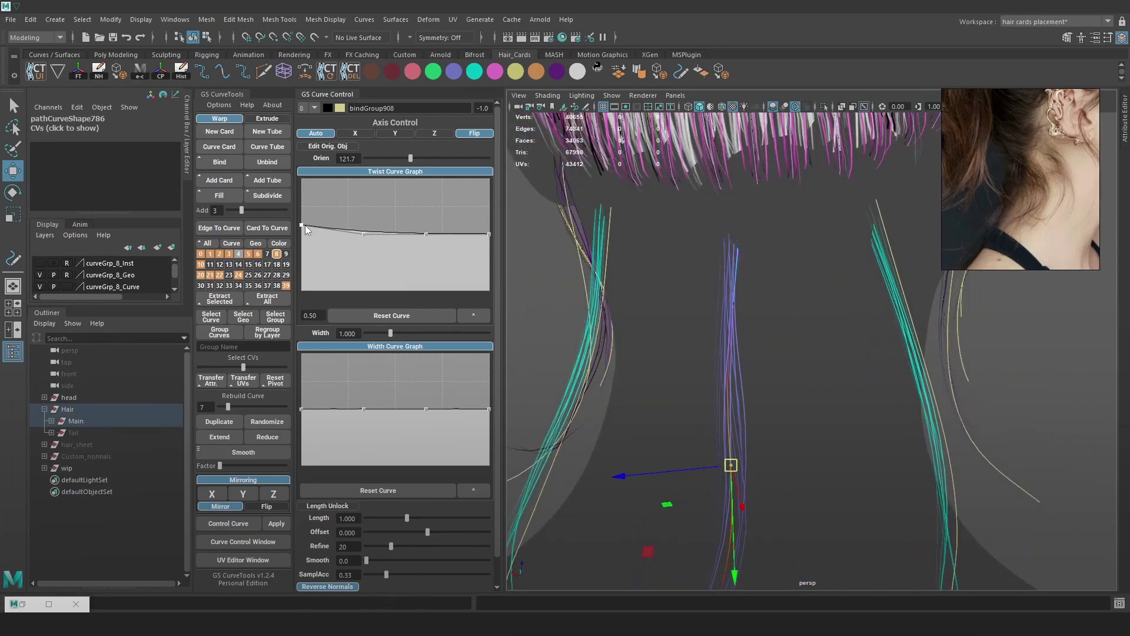
key(f)
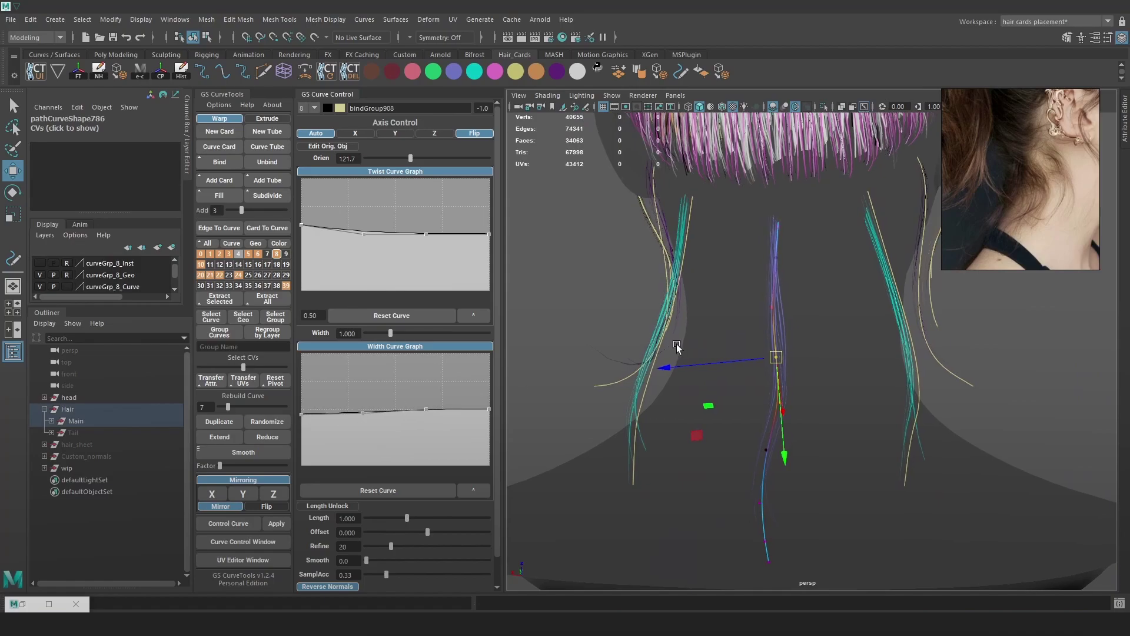
- Taper the tip of the violet strand on the left side of the neck with its width graph
alt+drag(673, 348, 644, 344)
click(610, 370)
drag(489, 375, 489, 401)
alt+drag(771, 312, 746, 308)
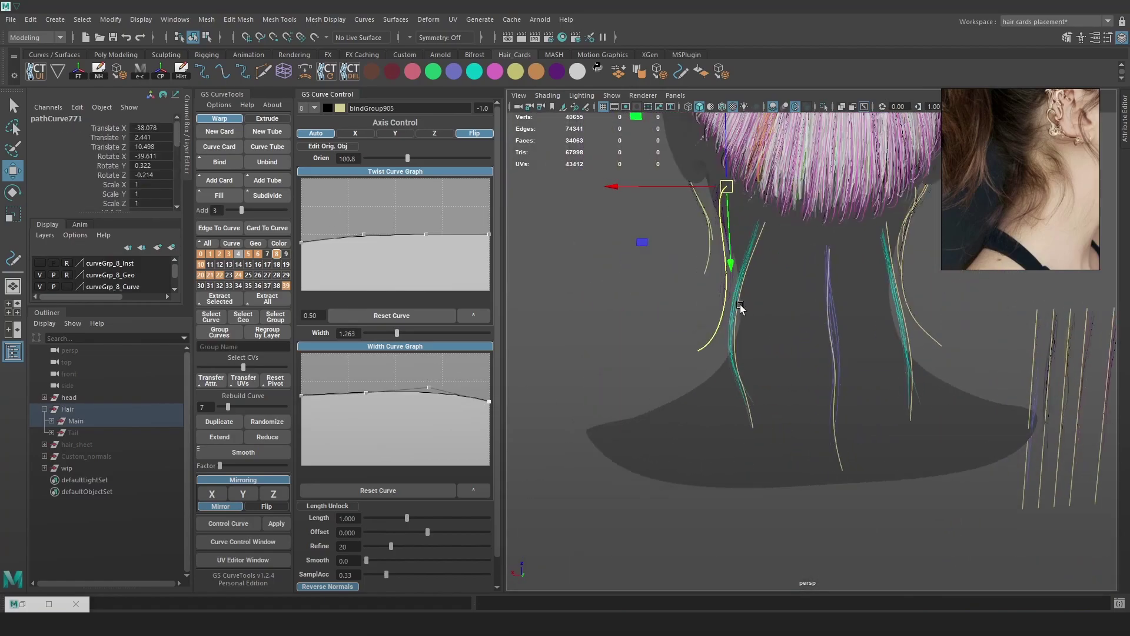
click(746, 308)
key(4)
click(732, 344)
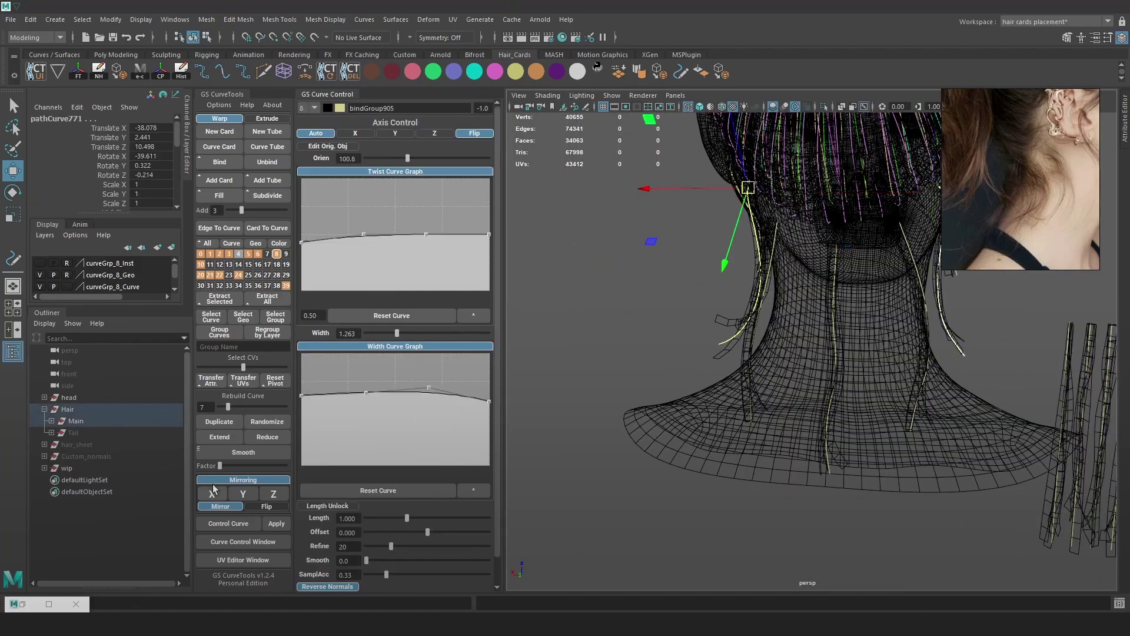
- Narrow the violet strand along its length toward the tip and set its orientation to 105.6
mouse_move(760, 353)
alt+mouse_down()
mouse_move(784, 365)
mouse_move(756, 353)
mouse_move(719, 386)
mouse_move(747, 436)
mouse_move(848, 398)
mouse_move(705, 362)
alt+mouse_up()
key(6)
click(756, 350)
click(704, 362)
key(4)
key(6)
alt+drag(694, 317, 677, 333)
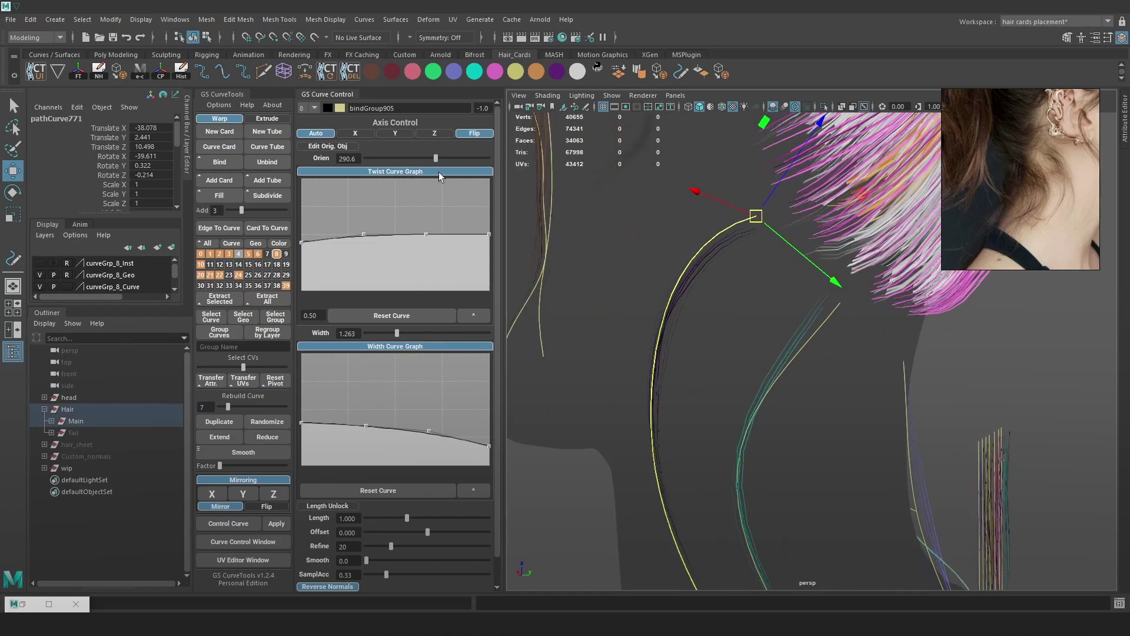
key(f)
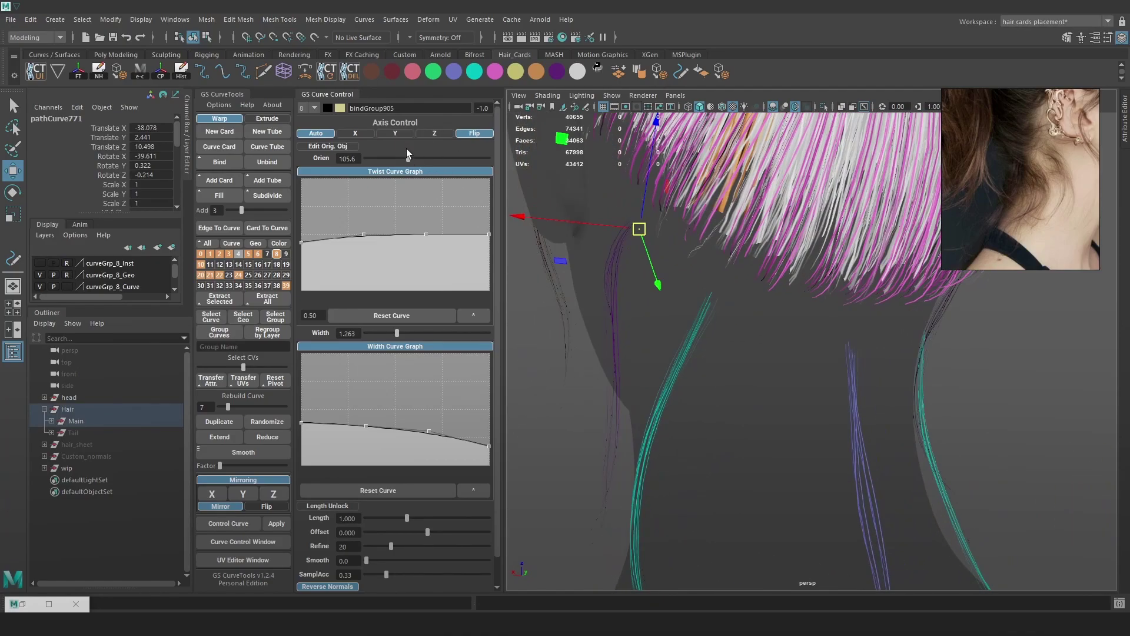
drag(408, 160, 408, 160)
scroll(765, 345, down, 4)
alt+drag(747, 348, 812, 330)
click(934, 343)
alt+drag(934, 368, 706, 365)
- Try to launch the Trigon Hair export panel from the Hair_Cards shelf
click(58, 72)
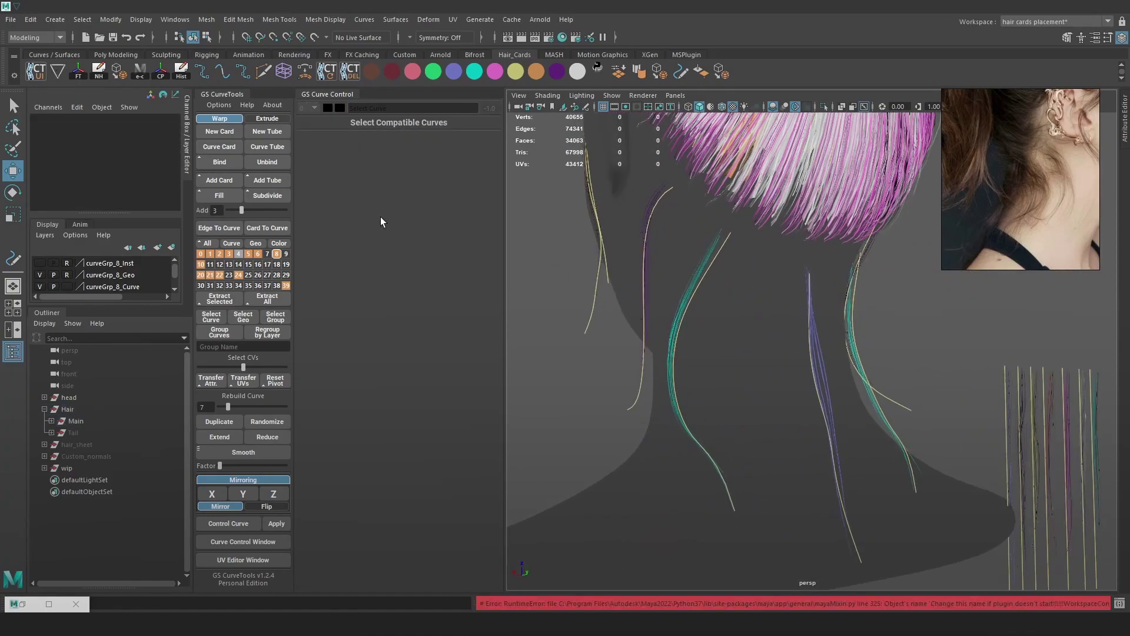
alt+drag(647, 293, 642, 269)
click(57, 77)
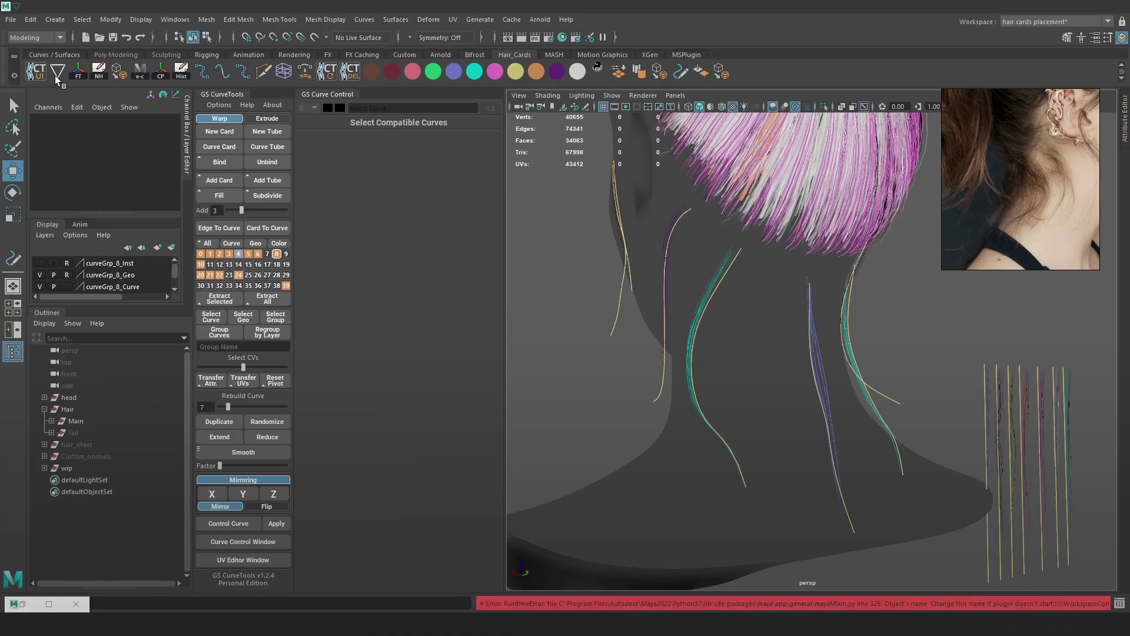
- Open the Trigon Hair shelf script for editing at its setObjectName line, and dock the Trigon Hair panel below the curve controls
right_click(64, 73)
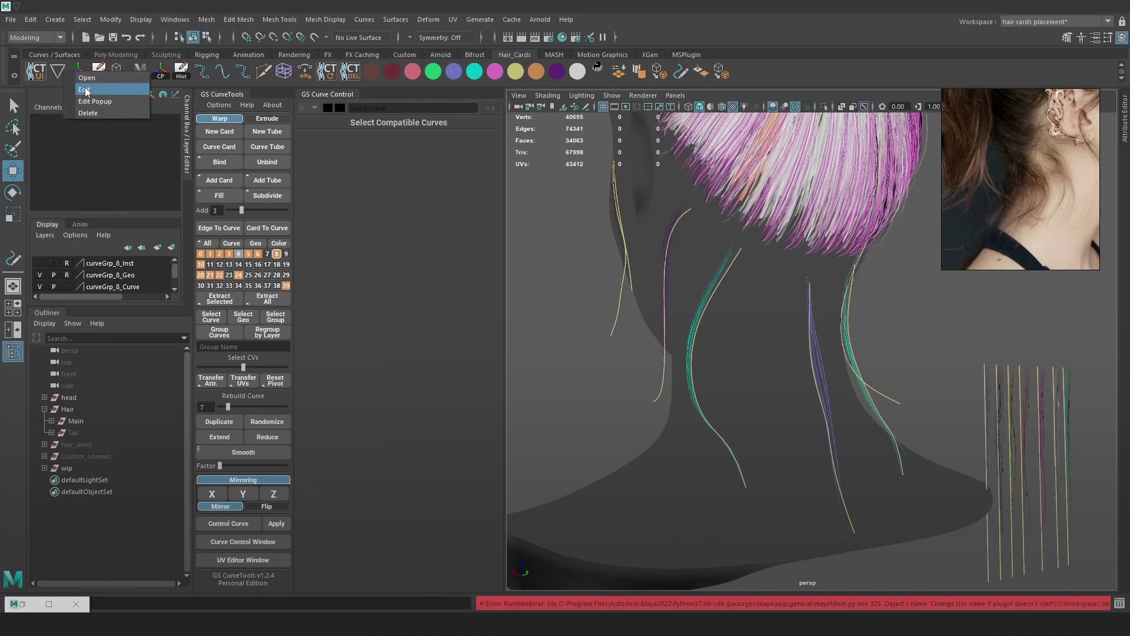
click(86, 94)
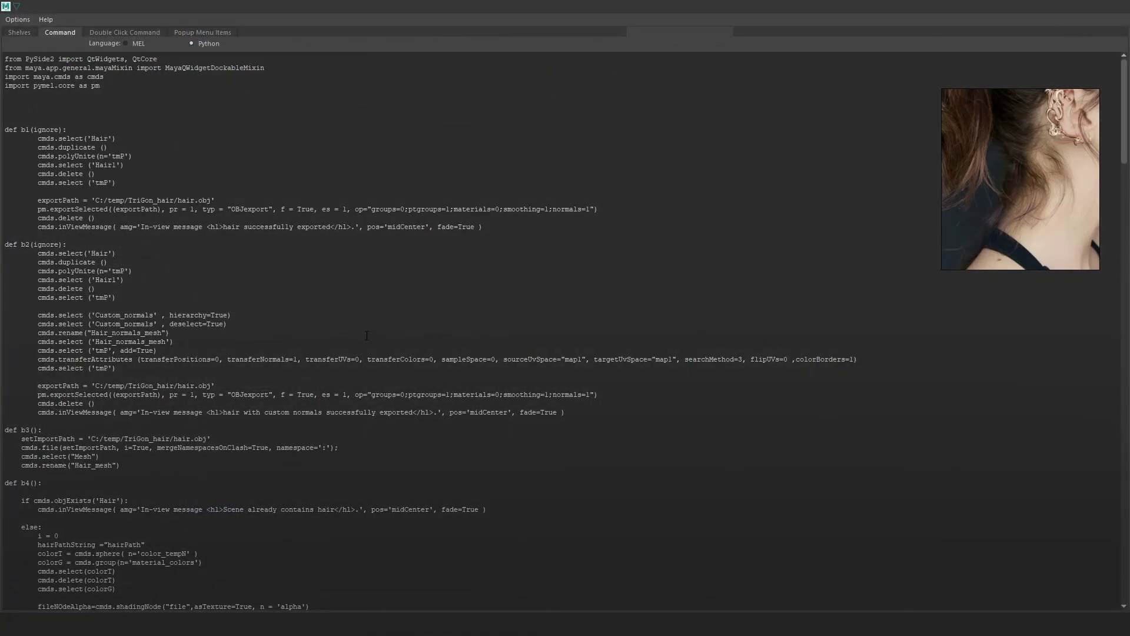
scroll(255, 377, down, 9)
scroll(175, 298, down, 20)
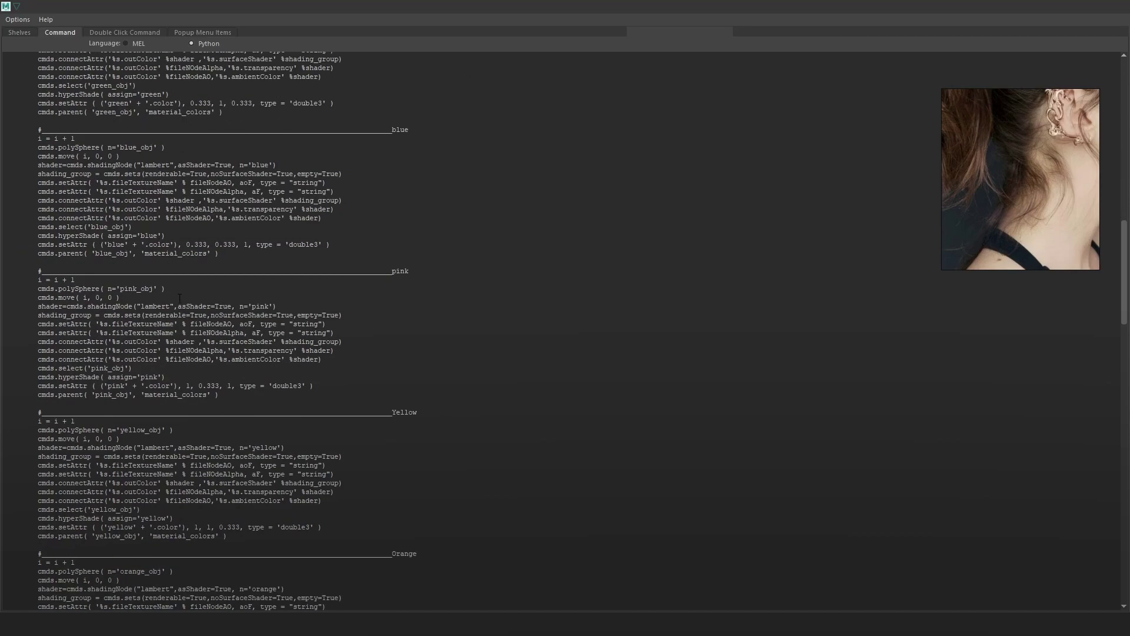
scroll(439, 412, down, 16)
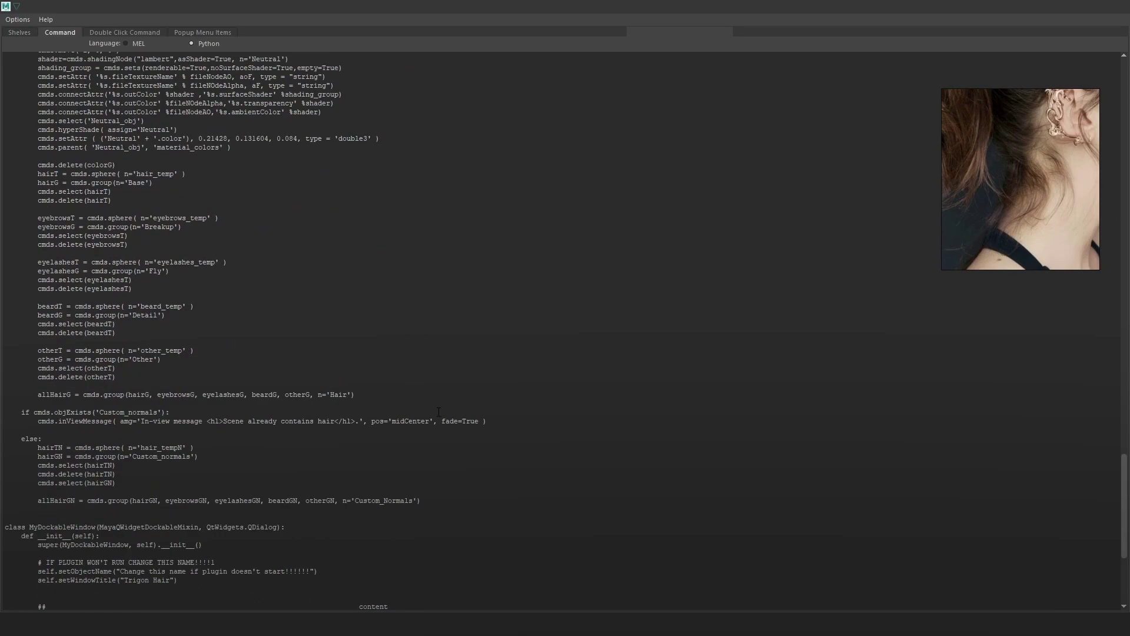
scroll(428, 413, down, 4)
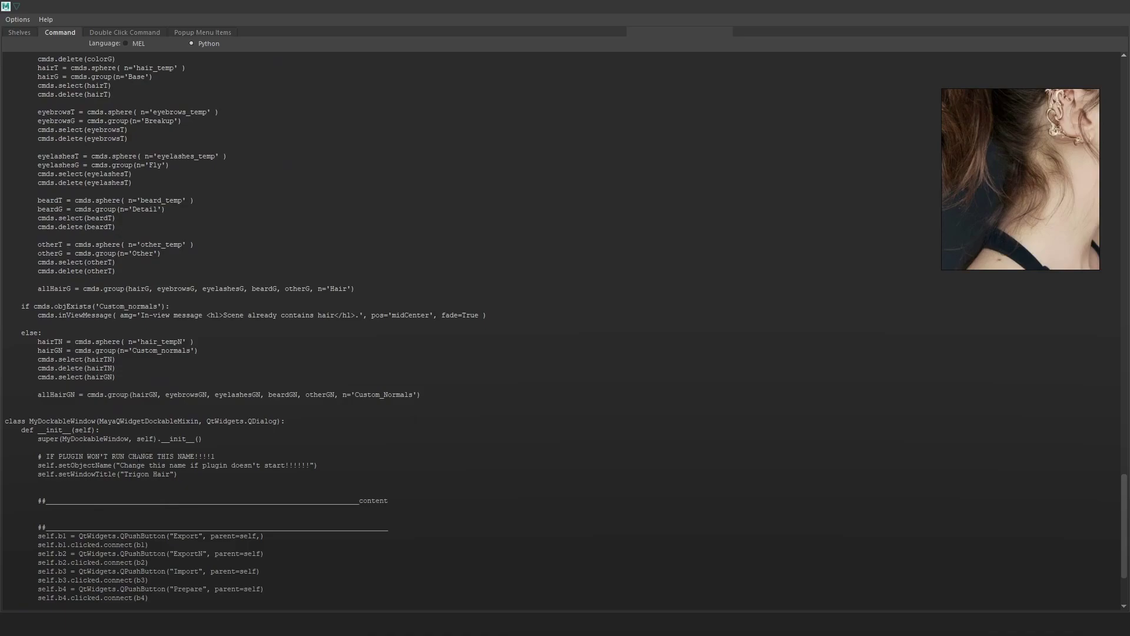
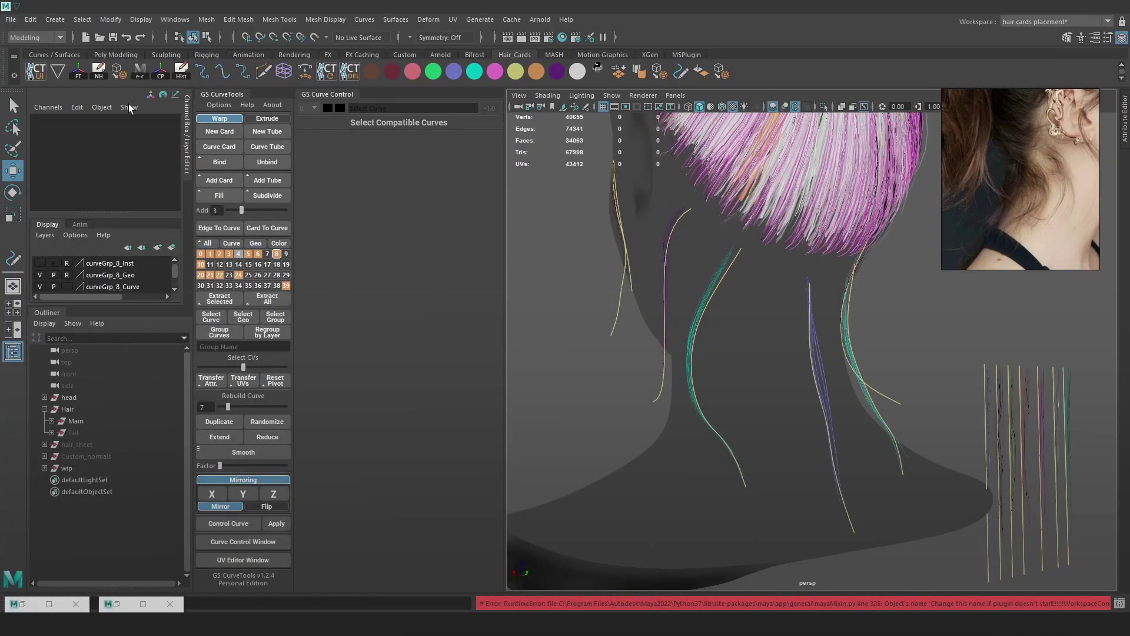
drag(618, 369, 457, 559)
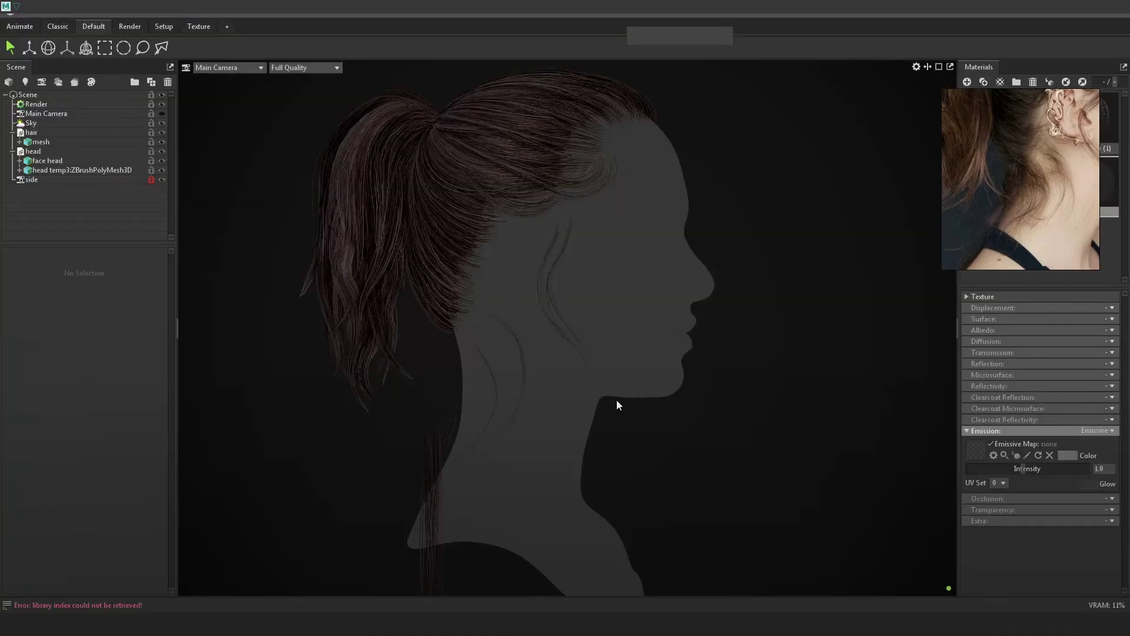
- Switch to Marmoset Toolbag and inspect the loose nape strands from the side and back
drag(618, 404, 799, 388)
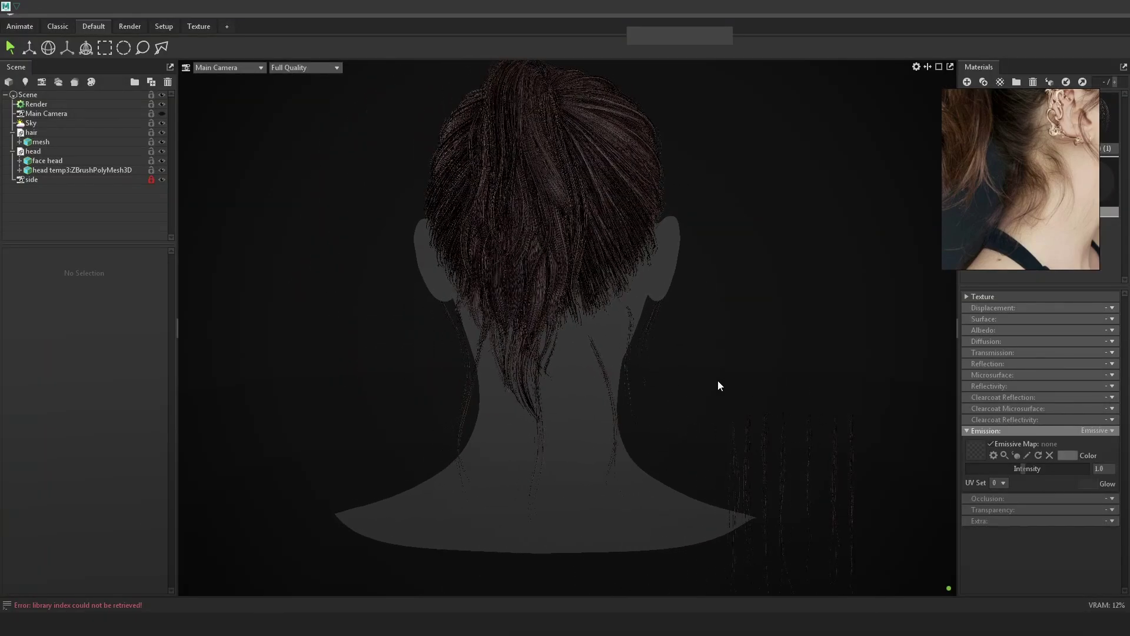
drag(683, 393, 693, 403)
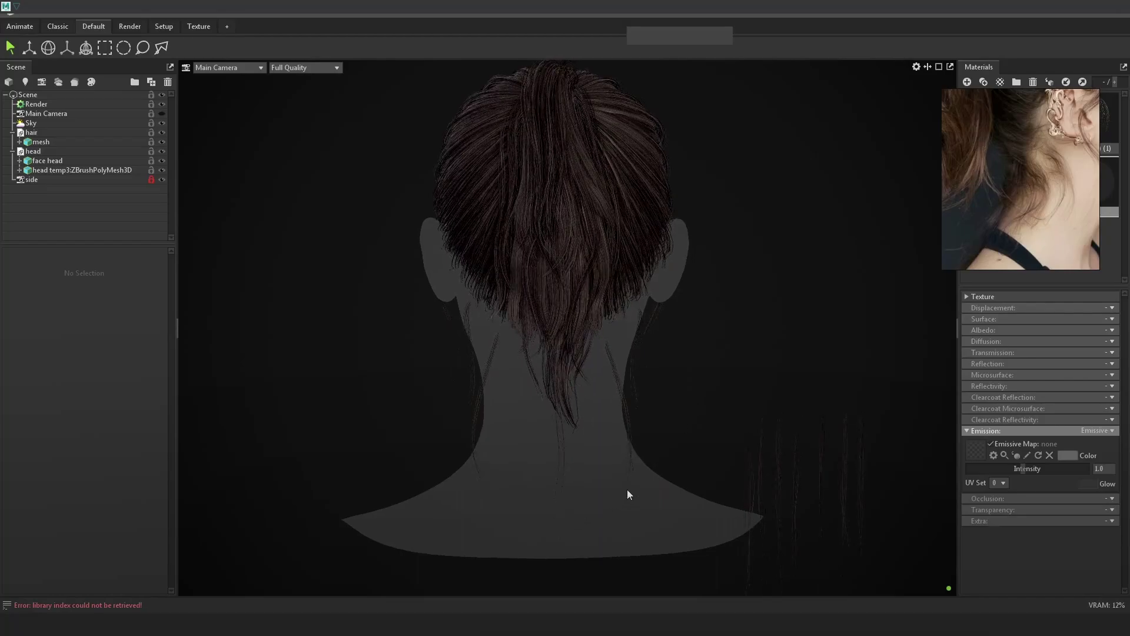
scroll(698, 538, up, 5)
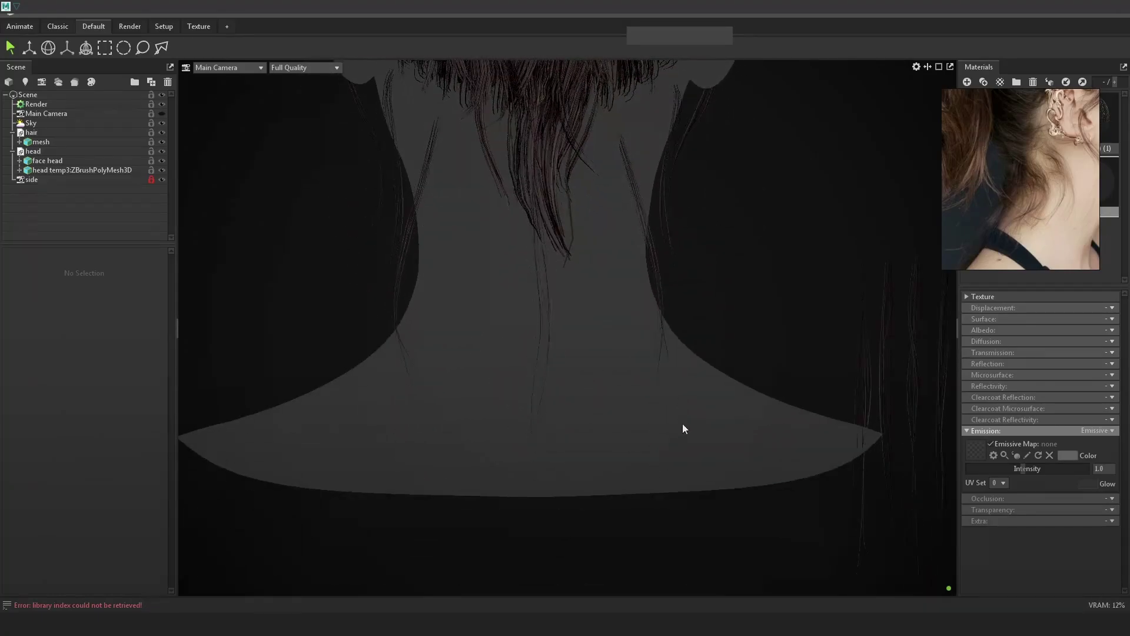
drag(580, 387, 652, 395)
- Select the Sky and adjust its backdrop color
click(56, 178)
click(55, 104)
click(31, 122)
click(132, 461)
mouse_move(141, 330)
mouse_down()
mouse_move(104, 317)
mouse_move(82, 379)
mouse_move(66, 390)
mouse_move(57, 356)
mouse_move(59, 390)
mouse_up()
click(394, 286)
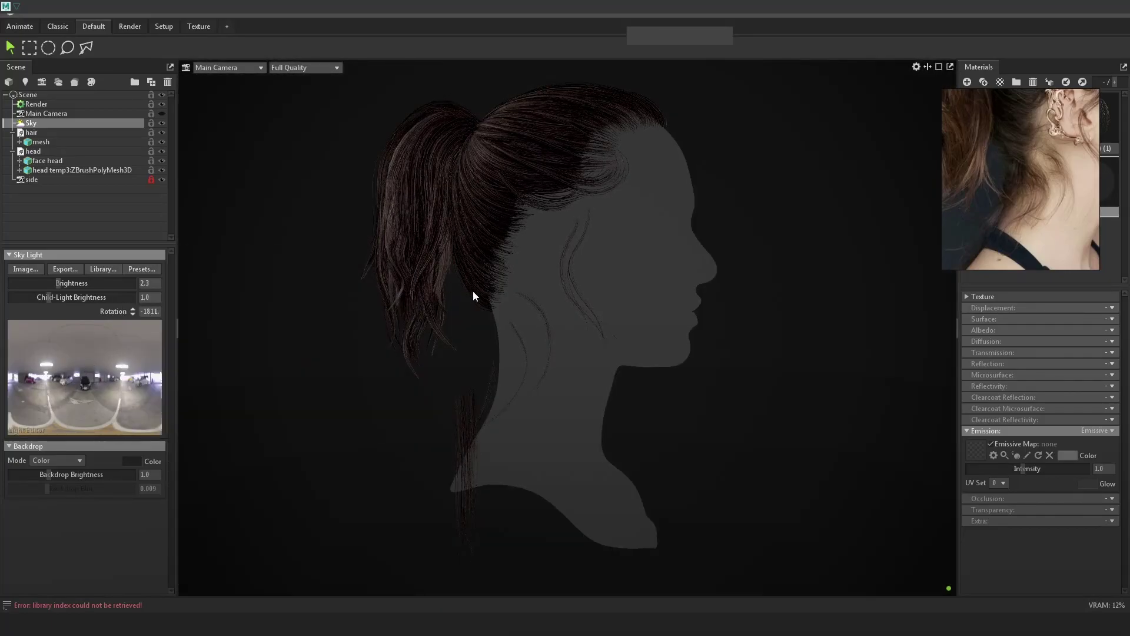
- Return to Maya and adjust the lower control points of the teal strand on the right side of the nape
drag(467, 293, 838, 353)
key(alt+Tab)
key(4)
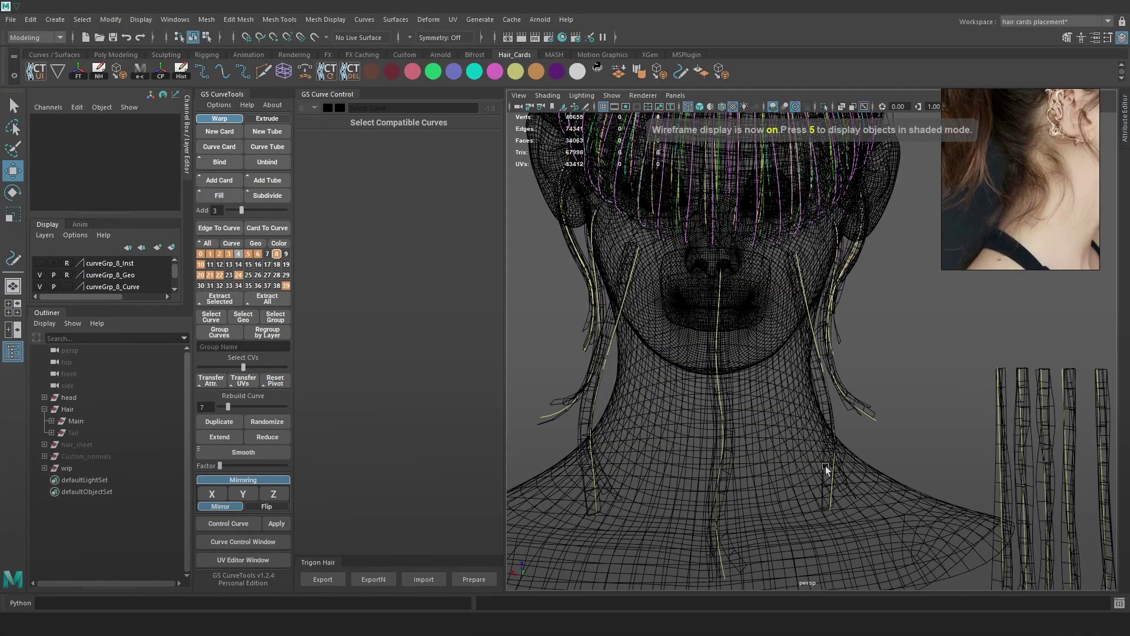
click(835, 437)
right_drag(944, 356, 904, 357)
drag(881, 524, 813, 430)
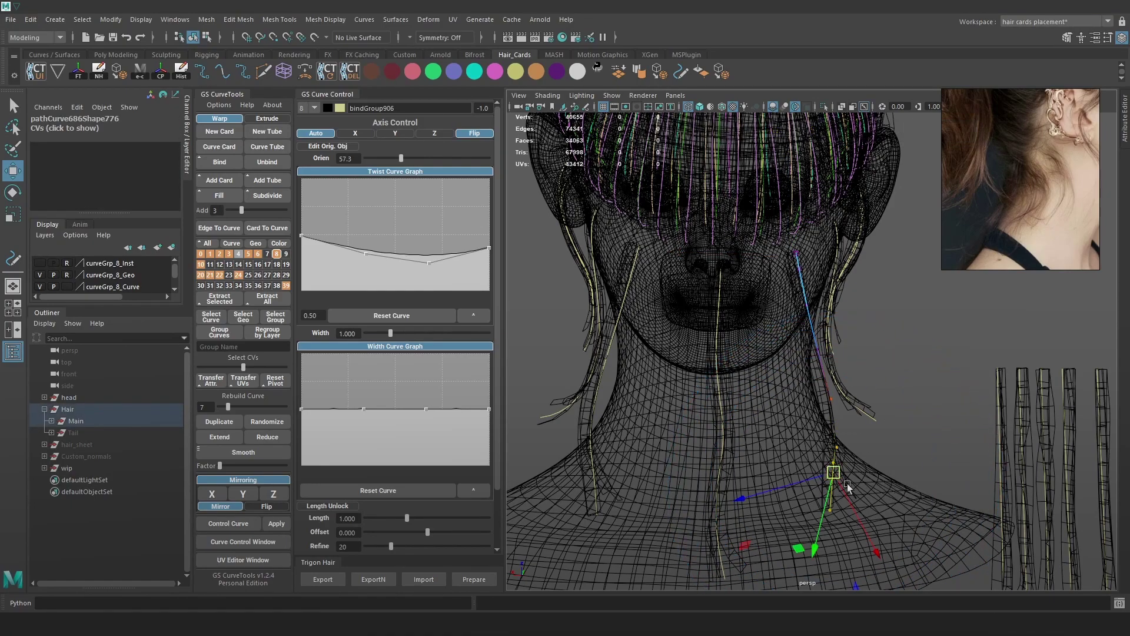
key(5)
- Adjust the lower control points of the blue-violet strand at the center of the neck
click(721, 426)
right_drag(896, 300, 842, 306)
alt+drag(757, 376, 732, 386)
scroll(734, 387, down, 4)
click(752, 381)
click(767, 479)
drag(767, 480, 772, 486)
key(4)
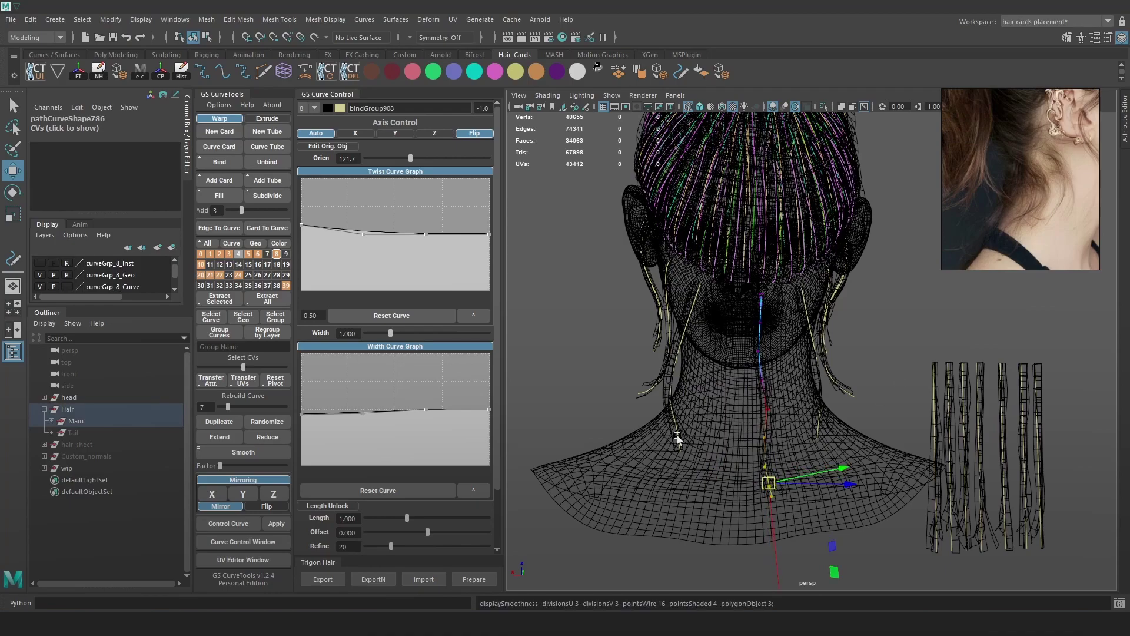
- Reposition the lower control points of the teal strand on the left side of the nape
click(677, 437)
right_drag(908, 288, 848, 290)
drag(711, 470, 651, 423)
key(e)
key(w)
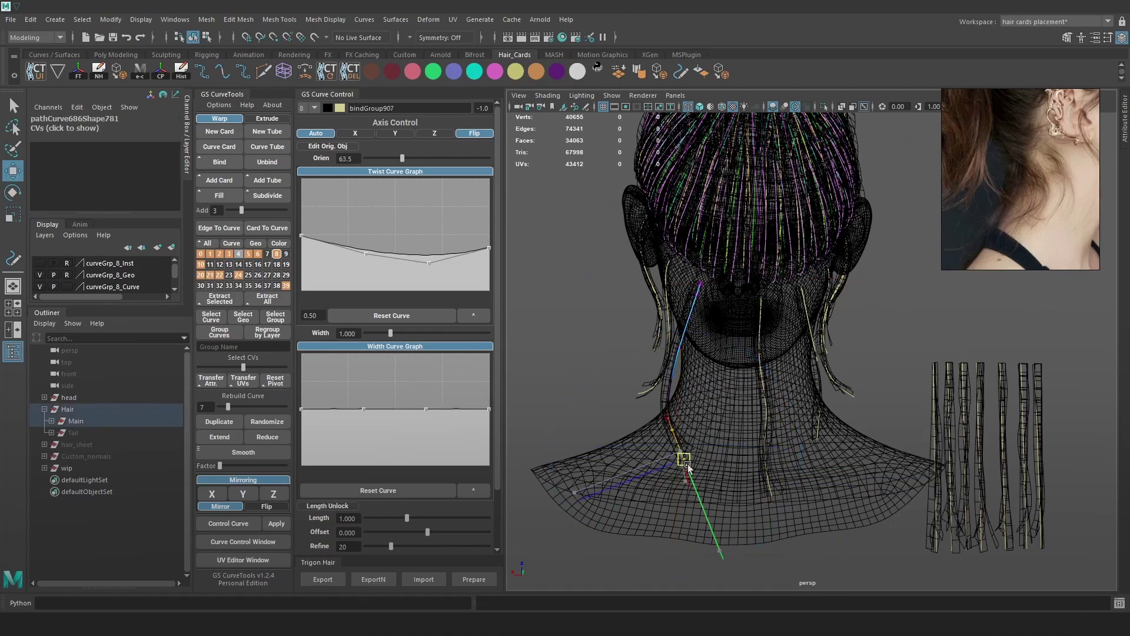
key(5)
- Shift the upper control points of the left teal nape strand near its root
scroll(677, 330, up, 3)
right_drag(663, 291, 658, 285)
drag(658, 283, 665, 285)
key(ctrl+z)
right_drag(901, 316, 842, 318)
key(4)
click(680, 316)
key(5)
mouse_move(680, 321)
mouse_down()
mouse_move(689, 333)
mouse_move(794, 333)
mouse_move(689, 336)
mouse_up()
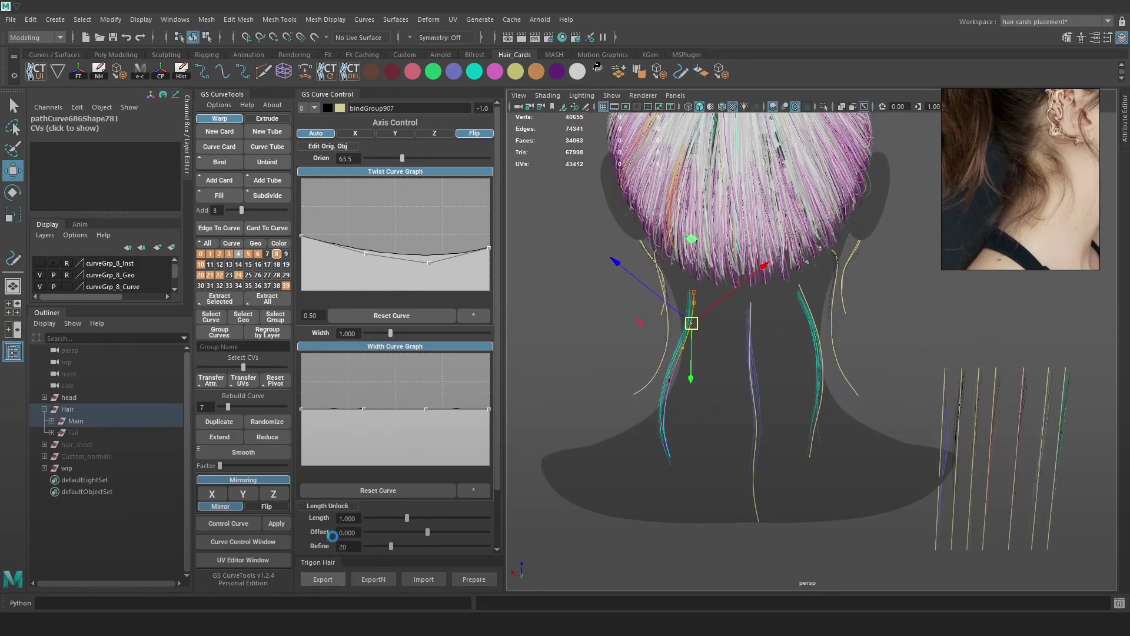
- Switch to Marmoset and inspect the rendered nape strands from behind
key(alt+Tab)
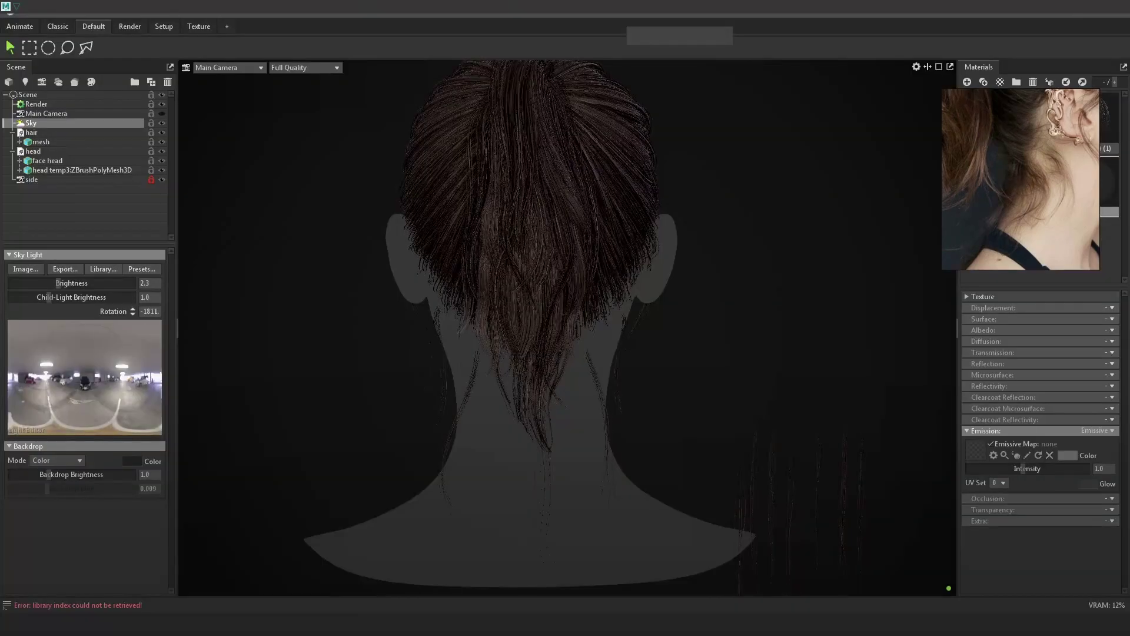
drag(604, 434, 472, 411)
key(alt+Tab)
- In Maya, adjust the middle control points of the blue-violet center strand to follow the back of the neck
key(f)
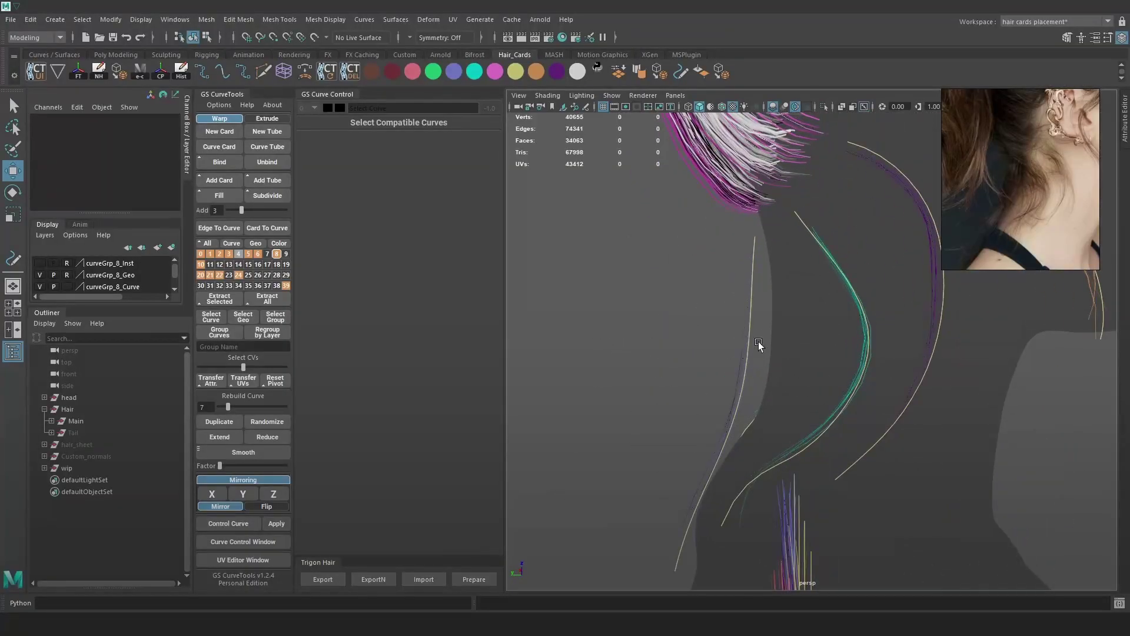
alt+drag(750, 326, 760, 328)
right_drag(759, 327, 772, 382)
drag(785, 412, 701, 274)
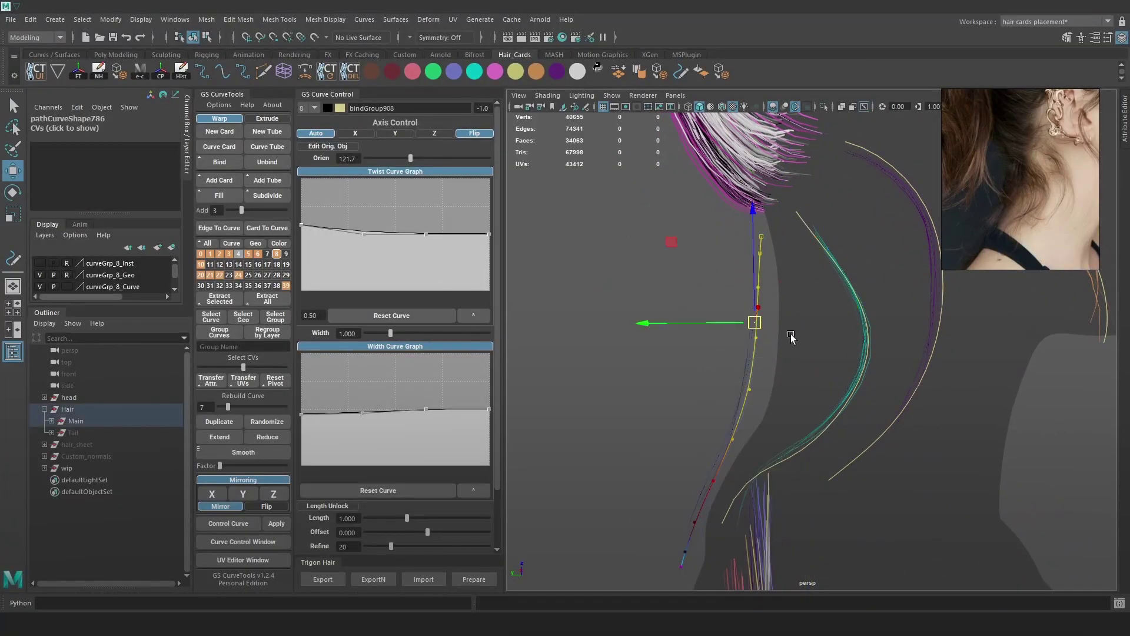
mouse_move(692, 328)
mouse_down()
mouse_move(709, 332)
mouse_move(673, 252)
mouse_move(837, 295)
mouse_up()
key(4)
key(6)
scroll(838, 295, up, 3)
- Set the blue-violet center strand's orientation to 1.0 and shift its upper control points relative to the neck
drag(411, 157, 393, 160)
alt+drag(839, 218, 682, 215)
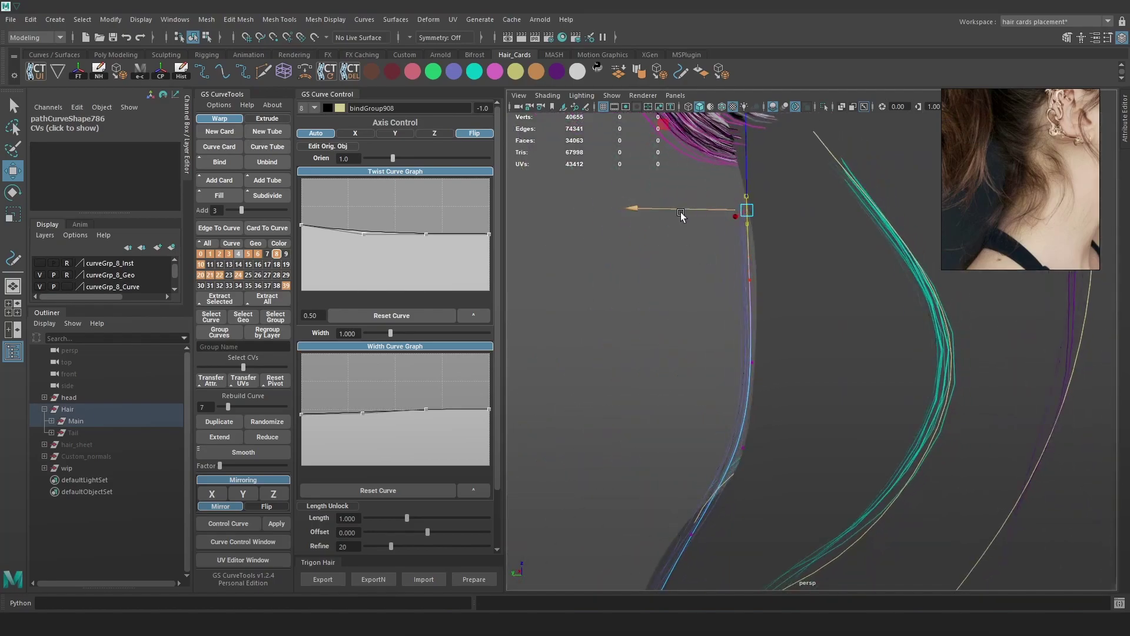
key(e)
scroll(814, 346, down, 5)
key(w)
alt+drag(736, 295, 842, 262)
right_drag(765, 273, 817, 242)
click(825, 253)
- Switch to Marmoset and inspect the neck strands from the back and side
alt+drag(895, 300, 433, 155)
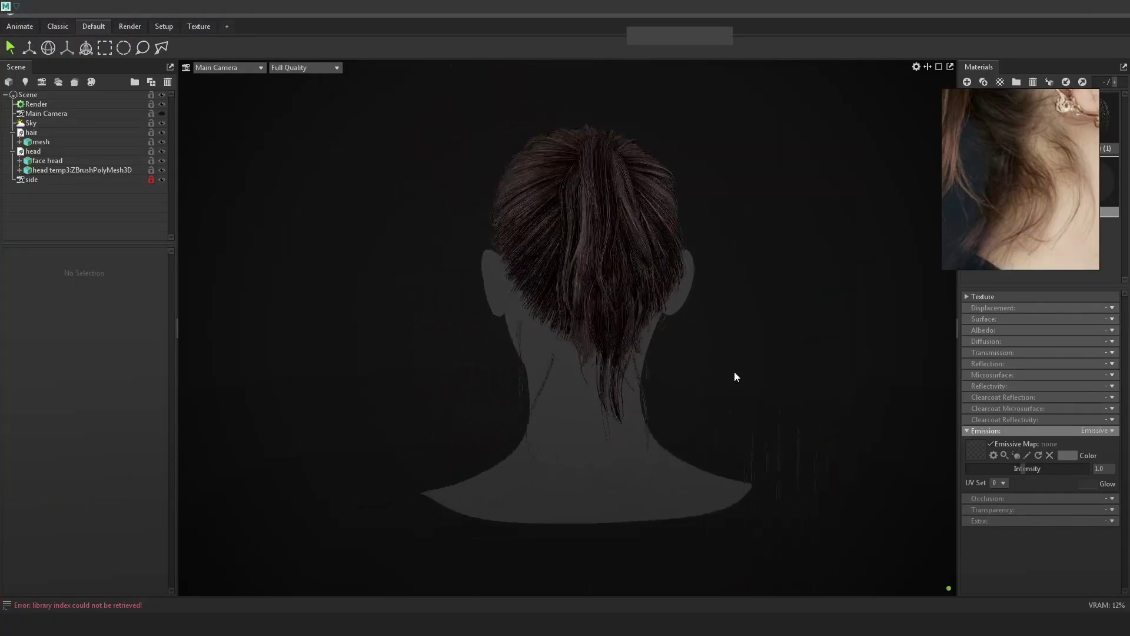
drag(733, 373, 588, 361)
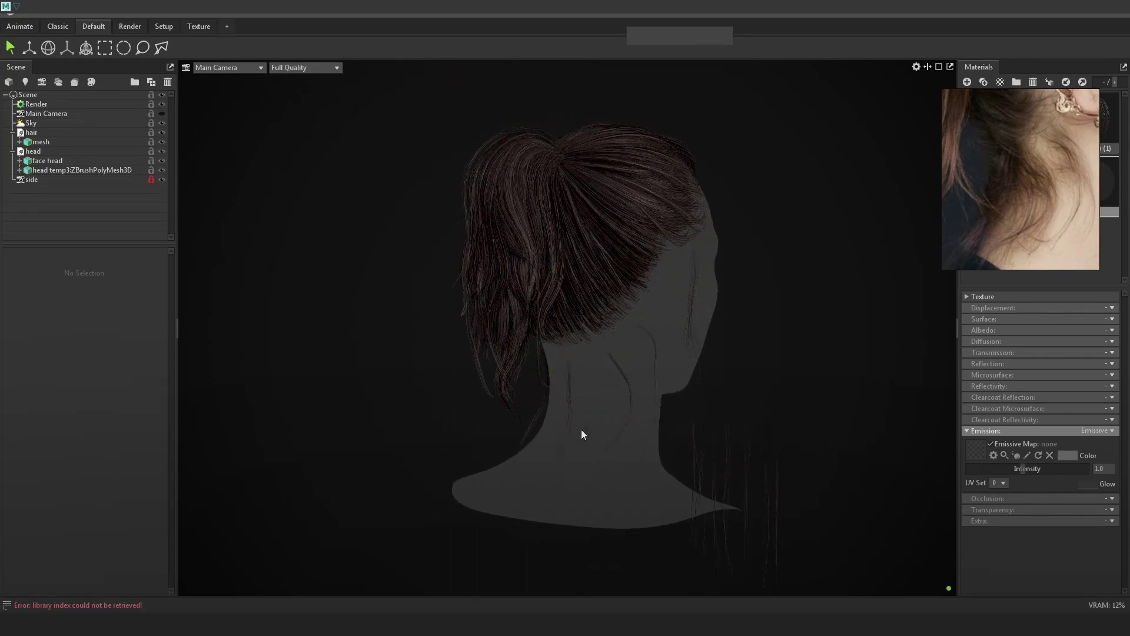
key(alt+Tab)
- Back in Maya, reposition the lower-middle control points of the teal strand on the left side of the nape
alt+right_drag(570, 373, 777, 405)
alt+drag(778, 404, 673, 348)
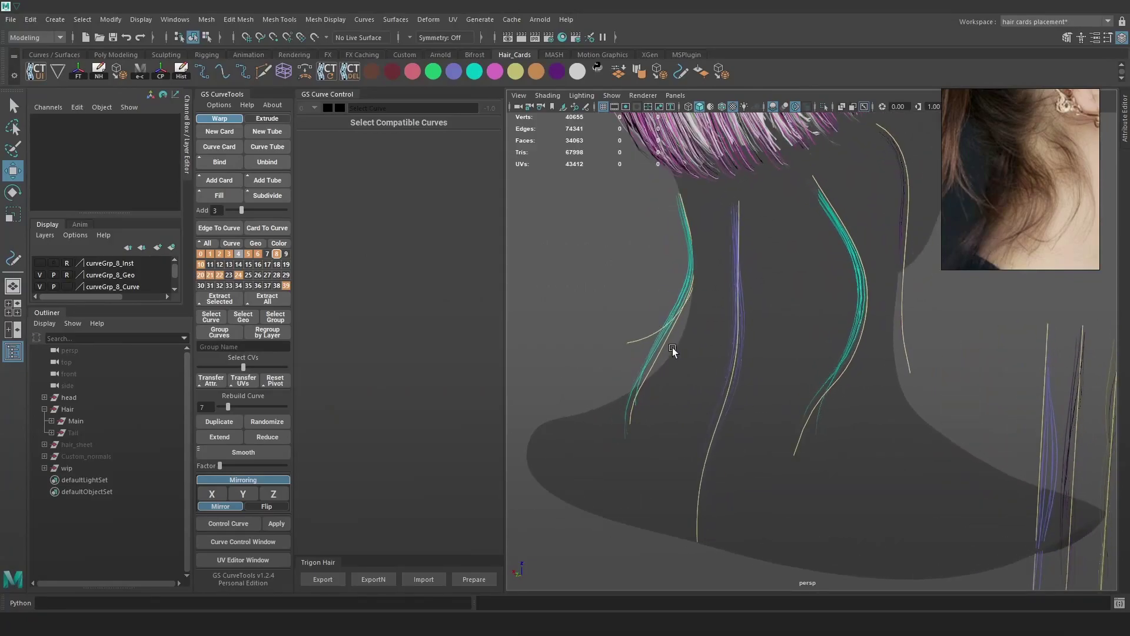
key(4)
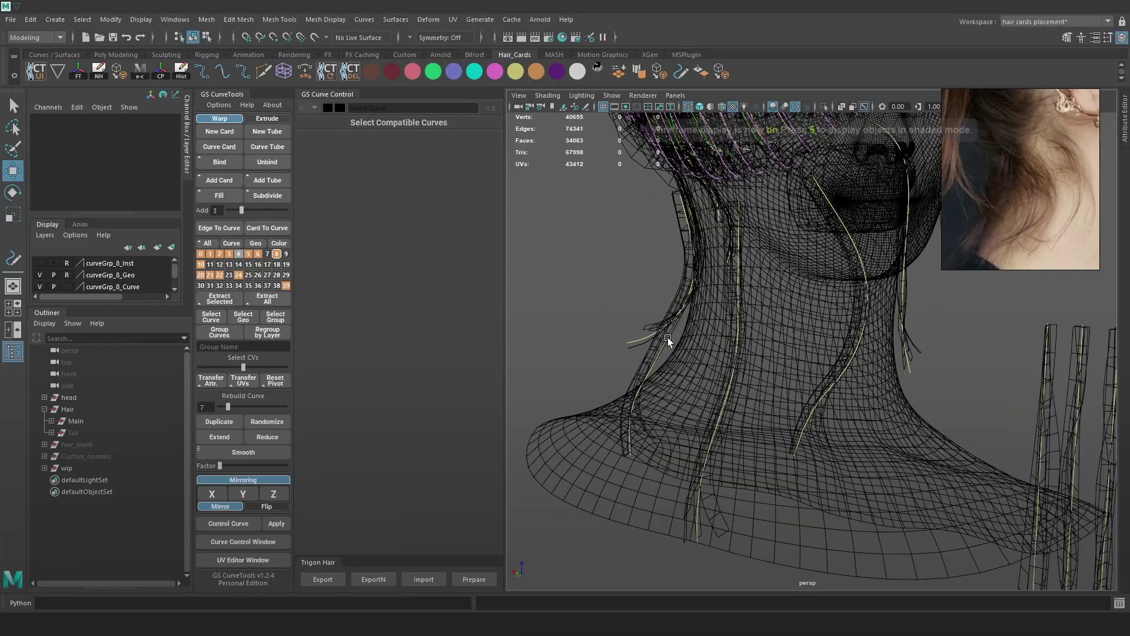
click(668, 337)
right_drag(607, 277, 547, 275)
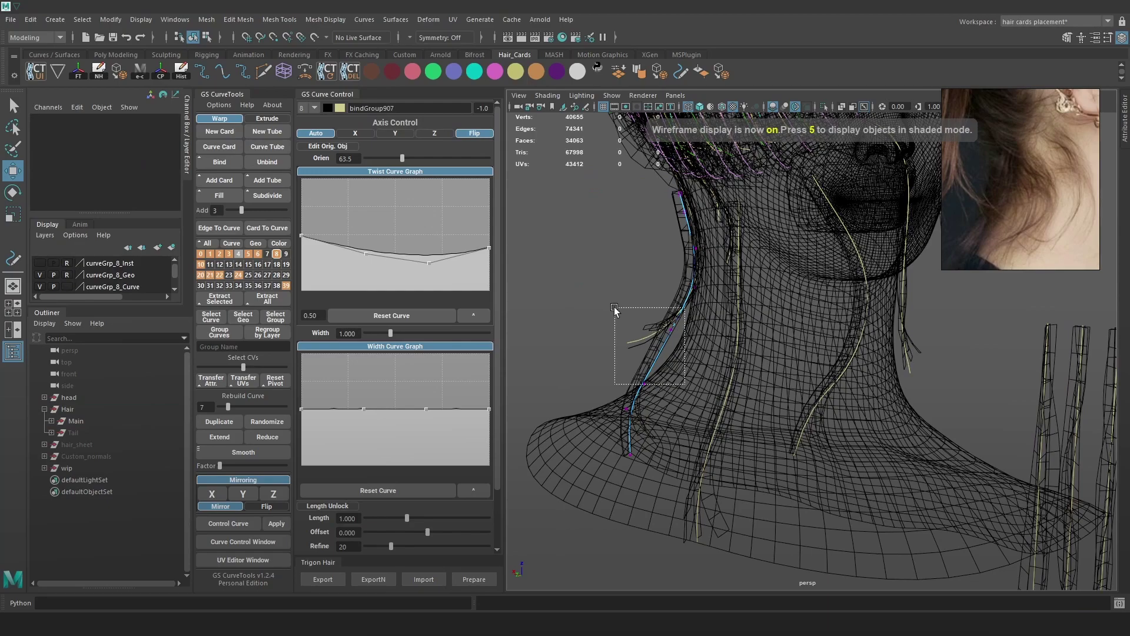
drag(614, 311, 615, 311)
key(5)
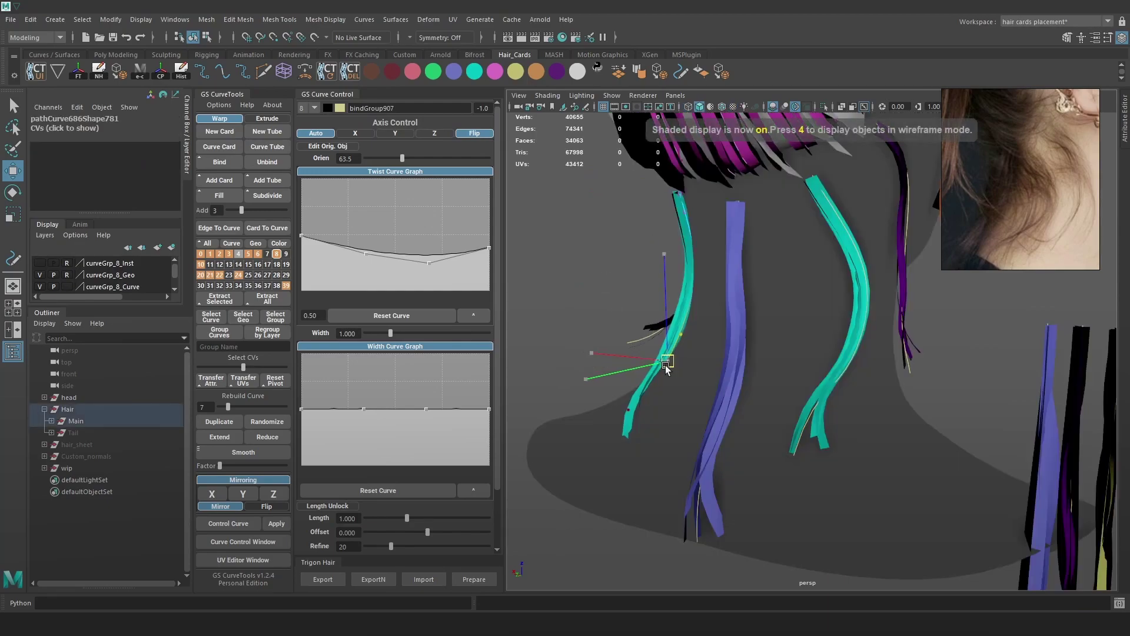
key(6)
drag(659, 360, 646, 348)
- Reselect the left teal nape strand and refine the bend where it meets the base of the neck
click(656, 335)
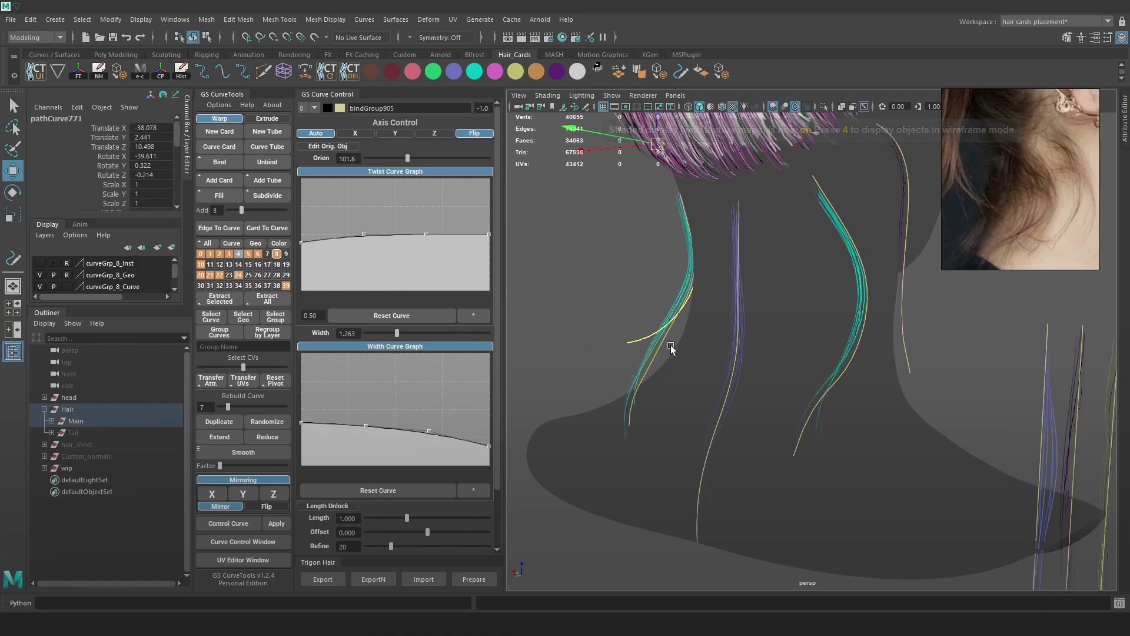
click(672, 344)
key(4)
click(676, 318)
click(670, 331)
key(6)
mouse_move(670, 332)
mouse_down()
mouse_move(677, 357)
mouse_move(662, 356)
mouse_move(810, 352)
mouse_move(815, 364)
mouse_up()
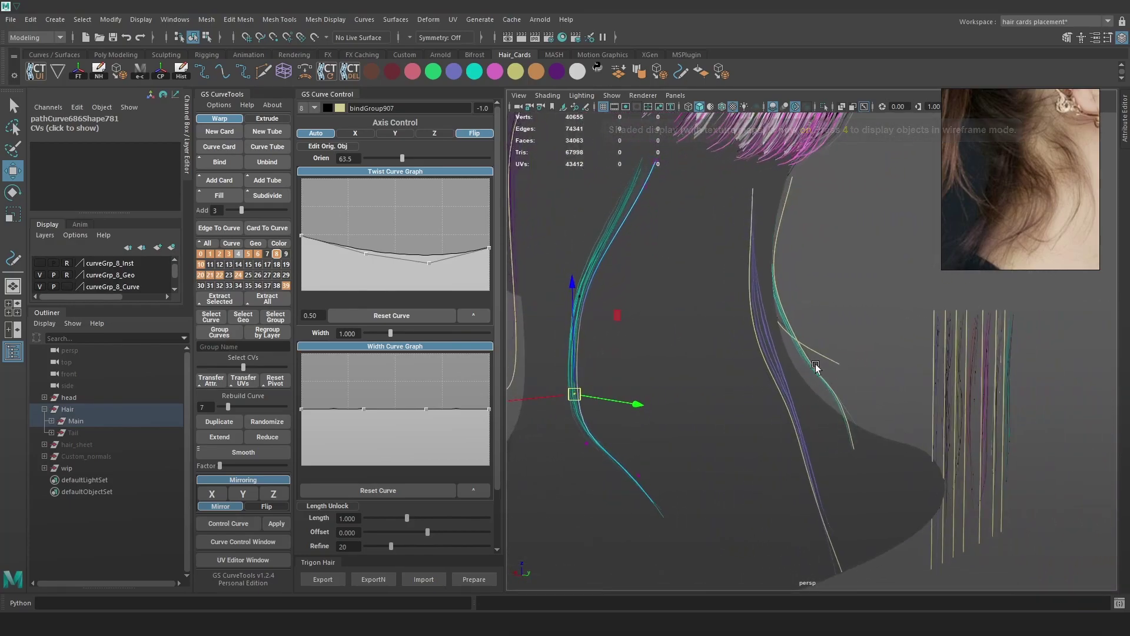
- Reposition the lower control points of the teal strand on the right side of the nape
click(815, 364)
key(4)
right_drag(858, 238, 781, 221)
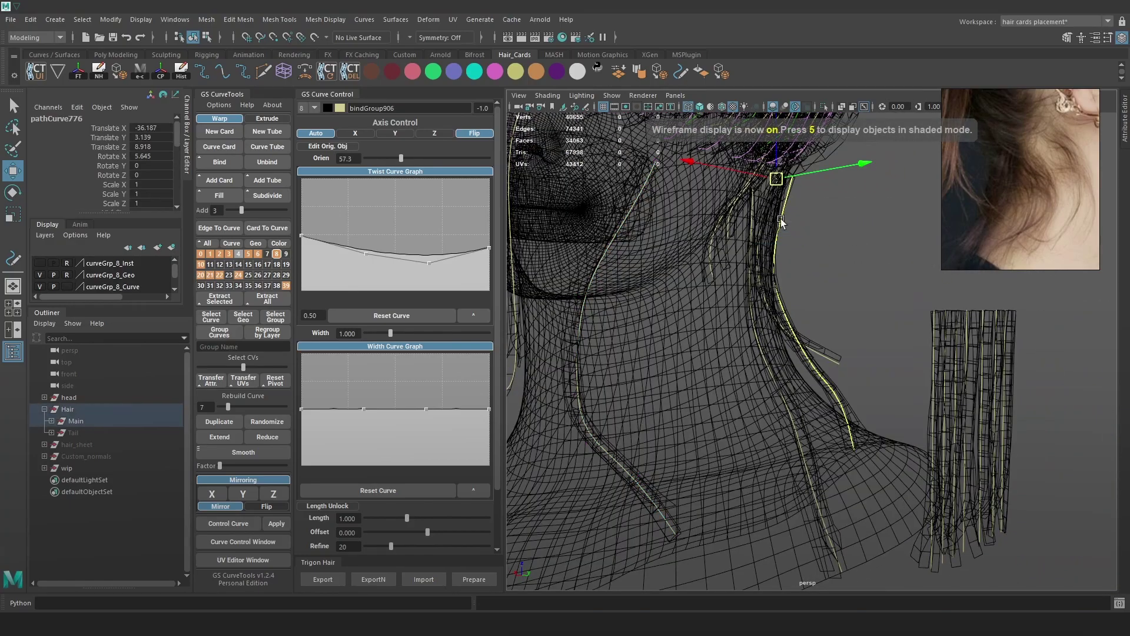
key(6)
mouse_move(778, 383)
mouse_down()
mouse_move(610, 345)
mouse_move(740, 337)
mouse_up()
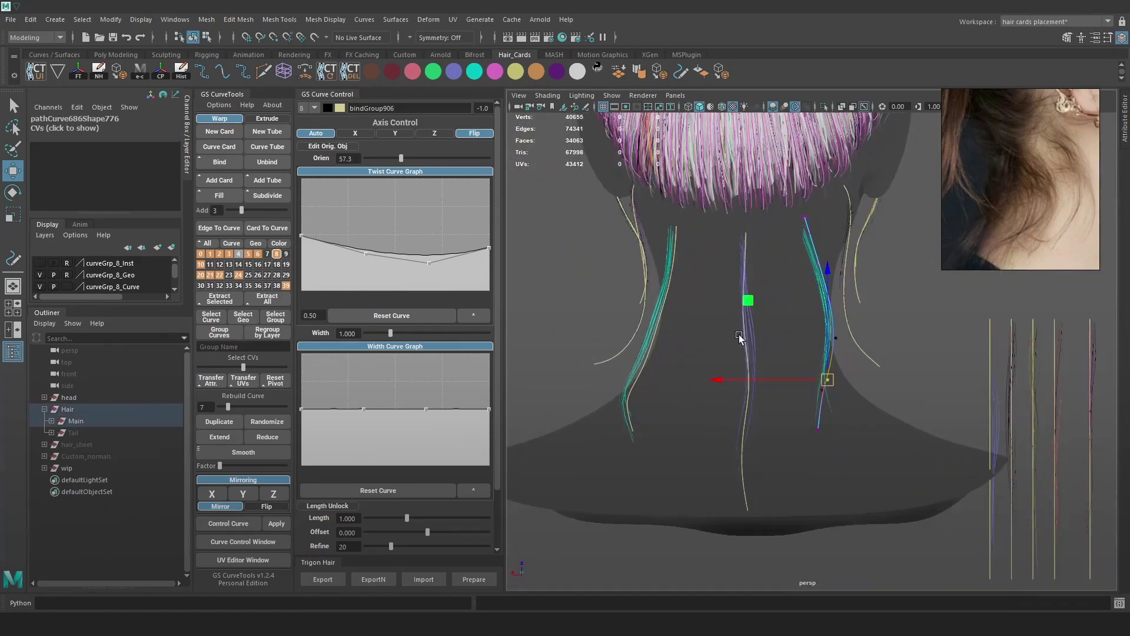
right_drag(815, 296, 872, 278)
click(900, 307)
alt+middle_drag(896, 307, 859, 321)
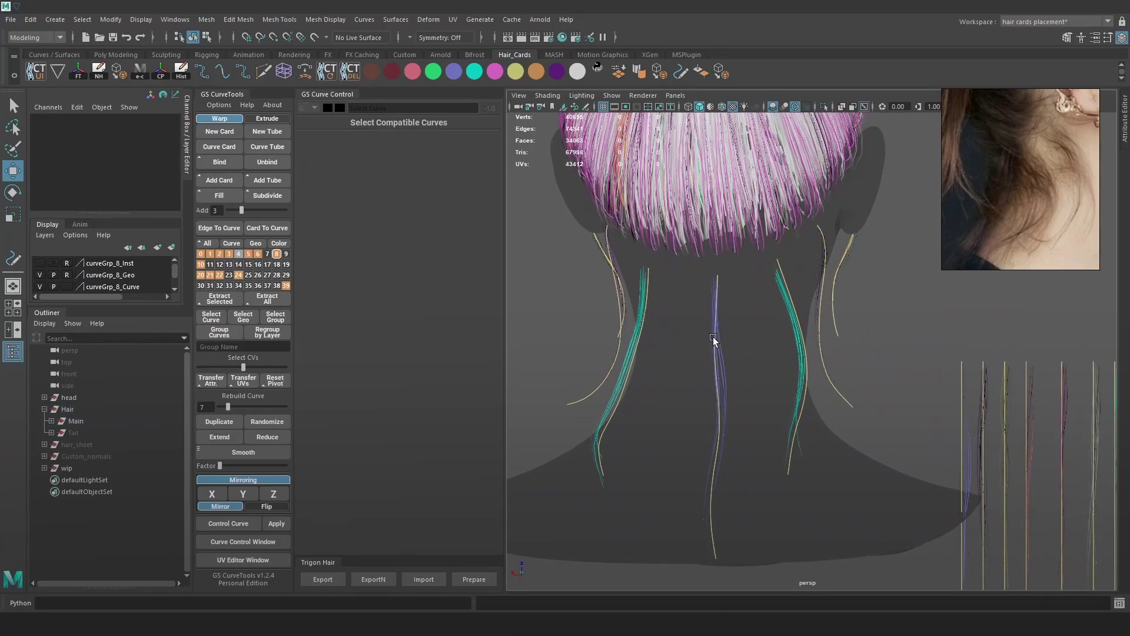
key(4)
click(714, 339)
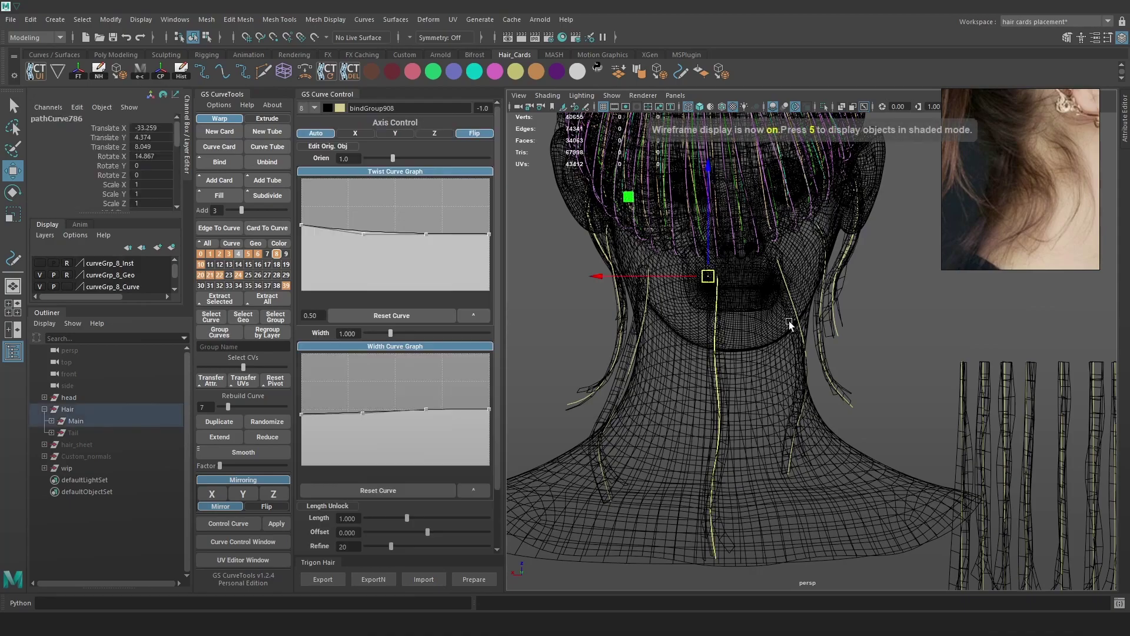
click(795, 316)
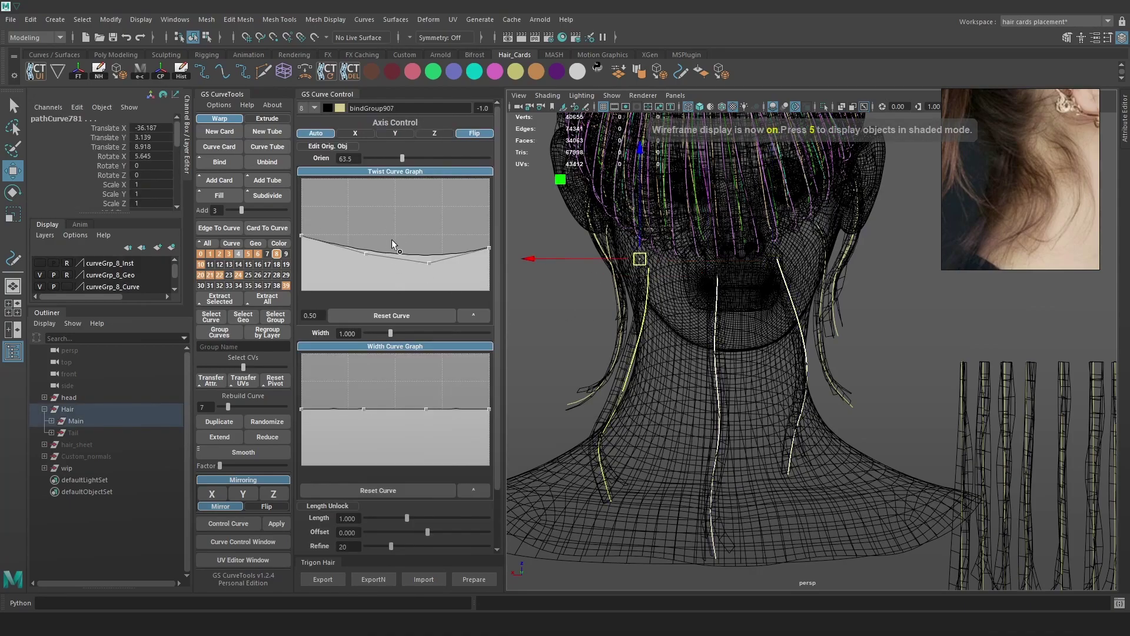
click(883, 338)
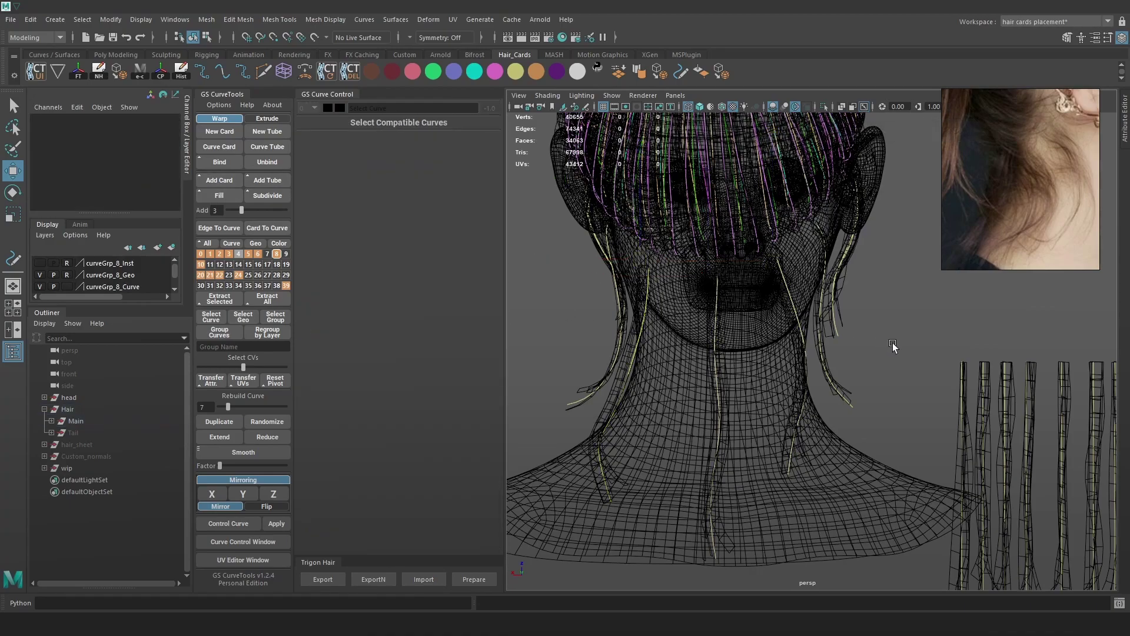
key(6)
- Duplicate the yellow strand from the sample row and move the copy onto the nape
scroll(946, 426, up, 5)
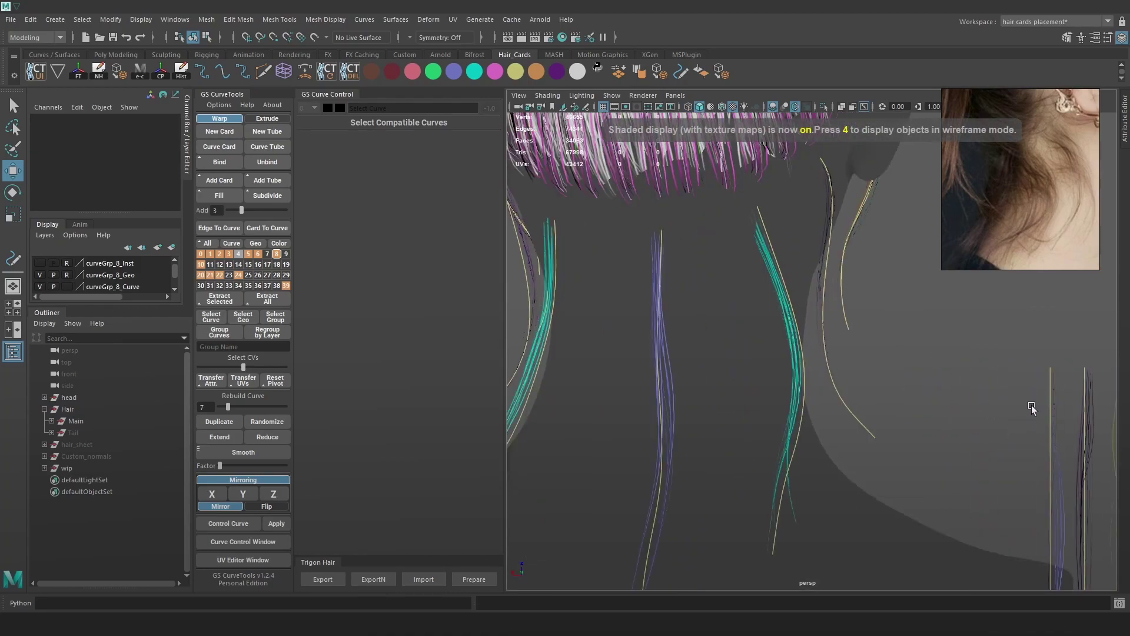
alt+middle_drag(1031, 406, 754, 328)
alt+drag(966, 403, 906, 383)
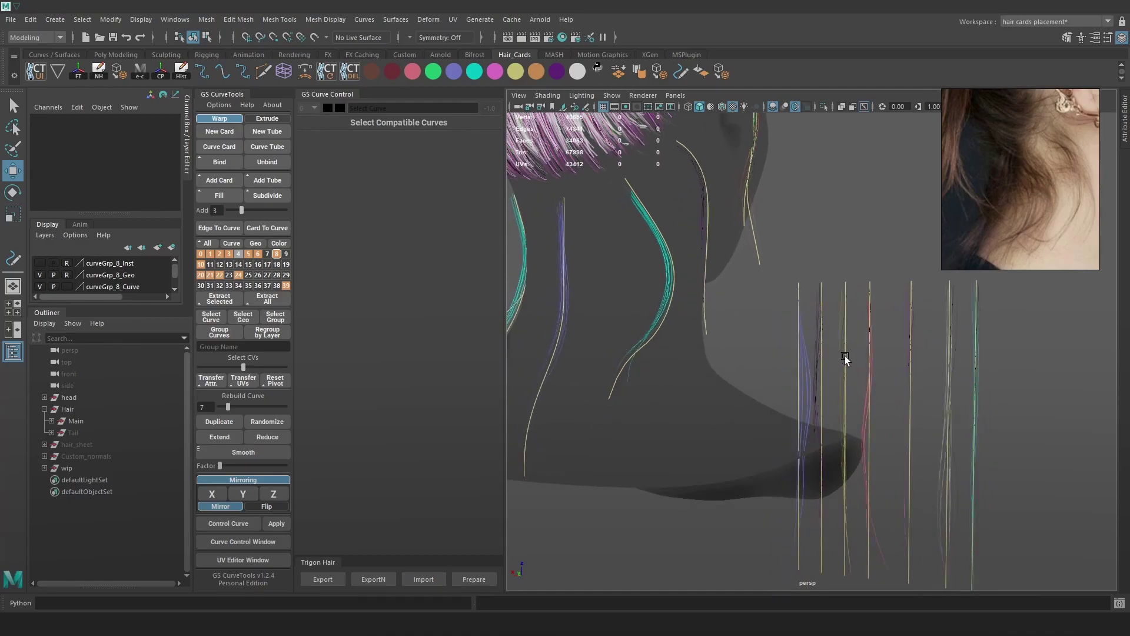
click(844, 341)
key(4)
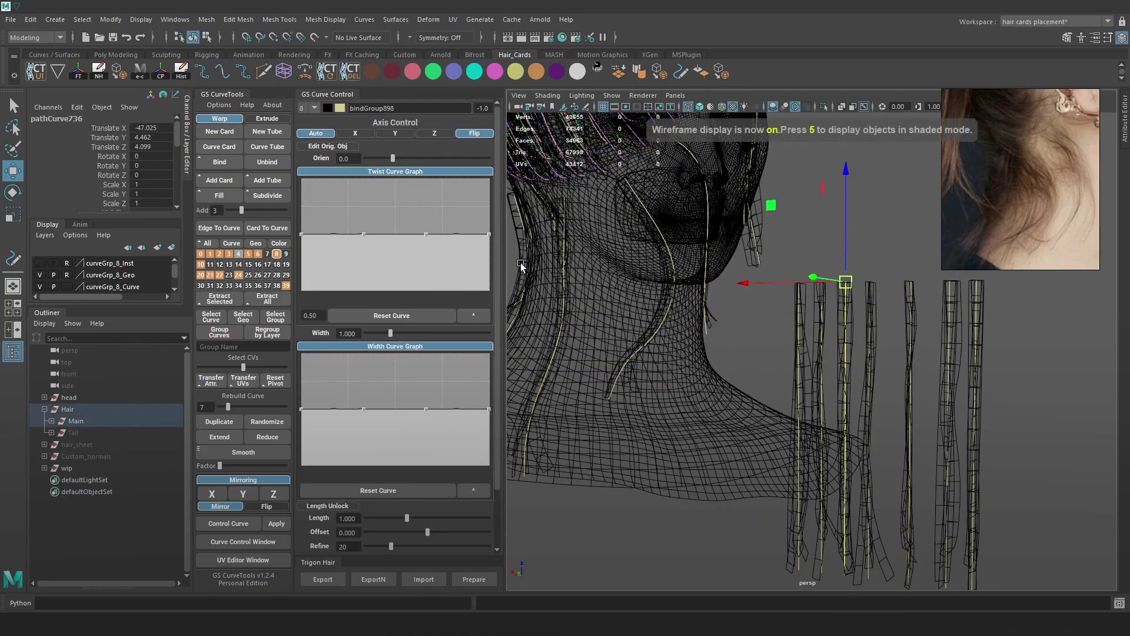
mouse_move(797, 345)
alt+mouse_down()
mouse_move(857, 328)
mouse_move(596, 319)
alt+mouse_up()
drag(690, 281, 689, 176)
key(6)
- Place the yellow strand between the center and right teal strands, tilted about 13.7° around X
alt+drag(745, 232, 730, 324)
drag(643, 323, 641, 318)
key(e)
drag(729, 342, 728, 317)
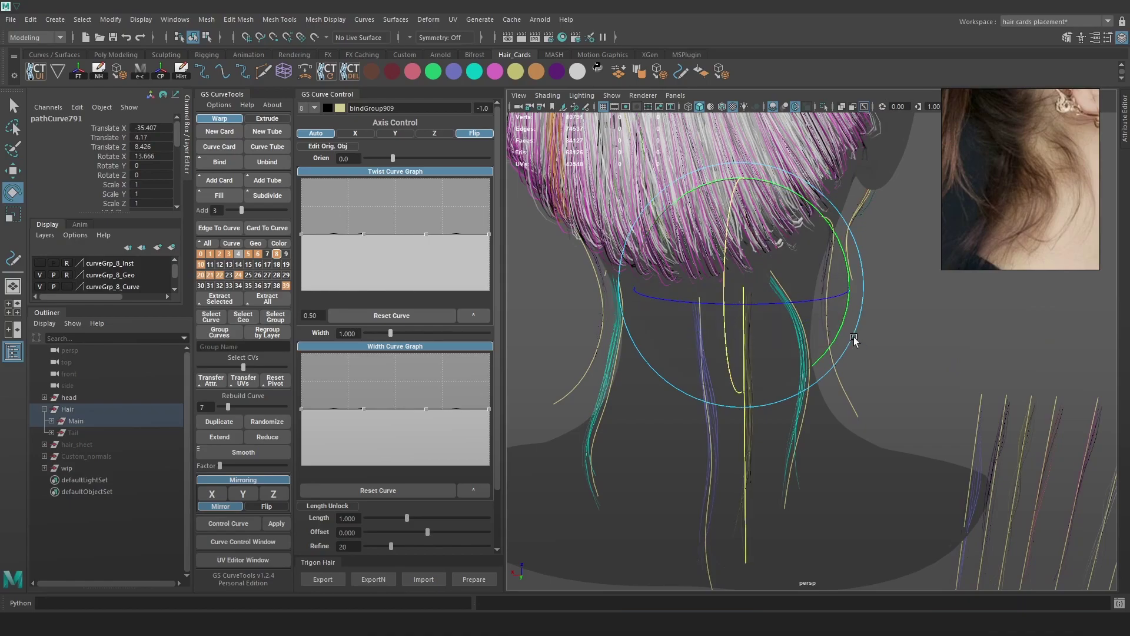
alt+middle_drag(858, 346, 849, 323)
- Bend the yellow nape strand at its middle control points and set its curve rebuild value to 6
key(4)
key(F9)
click(736, 364)
key(w)
drag(743, 374, 766, 345)
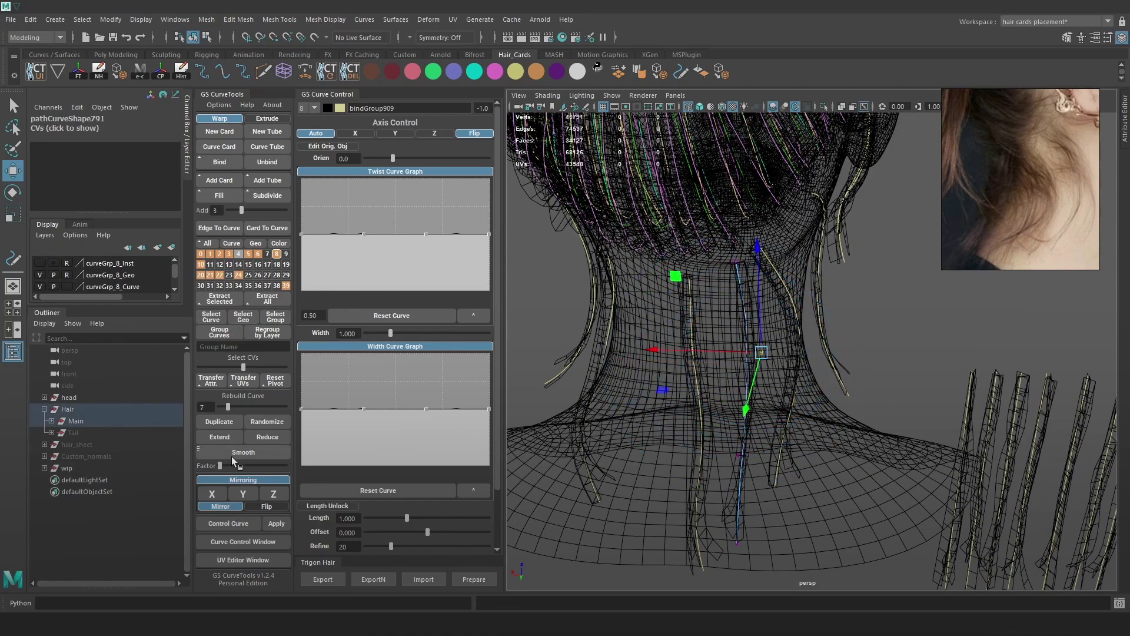
drag(228, 407, 232, 407)
key(F8)
click(758, 358)
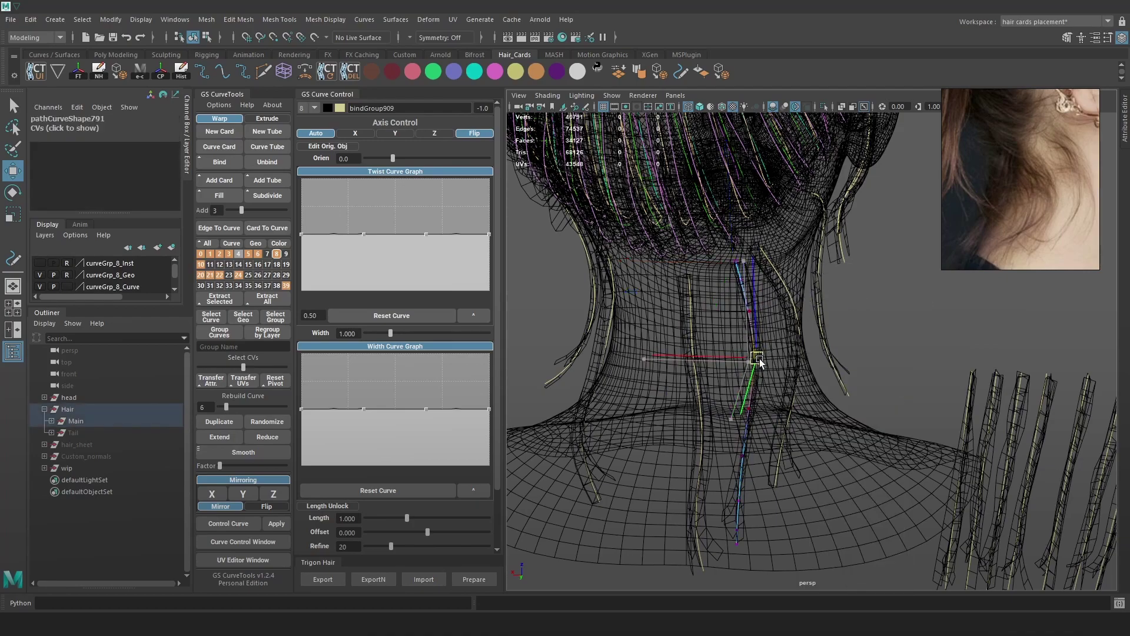
- Shape the yellow strand's middle and lower control points to follow the neck's profile
key(5)
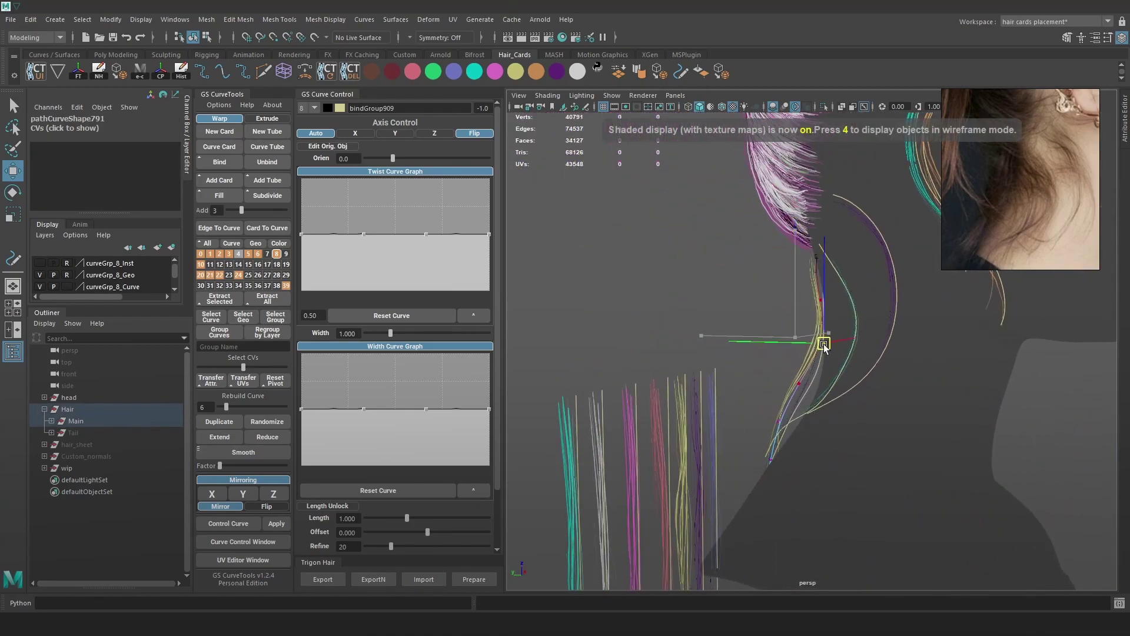
mouse_move(854, 368)
alt+mouse_down()
mouse_move(751, 492)
mouse_move(856, 472)
mouse_move(859, 437)
mouse_move(798, 394)
mouse_move(796, 508)
mouse_move(849, 482)
mouse_move(794, 492)
mouse_move(762, 418)
alt+mouse_up()
key(4)
key(w)
key(5)
alt+drag(764, 327, 759, 307)
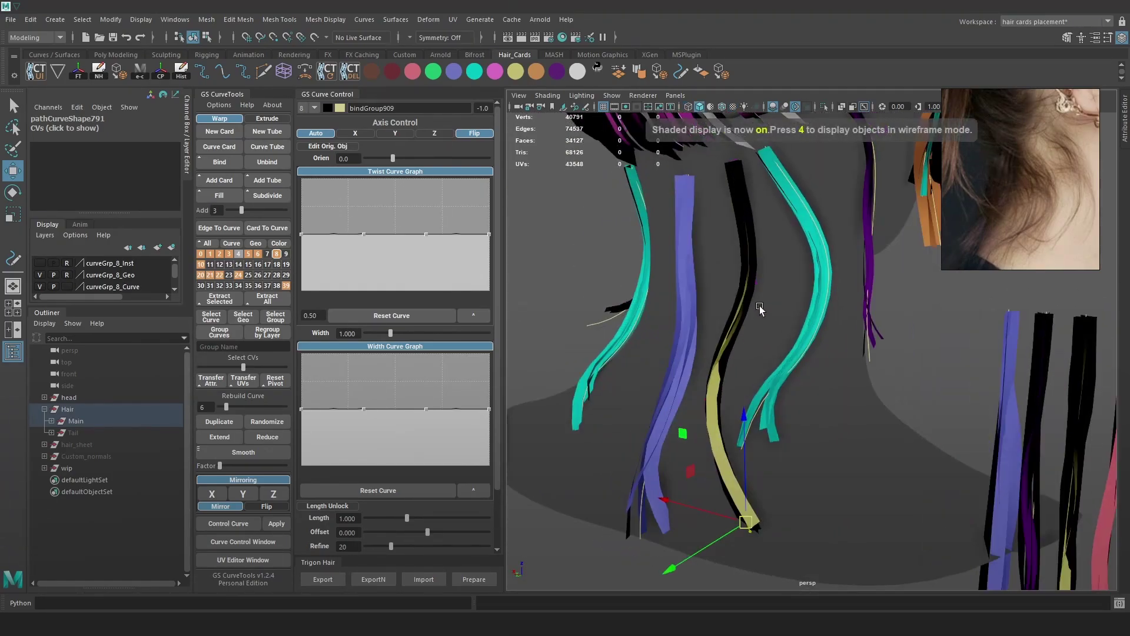
- Set the yellow nape strand's orientation to 113.6
drag(392, 158, 411, 160)
mouse_move(757, 263)
alt+mouse_down()
mouse_move(842, 276)
mouse_move(820, 298)
alt+mouse_up()
key(4)
key(5)
key(6)
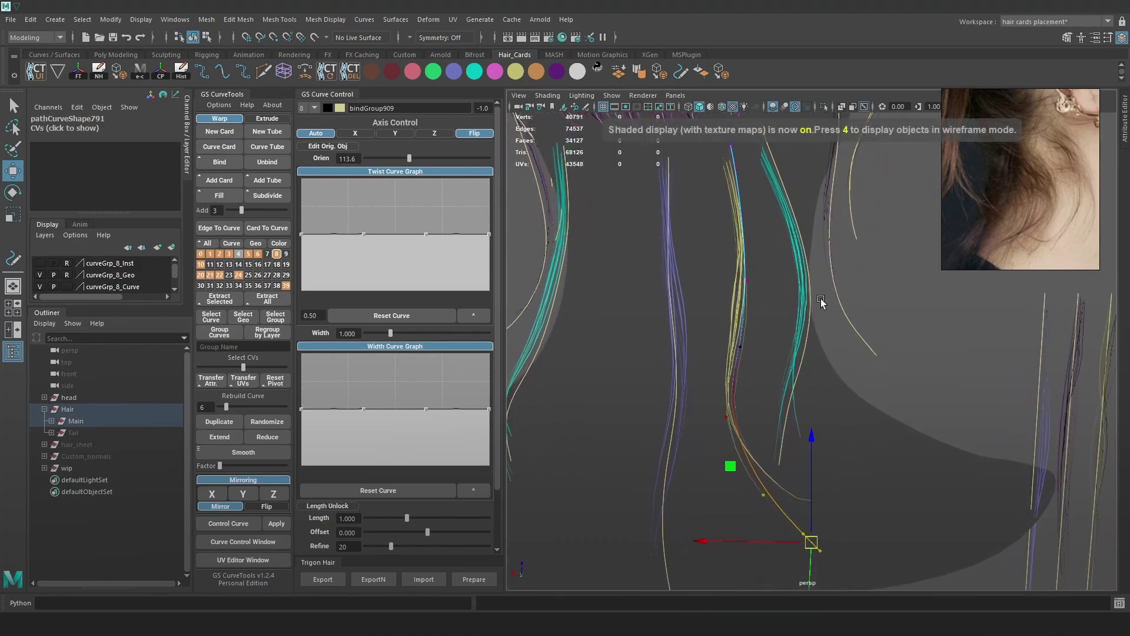
- Rotate and reposition the control points at the yellow strand's lower end
alt+drag(833, 371, 886, 487)
key(e)
key(w)
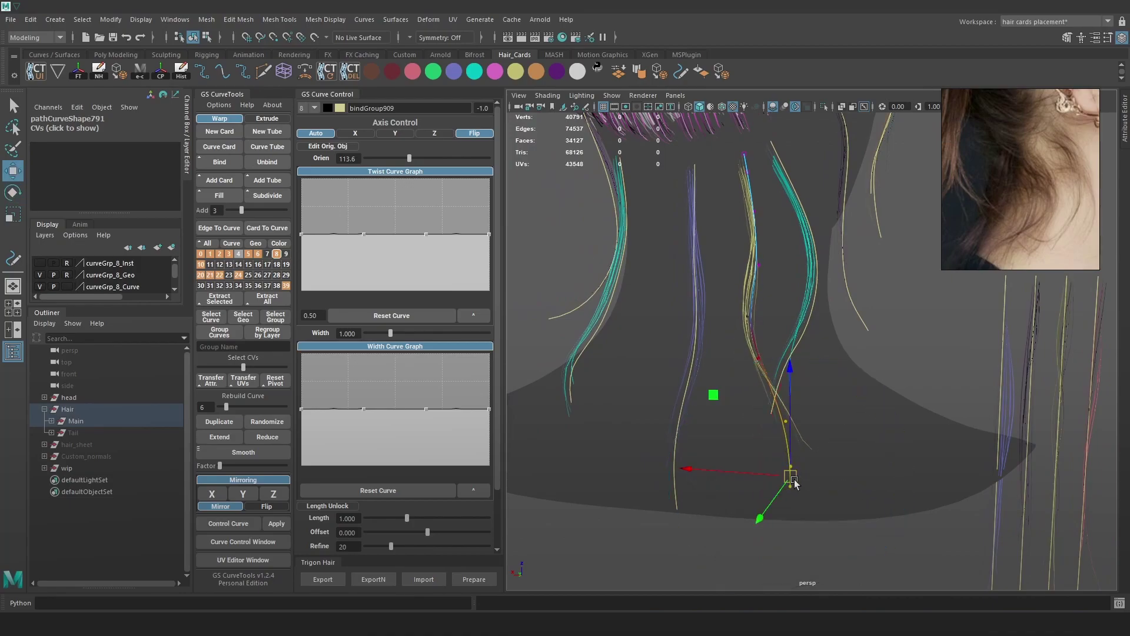
key(e)
mouse_move(804, 401)
mouse_down()
mouse_move(814, 450)
mouse_move(810, 412)
mouse_move(759, 400)
mouse_move(724, 330)
mouse_move(909, 358)
mouse_move(721, 394)
mouse_move(778, 389)
mouse_move(794, 285)
mouse_up()
key(w)
- Adjust the yellow strand's upper-middle control points, comparing the wireframe and textured displays
key(4)
key(6)
key(4)
key(4)
key(6)
key(4)
key(6)
key(4)
key(6)
drag(723, 265, 760, 292)
scroll(821, 386, down, 3)
- Rotate and move the yellow strand's tip control points to follow the slope of the upper back
alt+drag(822, 389, 744, 437)
key(e)
key(w)
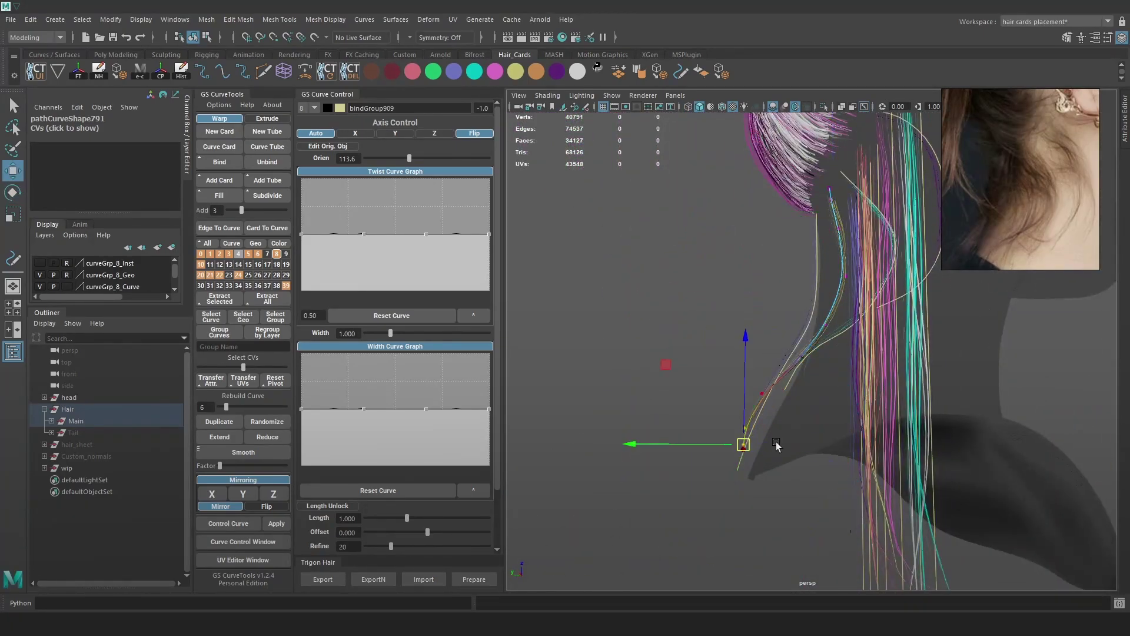
key(e)
alt+drag(826, 359, 907, 424)
key(w)
alt+middle_drag(839, 314, 825, 381)
click(877, 354)
- Duplicate the grey strand from the sample row and place the copy between the left teal and center strands
alt+drag(877, 354, 1055, 373)
click(1057, 380)
key(4)
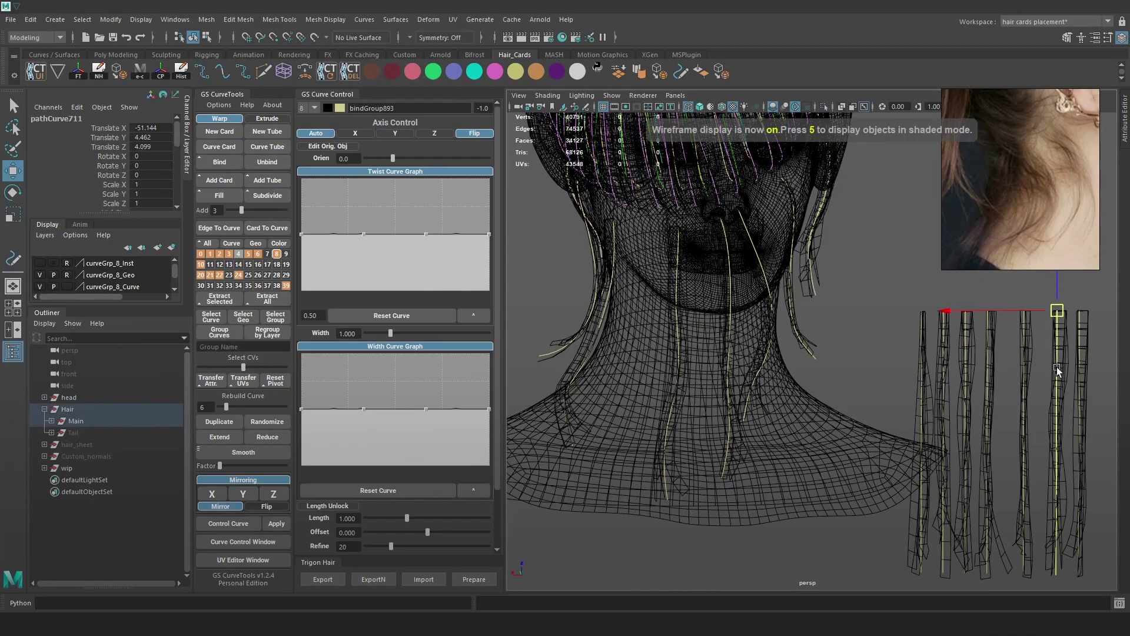
mouse_move(969, 318)
mouse_down()
mouse_move(618, 308)
mouse_move(765, 283)
mouse_move(792, 291)
mouse_move(622, 294)
mouse_move(603, 316)
mouse_up()
key(6)
middle_drag(684, 235, 705, 344)
- Rotate the grey nape strand to align with the neck and set its orientation to -79.4
key(e)
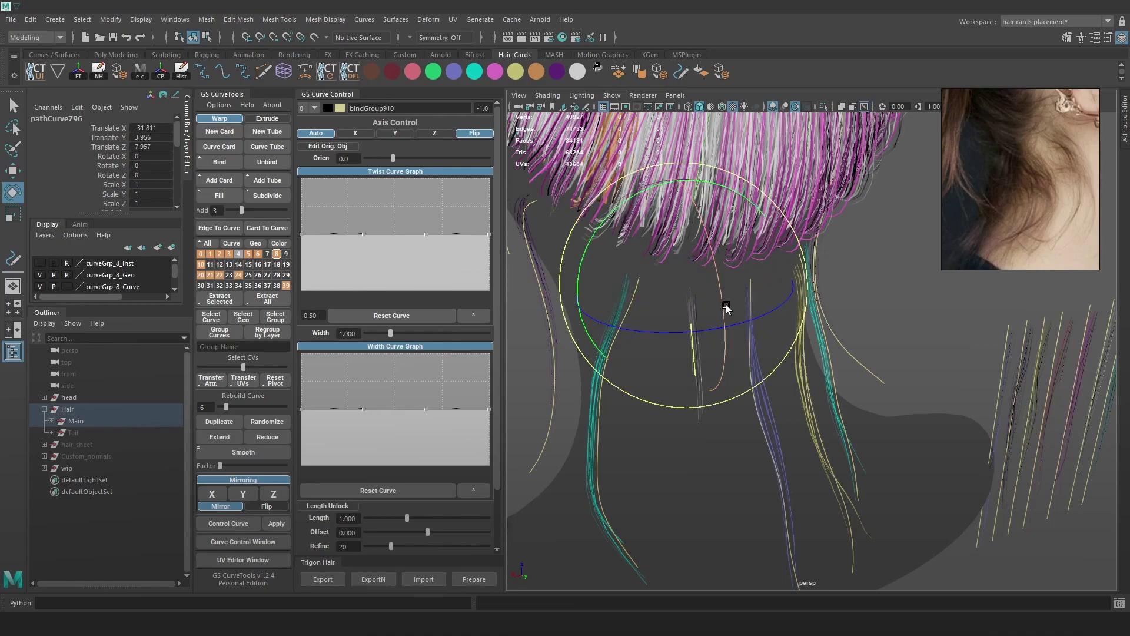
drag(726, 305, 692, 316)
drag(629, 375, 621, 367)
alt+drag(689, 307, 721, 297)
key(w)
drag(392, 158, 381, 159)
- Show the grey strand's control points and set its curve rebuild value to 7
scroll(835, 373, down, 3)
alt+drag(835, 372, 753, 314)
alt+drag(715, 247, 798, 339)
click(799, 339)
key(4)
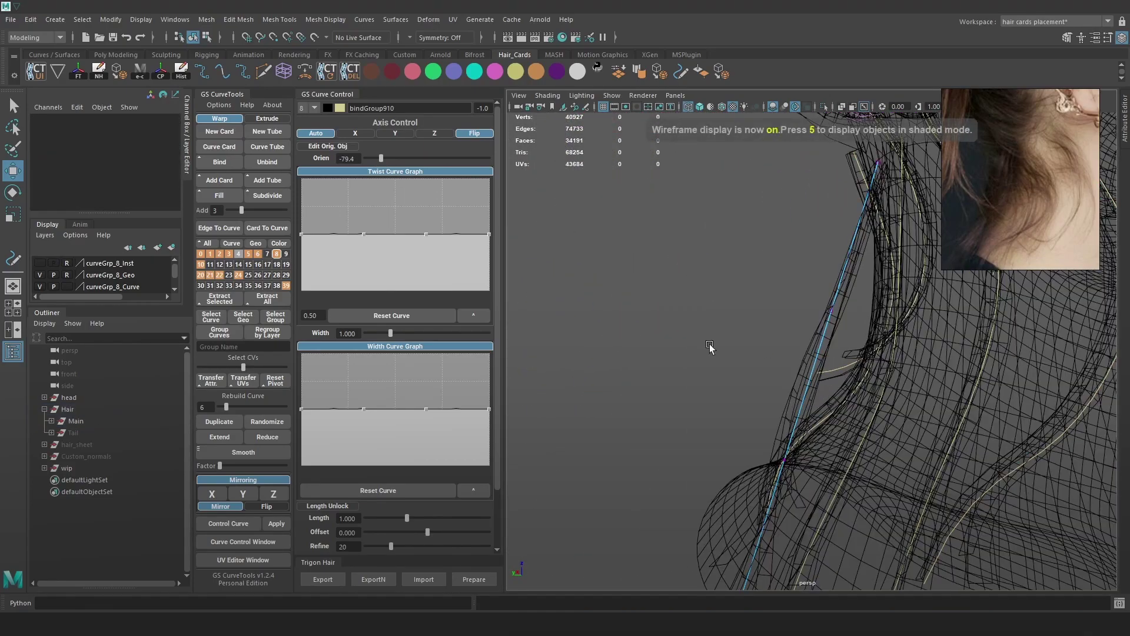
alt+drag(864, 305, 896, 411)
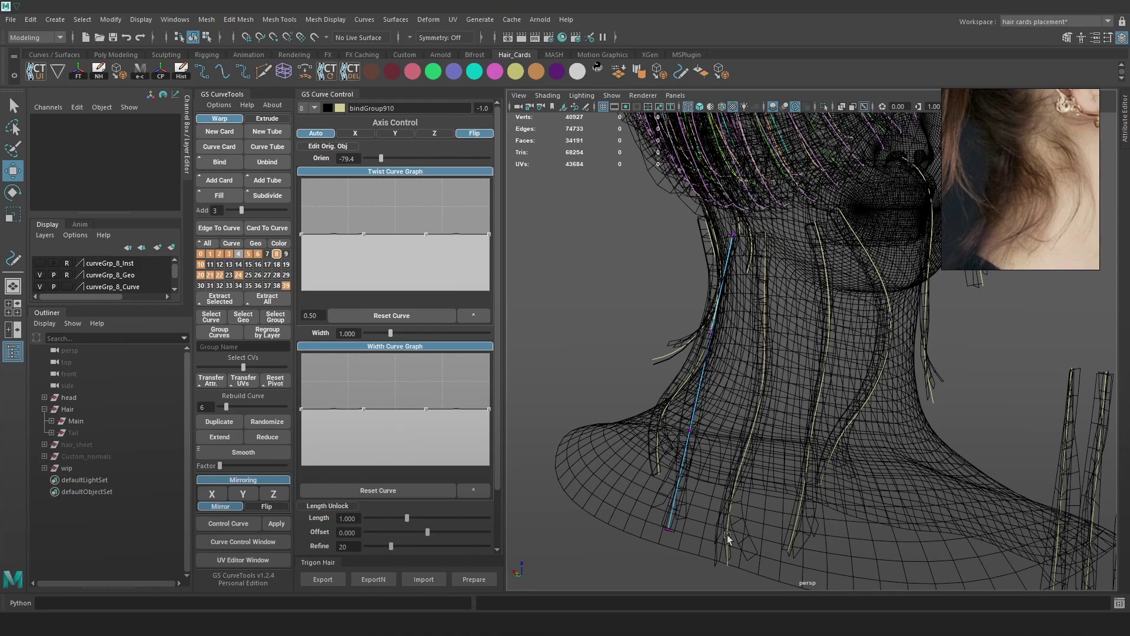
scroll(643, 404, up, 2)
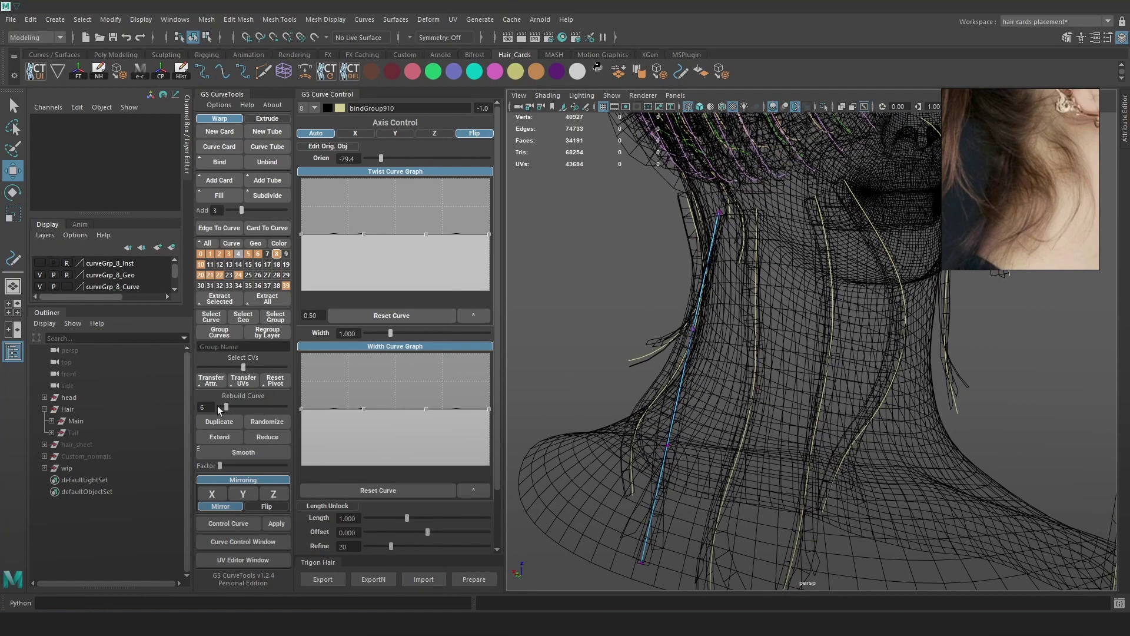
drag(229, 407, 226, 409)
- Move the grey strand's control points so it curves along the back of the neck
alt+drag(675, 386, 849, 374)
click(888, 303)
alt+drag(888, 303, 825, 348)
click(858, 380)
key(6)
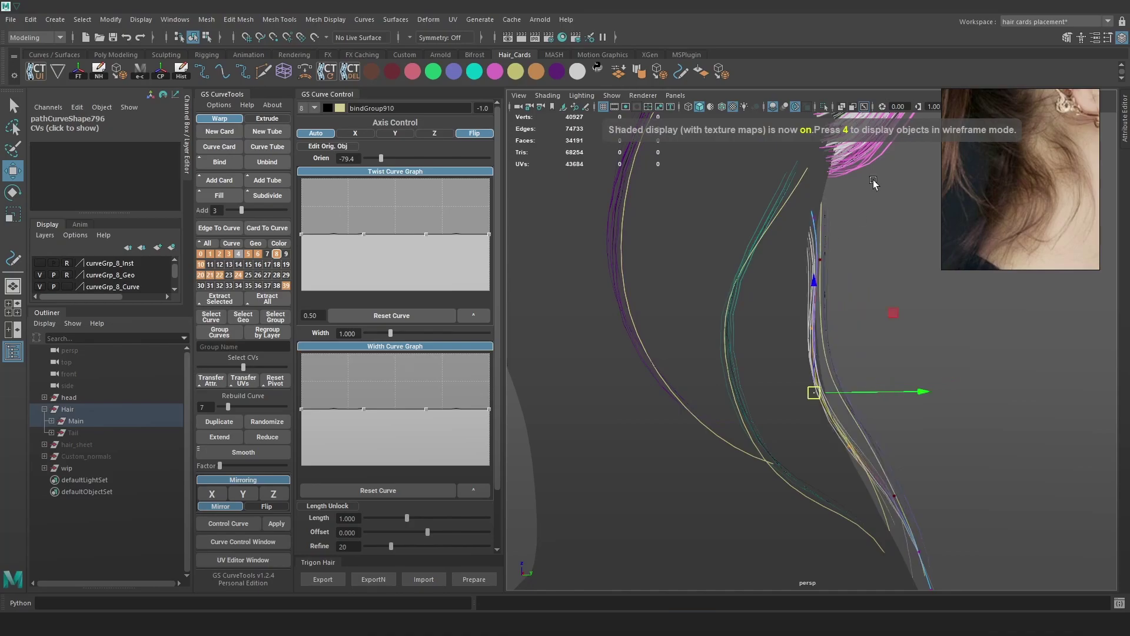
- Adjust the grey nape strand's lower control points along the neck and set its orientation to about 165.9
alt+drag(889, 348, 663, 379)
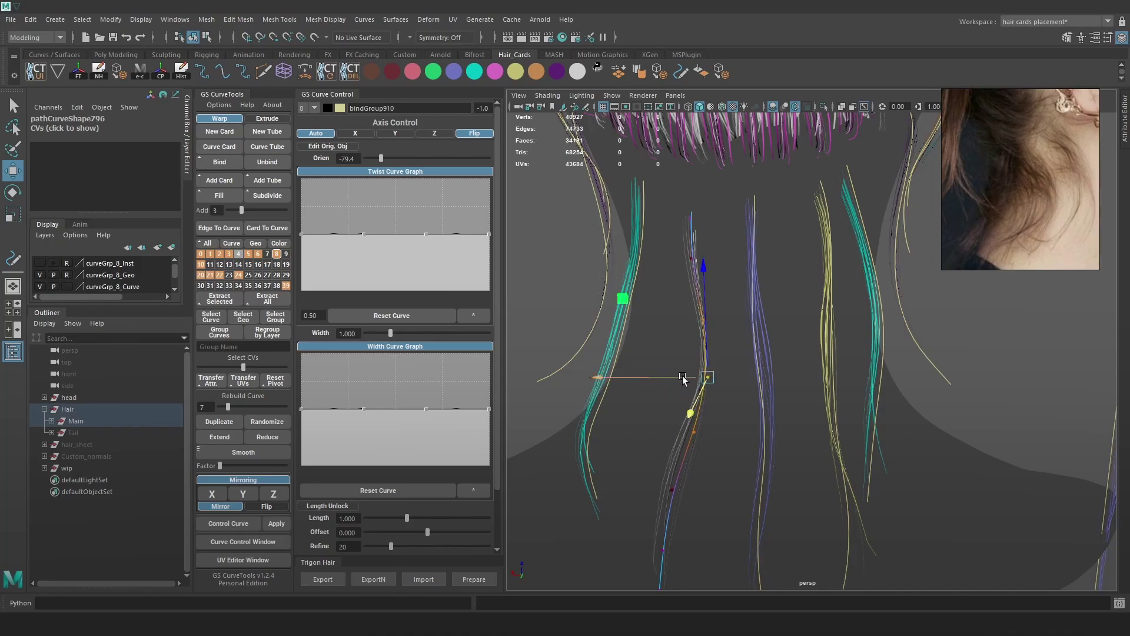
alt+drag(768, 419, 803, 407)
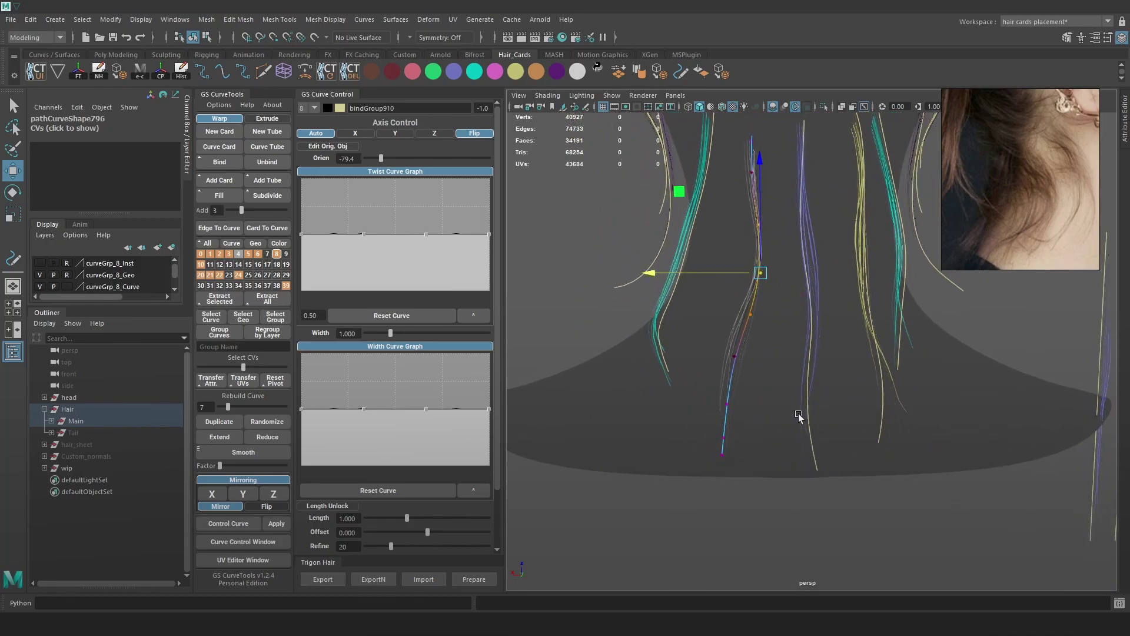
key(e)
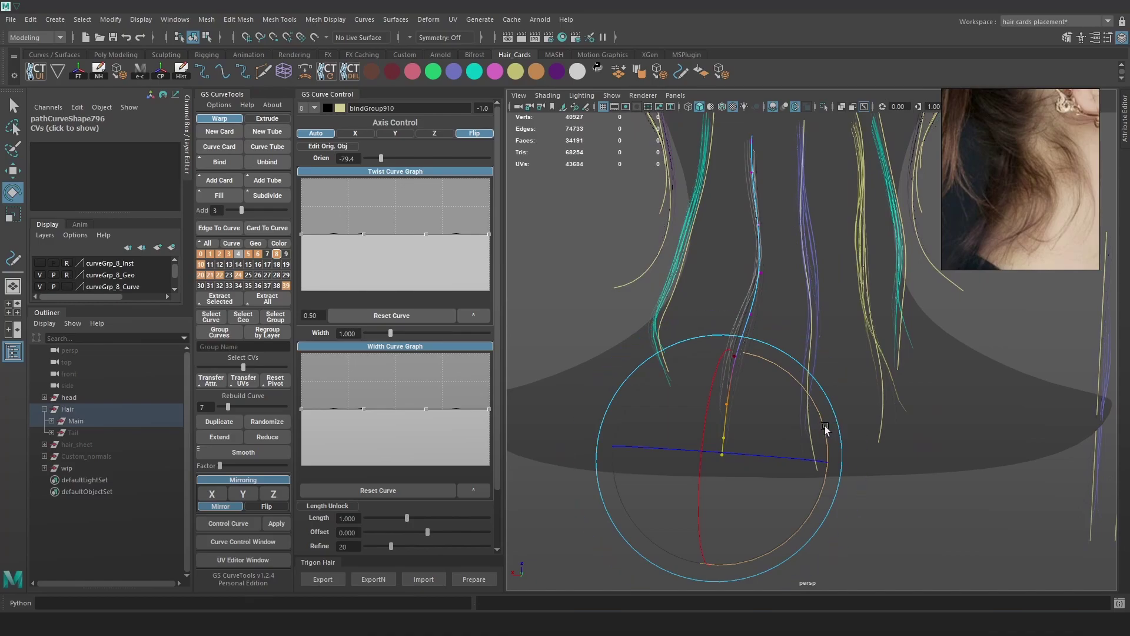
key(w)
drag(753, 470, 757, 473)
alt+drag(773, 406, 749, 389)
scroll(749, 389, up, 2)
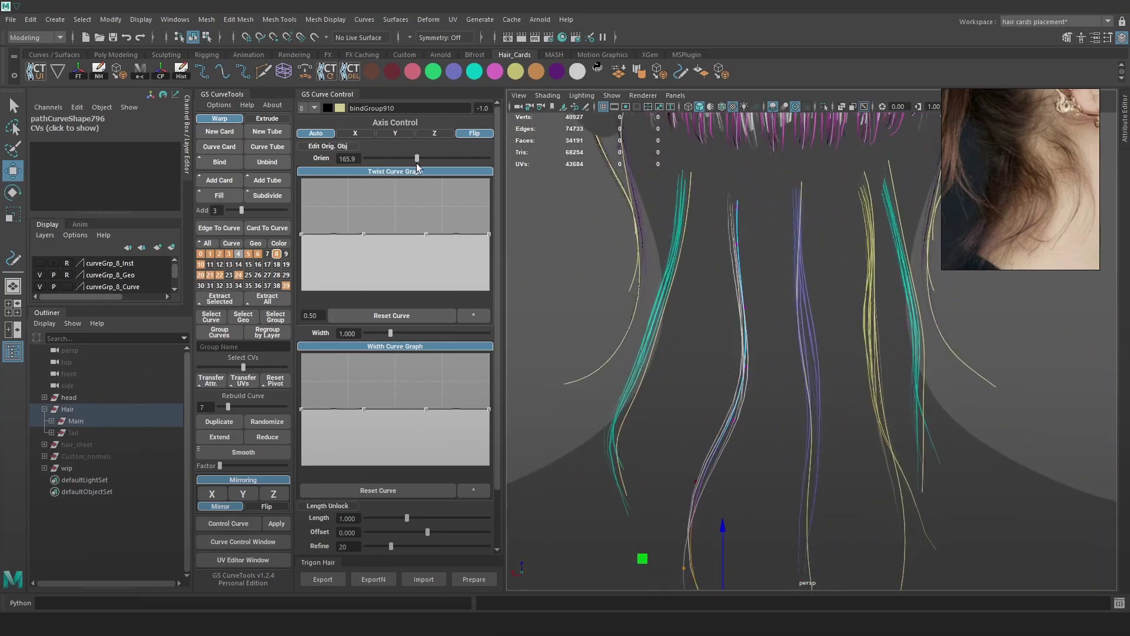
scroll(783, 260, down, 3)
alt+drag(782, 259, 750, 261)
click(1019, 344)
alt+drag(848, 337, 740, 343)
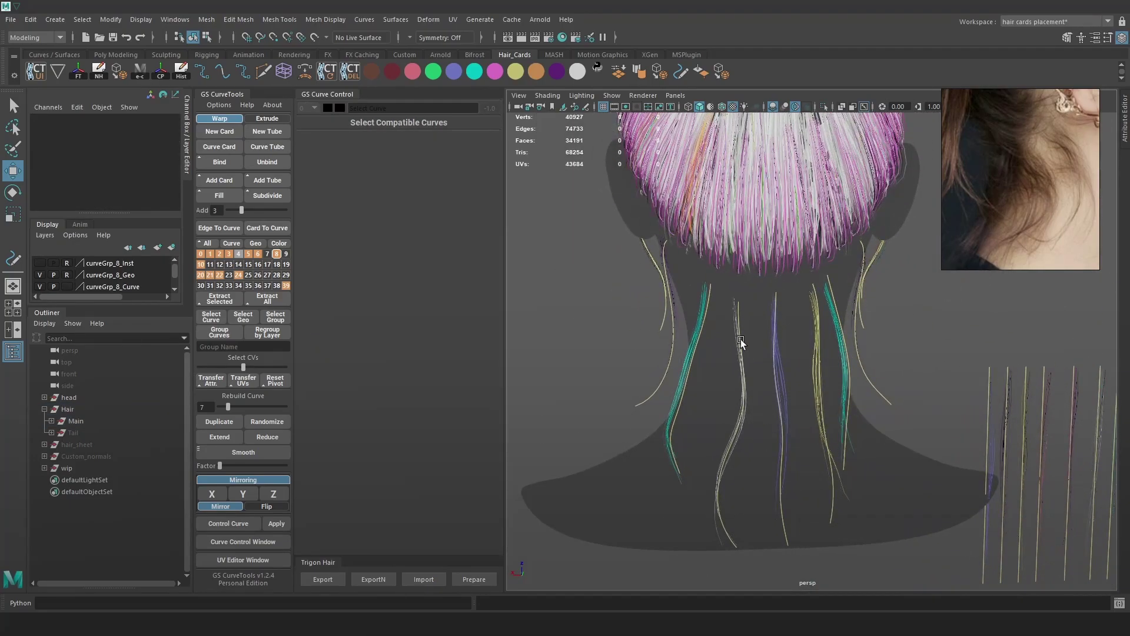
- Switch to Marmoset Toolbag and examine the loose nape and neck strands from behind and the side against the reference photo
click(741, 343)
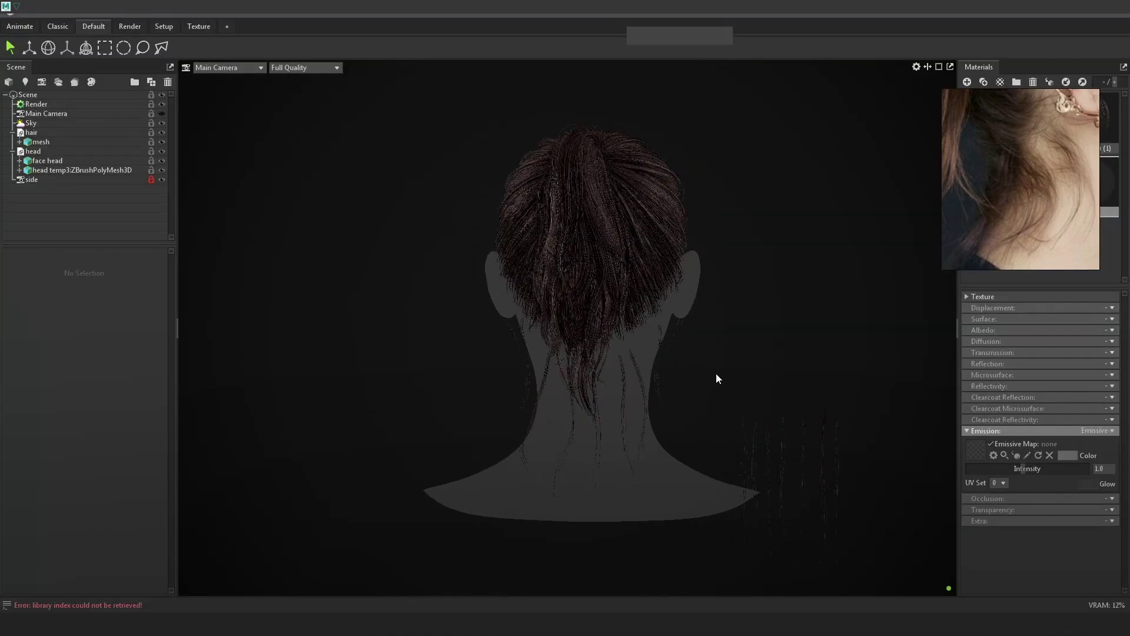
scroll(704, 361, up, 2)
drag(704, 362, 807, 413)
mouse_move(650, 411)
mouse_down()
mouse_move(599, 414)
mouse_move(632, 408)
mouse_up()
drag(809, 277, 719, 232)
scroll(736, 271, up, 5)
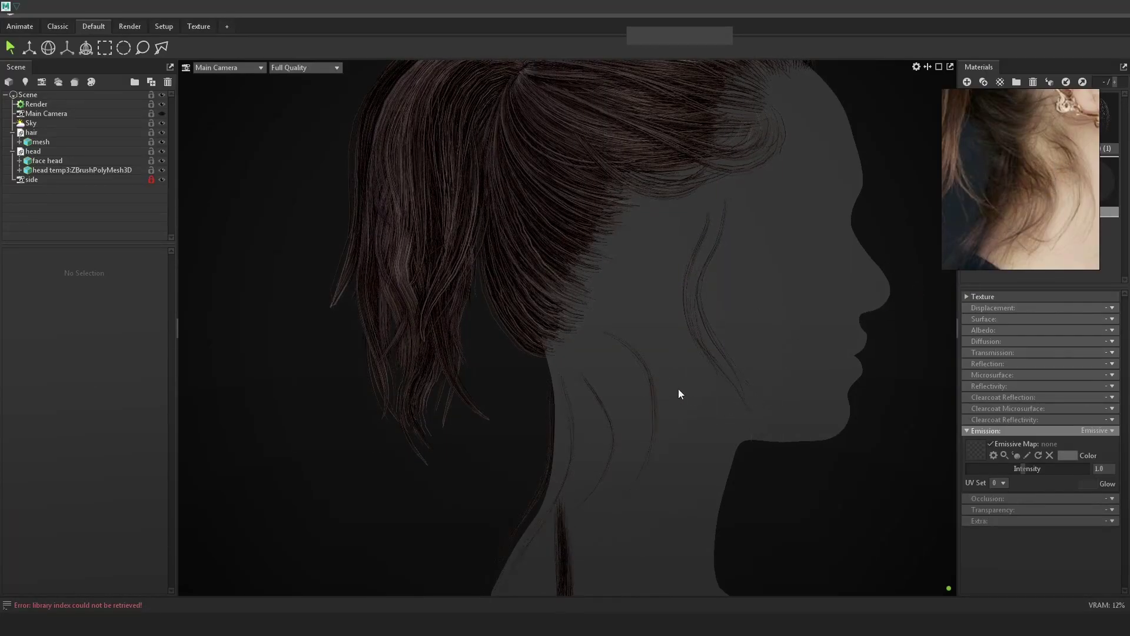
scroll(1070, 141, up, 3)
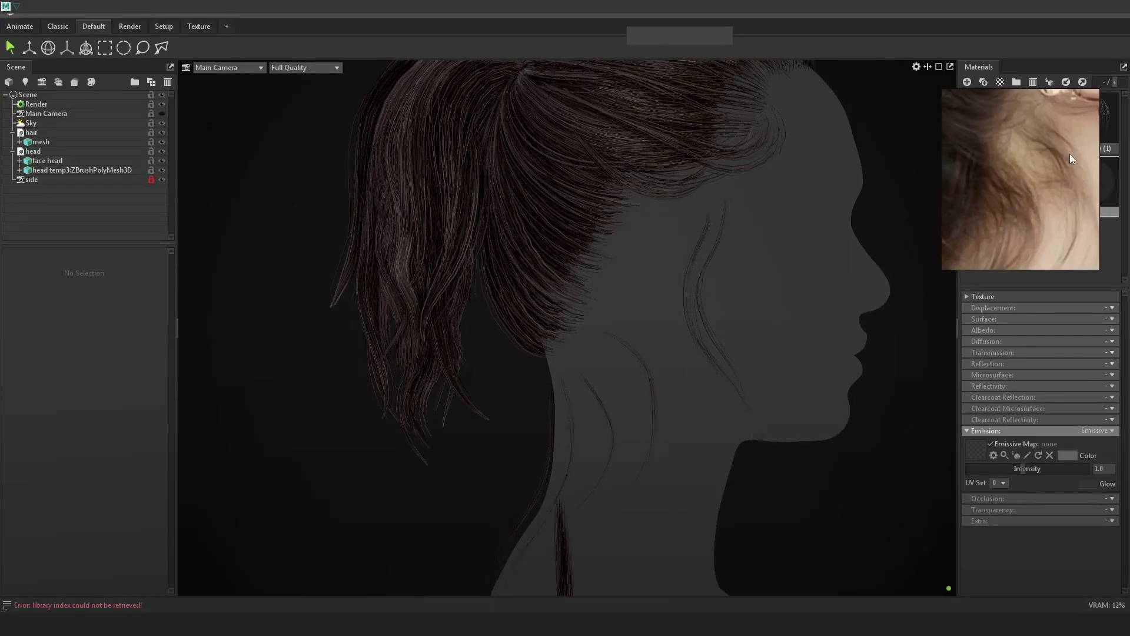
scroll(1033, 191, up, 2)
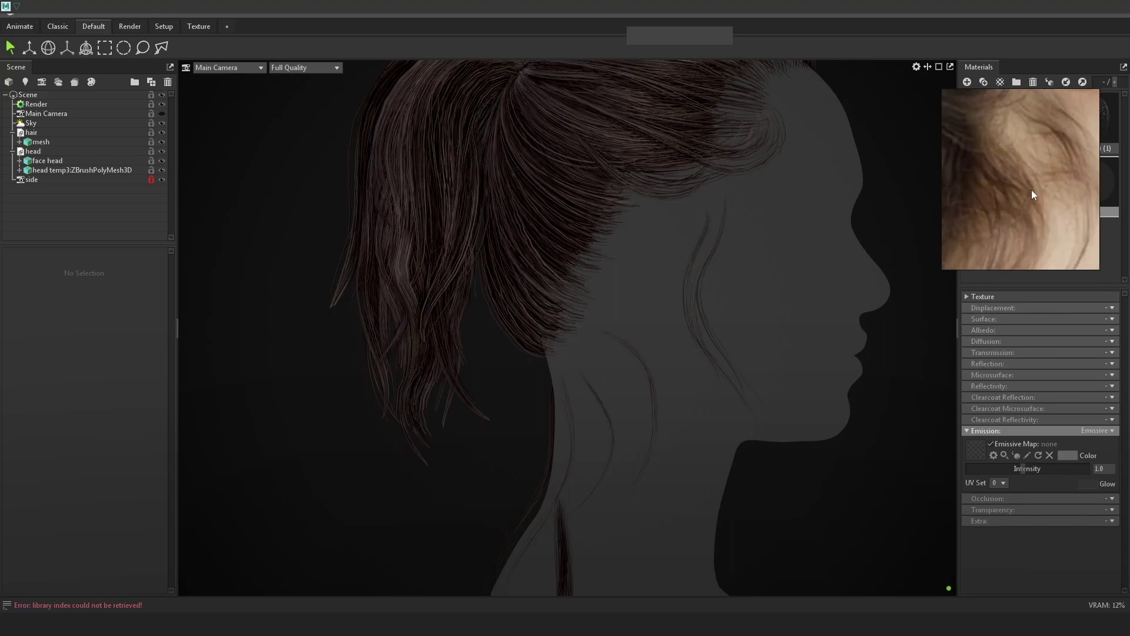
click(687, 334)
scroll(761, 351, down, 3)
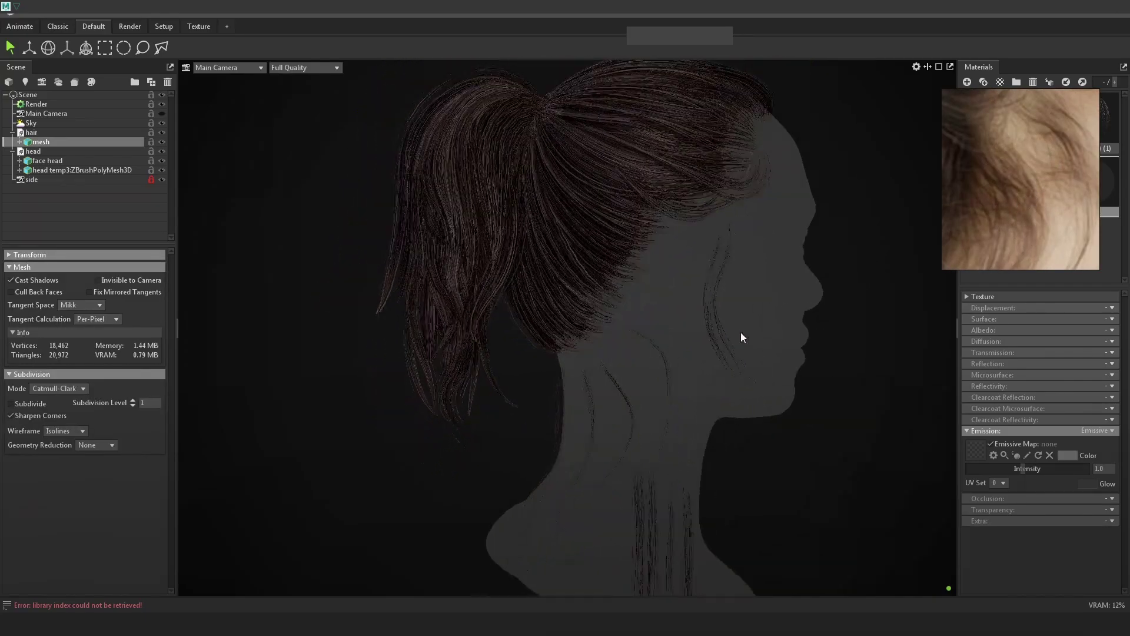
scroll(1004, 171, down, 3)
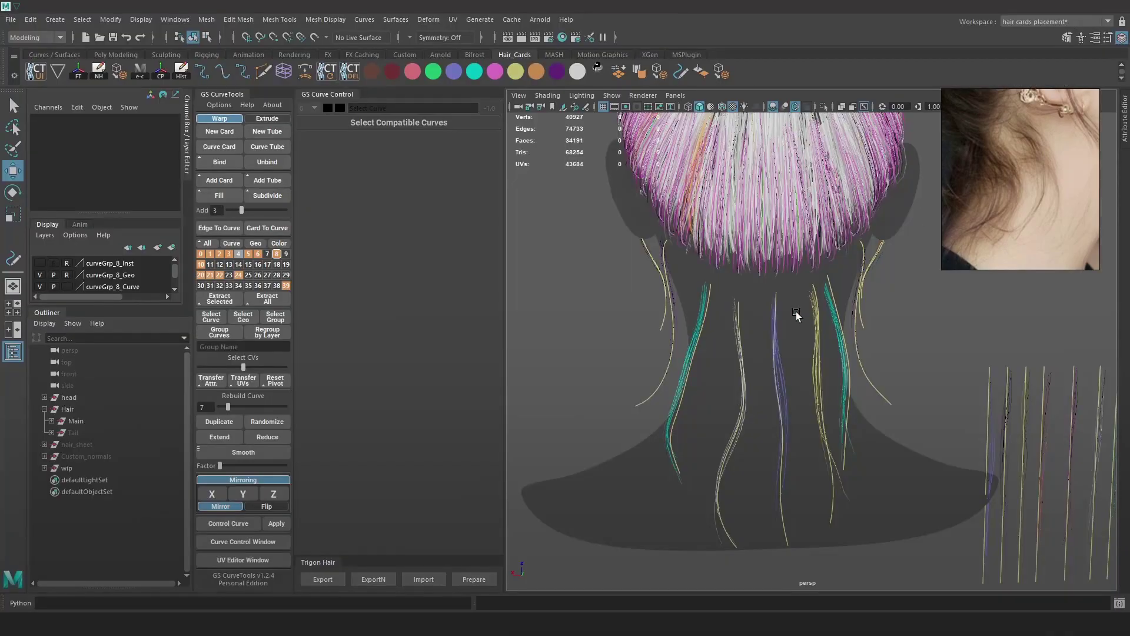
- Back in Maya, fill one new card between the yellow nape strand and the adjacent teal strand
alt+drag(795, 312, 885, 327)
key(4)
click(801, 352)
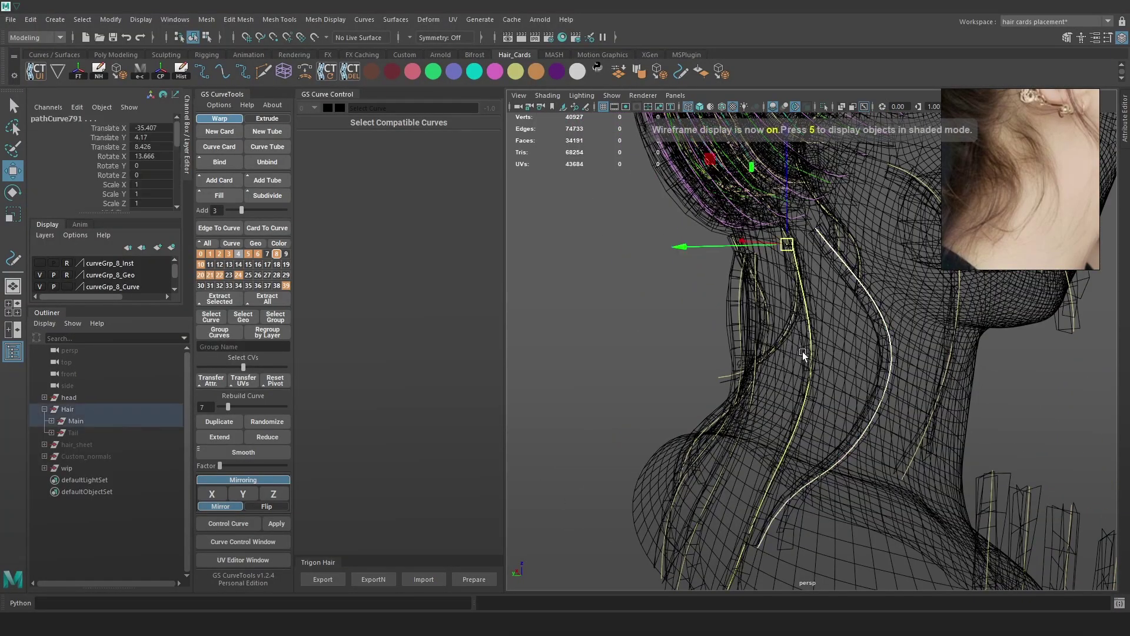
alt+drag(855, 363, 868, 362)
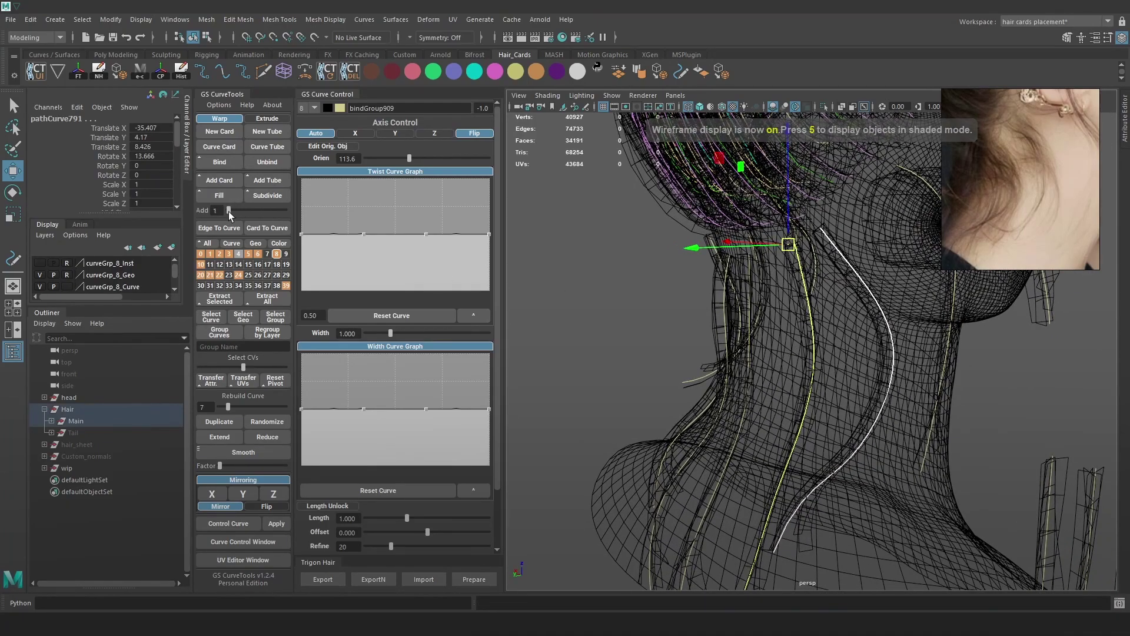
click(231, 196)
key(5)
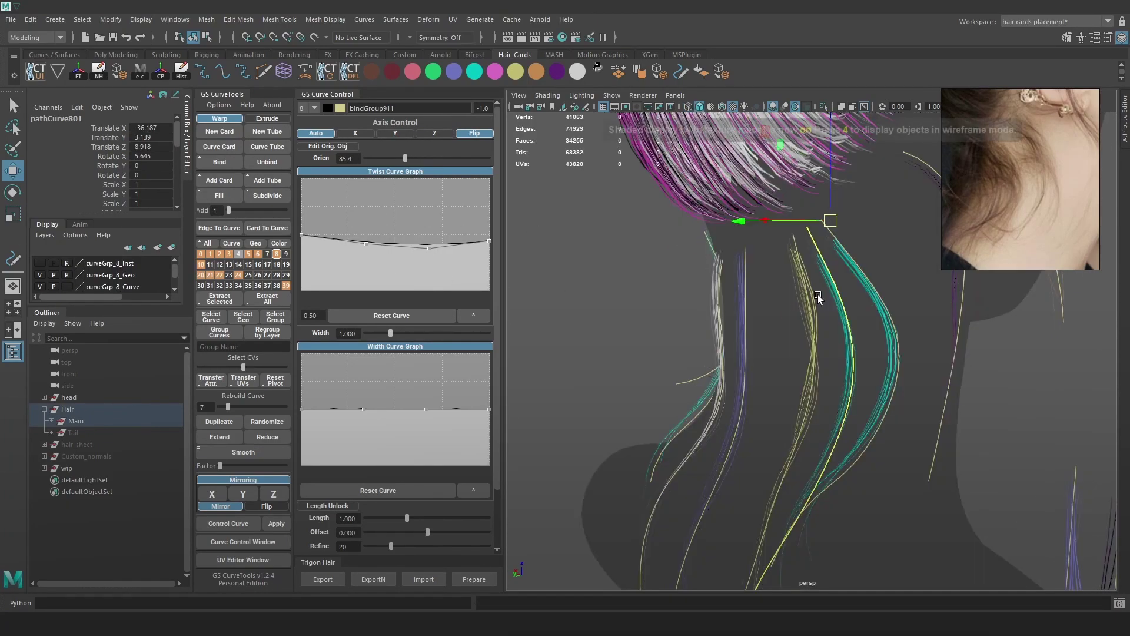
click(864, 348)
click(852, 348)
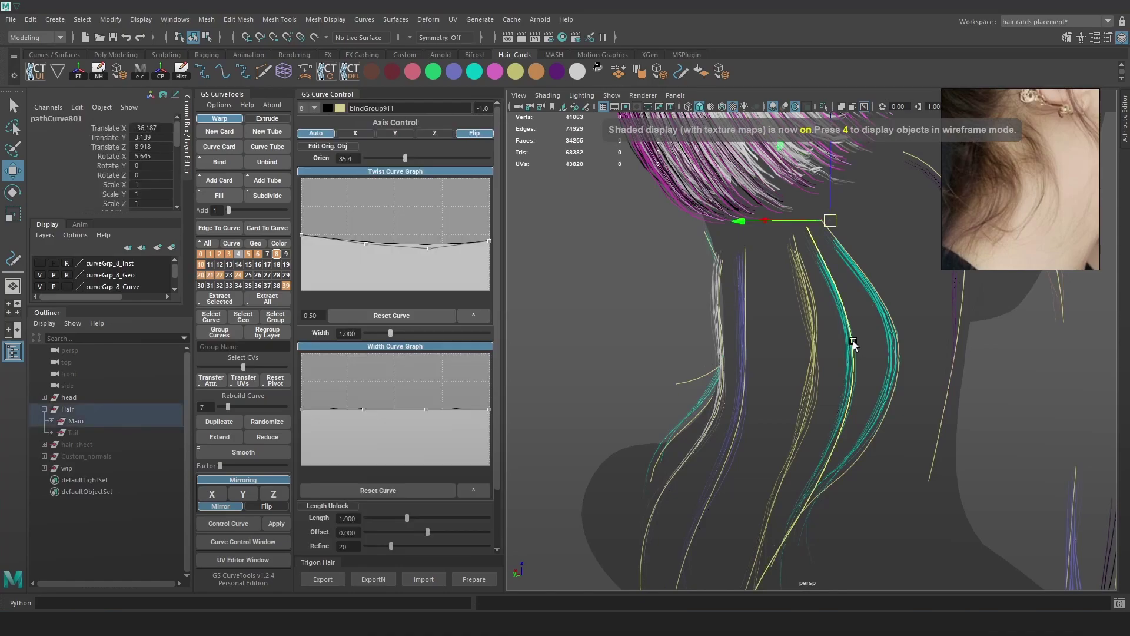
- Move the new teal strand's upper control points so it starts close to the yellow strand's root
alt+drag(763, 313, 722, 299)
right_drag(611, 238, 581, 235)
drag(812, 305, 822, 317)
alt+drag(822, 317, 821, 318)
drag(724, 310, 721, 313)
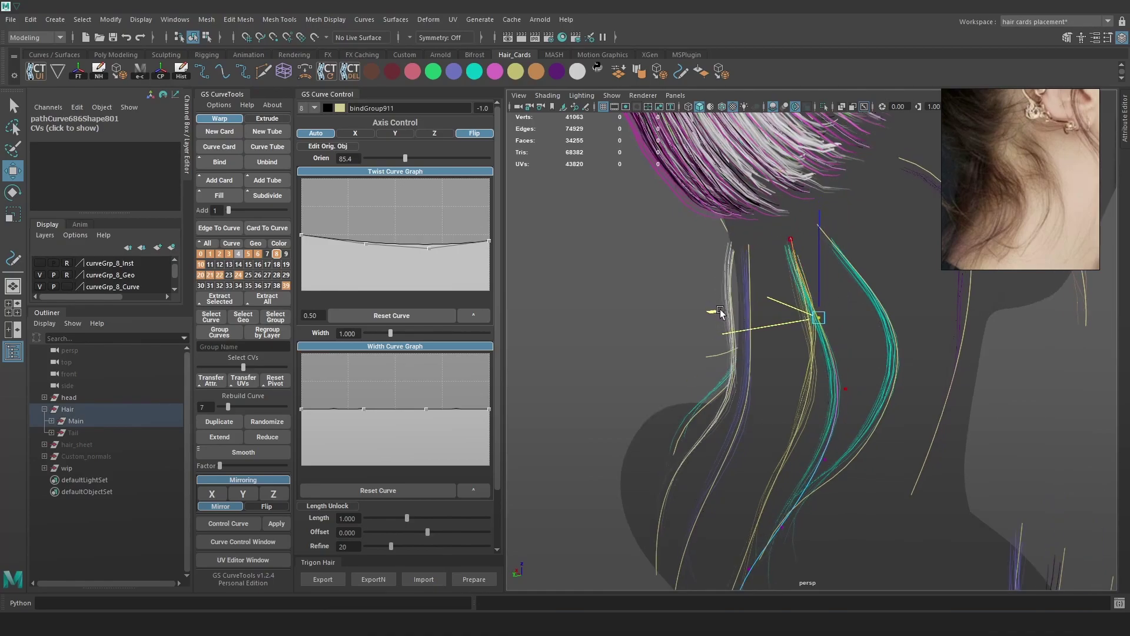
alt+drag(833, 323, 825, 284)
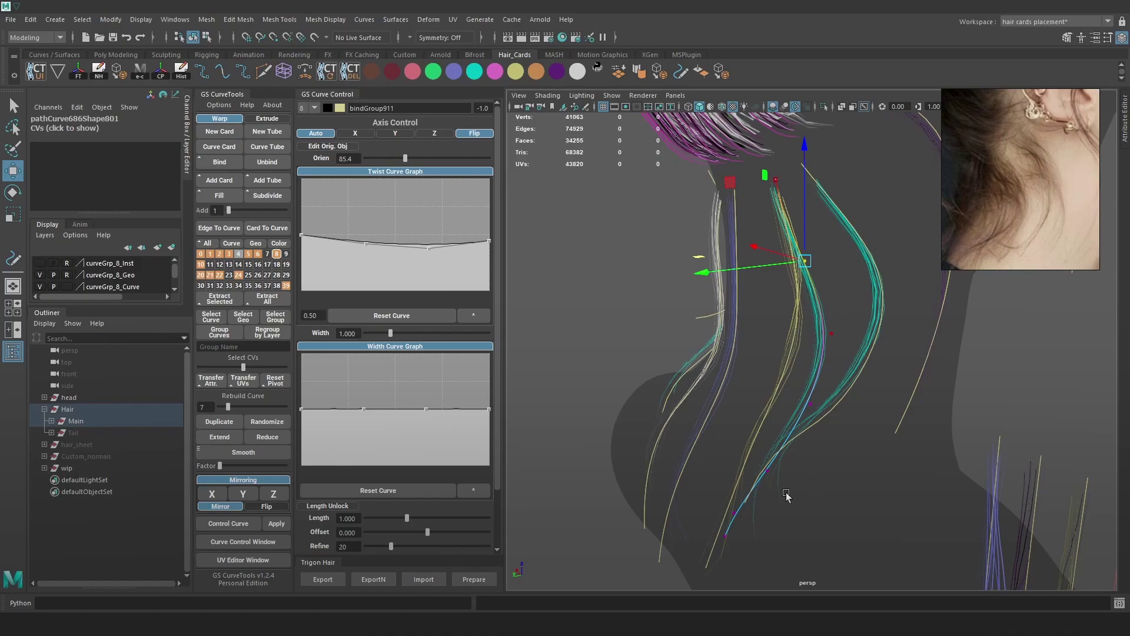
alt+drag(785, 497, 814, 511)
click(820, 465)
key(e)
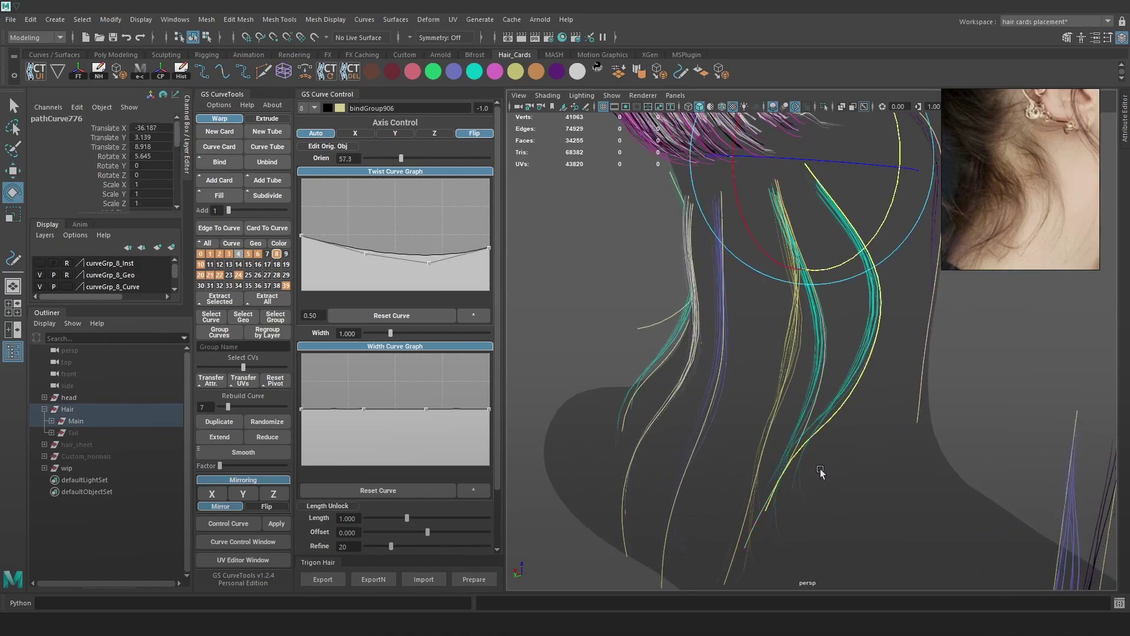
key(ctrl+z)
key(4)
key(6)
mouse_move(820, 465)
alt+mouse_down()
mouse_move(832, 408)
mouse_move(847, 425)
mouse_move(844, 409)
alt+mouse_up()
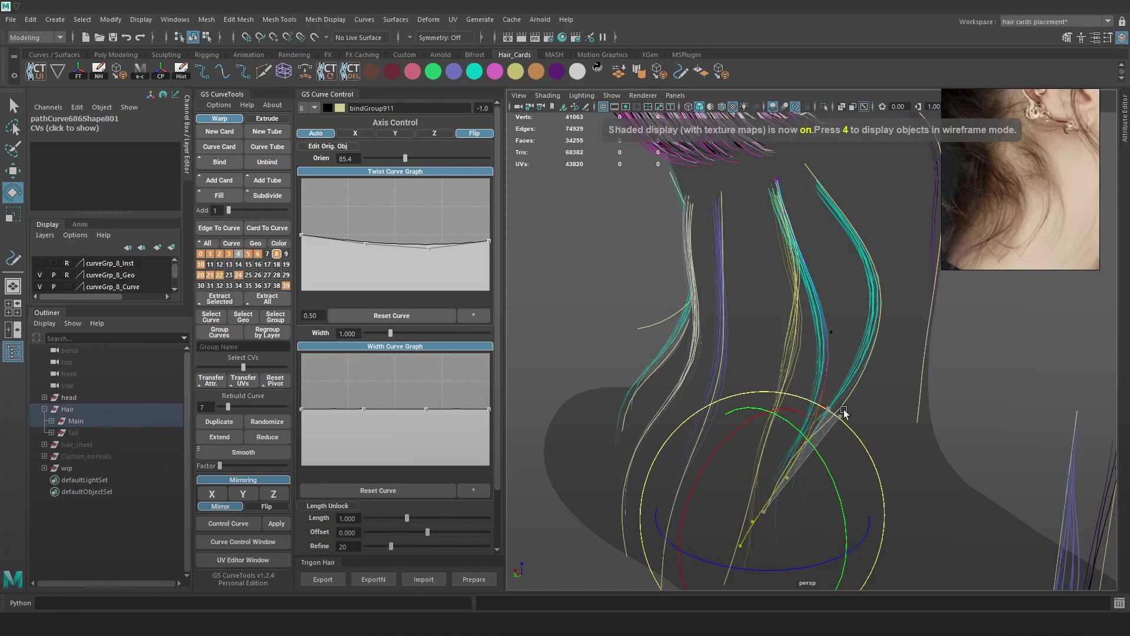
key(4)
key(f)
key(6)
key(ctrl+z)
key(ctrl+z)
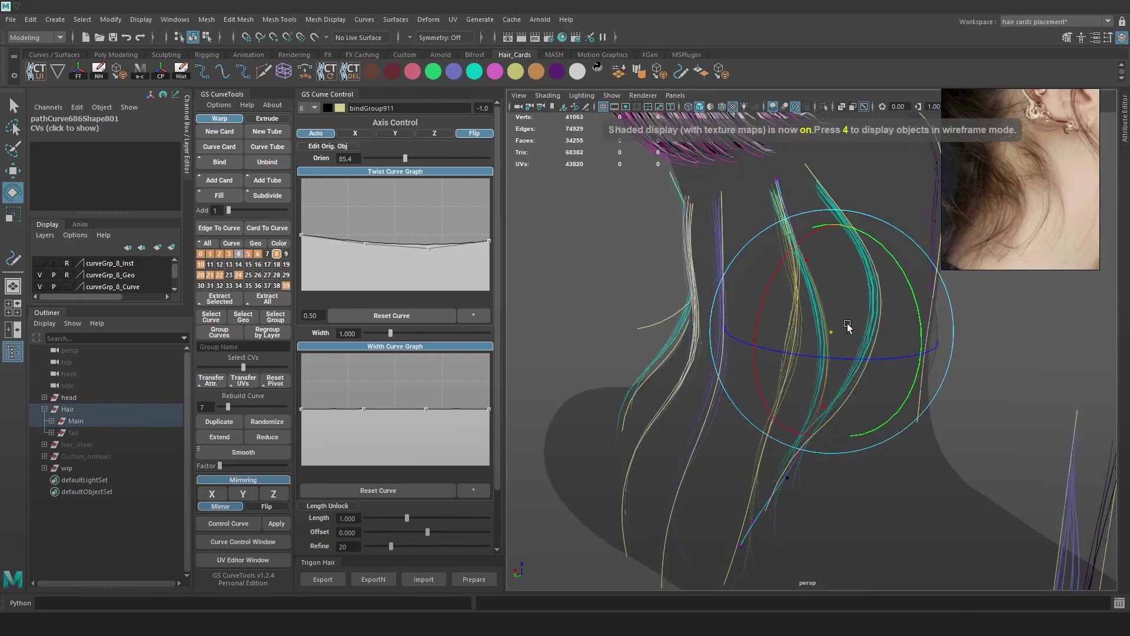
- Move the new teal strand's middle control point outward, narrow its root in the width graph and set its width to 0.826
key(w)
drag(831, 333, 844, 322)
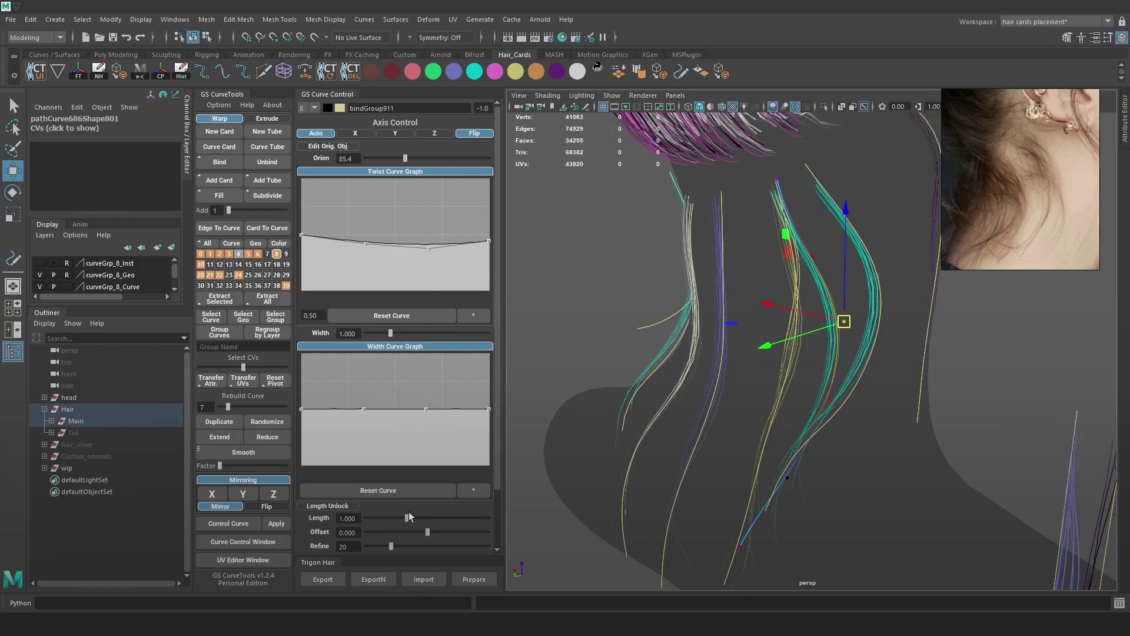
scroll(417, 525, down, 3)
scroll(397, 247, up, 3)
drag(302, 410, 364, 415)
right_drag(958, 327, 969, 315)
click(968, 319)
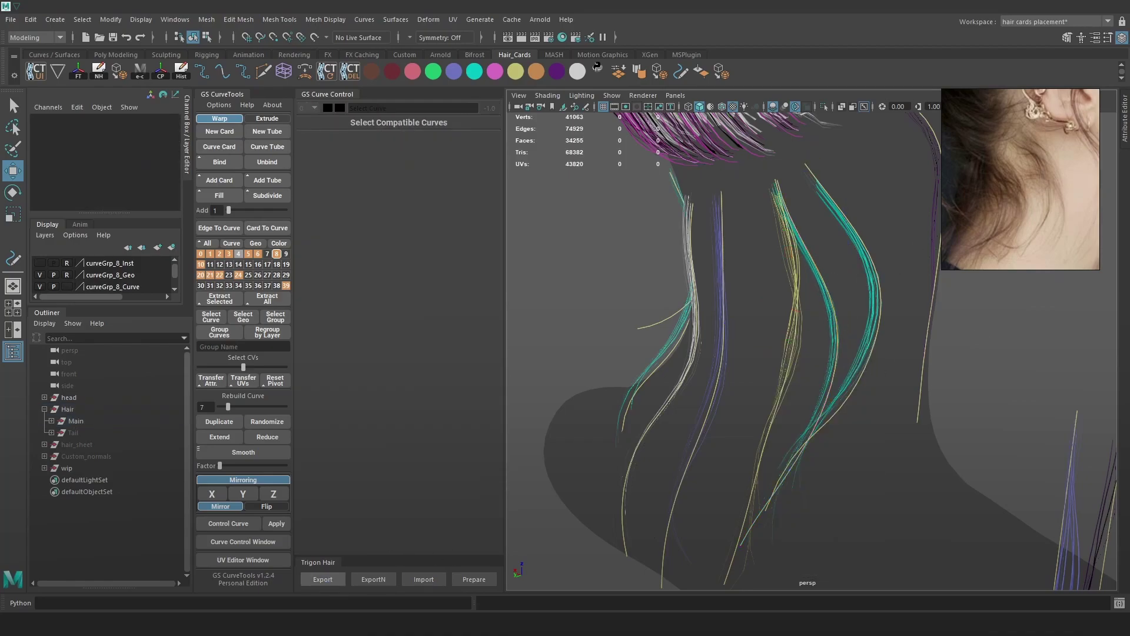
- Check the new teal strand in the Marmoset render
key(alt+Tab)
alt+drag(642, 390, 851, 395)
key(alt+Tab)
- Reselect the new teal strand's curve and shift its middle control point sideways along the neck
alt+drag(771, 359, 791, 357)
key(4)
click(786, 358)
key(6)
right_drag(924, 292, 872, 289)
click(774, 317)
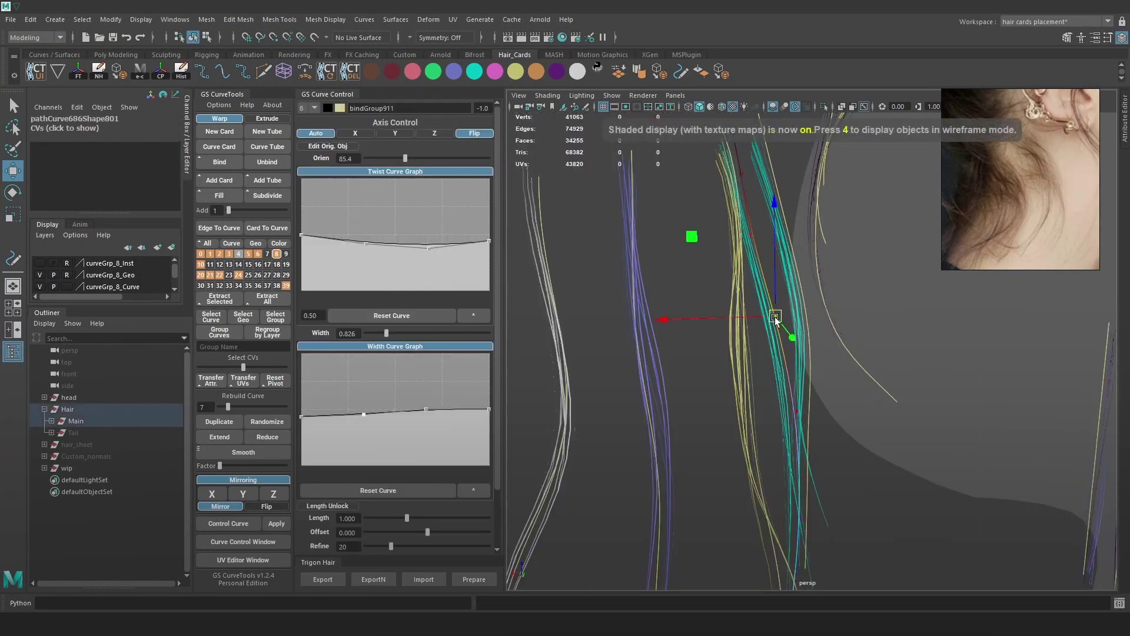
drag(735, 316, 755, 316)
- Set the new teal strand's orientation to 77.4 and reshape its twist graph with a low start and a raised third point
mouse_move(405, 158)
mouse_down()
mouse_move(394, 157)
mouse_move(404, 157)
mouse_up()
drag(430, 248, 425, 215)
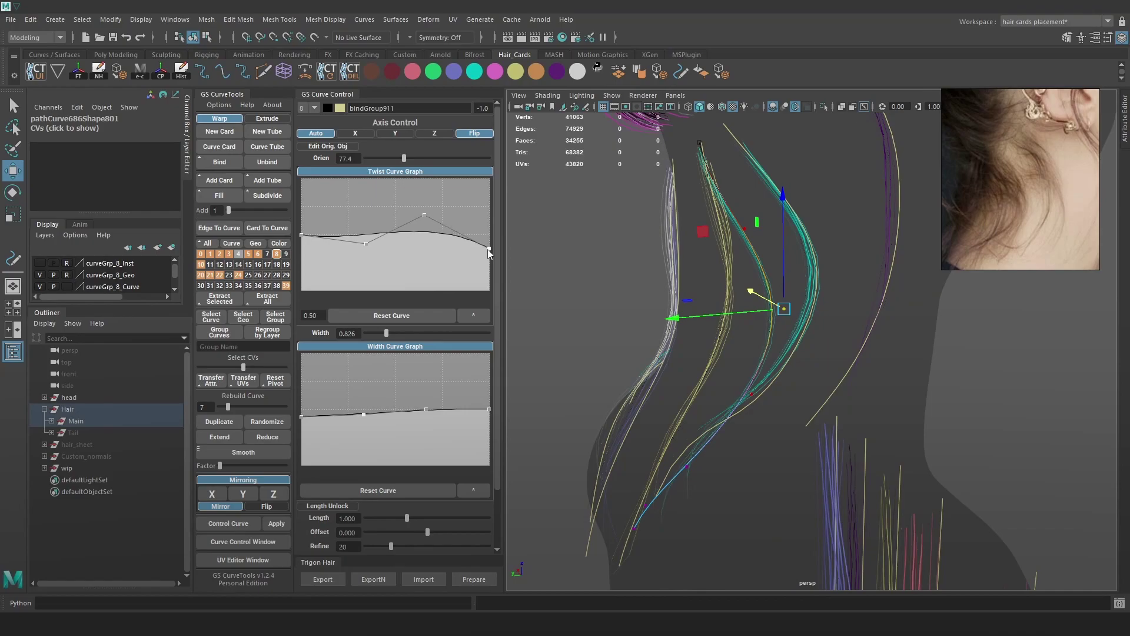
drag(304, 223, 303, 255)
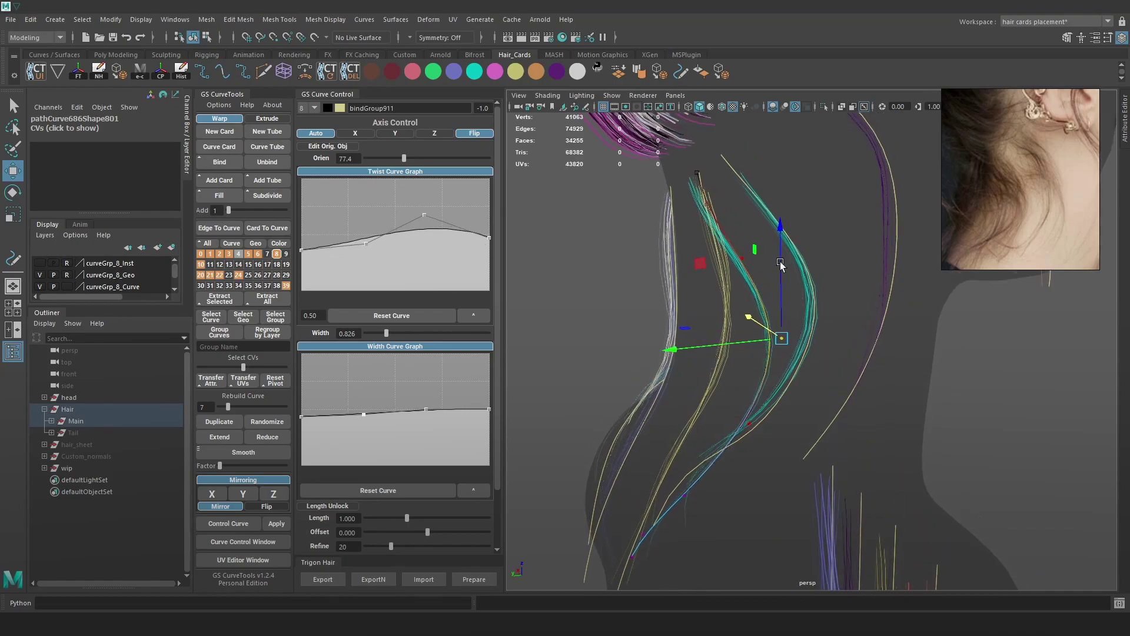
- Select the new teal strand's root control points and nudge them sideways at the hairline
key(4)
click(634, 203)
click(700, 192)
key(5)
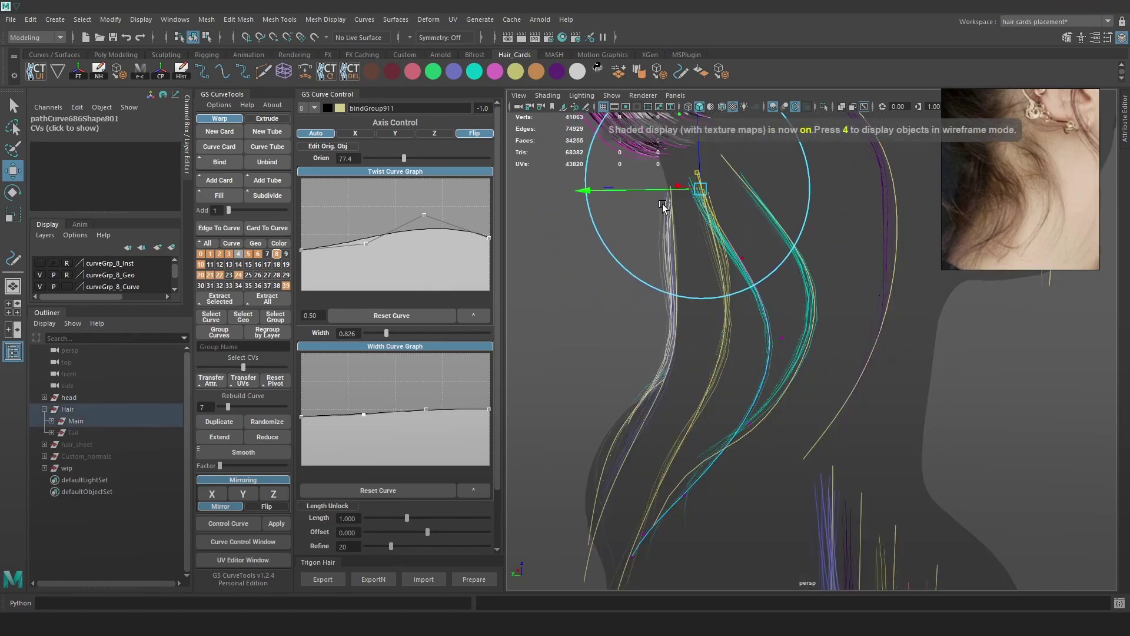
alt+drag(708, 189, 869, 236)
drag(756, 195, 764, 195)
- Return the new teal strand to whole-curve selection and mirror it across the X axis
scroll(774, 276, down, 4)
right_drag(775, 283, 812, 269)
click(790, 295)
key(6)
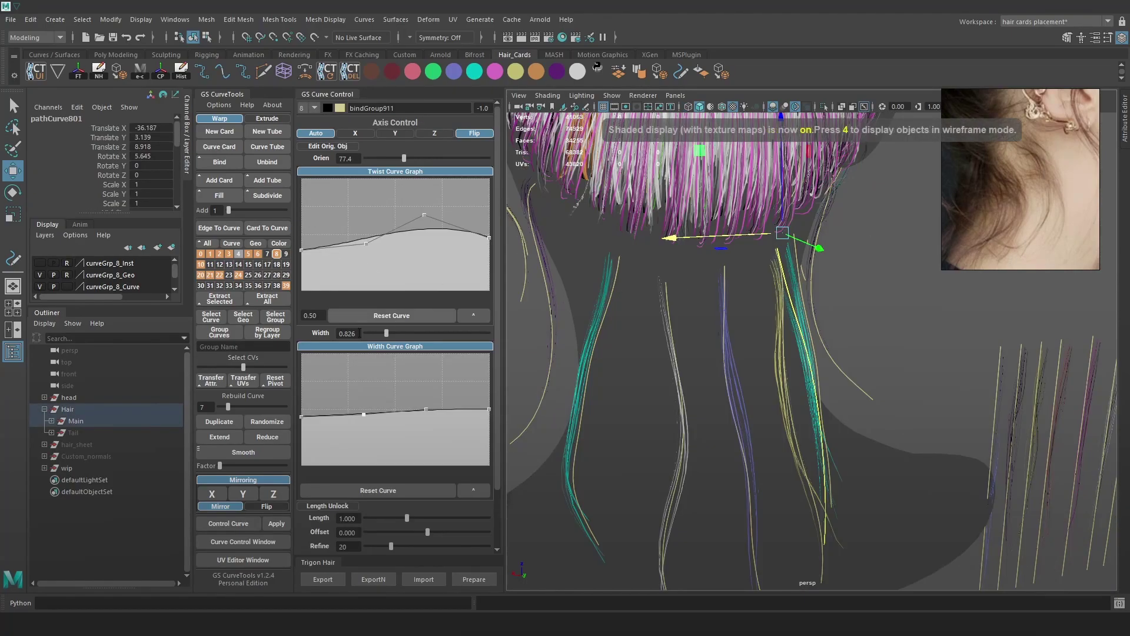
click(215, 495)
- Transfer the attributes of the original new teal strand to its mirrored copy across the nape
alt+drag(850, 330, 808, 333)
click(792, 338)
alt+drag(606, 346, 636, 340)
shift+click(616, 334)
click(219, 386)
alt+middle_drag(642, 391, 748, 374)
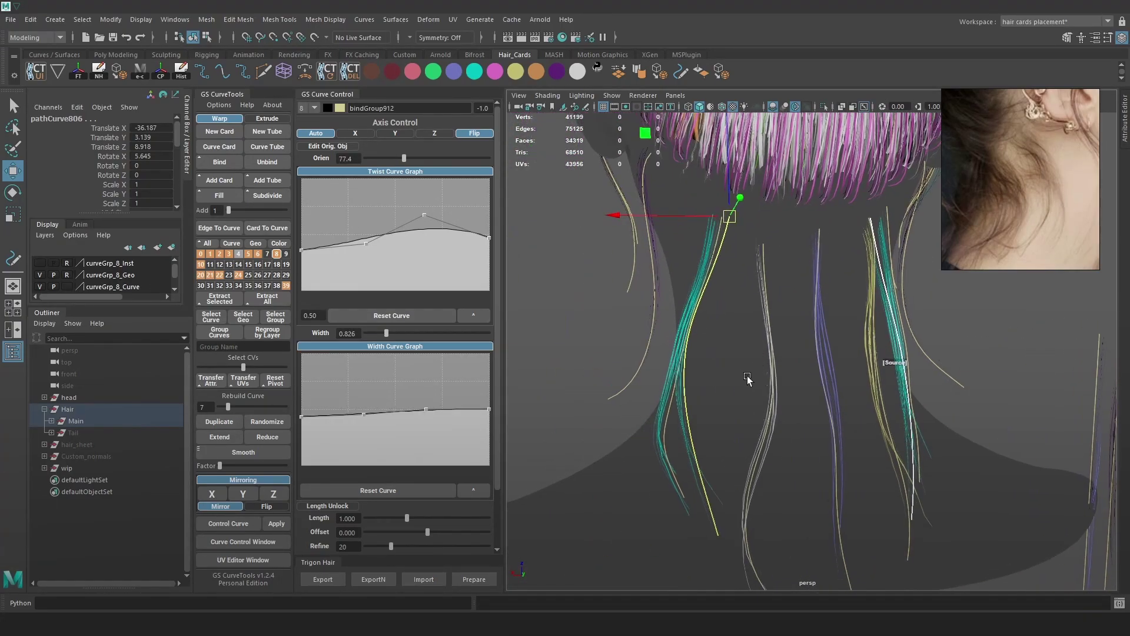
- Lower the orientation of the mirrored teal strand so its card faces outward from the neck
scroll(691, 361, up, 2)
click(669, 288)
scroll(666, 287, up, 2)
mouse_move(411, 158)
mouse_down()
mouse_move(434, 158)
mouse_move(400, 158)
mouse_up()
scroll(789, 330, down, 3)
- Try to mirror the yellow nape strand across the X axis
alt+drag(794, 330, 853, 327)
click(854, 328)
key(5)
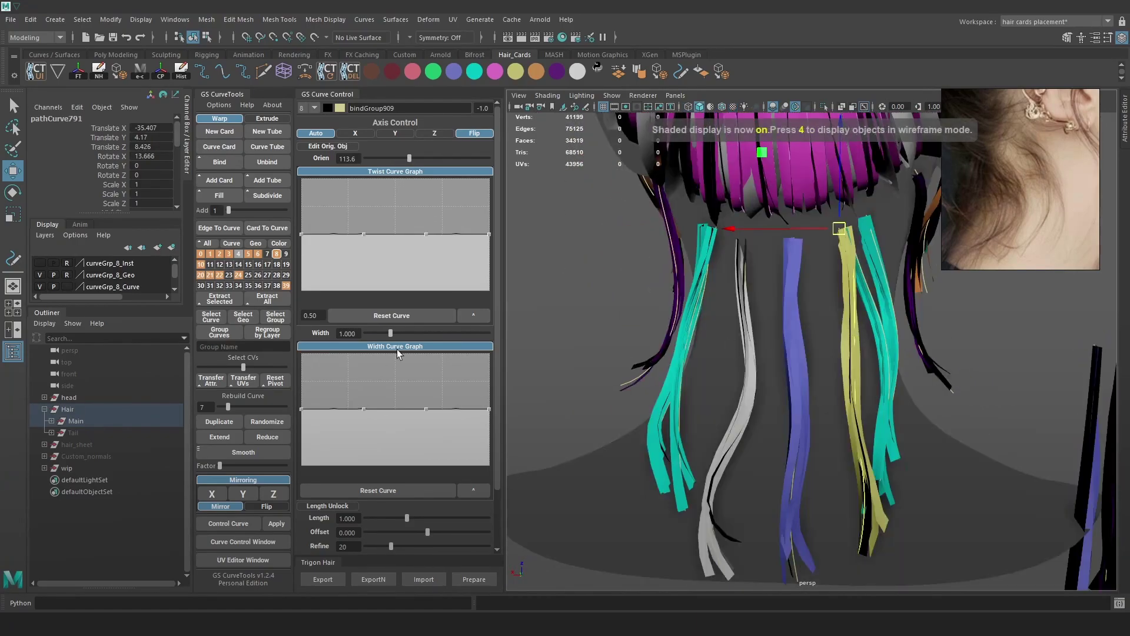
click(219, 496)
key(4)
alt+drag(718, 407, 942, 378)
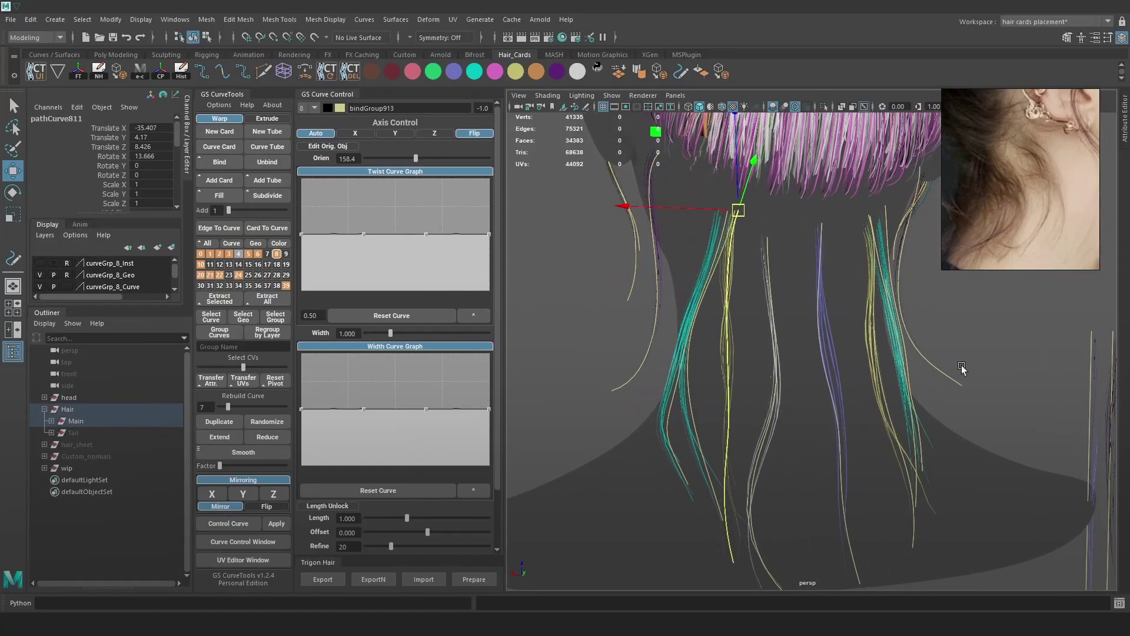
key(Up)
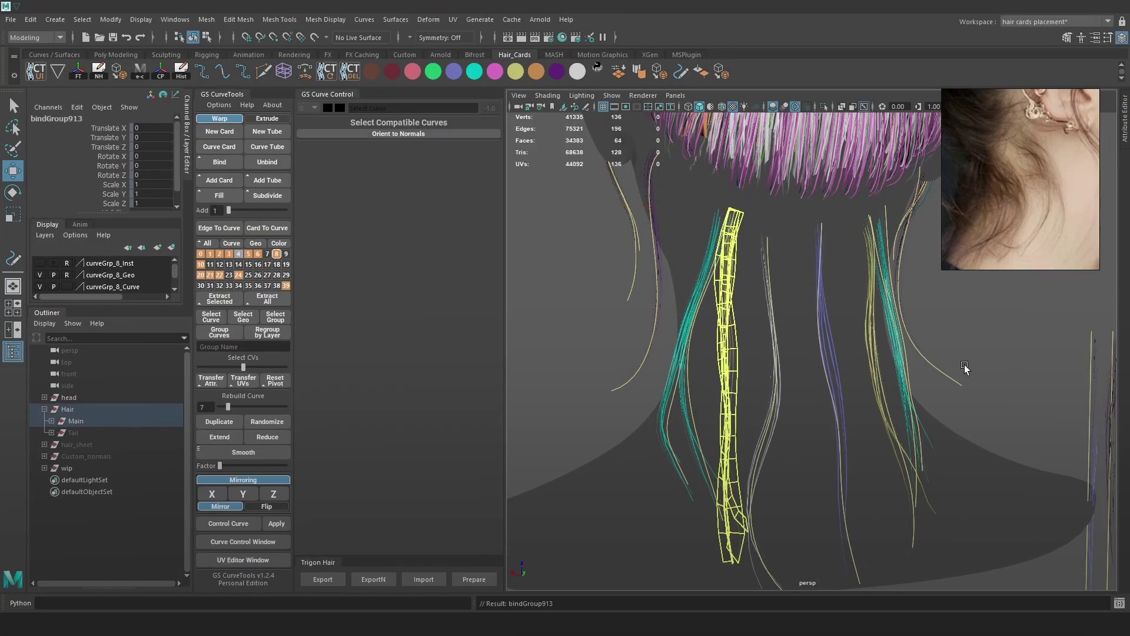
key(Delete)
- Duplicate the pink strand from the sample row and place the copy between the mirrored teal strand and the grey strand
alt+right_drag(967, 402, 927, 359)
alt+middle_drag(927, 359, 862, 341)
alt+right_drag(863, 342, 1059, 423)
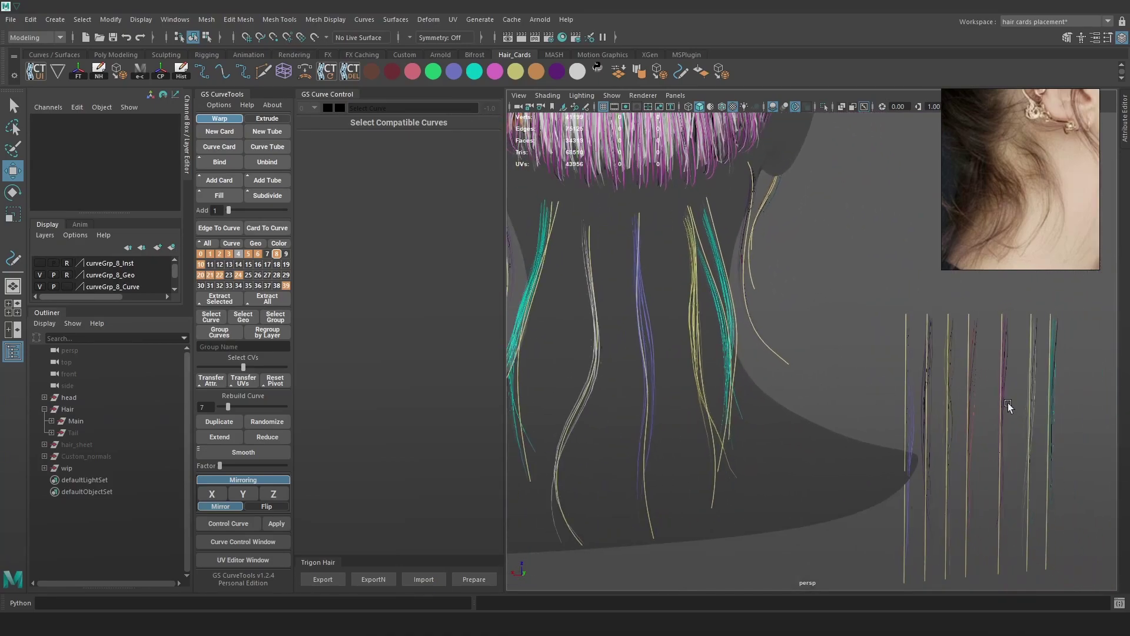
key(4)
click(1002, 314)
key(5)
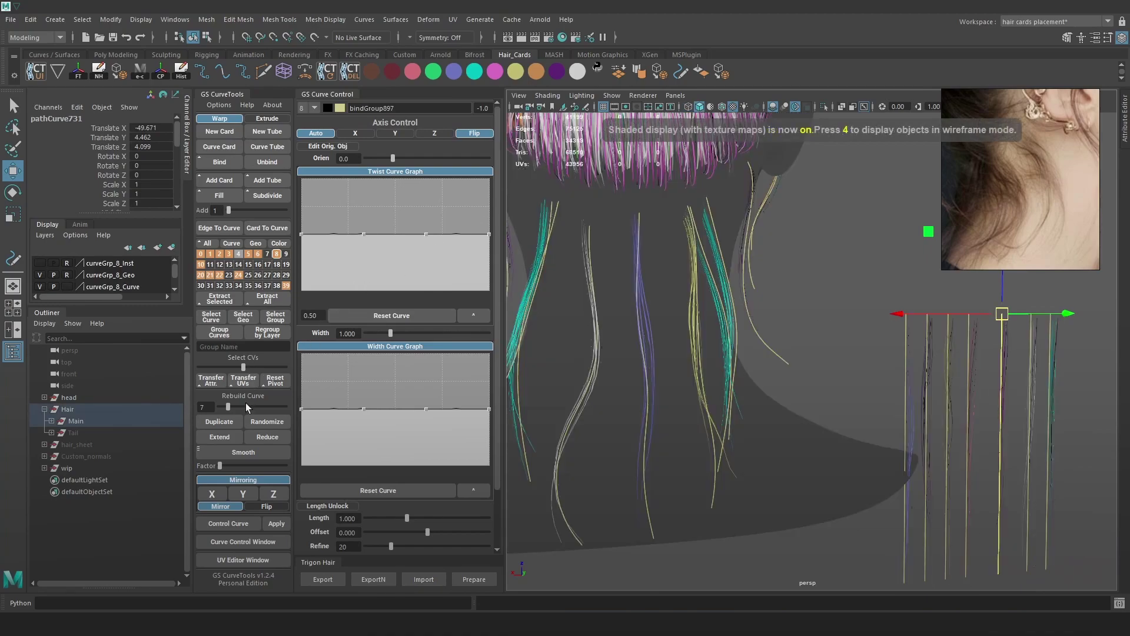
drag(912, 316, 527, 307)
alt+middle_drag(668, 315, 766, 327)
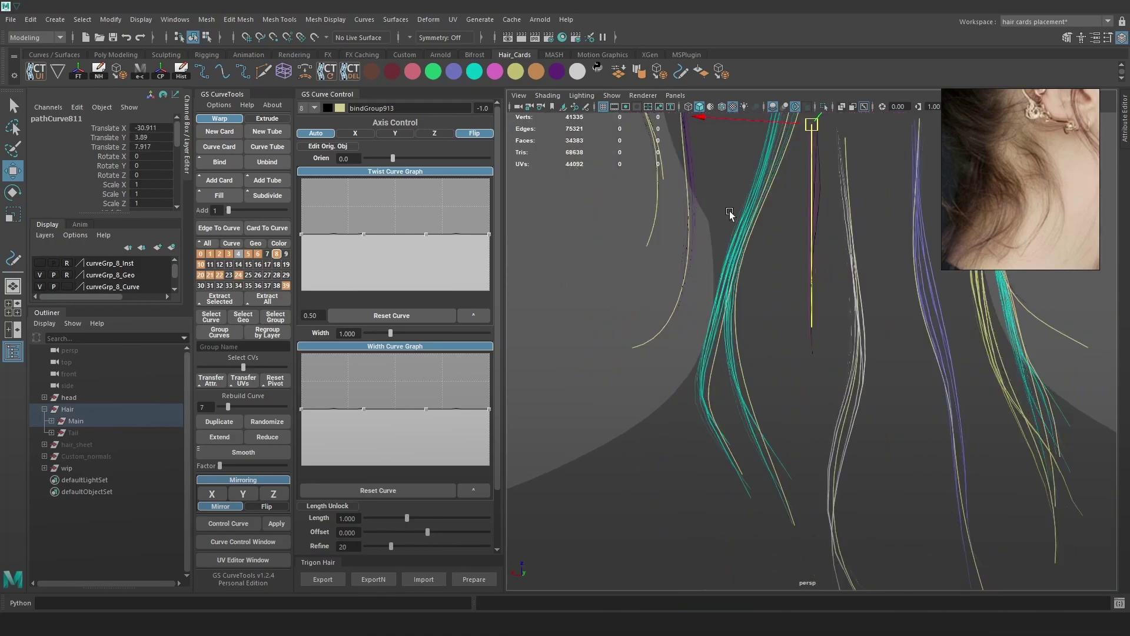
scroll(695, 205, down, 5)
scroll(768, 260, up, 5)
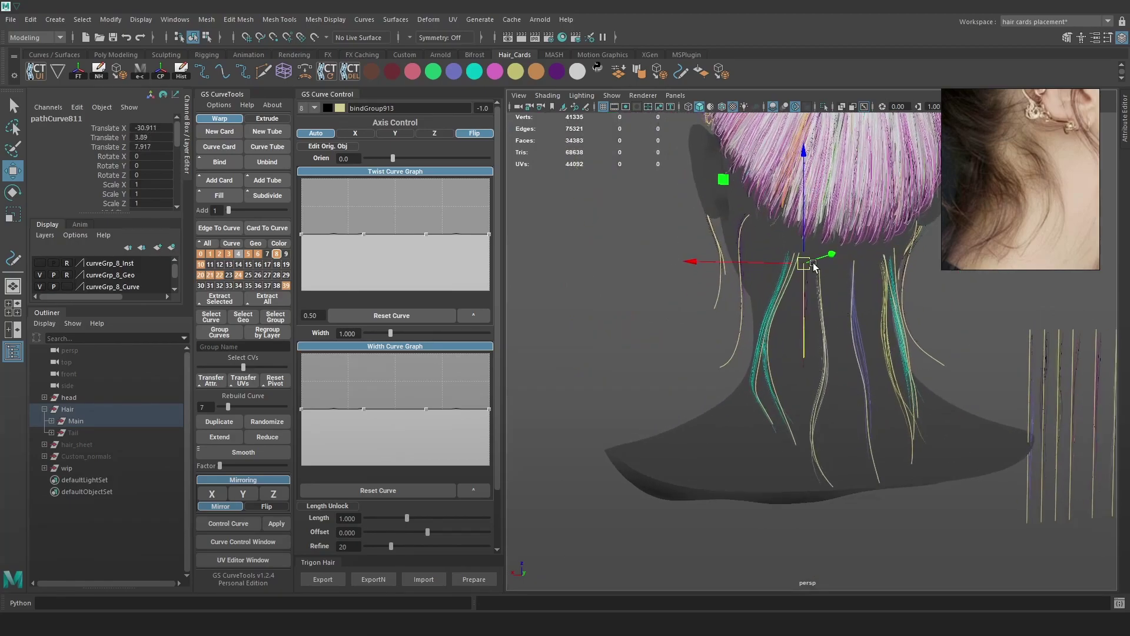
- Nudge the new pink strand copy's depth relative to the nape, checking the fit against the neck from the side
scroll(1014, 201, up, 2)
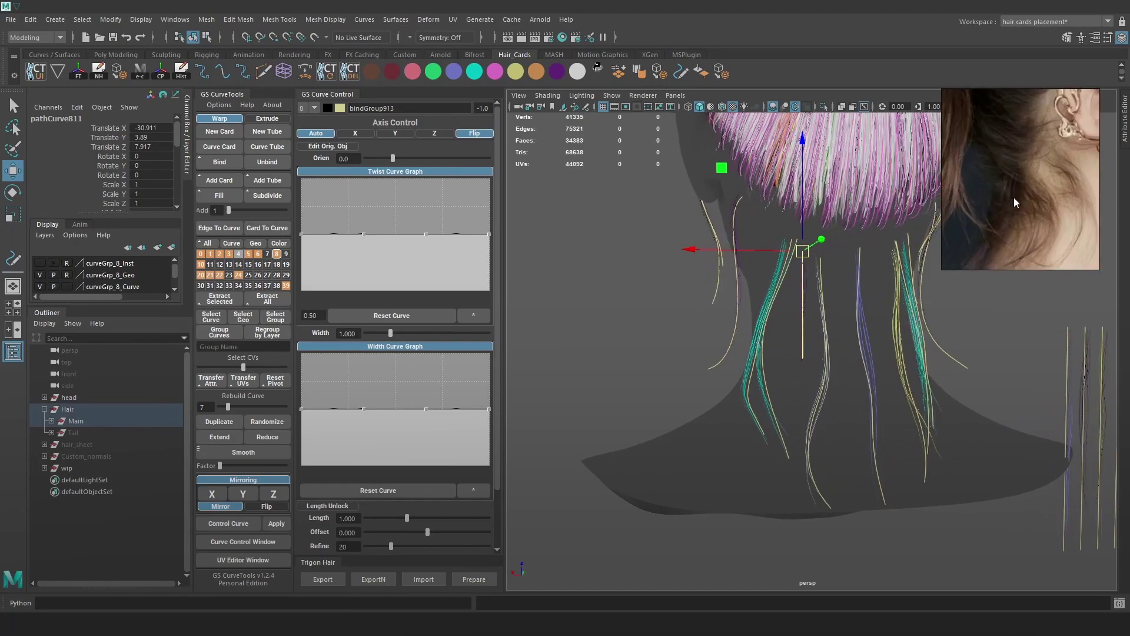
scroll(1035, 183, down, 2)
alt+drag(884, 250, 865, 262)
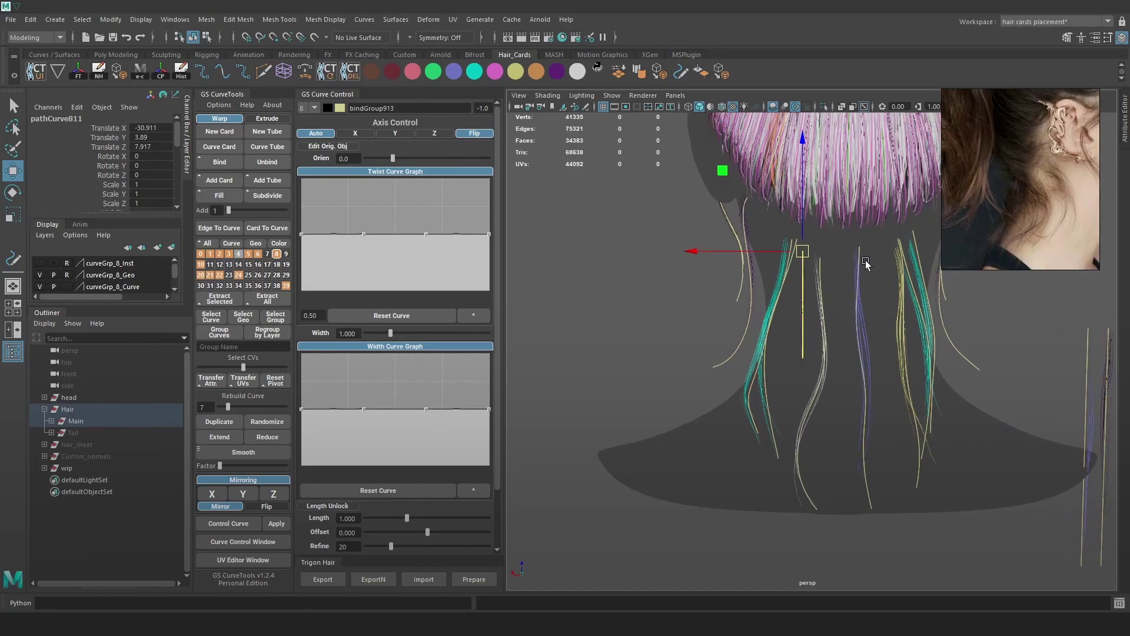
alt+middle_drag(866, 263, 786, 312)
alt+drag(786, 313, 886, 330)
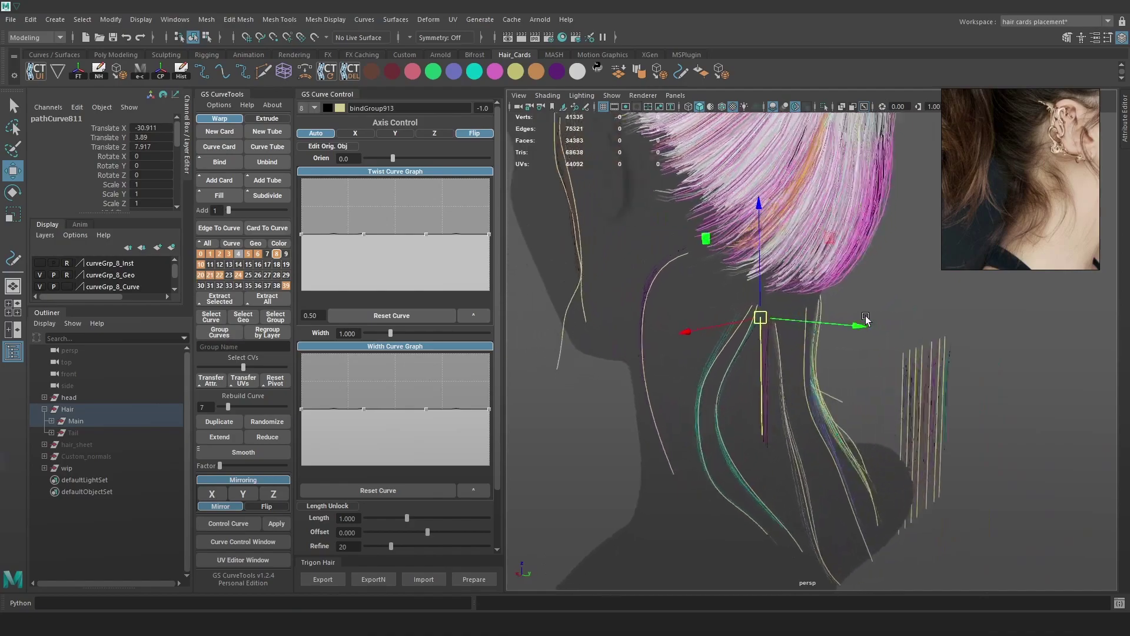
scroll(896, 378, up, 3)
drag(715, 294, 720, 298)
alt+drag(829, 332, 780, 327)
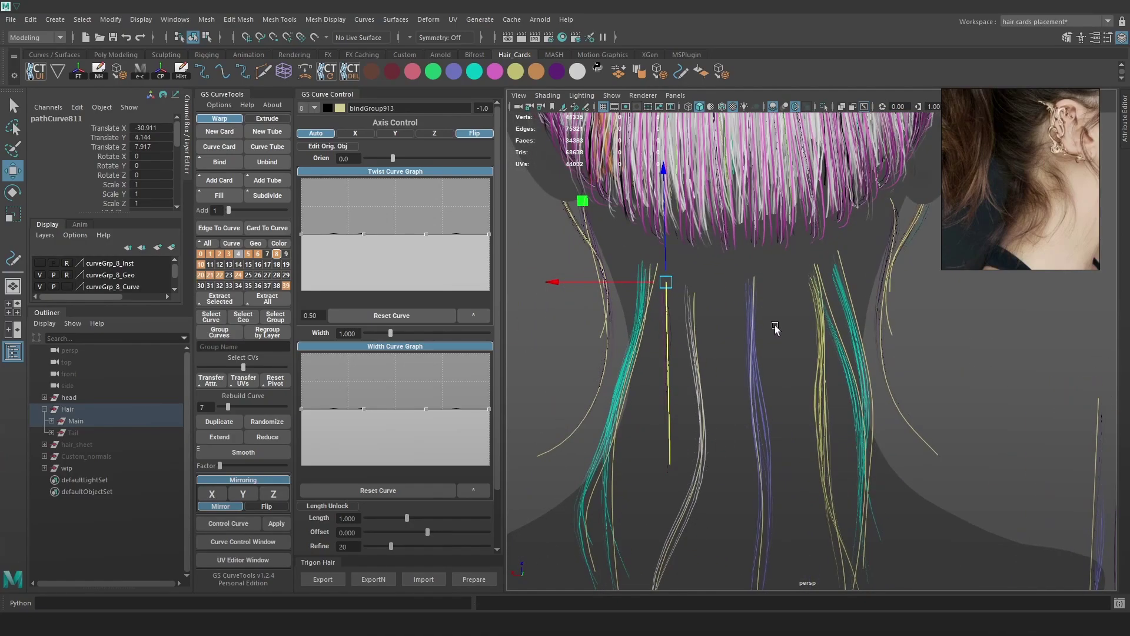
- Raise the pink strand so its root sits under the hairline beside the grey strand
key(4)
drag(628, 350, 629, 351)
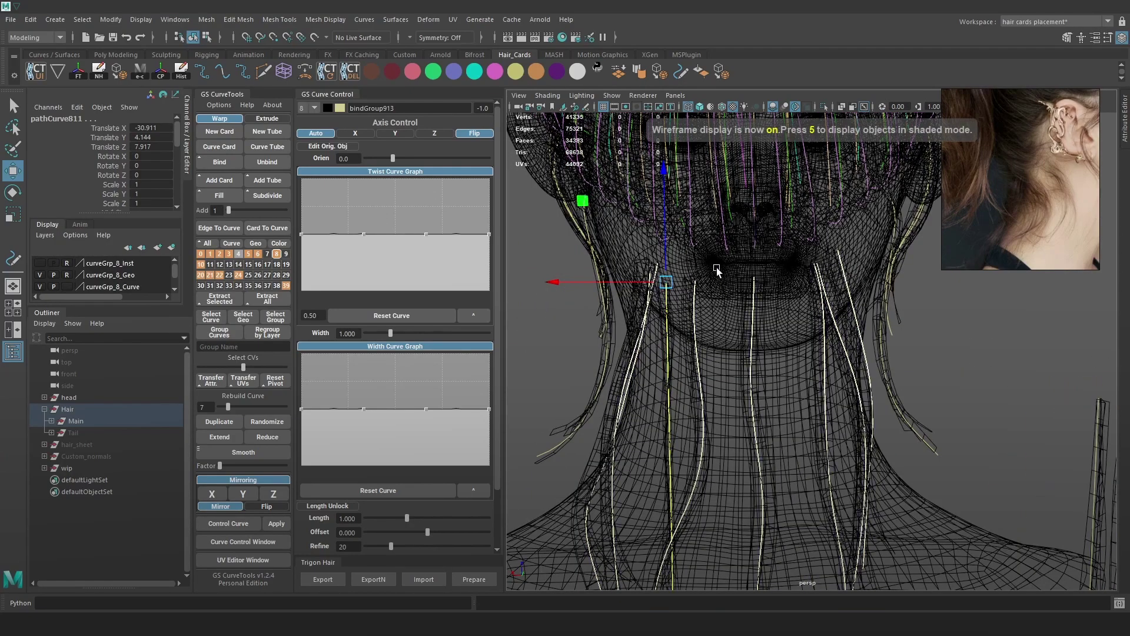
key(5)
key(6)
mouse_move(666, 249)
mouse_down()
mouse_move(660, 266)
mouse_move(862, 297)
mouse_up()
click(728, 303)
mouse_move(728, 303)
alt+mouse_down()
mouse_move(647, 305)
mouse_move(866, 298)
mouse_move(944, 362)
mouse_move(874, 316)
mouse_move(811, 345)
mouse_move(732, 324)
alt+mouse_up()
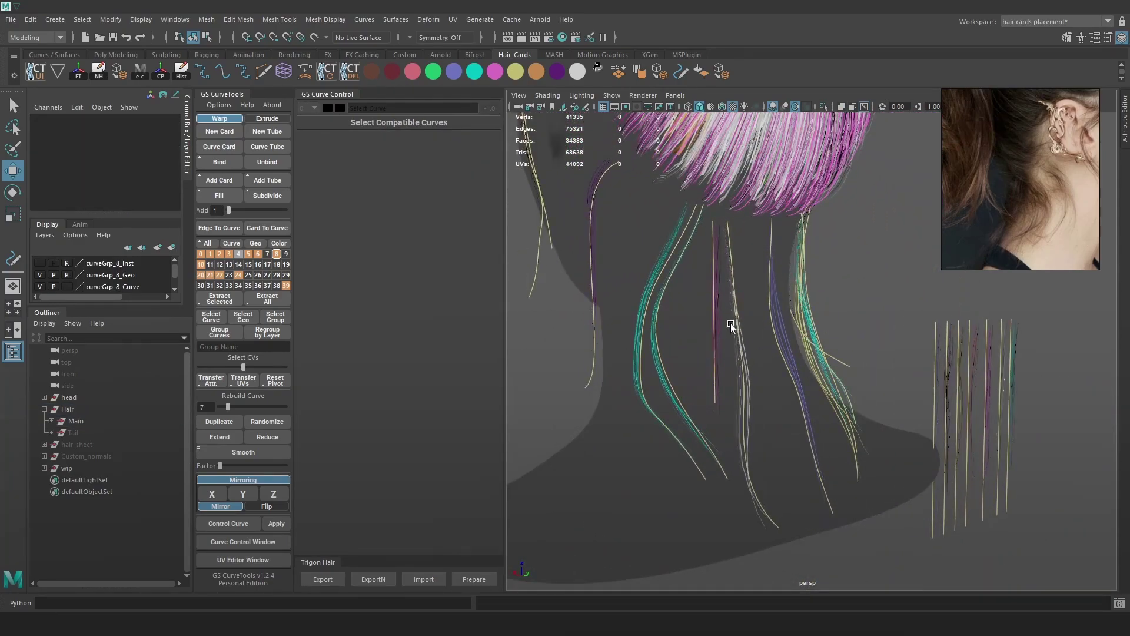
- Duplicate the pink strand in place and set the copy's orientation to 129.7 so its card turns outward
key(4)
click(716, 310)
alt+right_drag(719, 267, 743, 278)
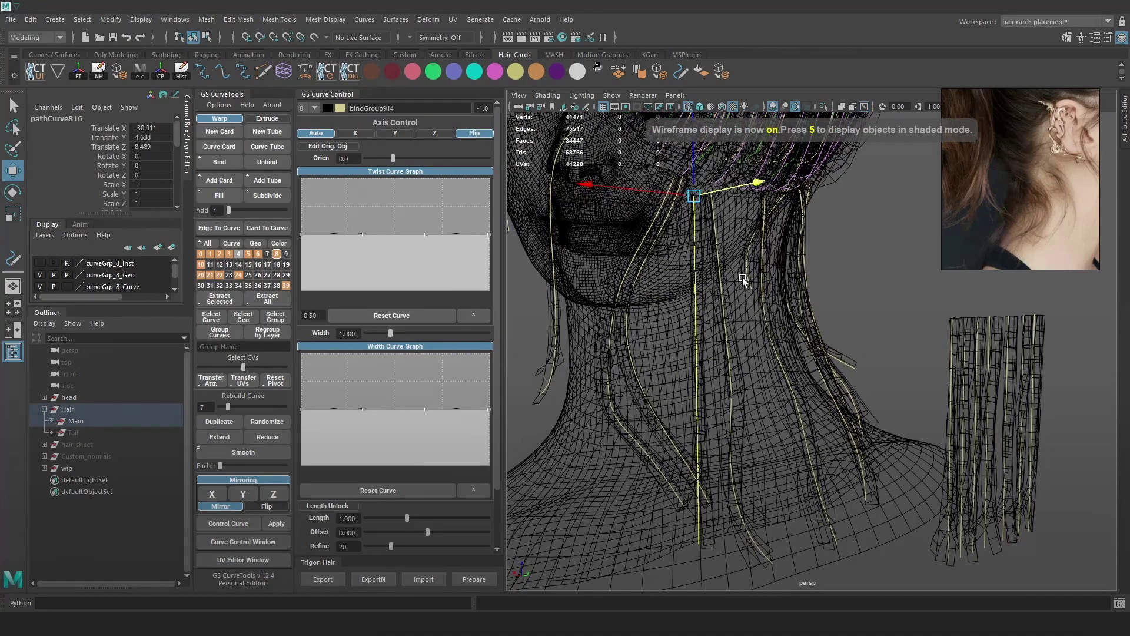
key(6)
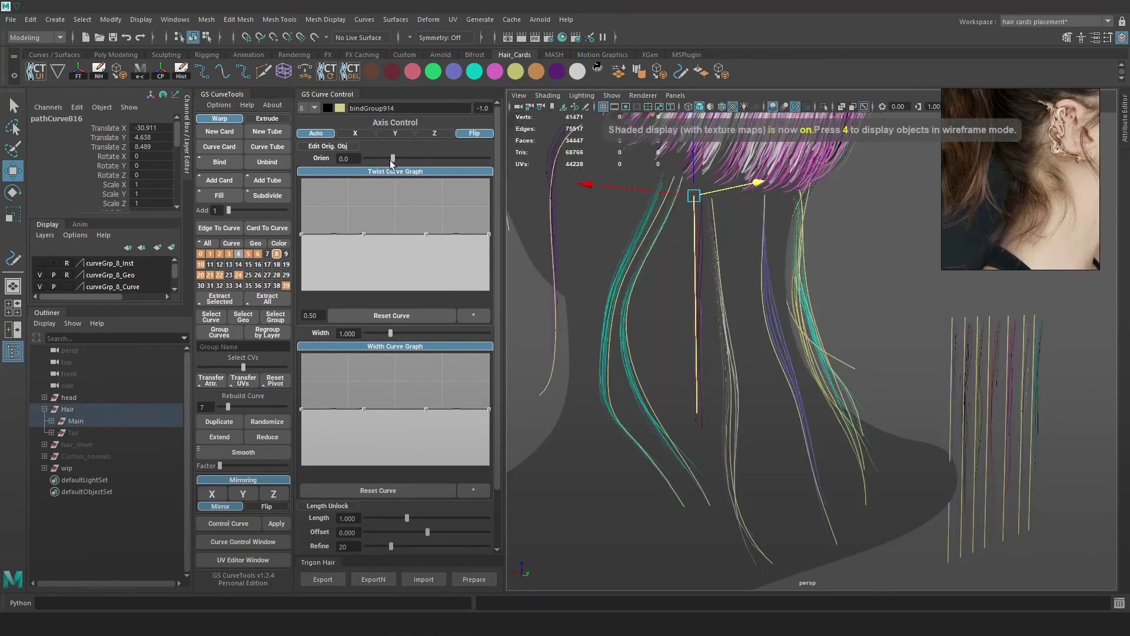
drag(436, 168, 413, 168)
scroll(703, 267, up, 3)
alt+drag(703, 266, 807, 236)
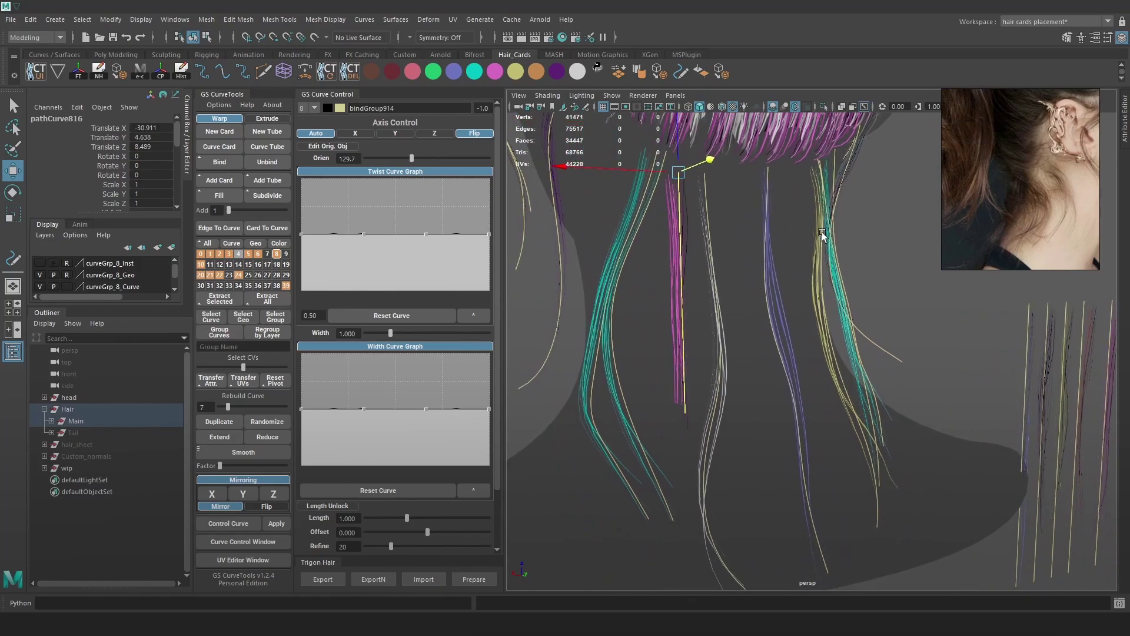
- Move the end control point of the duplicated pink strand with soft selection so its lower part follows the neck
click(900, 218)
key(4)
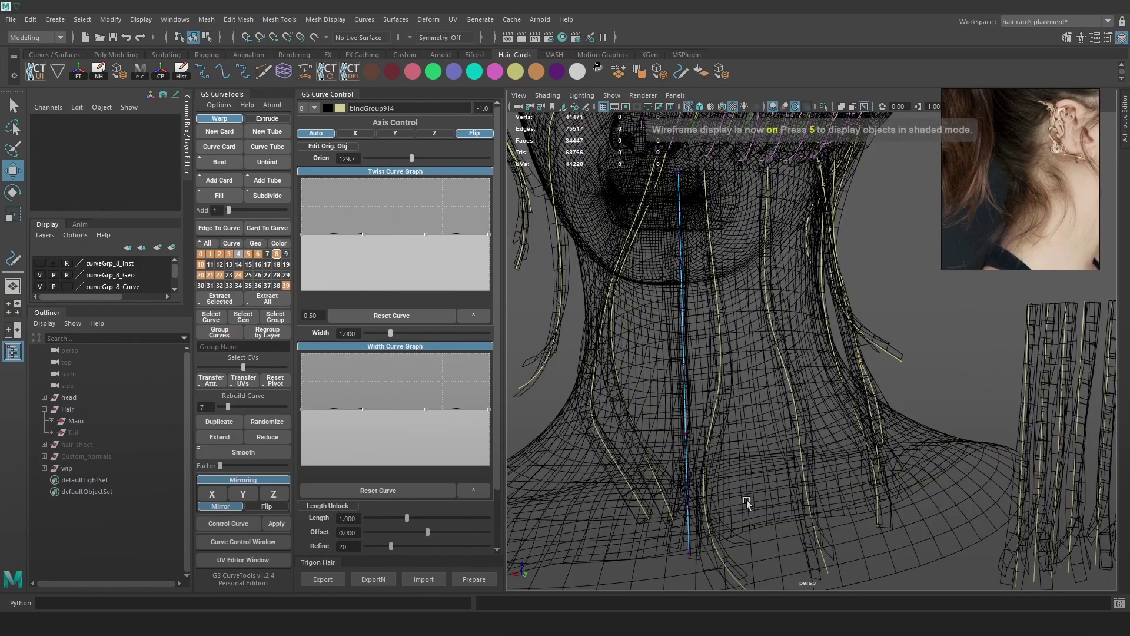
click(731, 560)
key(5)
key(b)
drag(690, 494, 736, 488)
key(6)
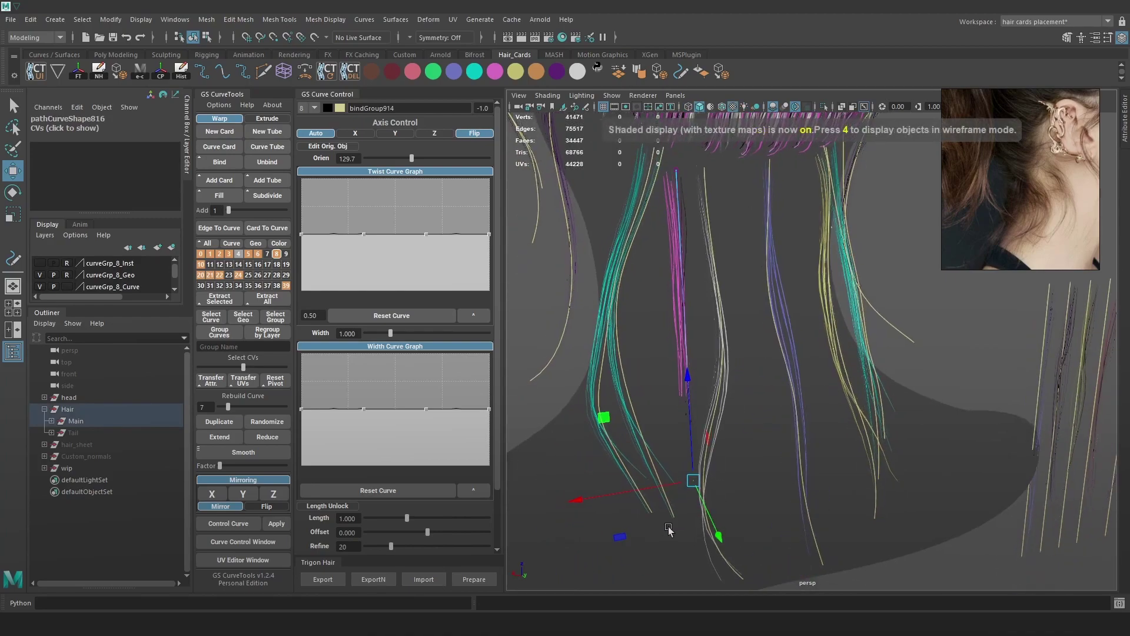
mouse_move(618, 537)
middle_down()
mouse_move(596, 553)
mouse_move(585, 515)
mouse_move(670, 429)
middle_up()
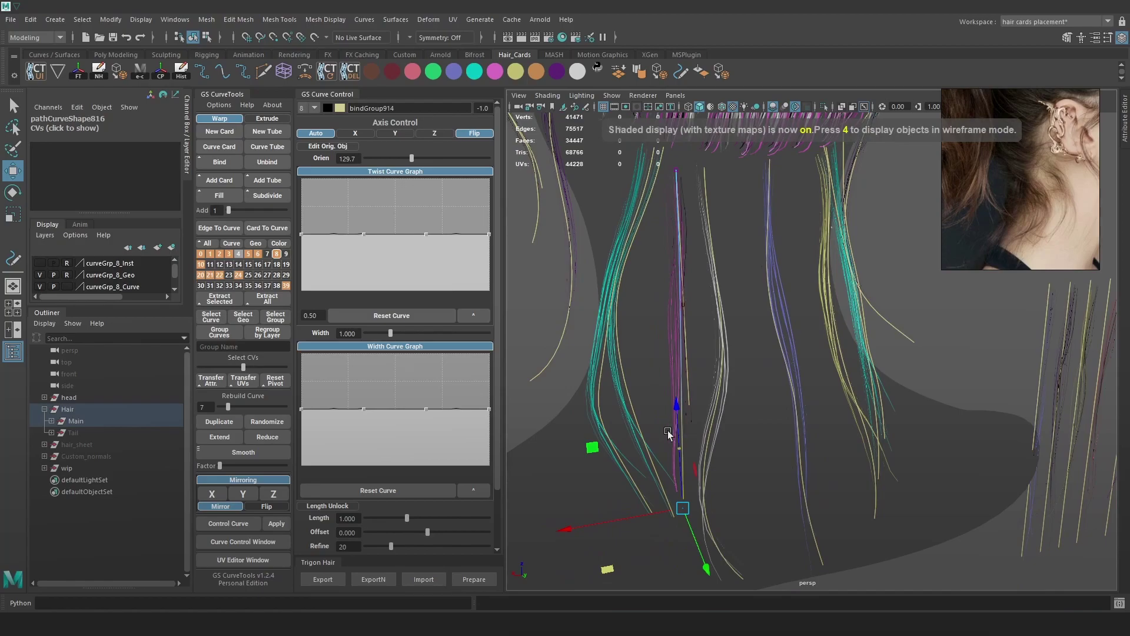
- Reshape the twist graph of the teal strand beside the pink one, lowering its end point and slightly its third point
key(4)
click(639, 434)
key(6)
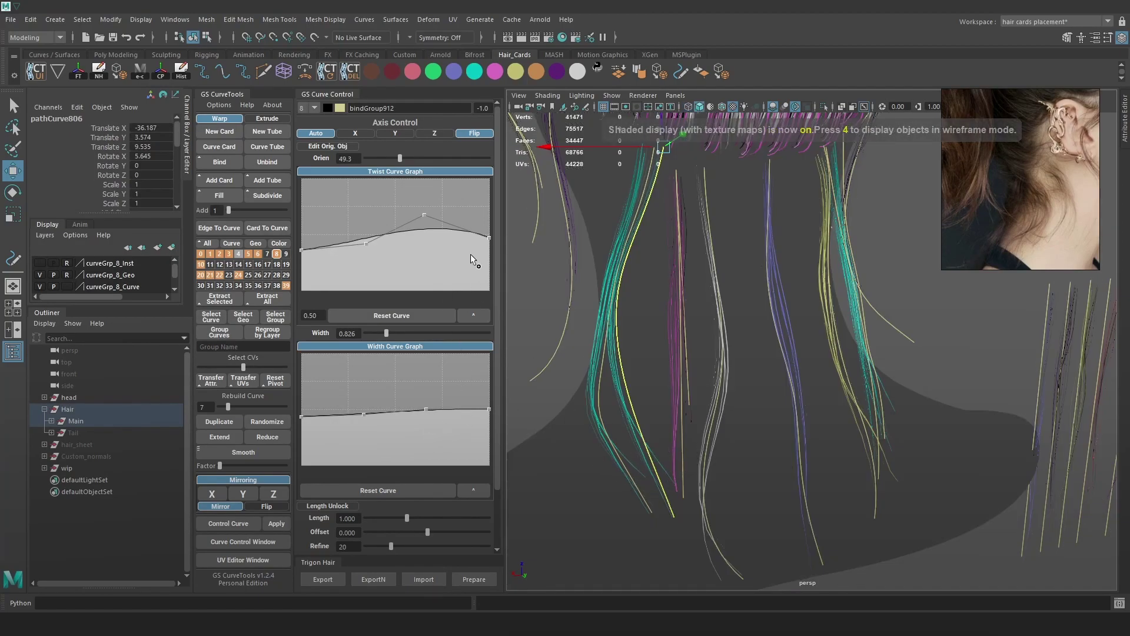
drag(489, 238, 489, 275)
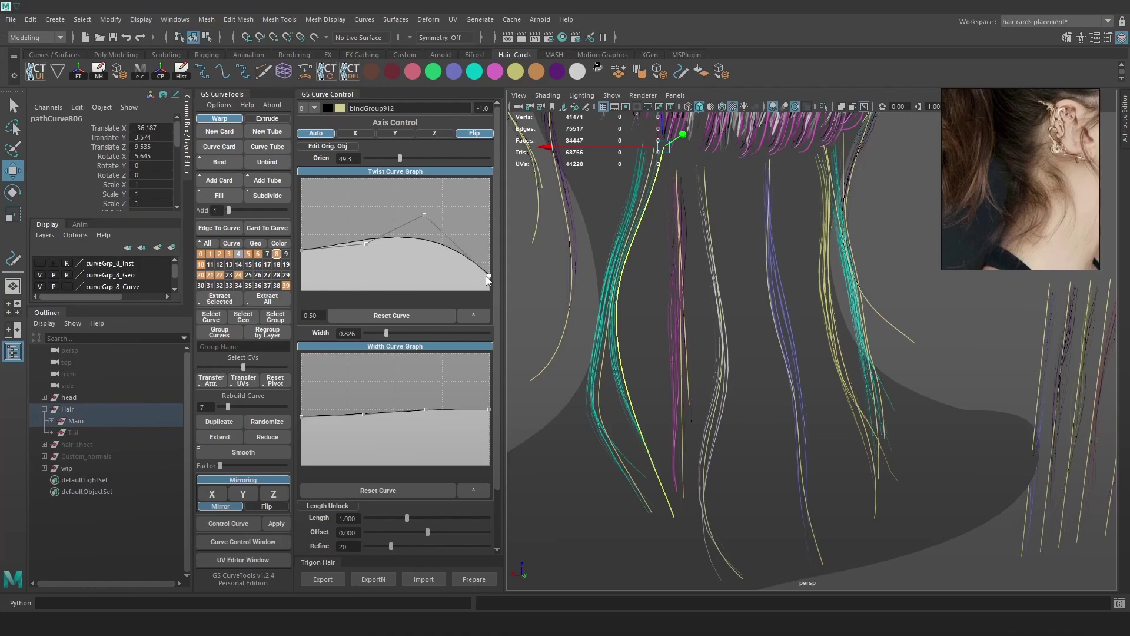
drag(422, 232, 419, 222)
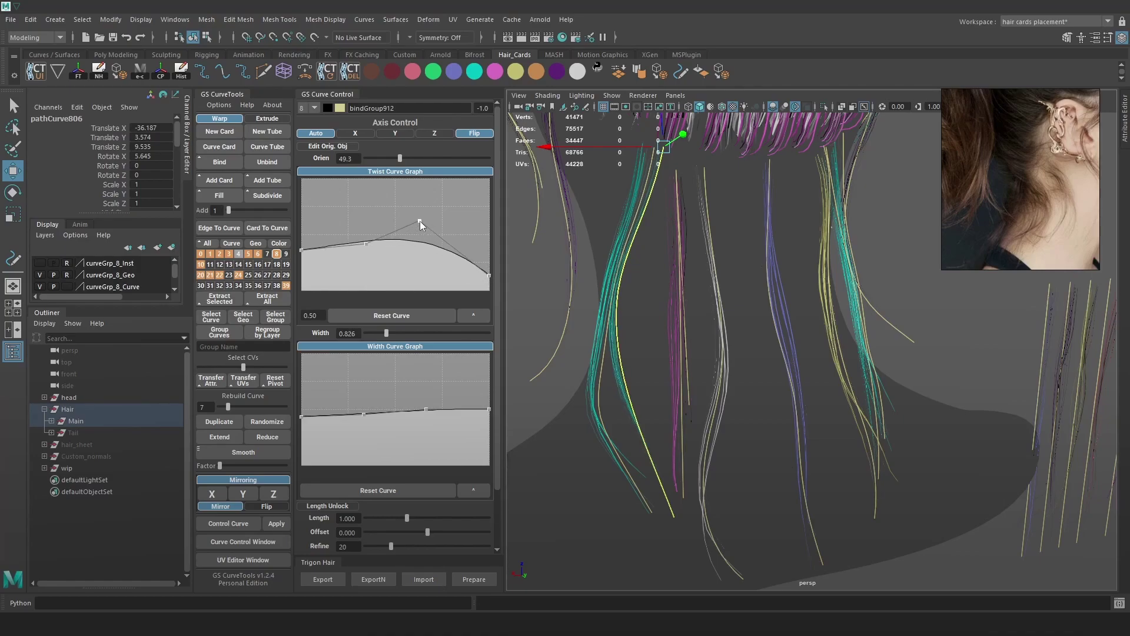
- Delete the leftover original of the pink strand, keeping only its reoriented copy
click(678, 283)
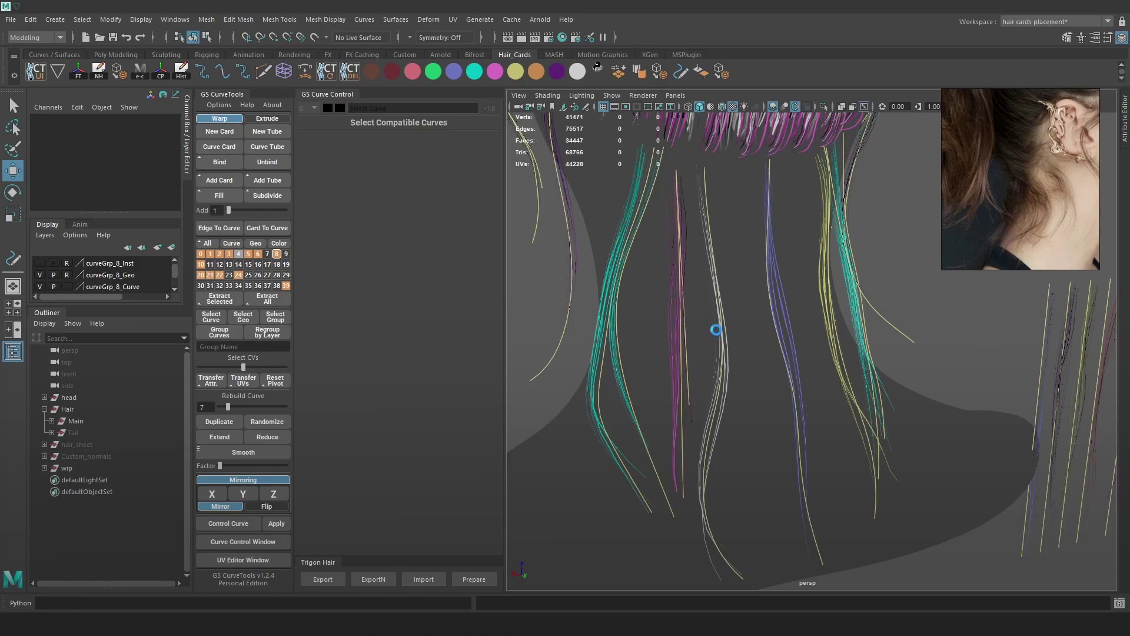
alt+drag(689, 344, 645, 337)
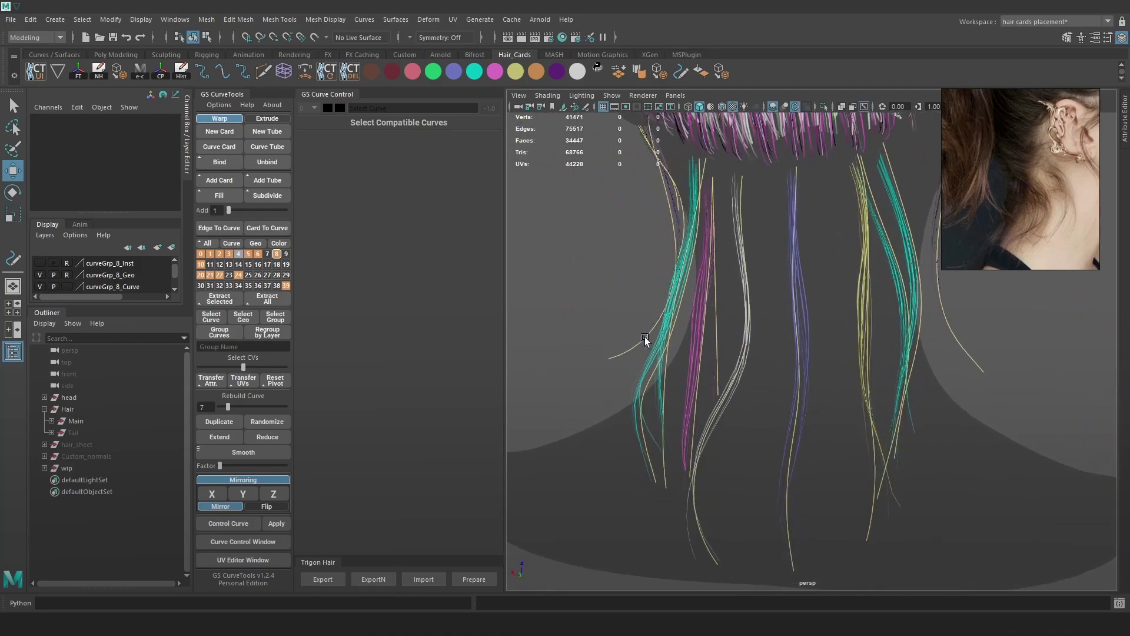
key(4)
click(716, 342)
alt+drag(716, 343, 759, 359)
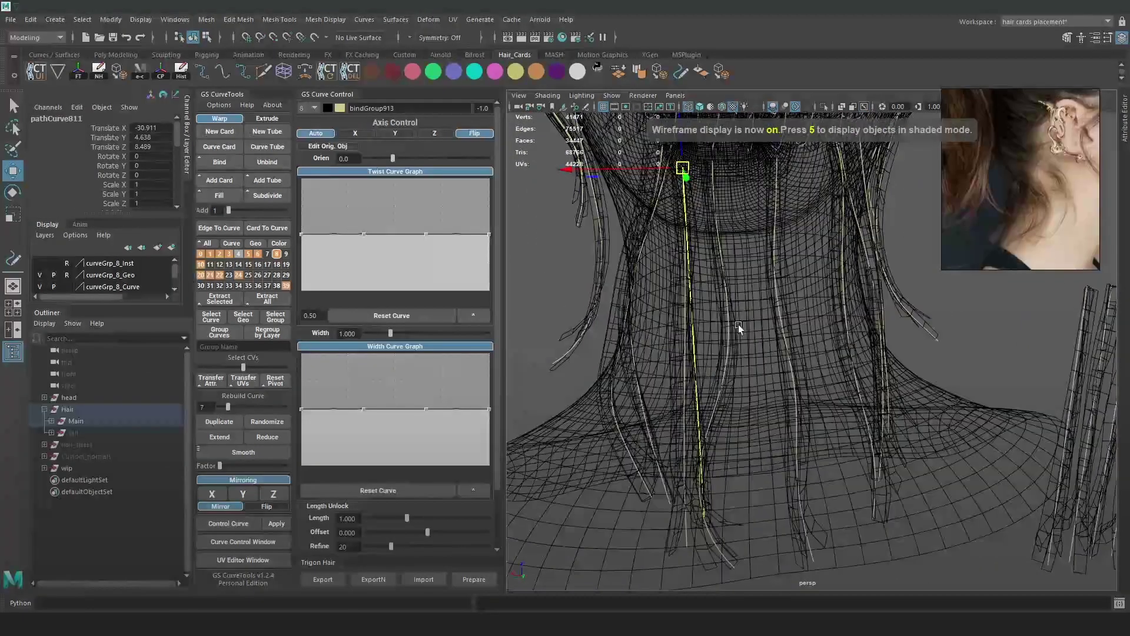
key(5)
mouse_move(732, 182)
alt+mouse_down()
mouse_move(698, 249)
mouse_move(721, 242)
mouse_move(717, 256)
alt+mouse_up()
key(Up)
key(Delete)
- Set the remaining pink strand's orientation to 206.2 and nudge the strand sideways and upward at the hairline
key(4)
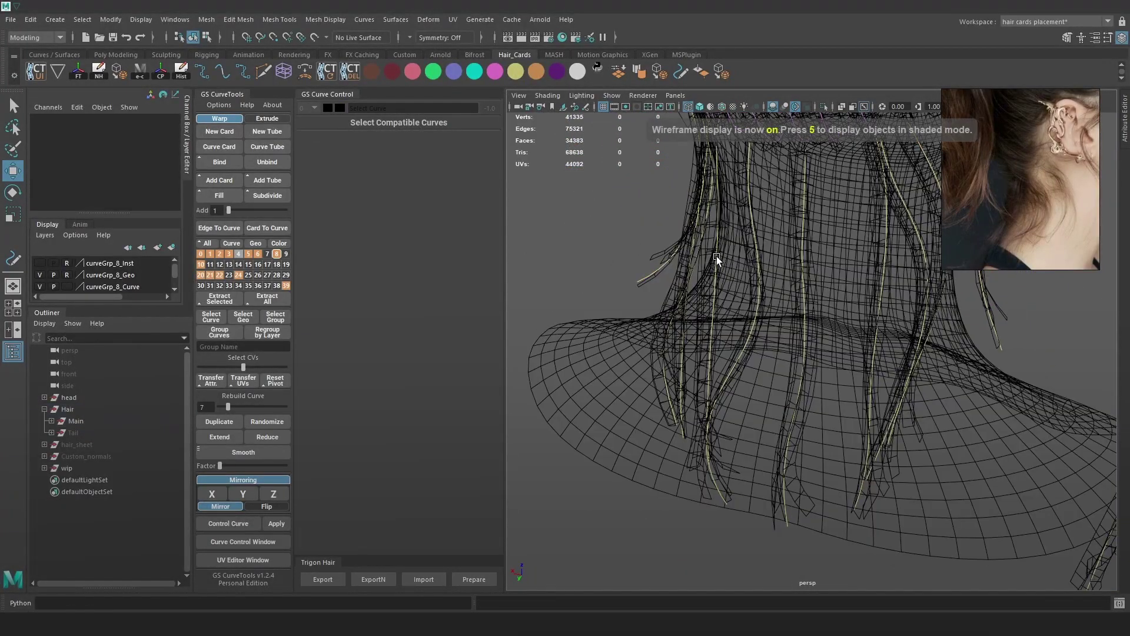
click(718, 258)
key(5)
drag(392, 158, 422, 159)
drag(725, 234, 794, 231)
drag(630, 216, 636, 216)
drag(684, 180, 683, 163)
drag(718, 201, 854, 270)
- Move the pink strand's end control point along the neck and rotate its lower control points
right_drag(853, 270, 819, 259)
key(4)
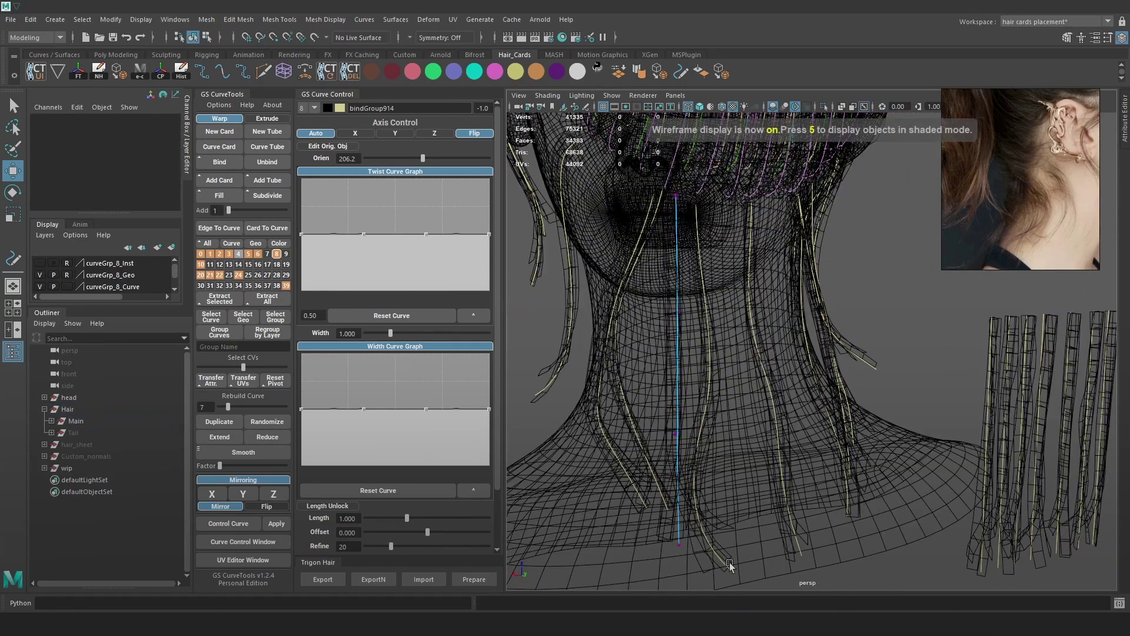
click(730, 564)
key(5)
mouse_move(676, 543)
alt+mouse_down()
mouse_move(636, 497)
mouse_move(610, 505)
alt+mouse_up()
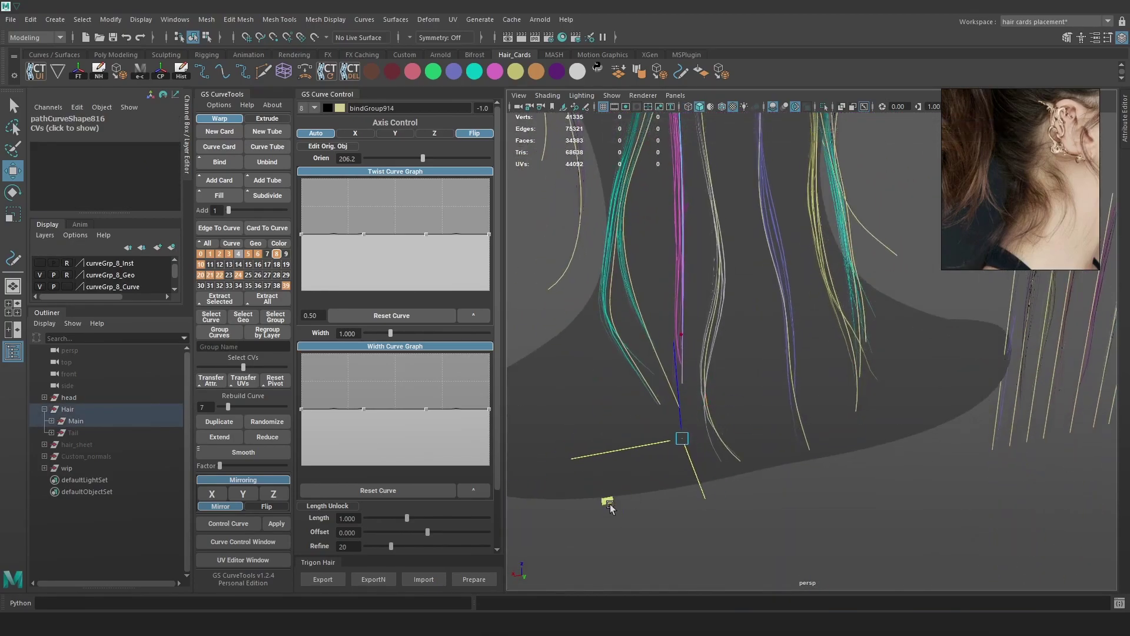
key(e)
drag(242, 367, 244, 369)
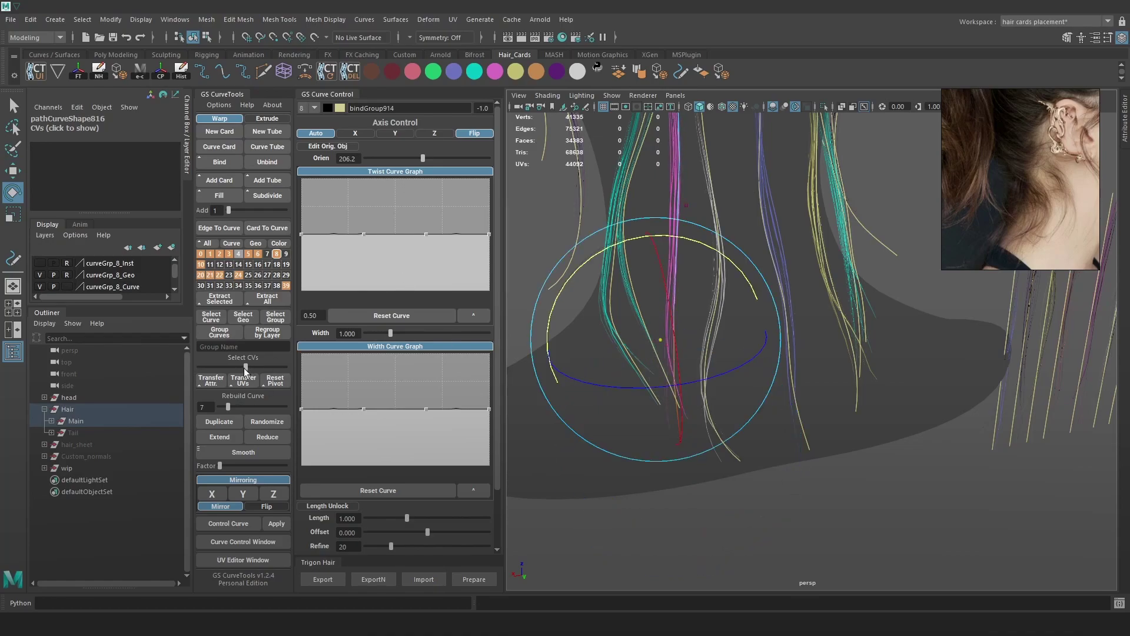
- Rebuild the pink strand's curve and shift its lower control points sideways to start a soft bend
drag(228, 407, 233, 412)
key(F9)
drag(727, 413, 655, 464)
drag(727, 342, 692, 328)
key(w)
click(680, 429)
click(680, 428)
drag(676, 429, 703, 422)
- Rotate and reposition the pink strand's lower control points so the tip curves along the base of the neck
alt+drag(747, 406, 794, 391)
mouse_move(695, 408)
mouse_down()
mouse_move(658, 390)
mouse_move(704, 401)
mouse_up()
key(e)
drag(757, 319, 763, 380)
key(w)
drag(693, 458, 689, 455)
mouse_move(754, 405)
alt+mouse_down()
mouse_move(757, 373)
mouse_move(722, 342)
mouse_move(808, 337)
mouse_move(780, 333)
alt+mouse_up()
- Refine the pink strand's bend by adjusting its control points with soft selection toggled
key(6)
key(b)
drag(876, 331, 765, 359)
drag(655, 313, 671, 409)
key(4)
click(671, 411)
key(6)
- Move the root of the teal strand beside the pink one, lower its orientation and readjust its twist graph
right_drag(894, 269, 842, 271)
key(4)
click(659, 324)
key(6)
key(4)
click(698, 205)
key(6)
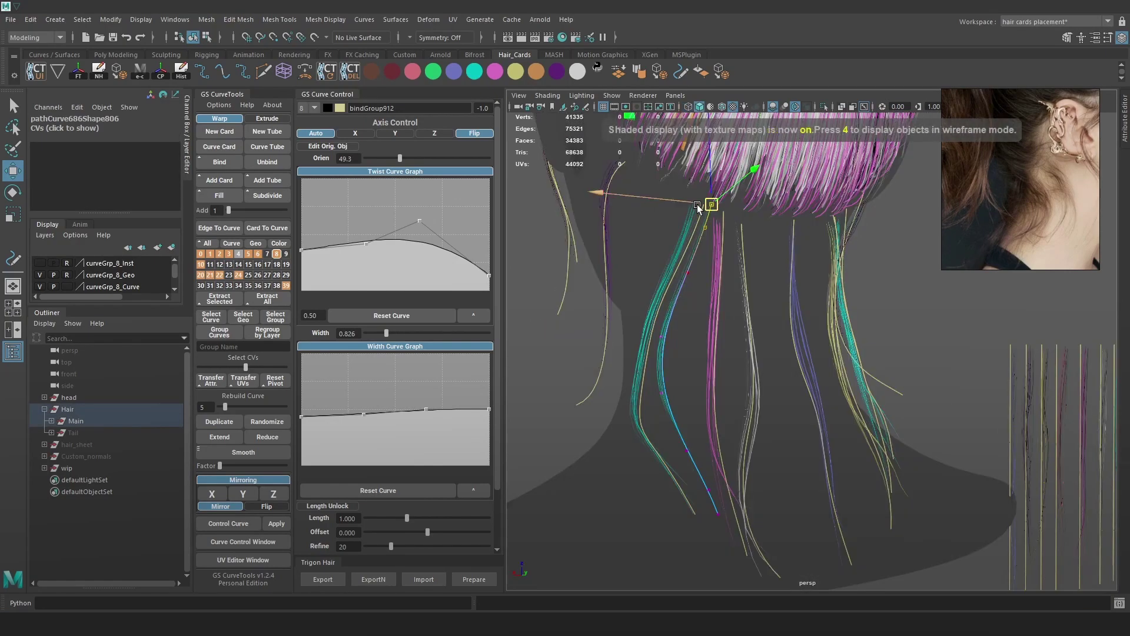
click(709, 215)
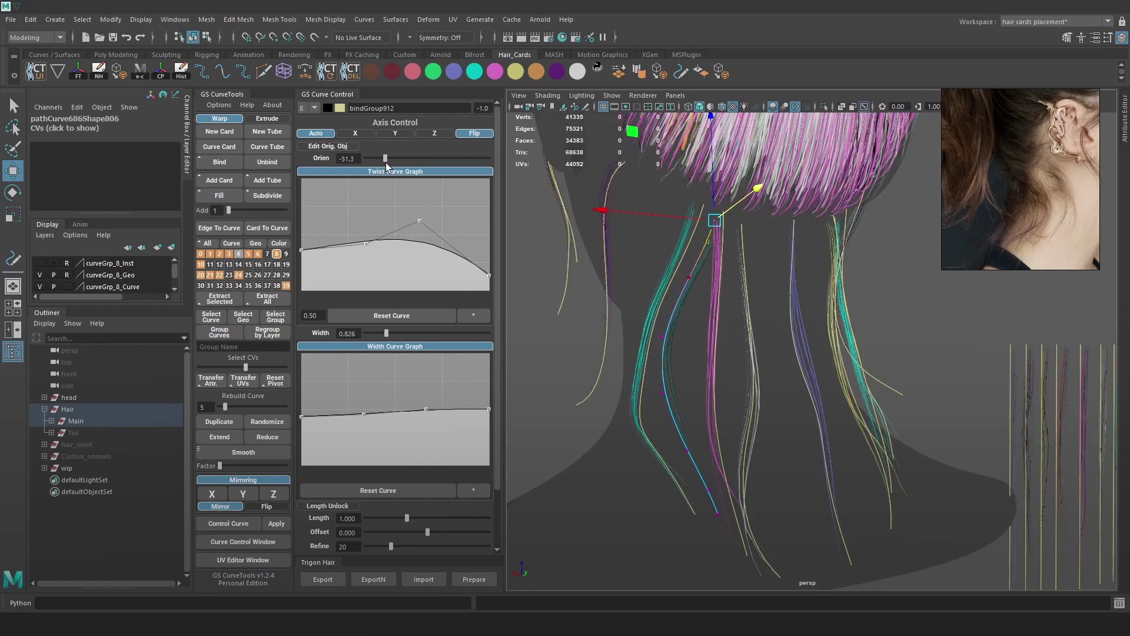
drag(416, 222, 486, 290)
- Swing the lower control points of the purple strand toward the middle of the neck
alt+drag(744, 507, 766, 298)
click(773, 271)
key(5)
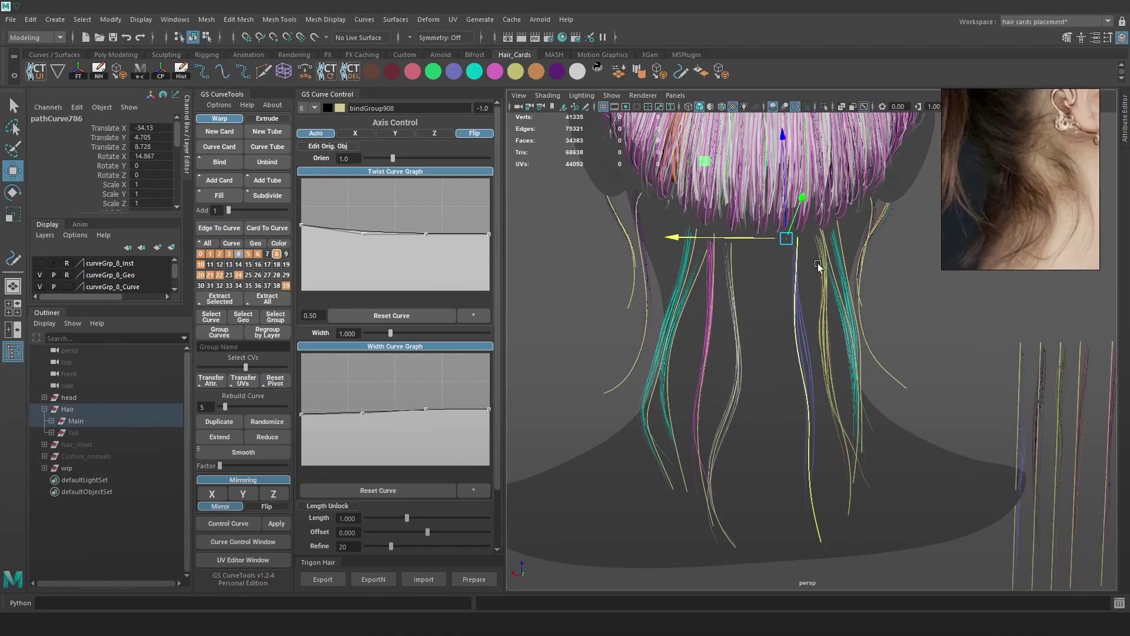
alt+middle_drag(762, 241, 727, 194)
drag(800, 514, 727, 442)
drag(698, 488, 666, 489)
- Duplicate the grey nape strand and place the copy between the grey and purple strands
key(4)
click(703, 265)
key(6)
mouse_move(889, 266)
right_down()
mouse_move(847, 268)
mouse_move(893, 265)
right_up()
click(893, 265)
key(4)
click(701, 253)
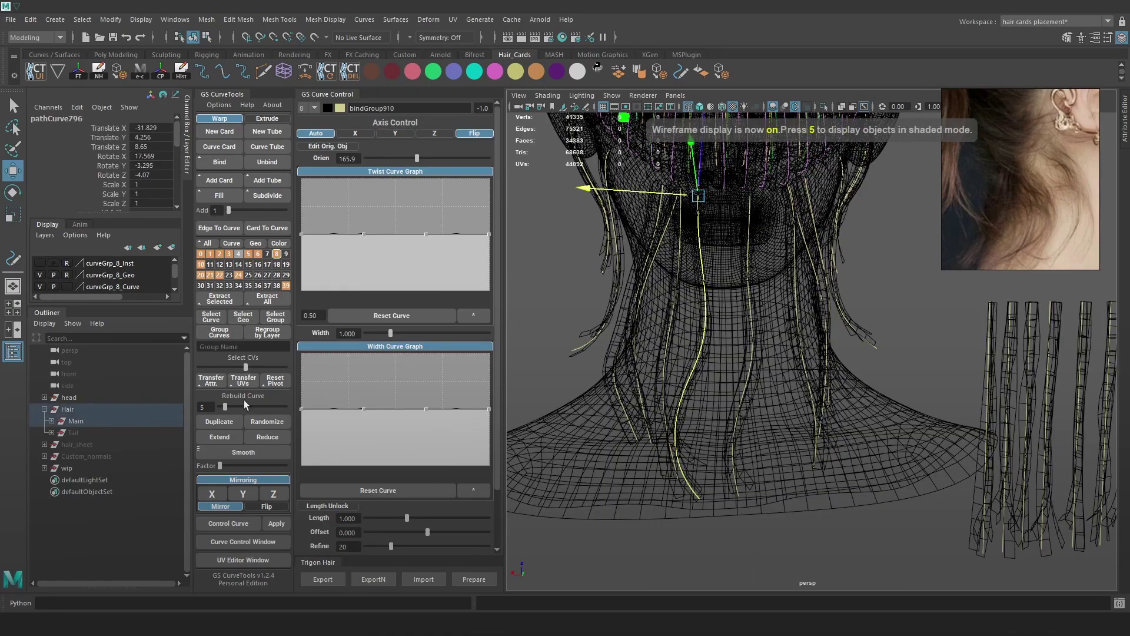
drag(677, 199, 696, 202)
key(6)
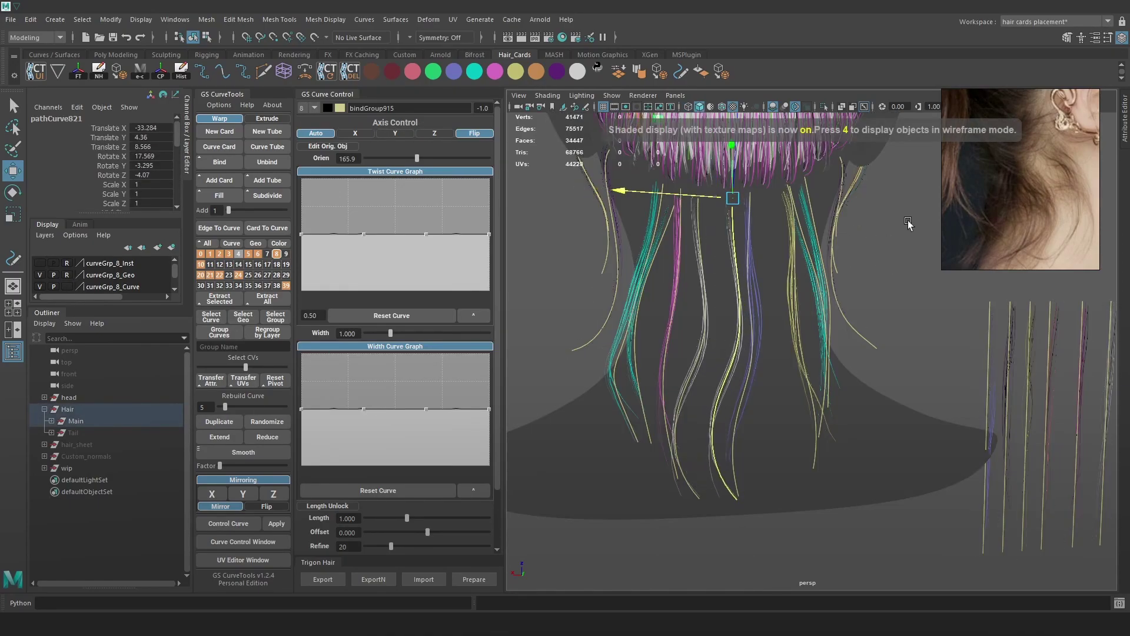
- Shift the grey copy's root toward the original grey strand and swing its tip away past the purple strand's end
right_drag(908, 222, 865, 223)
drag(694, 202, 751, 250)
drag(687, 222, 663, 221)
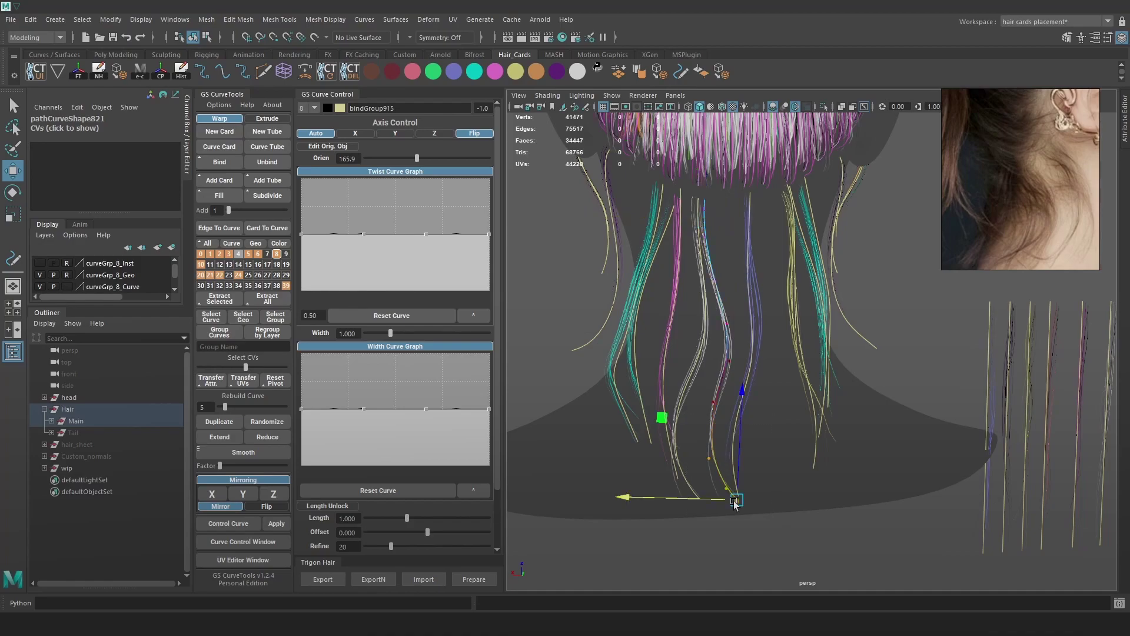
drag(737, 500, 785, 493)
alt+drag(785, 493, 742, 354)
- Return to the grey copy's control points and extend its tip slightly further down the neck
click(901, 257)
alt+drag(901, 256, 826, 321)
alt+drag(831, 274, 820, 330)
key(ctrl+z)
right_drag(911, 298, 872, 296)
click(776, 488)
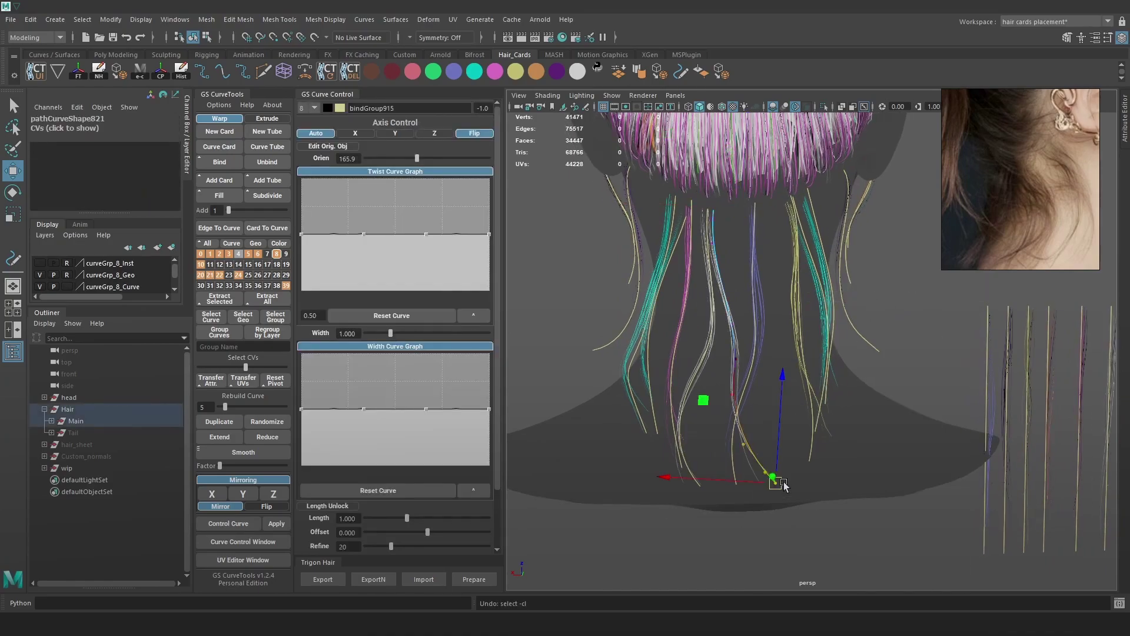
- Adjust the purple strand's end control points to raise its tip slightly where it crosses the grey copy
click(750, 380)
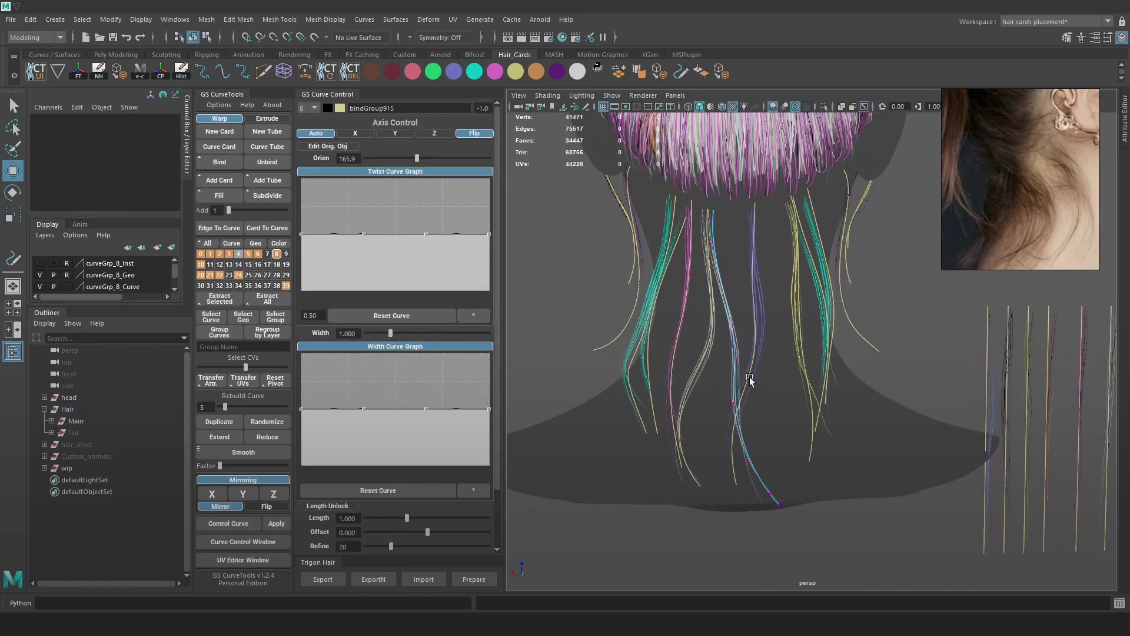
key(4)
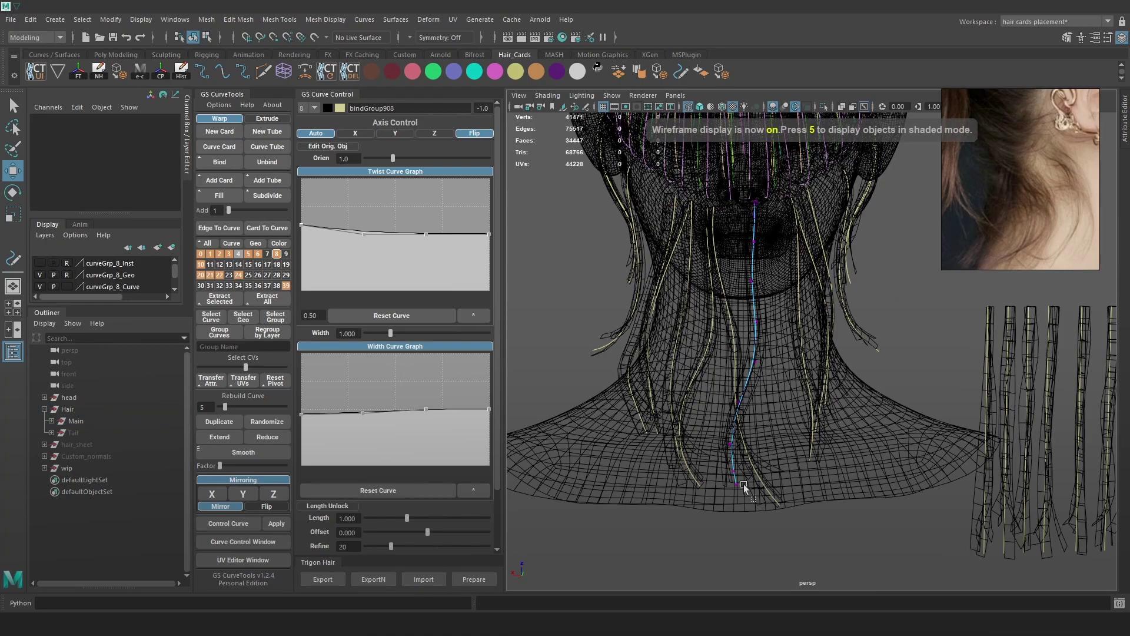
click(735, 457)
key(5)
key(6)
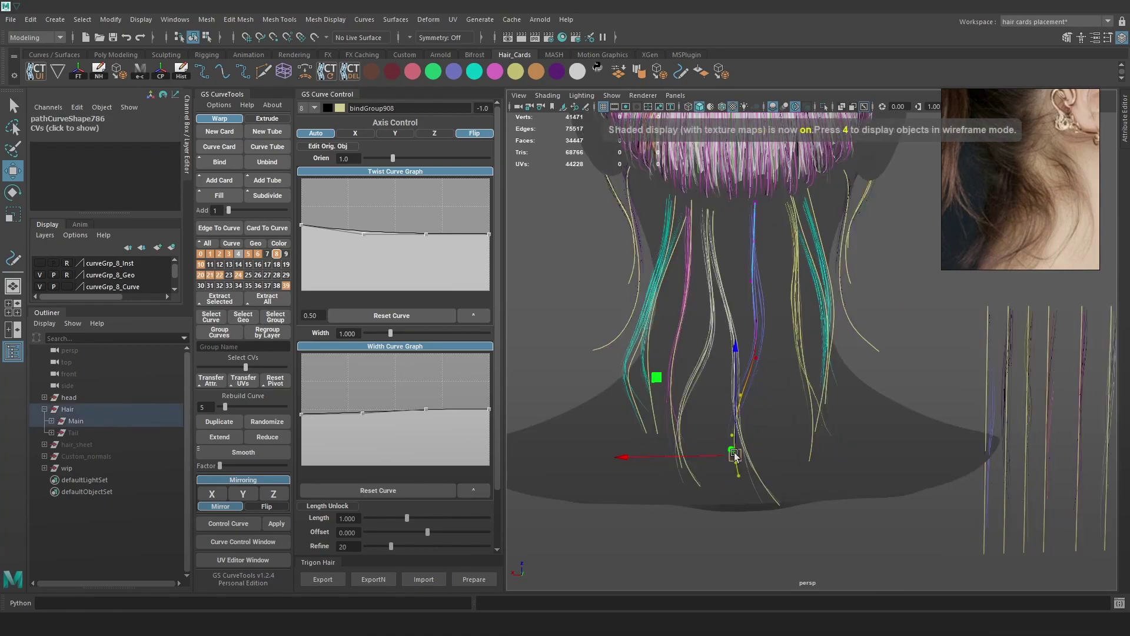
right_click(772, 298)
click(900, 291)
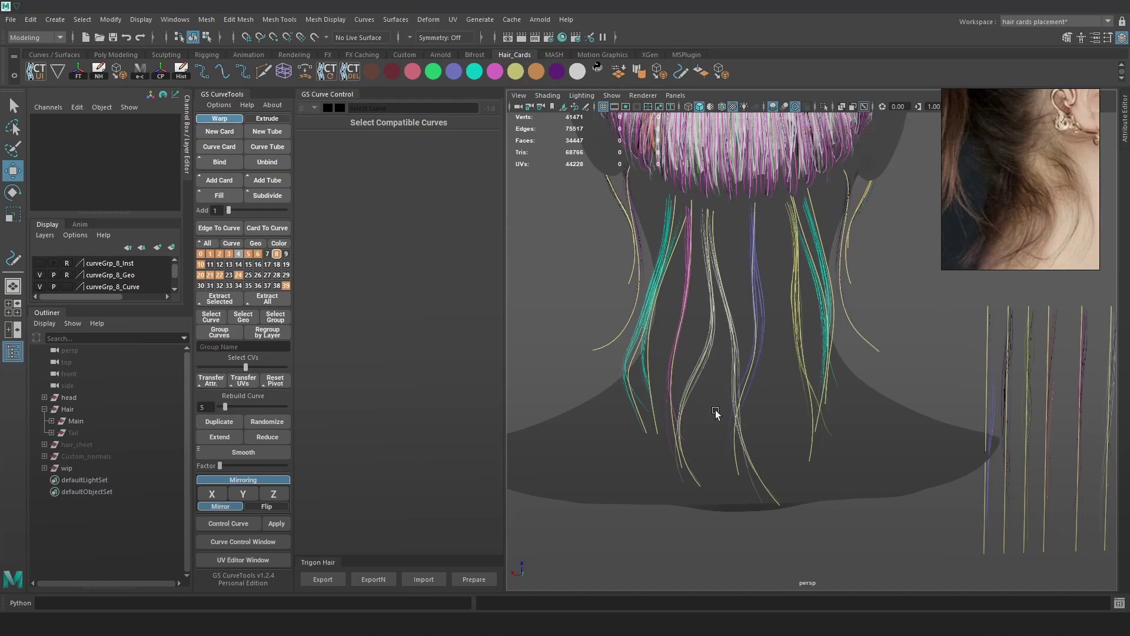
- Shift the lower part of the grey copy back toward the original grey strand using soft selection
key(4)
click(735, 328)
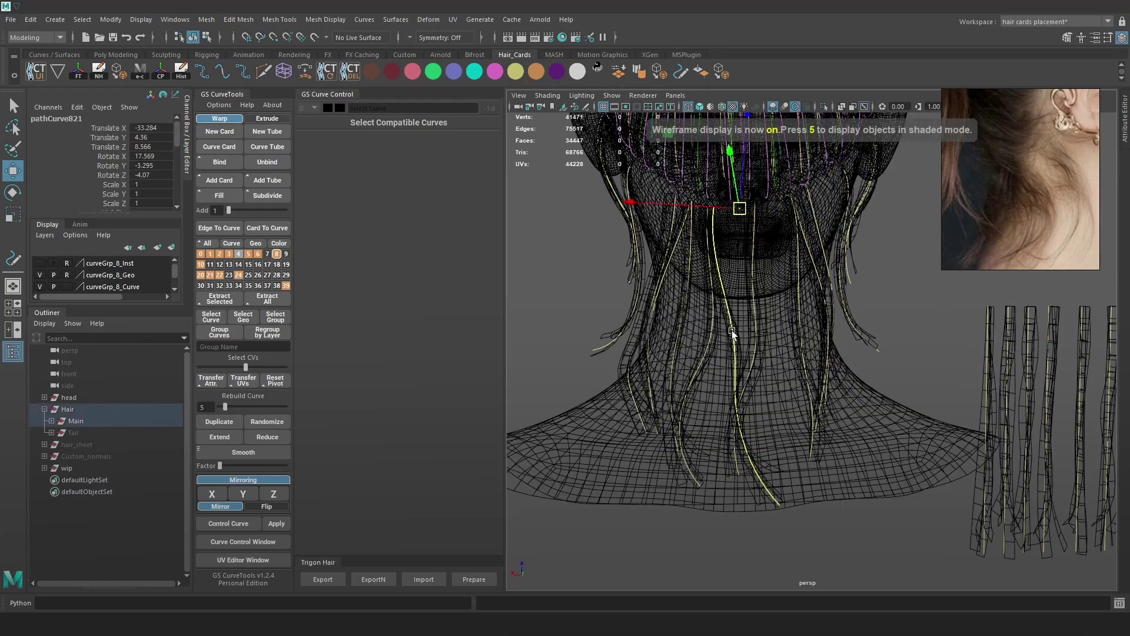
drag(677, 432, 677, 433)
key(b)
drag(766, 490, 824, 492)
mouse_move(711, 481)
mouse_down()
mouse_move(628, 481)
mouse_move(684, 479)
mouse_up()
key(6)
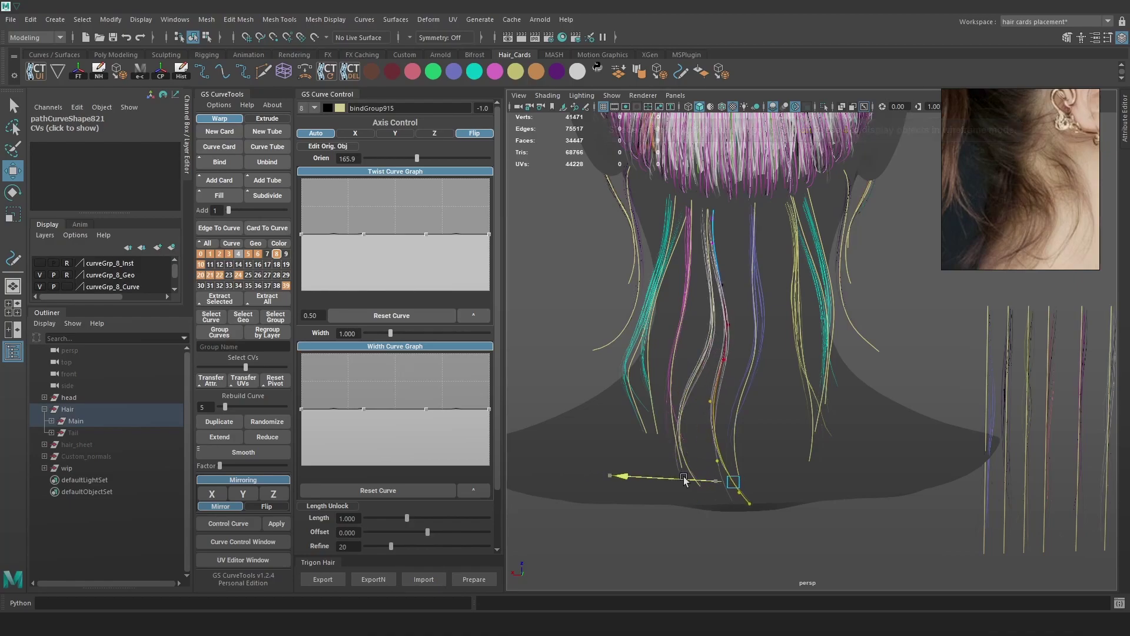
- Shift the upper control points of the grey strand copy sideways toward the purple strand, following the reference photo
key(4)
drag(687, 179, 730, 255)
key(6)
drag(670, 220, 686, 220)
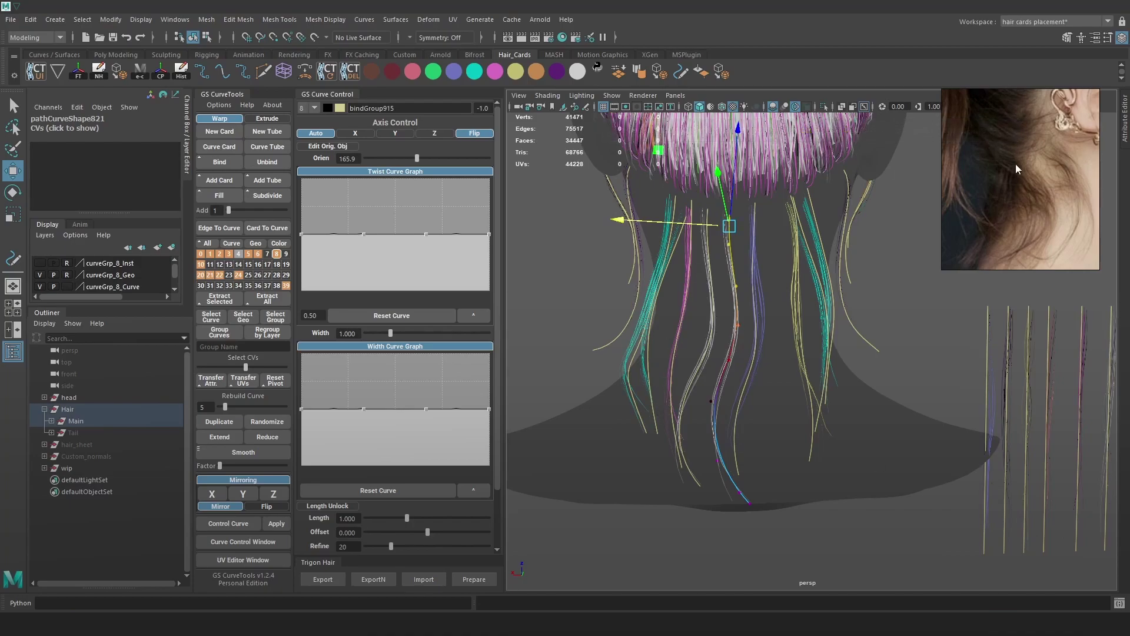
alt+middle_drag(749, 254, 737, 258)
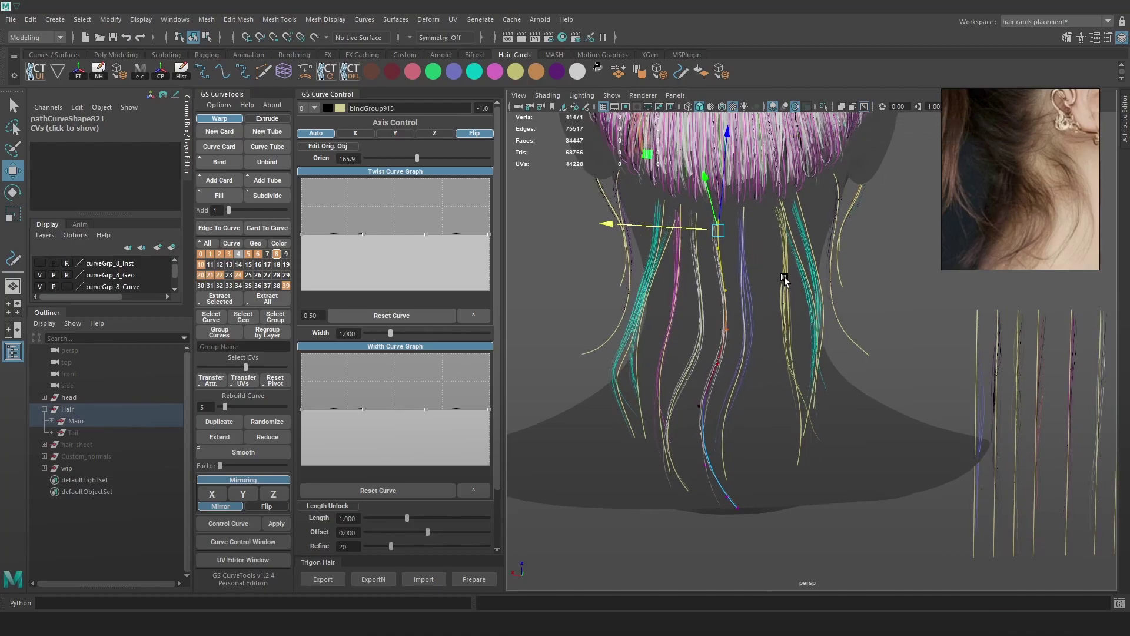
scroll(1051, 236, down, 2)
mouse_move(631, 229)
mouse_down()
mouse_move(648, 228)
mouse_move(593, 232)
mouse_move(652, 233)
mouse_up()
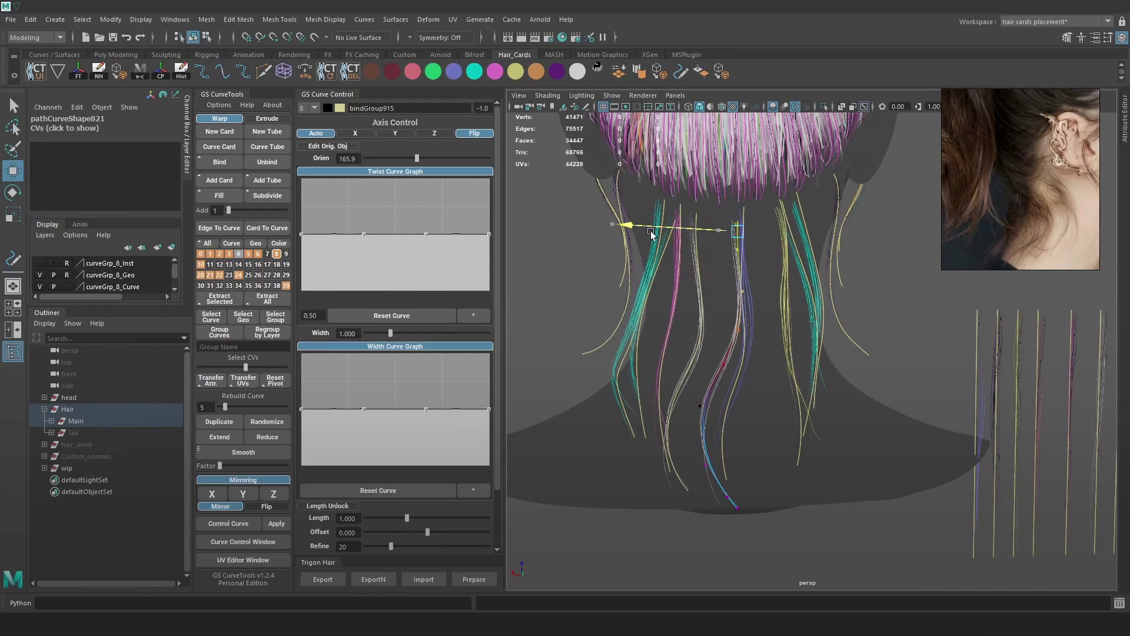
- Move the grey copy's tip control points toward the purple strand using soft selection so both strands run close together
key(4)
key(5)
mouse_move(738, 535)
mouse_down()
mouse_move(664, 480)
mouse_move(714, 484)
mouse_up()
key(b)
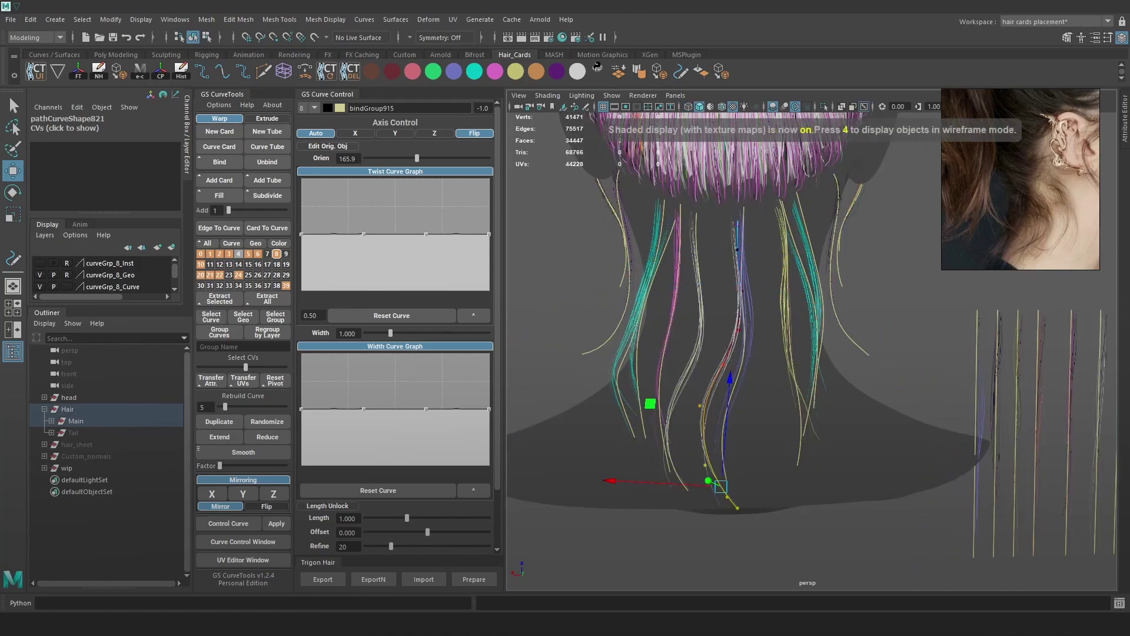
drag(627, 483, 660, 479)
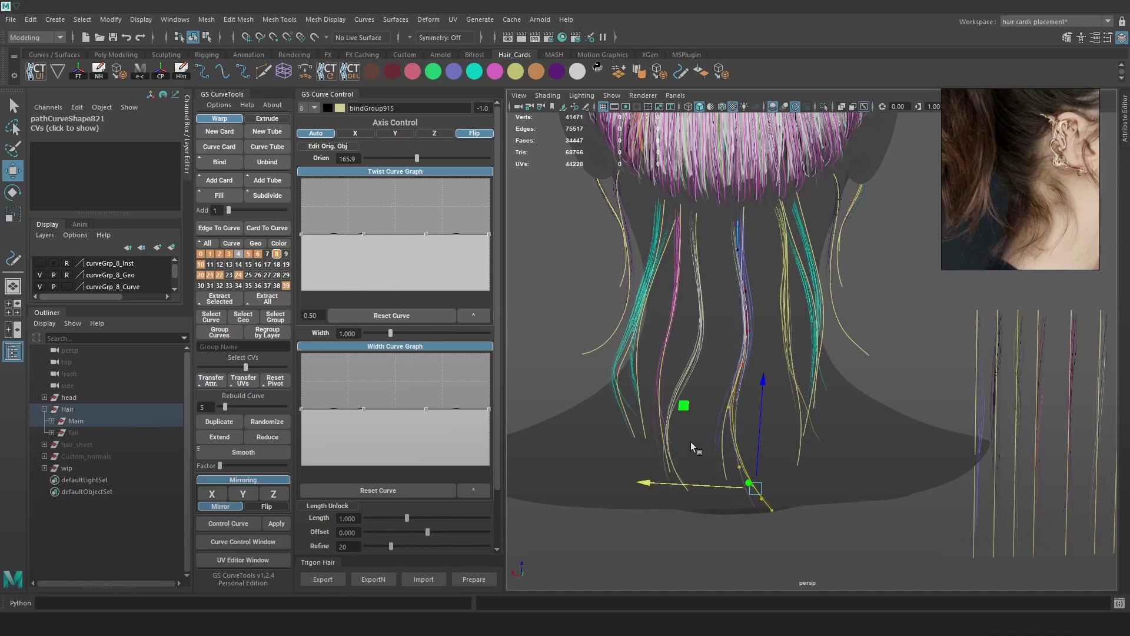
- Nudge the purple strand's lower control points sideways where they cross the grey copy
key(4)
click(721, 441)
right_drag(916, 281, 826, 275)
drag(788, 503, 685, 394)
key(6)
mouse_move(692, 446)
mouse_down()
mouse_move(711, 446)
mouse_move(700, 445)
mouse_up()
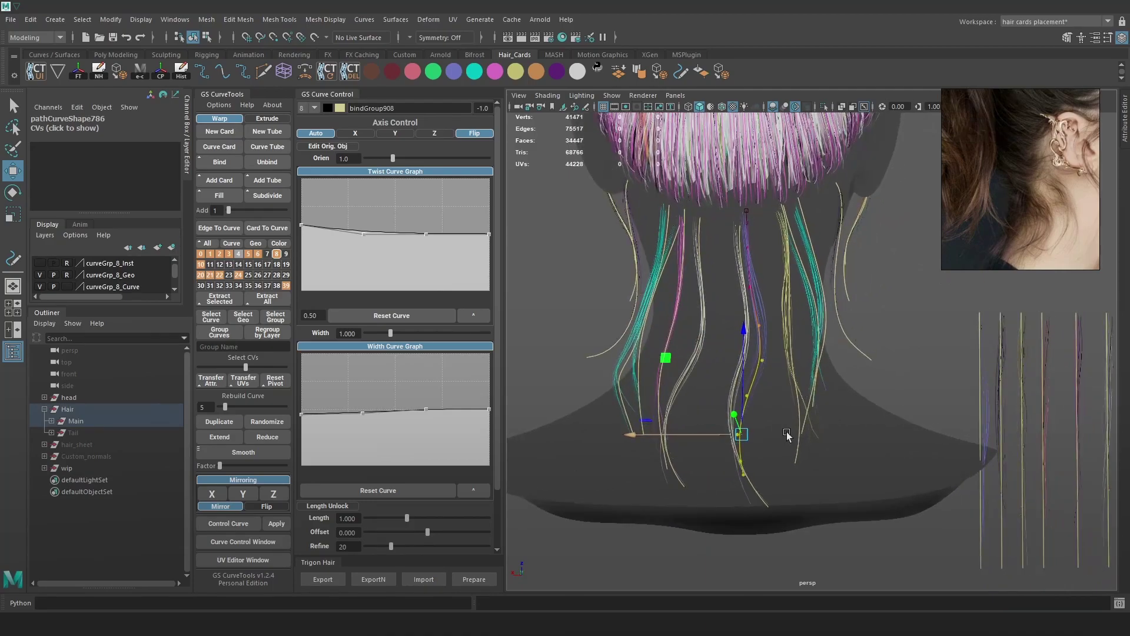
- Rotate the grey copy's end control points and reposition them so its tip hangs straighter down the neck
key(4)
click(764, 496)
right_drag(924, 282, 878, 285)
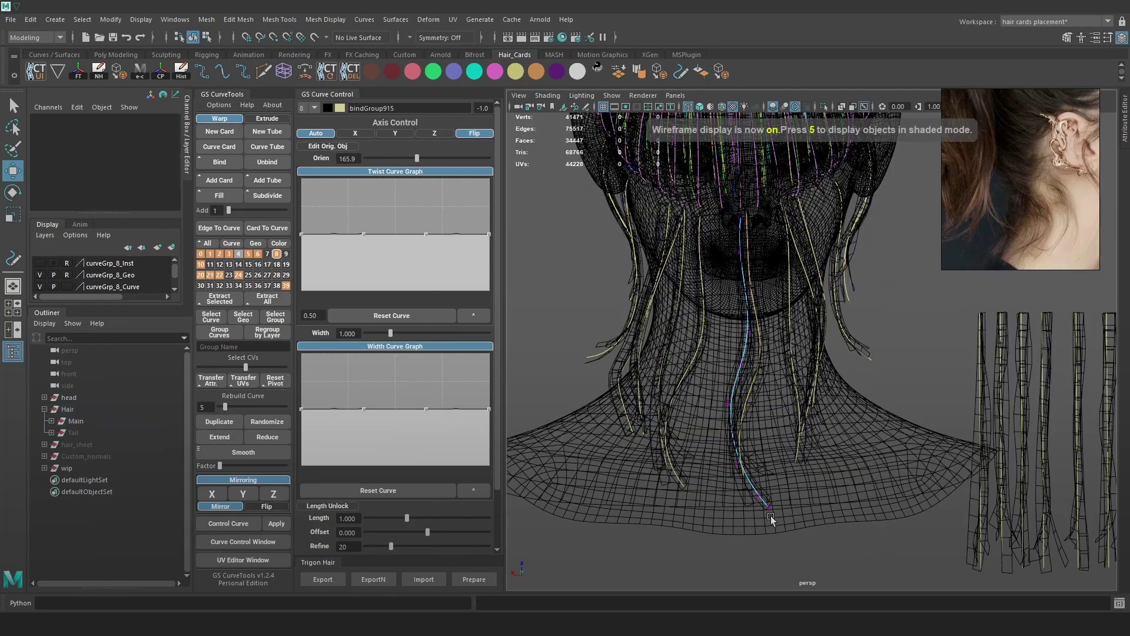
drag(730, 481, 730, 481)
key(b)
drag(793, 496, 614, 484)
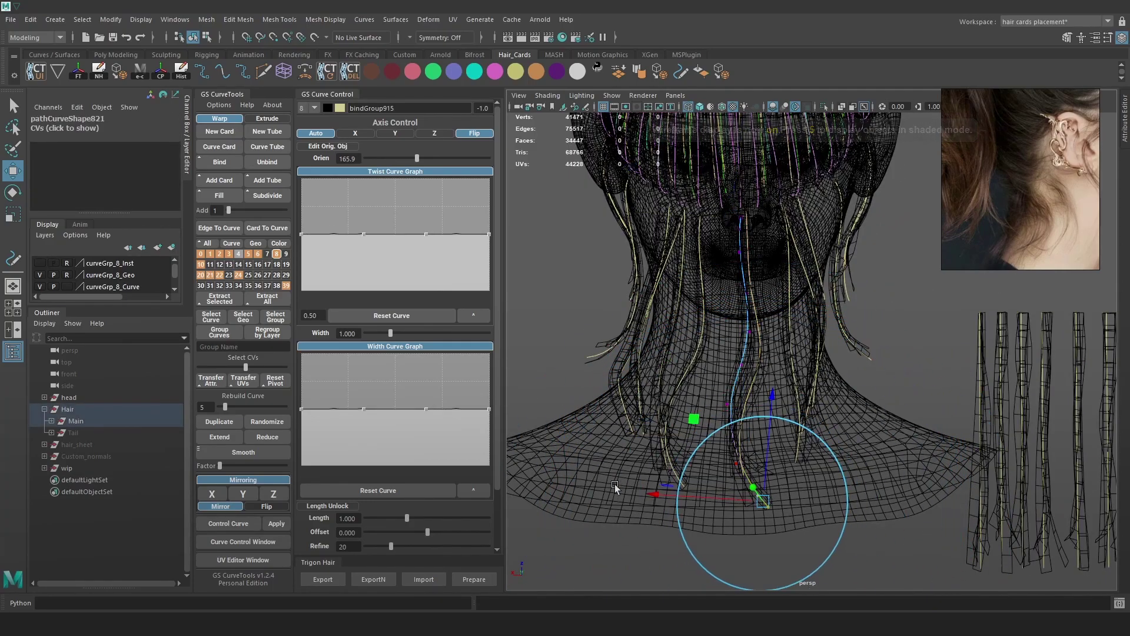
key(e)
drag(859, 488, 823, 558)
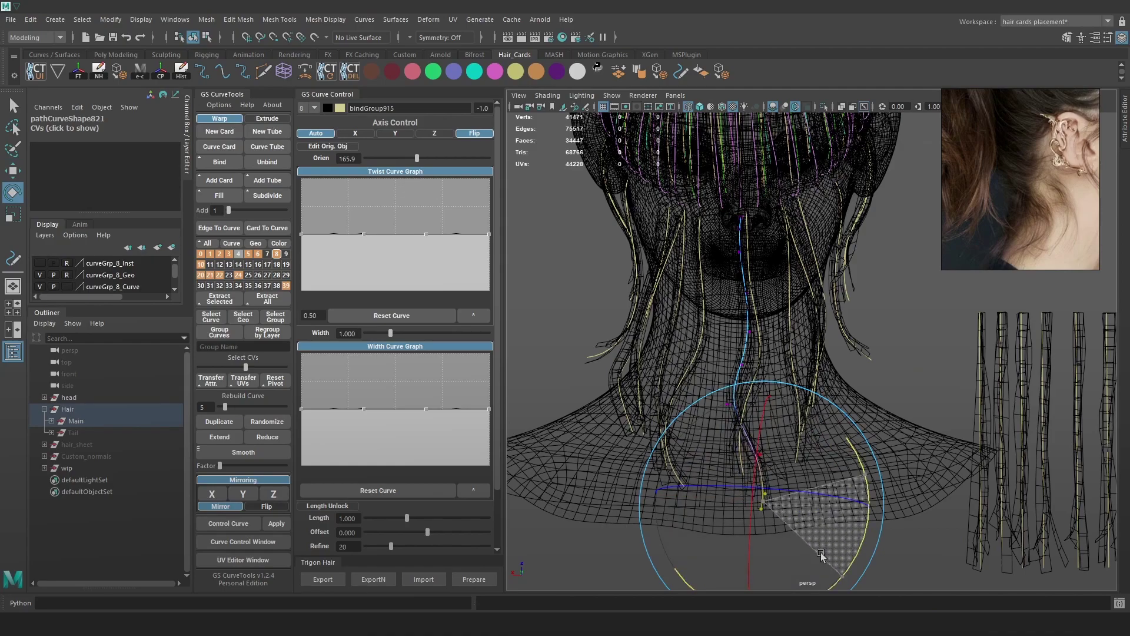
key(w)
drag(765, 506, 744, 517)
key(5)
key(r)
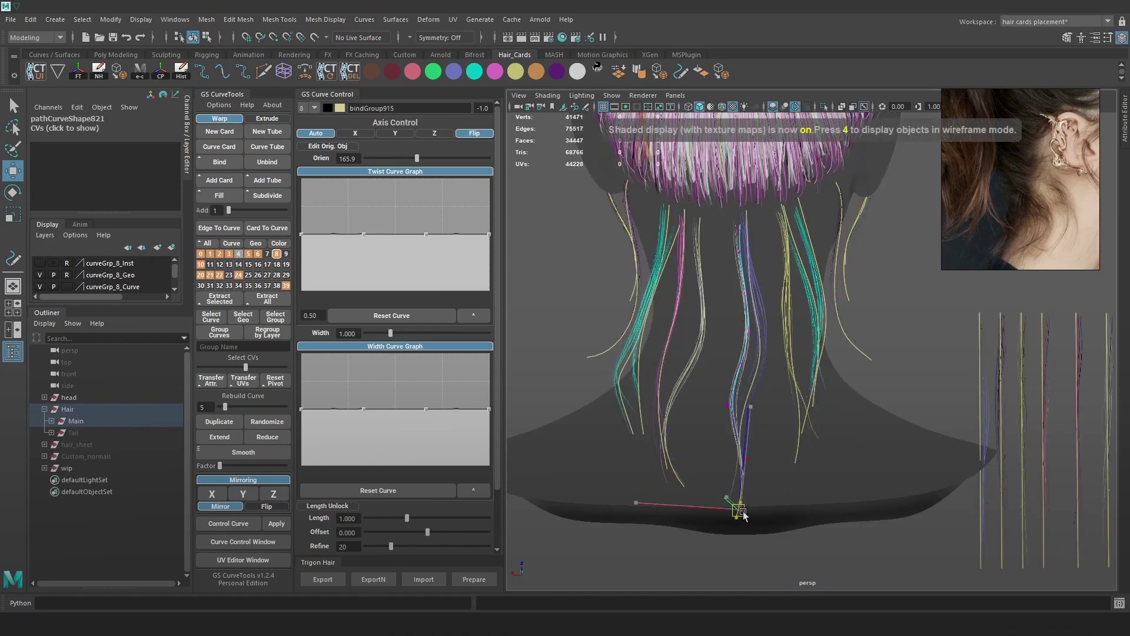
- Shift the grey copy's middle control point sideways to soften its bend beside the purple strand
key(4)
click(737, 332)
key(5)
key(b)
mouse_move(735, 331)
mouse_down()
mouse_move(755, 332)
mouse_move(671, 329)
mouse_move(720, 325)
mouse_up()
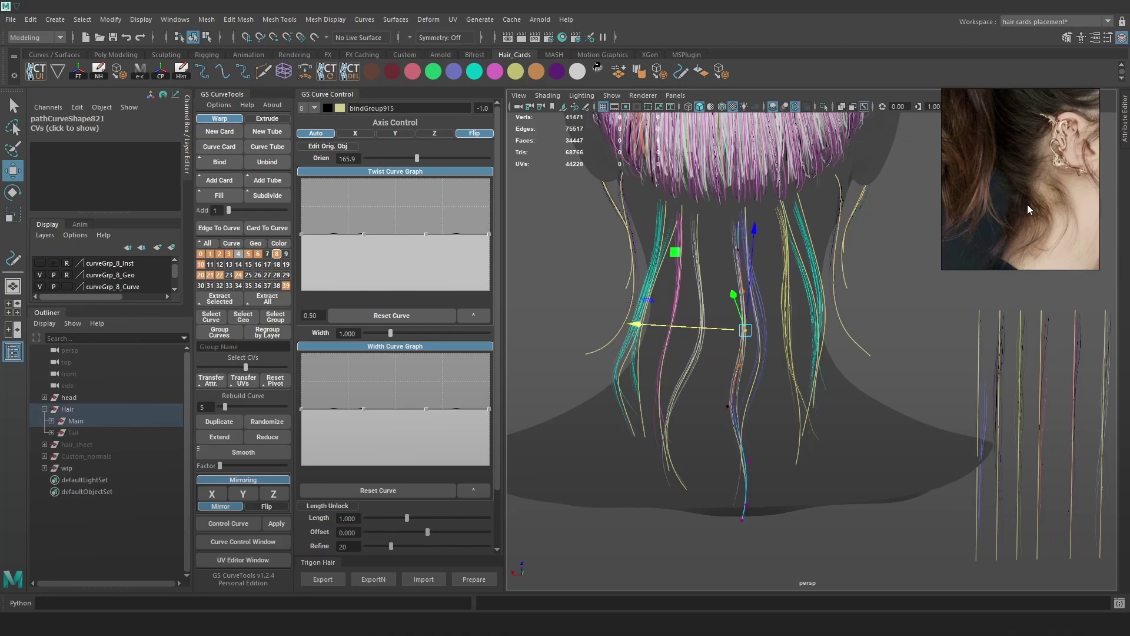
- Adjust the magenta strand's control points from the side so it follows the curve of the neck
alt+drag(828, 351, 803, 384)
key(4)
click(757, 384)
right_drag(868, 215, 777, 334)
click(777, 333)
key(5)
key(f)
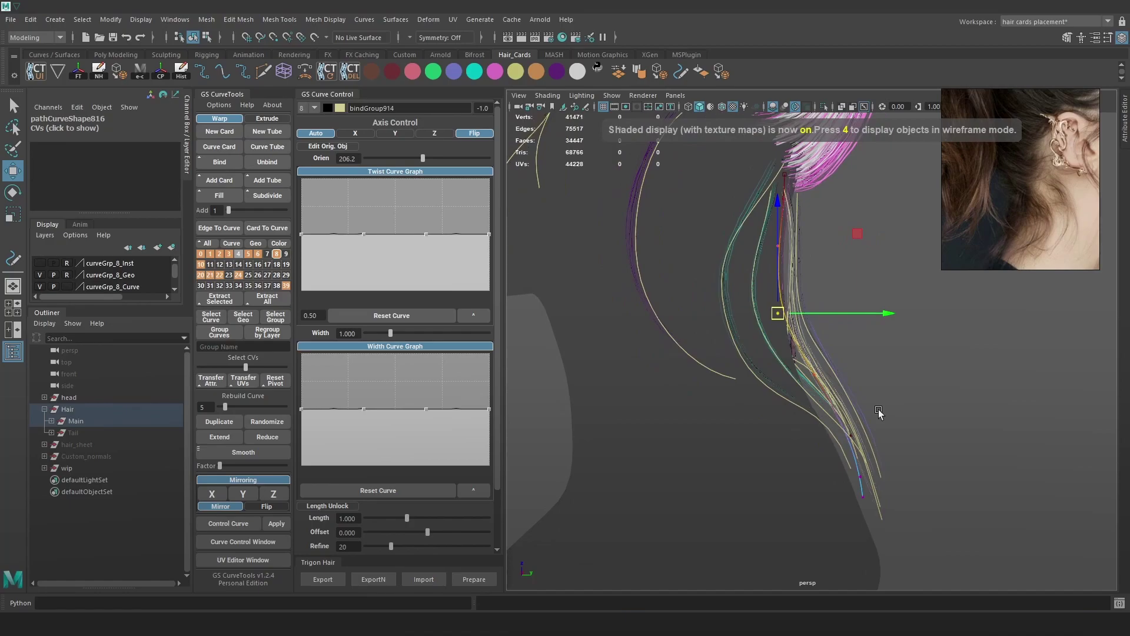
key(4)
key(5)
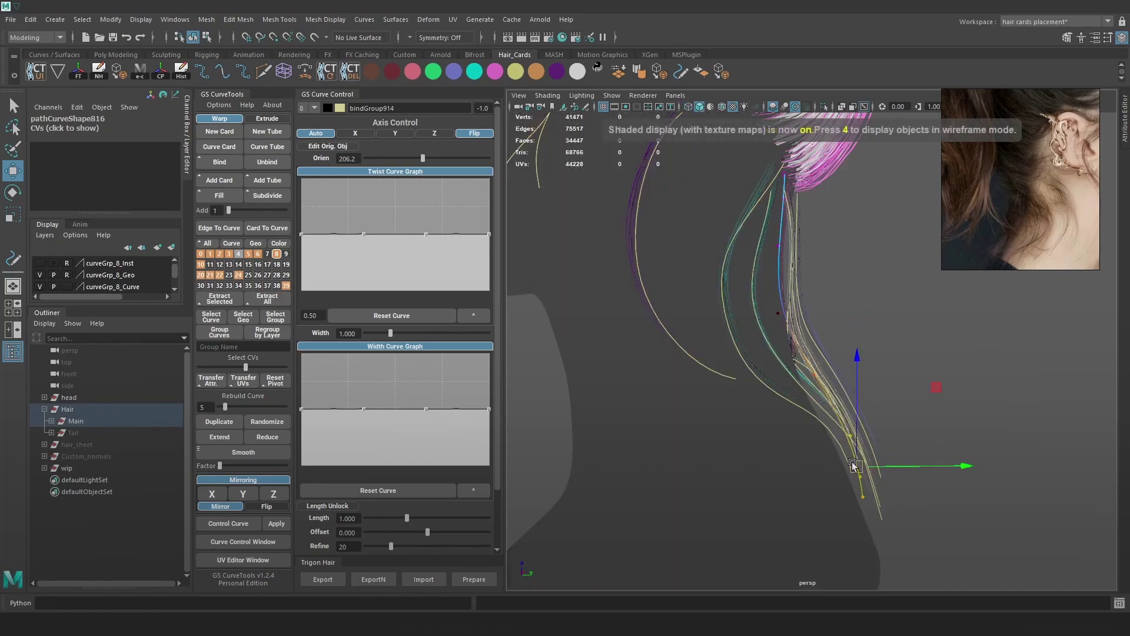
- Select the purple strand's middle control points around its bend at the back of the neck
alt+drag(851, 468, 754, 372)
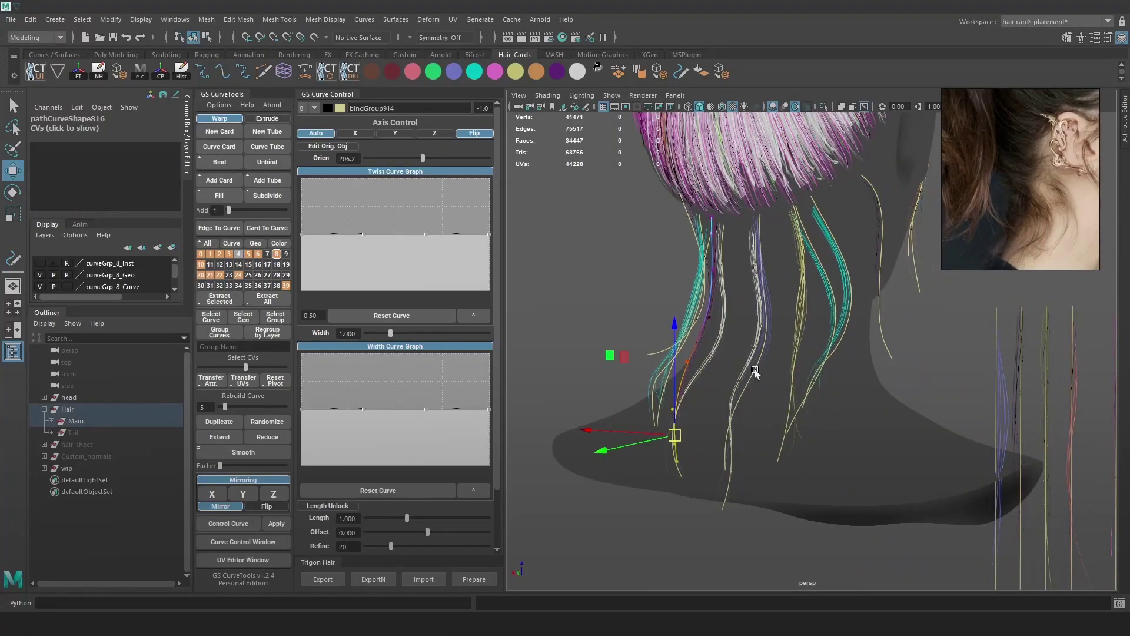
key(4)
click(758, 365)
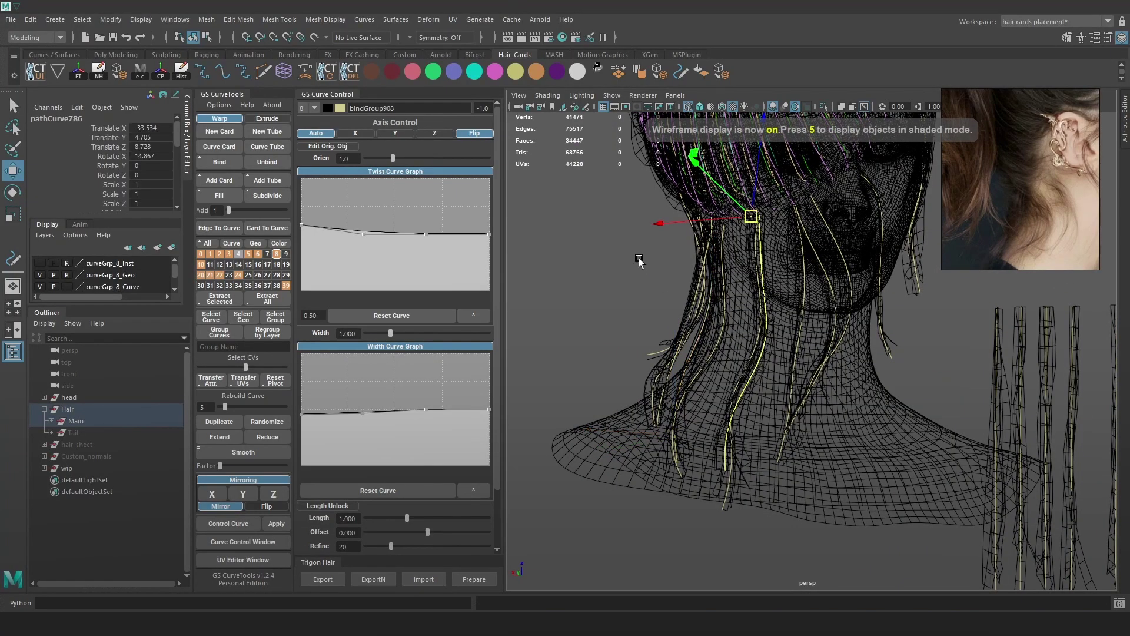
mouse_move(758, 366)
alt+right_down()
mouse_move(821, 367)
mouse_move(727, 391)
alt+right_up()
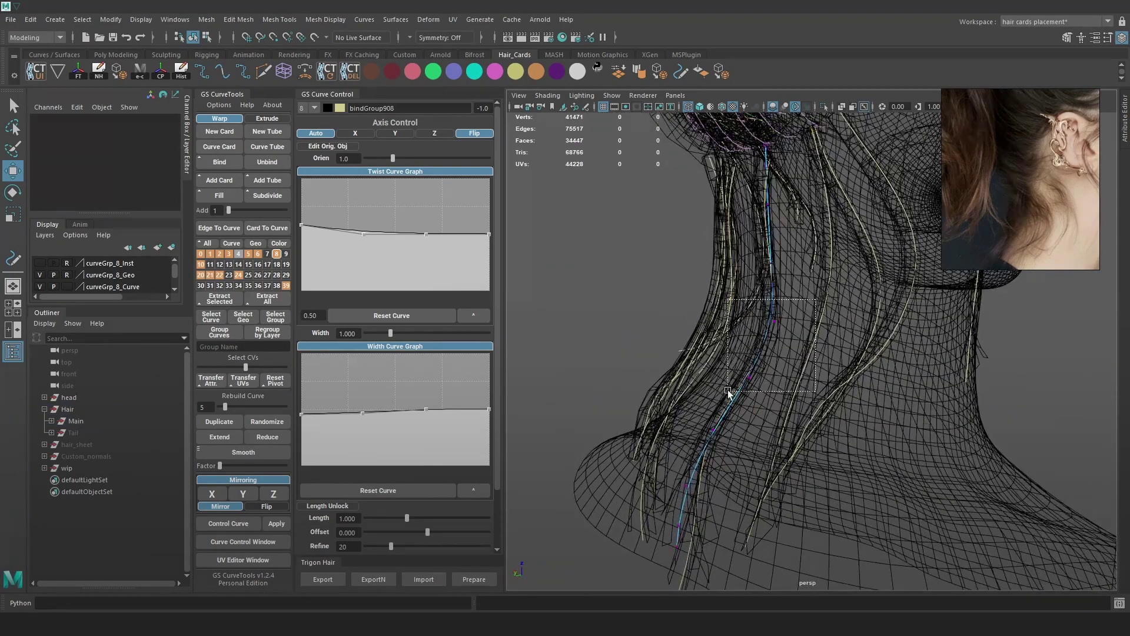
click(757, 350)
key(5)
alt+drag(755, 351, 771, 440)
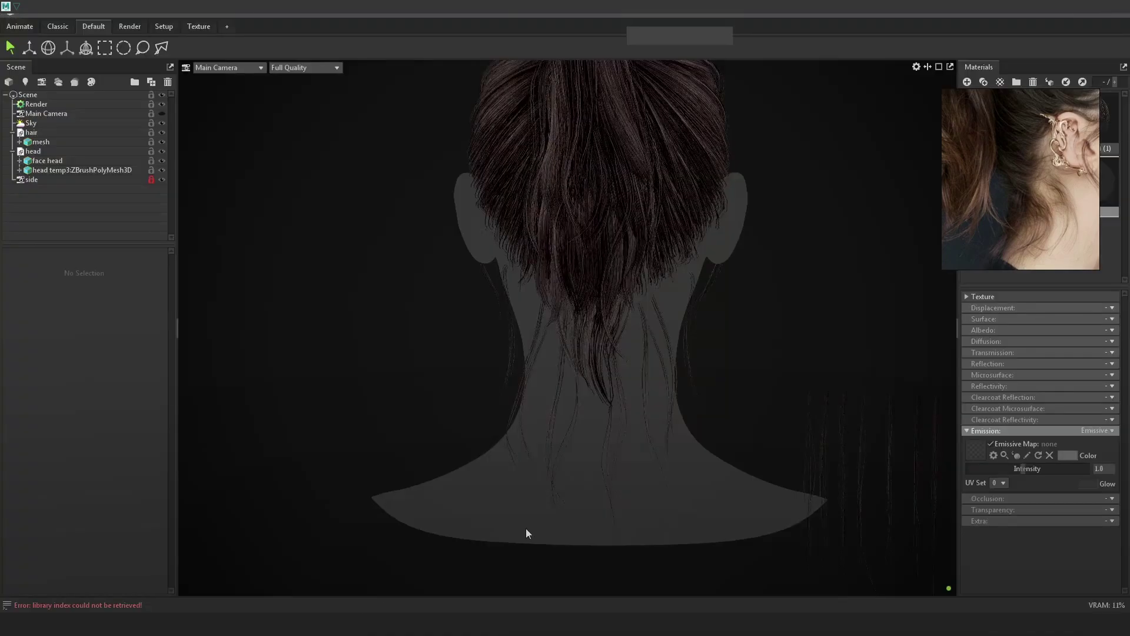
- Switch to Marmoset Toolbag and examine the loose nape strands on the rendered head from behind
drag(526, 530, 896, 320)
drag(839, 373, 889, 399)
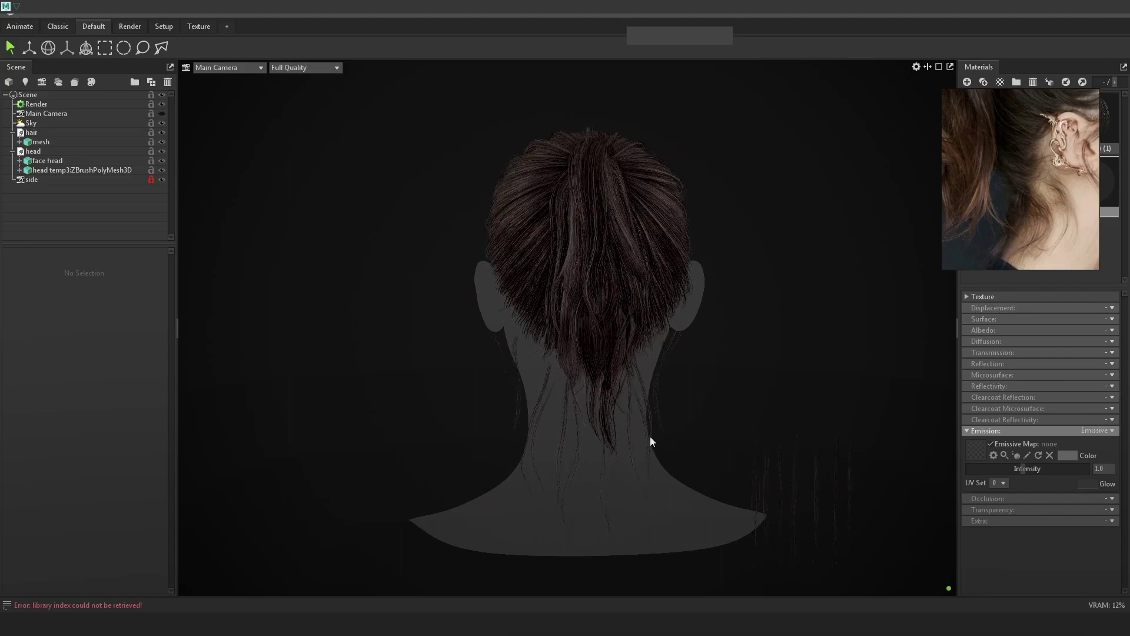
drag(601, 416, 602, 444)
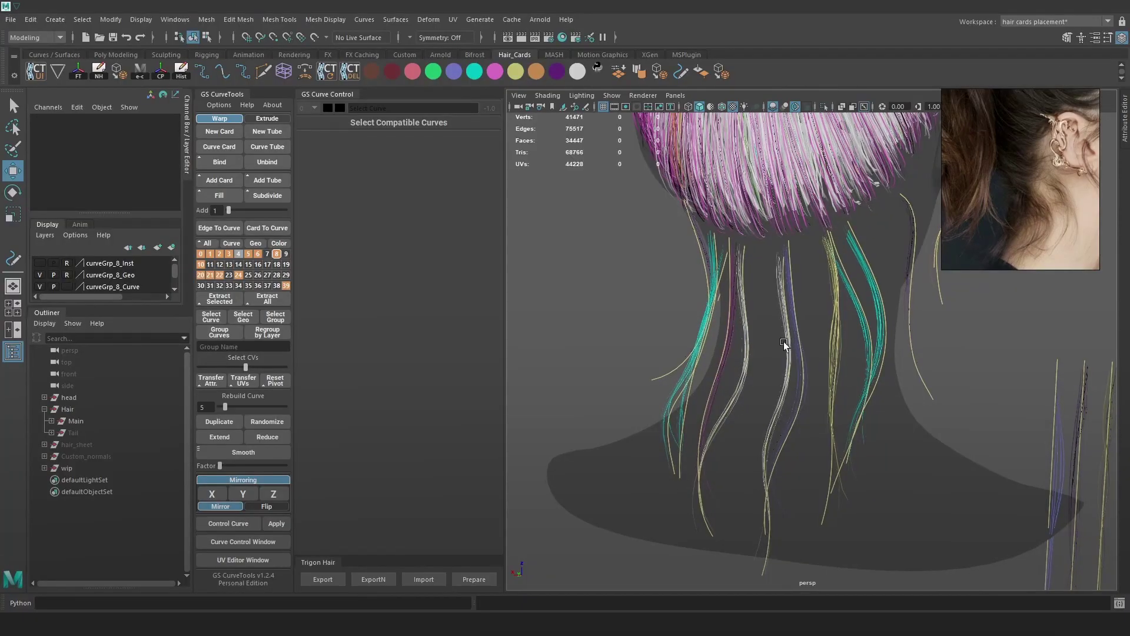
- Switch back to Maya and delete the original grey strand card next to the magenta strand
alt+drag(816, 362, 734, 365)
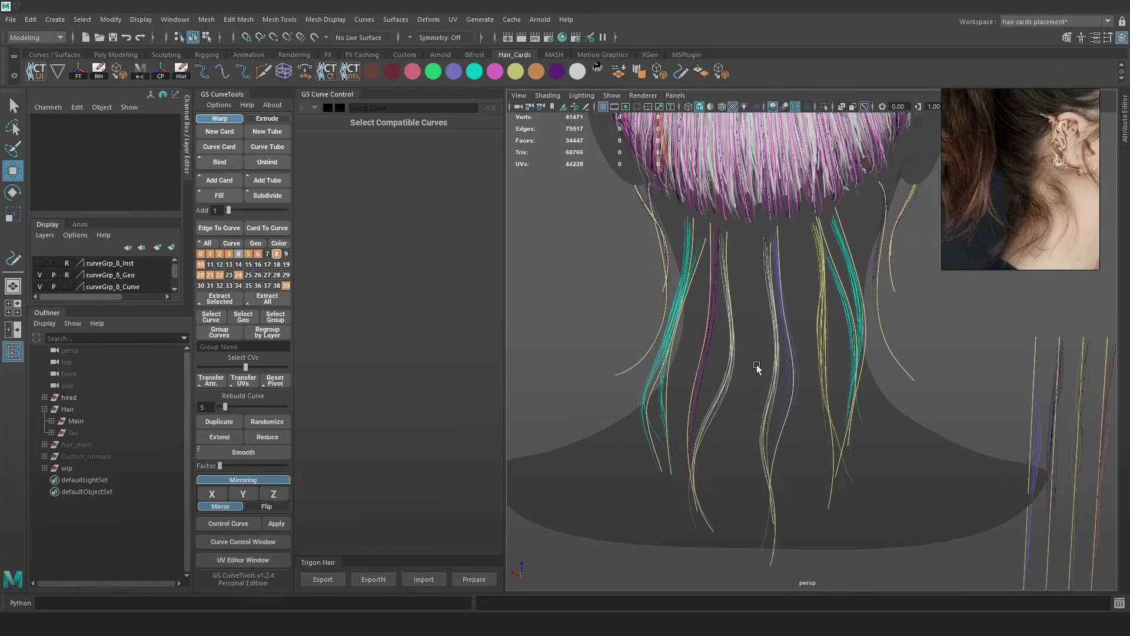
key(4)
click(733, 363)
key(Up)
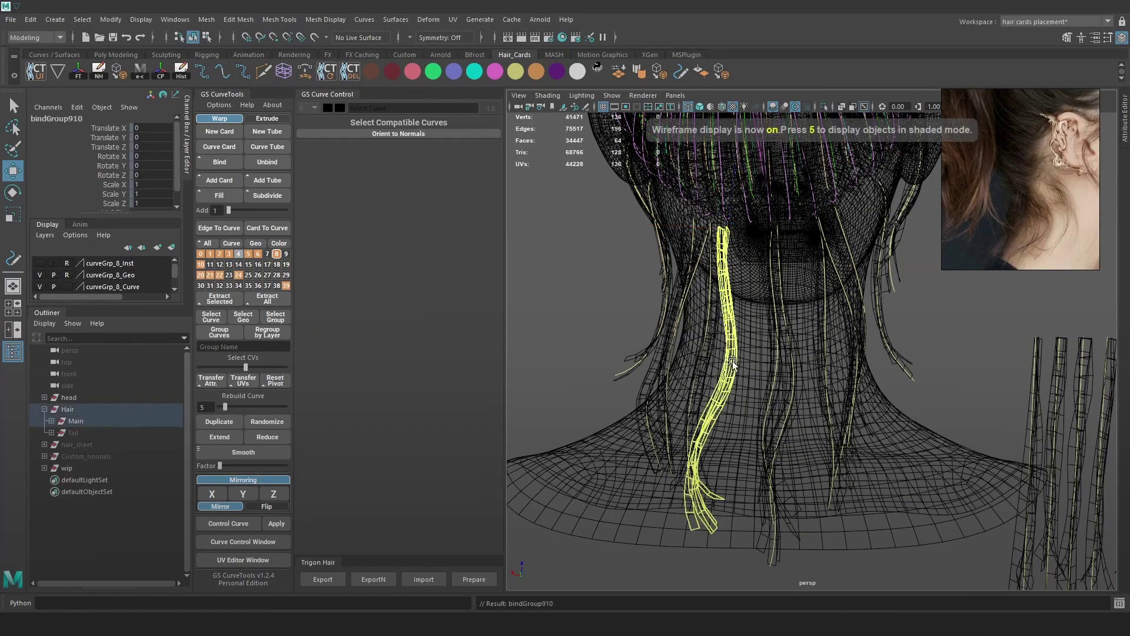
key(Delete)
key(6)
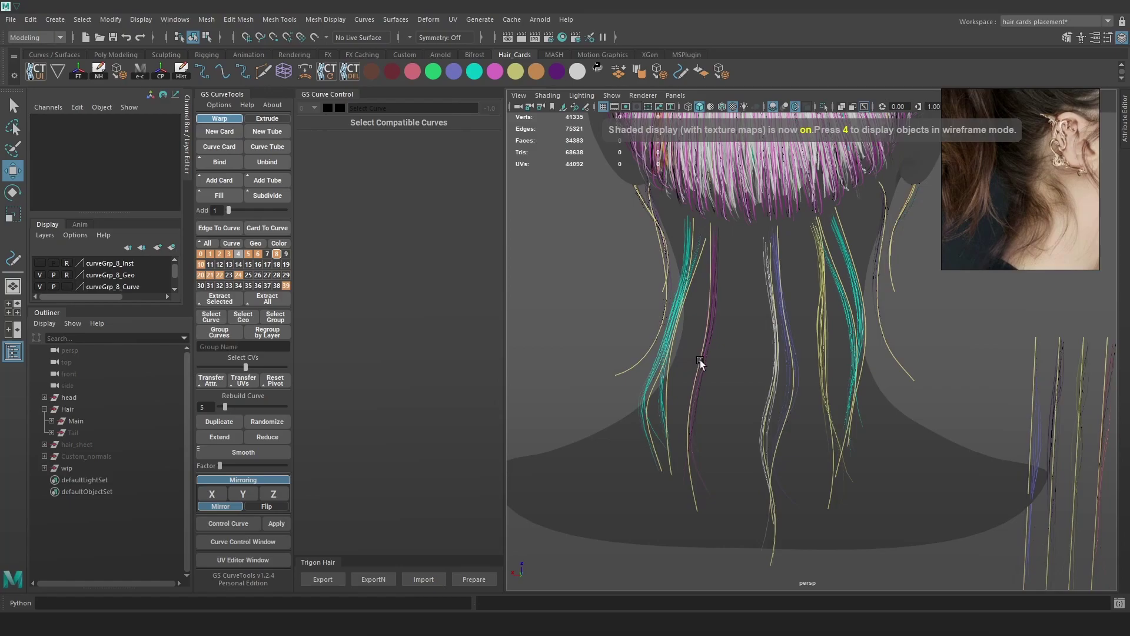
- Move the whole magenta strand slightly toward the middle of the neck
key(4)
click(701, 359)
key(6)
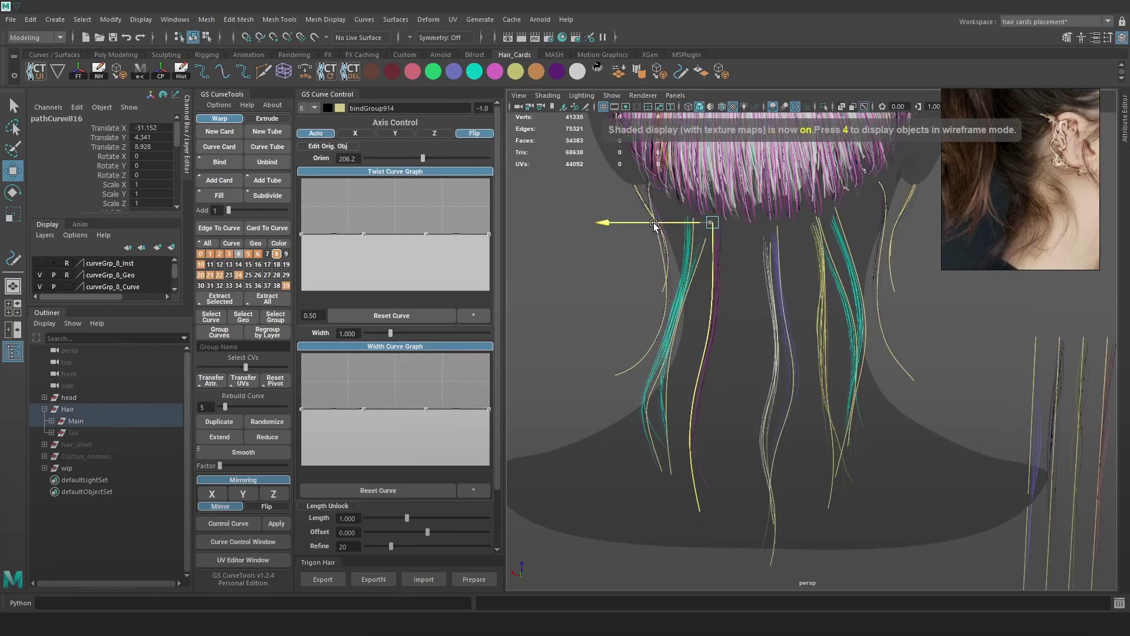
- Move the whole grey copy toward the magenta strand to fill the gap left by the deleted card
key(4)
click(757, 353)
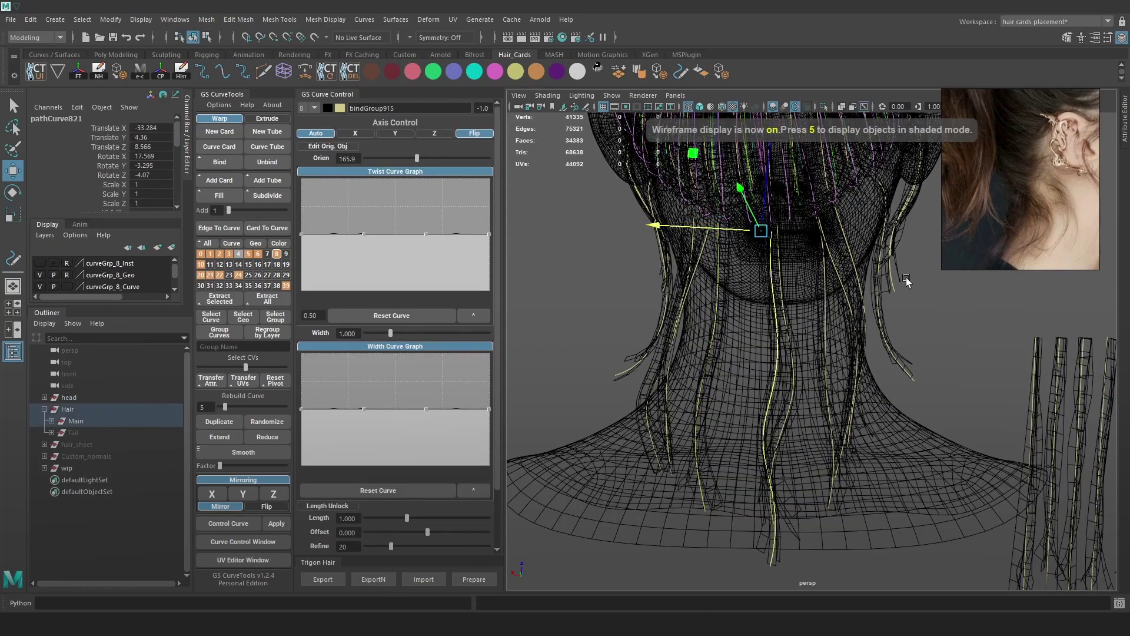
key(6)
mouse_move(701, 234)
mouse_down()
mouse_move(681, 233)
mouse_move(697, 232)
mouse_up()
click(698, 236)
click(696, 234)
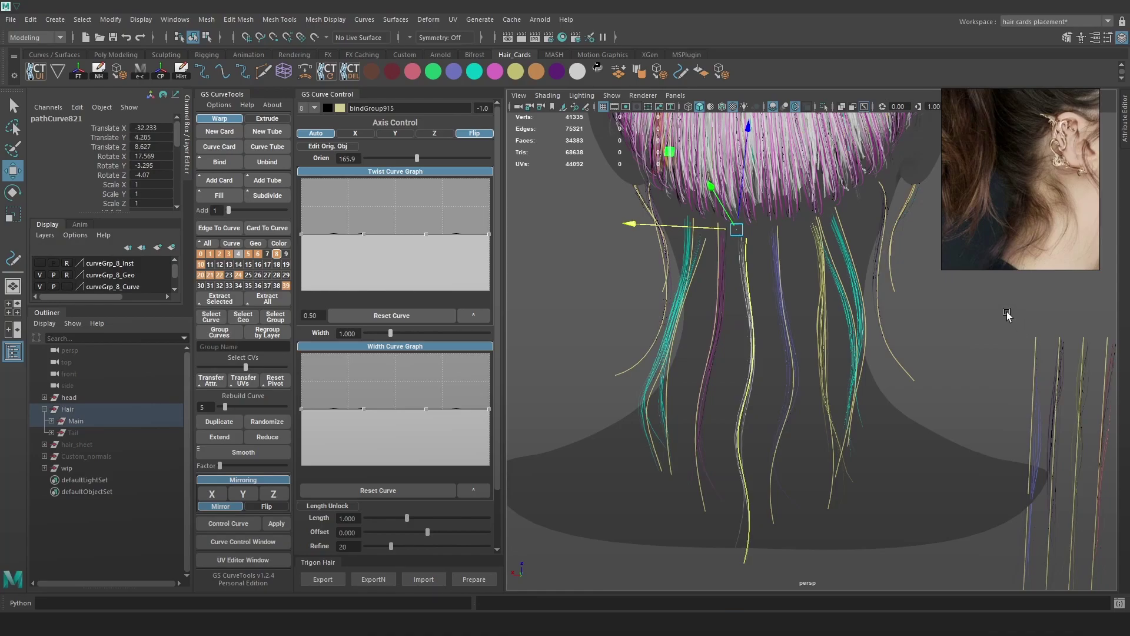
- Pull the grey copy's middle control points toward the magenta strand to bend it into a curve
key(F8)
mouse_move(801, 334)
mouse_down()
mouse_move(724, 372)
mouse_move(691, 352)
mouse_up()
key(4)
click(753, 357)
key(6)
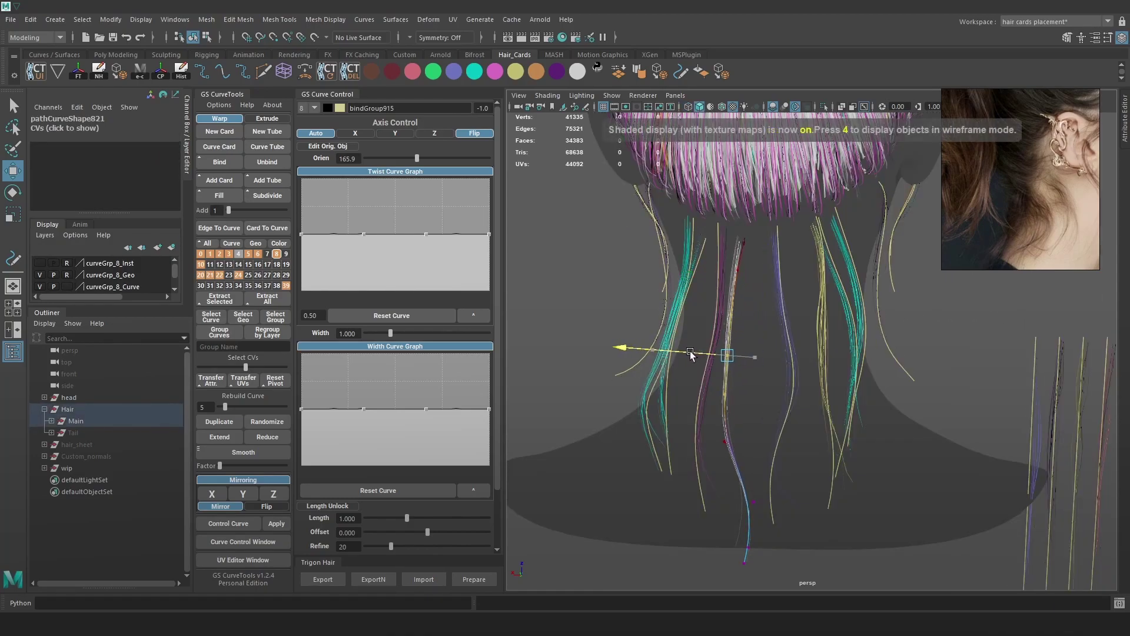
- Switch to Marmoset Toolbag and inspect the rearranged nape strands on the rendered head from behind and the side
mouse_move(796, 356)
alt+mouse_down()
mouse_move(779, 360)
mouse_move(848, 349)
mouse_move(803, 350)
alt+mouse_up()
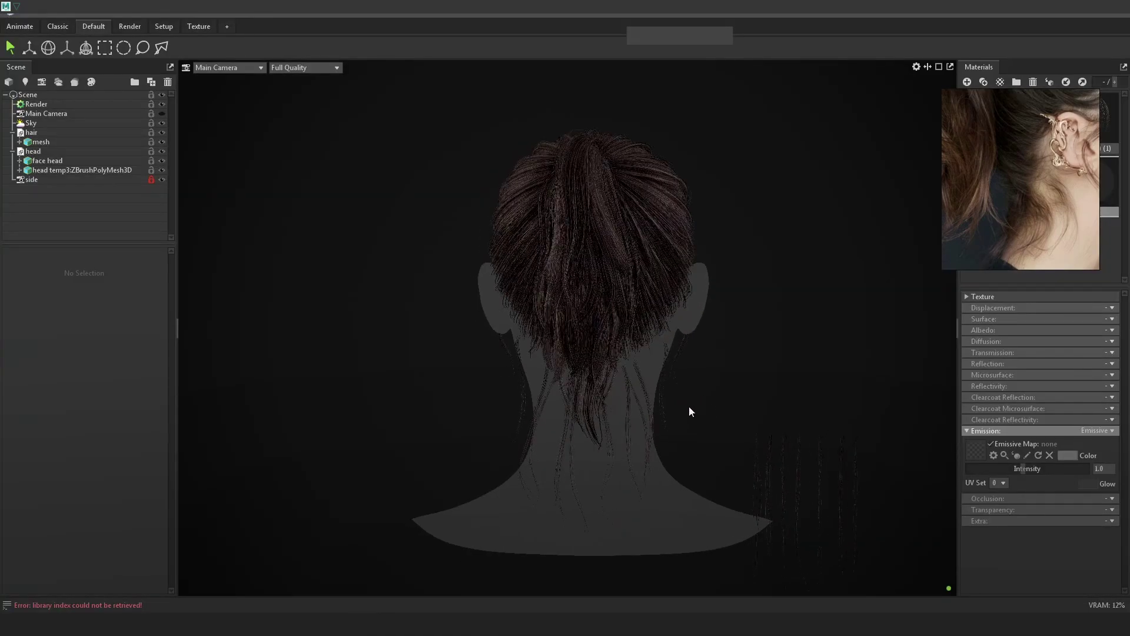
scroll(694, 426, up, 2)
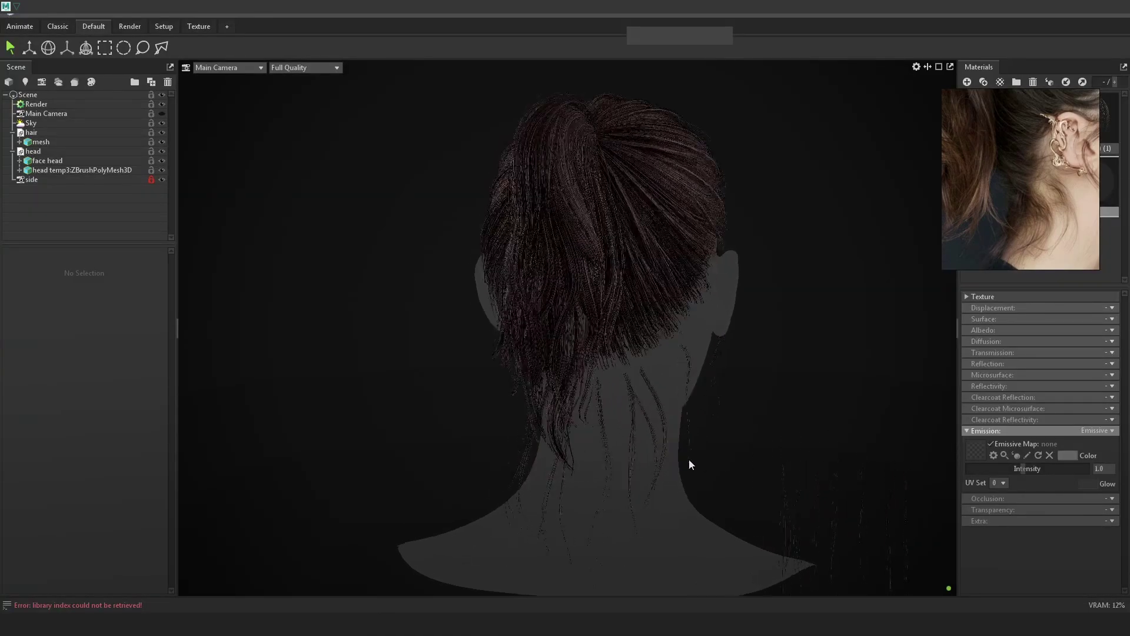
drag(690, 464, 506, 441)
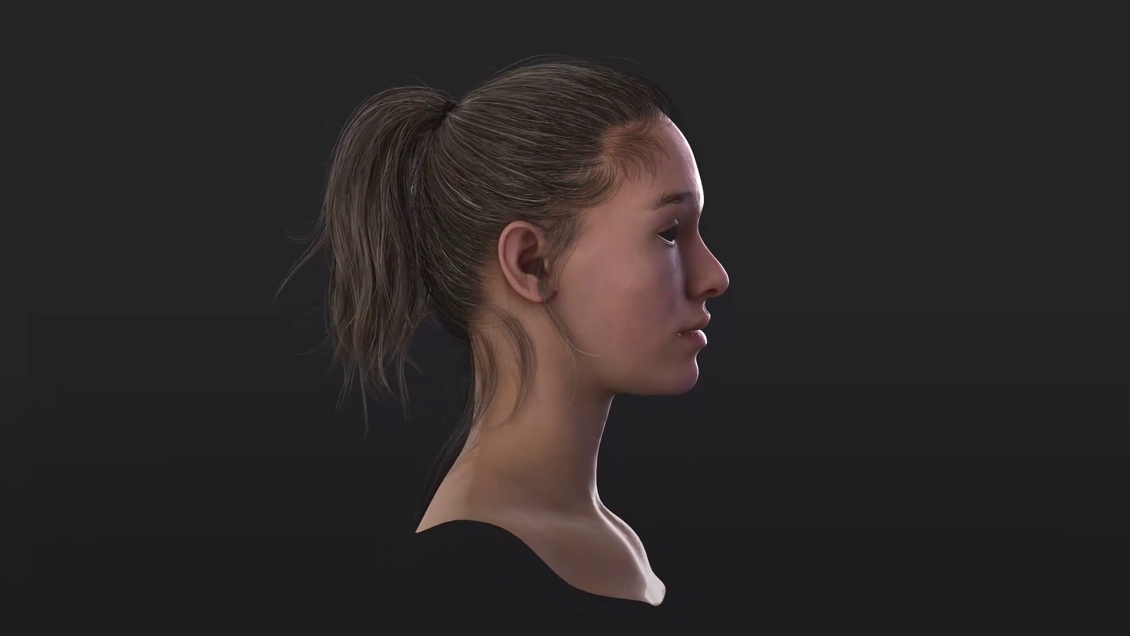